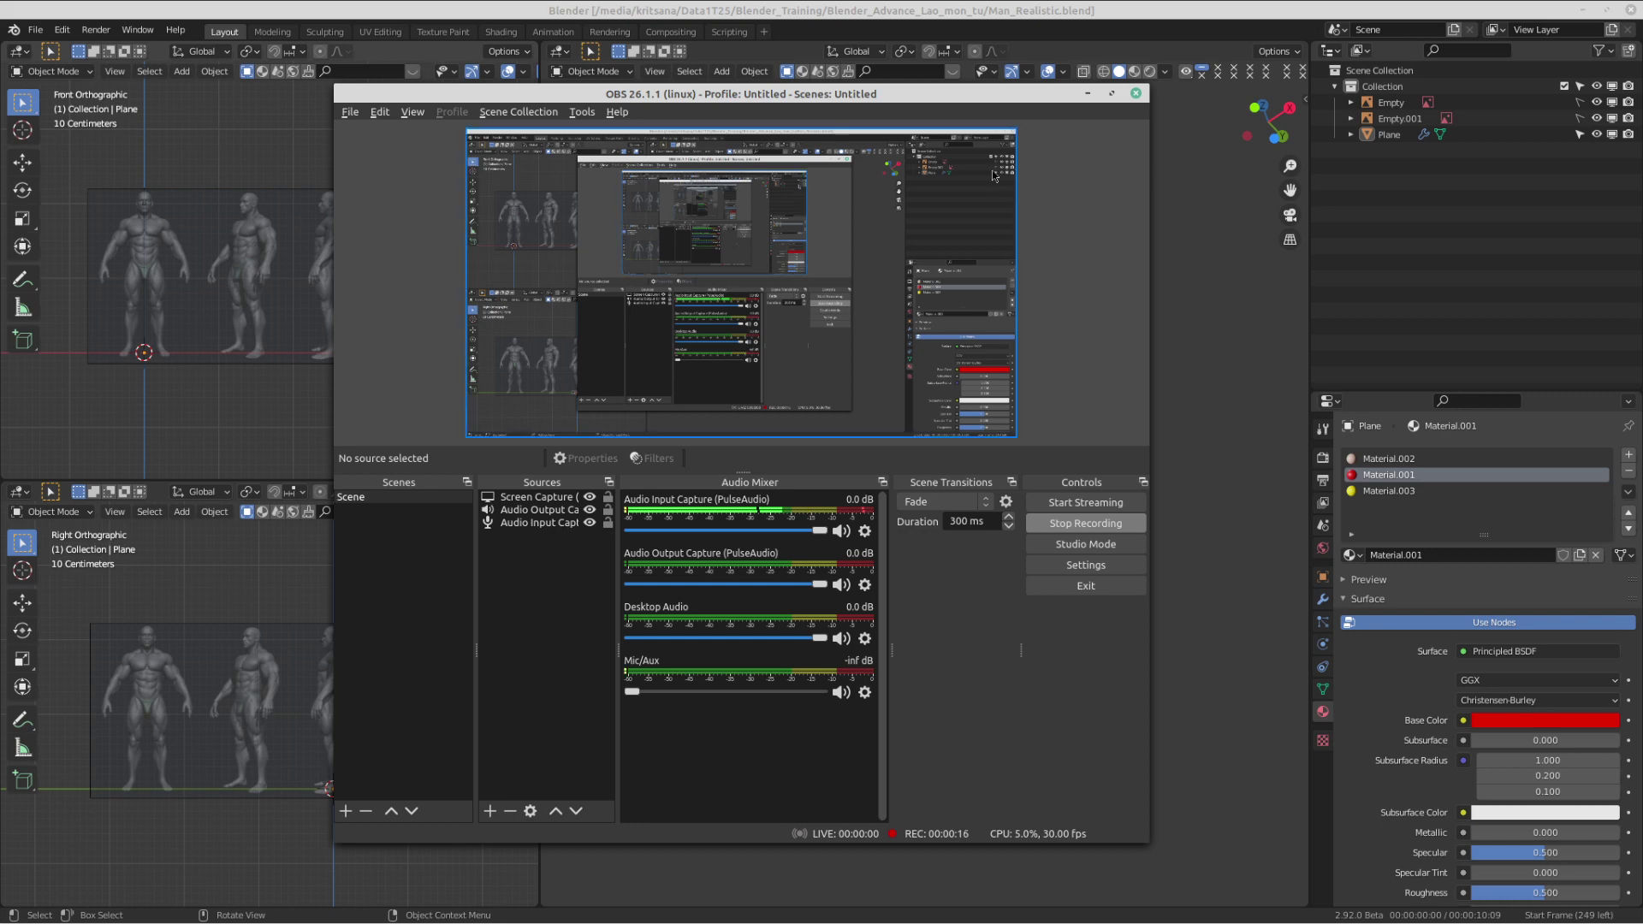
# - Return to Blender and examine the nose, eyes and mouth on the front-view body reference
pyautogui.click(1128, 28)
pyautogui.scroll(-3, 1074, 214)
pyautogui.moveTo(942, 342)
pyautogui.mouseDown(button='middle')
pyautogui.moveTo(933, 449)
pyautogui.moveTo(959, 469)
pyautogui.moveTo(960, 358)
pyautogui.mouseUp(button='middle')
pyautogui.scroll(3, 979, 420)
pyautogui.scroll(-1, 300, 231)
pyautogui.keyDown('shift'); pyautogui.moveTo(225, 194); pyautogui.dragTo(280, 213, button='middle'); pyautogui.keyUp('shift')
pyautogui.scroll(8, 294, 218)
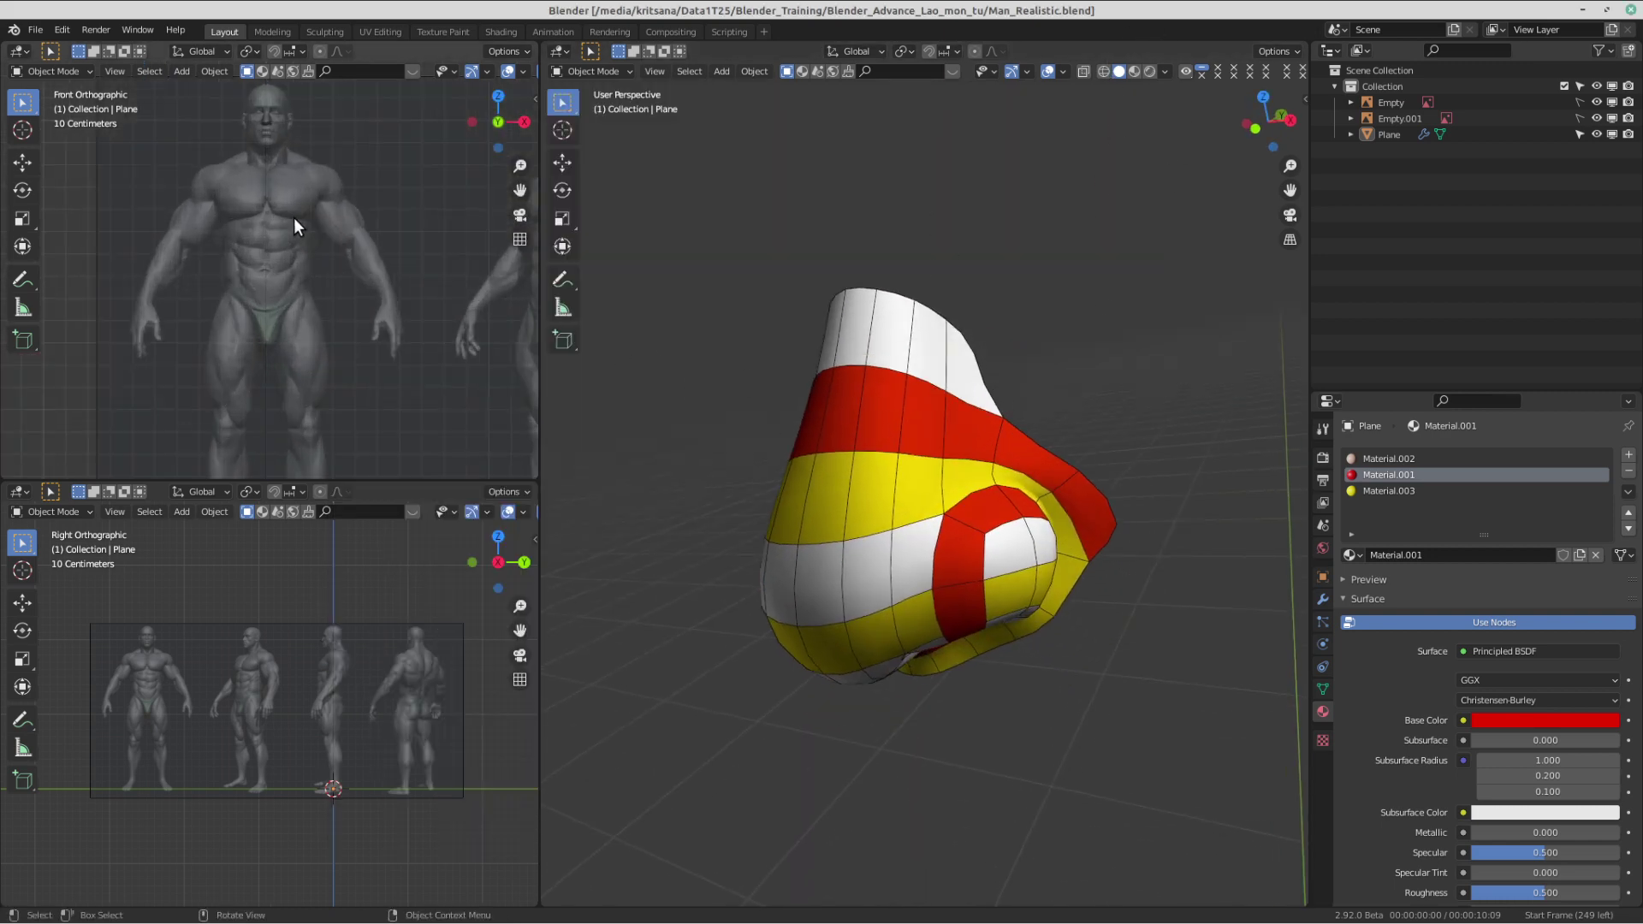
pyautogui.scroll(2, 346, 261)
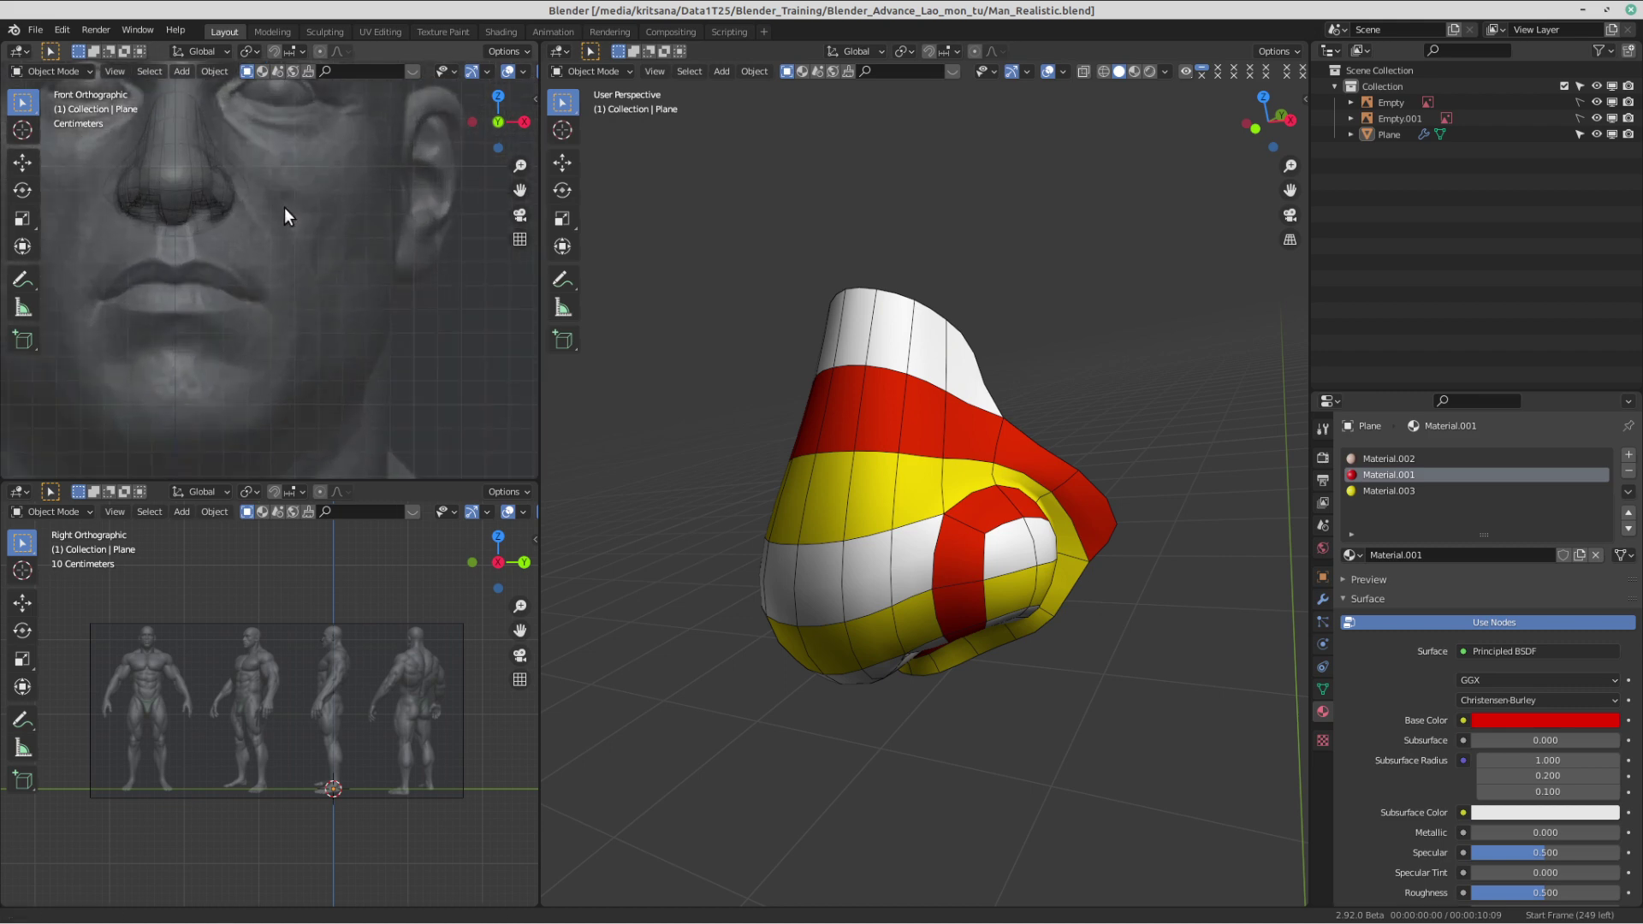
pyautogui.keyDown('shift'); pyautogui.moveTo(284, 207); pyautogui.dragTo(327, 327, button='middle'); pyautogui.keyUp('shift')
pyautogui.keyDown('shift'); pyautogui.moveTo(309, 222); pyautogui.dragTo(330, 236, button='middle'); pyautogui.keyUp('shift')
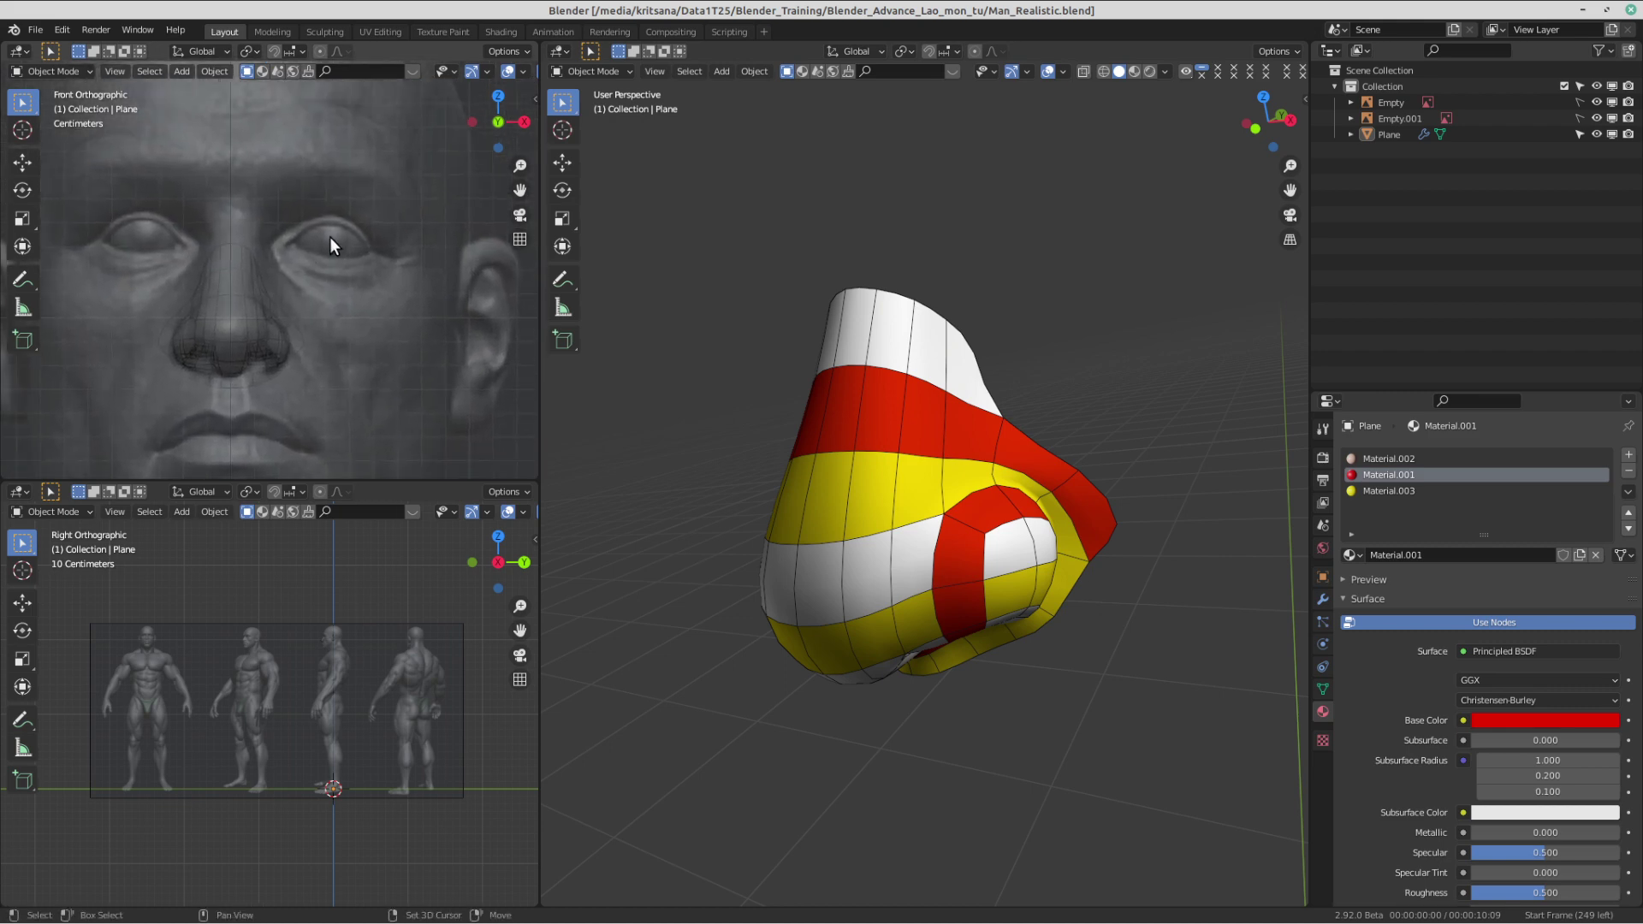
pyautogui.scroll(1, 330, 236)
pyautogui.scroll(-1, 330, 236)
pyautogui.keyDown('shift'); pyautogui.moveTo(314, 375); pyautogui.dragTo(321, 283, button='middle'); pyautogui.keyUp('shift')
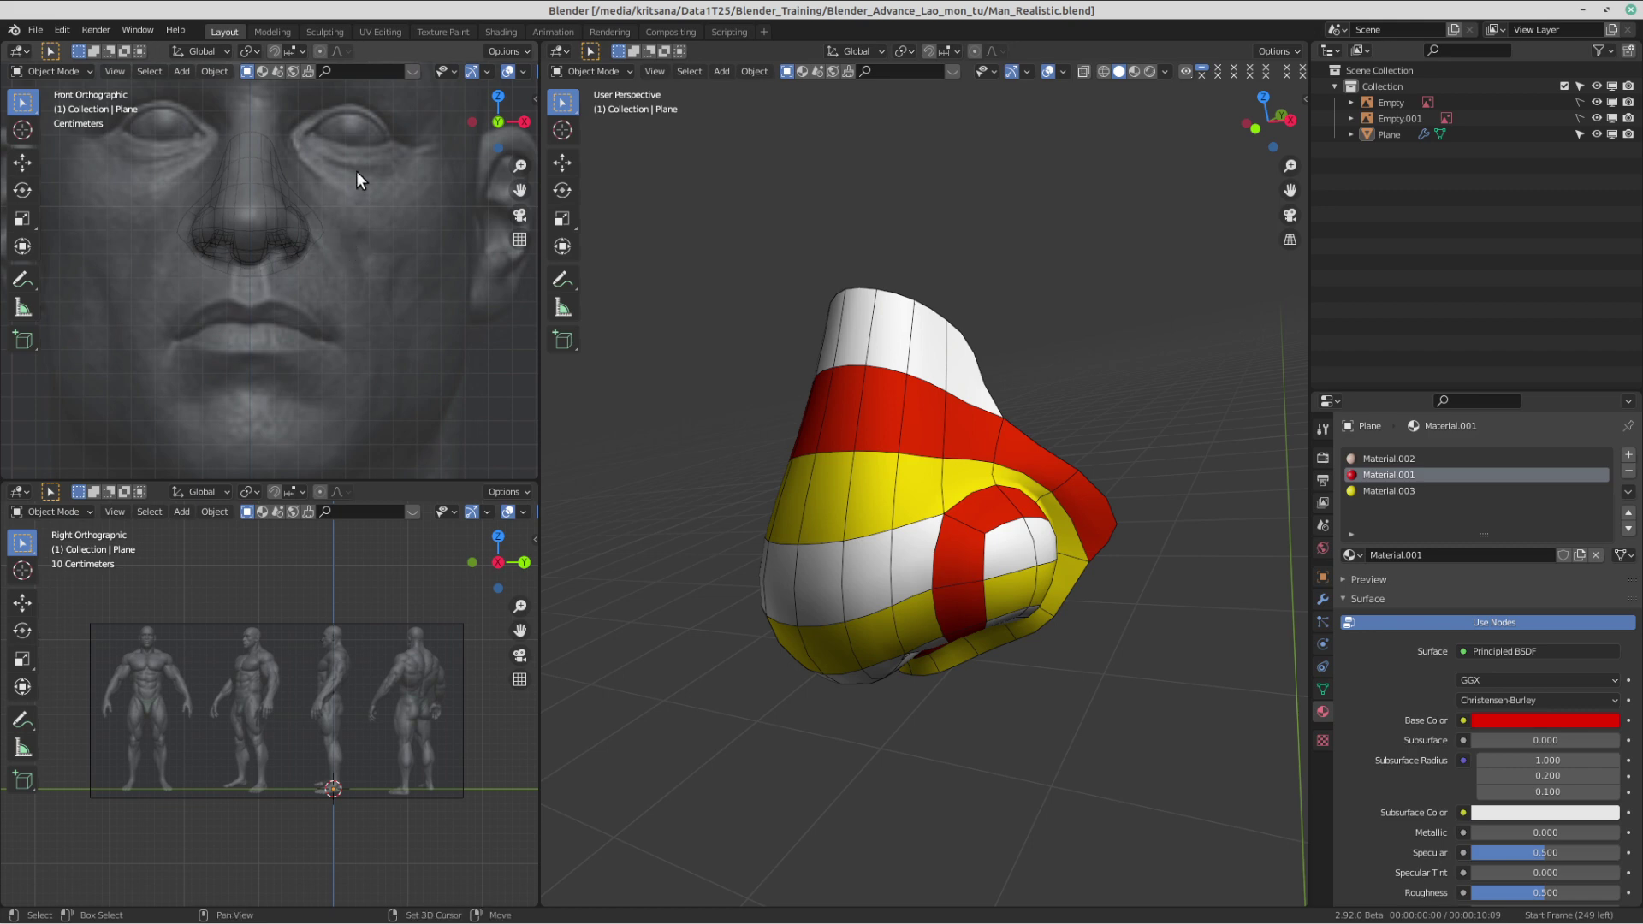
pyautogui.keyDown('shift'); pyautogui.moveTo(356, 171); pyautogui.dragTo(360, 285, button='middle'); pyautogui.keyUp('shift')
pyautogui.scroll(3, 342, 286)
pyautogui.scroll(1, 382, 236)
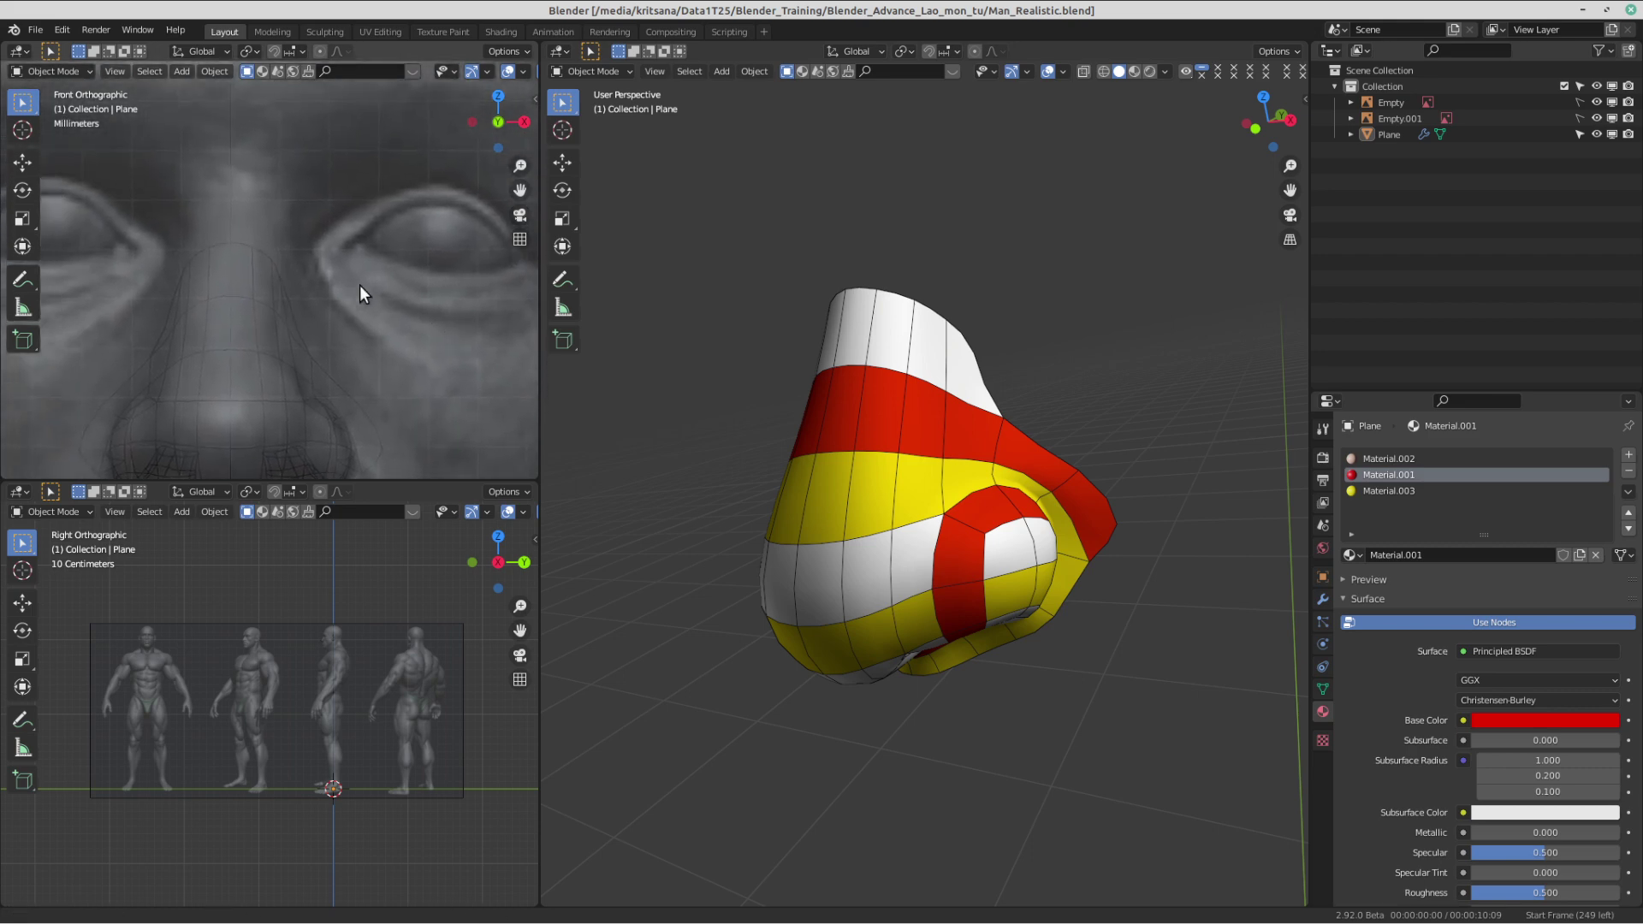
pyautogui.scroll(-2, 359, 285)
# - Select the nose mesh, enter Edit Mode and select the red face above the nostril wing
pyautogui.click(866, 347)
pyautogui.moveTo(867, 347); pyautogui.dragTo(971, 393, button='middle')
pyautogui.hotkey('ctrl', 'Tab')
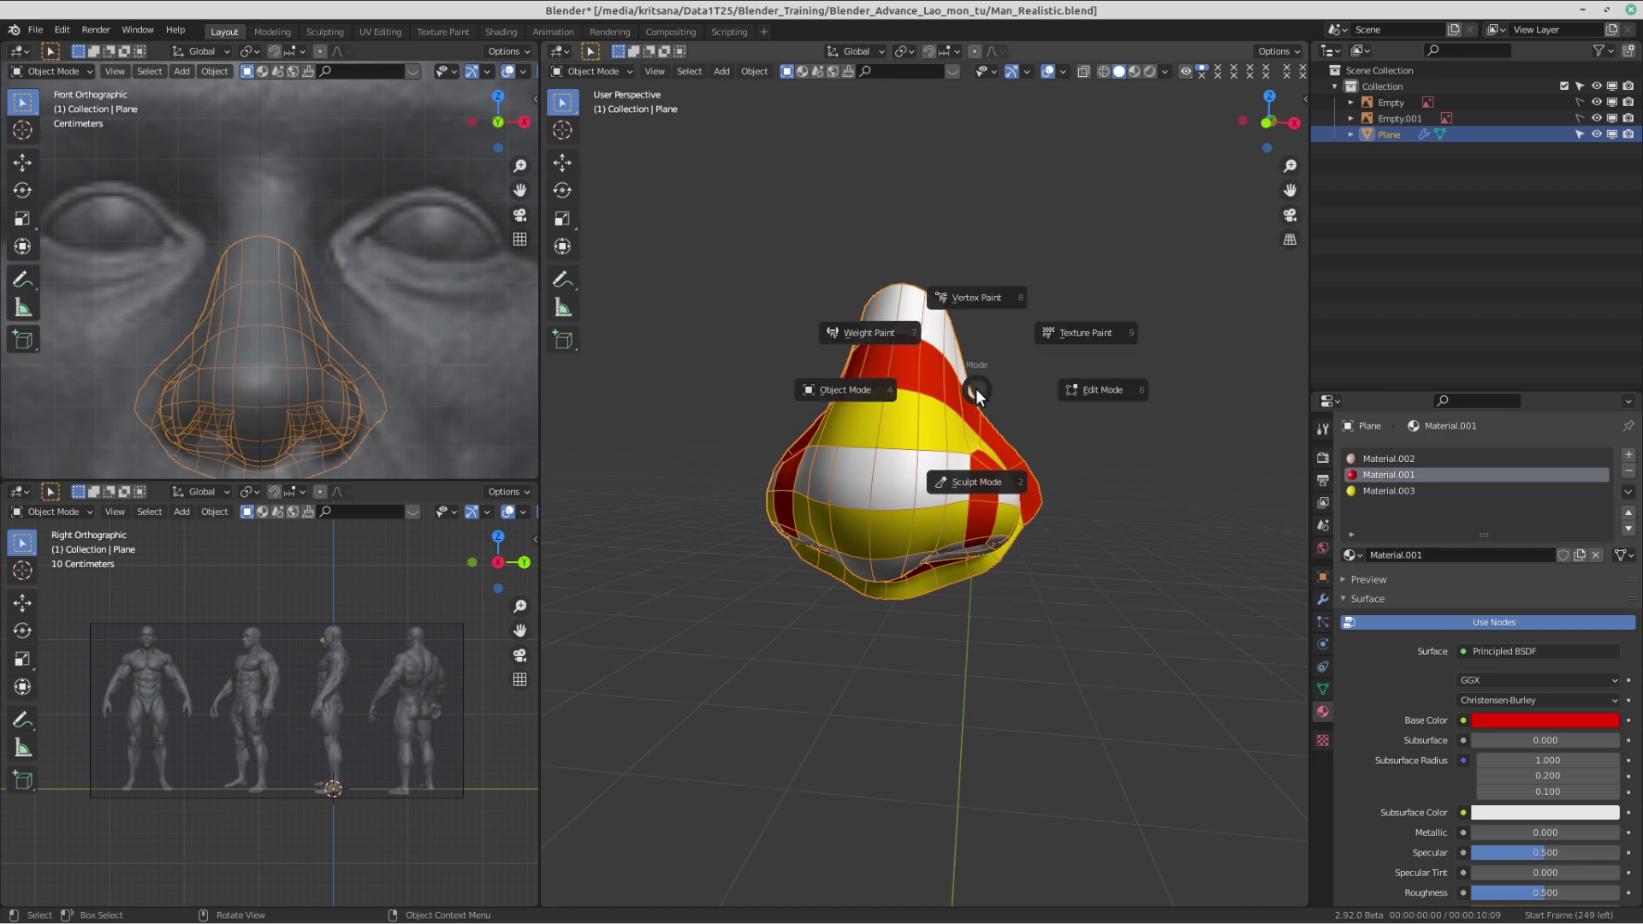
pyautogui.click(1133, 403)
pyautogui.scroll(2, 1104, 392)
pyautogui.click(964, 445)
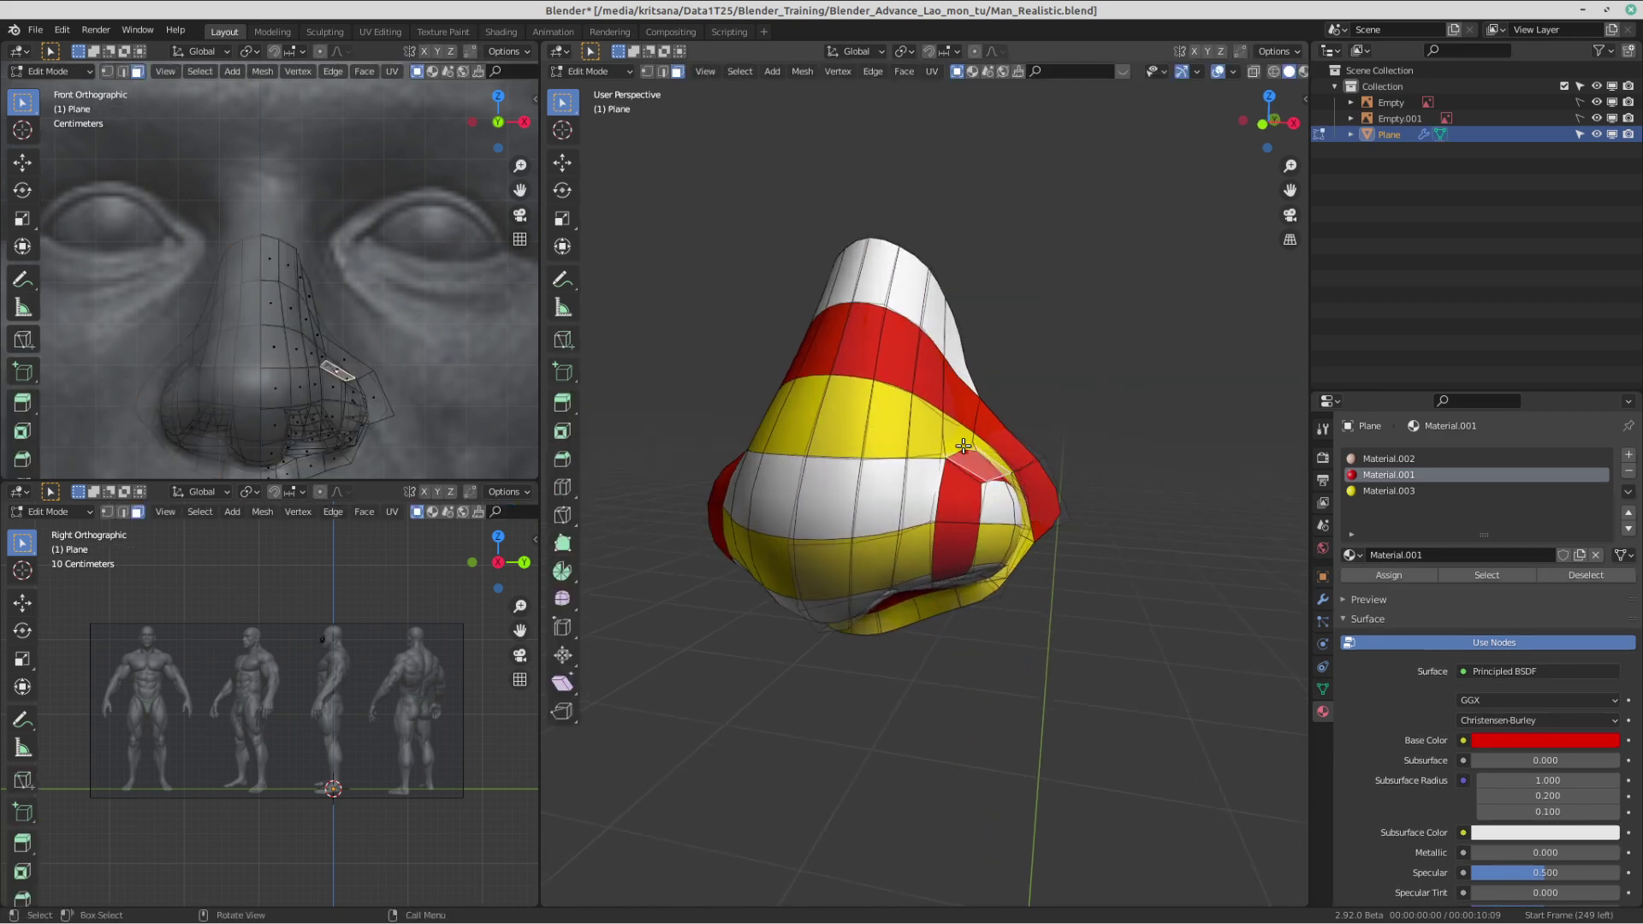
# - Turn off the Wireframe overlay in the perspective viewport
pyautogui.hscroll(6, 1011, 68)
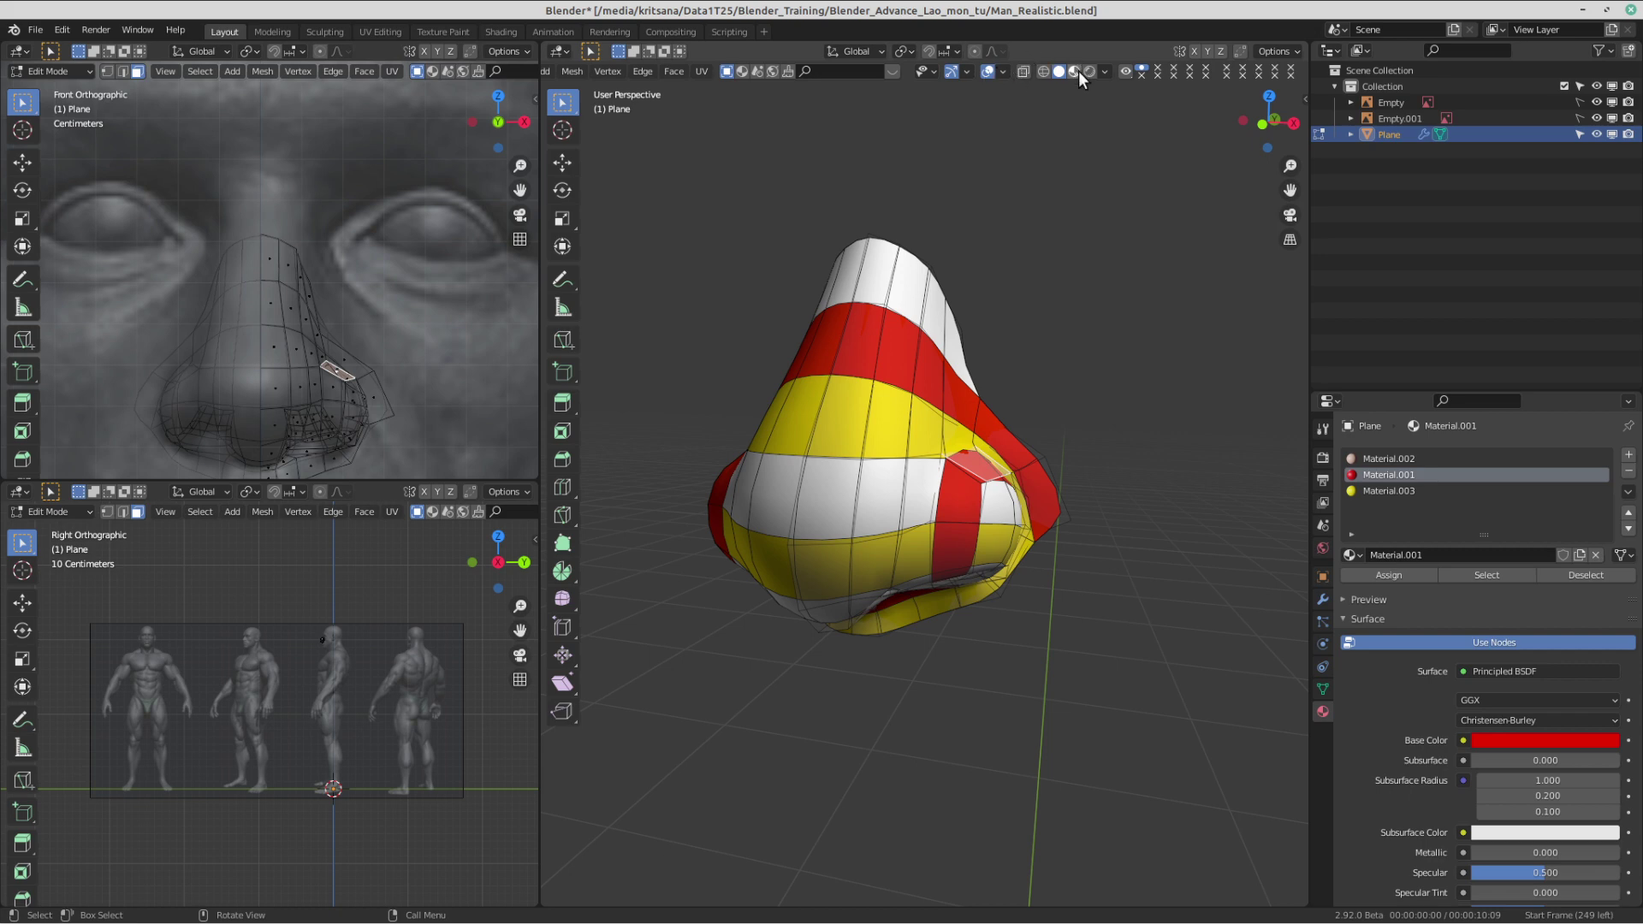
pyautogui.click(1004, 71)
pyautogui.click(906, 339)
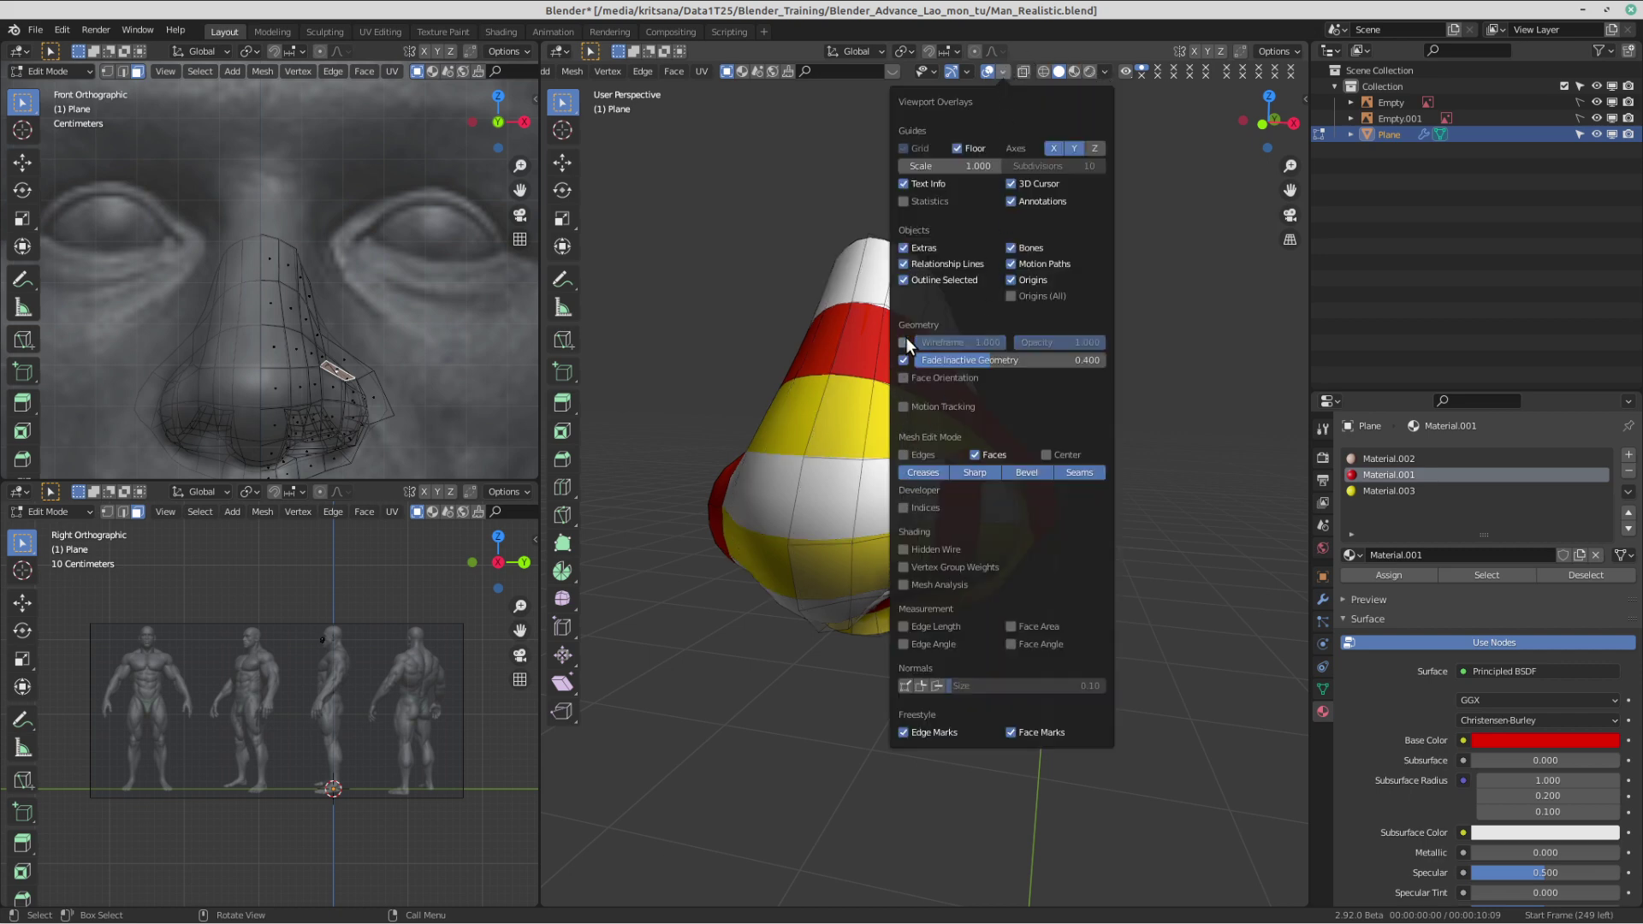
pyautogui.moveTo(973, 368); pyautogui.dragTo(989, 358, button='middle')
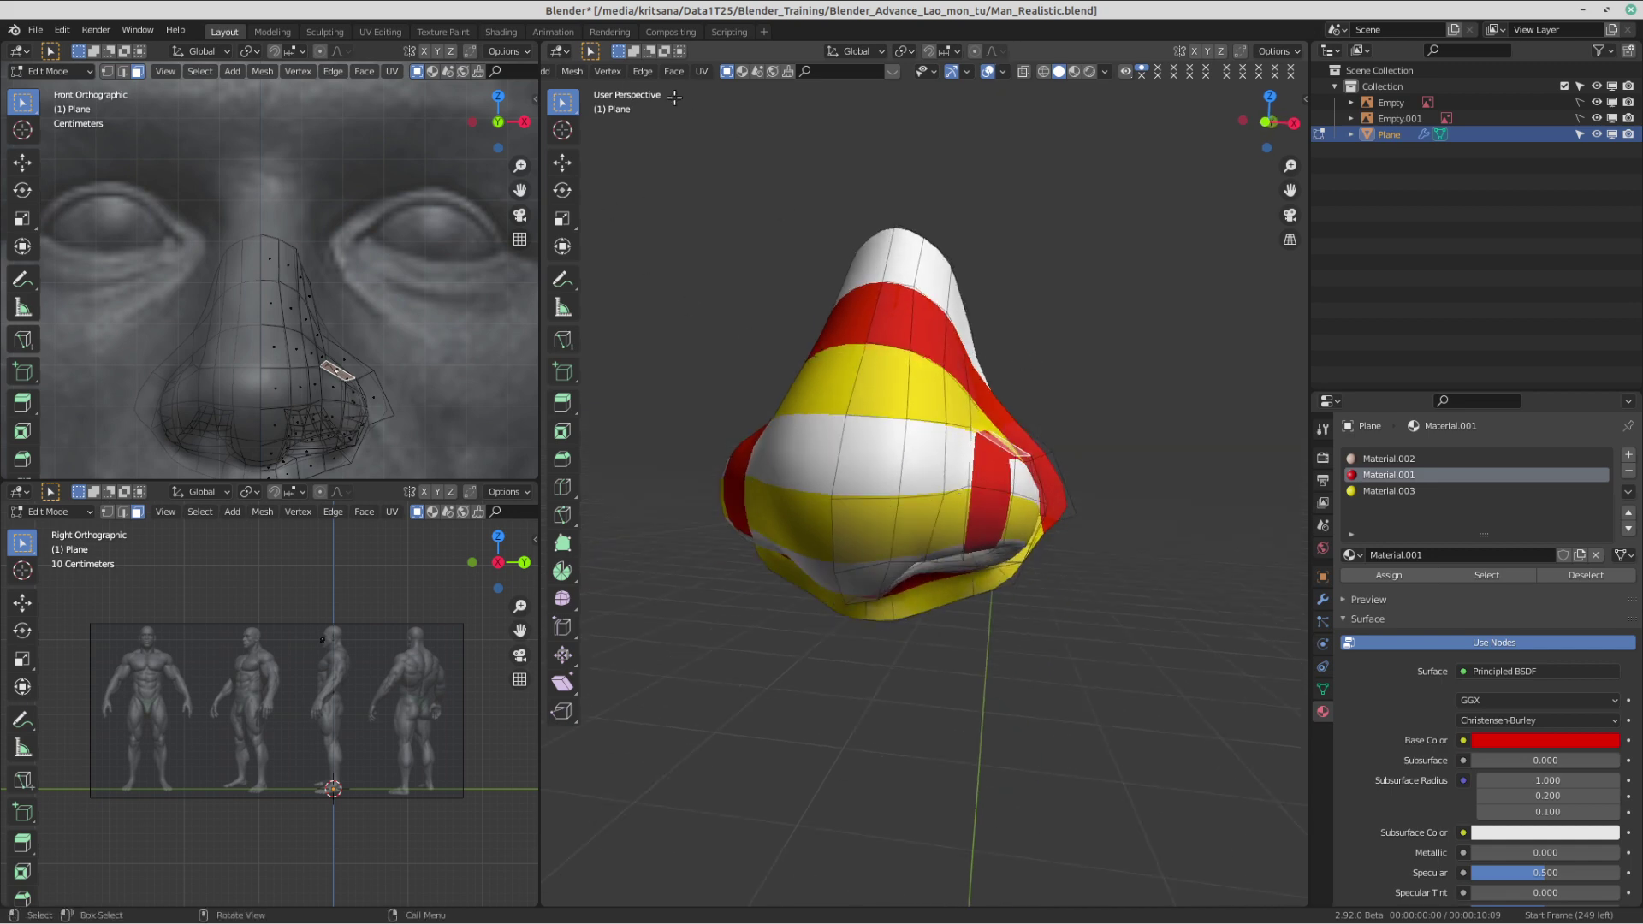
# - Switch to vertex selection and select the border vertex on the side of the upper nose bridge
pyautogui.scroll(-1, 891, 238)
pyautogui.scroll(4, 843, 69)
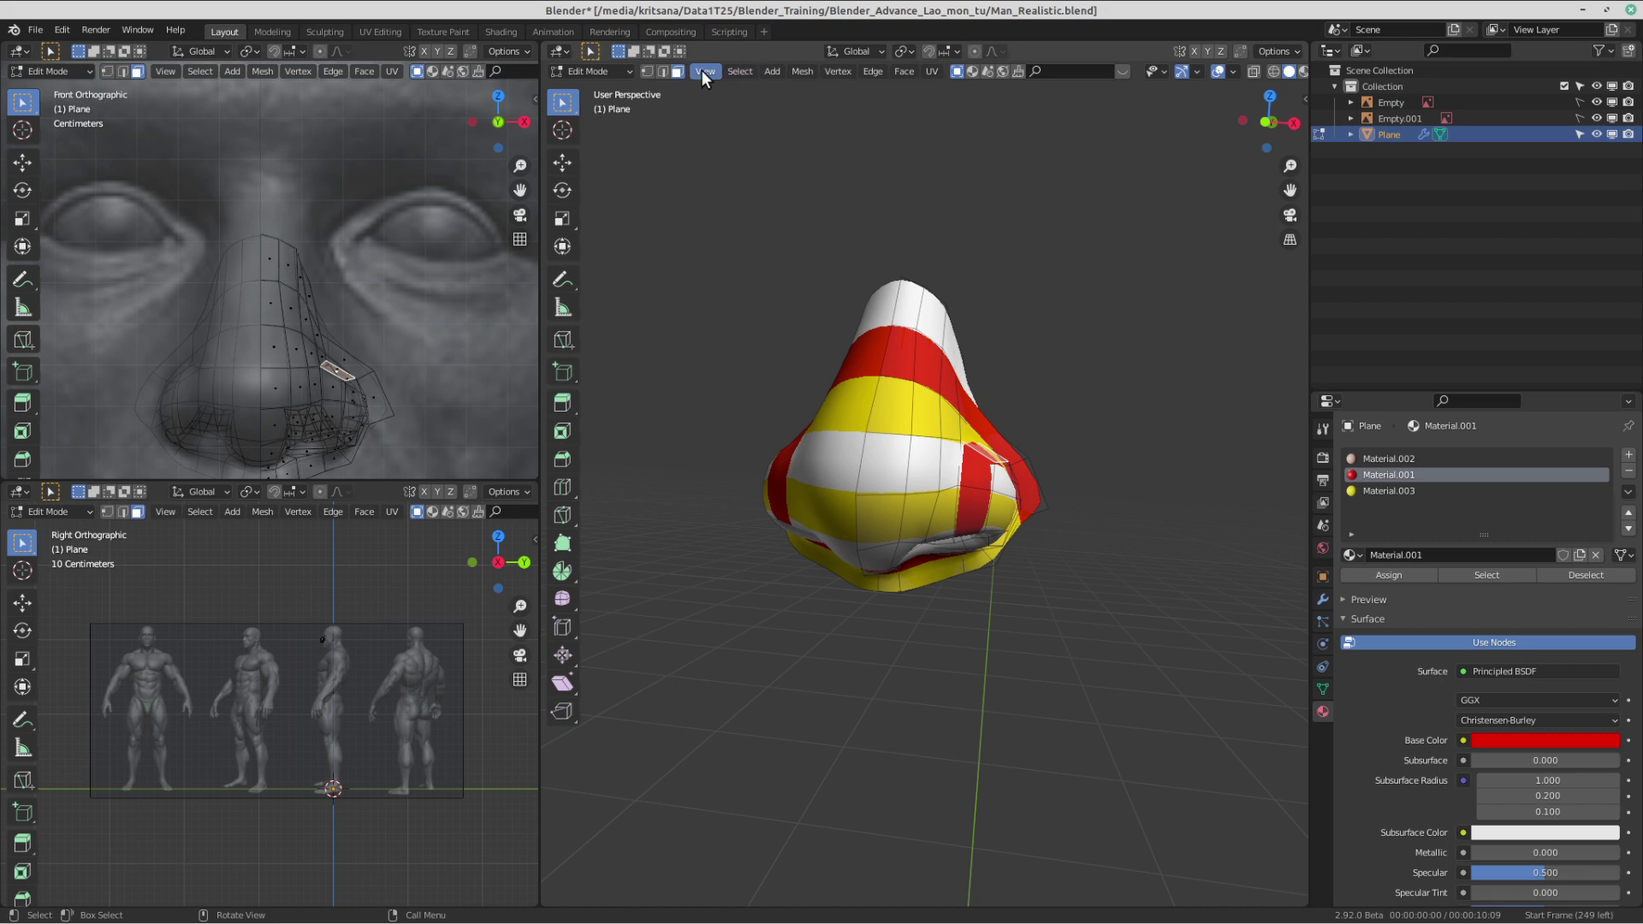
pyautogui.click(648, 71)
pyautogui.moveTo(942, 428)
pyautogui.mouseDown(button='middle')
pyautogui.moveTo(986, 414)
pyautogui.moveTo(986, 429)
pyautogui.moveTo(950, 435)
pyautogui.mouseUp(button='middle')
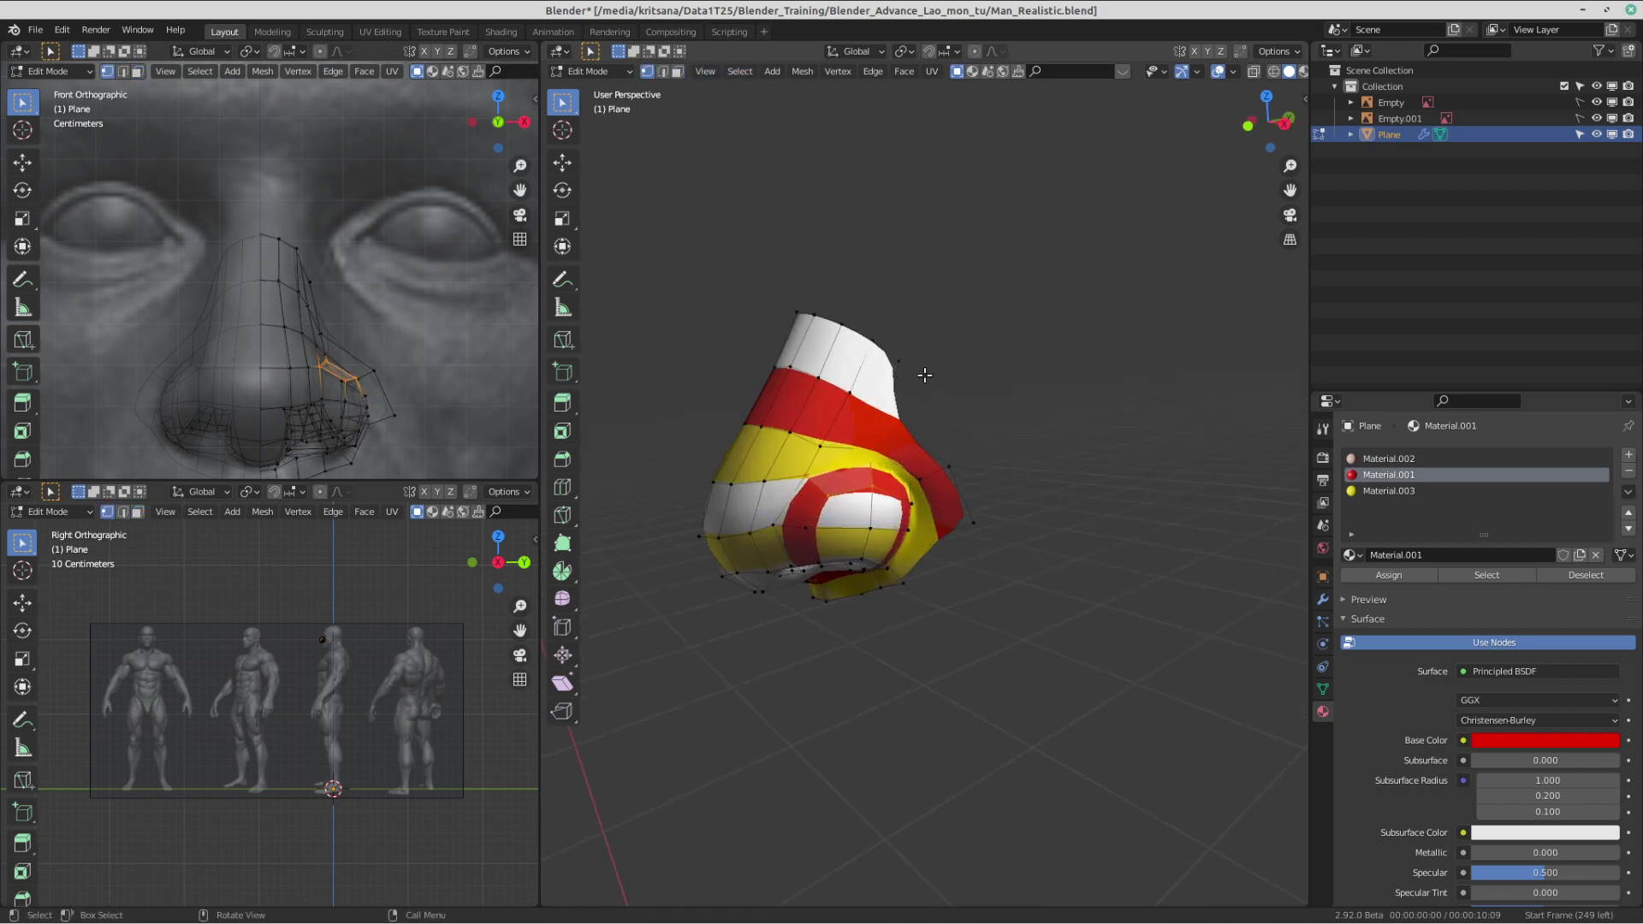
pyautogui.click(924, 376)
# - Disable the Subdivision modifier's viewport display on the nose mesh
pyautogui.moveTo(915, 372); pyautogui.dragTo(963, 400, button='middle')
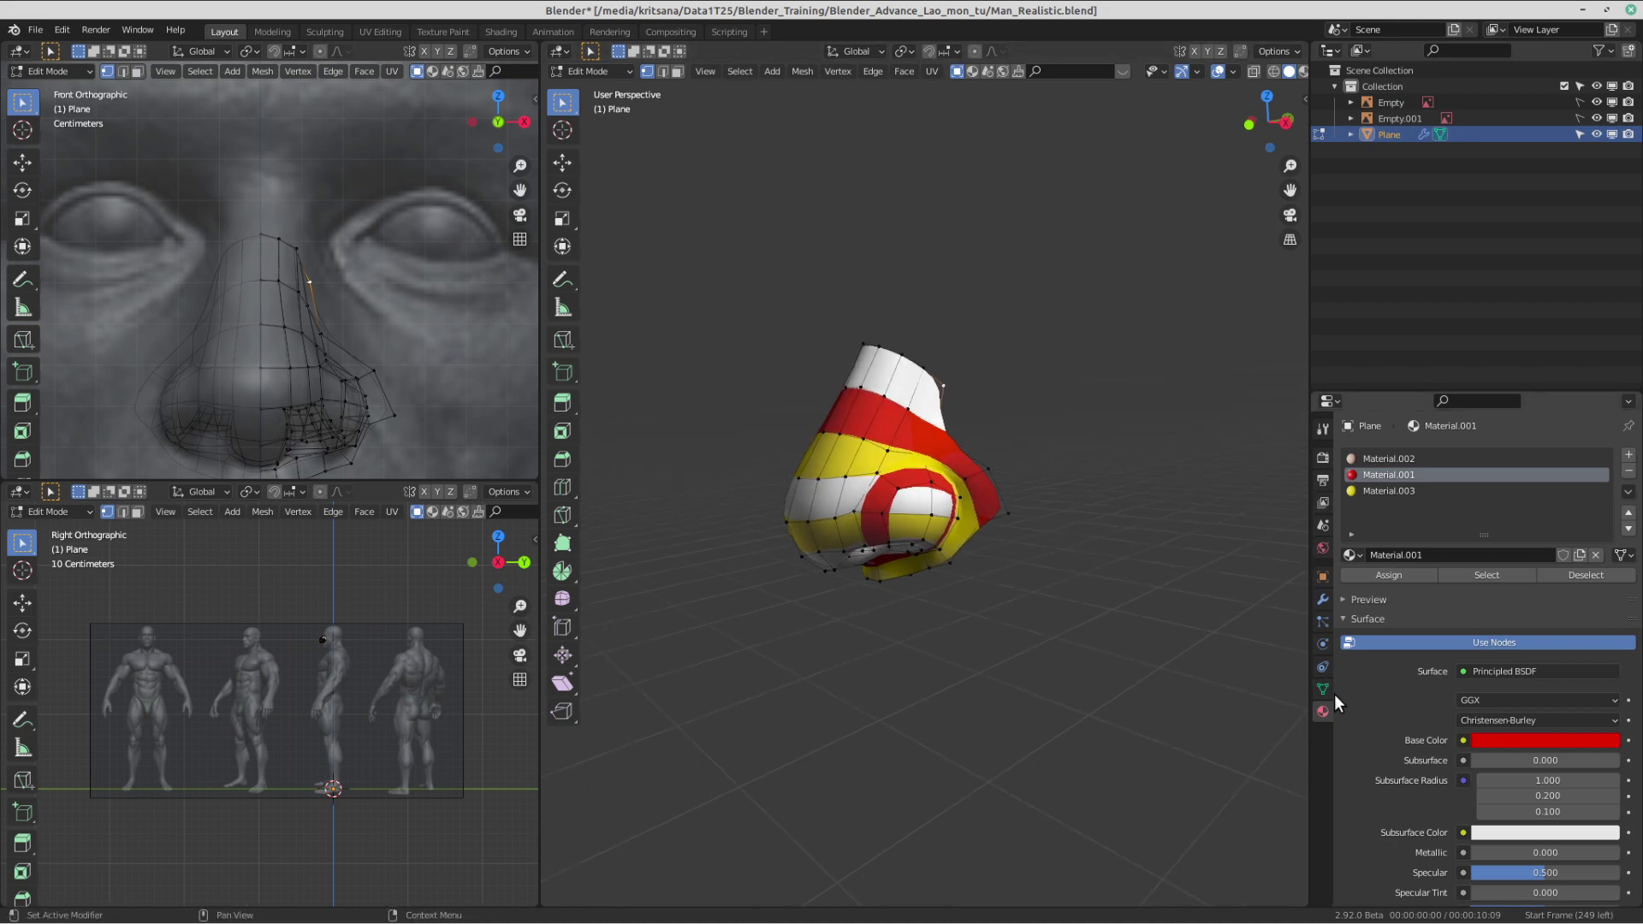
pyautogui.click(1323, 600)
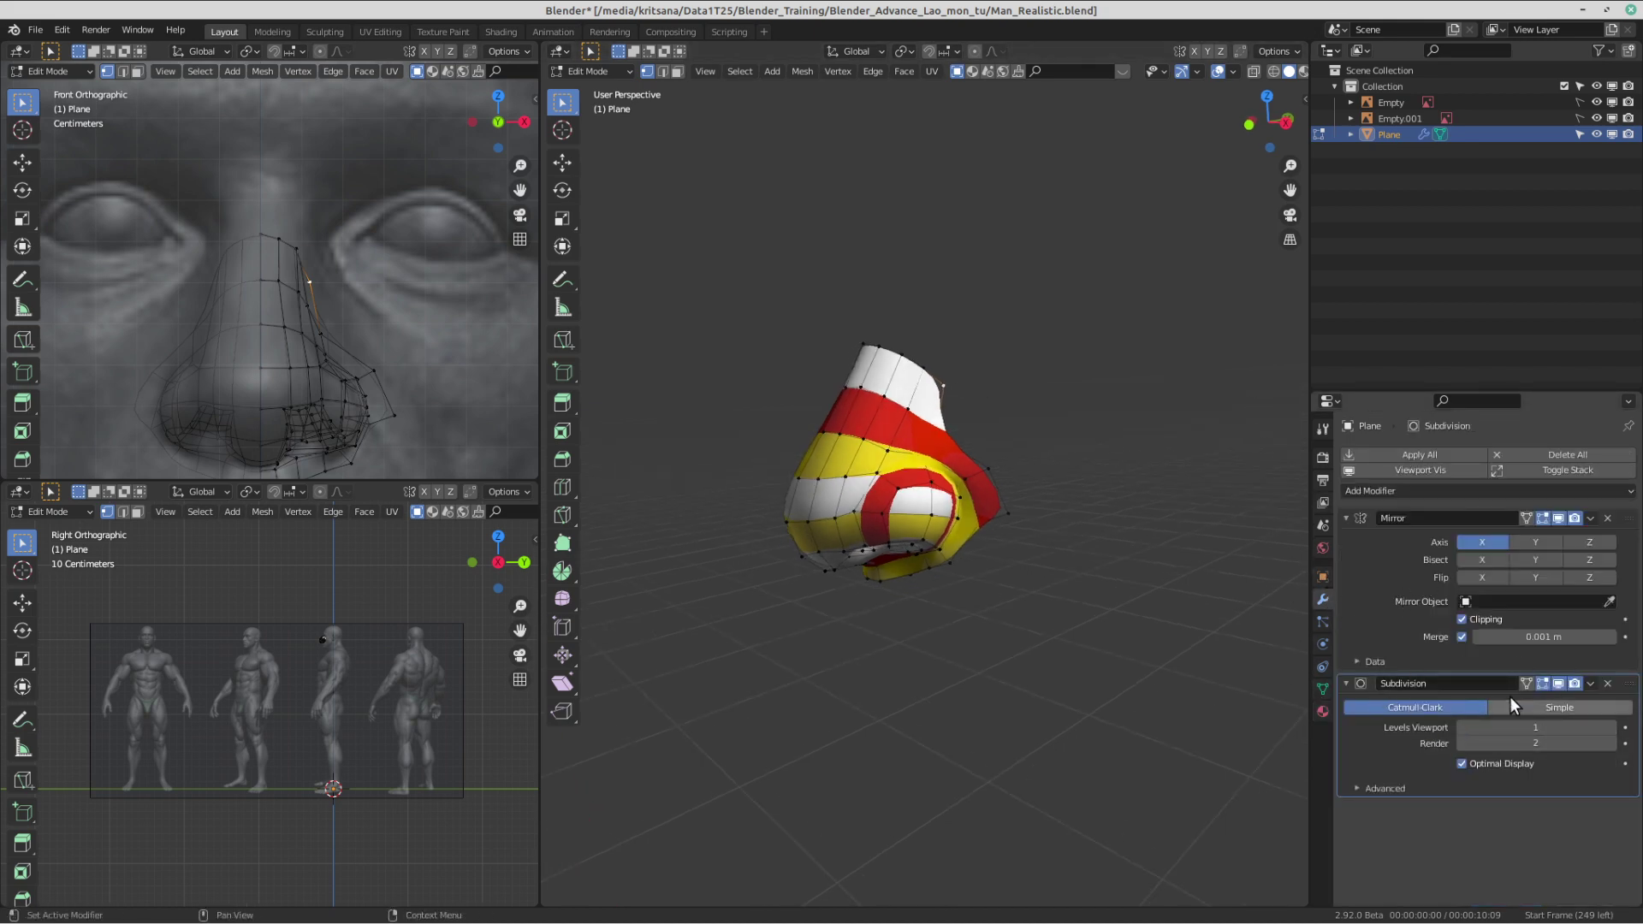
pyautogui.click(1558, 683)
pyautogui.moveTo(924, 387); pyautogui.dragTo(990, 385, button='middle')
pyautogui.scroll(2, 944, 375)
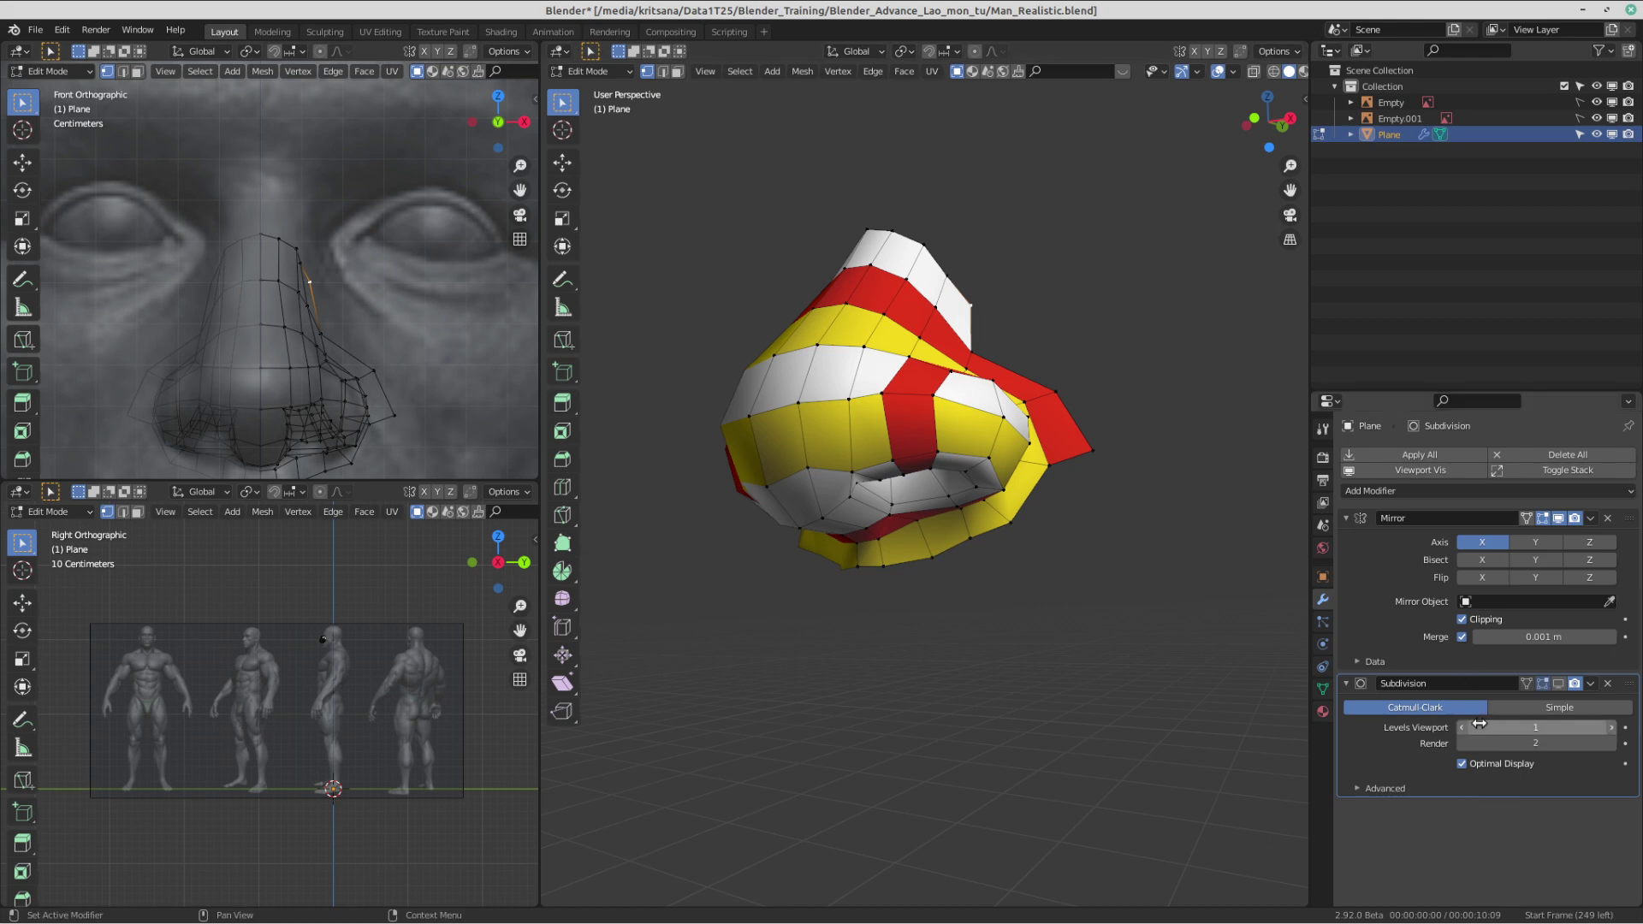
pyautogui.click(1558, 684)
pyautogui.click(1559, 685)
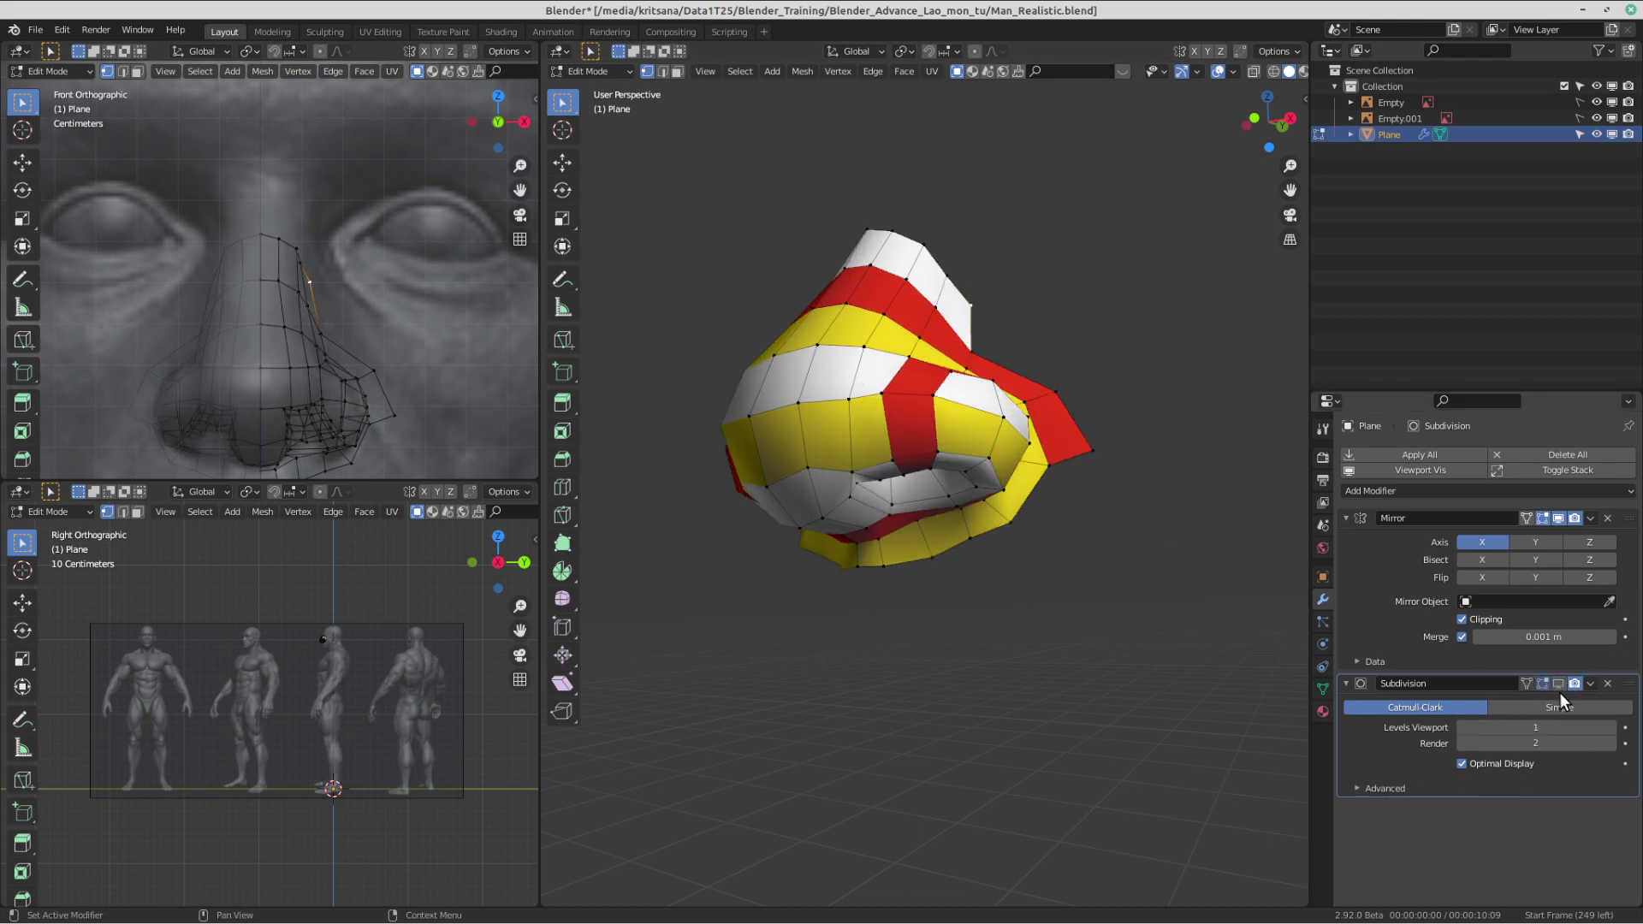
# - Examine the unsubdivided nose's coloured face loops around the bridge, nostril wing and underside
pyautogui.moveTo(1019, 377); pyautogui.dragTo(967, 387, button='middle')
pyautogui.scroll(3, 1066, 364)
pyautogui.scroll(3, 1075, 426)
pyautogui.scroll(-2, 1075, 425)
pyautogui.keyDown('shift'); pyautogui.moveTo(967, 387); pyautogui.dragTo(974, 404, button='middle'); pyautogui.keyUp('shift')
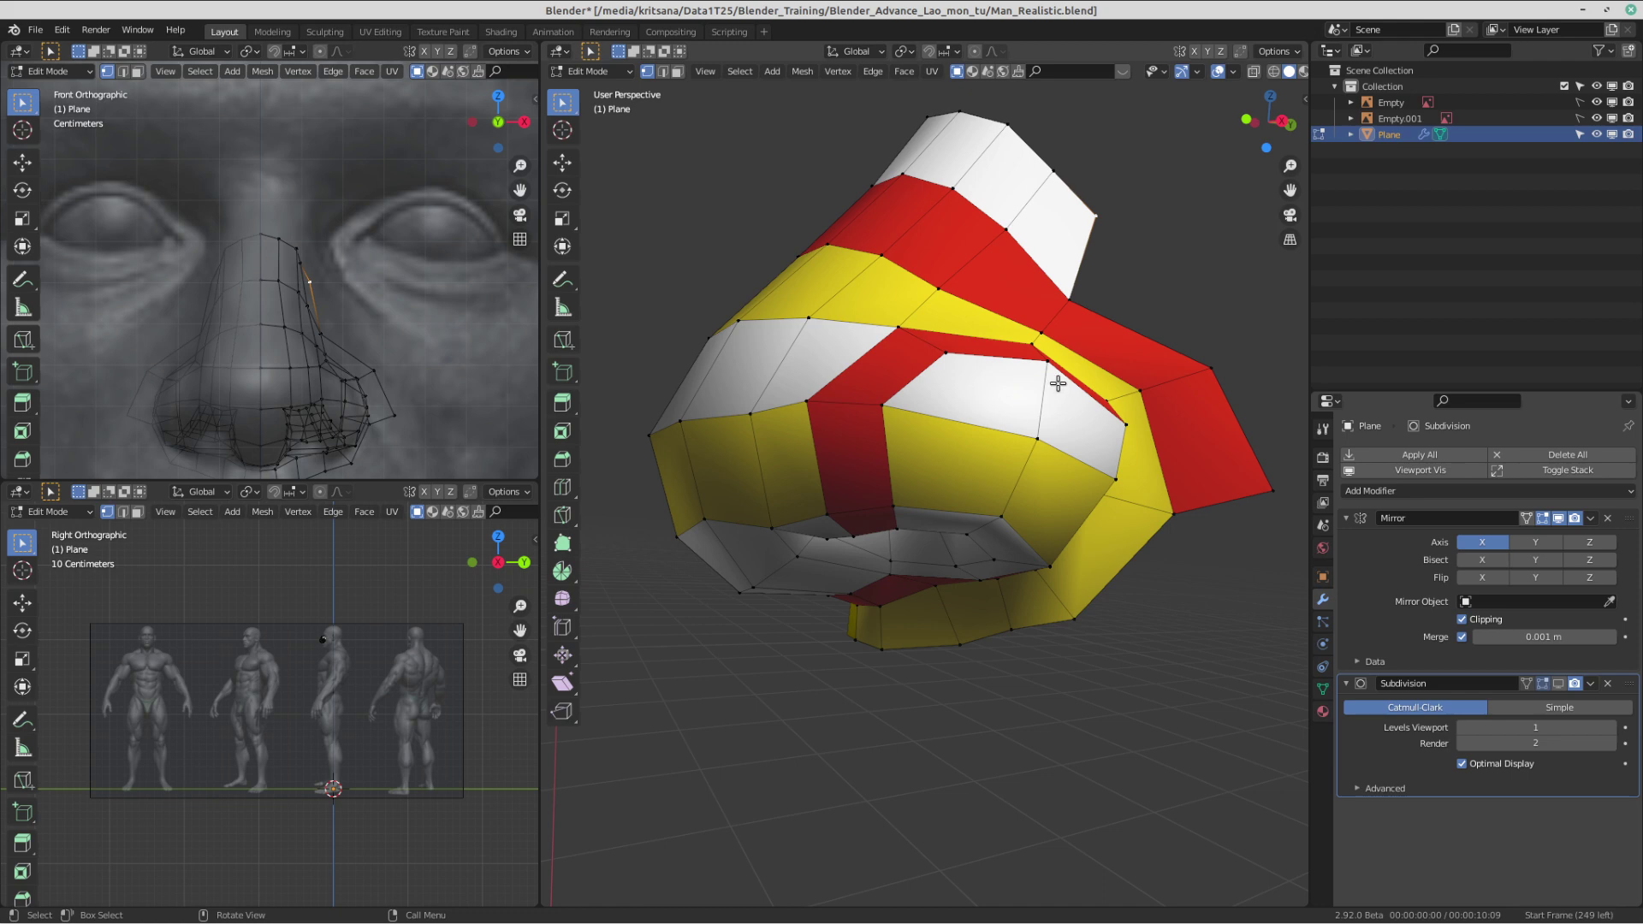
pyautogui.scroll(-1, 1059, 384)
pyautogui.moveTo(1059, 385); pyautogui.dragTo(1002, 465, button='middle')
pyautogui.scroll(3, 1119, 162)
pyautogui.scroll(-3, 957, 302)
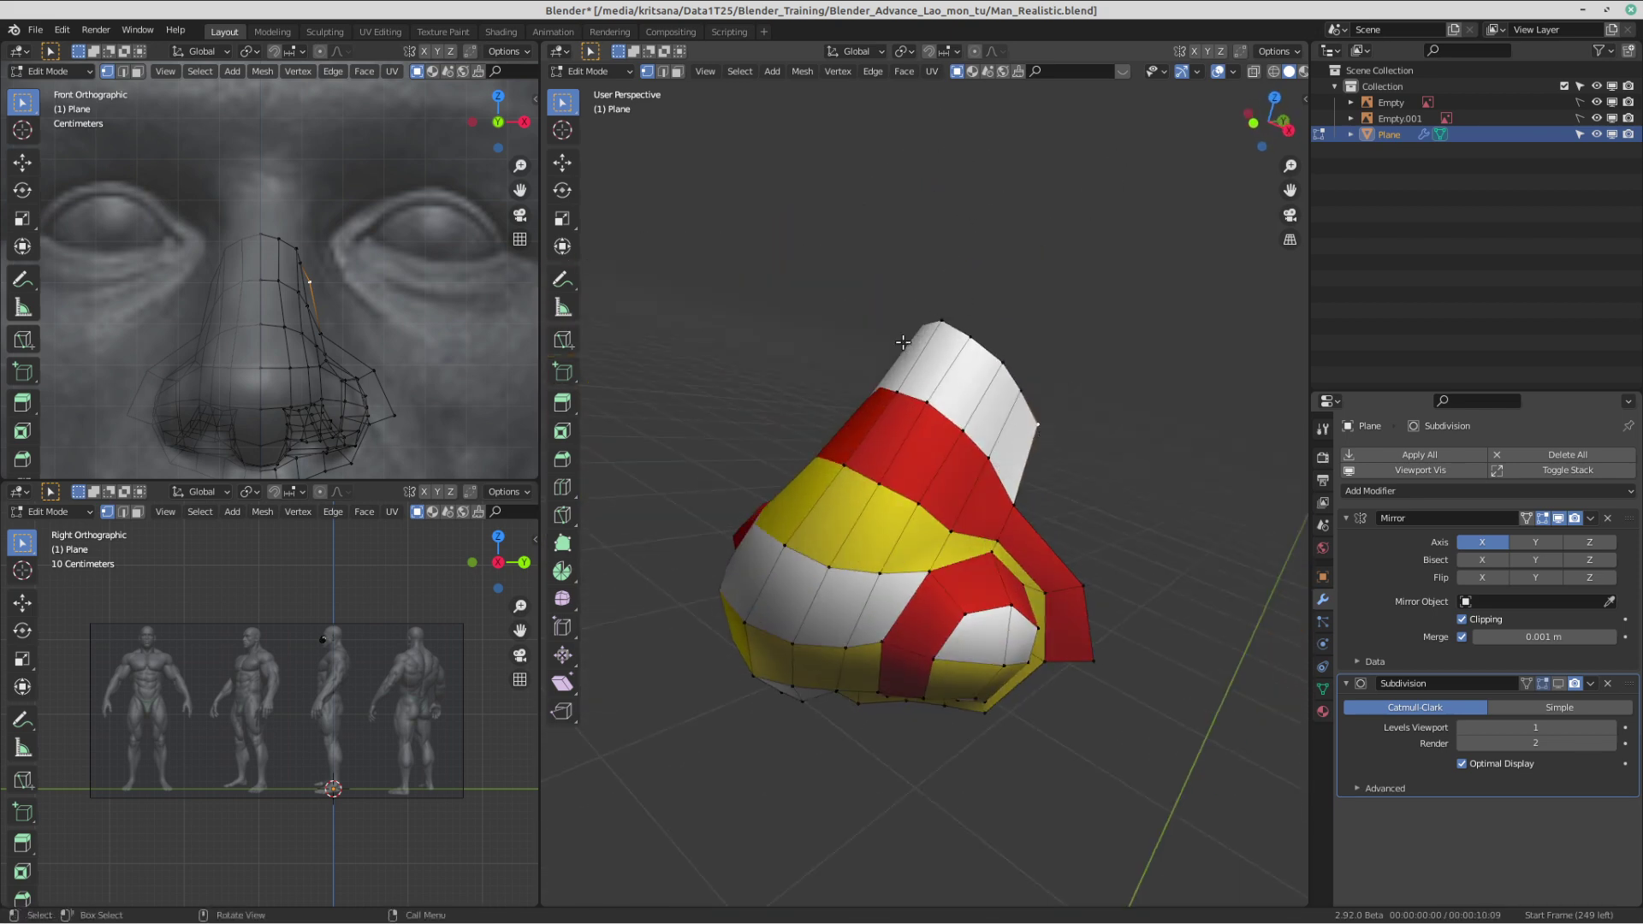
pyautogui.moveTo(730, 304); pyautogui.dragTo(968, 447, button='middle')
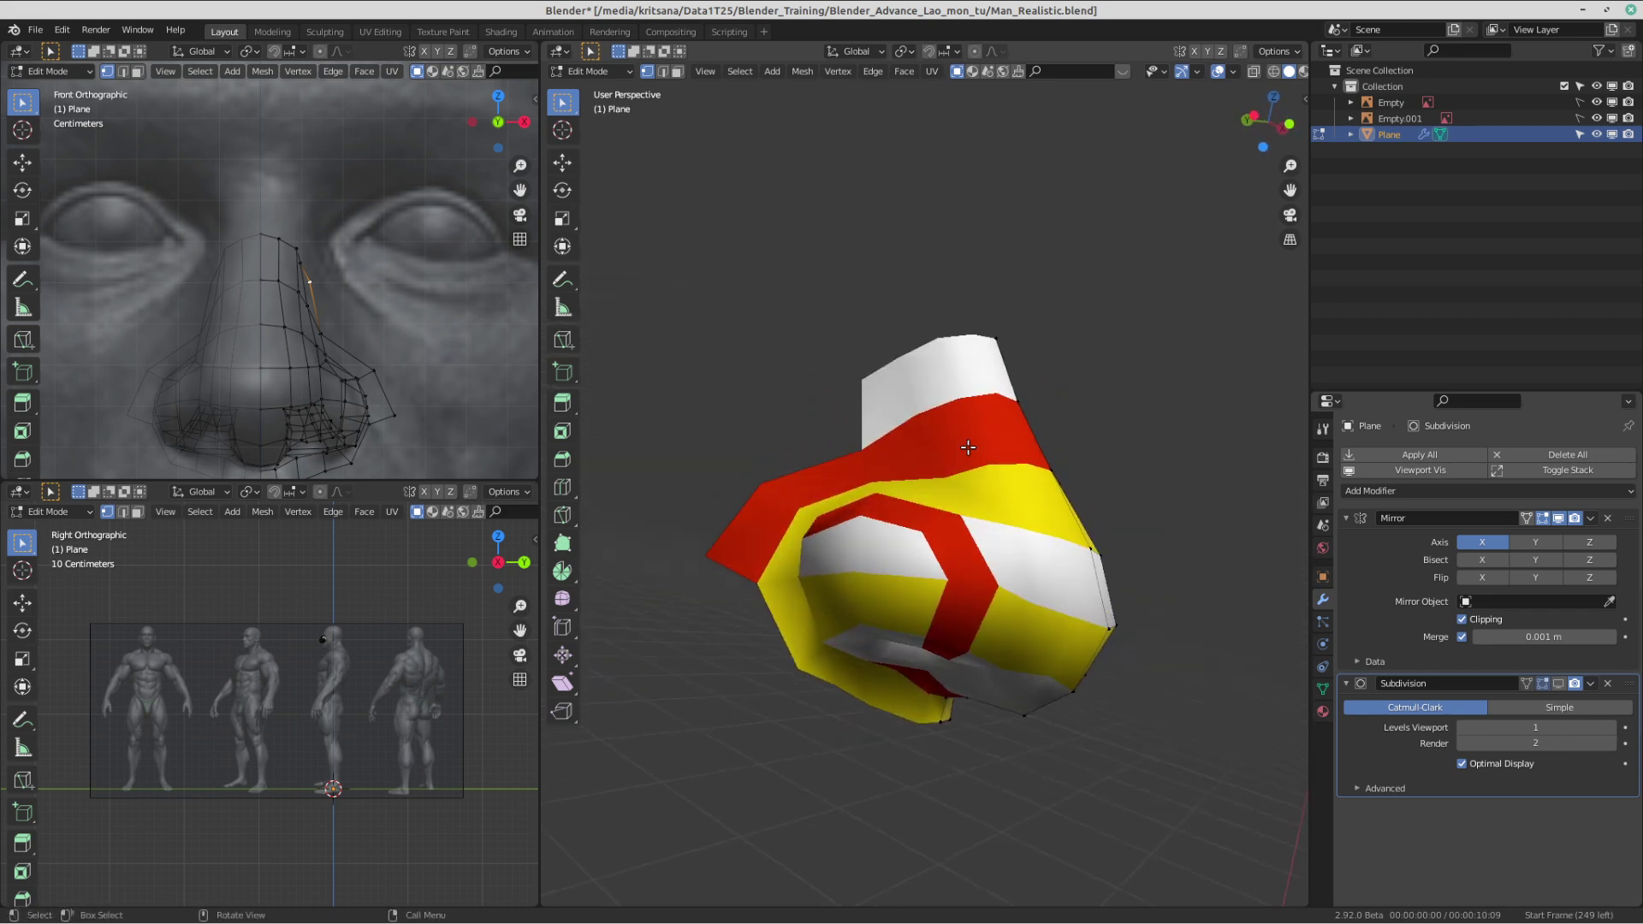
pyautogui.moveTo(928, 557); pyautogui.dragTo(831, 447, button='middle')
# - Trace the face loop over the nose and around the nostril wing with the Annotate tool, and erase the stroke
pyautogui.click(561, 280)
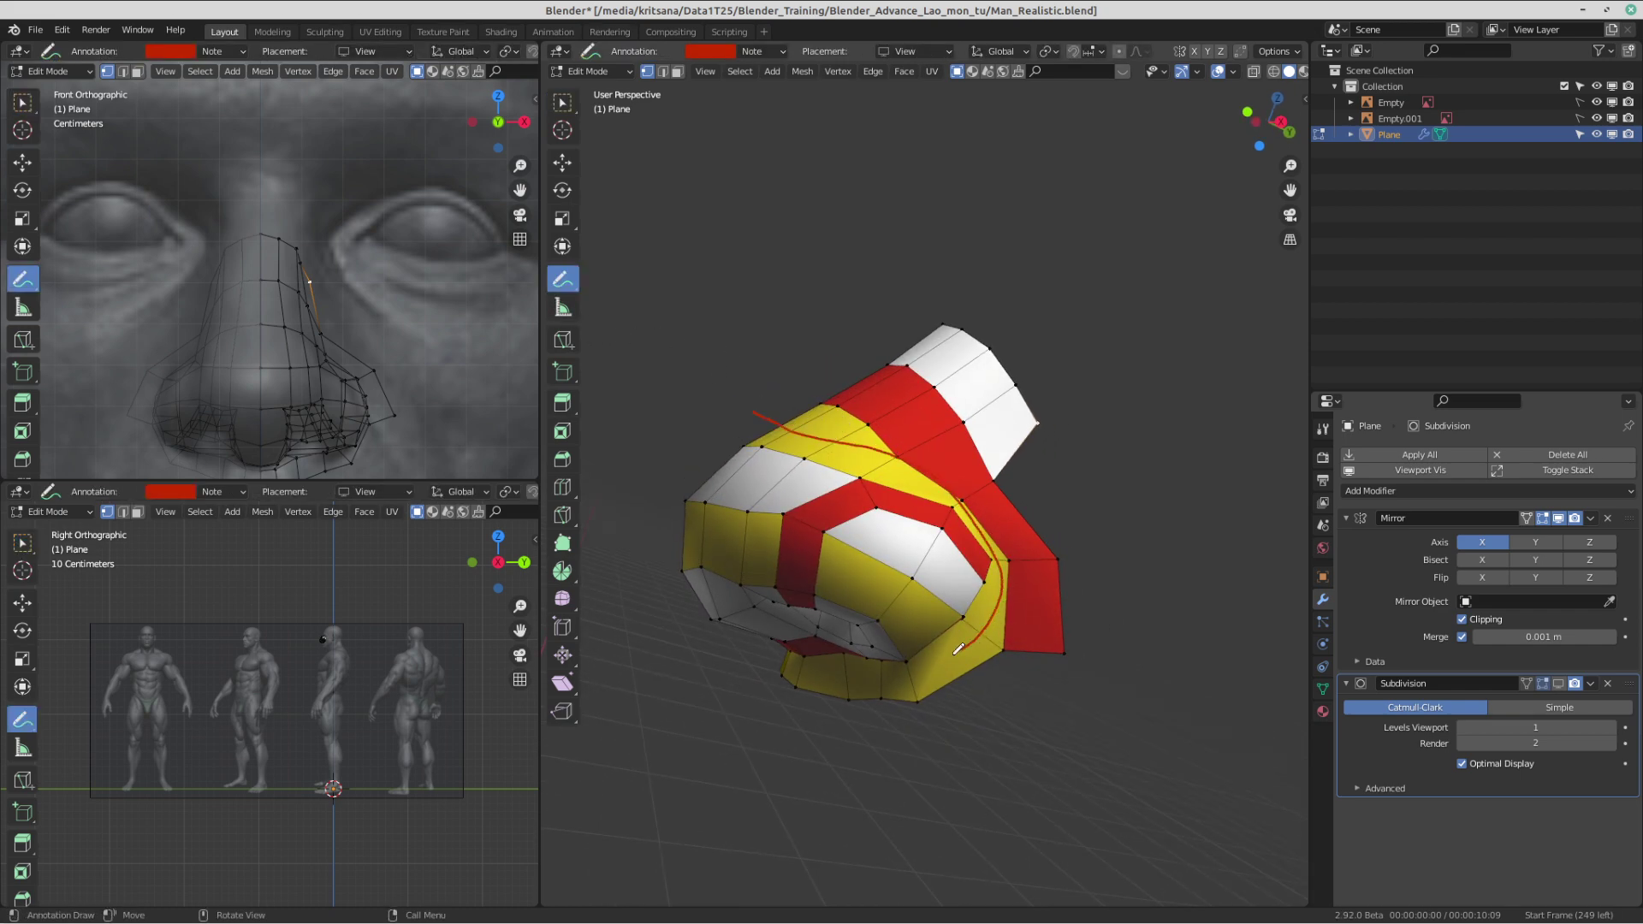
pyautogui.moveTo(779, 658); pyautogui.dragTo(781, 661)
pyautogui.moveTo(713, 408)
pyautogui.keyDown('ctrl'); pyautogui.mouseDown()
pyautogui.moveTo(800, 422)
pyautogui.moveTo(722, 620)
pyautogui.moveTo(866, 621)
pyautogui.mouseUp(); pyautogui.keyUp('ctrl')
# - Switch to the file manager and look through the Pictures folder for topology reference images
pyautogui.moveTo(600, 3)
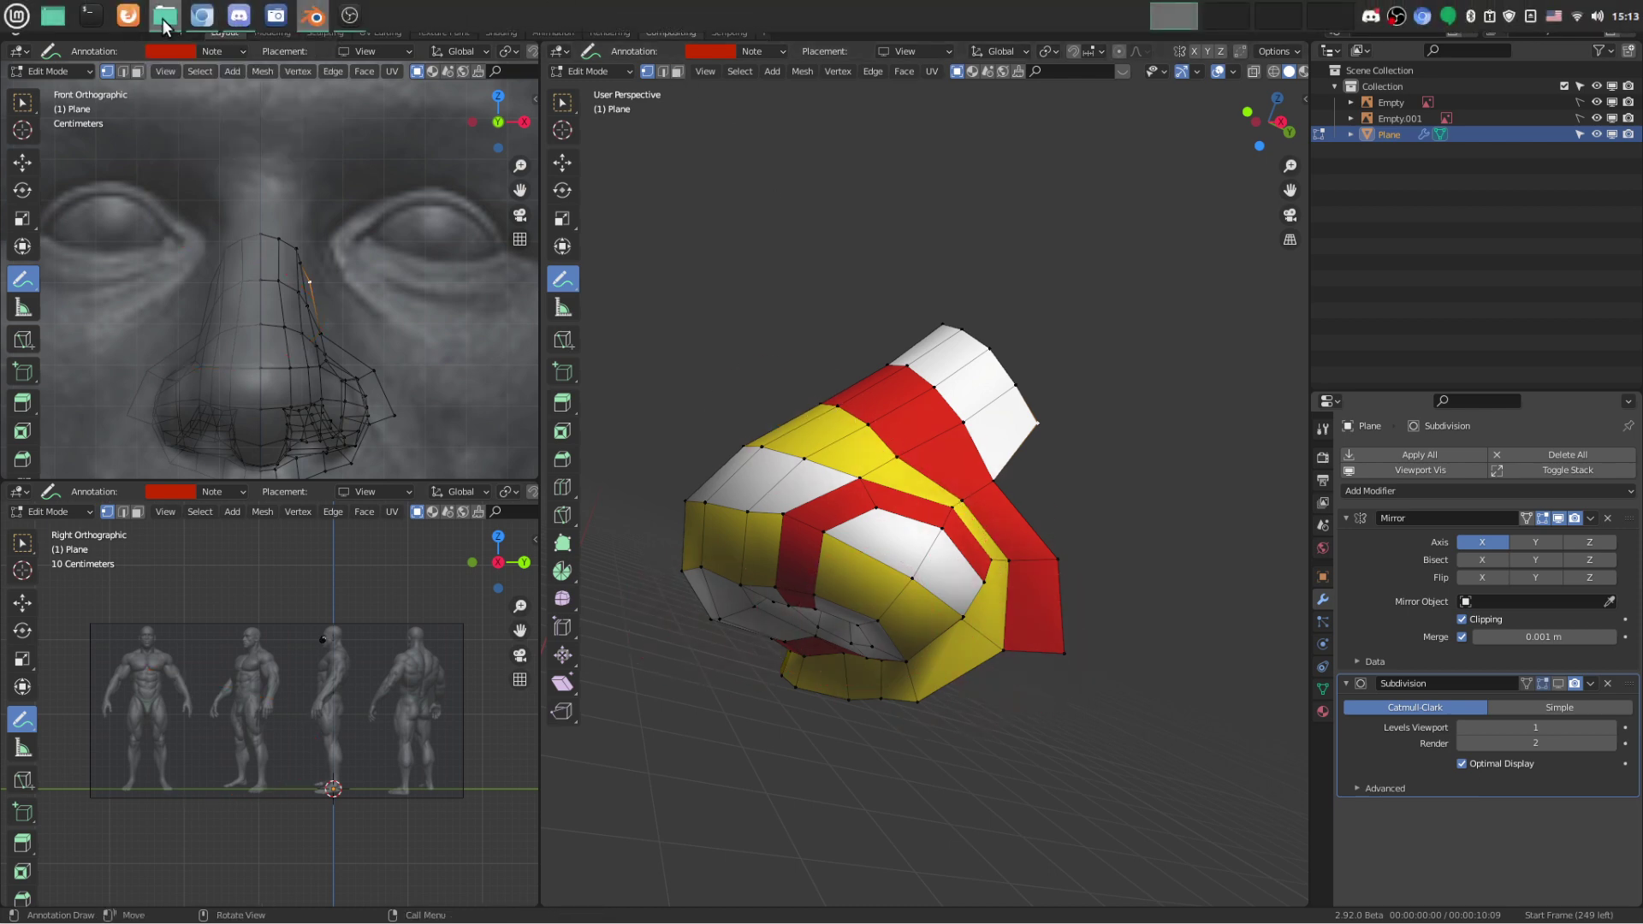
pyautogui.click(166, 12)
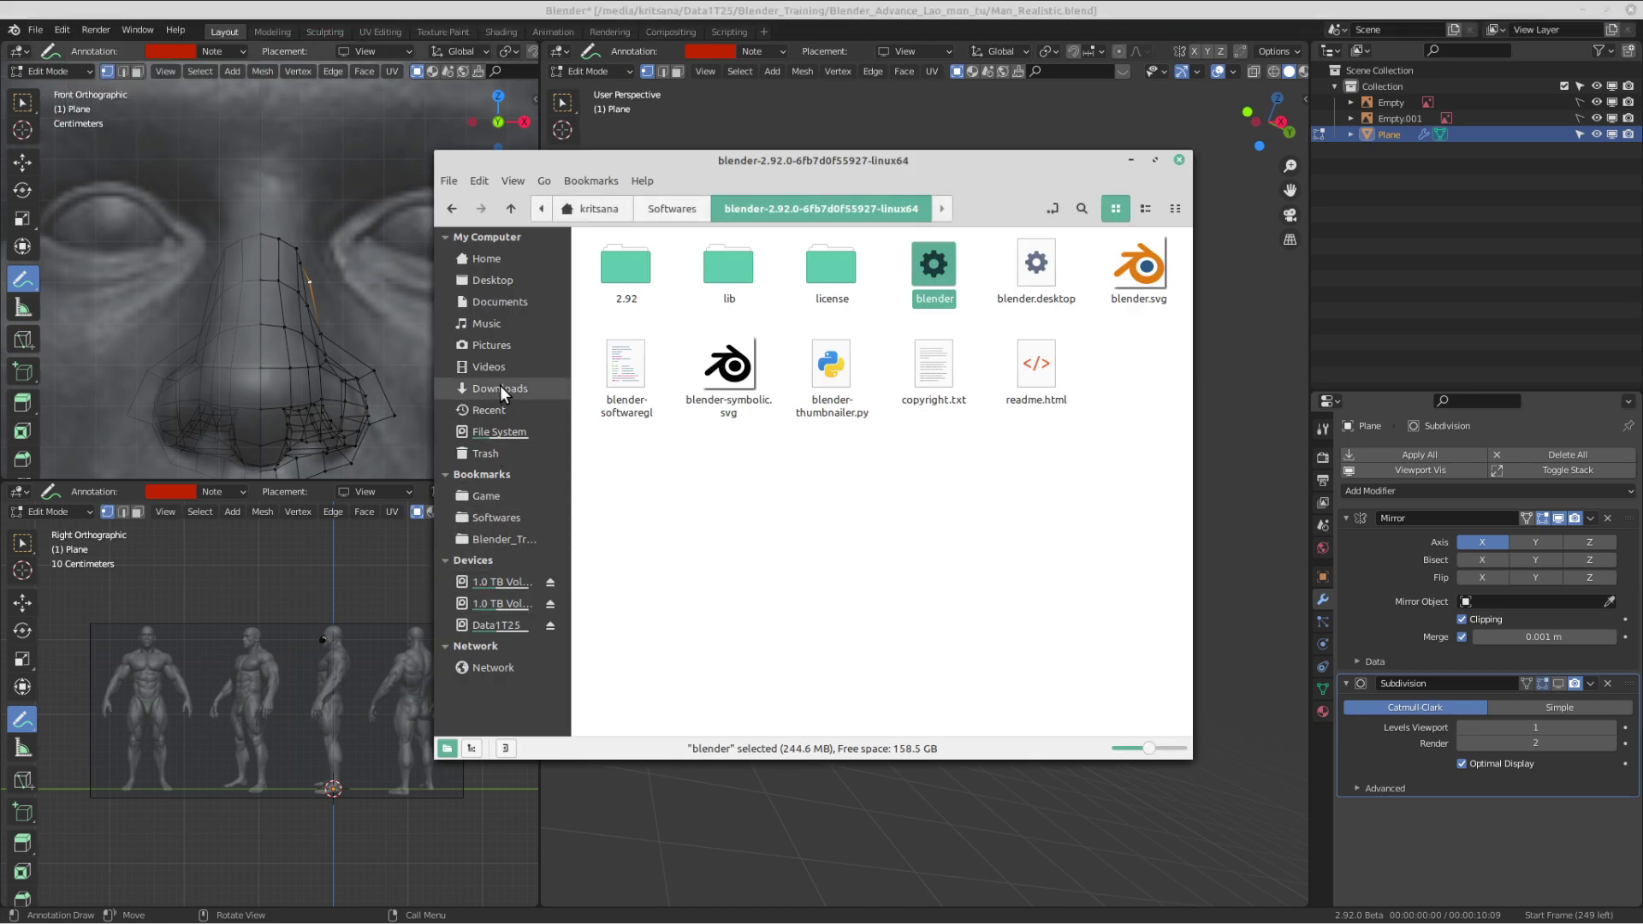
pyautogui.click(488, 331)
pyautogui.click(491, 347)
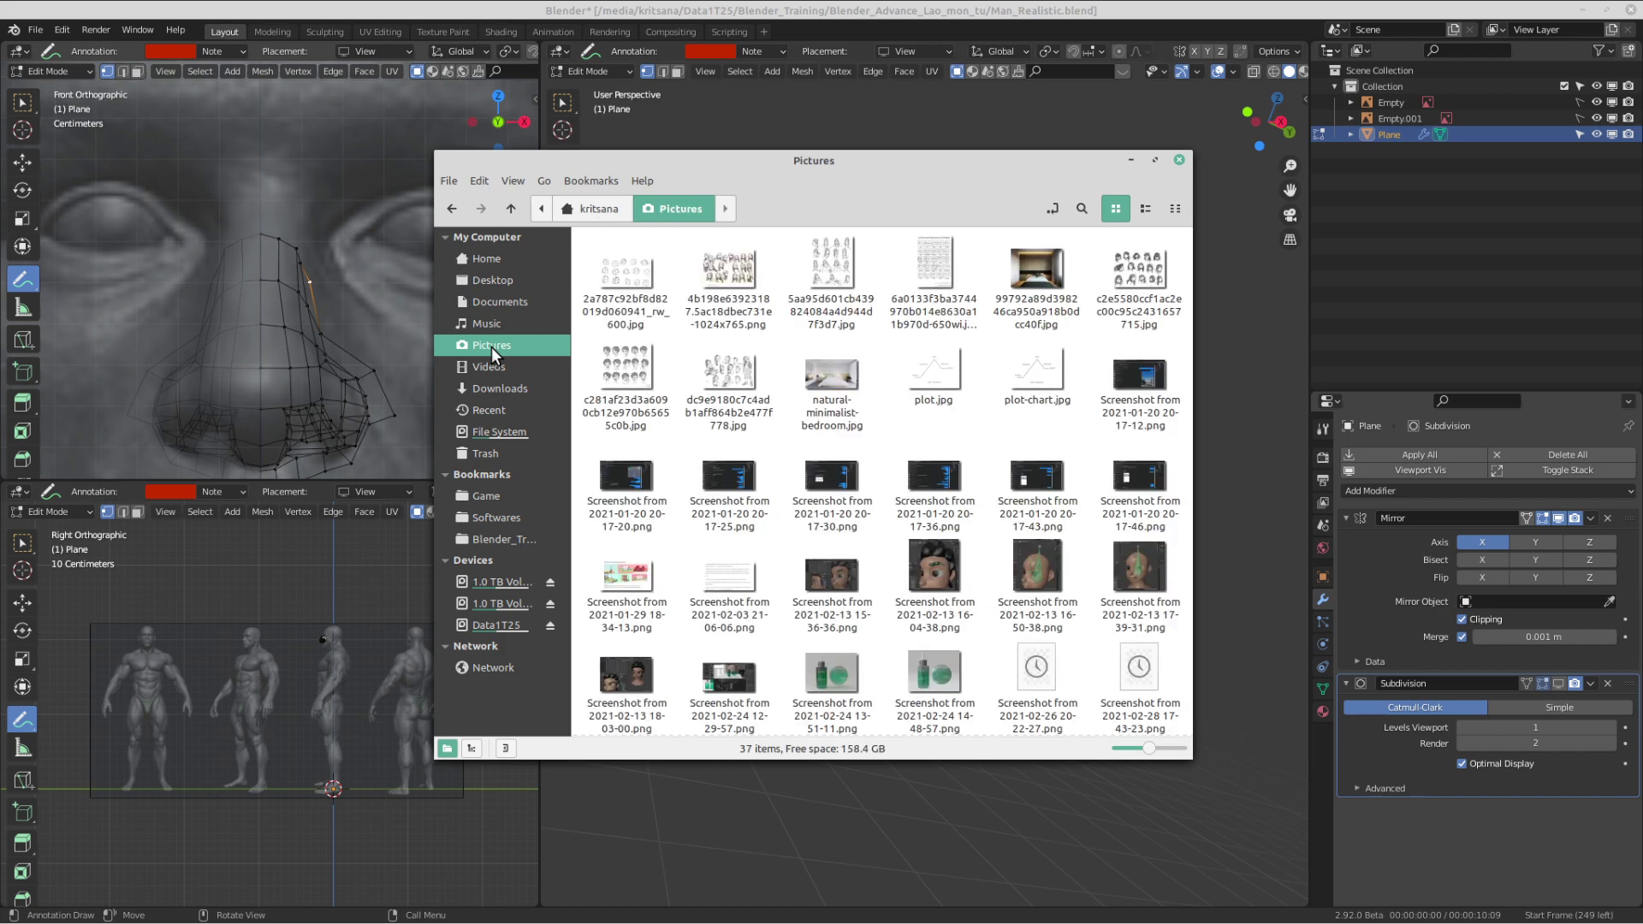
pyautogui.scroll(-5, 997, 548)
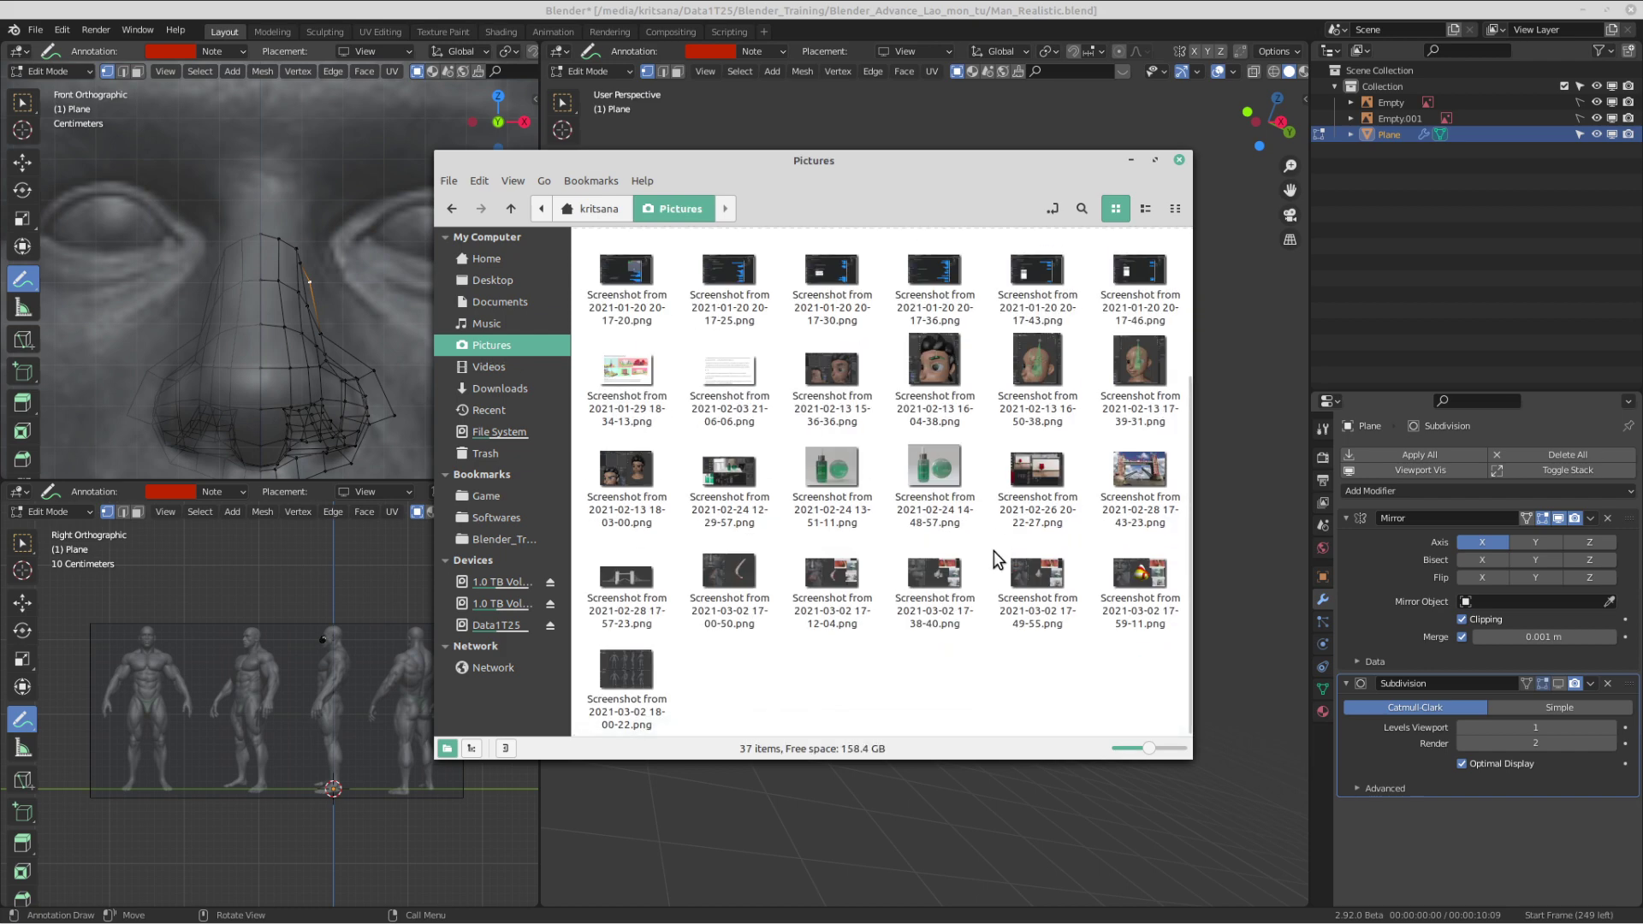
pyautogui.scroll(3, 993, 551)
pyautogui.scroll(-3, 994, 551)
# - Open open_1.gif from Blender_Training/Blender_Advance_Lao_mon_tu on the Data1T25 drive and place its window clear of the file manager
pyautogui.click(505, 626)
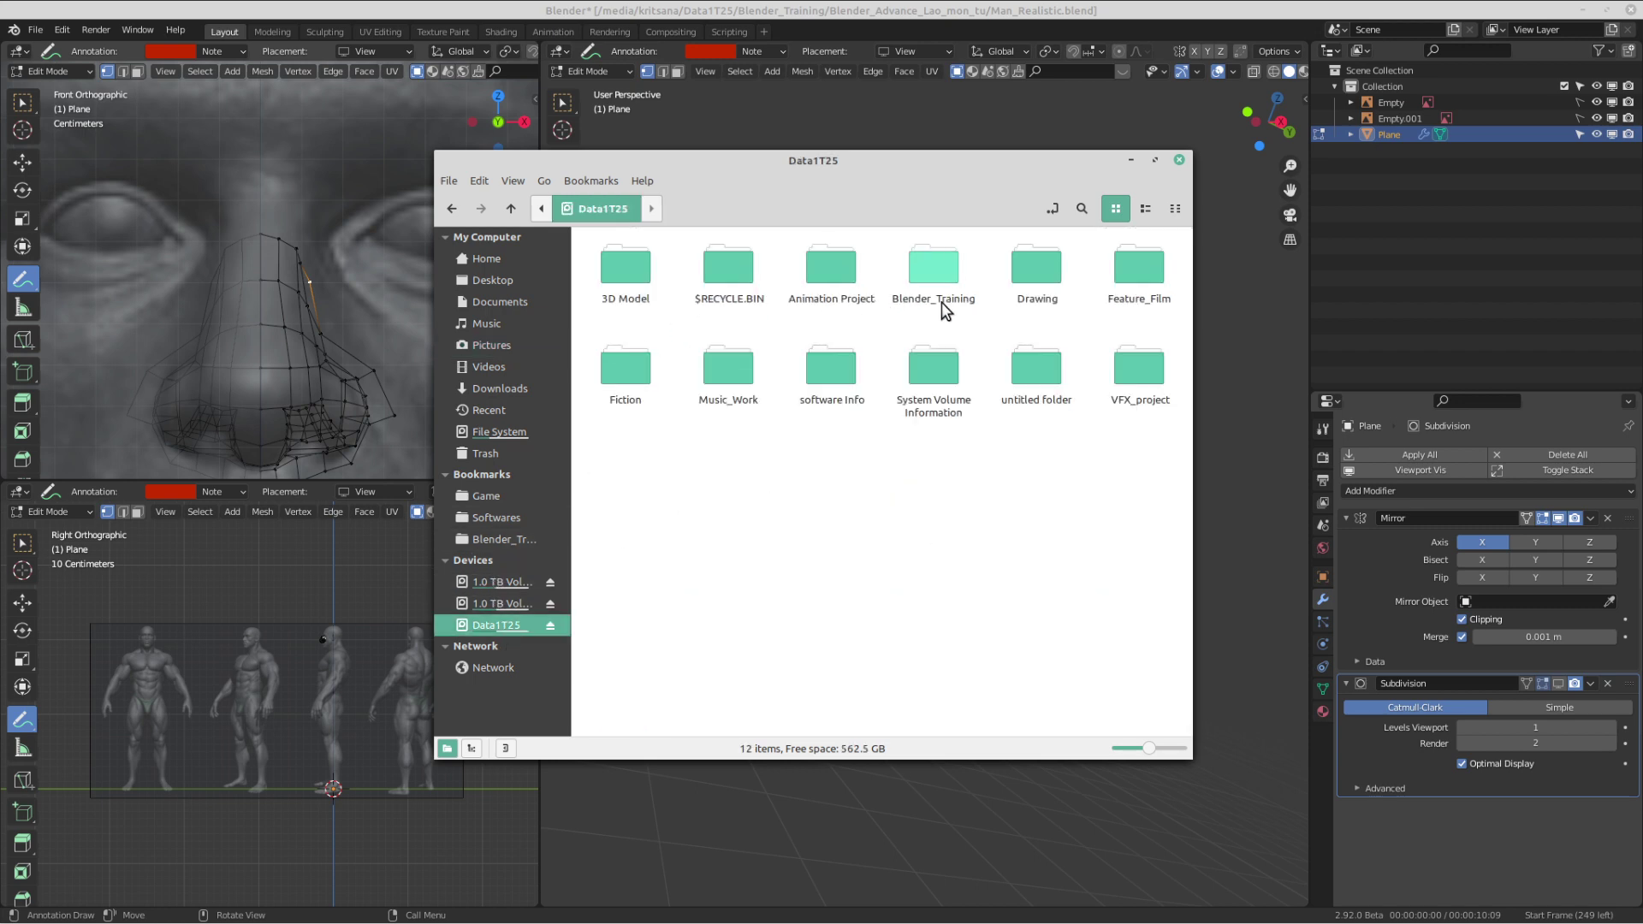
pyautogui.doubleClick(941, 301)
pyautogui.doubleClick(738, 277)
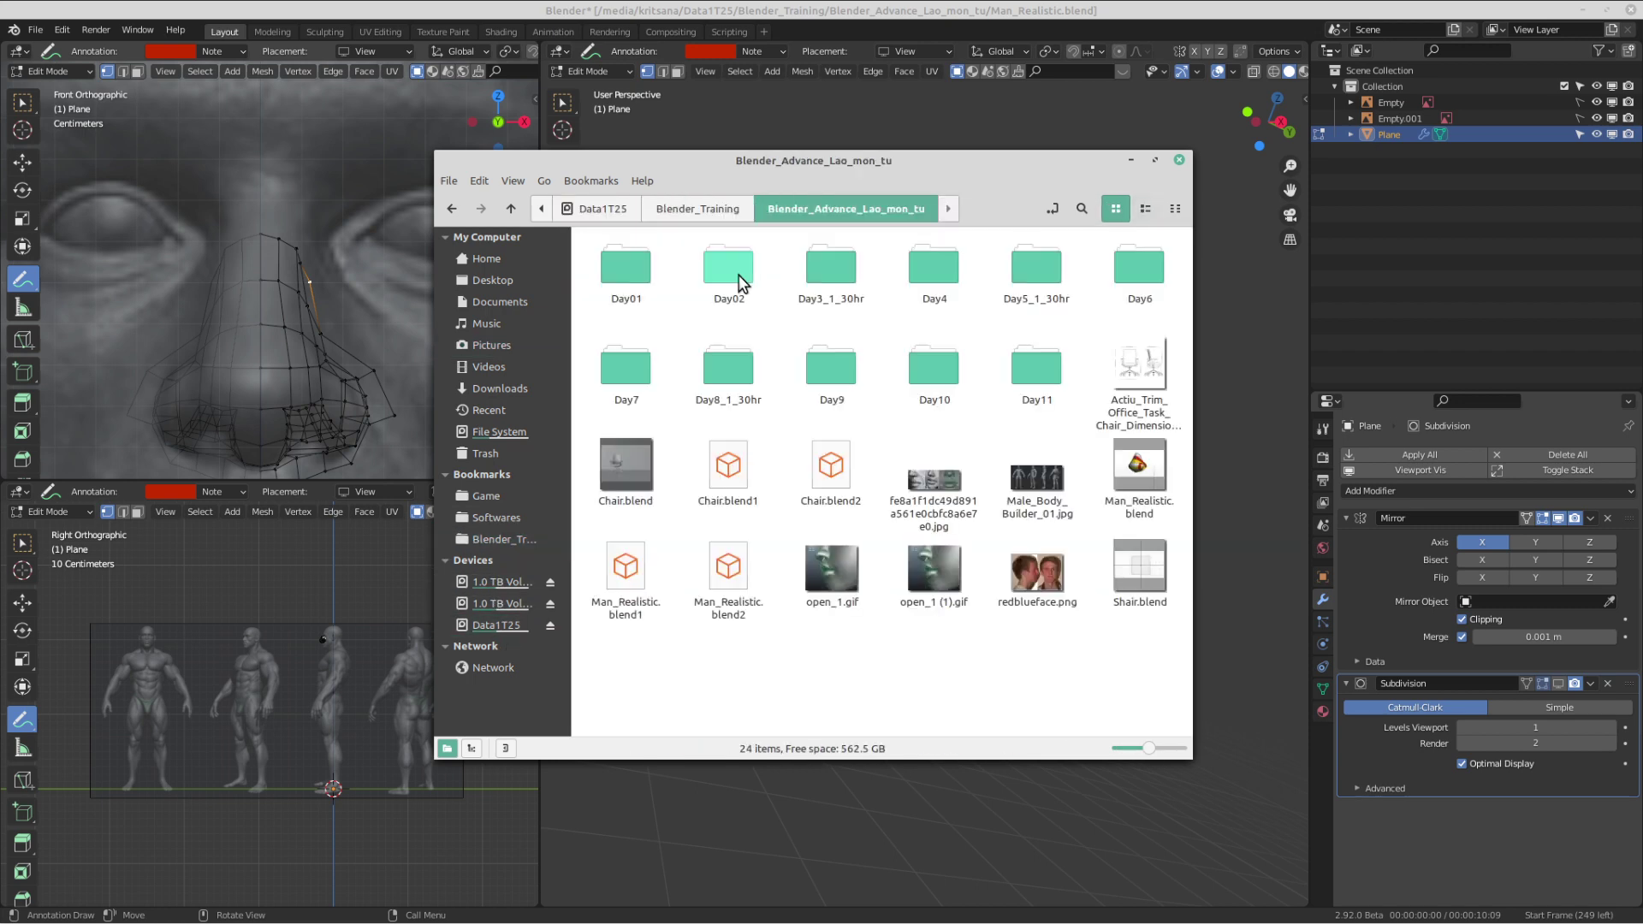
pyautogui.doubleClick(837, 570)
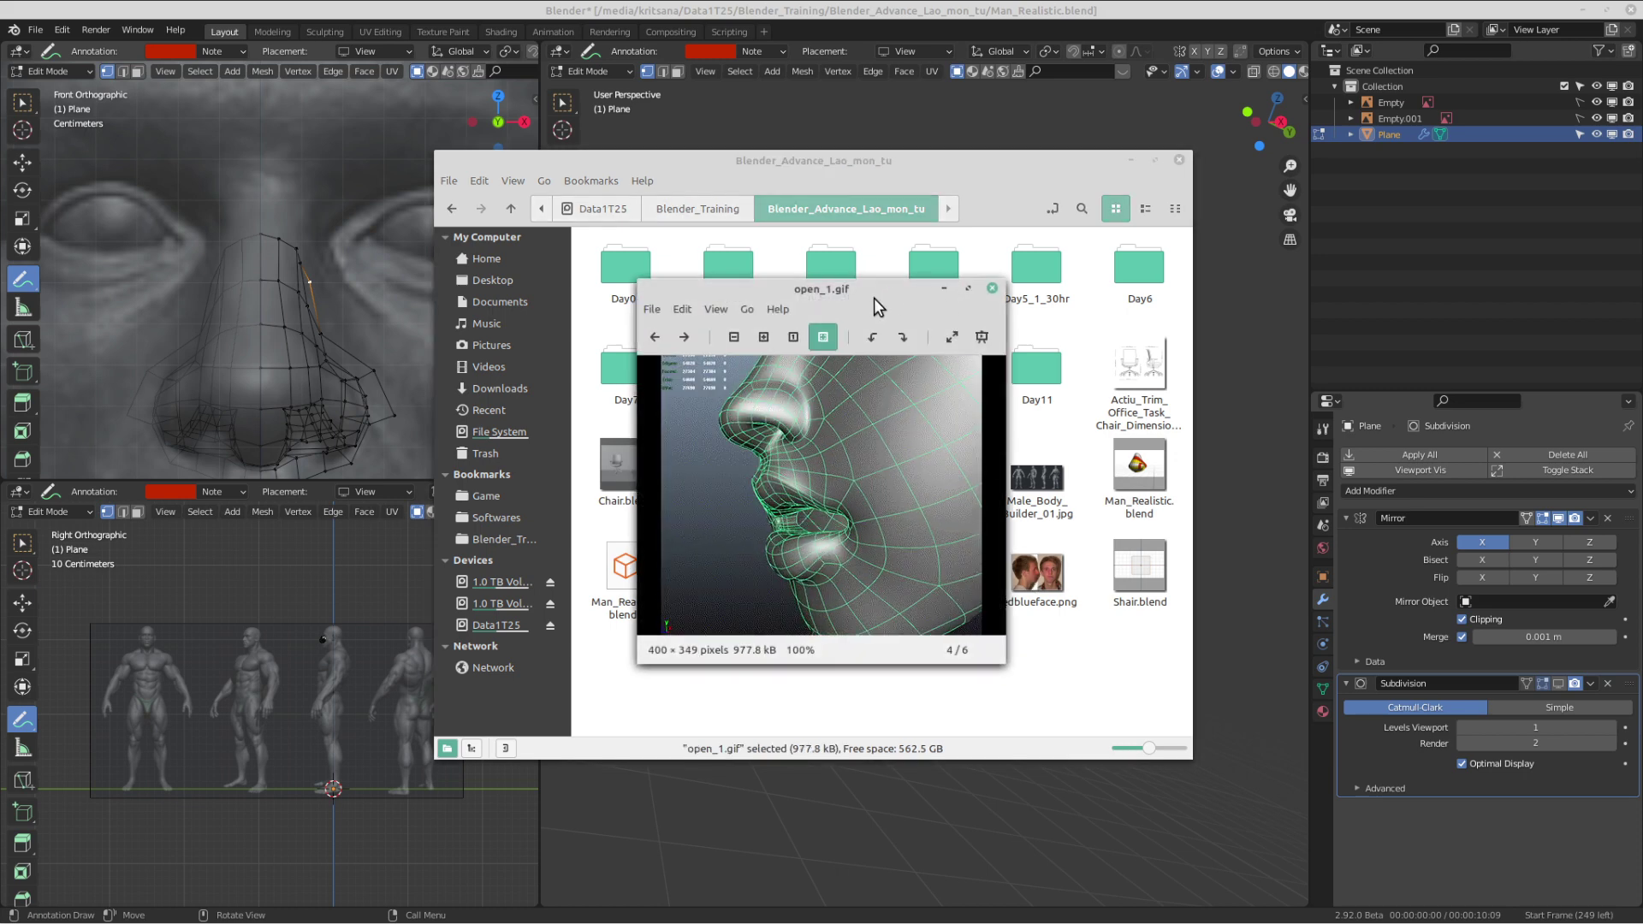
pyautogui.moveTo(875, 298); pyautogui.dragTo(1460, 414)
# - Open redblueface.png, shrink its window, enlarge the image and place the window above the open_1.gif reference
pyautogui.click(1052, 572)
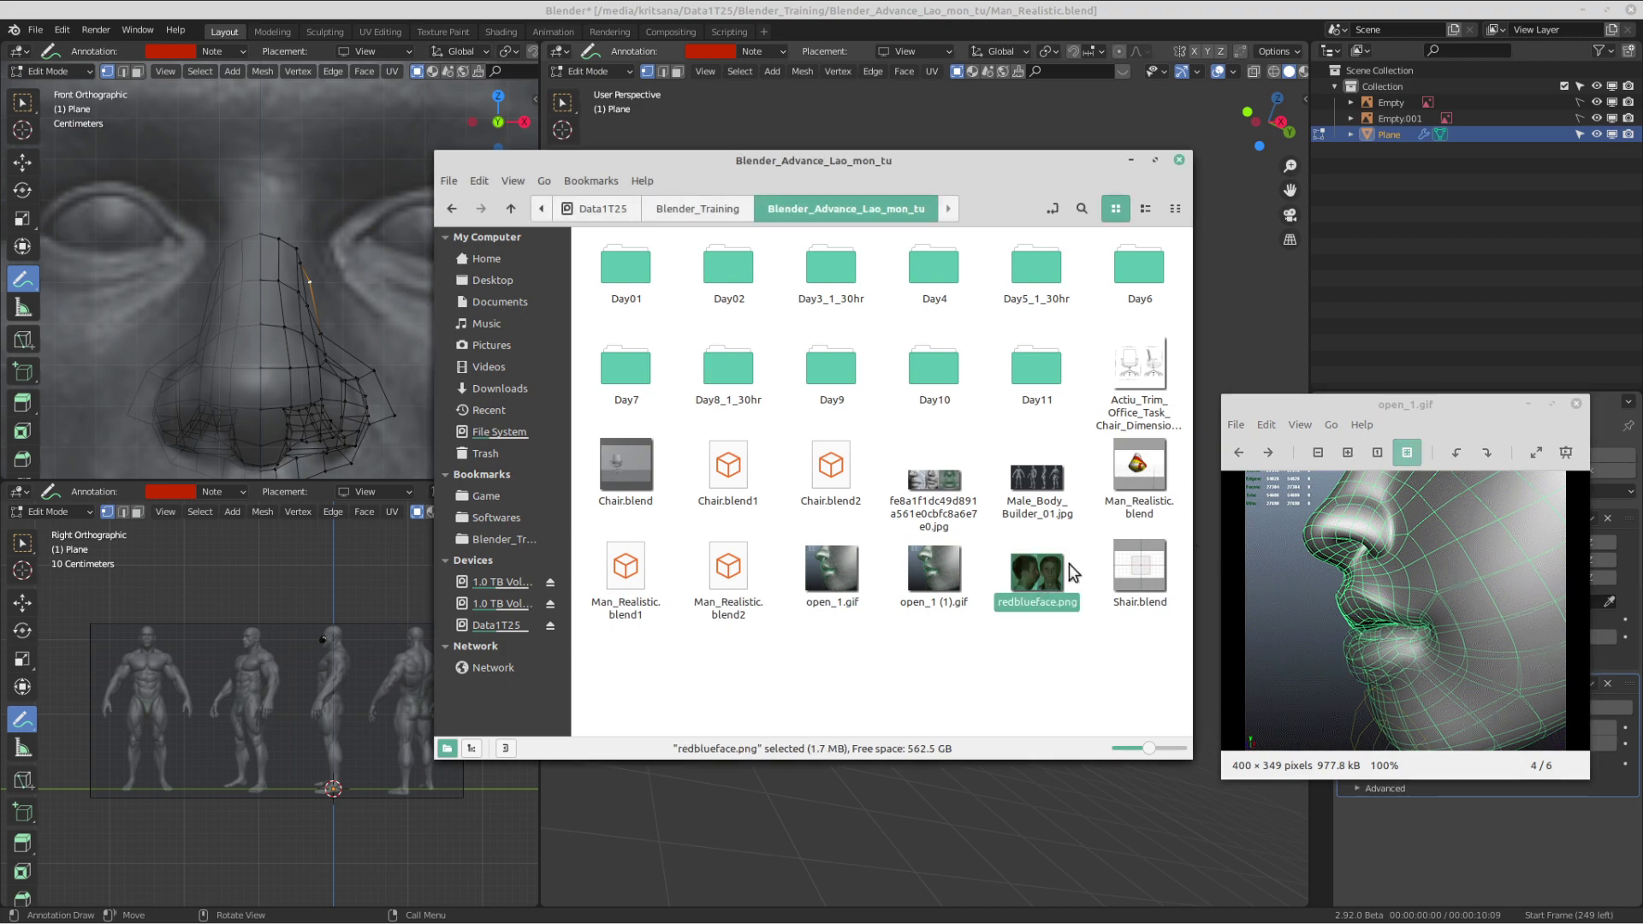
pyautogui.doubleClick(1069, 567)
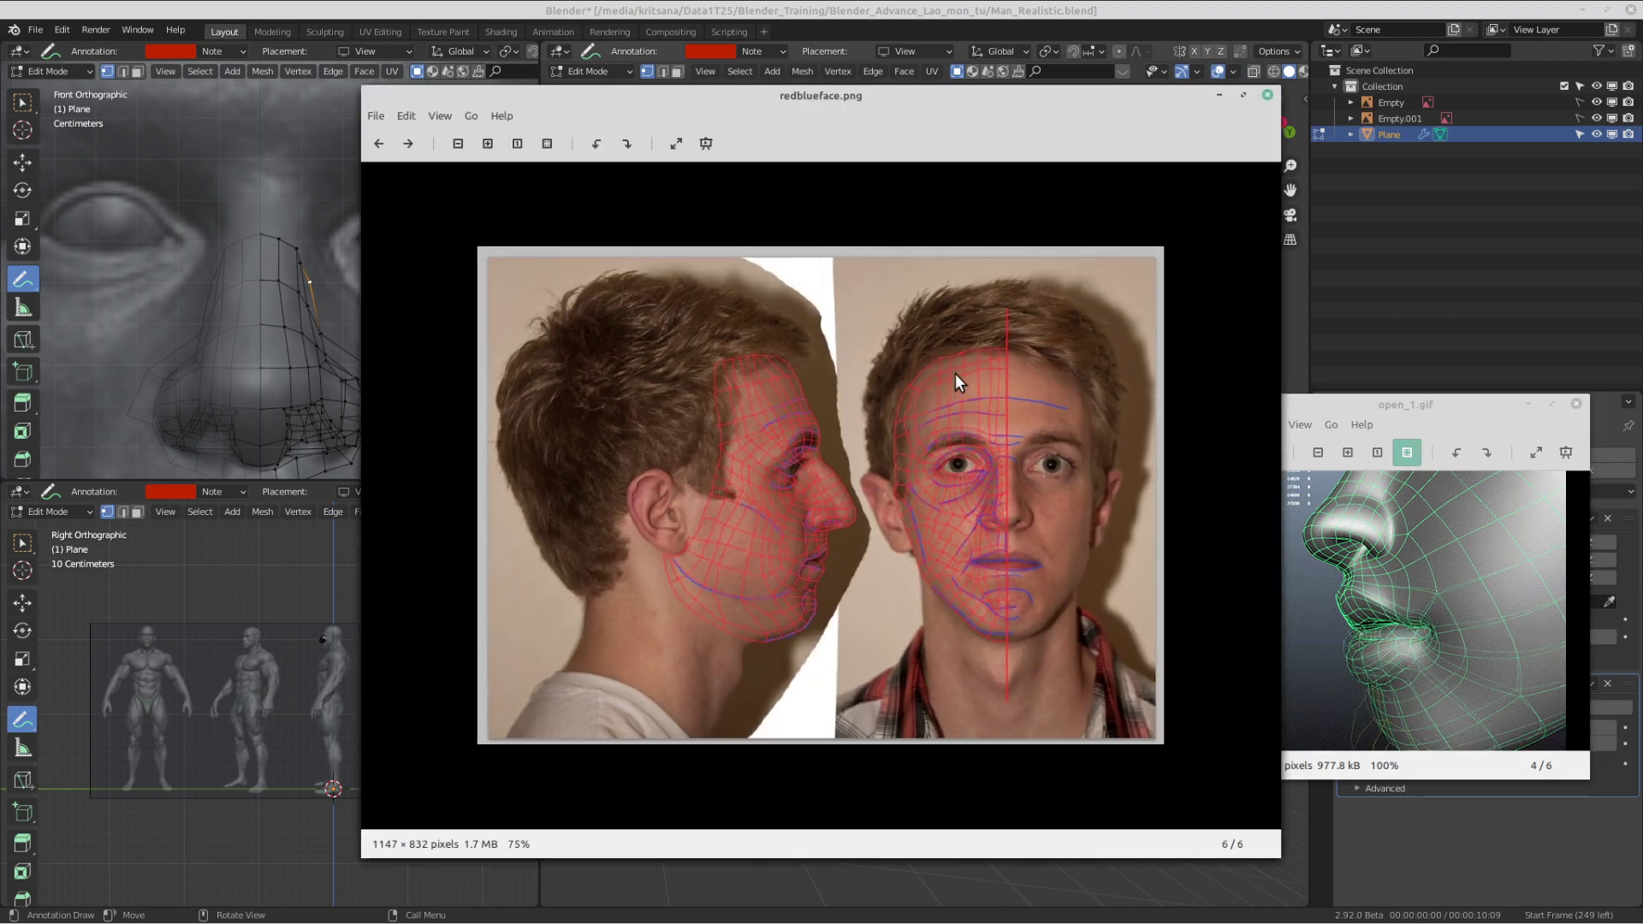
pyautogui.scroll(-4, 963, 385)
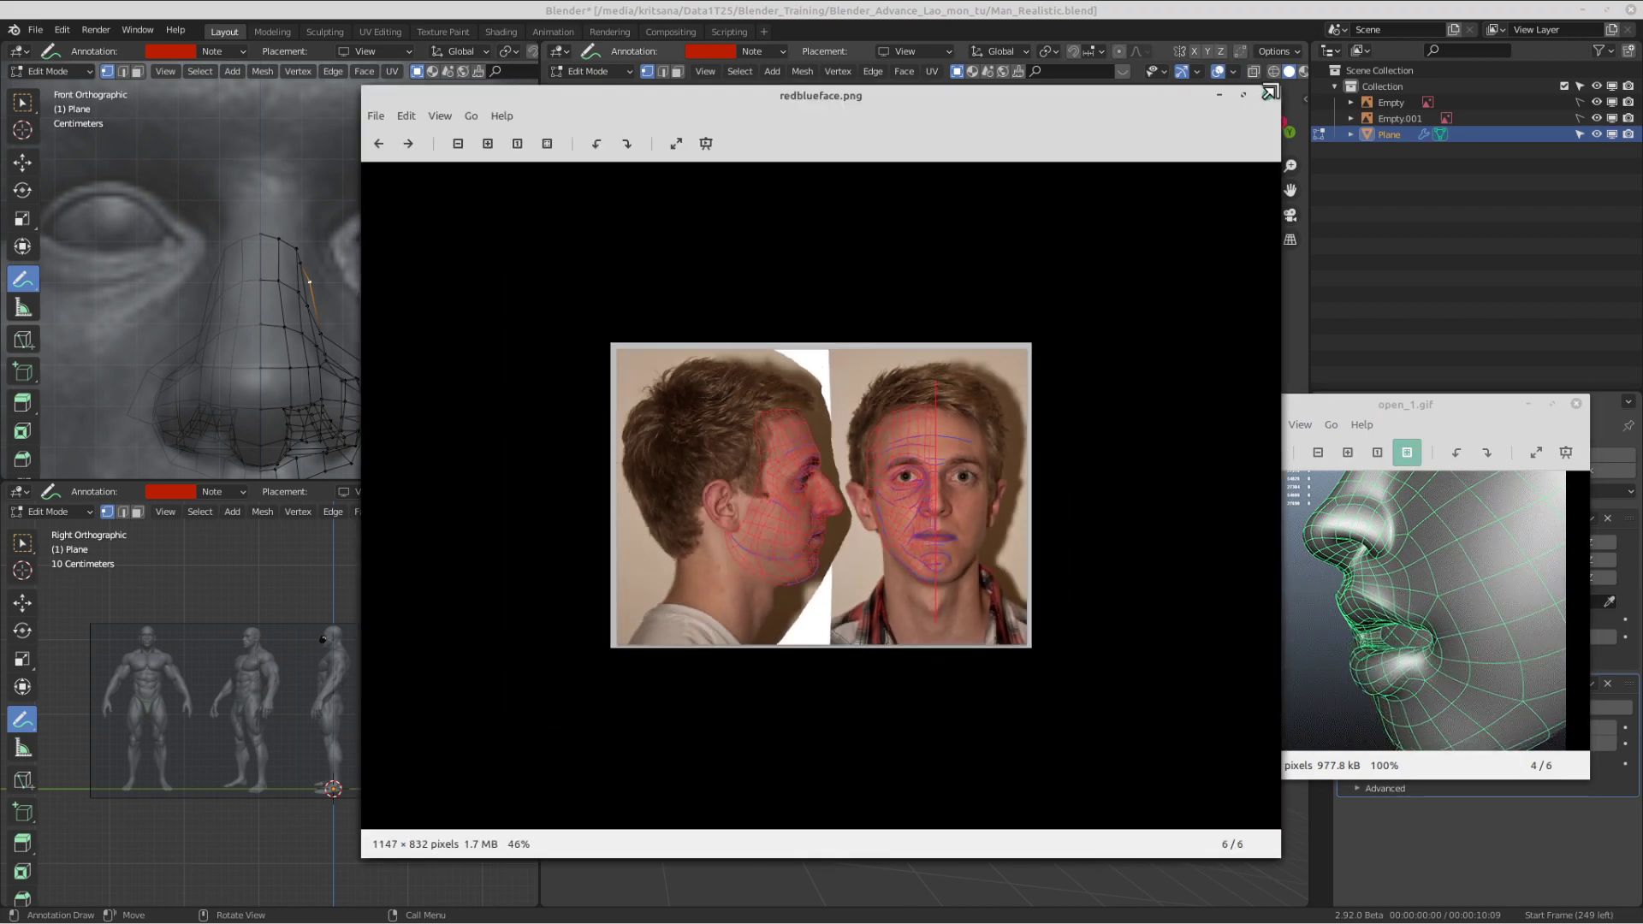
pyautogui.moveTo(1272, 91); pyautogui.dragTo(857, 438)
pyautogui.scroll(3, 651, 604)
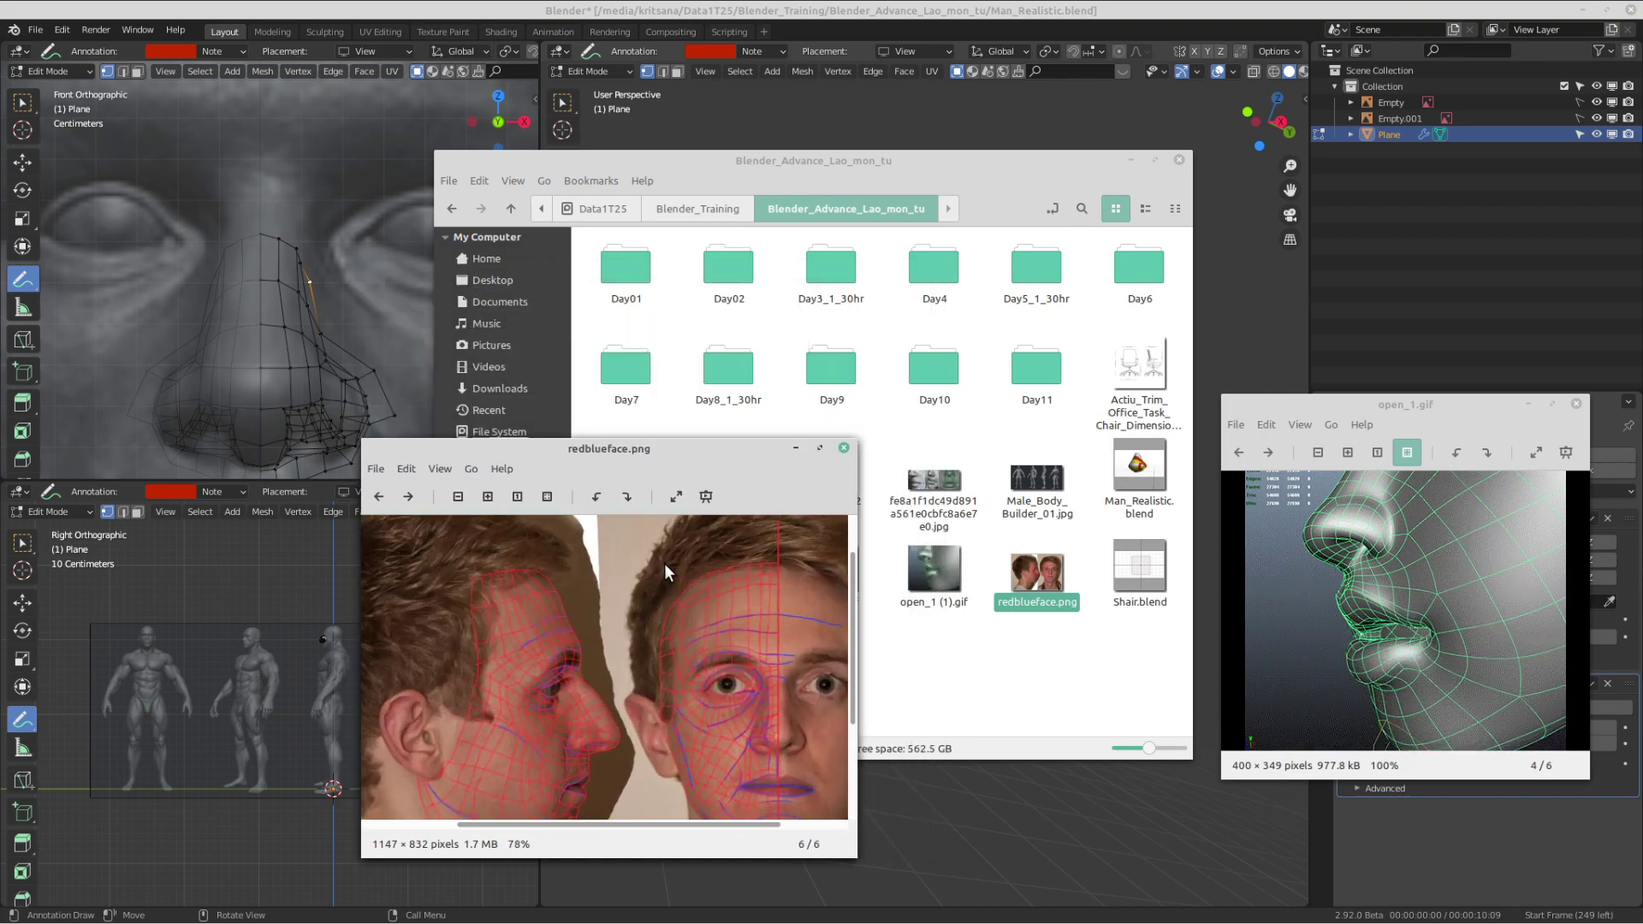
pyautogui.moveTo(692, 455); pyautogui.dragTo(1474, 142)
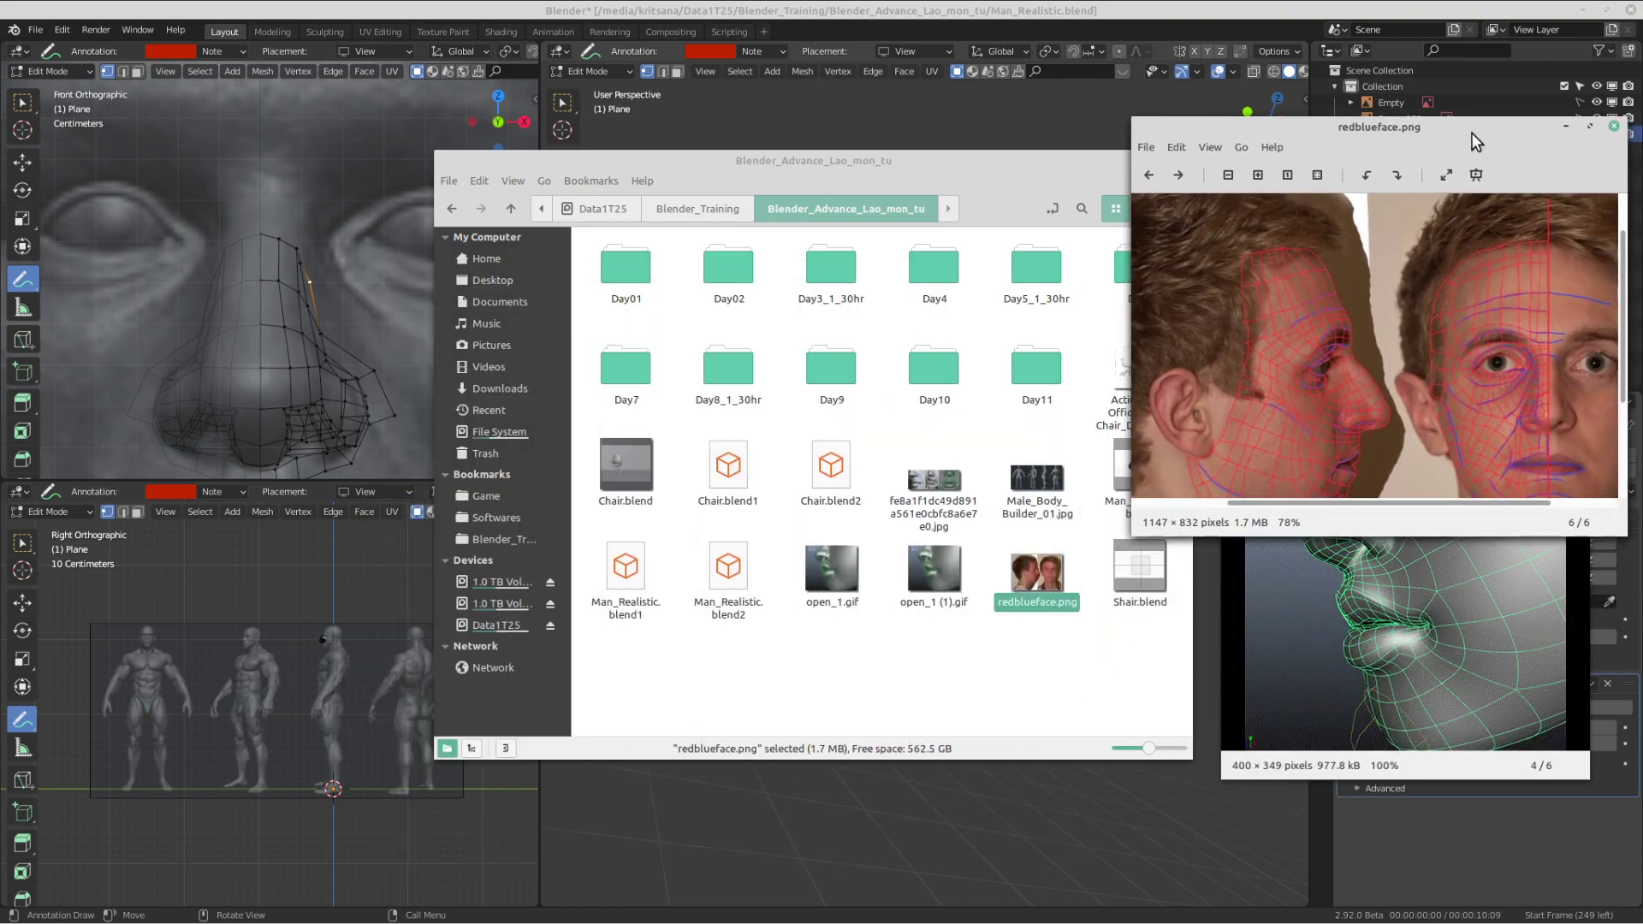
# - Open the fe8a1f1dc49d891a561e0cbfc8a6e7e0.jpg face topology reference, move it below the nose mesh, and minimize the file manager
pyautogui.doubleClick(940, 488)
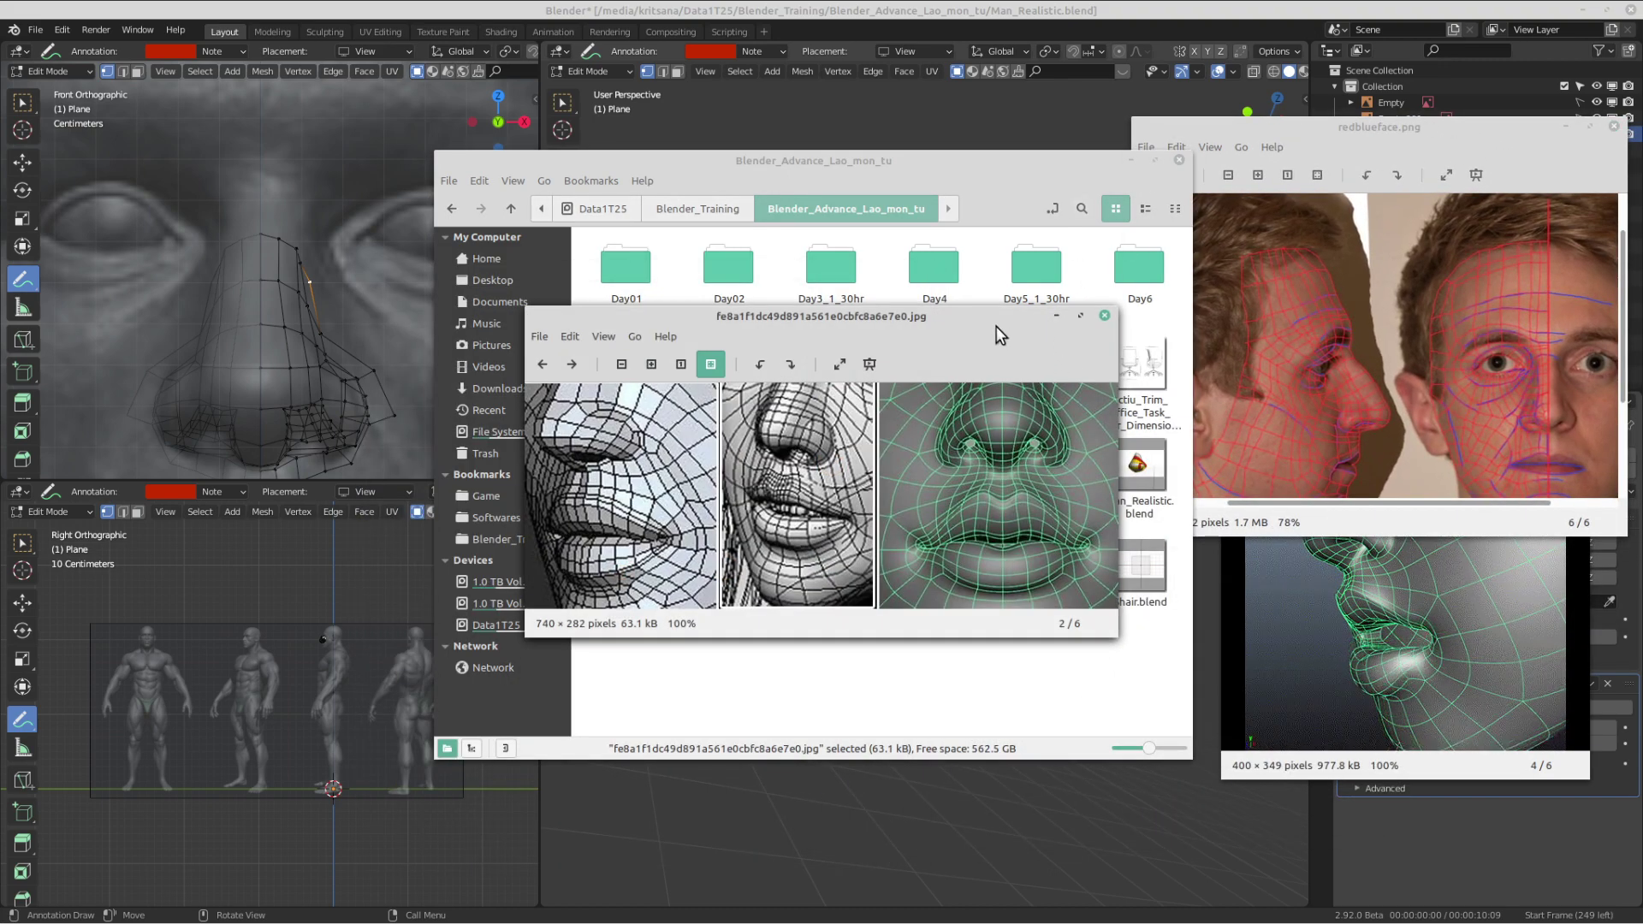
pyautogui.moveTo(999, 334); pyautogui.dragTo(1173, 621)
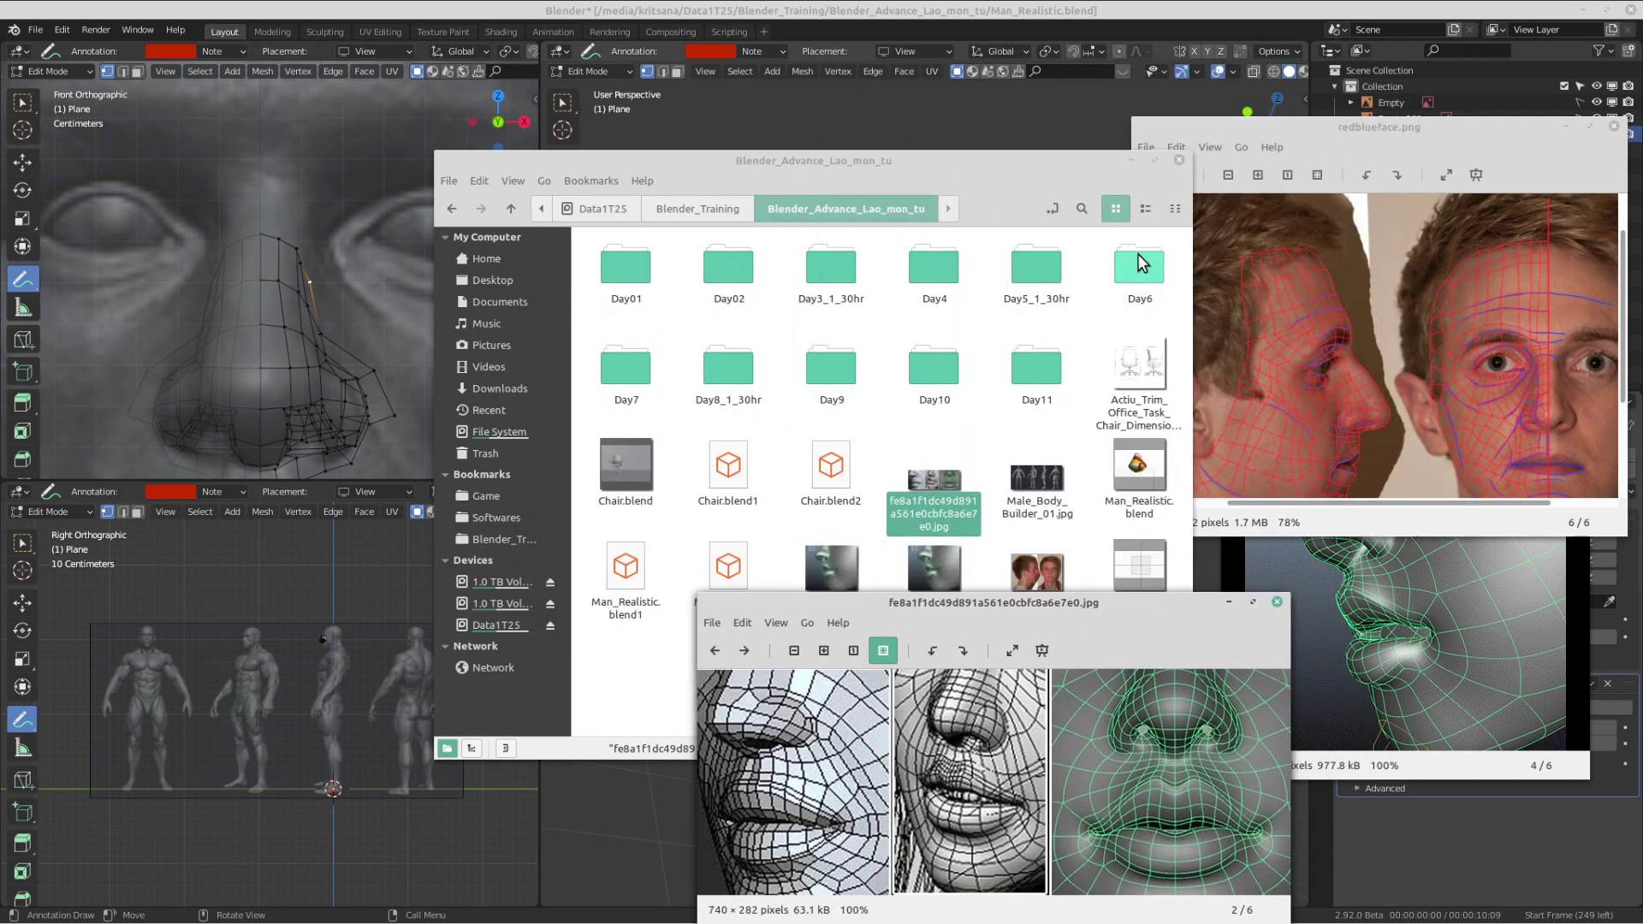
pyautogui.click(1042, 161)
pyautogui.click(1131, 161)
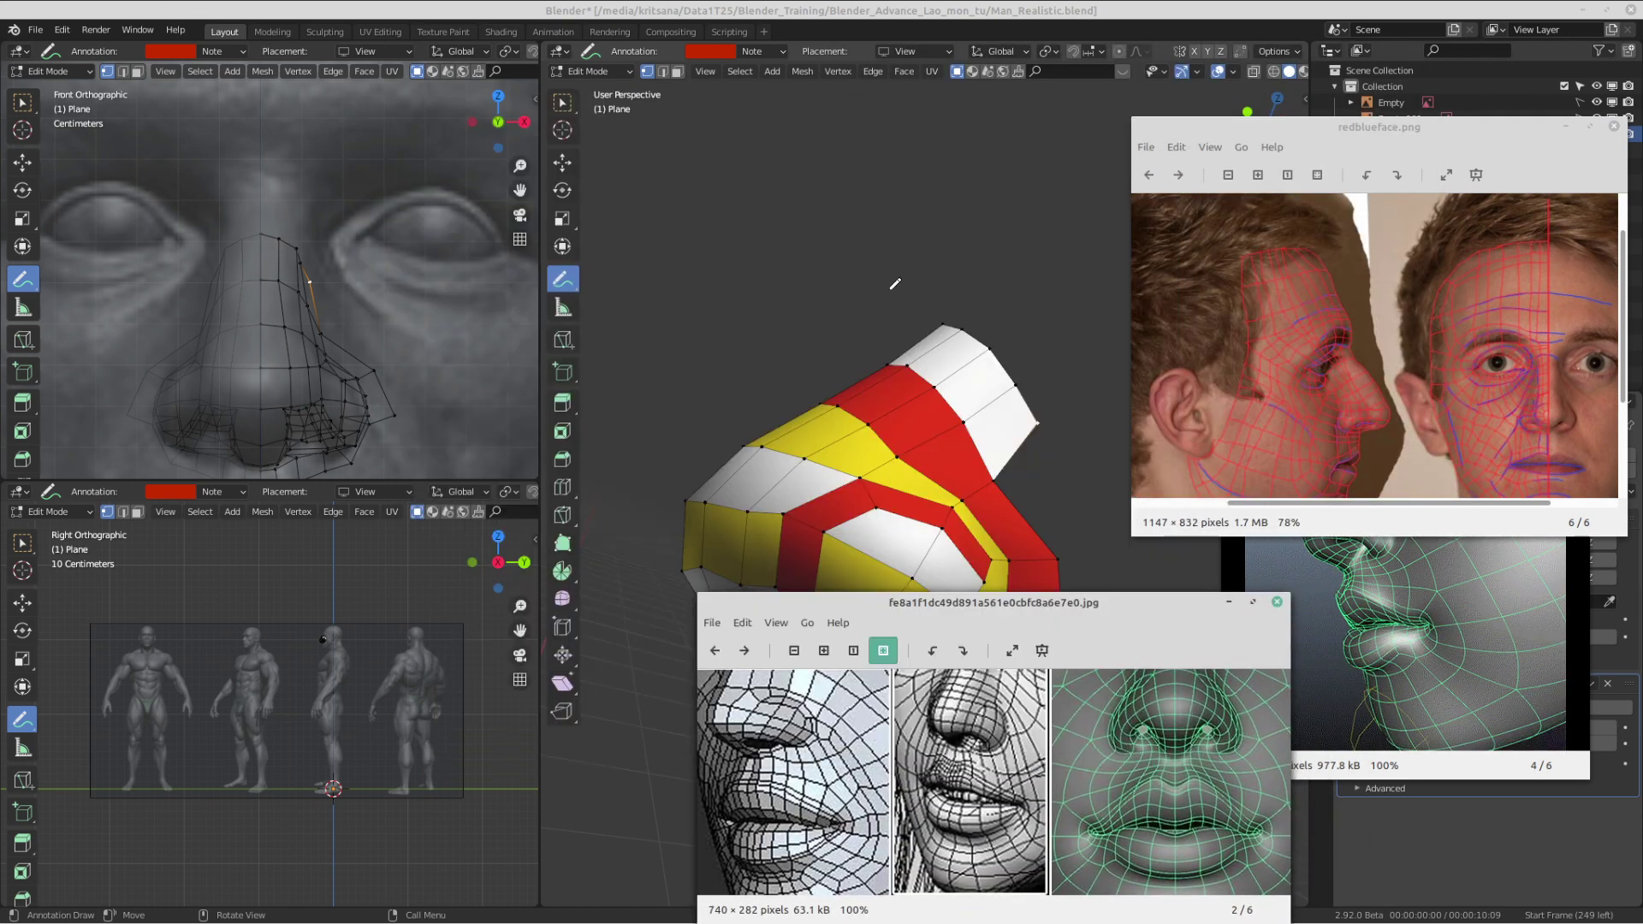
# - Keep the redblueface.png window always on top and move it up, clear of the open_1.gif reference
pyautogui.rightClick(1262, 121)
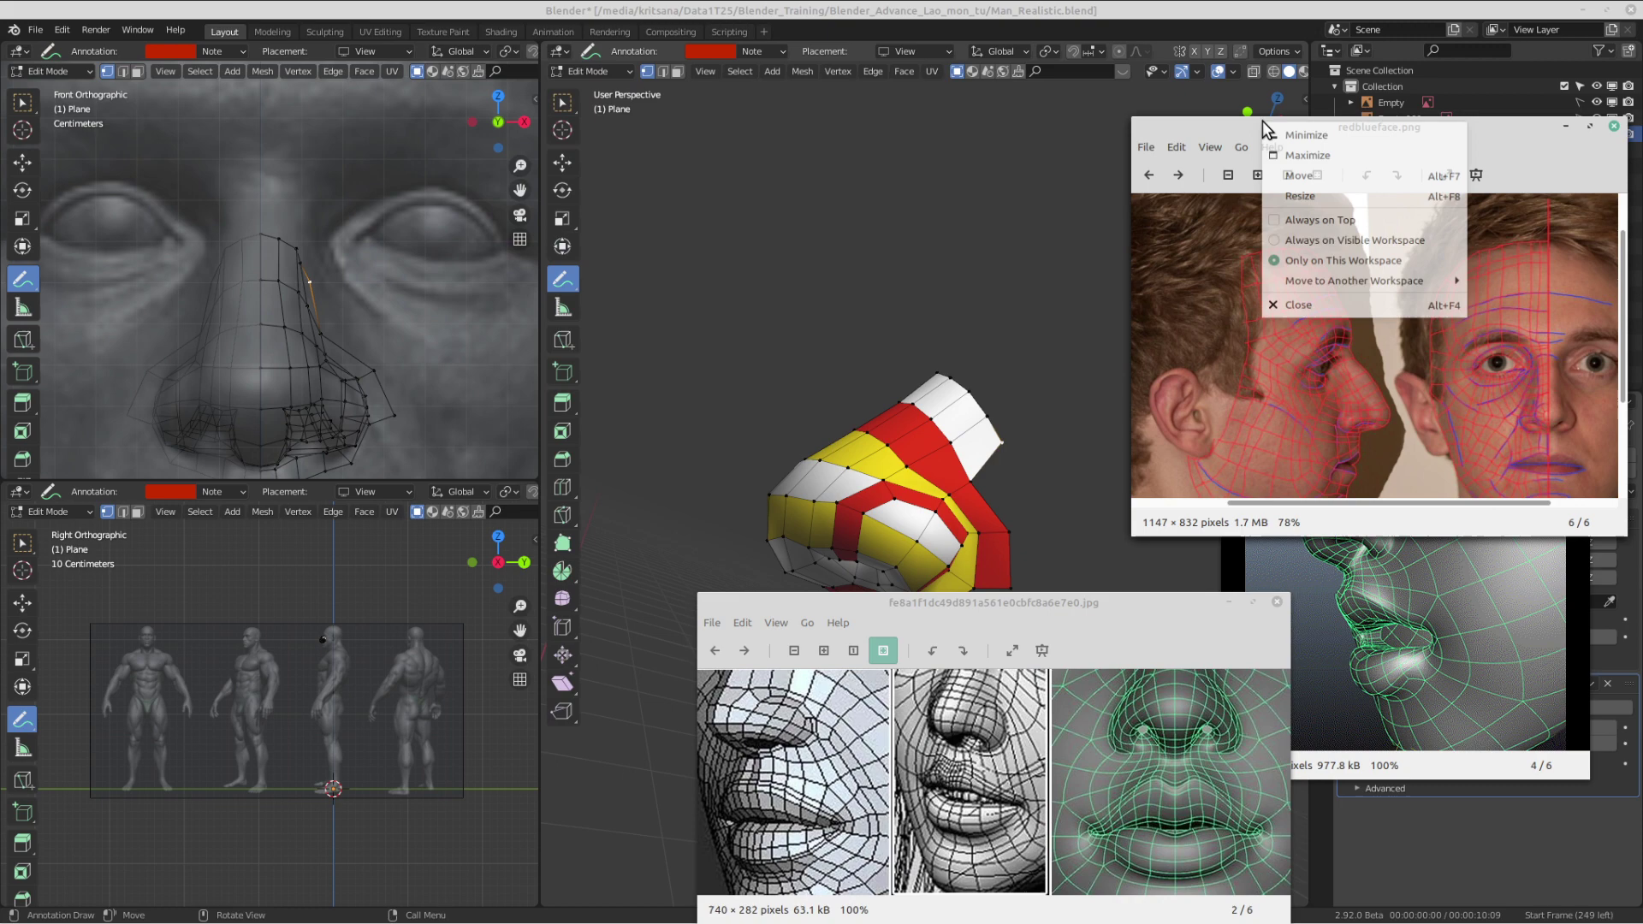
pyautogui.click(1341, 265)
pyautogui.click(1432, 608)
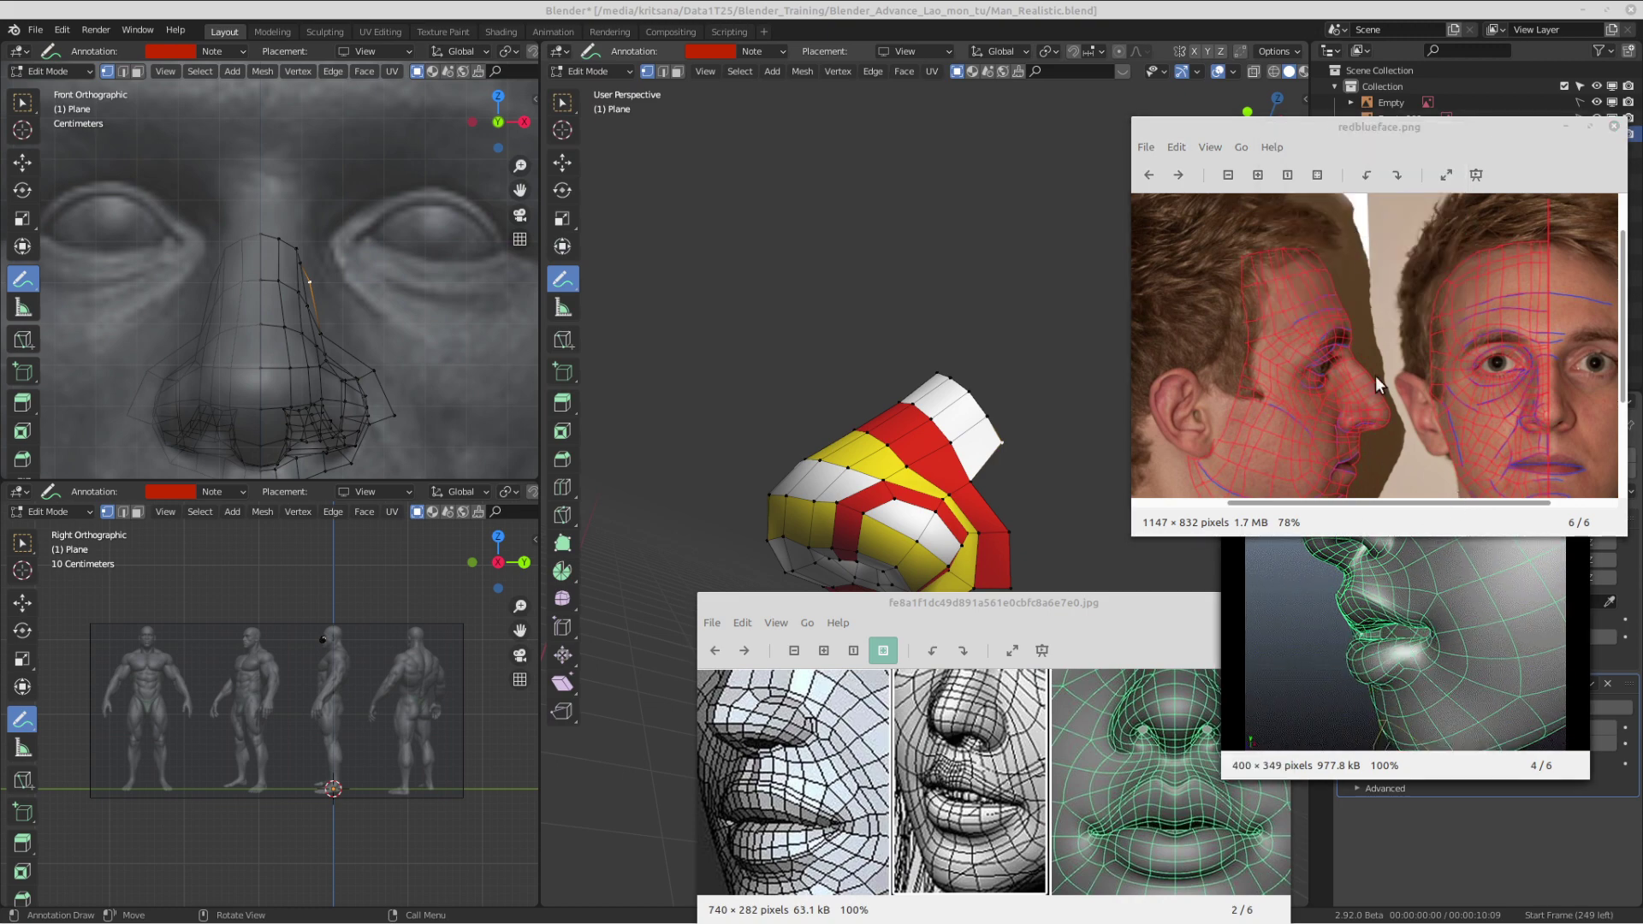
pyautogui.moveTo(1388, 133); pyautogui.dragTo(1246, 50)
pyautogui.click(1505, 411)
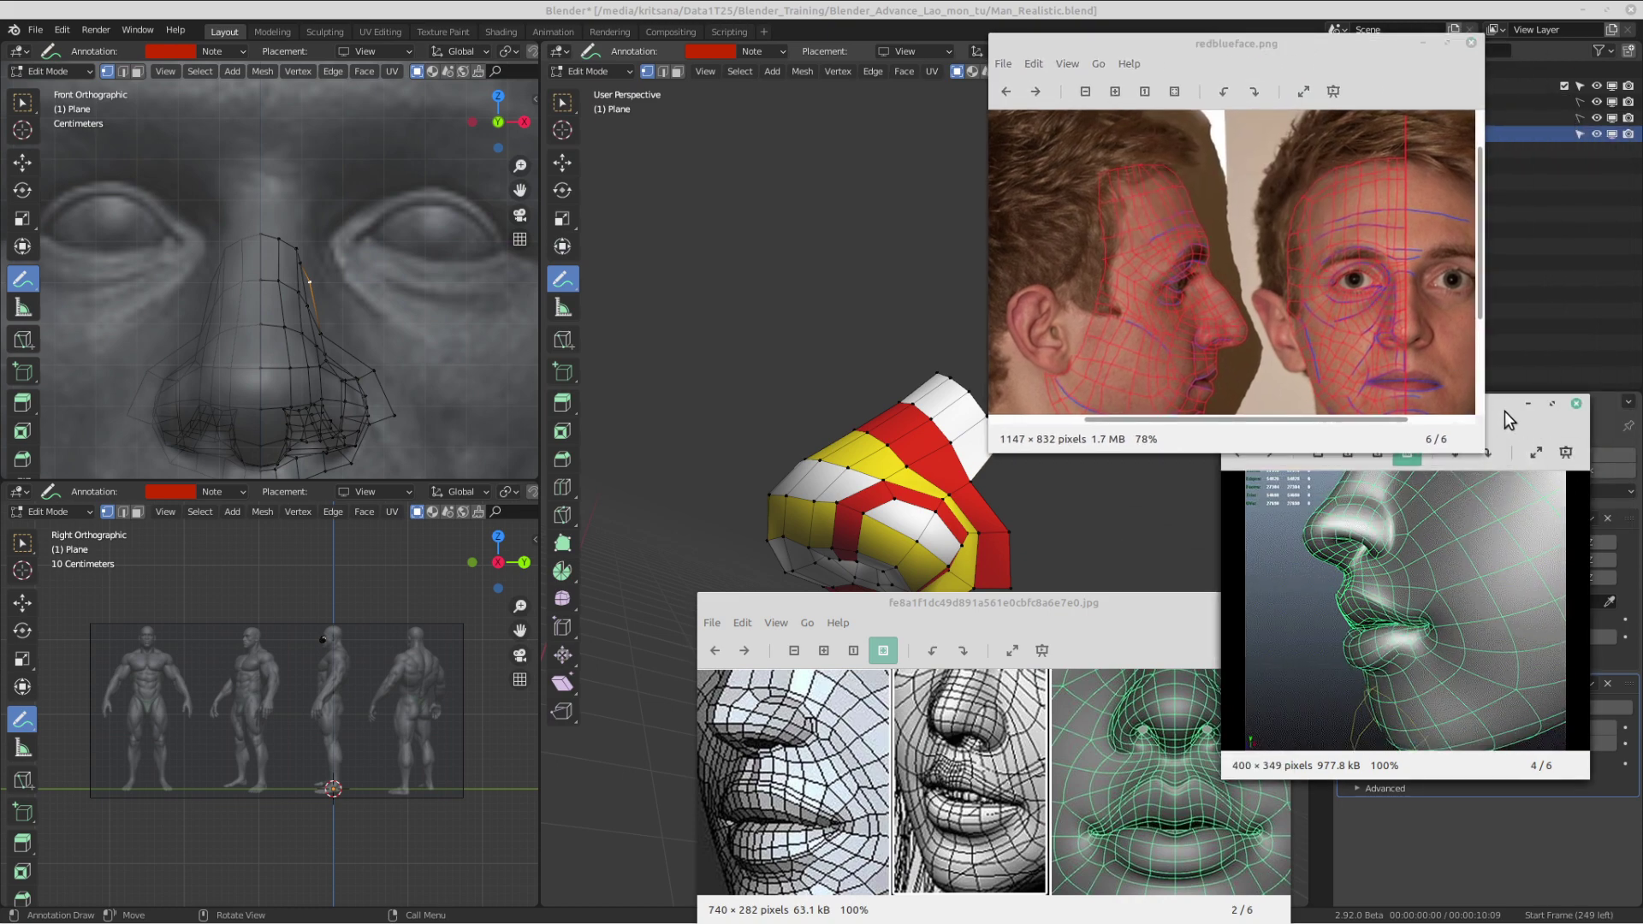
# - Move the open_1.gif window down below redblueface.png and keep it always on top
pyautogui.moveTo(1505, 411); pyautogui.dragTo(1500, 481)
pyautogui.rightClick(1497, 485)
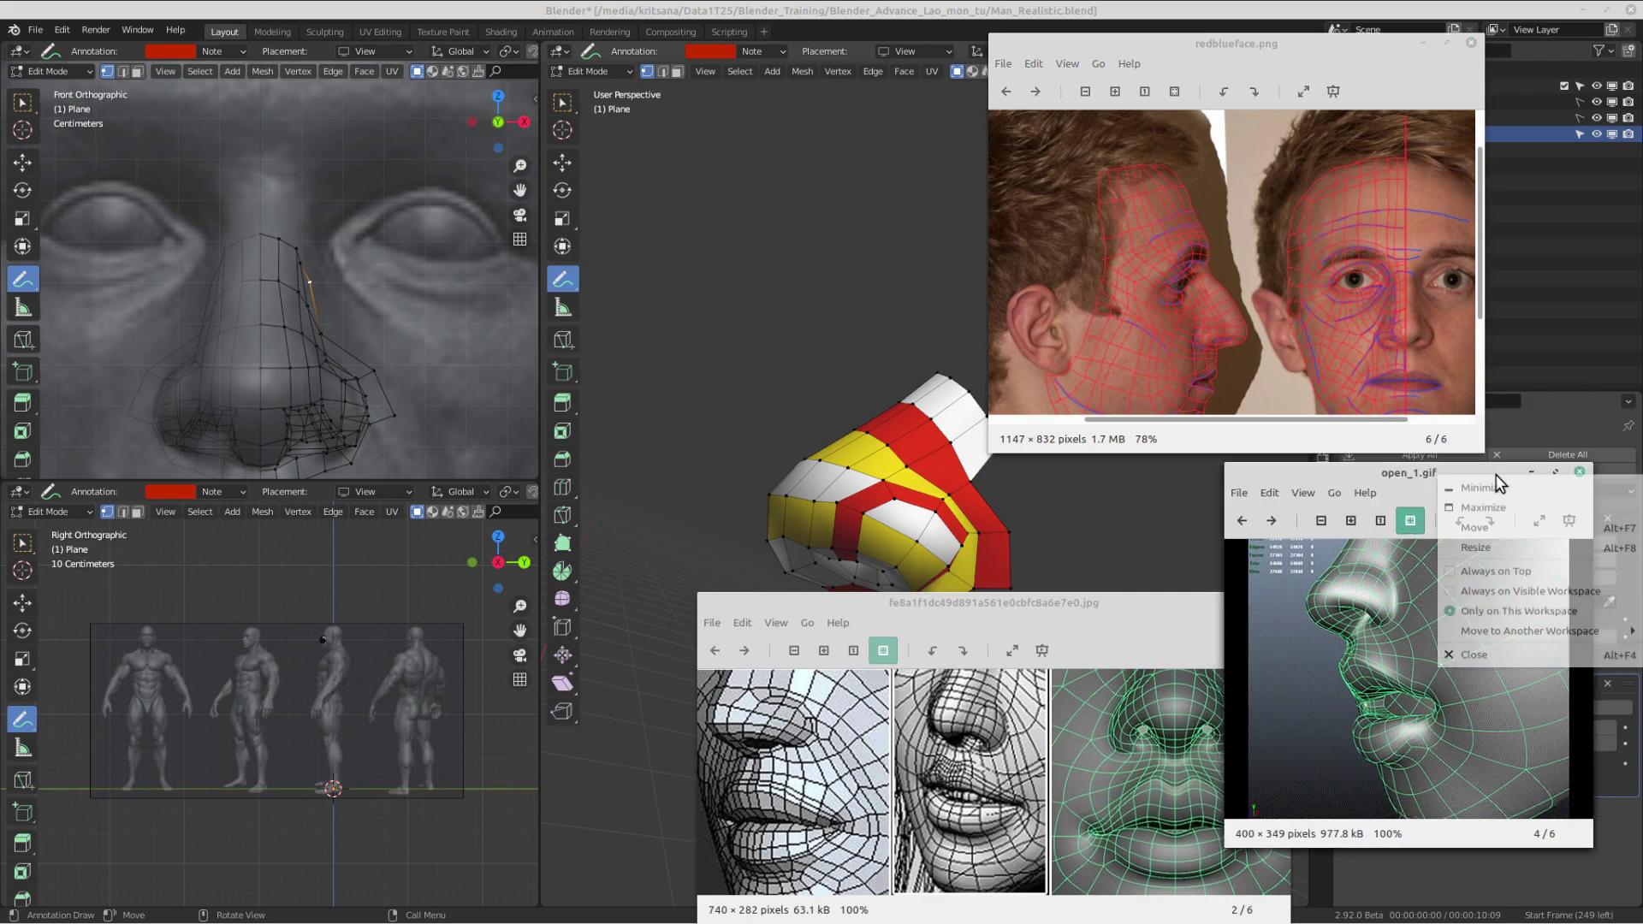
pyautogui.click(1497, 570)
# - Keep the fe8a1f1dc49d891a561e0cbfc8a6e7e0.jpg window always on top, move it off the nose mesh, and place redblueface.png above it
pyautogui.click(1086, 613)
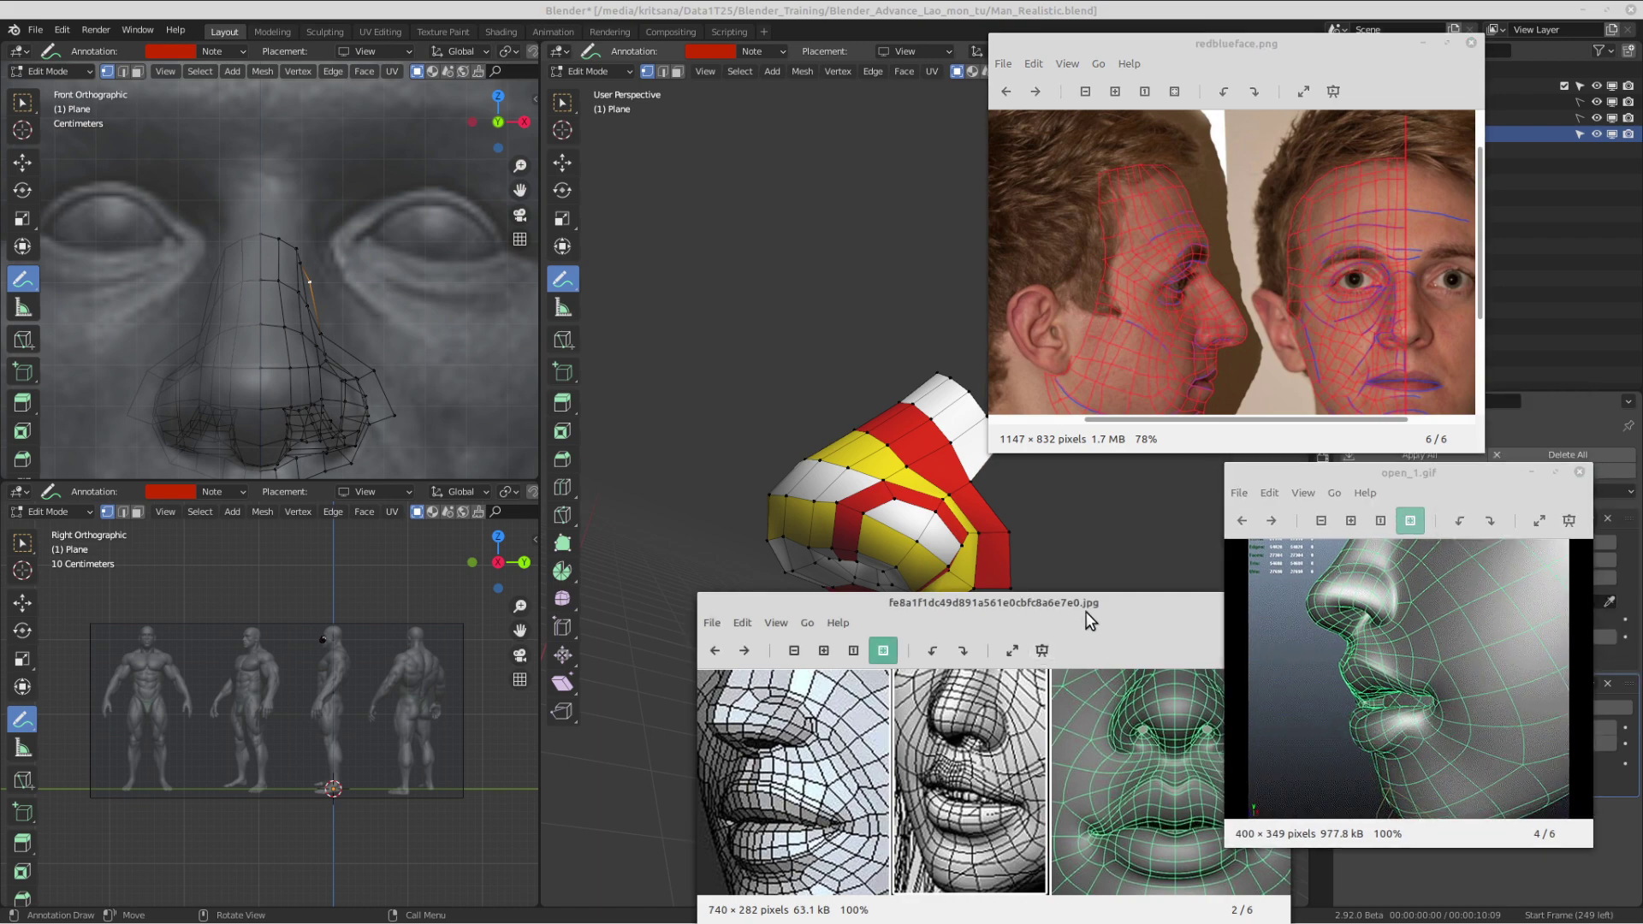
pyautogui.rightClick(1086, 612)
pyautogui.click(1146, 672)
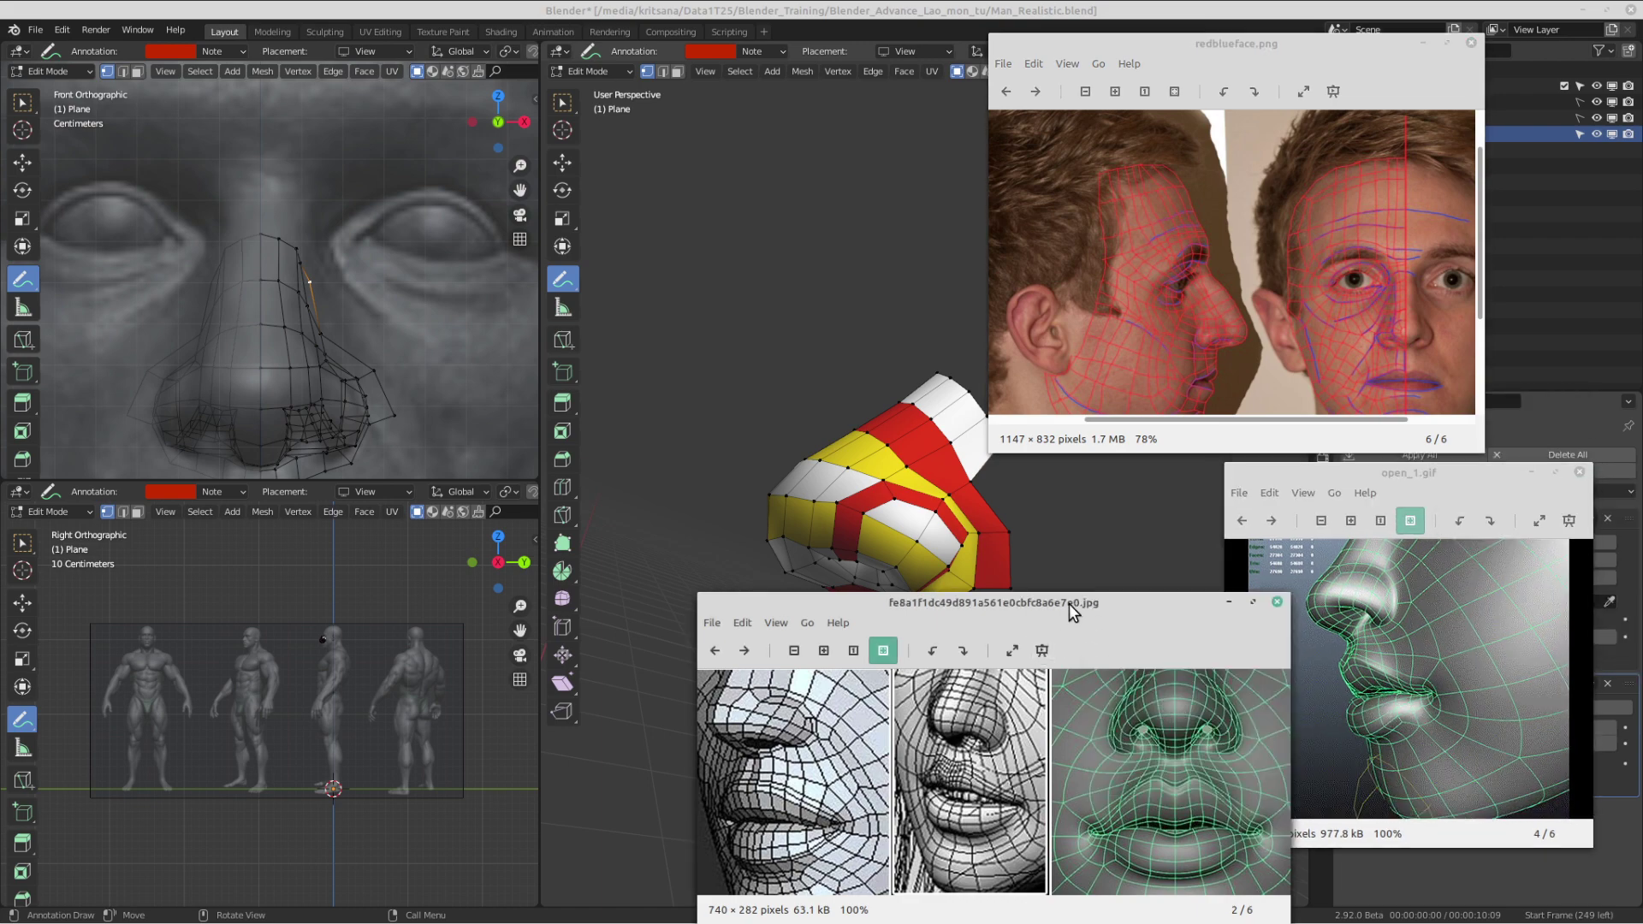
pyautogui.moveTo(1069, 603); pyautogui.dragTo(1365, 532)
pyautogui.moveTo(1421, 34)
pyautogui.mouseDown()
pyautogui.moveTo(1422, 104)
pyautogui.moveTo(1420, 22)
pyautogui.moveTo(1417, 52)
pyautogui.moveTo(1431, 48)
pyautogui.mouseUp()
# - Enlarge the side profile in redblueface.png to 116% and examine the coloured nose mesh from the front in perspective
pyautogui.scroll(8, 1336, 204)
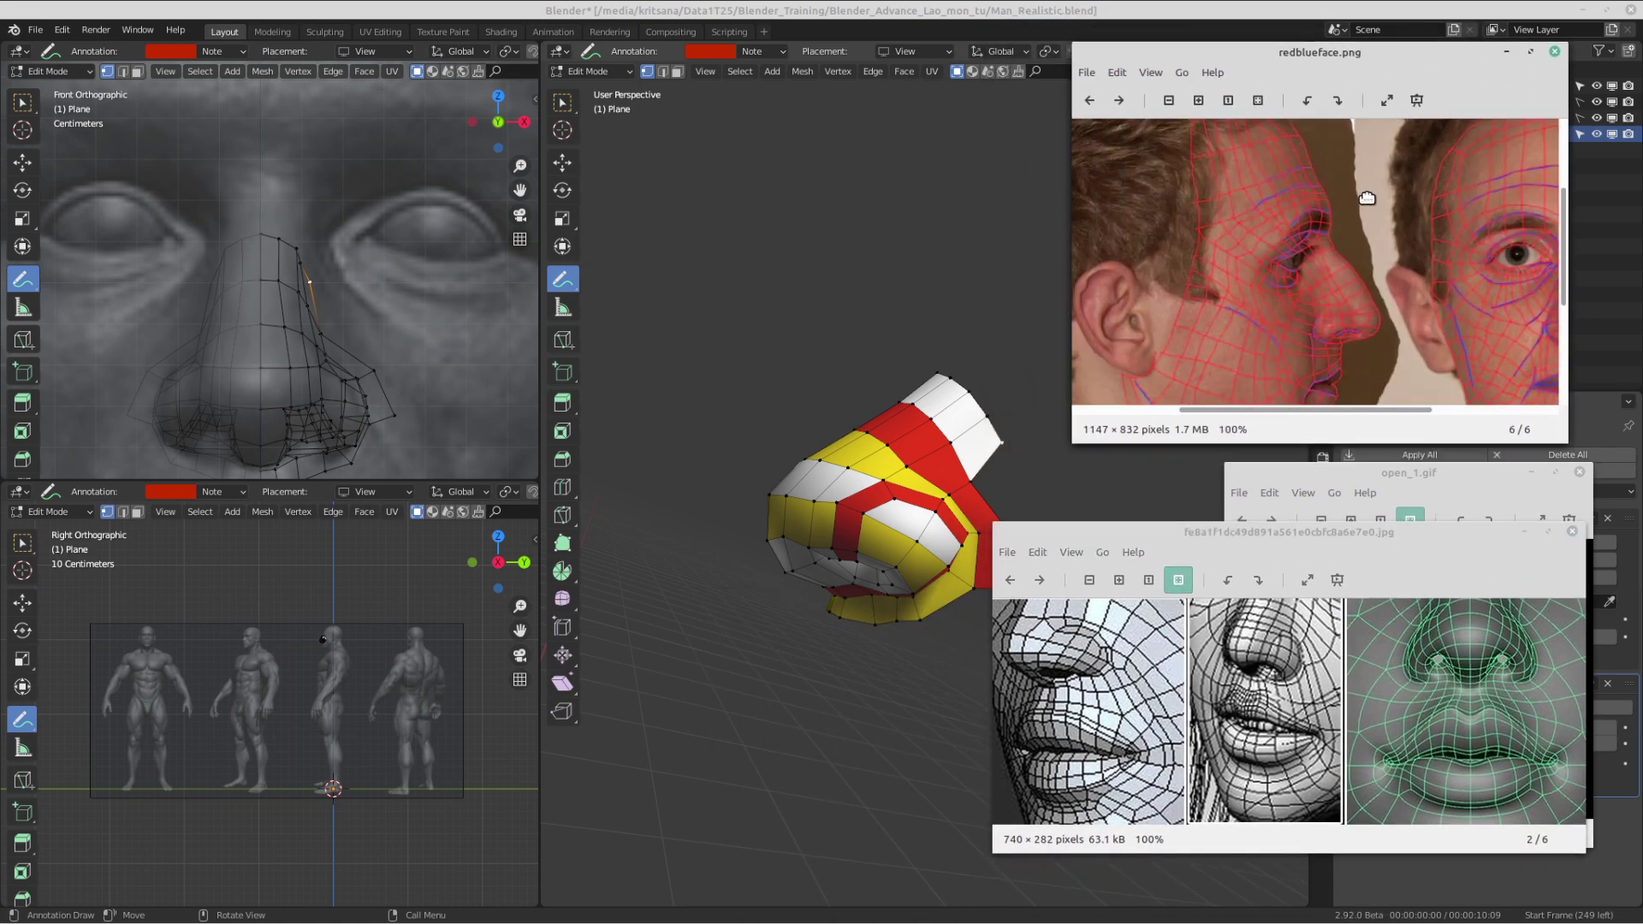
pyautogui.scroll(-3, 830, 385)
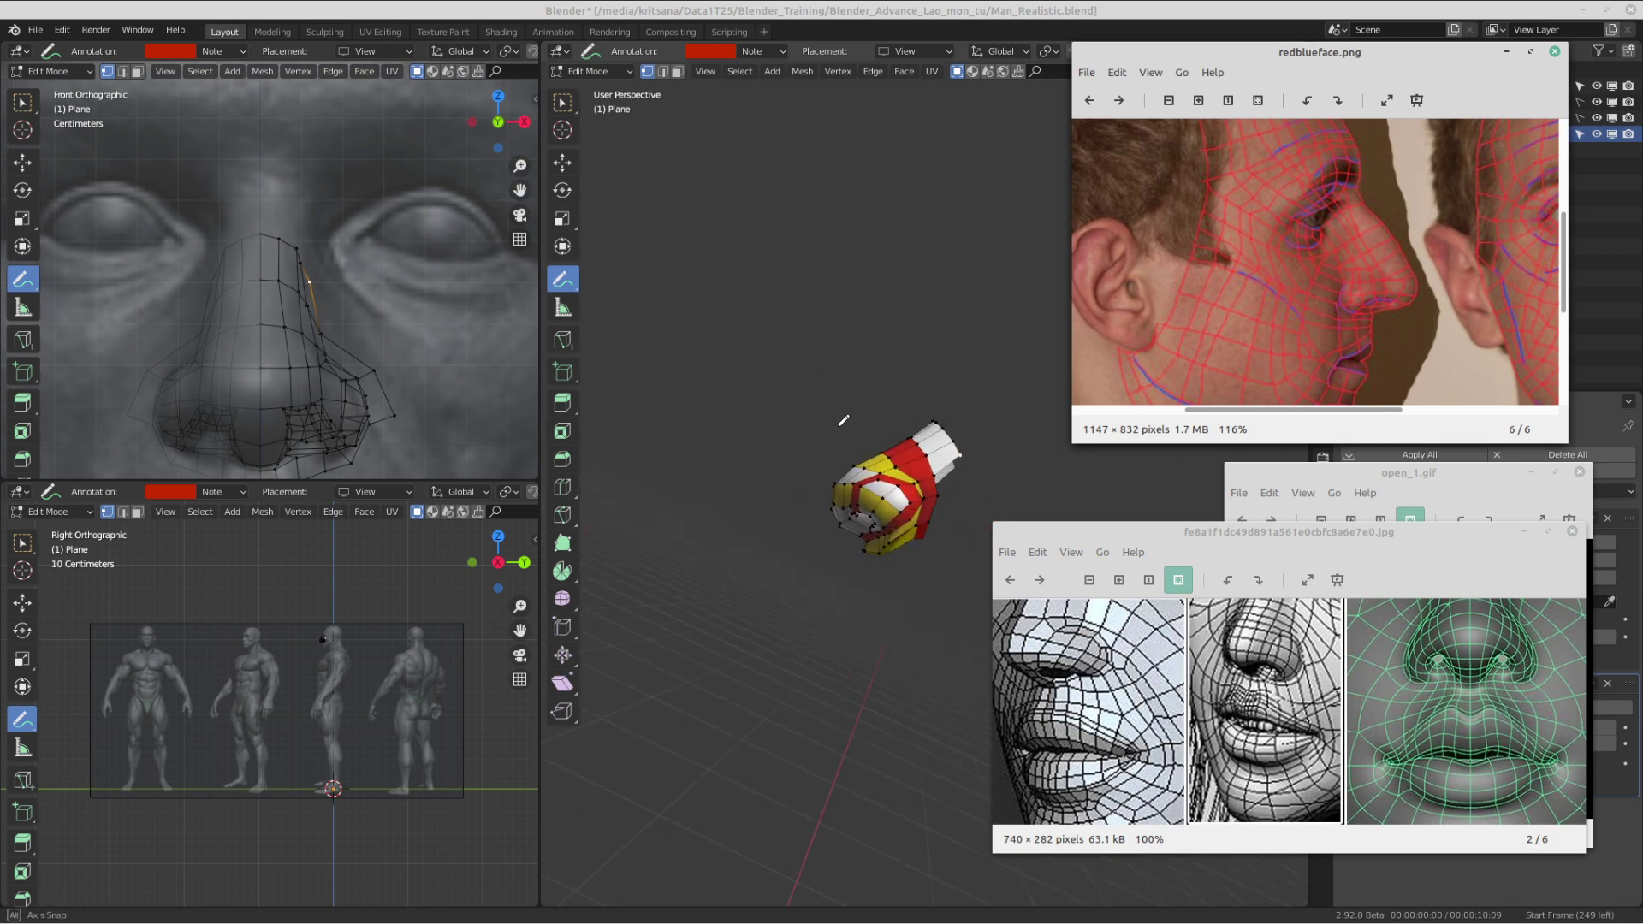
pyautogui.scroll(2, 994, 495)
pyautogui.moveTo(844, 419); pyautogui.dragTo(1016, 457, button='middle')
pyautogui.scroll(3, 902, 441)
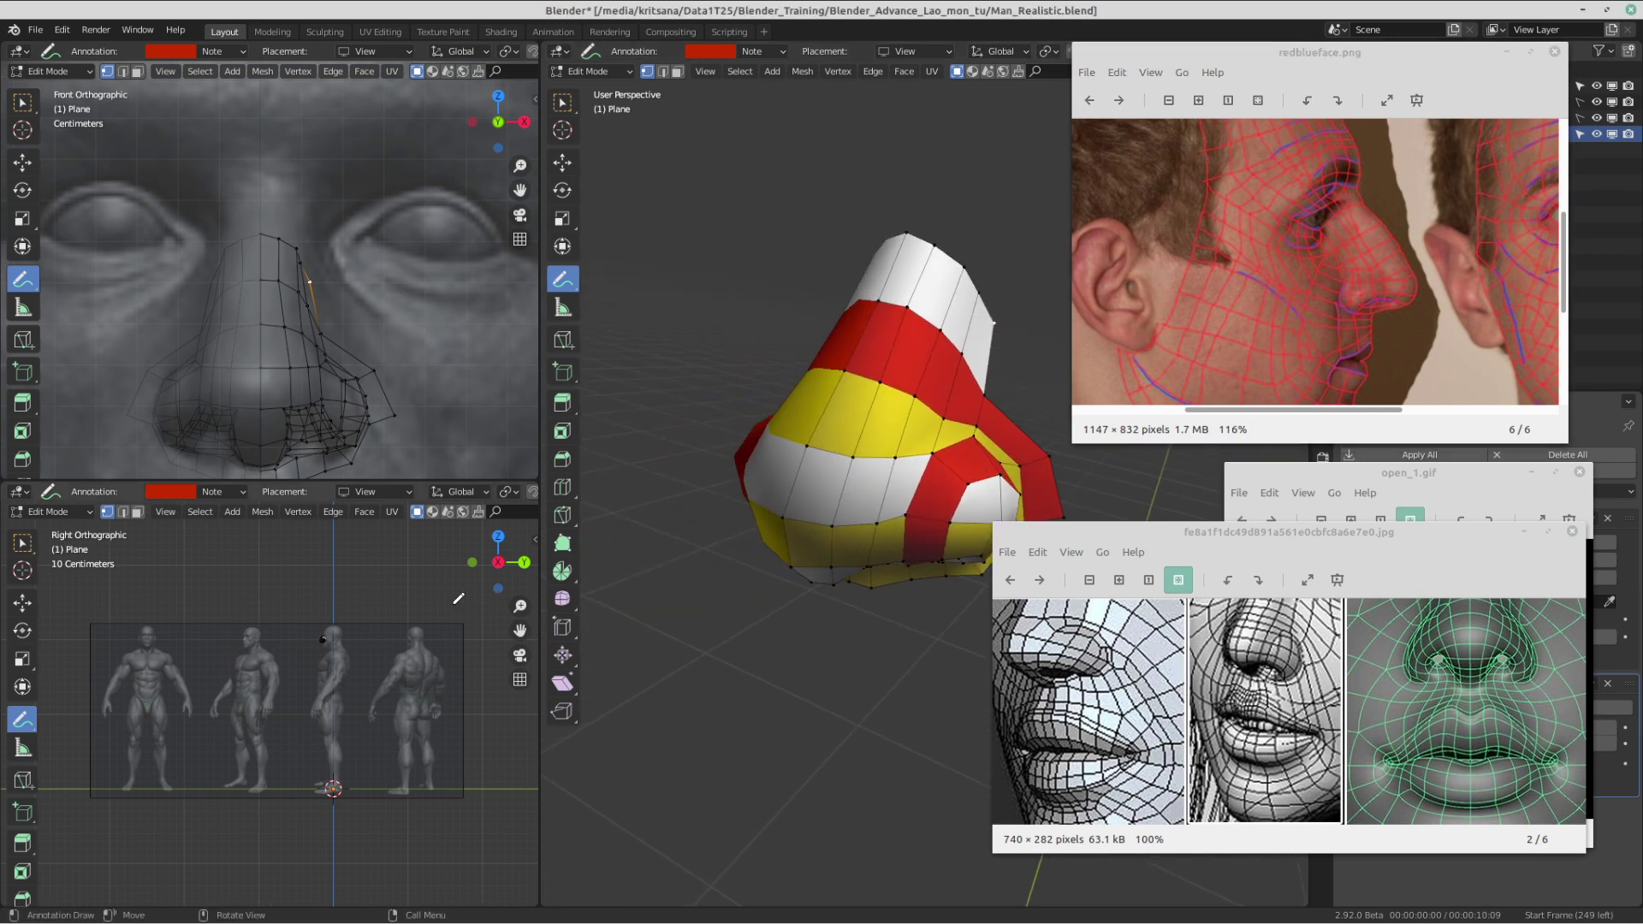
# - Examine the nose mesh and eye area of the face reference in the front and right orthographic views
pyautogui.scroll(4, 381, 249)
pyautogui.scroll(-2, 386, 231)
pyautogui.keyDown('shift'); pyautogui.moveTo(402, 291); pyautogui.dragTo(343, 290, button='middle'); pyautogui.keyUp('shift')
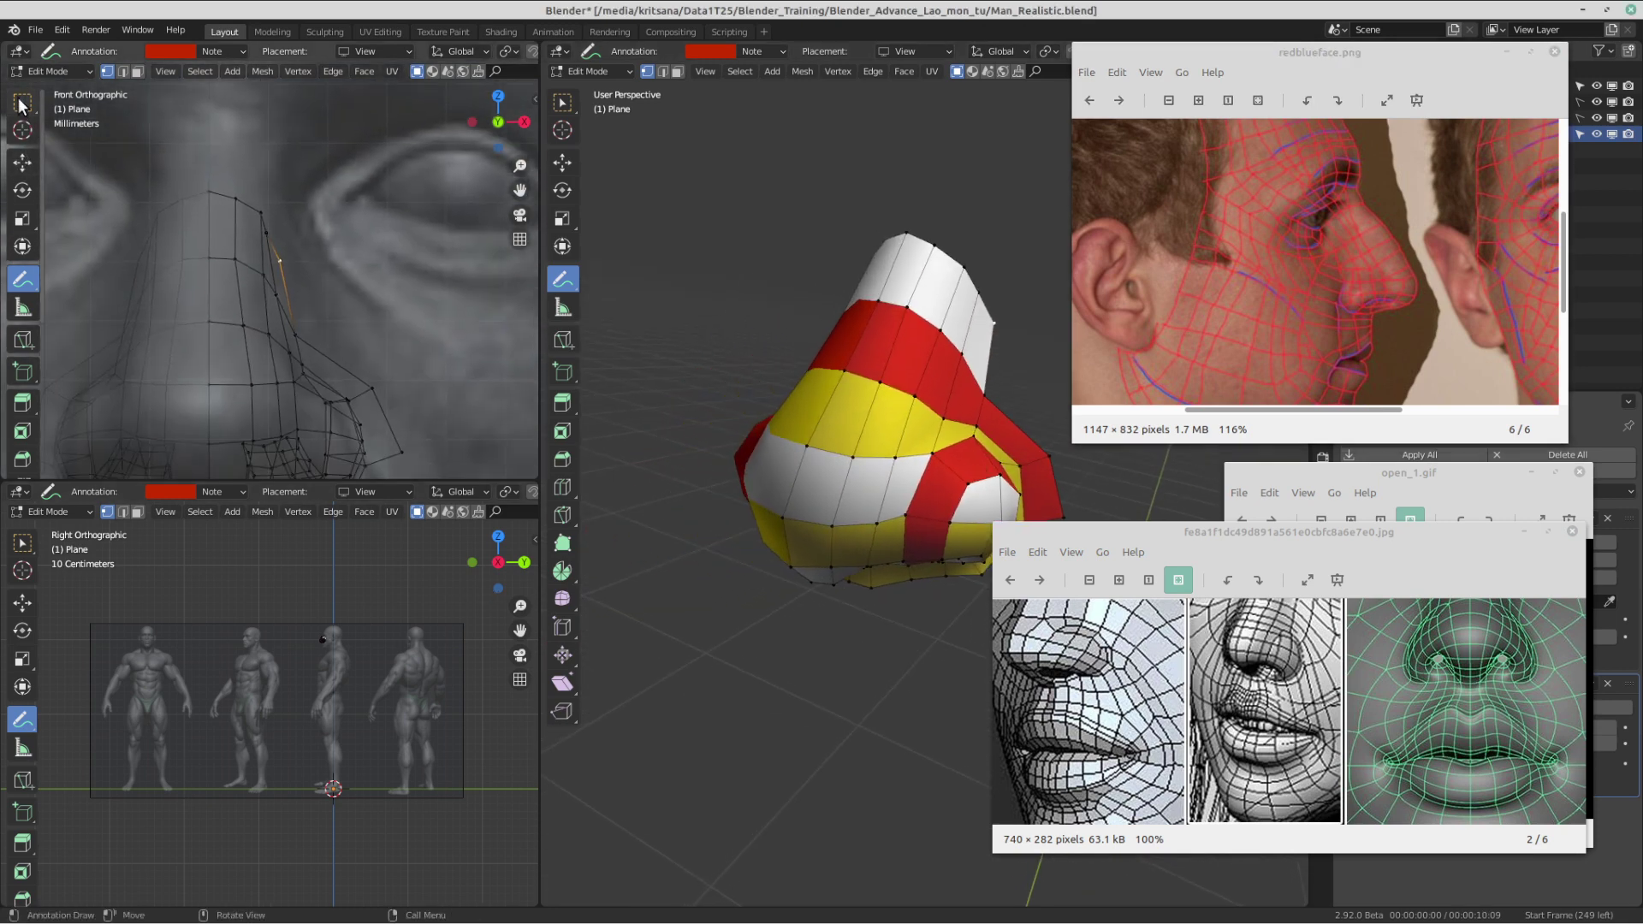
pyautogui.scroll(-3, 352, 229)
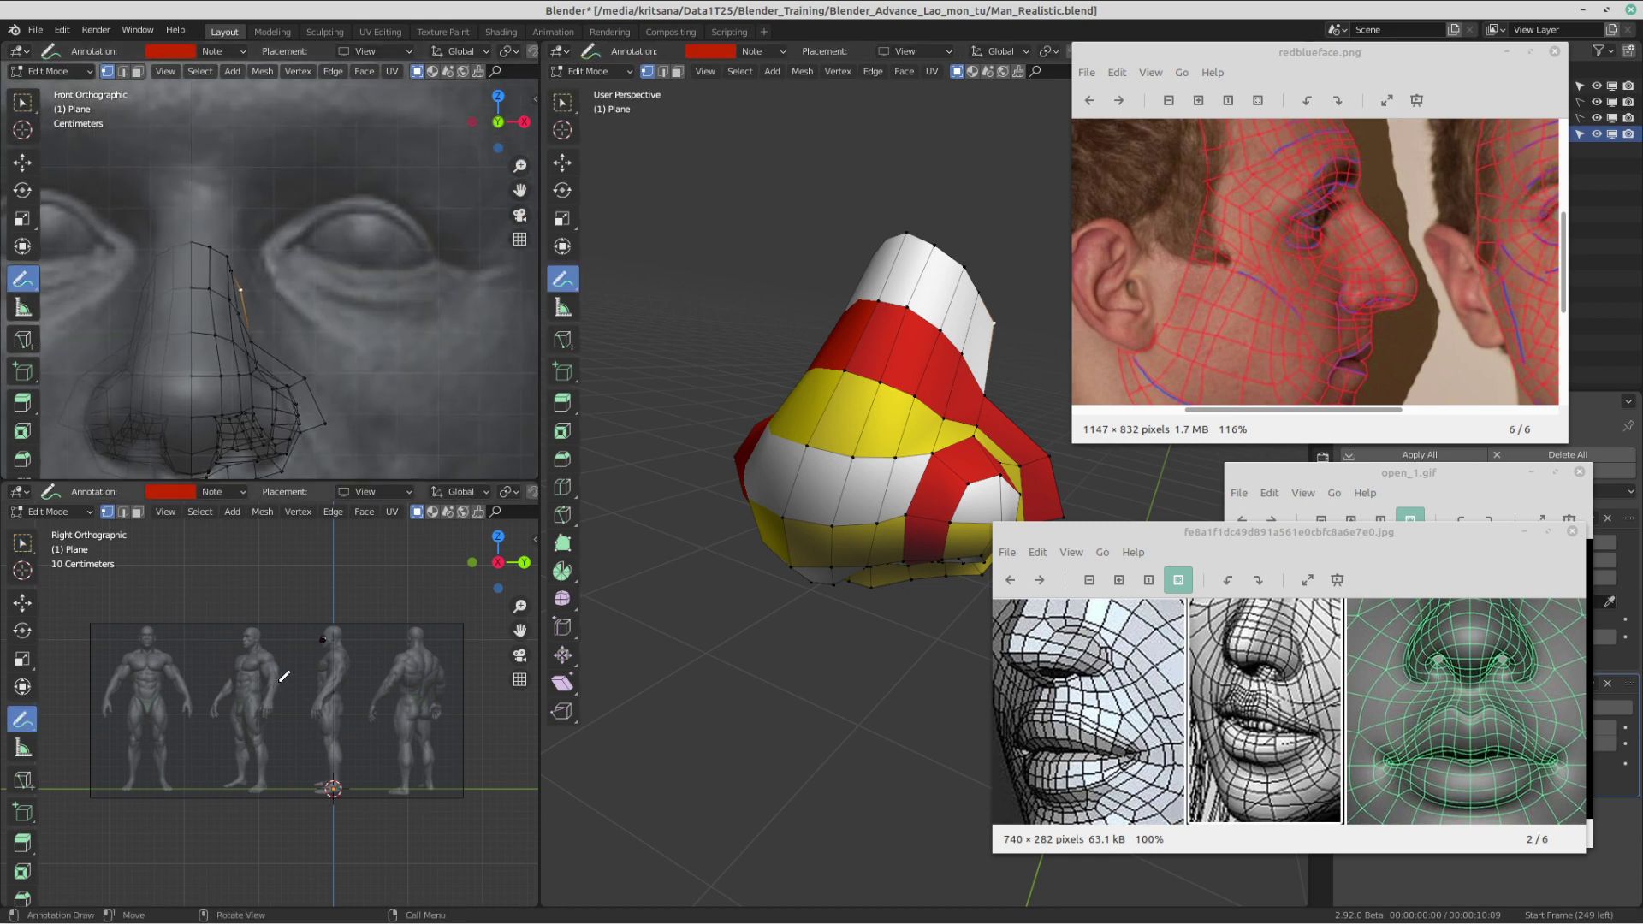
pyautogui.scroll(4, 399, 657)
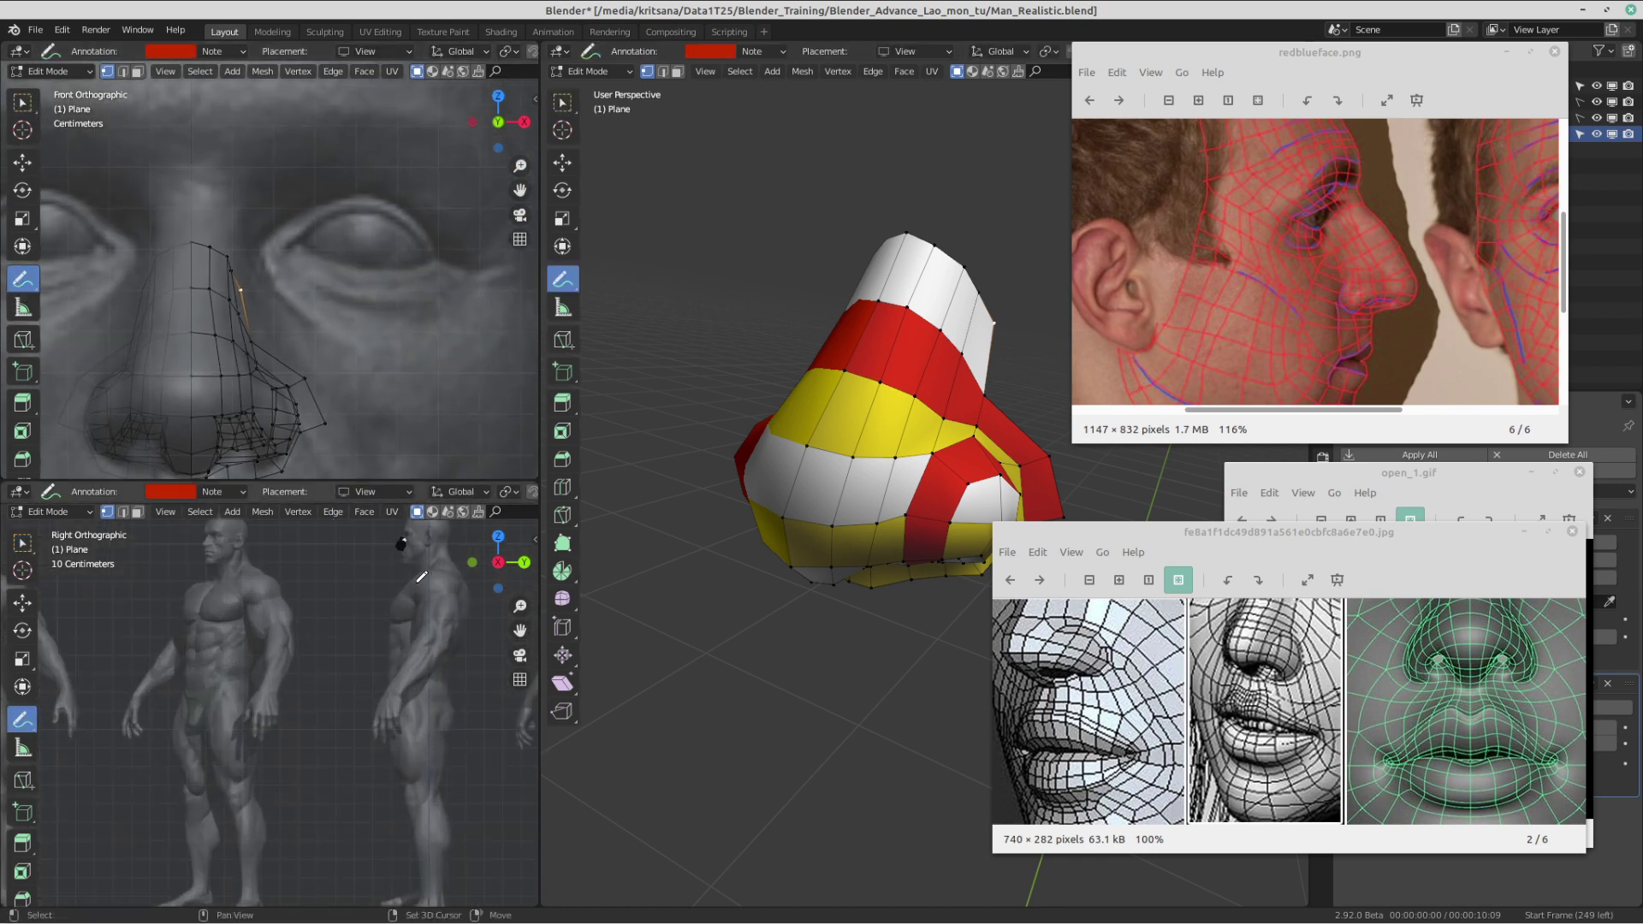
pyautogui.keyDown('shift'); pyautogui.moveTo(422, 578); pyautogui.dragTo(341, 700, button='middle'); pyautogui.keyUp('shift')
pyautogui.scroll(5, 250, 701)
pyautogui.scroll(6, 341, 700)
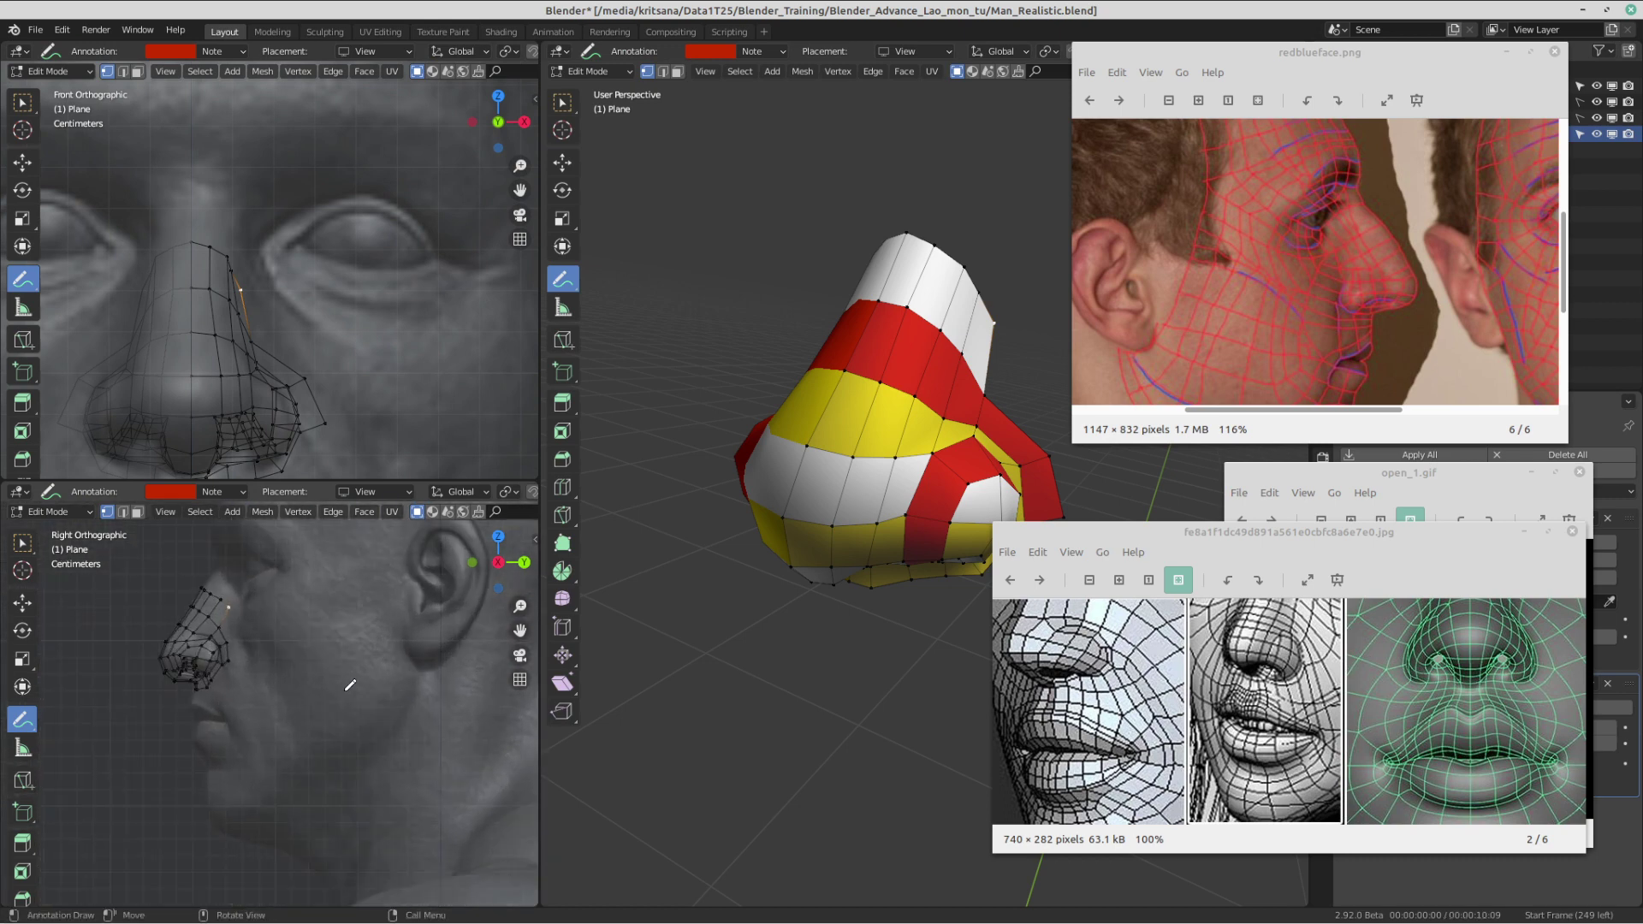
pyautogui.scroll(3, 323, 727)
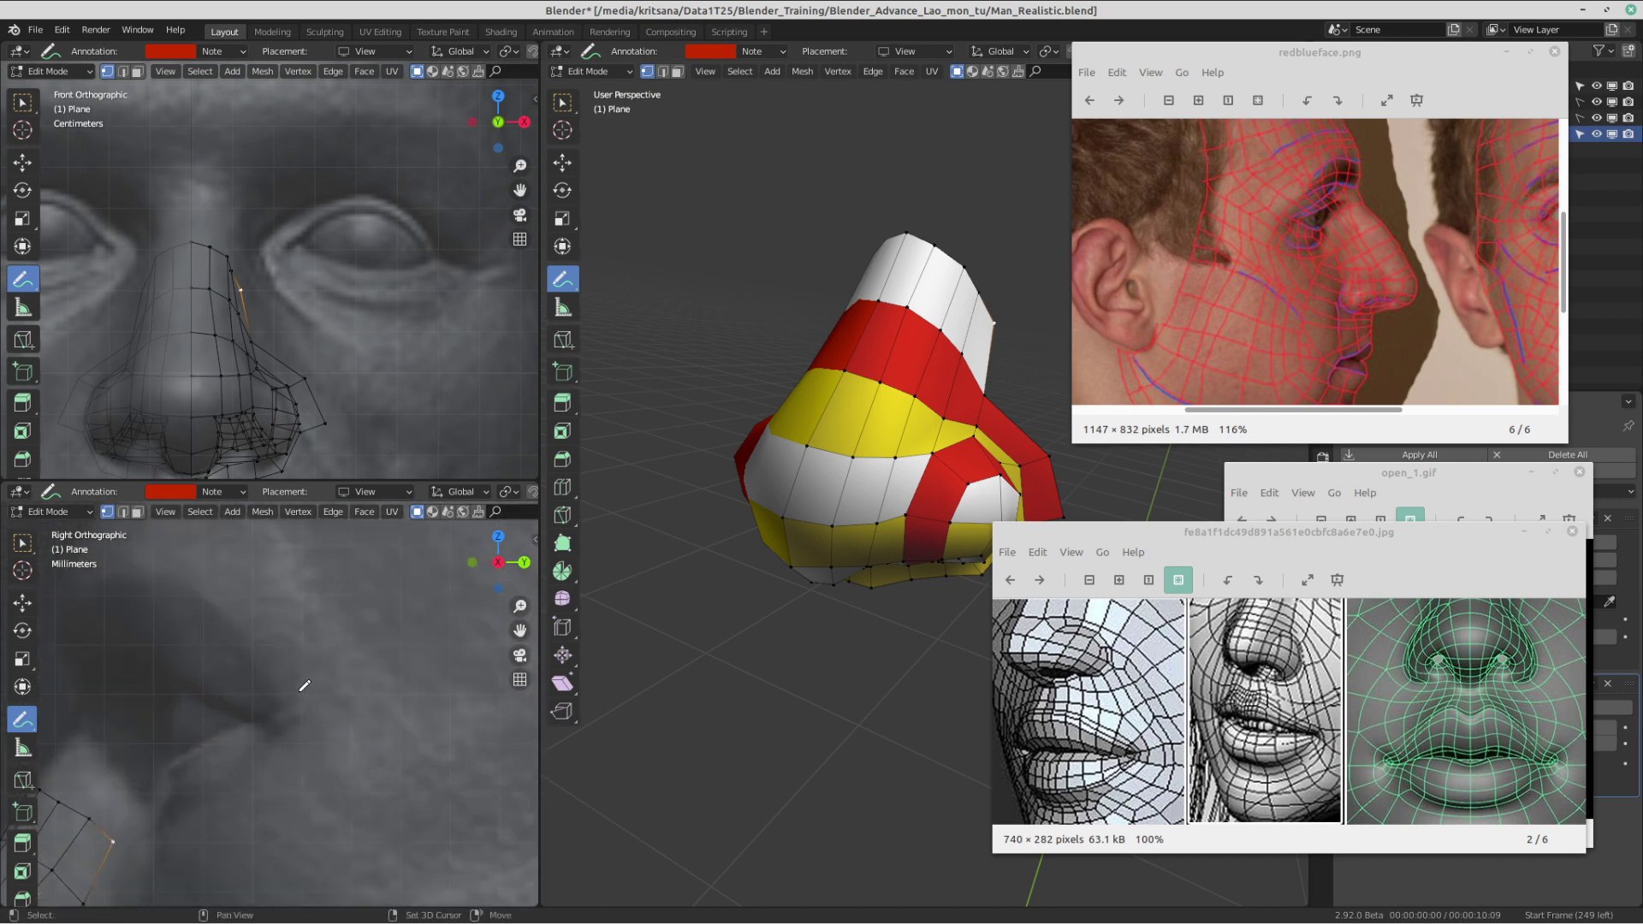
# - Sketch a closed red annotation around the eye opening in the front view, and undo it
pyautogui.scroll(4, 357, 304)
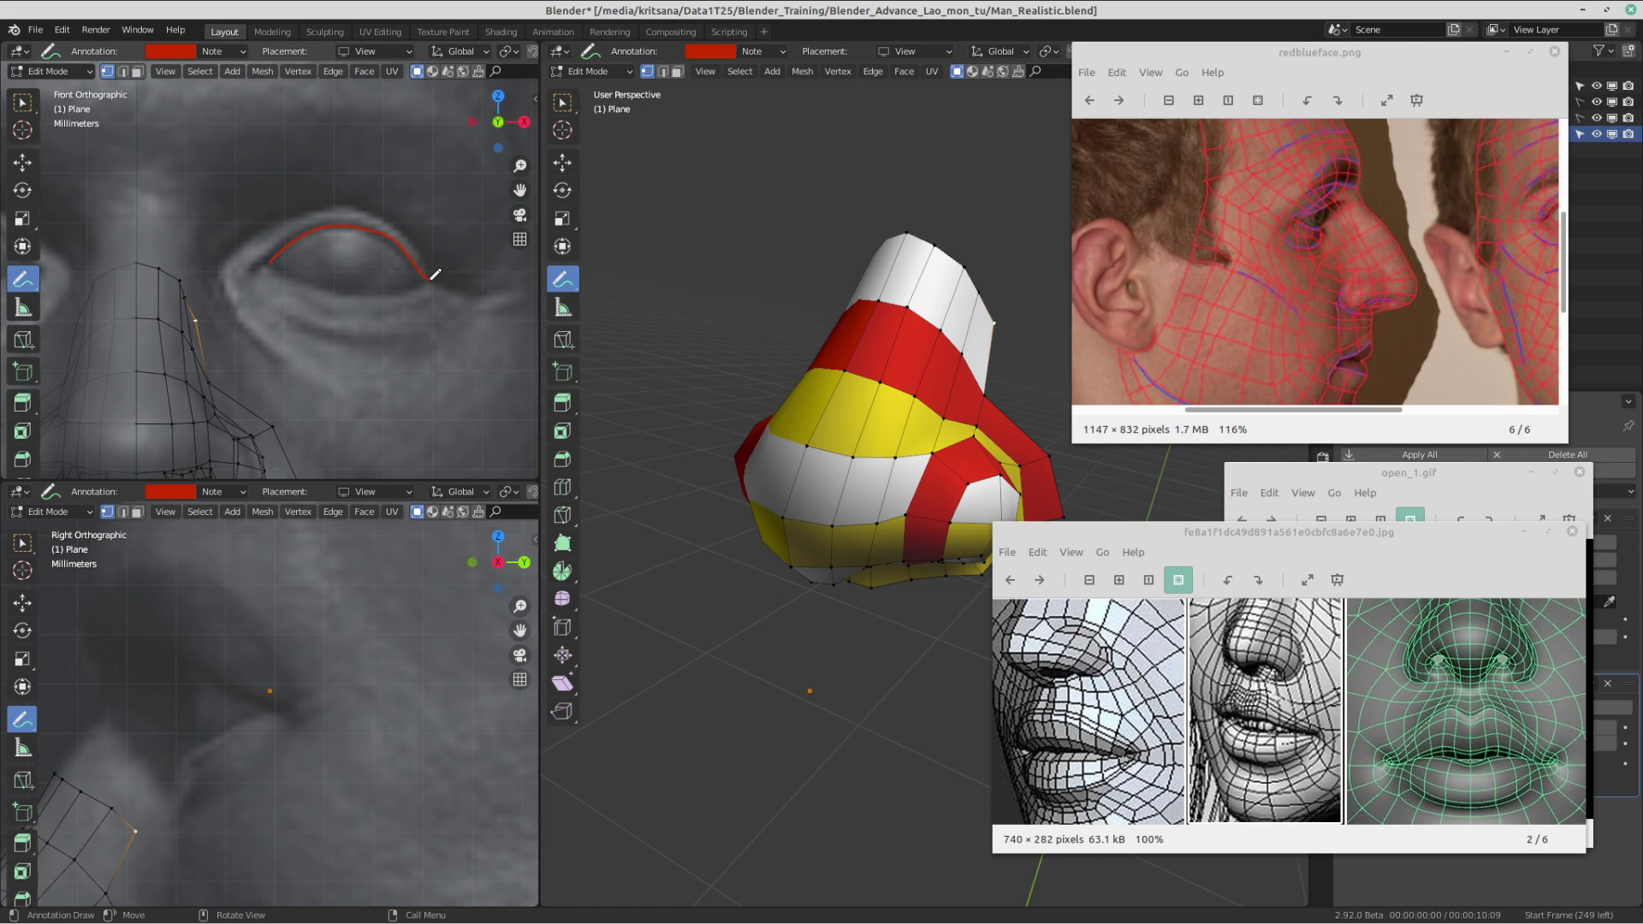
pyautogui.moveTo(291, 254); pyautogui.dragTo(273, 261)
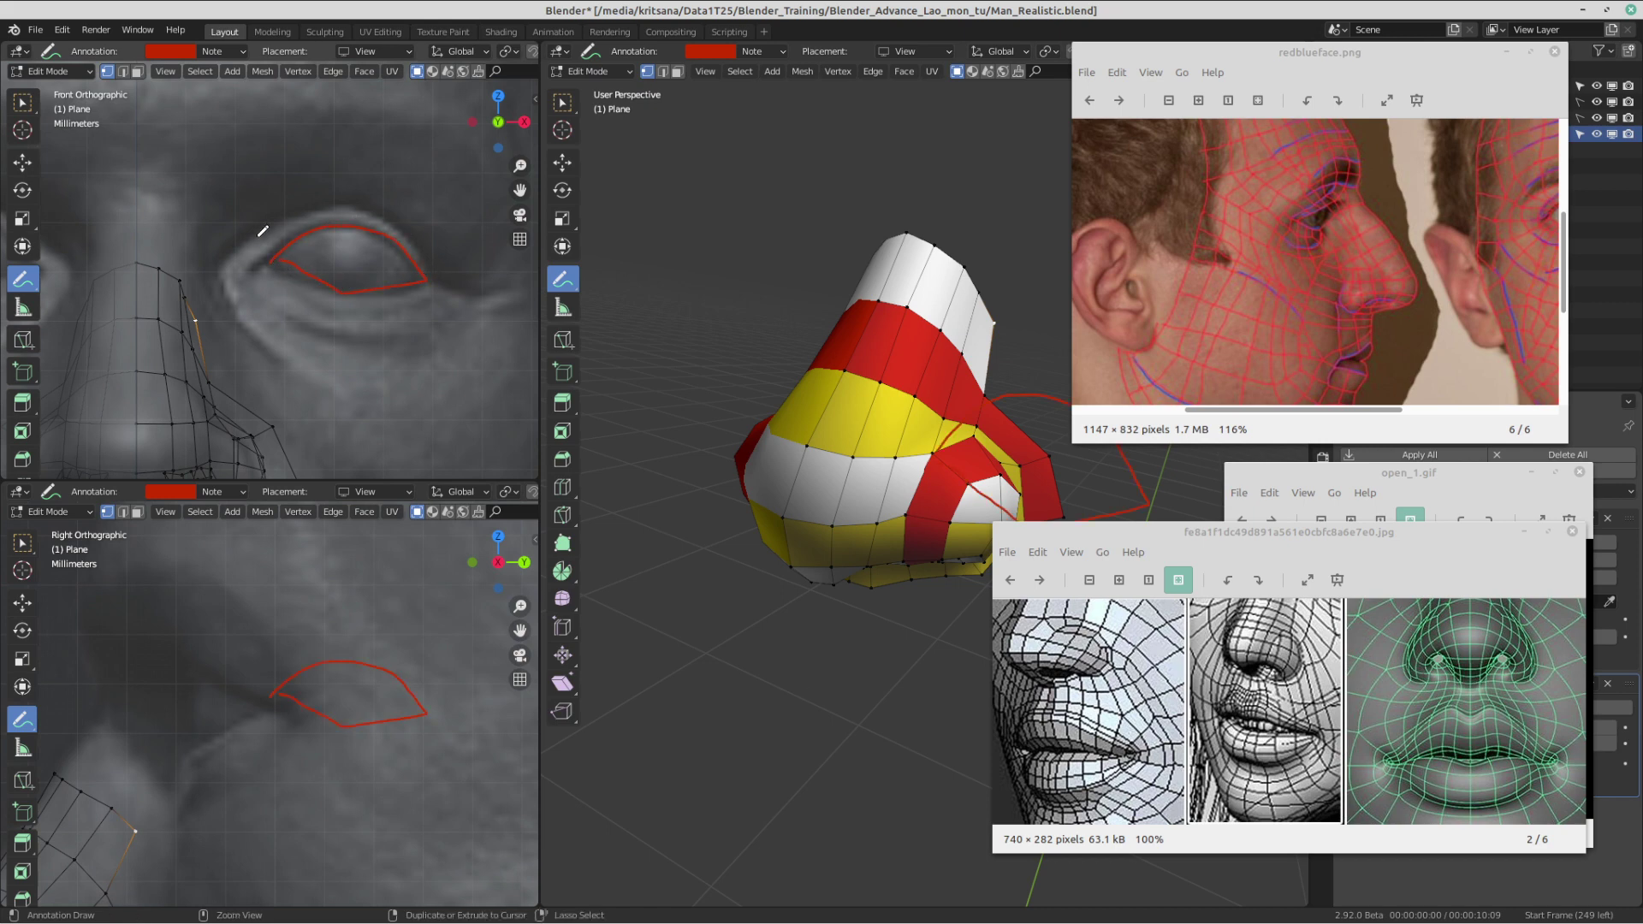
pyautogui.hotkey('ctrl', 'z')
# - Sketch red annotation lines along the eye contour and below it in the right view, and erase them
pyautogui.scroll(-5, 381, 257)
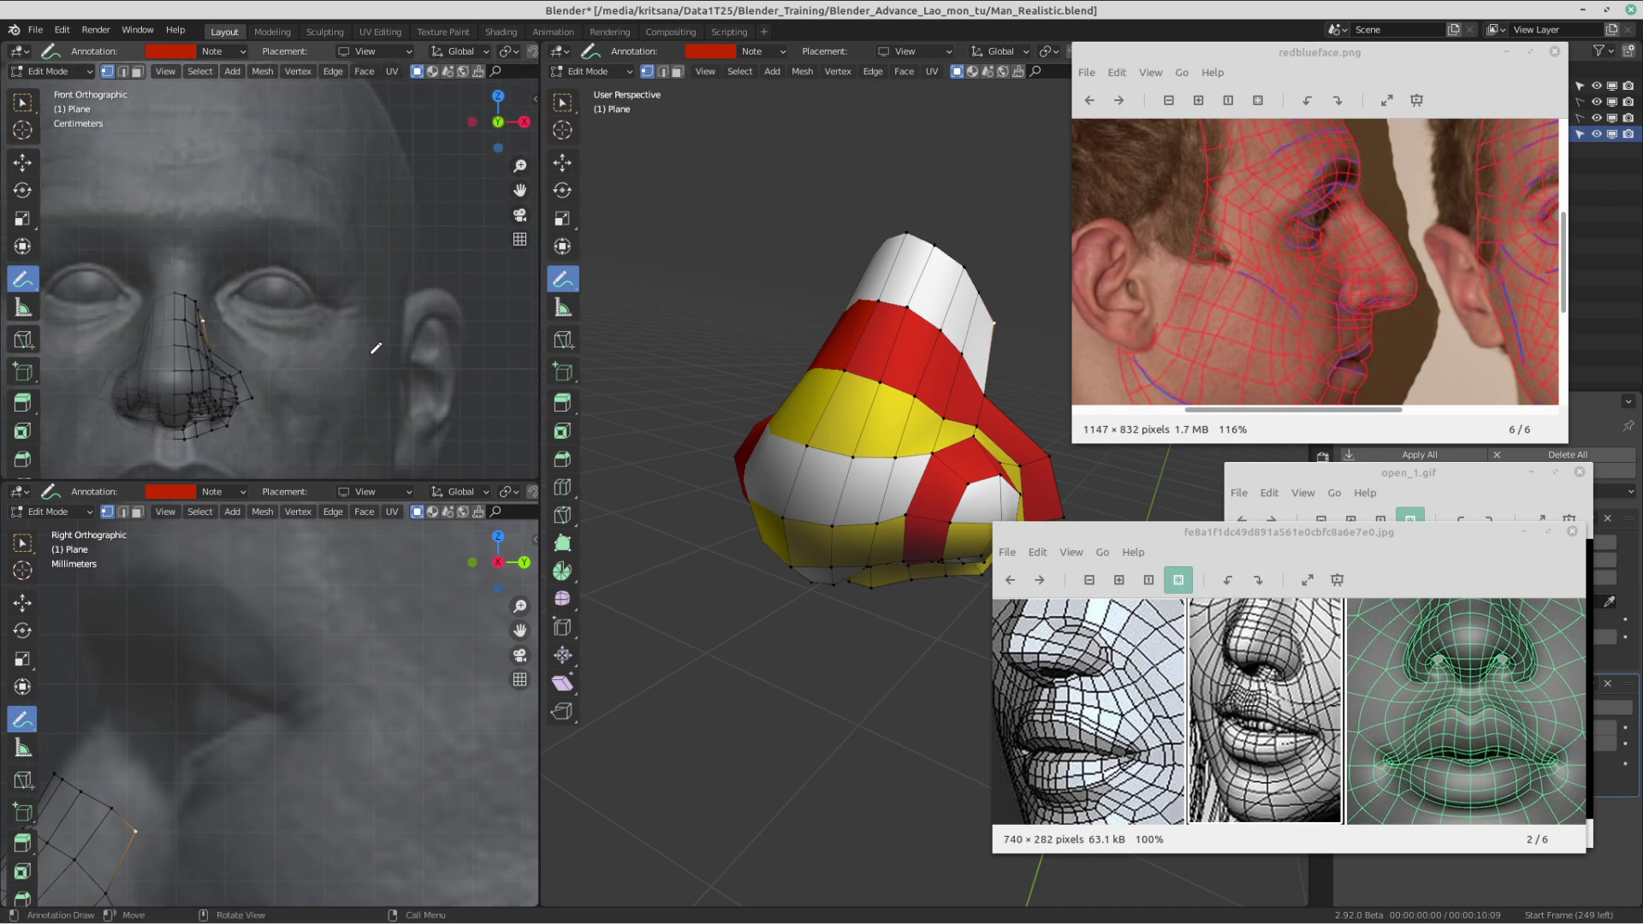
pyautogui.scroll(3, 359, 332)
pyautogui.keyDown('shift'); pyautogui.moveTo(284, 364); pyautogui.dragTo(383, 314, button='middle'); pyautogui.keyUp('shift')
pyautogui.keyDown('shift'); pyautogui.moveTo(239, 742); pyautogui.dragTo(353, 725, button='middle'); pyautogui.keyUp('shift')
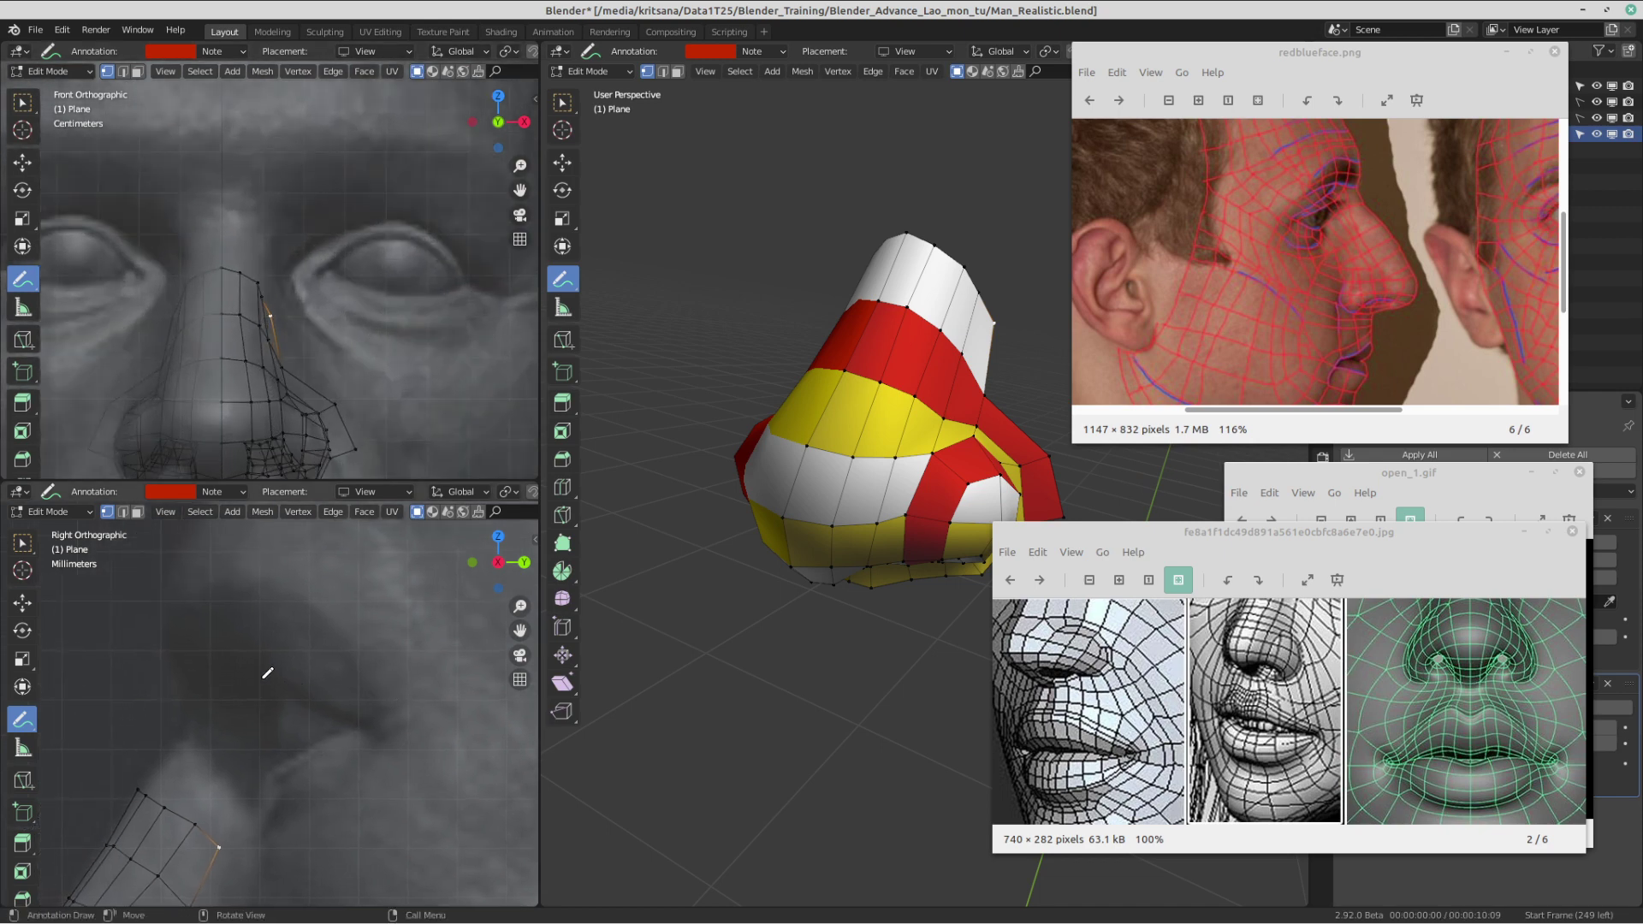
pyautogui.scroll(-5, 400, 734)
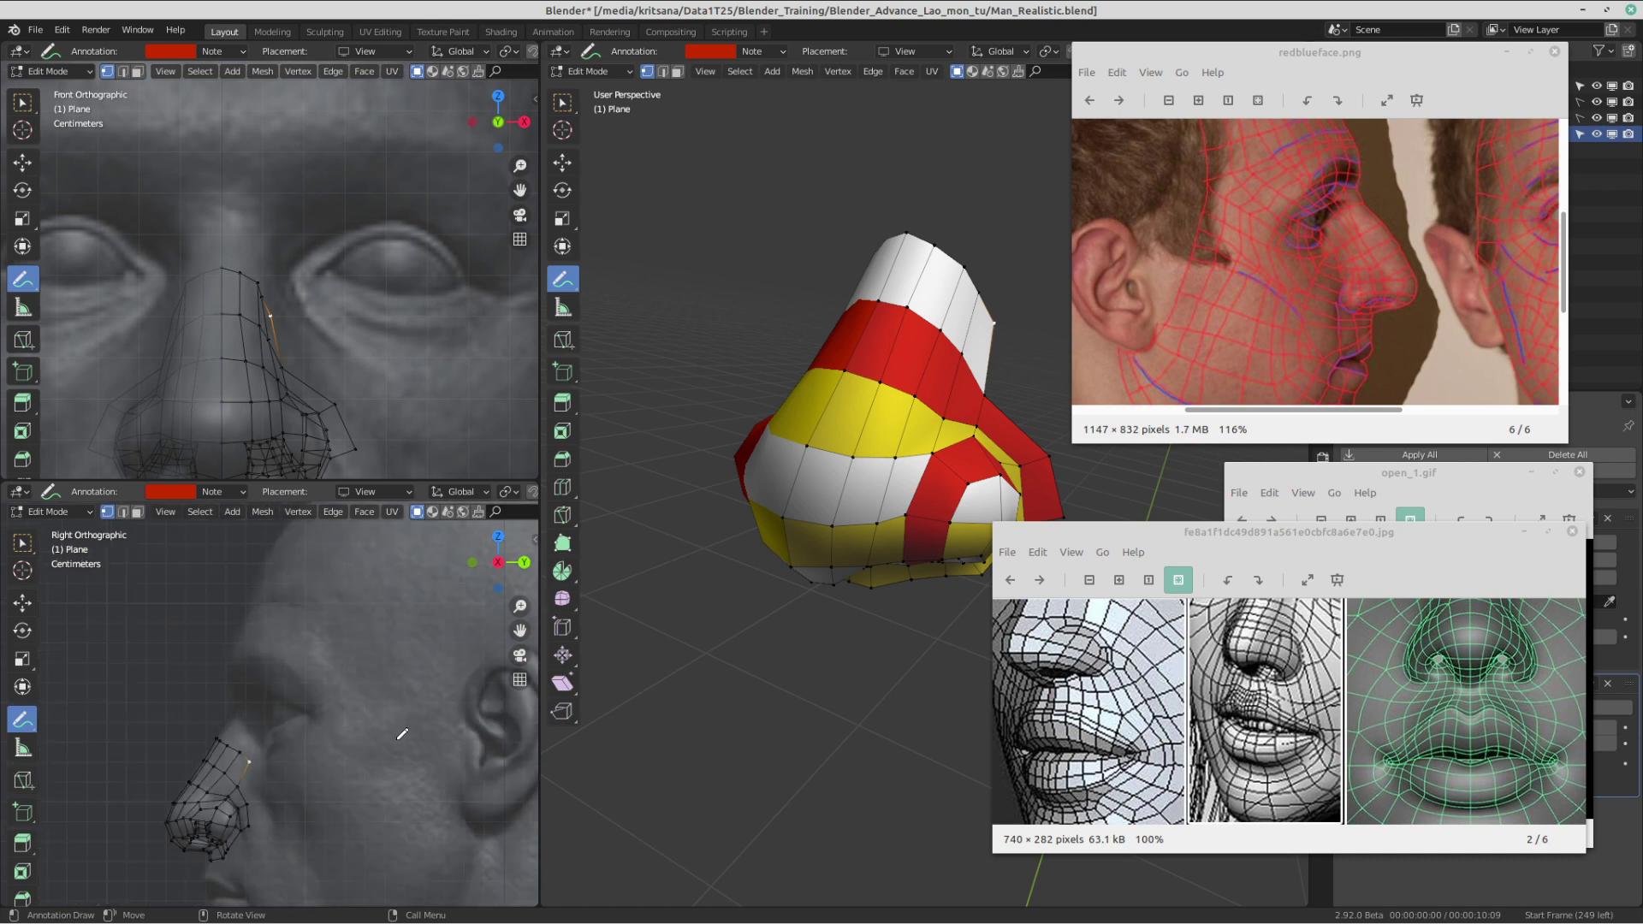
pyautogui.scroll(5, 402, 734)
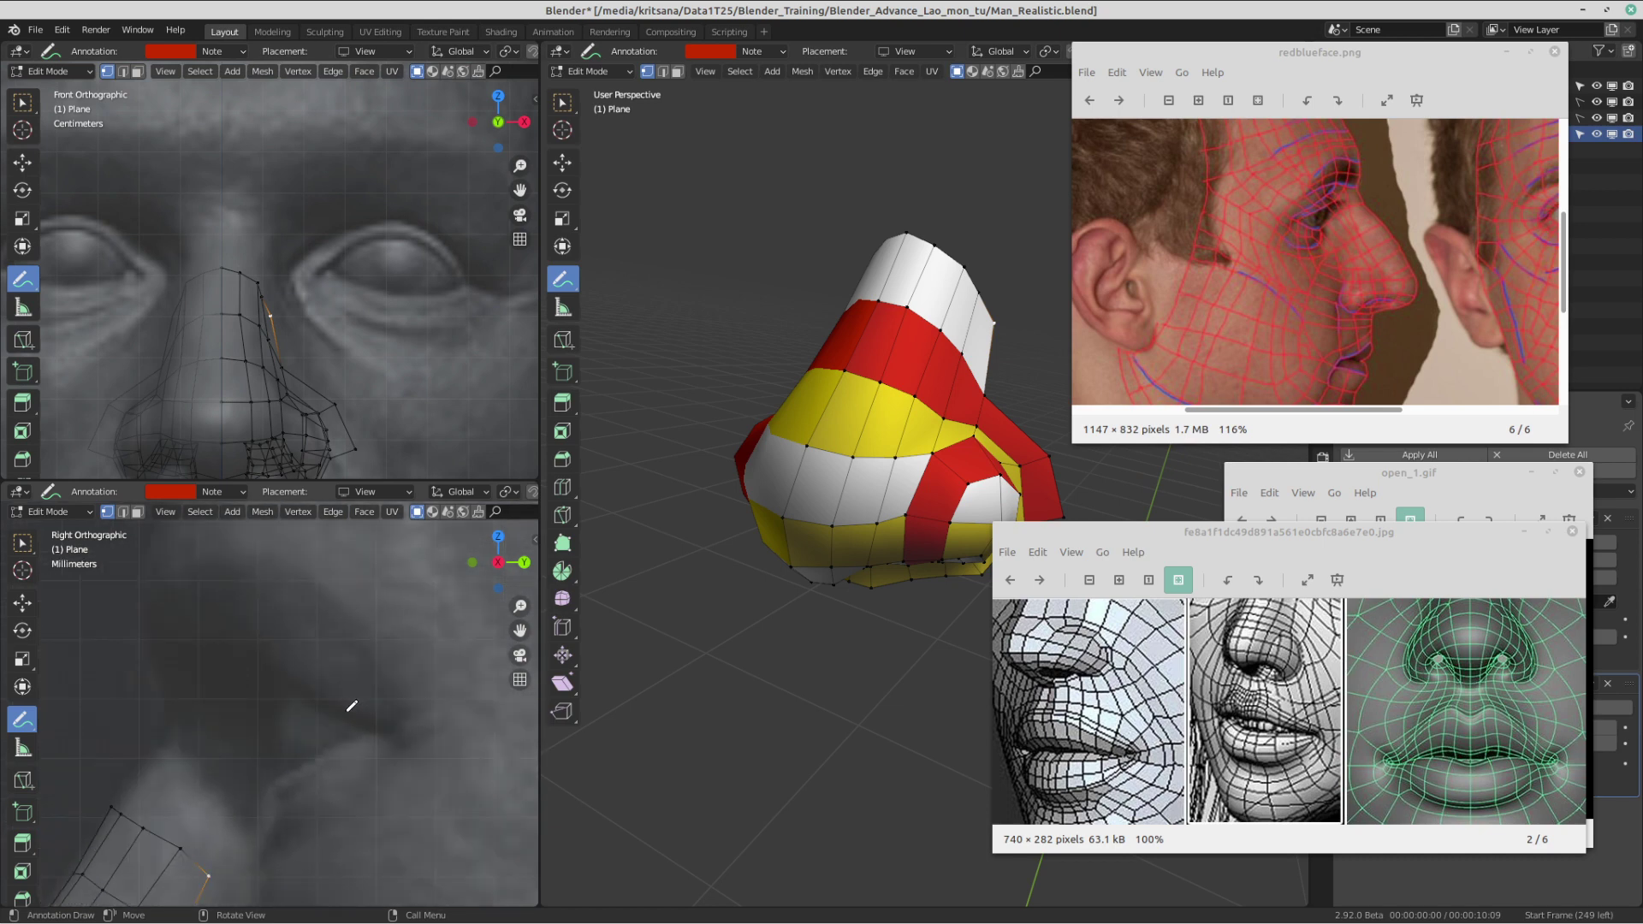
pyautogui.keyDown('shift'); pyautogui.moveTo(361, 703); pyautogui.dragTo(369, 704, button='middle'); pyautogui.keyUp('shift')
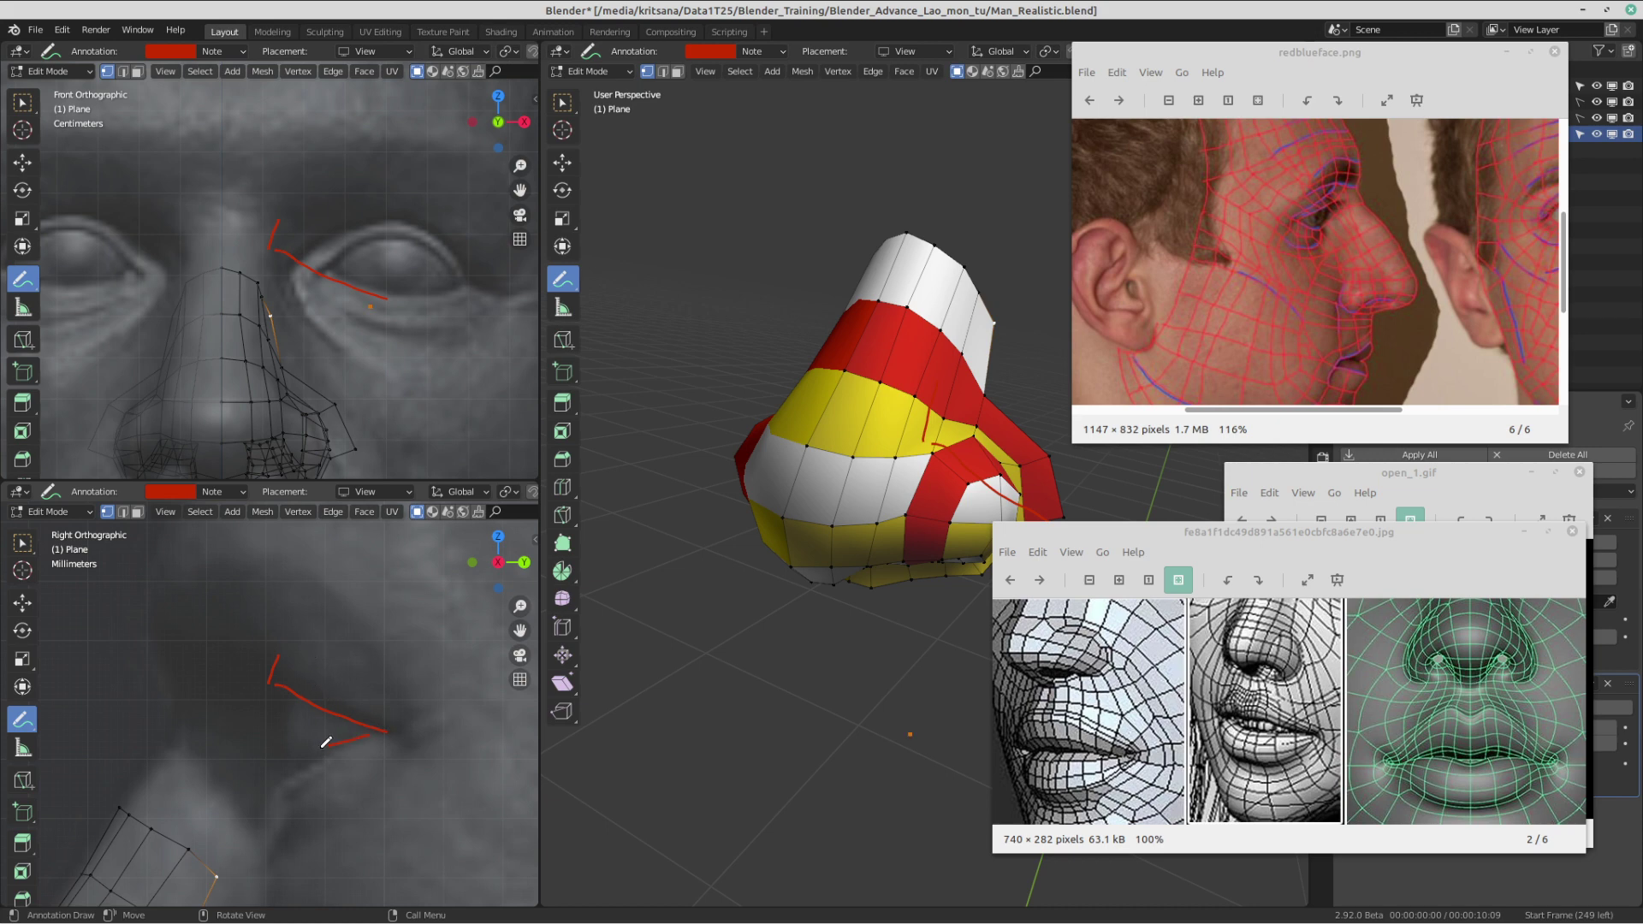
pyautogui.moveTo(263, 834); pyautogui.dragTo(259, 859)
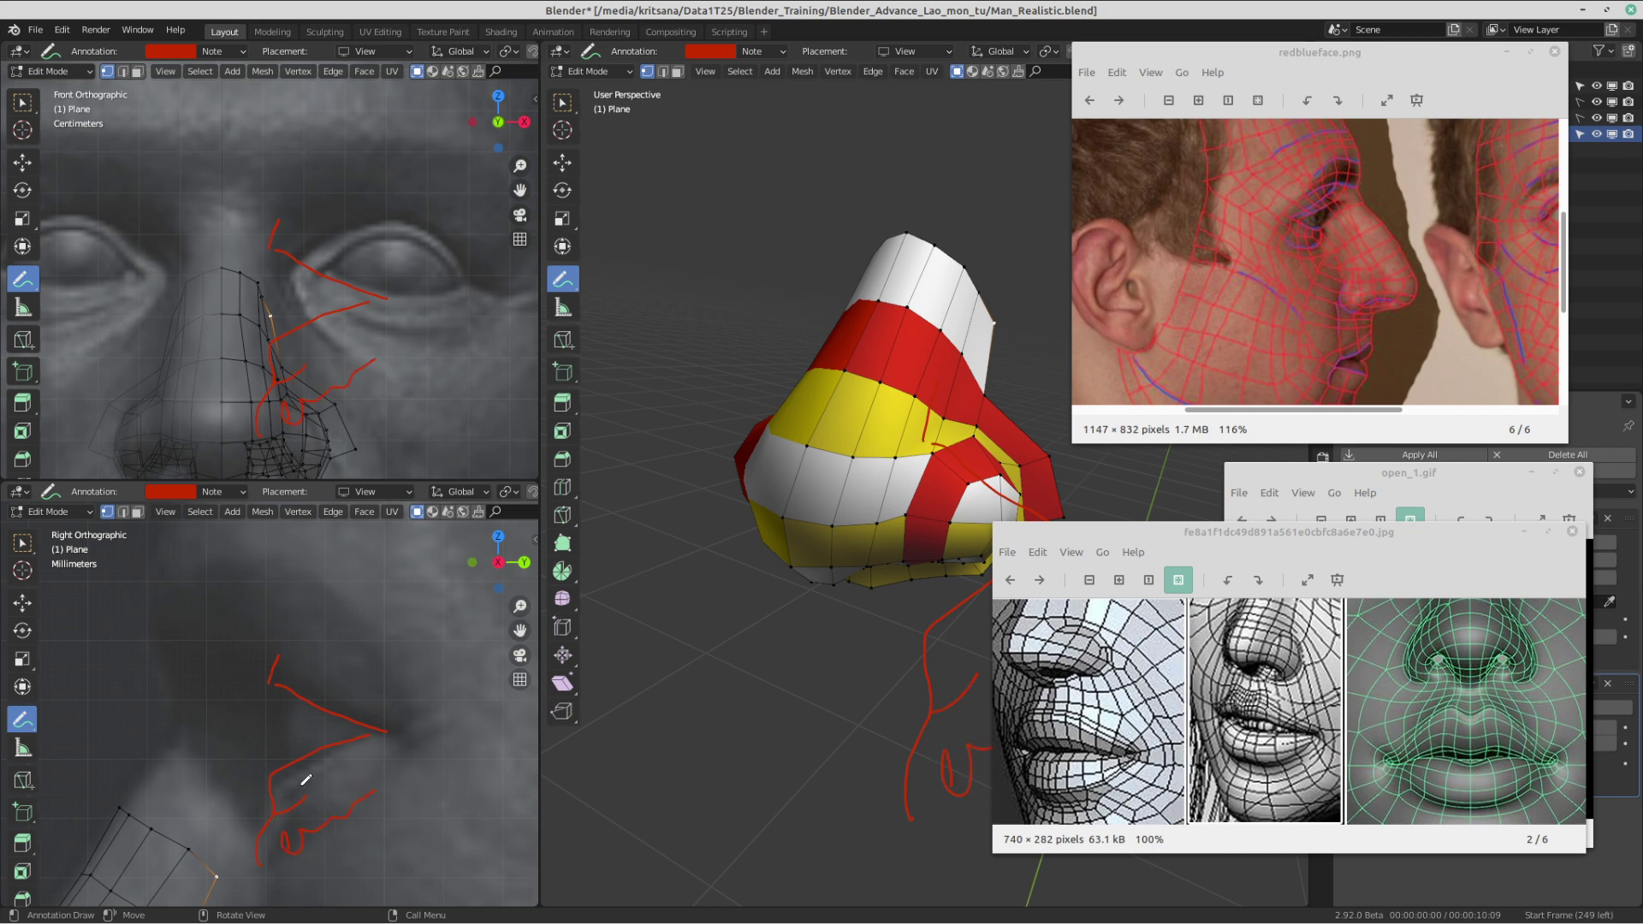
pyautogui.keyDown('ctrl'); pyautogui.moveTo(306, 779); pyautogui.dragTo(371, 790); pyautogui.keyUp('ctrl')
pyautogui.keyDown('ctrl'); pyautogui.moveTo(253, 768); pyautogui.dragTo(246, 771); pyautogui.keyUp('ctrl')
# - Inspect the eye beside the nose mesh up close in the front view
pyautogui.keyDown('shift'); pyautogui.moveTo(366, 300); pyautogui.dragTo(272, 271, button='middle'); pyautogui.keyUp('shift')
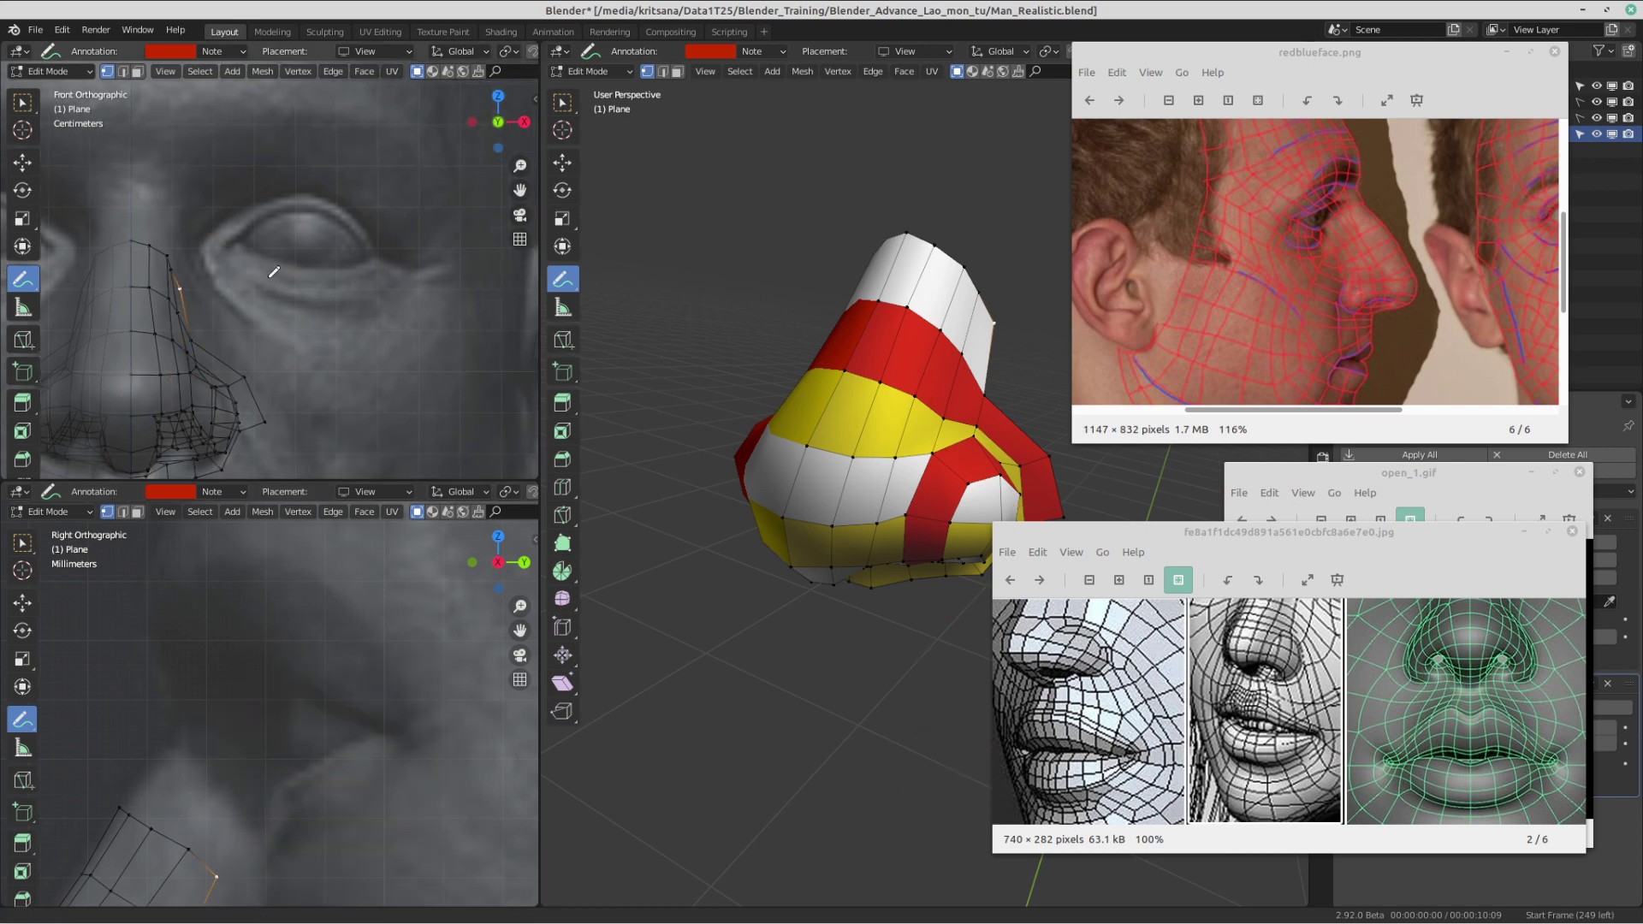
pyautogui.scroll(2, 271, 267)
pyautogui.keyDown('shift'); pyautogui.moveTo(266, 209); pyautogui.dragTo(303, 249, button='middle'); pyautogui.keyUp('shift')
pyautogui.scroll(-4, 306, 248)
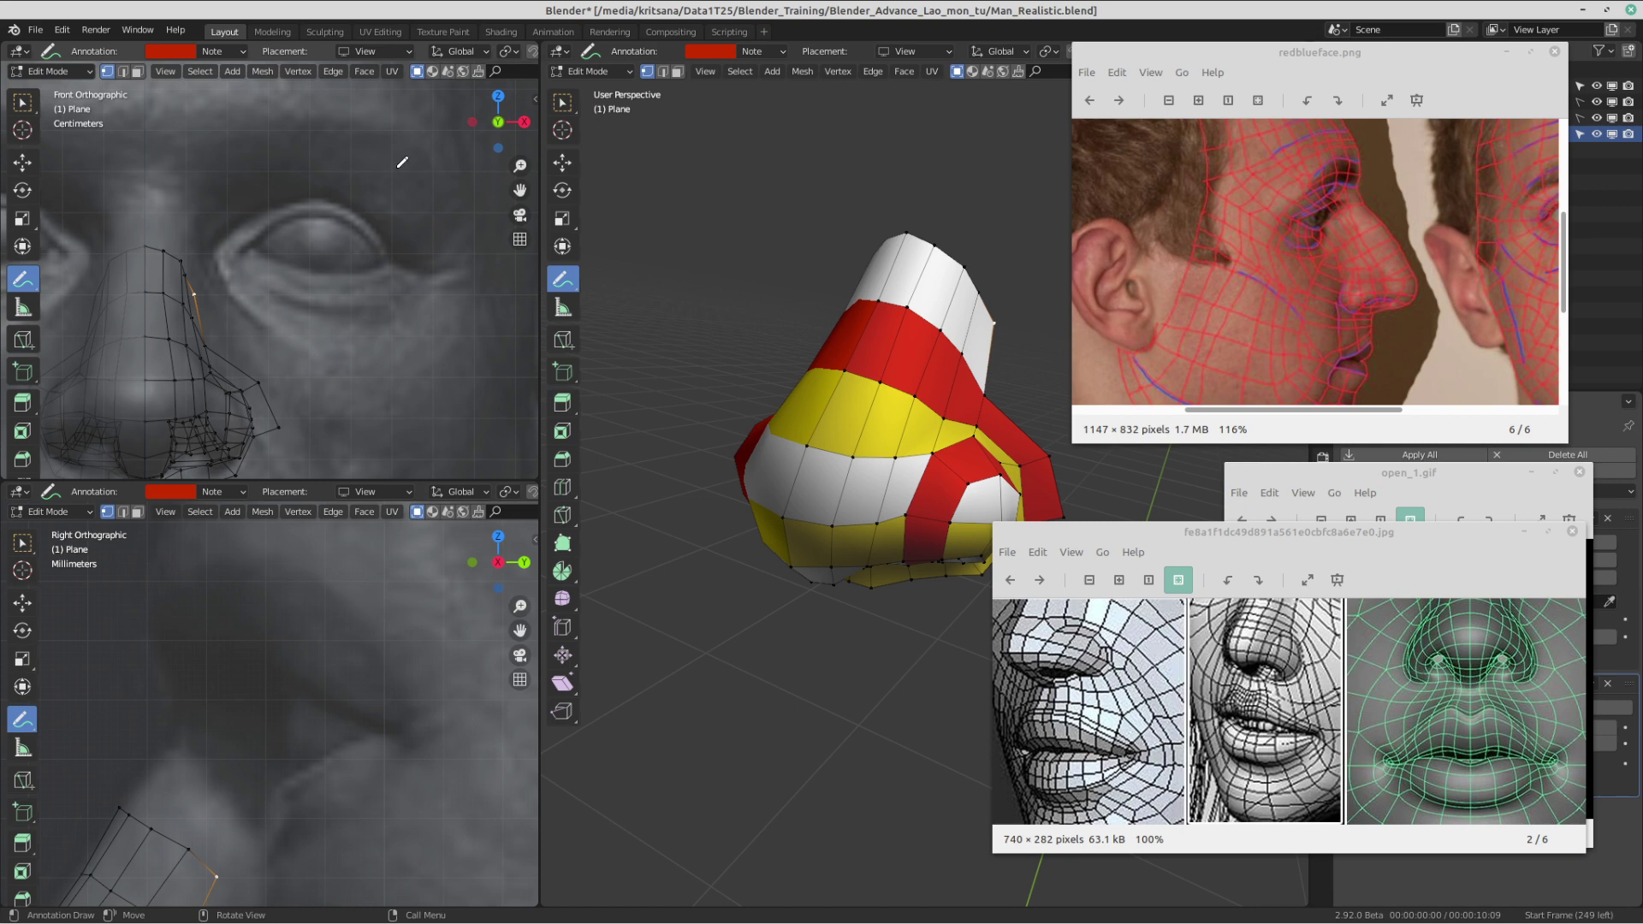
# - Reduce the fe8a1f1dc49d891a561e0cbfc8a6e7e0.jpg image to 78% and bring the open_1.gif window in front of it
pyautogui.click(1295, 651)
pyautogui.scroll(-5, 1366, 700)
pyautogui.click(1451, 474)
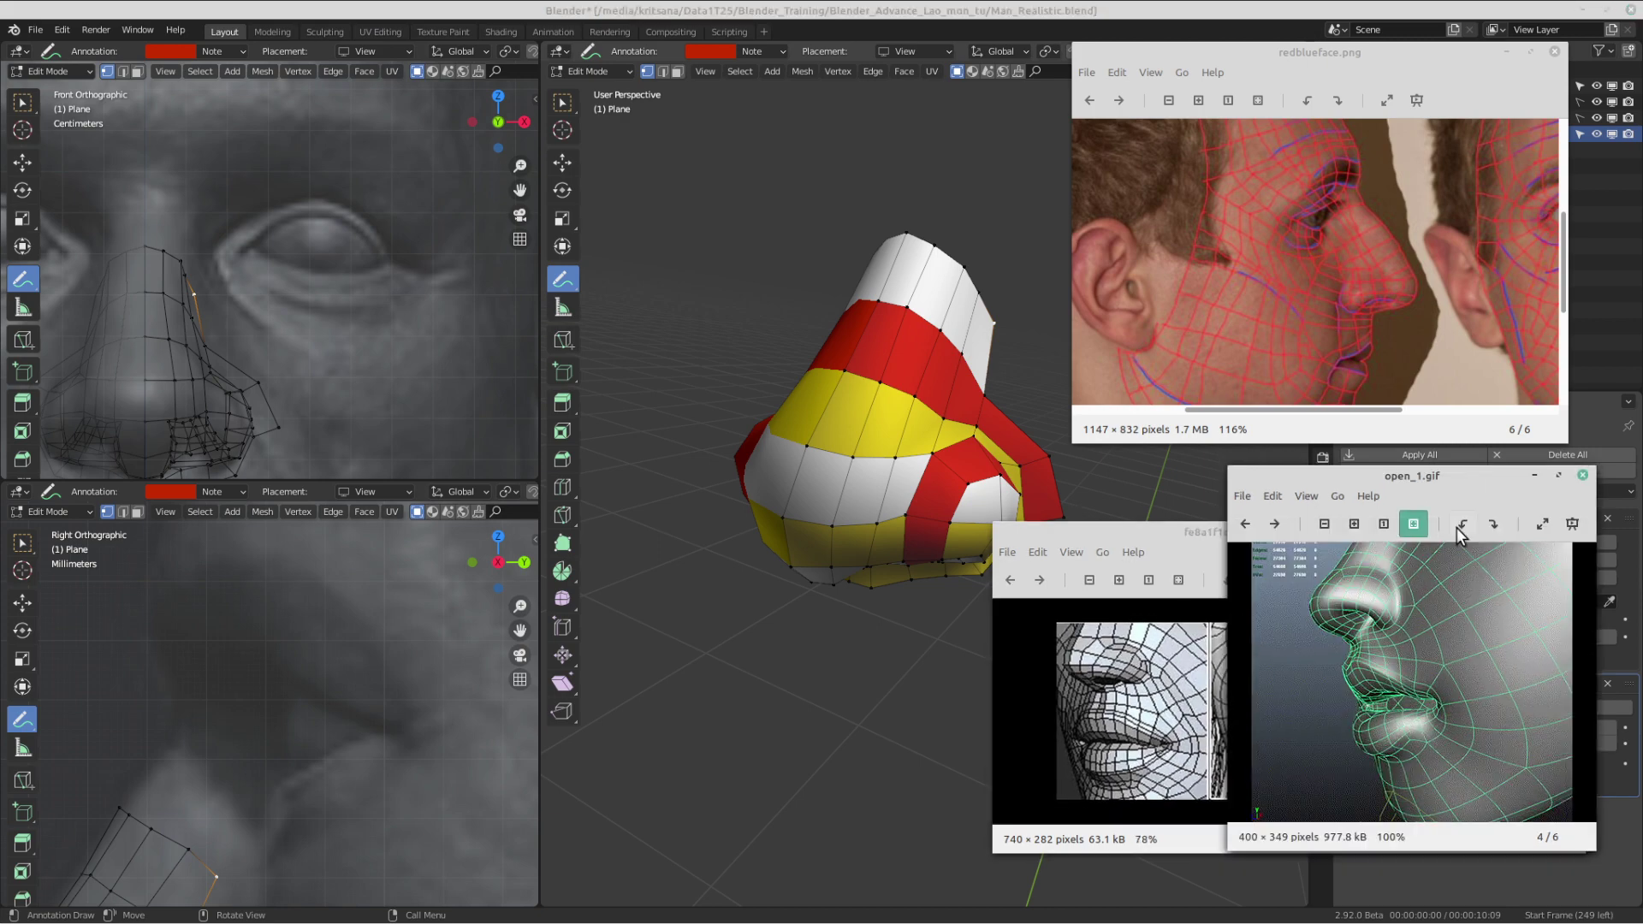
# - Examine the edge loops around the eye of the front-facing head in redblueface.png
pyautogui.click(1387, 269)
pyautogui.scroll(3, 1347, 262)
pyautogui.moveTo(1347, 262); pyautogui.dragTo(1142, 243)
pyautogui.scroll(3, 1219, 270)
pyautogui.scroll(3, 1284, 257)
pyautogui.moveTo(1301, 223); pyautogui.dragTo(1343, 253)
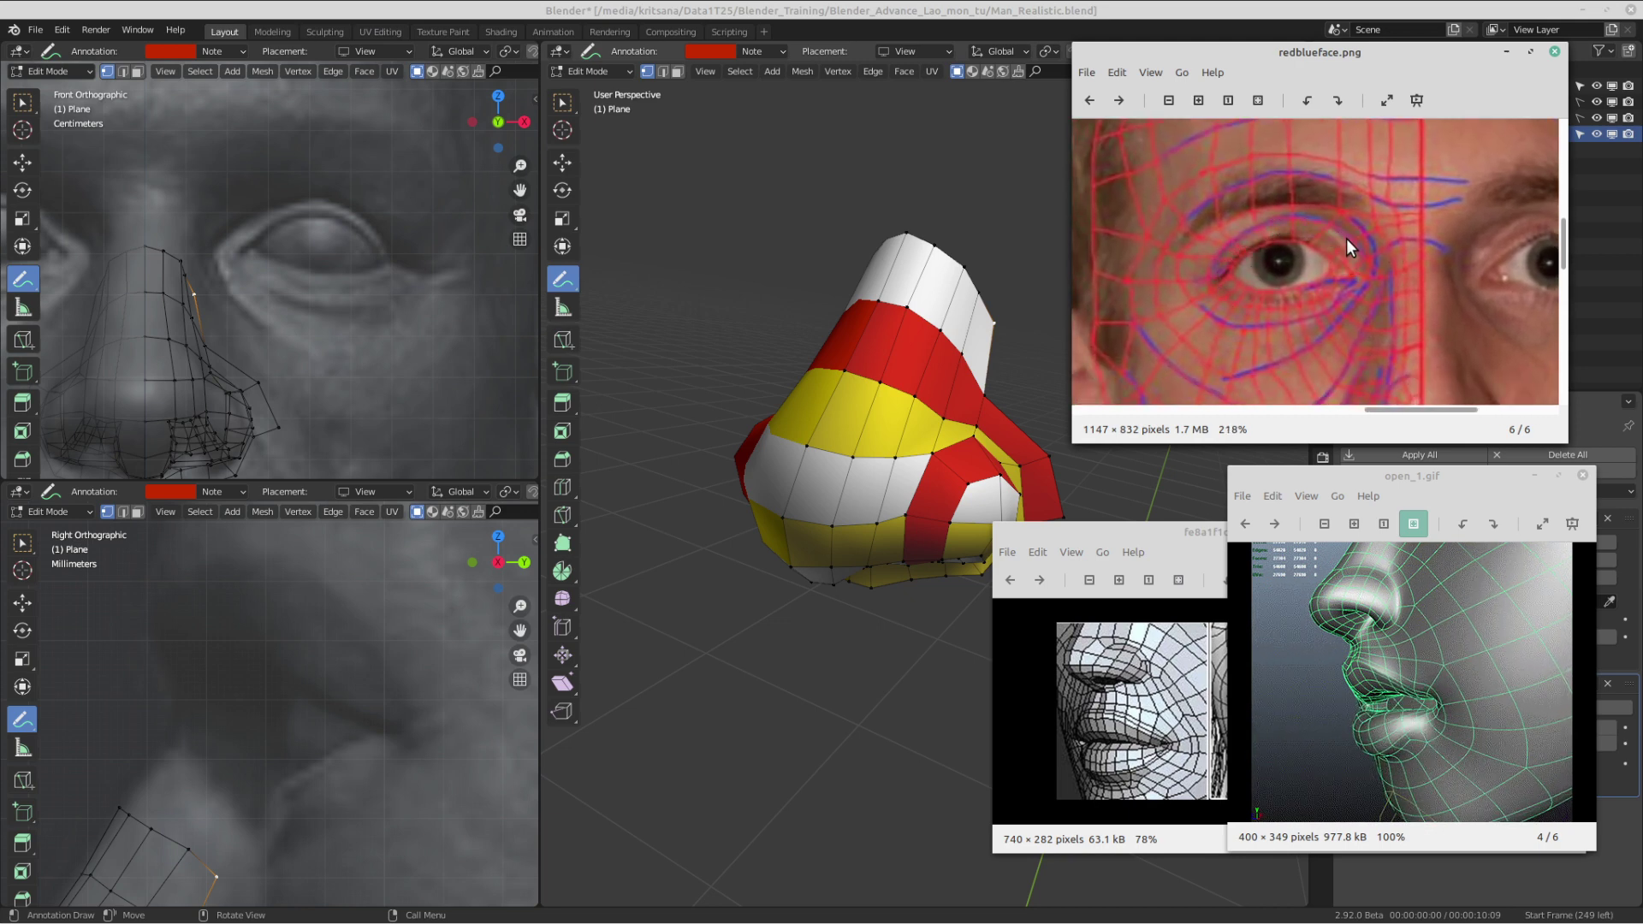
pyautogui.scroll(1, 1404, 310)
pyautogui.scroll(-1, 1410, 315)
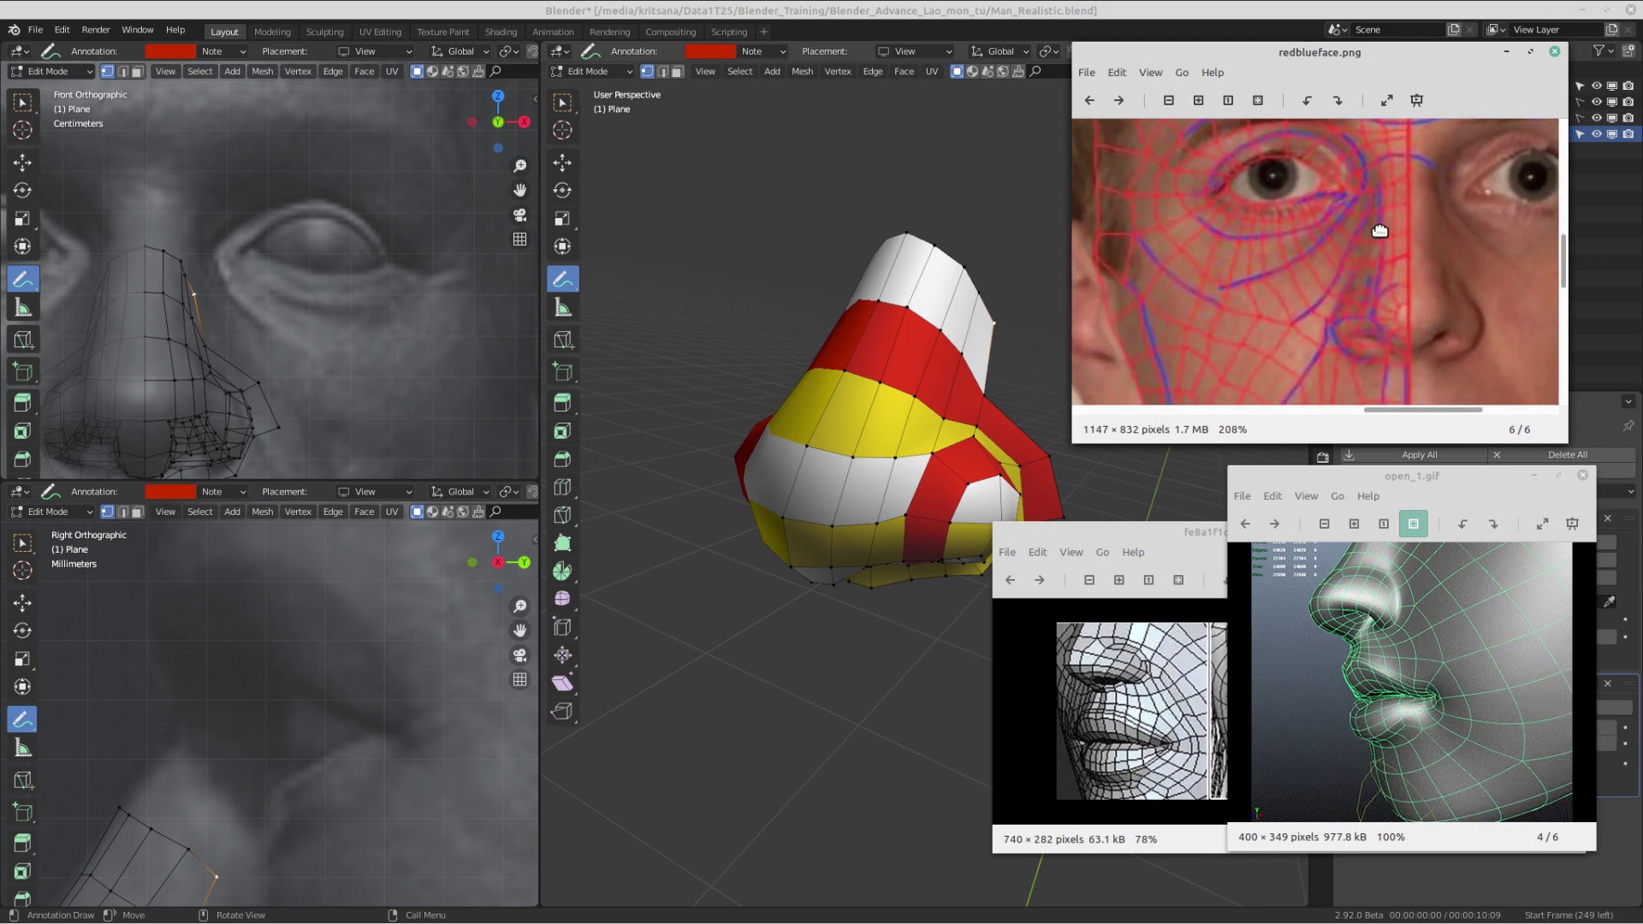
# - Examine how the topology lines in redblueface.png run from the nose across the cheek and mouth
pyautogui.moveTo(1378, 229); pyautogui.dragTo(1435, 165)
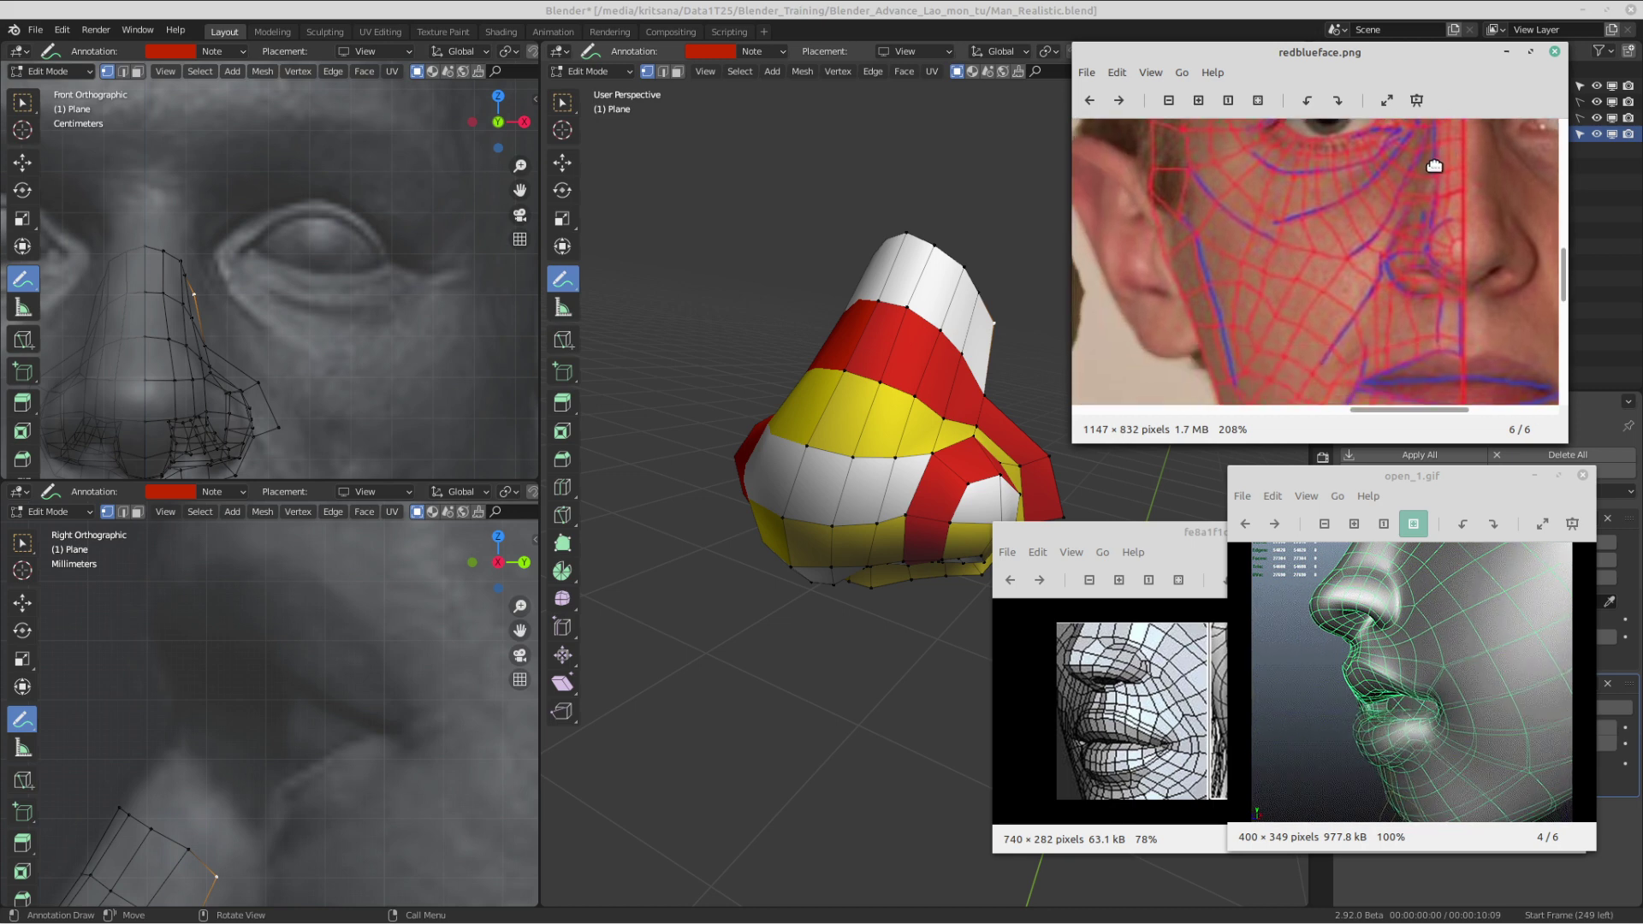
pyautogui.scroll(-2, 1433, 164)
pyautogui.moveTo(1432, 280); pyautogui.dragTo(1376, 281)
pyautogui.scroll(-1, 1438, 301)
pyautogui.scroll(-2, 1410, 284)
pyautogui.scroll(3, 1367, 270)
pyautogui.scroll(2, 1325, 215)
# - Study the eyelid and inner eye corner loops in redblueface.png at higher magnification
pyautogui.moveTo(1362, 223); pyautogui.dragTo(1420, 286)
pyautogui.scroll(4, 1349, 260)
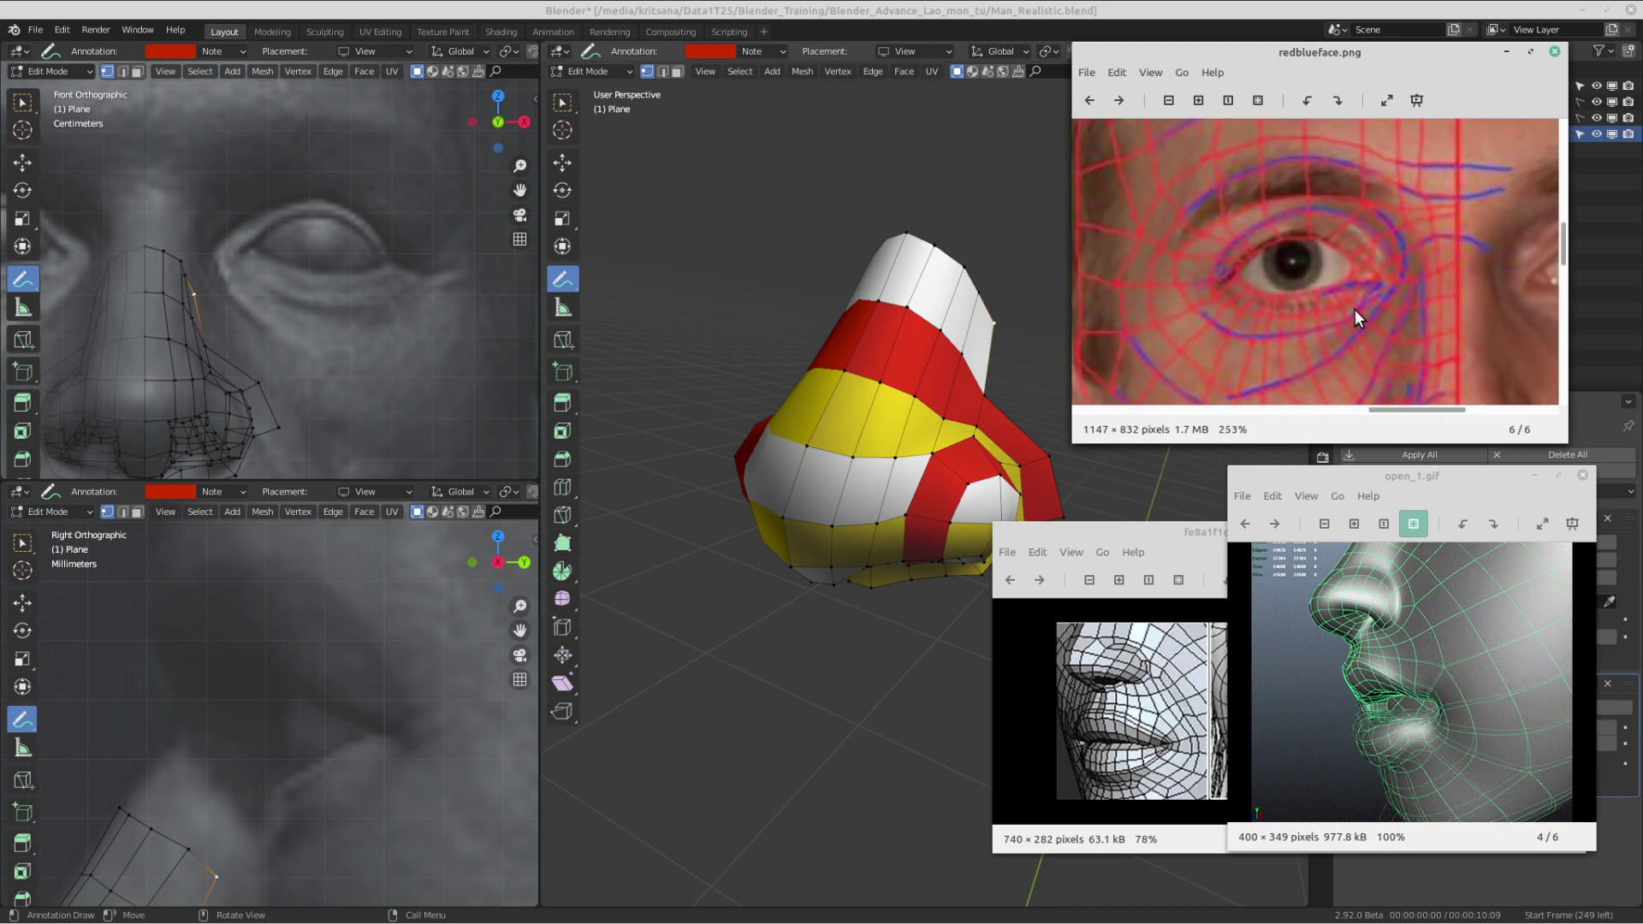
pyautogui.scroll(-1, 1380, 274)
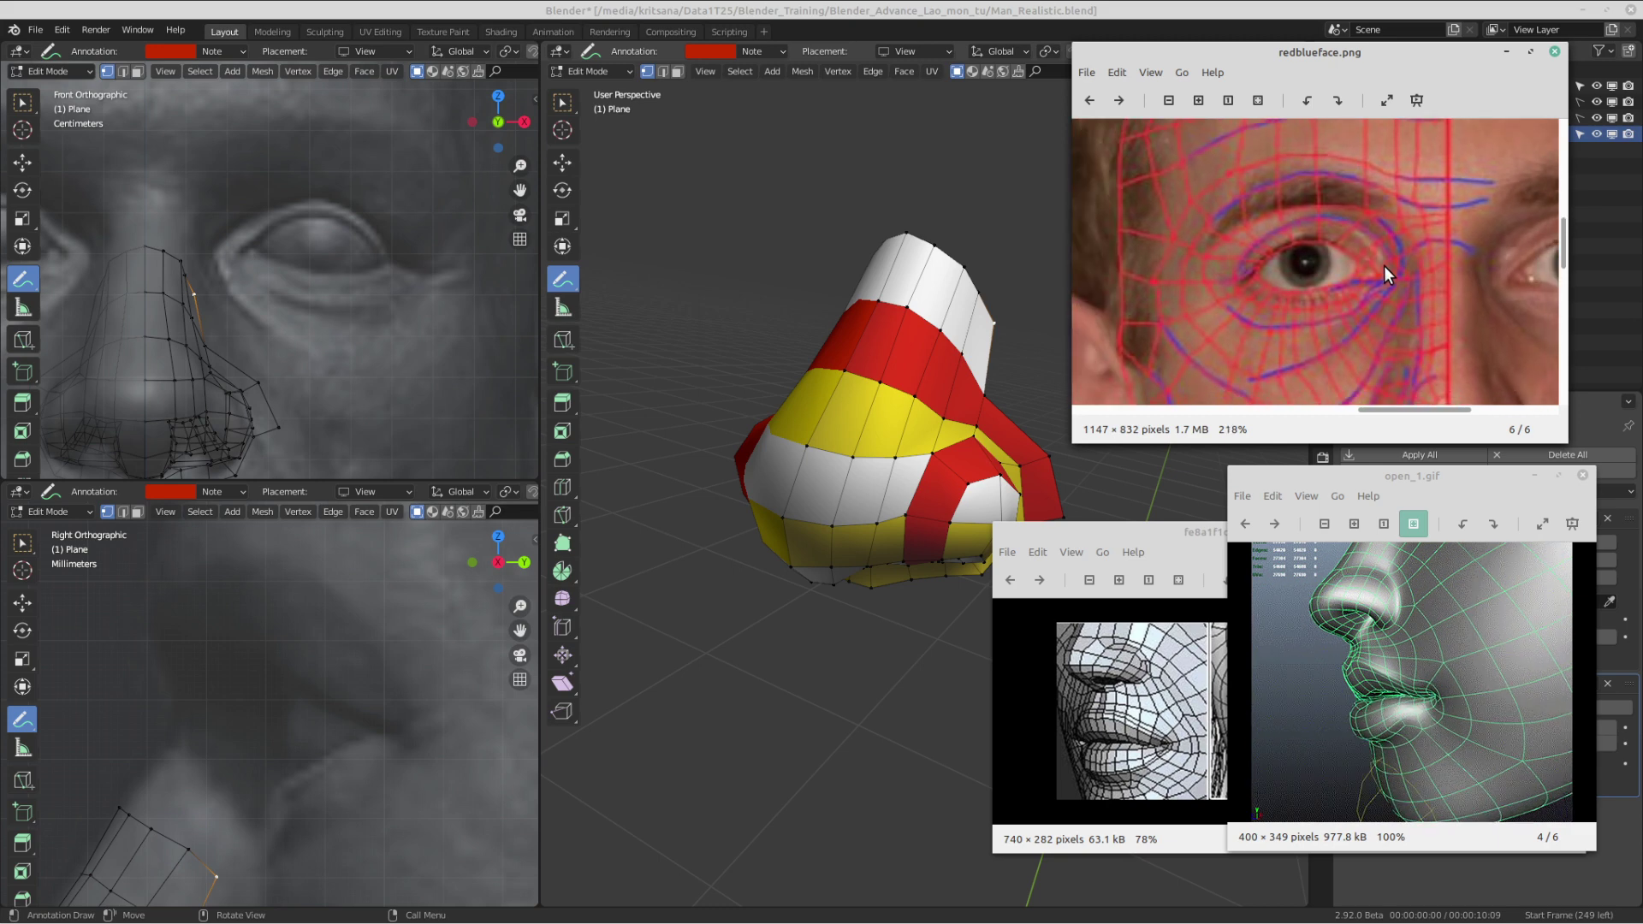
pyautogui.scroll(-1, 1384, 265)
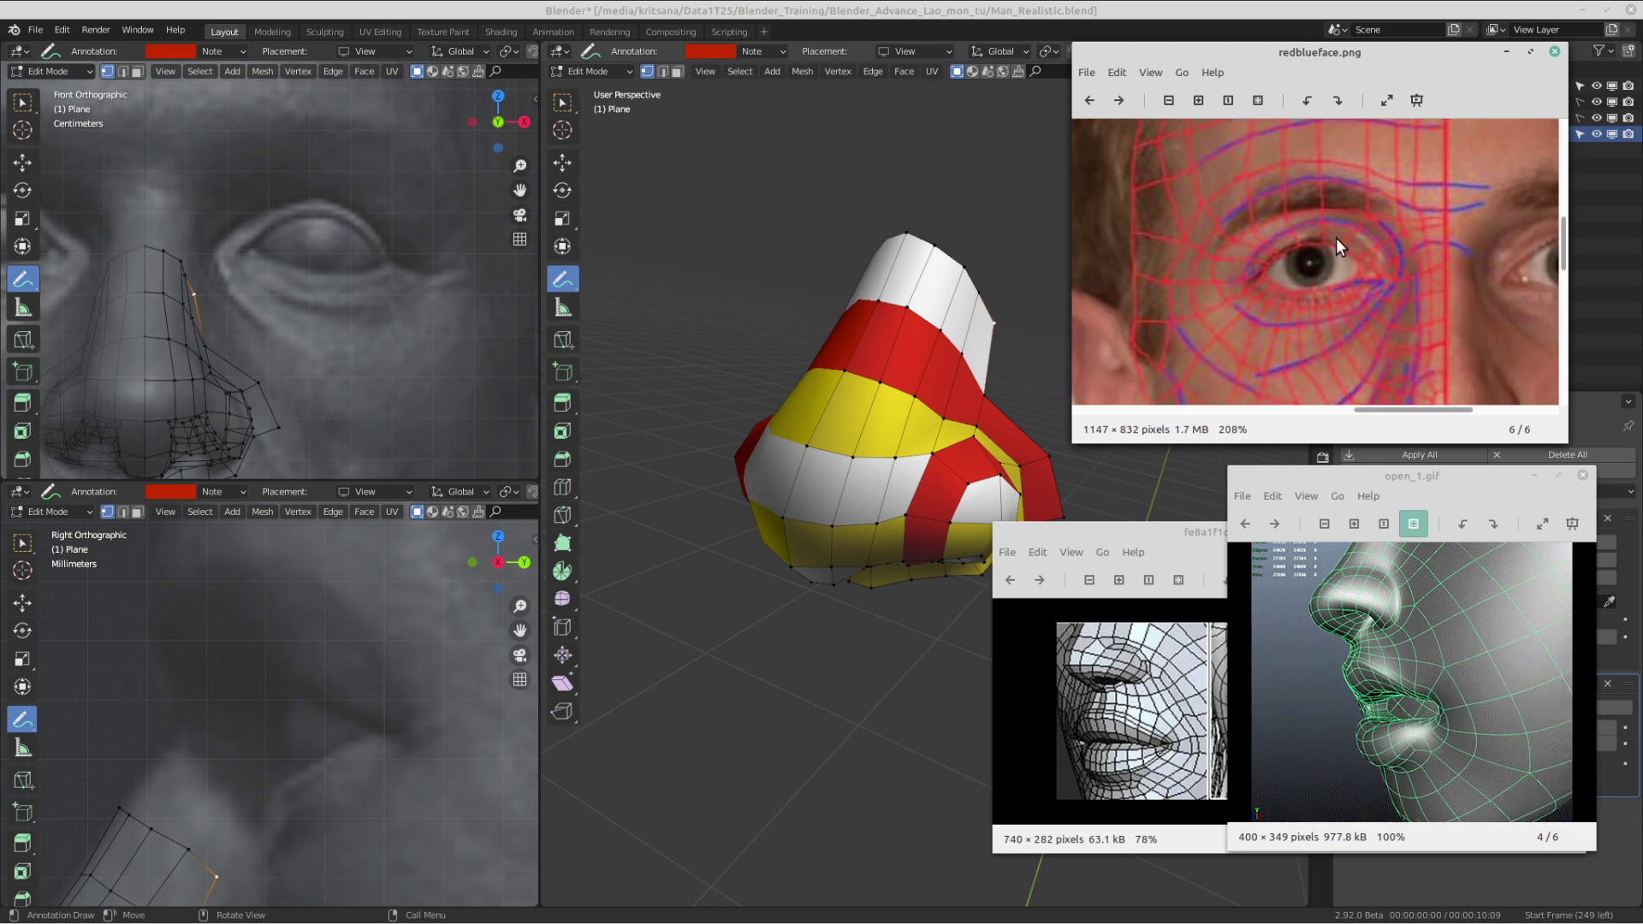
pyautogui.scroll(-3, 1339, 243)
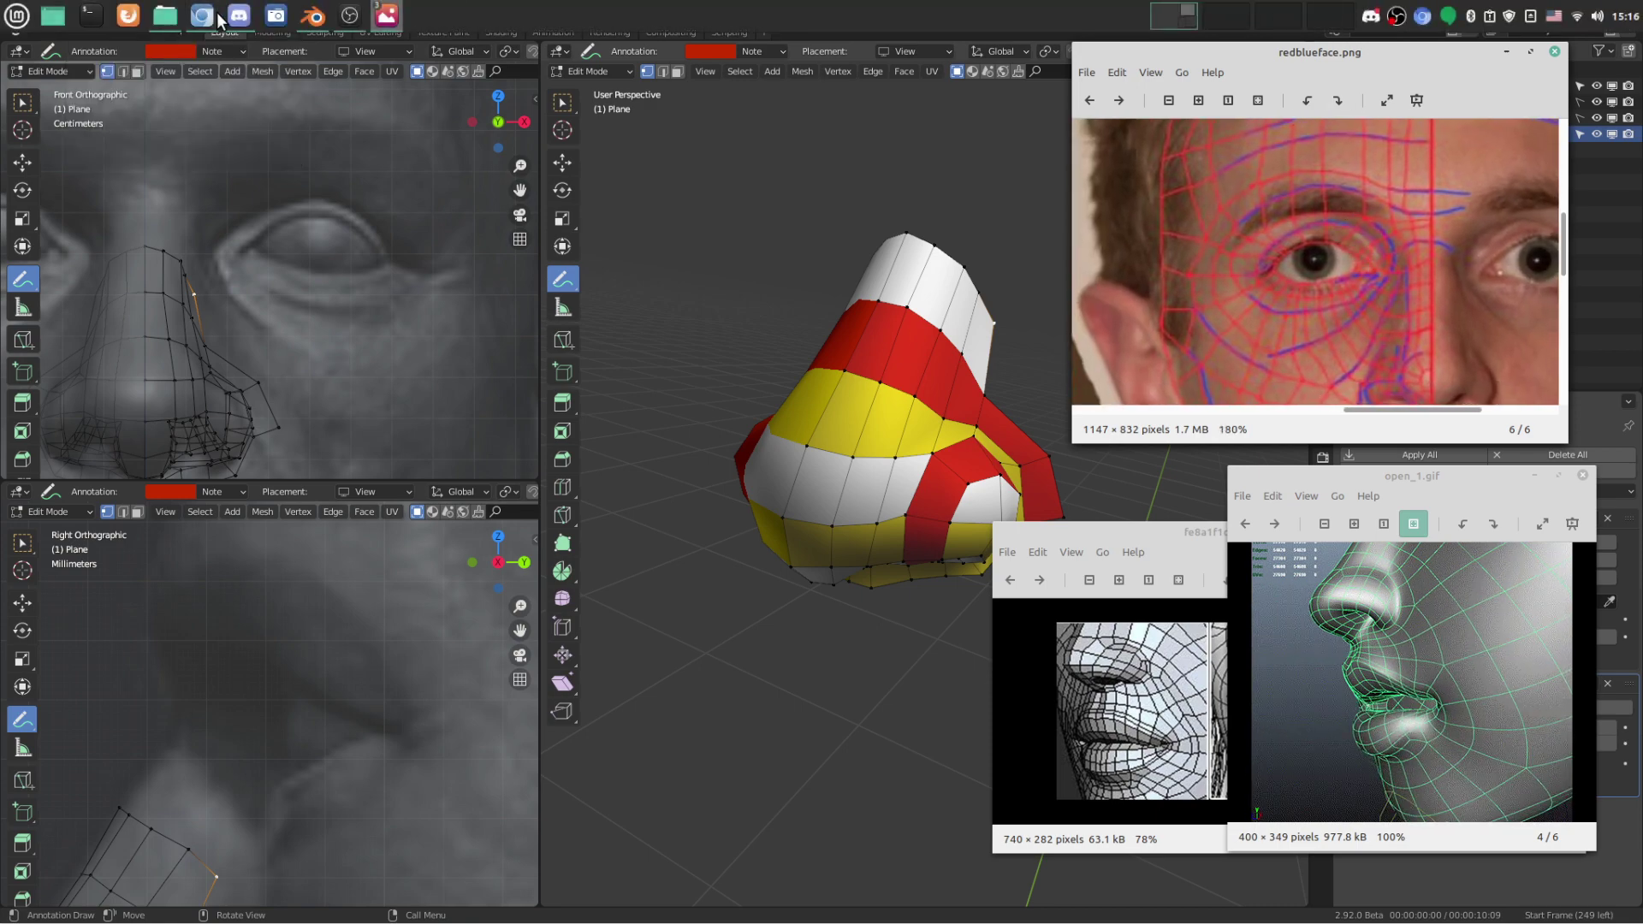
# - Switch to the Chromium browser, close the Thai Blender3D Facebook page and open a new tab
pyautogui.click(202, 9)
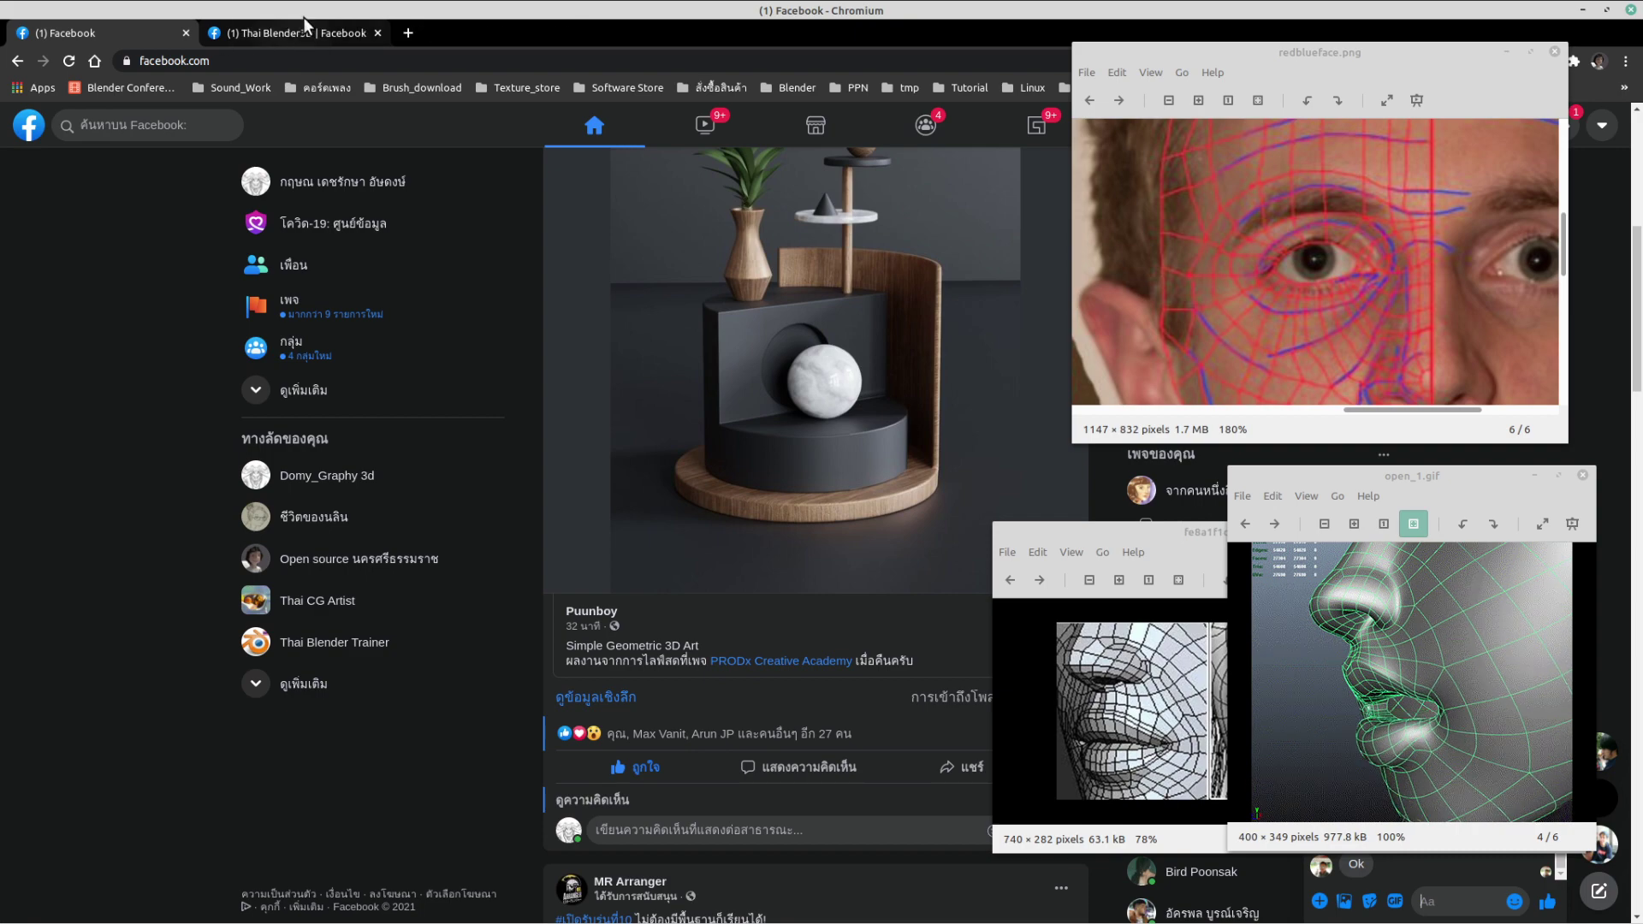
pyautogui.click(310, 12)
pyautogui.click(282, 12)
pyautogui.click(317, 7)
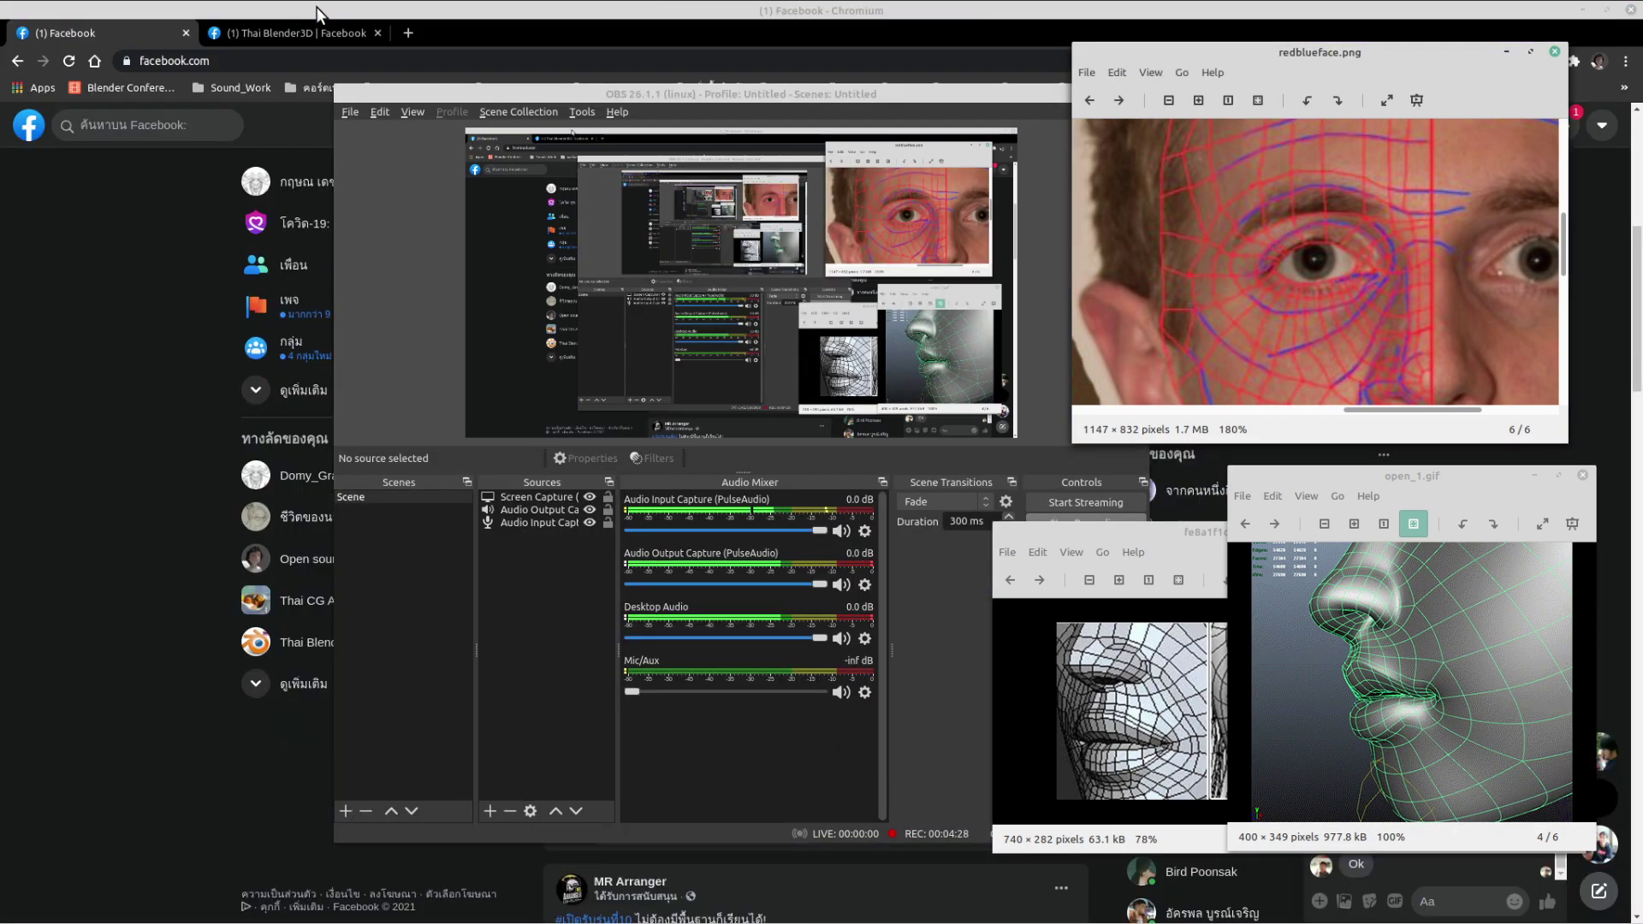
pyautogui.click(311, 34)
pyautogui.middleClick(312, 34)
pyautogui.click(214, 30)
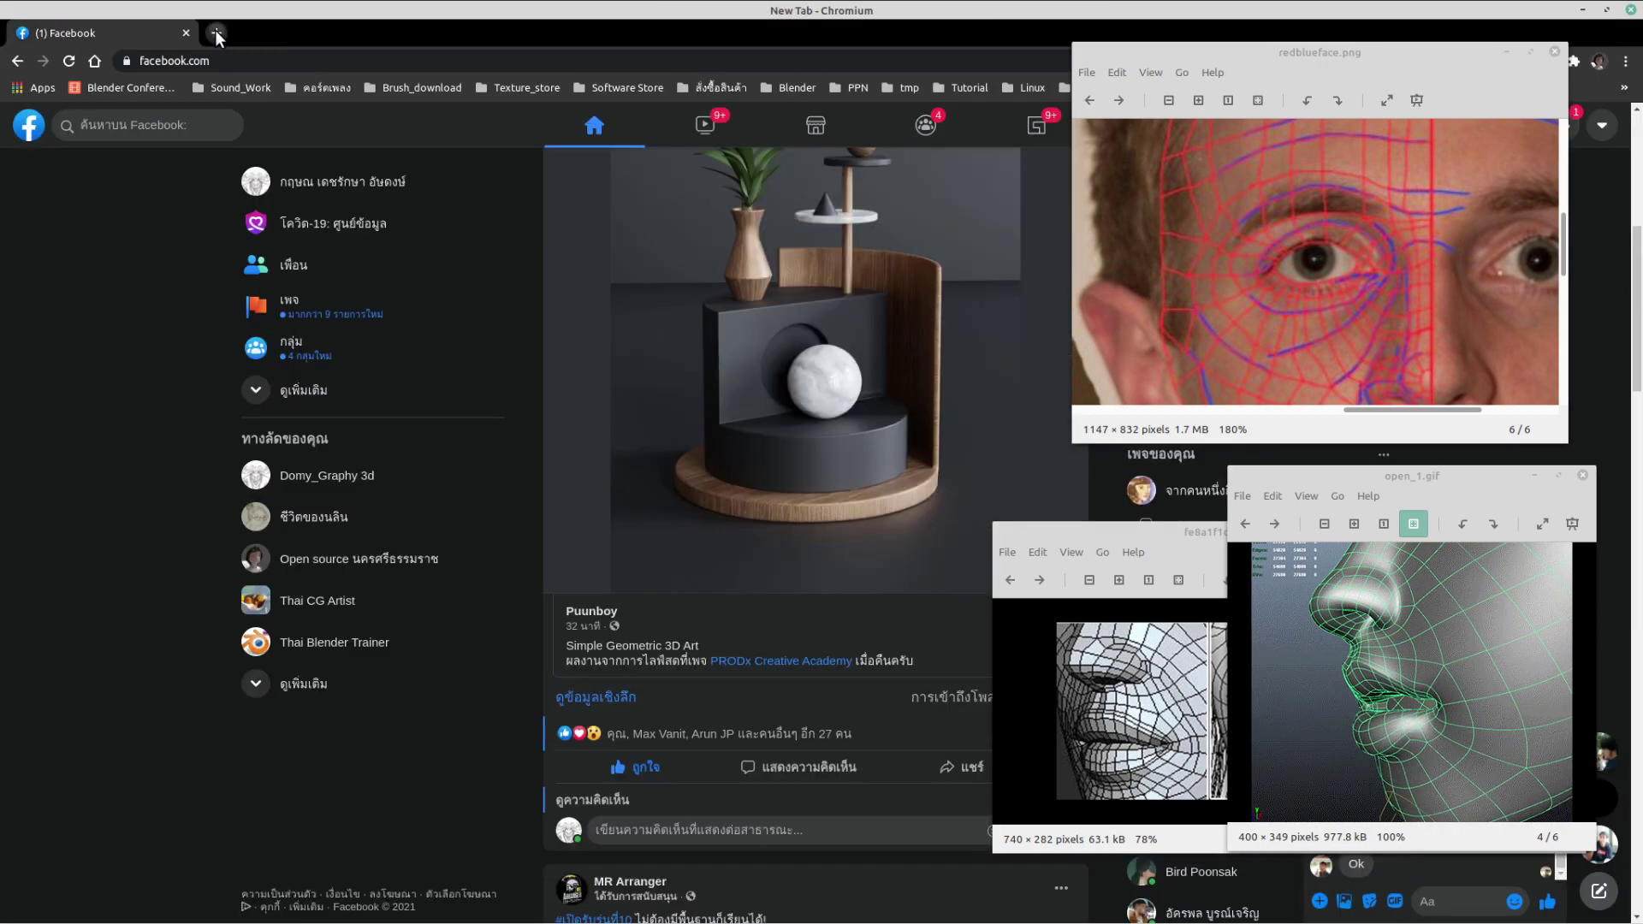
# - Close the Facebook page and run a Google image search for "facial polygons topology 3D"
pyautogui.click(177, 37)
pyautogui.click(354, 58)
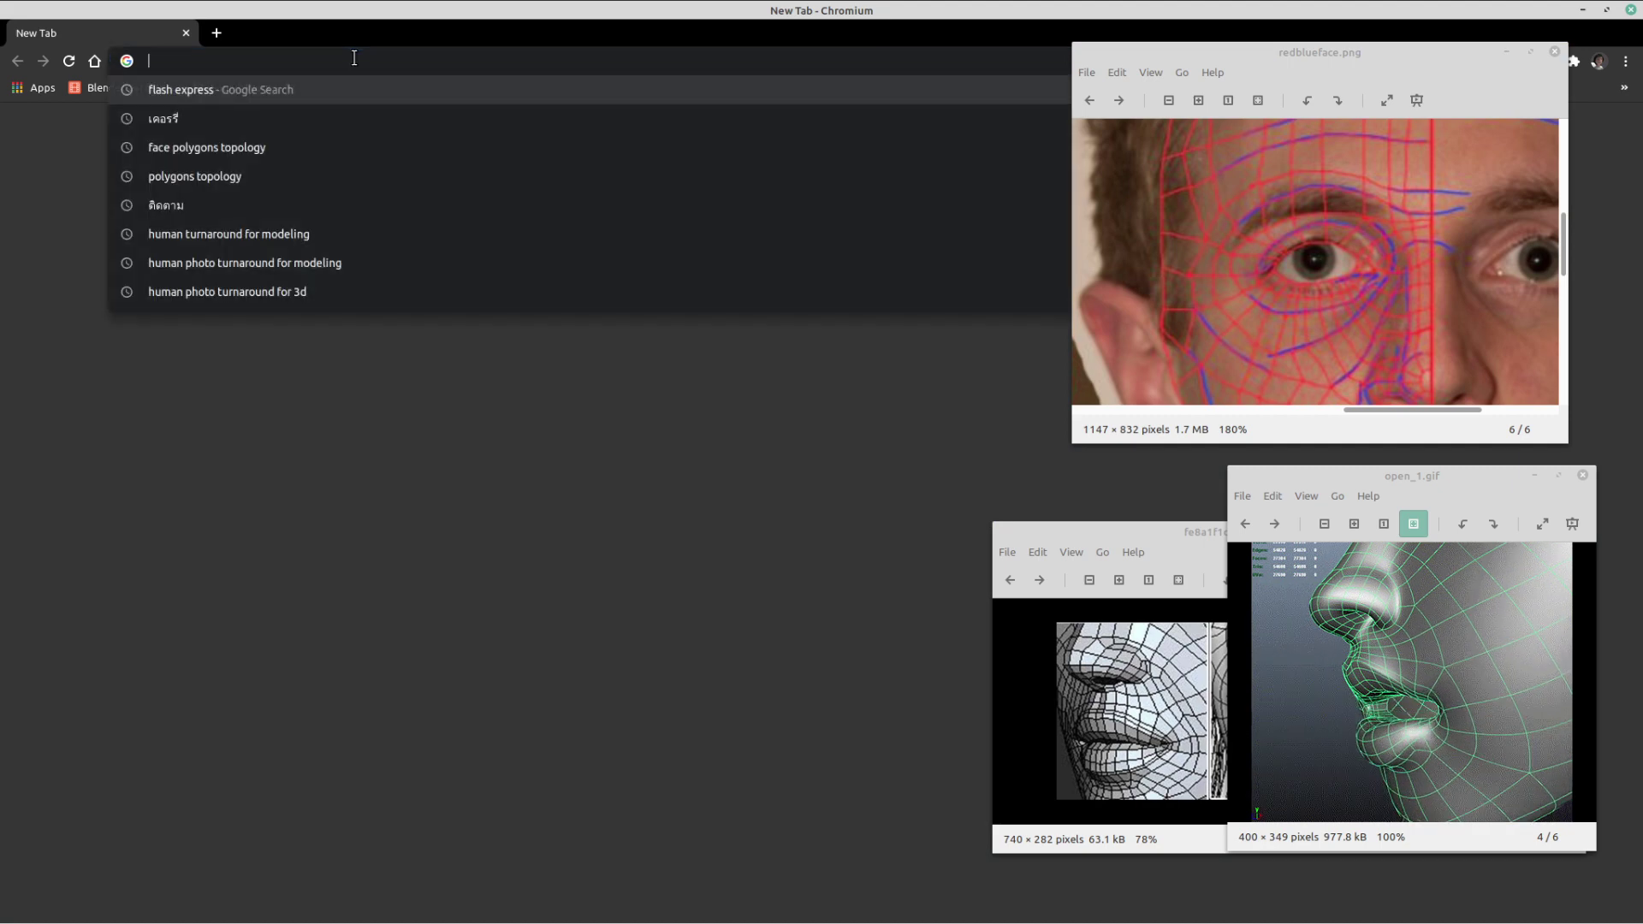
pyautogui.write('fa')
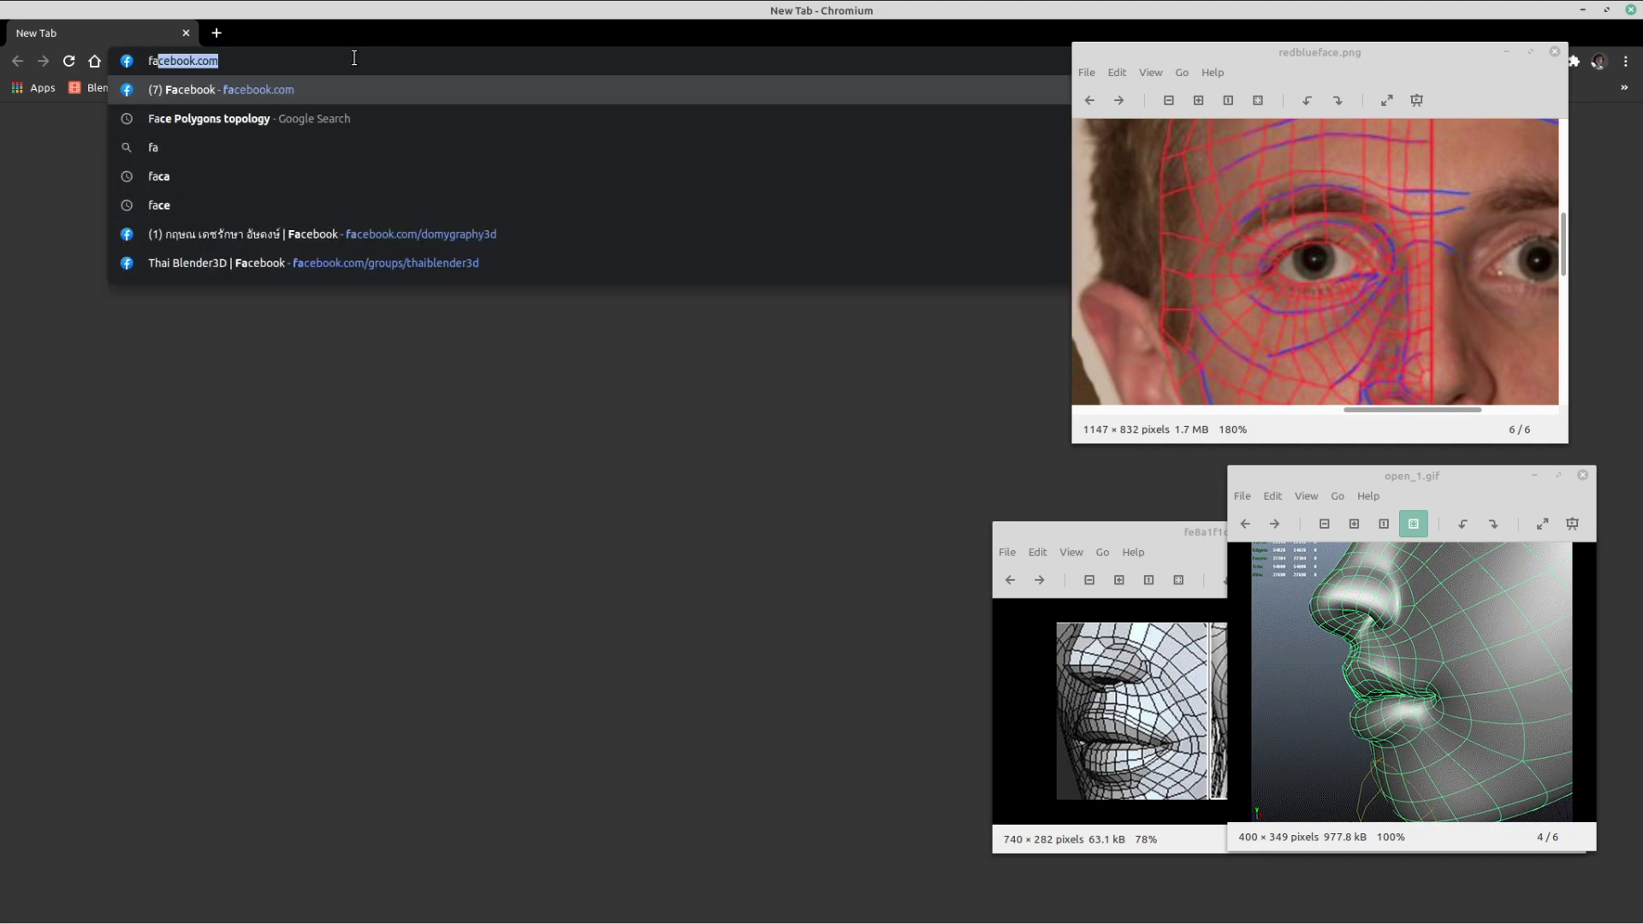
pyautogui.write('ci')
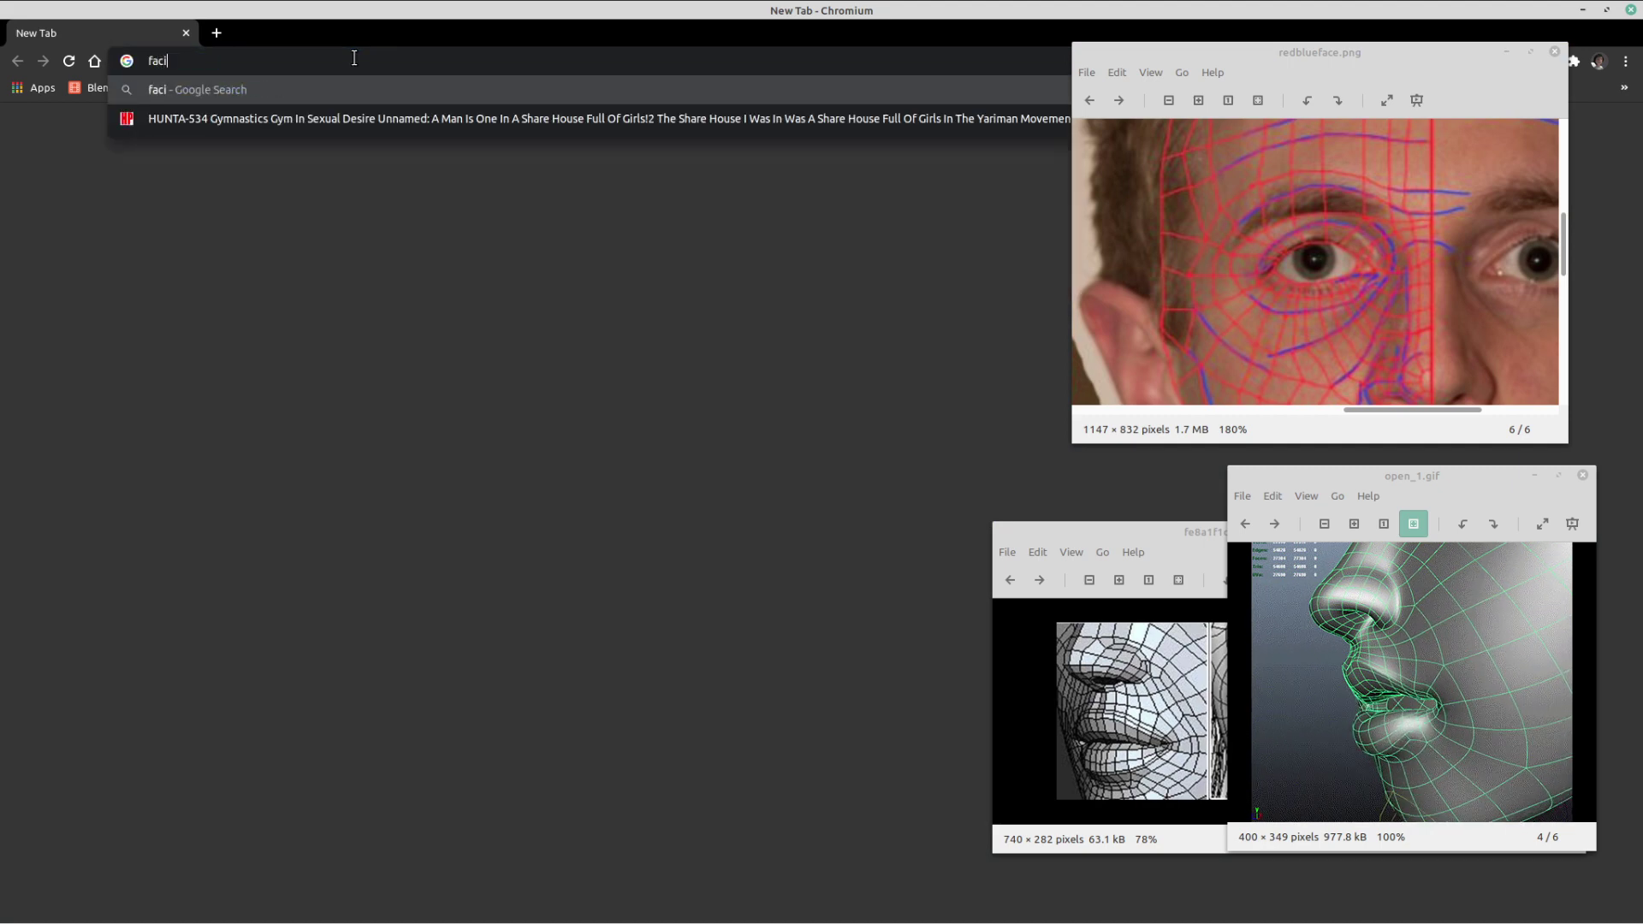
pyautogui.write('a;')
pyautogui.write('l')
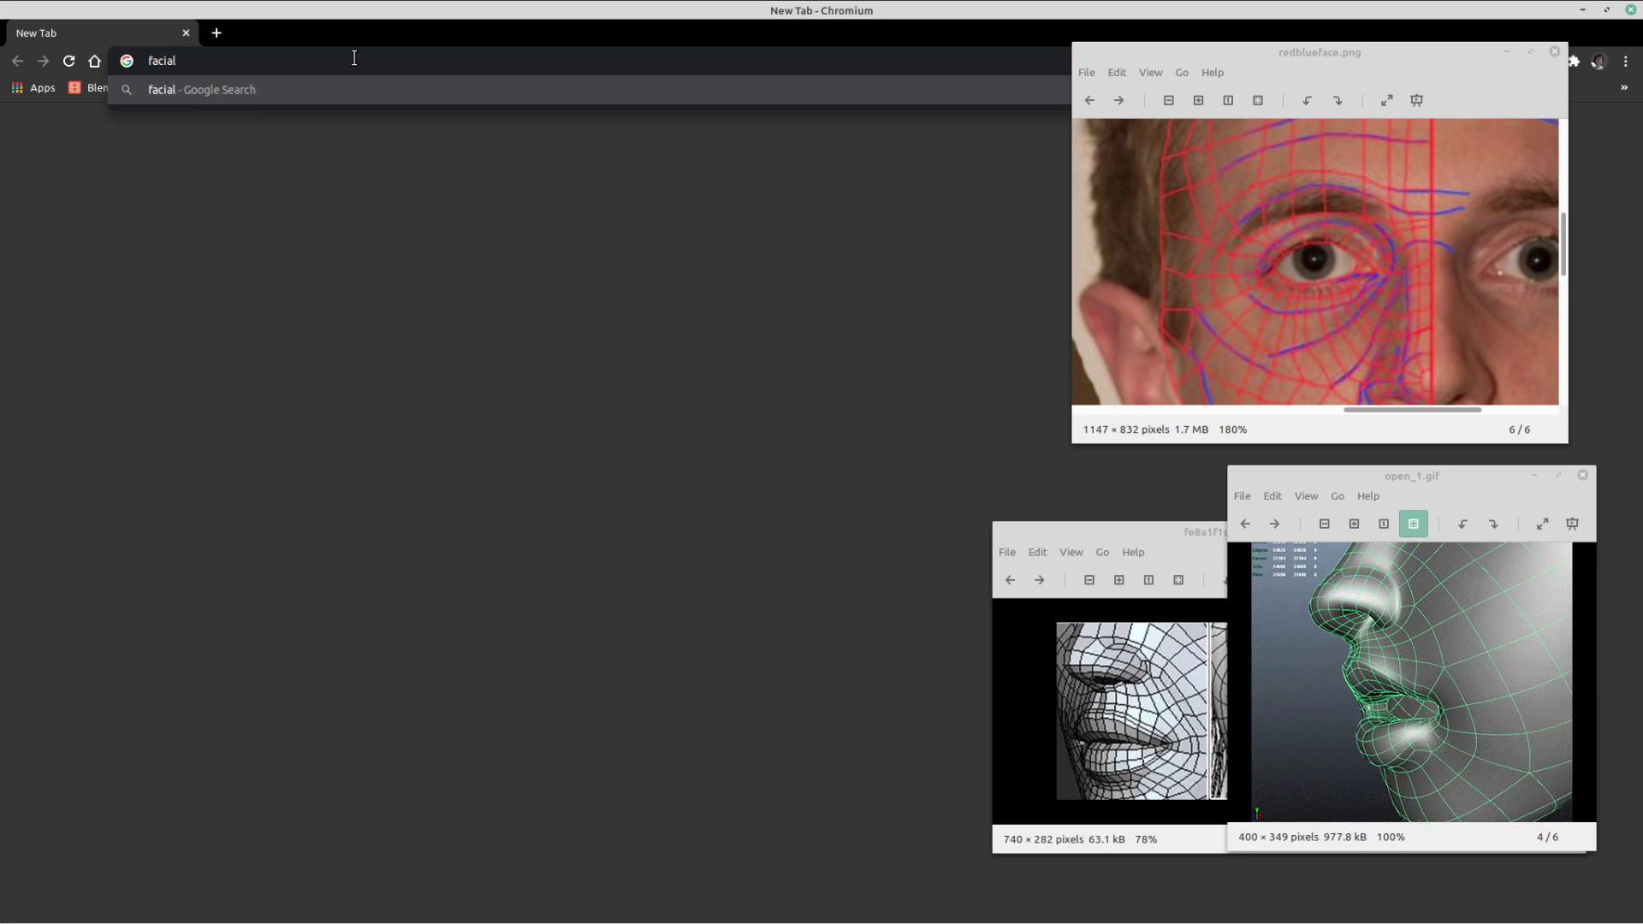
pyautogui.write(' poly')
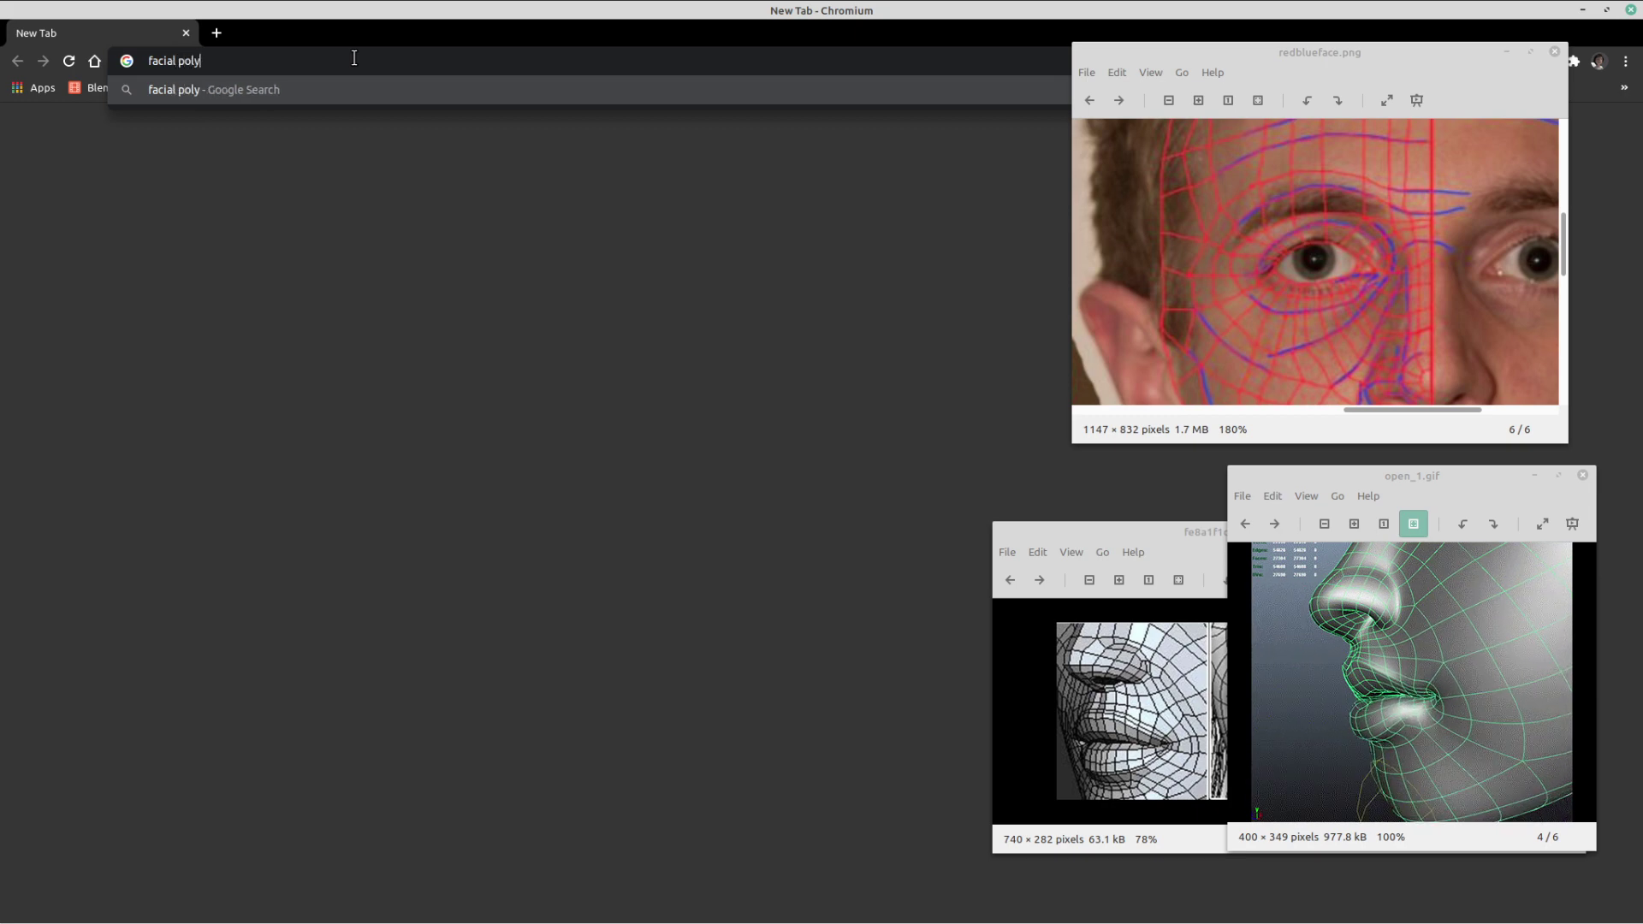
pyautogui.write('gons top')
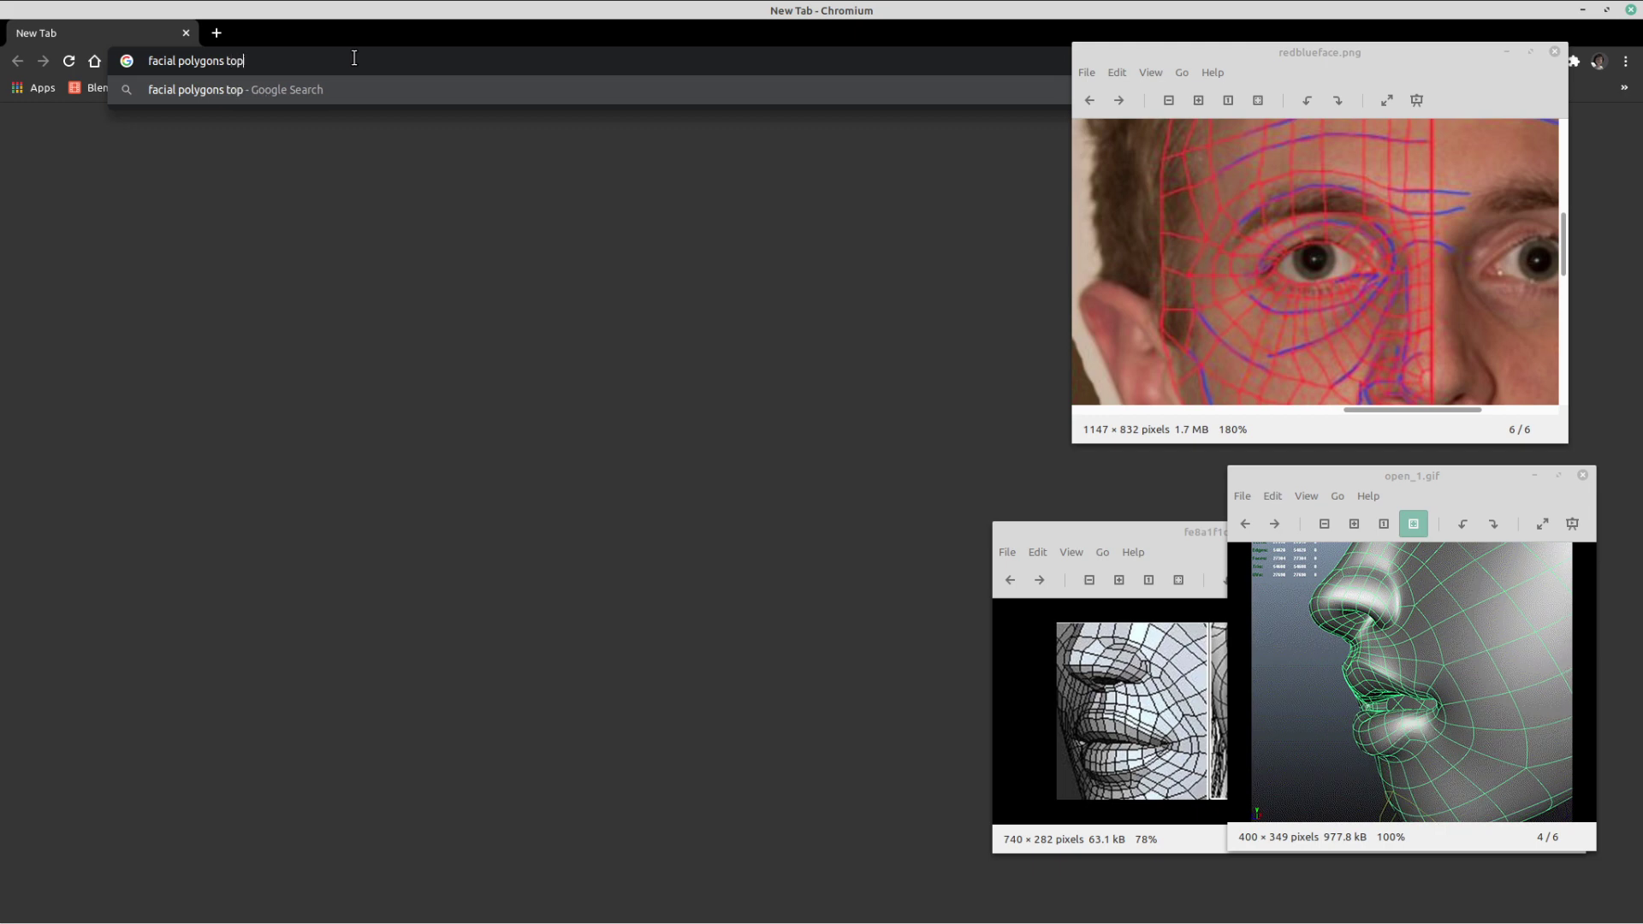
pyautogui.write('ology')
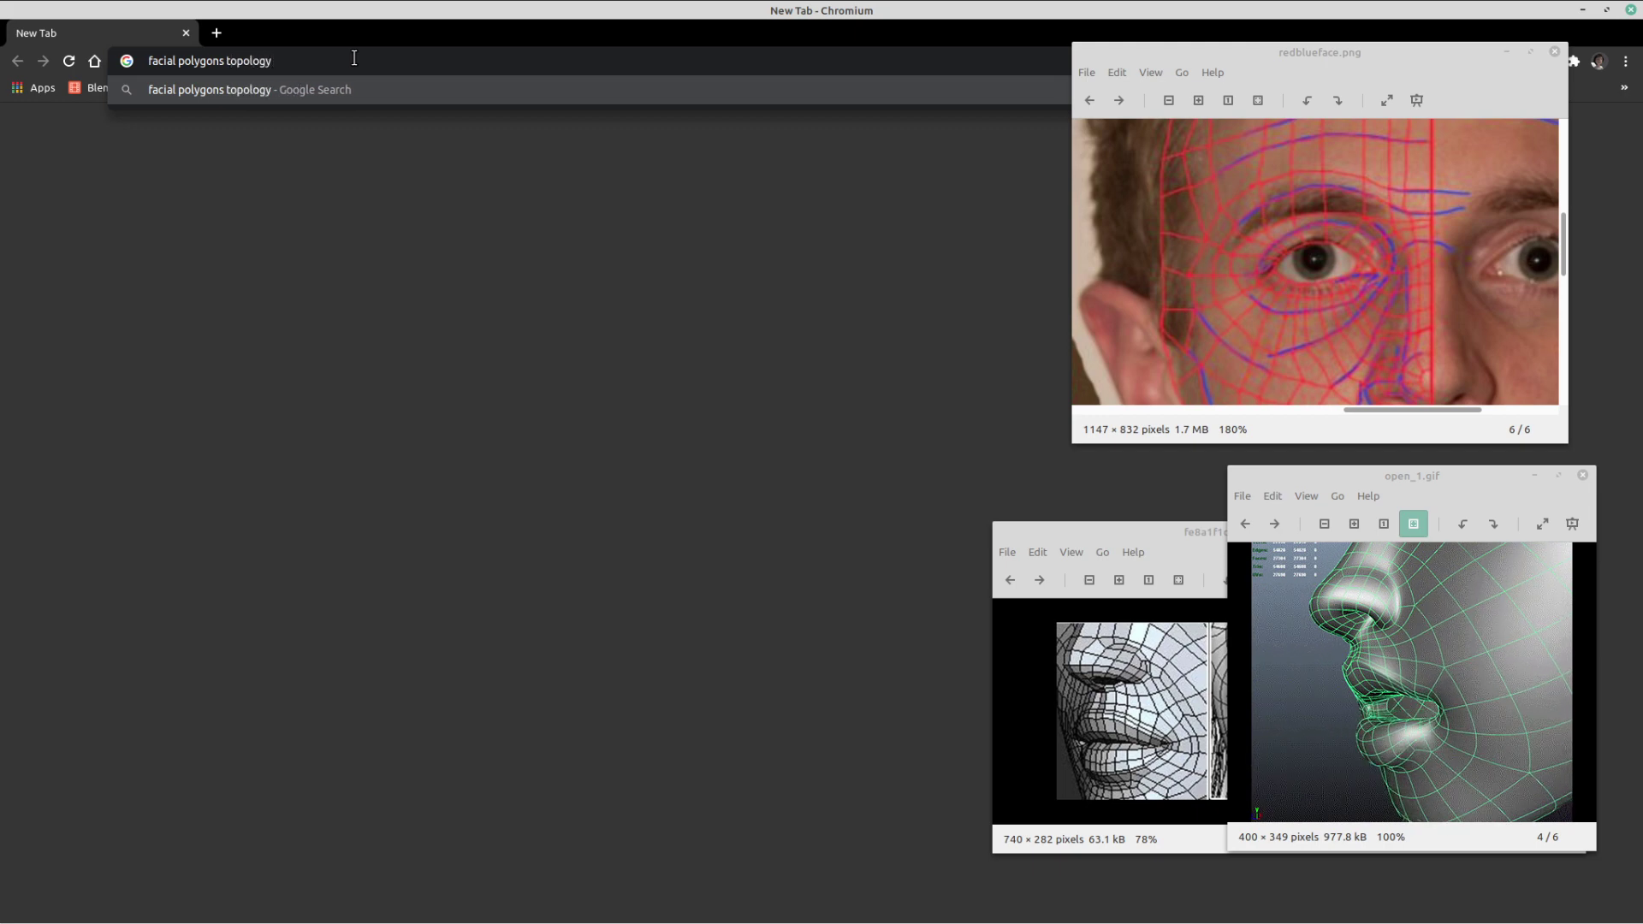
pyautogui.write(' 3D')
pyautogui.press('Return')
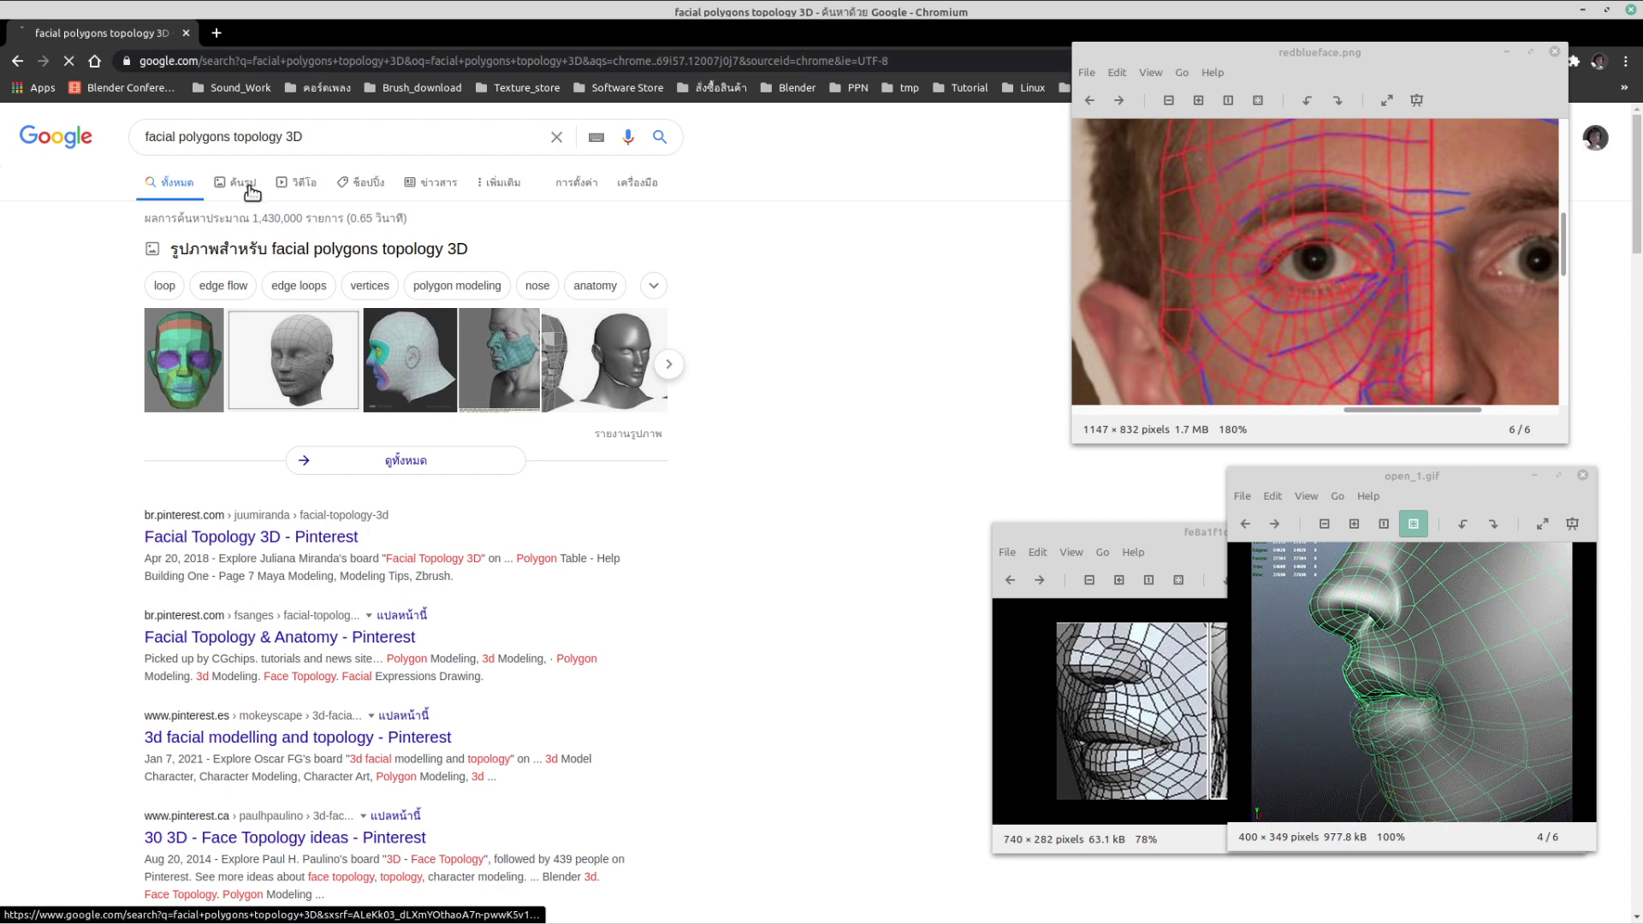
pyautogui.click(249, 182)
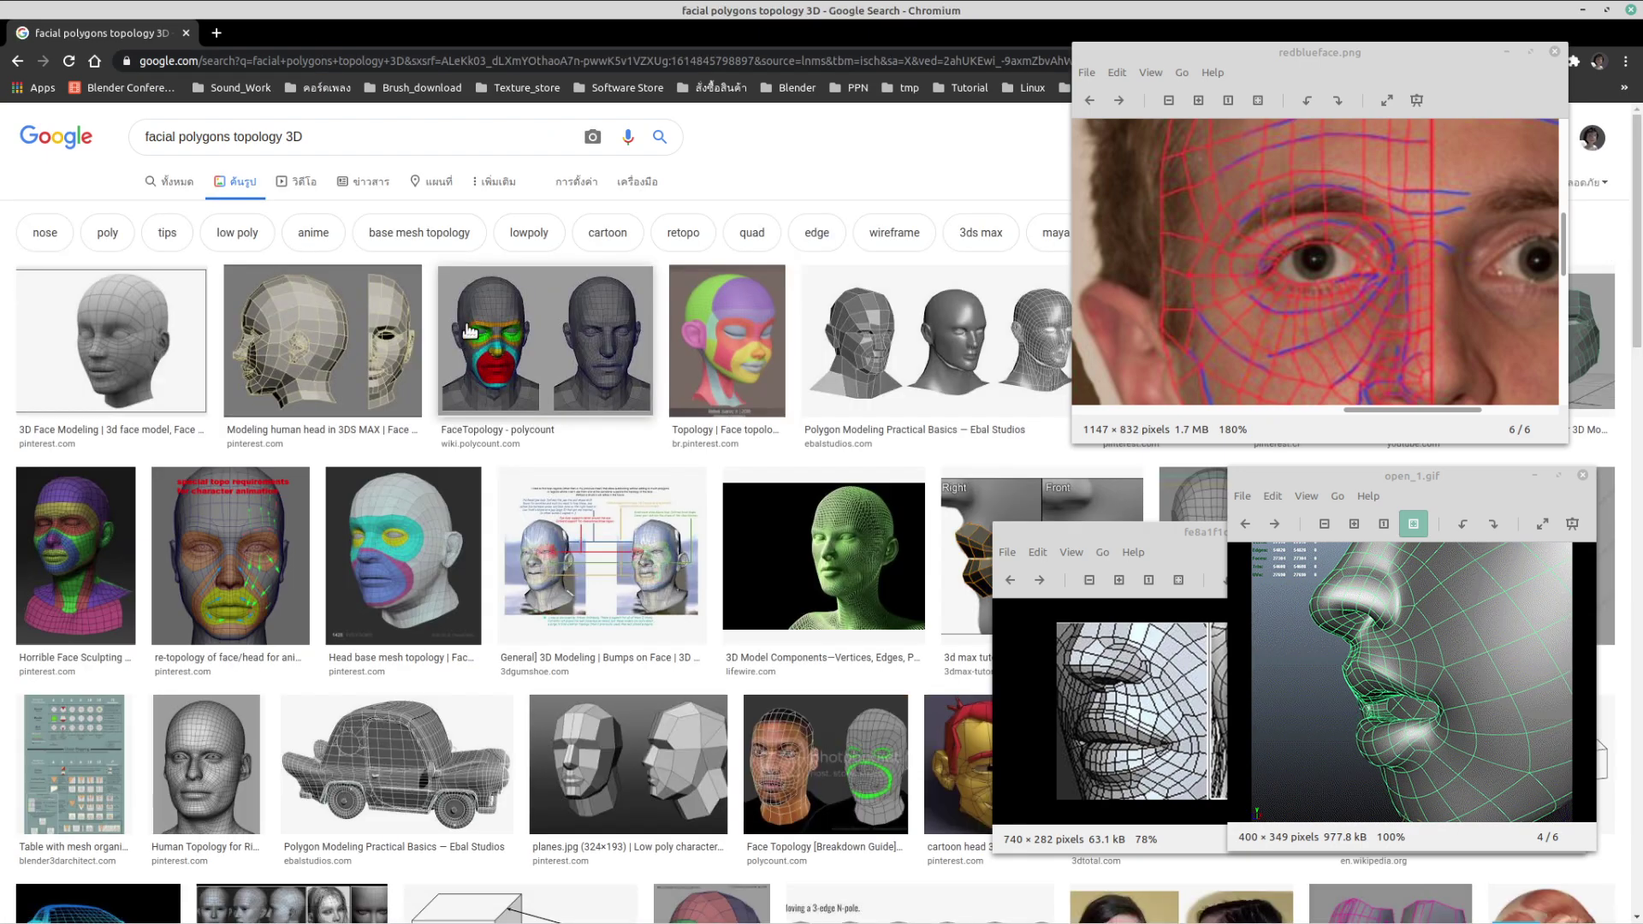
# - Move redblueface.png clear of the search results and close open_1.gif and the nose-and-mouth wireframe image
pyautogui.scroll(-4, 486, 239)
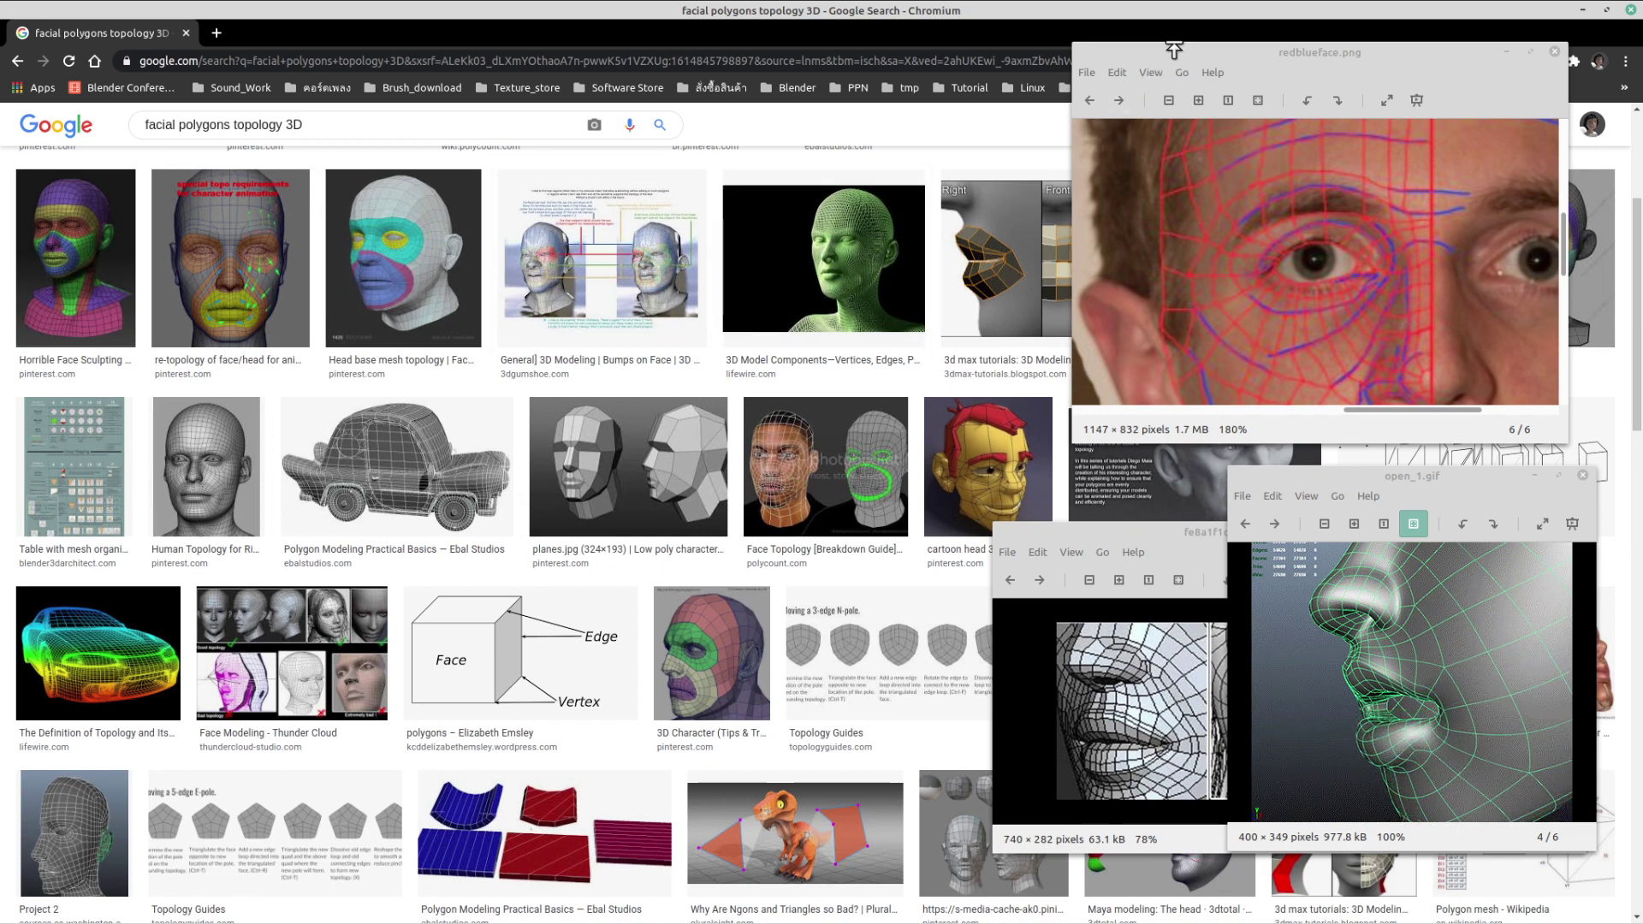
pyautogui.moveTo(1173, 49); pyautogui.dragTo(1278, 66)
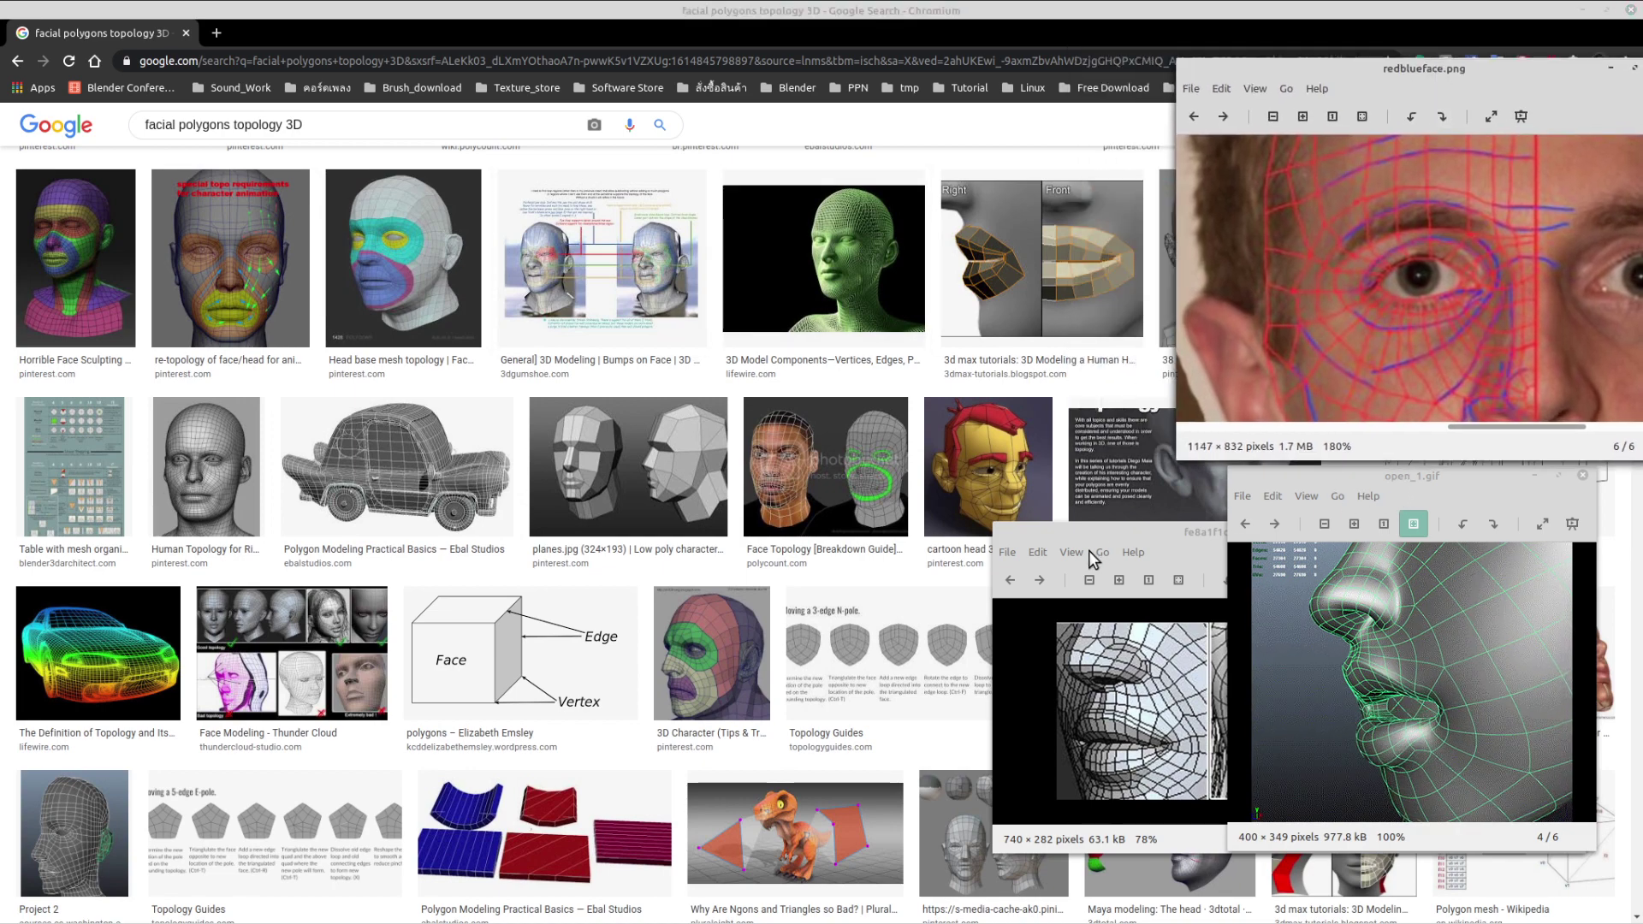
pyautogui.moveTo(1113, 535); pyautogui.dragTo(1477, 677)
pyautogui.moveTo(1382, 484); pyautogui.dragTo(1122, 504)
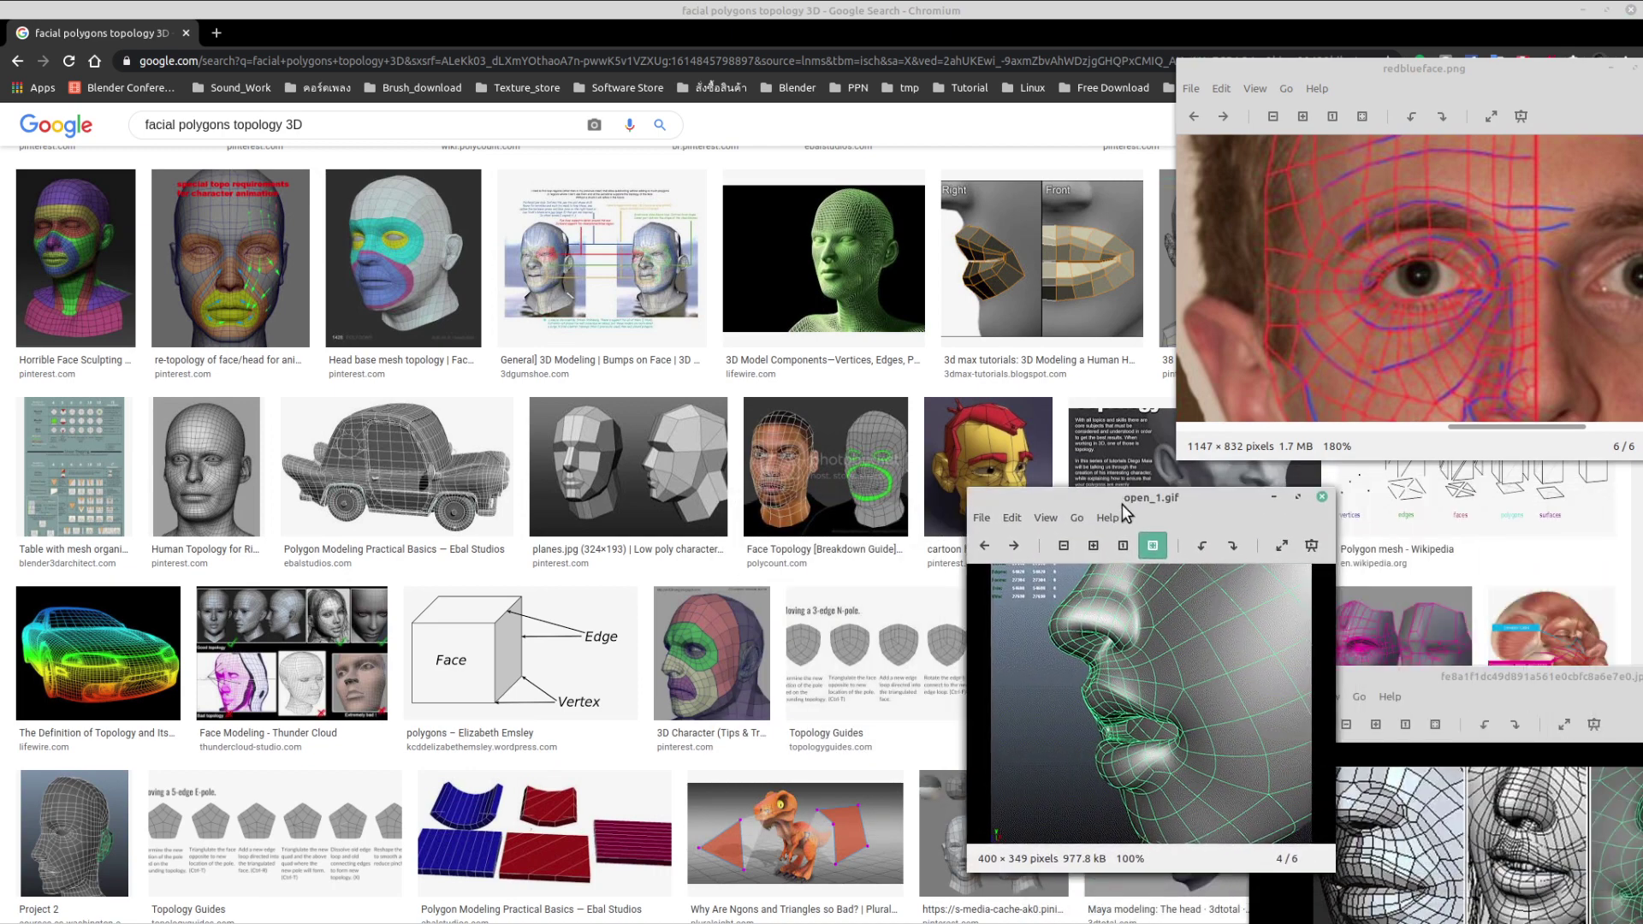
pyautogui.click(1325, 500)
pyautogui.moveTo(1474, 681); pyautogui.dragTo(1079, 531)
pyautogui.click(1434, 527)
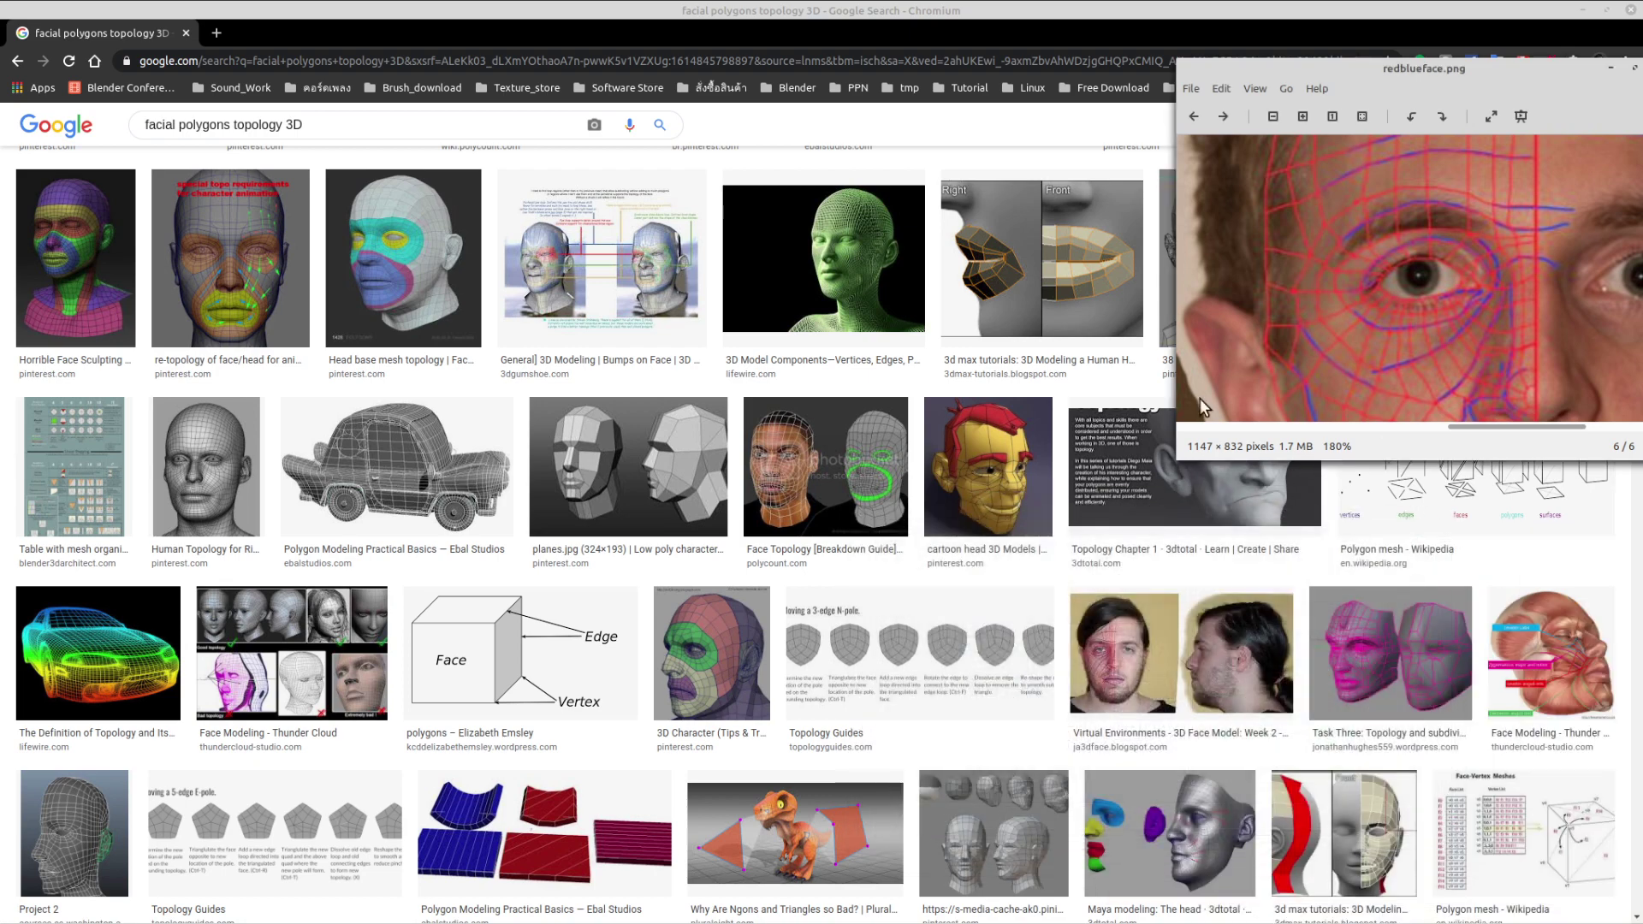
# - Browse the image results and open the 3dtotal "Maya modeling: The head" face overlay in a new browser tab
pyautogui.scroll(-4, 809, 509)
pyautogui.scroll(-4, 809, 508)
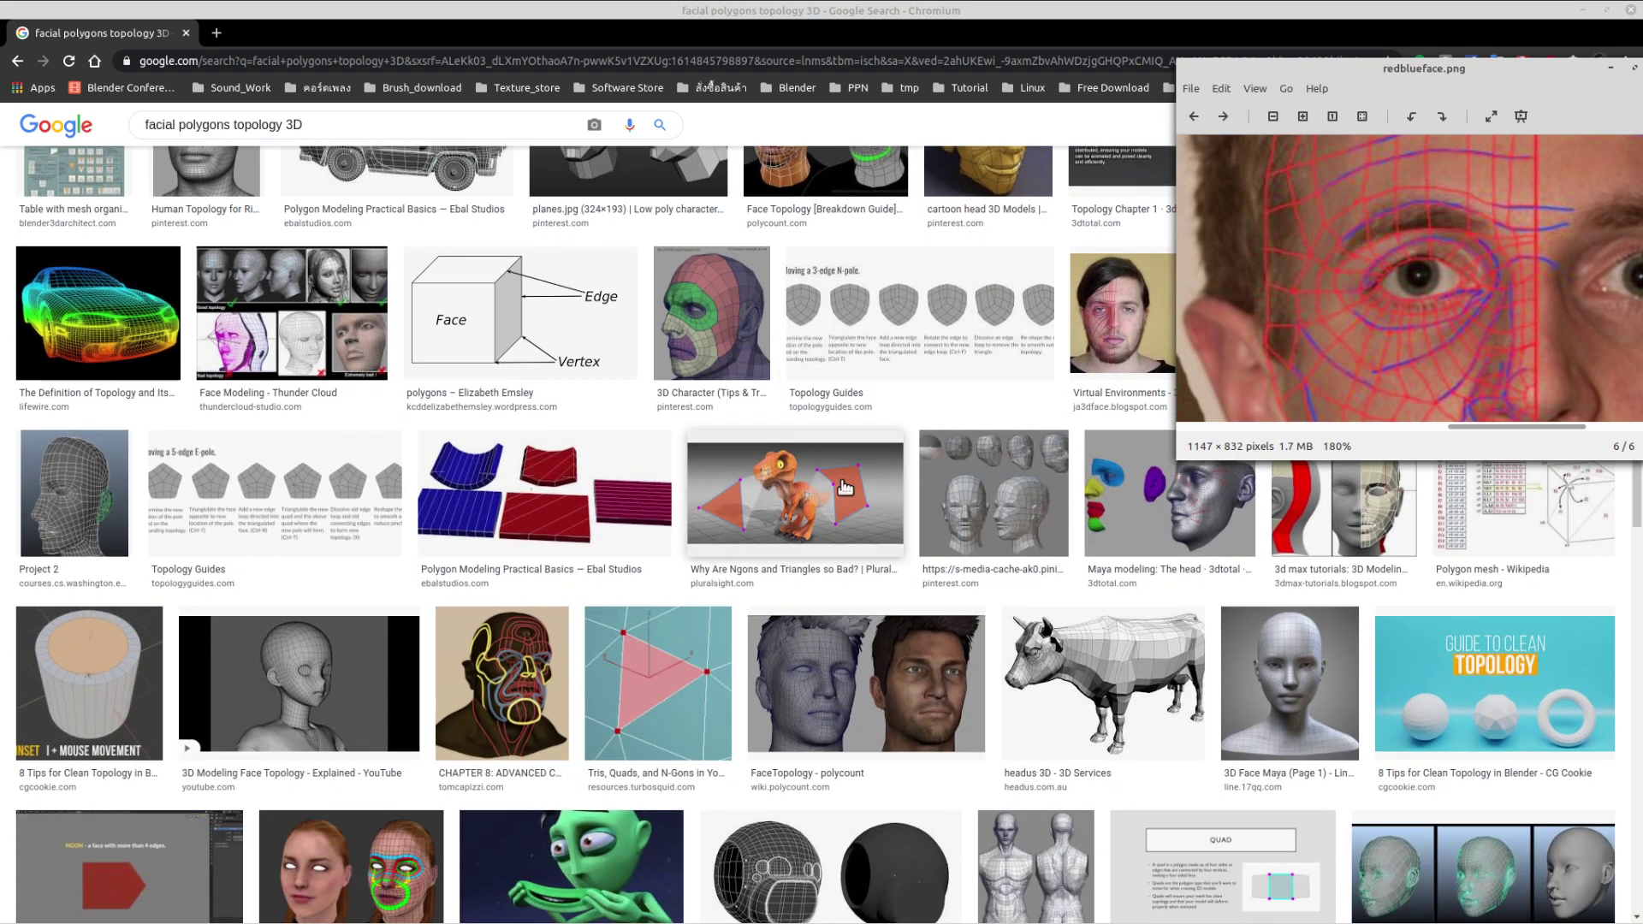
pyautogui.scroll(8, 693, 558)
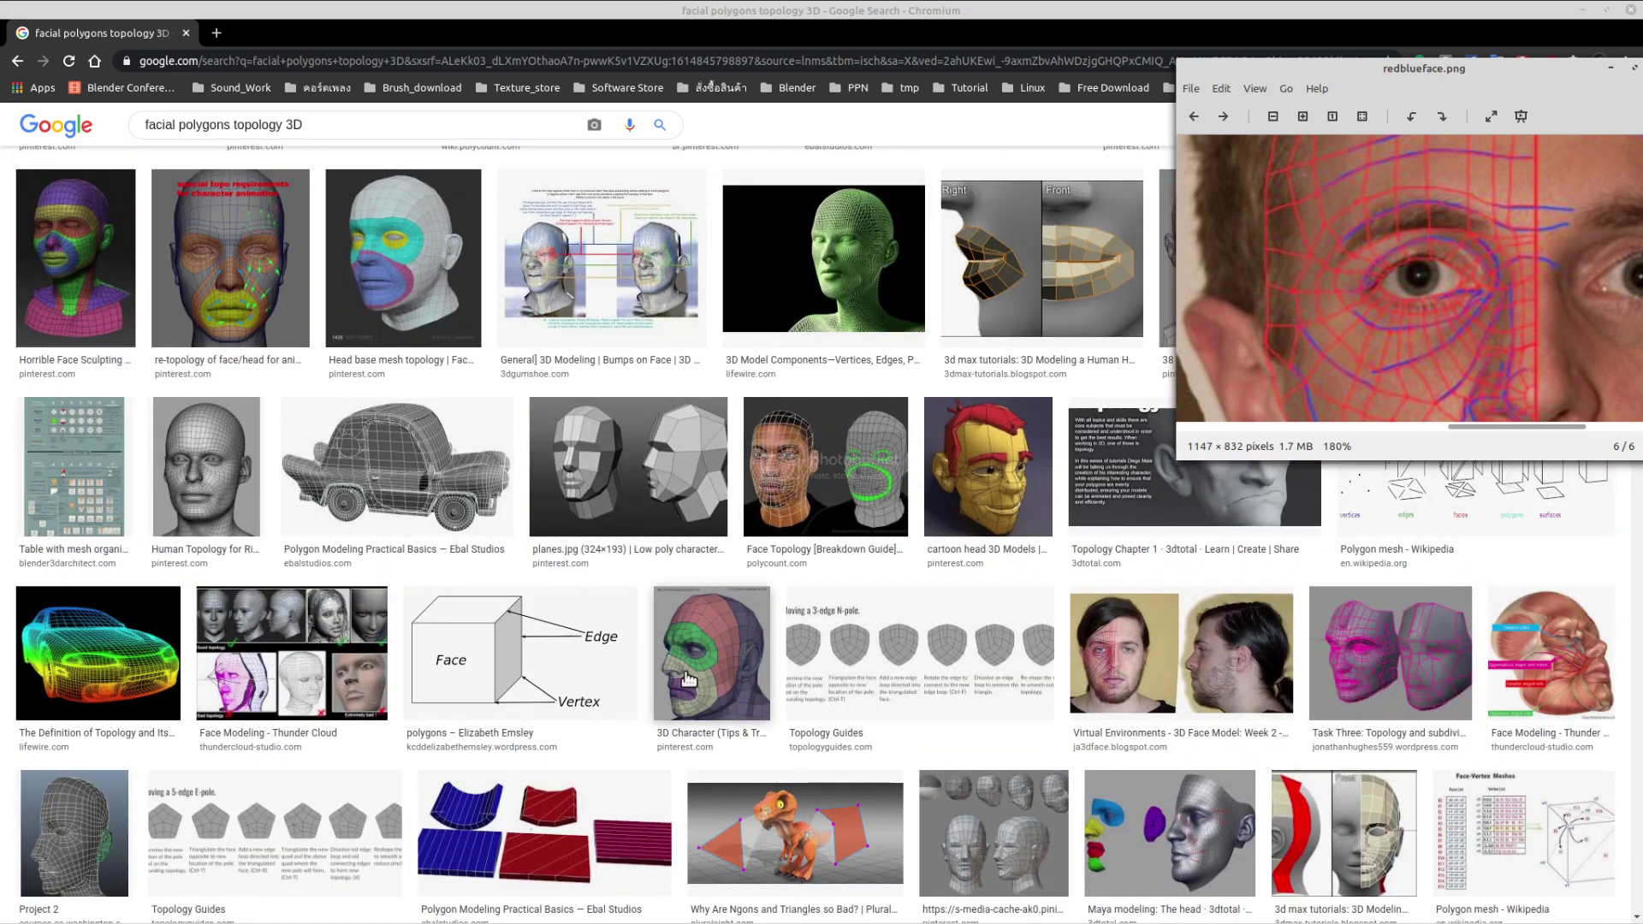
pyautogui.scroll(1, 659, 648)
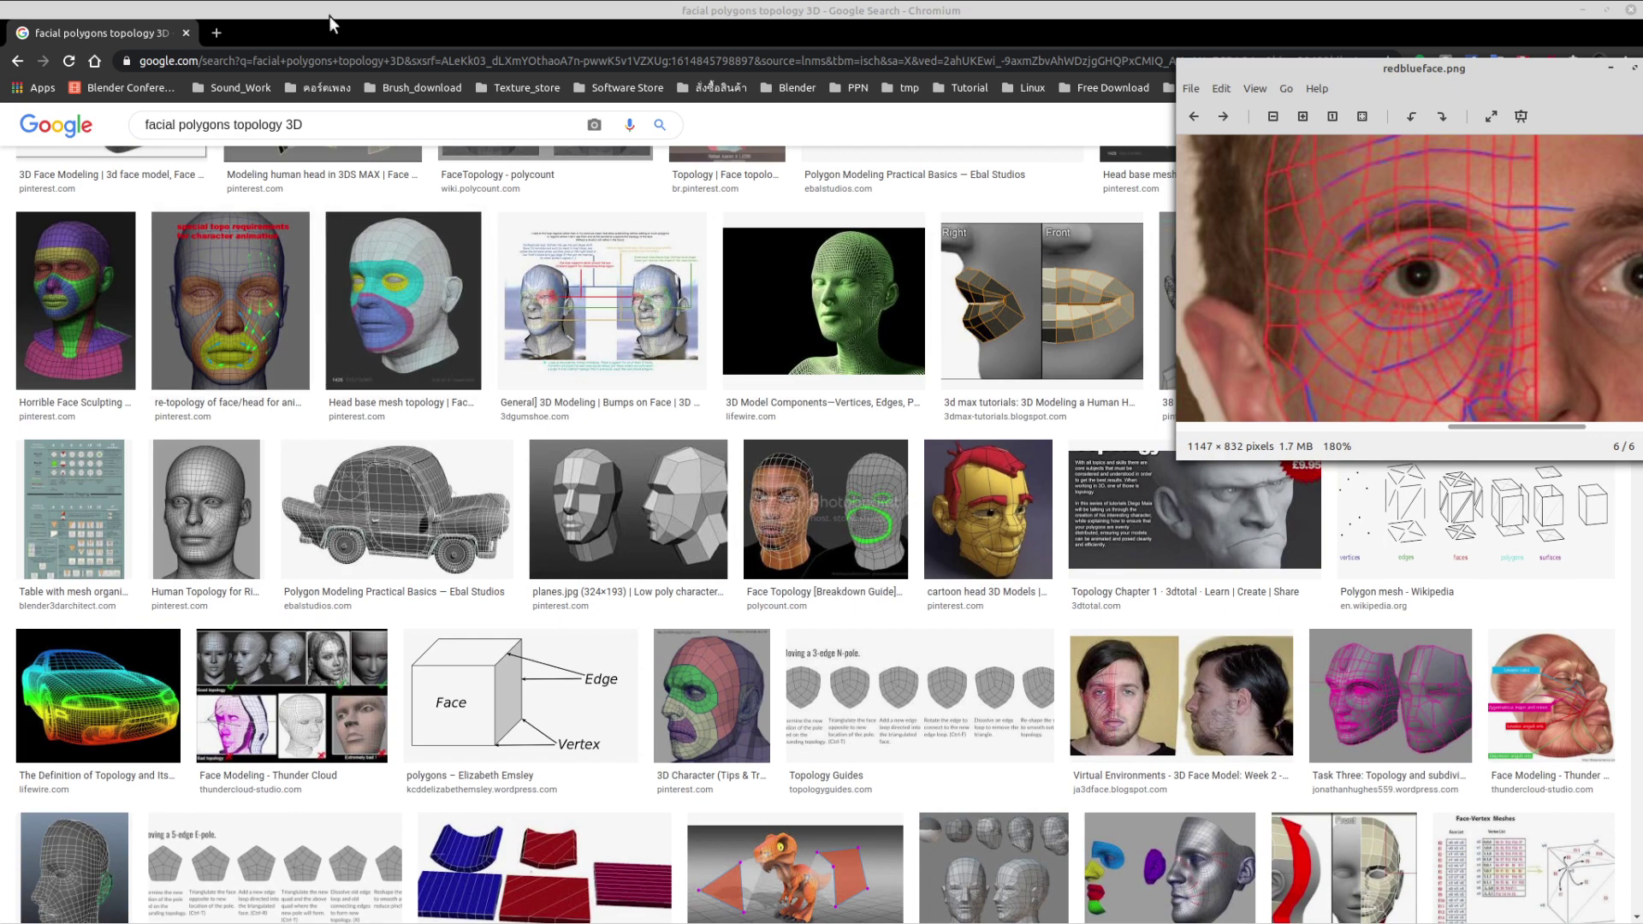
pyautogui.scroll(-3, 890, 492)
pyautogui.scroll(-15, 801, 438)
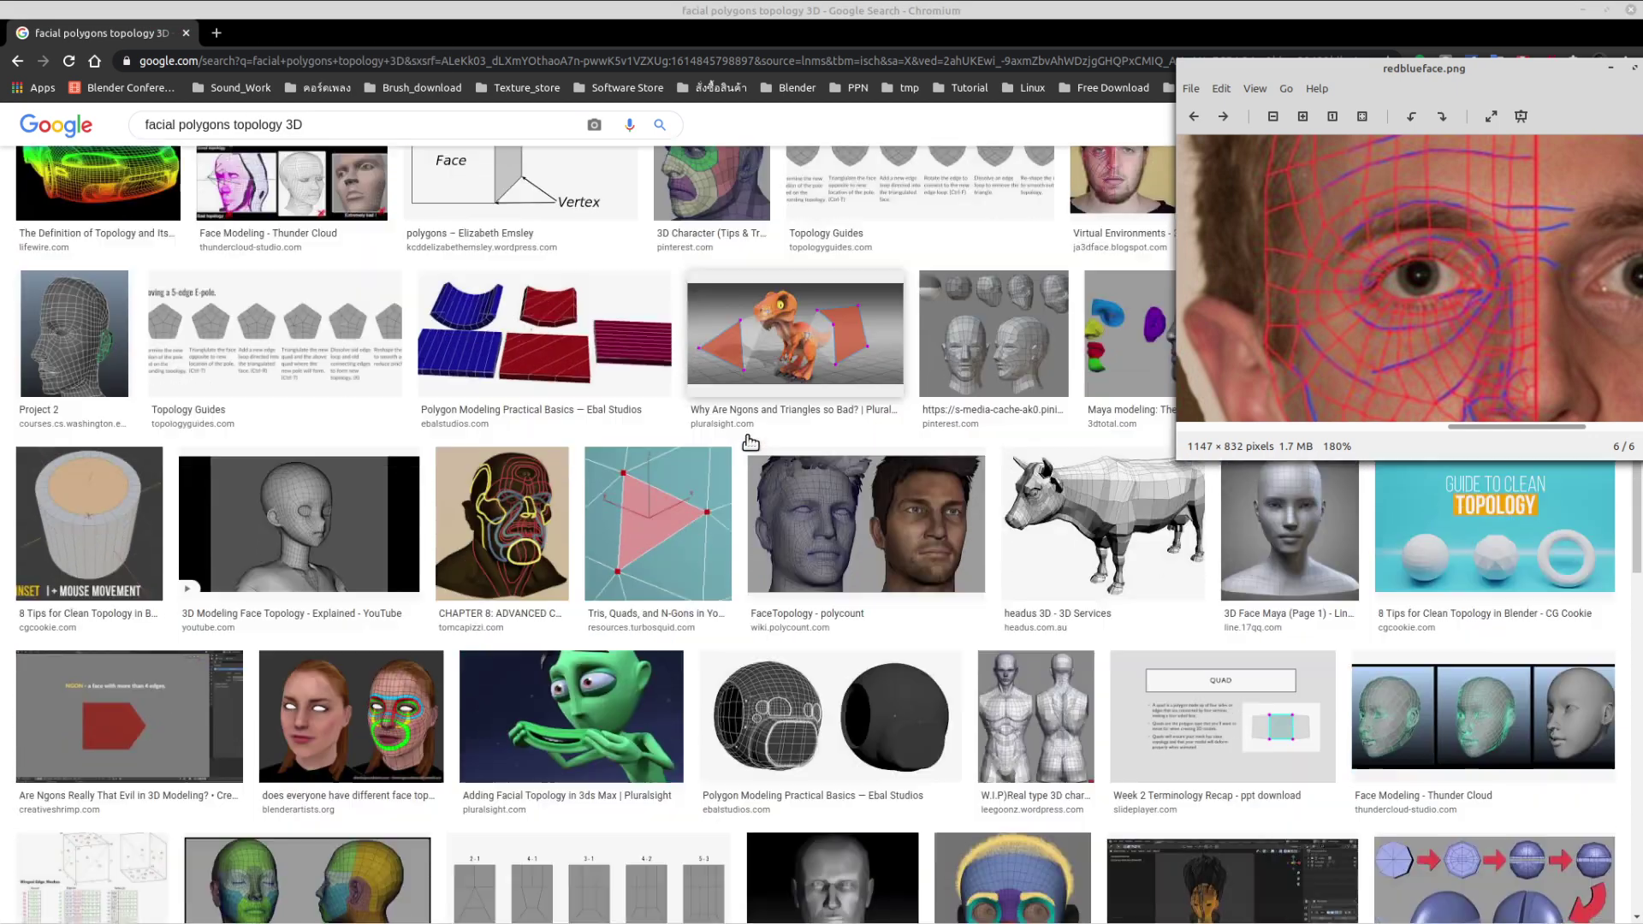
pyautogui.scroll(-3, 758, 474)
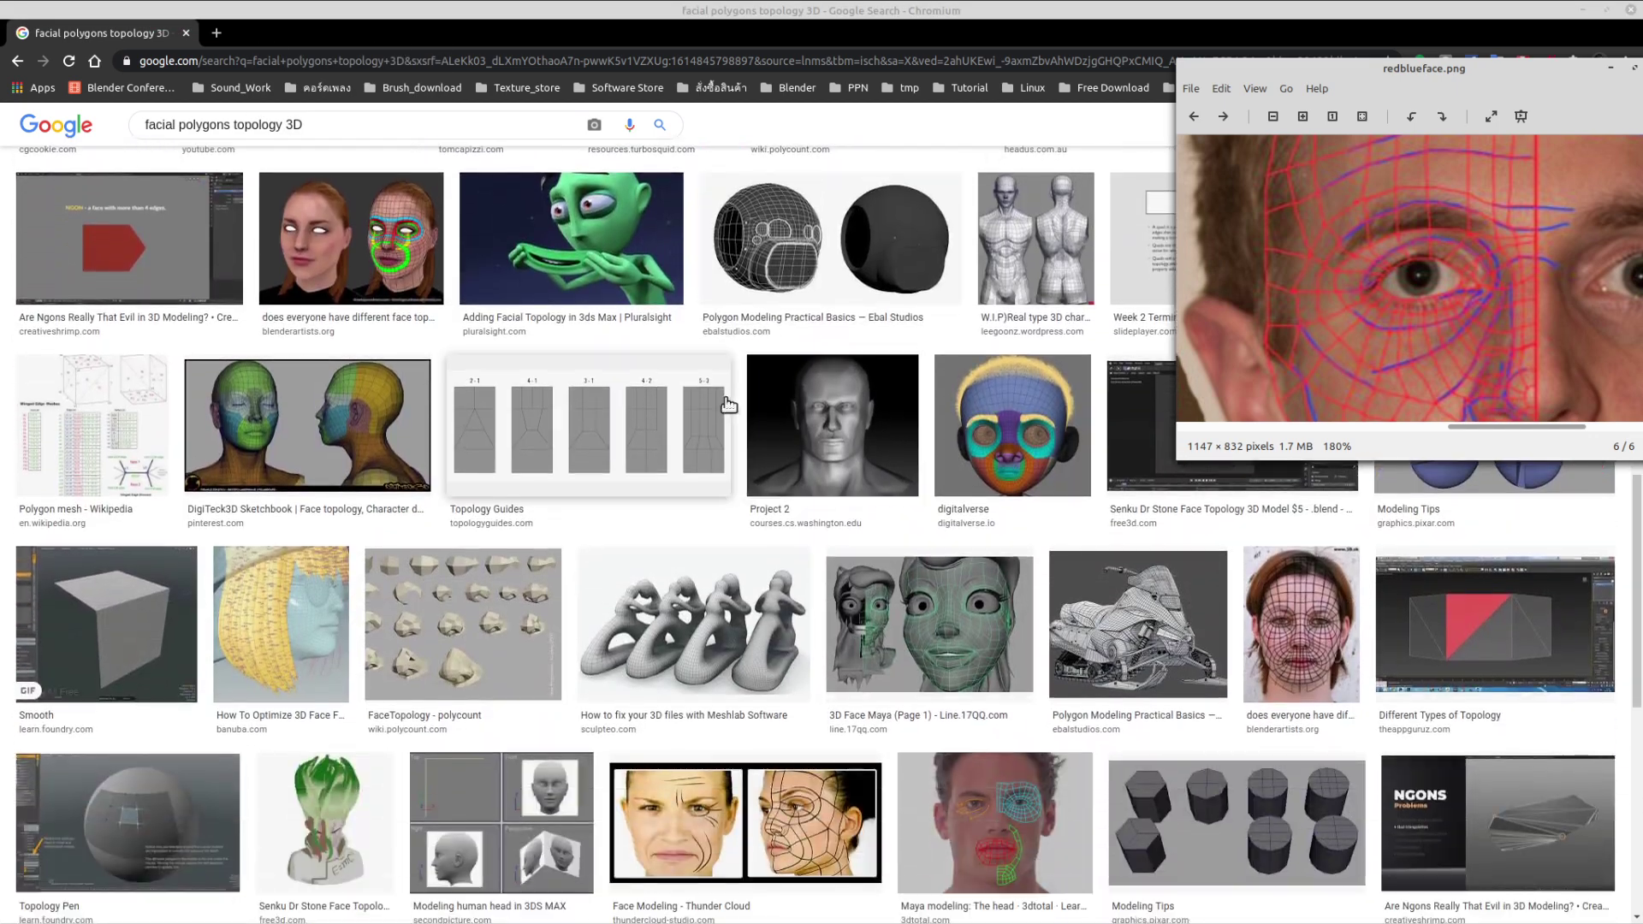
pyautogui.scroll(-2, 770, 428)
pyautogui.scroll(-4, 773, 422)
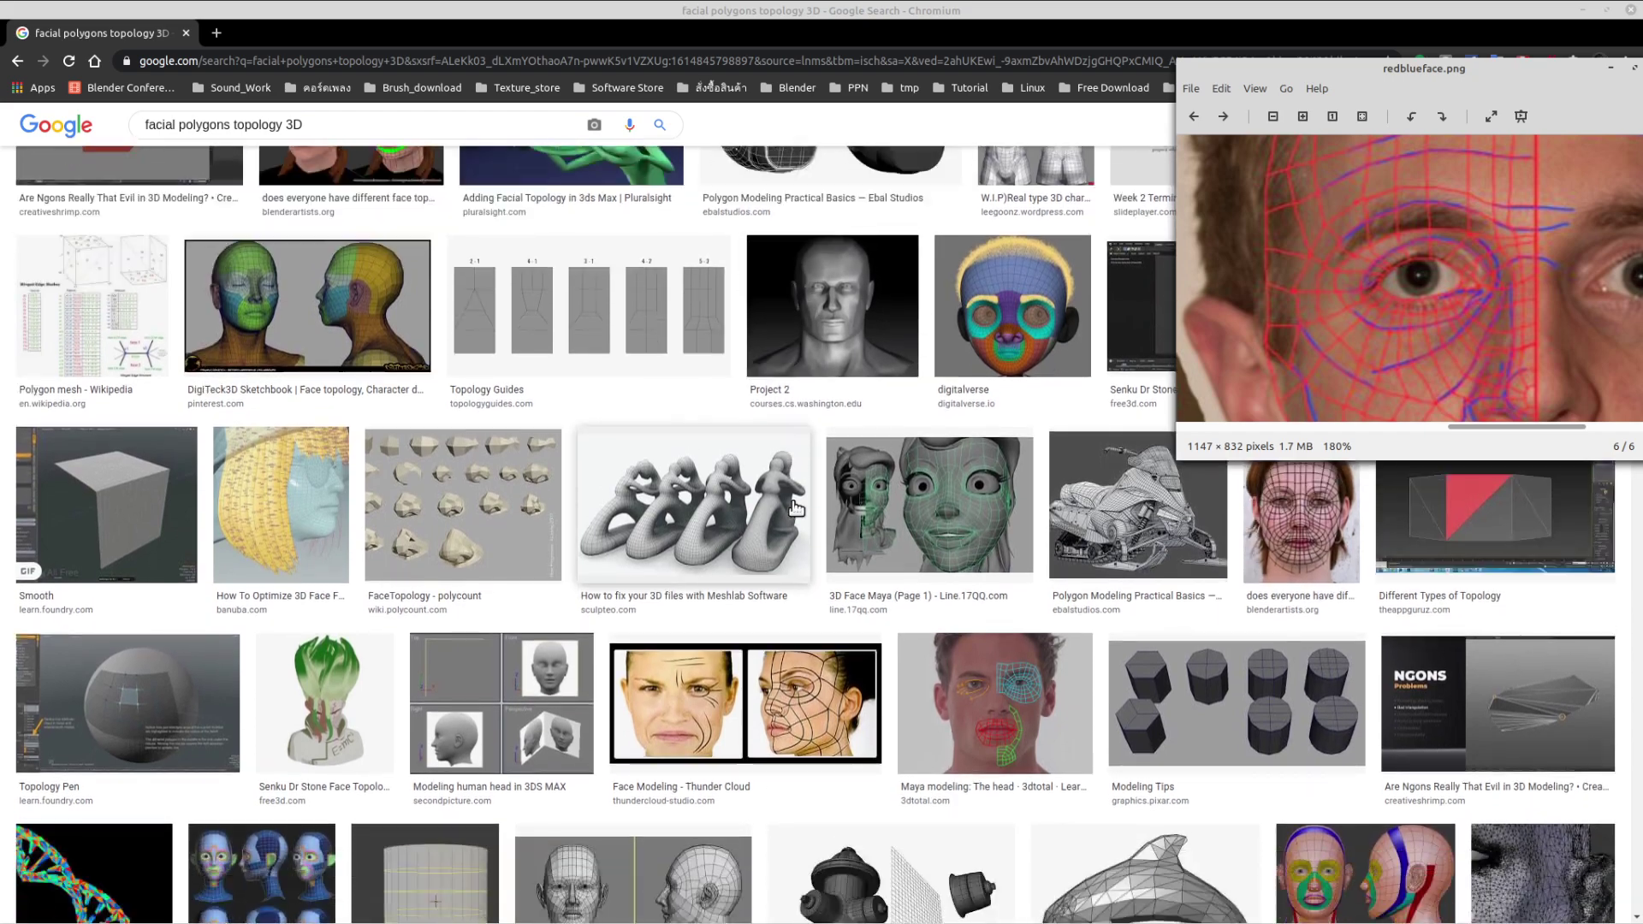
pyautogui.middleClick(959, 590)
# - Open the "Making Of 'Marcus'" head wireframe and the 3dtotal eye modeling stages in new browser tabs
pyautogui.scroll(-10, 860, 539)
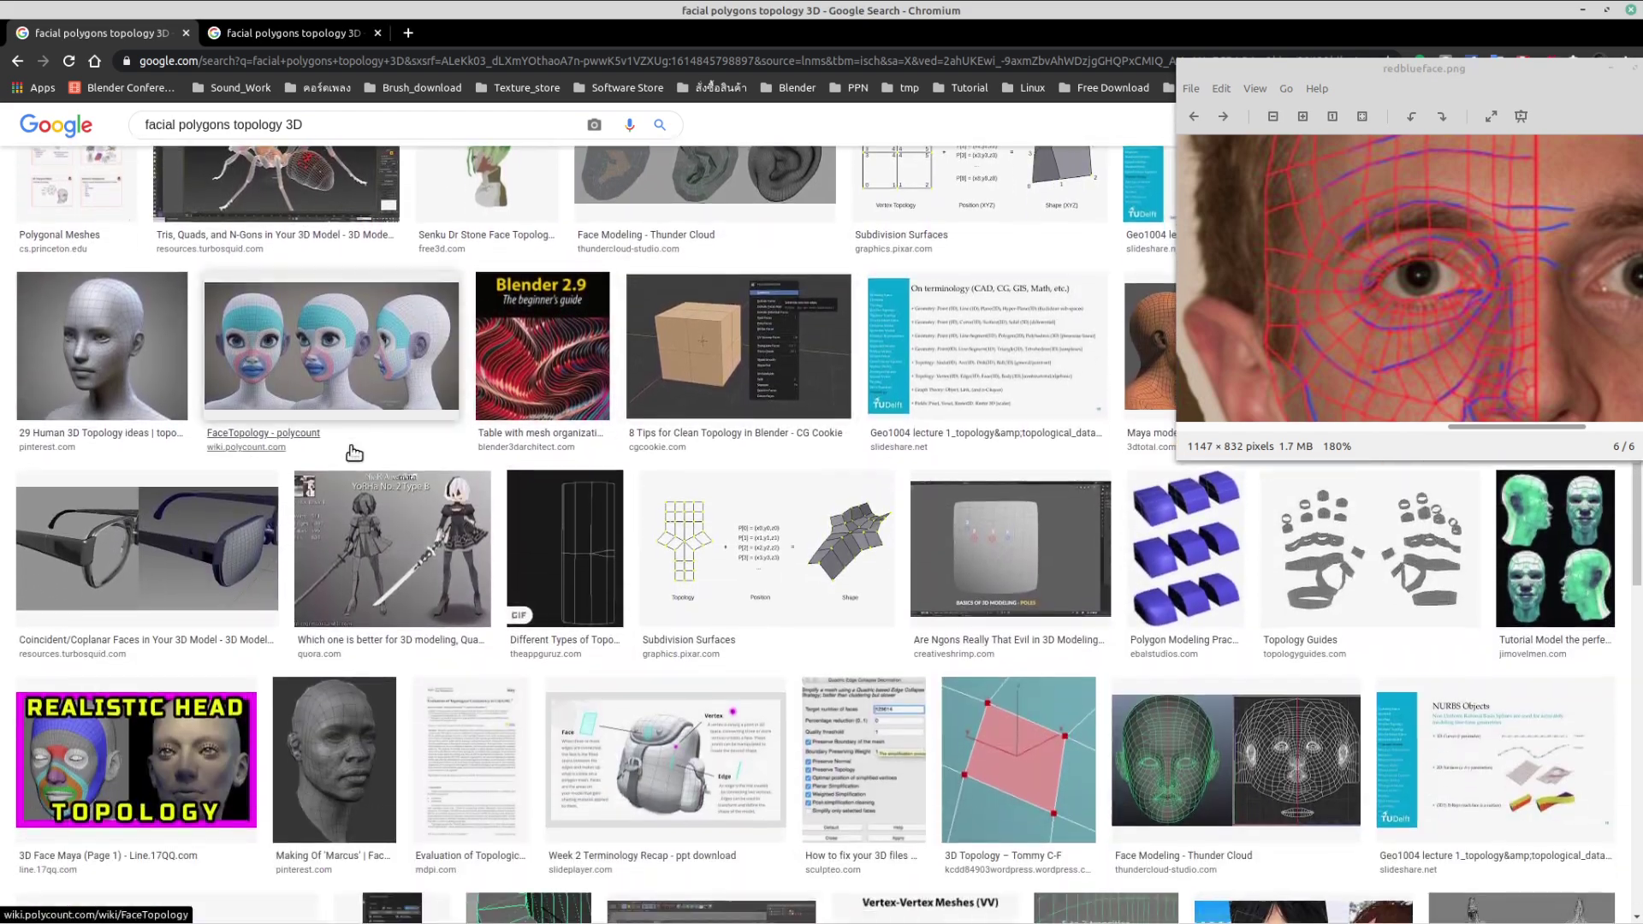
pyautogui.scroll(-6, 352, 447)
pyautogui.middleClick(347, 535)
pyautogui.scroll(-10, 347, 534)
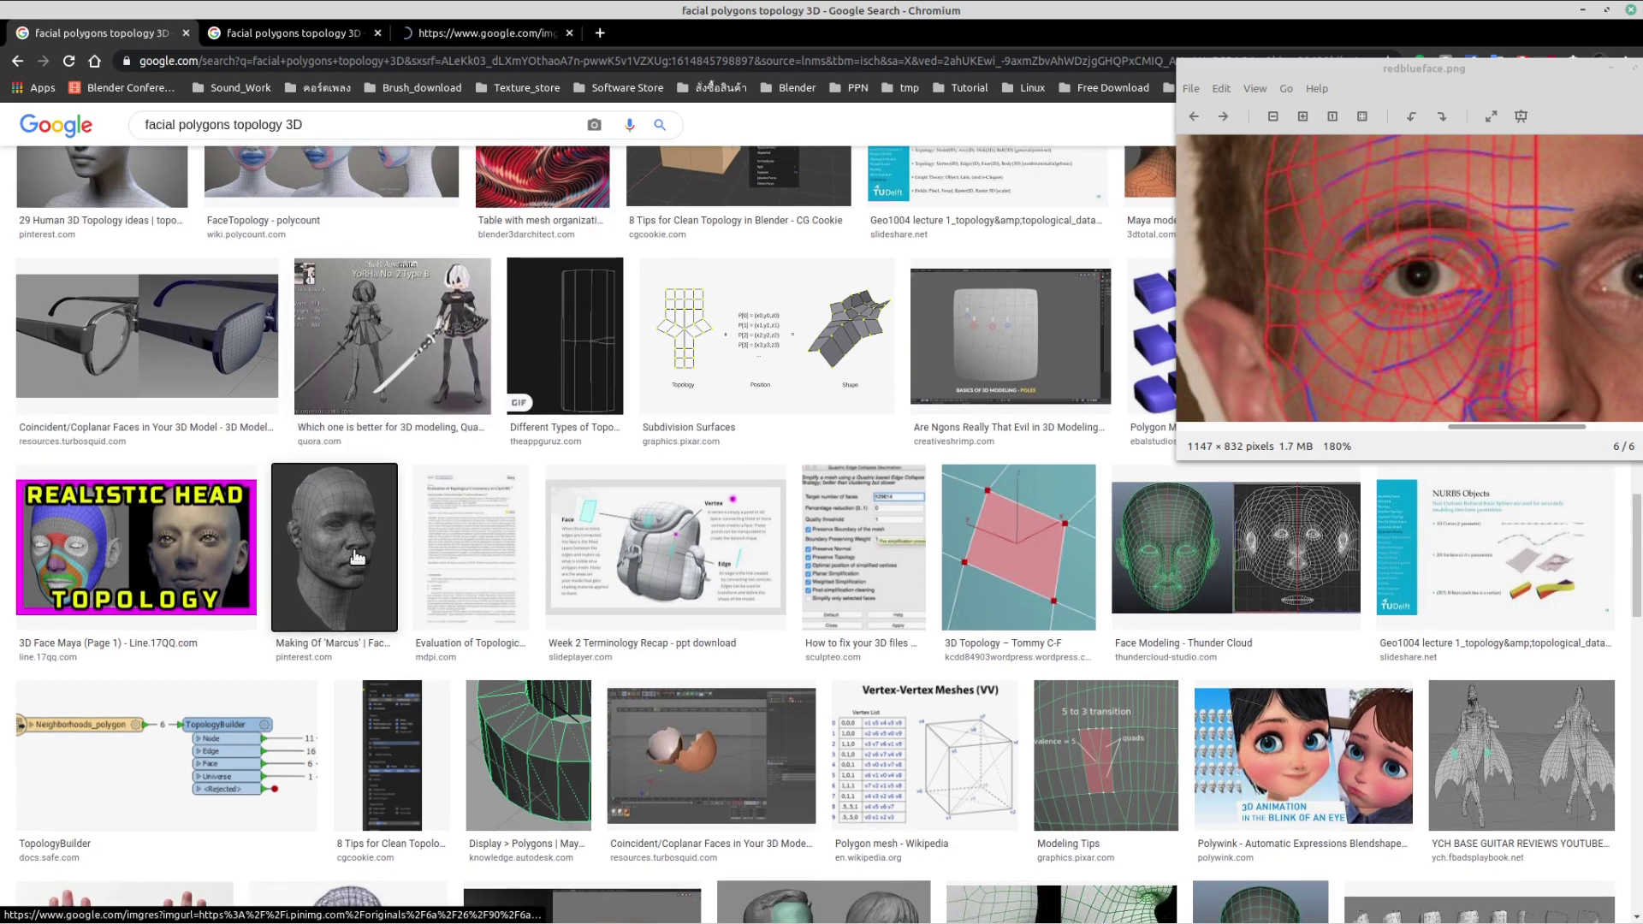
pyautogui.scroll(-7, 488, 519)
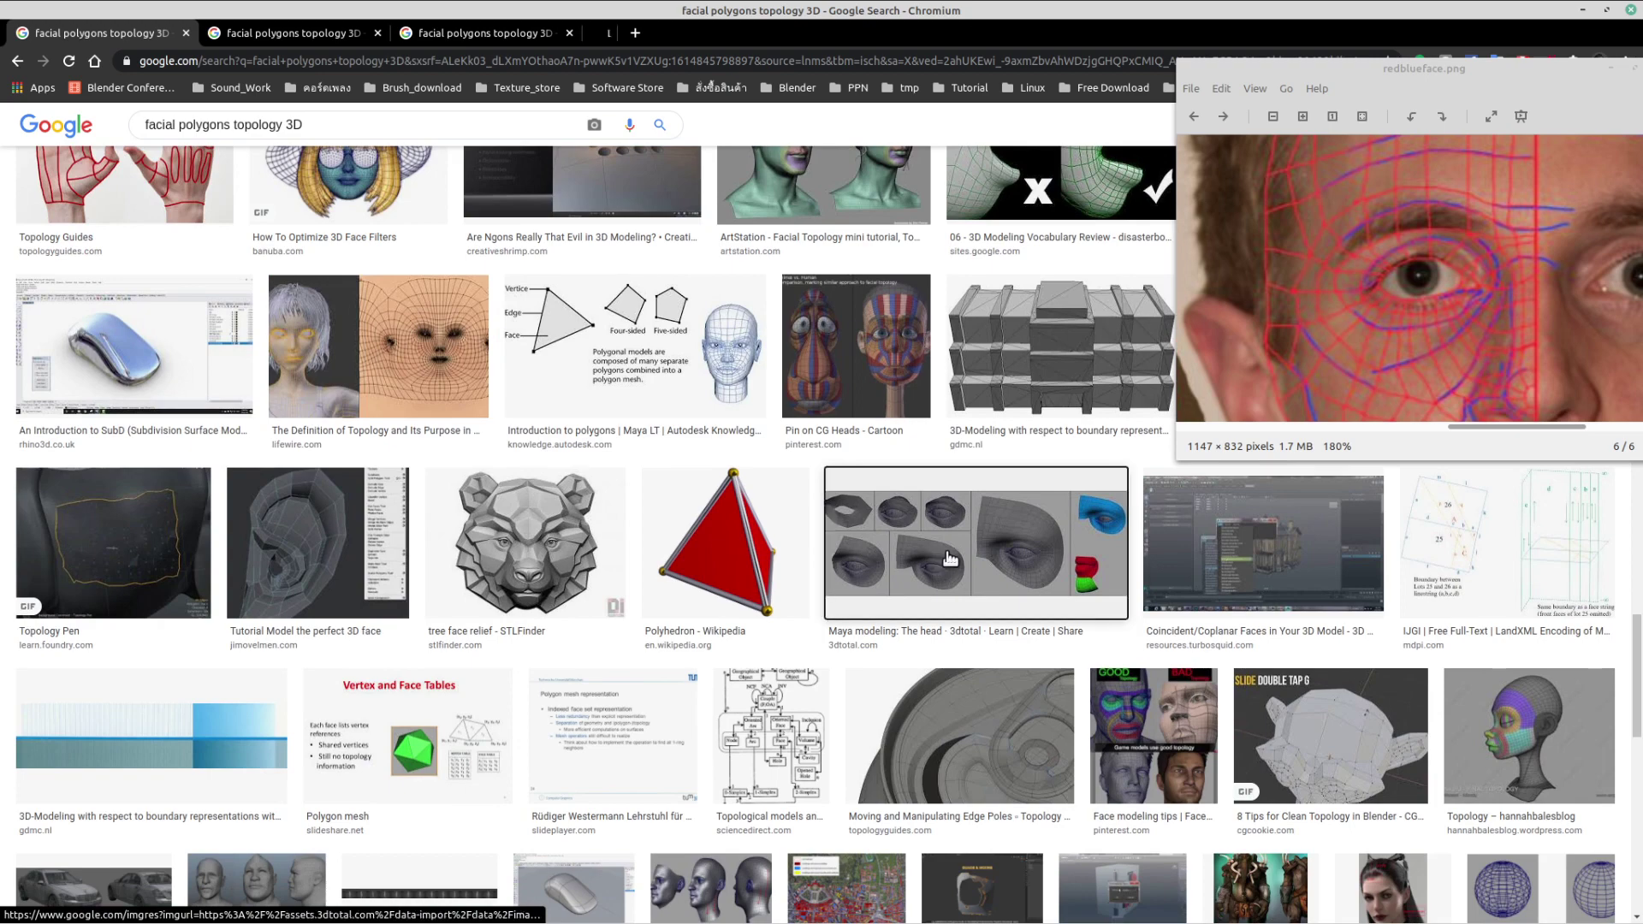
pyautogui.middleClick(924, 567)
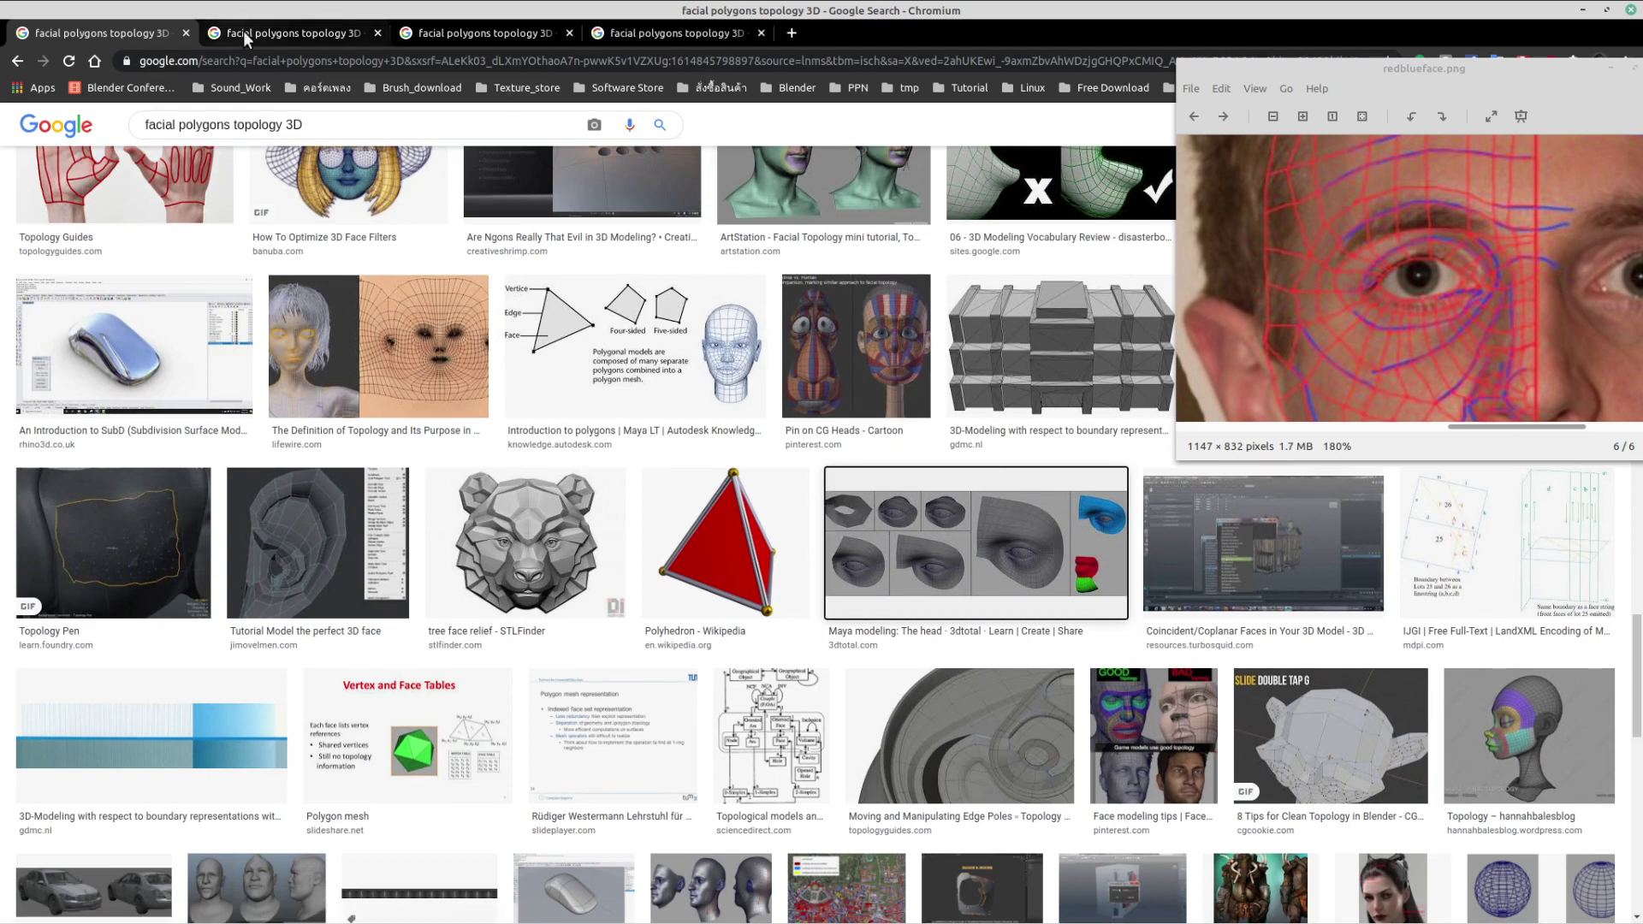
# - Review the 3dtotal face overlay and open the related image "190 Topology/Edgeflow/Wireframe ideas"
pyautogui.click(279, 31)
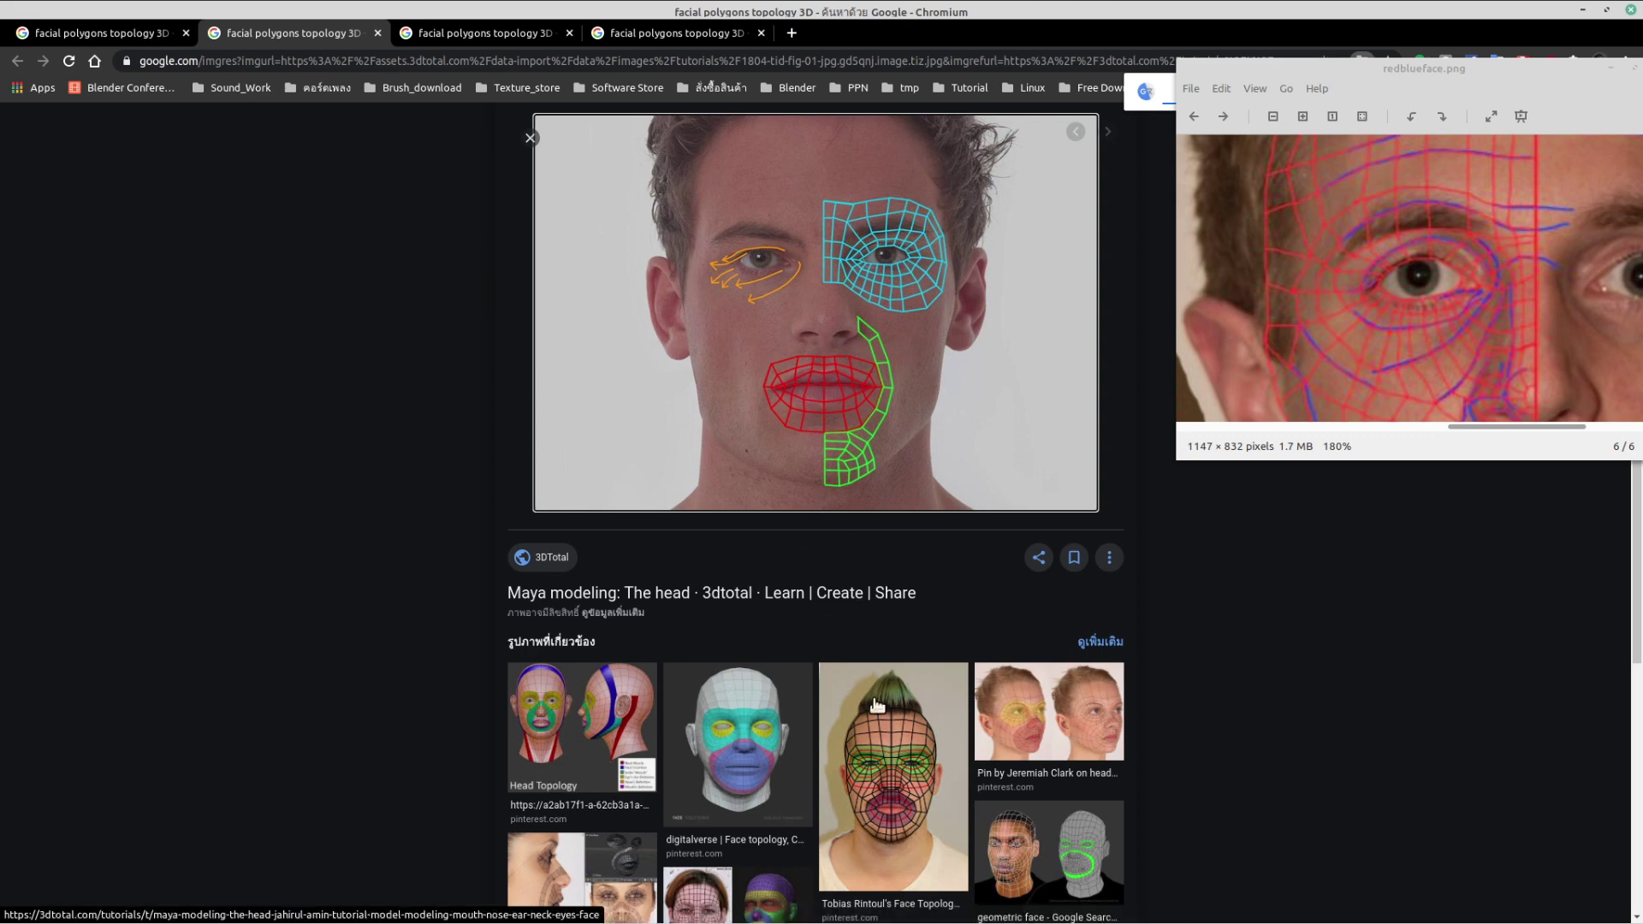
pyautogui.scroll(-3, 1067, 732)
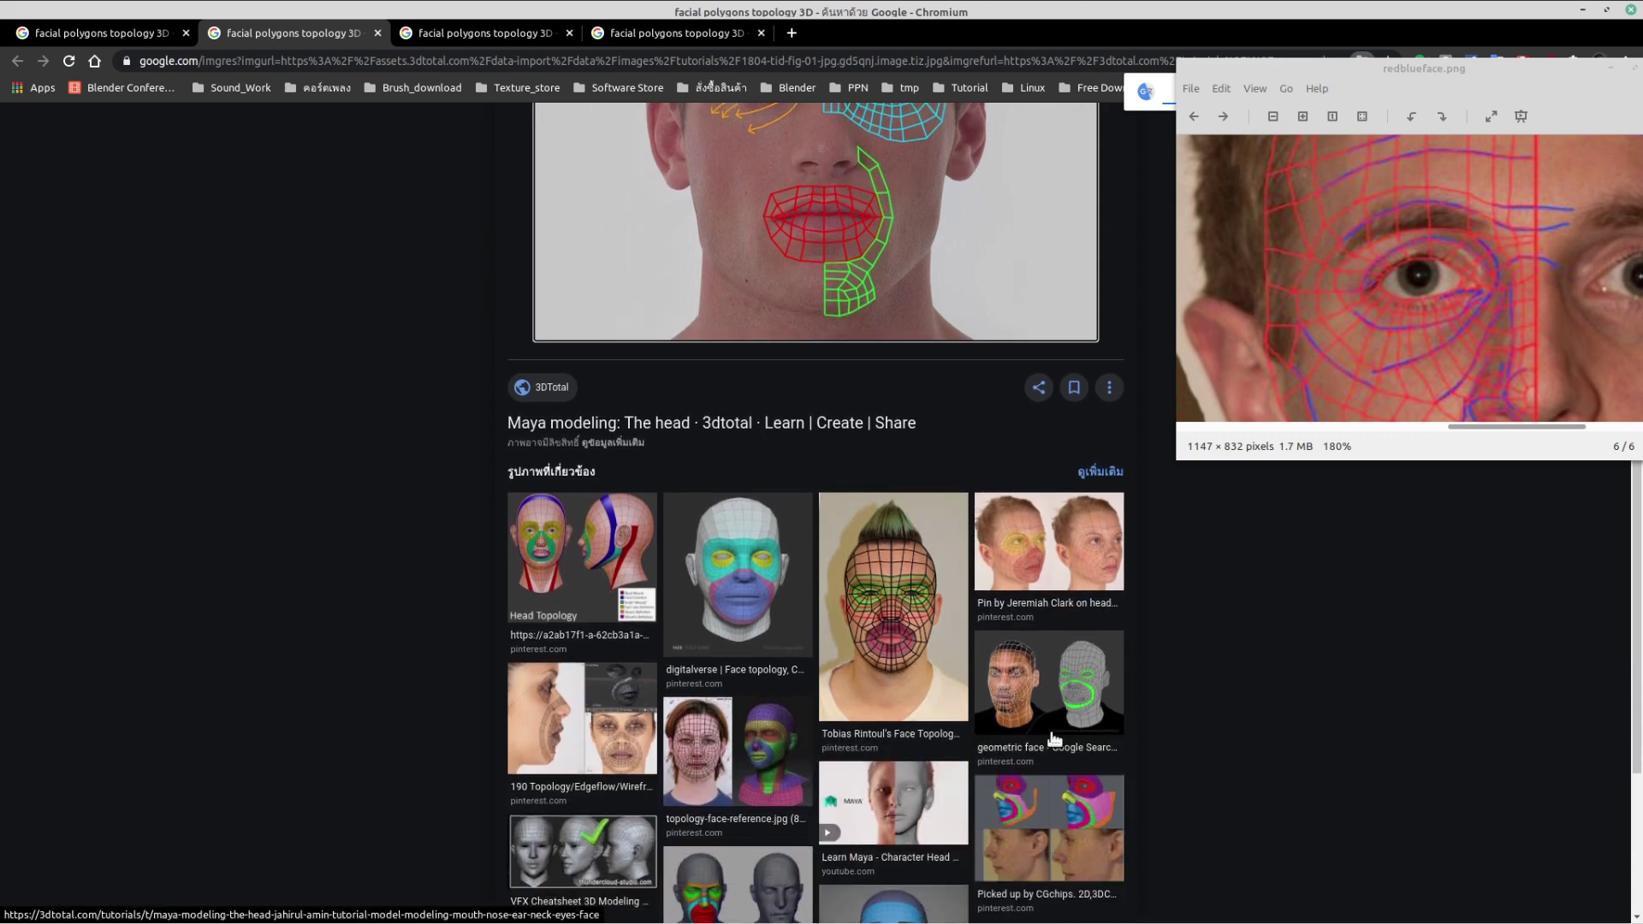
pyautogui.scroll(-3, 1084, 719)
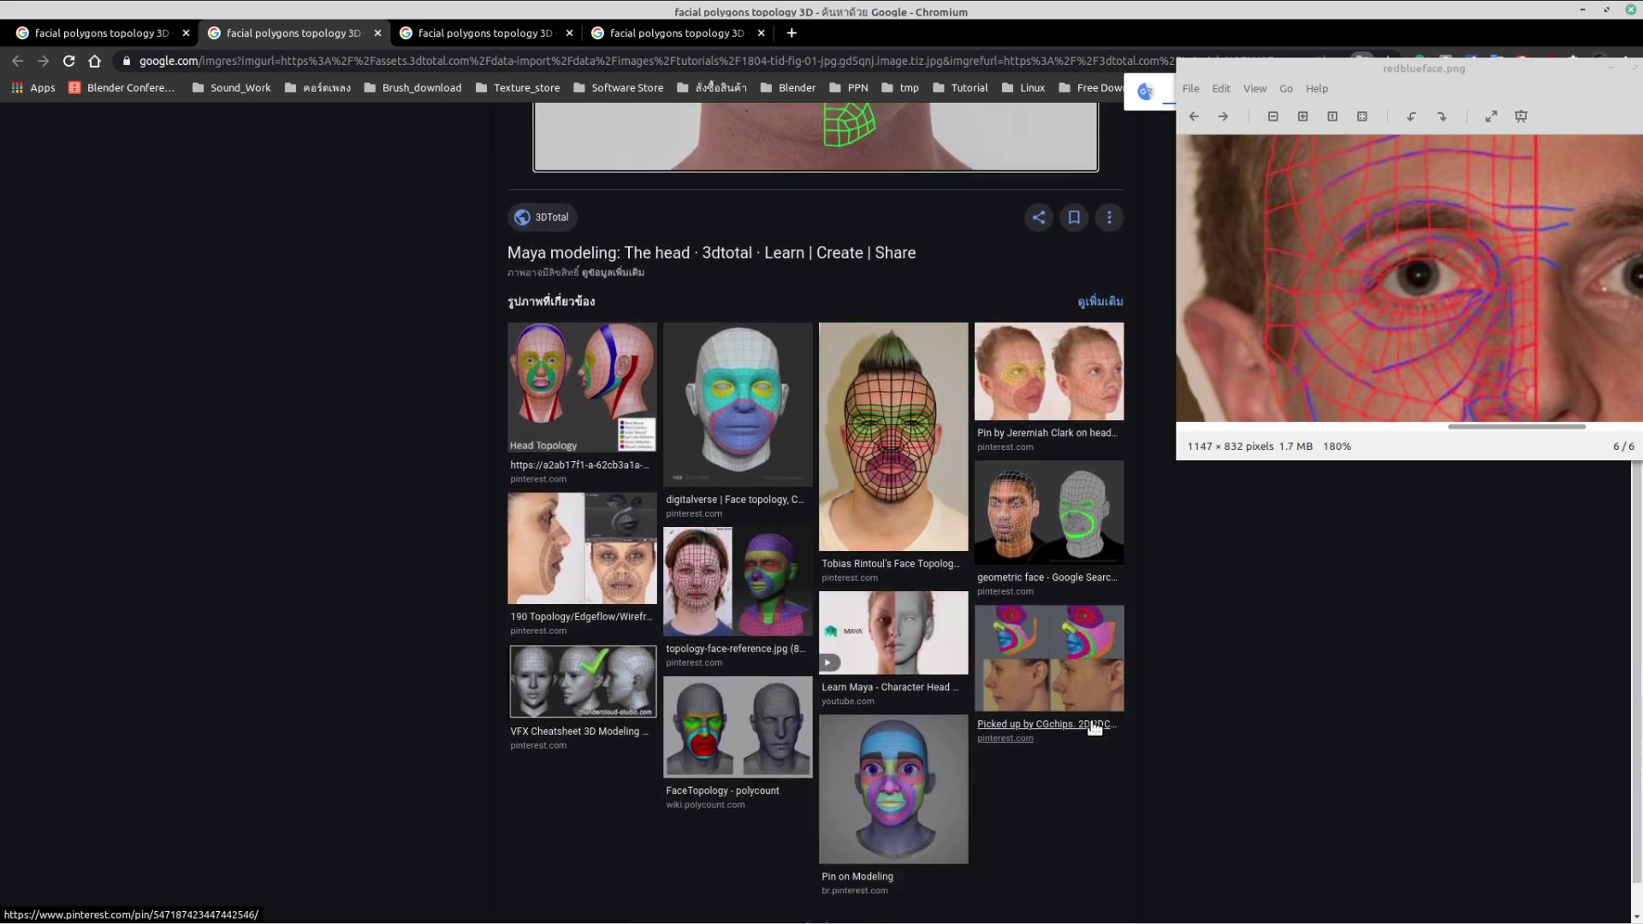
pyautogui.click(613, 582)
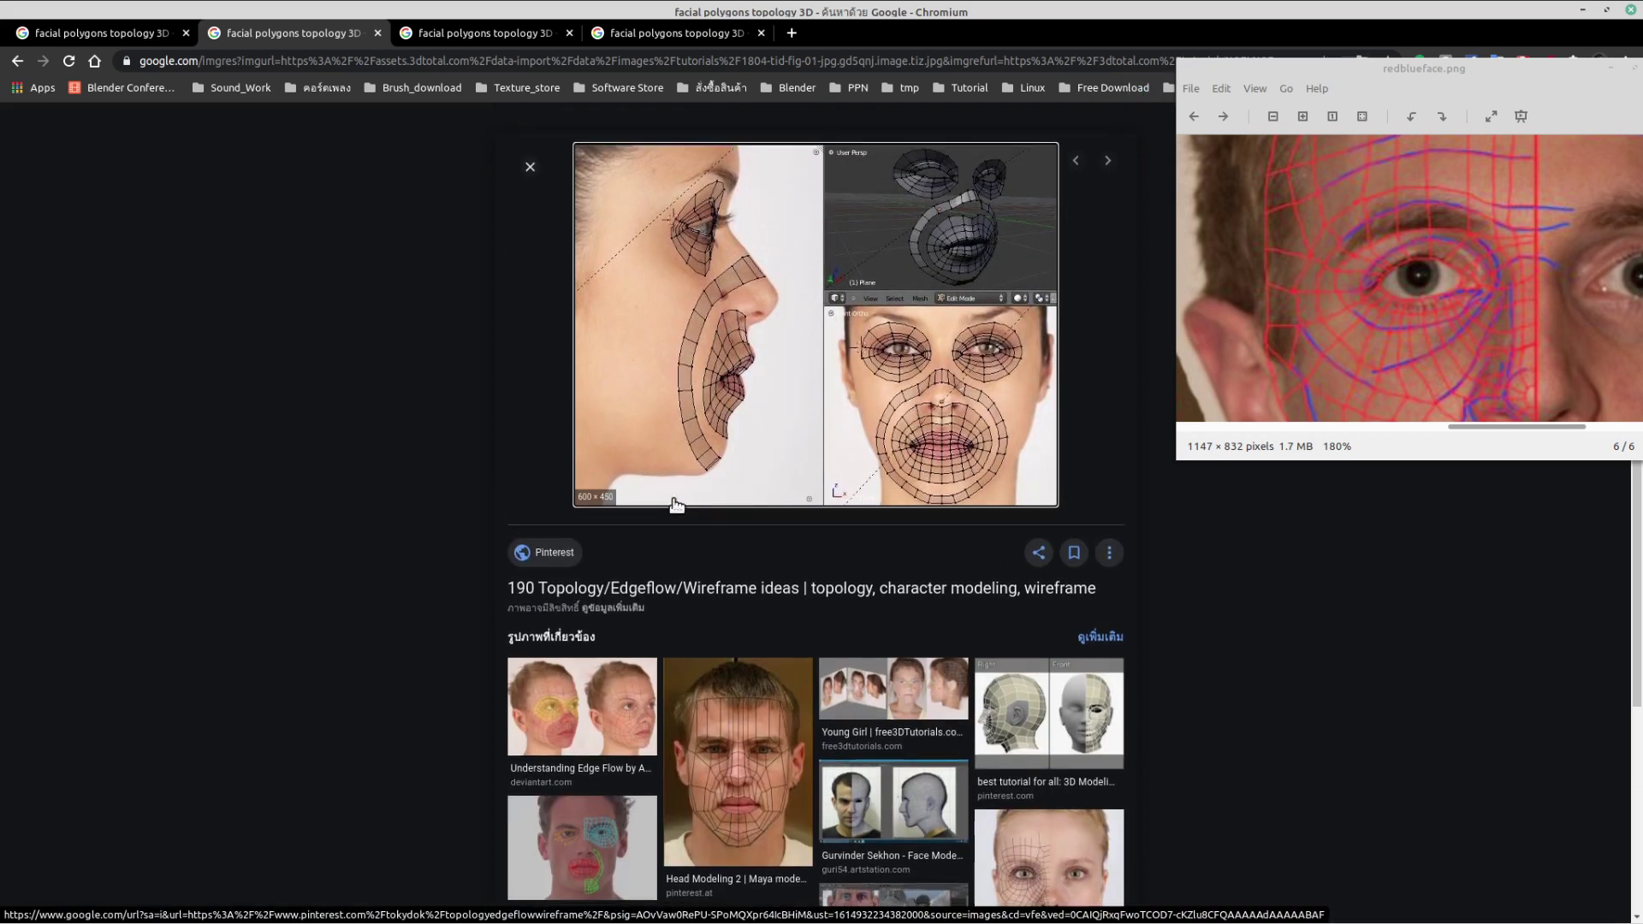
# - View the related "Pin on REF" half-face wireframe and the "Virtual Environments: Week One" front and side reference
pyautogui.scroll(-3, 677, 505)
pyautogui.scroll(-2, 676, 591)
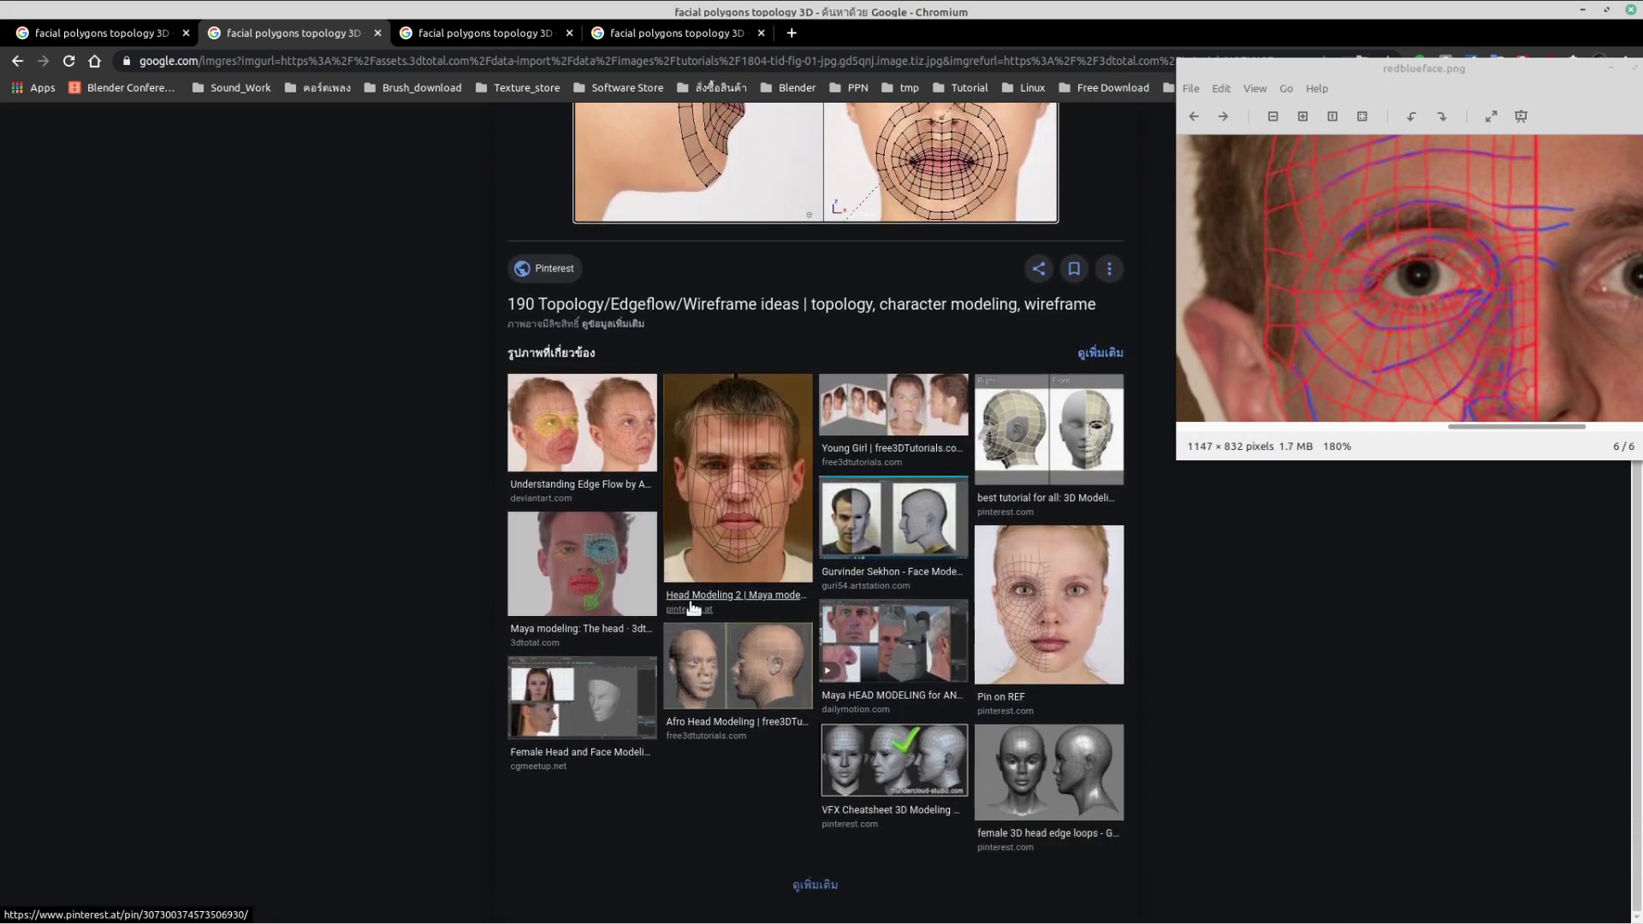
pyautogui.click(993, 625)
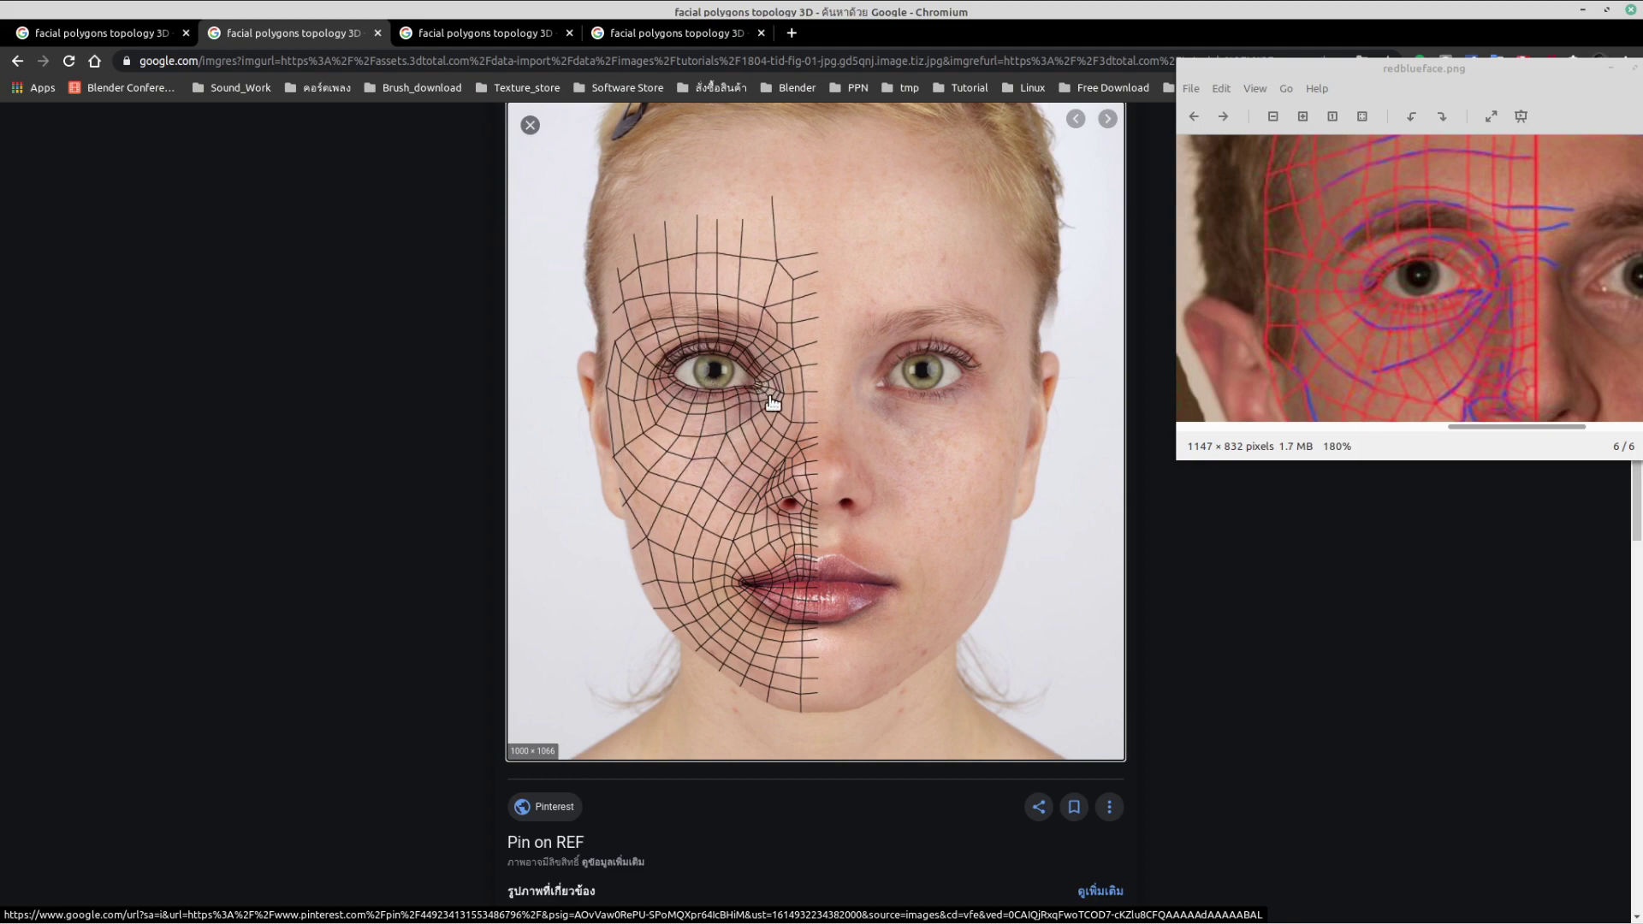
pyautogui.scroll(-8, 757, 408)
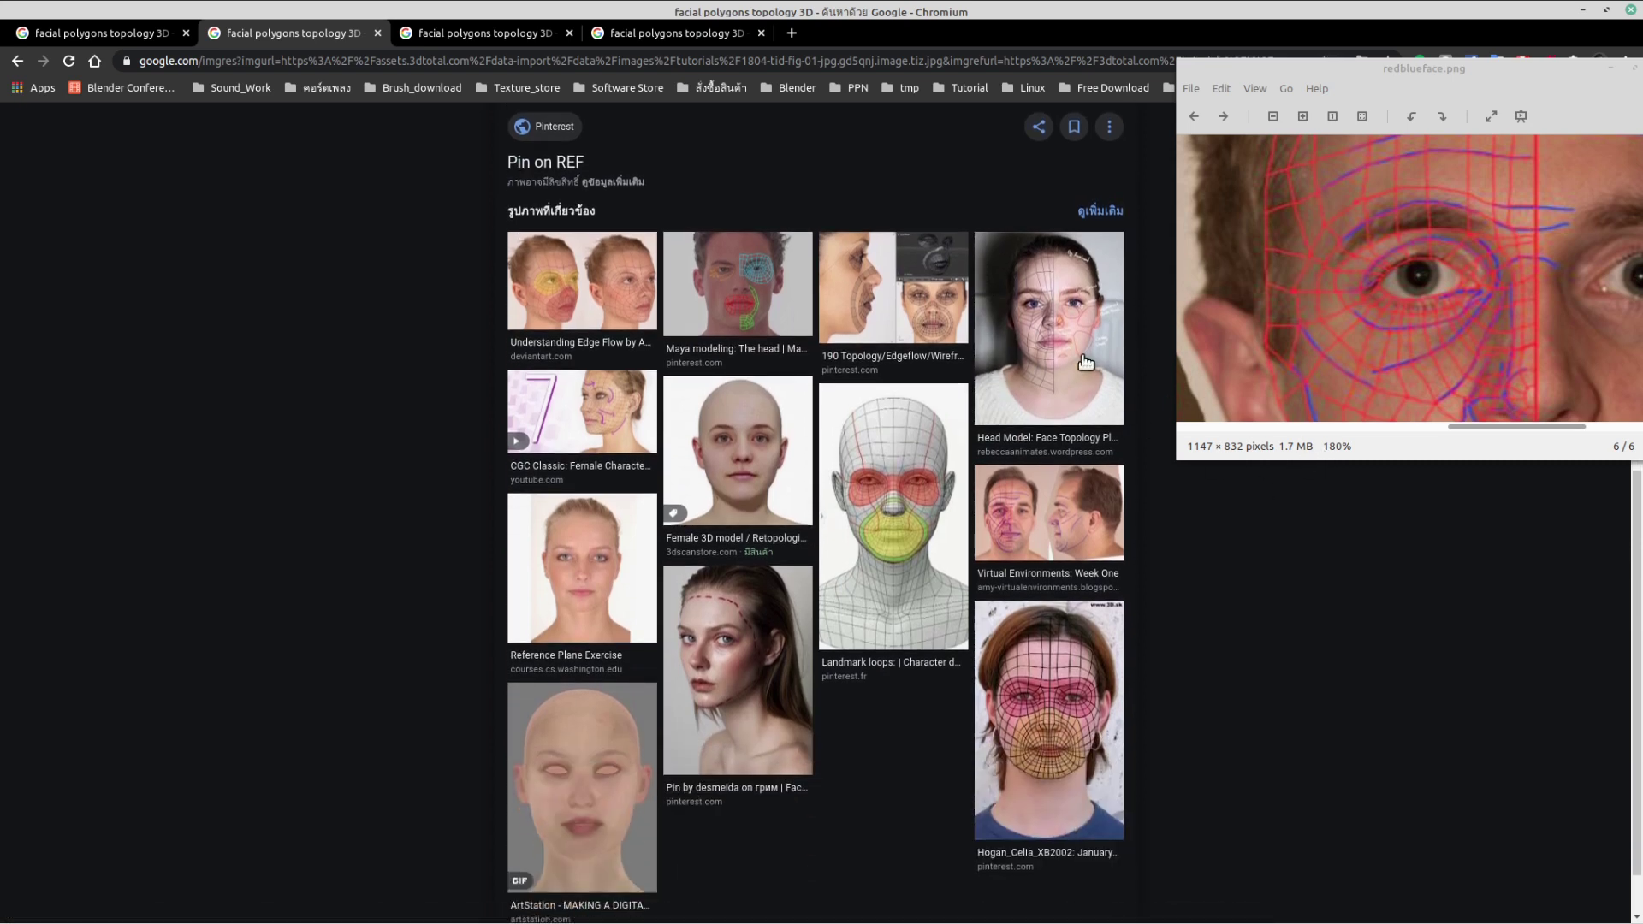
pyautogui.click(1023, 517)
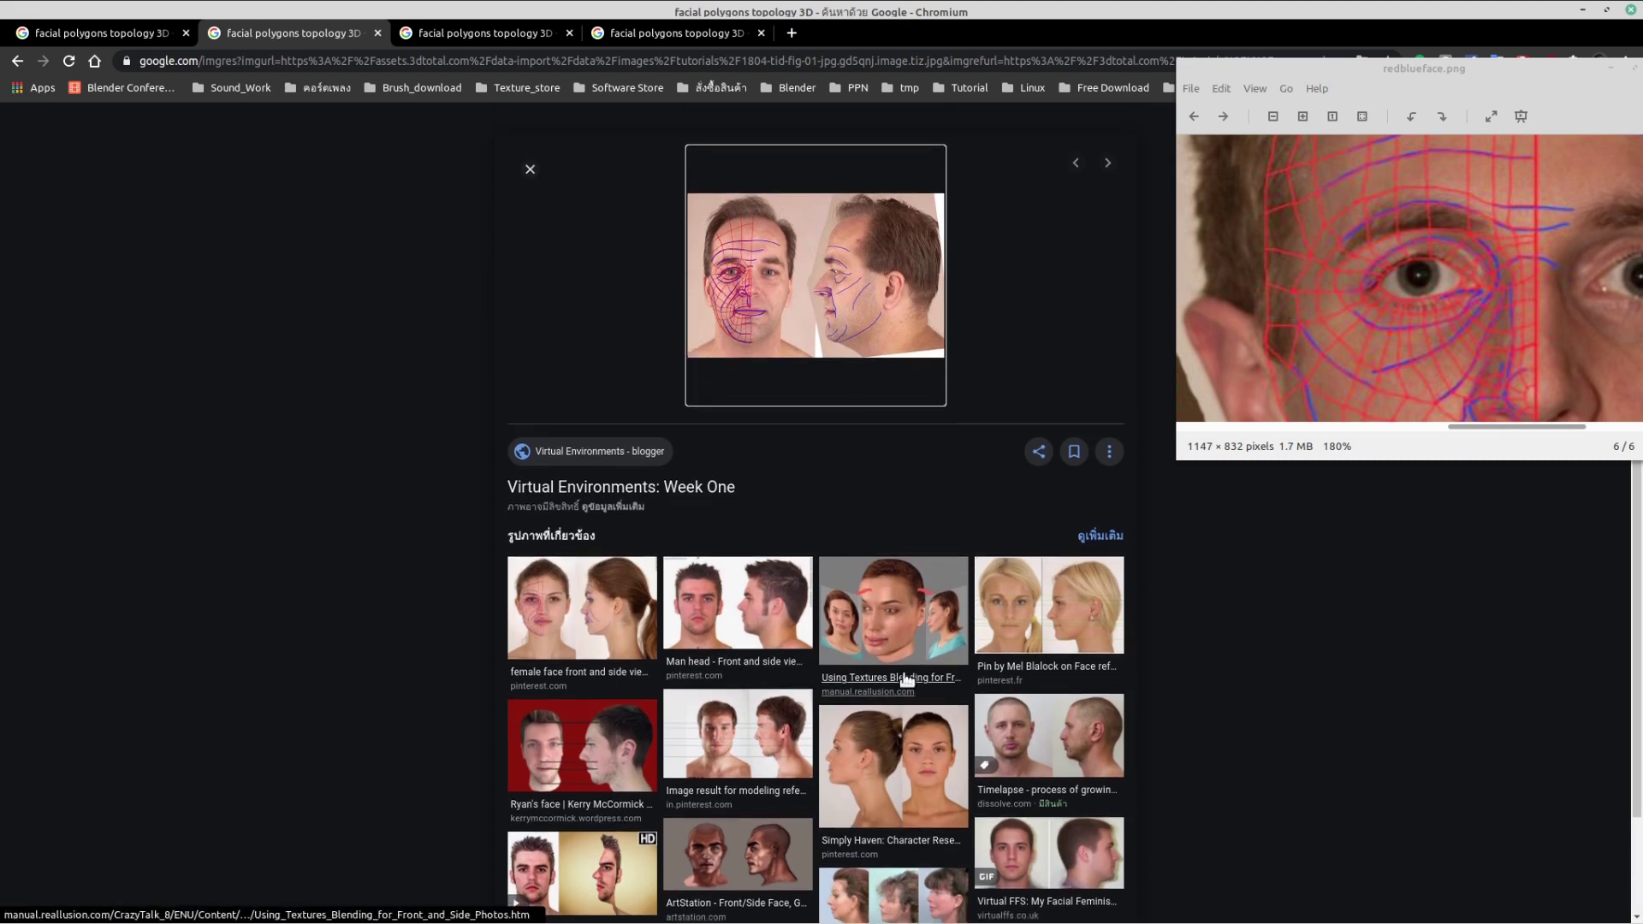
pyautogui.scroll(-1, 927, 635)
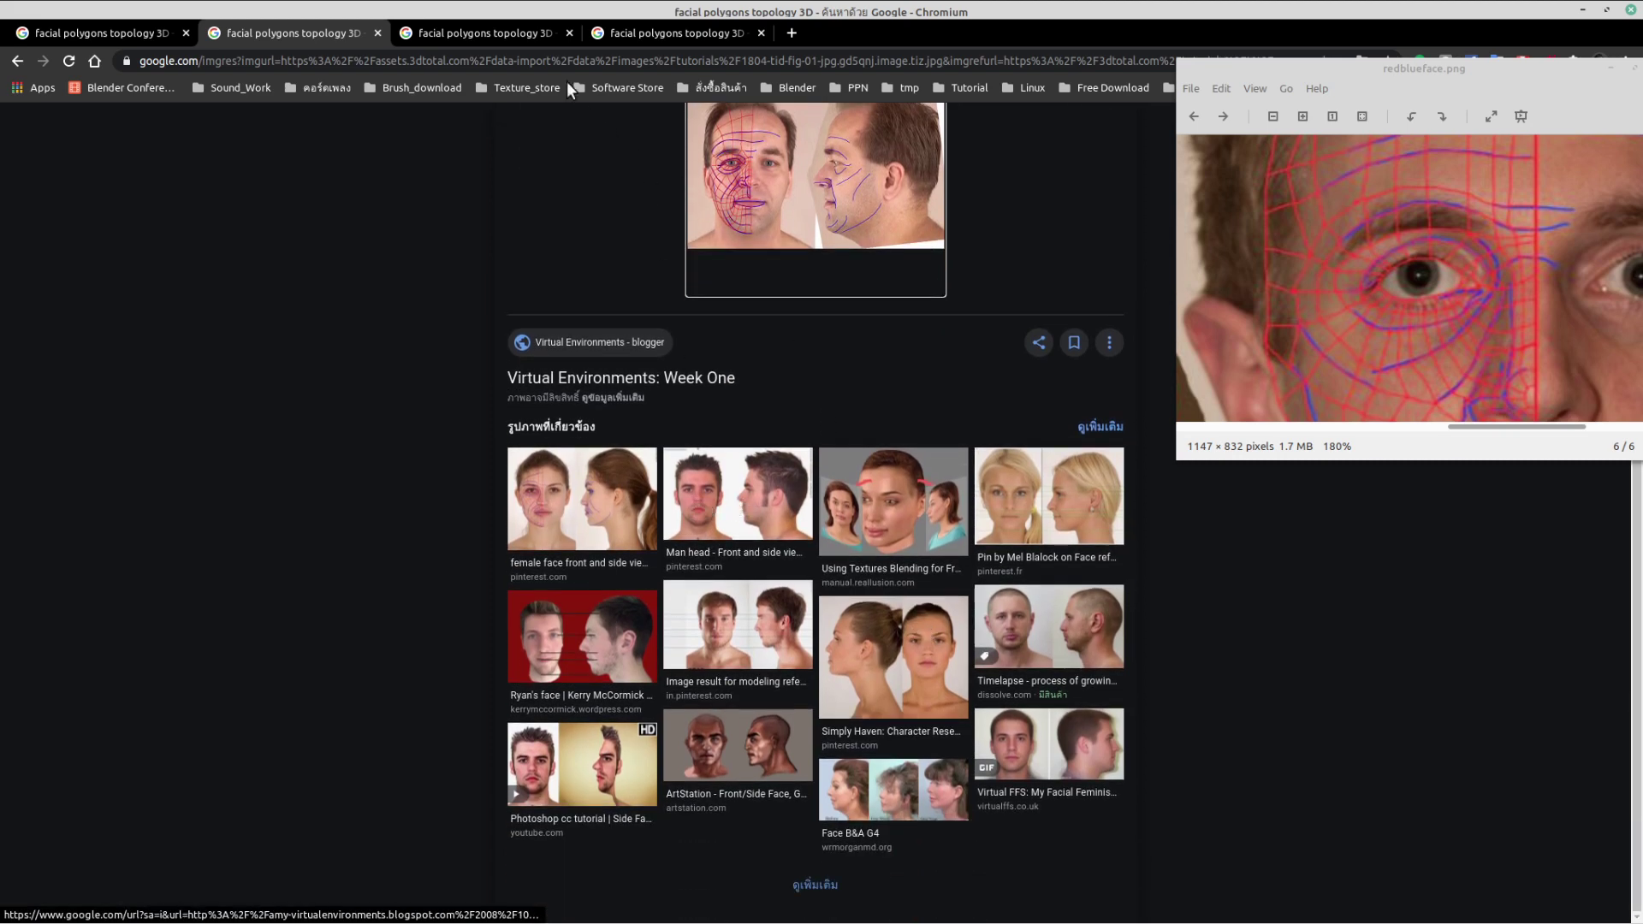
# - Examine the "Making Of 'Marcus'" head topology and browse its related images
pyautogui.click(521, 34)
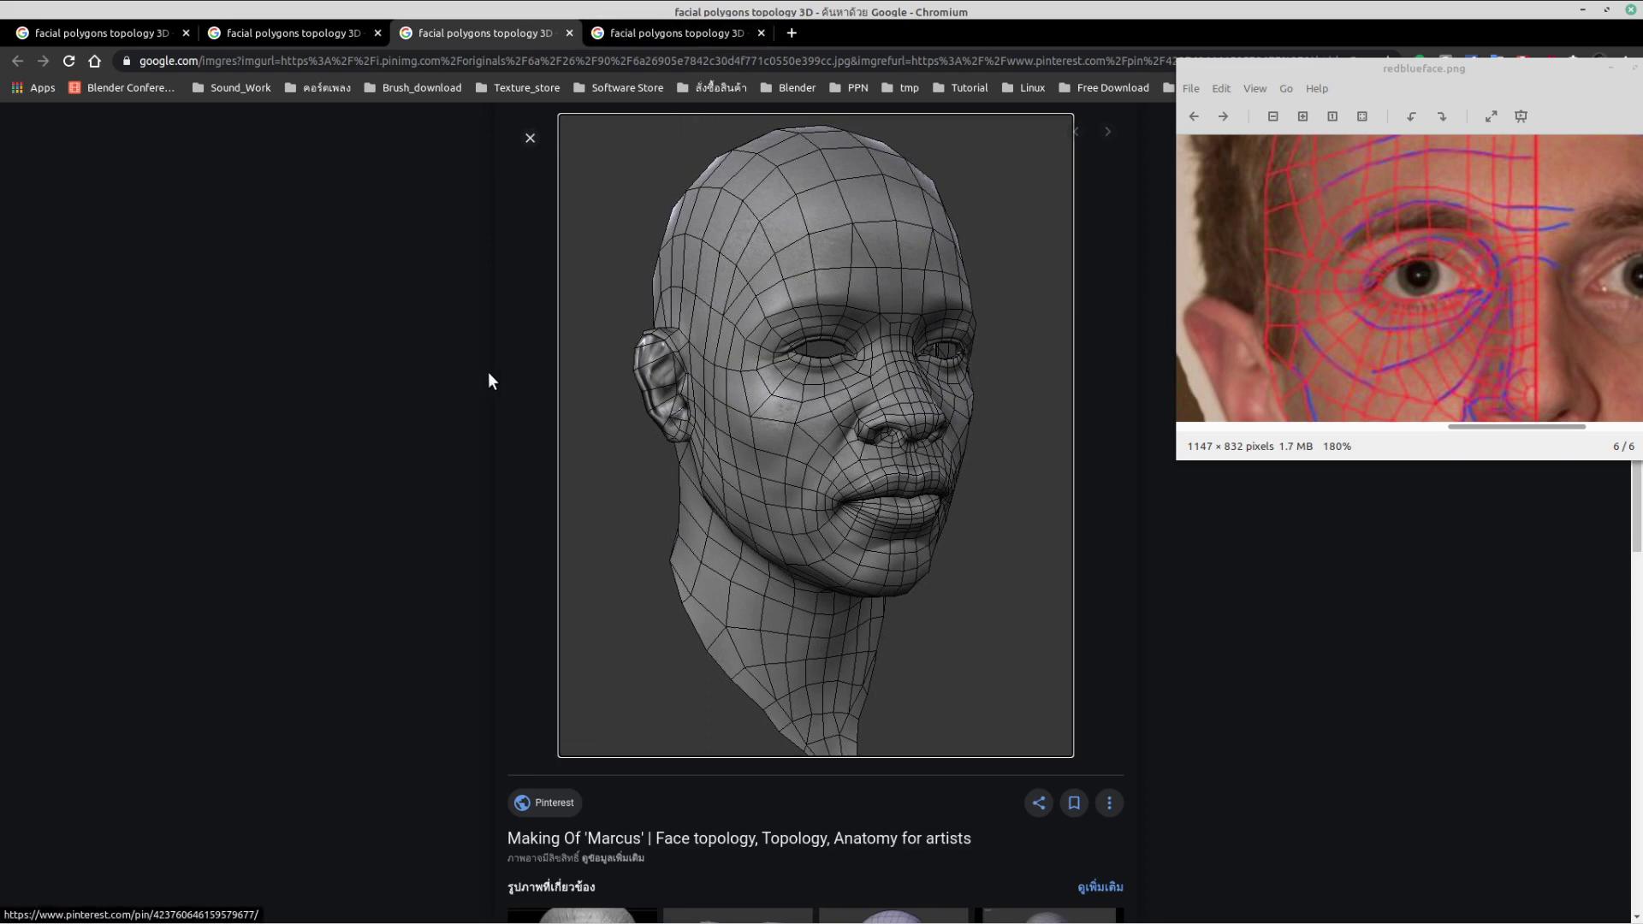
pyautogui.scroll(-7, 839, 389)
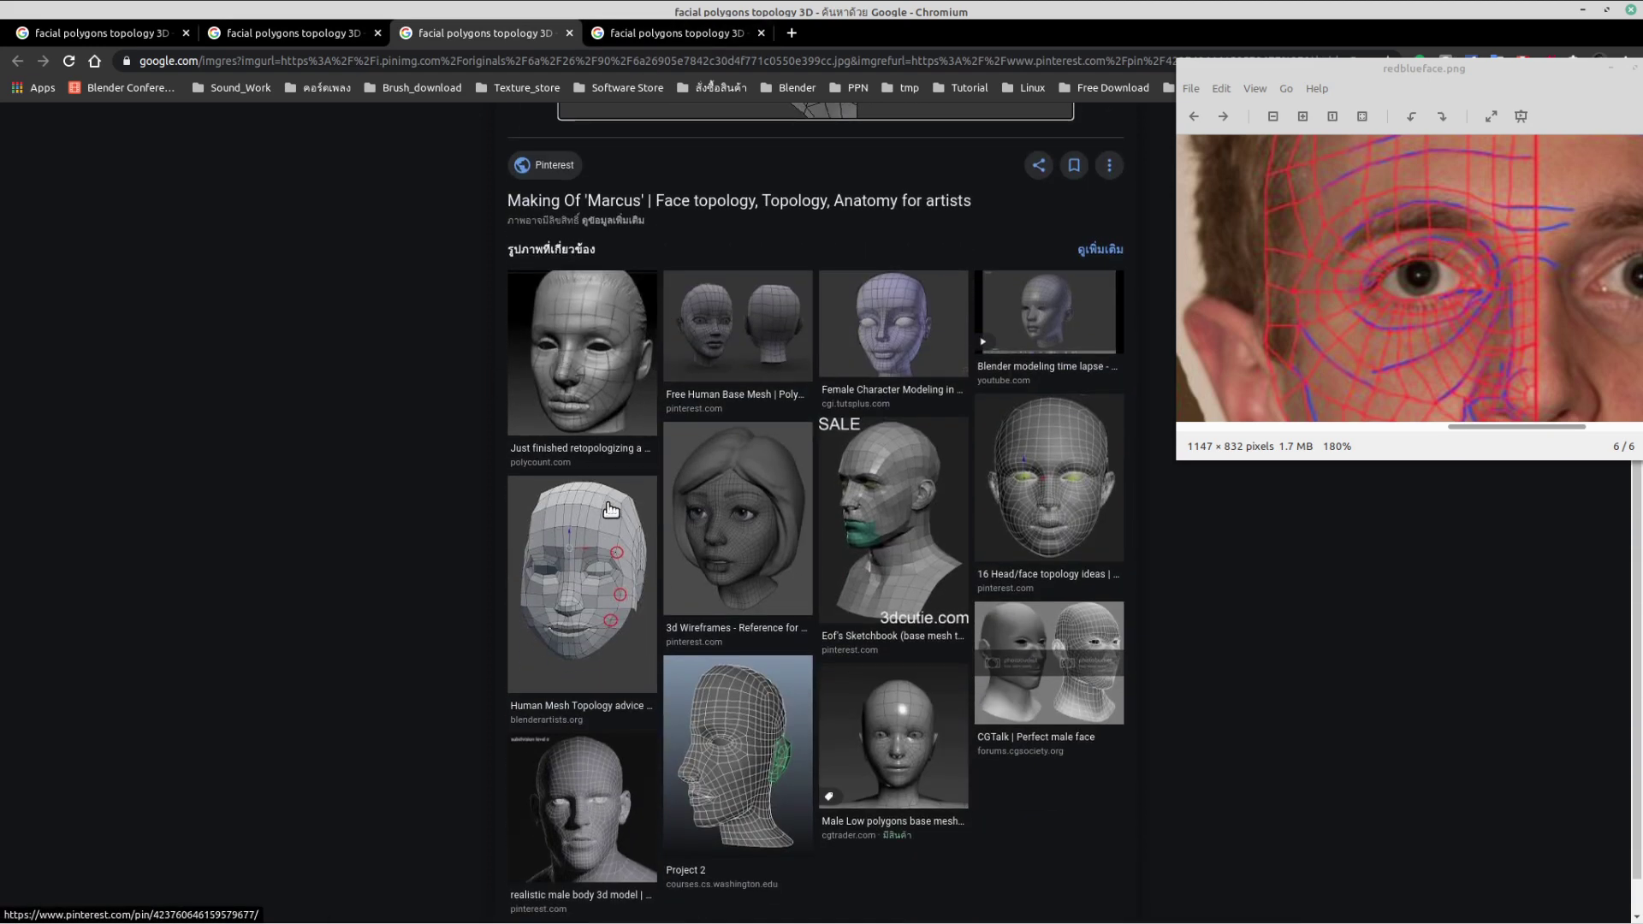
pyautogui.scroll(-1, 635, 428)
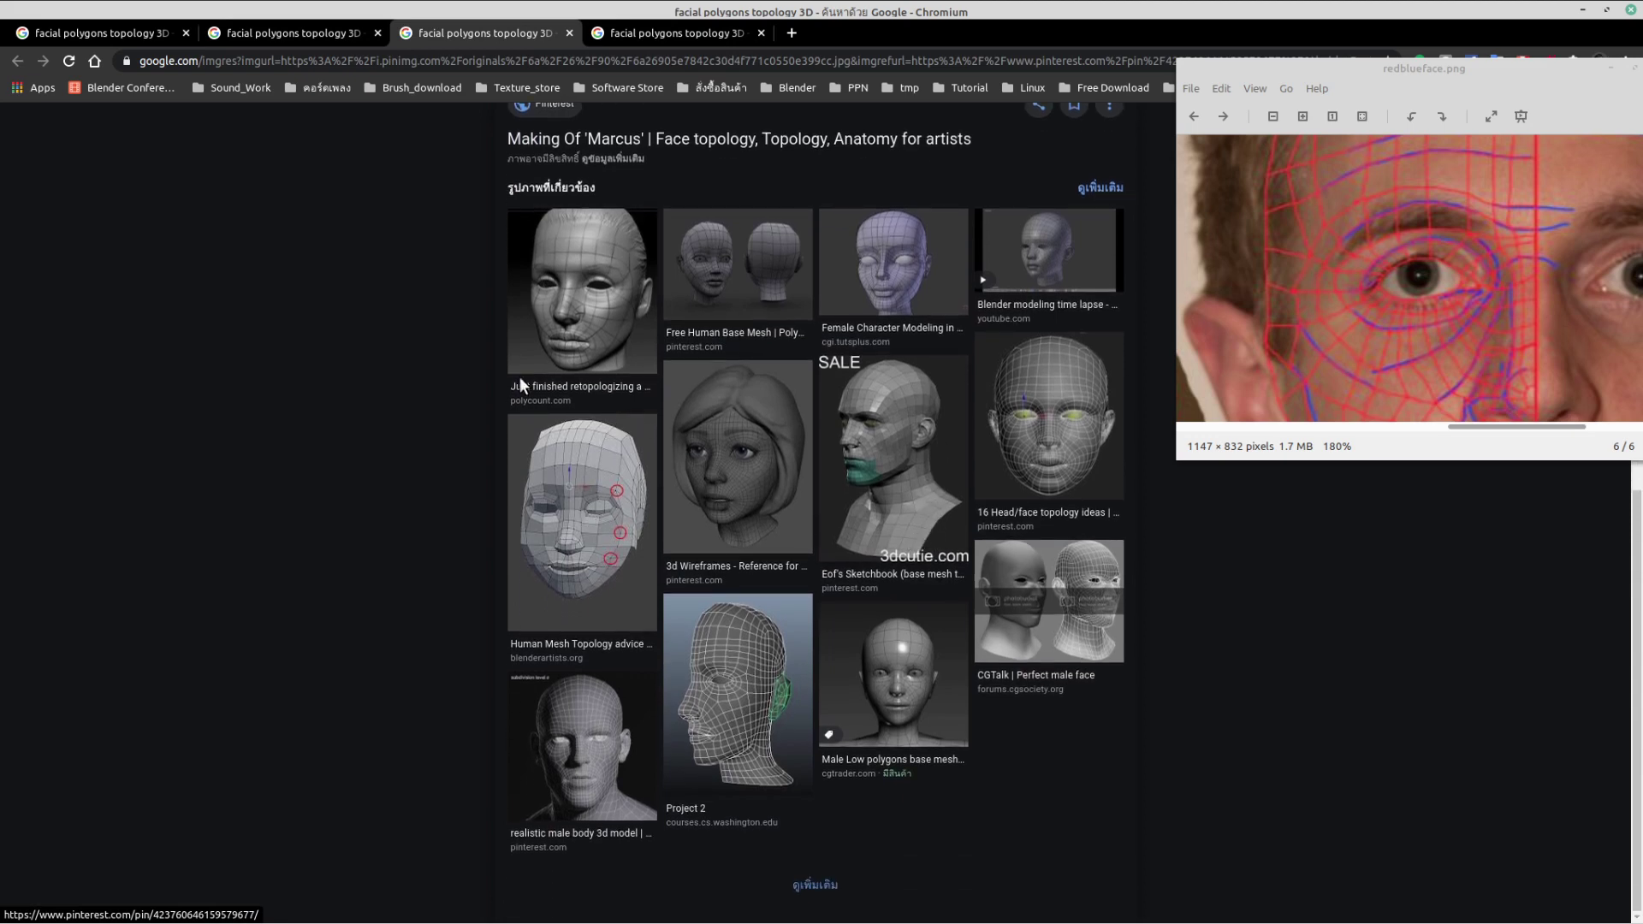
# - Review the "Making Of 'Marcus'" wireframe, then view the related "3d Wireframes - Reference for 3D Modeling" image and its related results
pyautogui.scroll(6, 485, 321)
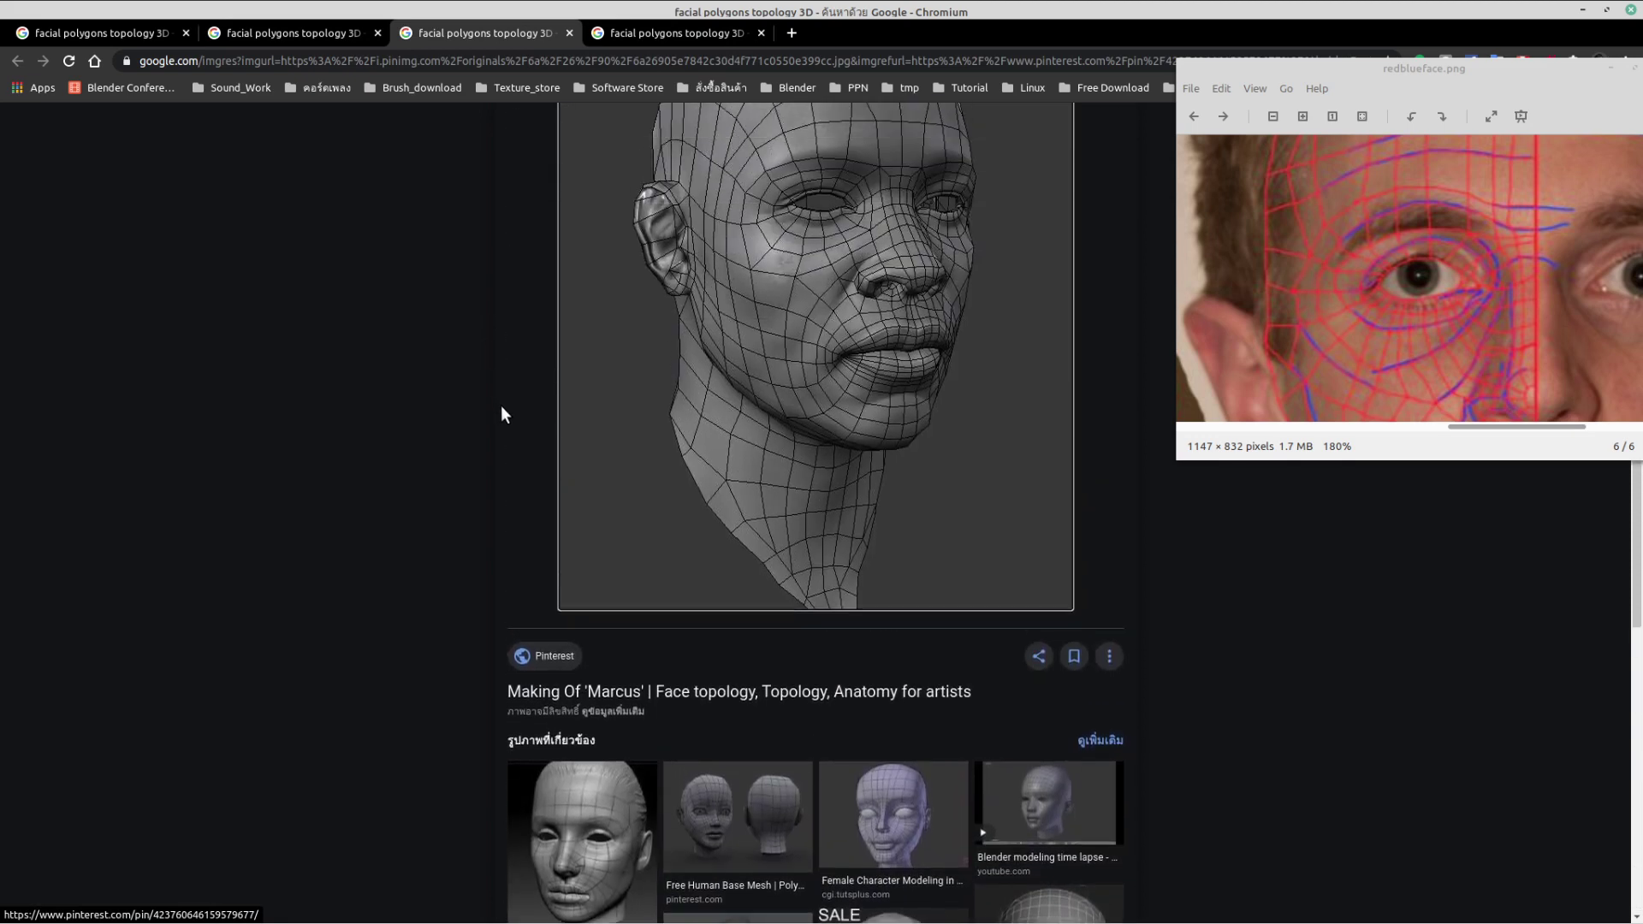
pyautogui.scroll(2, 524, 330)
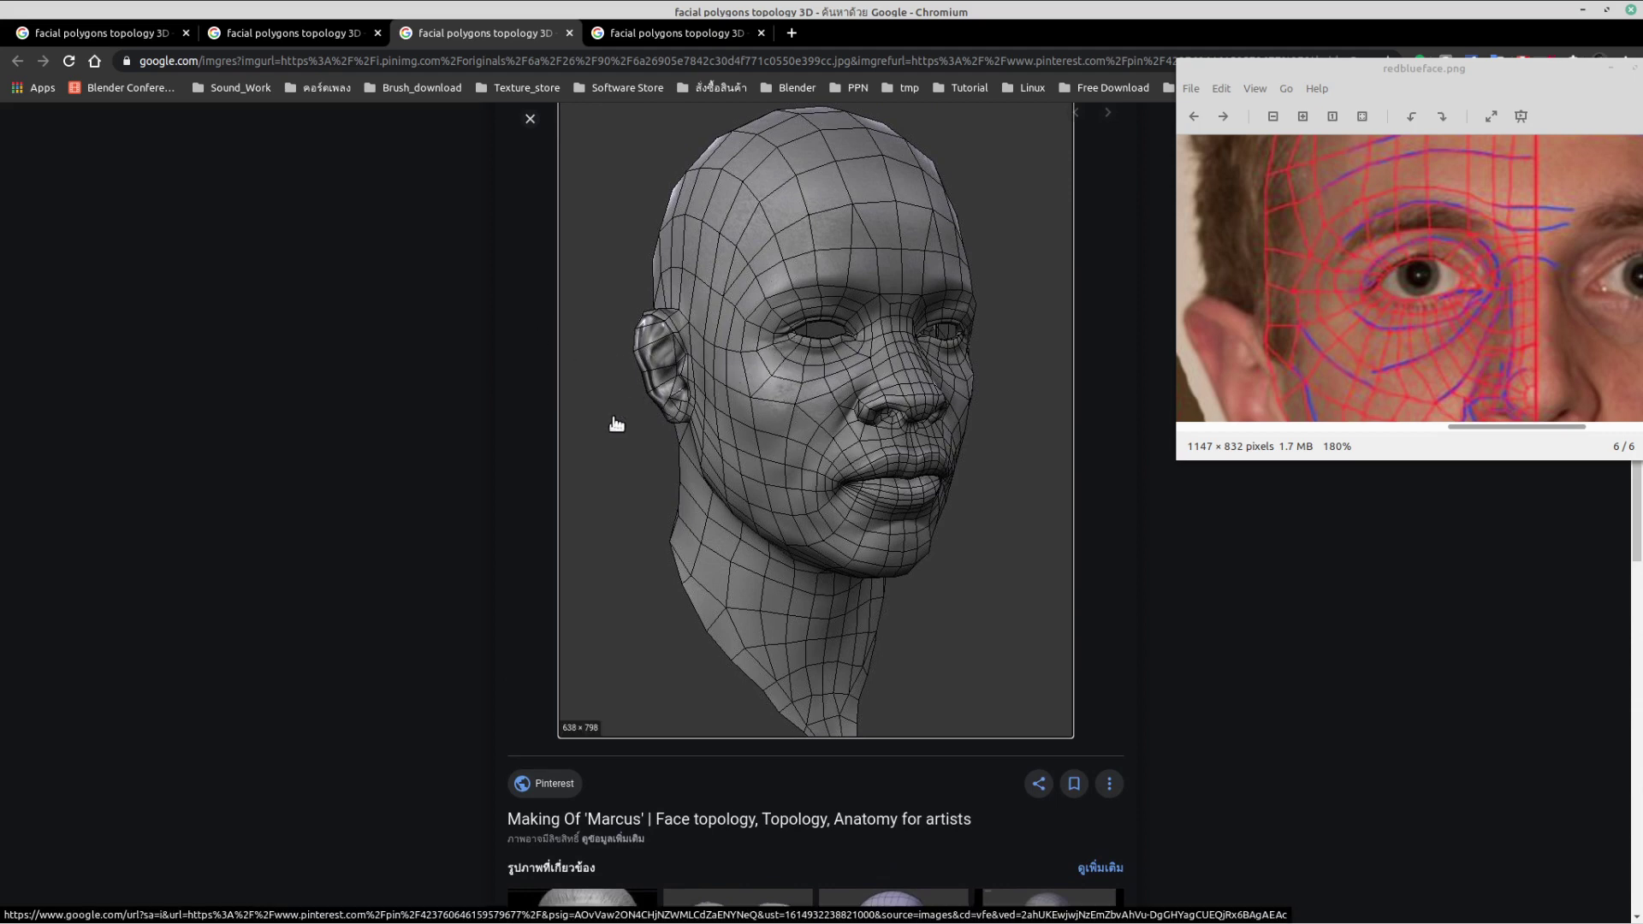
pyautogui.scroll(-7, 862, 473)
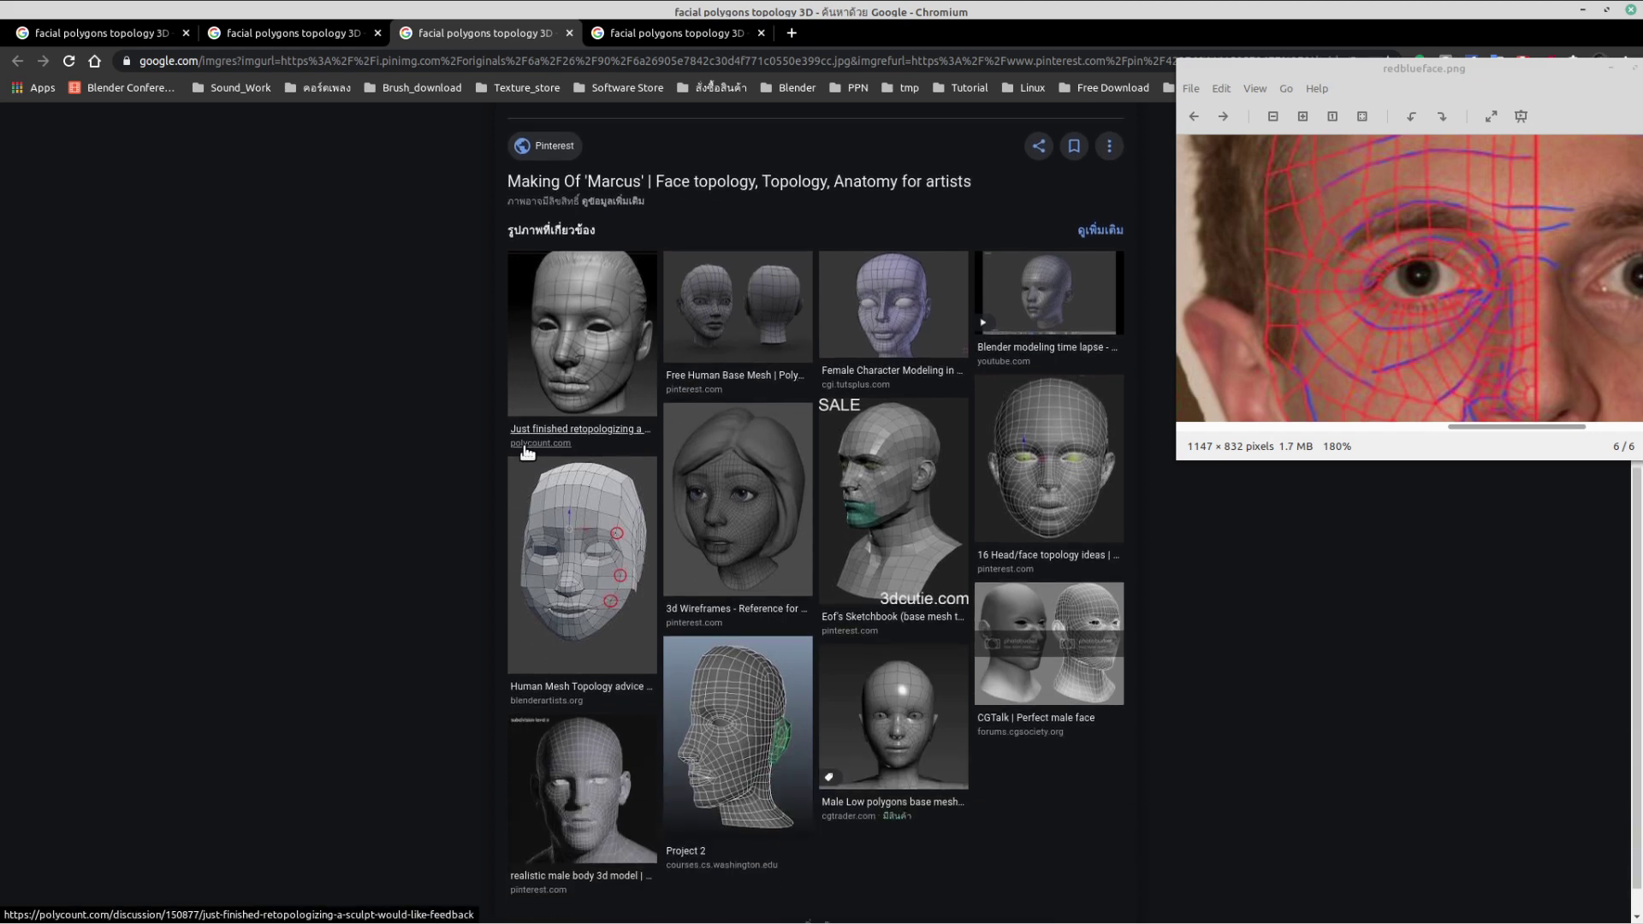
pyautogui.click(682, 531)
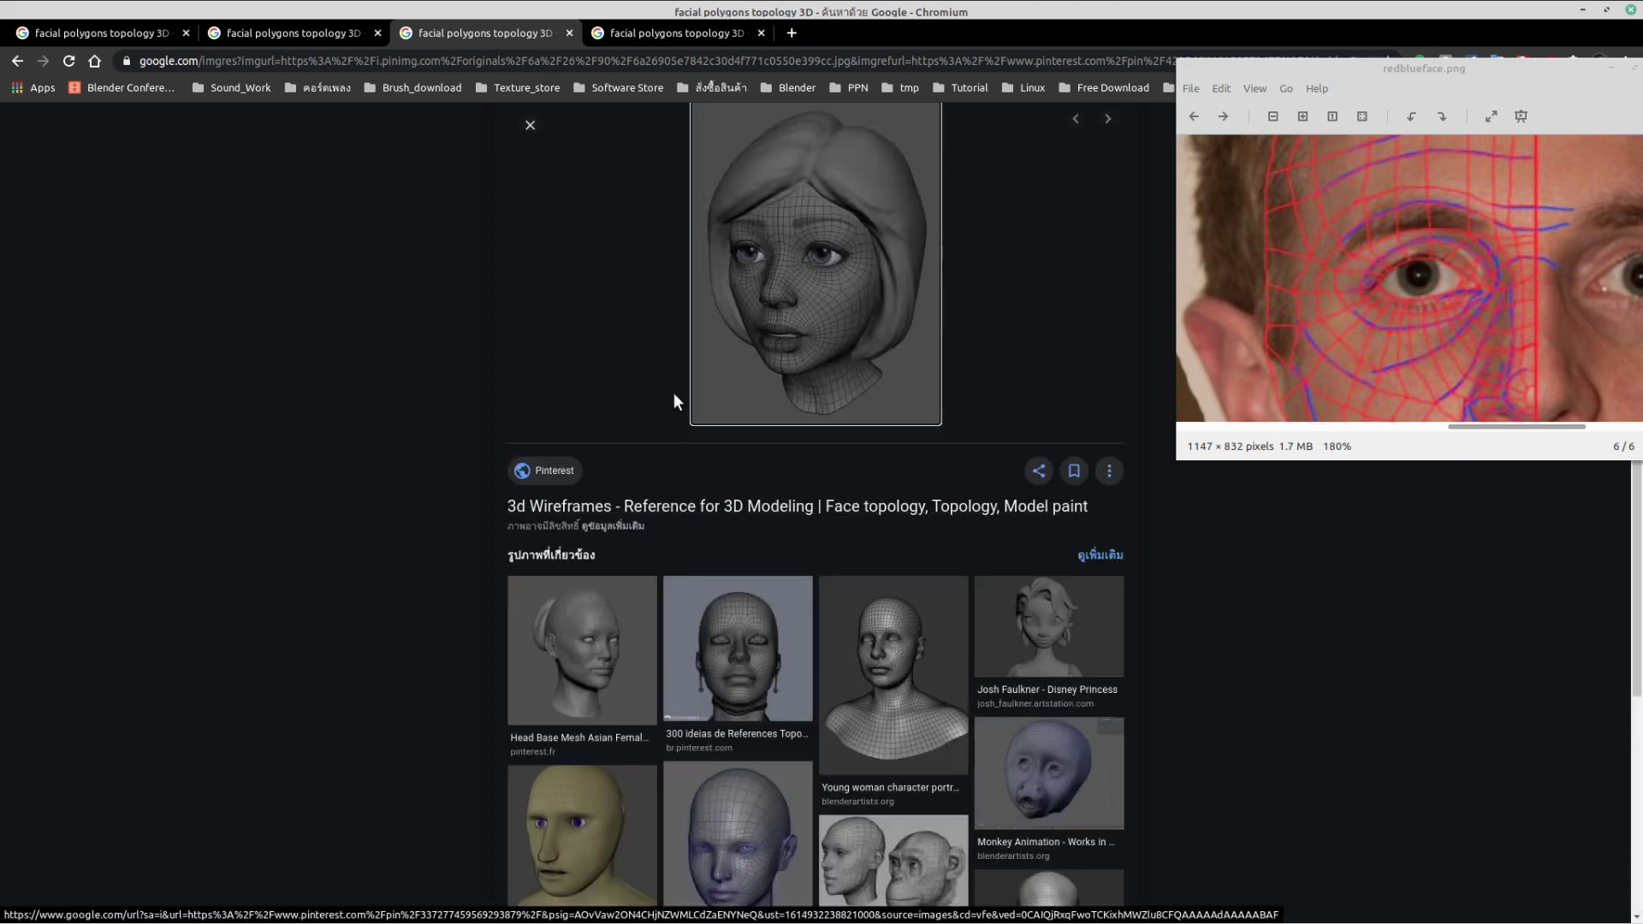
pyautogui.scroll(-4, 856, 479)
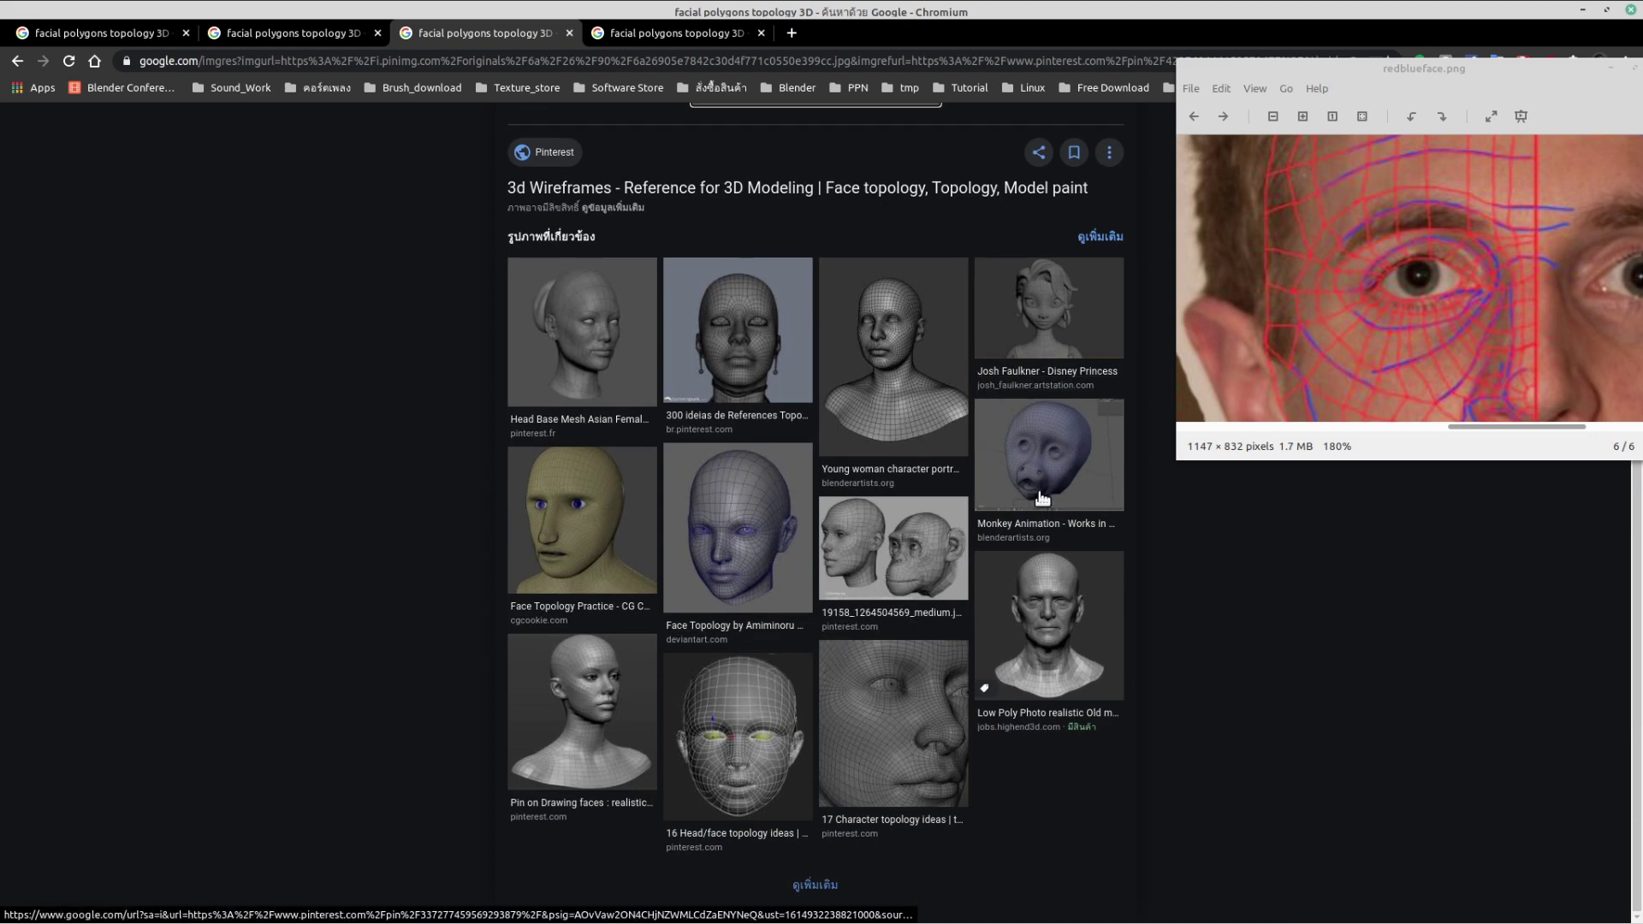
# - Open the "Low Poly Photo realistic Old man Face Head 3D Model" image and enlarge it to examine the edge flow around eyes and nose
pyautogui.click(1025, 641)
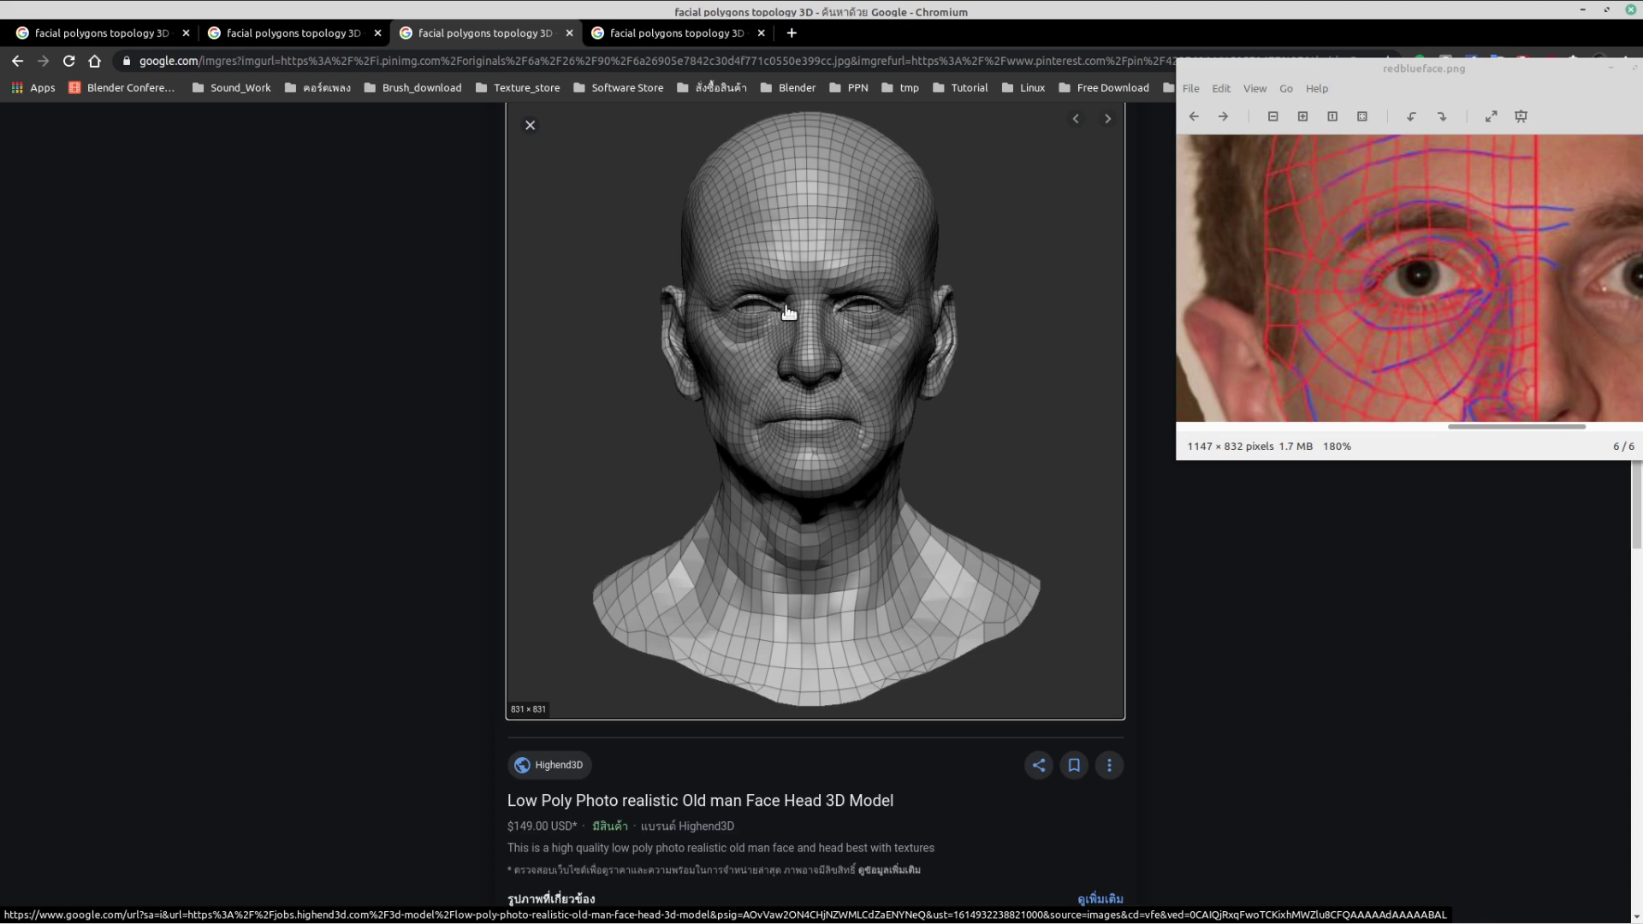
pyautogui.scroll(-5, 844, 389)
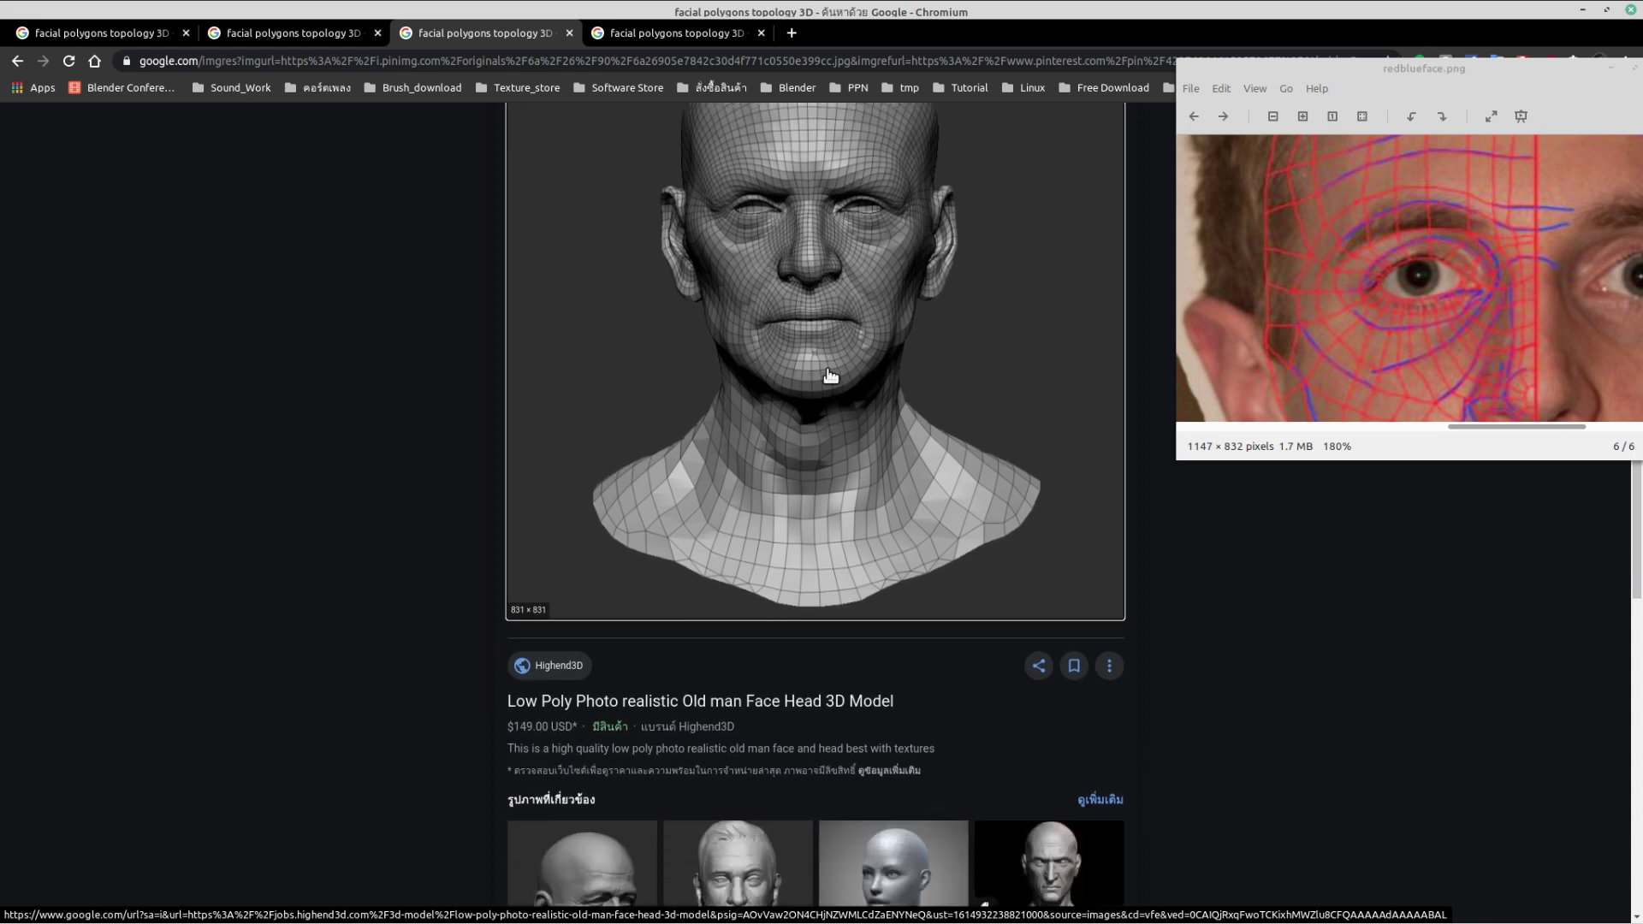
pyautogui.scroll(3, 906, 308)
pyautogui.scroll(2, 906, 309)
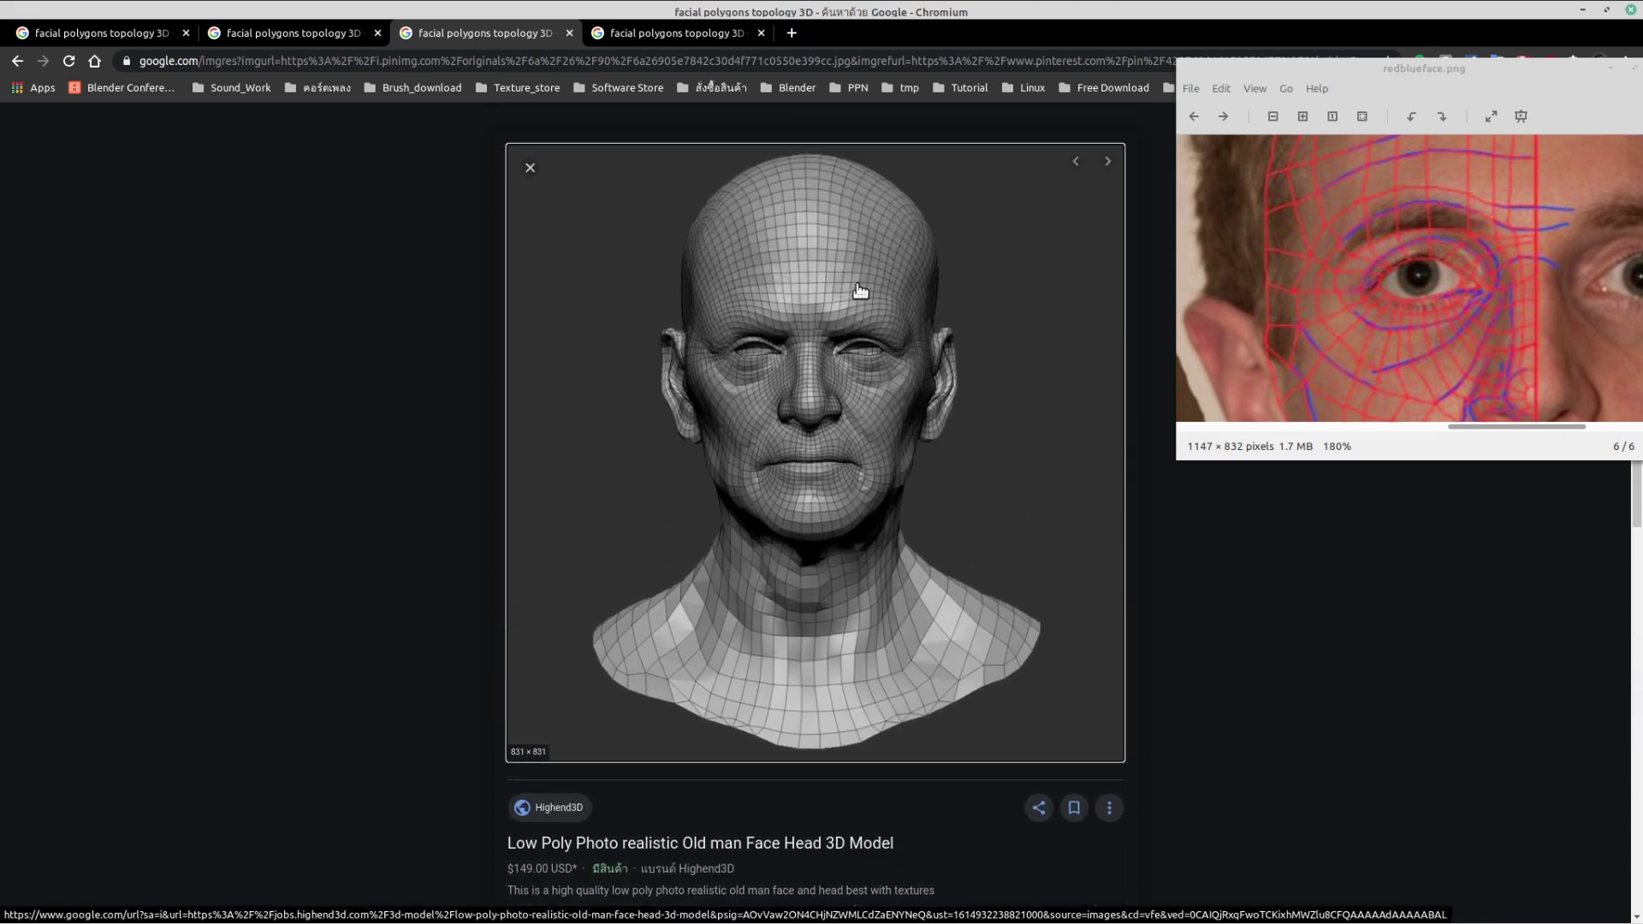
pyautogui.keyDown('ctrl'); pyautogui.scroll(7, 839, 316); pyautogui.keyUp('ctrl')
pyautogui.keyDown('ctrl'); pyautogui.scroll(-2, 824, 346); pyautogui.keyUp('ctrl')
pyautogui.keyDown('ctrl'); pyautogui.scroll(4, 824, 349); pyautogui.keyUp('ctrl')
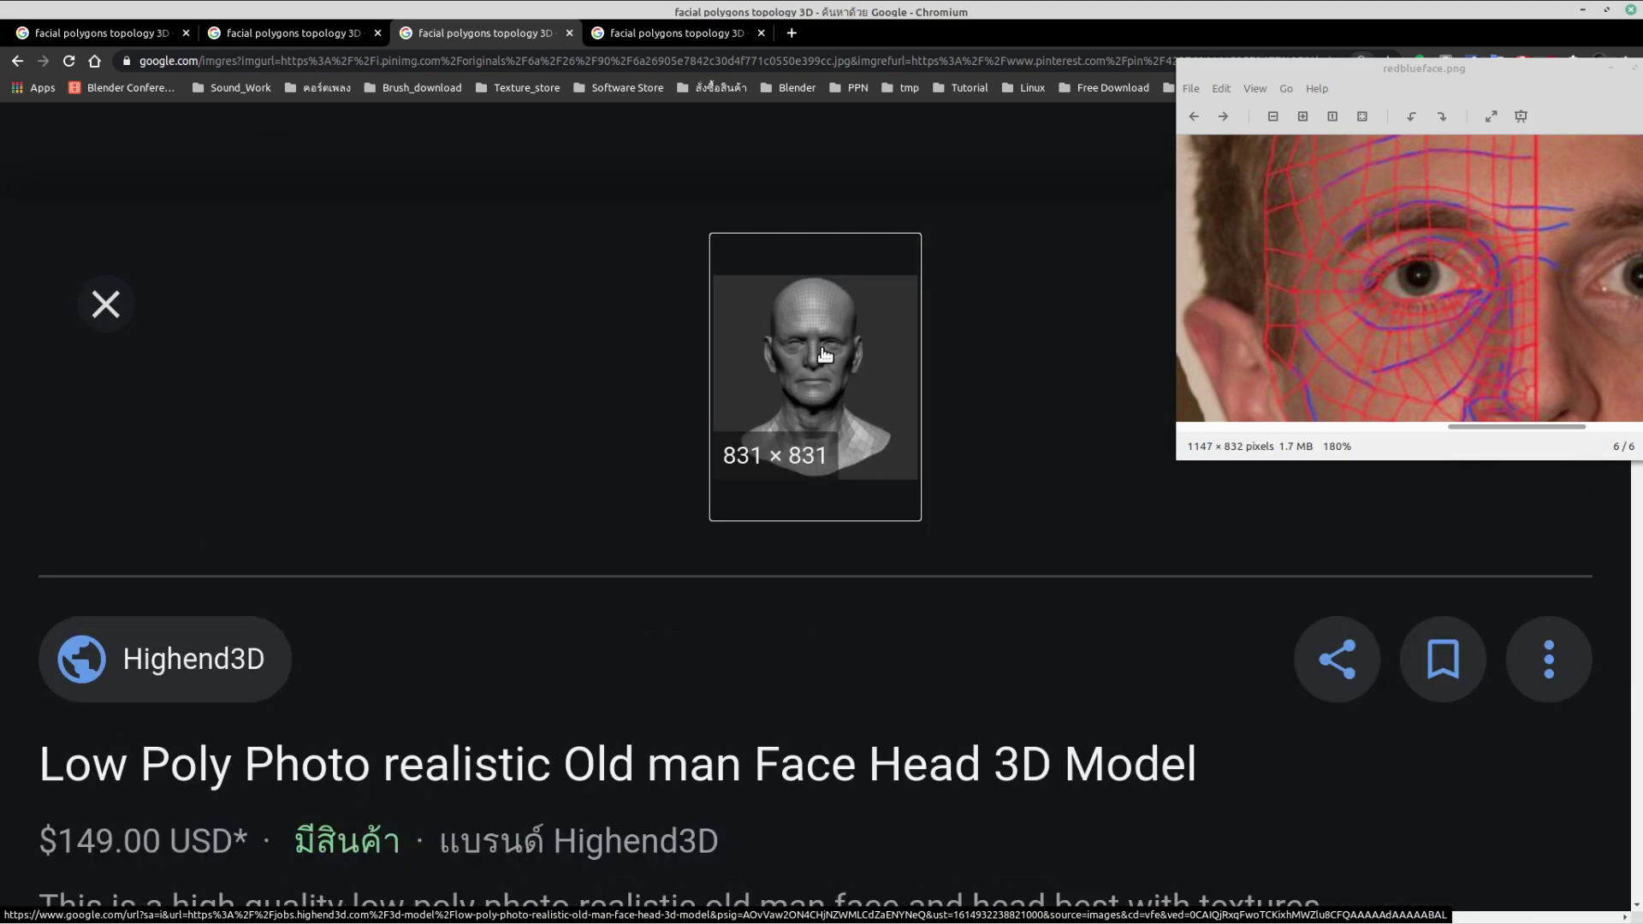
pyautogui.scroll(-5, 825, 364)
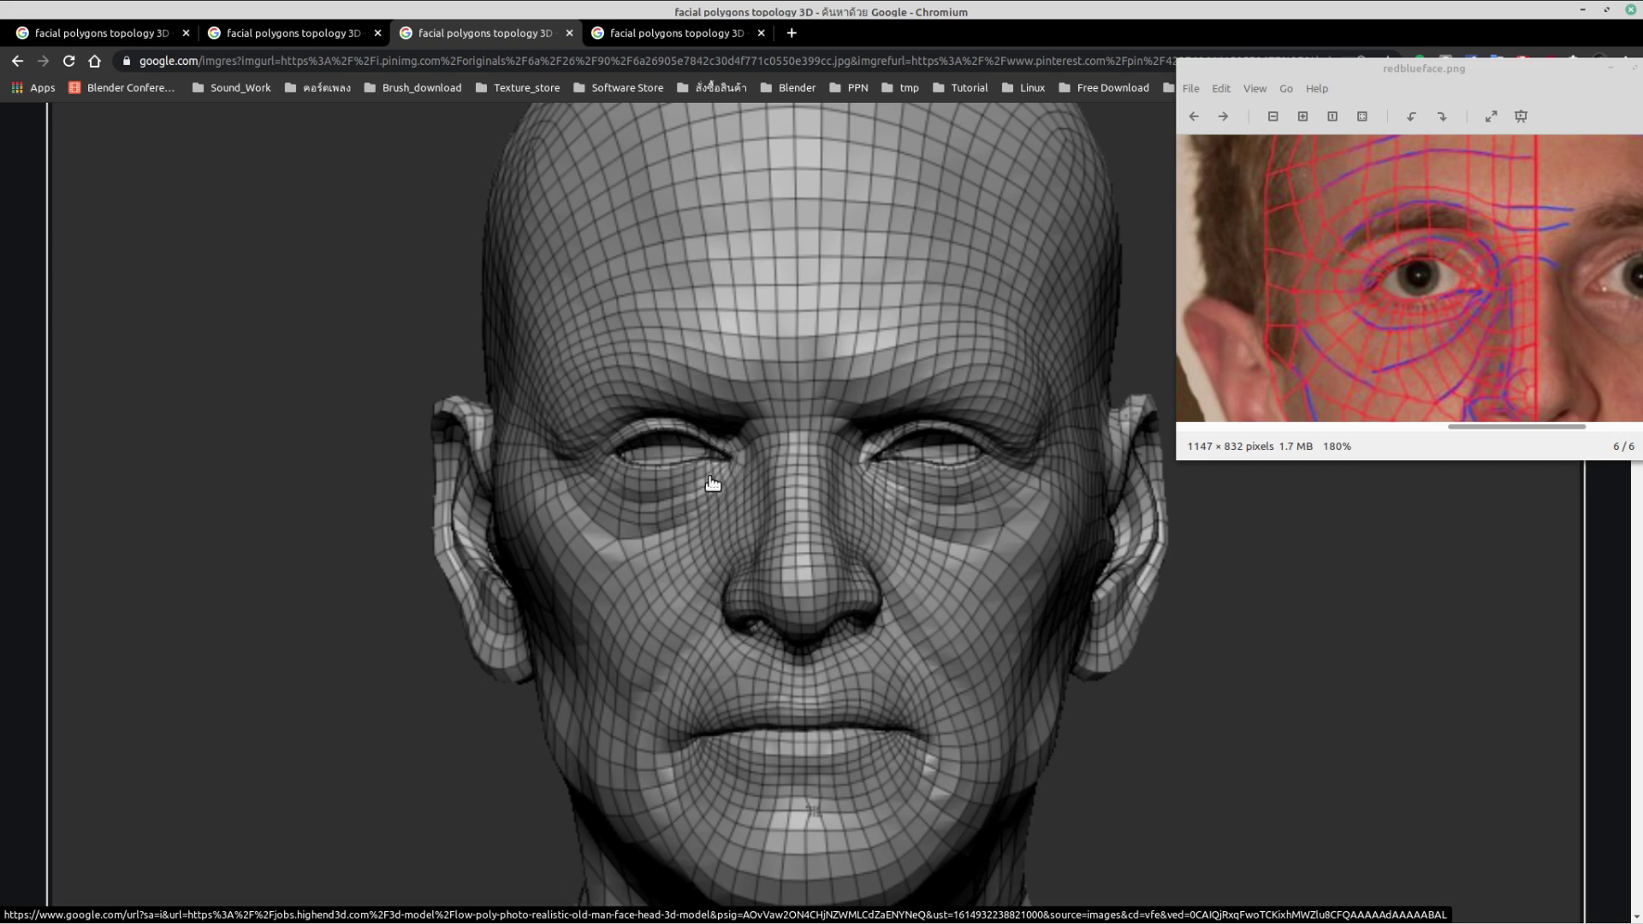
# - Close the three reference image tabs, keeping the search results tab, and switch back to Blender
pyautogui.middleClick(531, 27)
pyautogui.middleClick(417, 34)
pyautogui.middleClick(310, 33)
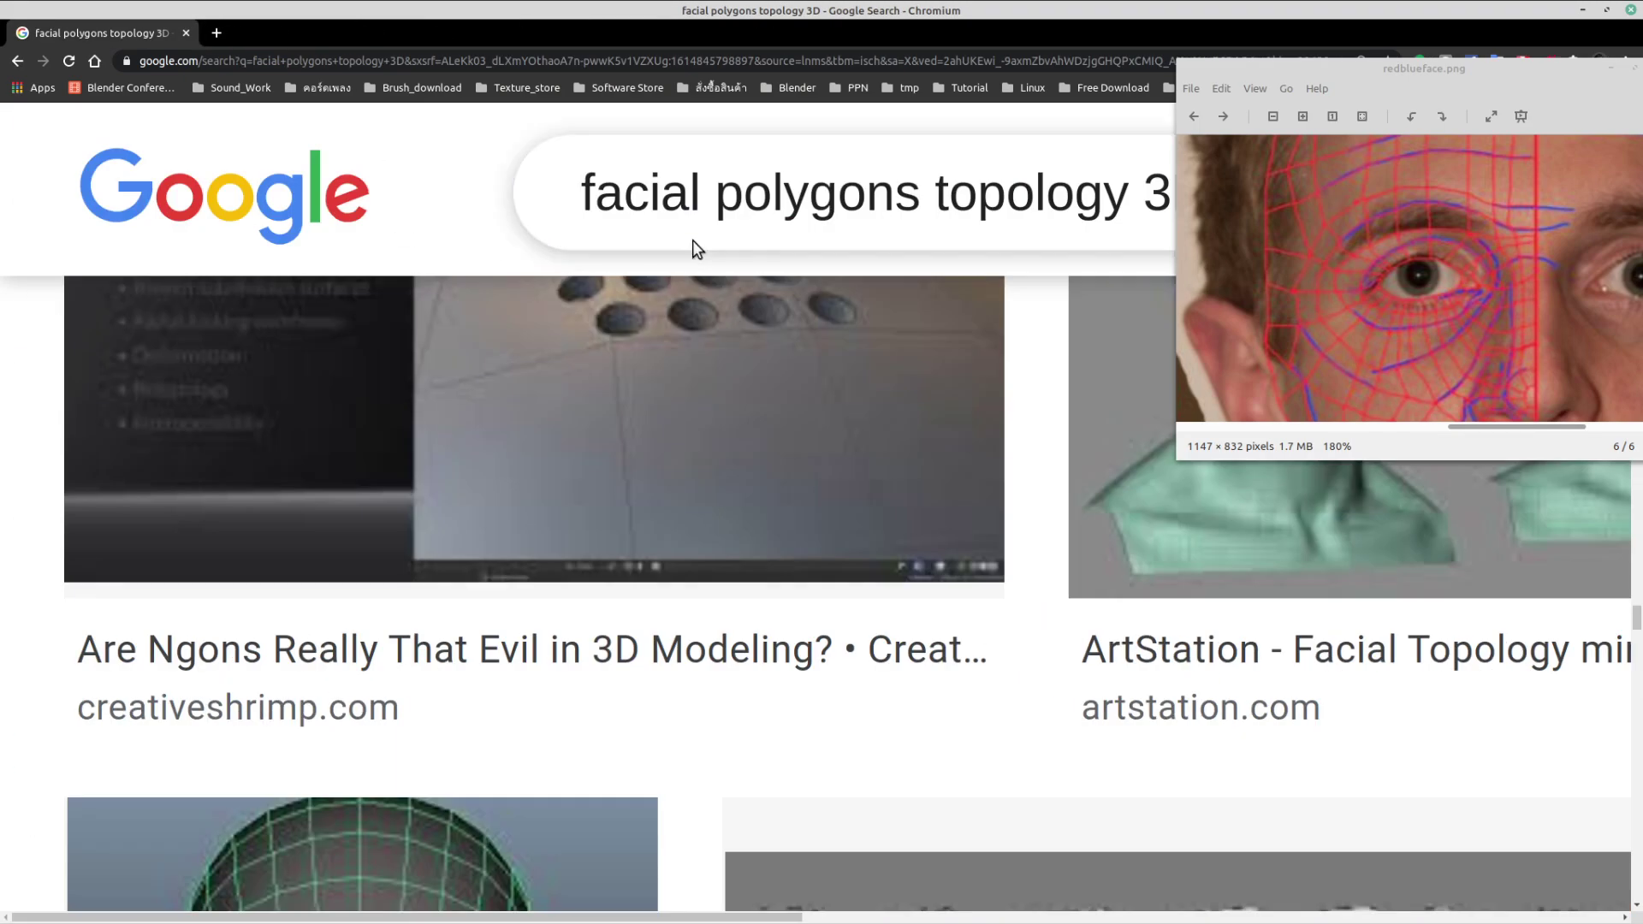
pyautogui.moveTo(419, 7)
pyautogui.click(341, 19)
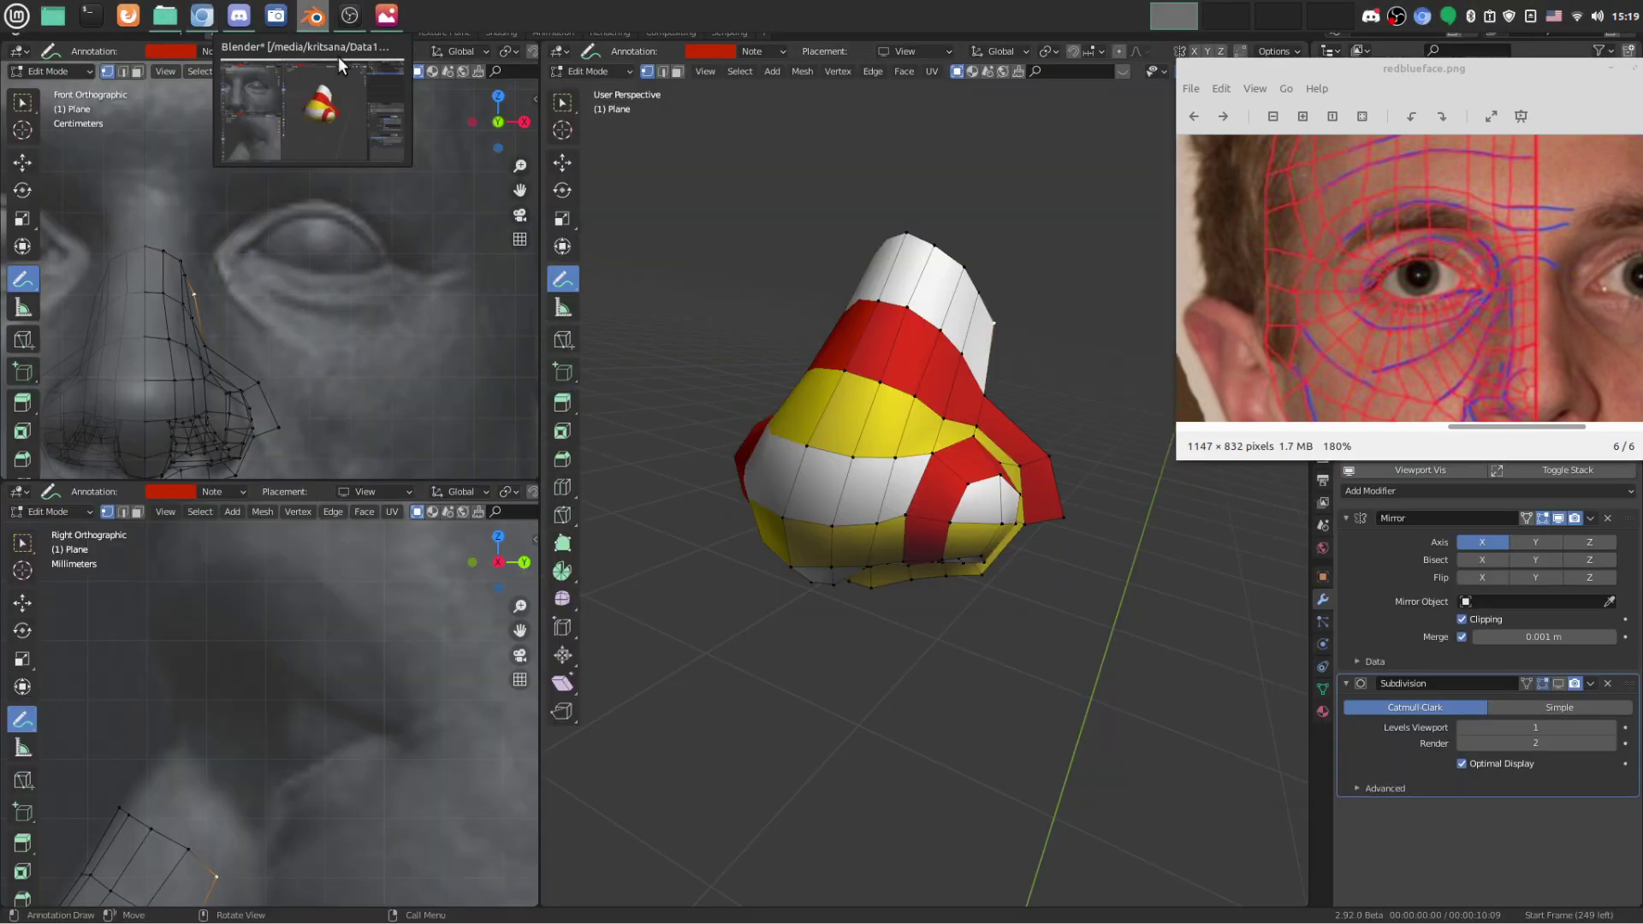
# - Sketch annotation strokes for the edge flow from the nose side around the inner eye corner, and erase them
pyautogui.scroll(3, 377, 302)
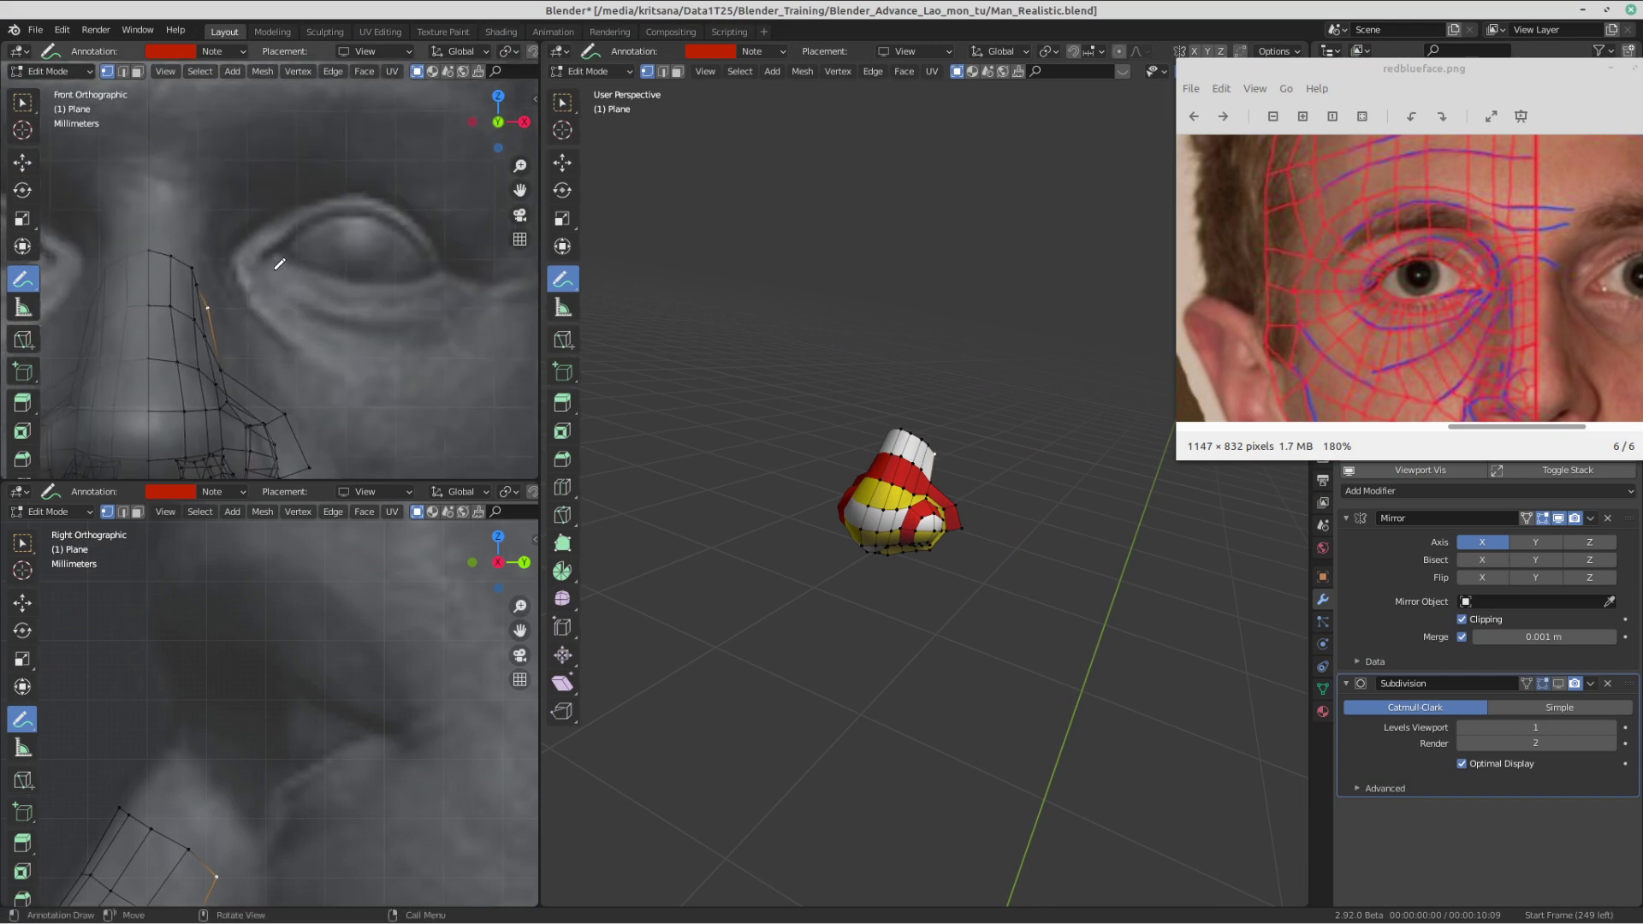
pyautogui.scroll(-4, 293, 389)
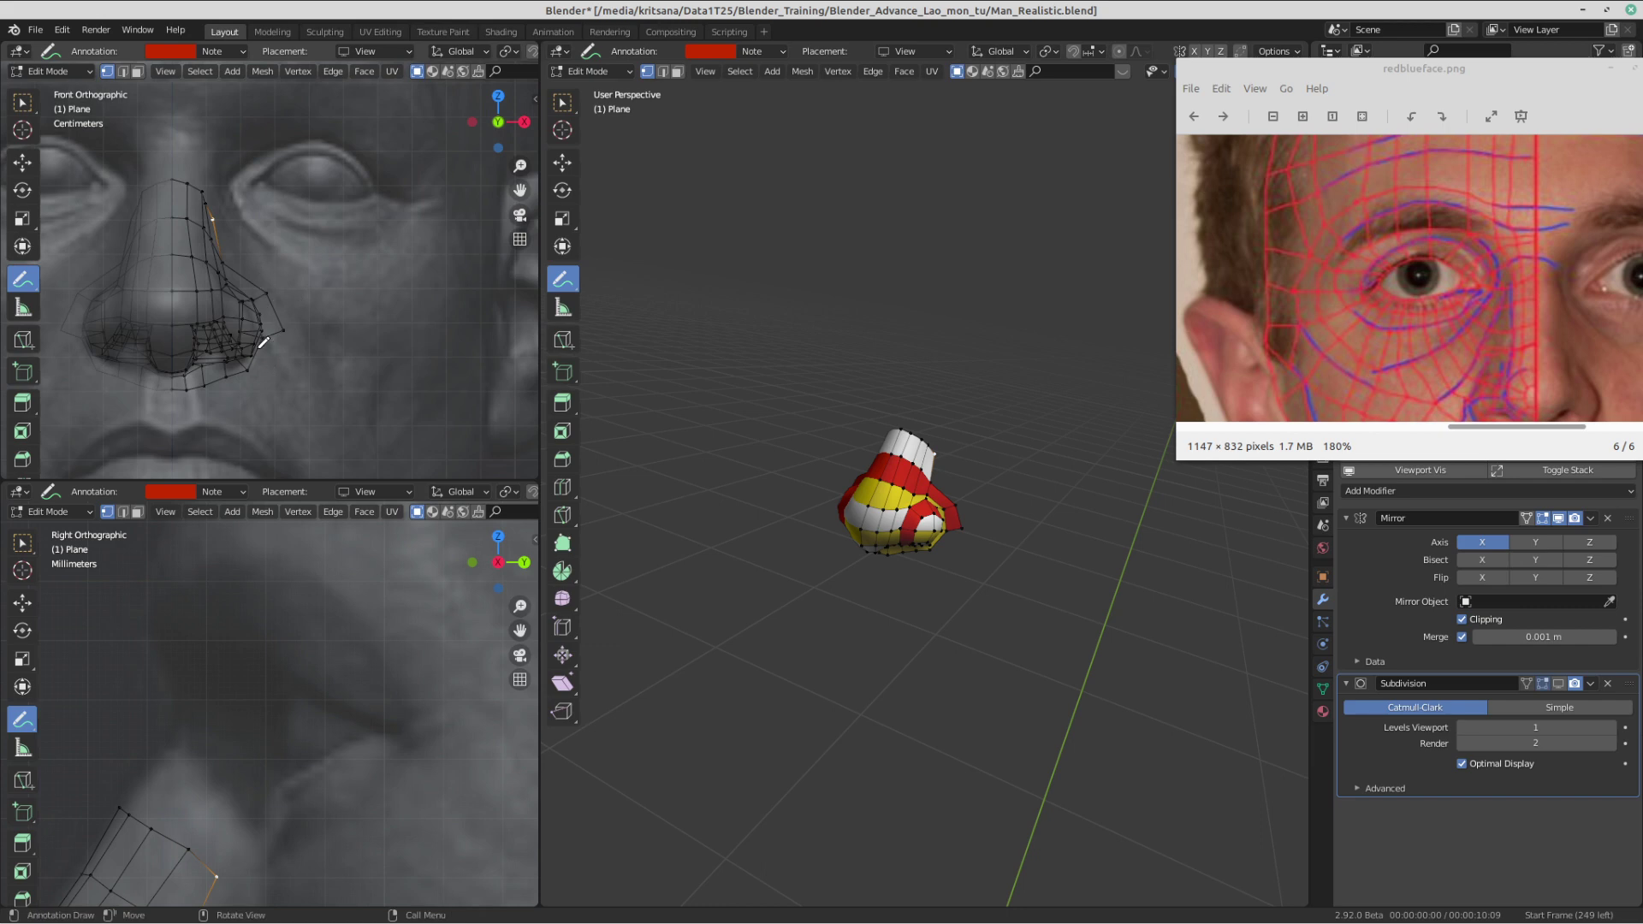
pyautogui.scroll(3, 272, 364)
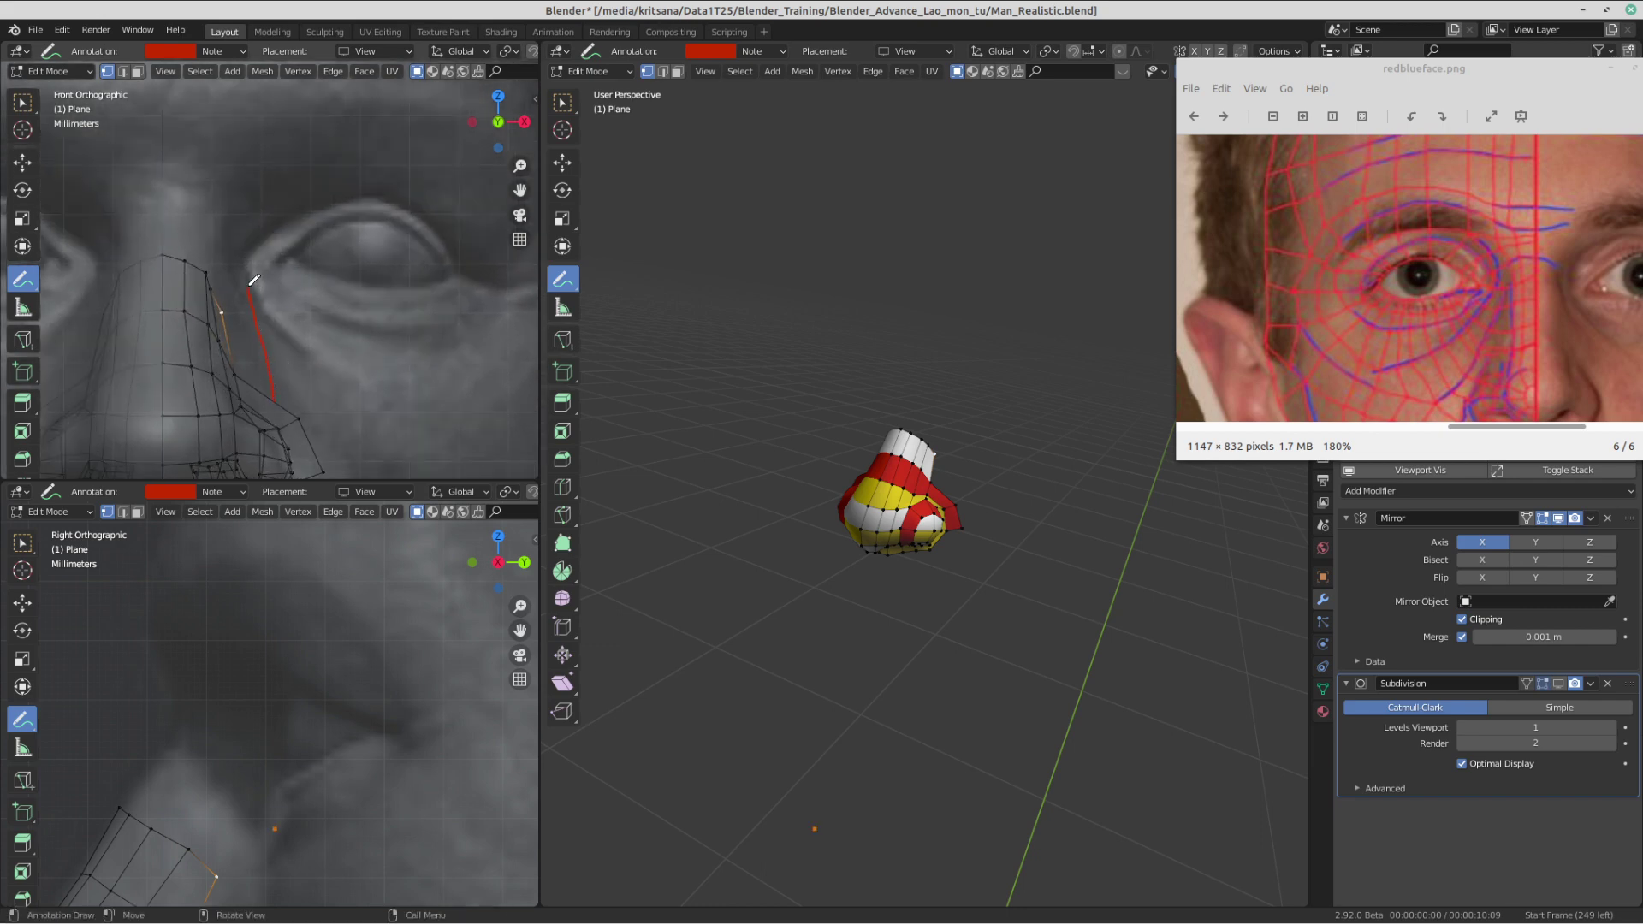
pyautogui.moveTo(287, 265); pyautogui.dragTo(294, 255)
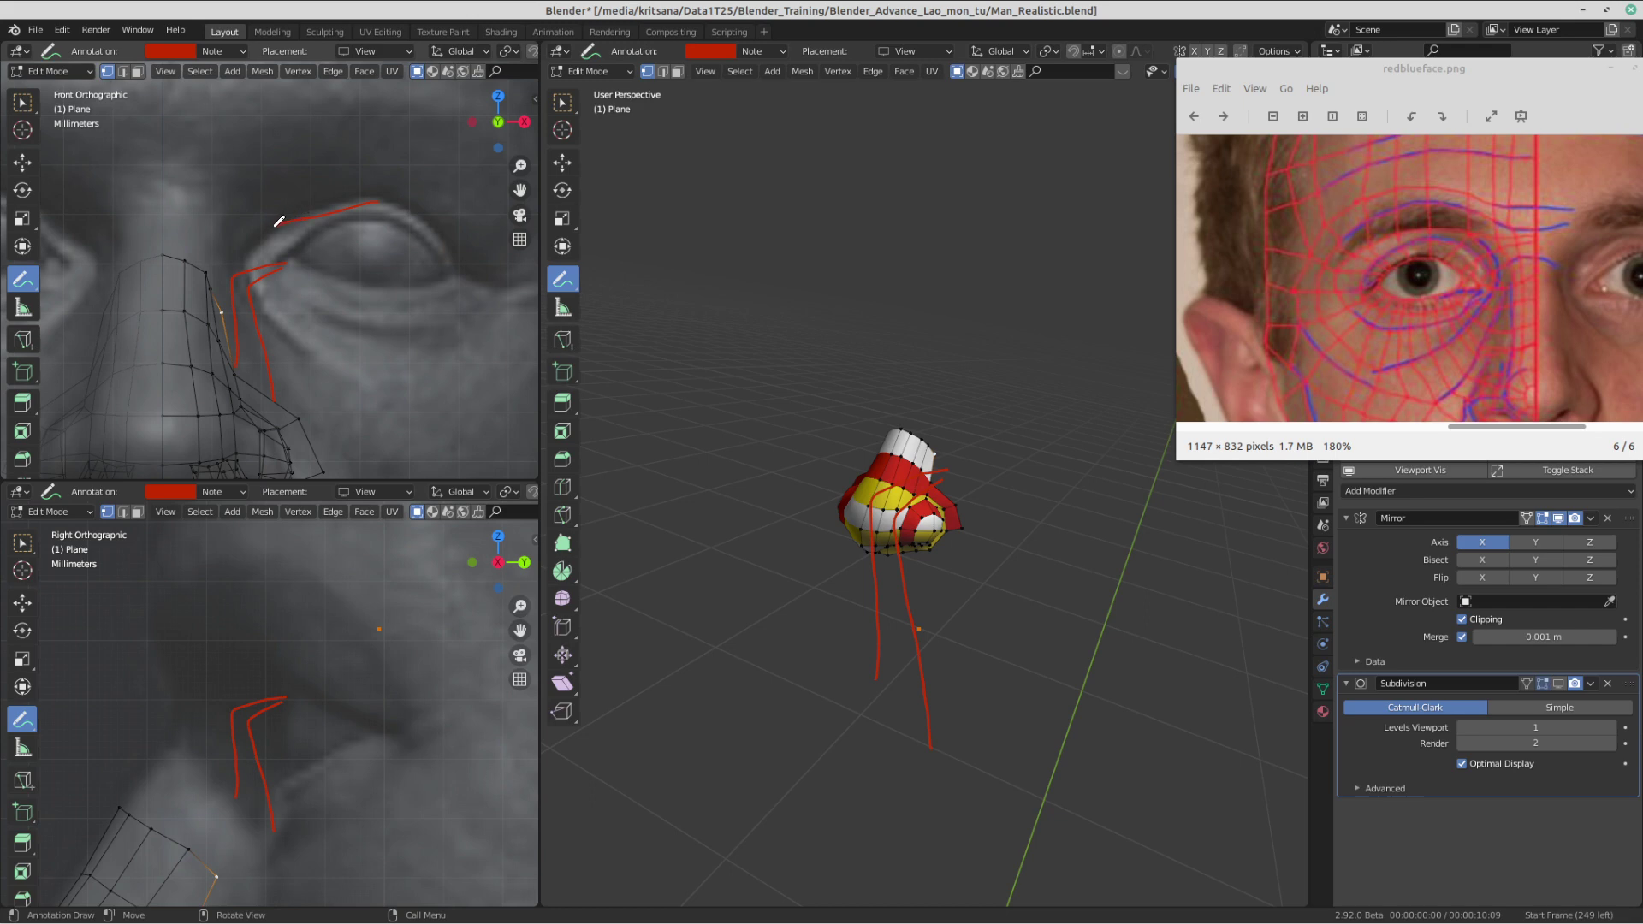
pyautogui.moveTo(271, 294); pyautogui.dragTo(291, 334)
pyautogui.moveTo(276, 259); pyautogui.dragTo(333, 350)
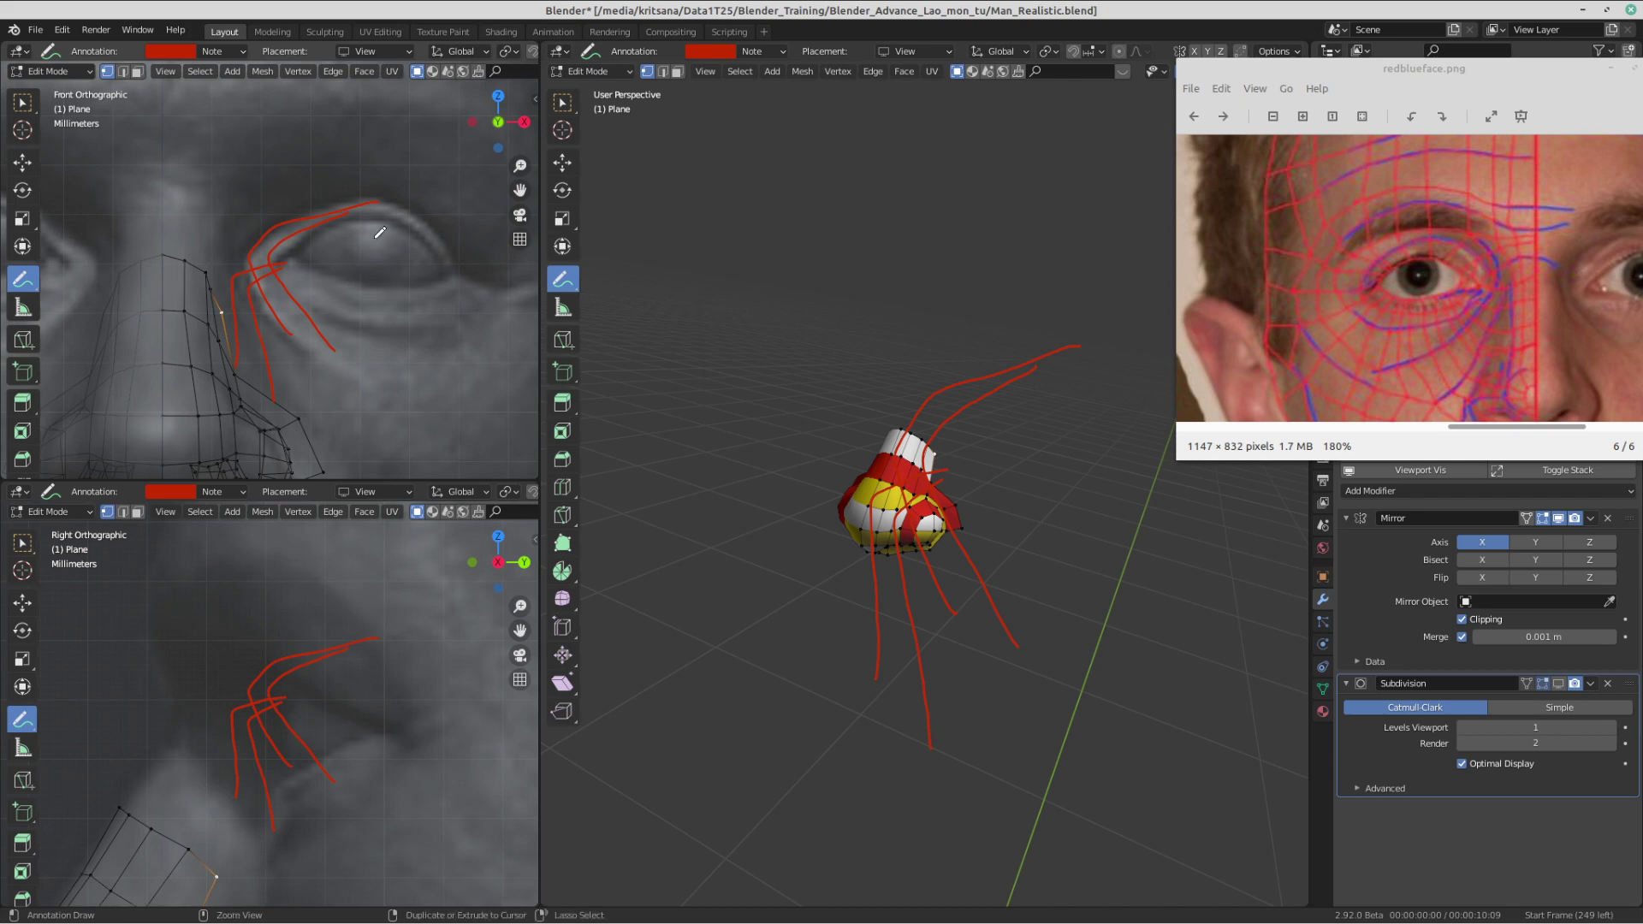
pyautogui.keyDown('ctrl'); pyautogui.moveTo(351, 207); pyautogui.dragTo(282, 202); pyautogui.keyUp('ctrl')
pyautogui.keyDown('ctrl'); pyautogui.moveTo(250, 327); pyautogui.dragTo(382, 440); pyautogui.keyUp('ctrl')
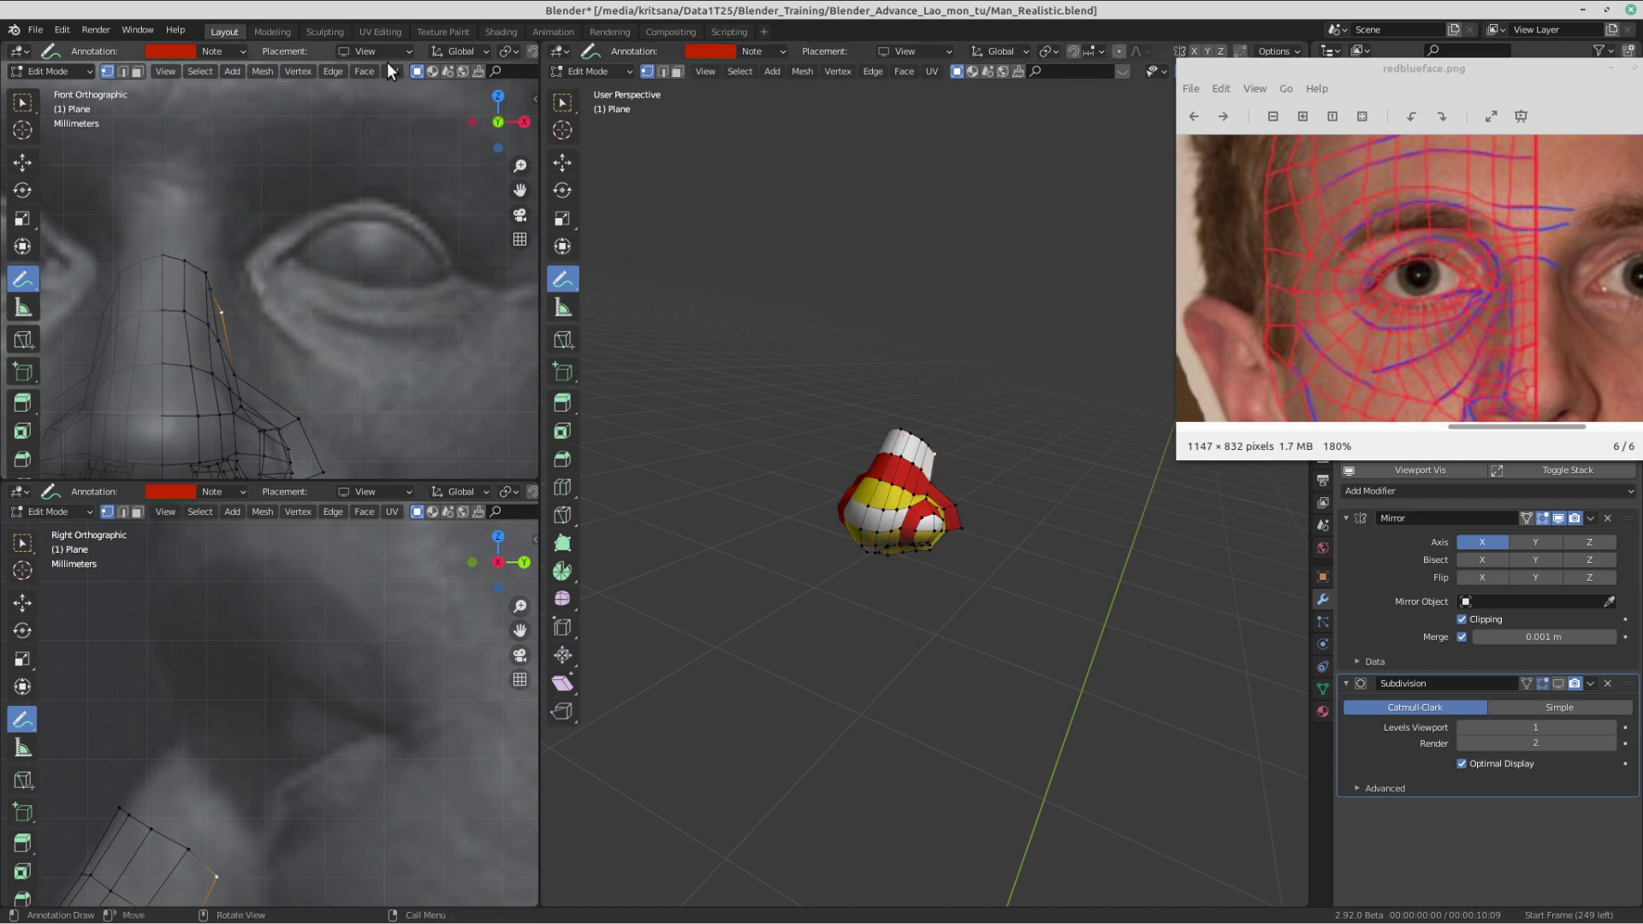
# - Extend the vertex on the side of the nose above the nostril into a new face and place its free corner on the cheek in side view
pyautogui.click(24, 102)
pyautogui.keyDown('shift'); pyautogui.moveTo(184, 283); pyautogui.dragTo(215, 229, button='middle'); pyautogui.keyUp('shift')
pyautogui.scroll(-5, 295, 676)
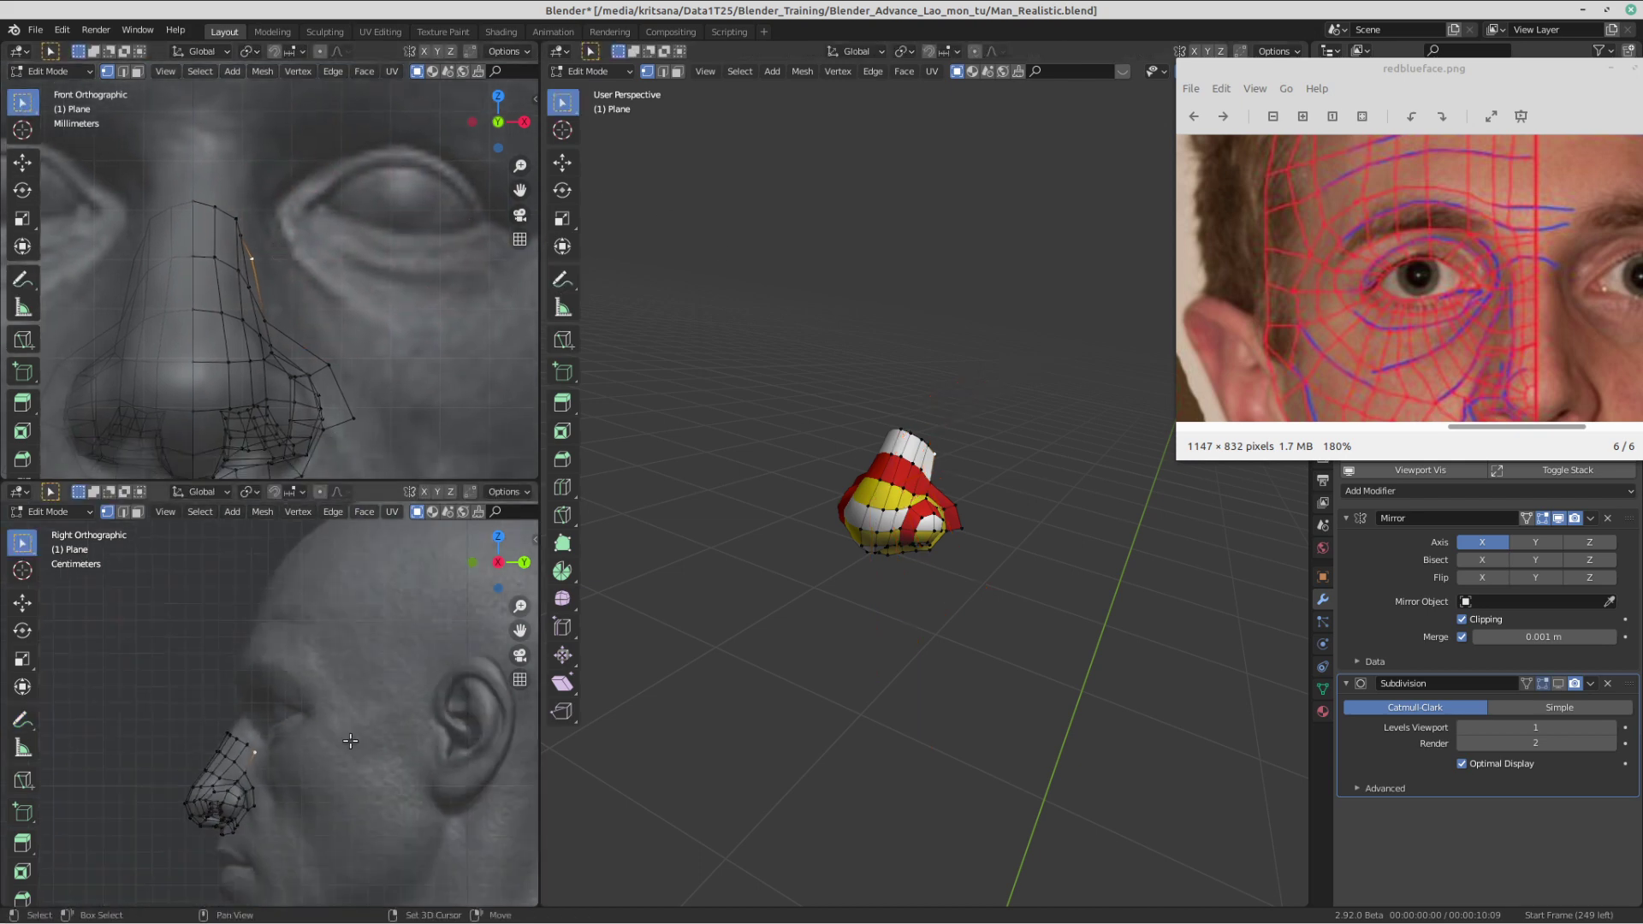
pyautogui.keyDown('shift'); pyautogui.moveTo(241, 787); pyautogui.dragTo(326, 708, button='middle'); pyautogui.keyUp('shift')
pyautogui.scroll(3, 326, 708)
pyautogui.keyDown('shift'); pyautogui.moveTo(381, 637); pyautogui.dragTo(259, 746, button='middle'); pyautogui.keyUp('shift')
pyautogui.scroll(1, 284, 706)
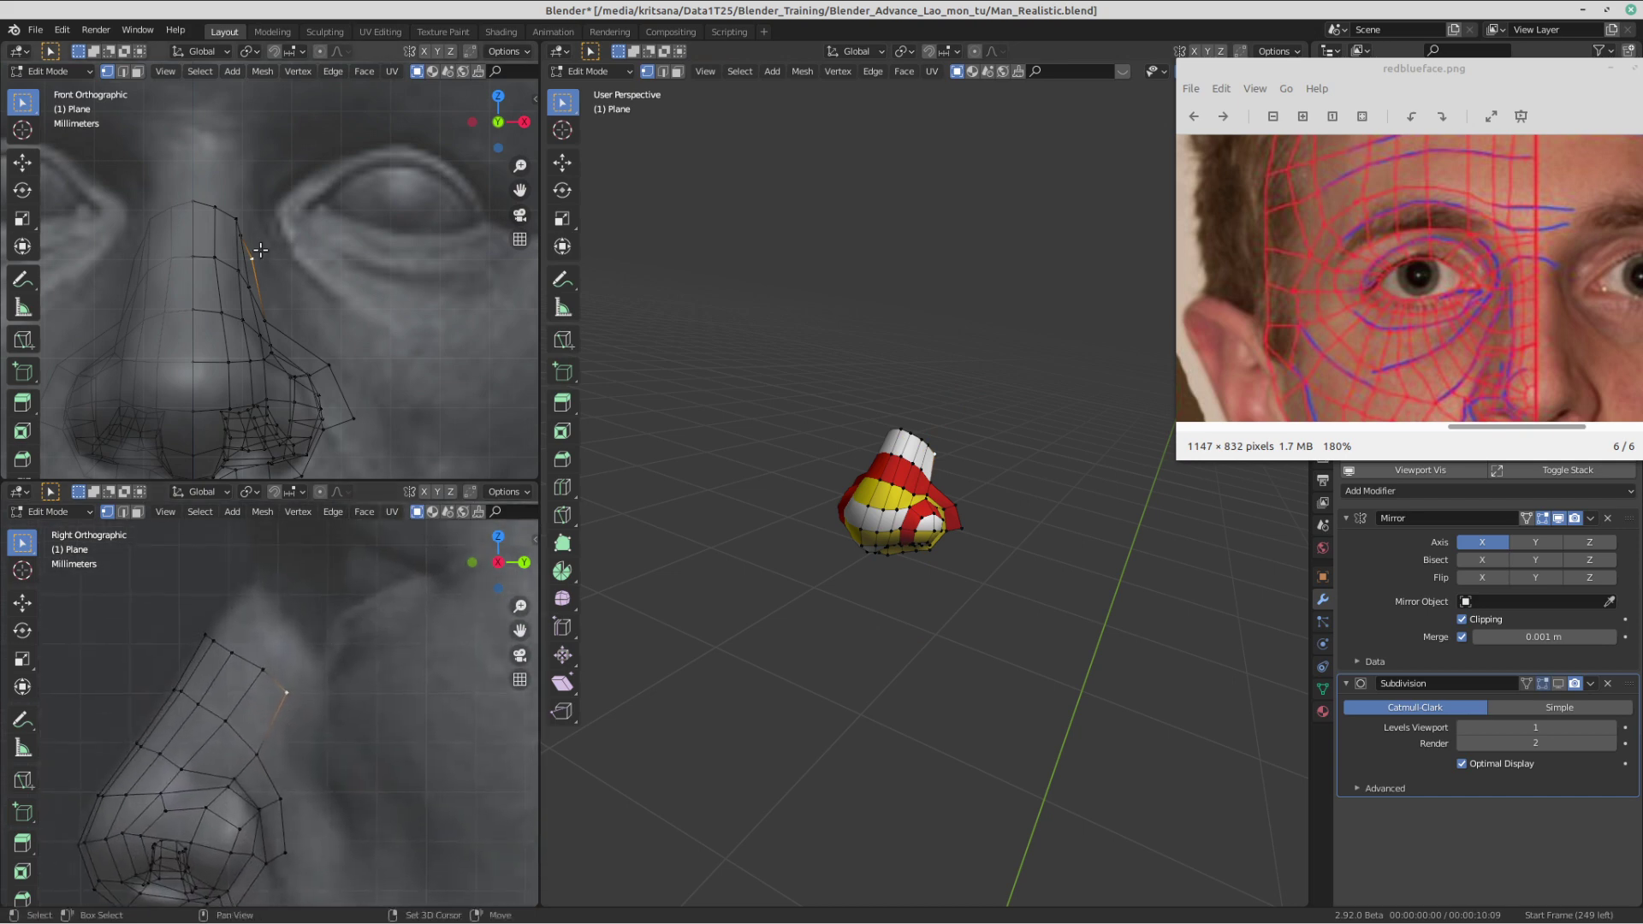
pyautogui.keyDown('shift'); pyautogui.moveTo(291, 342); pyautogui.dragTo(317, 367, button='middle'); pyautogui.keyUp('shift')
pyautogui.keyDown('shift'); pyautogui.moveTo(289, 629); pyautogui.dragTo(288, 551, button='middle'); pyautogui.keyUp('shift')
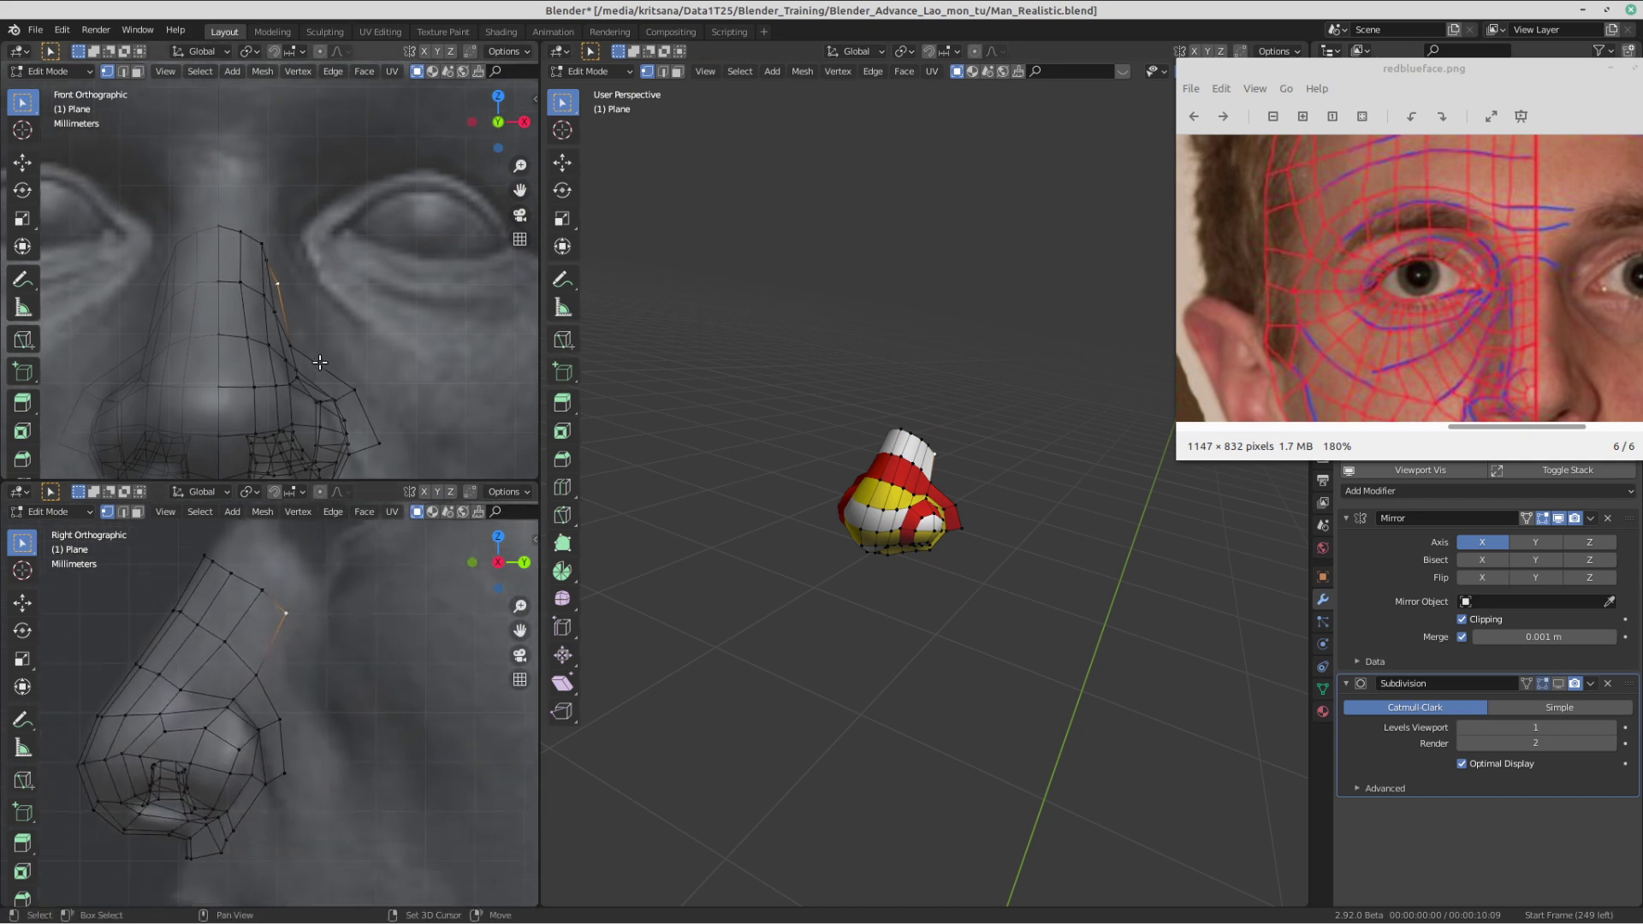
pyautogui.click(262, 683)
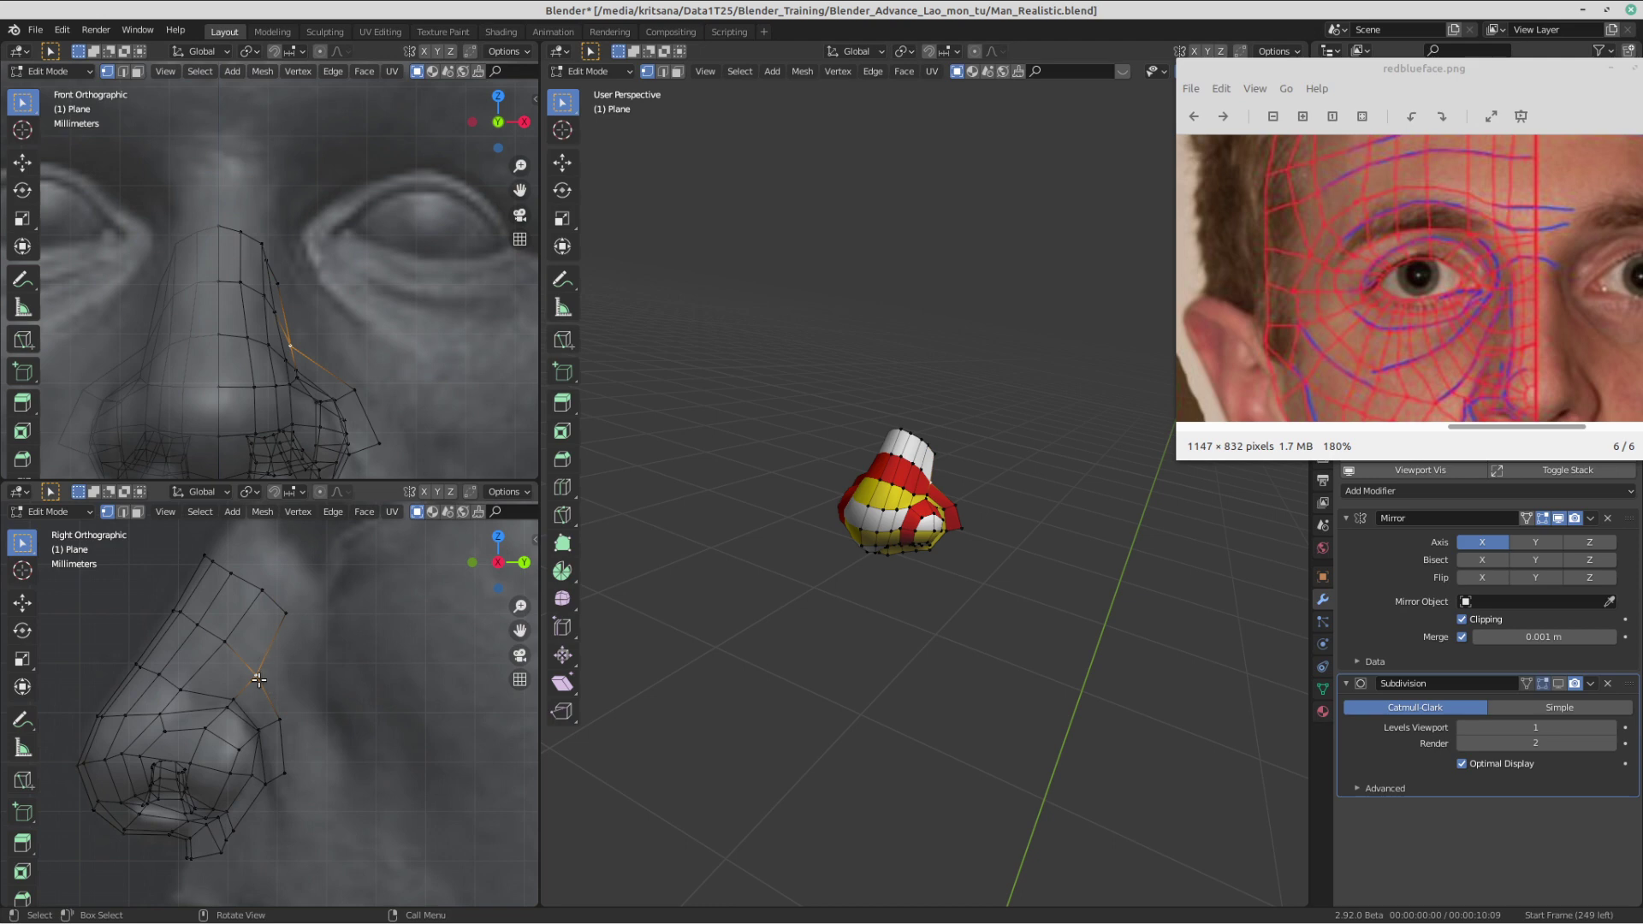
pyautogui.keyDown('shift'); pyautogui.moveTo(311, 671); pyautogui.dragTo(303, 690, button='middle'); pyautogui.keyUp('shift')
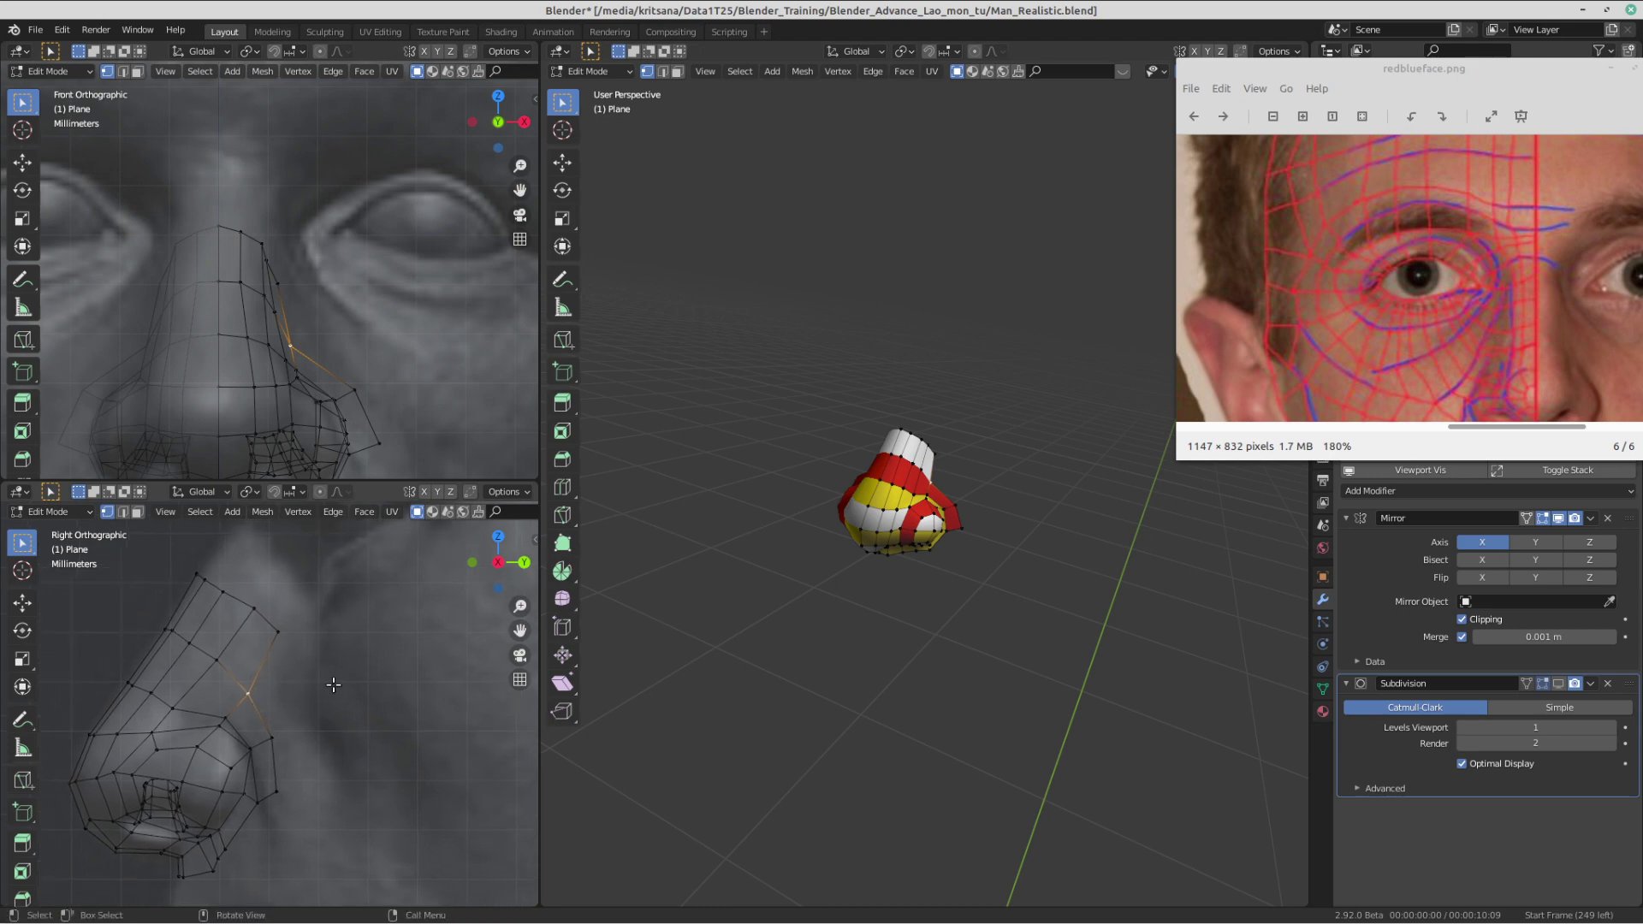
pyautogui.press('g')
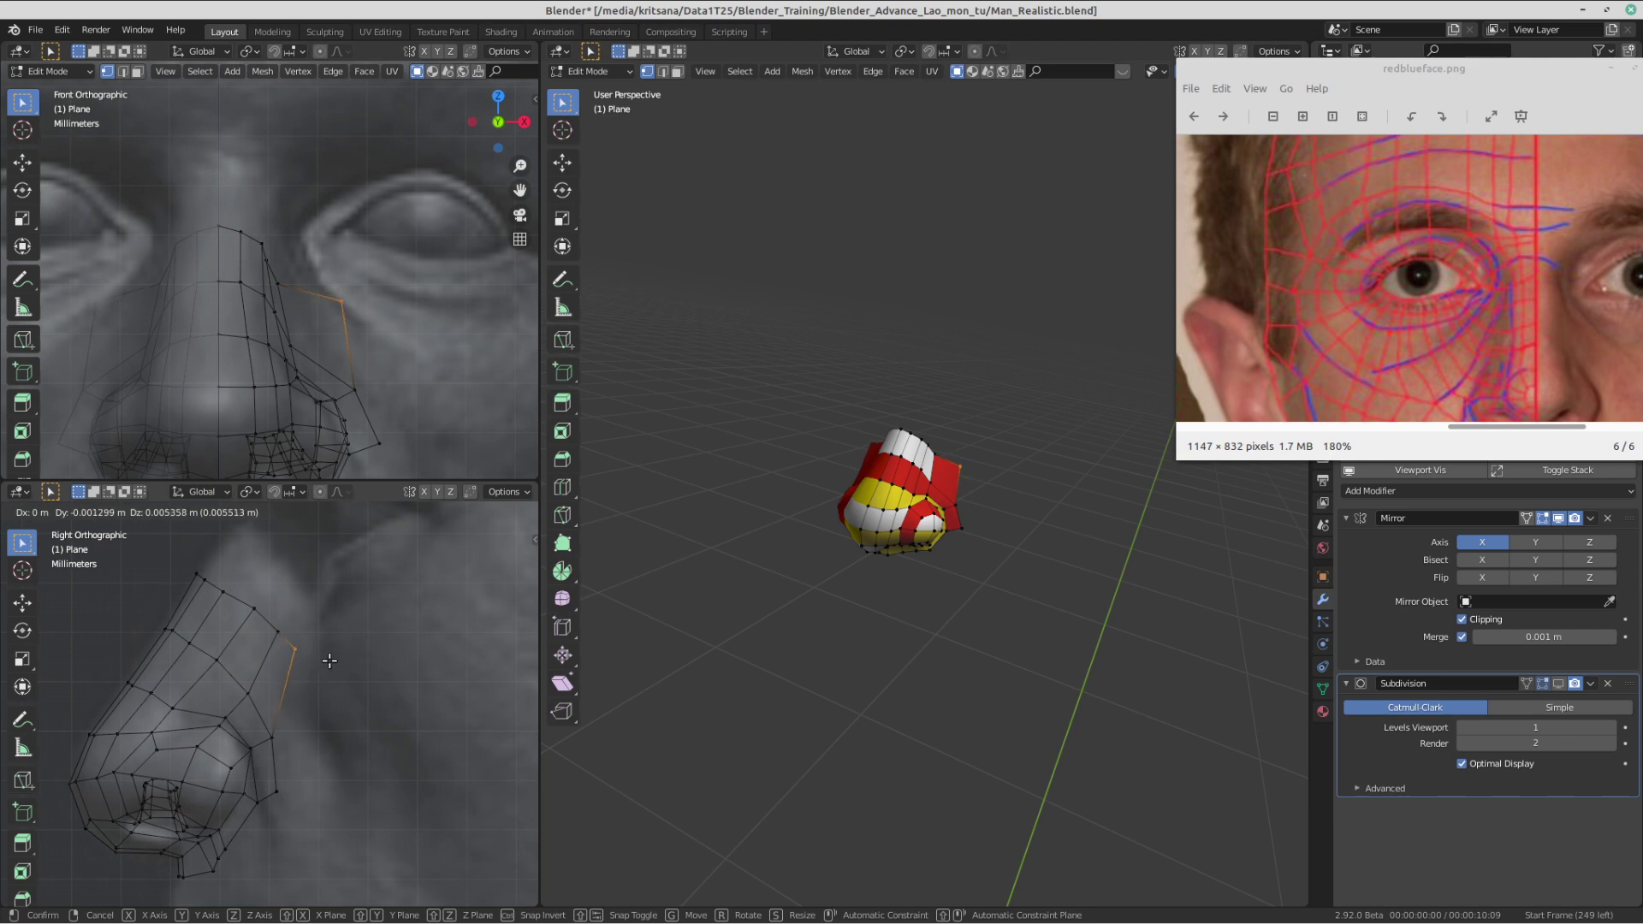
pyautogui.click(325, 666)
# - Move the new face's free corner vertex closer to the side of the nose in the front view
pyautogui.scroll(1, 330, 325)
pyautogui.moveTo(331, 244)
pyautogui.keyDown('shift'); pyautogui.mouseDown(button='middle')
pyautogui.moveTo(327, 296)
pyautogui.moveTo(335, 249)
pyautogui.mouseUp(button='middle'); pyautogui.keyUp('shift')
pyautogui.click(342, 357)
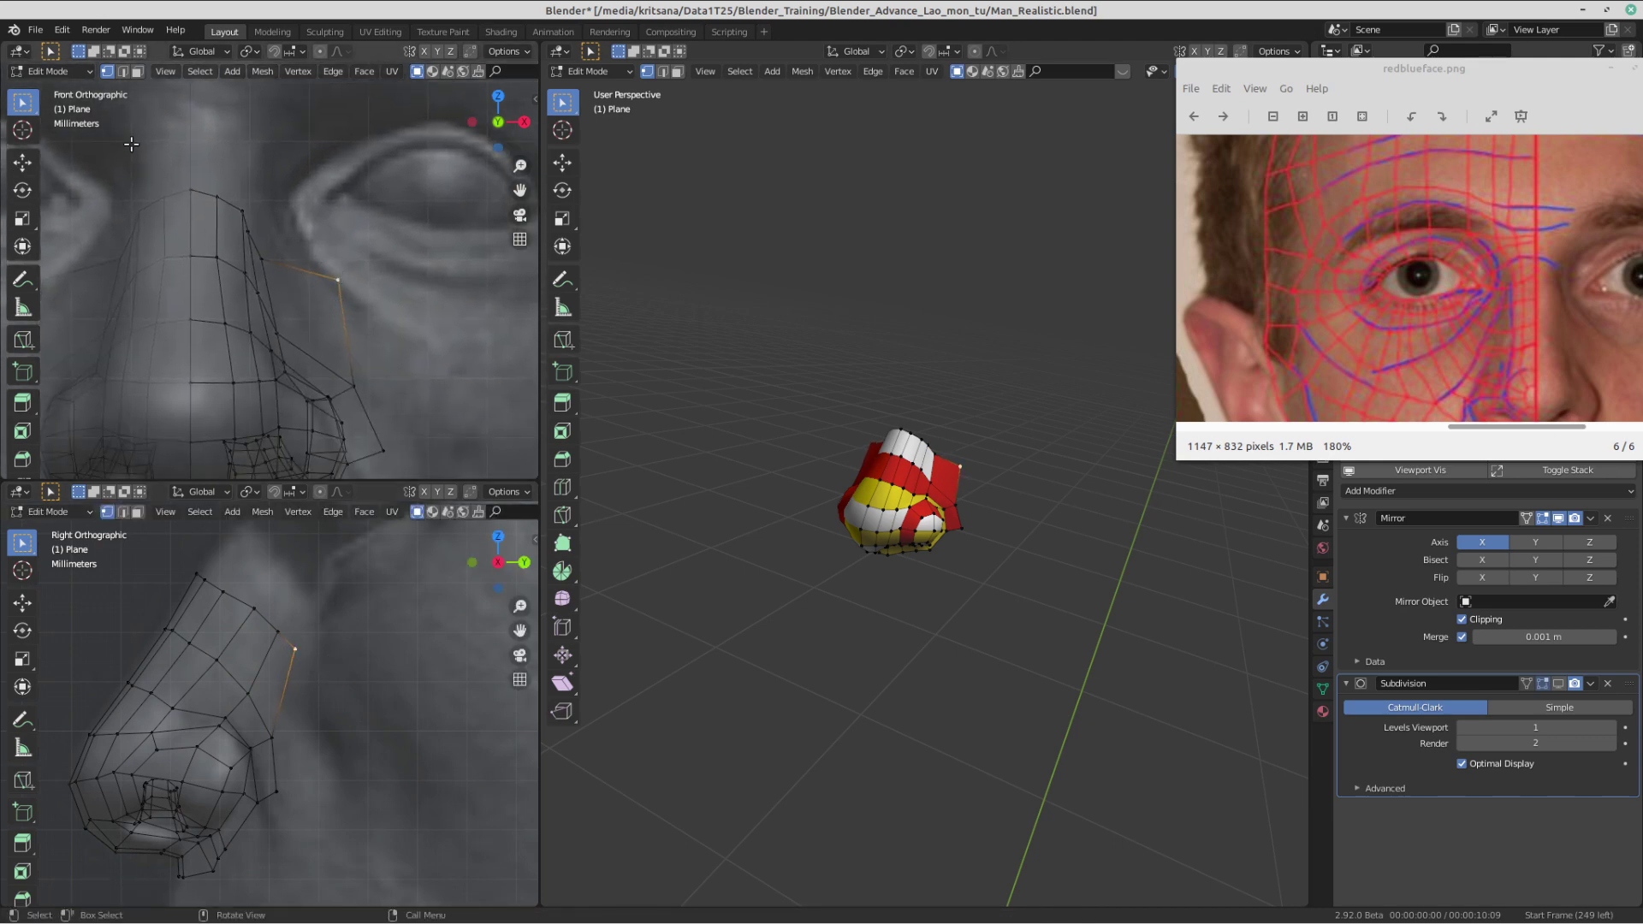
pyautogui.press('g')
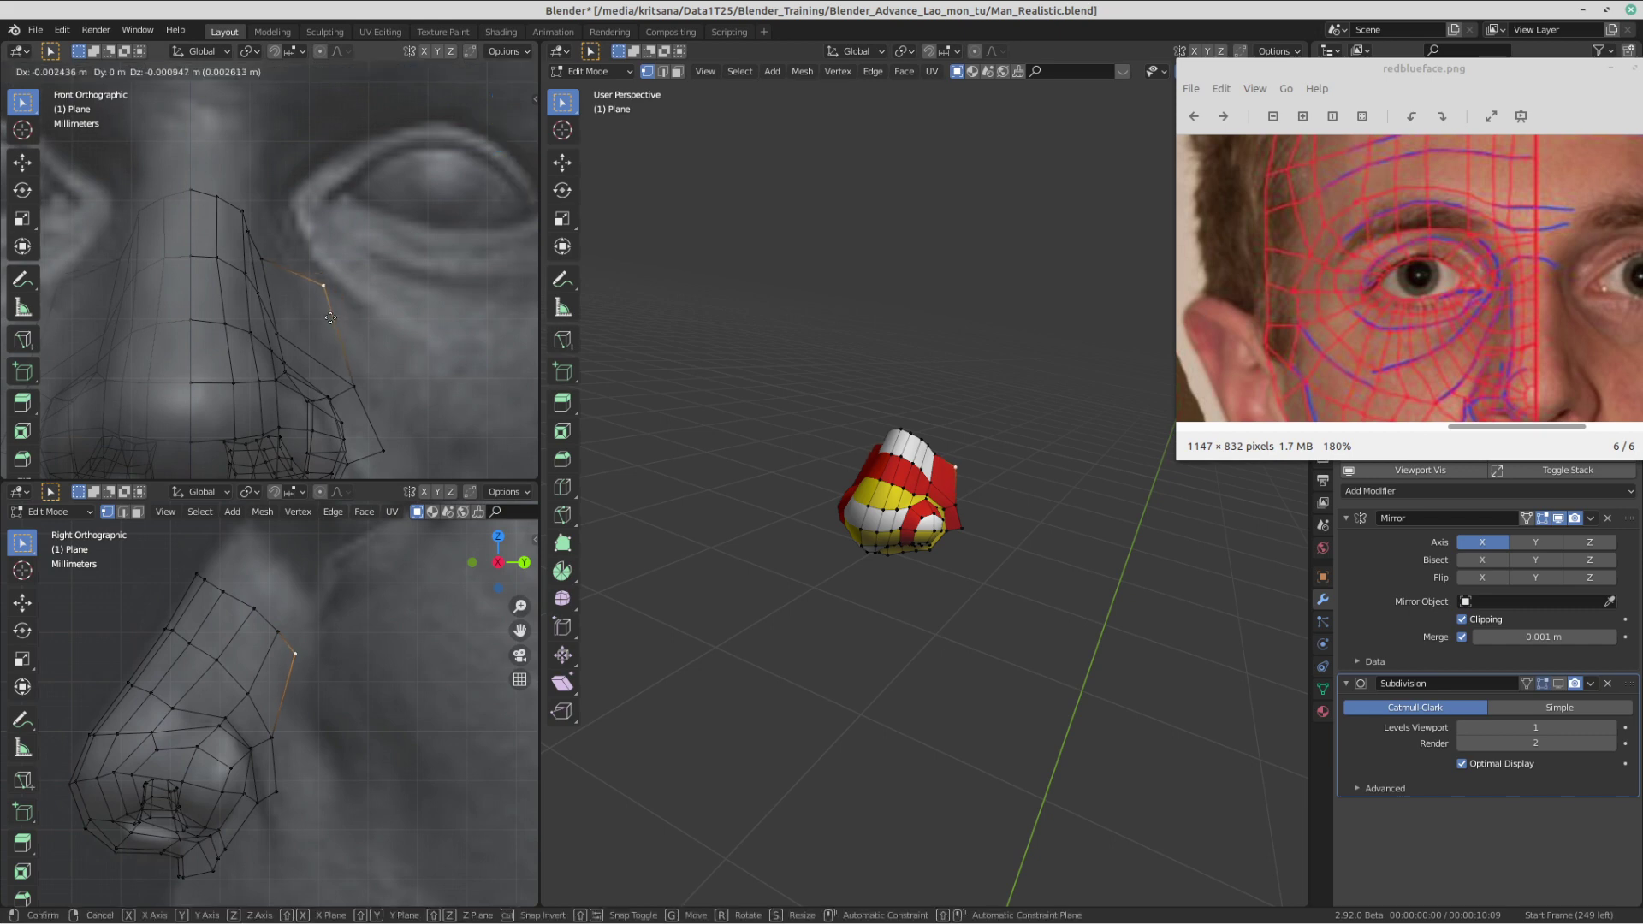
pyautogui.click(310, 324)
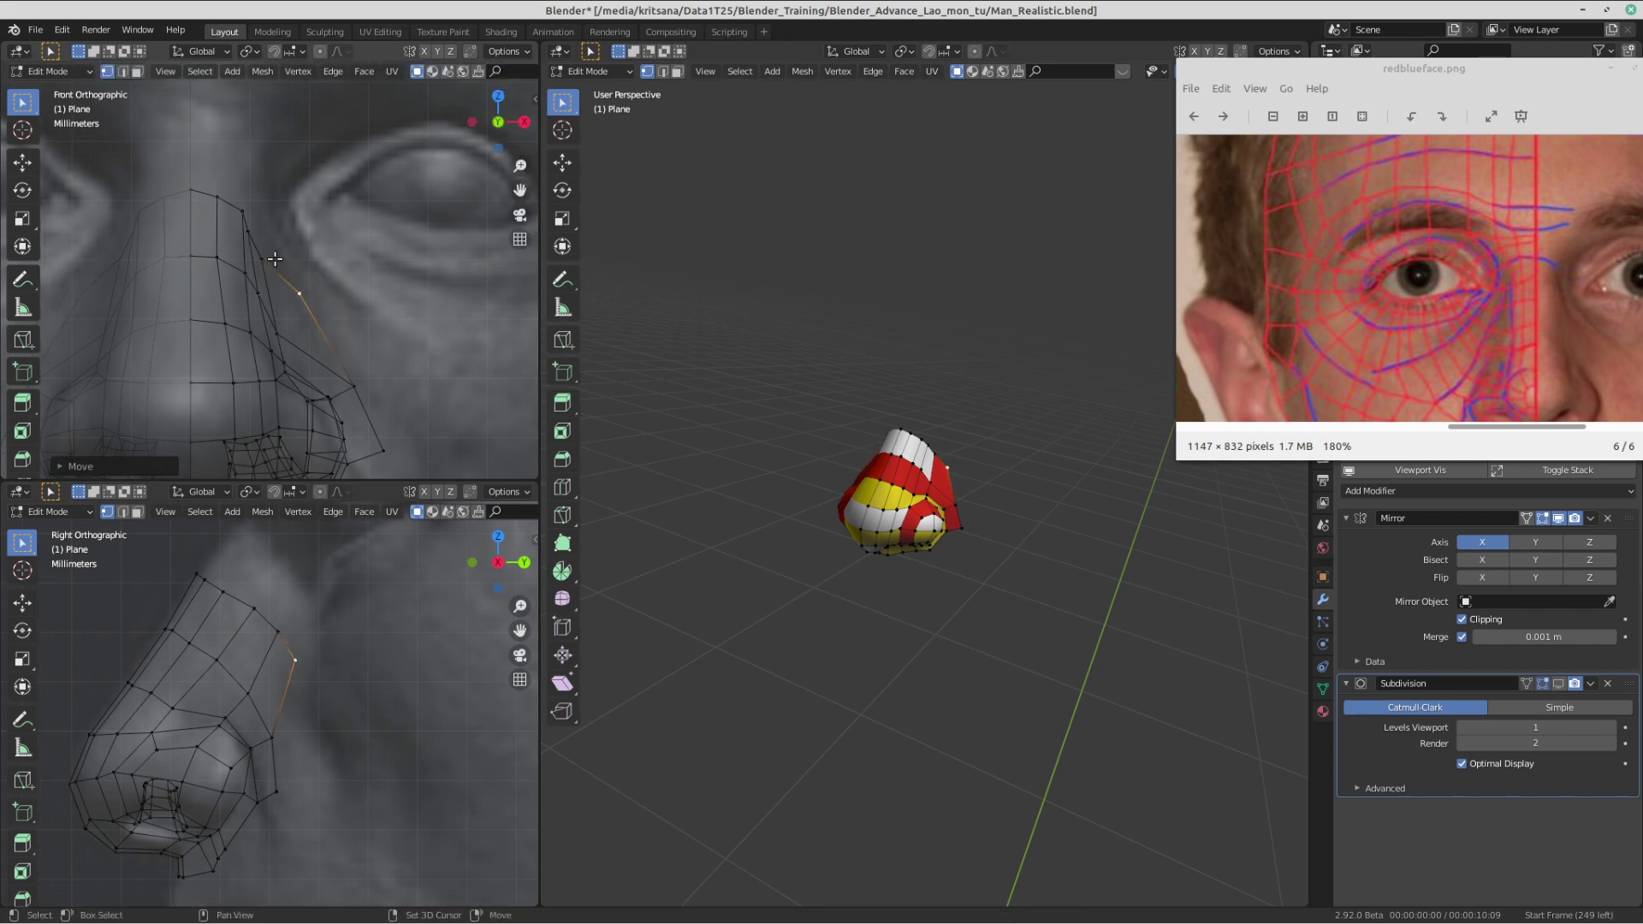
pyautogui.keyDown('shift'); pyautogui.click(261, 259); pyautogui.keyUp('shift')
pyautogui.keyDown('shift'); pyautogui.moveTo(234, 219); pyautogui.dragTo(268, 277, button='middle'); pyautogui.keyUp('shift')
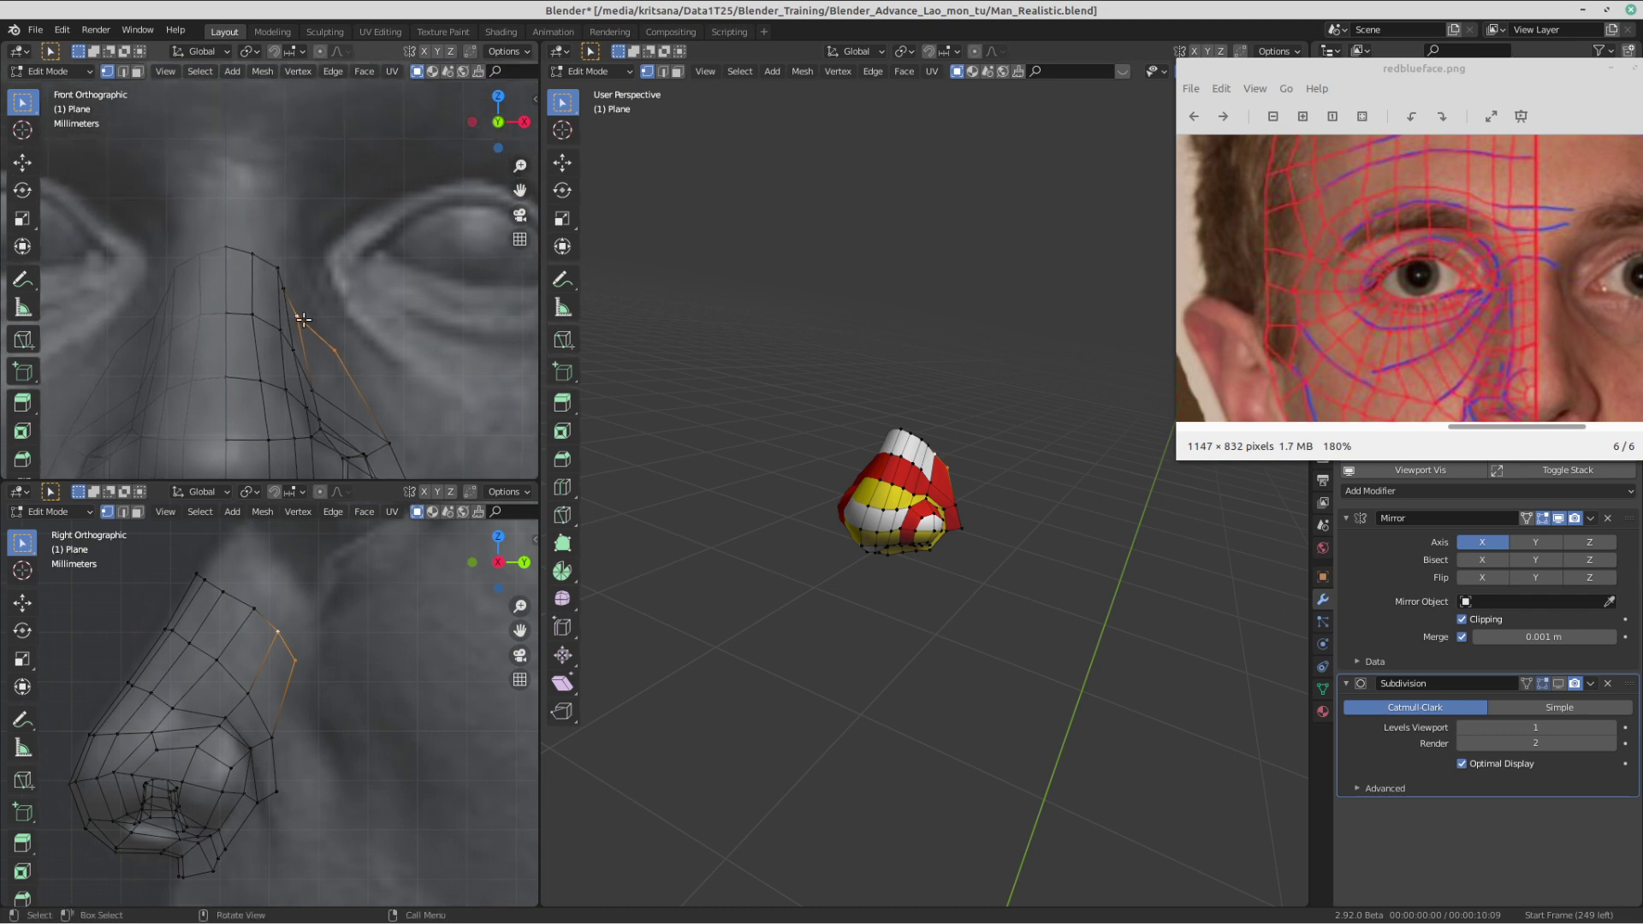
# - Extrude the top row of nose bridge vertices upward between the eyes and align it to the bridge profile in side view
pyautogui.keyDown('shift'); pyautogui.moveTo(281, 730); pyautogui.dragTo(316, 763, button='middle'); pyautogui.keyUp('shift')
pyautogui.click(238, 609)
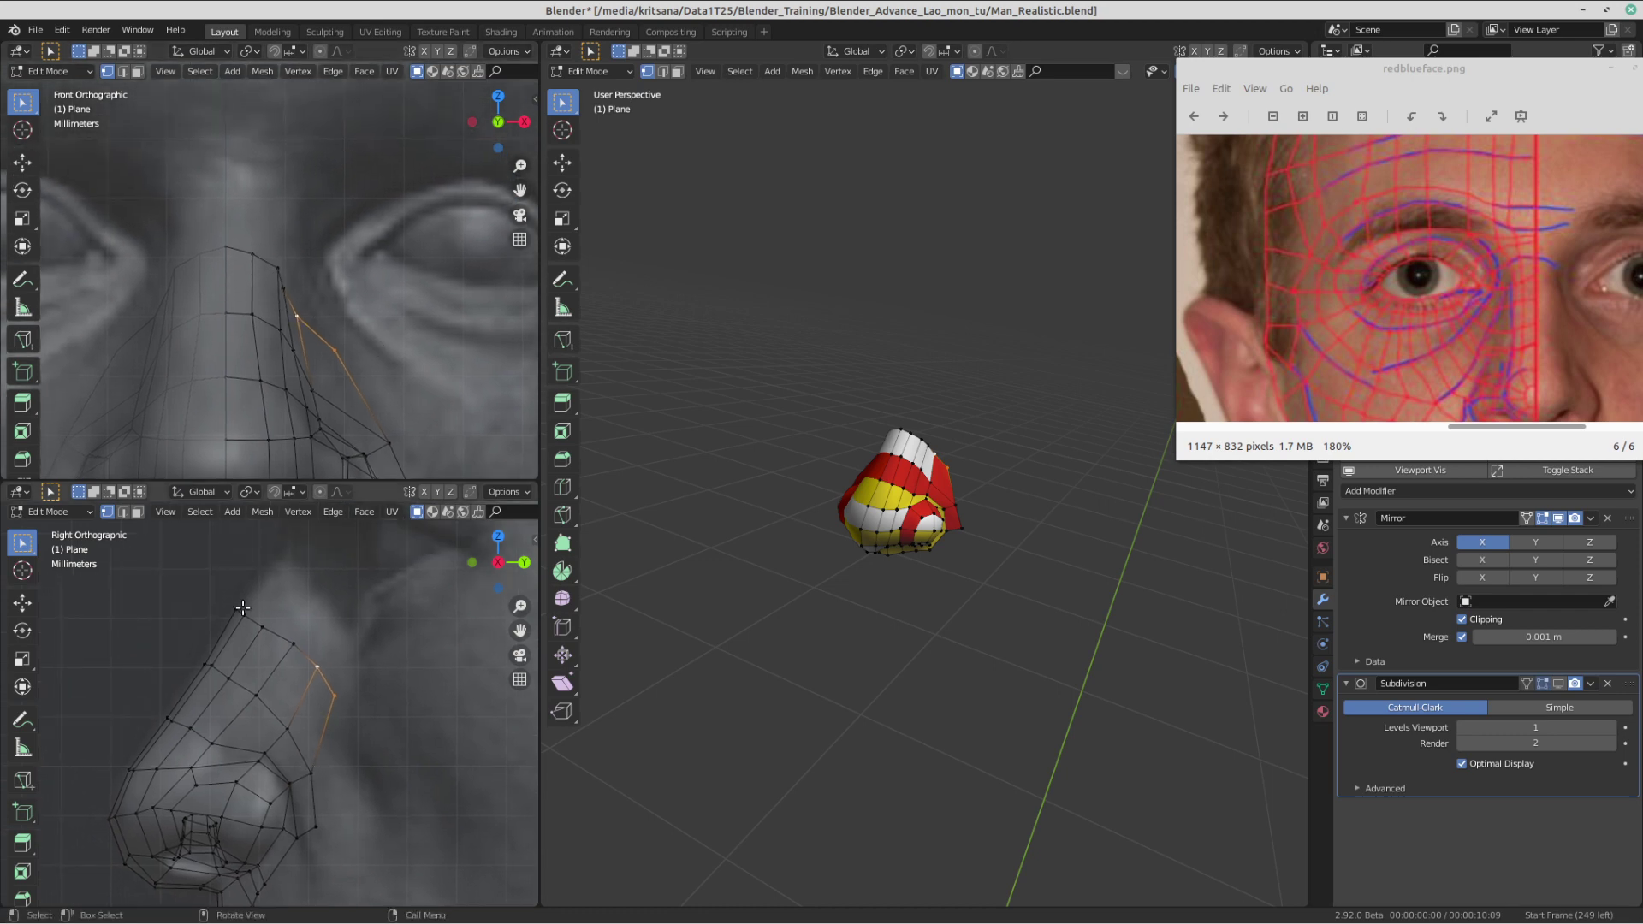
pyautogui.keyDown('shift'); pyautogui.moveTo(255, 257); pyautogui.dragTo(267, 281, button='middle'); pyautogui.keyUp('shift')
pyautogui.keyDown('shift'); pyautogui.click(266, 279); pyautogui.keyUp('shift')
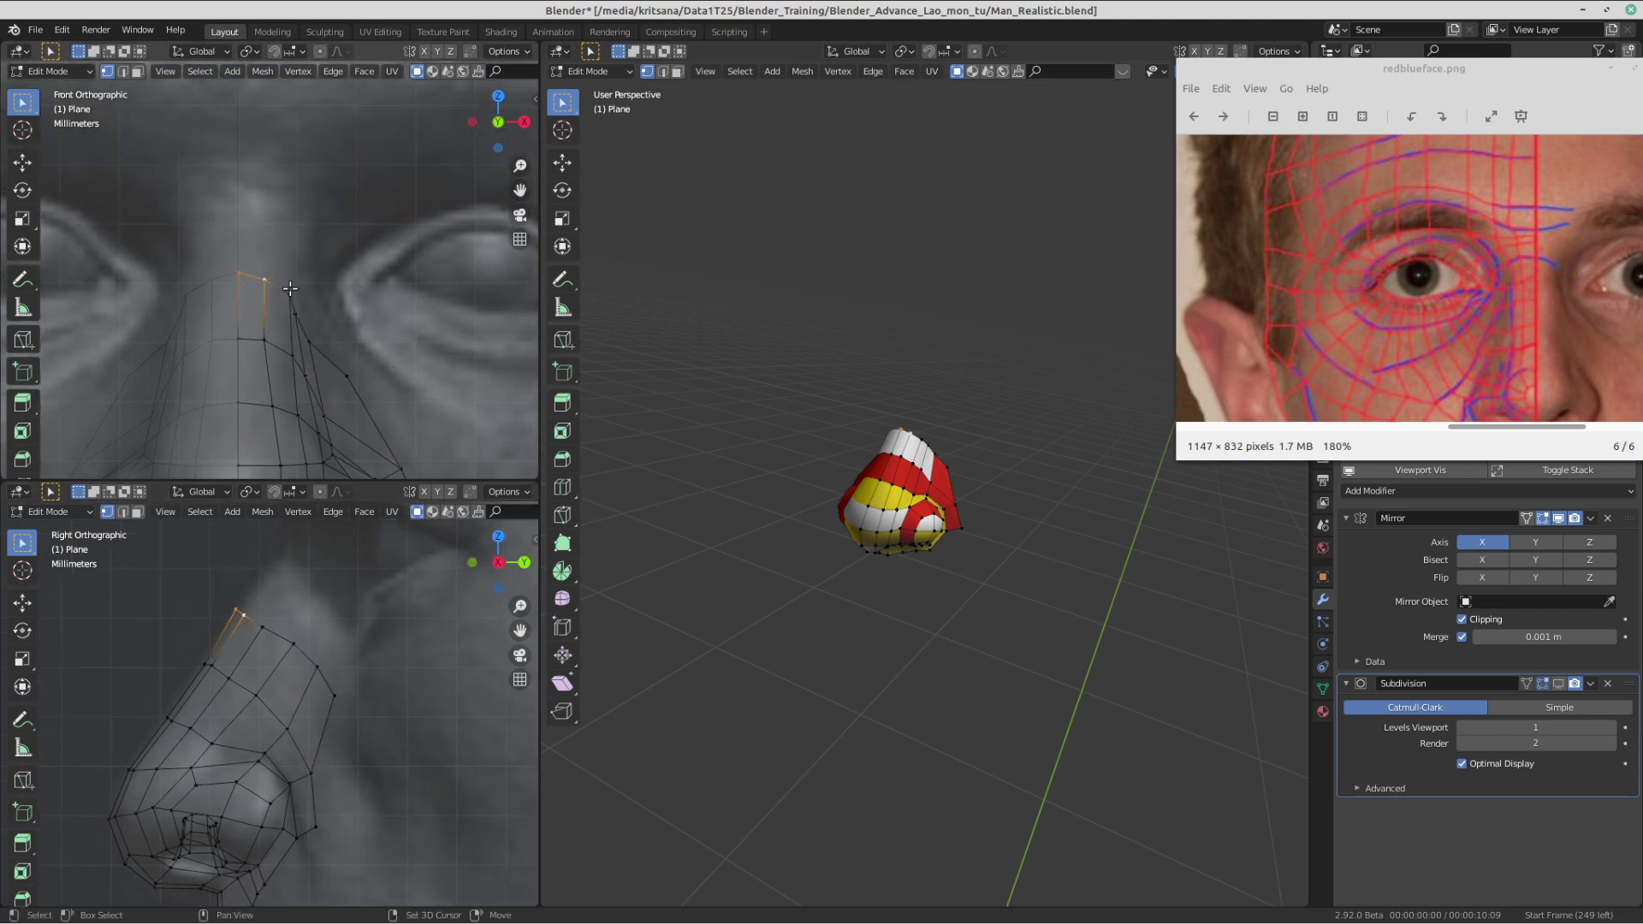
pyautogui.keyDown('shift'); pyautogui.click(289, 294); pyautogui.keyUp('shift')
pyautogui.keyDown('shift'); pyautogui.click(296, 314); pyautogui.keyUp('shift')
pyautogui.keyDown('shift'); pyautogui.moveTo(288, 239); pyautogui.dragTo(294, 284, button='middle'); pyautogui.keyUp('shift')
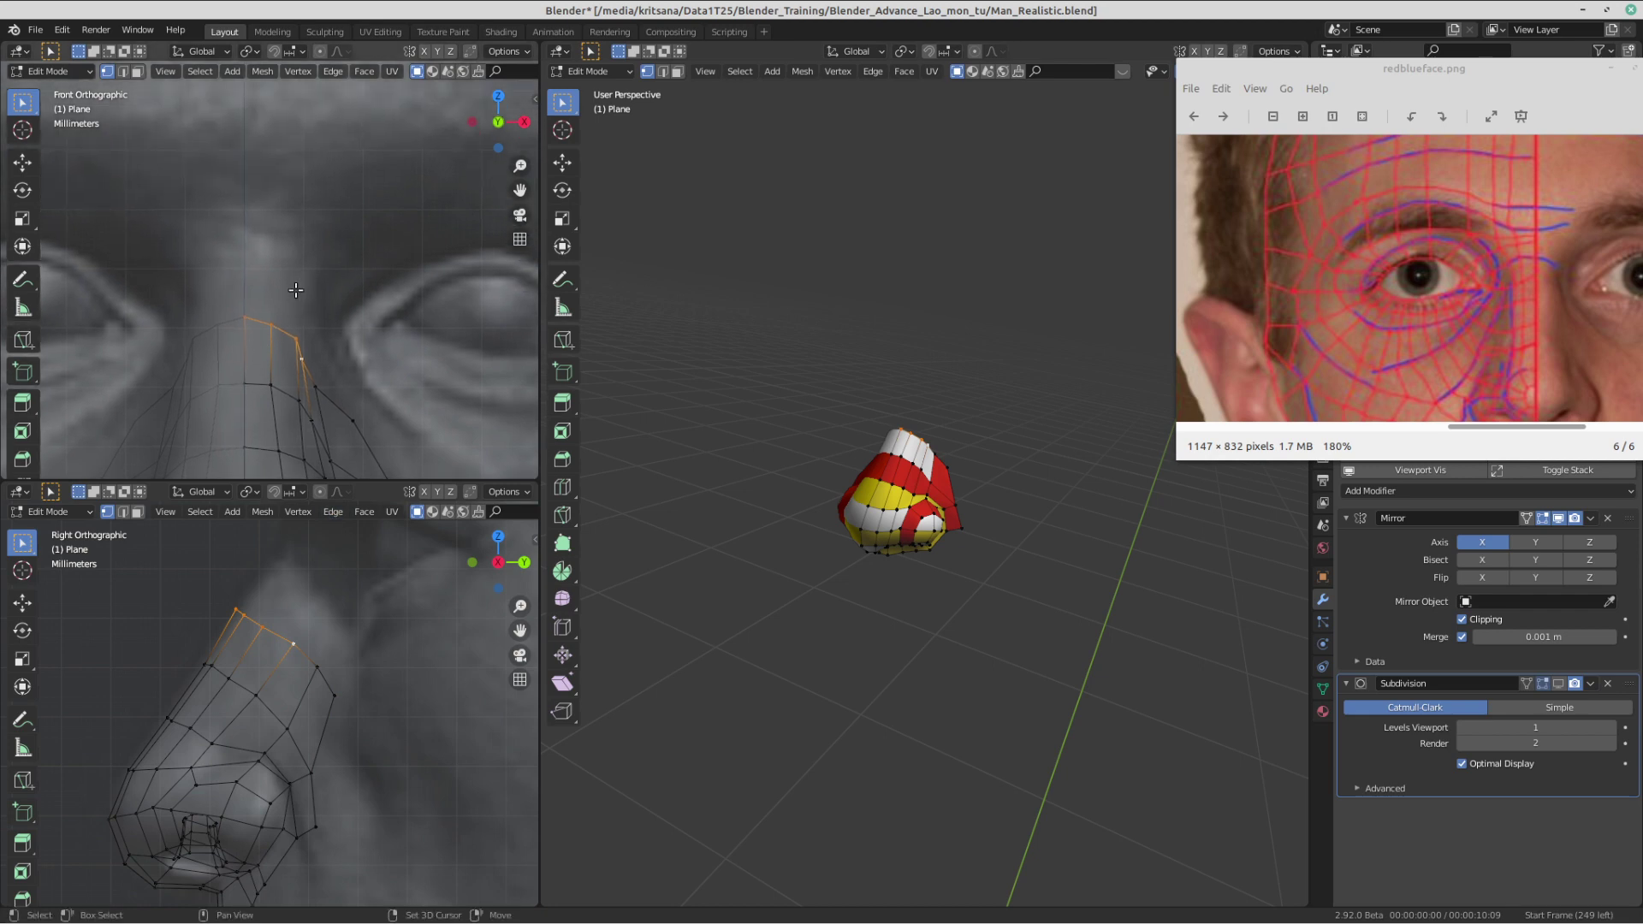
pyautogui.press('e')
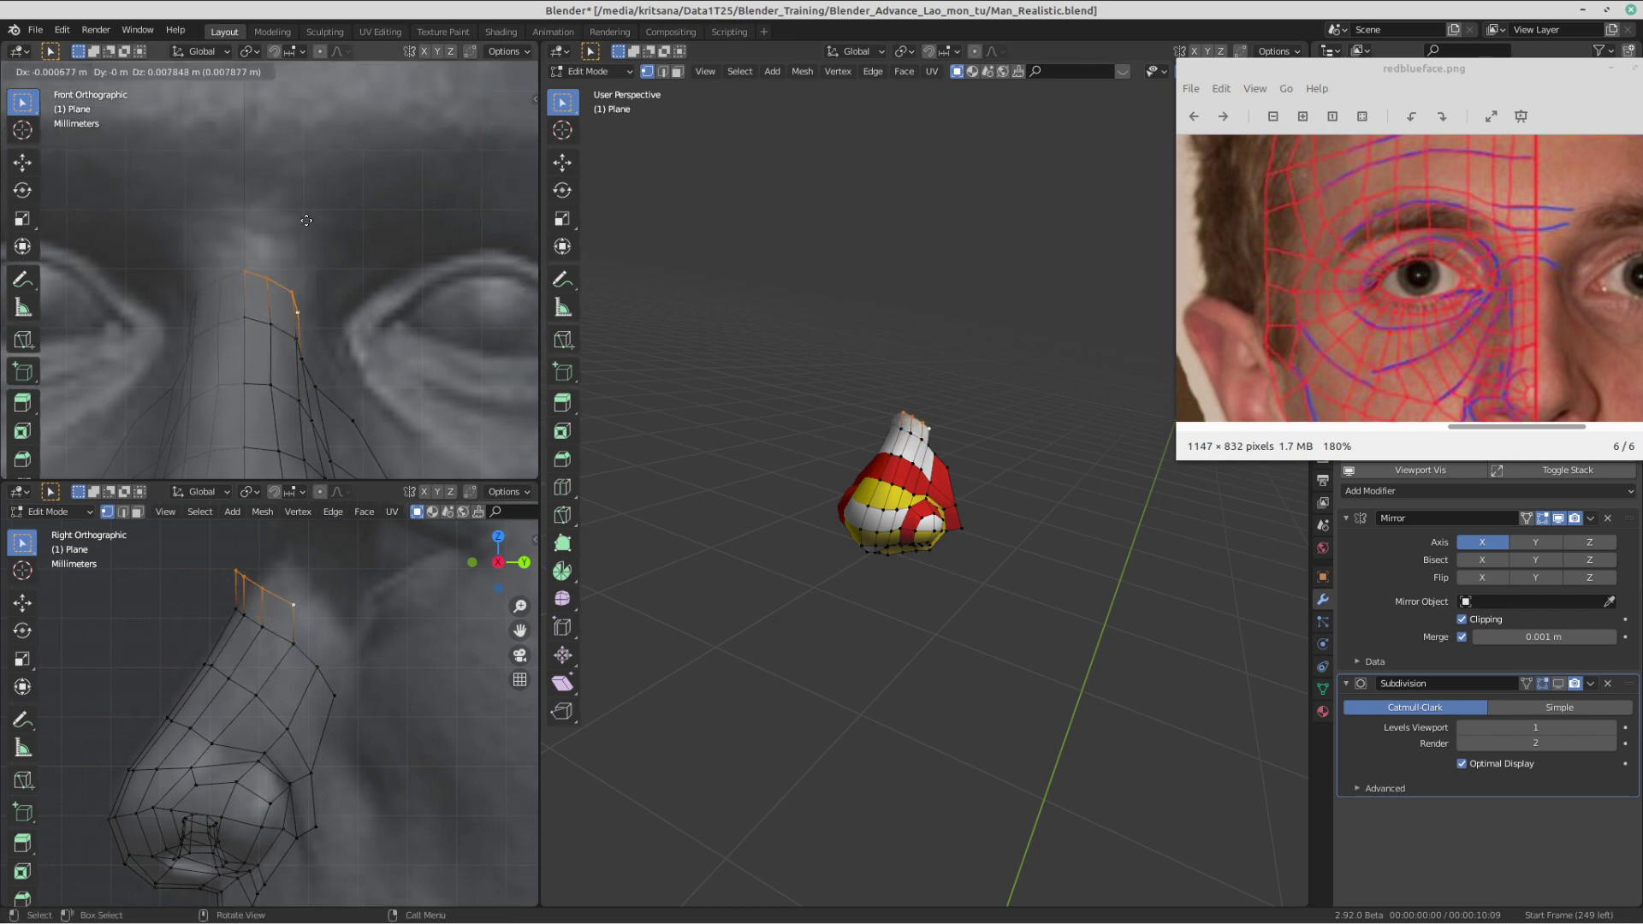
pyautogui.click(307, 213)
pyautogui.keyDown('shift'); pyautogui.moveTo(433, 546); pyautogui.dragTo(353, 617, button='middle'); pyautogui.keyUp('shift')
pyautogui.press('g')
pyautogui.click(318, 670)
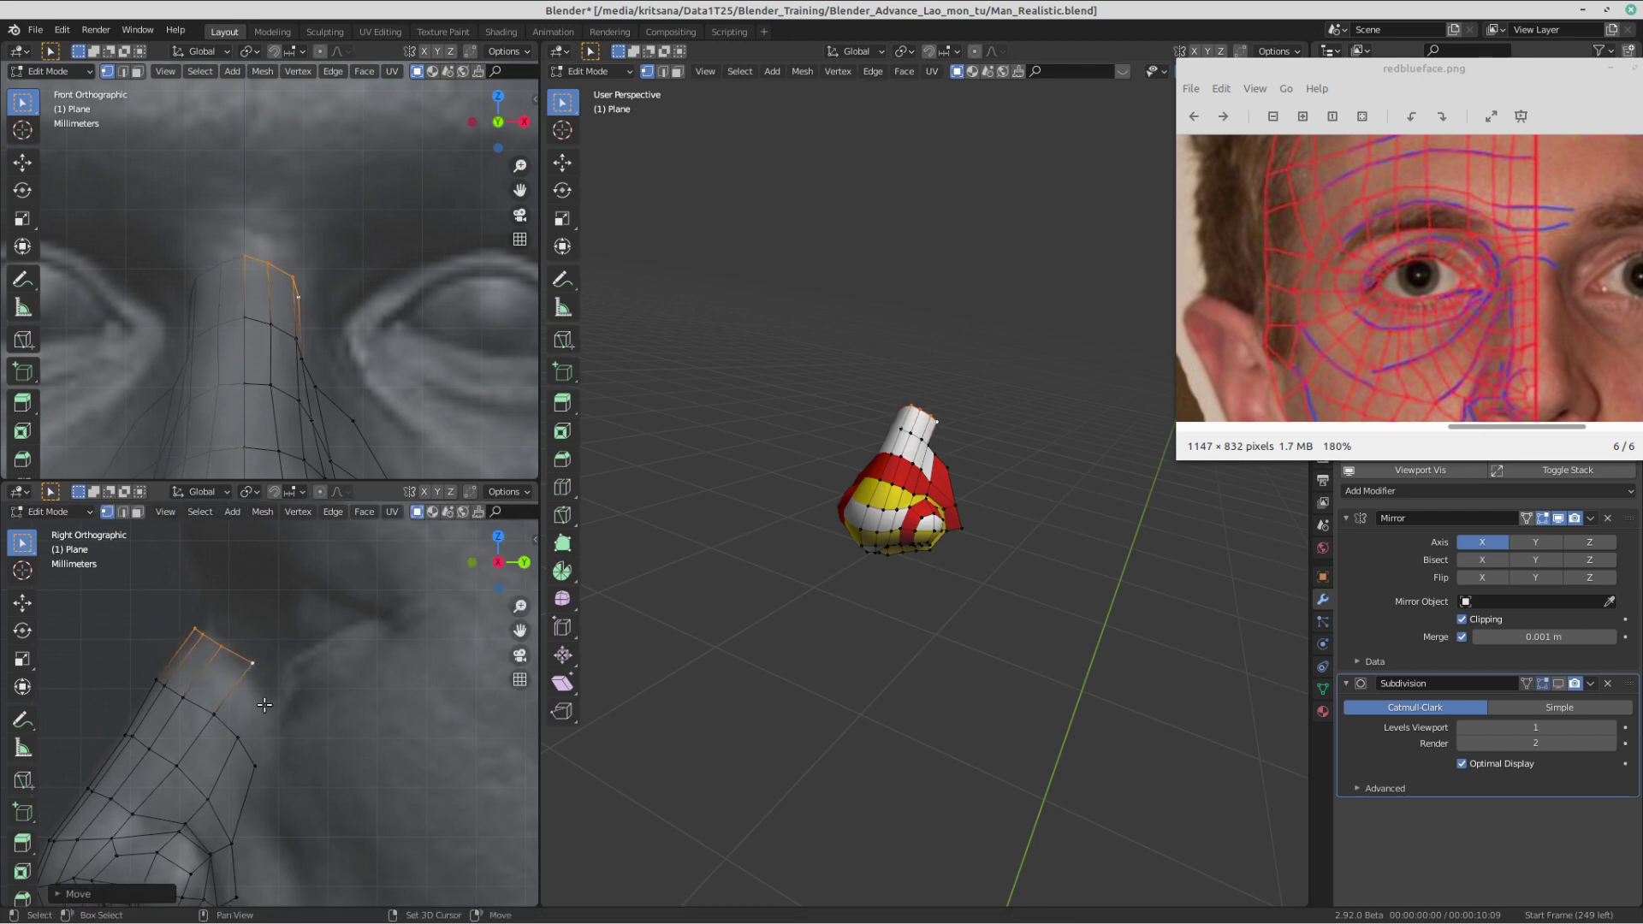
# - Reposition the outermost vertex of the newly extruded bridge row in the side and front views to fit the reference
pyautogui.scroll(-2, 319, 669)
pyautogui.scroll(4, 318, 669)
pyautogui.click(322, 578)
pyautogui.press('g')
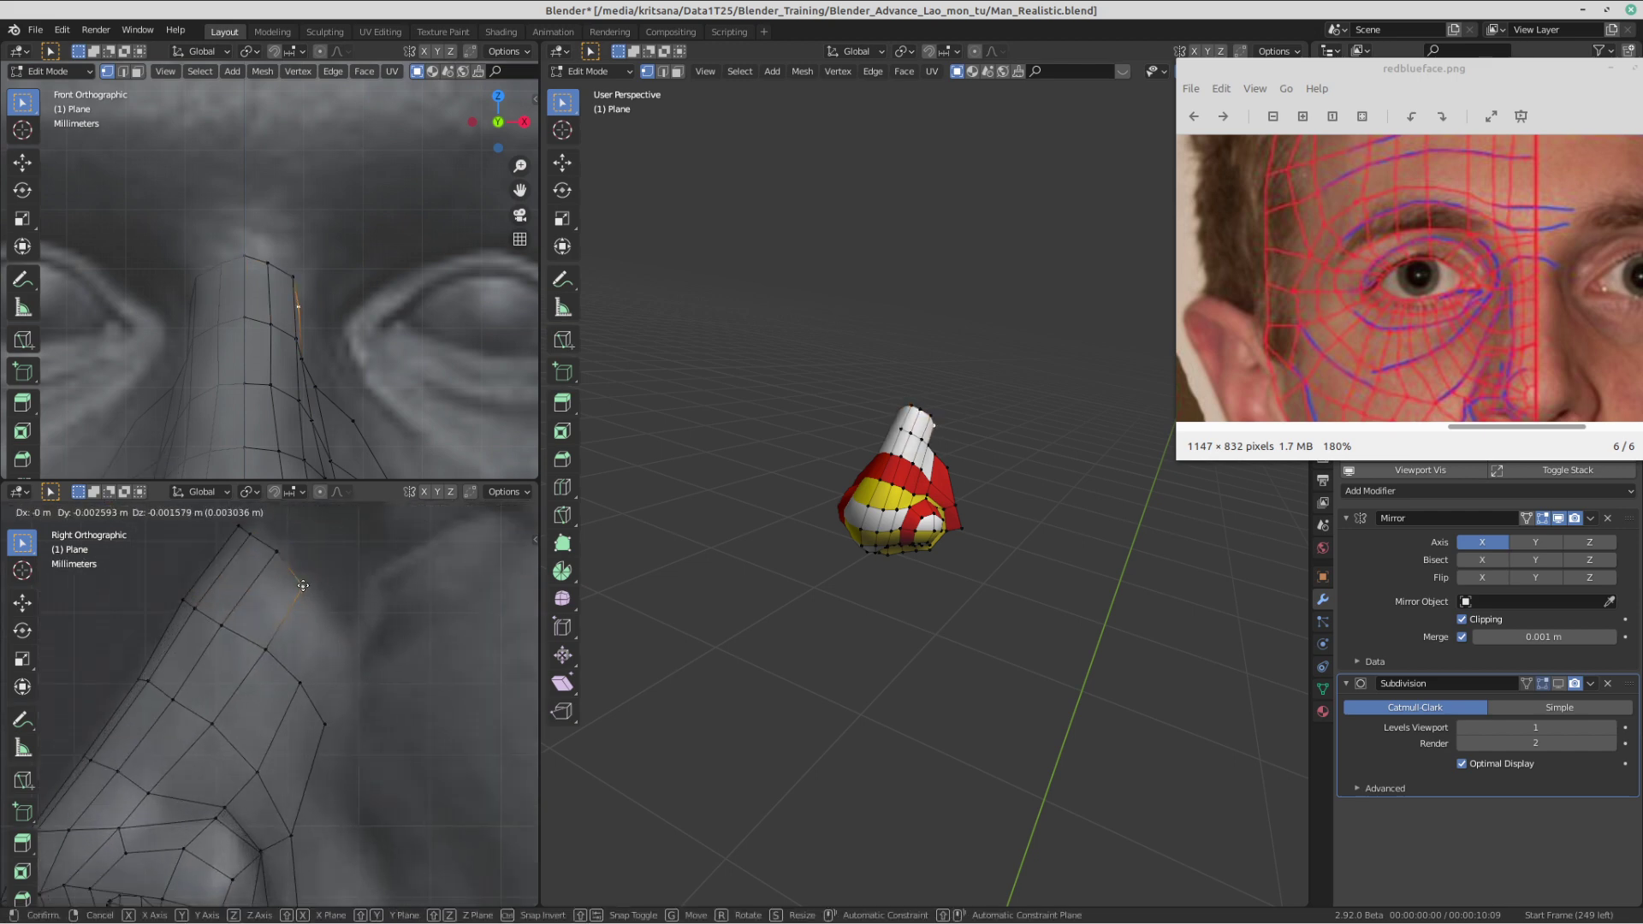
pyautogui.click(301, 591)
pyautogui.keyDown('shift'); pyautogui.moveTo(328, 321); pyautogui.dragTo(312, 290, button='middle'); pyautogui.keyUp('shift')
pyautogui.scroll(1, 312, 290)
pyautogui.press('g')
pyautogui.click(336, 296)
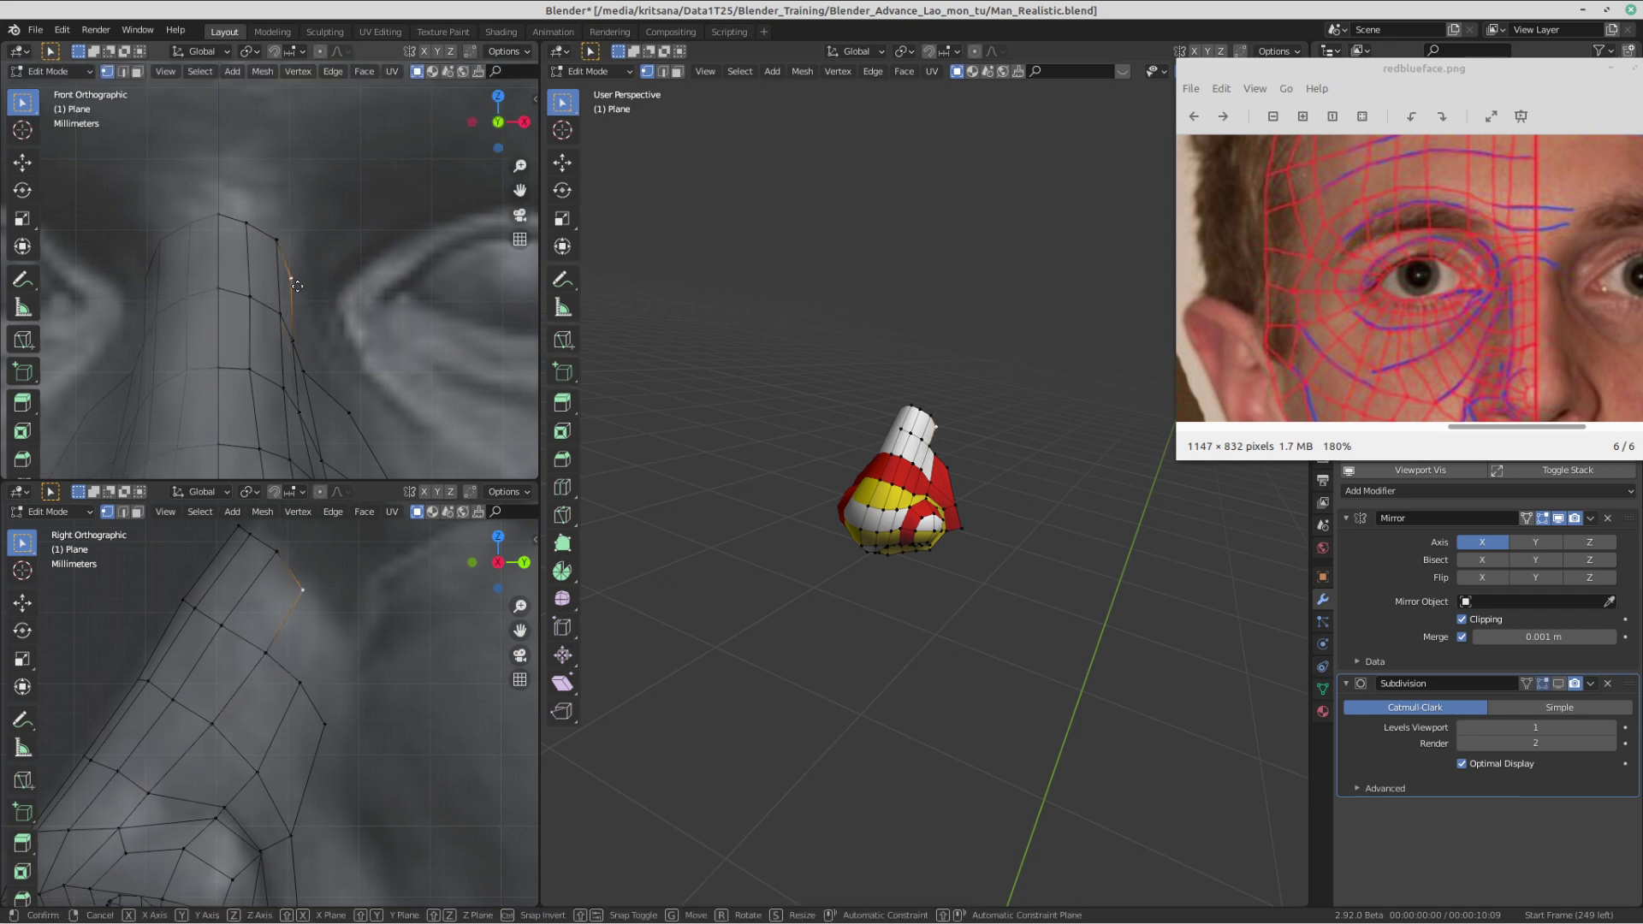
# - Nudge the two outer vertices of the top nose bridge row slightly inward in the front view
pyautogui.scroll(-1, 298, 307)
pyautogui.scroll(-2, 298, 307)
pyautogui.scroll(3, 325, 269)
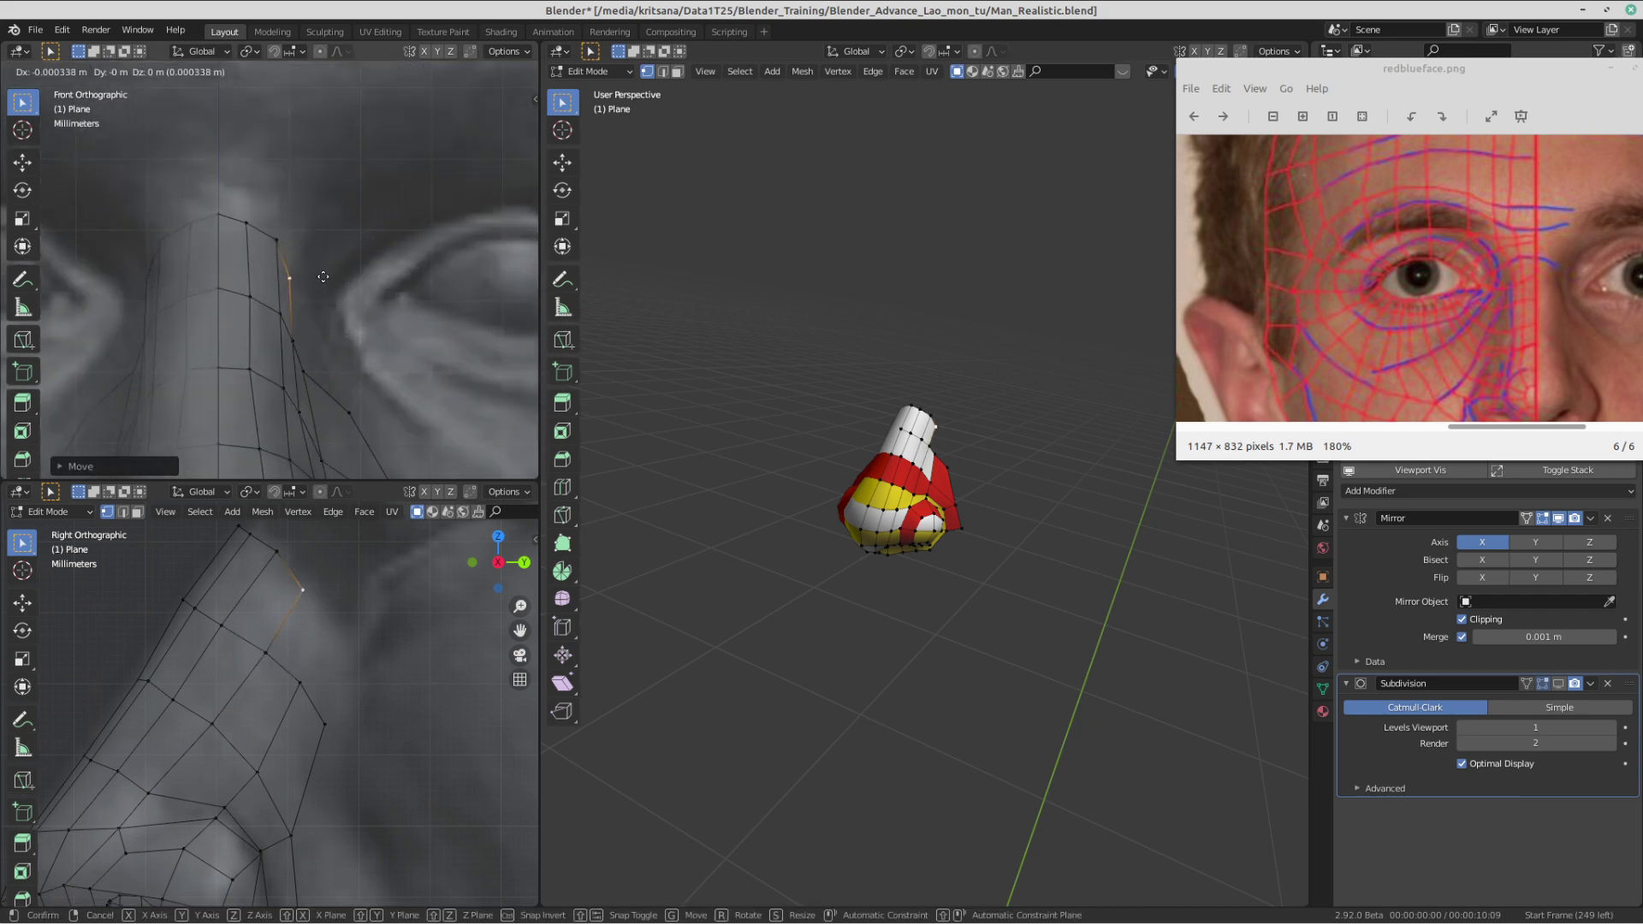
pyautogui.click(283, 247)
pyautogui.press('g')
pyautogui.click(278, 244)
# - Adjust the vertices near the midline in the upper two nose bridge rows to follow the bridge profile in side view
pyautogui.click(249, 227)
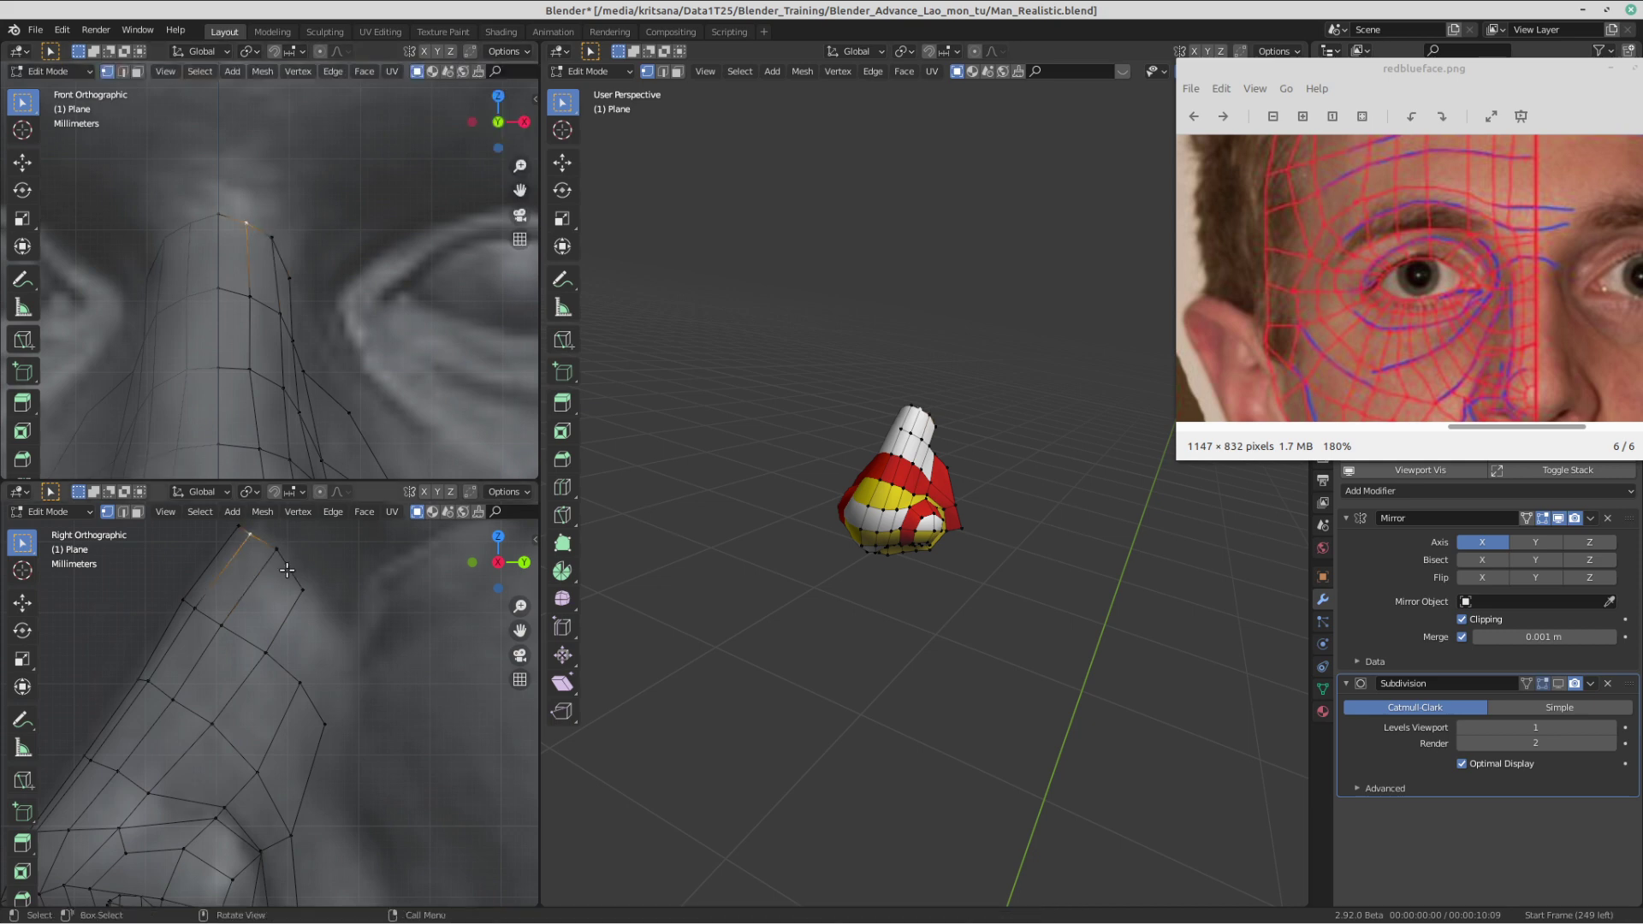
pyautogui.keyDown('shift'); pyautogui.moveTo(269, 588); pyautogui.dragTo(254, 661, button='middle'); pyautogui.keyUp('shift')
pyautogui.press('g')
pyautogui.click(267, 615)
pyautogui.click(226, 591)
pyautogui.scroll(-1, 295, 644)
pyautogui.scroll(-1, 294, 643)
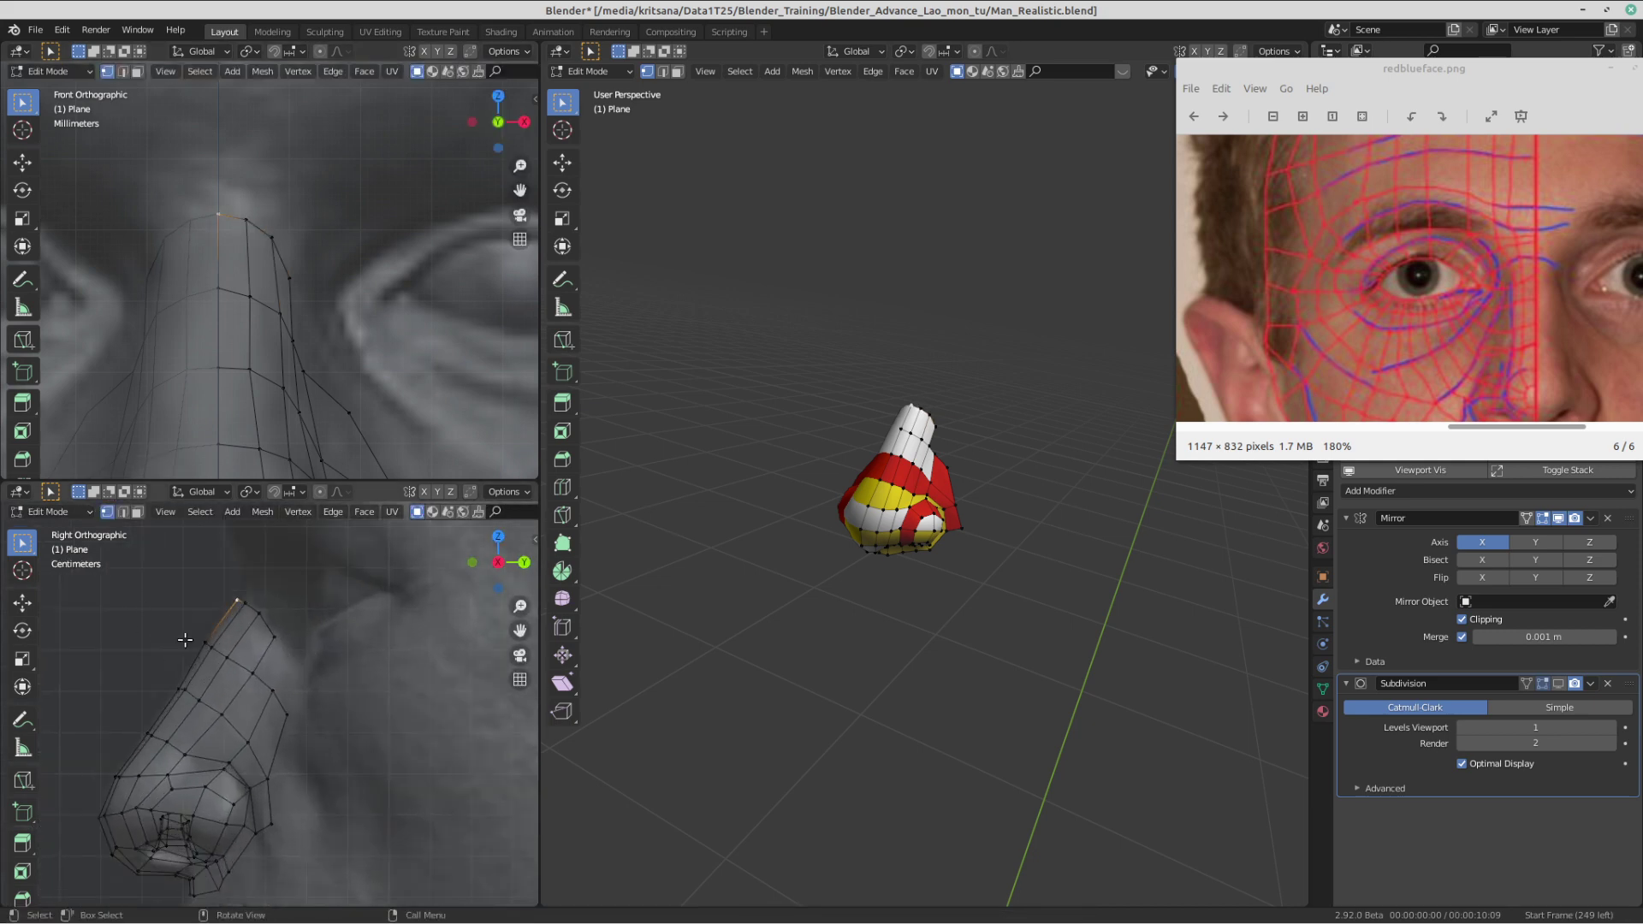
pyautogui.keyDown('shift'); pyautogui.click(210, 651); pyautogui.keyUp('shift')
pyautogui.press('g')
pyautogui.click(213, 652)
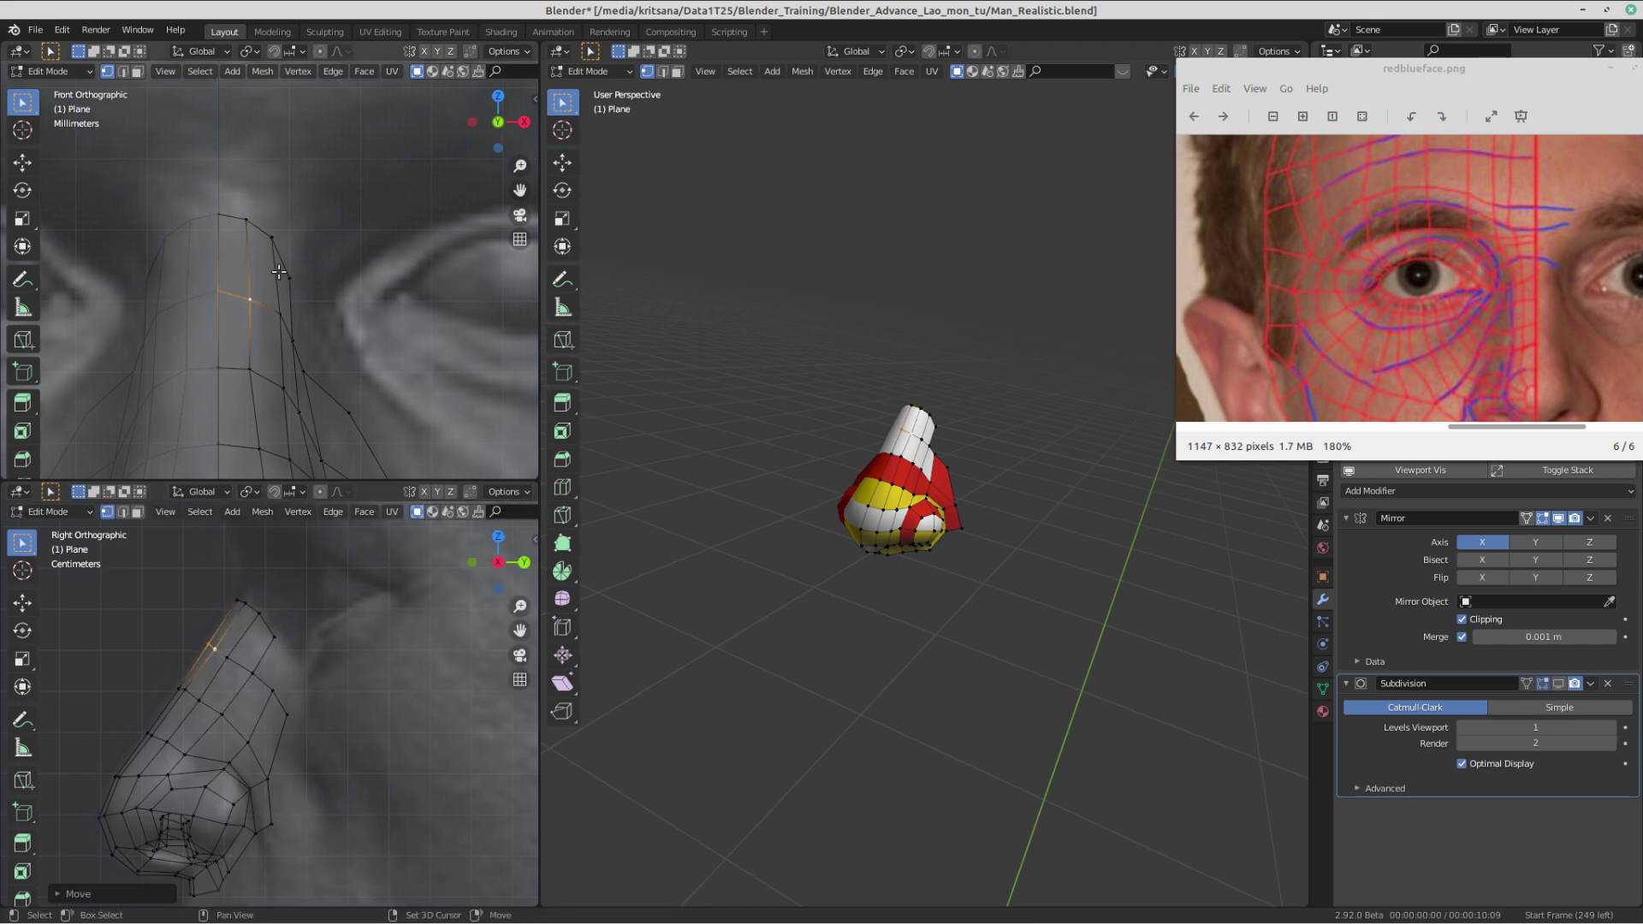
# - Move the outermost vertex of the top nose bridge row slightly outward in the front view
pyautogui.keyDown('shift'); pyautogui.moveTo(286, 238); pyautogui.dragTo(296, 327, button='middle'); pyautogui.keyUp('shift')
pyautogui.scroll(1, 296, 327)
pyautogui.click(301, 374)
pyautogui.press('g')
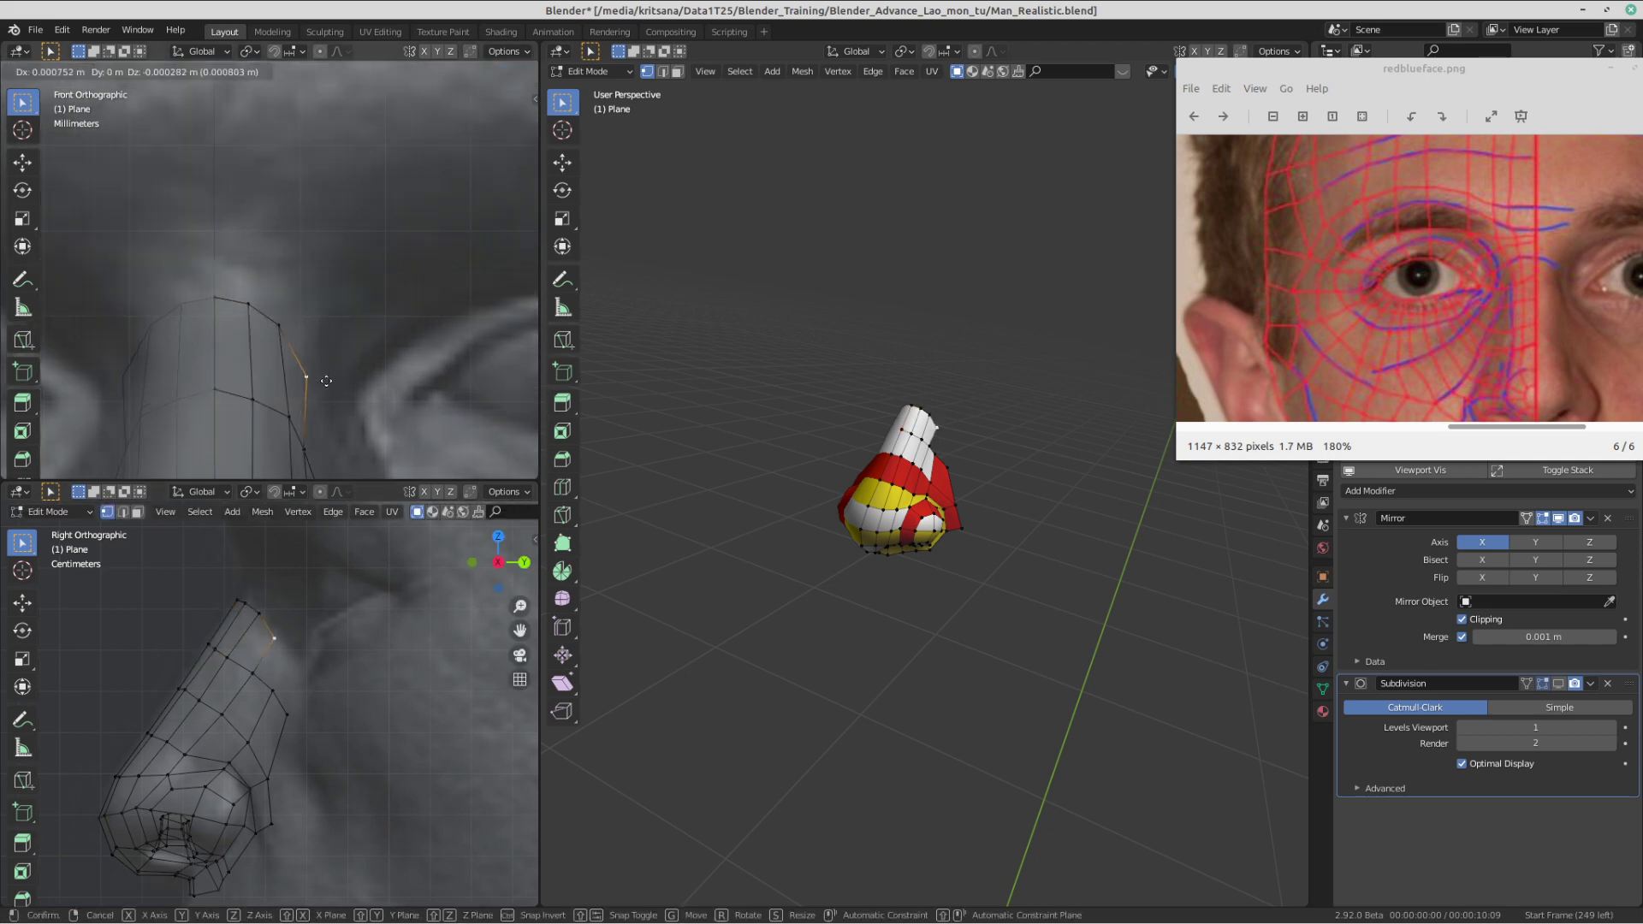
pyautogui.click(310, 413)
pyautogui.click(269, 311)
# - Examine the side of the nose and the eye area in the front and side views with nothing left selected
pyautogui.keyDown('shift'); pyautogui.moveTo(310, 413); pyautogui.dragTo(284, 254, button='middle'); pyautogui.keyUp('shift')
pyautogui.scroll(-2, 284, 255)
pyautogui.keyDown('shift'); pyautogui.moveTo(360, 359); pyautogui.dragTo(376, 298, button='middle'); pyautogui.keyUp('shift')
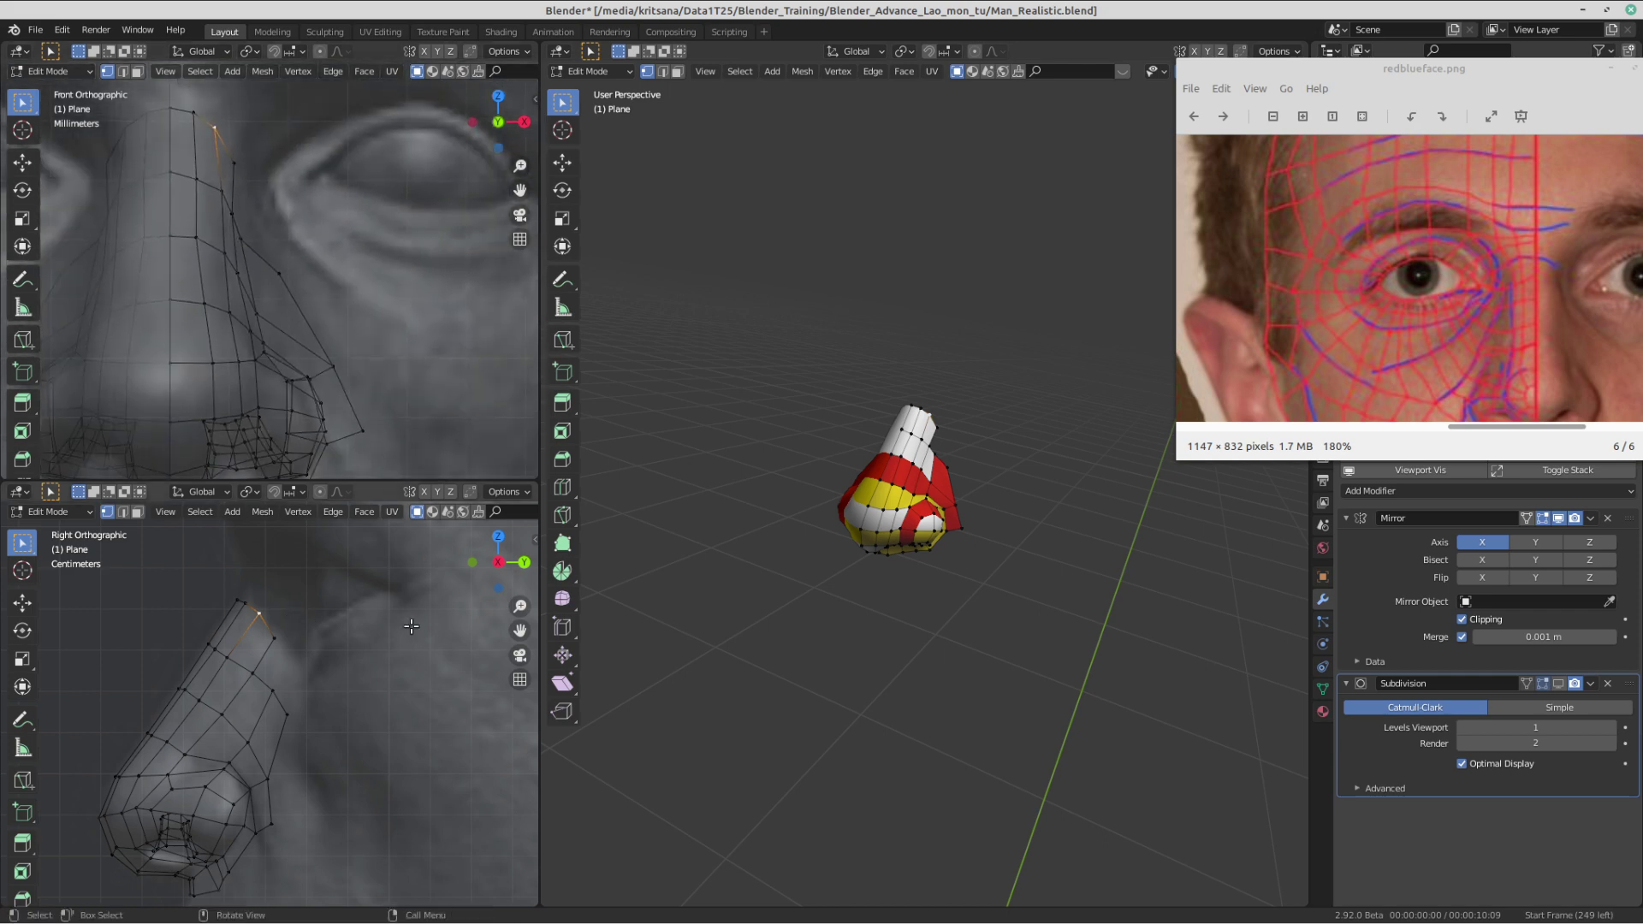
pyautogui.scroll(-1, 381, 207)
pyautogui.keyDown('shift'); pyautogui.moveTo(382, 208); pyautogui.dragTo(303, 253, button='middle'); pyautogui.keyUp('shift')
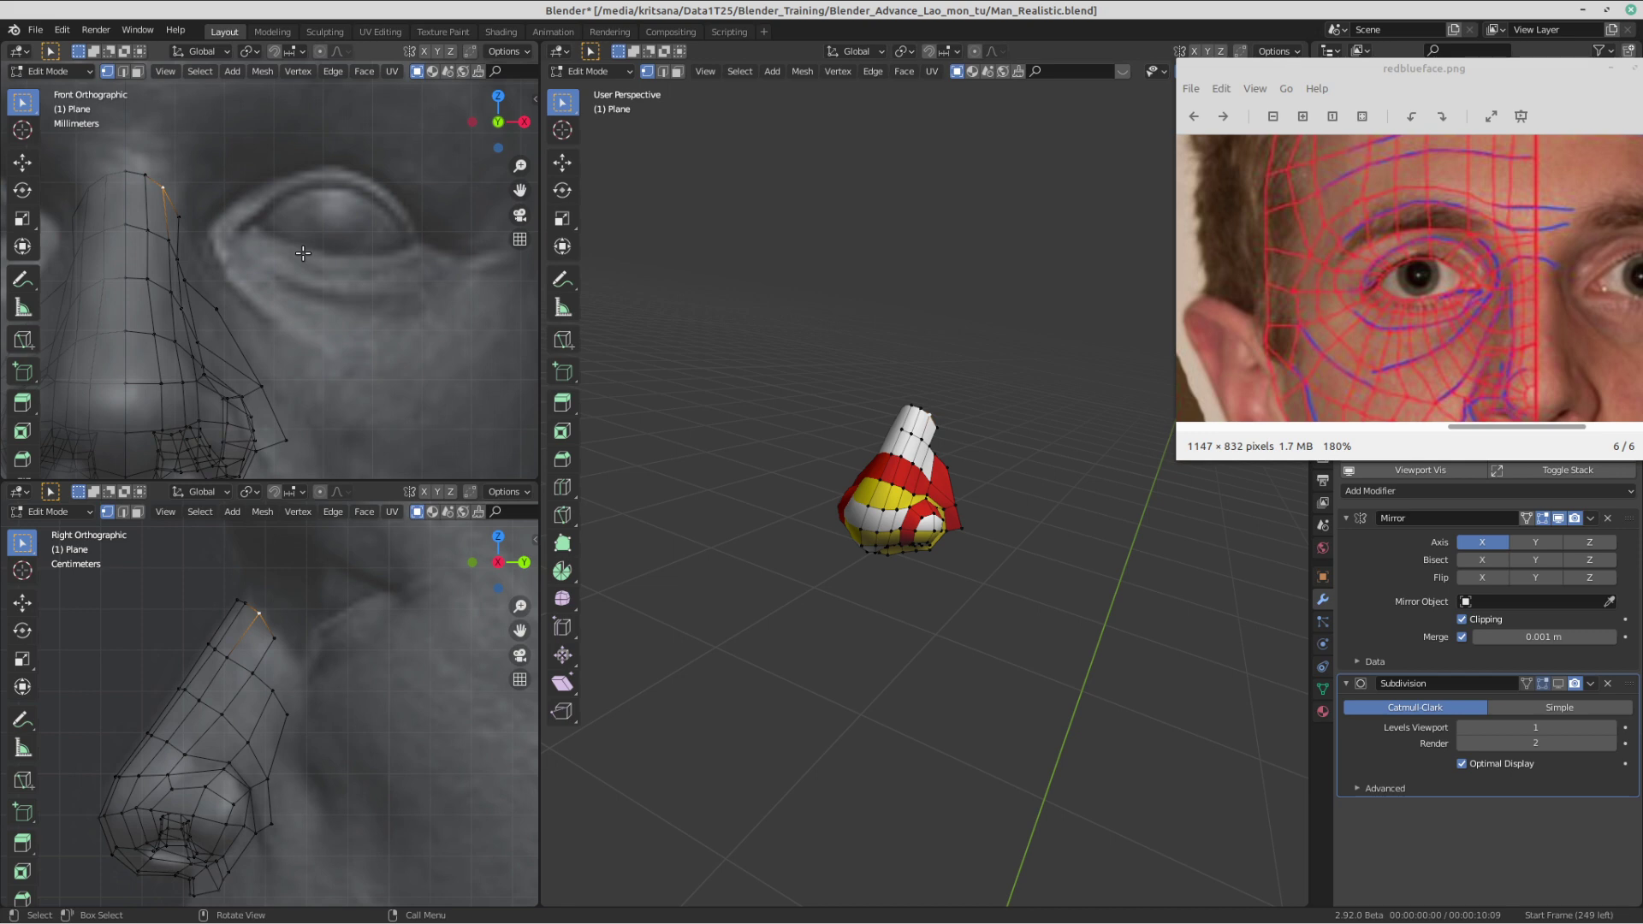
pyautogui.scroll(-1, 303, 254)
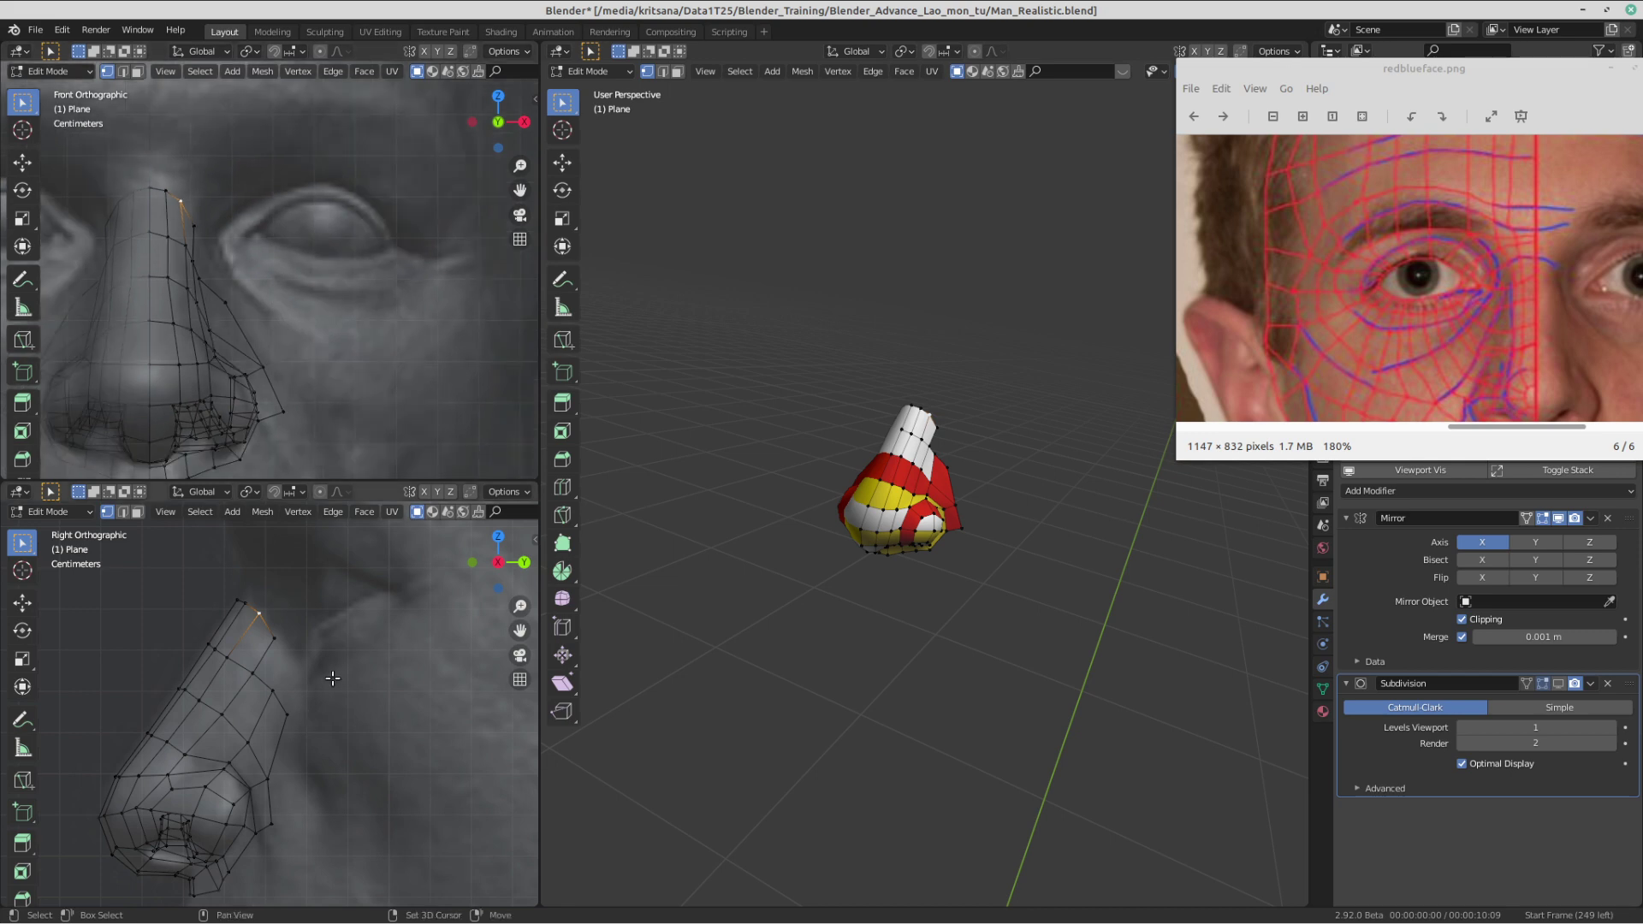
pyautogui.keyDown('shift'); pyautogui.moveTo(334, 679); pyautogui.dragTo(317, 707, button='middle'); pyautogui.keyUp('shift')
pyautogui.click(270, 741)
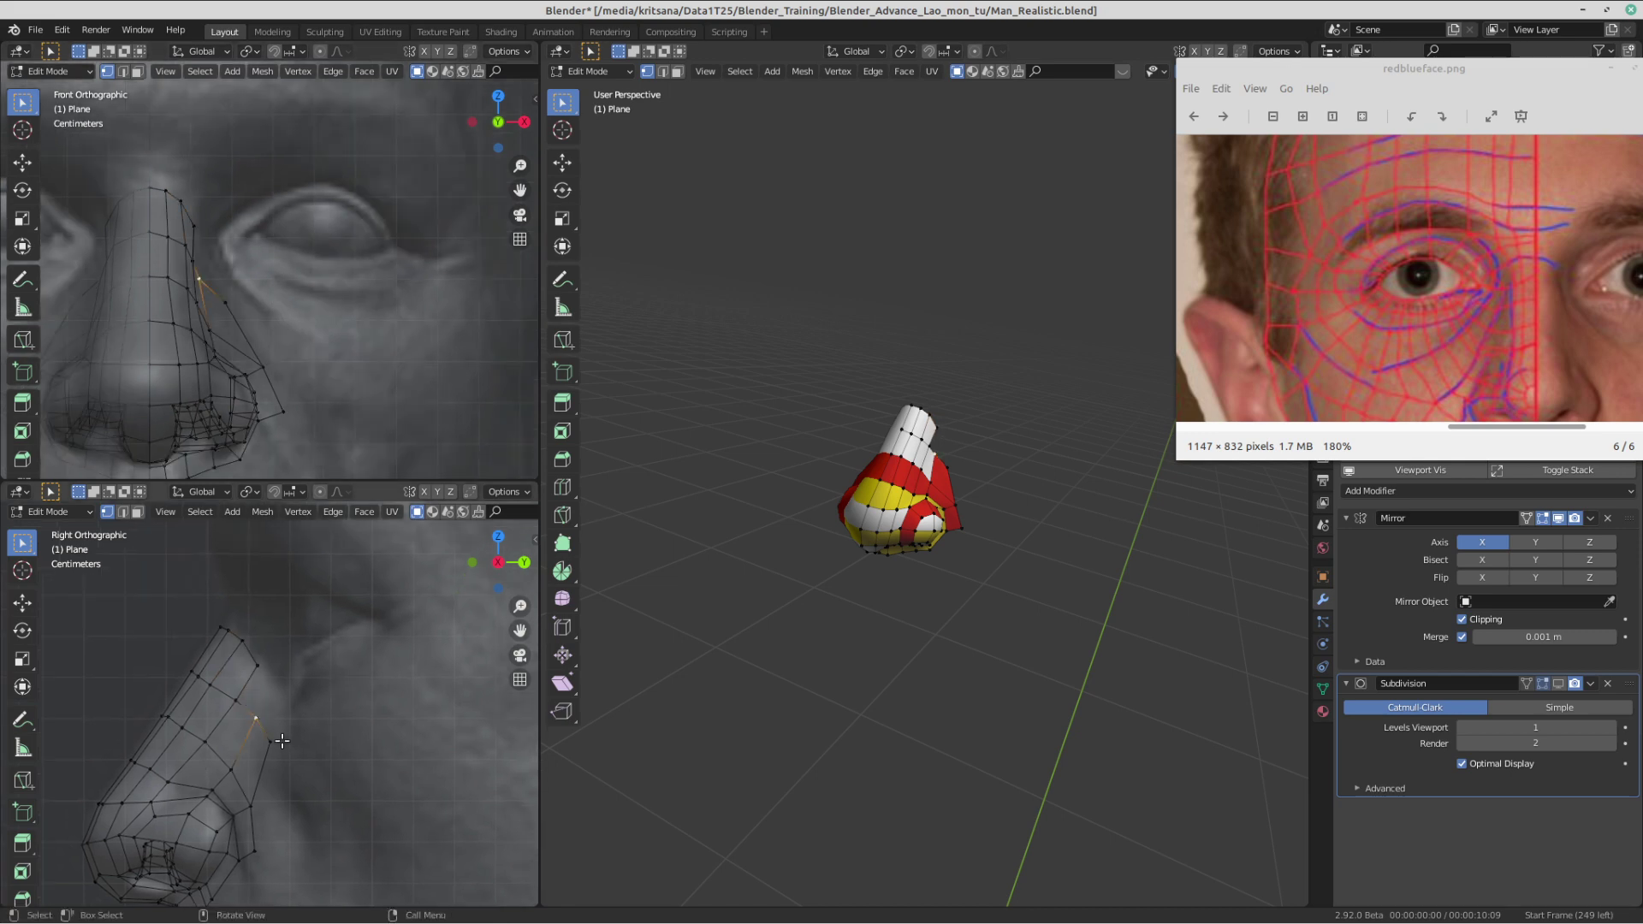
pyautogui.scroll(1, 391, 280)
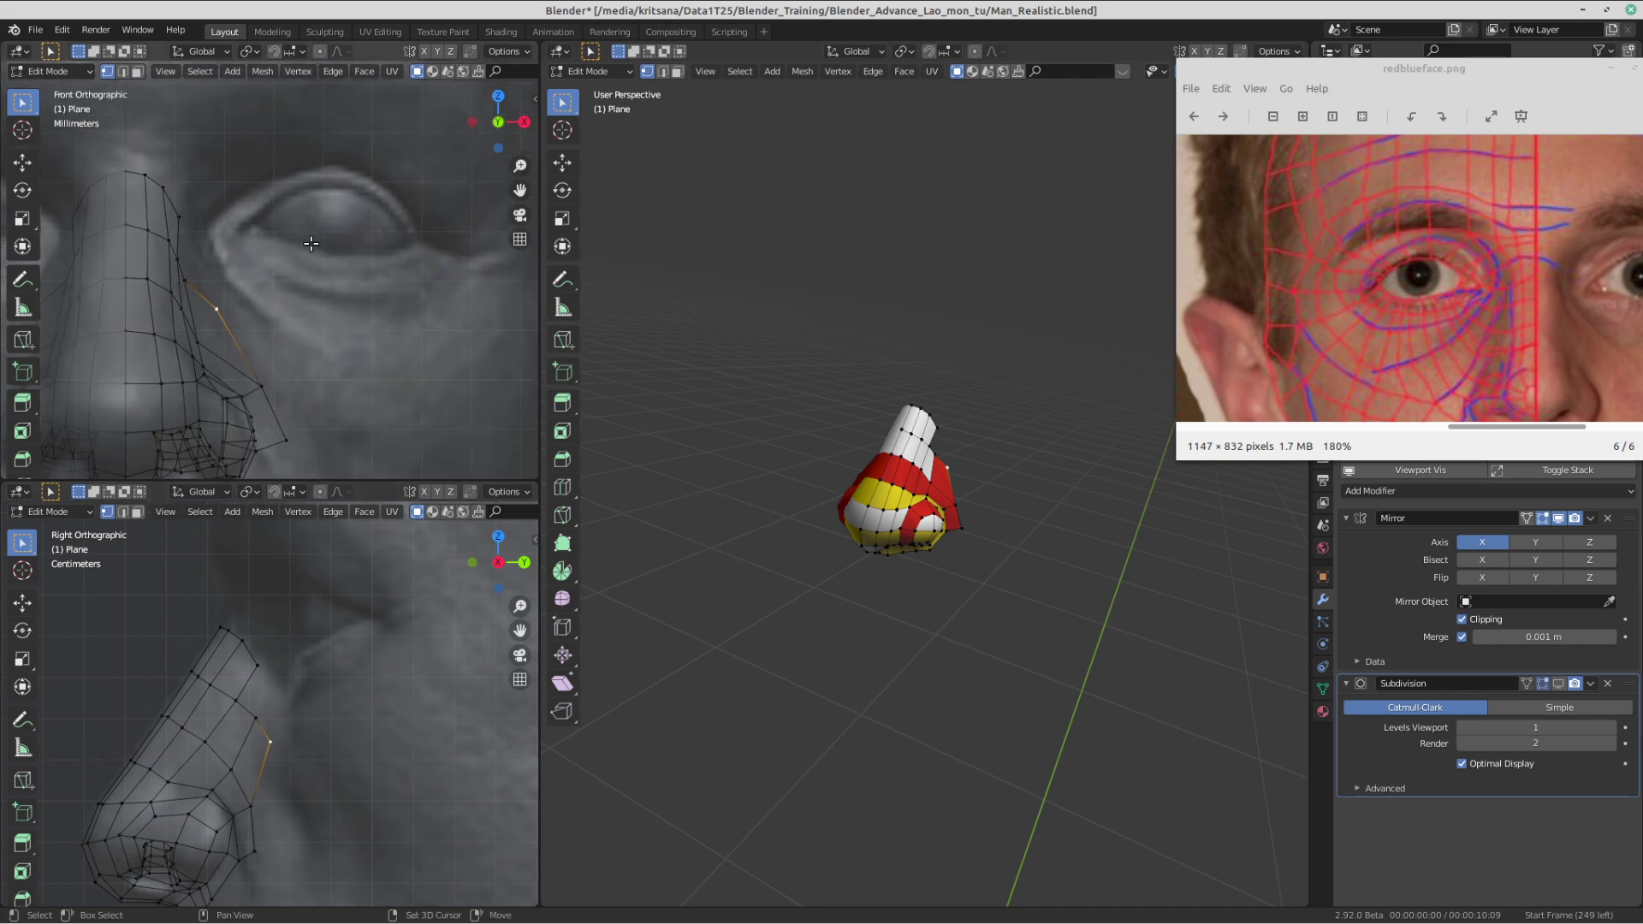
pyautogui.keyDown('shift'); pyautogui.moveTo(309, 238); pyautogui.dragTo(313, 246, button='middle'); pyautogui.keyUp('shift')
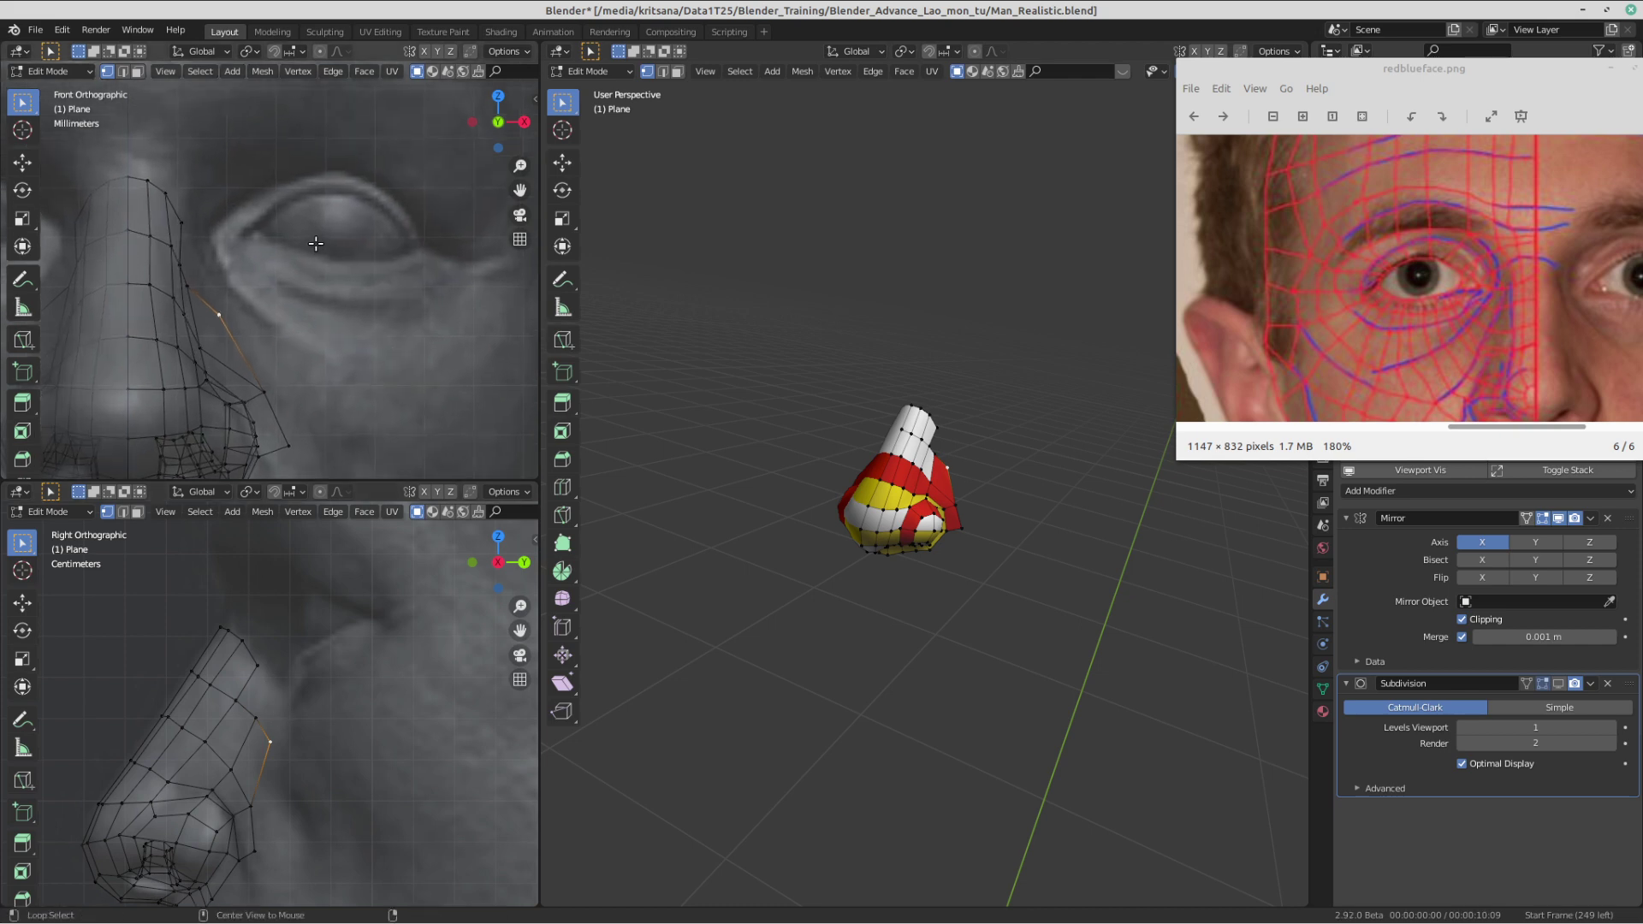
pyautogui.hotkey('alt', 'a')
pyautogui.scroll(-4, 306, 248)
pyautogui.scroll(7, 317, 250)
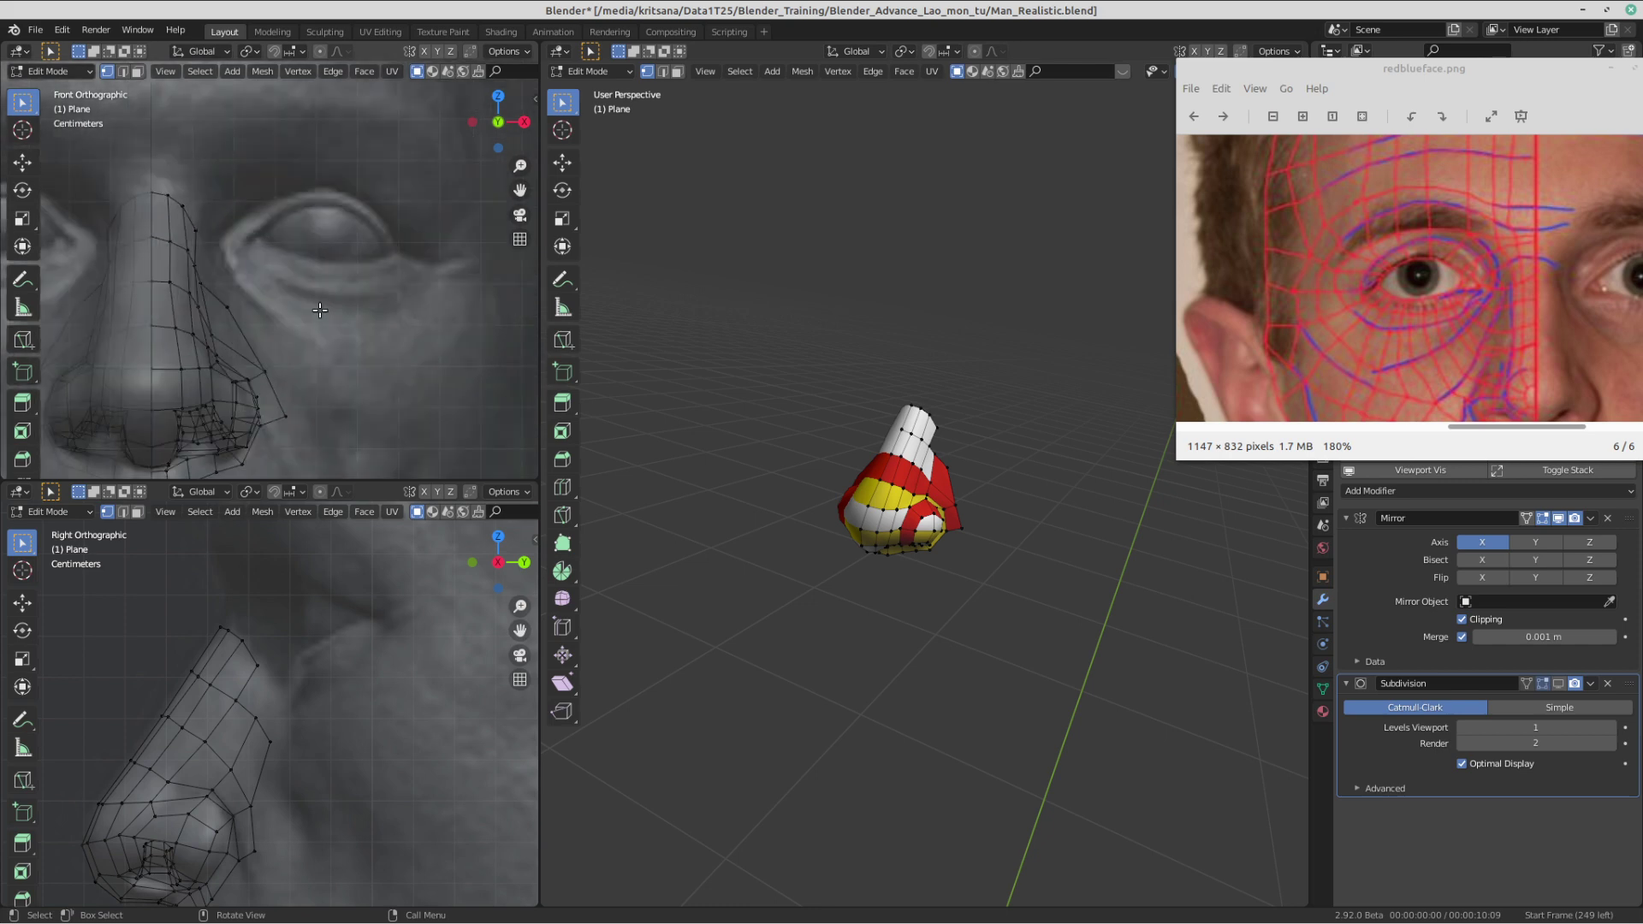
pyautogui.scroll(-3, 352, 629)
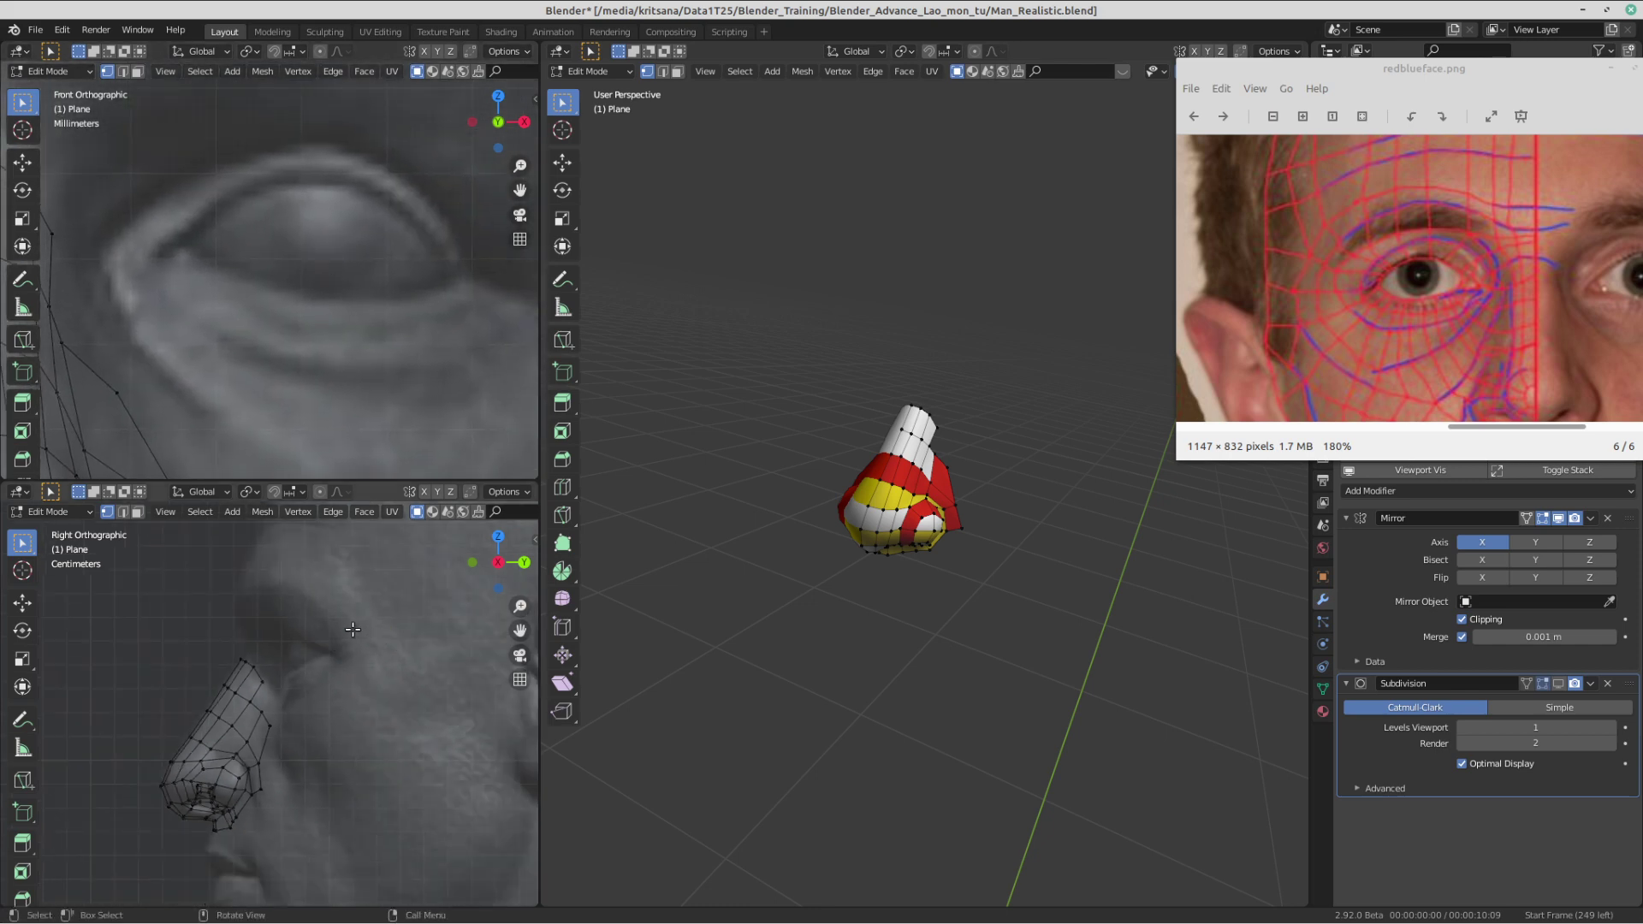
# - Place the 3D cursor at the eye's depth in side view and save the file
pyautogui.keyDown('shift'); pyautogui.rightClick(299, 655); pyautogui.keyUp('shift')
pyautogui.scroll(2, 259, 697)
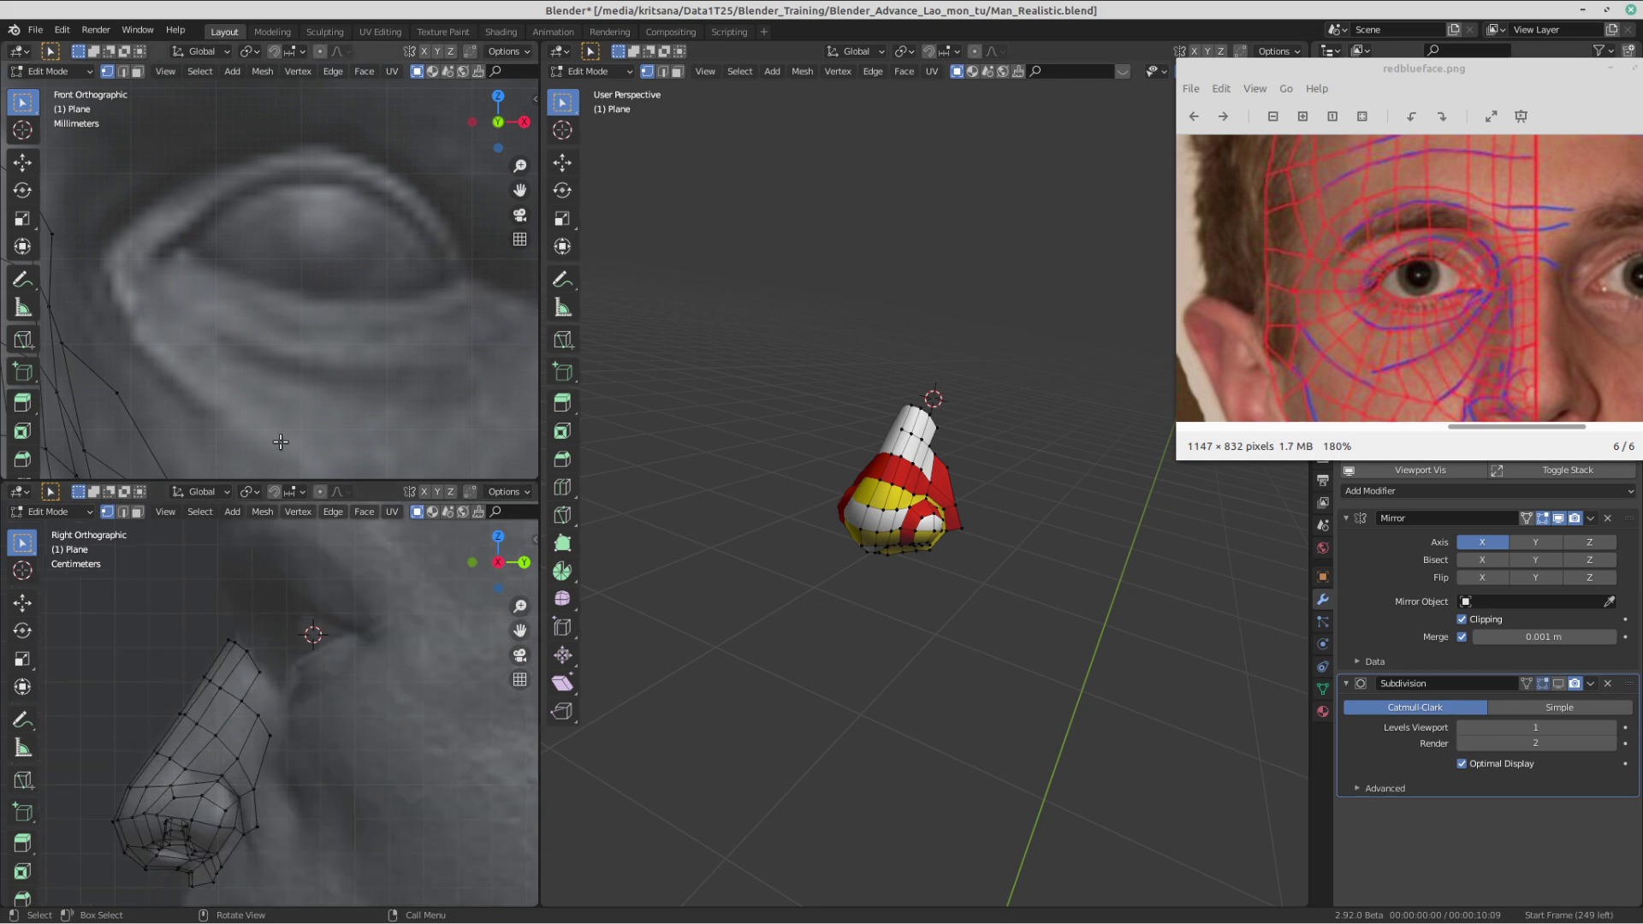
pyautogui.keyDown('shift'); pyautogui.moveTo(341, 593); pyautogui.dragTo(310, 622, button='middle'); pyautogui.keyUp('shift')
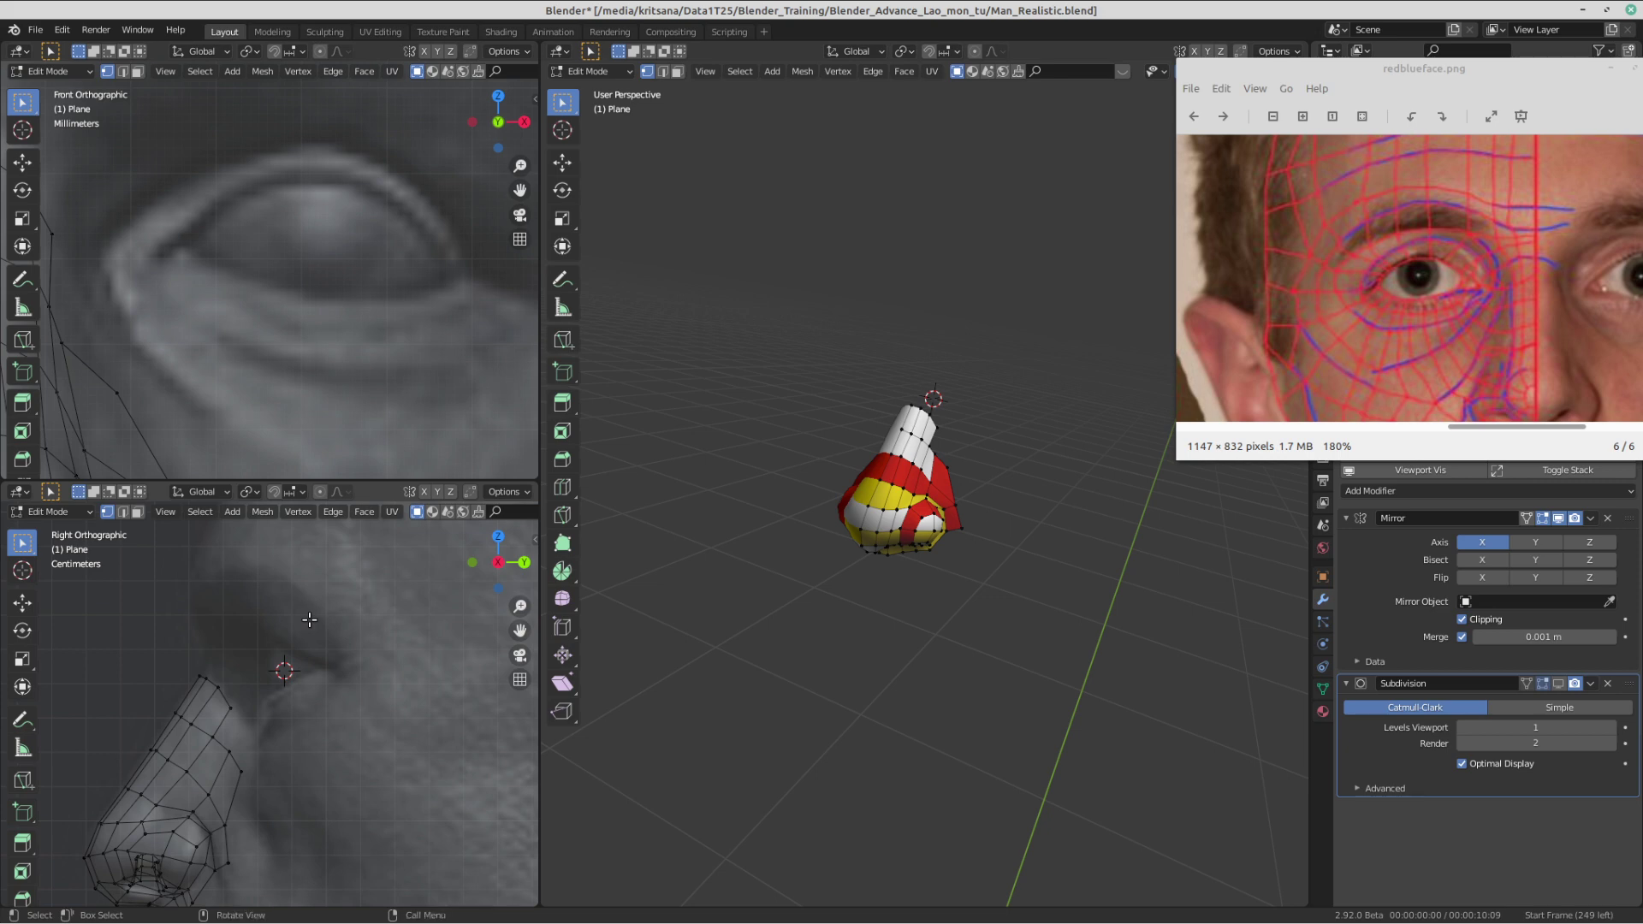
pyautogui.hotkey('ctrl', 's')
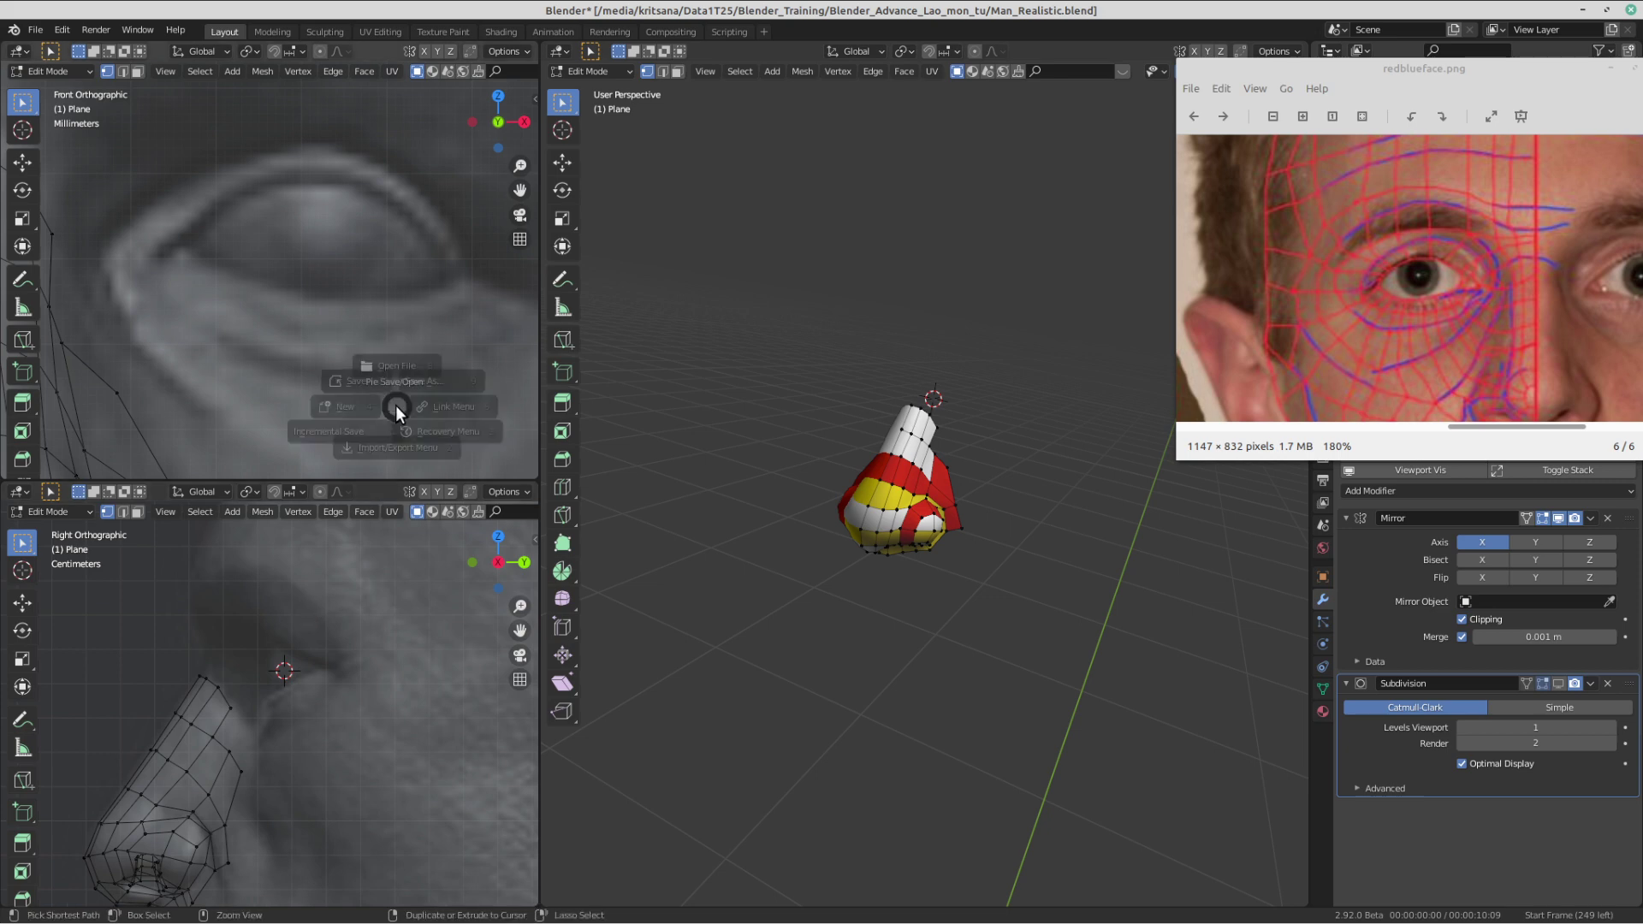
pyautogui.click(313, 359)
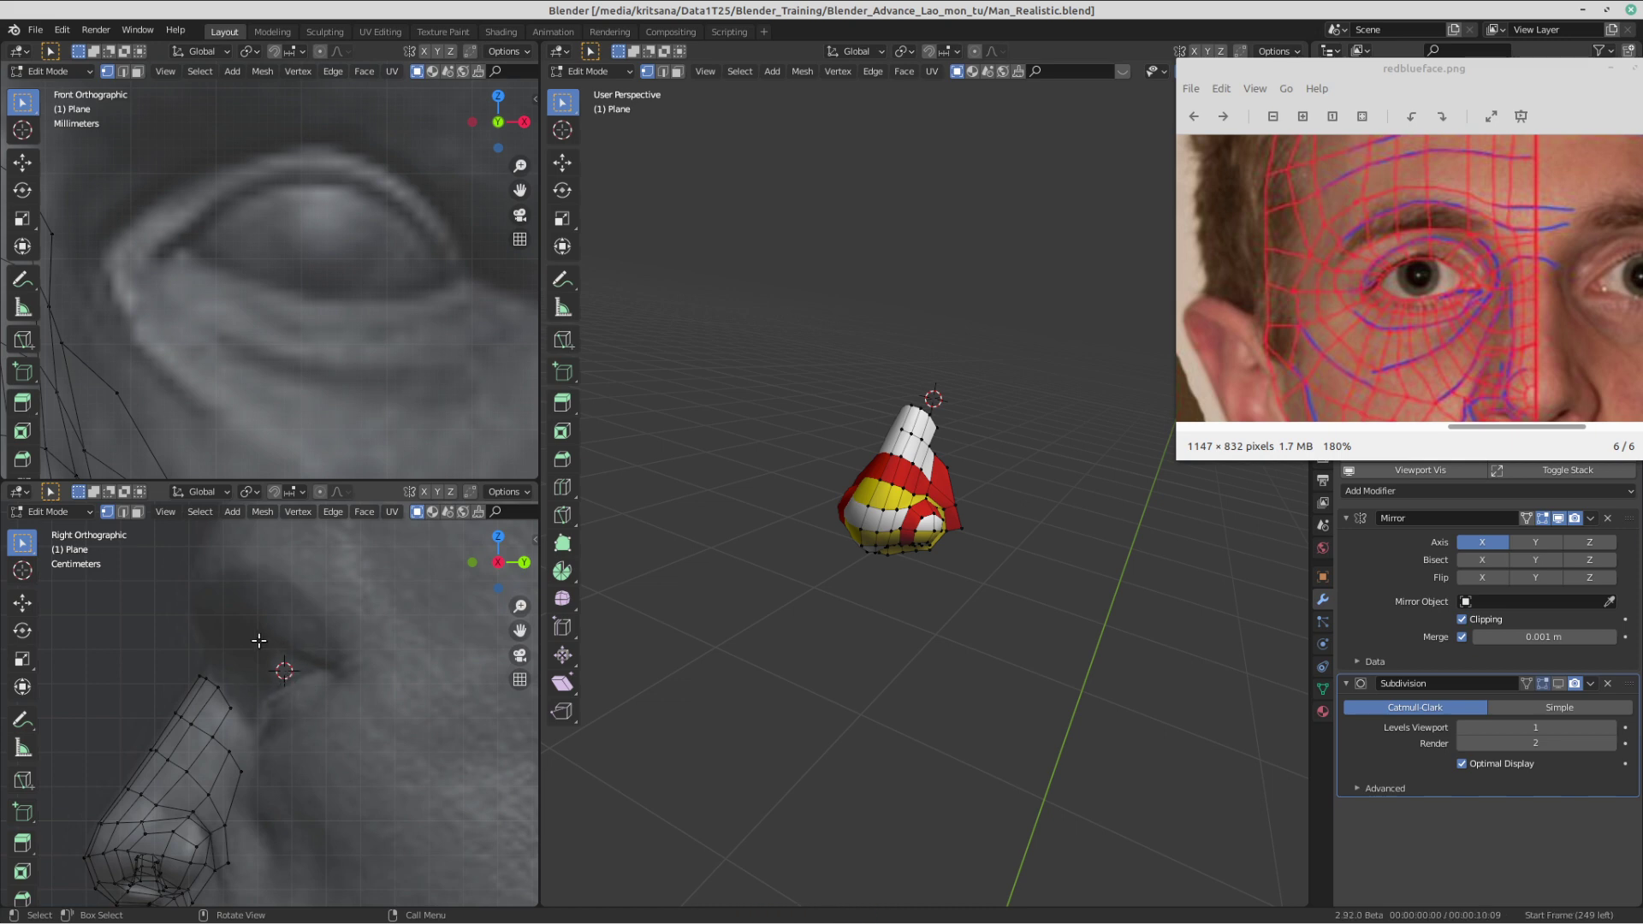
# - Add a new vertex at the inner corner of the eye in the front view
pyautogui.keyDown('shift'); pyautogui.moveTo(267, 256); pyautogui.dragTo(260, 290, button='middle'); pyautogui.keyUp('shift')
pyautogui.scroll(-2, 260, 290)
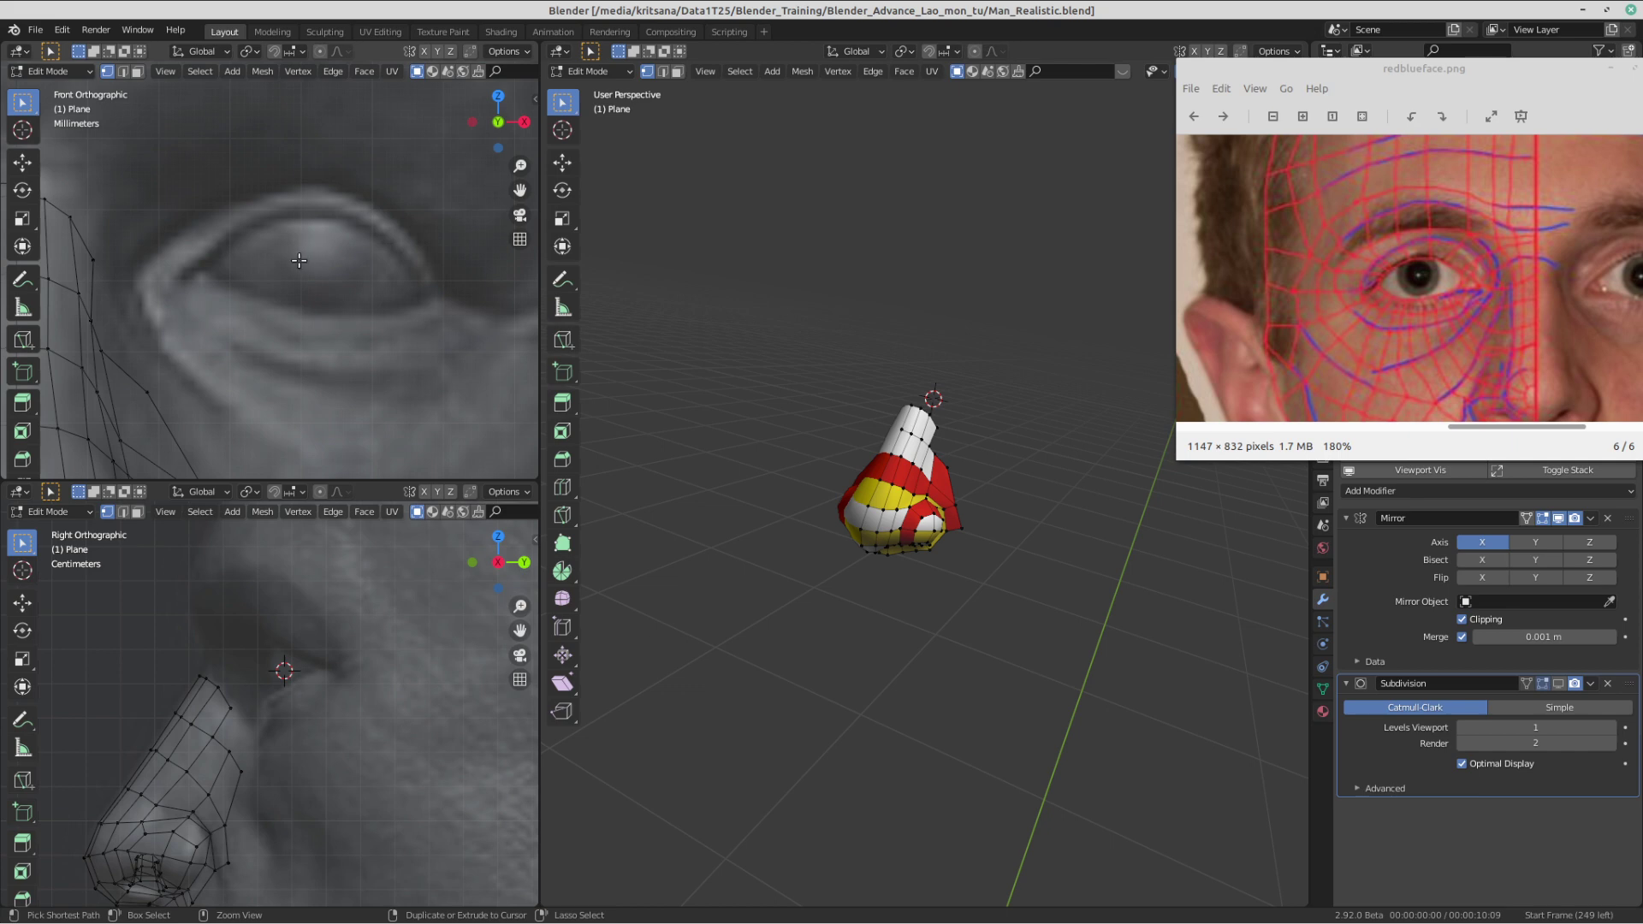
pyautogui.keyDown('ctrl'); pyautogui.rightClick(210, 272); pyautogui.keyUp('ctrl')
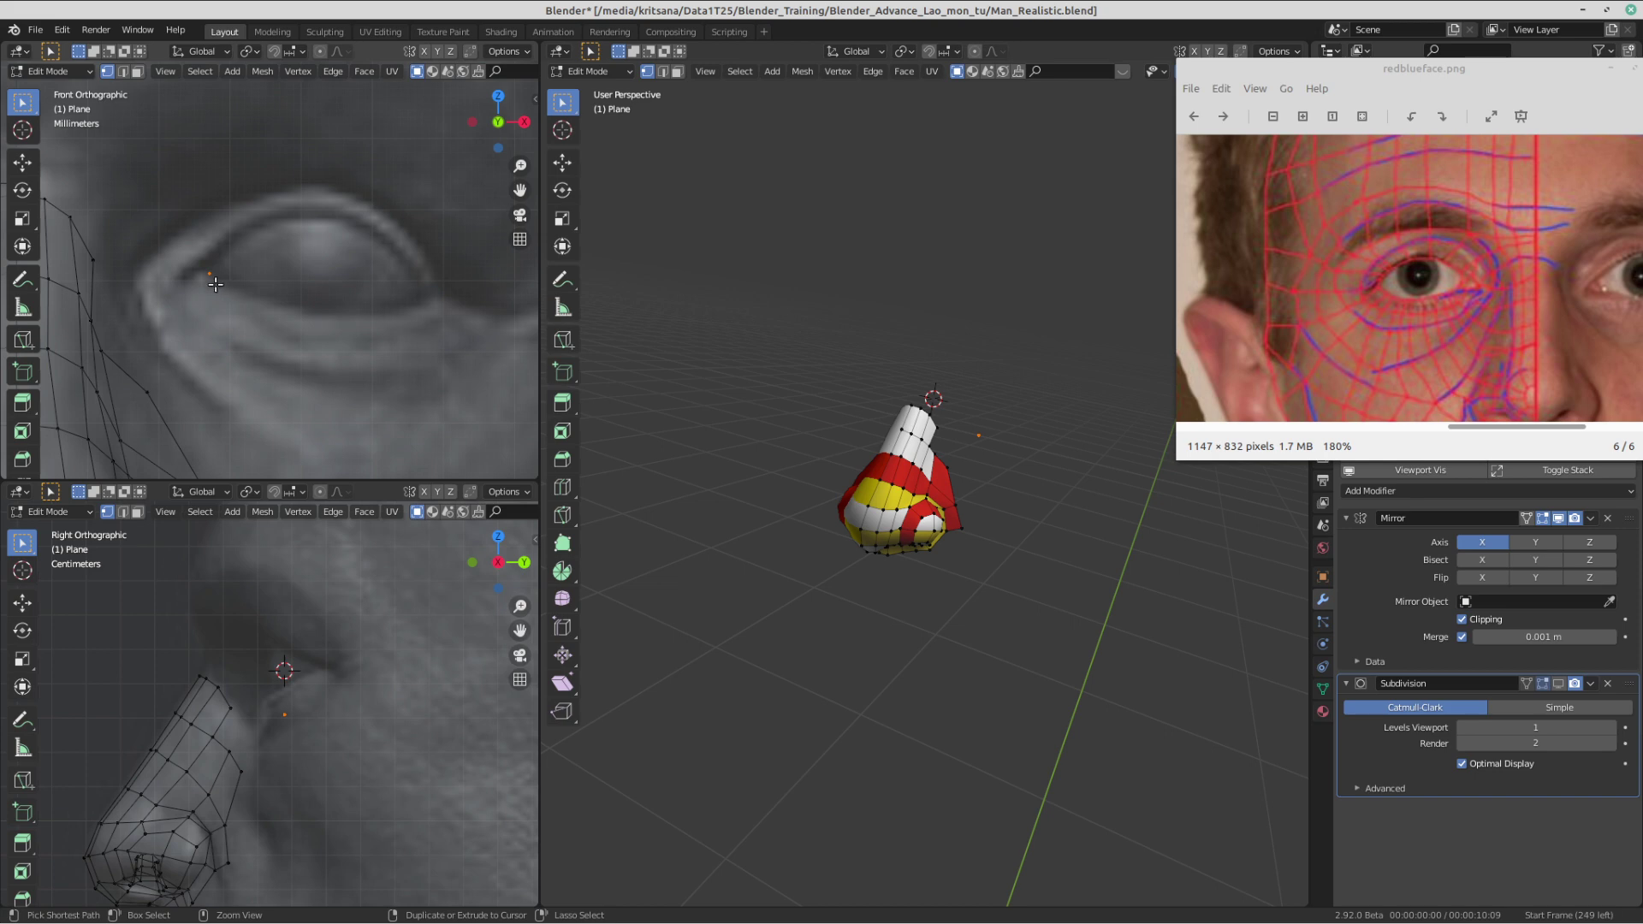
# - Trace the lower eyelid edge with a chain of connected vertices from the inner to the outer eye corner in front view
pyautogui.click(268, 306)
pyautogui.keyDown('ctrl'); pyautogui.rightClick(327, 317); pyautogui.keyUp('ctrl')
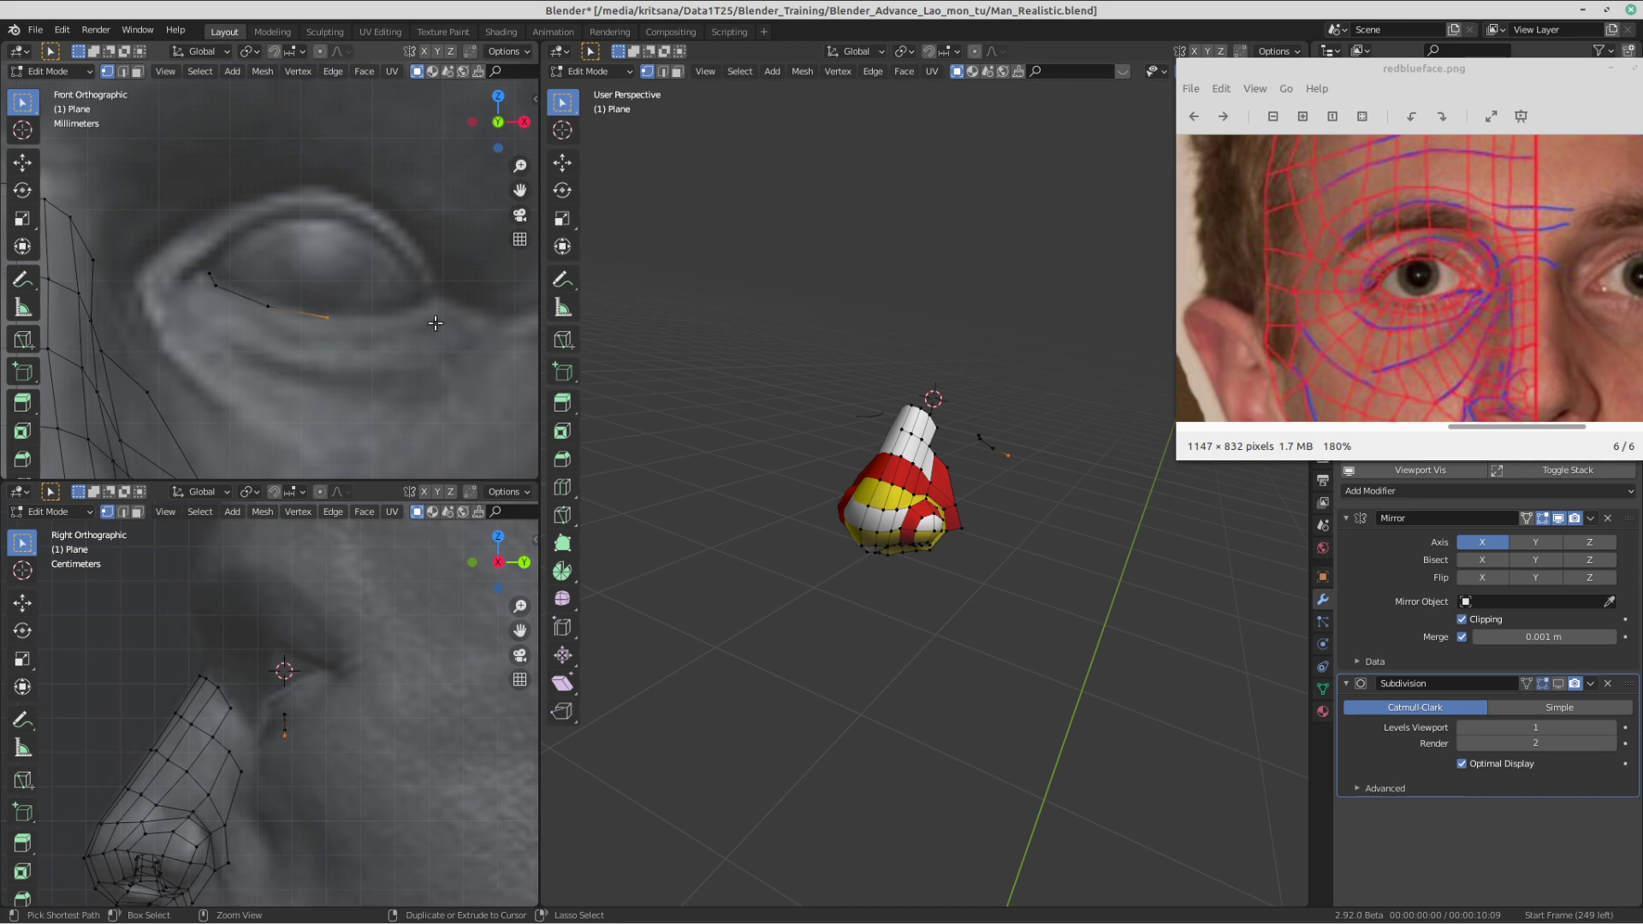
pyautogui.keyDown('ctrl'); pyautogui.rightClick(391, 313); pyautogui.keyUp('ctrl')
pyautogui.keyDown('ctrl'); pyautogui.rightClick(421, 305); pyautogui.keyUp('ctrl')
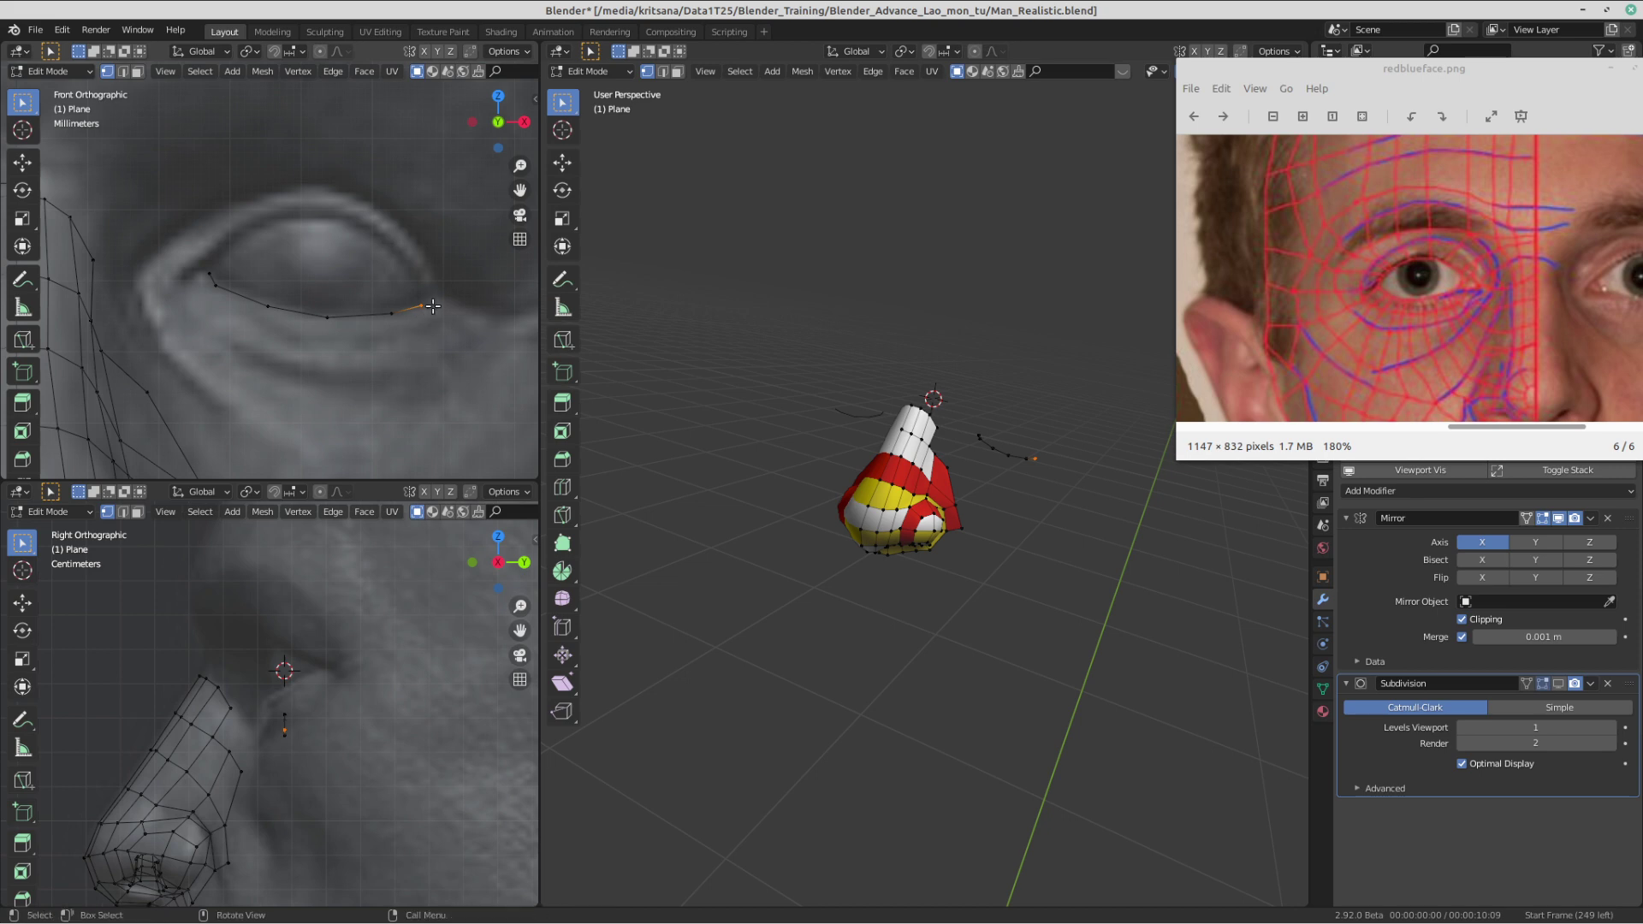
pyautogui.scroll(1, 433, 307)
pyautogui.keyDown('shift'); pyautogui.moveTo(440, 219); pyautogui.dragTo(374, 253, button='middle'); pyautogui.keyUp('shift')
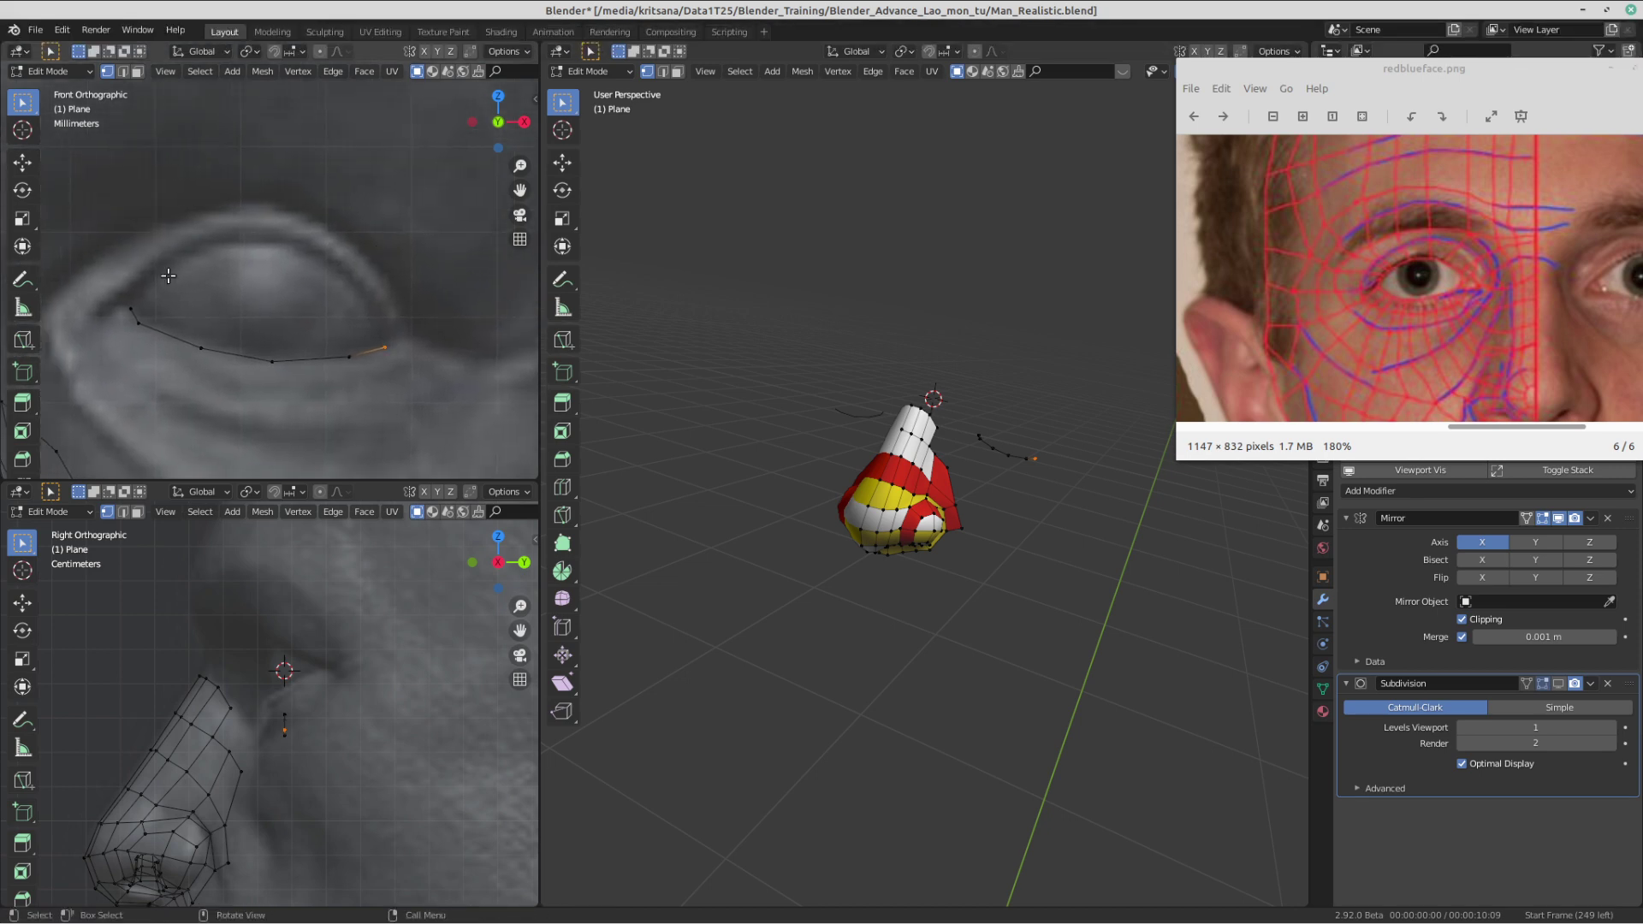
pyautogui.keyDown('shift'); pyautogui.moveTo(249, 313); pyautogui.dragTo(304, 276, button='middle'); pyautogui.keyUp('shift')
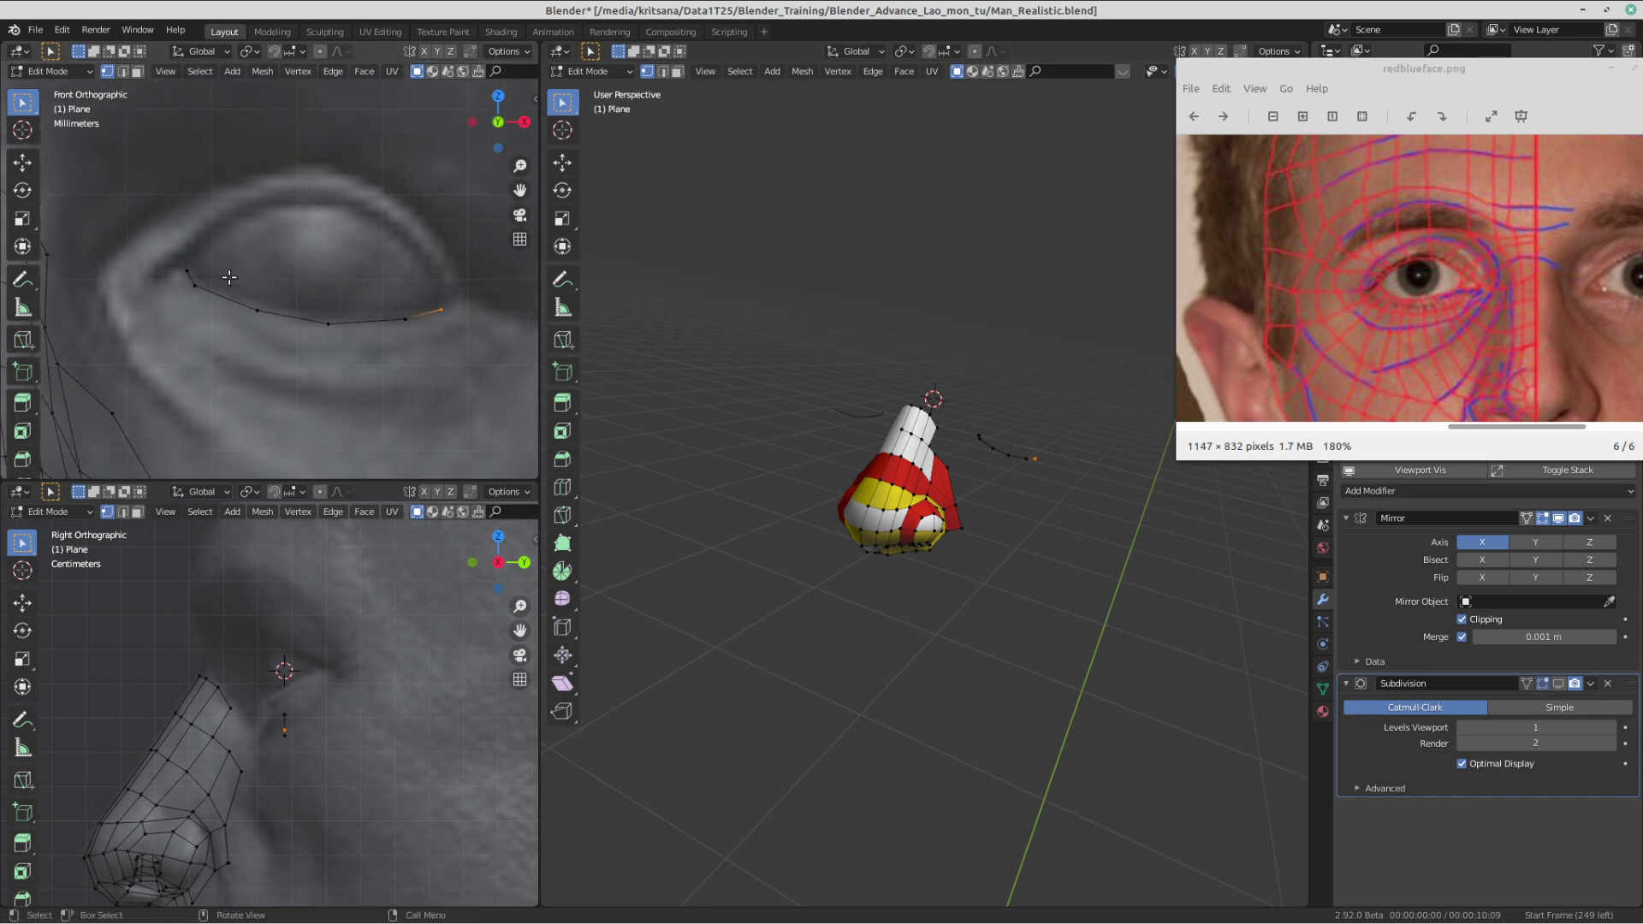
# - Move the first vertex of the lower eyelid line slightly down at the inner eye corner
pyautogui.click(192, 288)
pyautogui.scroll(1, 257, 319)
pyautogui.keyDown('shift'); pyautogui.moveTo(190, 251); pyautogui.dragTo(234, 297, button='middle'); pyautogui.keyUp('shift')
pyautogui.click(213, 275)
pyautogui.scroll(2, 210, 289)
pyautogui.scroll(-1, 248, 300)
pyautogui.keyDown('shift'); pyautogui.moveTo(349, 308); pyautogui.dragTo(305, 269, button='middle'); pyautogui.keyUp('shift')
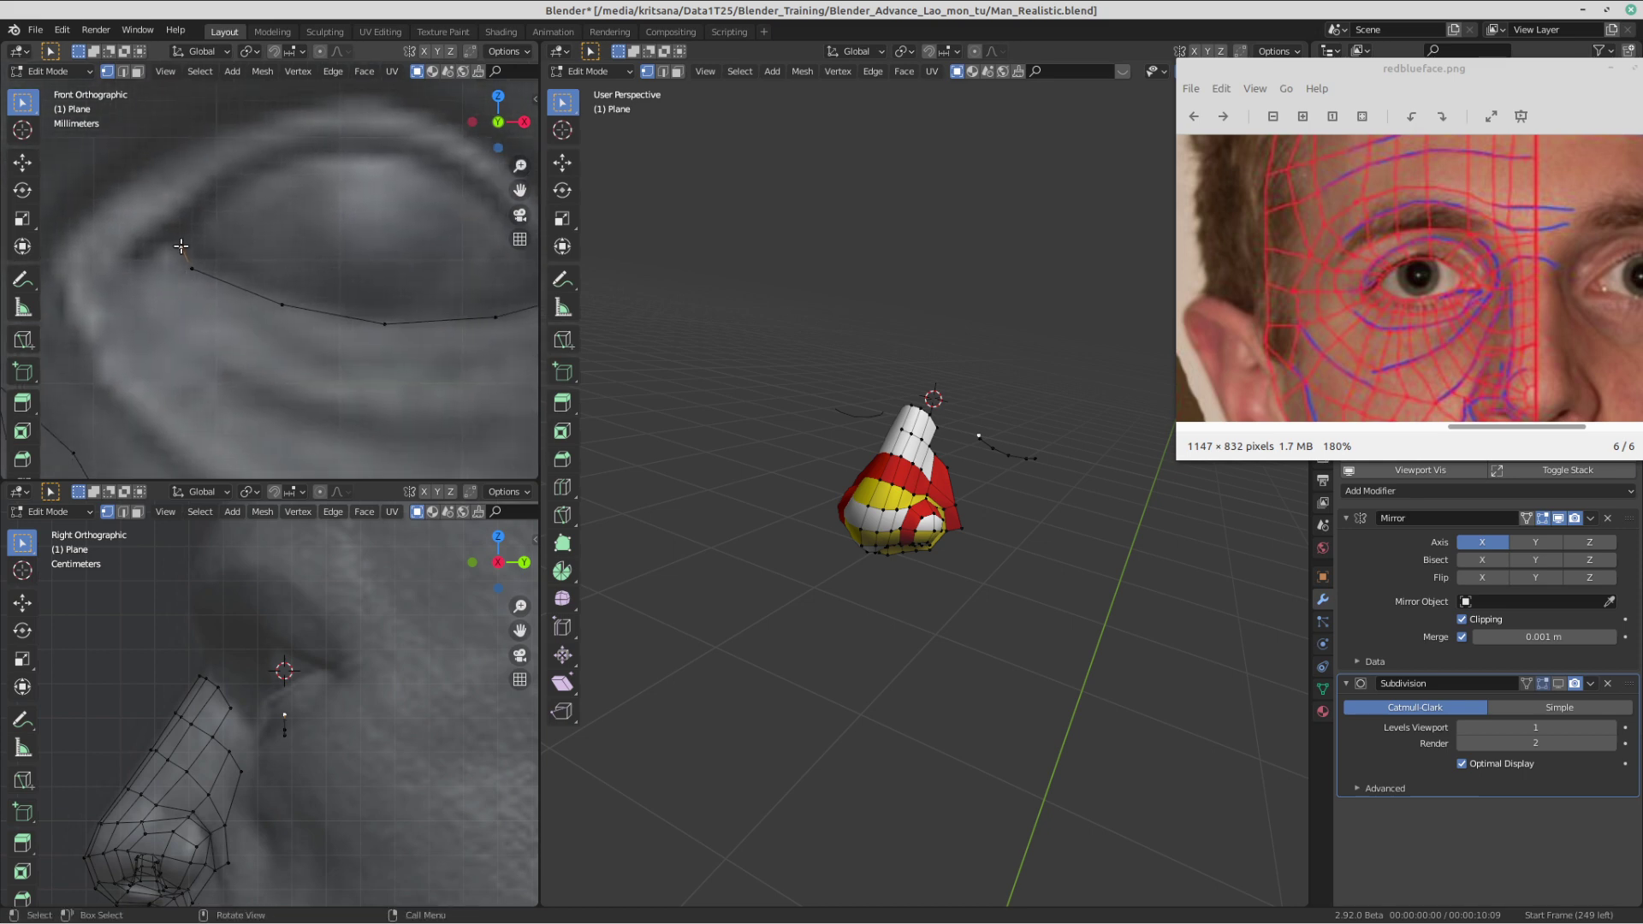
pyautogui.press('g')
pyautogui.click(202, 233)
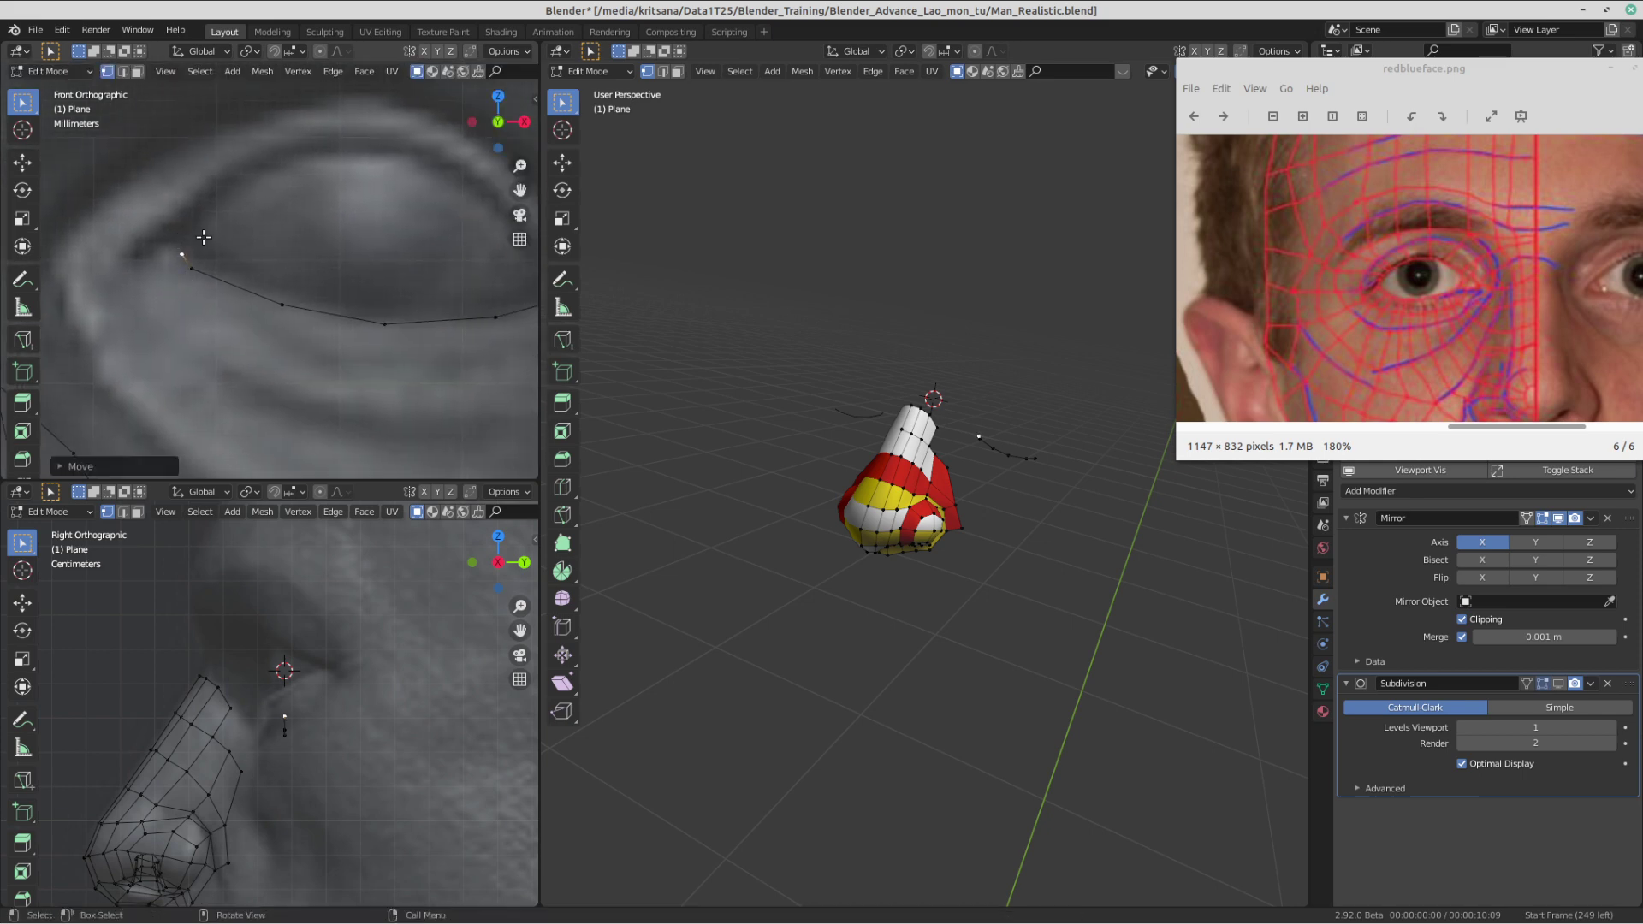
pyautogui.scroll(-2, 177, 260)
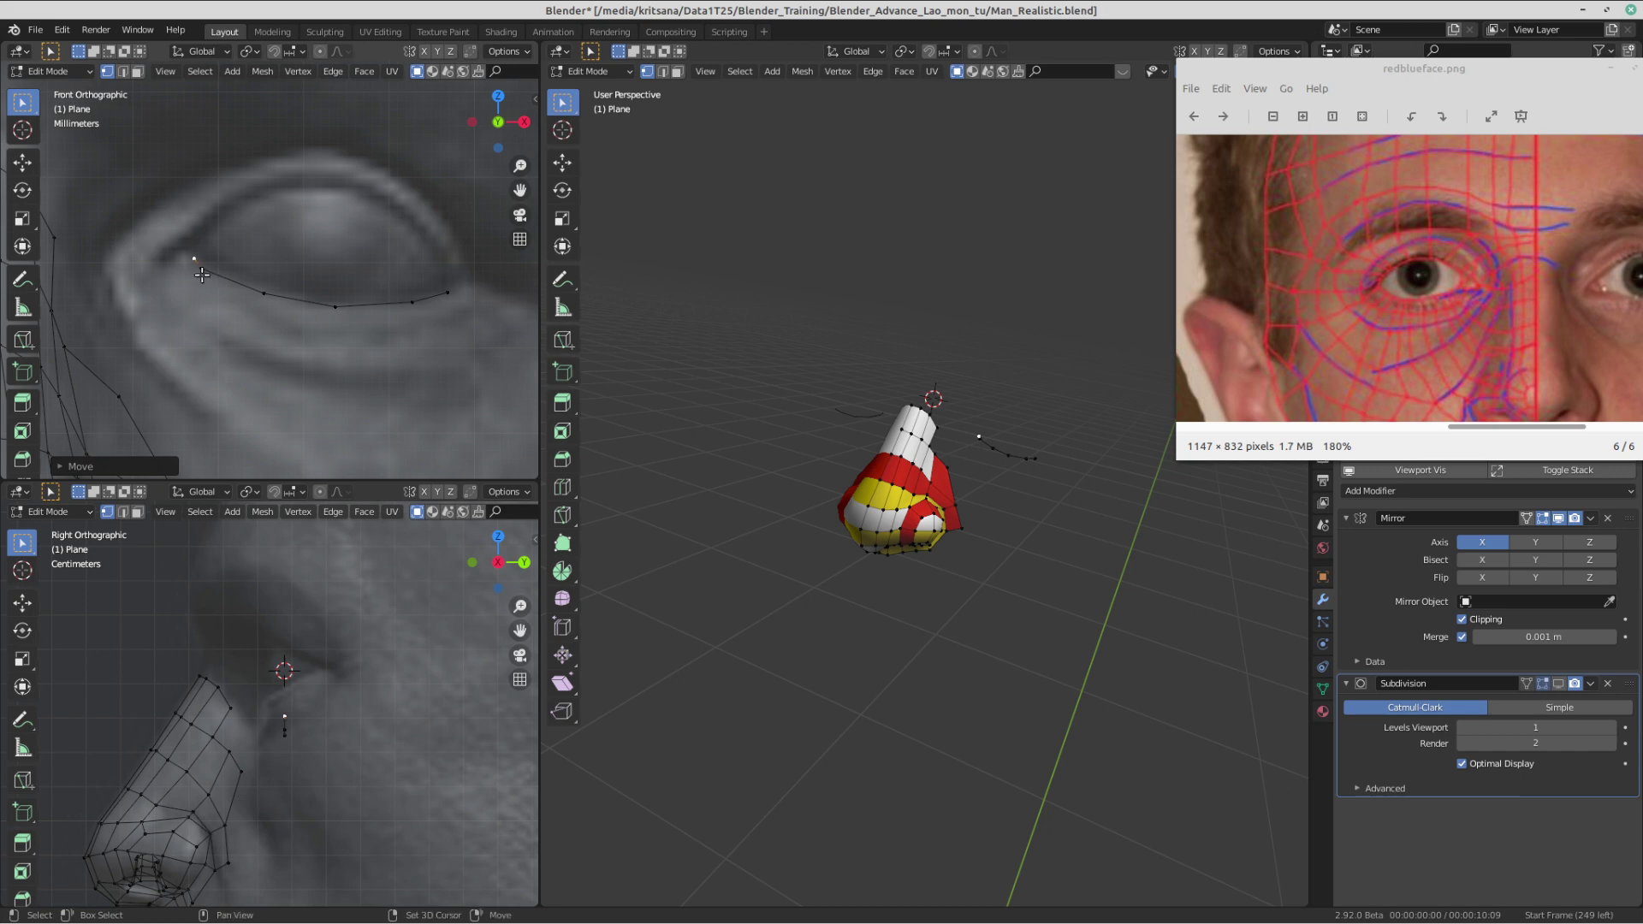
# - Select all the vertices of the lower eyelid line and compare its position with the eye in side view
pyautogui.keyDown('shift'); pyautogui.click(203, 272); pyautogui.keyUp('shift')
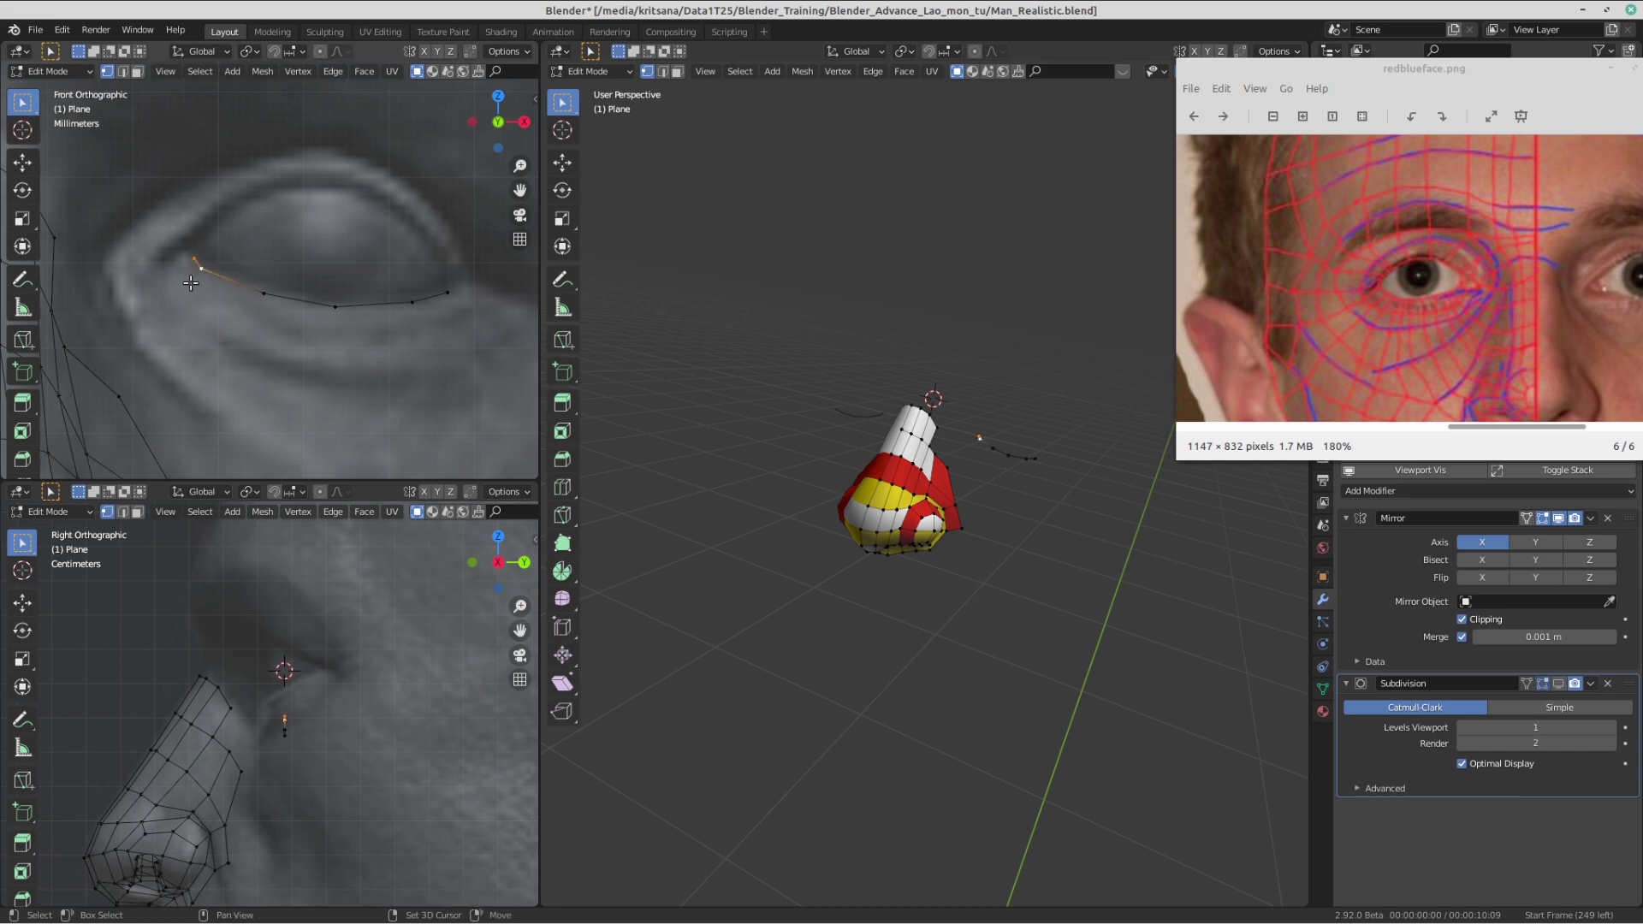
pyautogui.keyDown('shift'); pyautogui.click(262, 297); pyautogui.keyUp('shift')
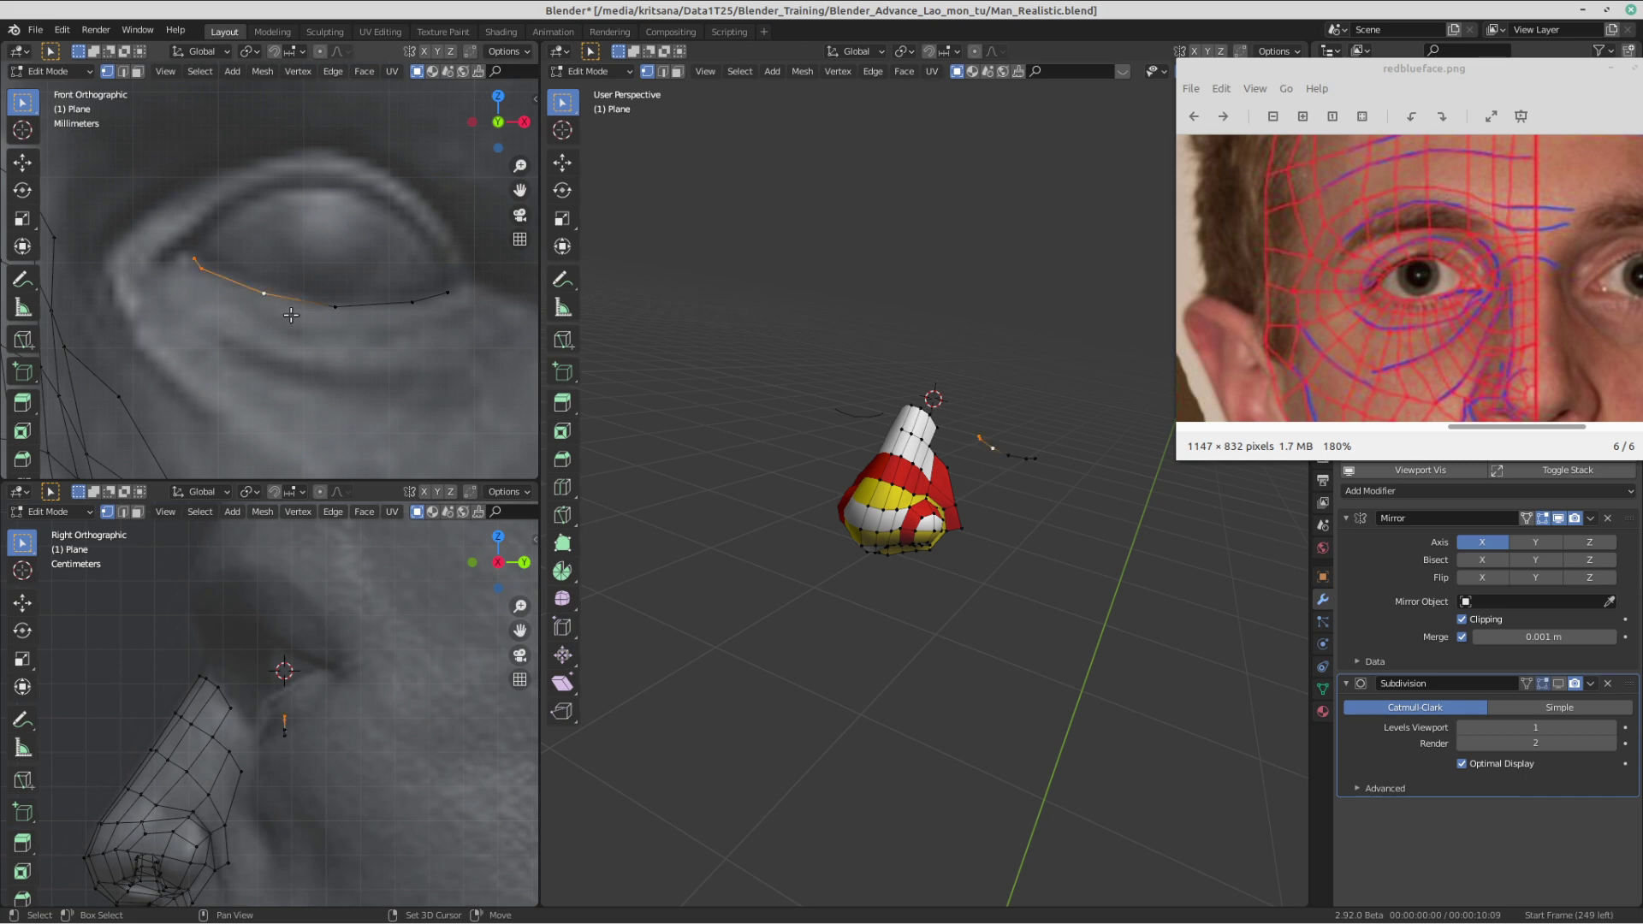
pyautogui.keyDown('shift'); pyautogui.click(337, 315); pyautogui.keyUp('shift')
pyautogui.keyDown('shift'); pyautogui.click(408, 318); pyautogui.keyUp('shift')
pyautogui.keyDown('shift'); pyautogui.click(457, 289); pyautogui.keyUp('shift')
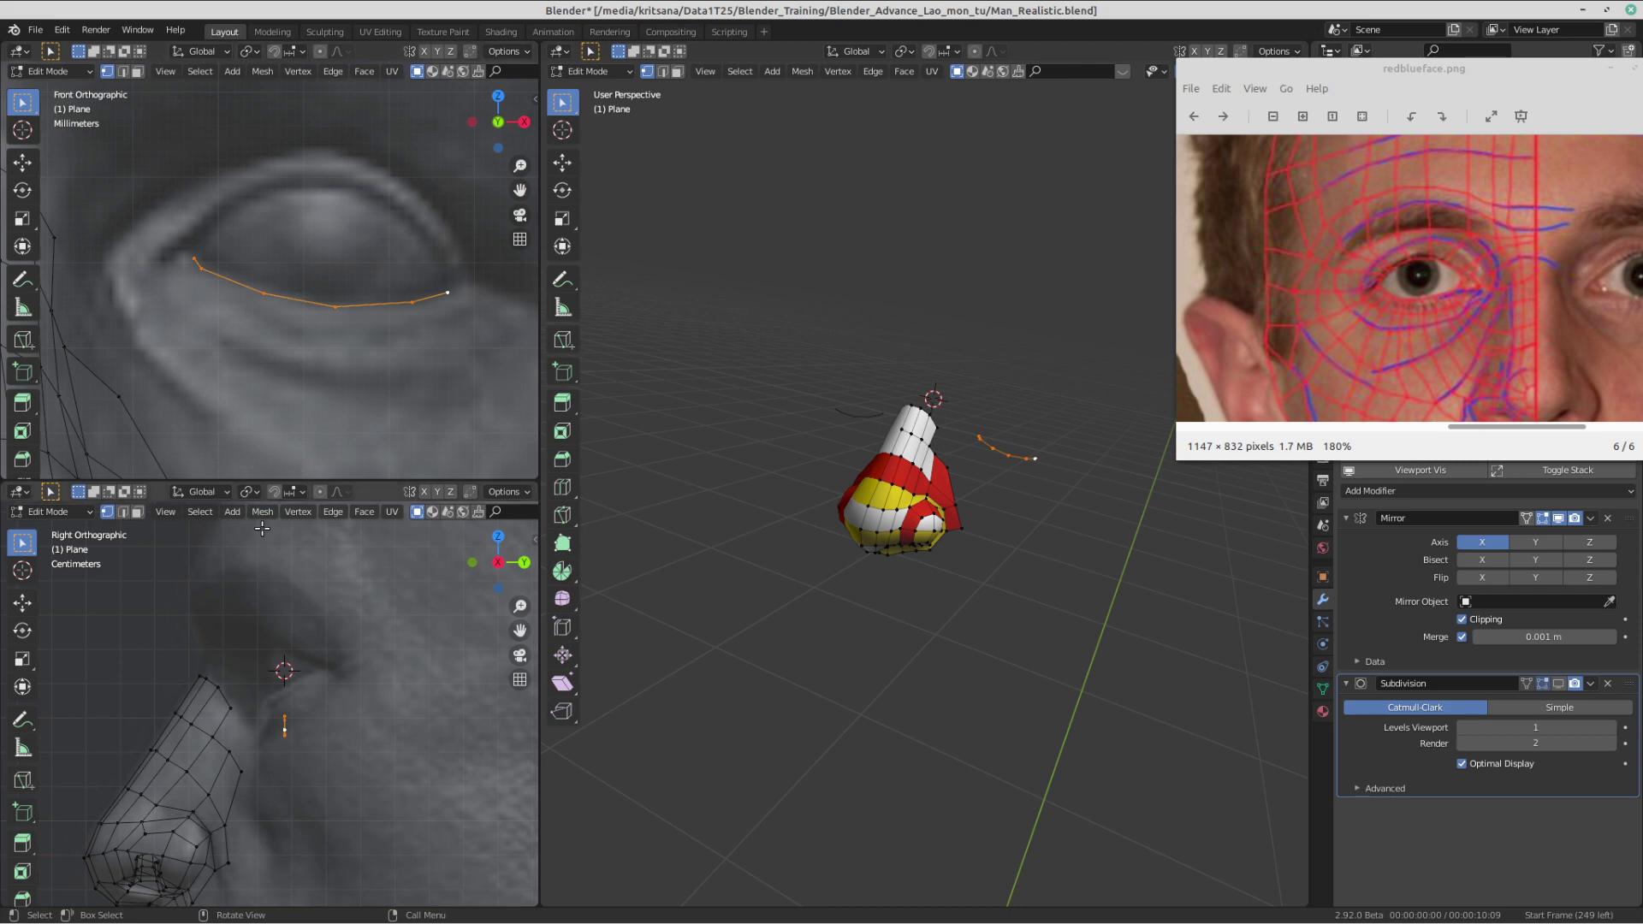
pyautogui.scroll(-4, 275, 709)
pyautogui.scroll(6, 275, 709)
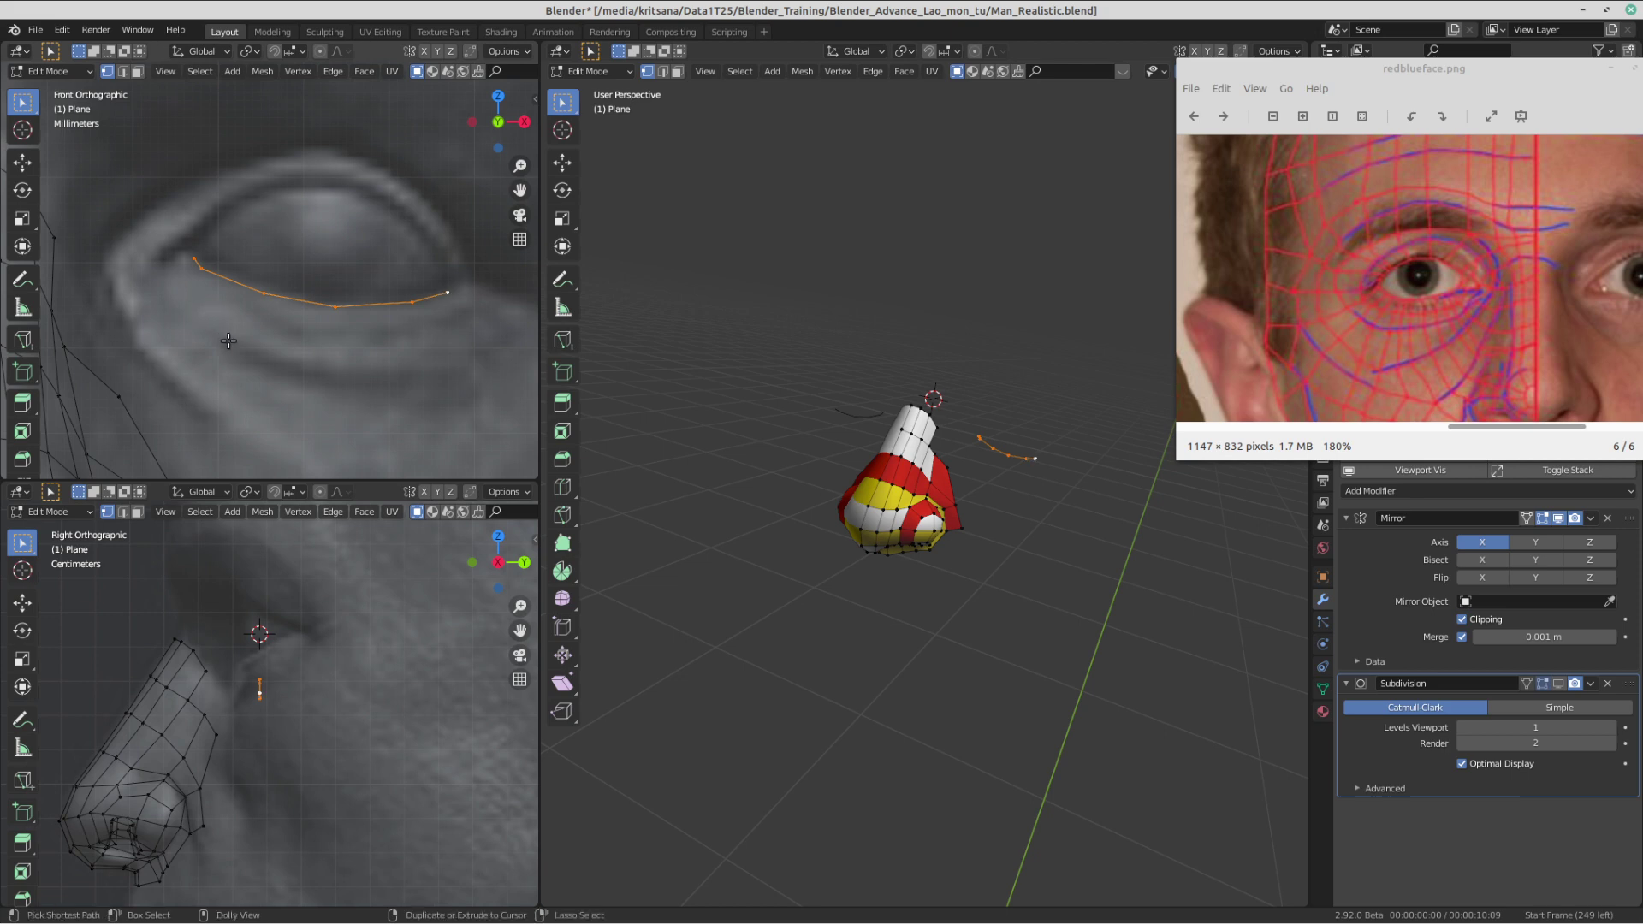
# - Undo the eyelid vertex selection, the vertex move and the traced lower eyelid line back to its start
pyautogui.hotkey('ctrl', 'z')
pyautogui.hotkey('ctrl', 'z')
pyautogui.hotkey('ctrl', 'z')
pyautogui.hotkey('ctrl', 'z')
pyautogui.hotkey('ctrl', 'z')
pyautogui.hotkey('ctrl', 'shift', 'z')
pyautogui.hotkey('ctrl', 'z')
pyautogui.hotkey('ctrl', 'z')
pyautogui.hotkey('ctrl', 'z')
pyautogui.hotkey('ctrl', 'z')
pyautogui.hotkey('ctrl', 'z')
pyautogui.hotkey('ctrl', 'z')
pyautogui.hotkey('ctrl', 'z')
pyautogui.hotkey('ctrl', 'z')
# - Retrace the lower eyelid edge with connected vertices from the inner to the outer eye corner in the front view
pyautogui.keyDown('ctrl'); pyautogui.rightClick(201, 265); pyautogui.keyUp('ctrl')
pyautogui.keyDown('ctrl'); pyautogui.rightClick(311, 304); pyautogui.keyUp('ctrl')
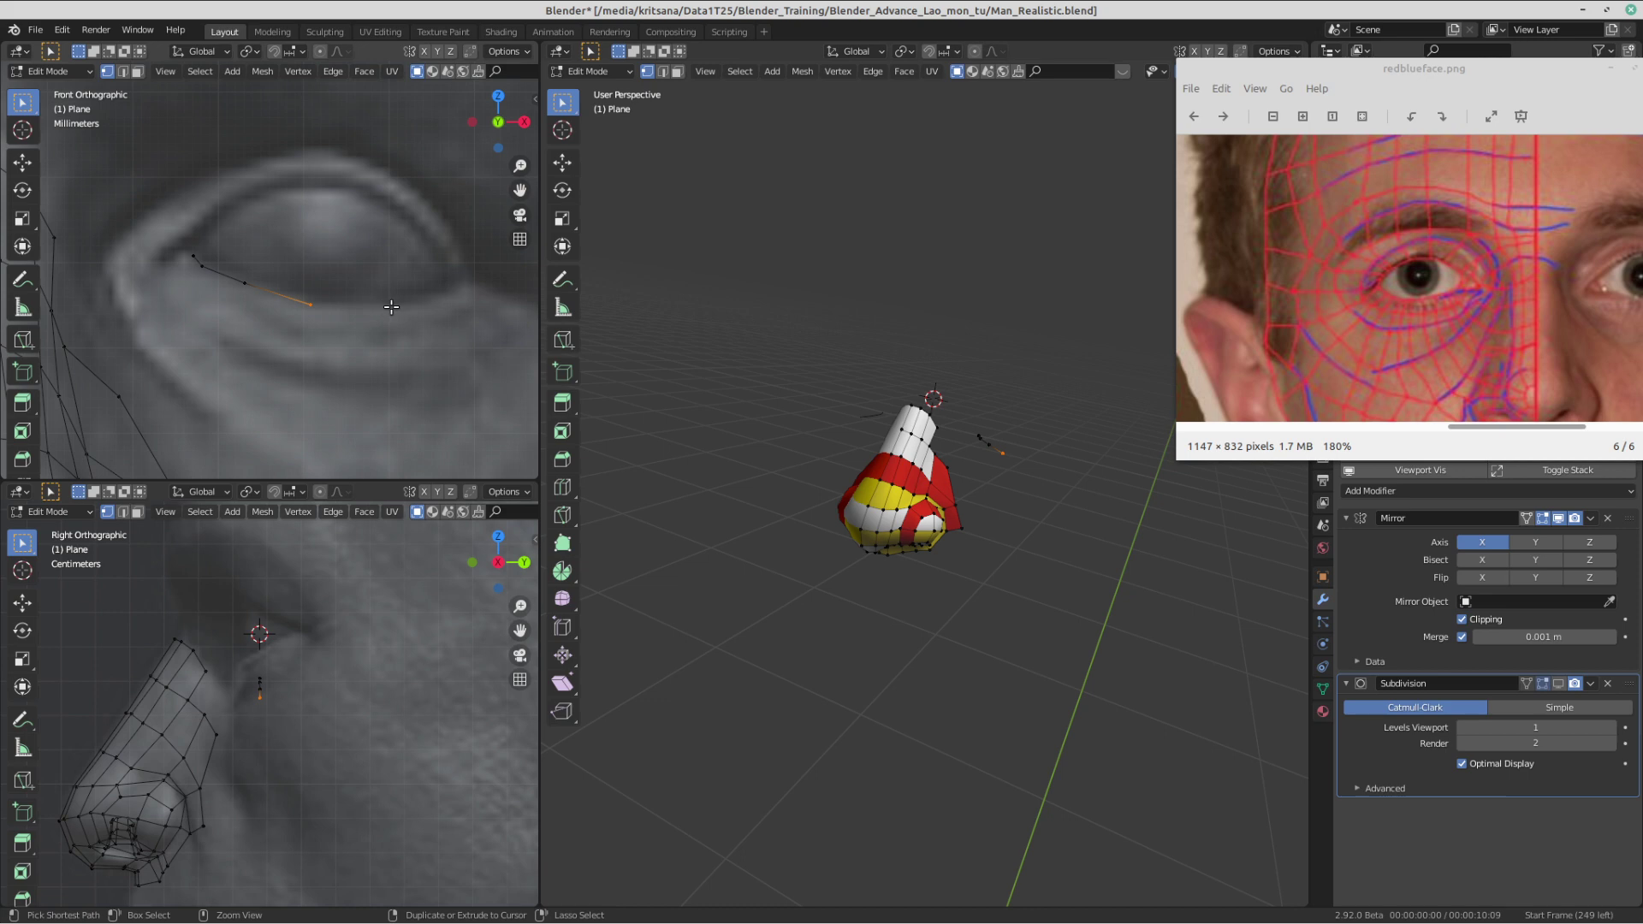
pyautogui.keyDown('ctrl'); pyautogui.rightClick(392, 307); pyautogui.keyUp('ctrl')
pyautogui.keyDown('ctrl'); pyautogui.rightClick(446, 294); pyautogui.keyUp('ctrl')
# - Fine-tune the outer and middle vertices of the lower eyelid line to follow the eyelid edge in the front view
pyautogui.keyDown('shift'); pyautogui.moveTo(446, 294); pyautogui.dragTo(409, 309, button='middle'); pyautogui.keyUp('shift')
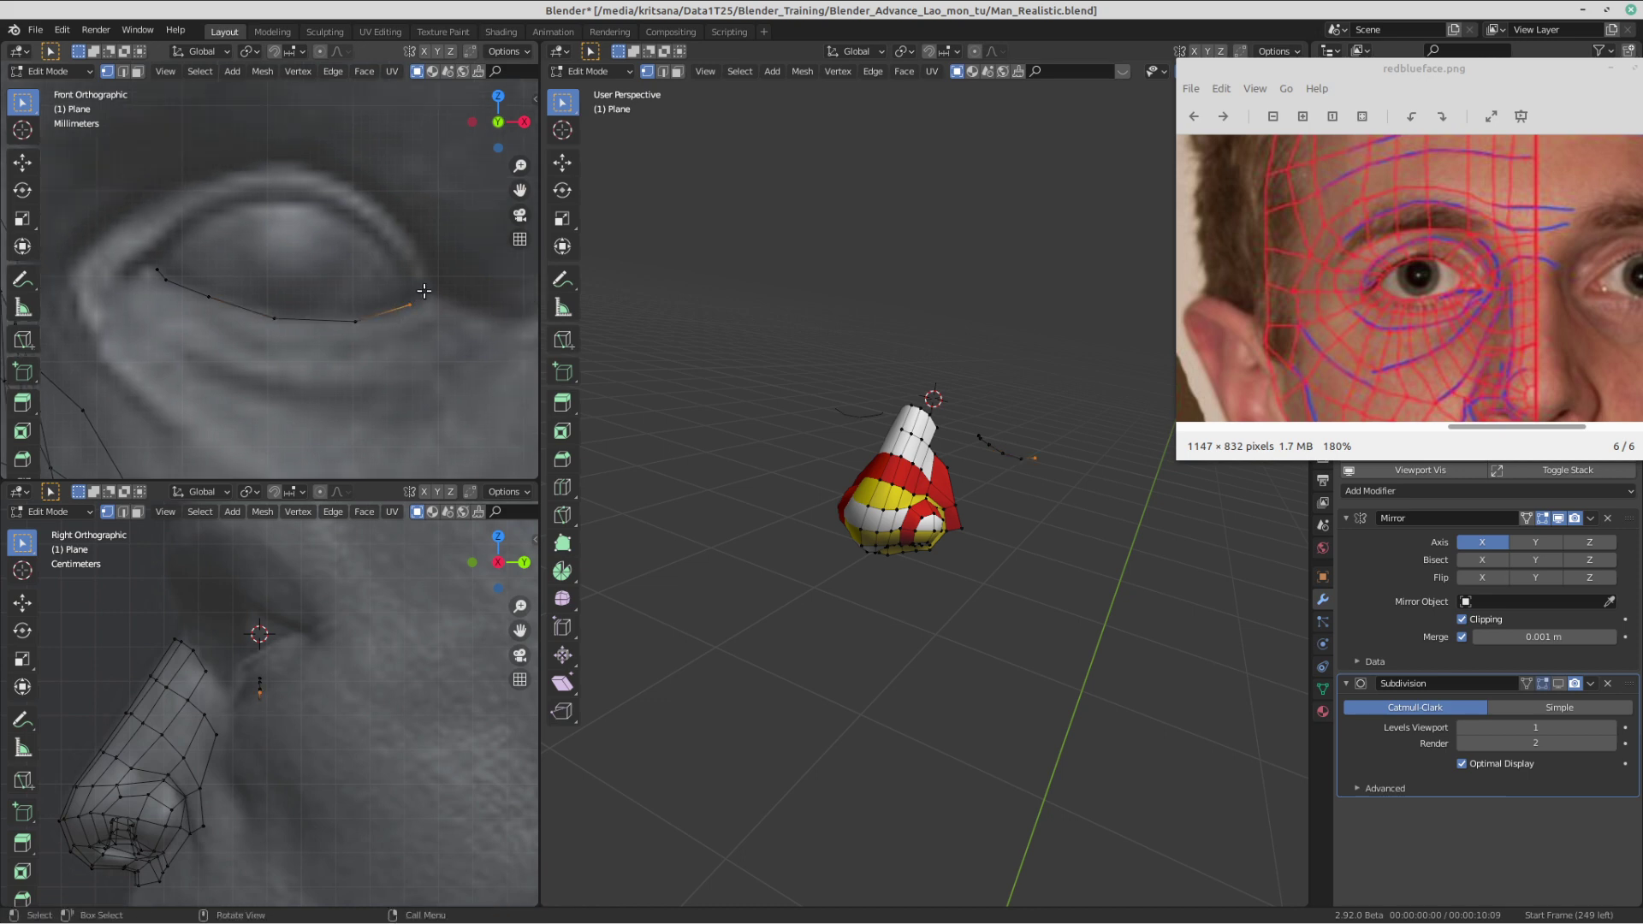
pyautogui.press('g')
pyautogui.click(434, 286)
pyautogui.click(355, 321)
pyautogui.press('g')
pyautogui.click(364, 314)
pyautogui.click(274, 318)
pyautogui.press('g')
pyautogui.click(292, 317)
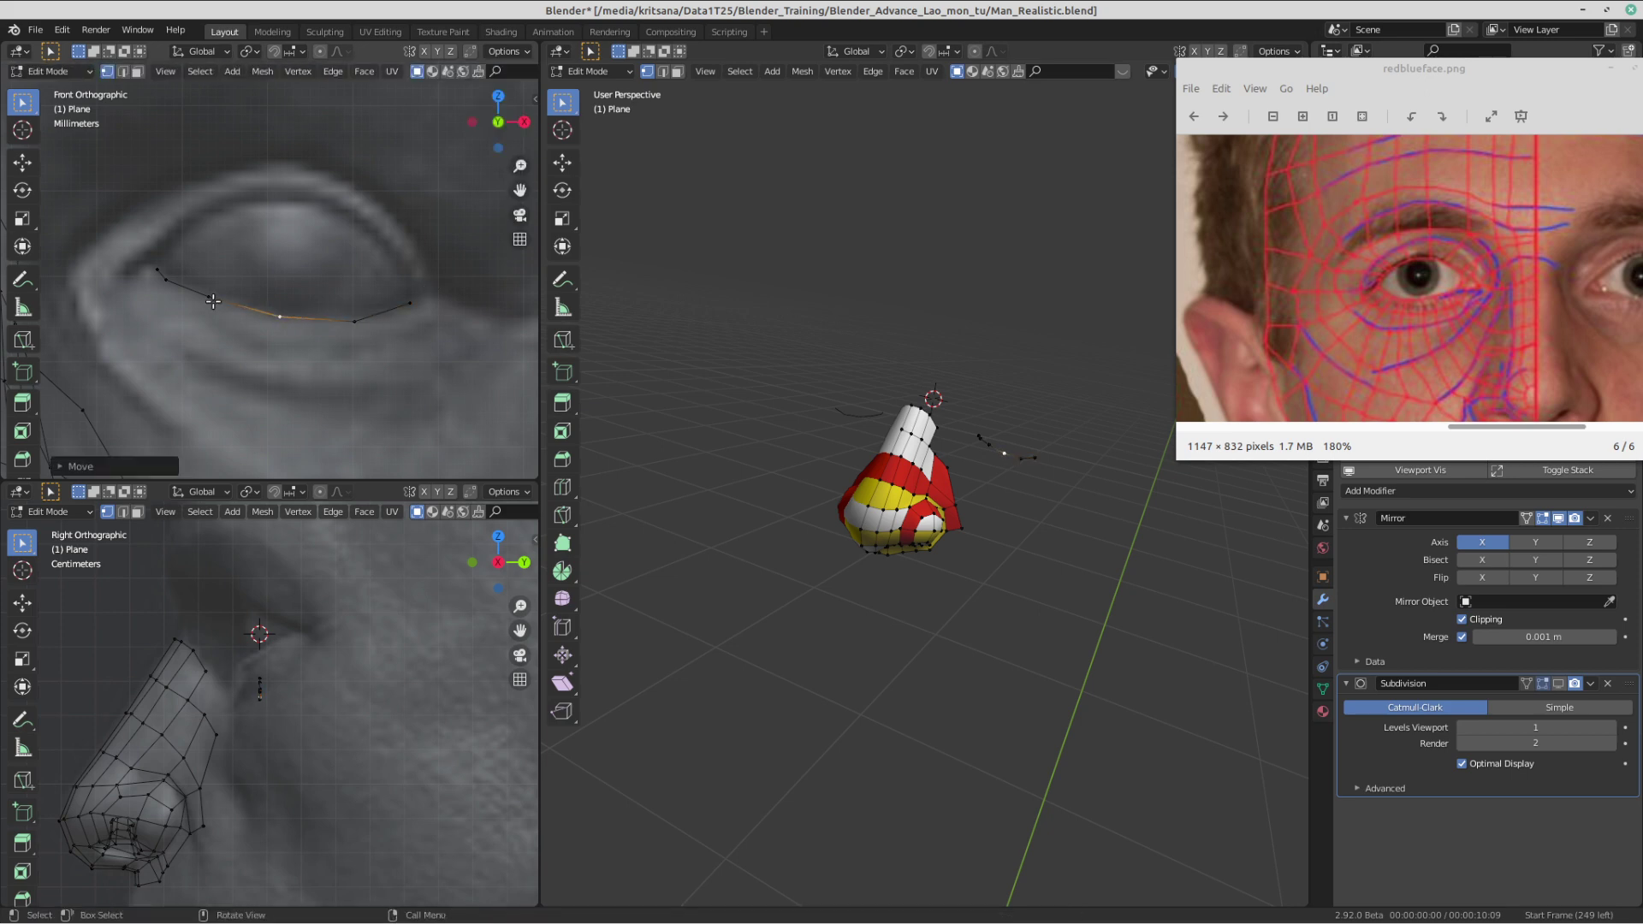
# - Fine-tune the inner-corner vertex and the neighbouring vertices of the lower eyelid line to follow the lid edge in the front view
pyautogui.click(210, 298)
pyautogui.press('g')
pyautogui.scroll(3, 214, 300)
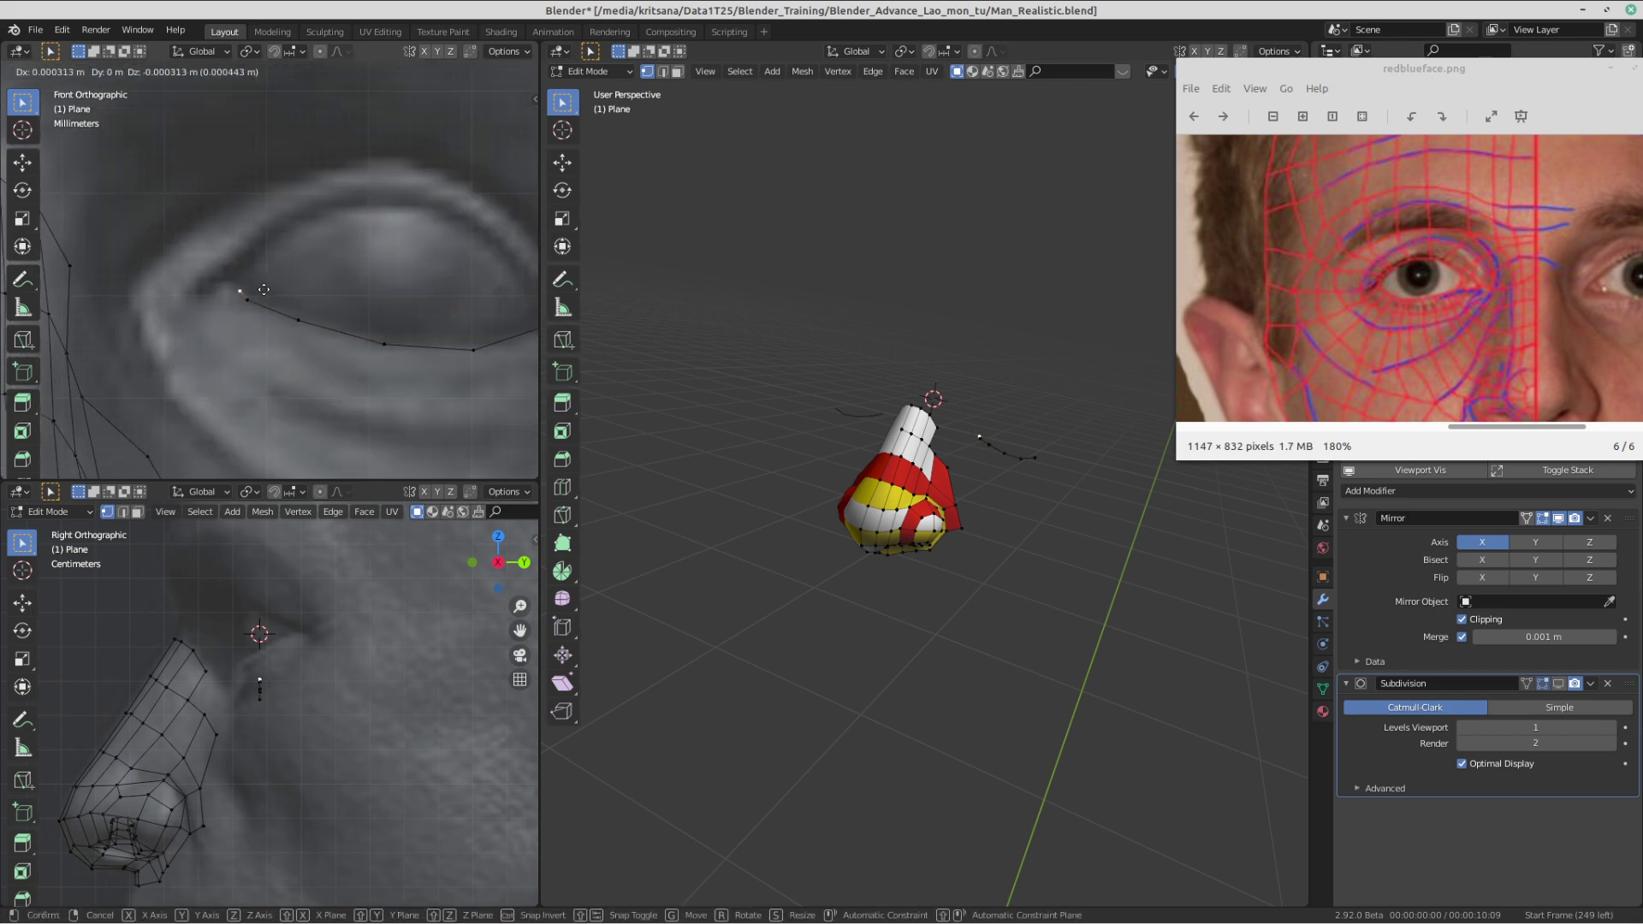
pyautogui.click(263, 289)
pyautogui.click(249, 301)
pyautogui.press('g')
pyautogui.click(254, 313)
pyautogui.click(295, 322)
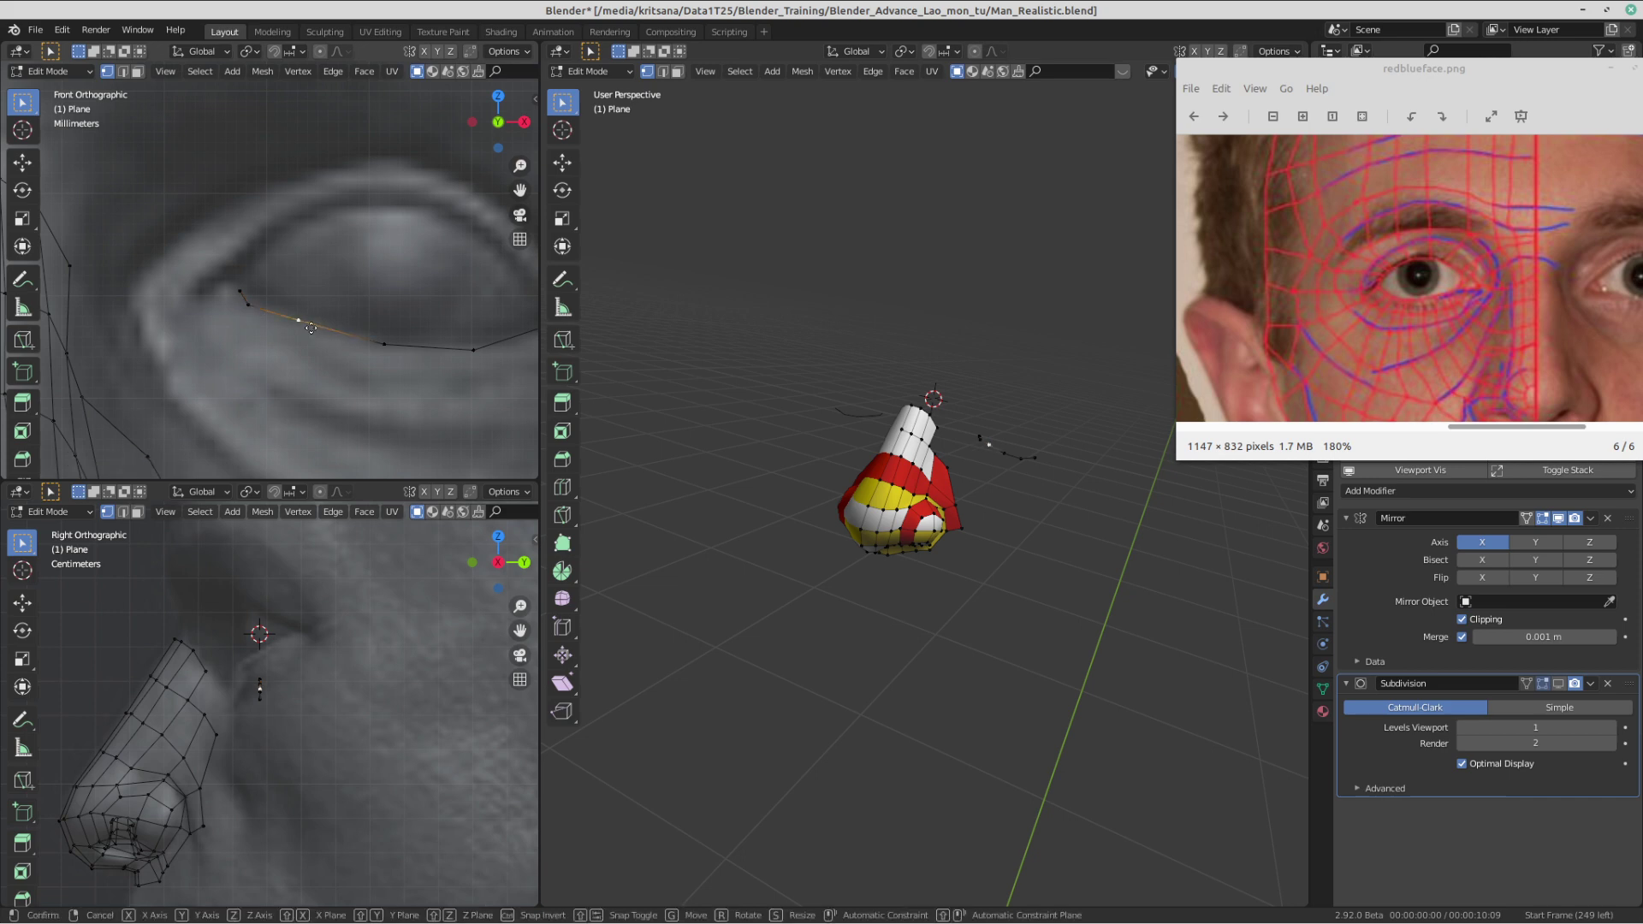
pyautogui.press('g')
pyautogui.click(308, 334)
pyautogui.click(383, 346)
pyautogui.press('g')
pyautogui.click(407, 351)
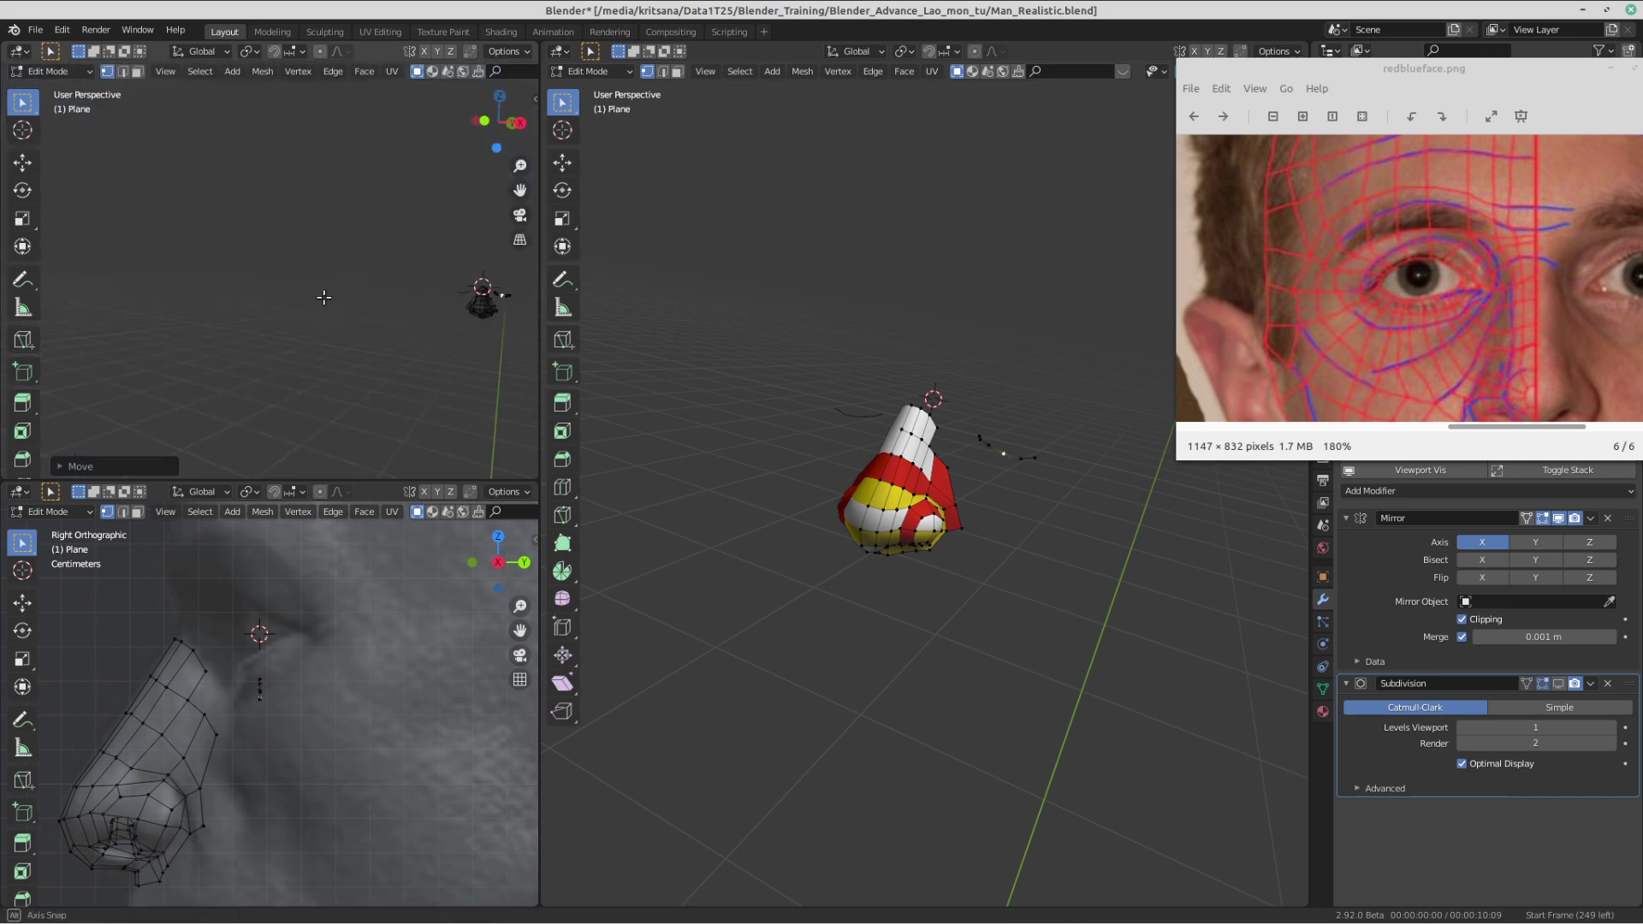
# - Select all the lower eyelid line's vertices one by one from the inner to the outer eye corner in the front view
pyautogui.press('KP_3')
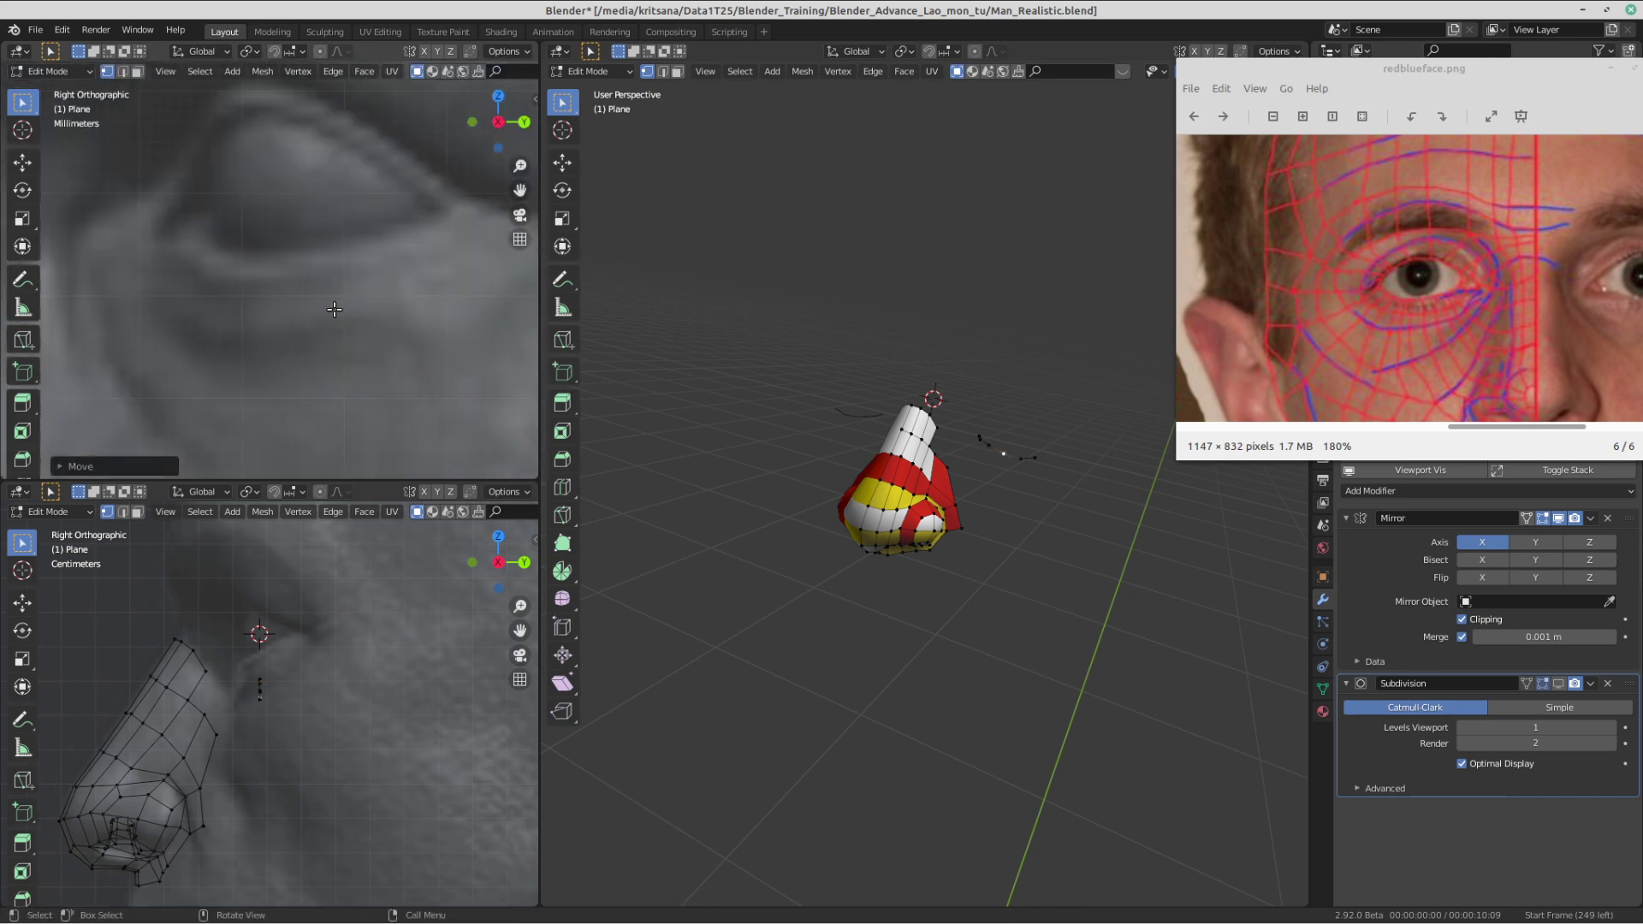
pyautogui.press('KP_1')
pyautogui.scroll(-2, 329, 309)
pyautogui.keyDown('shift'); pyautogui.moveTo(313, 308); pyautogui.dragTo(252, 298, button='middle'); pyautogui.keyUp('shift')
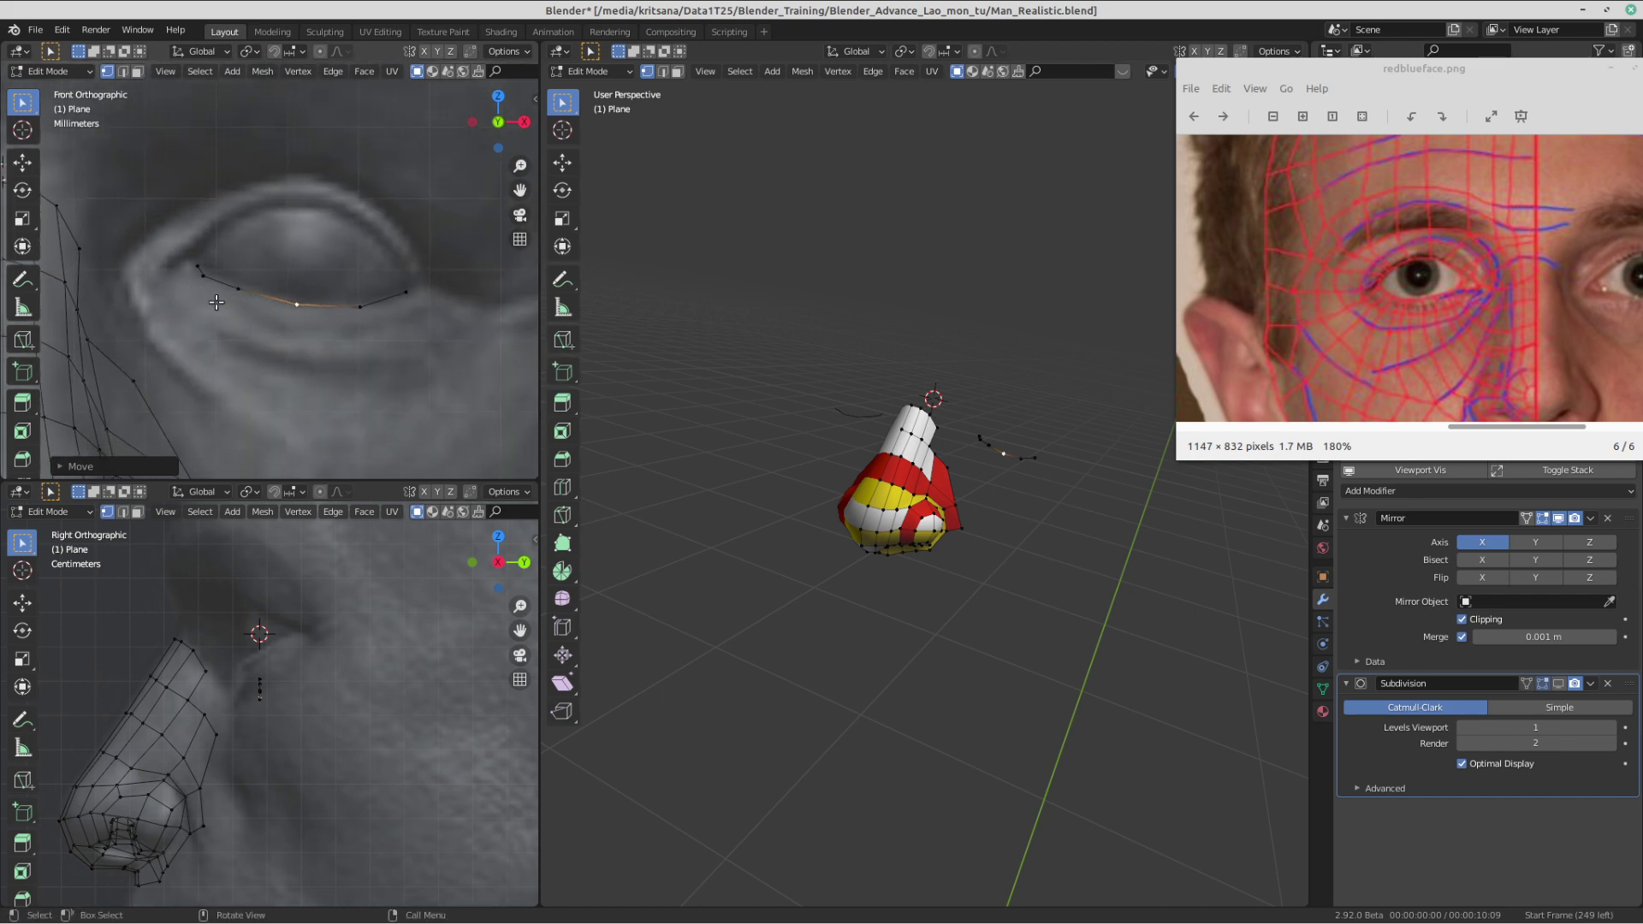
pyautogui.scroll(3, 215, 301)
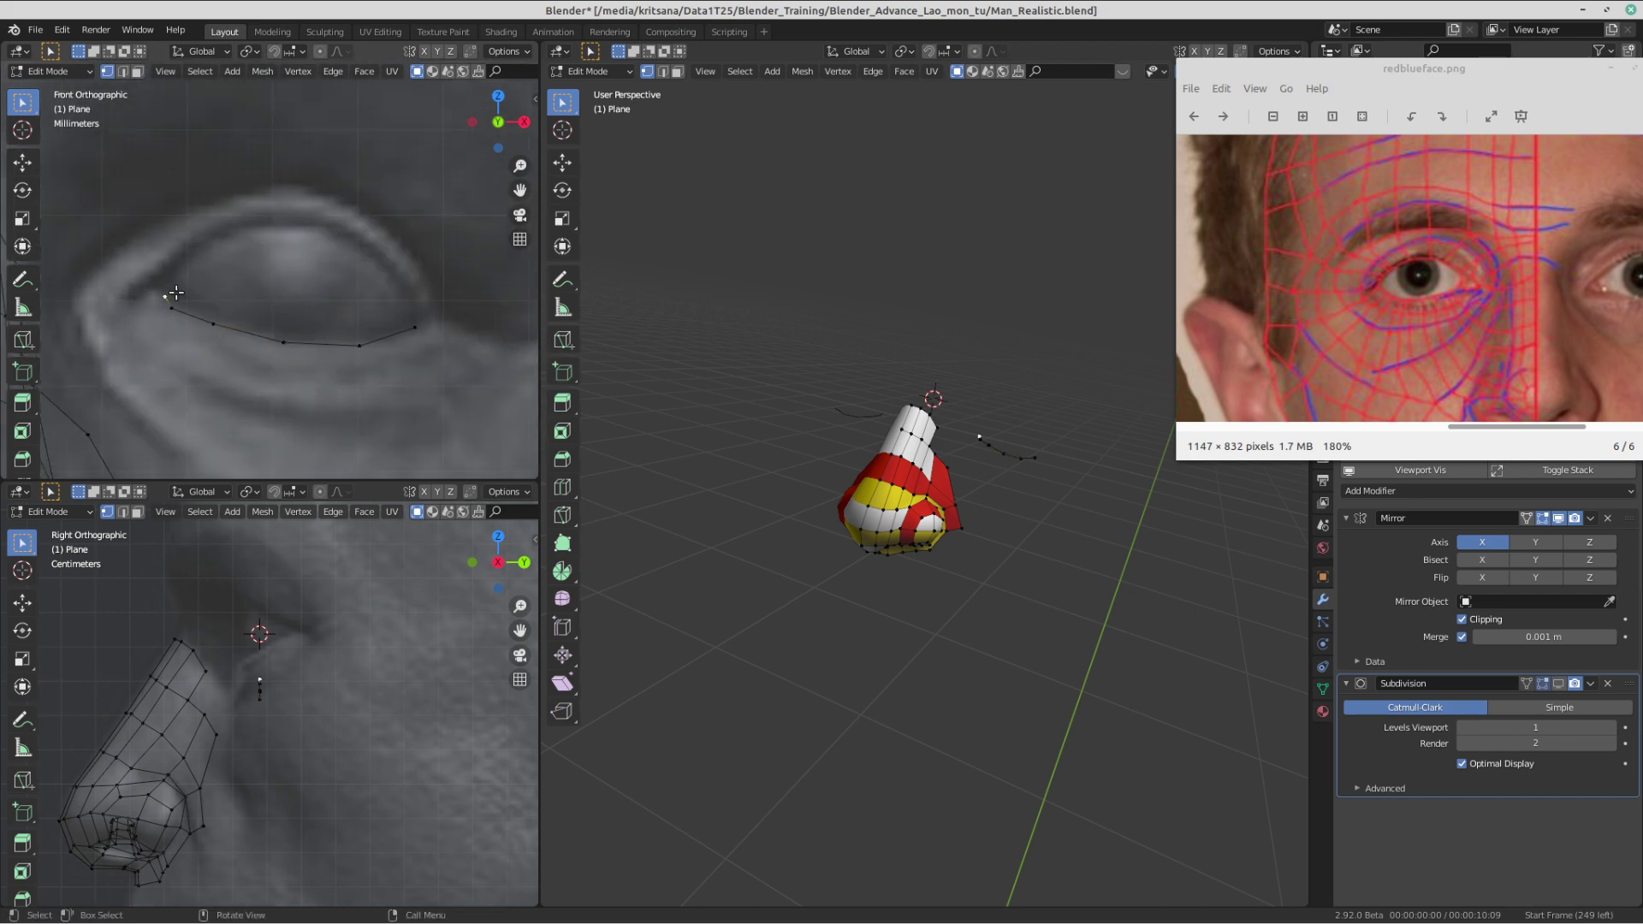
pyautogui.click(168, 298)
pyautogui.keyDown('shift'); pyautogui.click(167, 318); pyautogui.keyUp('shift')
pyautogui.keyDown('shift'); pyautogui.click(219, 348); pyautogui.keyUp('shift')
pyautogui.keyDown('ctrl'); pyautogui.click(287, 343); pyautogui.keyUp('ctrl')
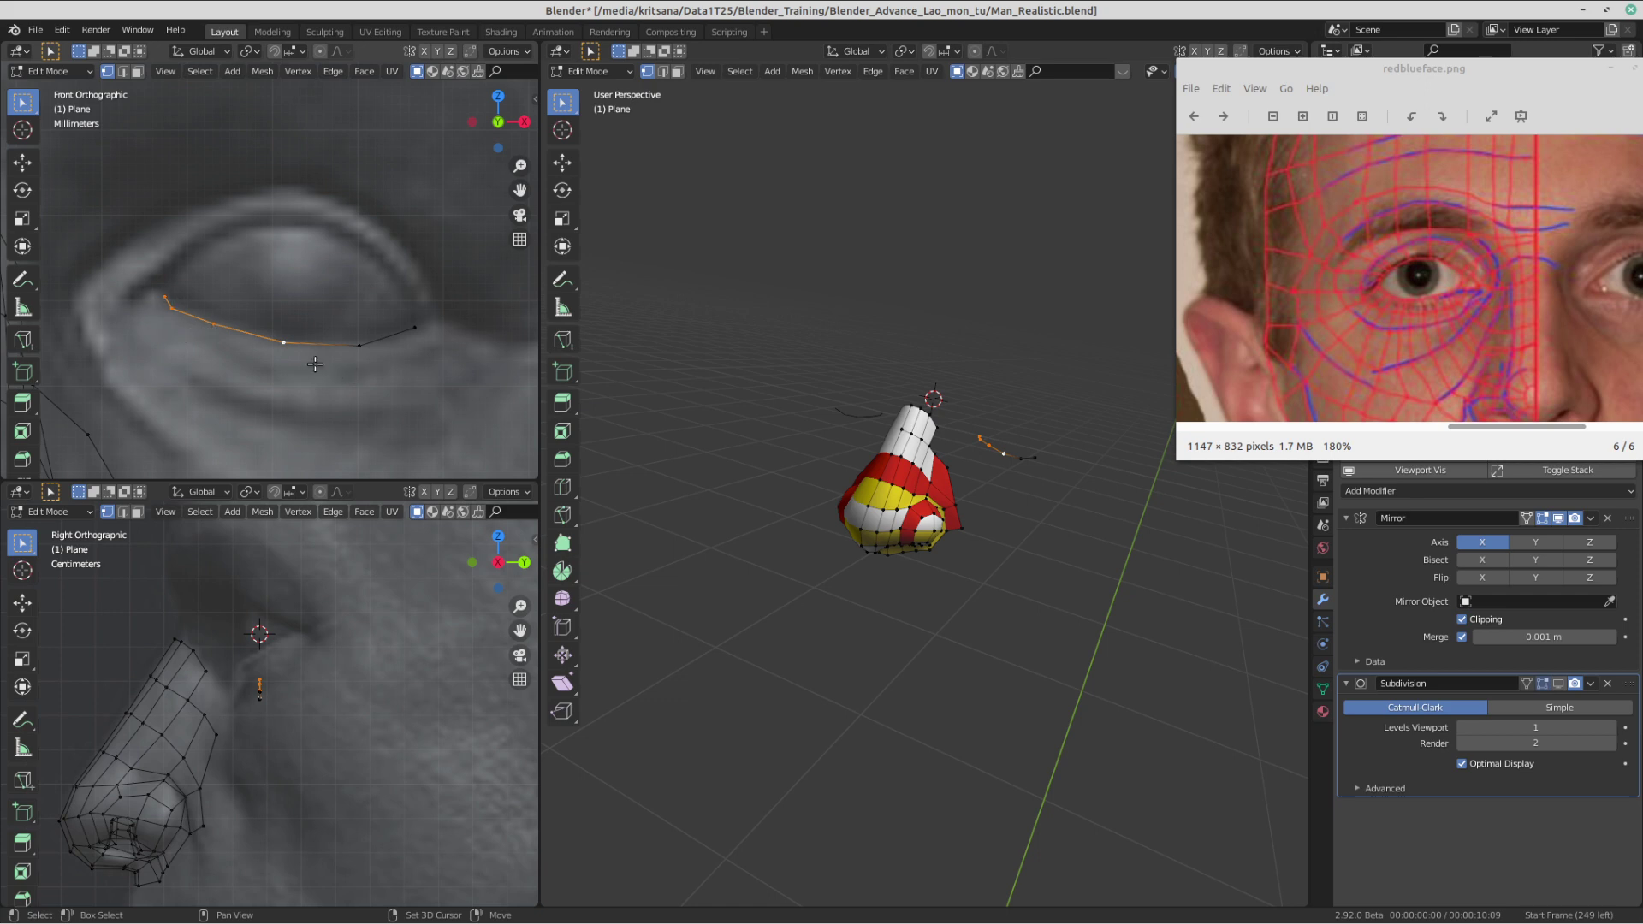
pyautogui.keyDown('shift'); pyautogui.click(361, 347); pyautogui.keyUp('shift')
pyautogui.keyDown('shift'); pyautogui.click(411, 338); pyautogui.keyUp('shift')
pyautogui.scroll(-3, 259, 267)
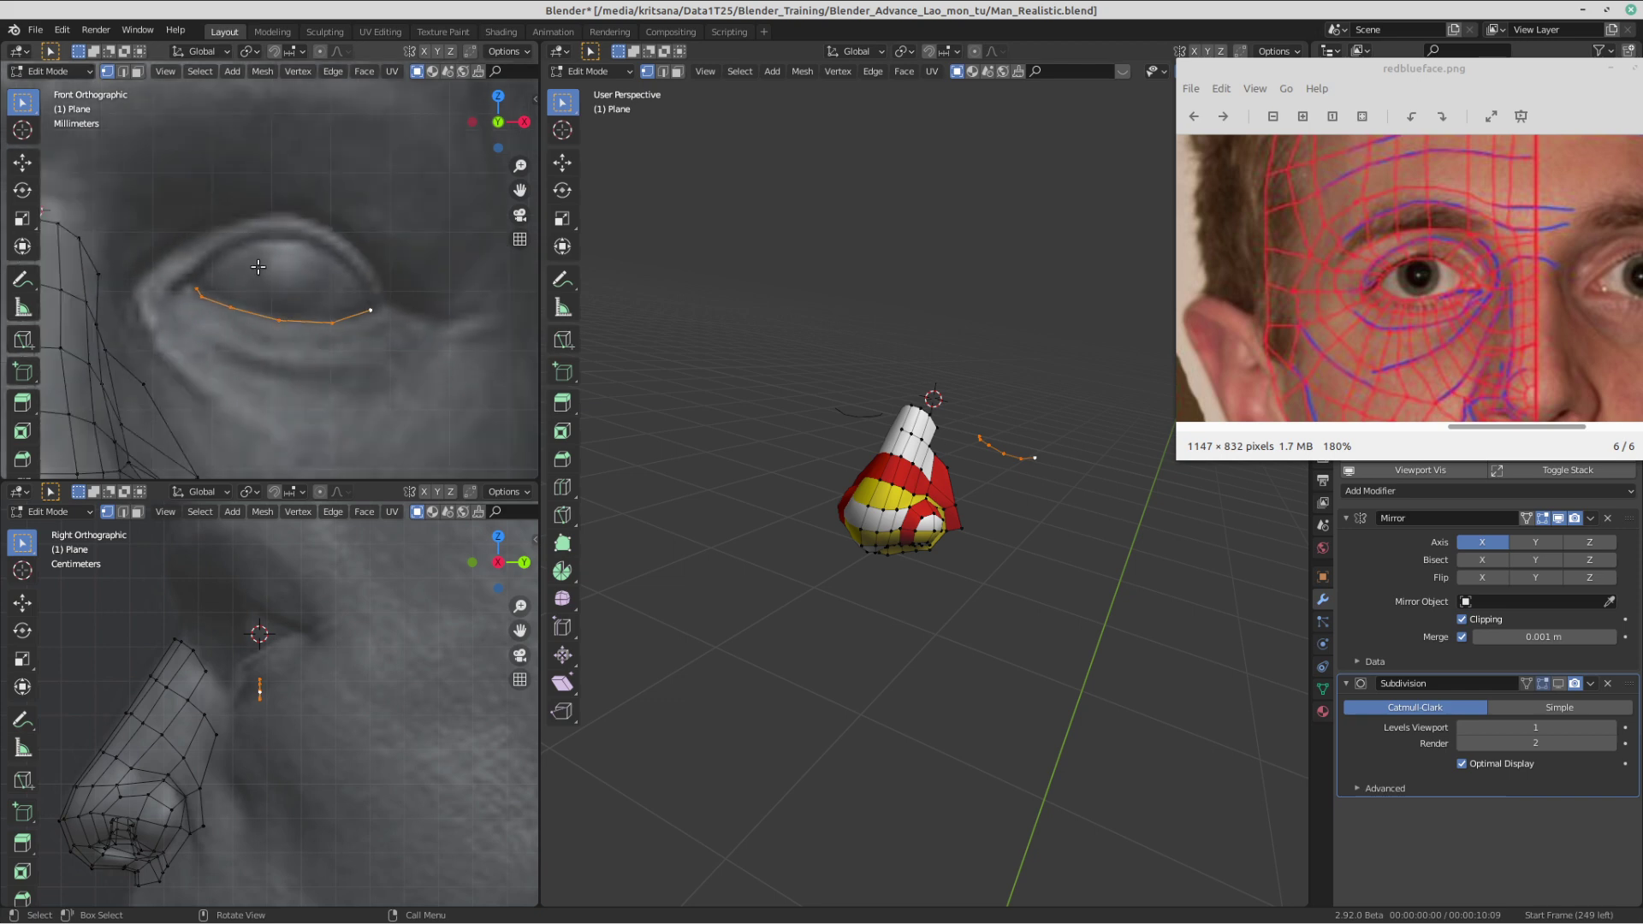
# - Examine the selected lower eyelid line against the eye of the head reference in the front and side views
pyautogui.scroll(1, 259, 267)
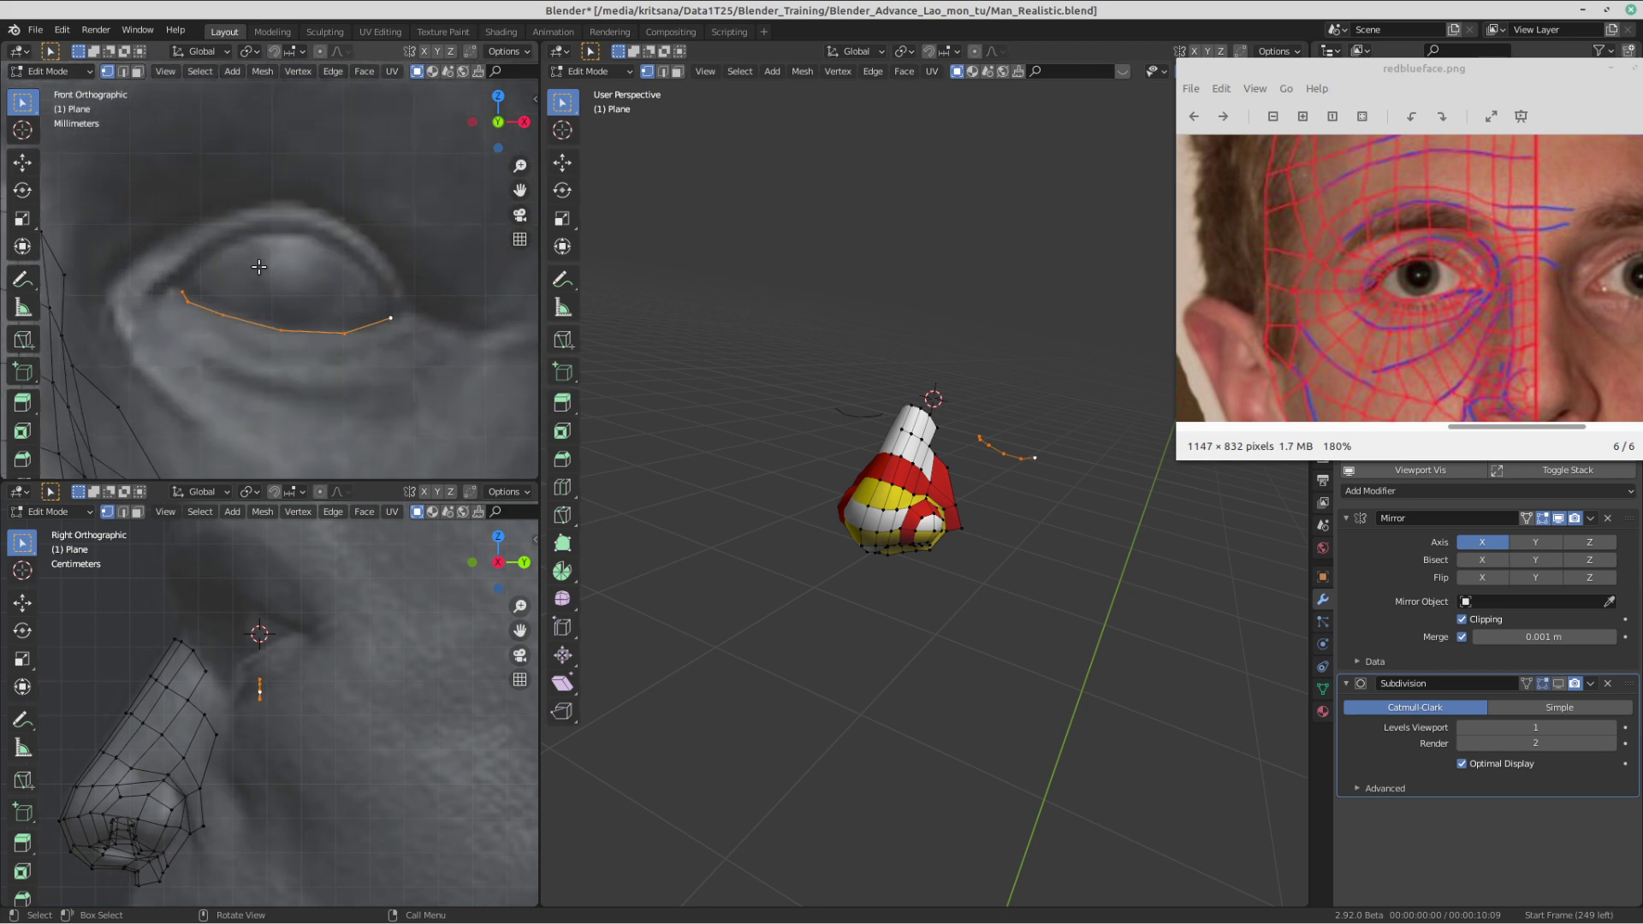
pyautogui.scroll(-2, 312, 735)
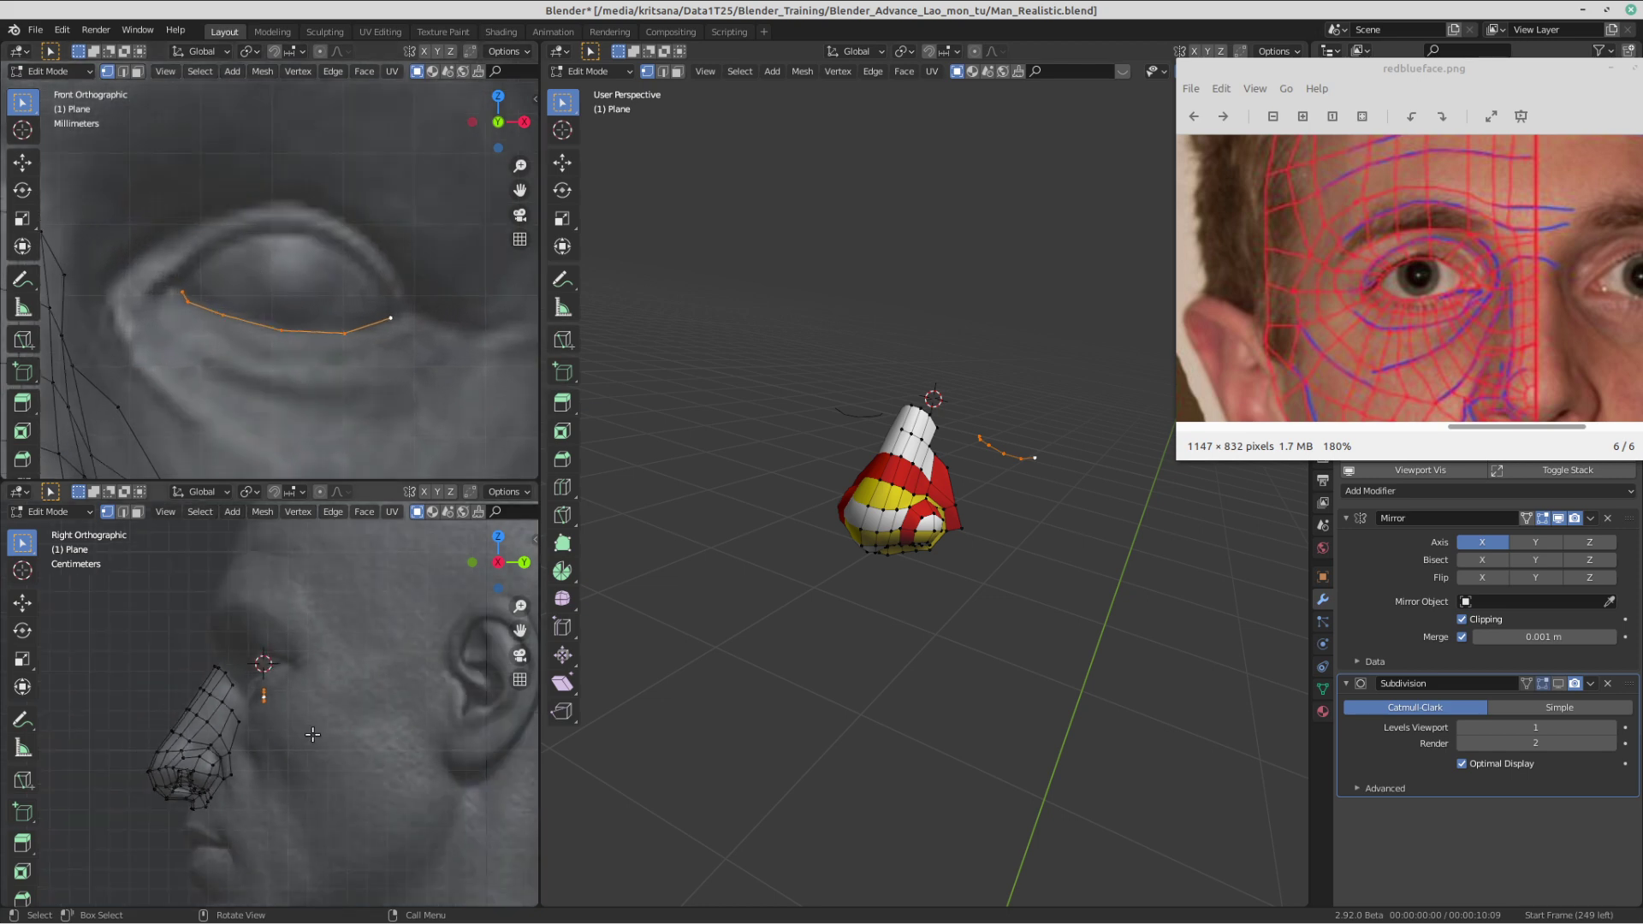
pyautogui.scroll(-1, 312, 734)
pyautogui.rightClick(313, 734)
pyautogui.press('Escape')
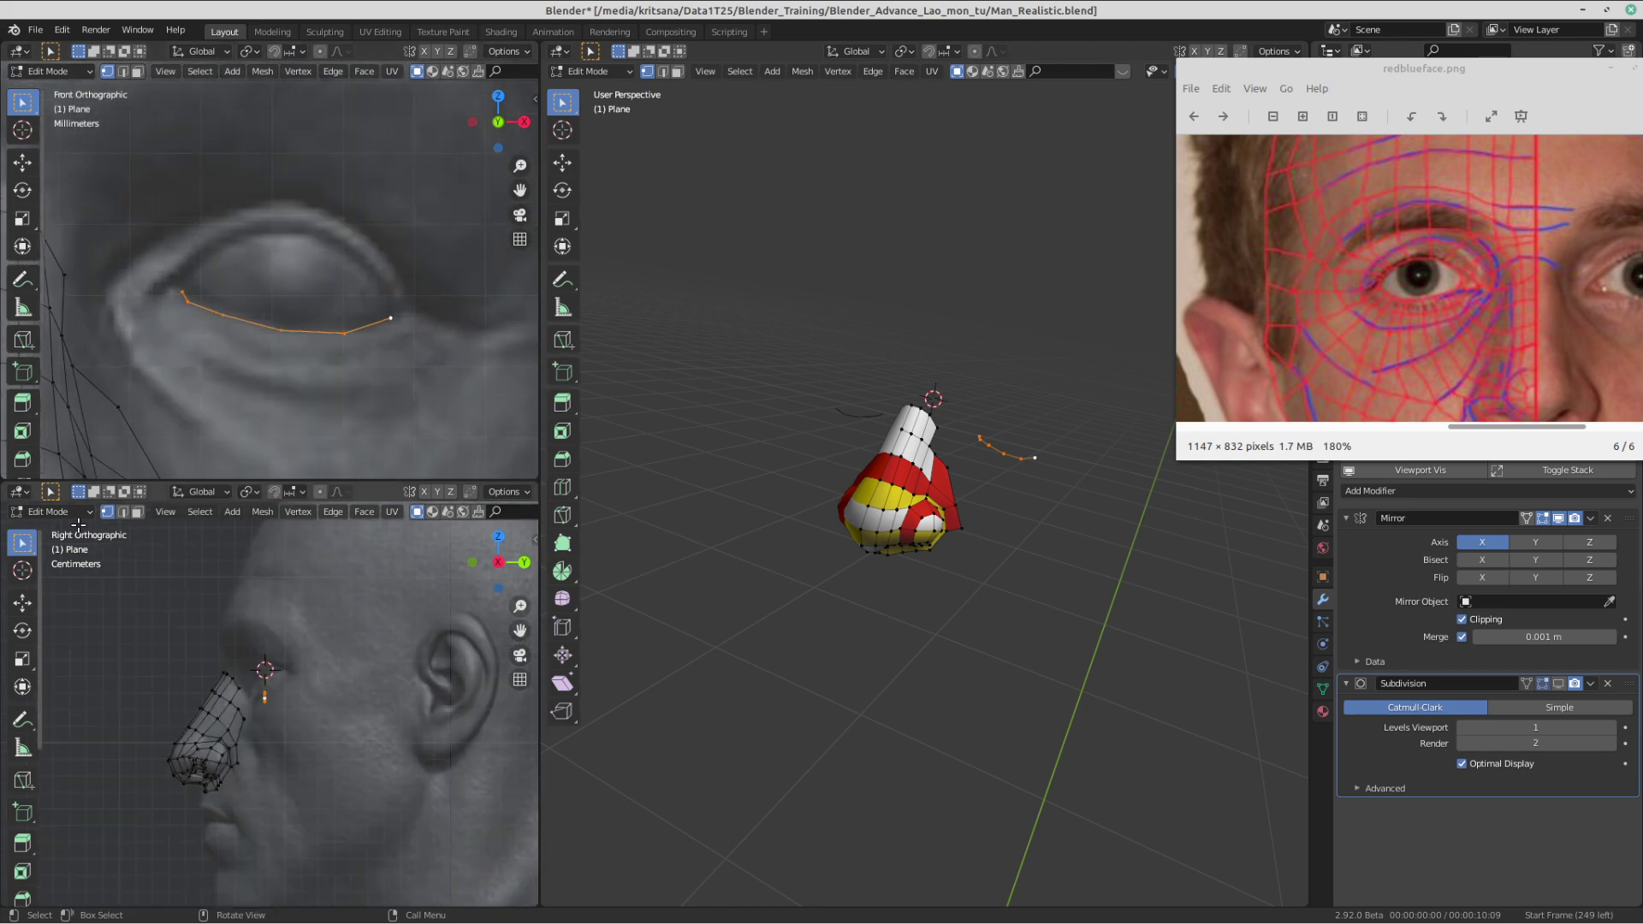
pyautogui.scroll(5, 286, 709)
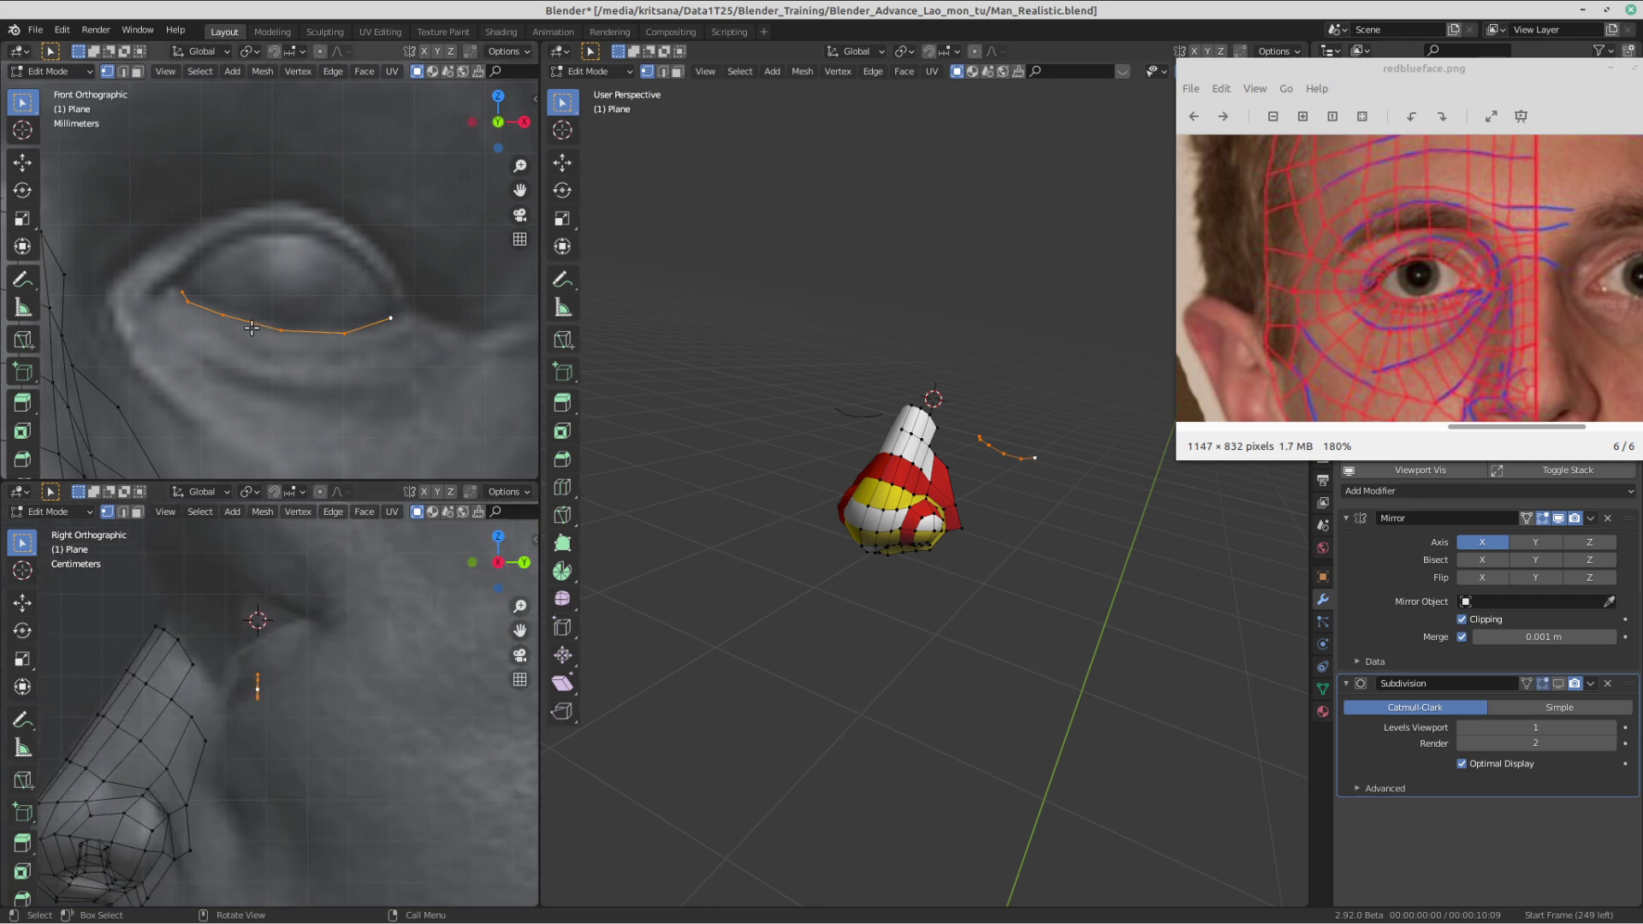
pyautogui.scroll(2, 297, 292)
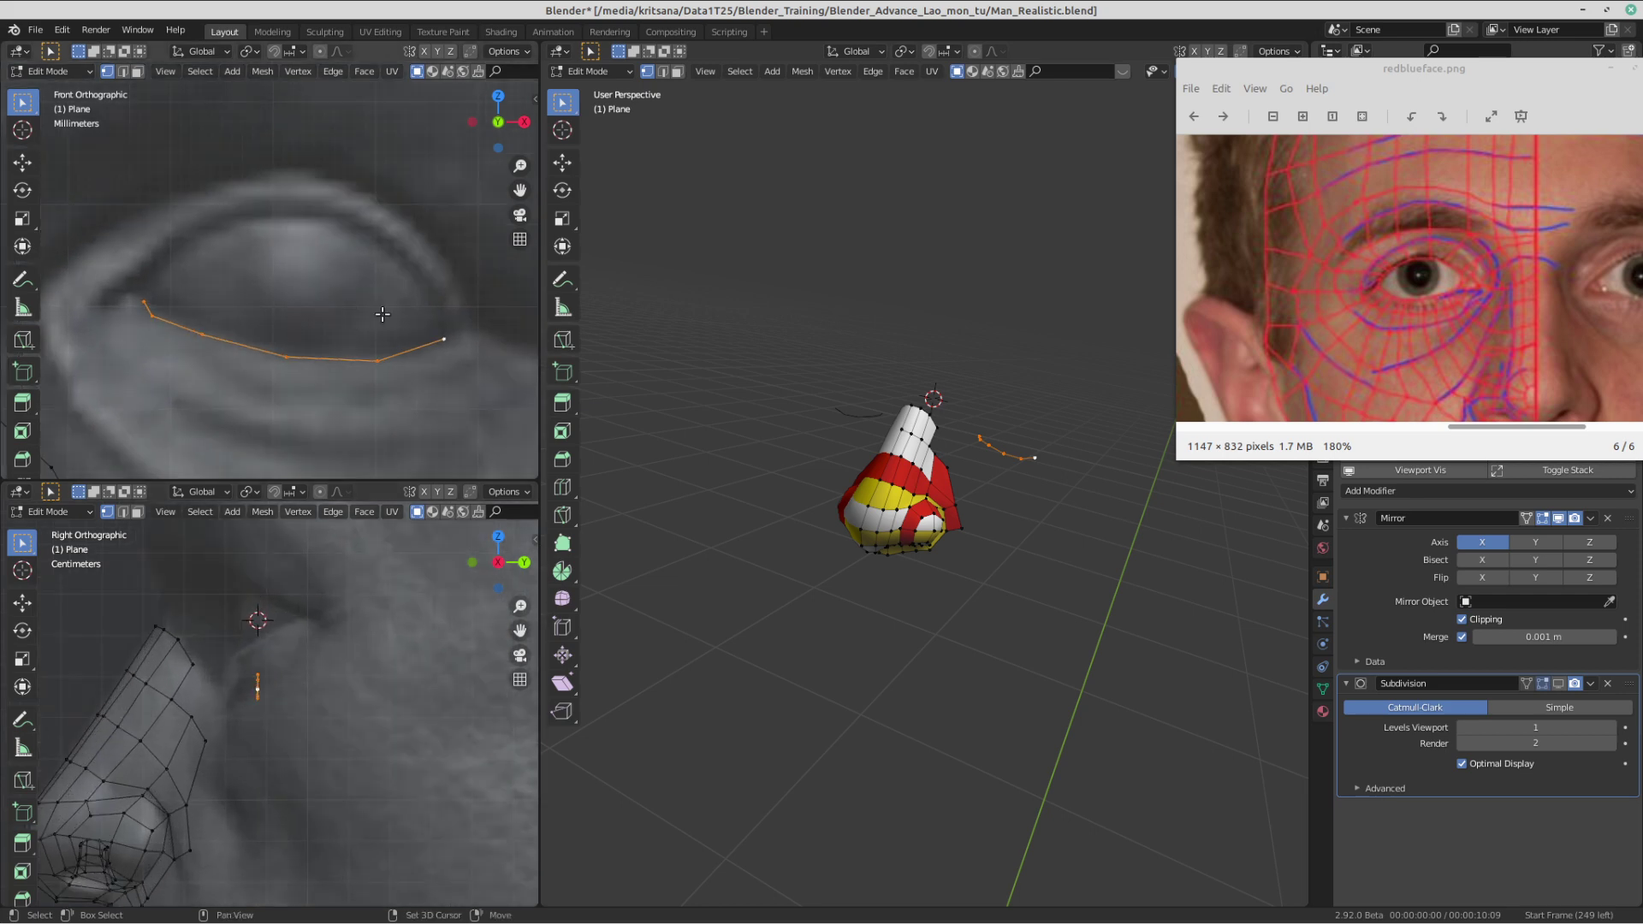
# - Select both end vertices of the lower eyelid line and circle the two eye corners with red annotations
pyautogui.keyDown('shift'); pyautogui.moveTo(372, 308); pyautogui.dragTo(326, 312, button='middle'); pyautogui.keyUp('shift')
pyautogui.click(395, 342)
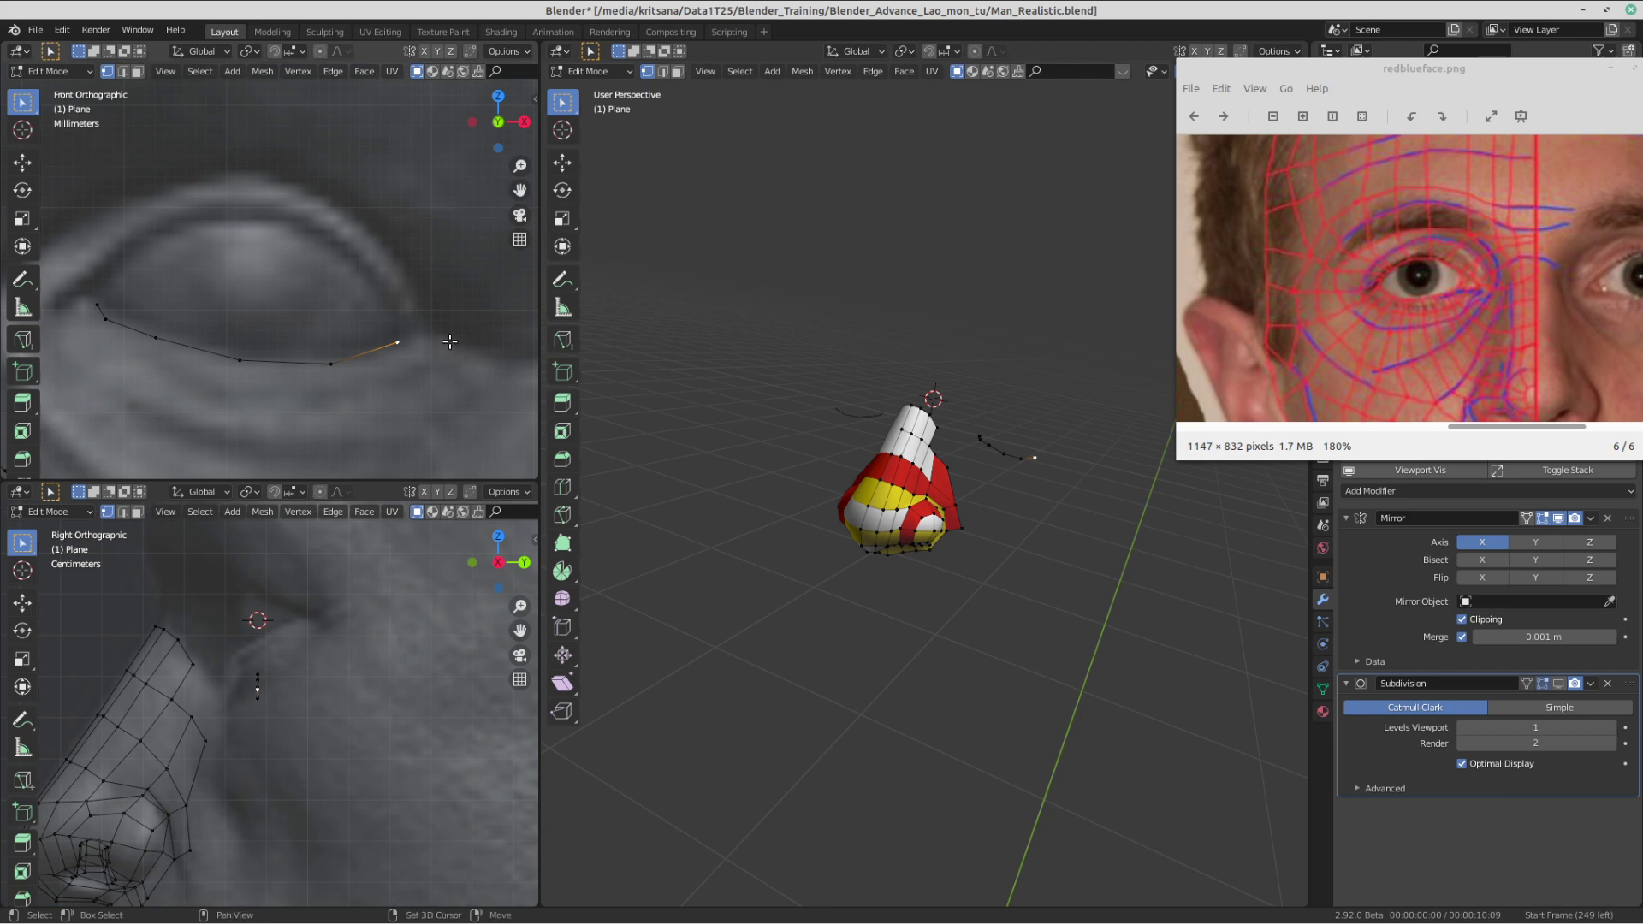
pyautogui.keyDown('shift'); pyautogui.moveTo(431, 344); pyautogui.dragTo(439, 353, button='middle'); pyautogui.keyUp('shift')
pyautogui.keyDown('shift'); pyautogui.click(100, 309); pyautogui.keyUp('shift')
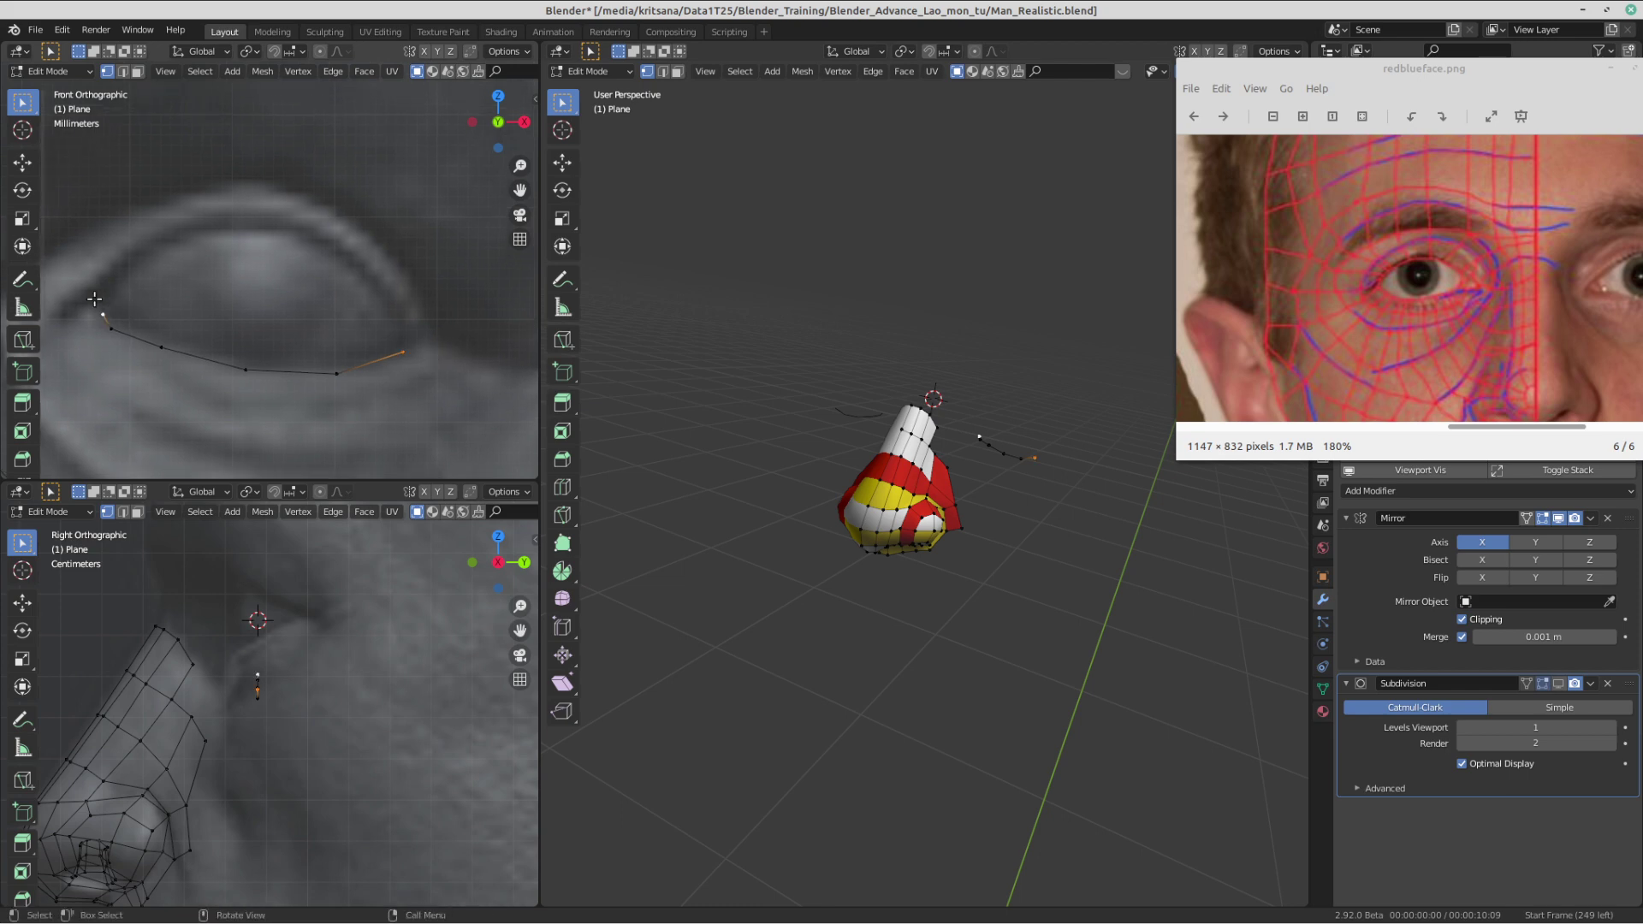
pyautogui.keyDown('shift'); pyautogui.moveTo(97, 302); pyautogui.dragTo(157, 297, button='middle'); pyautogui.keyUp('shift')
pyautogui.click(21, 282)
pyautogui.moveTo(162, 296)
pyautogui.mouseDown()
pyautogui.moveTo(143, 299)
pyautogui.moveTo(167, 295)
pyautogui.mouseUp()
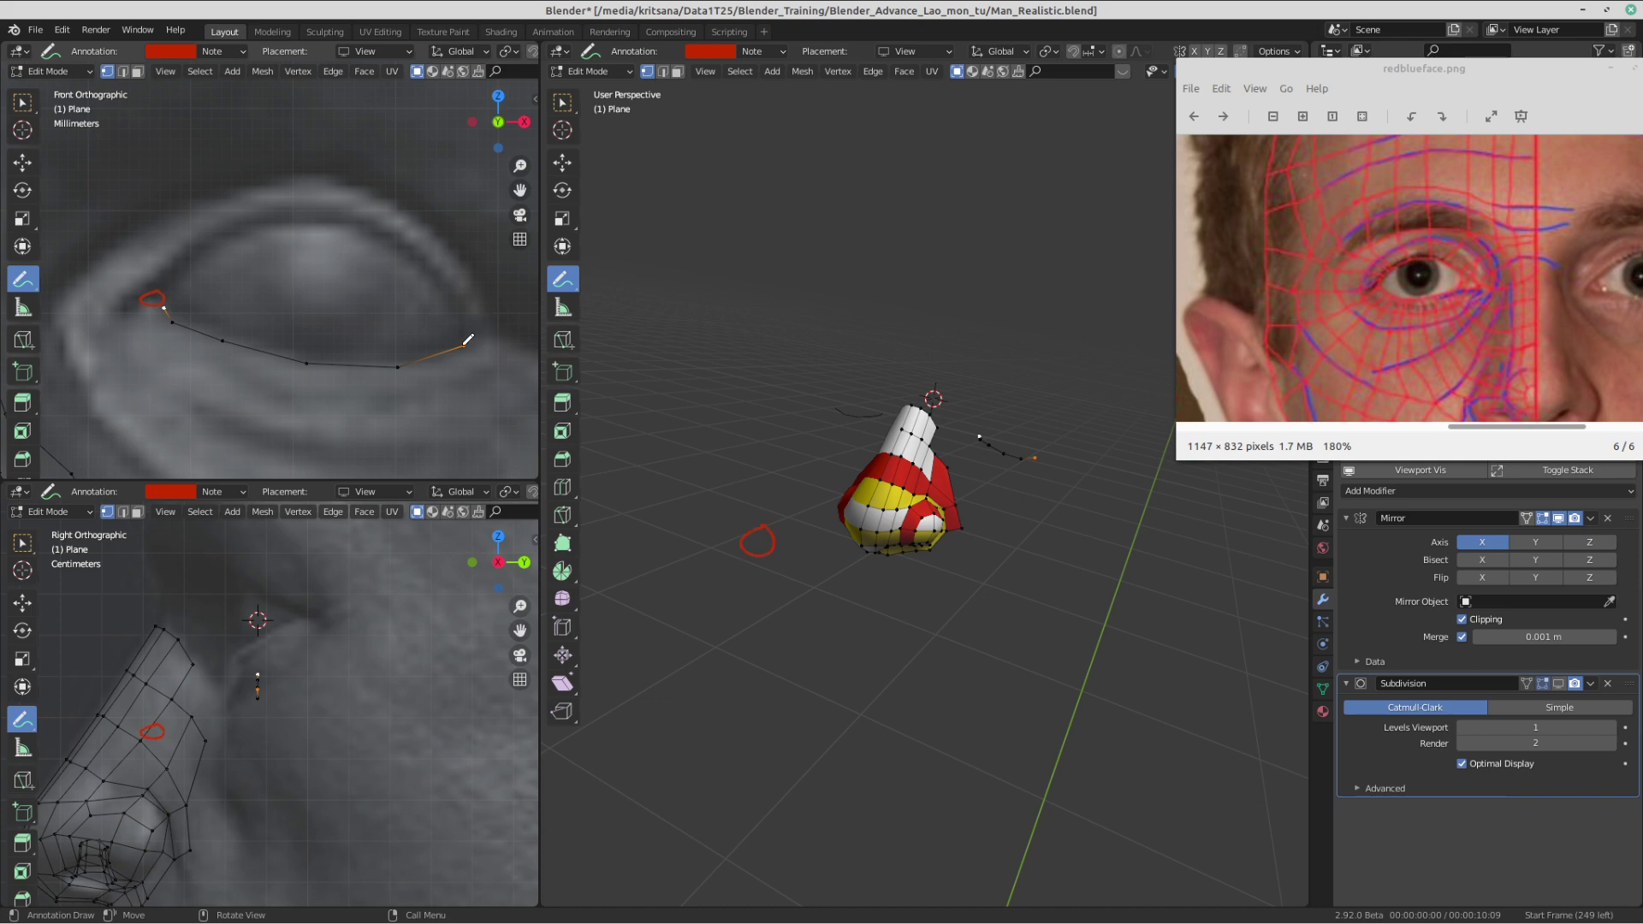
pyautogui.moveTo(470, 323); pyautogui.dragTo(469, 326)
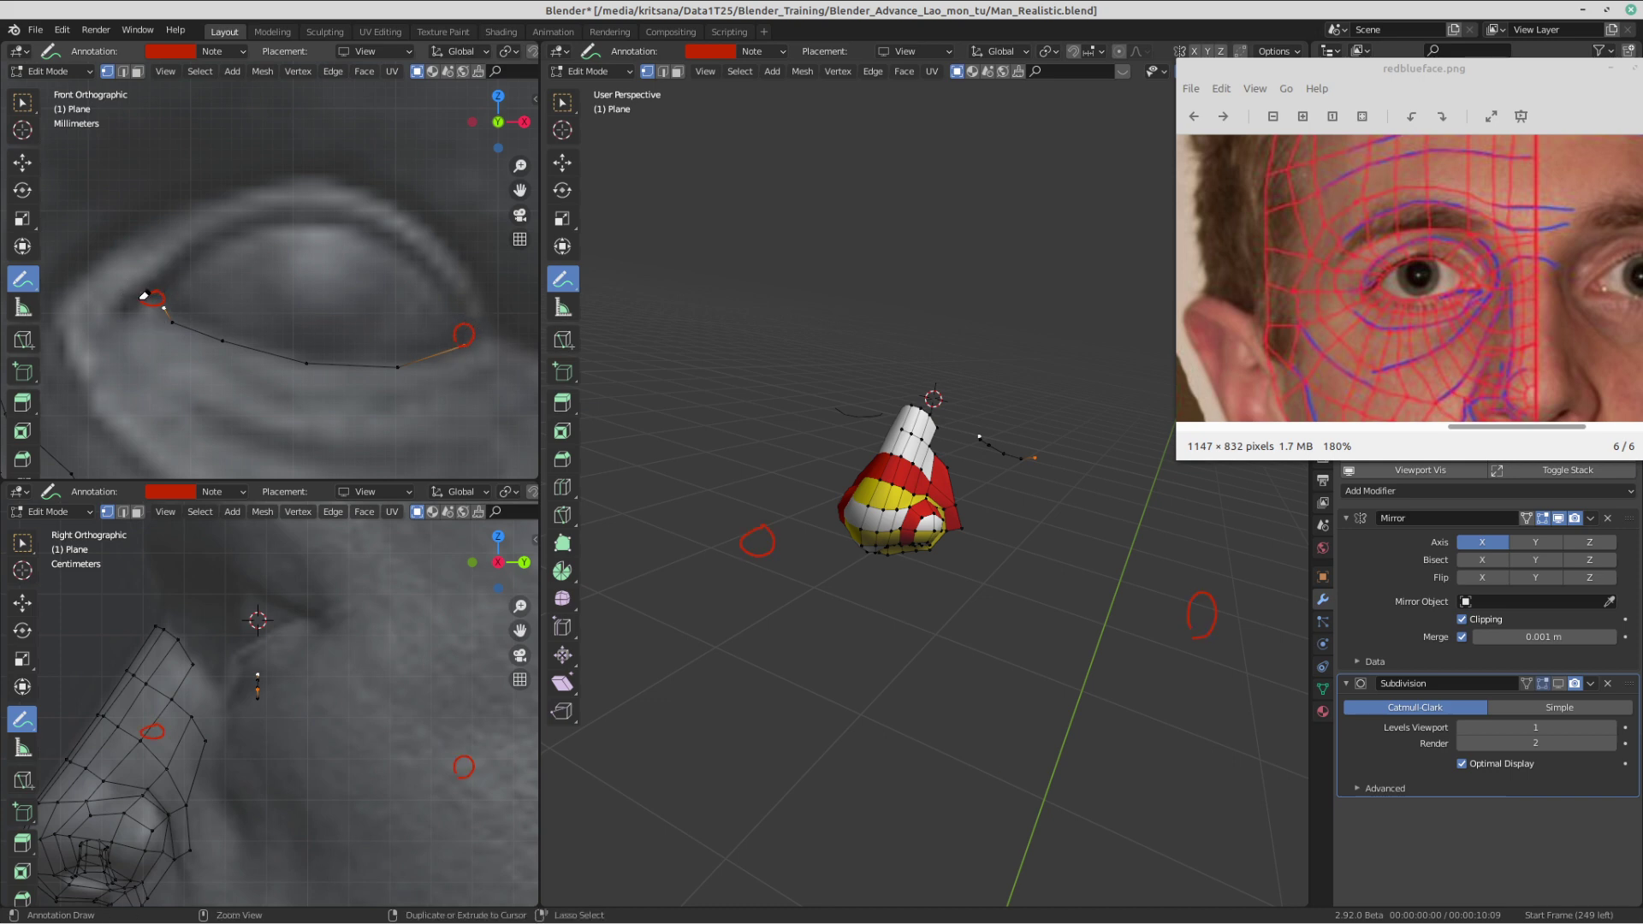
# - Erase the red annotation circles at both eye corners and return to the selection tool
pyautogui.keyDown('ctrl'); pyautogui.moveTo(142, 296); pyautogui.dragTo(165, 301); pyautogui.keyUp('ctrl')
pyautogui.keyDown('ctrl'); pyautogui.moveTo(473, 317); pyautogui.dragTo(461, 340); pyautogui.keyUp('ctrl')
pyautogui.keyDown('shift'); pyautogui.moveTo(409, 298); pyautogui.dragTo(381, 307, button='middle'); pyautogui.keyUp('shift')
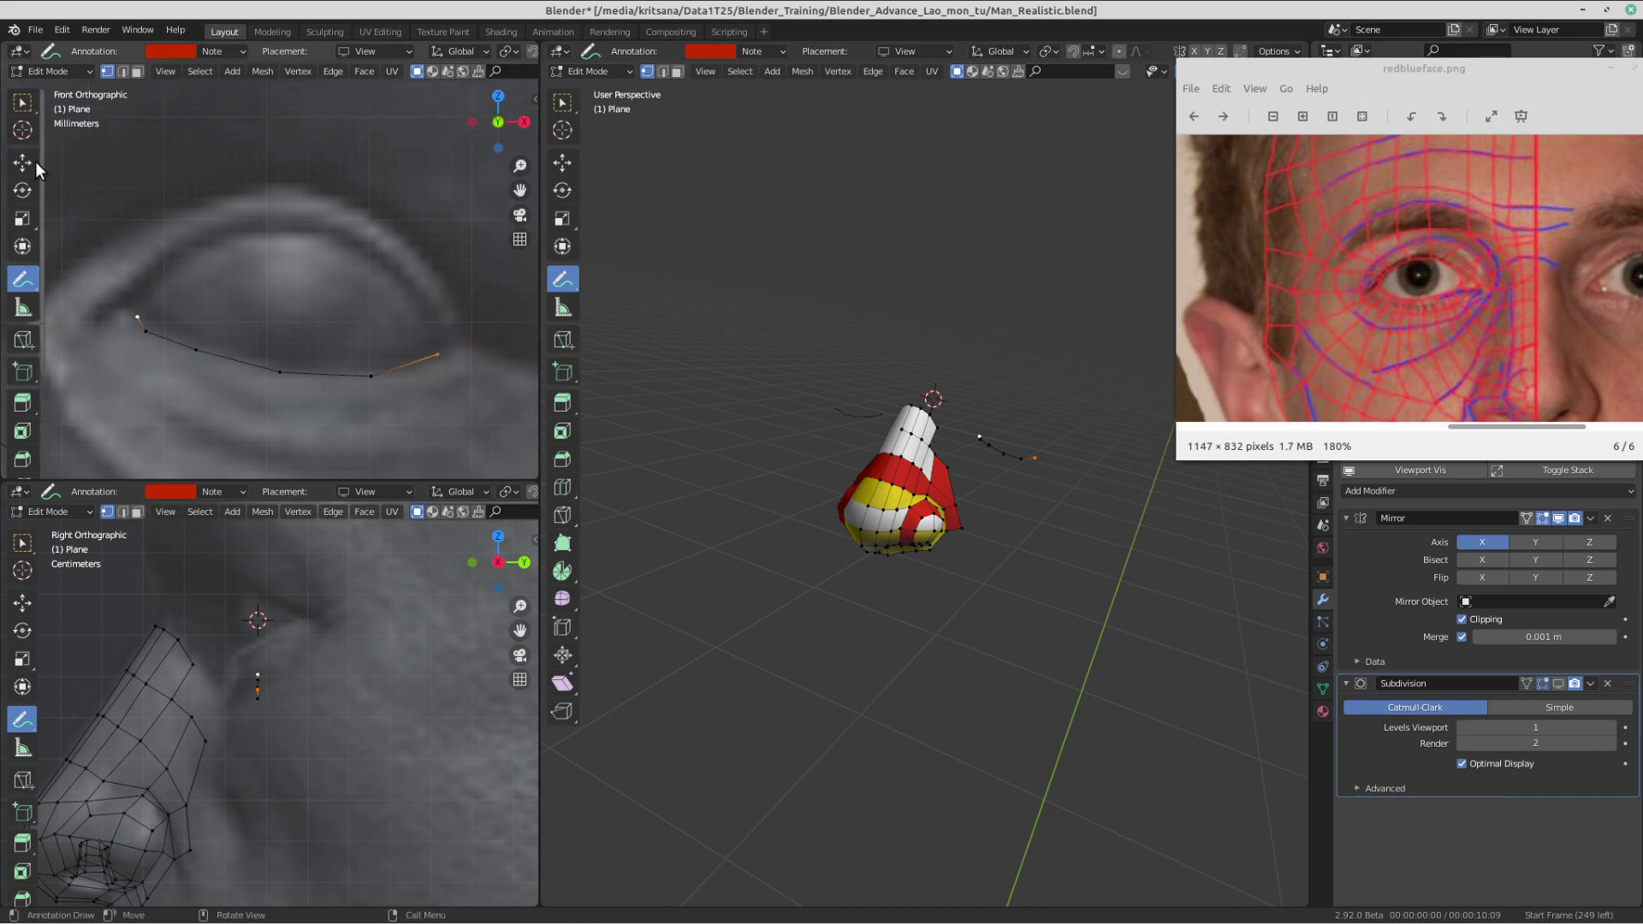
pyautogui.click(22, 102)
# - Extrude a short edge upward from the inner and the outer end vertices of the lower eyelid line in the front view
pyautogui.moveTo(186, 293)
pyautogui.keyDown('shift'); pyautogui.mouseDown(button='middle')
pyautogui.moveTo(217, 309)
pyautogui.moveTo(221, 292)
pyautogui.mouseUp(button='middle'); pyautogui.keyUp('shift')
pyautogui.press('g')
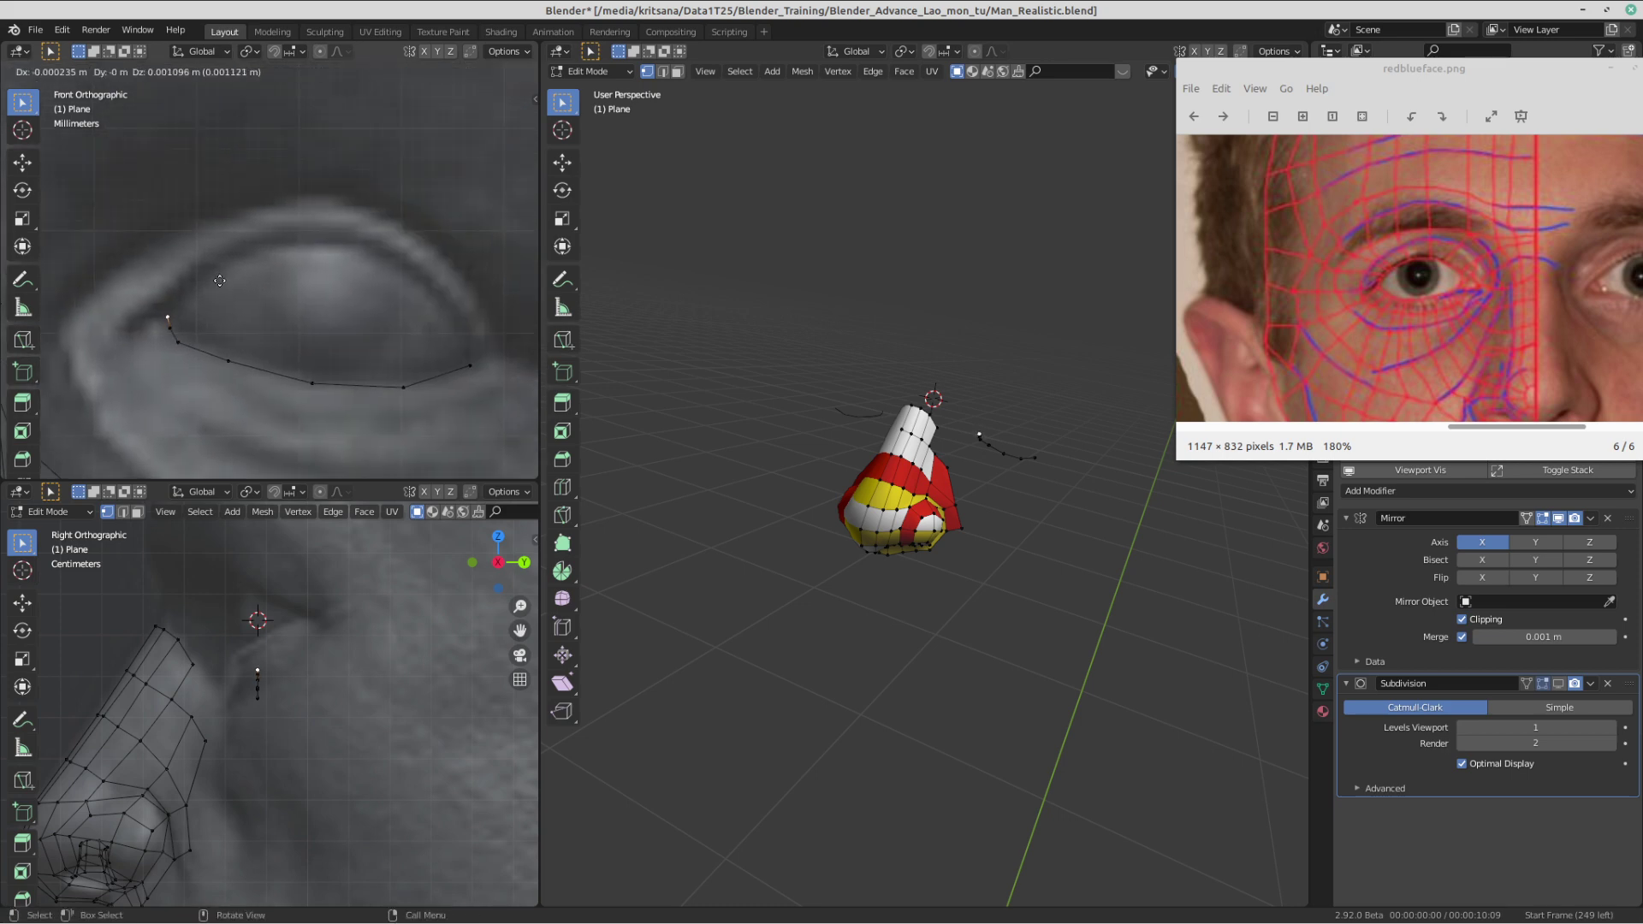
pyautogui.click(218, 279)
pyautogui.keyDown('shift'); pyautogui.moveTo(229, 283); pyautogui.dragTo(163, 283, button='middle'); pyautogui.keyUp('shift')
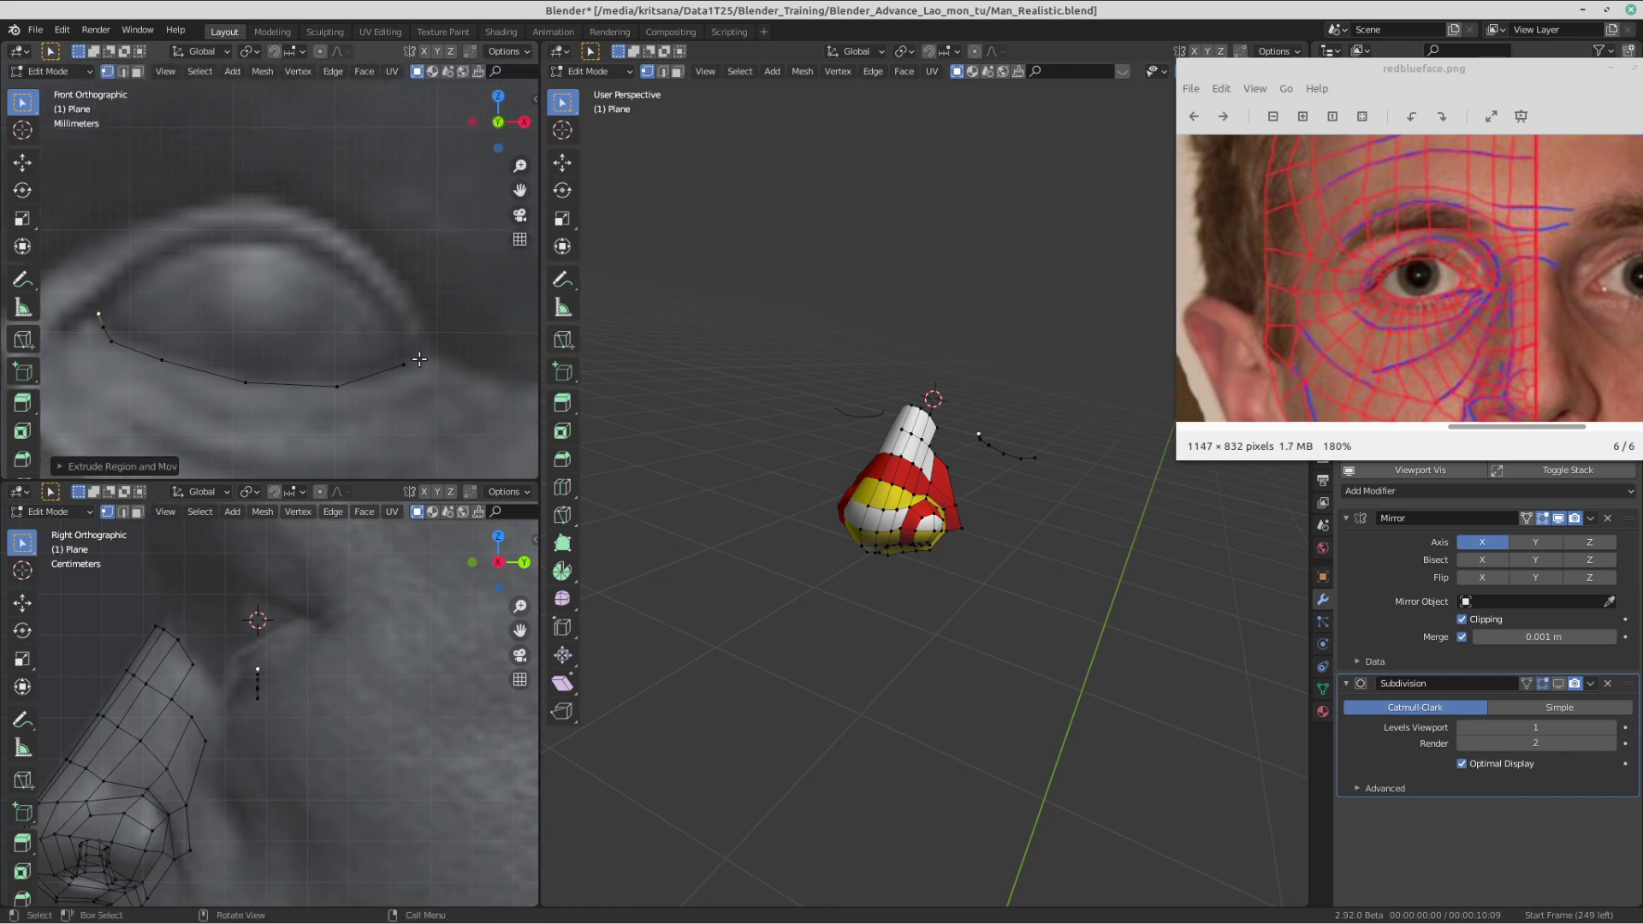
pyautogui.click(430, 346)
pyautogui.press('g')
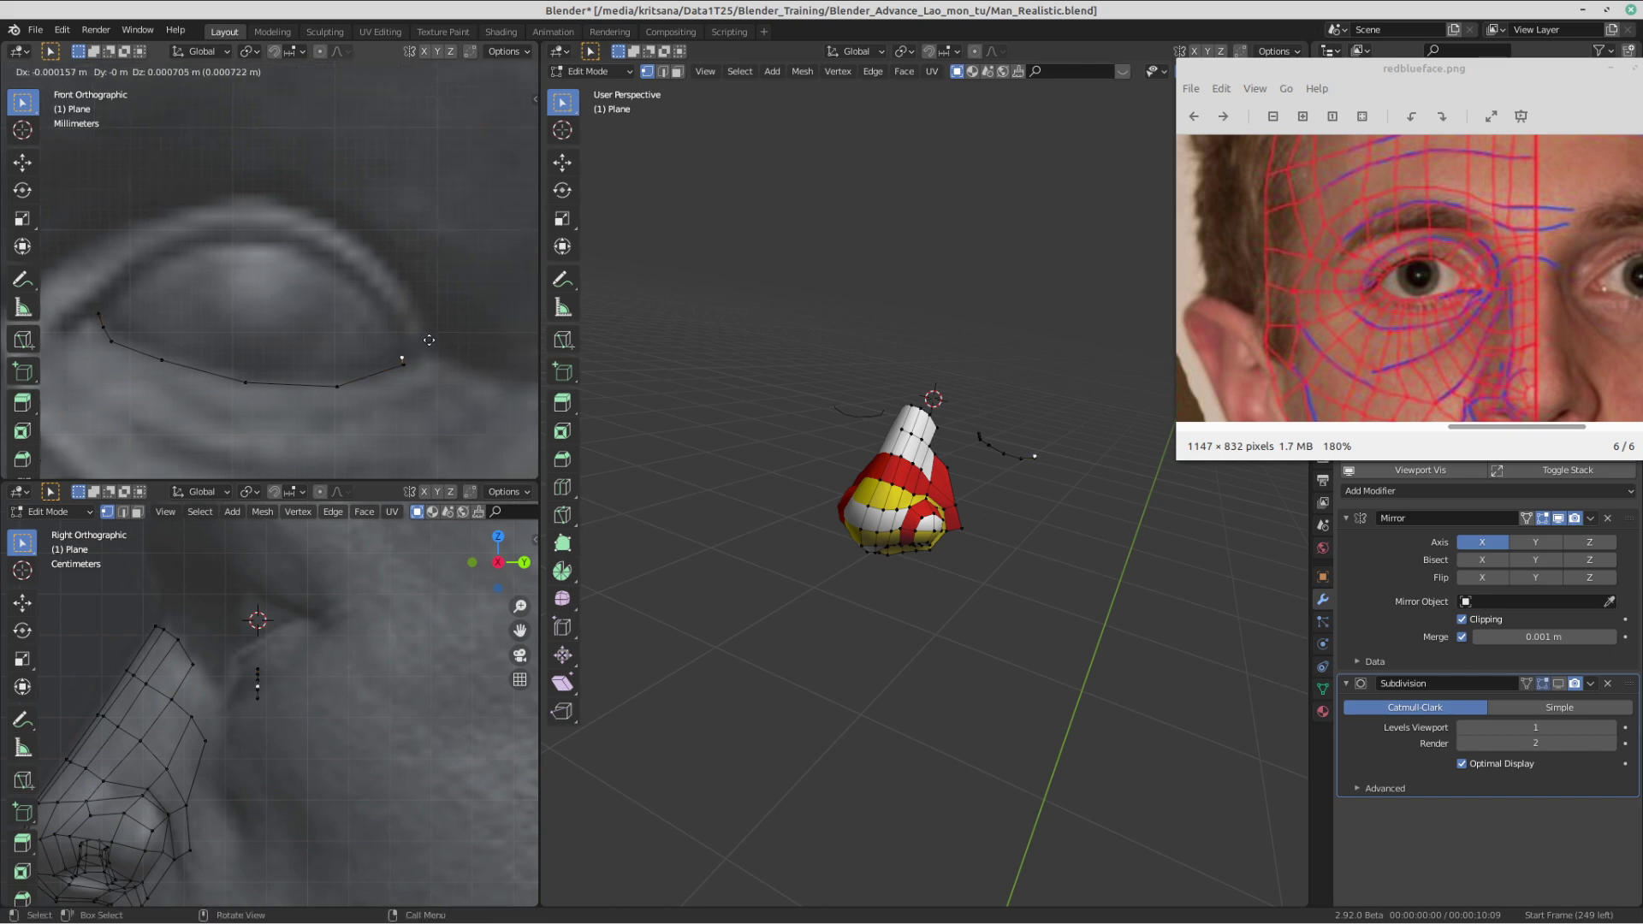
pyautogui.click(435, 335)
pyautogui.click(404, 366)
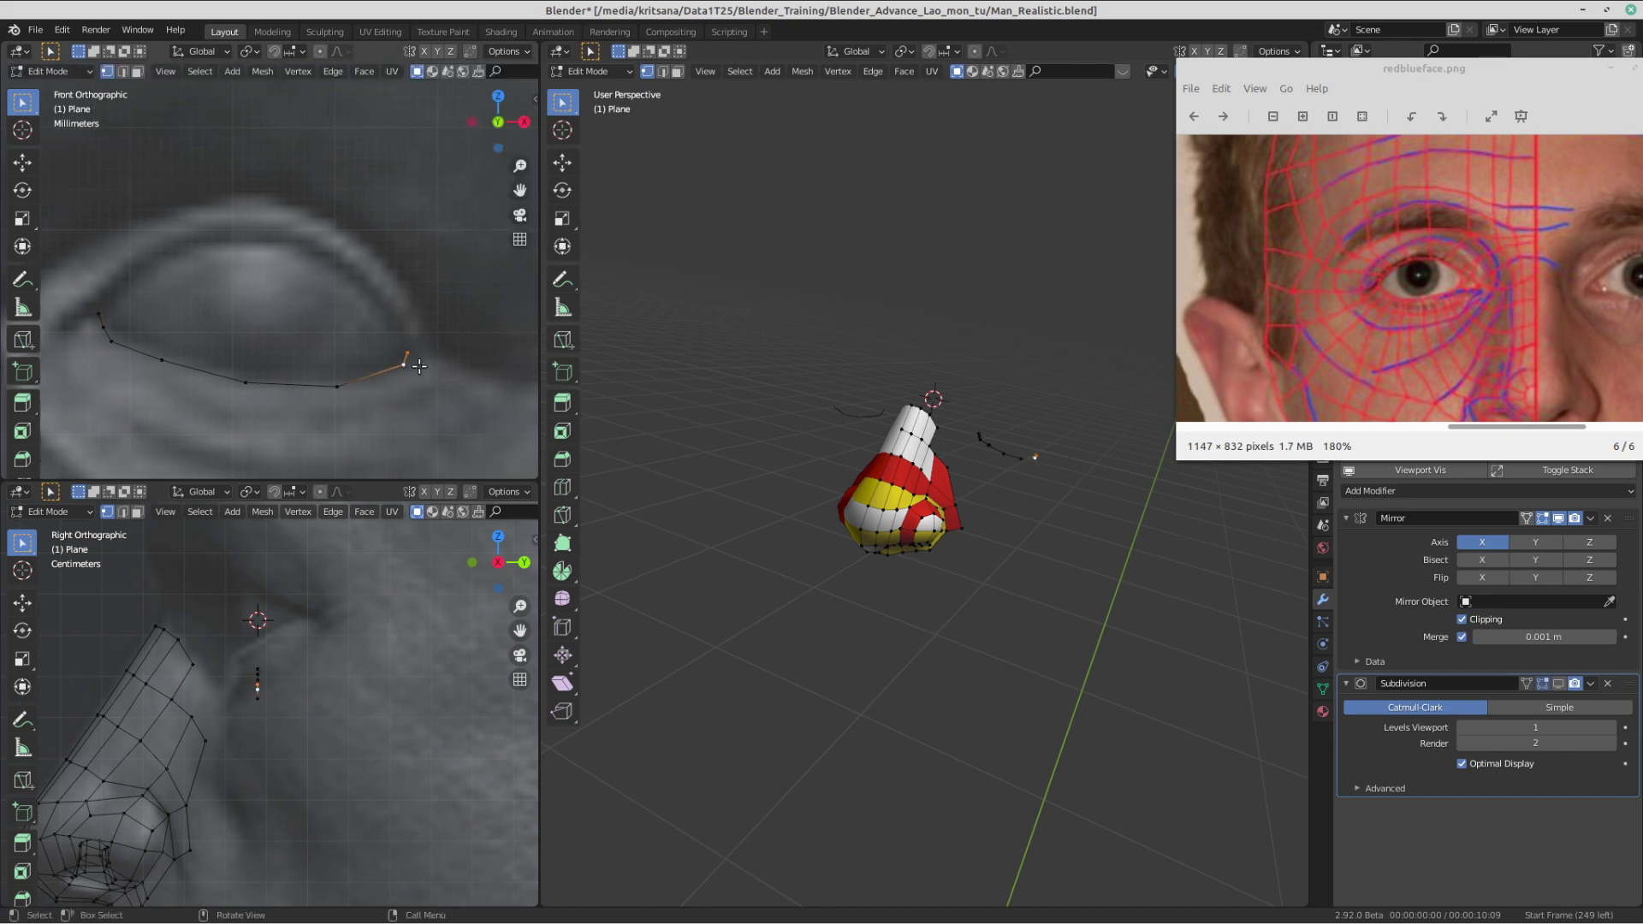
pyautogui.click(411, 352)
# - Extrude the outer-corner end vertex up to the upper eyelid edge to start the upper lid line
pyautogui.keyDown('shift'); pyautogui.moveTo(448, 310); pyautogui.dragTo(469, 327, button='middle'); pyautogui.keyUp('shift')
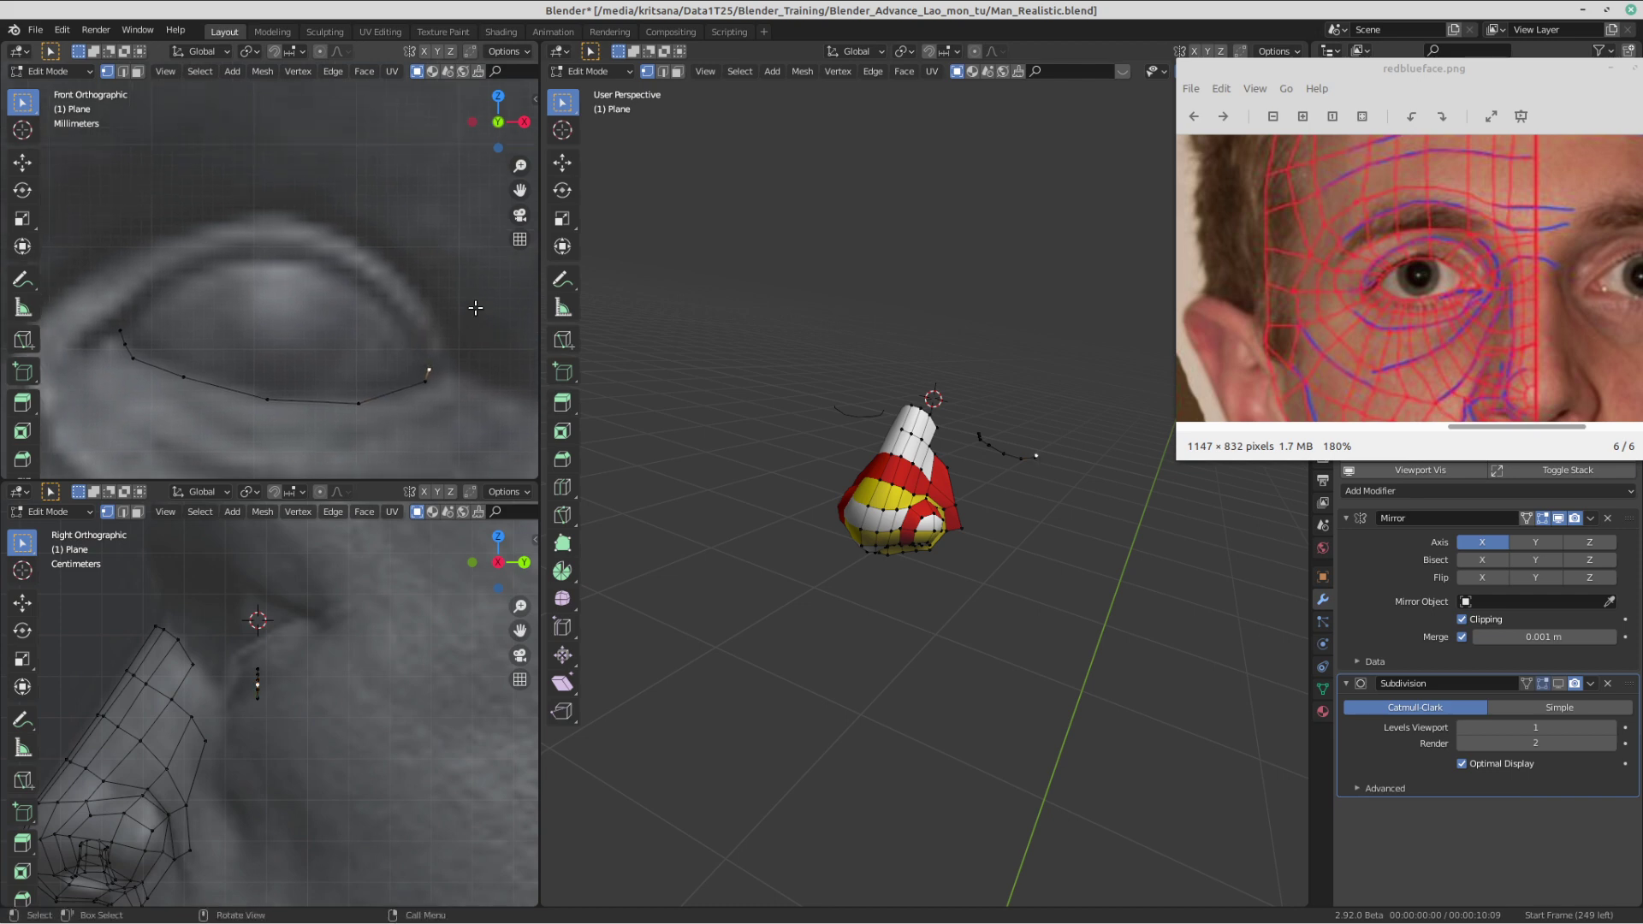
pyautogui.press('e')
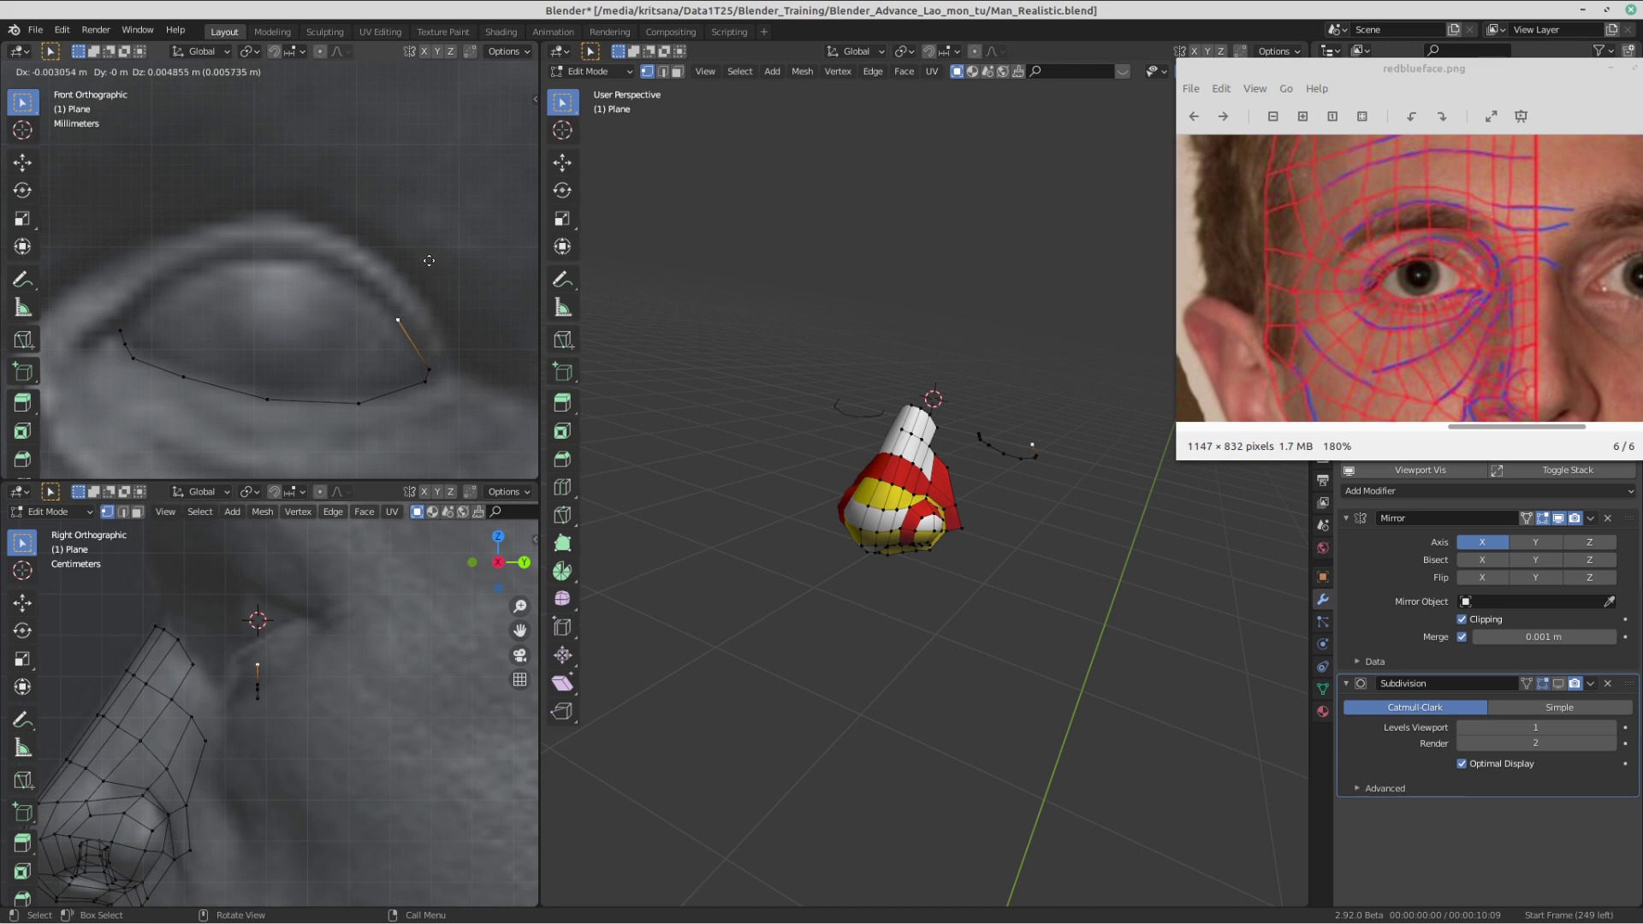
pyautogui.click(420, 250)
# - Draw four roughly vertical red annotation guide lines across the eye between the lids, redrawing the outermost one longer
pyautogui.click(22, 280)
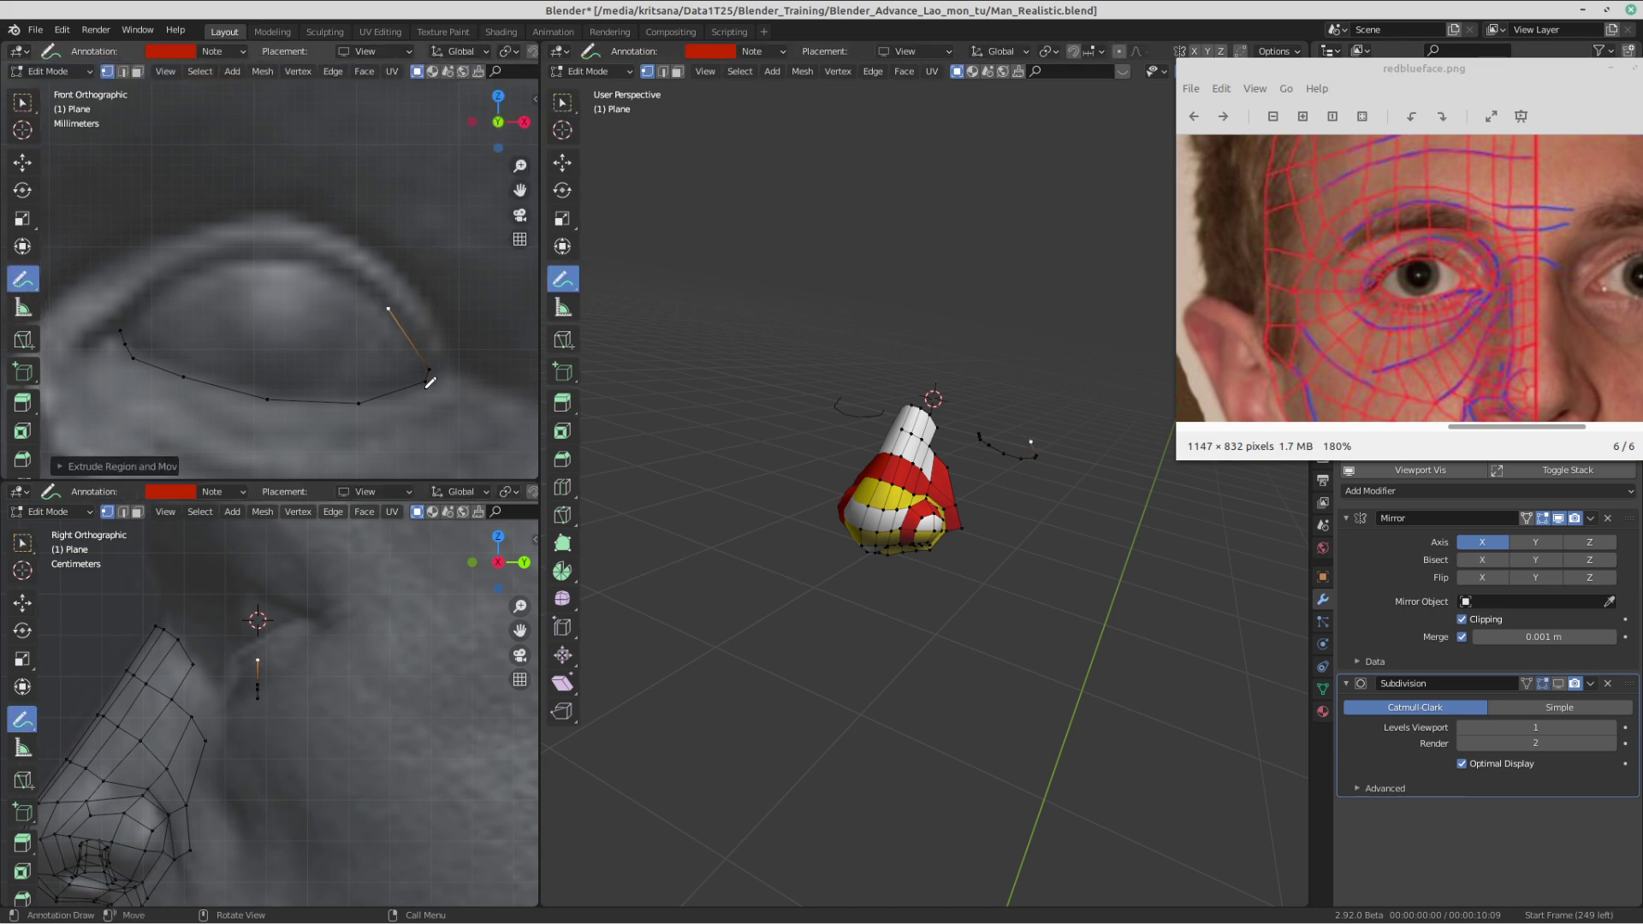
pyautogui.moveTo(363, 395); pyautogui.dragTo(358, 408)
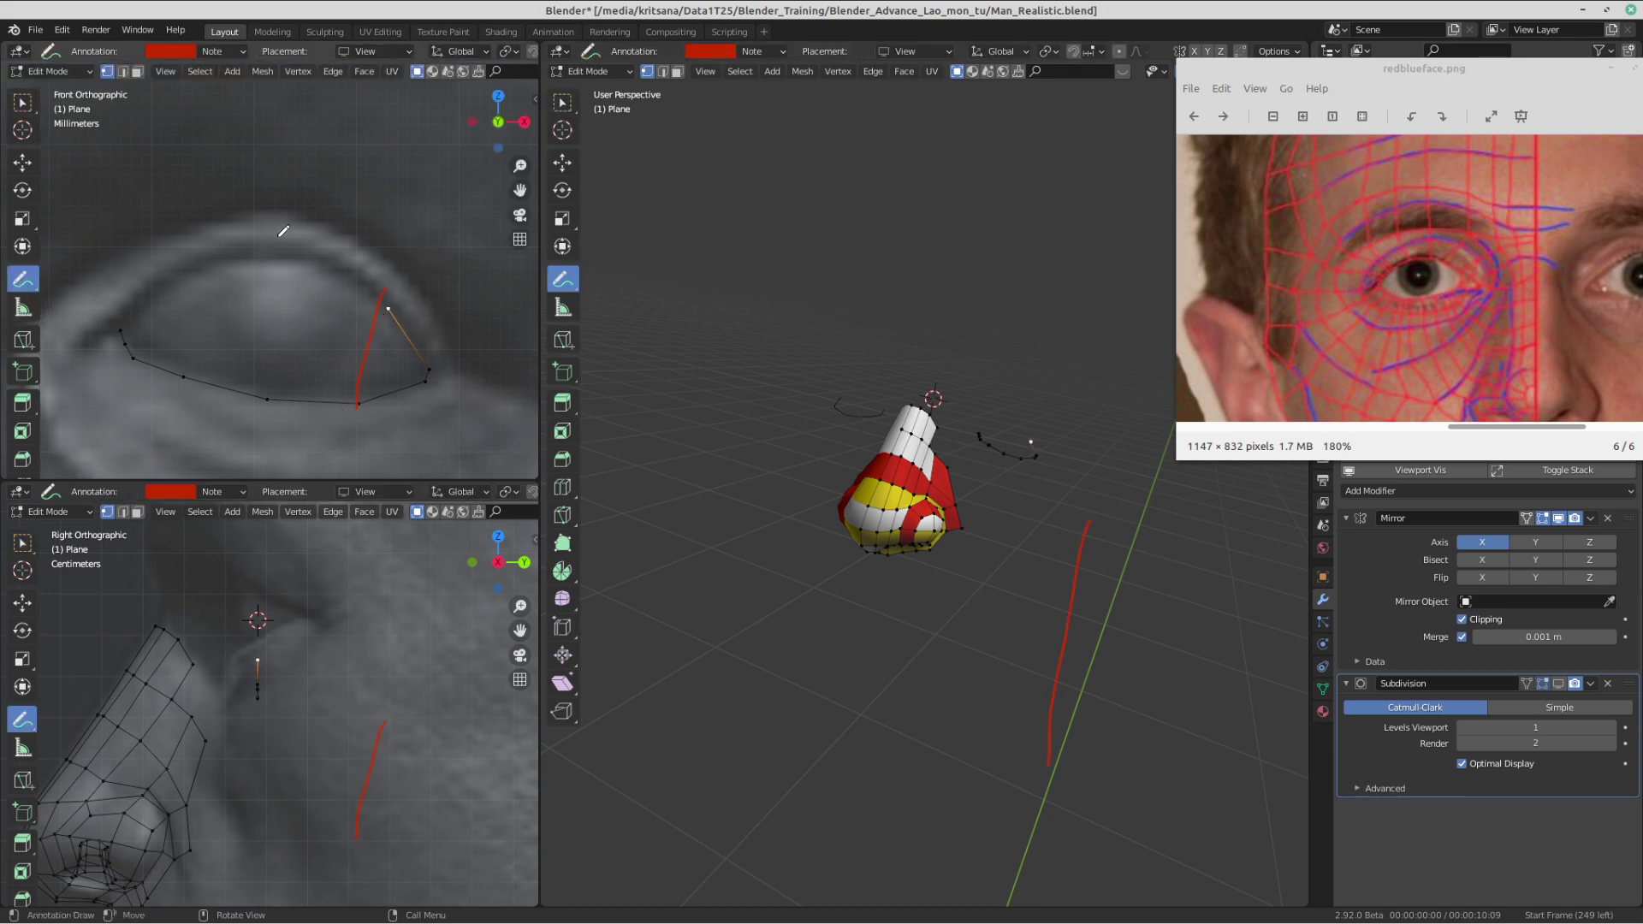
pyautogui.moveTo(280, 240); pyautogui.dragTo(263, 419)
pyautogui.moveTo(200, 244)
pyautogui.mouseDown()
pyautogui.moveTo(186, 398)
pyautogui.moveTo(144, 399)
pyautogui.mouseUp()
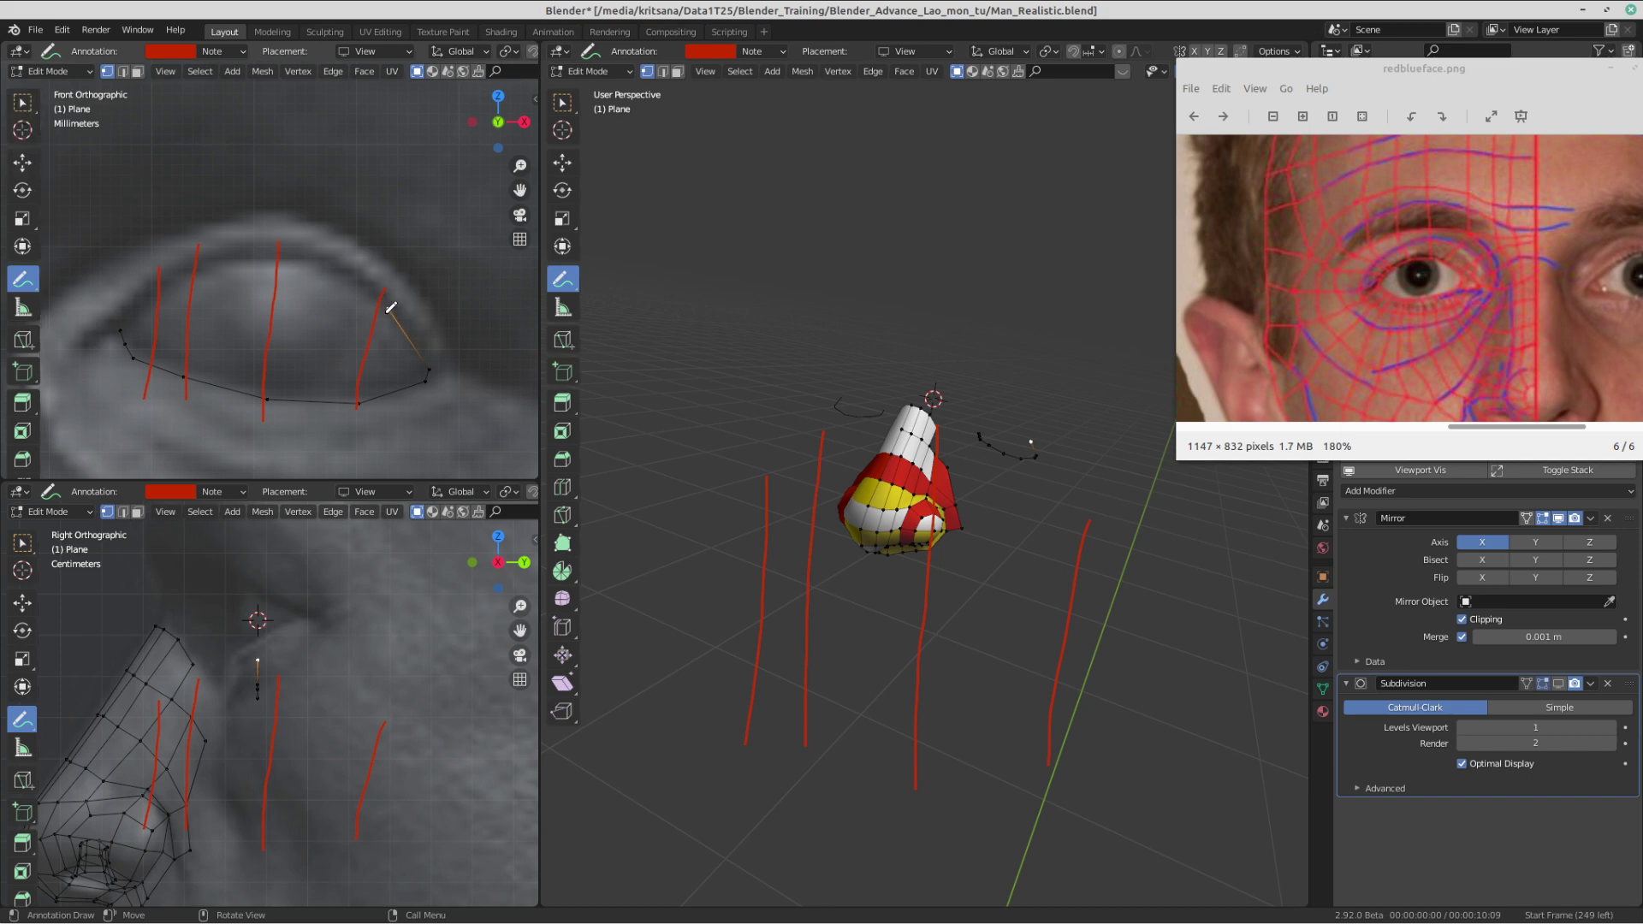
pyautogui.hotkey('ctrl', 'z')
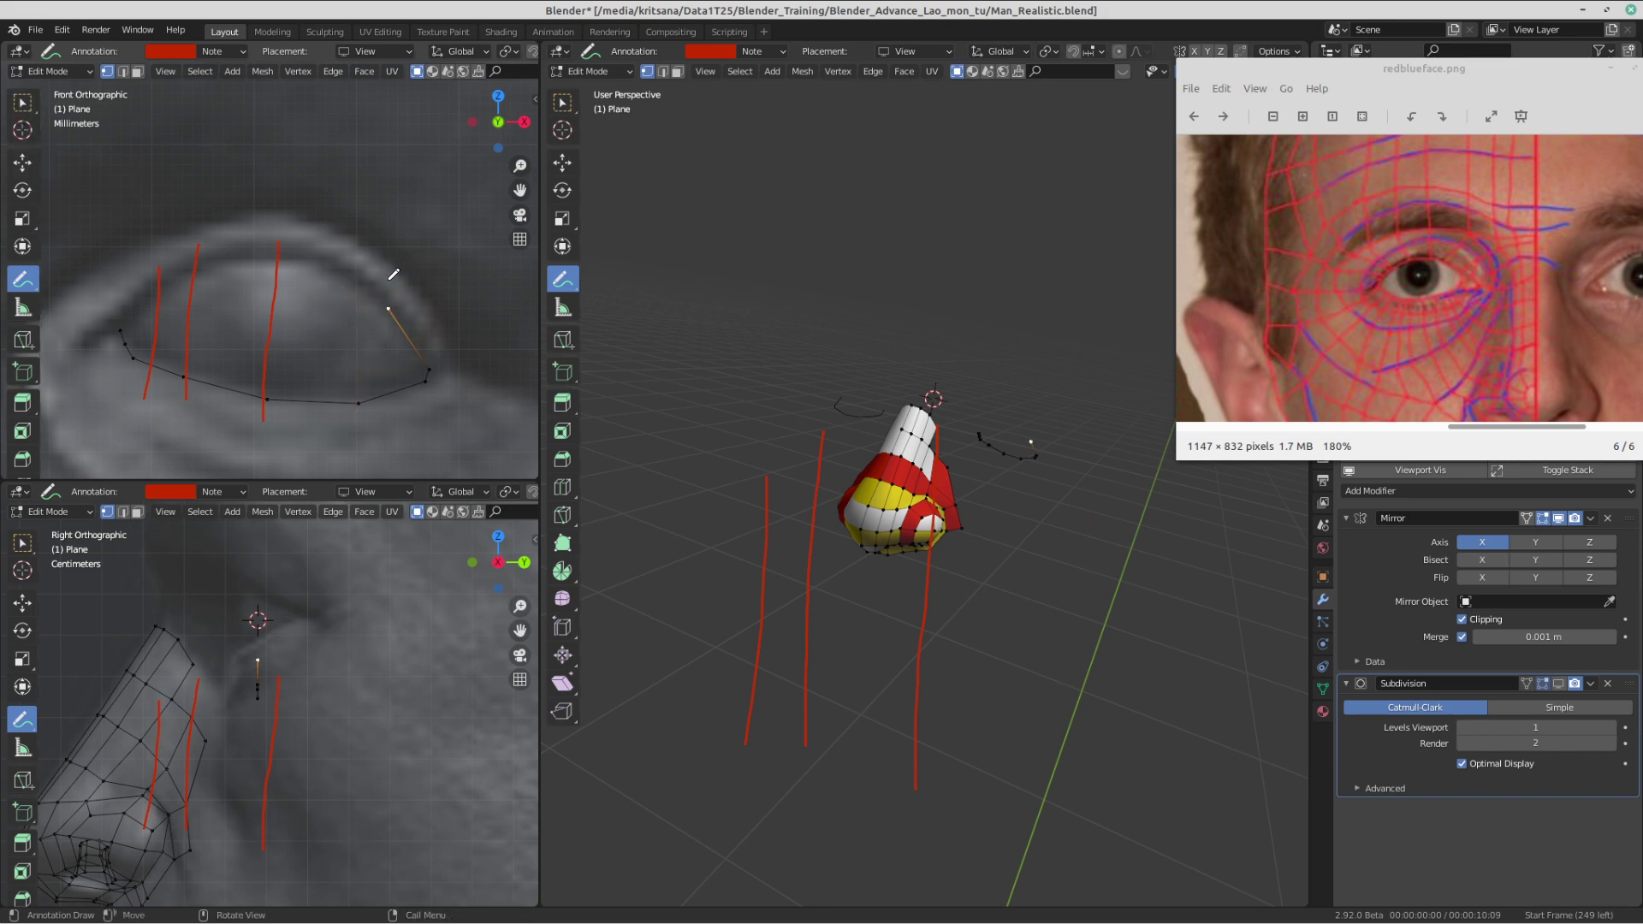
pyautogui.moveTo(363, 418); pyautogui.dragTo(358, 436)
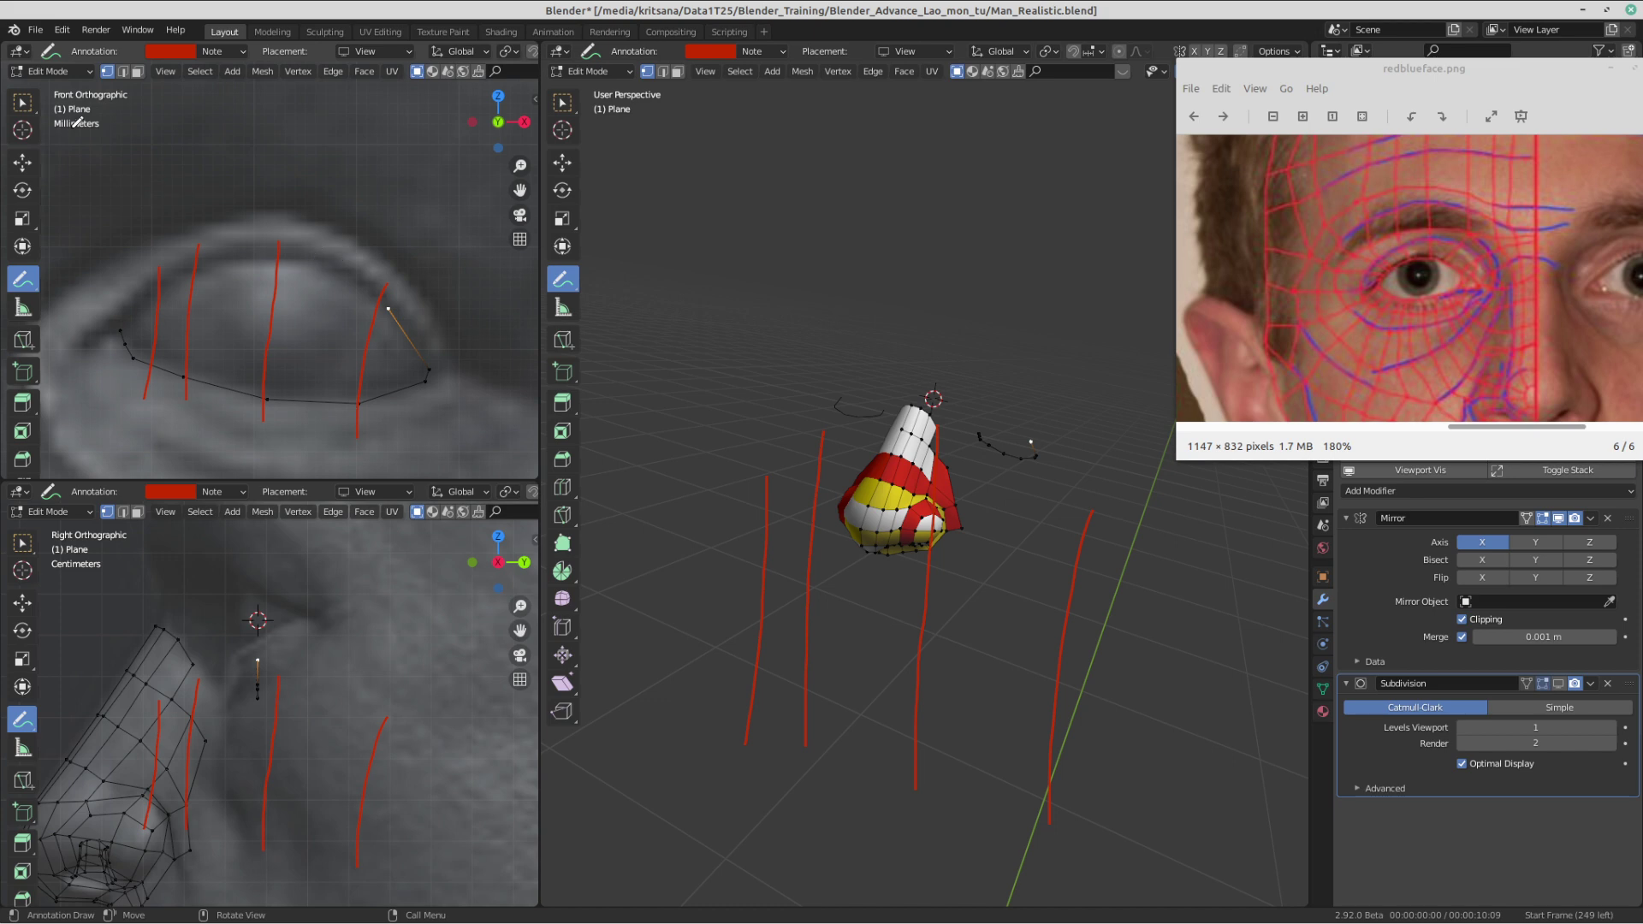
# - Move the upper lid vertex up along the outermost guide line and extrude the next vertex towards the guide through the eye's middle
pyautogui.press('w')
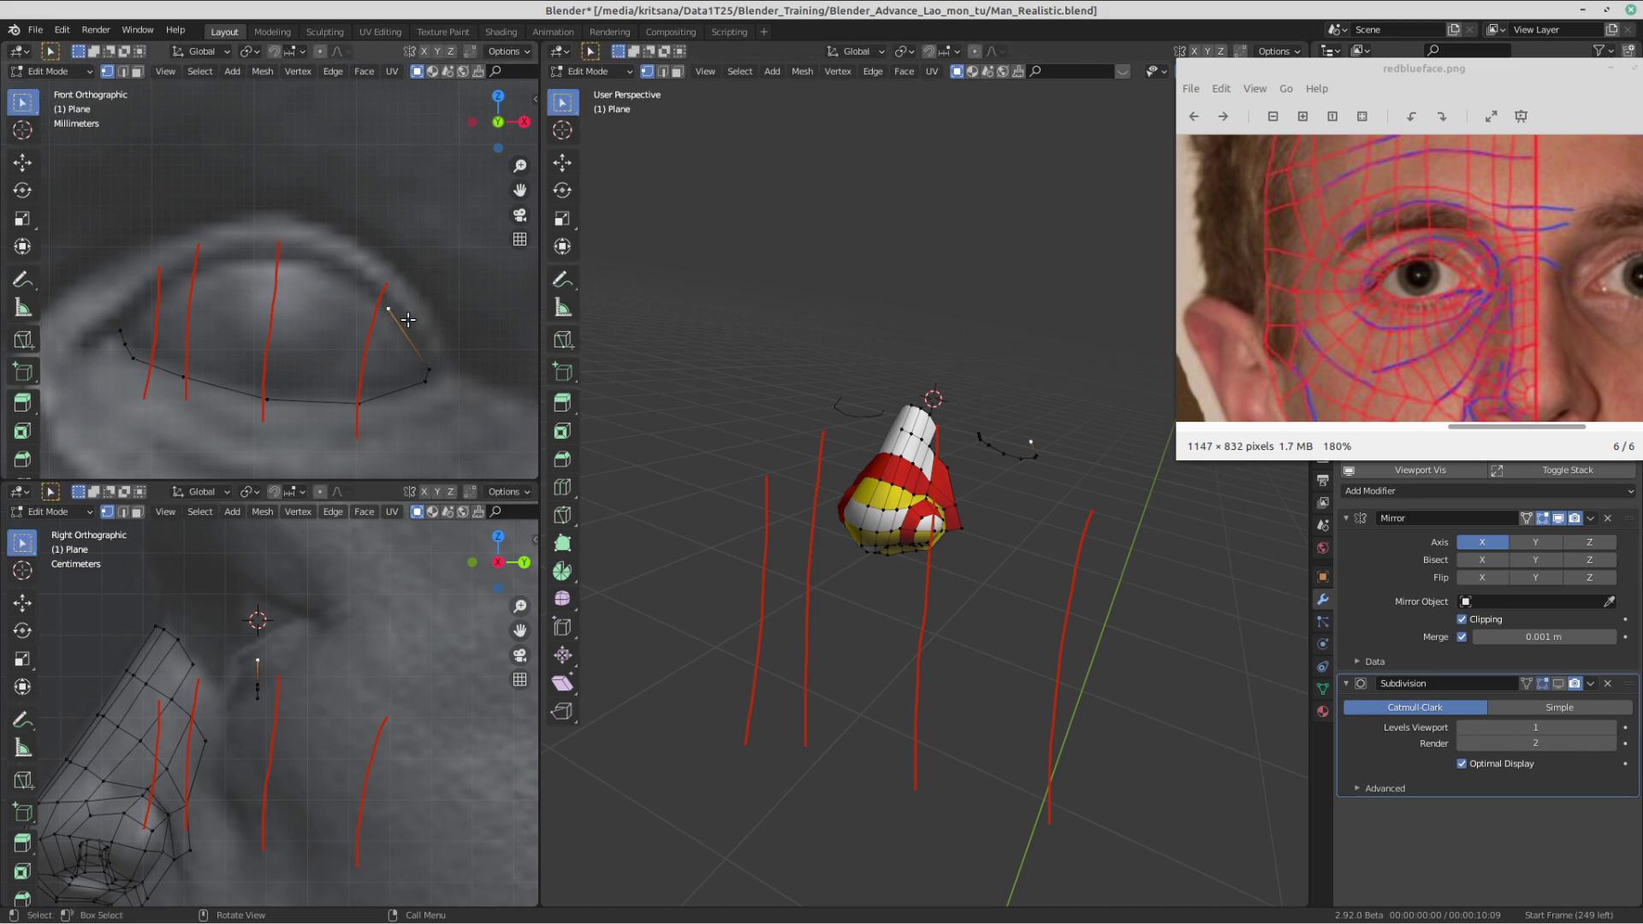
pyautogui.press('g')
pyautogui.click(409, 311)
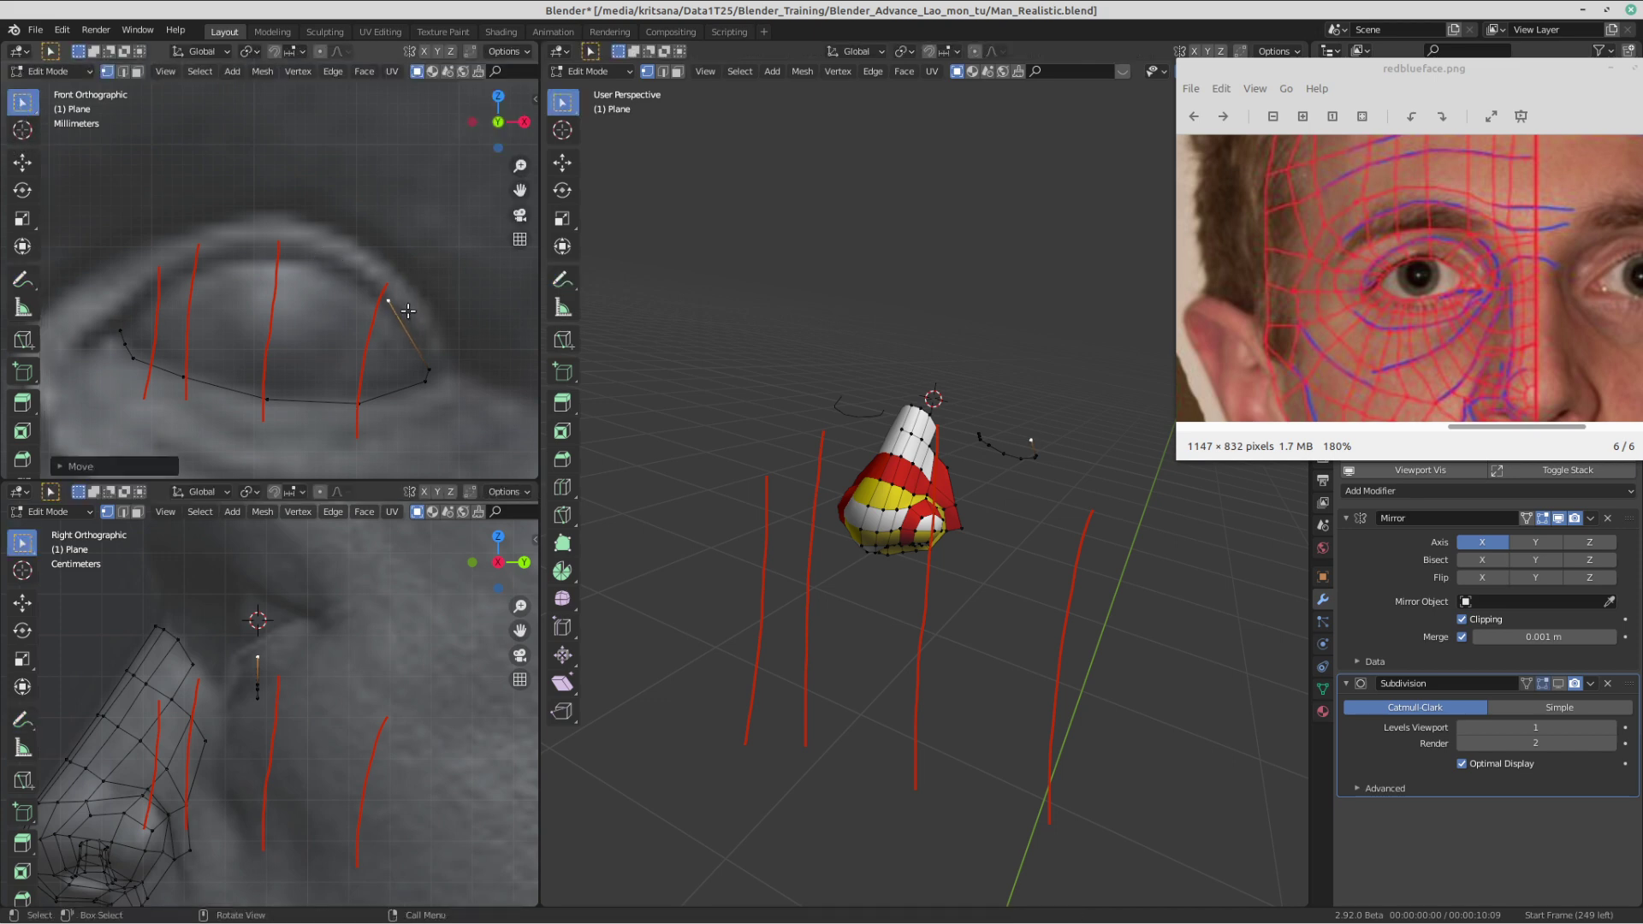
pyautogui.press('e')
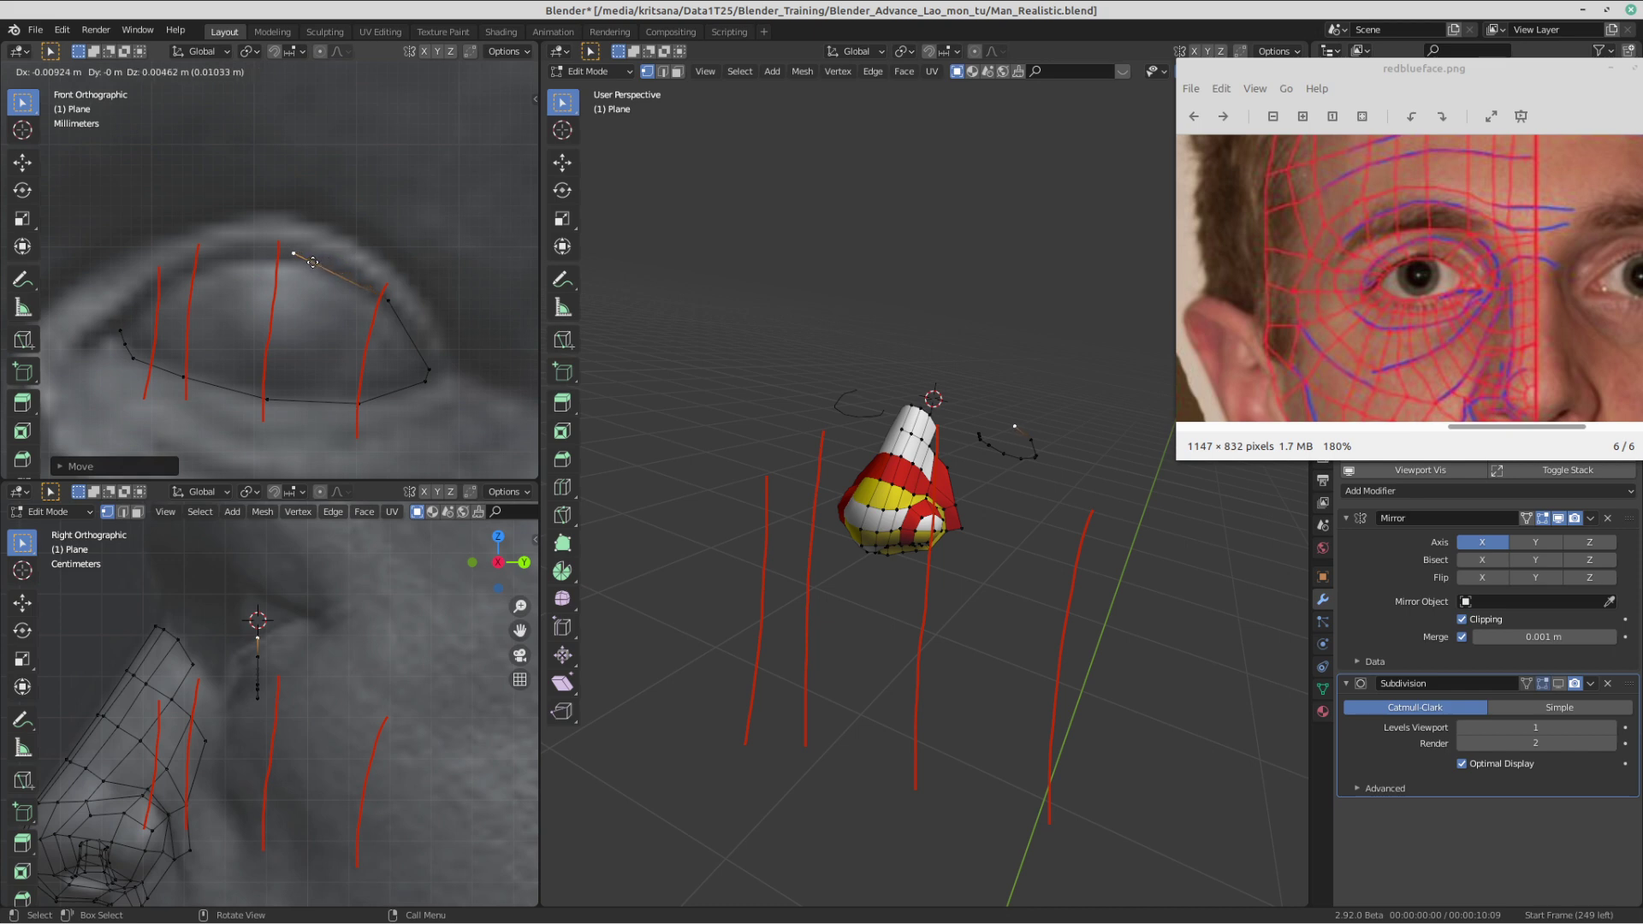
pyautogui.click(317, 262)
pyautogui.click(393, 300)
pyautogui.press('e')
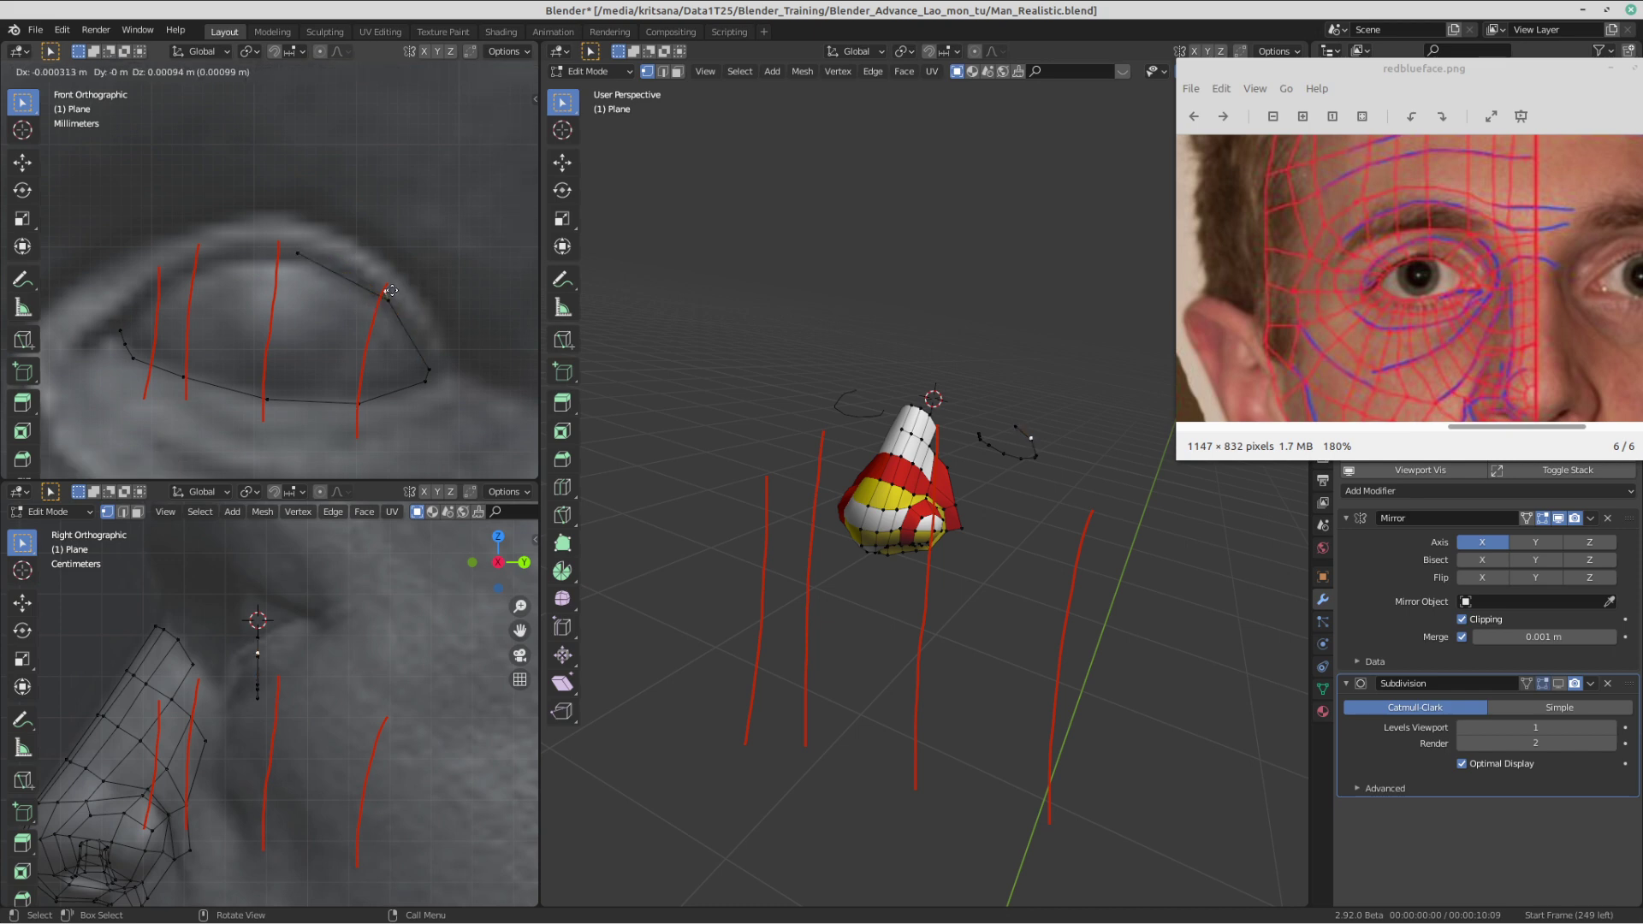
pyautogui.rightClick(391, 291)
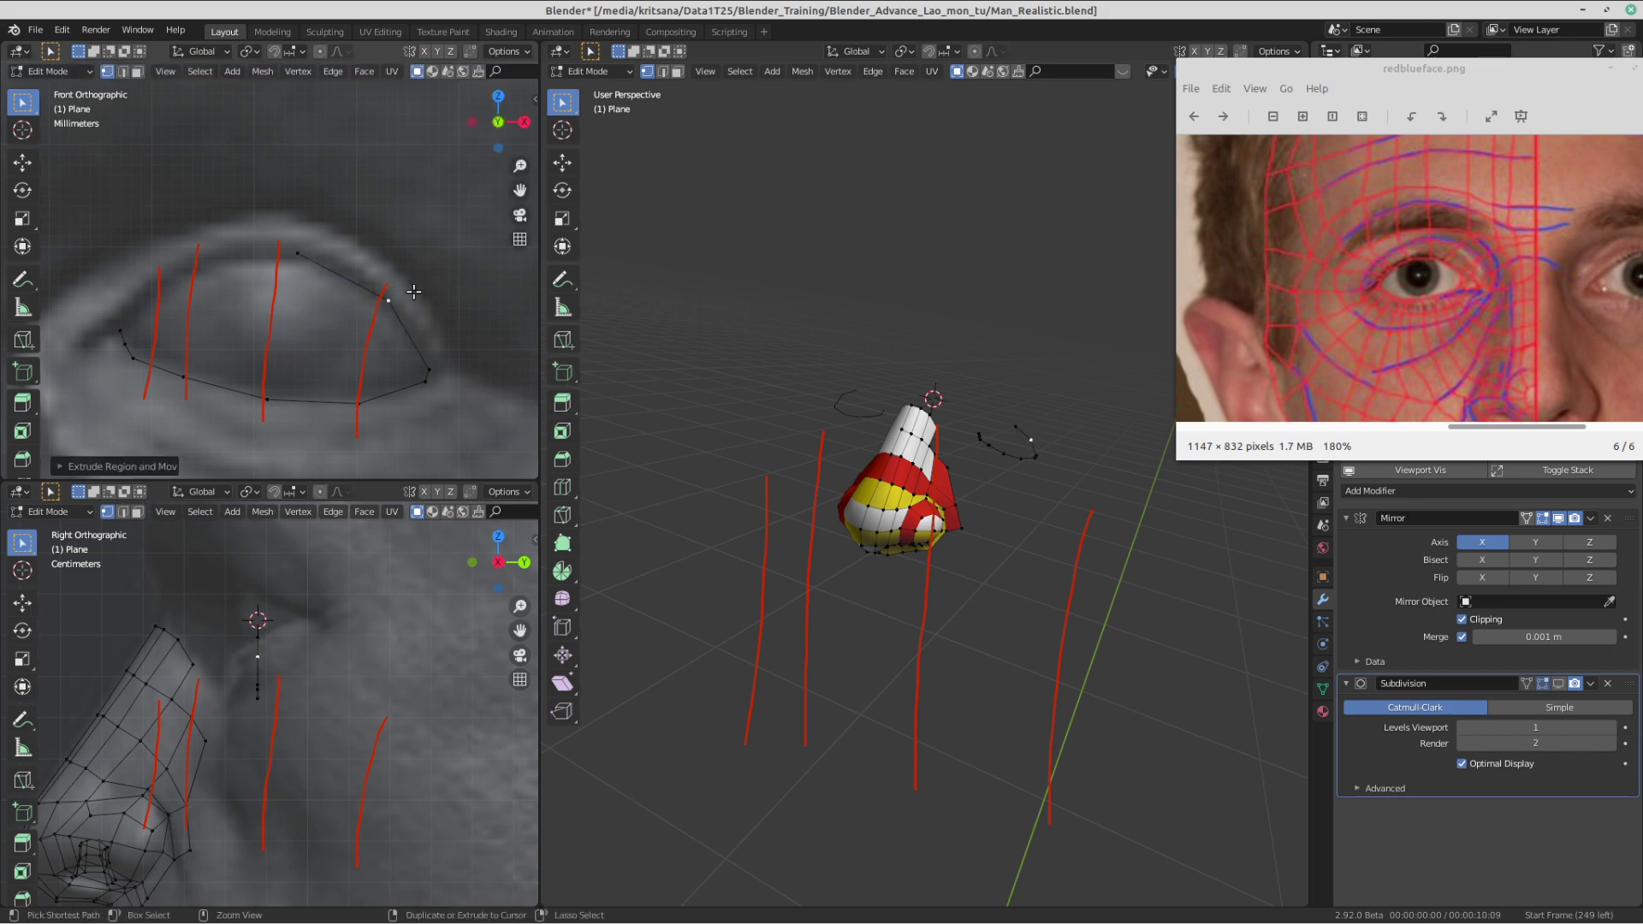
pyautogui.hotkey('ctrl', 'z')
pyautogui.press('f')
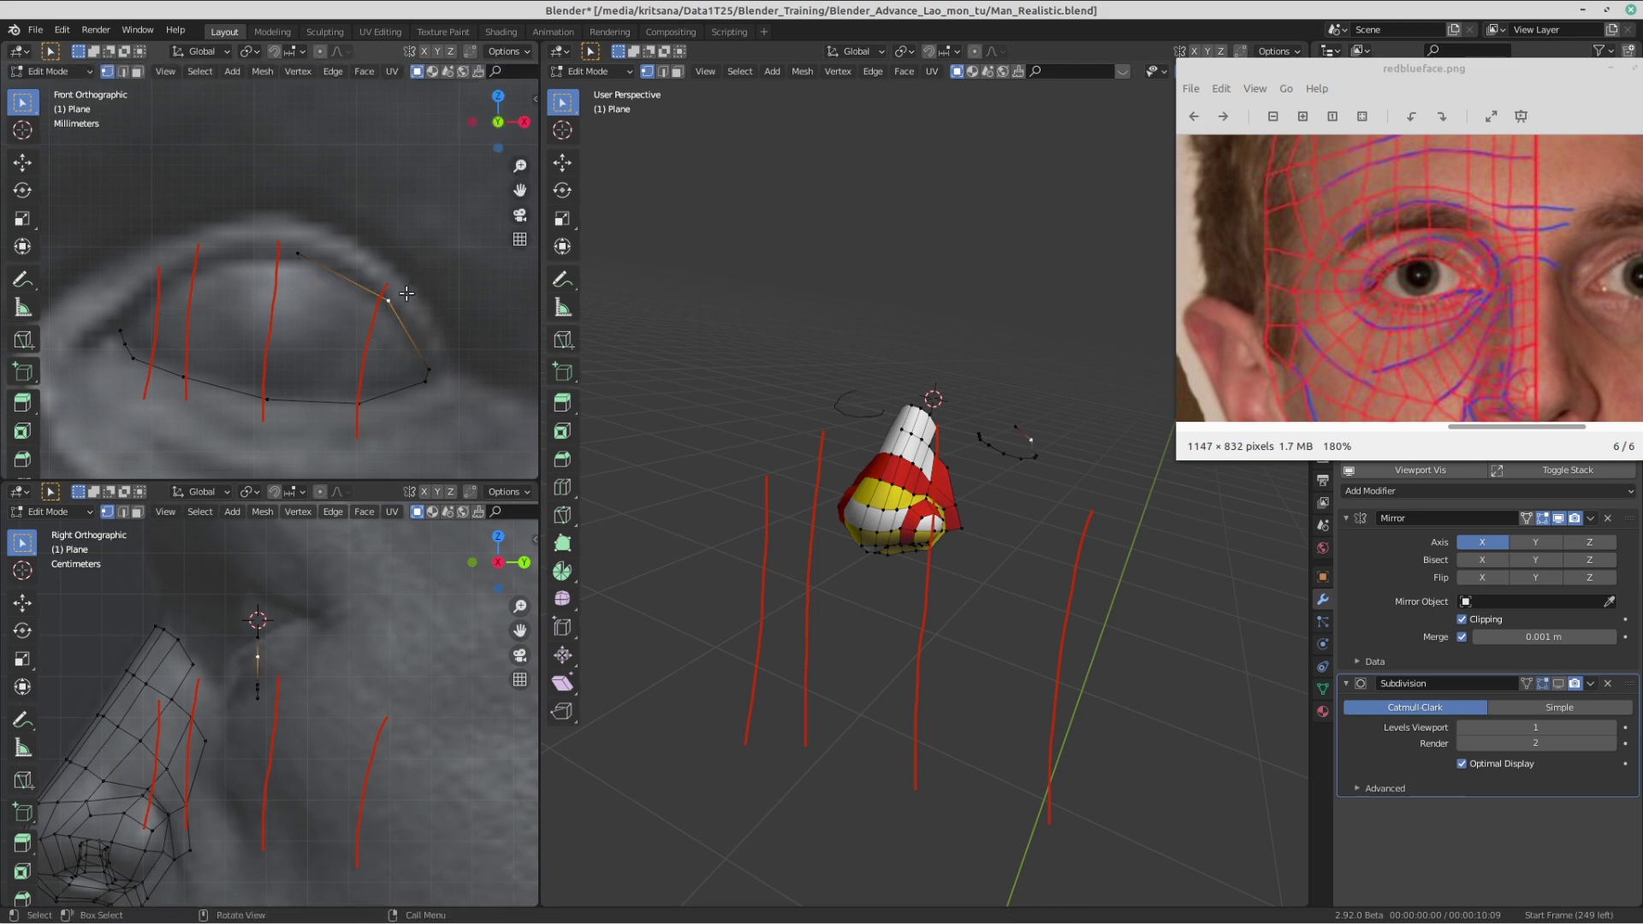
# - Place the upper lid vertex on the outermost guide and move the vertex near the middle guide onto the lid's edge
pyautogui.click(406, 291)
pyautogui.click(298, 253)
pyautogui.press('g')
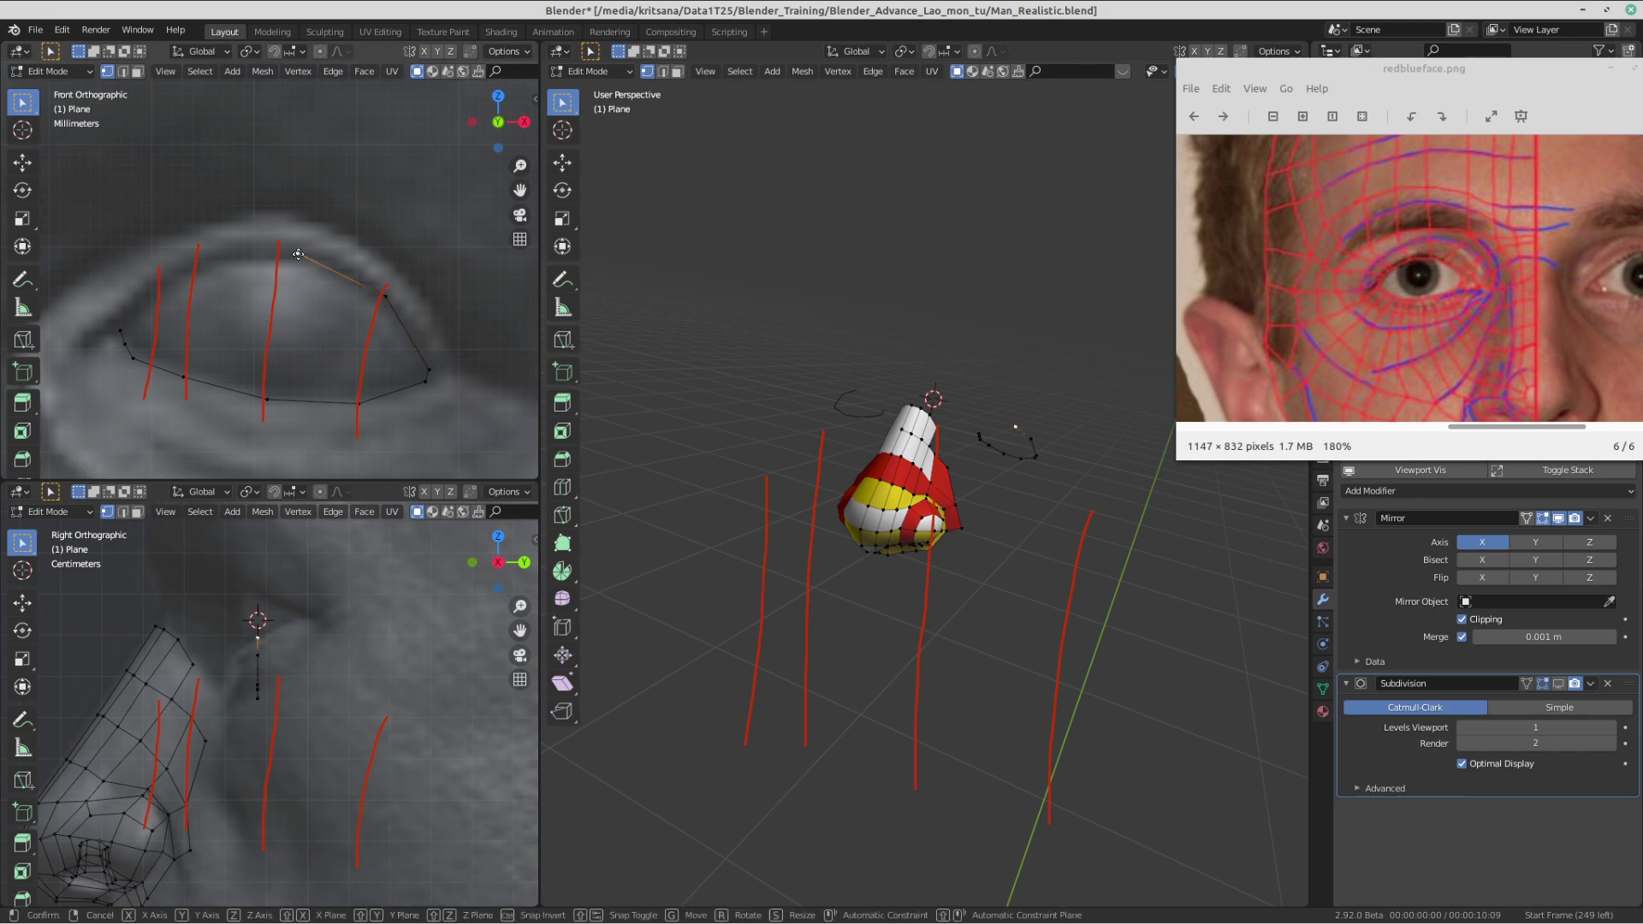
pyautogui.click(289, 246)
pyautogui.keyDown('shift'); pyautogui.moveTo(289, 246); pyautogui.dragTo(319, 252, button='middle'); pyautogui.keyUp('shift')
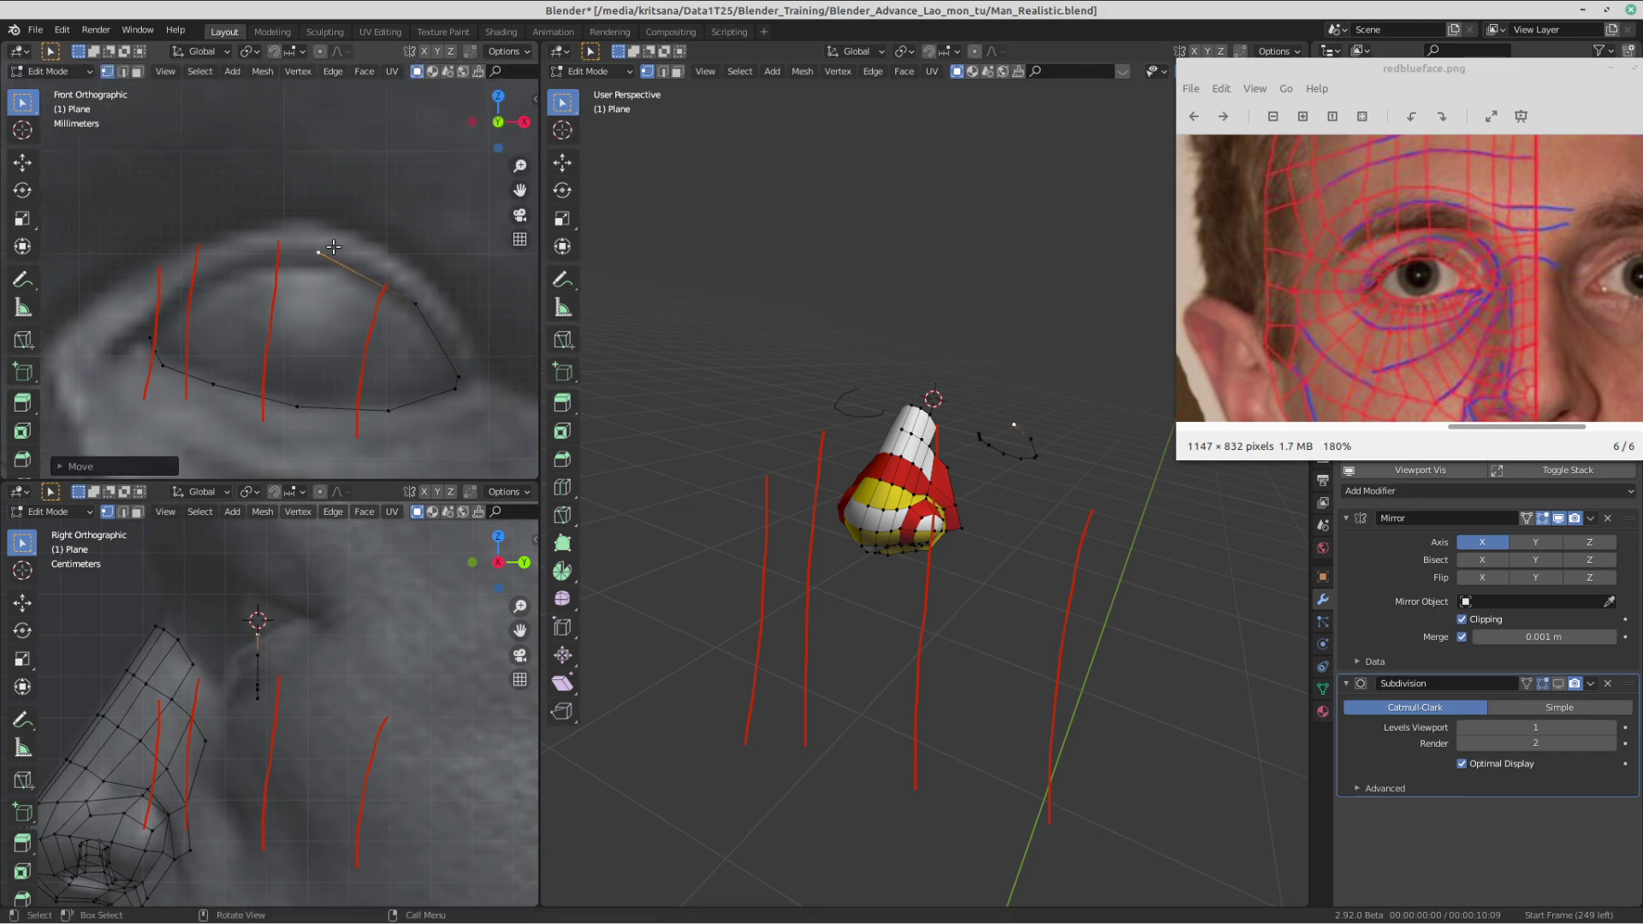
# - Extrude the upper lid line to the second guide from the inner corner, and on to the lower lid's inner end
pyautogui.press('e')
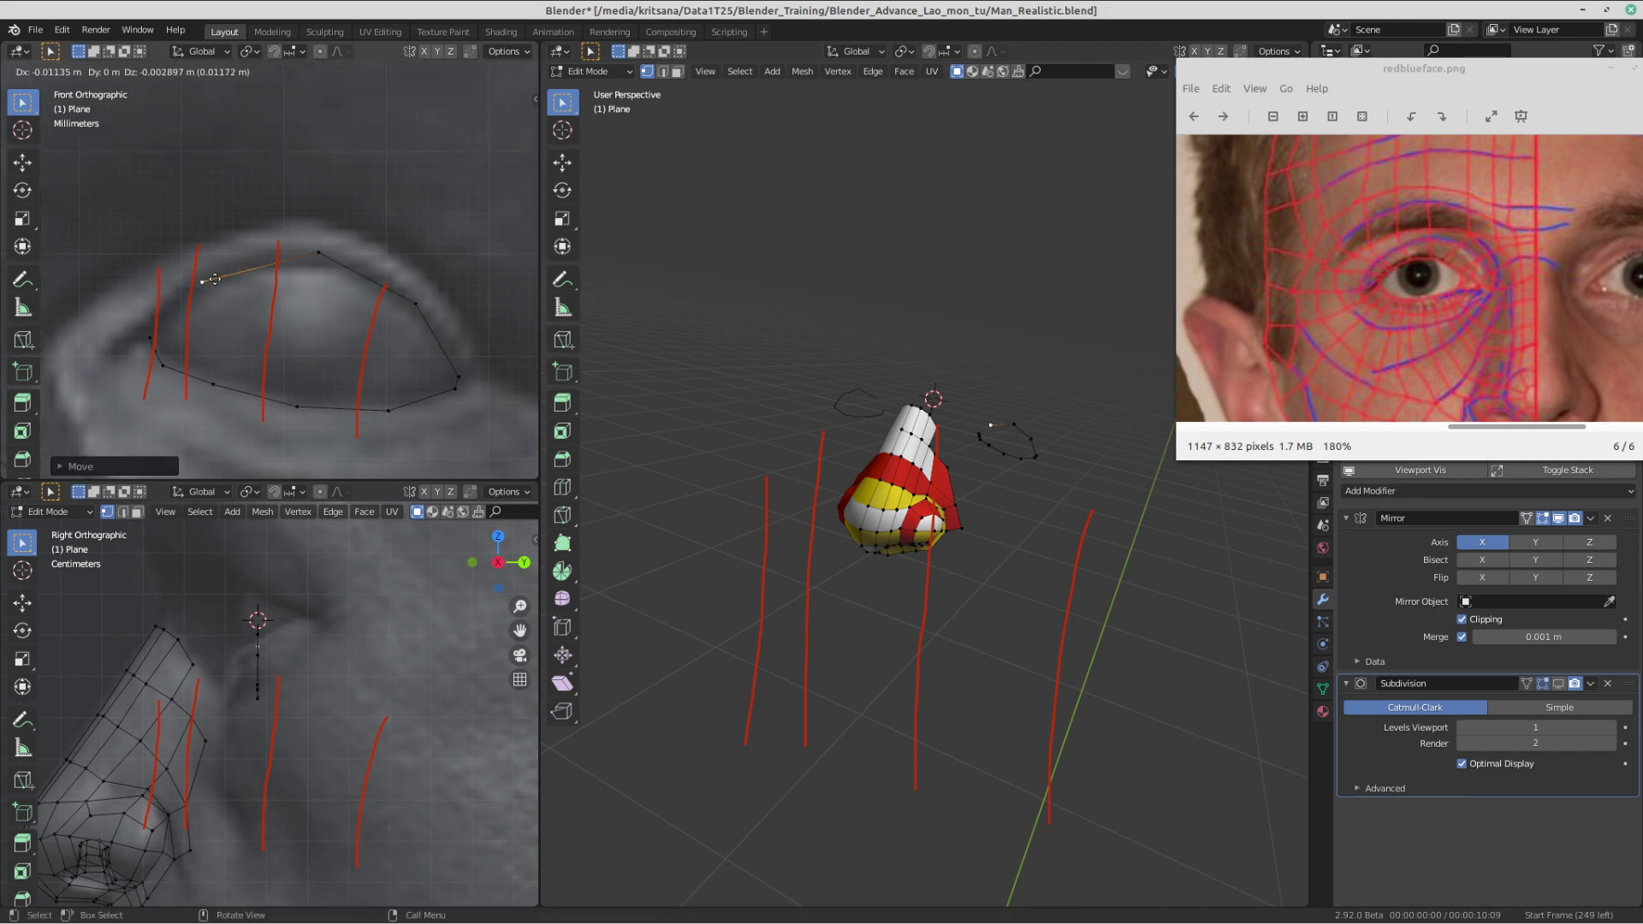
pyautogui.click(204, 278)
pyautogui.moveTo(238, 291)
pyautogui.keyDown('shift'); pyautogui.mouseDown(button='middle')
pyautogui.moveTo(264, 296)
pyautogui.moveTo(252, 312)
pyautogui.mouseUp(button='middle'); pyautogui.keyUp('shift')
pyautogui.keyDown('ctrl'); pyautogui.scroll(-1, 251, 310); pyautogui.keyUp('ctrl')
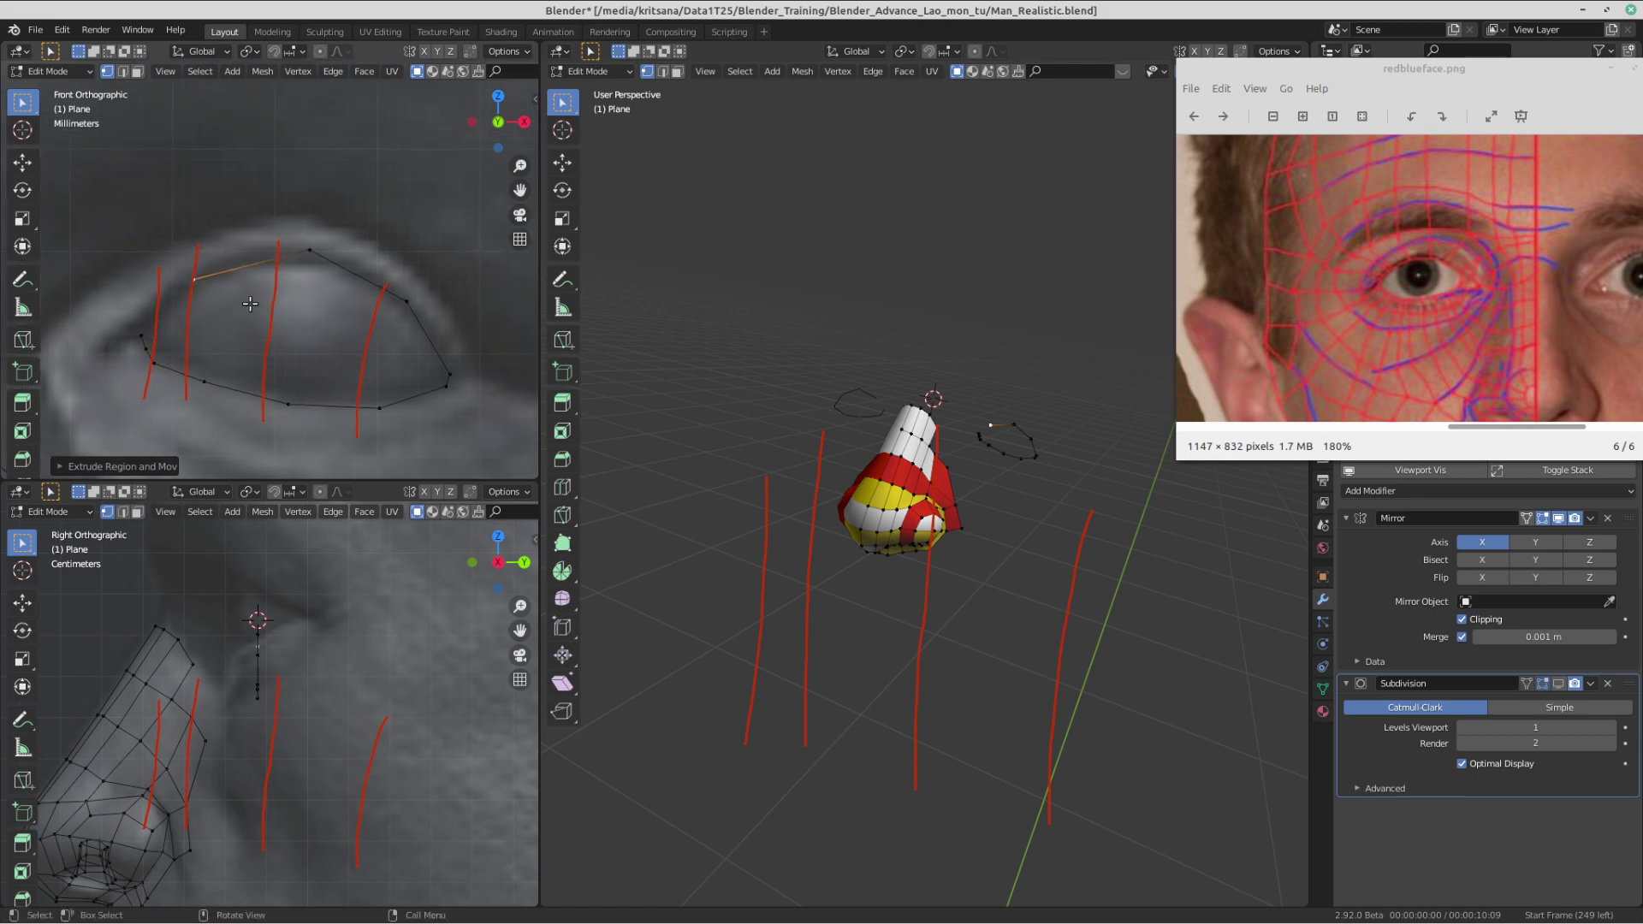
pyautogui.press('e')
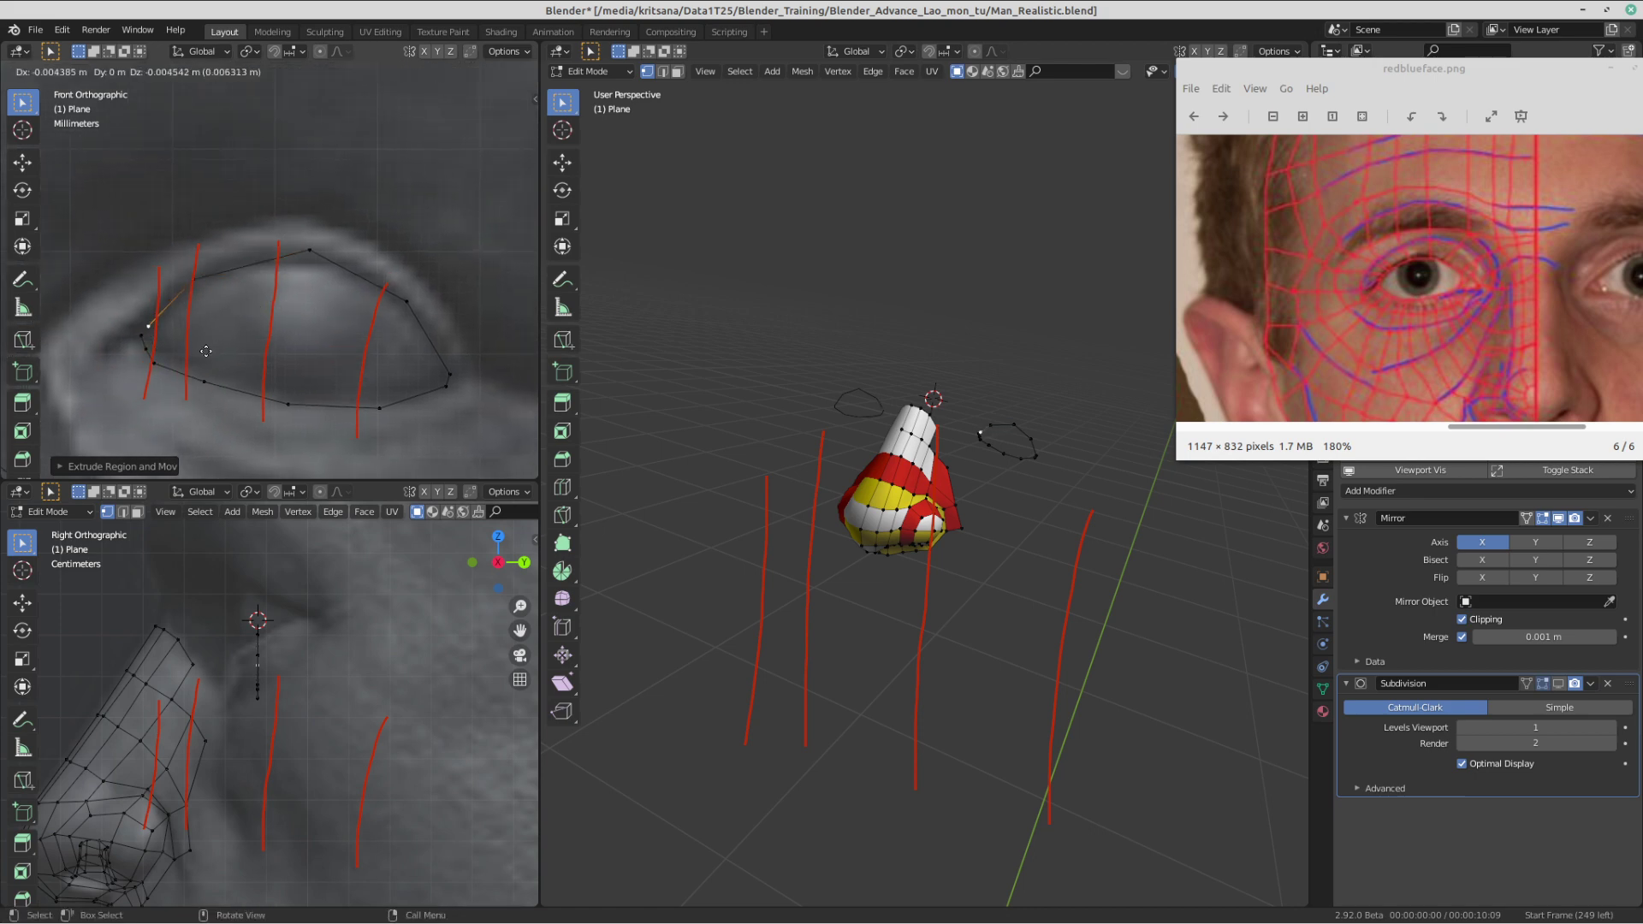
pyautogui.click(207, 351)
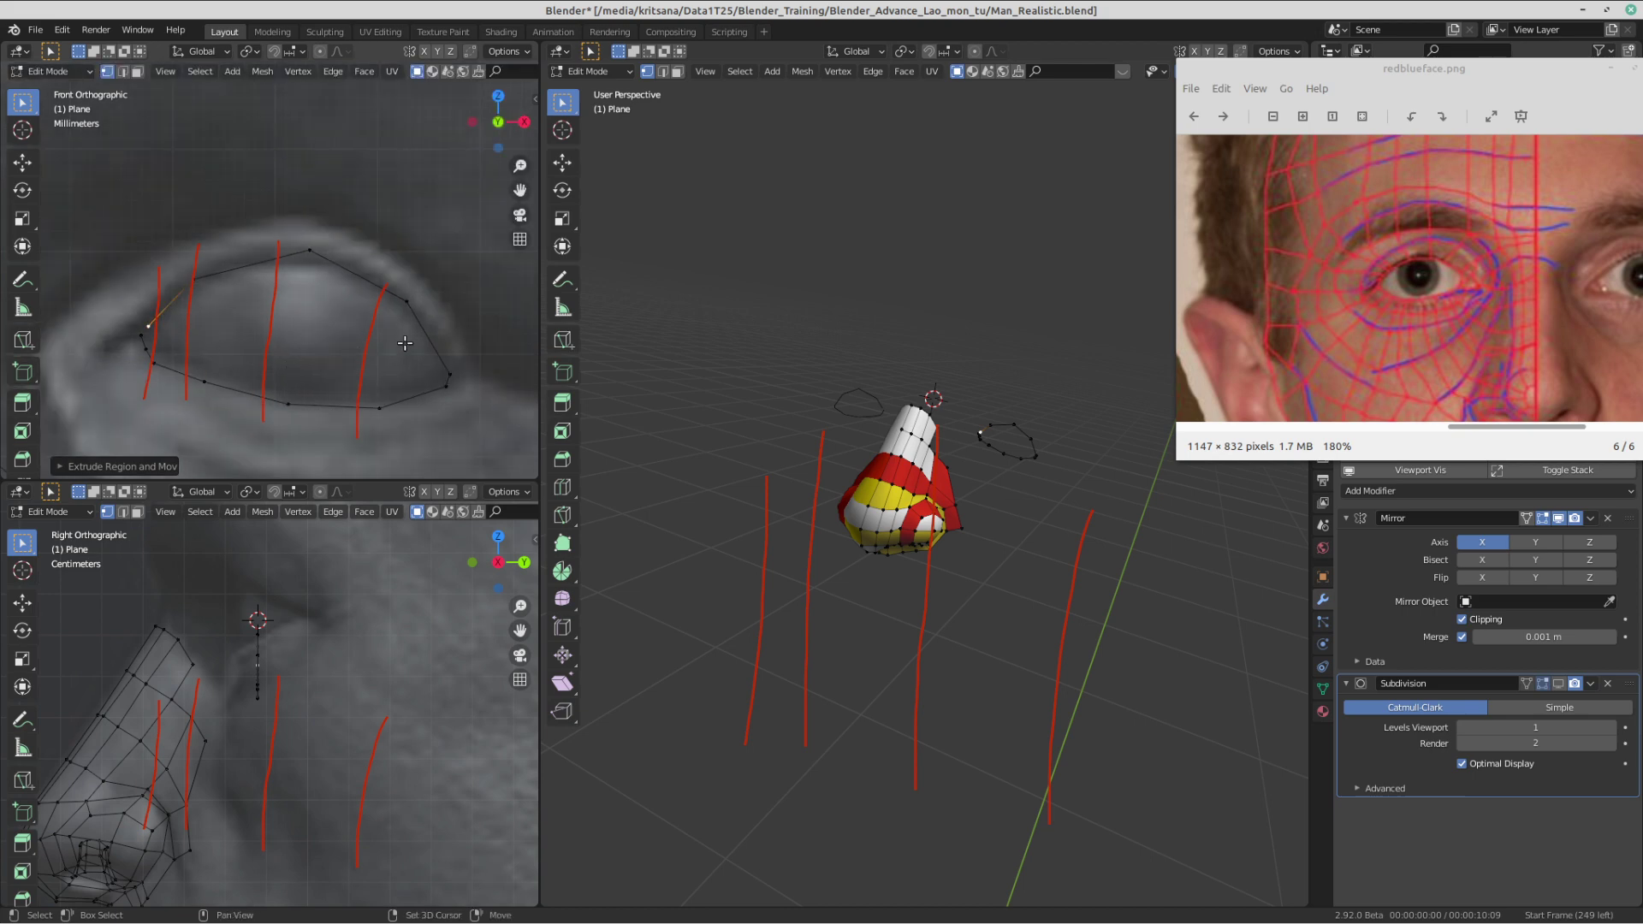
# - Erase all the red annotation guide lines across the eye and return to selecting vertices
pyautogui.keyDown('ctrl'); pyautogui.scroll(-1, 268, 309); pyautogui.keyUp('ctrl')
pyautogui.keyDown('ctrl'); pyautogui.moveTo(165, 255); pyautogui.dragTo(368, 381); pyautogui.keyUp('ctrl')
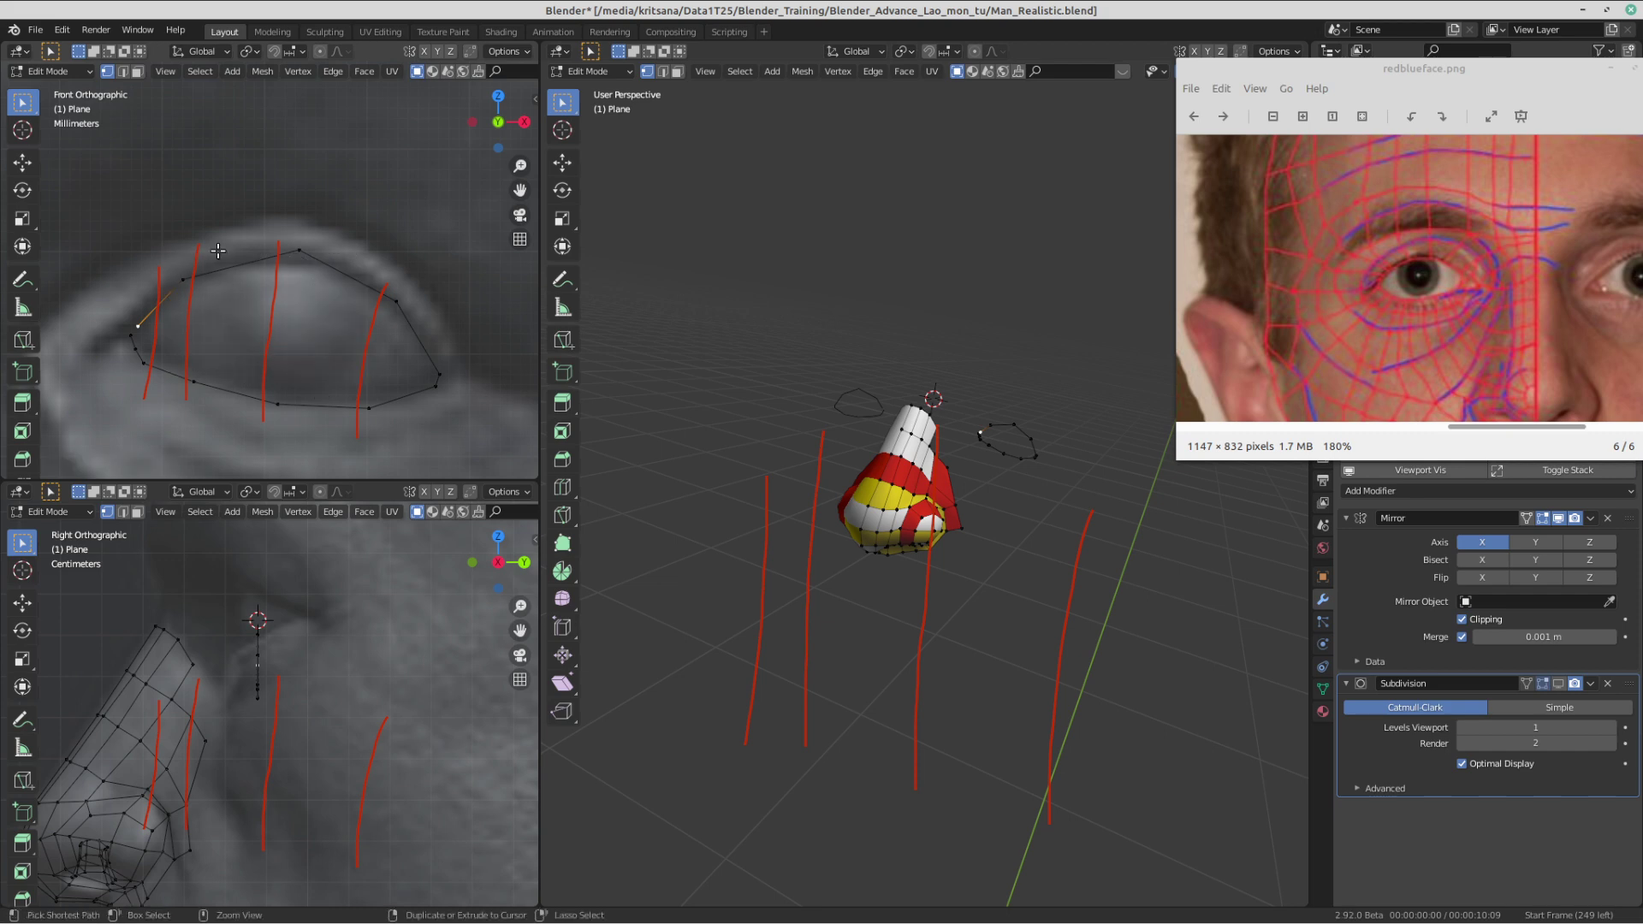
pyautogui.click(22, 279)
pyautogui.moveTo(162, 342)
pyautogui.keyDown('ctrl'); pyautogui.mouseDown()
pyautogui.moveTo(377, 257)
pyautogui.moveTo(257, 340)
pyautogui.mouseUp(); pyautogui.keyUp('ctrl')
pyautogui.click(22, 103)
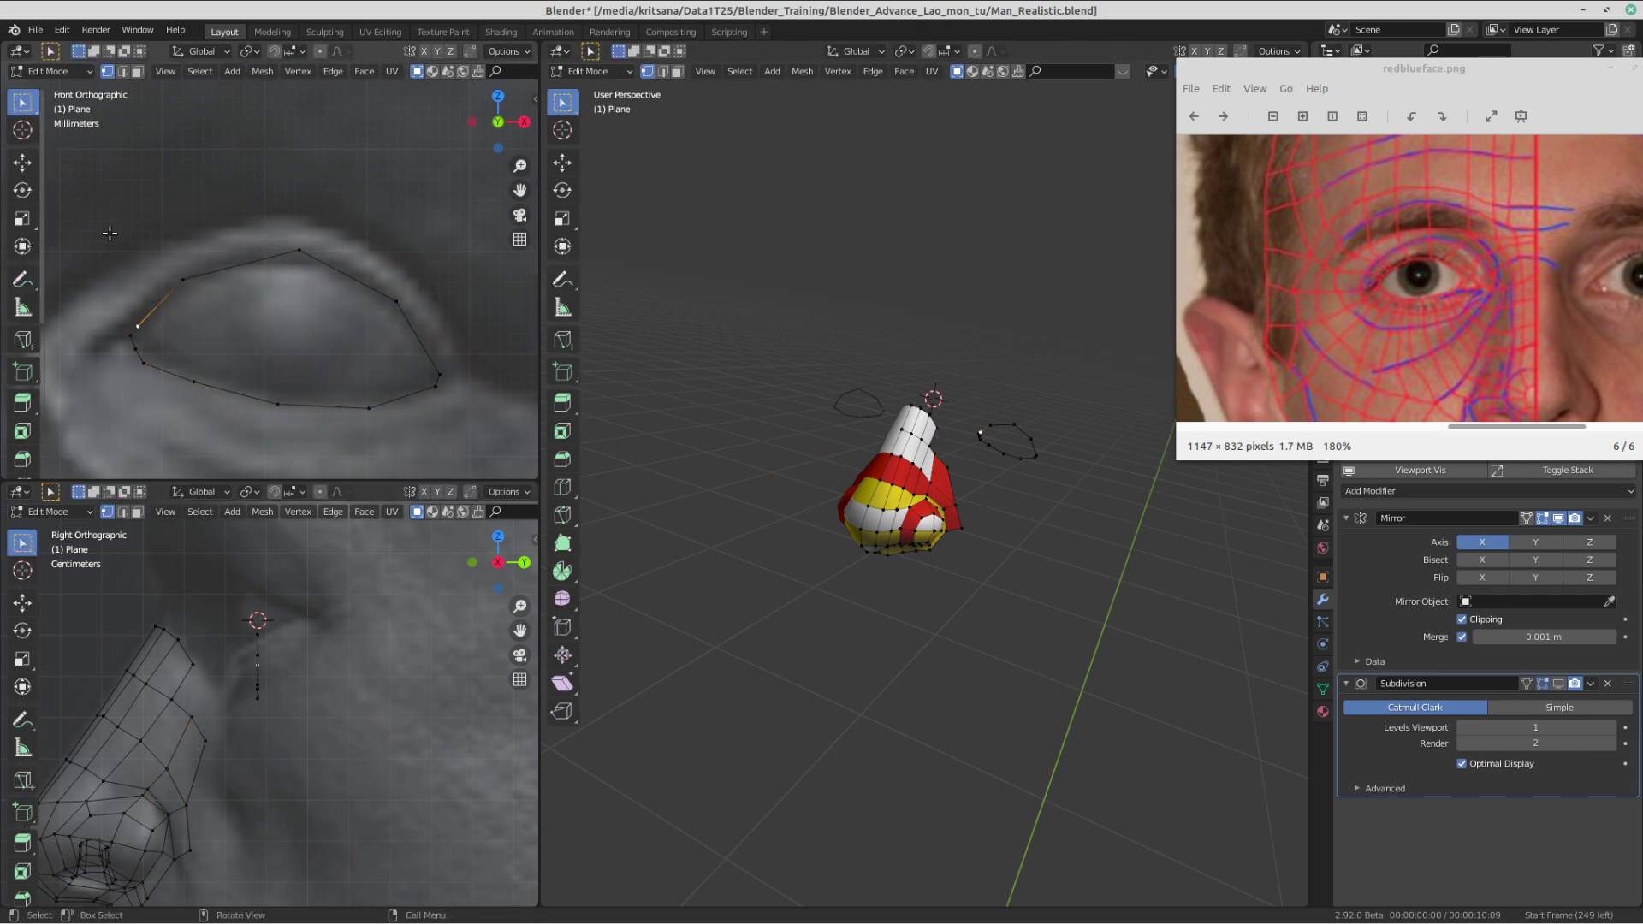
# - Select the corner vertices of the eyelid loop and draw three red guide lines linking matching upper and lower lid vertices
pyautogui.click(440, 382)
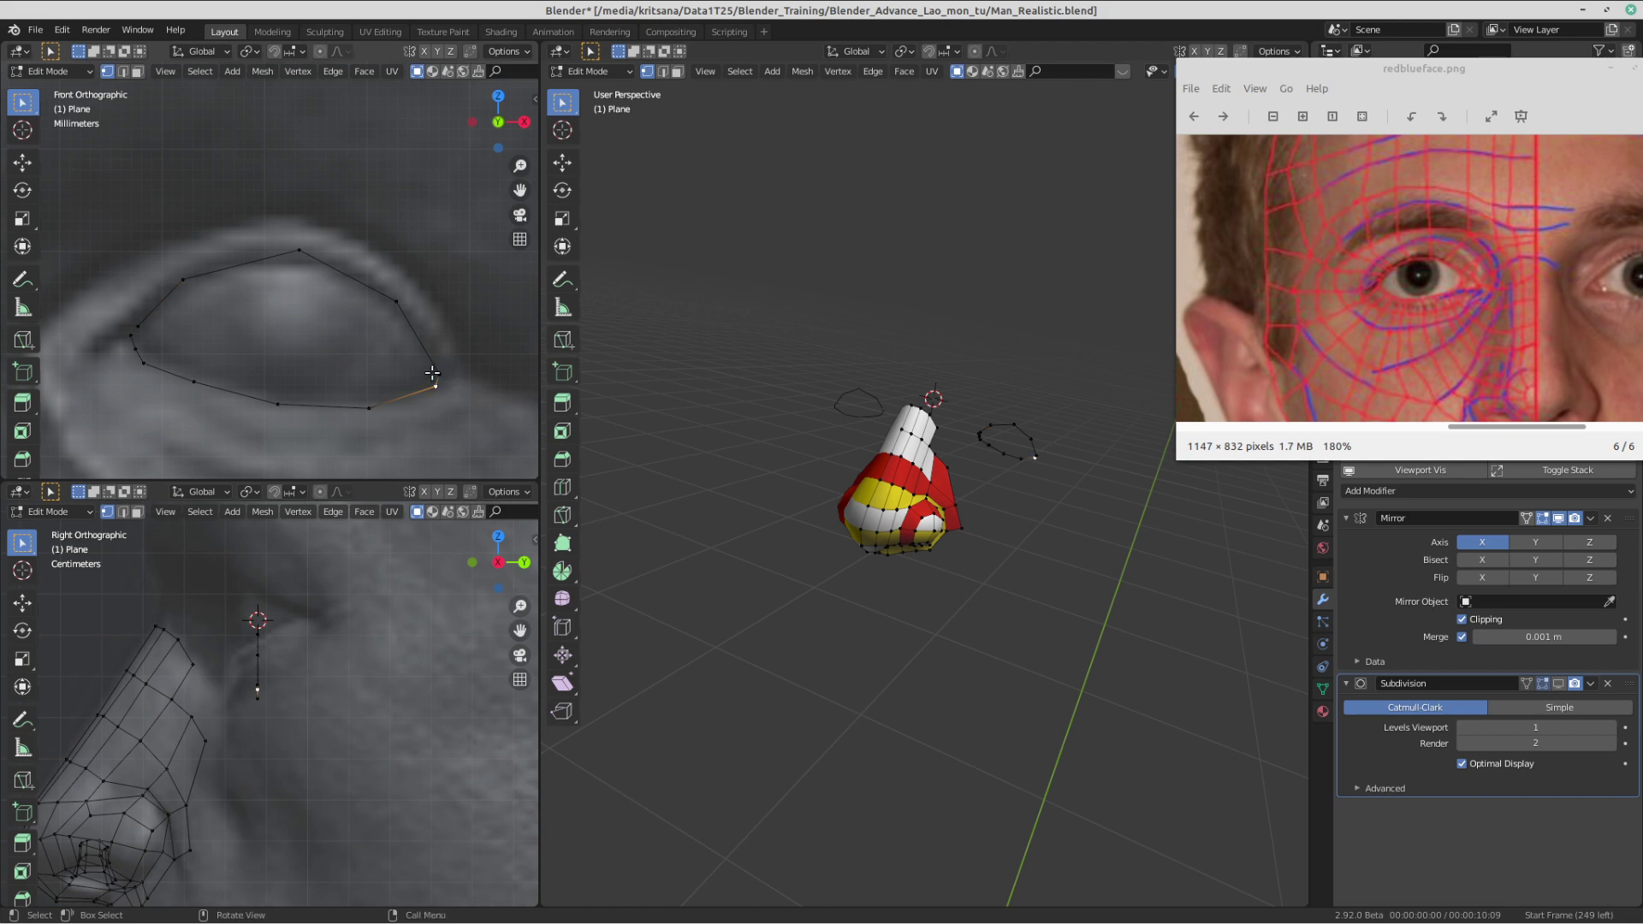
pyautogui.keyDown('shift'); pyautogui.click(443, 376); pyautogui.keyUp('shift')
pyautogui.keyDown('shift'); pyautogui.click(445, 375); pyautogui.keyUp('shift')
pyautogui.keyDown('shift'); pyautogui.click(445, 372); pyautogui.keyUp('shift')
pyautogui.click(22, 279)
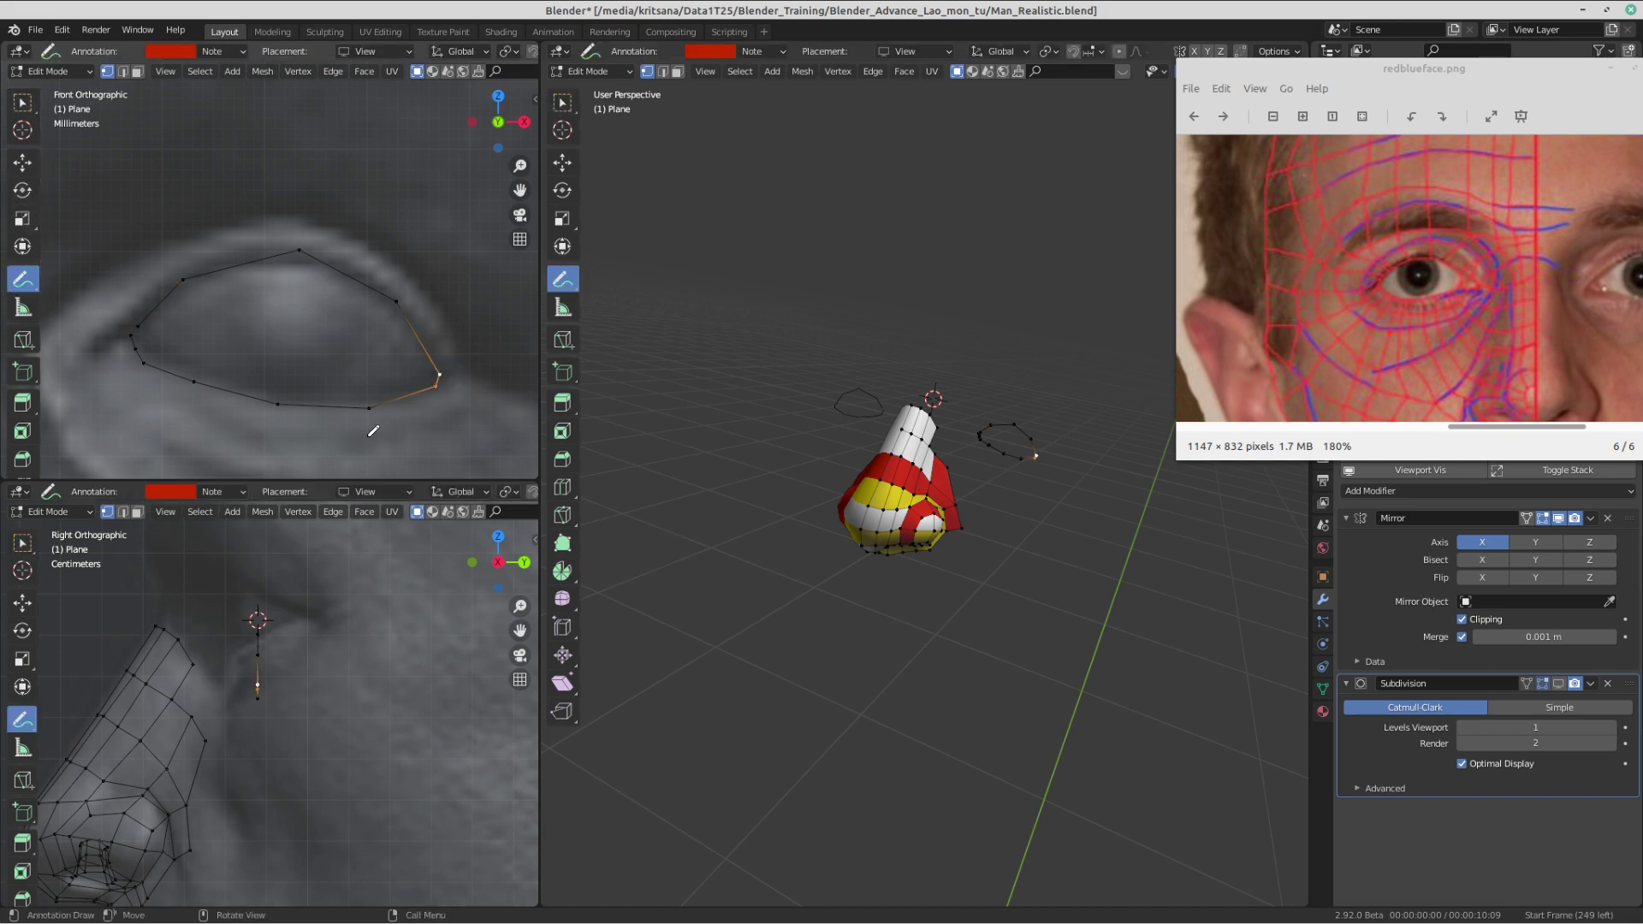
pyautogui.moveTo(368, 431); pyautogui.dragTo(373, 395)
pyautogui.moveTo(403, 297); pyautogui.dragTo(401, 272)
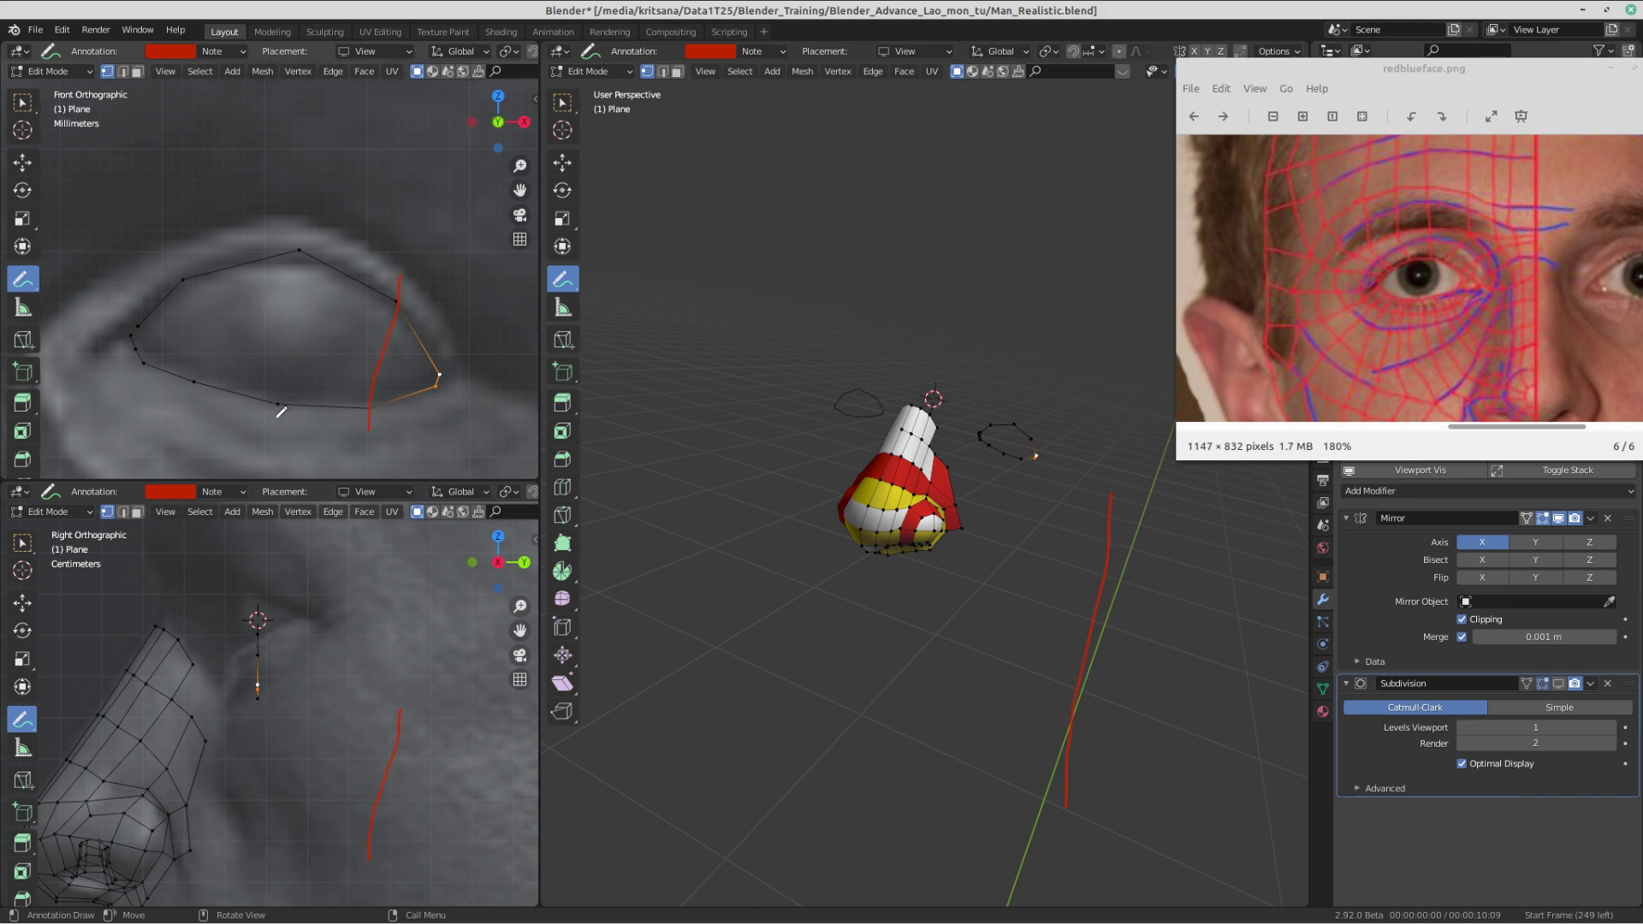
pyautogui.moveTo(285, 345); pyautogui.dragTo(309, 193)
pyautogui.moveTo(184, 240); pyautogui.dragTo(184, 240)
pyautogui.click(22, 102)
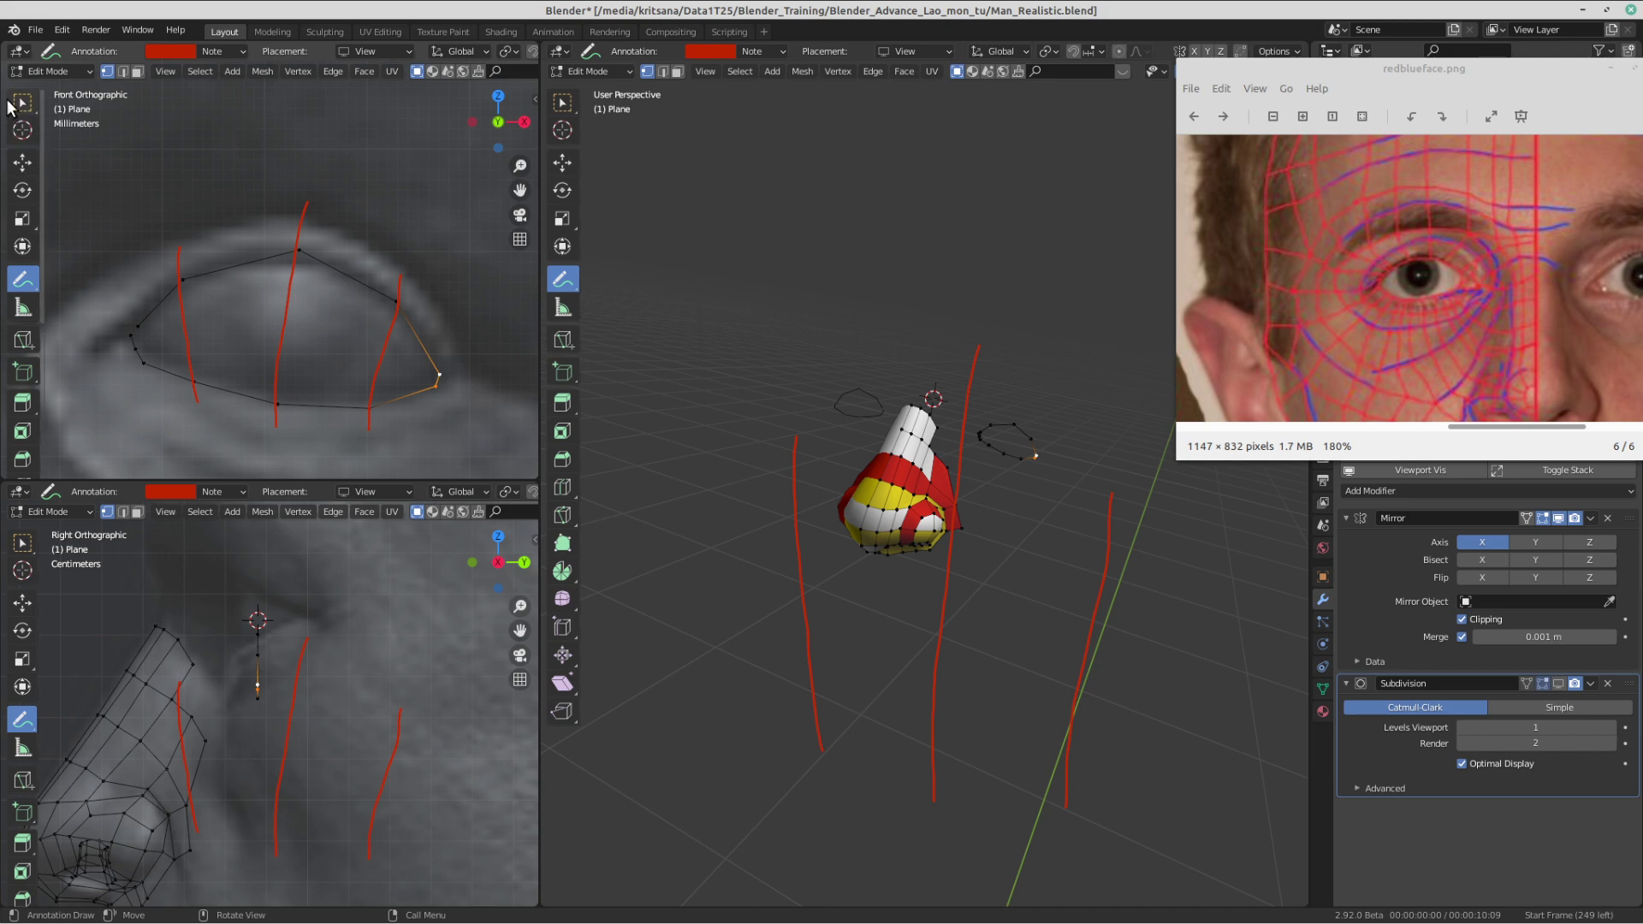
pyautogui.keyDown('shift'); pyautogui.click(136, 331); pyautogui.keyUp('shift')
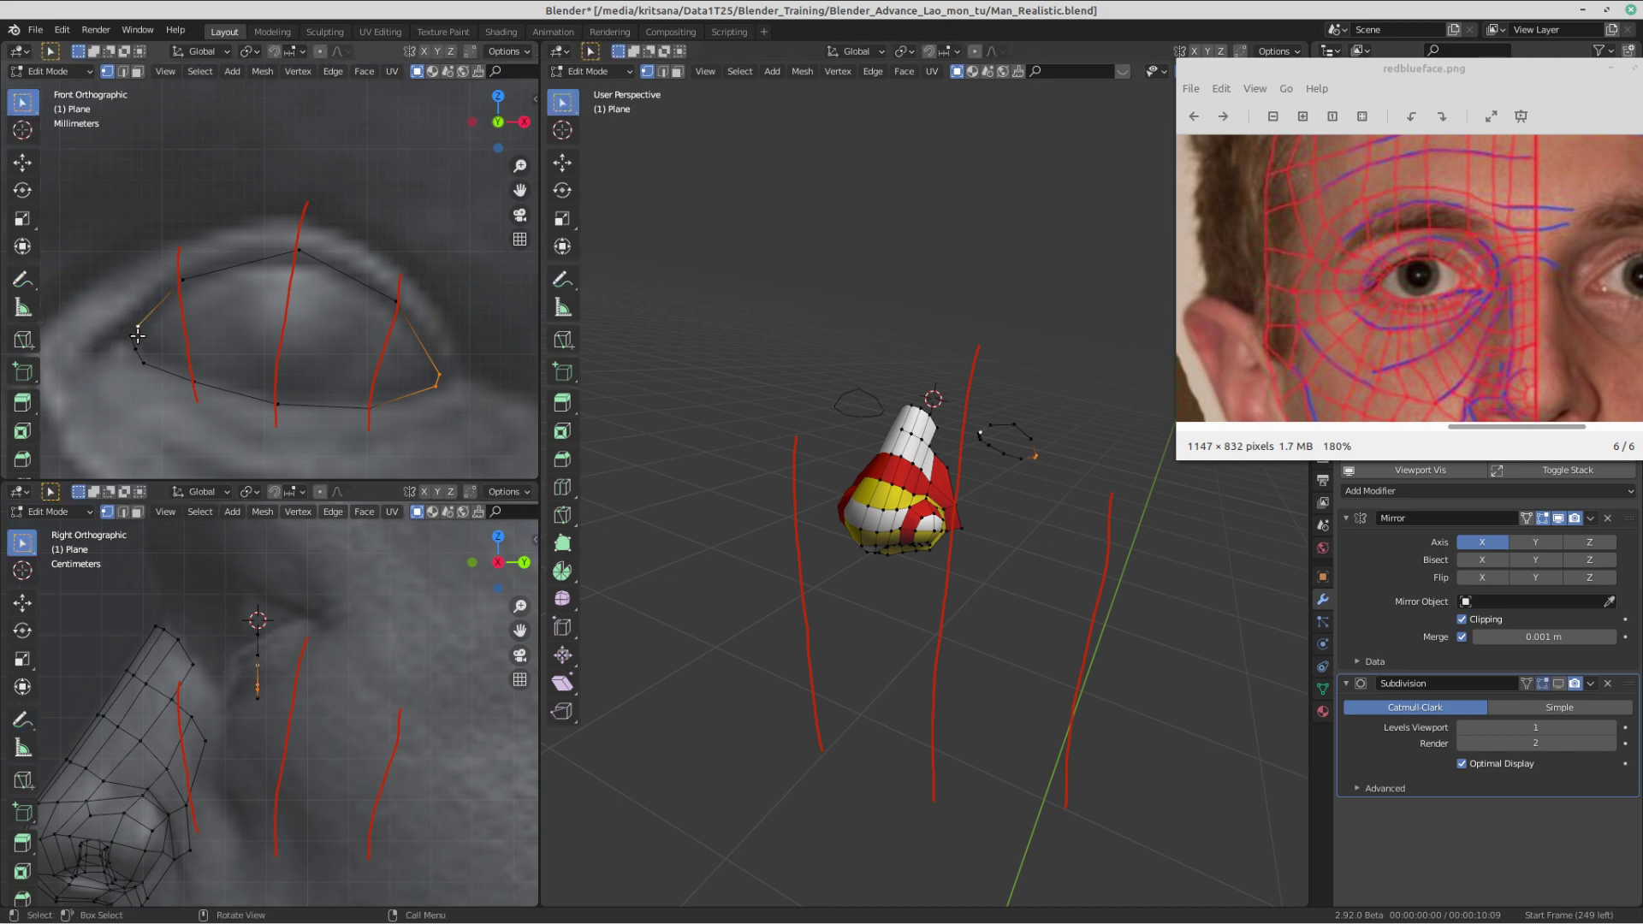
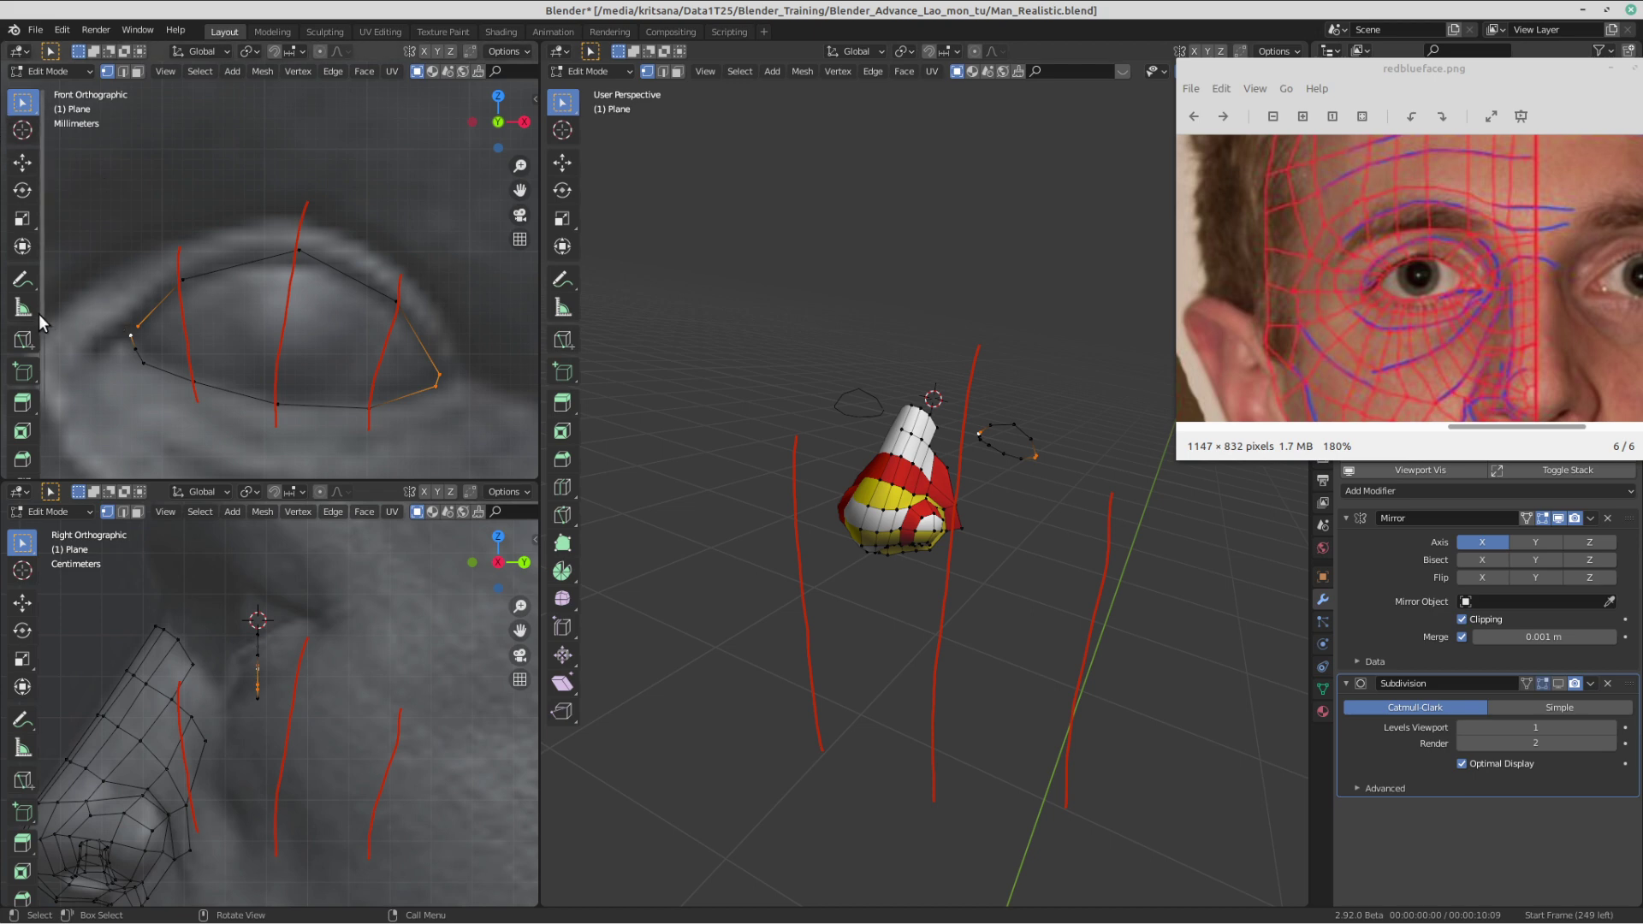
# - Erase the three red lines linking the upper and lower lid vertices
pyautogui.click(34, 307)
pyautogui.click(28, 283)
pyautogui.moveTo(141, 257)
pyautogui.keyDown('ctrl'); pyautogui.mouseDown()
pyautogui.moveTo(241, 202)
pyautogui.moveTo(433, 268)
pyautogui.moveTo(410, 291)
pyautogui.mouseUp(); pyautogui.keyUp('ctrl')
pyautogui.click(23, 102)
# - Merge the upper lid's inner end vertex and the lower lid's inner end vertex at their center
pyautogui.click(131, 336)
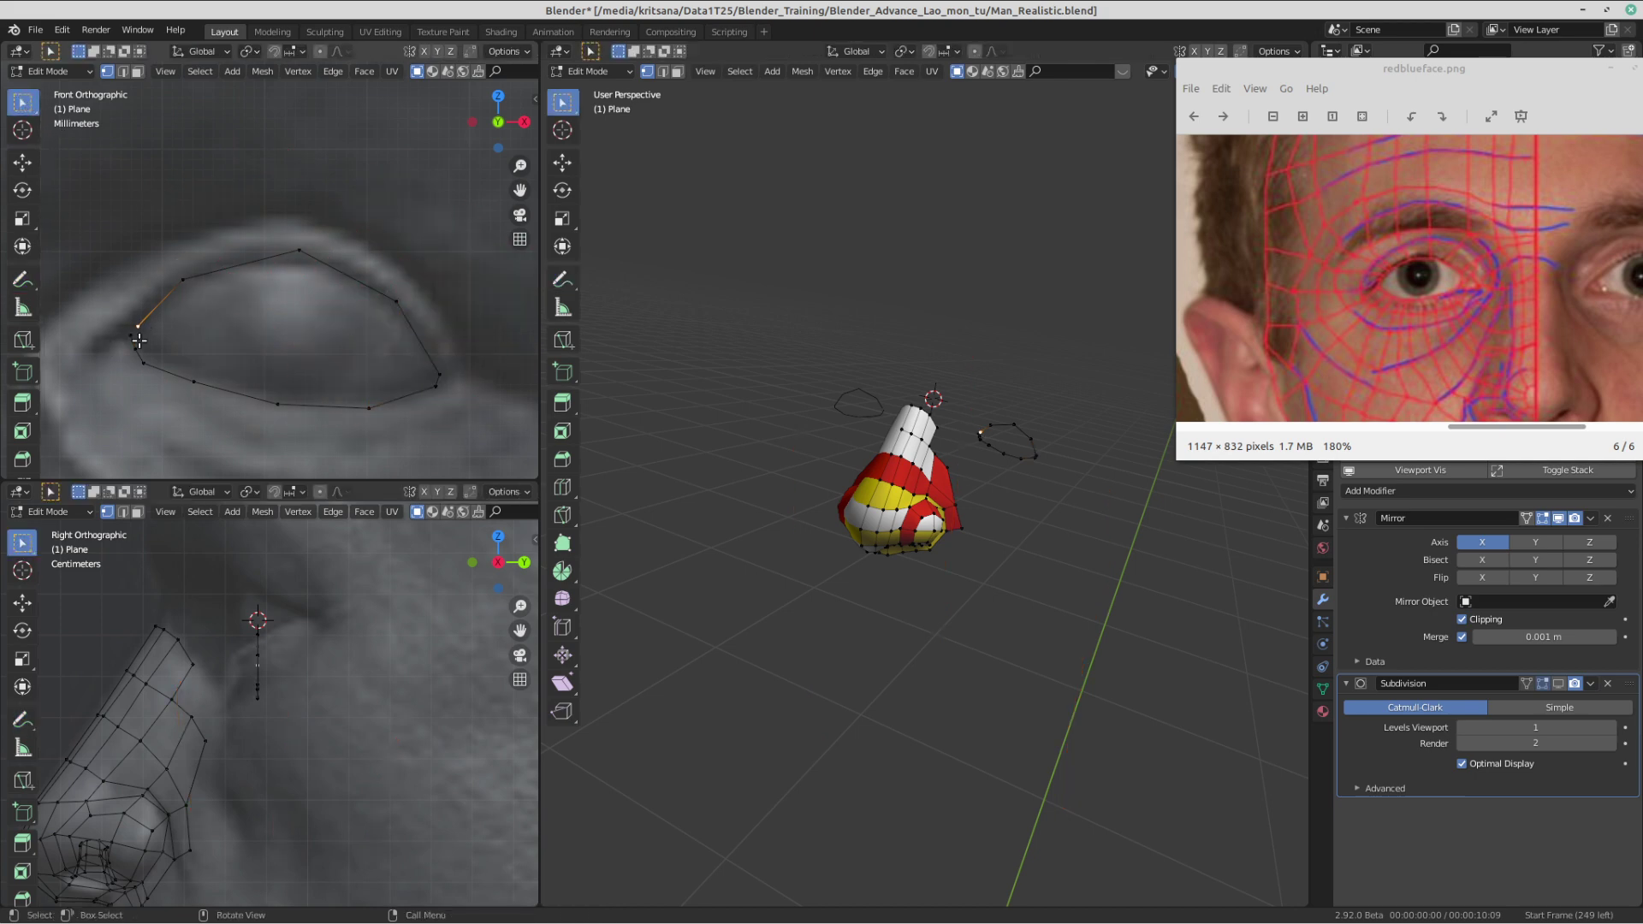
pyautogui.scroll(2, 173, 357)
pyautogui.keyDown('shift'); pyautogui.moveTo(173, 357); pyautogui.dragTo(283, 311); pyautogui.keyUp('shift')
pyautogui.scroll(2, 283, 311)
pyautogui.click(152, 334)
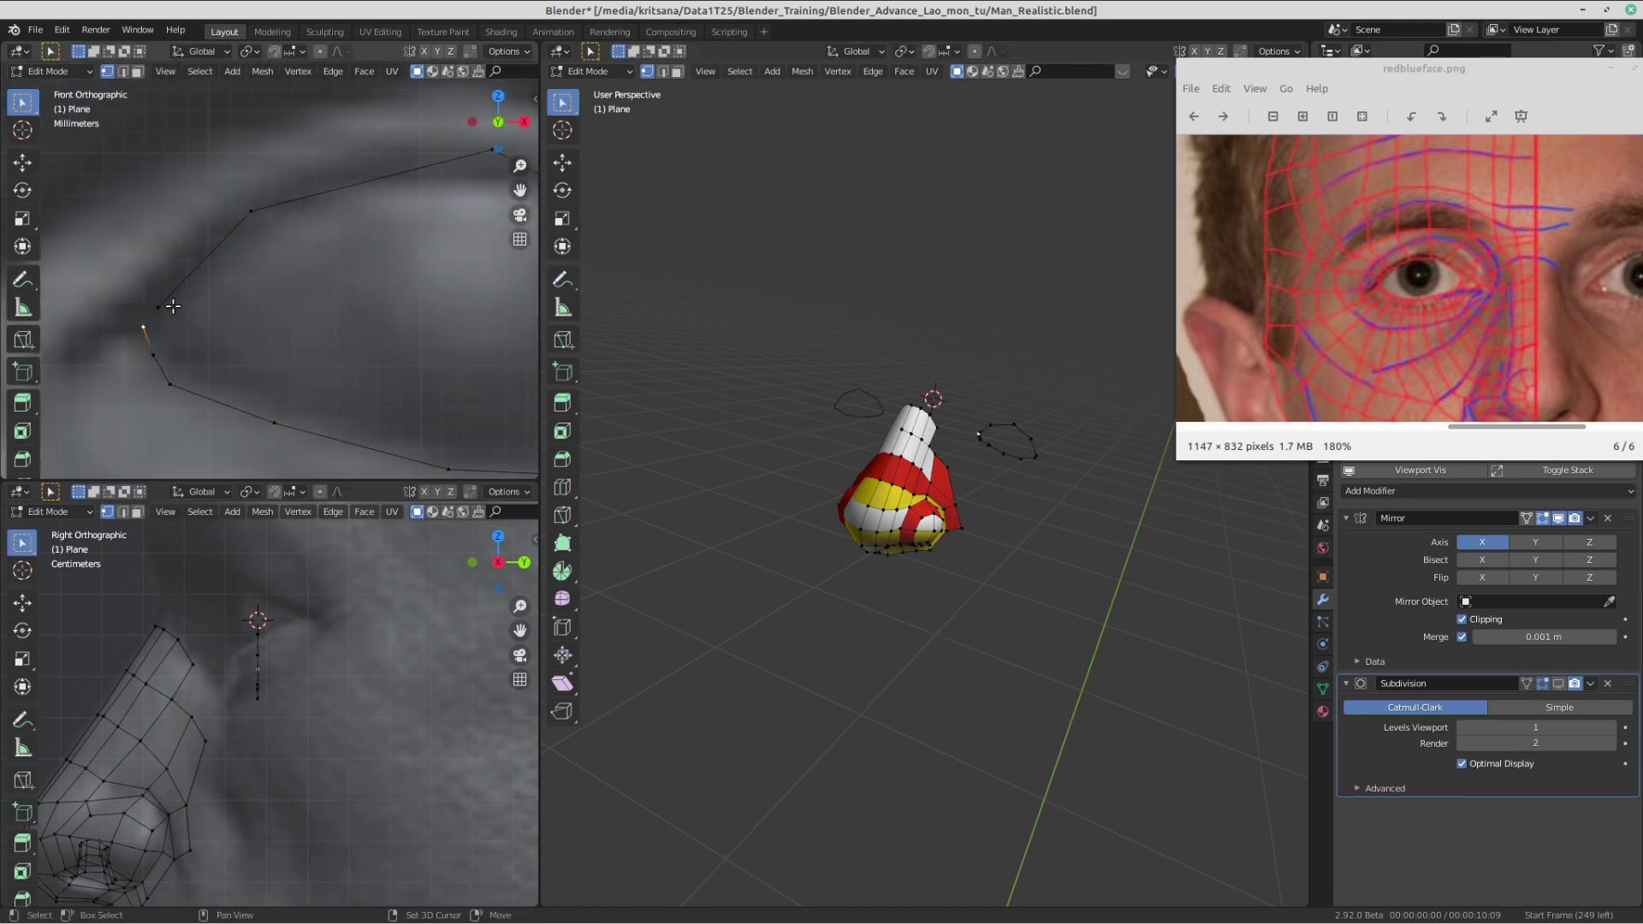
pyautogui.keyDown('shift'); pyautogui.click(173, 305); pyautogui.keyUp('shift')
pyautogui.press('m')
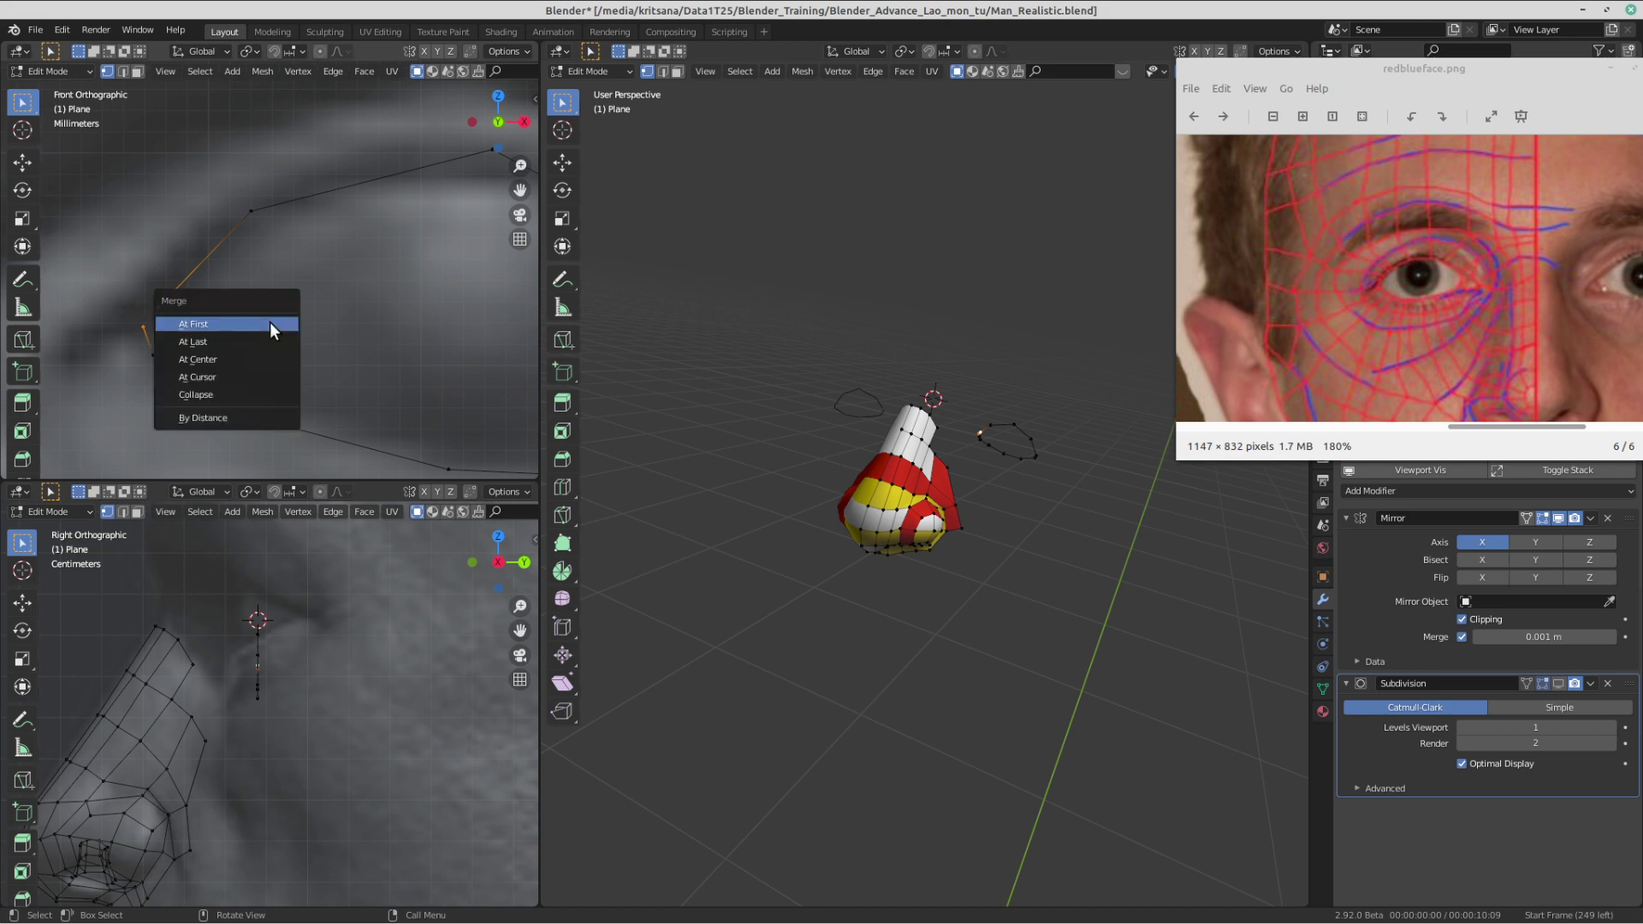
pyautogui.click(252, 361)
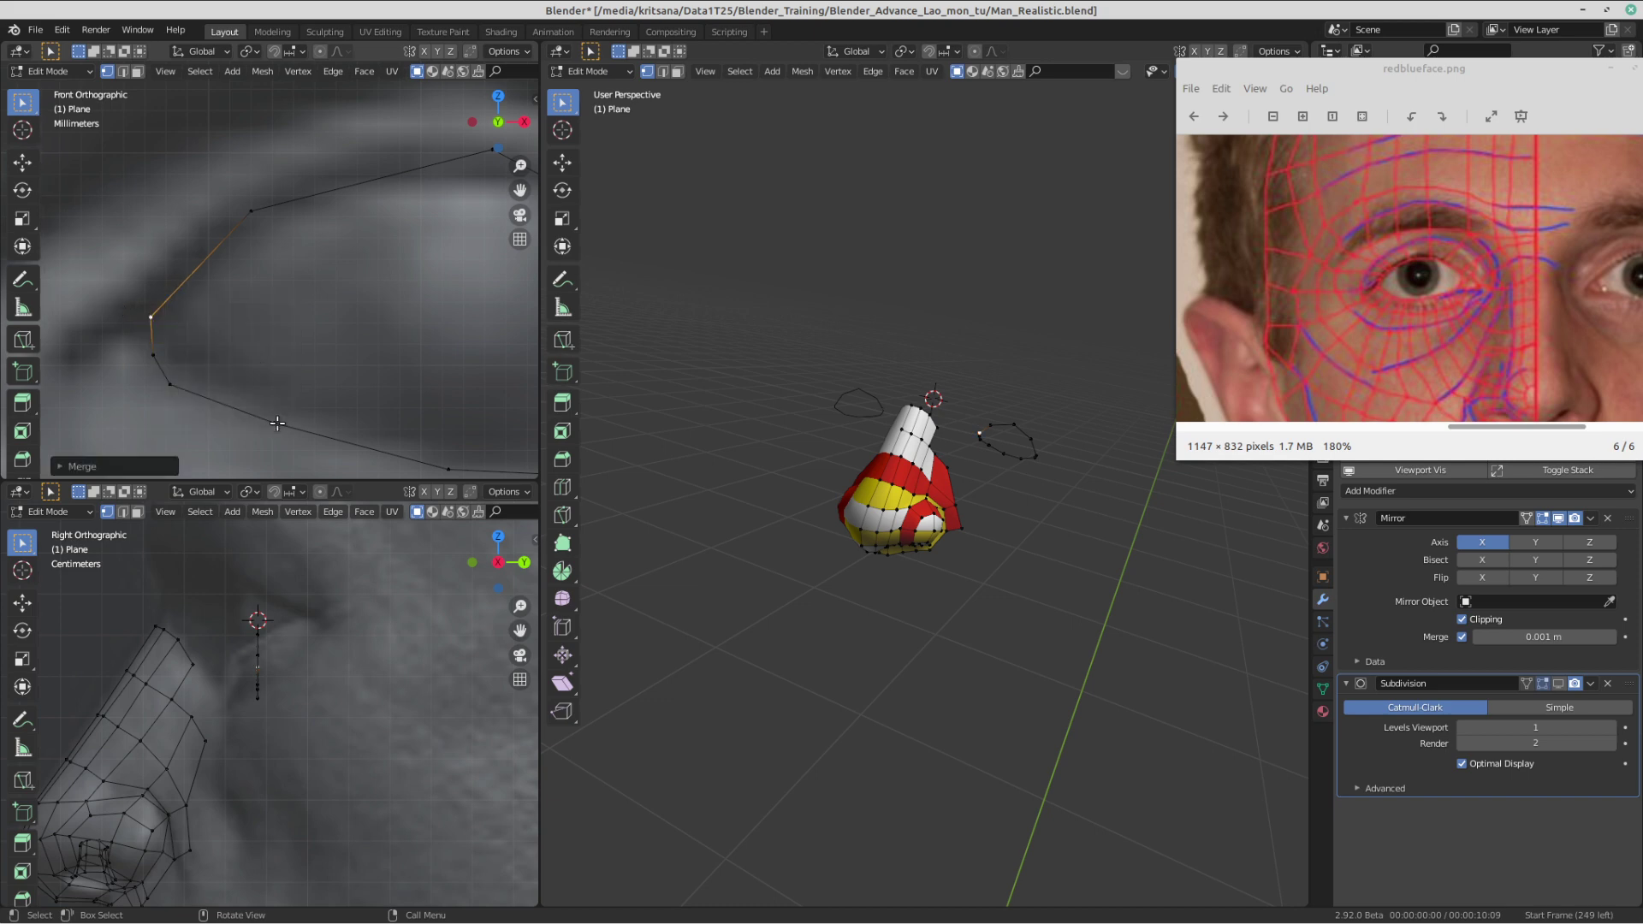
pyautogui.scroll(-2, 345, 291)
pyautogui.scroll(-1, 337, 311)
pyautogui.scroll(1, 325, 346)
pyautogui.scroll(-1, 266, 318)
pyautogui.keyDown('shift'); pyautogui.moveTo(312, 320); pyautogui.dragTo(260, 331, button='middle'); pyautogui.keyUp('shift')
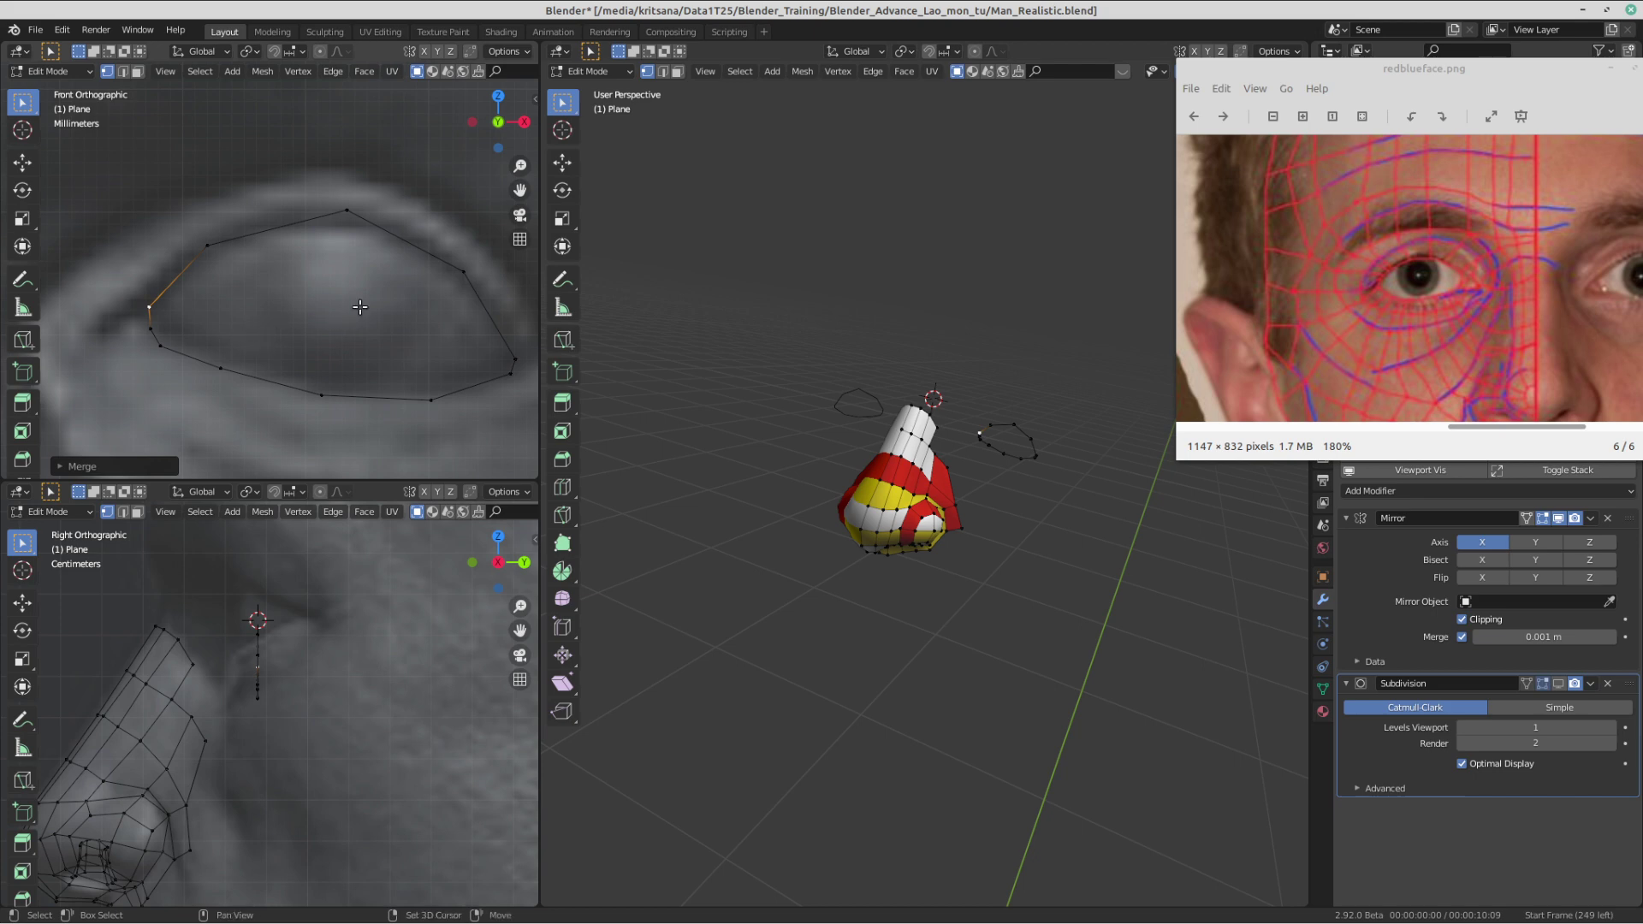
# - Nudge the three vertices around the eyelid loop's inner corner to follow the eye outline in the front view
pyautogui.click(172, 350)
pyautogui.press('g')
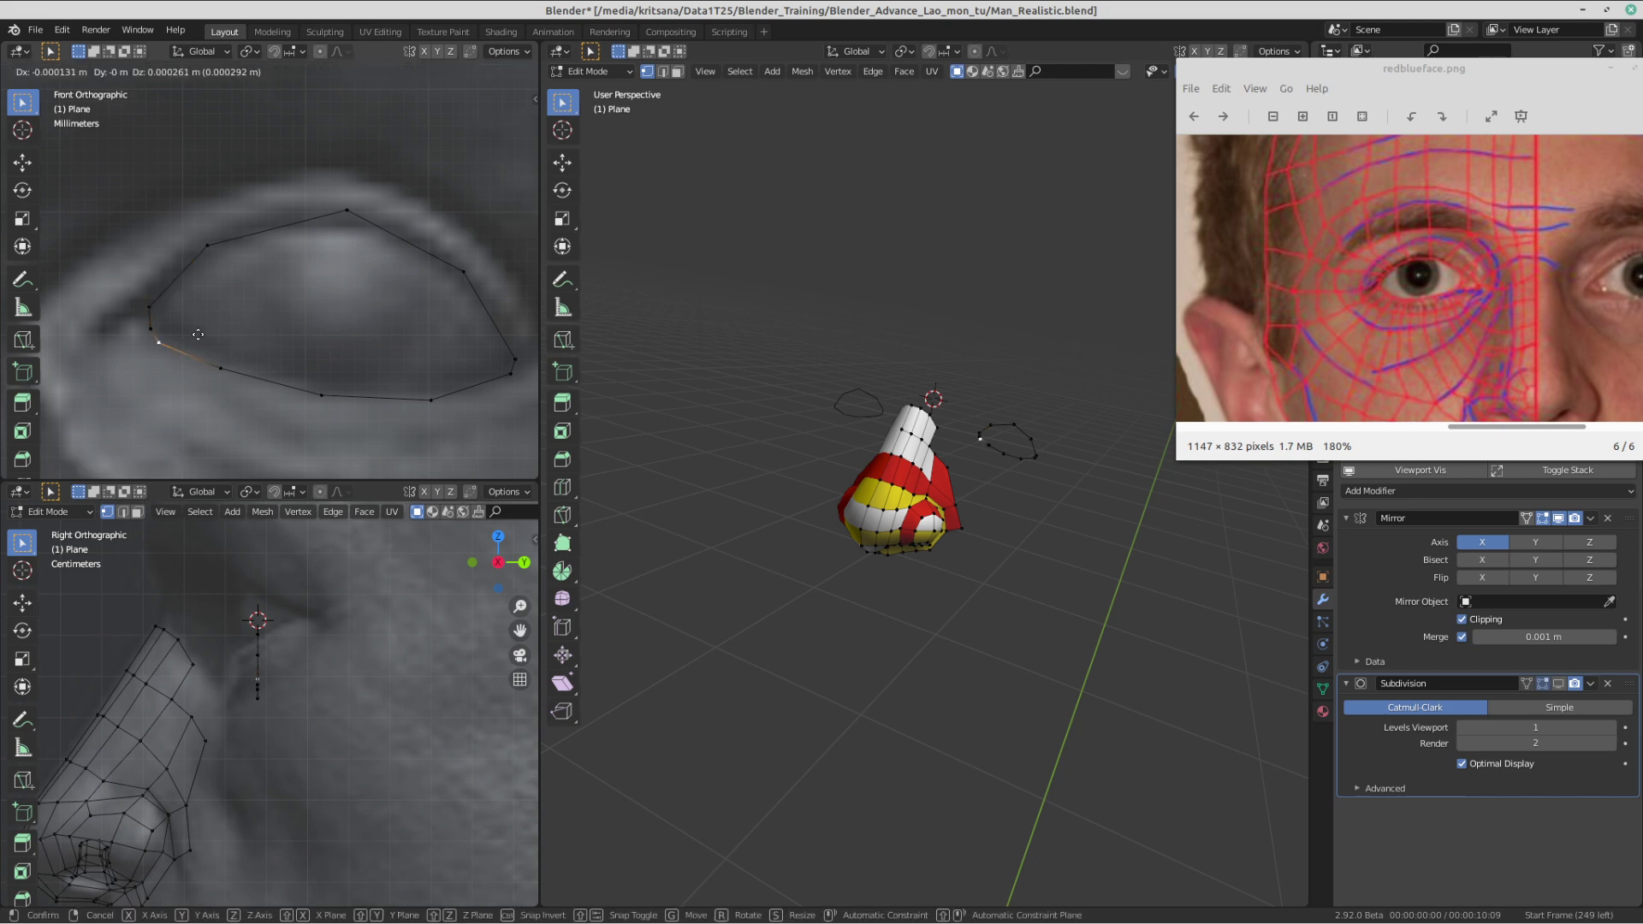
pyautogui.click(145, 326)
pyautogui.click(149, 326)
pyautogui.press('g')
pyautogui.click(159, 327)
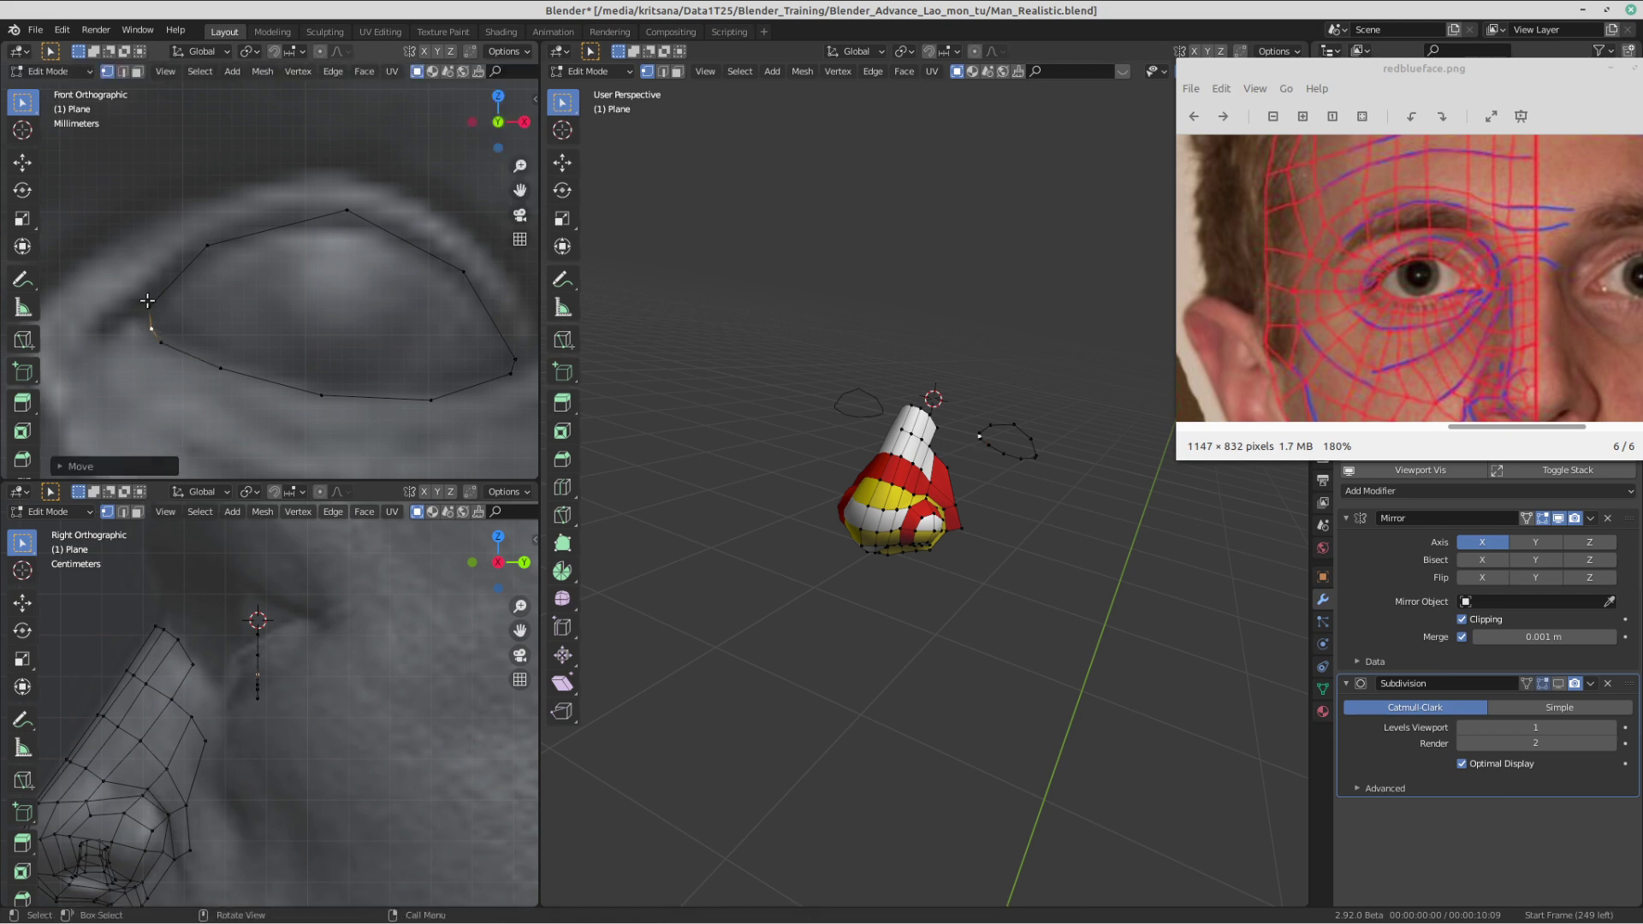
pyautogui.click(151, 303)
pyautogui.press('g')
pyautogui.click(160, 303)
# - Reposition the middle vertex of the upper lid slightly along the lid's edge in the front view
pyautogui.scroll(-1, 255, 277)
pyautogui.keyDown('shift'); pyautogui.moveTo(356, 254); pyautogui.dragTo(324, 273, button='middle'); pyautogui.keyUp('shift')
pyautogui.click(314, 257)
pyautogui.press('g')
pyautogui.click(314, 256)
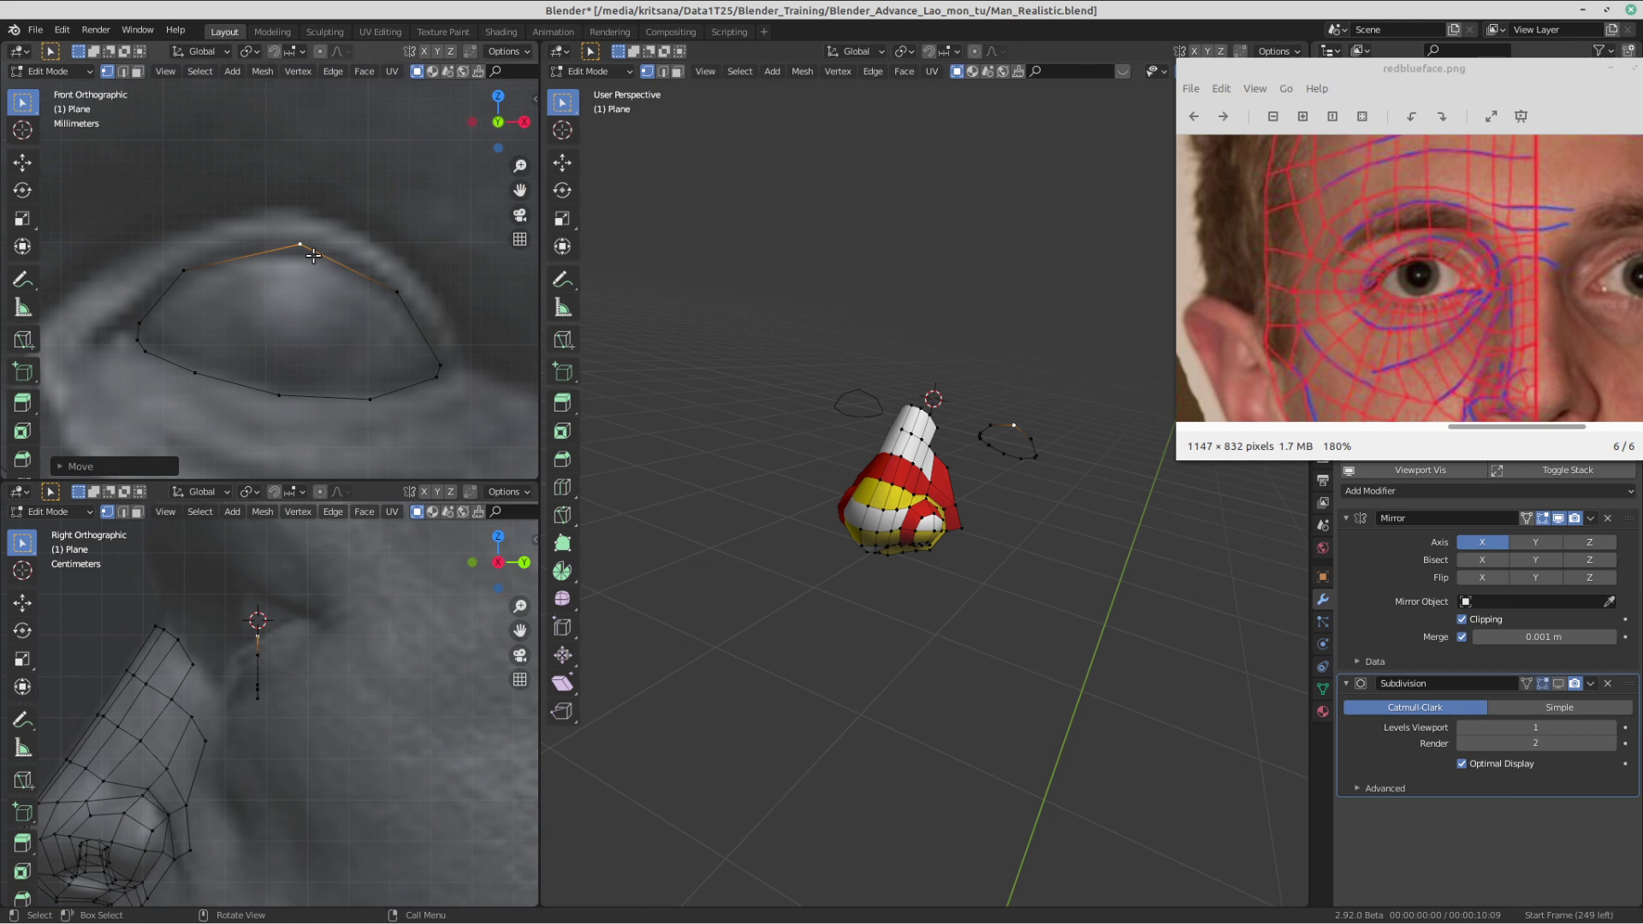
# - Select the whole mesh, and reduce the selection to the linked vertices of the eyelid loop
pyautogui.click(259, 312)
pyautogui.press('a')
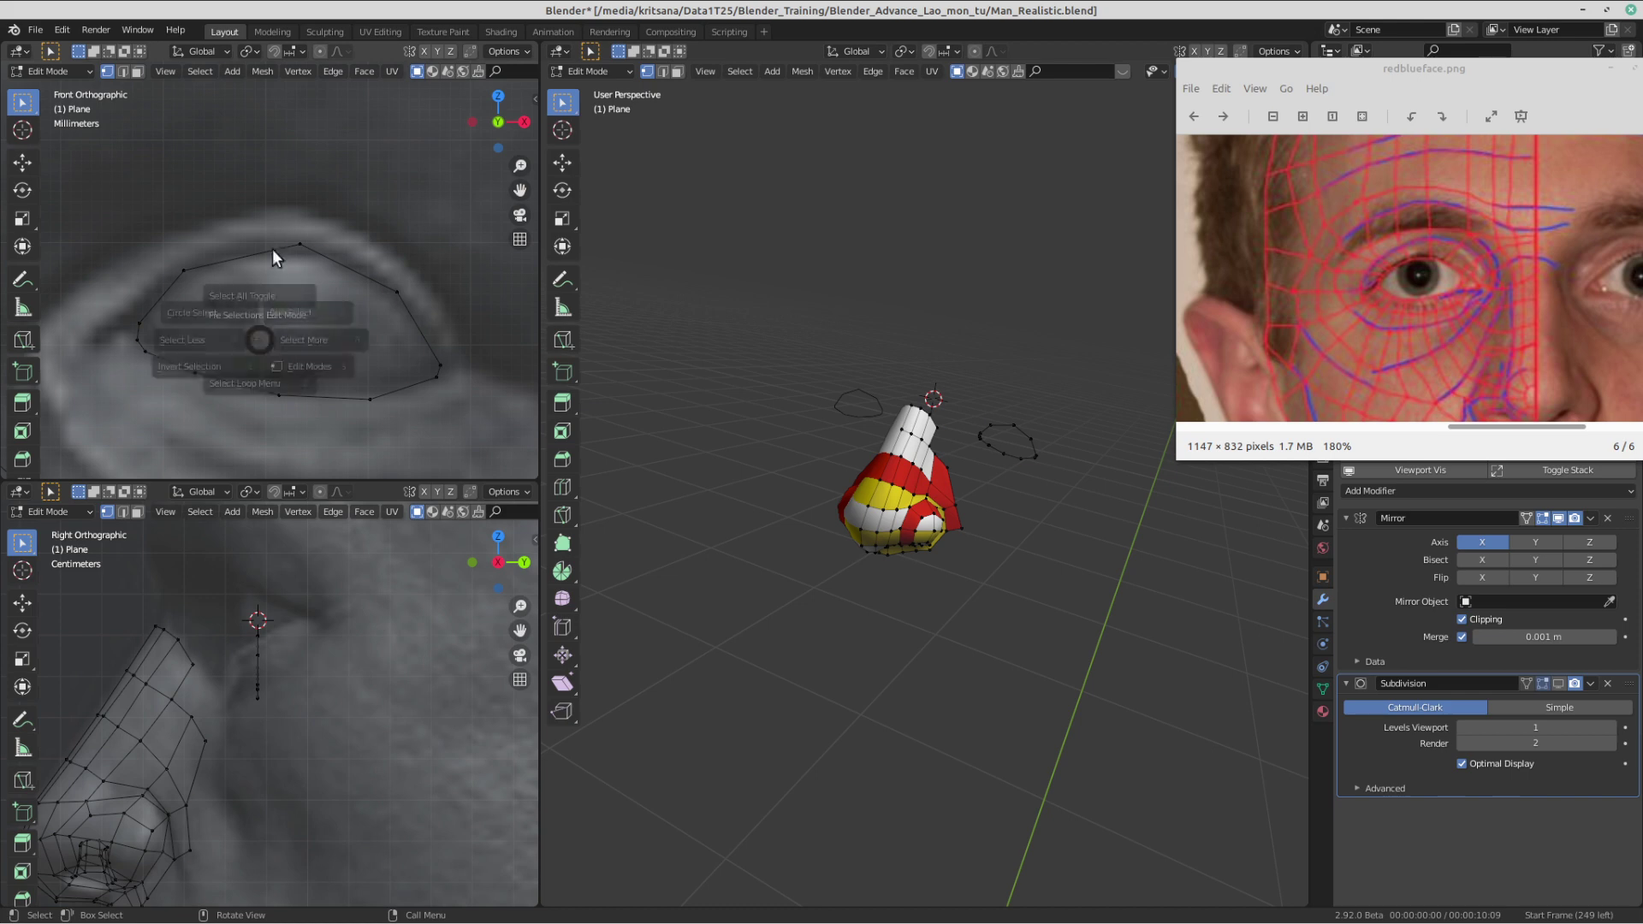
pyautogui.click(273, 249)
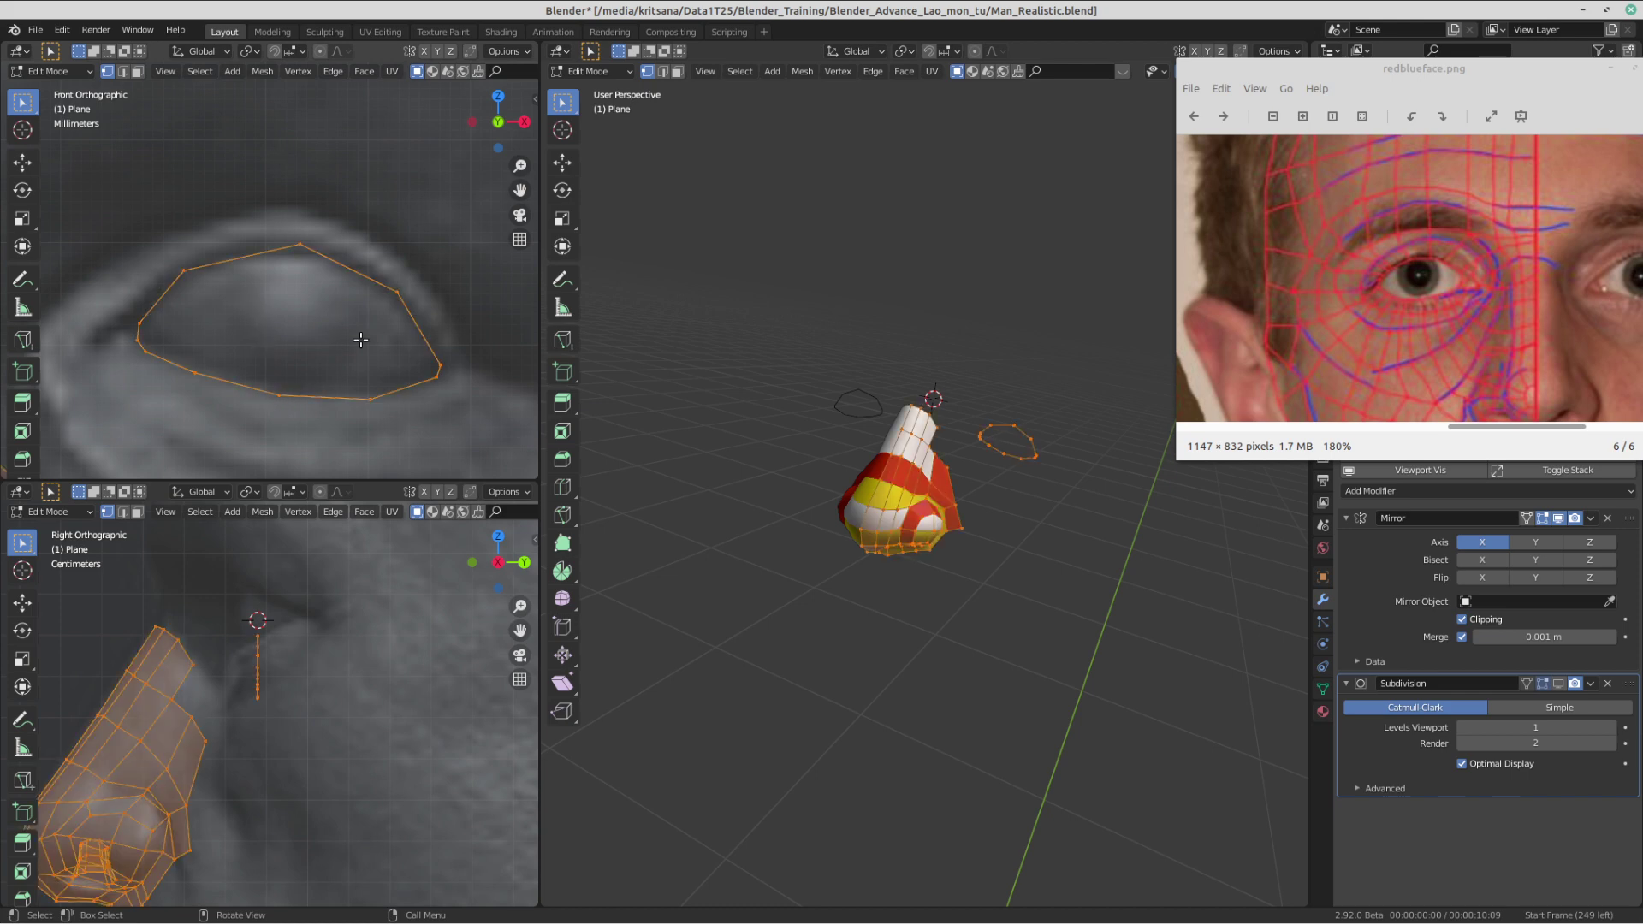
pyautogui.click(363, 276)
pyautogui.hotkey('ctrl', 'l')
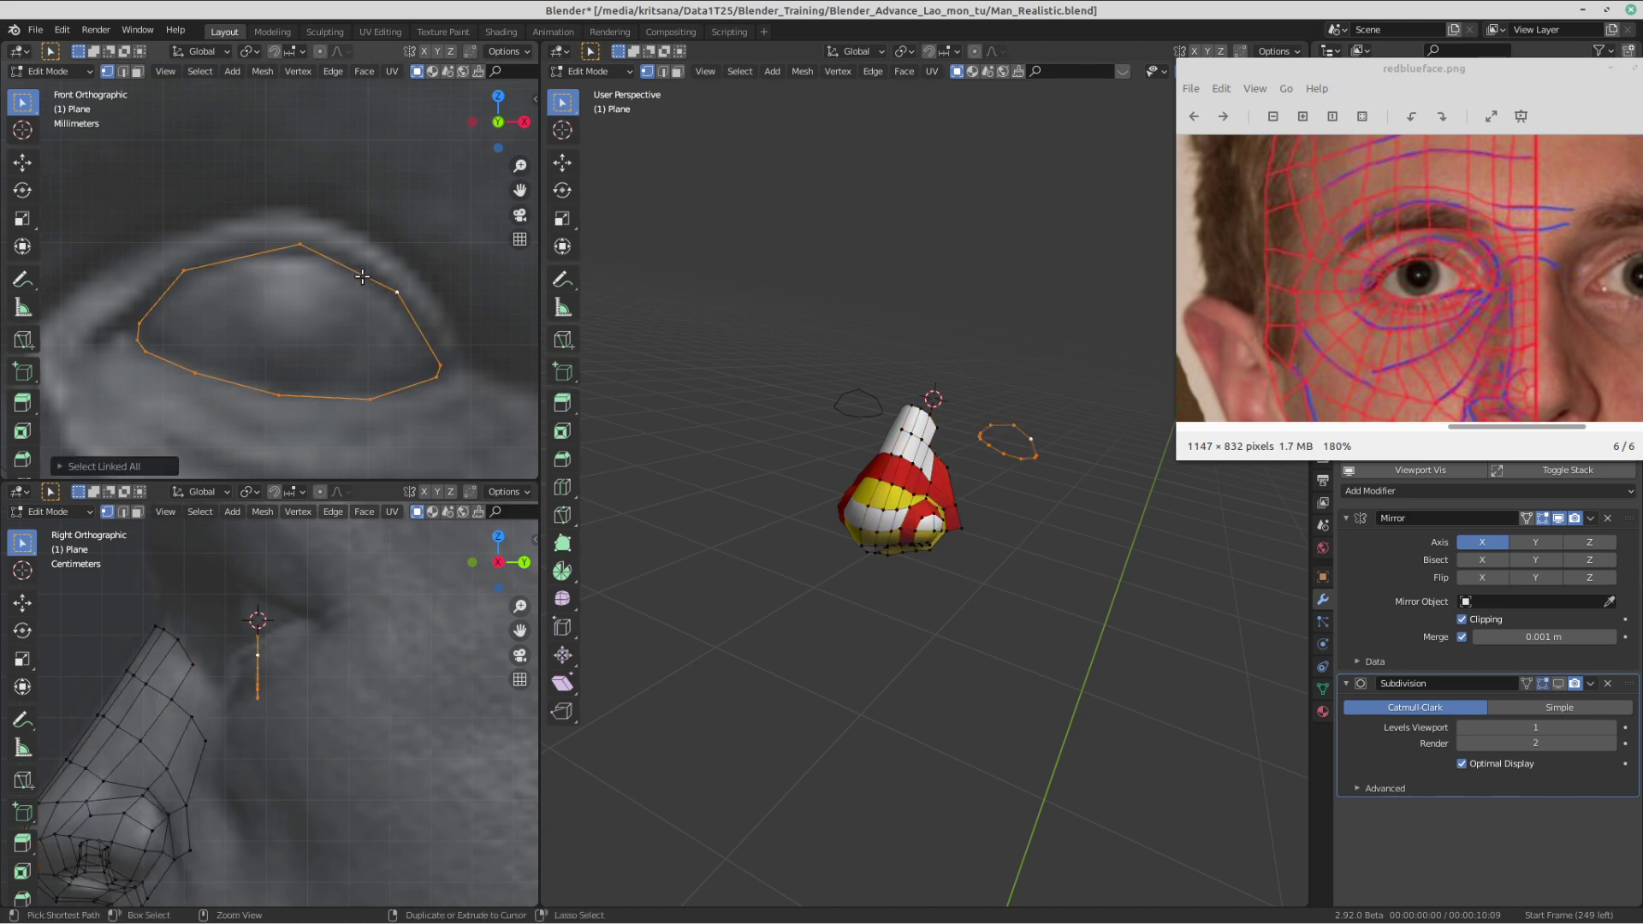
pyautogui.hotkey('ctrl', 'alt', 'Right')
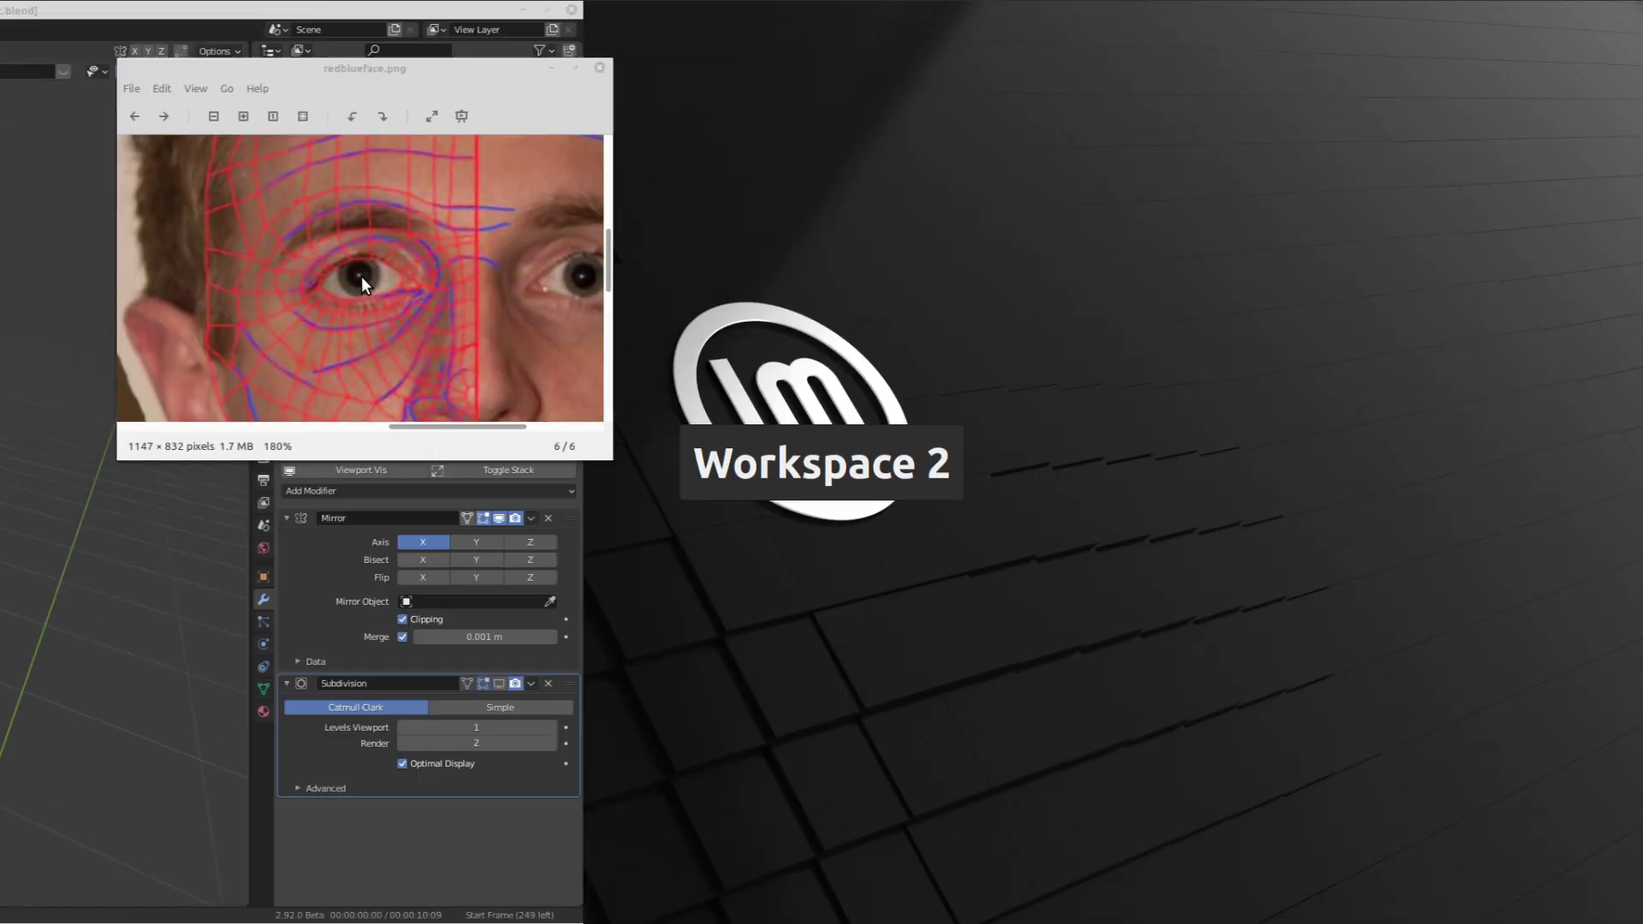
pyautogui.hotkey('ctrl', 'alt', 'Left')
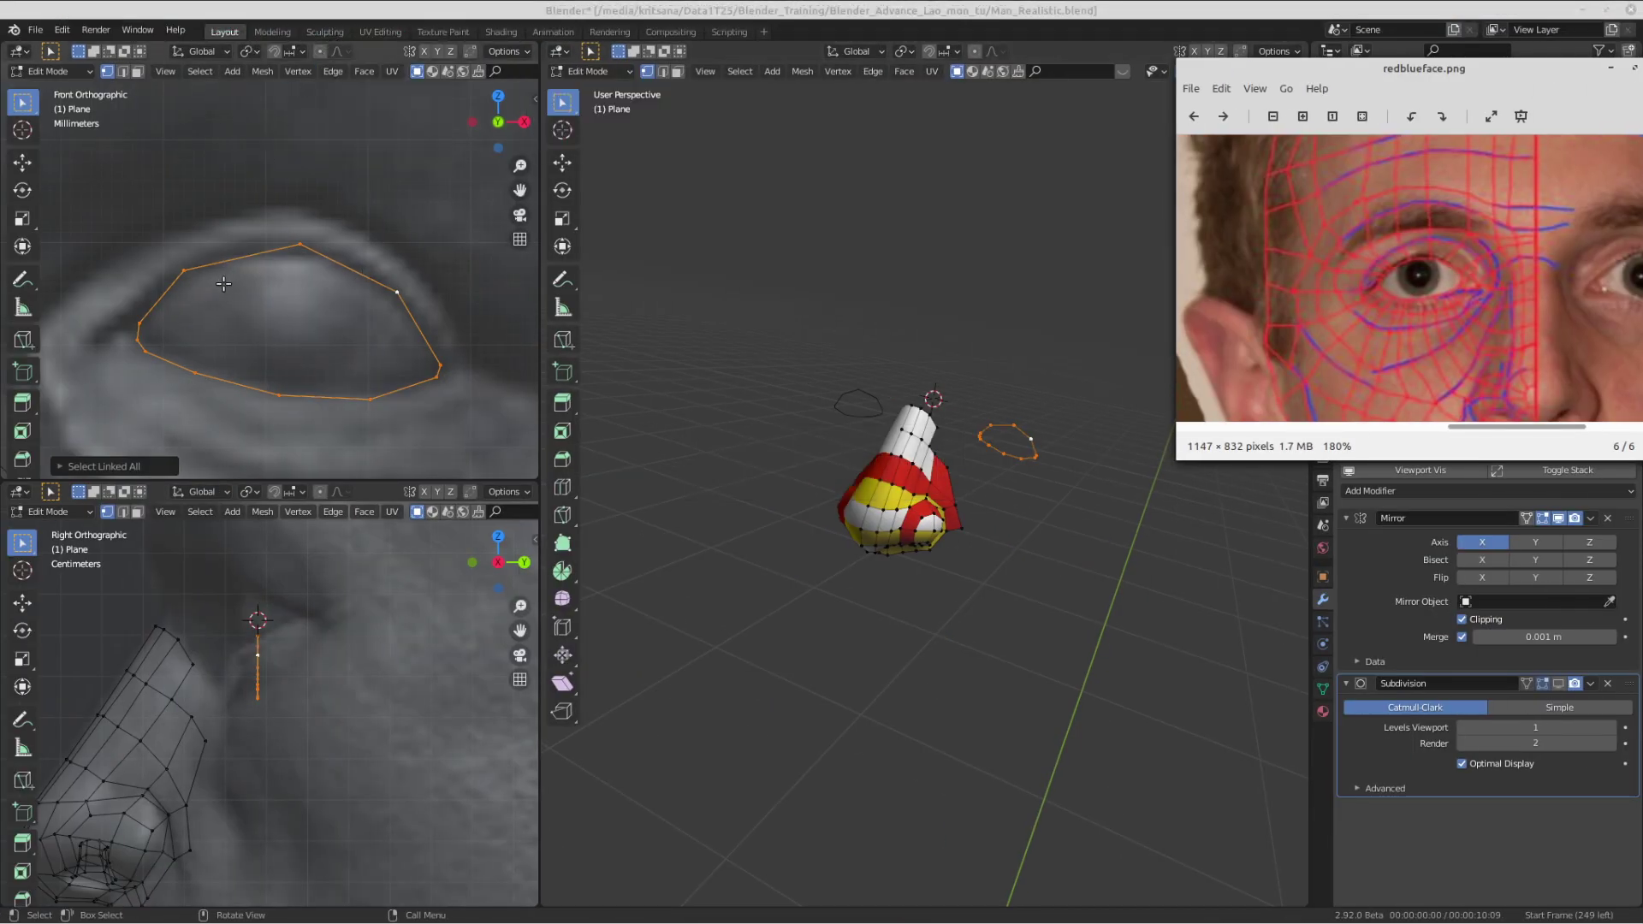
# - Undo the selection changes, the lid vertex moves and the inner-corner merge
pyautogui.rightClick(244, 333)
pyautogui.hotkey('ctrl', 'z')
pyautogui.hotkey('ctrl', 'z')
pyautogui.hotkey('ctrl', 'z')
pyautogui.hotkey('ctrl', 'z')
pyautogui.hotkey('ctrl', 'z')
pyautogui.hotkey('ctrl', 'z')
pyautogui.hotkey('ctrl', 'z')
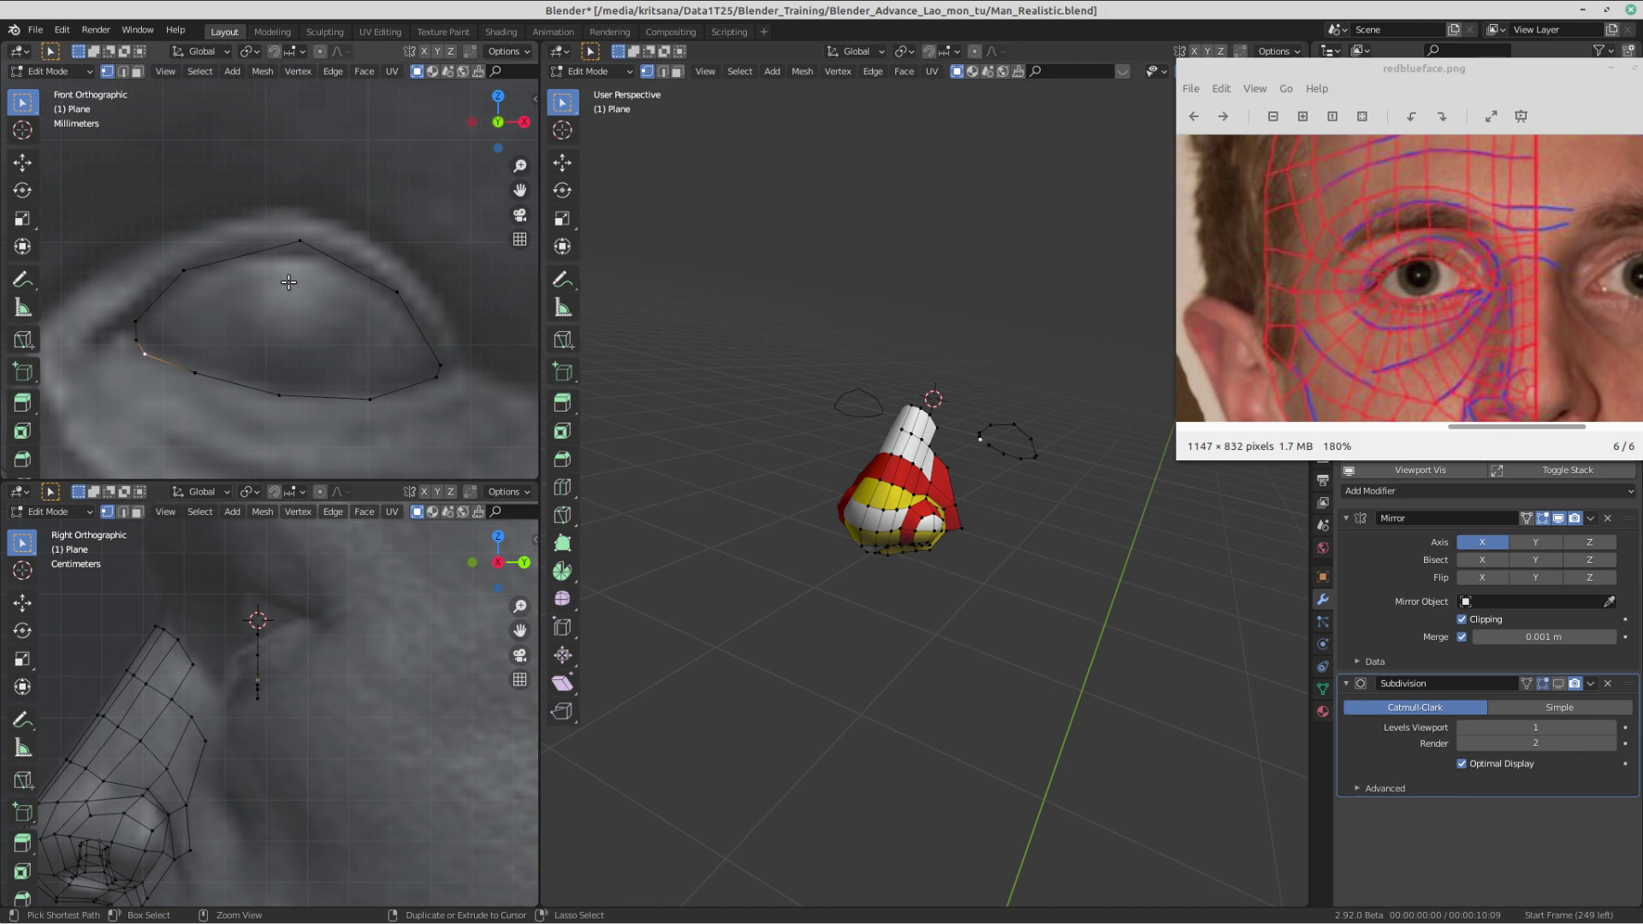
# - Join the upper and lower lid lines by merging their two inner-corner end vertices at center
pyautogui.scroll(3, 214, 294)
pyautogui.keyDown('shift'); pyautogui.moveTo(171, 320); pyautogui.dragTo(345, 274, button='middle'); pyautogui.keyUp('shift')
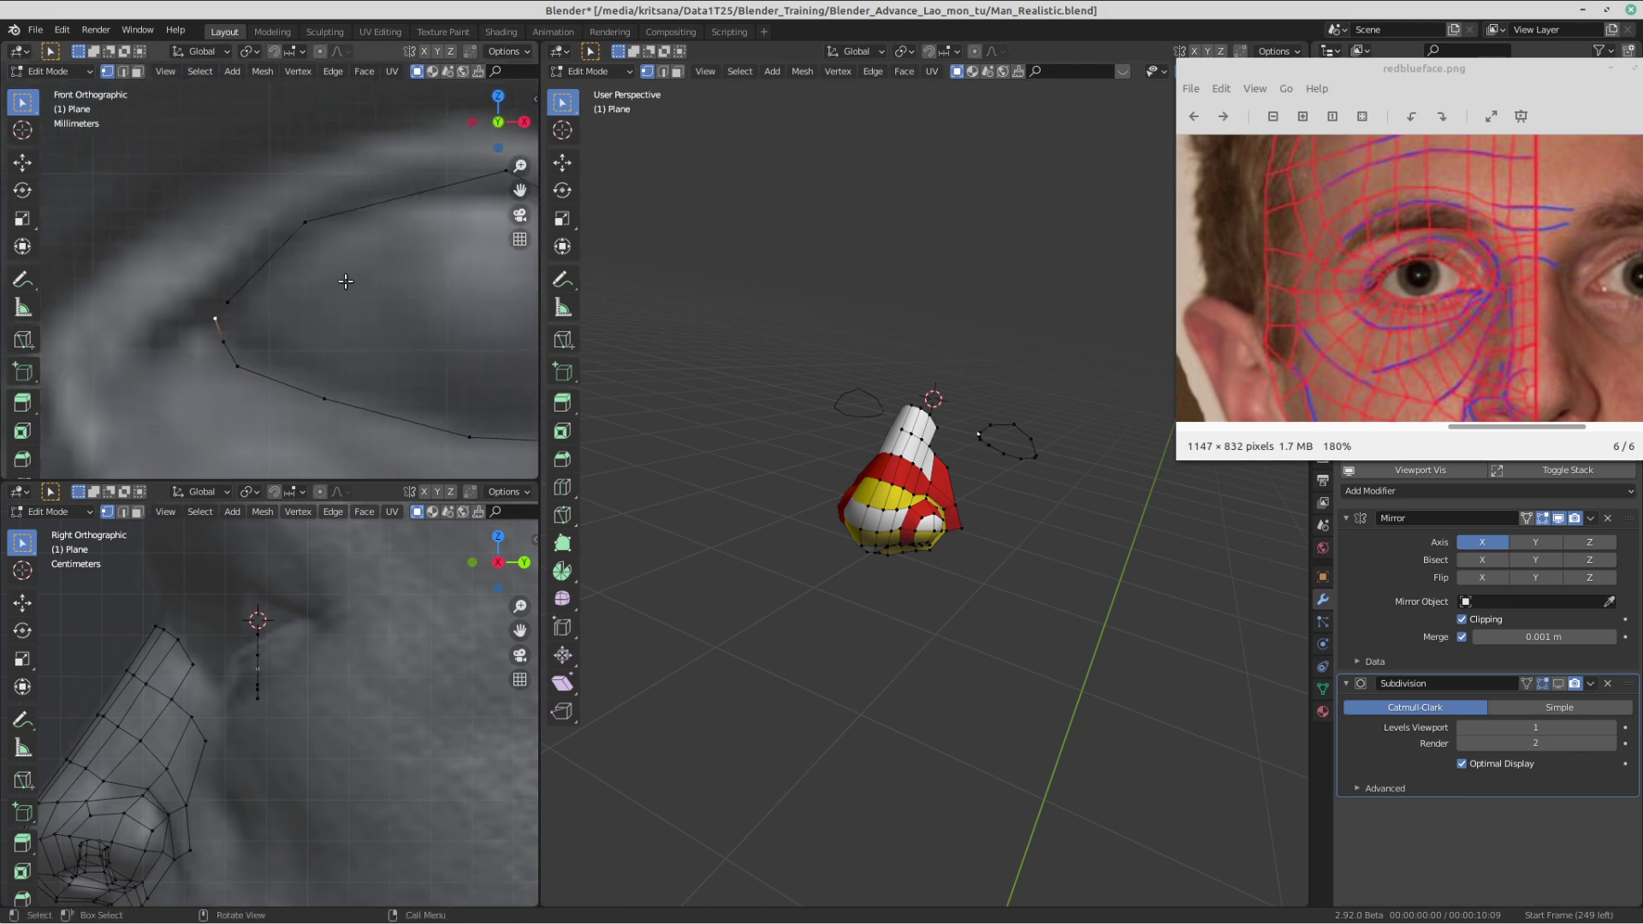
pyautogui.scroll(2, 342, 277)
pyautogui.keyDown('shift'); pyautogui.click(207, 318); pyautogui.keyUp('shift')
pyautogui.scroll(-2, 205, 321)
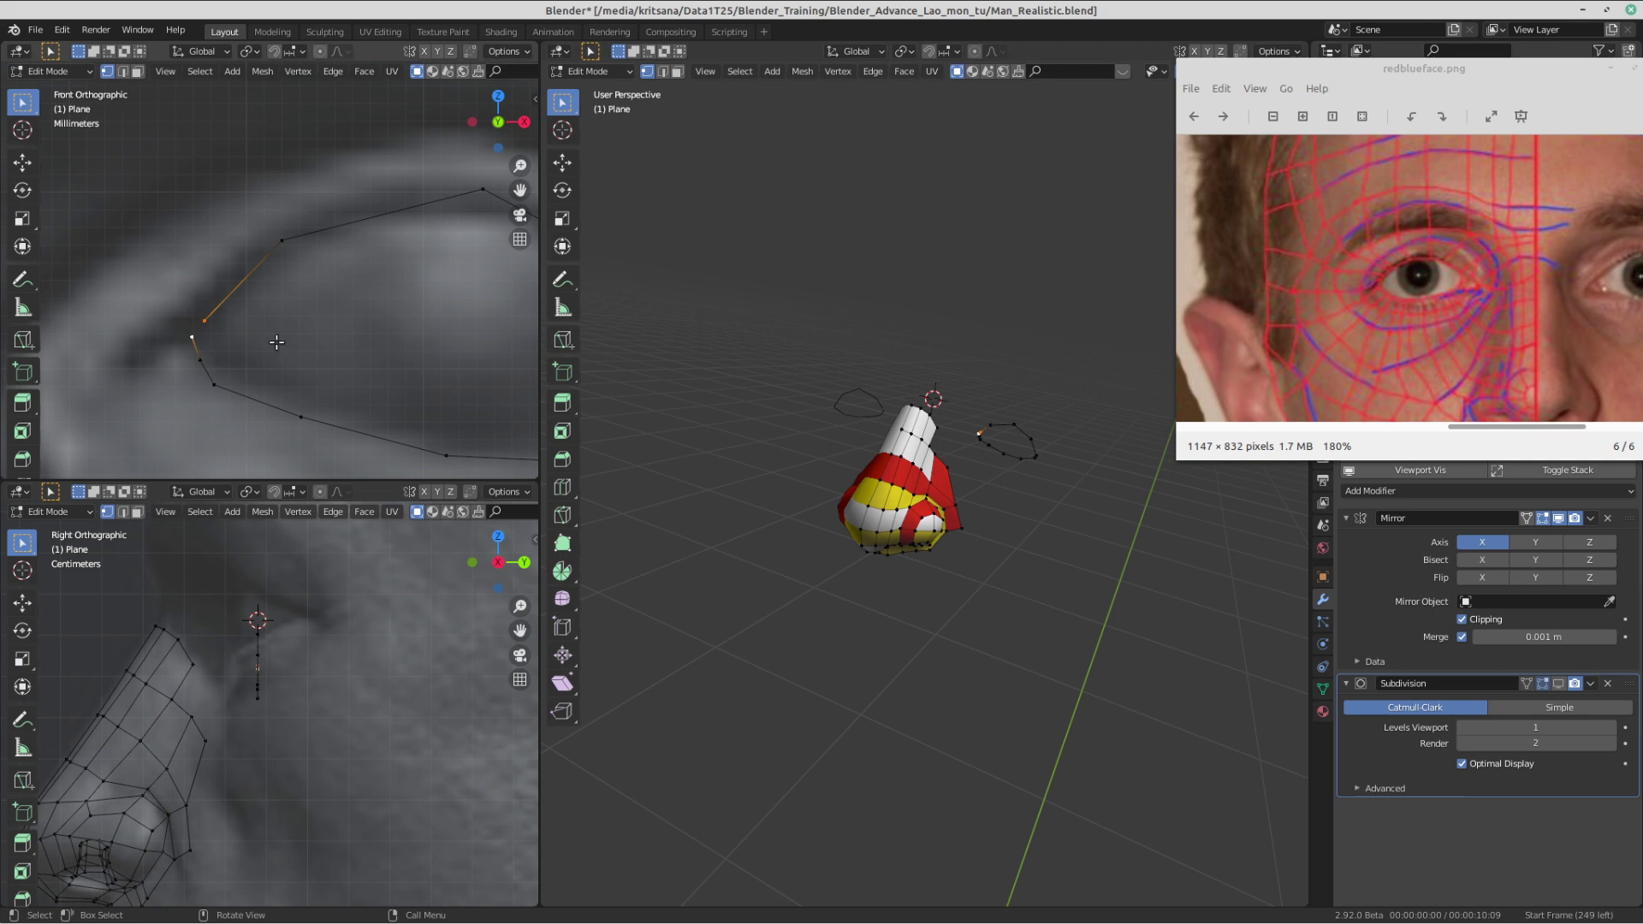
pyautogui.press('m')
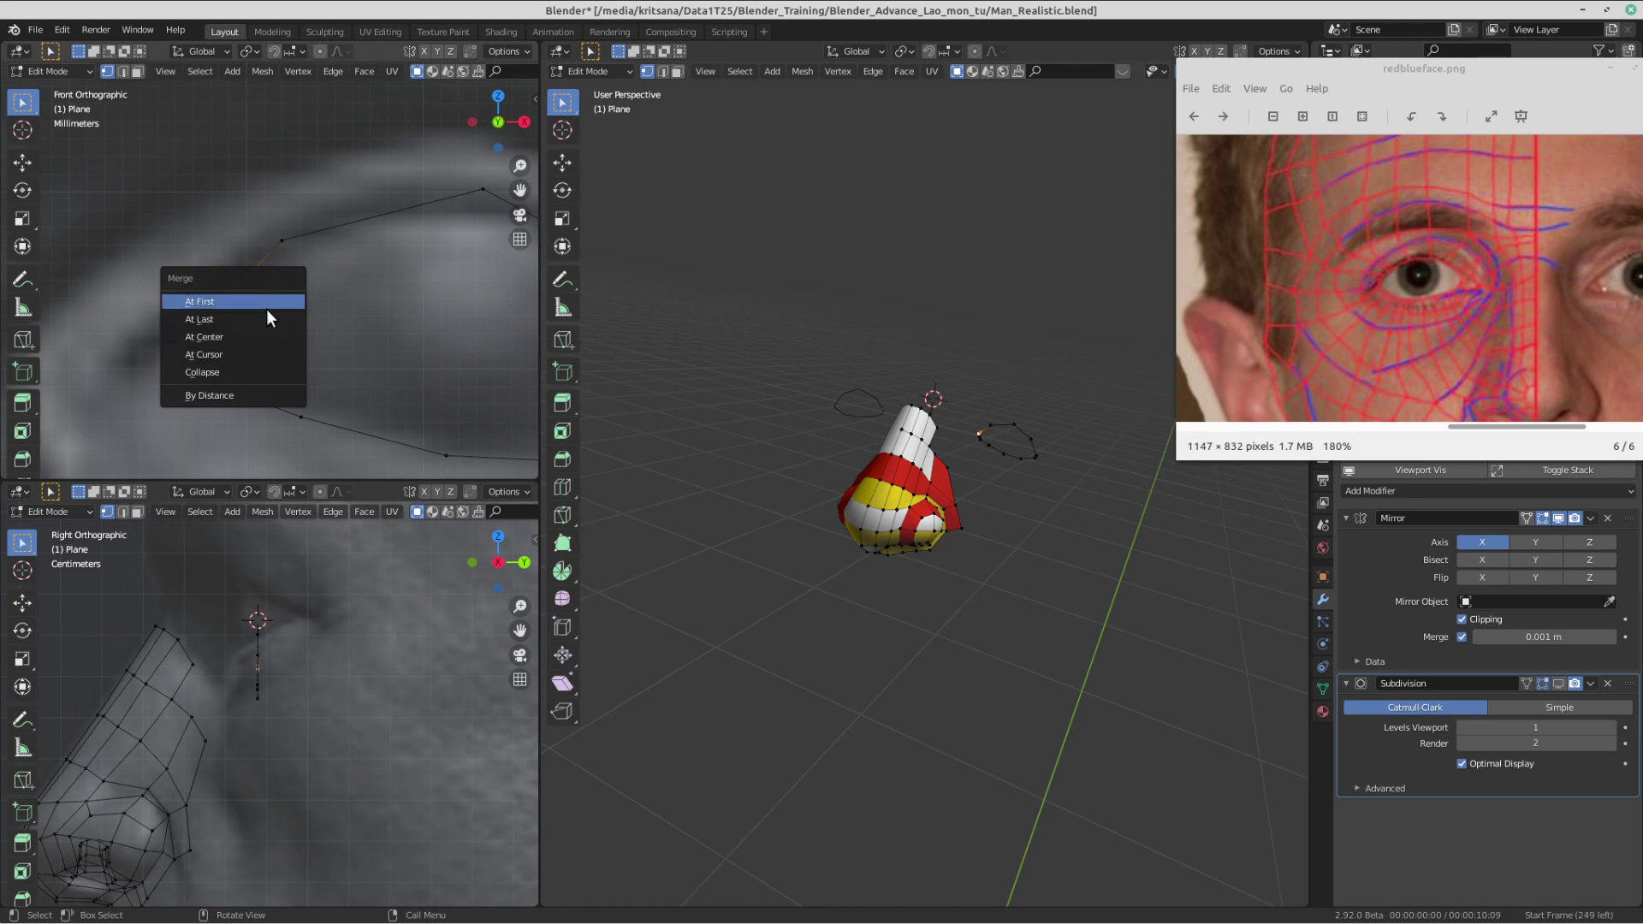
pyautogui.click(229, 335)
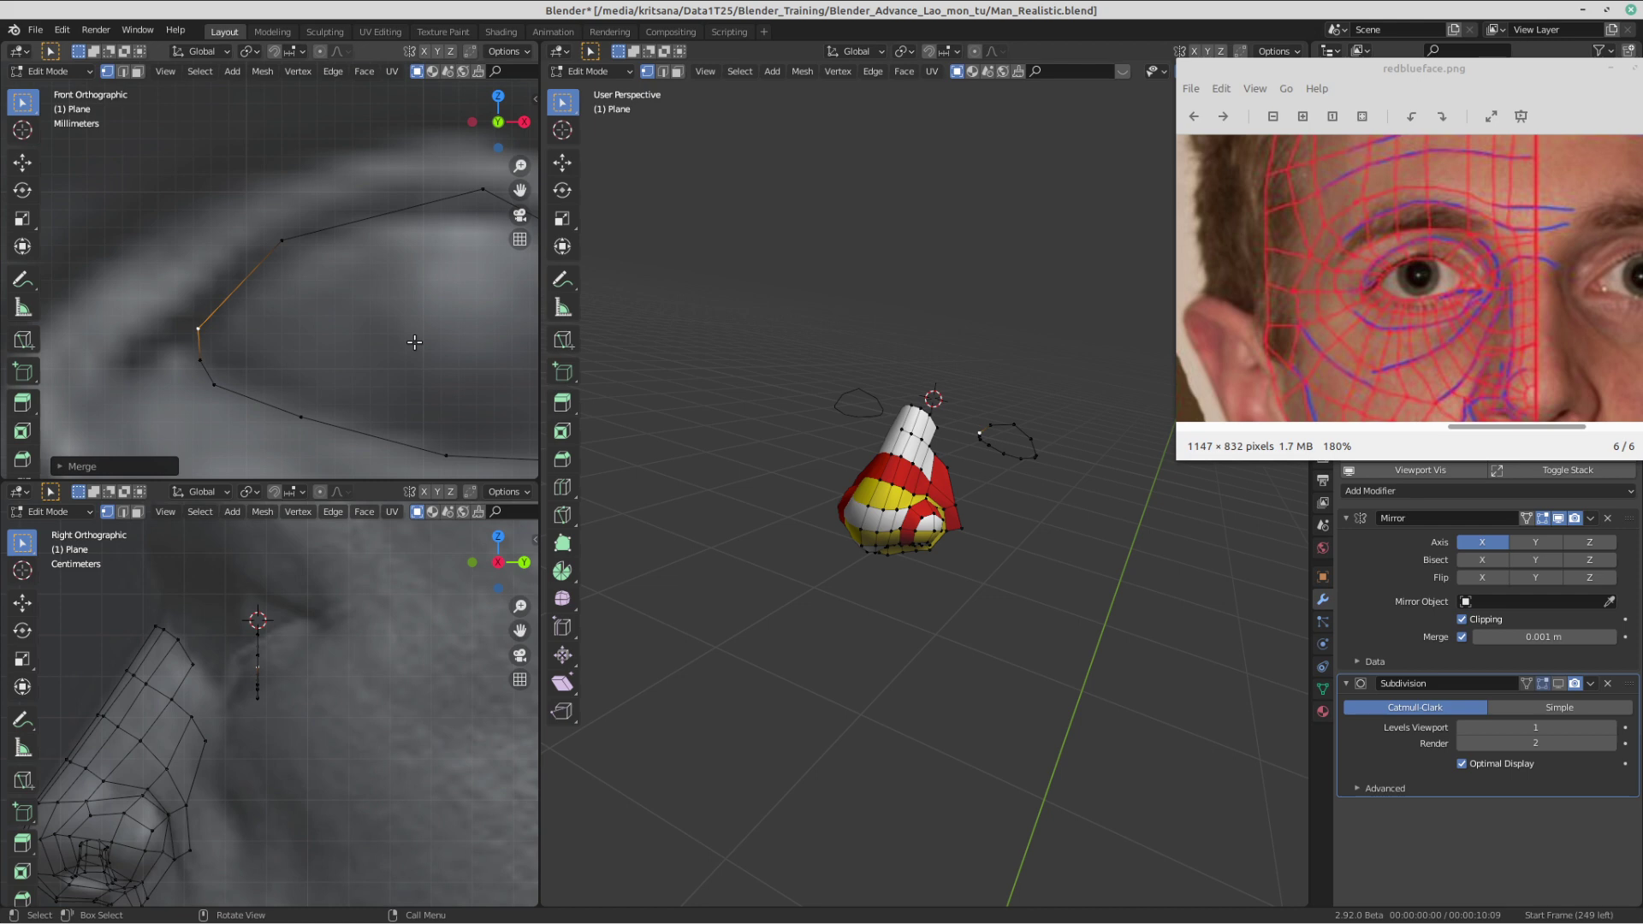
pyautogui.scroll(-4, 408, 327)
pyautogui.keyDown('shift'); pyautogui.moveTo(407, 314); pyautogui.dragTo(321, 331, button='middle'); pyautogui.keyUp('shift')
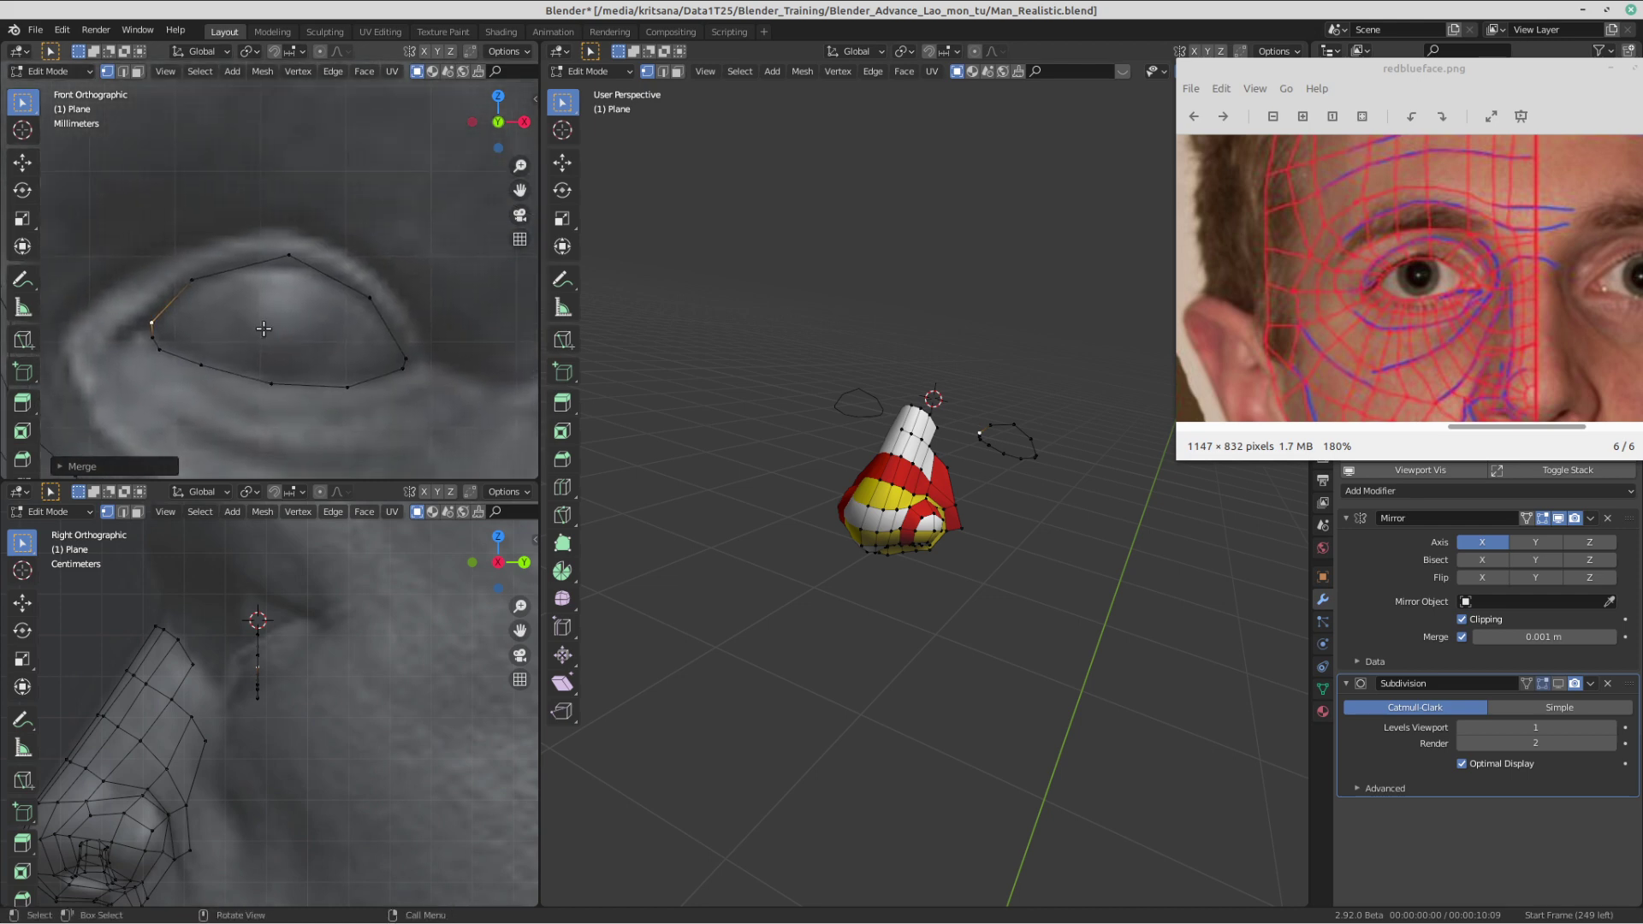
# - Compare the upper-lid vertices with their matching lower-lid vertices pair by pair around the eyelid loop in the front view
pyautogui.scroll(2, 318, 330)
pyautogui.click(96, 363)
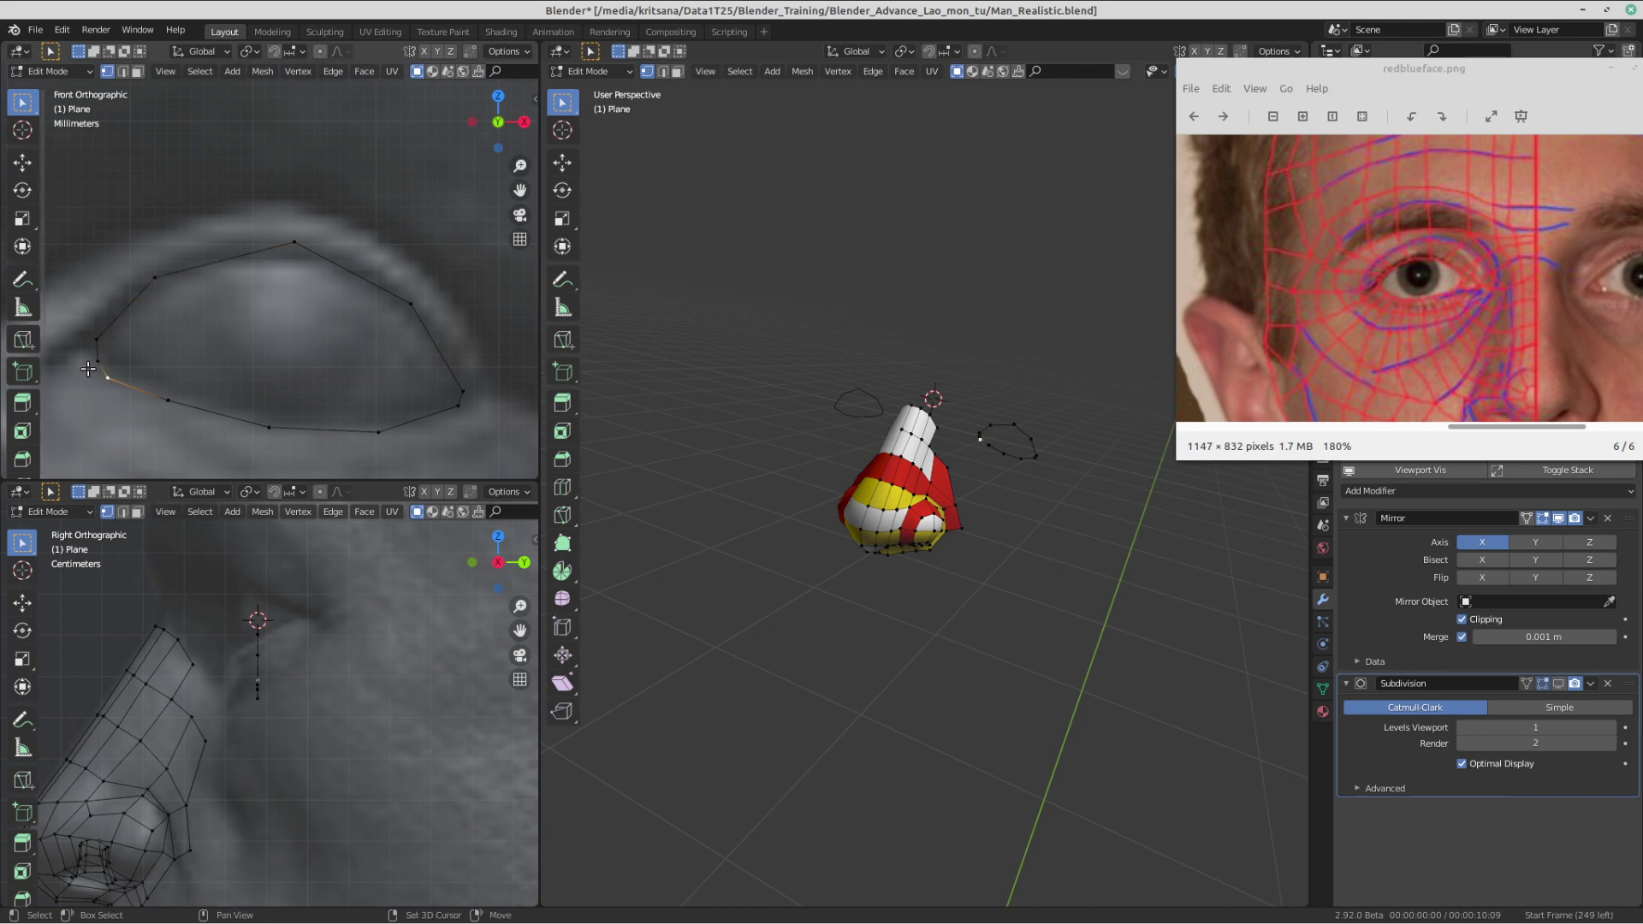
pyautogui.click(97, 341)
pyautogui.keyDown('shift'); pyautogui.moveTo(123, 368); pyautogui.dragTo(140, 349, button='middle'); pyautogui.keyUp('shift')
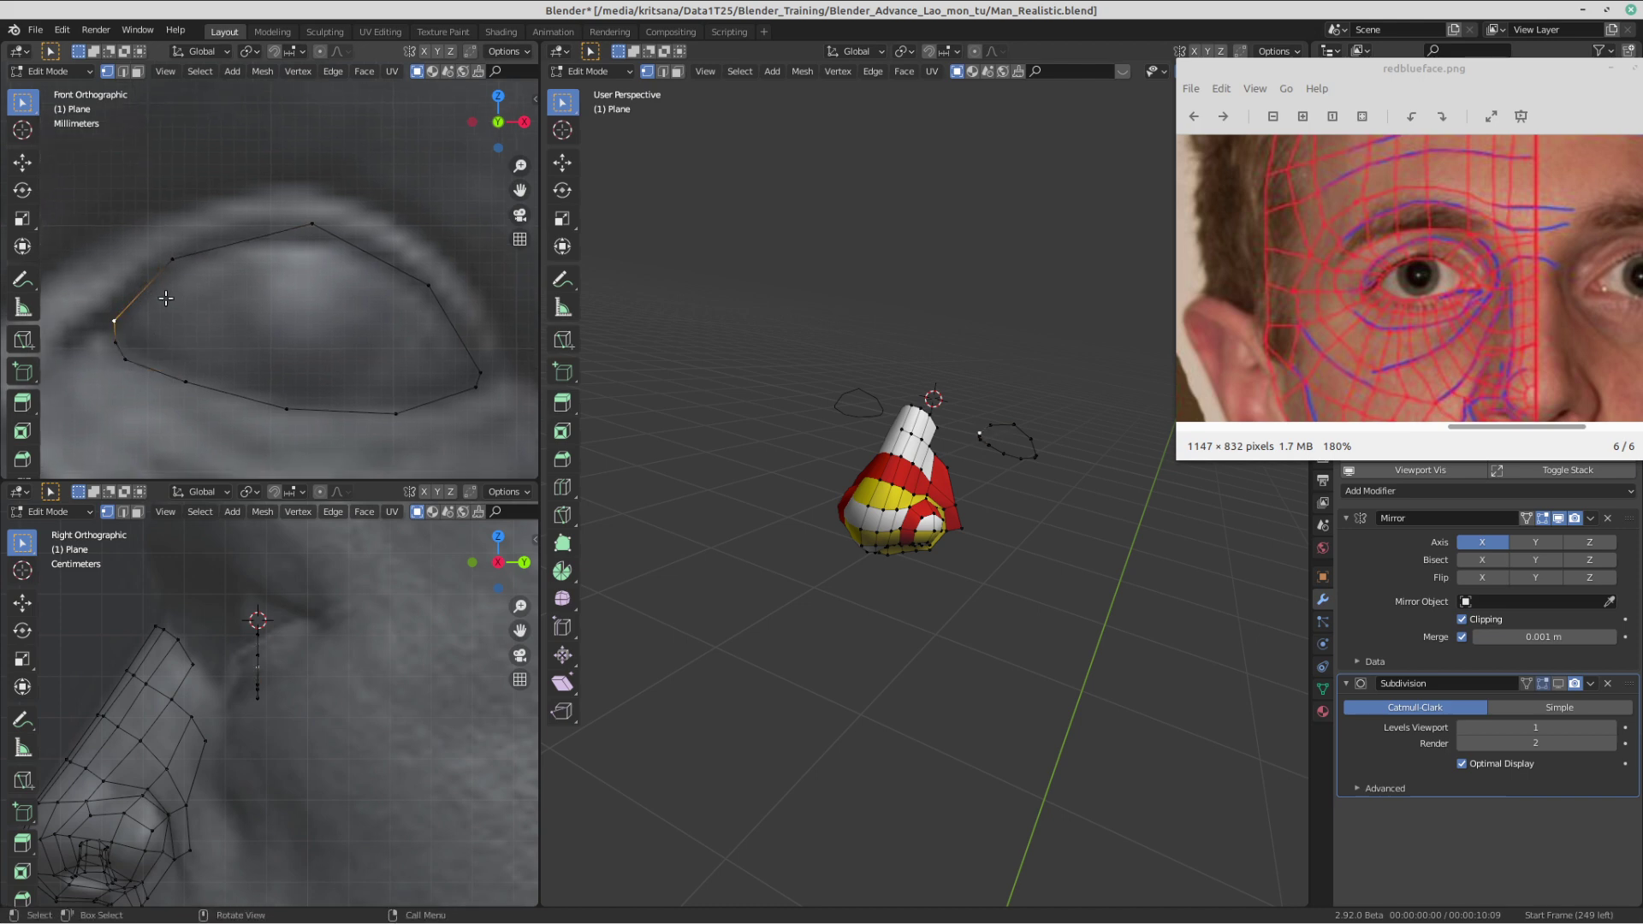
pyautogui.keyDown('shift'); pyautogui.moveTo(313, 378); pyautogui.dragTo(278, 370, button='middle'); pyautogui.keyUp('shift')
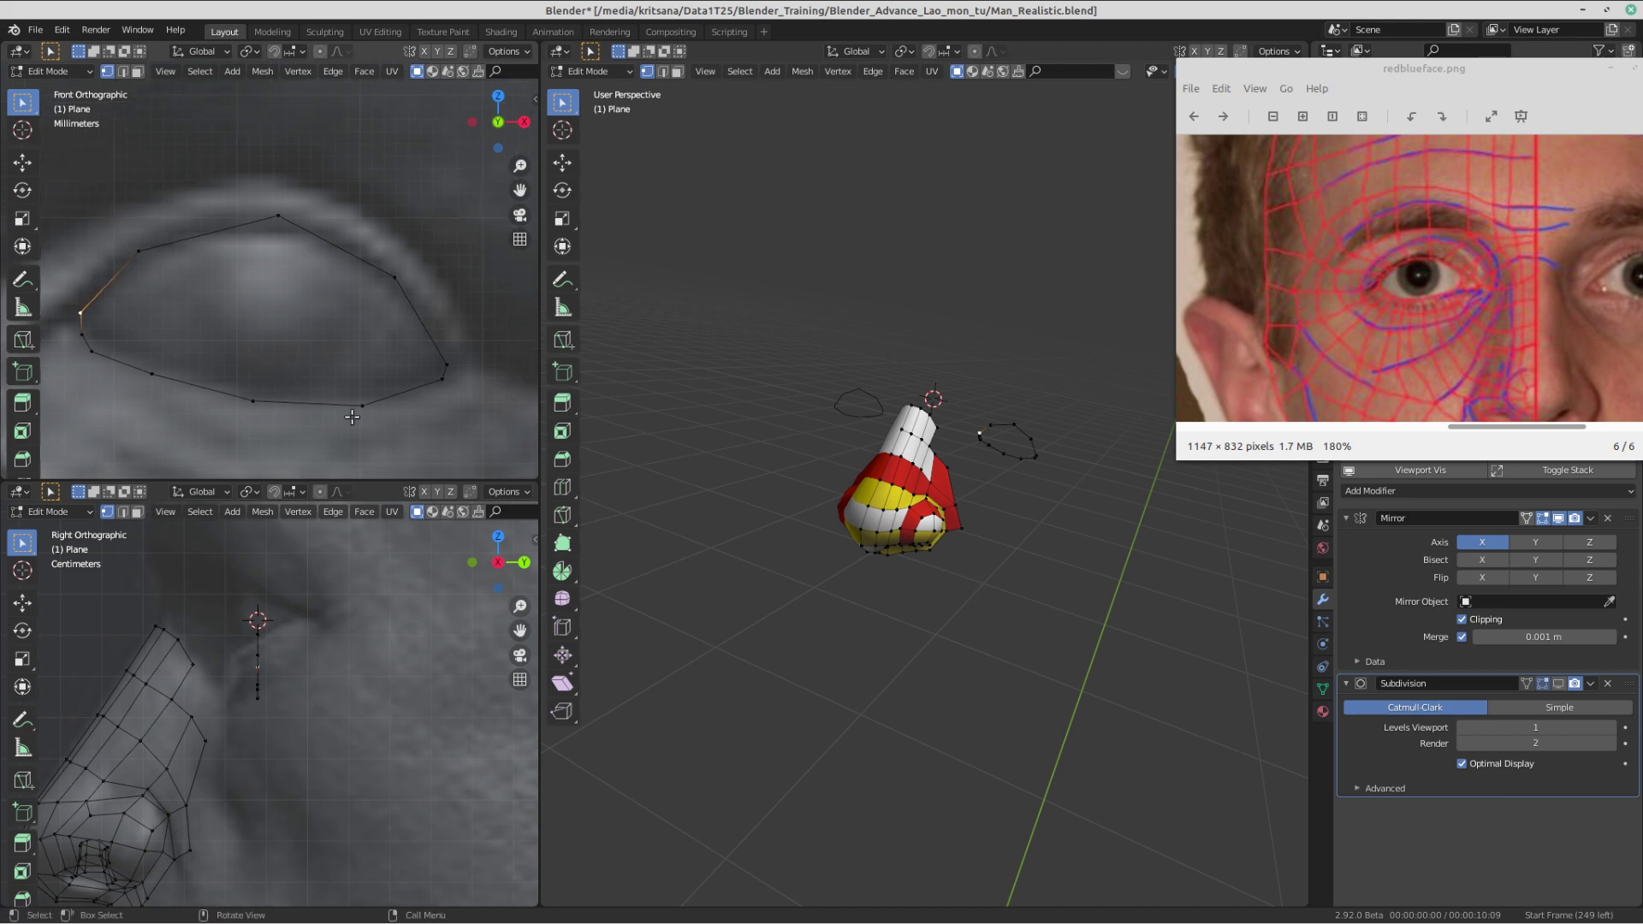
pyautogui.click(363, 408)
pyautogui.click(442, 366)
pyautogui.click(253, 401)
pyautogui.keyDown('shift'); pyautogui.click(279, 216); pyautogui.keyUp('shift')
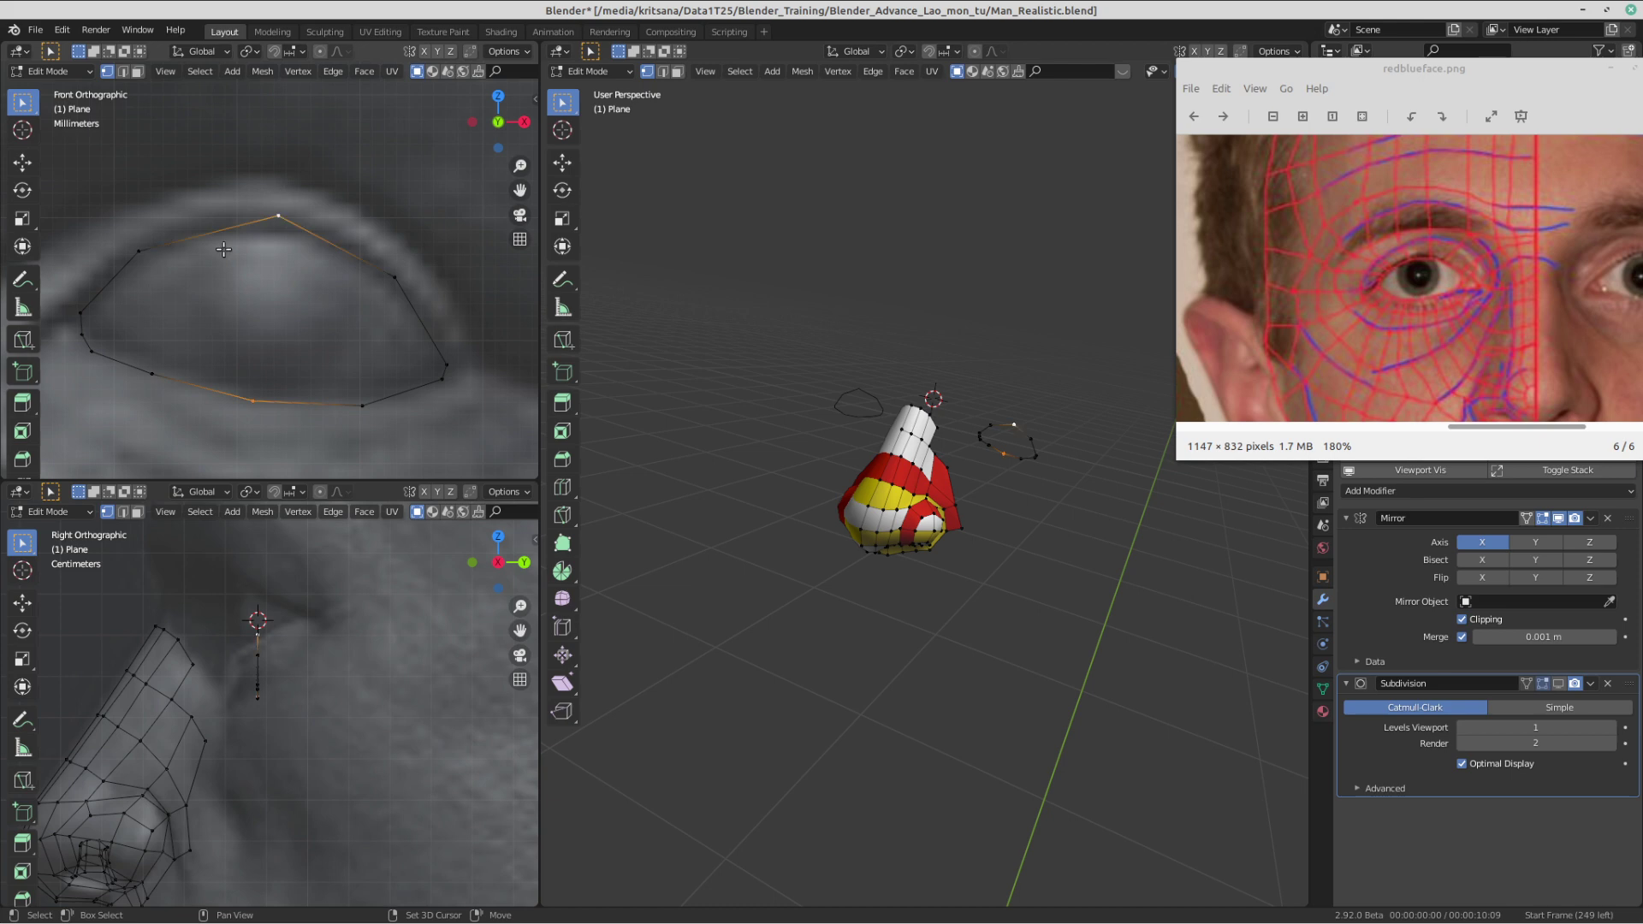
pyautogui.click(149, 366)
pyautogui.keyDown('shift'); pyautogui.click(140, 252); pyautogui.keyUp('shift')
# - Move the upper-lid vertex next to the inner corner about 2 mm toward the middle of the lid
pyautogui.click(140, 253)
pyautogui.press('g')
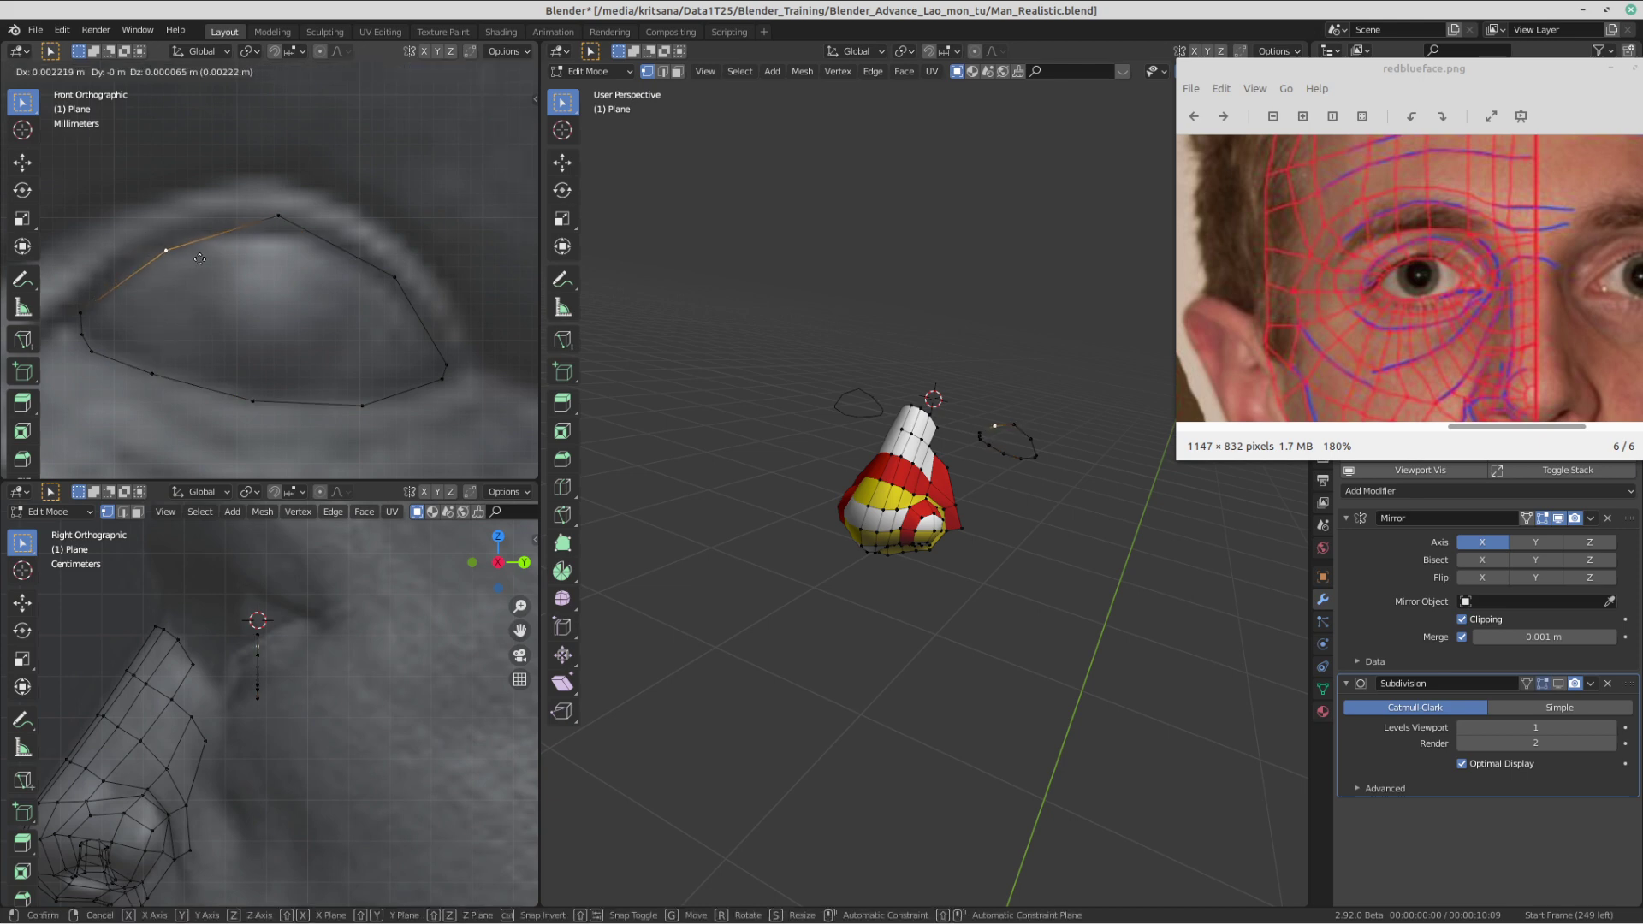
pyautogui.click(196, 250)
pyautogui.keyDown('shift'); pyautogui.moveTo(196, 250); pyautogui.dragTo(256, 267, button='middle'); pyautogui.keyUp('shift')
pyautogui.scroll(1, 256, 268)
# - Raise the upper-lid vertex next to the inner corner slightly onto the lid's edge, and shift the lid's middle vertex slightly outward
pyautogui.click(152, 353)
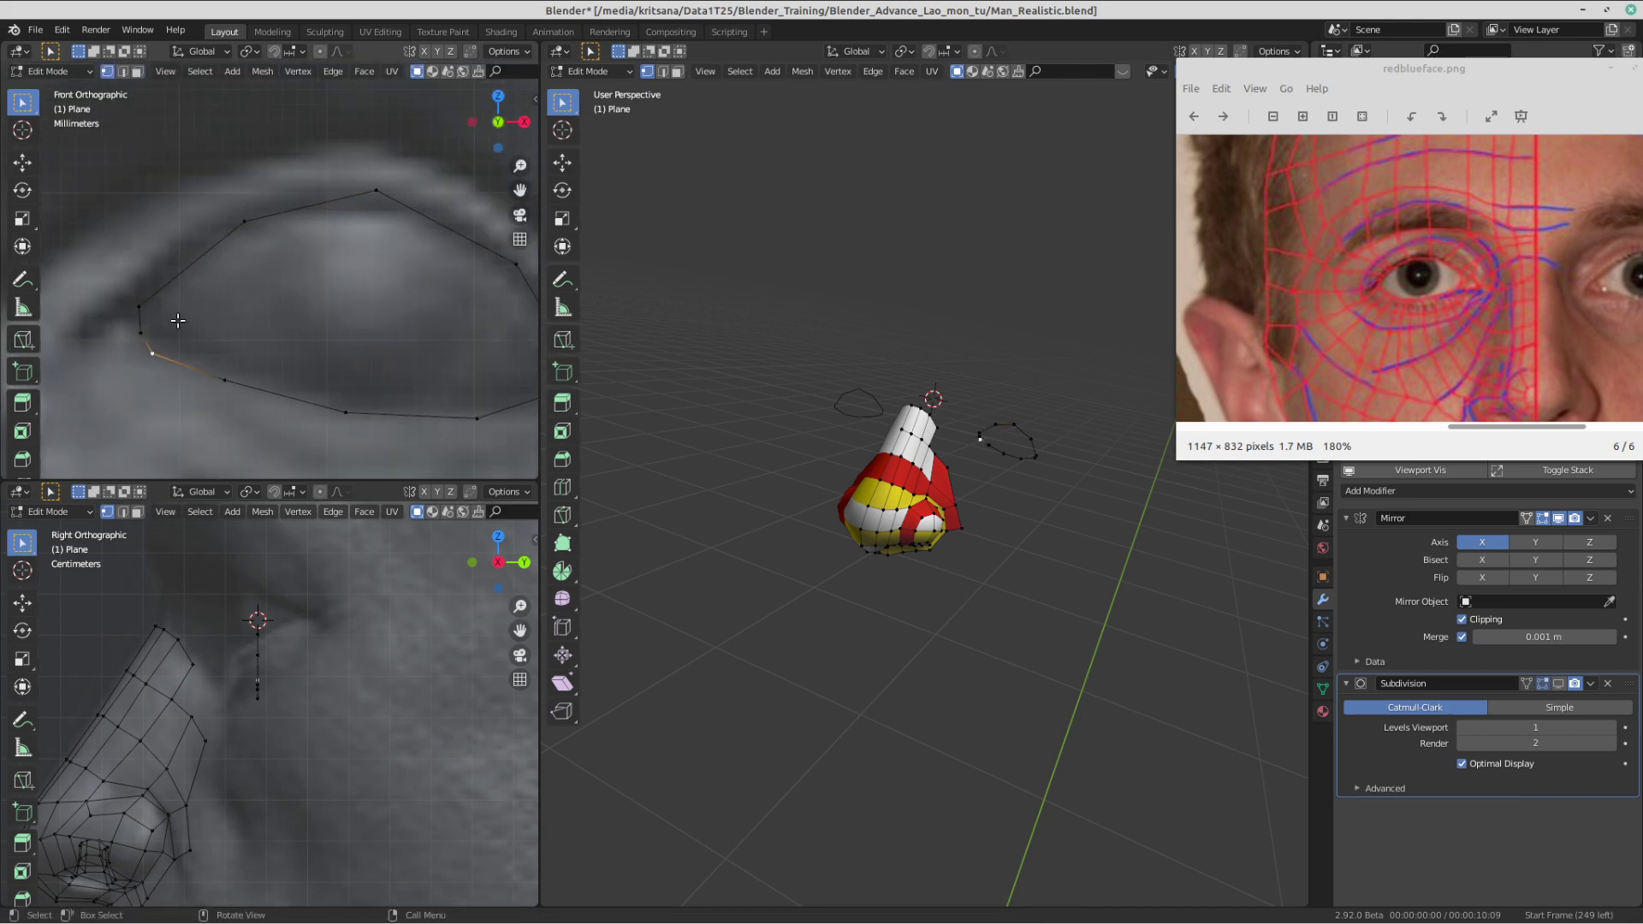
pyautogui.keyDown('ctrl'); pyautogui.click(261, 229); pyautogui.keyUp('ctrl')
pyautogui.keyDown('shift'); pyautogui.moveTo(275, 231); pyautogui.dragTo(246, 259, button='middle'); pyautogui.keyUp('shift')
pyautogui.click(225, 255)
pyautogui.press('g')
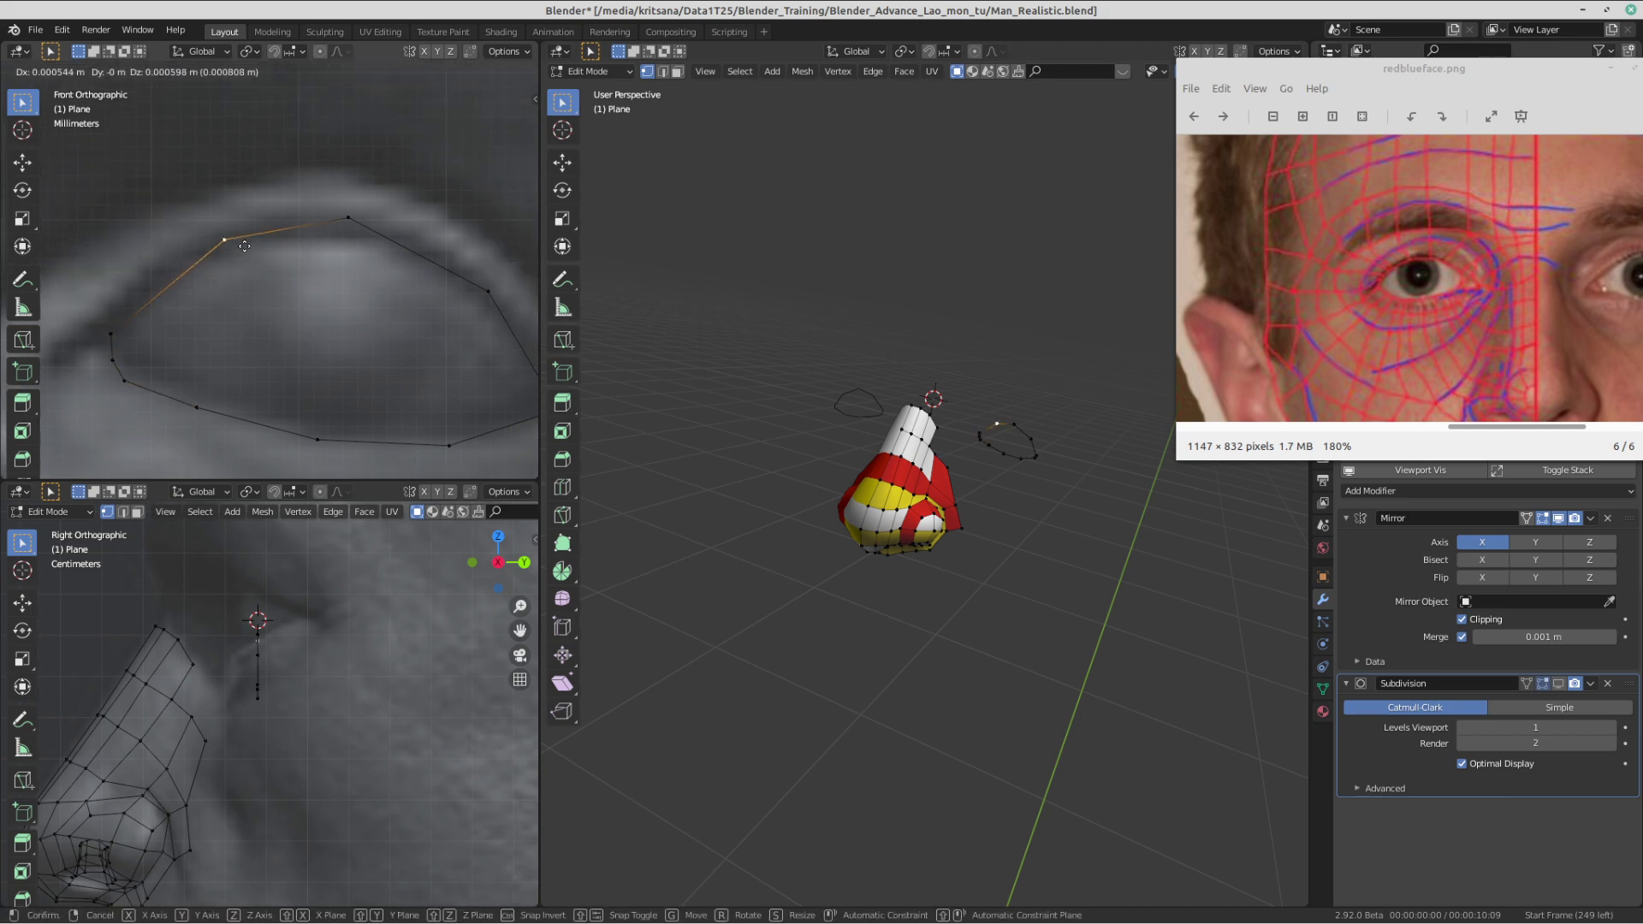
pyautogui.click(234, 244)
pyautogui.click(353, 205)
pyautogui.press('g')
pyautogui.click(382, 229)
pyautogui.keyDown('shift'); pyautogui.moveTo(227, 252); pyautogui.dragTo(294, 221, button='middle'); pyautogui.keyUp('shift')
# - Subdivide the upper-lid edge beside the inner corner, and move the new vertex about 0.9 mm outward onto the lid's curve
pyautogui.click(291, 220)
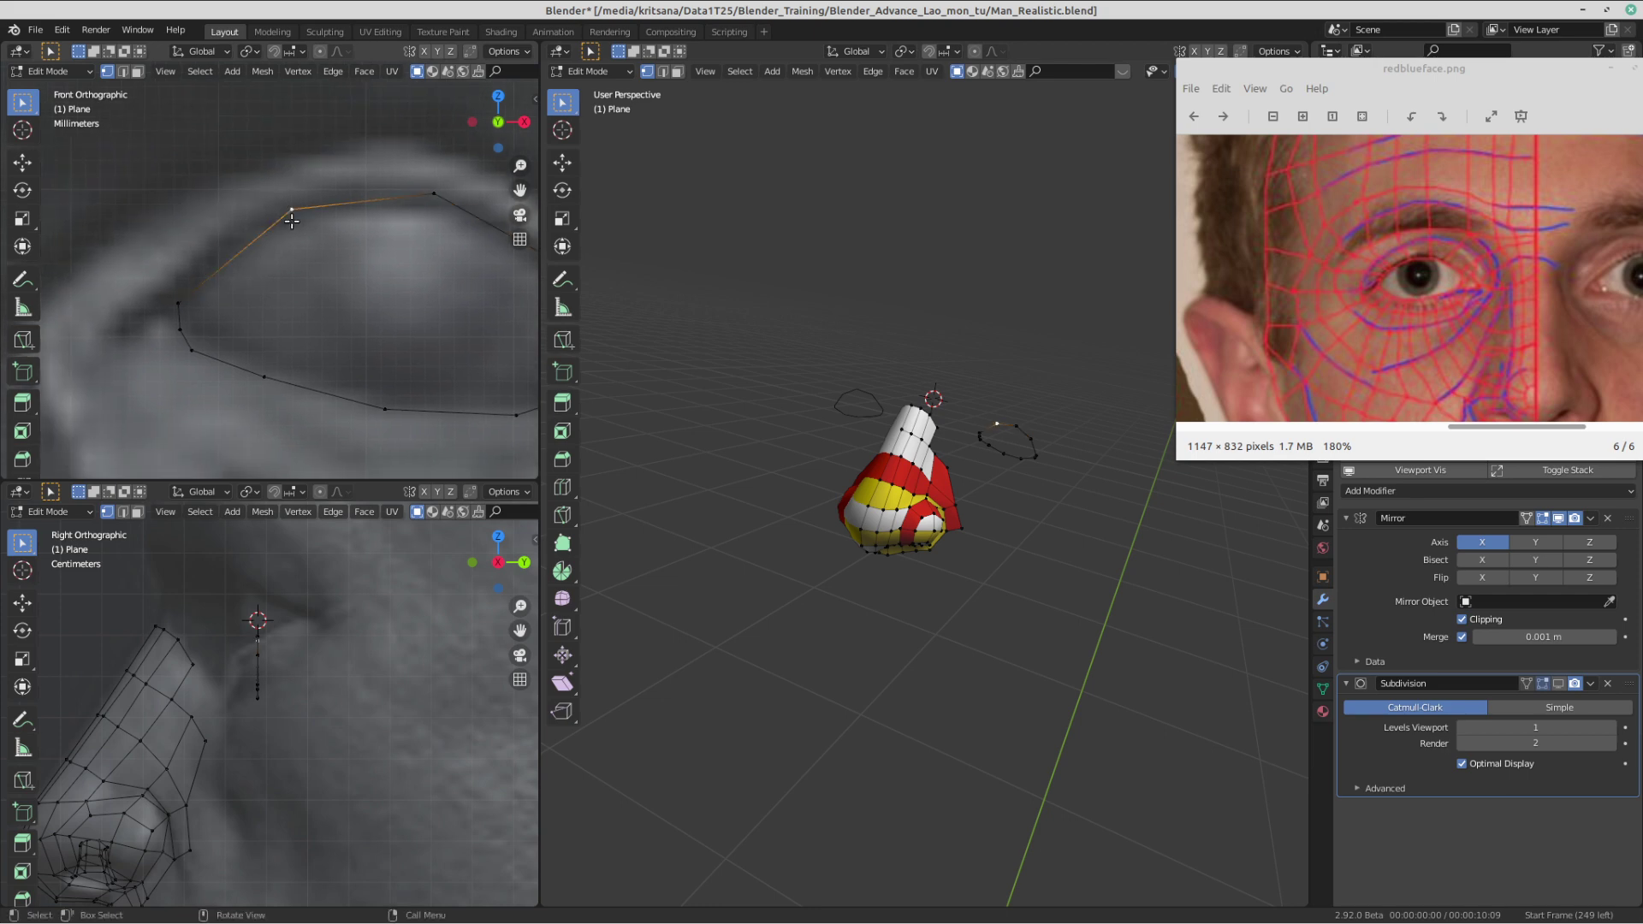
pyautogui.keyDown('shift'); pyautogui.click(175, 305); pyautogui.keyUp('shift')
pyautogui.rightClick(233, 263)
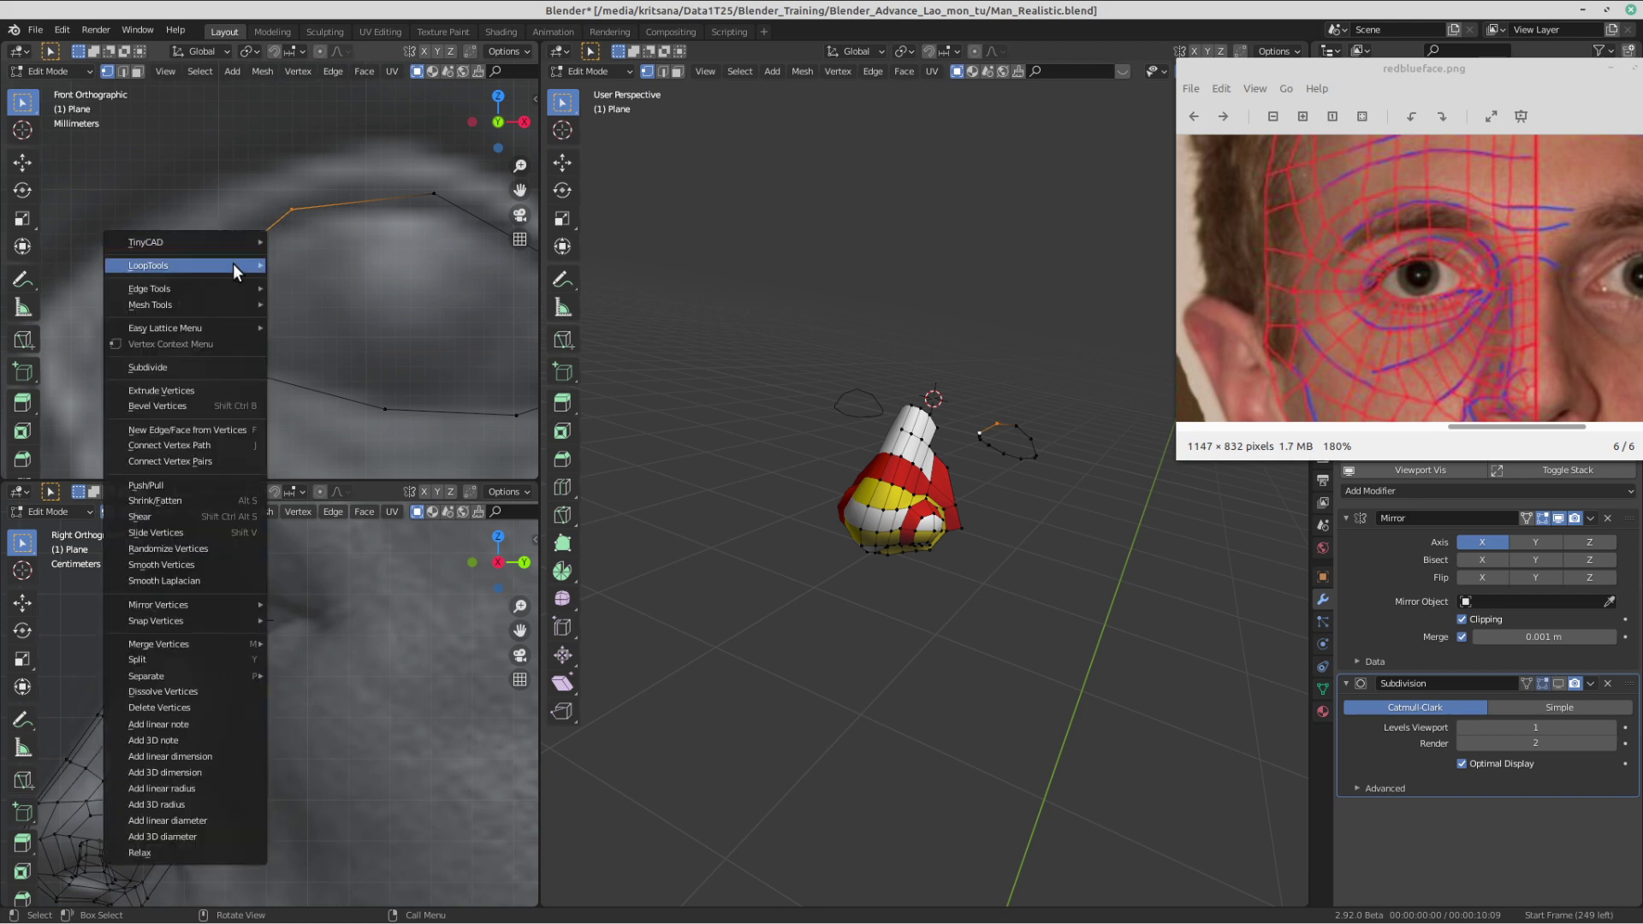
pyautogui.moveTo(238, 260)
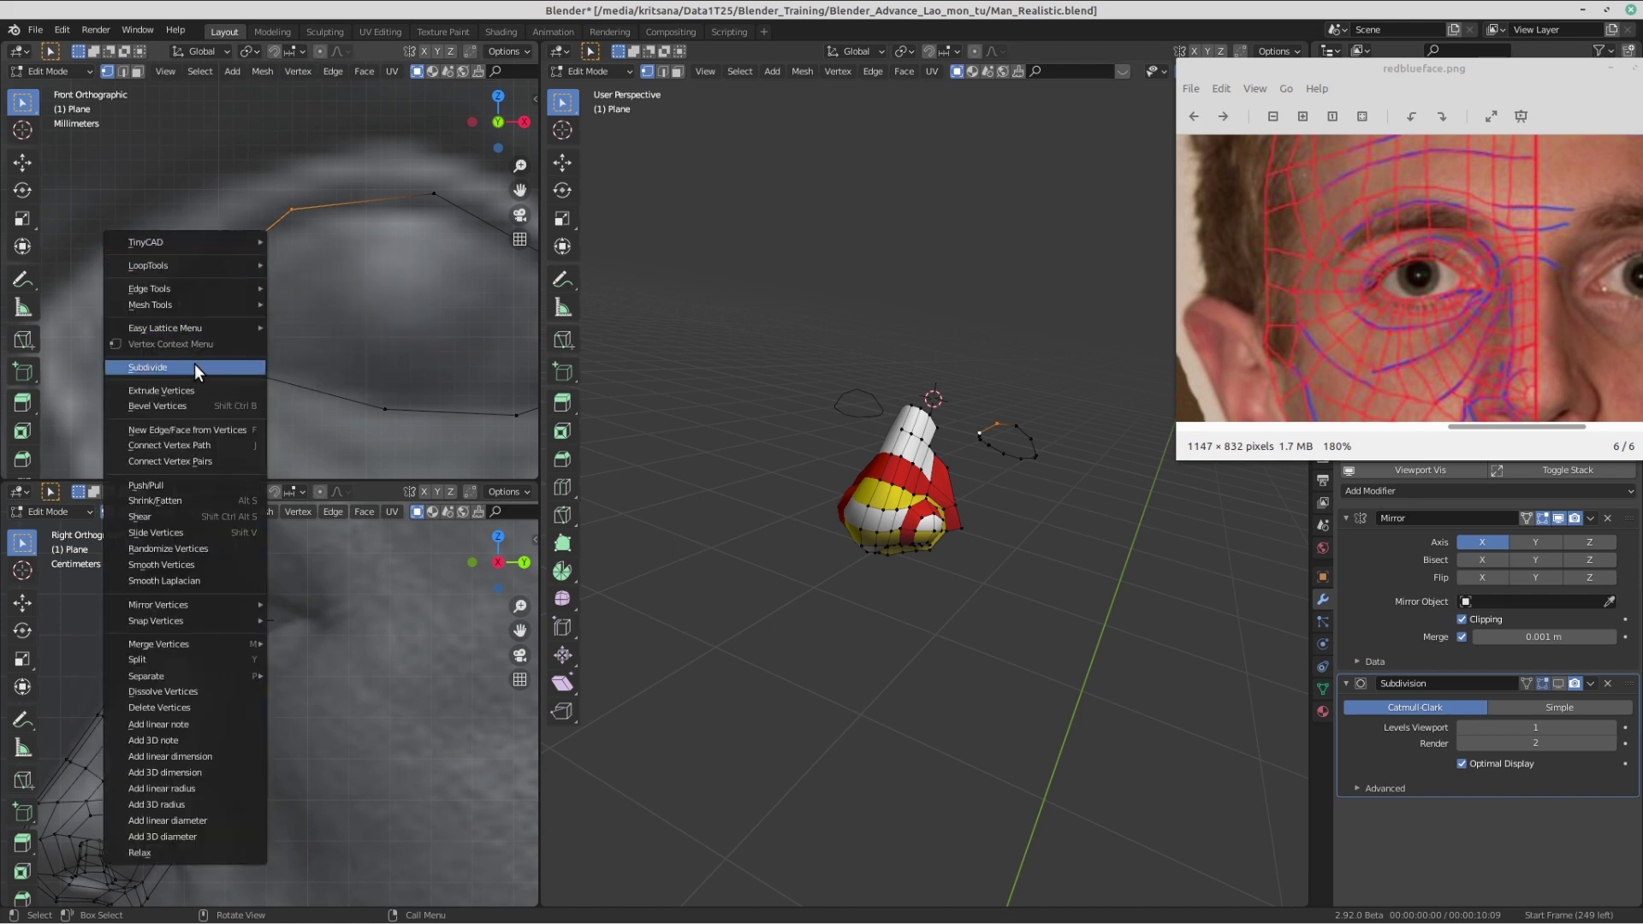
pyautogui.click(193, 362)
pyautogui.click(255, 257)
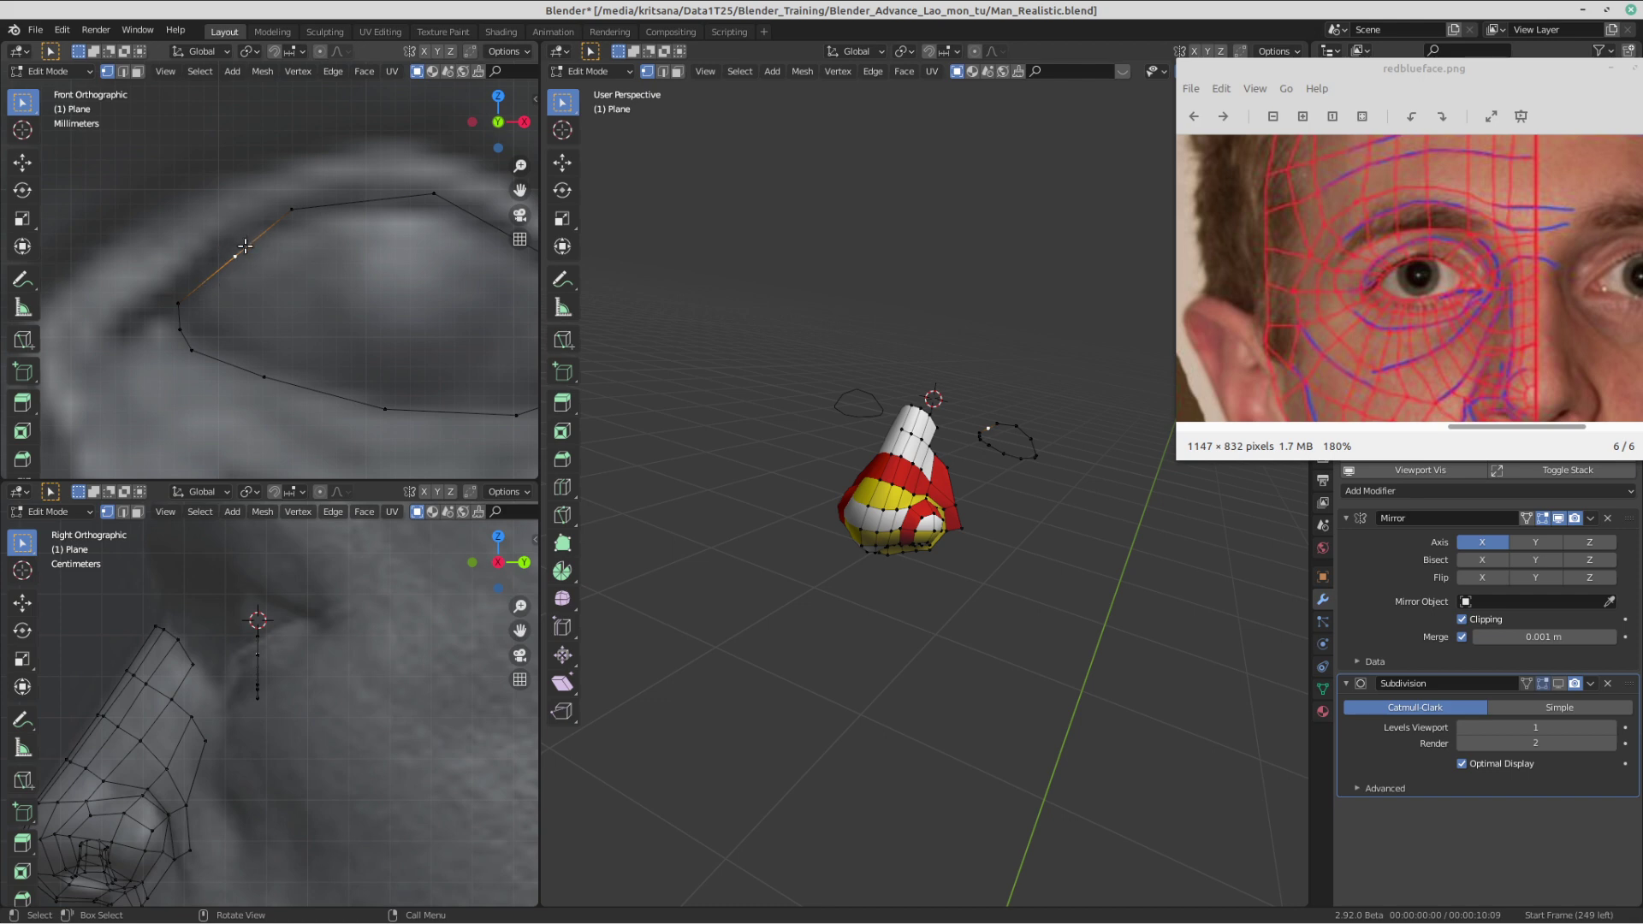
pyautogui.press('g')
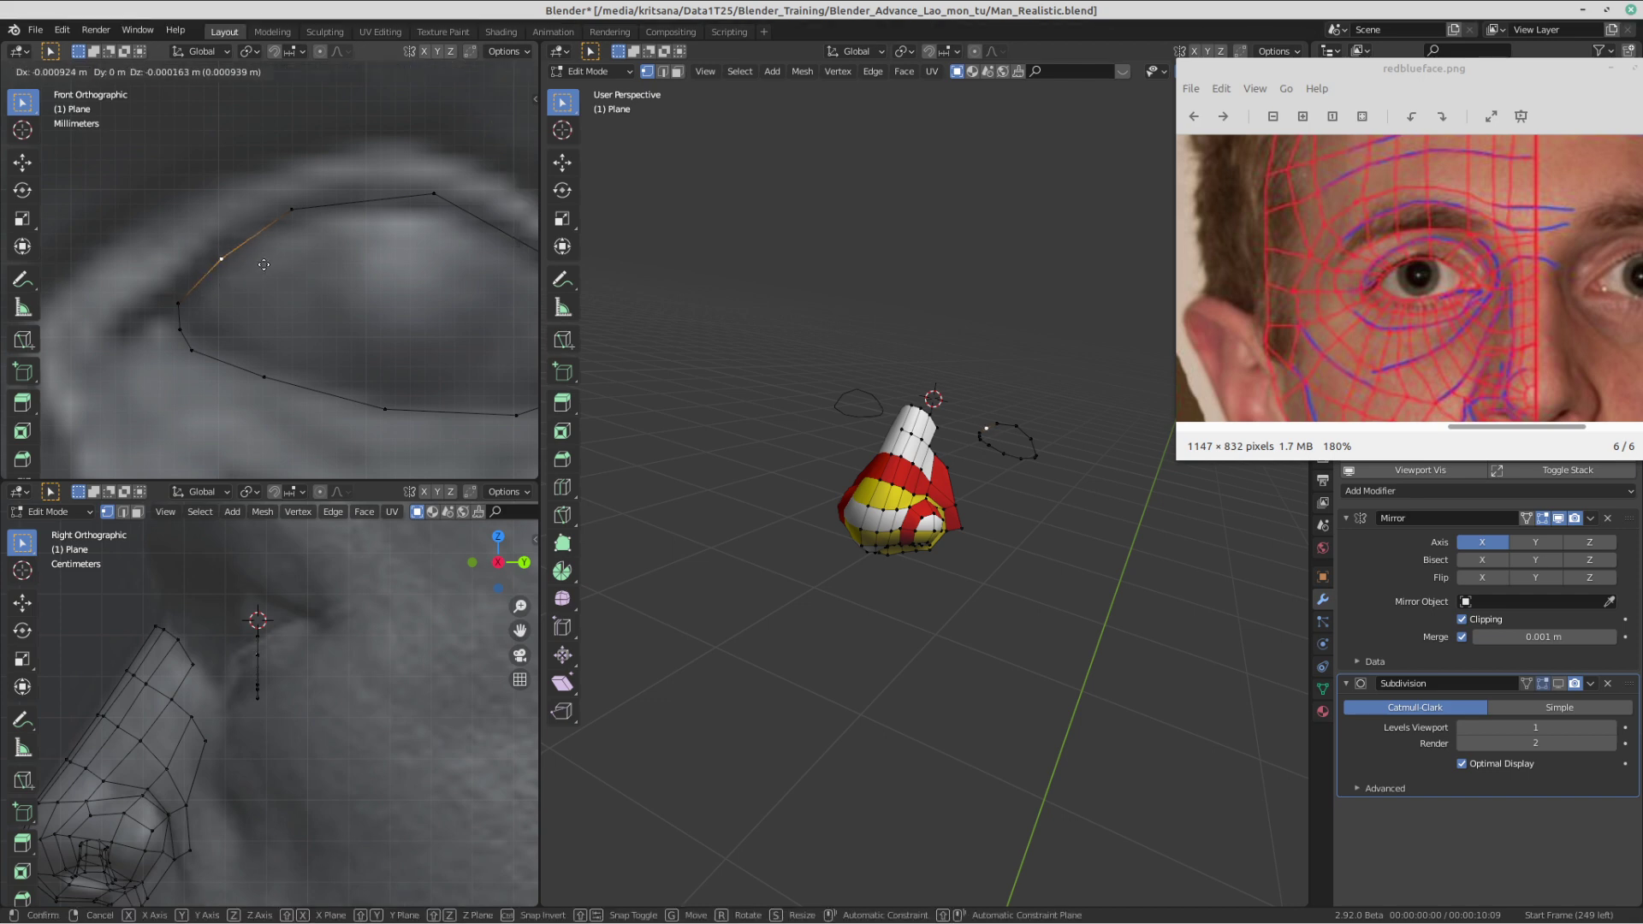
pyautogui.click(264, 263)
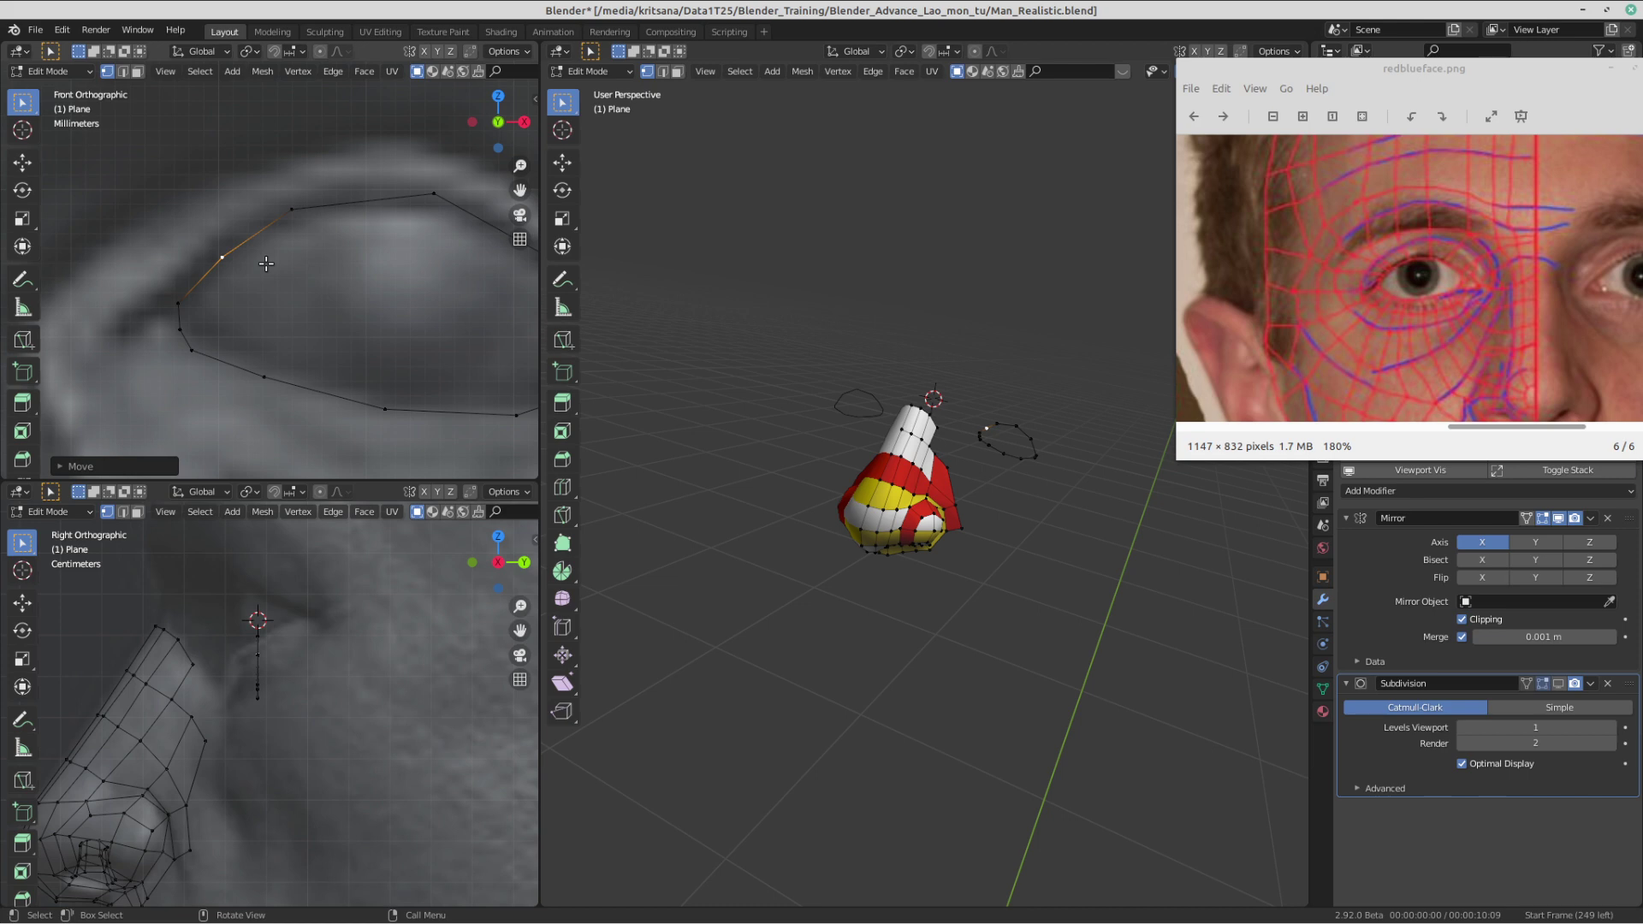
# - Select the whole eyelid loop in the front view and check its depth against the profile reference in the side view
pyautogui.scroll(-2, 289, 267)
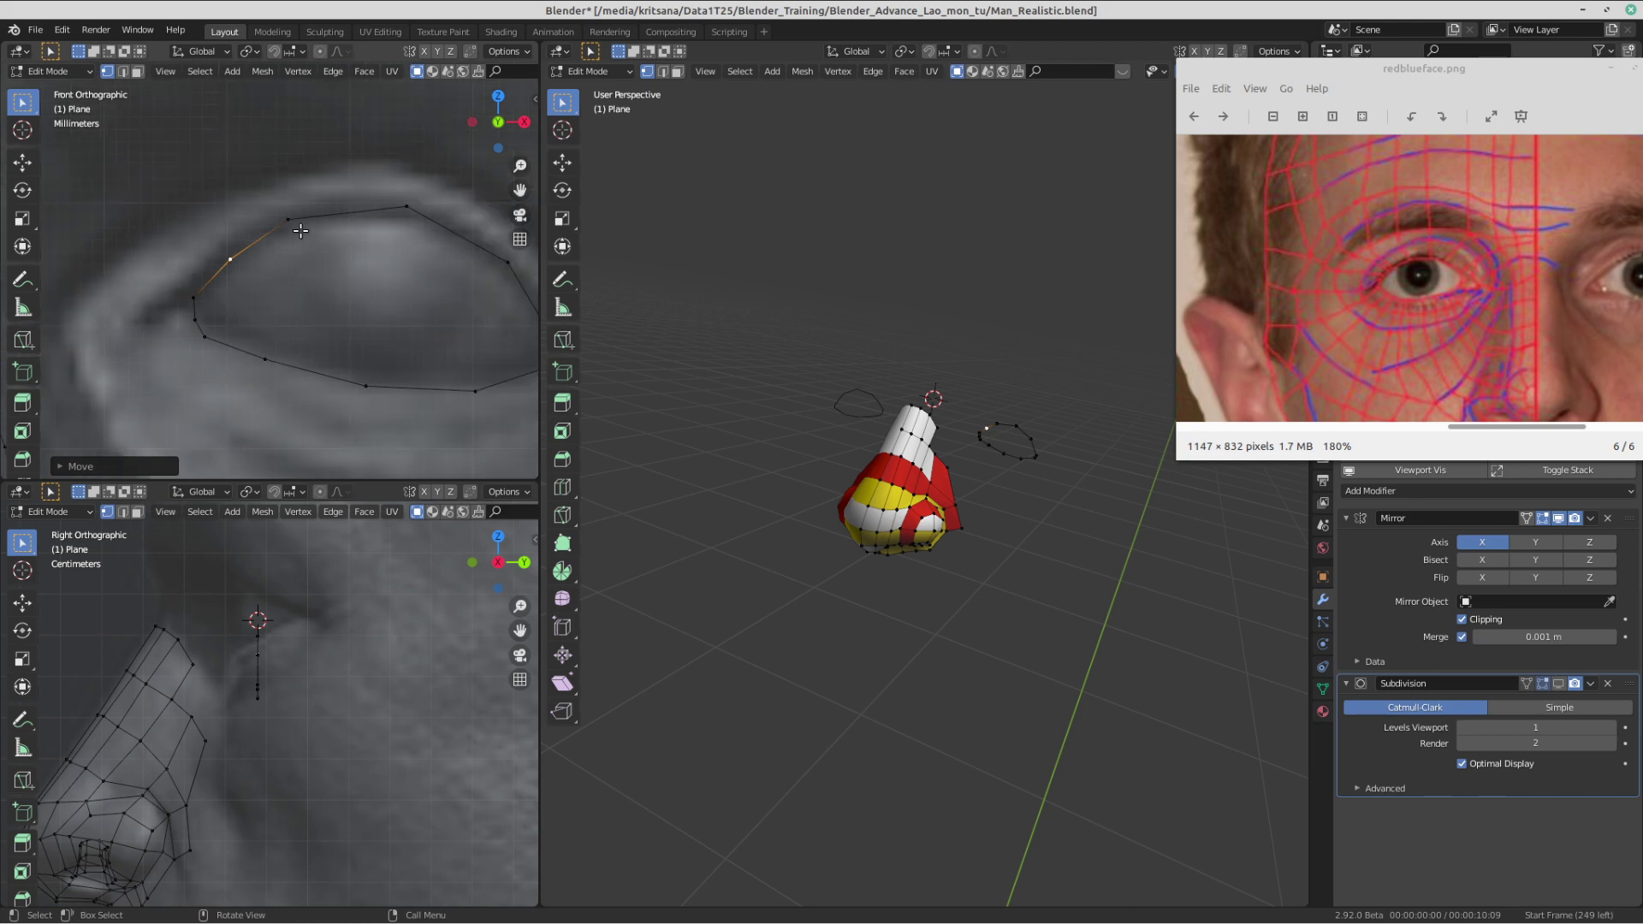
pyautogui.keyDown('shift'); pyautogui.moveTo(289, 267); pyautogui.dragTo(263, 235, button='middle'); pyautogui.keyUp('shift')
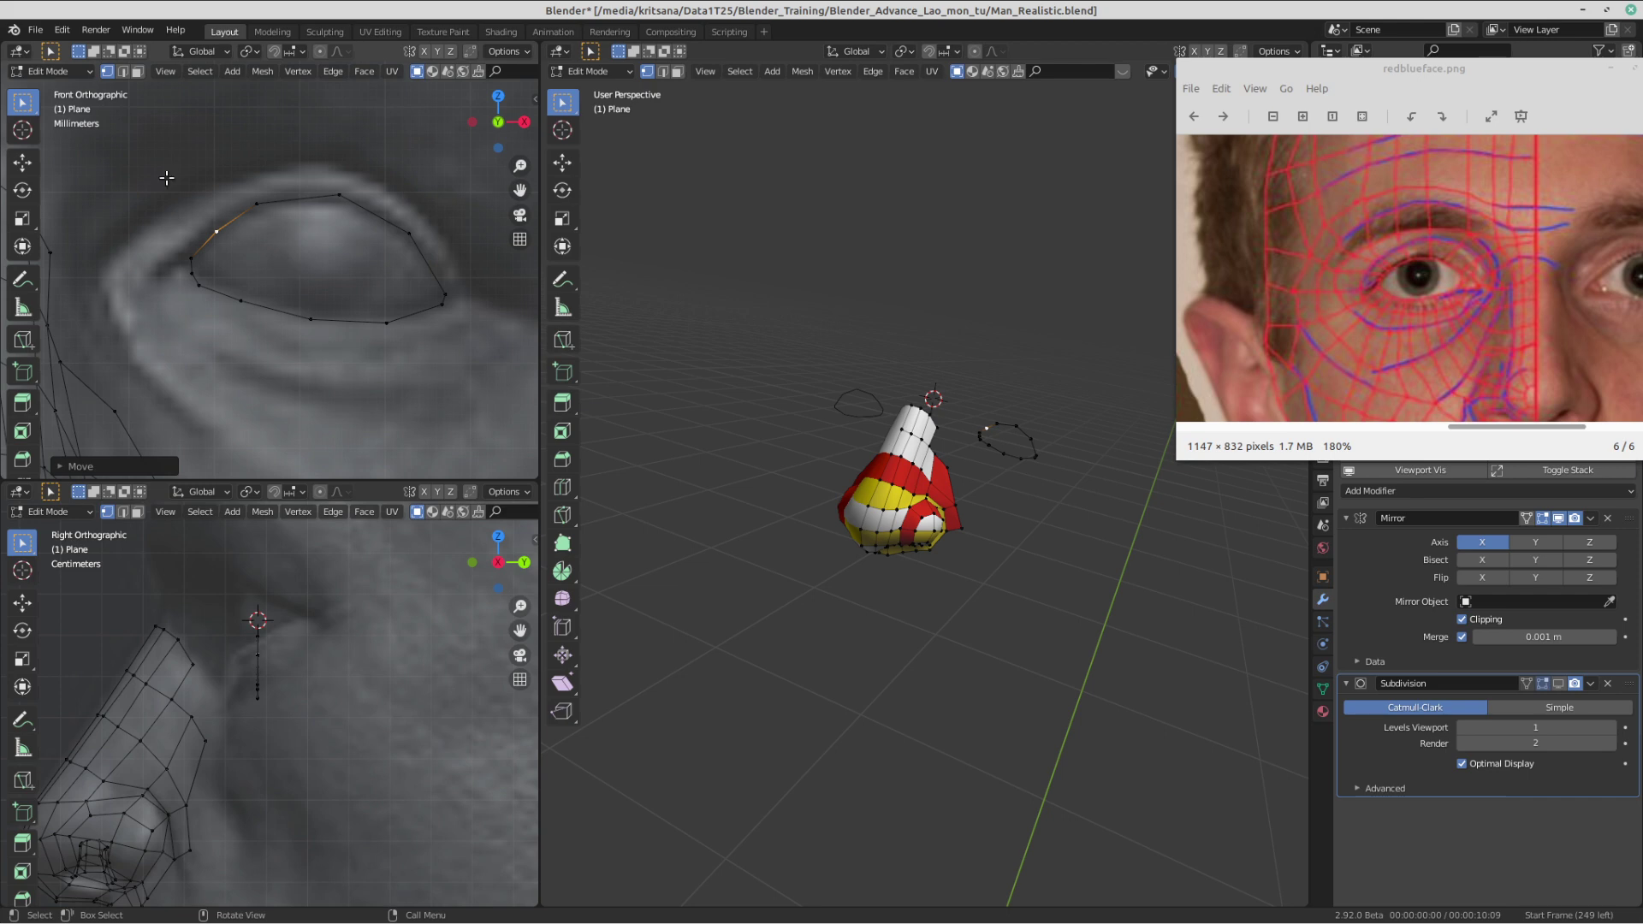
pyautogui.moveTo(122, 126); pyautogui.dragTo(459, 369)
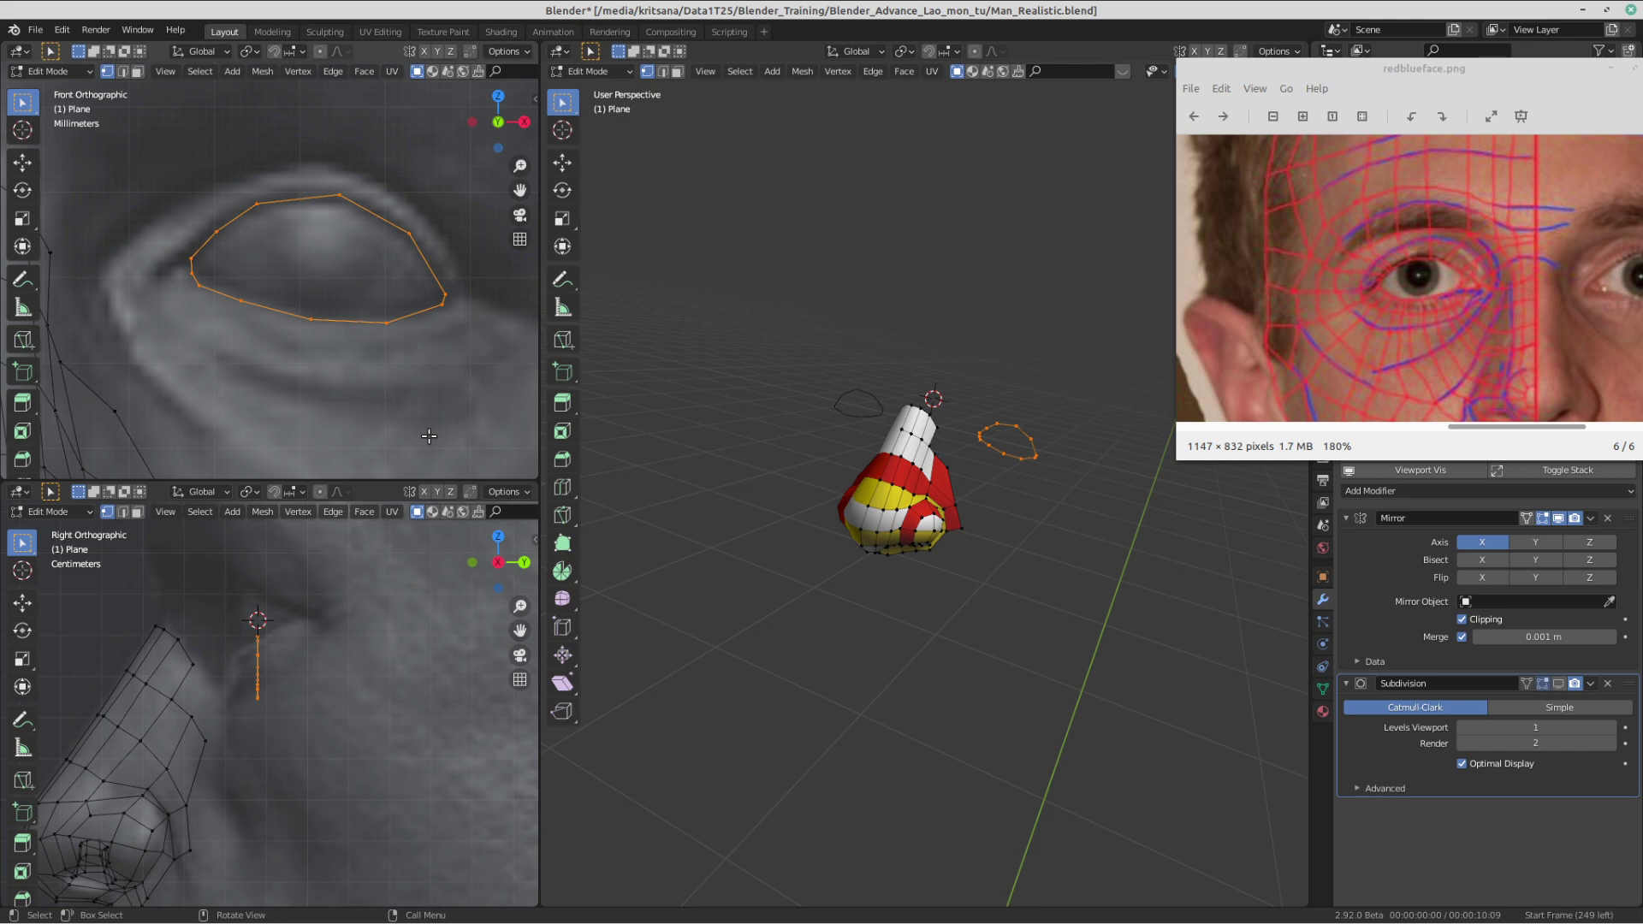
pyautogui.scroll(2, 318, 687)
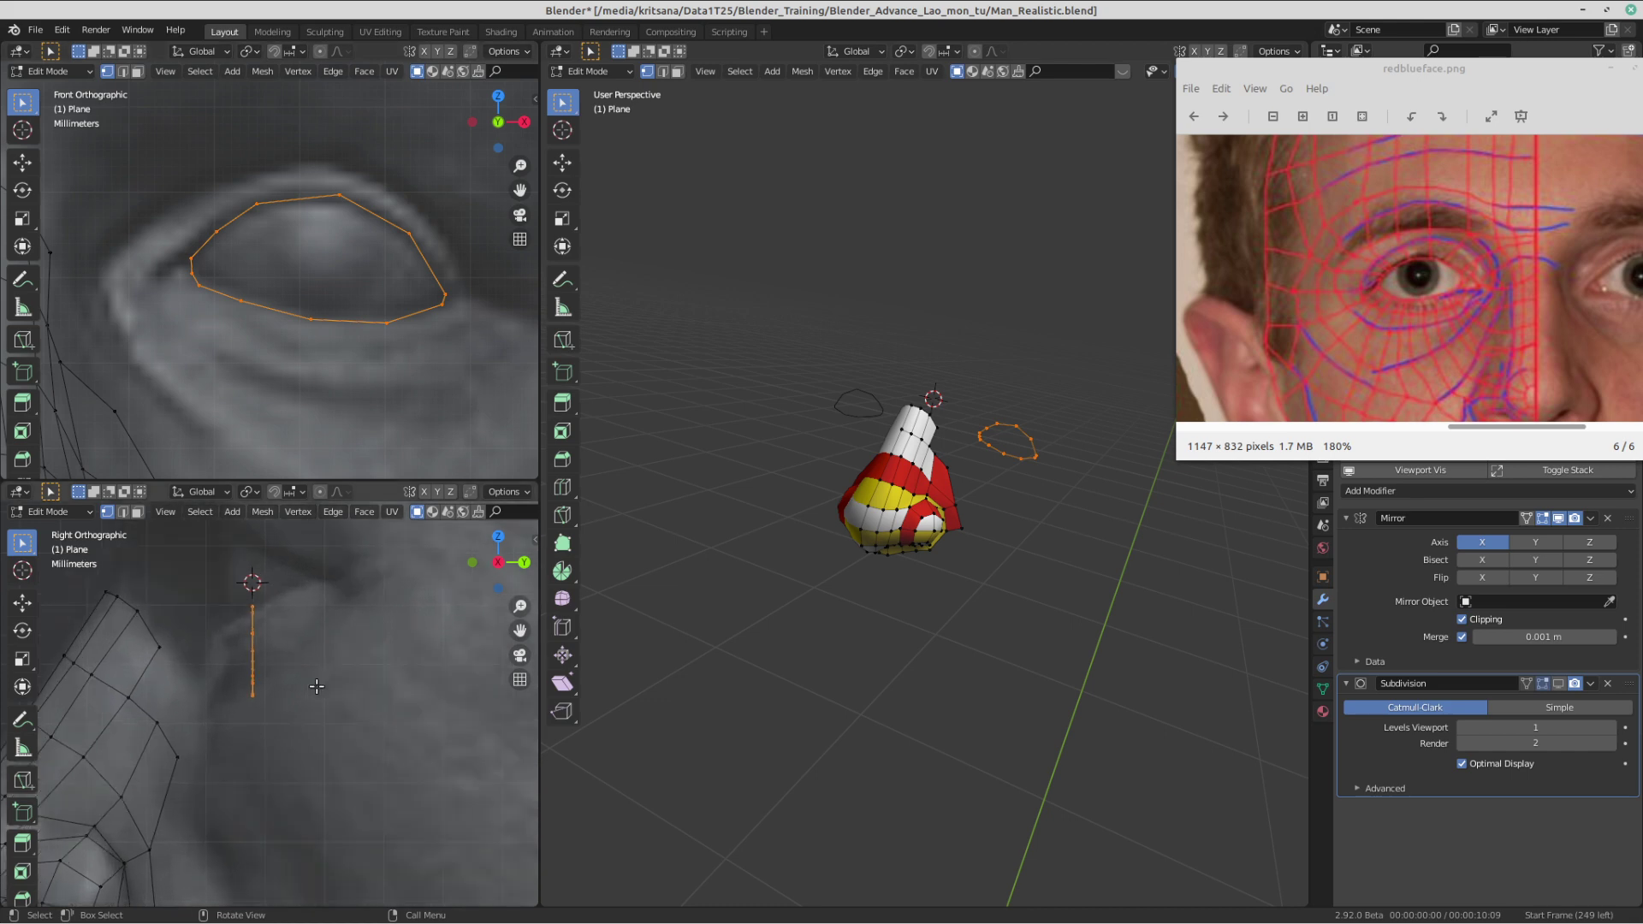
pyautogui.keyDown('shift'); pyautogui.moveTo(262, 643); pyautogui.dragTo(284, 701, button='middle'); pyautogui.keyUp('shift')
# - Sketch temporary annotation strokes over the flat eyelid loop in the side view, remove them and return to vertex selection
pyautogui.click(22, 720)
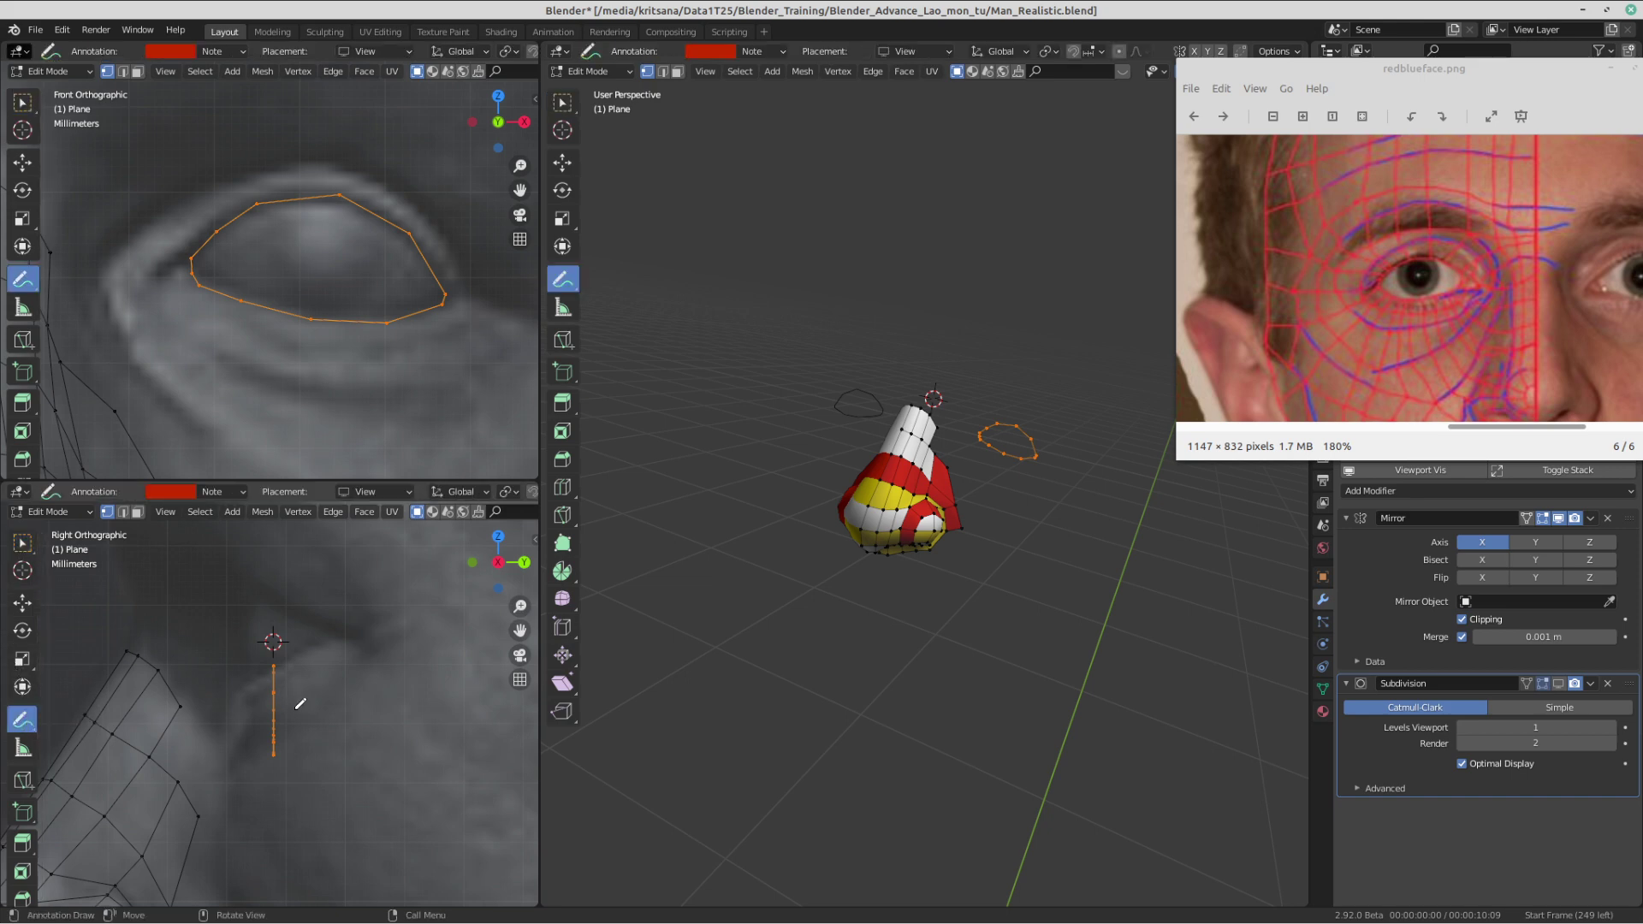
pyautogui.moveTo(273, 644); pyautogui.dragTo(275, 762)
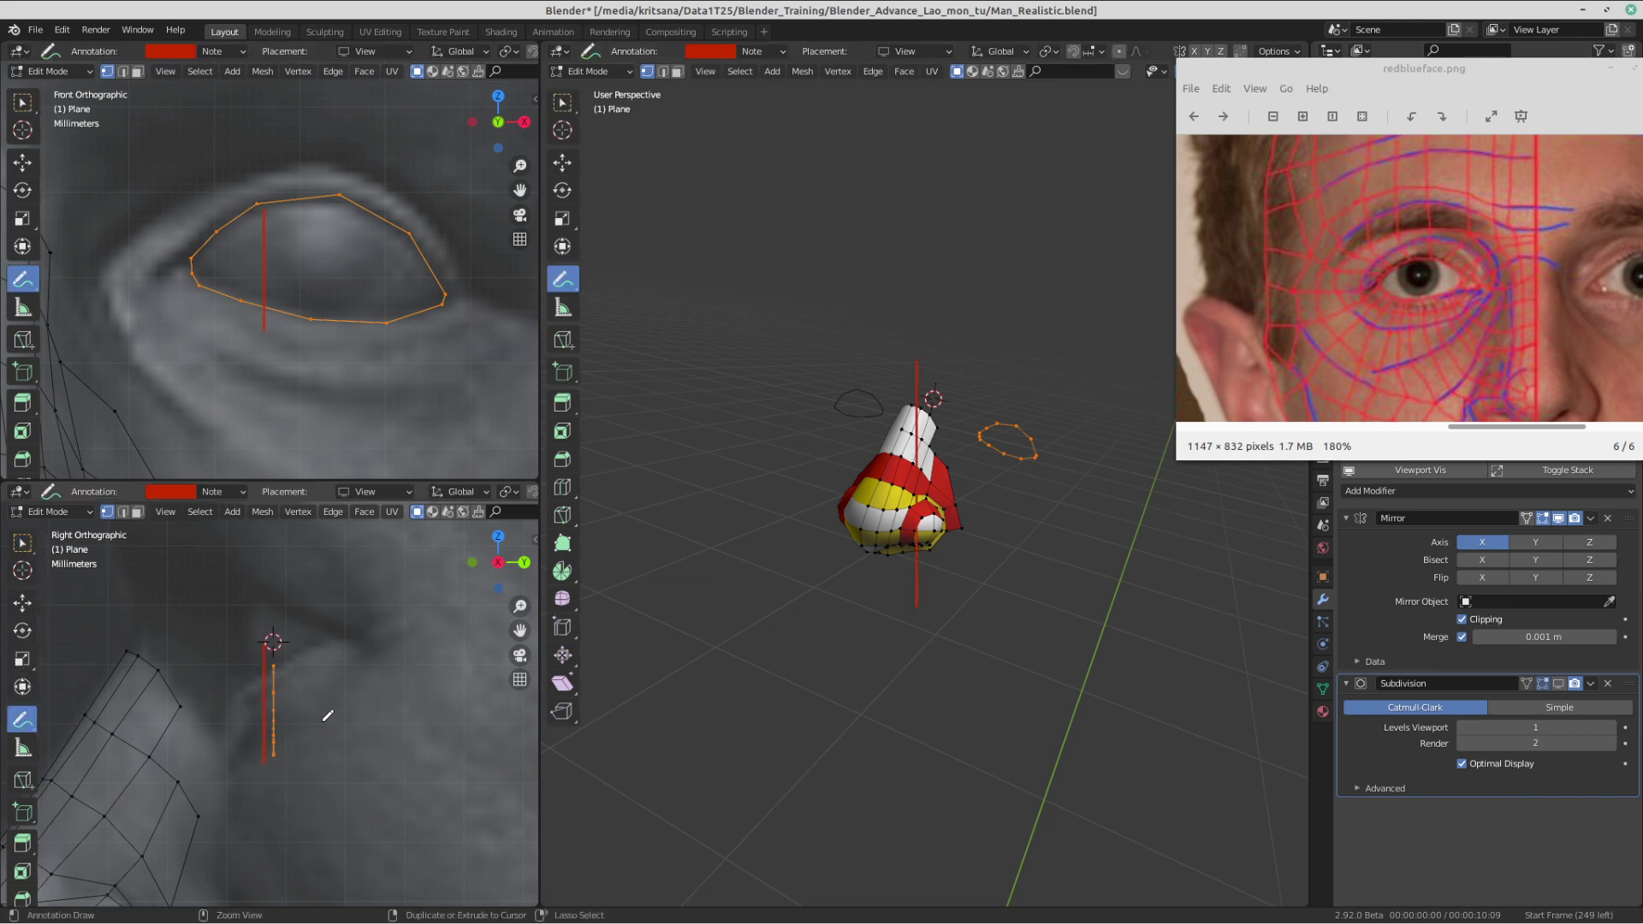
pyautogui.hotkey('ctrl', 'z')
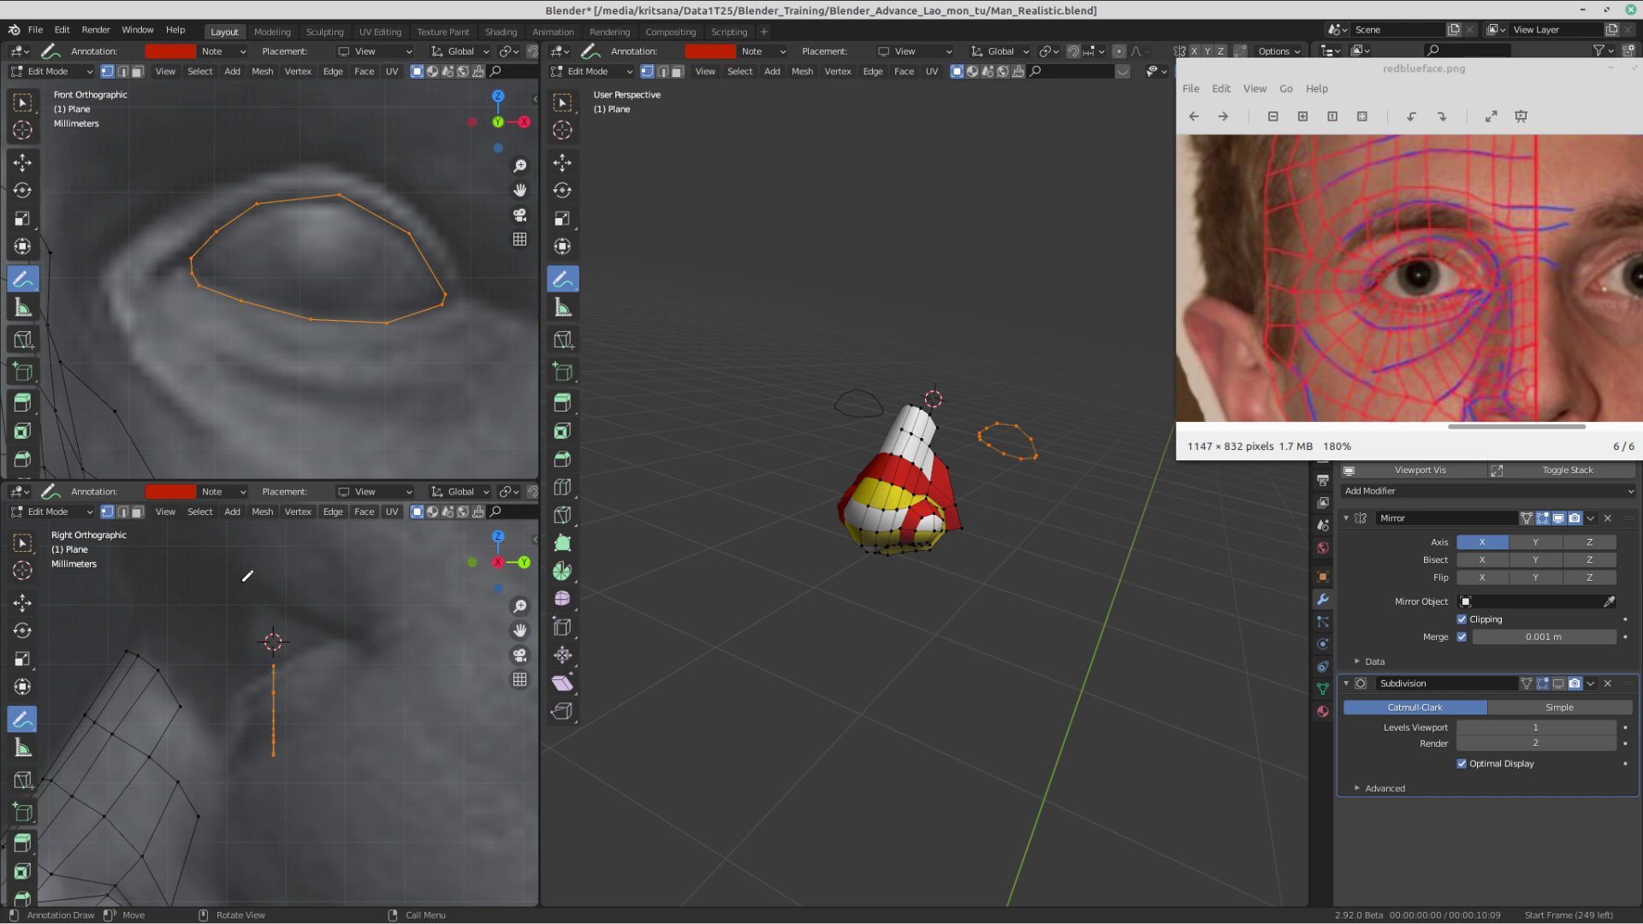
pyautogui.moveTo(243, 585)
pyautogui.mouseDown()
pyautogui.moveTo(323, 649)
pyautogui.moveTo(222, 708)
pyautogui.mouseUp()
pyautogui.moveTo(171, 656)
pyautogui.keyDown('ctrl'); pyautogui.mouseDown()
pyautogui.moveTo(275, 657)
pyautogui.moveTo(182, 568)
pyautogui.mouseUp(); pyautogui.keyUp('ctrl')
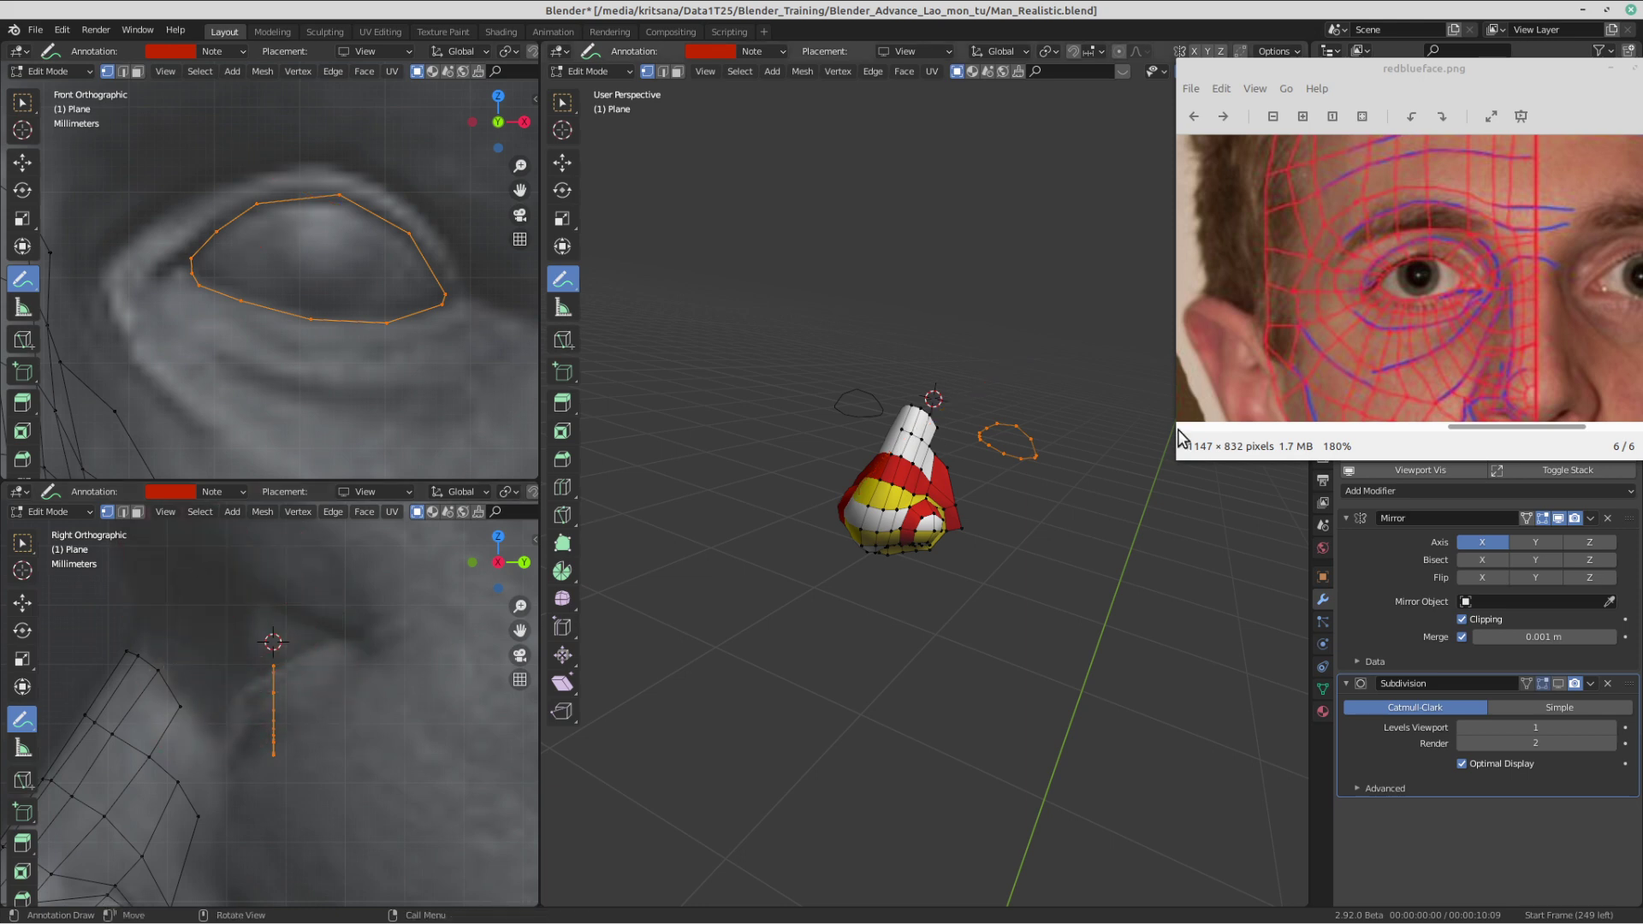
pyautogui.scroll(5, 1010, 556)
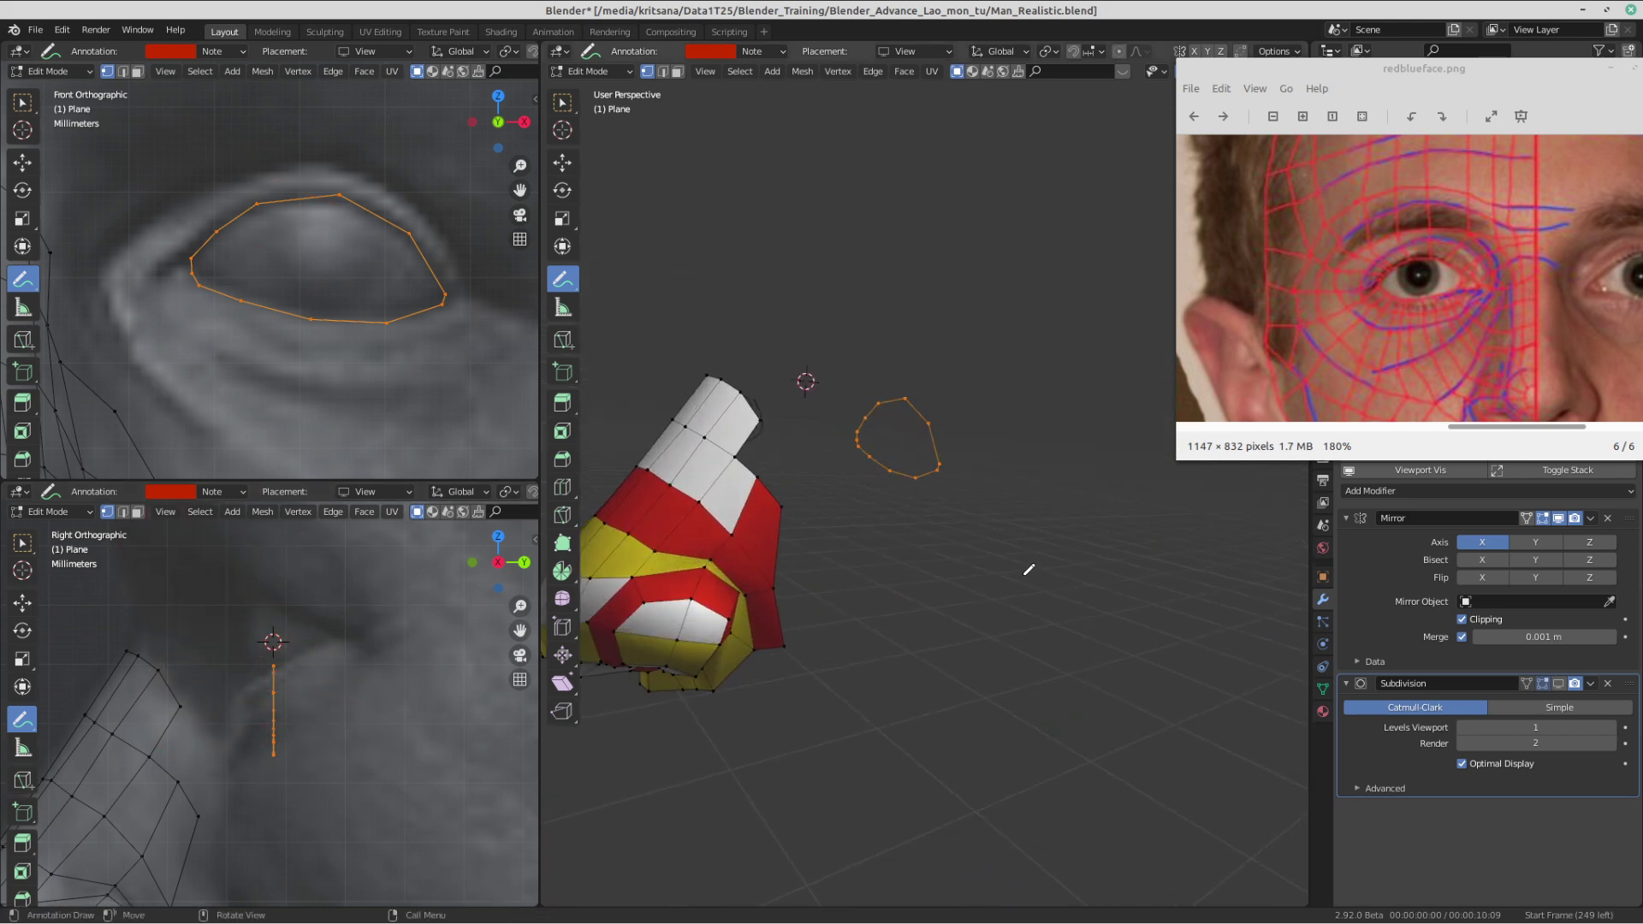
pyautogui.moveTo(1029, 570)
pyautogui.mouseDown(button='middle')
pyautogui.moveTo(870, 554)
pyautogui.moveTo(845, 419)
pyautogui.mouseUp(button='middle')
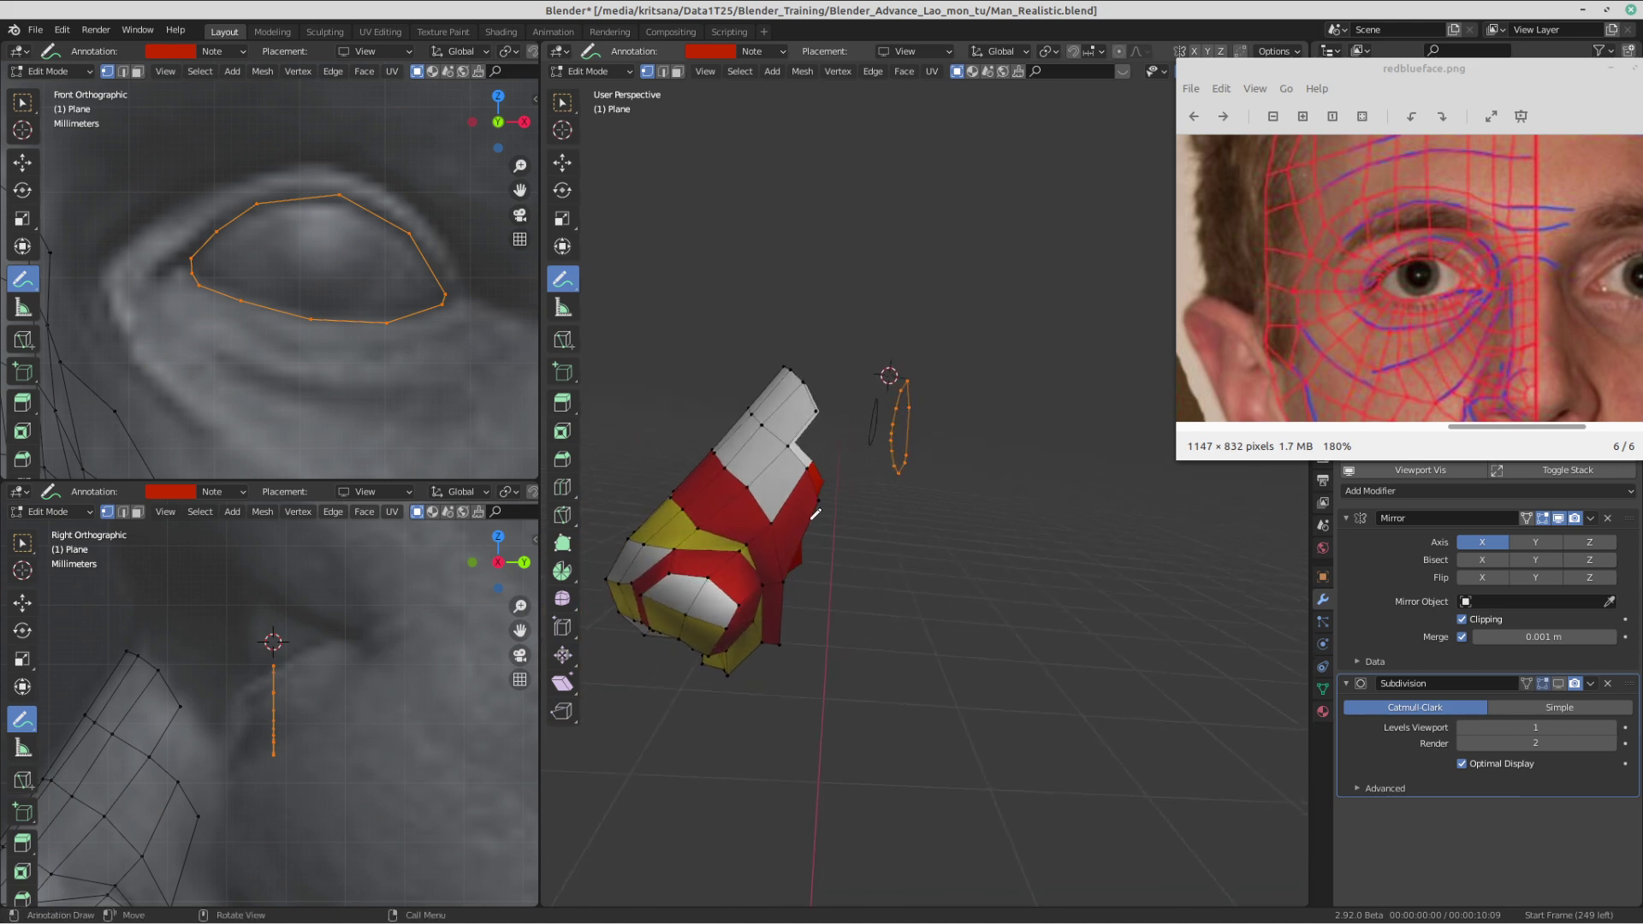
pyautogui.moveTo(811, 518); pyautogui.dragTo(753, 507, button='middle')
pyautogui.click(23, 102)
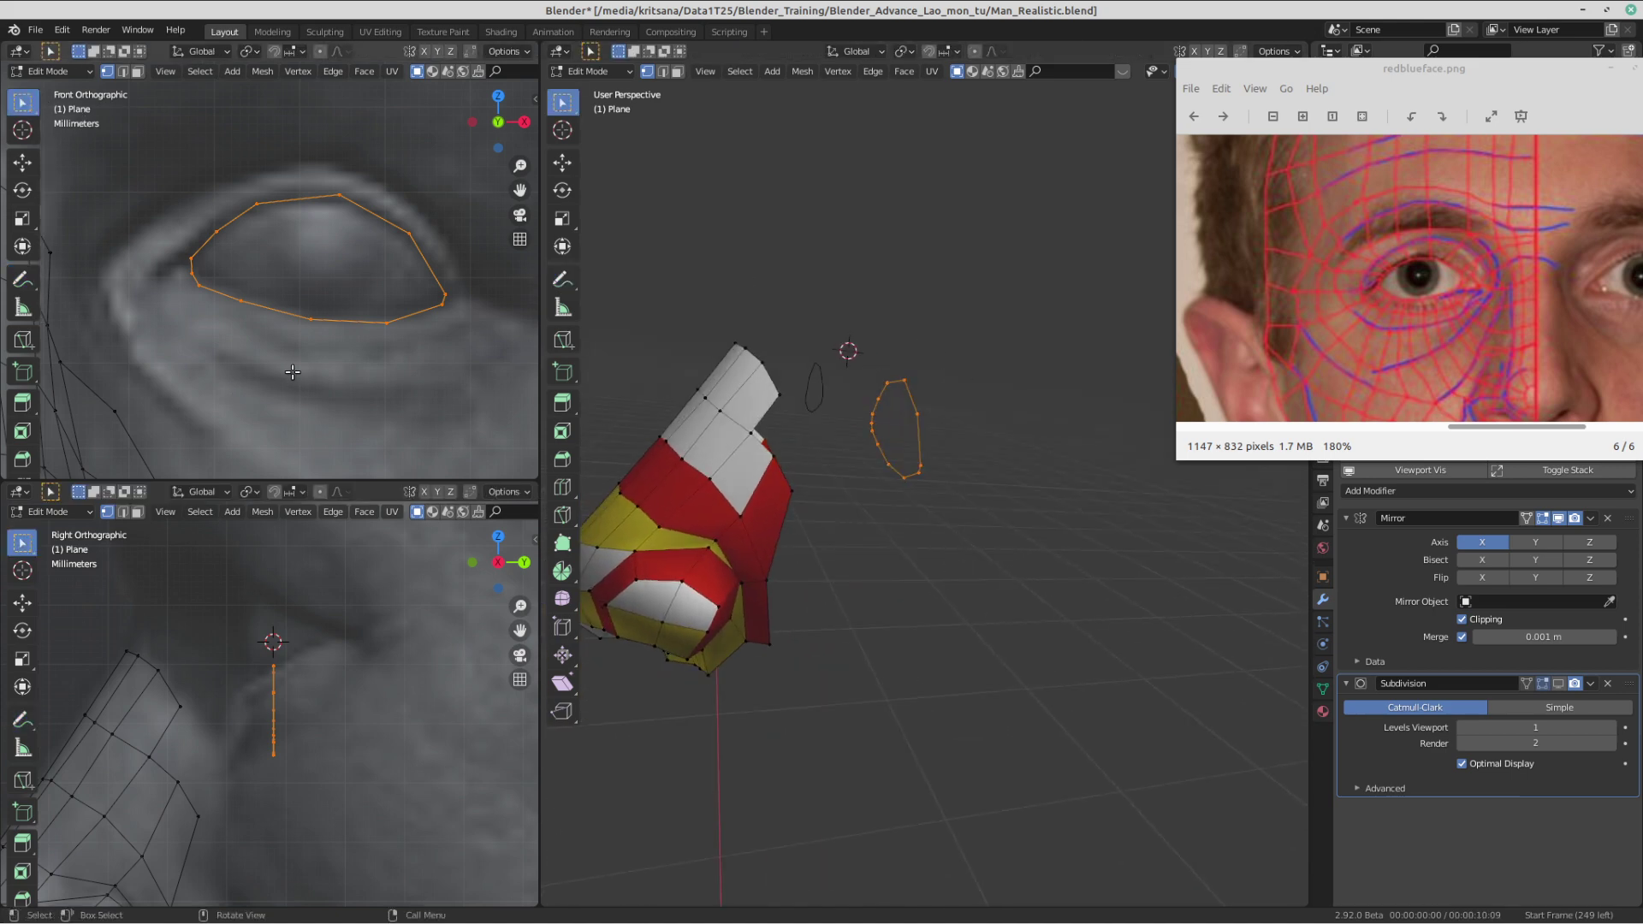
# - Move the two outer-corner vertices of the eyelid loop about 10 mm backward in the side view
pyautogui.keyDown('shift'); pyautogui.moveTo(432, 322); pyautogui.dragTo(313, 336, button='middle'); pyautogui.keyUp('shift')
pyautogui.click(327, 315)
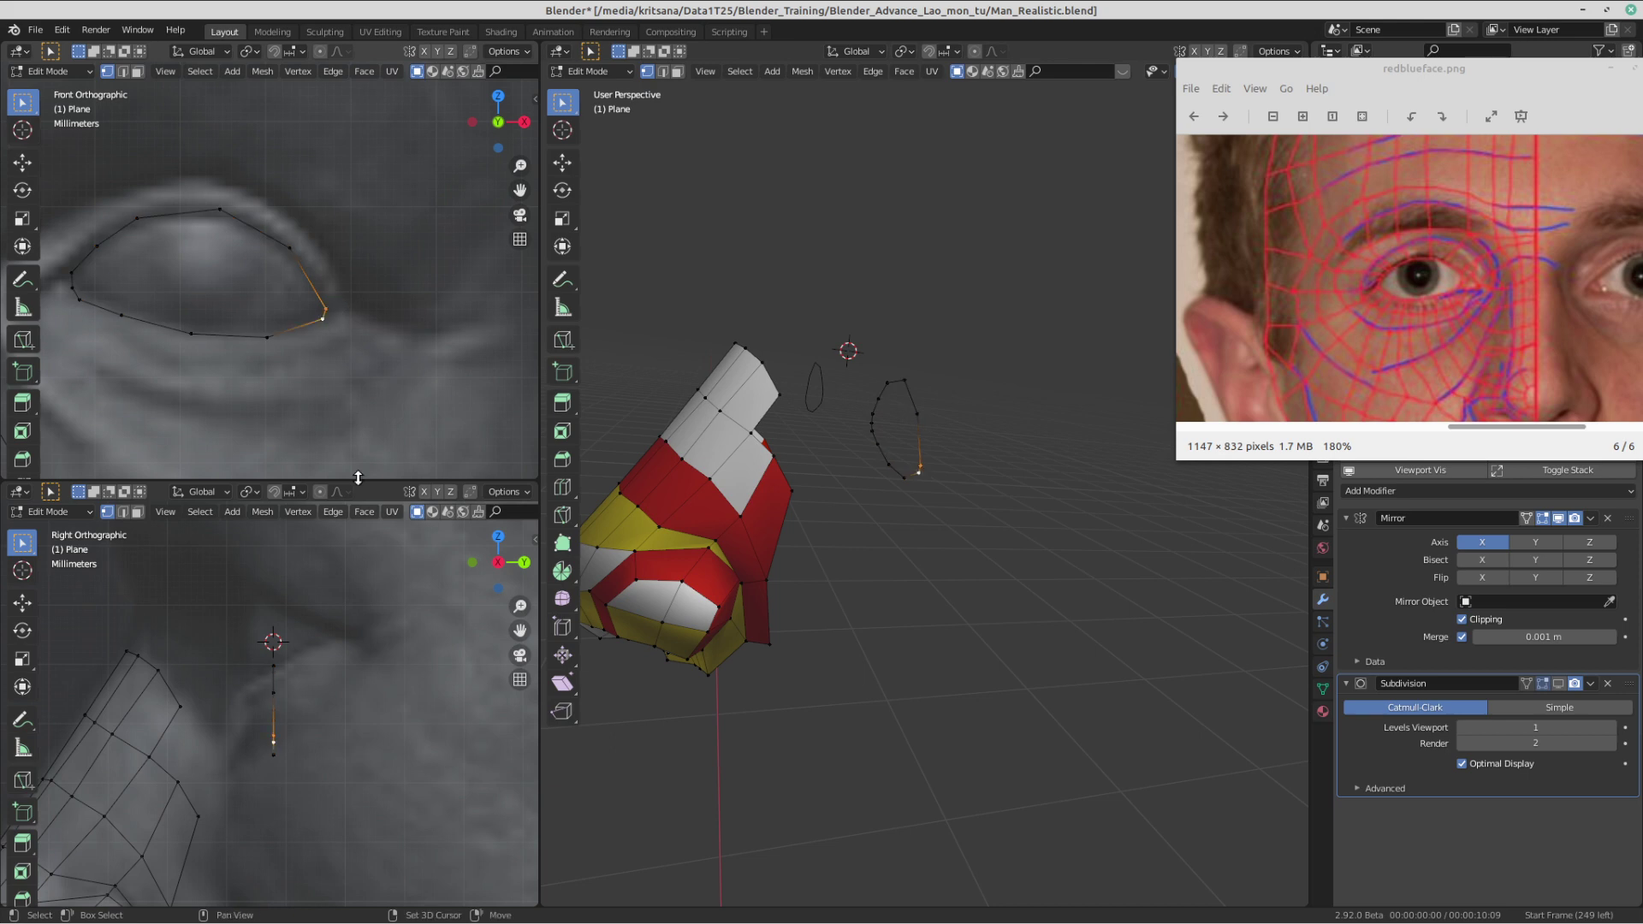
pyautogui.scroll(1, 329, 648)
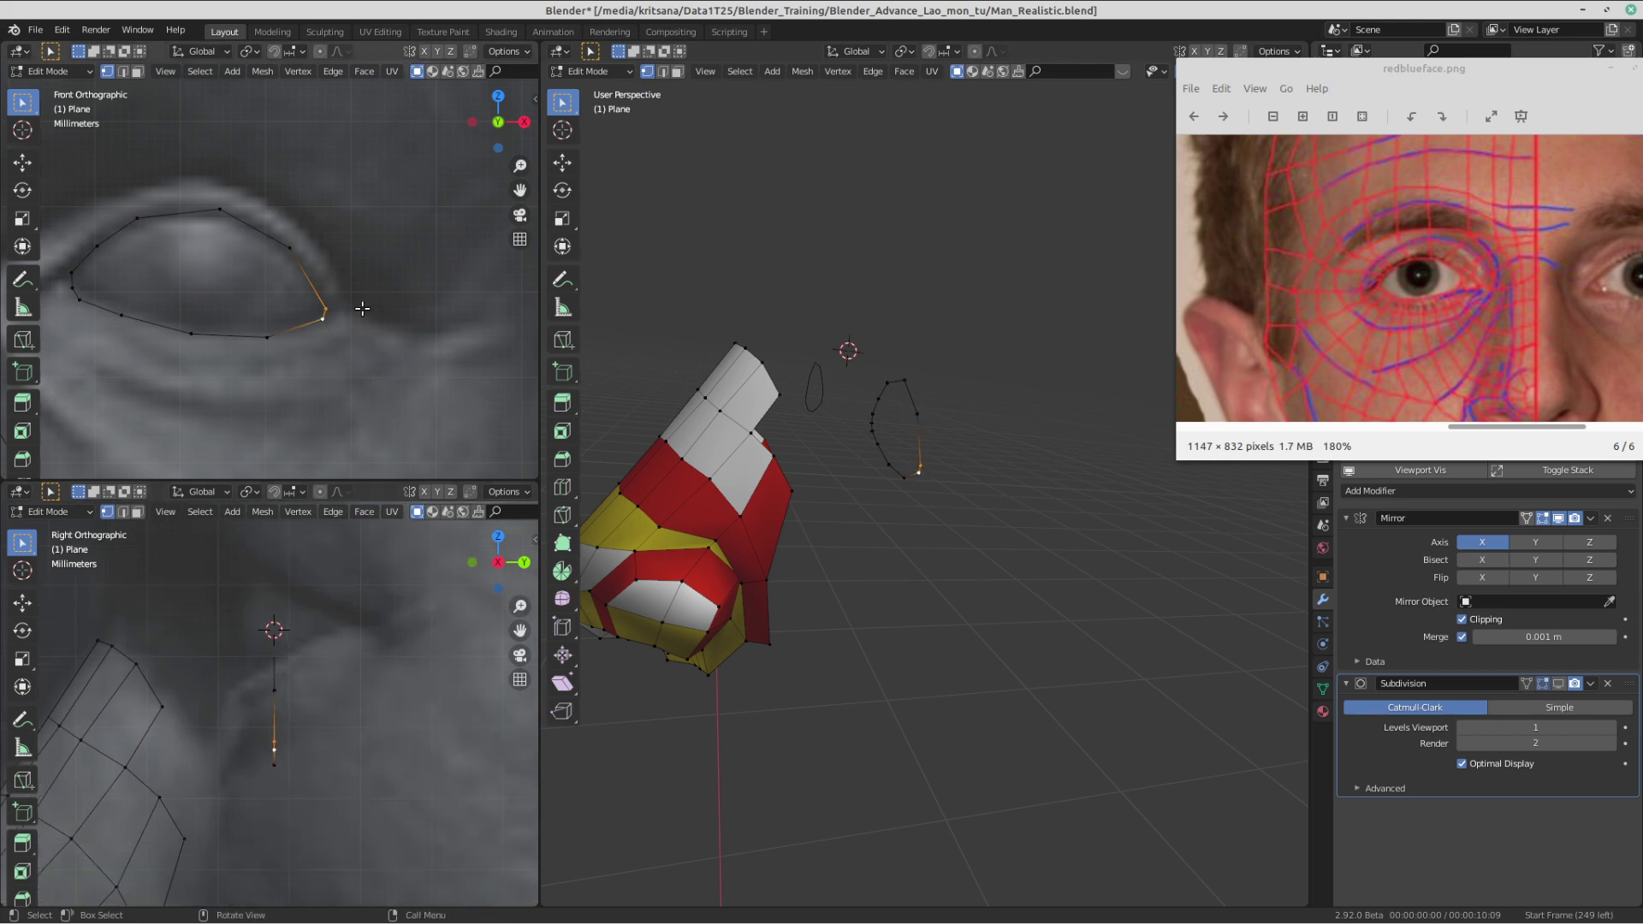
pyautogui.keyDown('shift'); pyautogui.moveTo(328, 690); pyautogui.dragTo(282, 689, button='middle'); pyautogui.keyUp('shift')
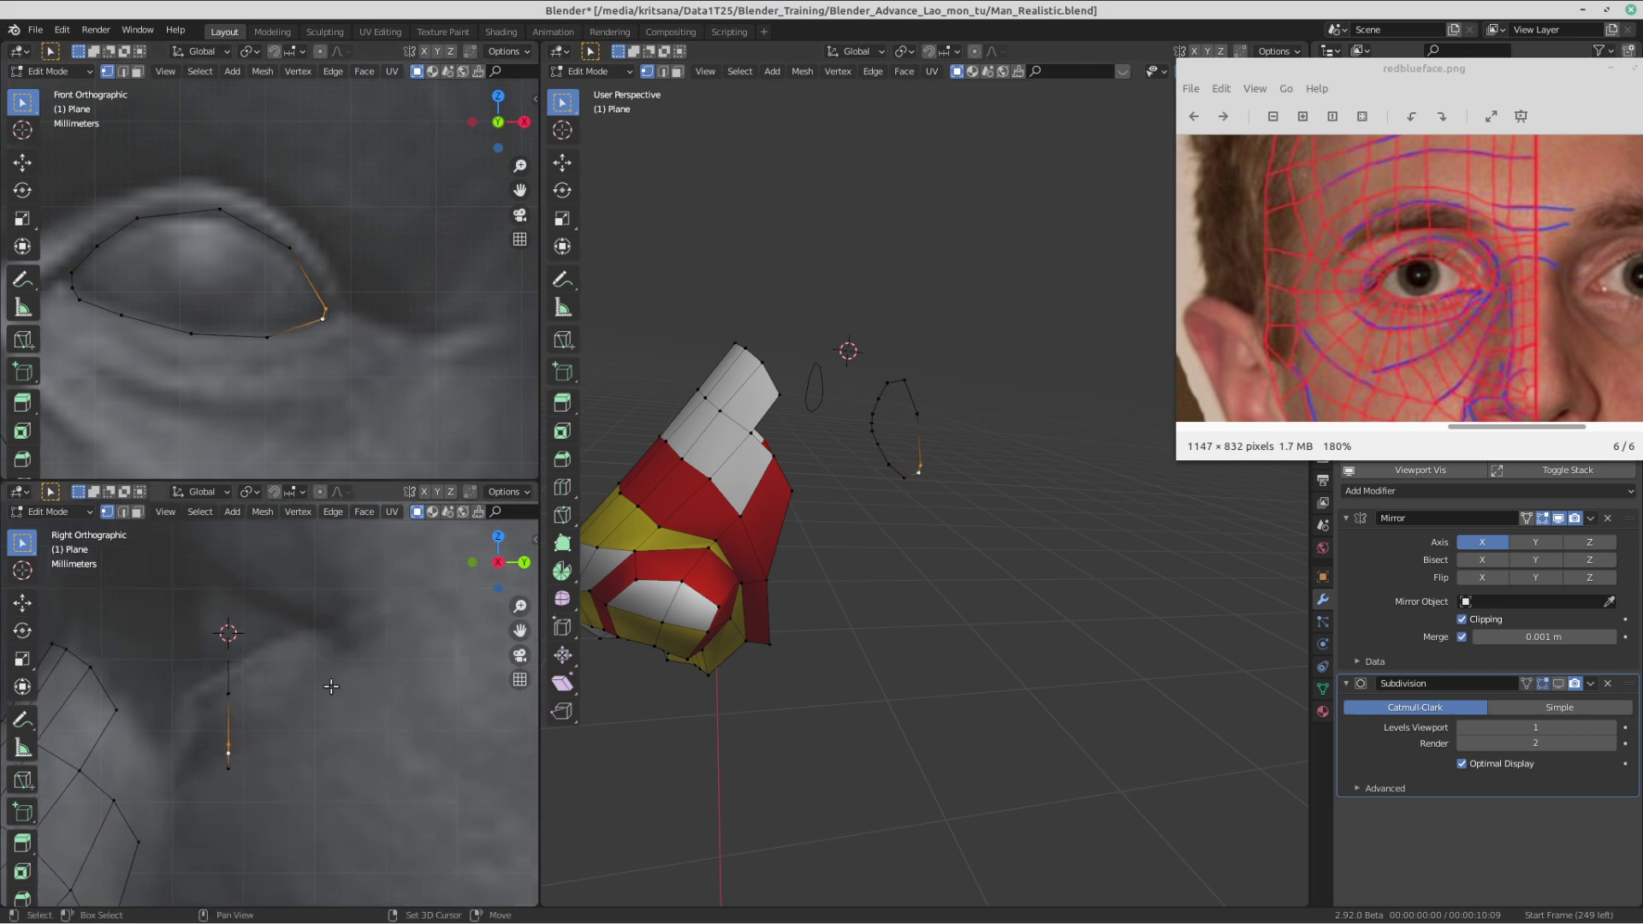
pyautogui.press('g')
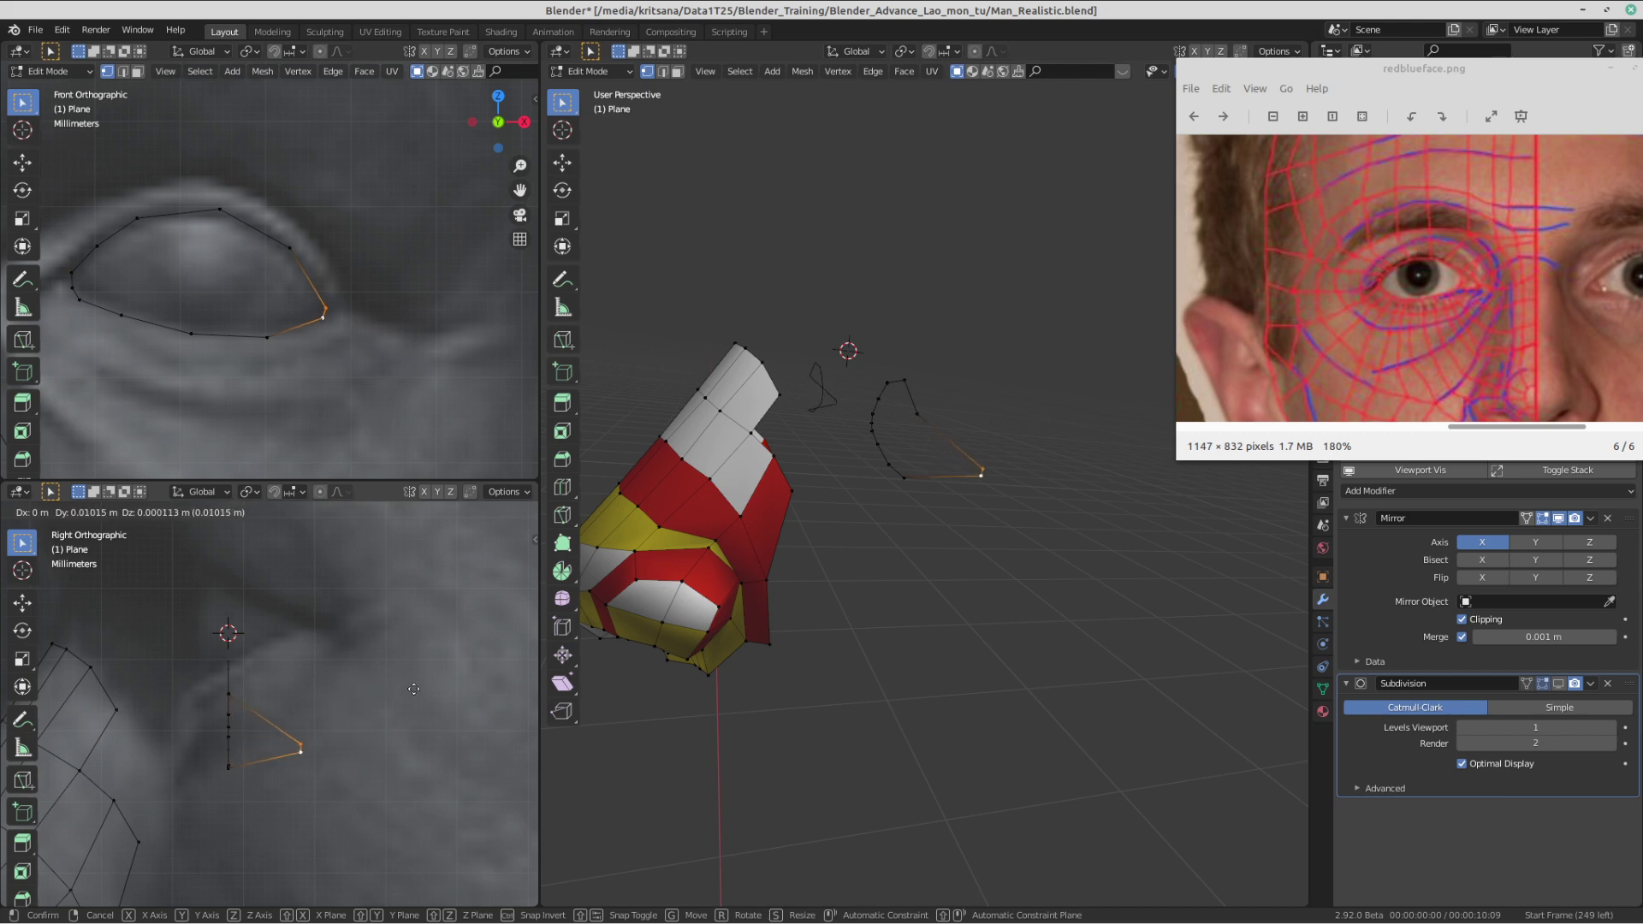
pyautogui.click(416, 688)
# - Select the whole eyelid loop and move it up about 16 mm to the eye's height in the side reference
pyautogui.keyDown('shift'); pyautogui.moveTo(182, 606); pyautogui.dragTo(293, 789); pyautogui.keyUp('shift')
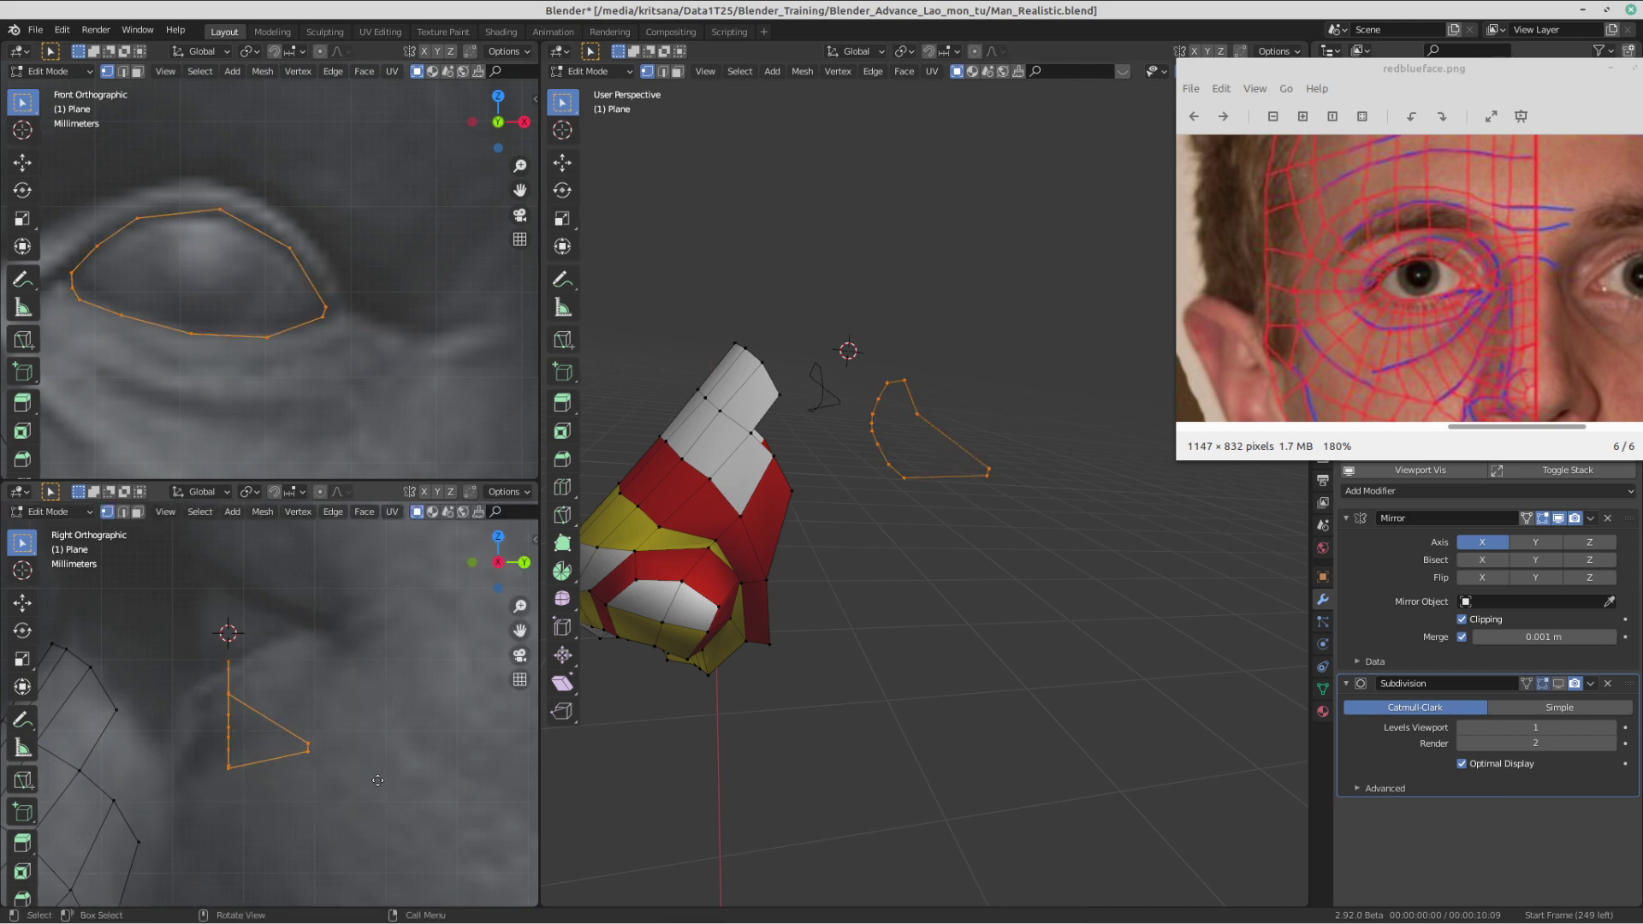
pyautogui.keyDown('shift'); pyautogui.moveTo(292, 682); pyautogui.dragTo(347, 734, button='middle'); pyautogui.keyUp('shift')
pyautogui.press('g')
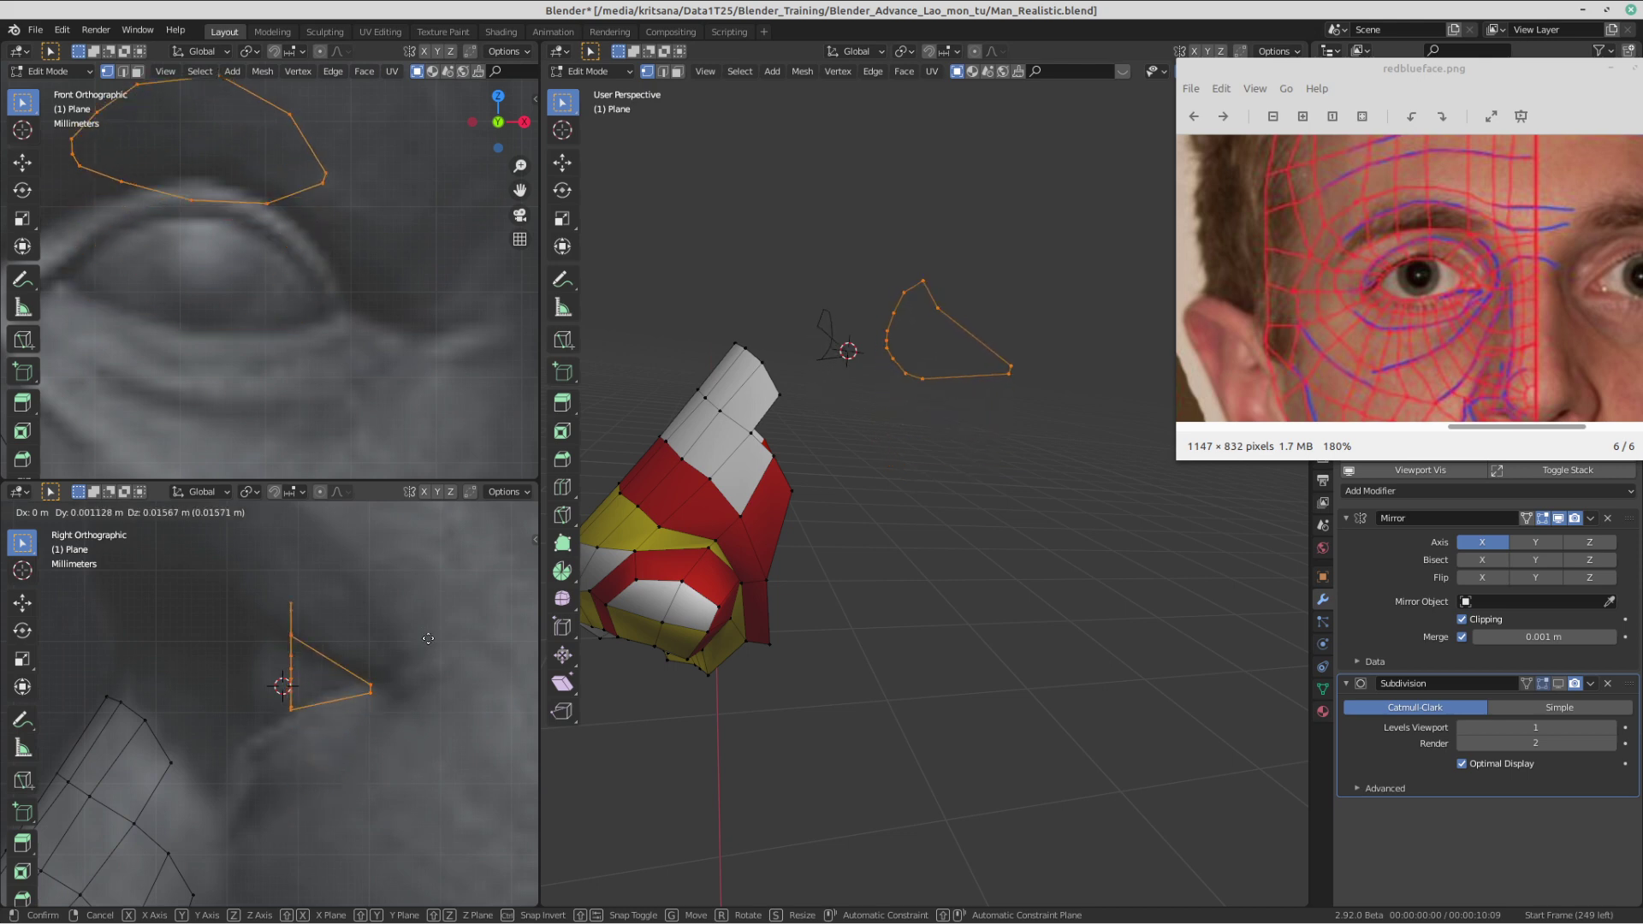
pyautogui.click(428, 638)
# - Raise the two outer-corner vertices about 1 mm to fit the eye corner in the side view
pyautogui.click(363, 663)
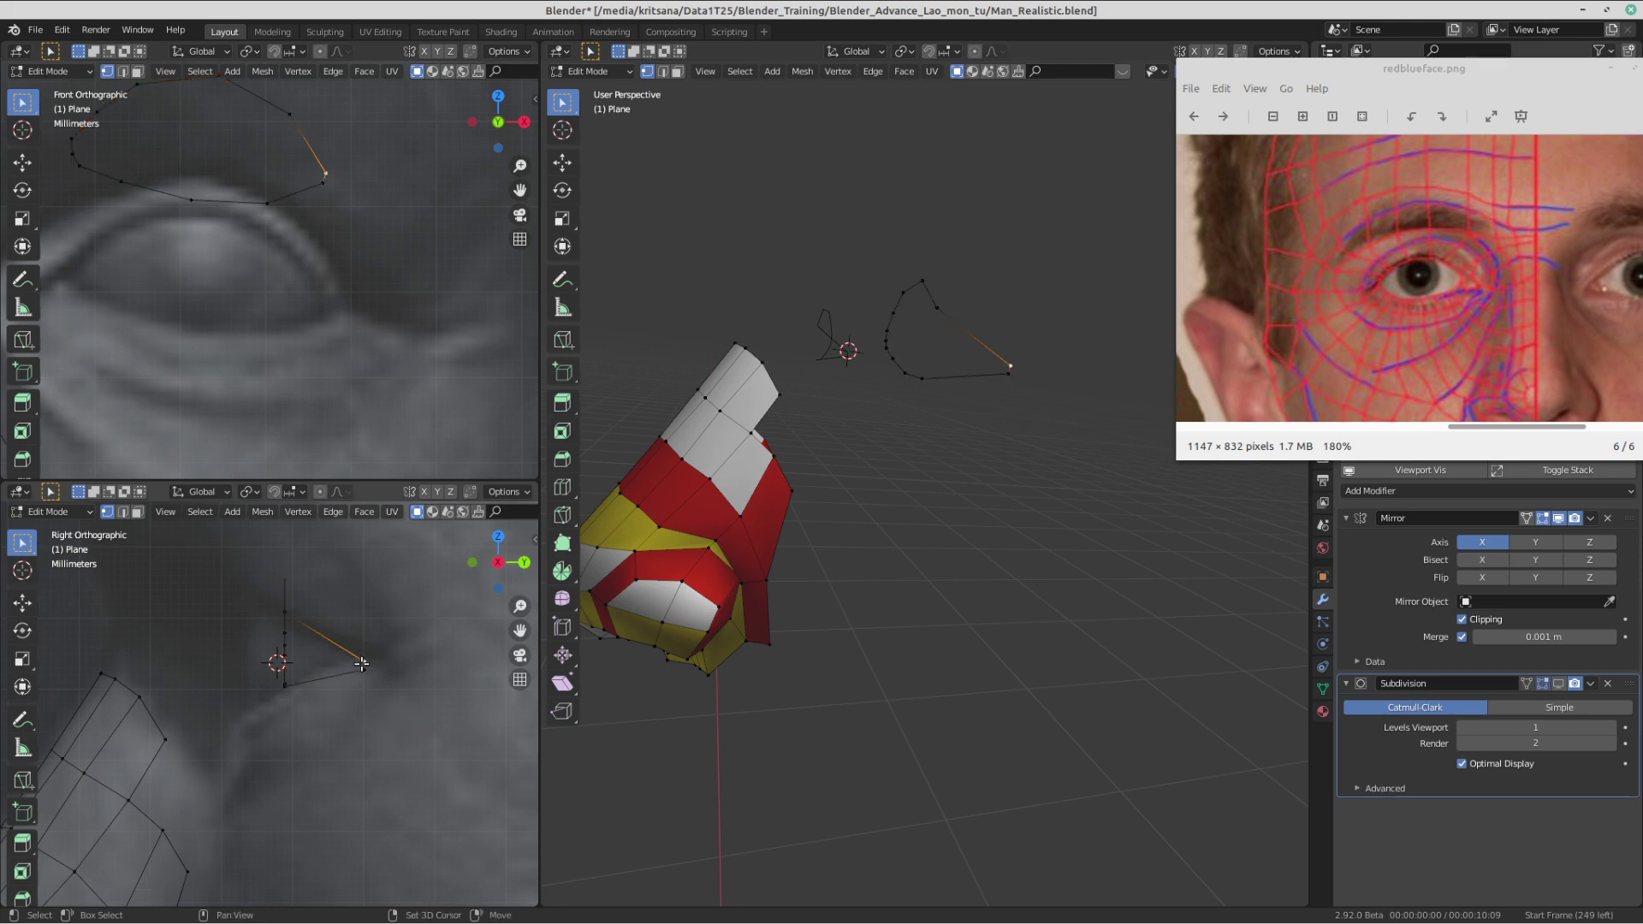
pyautogui.keyDown('shift'); pyautogui.moveTo(364, 646); pyautogui.dragTo(326, 674, button='middle'); pyautogui.keyUp('shift')
pyautogui.press('g')
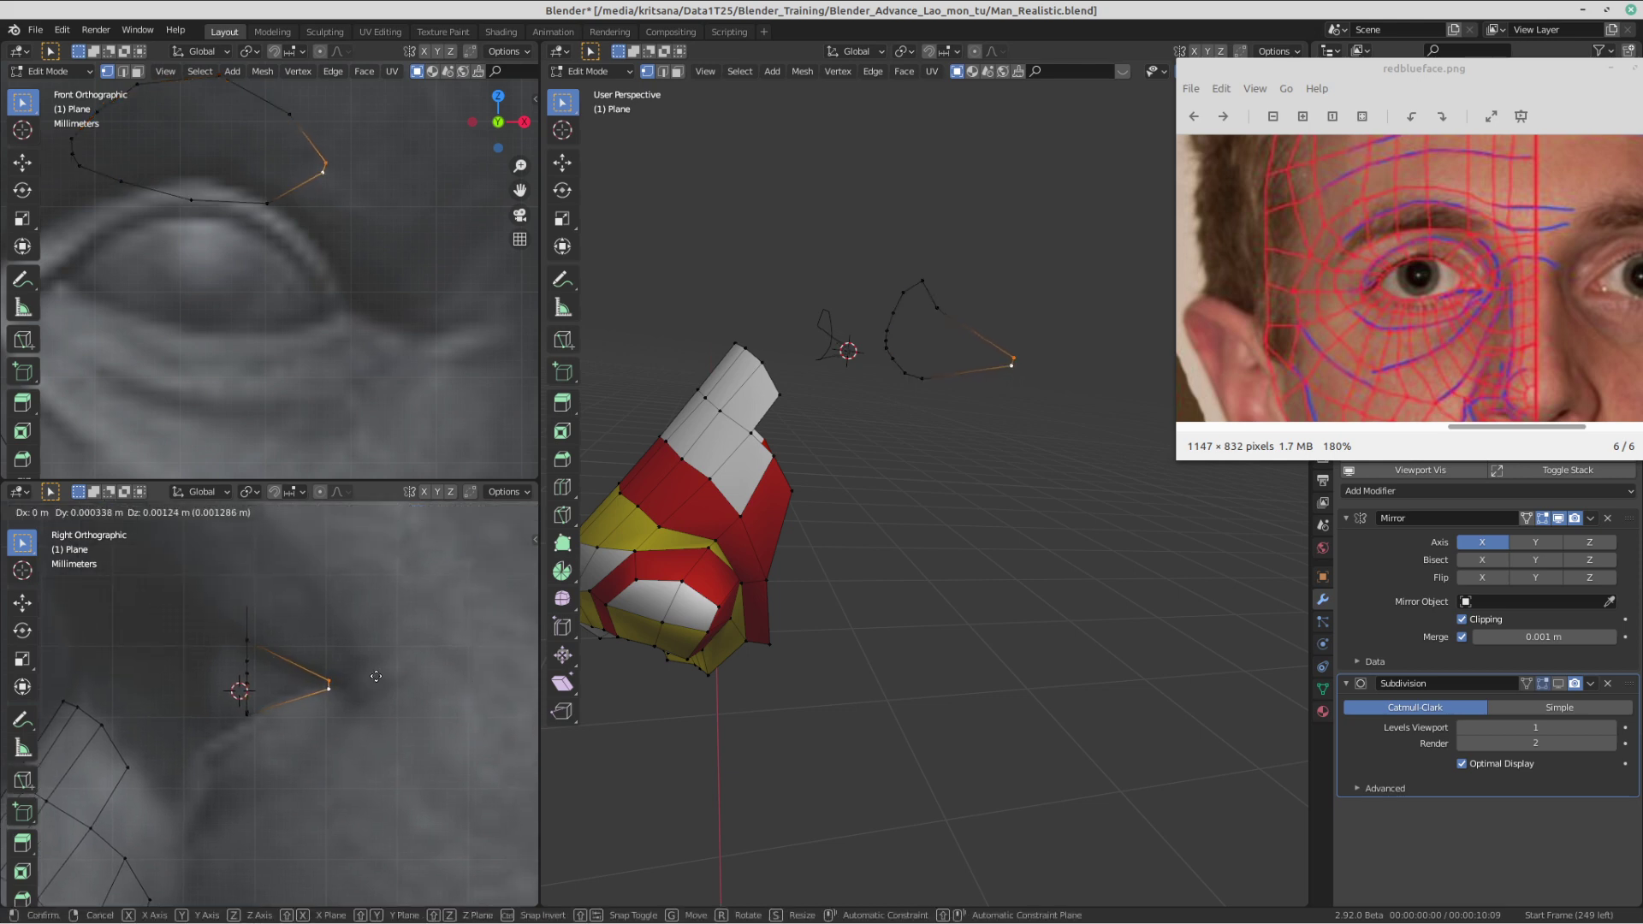
pyautogui.click(374, 676)
# - Move the upper-lid vertex beside the outer corner about 6 mm backward and 1.5 mm down in the side view
pyautogui.keyDown('shift'); pyautogui.moveTo(221, 653); pyautogui.dragTo(279, 677, button='middle'); pyautogui.keyUp('shift')
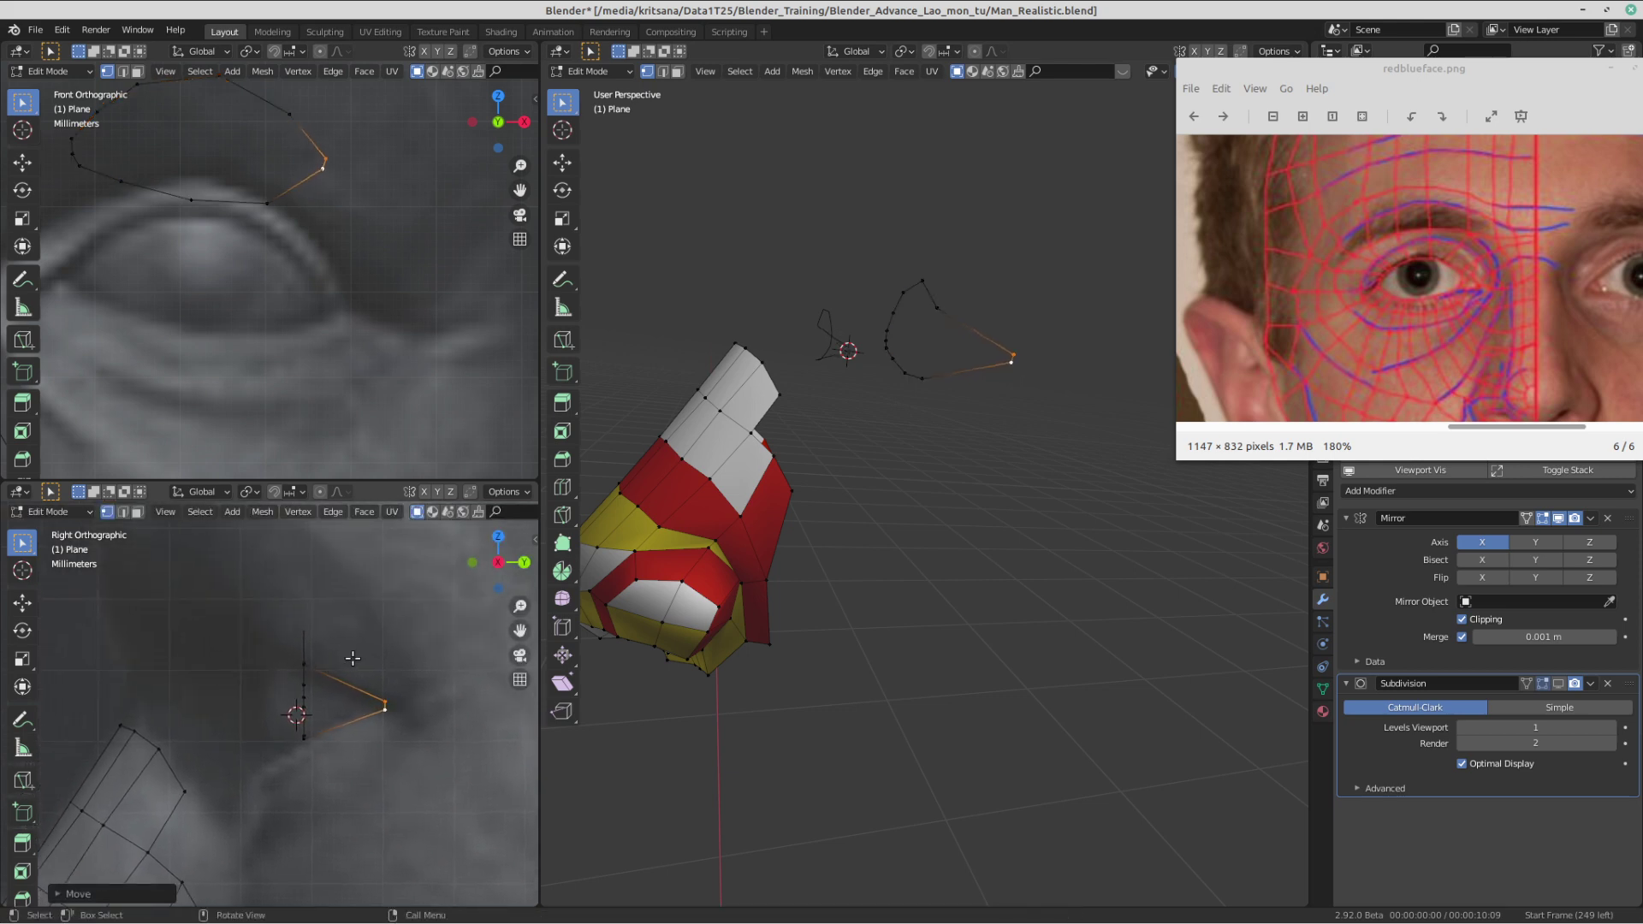
pyautogui.keyDown('shift'); pyautogui.moveTo(273, 261); pyautogui.dragTo(332, 275, button='middle'); pyautogui.keyUp('shift')
pyautogui.click(354, 202)
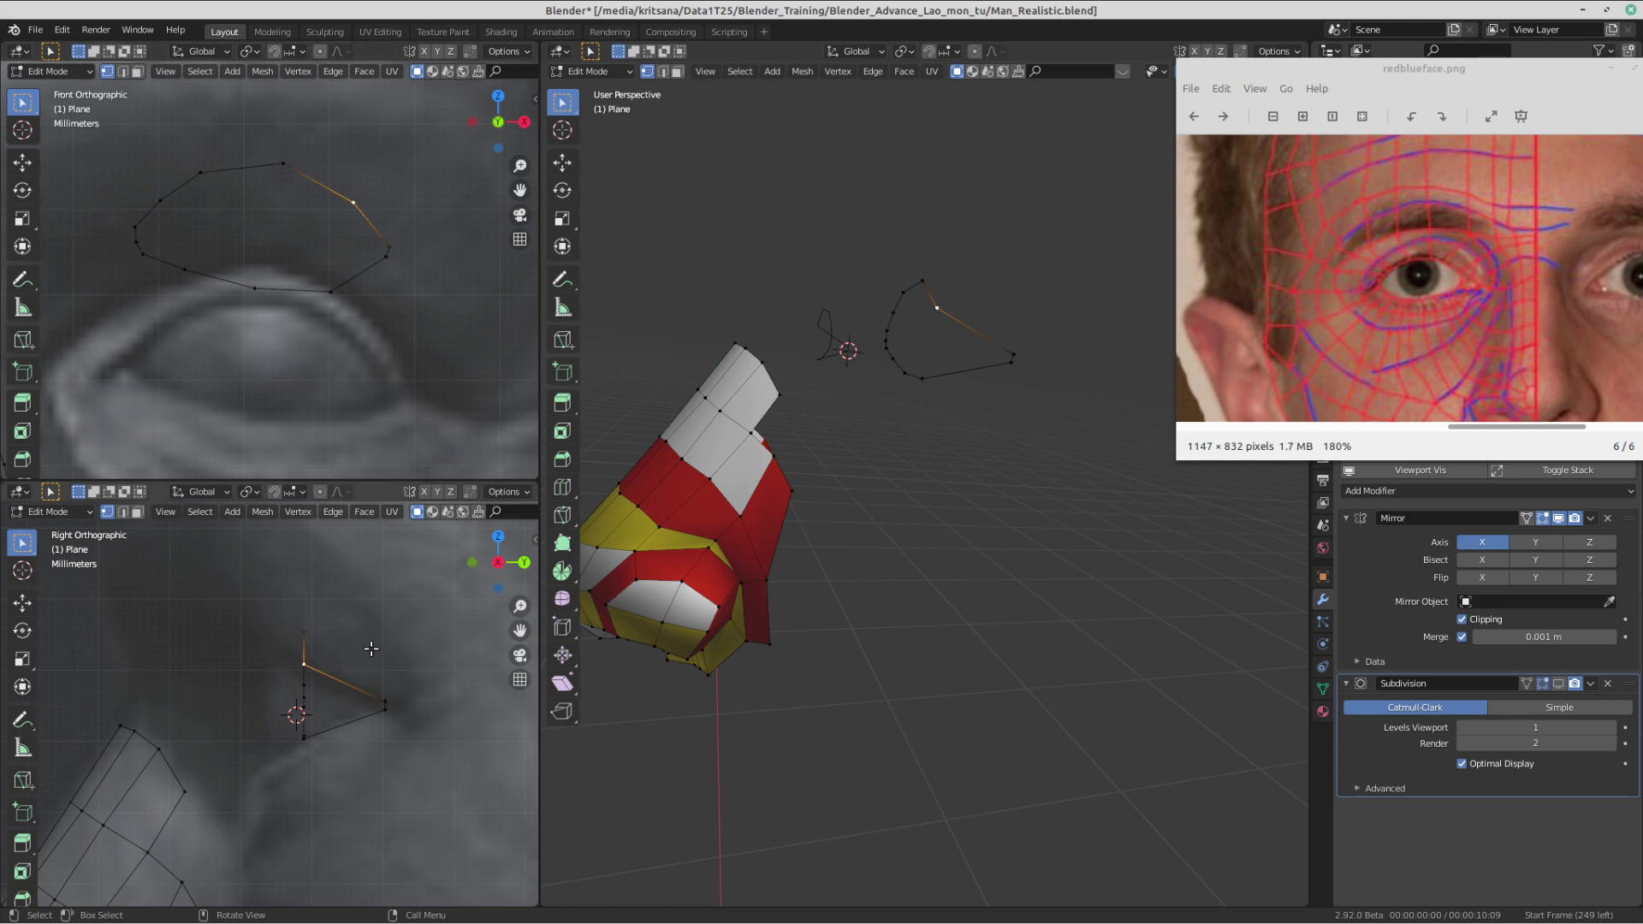
pyautogui.press('g')
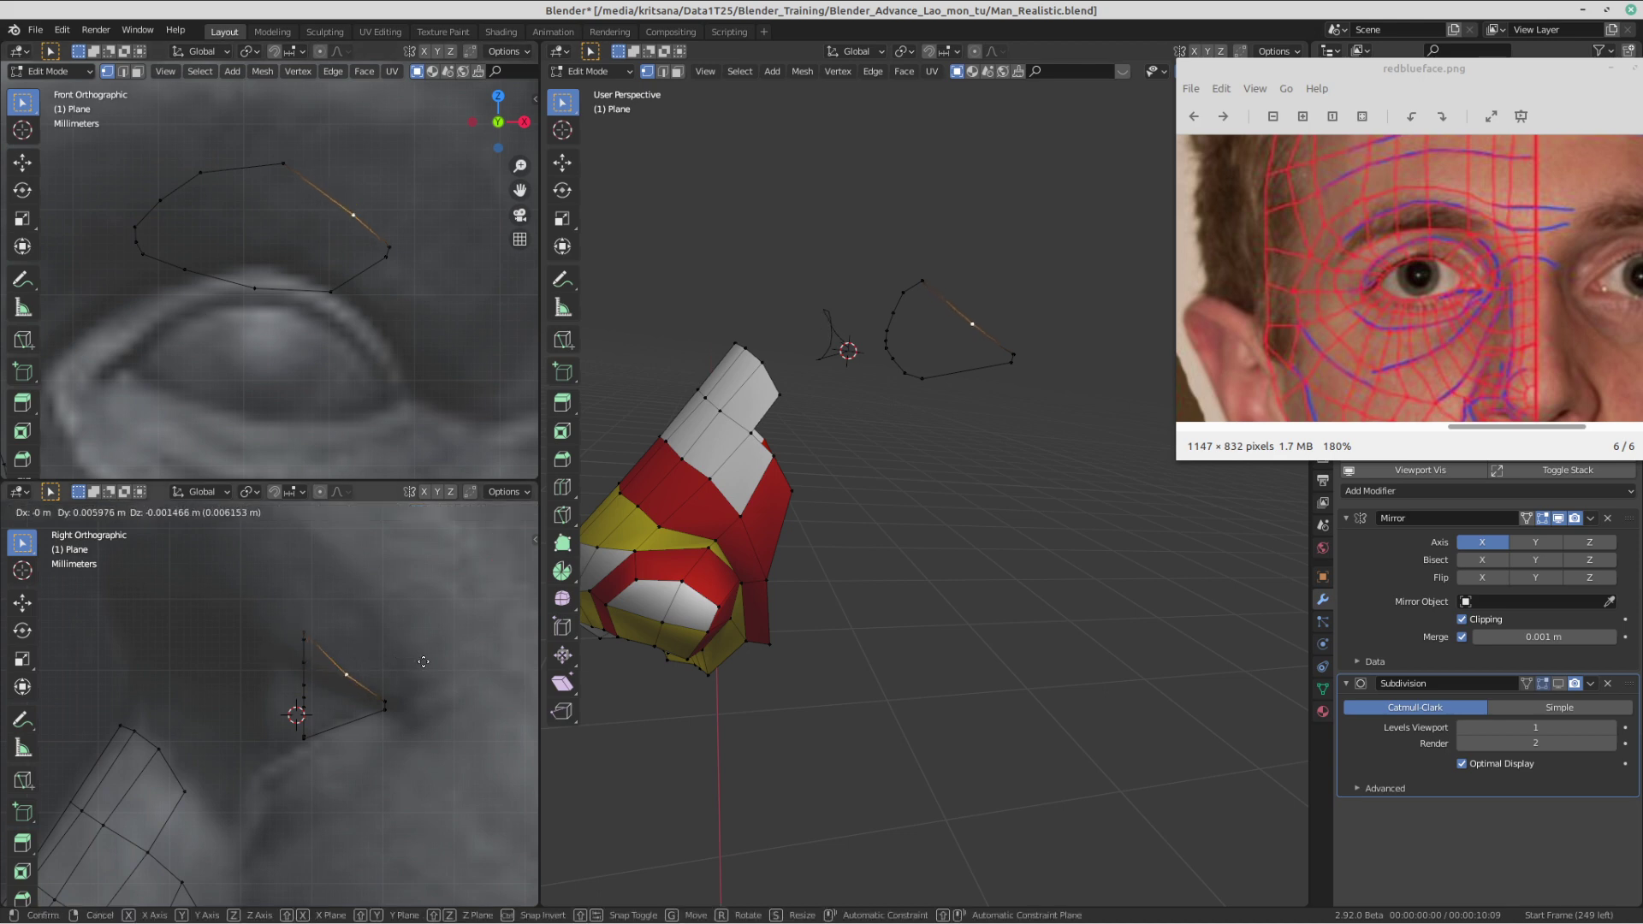
pyautogui.click(422, 660)
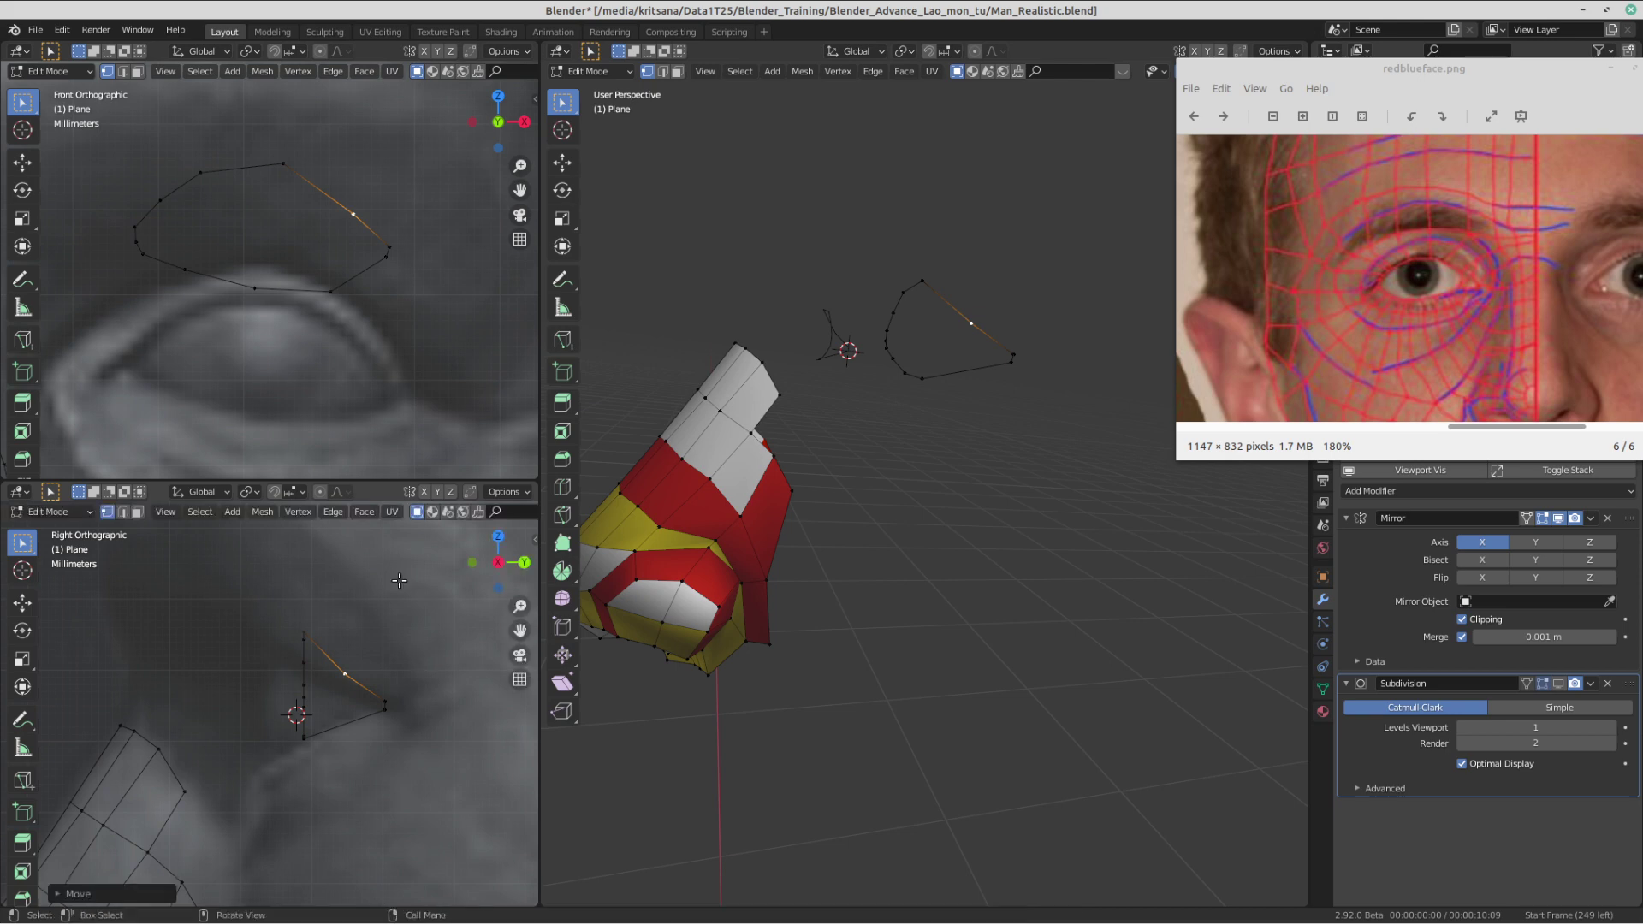
# - Select the two topmost vertices of the eyelid loop and move them about 6 mm forward and slightly up in the side view
pyautogui.click(285, 160)
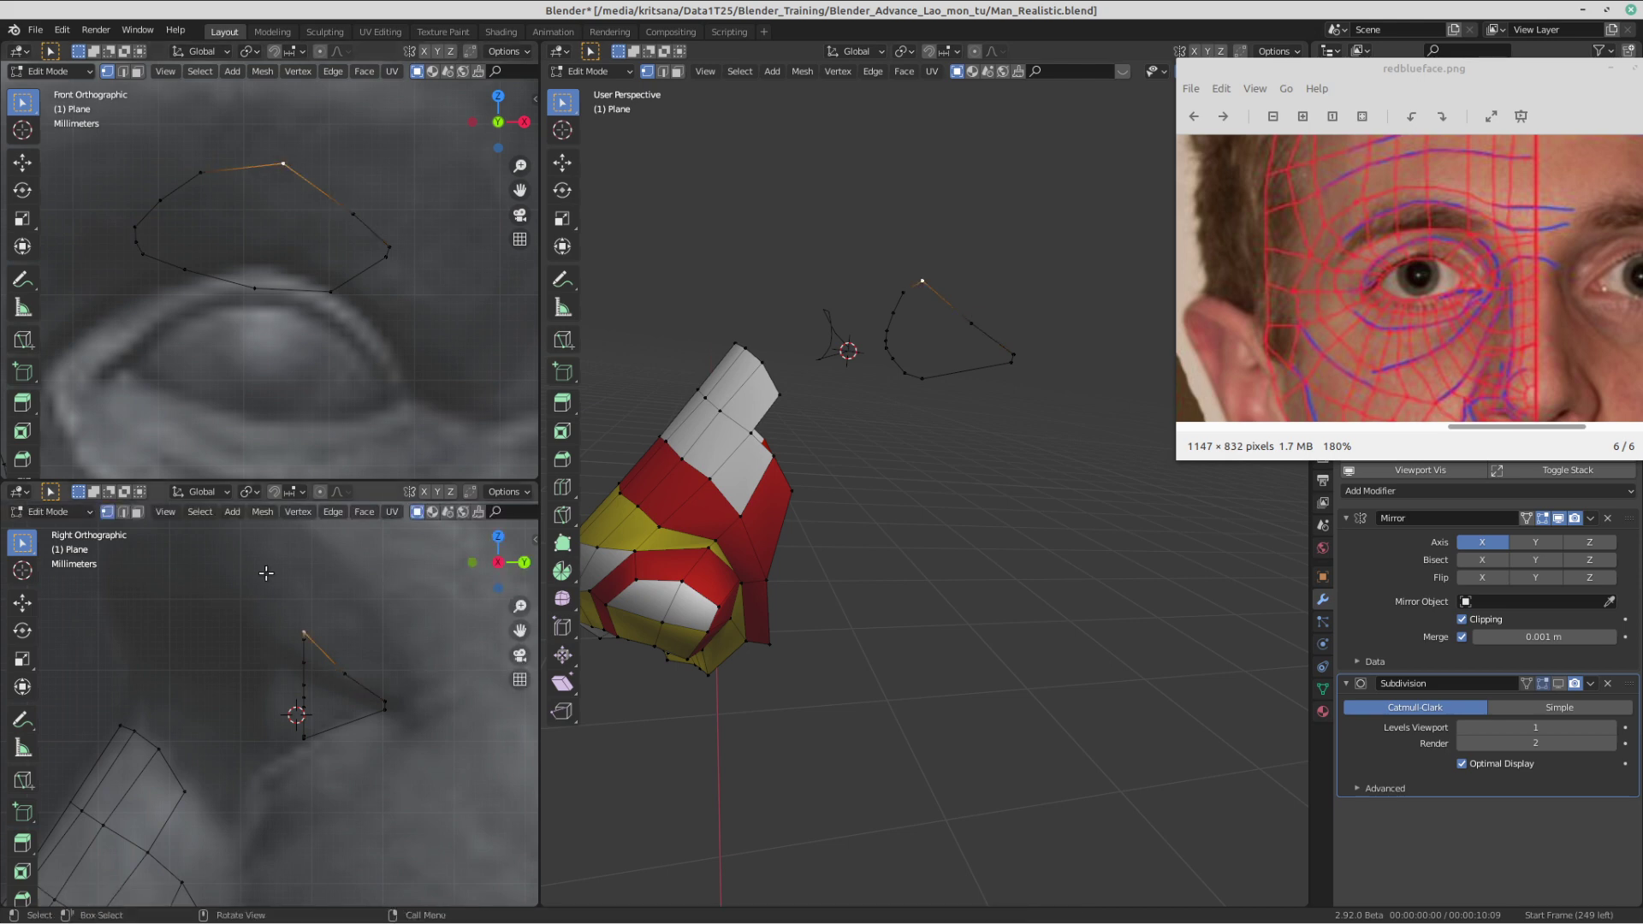
pyautogui.keyDown('shift'); pyautogui.click(293, 631); pyautogui.keyUp('shift')
pyautogui.hotkey('ctrl', 'z')
pyautogui.keyDown('shift'); pyautogui.click(298, 638); pyautogui.keyUp('shift')
pyautogui.click(314, 626)
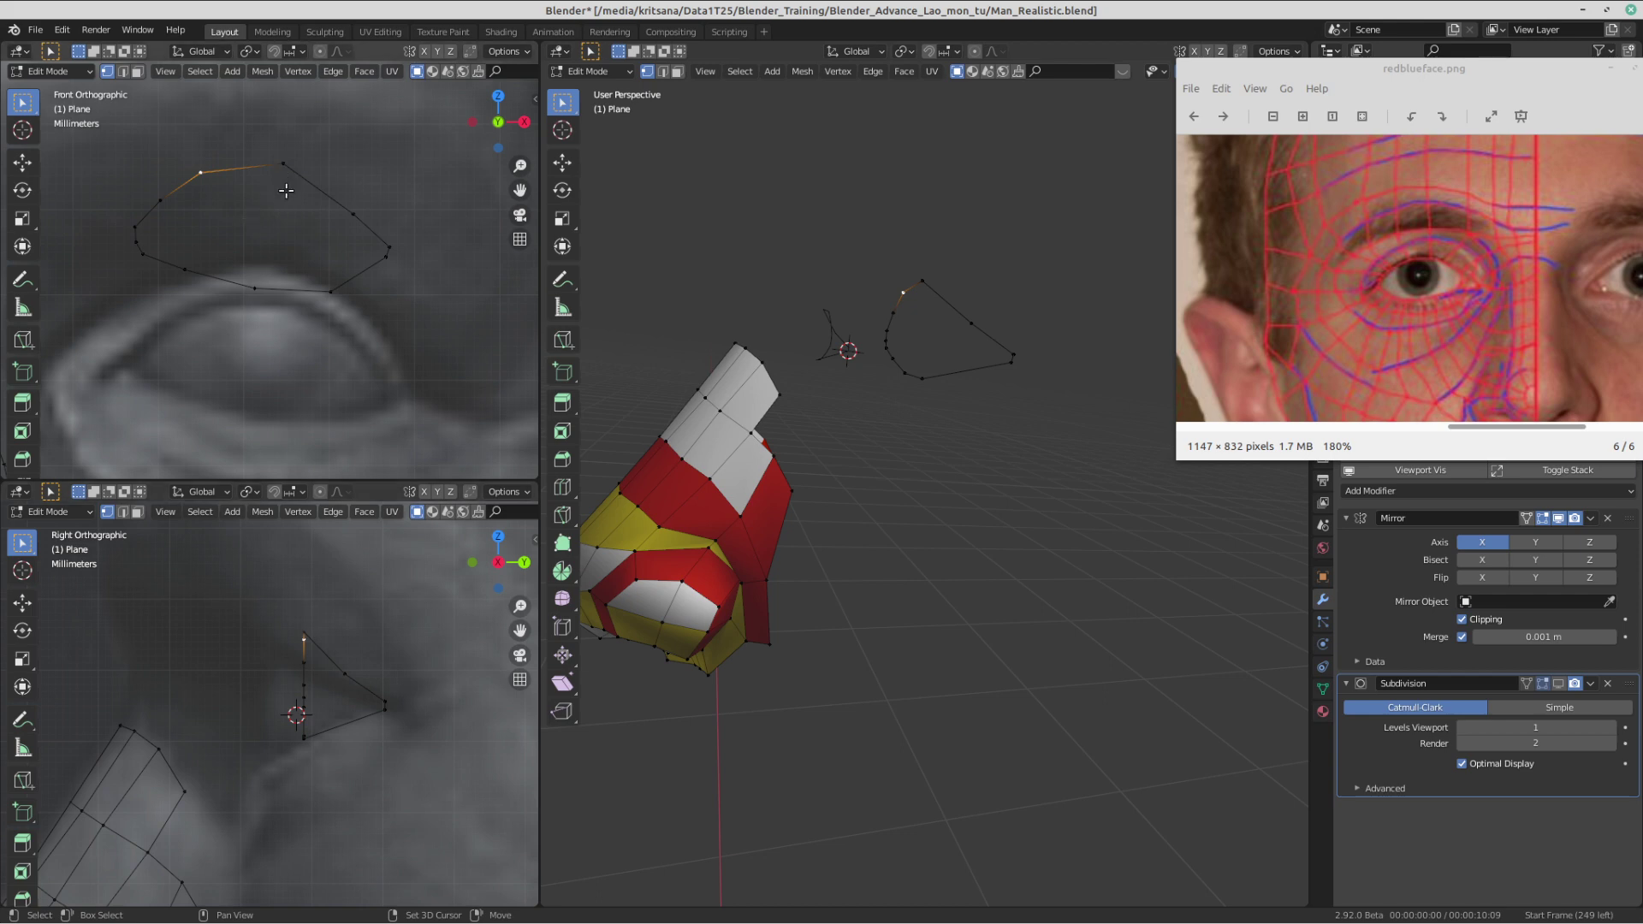
pyautogui.press('g')
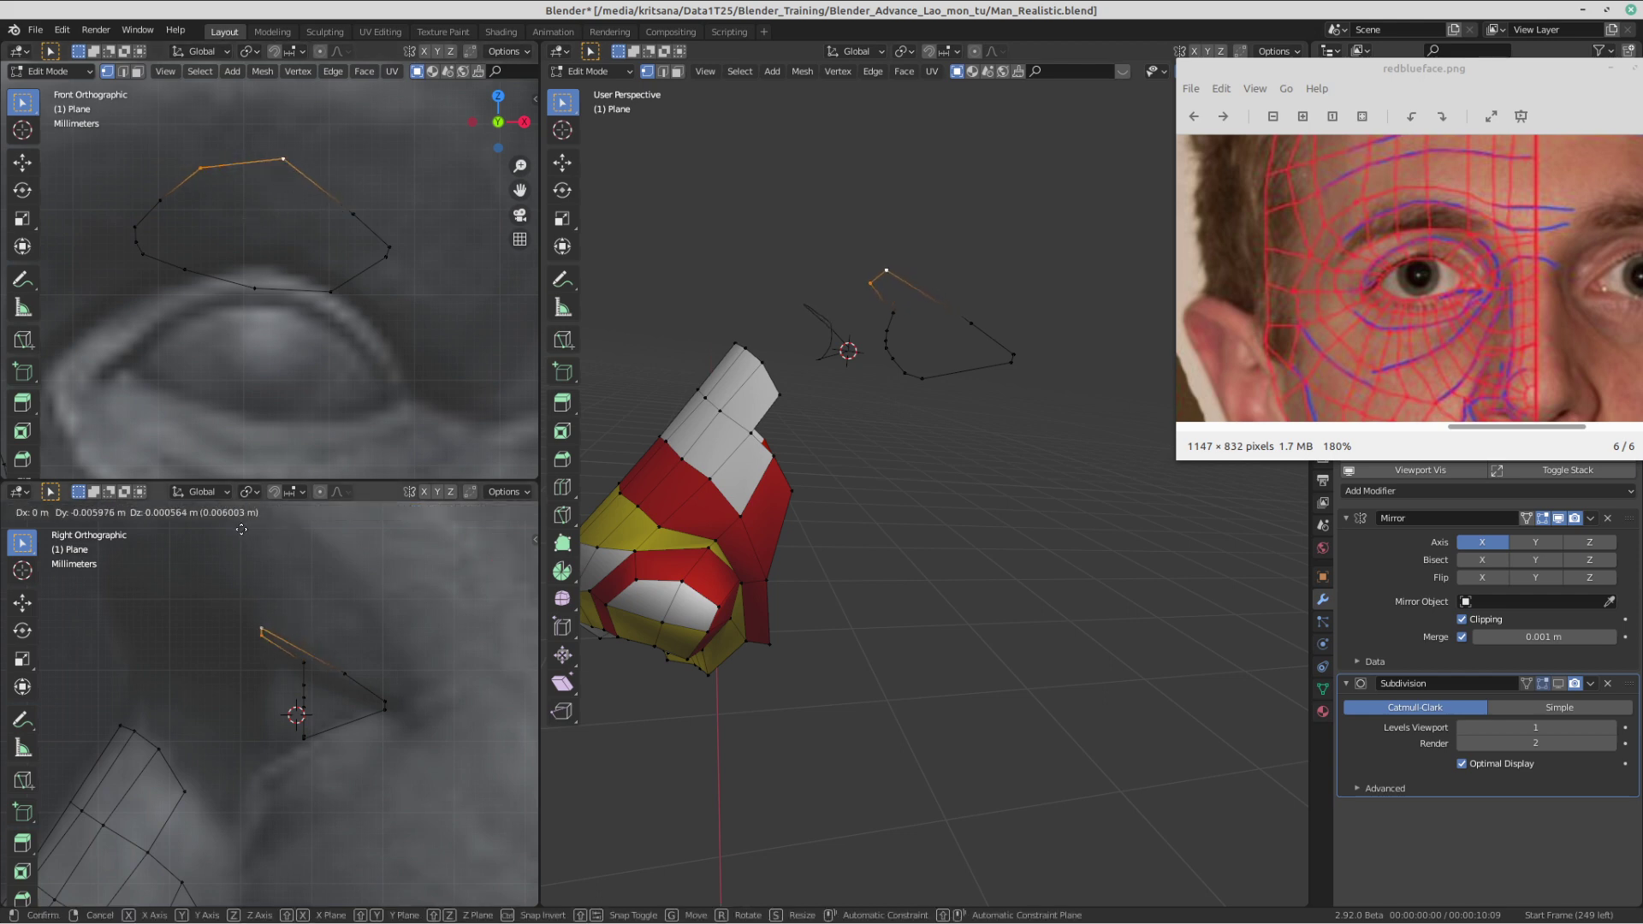
pyautogui.click(241, 530)
# - Lower the outer of the two topmost upper-lid vertices slightly to level the top of the eyelid loop
pyautogui.click(298, 687)
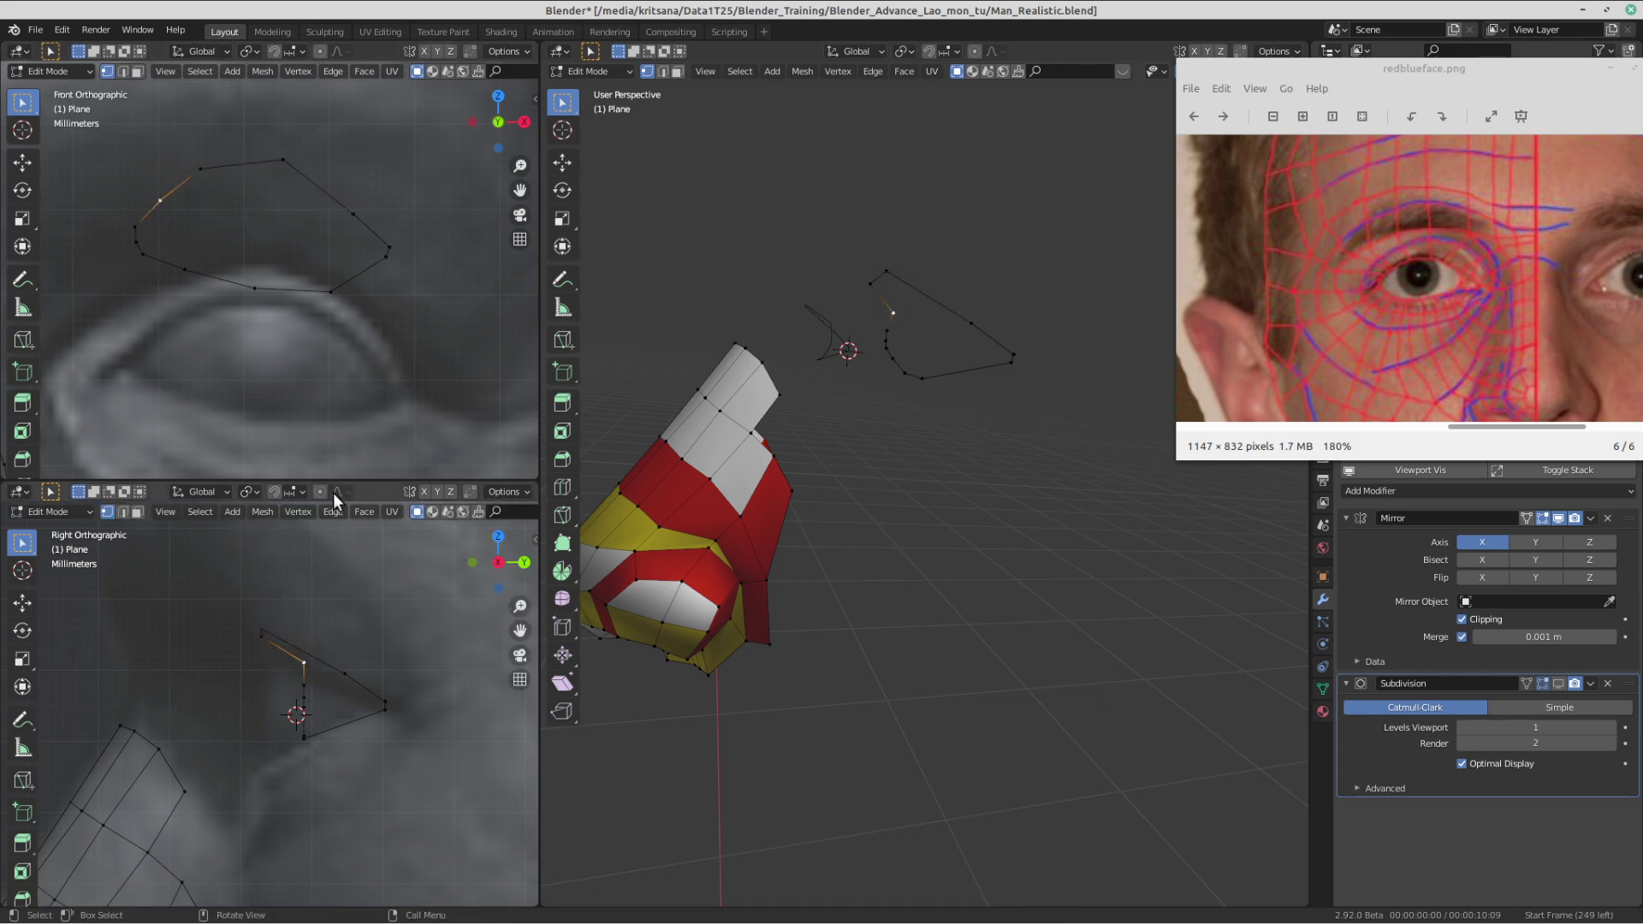
pyautogui.click(281, 164)
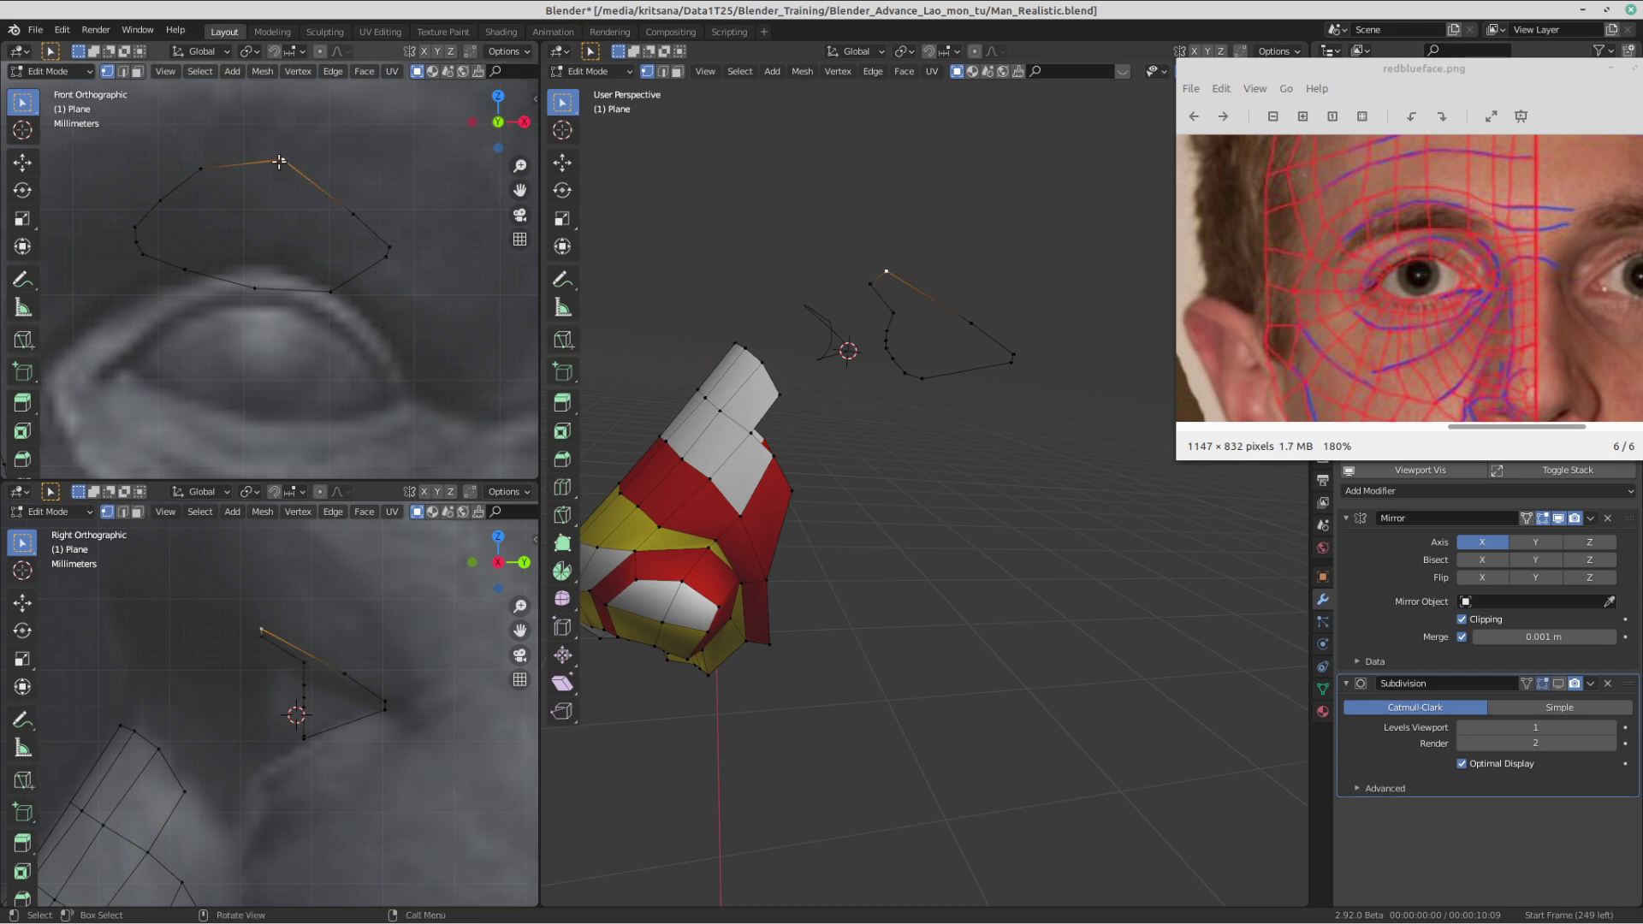
pyautogui.press('g')
pyautogui.click(270, 564)
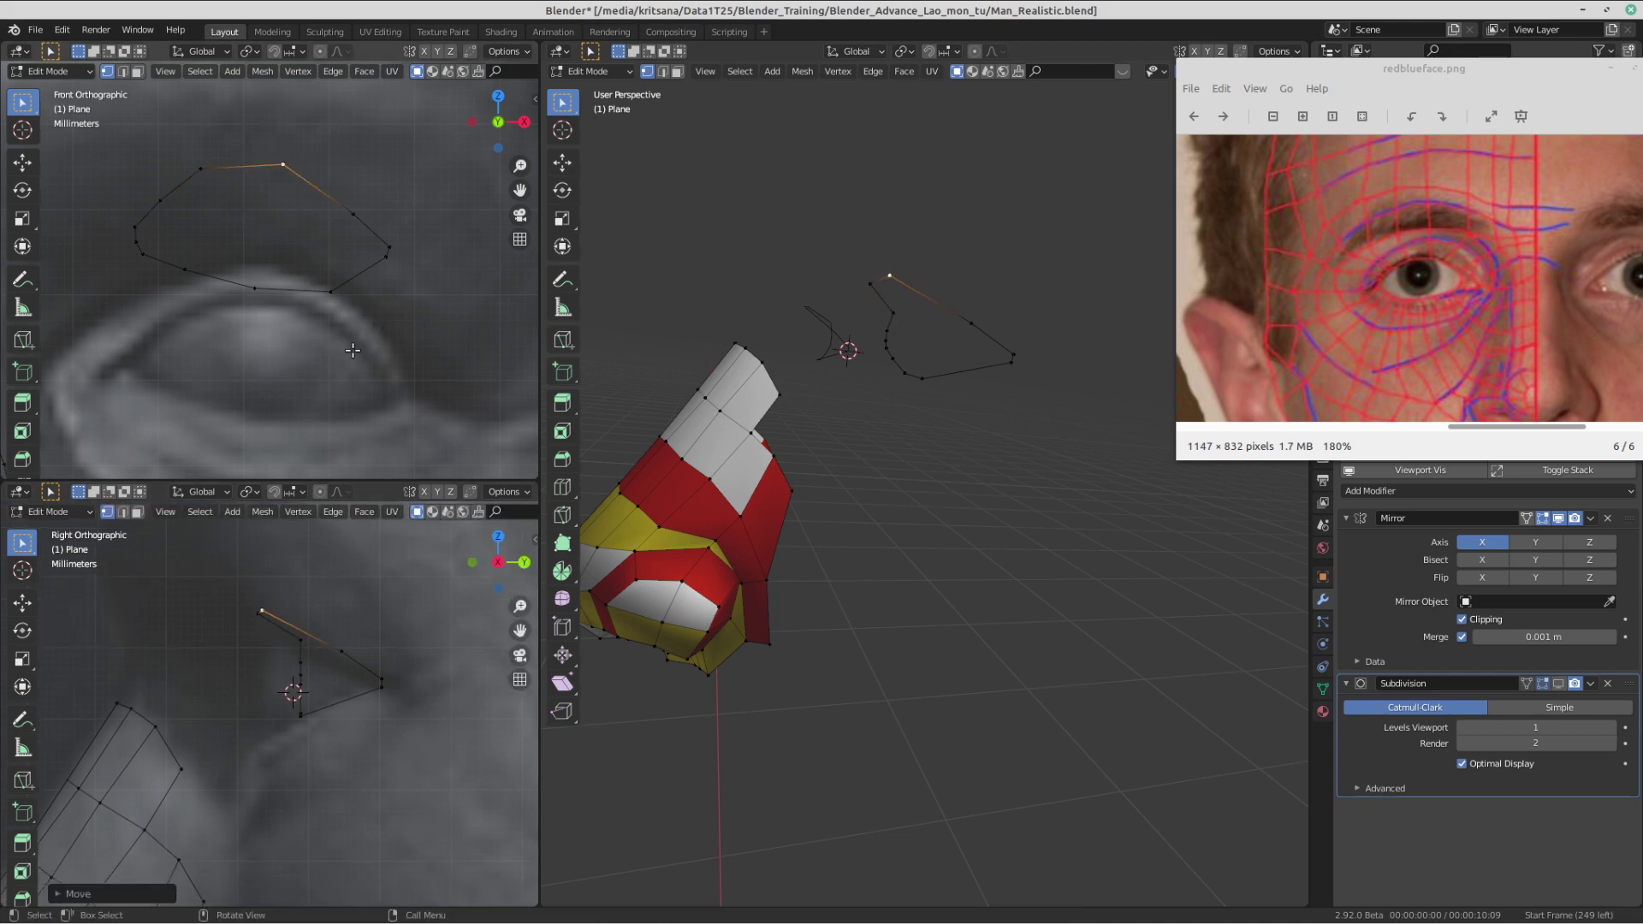
# - Raise the upper-lid vertex beside the outer corner about 2 mm to round the upper lid's curve
pyautogui.click(362, 217)
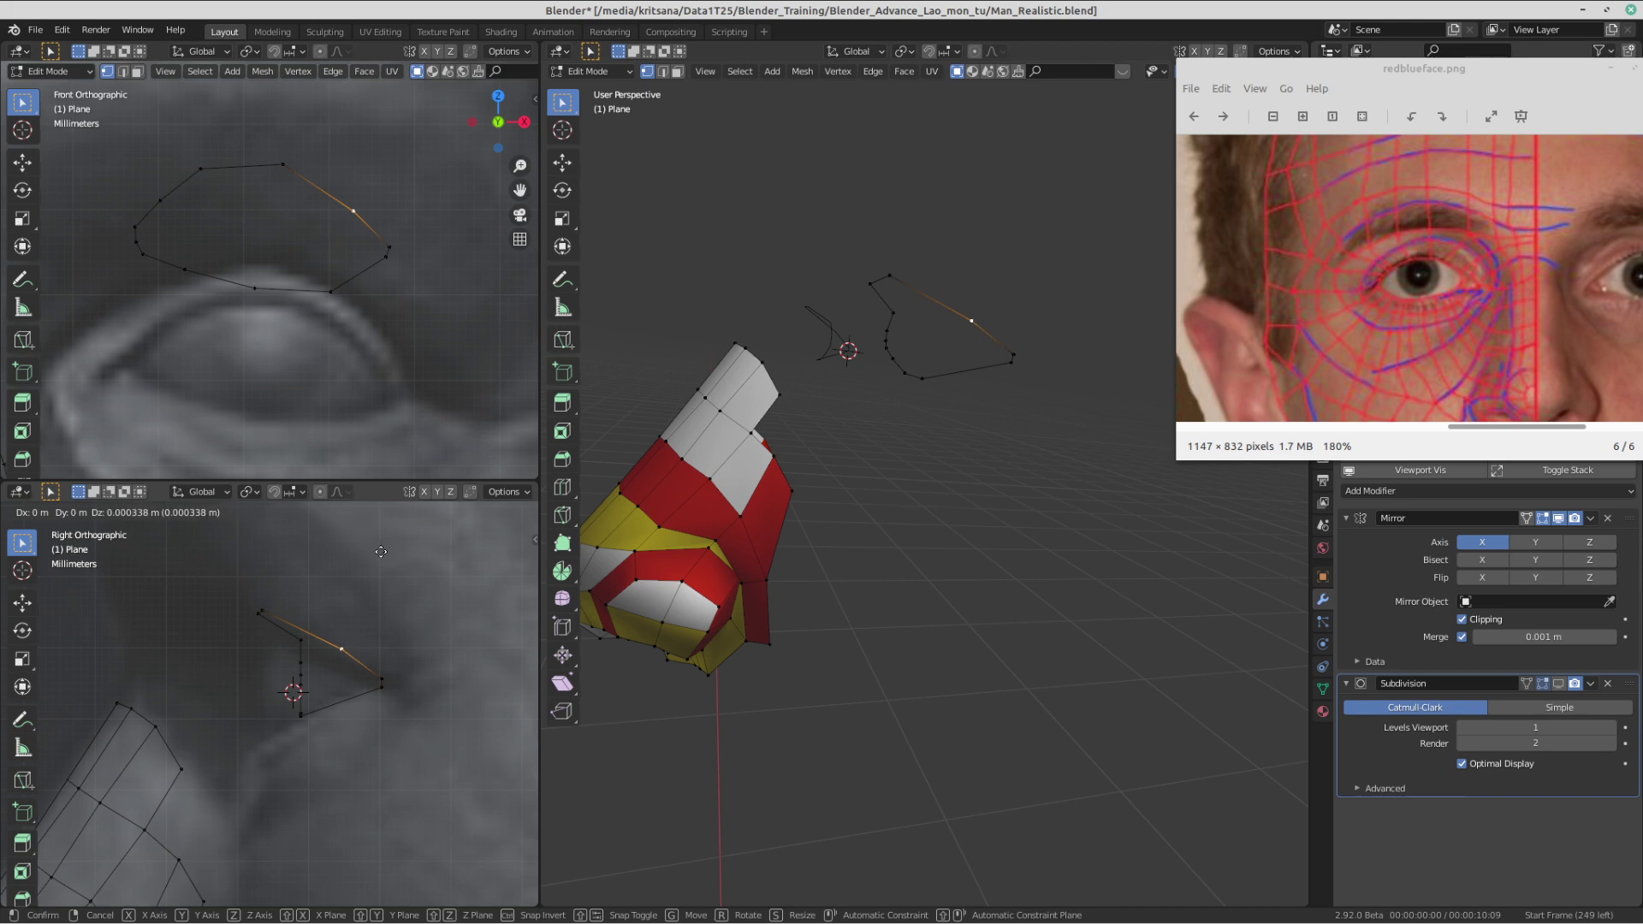
pyautogui.press('g')
pyautogui.click(353, 183)
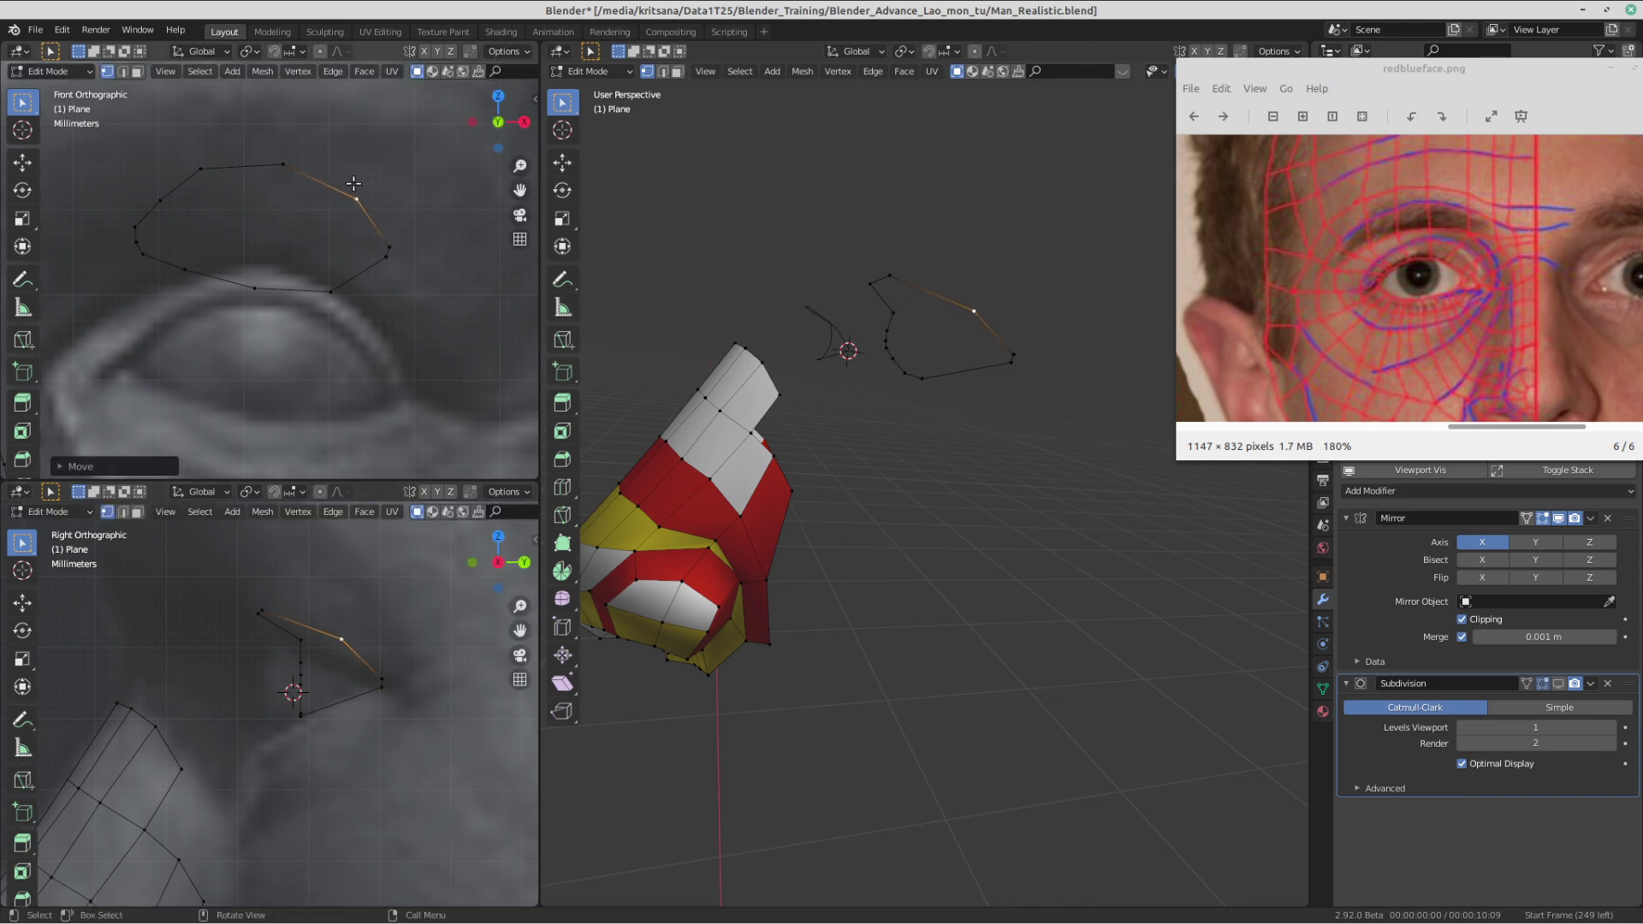
pyautogui.click(298, 165)
pyautogui.press('g')
pyautogui.click(298, 164)
# - Move the lower-lid vertex beside the outer corner about 6 mm backward and 2 mm up, and check its alignment with the upper-lid vertex
pyautogui.click(319, 314)
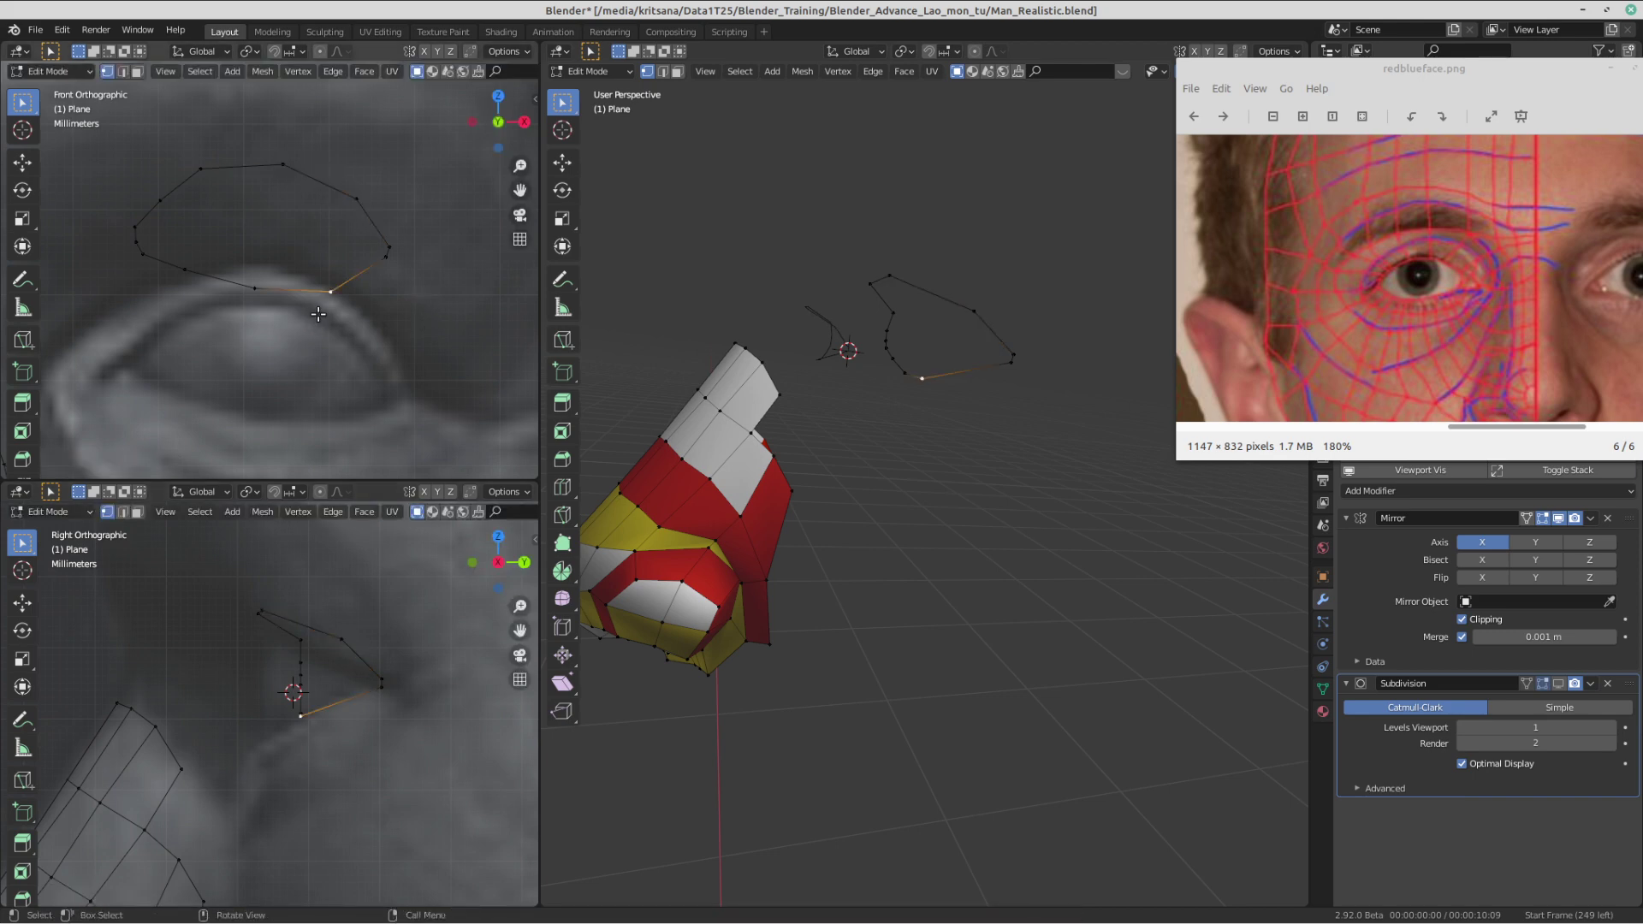
pyautogui.press('g')
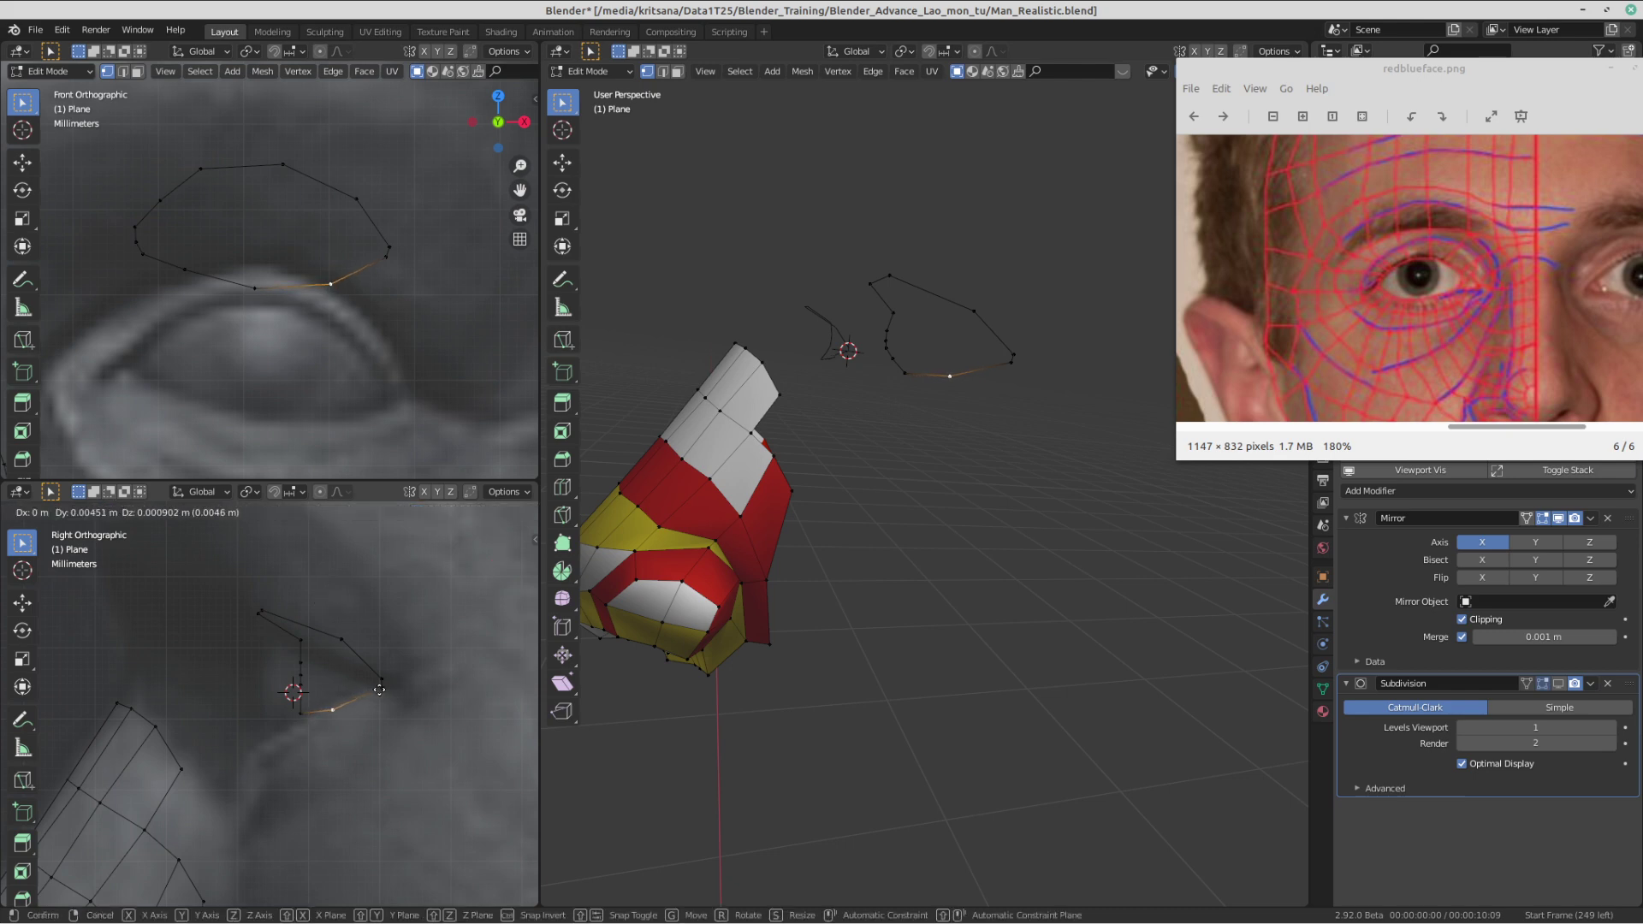
pyautogui.click(393, 681)
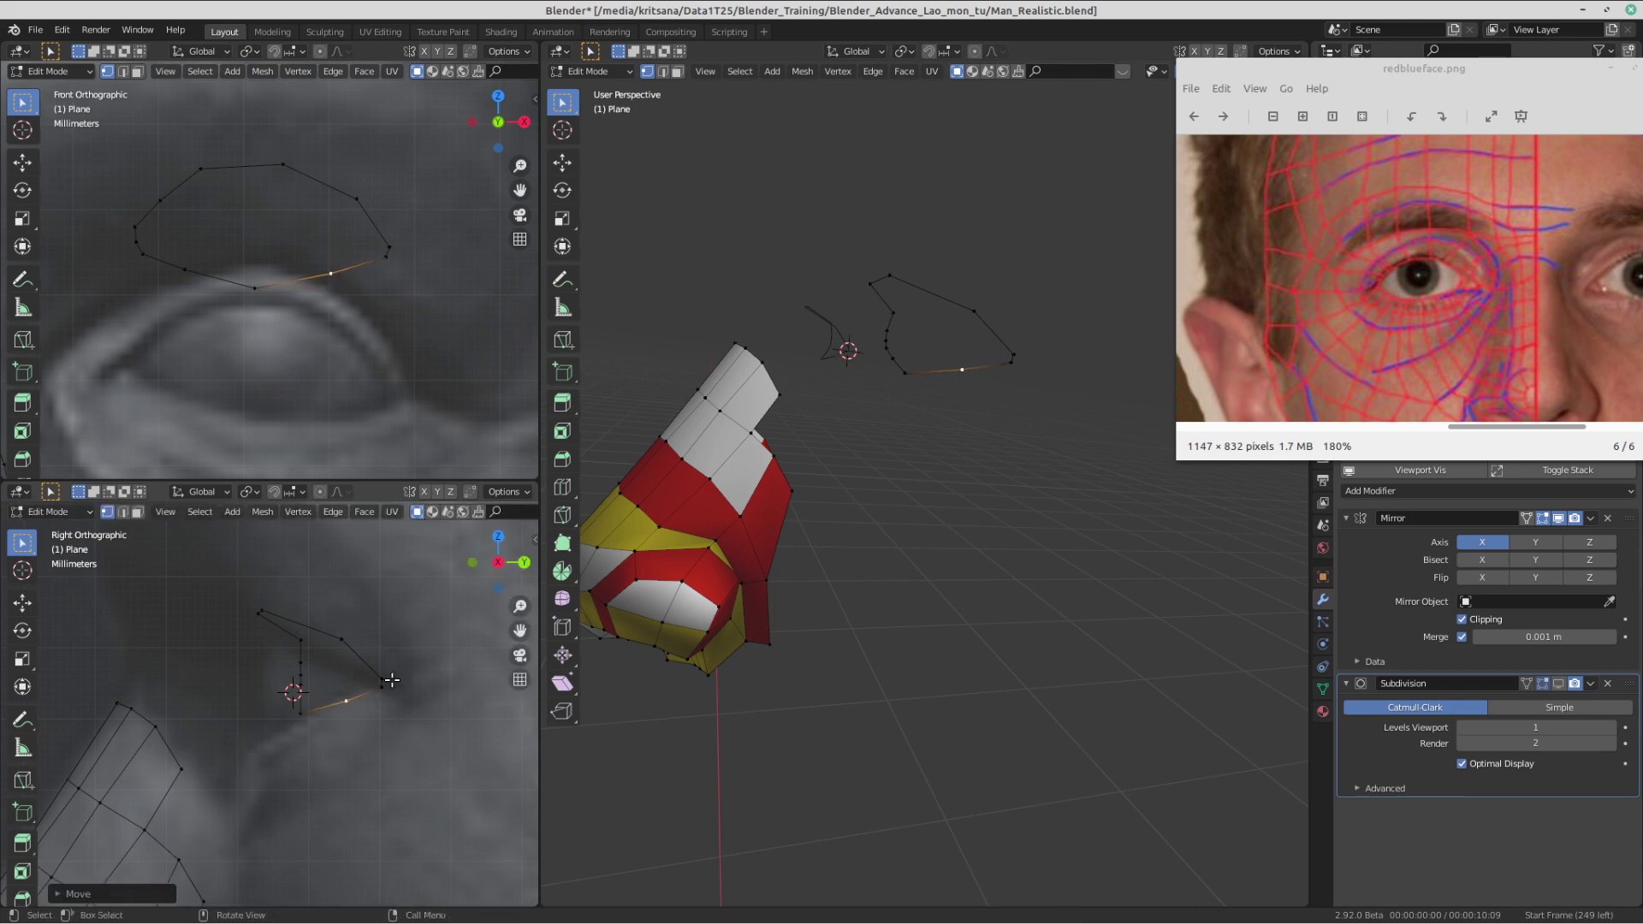
pyautogui.keyDown('shift'); pyautogui.click(343, 633); pyautogui.keyUp('shift')
pyautogui.moveTo(822, 548); pyautogui.dragTo(960, 643, button='middle')
pyautogui.scroll(1, 310, 264)
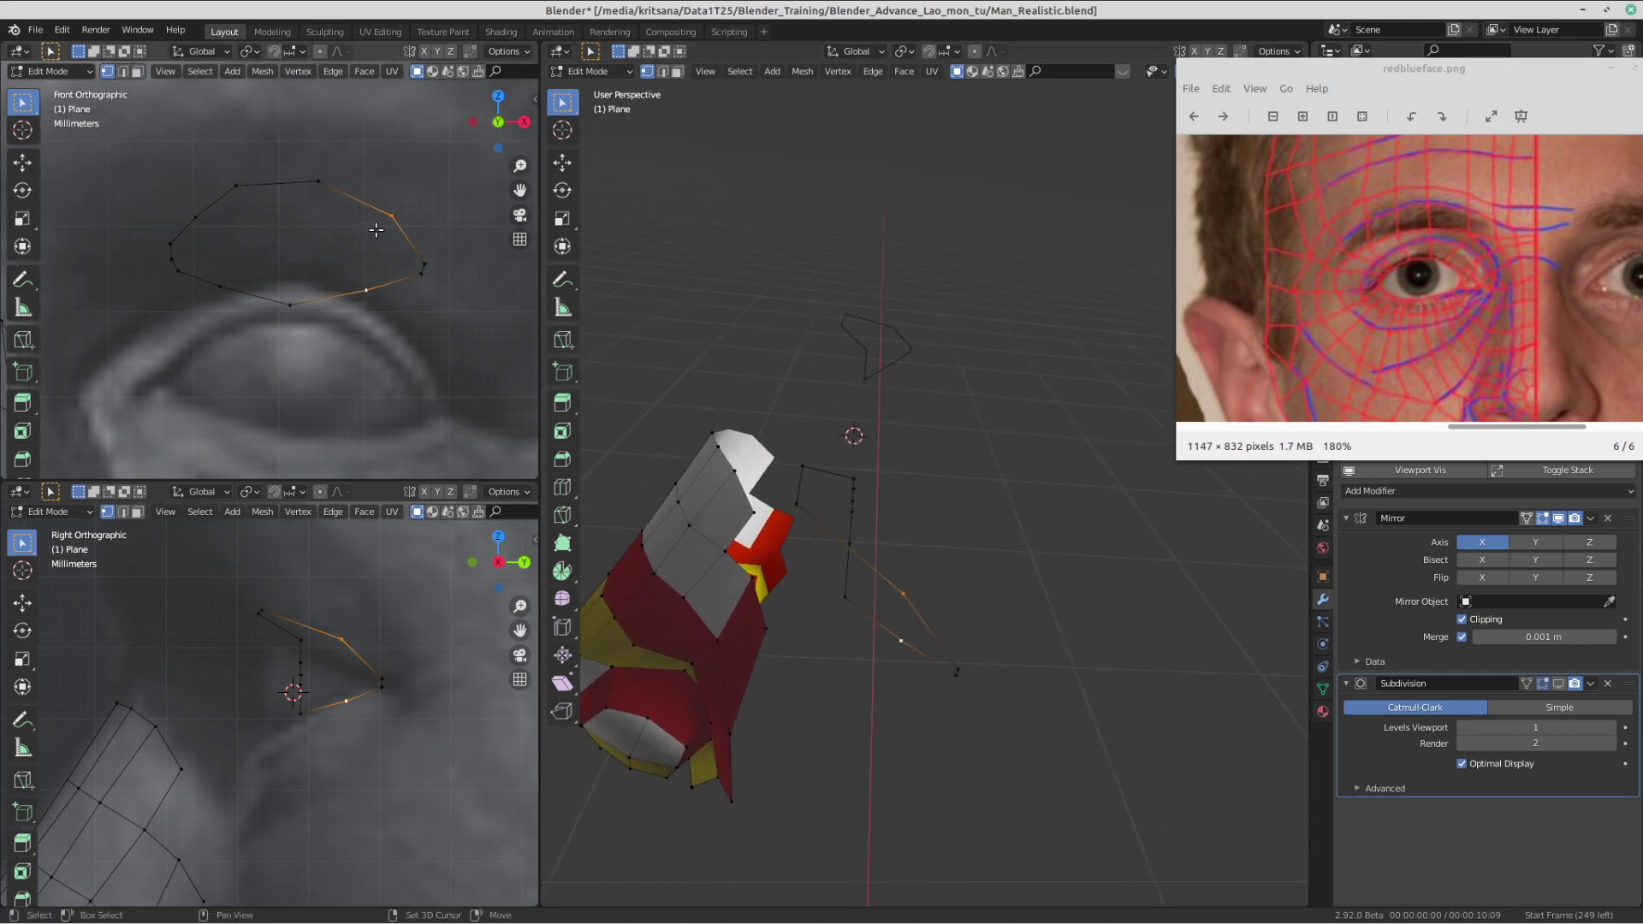
# - Move the middle lower-lid vertex about 4 mm forward and 2.5 mm down, and its outer neighbour about 3 mm forward and 2 mm down
pyautogui.keyDown('shift'); pyautogui.moveTo(311, 264); pyautogui.dragTo(371, 293, button='middle'); pyautogui.keyUp('shift')
pyautogui.click(305, 320)
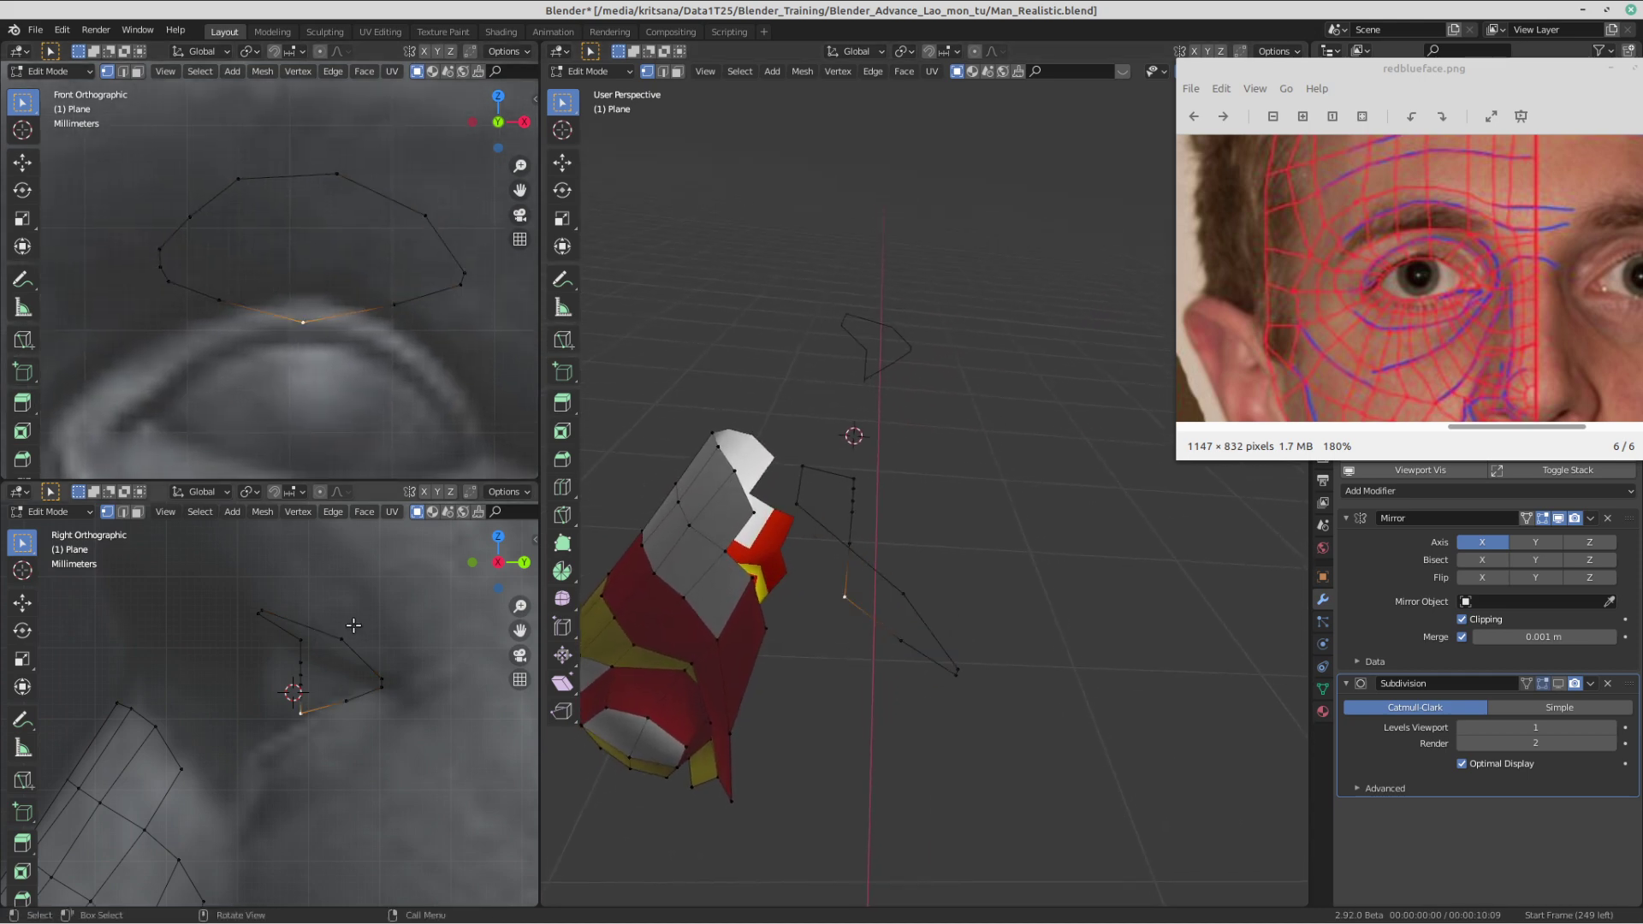
pyautogui.press('g')
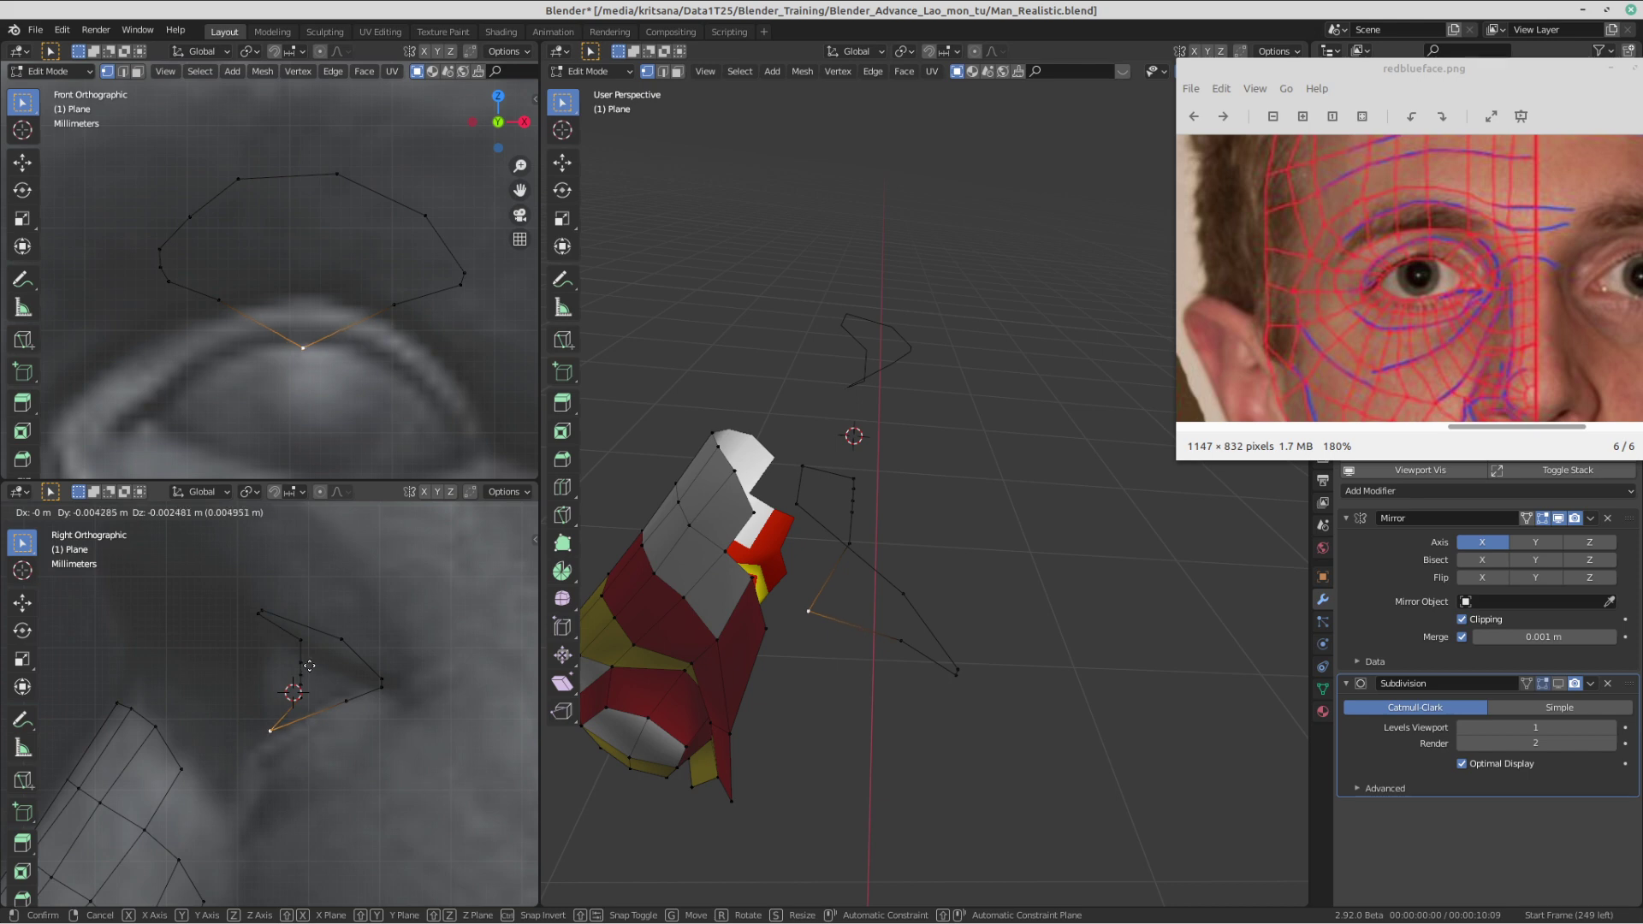
pyautogui.click(310, 666)
pyautogui.click(398, 305)
pyautogui.press('g')
pyautogui.click(317, 692)
pyautogui.keyDown('shift'); pyautogui.moveTo(354, 408); pyautogui.dragTo(376, 417, button='middle'); pyautogui.keyUp('shift')
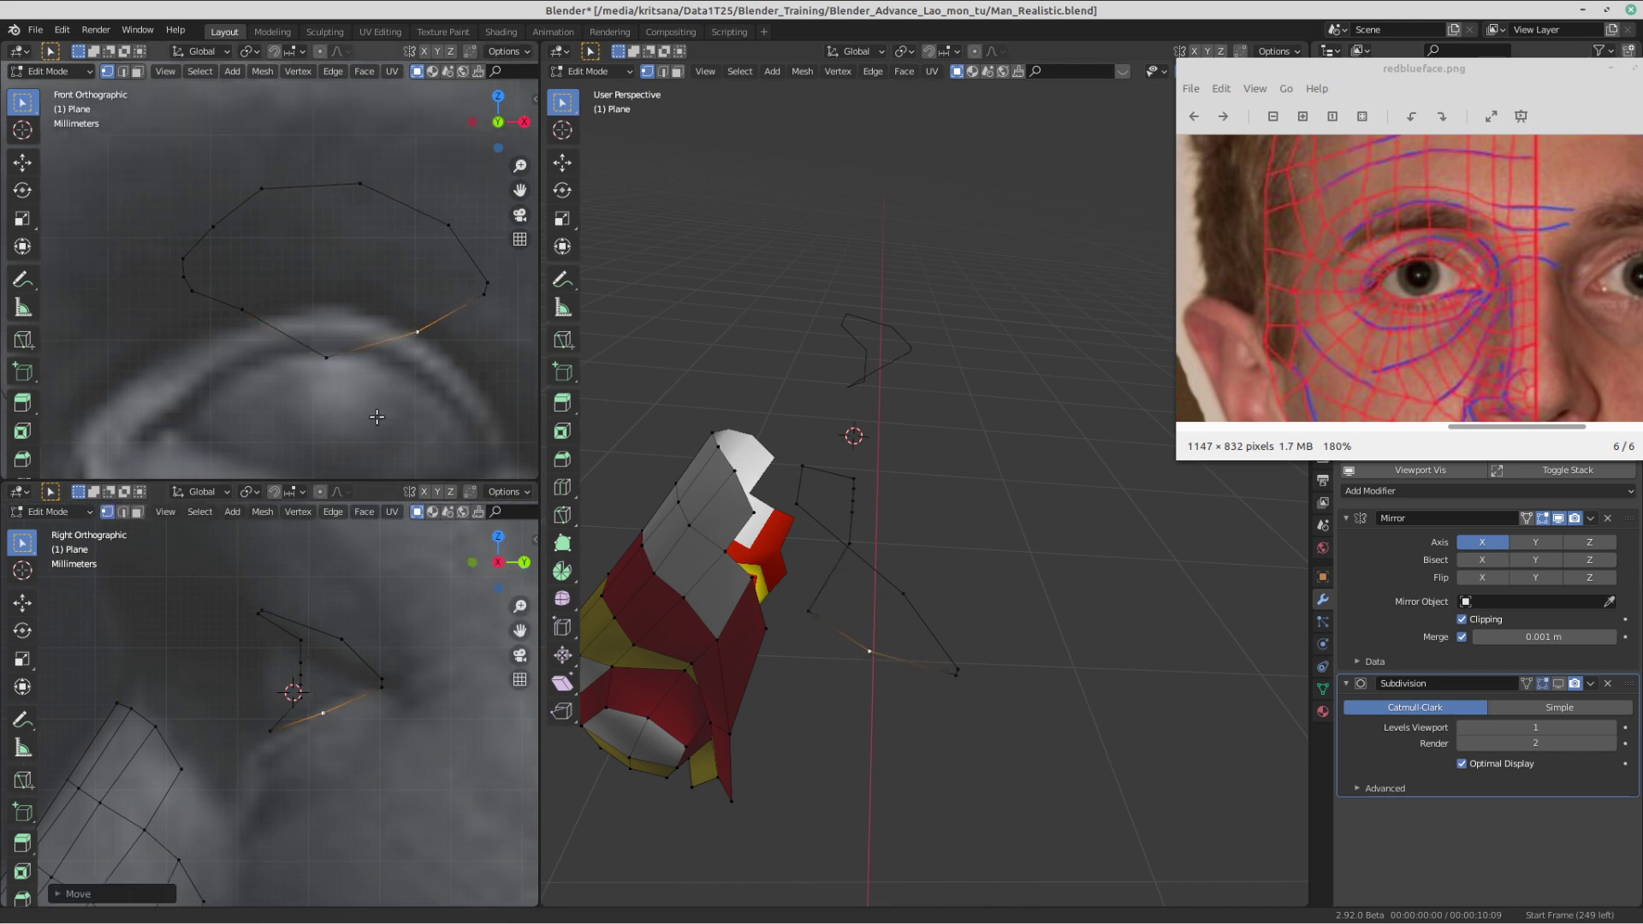
pyautogui.click(239, 321)
pyautogui.press('g')
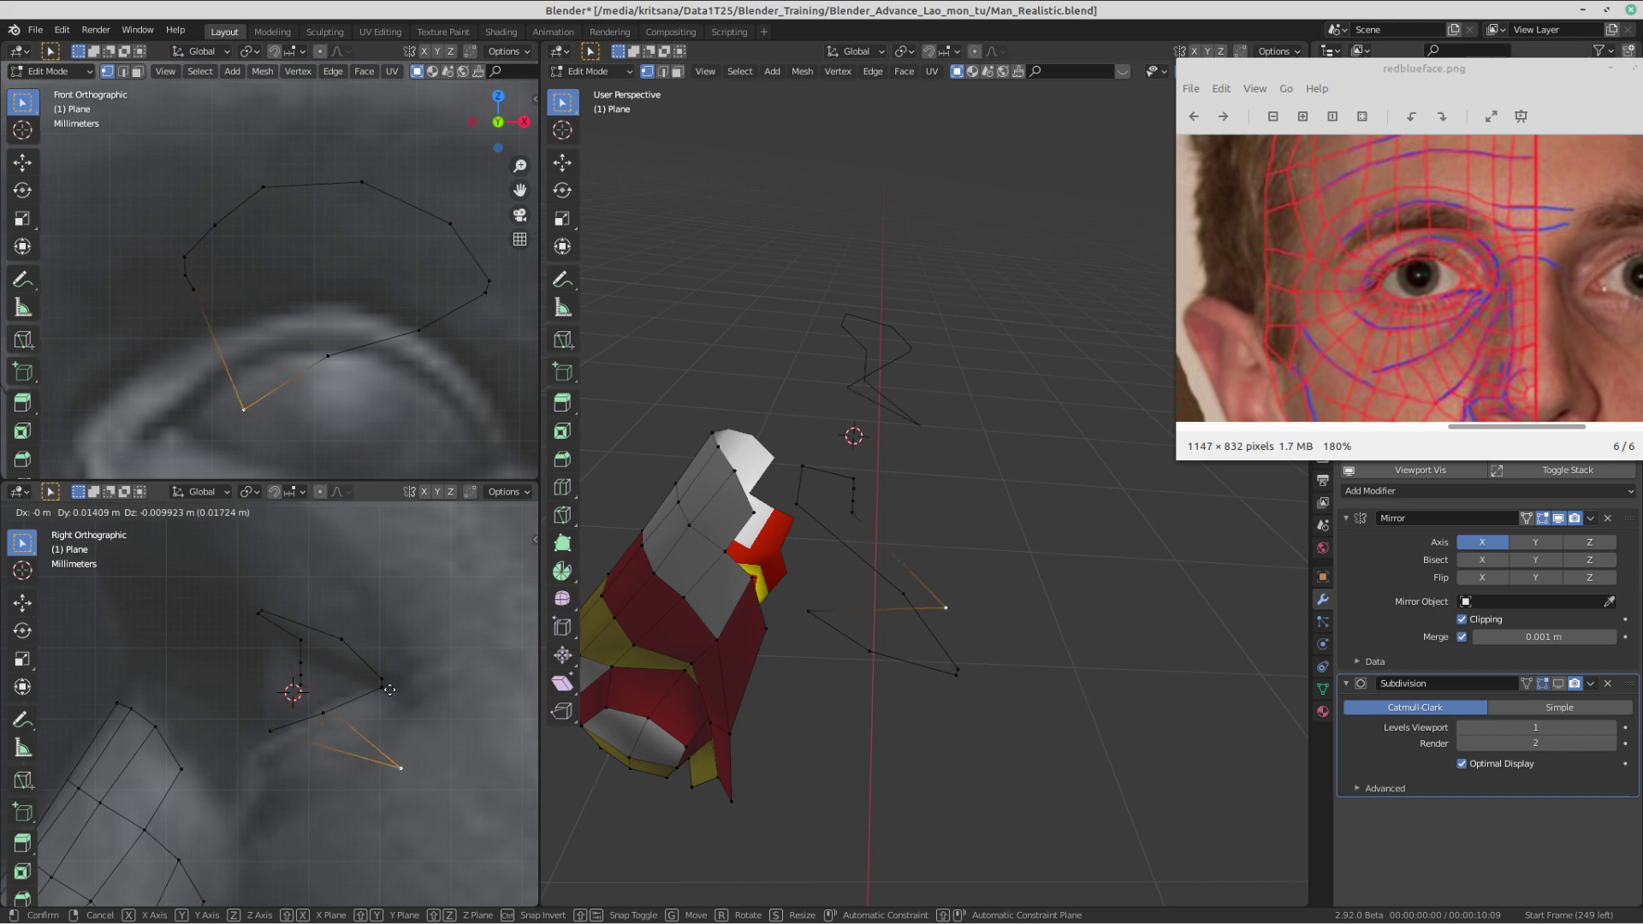
pyautogui.click(258, 640)
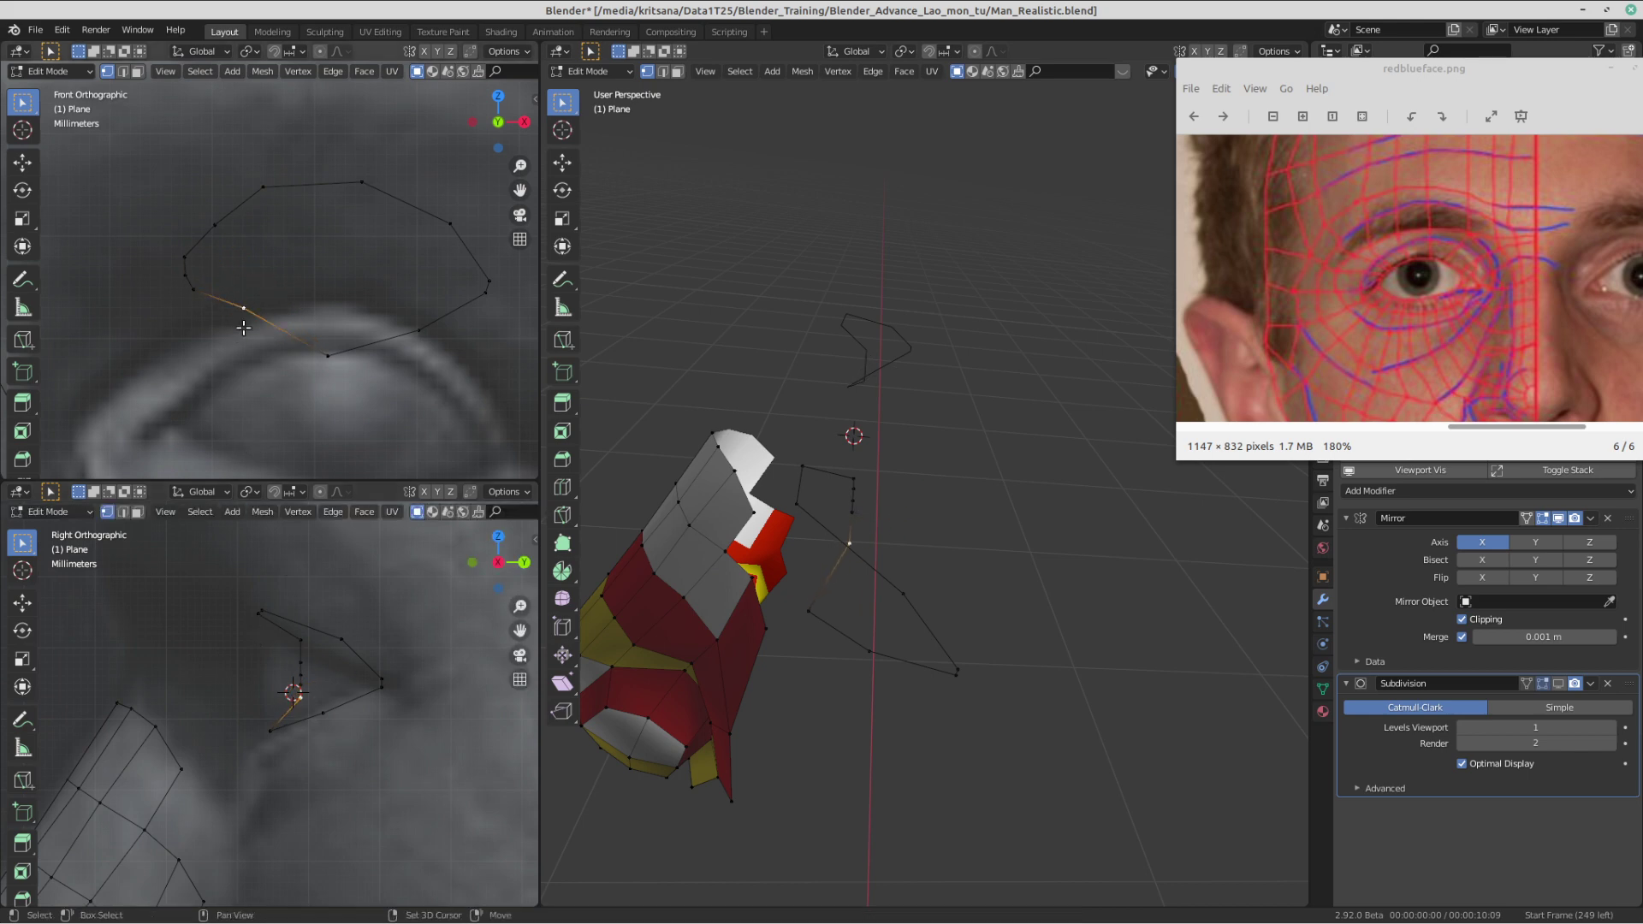
pyautogui.keyDown('shift'); pyautogui.moveTo(259, 329); pyautogui.dragTo(271, 284, button='middle'); pyautogui.keyUp('shift')
pyautogui.press('g')
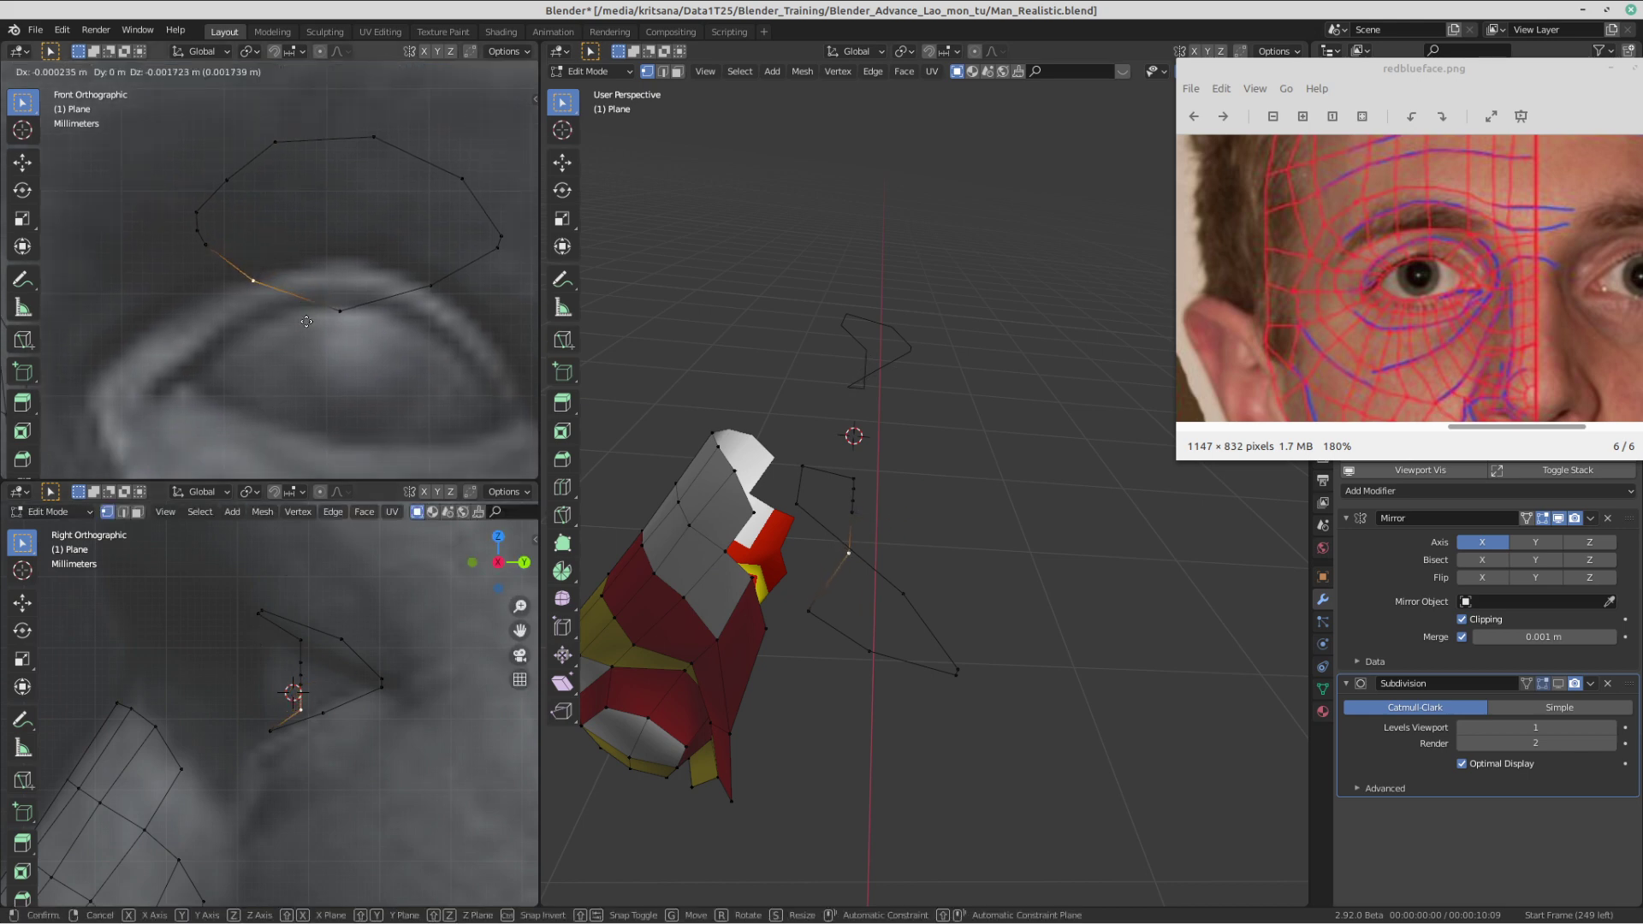
pyautogui.click(307, 322)
# - Move each of the three inner-corner vertices of the eyelid loop about 1 mm backward in the side view
pyautogui.scroll(-2, 306, 321)
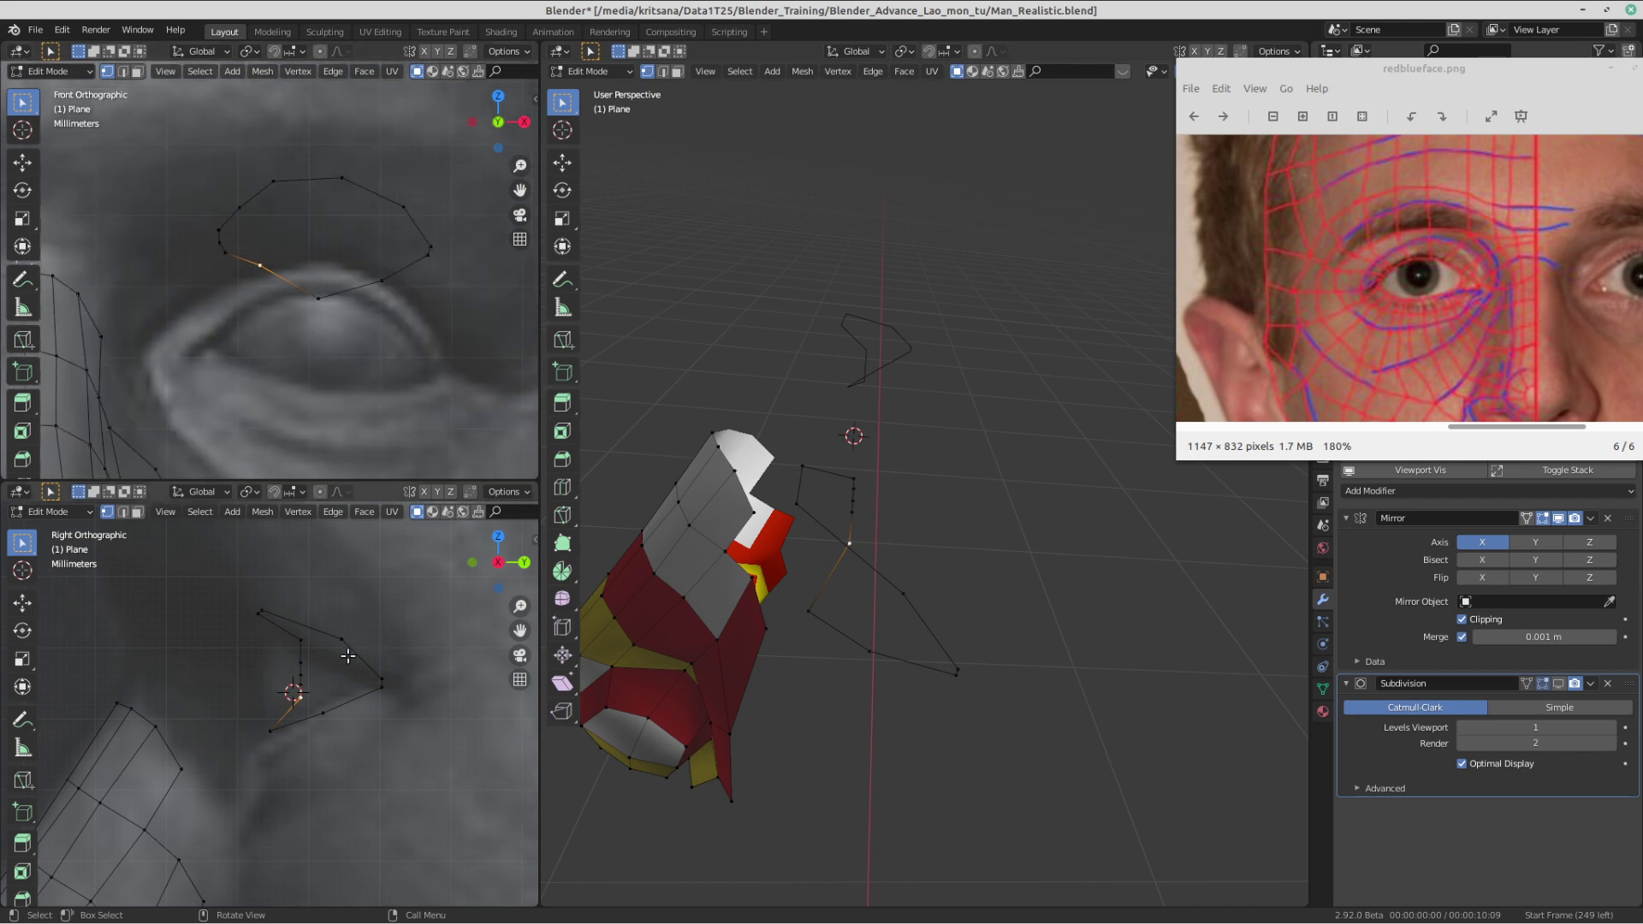
pyautogui.scroll(2, 332, 690)
pyautogui.click(317, 663)
pyautogui.press('g')
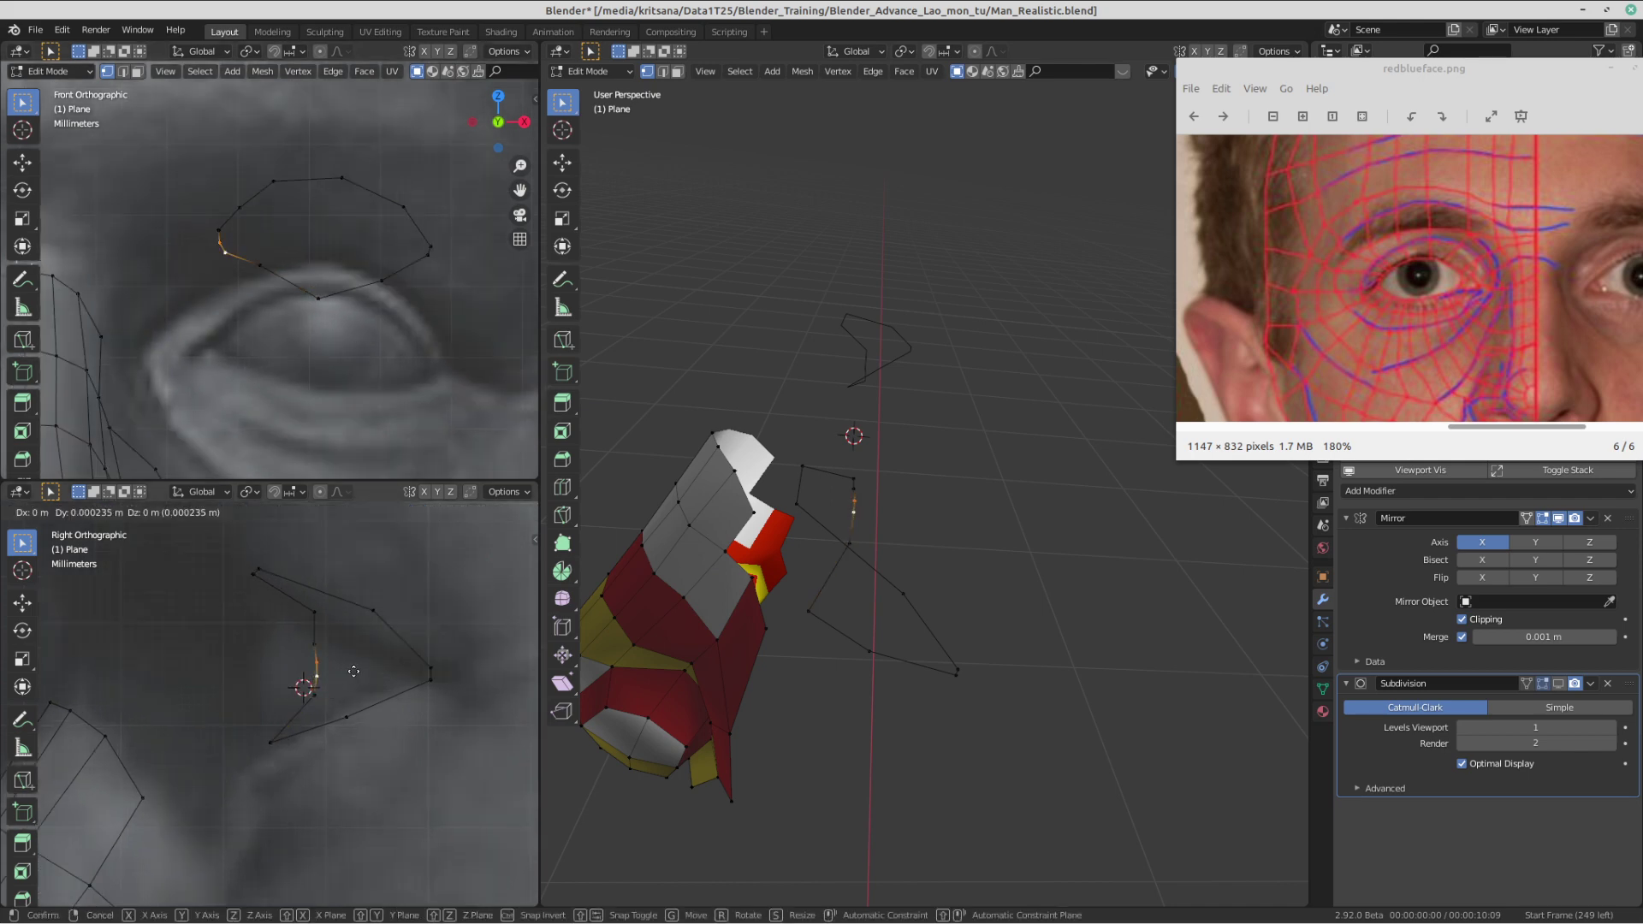
pyautogui.click(363, 672)
pyautogui.click(317, 640)
pyautogui.press('g')
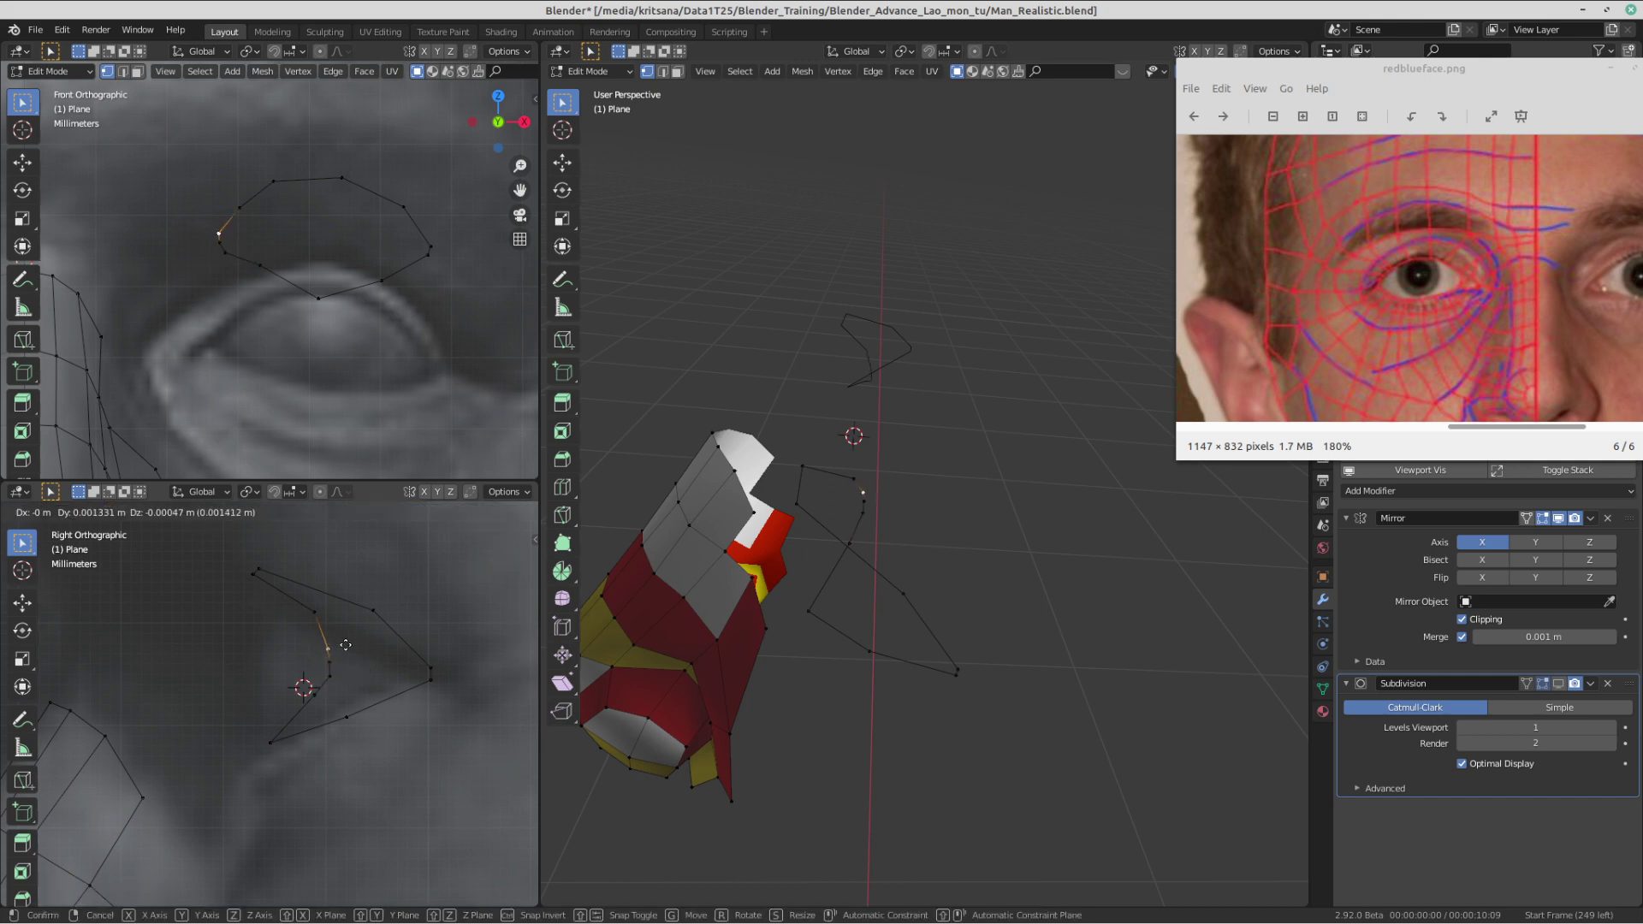
pyautogui.click(348, 644)
pyautogui.click(329, 660)
pyautogui.press('g')
pyautogui.click(337, 630)
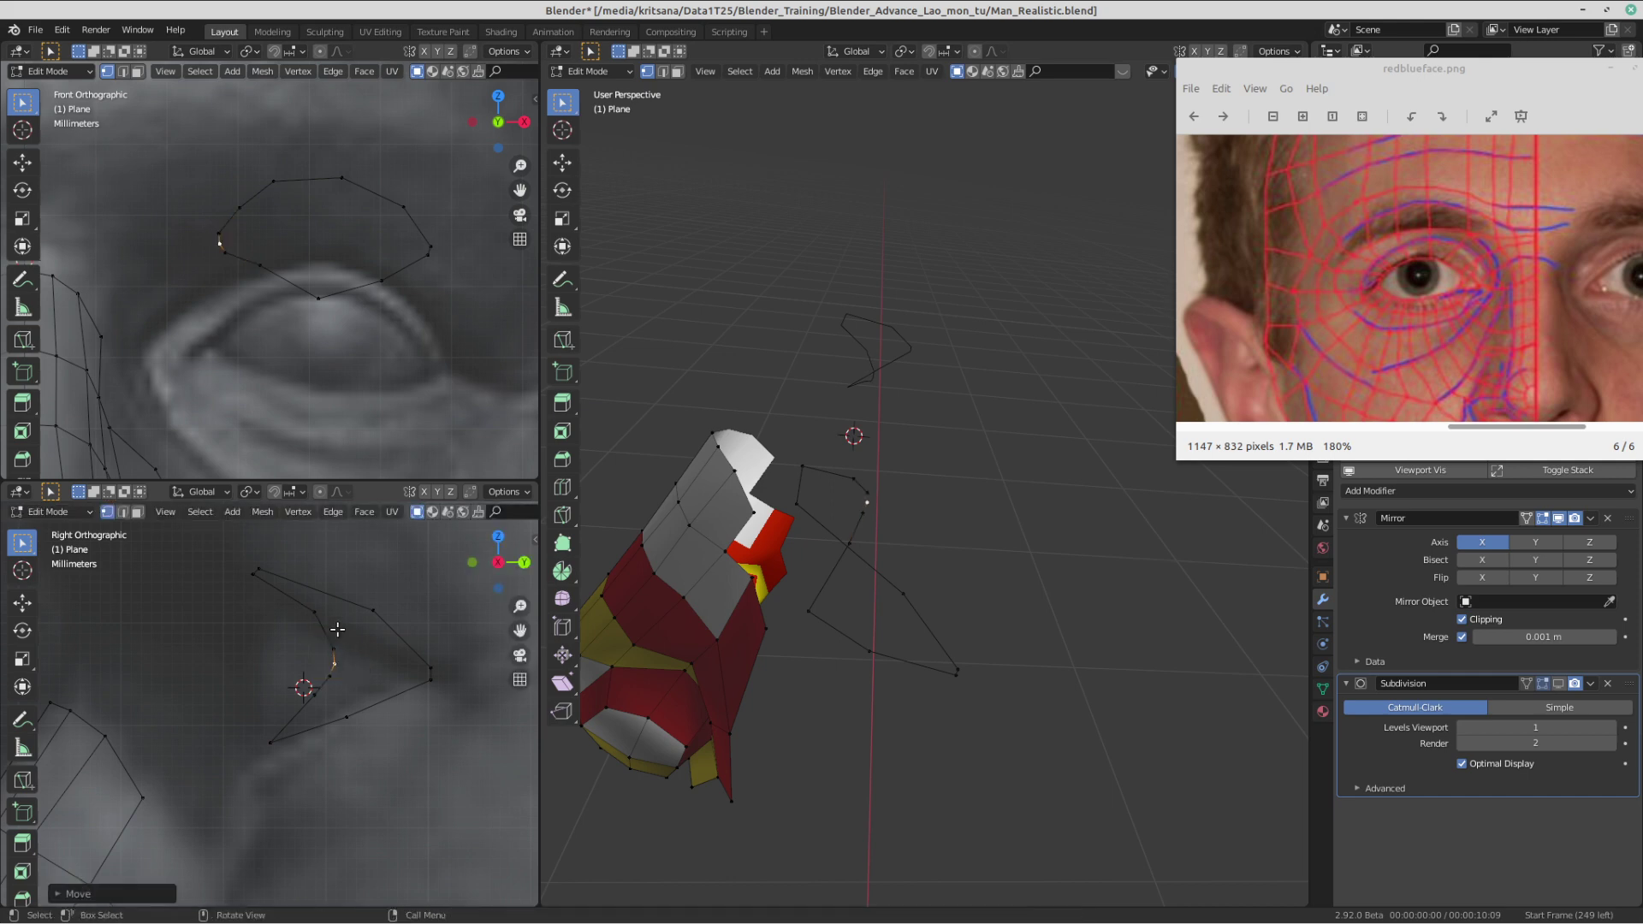
# - Shift the three inner-corner vertices together about 1 mm forward in the side view
pyautogui.click(334, 649)
pyautogui.press('g')
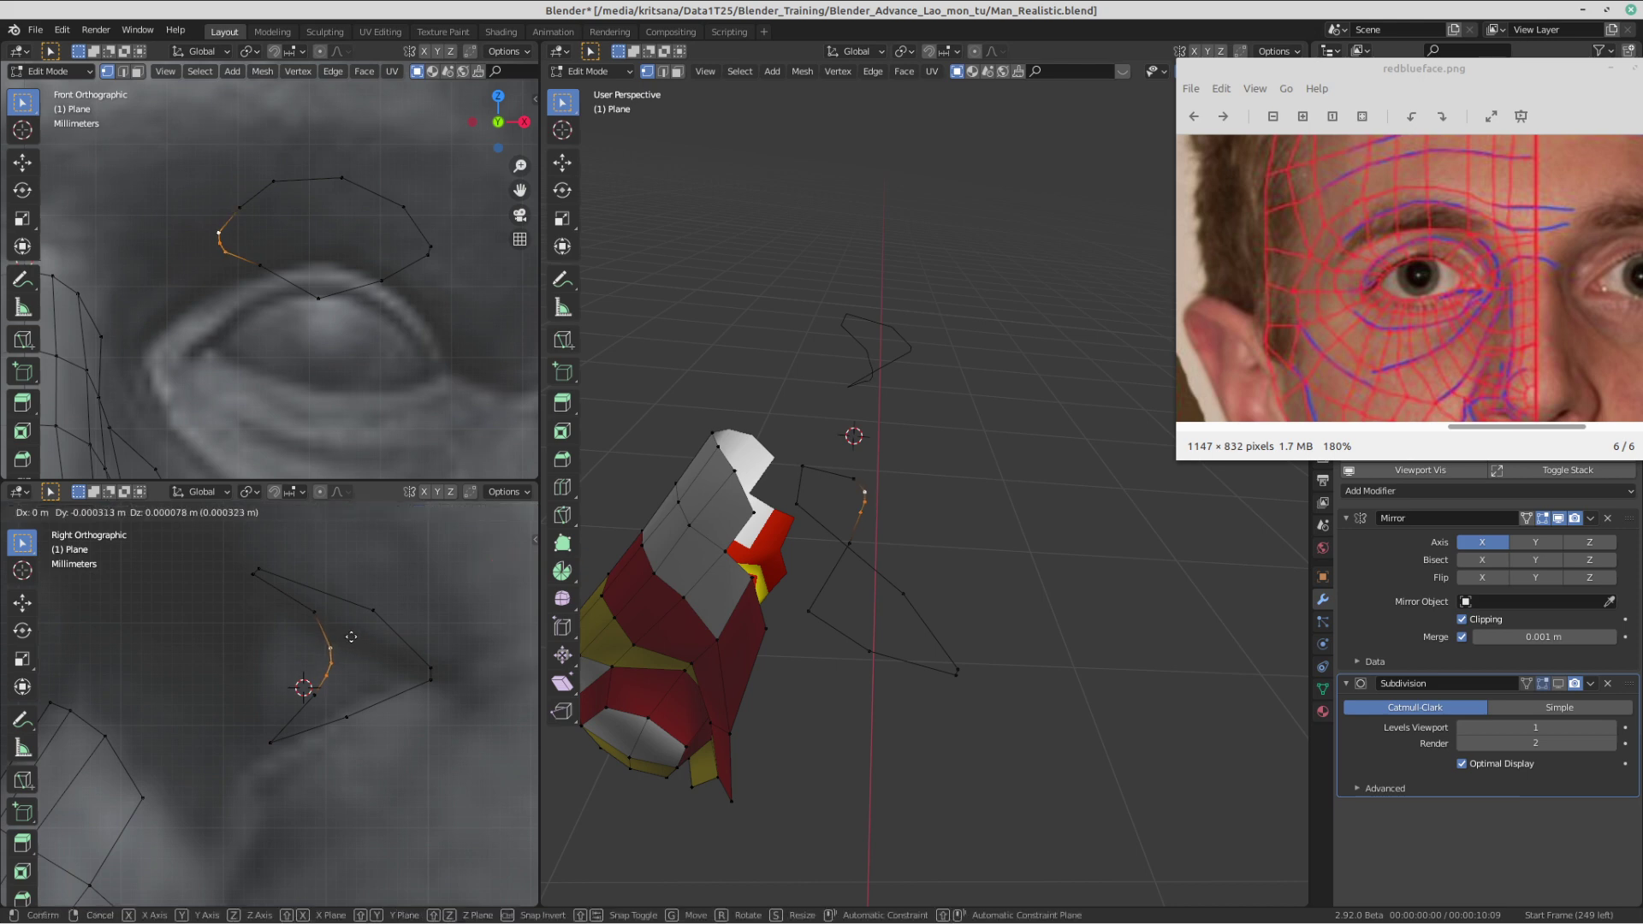
pyautogui.click(345, 636)
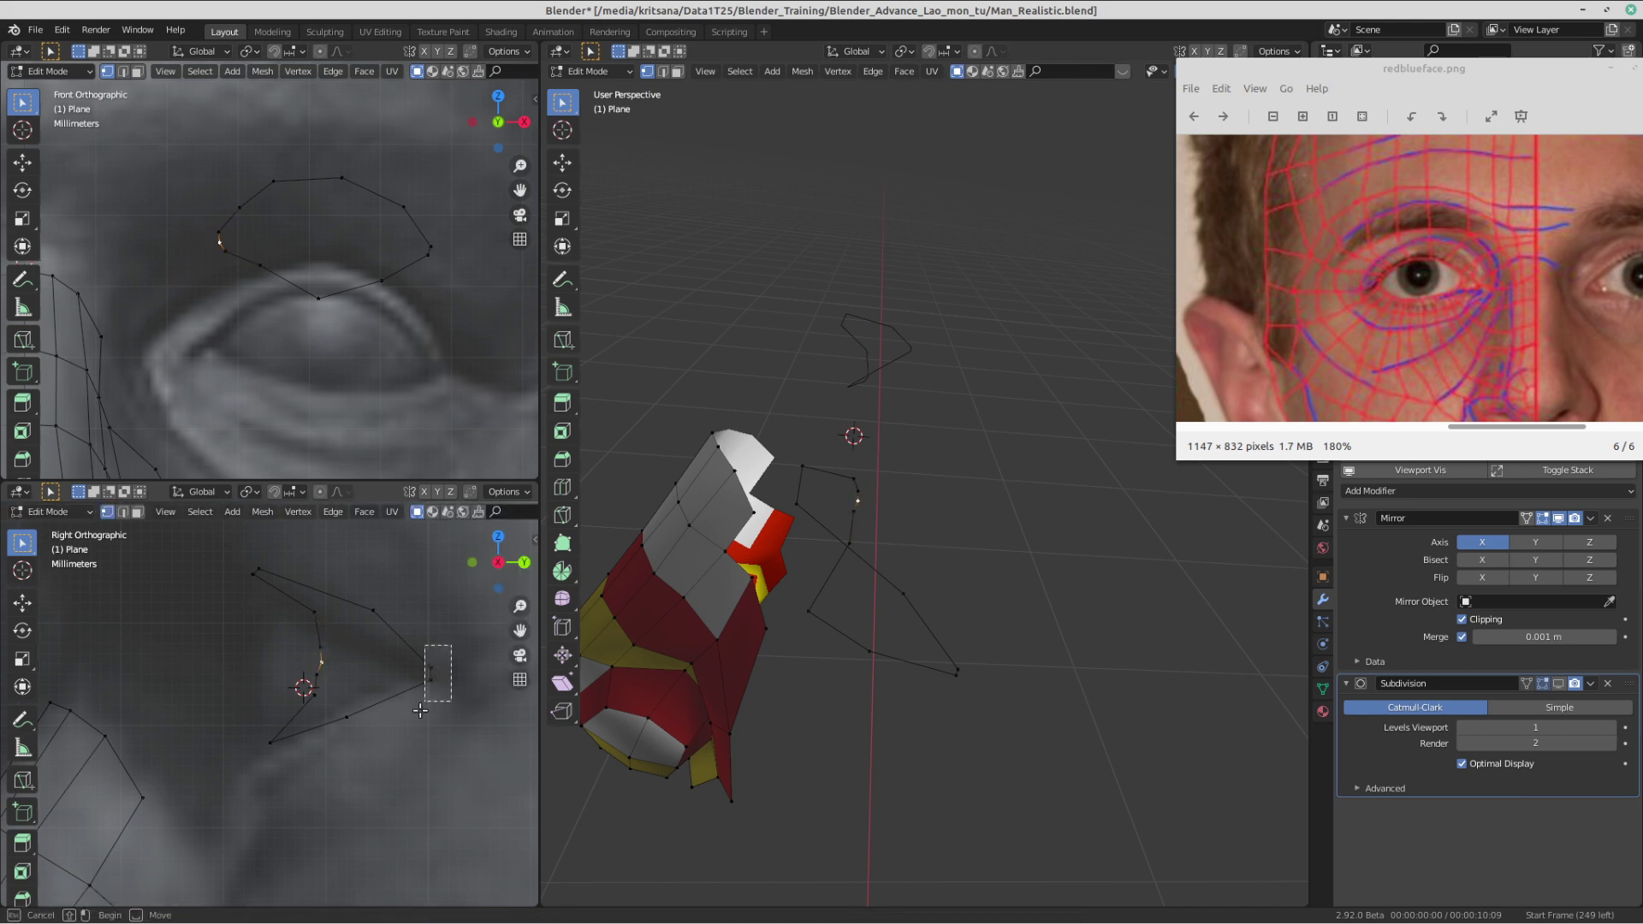
pyautogui.click(432, 671)
pyautogui.press('g')
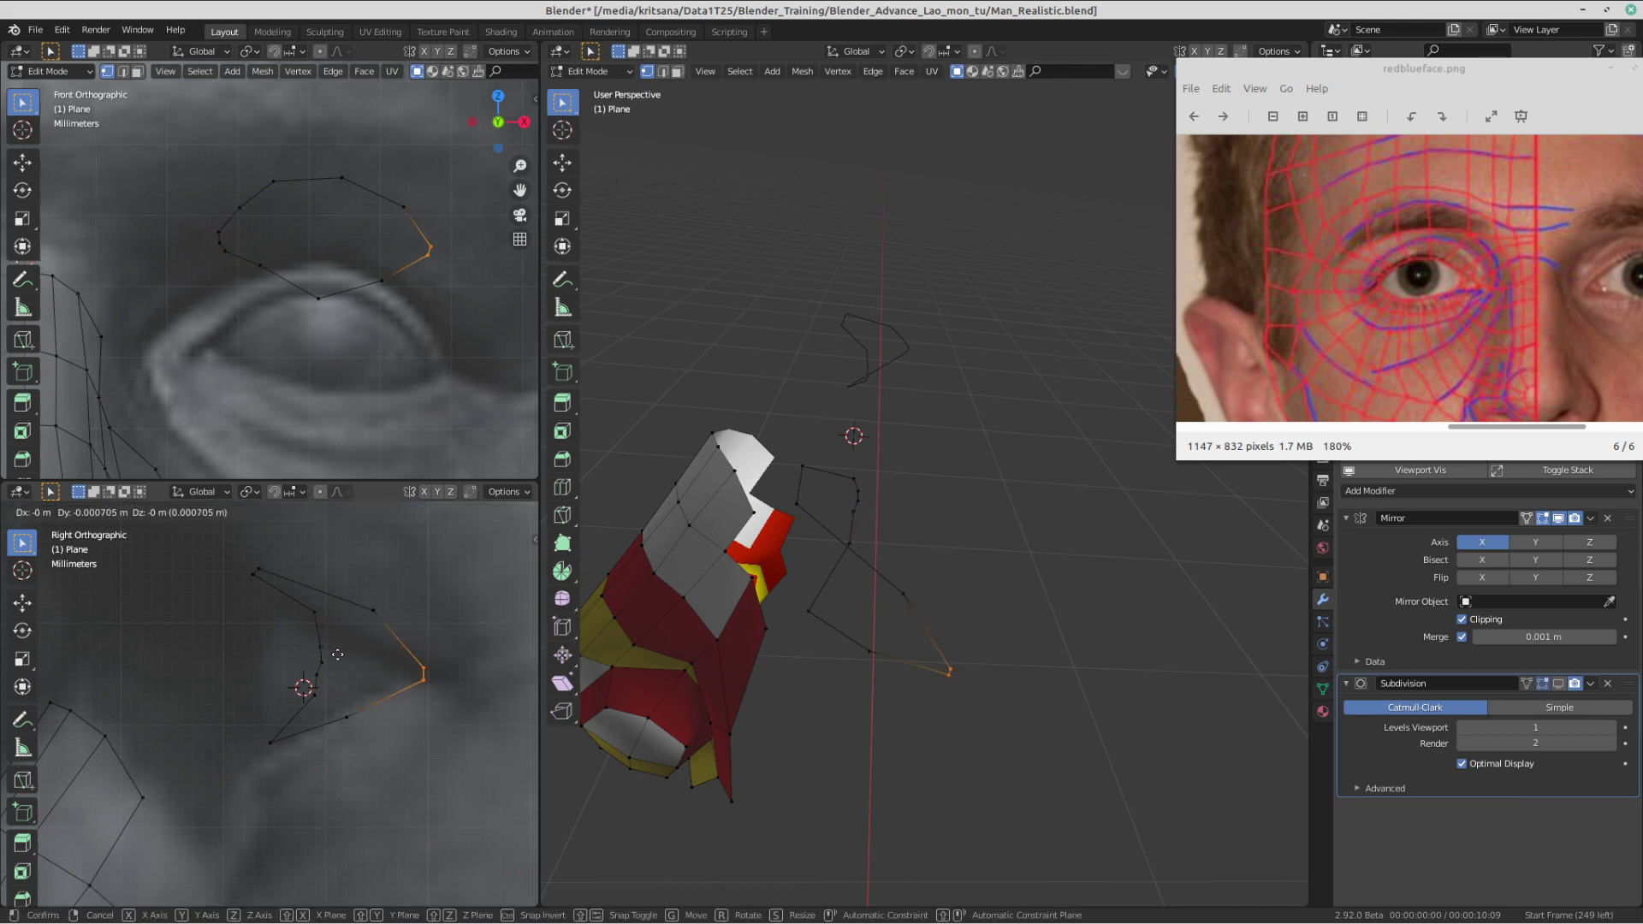
pyautogui.rightClick(335, 656)
# - Nudge the middle and upper inner-corner vertices individually forward by less than 1 mm in the side view
pyautogui.click(324, 660)
pyautogui.press('g')
pyautogui.click(316, 659)
pyautogui.click(318, 646)
pyautogui.press('g')
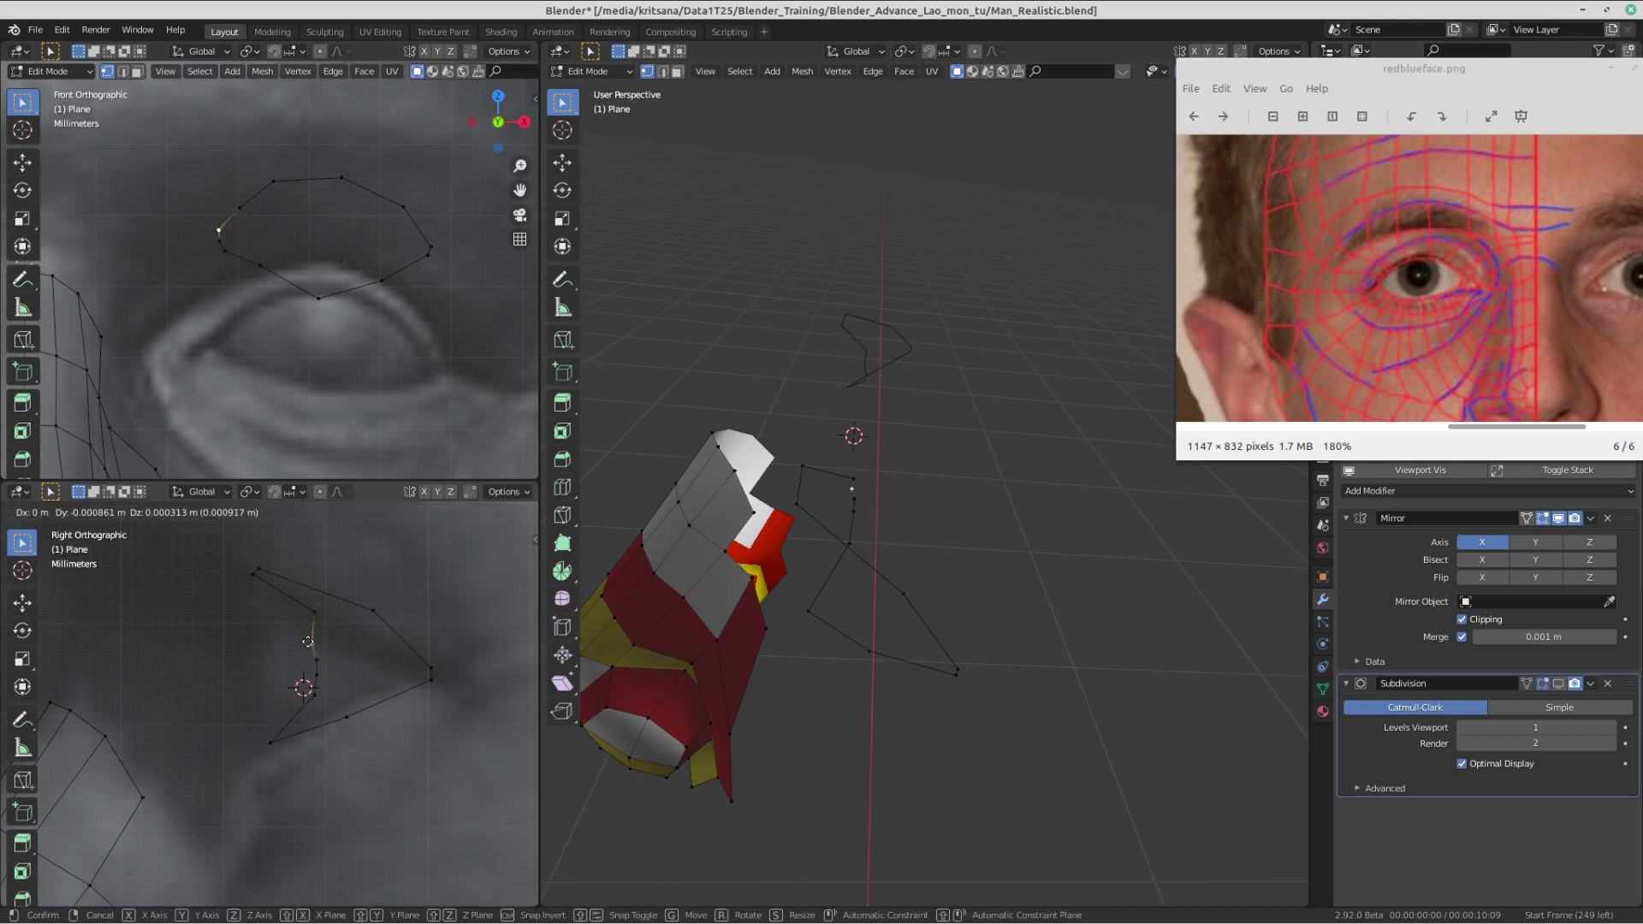
pyautogui.click(308, 642)
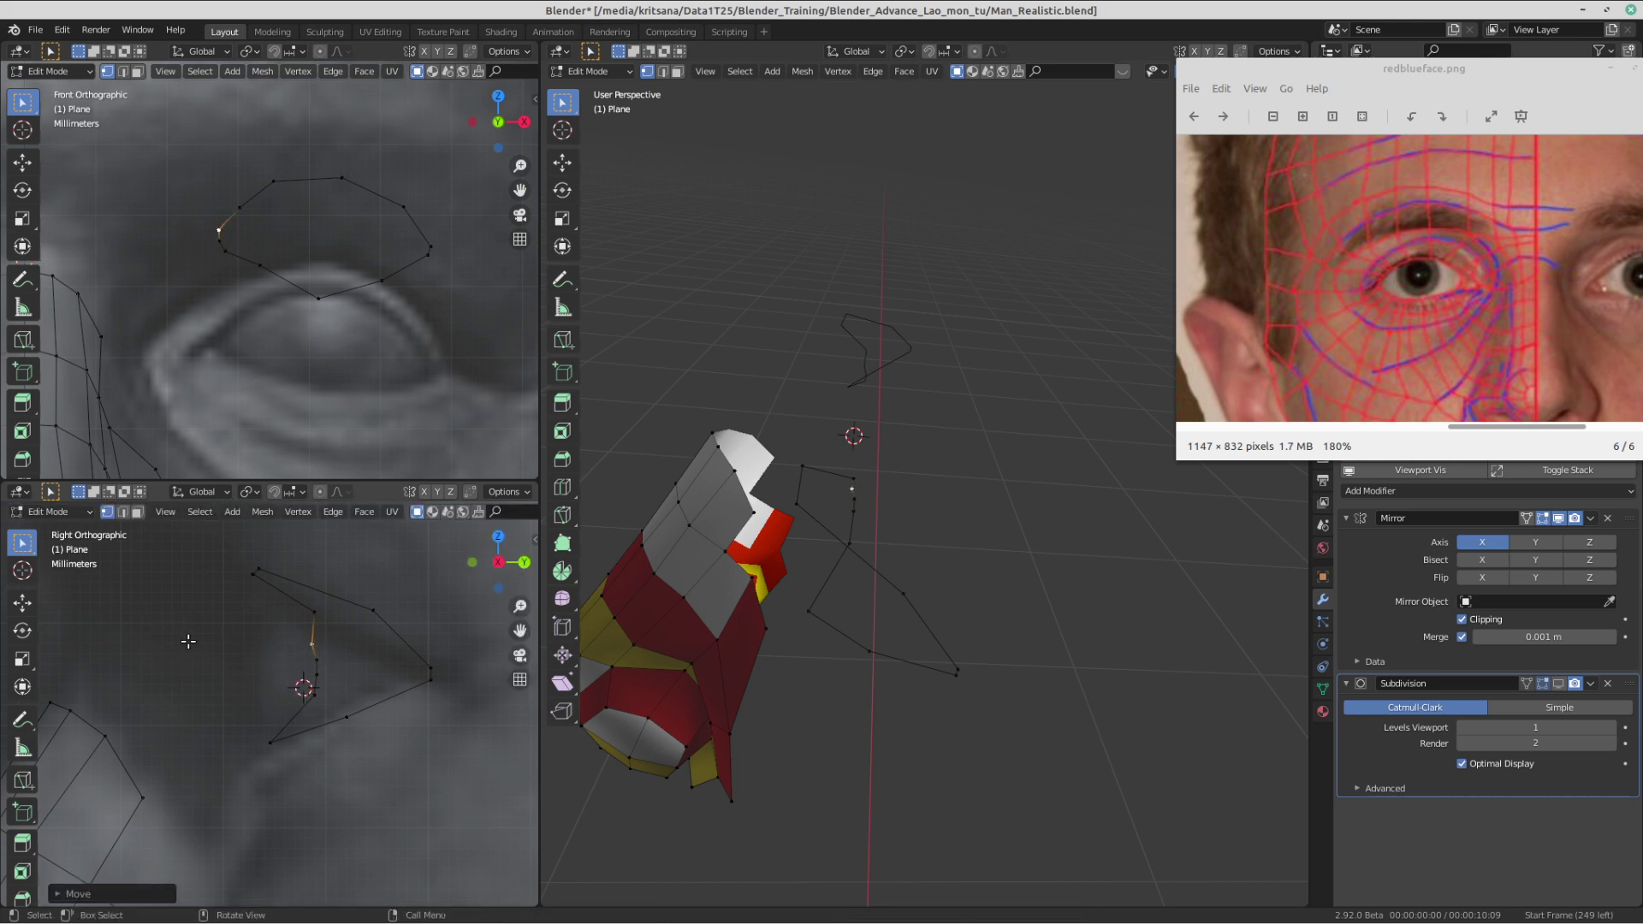
# - Move the upper-lid vertex above the inner corner about 2 mm forward and nudge the upper inner-corner vertex to smooth the curve
pyautogui.keyDown('shift'); pyautogui.moveTo(277, 677); pyautogui.dragTo(353, 673, button='middle'); pyautogui.keyUp('shift')
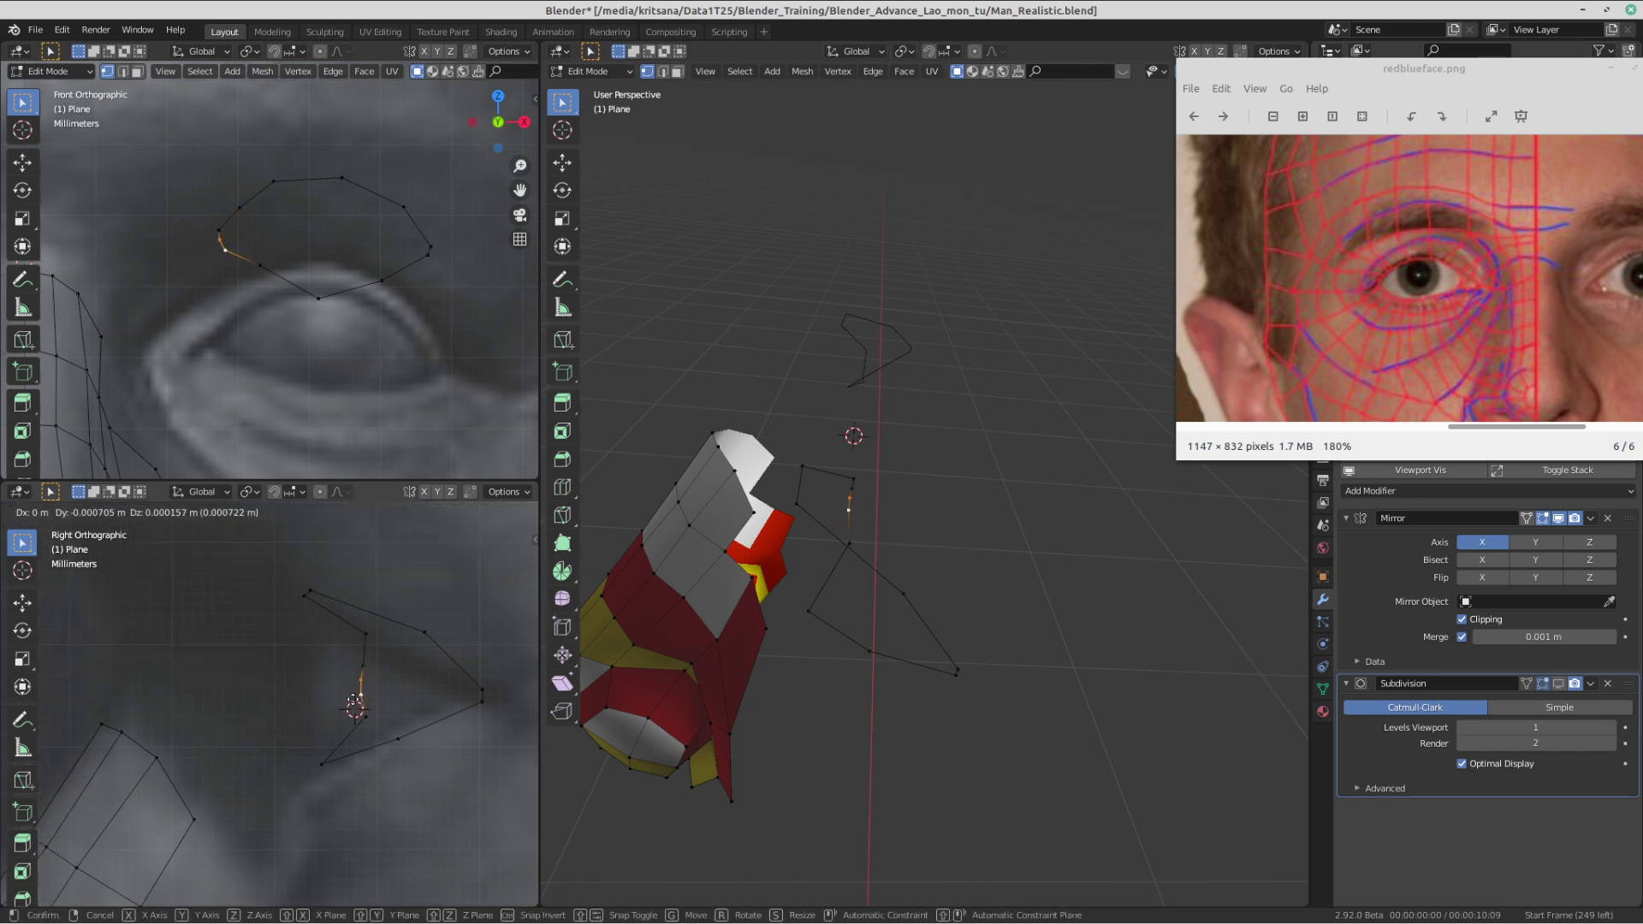
pyautogui.click(360, 636)
pyautogui.press('g')
pyautogui.click(339, 636)
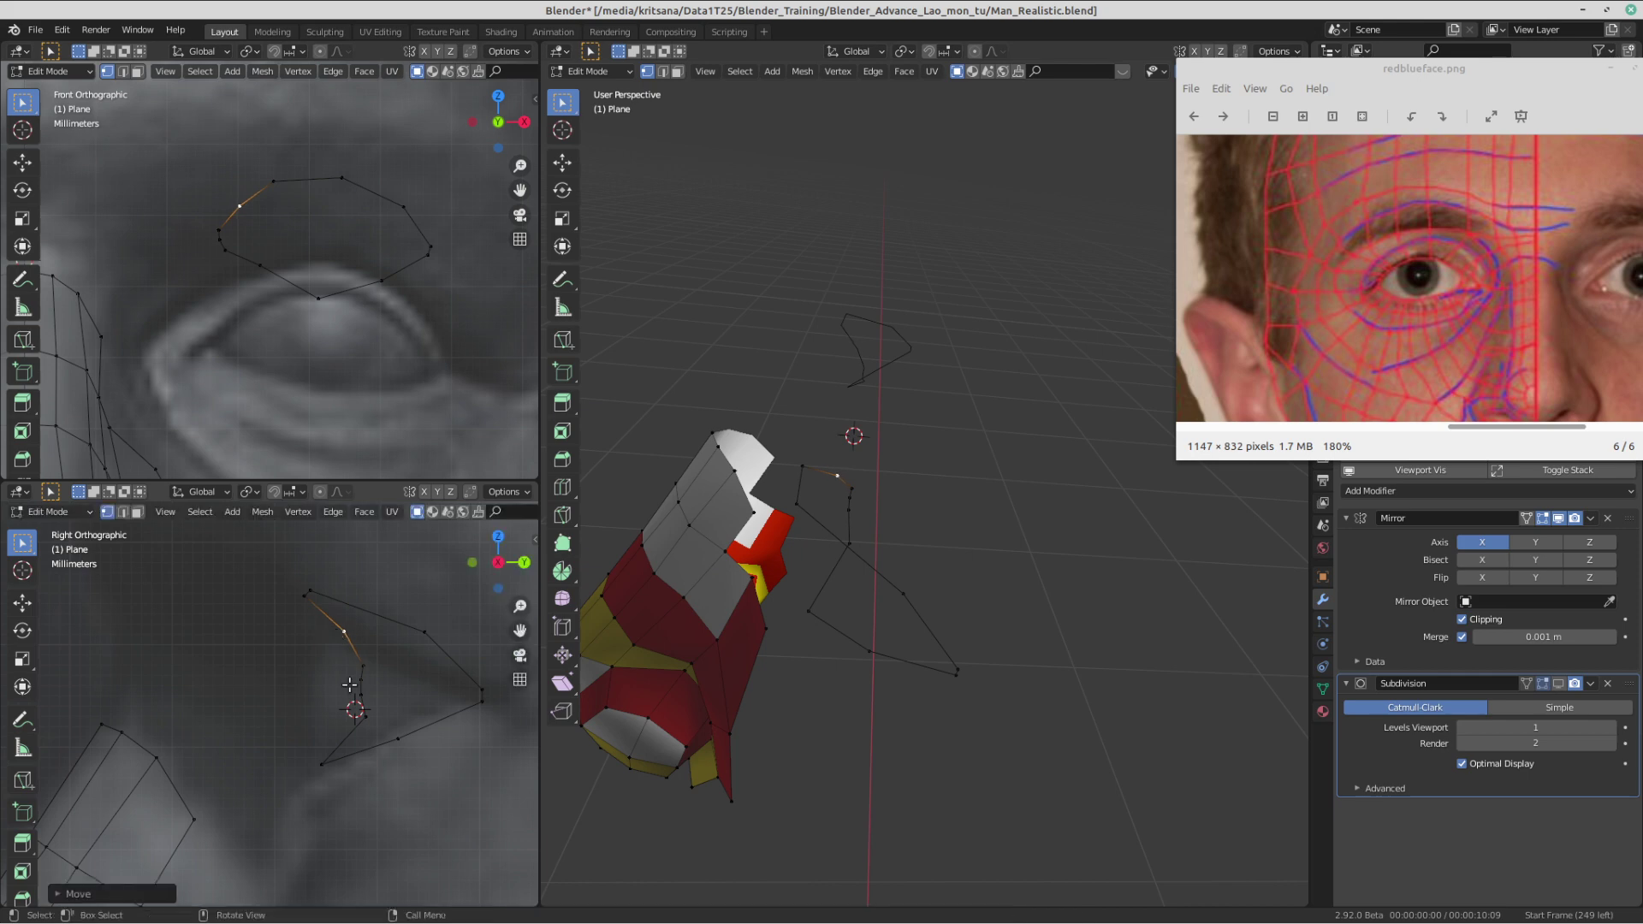
pyautogui.click(364, 659)
pyautogui.press('g')
pyautogui.click(355, 654)
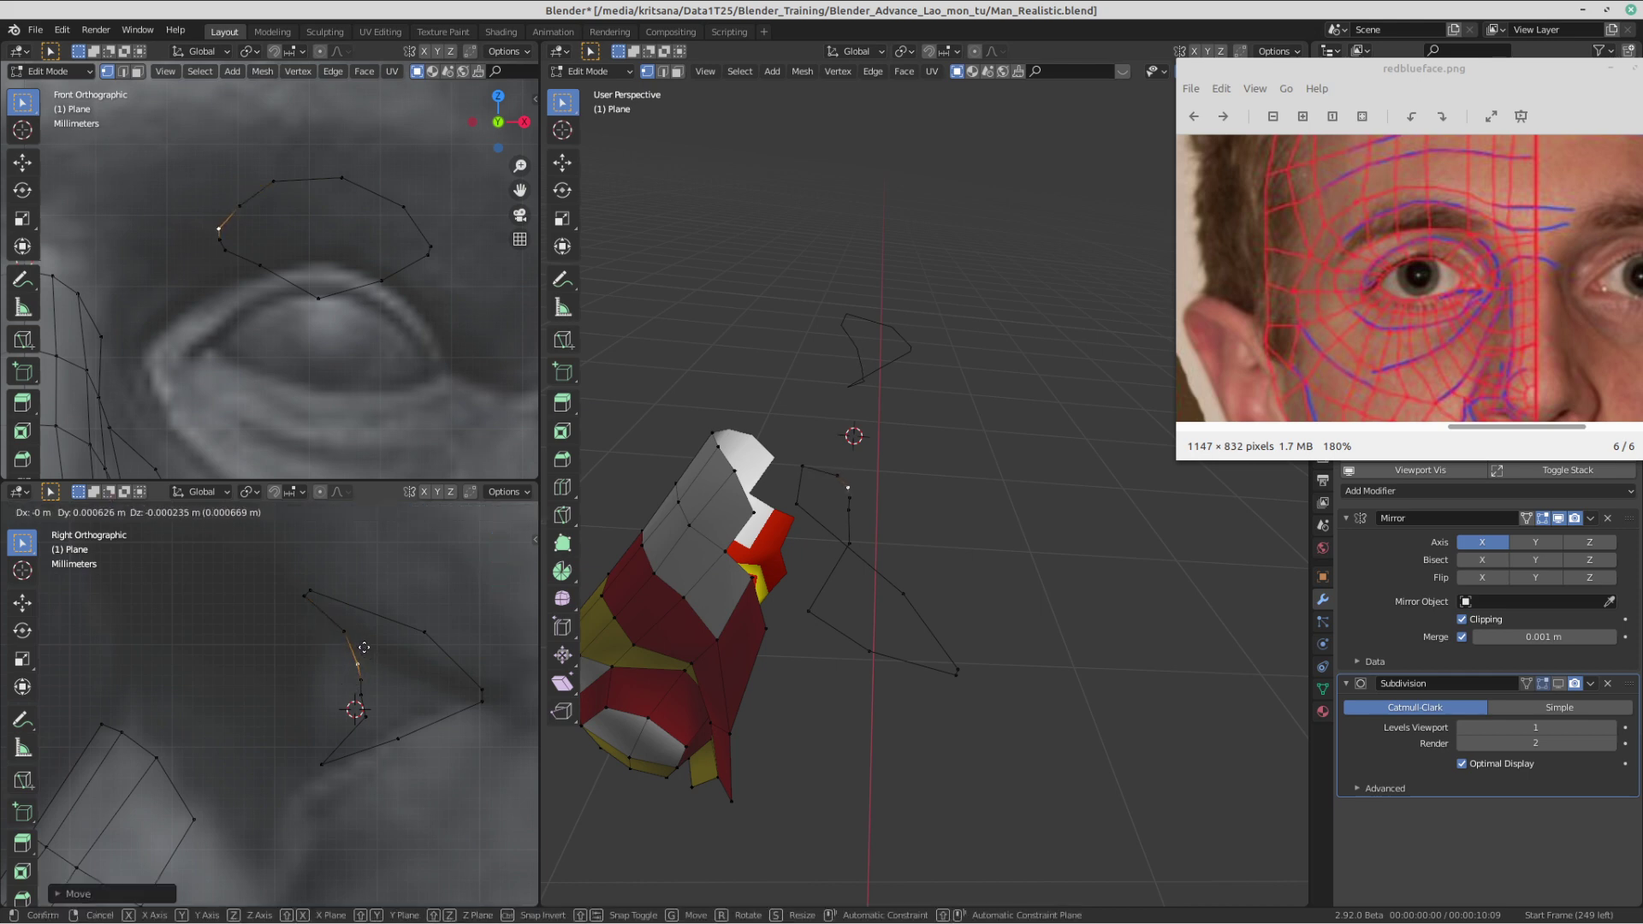
# - Shift the lower-lid vertex beside the inner corner about 1 mm in the side view and nudge the adjoining inner-corner vertex
pyautogui.click(362, 716)
pyautogui.press('g')
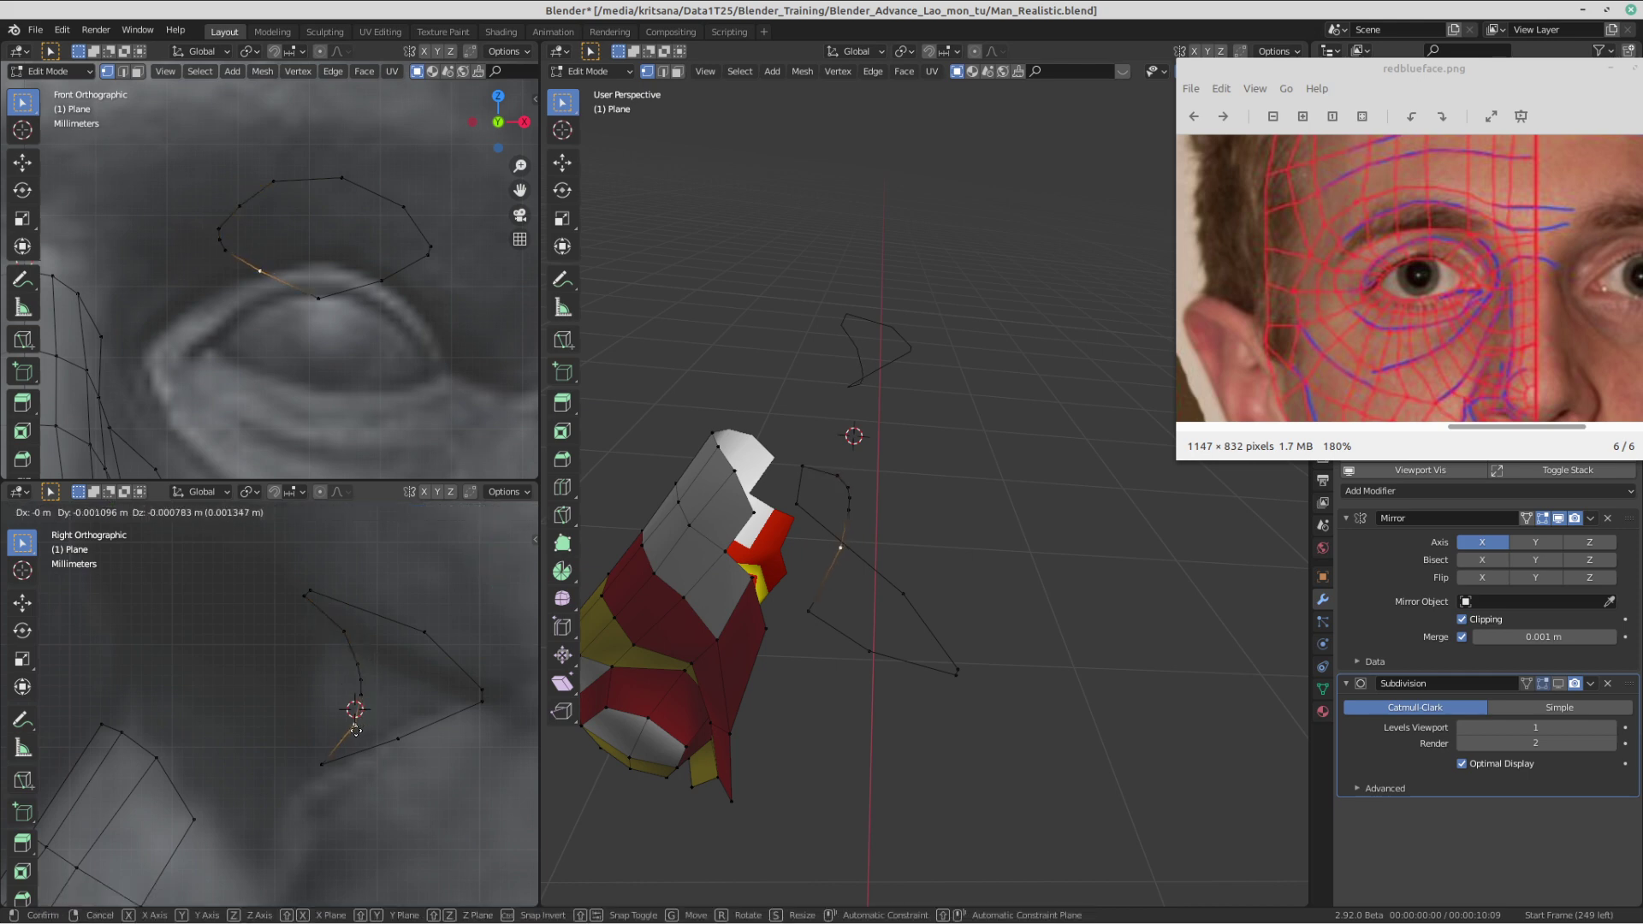
pyautogui.click(355, 724)
pyautogui.click(363, 707)
pyautogui.press('g')
pyautogui.click(360, 700)
pyautogui.scroll(-3, 359, 700)
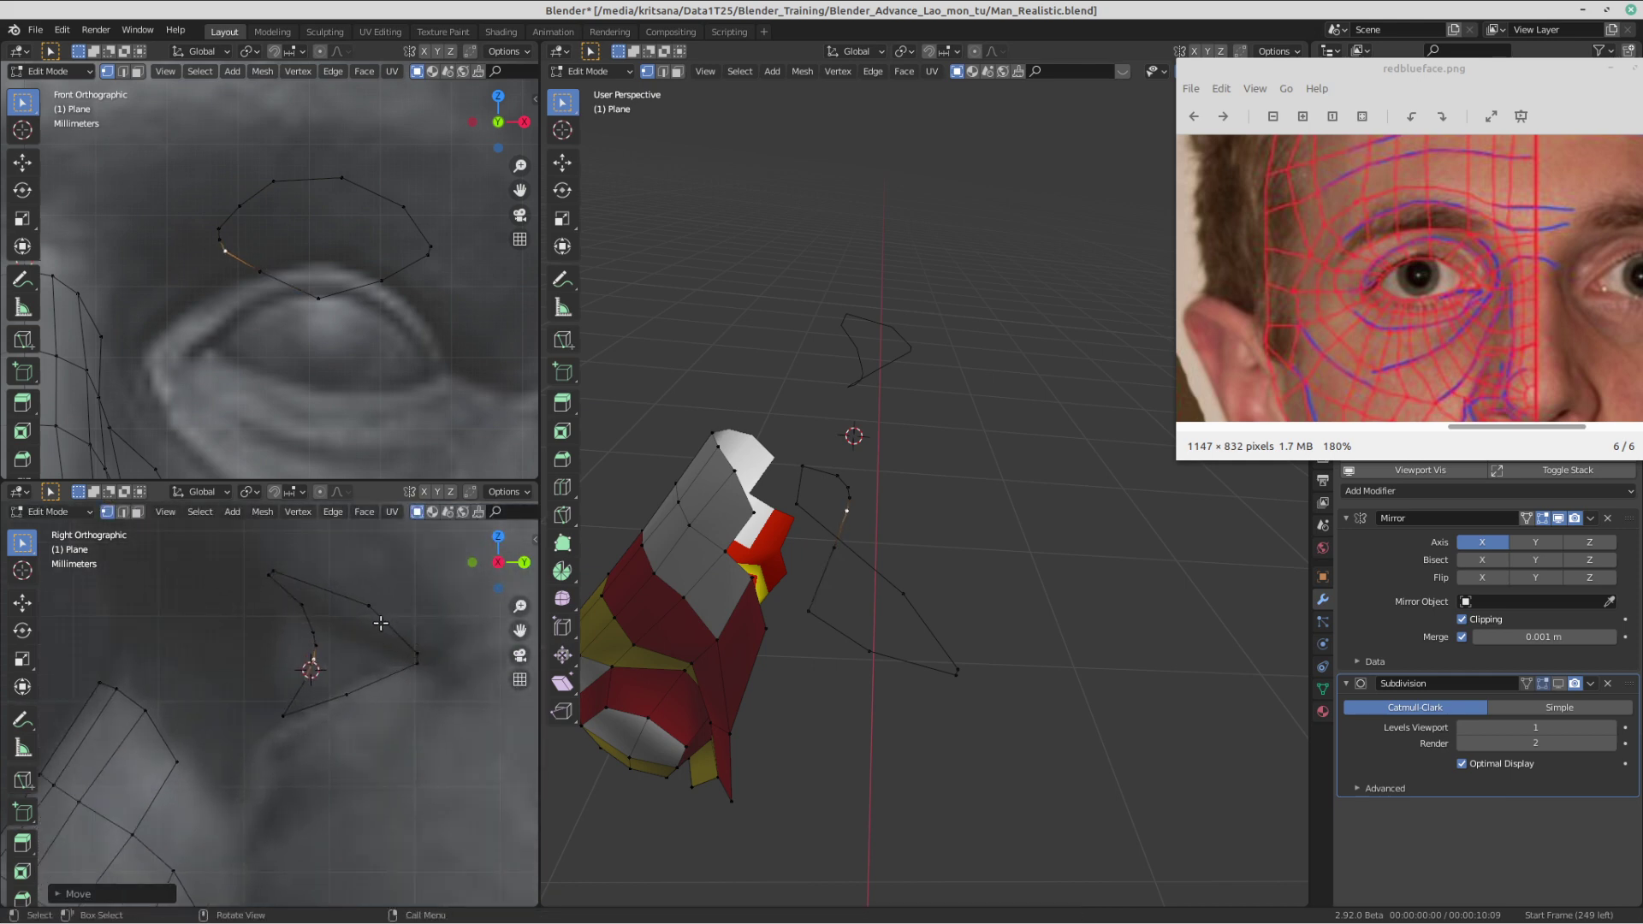
pyautogui.scroll(2, 218, 235)
# - Lower the lower-lid vertex next to the inner corner slightly and raise the loop's bottom vertex a touch in the front view
pyautogui.click(283, 282)
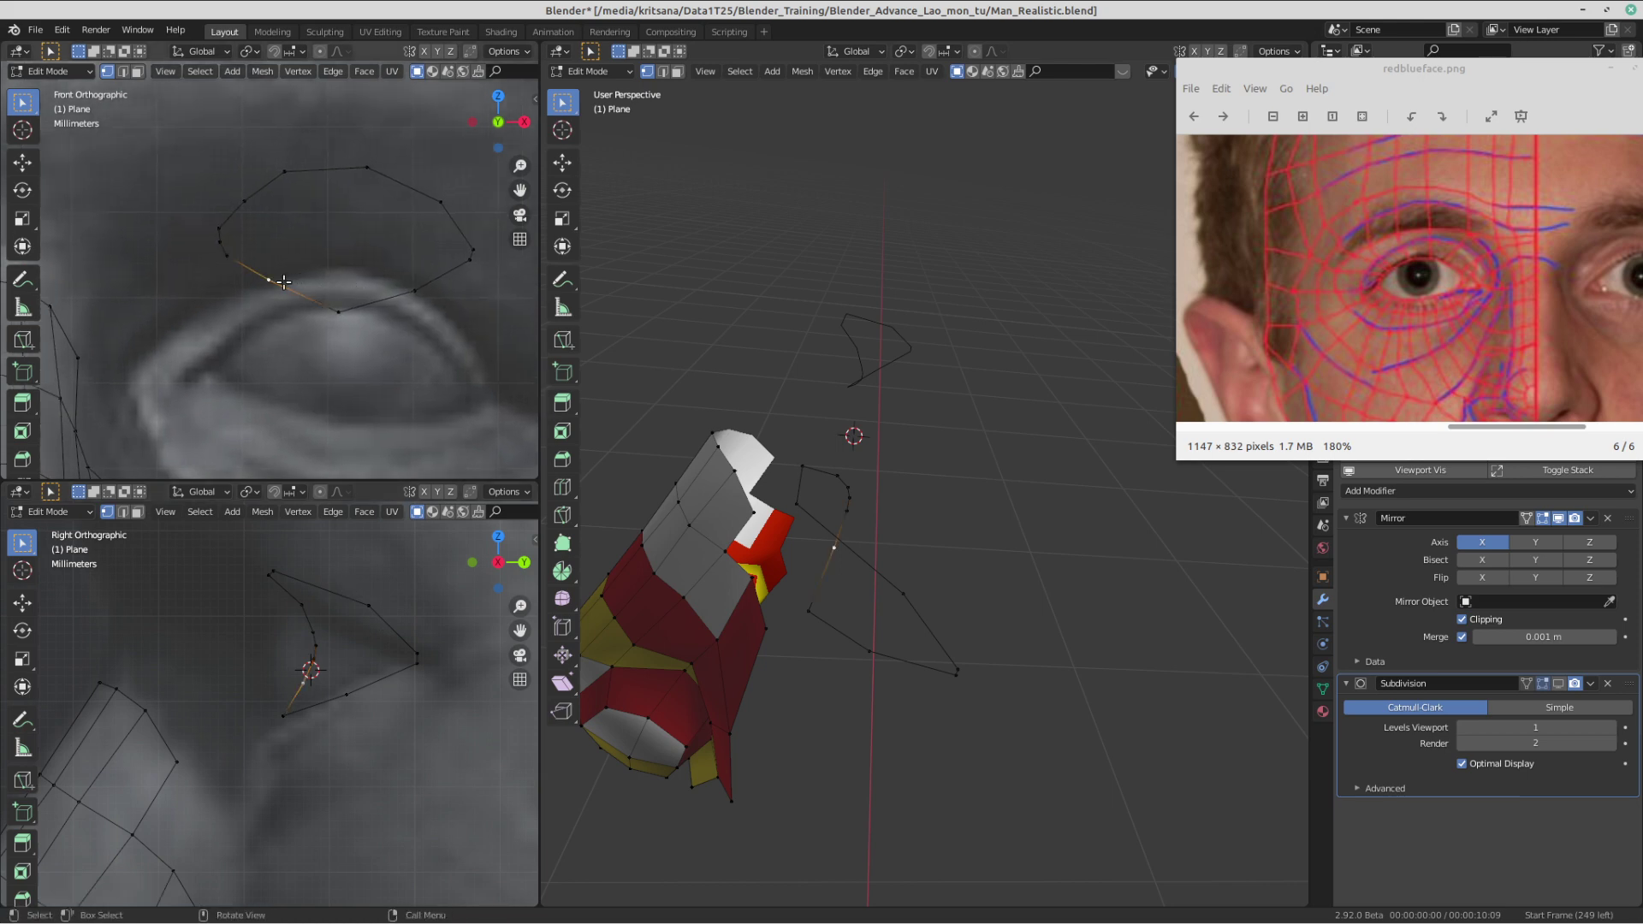
pyautogui.press('g')
pyautogui.click(282, 291)
pyautogui.click(342, 313)
pyautogui.press('g')
pyautogui.click(343, 309)
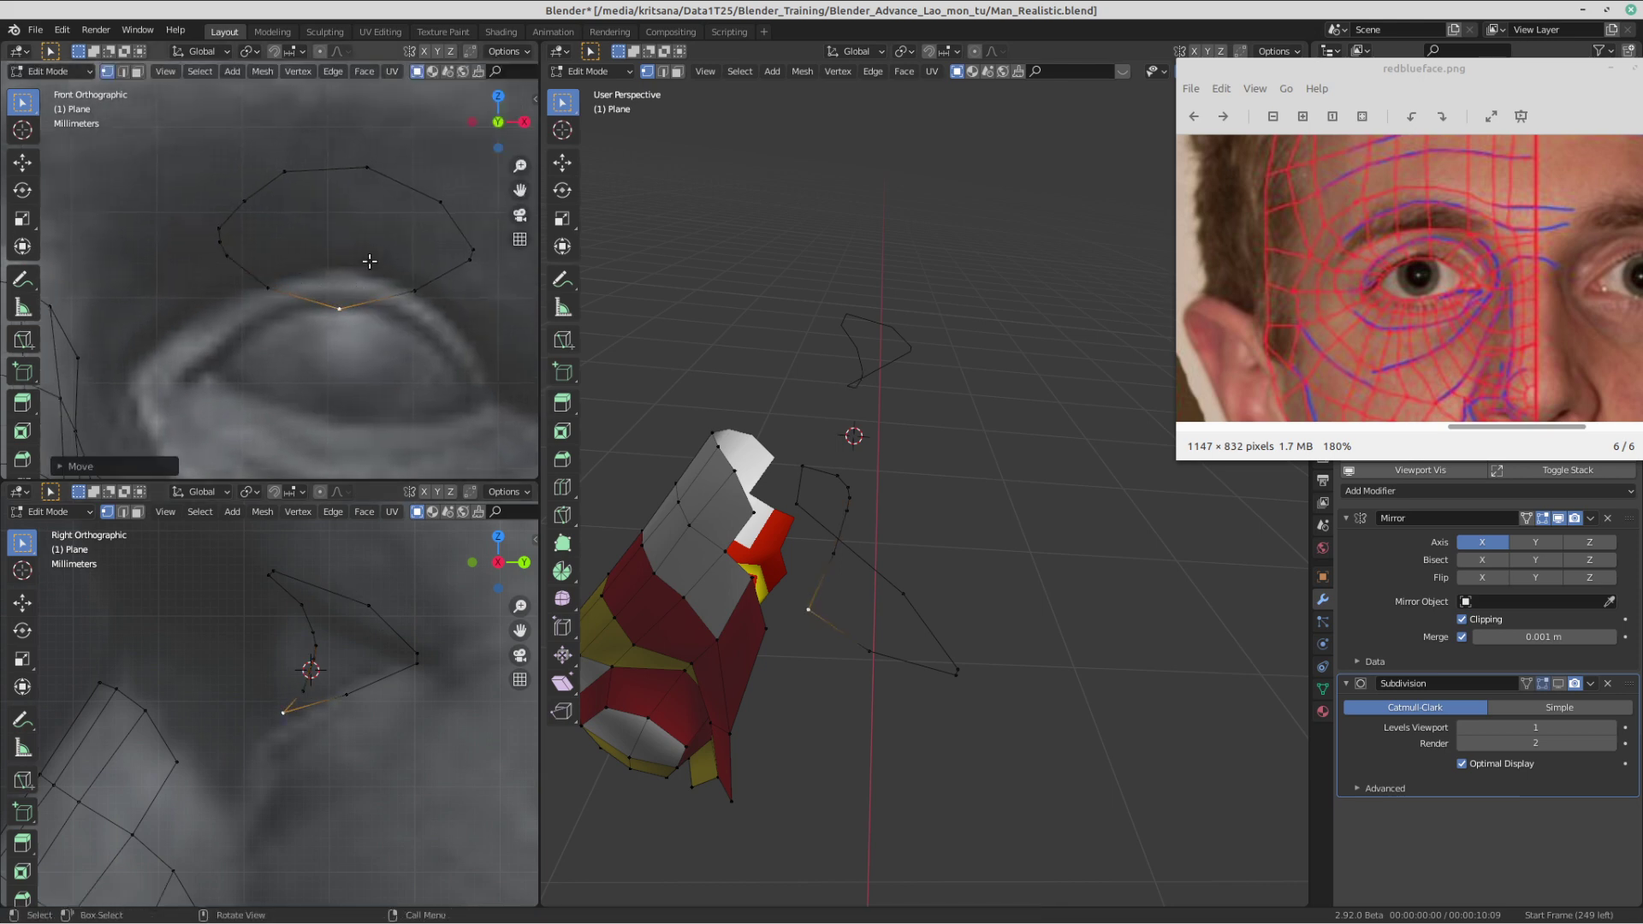
# - Examine the eyelid loop's placement against the full head and nose in the front and side reference views
pyautogui.scroll(-2, 345, 269)
pyautogui.scroll(-6, 345, 270)
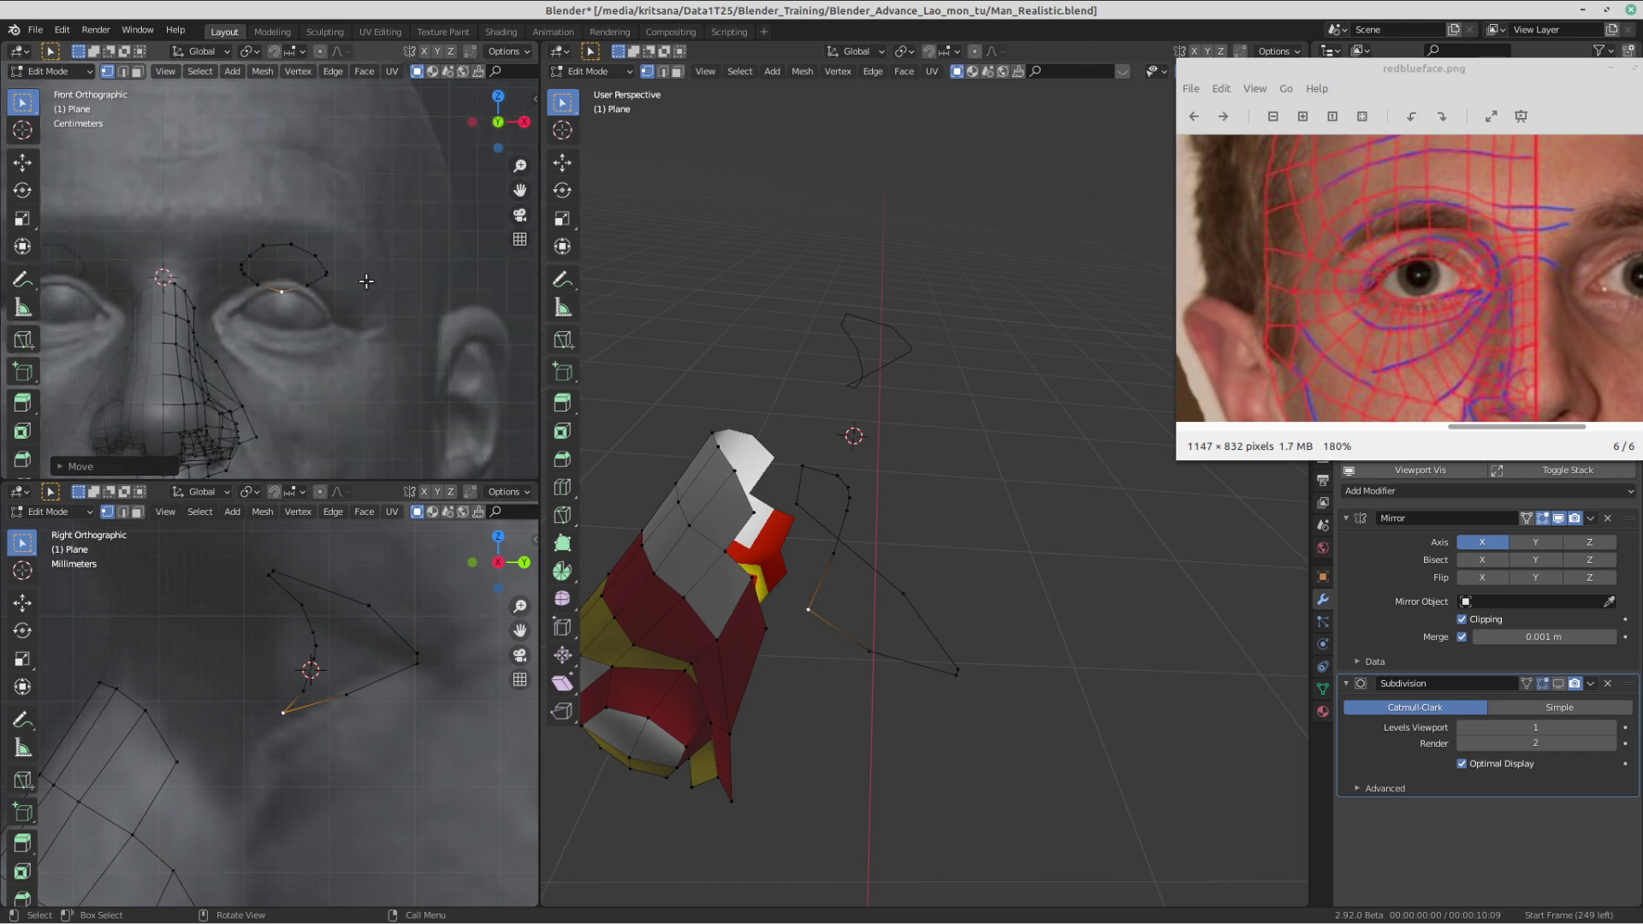
pyautogui.scroll(-5, 312, 750)
pyautogui.scroll(3, 329, 750)
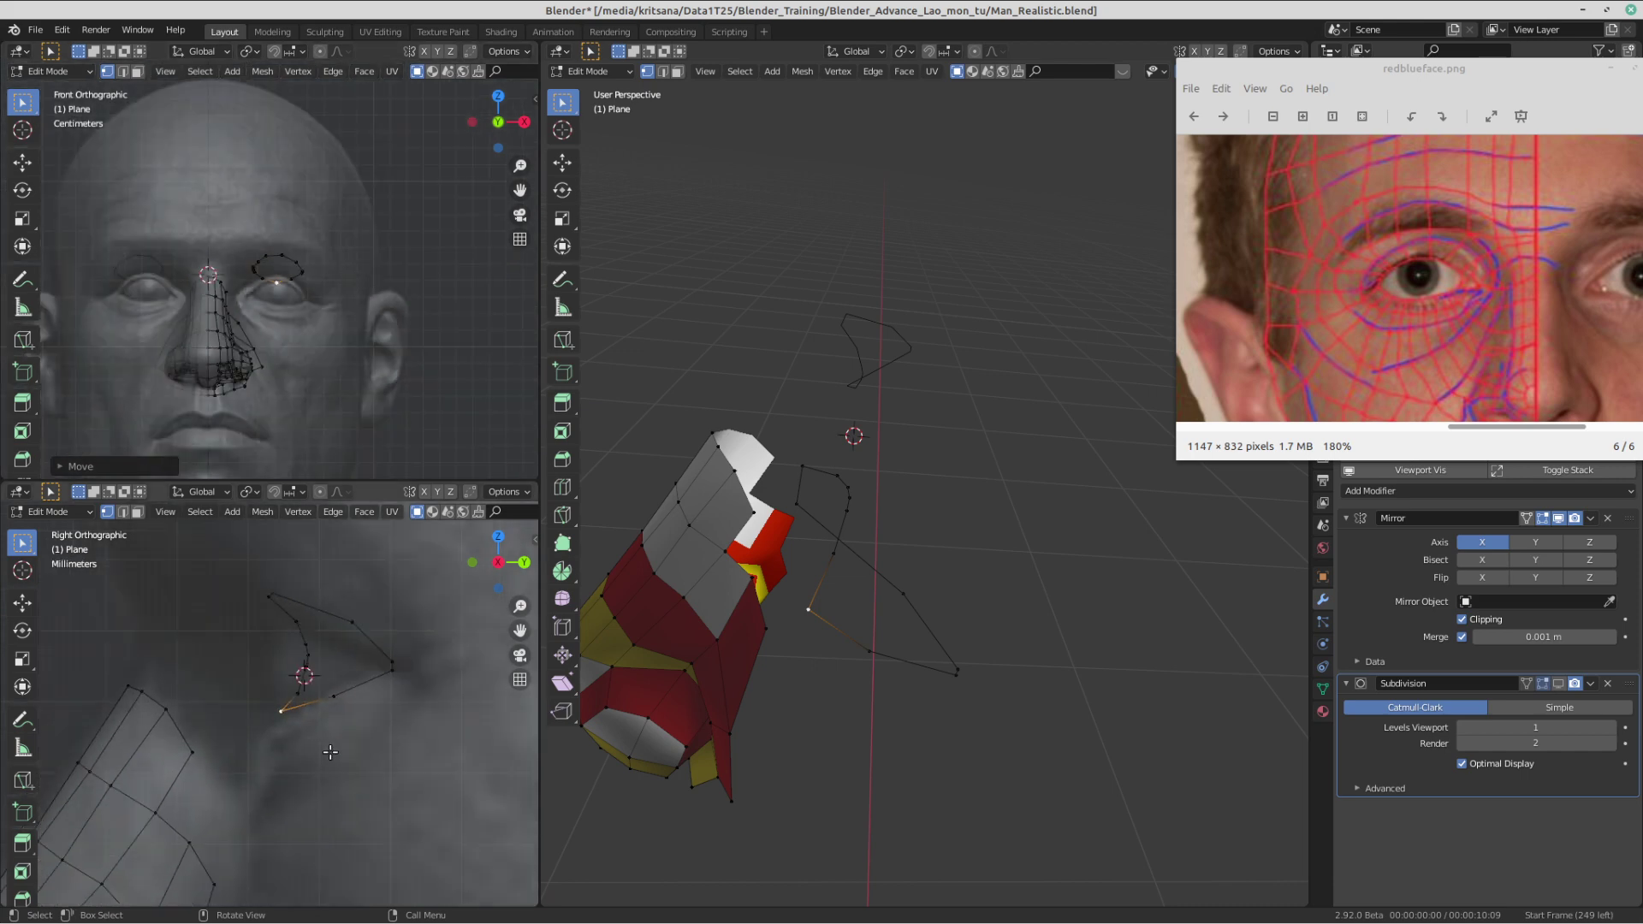
pyautogui.scroll(-3, 331, 753)
pyautogui.scroll(4, 359, 296)
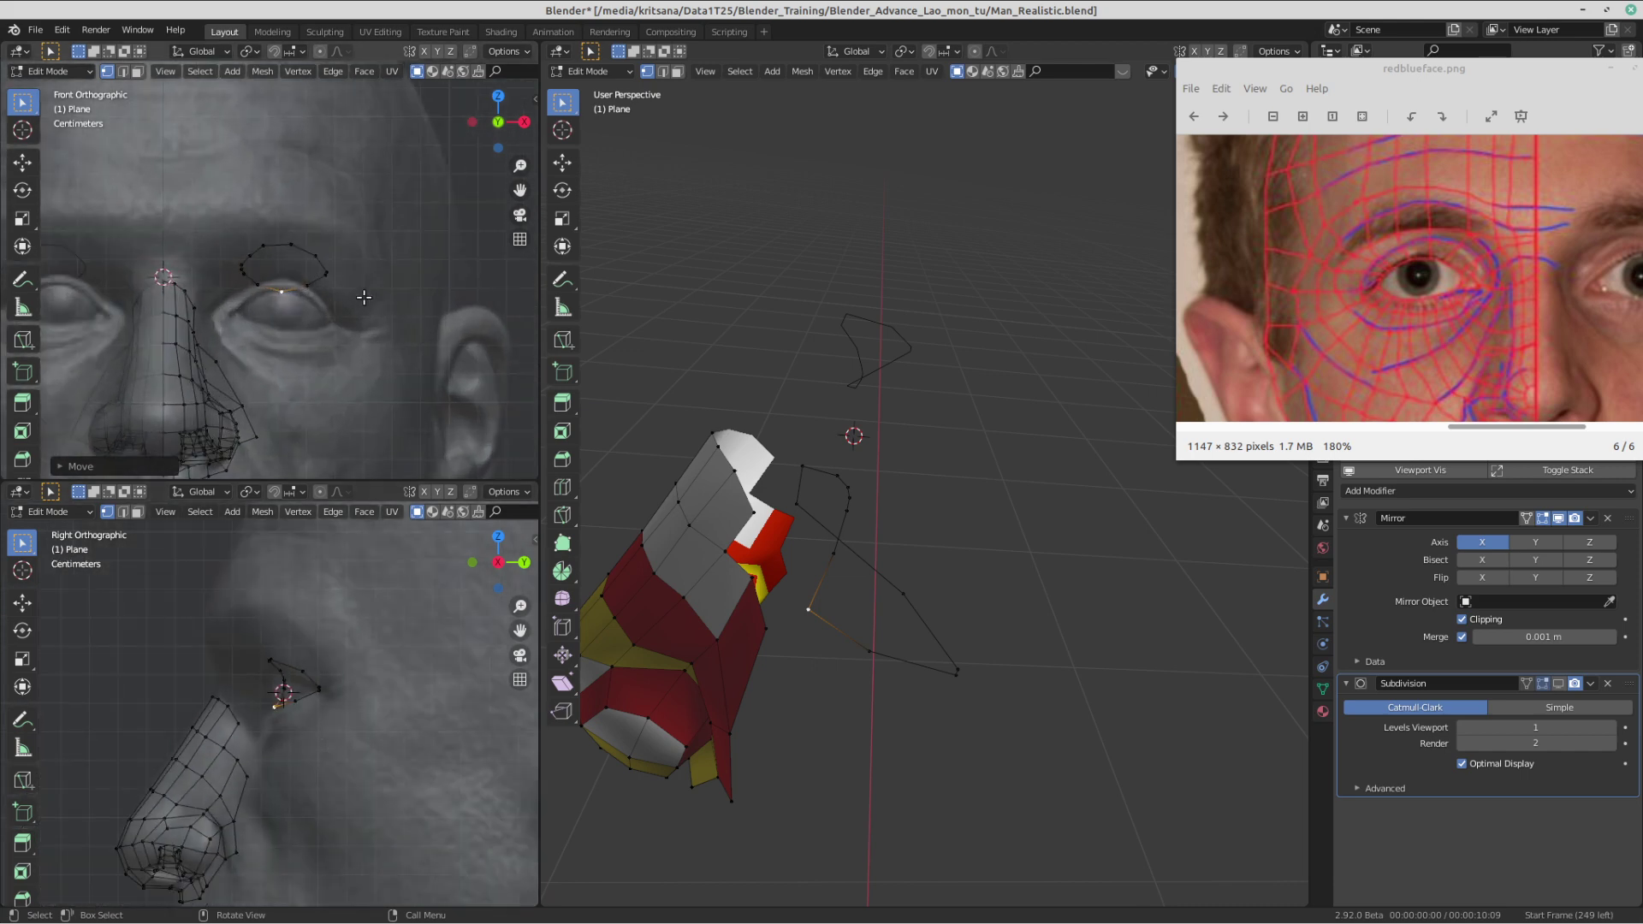
pyautogui.keyDown('shift'); pyautogui.moveTo(390, 291); pyautogui.dragTo(411, 244, button='middle'); pyautogui.keyUp('shift')
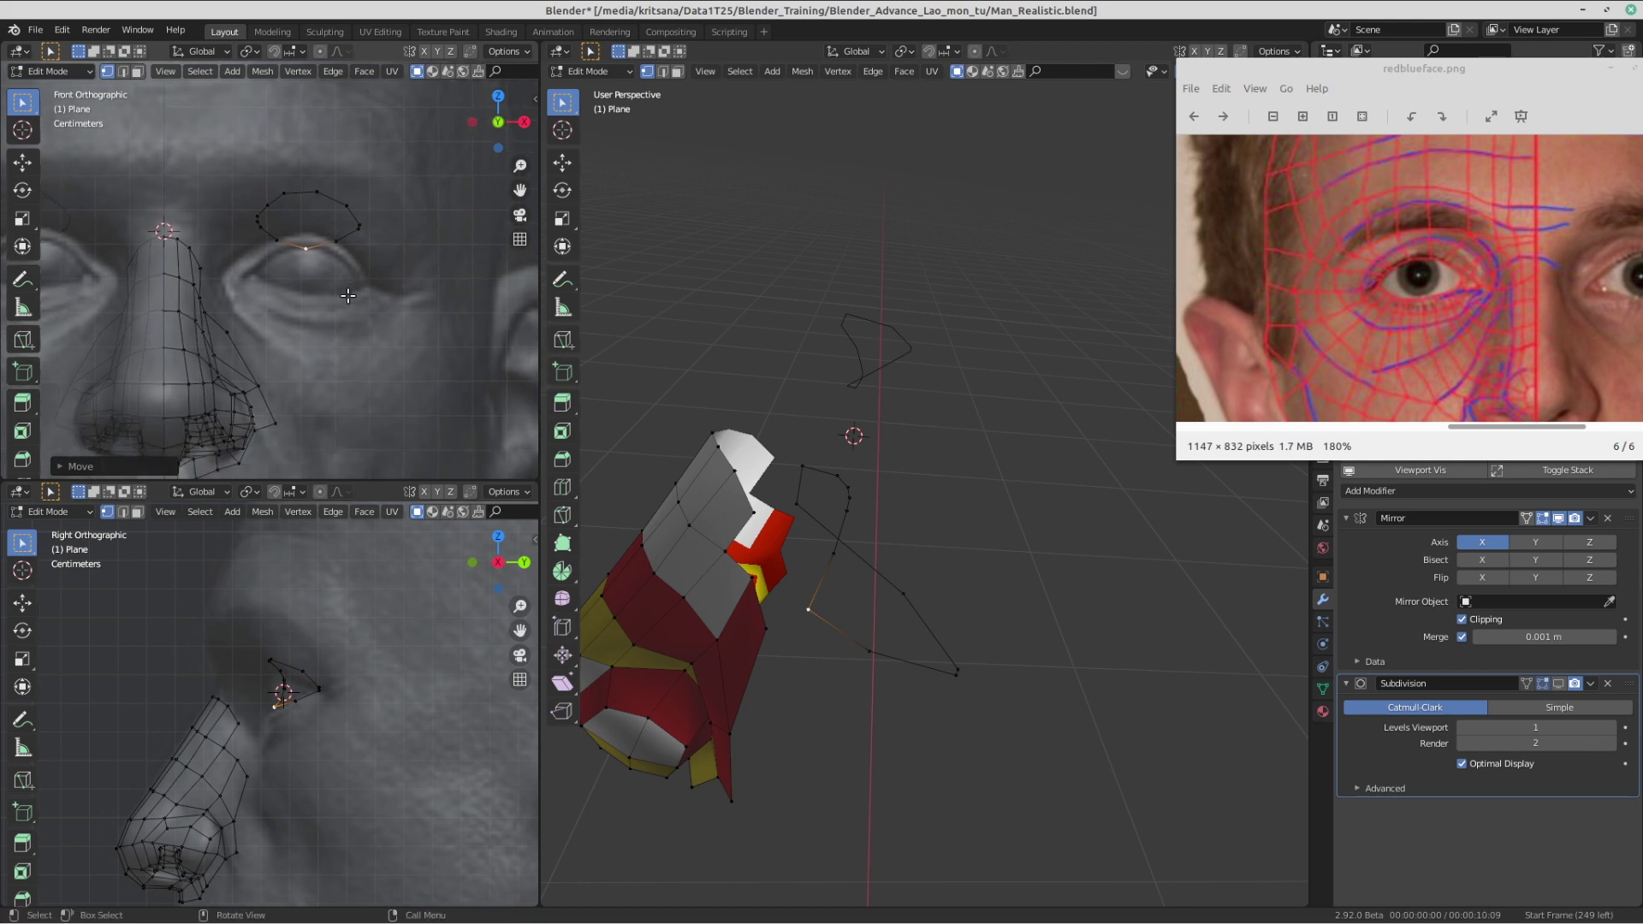
pyautogui.scroll(-5, 259, 376)
pyautogui.scroll(3, 259, 376)
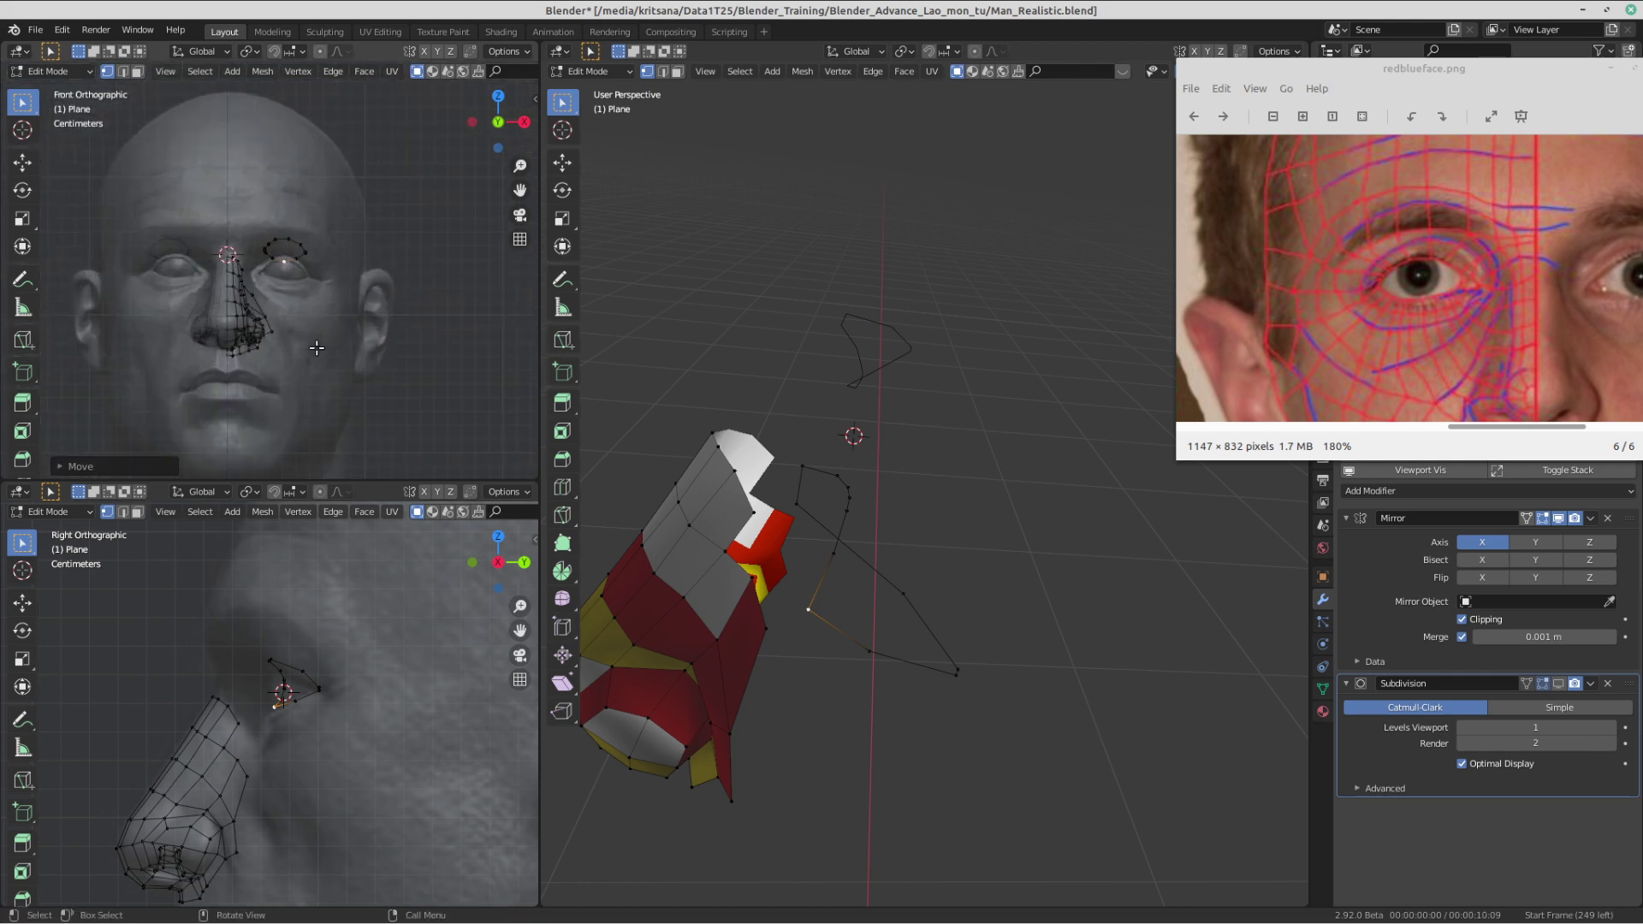
pyautogui.scroll(-6, 422, 679)
pyautogui.scroll(-5, 422, 679)
pyautogui.scroll(3, 479, 702)
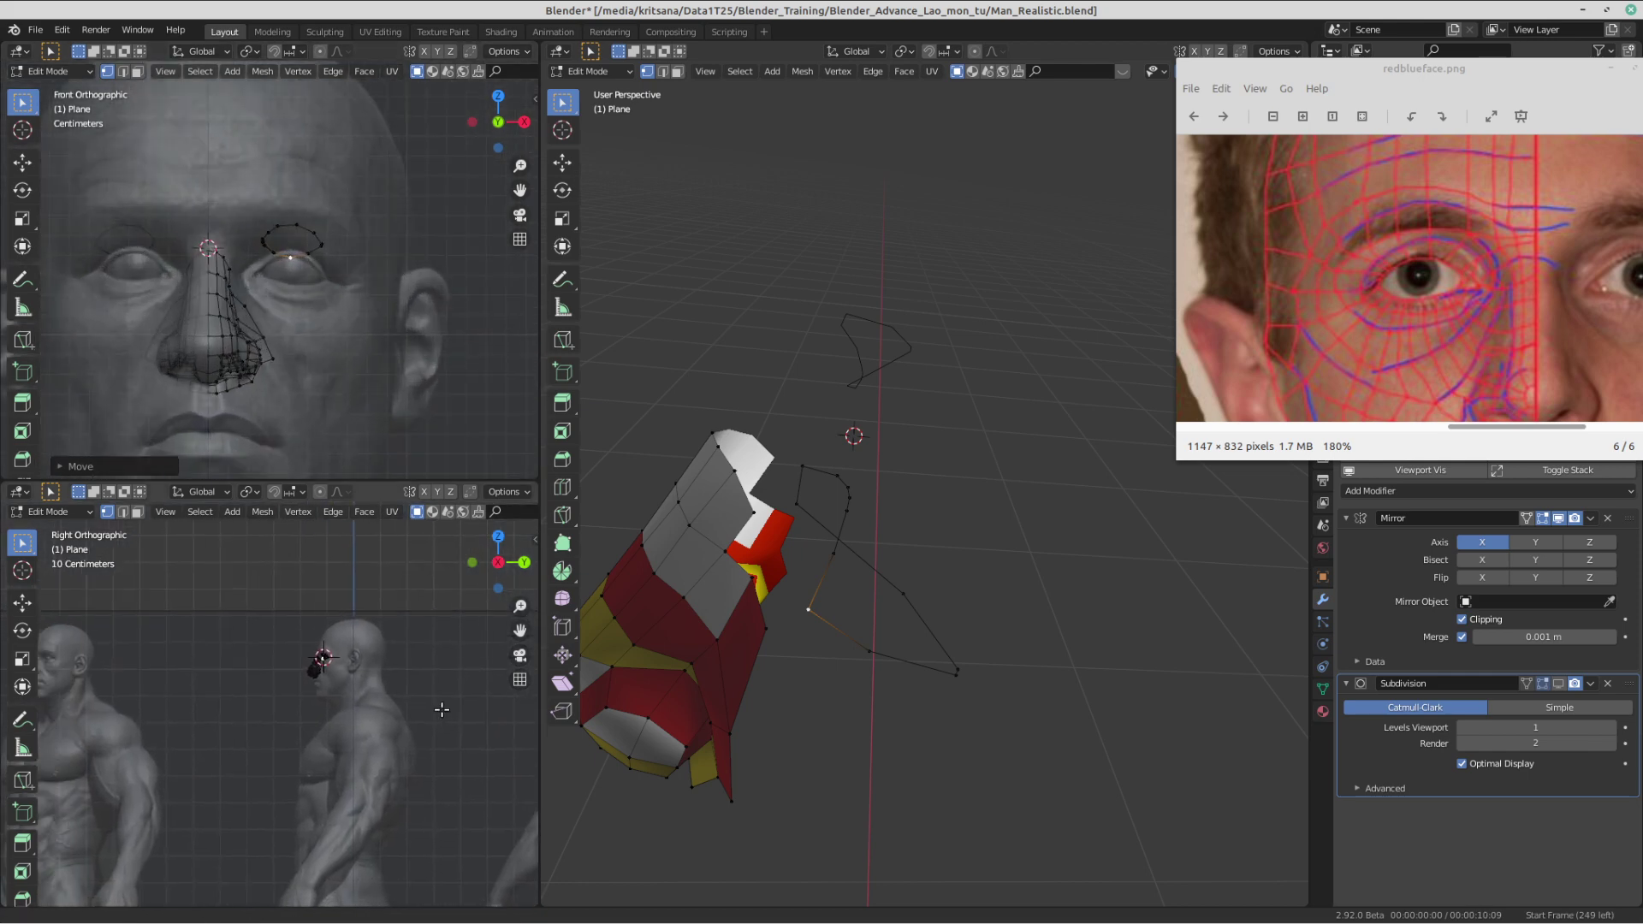
pyautogui.keyDown('shift'); pyautogui.moveTo(511, 721); pyautogui.dragTo(360, 741, button='middle'); pyautogui.keyUp('shift')
pyautogui.scroll(5, 337, 679)
pyautogui.scroll(6, 306, 776)
pyautogui.scroll(5, 291, 672)
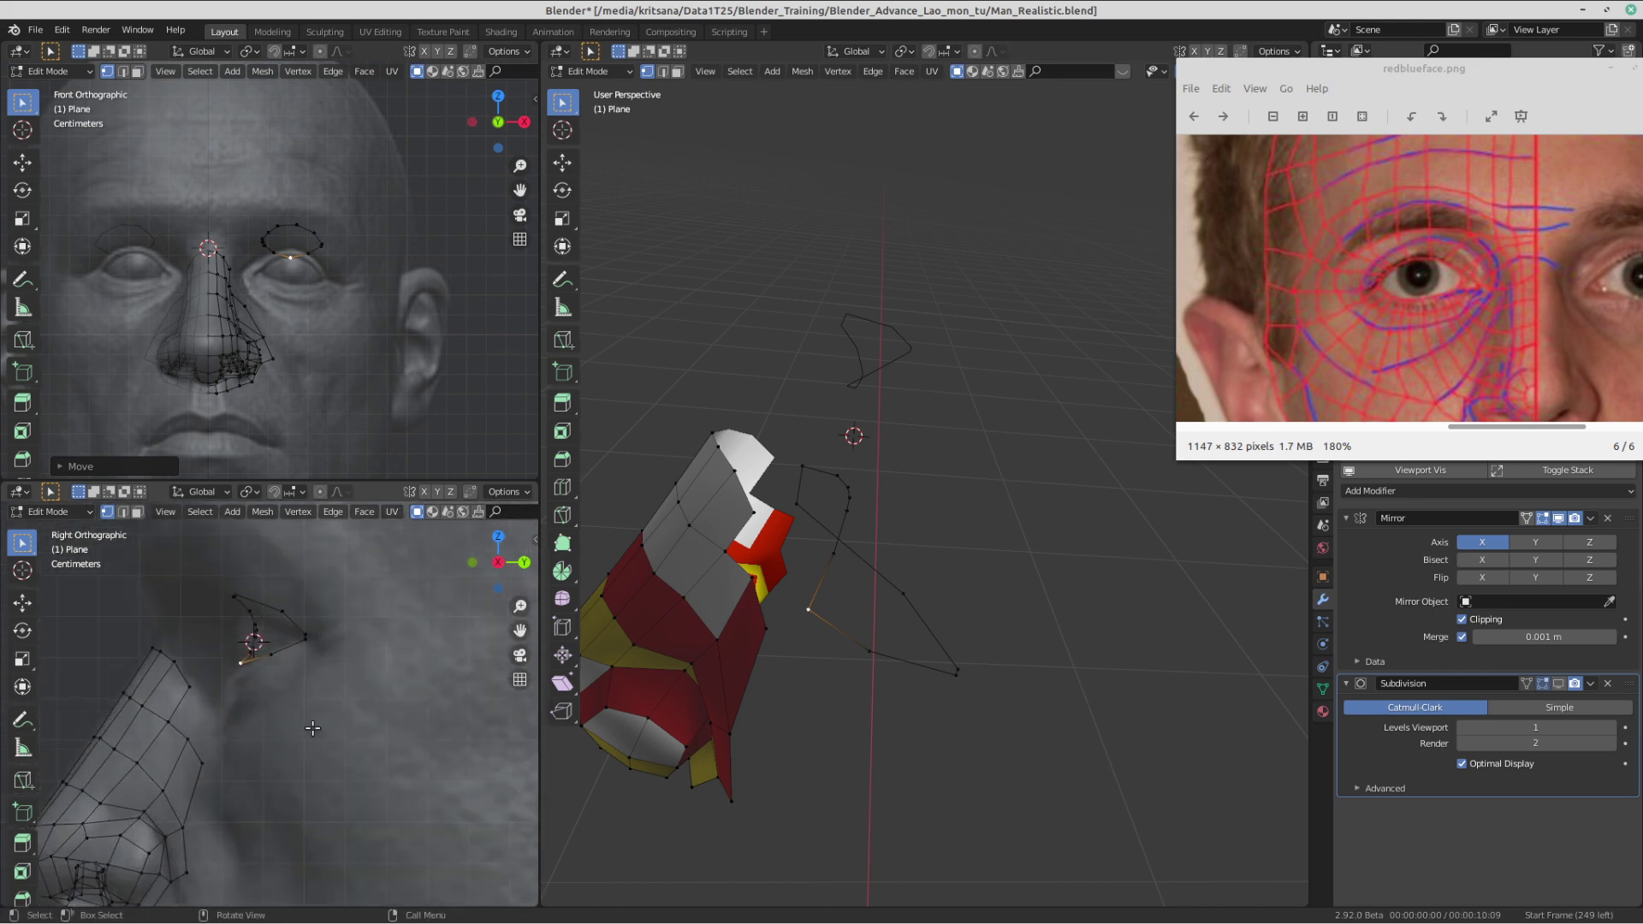
# - Adjust the eyelid loop's bottom vertex and its neighbour toward the inner corner in the perspective view to round the lower edge
pyautogui.moveTo(220, 570); pyautogui.dragTo(407, 754)
pyautogui.scroll(-2, 983, 591)
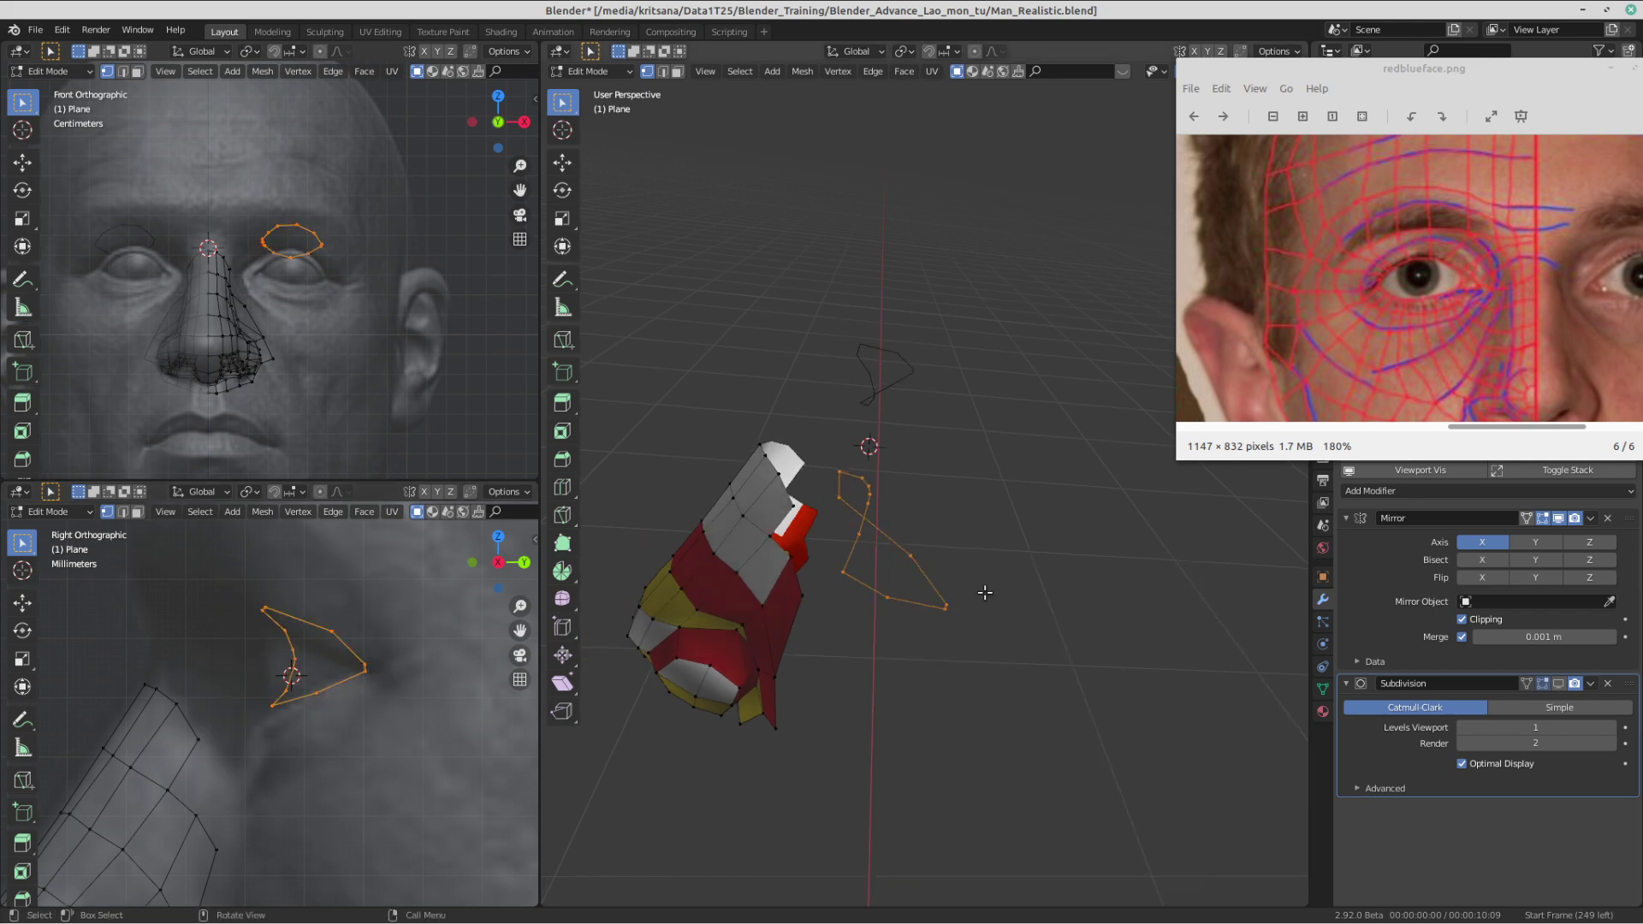
pyautogui.moveTo(983, 590); pyautogui.dragTo(966, 703, button='middle')
pyautogui.moveTo(1069, 685); pyautogui.dragTo(921, 536, button='middle')
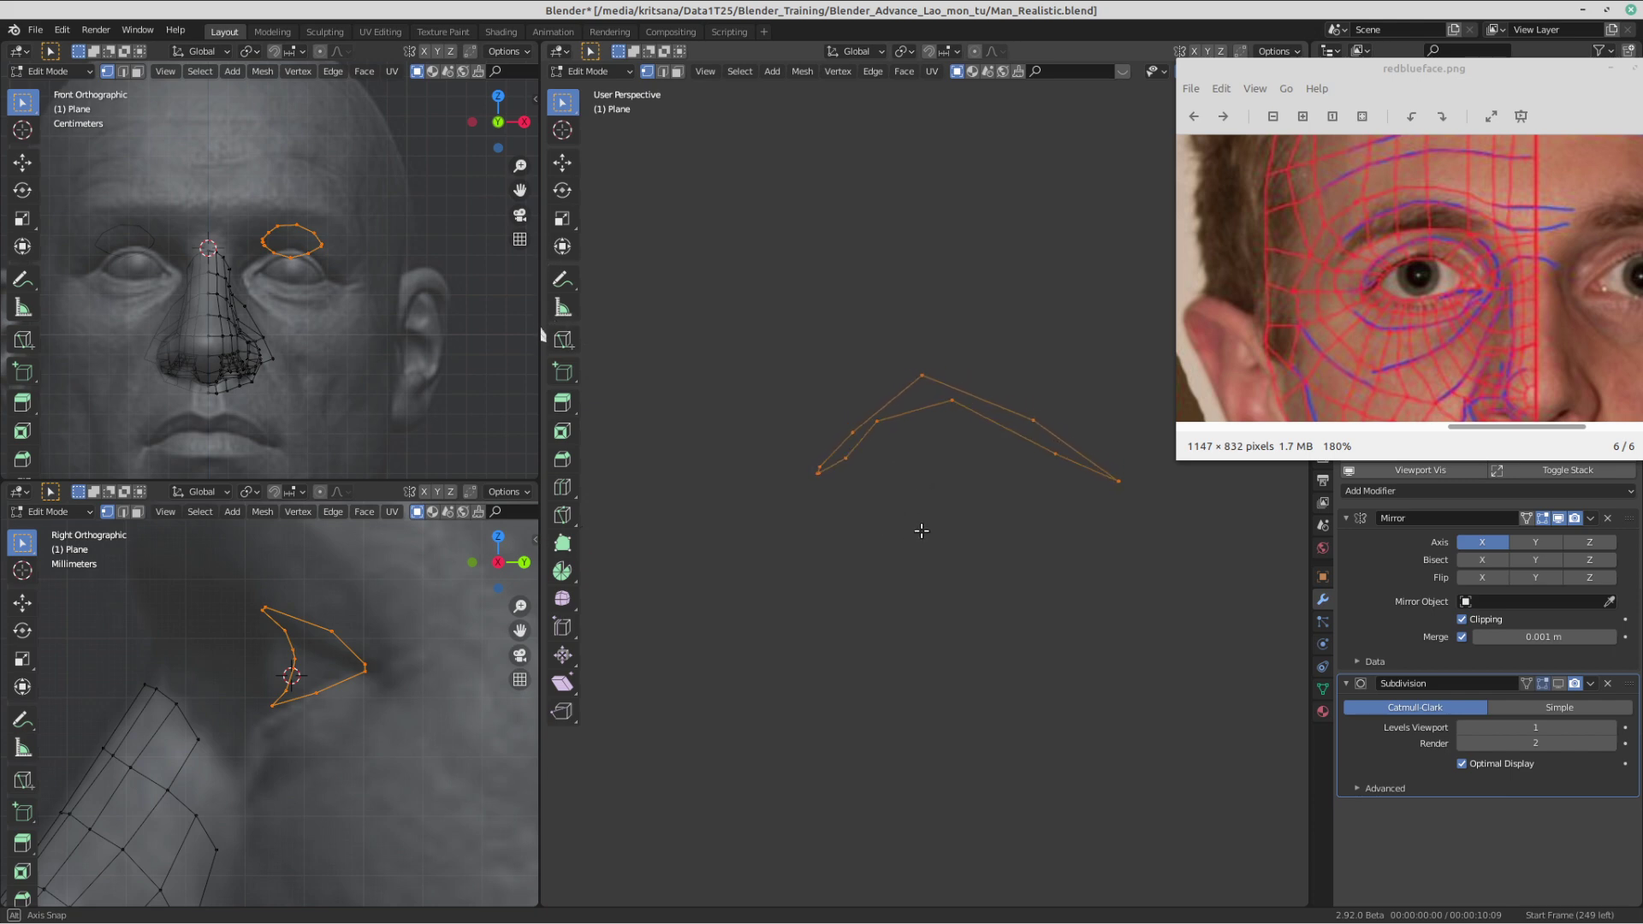
pyautogui.click(916, 364)
pyautogui.press('g')
pyautogui.click(947, 376)
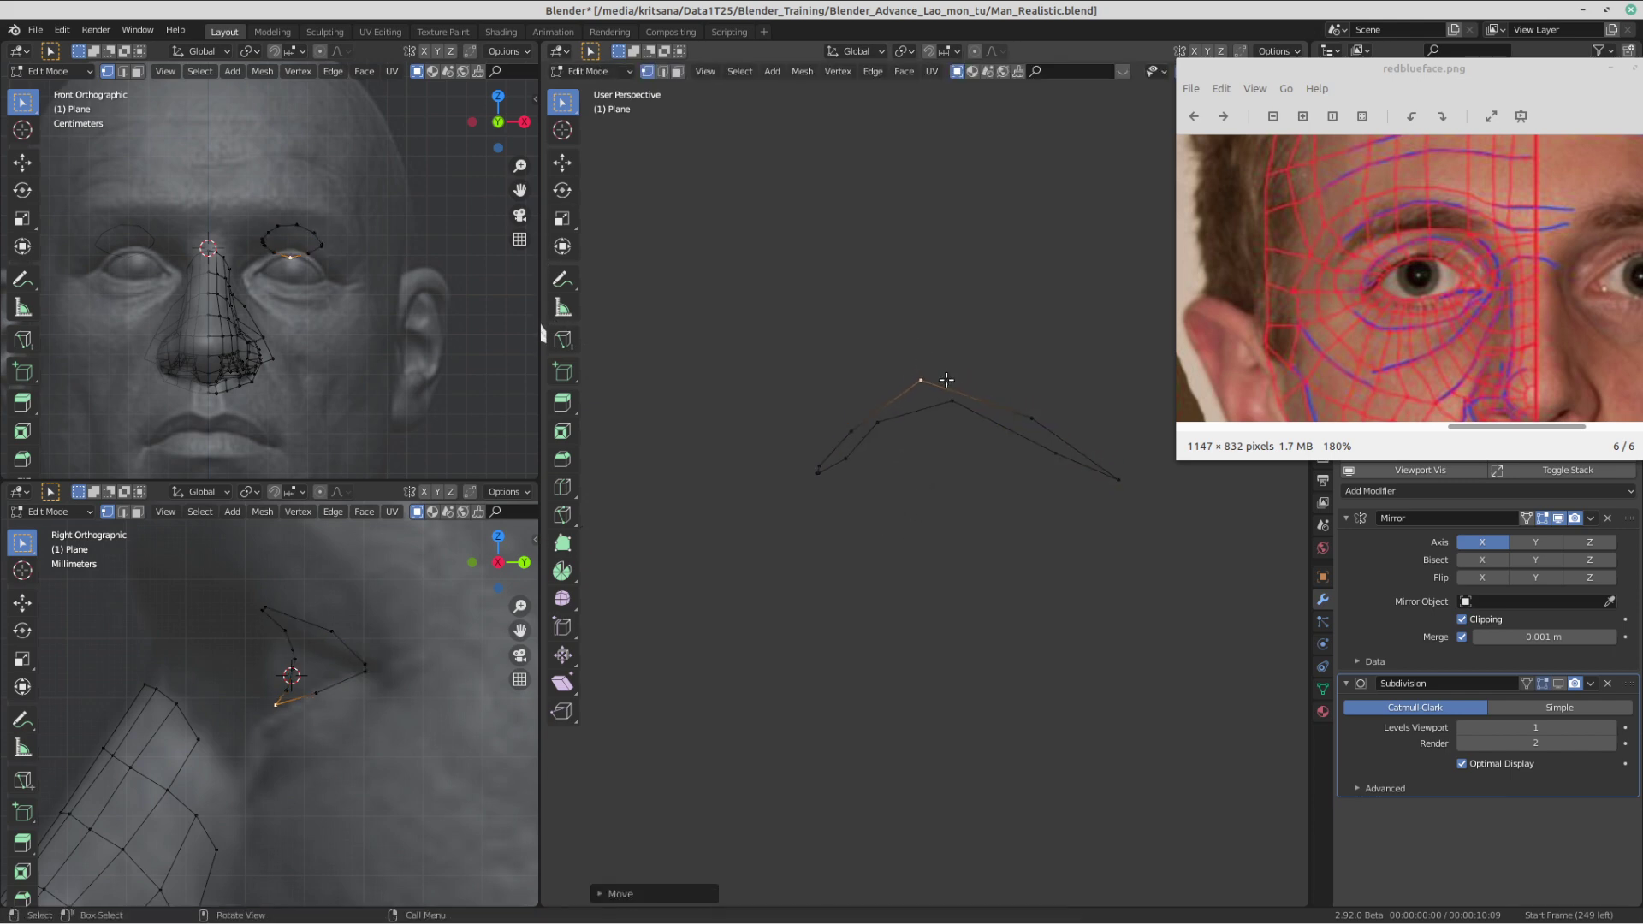
pyautogui.click(818, 448)
pyautogui.press('g')
pyautogui.click(851, 420)
pyautogui.click(932, 359)
pyautogui.press('g')
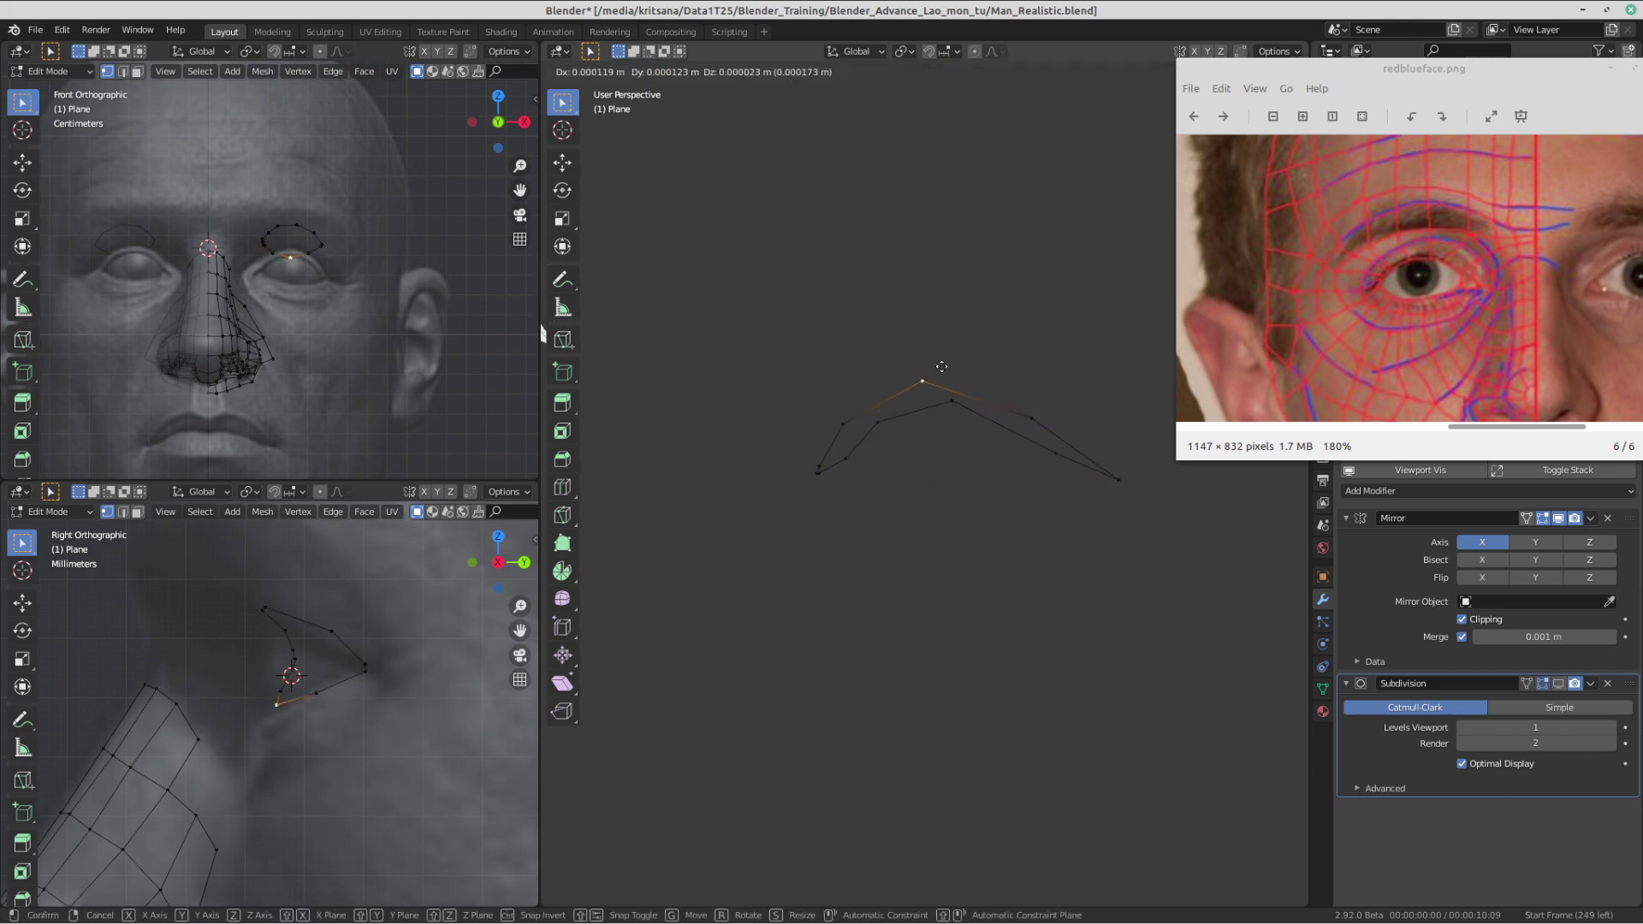
pyautogui.click(943, 367)
# - Even out the eyelid loop's curvature in the perspective view by nudging the lower-outer, upper-outer and outer top vertices
pyautogui.click(1037, 402)
pyautogui.press('g')
pyautogui.click(1047, 401)
pyautogui.click(1050, 455)
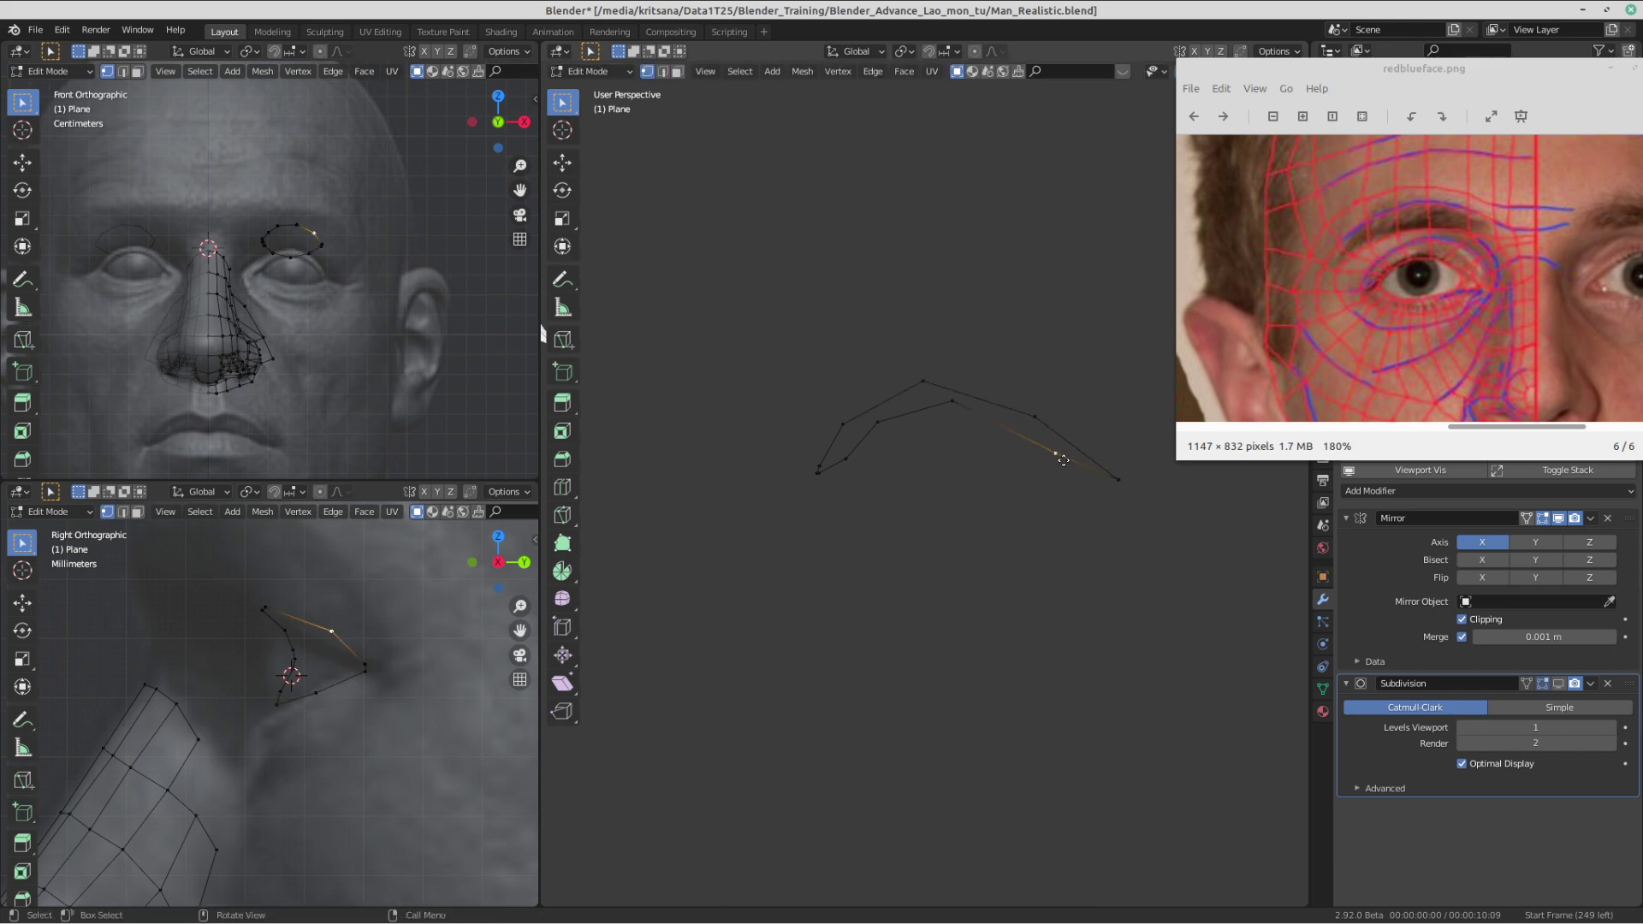
pyautogui.press('g')
pyautogui.click(1054, 446)
pyautogui.click(950, 397)
pyautogui.press('g')
pyautogui.click(934, 402)
# - Nudge the two topmost eyelid loop vertices outward in the perspective view to smooth the upper edge
pyautogui.click(882, 426)
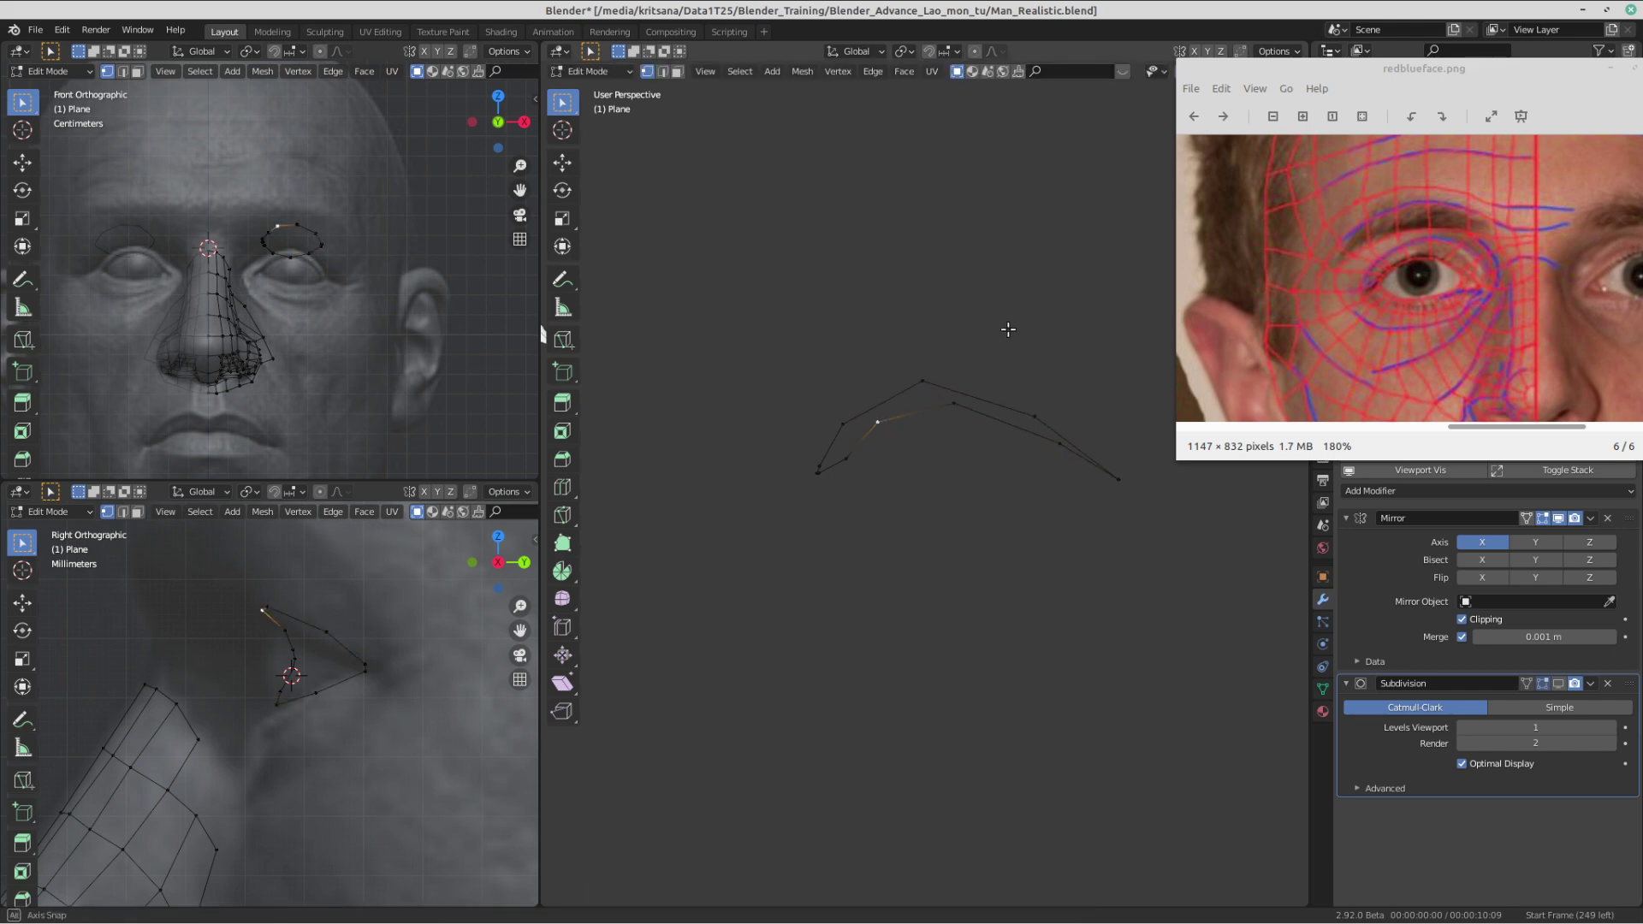
pyautogui.moveTo(1009, 331); pyautogui.dragTo(889, 468, button='middle')
pyautogui.press('g')
pyautogui.click(891, 473)
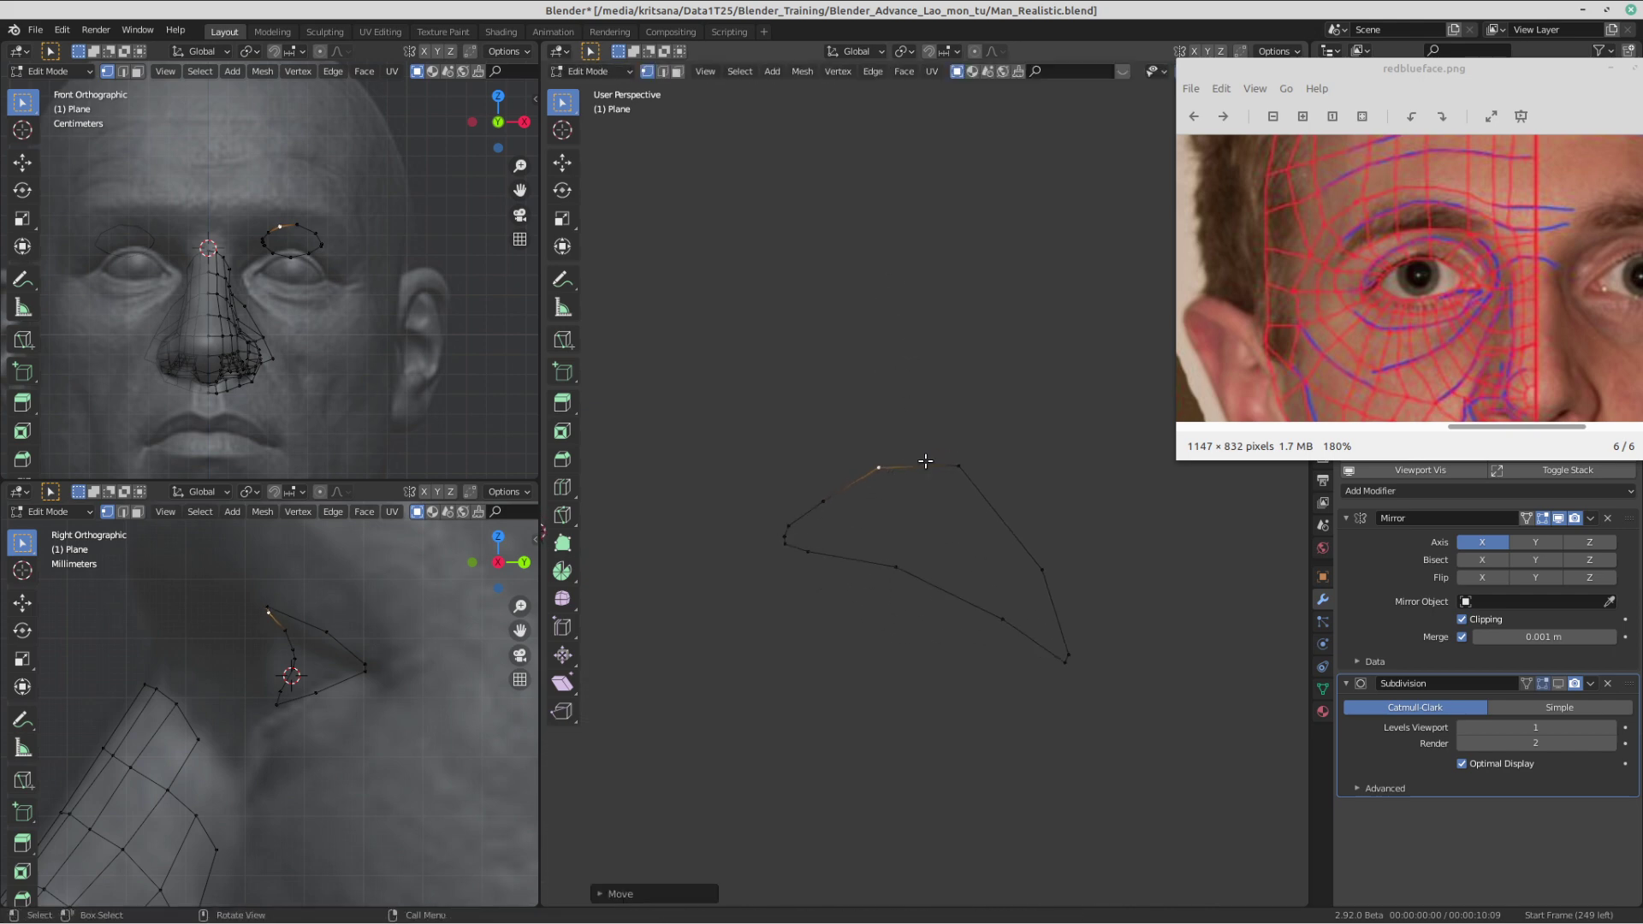
pyautogui.click(959, 466)
pyautogui.press('g')
pyautogui.click(974, 468)
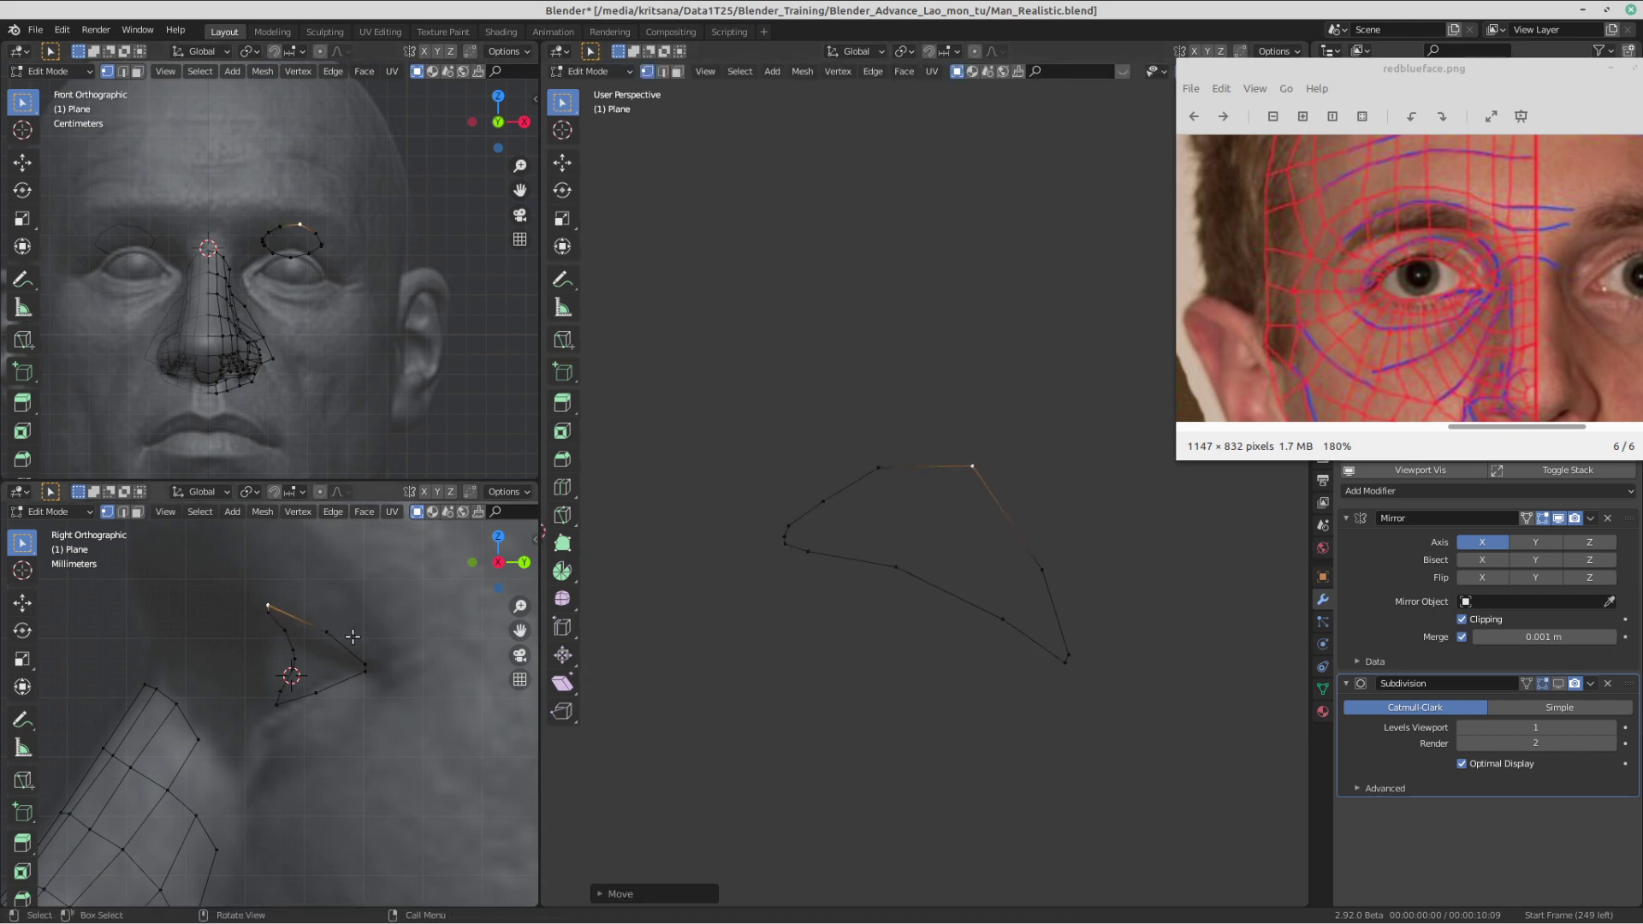
# - Select the whole eyelid loop and move it about 14 mm down onto the eye opening in the front view
pyautogui.scroll(3, 360, 679)
pyautogui.moveTo(675, 462); pyautogui.dragTo(1013, 493, button='middle')
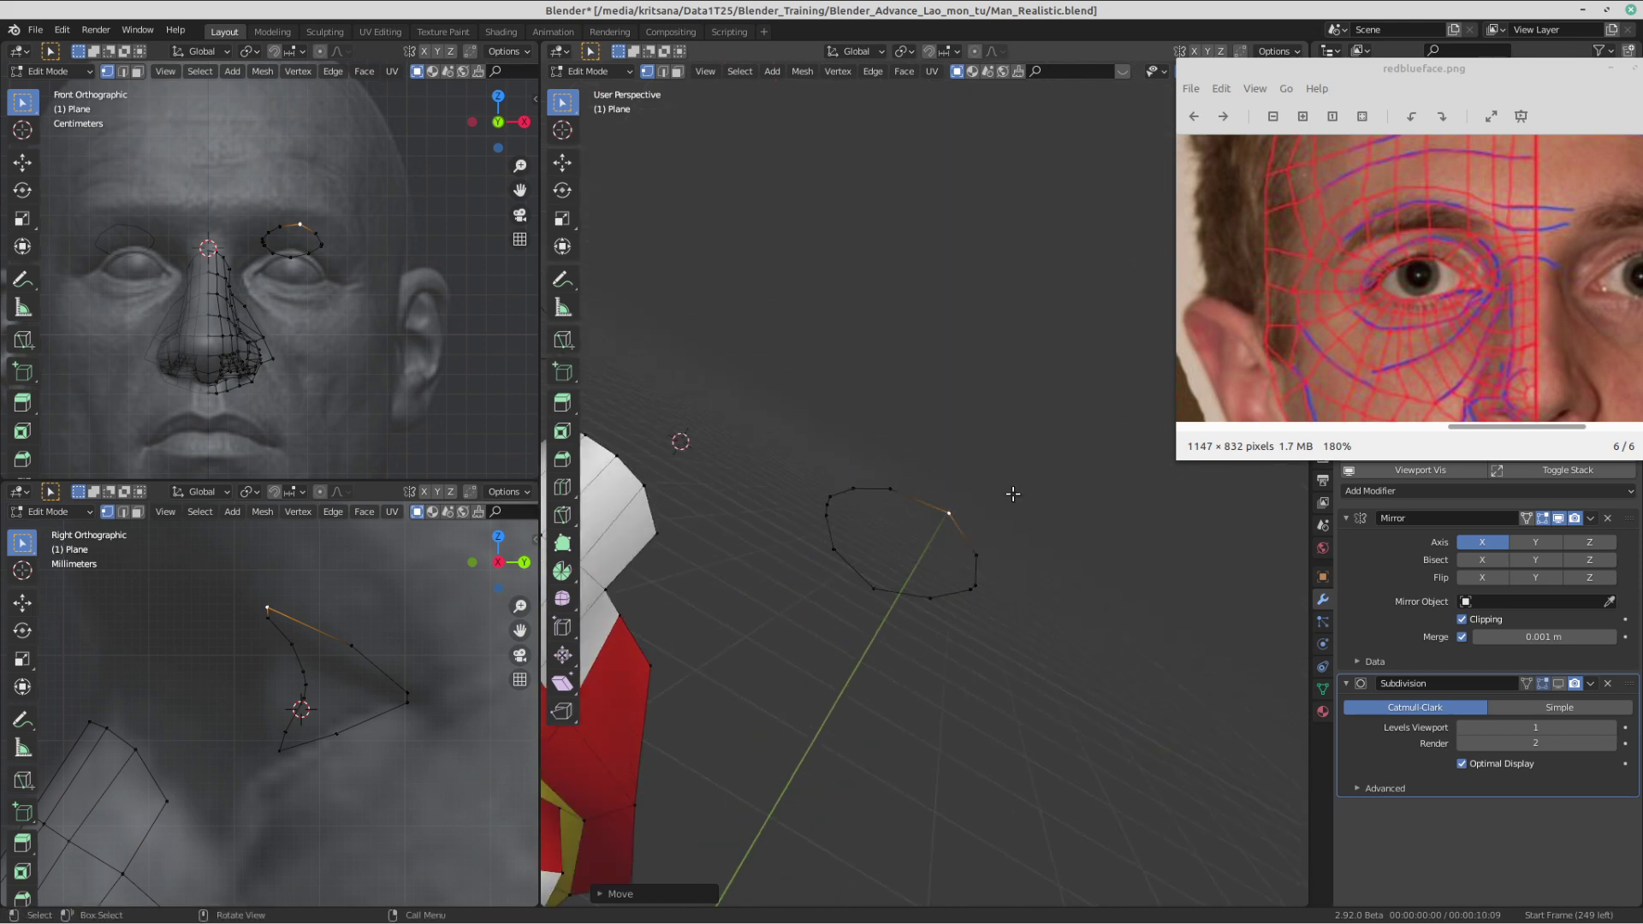
pyautogui.scroll(5, 309, 299)
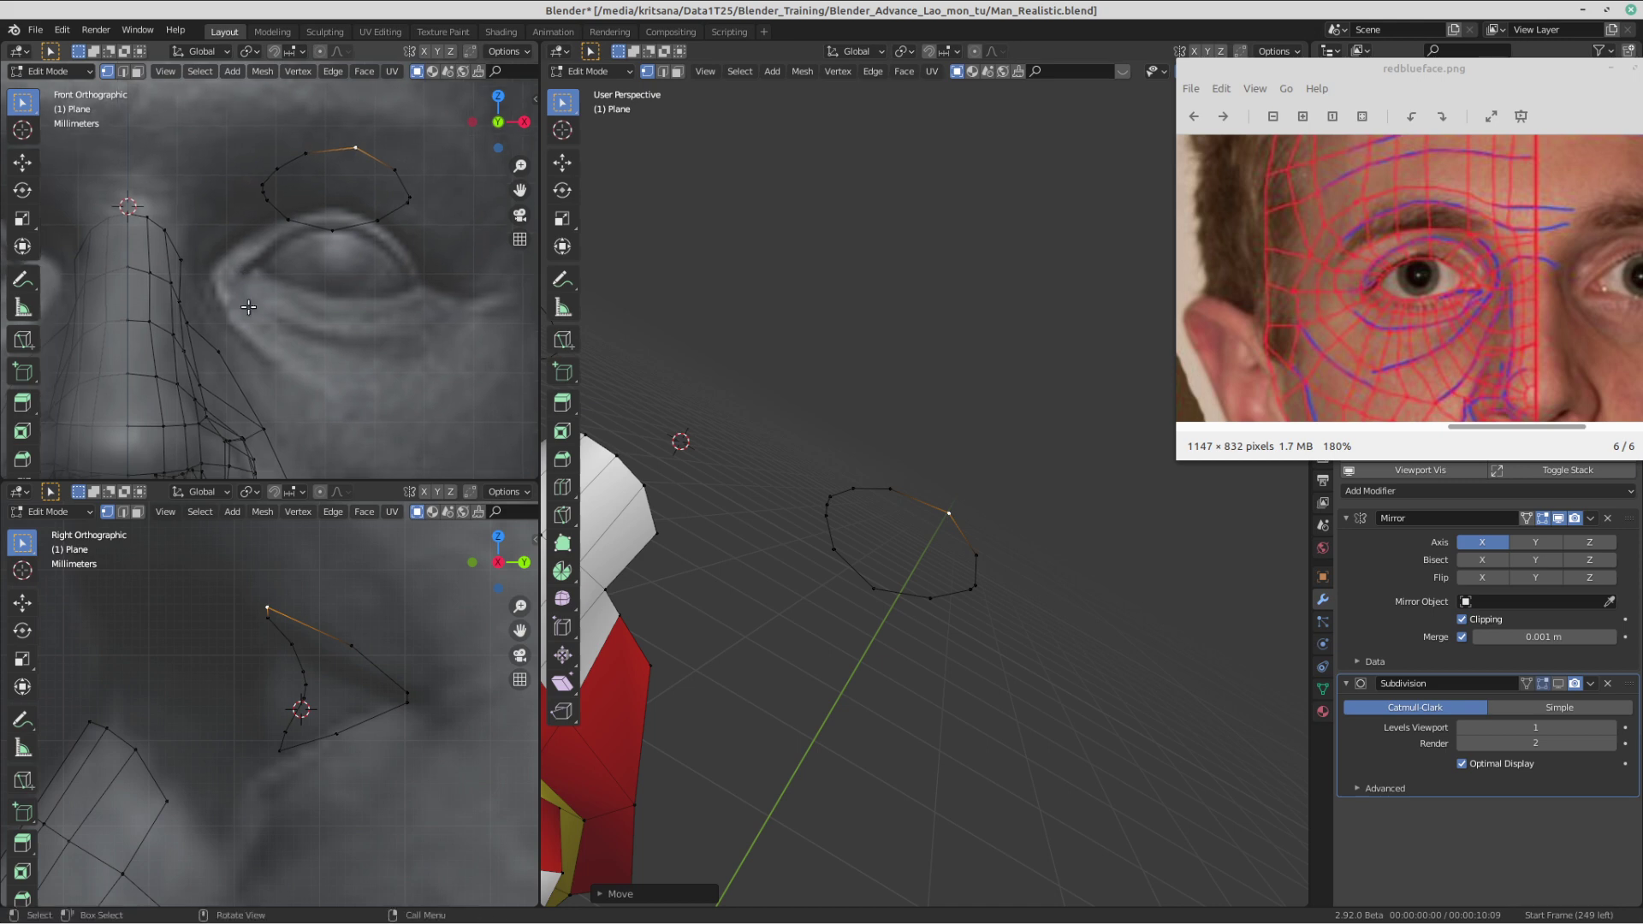
pyautogui.scroll(-2, 309, 299)
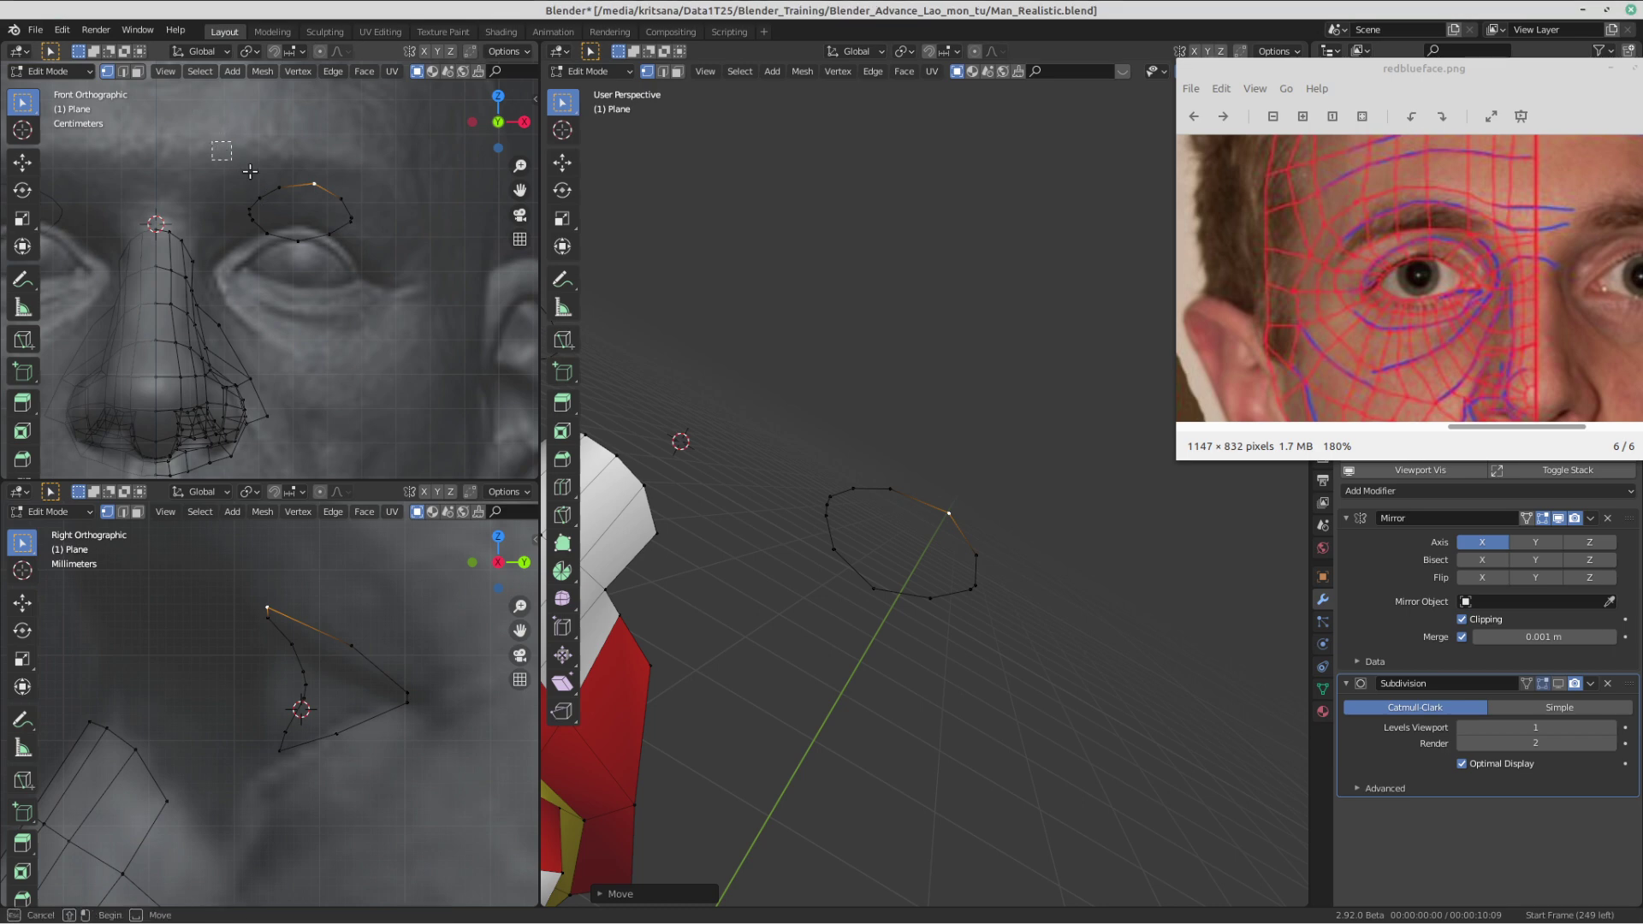
pyautogui.keyDown('alt'); pyautogui.click(259, 208); pyautogui.keyUp('alt')
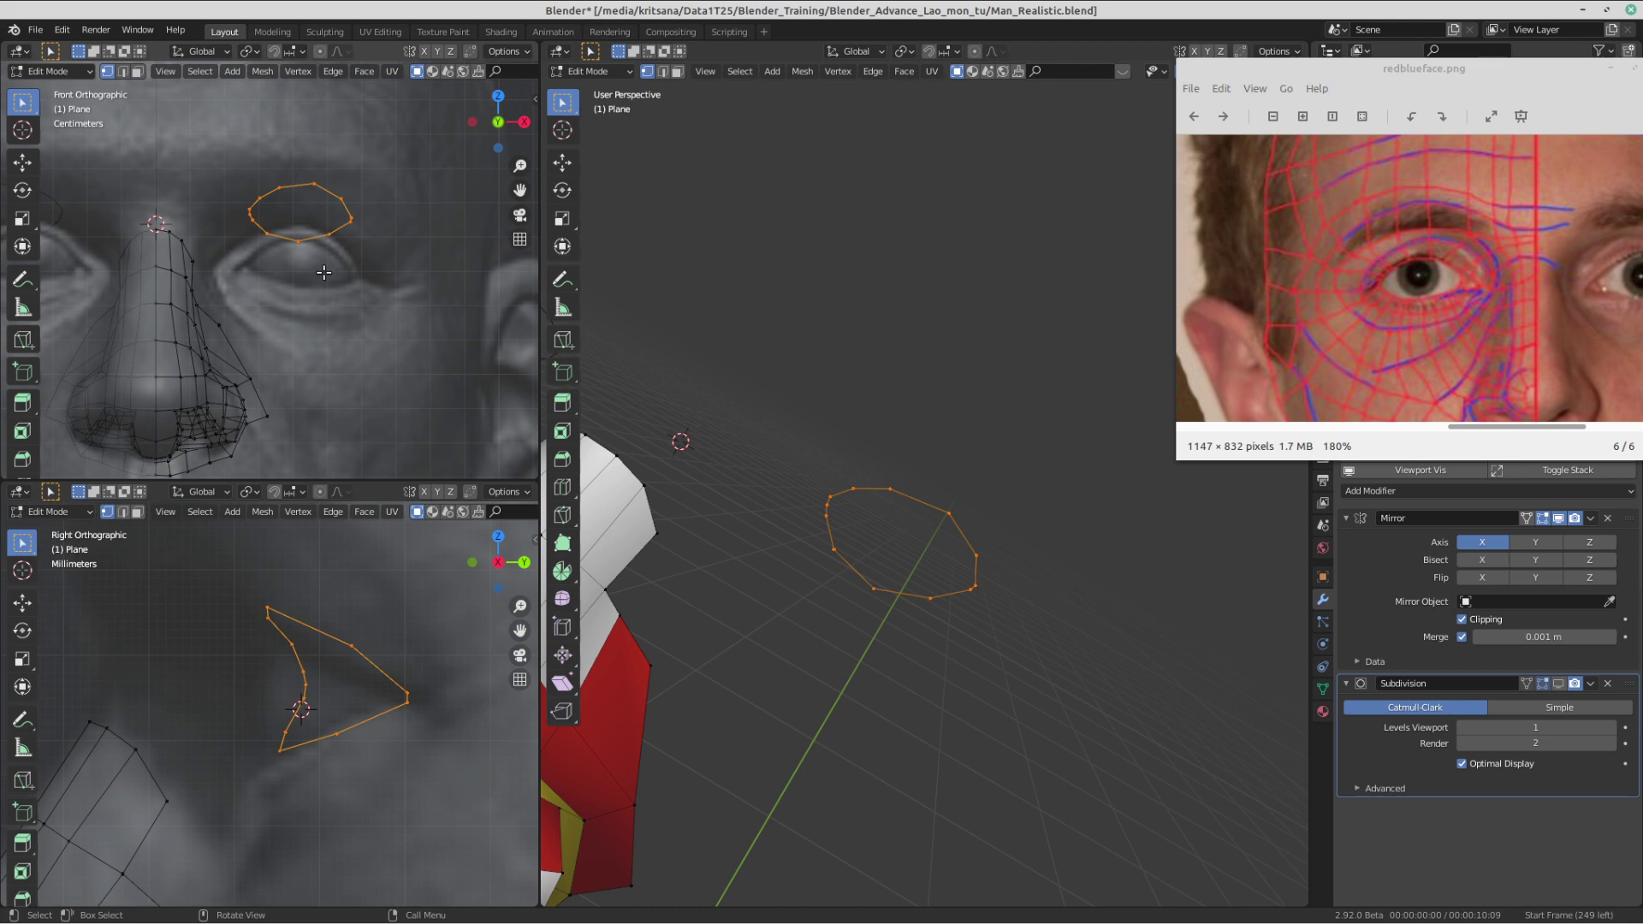
pyautogui.scroll(1, 445, 317)
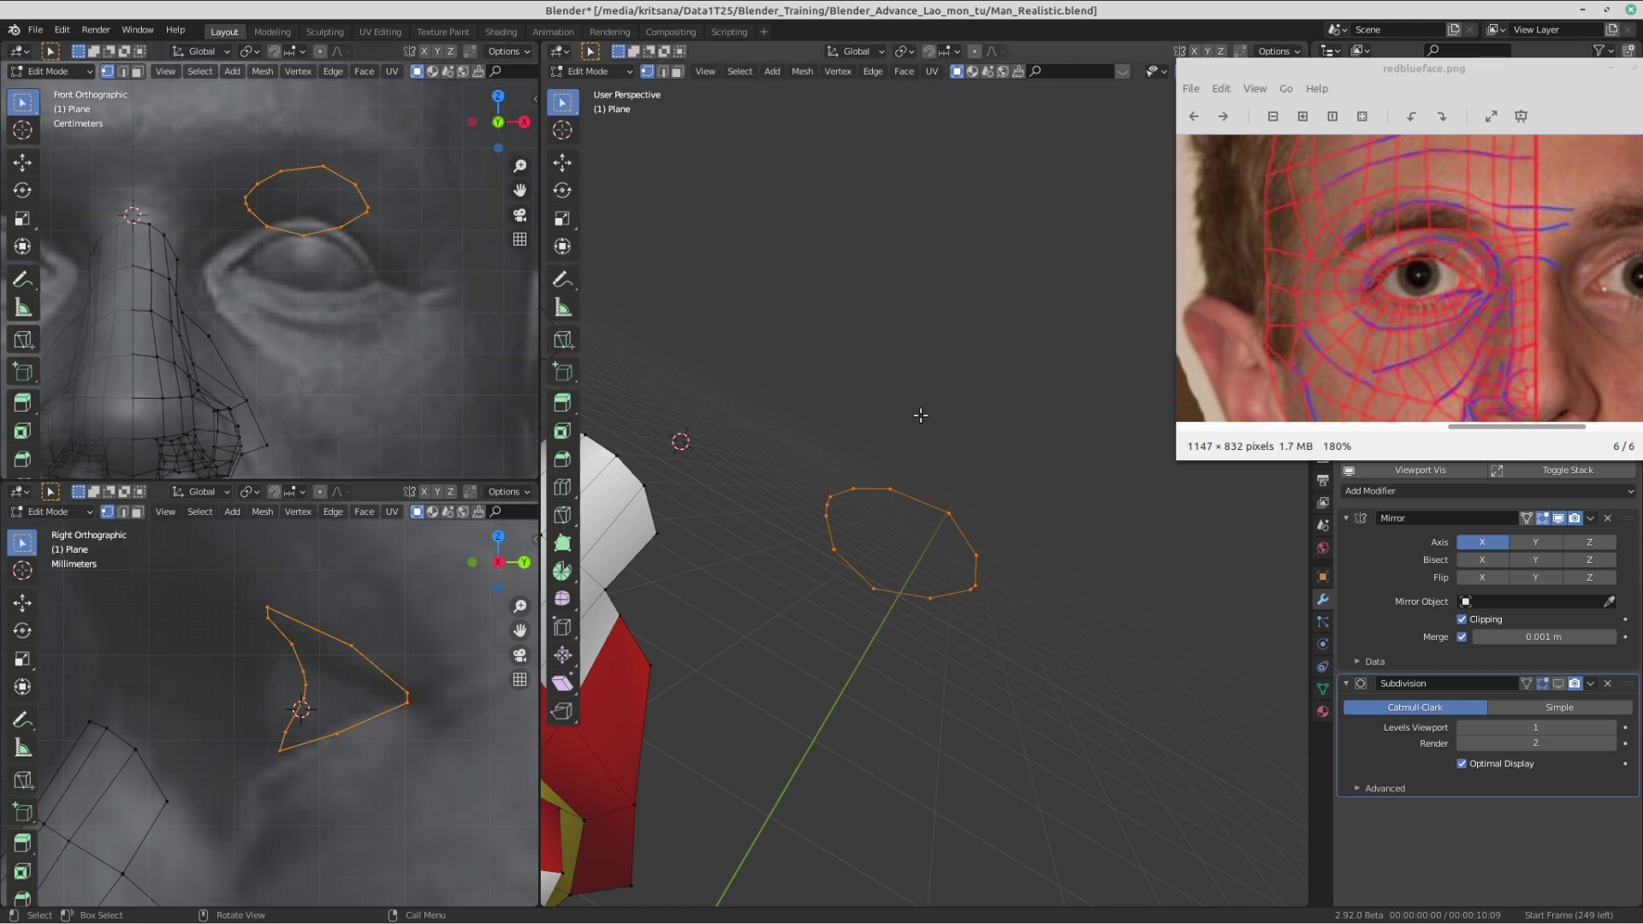
pyautogui.scroll(-2, 920, 414)
pyautogui.moveTo(920, 415); pyautogui.dragTo(959, 389, button='middle')
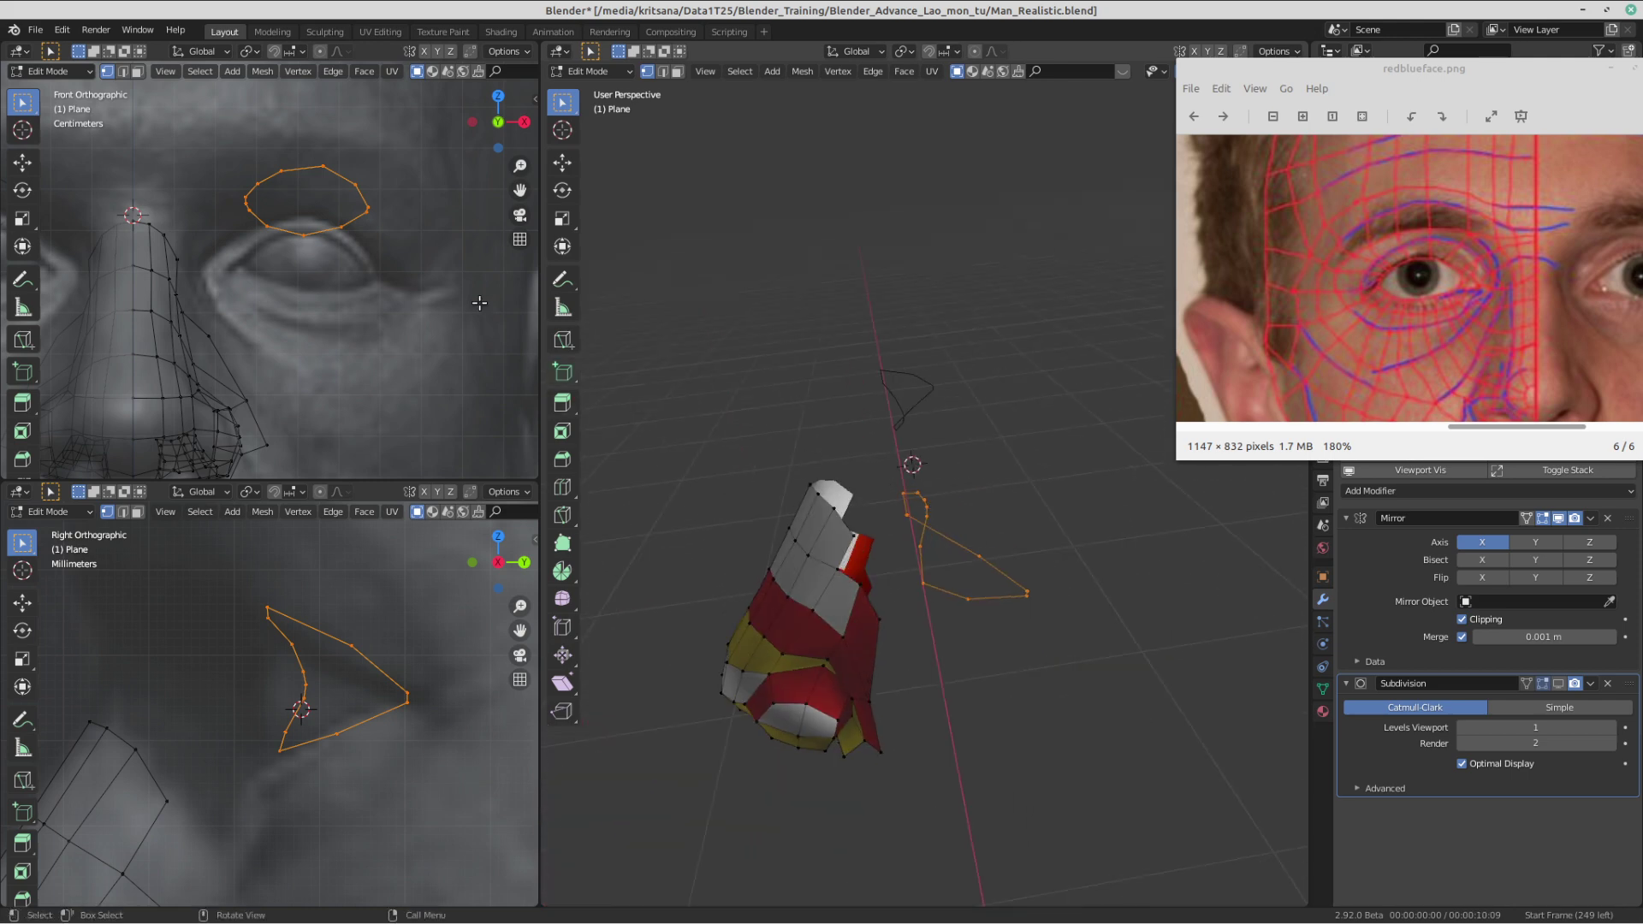
pyautogui.scroll(2, 317, 186)
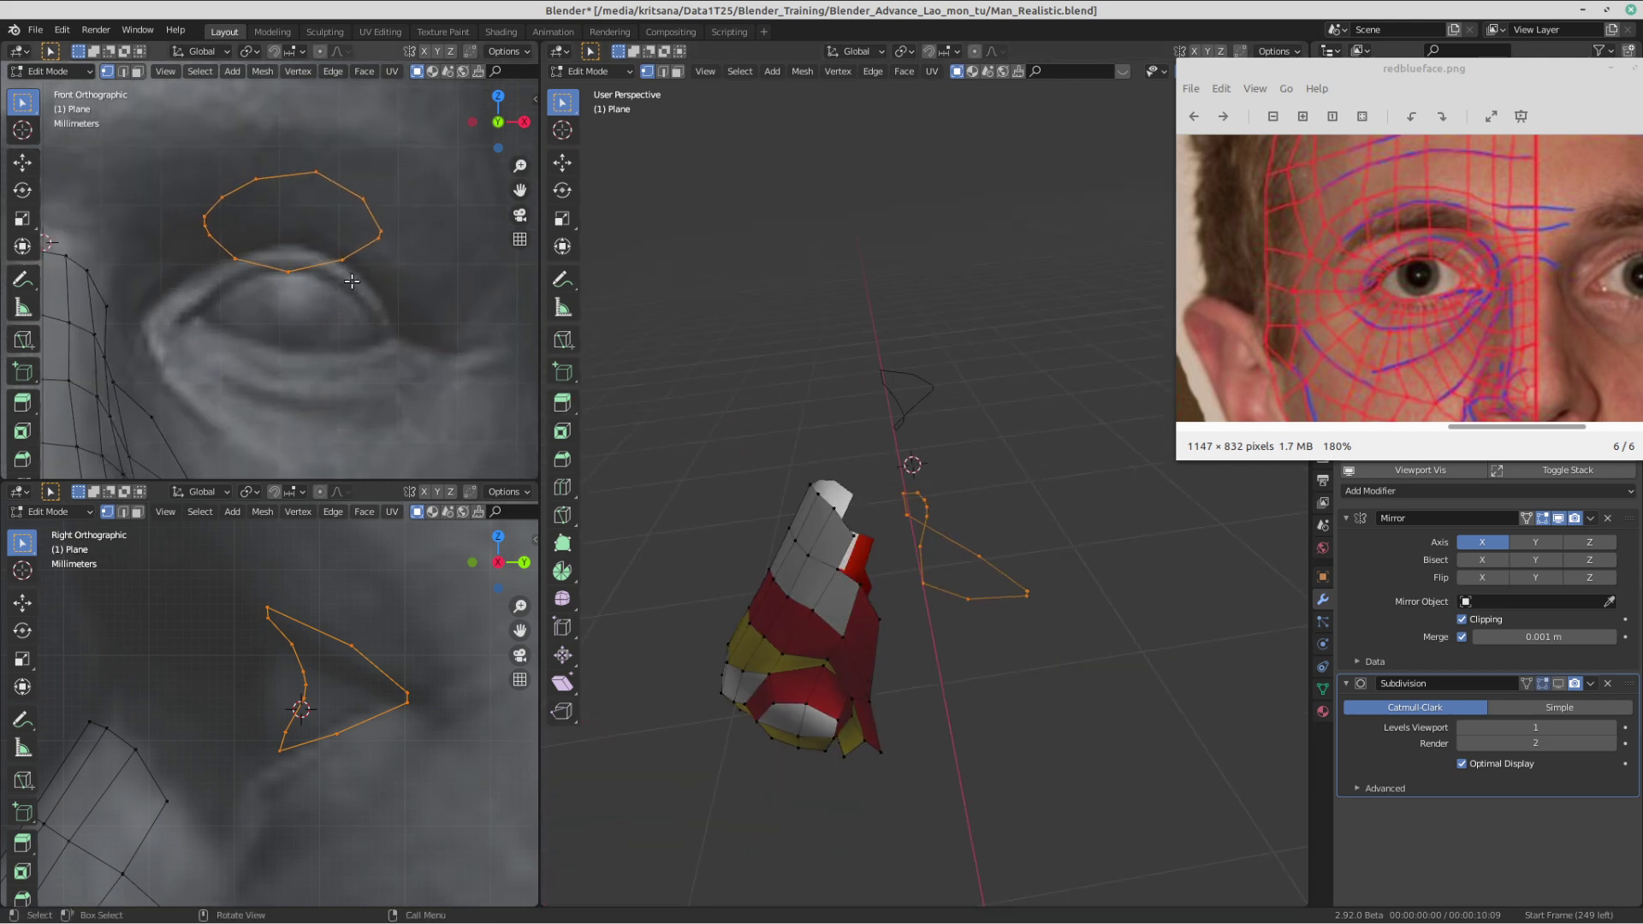
pyautogui.press('g')
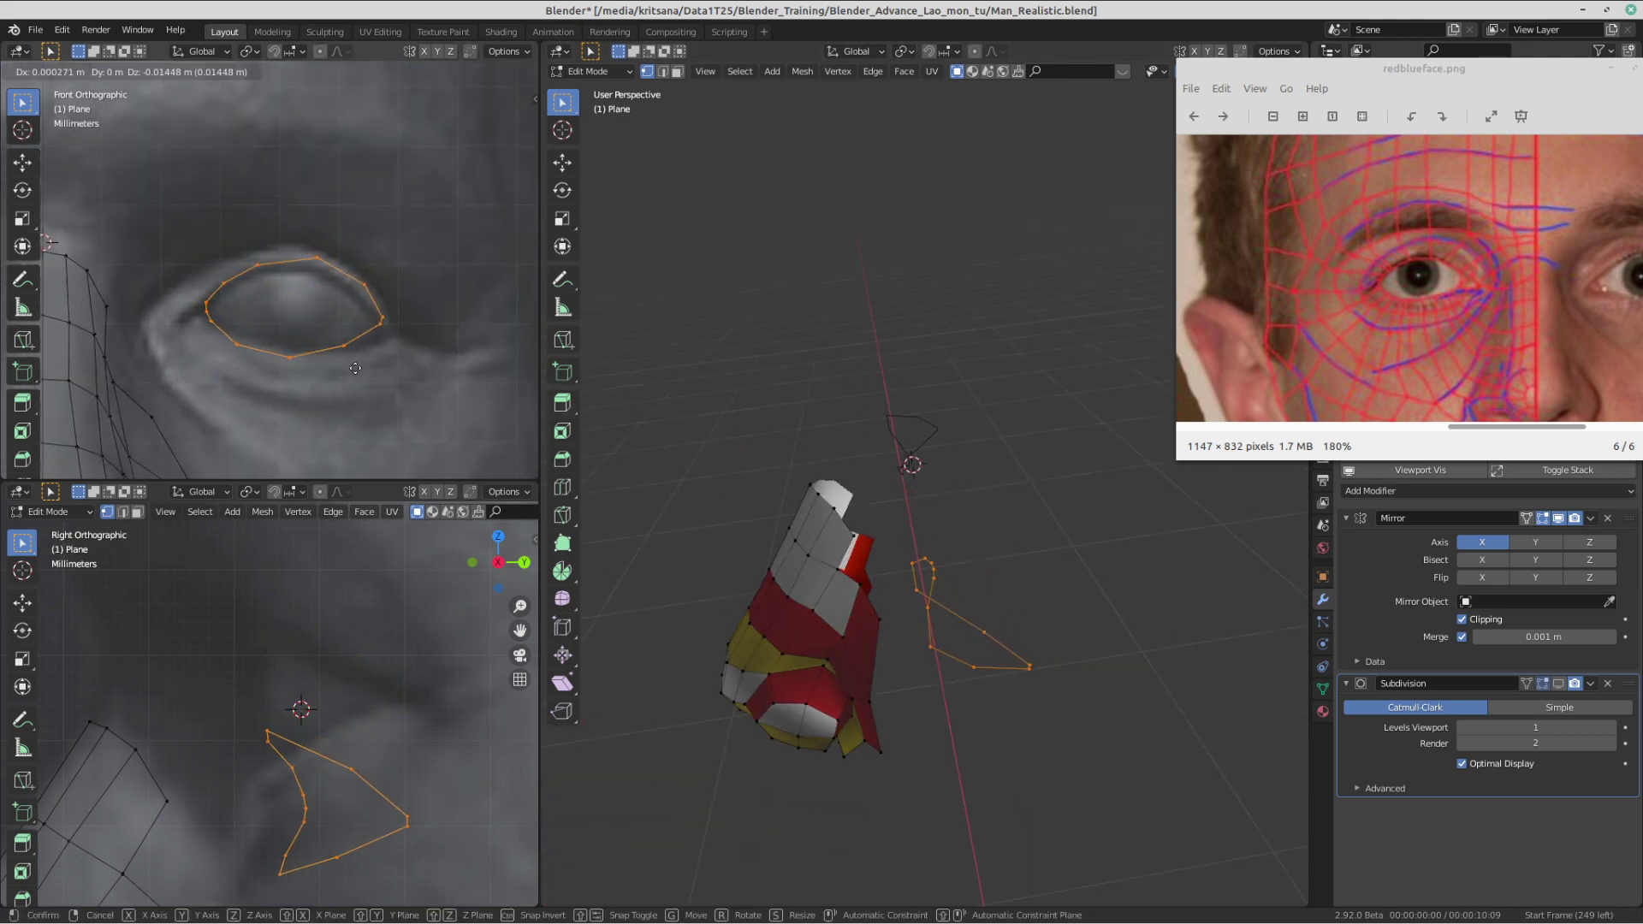
pyautogui.click(398, 319)
# - Fit the outer-corner, upper-outer and outer top vertices to the upper eyelid contour with small downward moves in the front view
pyautogui.click(387, 331)
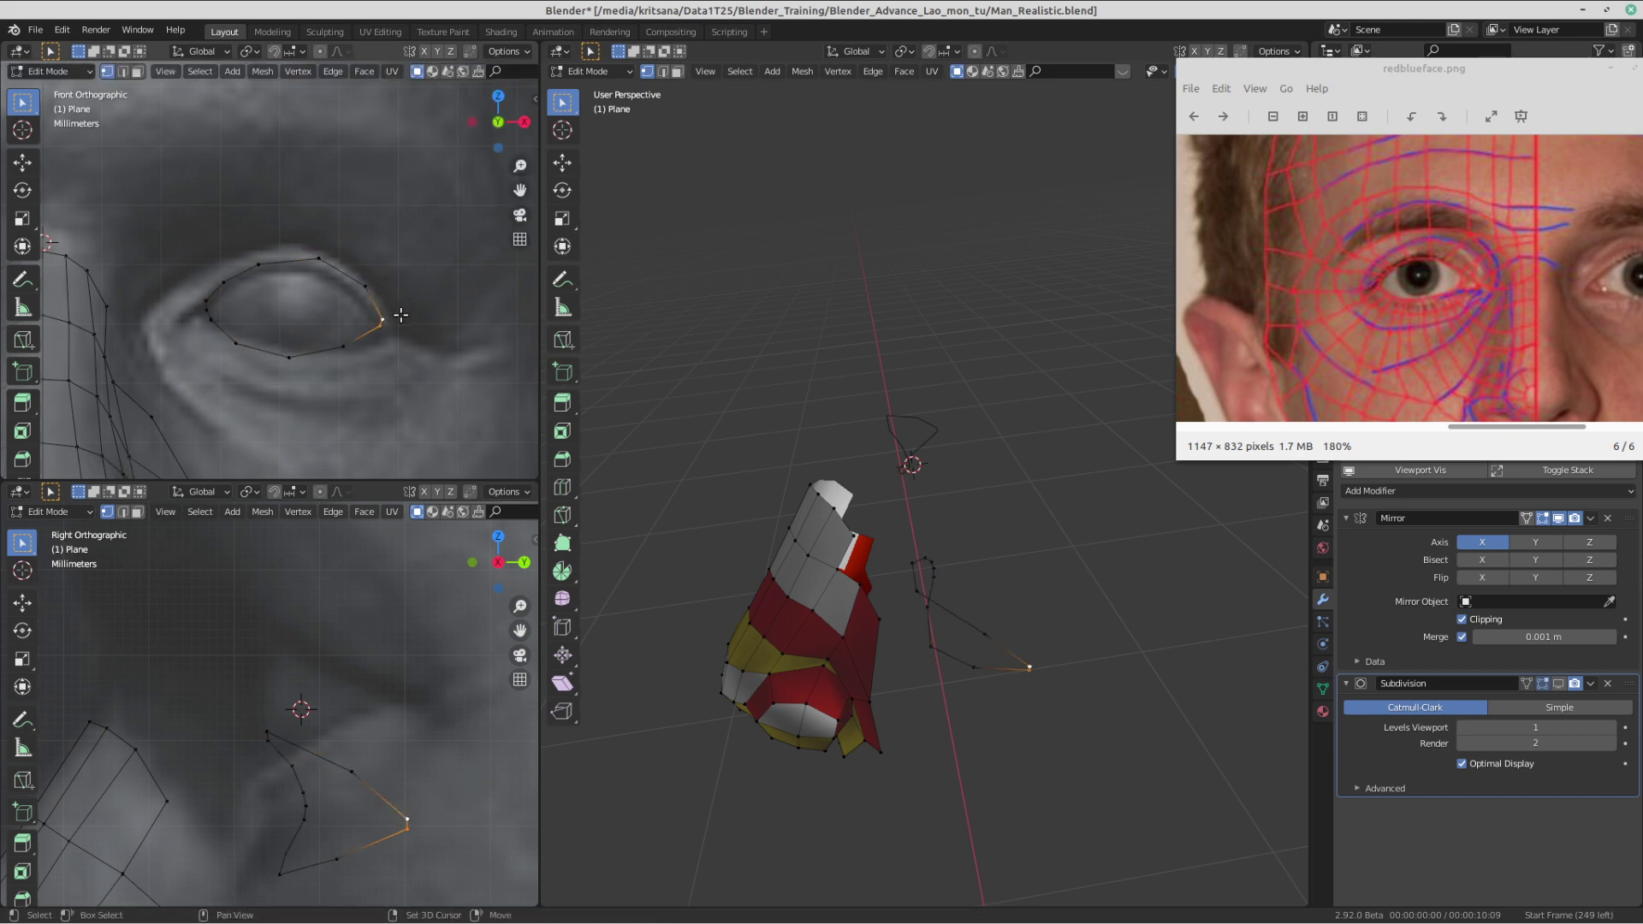
pyautogui.press('g')
pyautogui.click(403, 324)
pyautogui.click(366, 289)
pyautogui.press('g')
pyautogui.click(366, 294)
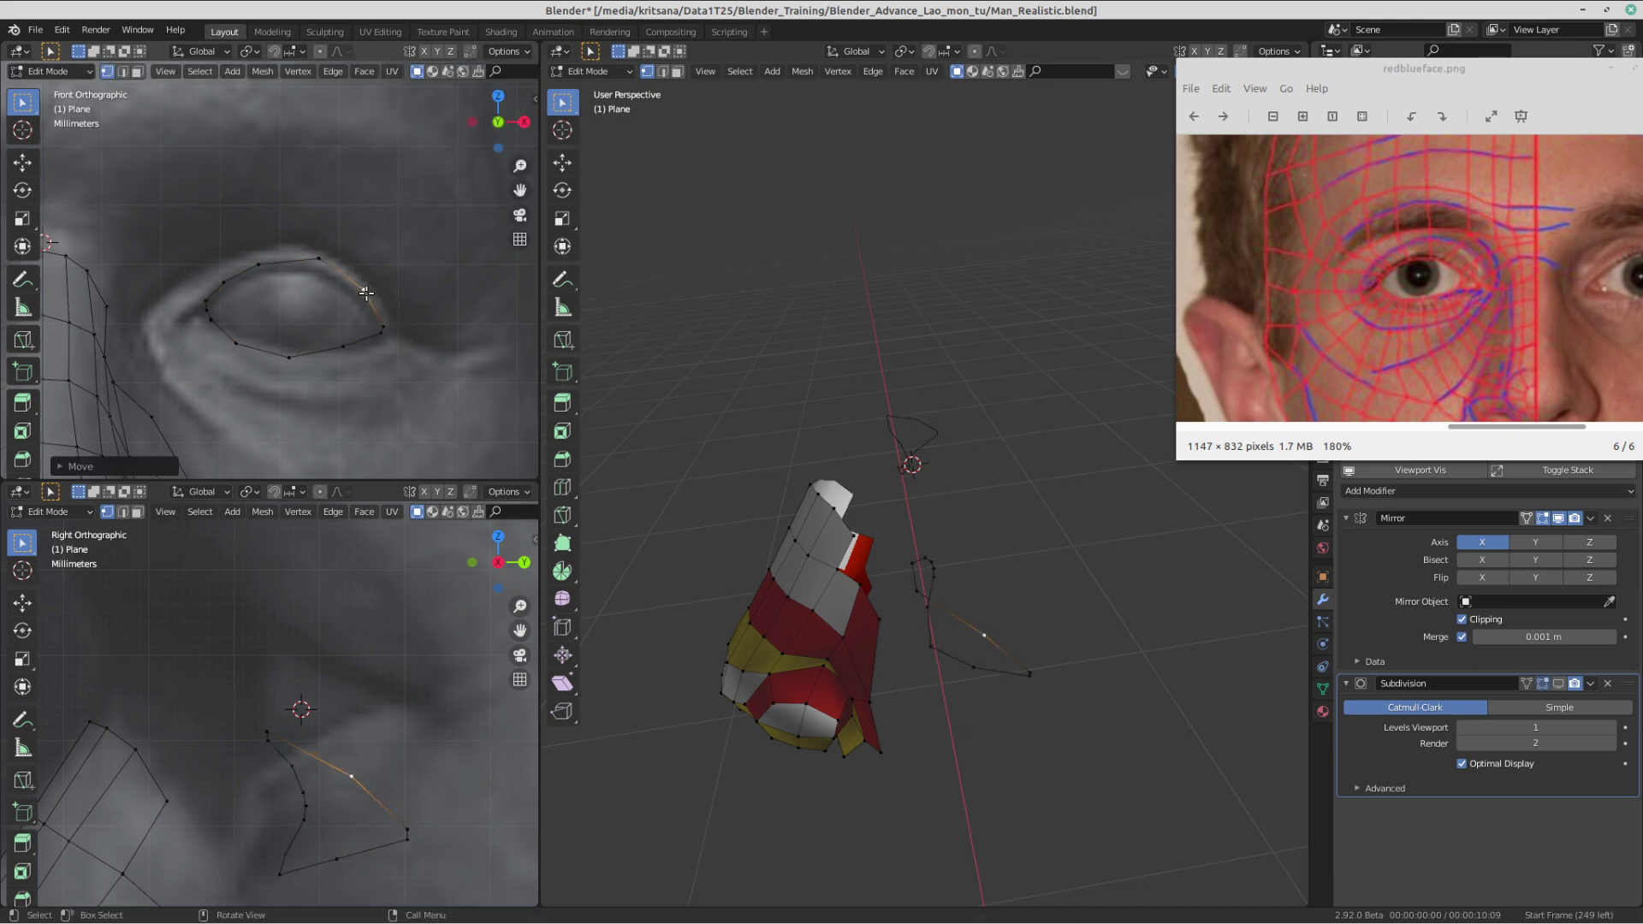
pyautogui.click(323, 267)
pyautogui.press('g')
pyautogui.click(321, 268)
# - Nudge the middle and lower inner-corner vertices individually to match the eye opening in the front view
pyautogui.click(207, 301)
pyautogui.press('g')
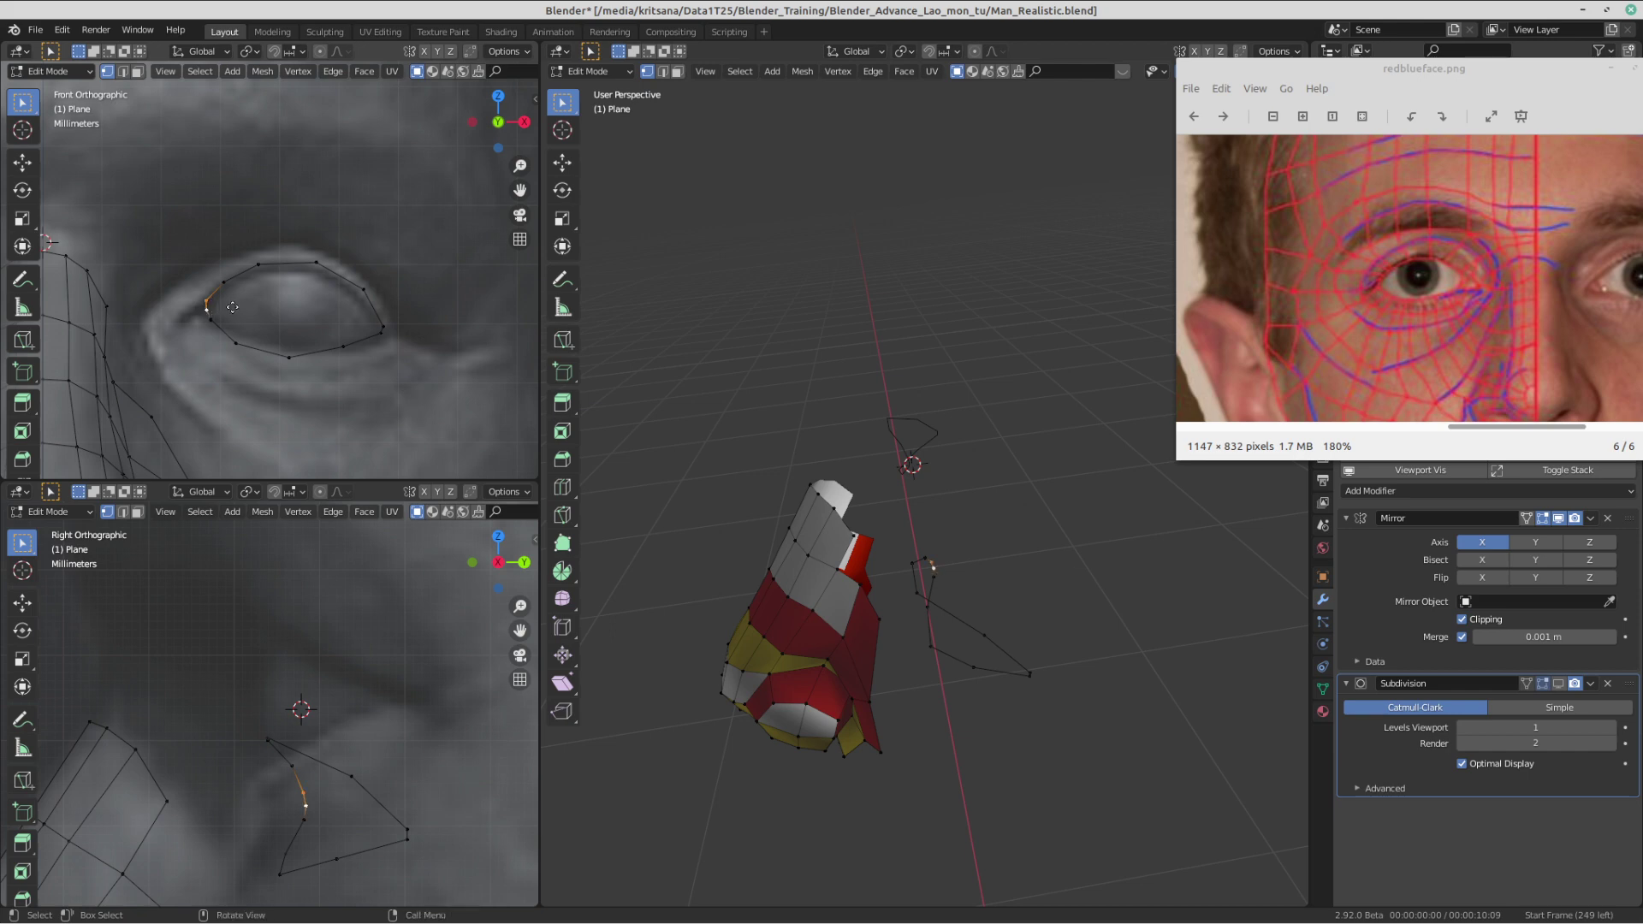
pyautogui.click(232, 308)
pyautogui.click(216, 323)
pyautogui.press('g')
pyautogui.click(217, 324)
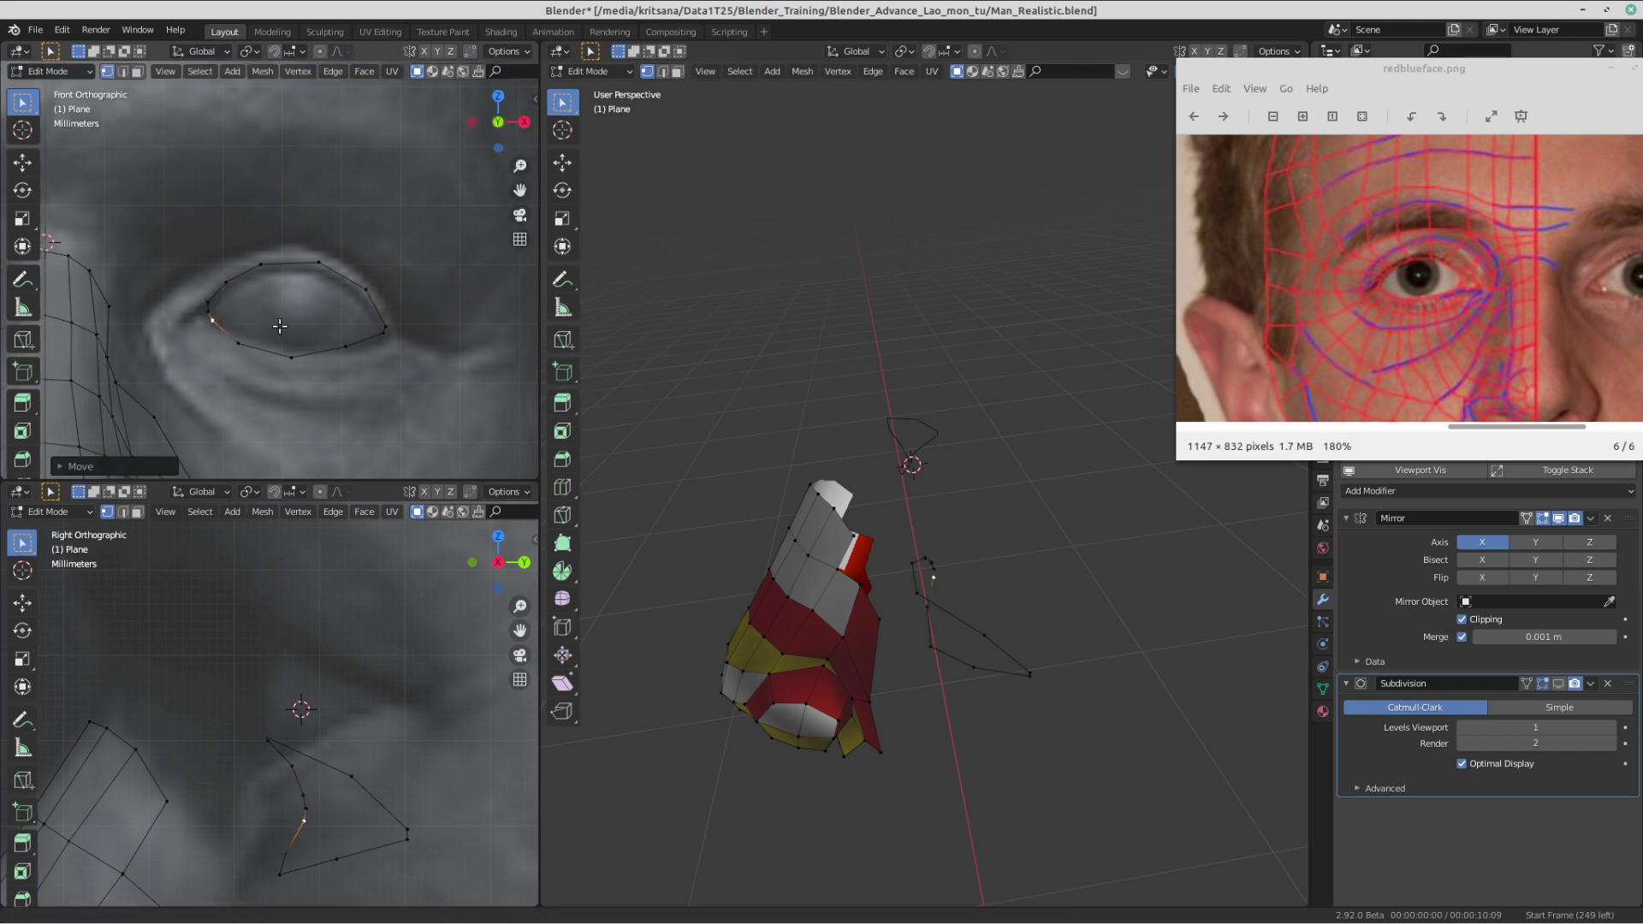
# - Fine-tune the lower inner-corner vertex and shift the loop's bottom vertex slightly outward and up along the lower eyelid
pyautogui.scroll(1, 238, 321)
pyautogui.keyDown('shift'); pyautogui.moveTo(238, 322); pyautogui.dragTo(226, 277, button='middle'); pyautogui.keyUp('shift')
pyautogui.scroll(-2, 257, 299)
pyautogui.scroll(1, 274, 315)
pyautogui.press('g')
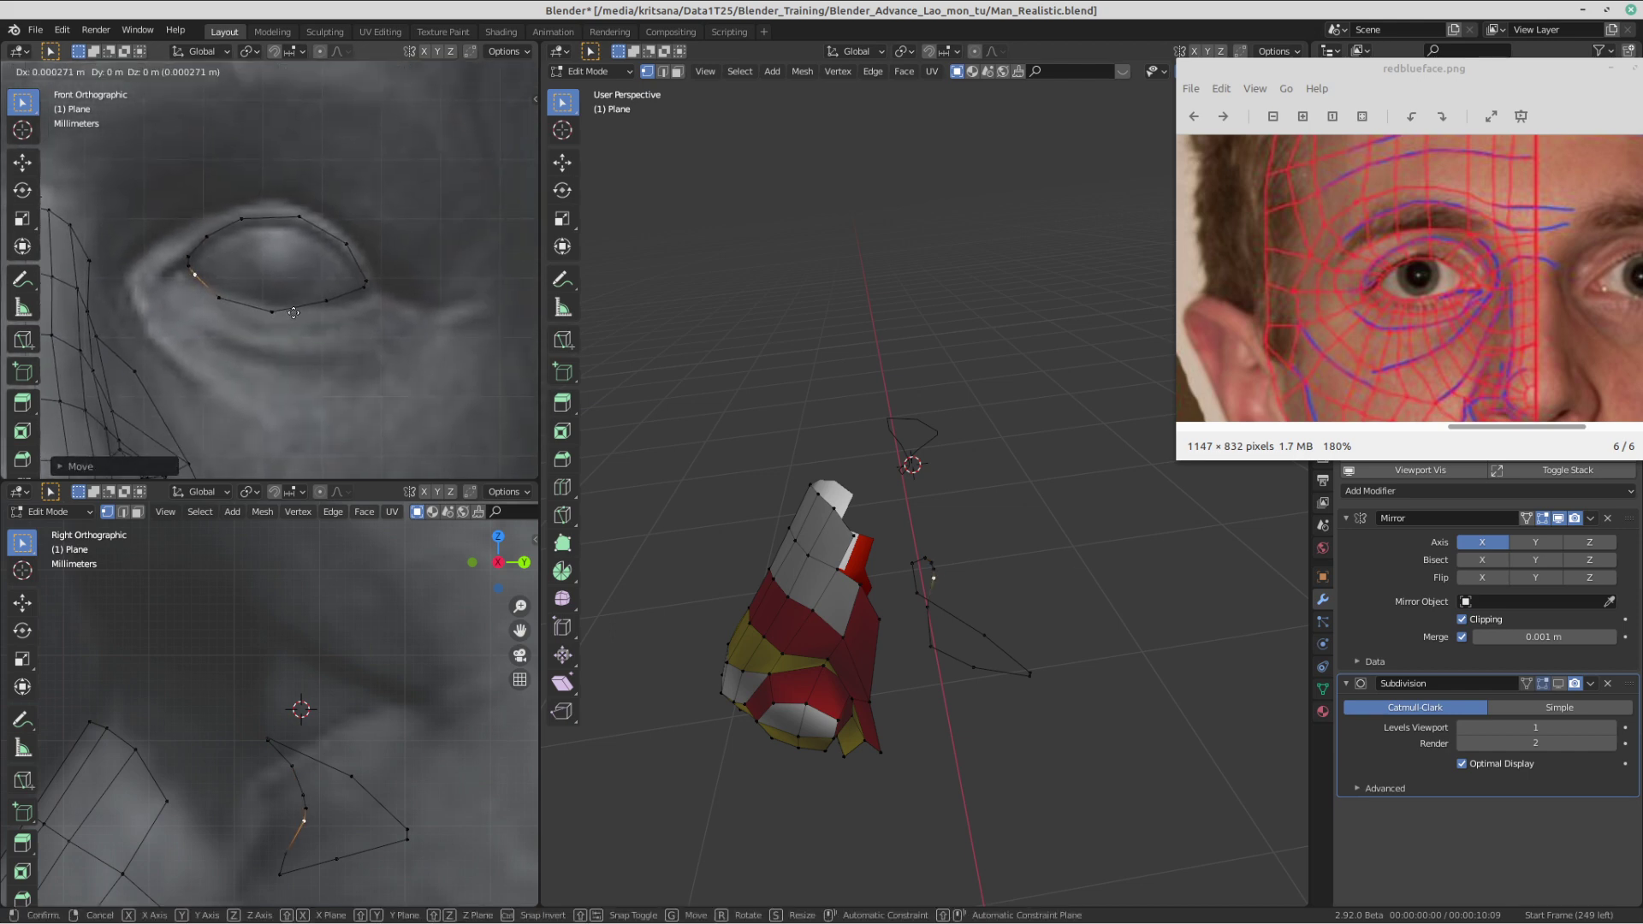
pyautogui.click(293, 314)
pyautogui.click(272, 309)
pyautogui.press('g')
pyautogui.click(293, 307)
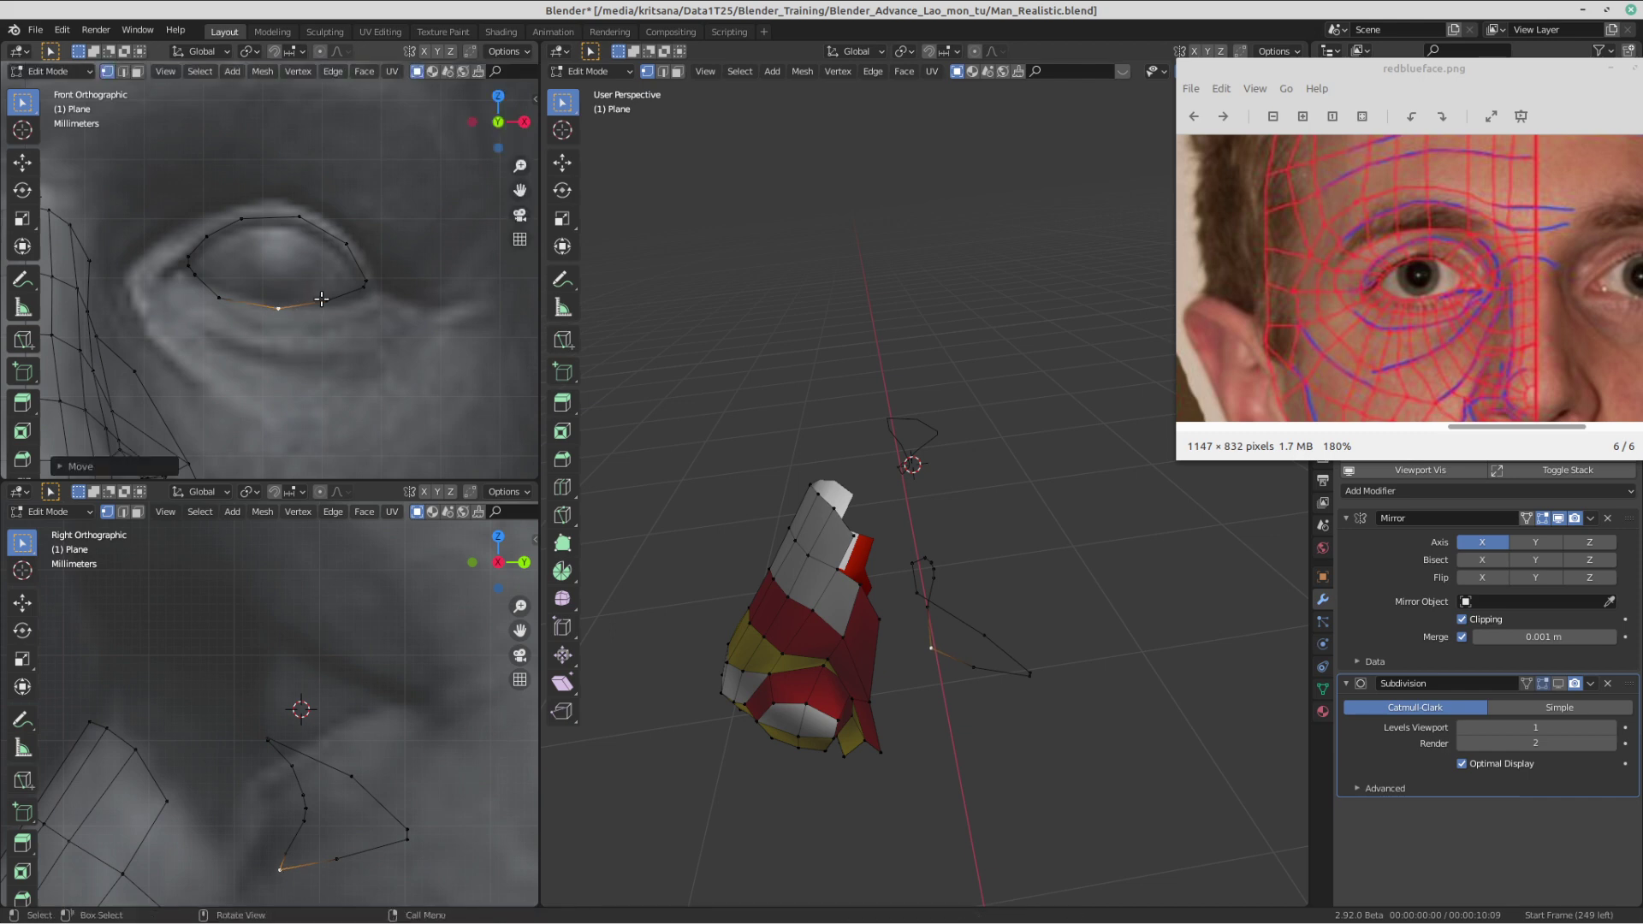
# - Align the lower-lid vertex beside the outer corner and both outer-corner vertices with the eyelid outline in the front view
pyautogui.click(328, 301)
pyautogui.press('g')
pyautogui.click(347, 307)
pyautogui.click(363, 291)
pyautogui.press('g')
pyautogui.click(364, 292)
pyautogui.click(366, 279)
pyautogui.press('g')
pyautogui.click(365, 291)
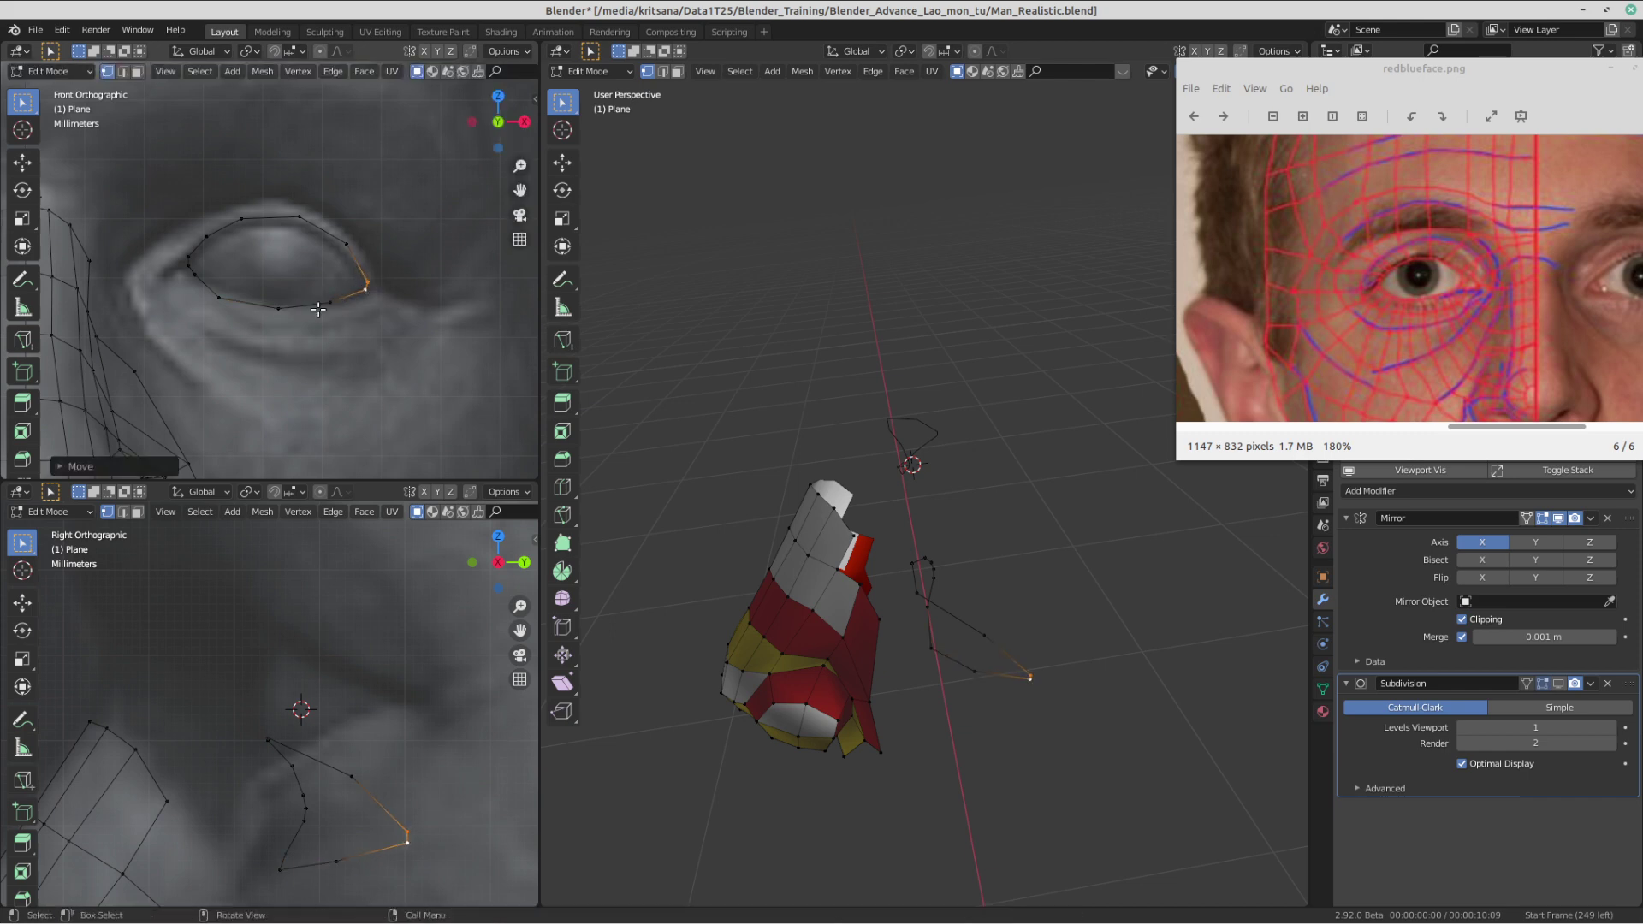
pyautogui.scroll(-4, 296, 723)
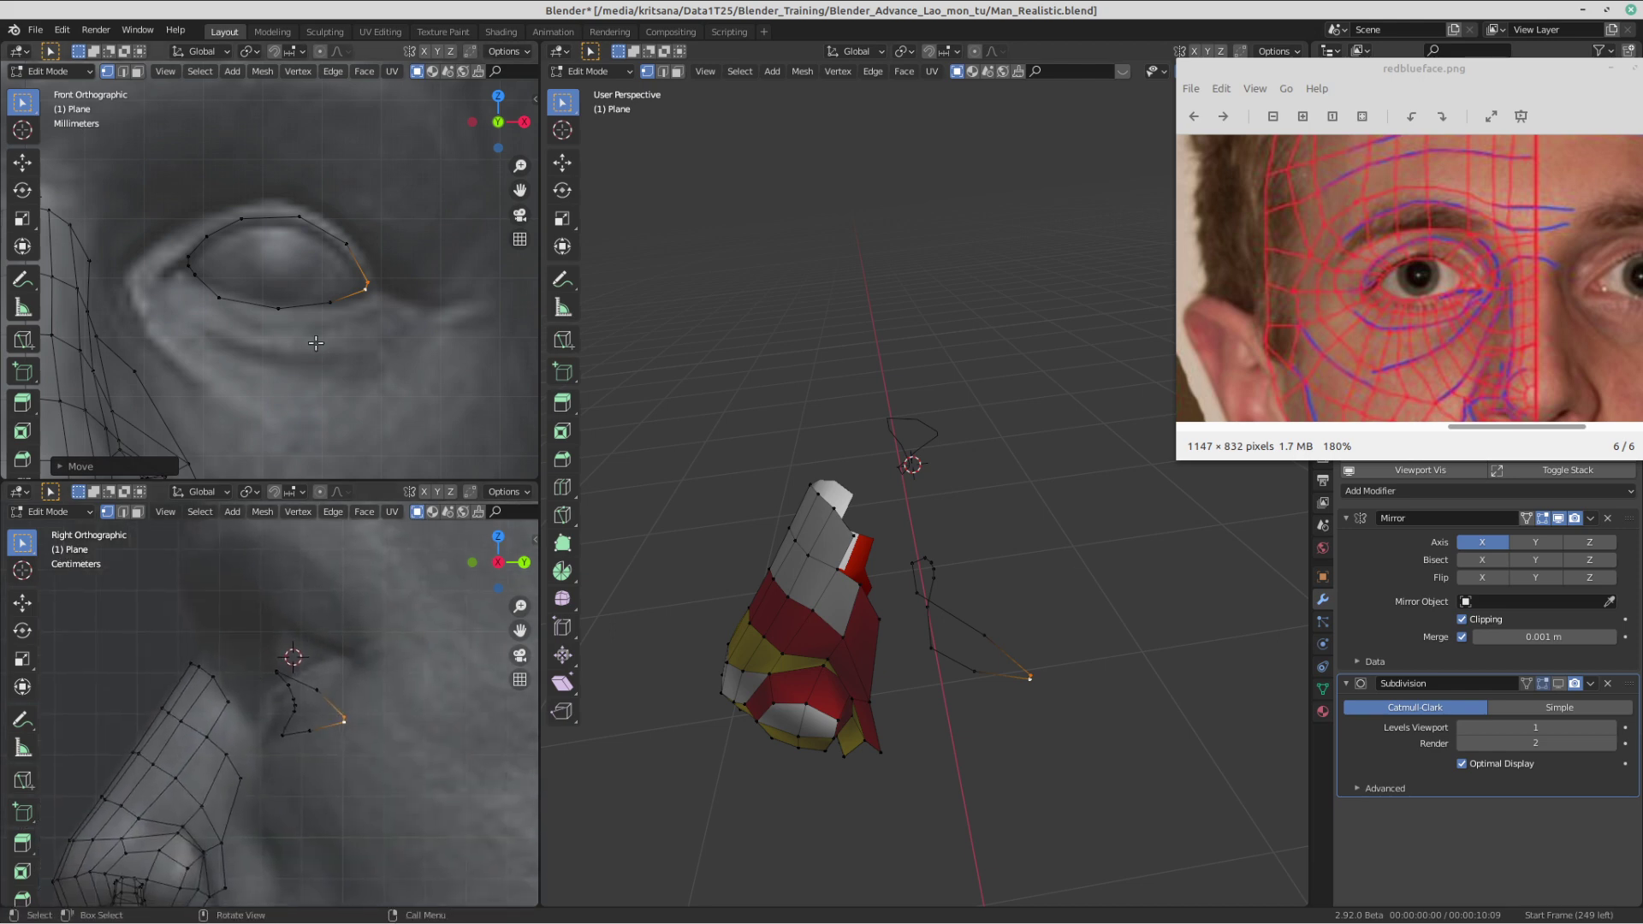
pyautogui.click(241, 219)
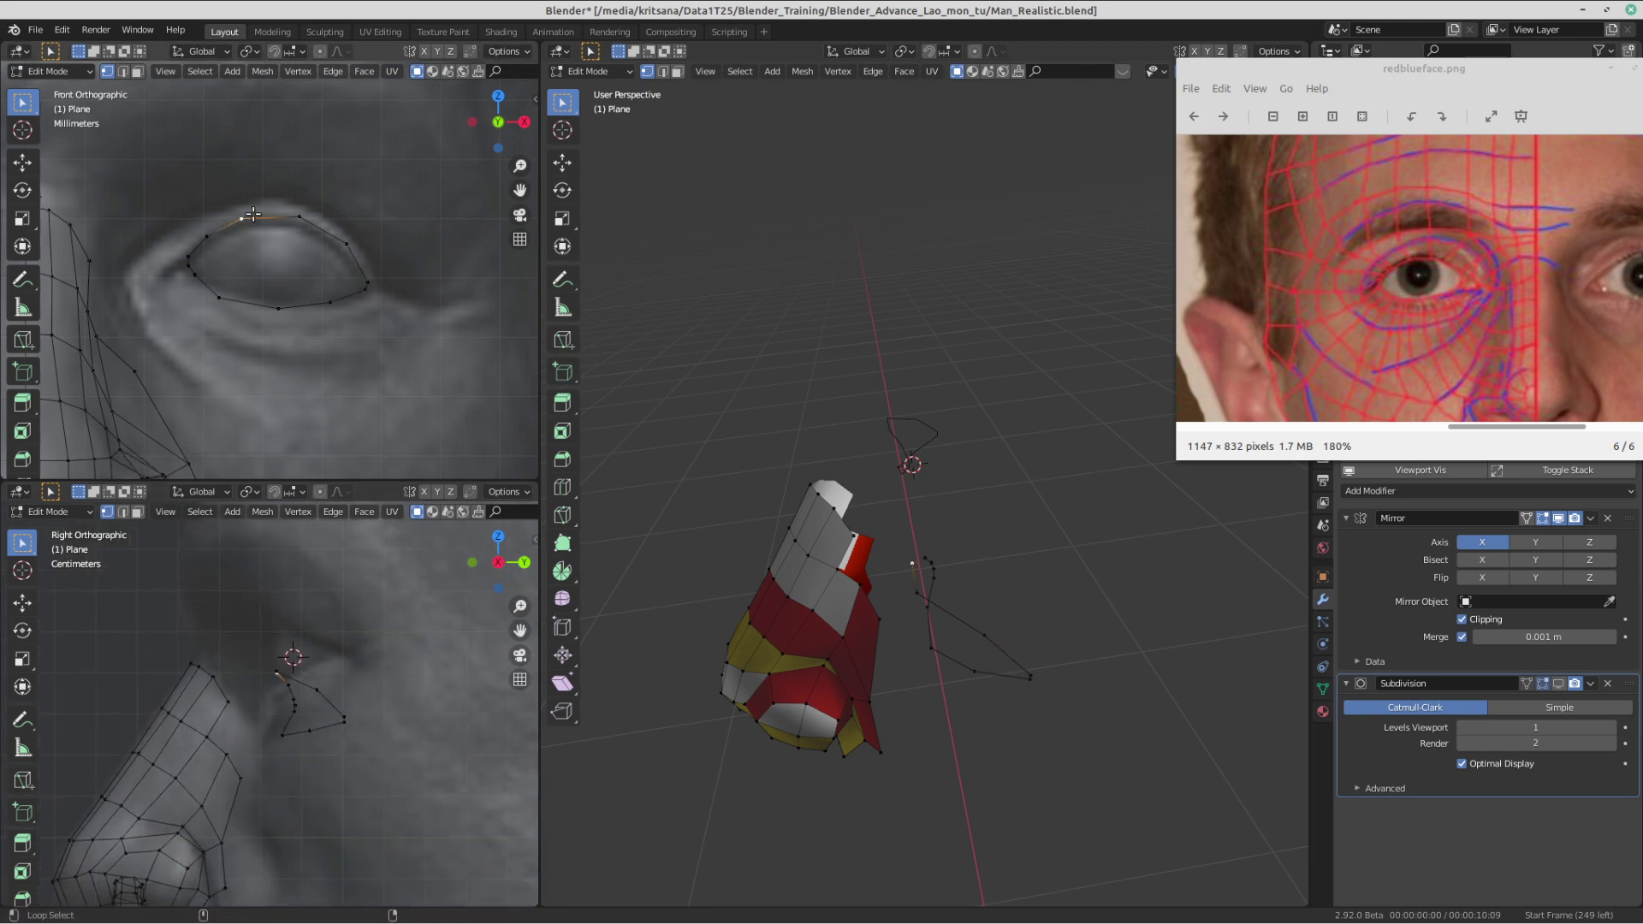
pyautogui.hotkey('ctrl', 'l')
pyautogui.click(274, 267)
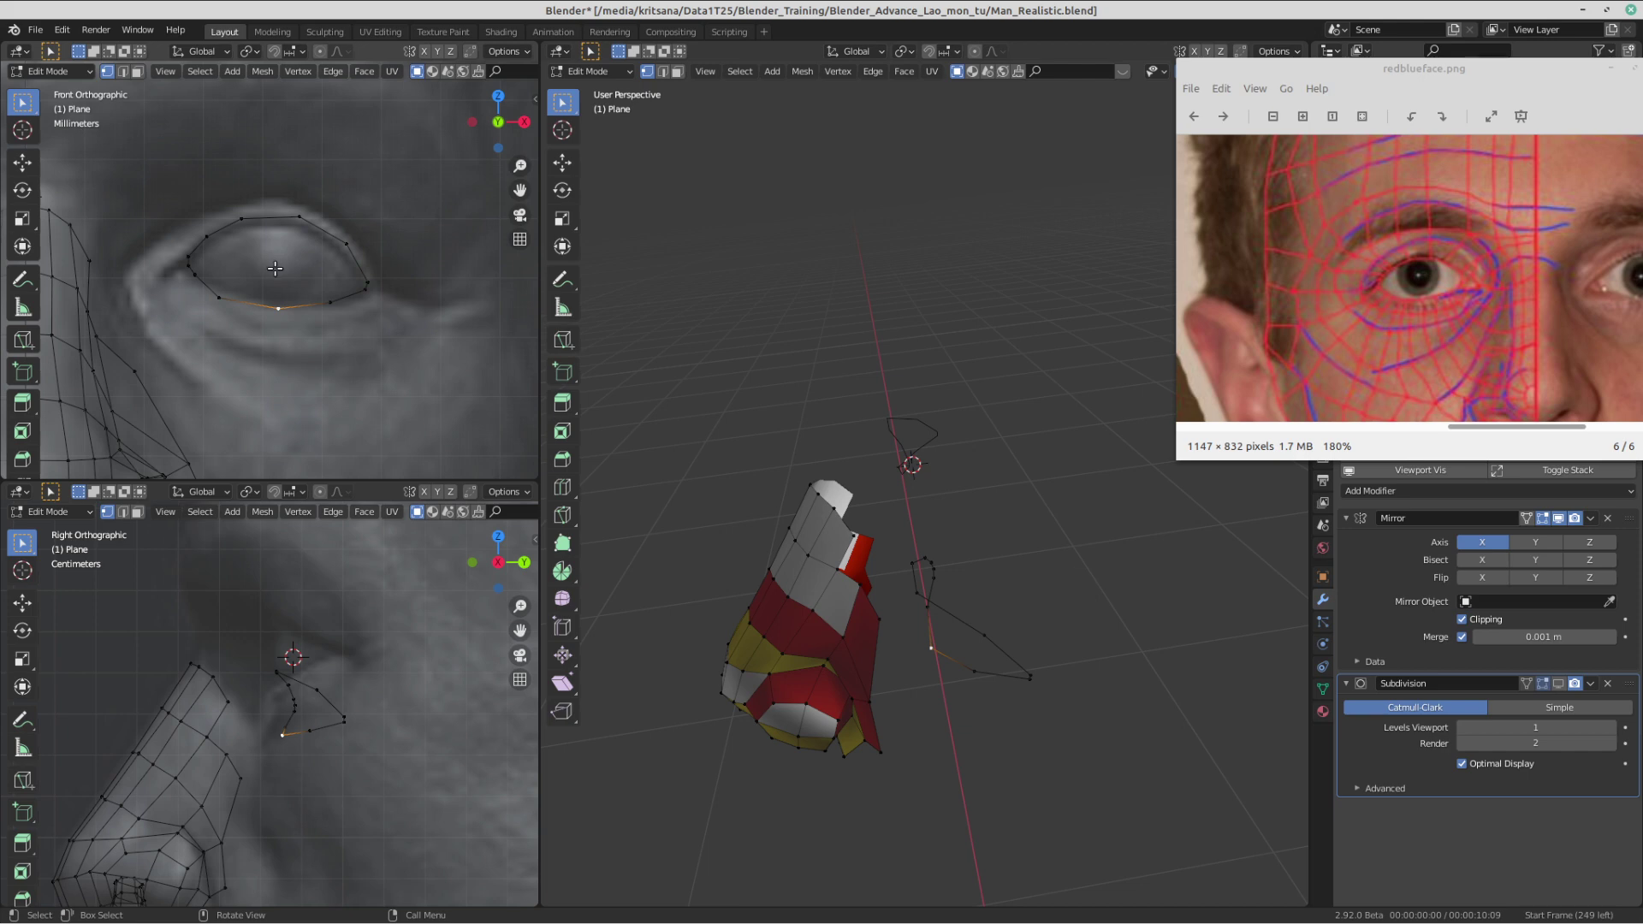
# - Extrude the inner-corner vertices of the eyelid loop inward and slightly down toward the tear duct in the front view
pyautogui.scroll(1, 275, 269)
pyautogui.scroll(3, 221, 270)
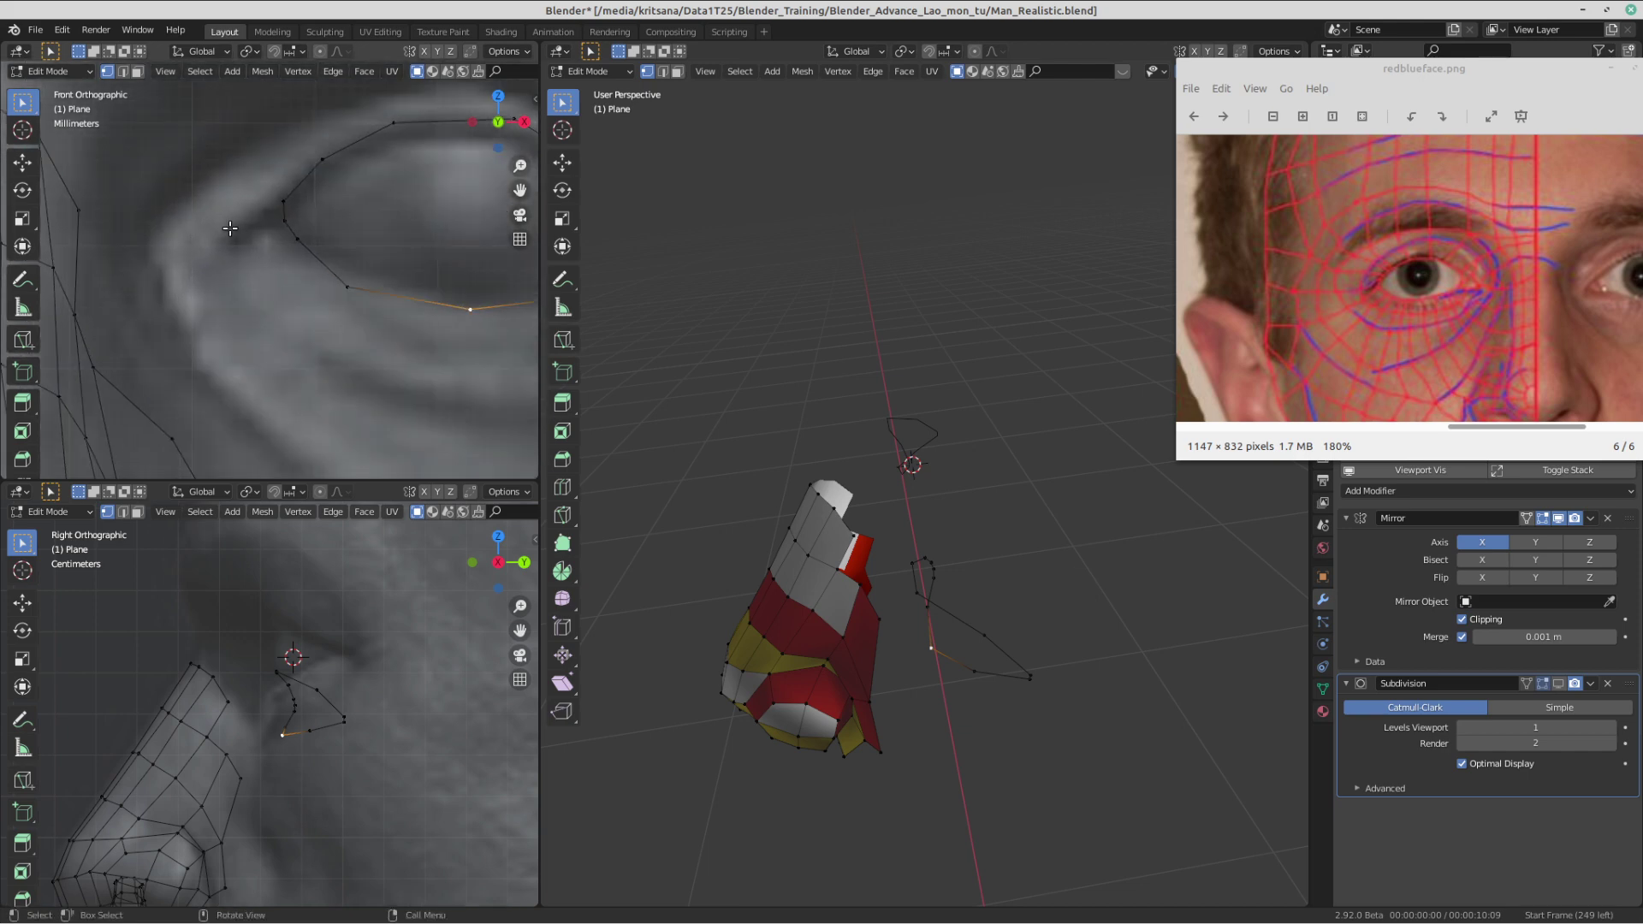
pyautogui.keyDown('shift'); pyautogui.moveTo(353, 217); pyautogui.dragTo(330, 263, button='middle'); pyautogui.keyUp('shift')
pyautogui.scroll(-1, 330, 263)
pyautogui.click(274, 283)
pyautogui.keyDown('shift'); pyautogui.click(263, 246); pyautogui.keyUp('shift')
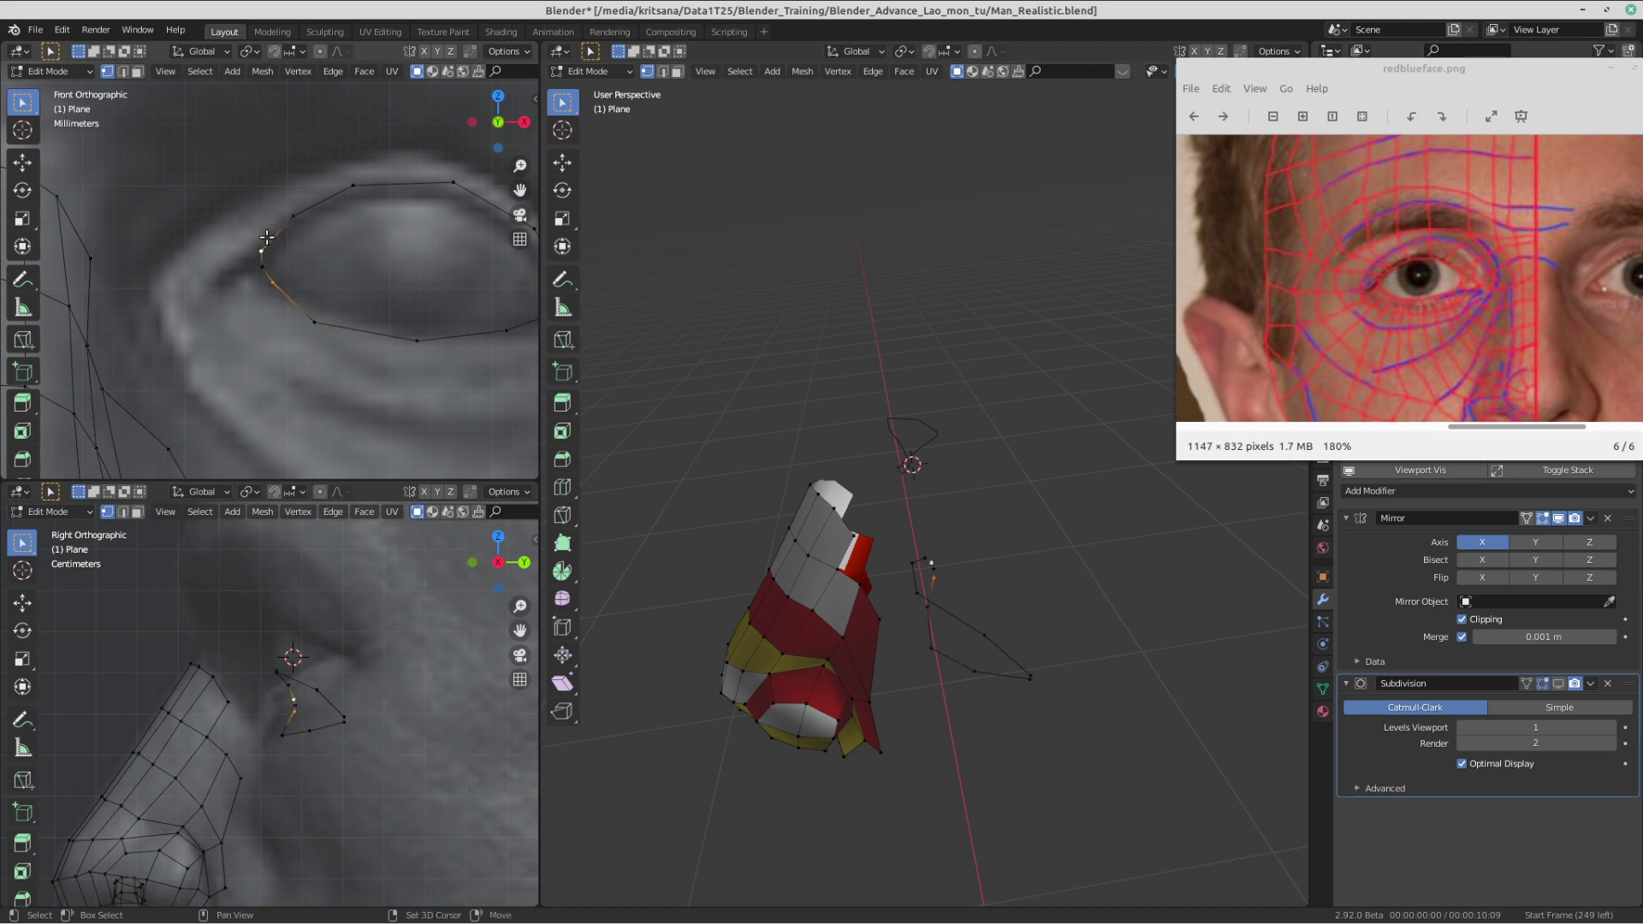
pyautogui.keyDown('shift'); pyautogui.click(263, 267); pyautogui.keyUp('shift')
pyautogui.scroll(2, 272, 261)
pyautogui.keyDown('shift'); pyautogui.click(254, 252); pyautogui.keyUp('shift')
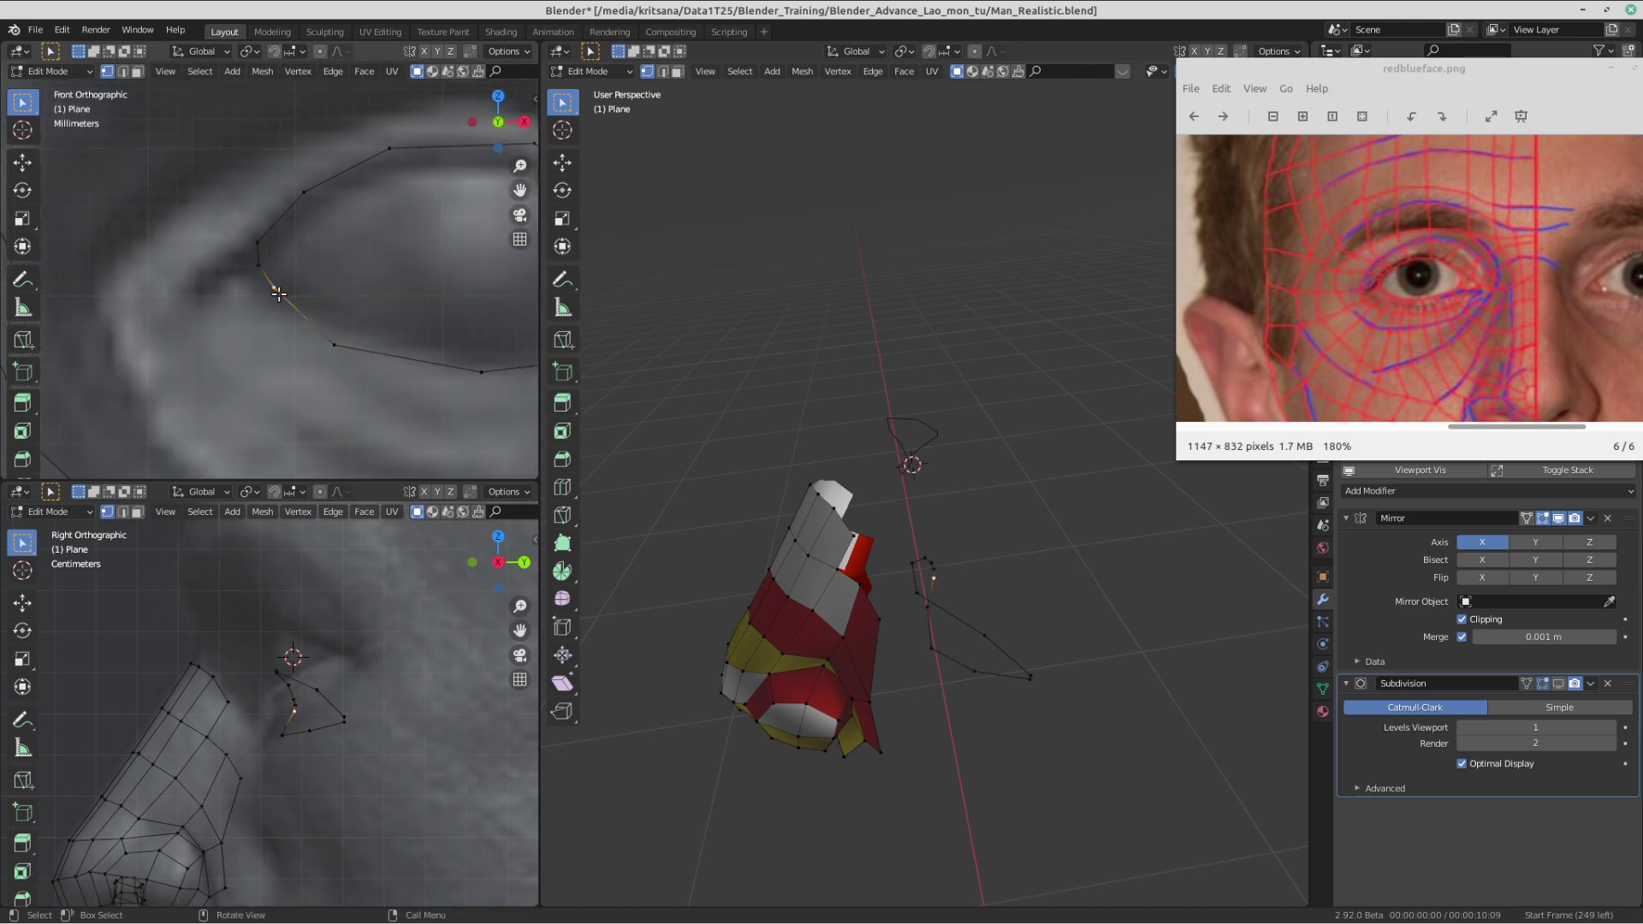
pyautogui.keyDown('shift'); pyautogui.click(255, 249); pyautogui.keyUp('shift')
pyautogui.keyDown('shift'); pyautogui.moveTo(280, 263); pyautogui.dragTo(309, 244, button='middle'); pyautogui.keyUp('shift')
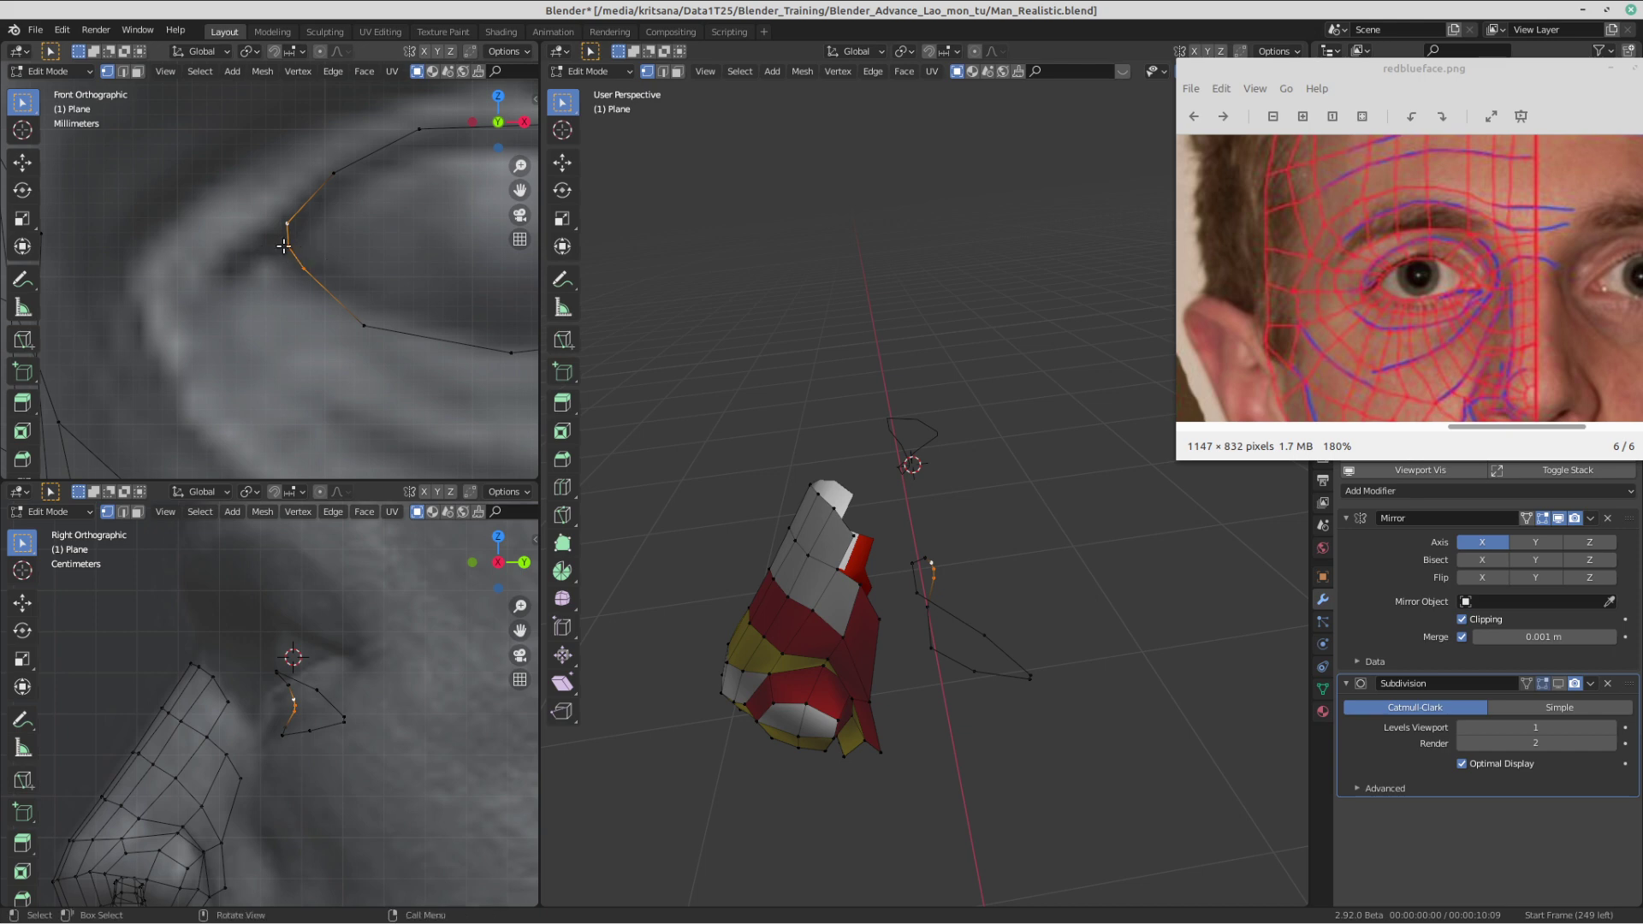
pyautogui.press('g')
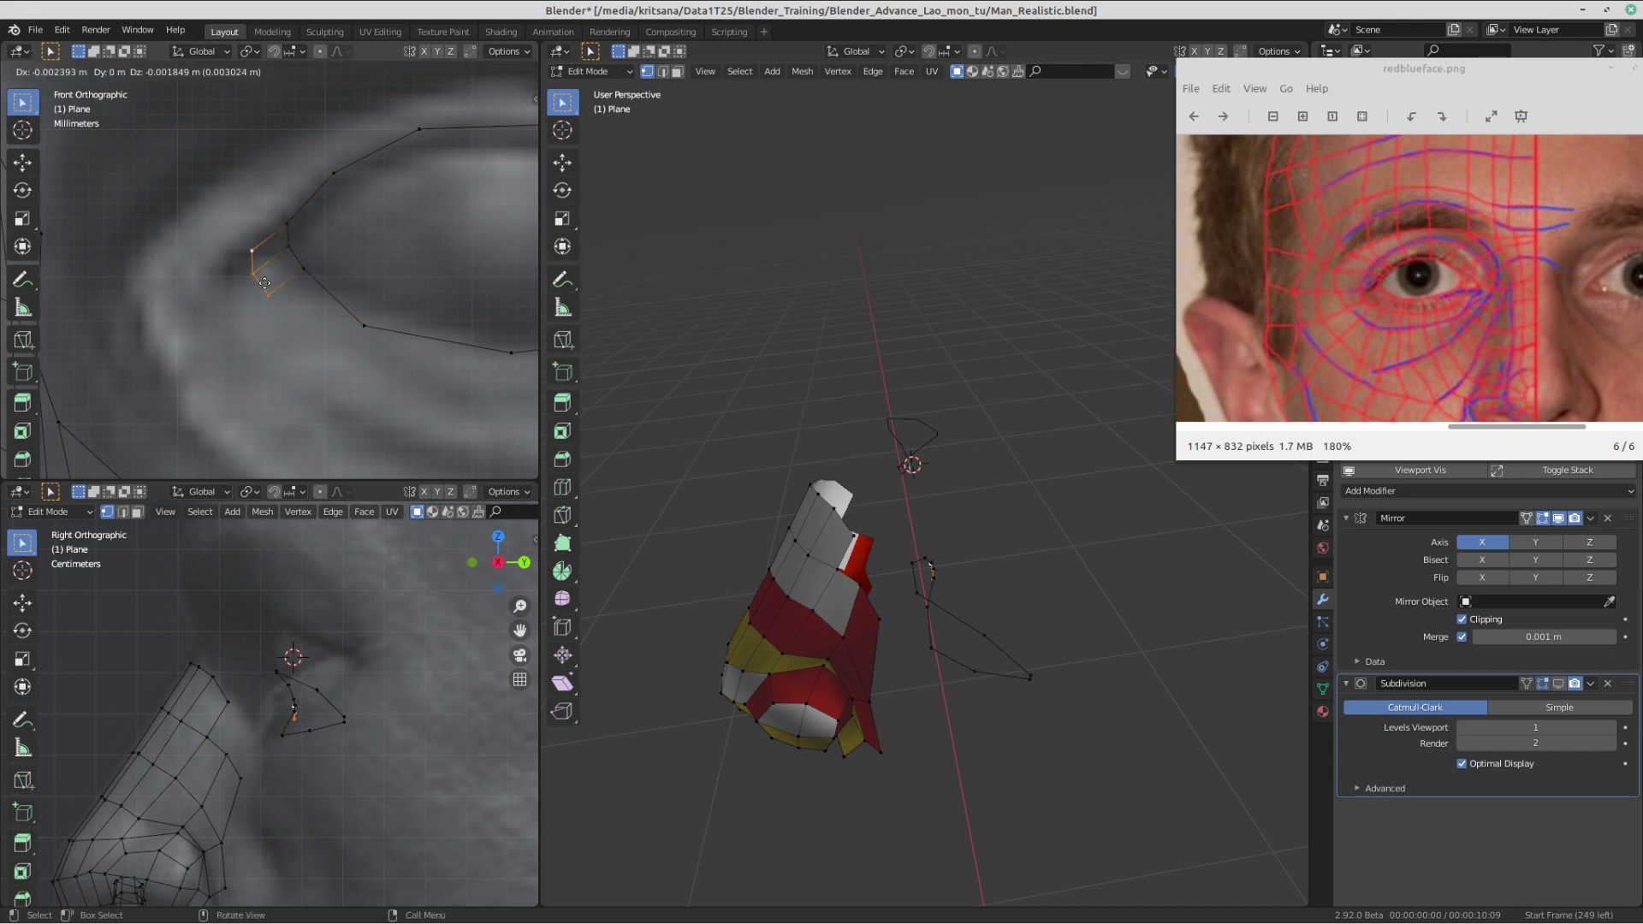
# - Reposition the three outer vertices of the tear-duct faces to follow the inner eye corner in the front reference
pyautogui.click(254, 277)
pyautogui.click(263, 295)
pyautogui.press('g')
pyautogui.click(278, 272)
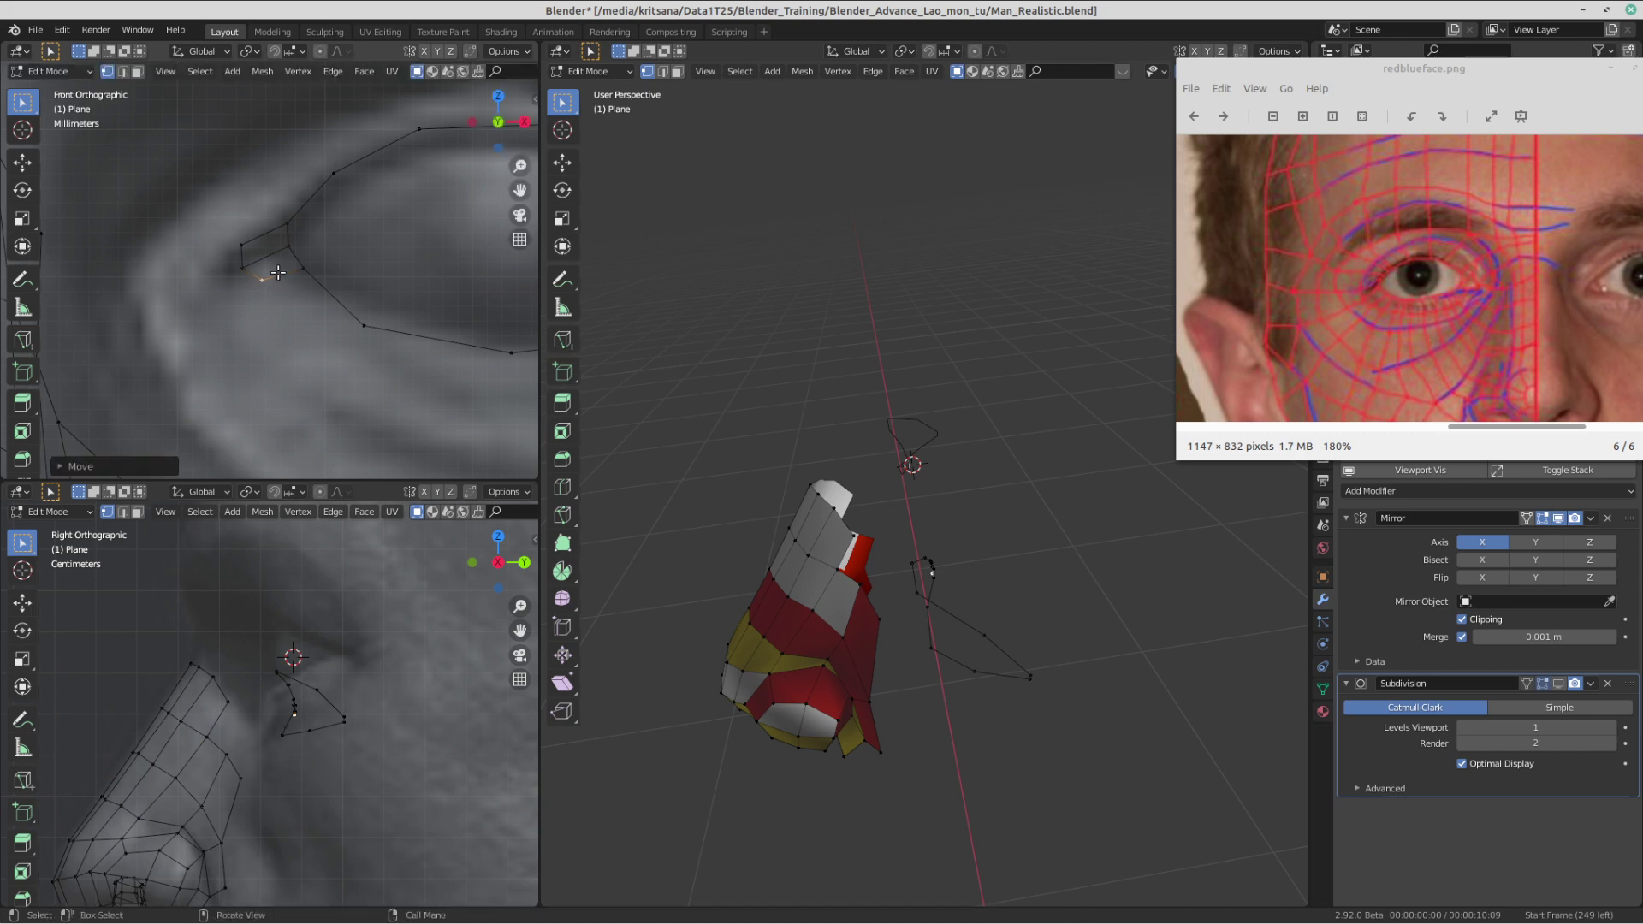
pyautogui.click(246, 241)
pyautogui.press('g')
pyautogui.click(253, 245)
pyautogui.click(240, 269)
pyautogui.press('g')
pyautogui.click(246, 271)
# - Lower the top eye-outline vertex beside the tear duct slightly, and select all the tear-duct vertices
pyautogui.click(286, 220)
pyautogui.press('g')
pyautogui.click(285, 224)
pyautogui.click(291, 252)
pyautogui.keyDown('shift'); pyautogui.click(306, 269); pyautogui.keyUp('shift')
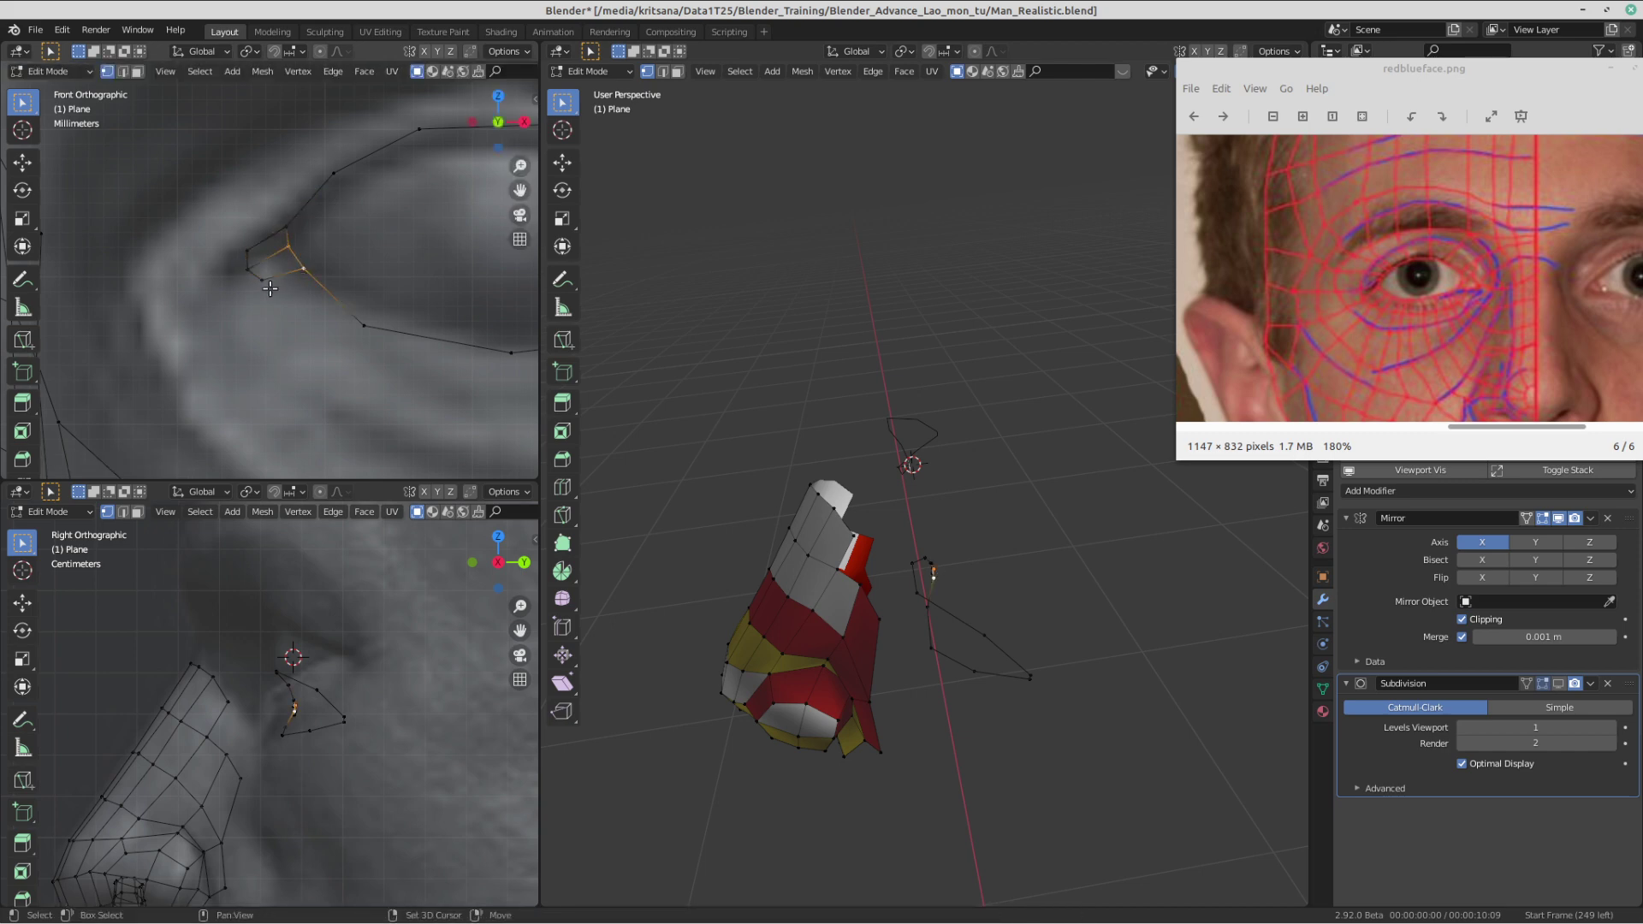
pyautogui.keyDown('shift'); pyautogui.click(239, 268); pyautogui.keyUp('shift')
pyautogui.keyDown('shift'); pyautogui.click(246, 245); pyautogui.keyUp('shift')
pyautogui.keyDown('shift'); pyautogui.click(265, 281); pyautogui.keyUp('shift')
pyautogui.keyDown('shift'); pyautogui.click(283, 229); pyautogui.keyUp('shift')
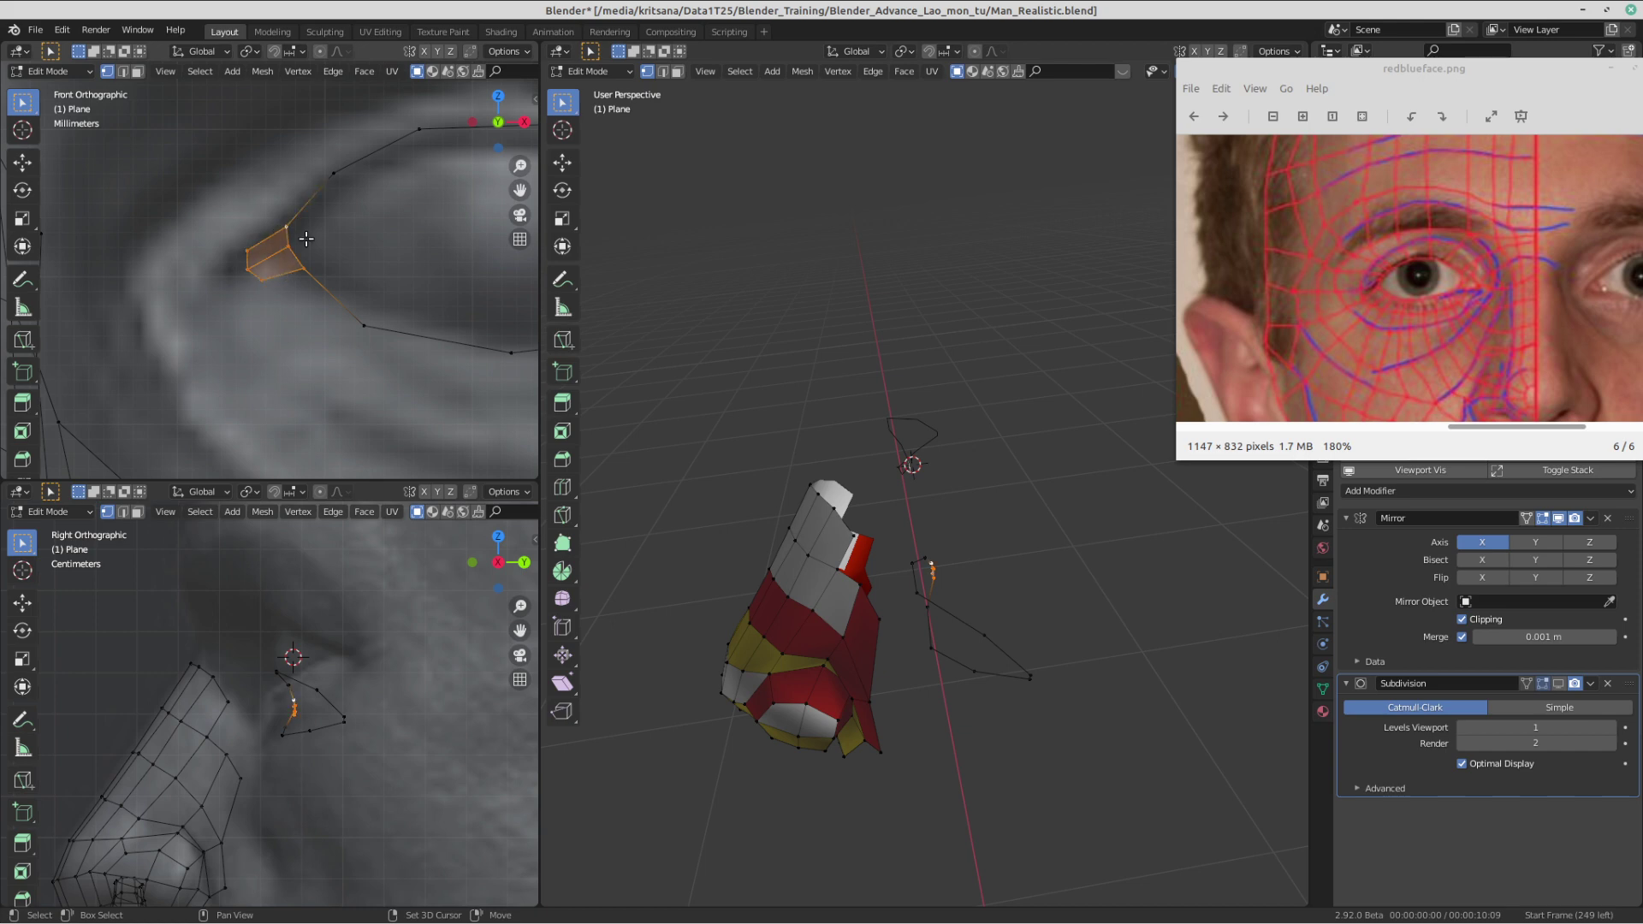
# - Lower the bottom eye-outline vertex beside the tear duct by about 0.5 mm, and reselect the tear-duct vertices
pyautogui.scroll(-3, 306, 239)
pyautogui.keyDown('shift'); pyautogui.moveTo(361, 227); pyautogui.dragTo(341, 264, button='middle'); pyautogui.keyUp('shift')
pyautogui.scroll(1, 340, 265)
pyautogui.click(273, 305)
pyautogui.press('g')
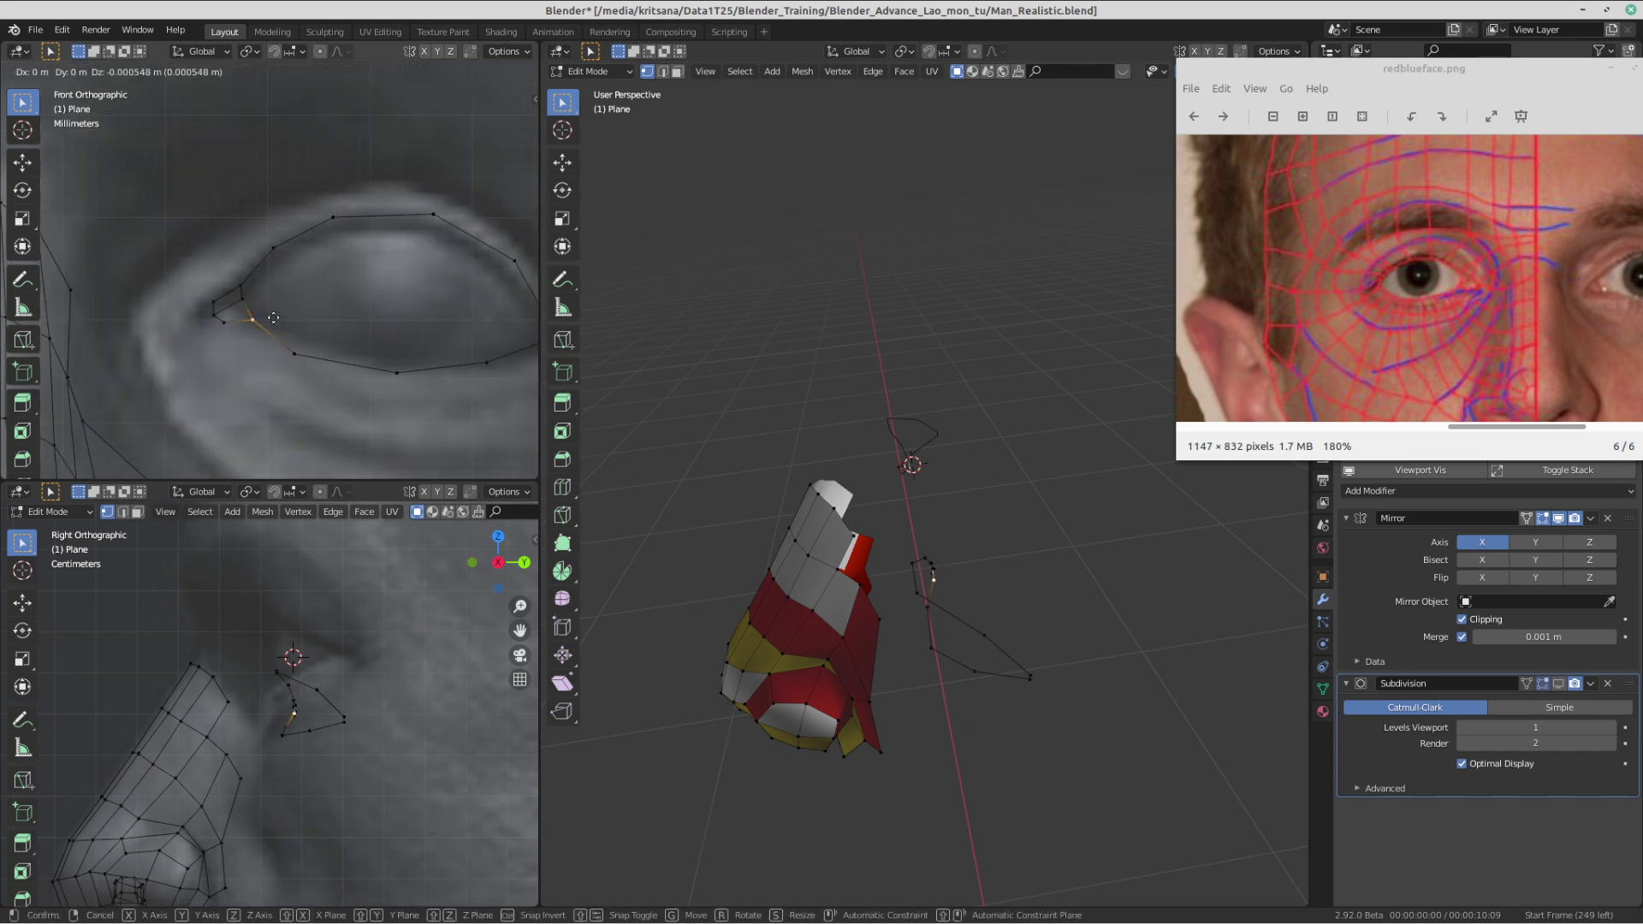
pyautogui.click(273, 318)
pyautogui.keyDown('shift'); pyautogui.click(207, 304); pyautogui.keyUp('shift')
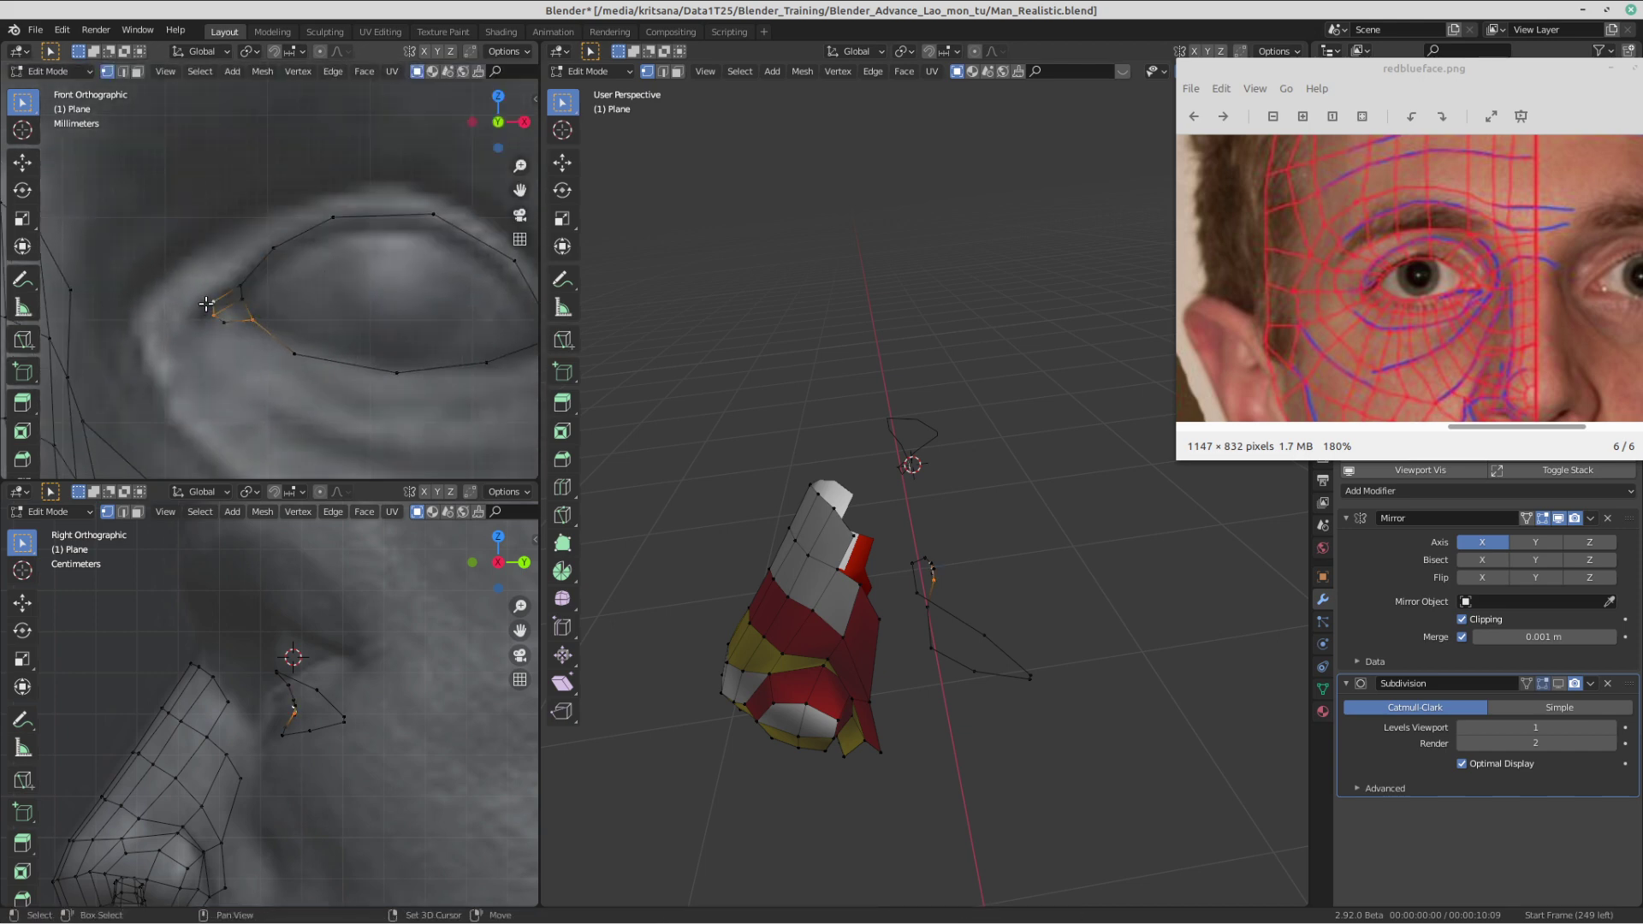
pyautogui.press('f')
pyautogui.keyDown('shift'); pyautogui.click(240, 285); pyautogui.keyUp('shift')
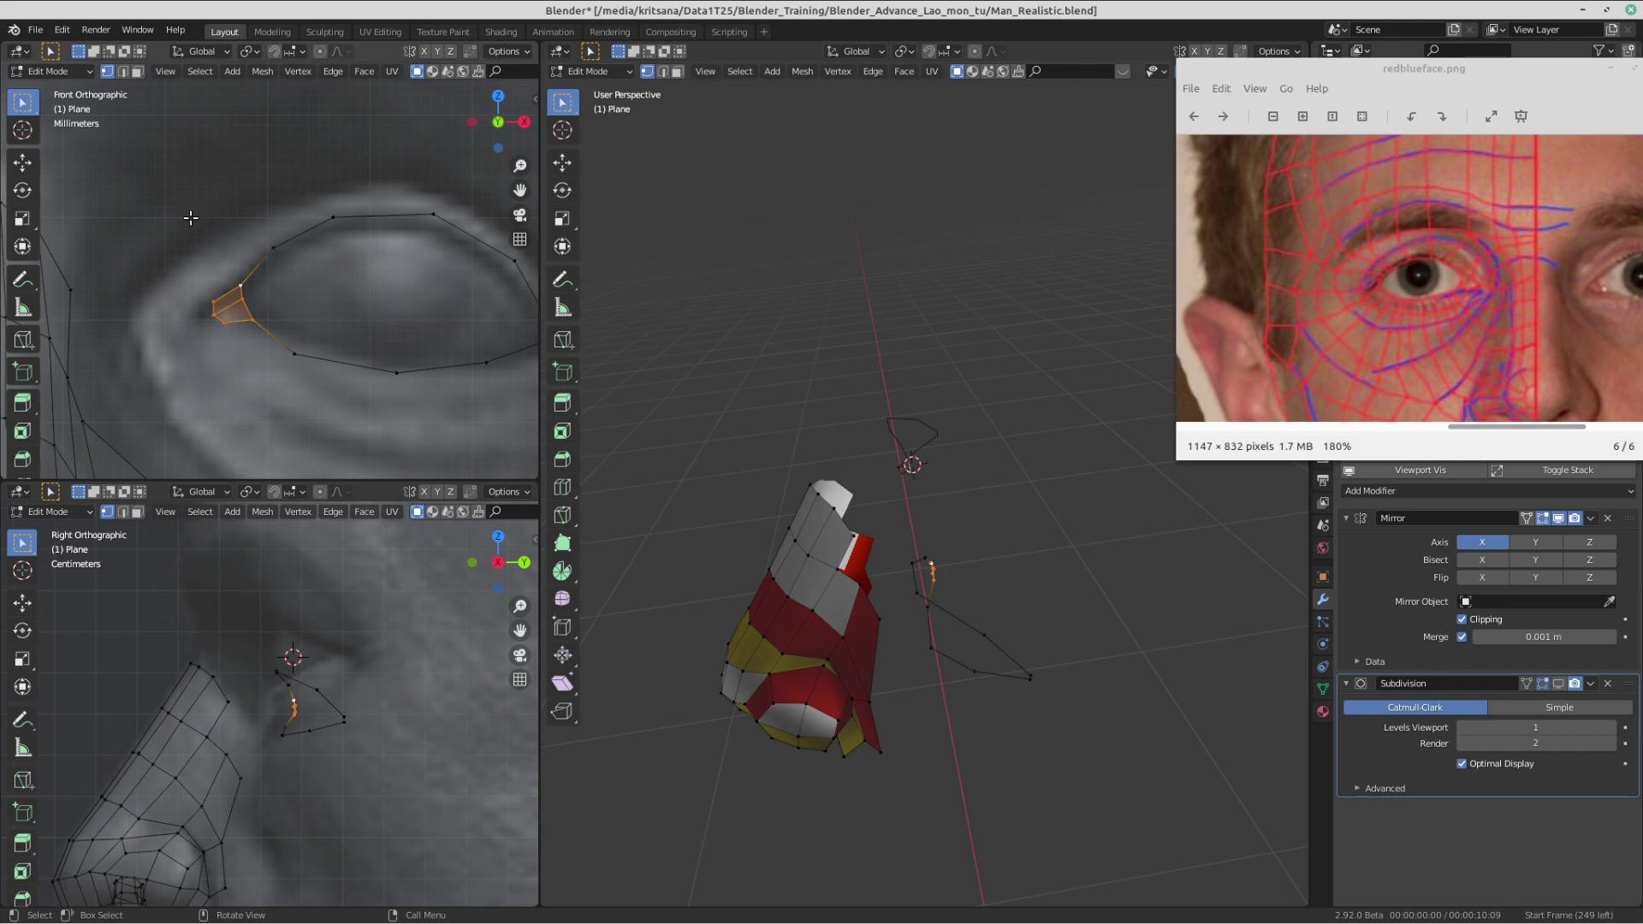
# - Move the three outer tear-duct vertices forward, toward the front of the face, in the side view
pyautogui.scroll(4, 219, 267)
pyautogui.keyDown('shift'); pyautogui.moveTo(218, 267); pyautogui.dragTo(258, 226, button='middle'); pyautogui.keyUp('shift')
pyautogui.click(206, 317)
pyautogui.keyDown('shift'); pyautogui.click(222, 329); pyautogui.keyUp('shift')
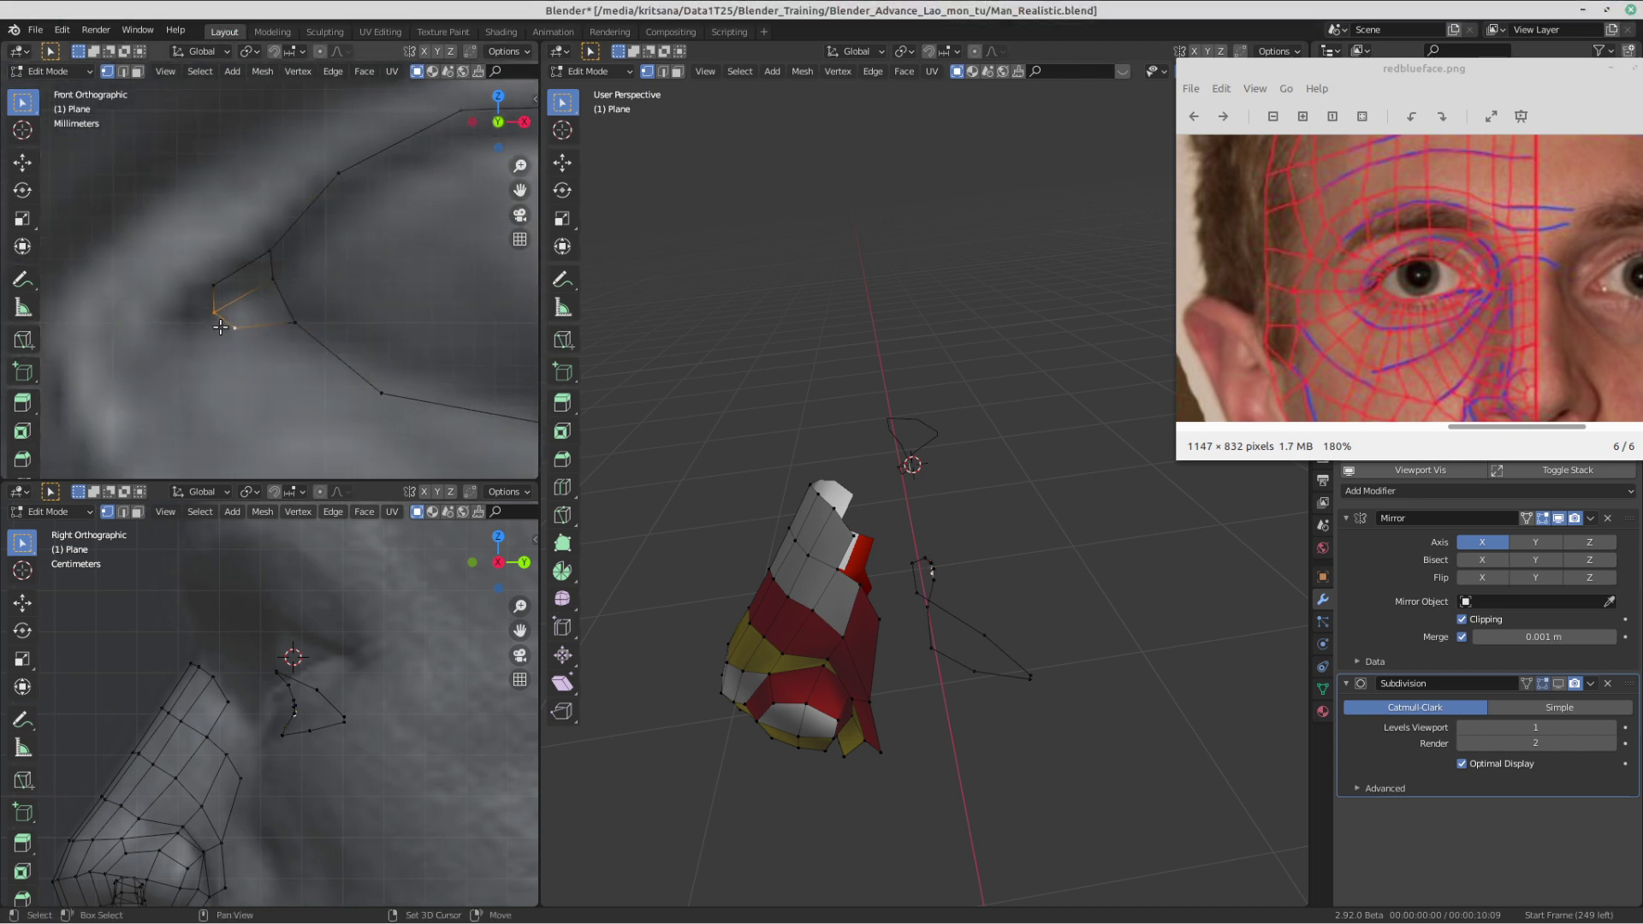
pyautogui.keyDown('shift'); pyautogui.click(206, 274); pyautogui.keyUp('shift')
pyautogui.scroll(5, 317, 703)
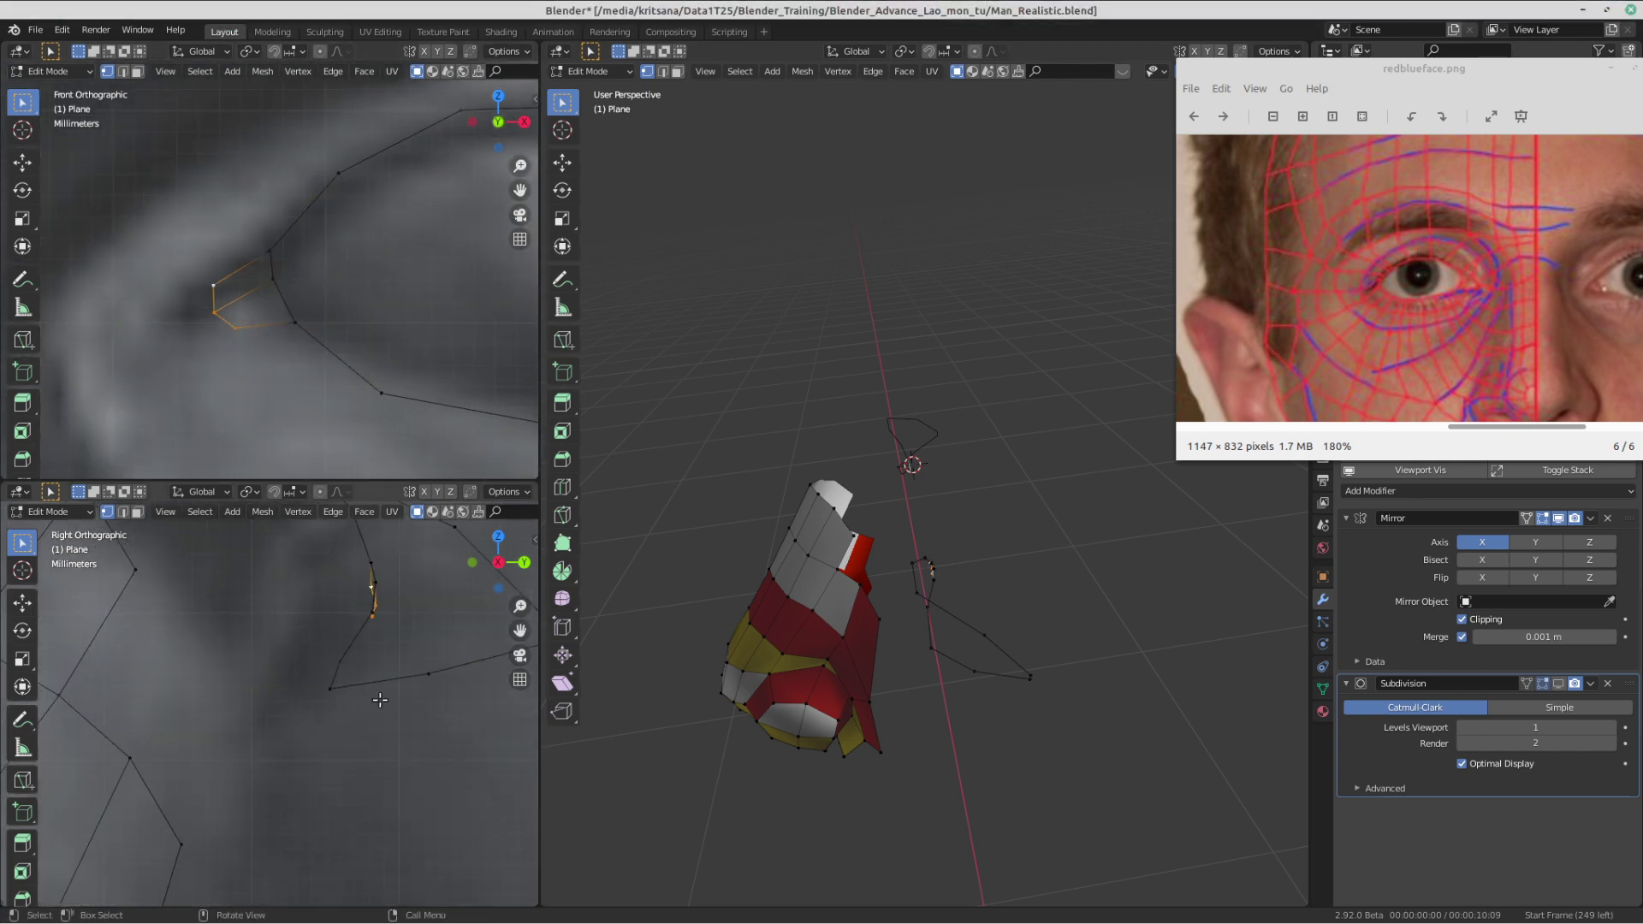
pyautogui.scroll(2, 343, 684)
pyautogui.press('g')
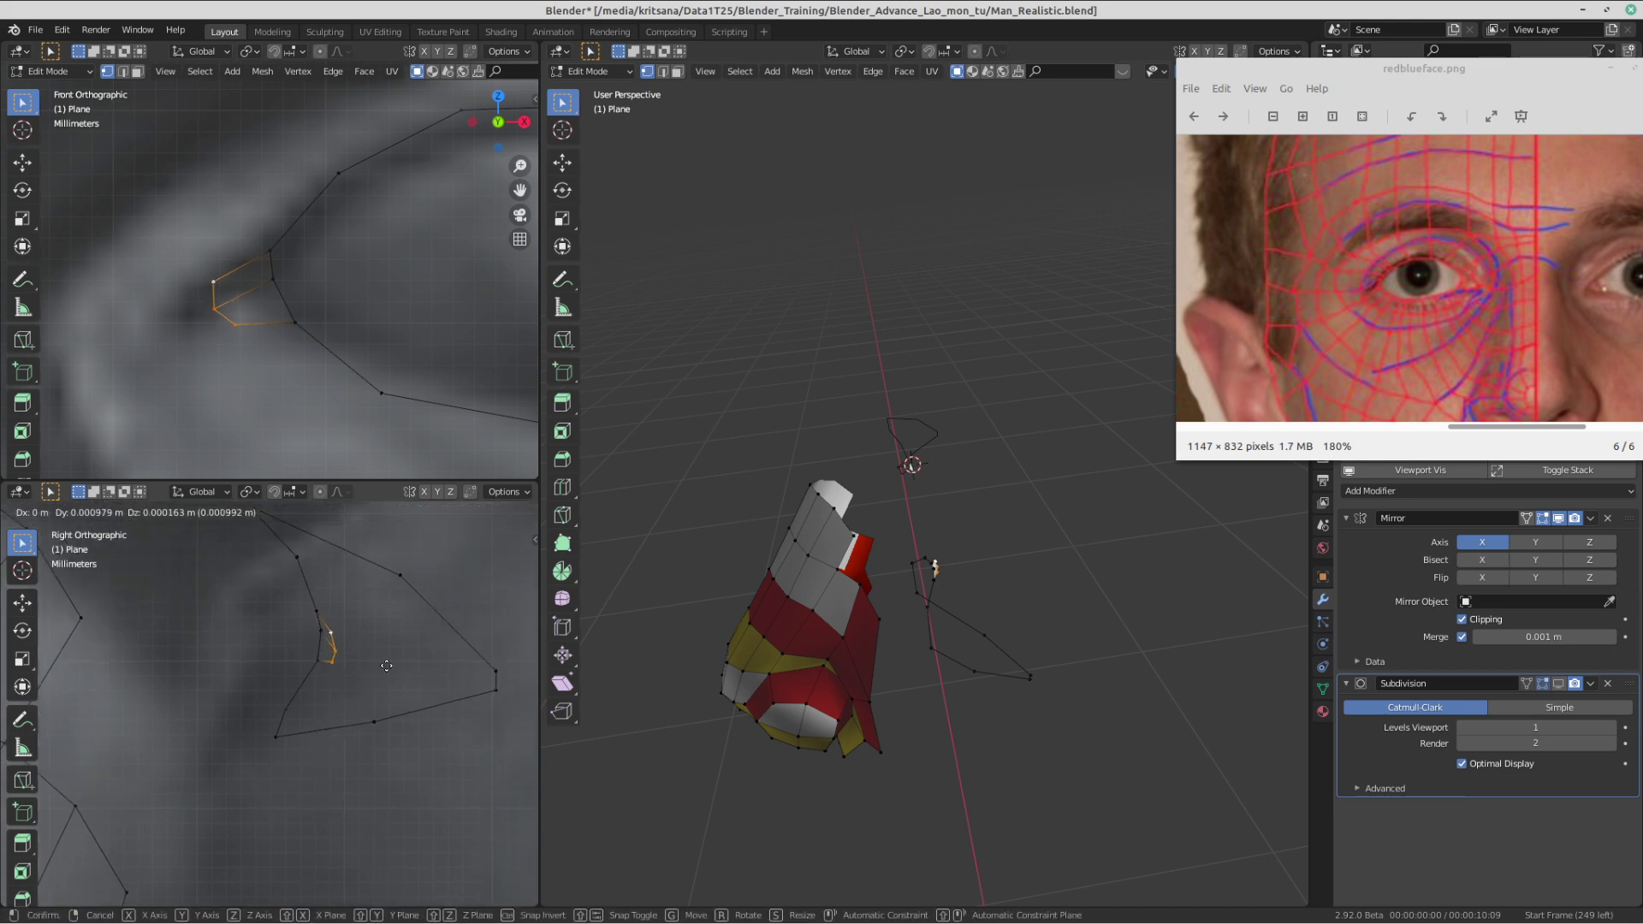
pyautogui.click(374, 665)
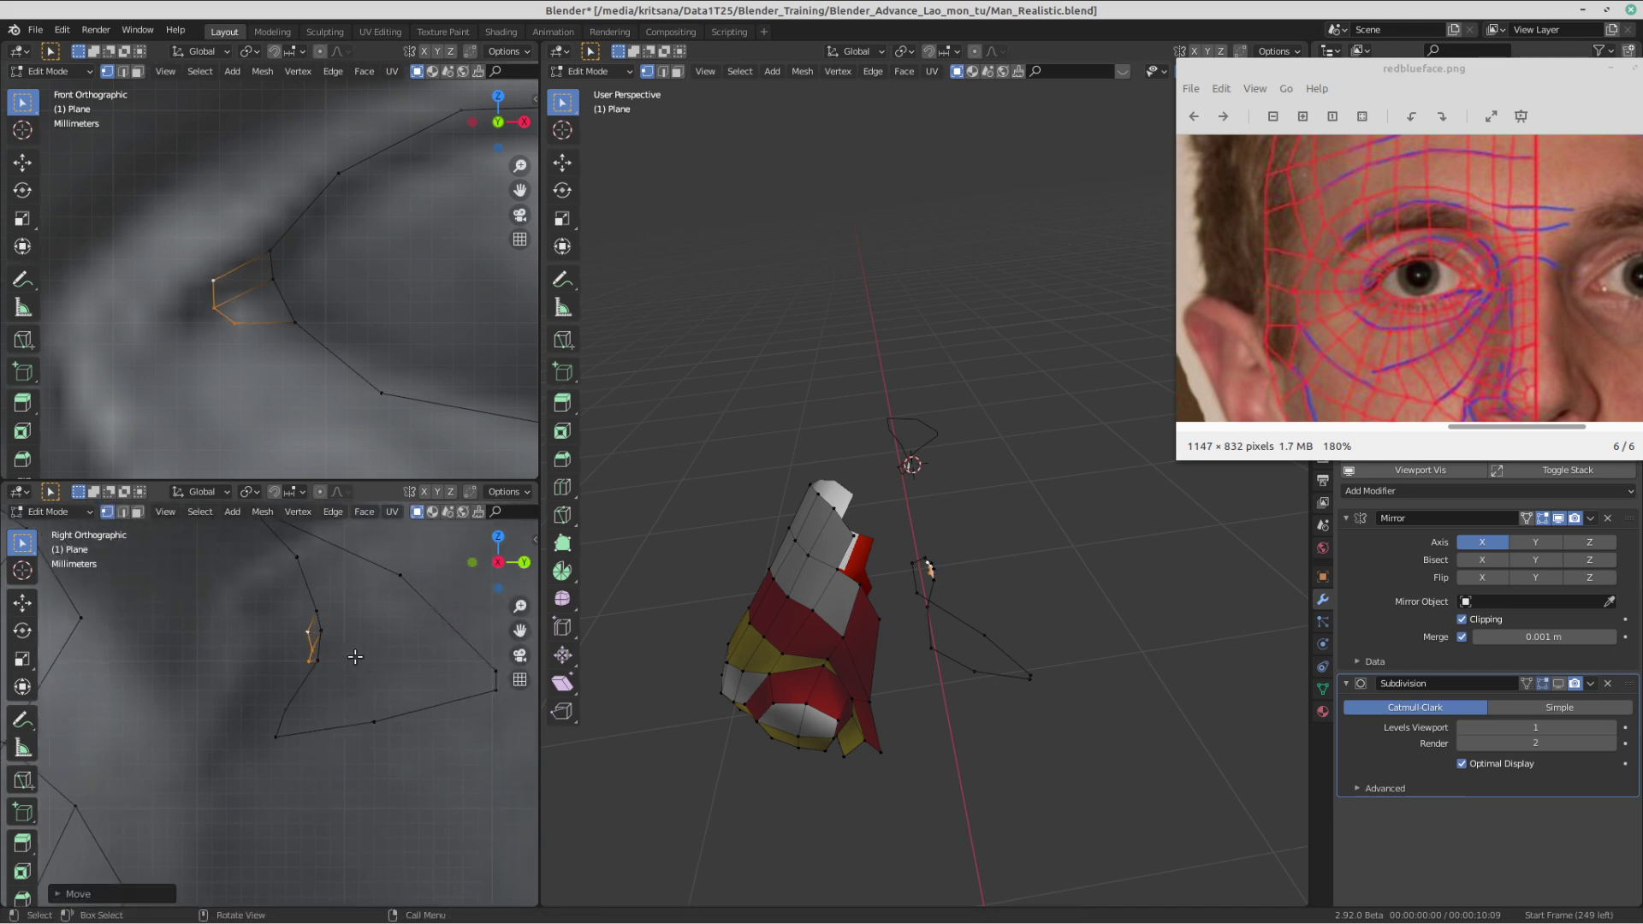
# - Fine-tune the outer tear-duct vertices in the side view, moving the upper two back by about 0.2 mm
pyautogui.click(312, 635)
pyautogui.press('g')
pyautogui.click(310, 643)
pyautogui.click(311, 658)
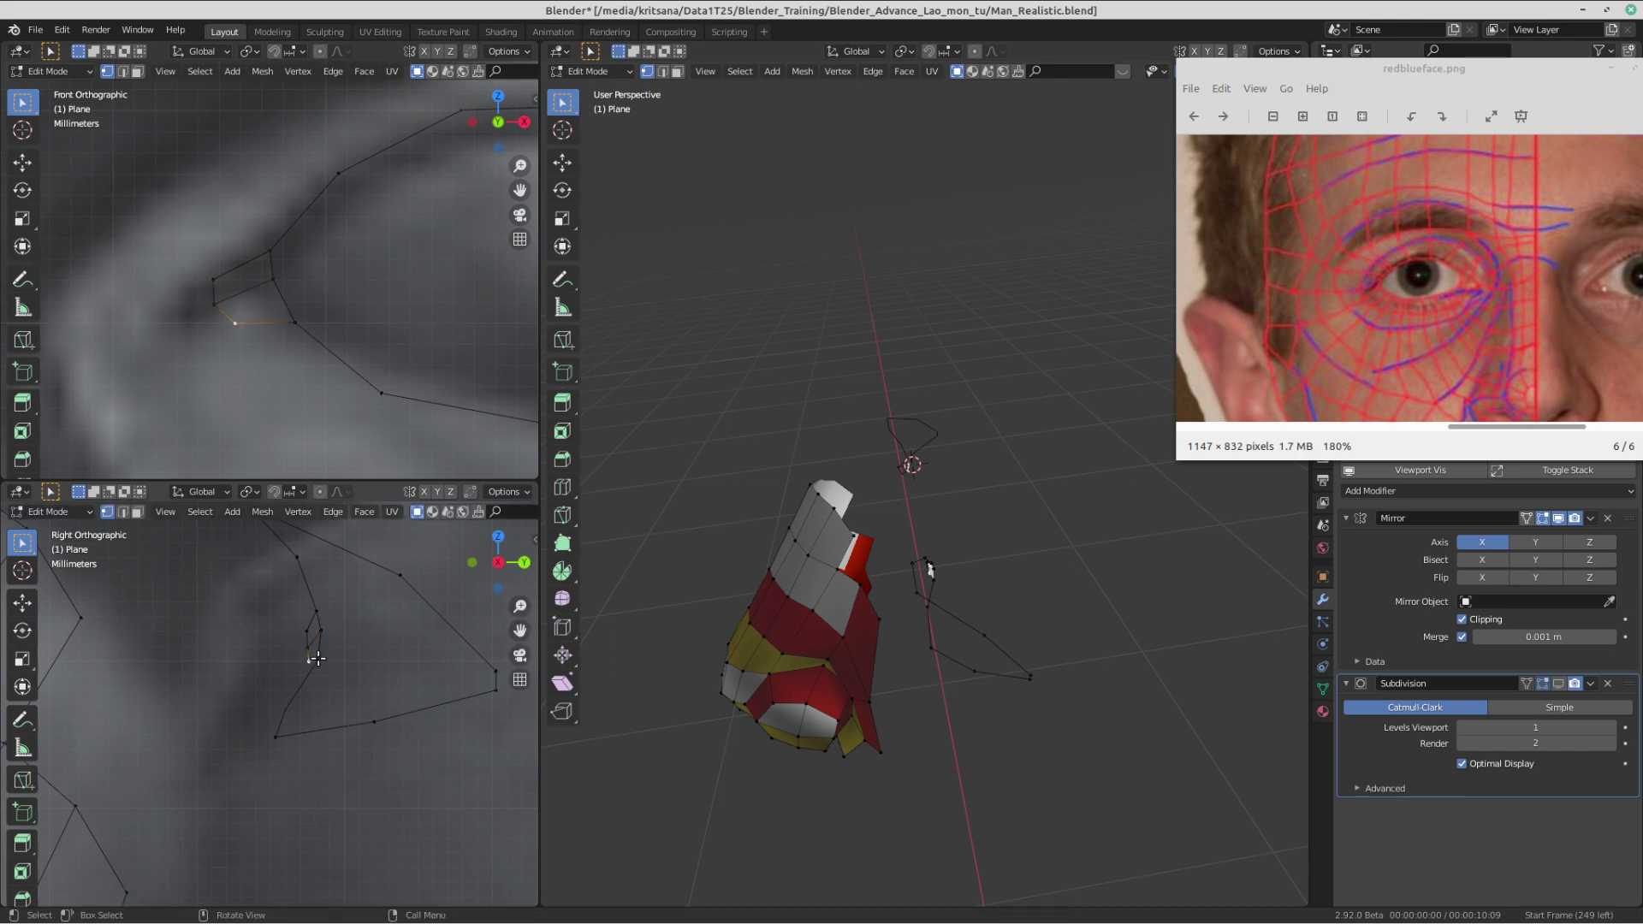
pyautogui.keyDown('shift'); pyautogui.click(308, 632); pyautogui.keyUp('shift')
pyautogui.press('g')
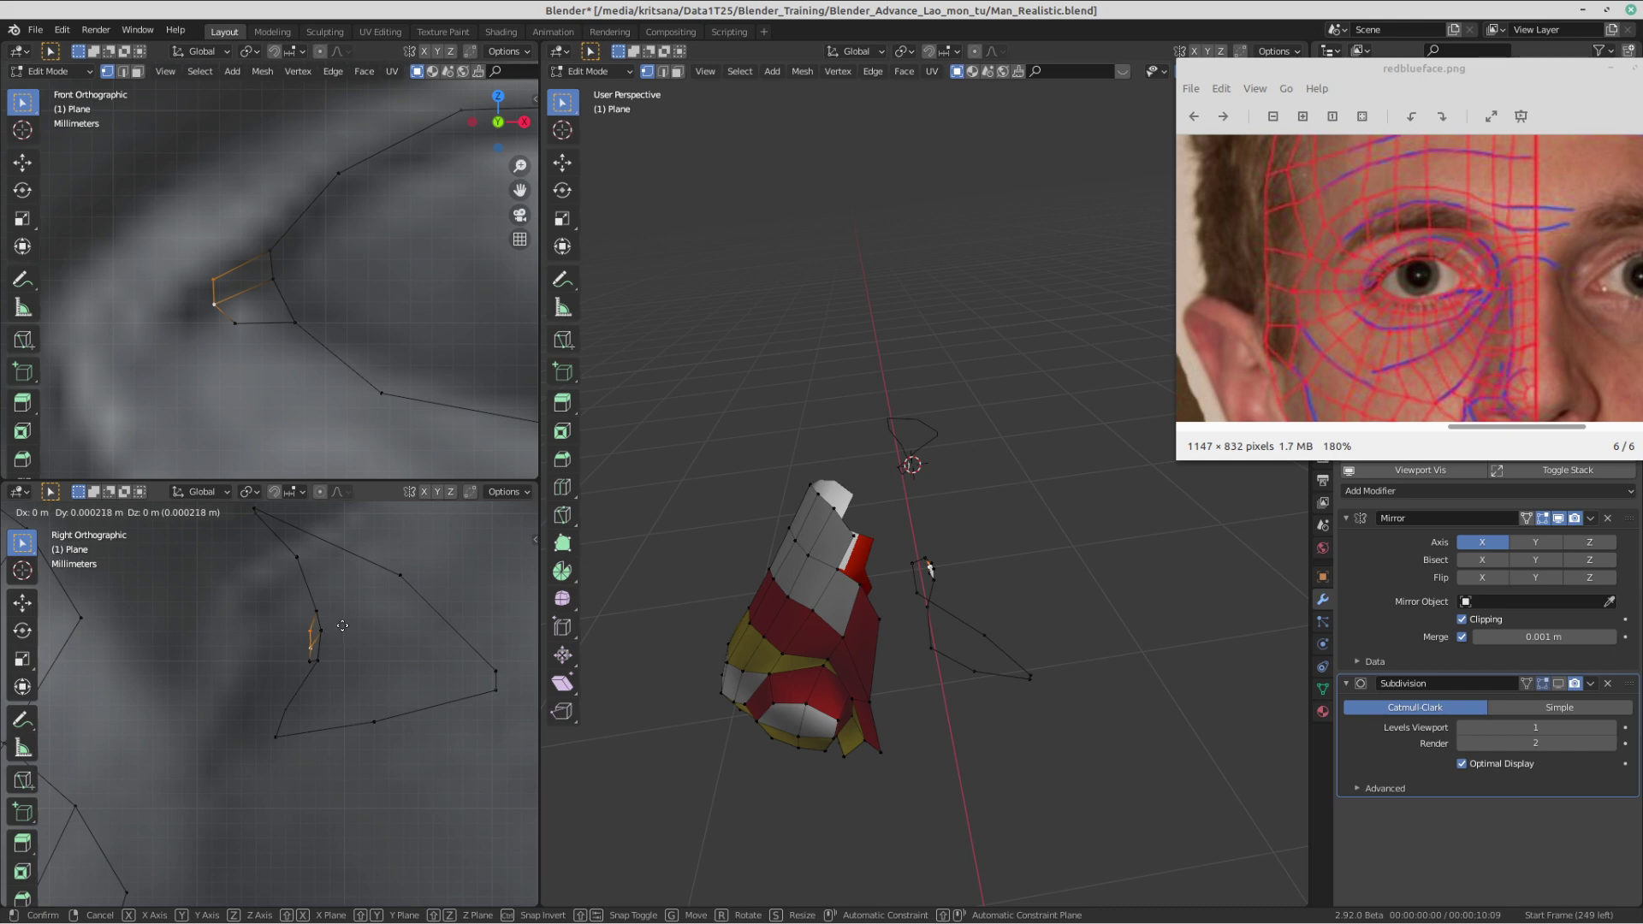
pyautogui.click(343, 625)
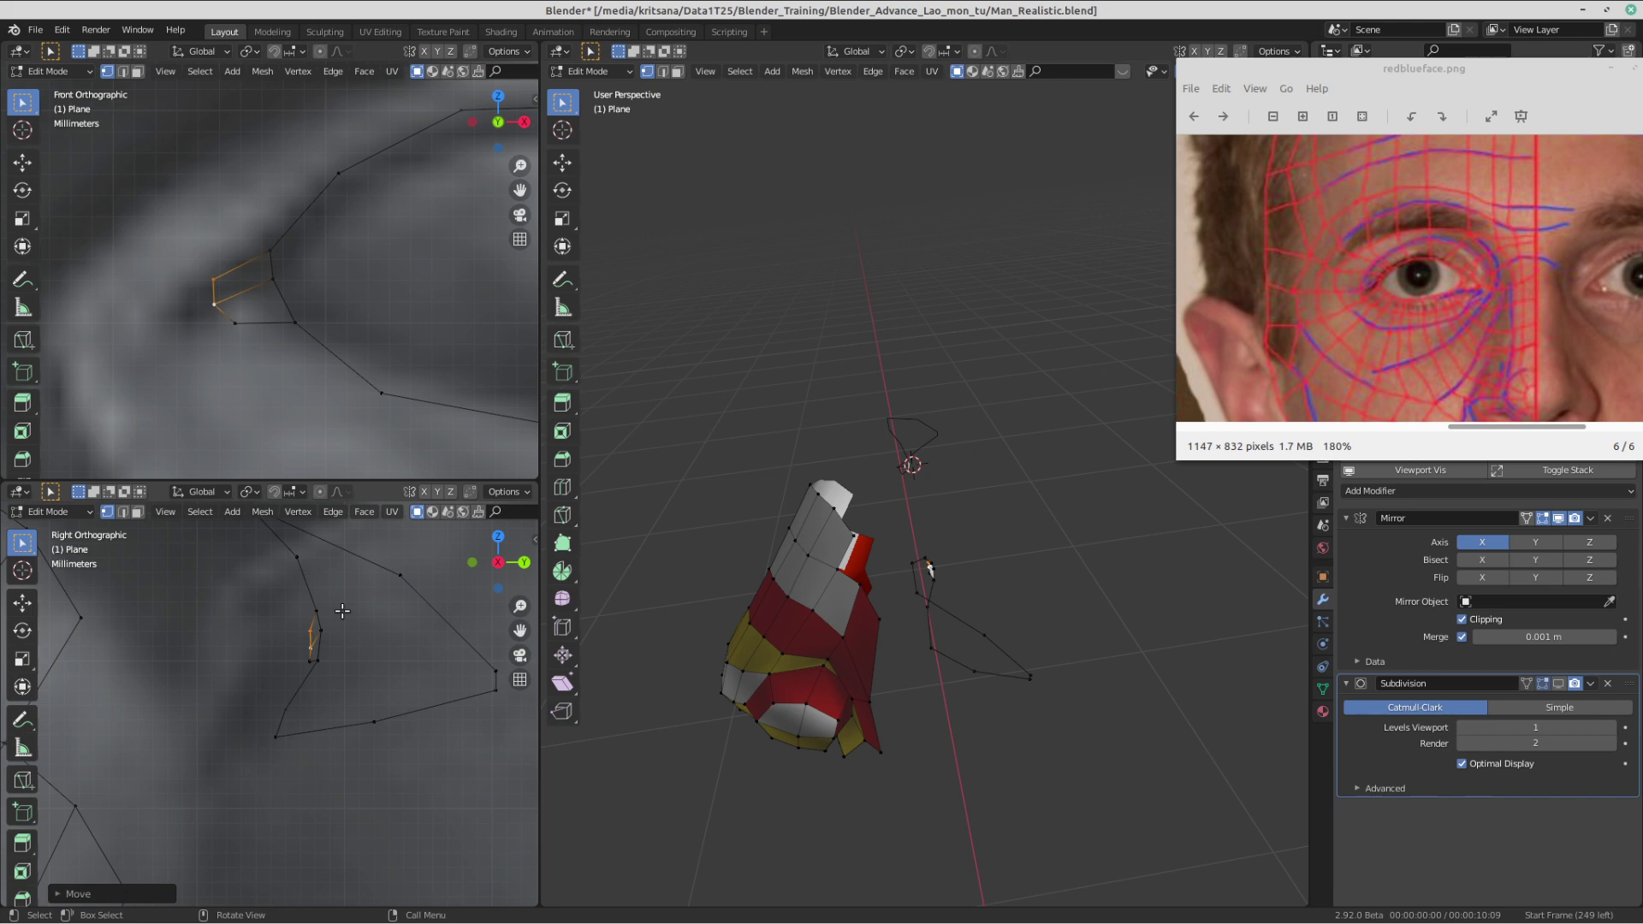
# - Select the whole eye outline loop together with the tear-duct loop
pyautogui.scroll(-4, 339, 607)
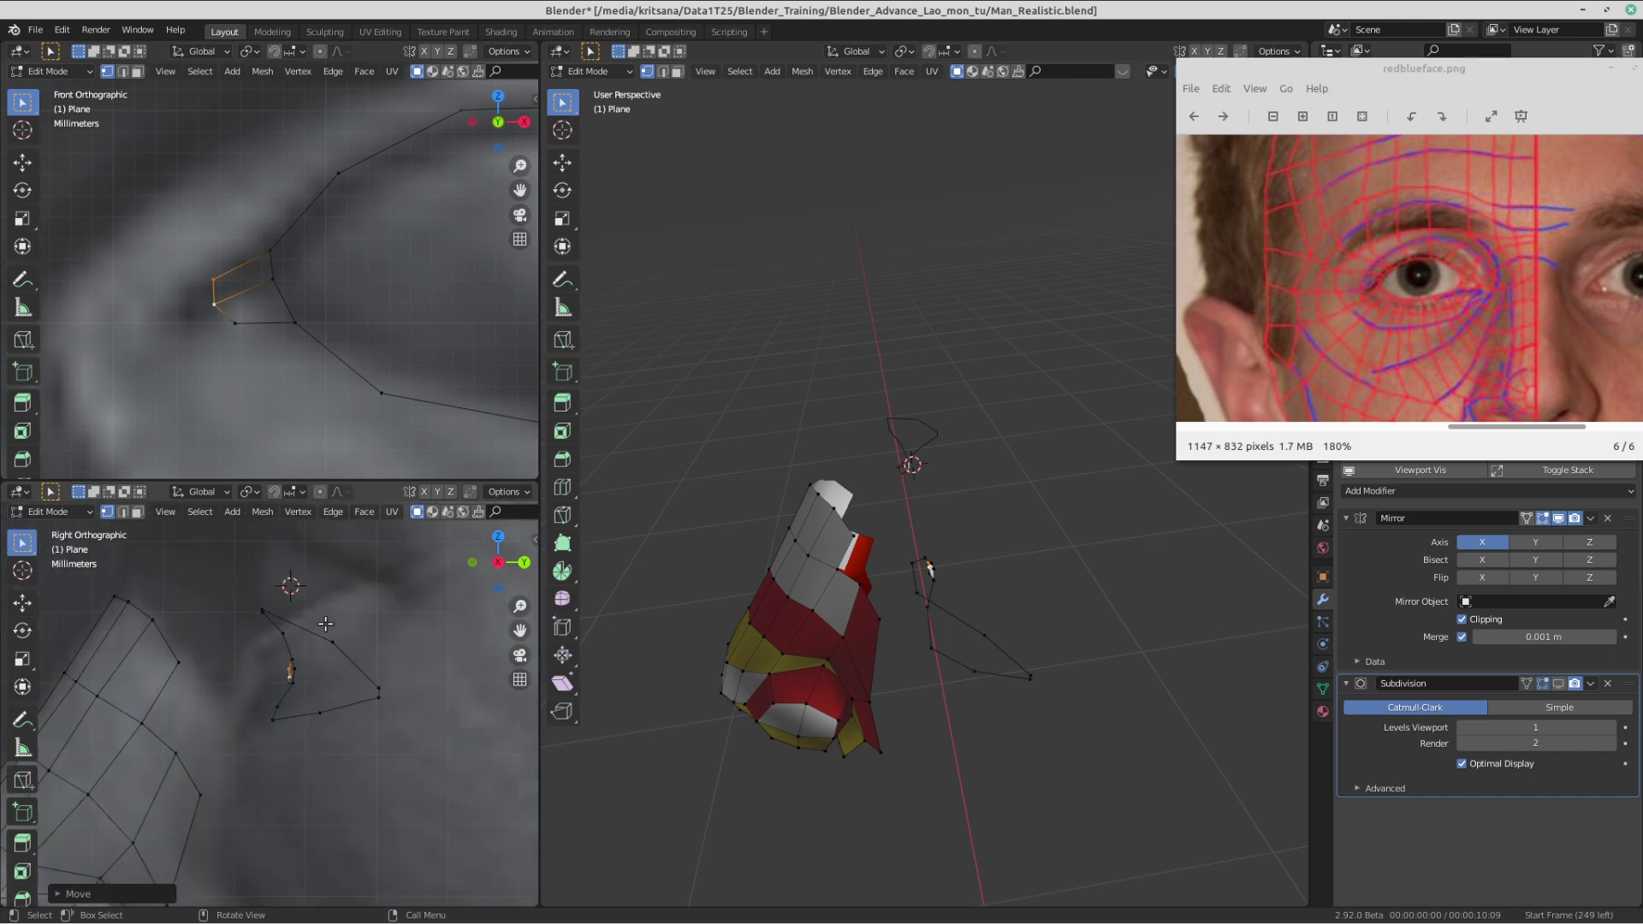
pyautogui.scroll(4, 325, 661)
pyautogui.scroll(-4, 340, 384)
pyautogui.scroll(-2, 340, 382)
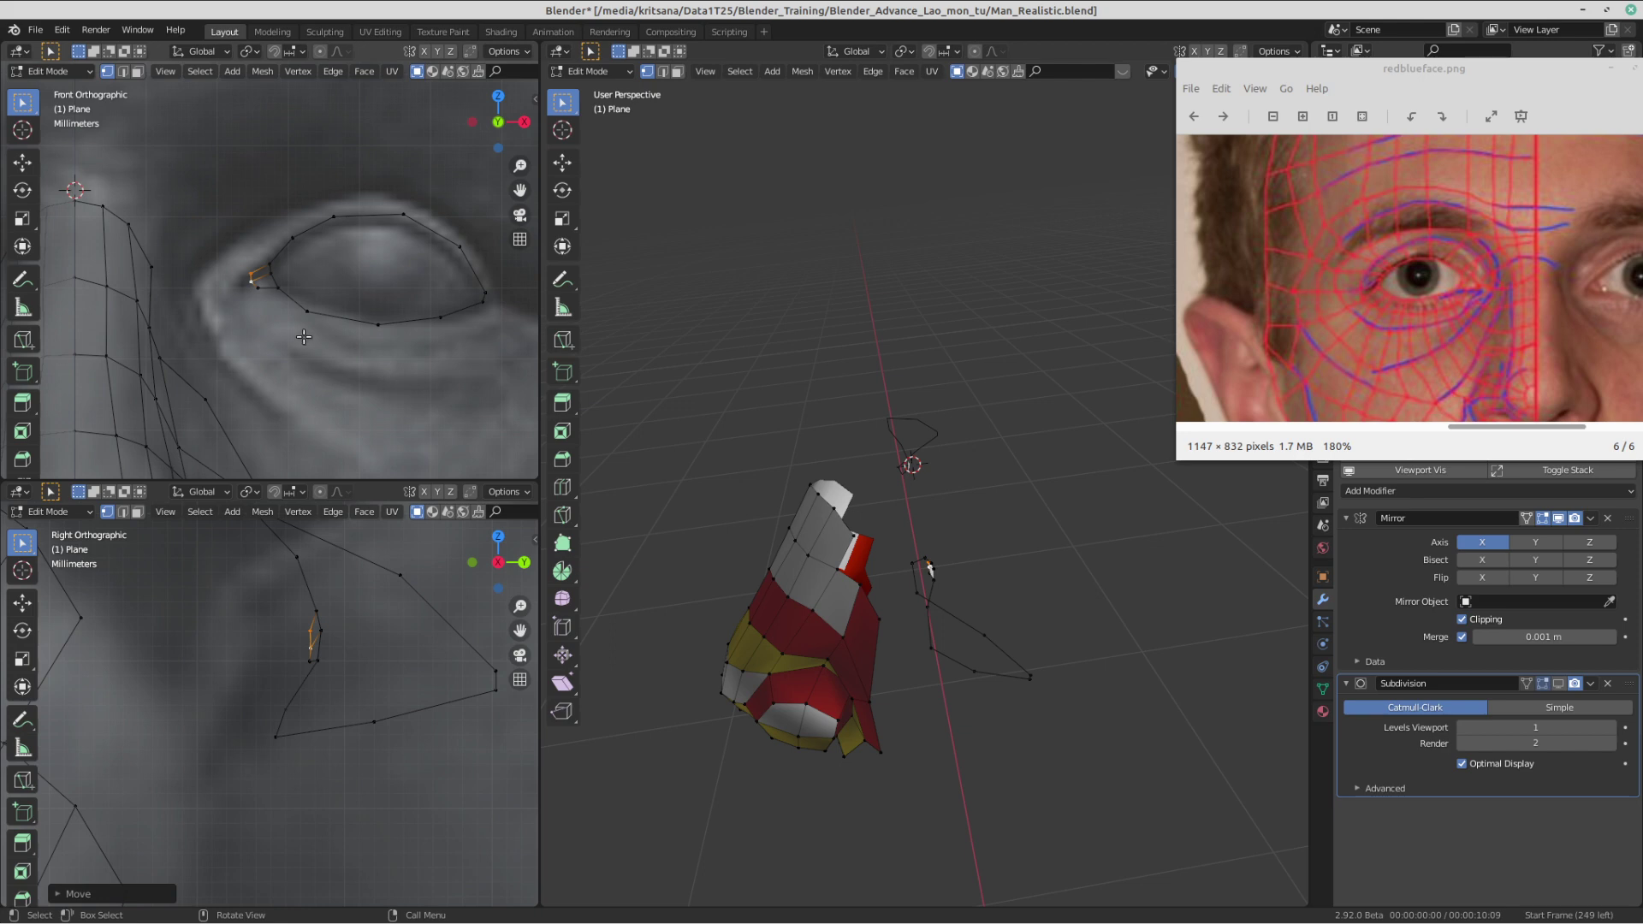
pyautogui.scroll(-2, 327, 286)
pyautogui.keyDown('alt'); pyautogui.click(343, 246); pyautogui.keyUp('alt')
pyautogui.keyDown('alt'); pyautogui.click(346, 243); pyautogui.keyUp('alt')
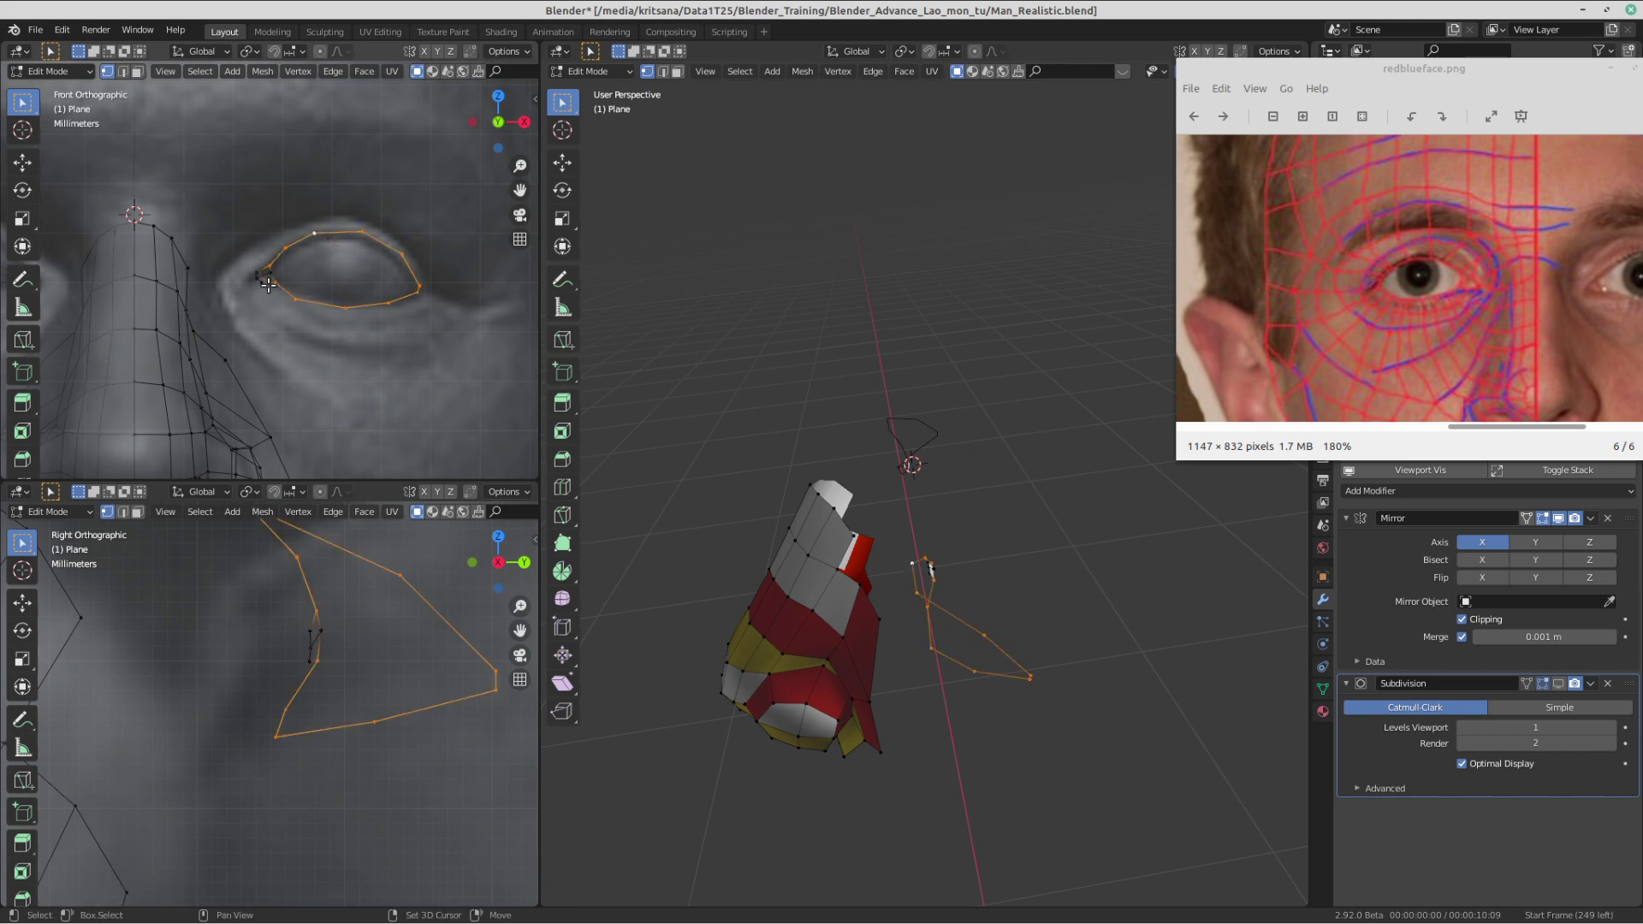
pyautogui.keyDown('alt'); pyautogui.keyDown('shift'); pyautogui.click(251, 275); pyautogui.keyUp('shift'); pyautogui.keyUp('alt')
pyautogui.keyDown('alt'); pyautogui.keyDown('shift'); pyautogui.click(256, 281); pyautogui.keyUp('shift'); pyautogui.keyUp('alt')
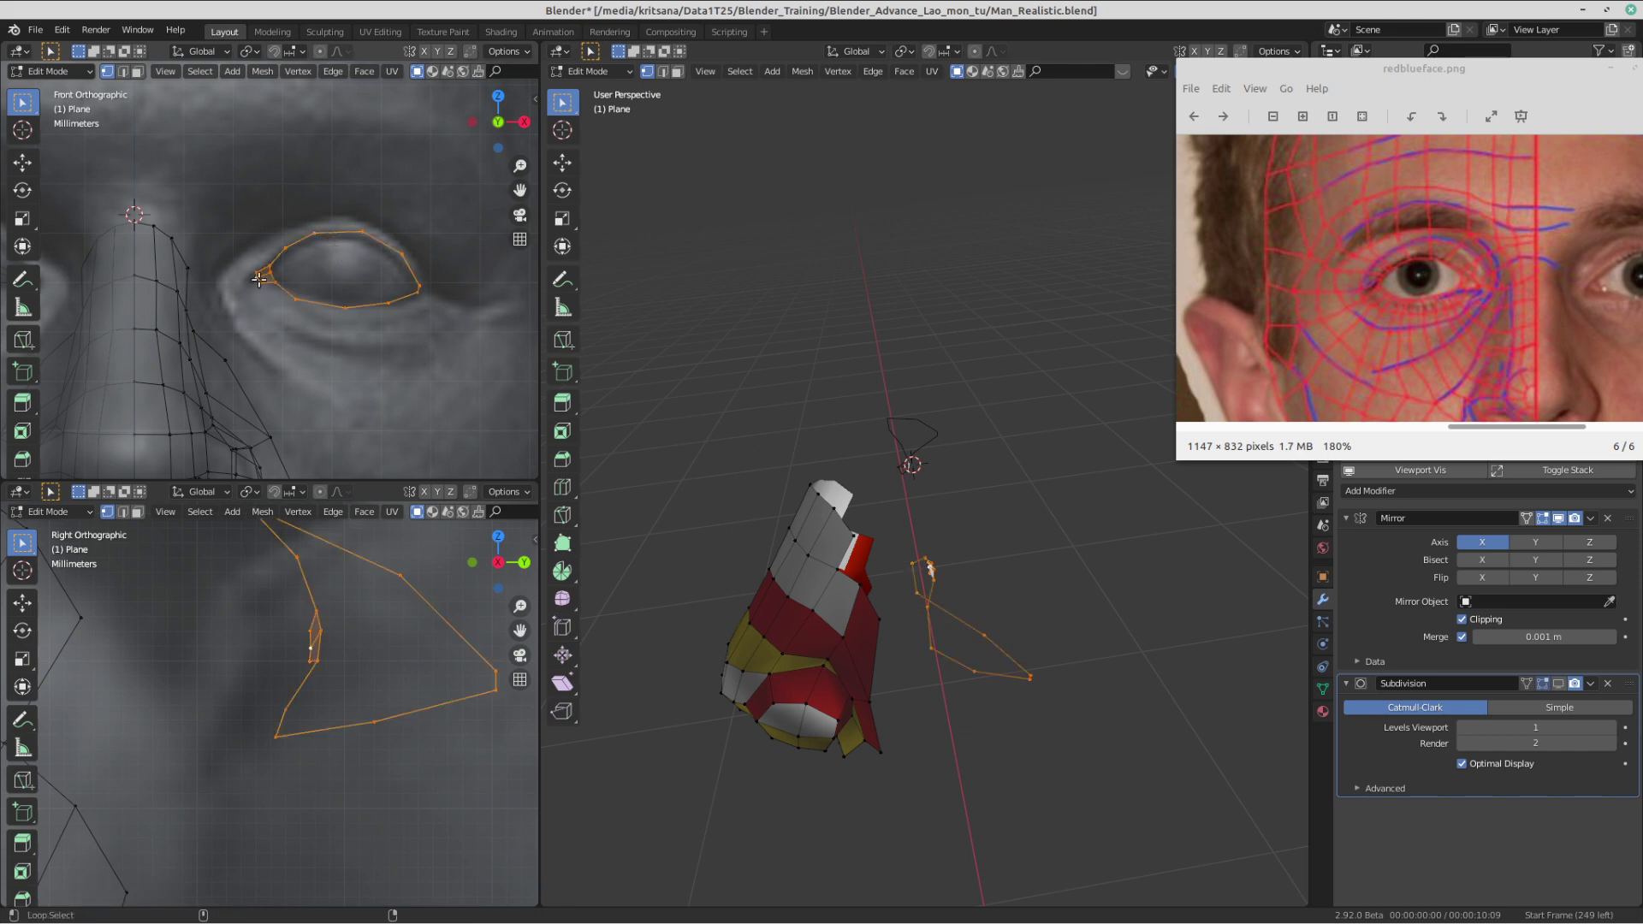
# - Check the selected eye outline and tear duct against the front and side reference images
pyautogui.scroll(5, 270, 270)
pyautogui.keyDown('shift'); pyautogui.moveTo(391, 273); pyautogui.dragTo(302, 278, button='middle'); pyautogui.keyUp('shift')
pyautogui.scroll(-1, 304, 279)
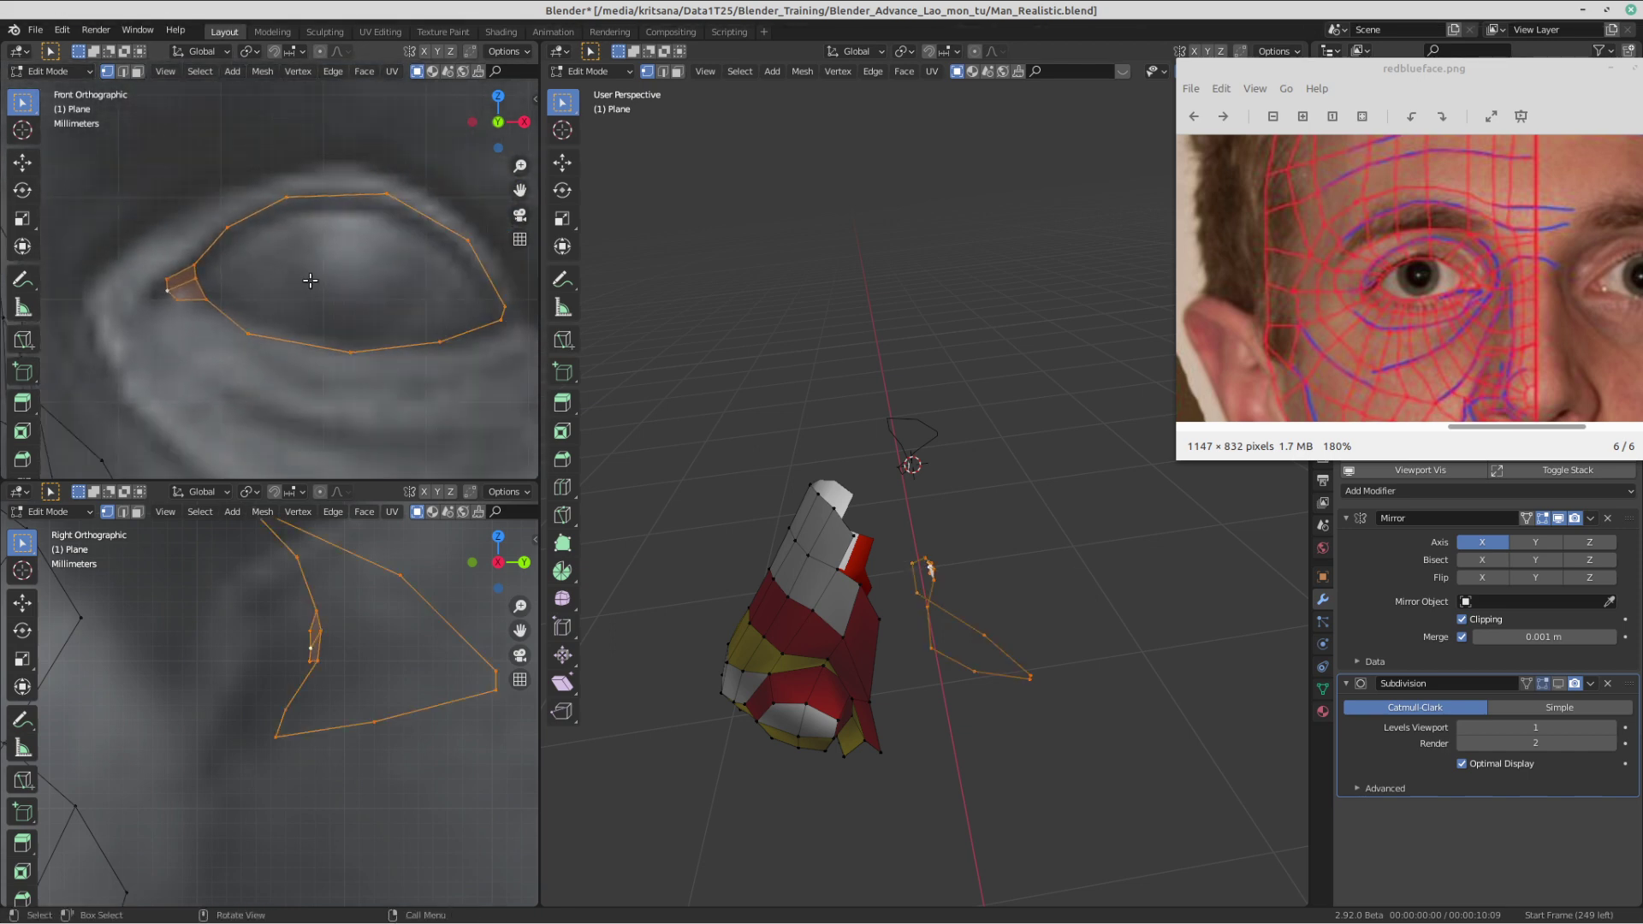
pyautogui.scroll(-7, 368, 661)
pyautogui.scroll(3, 322, 667)
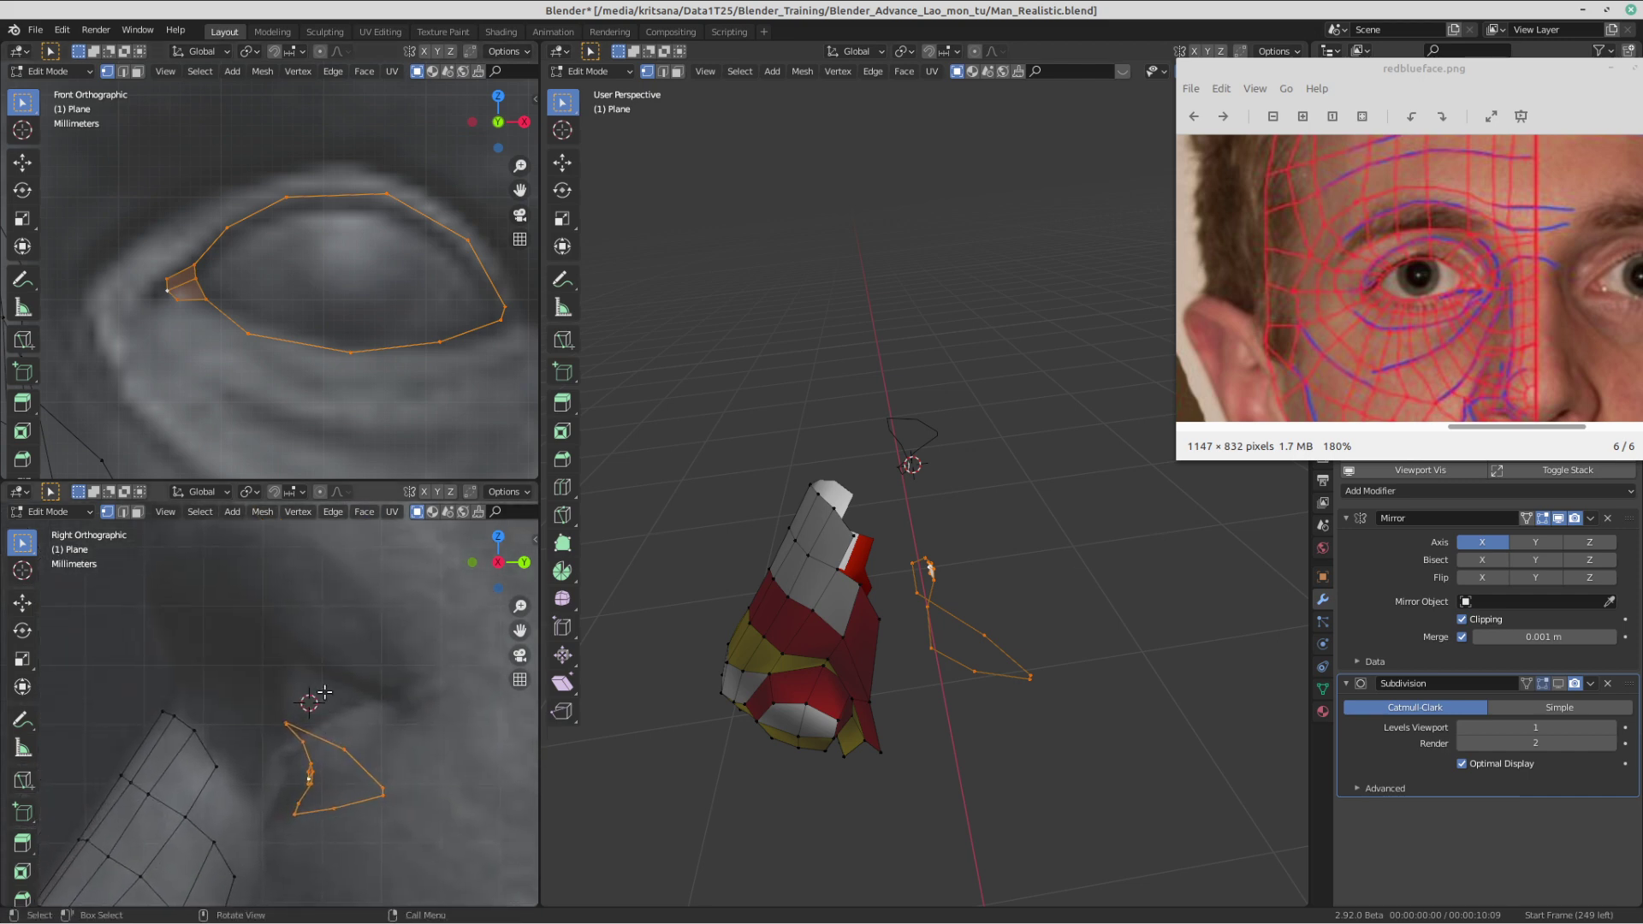
pyautogui.scroll(-1, 317, 309)
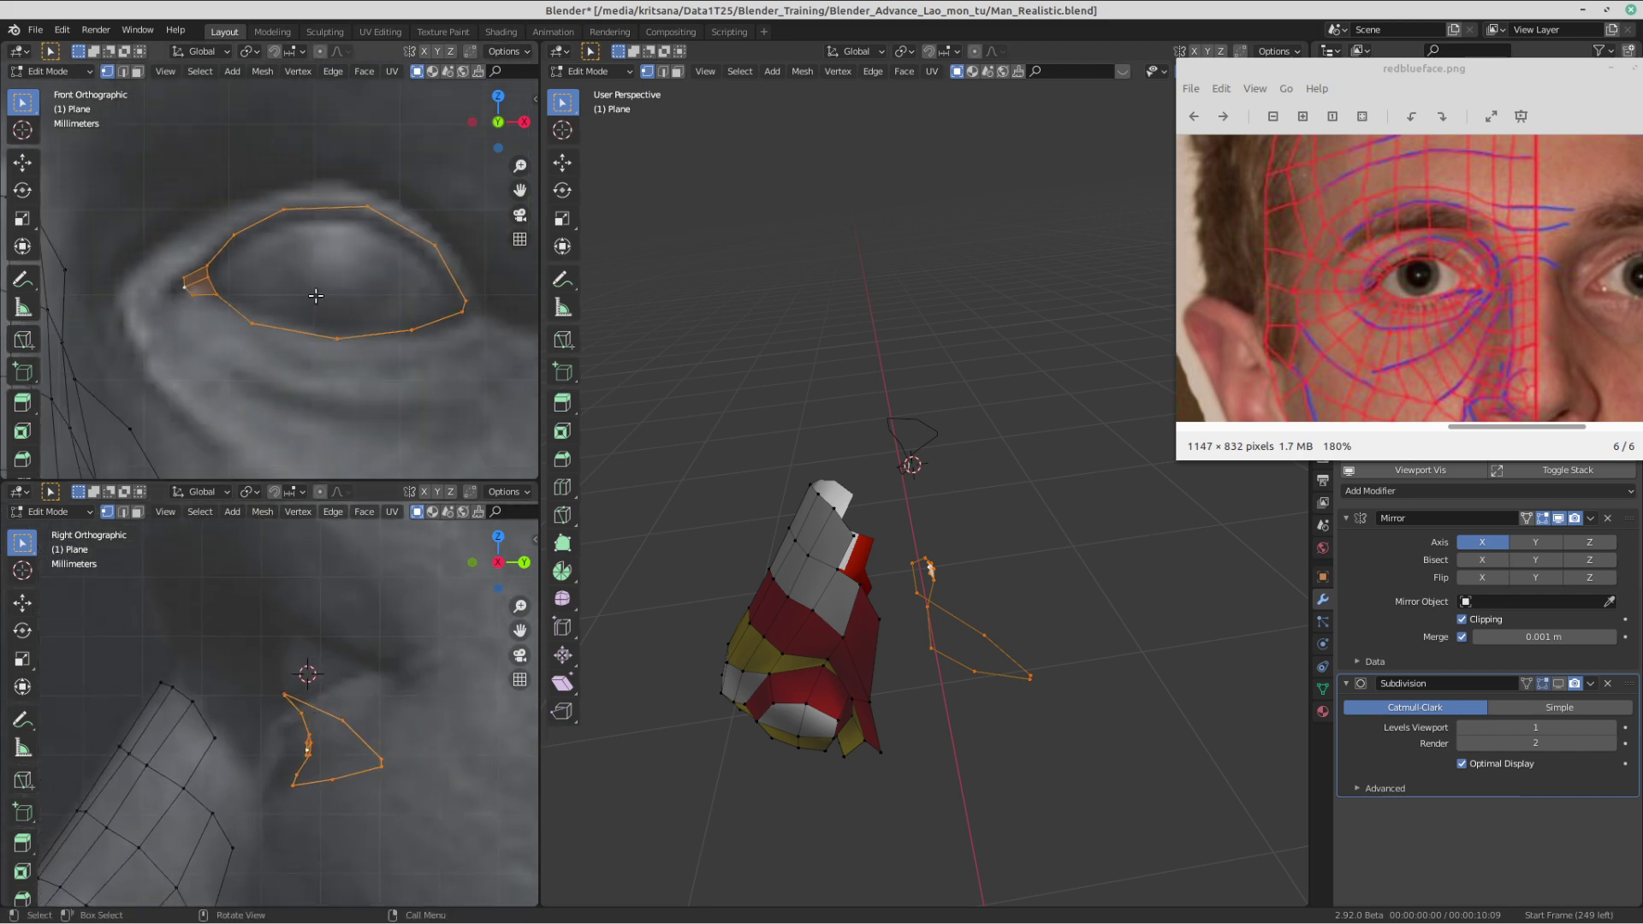
pyautogui.keyDown('shift'); pyautogui.moveTo(334, 341); pyautogui.dragTo(349, 323, button='middle'); pyautogui.keyUp('shift')
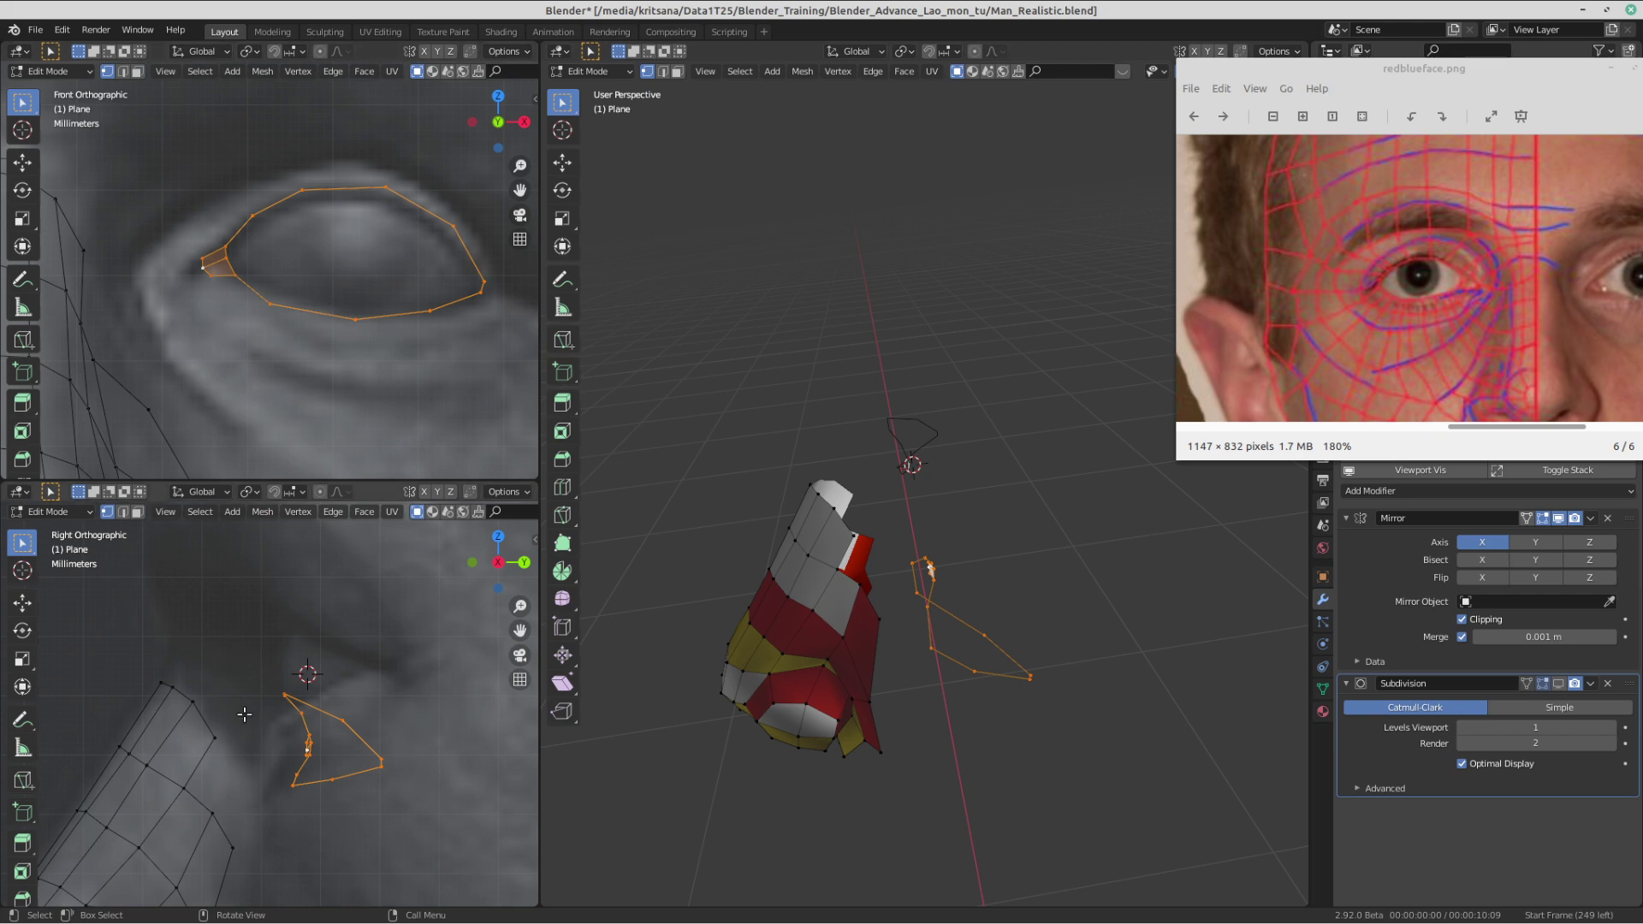
pyautogui.moveTo(241, 703)
pyautogui.keyDown('shift'); pyautogui.mouseDown(button='middle')
pyautogui.moveTo(225, 671)
pyautogui.moveTo(242, 681)
pyautogui.mouseUp(button='middle'); pyautogui.keyUp('shift')
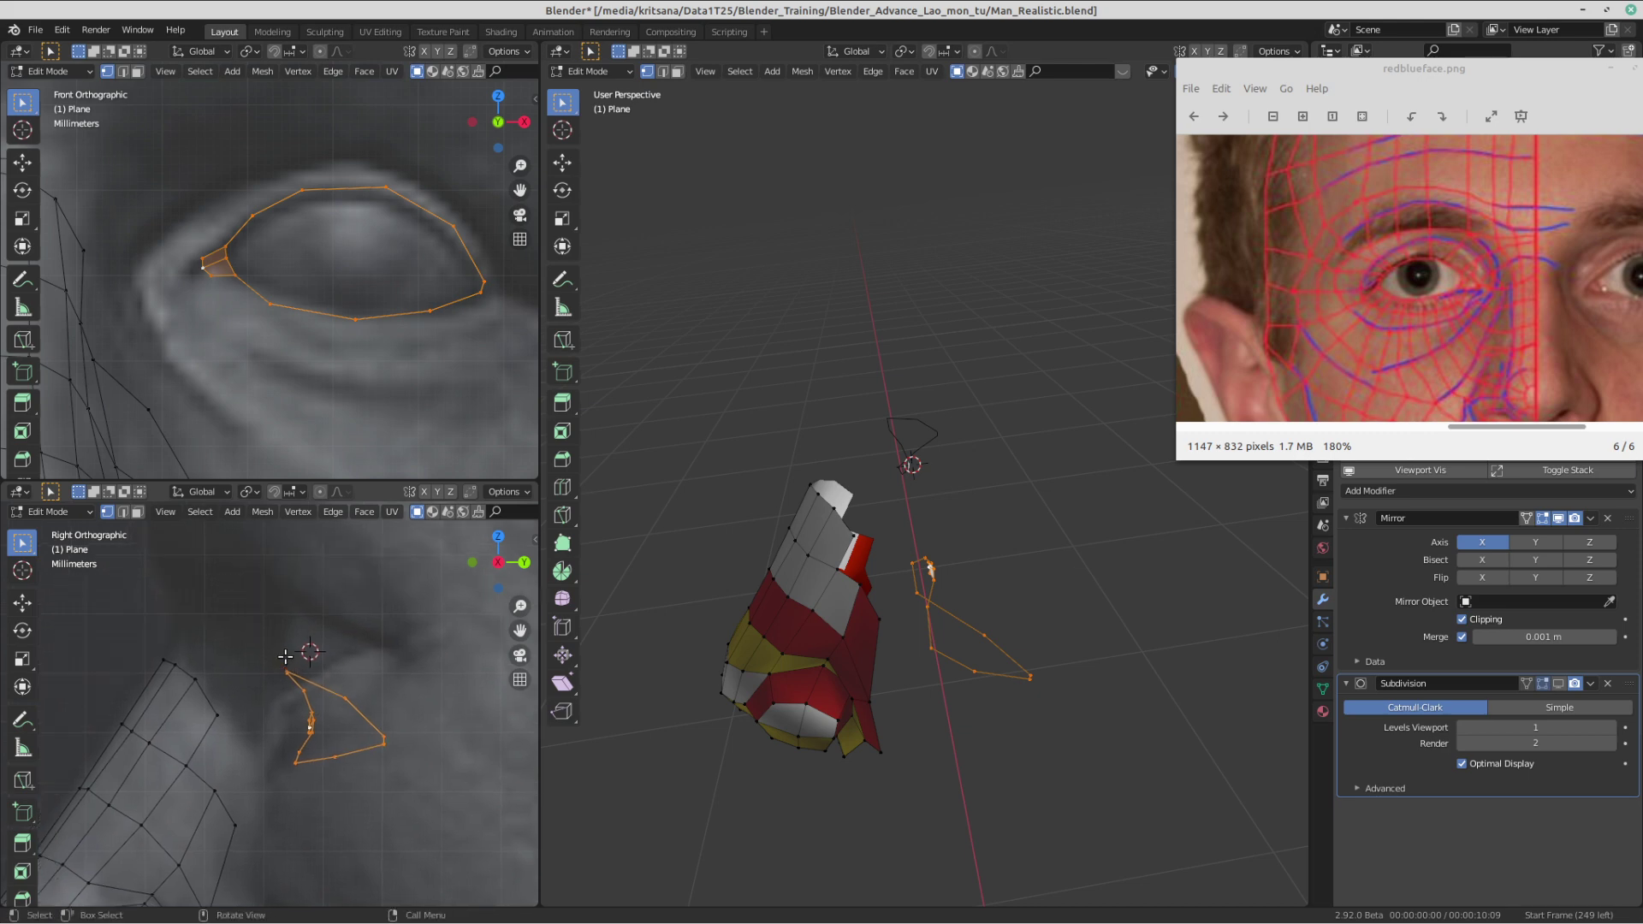
pyautogui.press('g')
pyautogui.press('Escape')
pyautogui.press('g')
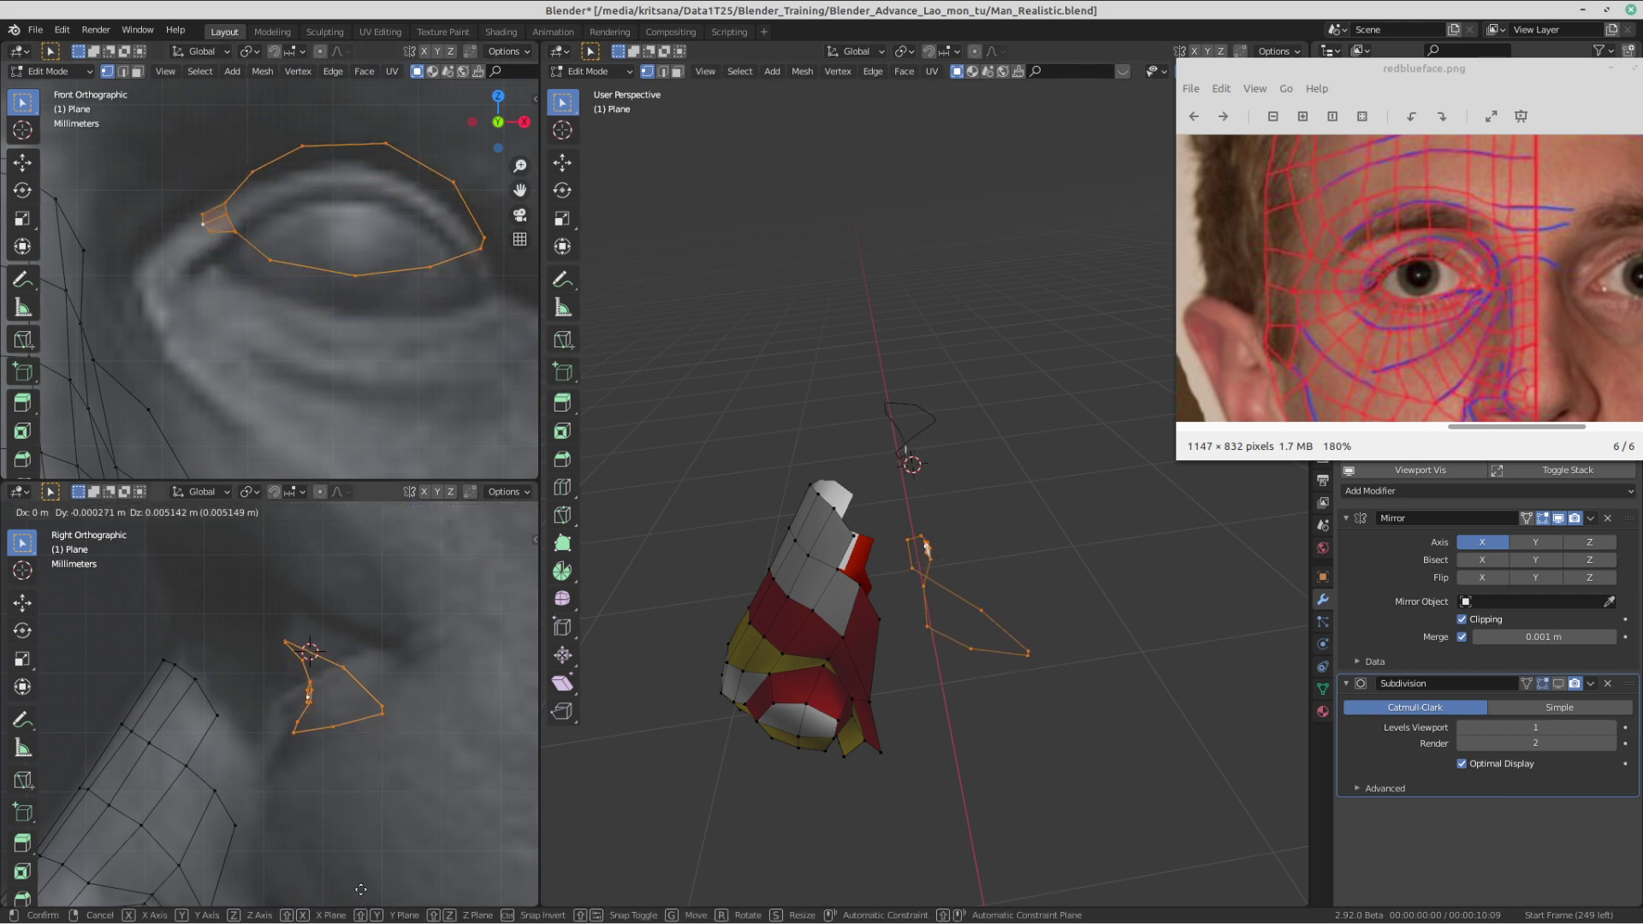
pyautogui.rightClick(359, 495)
# - Examine the eye outline from a front perspective angle and inspect the inner corner up close in the front reference
pyautogui.keyDown('shift'); pyautogui.moveTo(340, 523); pyautogui.dragTo(336, 509, button='middle'); pyautogui.keyUp('shift')
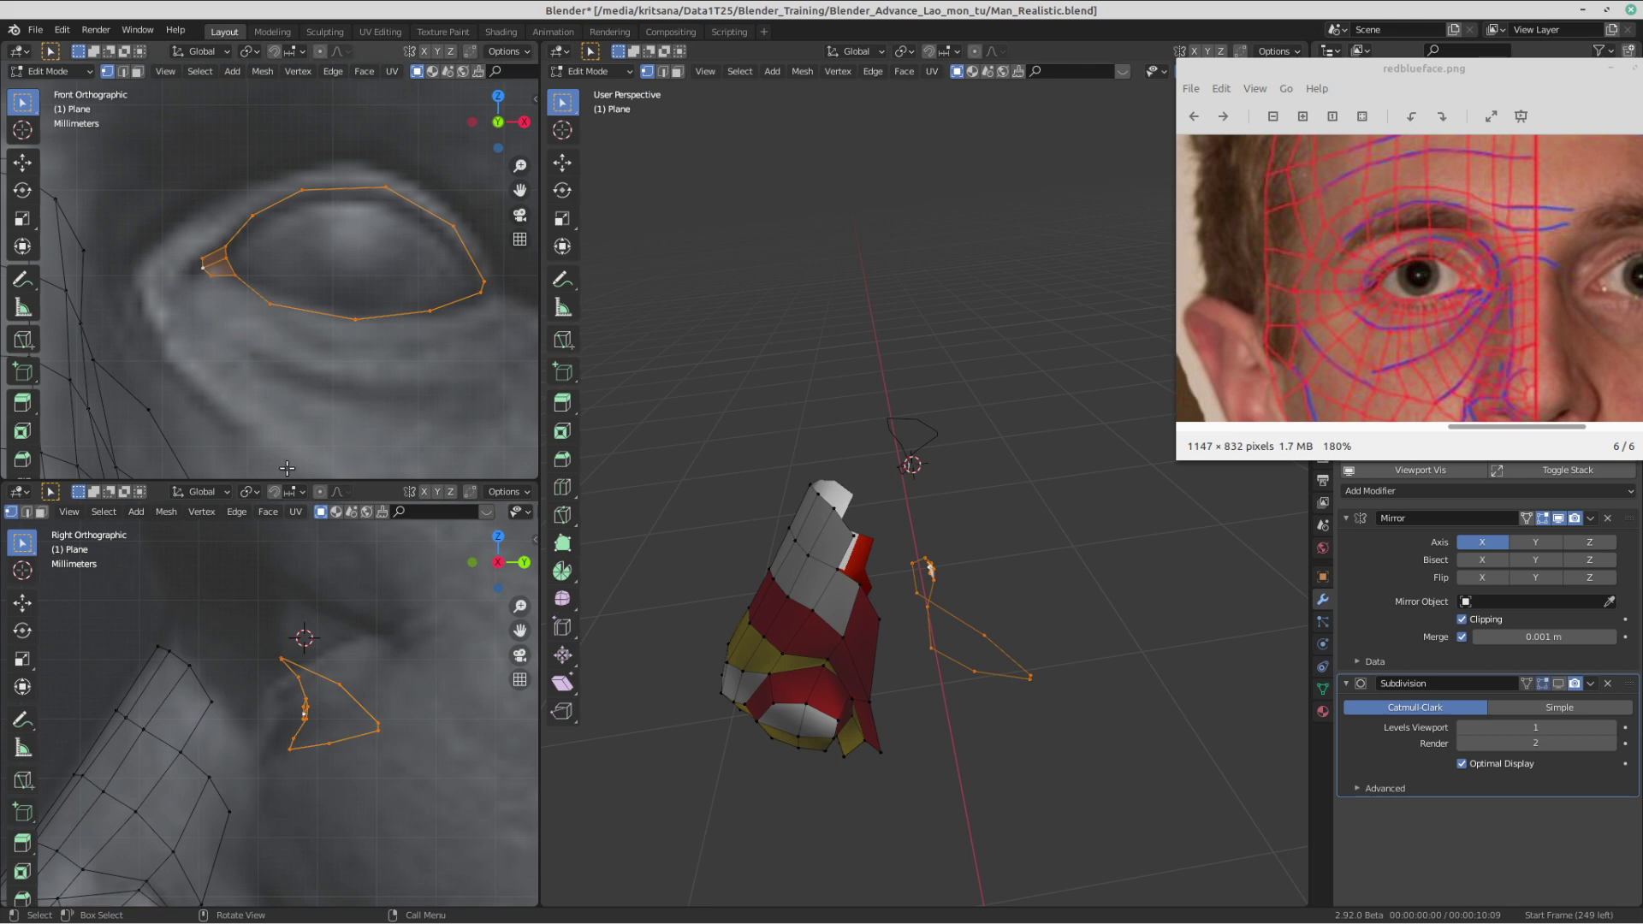
pyautogui.scroll(3, 359, 511)
pyautogui.scroll(-3, 307, 231)
pyautogui.keyDown('shift'); pyautogui.moveTo(307, 231); pyautogui.dragTo(320, 216, button='middle'); pyautogui.keyUp('shift')
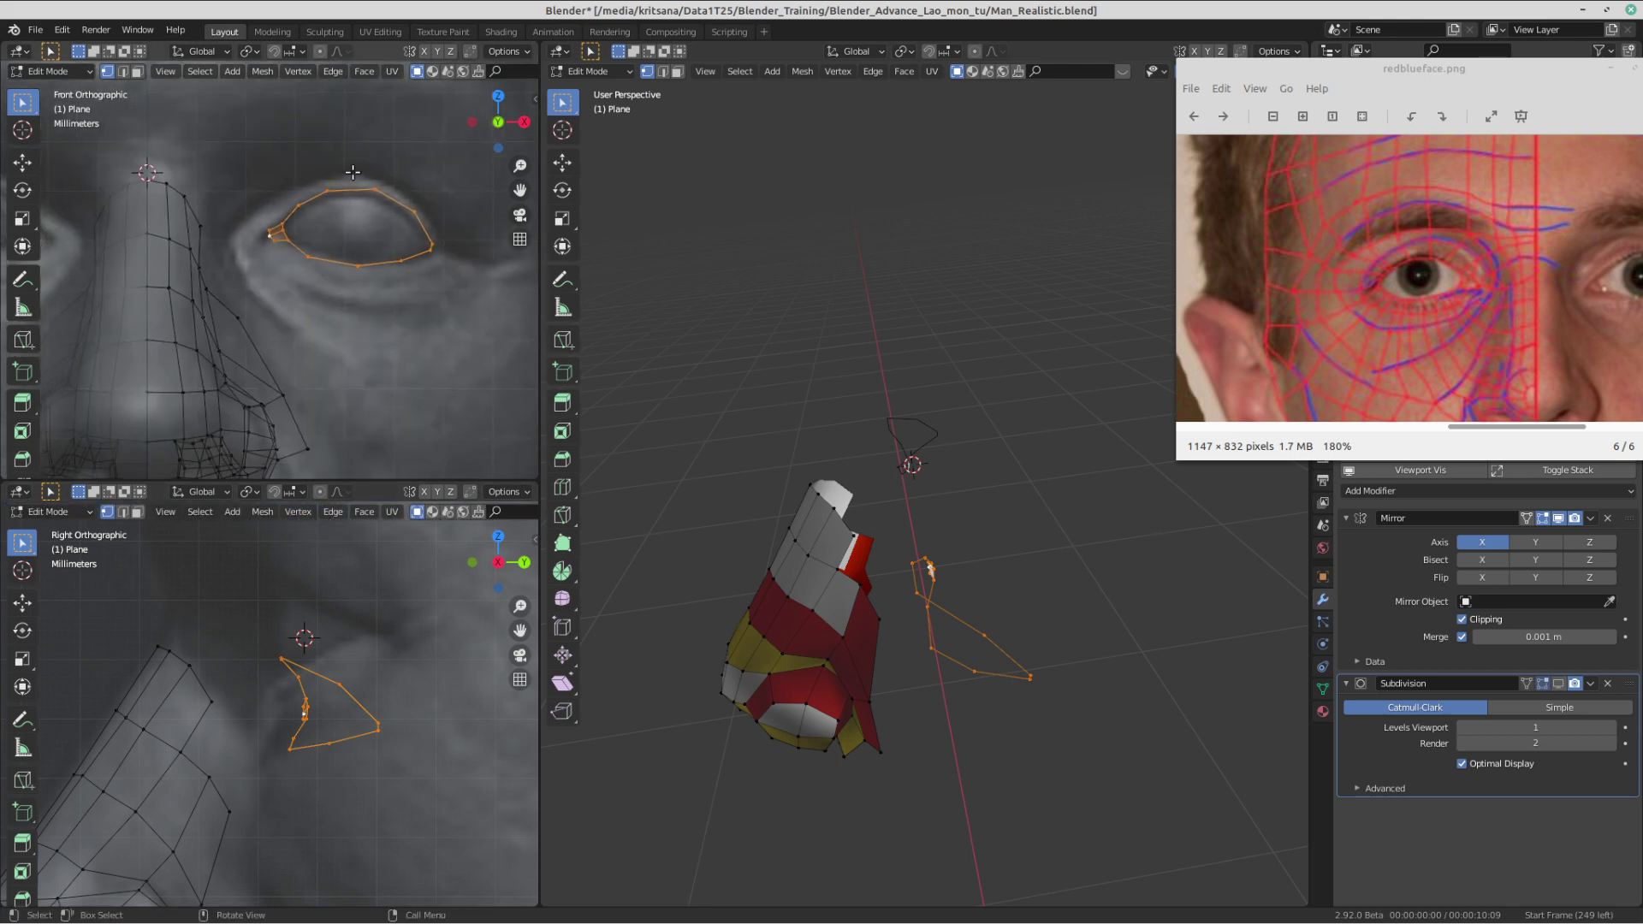
pyautogui.scroll(4, 961, 550)
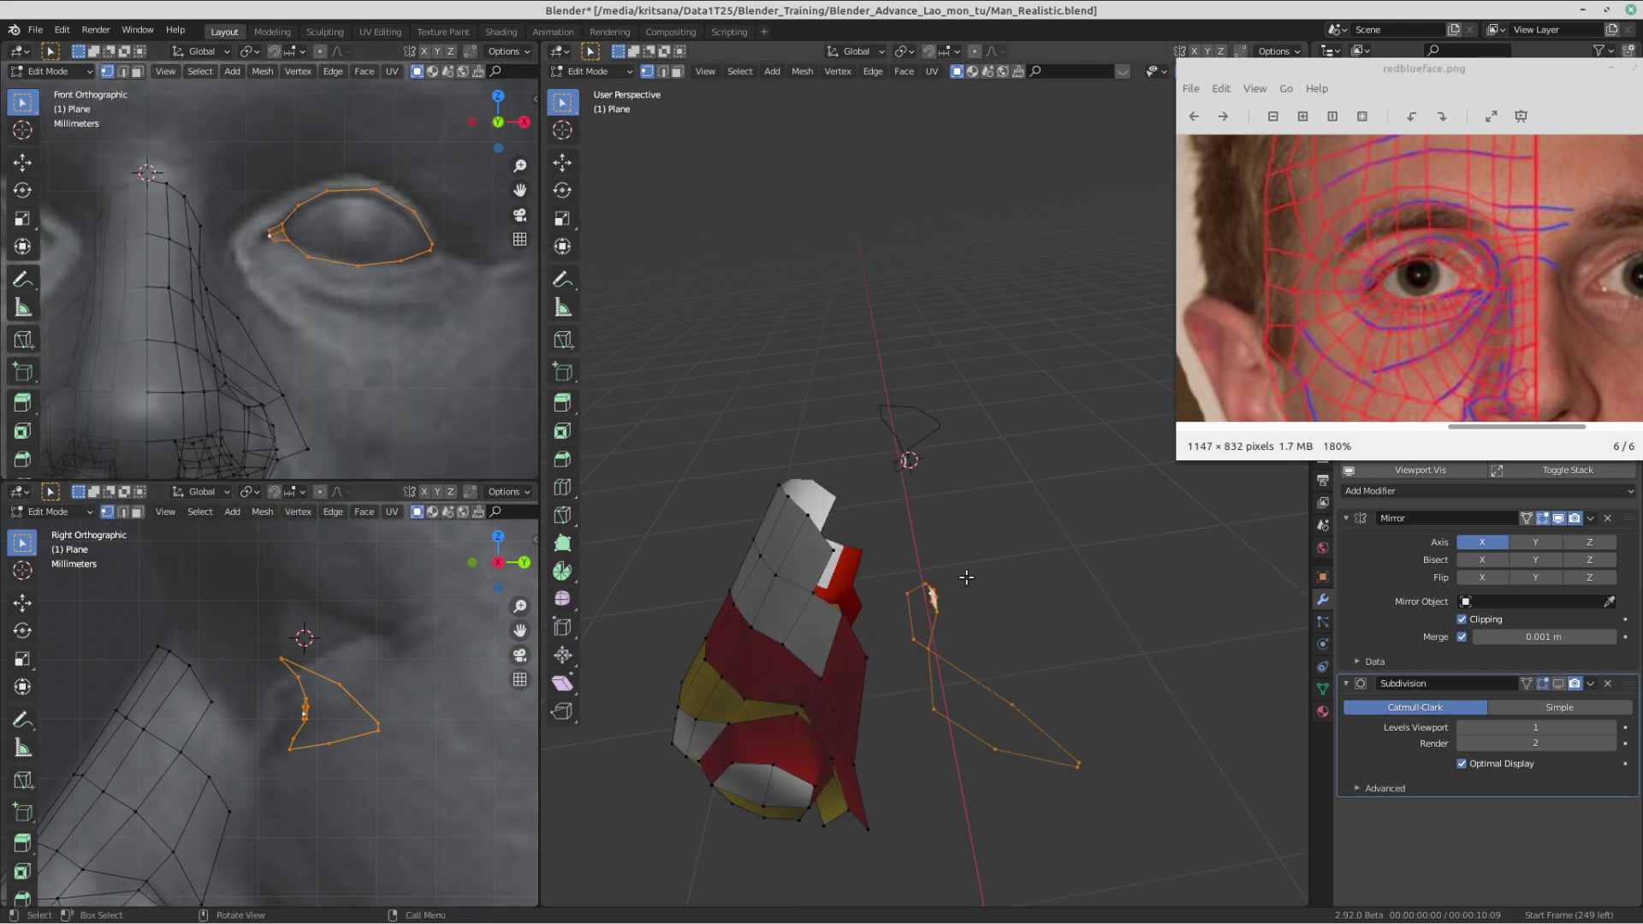
pyautogui.moveTo(961, 551)
pyautogui.mouseDown(button='middle')
pyautogui.moveTo(968, 588)
pyautogui.moveTo(947, 516)
pyautogui.moveTo(965, 518)
pyautogui.mouseUp(button='middle')
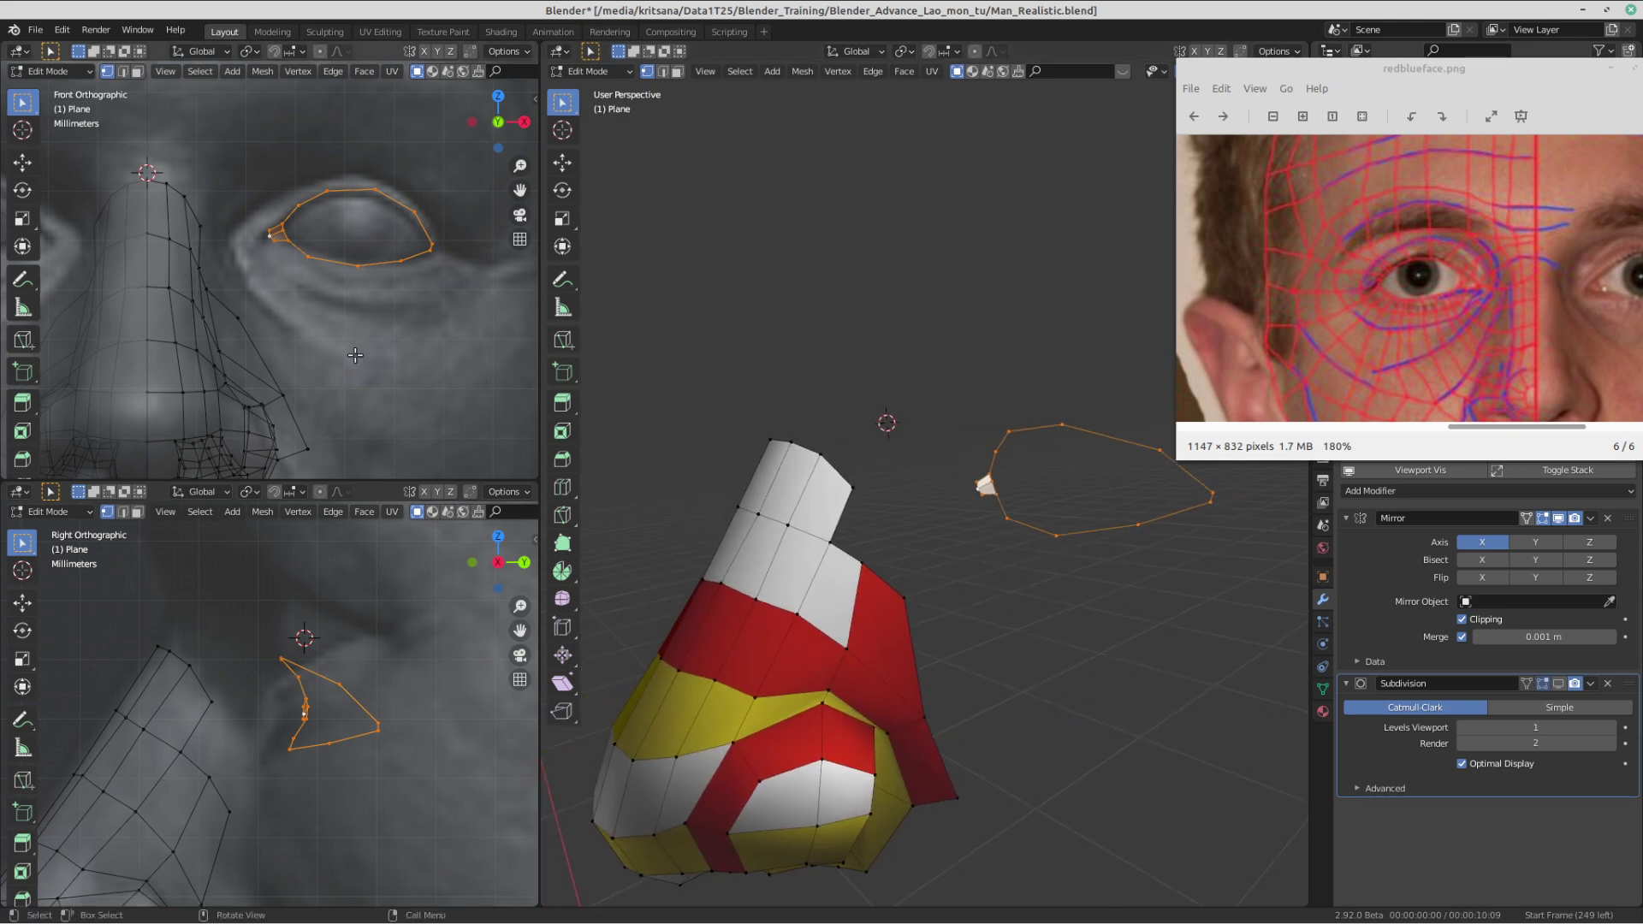
pyautogui.scroll(3, 284, 278)
pyautogui.scroll(3, 284, 278)
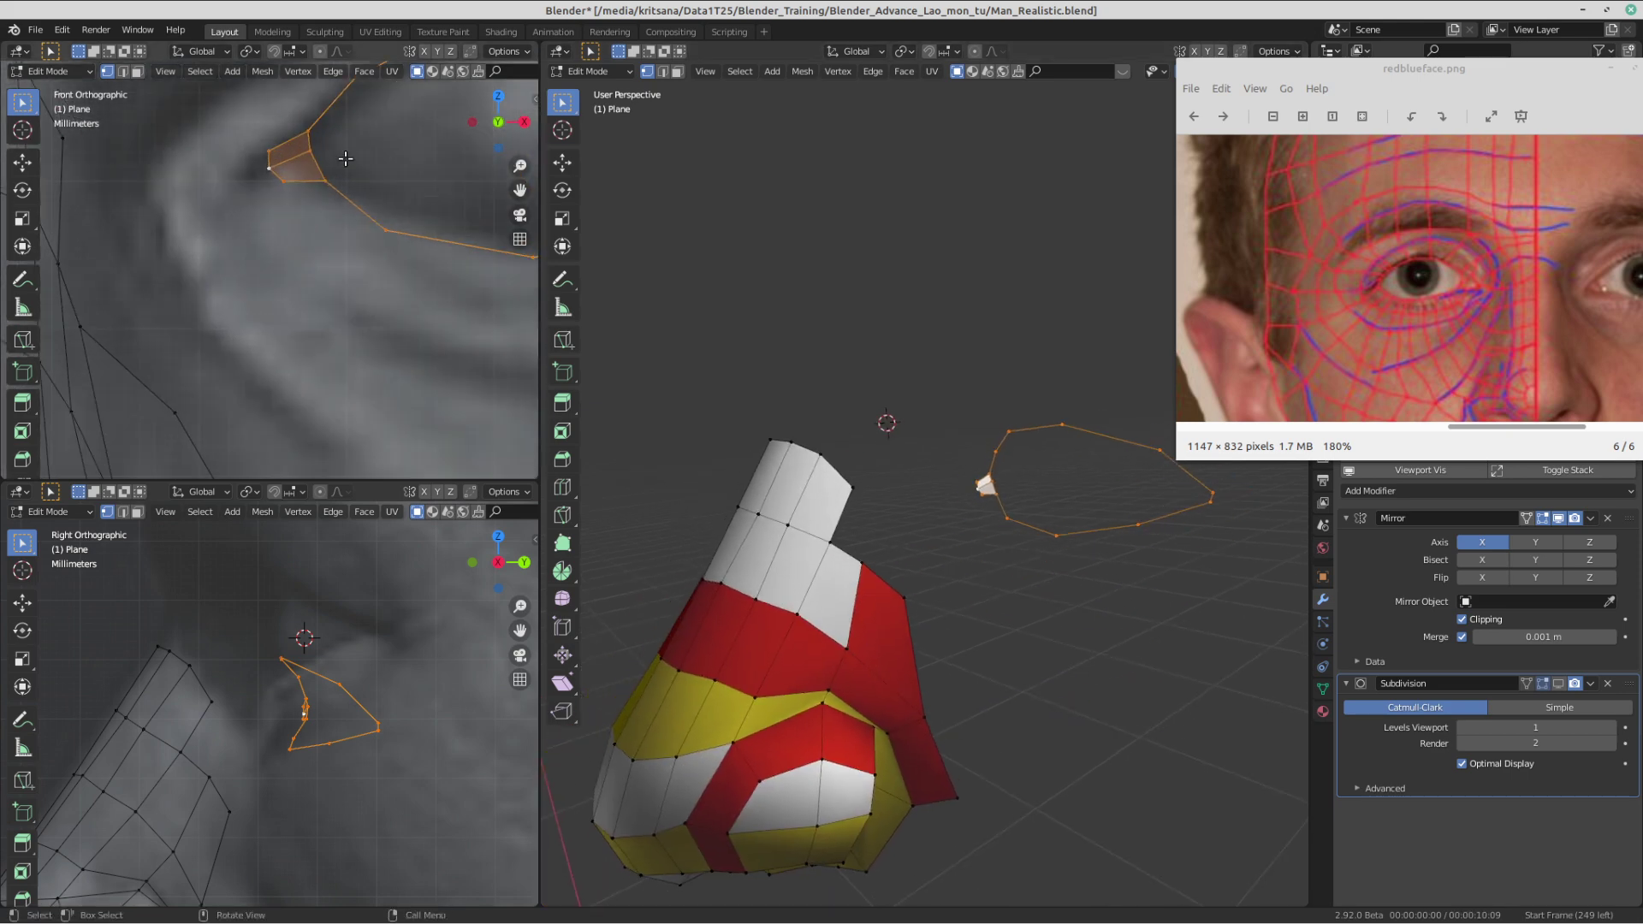
pyautogui.keyDown('shift'); pyautogui.moveTo(347, 158); pyautogui.dragTo(308, 245, button='middle'); pyautogui.keyUp('shift')
pyautogui.scroll(-2, 314, 256)
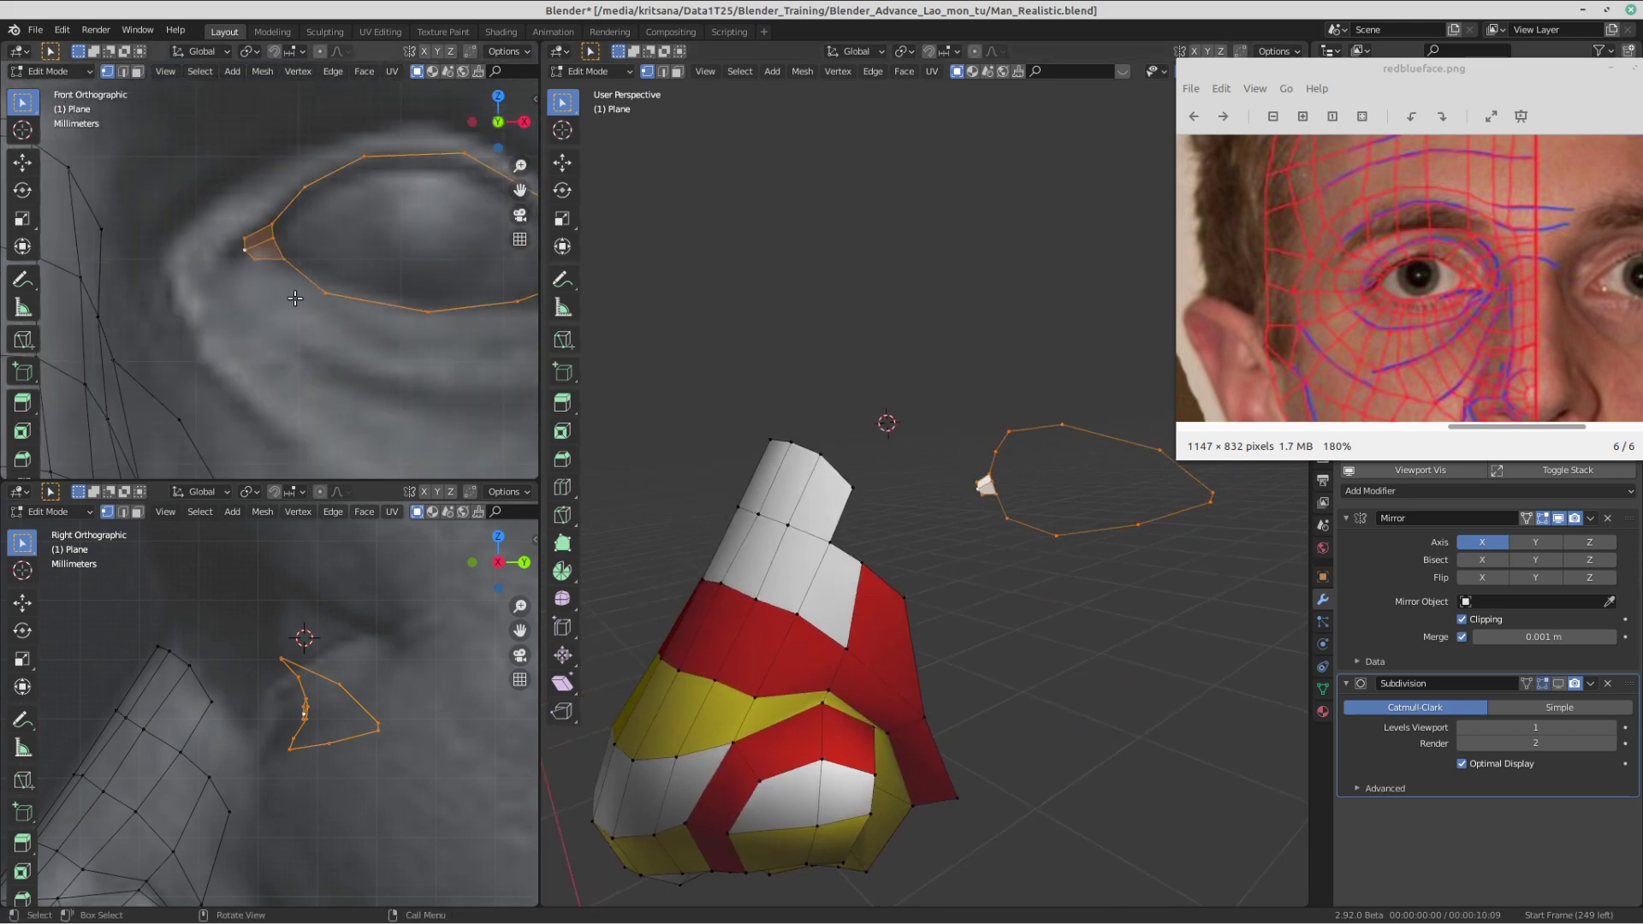
pyautogui.scroll(-2, 295, 298)
pyautogui.keyDown('shift'); pyautogui.moveTo(299, 305); pyautogui.dragTo(324, 301, button='middle'); pyautogui.keyUp('shift')
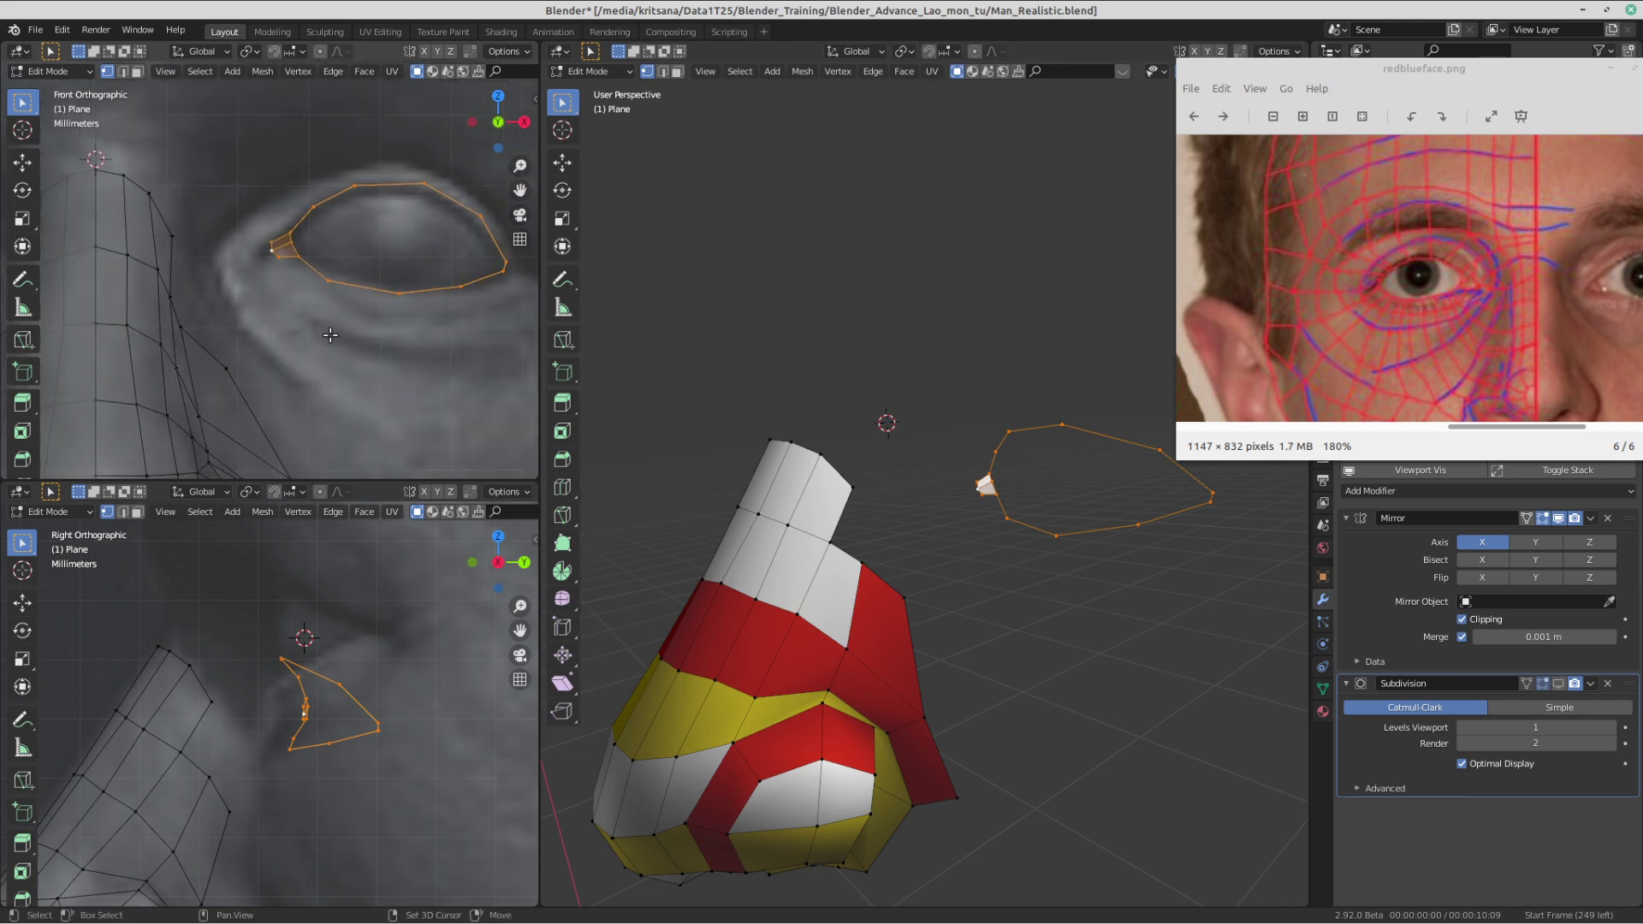
pyautogui.keyDown('shift'); pyautogui.moveTo(316, 320); pyautogui.dragTo(299, 297, button='middle'); pyautogui.keyUp('shift')
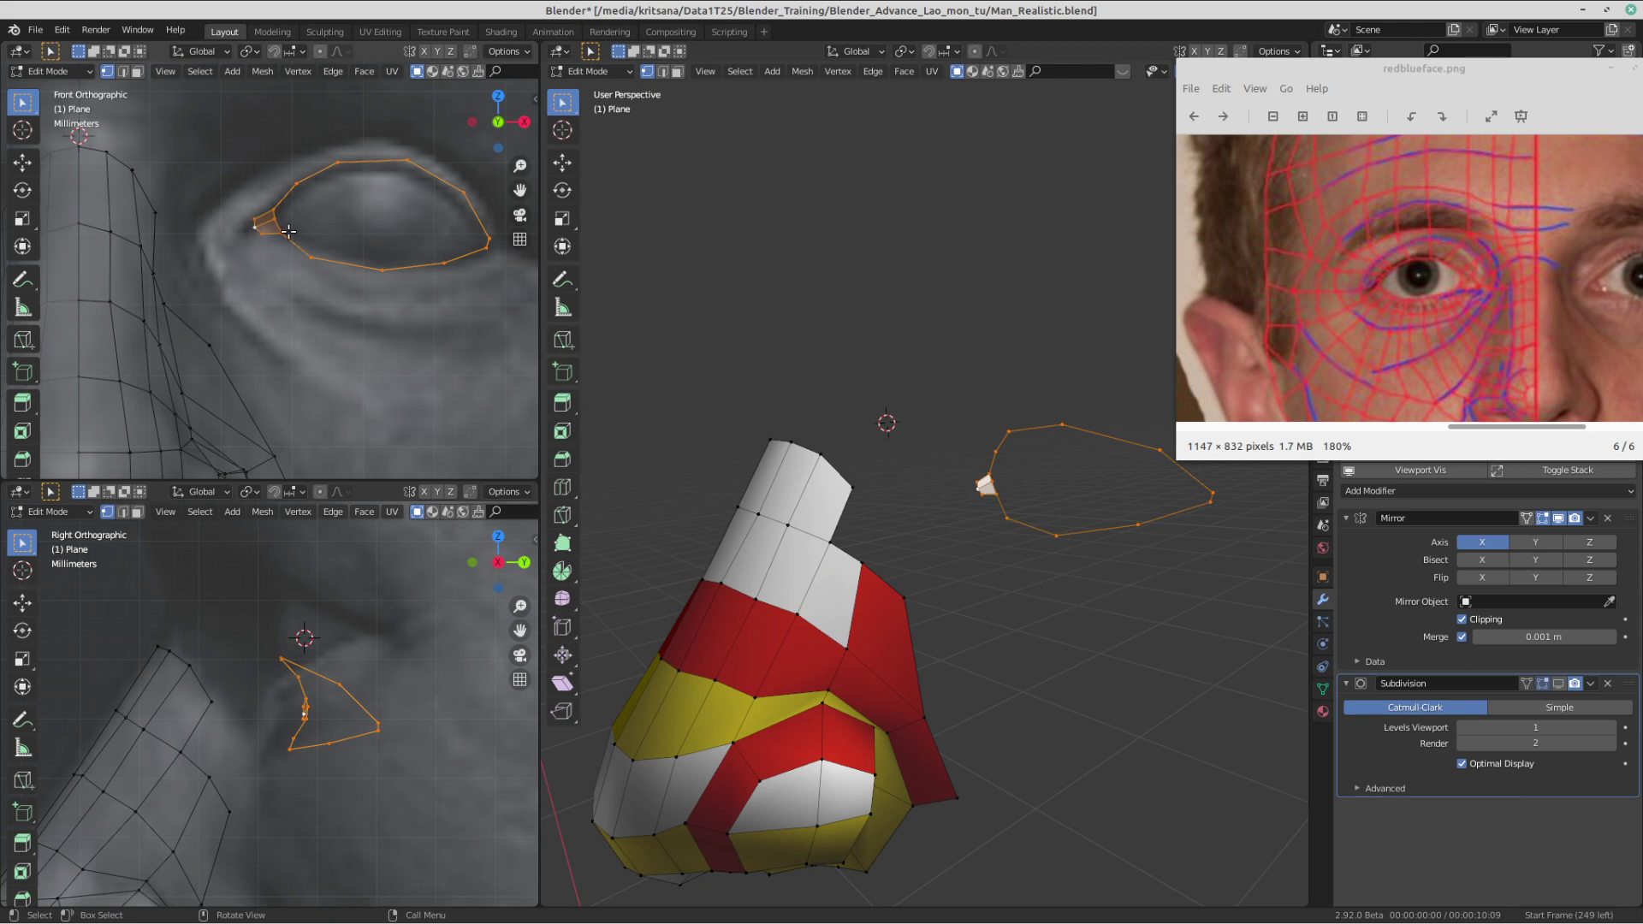
# - Extrude the four upper eye-outline vertices up and back by about 2.8 mm in the side view to start the upper eyelid strip
pyautogui.press('KP_Decimal')
pyautogui.click(158, 281)
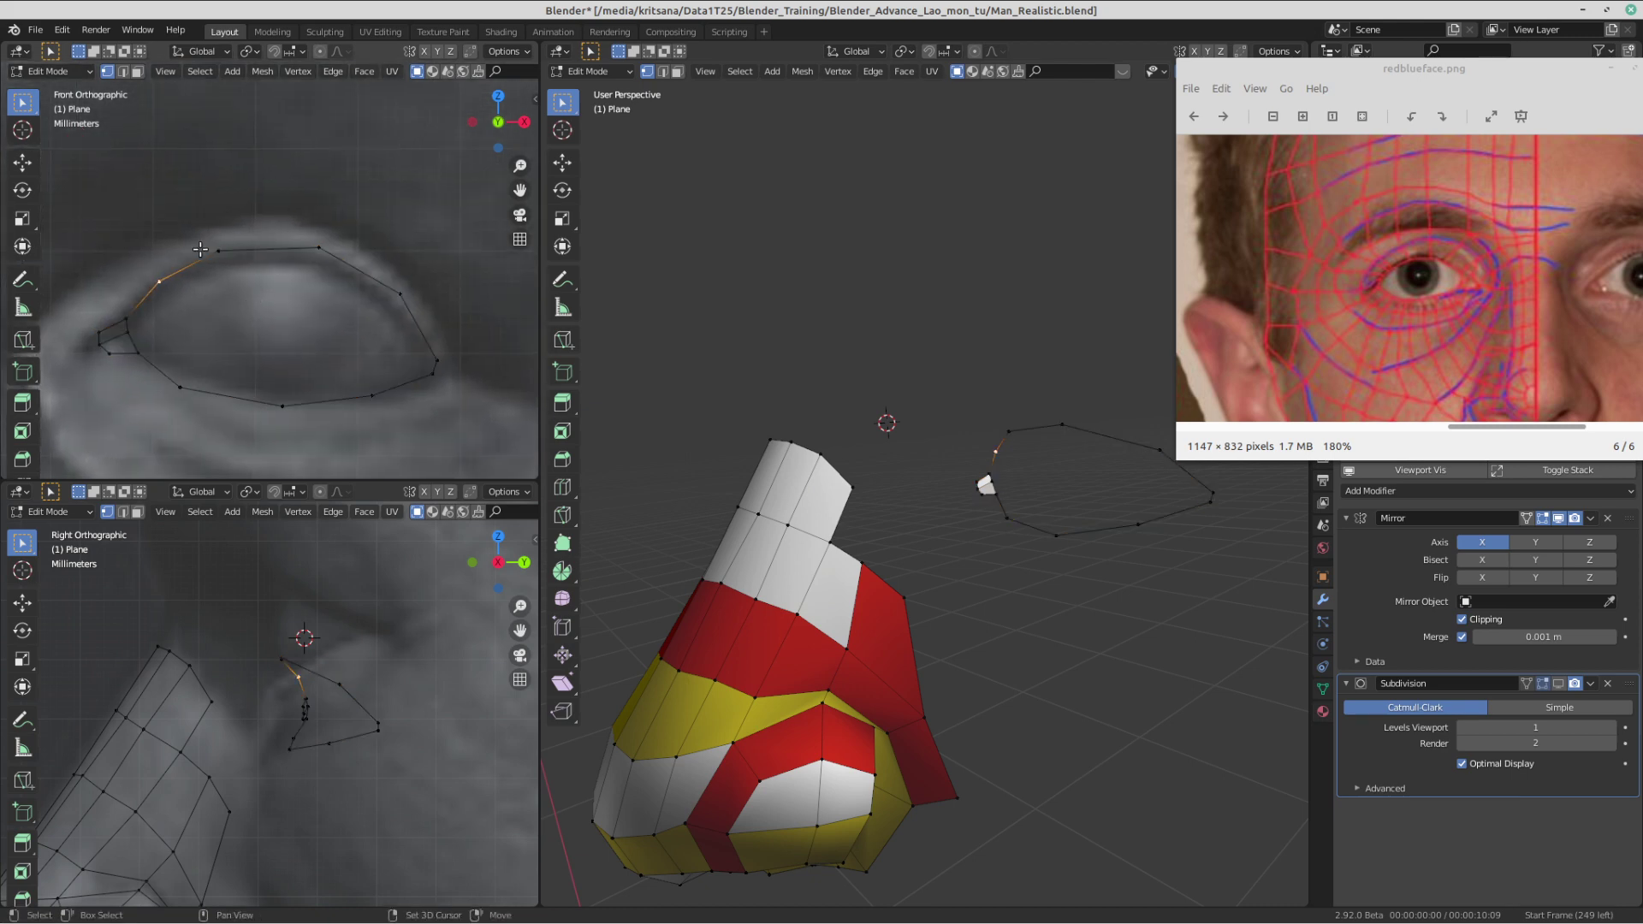
pyautogui.keyDown('shift'); pyautogui.click(218, 250); pyautogui.keyUp('shift')
pyautogui.keyDown('shift'); pyautogui.click(319, 248); pyautogui.keyUp('shift')
pyautogui.keyDown('shift'); pyautogui.click(400, 293); pyautogui.keyUp('shift')
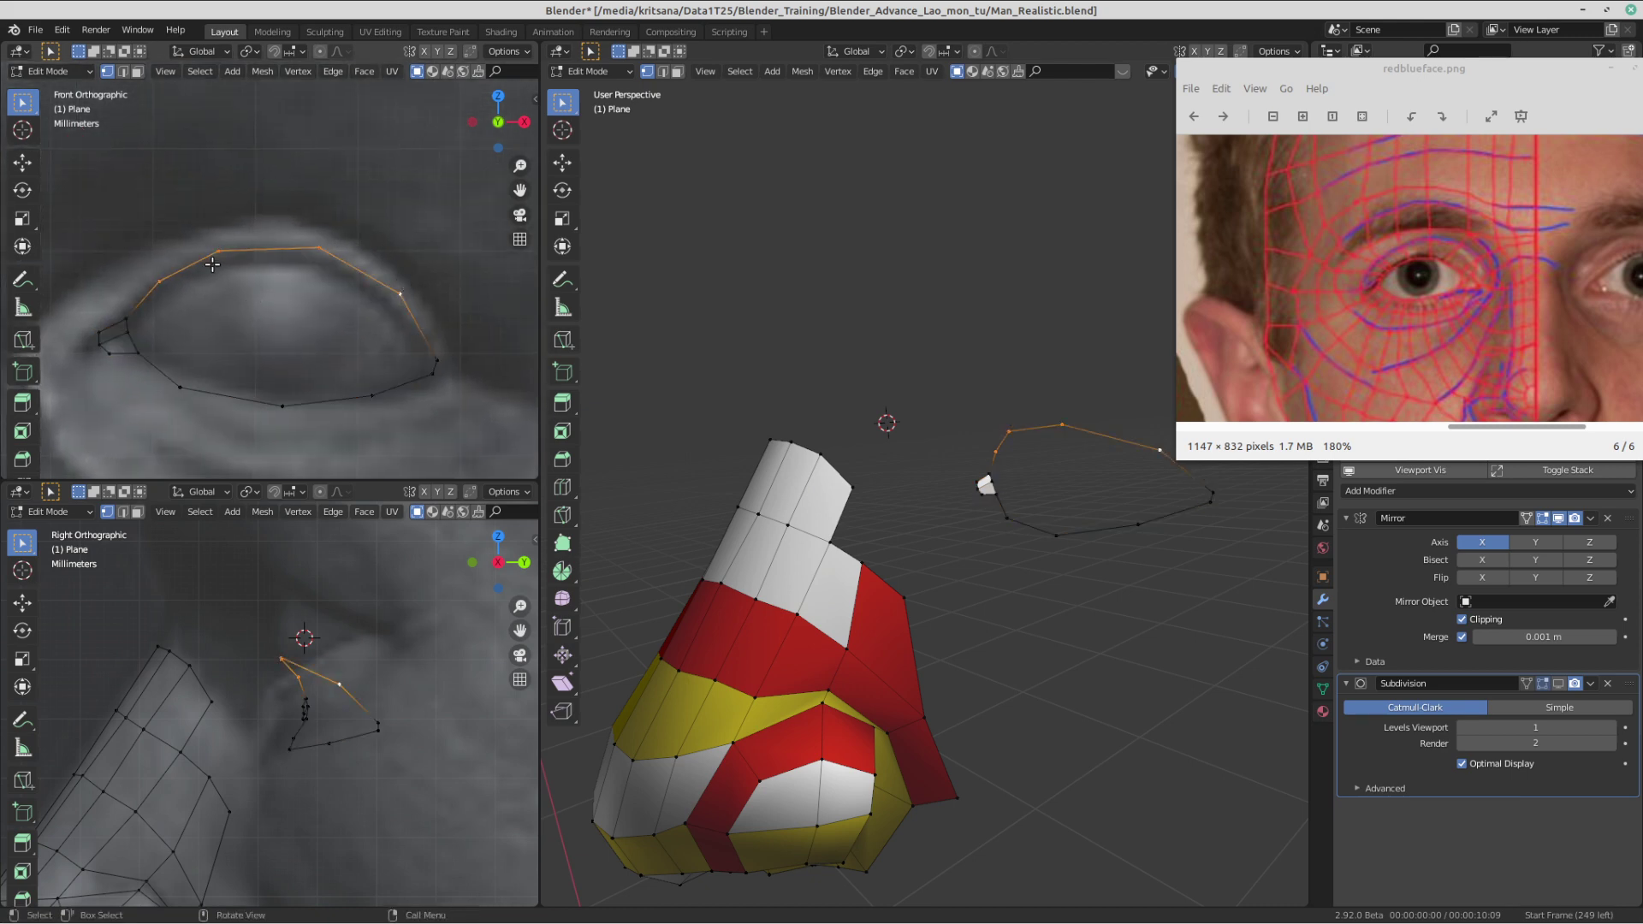
pyautogui.press('KP_Decimal')
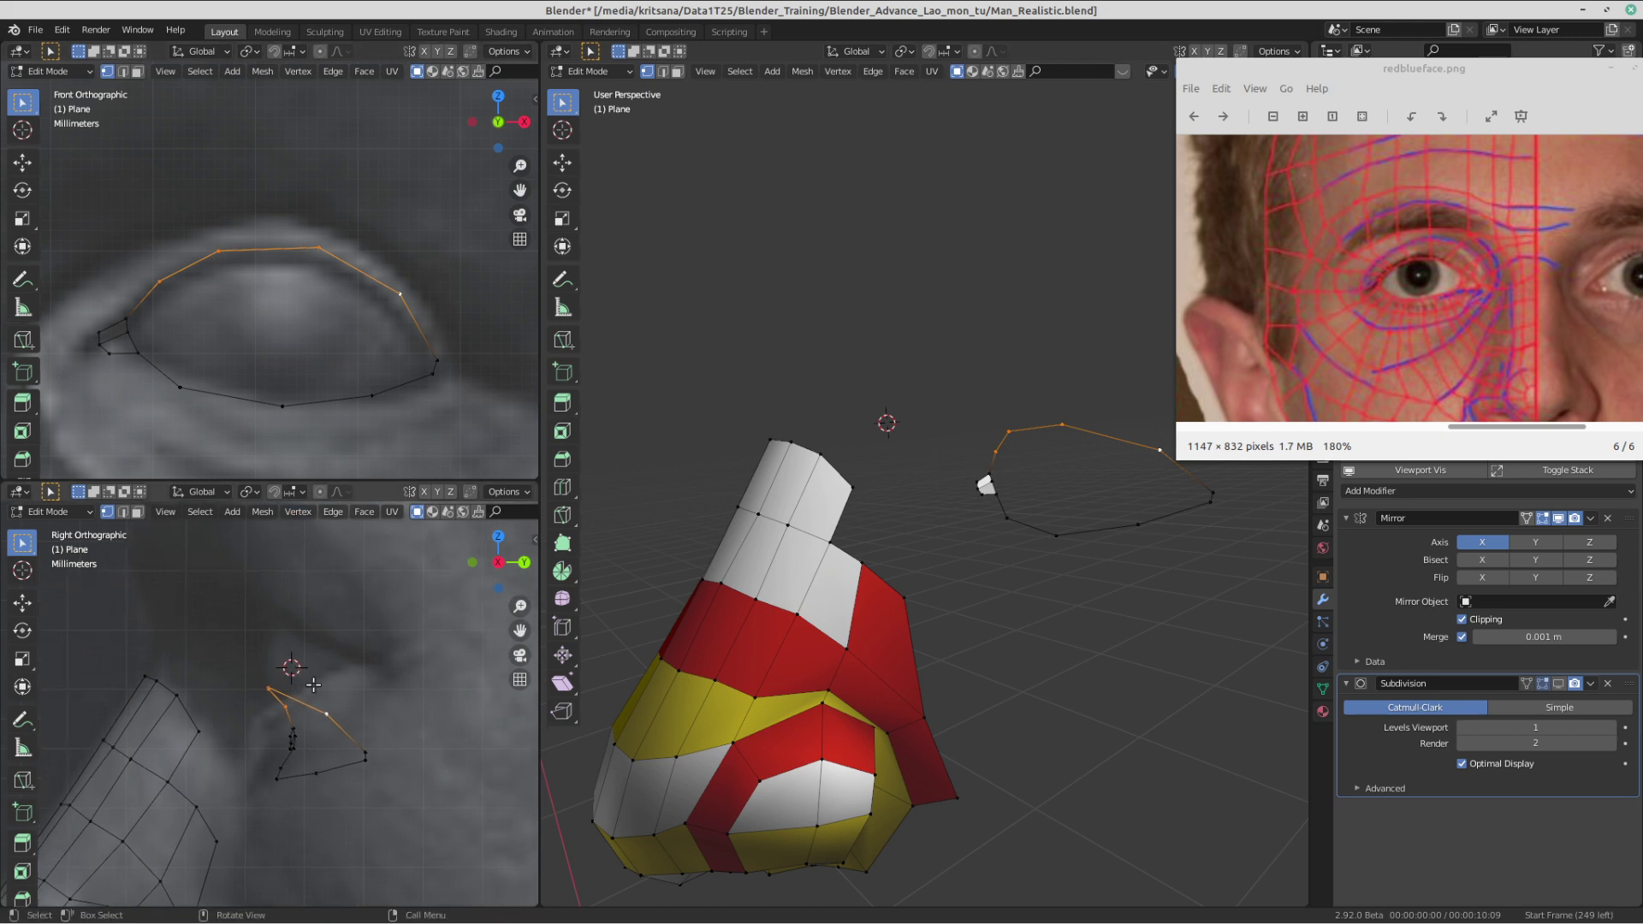
pyautogui.moveTo(250, 588)
pyautogui.keyDown('shift'); pyautogui.mouseDown(button='middle')
pyautogui.moveTo(250, 601)
pyautogui.moveTo(240, 587)
pyautogui.mouseUp(button='middle'); pyautogui.keyUp('shift')
pyautogui.press('e')
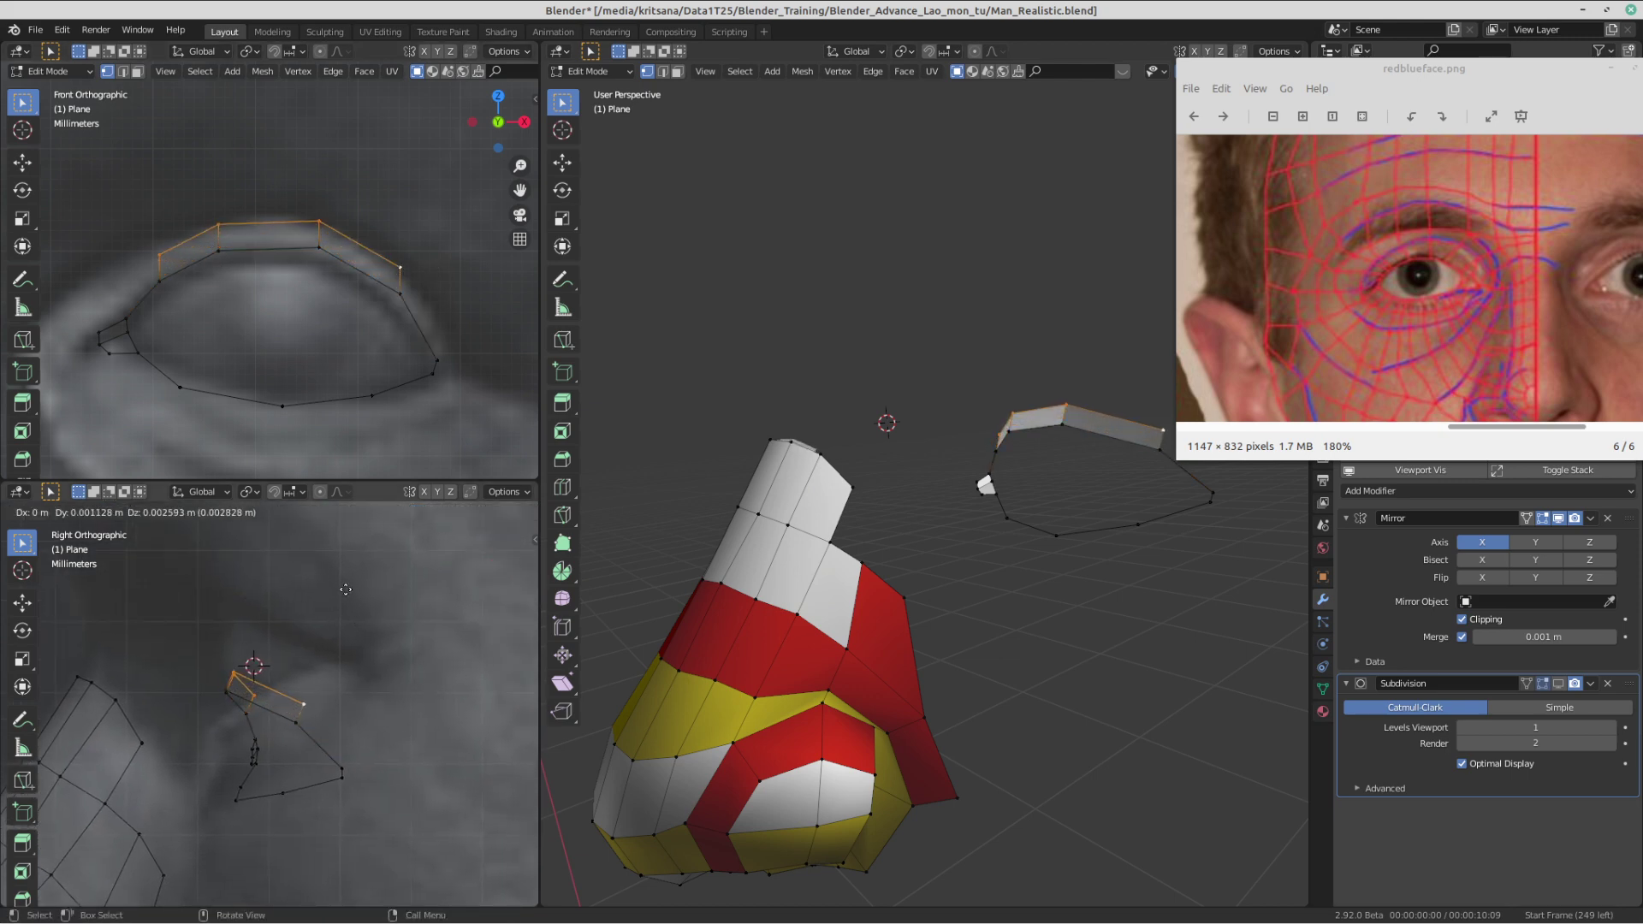
pyautogui.click(346, 588)
# - Move the extruded upper eyelid edge a further 0.4 mm or so up and back in the side view
pyautogui.scroll(-3, 345, 599)
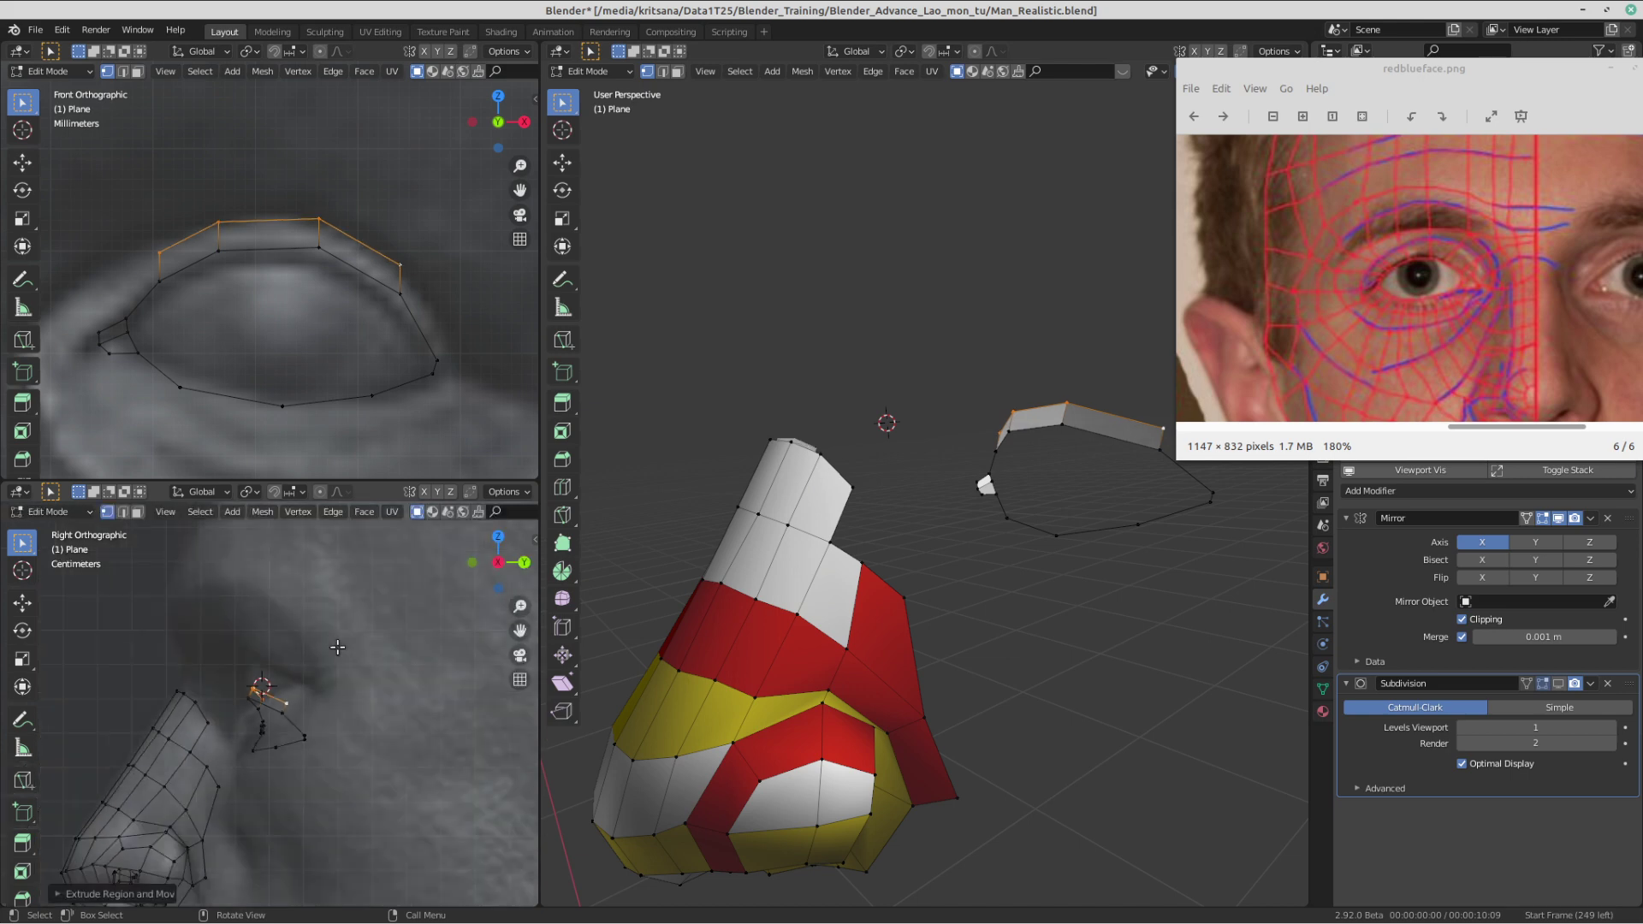
pyautogui.scroll(7, 338, 650)
pyautogui.press('g')
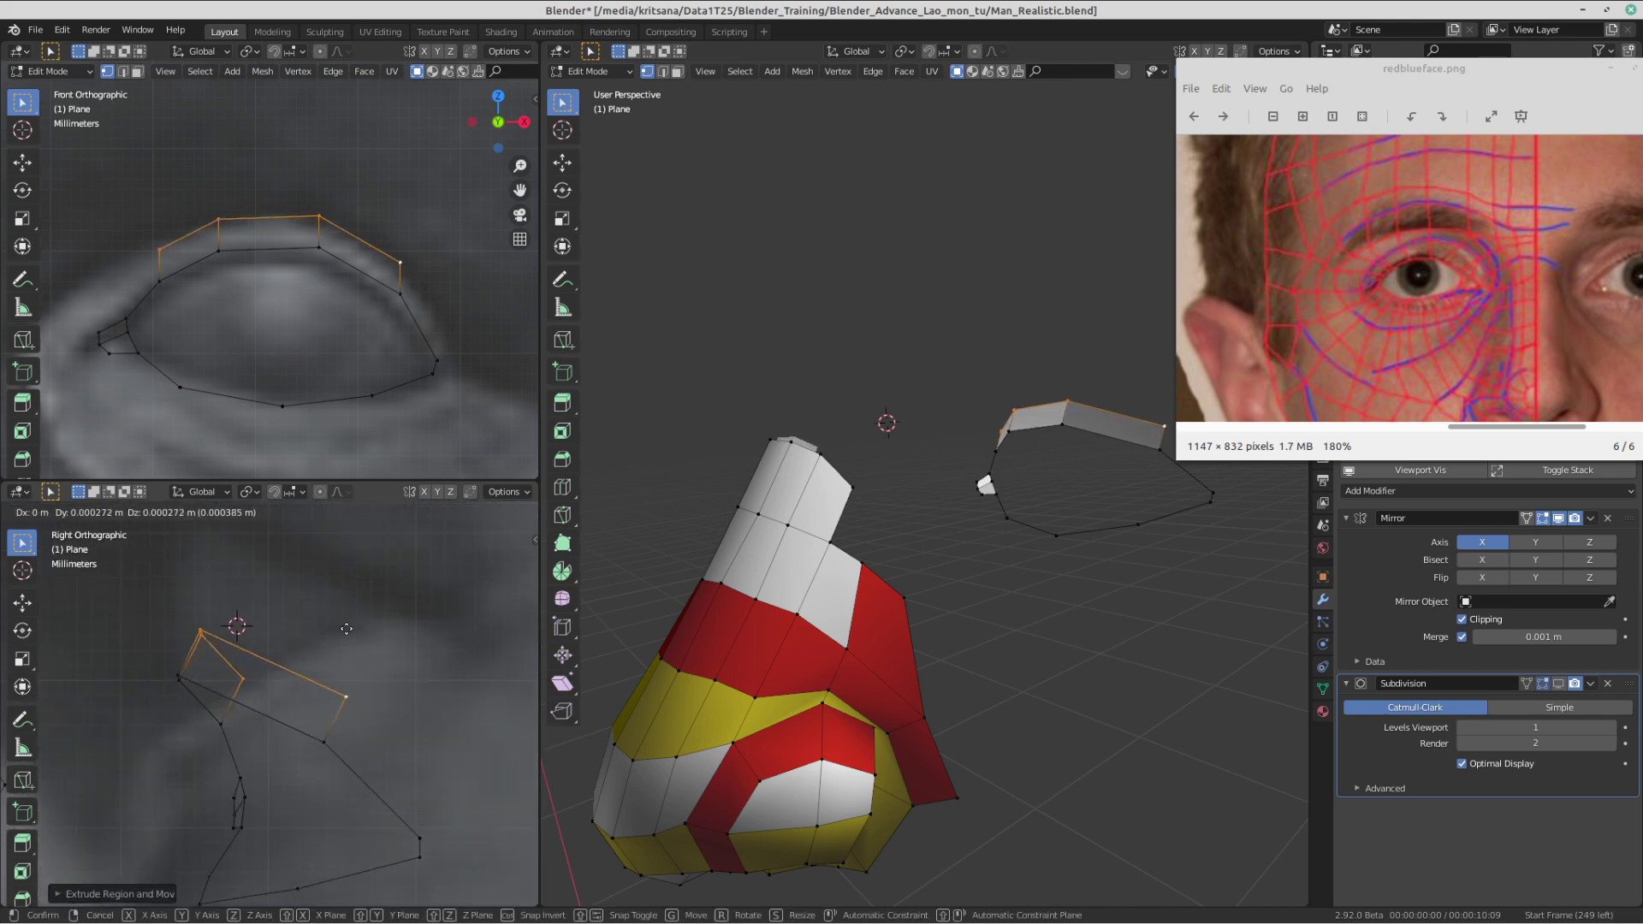
pyautogui.click(347, 627)
# - Examine the extruded upper eyelid strip against the brow and eye area of the side reference image
pyautogui.scroll(-8, 345, 629)
pyautogui.keyDown('shift'); pyautogui.moveTo(110, 638); pyautogui.dragTo(403, 617, button='middle'); pyautogui.keyUp('shift')
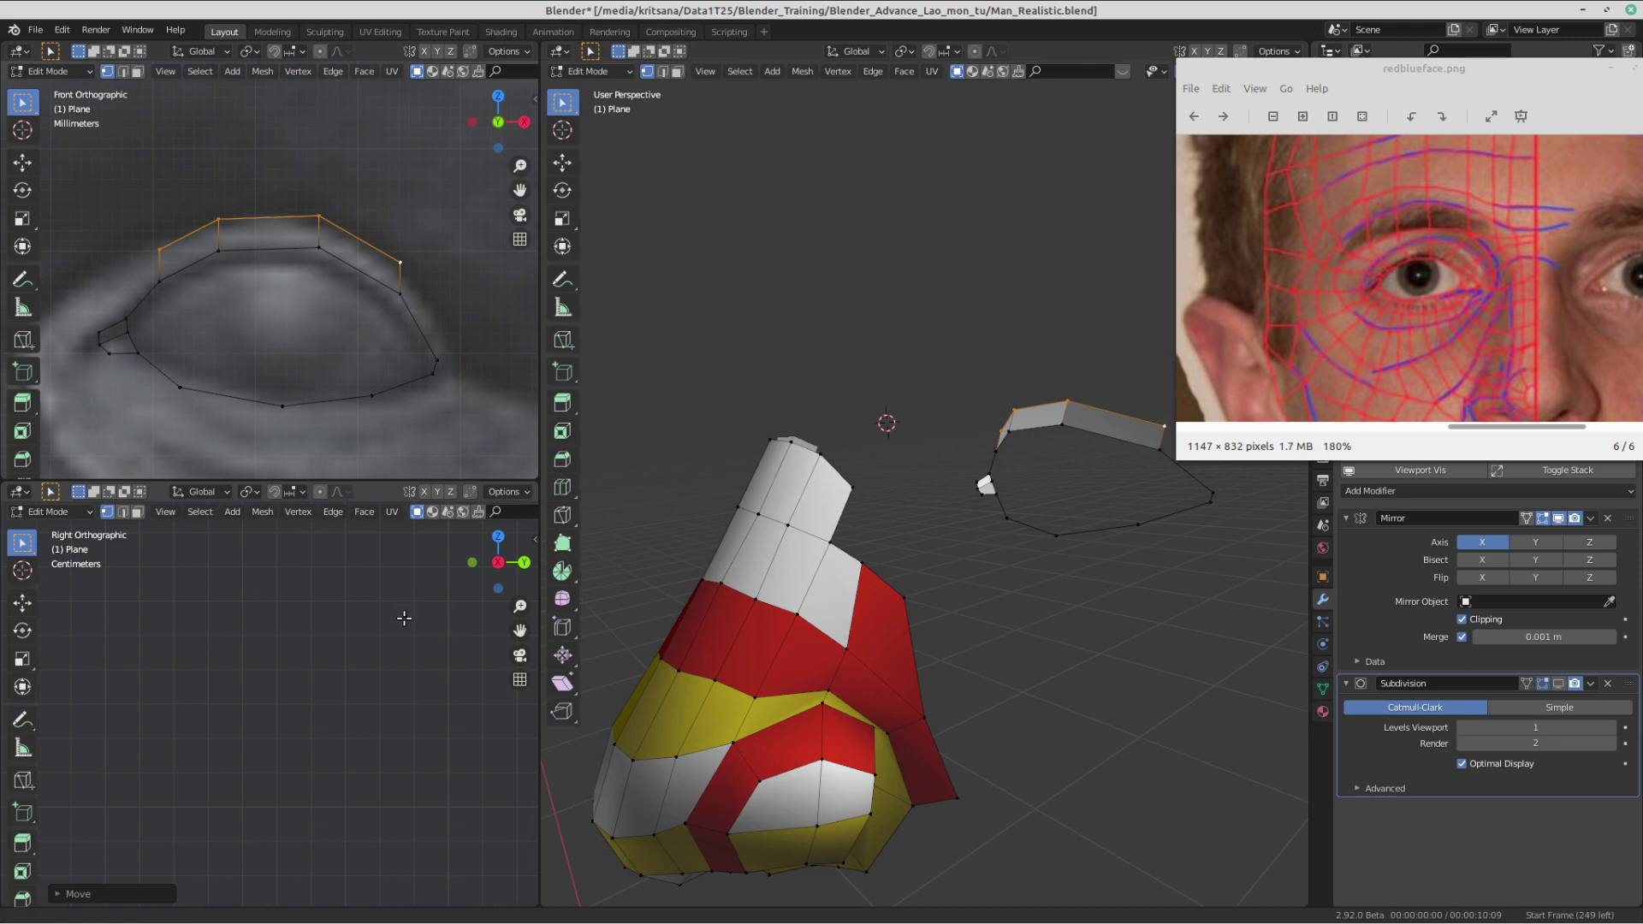
pyautogui.scroll(-5, 403, 617)
pyautogui.scroll(6, 407, 668)
pyautogui.keyDown('shift'); pyautogui.moveTo(278, 685); pyautogui.dragTo(356, 775, button='middle'); pyautogui.keyUp('shift')
pyautogui.scroll(2, 356, 776)
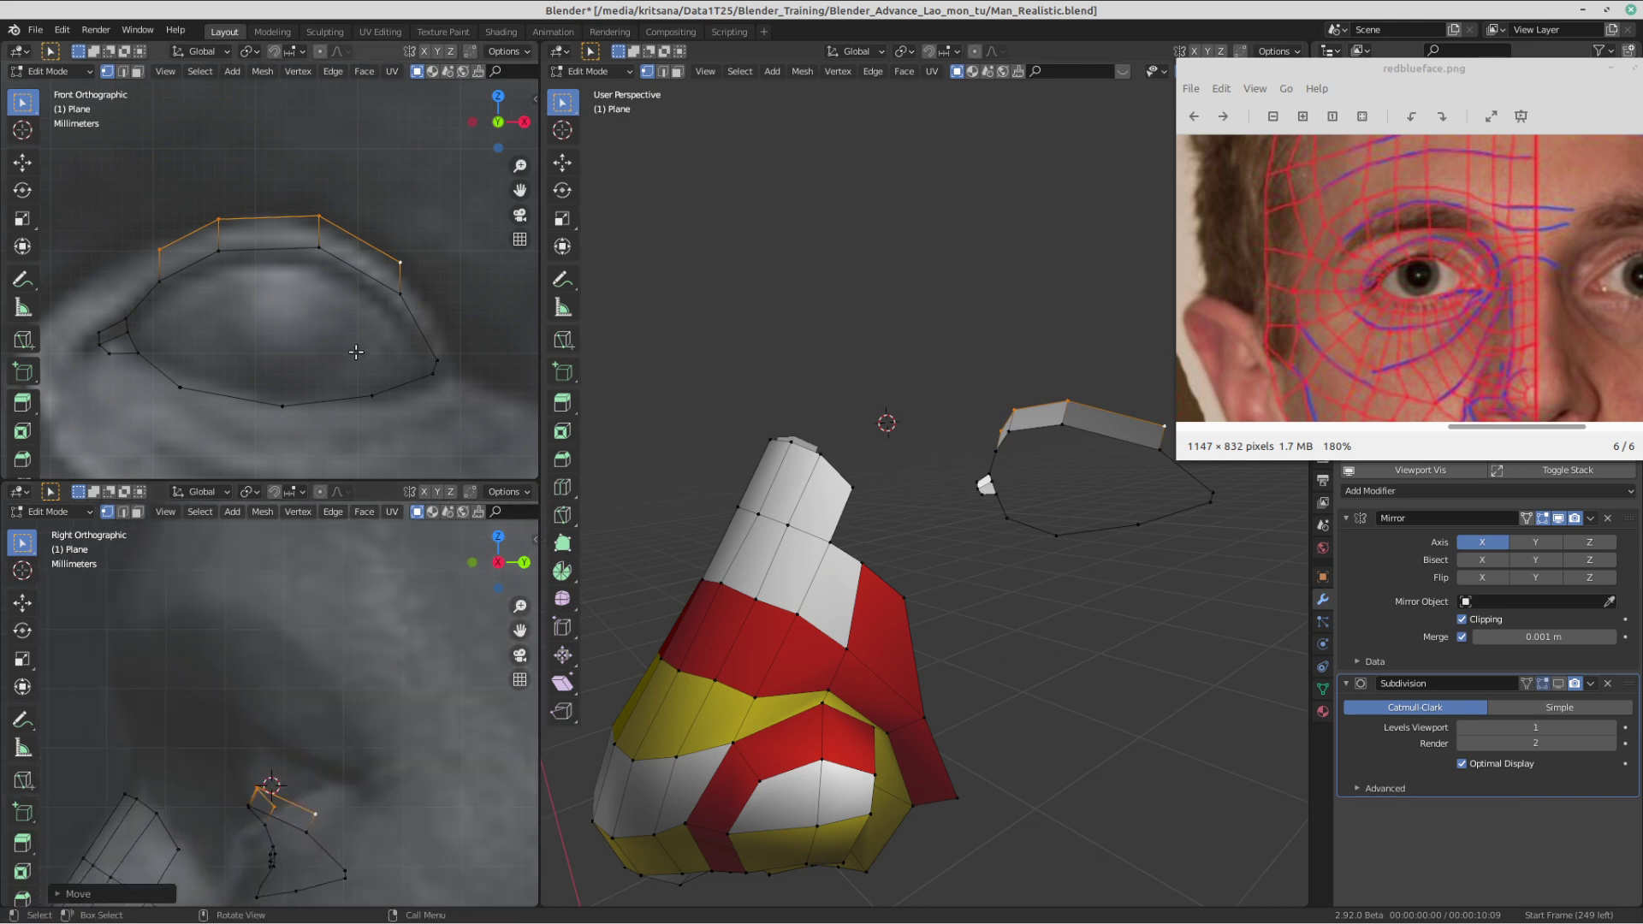
pyautogui.keyDown('shift'); pyautogui.moveTo(293, 672); pyautogui.dragTo(277, 592, button='middle'); pyautogui.keyUp('shift')
pyautogui.scroll(2, 276, 591)
pyautogui.scroll(-3, 275, 402)
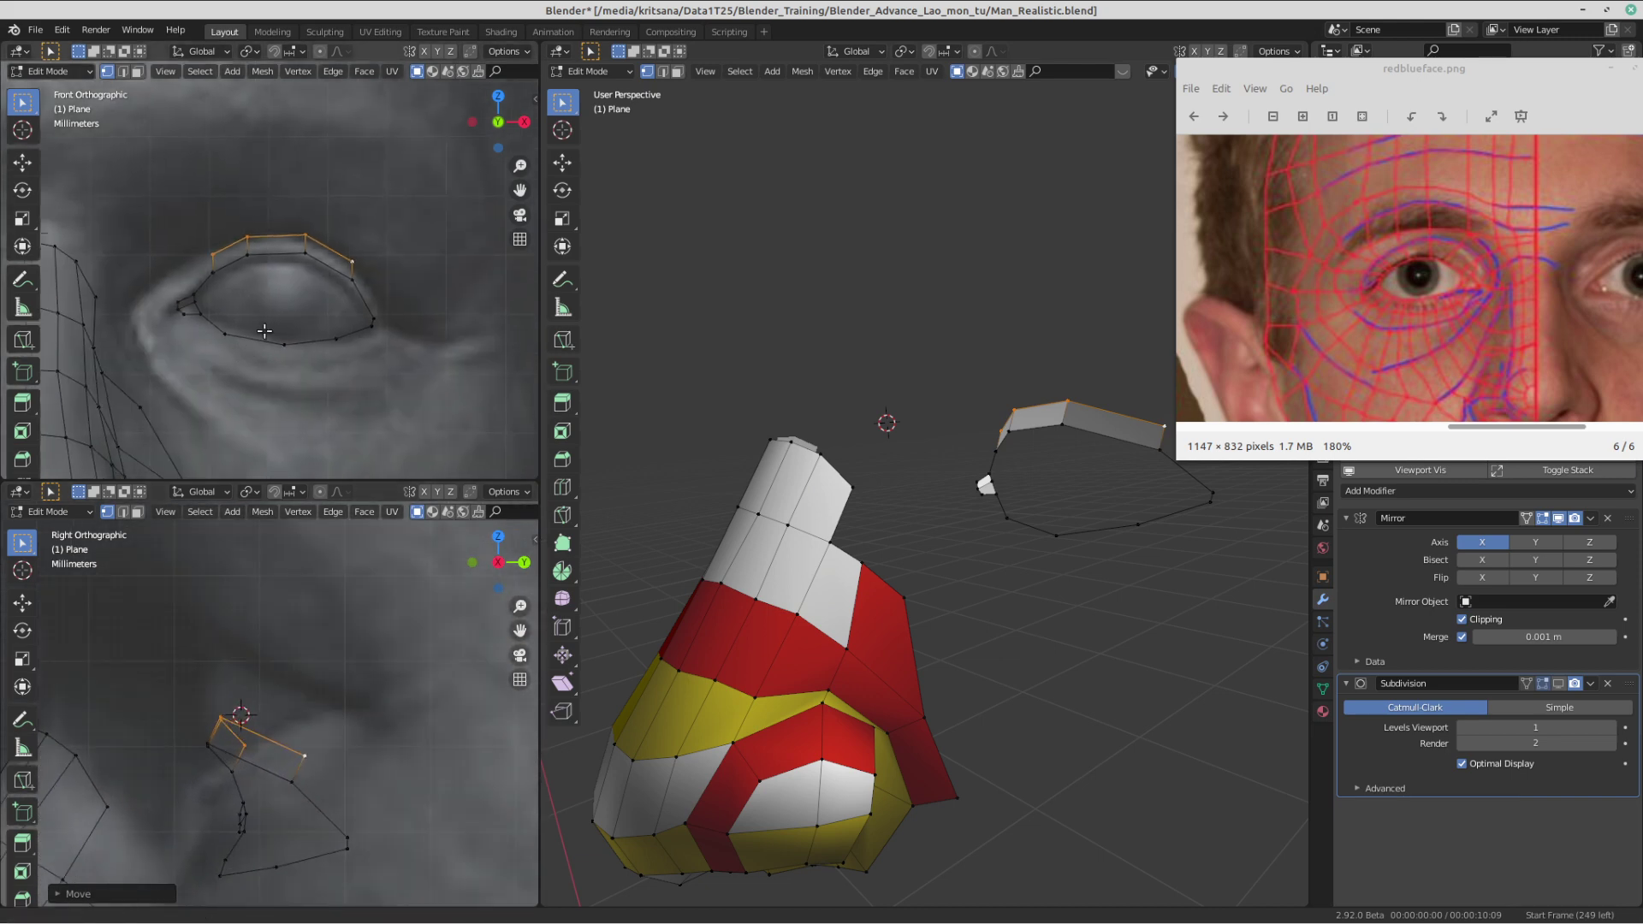
# - Raise the inner vertices of the upper eyelid strip's outer edge slightly in the front view to follow the lid
pyautogui.keyDown('shift'); pyautogui.moveTo(287, 335); pyautogui.dragTo(360, 268, button='middle'); pyautogui.keyUp('shift')
pyautogui.scroll(-1, 361, 268)
pyautogui.scroll(2, 361, 268)
pyautogui.scroll(2, 361, 267)
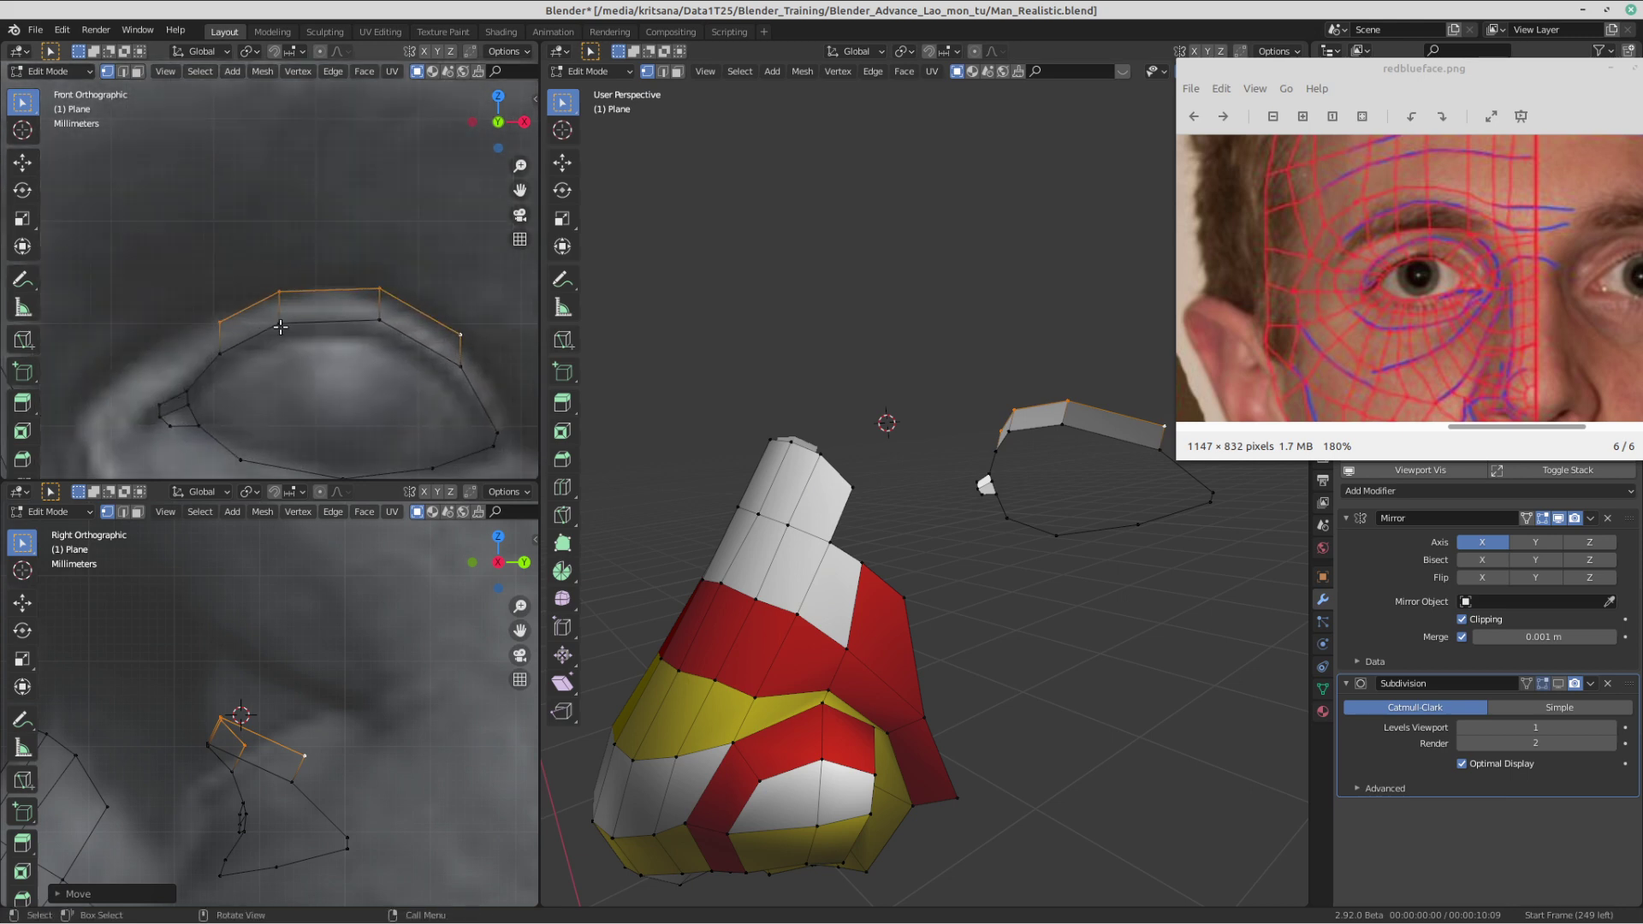
pyautogui.click(223, 317)
pyautogui.press('g')
pyautogui.click(223, 314)
pyautogui.click(276, 297)
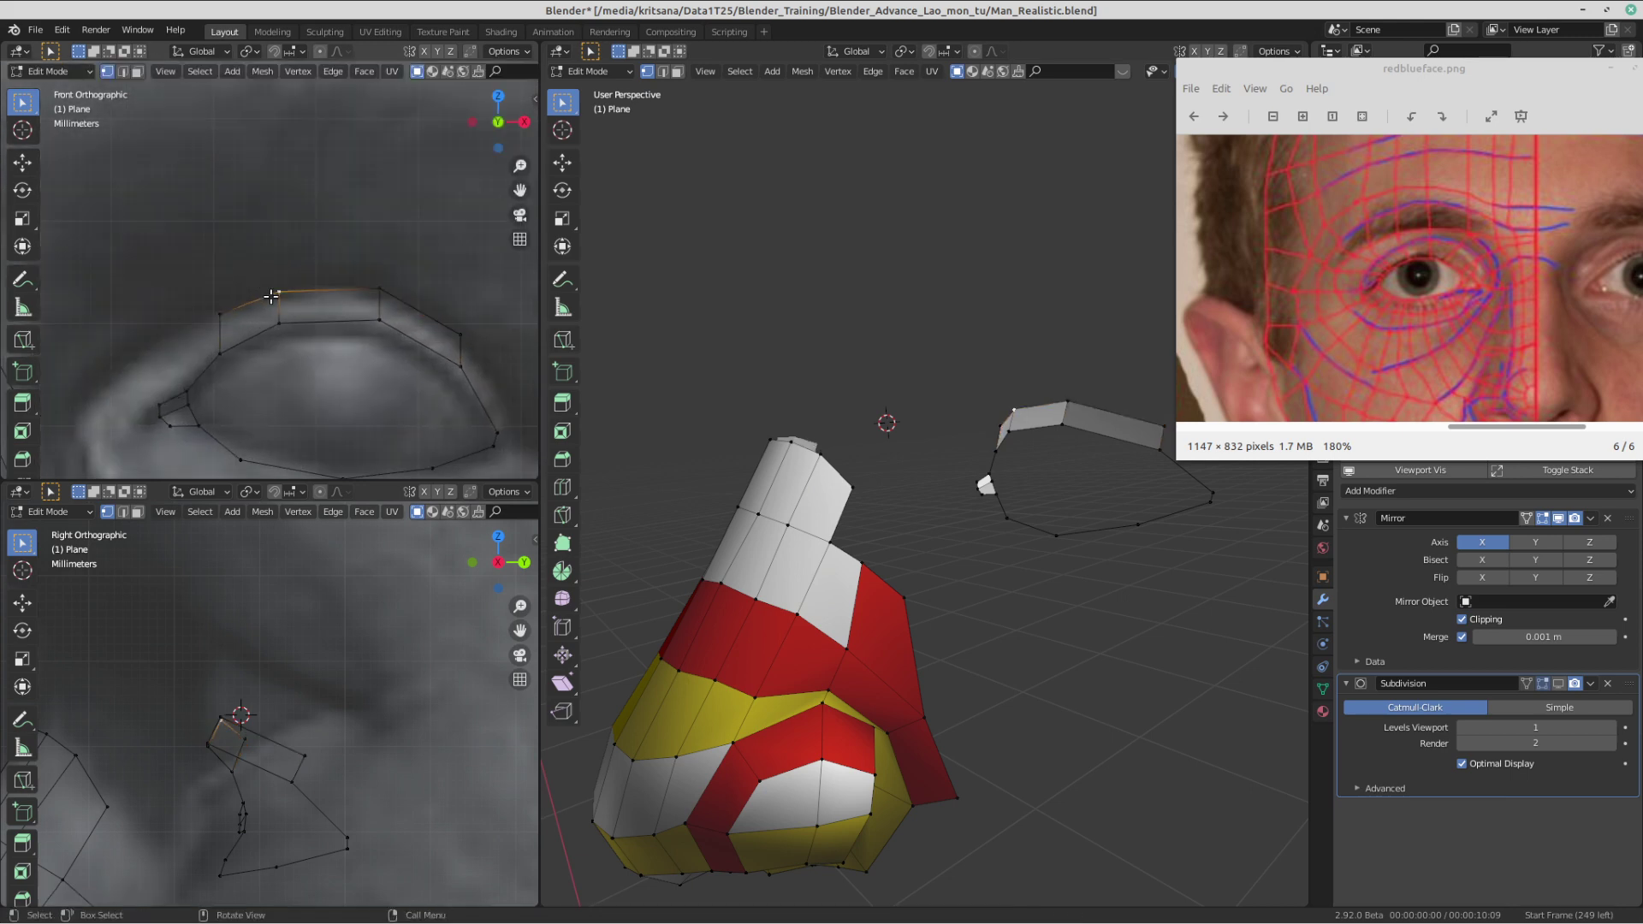
pyautogui.press('g')
pyautogui.click(276, 292)
pyautogui.click(379, 280)
pyautogui.press('g')
pyautogui.click(379, 281)
# - Spread the upper eyelid strip's outer-edge vertices toward the eye corners in the front view so the strip fans outward
pyautogui.moveTo(379, 280)
pyautogui.keyDown('shift'); pyautogui.mouseDown(button='middle')
pyautogui.moveTo(269, 306)
pyautogui.moveTo(358, 303)
pyautogui.mouseUp(button='middle'); pyautogui.keyUp('shift')
pyautogui.press('g')
pyautogui.click(286, 313)
pyautogui.press('g')
pyautogui.click(312, 314)
pyautogui.click(214, 300)
pyautogui.press('g')
pyautogui.click(202, 303)
pyautogui.click(158, 326)
pyautogui.press('g')
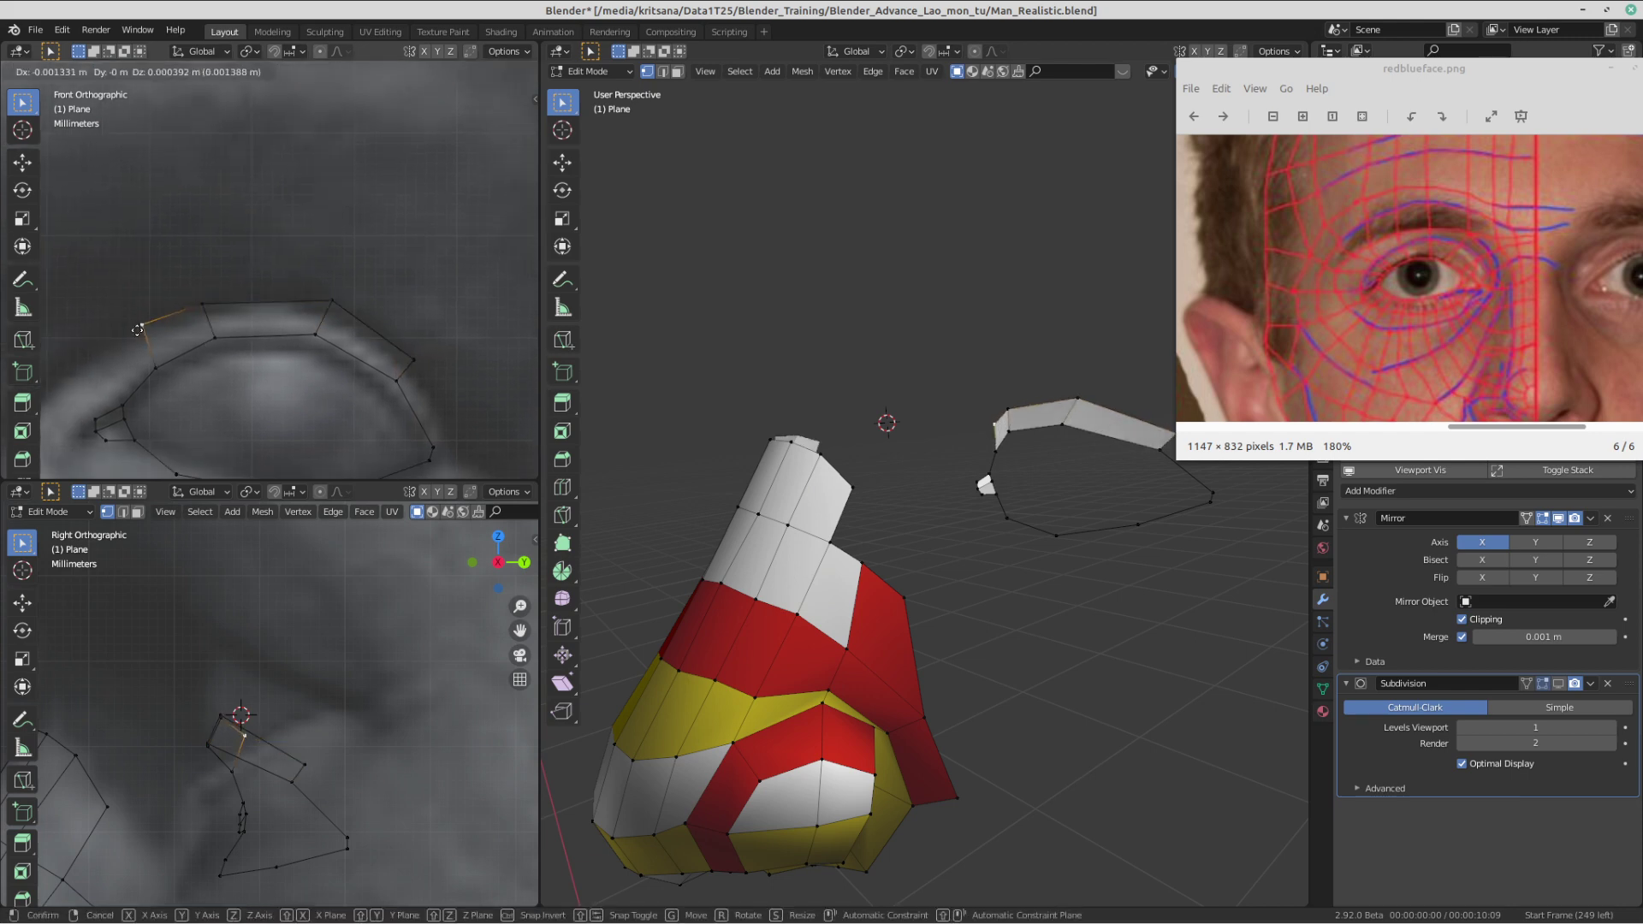
pyautogui.click(143, 324)
# - Select the whole eye mesh and check the eyelid strip against the front and side reference images
pyautogui.scroll(-1, 171, 356)
pyautogui.keyDown('shift'); pyautogui.moveTo(266, 443); pyautogui.dragTo(298, 396, button='middle'); pyautogui.keyUp('shift')
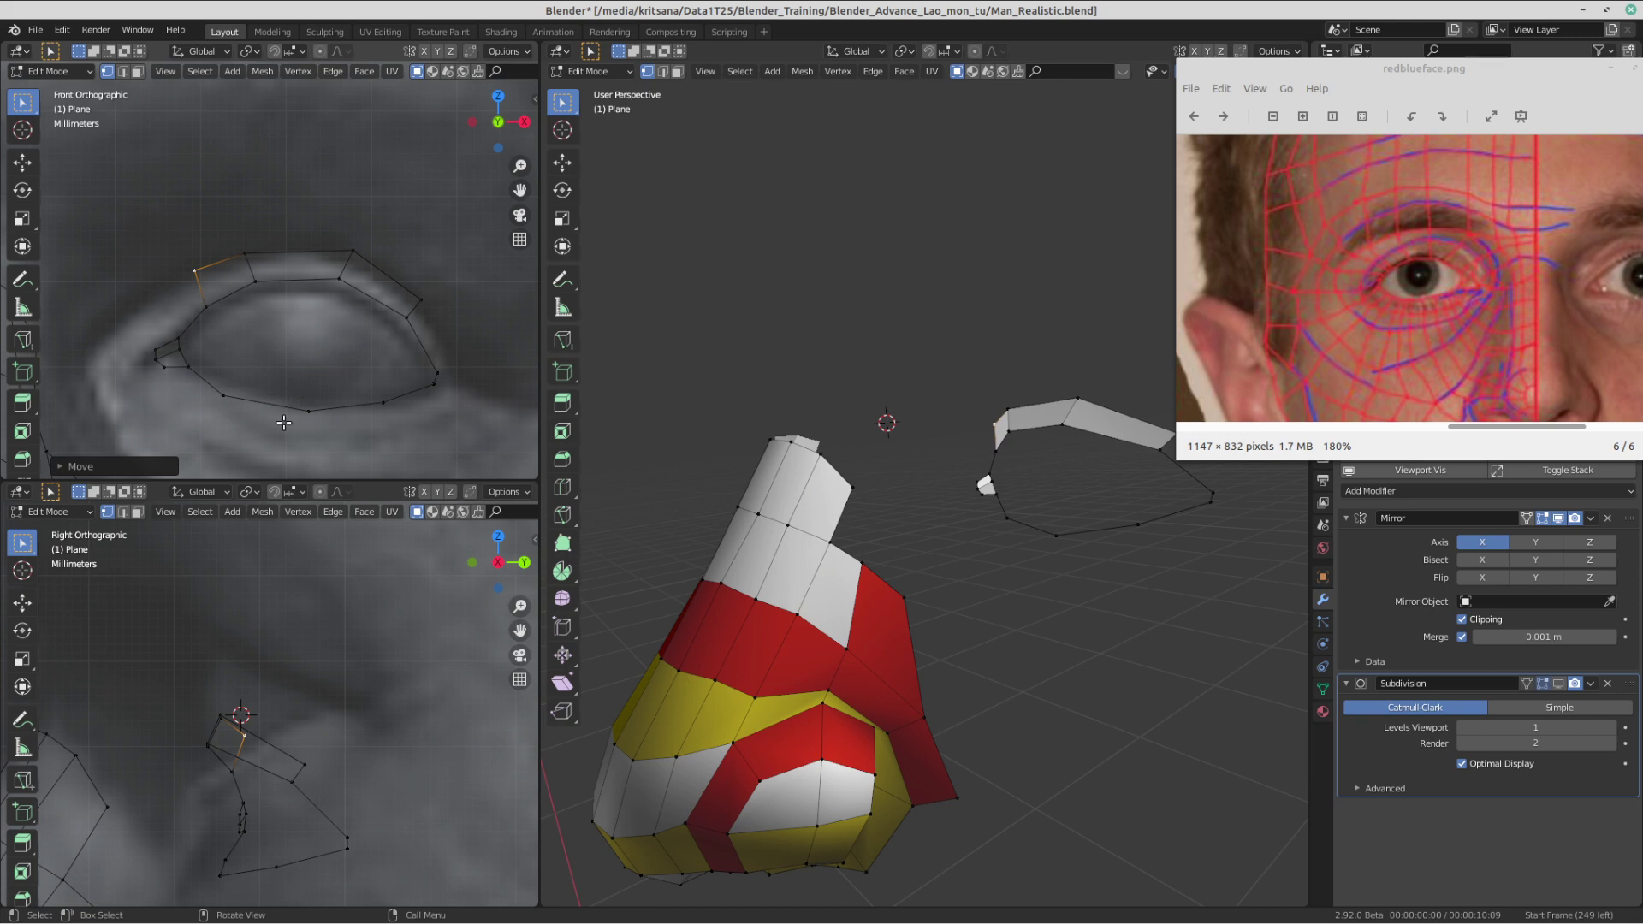
pyautogui.scroll(-3, 347, 682)
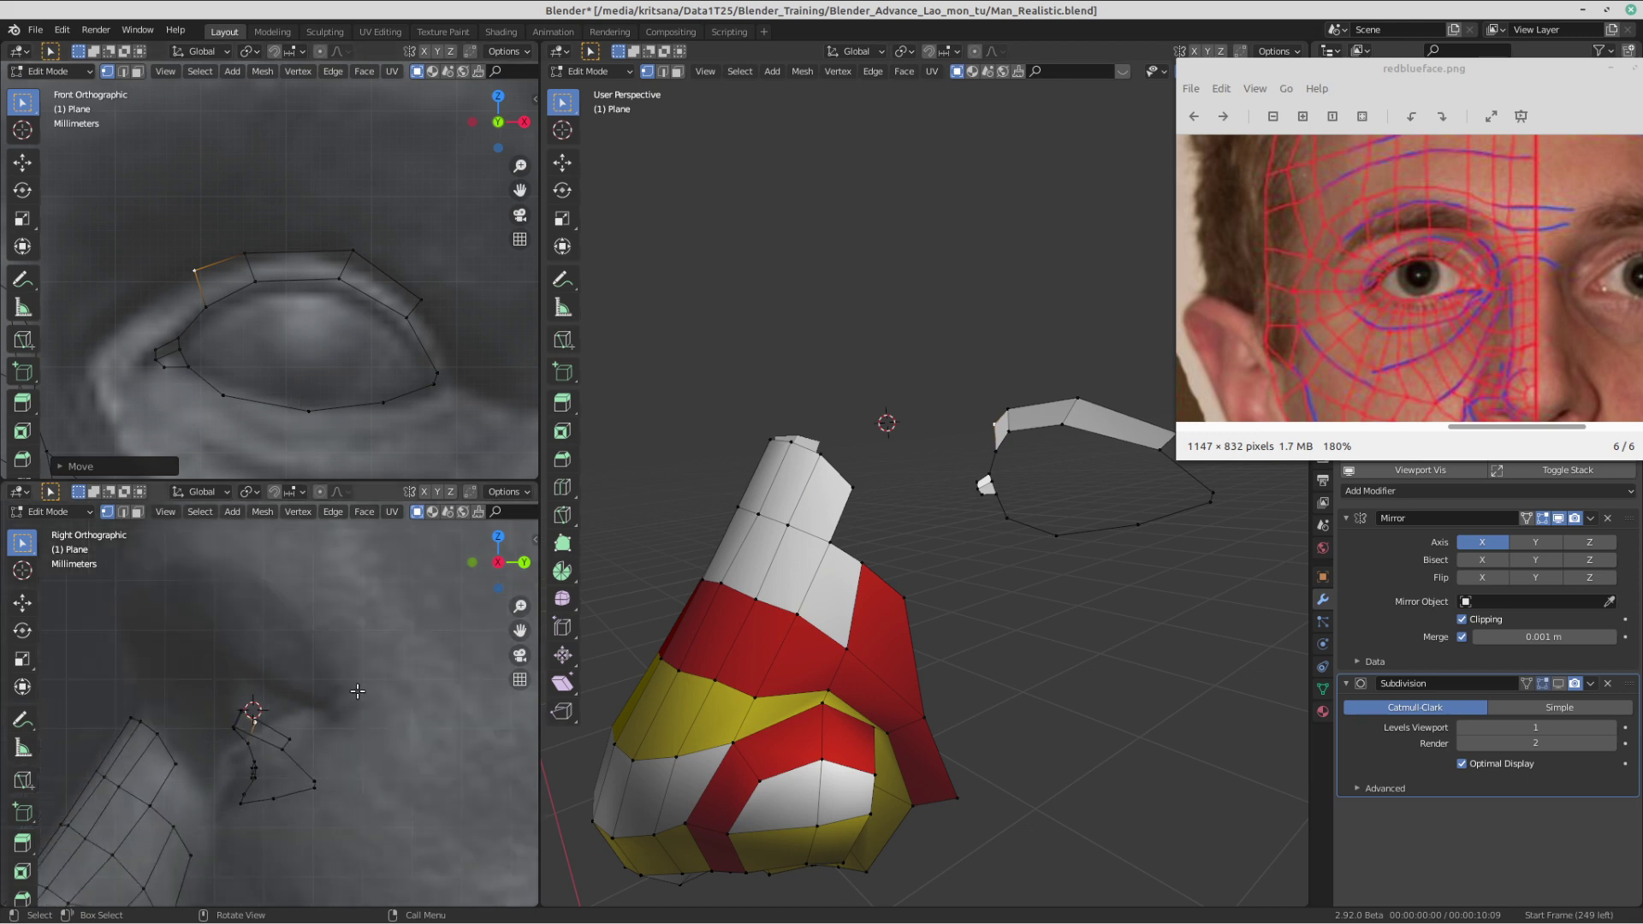
pyautogui.scroll(3, 378, 693)
pyautogui.keyDown('shift'); pyautogui.moveTo(386, 700); pyautogui.dragTo(375, 636, button='middle'); pyautogui.keyUp('shift')
pyautogui.scroll(-1, 349, 614)
pyautogui.moveTo(343, 613); pyautogui.dragTo(207, 839)
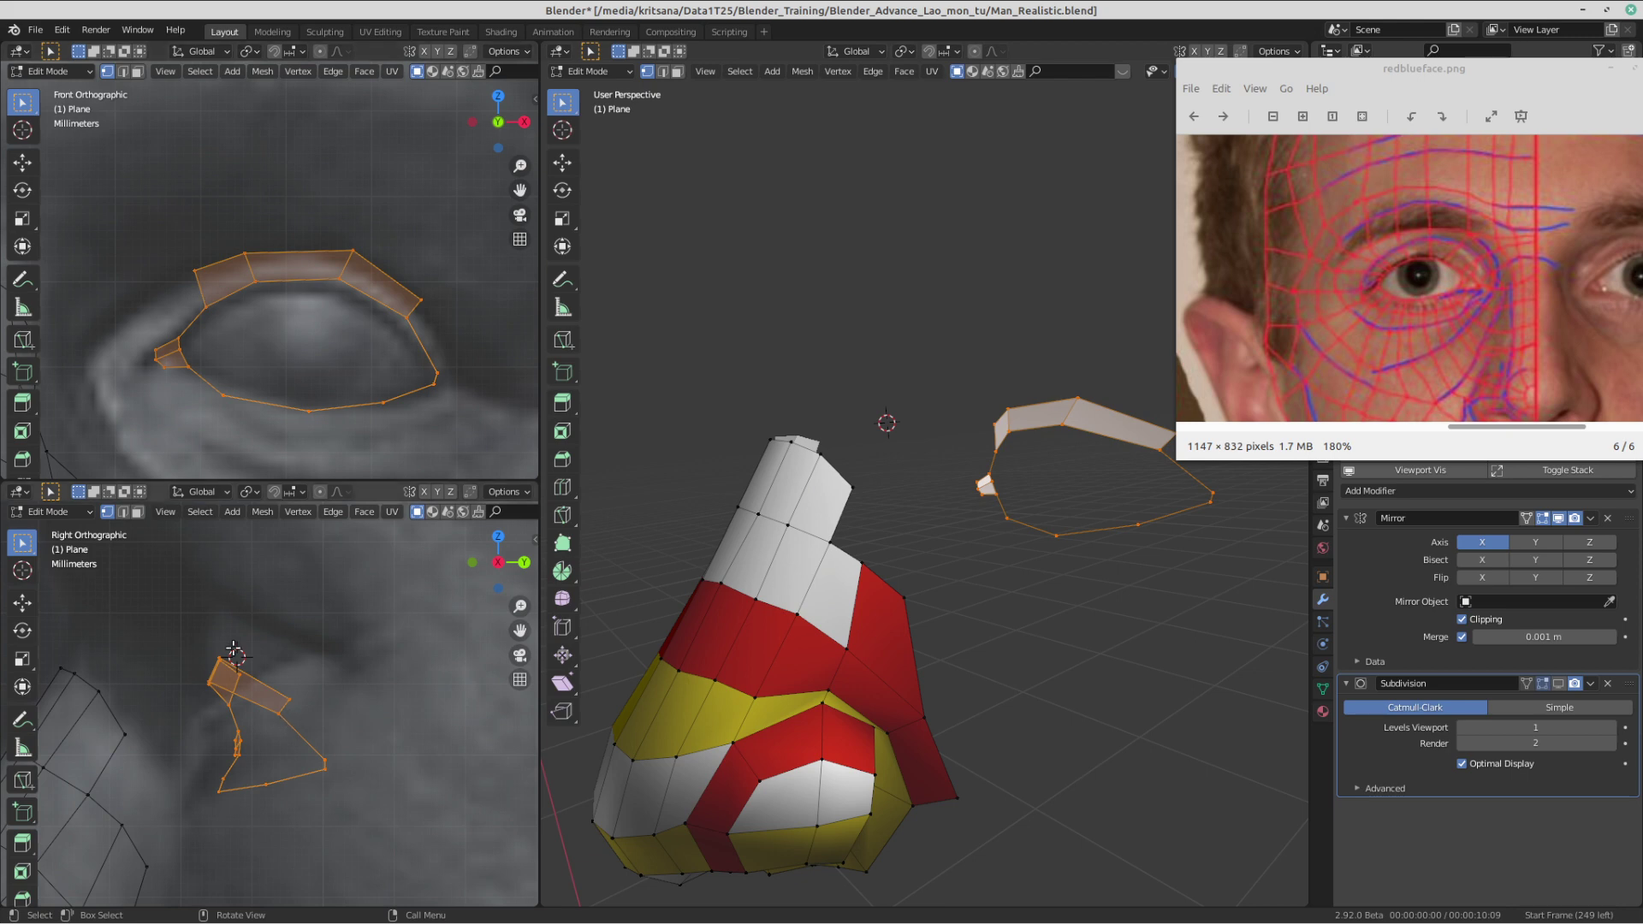
pyautogui.keyDown('shift'); pyautogui.moveTo(231, 652); pyautogui.dragTo(221, 741, button='middle'); pyautogui.keyUp('shift')
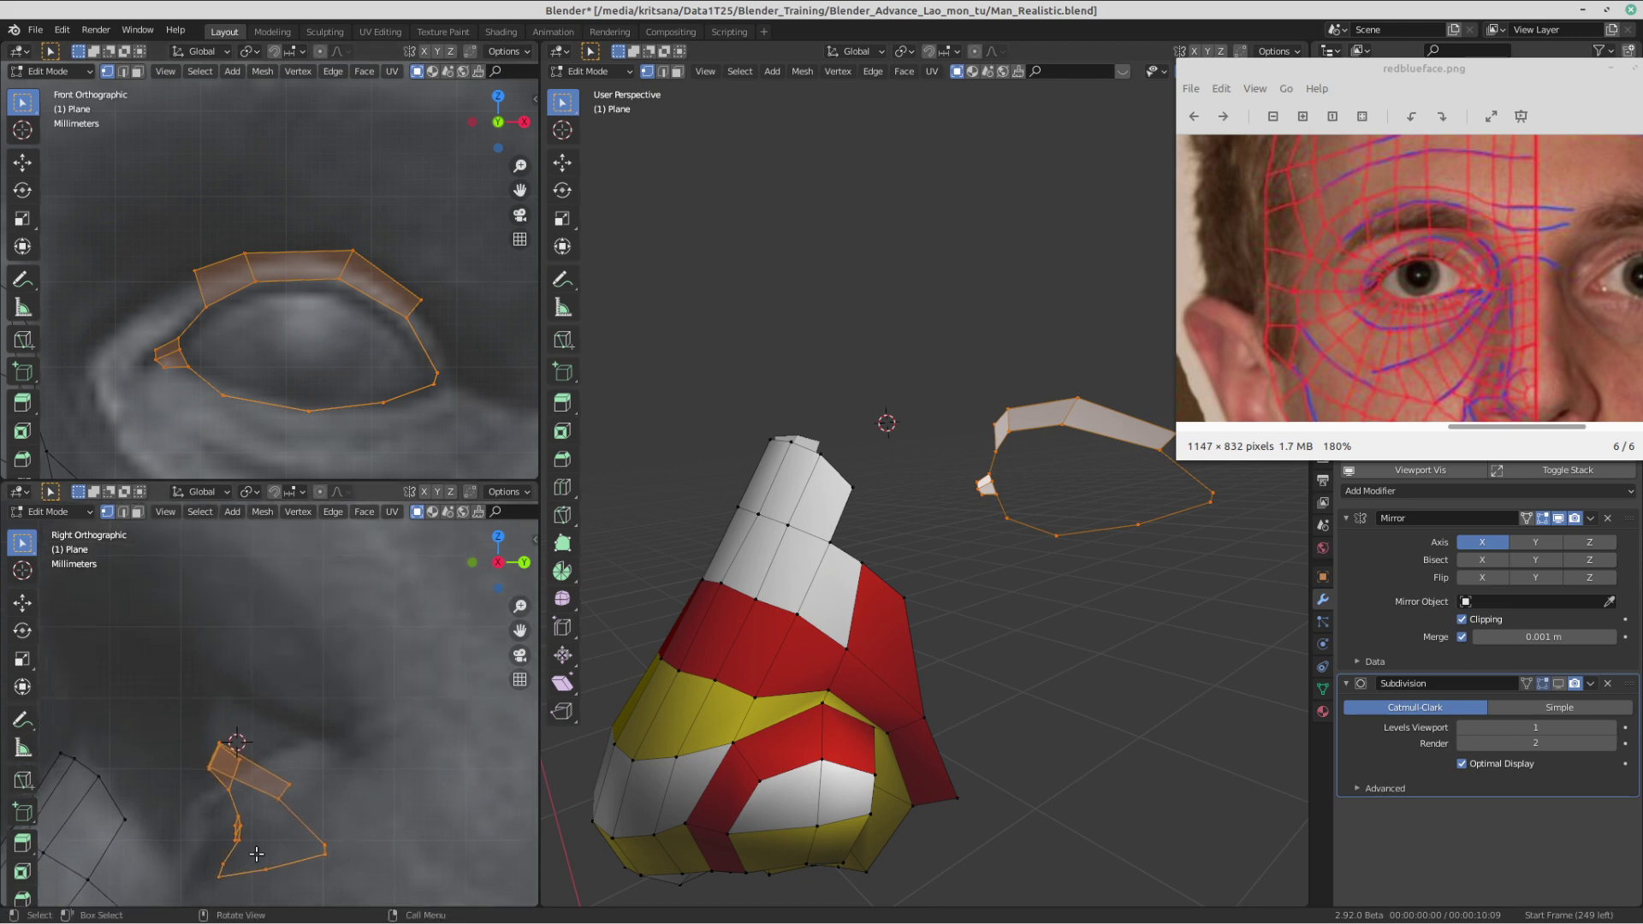
pyautogui.keyDown('shift'); pyautogui.moveTo(257, 853); pyautogui.dragTo(285, 802, button='middle'); pyautogui.keyUp('shift')
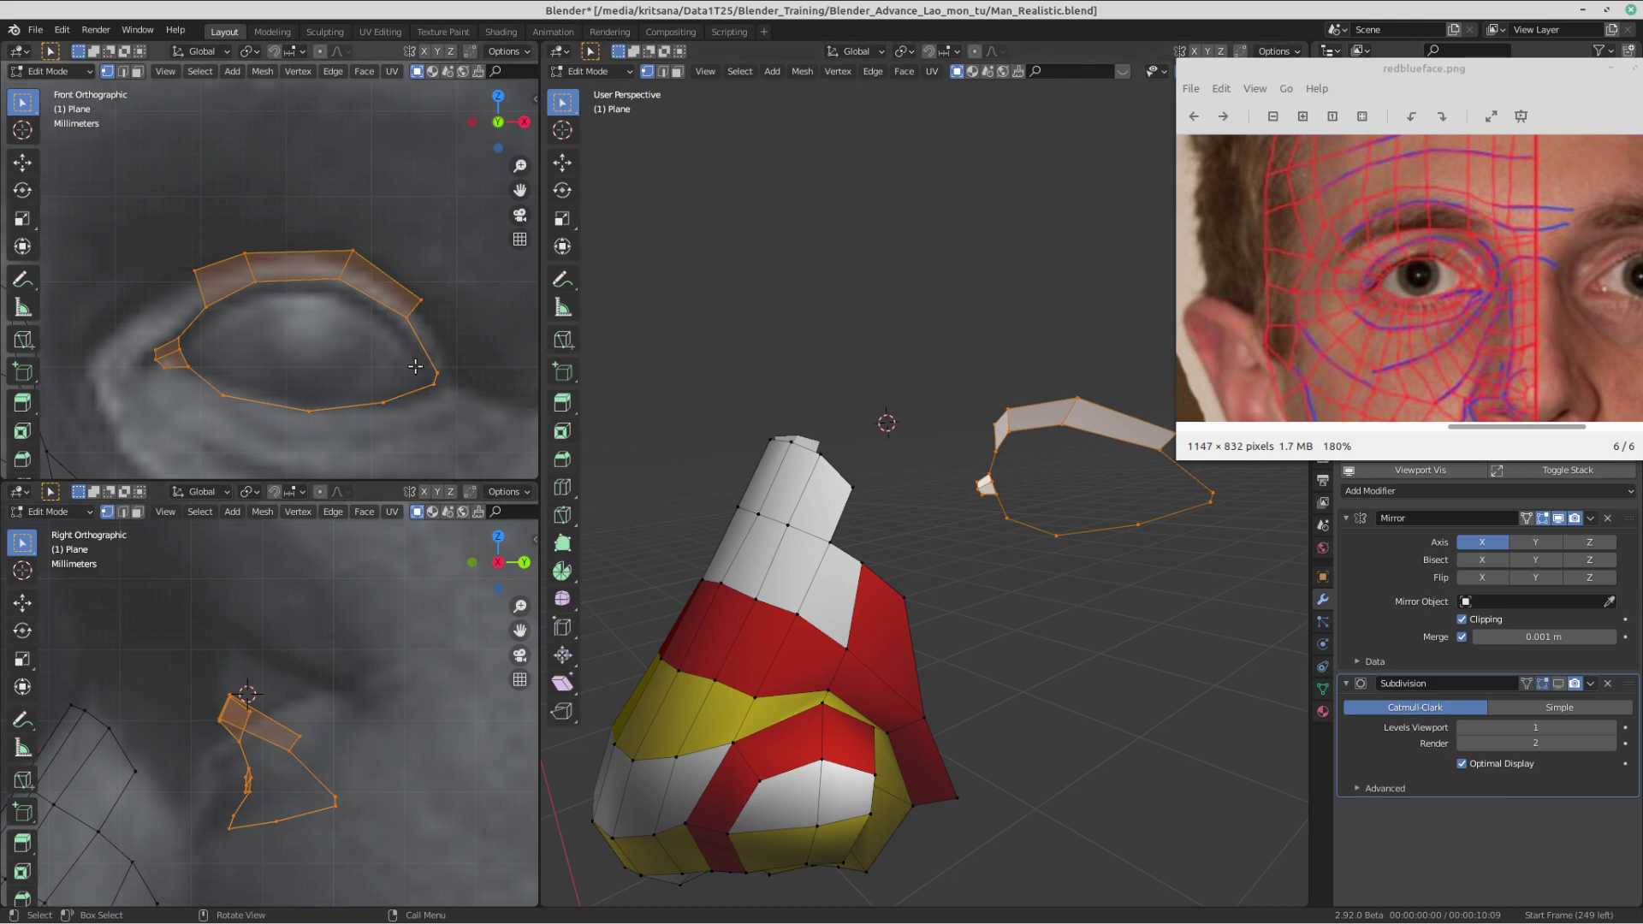
pyautogui.keyDown('shift'); pyautogui.moveTo(415, 367); pyautogui.dragTo(370, 331, button='middle'); pyautogui.keyUp('shift')
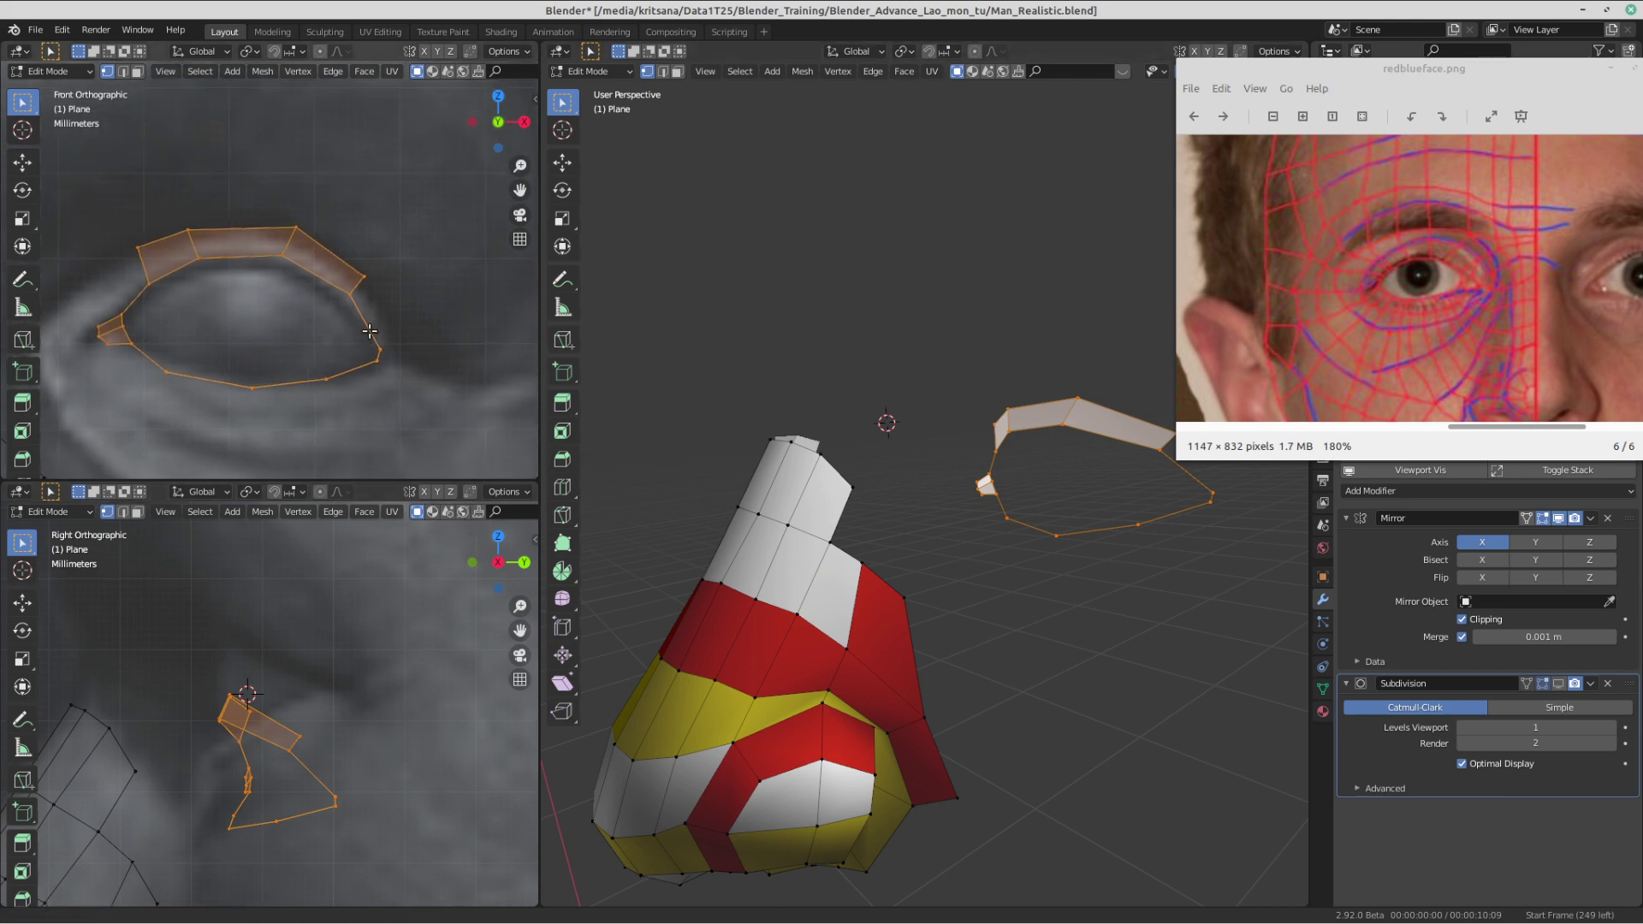
# - Fill a new face continuing the upper eyelid strip down to the outer eye corner and position its outer vertex
pyautogui.scroll(3, 372, 329)
pyautogui.click(365, 265)
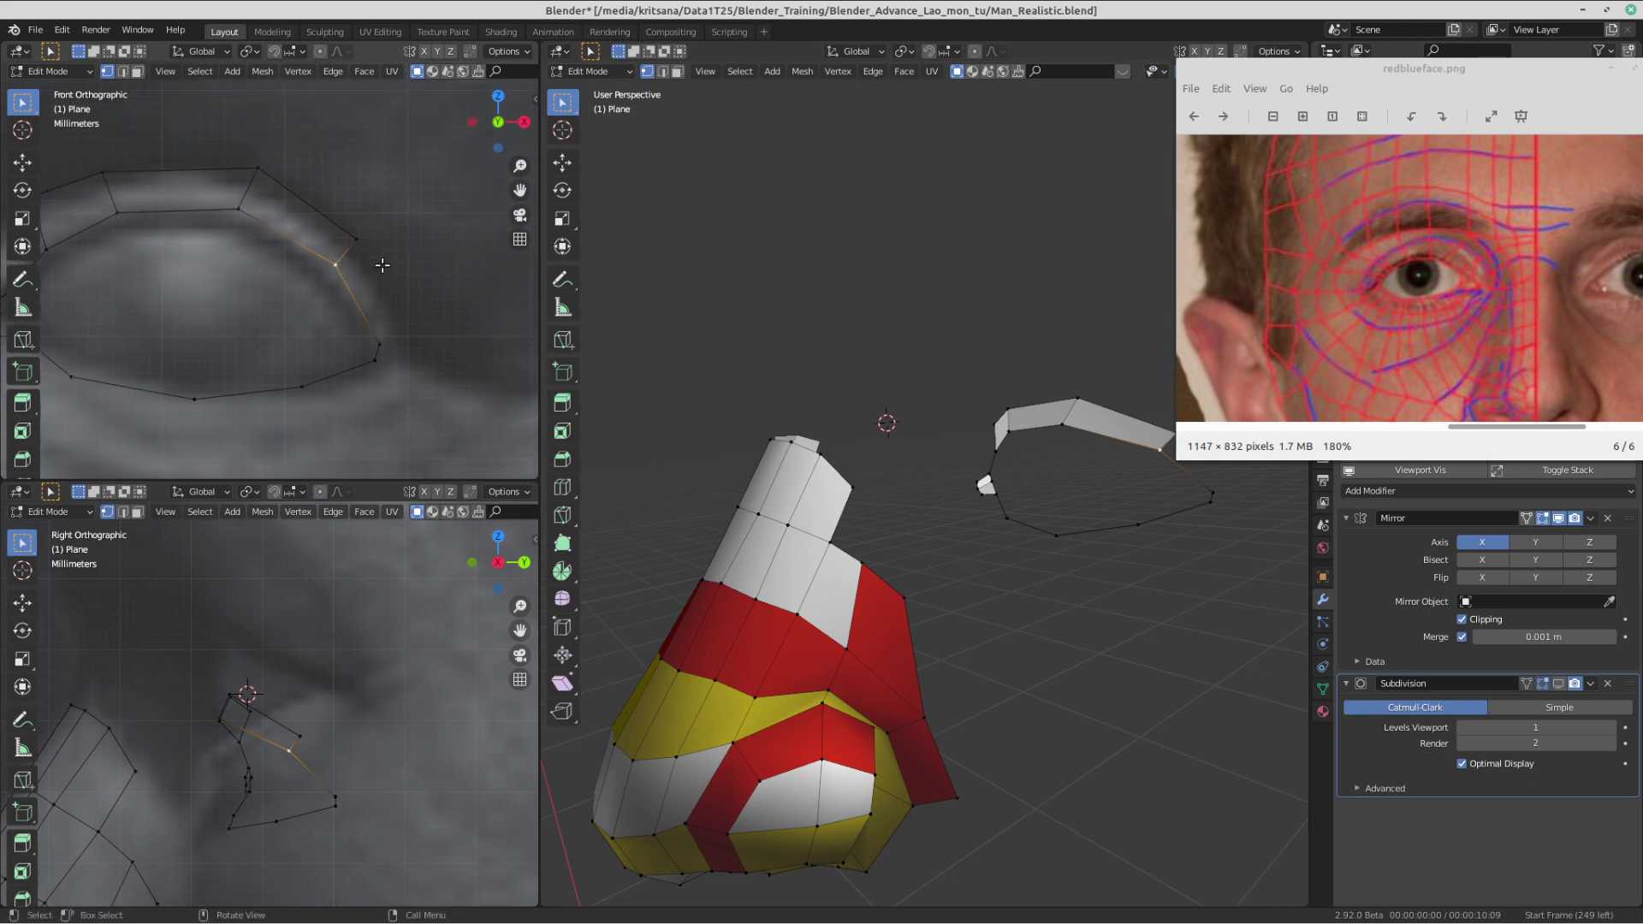
pyautogui.press('f')
pyautogui.press('g')
pyautogui.click(402, 283)
# - Add a small face wrapping around the outer eye corner and adjust its outer vertices in the front view
pyautogui.click(373, 342)
pyautogui.keyDown('shift'); pyautogui.moveTo(404, 367); pyautogui.dragTo(431, 345, button='middle'); pyautogui.keyUp('shift')
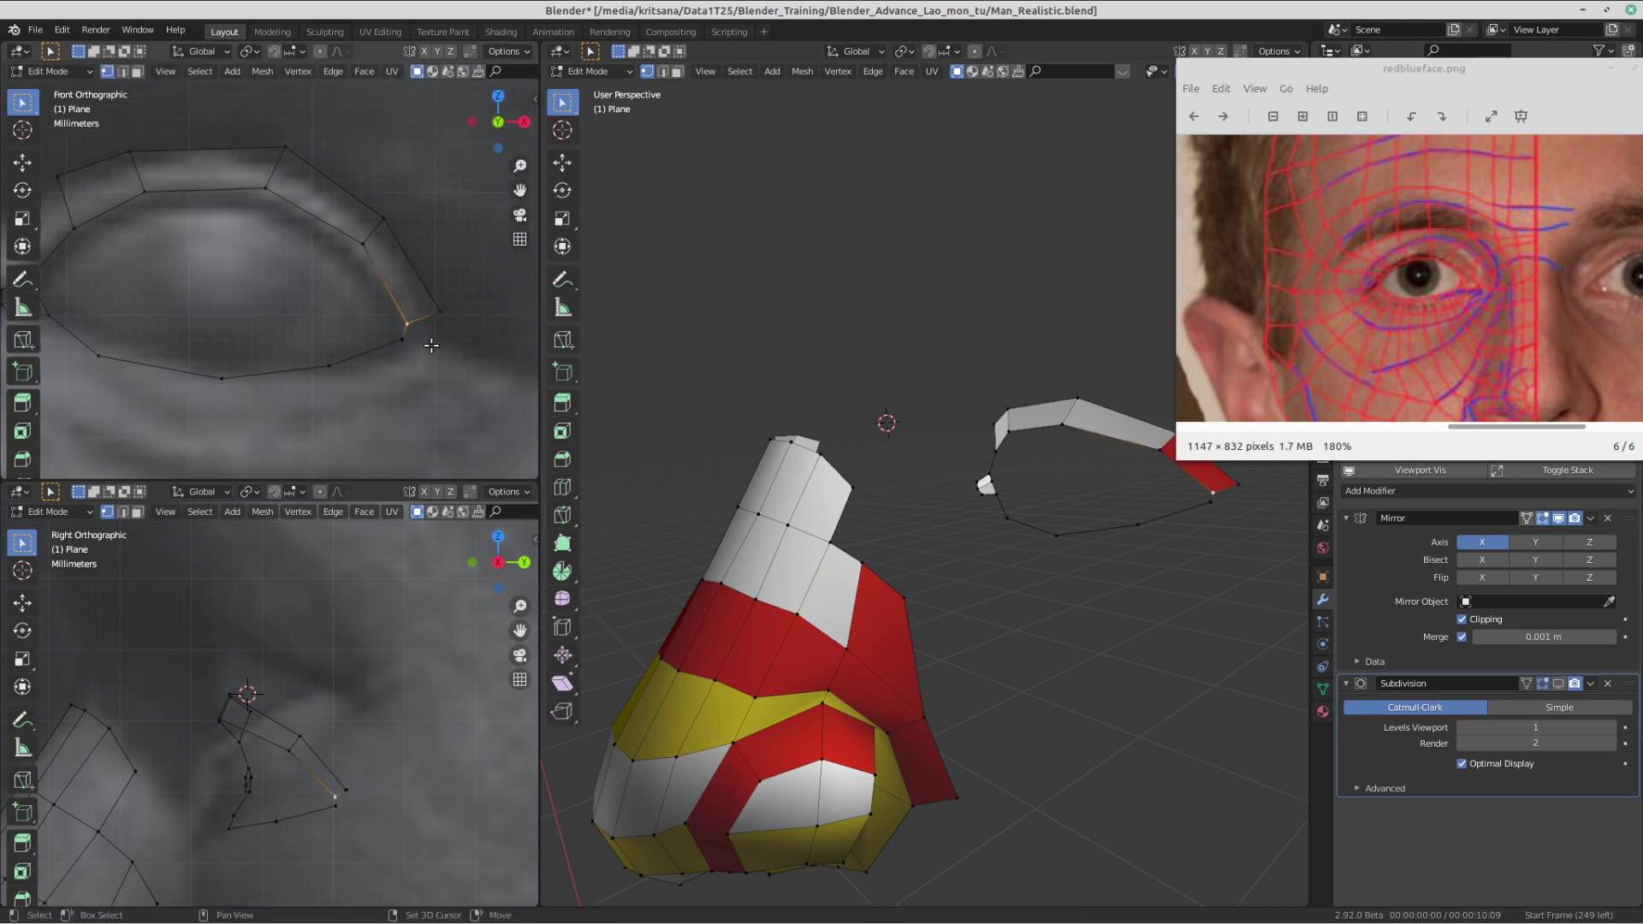
pyautogui.press('e')
pyautogui.click(434, 377)
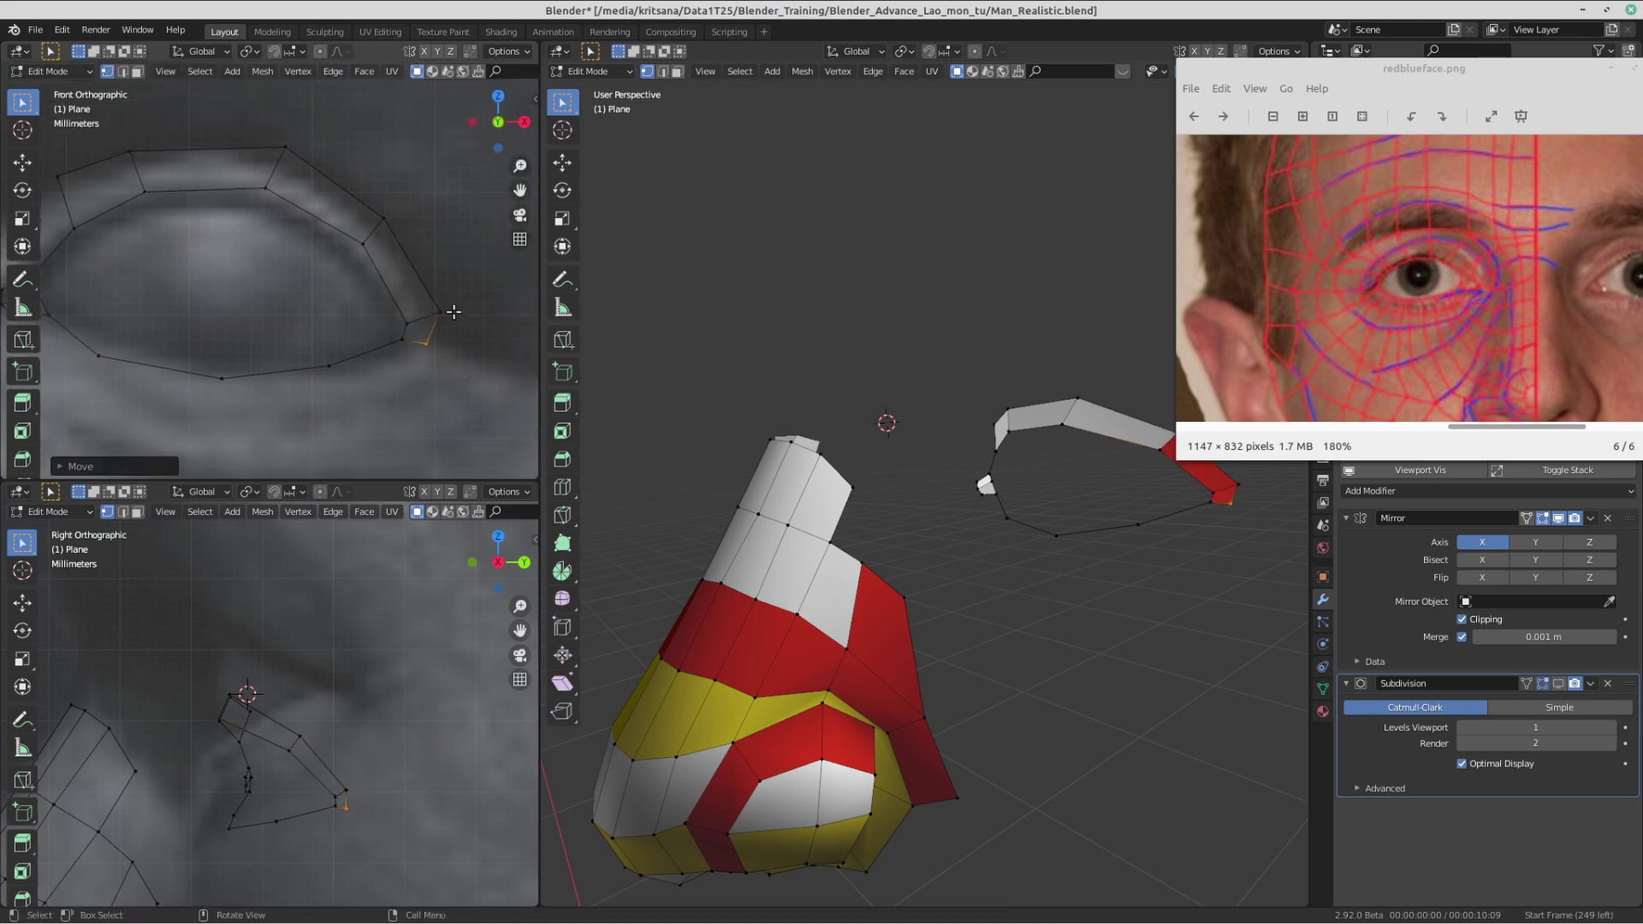
pyautogui.press('g')
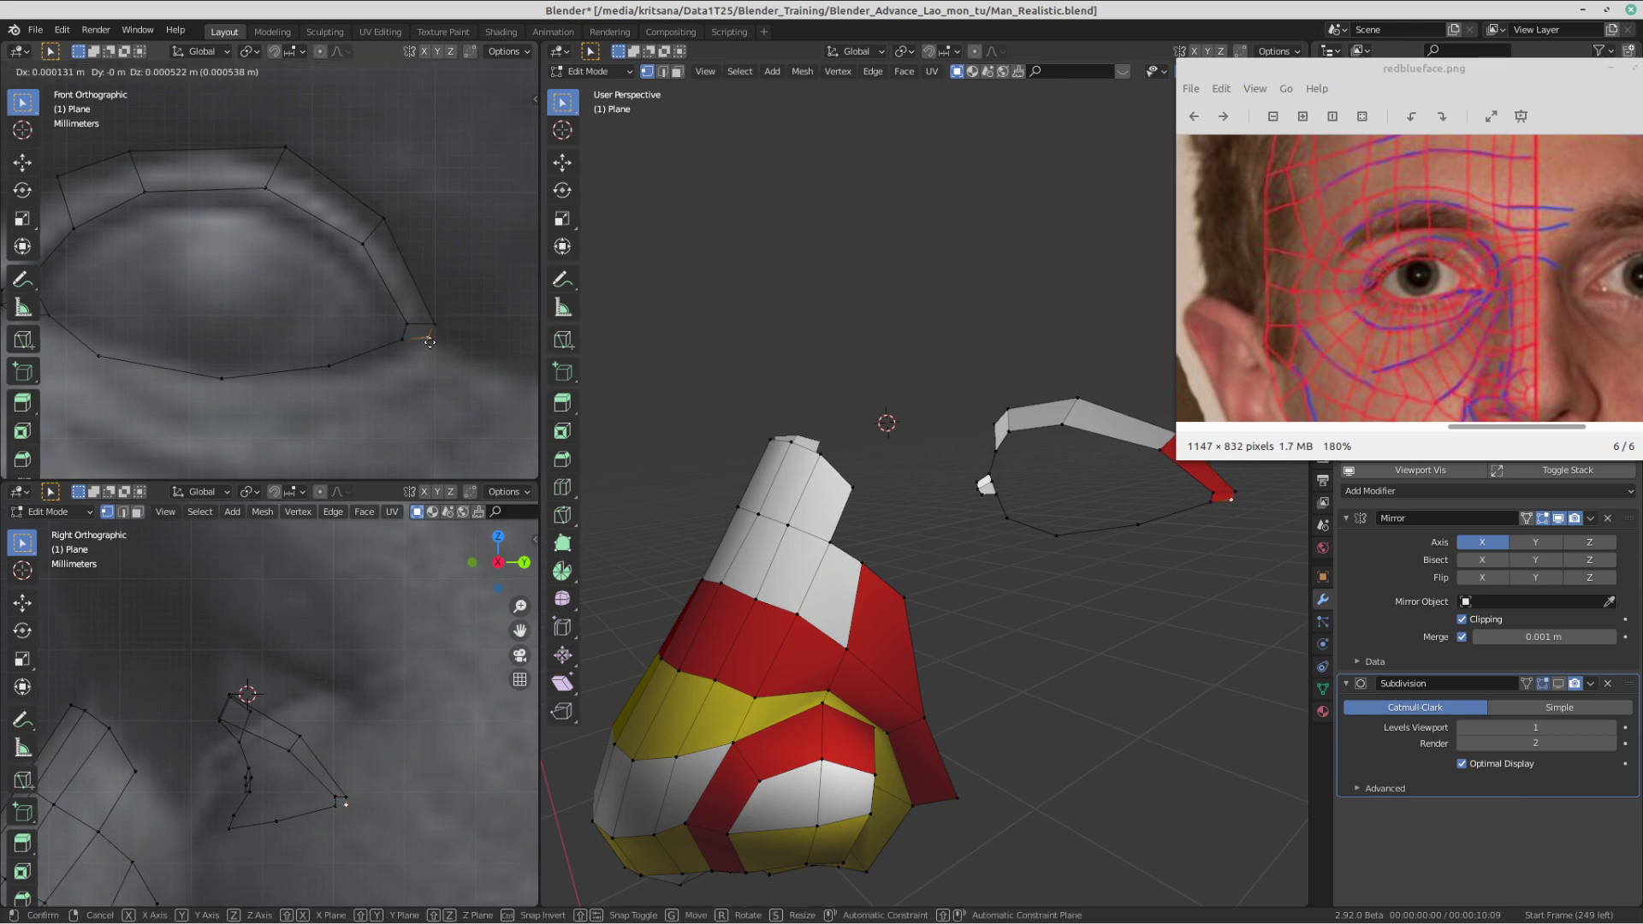
pyautogui.click(429, 343)
# - Continue the face strip along the lower eyelid from the outer corner toward the tear duct with three new faces
pyautogui.click(402, 341)
pyautogui.keyDown('shift'); pyautogui.moveTo(391, 370); pyautogui.dragTo(469, 314, button='middle'); pyautogui.keyUp('shift')
pyautogui.press('f')
pyautogui.press('g')
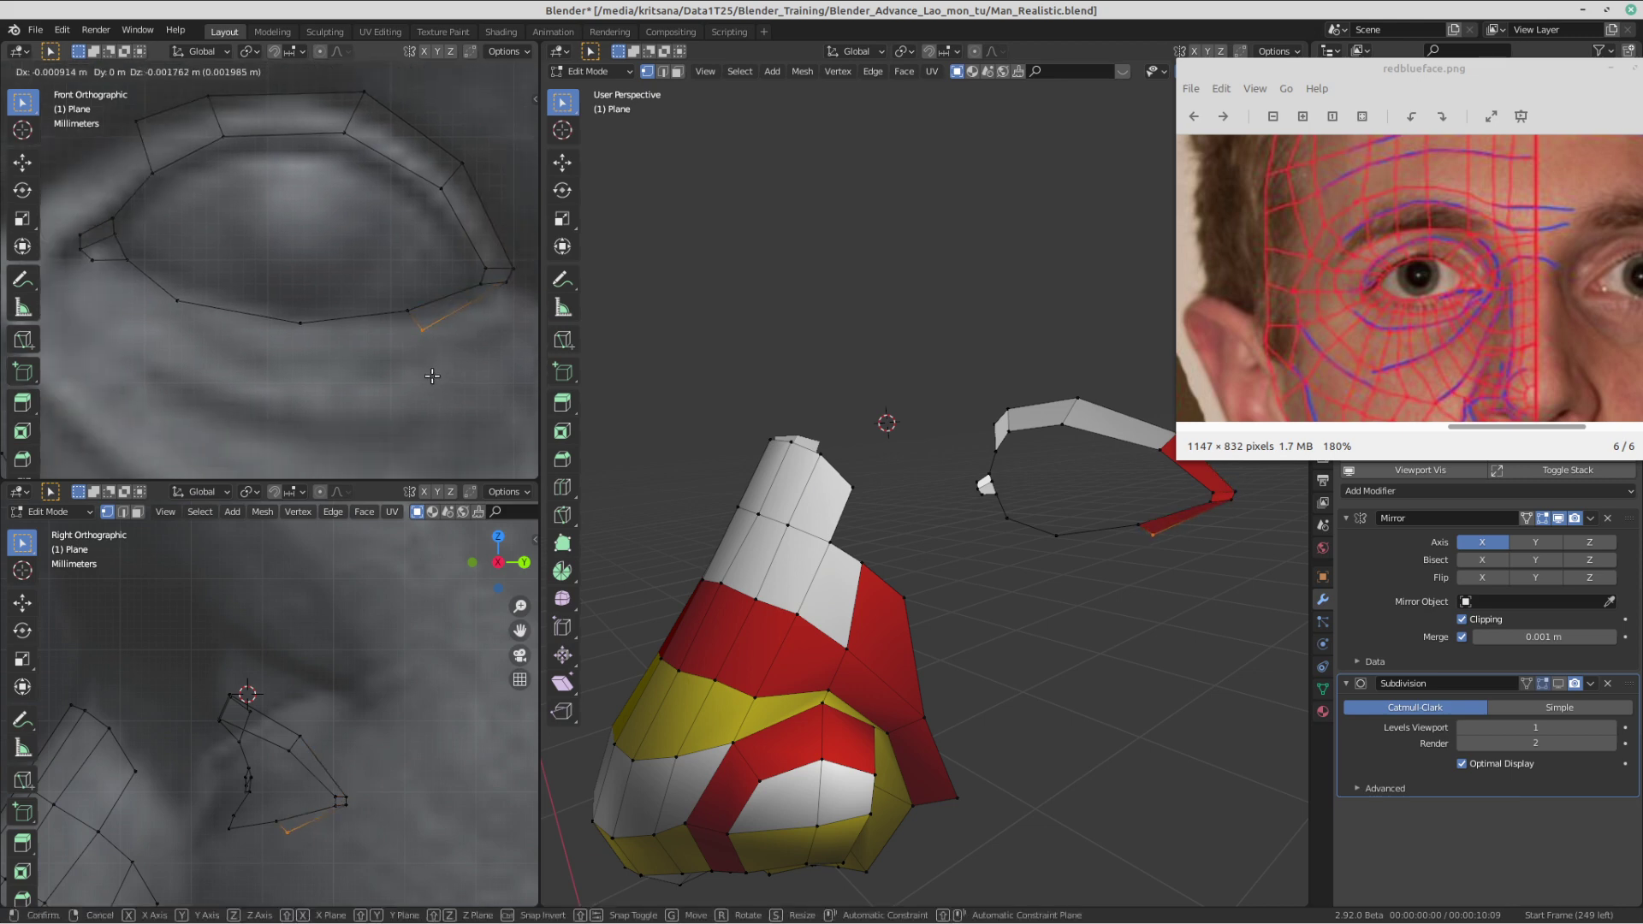
pyautogui.click(296, 337)
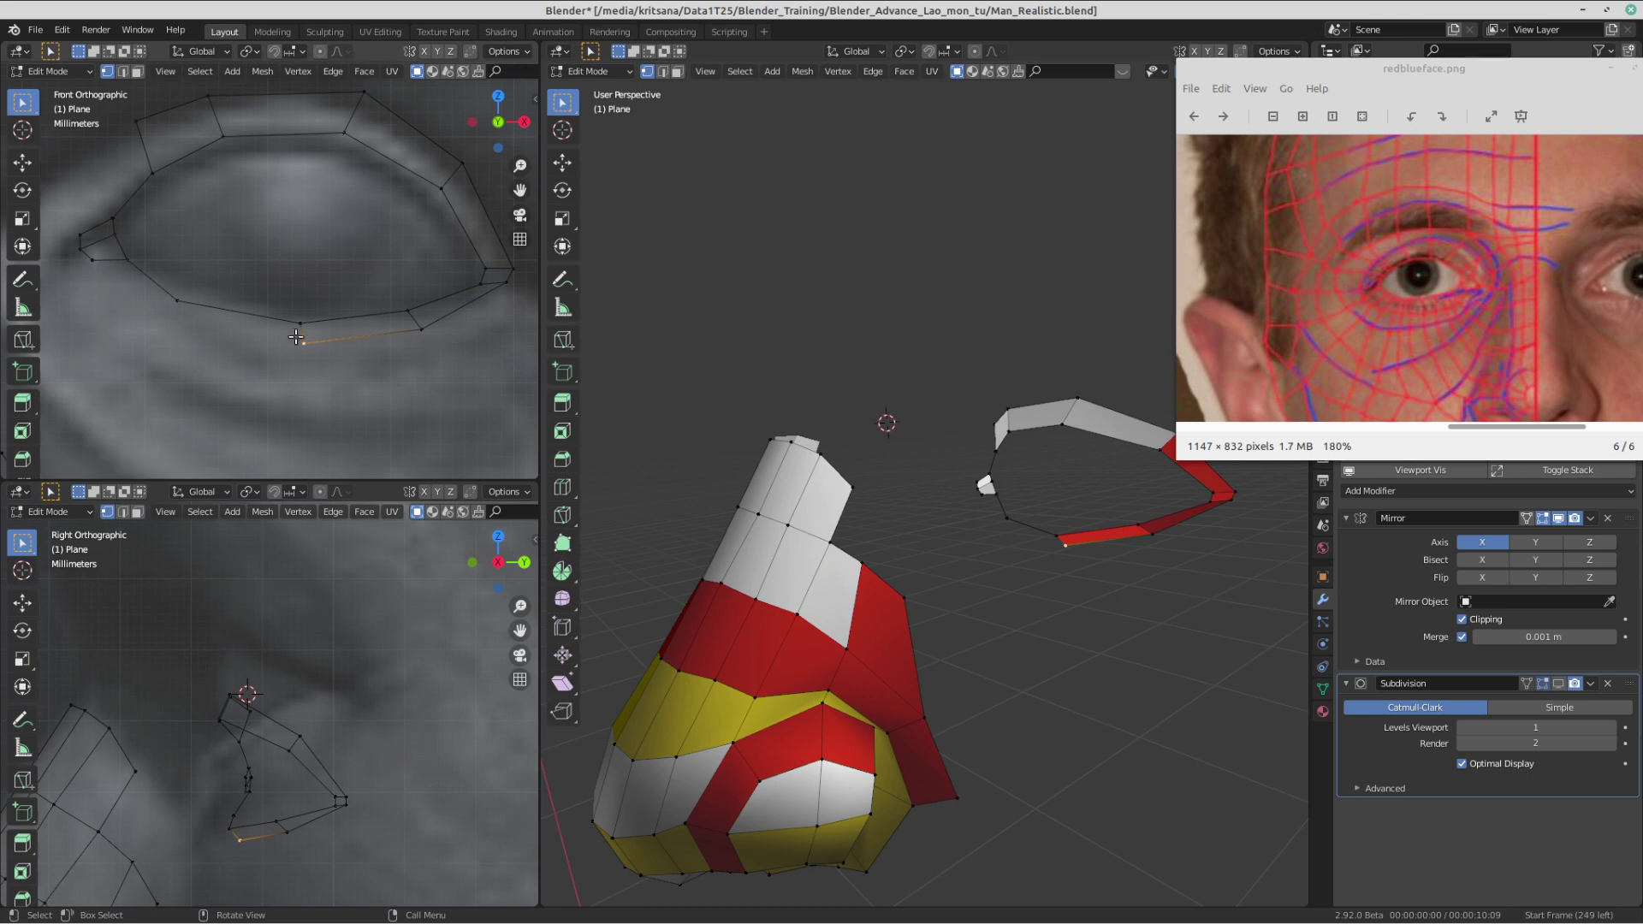
pyautogui.press('e')
pyautogui.click(142, 303)
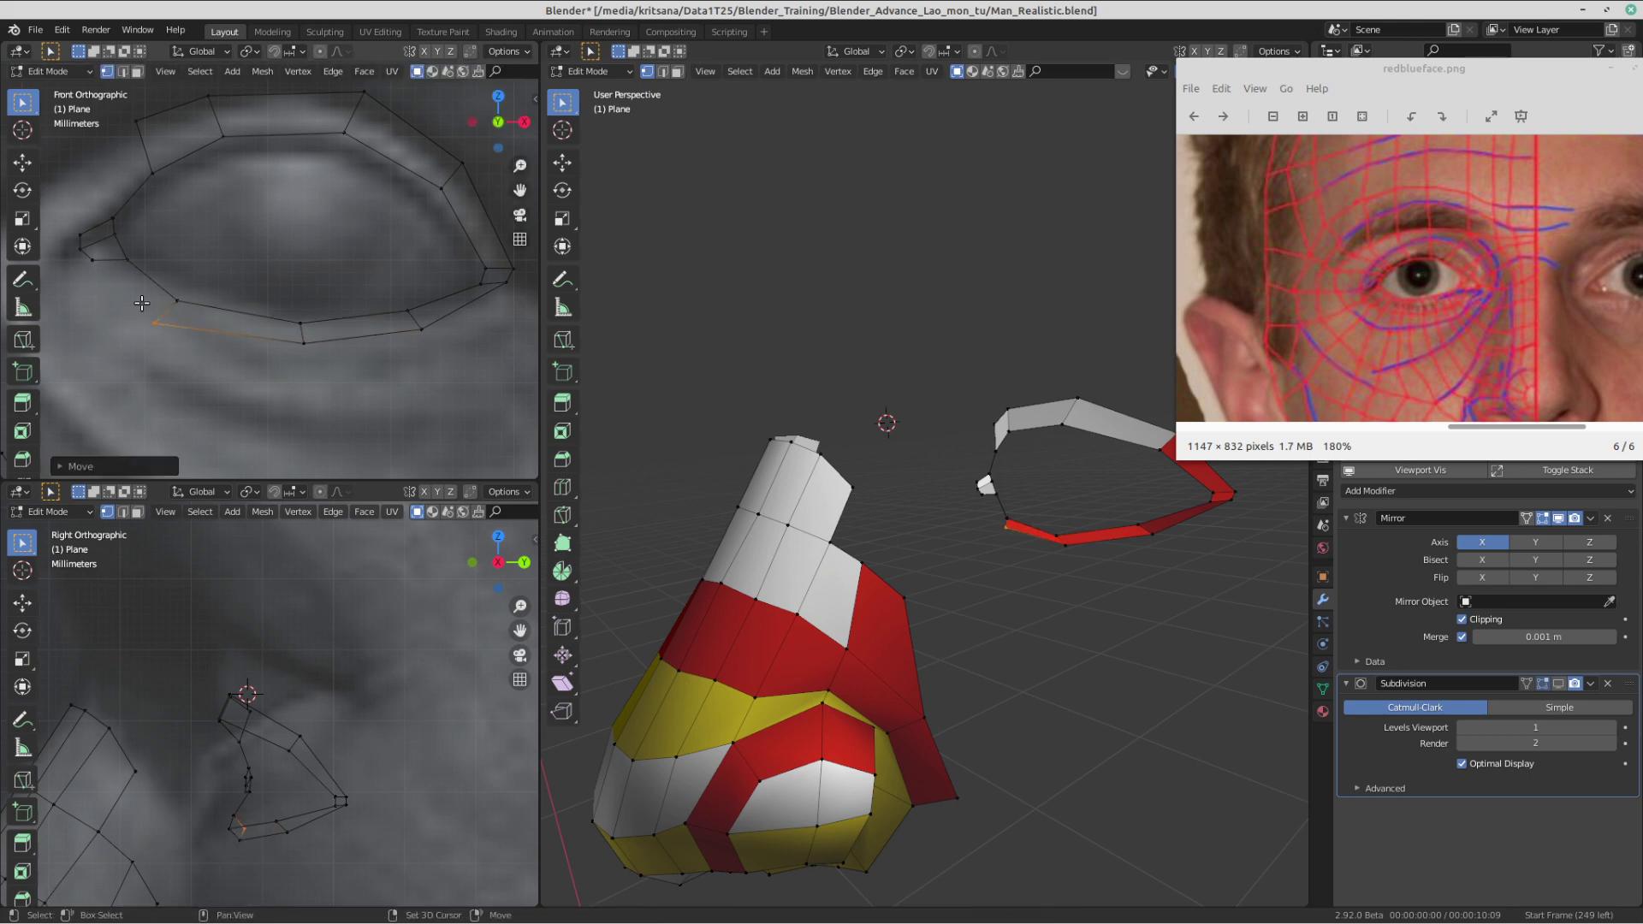
# - Fill the remaining lower eyelid face between the inner end of the strip and the tear duct
pyautogui.keyDown('shift'); pyautogui.moveTo(146, 303); pyautogui.dragTo(291, 401, button='middle'); pyautogui.keyUp('shift')
pyautogui.click(317, 395)
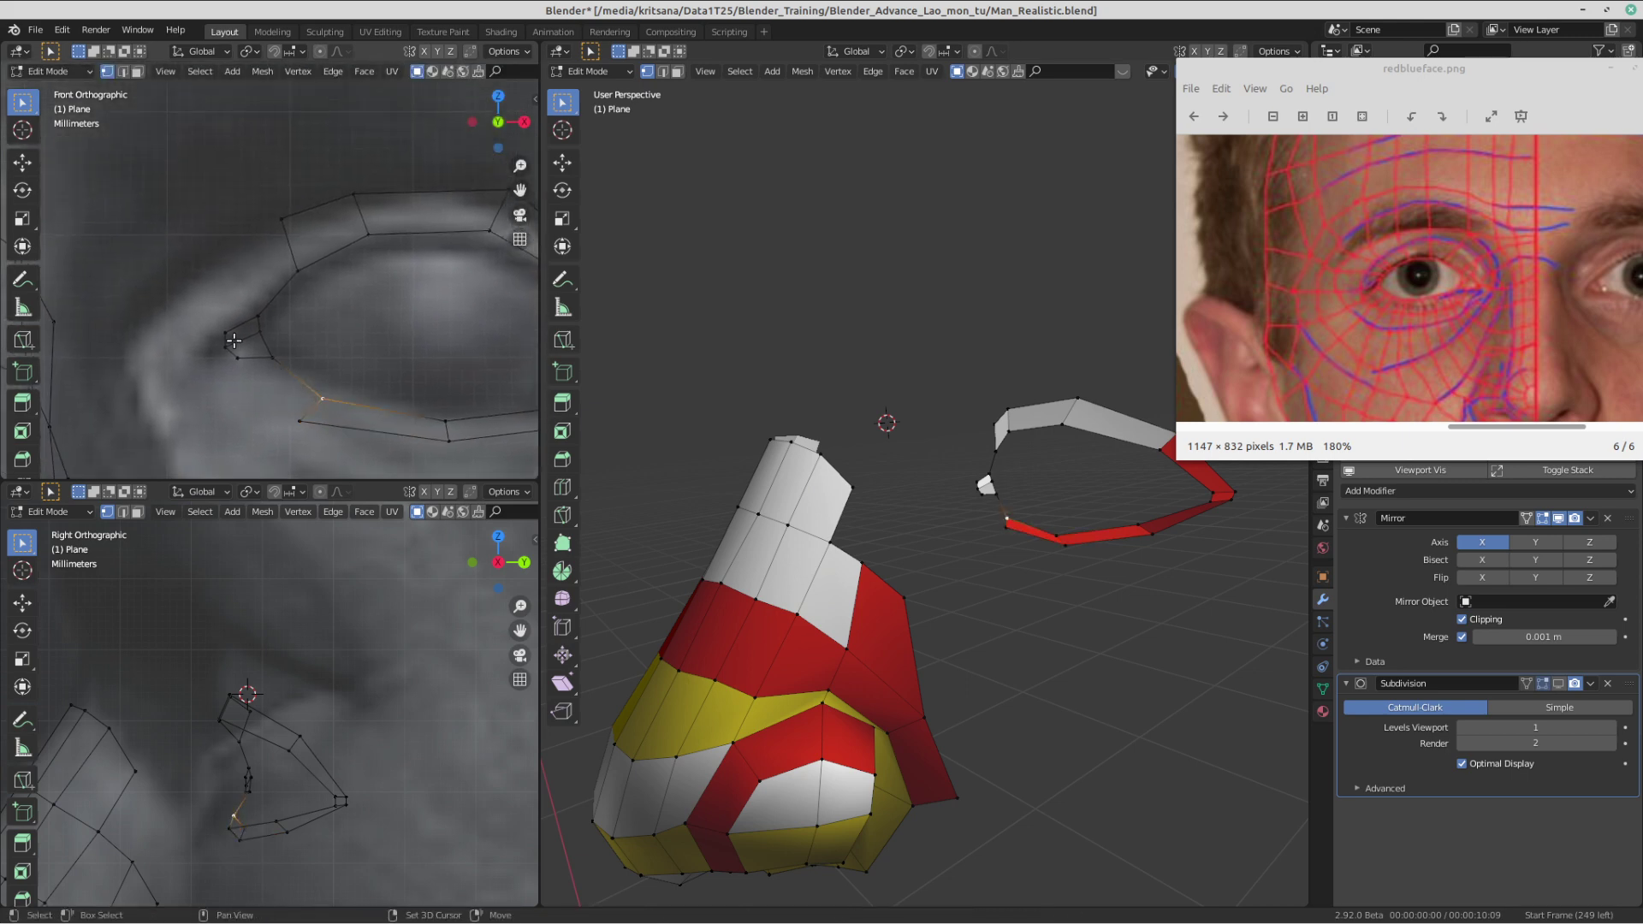
pyautogui.keyDown('shift'); pyautogui.click(269, 363); pyautogui.keyUp('shift')
pyautogui.press('f')
pyautogui.scroll(-1, 256, 424)
pyautogui.keyDown('shift'); pyautogui.moveTo(281, 424); pyautogui.dragTo(275, 392, button='middle'); pyautogui.keyUp('shift')
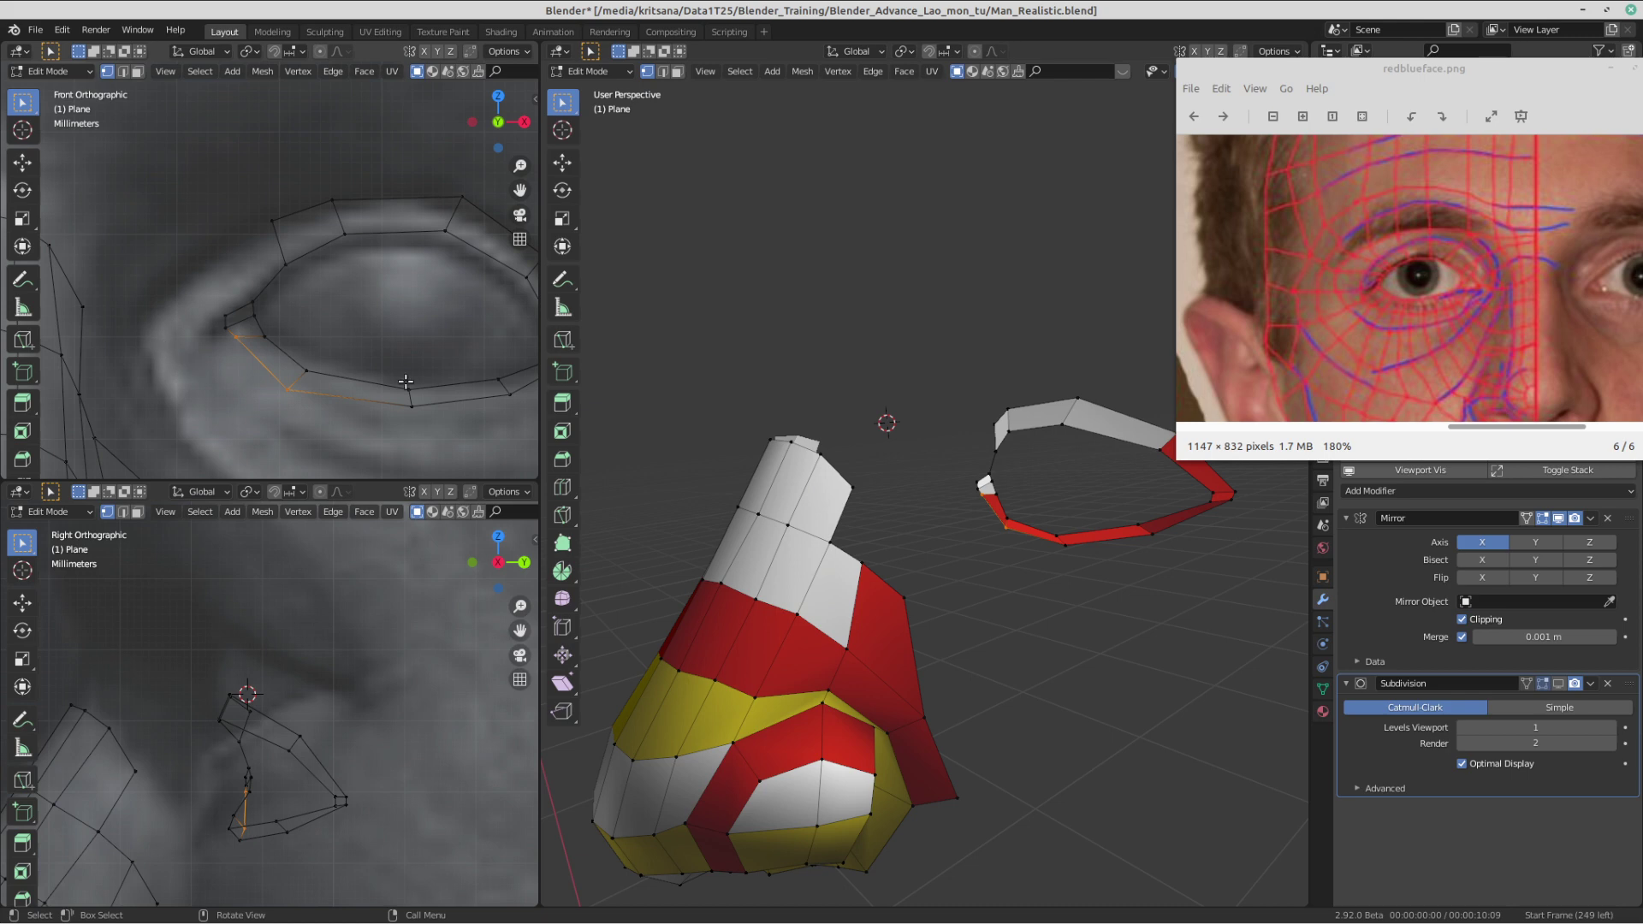
# - Select the lower eyelid strip's outer-edge vertices and move them slightly down and forward in the side view
pyautogui.scroll(-1, 414, 442)
pyautogui.keyDown('shift'); pyautogui.moveTo(370, 352); pyautogui.dragTo(345, 292, button='middle'); pyautogui.keyUp('shift')
pyautogui.hotkey('alt', 'a')
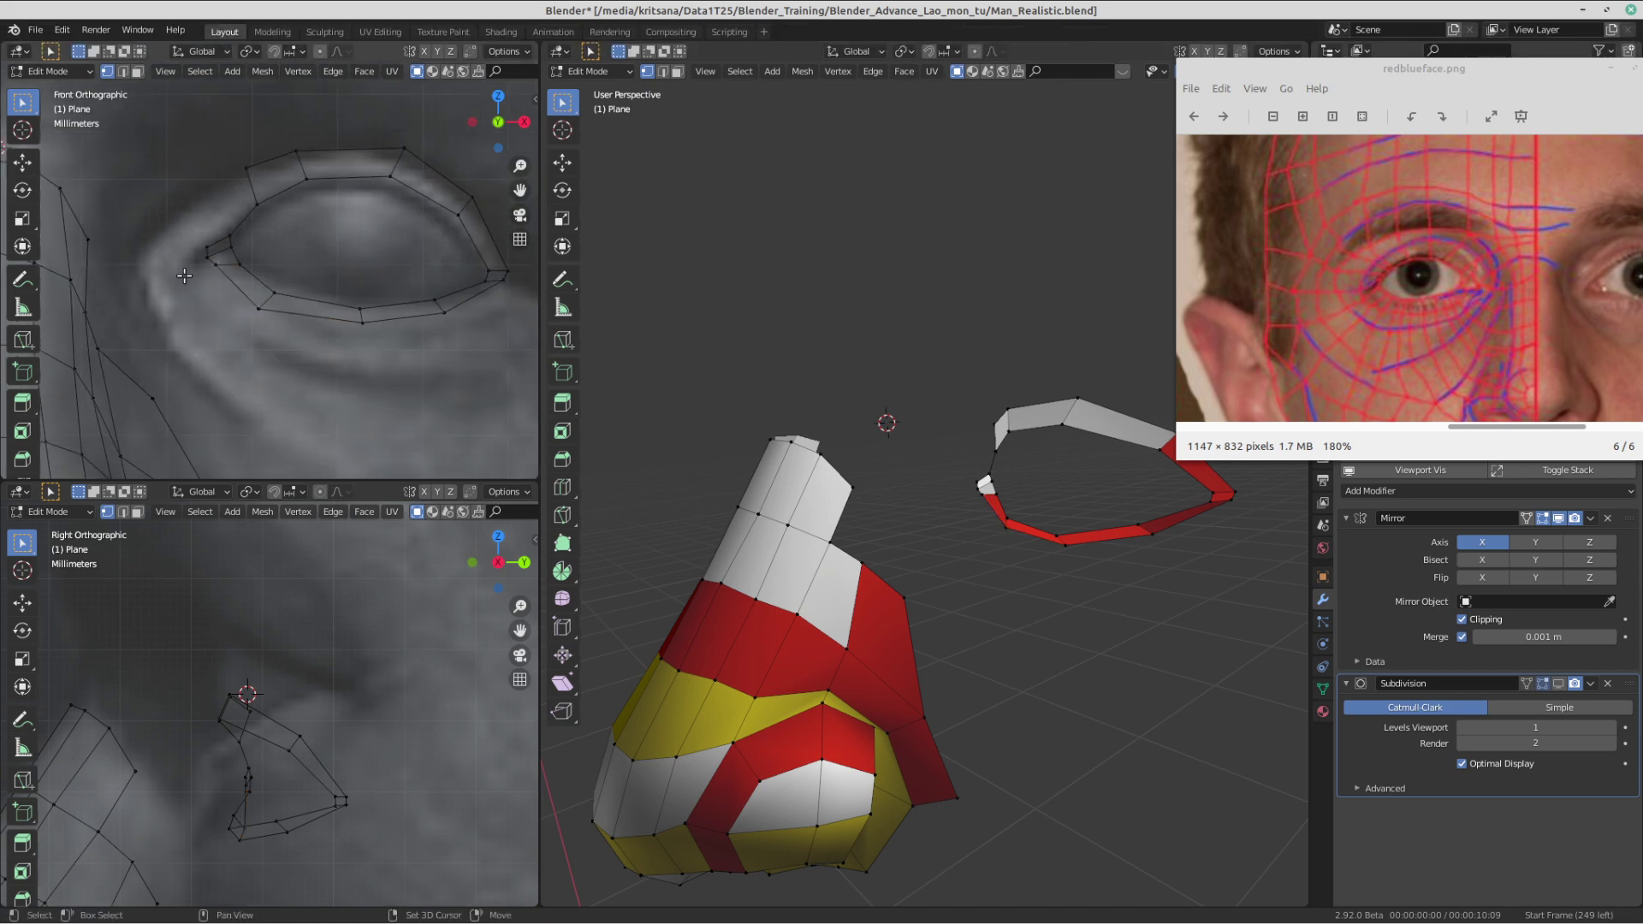
pyautogui.click(247, 314)
pyautogui.click(223, 279)
pyautogui.keyDown('shift'); pyautogui.click(247, 320); pyautogui.keyUp('shift')
pyautogui.keyDown('shift'); pyautogui.click(363, 342); pyautogui.keyUp('shift')
pyautogui.keyDown('shift'); pyautogui.click(445, 314); pyautogui.keyUp('shift')
pyautogui.keyDown('shift'); pyautogui.moveTo(322, 814); pyautogui.dragTo(330, 680, button='middle'); pyautogui.keyUp('shift')
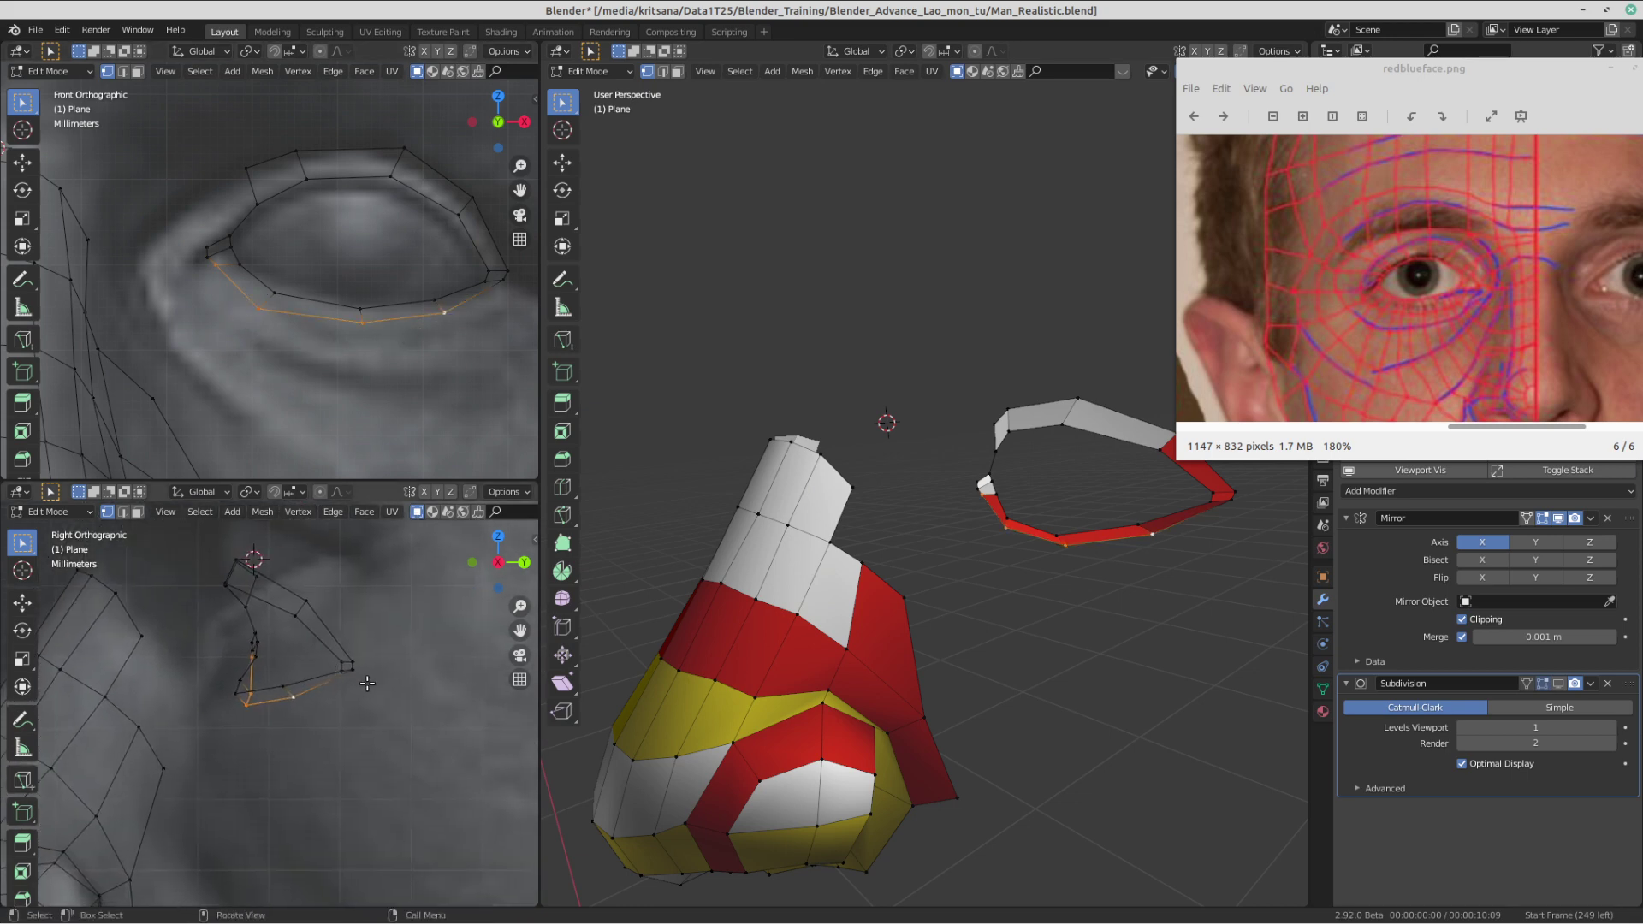
pyautogui.press('g')
pyautogui.click(358, 689)
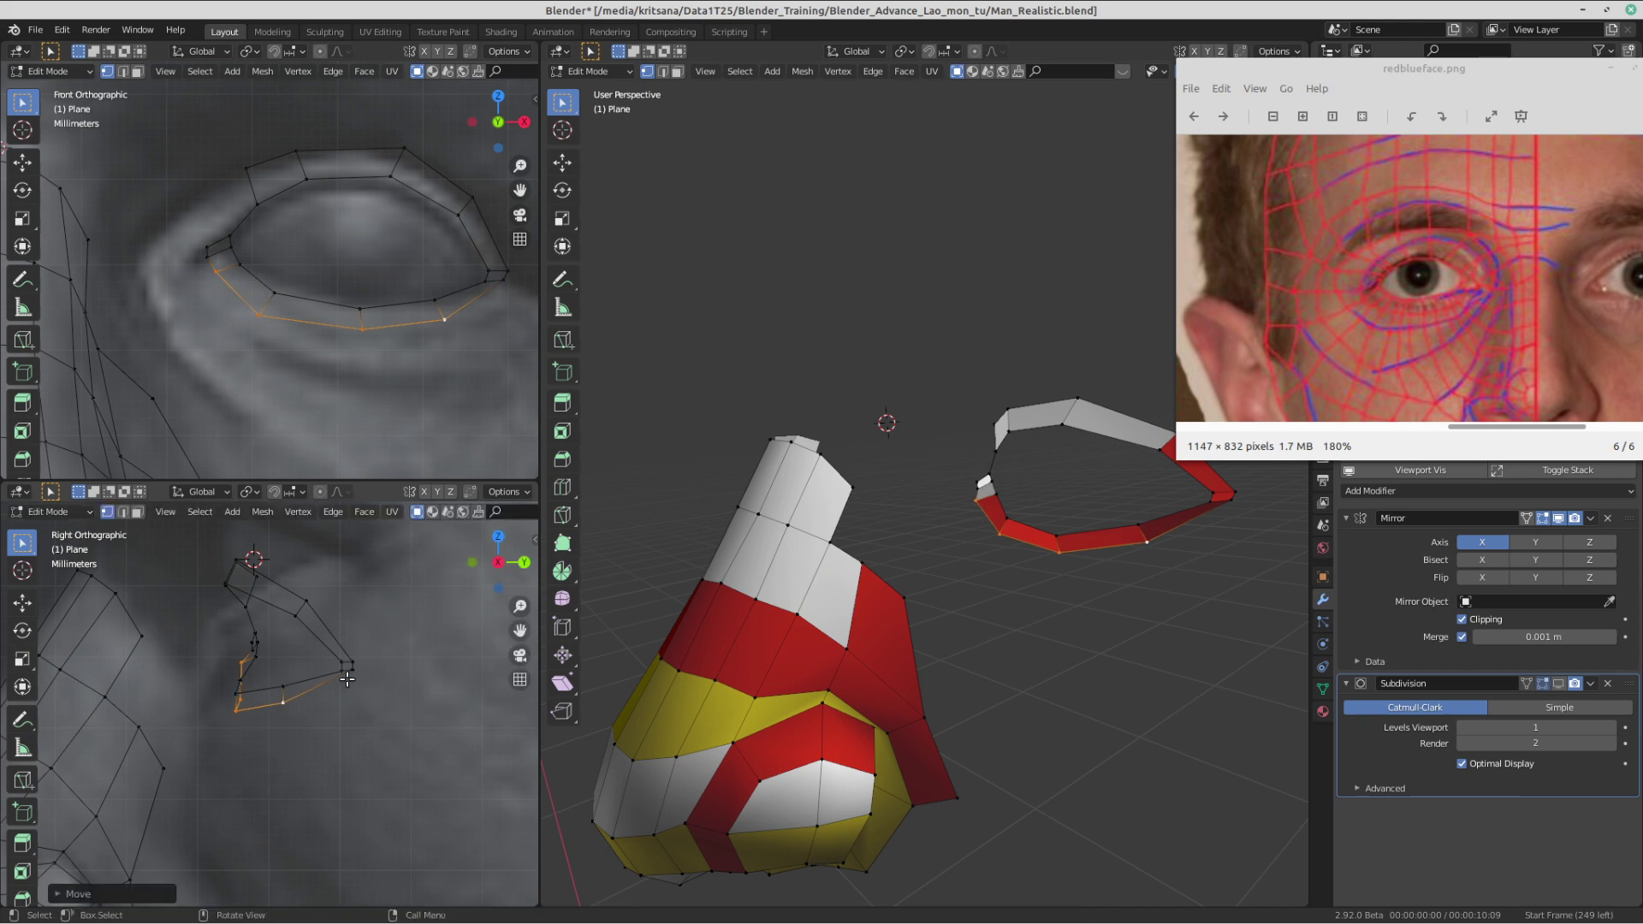
# - Move the lower outer-edge vertex at the outer eye corner down and slightly forward in the side view
pyautogui.click(356, 671)
pyautogui.press('g')
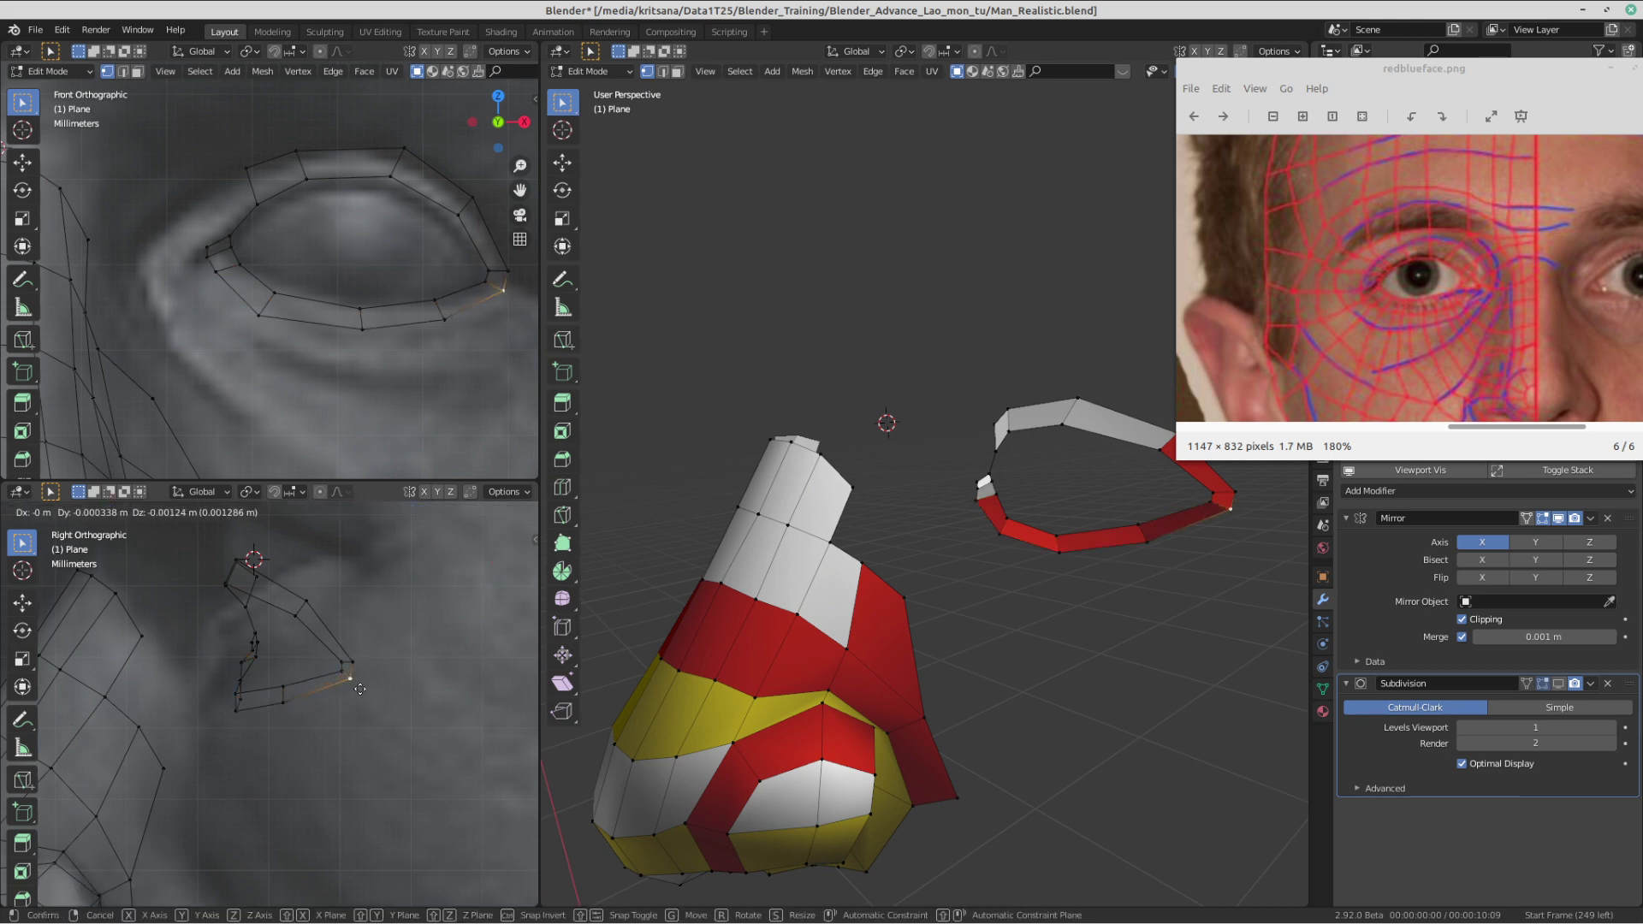
pyautogui.click(358, 682)
# - Move the two lower eyelid edge vertices nearest the tear duct forward in the side view to smooth the strip's profile
pyautogui.keyDown('shift'); pyautogui.moveTo(358, 683); pyautogui.dragTo(390, 641, button='middle'); pyautogui.keyUp('shift')
pyautogui.scroll(-1, 339, 297)
pyautogui.keyDown('shift'); pyautogui.moveTo(339, 297); pyautogui.dragTo(301, 287, button='middle'); pyautogui.keyUp('shift')
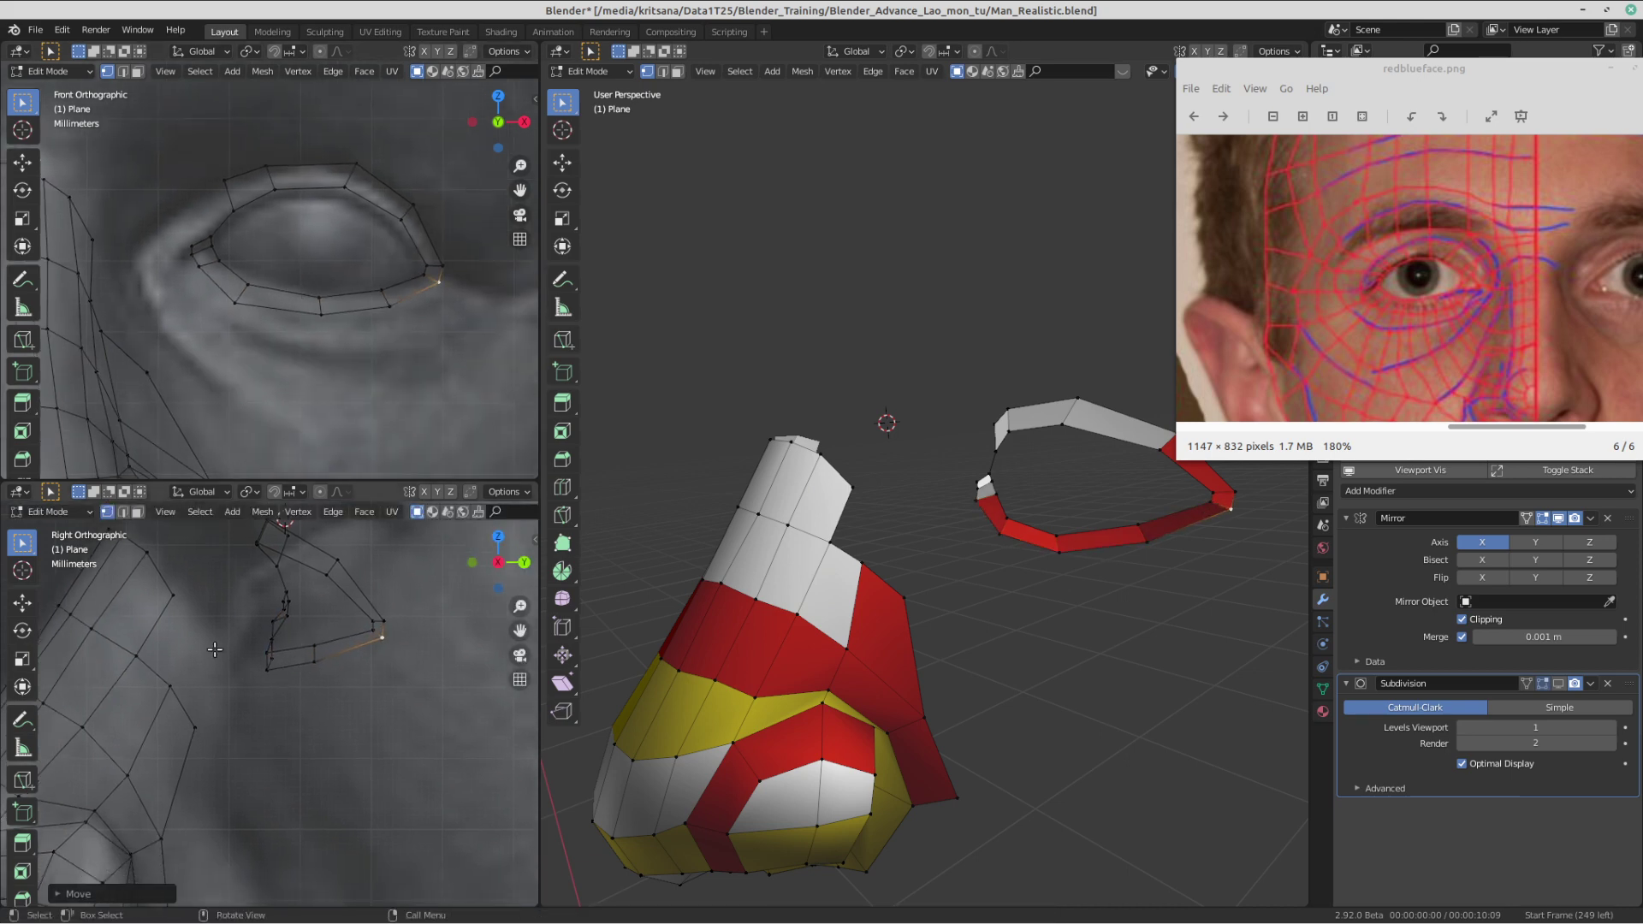
pyautogui.scroll(1, 220, 642)
pyautogui.keyDown('shift'); pyautogui.moveTo(220, 641); pyautogui.dragTo(248, 670, button='middle'); pyautogui.keyUp('shift')
pyautogui.click(305, 675)
pyautogui.press('g')
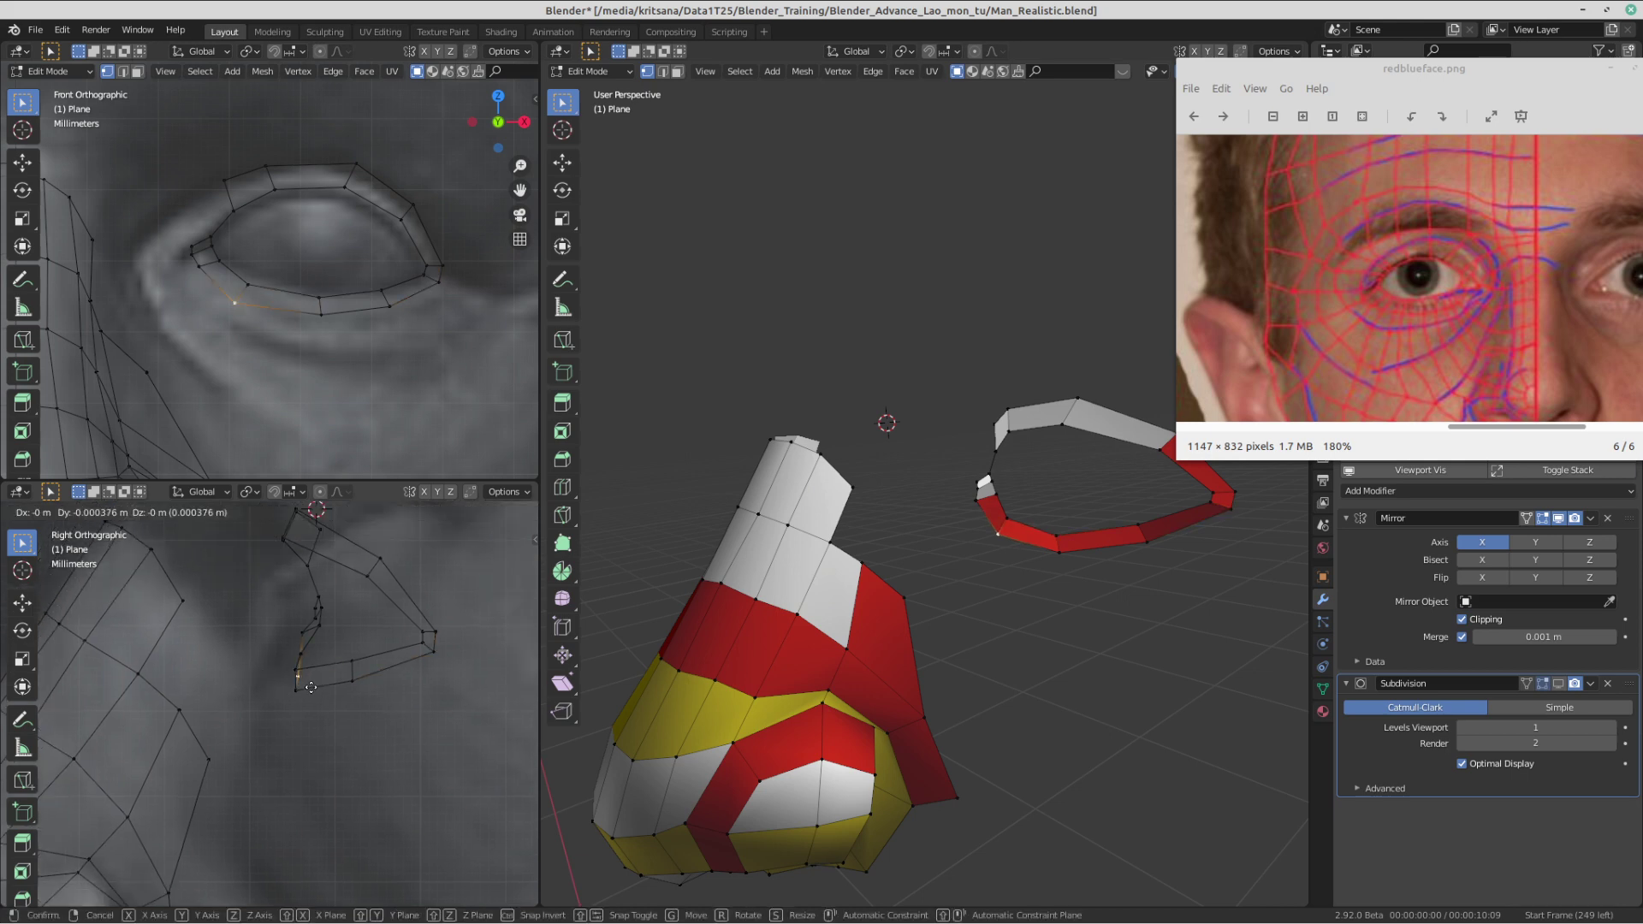
pyautogui.click(294, 638)
pyautogui.scroll(-2, 294, 637)
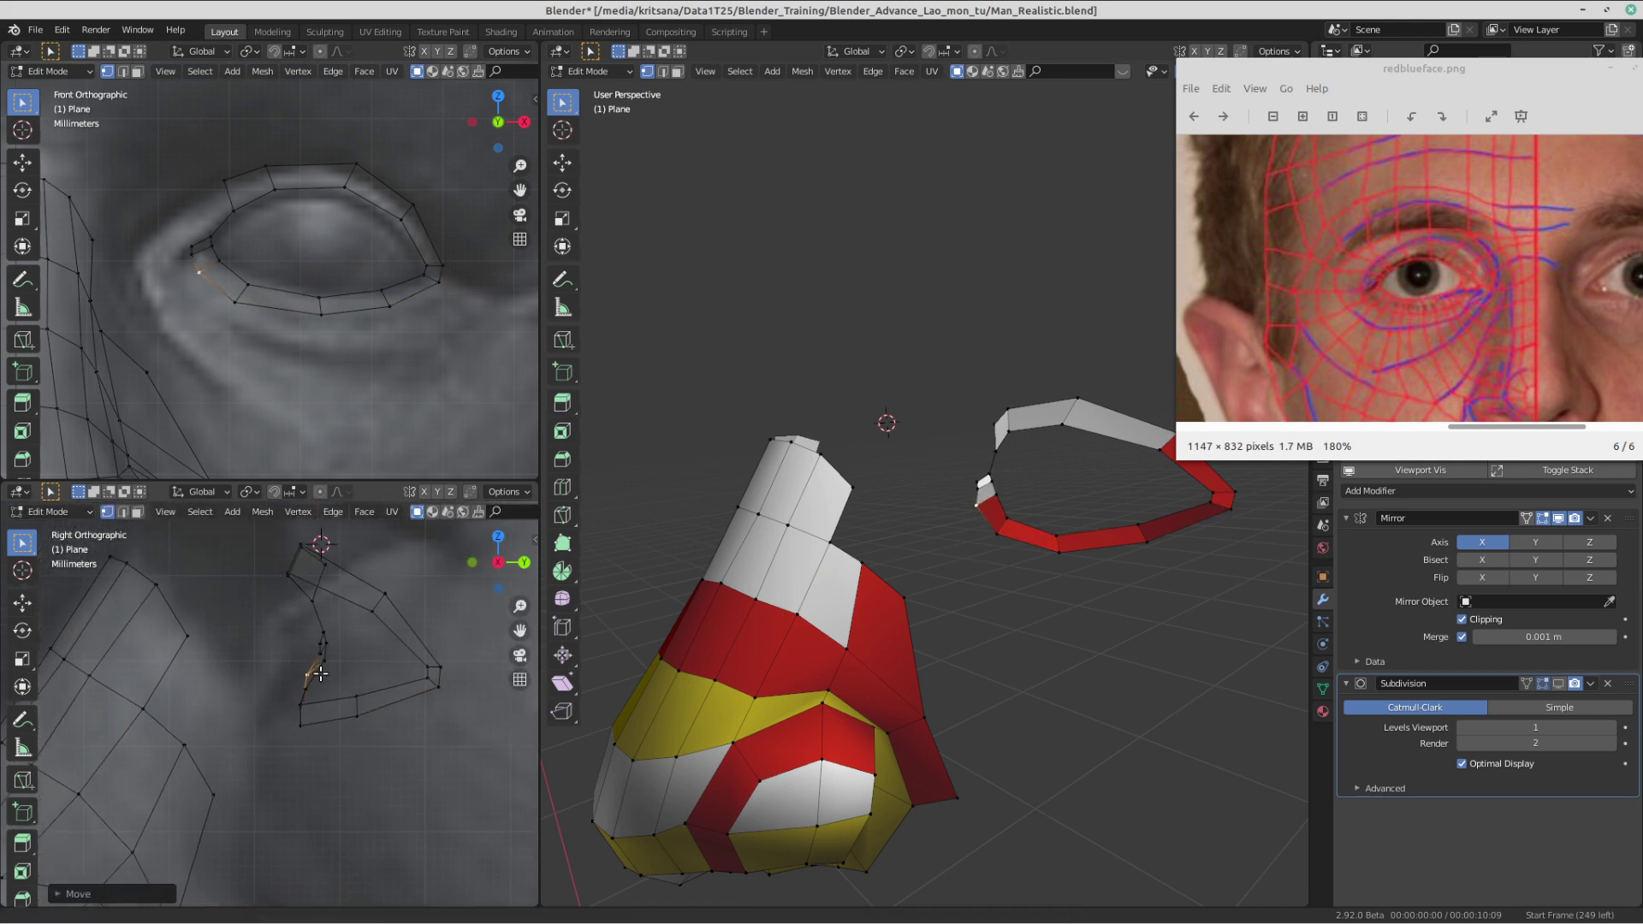
pyautogui.scroll(-1, 401, 797)
pyautogui.keyDown('shift'); pyautogui.moveTo(402, 796); pyautogui.dragTo(375, 780, button='middle'); pyautogui.keyUp('shift')
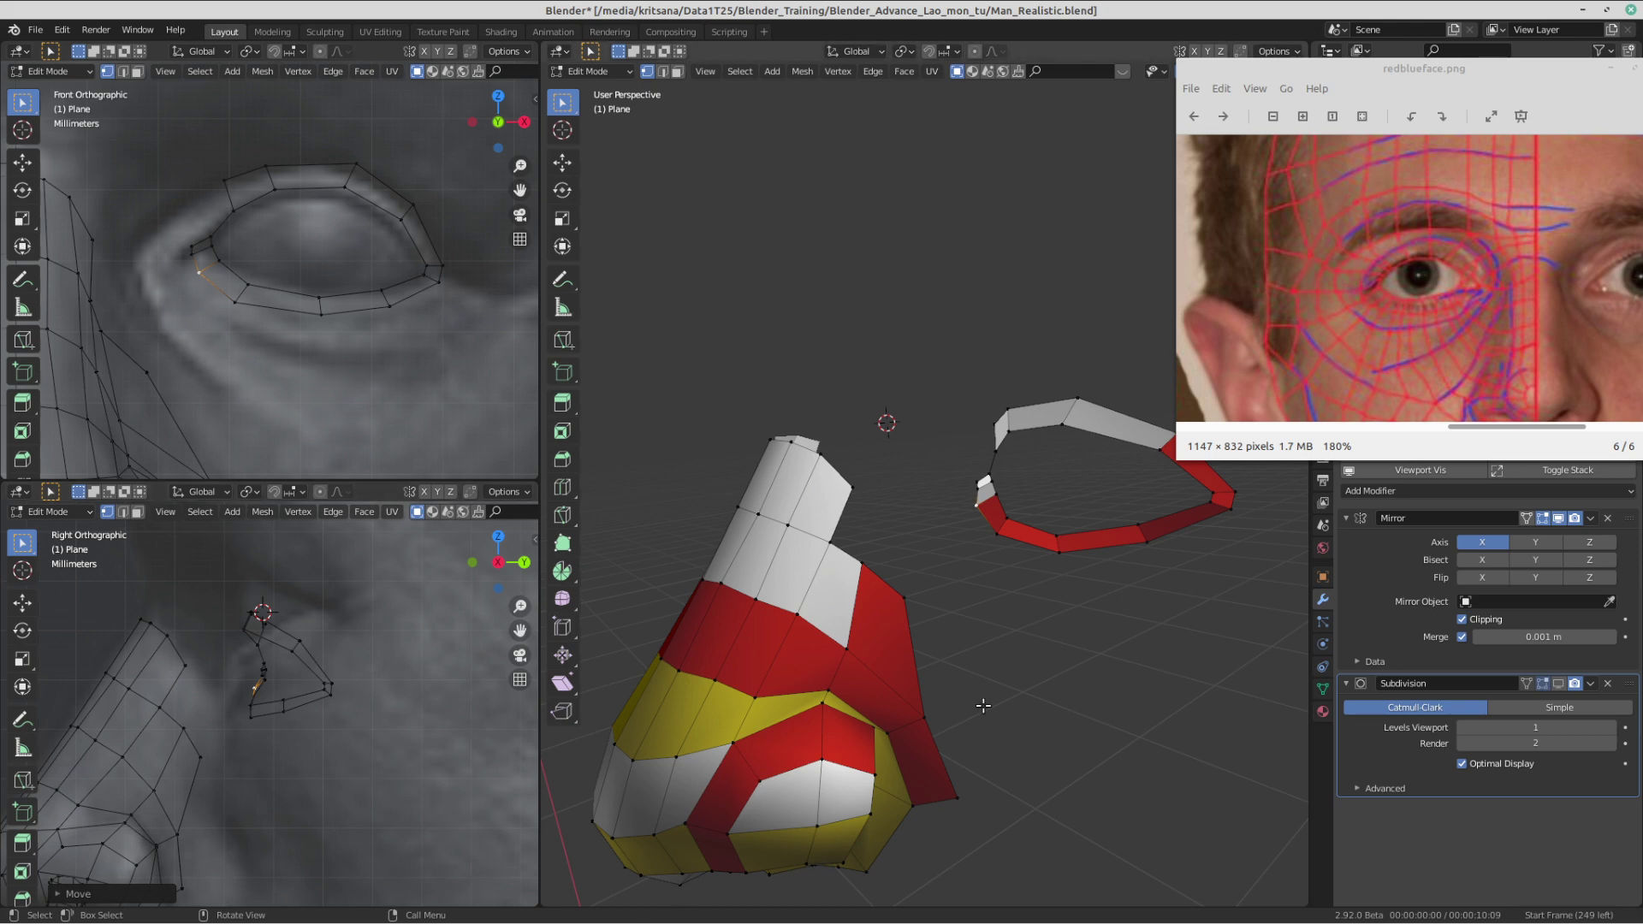
# - Nudge the lower eyelid's outer-edge vertex beside the tear duct slightly upward in the front view
pyautogui.scroll(3, 244, 702)
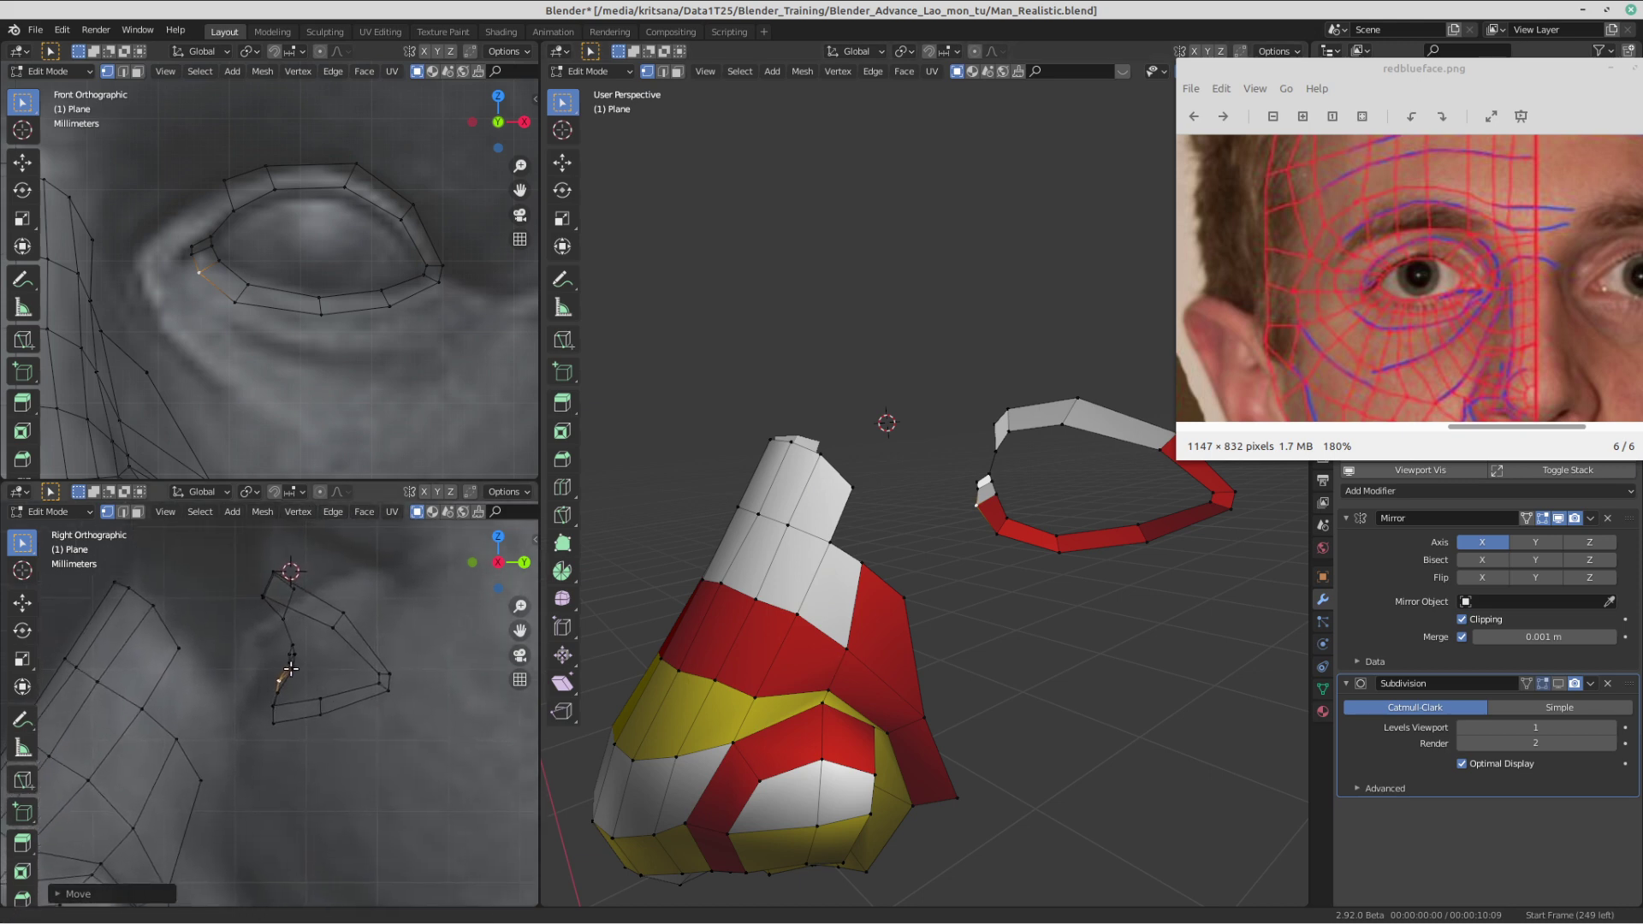
pyautogui.keyDown('shift'); pyautogui.moveTo(315, 733); pyautogui.dragTo(270, 704, button='middle'); pyautogui.keyUp('shift')
pyautogui.scroll(1, 303, 610)
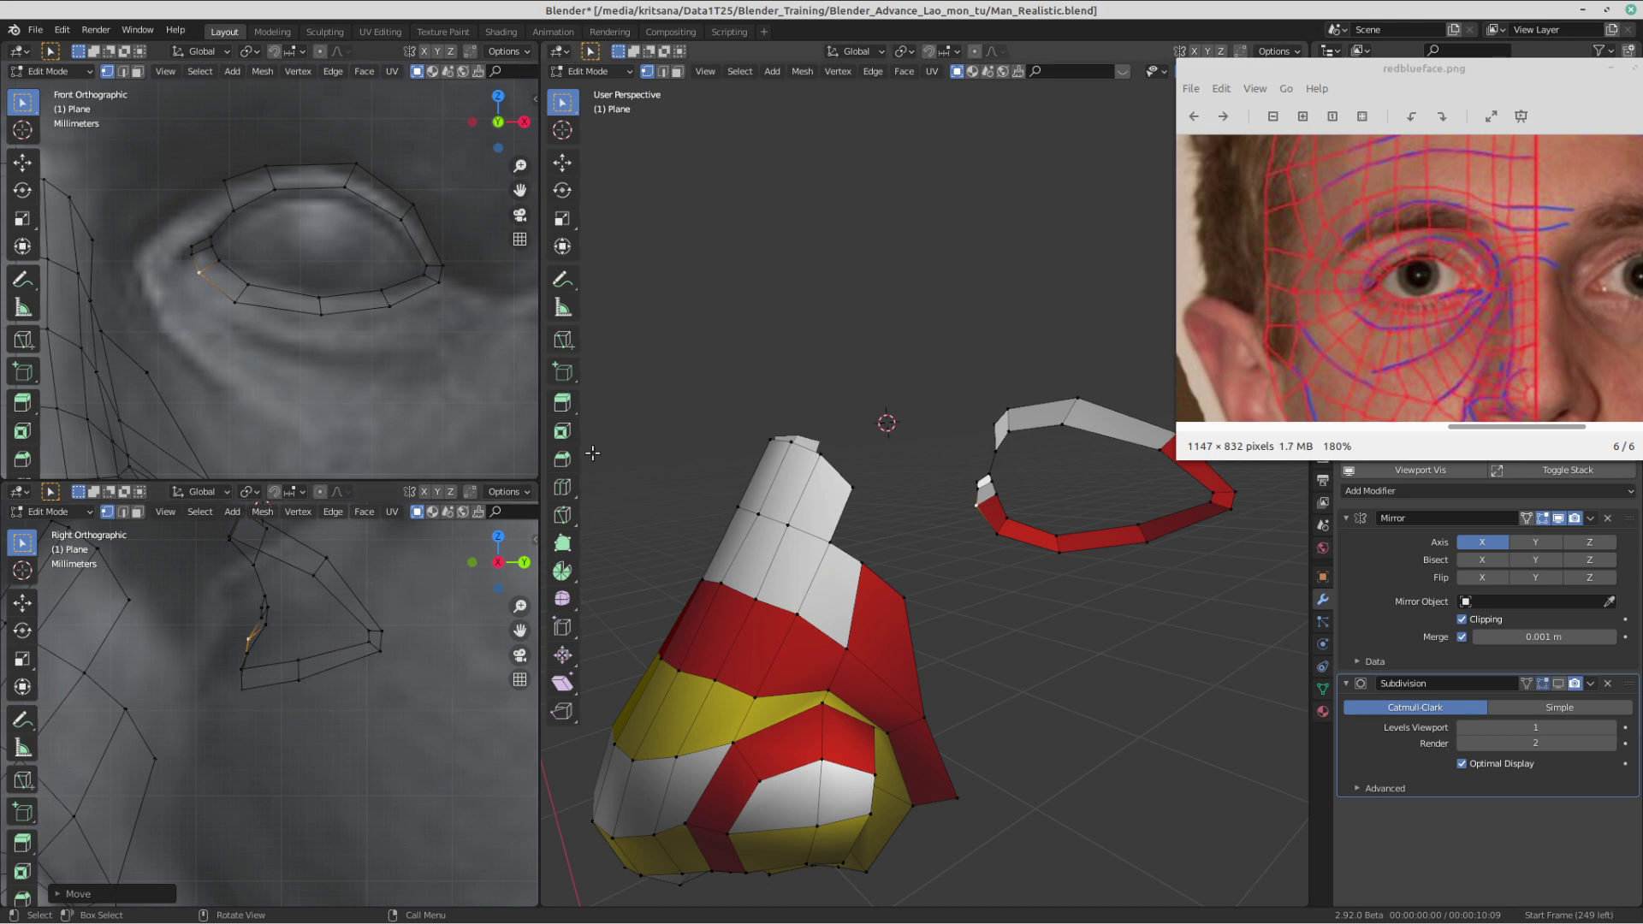
pyautogui.scroll(2, 286, 294)
pyautogui.scroll(-3, 285, 295)
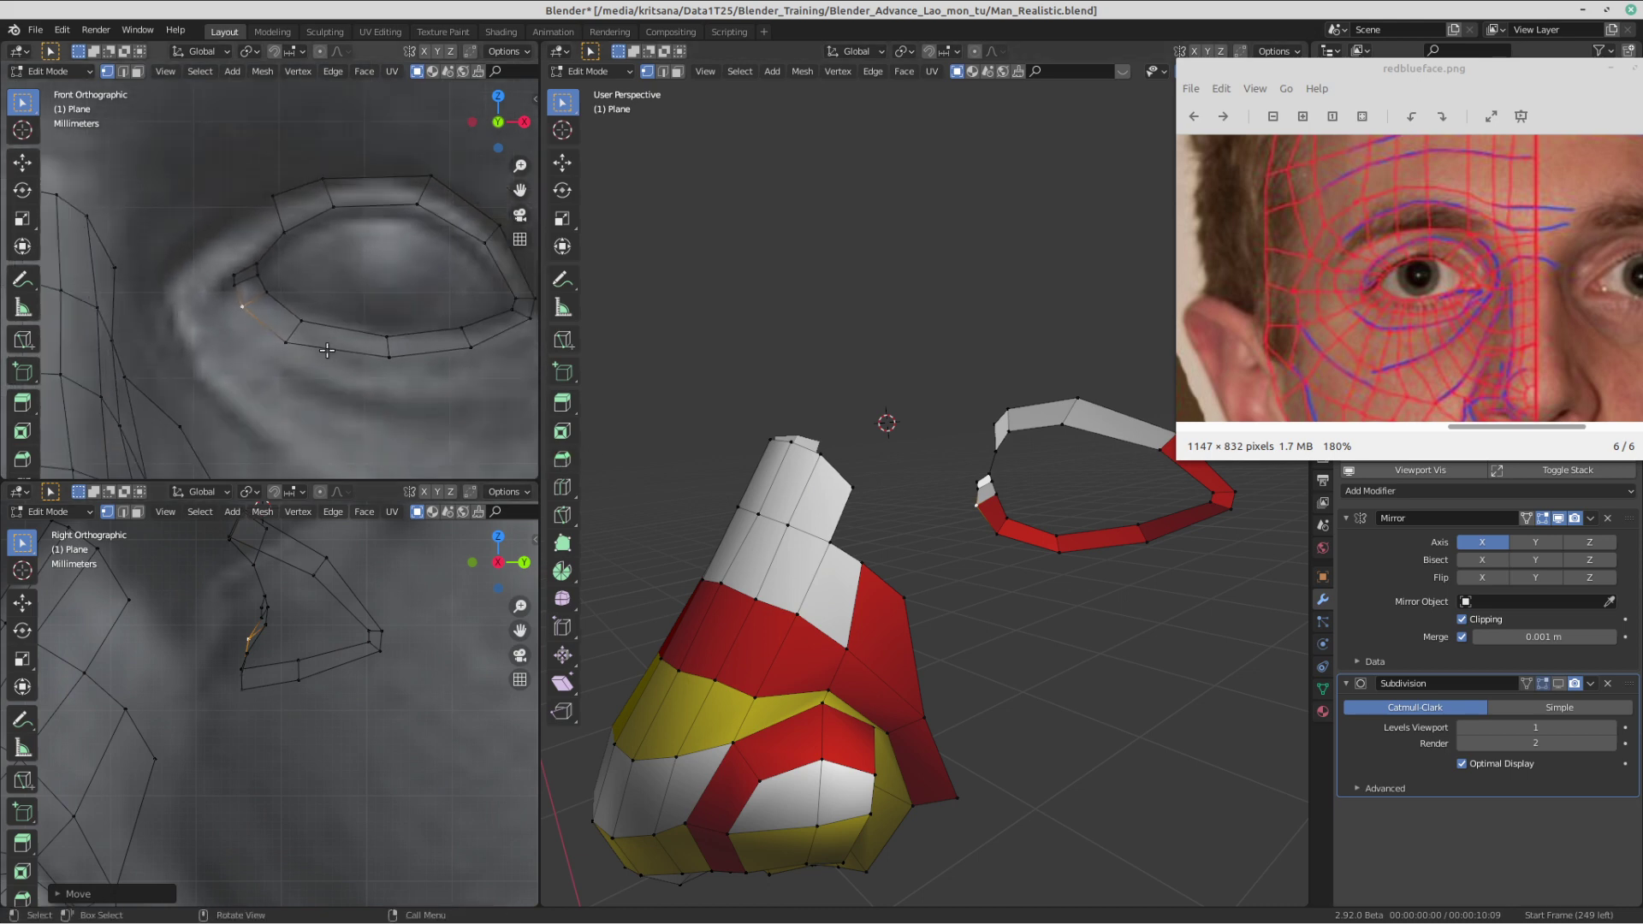
pyautogui.scroll(2, 233, 280)
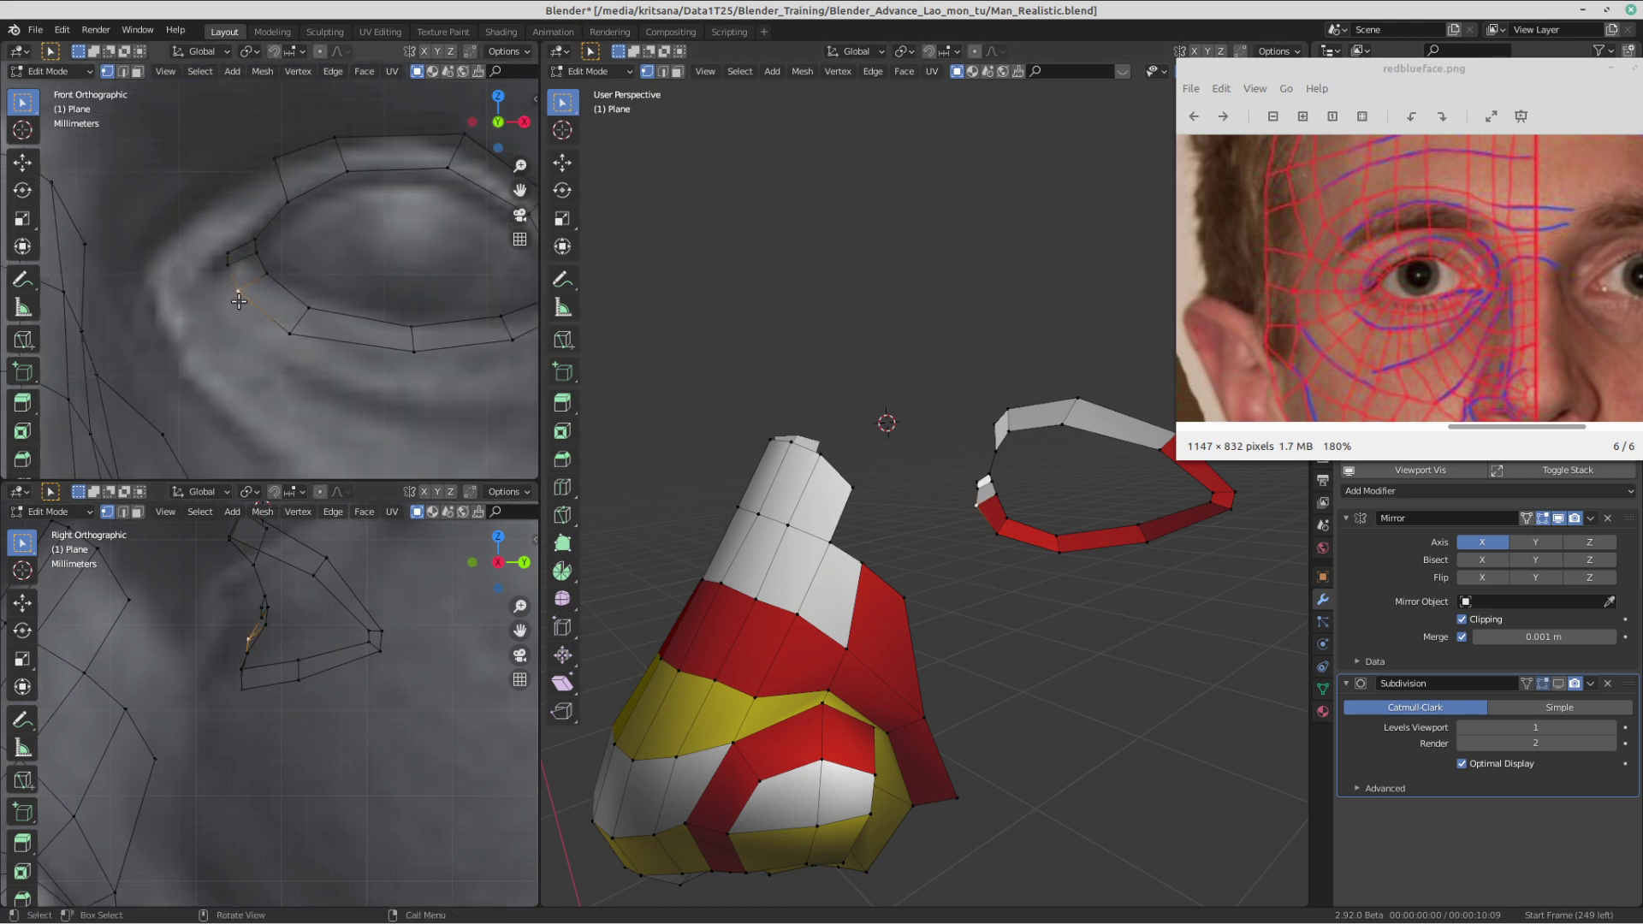
pyautogui.press('g')
pyautogui.click(261, 300)
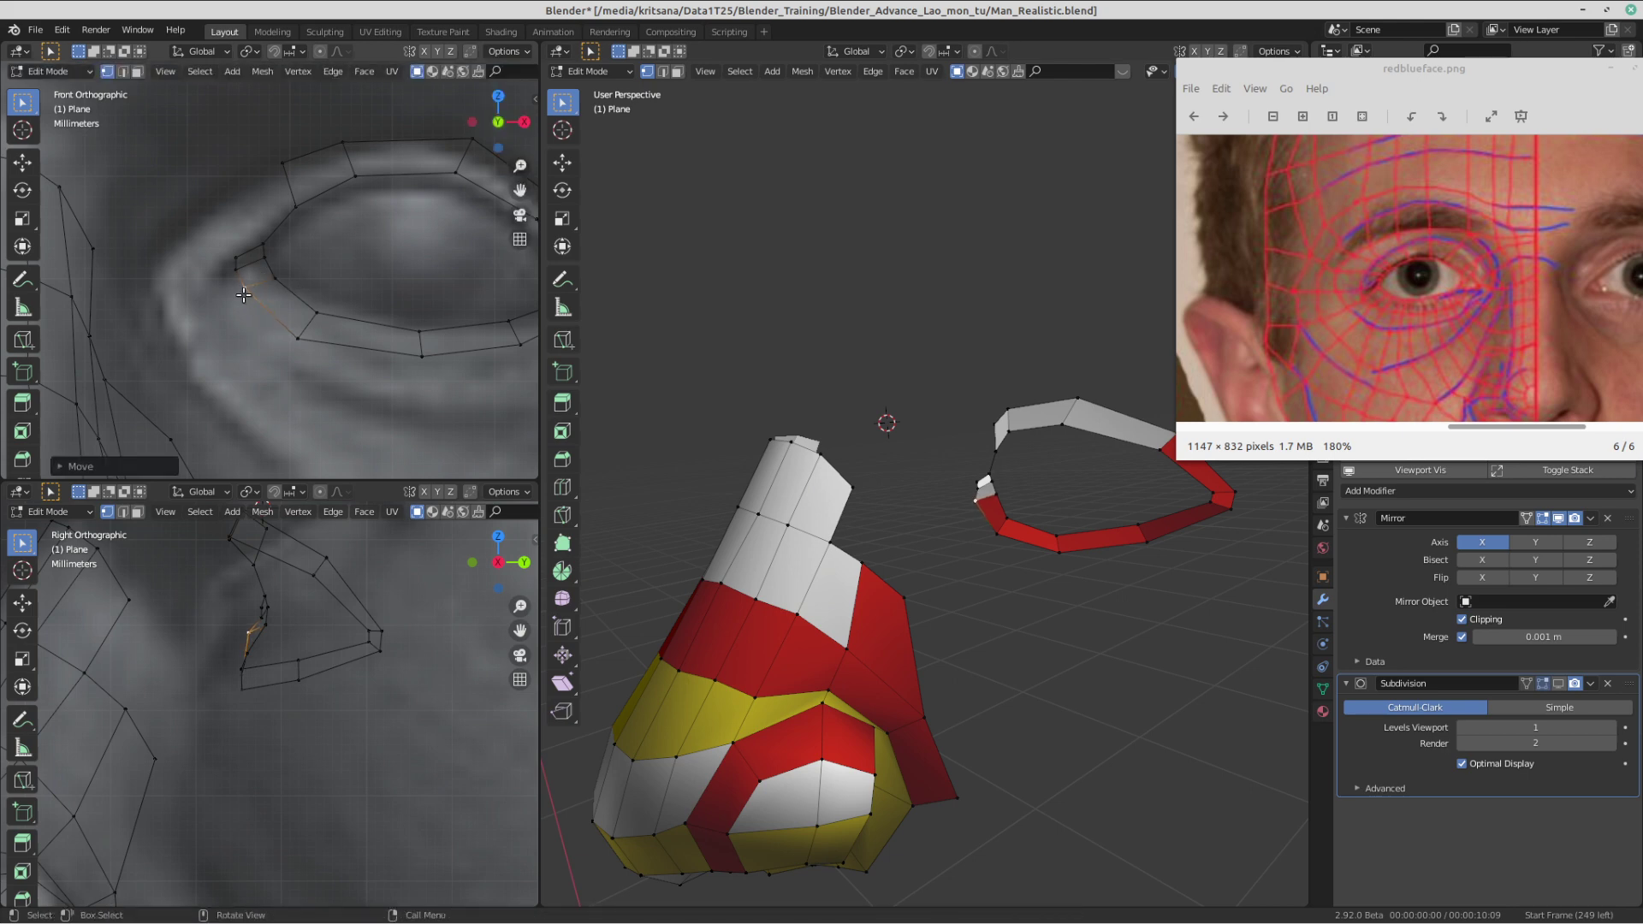
pyautogui.press('g')
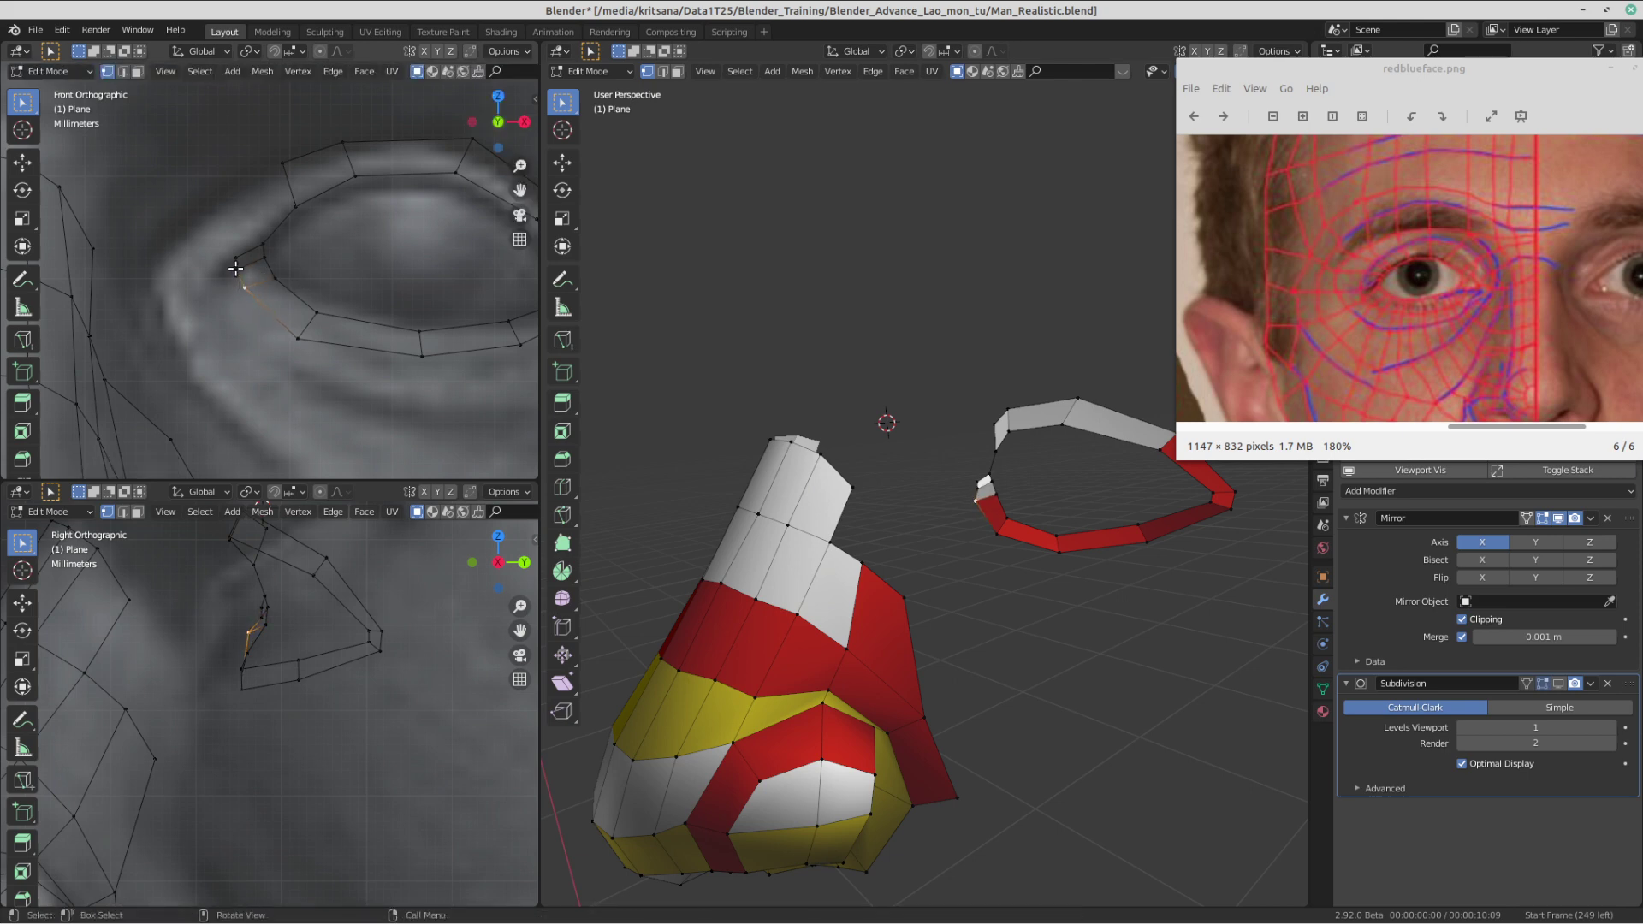
pyautogui.click(226, 281)
# - Examine the tear duct face and the adjoining lower eyelid face by selecting their corner vertices
pyautogui.click(235, 263)
pyautogui.keyDown('shift'); pyautogui.click(228, 277); pyautogui.keyUp('shift')
pyautogui.keyDown('shift'); pyautogui.click(264, 265); pyautogui.keyUp('shift')
pyautogui.keyDown('shift'); pyautogui.click(265, 279); pyautogui.keyUp('shift')
pyautogui.keyDown('shift'); pyautogui.click(238, 292); pyautogui.keyUp('shift')
pyautogui.keyDown('shift'); pyautogui.click(261, 248); pyautogui.keyUp('shift')
pyautogui.click(246, 289)
pyautogui.keyDown('shift'); pyautogui.click(275, 286); pyautogui.keyUp('shift')
pyautogui.keyDown('shift'); pyautogui.click(314, 315); pyautogui.keyUp('shift')
pyautogui.keyDown('shift'); pyautogui.click(297, 336); pyautogui.keyUp('shift')
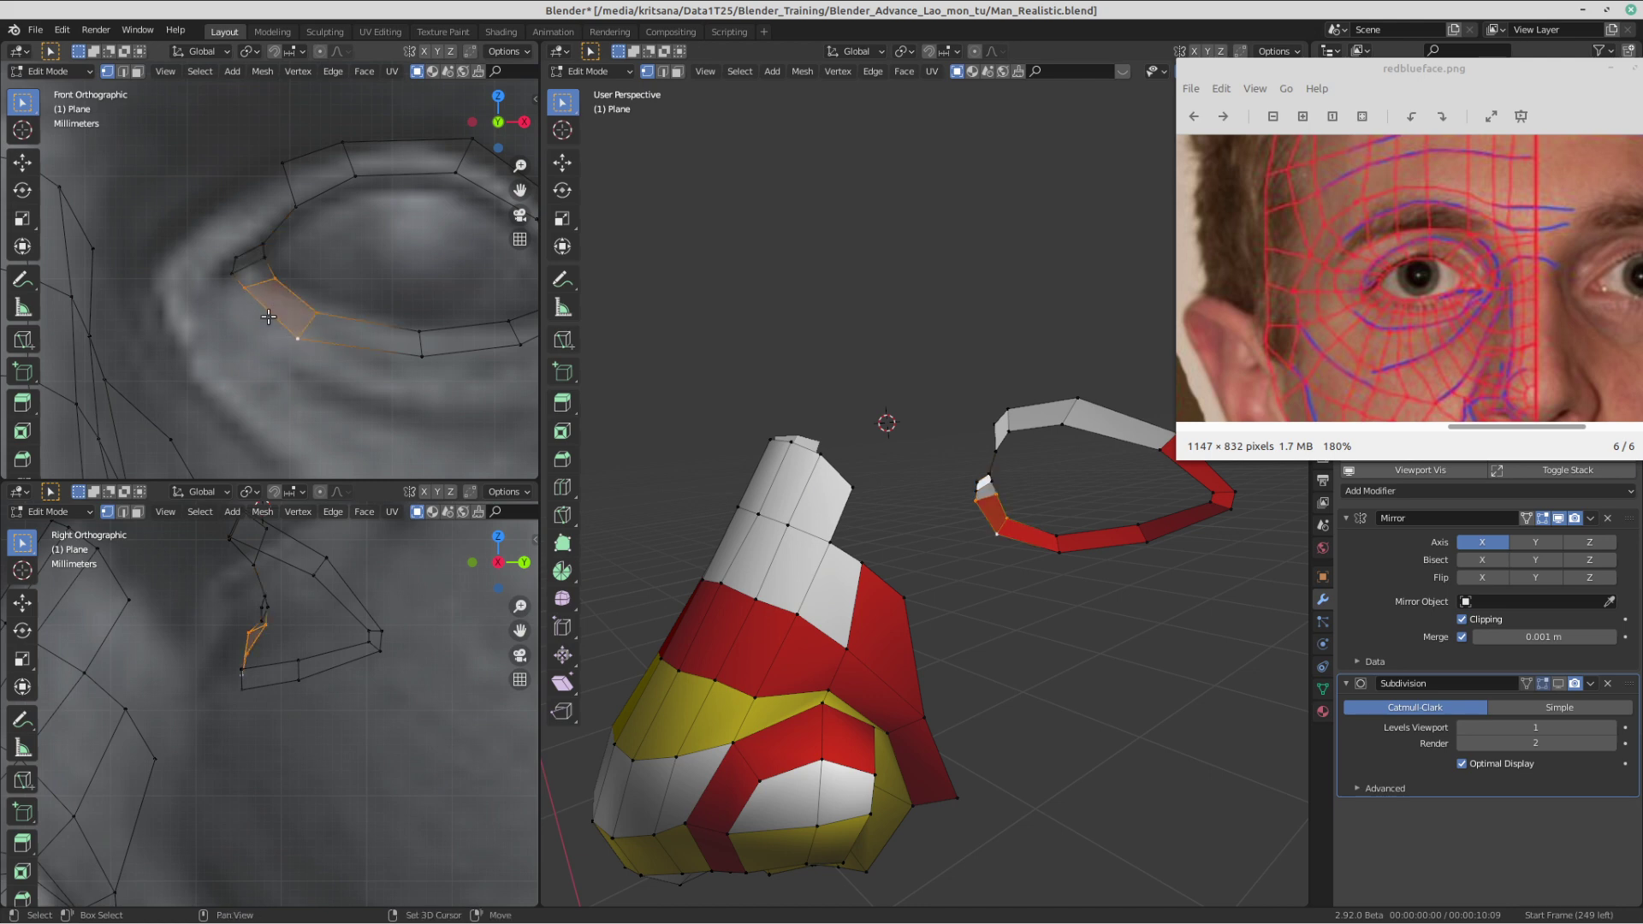
# - Rip the outer vertex shared by the tear duct and lower eyelid, moving the eyelid's copy down and outward
pyautogui.click(231, 295)
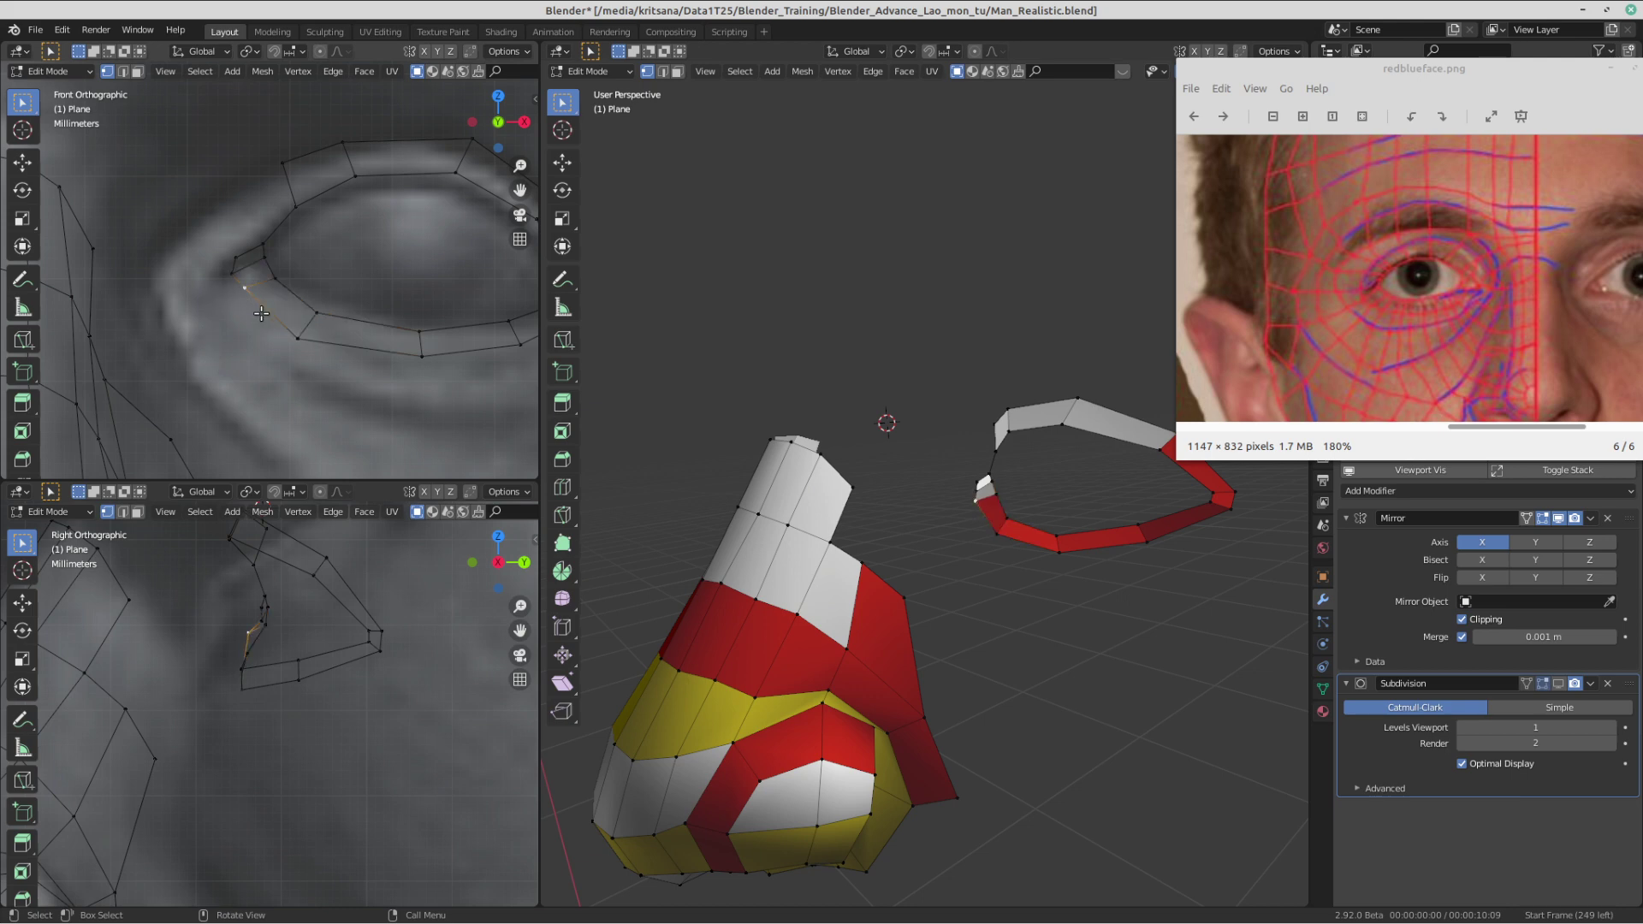
pyautogui.press('g')
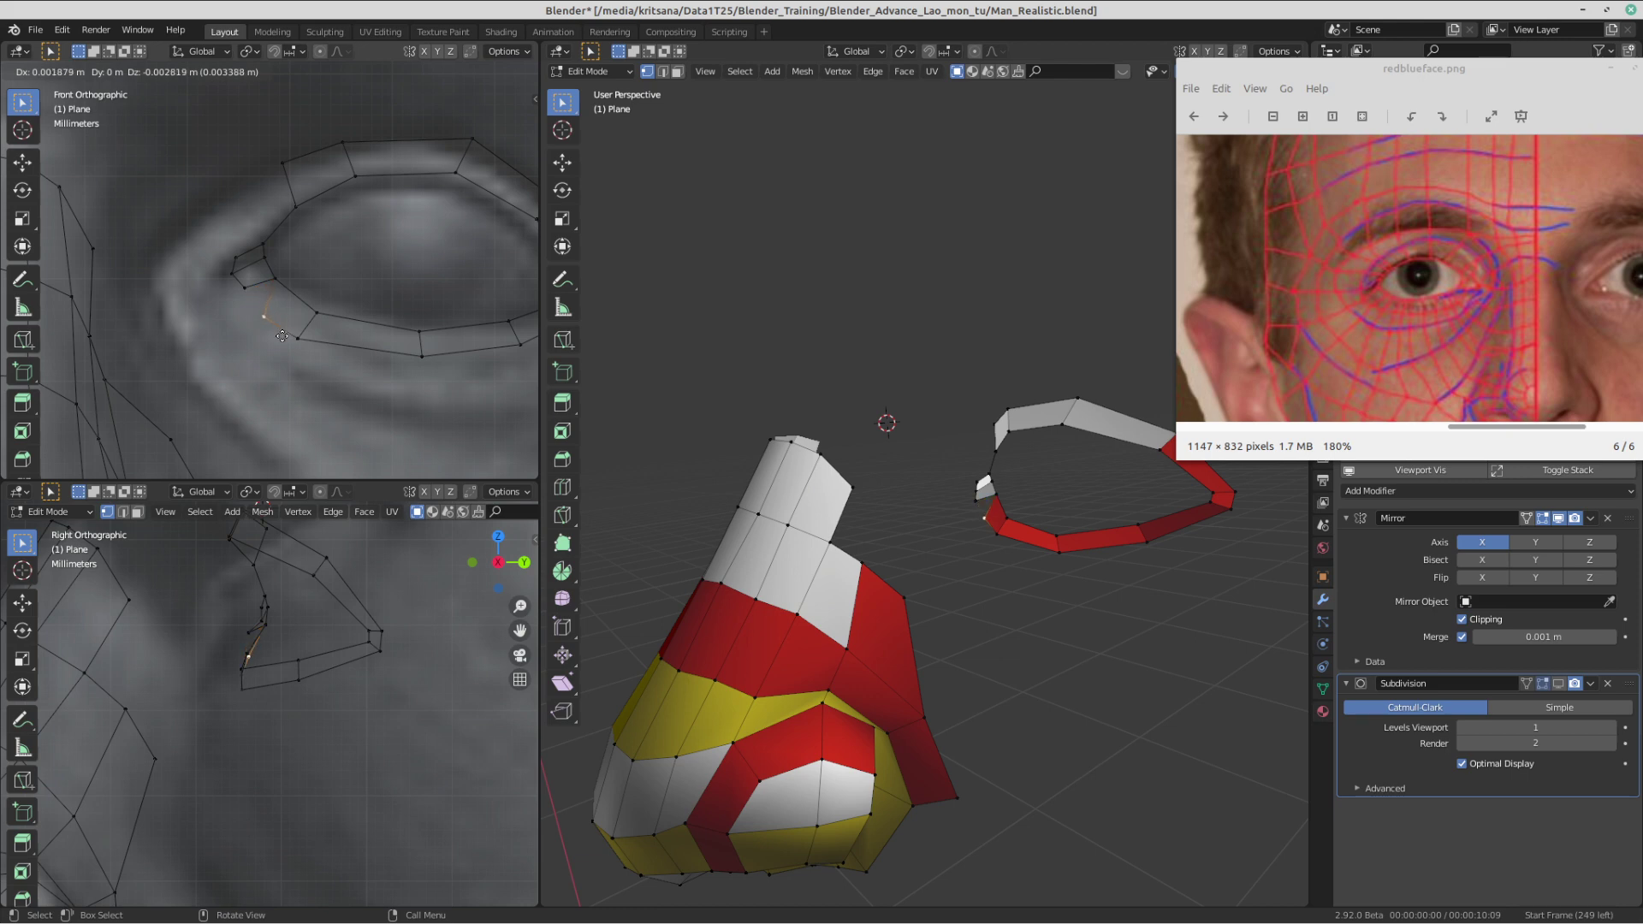
pyautogui.click(283, 335)
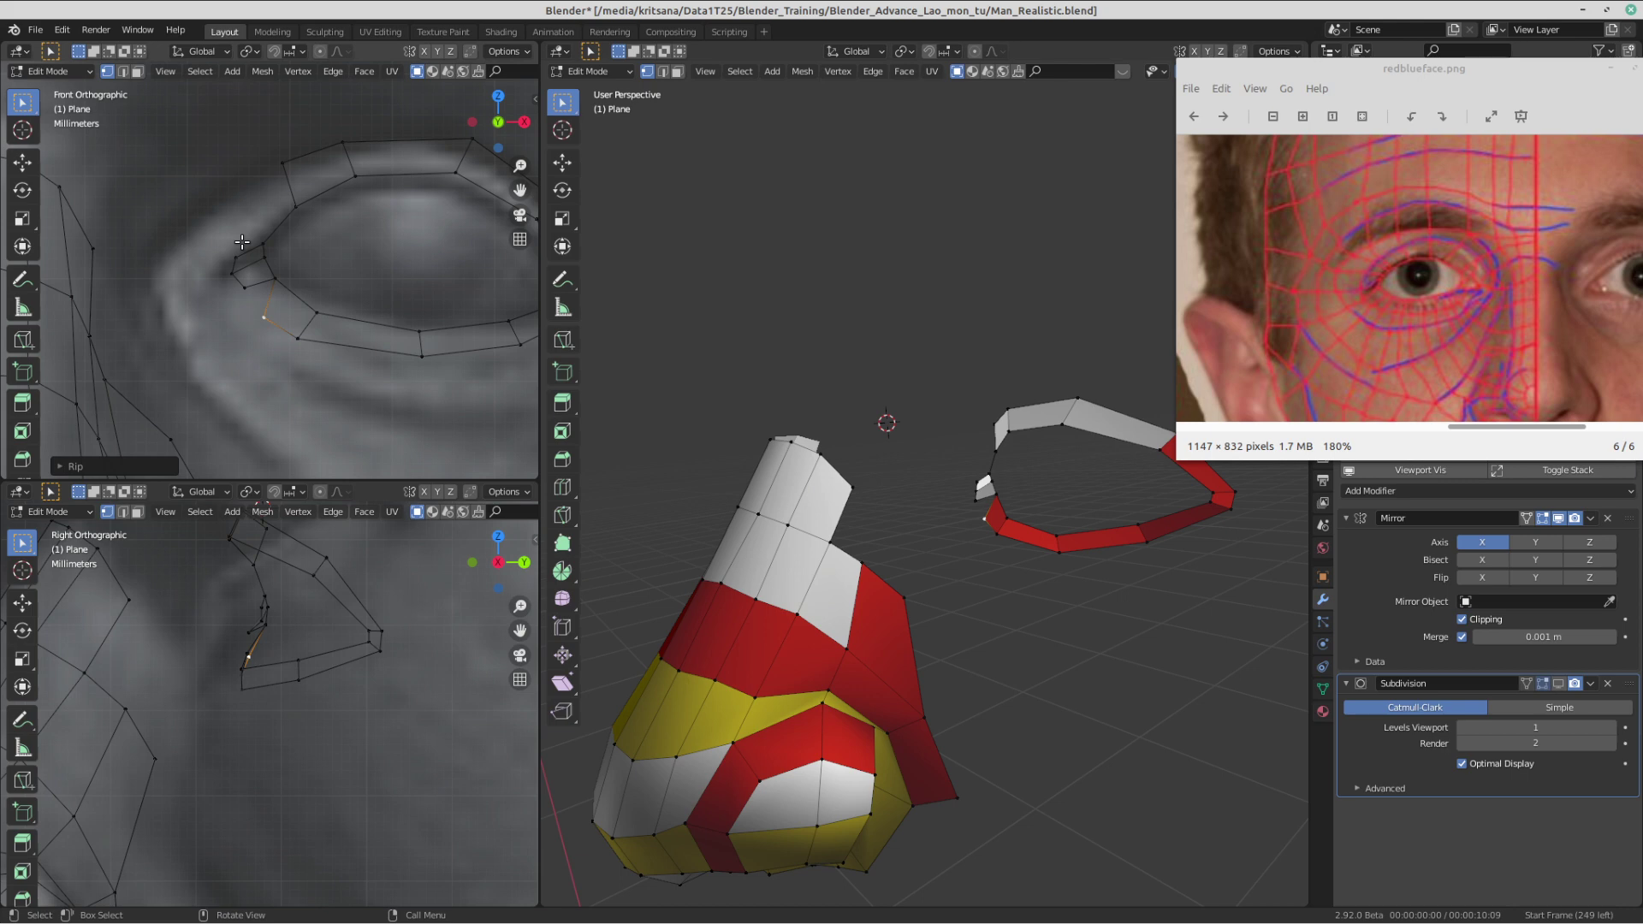
pyautogui.click(273, 278)
pyautogui.keyDown('shift'); pyautogui.moveTo(276, 314); pyautogui.dragTo(297, 332, button='middle'); pyautogui.keyUp('shift')
pyautogui.click(274, 322)
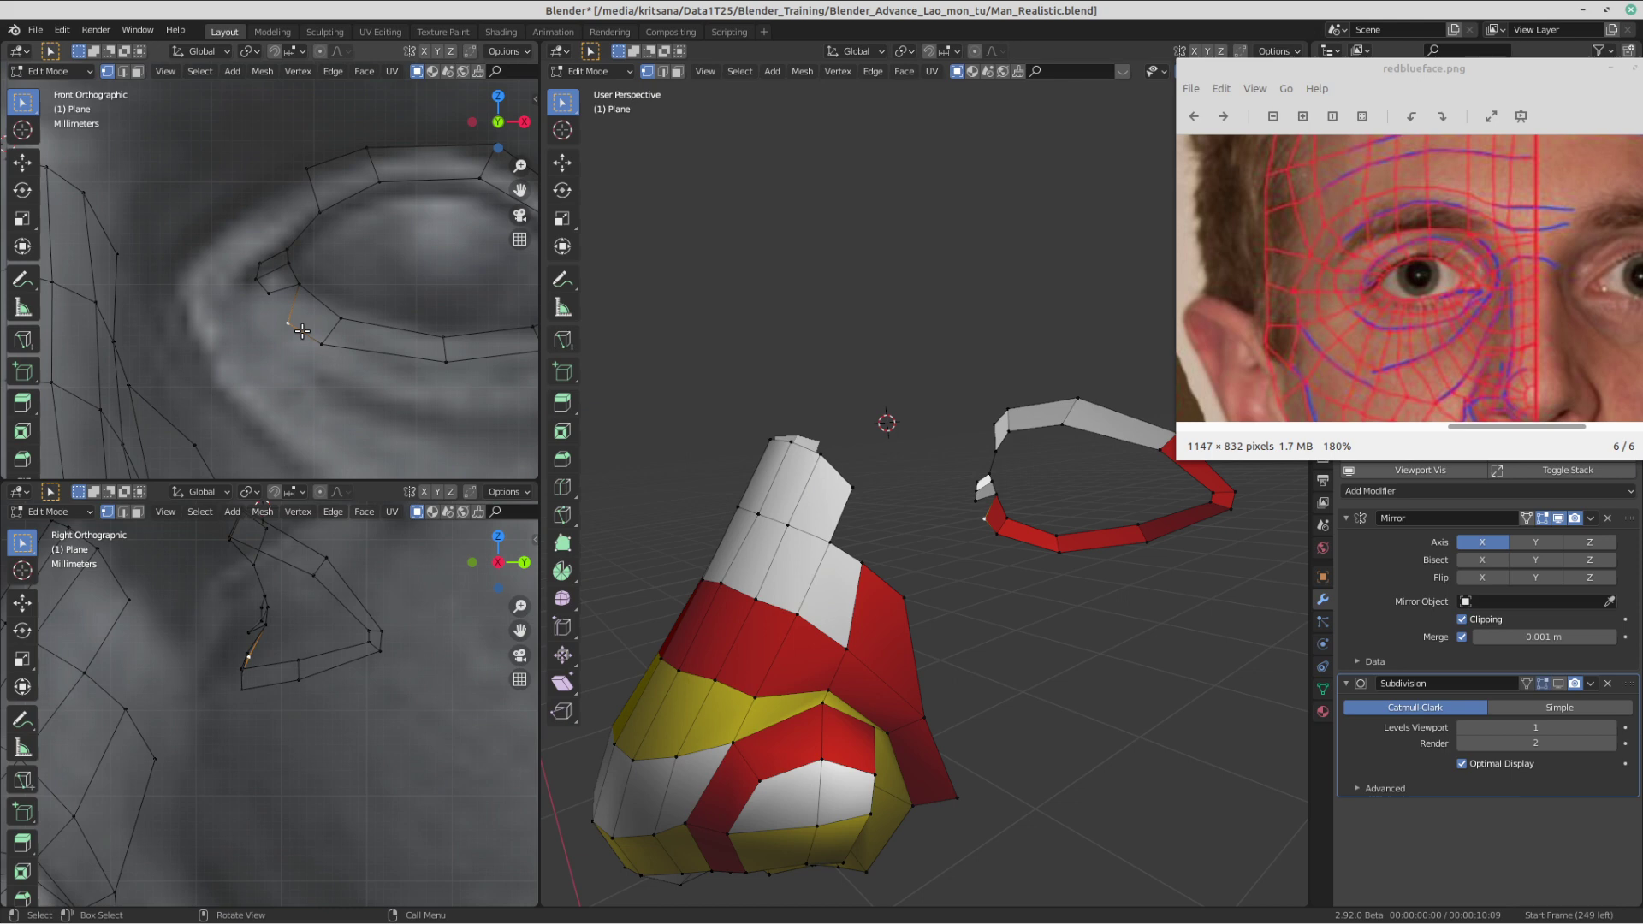
# - Build new faces from the inner end of the lower eyelid strip around the lower and inner sides of the tear duct
pyautogui.scroll(1, 302, 331)
pyautogui.click(311, 288)
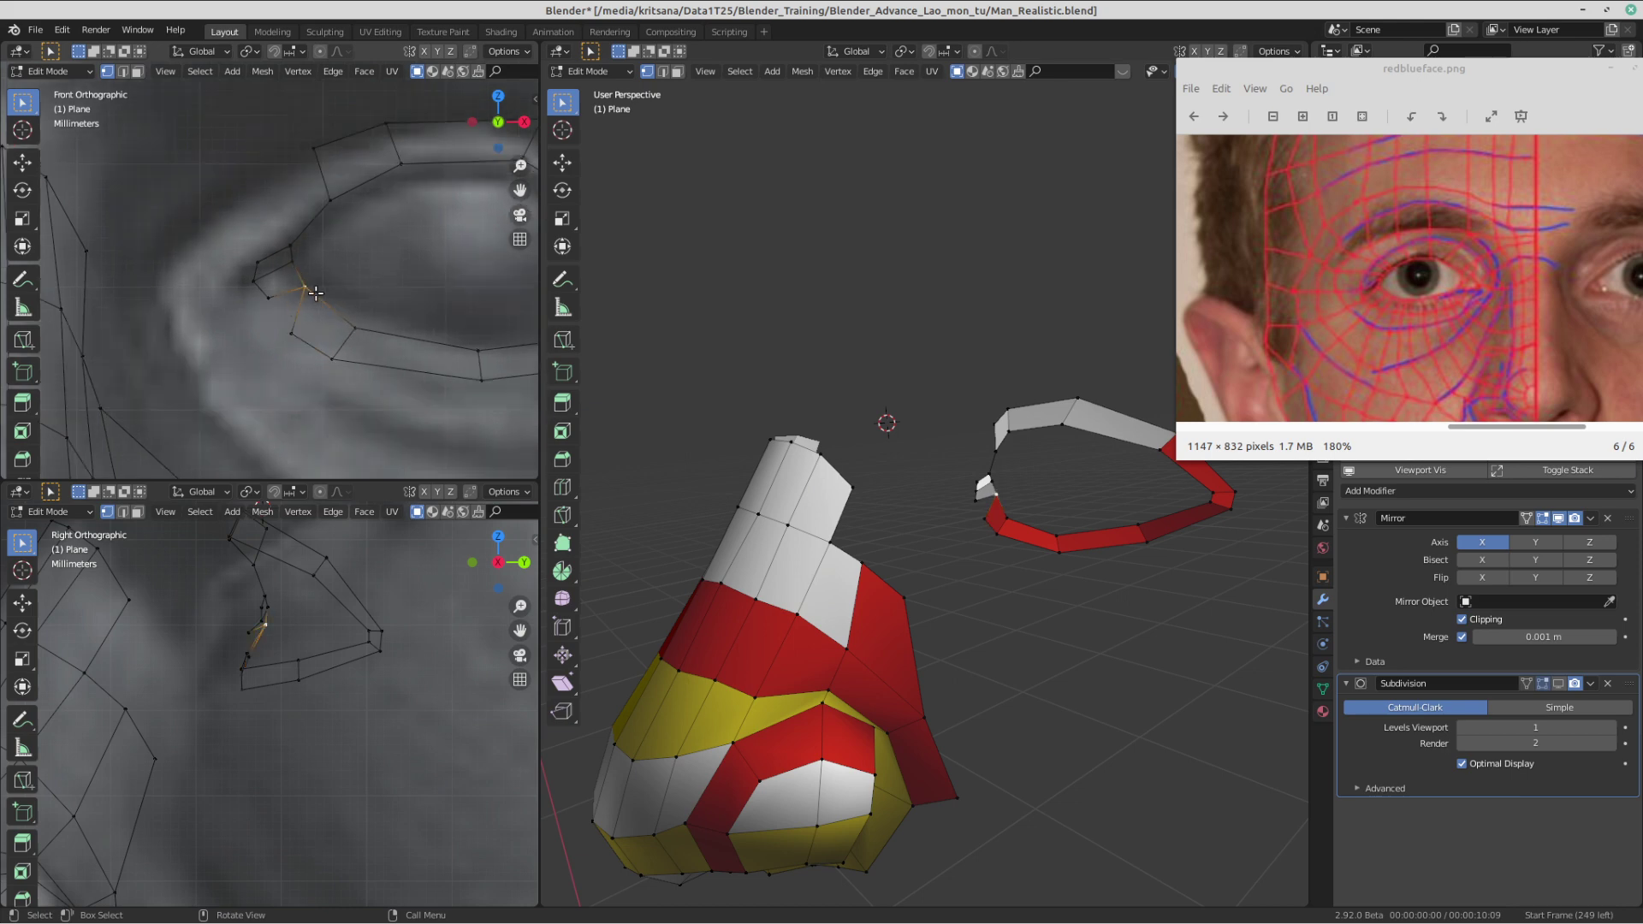
pyautogui.press('g')
pyautogui.click(301, 295)
pyautogui.hotkey('ctrl', 'z')
pyautogui.press('g')
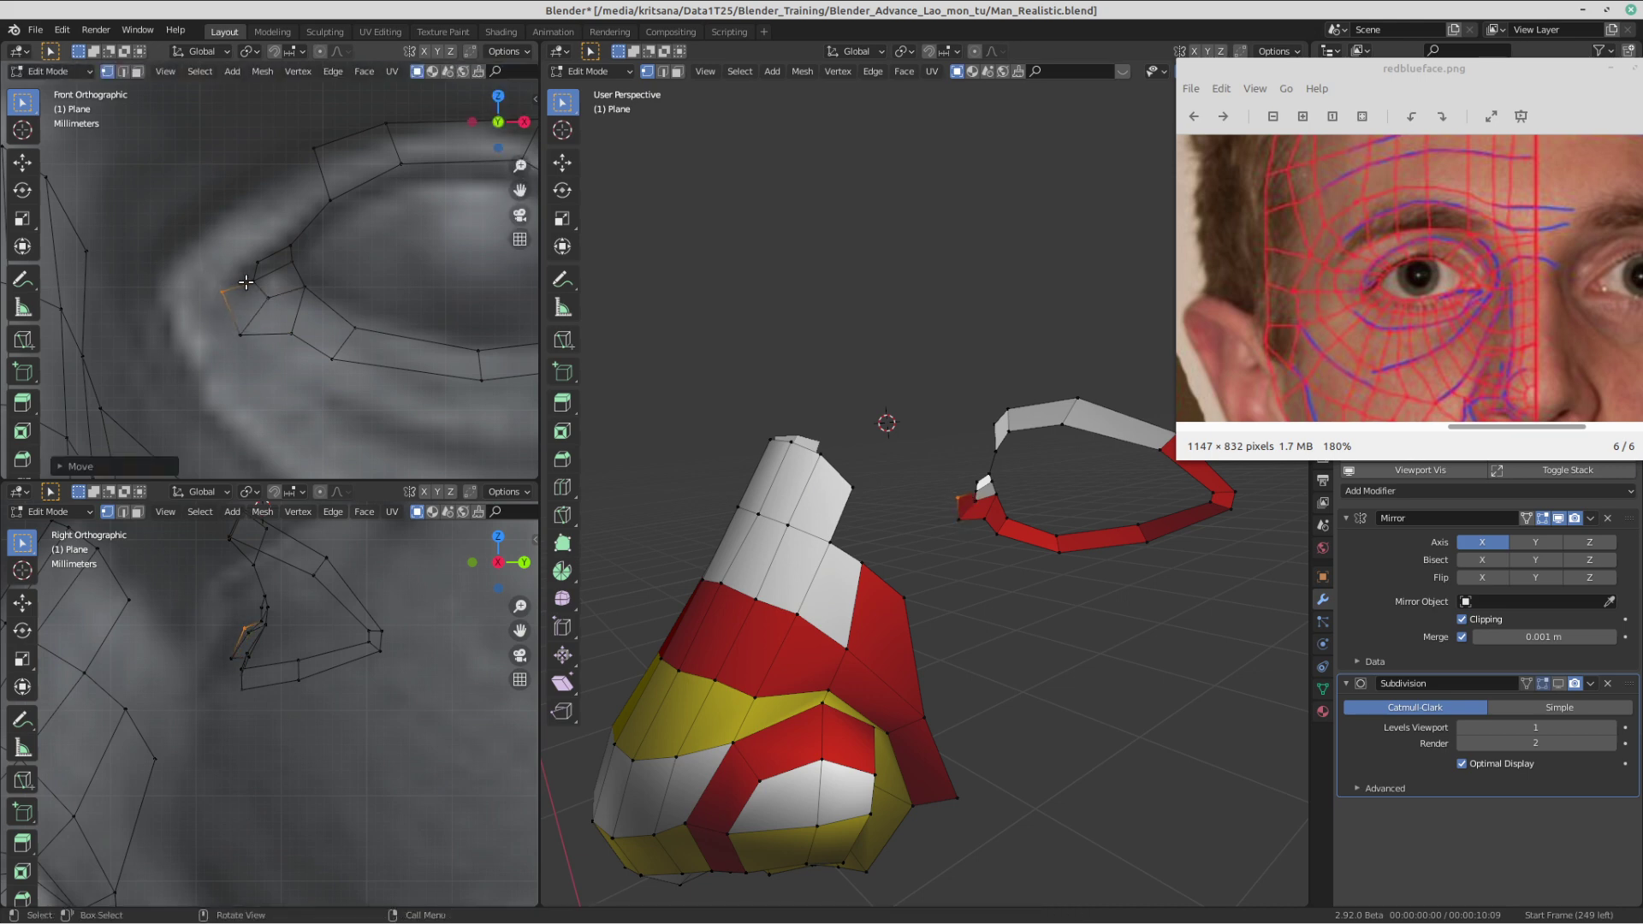
pyautogui.click(220, 278)
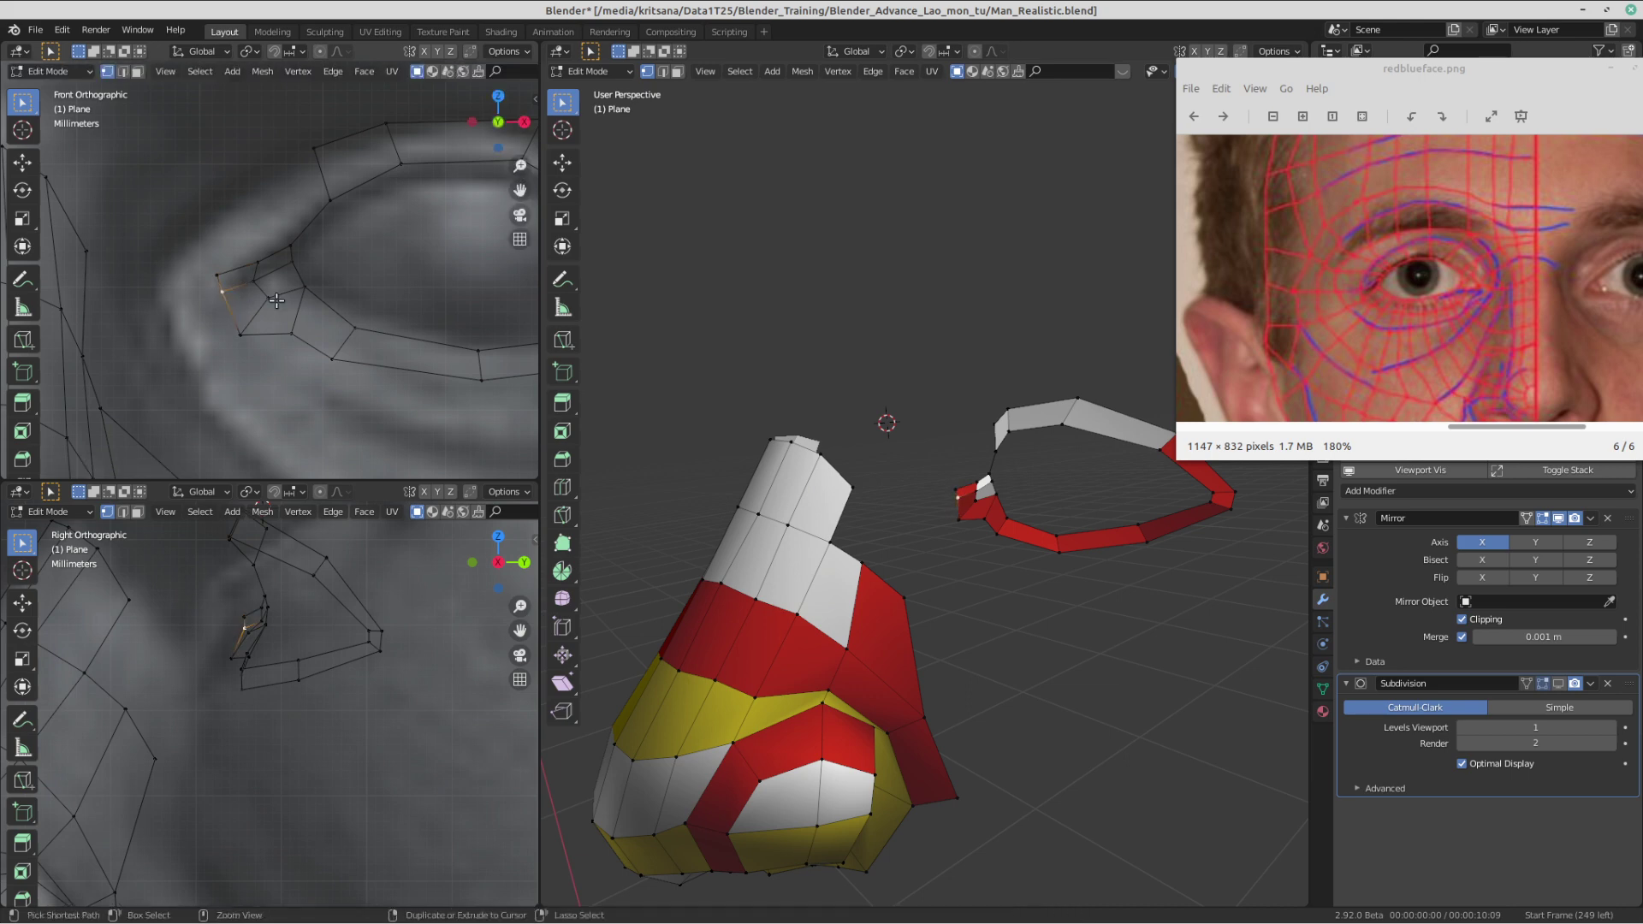
# - Adjust the new ring's upper and lower outer vertices around the tear duct in the front view
pyautogui.click(221, 272)
pyautogui.press('g')
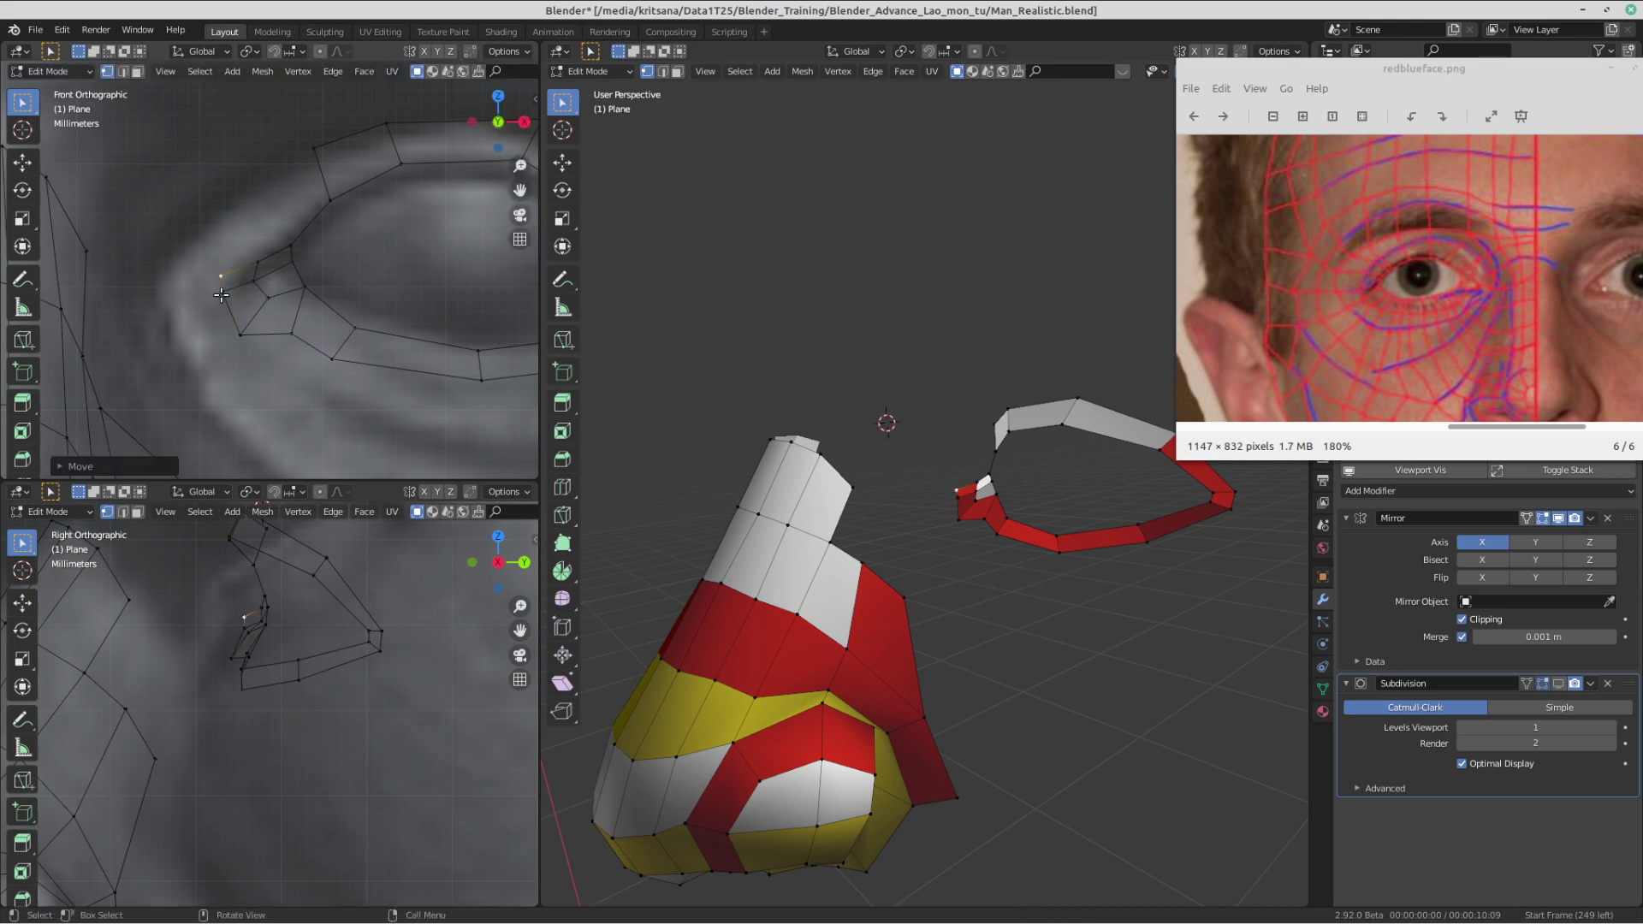
pyautogui.click(211, 305)
pyautogui.click(240, 333)
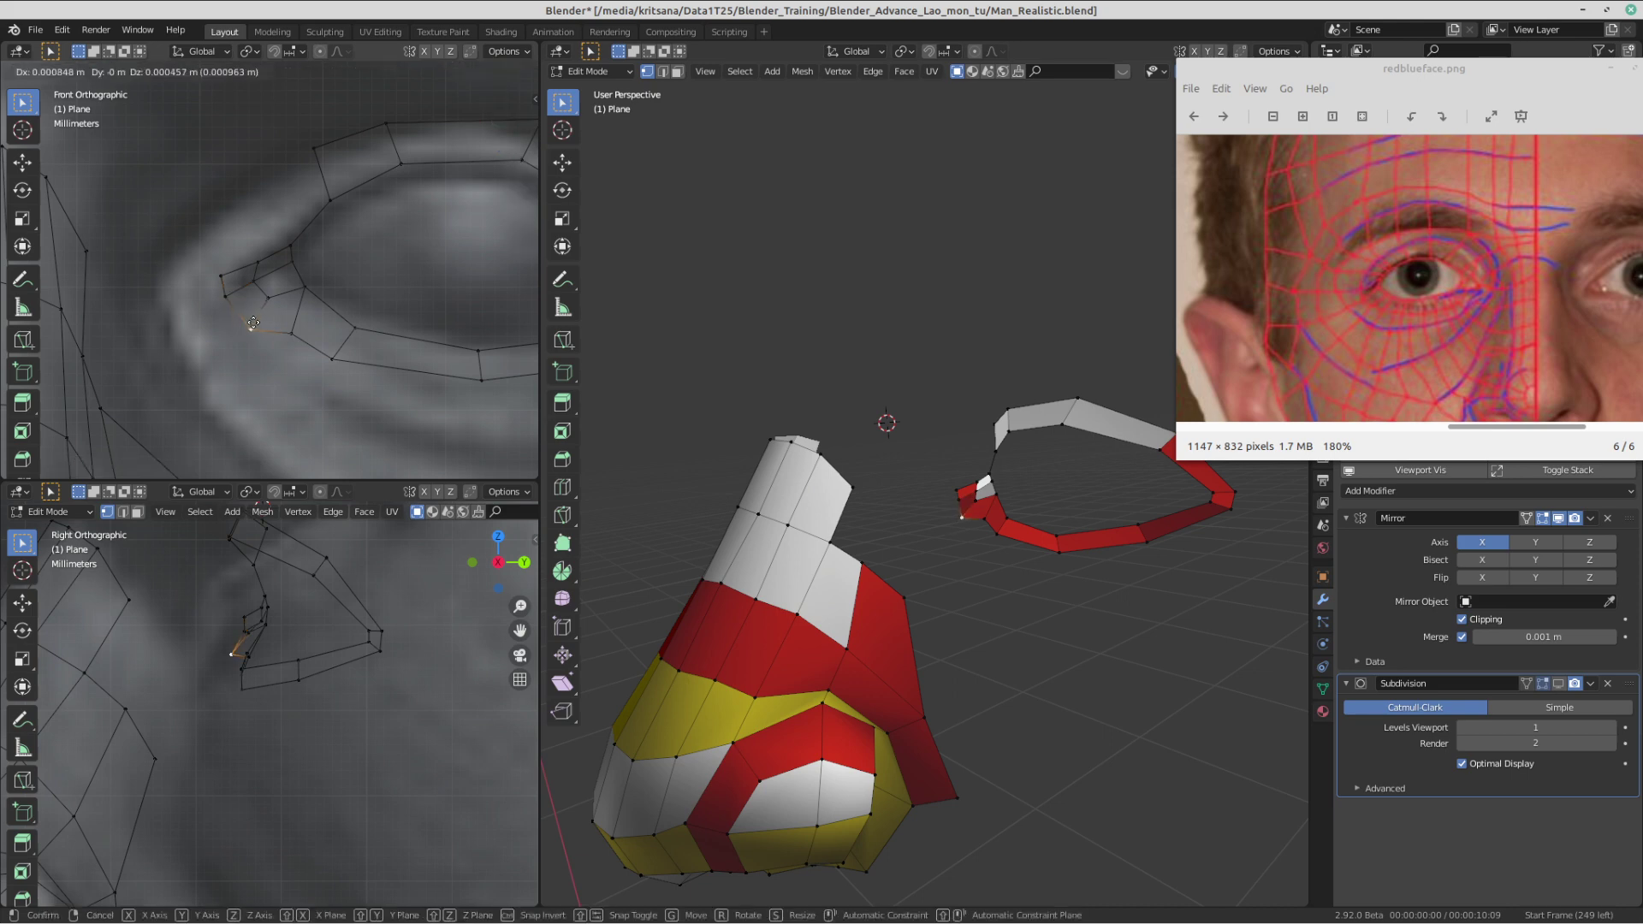
pyautogui.click(254, 284)
pyautogui.scroll(-1, 248, 287)
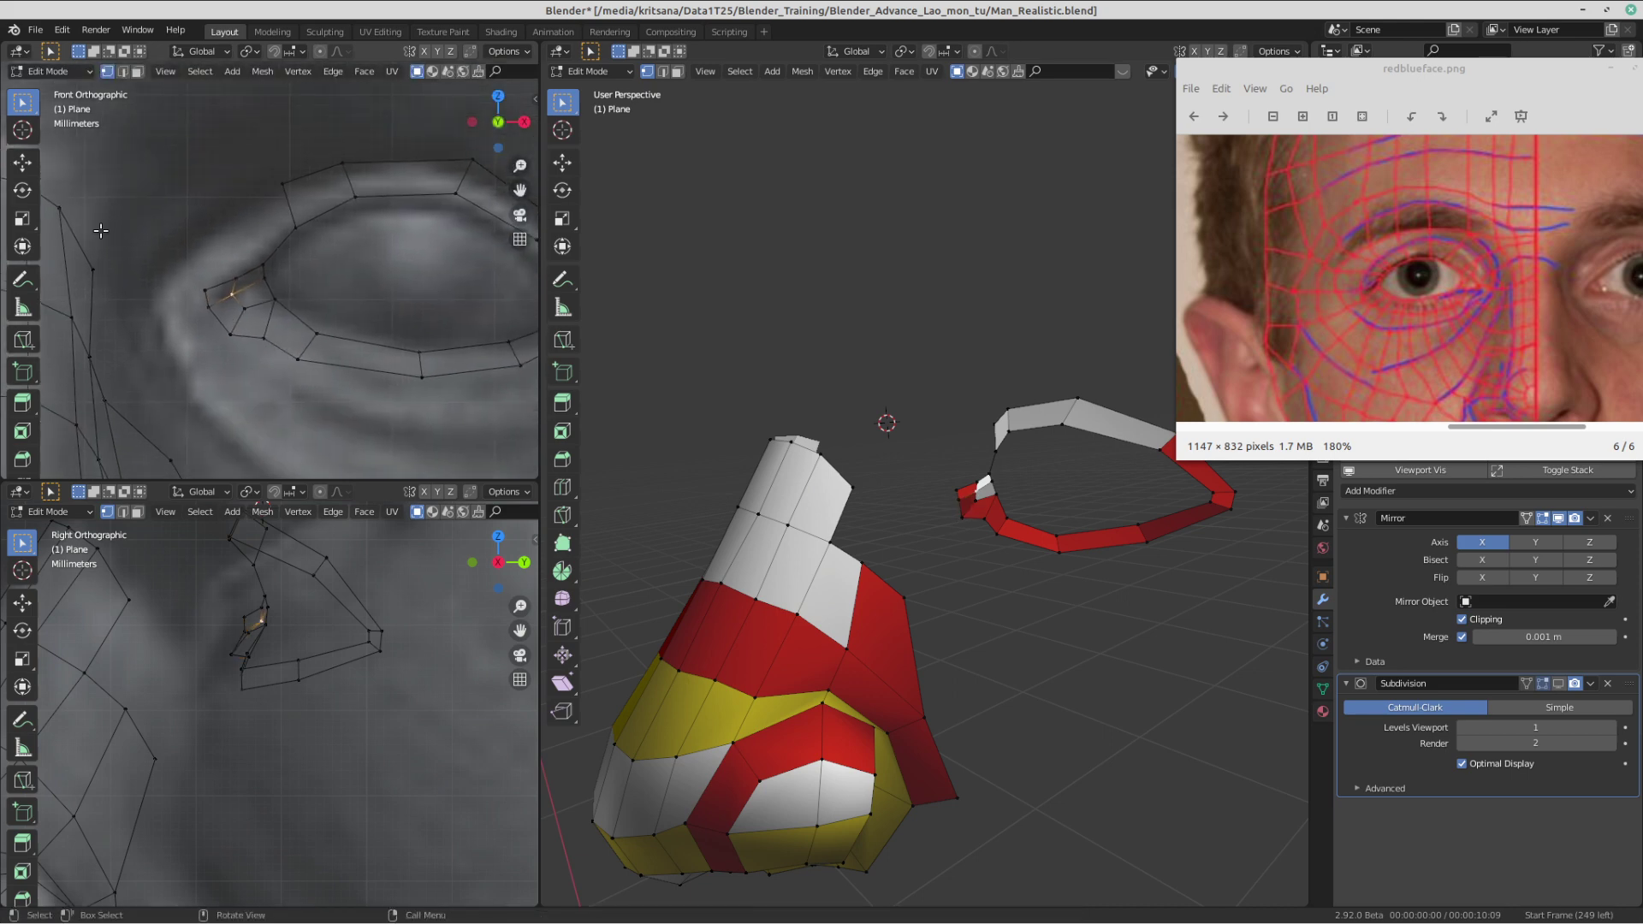
# - Annotate the edge flow from the lower eyelid around the tear duct in red and erase the strokes
pyautogui.click(22, 279)
pyautogui.moveTo(363, 355)
pyautogui.mouseDown()
pyautogui.moveTo(241, 310)
pyautogui.moveTo(222, 276)
pyautogui.moveTo(271, 297)
pyautogui.moveTo(249, 272)
pyautogui.moveTo(244, 298)
pyautogui.mouseUp()
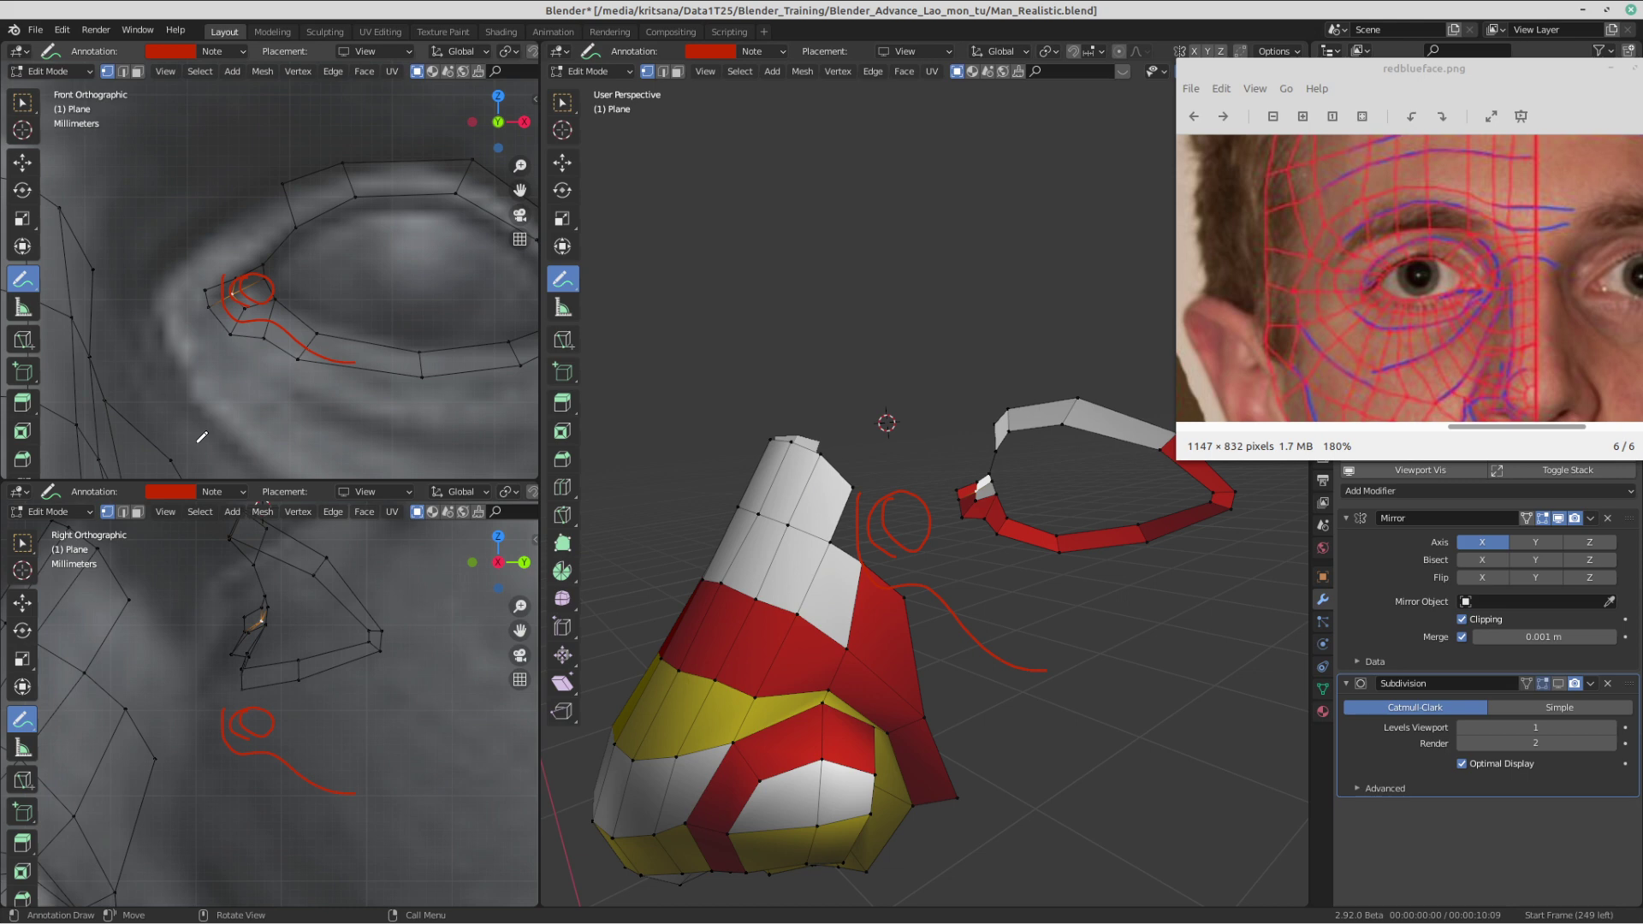
pyautogui.moveTo(230, 289)
pyautogui.keyDown('ctrl'); pyautogui.mouseDown()
pyautogui.moveTo(293, 359)
pyautogui.moveTo(405, 379)
pyautogui.mouseUp(); pyautogui.keyUp('ctrl')
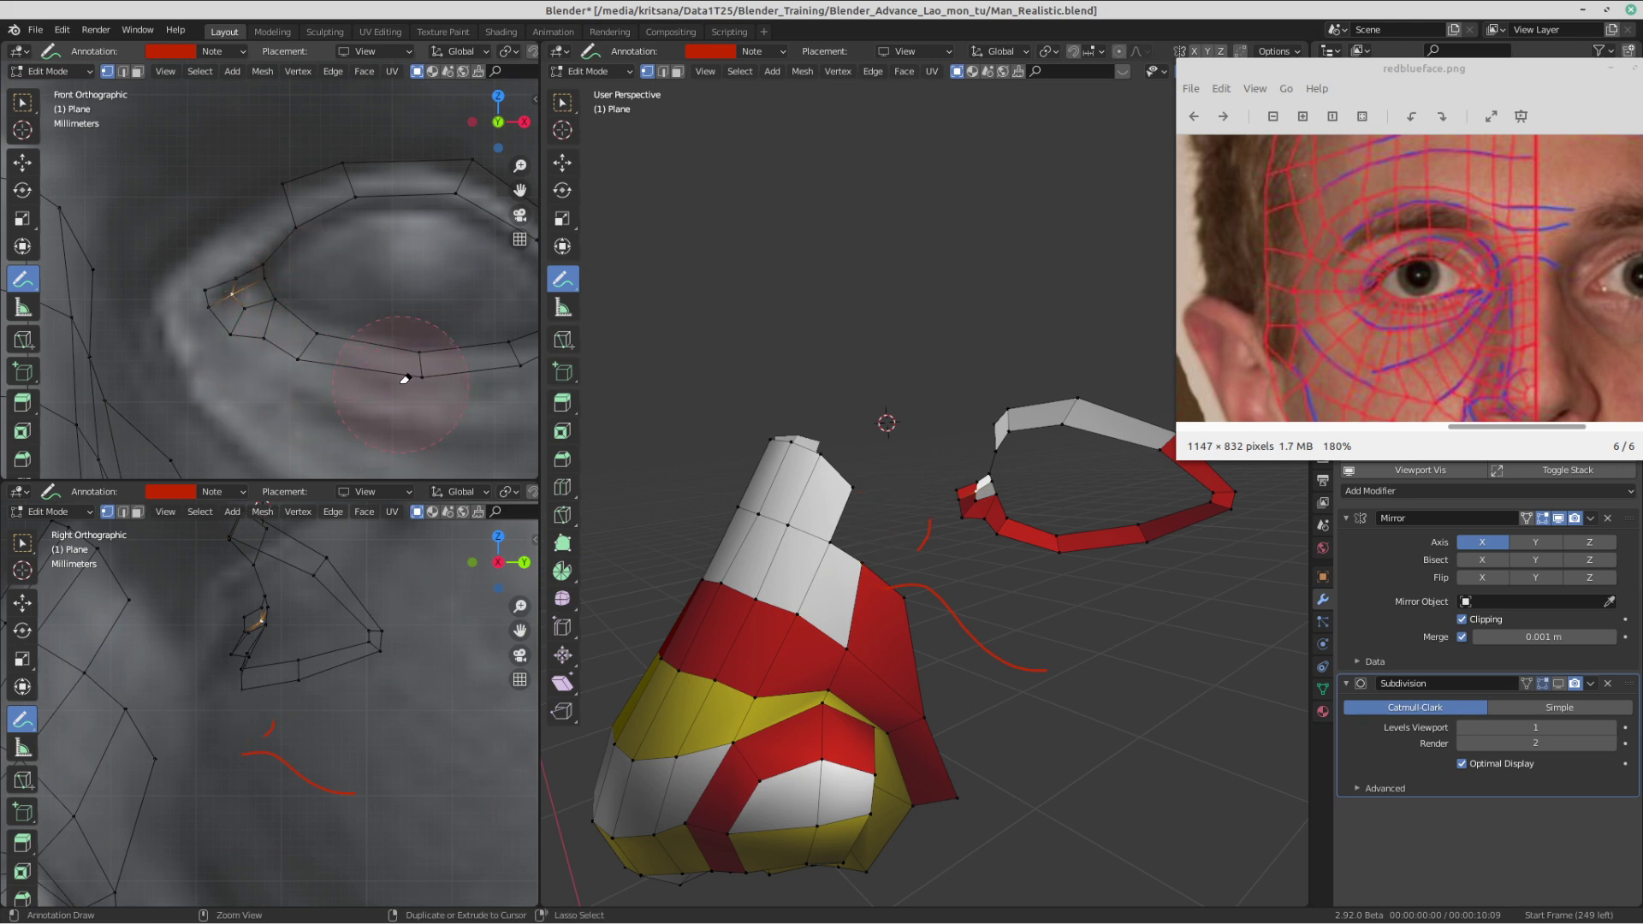
pyautogui.press('w')
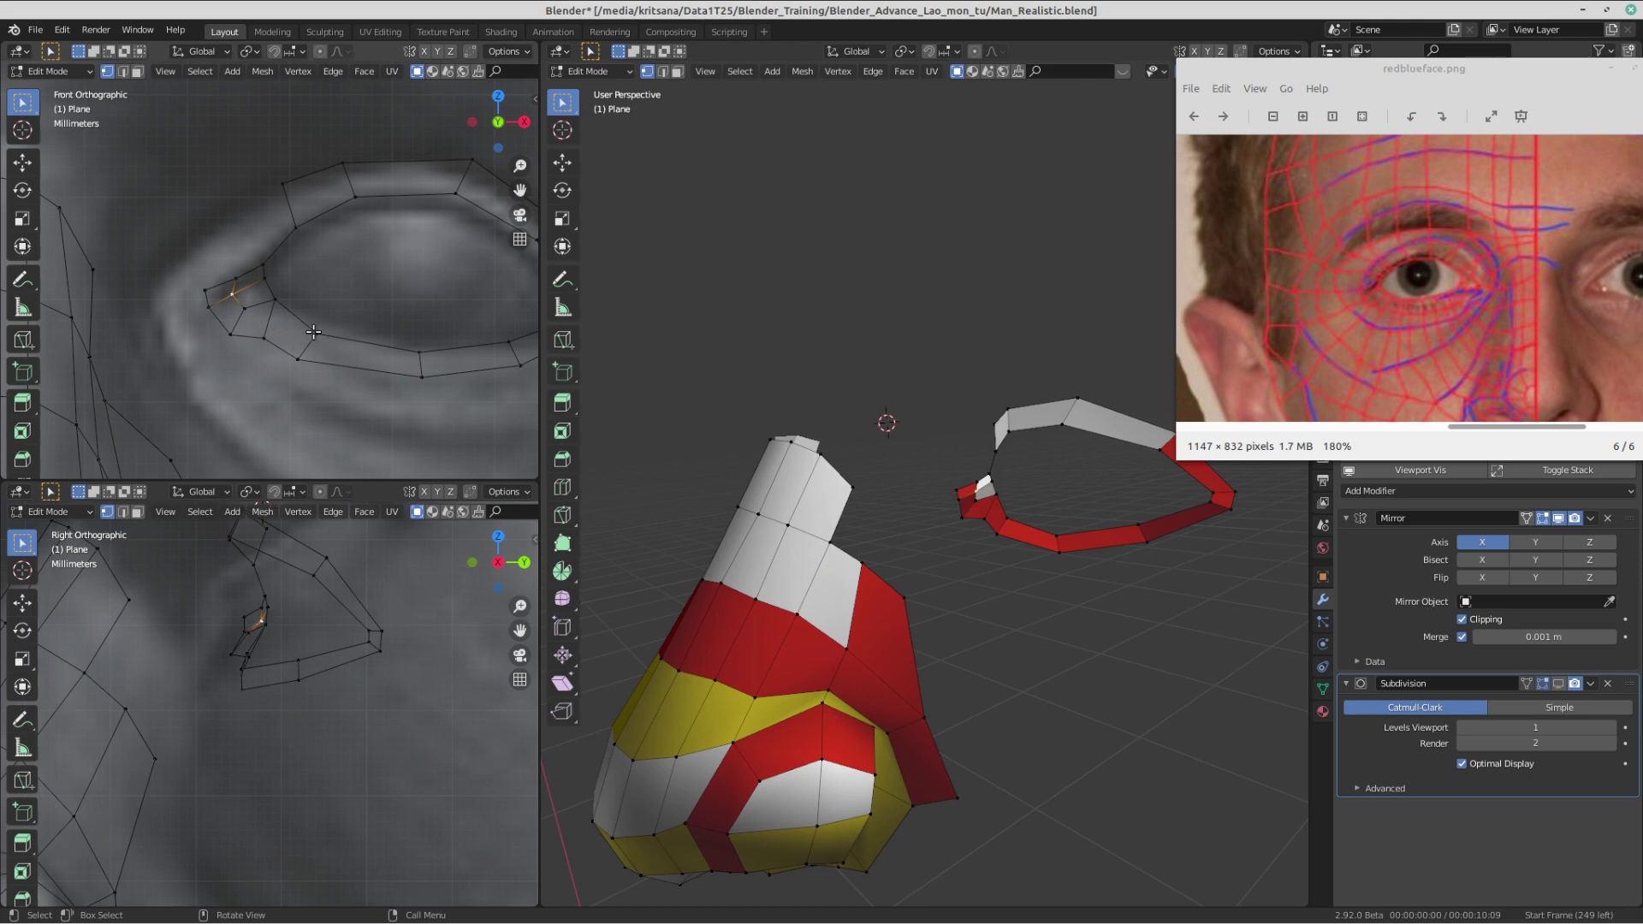
# - Reposition the vertices at the tear duct's inner tip and upper edge to even out the surrounding faces
pyautogui.press('g')
pyautogui.click(198, 317)
pyautogui.click(202, 317)
pyautogui.press('g')
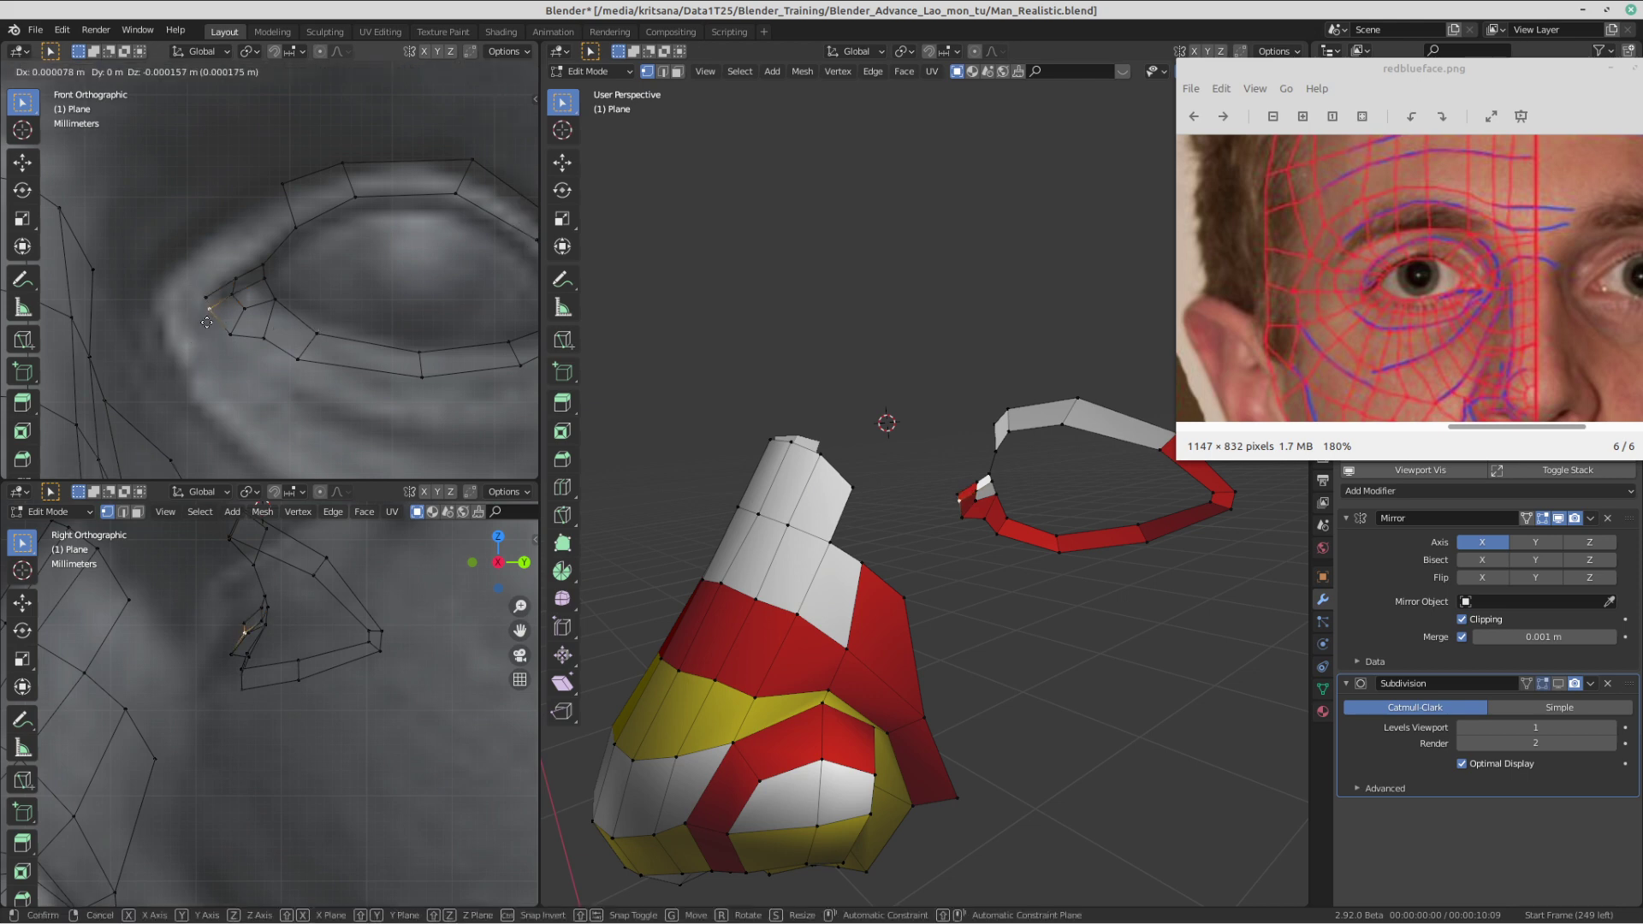
pyautogui.click(206, 322)
pyautogui.click(232, 281)
pyautogui.press('g')
pyautogui.click(235, 279)
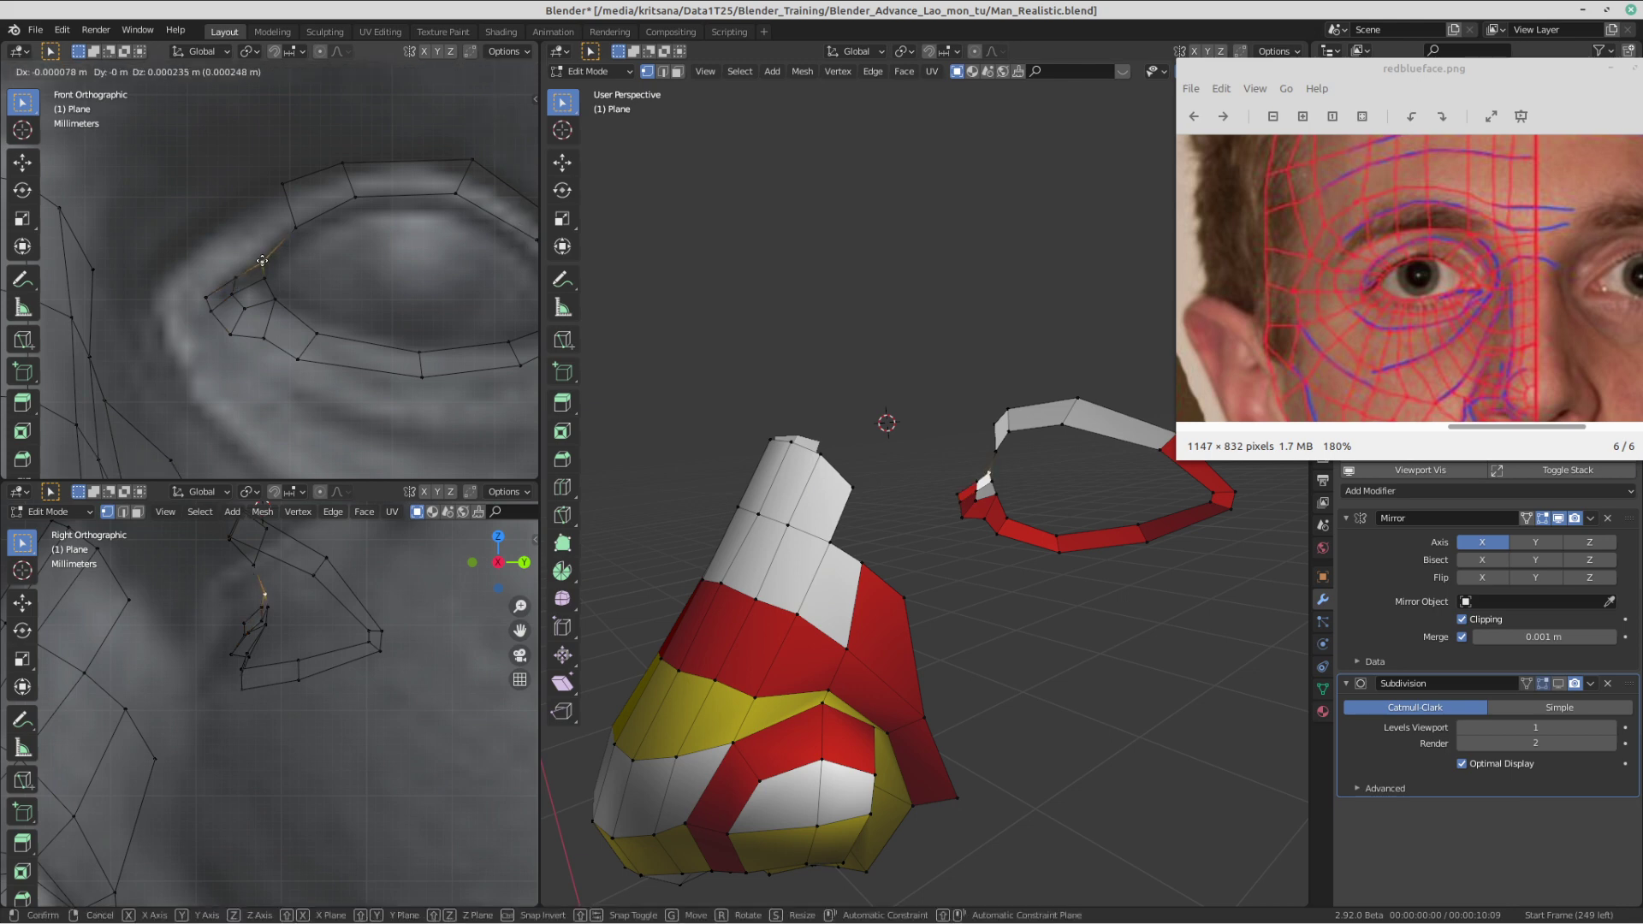
# - Sketch a planned outer face strip curving around the inner eye corner, with crossing edges, and remove the annotation
pyautogui.click(23, 279)
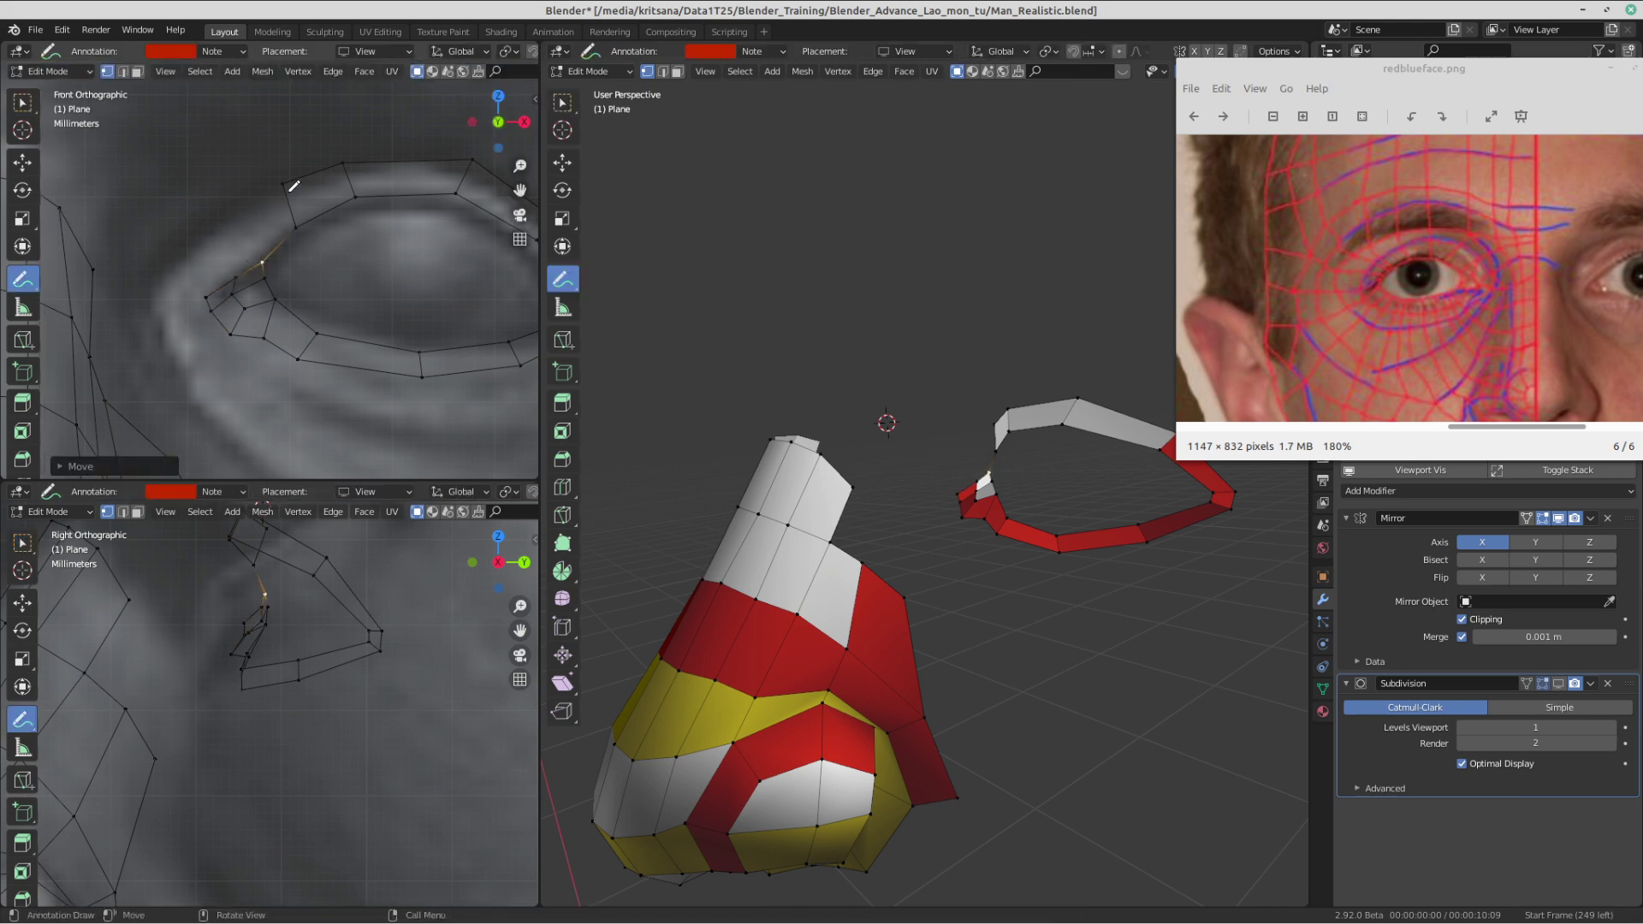
pyautogui.moveTo(285, 201)
pyautogui.mouseDown()
pyautogui.moveTo(246, 230)
pyautogui.moveTo(262, 262)
pyautogui.moveTo(202, 253)
pyautogui.mouseUp()
pyautogui.moveTo(195, 247)
pyautogui.mouseDown()
pyautogui.moveTo(235, 272)
pyautogui.moveTo(171, 310)
pyautogui.moveTo(208, 276)
pyautogui.moveTo(197, 353)
pyautogui.moveTo(196, 318)
pyautogui.moveTo(232, 358)
pyautogui.mouseUp()
pyautogui.scroll(-4, 263, 385)
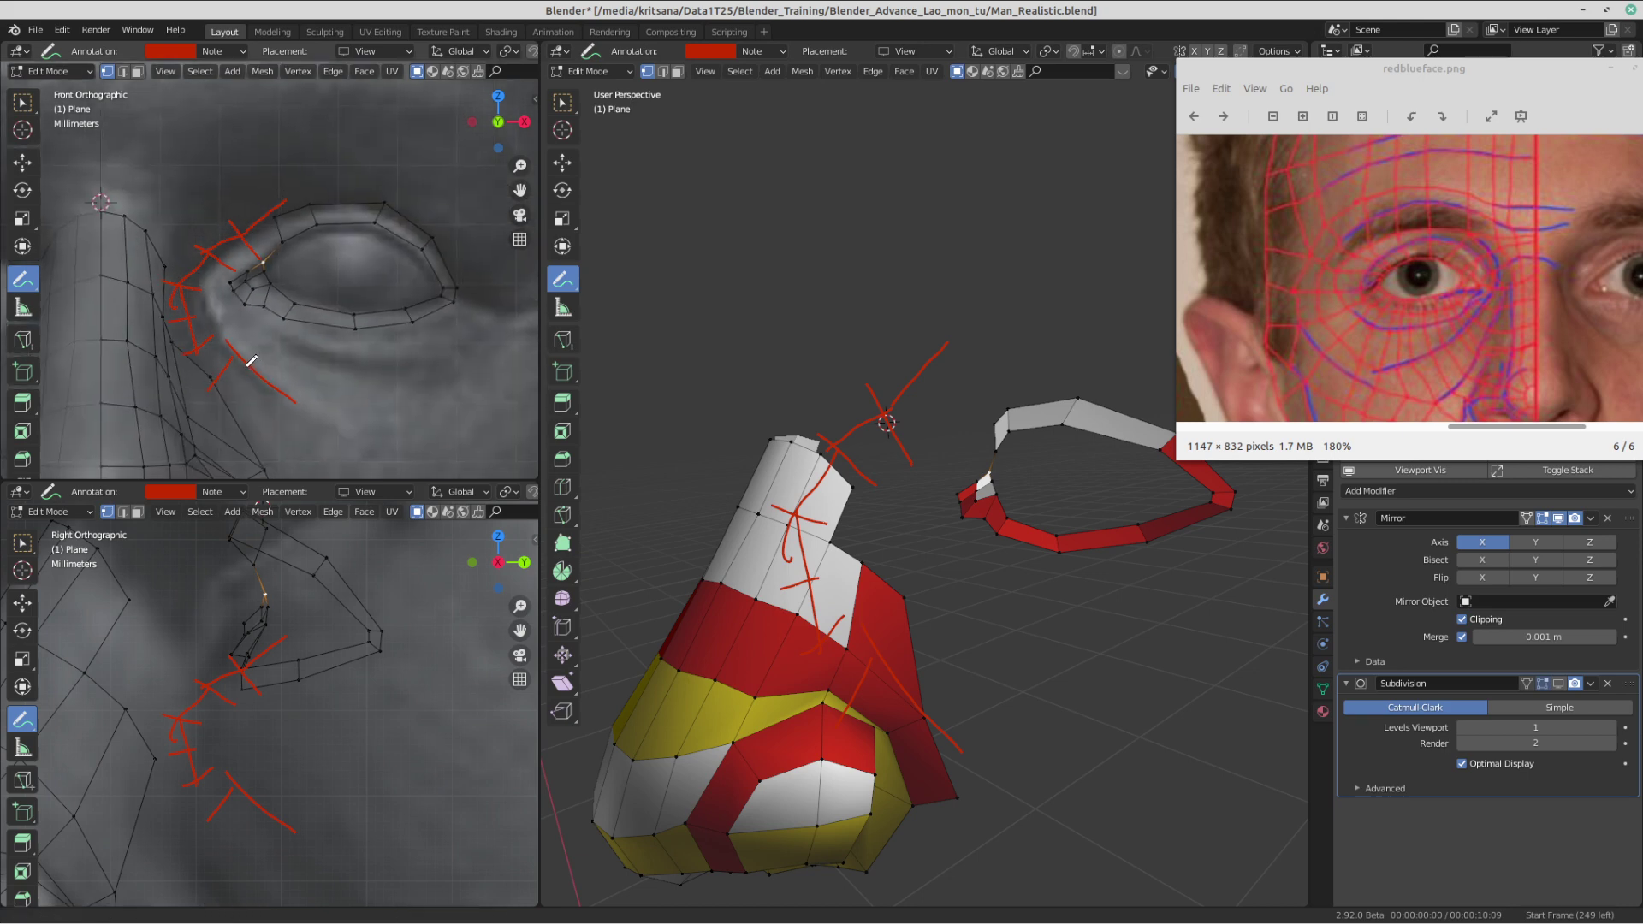
pyautogui.scroll(5, 256, 362)
pyautogui.keyDown('shift'); pyautogui.moveTo(320, 330); pyautogui.dragTo(325, 330, button='middle'); pyautogui.keyUp('shift')
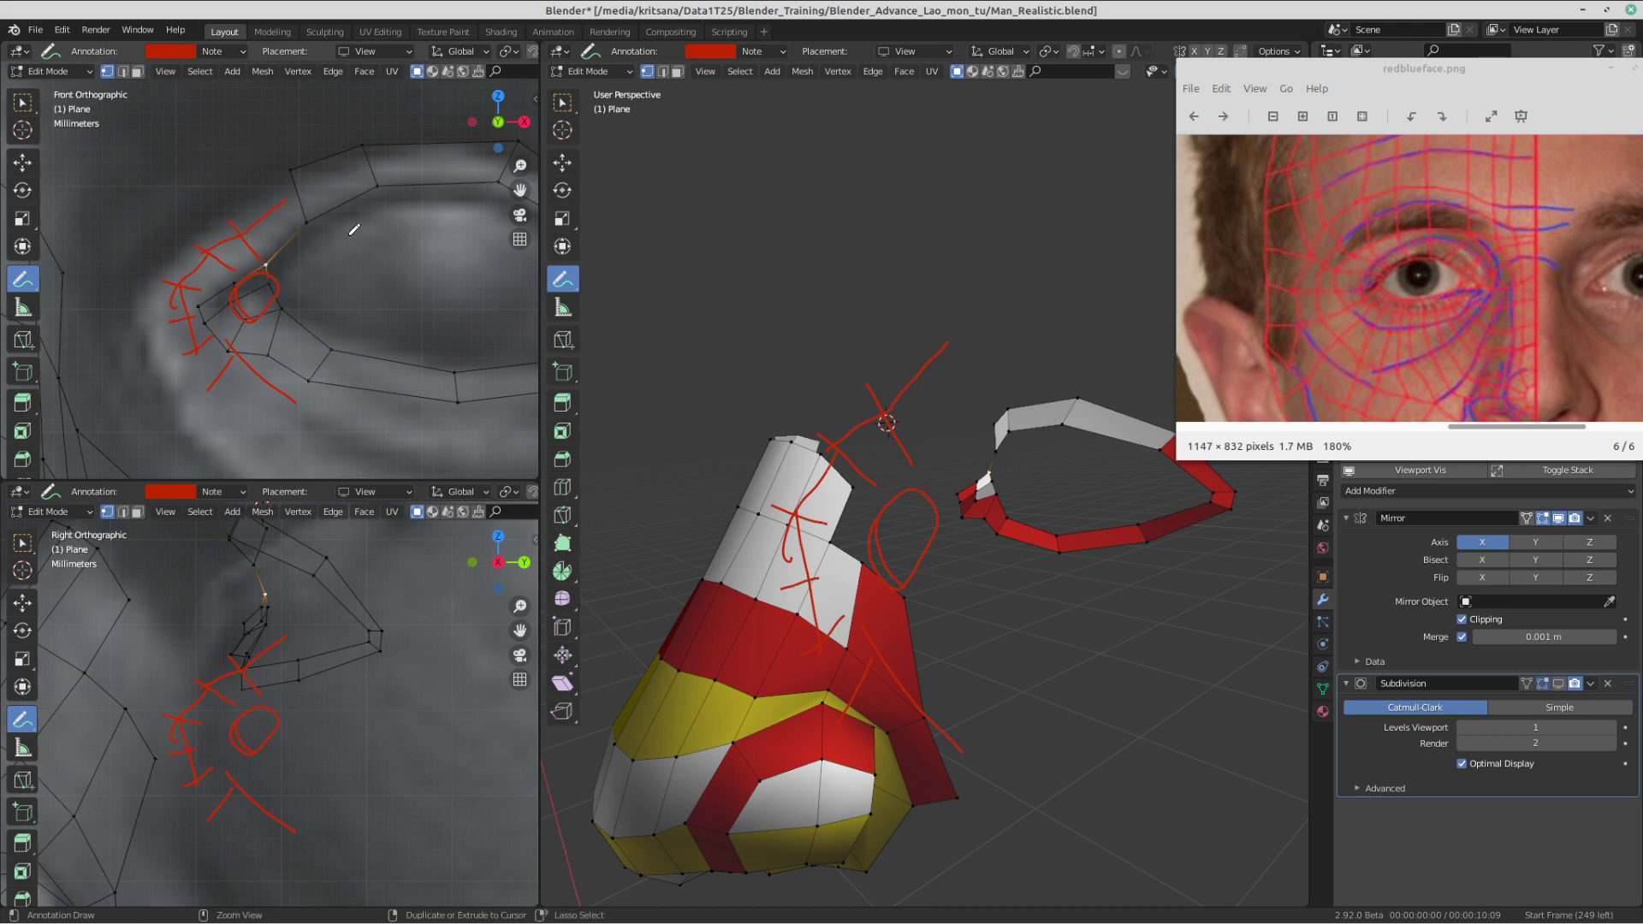
pyautogui.hotkey('ctrl', 'z')
pyautogui.hotkey('ctrl', 'z')
pyautogui.hotkey('ctrl', 'z')
pyautogui.hotkey('ctrl', 'z')
pyautogui.hotkey('ctrl', 'z')
pyautogui.hotkey('ctrl', 'z')
pyautogui.hotkey('ctrl', 'z')
pyautogui.hotkey('ctrl', 'z')
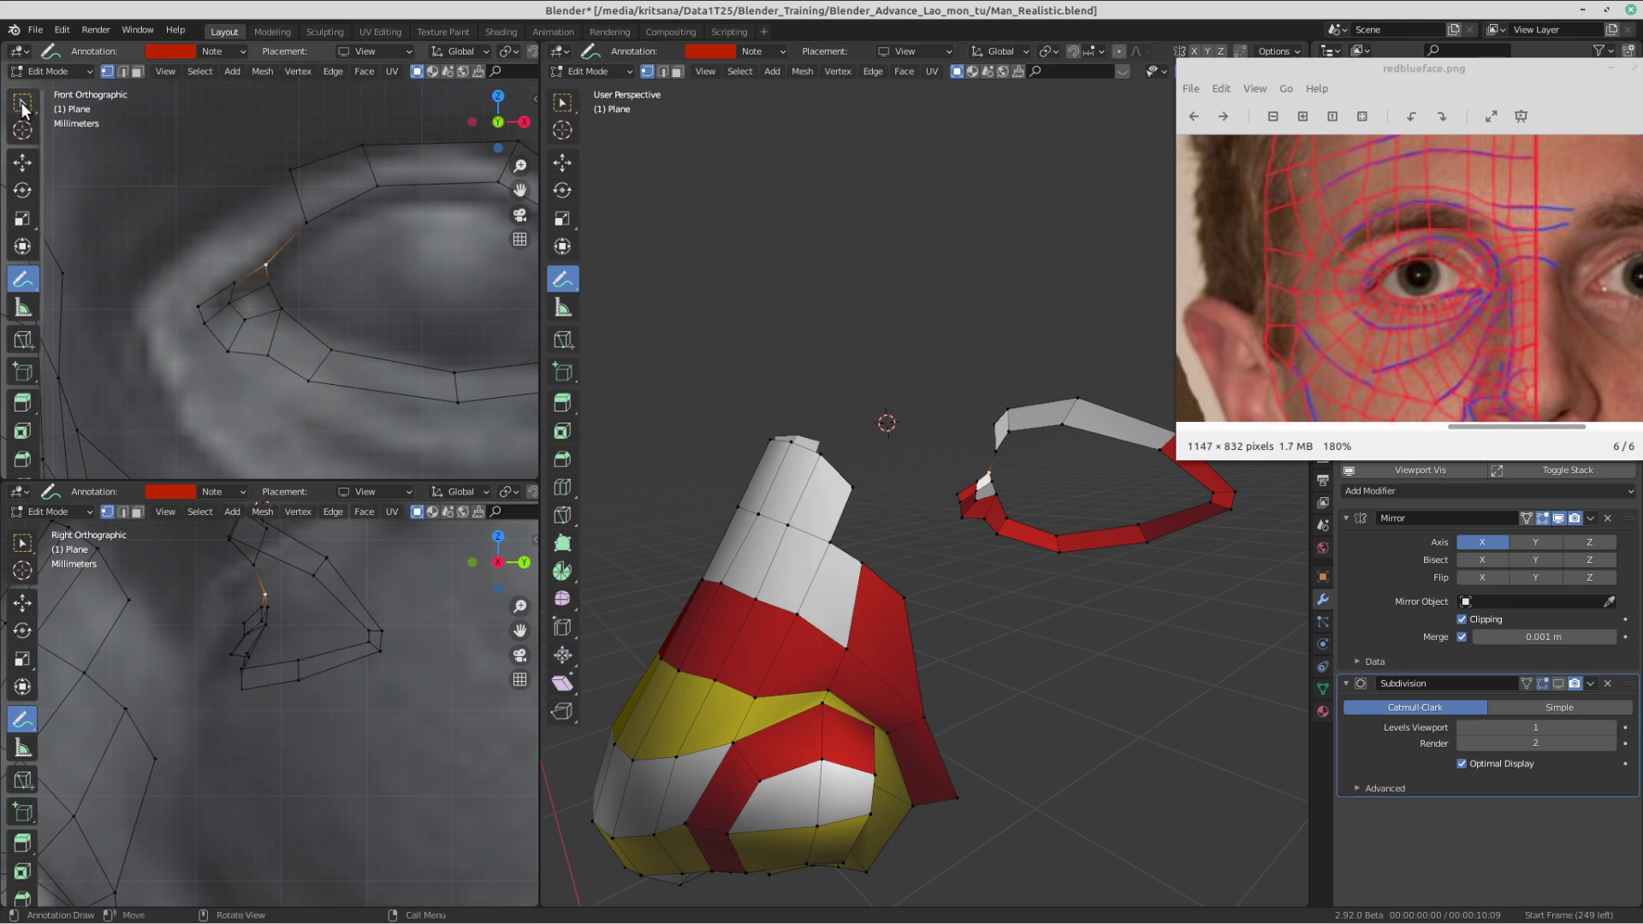
# - Extend the inner end of the upper eyelid strip with one face toward the tear duct
pyautogui.click(23, 104)
pyautogui.scroll(-2, 300, 263)
pyautogui.scroll(2, 229, 289)
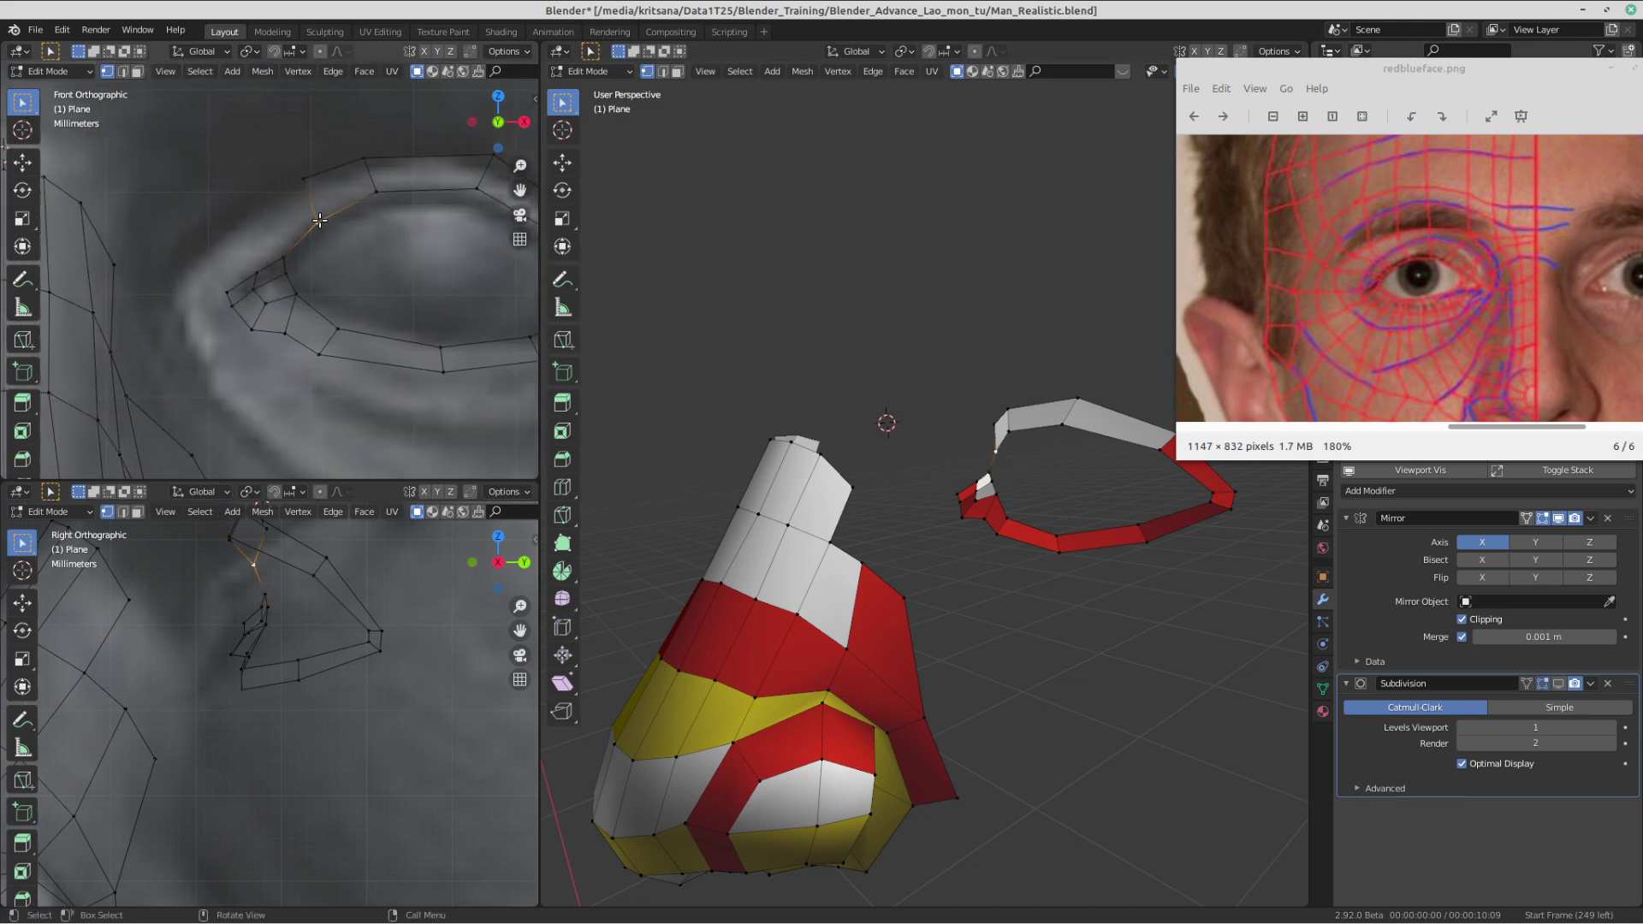
pyautogui.keyDown('shift'); pyautogui.moveTo(246, 228); pyautogui.dragTo(258, 232, button='middle'); pyautogui.keyUp('shift')
pyautogui.press('f')
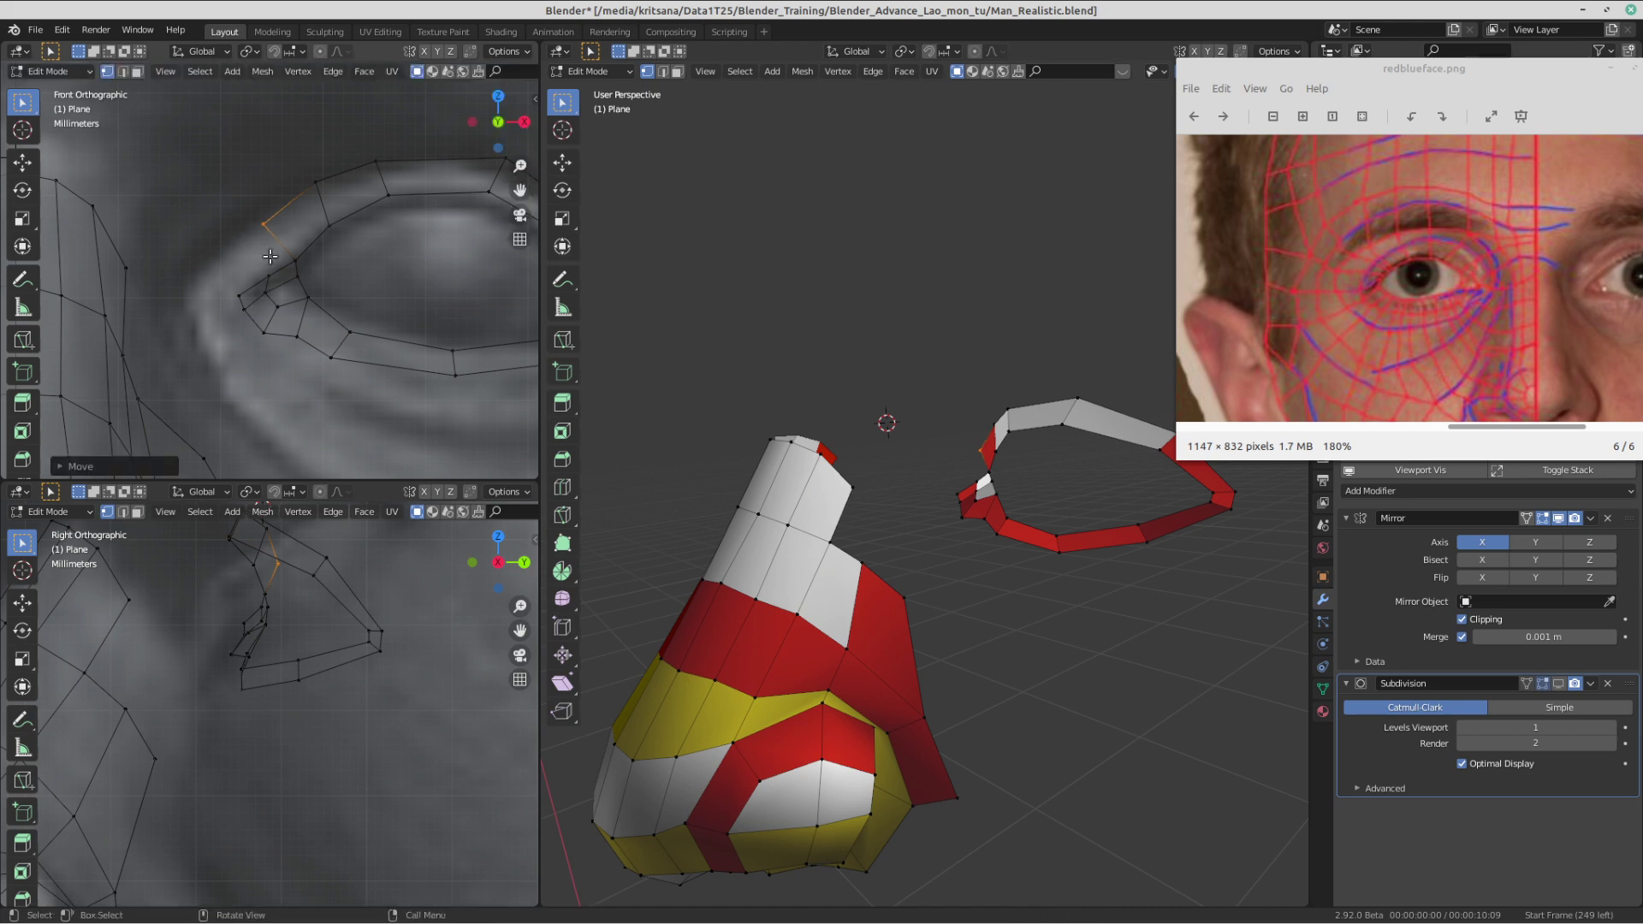
pyautogui.rightClick(224, 250)
pyautogui.hotkey('ctrl', 'z')
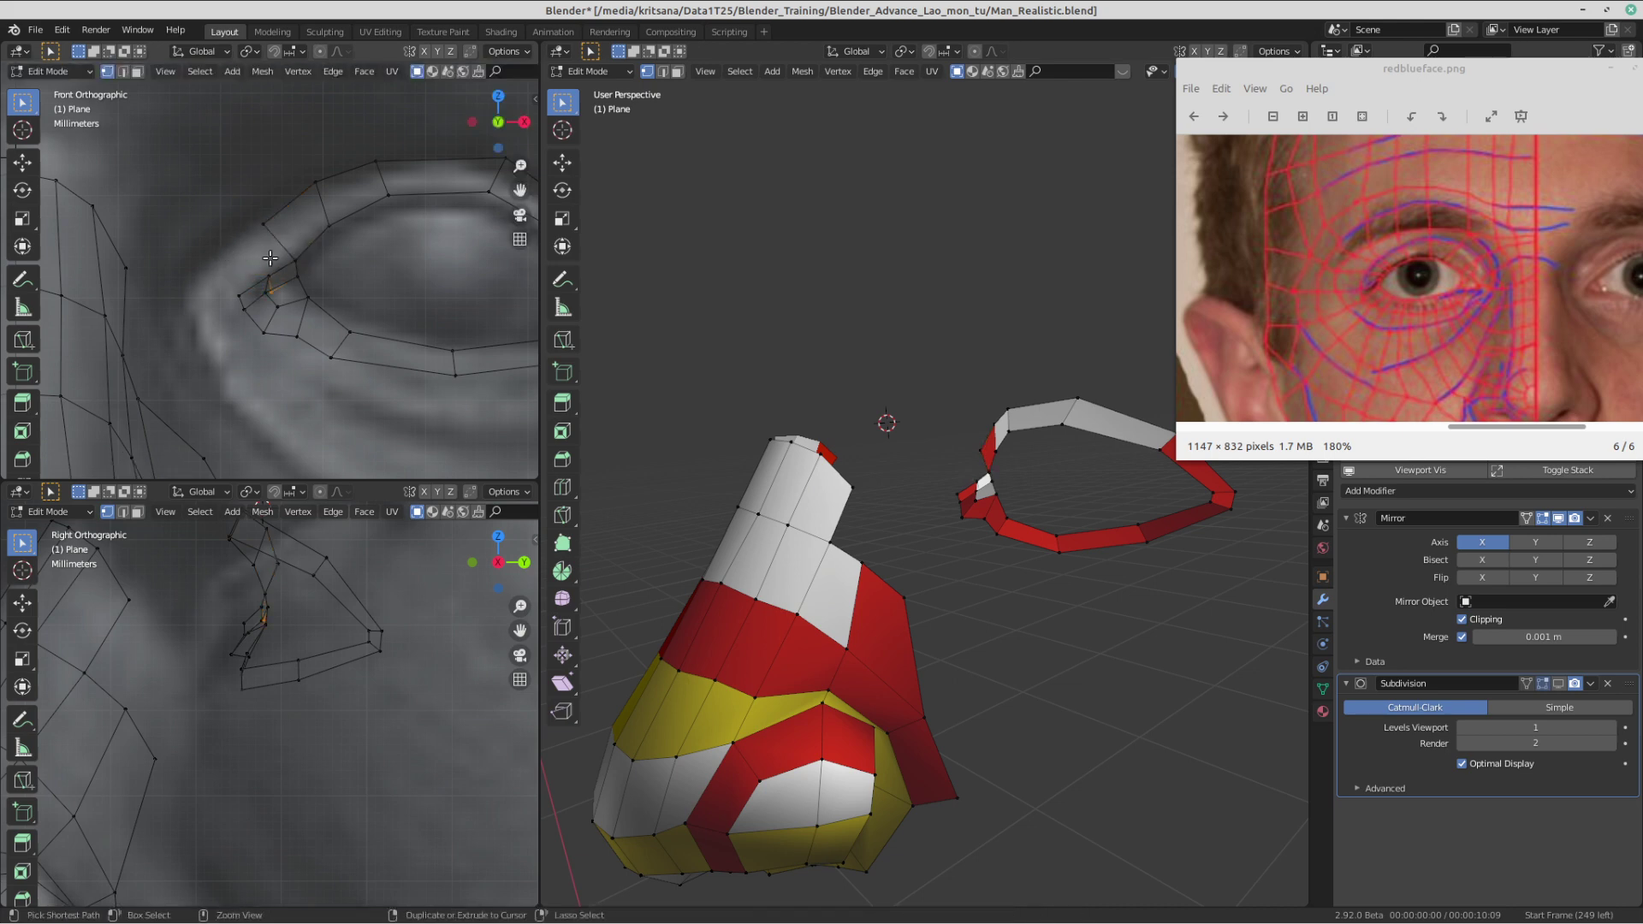
# - Continue the upper eyelid strip with further faces along the tear duct to its inner tip
pyautogui.click(293, 254)
pyautogui.press('g')
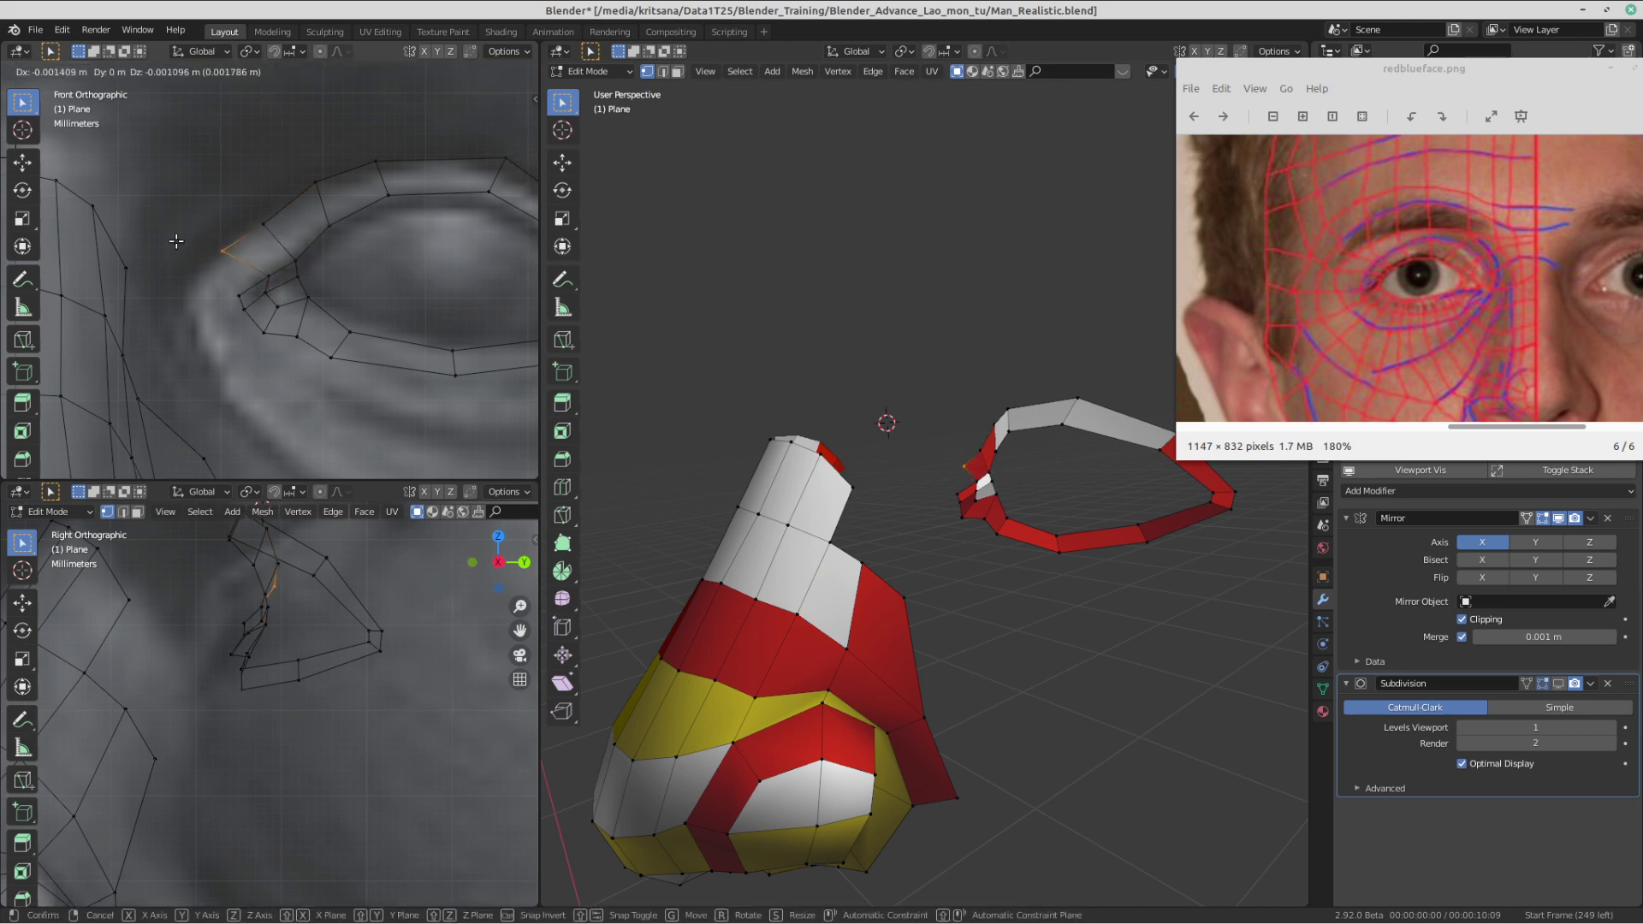
pyautogui.click(175, 240)
pyautogui.click(244, 272)
pyautogui.press('f')
pyautogui.press('g')
pyautogui.click(151, 303)
pyautogui.scroll(-2, 237, 290)
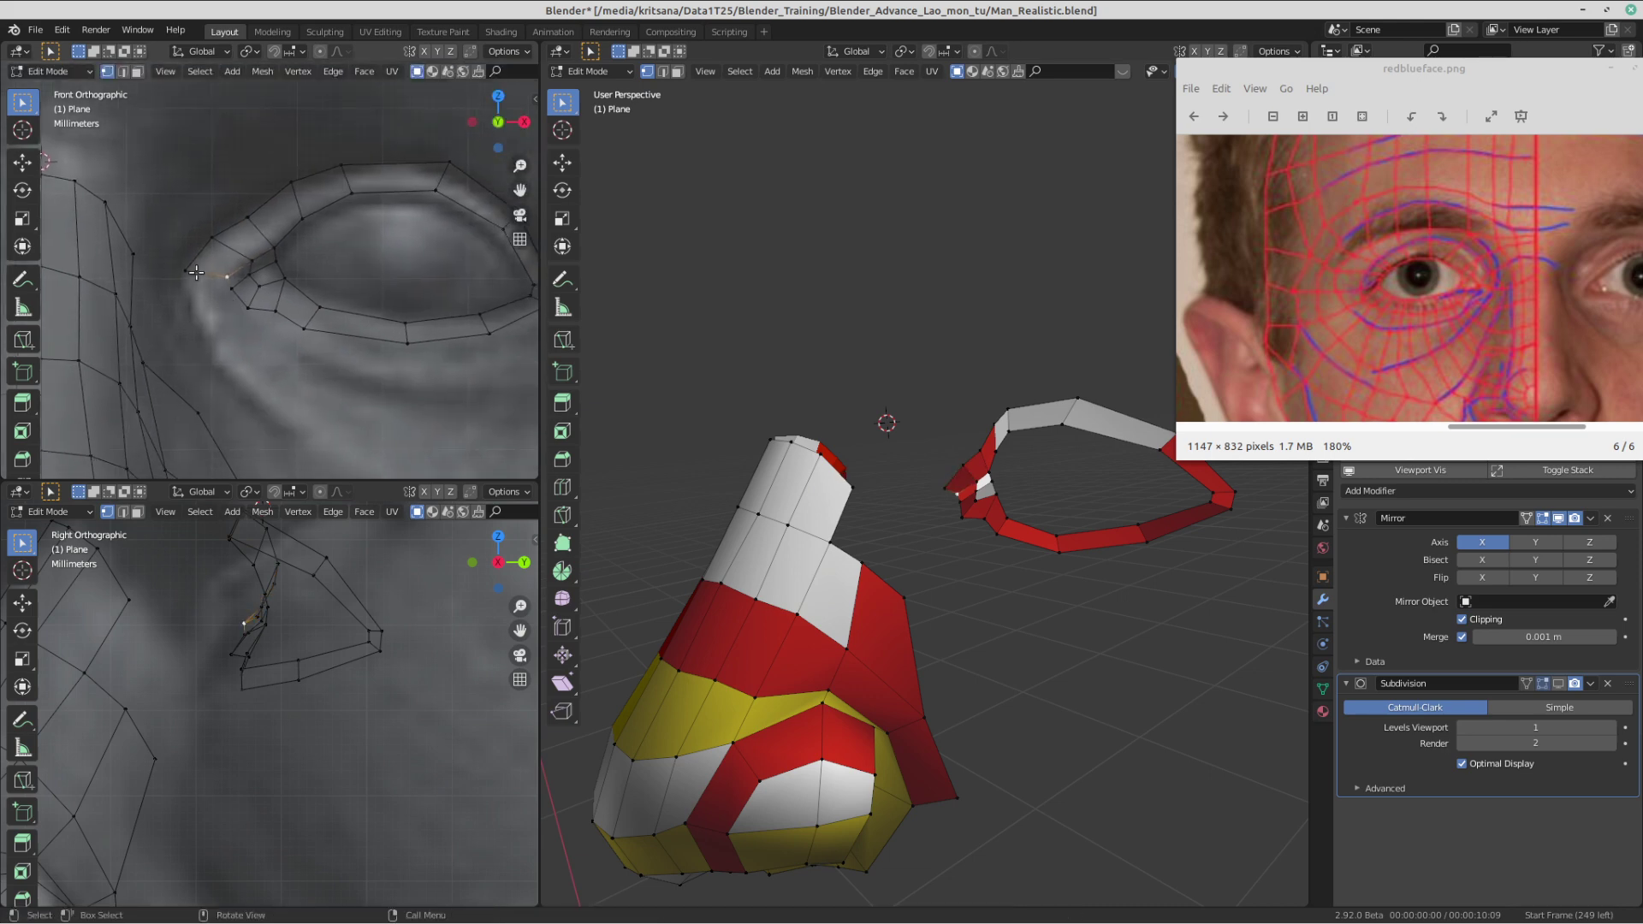
# - Turn the strip downward around the tear duct's tip with another face and pull its lower outer vertex inward
pyautogui.scroll(1, 234, 312)
pyautogui.keyDown('shift'); pyautogui.moveTo(230, 324); pyautogui.dragTo(243, 320, button='middle'); pyautogui.keyUp('shift')
pyautogui.press('g')
pyautogui.click(219, 313)
pyautogui.click(220, 302)
pyautogui.scroll(-1, 246, 316)
pyautogui.scroll(1, 205, 304)
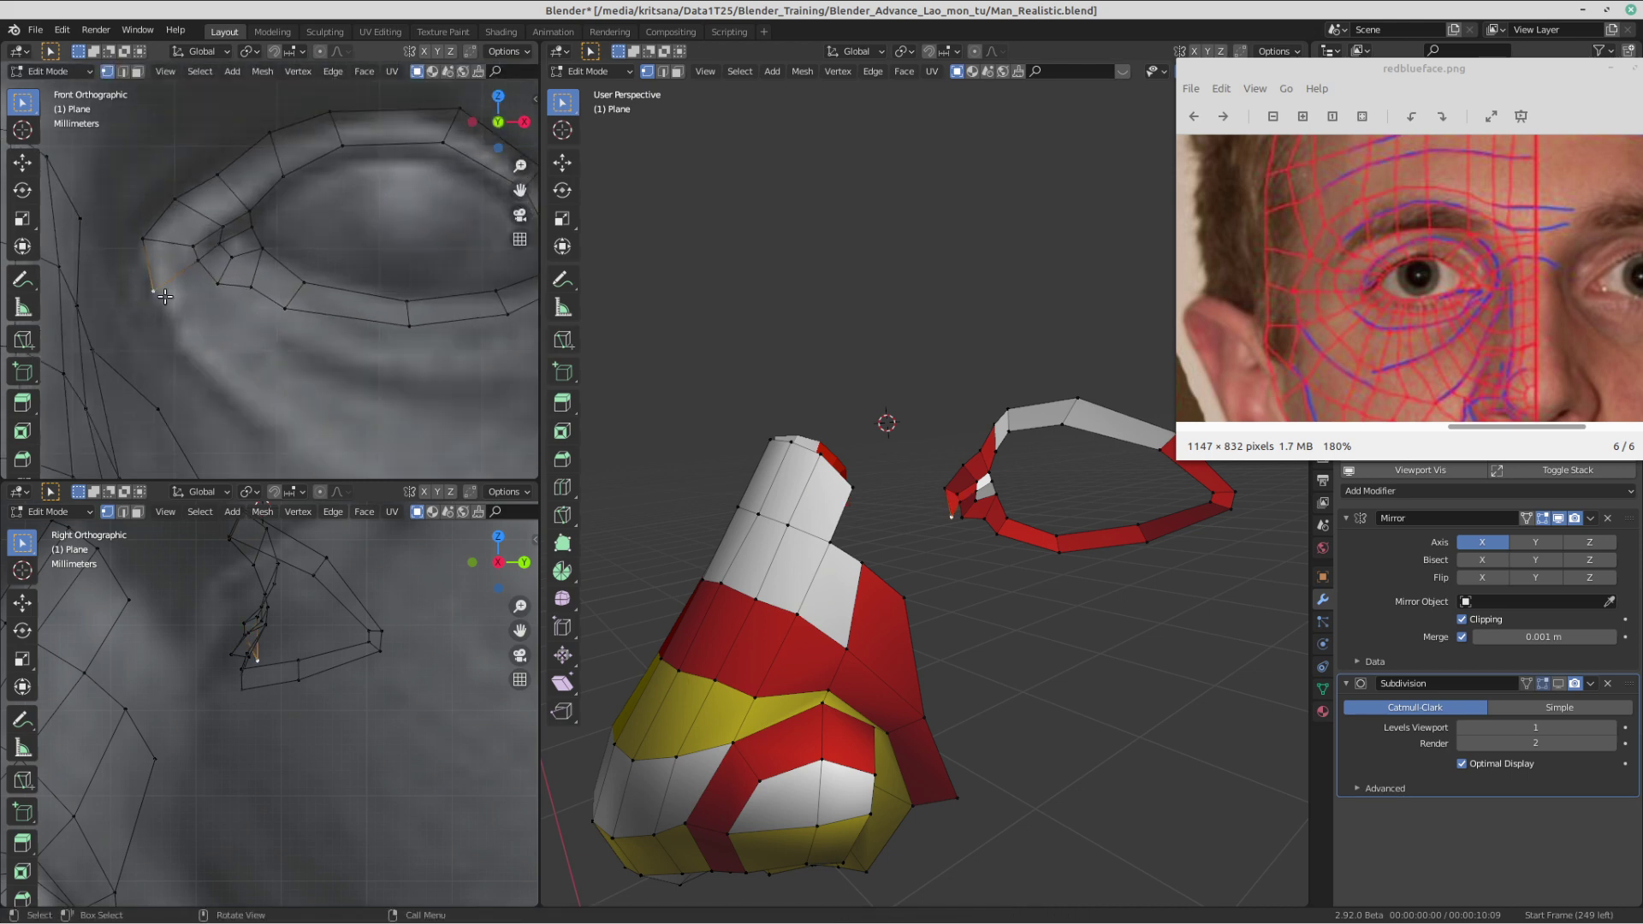
pyautogui.press('g')
pyautogui.click(184, 289)
pyautogui.scroll(-2, 250, 314)
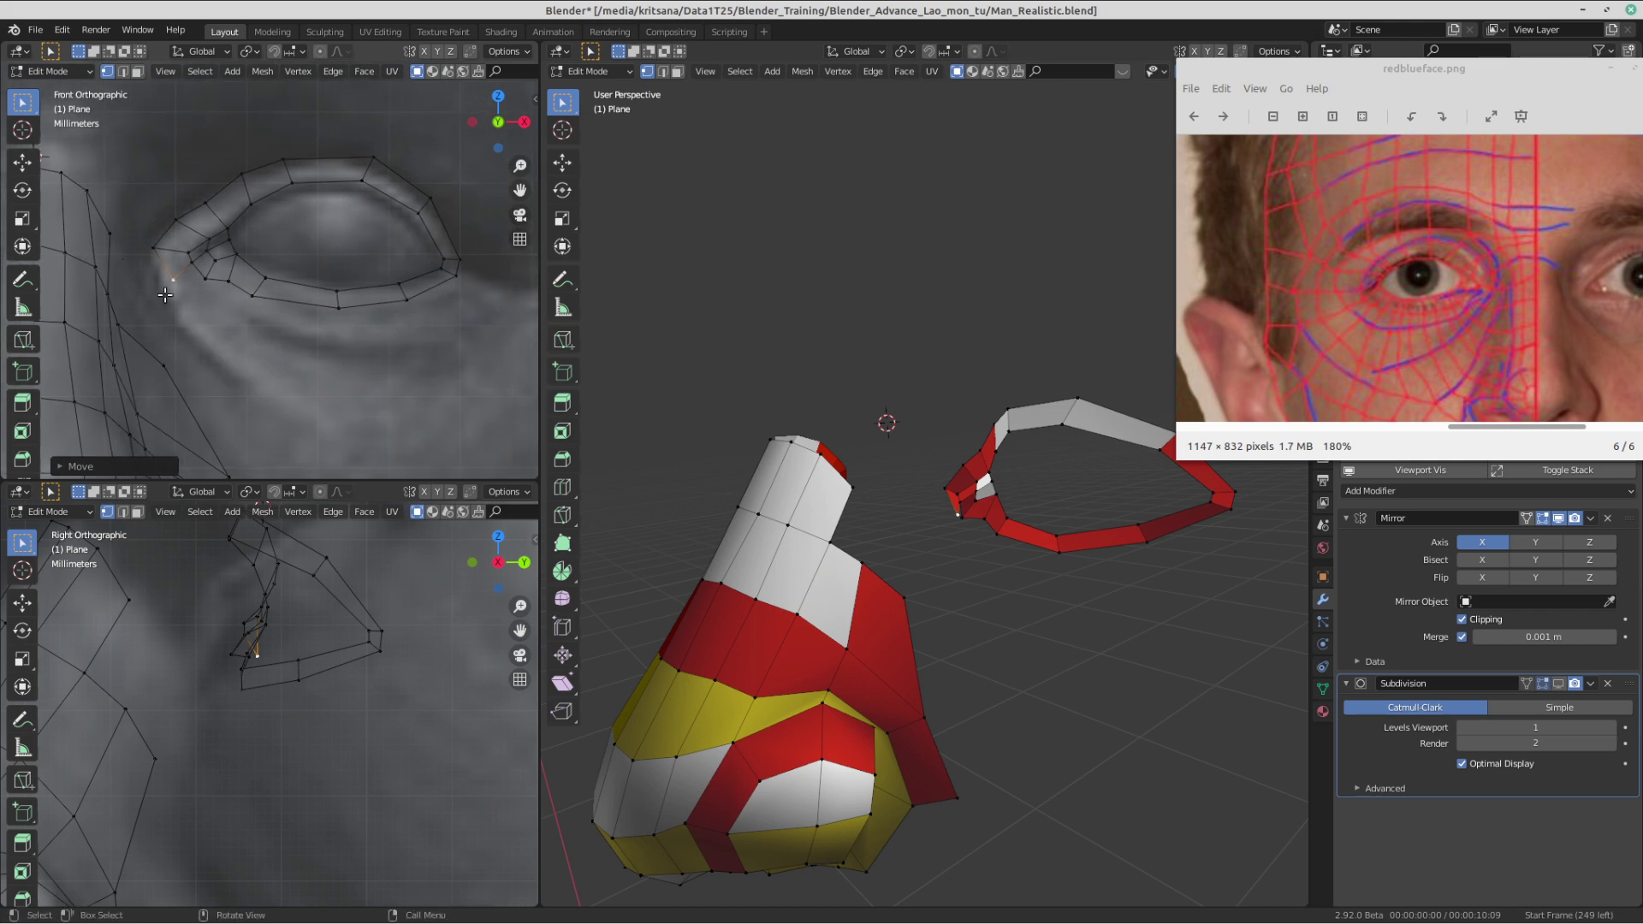
# - Sketch trial annotation curves beneath the lower eyelid to plan the next face strip, and undo each one
pyautogui.keyDown('shift'); pyautogui.moveTo(353, 653); pyautogui.dragTo(378, 814, button='middle'); pyautogui.keyUp('shift')
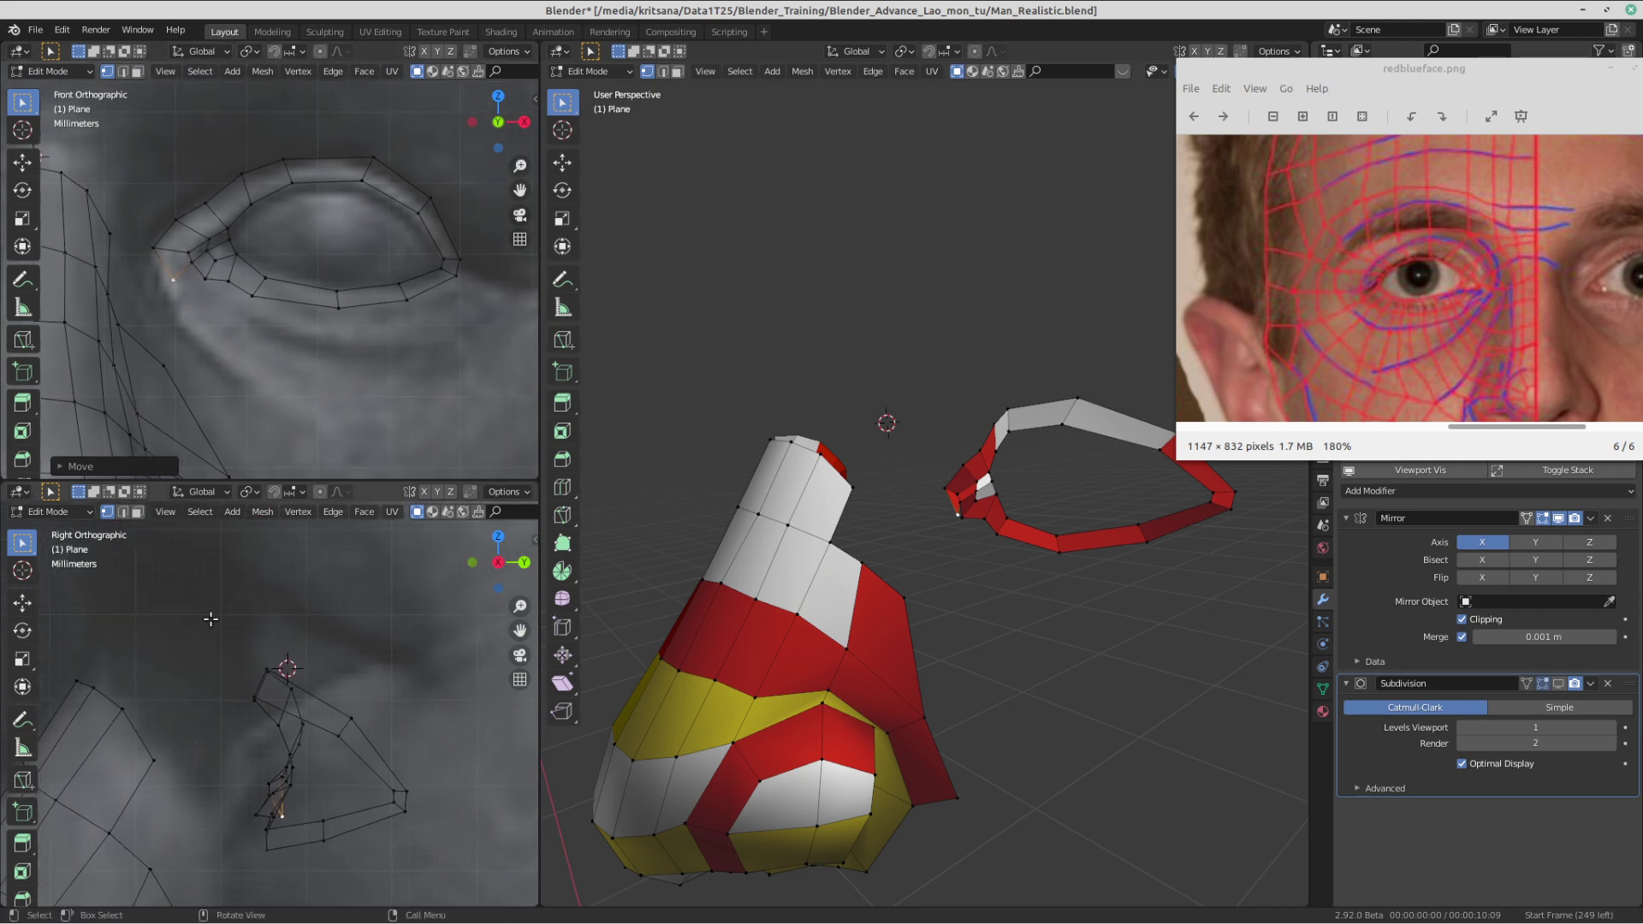
pyautogui.click(17, 721)
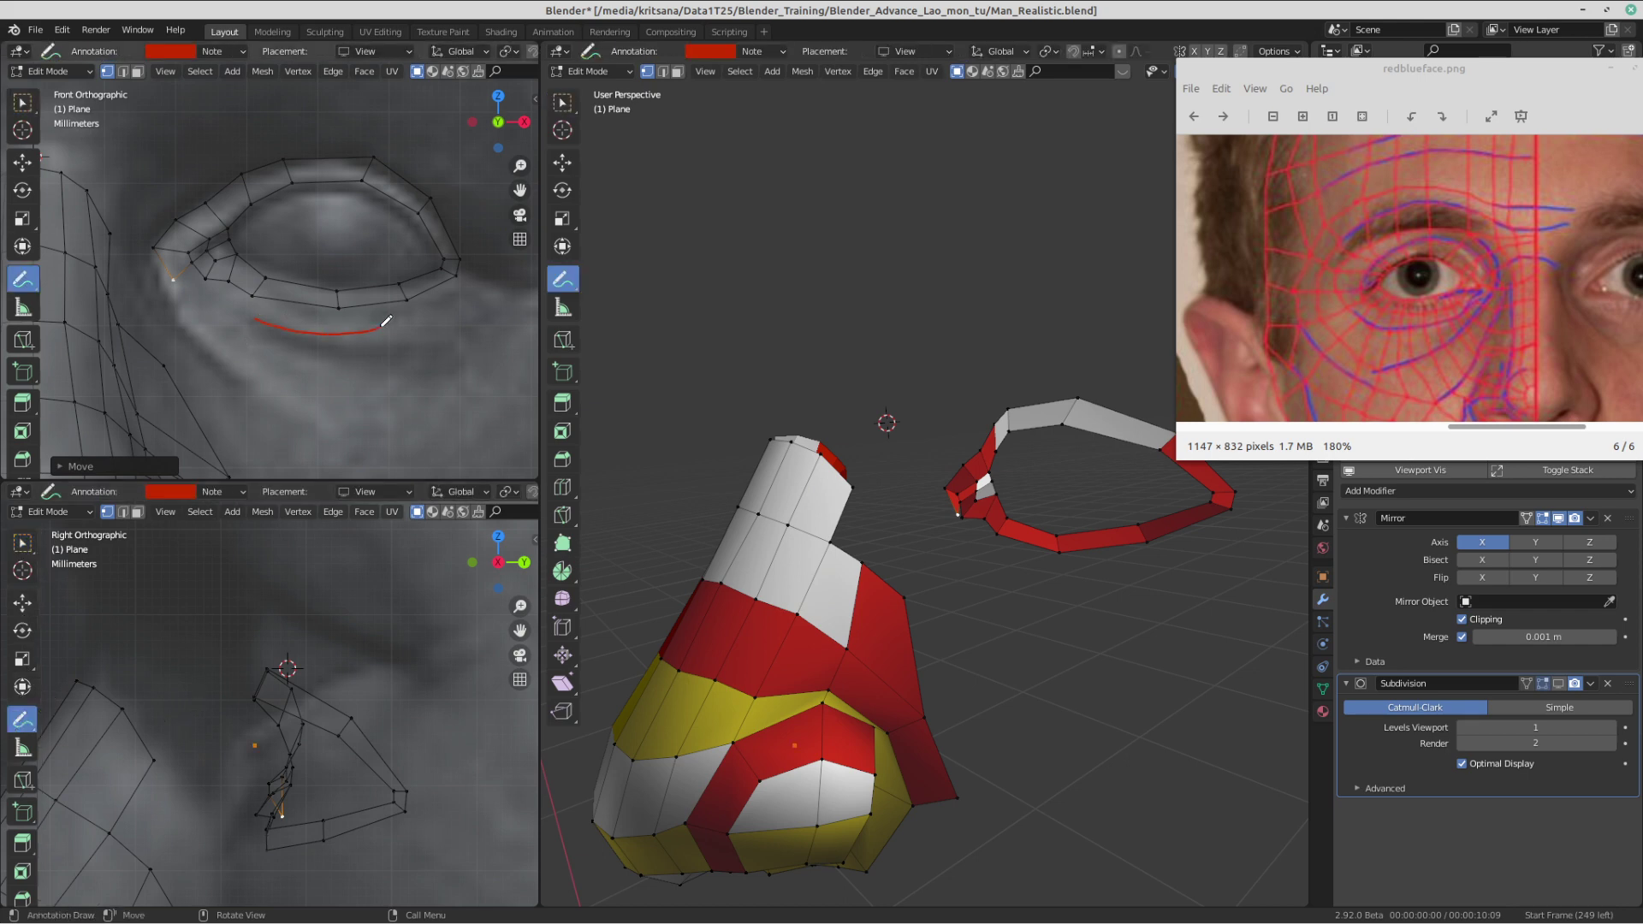
pyautogui.moveTo(386, 321); pyautogui.dragTo(387, 323)
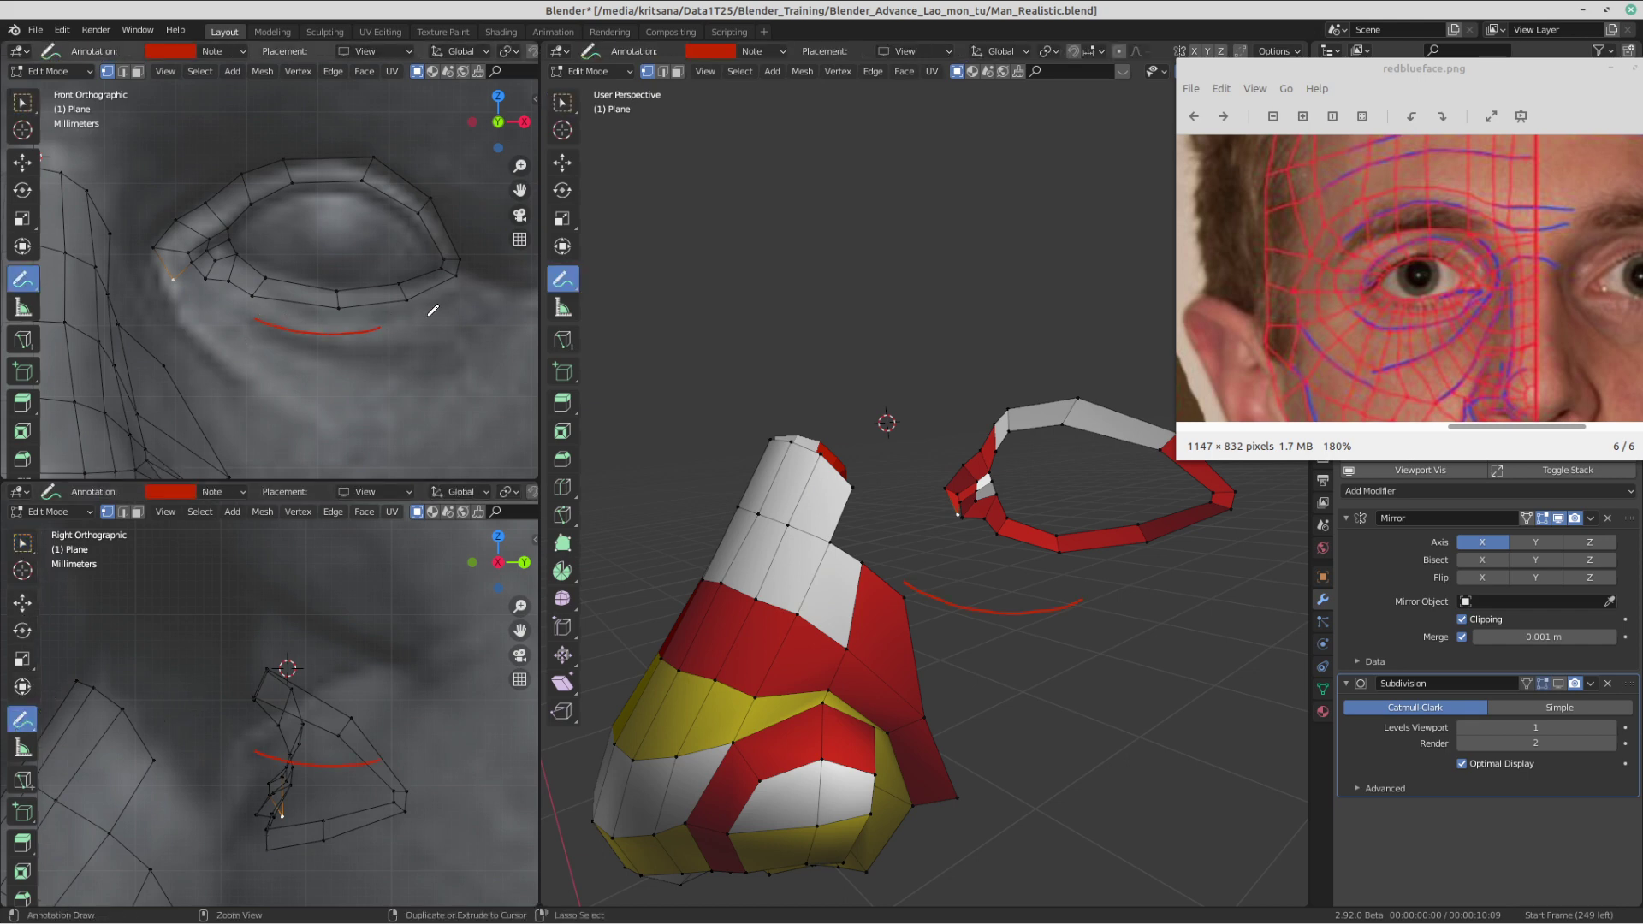
pyautogui.hotkey('ctrl', 'z')
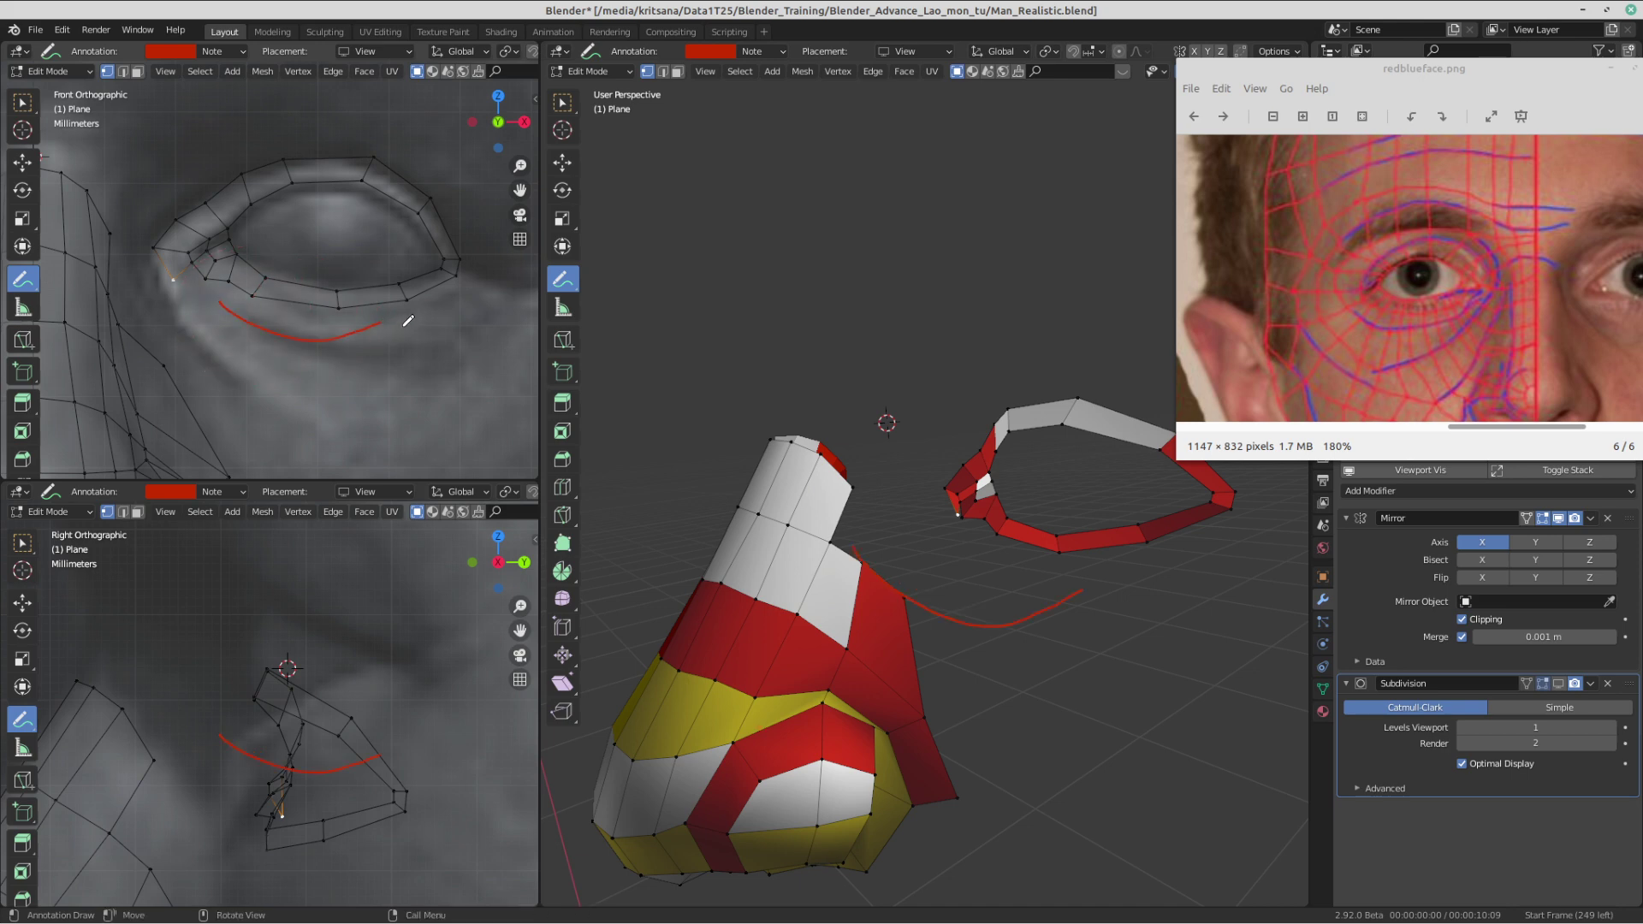
pyautogui.hotkey('ctrl', 'z')
pyautogui.keyDown('ctrl'); pyautogui.moveTo(224, 307); pyautogui.dragTo(327, 355); pyautogui.keyUp('ctrl')
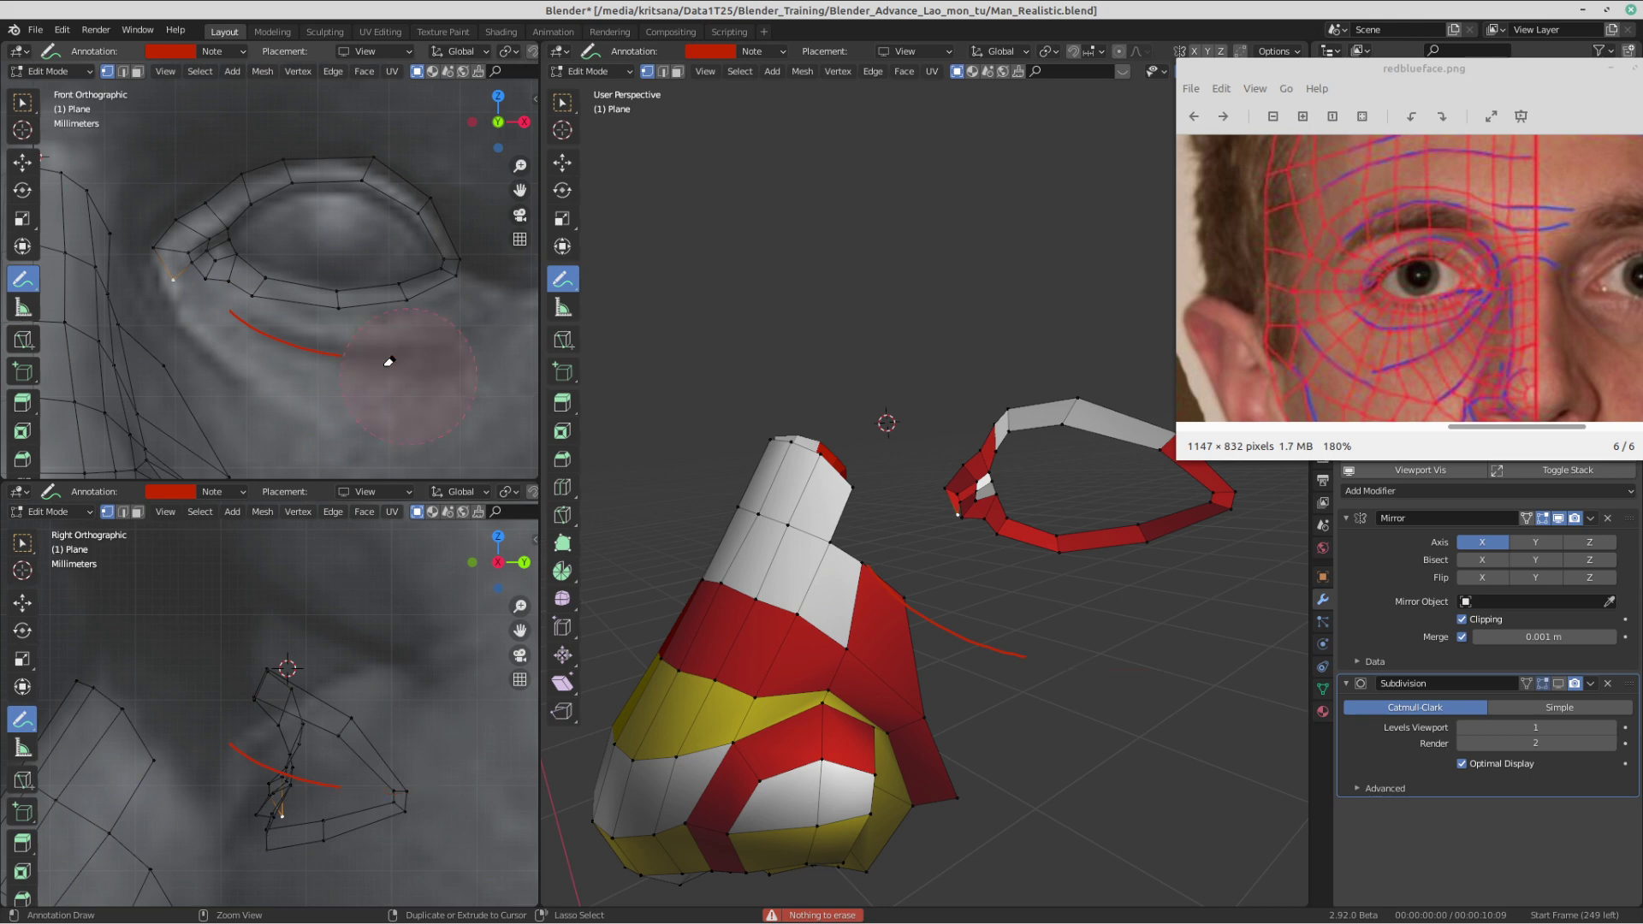
pyautogui.hotkey('ctrl', 'z')
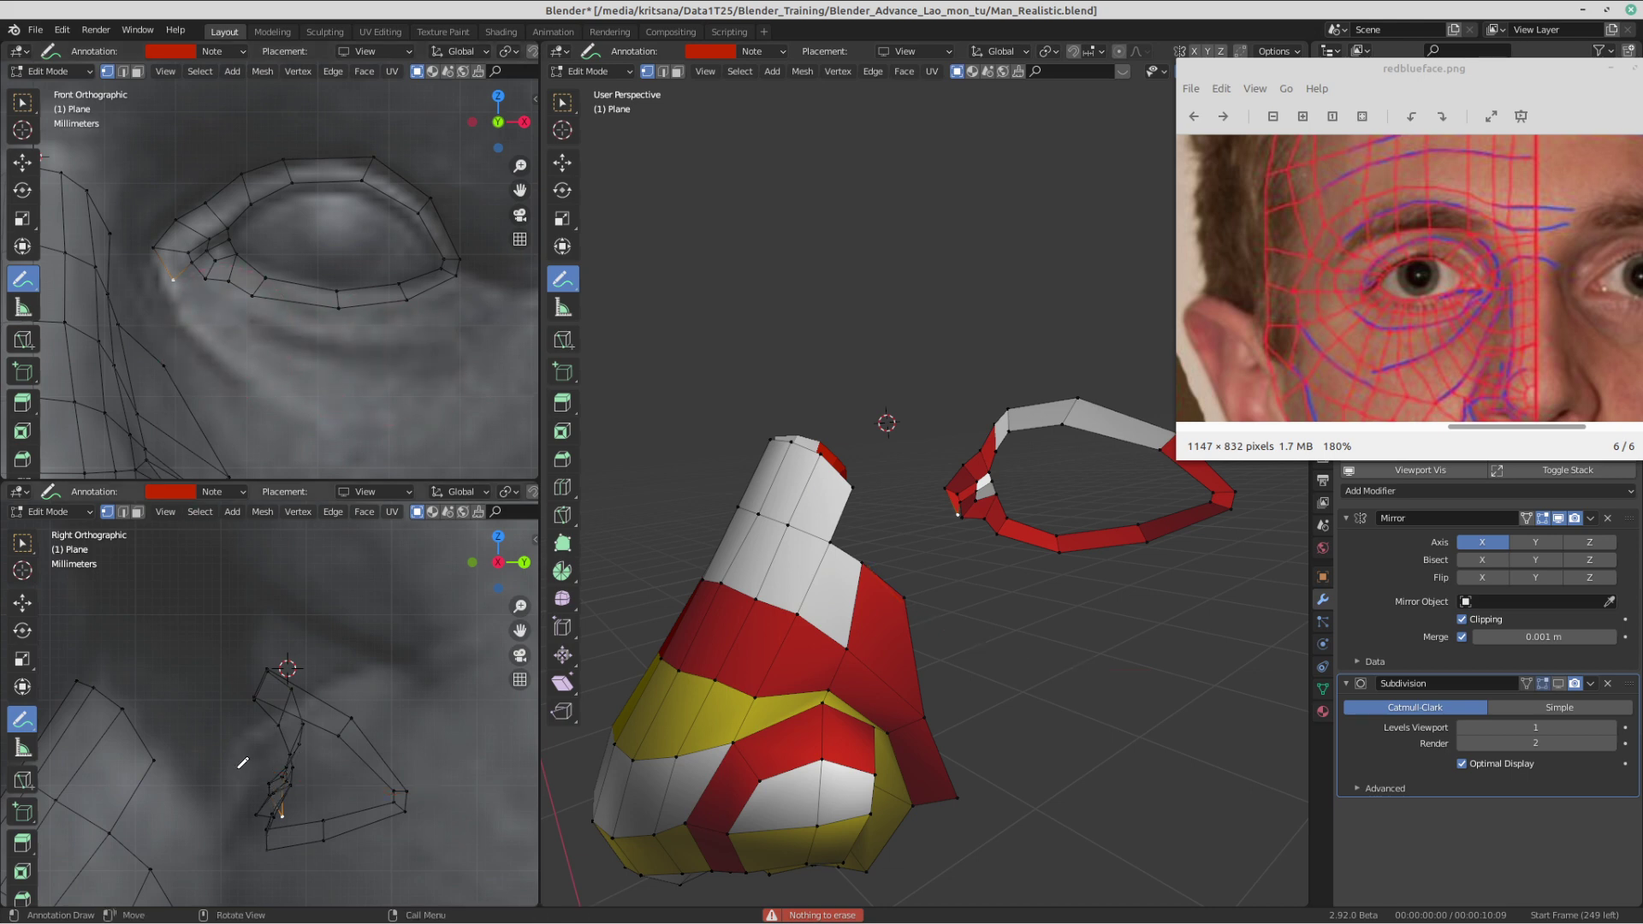
# - Sketch short annotation strokes below the inner eye corner, erase them, and return to the selection tool
pyautogui.scroll(-4, 276, 815)
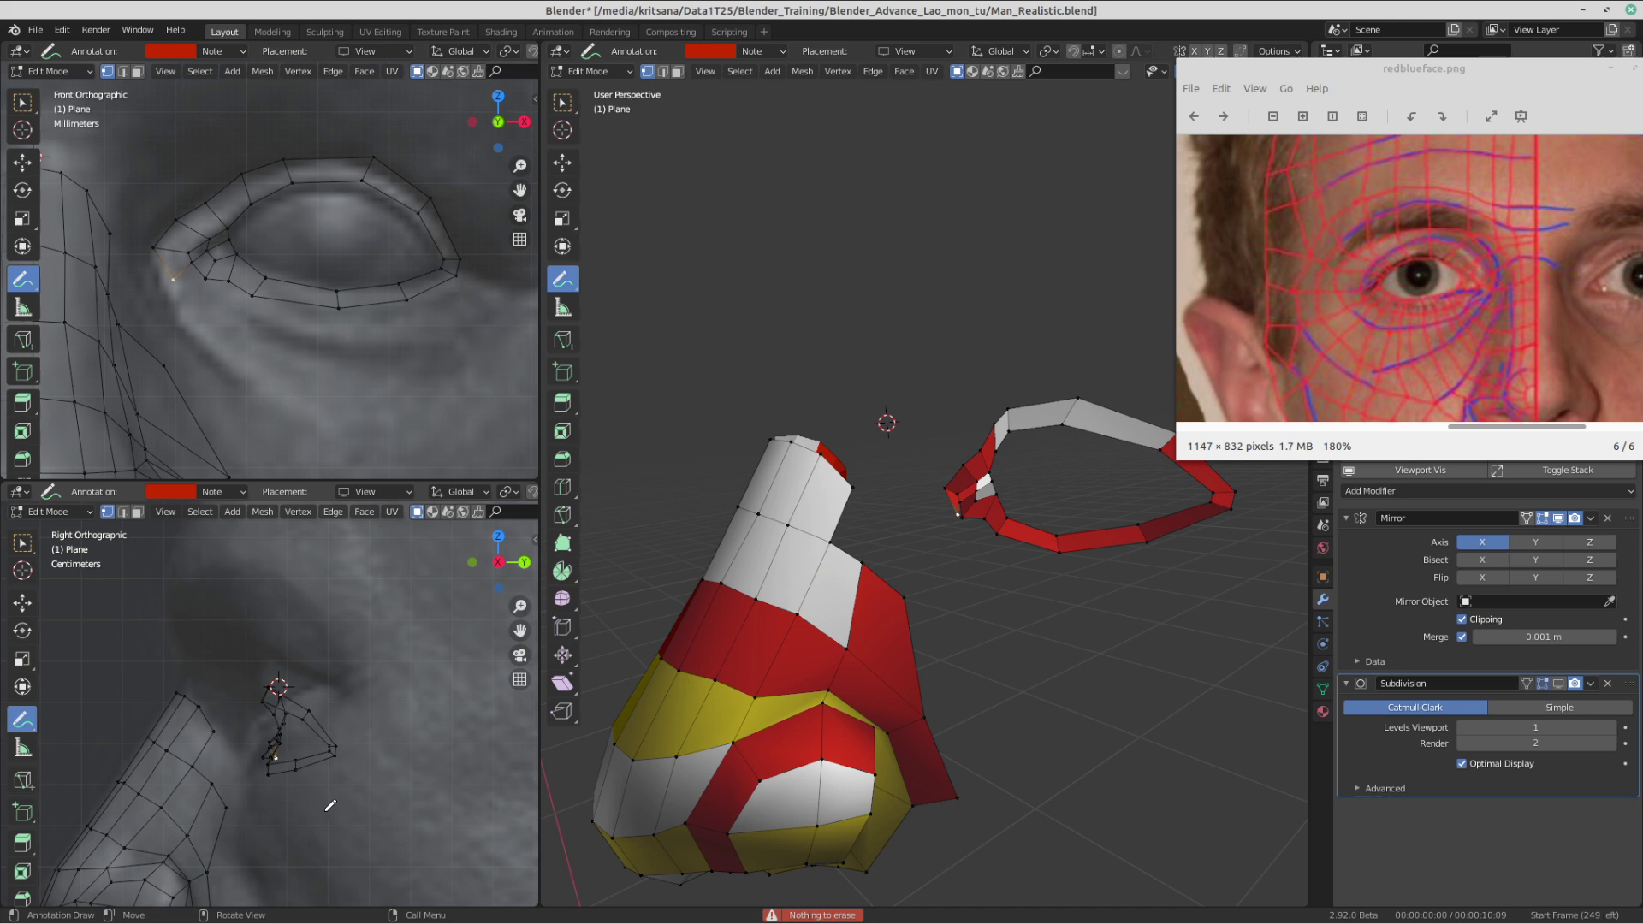
pyautogui.scroll(3, 327, 807)
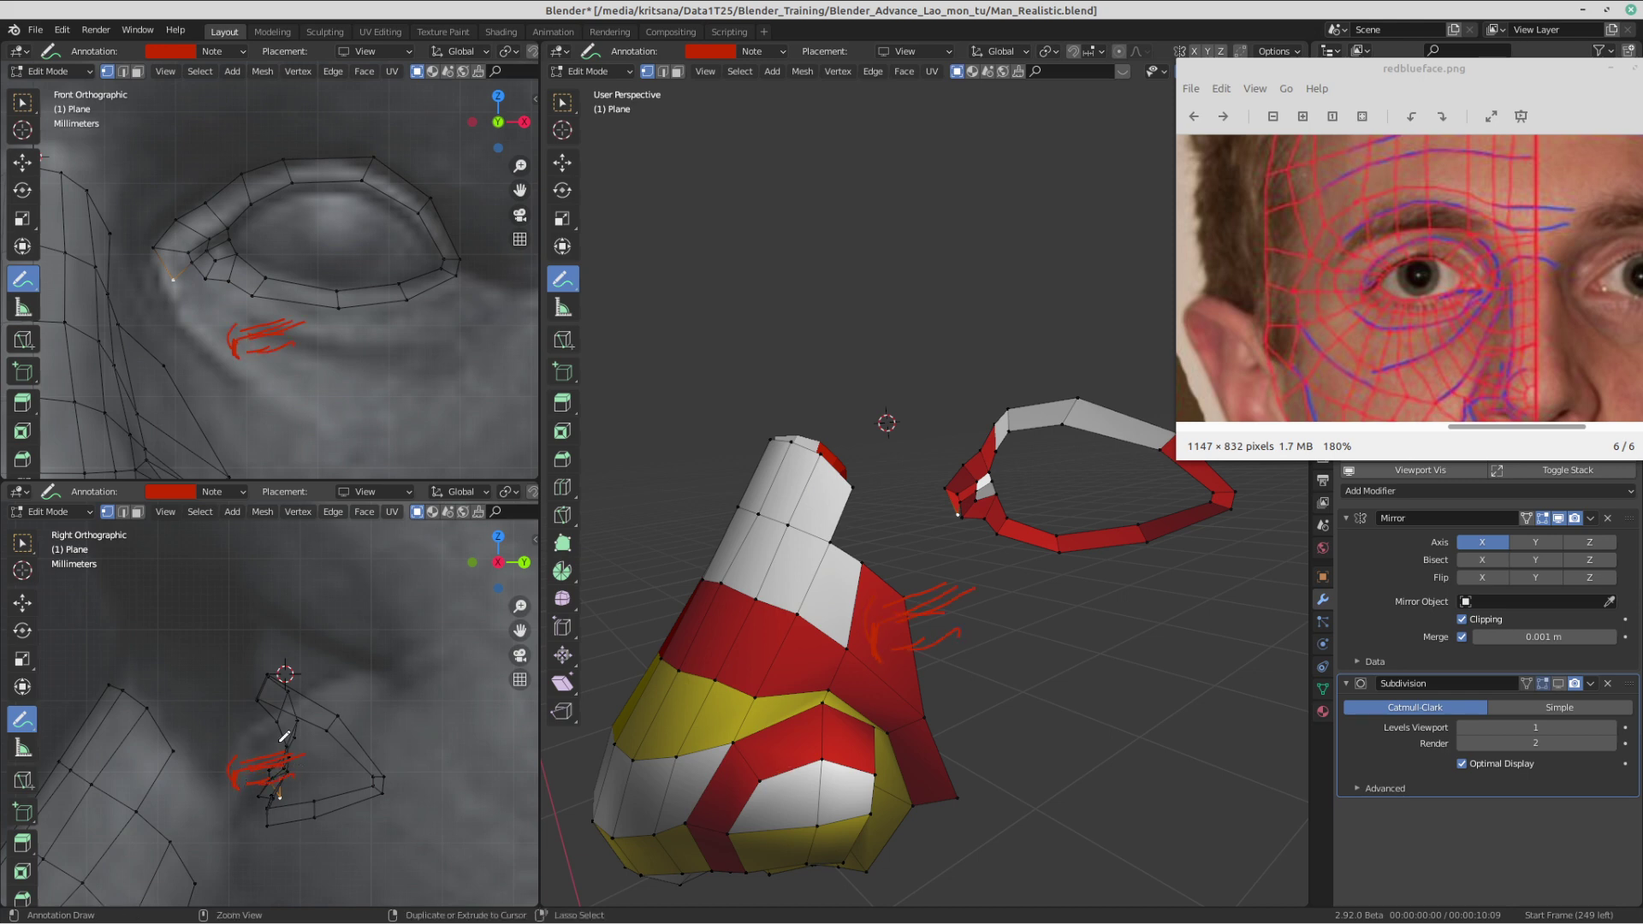
pyautogui.keyDown('ctrl'); pyautogui.moveTo(255, 762); pyautogui.dragTo(249, 756); pyautogui.keyUp('ctrl')
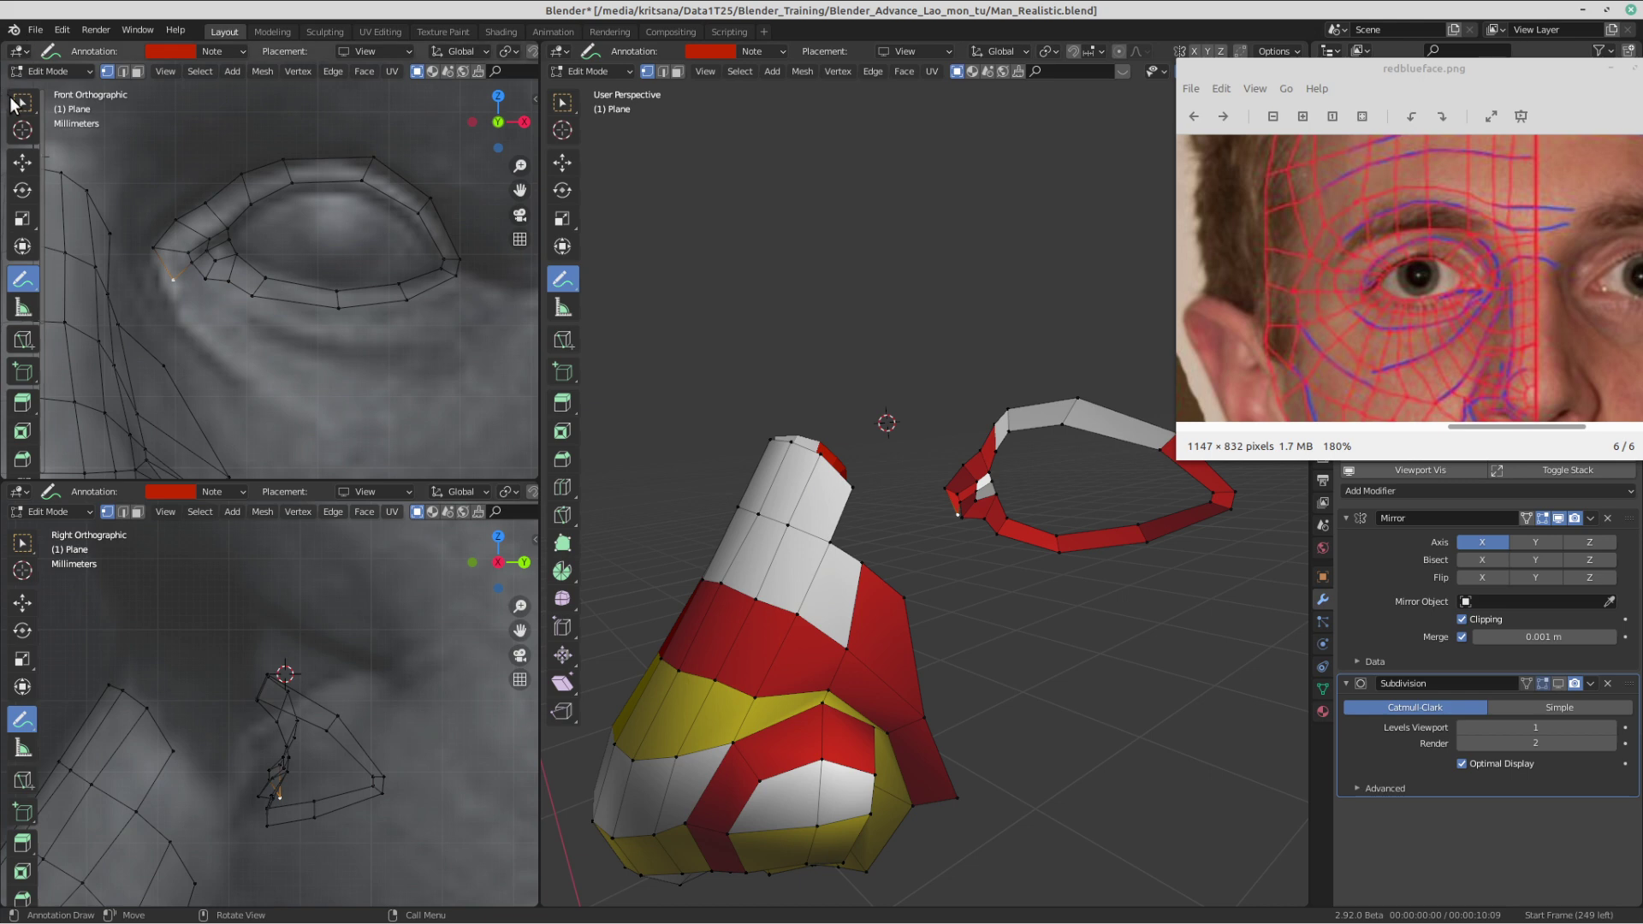
pyautogui.click(22, 103)
# - Extend the strip from the tear duct's tip with faces running beneath the tear duct toward the lower eyelid
pyautogui.scroll(1, 196, 295)
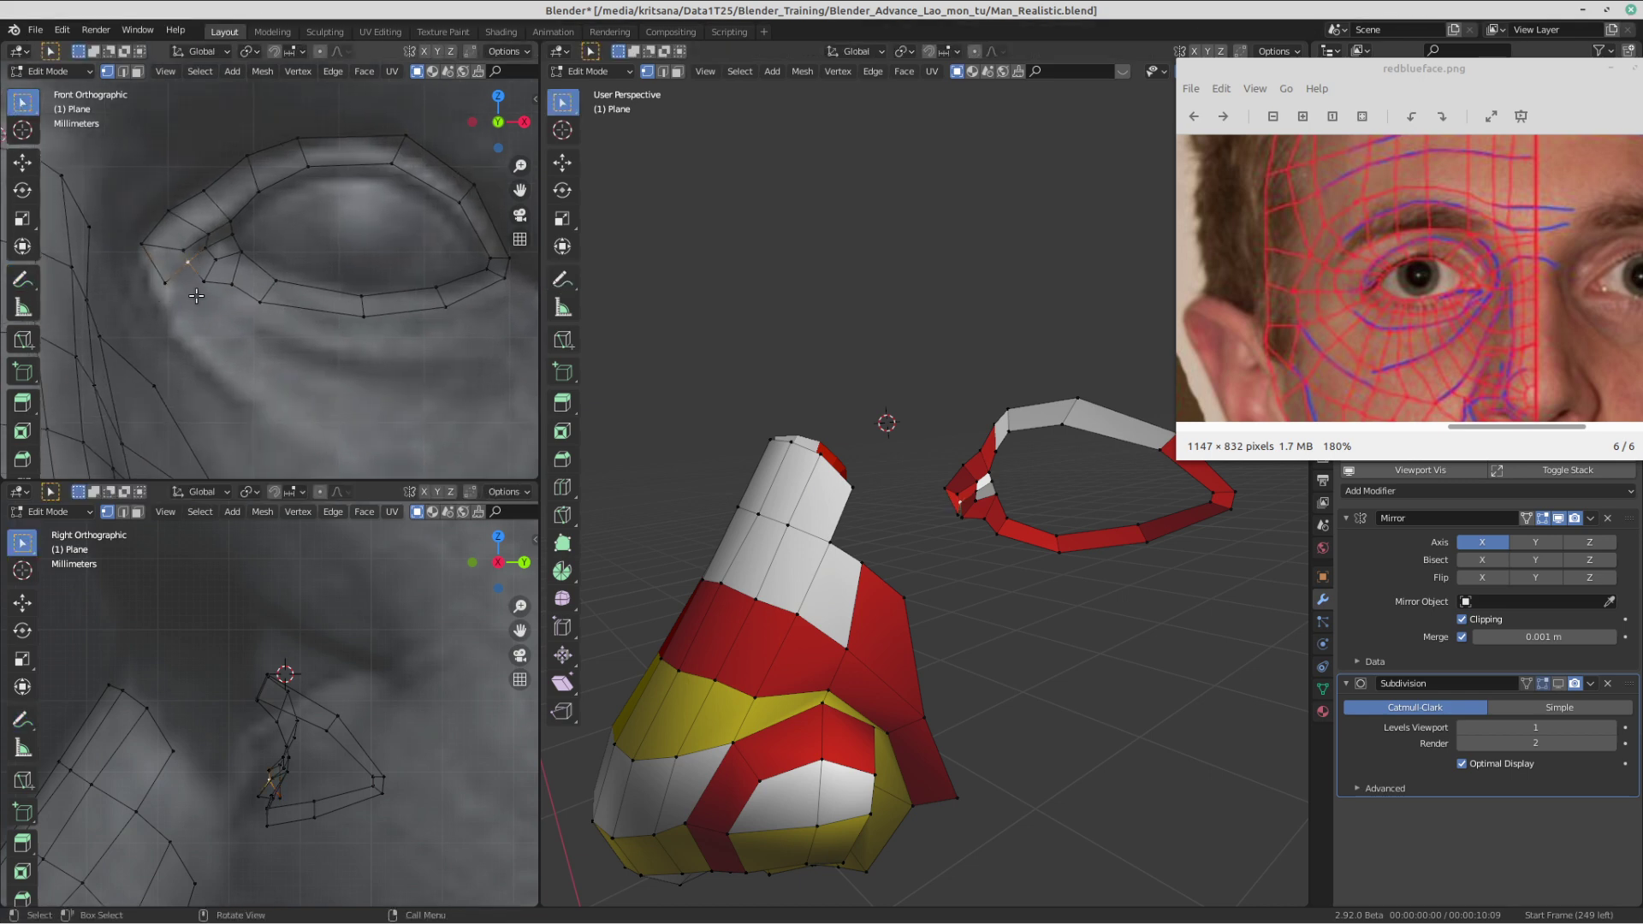
pyautogui.moveTo(188, 262); pyautogui.dragTo(195, 309)
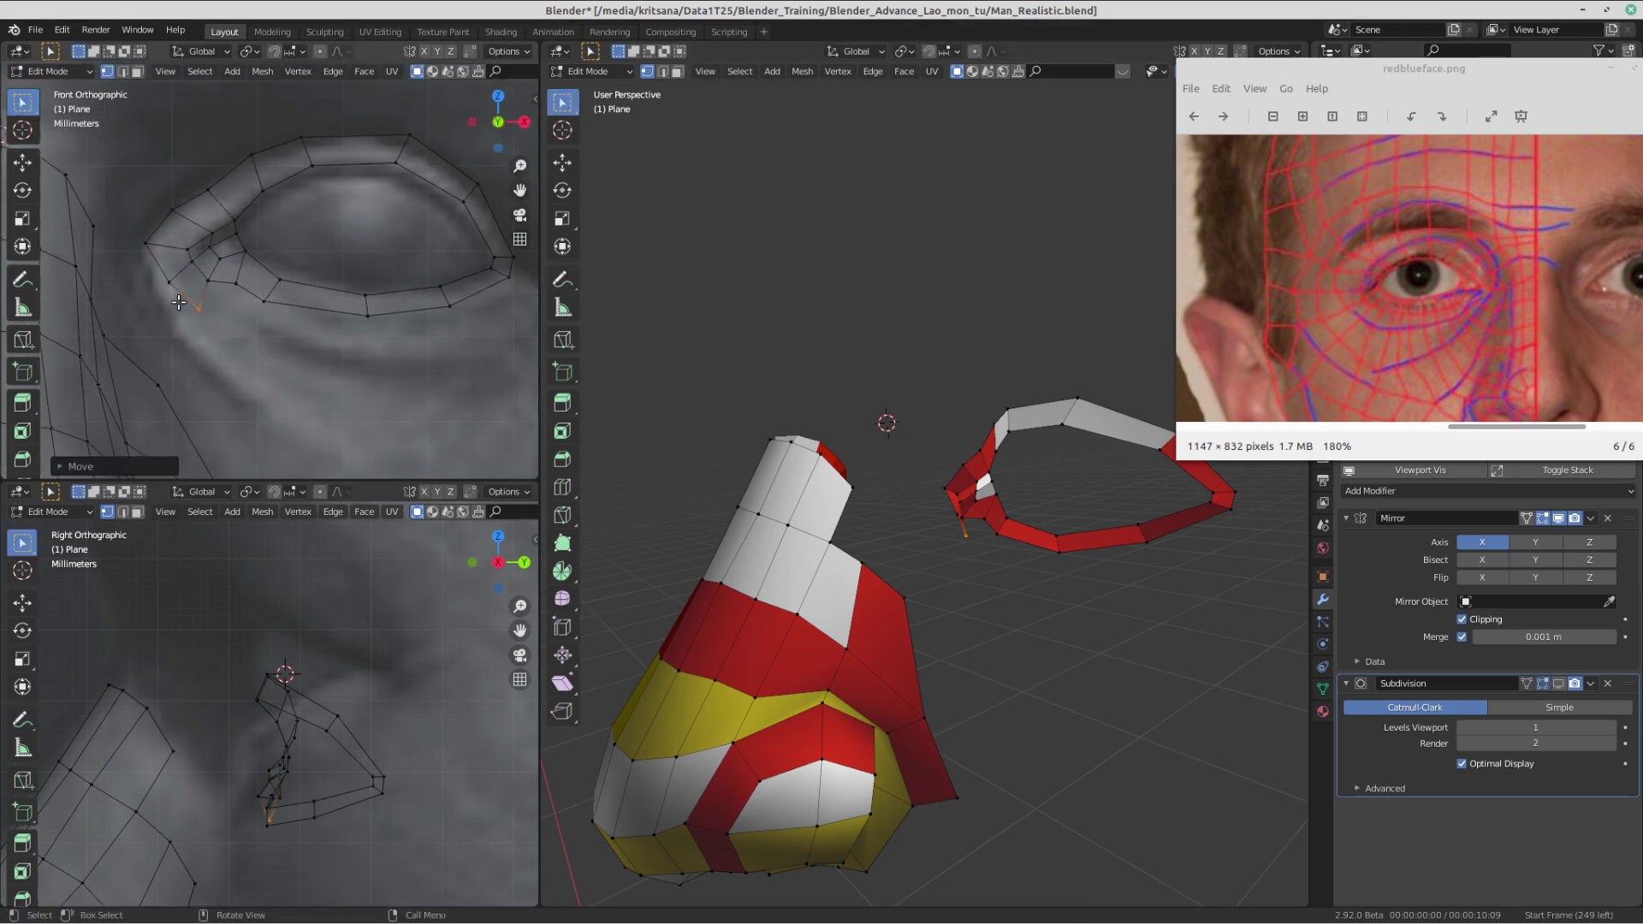
pyautogui.press('g')
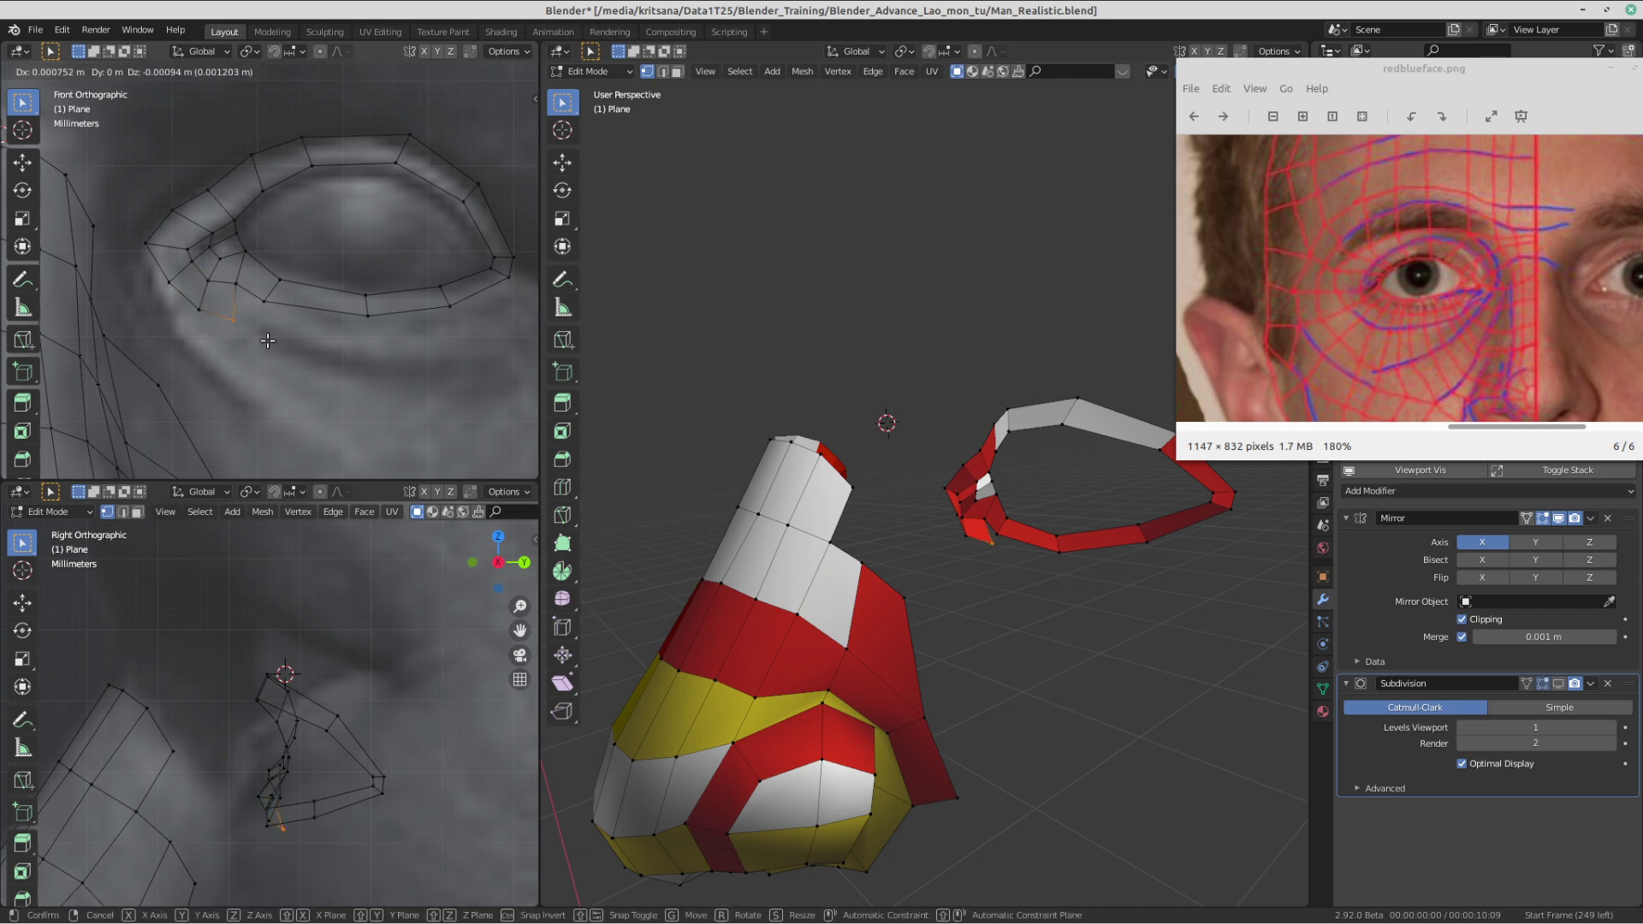
pyautogui.click(264, 342)
pyautogui.click(240, 286)
pyautogui.press('f')
pyautogui.click(276, 339)
# - Continue the face strip along the underside of the lower eyelid as far as the outer eye corner
pyautogui.click(266, 303)
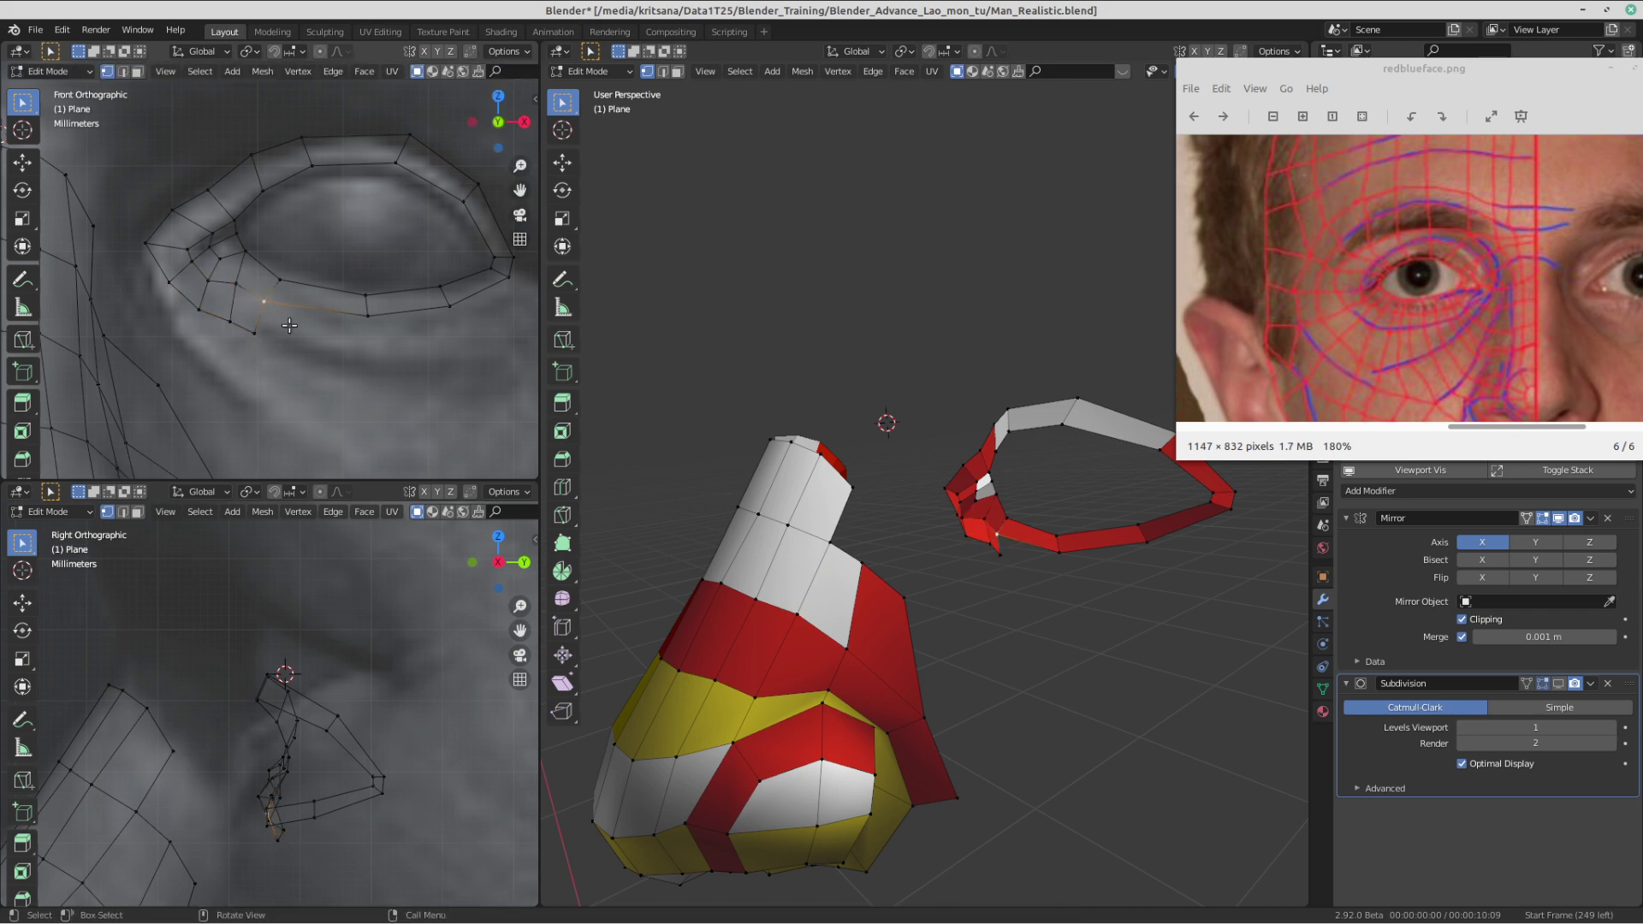
pyautogui.press('f')
pyautogui.click(334, 350)
pyautogui.click(367, 322)
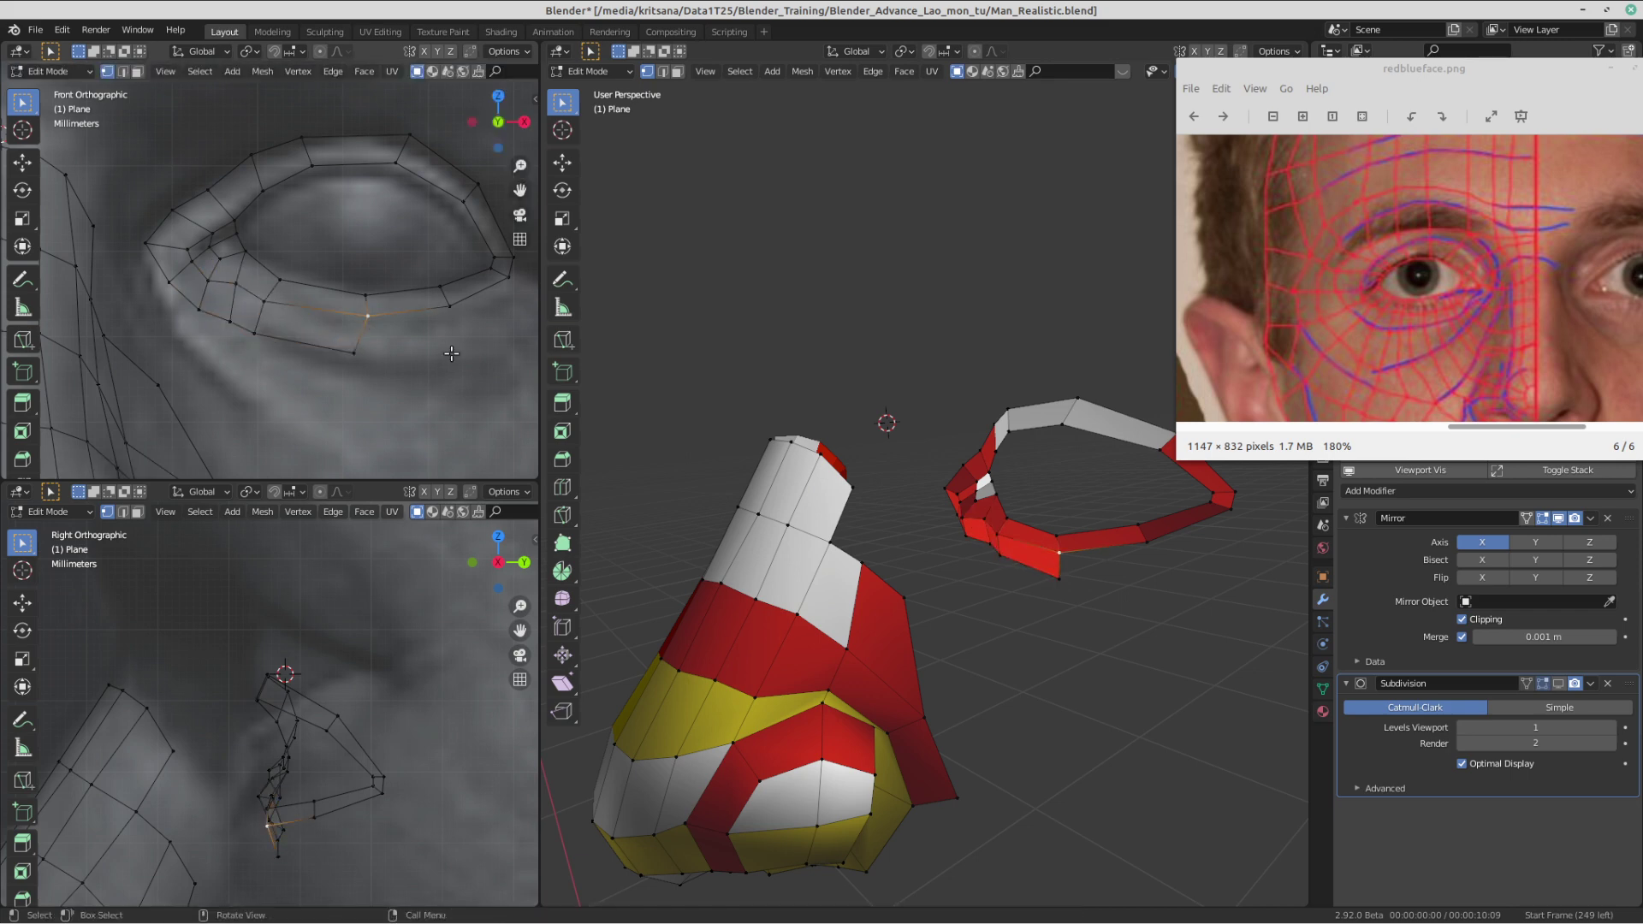
pyautogui.keyDown('shift'); pyautogui.moveTo(451, 354); pyautogui.dragTo(374, 363, button='middle'); pyautogui.keyUp('shift')
pyautogui.press('f')
pyautogui.click(381, 365)
pyautogui.click(379, 321)
pyautogui.press('f')
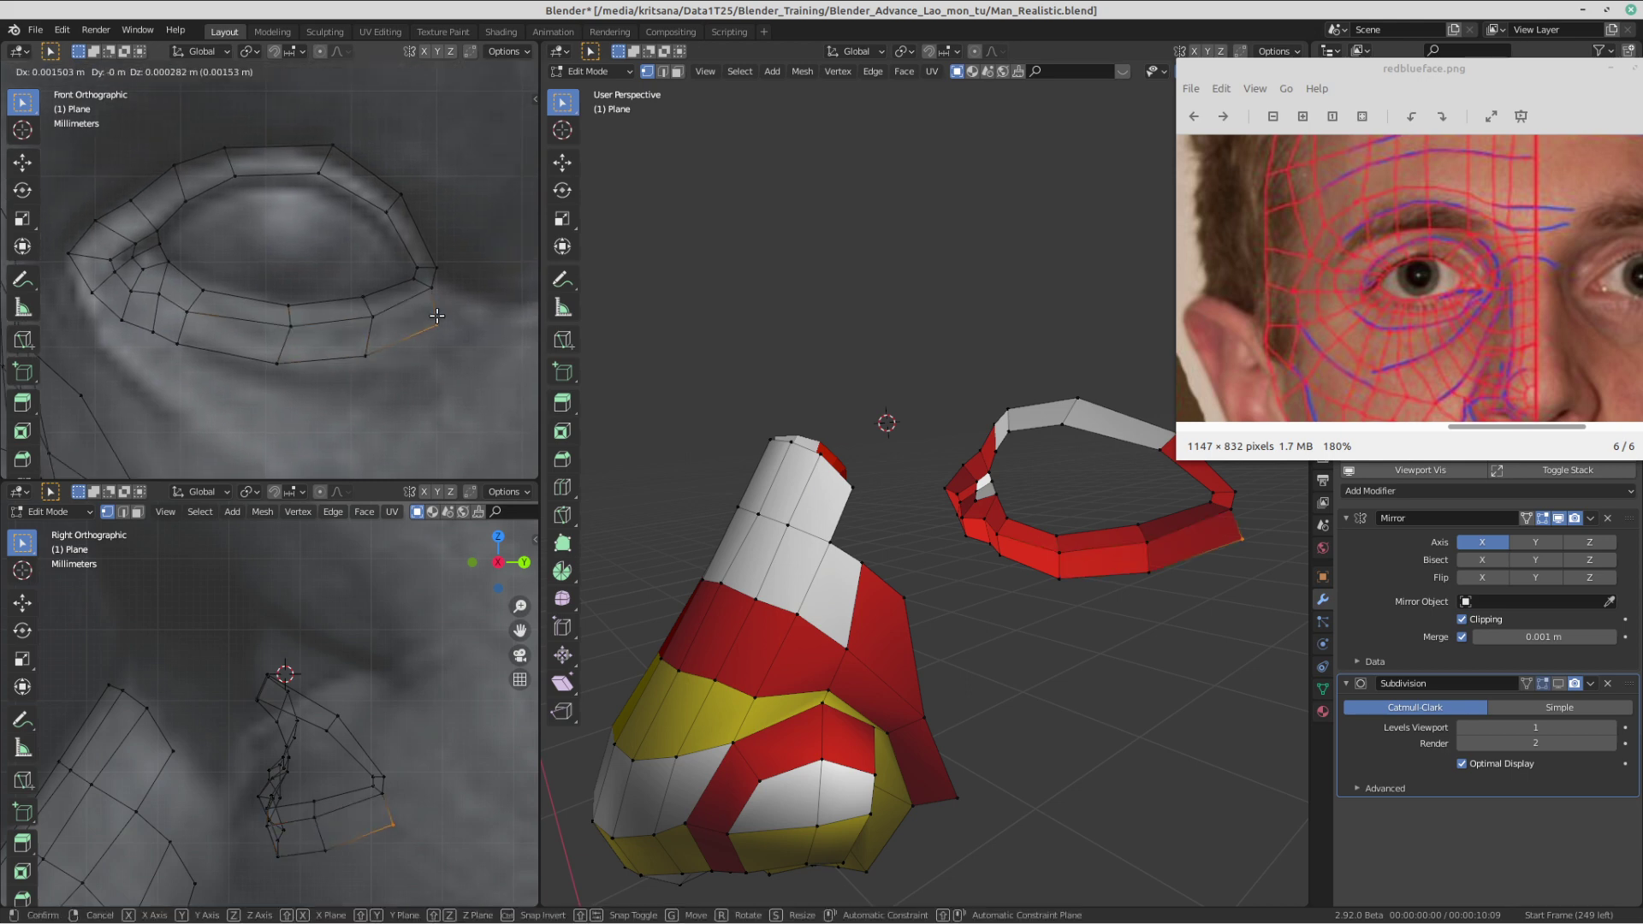
pyautogui.click(446, 312)
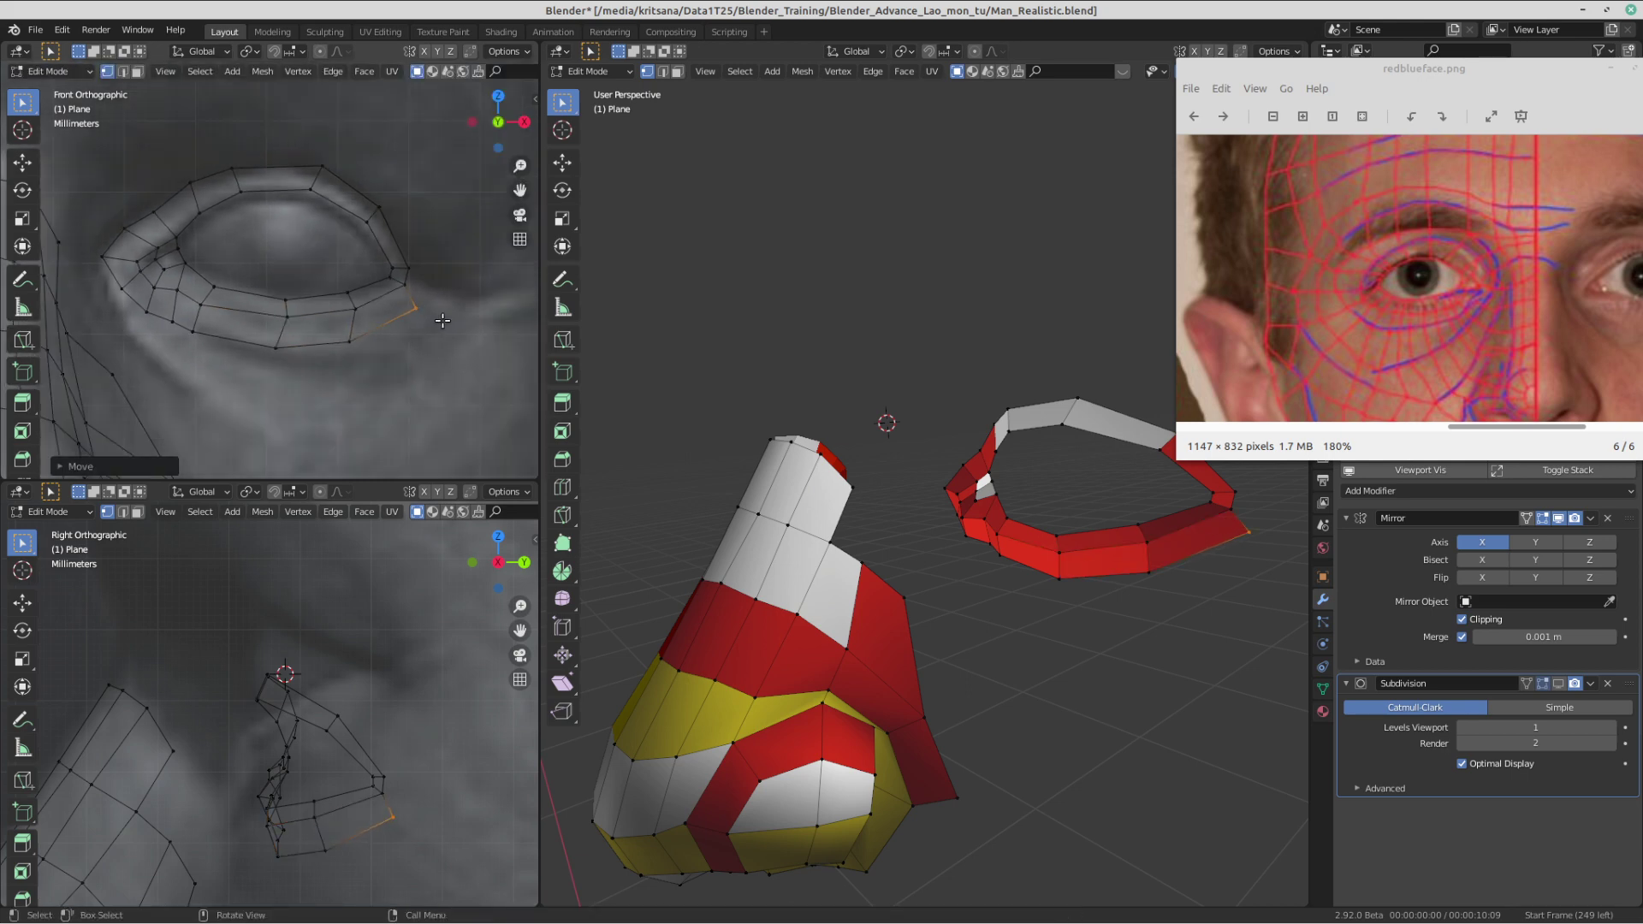
# - Pull the strip's end vertex outward past the outer eye corner and nudge the adjacent eyelid corner vertex to match the reference
pyautogui.press('g')
pyautogui.click(487, 306)
pyautogui.click(439, 296)
pyautogui.press('g')
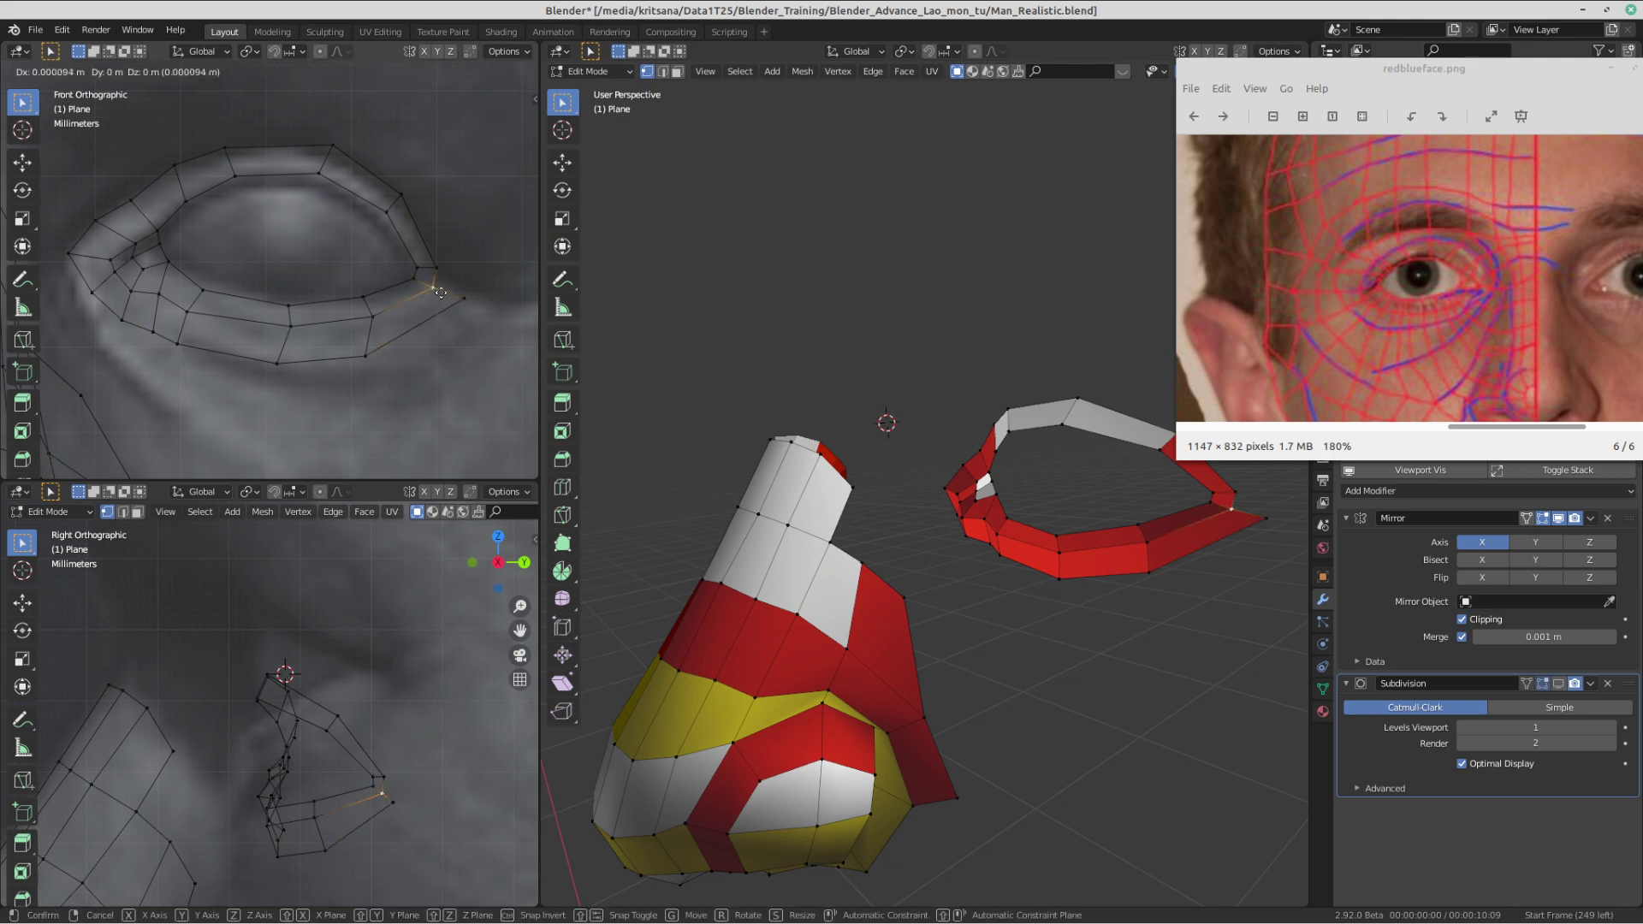
pyautogui.click(444, 292)
pyautogui.scroll(-1, 456, 299)
pyautogui.keyDown('shift'); pyautogui.moveTo(455, 300); pyautogui.dragTo(322, 331, button='middle'); pyautogui.keyUp('shift')
pyautogui.scroll(-1, 291, 312)
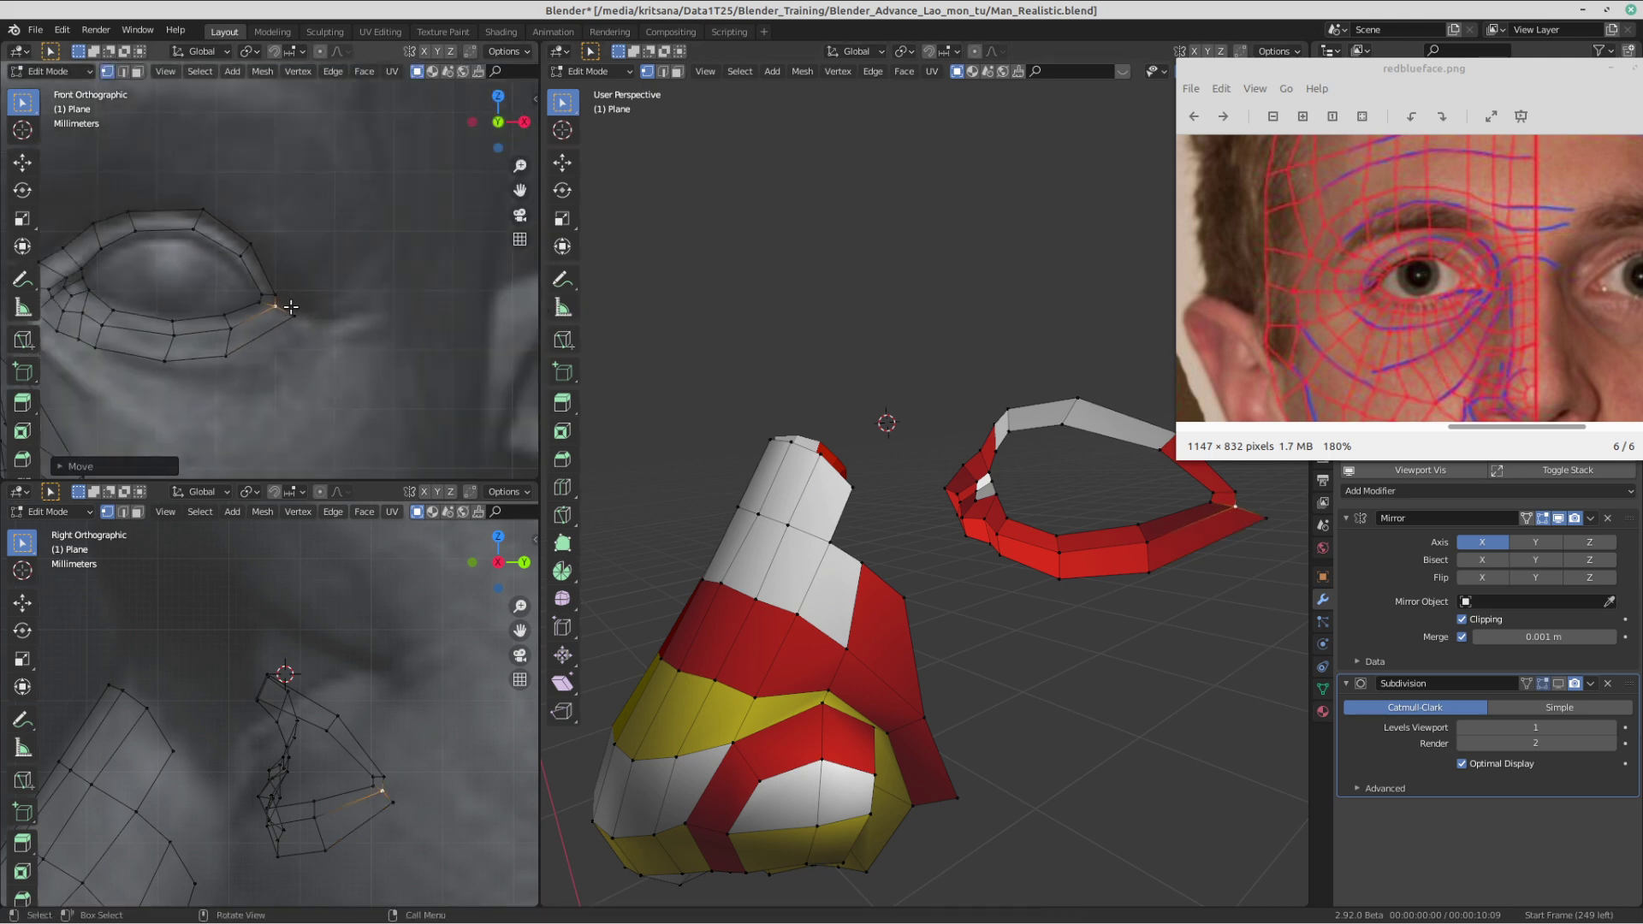
pyautogui.click(296, 315)
pyautogui.press('g')
pyautogui.click(300, 312)
# - Lower the strip's bottom-edge vertex nearest the outer eye corner to widen the strip there
pyautogui.keyDown('shift'); pyautogui.moveTo(299, 321); pyautogui.dragTo(370, 289, button='middle'); pyautogui.keyUp('shift')
pyautogui.scroll(2, 359, 295)
pyautogui.keyDown('shift'); pyautogui.moveTo(248, 343); pyautogui.dragTo(331, 329, button='middle'); pyautogui.keyUp('shift')
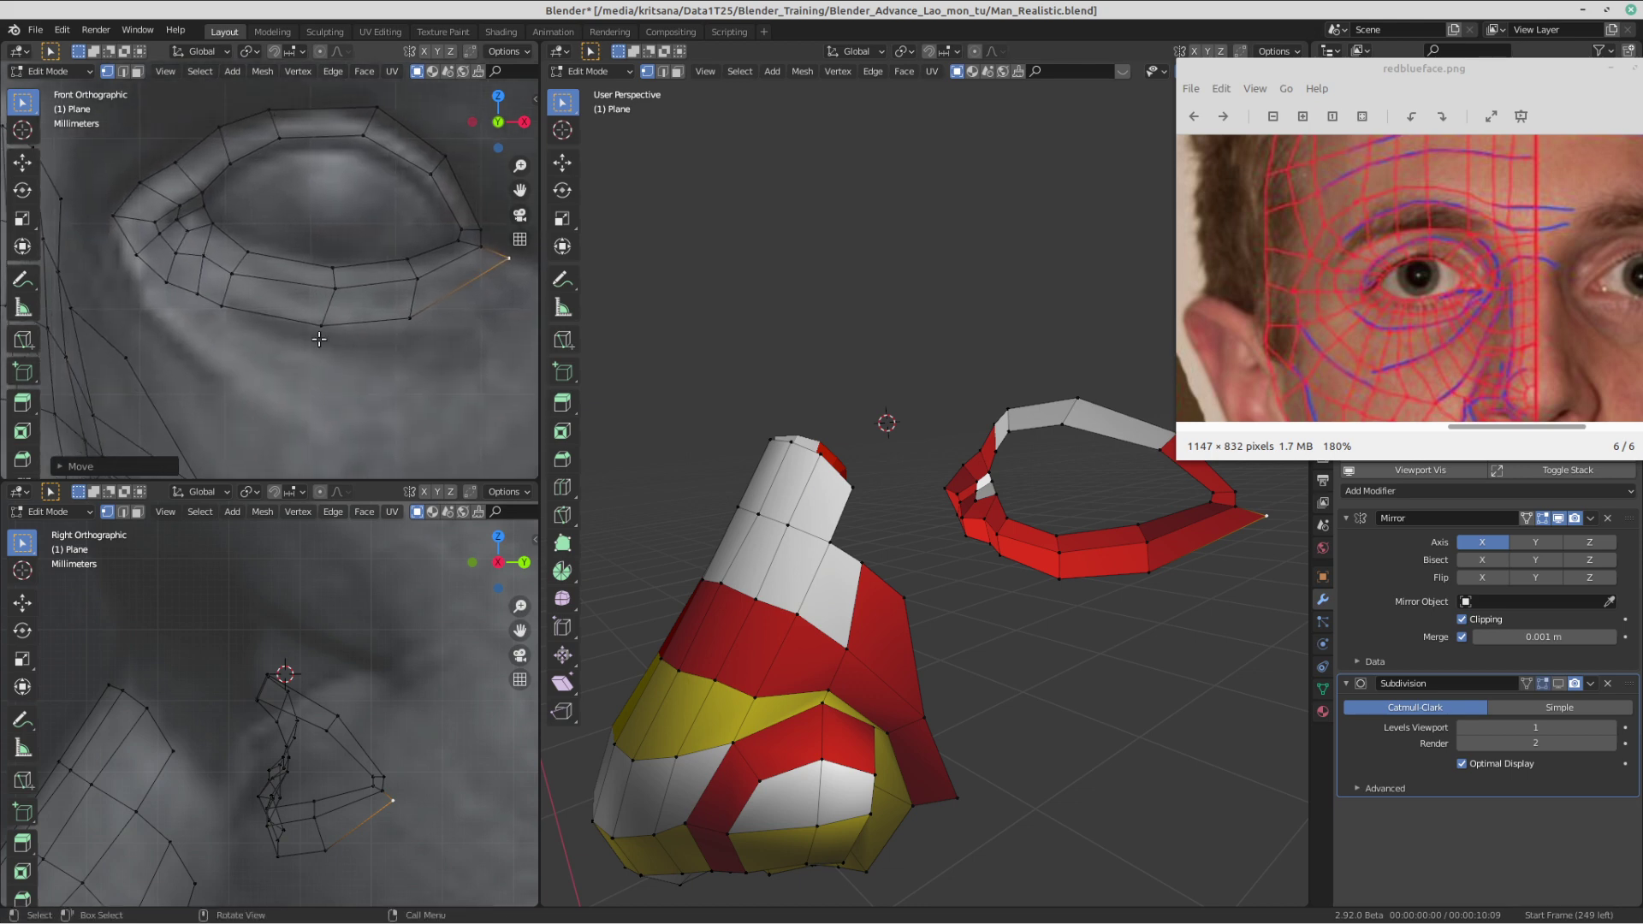
pyautogui.hotkey('alt', 'a')
pyautogui.click(409, 319)
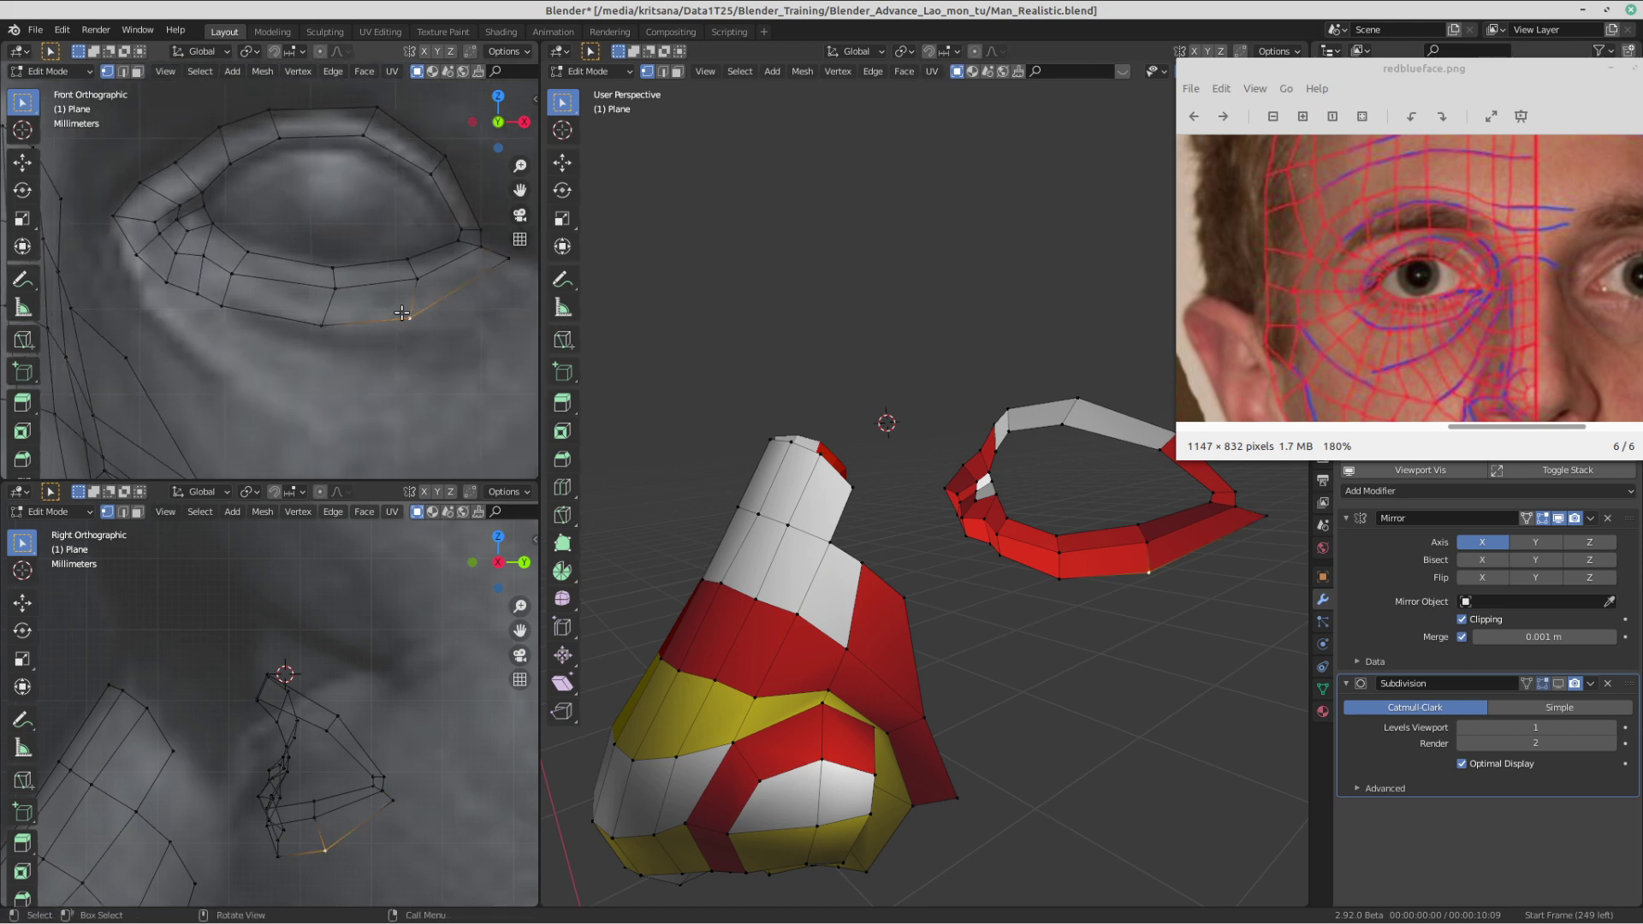
pyautogui.keyDown('shift'); pyautogui.moveTo(445, 313); pyautogui.dragTo(398, 320, button='middle'); pyautogui.keyUp('shift')
pyautogui.press('g')
pyautogui.click(408, 323)
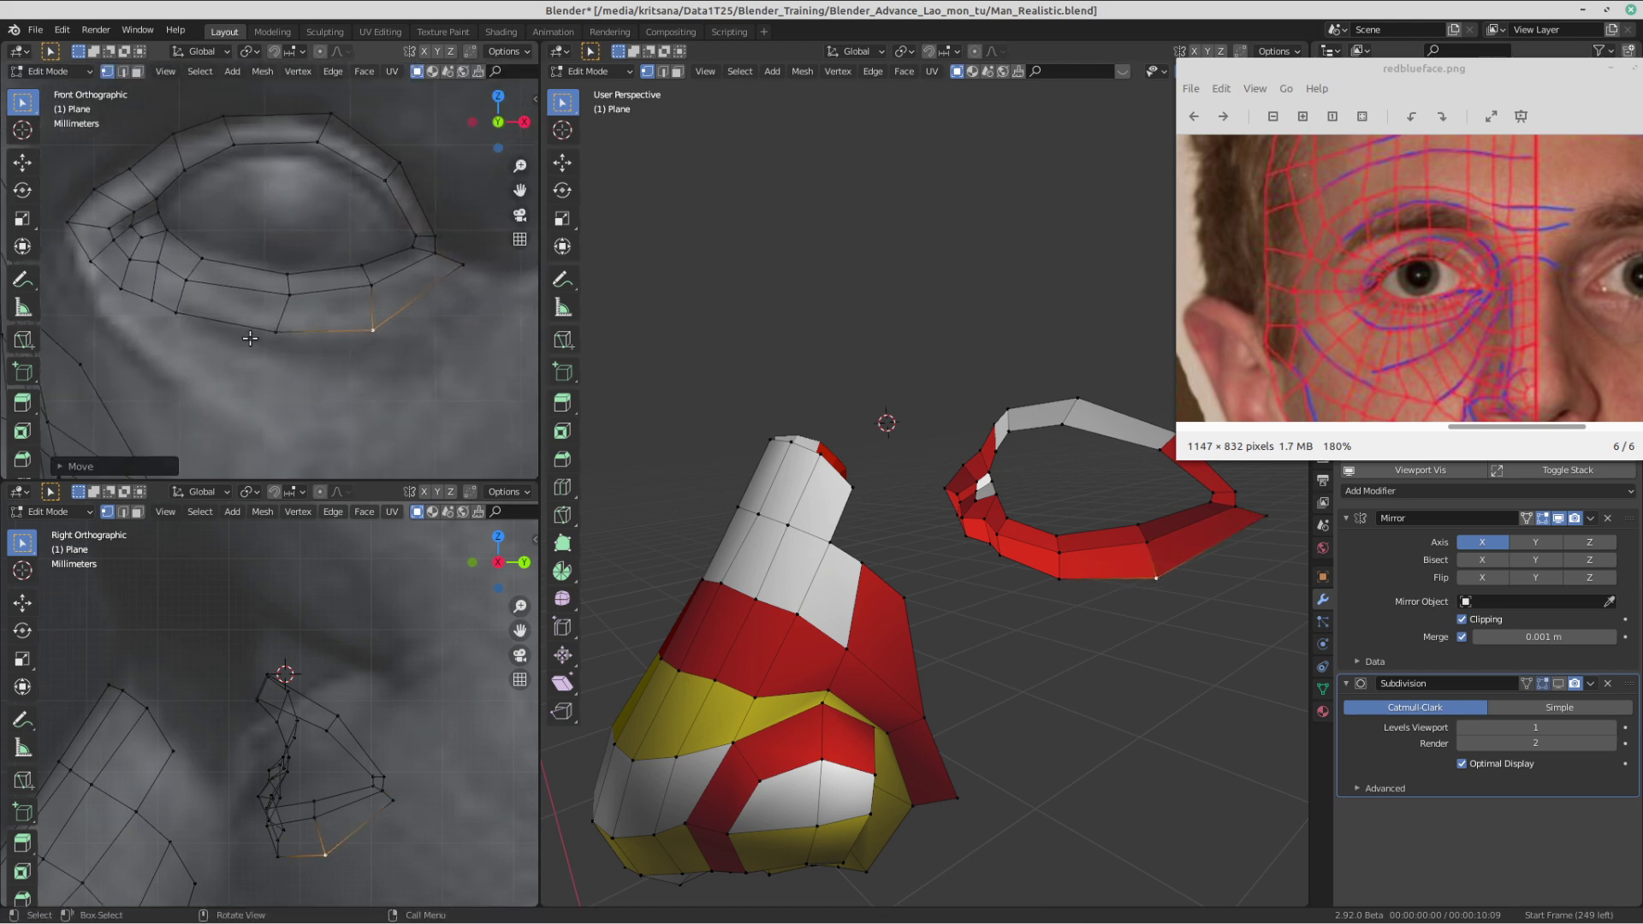
# - Shift the eyelid and bottom-edge vertices beneath the middle of the eye outward so their crossing edge runs vertically
pyautogui.click(270, 331)
pyautogui.press('g')
pyautogui.click(281, 330)
pyautogui.click(291, 295)
pyautogui.press('g')
pyautogui.click(285, 296)
pyautogui.click(285, 331)
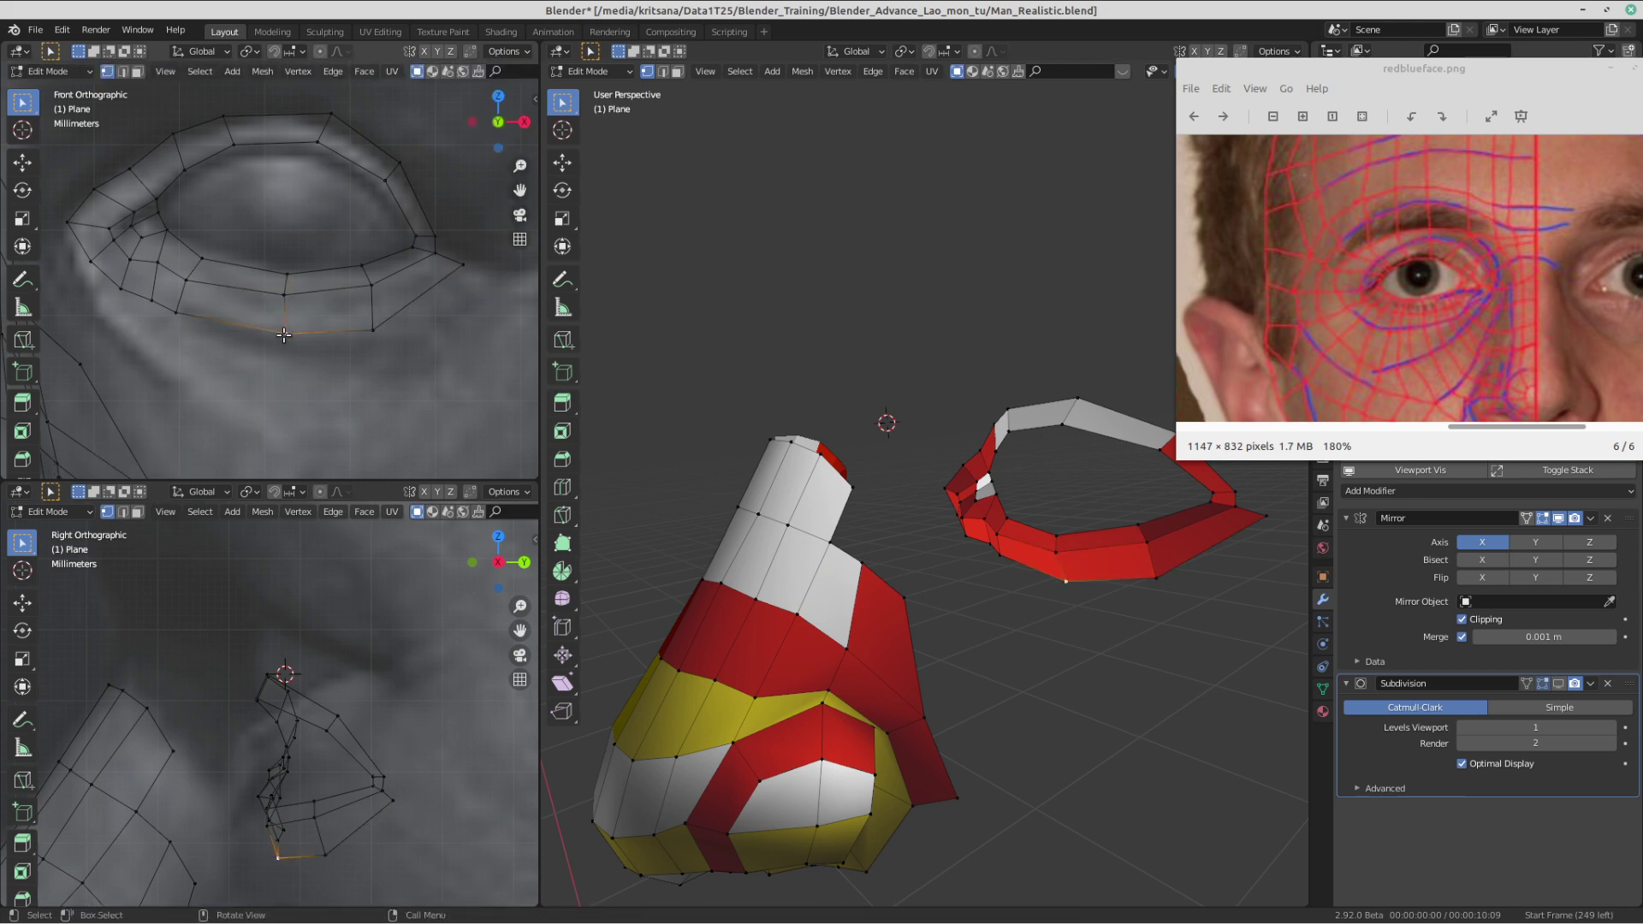
pyautogui.press('g')
pyautogui.click(279, 330)
# - Fine-tune the strip's bottom-edge vertices below the inner eye corner in the front view to even out their curve
pyautogui.keyDown('shift'); pyautogui.moveTo(197, 323); pyautogui.dragTo(273, 324, button='middle'); pyautogui.keyUp('shift')
pyautogui.click(258, 312)
pyautogui.press('g')
pyautogui.click(259, 312)
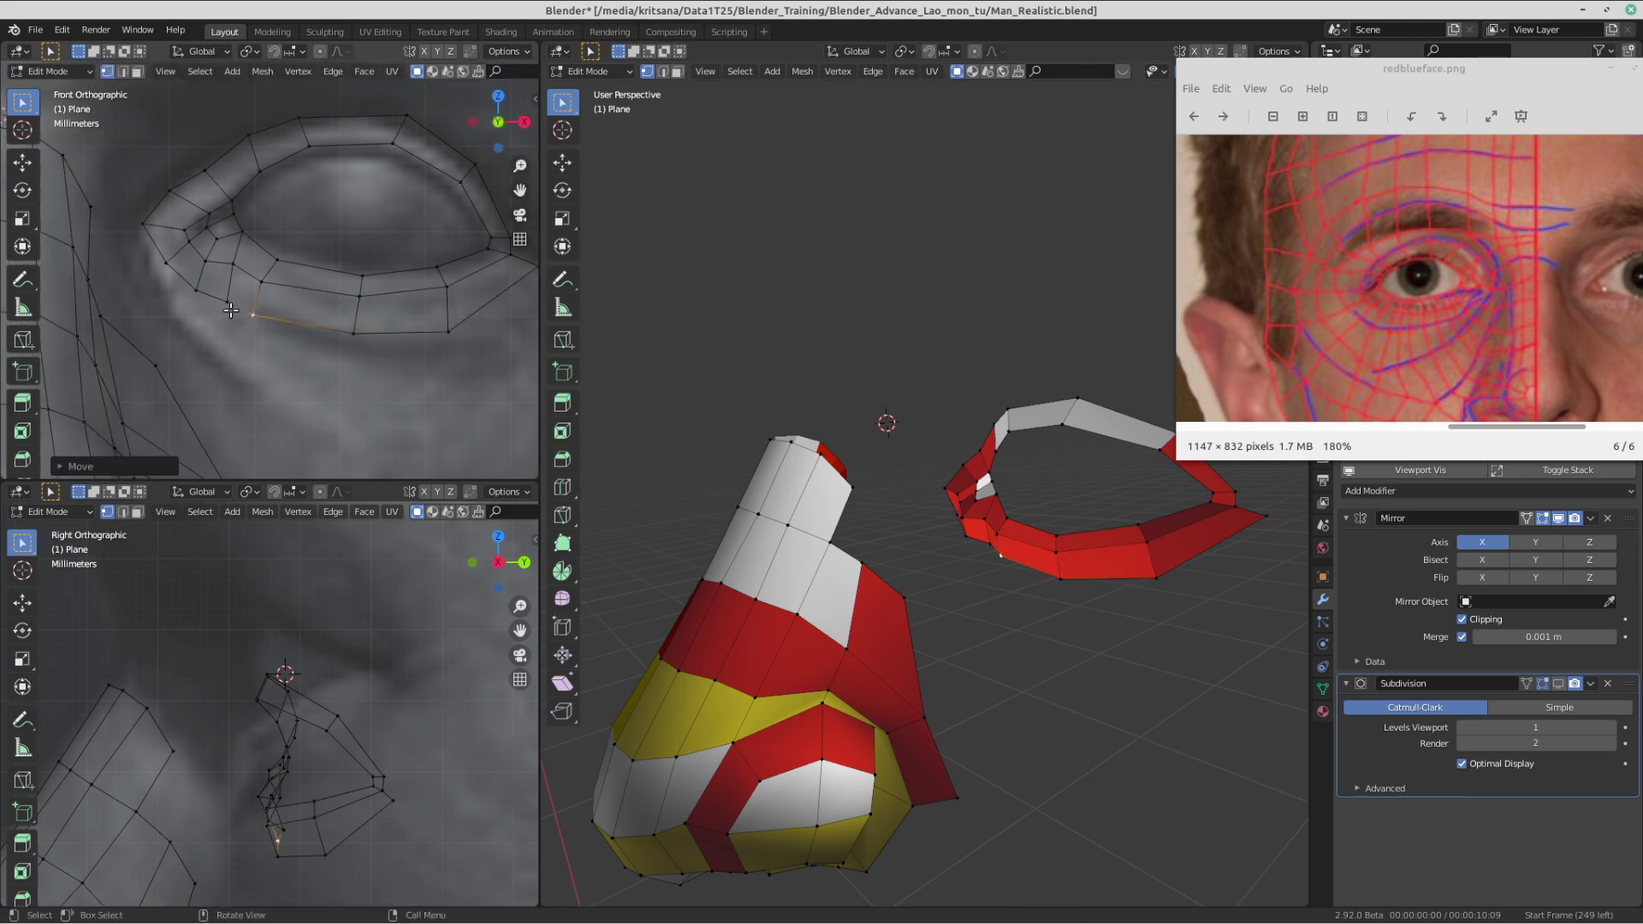
pyautogui.click(226, 299)
pyautogui.press('g')
pyautogui.click(226, 301)
pyautogui.click(195, 291)
pyautogui.press('g')
pyautogui.click(192, 287)
# - In the side view, begin moving the new strip's bottom-edge vertices in depth to follow the face profile
pyautogui.keyDown('shift'); pyautogui.moveTo(205, 343); pyautogui.dragTo(202, 250, button='middle'); pyautogui.keyUp('shift')
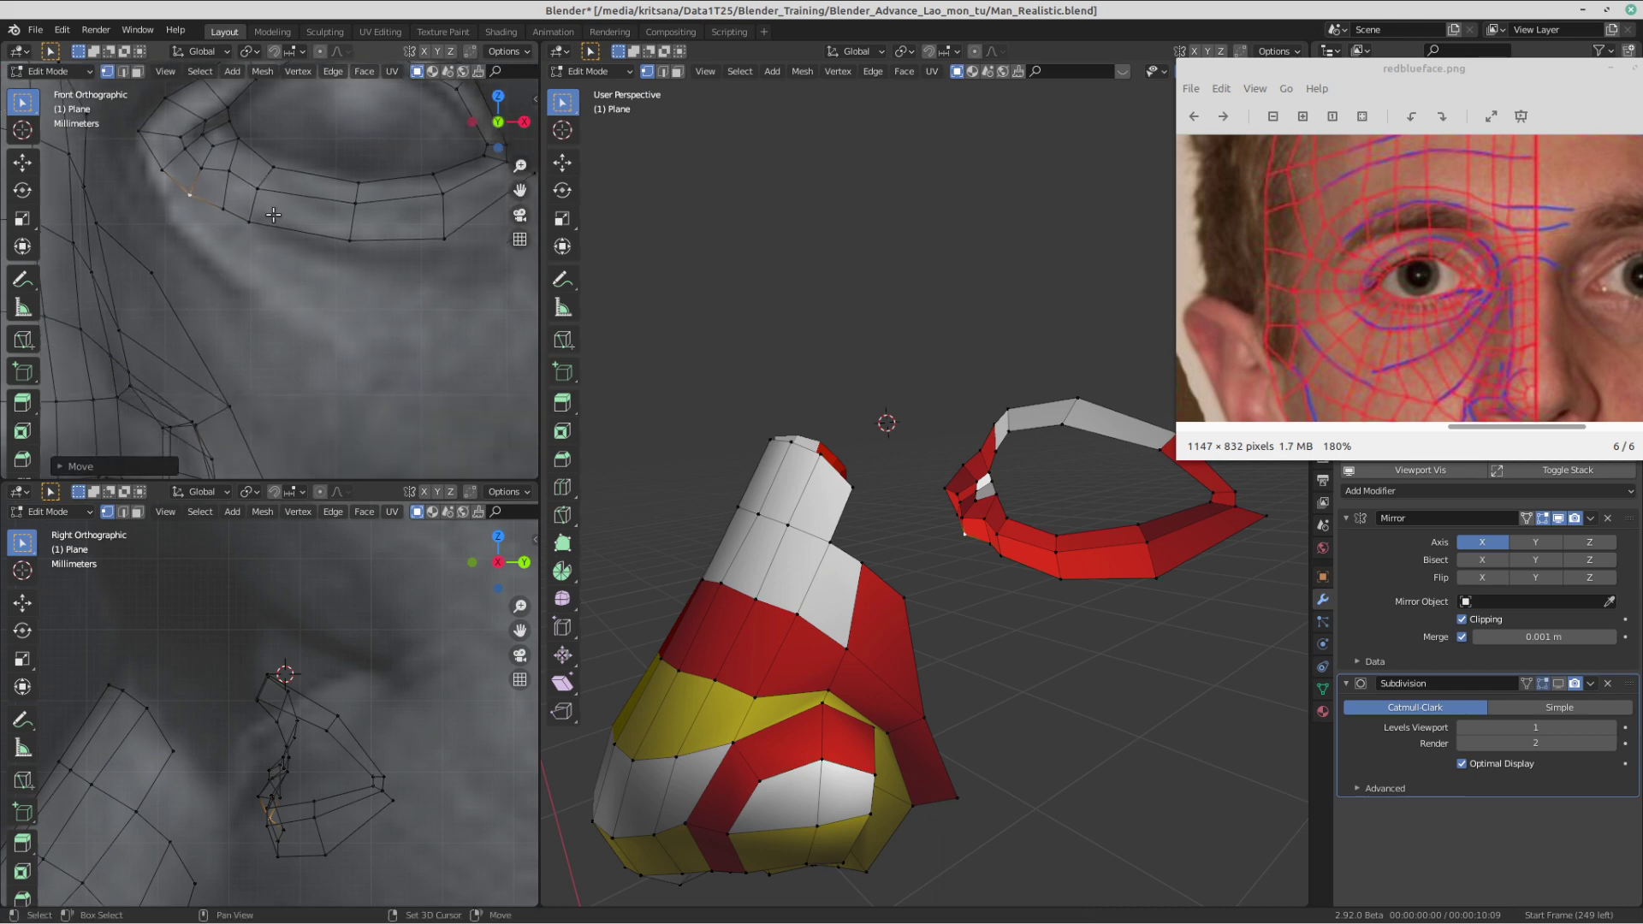
pyautogui.keyDown('shift'); pyautogui.moveTo(291, 810); pyautogui.dragTo(304, 731, button='middle'); pyautogui.keyUp('shift')
pyautogui.click(285, 700)
pyautogui.press('g')
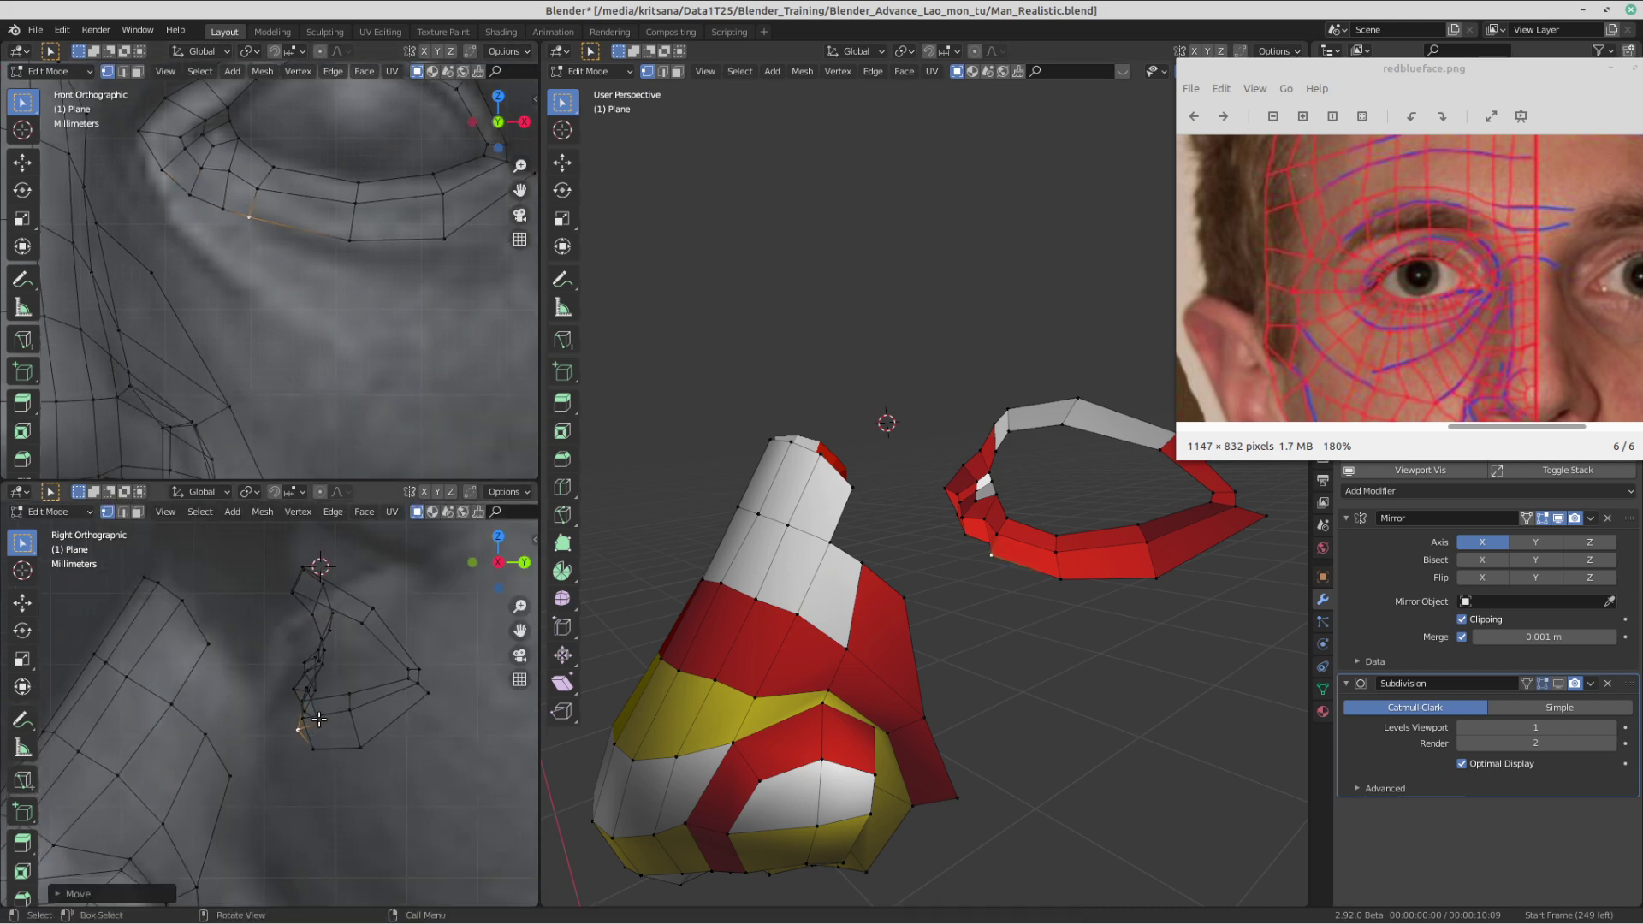
pyautogui.click(318, 694)
pyautogui.click(300, 708)
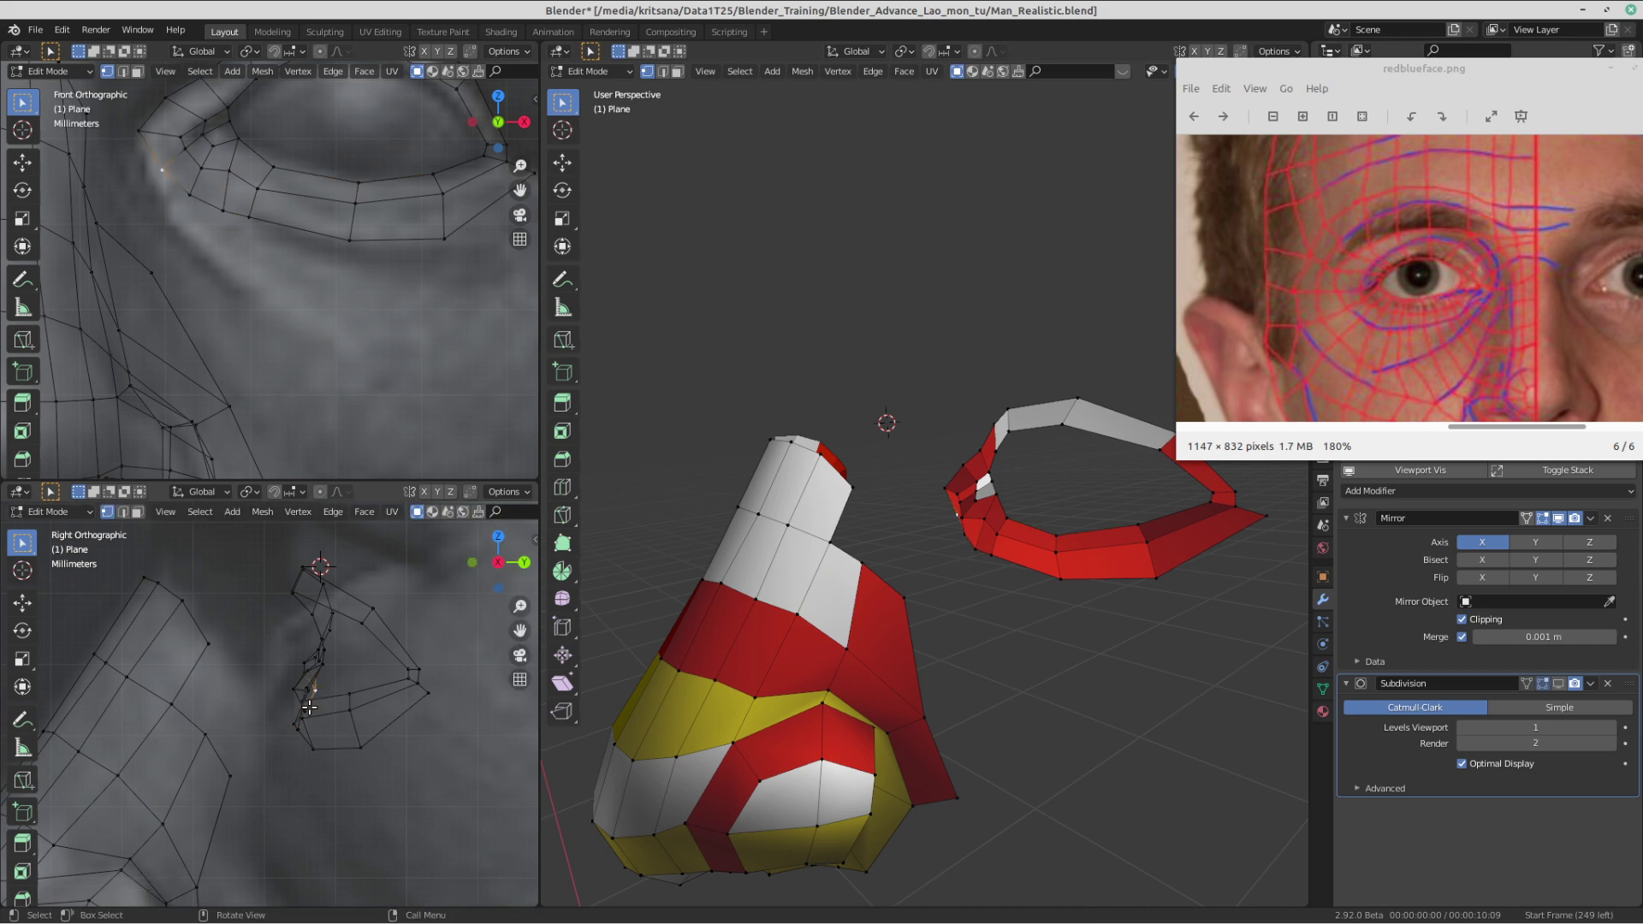
pyautogui.press('g')
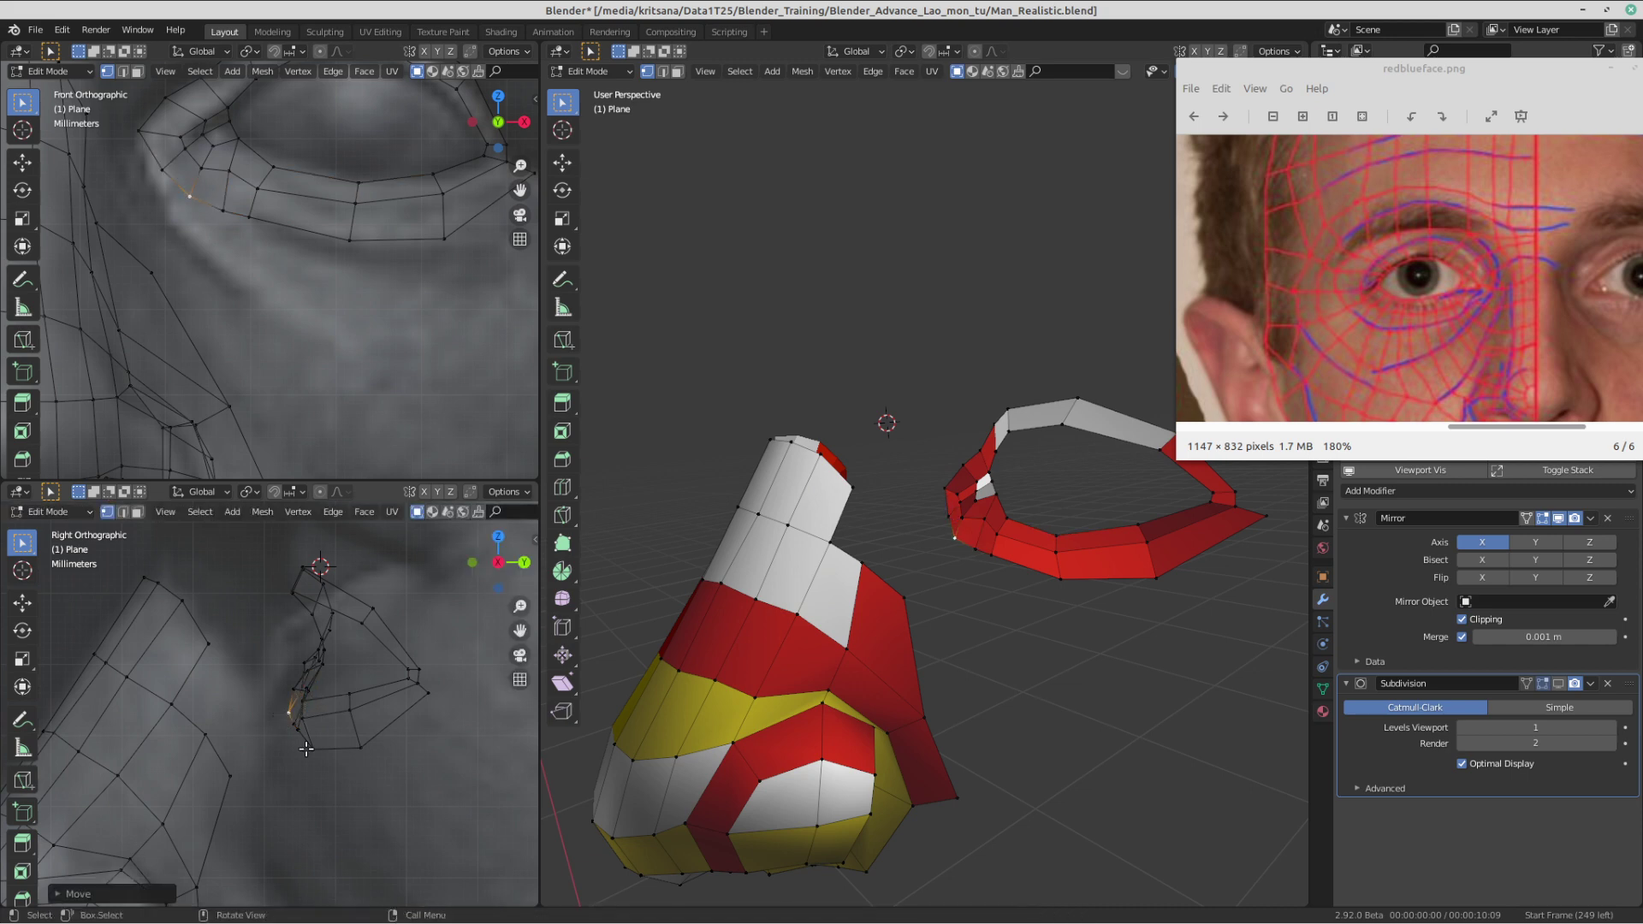
pyautogui.click(329, 762)
# - Push the bottom-edge vertices beneath the tear duct forward in the side view to form a smooth profile curve
pyautogui.click(297, 734)
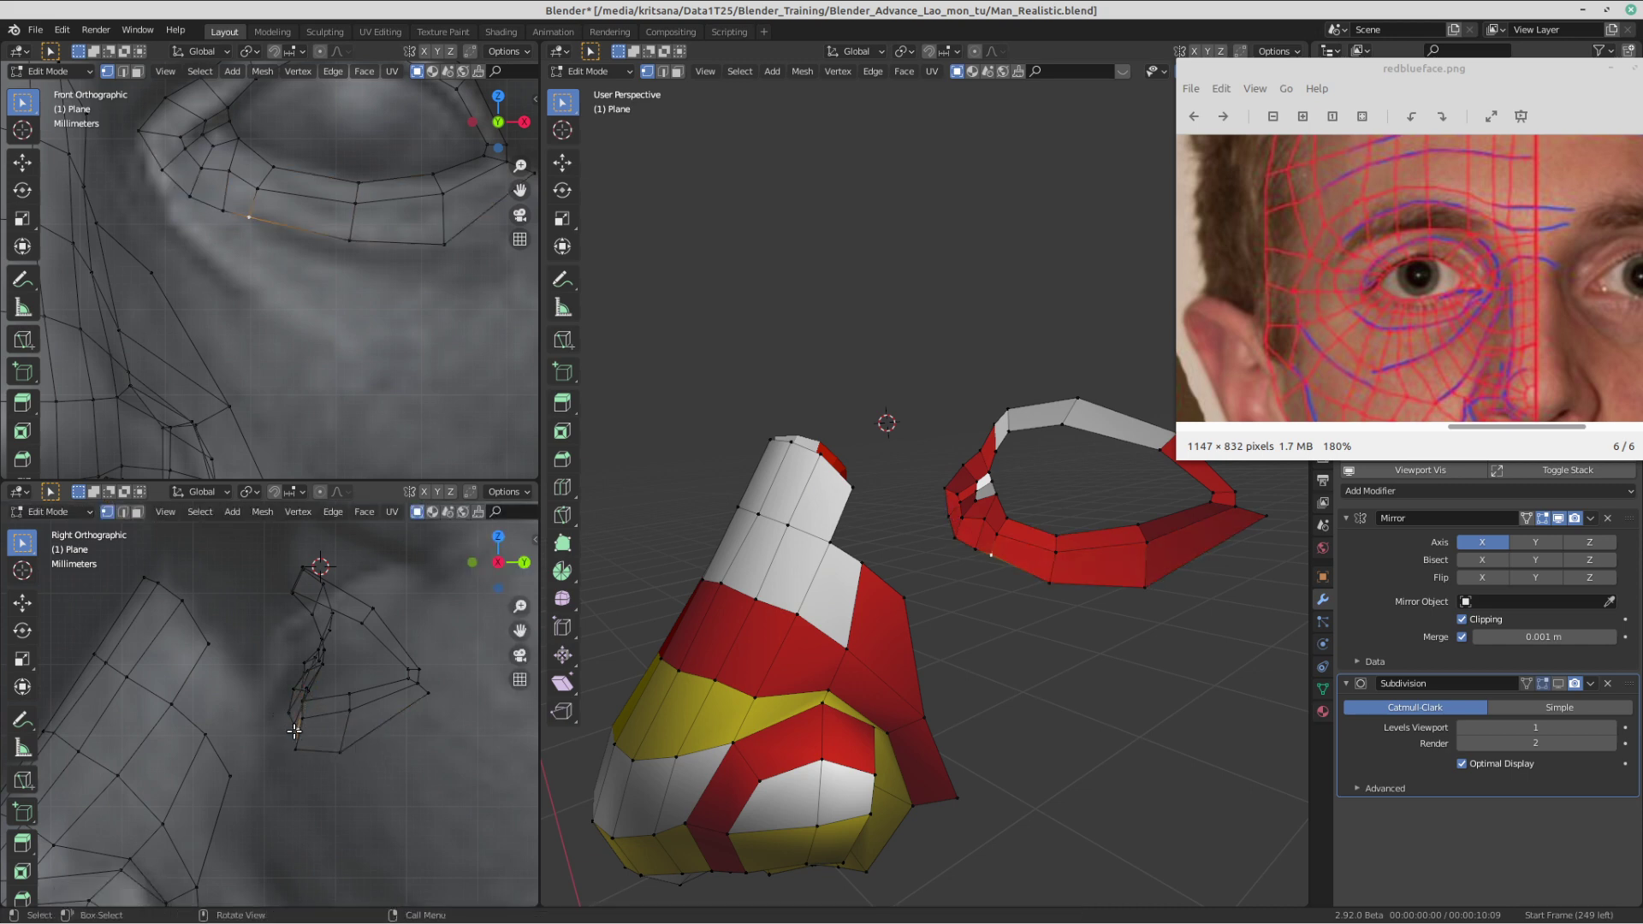
pyautogui.press('g')
pyautogui.click(287, 732)
pyautogui.click(294, 725)
pyautogui.press('g')
pyautogui.click(279, 727)
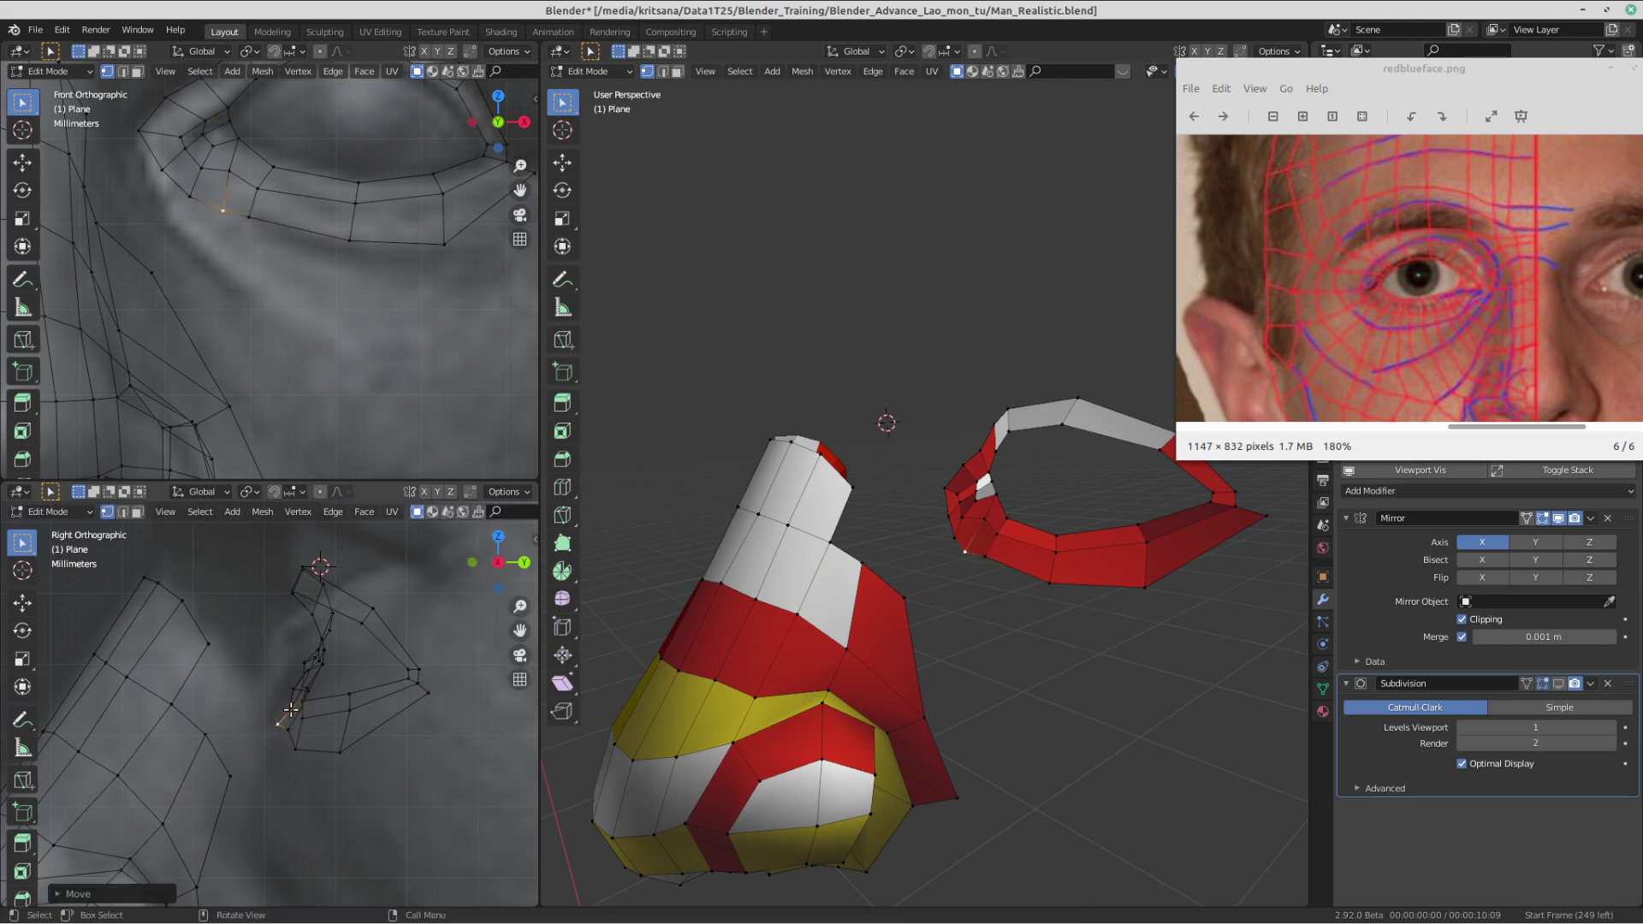
pyautogui.click(289, 712)
pyautogui.press('g')
pyautogui.click(284, 713)
pyautogui.click(279, 731)
pyautogui.press('g')
pyautogui.click(279, 732)
pyautogui.click(296, 691)
# - Clear the reference image window away from the perspective viewport and turn the model to inspect the eye strips
pyautogui.scroll(-2, 927, 469)
pyautogui.moveTo(927, 469); pyautogui.dragTo(852, 548, button='middle')
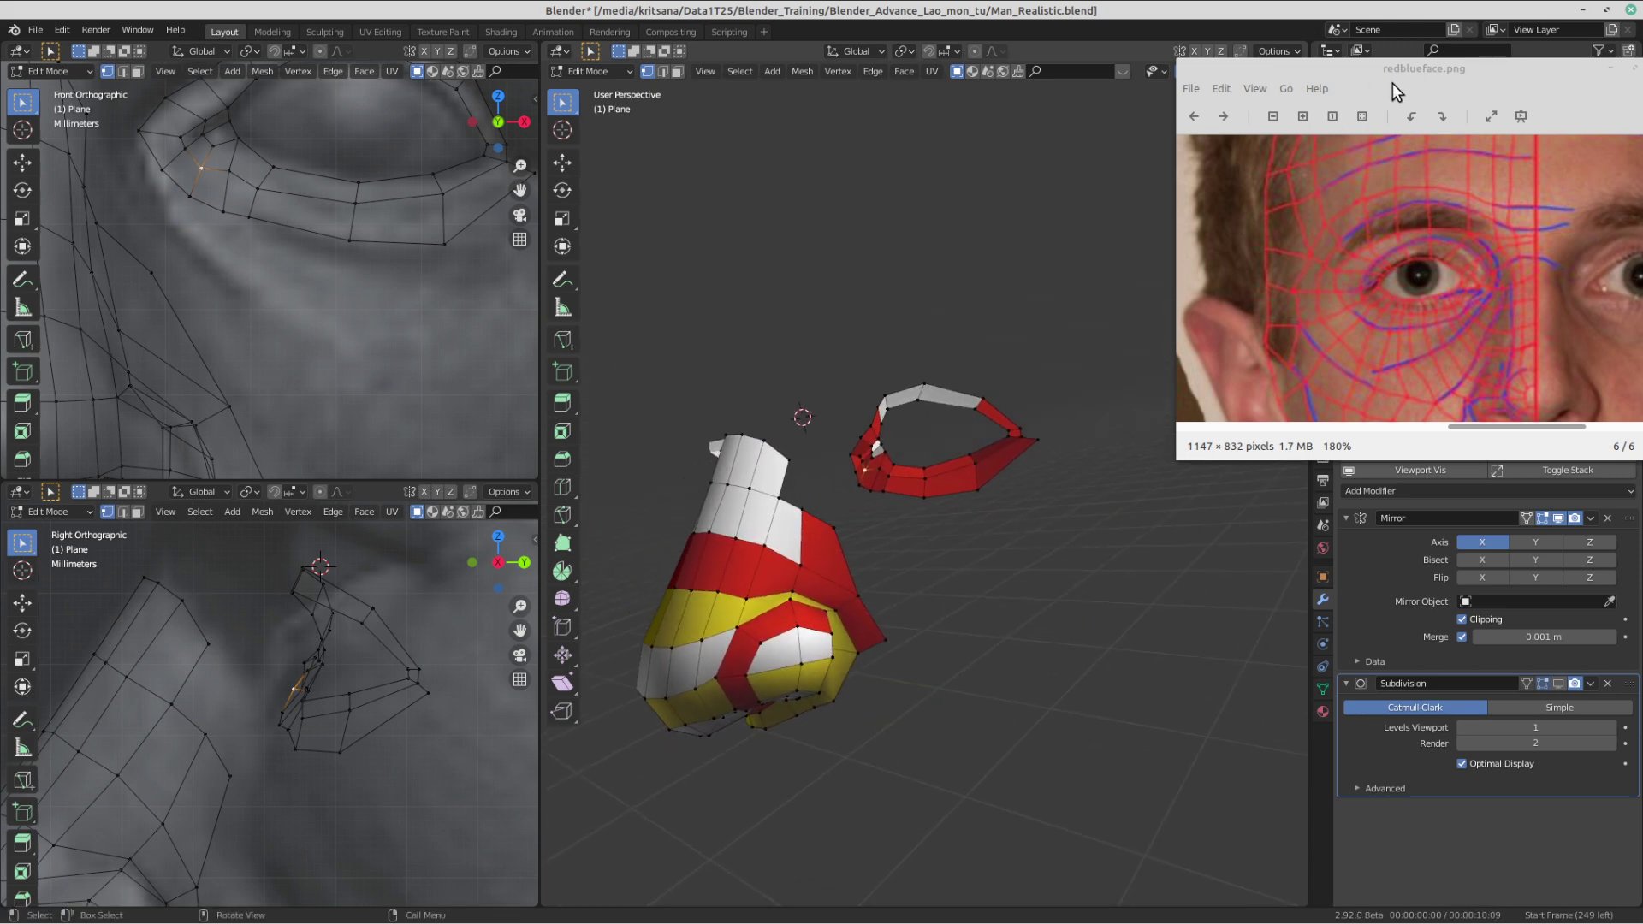
pyautogui.moveTo(1393, 84); pyautogui.dragTo(322, 275)
pyautogui.click(709, 255)
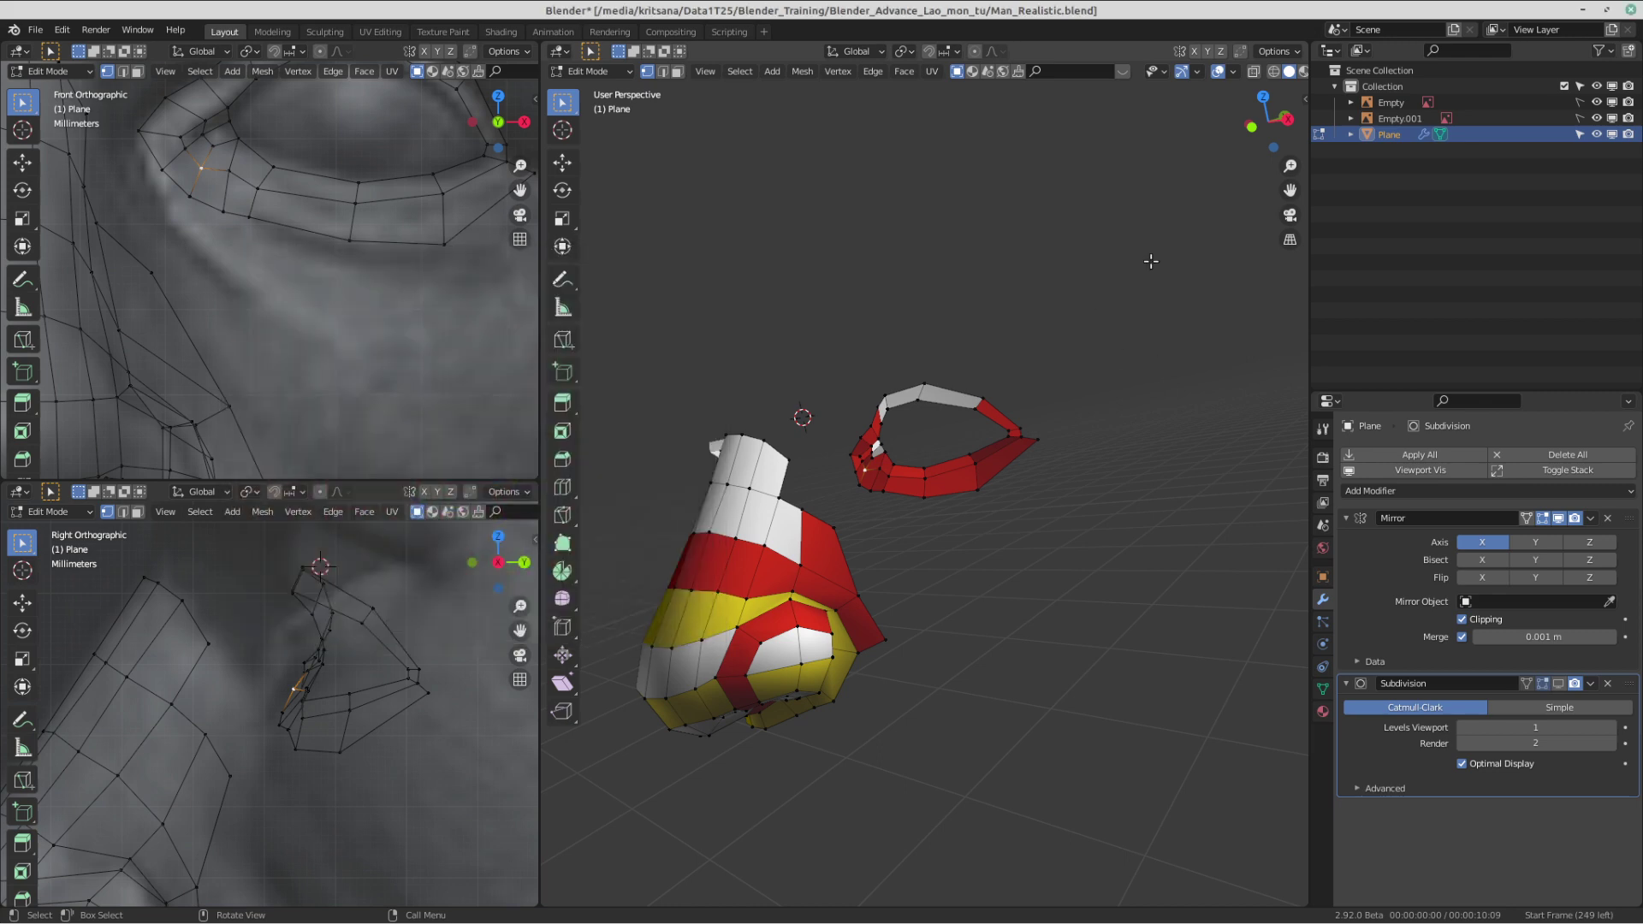
# - Set the perspective viewport's solid shading to object colour with the beige clay MatCap
pyautogui.click(1231, 72)
pyautogui.scroll(-5, 1245, 68)
pyautogui.click(1160, 70)
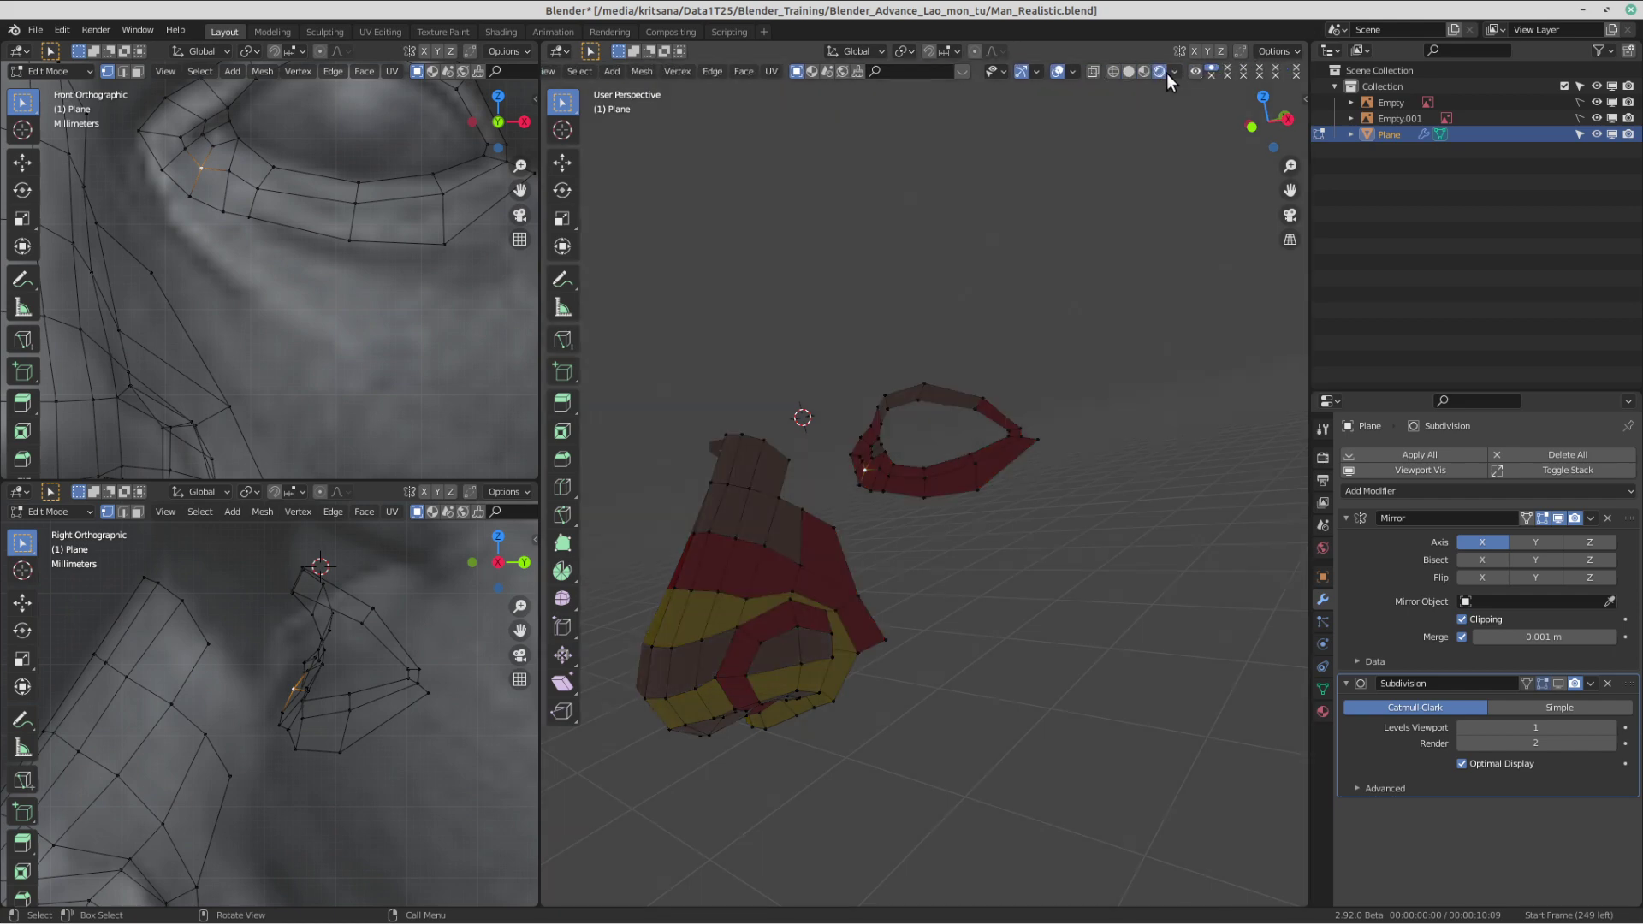
pyautogui.click(1128, 71)
pyautogui.click(1174, 73)
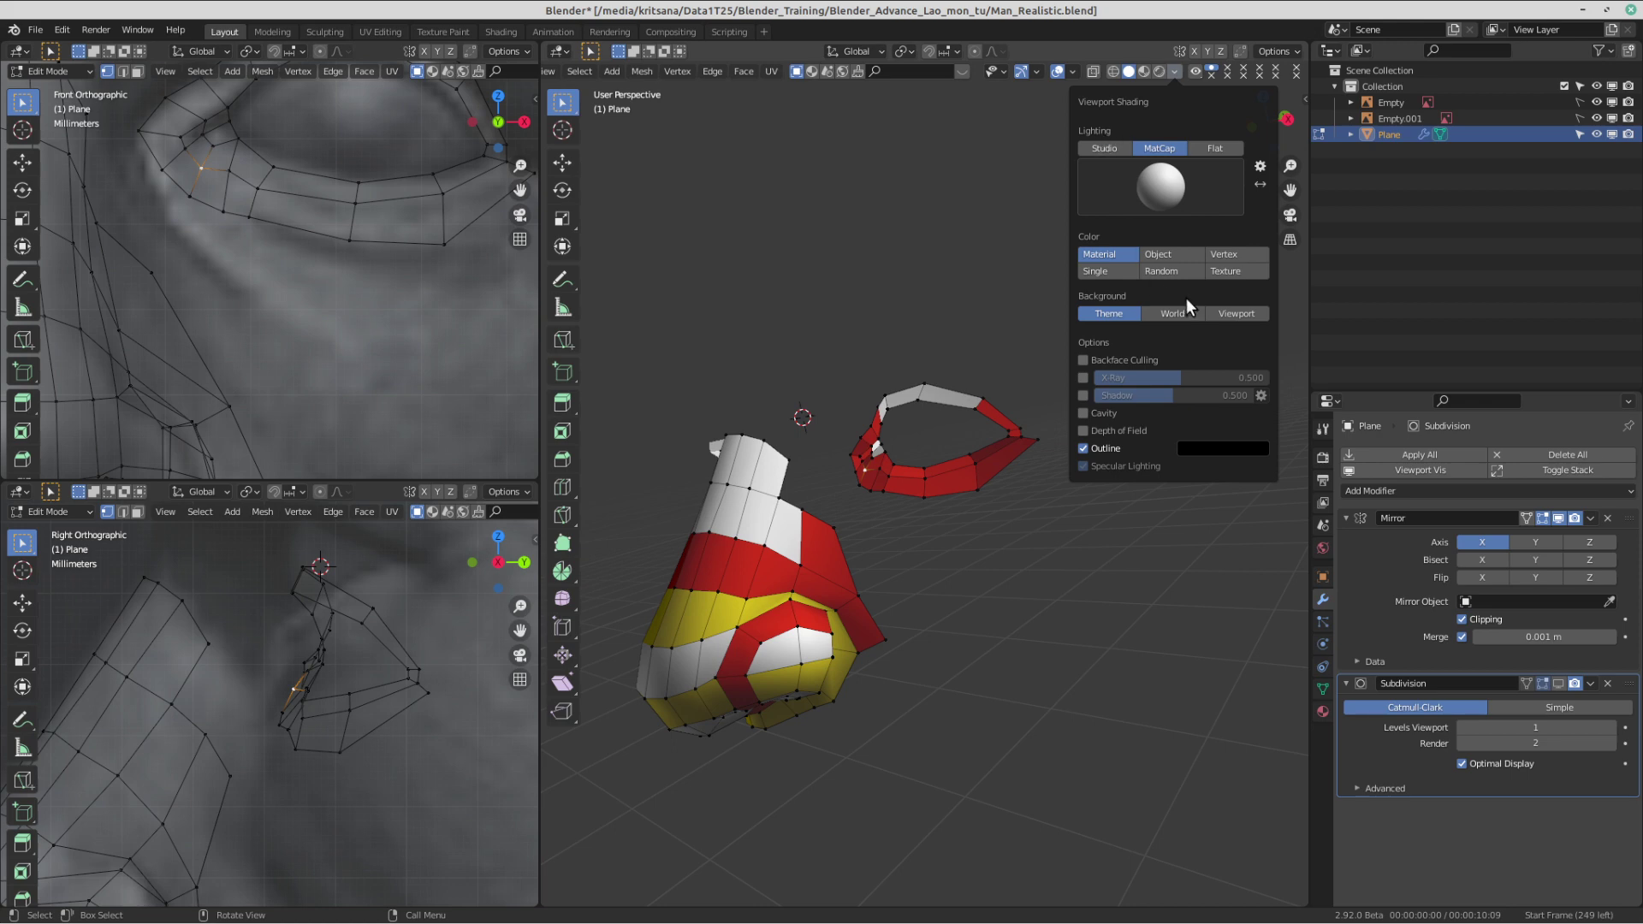
pyautogui.click(1177, 250)
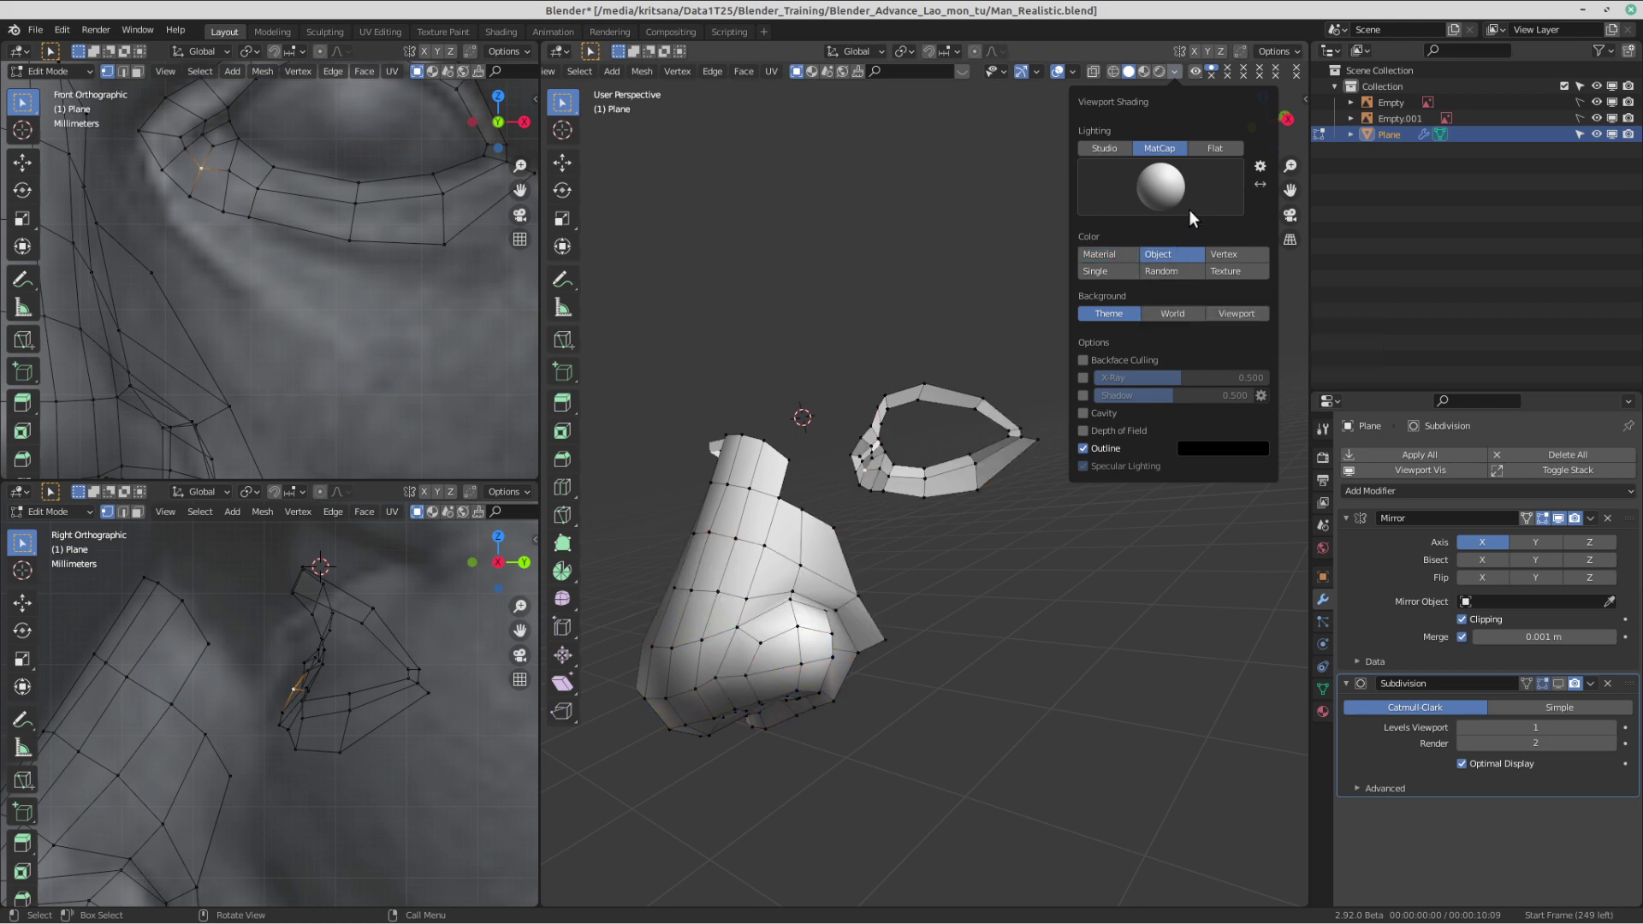
pyautogui.click(1185, 178)
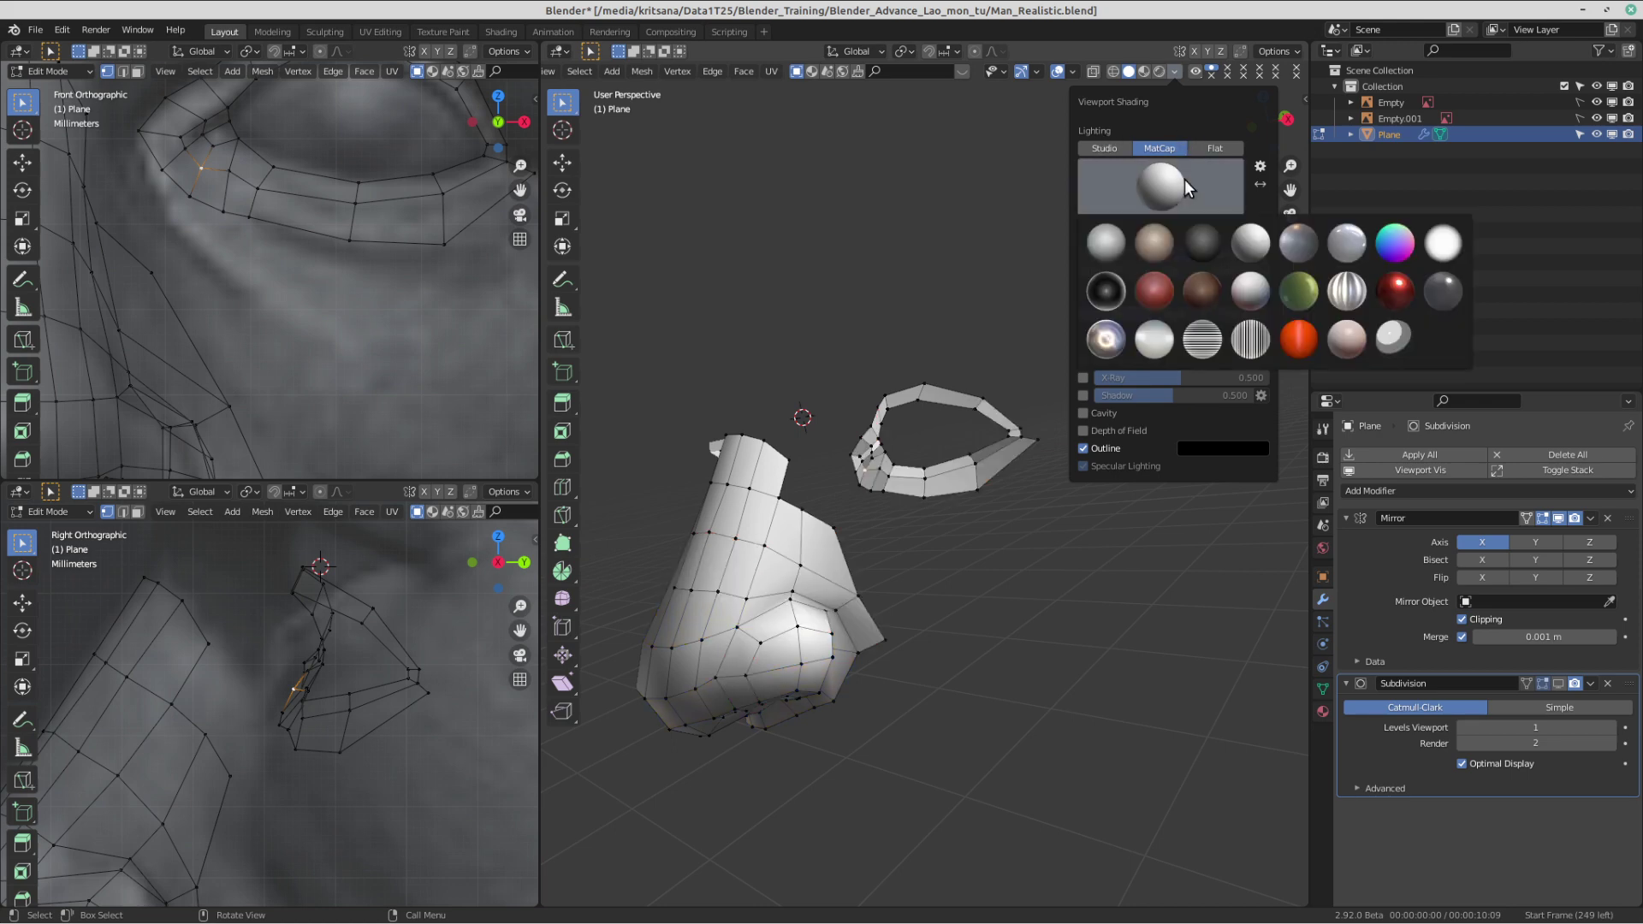
pyautogui.click(1164, 241)
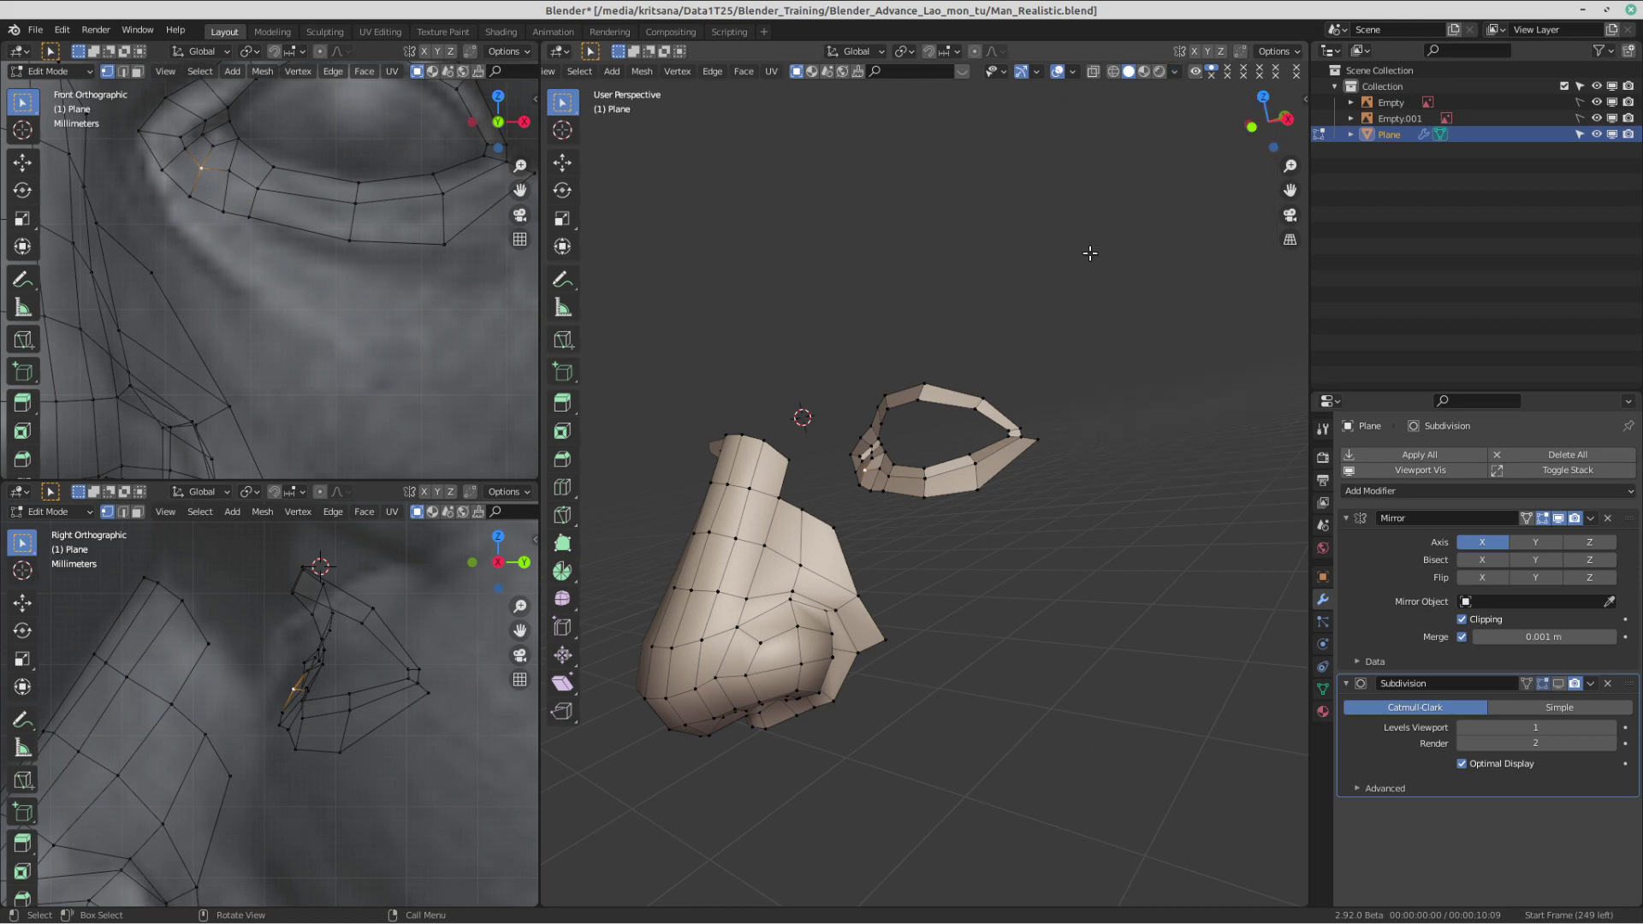
# - Save the Man_Realistic.blend file
pyautogui.scroll(-2, 1038, 360)
pyautogui.keyDown('shift'); pyautogui.moveTo(1038, 360); pyautogui.dragTo(1113, 283, button='middle'); pyautogui.keyUp('shift')
pyautogui.scroll(2, 1027, 342)
pyautogui.moveTo(856, 387); pyautogui.dragTo(840, 394, button='middle')
pyautogui.hotkey('ctrl', 's')
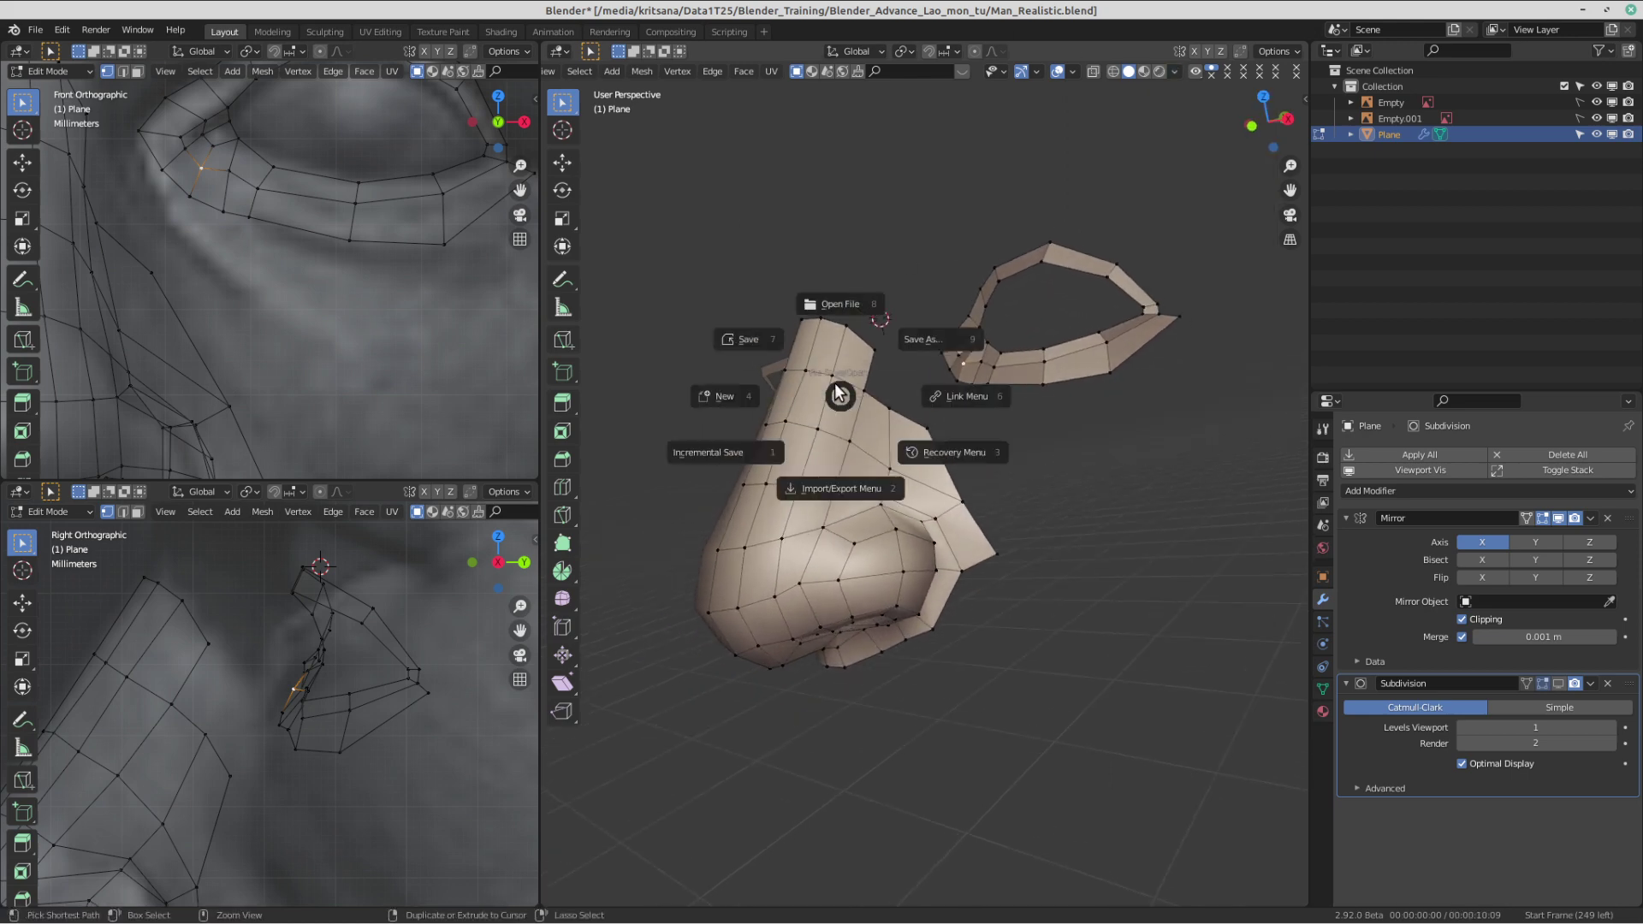
pyautogui.click(747, 346)
# - Zoom in on the inner eye corner in the perspective view and reposition a tear duct vertex
pyautogui.scroll(4, 906, 535)
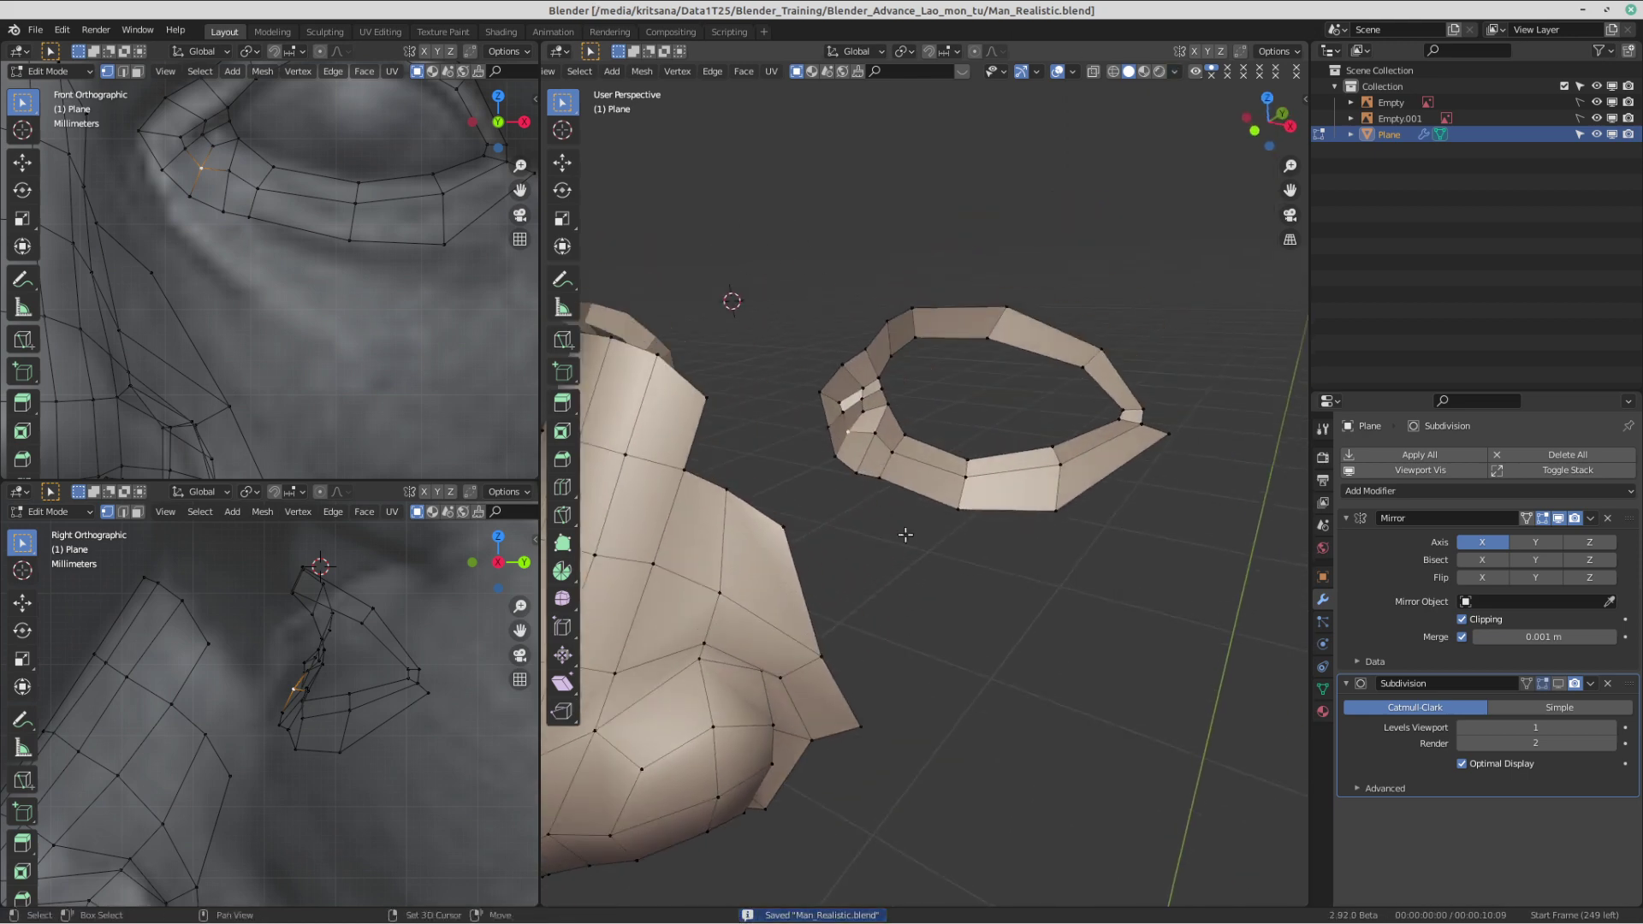
pyautogui.scroll(2, 905, 535)
pyautogui.scroll(4, 1061, 497)
pyautogui.keyDown('shift'); pyautogui.moveTo(950, 363); pyautogui.dragTo(851, 489, button='middle'); pyautogui.keyUp('shift')
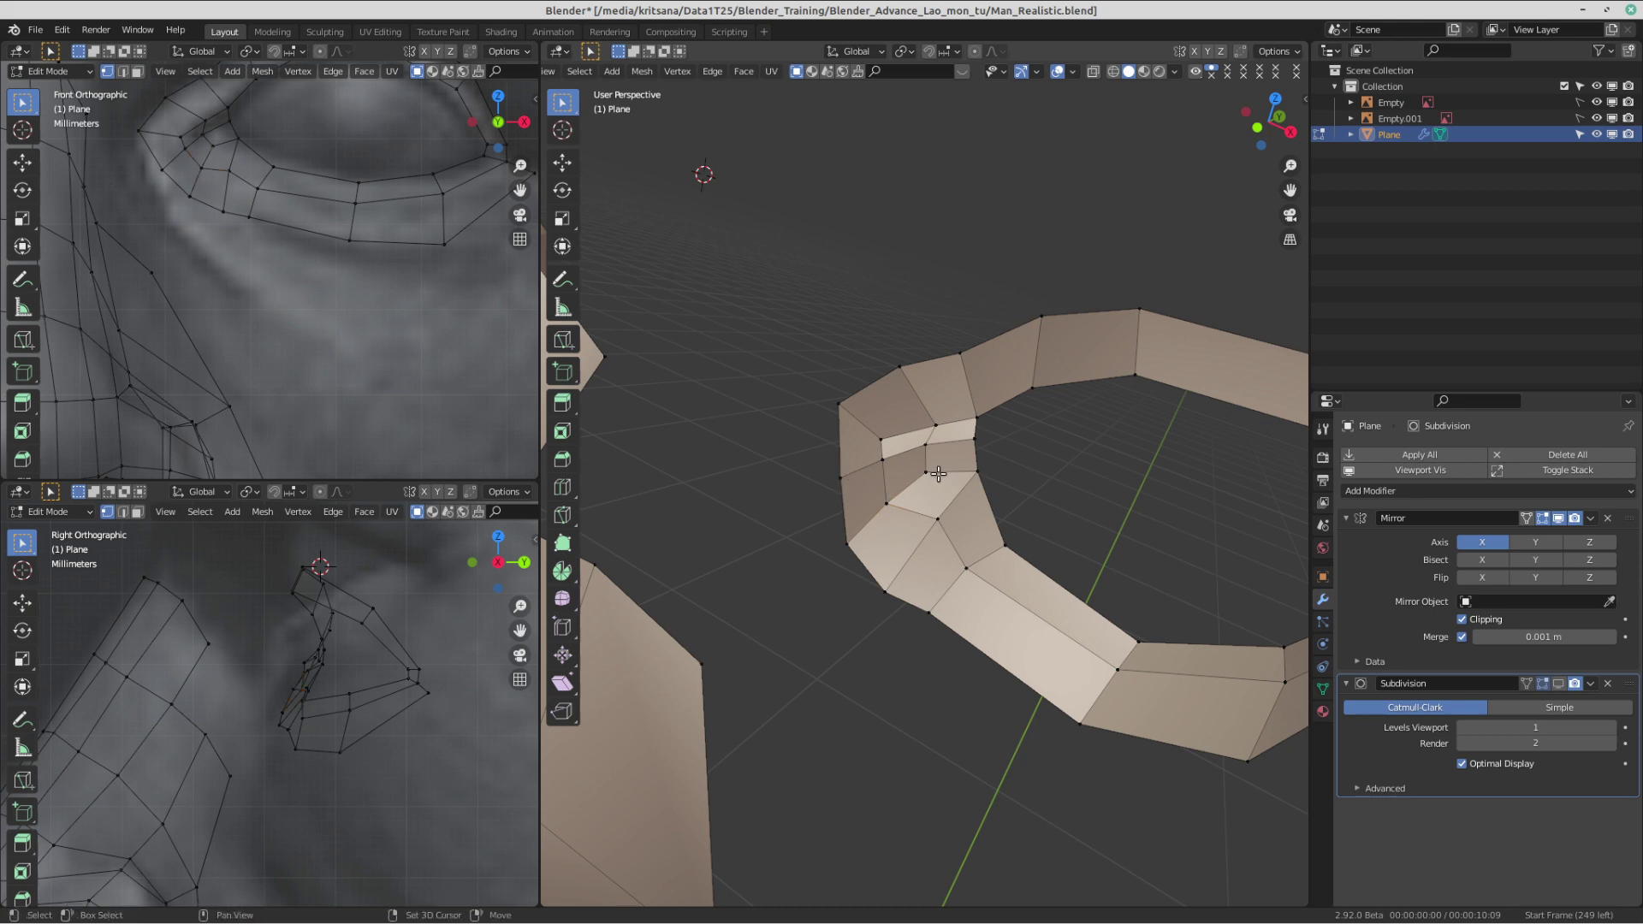
pyautogui.scroll(2, 939, 474)
pyautogui.moveTo(691, 437); pyautogui.dragTo(925, 432, button='middle')
pyautogui.press('g')
pyautogui.click(889, 434)
# - Adjust the surrounding vertices beneath the tear duct from a turned perspective view to smooth the strip's surface
pyautogui.moveTo(832, 565); pyautogui.dragTo(927, 565, button='middle')
pyautogui.press('g')
pyautogui.click(887, 488)
pyautogui.press('g')
pyautogui.click(884, 463)
pyautogui.press('g')
pyautogui.click(924, 499)
pyautogui.click(942, 488)
pyautogui.press('g')
pyautogui.click(938, 494)
# - Nudge neighbouring eye strip vertices near the inner corner from another angle to even out their depth
pyautogui.moveTo(938, 495); pyautogui.dragTo(1004, 470, button='middle')
pyautogui.click(953, 407)
pyautogui.keyDown('shift'); pyautogui.click(916, 384); pyautogui.keyUp('shift')
pyautogui.press('g')
pyautogui.click(907, 386)
pyautogui.click(943, 391)
pyautogui.press('g')
pyautogui.click(924, 398)
# - Shift the bottom-edge and middle-row vertices of the lower eyelid strip forward as seen from the side
pyautogui.click(909, 552)
pyautogui.press('g')
pyautogui.click(904, 555)
pyautogui.click(884, 507)
pyautogui.press('g')
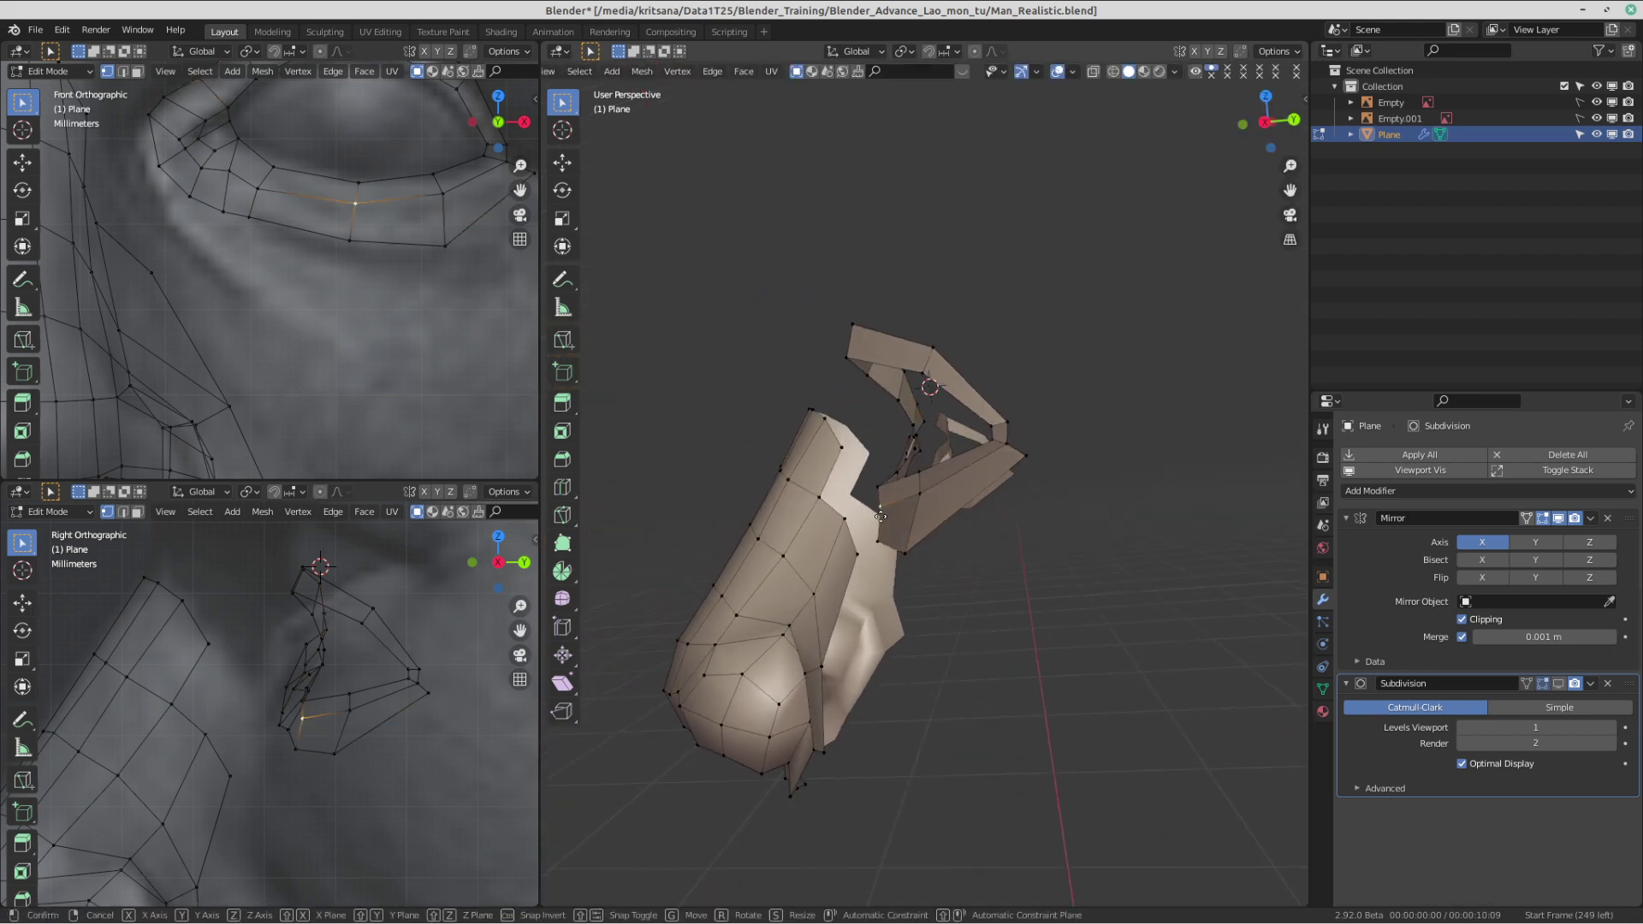
pyautogui.click(880, 507)
# - Examine the nose and both eye strips from the front and at three-quarter angles in the perspective view
pyautogui.moveTo(809, 449); pyautogui.dragTo(951, 479, button='middle')
pyautogui.scroll(2, 952, 479)
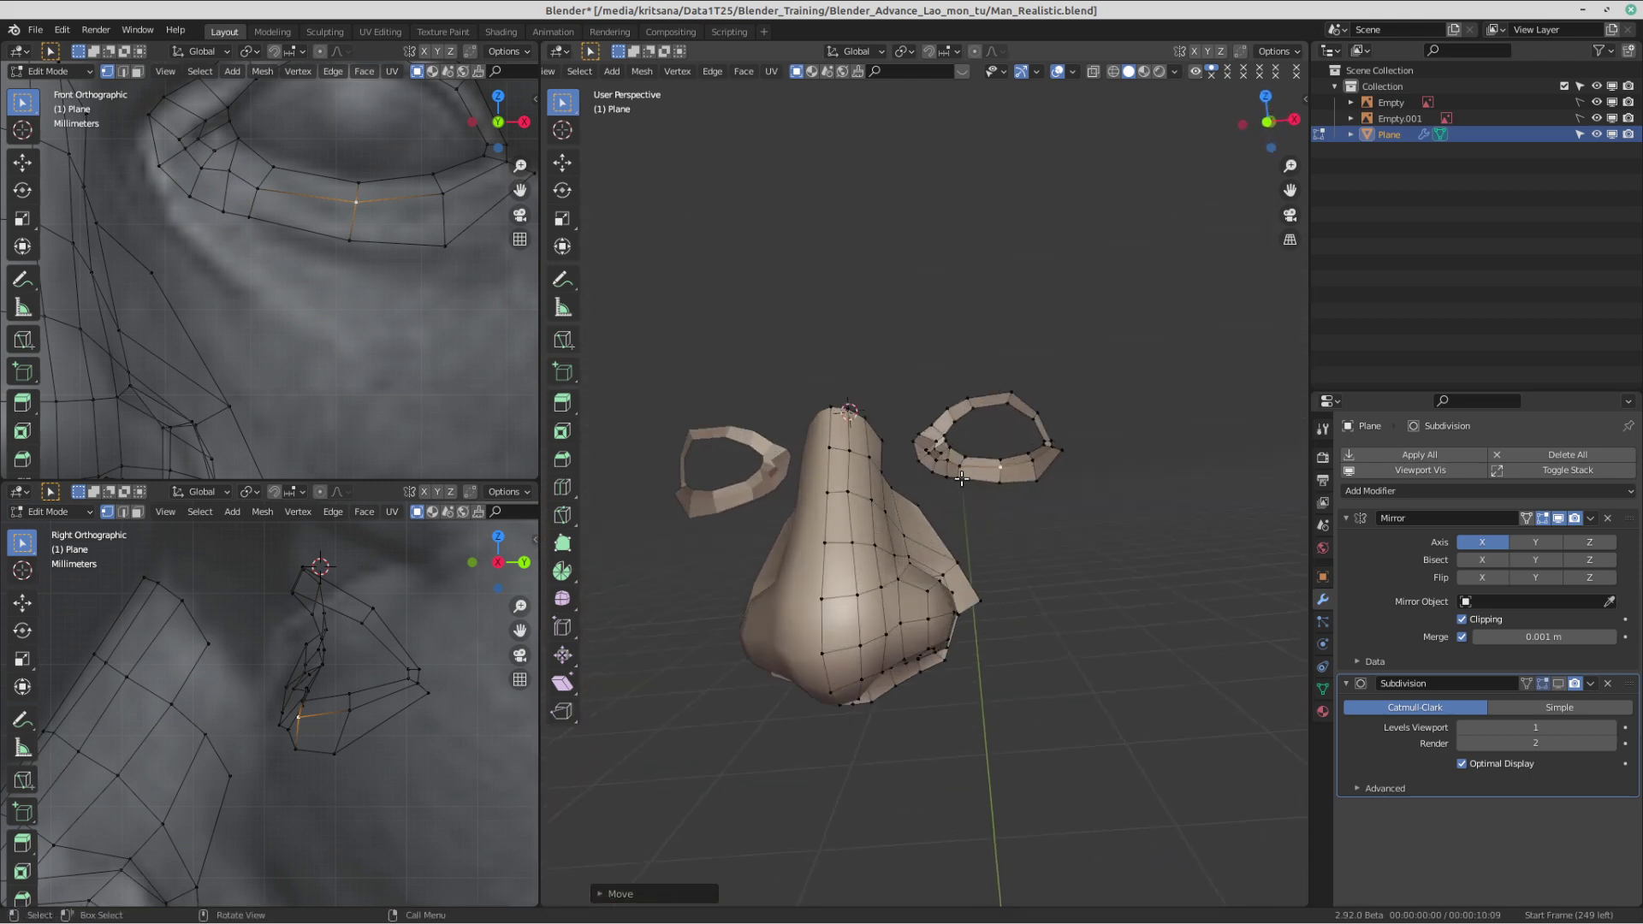
pyautogui.scroll(-3, 952, 480)
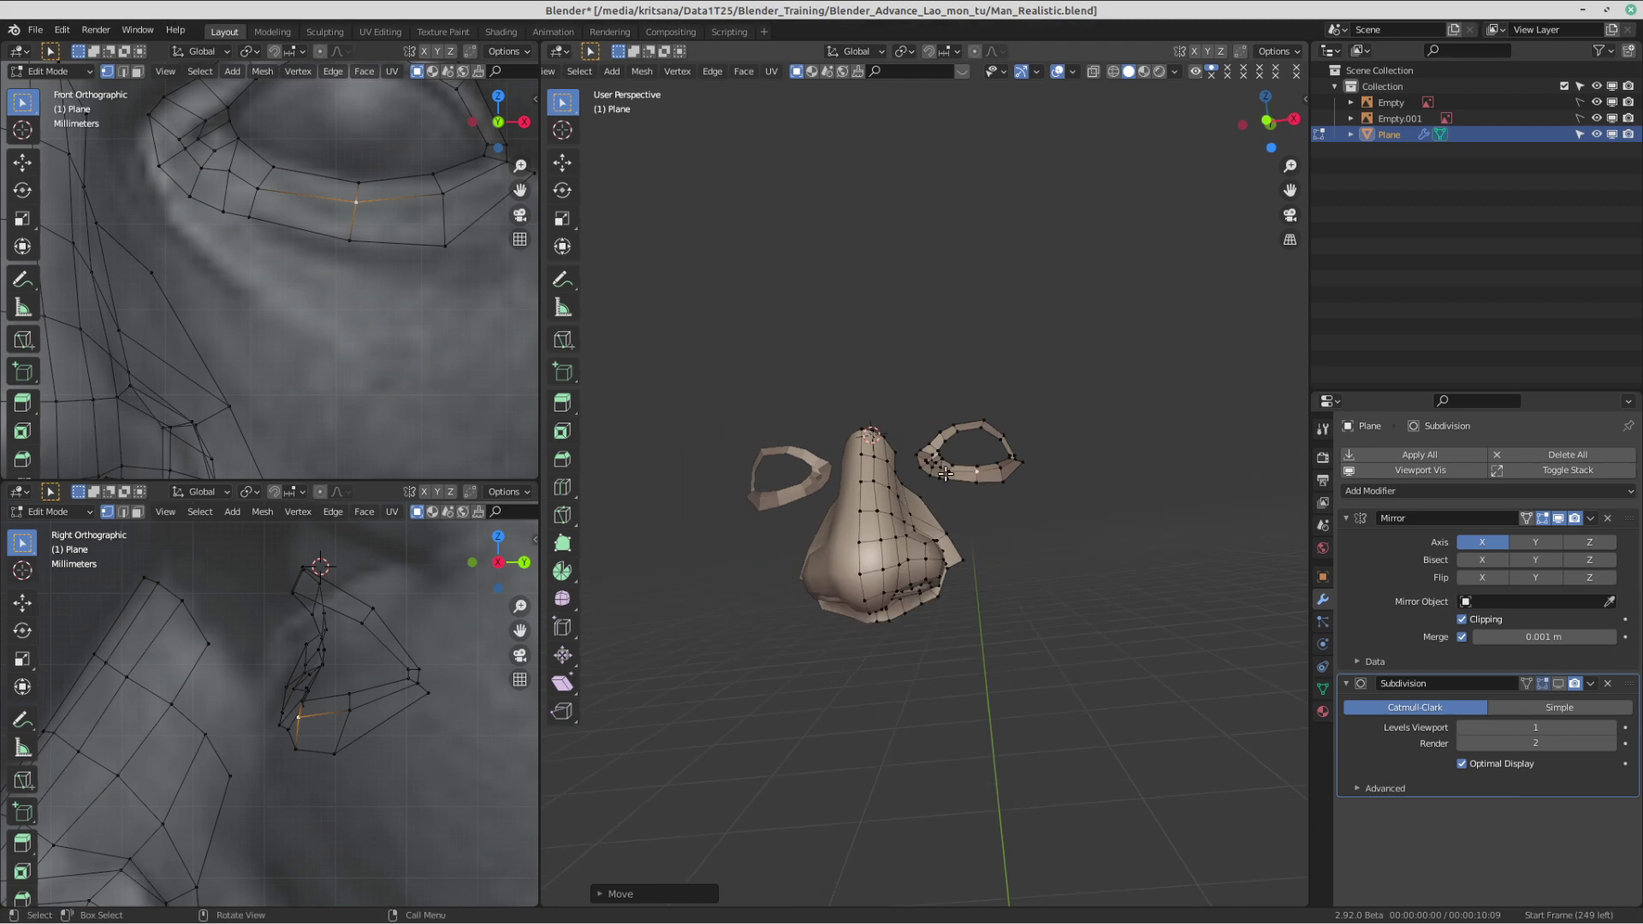
pyautogui.click(561, 284)
pyautogui.moveTo(742, 483); pyautogui.dragTo(898, 435)
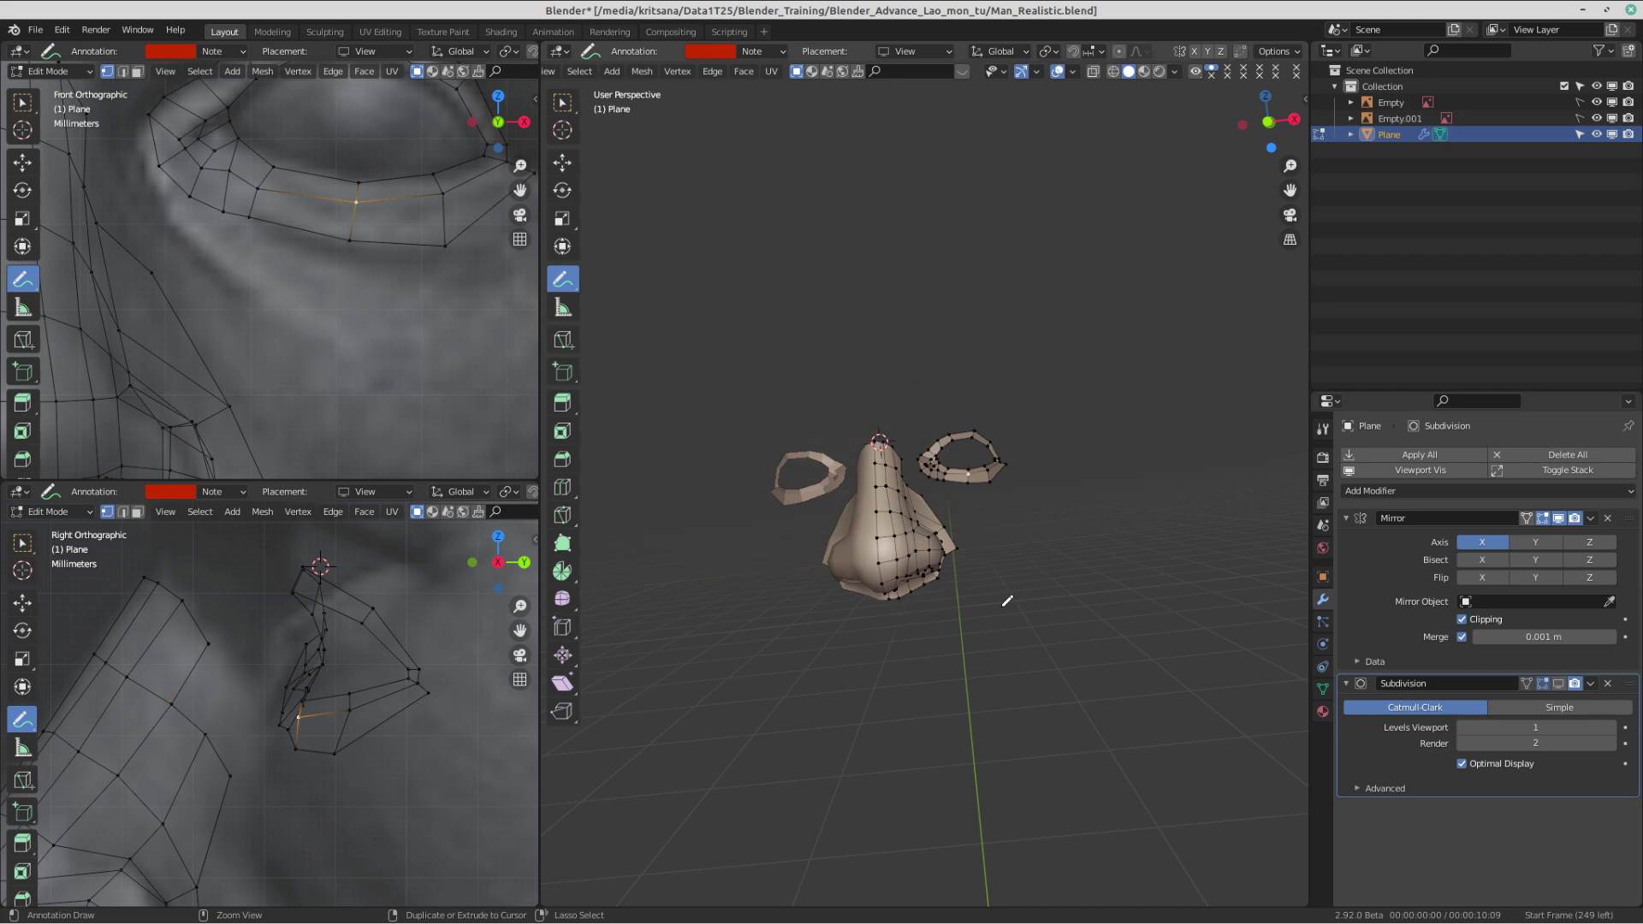
pyautogui.scroll(2, 873, 500)
pyautogui.moveTo(952, 505); pyautogui.dragTo(1011, 488, button='middle')
pyautogui.scroll(3, 850, 506)
pyautogui.scroll(1, 870, 554)
pyautogui.scroll(-1, 871, 554)
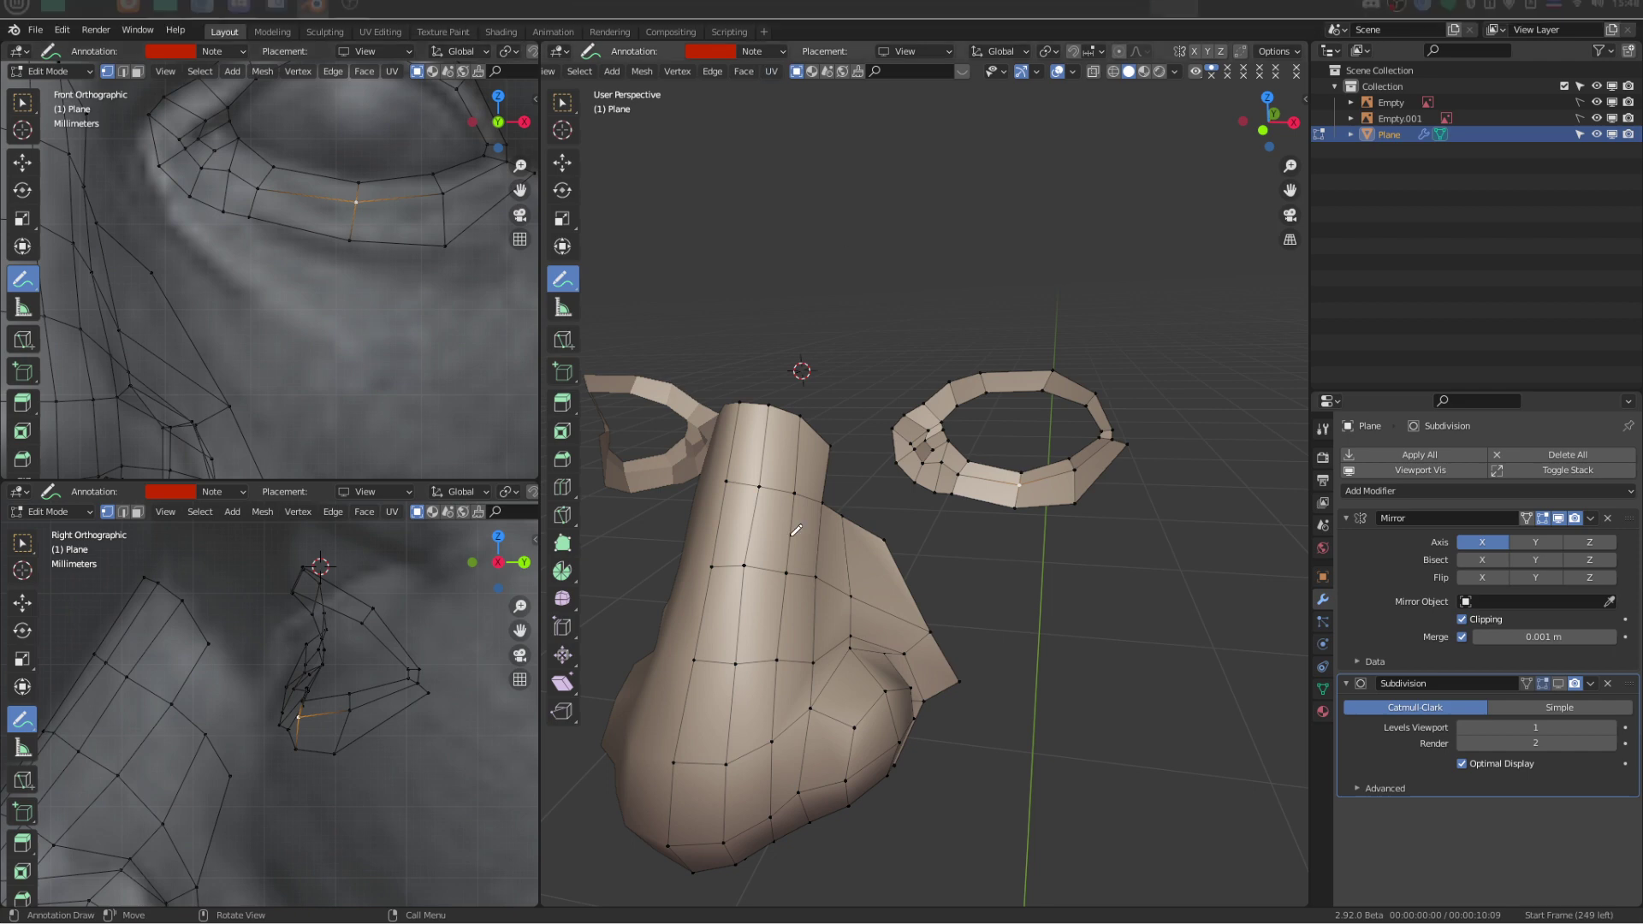
pyautogui.moveTo(700, 9)
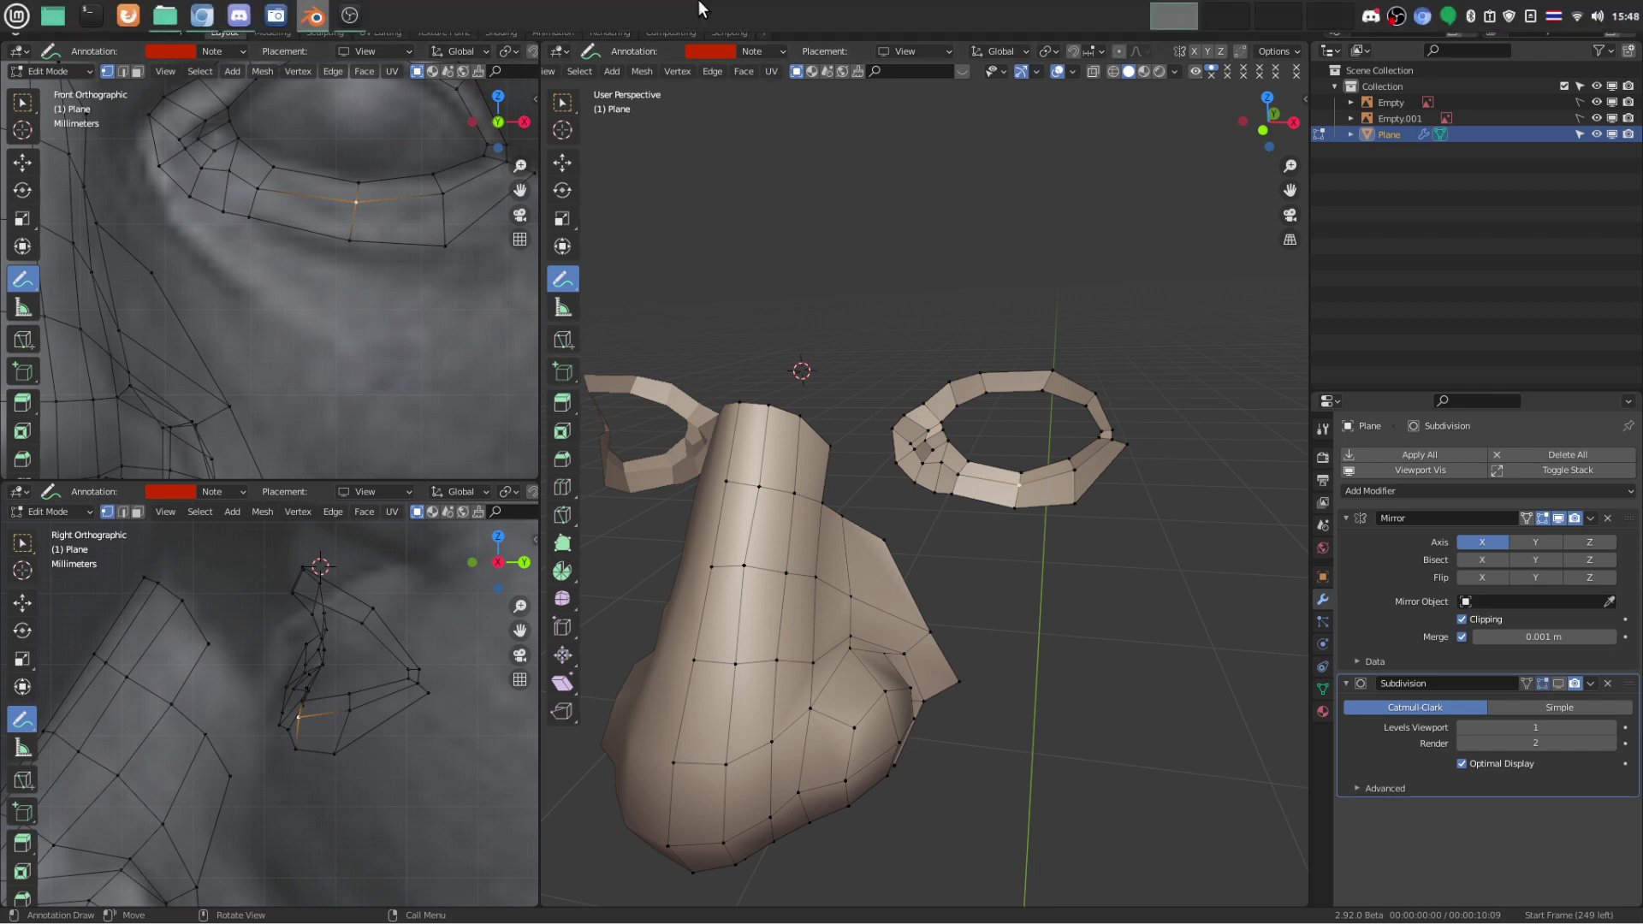
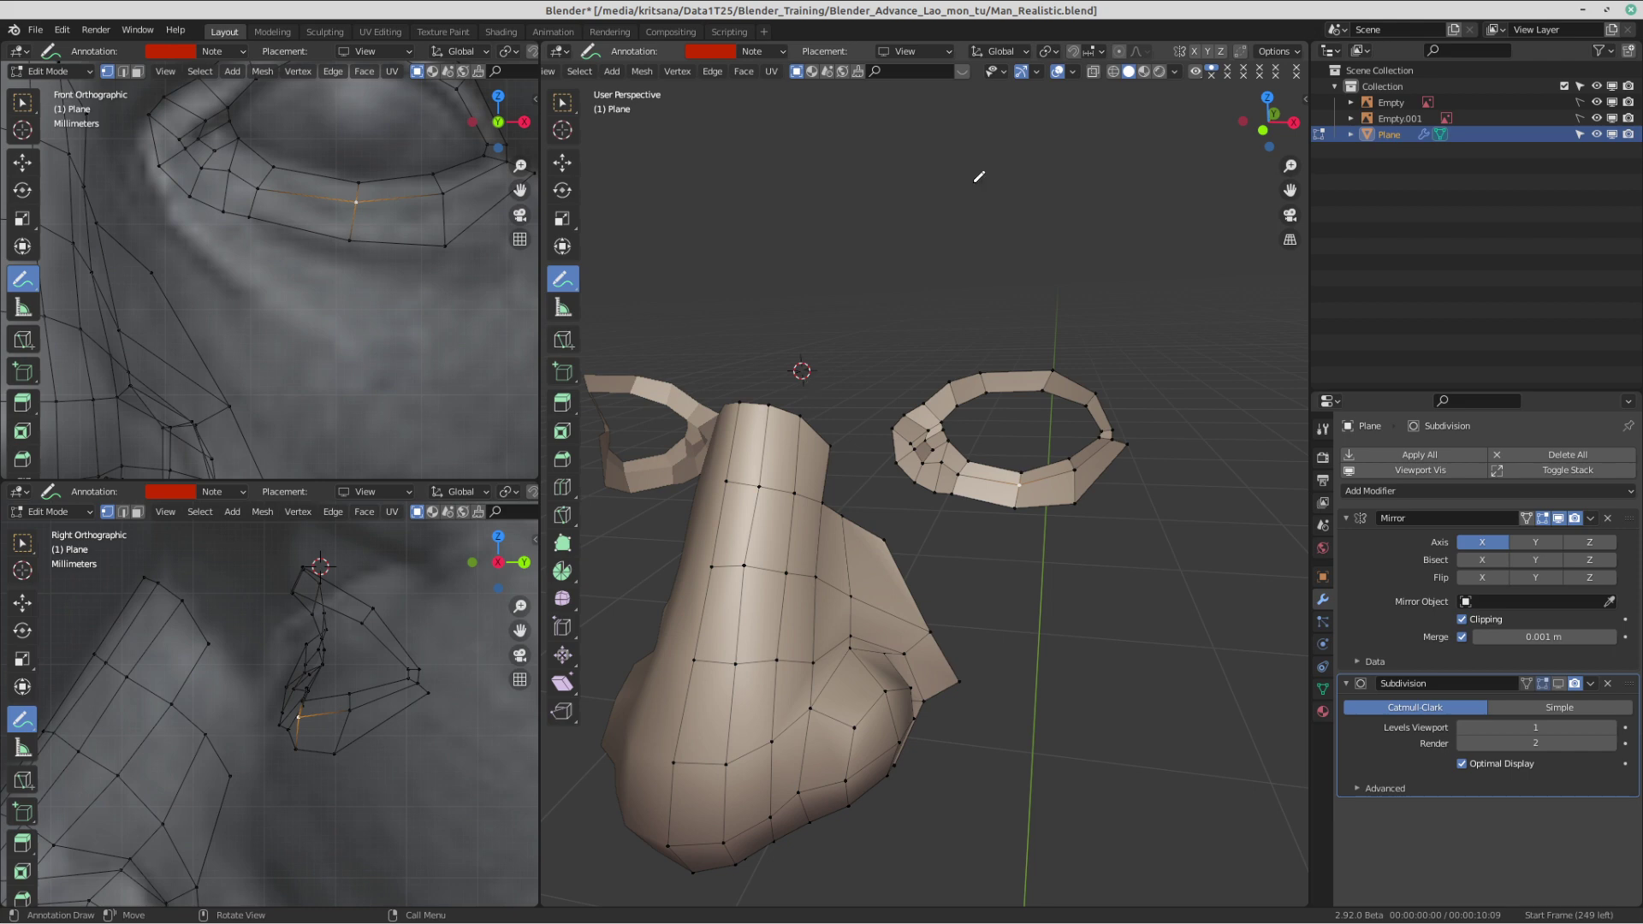
# - Activate the selection tool and nudge the innermost corner vertex of the eye strip in the front view
pyautogui.scroll(-5, 245, 300)
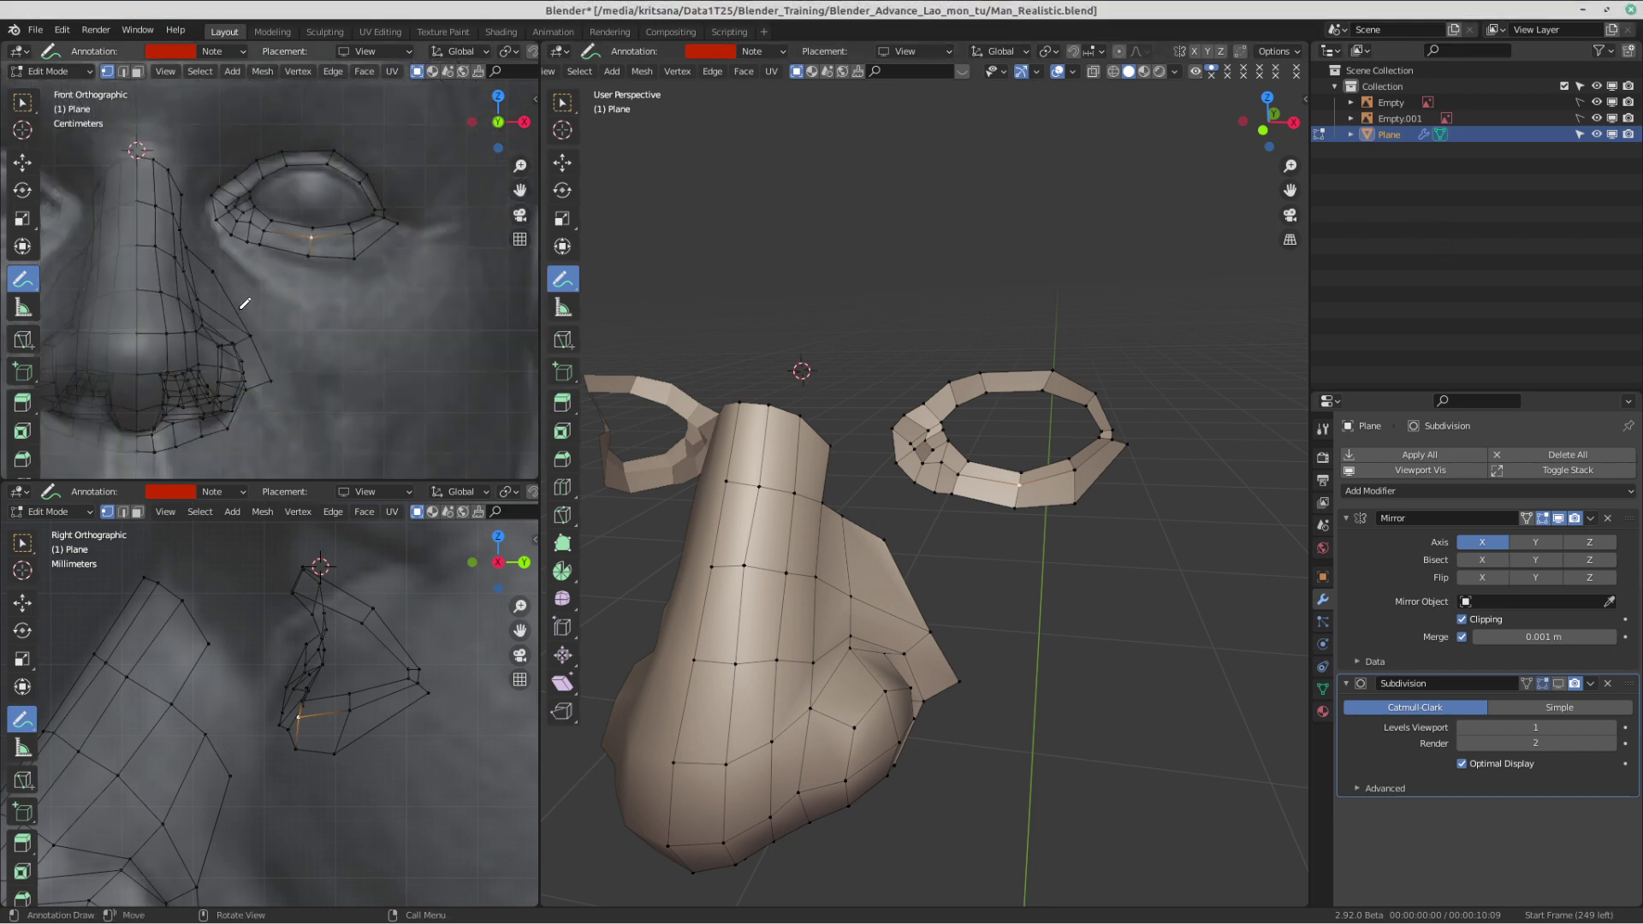
pyautogui.keyDown('shift'); pyautogui.moveTo(313, 217); pyautogui.dragTo(277, 252, button='middle'); pyautogui.keyUp('shift')
pyautogui.scroll(3, 300, 300)
pyautogui.press('w')
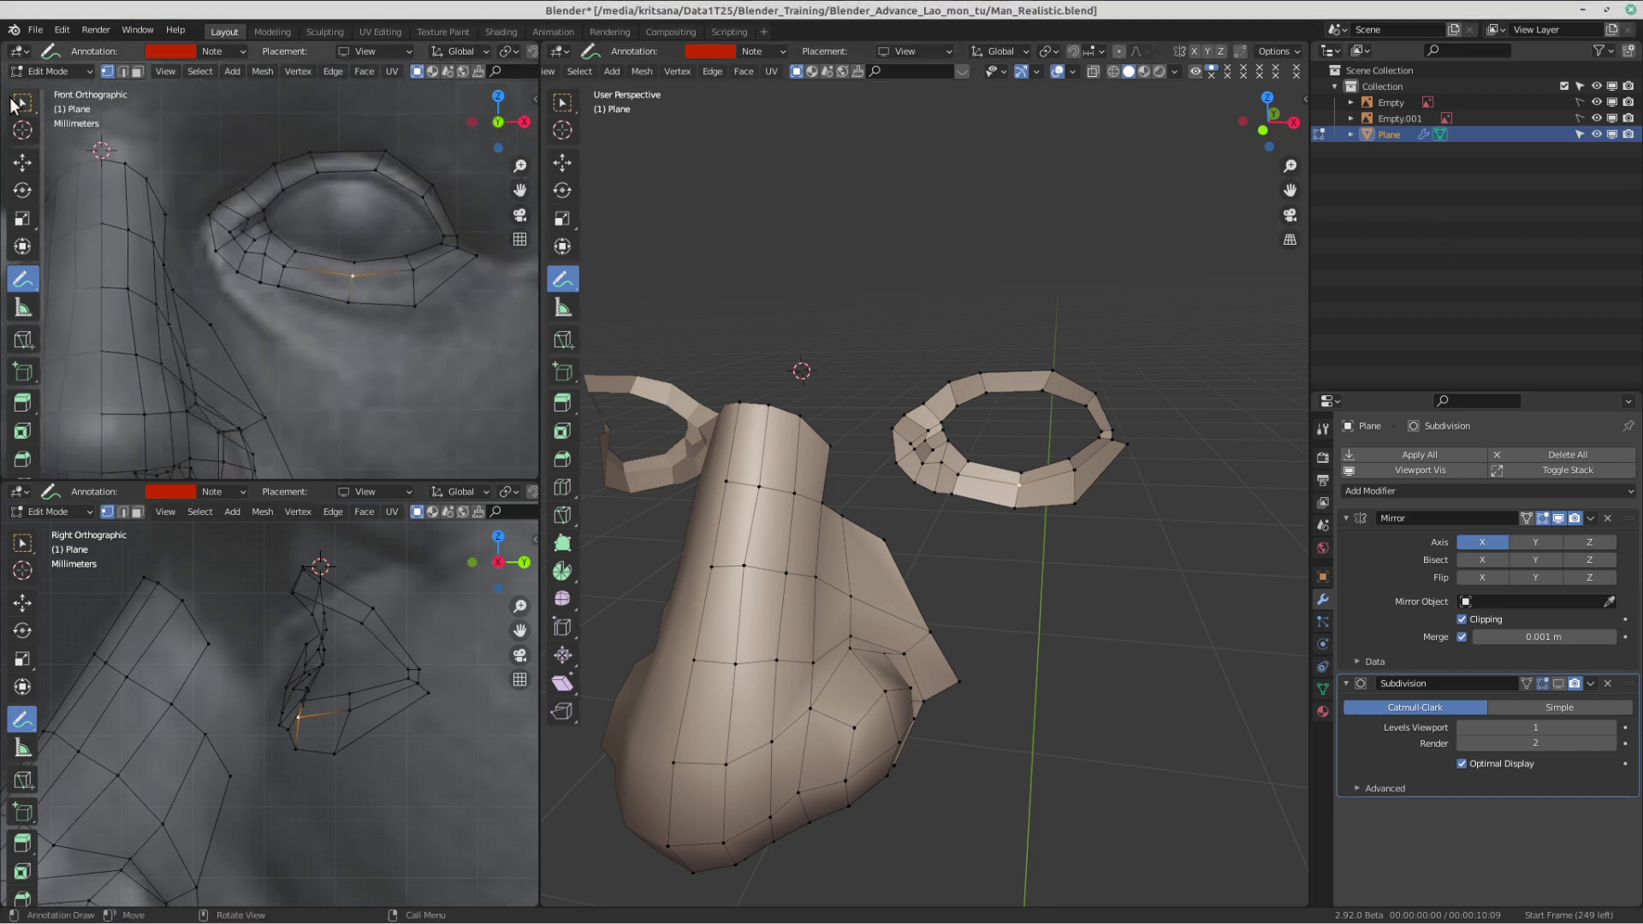
pyautogui.scroll(2, 318, 331)
pyautogui.keyDown('shift'); pyautogui.moveTo(318, 332); pyautogui.dragTo(295, 337, button='middle'); pyautogui.keyUp('shift')
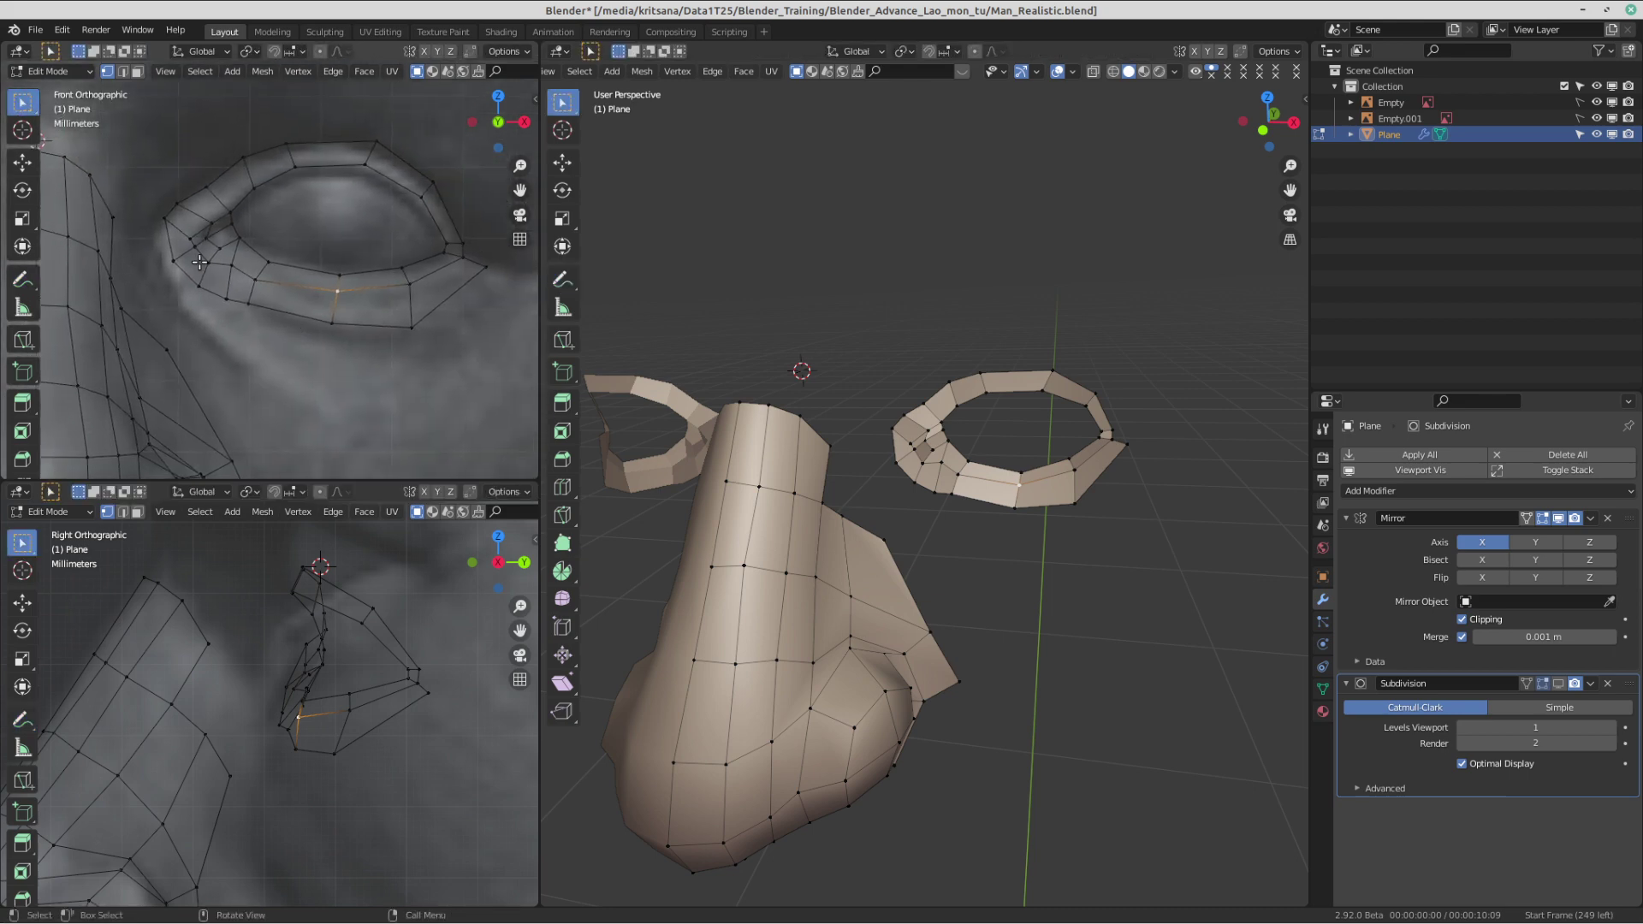
pyautogui.click(168, 224)
pyautogui.press('g')
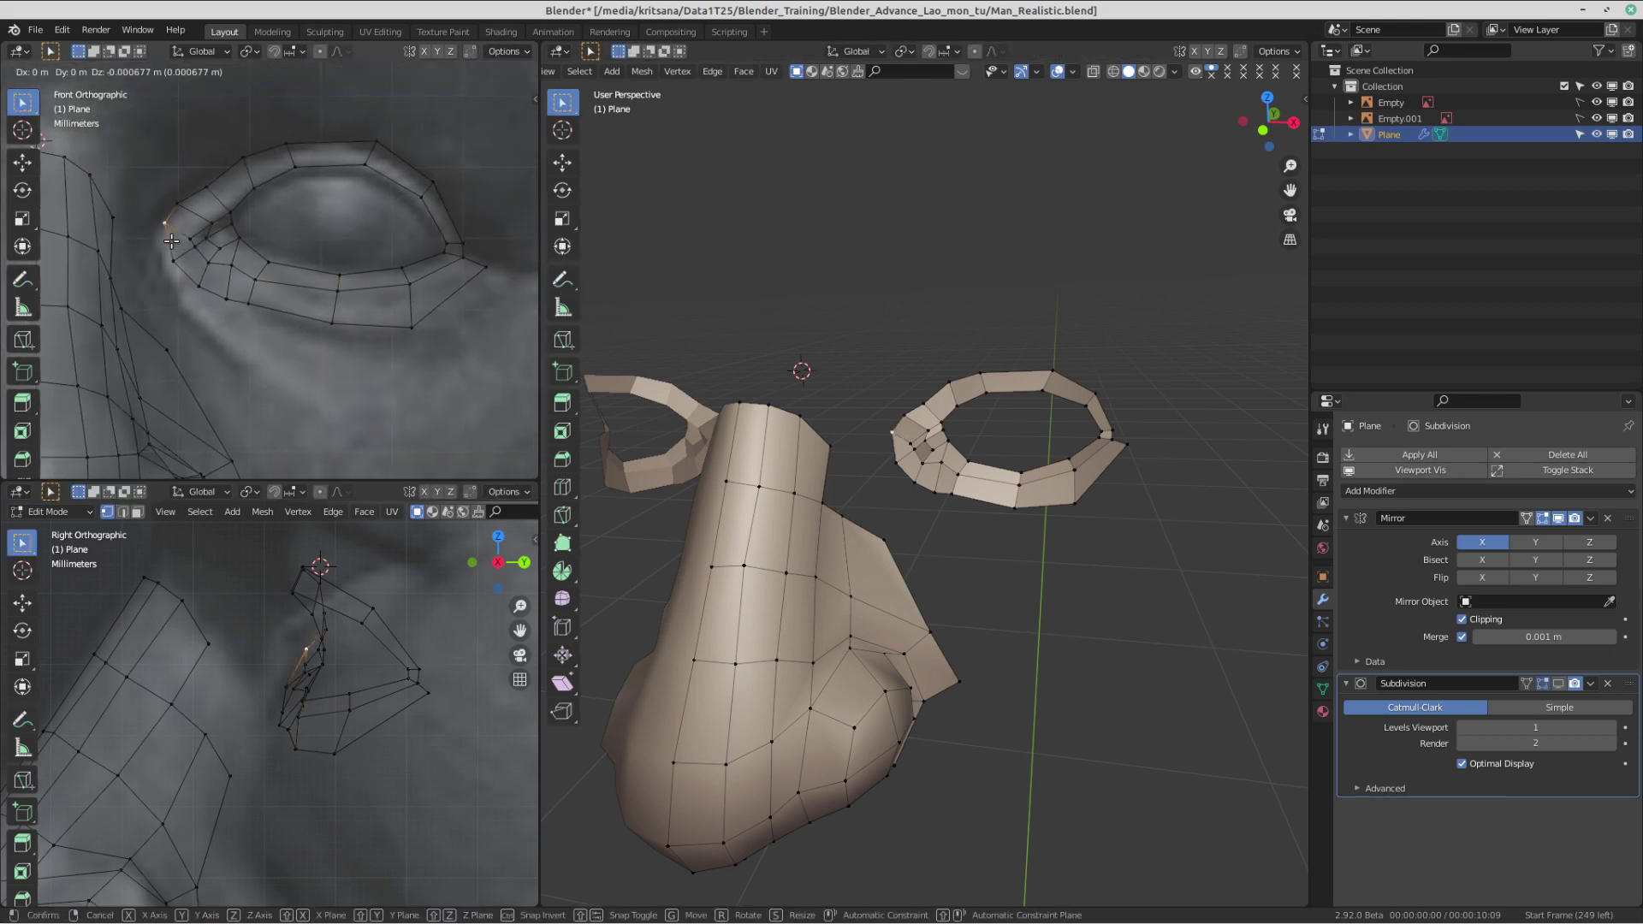
pyautogui.click(171, 241)
# - Fine-tune the middle-row vertices below the centre and outer part of the eye in the front view
pyautogui.click(337, 290)
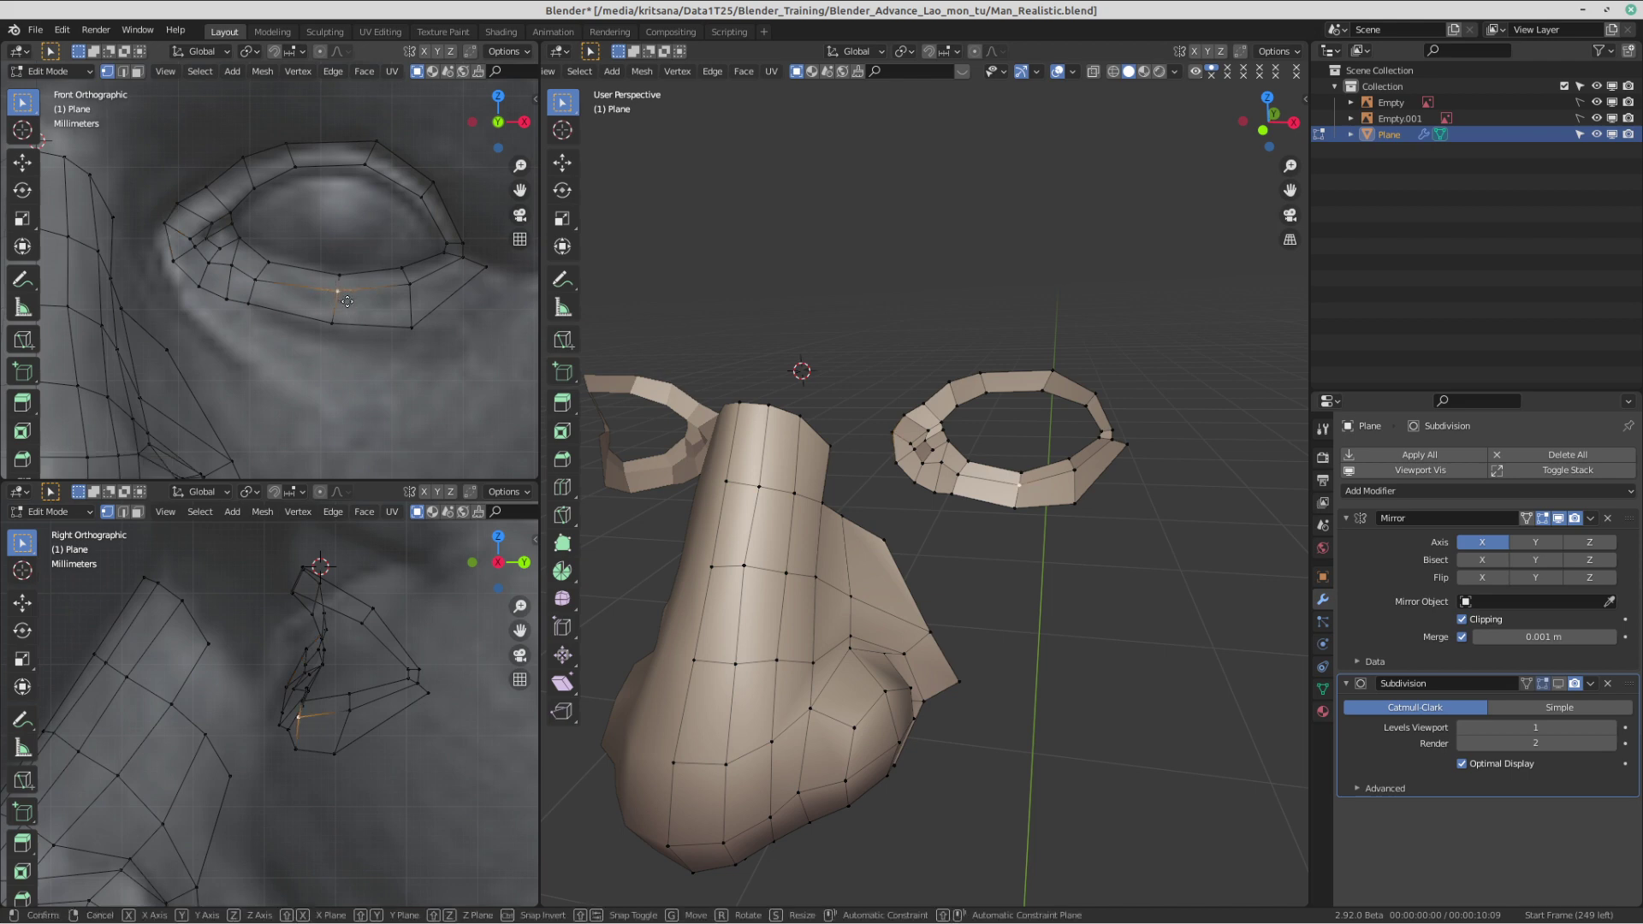
pyautogui.press('g')
pyautogui.click(360, 301)
pyautogui.click(405, 287)
pyautogui.press('g')
pyautogui.click(413, 300)
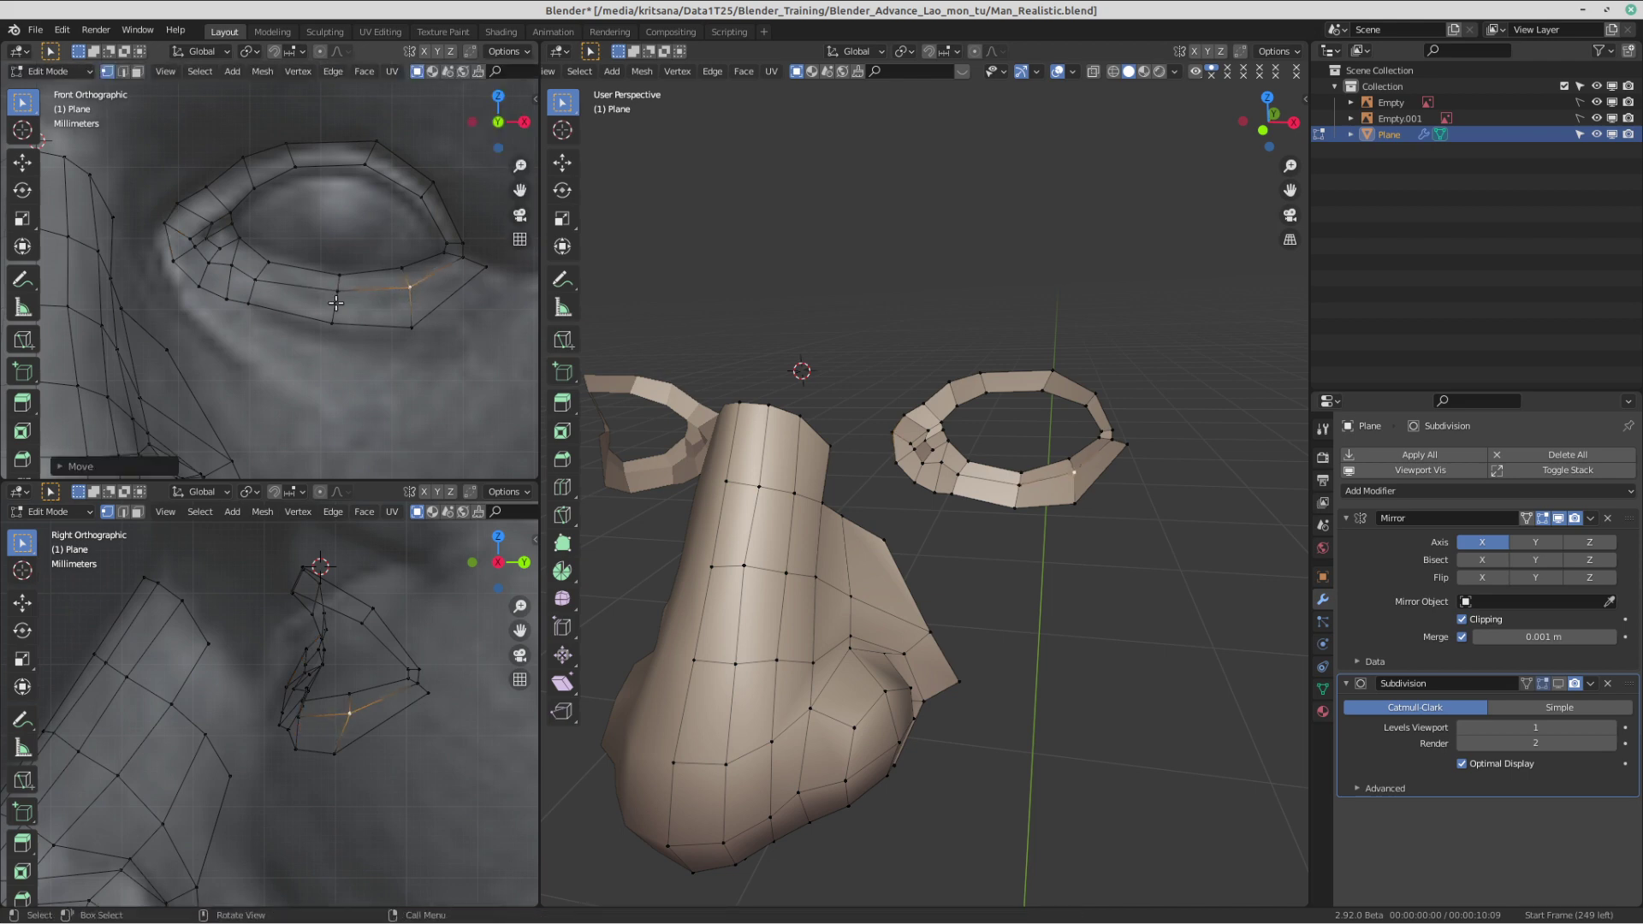
pyautogui.click(336, 299)
pyautogui.press('g')
pyautogui.click(335, 300)
# - Adjust the middle-row vertices and a bottom-edge vertex of the lower lid near the inner corner in the front view
pyautogui.keyDown('shift'); pyautogui.moveTo(290, 295); pyautogui.dragTo(277, 304, button='middle'); pyautogui.keyUp('shift')
pyautogui.press('g')
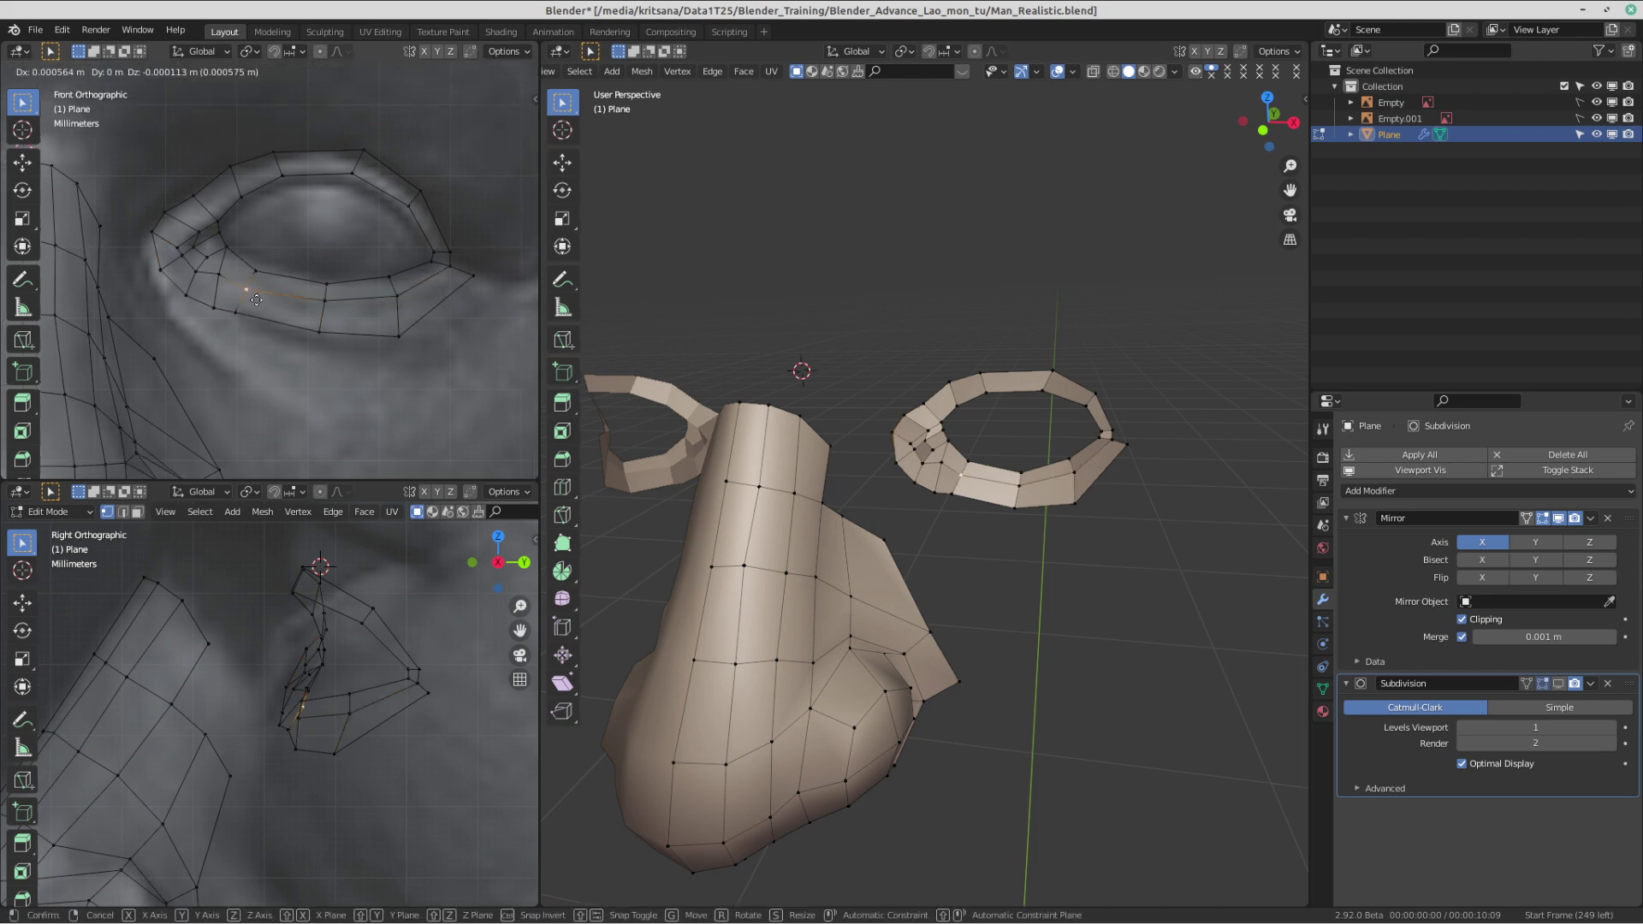
pyautogui.click(255, 299)
pyautogui.click(217, 282)
pyautogui.press('g')
pyautogui.click(218, 289)
pyautogui.click(215, 311)
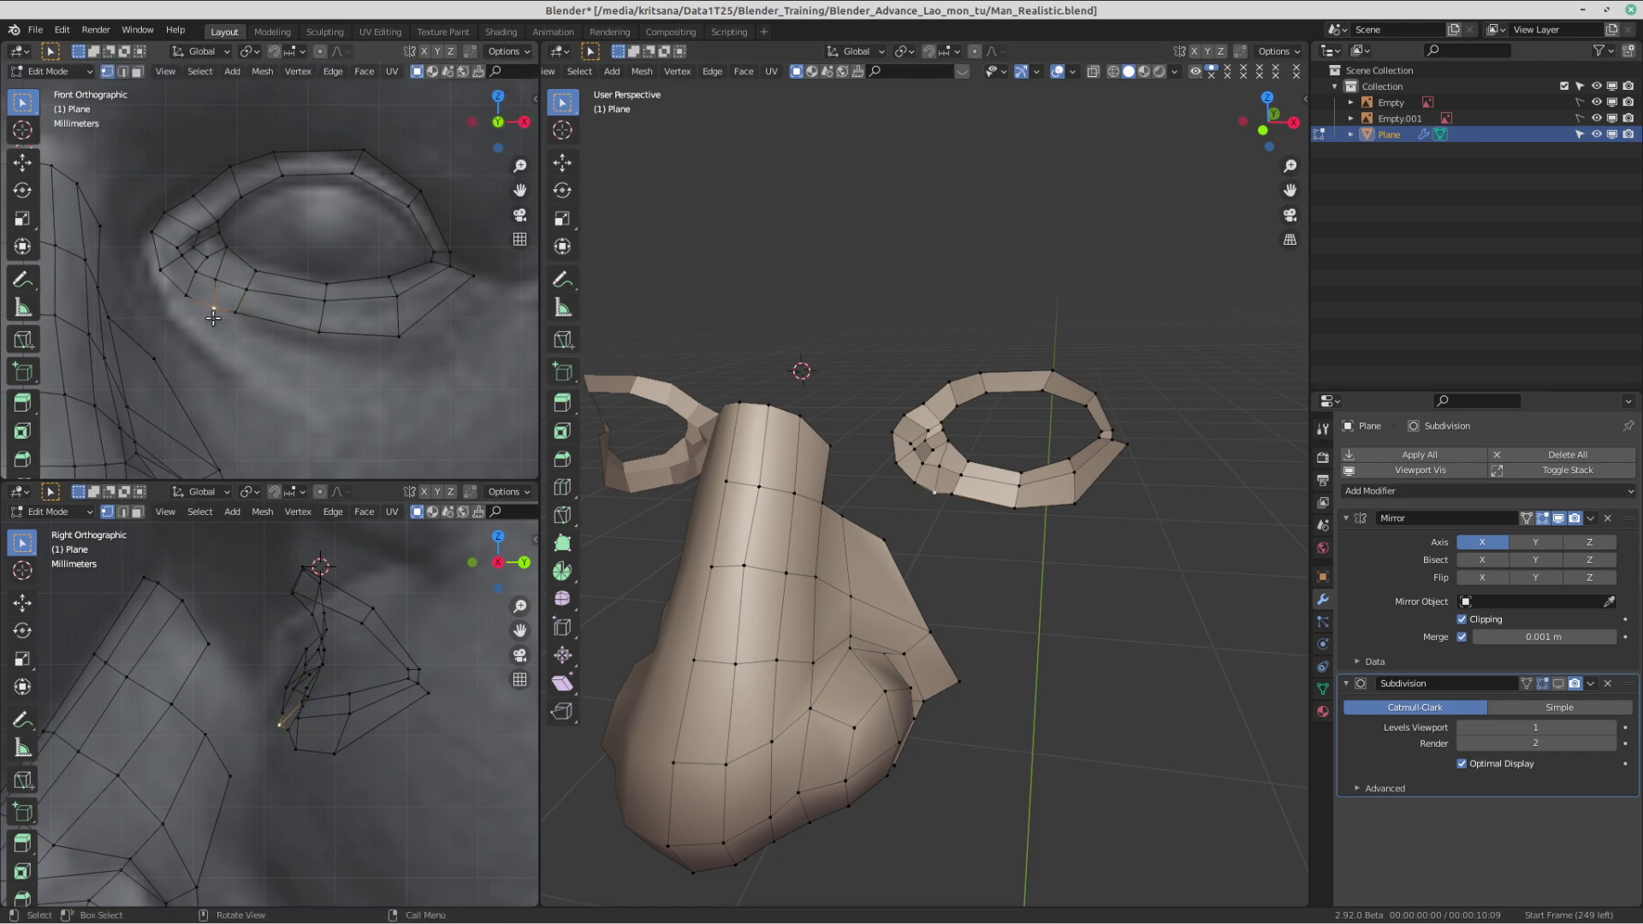
pyautogui.press('g')
pyautogui.click(212, 313)
# - Even out the vertex spacing across the lower eyelid strip between the inner corner and mid-eye in the front view
pyautogui.click(249, 315)
pyautogui.press('g')
pyautogui.click(259, 320)
pyautogui.click(261, 291)
pyautogui.press('g')
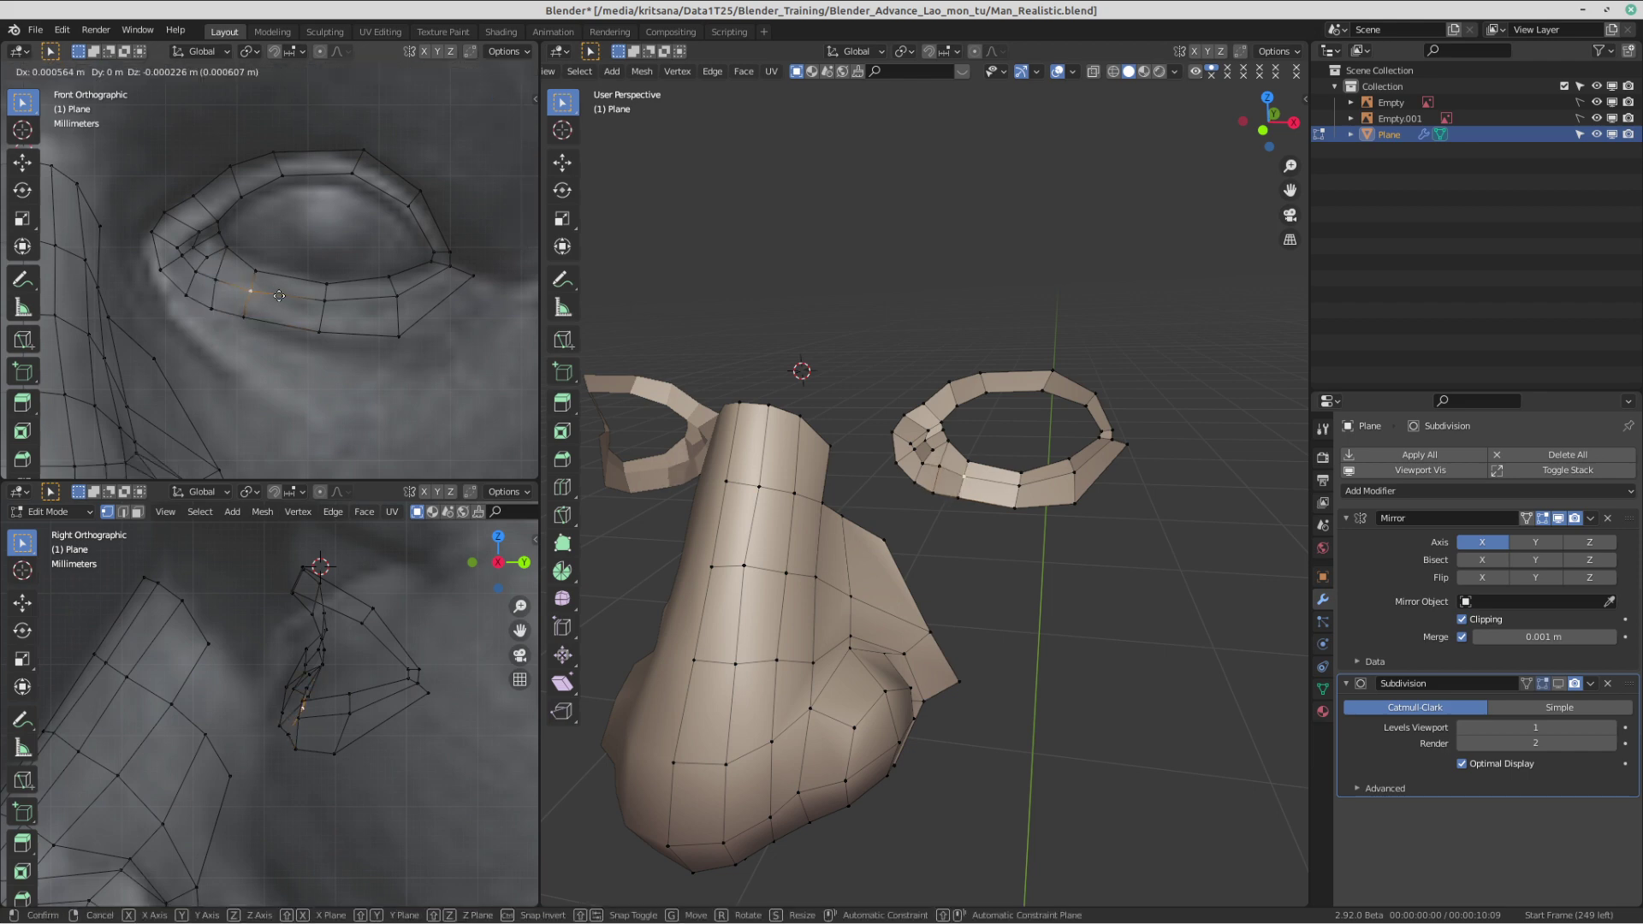
pyautogui.click(265, 293)
pyautogui.click(324, 337)
pyautogui.press('g')
pyautogui.click(325, 339)
pyautogui.keyDown('shift'); pyautogui.moveTo(392, 327); pyautogui.dragTo(367, 368, button='middle'); pyautogui.keyUp('shift')
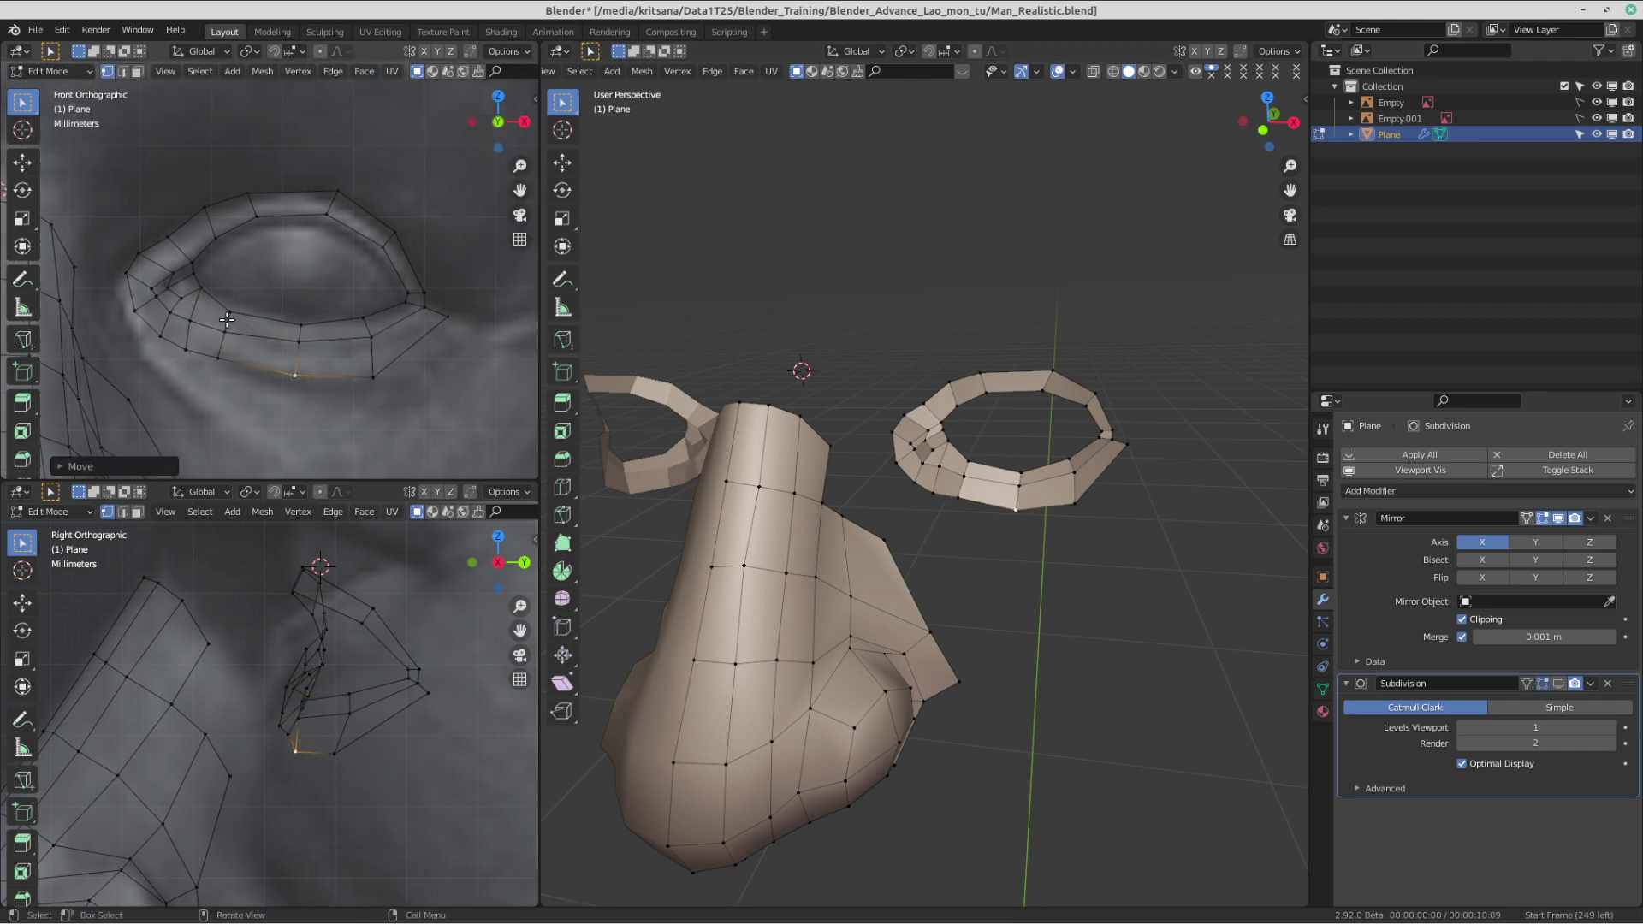
pyautogui.click(242, 317)
pyautogui.press('g')
pyautogui.click(247, 319)
# - Try to extrude the edge on the nose's upper side toward the inner eye corner in the side view
pyautogui.scroll(-1, 376, 305)
pyautogui.scroll(-1, 356, 302)
pyautogui.scroll(-1, 297, 441)
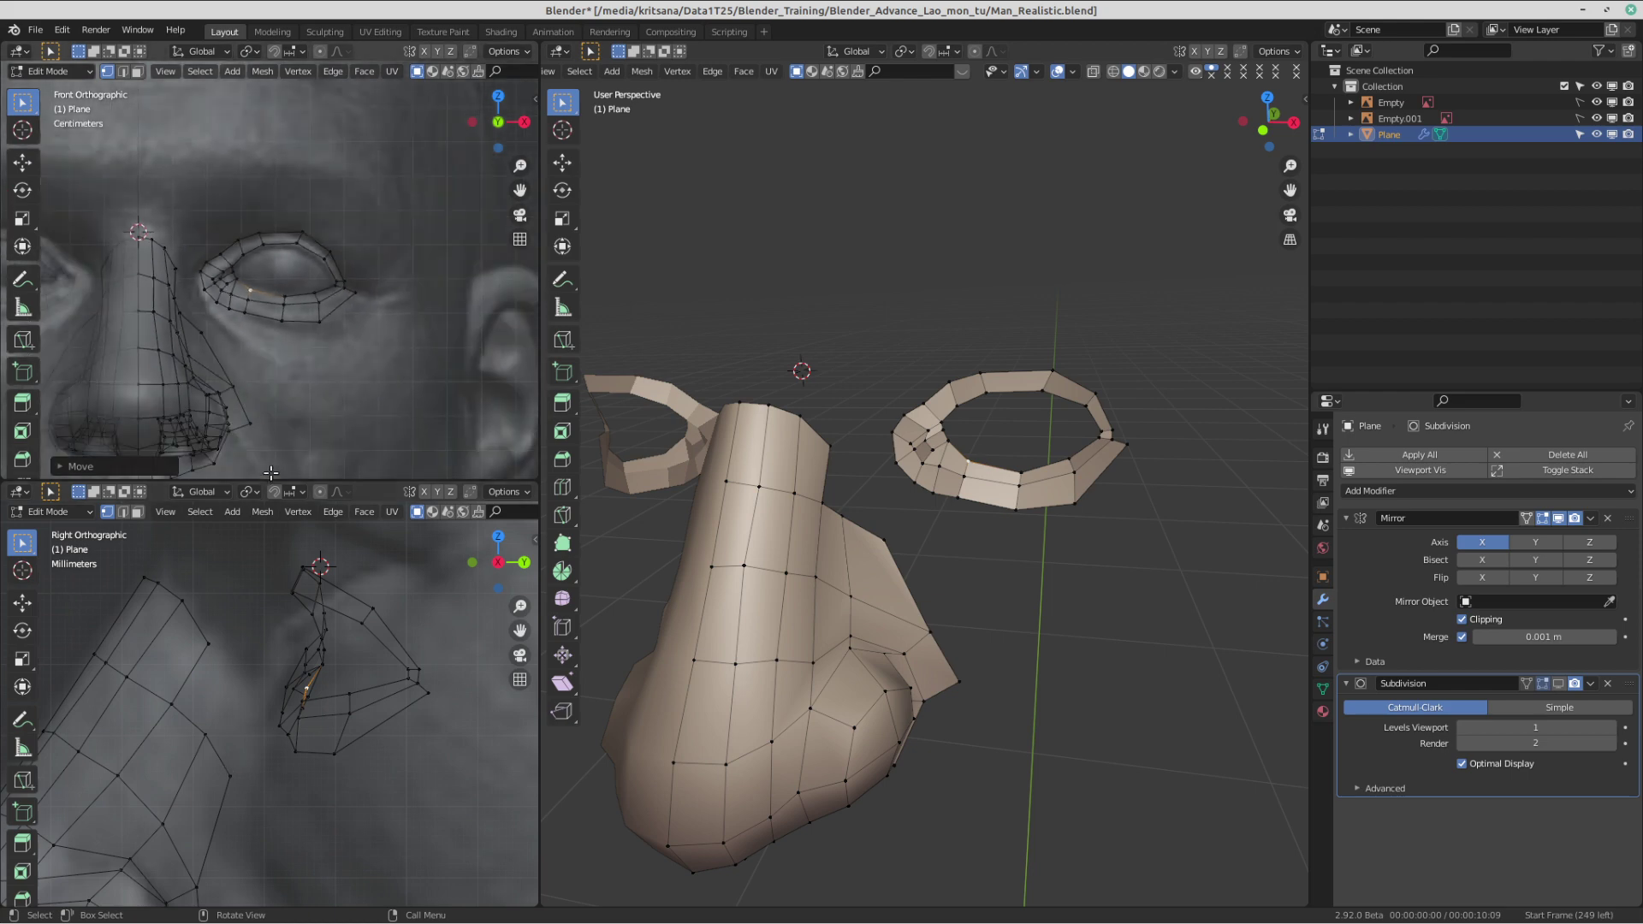
pyautogui.keyDown('shift'); pyautogui.moveTo(296, 441); pyautogui.dragTo(308, 385, button='middle'); pyautogui.keyUp('shift')
pyautogui.scroll(-1, 212, 743)
pyautogui.keyDown('shift'); pyautogui.moveTo(212, 743); pyautogui.dragTo(302, 626, button='middle'); pyautogui.keyUp('shift')
pyautogui.scroll(-1, 299, 629)
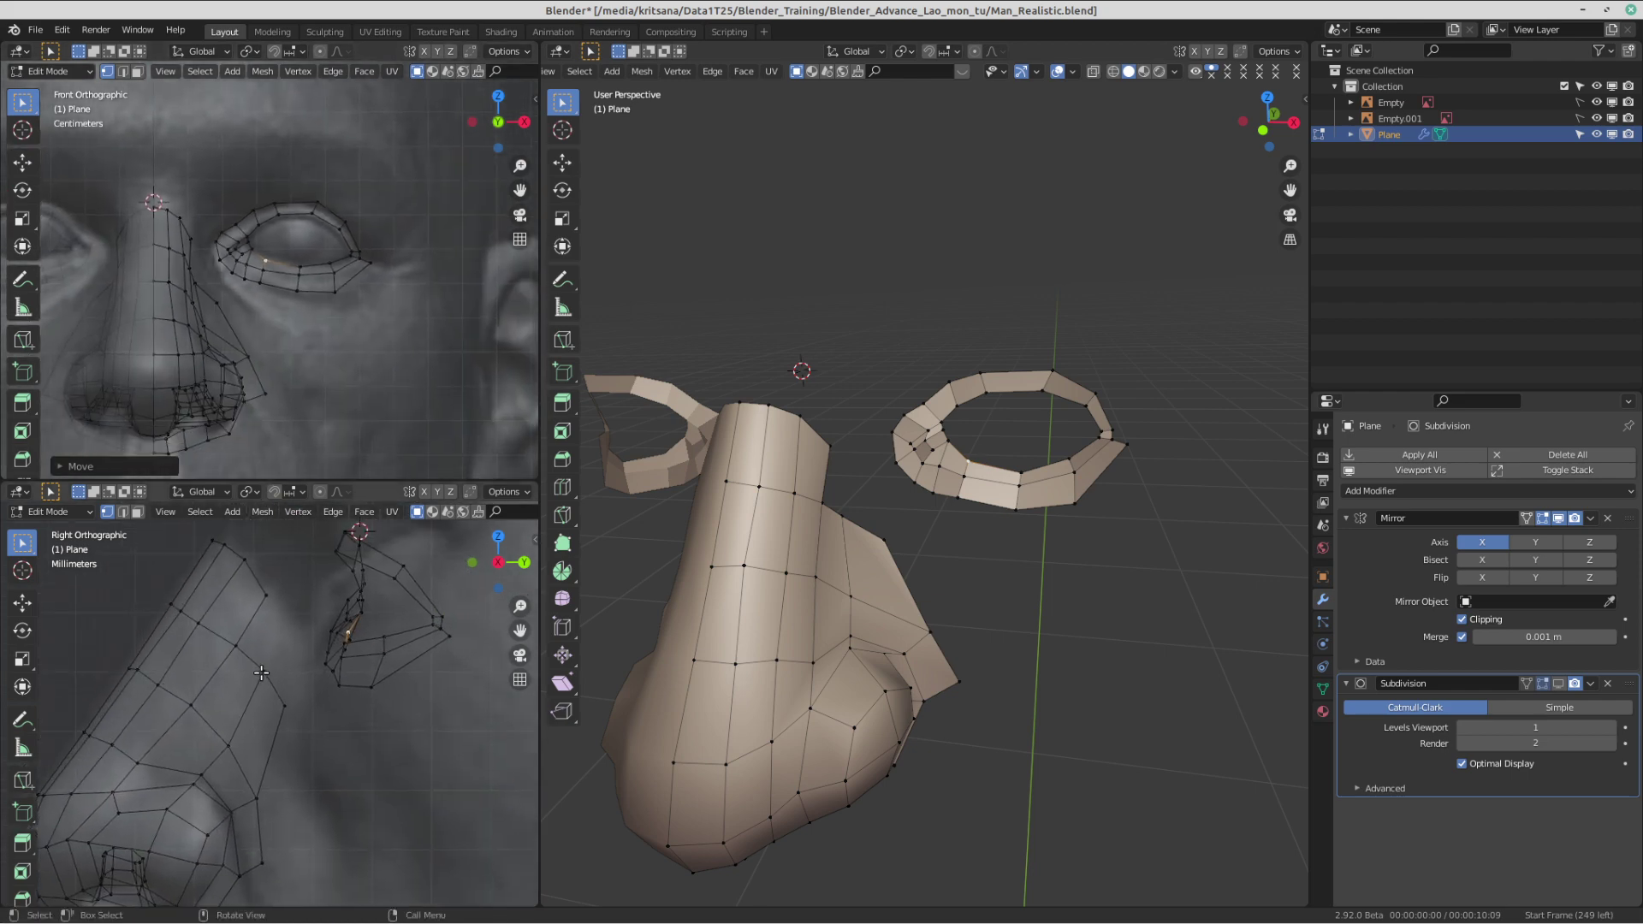
pyautogui.click(264, 669)
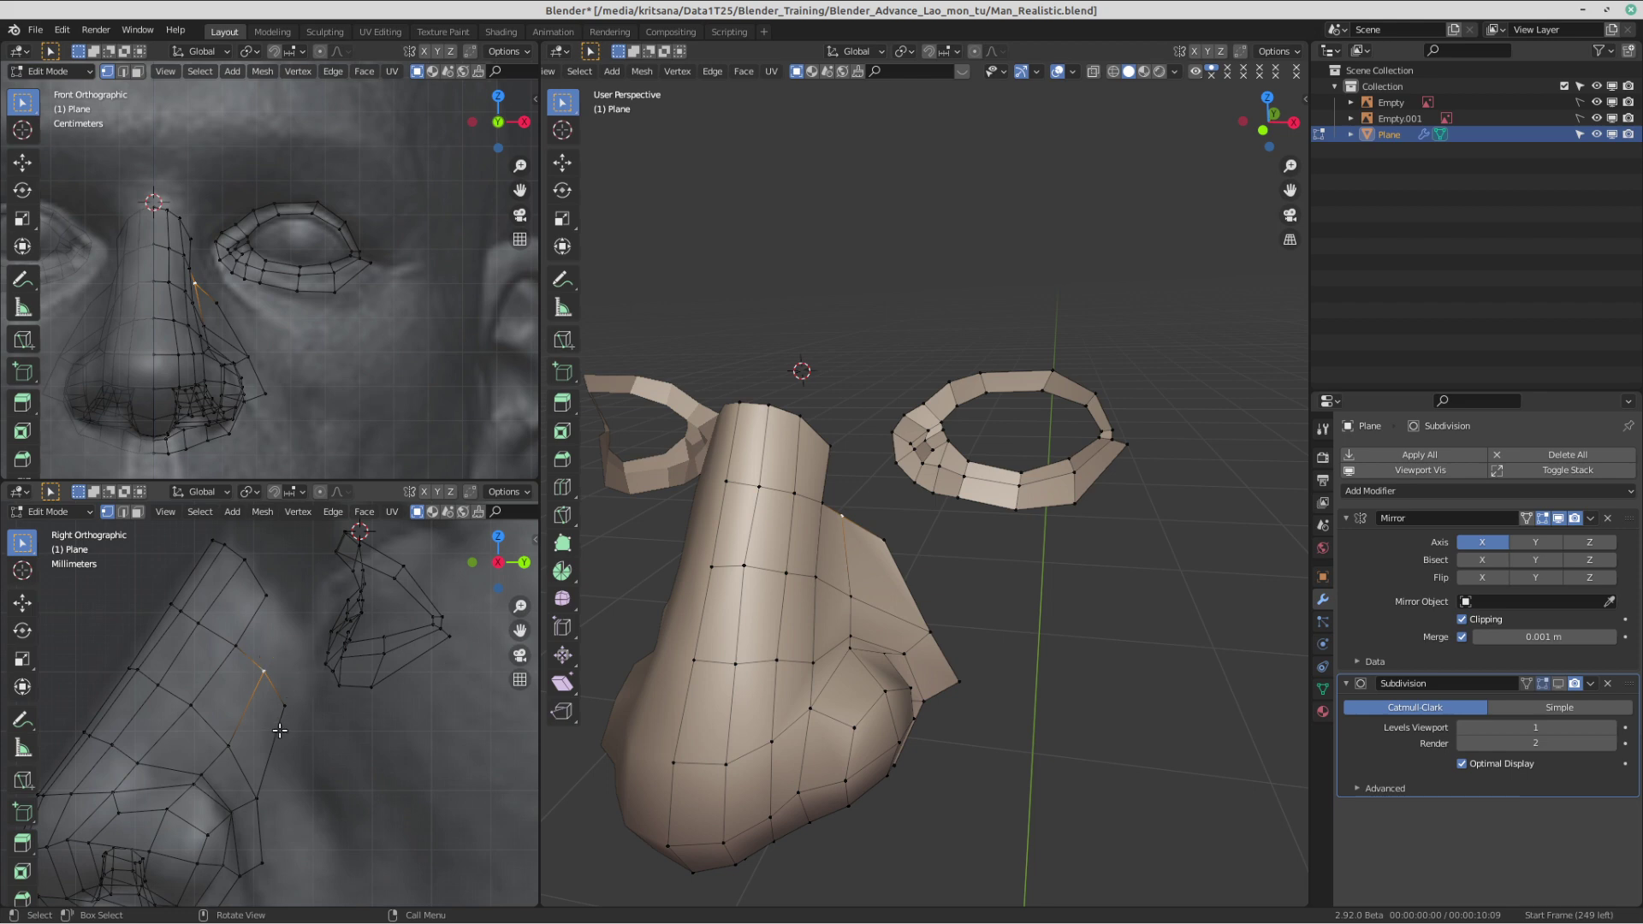
pyautogui.keyDown('shift'); pyautogui.click(282, 708); pyautogui.keyUp('shift')
pyautogui.press('e')
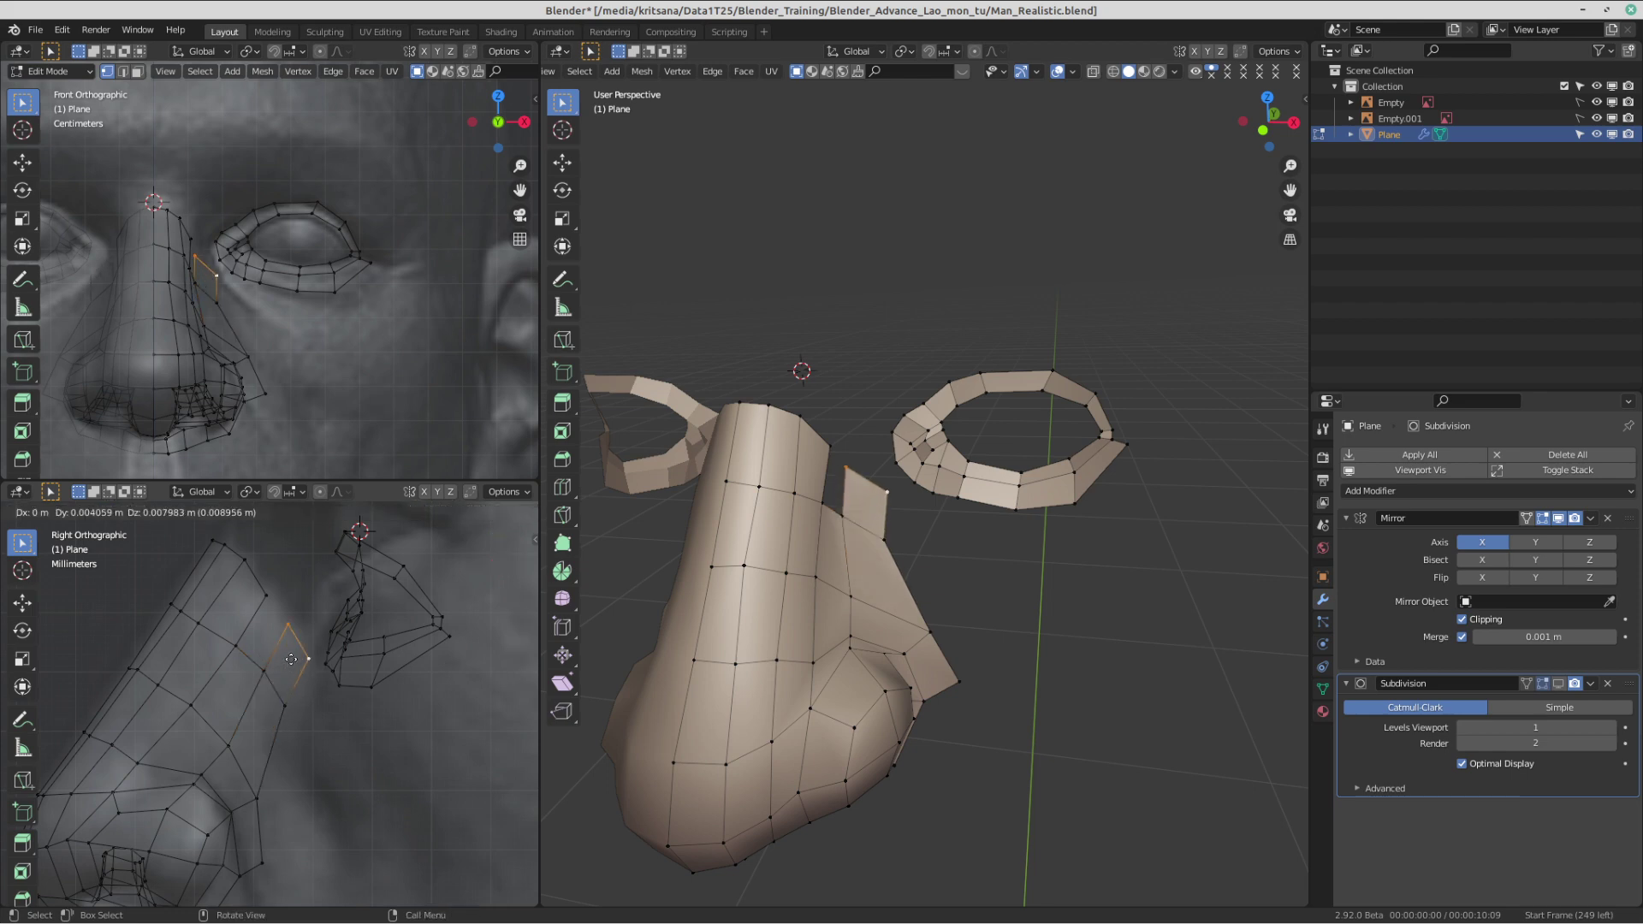
pyautogui.click(293, 659)
# - Try to shift the extruded edge toward the inner eye corner, scale it down and reposition it in the front view
pyautogui.scroll(2, 239, 241)
pyautogui.keyDown('shift'); pyautogui.moveTo(239, 241); pyautogui.dragTo(249, 274, button='middle'); pyautogui.keyUp('shift')
pyautogui.press('g')
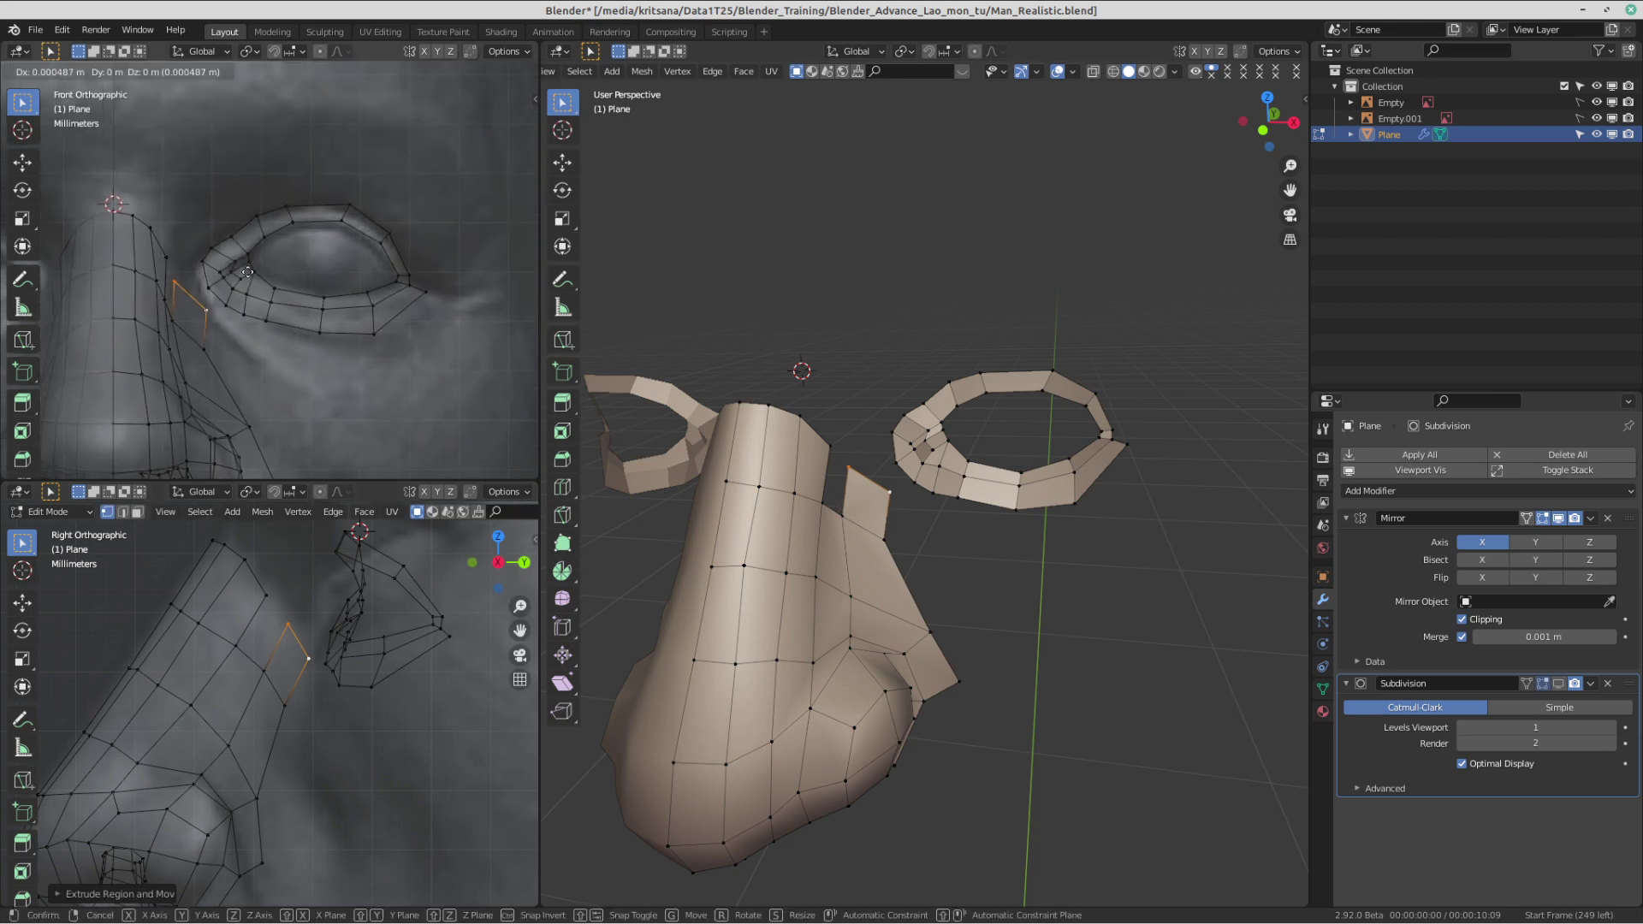
pyautogui.click(255, 269)
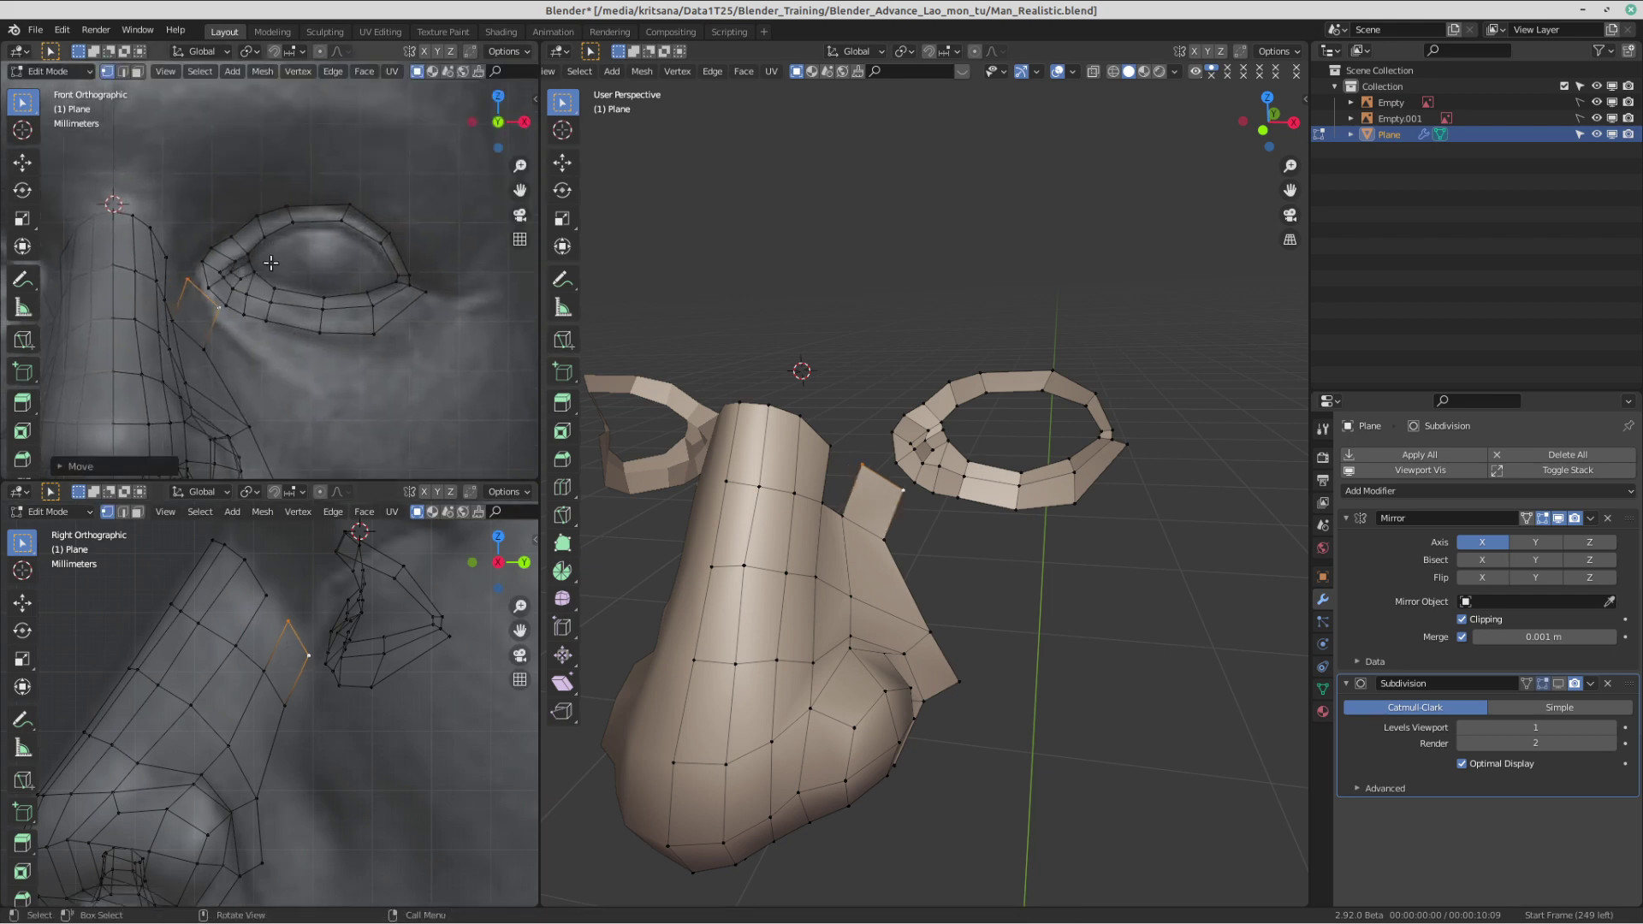
pyautogui.press('s')
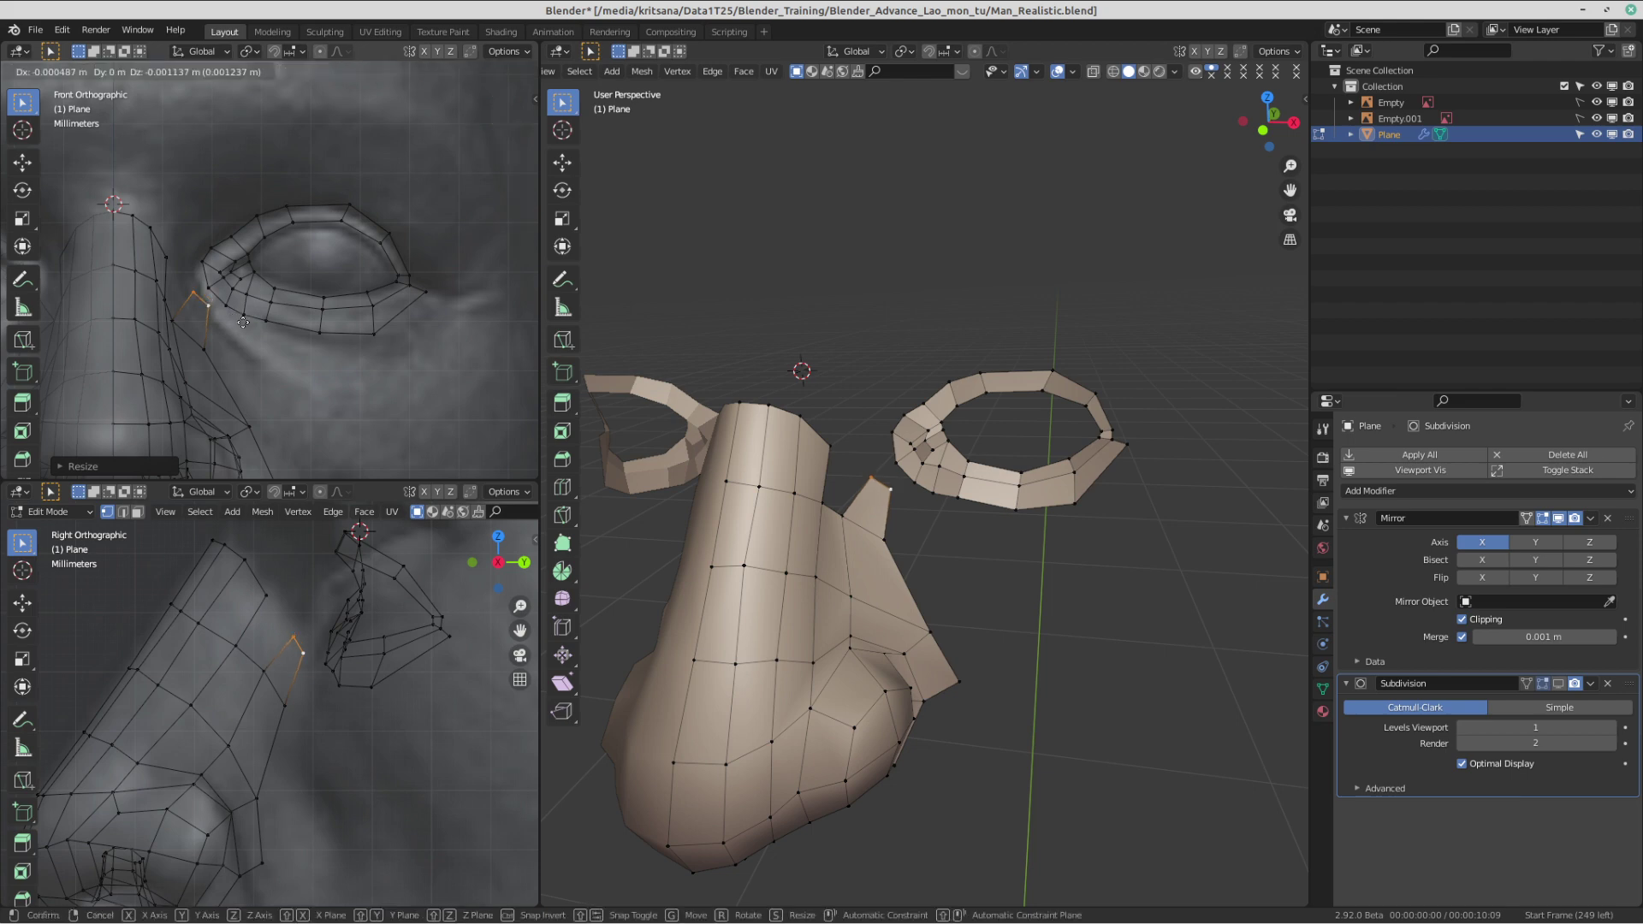
pyautogui.click(230, 306)
pyautogui.scroll(2, 229, 305)
pyautogui.keyDown('shift'); pyautogui.moveTo(230, 306); pyautogui.dragTo(272, 324, button='middle'); pyautogui.keyUp('shift')
pyautogui.scroll(-2, 334, 301)
# - Undo the extrusion from the nose's side together with its moves and scaling
pyautogui.hotkey('ctrl', 'z')
pyautogui.hotkey('ctrl', 'z')
pyautogui.hotkey('ctrl', 'z')
pyautogui.hotkey('ctrl', 'z')
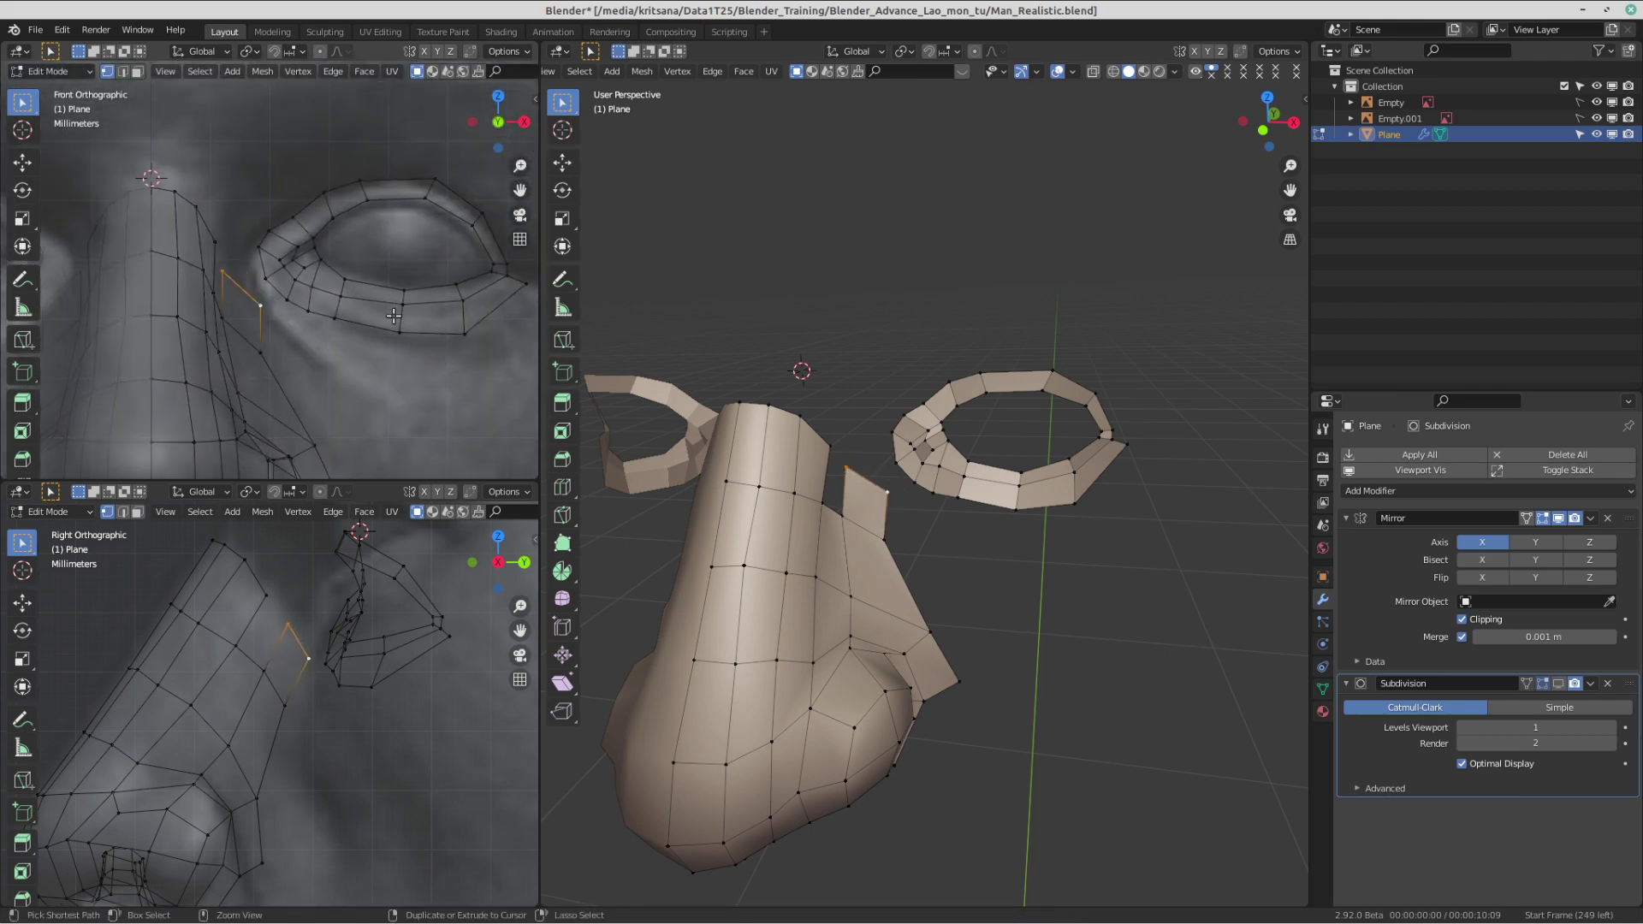
pyautogui.scroll(-2, 366, 326)
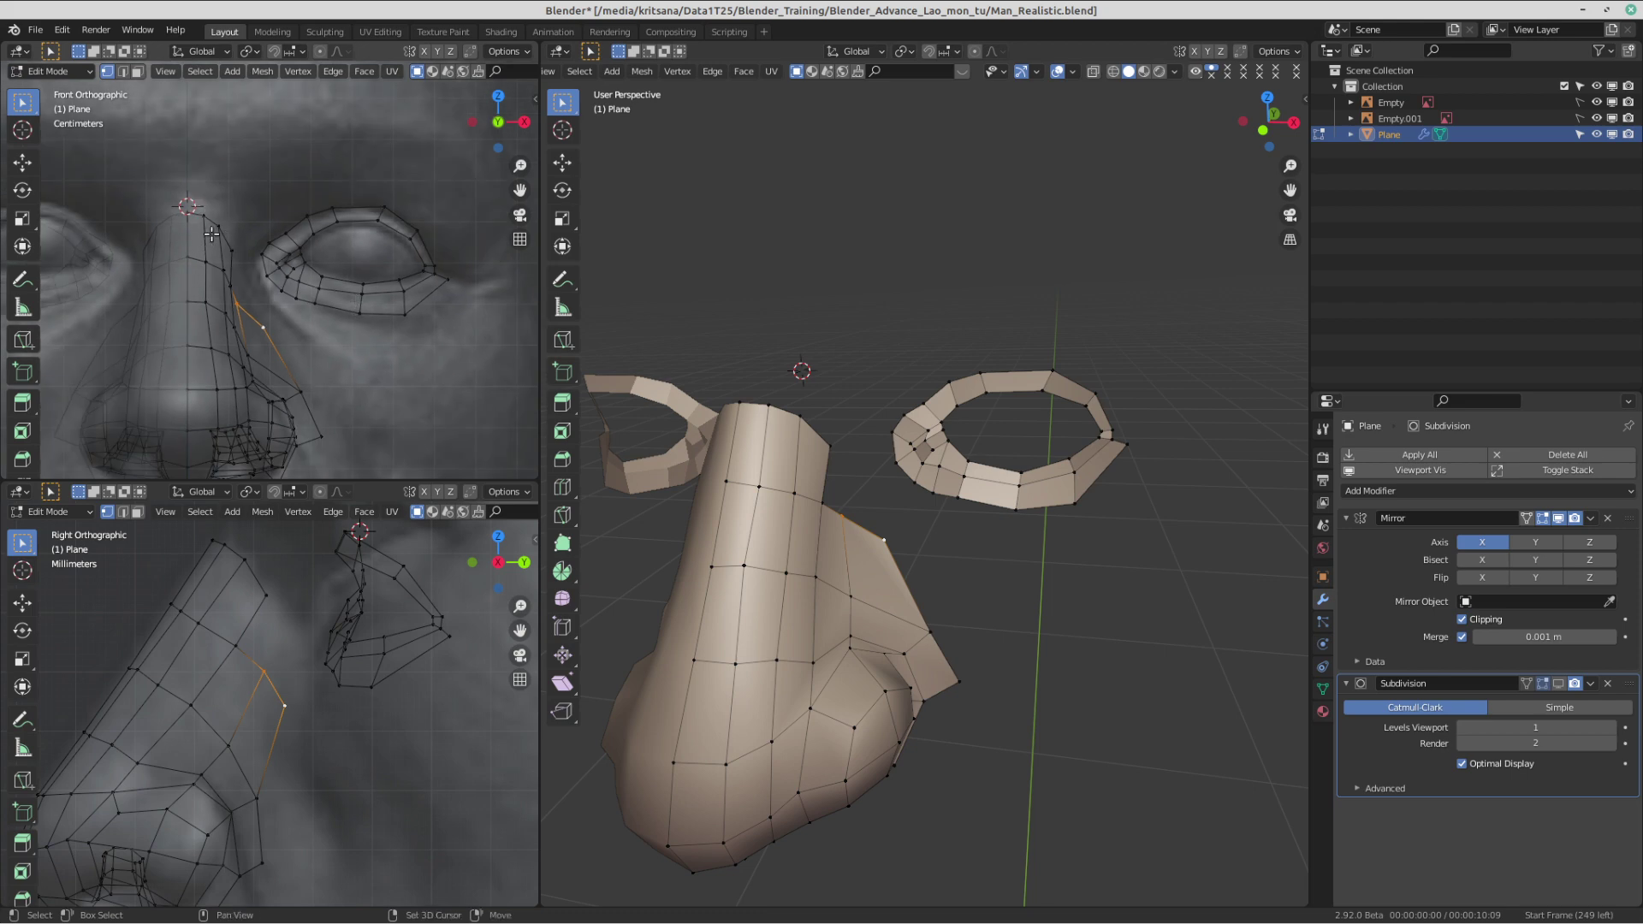
# - Select the whole eyelid mesh and annotate its flow in the front view with red arrows curving along the lower lid and around the upper lid
pyautogui.keyDown('shift'); pyautogui.moveTo(270, 203); pyautogui.dragTo(257, 209, button='middle'); pyautogui.keyUp('shift')
pyautogui.click(288, 289)
pyautogui.scroll(3, 370, 312)
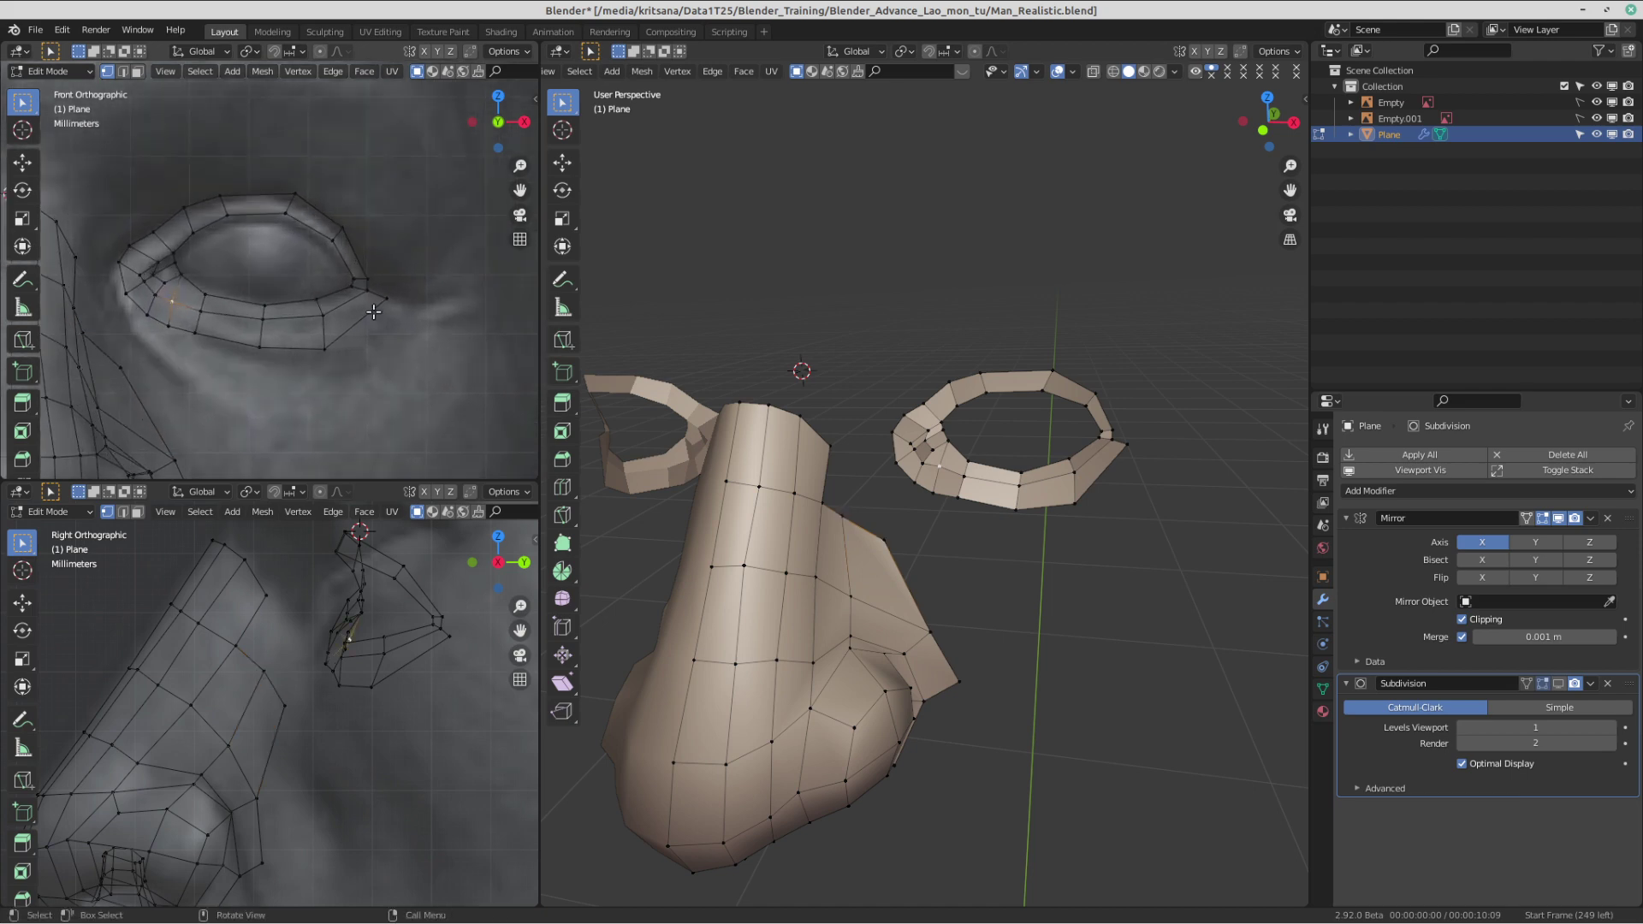
pyautogui.keyDown('shift'); pyautogui.moveTo(371, 311); pyautogui.dragTo(330, 334, button='middle'); pyautogui.keyUp('shift')
pyautogui.scroll(1, 258, 329)
pyautogui.scroll(-1, 257, 327)
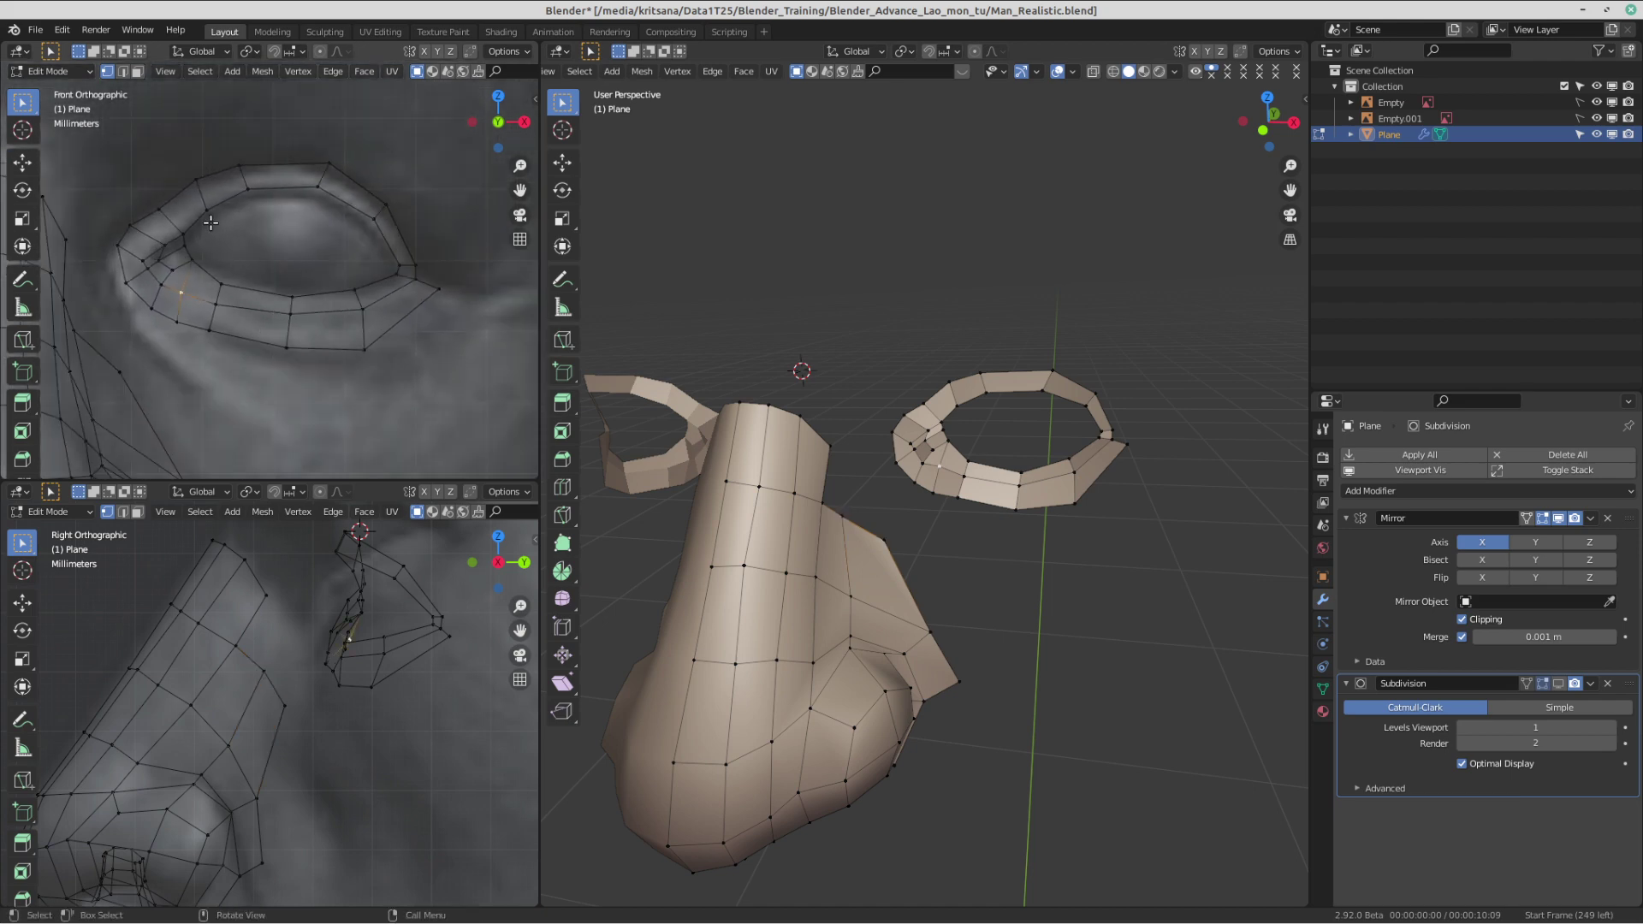
pyautogui.moveTo(95, 143); pyautogui.dragTo(504, 427)
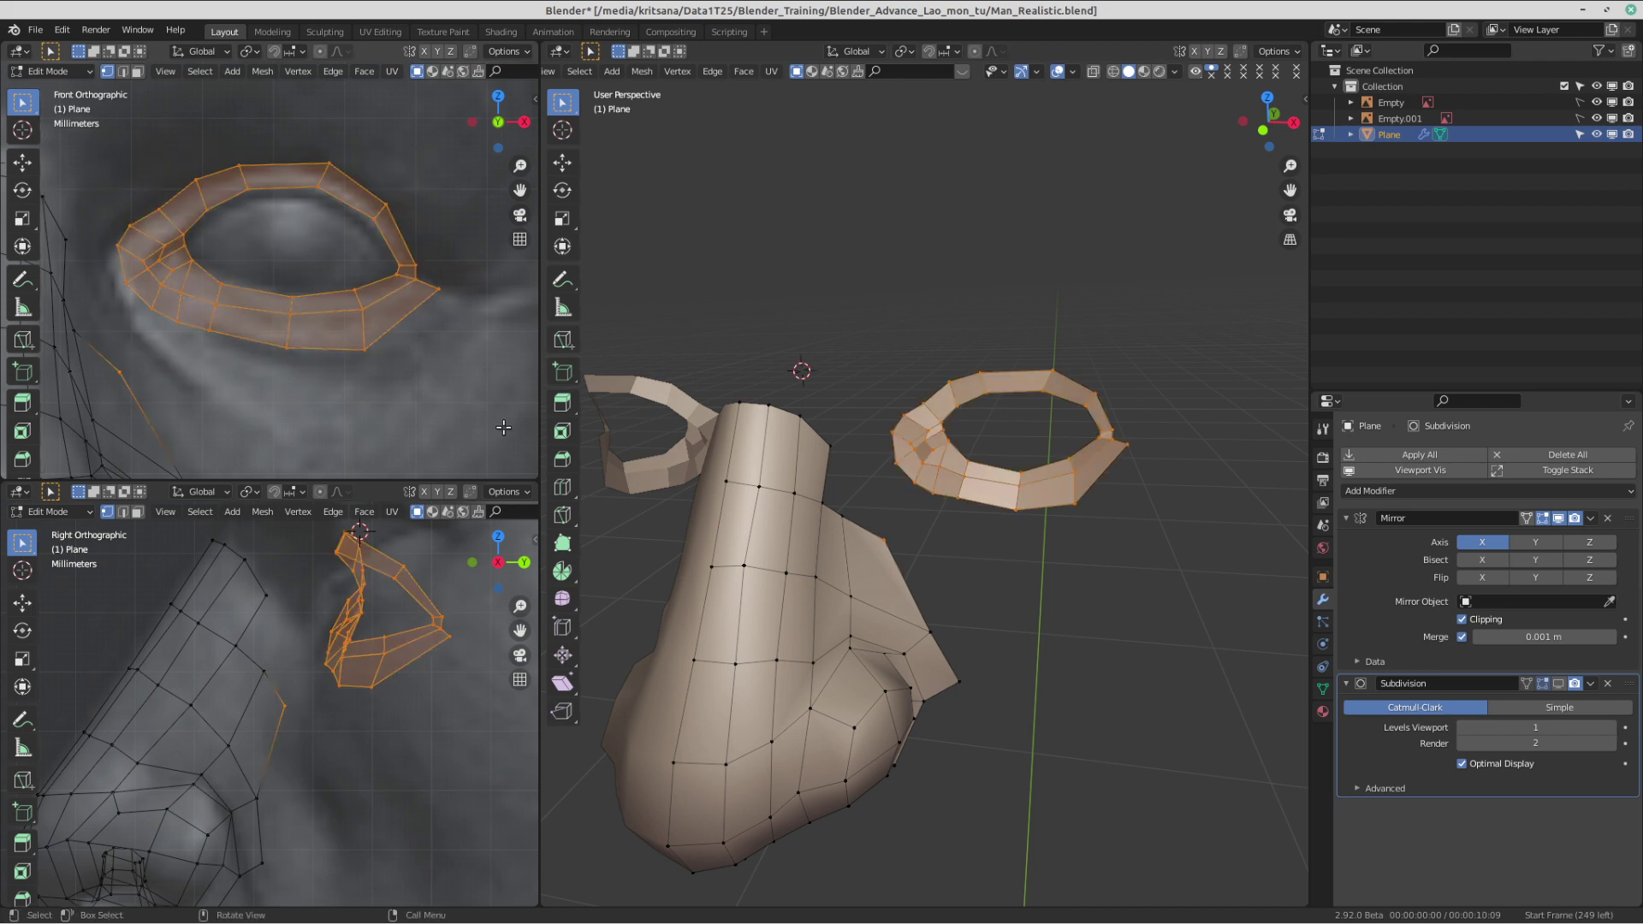
pyautogui.click(23, 279)
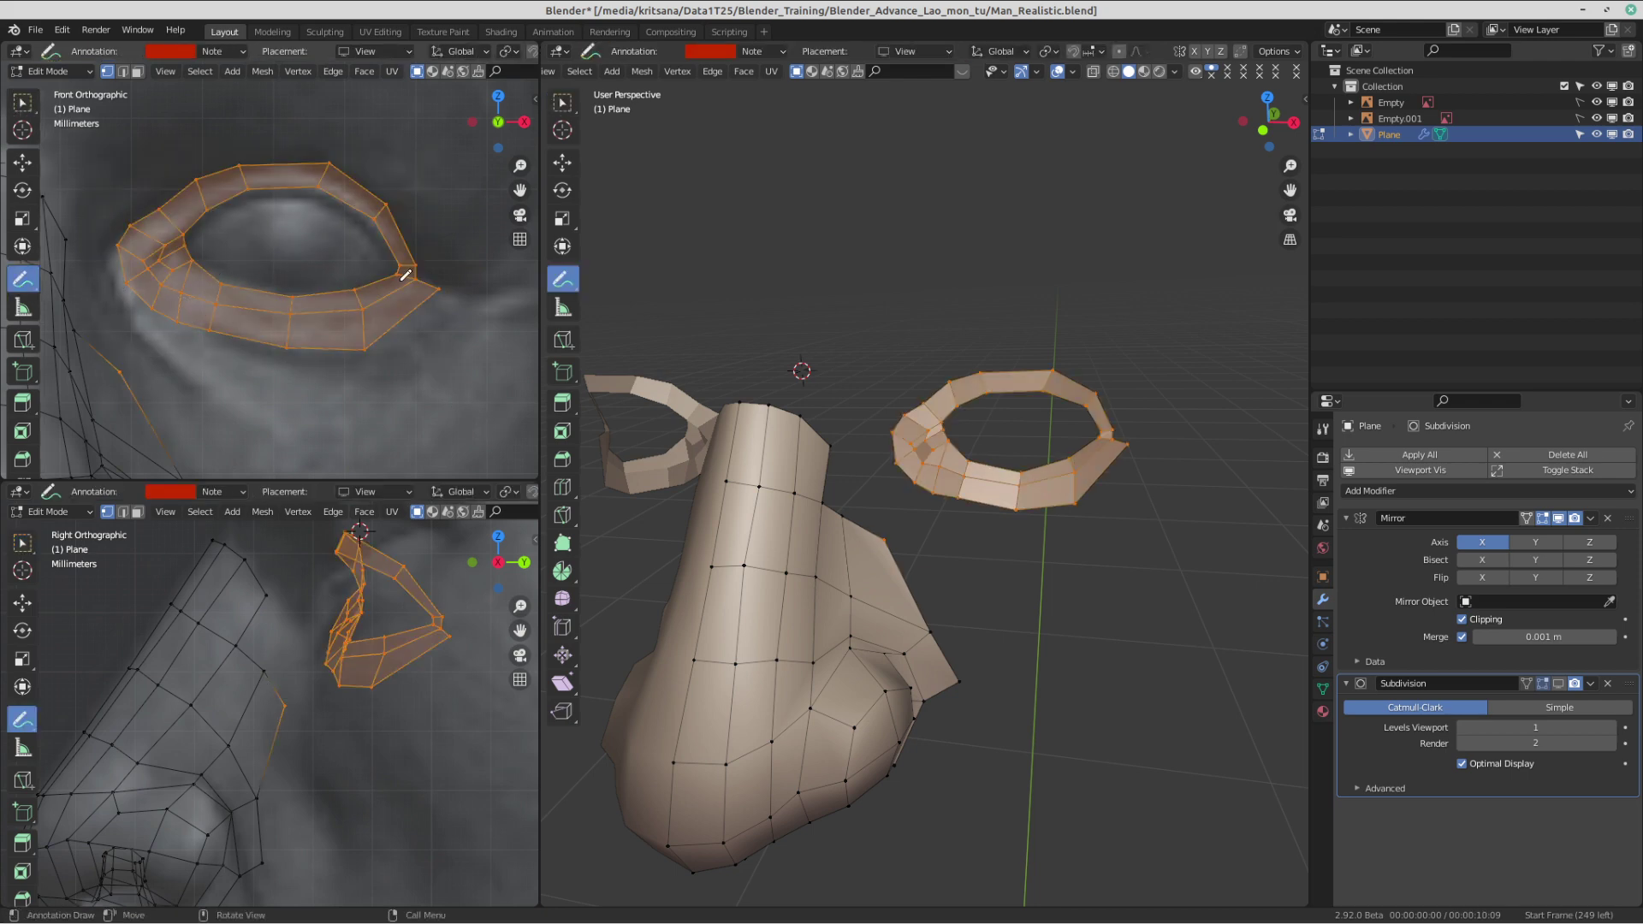
pyautogui.moveTo(407, 274)
pyautogui.mouseDown()
pyautogui.moveTo(272, 302)
pyautogui.moveTo(194, 276)
pyautogui.moveTo(165, 286)
pyautogui.moveTo(144, 253)
pyautogui.moveTo(129, 260)
pyautogui.mouseUp()
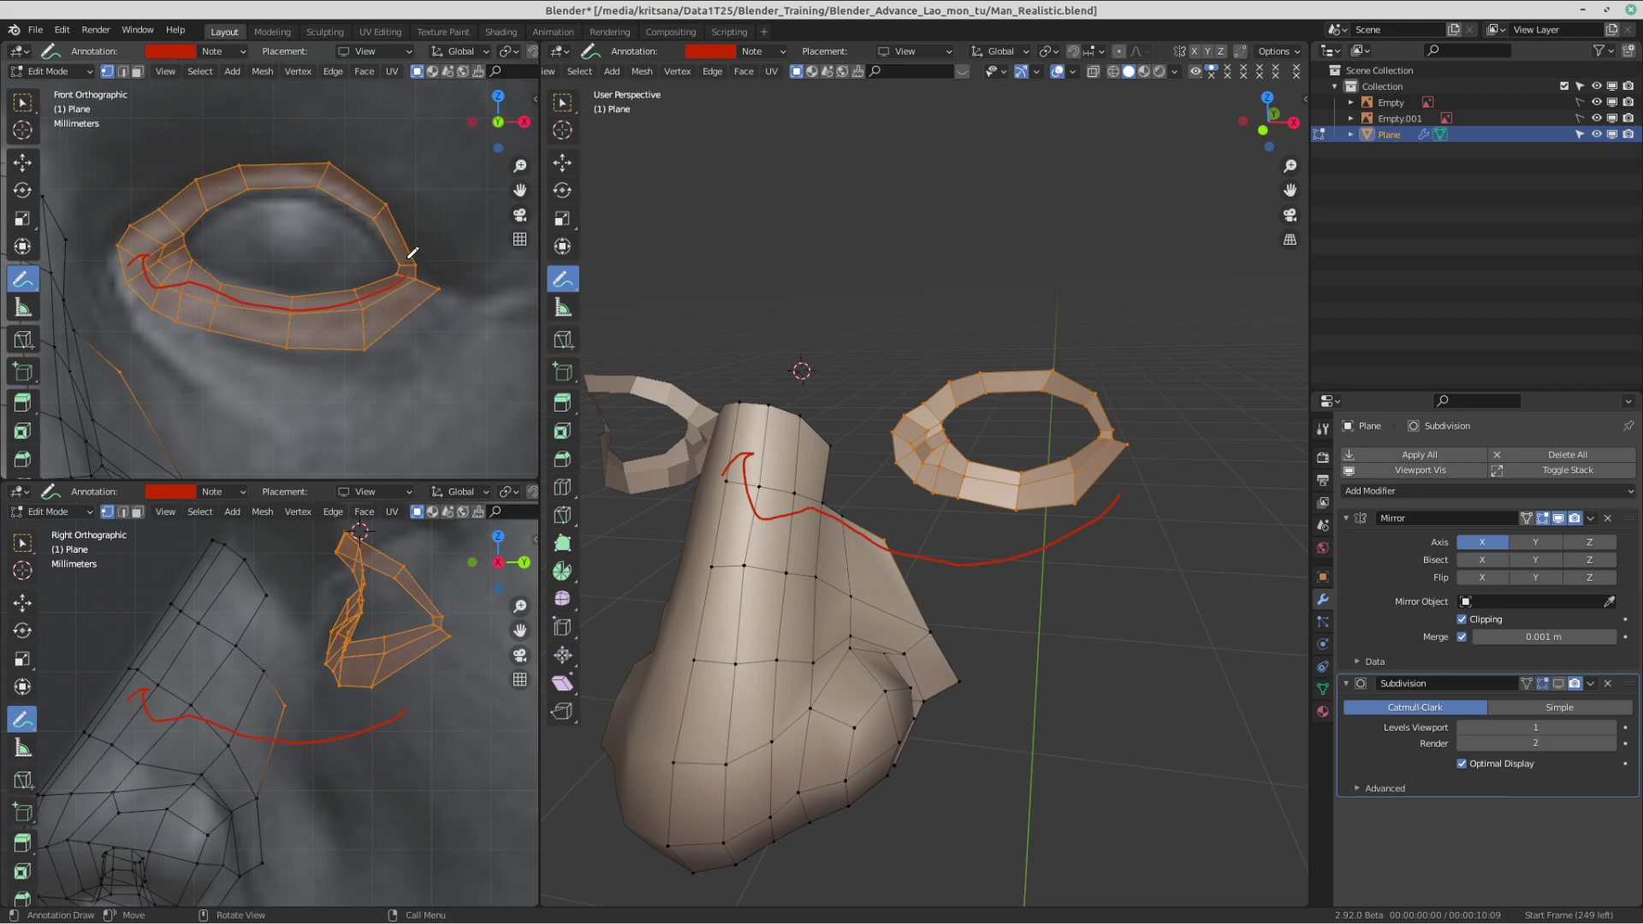
pyautogui.moveTo(389, 212)
pyautogui.mouseDown()
pyautogui.moveTo(343, 179)
pyautogui.moveTo(275, 168)
pyautogui.moveTo(211, 184)
pyautogui.moveTo(128, 262)
pyautogui.moveTo(142, 295)
pyautogui.moveTo(192, 319)
pyautogui.moveTo(292, 327)
pyautogui.moveTo(437, 288)
pyautogui.moveTo(431, 312)
pyautogui.moveTo(414, 295)
pyautogui.mouseUp()
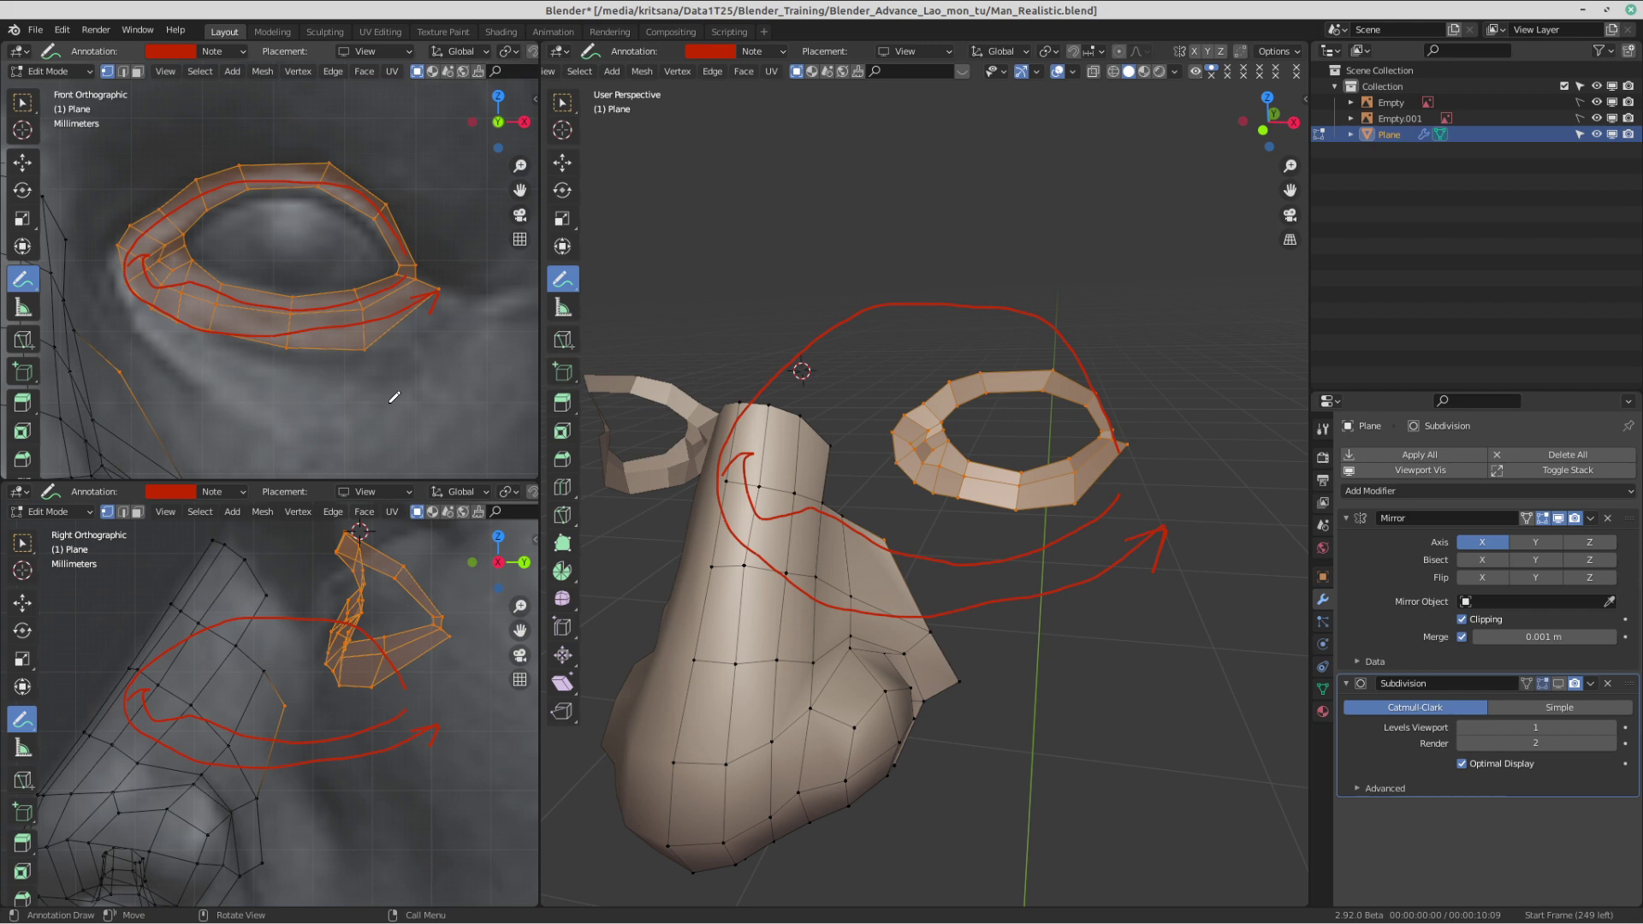
pyautogui.click(5, 7)
pyautogui.click(4, 8)
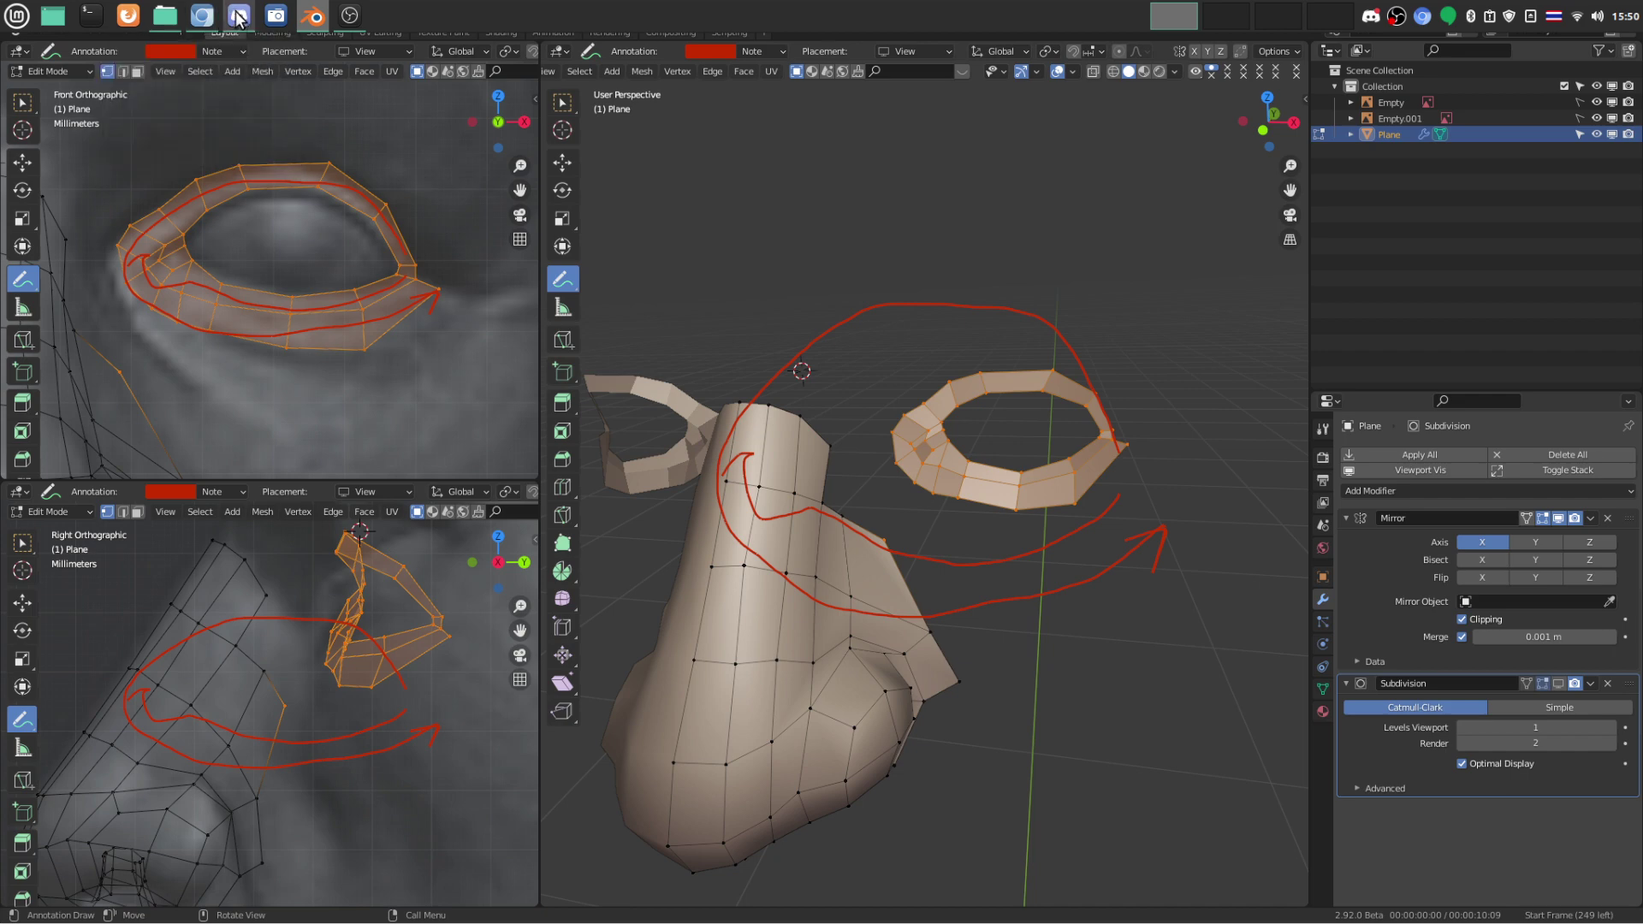
pyautogui.click(284, 21)
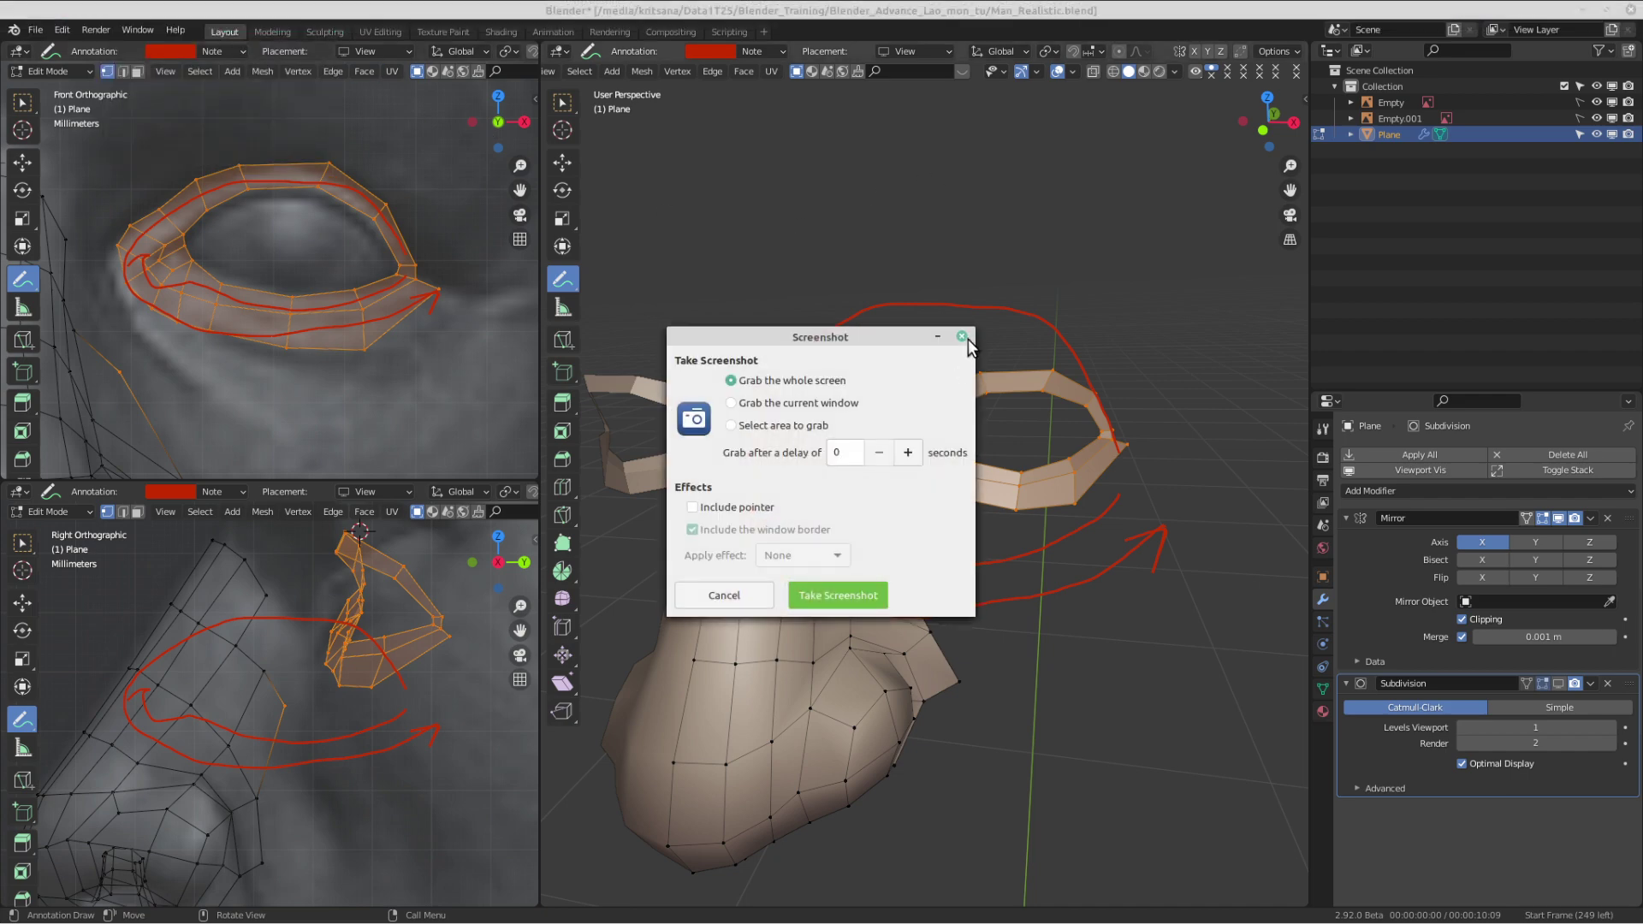
pyautogui.click(966, 337)
pyautogui.click(7, 11)
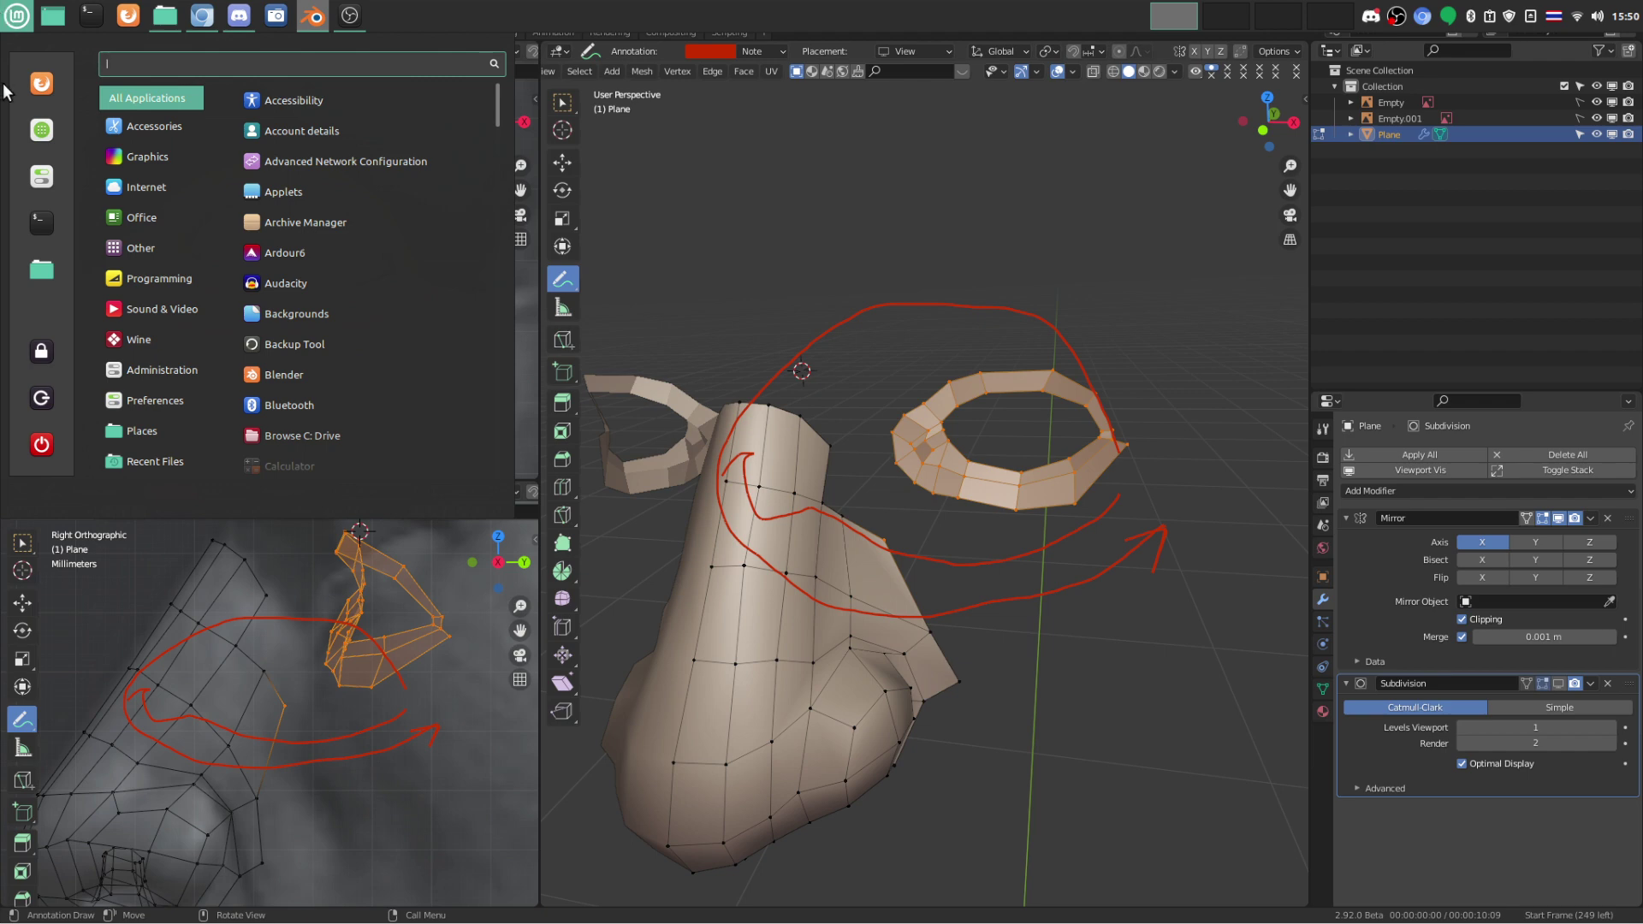
pyautogui.click(7, 10)
pyautogui.click(7, 10)
pyautogui.click(7, 17)
pyautogui.click(7, 17)
# - Capture a selected area covering the annotated viewports with the Screenshot tool and save it as a PNG in Pictures
pyautogui.click(274, 17)
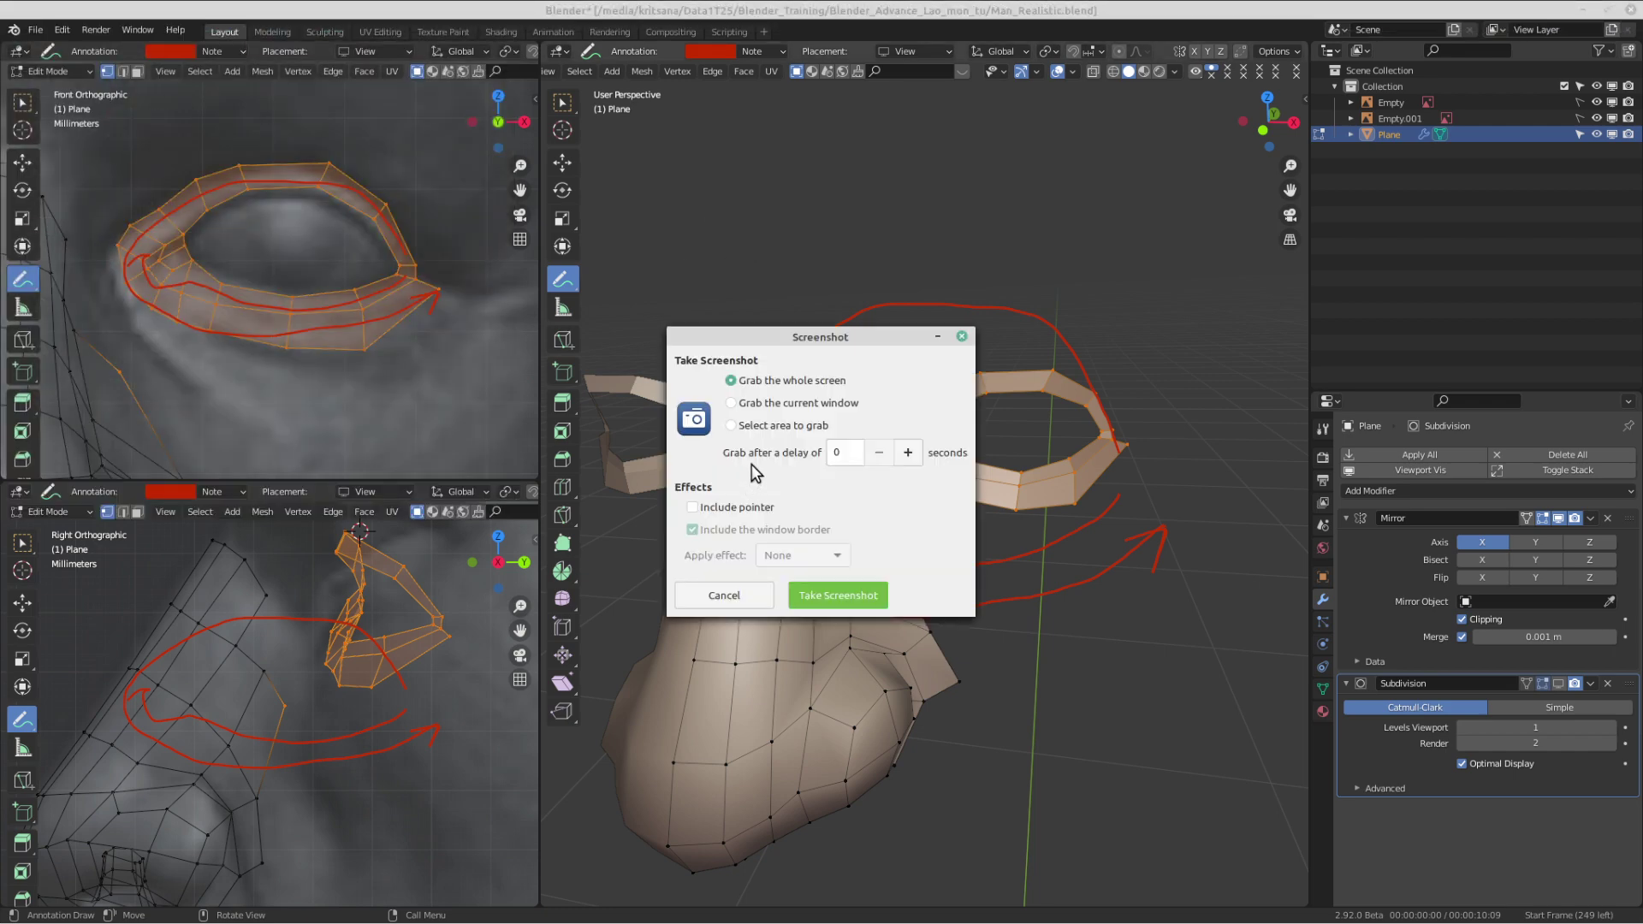
pyautogui.click(764, 425)
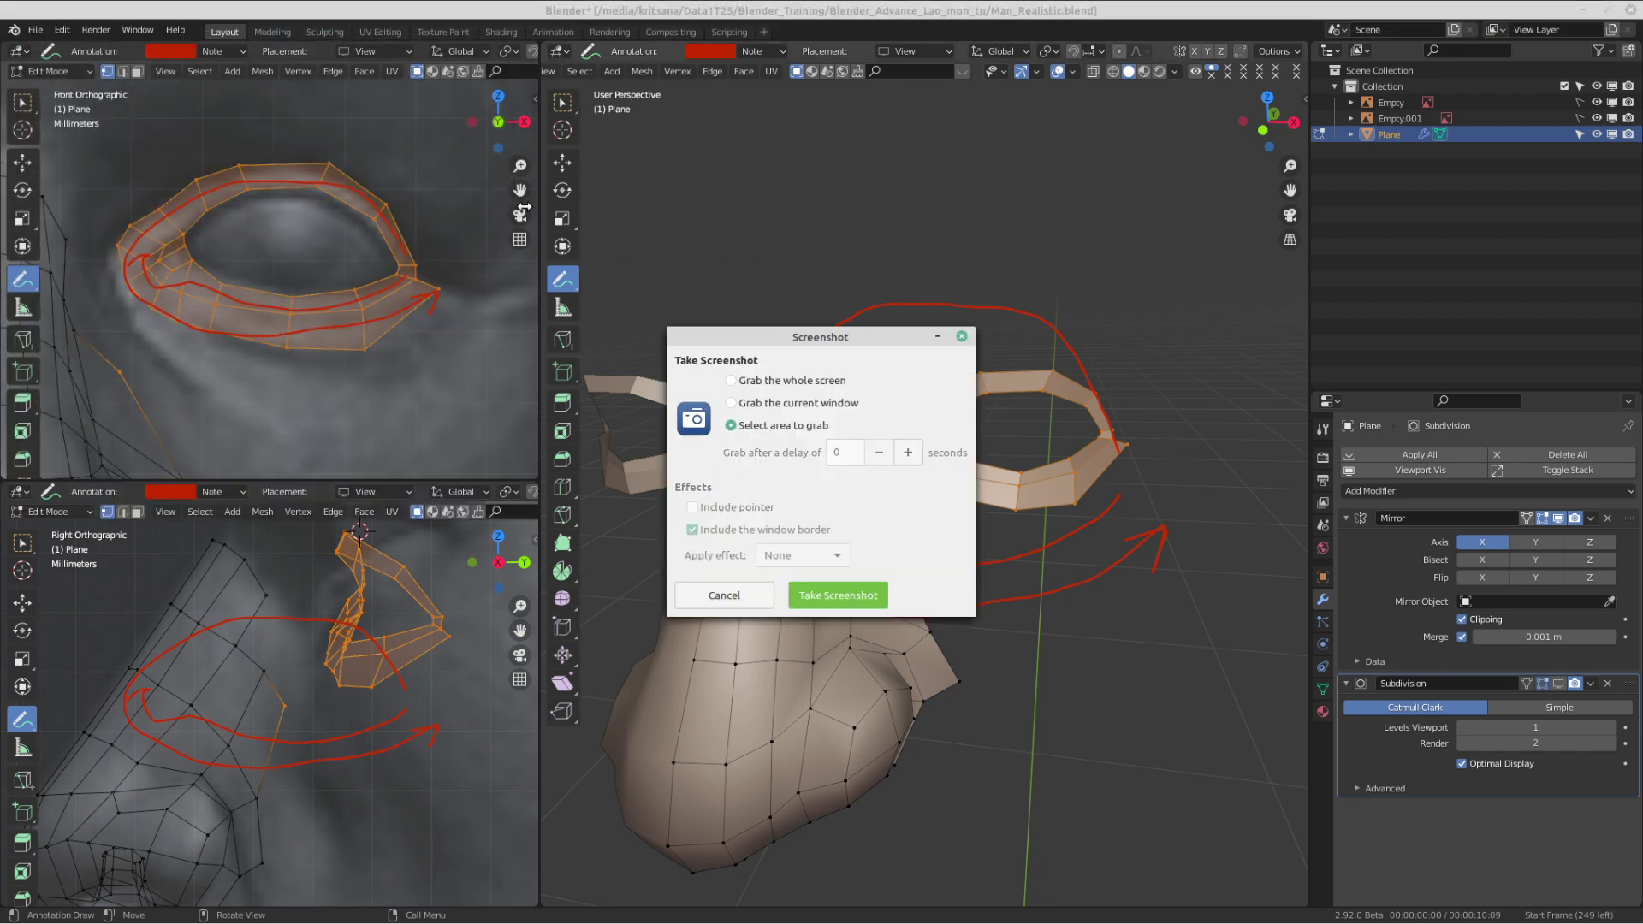
pyautogui.click(804, 597)
pyautogui.moveTo(11, 43); pyautogui.dragTo(1247, 896)
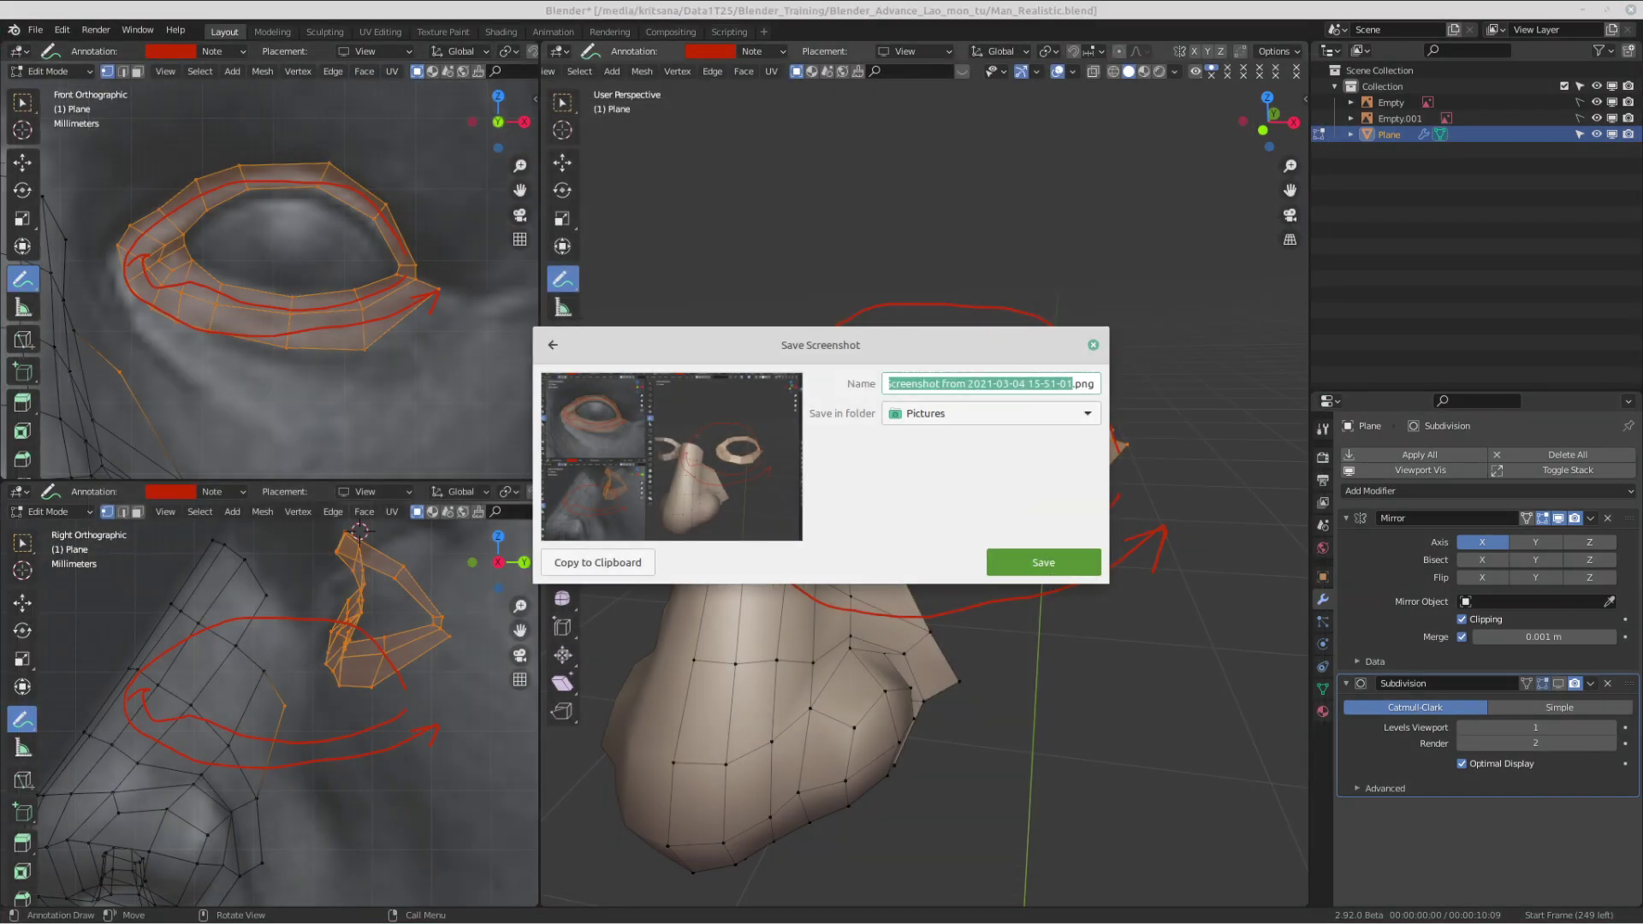
pyautogui.click(1044, 563)
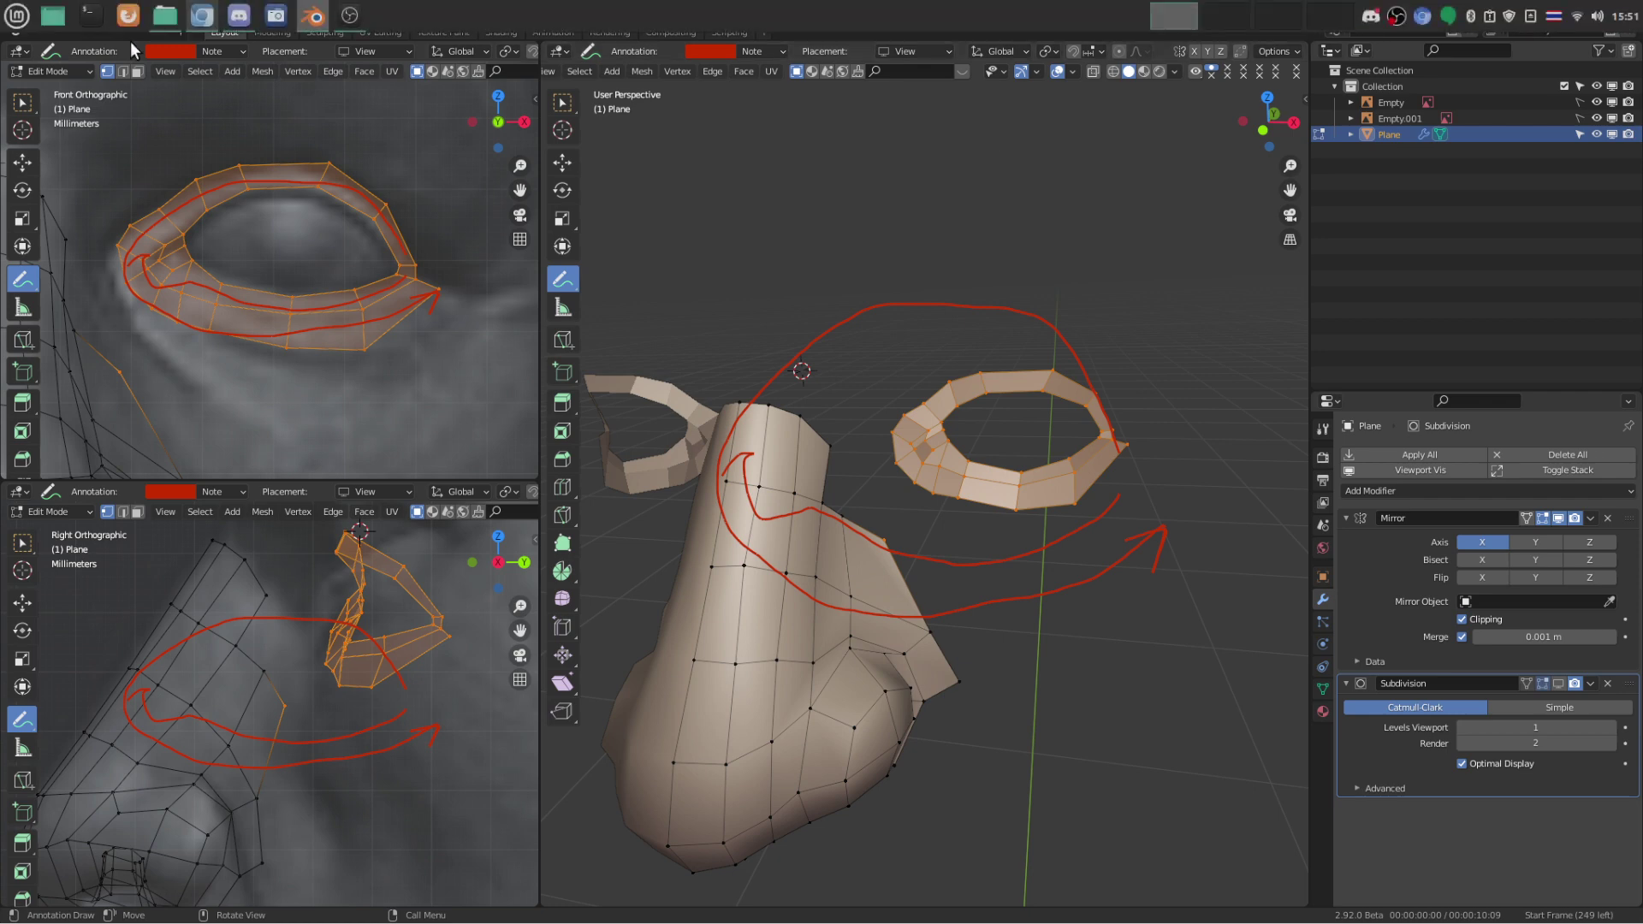
# - Undo the red annotation strokes around the eye and return to selecting mesh elements on the upper eyelid
pyautogui.click(24, 104)
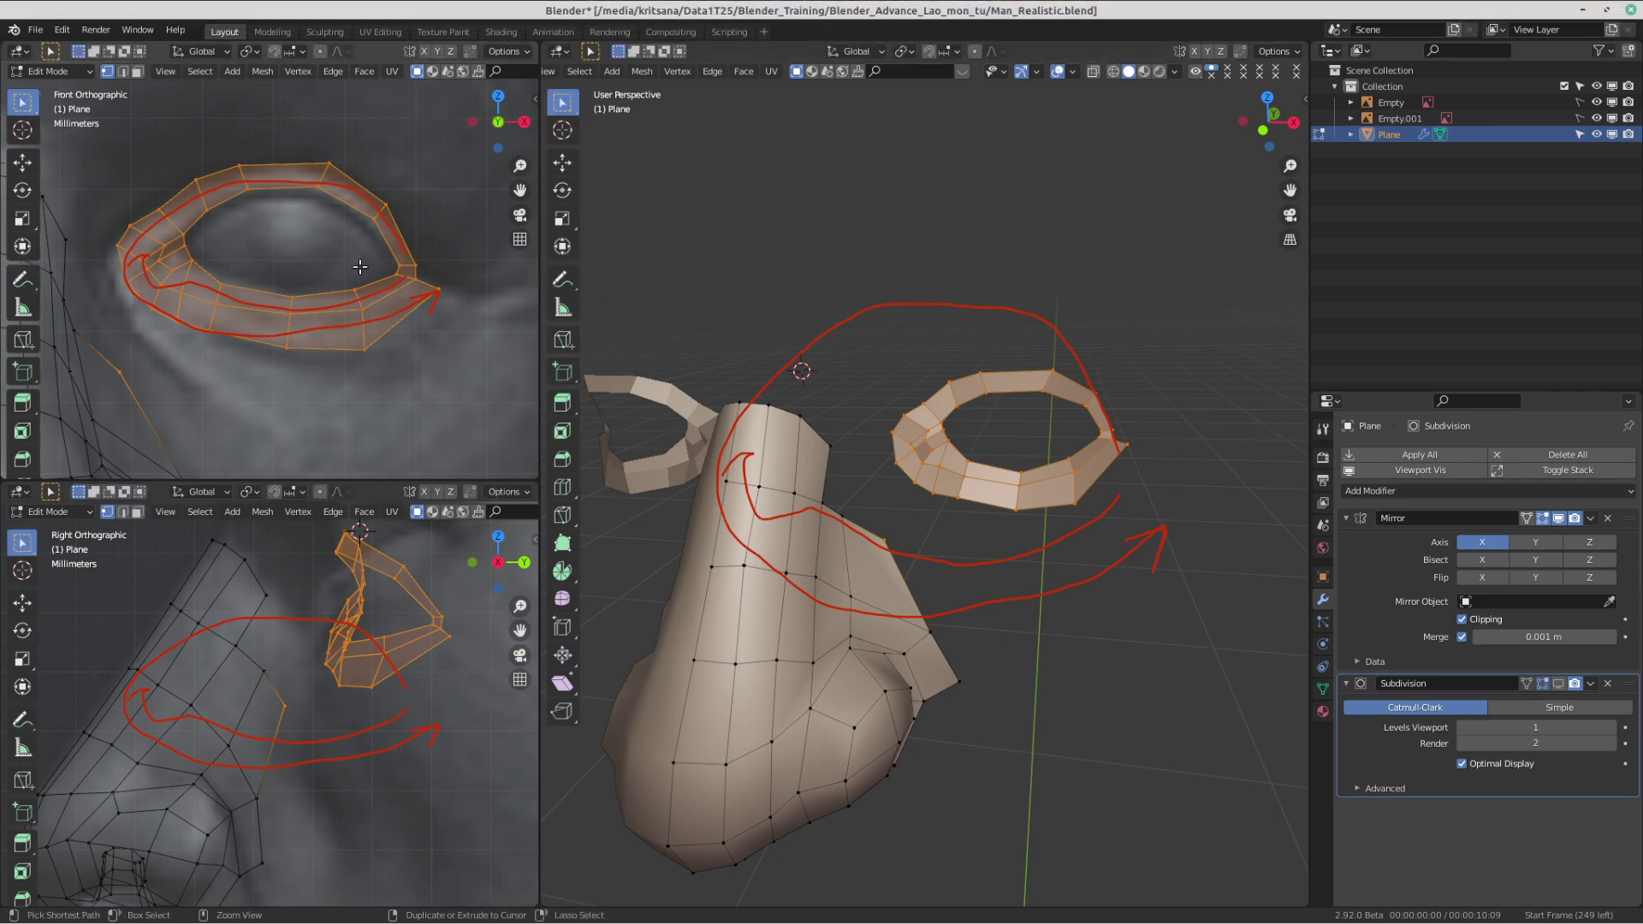
pyautogui.click(23, 279)
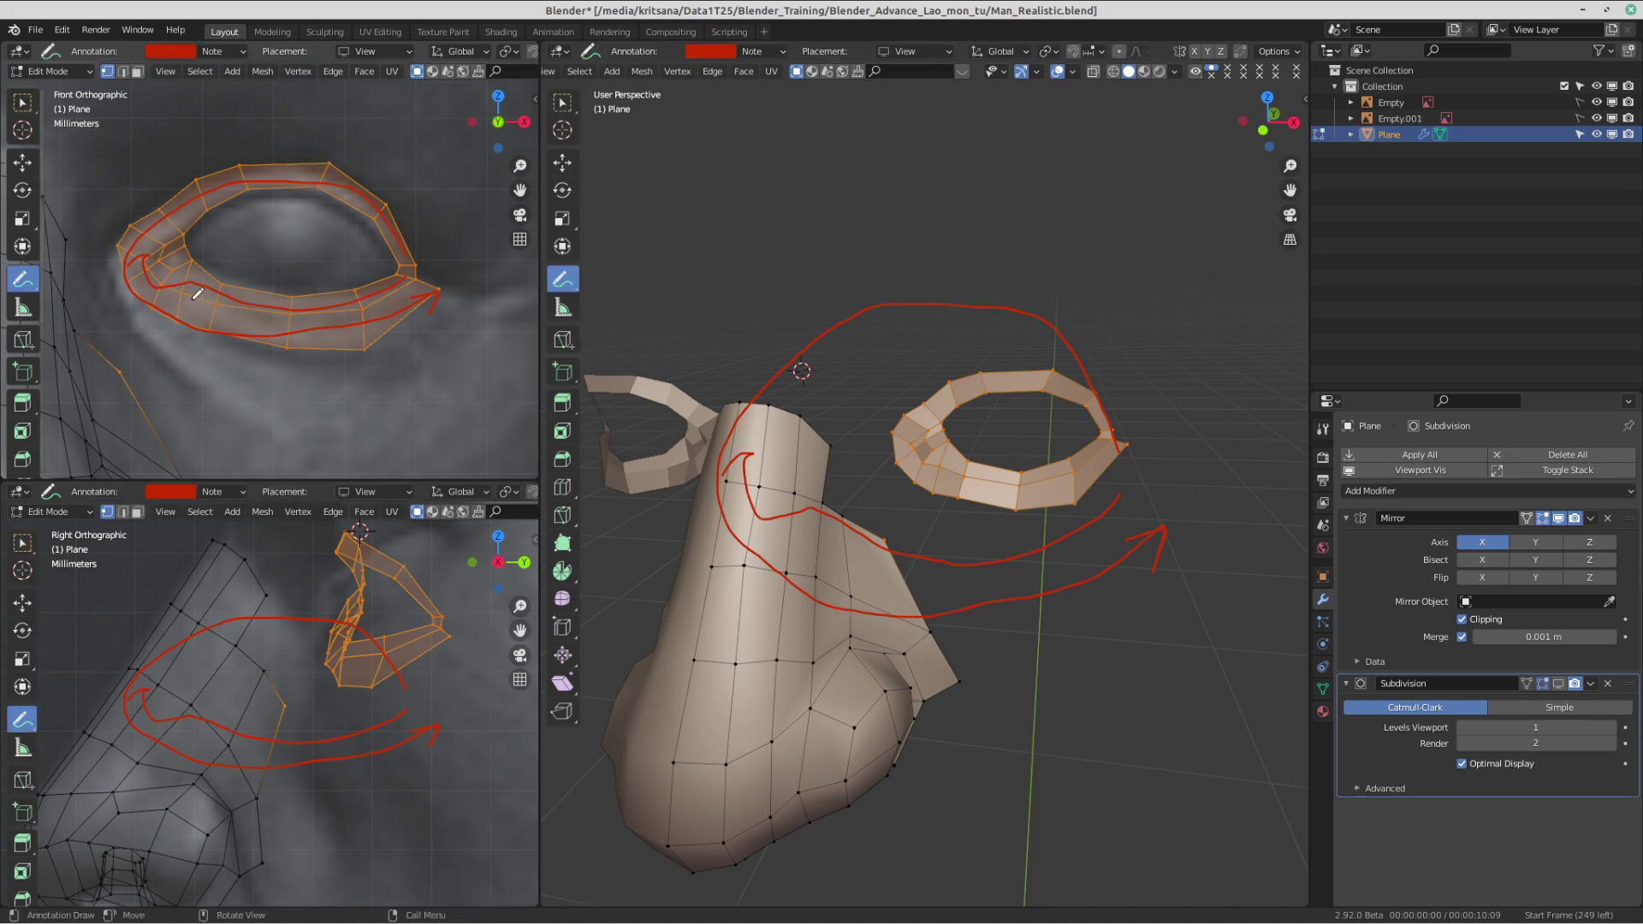
pyautogui.hotkey('ctrl', 'z')
pyautogui.hotkey('ctrl', 'z')
pyautogui.hotkey('ctrl', 'z')
pyautogui.hotkey('ctrl', 'z')
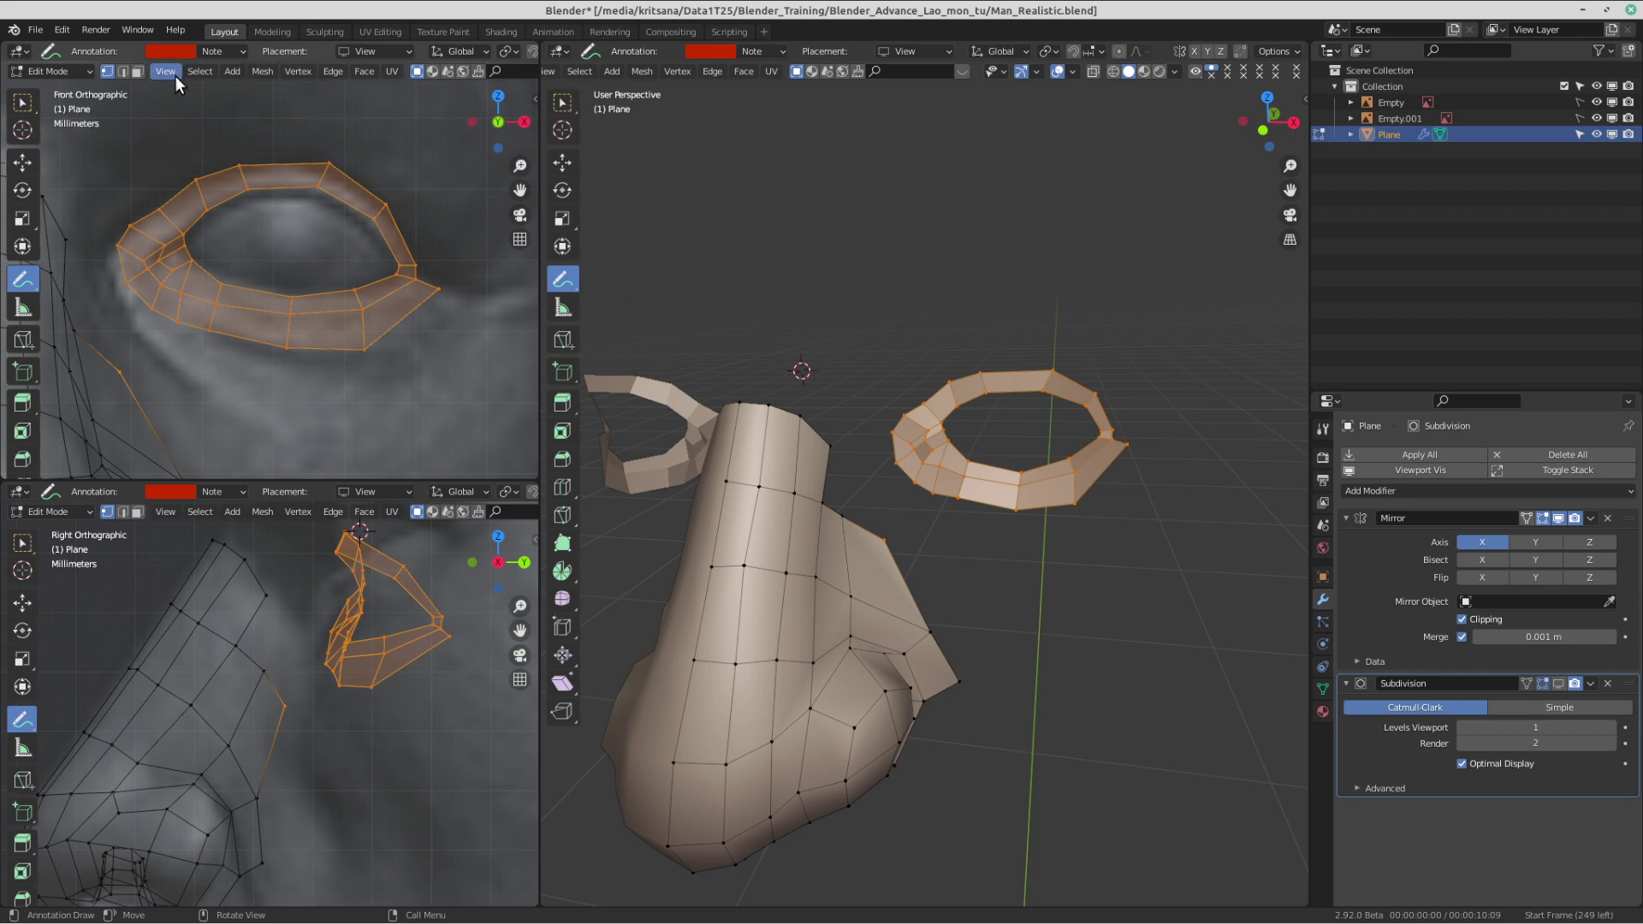
pyautogui.click(22, 102)
pyautogui.click(180, 201)
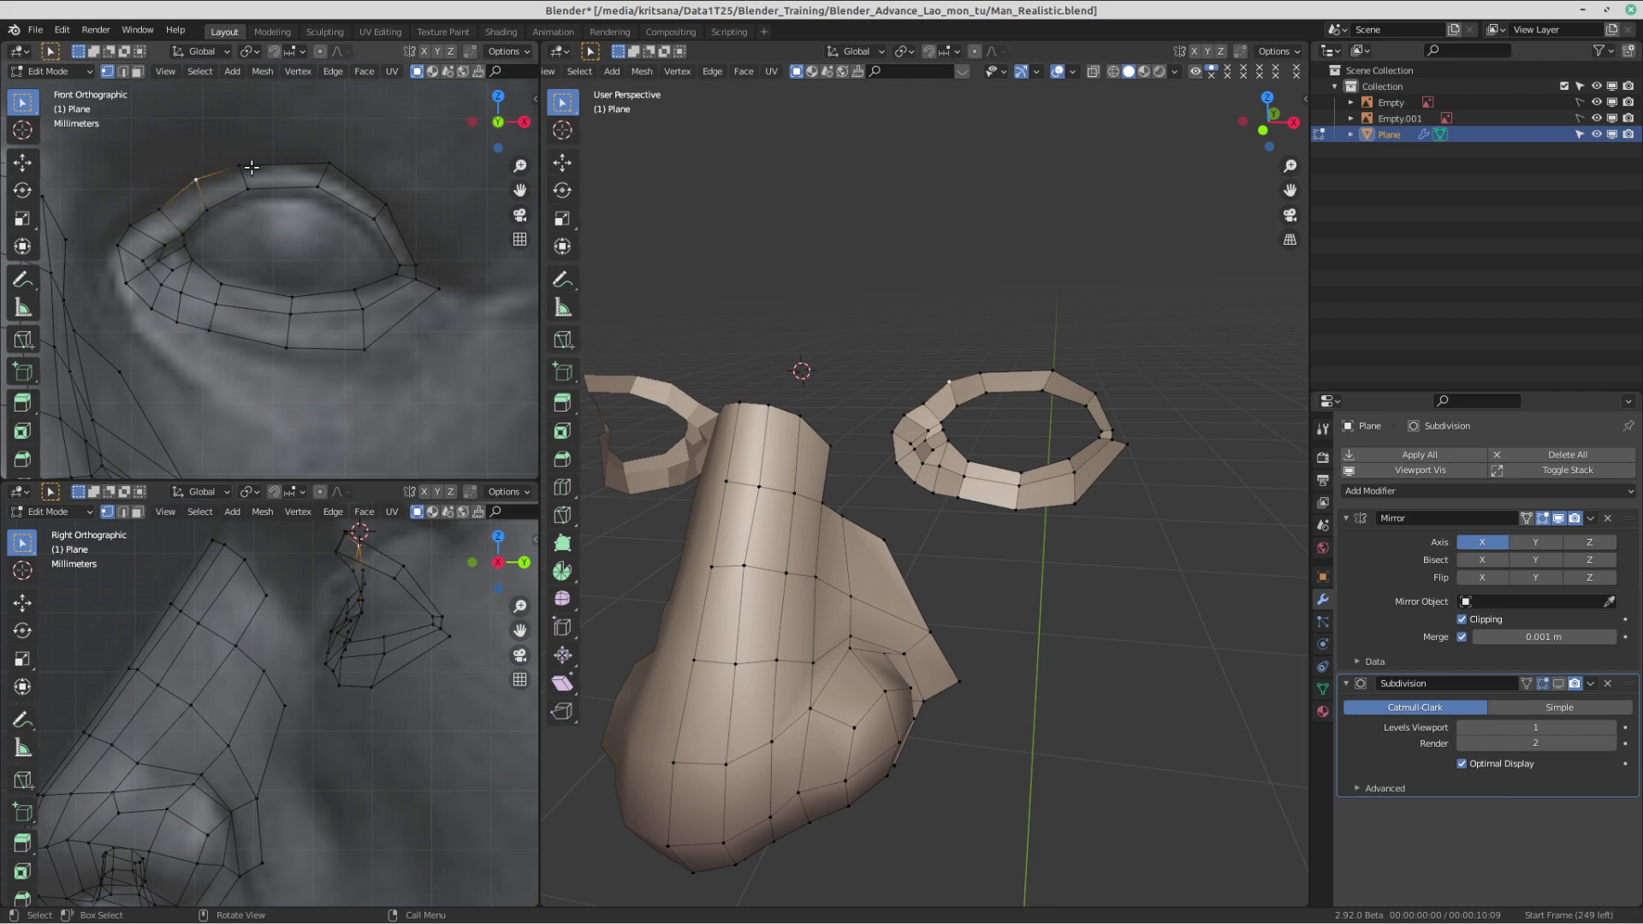
# - Annotate the edge flow below the nose in the front view with red strokes along the philtrum, upper lip and mouth corner
pyautogui.scroll(-8, 295, 229)
pyautogui.scroll(2, 293, 294)
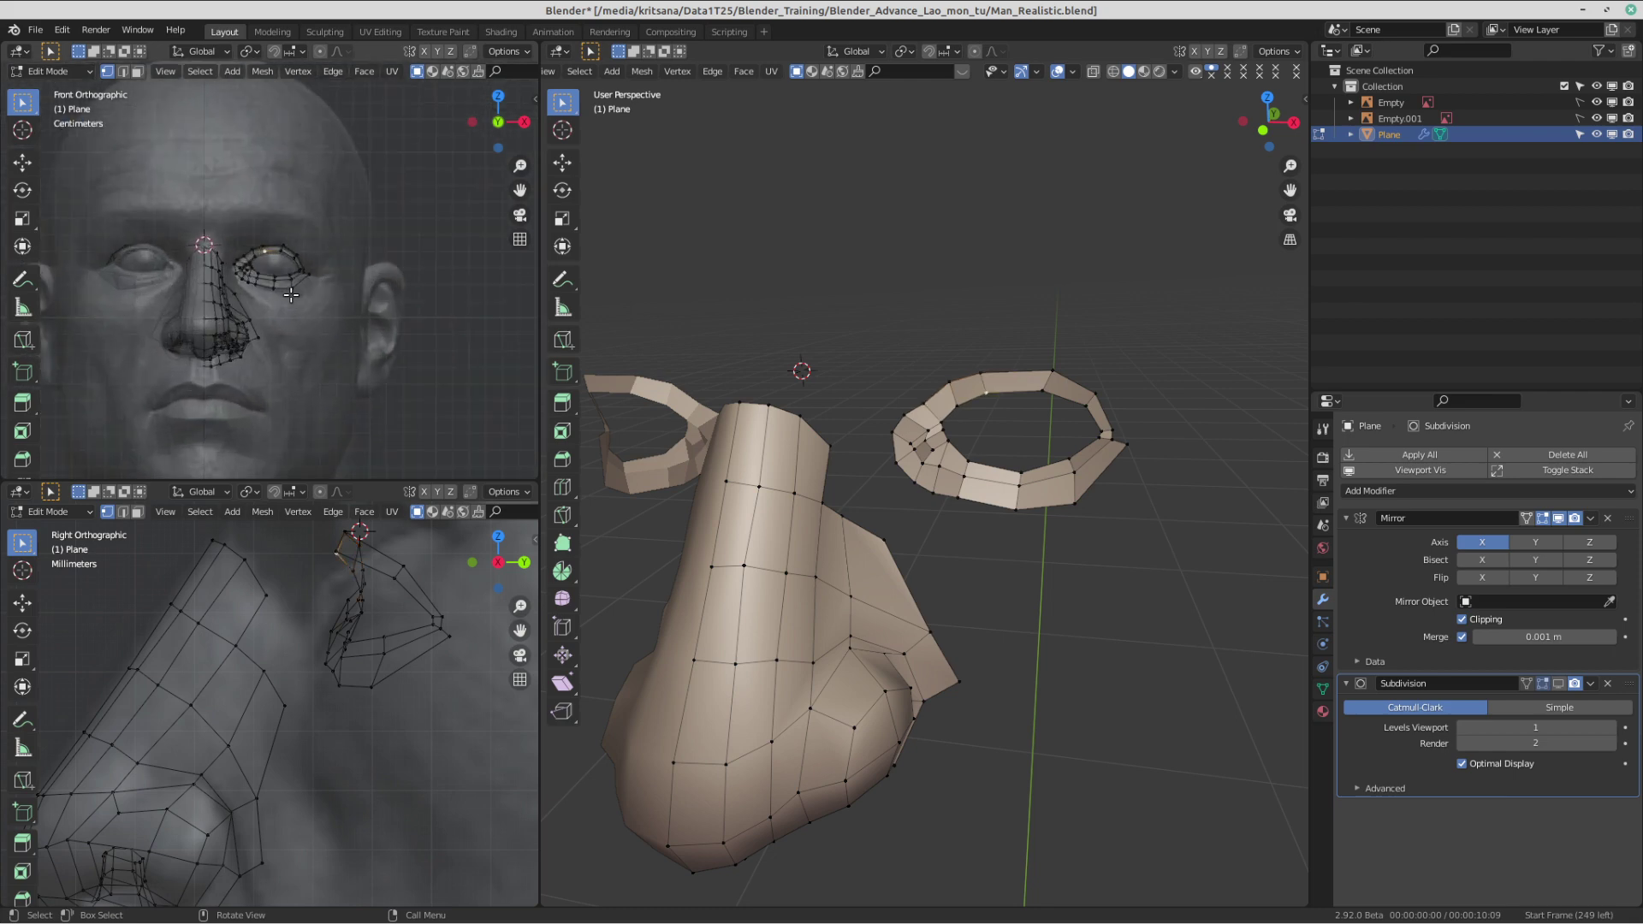
pyautogui.scroll(1, 373, 279)
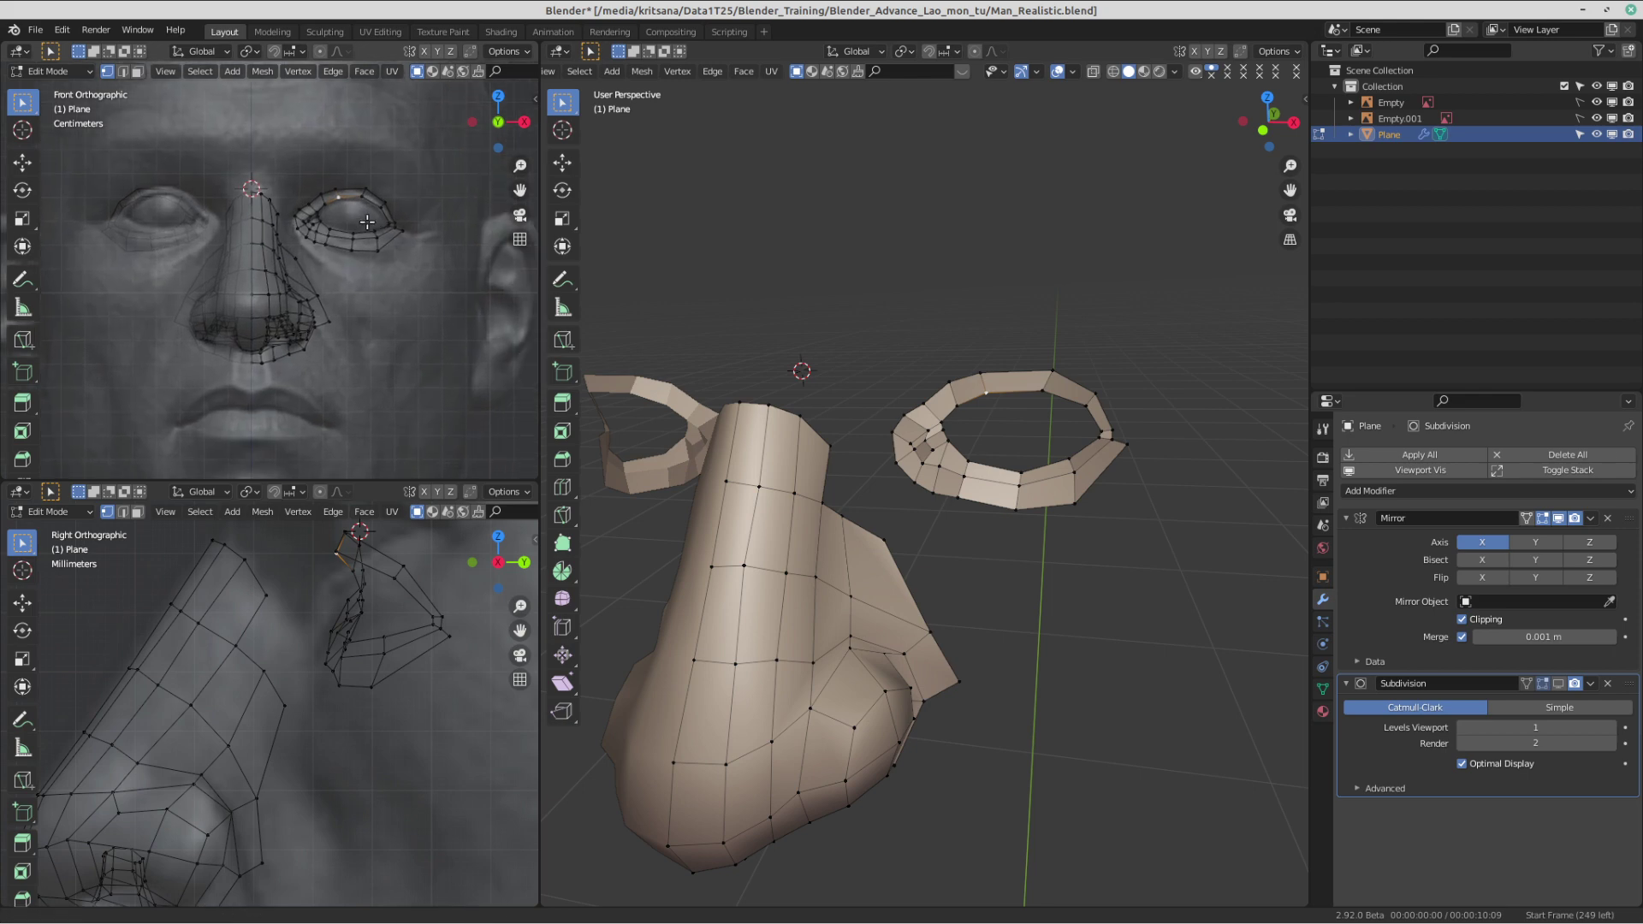
pyautogui.scroll(1, 332, 274)
pyautogui.keyDown('shift'); pyautogui.moveTo(373, 238); pyautogui.dragTo(332, 219, button='middle'); pyautogui.keyUp('shift')
pyautogui.keyDown('shift'); pyautogui.moveTo(133, 330); pyautogui.dragTo(165, 364, button='middle'); pyautogui.keyUp('shift')
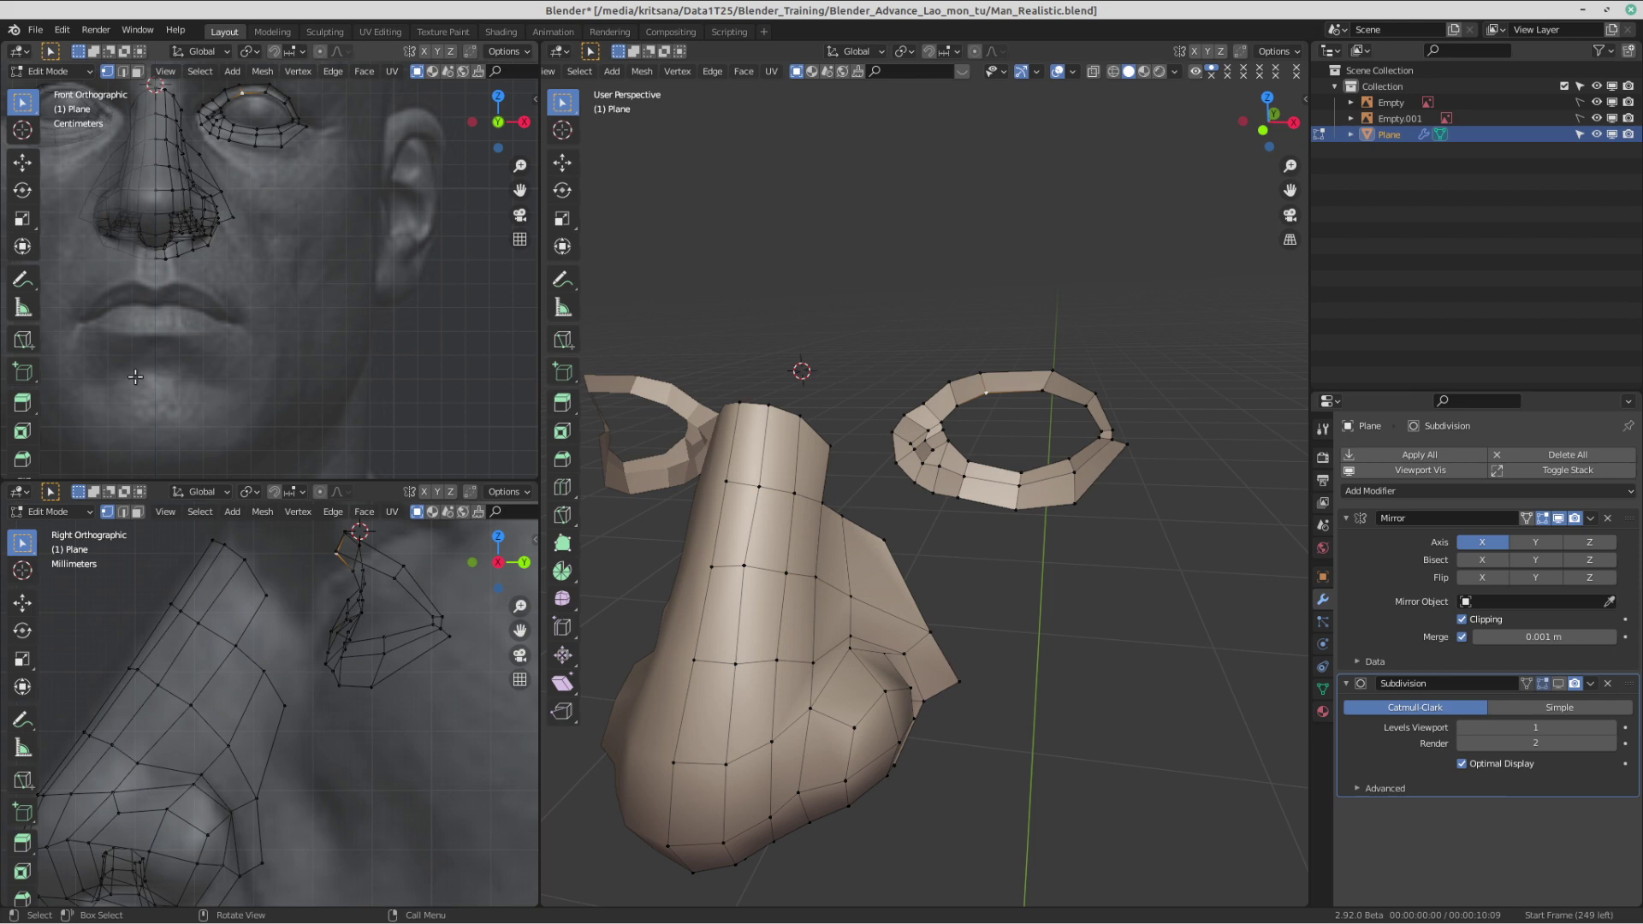
pyautogui.scroll(-1, 248, 296)
pyautogui.keyDown('shift'); pyautogui.moveTo(265, 300); pyautogui.dragTo(295, 335, button='middle'); pyautogui.keyUp('shift')
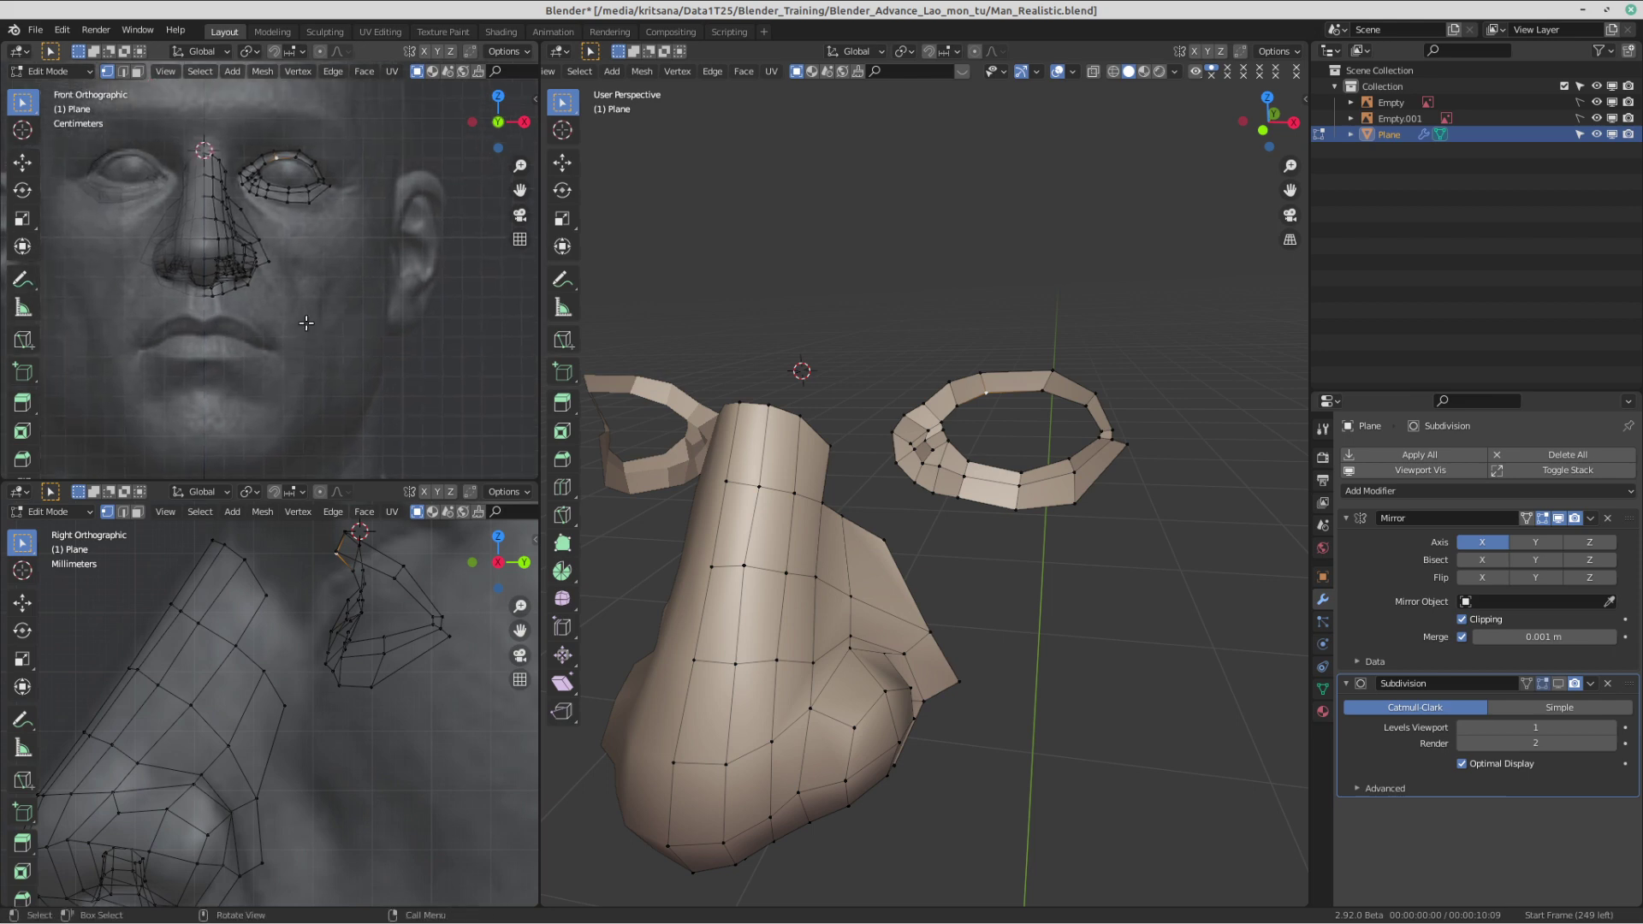
pyautogui.scroll(2, 312, 318)
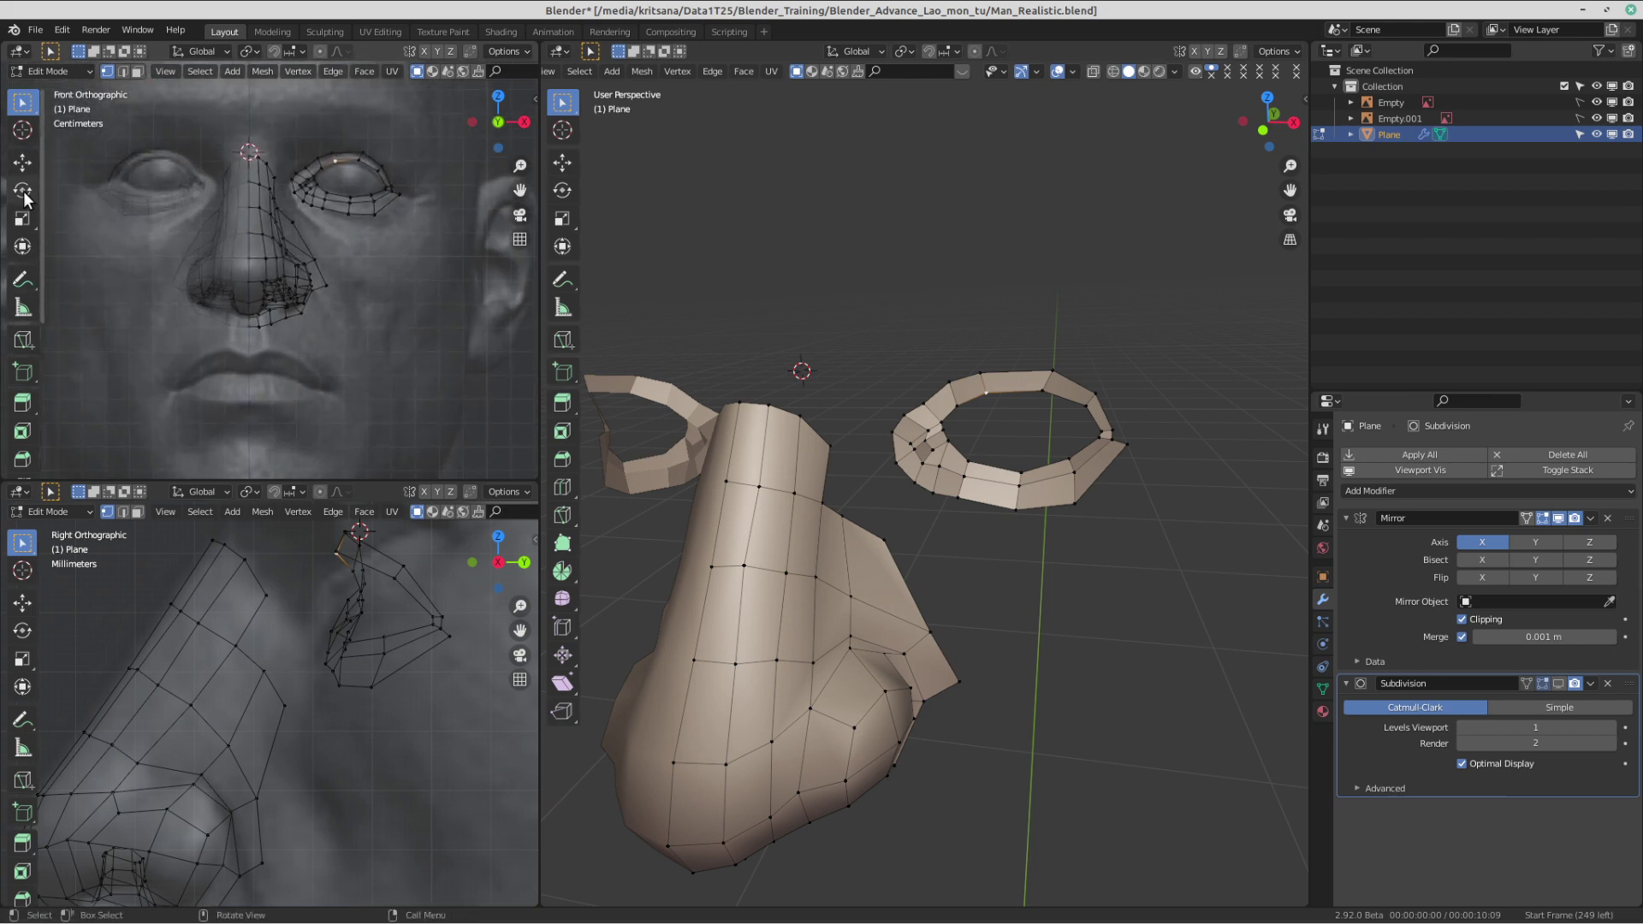
pyautogui.click(22, 279)
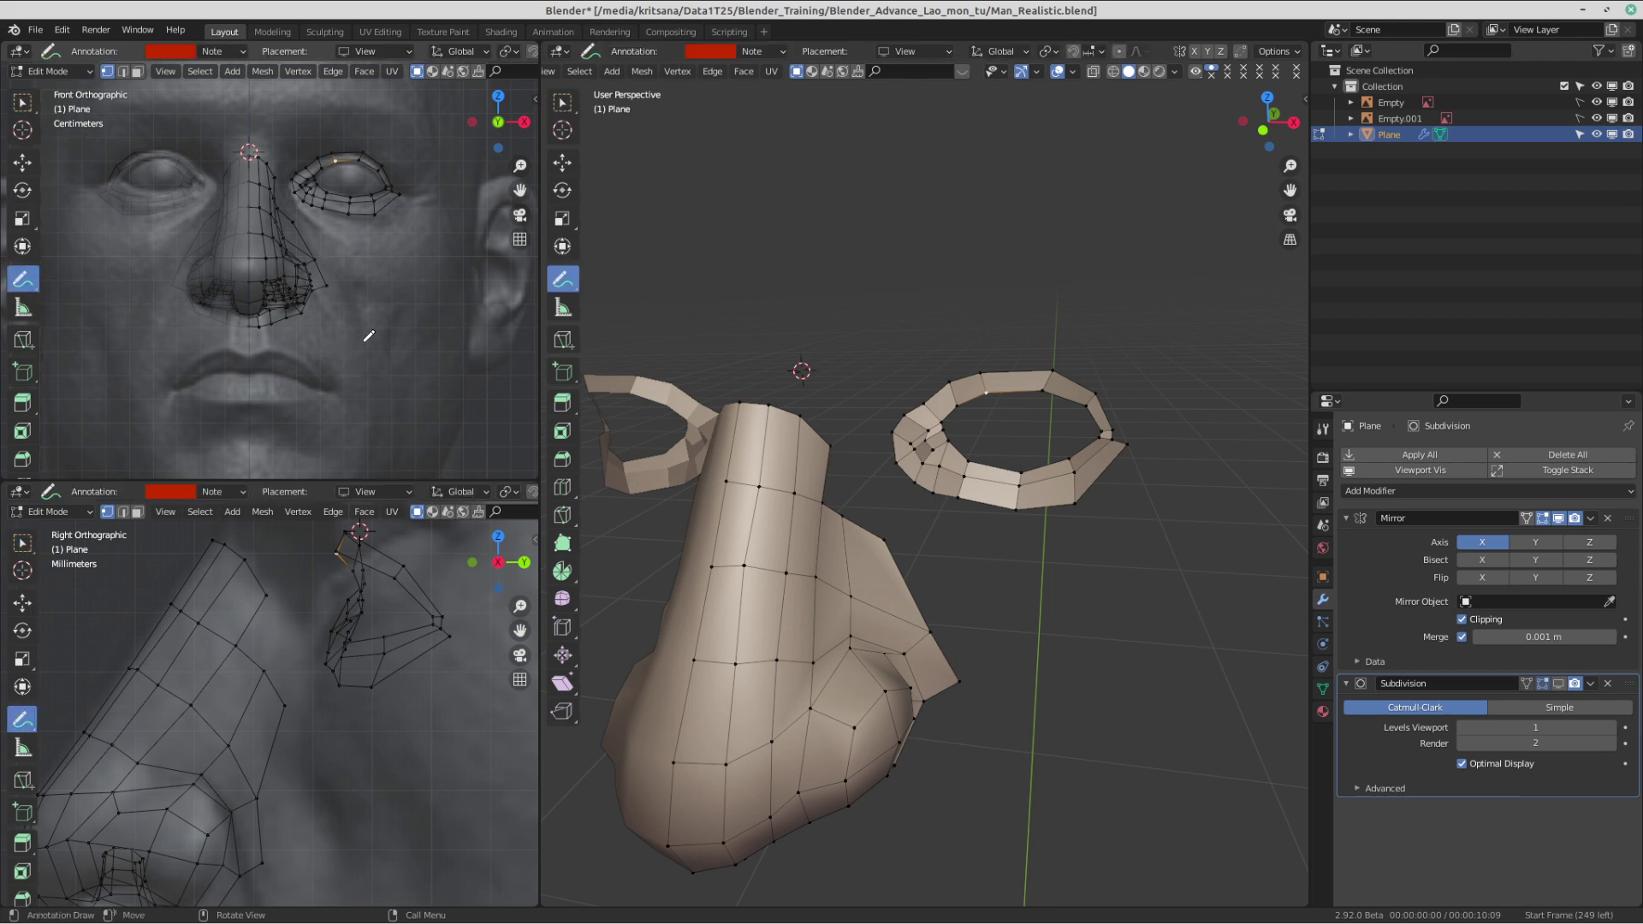
pyautogui.scroll(-1, 283, 300)
pyautogui.moveTo(264, 311)
pyautogui.mouseDown()
pyautogui.moveTo(273, 335)
pyautogui.moveTo(245, 345)
pyautogui.moveTo(229, 327)
pyautogui.moveTo(323, 363)
pyautogui.moveTo(274, 395)
pyautogui.moveTo(295, 412)
pyautogui.moveTo(310, 363)
pyautogui.mouseUp()
pyautogui.hotkey('ctrl', 'z')
pyautogui.hotkey('ctrl', 'z')
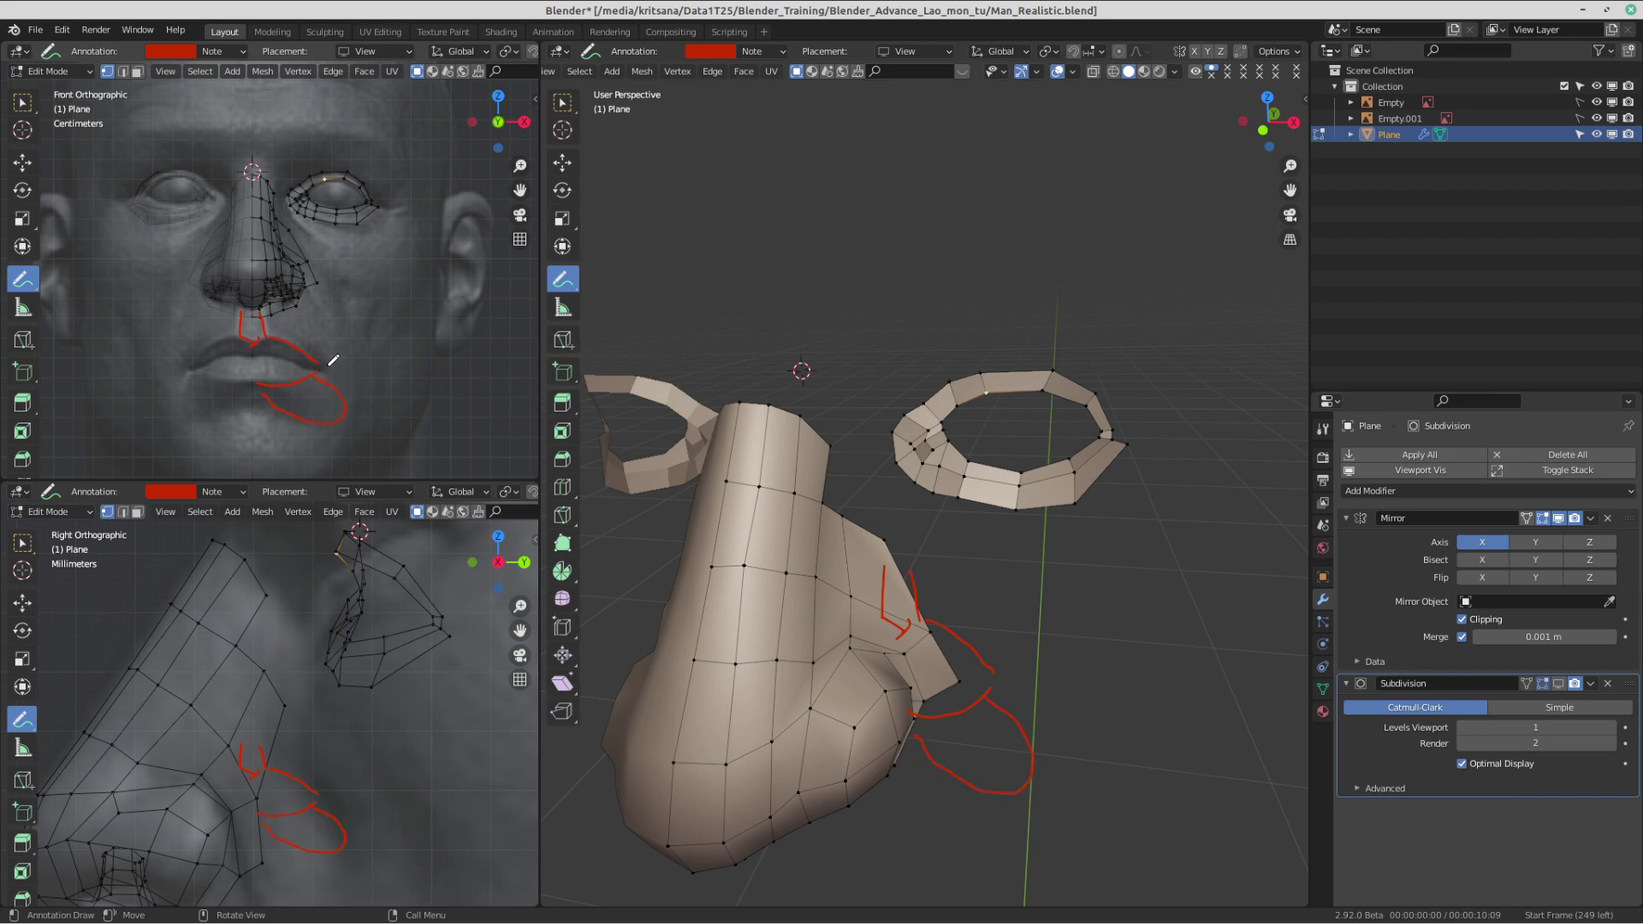
# - Annotate a rounded red loop around the chin, joining it to the strokes beside the mouth
pyautogui.moveTo(327, 365)
pyautogui.keyDown('shift'); pyautogui.mouseDown(button='middle')
pyautogui.moveTo(326, 309)
pyautogui.moveTo(331, 353)
pyautogui.mouseUp(button='middle'); pyautogui.keyUp('shift')
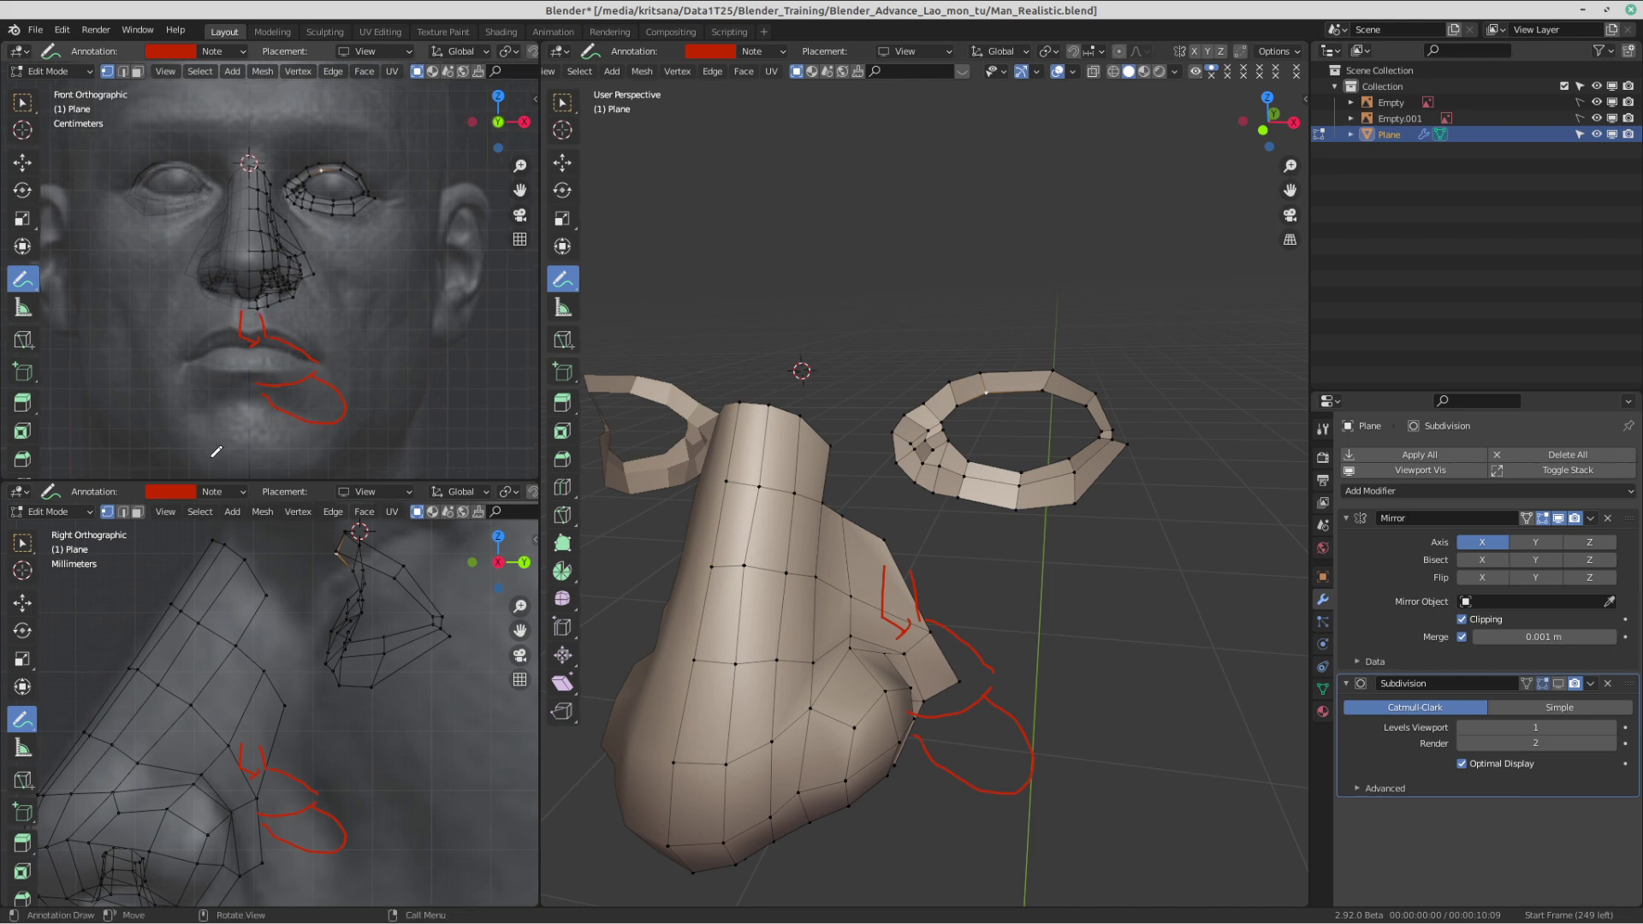
pyautogui.moveTo(201, 421); pyautogui.dragTo(209, 412)
pyautogui.moveTo(340, 429)
pyautogui.mouseDown()
pyautogui.moveTo(323, 464)
pyautogui.moveTo(285, 485)
pyautogui.mouseUp()
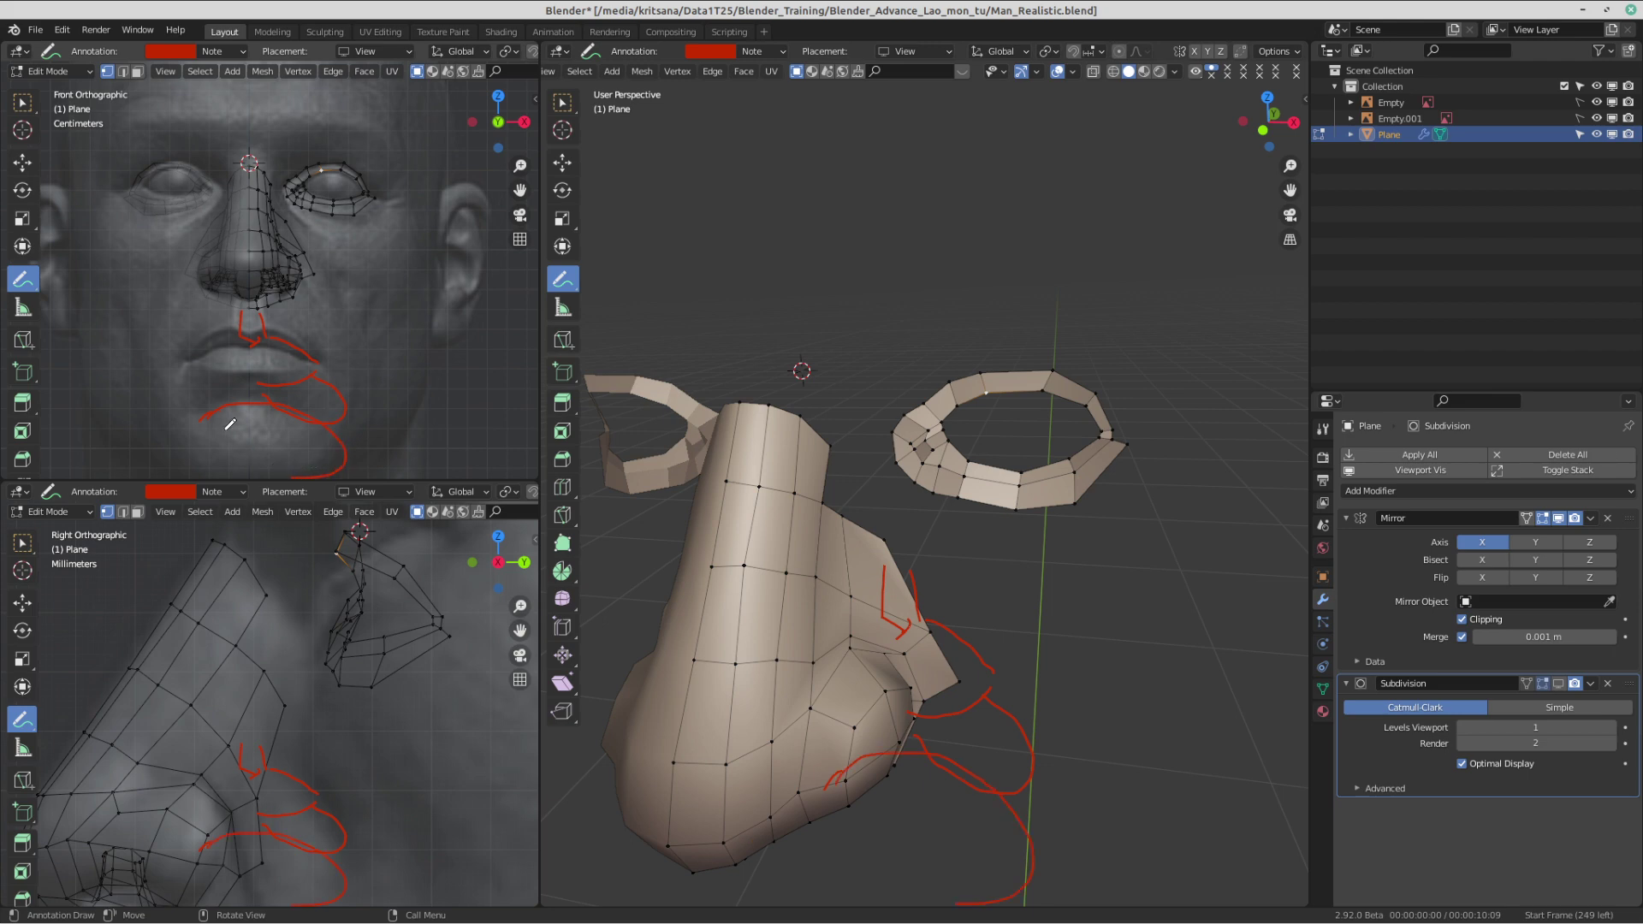
pyautogui.moveTo(198, 435); pyautogui.dragTo(200, 469)
# - Annotate two red flow lines running from the side of the nose past the mouth corner toward the chin
pyautogui.moveTo(300, 249); pyautogui.dragTo(322, 270)
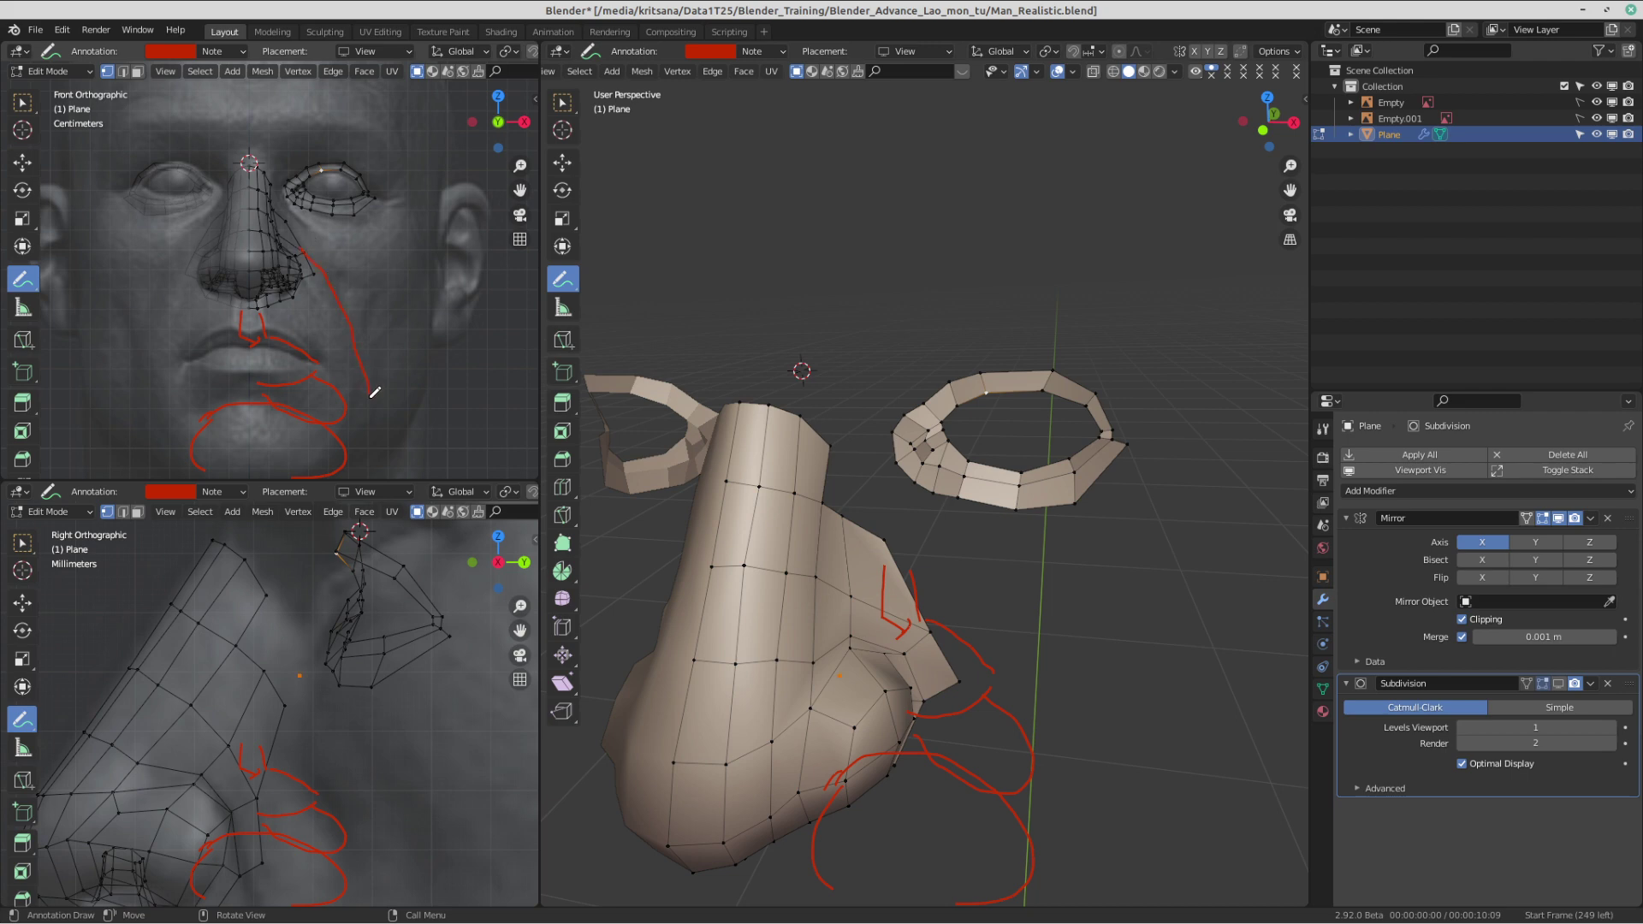
pyautogui.moveTo(370, 397); pyautogui.dragTo(349, 433)
pyautogui.moveTo(300, 280); pyautogui.dragTo(309, 298)
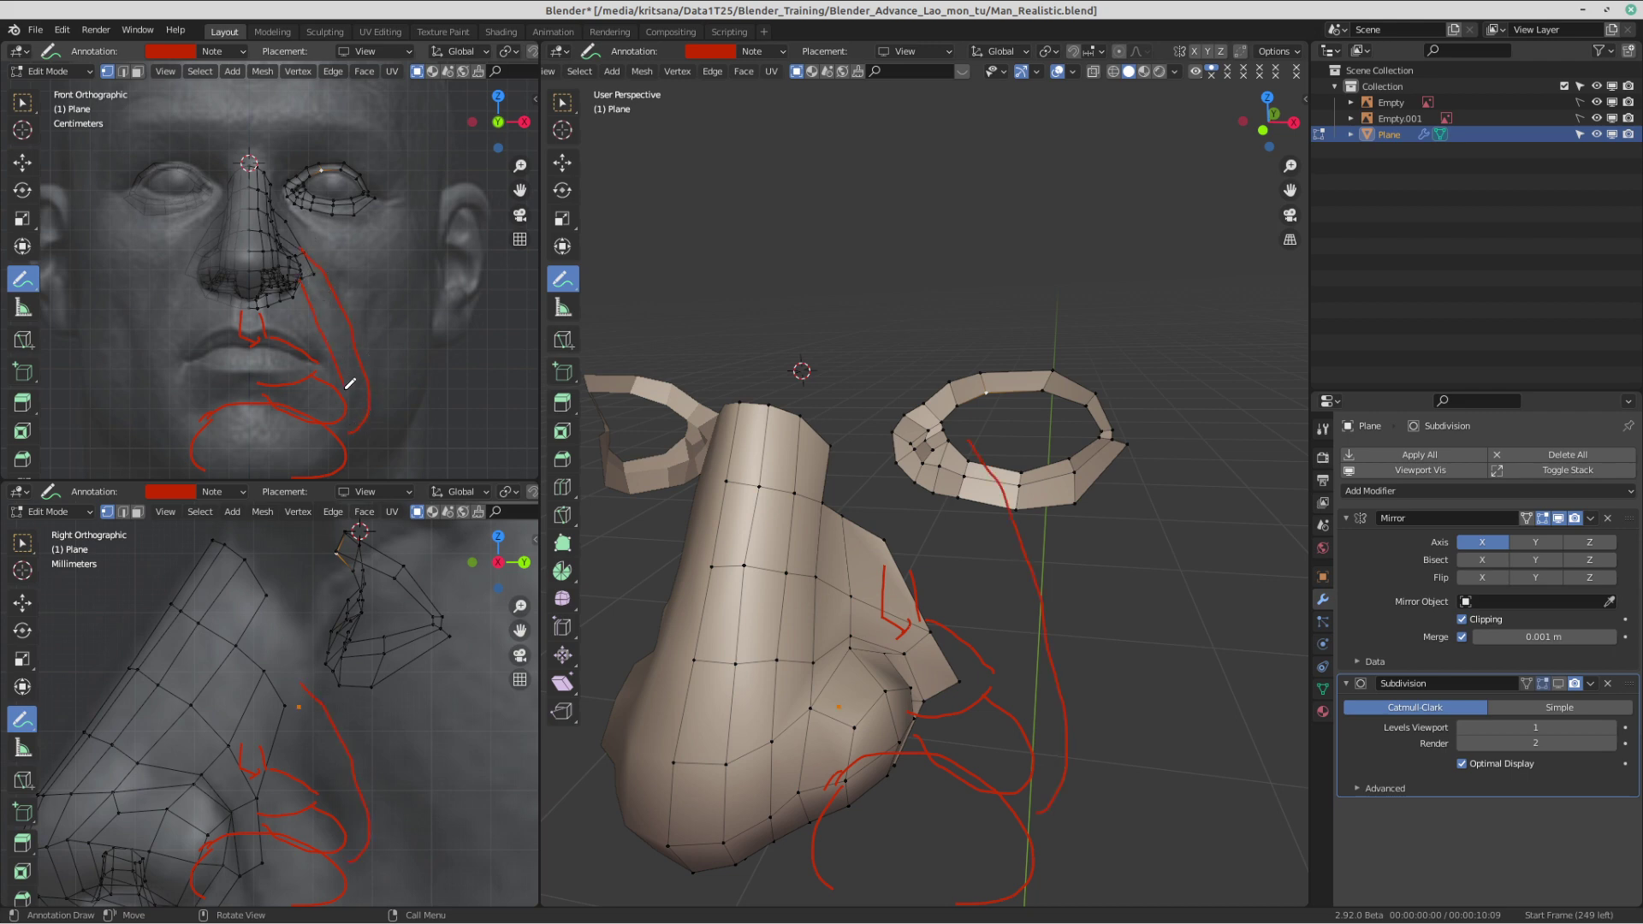
pyautogui.moveTo(350, 384); pyautogui.dragTo(340, 438)
# - Annotate red flow lines from under the eye down to the mouth and along the outer cheek and jaw
pyautogui.moveTo(352, 204)
pyautogui.mouseDown()
pyautogui.moveTo(349, 255)
pyautogui.moveTo(283, 345)
pyautogui.mouseUp()
pyautogui.moveTo(364, 228); pyautogui.dragTo(360, 273)
pyautogui.moveTo(441, 244)
pyautogui.mouseDown()
pyautogui.moveTo(444, 368)
pyautogui.moveTo(381, 471)
pyautogui.mouseUp()
pyautogui.moveTo(420, 289); pyautogui.dragTo(381, 387)
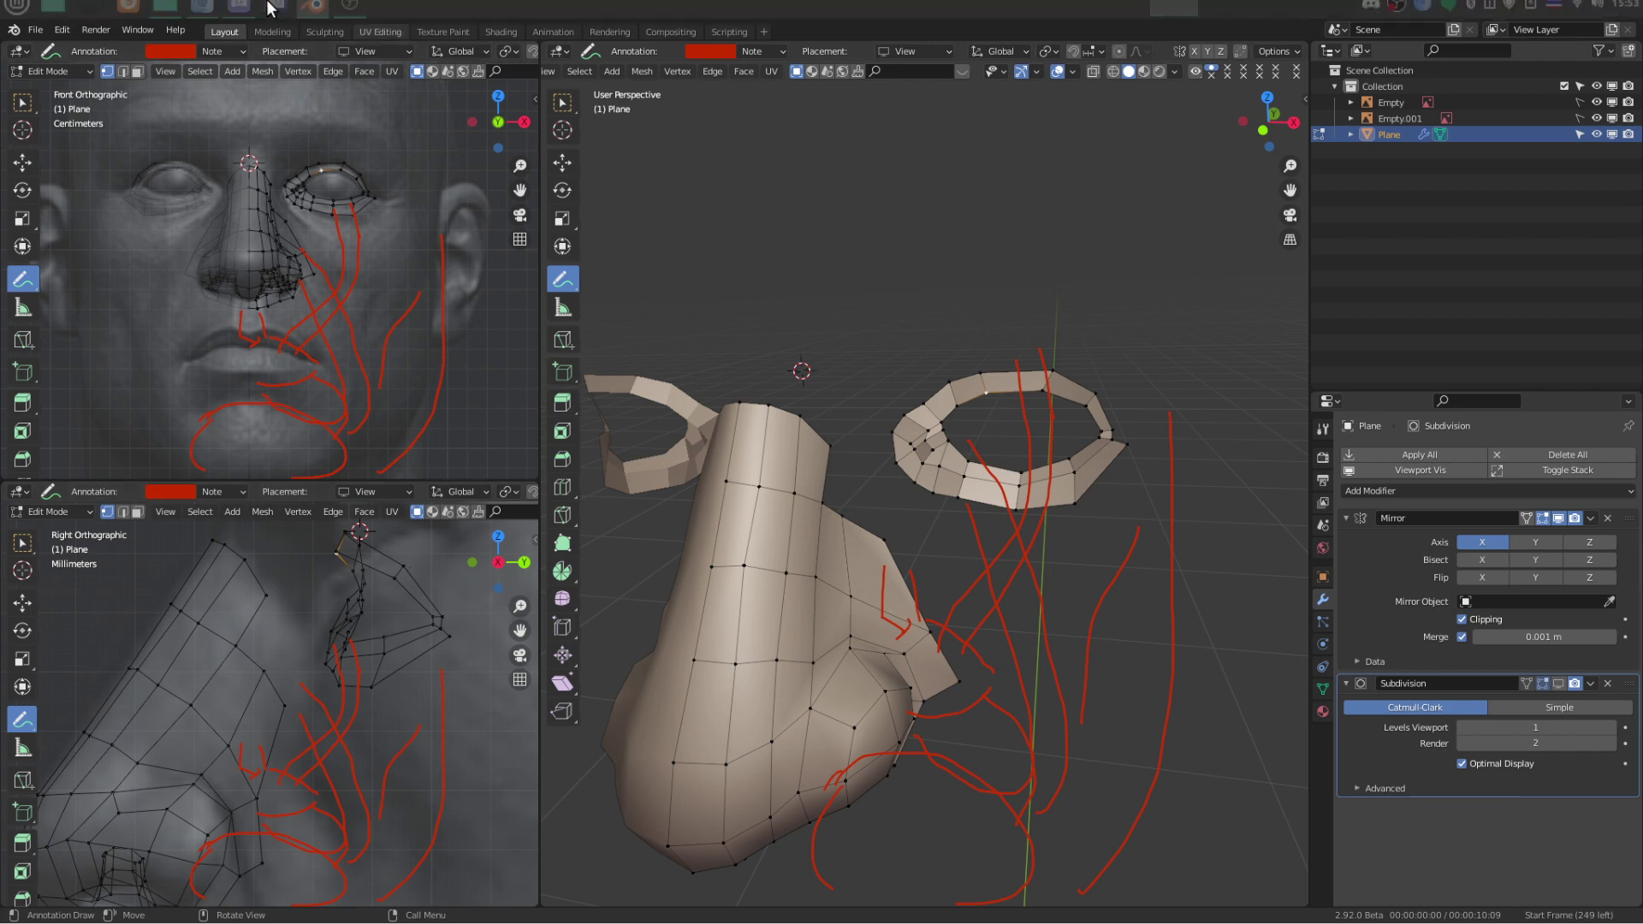
# - Capture a selected area of the annotated face viewports with the Screenshot tool and save the image in Pictures
pyautogui.moveTo(82, 12)
pyautogui.click(276, 14)
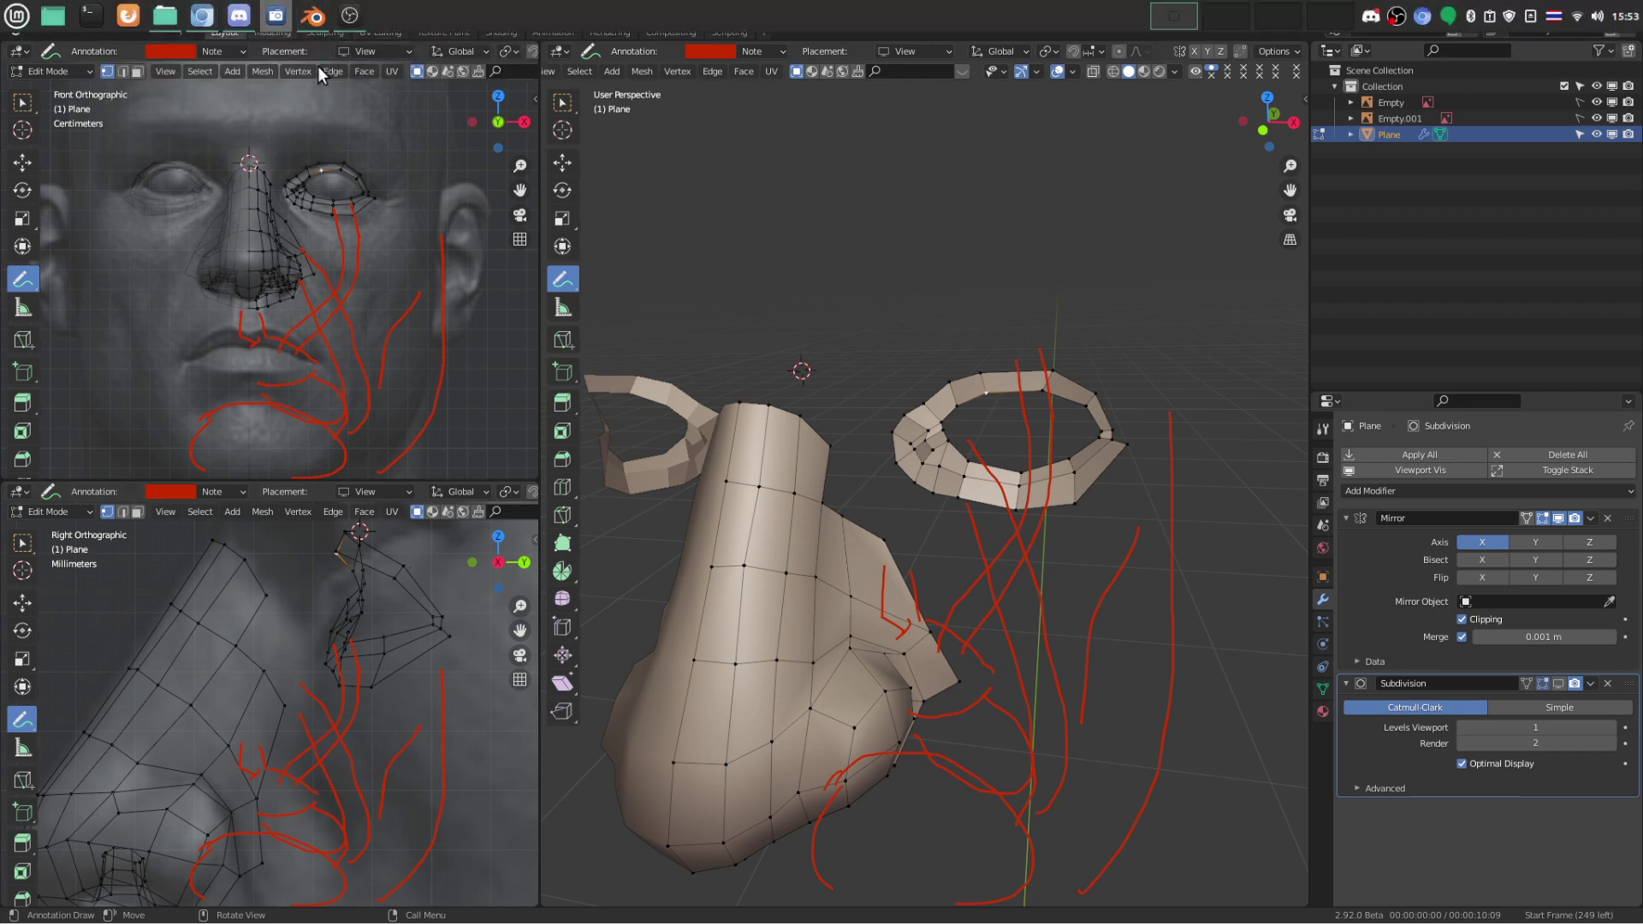
pyautogui.click(778, 425)
pyautogui.click(838, 594)
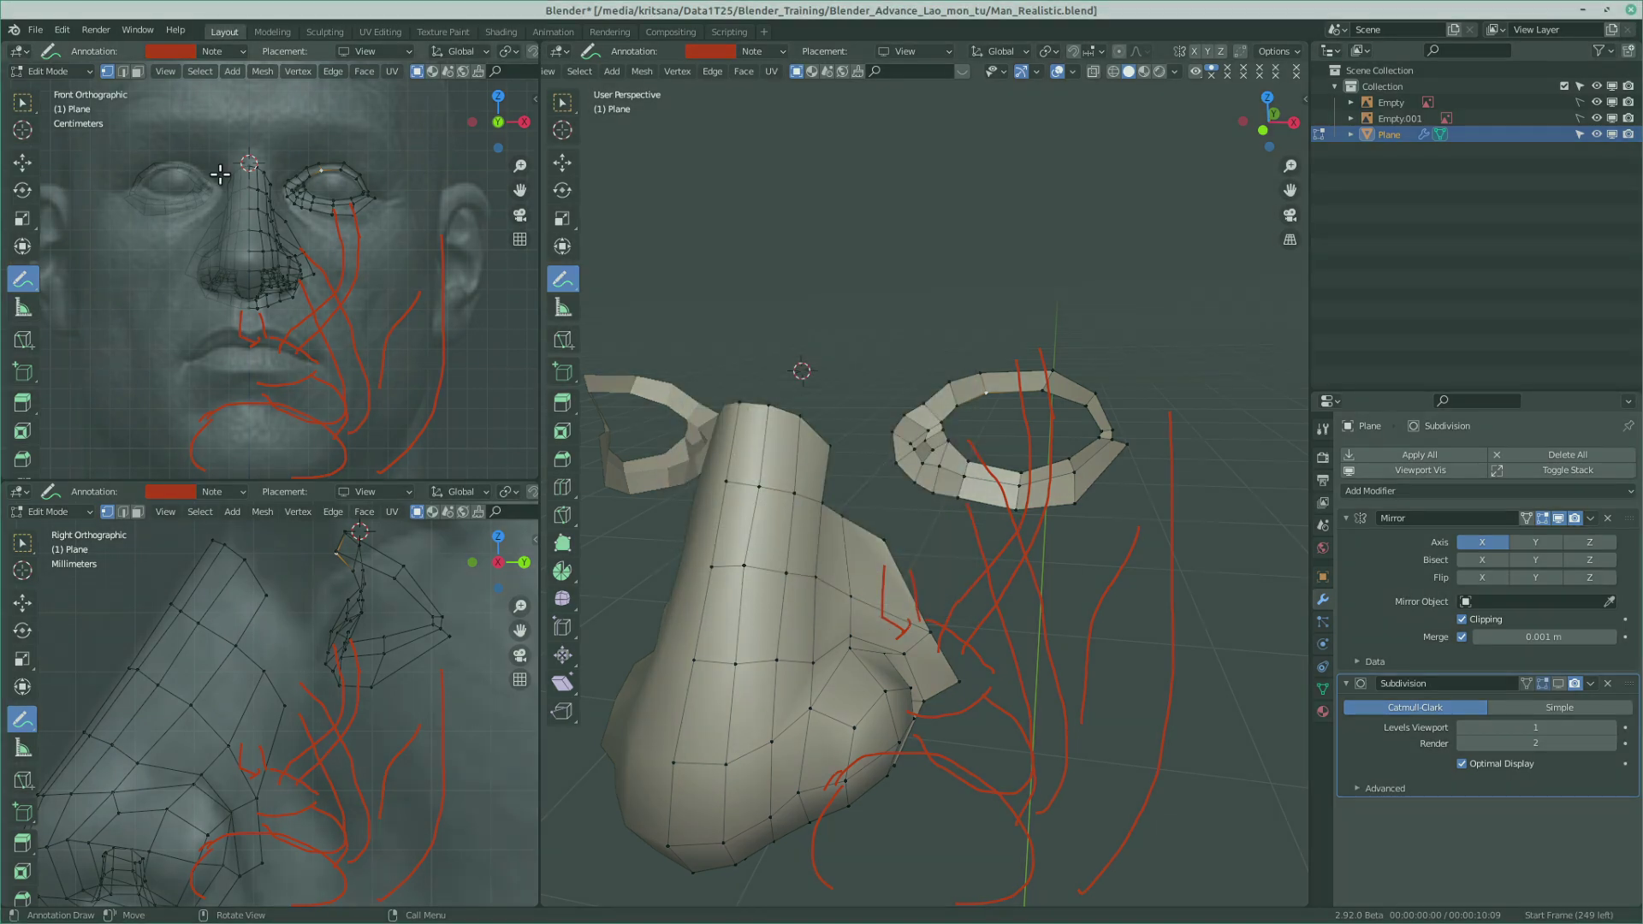
pyautogui.moveTo(68, 60); pyautogui.dragTo(1106, 762)
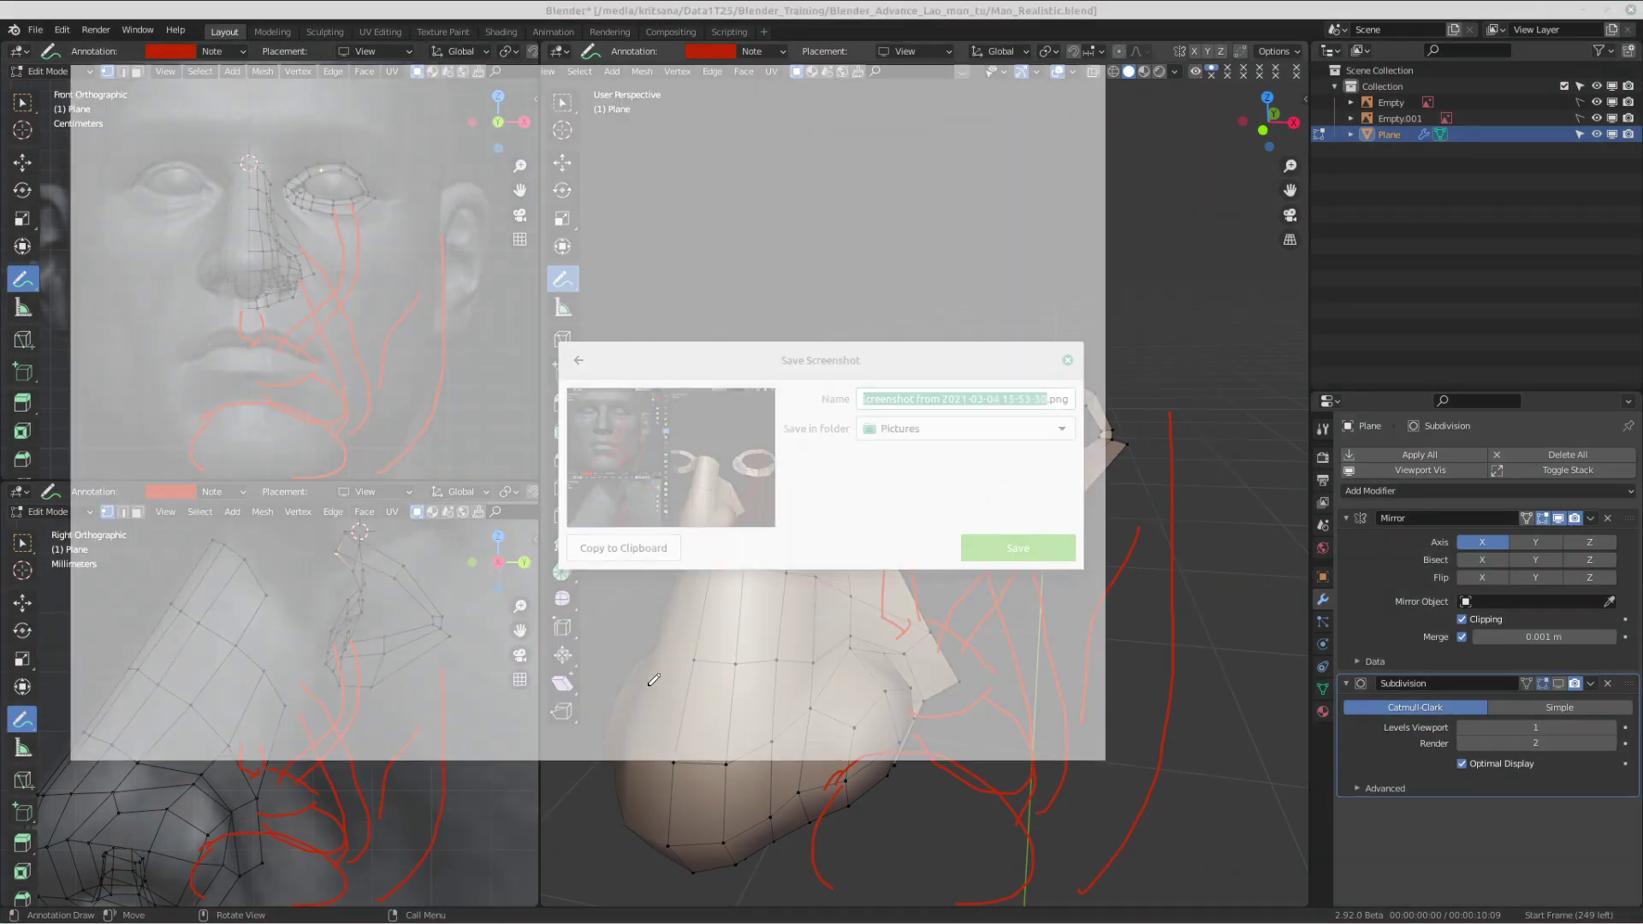
pyautogui.click(1038, 550)
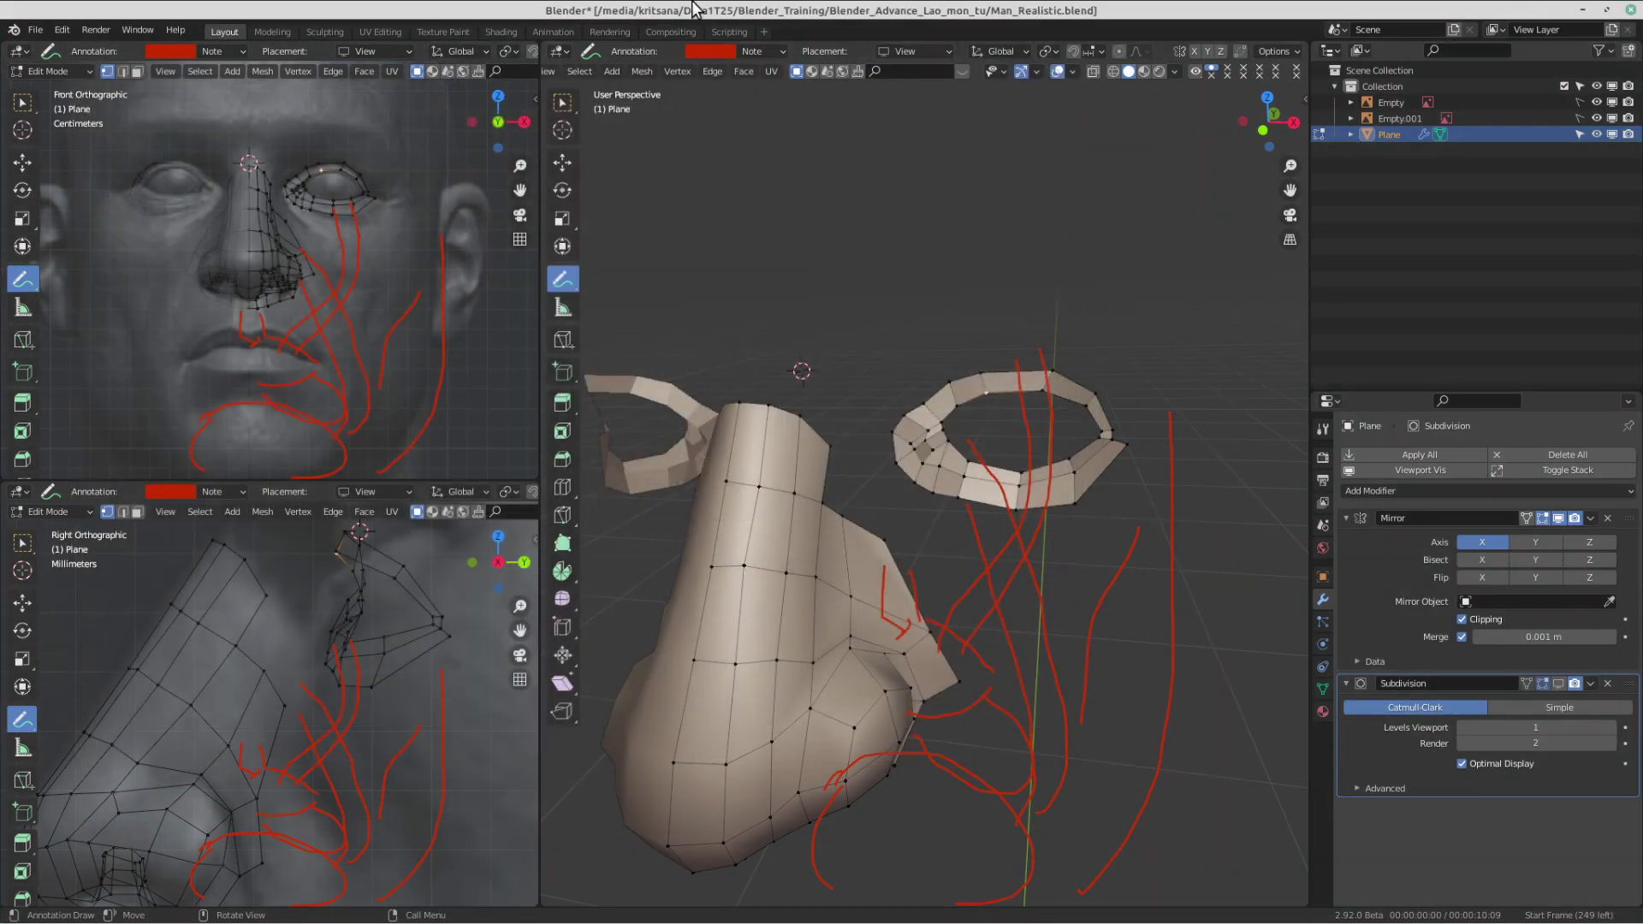
# - Bring up the OBS recording window and switch to the ongoing call in Discord
pyautogui.moveTo(460, 8)
pyautogui.click(350, 15)
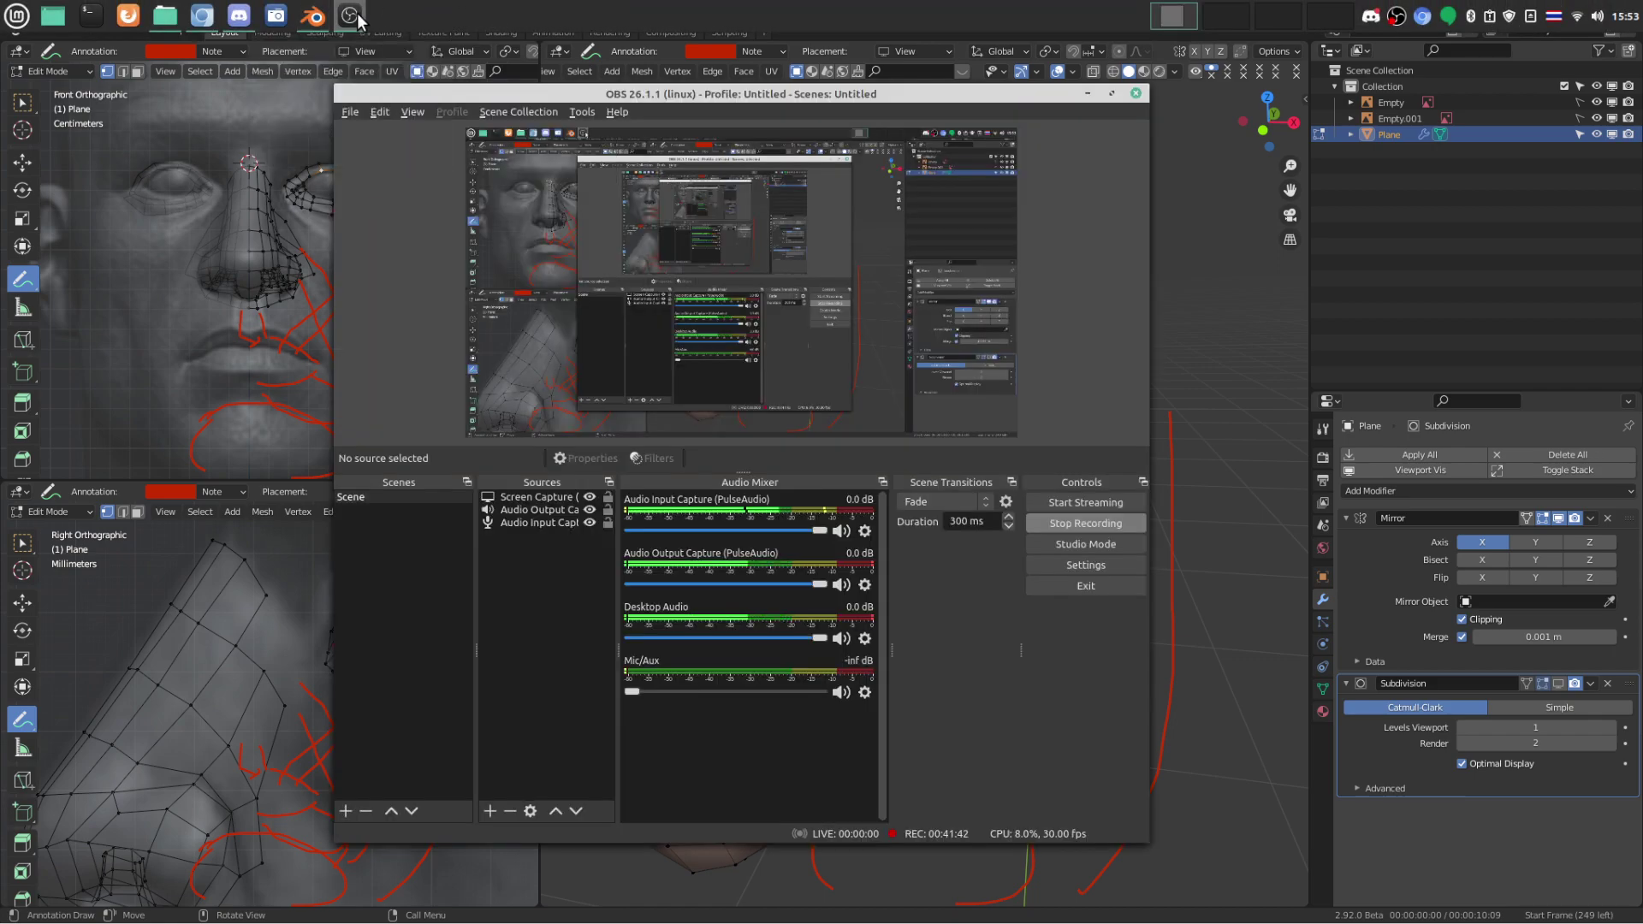
pyautogui.click(239, 15)
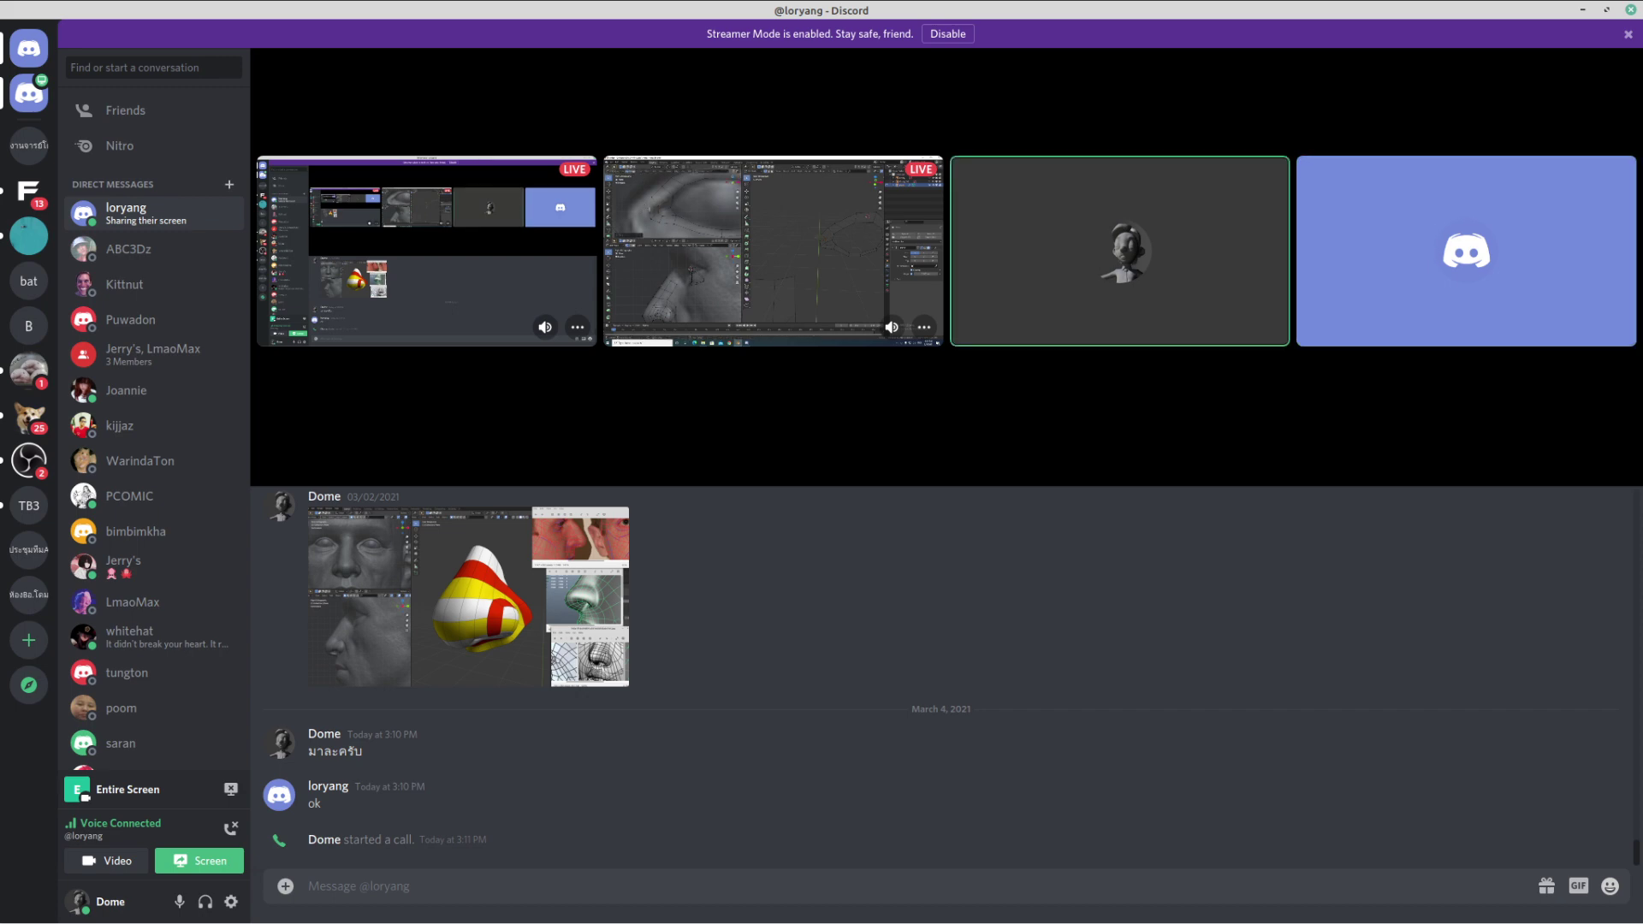
# - Switch to Blender and erase the red flow-line annotations covering the nose, mouth, cheek and jaw
pyautogui.moveTo(731, 28)
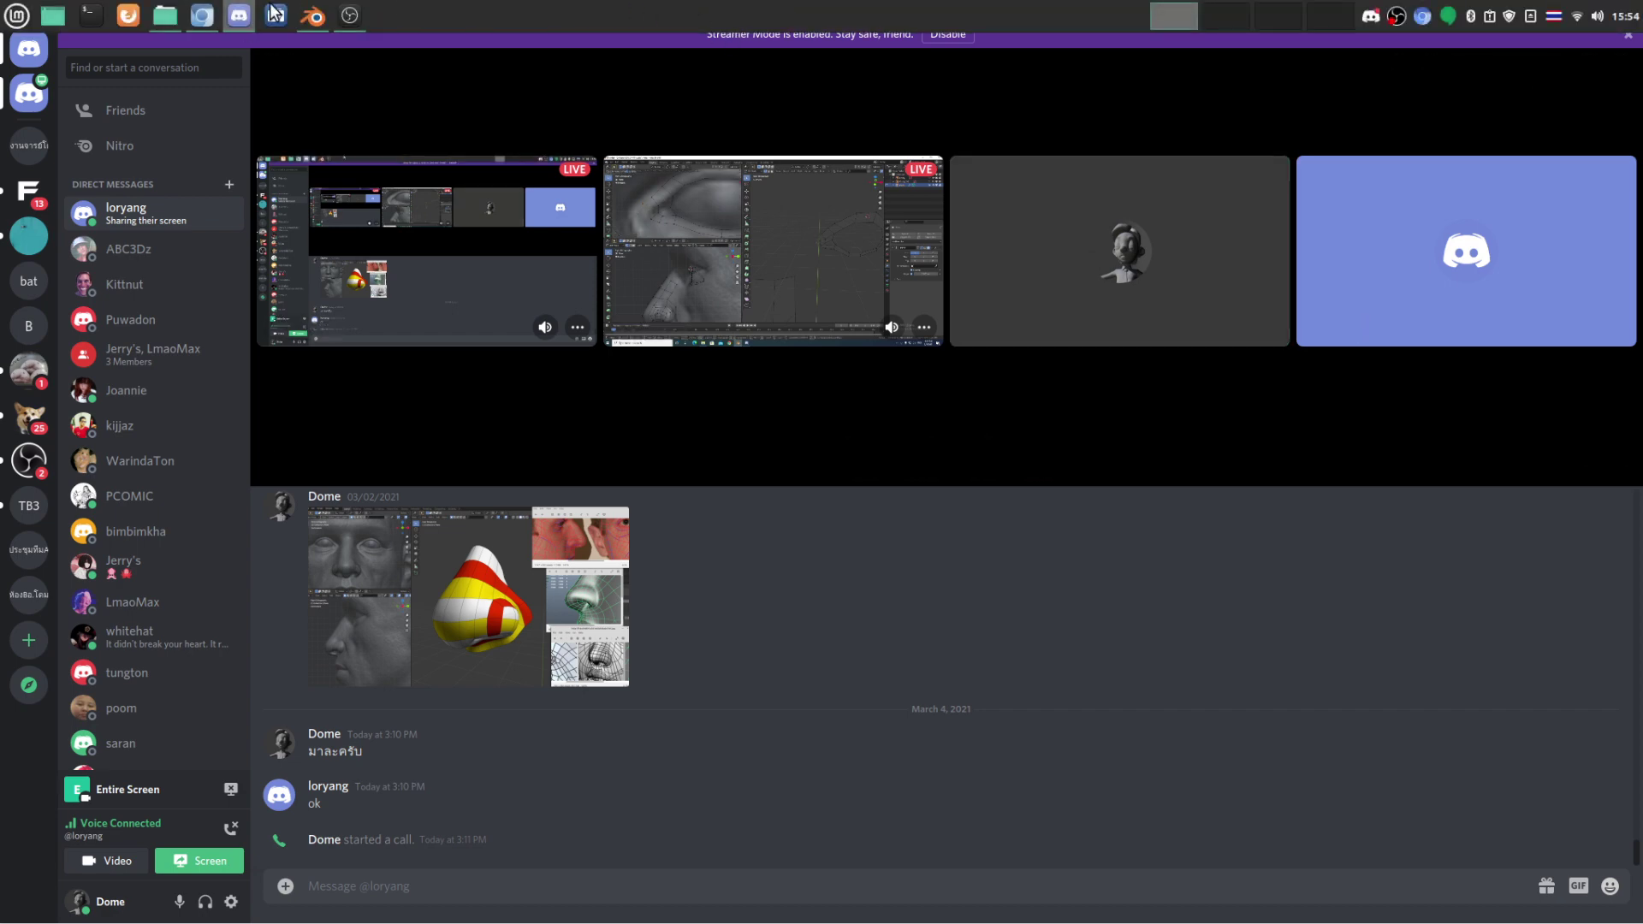
pyautogui.click(314, 17)
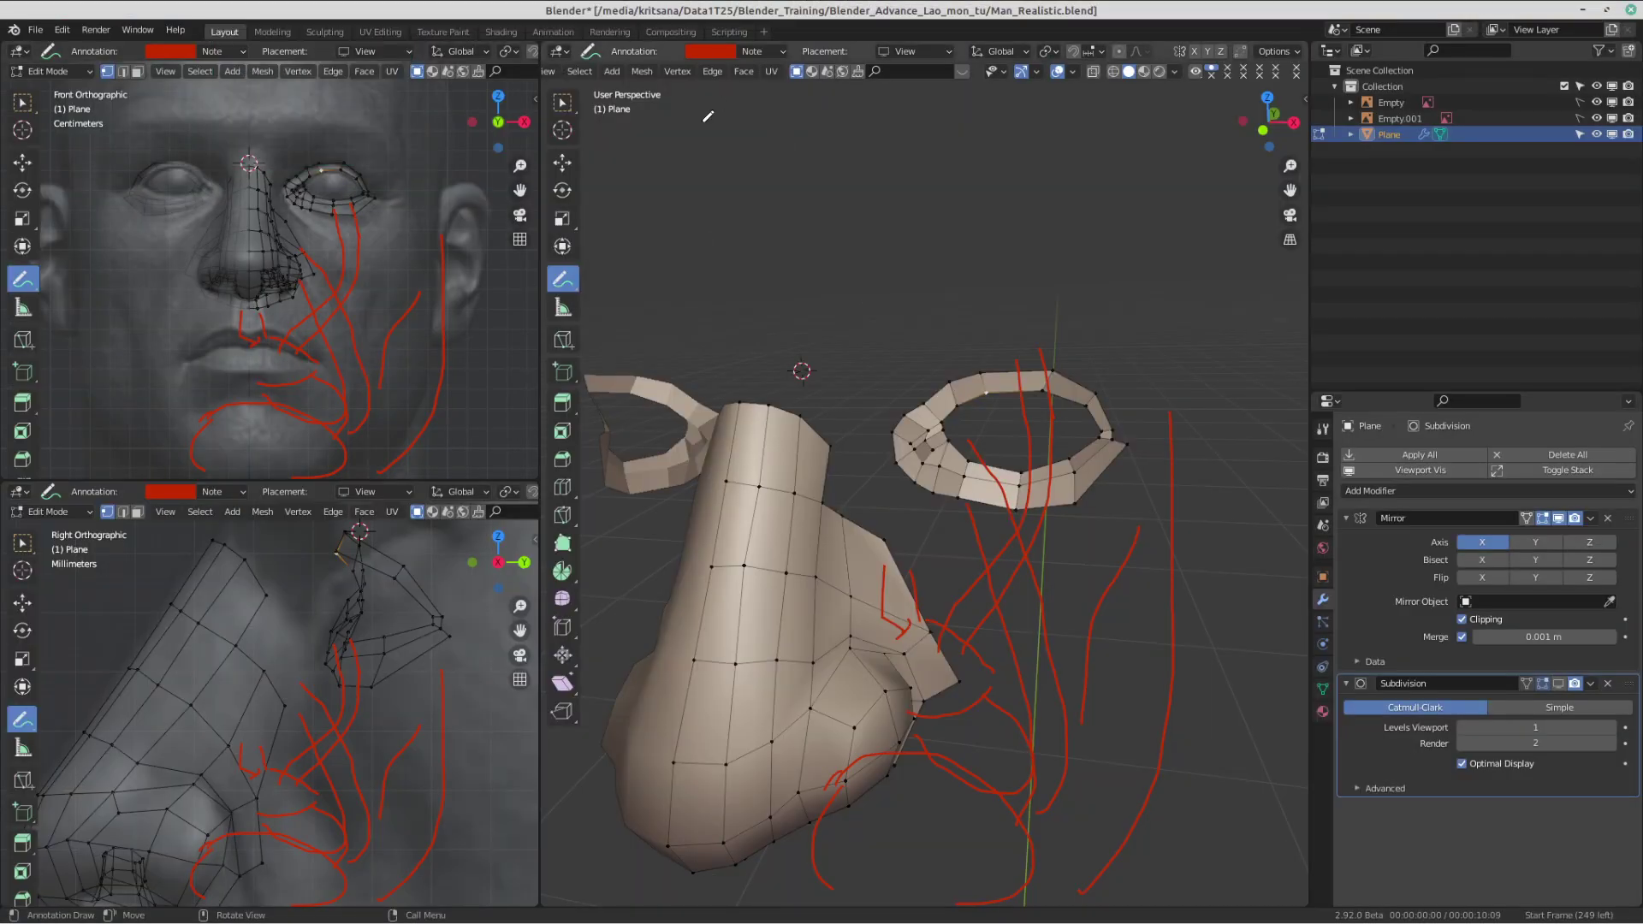
pyautogui.keyDown('shift'); pyautogui.moveTo(381, 343); pyautogui.dragTo(355, 297, button='middle'); pyautogui.keyUp('shift')
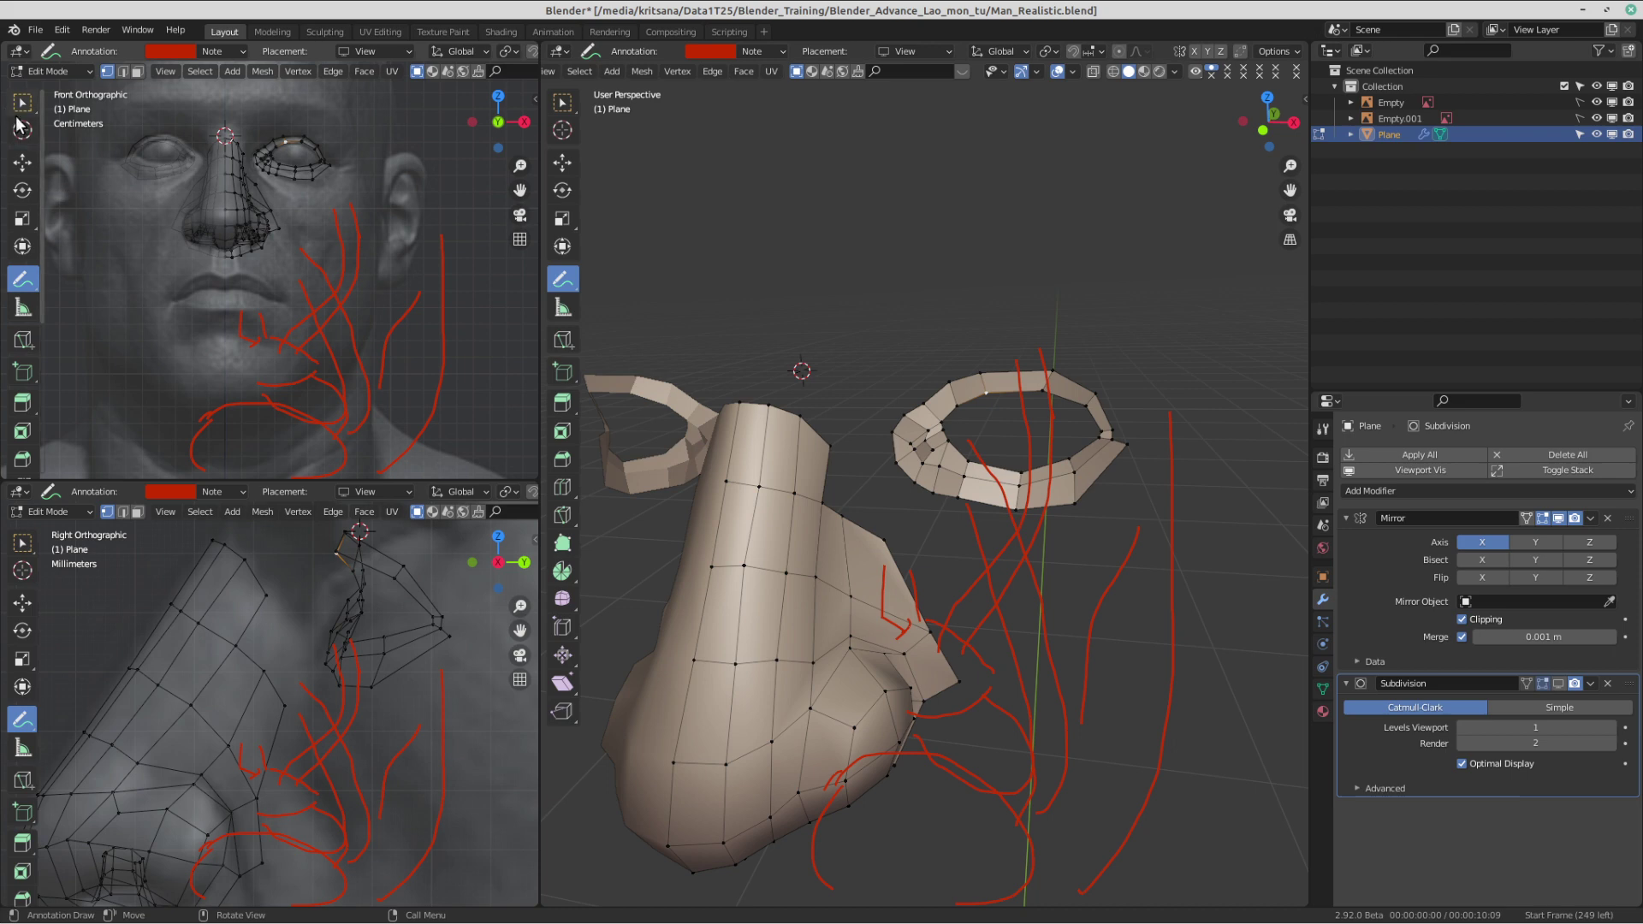
pyautogui.moveTo(351, 176)
pyautogui.keyDown('ctrl'); pyautogui.mouseDown()
pyautogui.moveTo(260, 455)
pyautogui.moveTo(505, 499)
pyautogui.mouseUp(); pyautogui.keyUp('ctrl')
pyautogui.scroll(3, 257, 294)
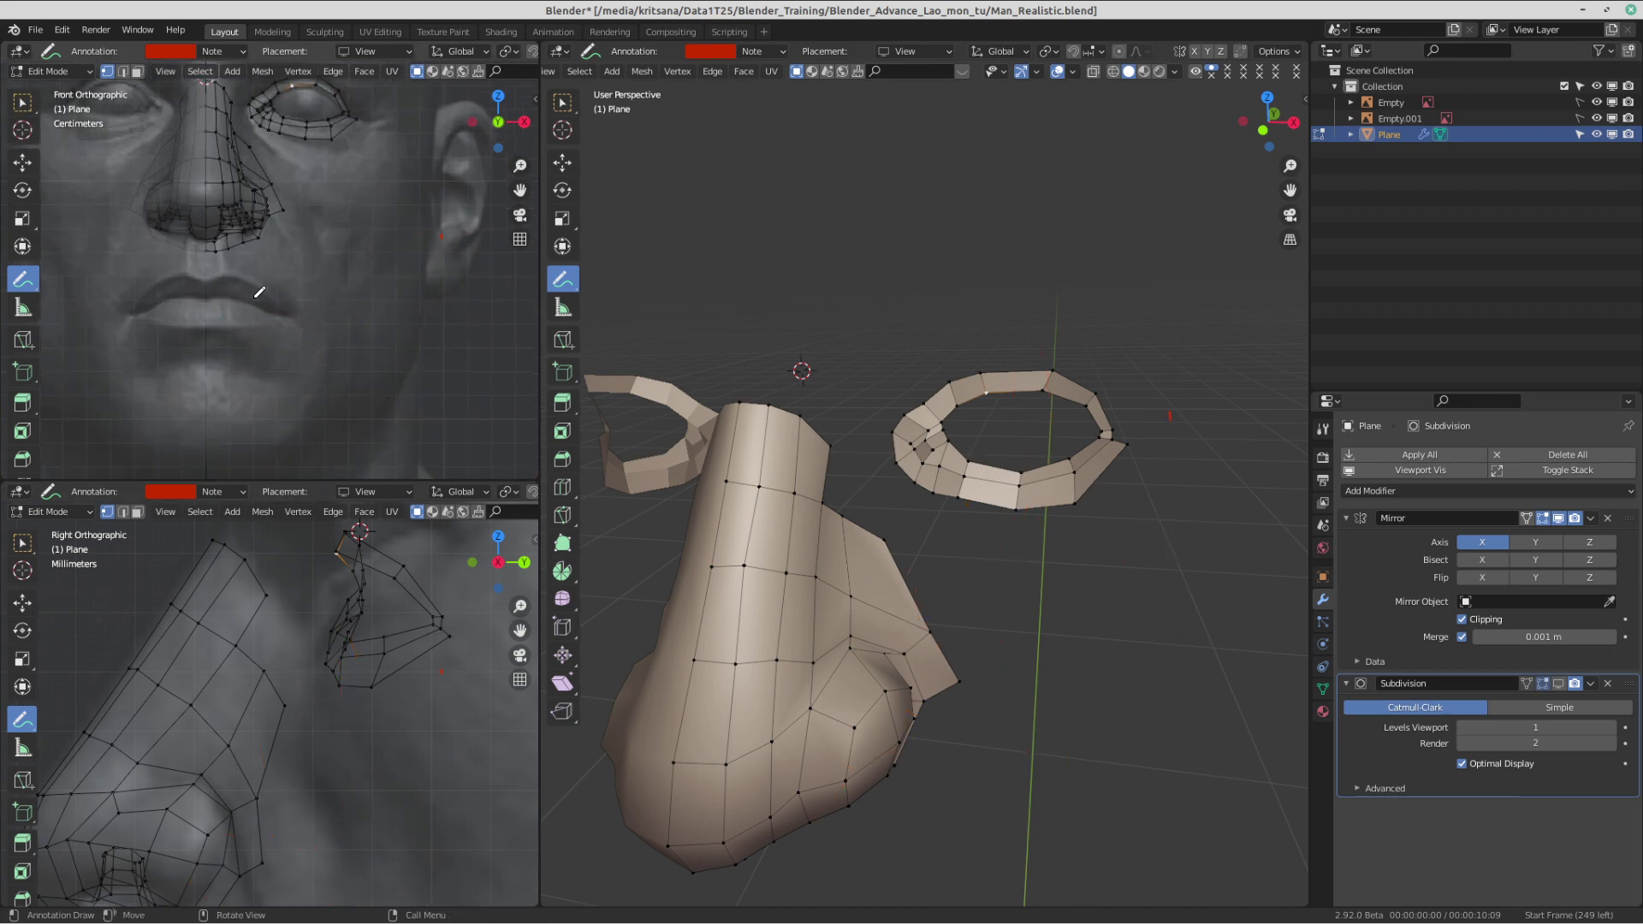
# - Annotate red loops along the eyelid ring in the front view, marking the inner and outer eye corners
pyautogui.scroll(-4, 396, 304)
pyautogui.scroll(5, 174, 283)
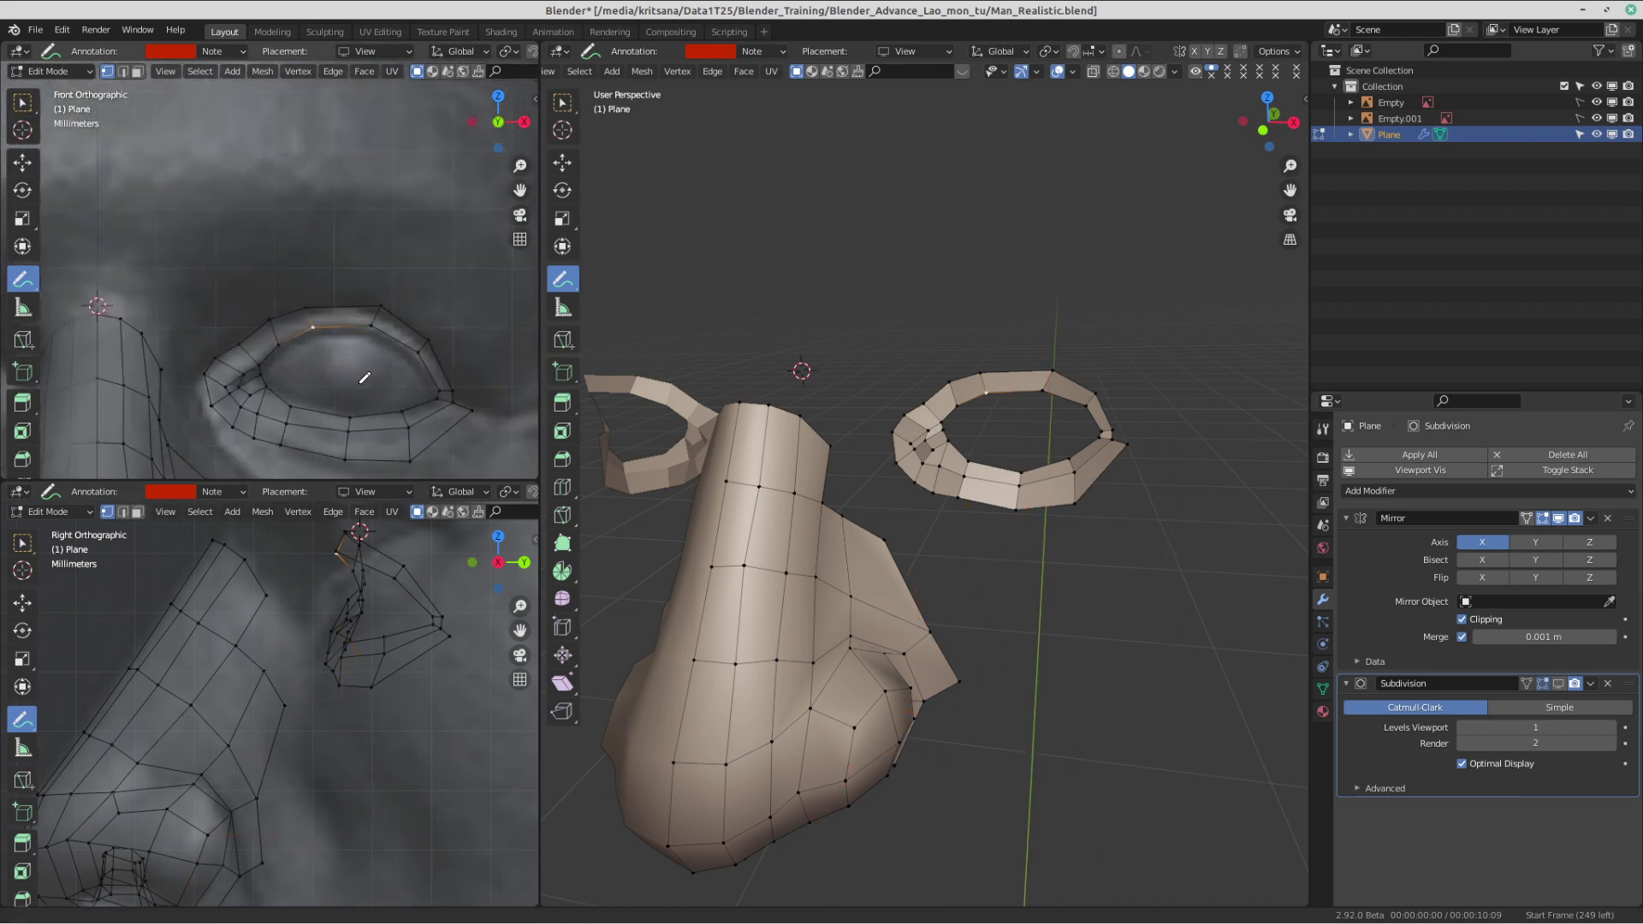
pyautogui.scroll(1, 175, 284)
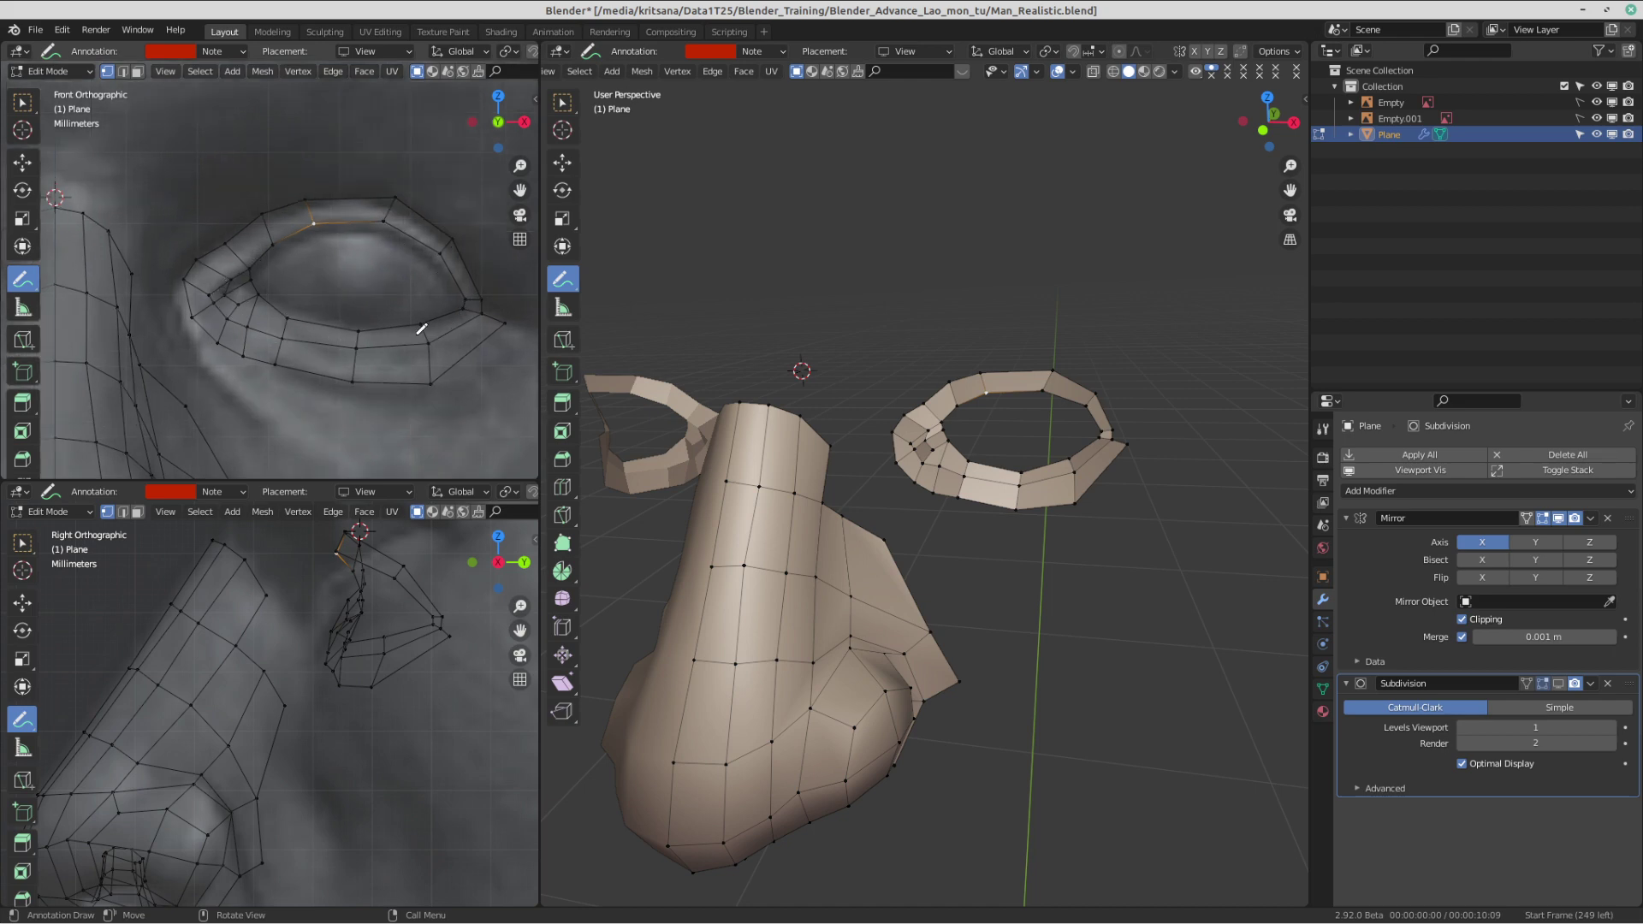
pyautogui.moveTo(450, 331)
pyautogui.mouseDown()
pyautogui.moveTo(295, 330)
pyautogui.moveTo(222, 296)
pyautogui.moveTo(470, 293)
pyautogui.moveTo(440, 242)
pyautogui.moveTo(376, 211)
pyautogui.moveTo(254, 236)
pyautogui.moveTo(198, 295)
pyautogui.moveTo(239, 334)
pyautogui.moveTo(387, 350)
pyautogui.mouseUp()
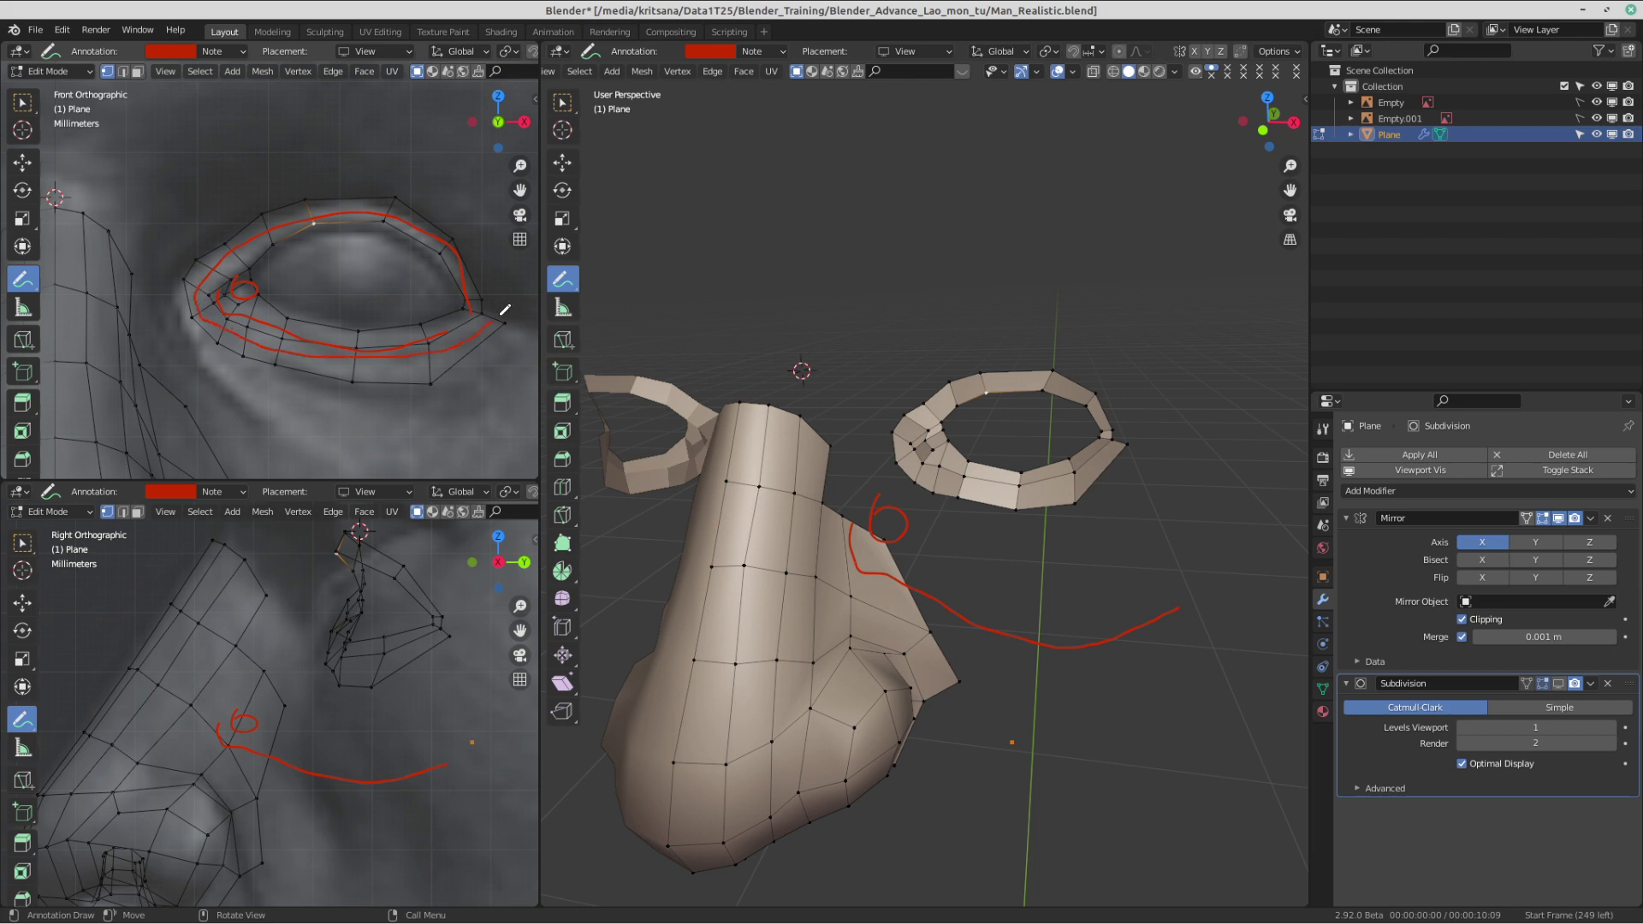
pyautogui.moveTo(505, 310)
pyautogui.mouseDown()
pyautogui.moveTo(500, 323)
pyautogui.moveTo(488, 305)
pyautogui.mouseUp()
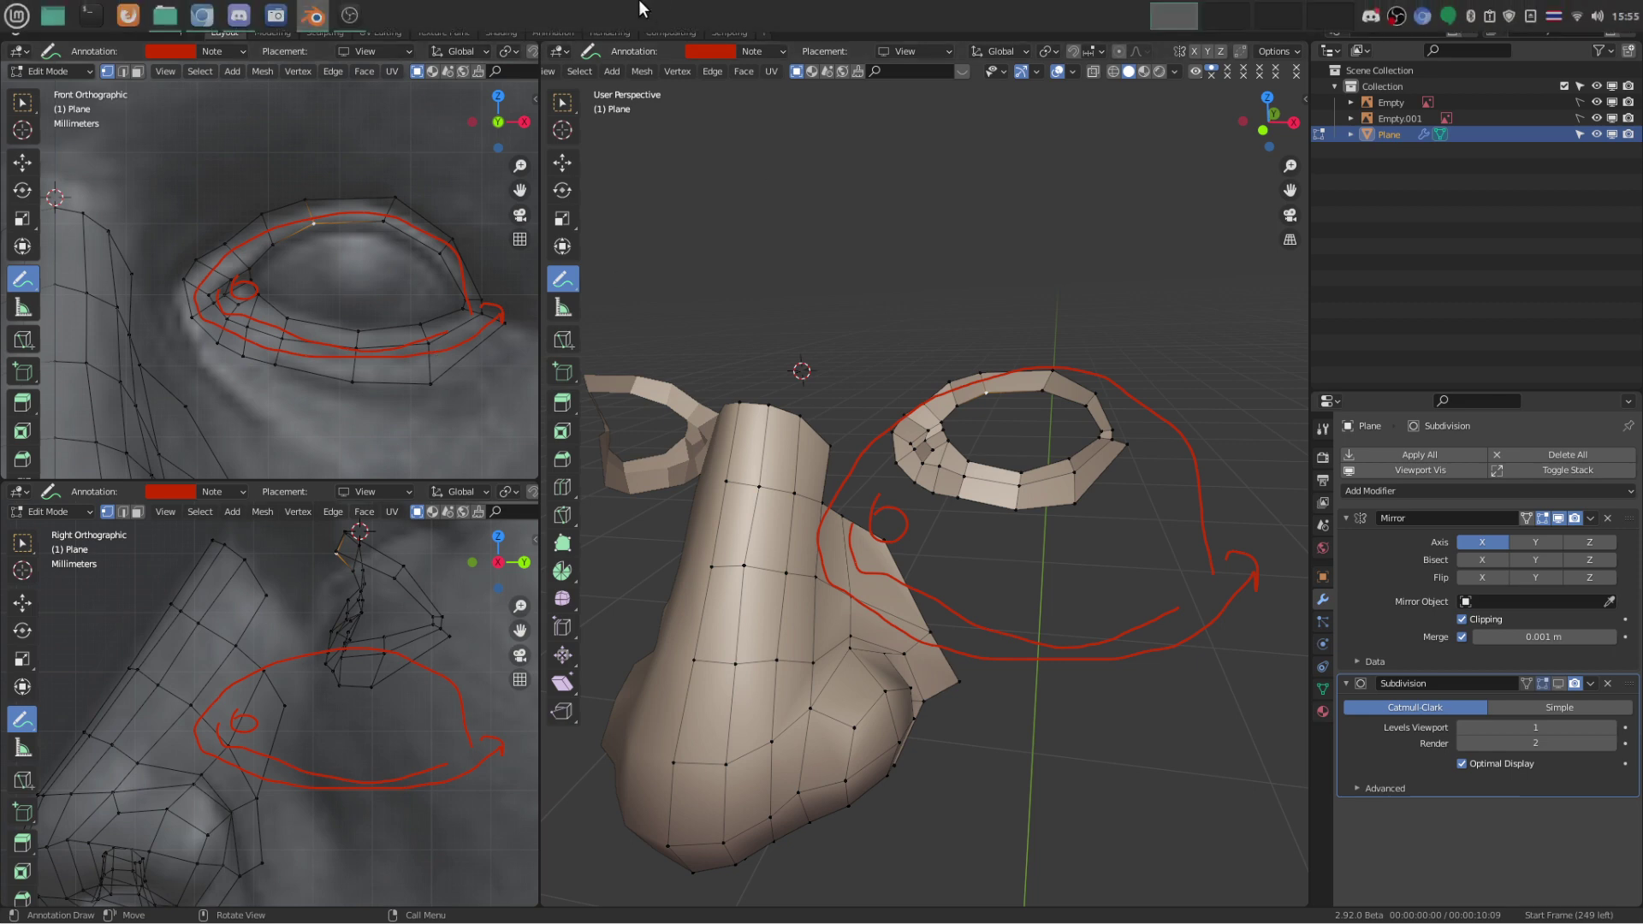
# - Switch to Discord, enlarge the participant's shared Blender screen, and move the Discord window to another workspace
pyautogui.click(235, 24)
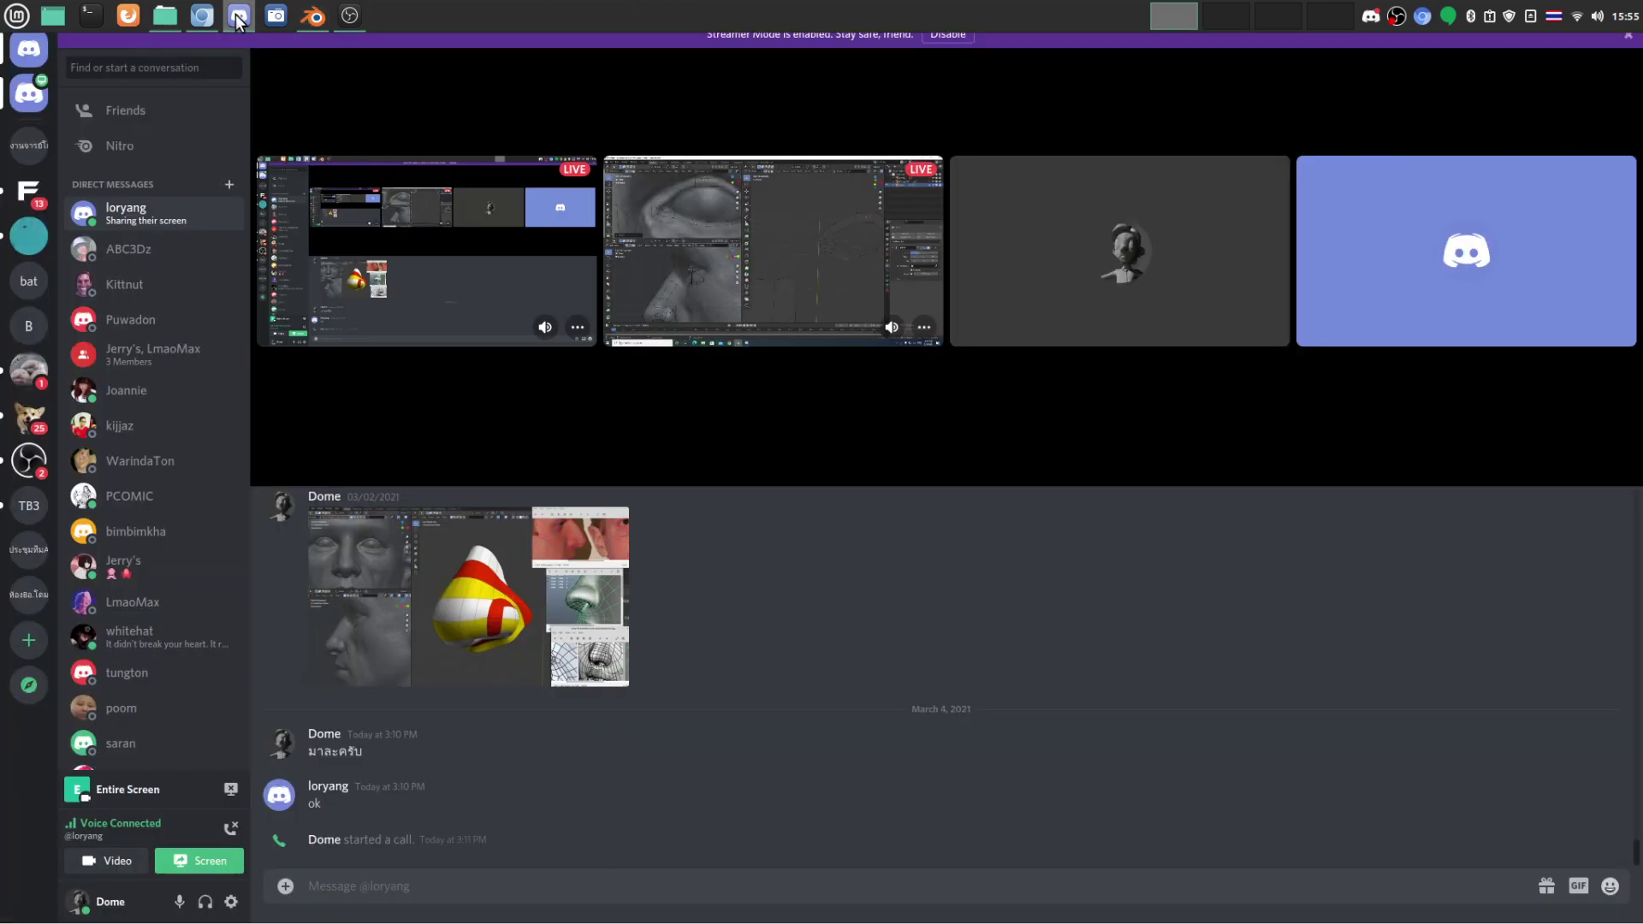
pyautogui.click(726, 269)
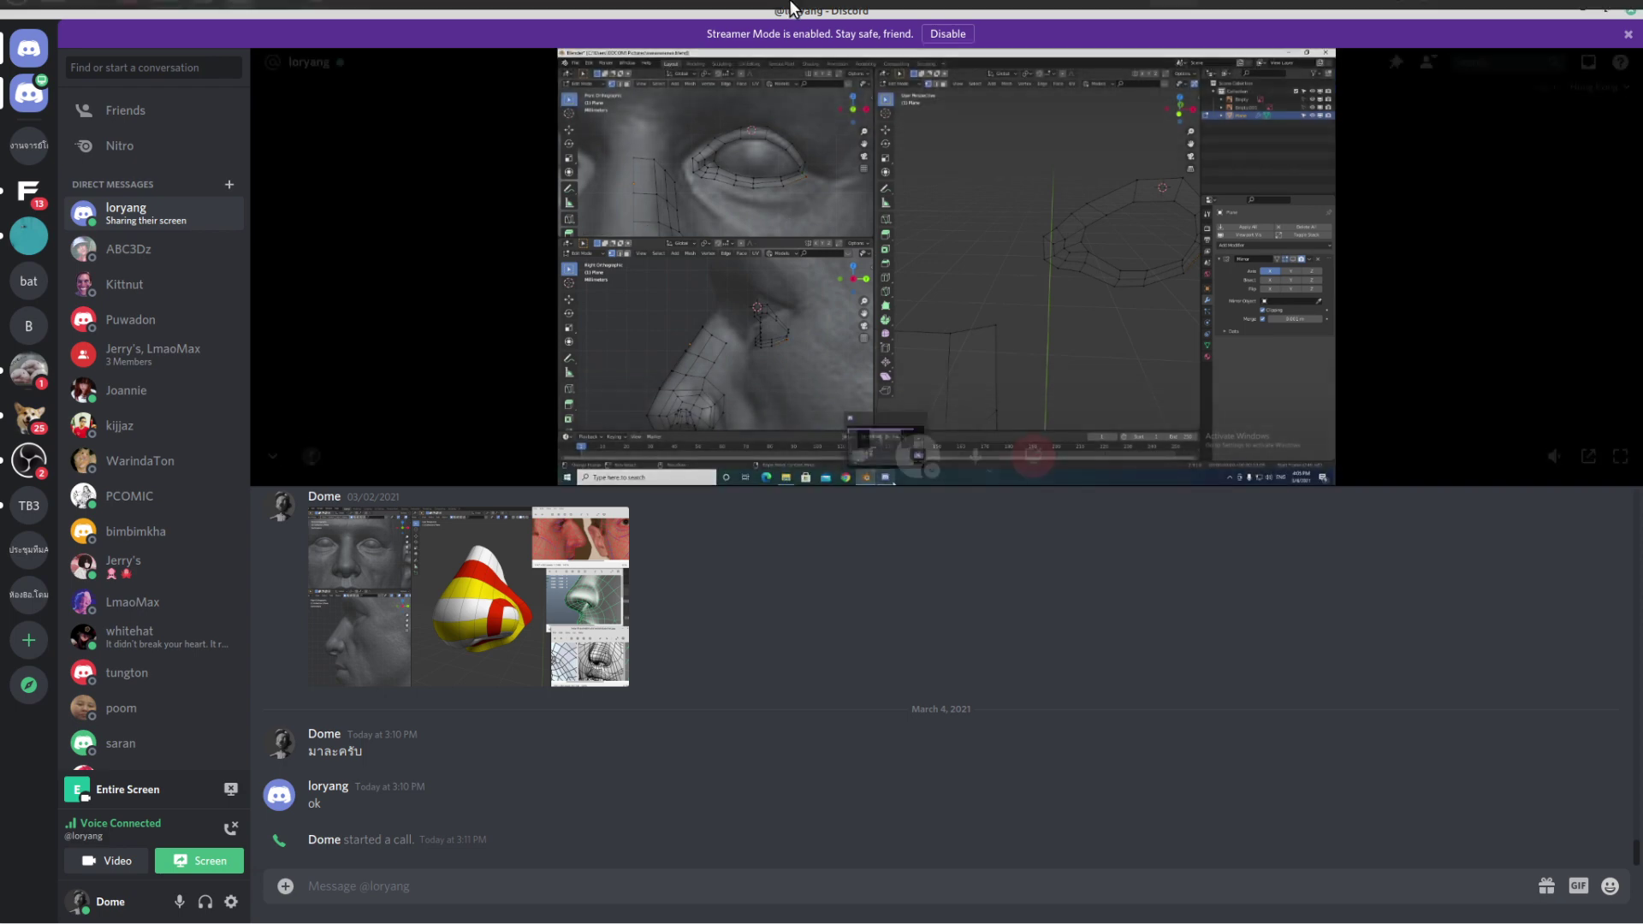
pyautogui.rightClick(826, 13)
pyautogui.moveTo(916, 183)
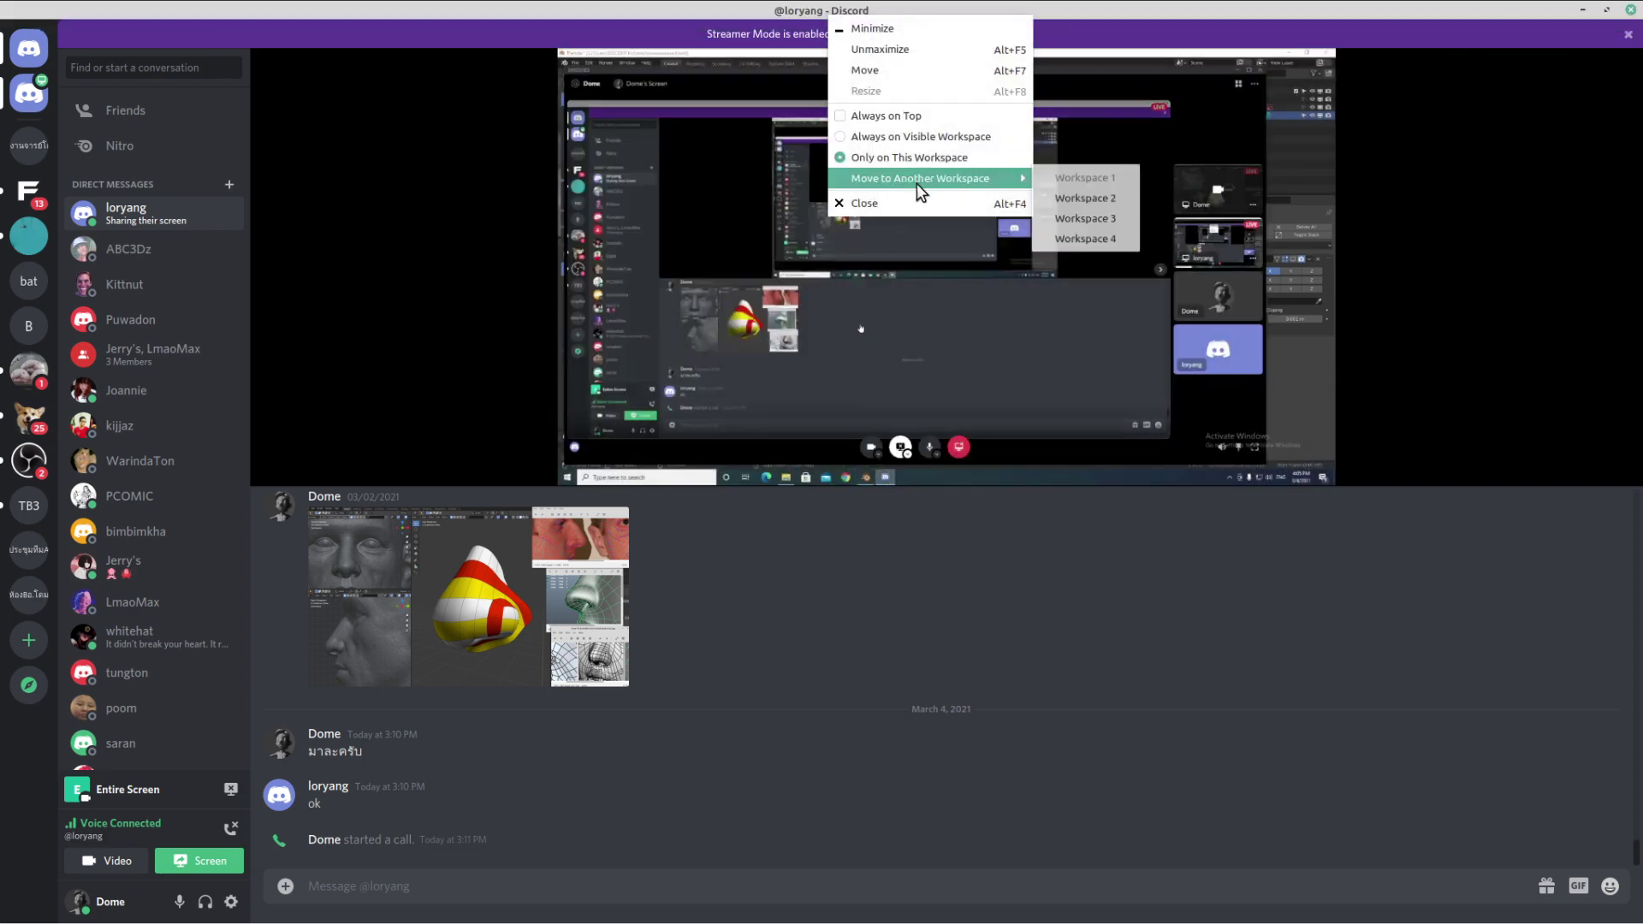
pyautogui.click(1087, 182)
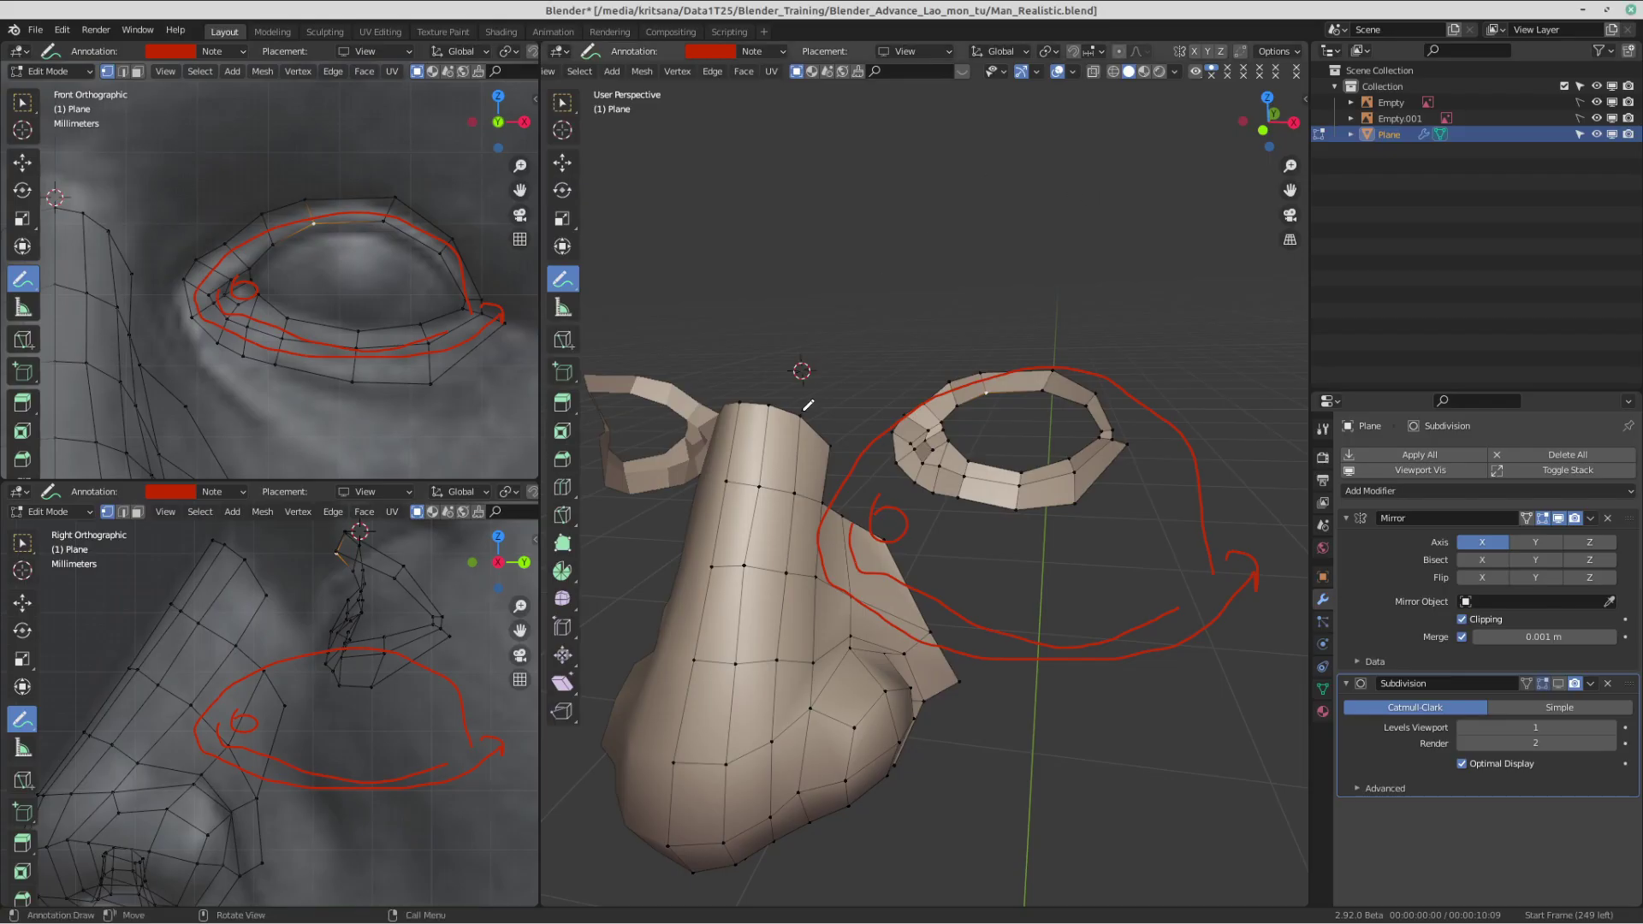
# - Erase the red annotations around the eye in the front view and activate the Select Box tool
pyautogui.scroll(3, 393, 330)
pyautogui.moveTo(309, 307); pyautogui.dragTo(367, 351, button='middle')
pyautogui.moveTo(382, 348)
pyautogui.keyDown('ctrl'); pyautogui.mouseDown()
pyautogui.moveTo(294, 220)
pyautogui.moveTo(403, 264)
pyautogui.moveTo(239, 220)
pyautogui.mouseUp(); pyautogui.keyUp('ctrl')
pyautogui.press('KP_1')
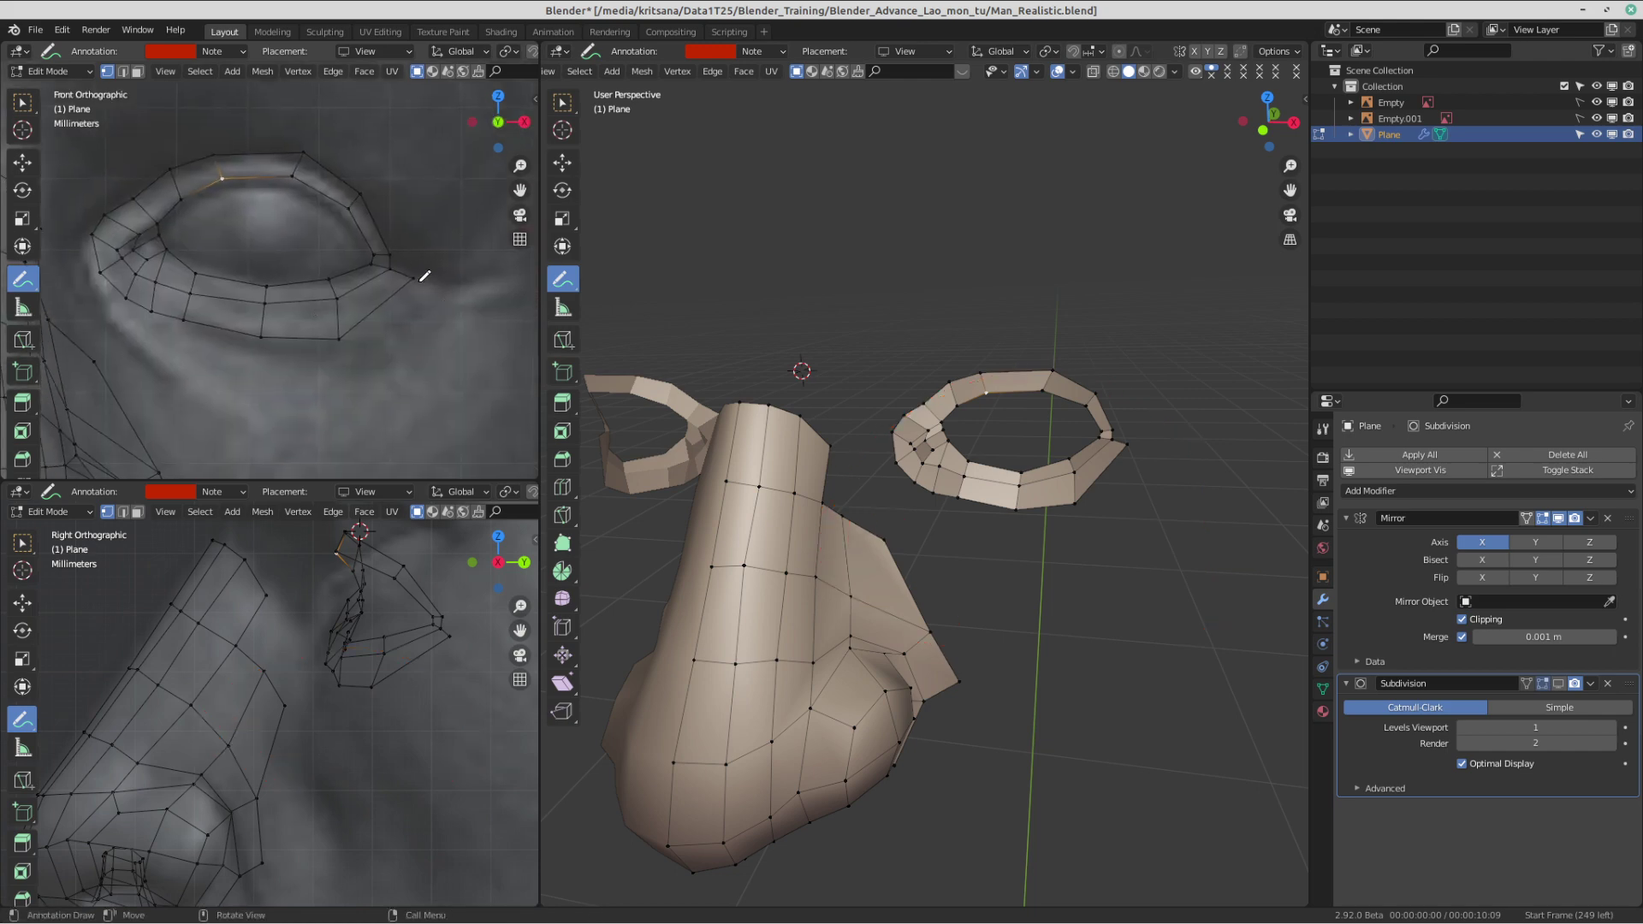
pyautogui.click(22, 102)
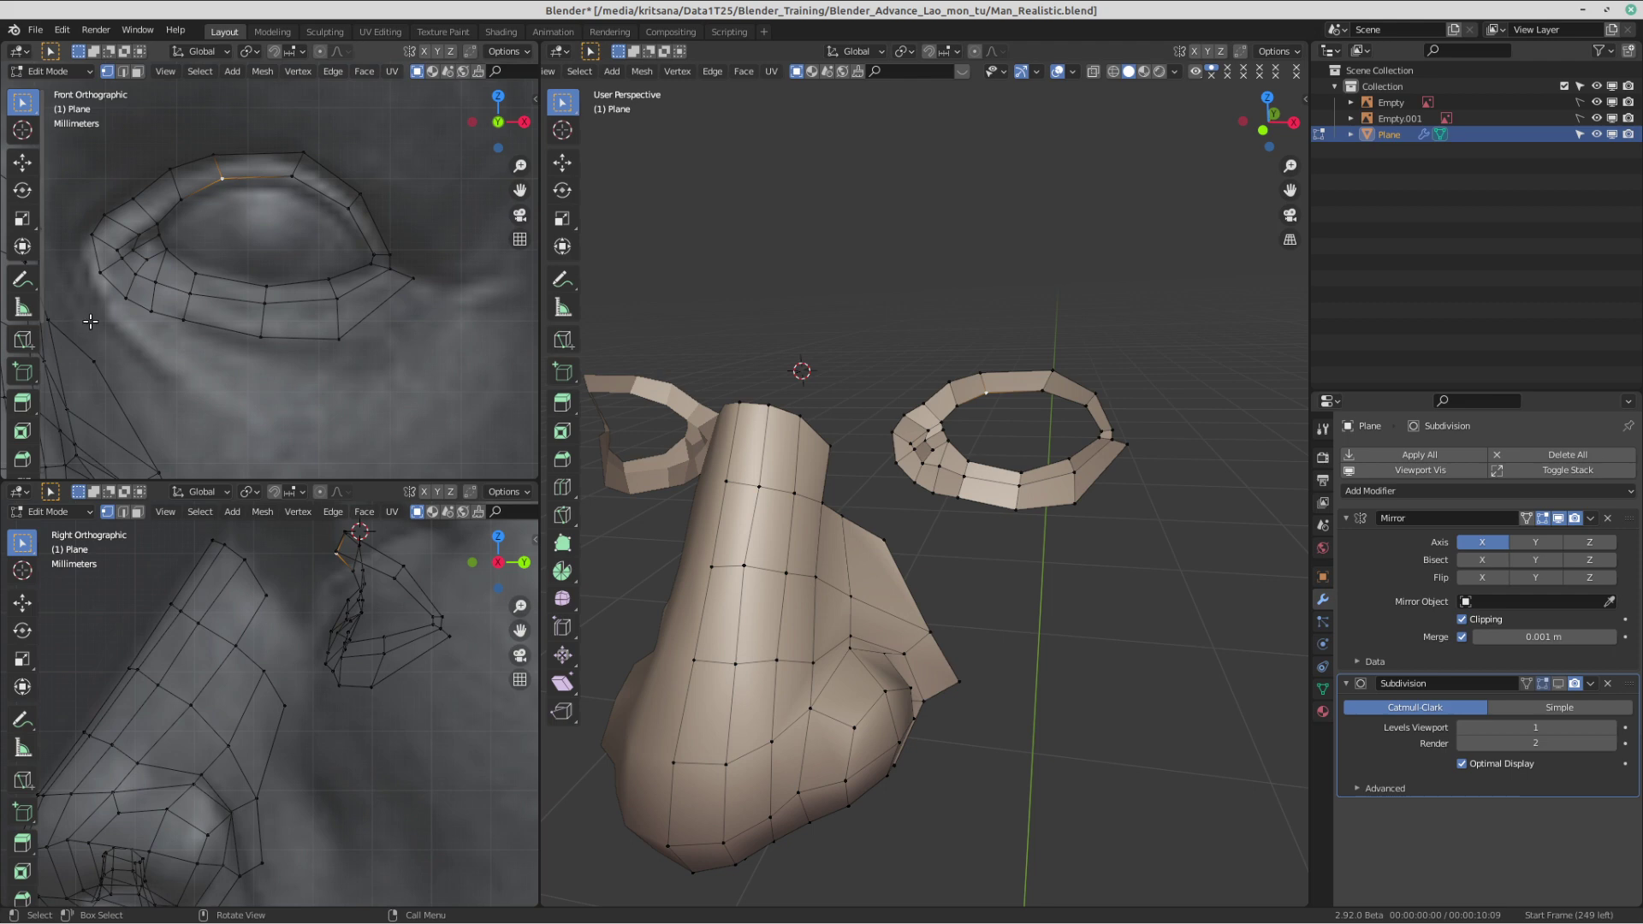
pyautogui.scroll(-1, 182, 337)
pyautogui.keyDown('shift'); pyautogui.moveTo(207, 301); pyautogui.dragTo(373, 252, button='middle'); pyautogui.keyUp('shift')
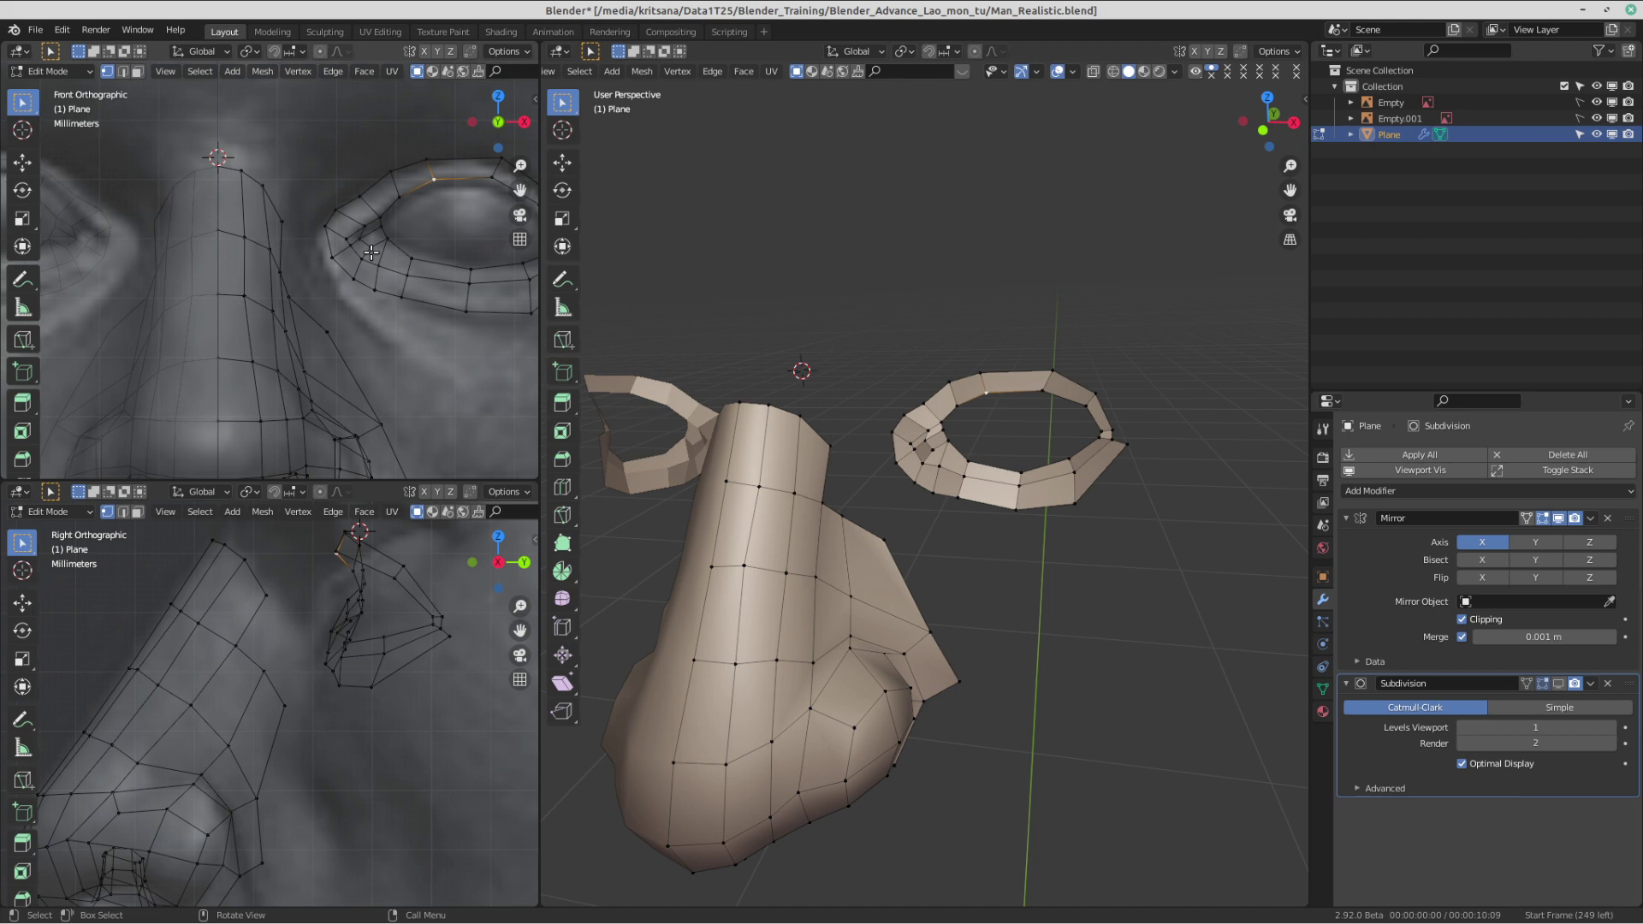
pyautogui.scroll(-3, 406, 245)
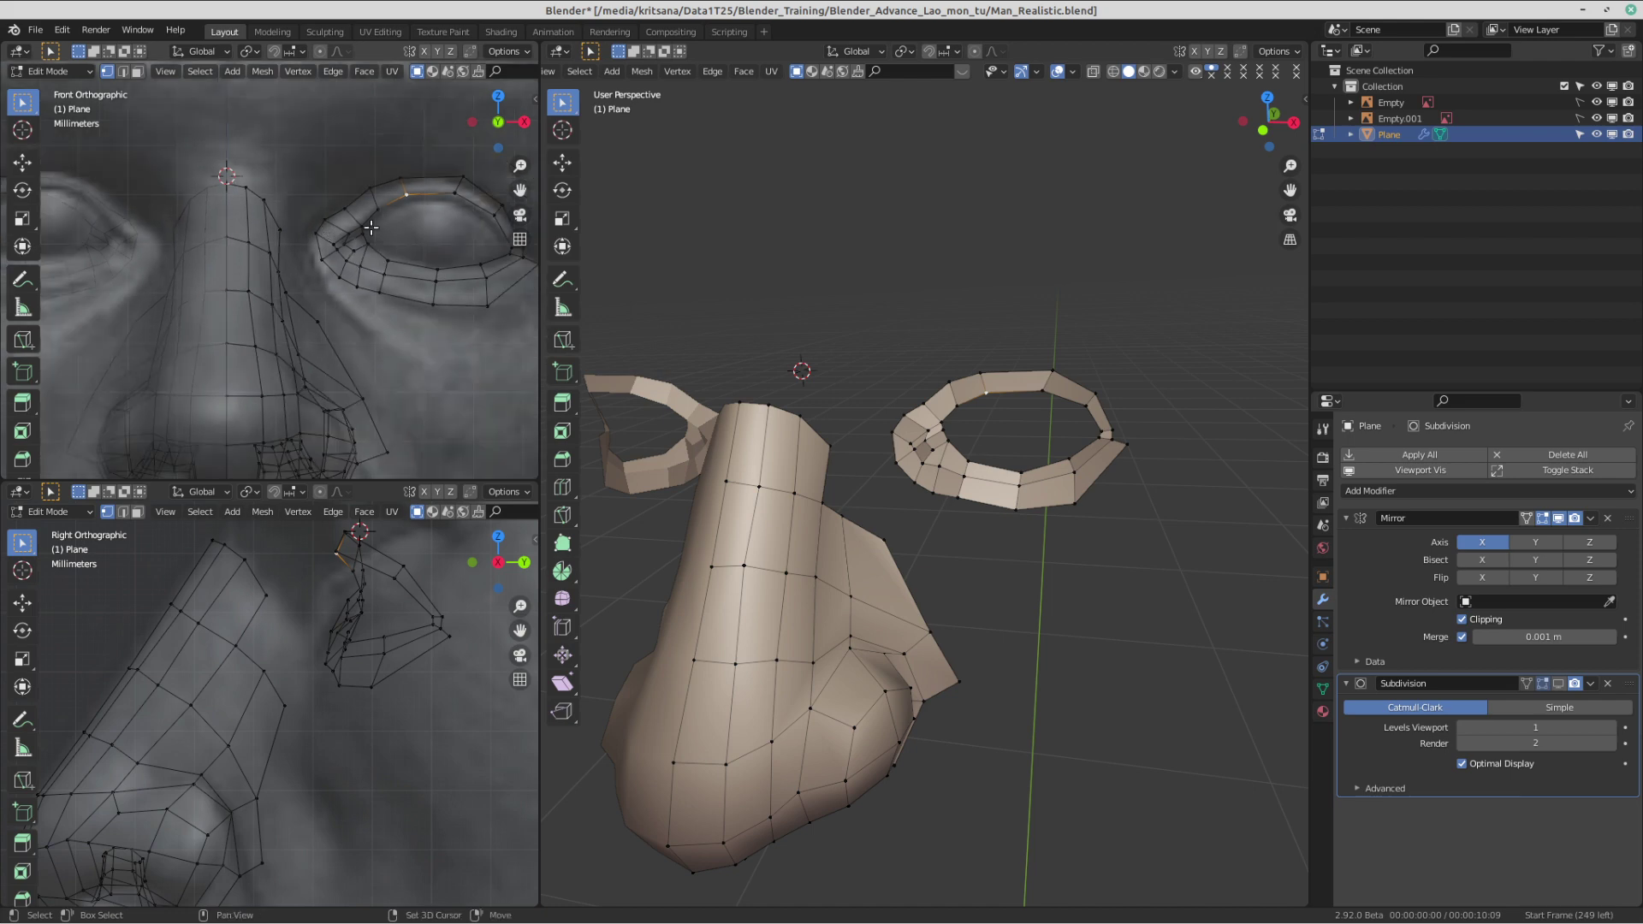
pyautogui.scroll(3, 368, 229)
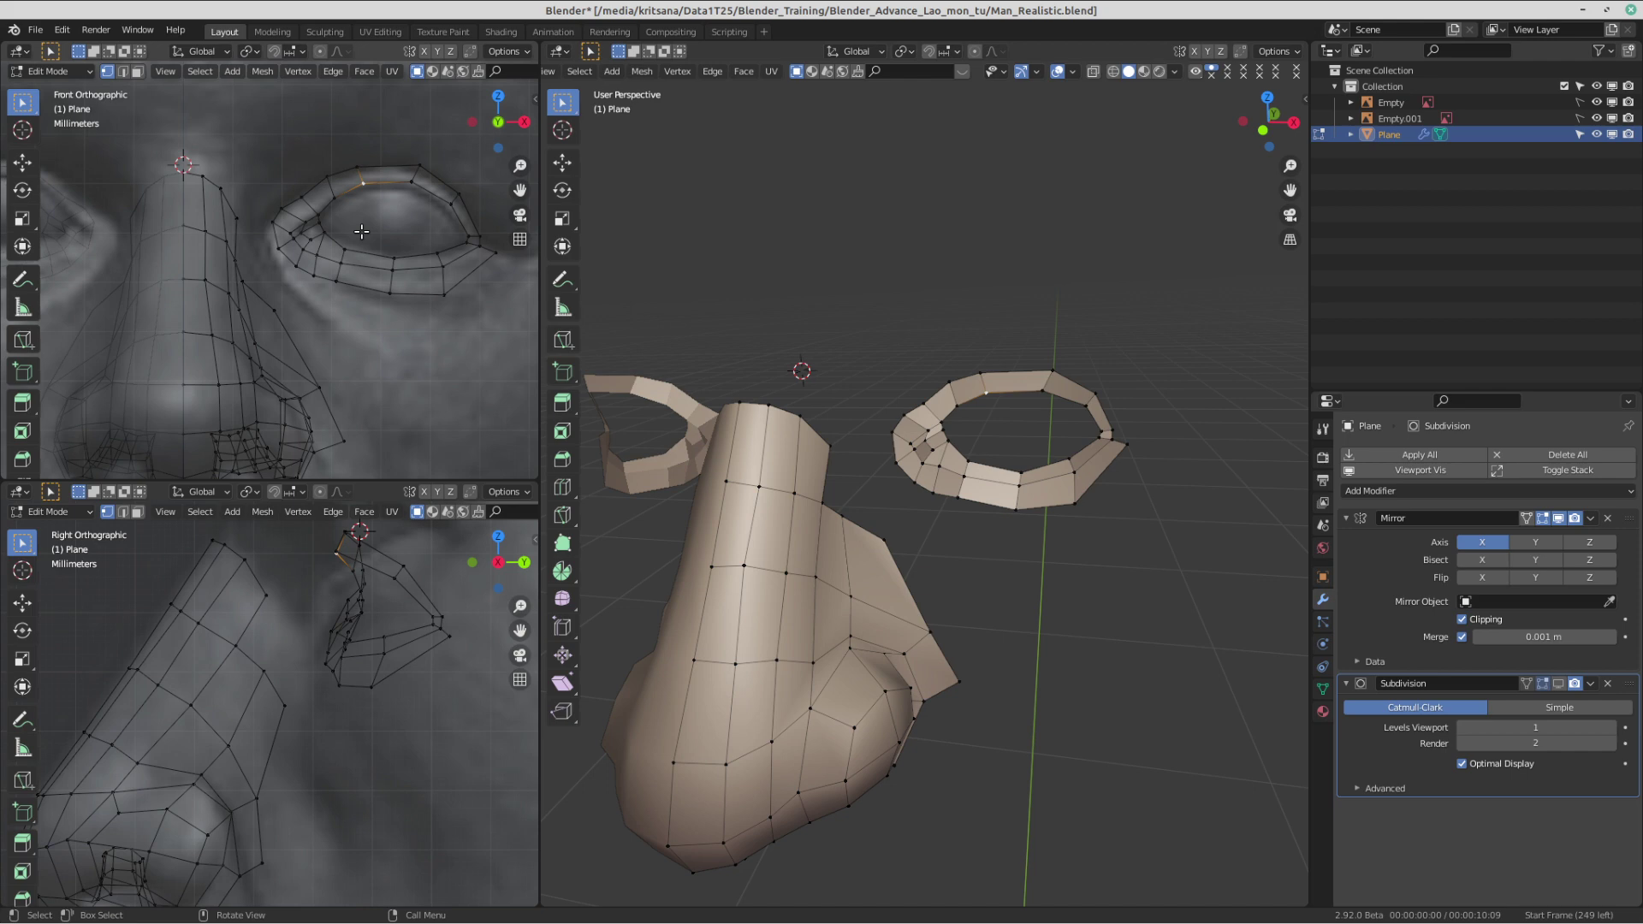
pyautogui.scroll(-3, 361, 231)
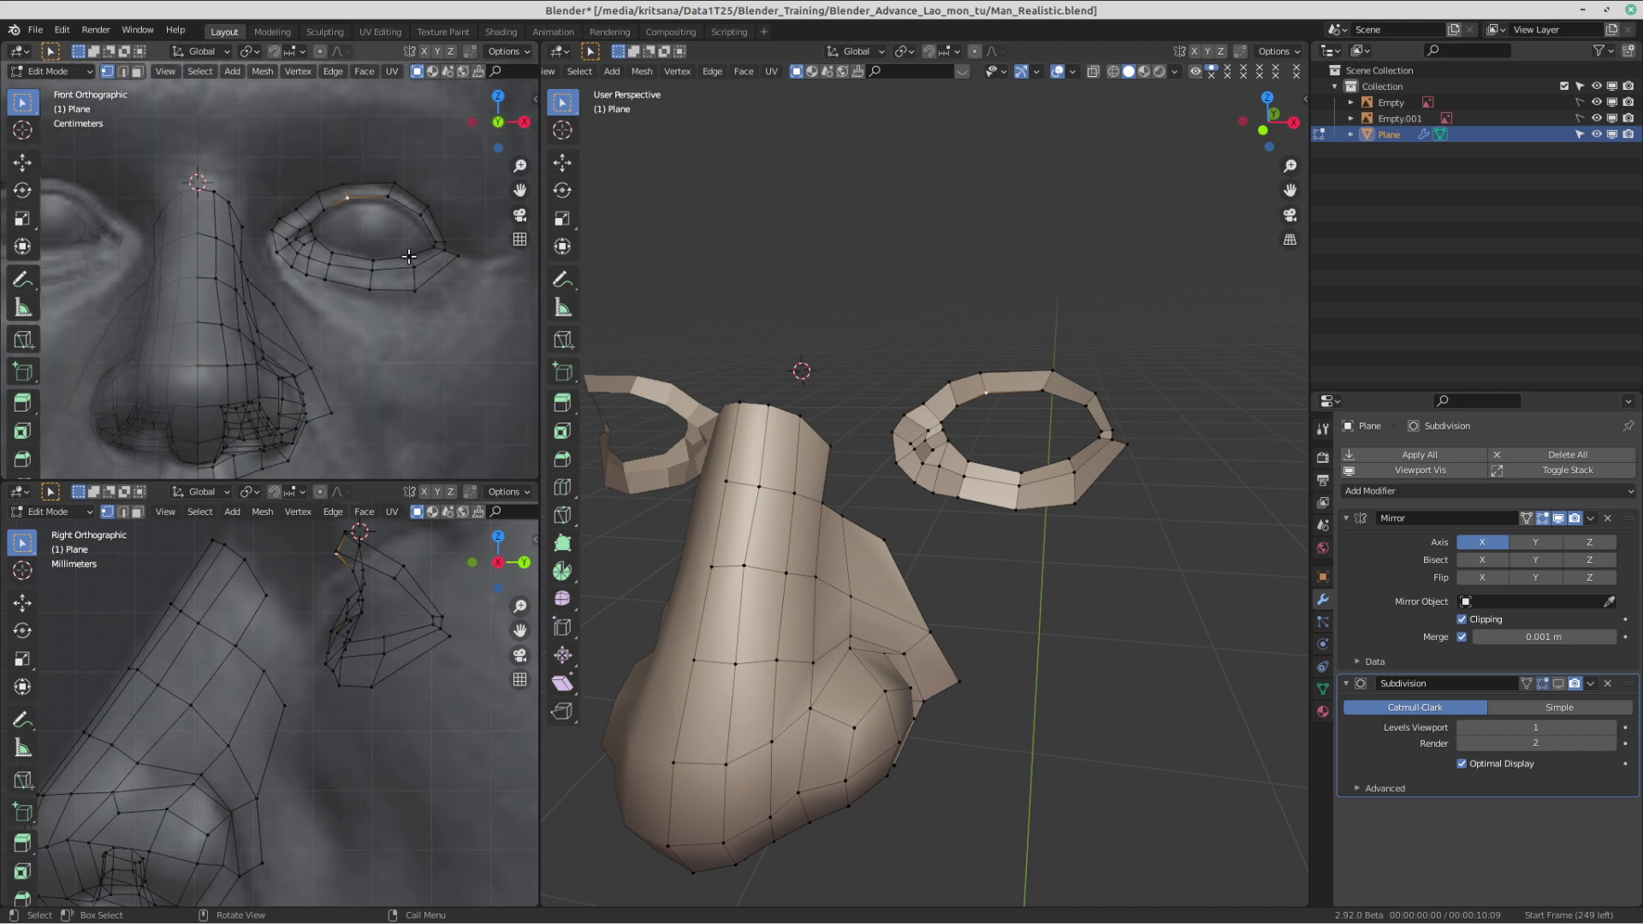
pyautogui.scroll(3, 336, 362)
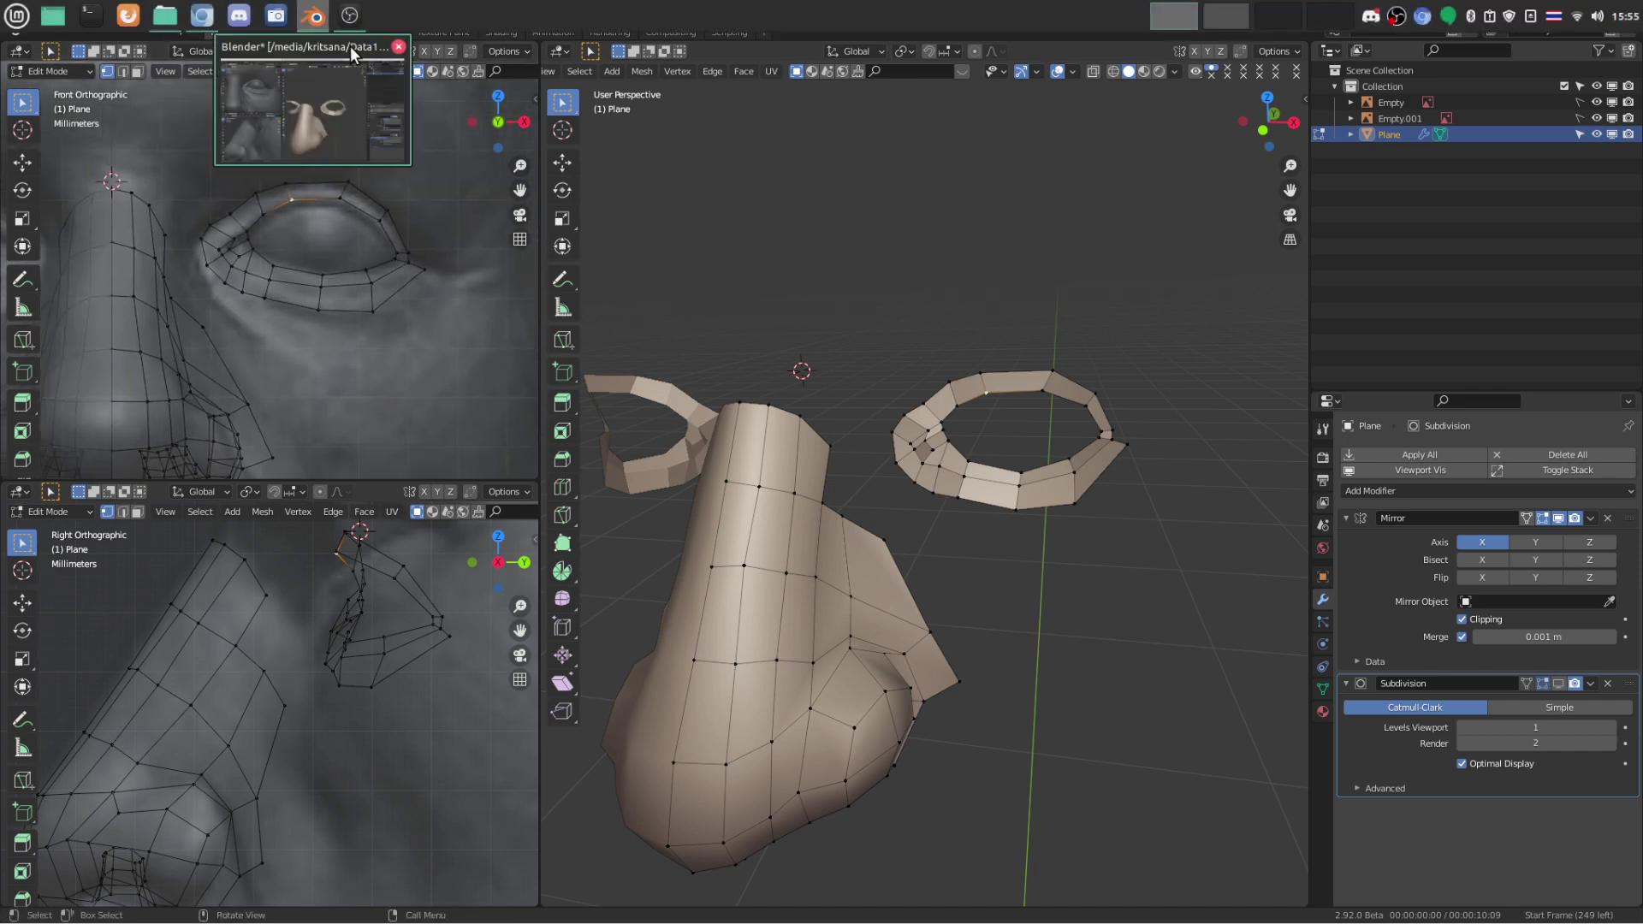
pyautogui.keyDown('shift'); pyautogui.moveTo(257, 192); pyautogui.dragTo(266, 198, button='middle'); pyautogui.keyUp('shift')
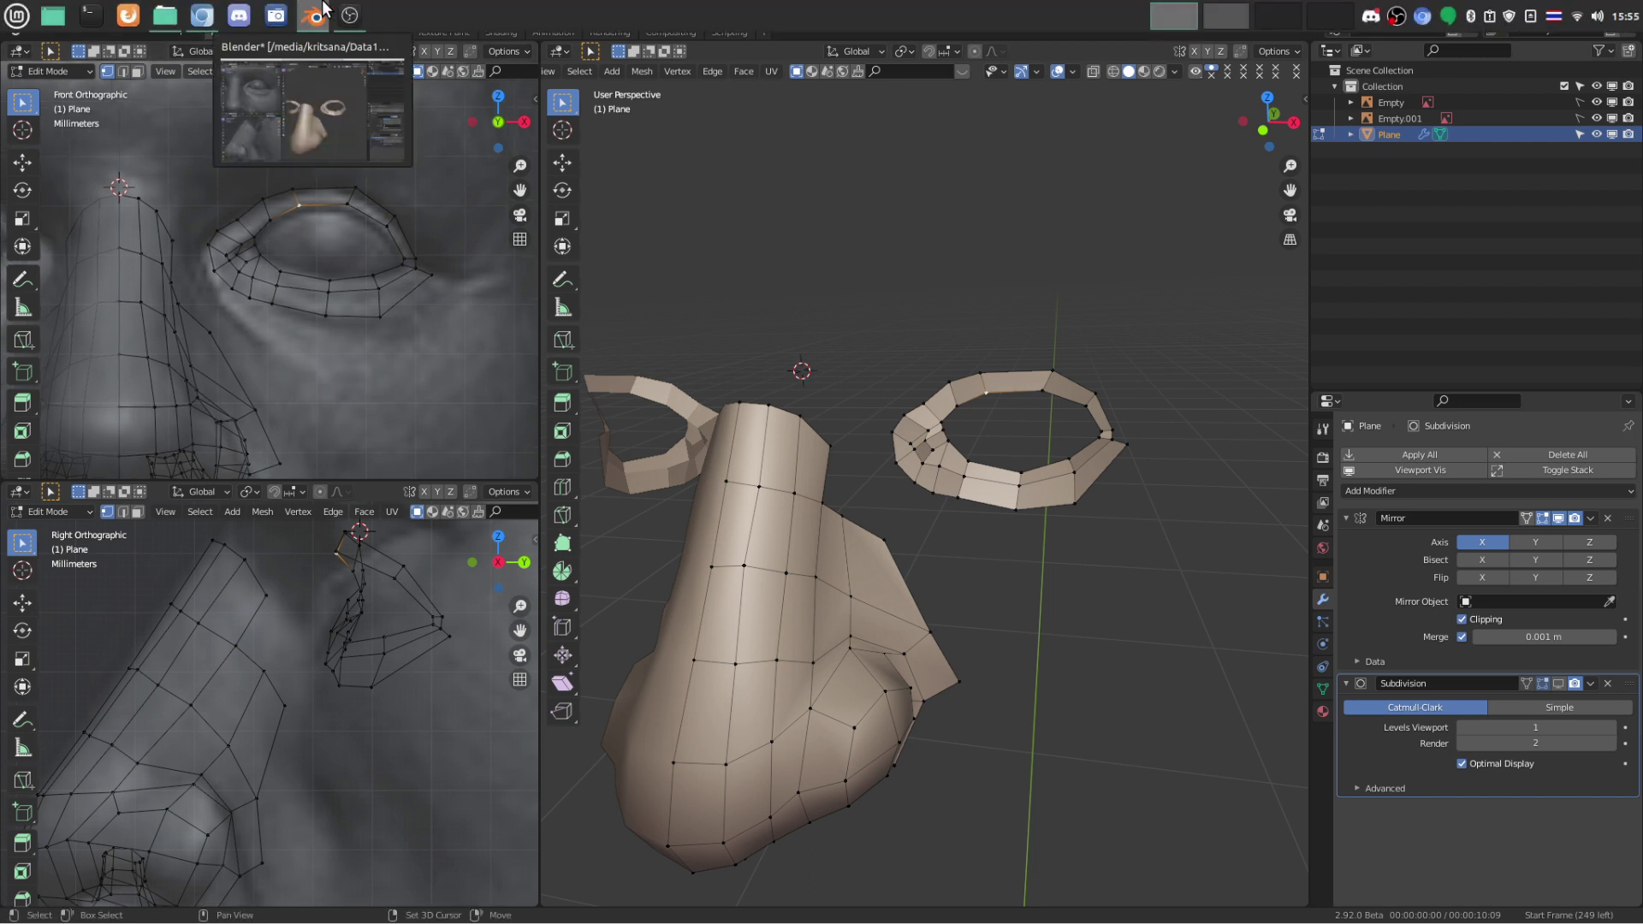
# - Switch to Chromium and show the start of the "facial polygons topology 3D" image results at 100% zoom
pyautogui.click(213, 14)
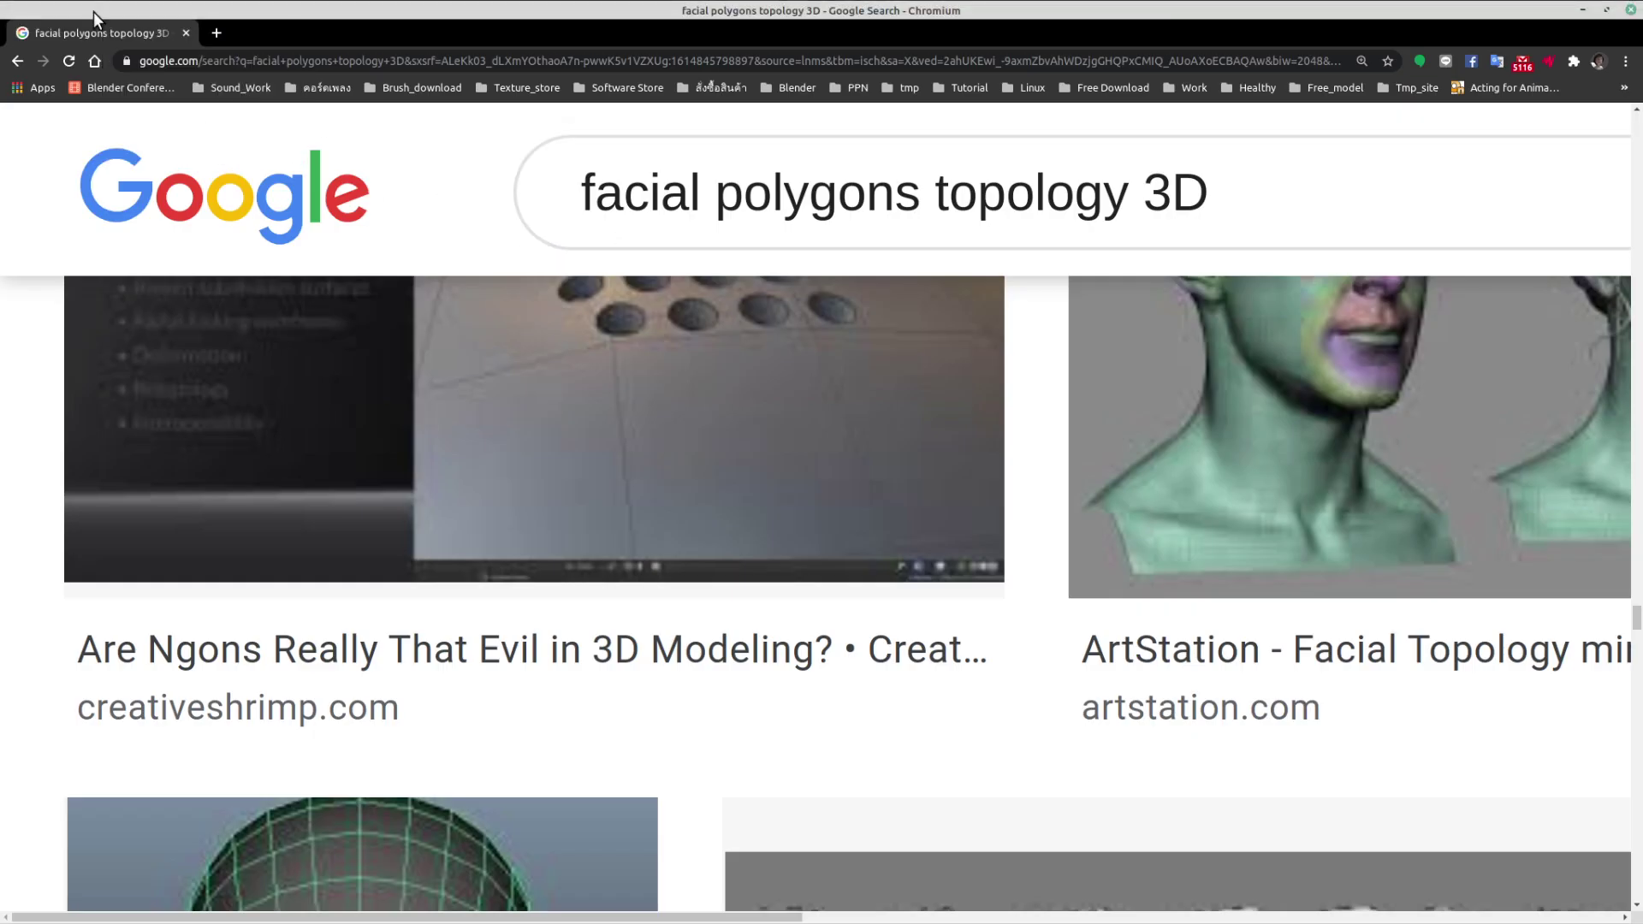
pyautogui.keyDown('ctrl'); pyautogui.scroll(-6, 685, 291); pyautogui.keyUp('ctrl')
pyautogui.scroll(20, 660, 313)
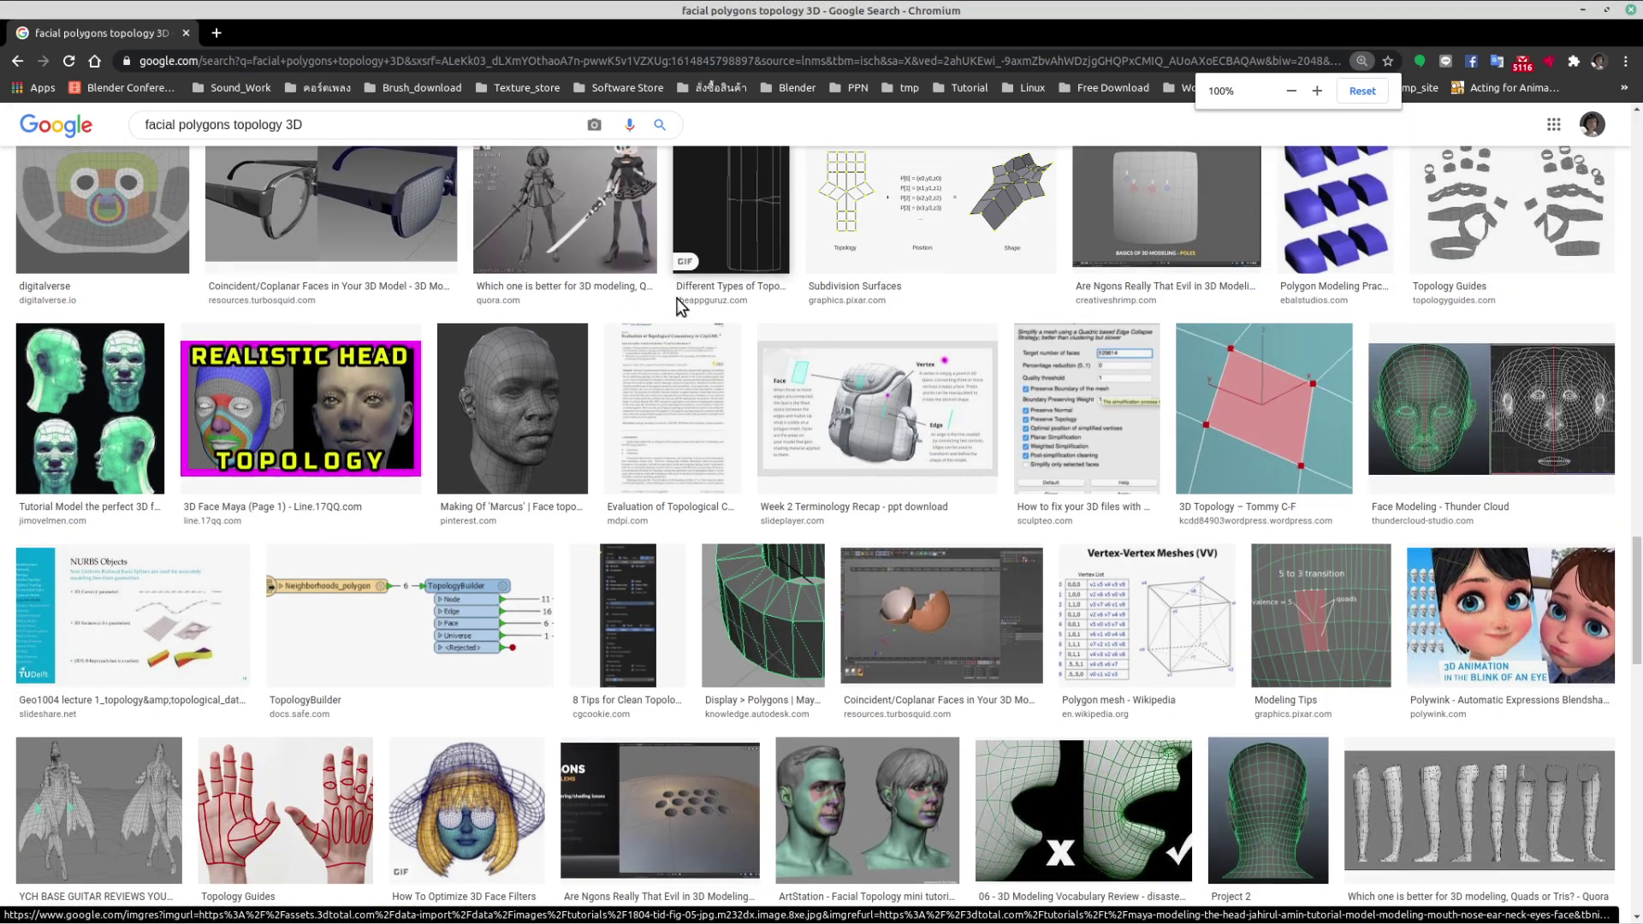
pyautogui.scroll(15, 717, 291)
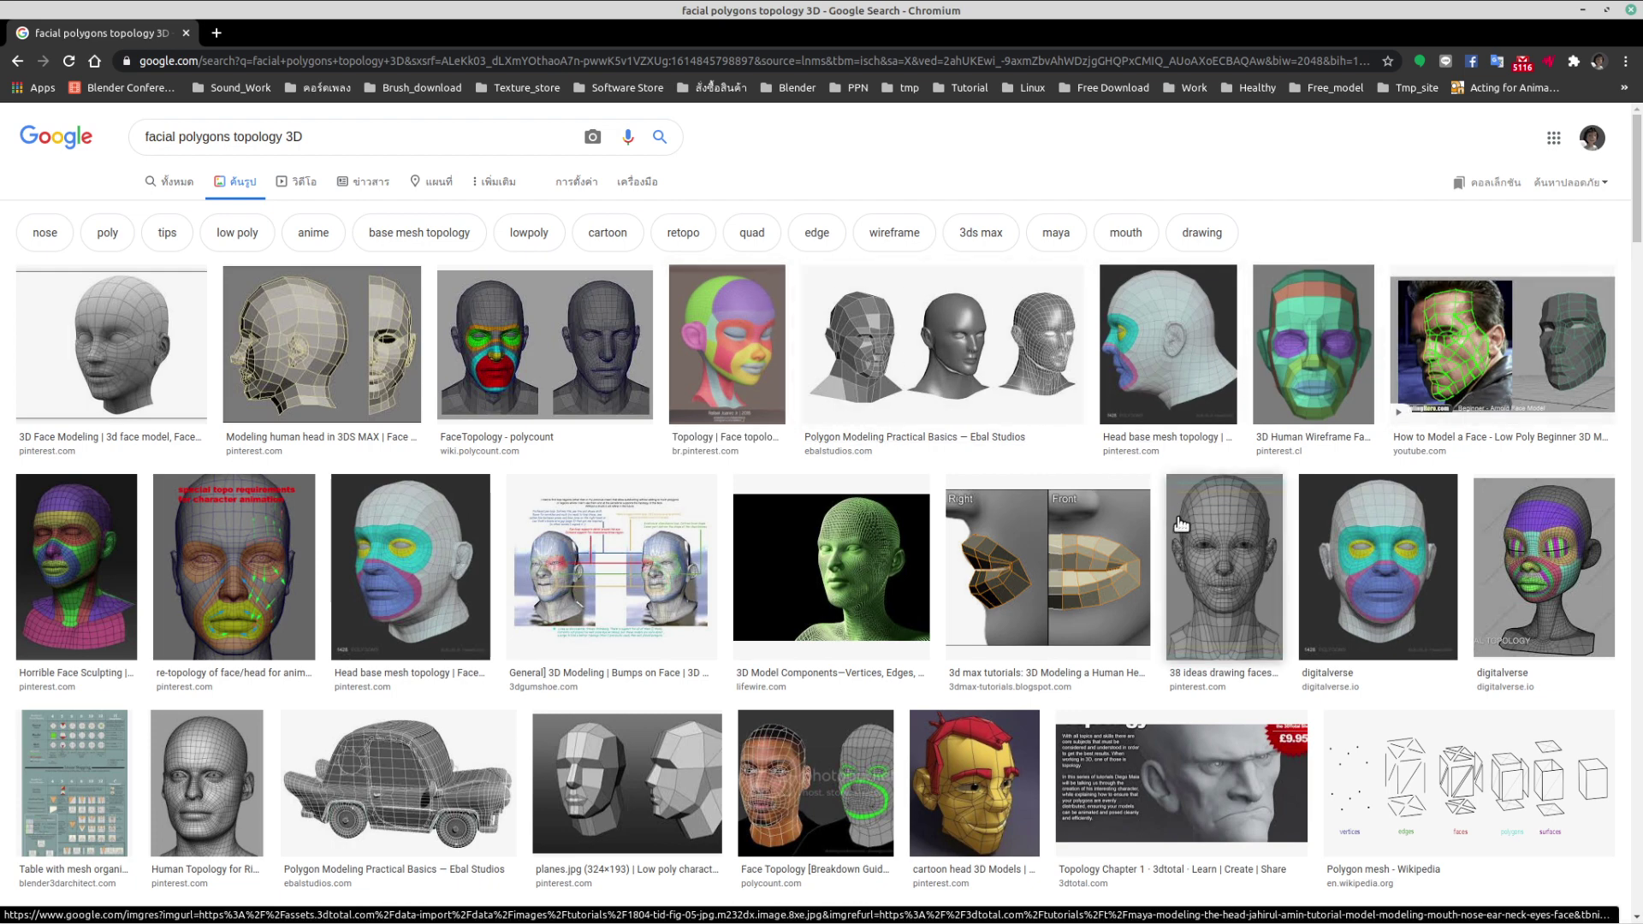
# - Open the "38 ideas drawing faces" wireframe head and the "re-topology of face/head" image in separate new tabs
pyautogui.middleClick(1208, 539)
pyautogui.scroll(-2, 1209, 539)
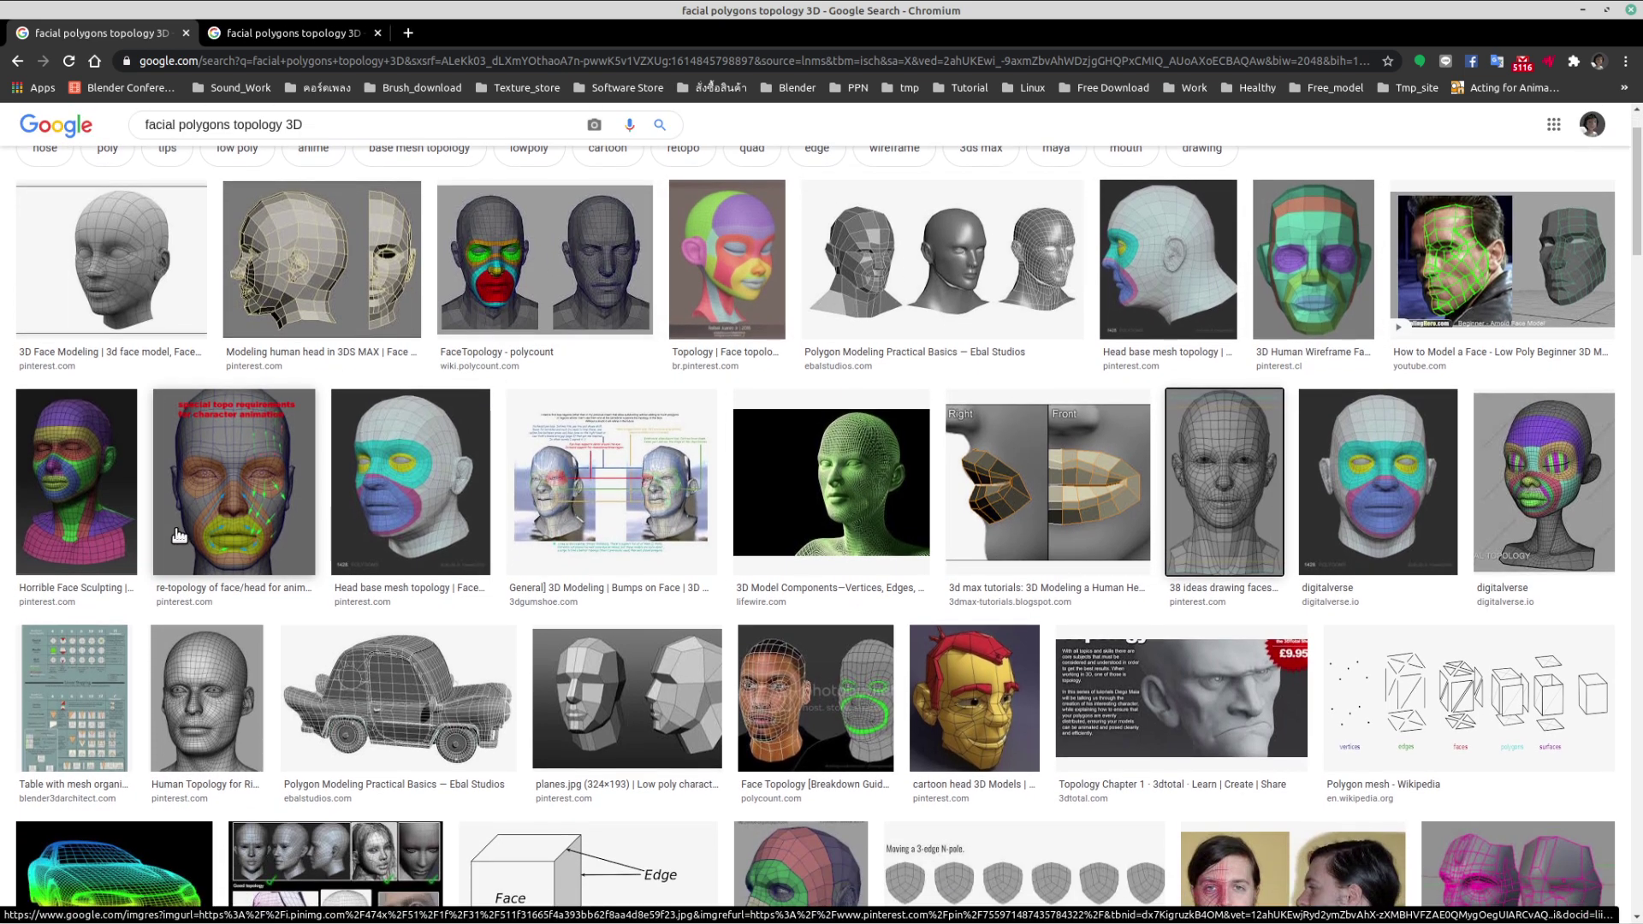
pyautogui.middleClick(234, 492)
# - Find the tomcapizzi.com "CHAPTER 8" head image with coloured edge-loop lines in the results and open it in a new tab
pyautogui.scroll(1, 234, 491)
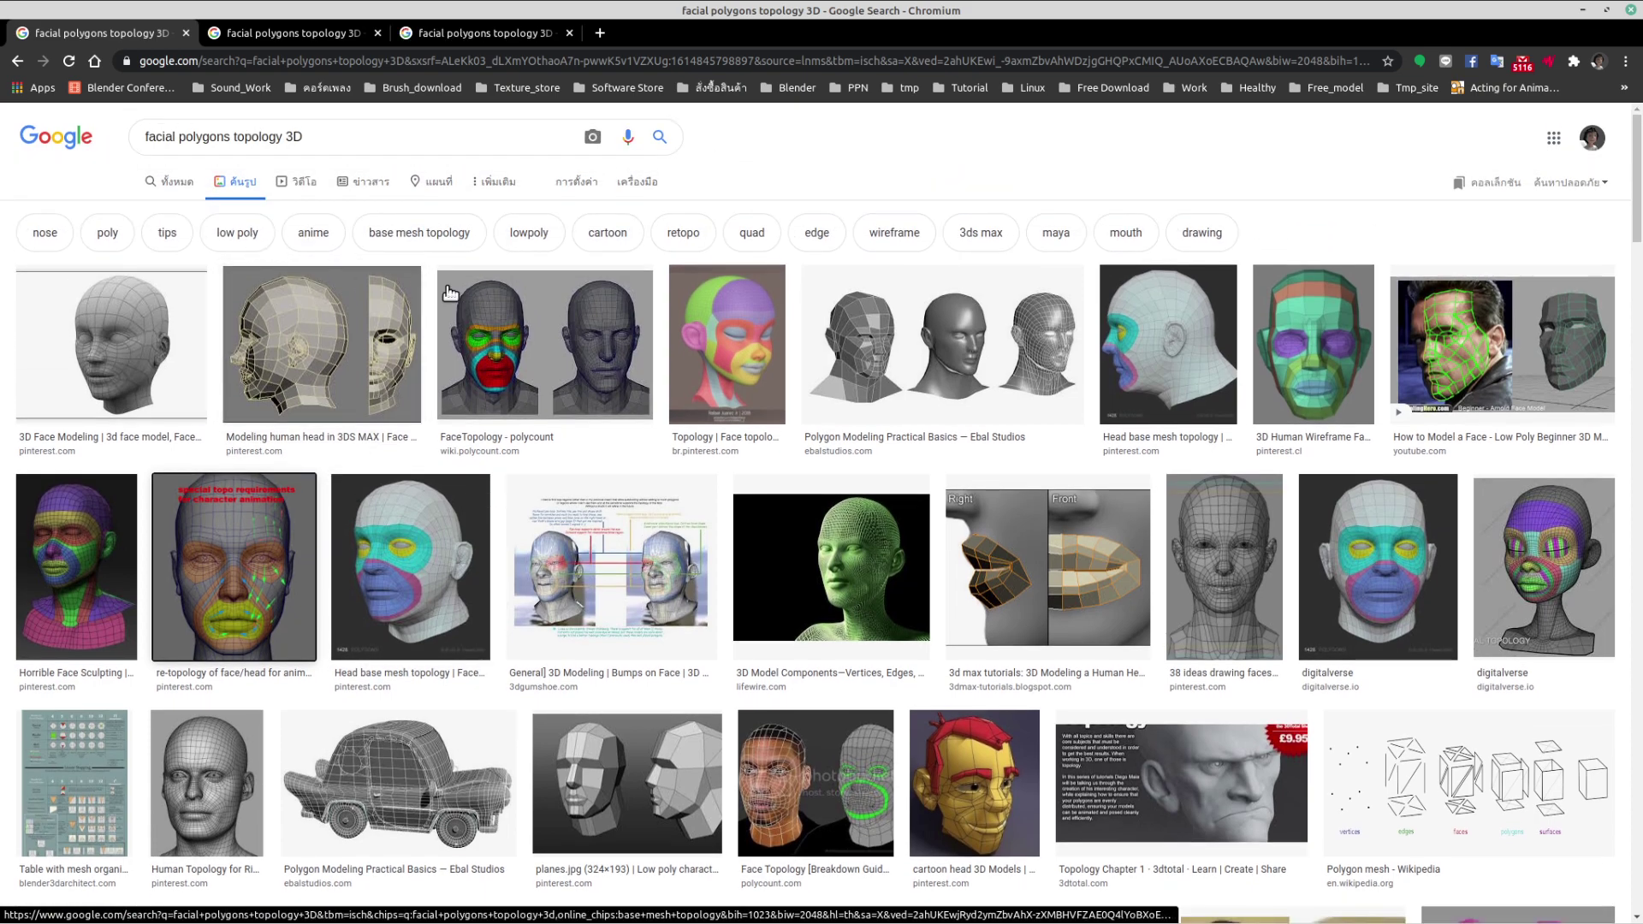
pyautogui.scroll(-2, 1268, 303)
pyautogui.scroll(-10, 1268, 303)
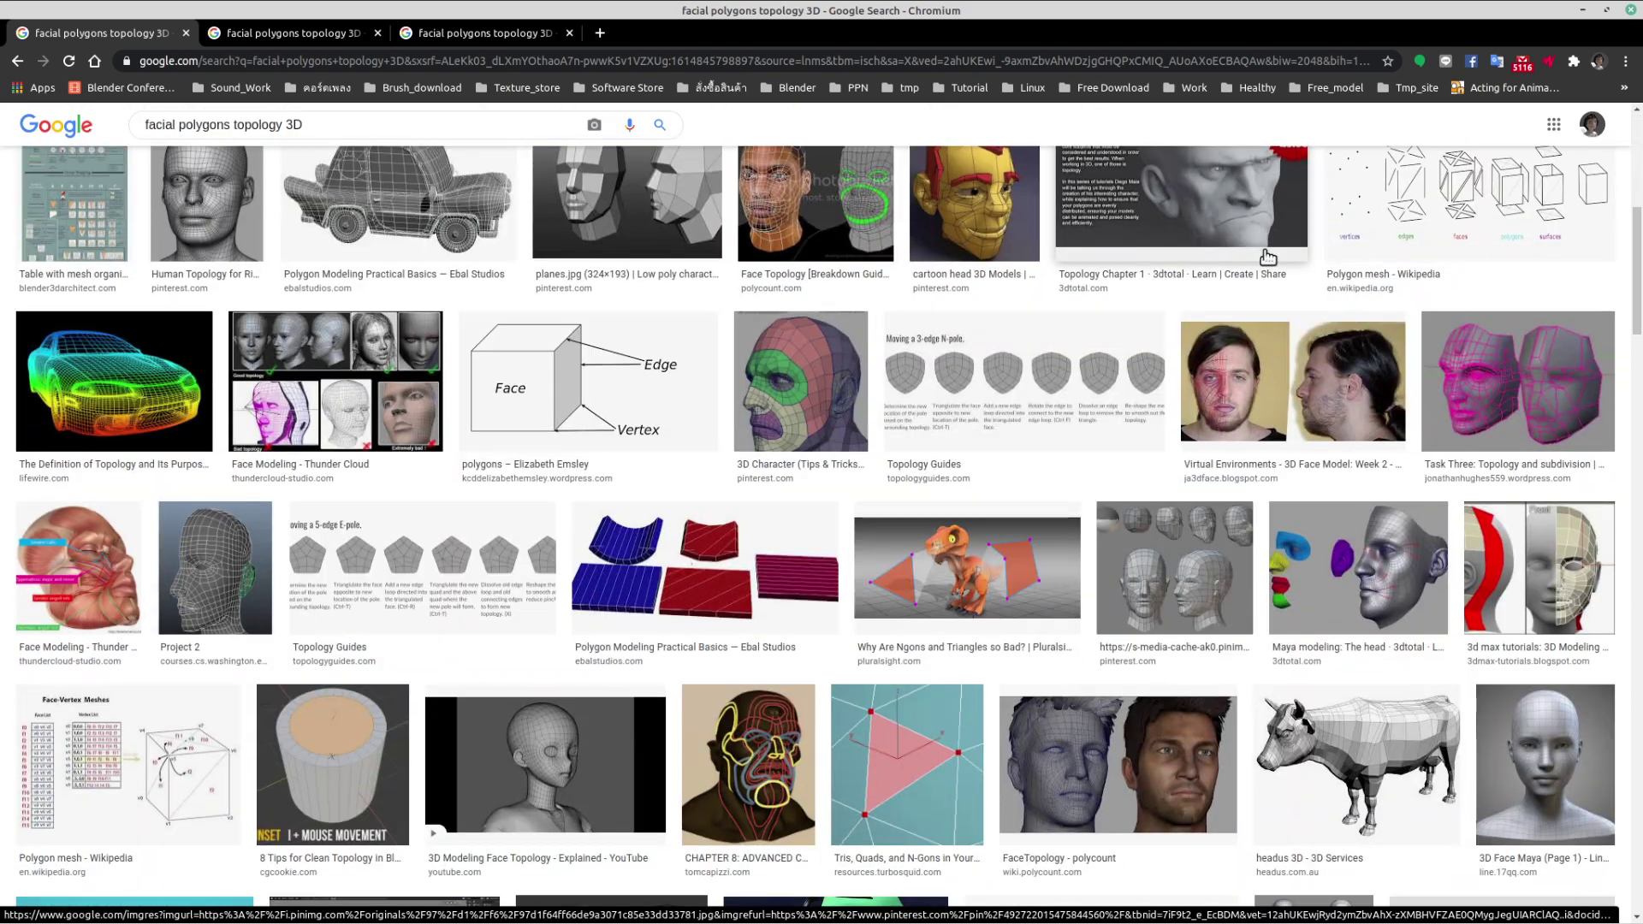
pyautogui.scroll(2, 1244, 337)
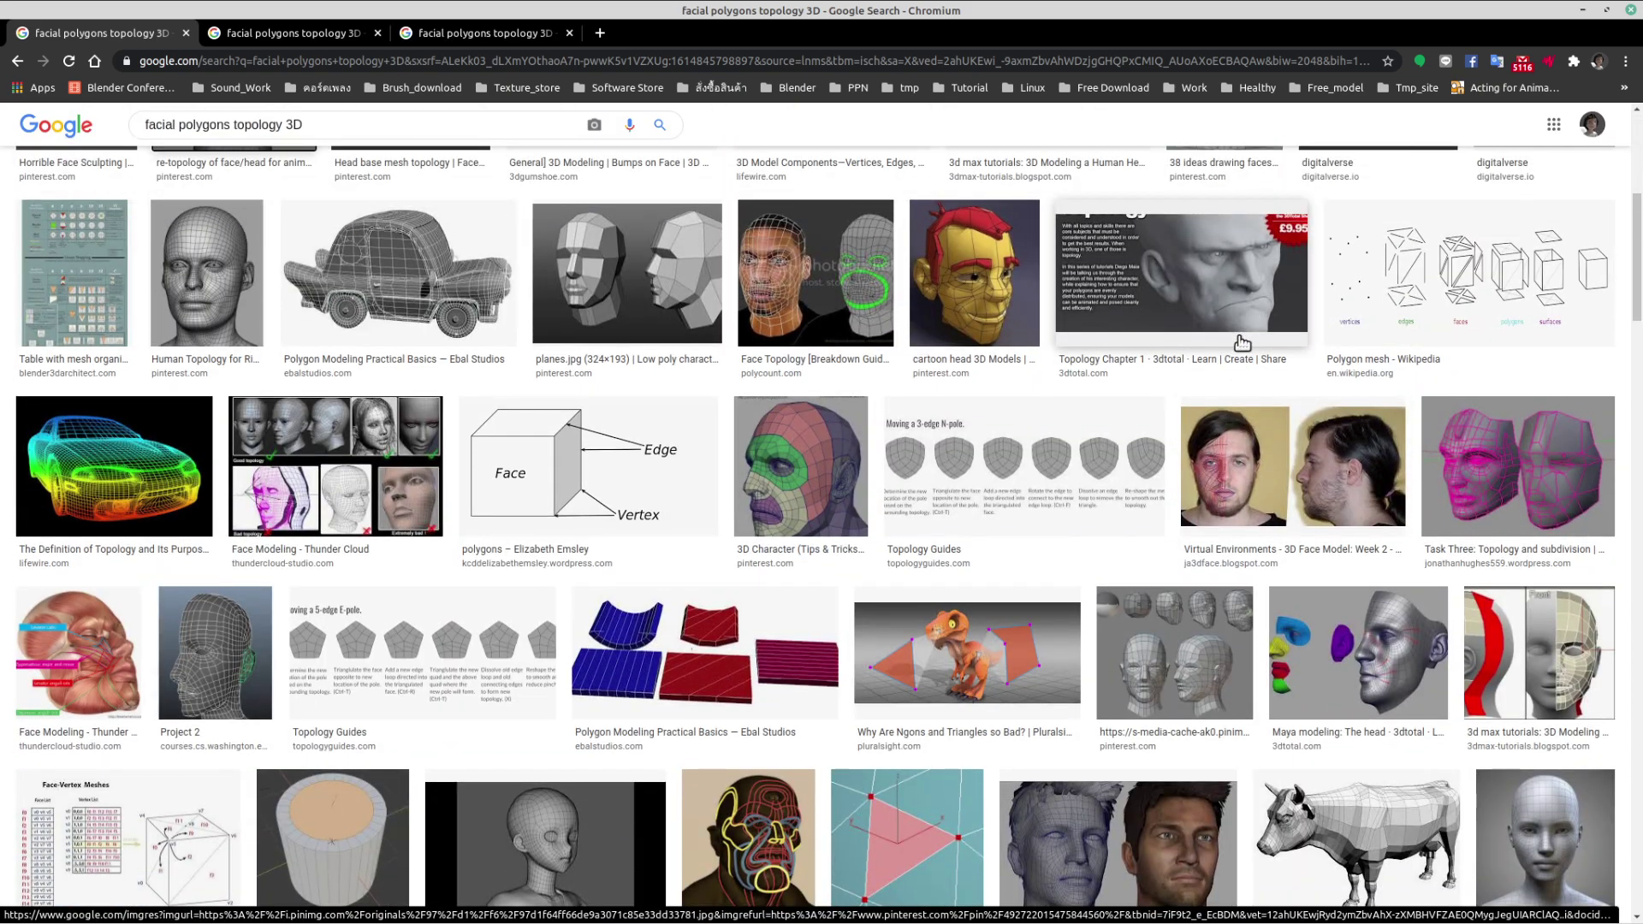
pyautogui.scroll(-3, 1241, 346)
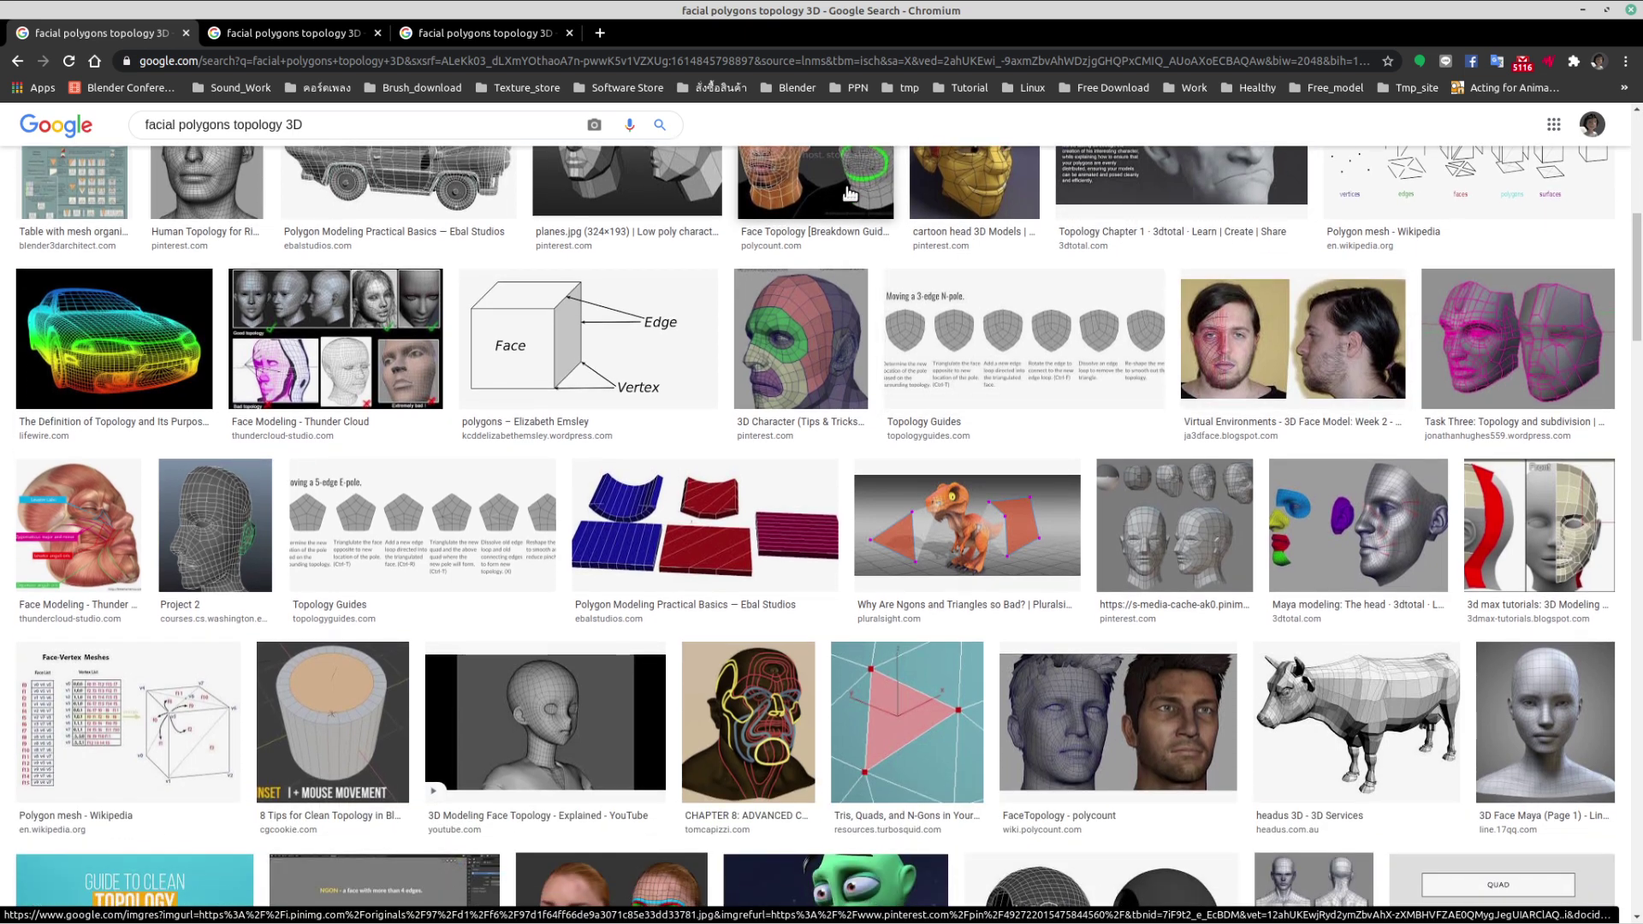
pyautogui.scroll(4, 837, 301)
pyautogui.scroll(-7, 837, 301)
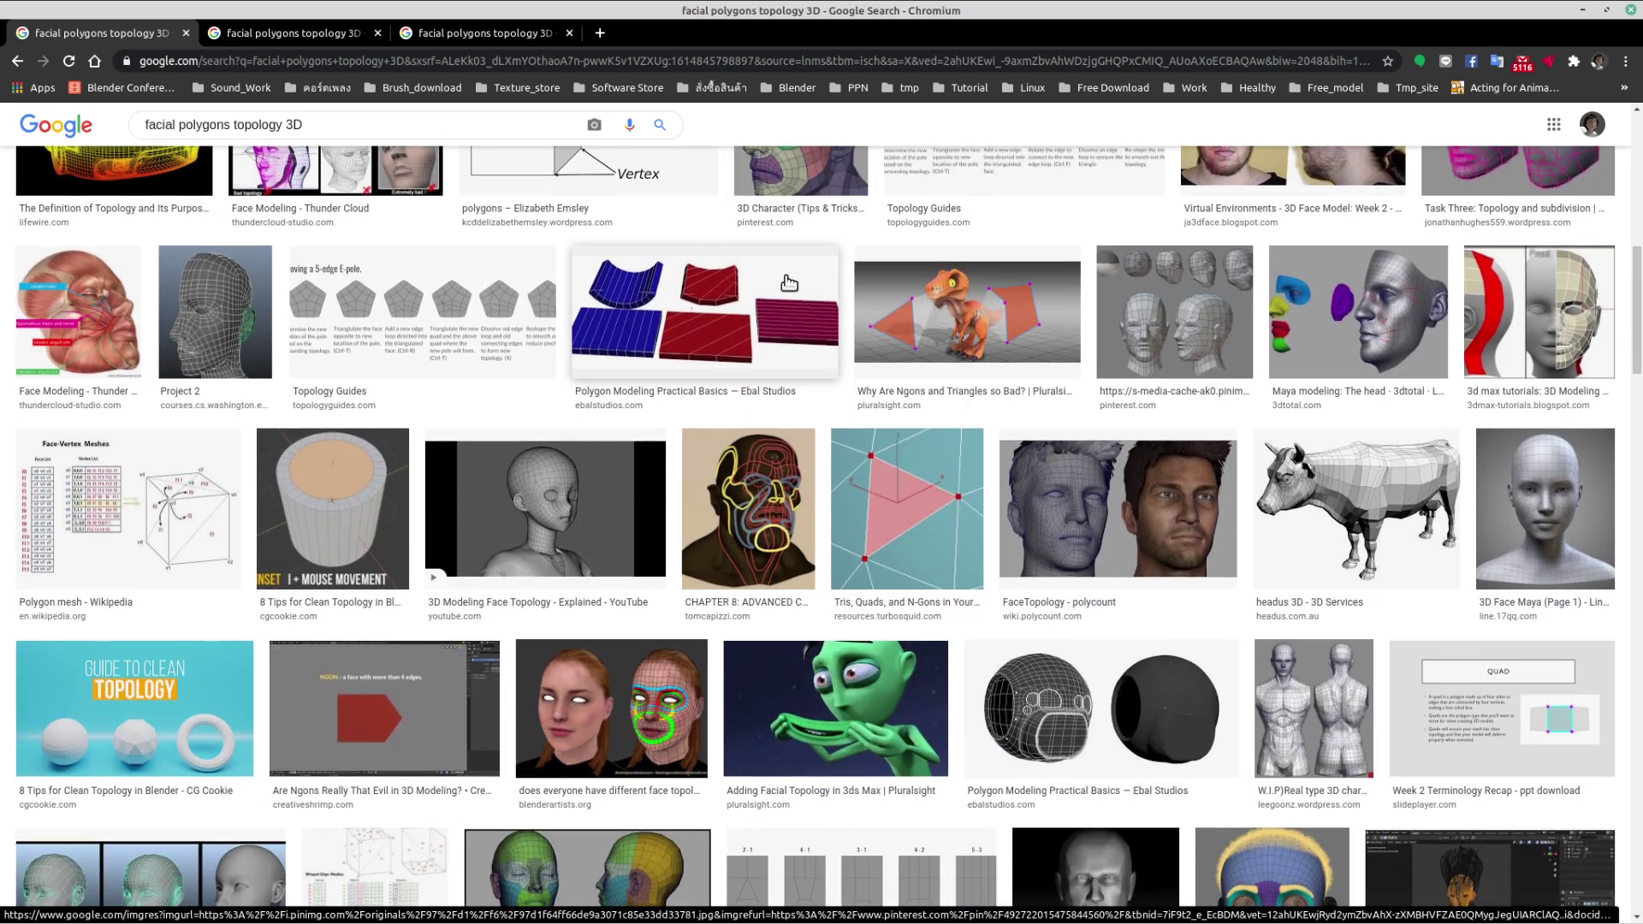
pyautogui.scroll(-1, 765, 326)
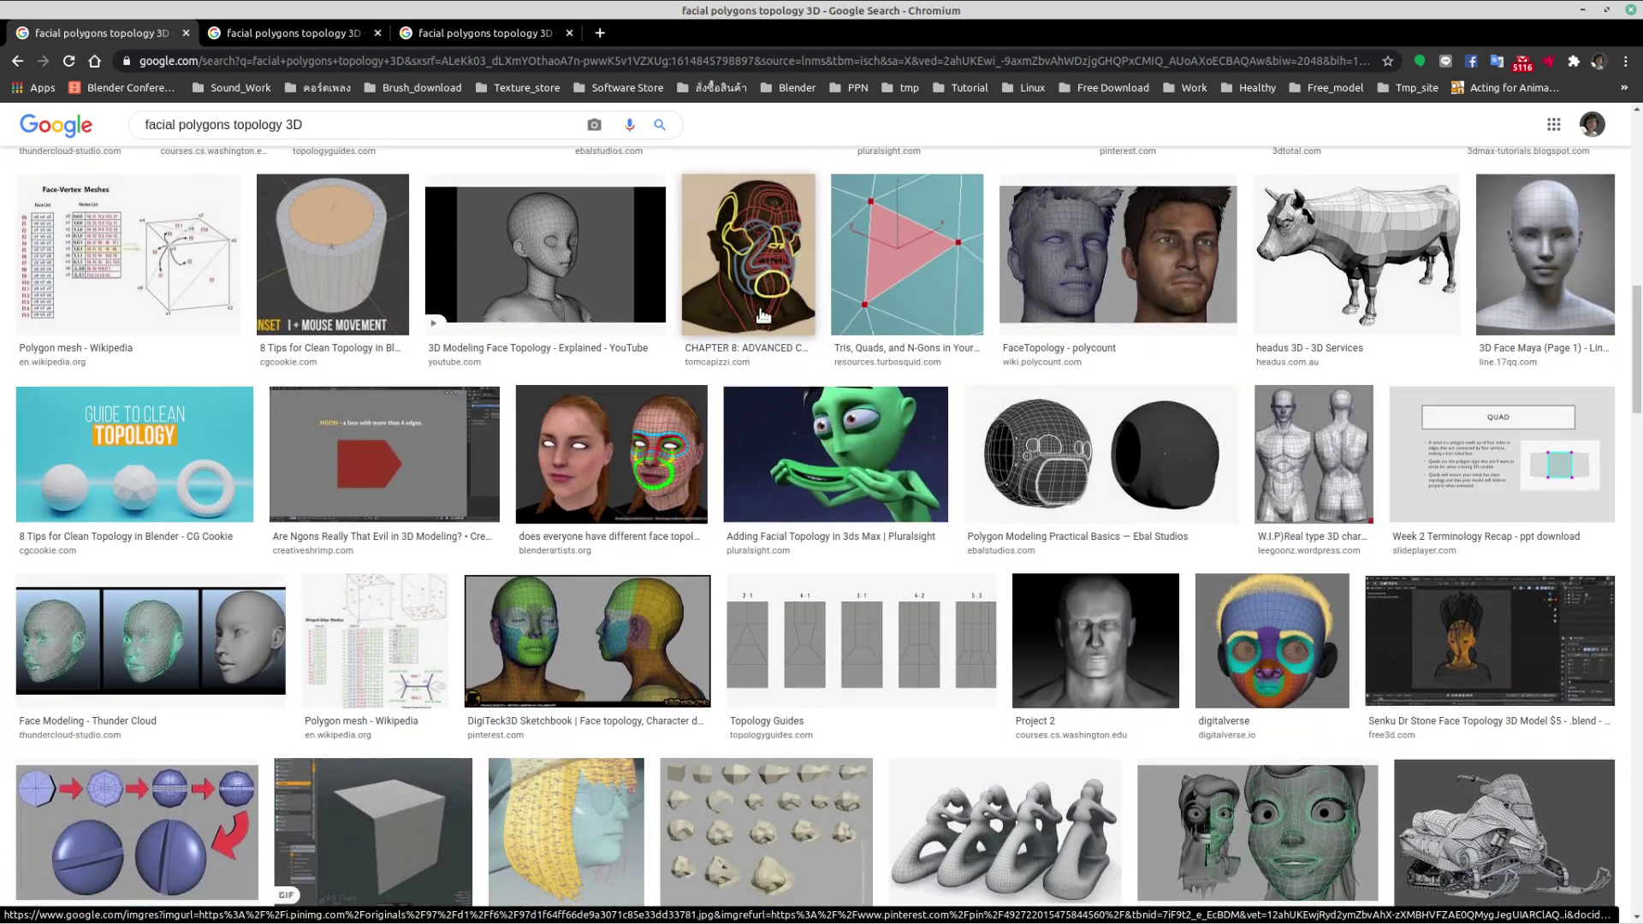
pyautogui.middleClick(758, 266)
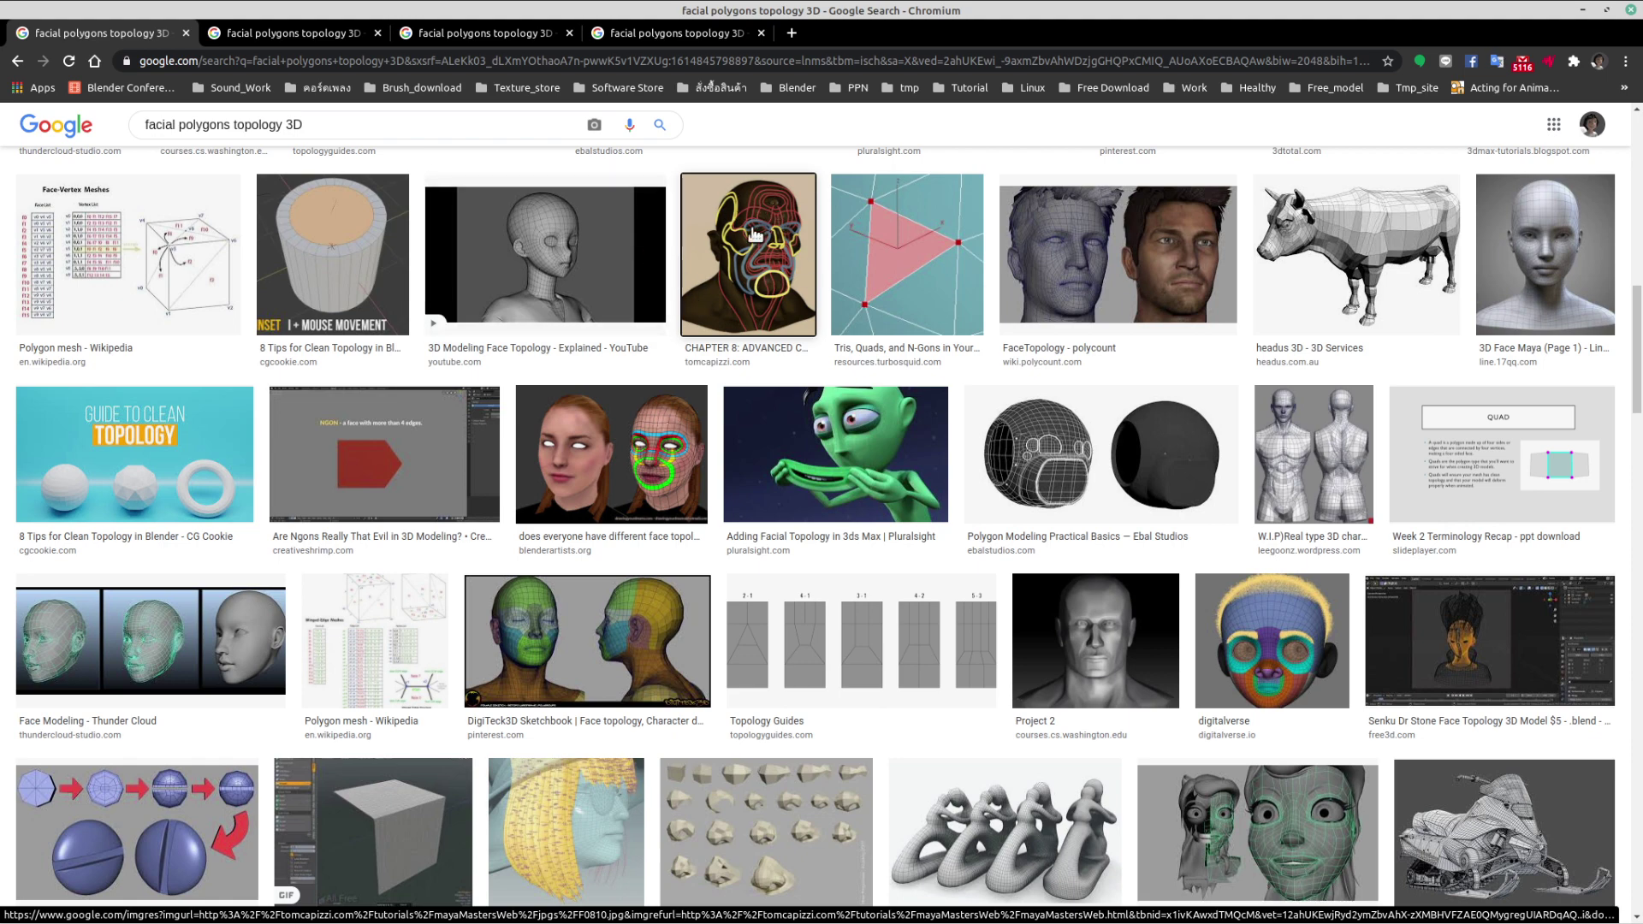
# - Open two blenderartists.org face topology images in new tabs: the red-haired woman with coloured loops and the woman with a wireframe overlay
pyautogui.middleClick(650, 494)
pyautogui.scroll(-2, 653, 496)
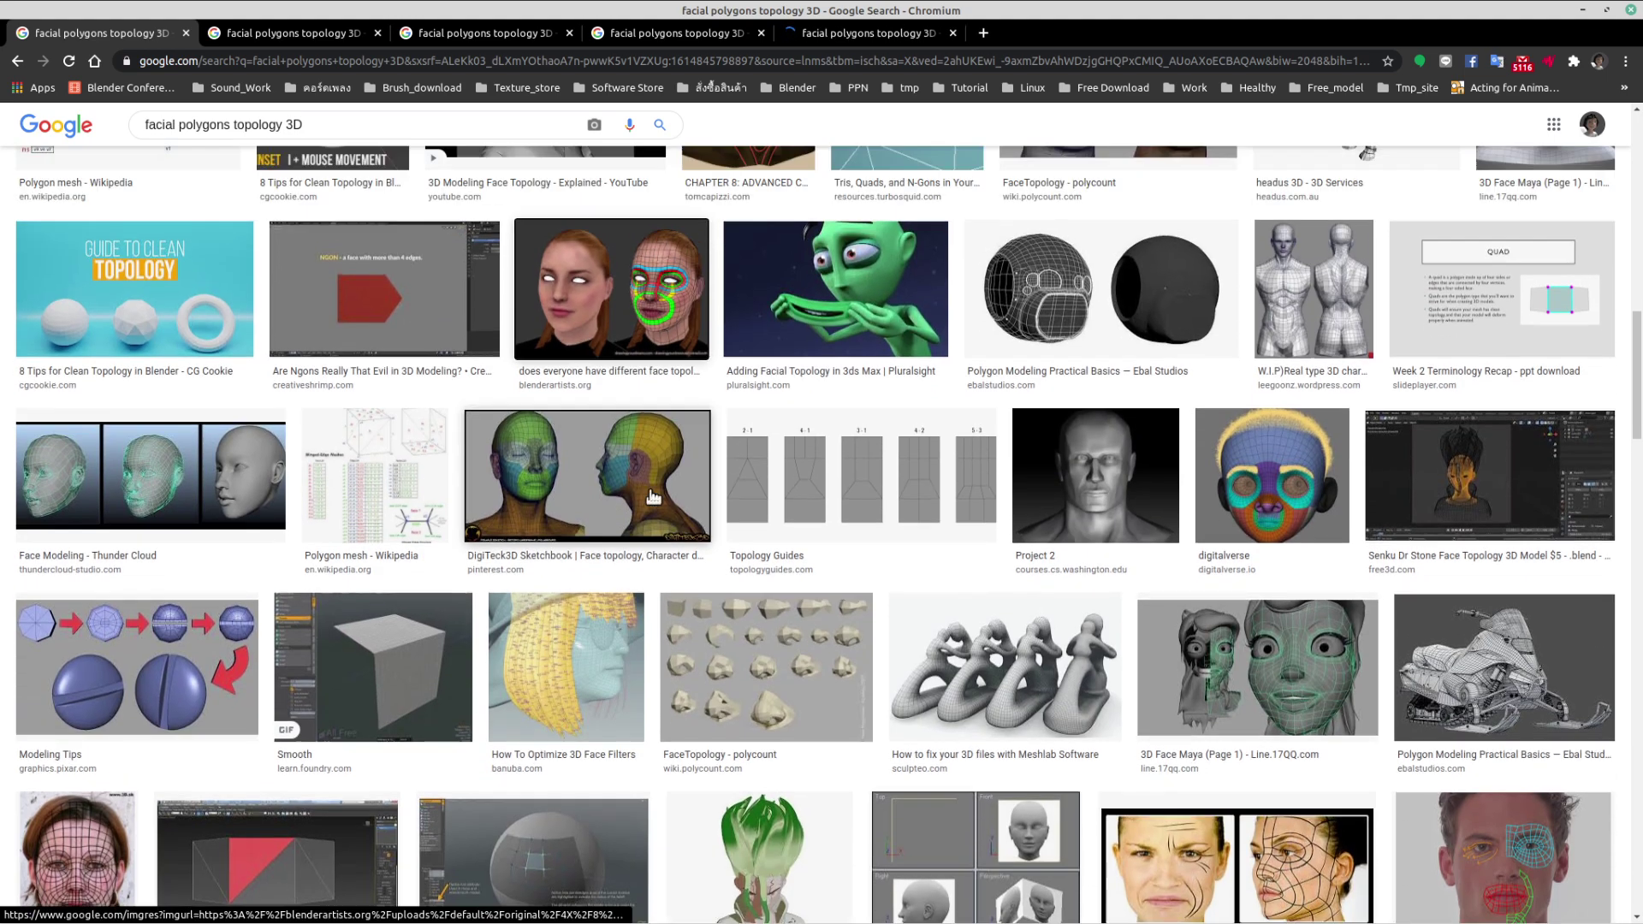
pyautogui.scroll(2, 653, 496)
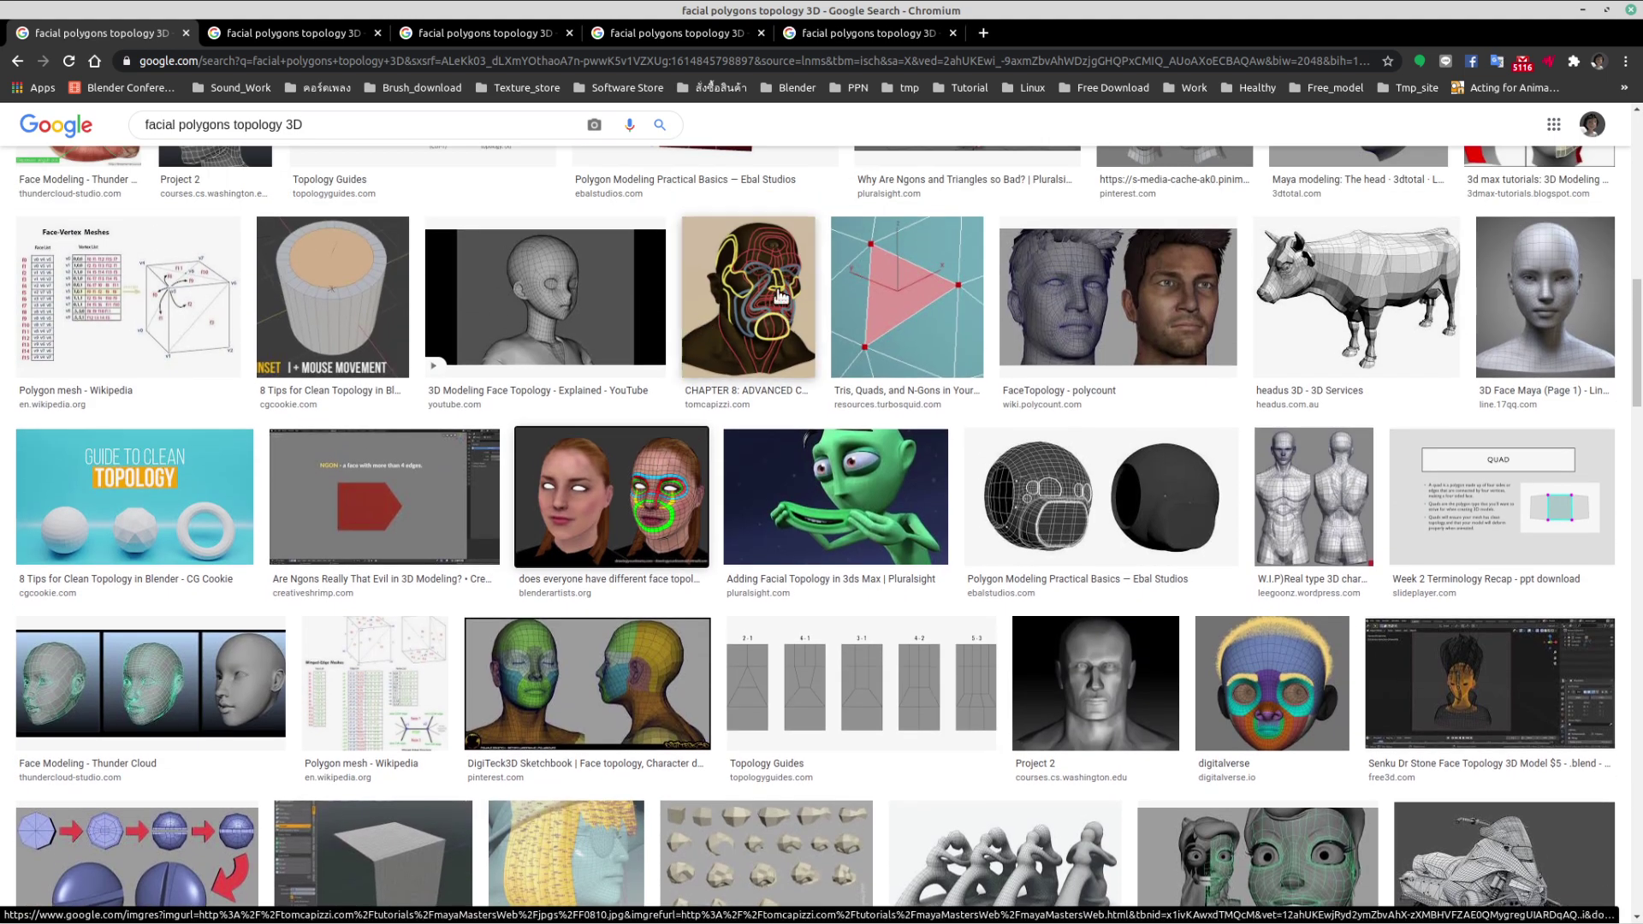
pyautogui.scroll(-7, 750, 282)
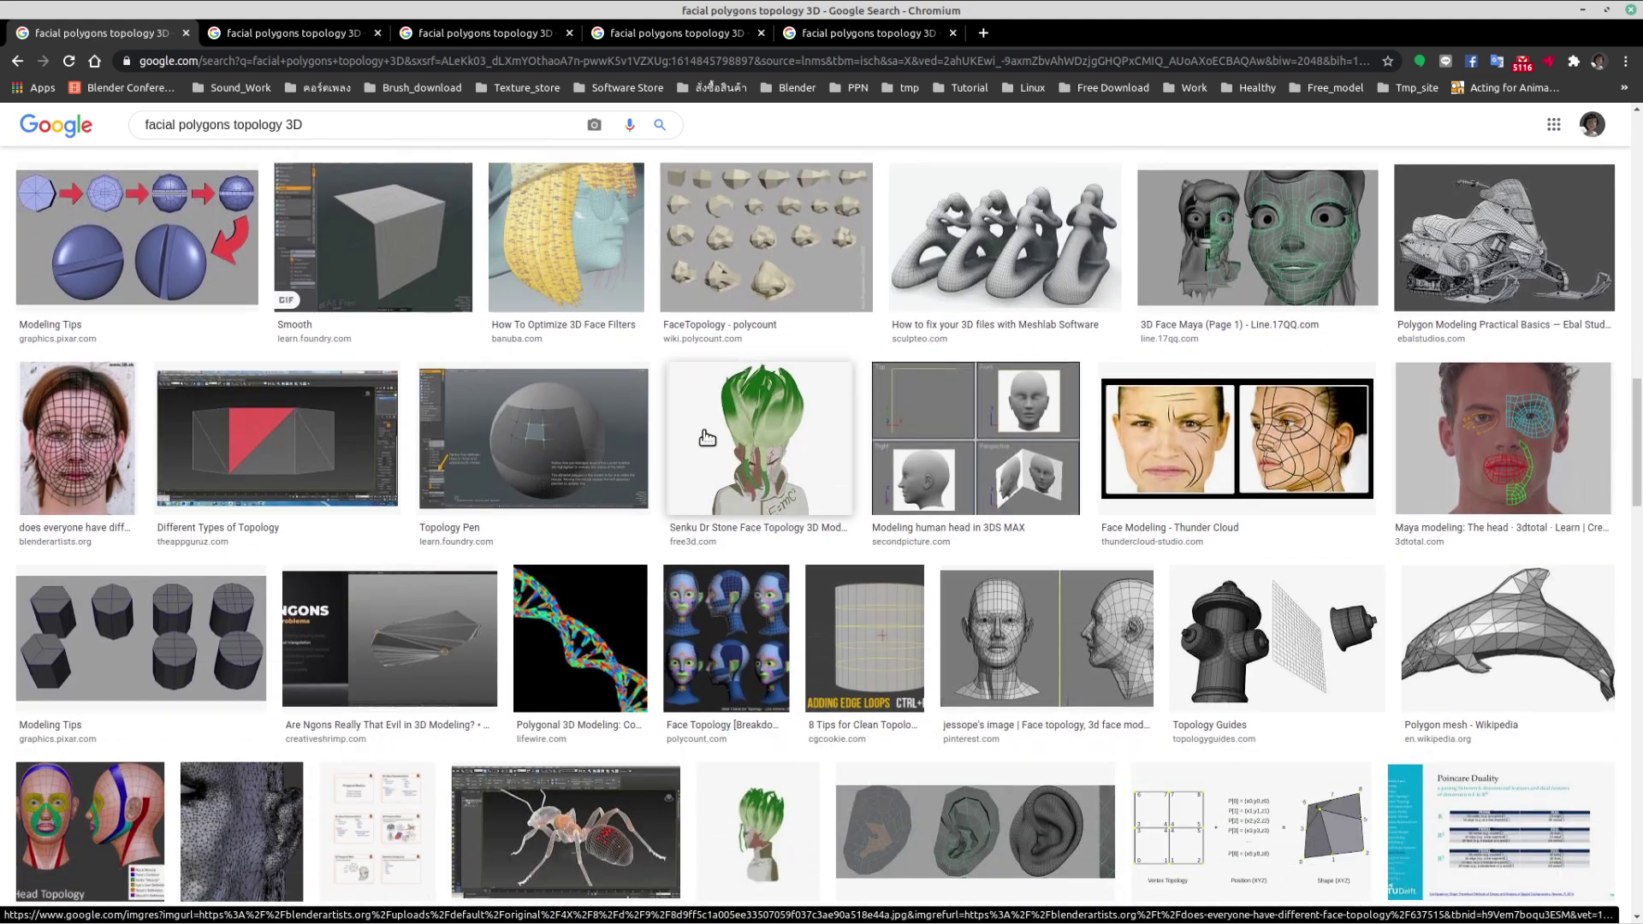
pyautogui.scroll(-1, 707, 438)
pyautogui.middleClick(71, 347)
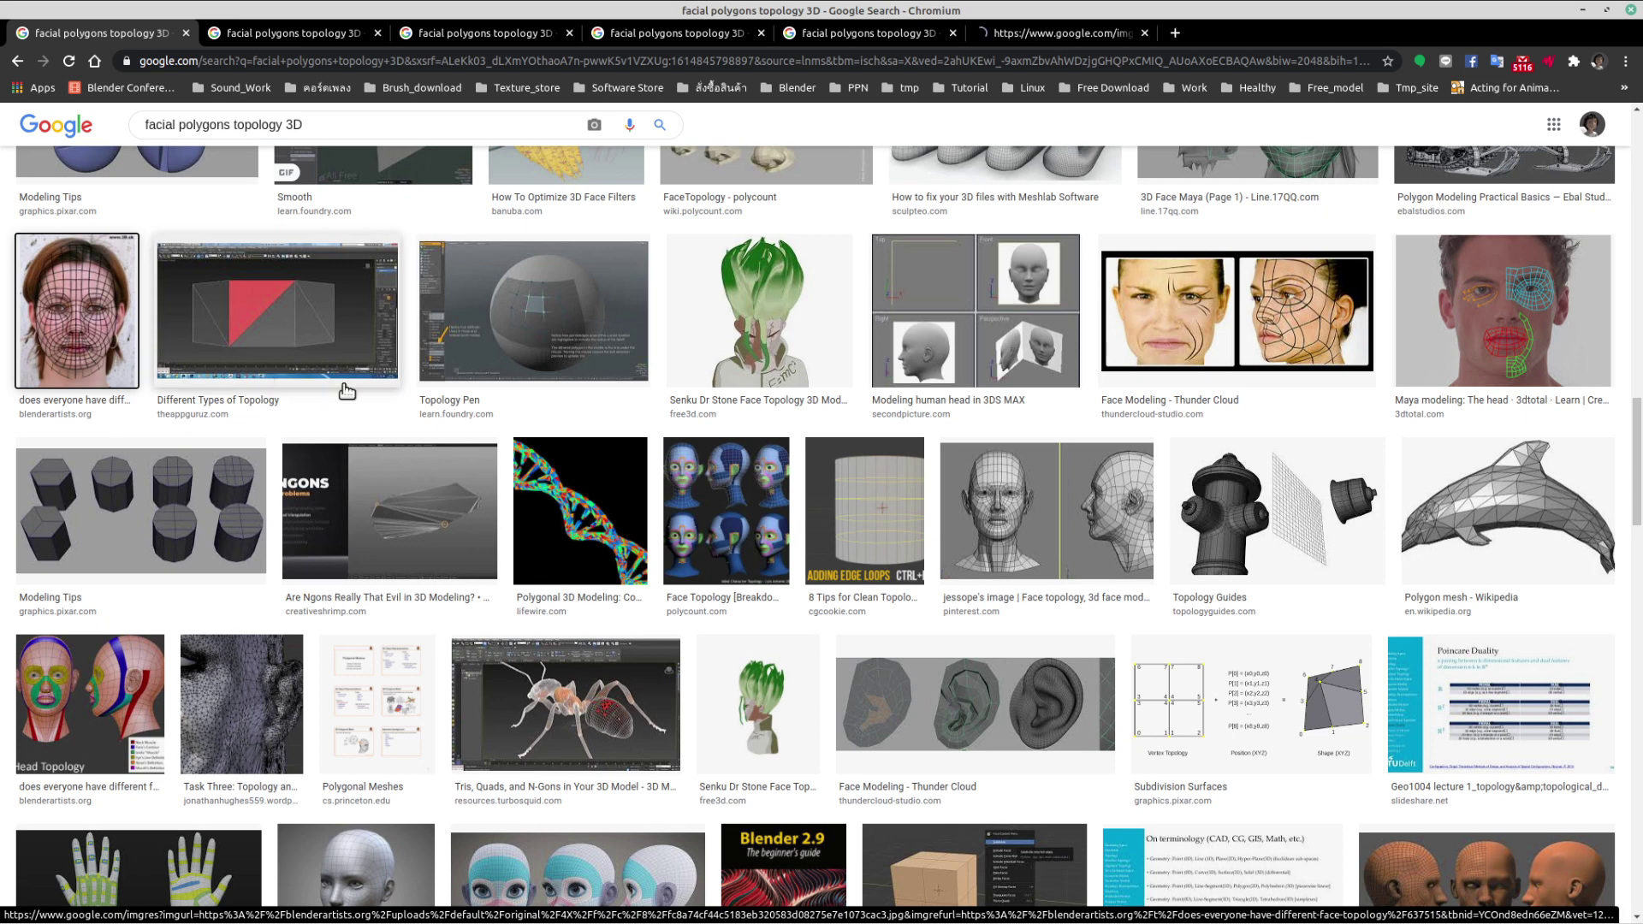
# - Open the "29 Human 3D Topology ideas" head and the "Making Of 'Marcus'" head from the image results in separate new tabs
pyautogui.scroll(-3, 555, 469)
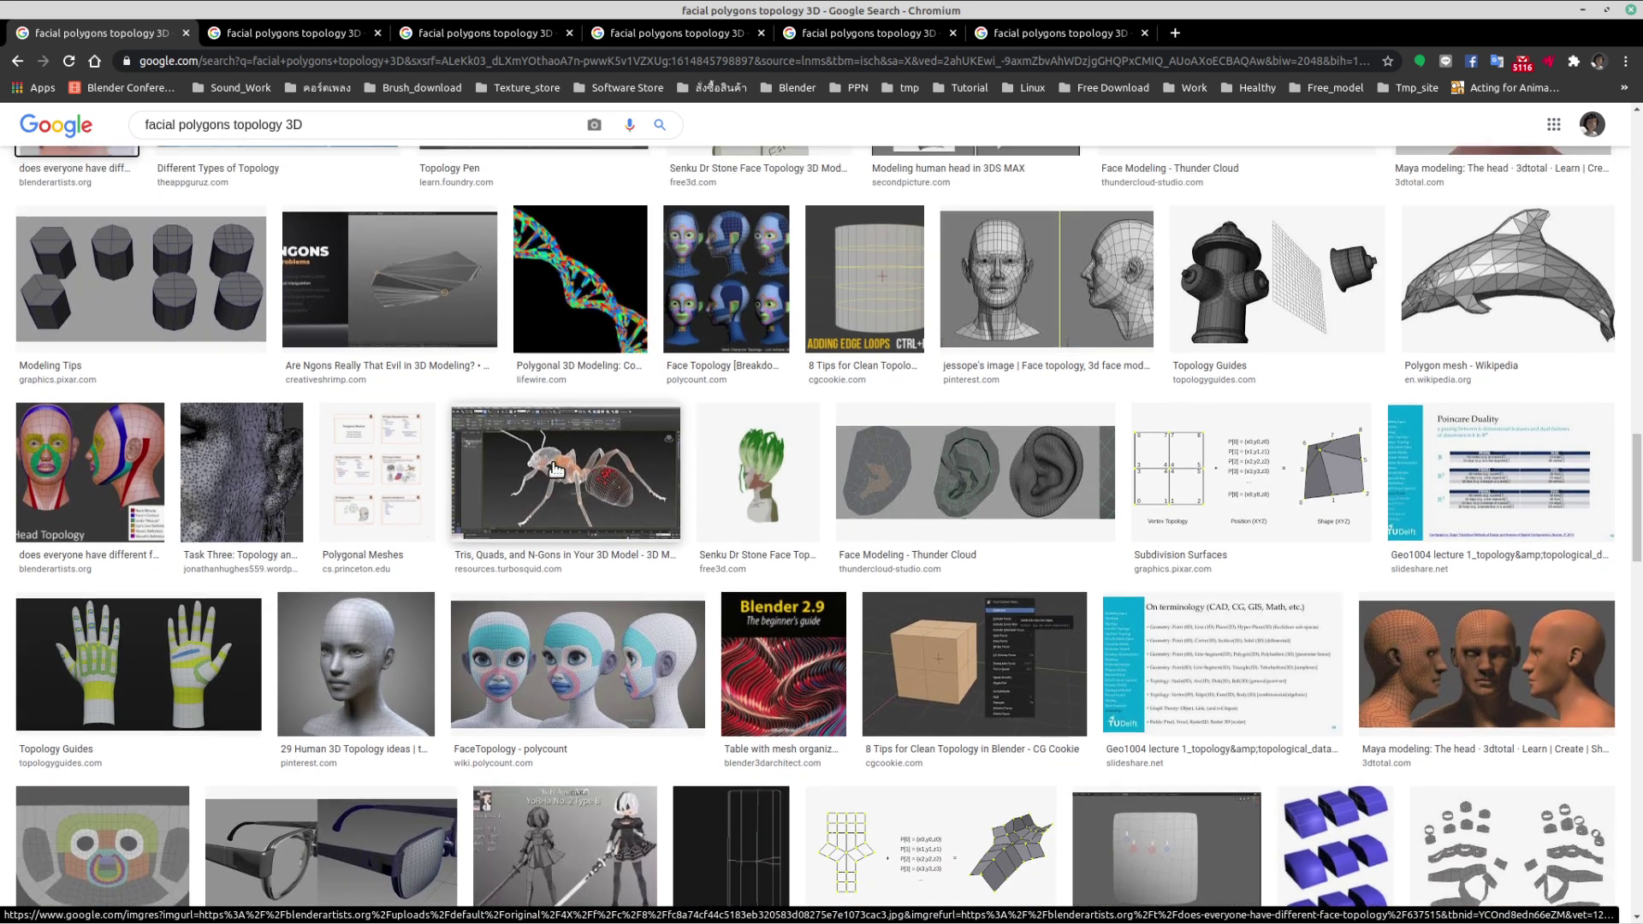
pyautogui.scroll(3, 556, 469)
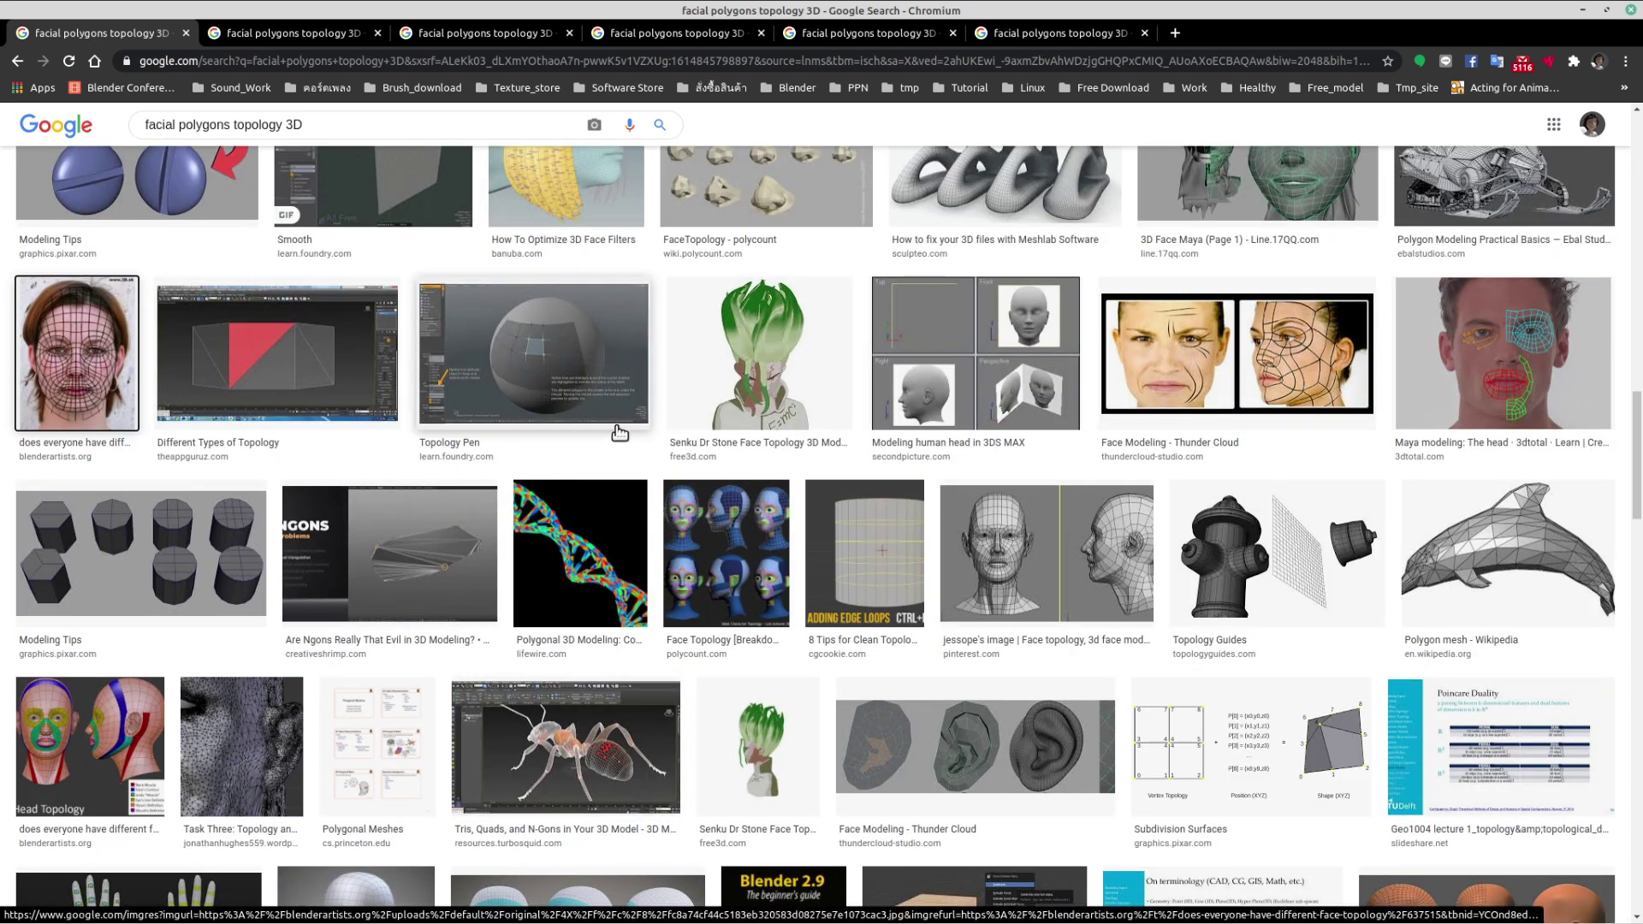
pyautogui.scroll(-5, 546, 415)
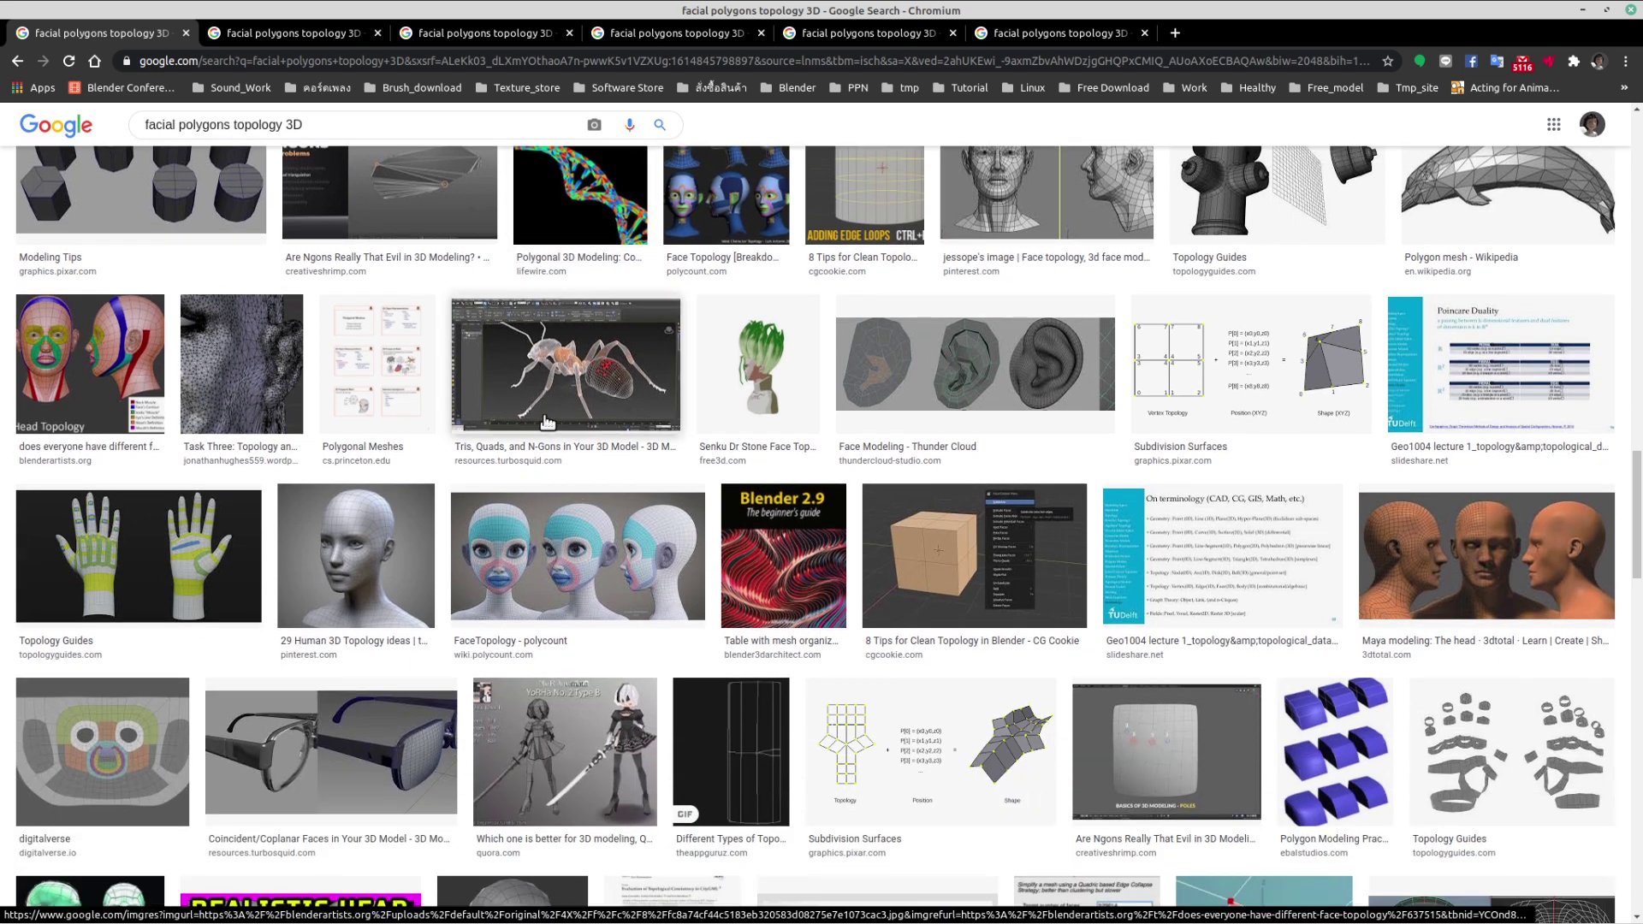
pyautogui.scroll(-2, 546, 422)
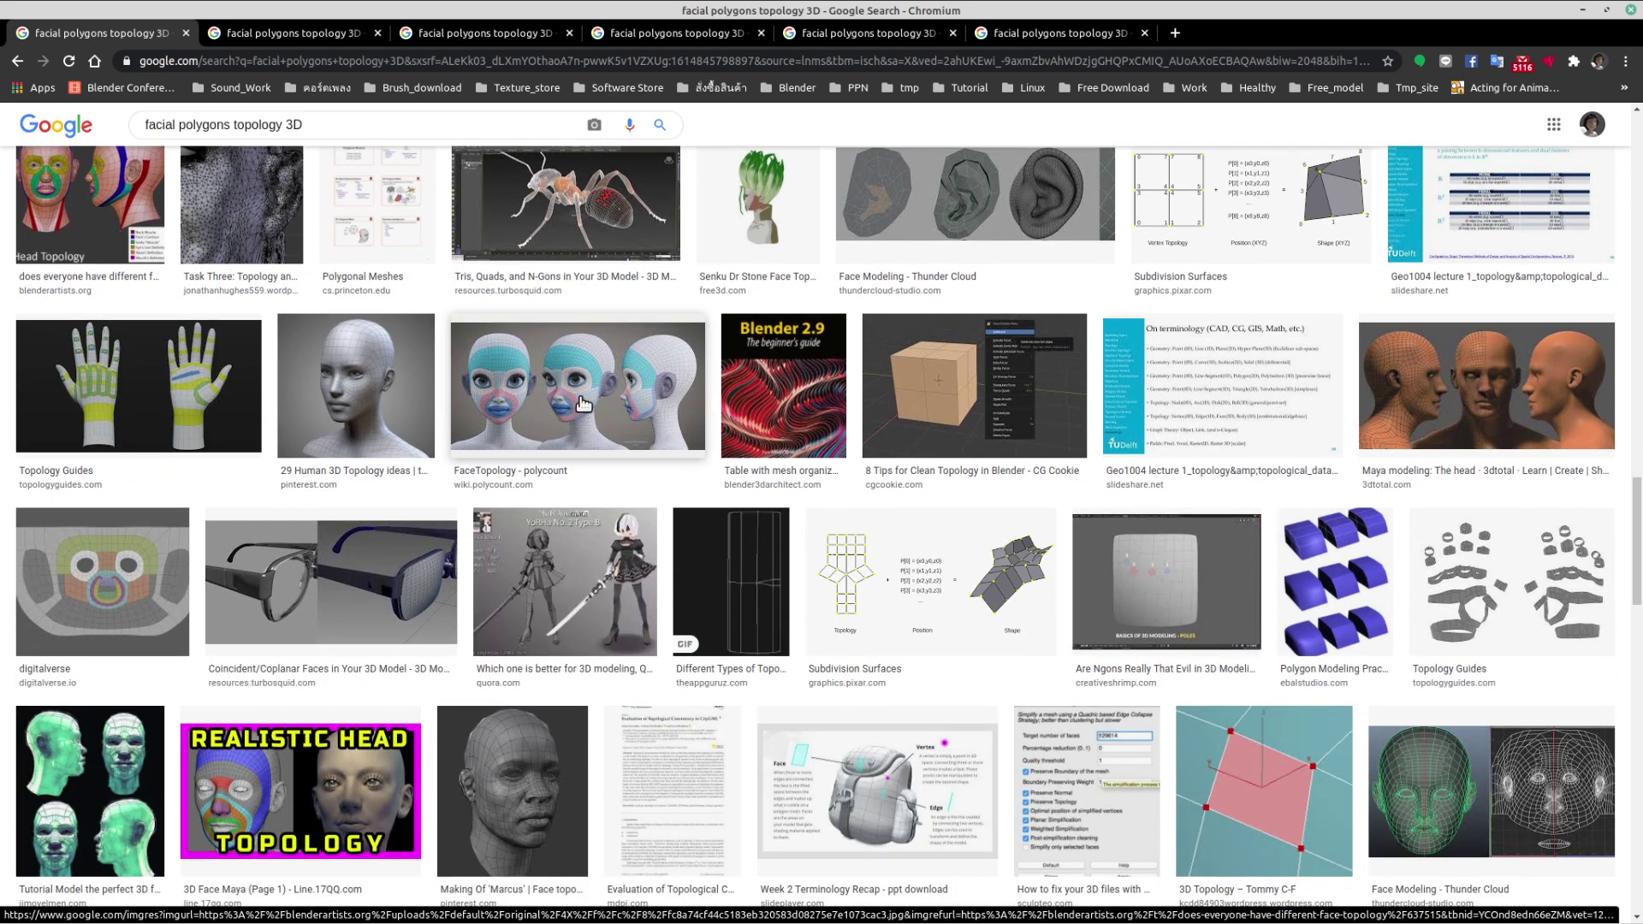
pyautogui.middleClick(395, 404)
pyautogui.scroll(-3, 395, 404)
pyautogui.middleClick(484, 355)
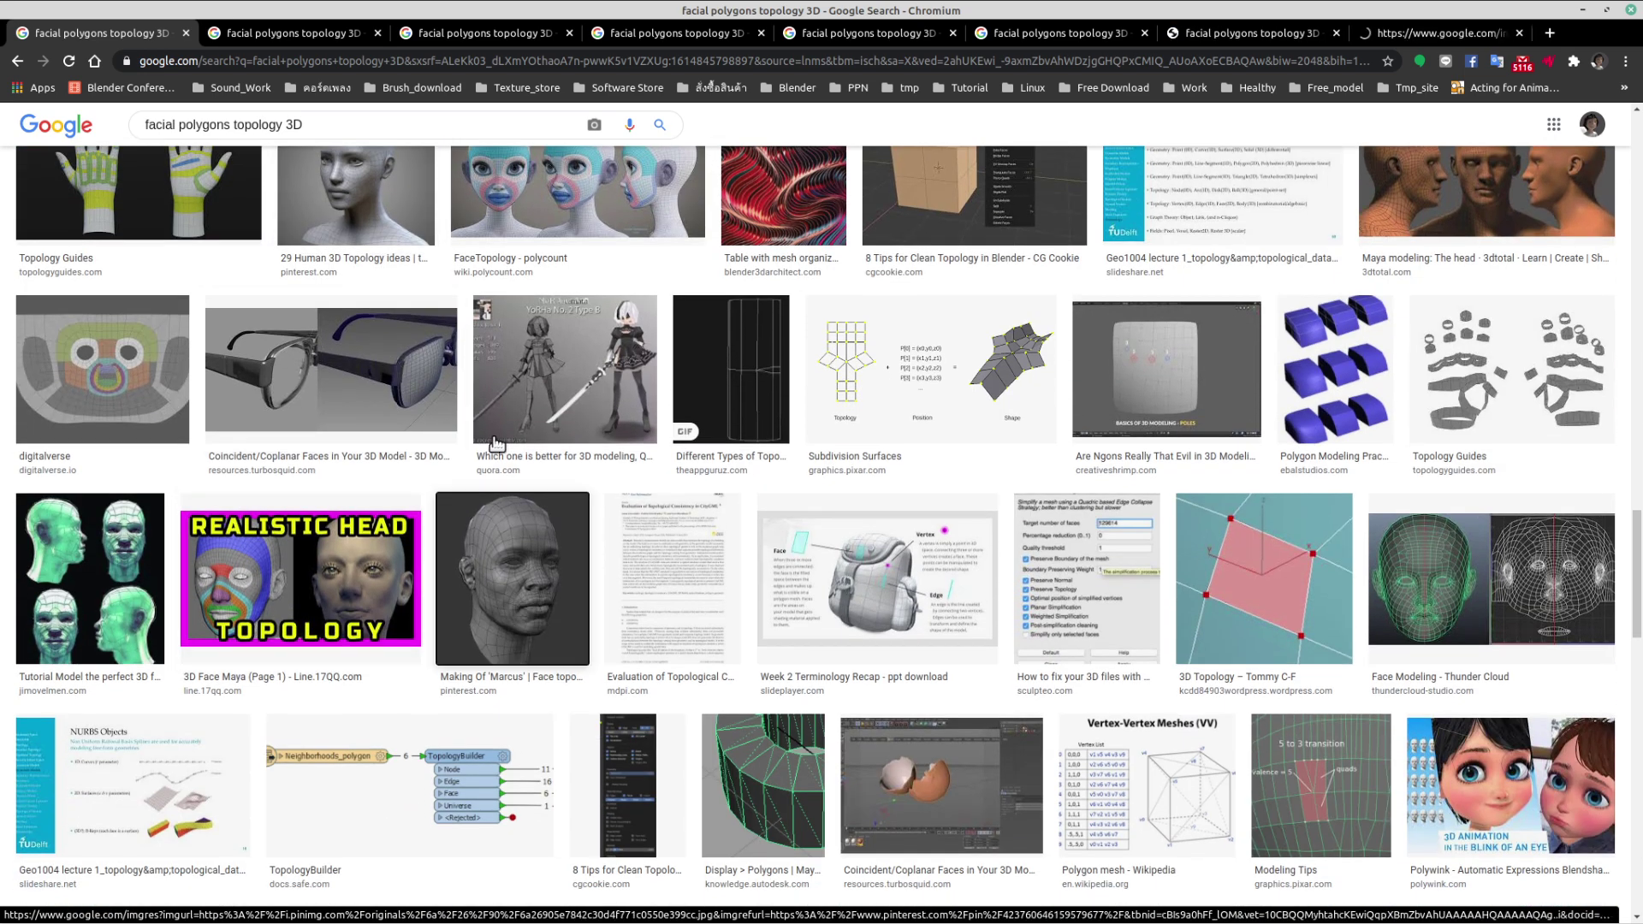
pyautogui.scroll(-3, 630, 392)
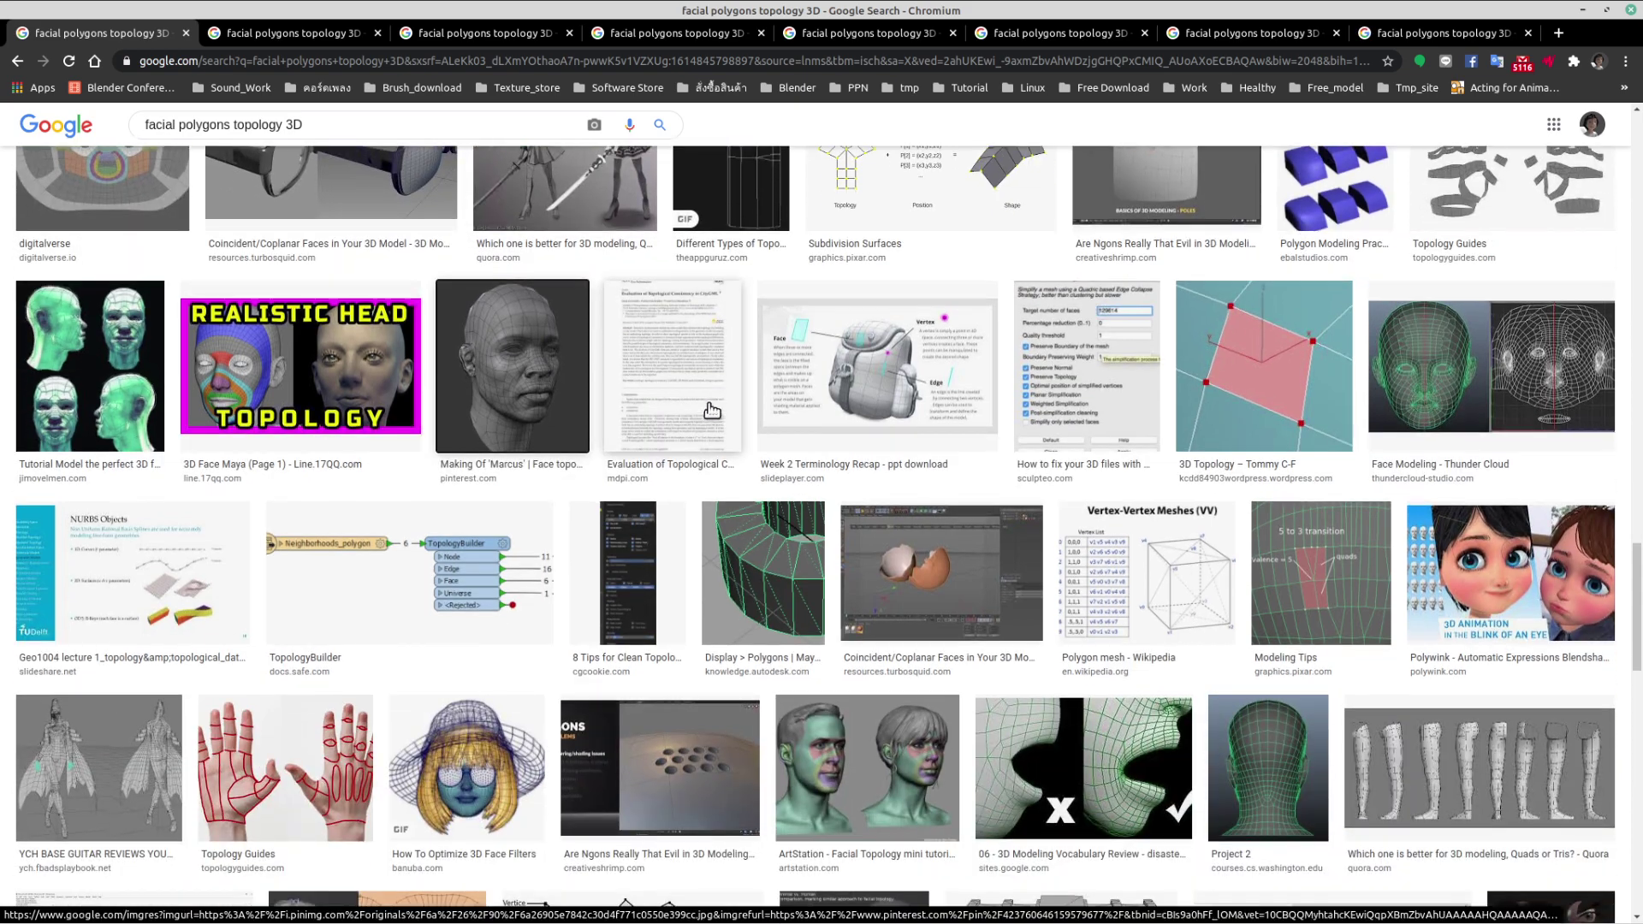
pyautogui.scroll(2, 439, 353)
pyautogui.scroll(8, 438, 353)
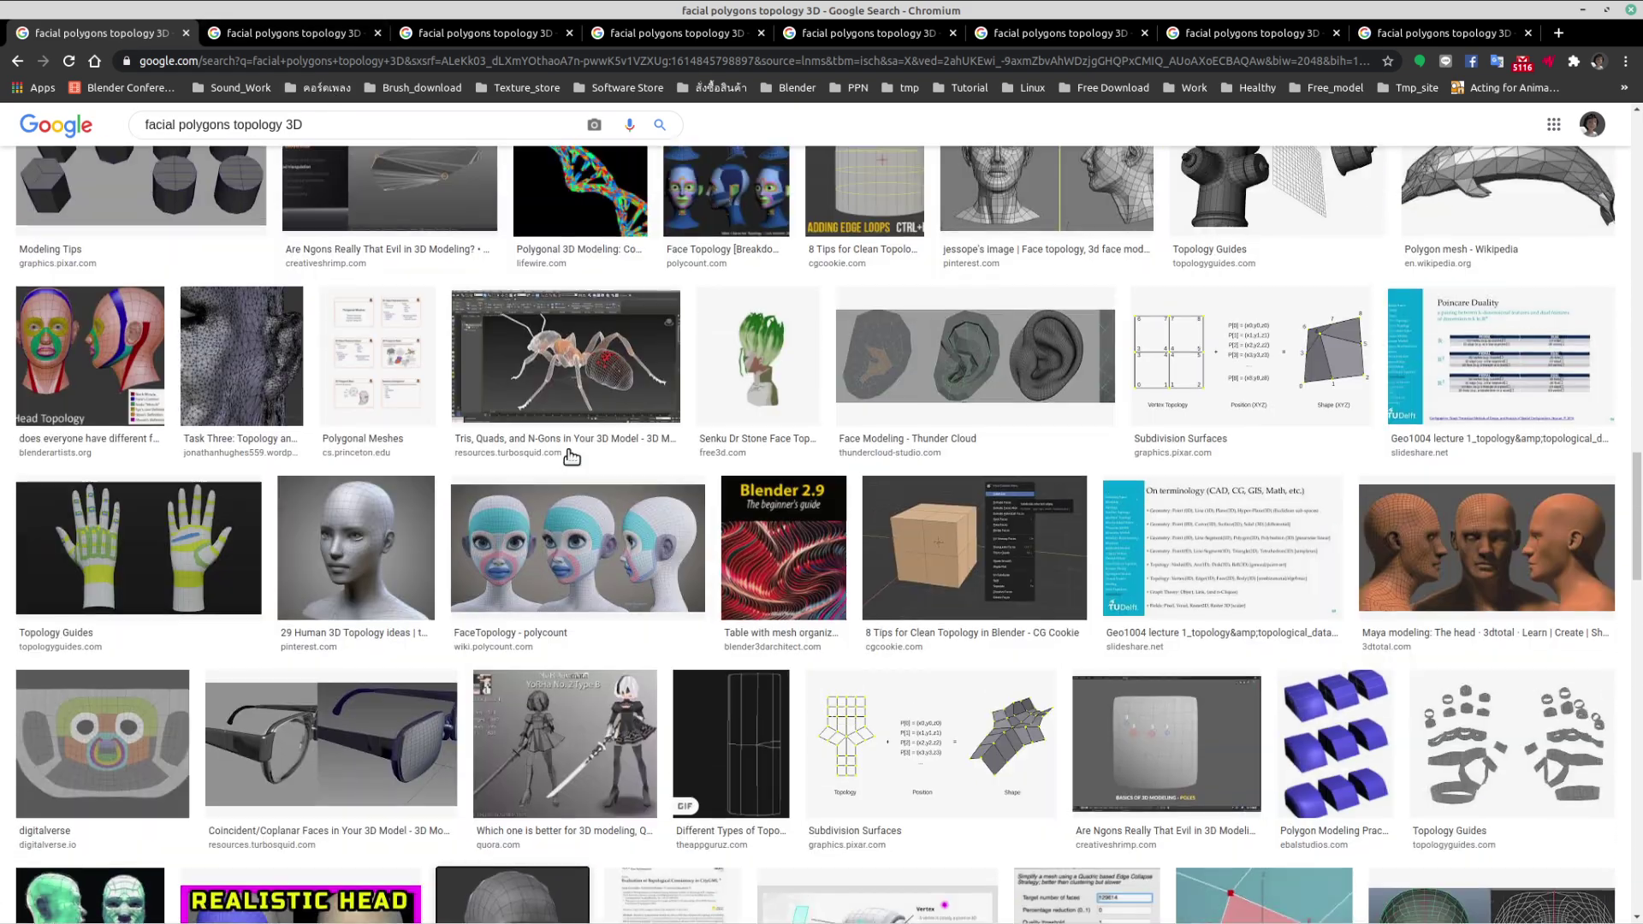
# - From the images related to the "38 ideas drawing faces" head, open "Human Topology for Rigging" in a new tab and display it
pyautogui.click(327, 31)
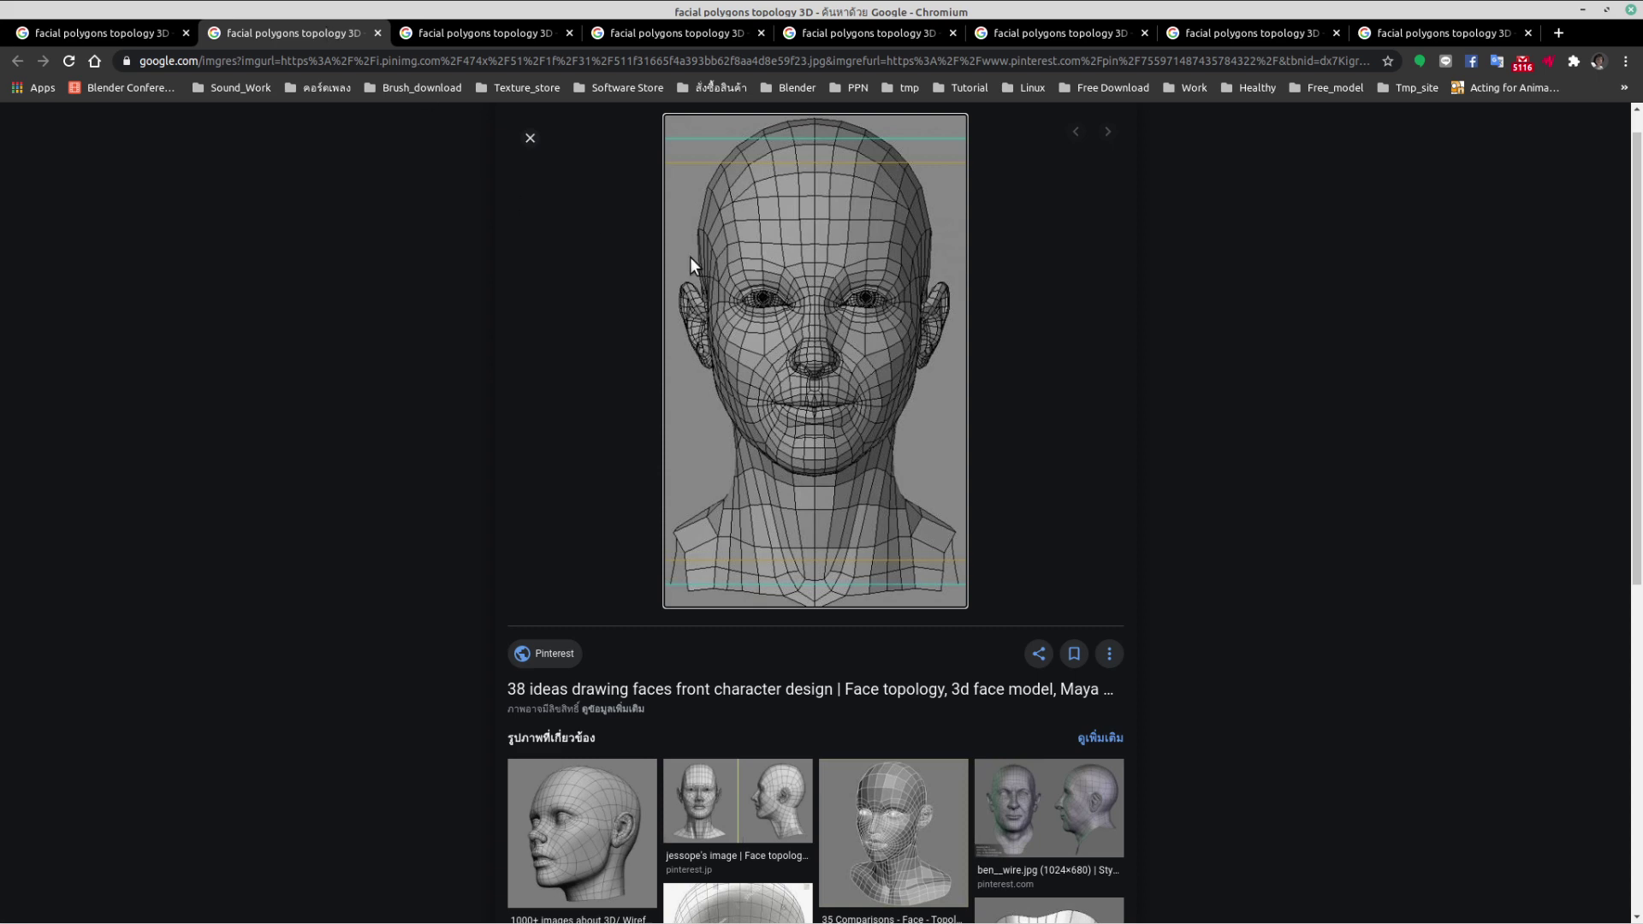
pyautogui.scroll(-4, 689, 257)
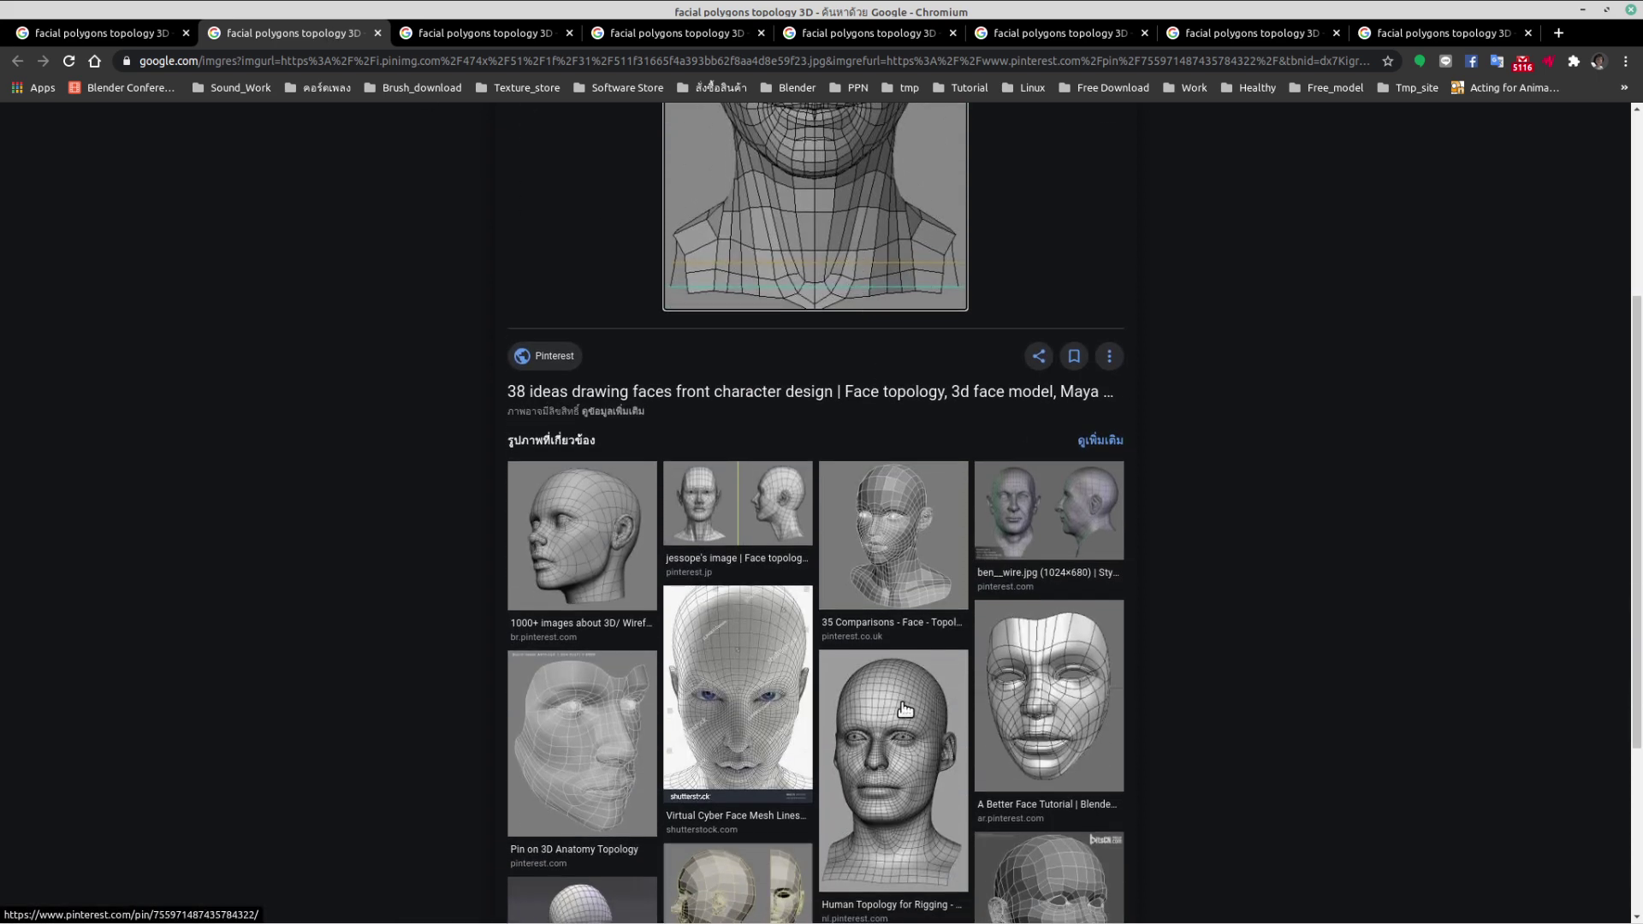
pyautogui.middleClick(905, 709)
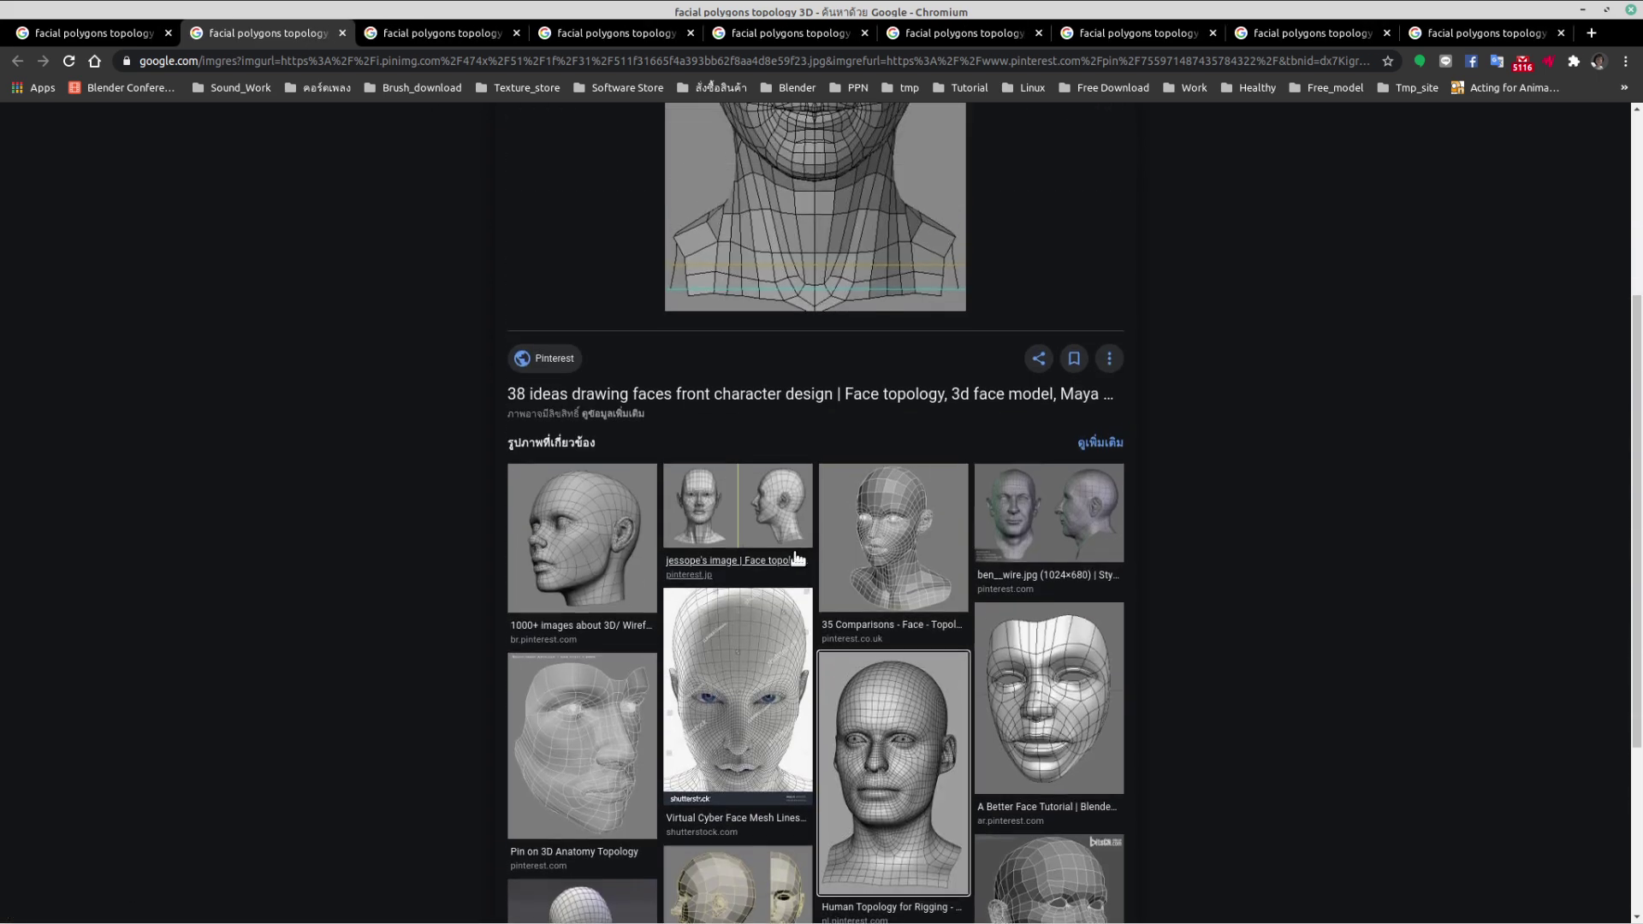
pyautogui.scroll(4, 797, 558)
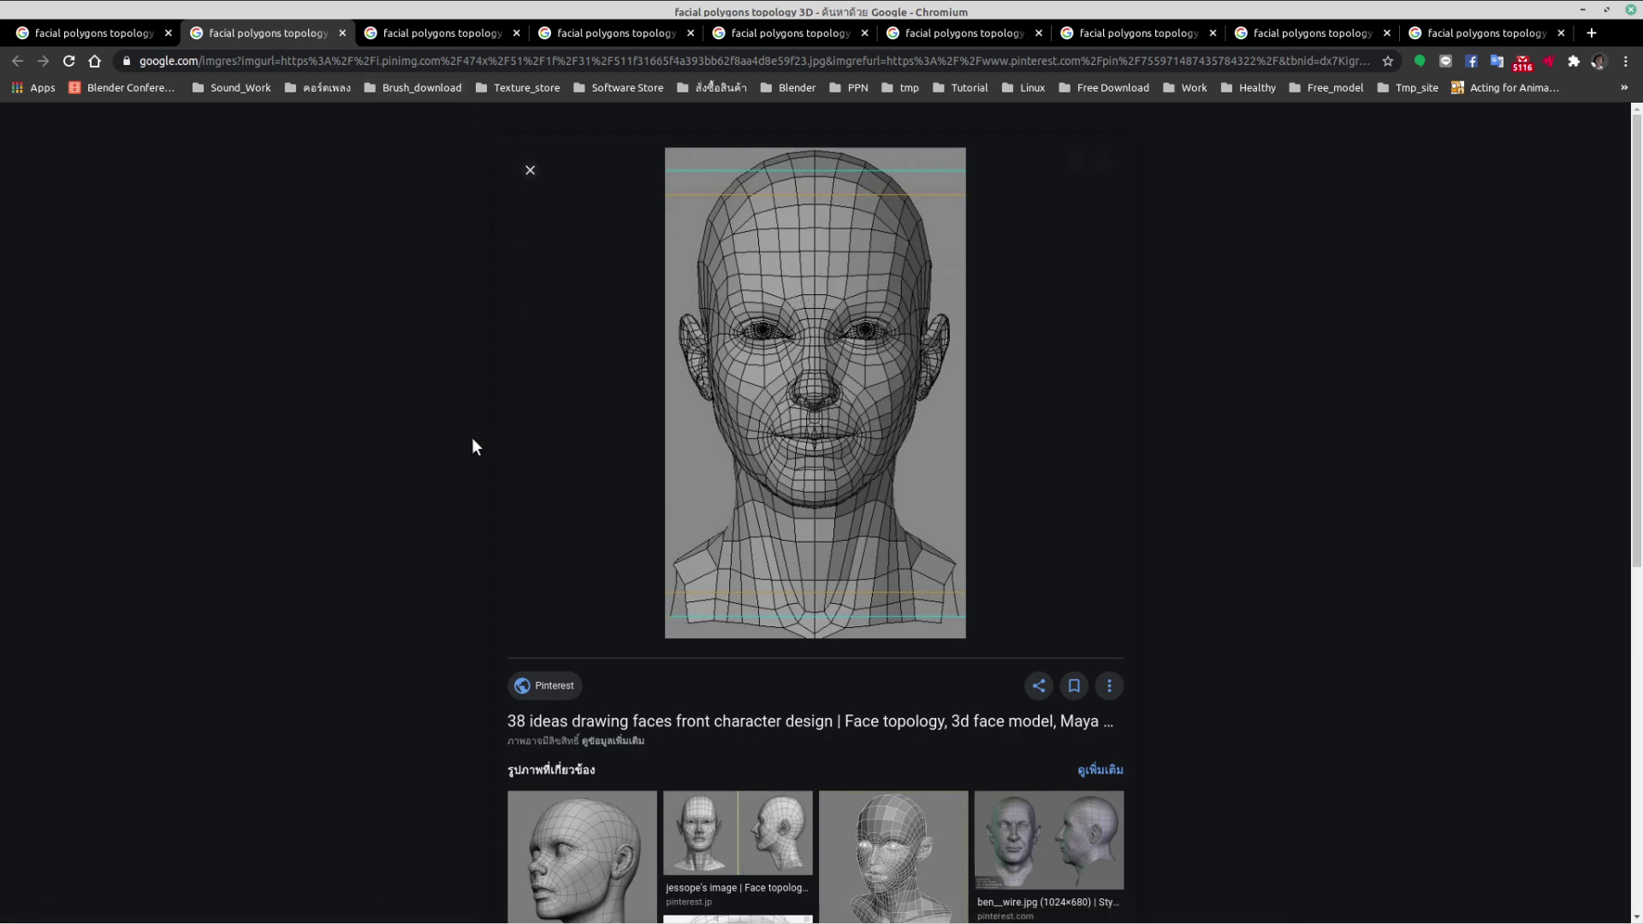
pyautogui.scroll(-3, 424, 462)
pyautogui.scroll(-2, 398, 453)
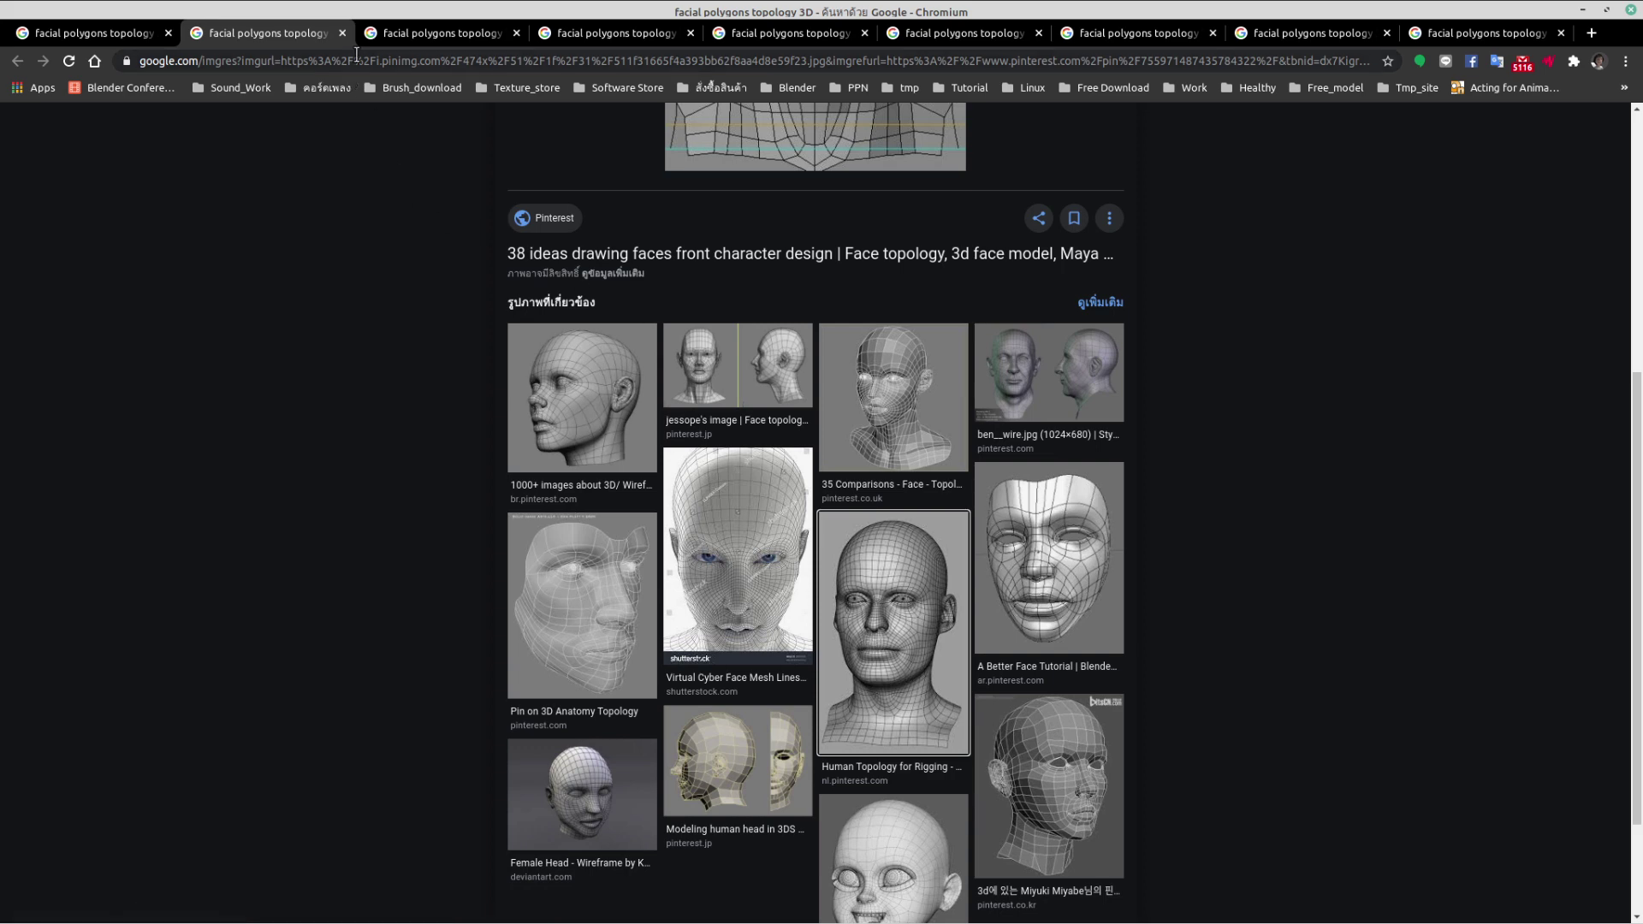
pyautogui.click(388, 30)
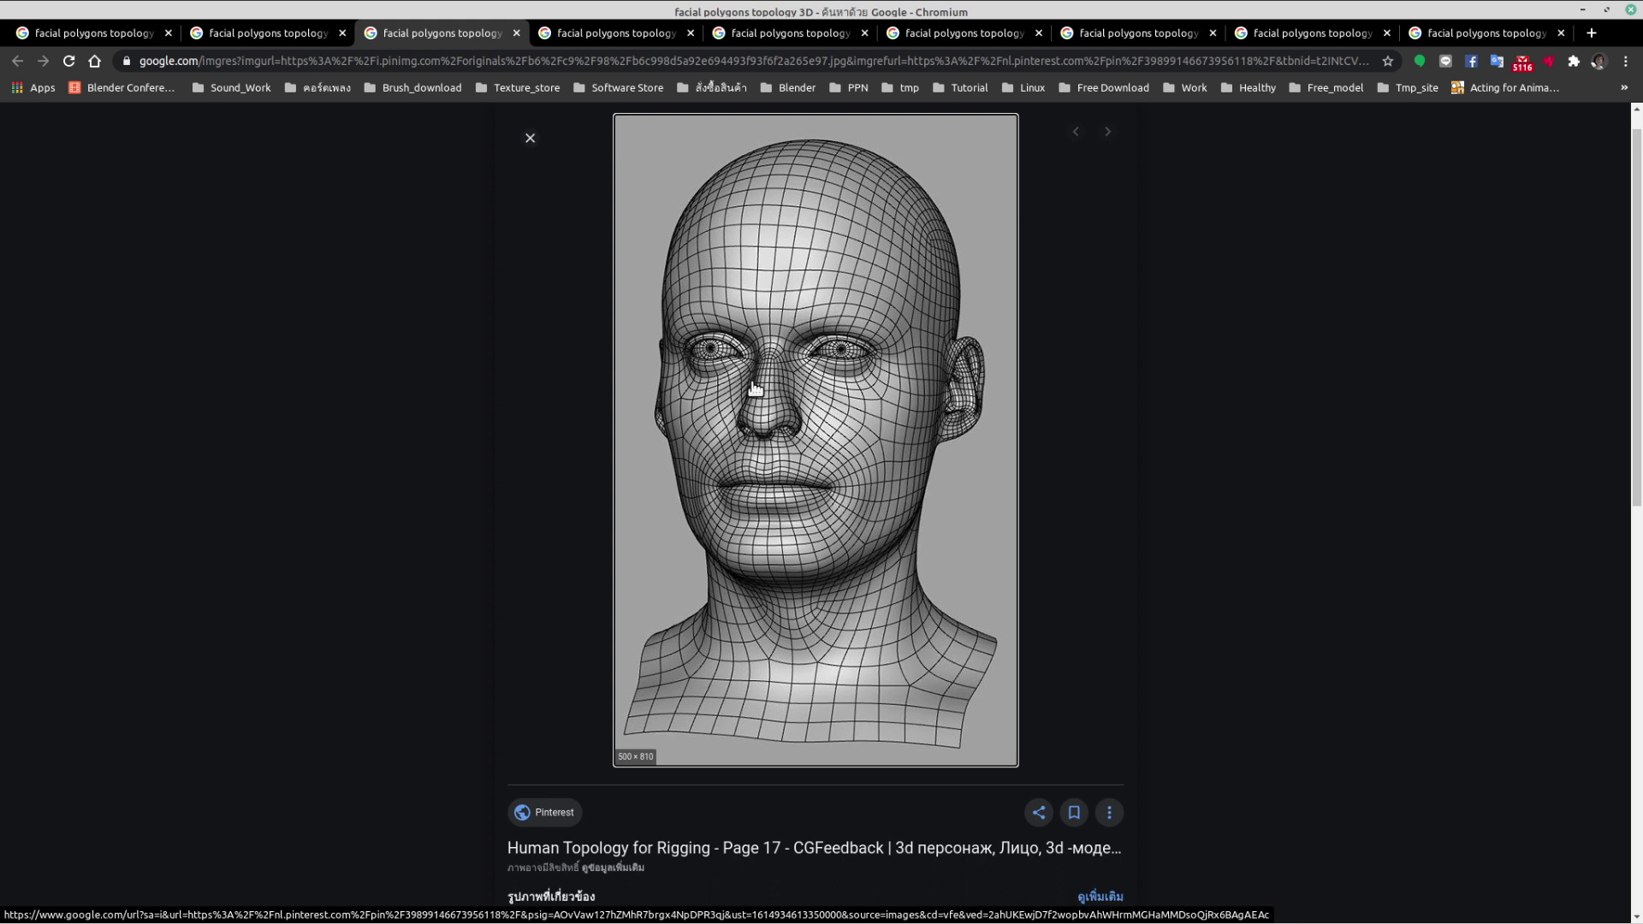
pyautogui.hotkey('ctrl', 'alt', 'Right')
pyautogui.hotkey('ctrl', 'alt', 'Left')
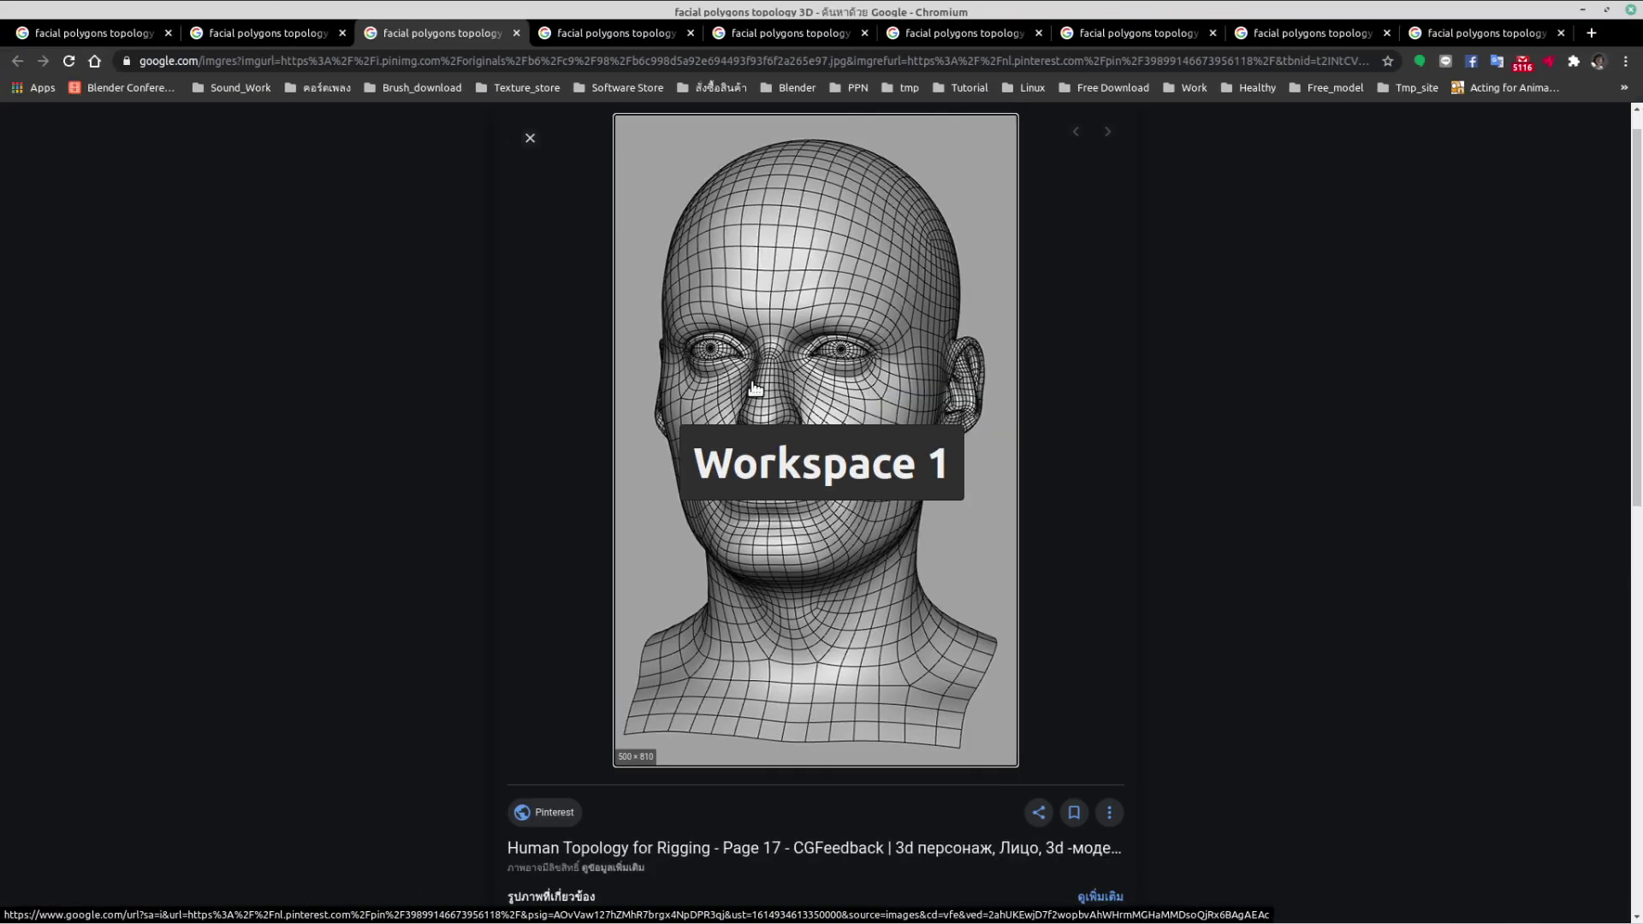
pyautogui.rightClick(859, 32)
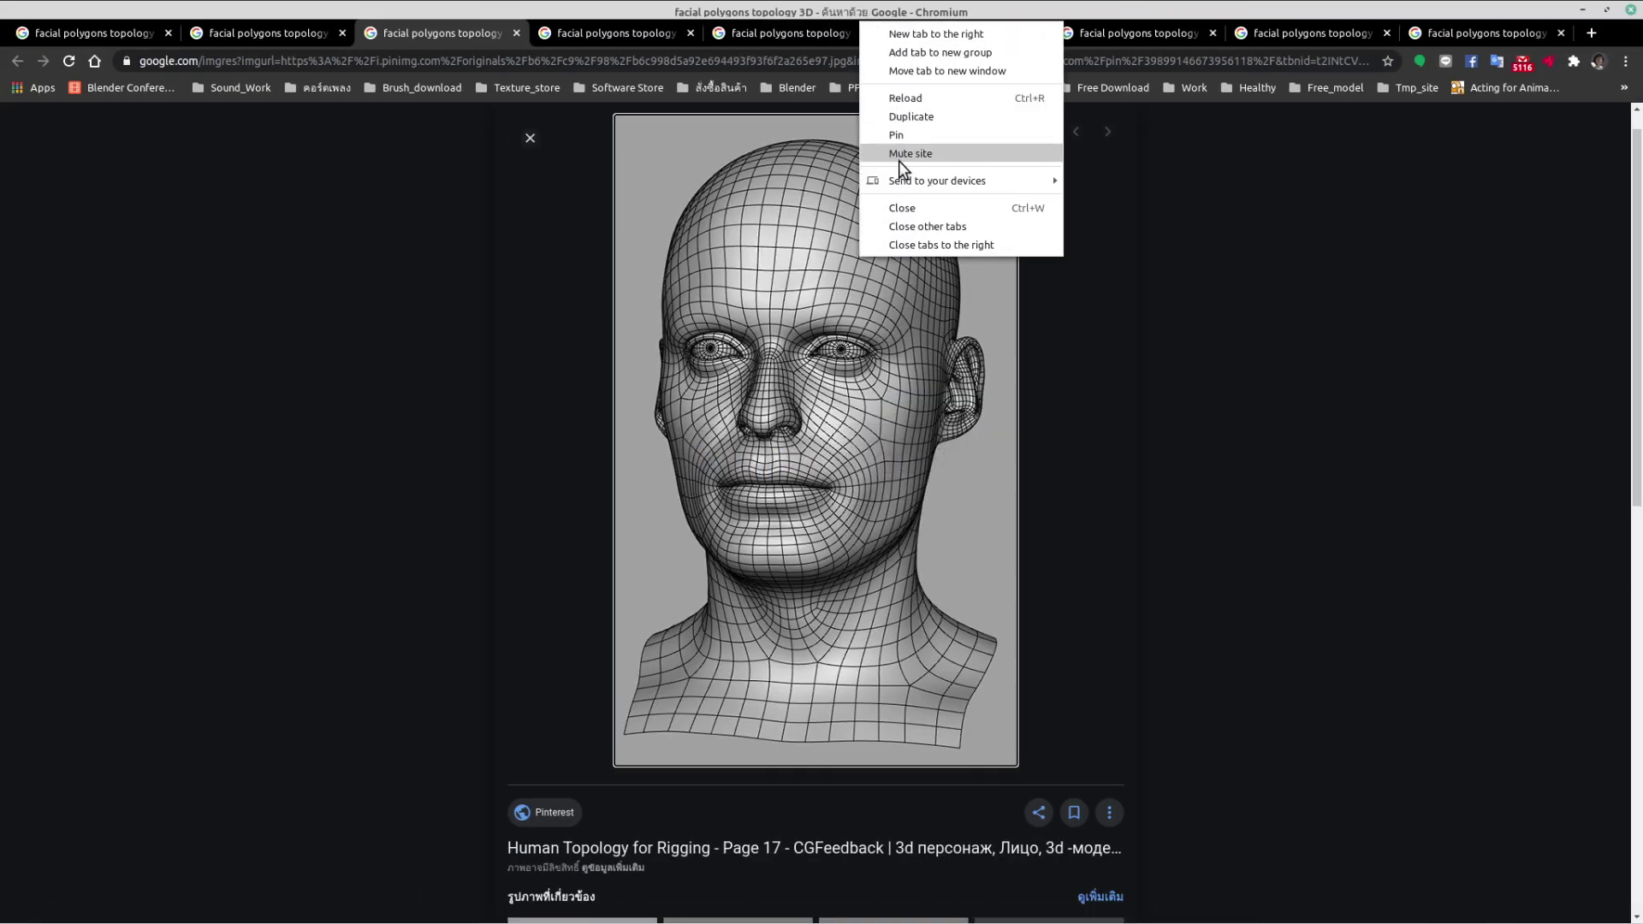
pyautogui.click(885, 12)
pyautogui.rightClick(885, 12)
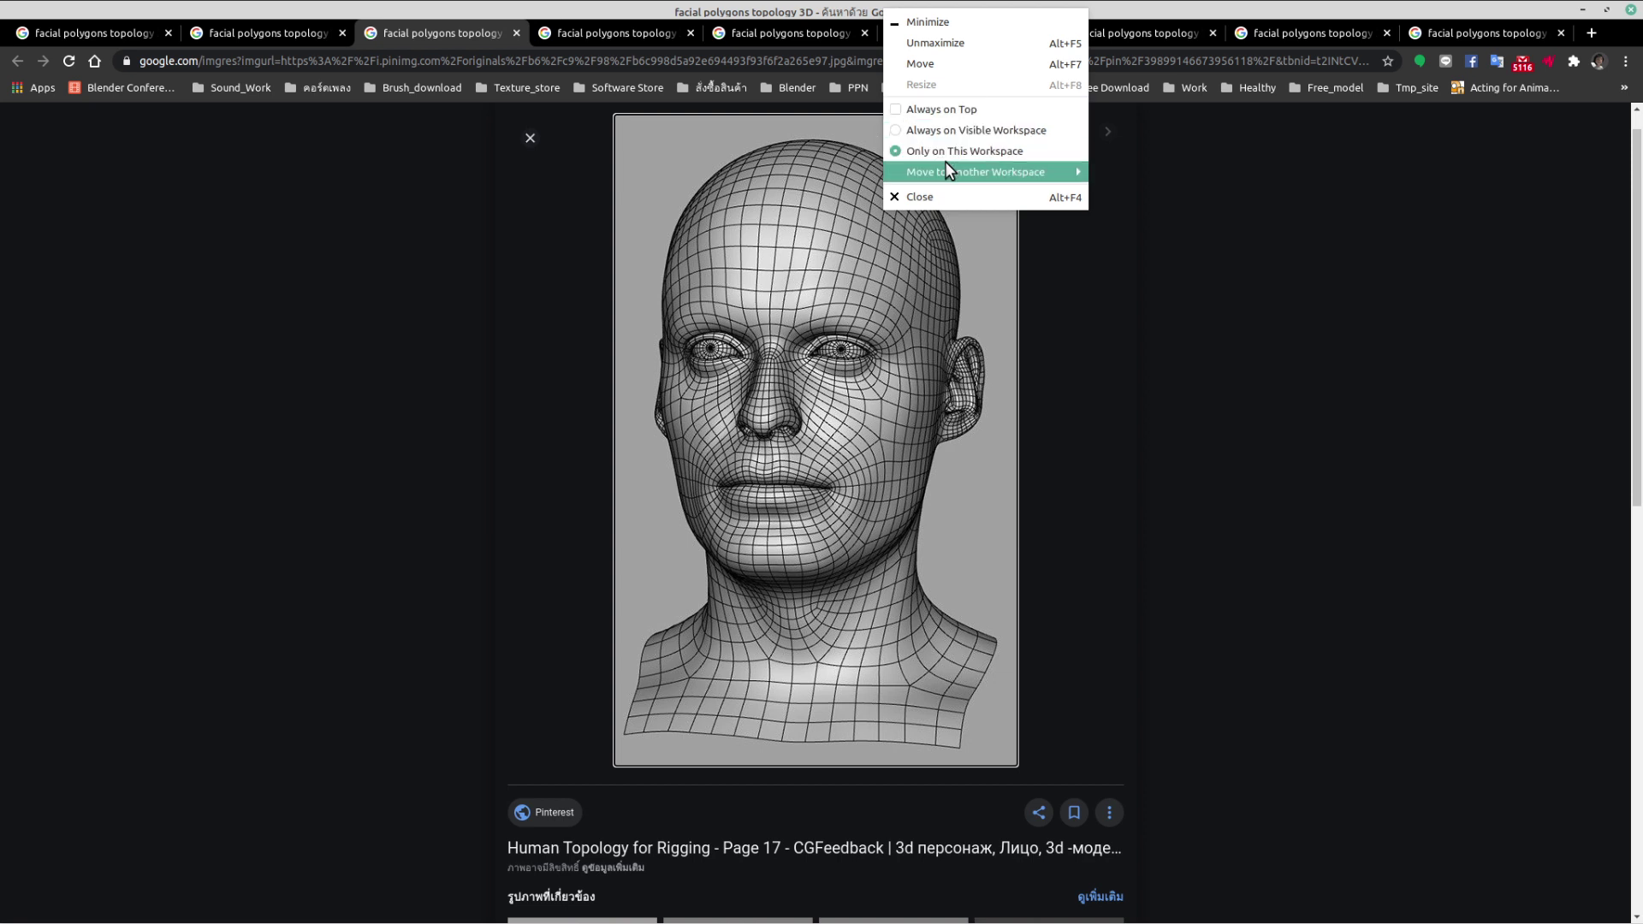
pyautogui.moveTo(1087, 171)
pyautogui.click(1210, 12)
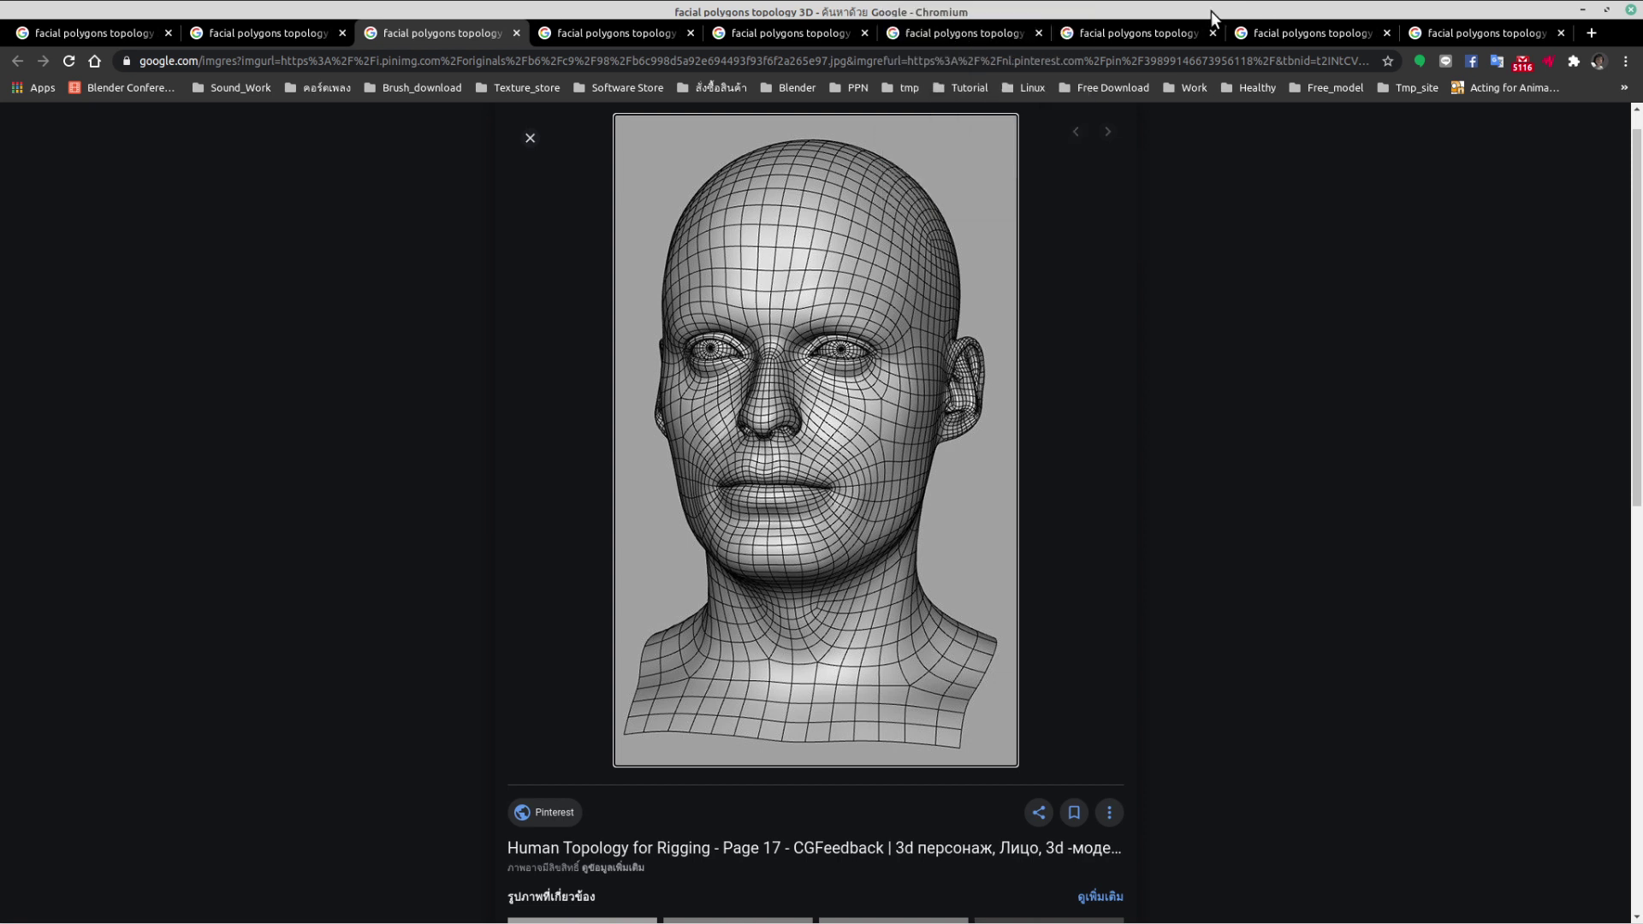
# - View the "re-topology of face/head" reference, return to the "Human Topology for Rigging" image and move the browser window to Workspace 3
pyautogui.click(657, 28)
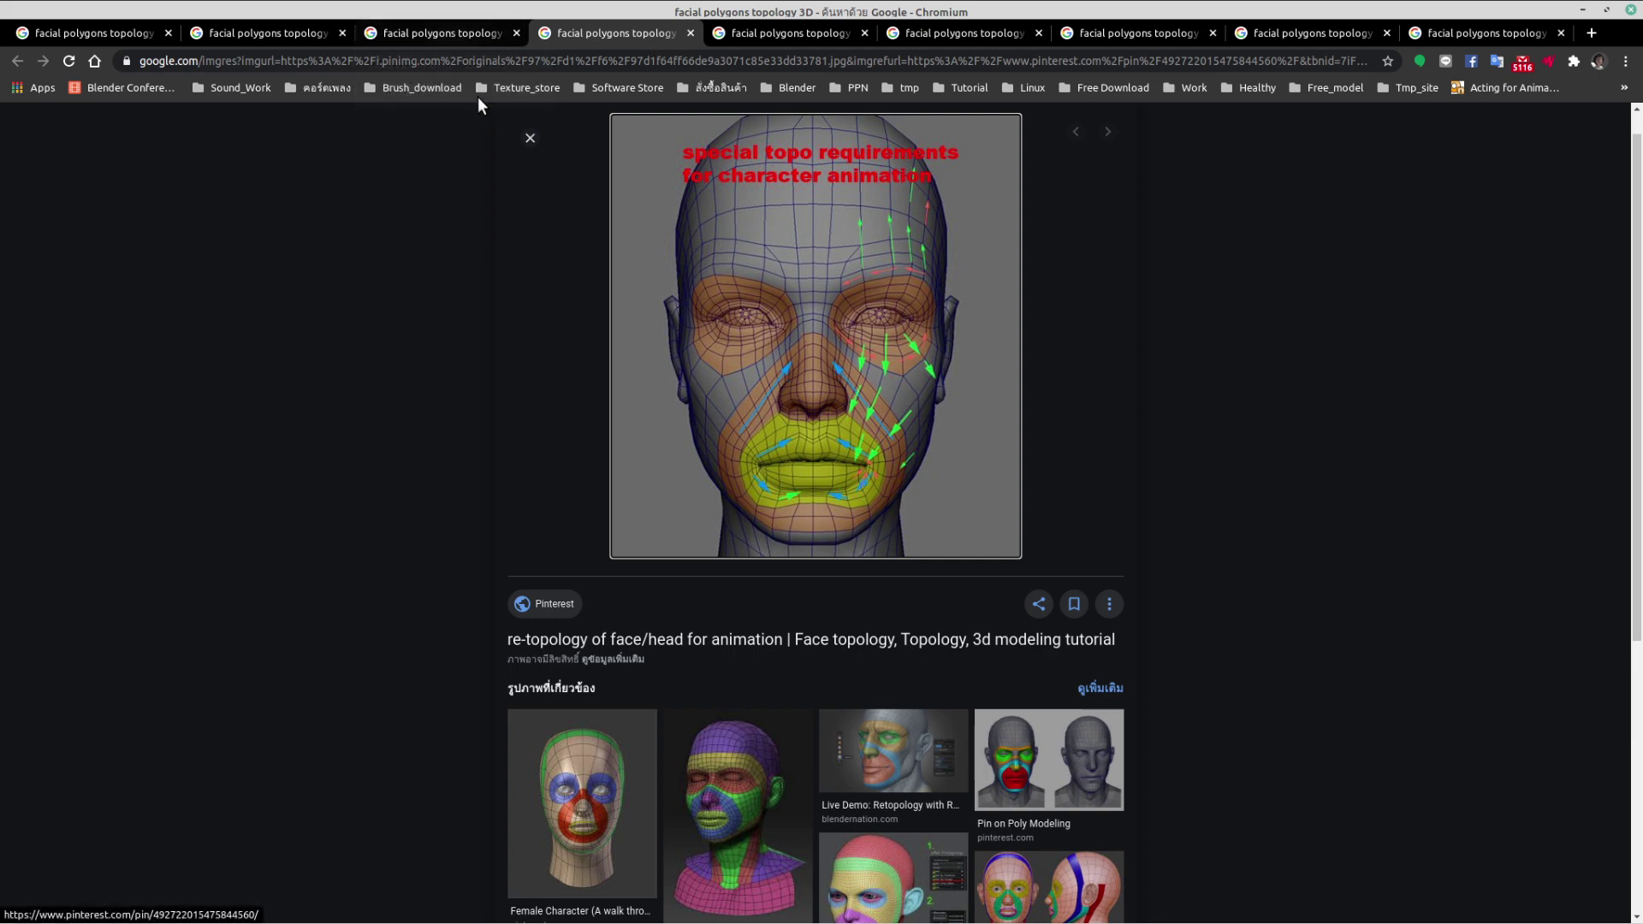
pyautogui.click(427, 34)
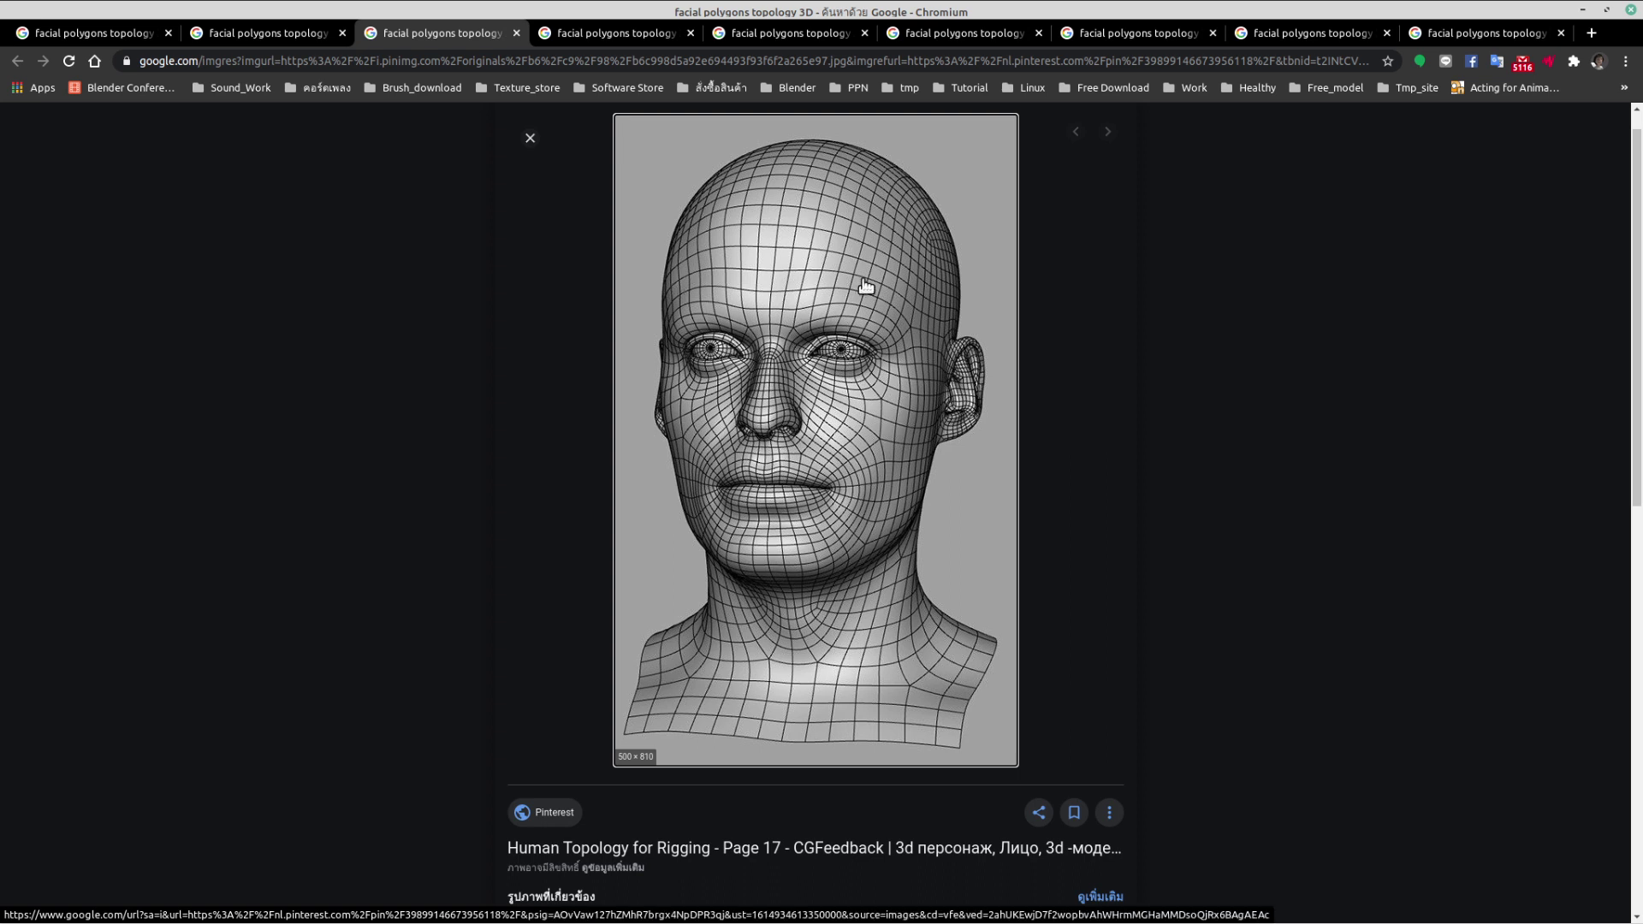
pyautogui.rightClick(876, 11)
pyautogui.moveTo(969, 175)
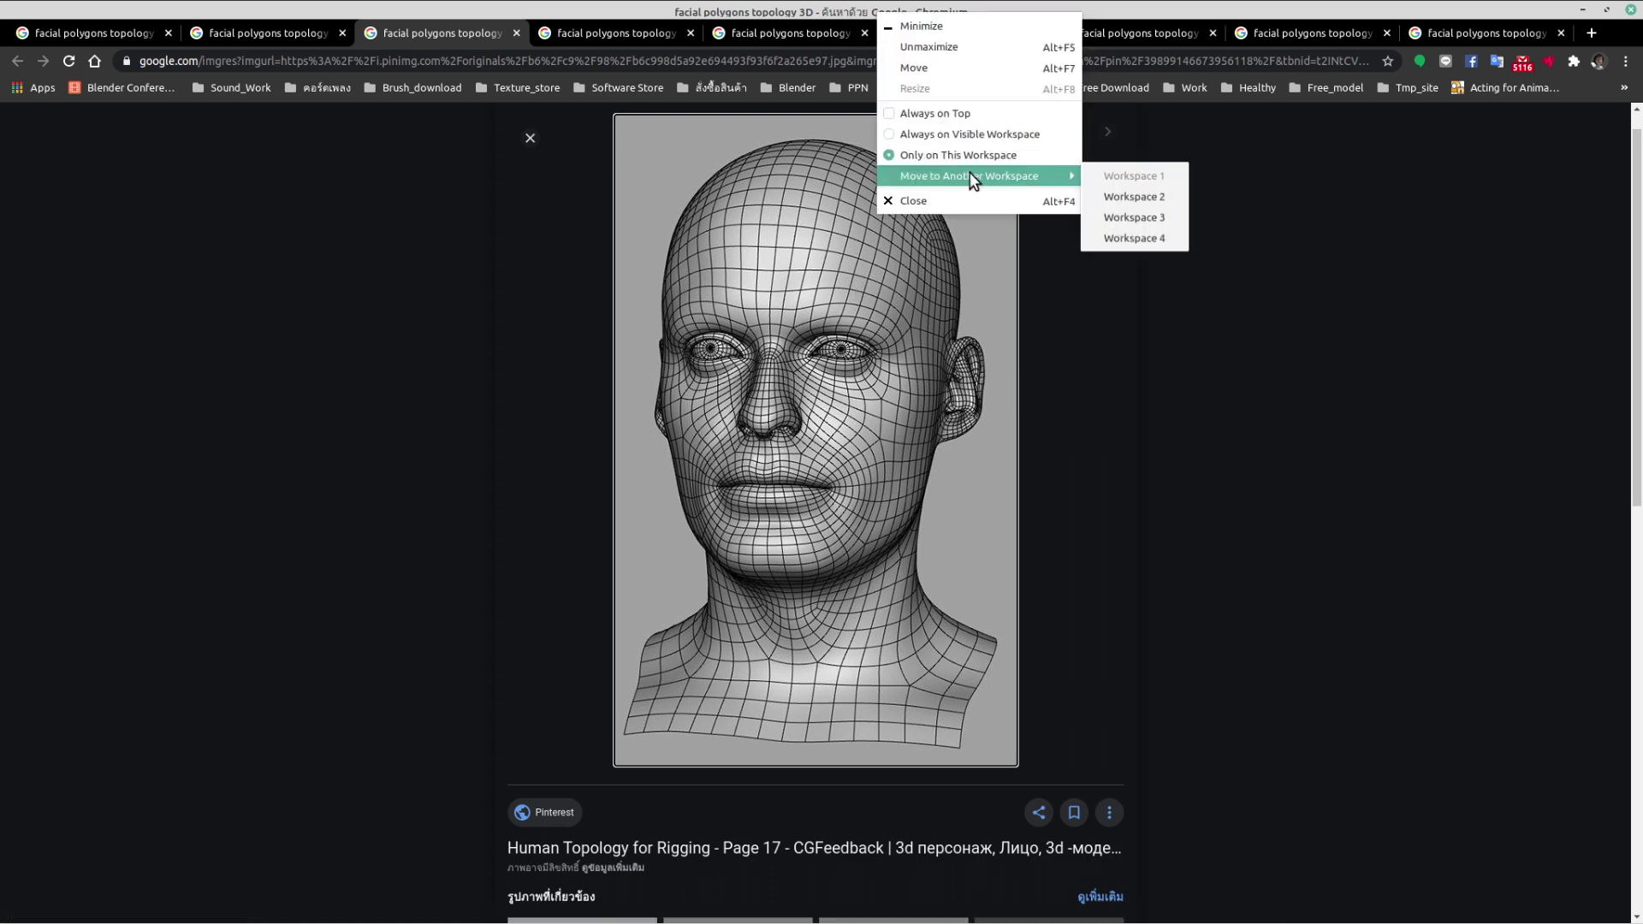
pyautogui.click(1156, 217)
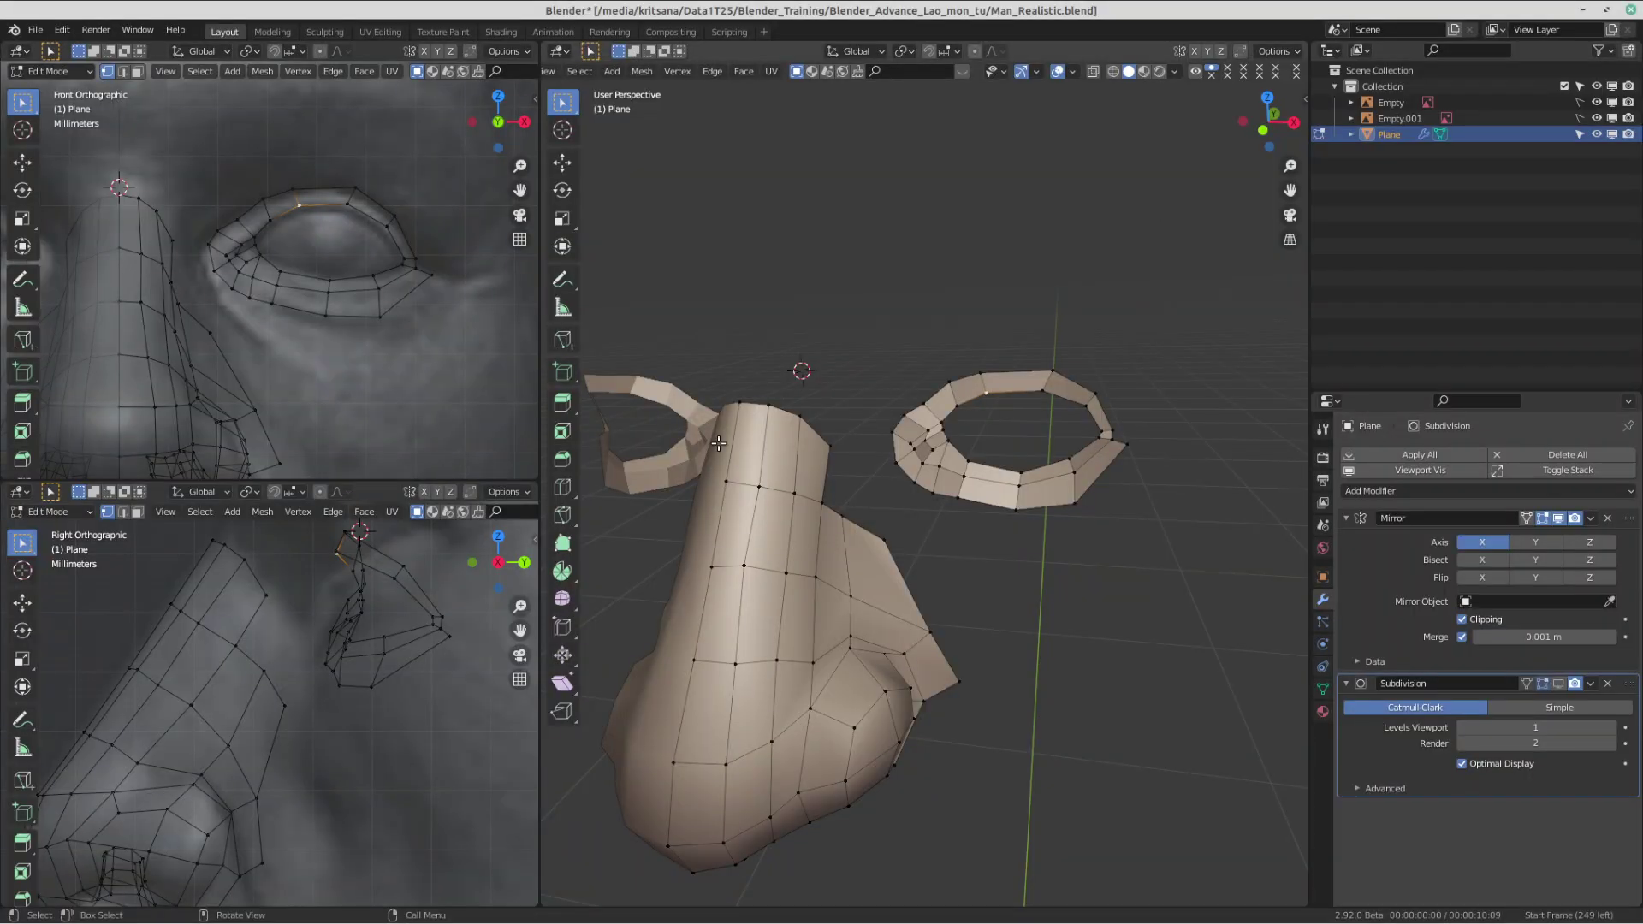
pyautogui.scroll(-1, 802, 573)
pyautogui.keyDown('shift'); pyautogui.moveTo(802, 573); pyautogui.dragTo(876, 411, button='middle'); pyautogui.keyUp('shift')
pyautogui.scroll(3, 876, 419)
pyautogui.keyDown('shift'); pyautogui.moveTo(1002, 342); pyautogui.dragTo(829, 476, button='middle'); pyautogui.keyUp('shift')
pyautogui.keyDown('shift'); pyautogui.moveTo(776, 338); pyautogui.dragTo(838, 381, button='middle'); pyautogui.keyUp('shift')
pyautogui.click(835, 358)
pyautogui.keyDown('shift'); pyautogui.click(877, 394); pyautogui.keyUp('shift')
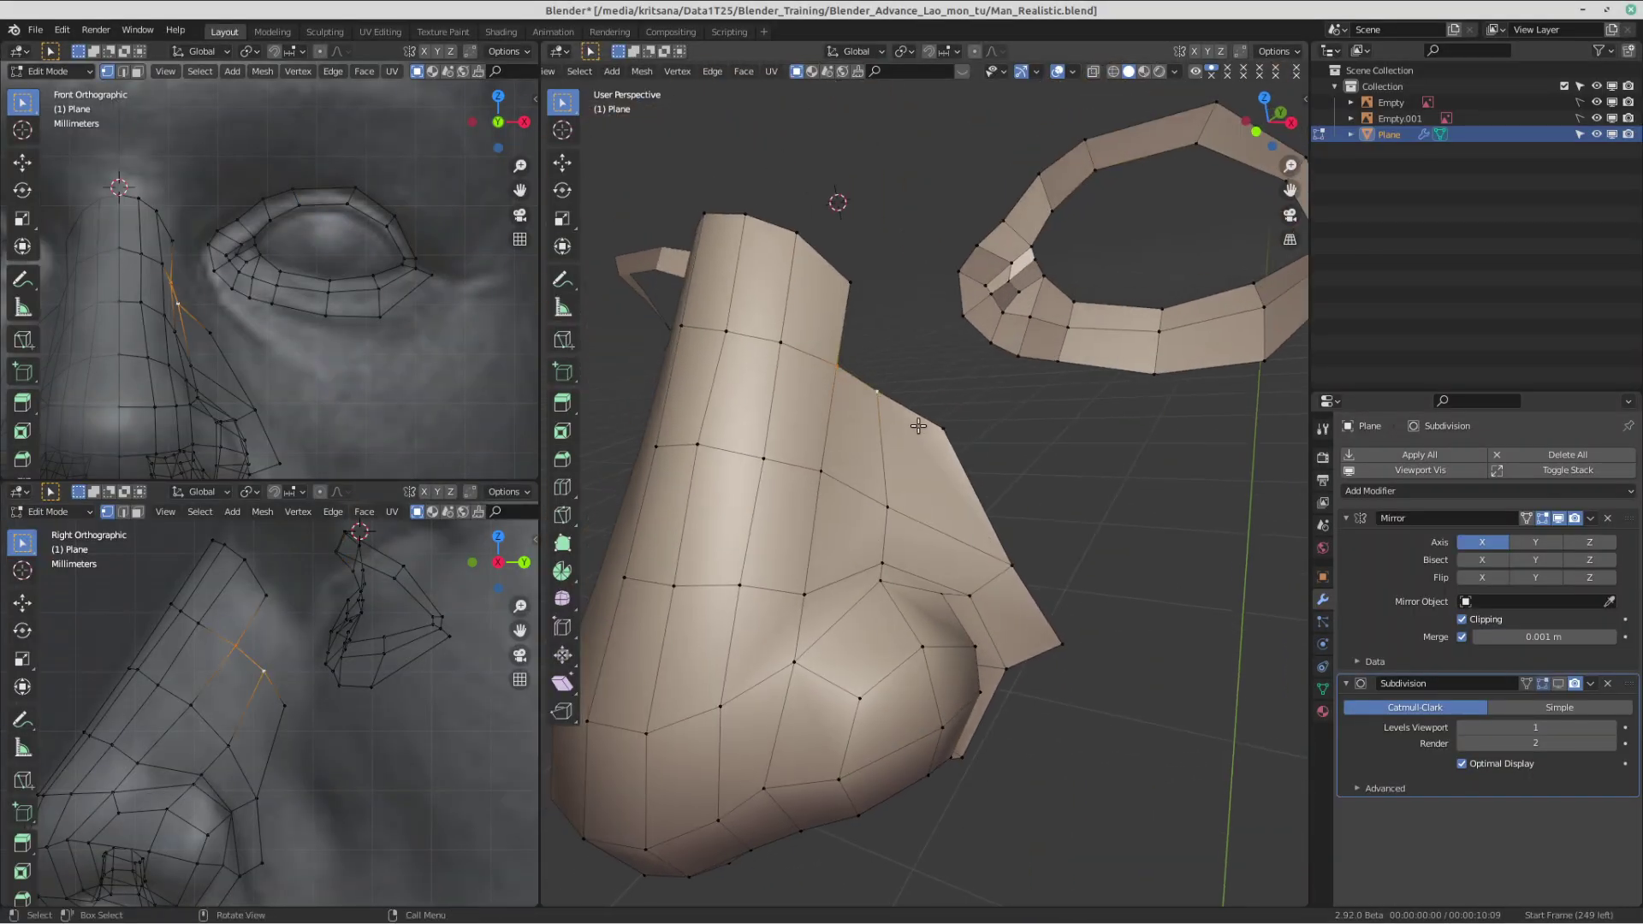
pyautogui.moveTo(918, 425)
pyautogui.mouseDown(button='middle')
pyautogui.moveTo(933, 447)
pyautogui.moveTo(929, 431)
pyautogui.mouseUp(button='middle')
pyautogui.press('g')
pyautogui.rightClick(918, 438)
pyautogui.click(887, 401)
pyautogui.keyDown('shift'); pyautogui.click(952, 443); pyautogui.keyUp('shift')
pyautogui.press('g')
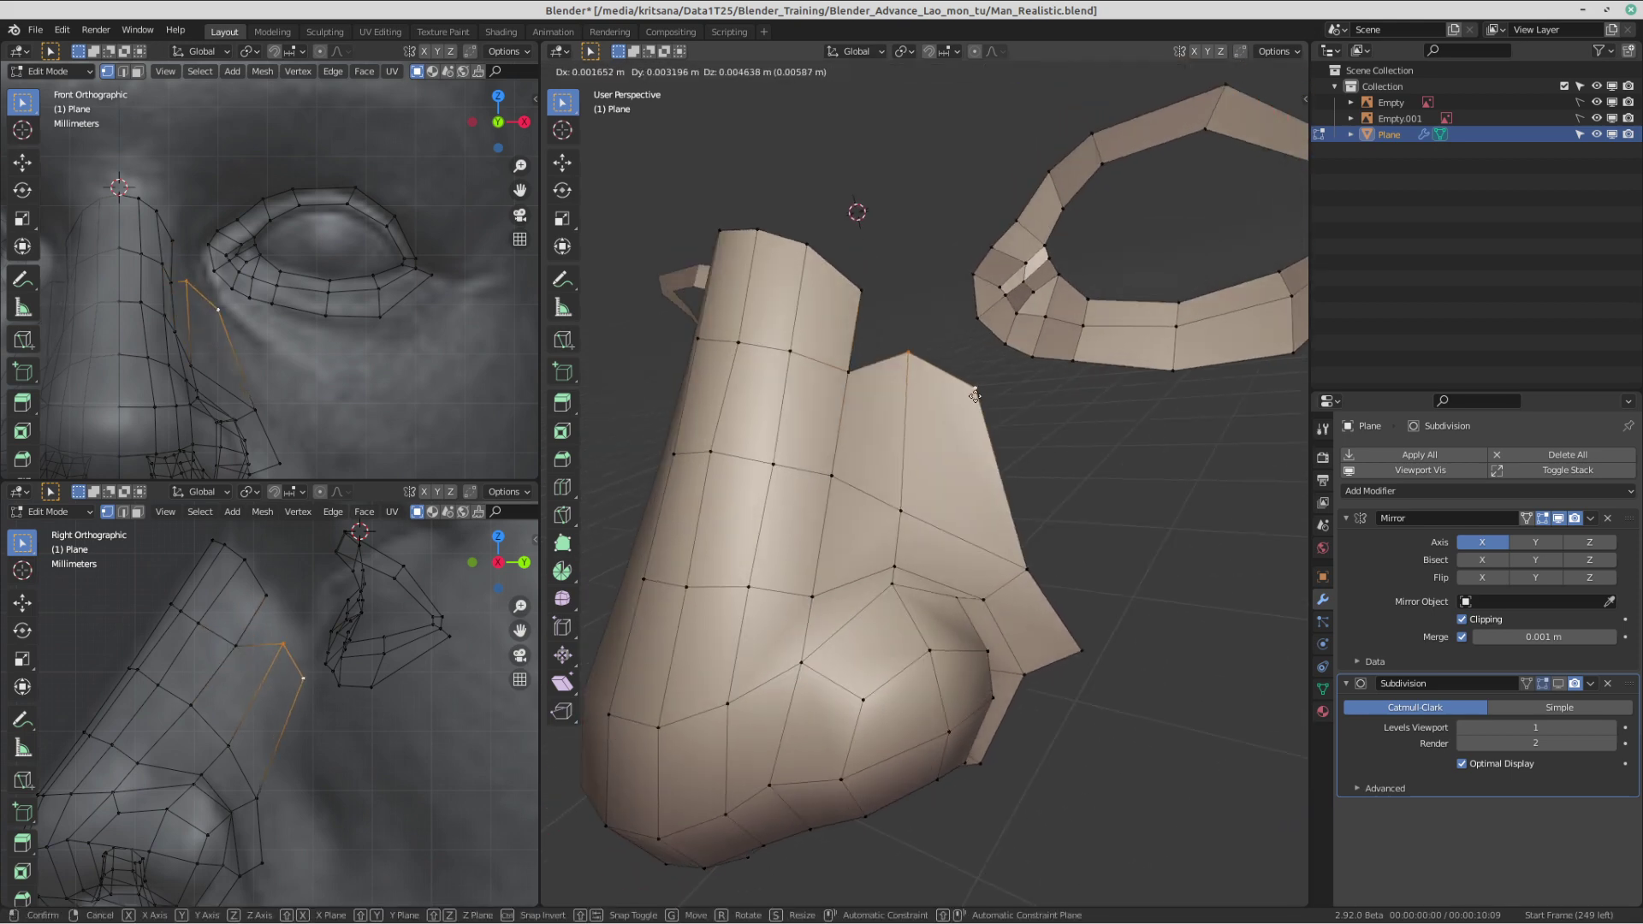
pyautogui.click(894, 394)
pyautogui.scroll(3, 884, 393)
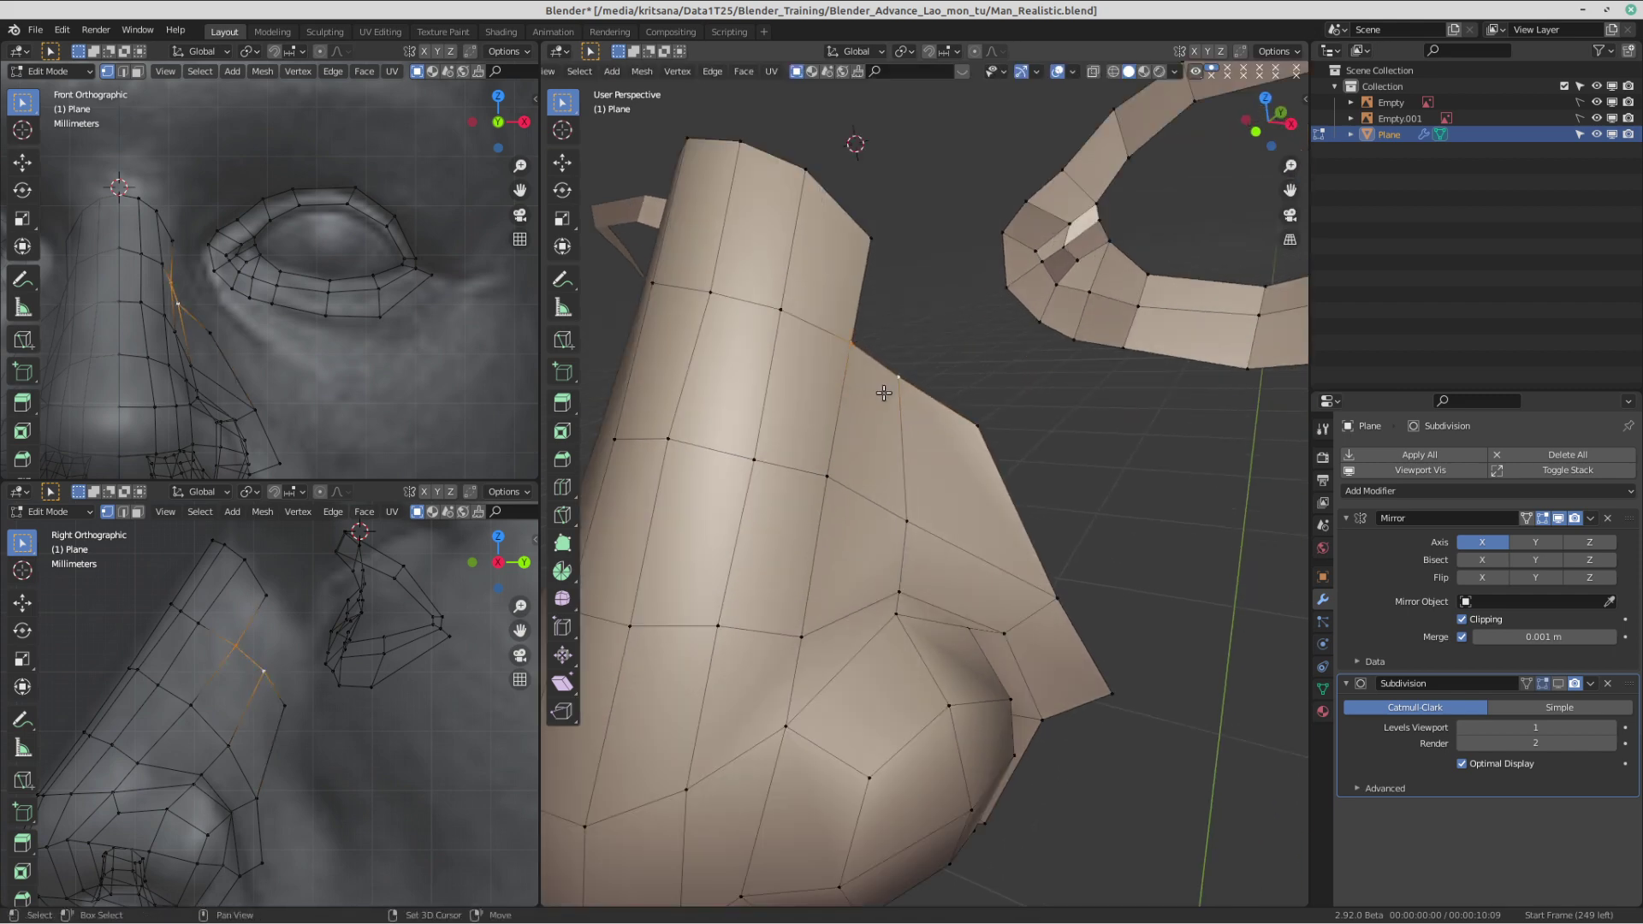
pyautogui.press('g')
pyautogui.rightClick(918, 379)
# - Fill a face bridging the outer upper edge of the nose's side to the inner corner of the eye ring
pyautogui.keyDown('shift'); pyautogui.moveTo(931, 325); pyautogui.dragTo(932, 389, button='middle'); pyautogui.keyUp('shift')
pyautogui.click(905, 424)
pyautogui.keyDown('shift'); pyautogui.click(973, 470); pyautogui.keyUp('shift')
pyautogui.moveTo(973, 470); pyautogui.dragTo(983, 381, button='middle')
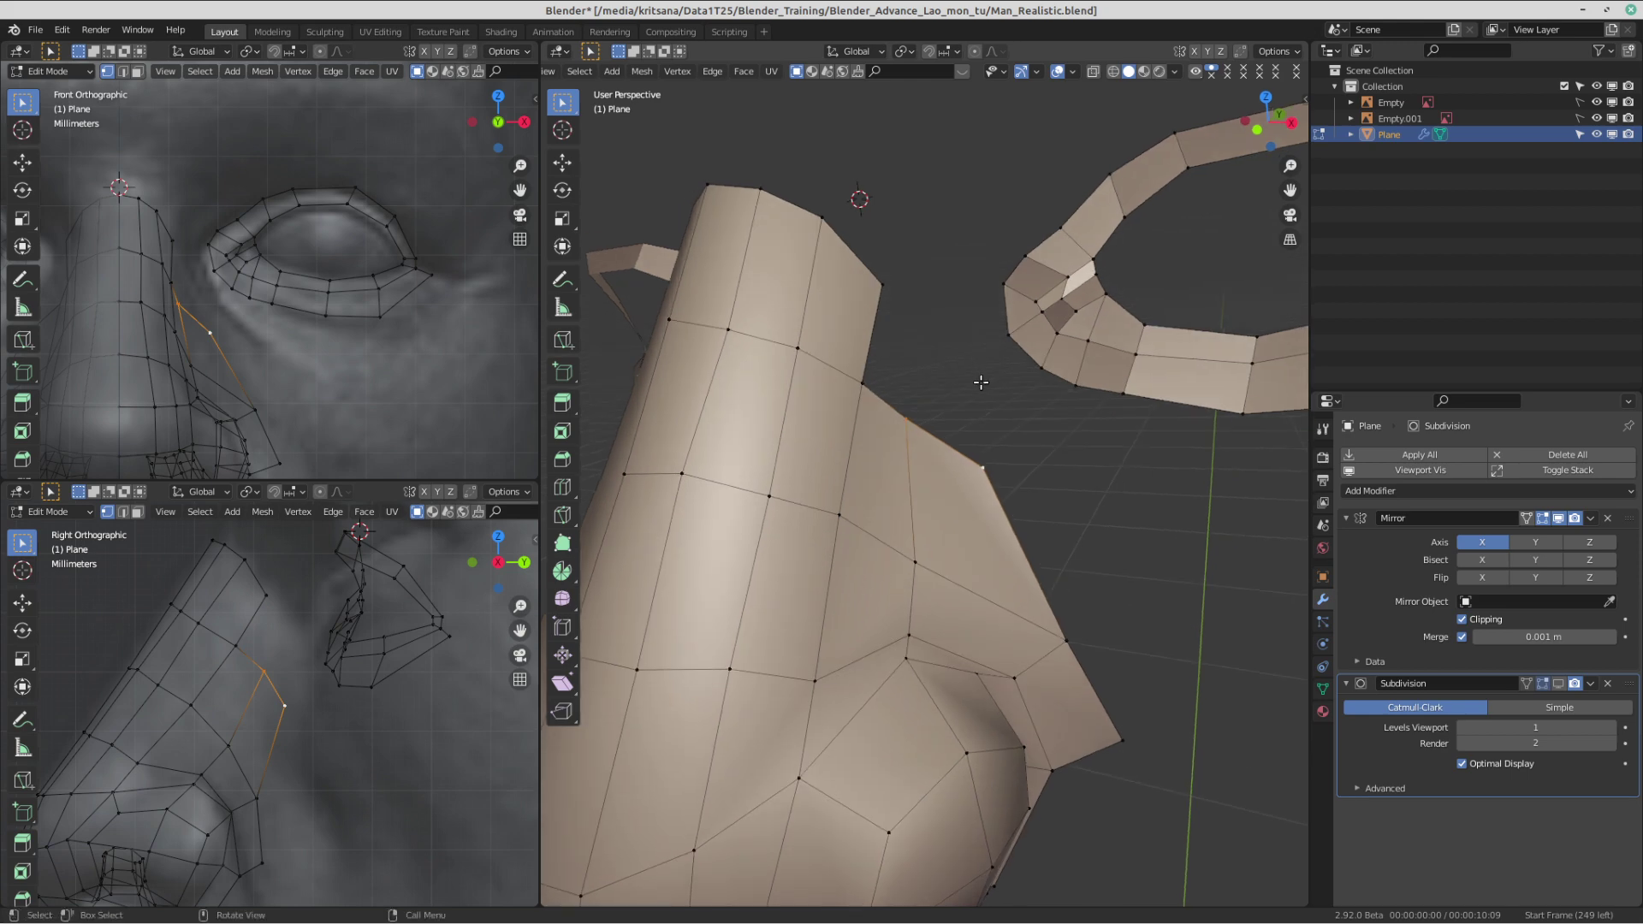
pyautogui.keyDown('shift'); pyautogui.click(1010, 336); pyautogui.keyUp('shift')
pyautogui.press('f')
pyautogui.scroll(-4, 994, 435)
pyautogui.moveTo(995, 436); pyautogui.dragTo(904, 372, button='middle')
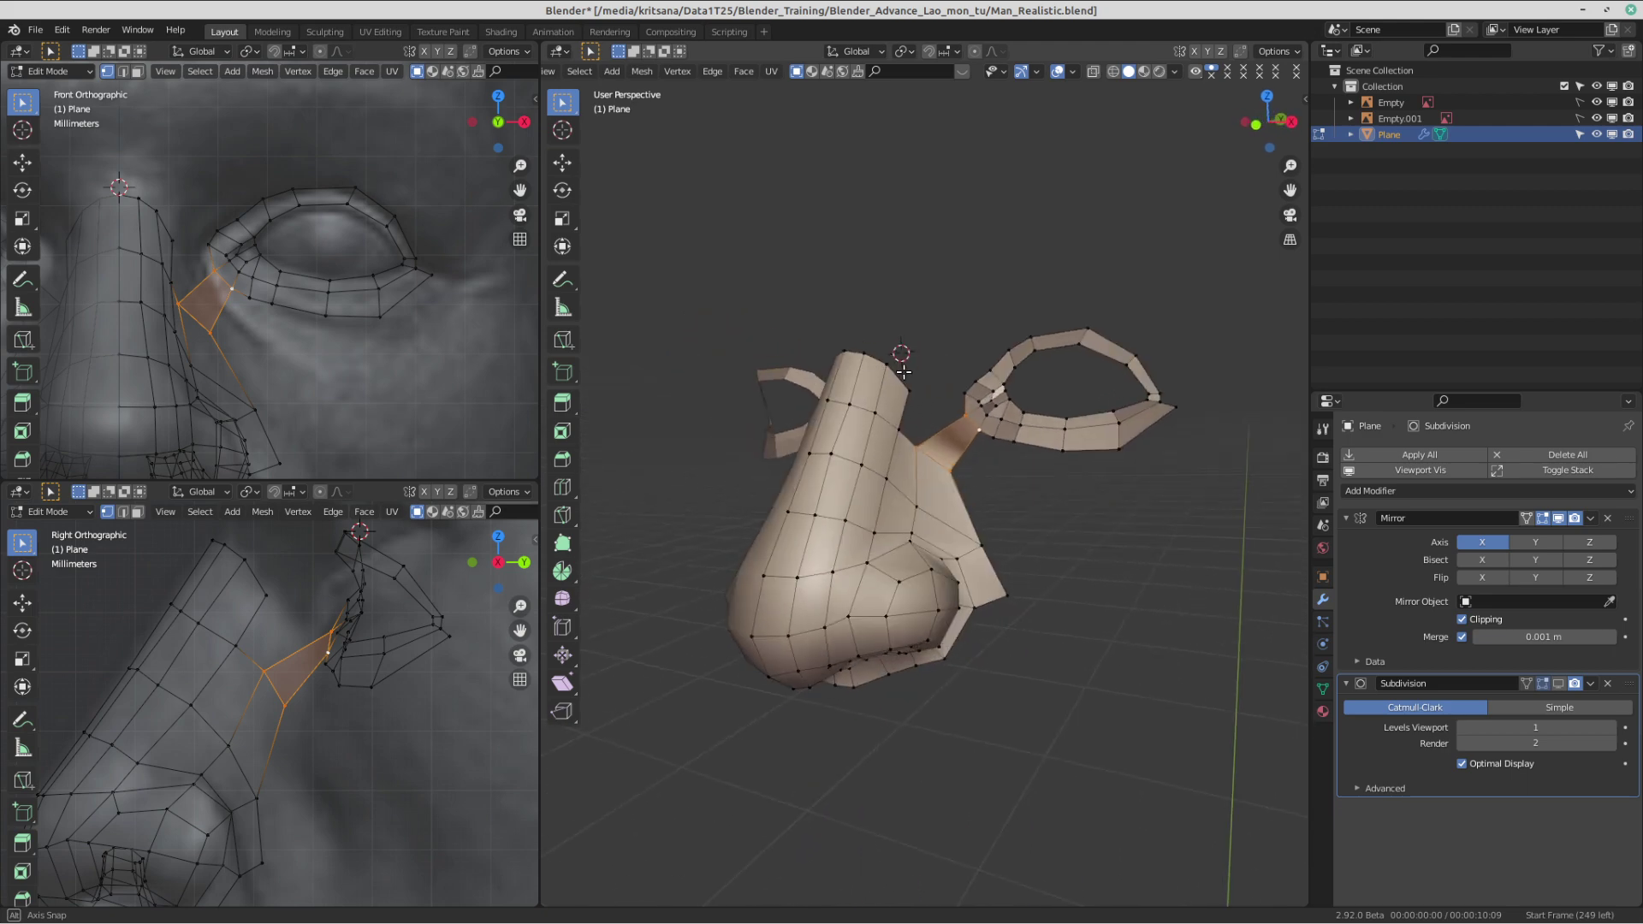
pyautogui.moveTo(904, 372); pyautogui.dragTo(903, 373, button='middle')
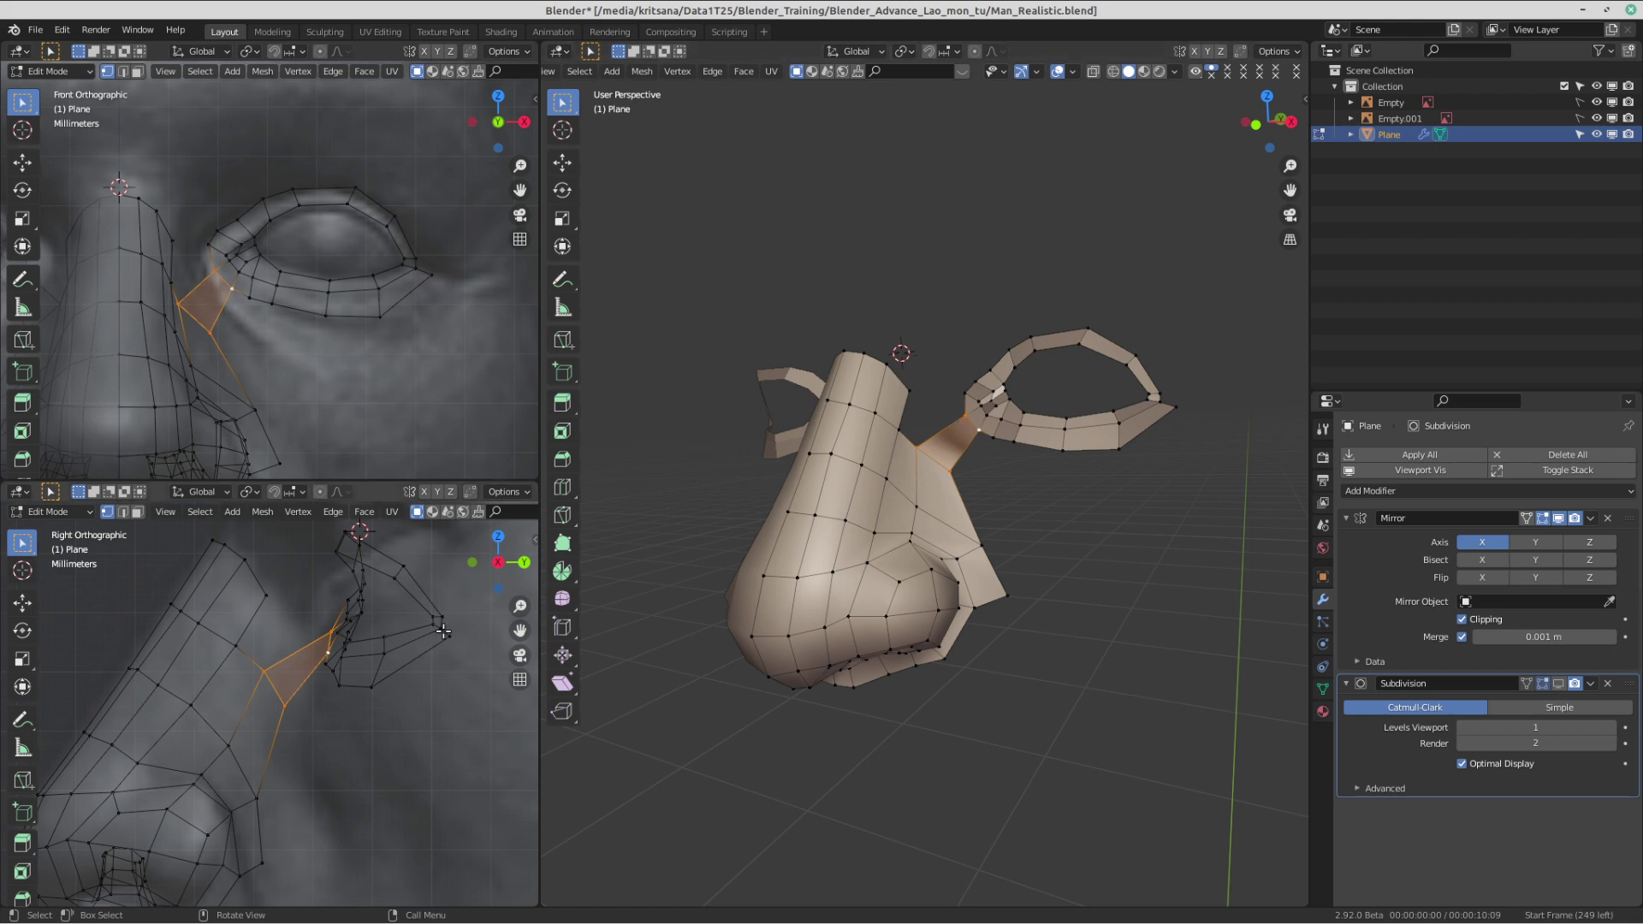
# - Add two evenly spaced loop cuts across the face bridging the nose and the inner eye corner
pyautogui.scroll(2, 939, 441)
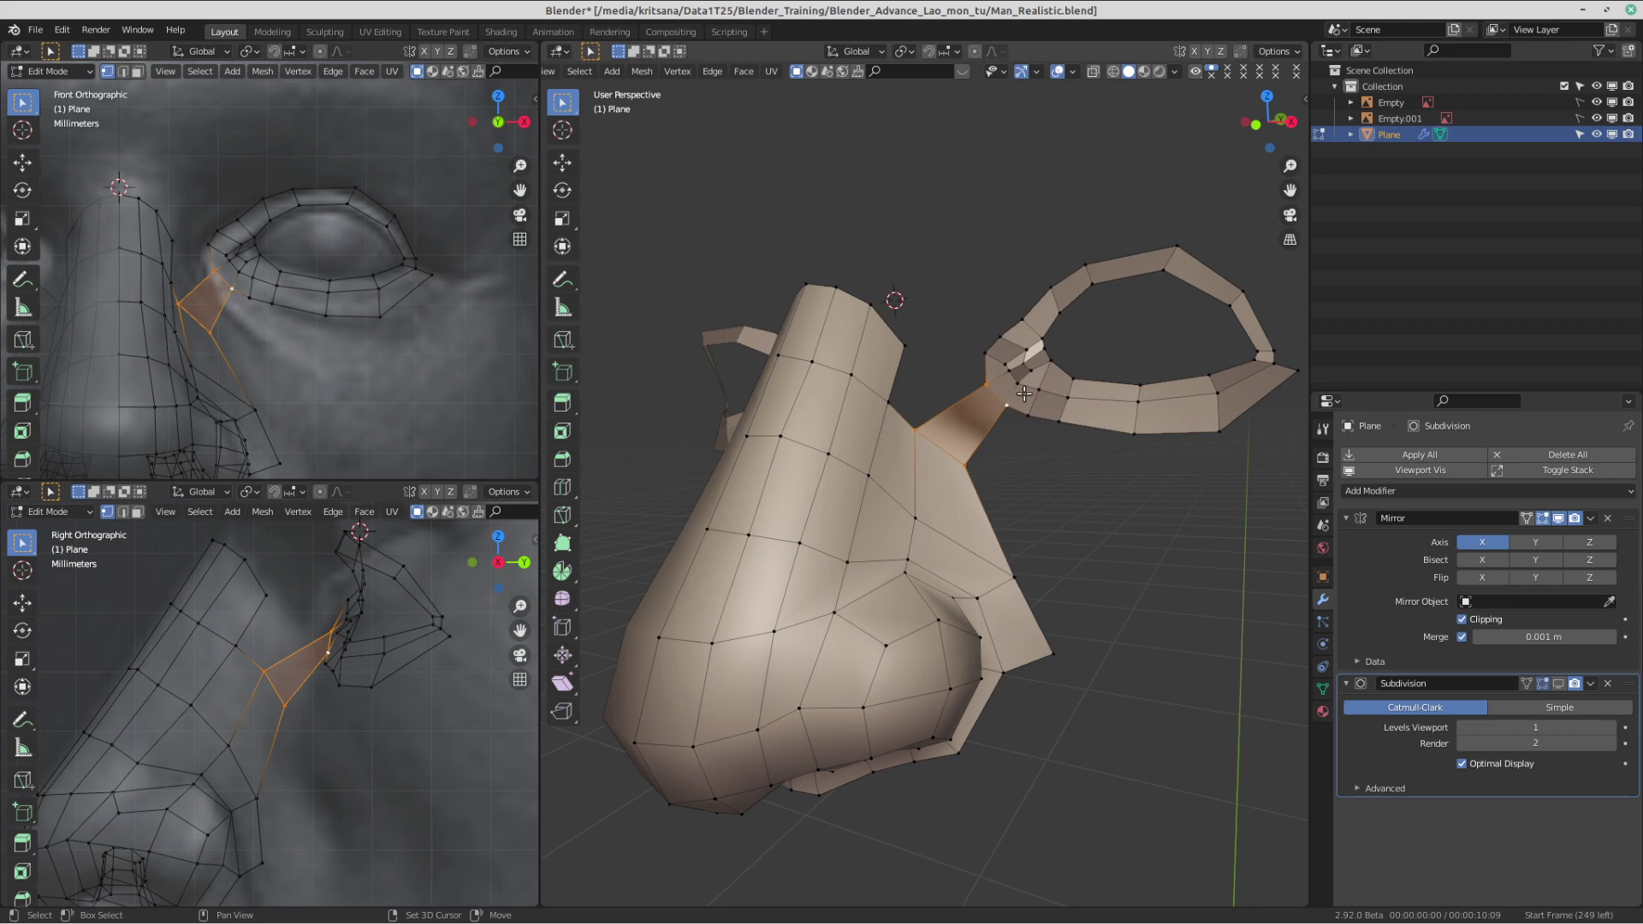
pyautogui.scroll(5, 892, 419)
pyautogui.moveTo(892, 419); pyautogui.dragTo(931, 351, button='middle')
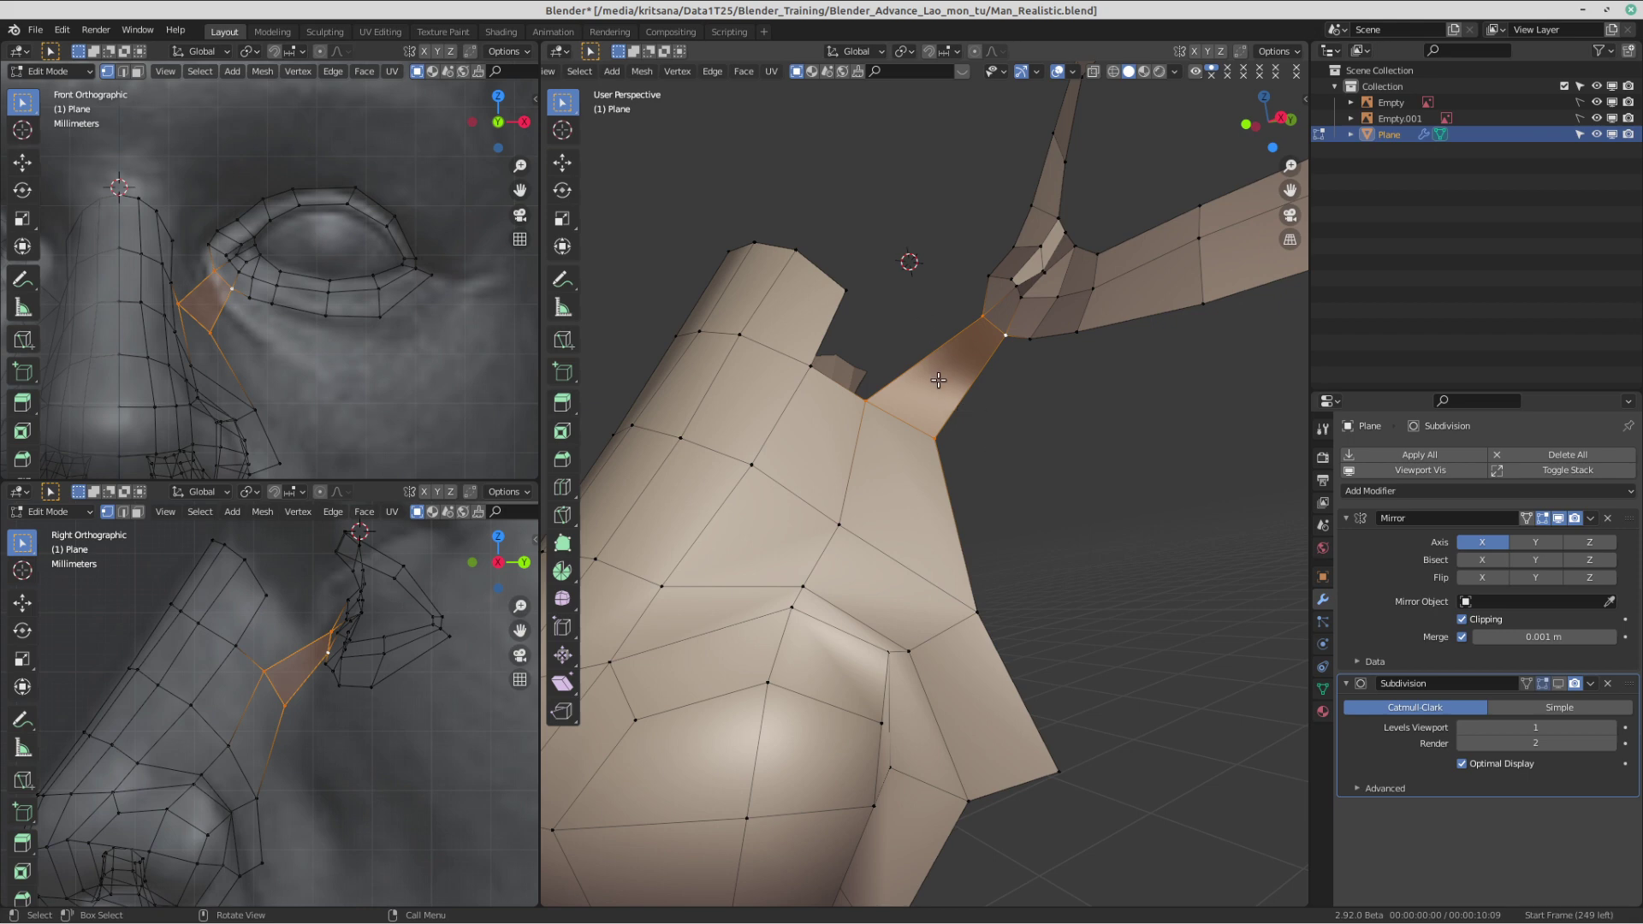
pyautogui.scroll(4, 183, 278)
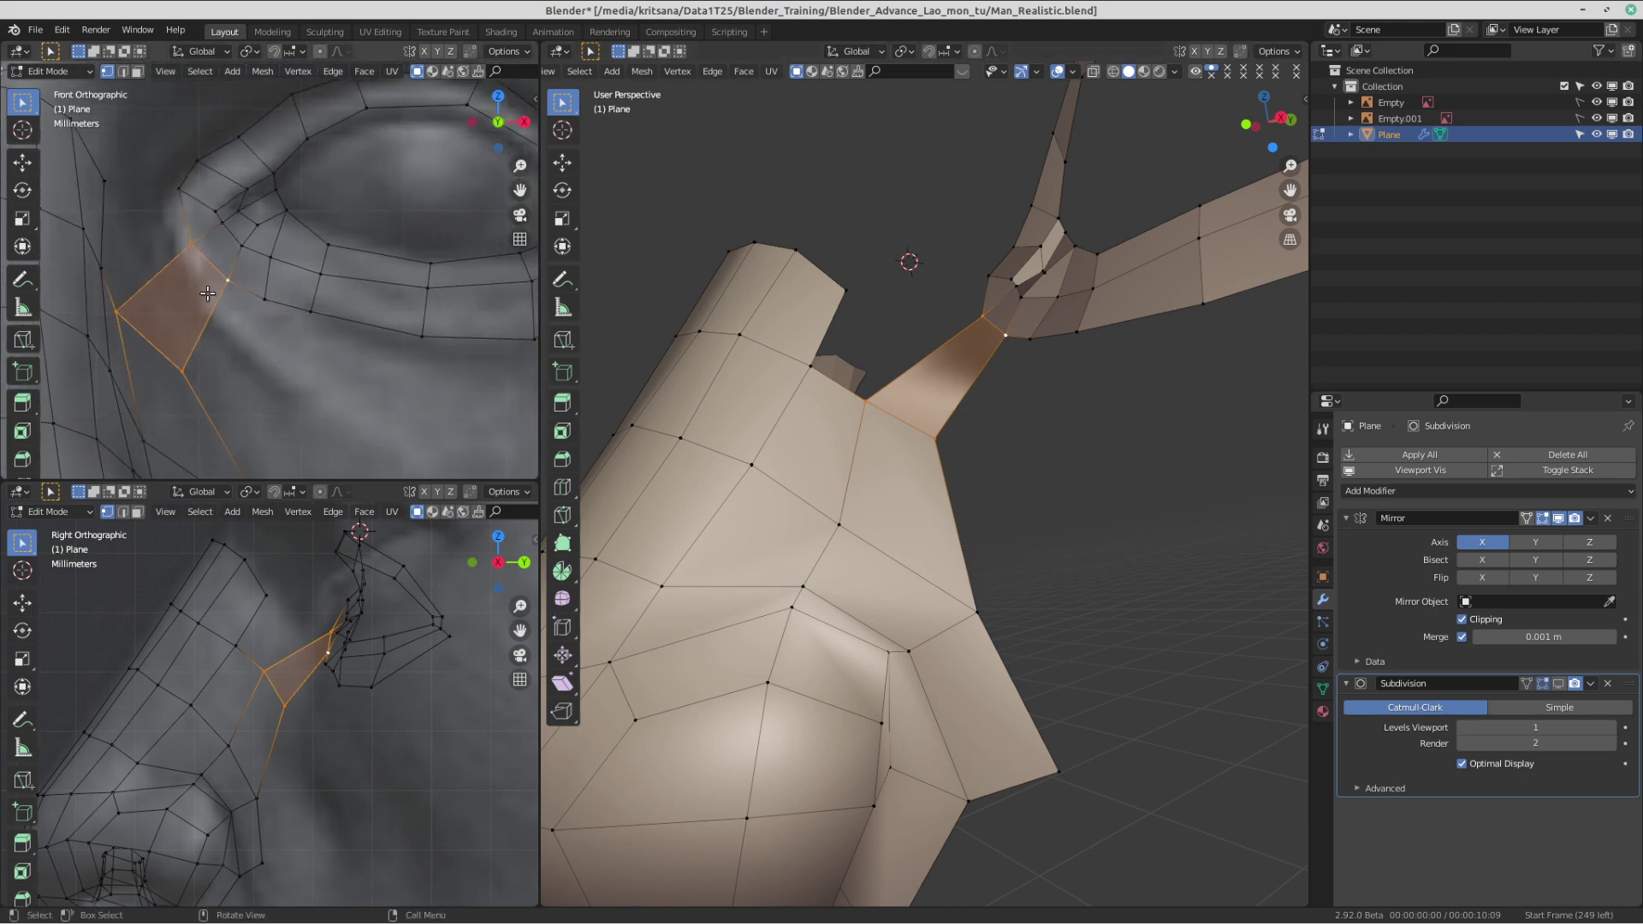
pyautogui.moveTo(891, 394); pyautogui.dragTo(880, 381, button='middle')
pyautogui.hotkey('ctrl', 'r')
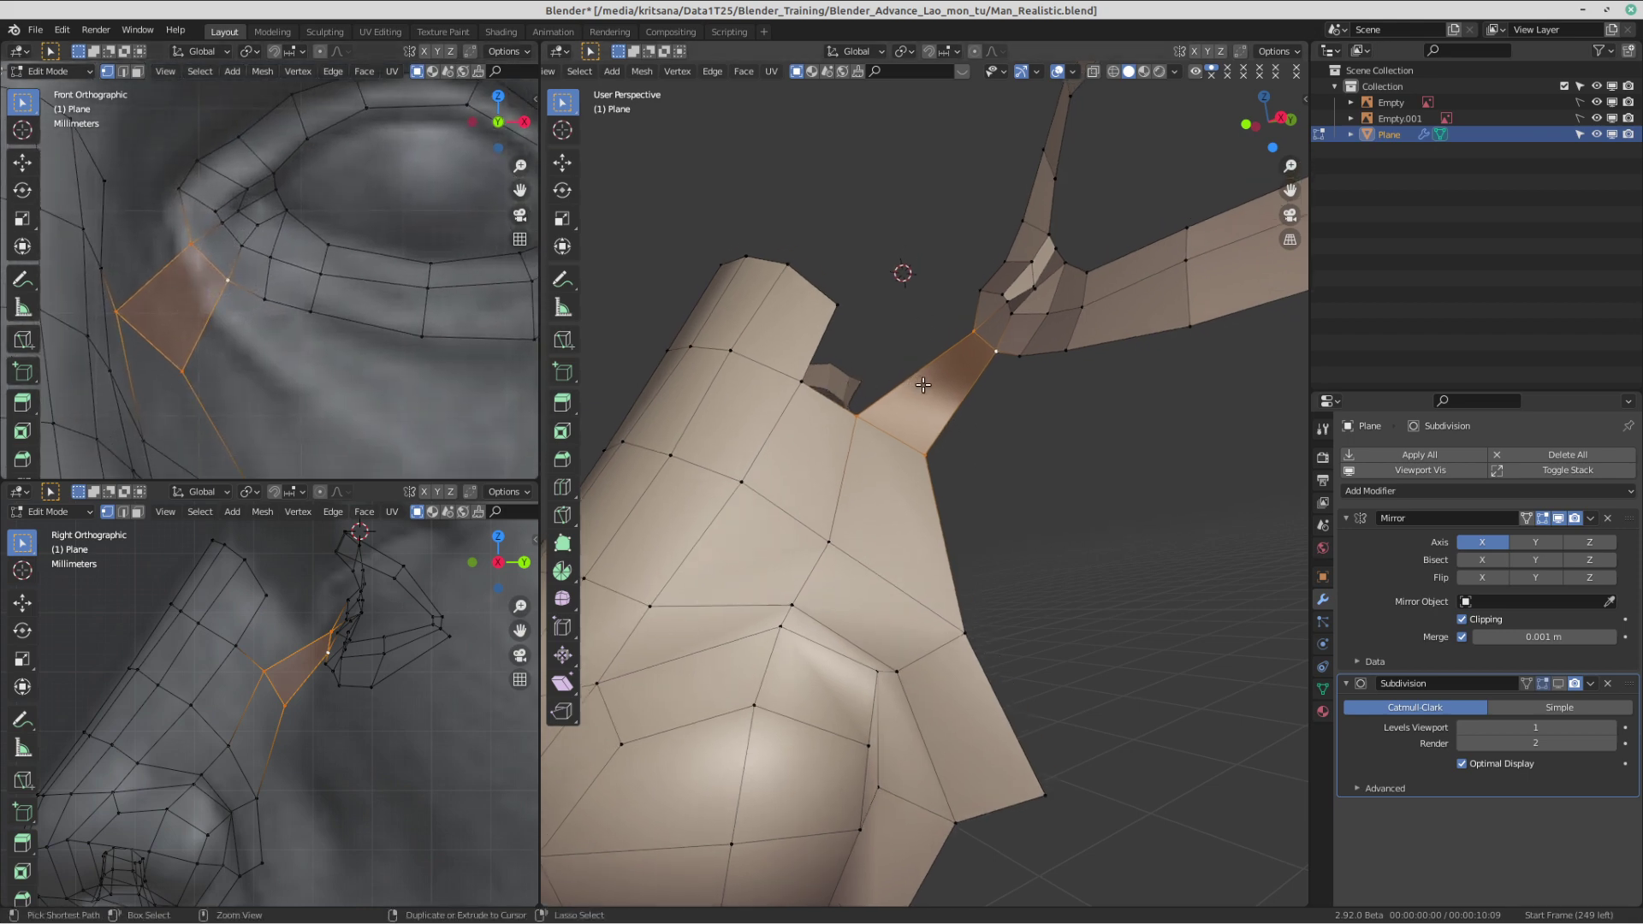
pyautogui.scroll(1, 958, 385)
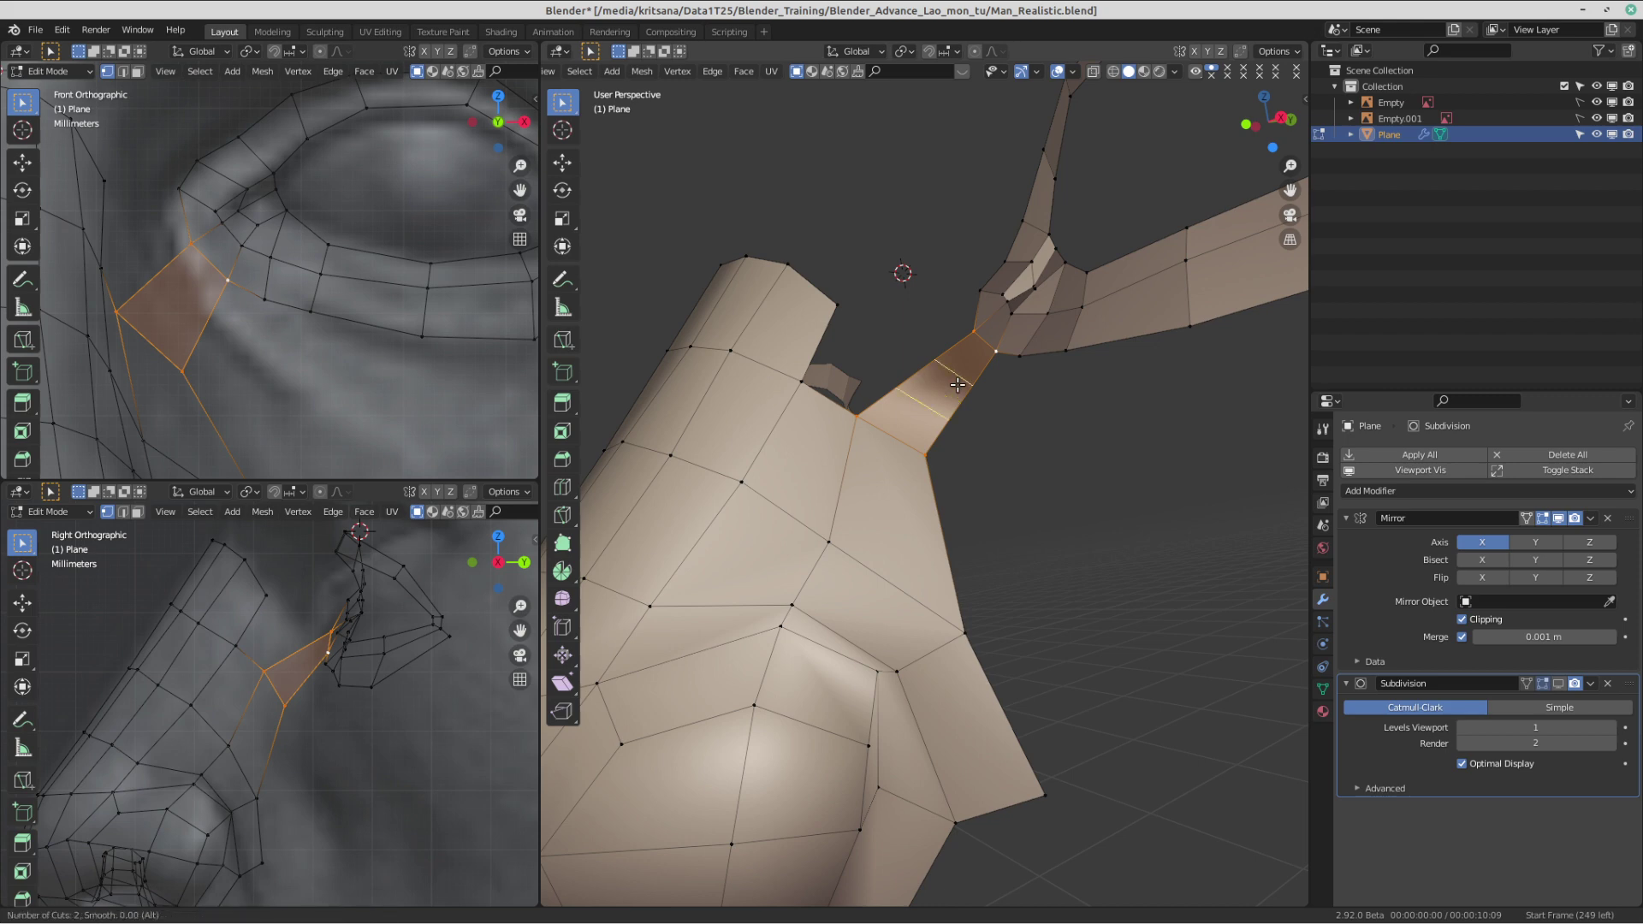
pyautogui.click(958, 385)
pyautogui.click(958, 385)
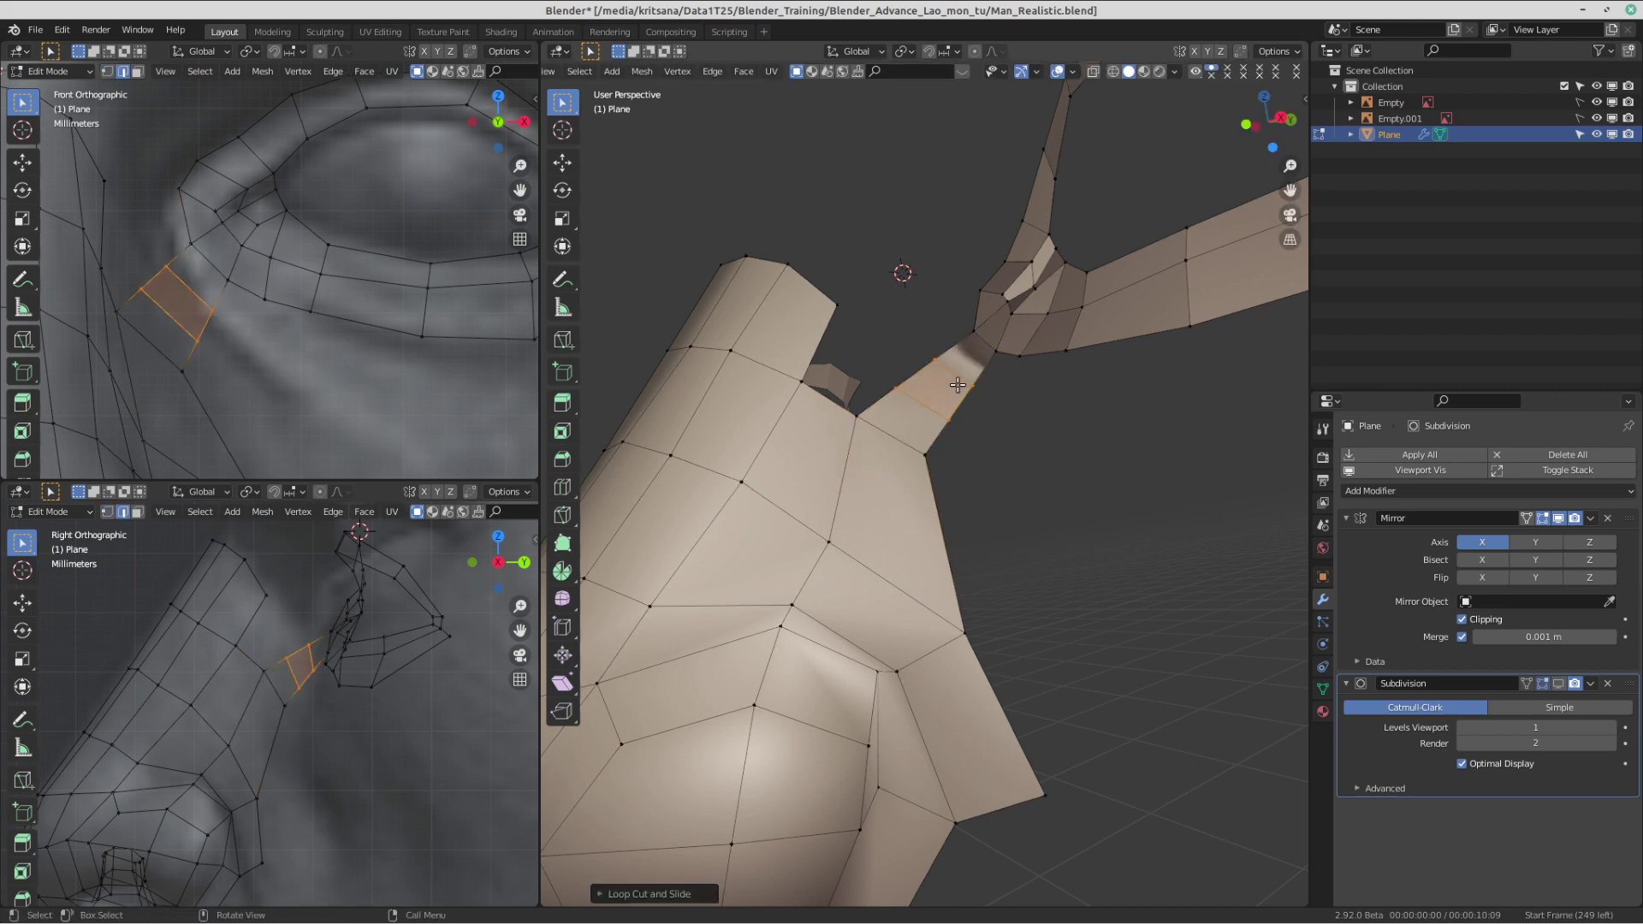
pyautogui.moveTo(959, 381); pyautogui.dragTo(961, 448, button='middle')
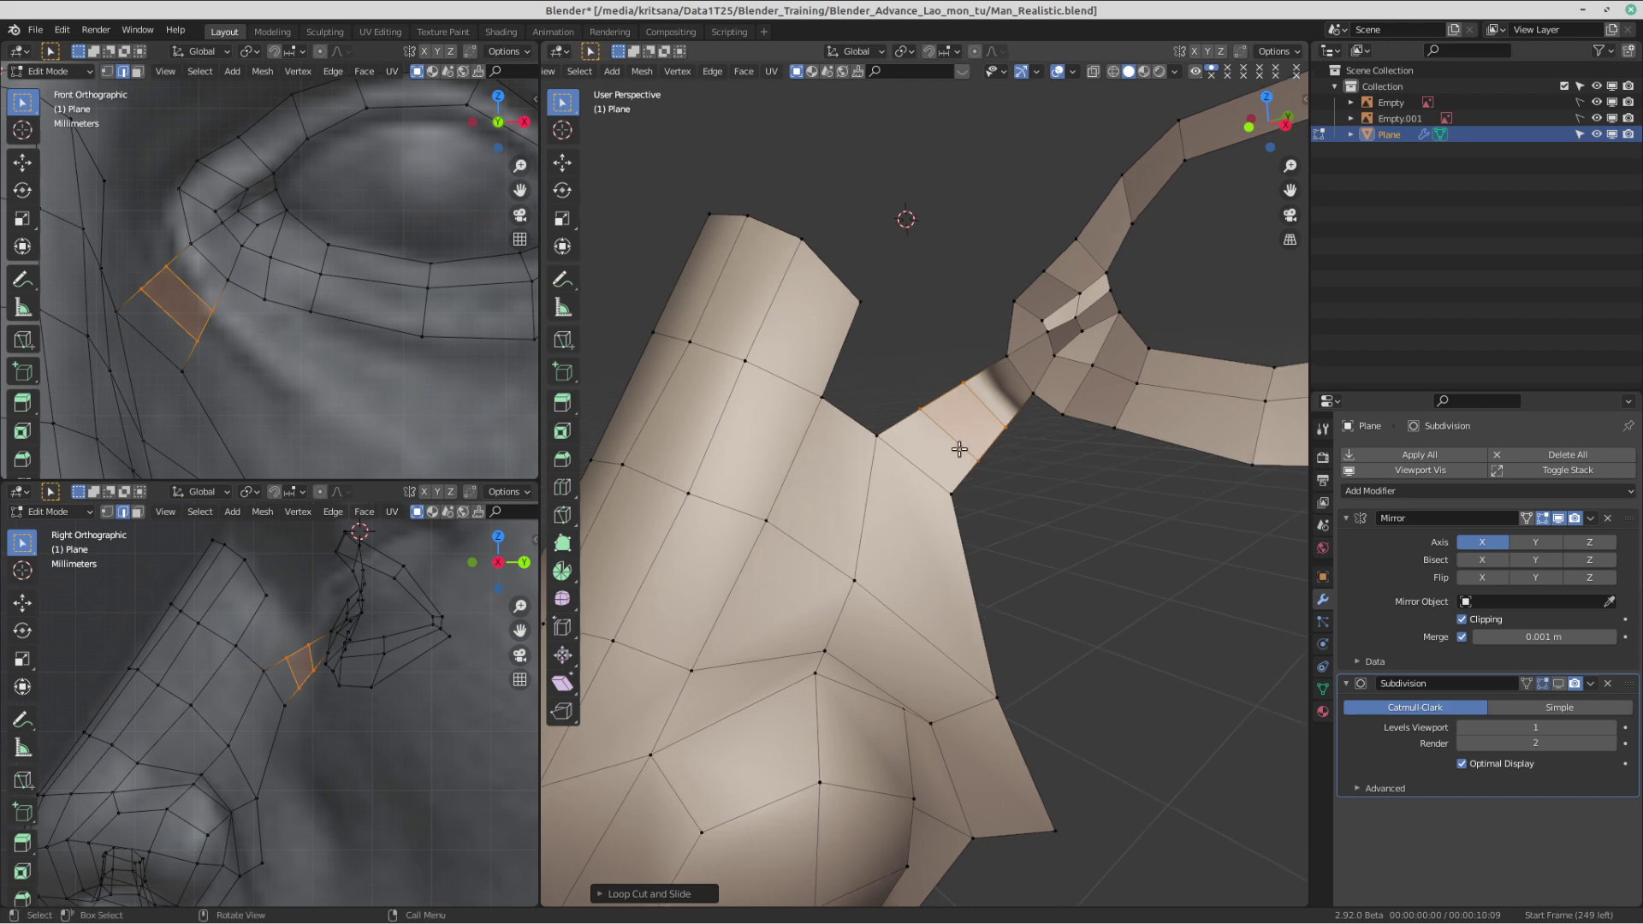
pyautogui.scroll(-3, 174, 234)
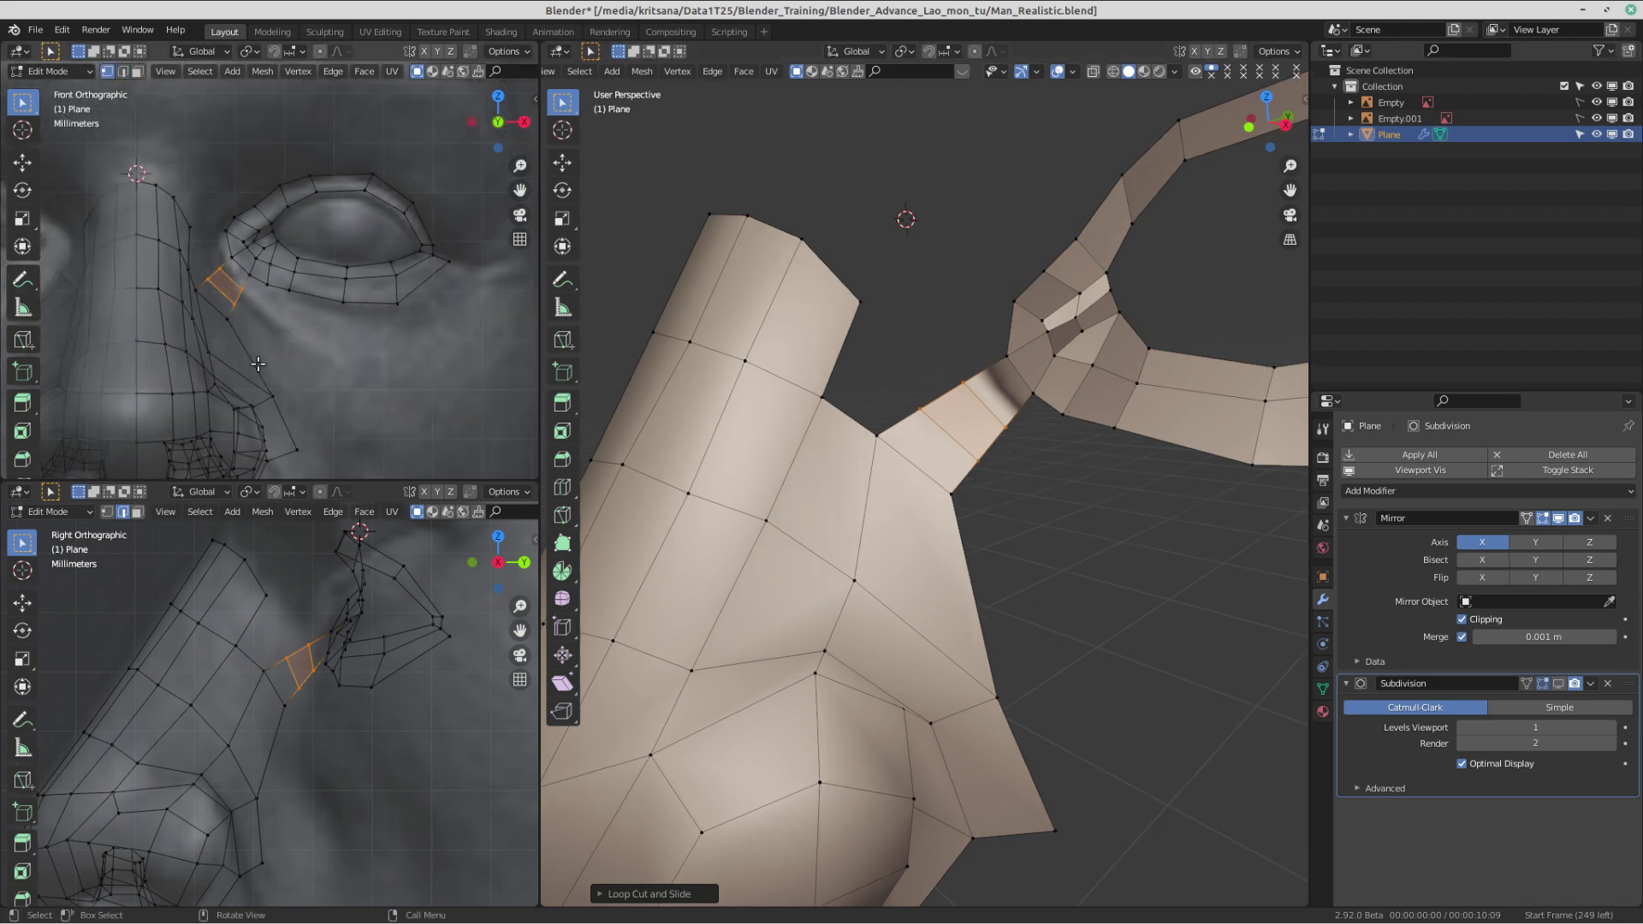
# - Move the middle face of the strip between the nose and the inner eye corner slightly forward and up
pyautogui.moveTo(1018, 479); pyautogui.dragTo(928, 363, button='middle')
pyautogui.click(909, 374)
pyautogui.keyDown('shift'); pyautogui.click(844, 420); pyautogui.keyUp('shift')
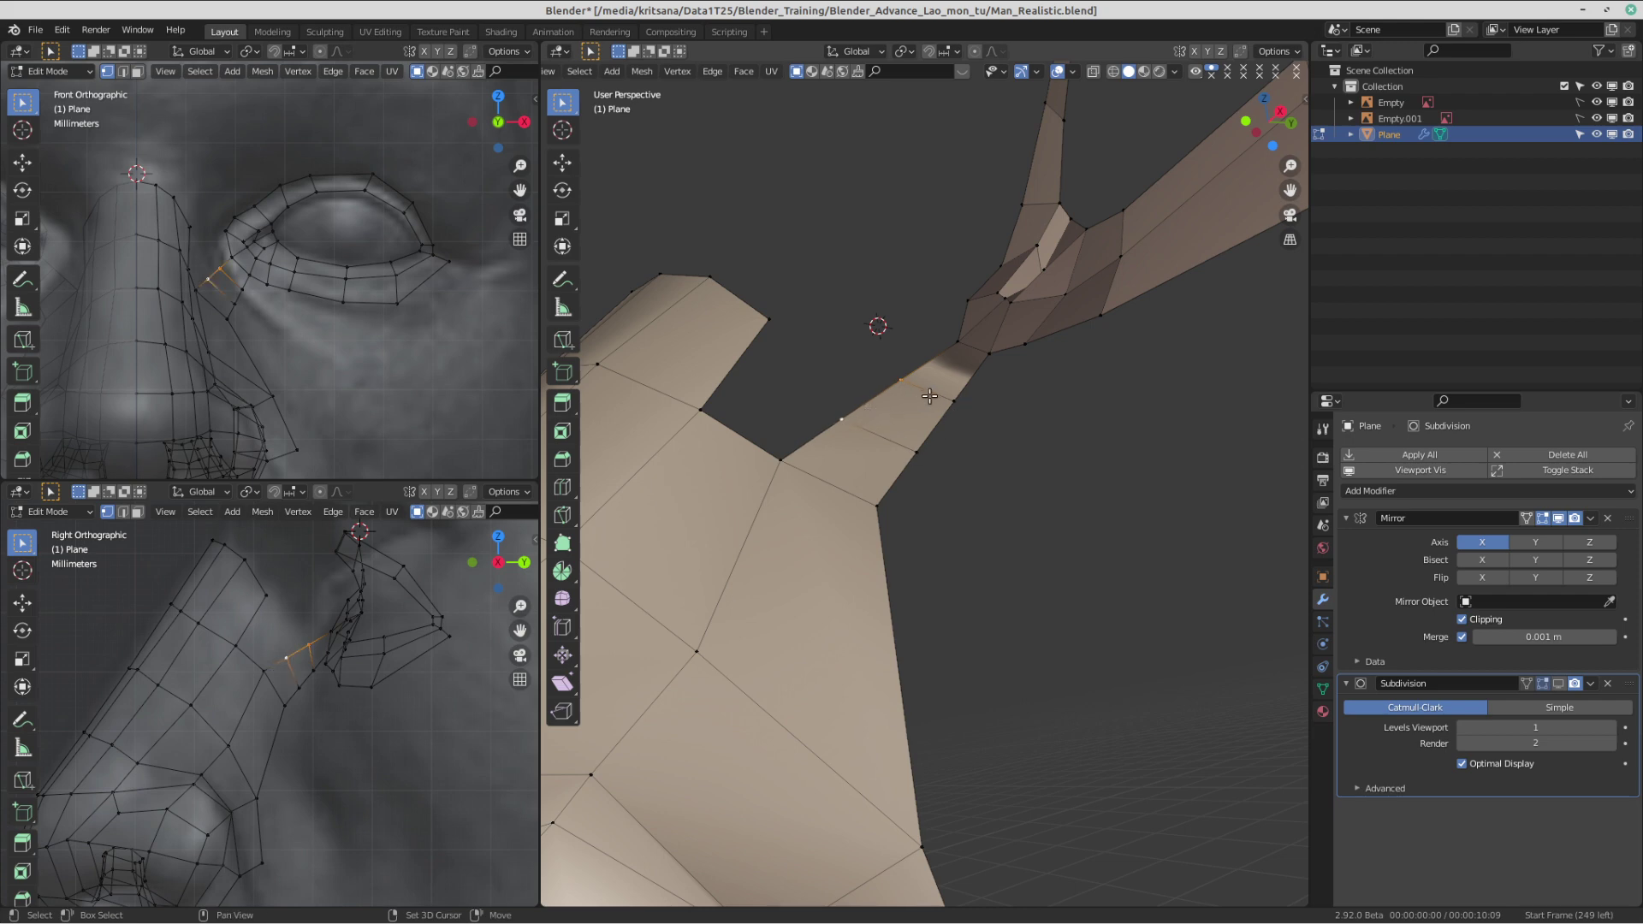
pyautogui.keyDown('shift'); pyautogui.click(953, 402); pyautogui.keyUp('shift')
pyautogui.keyDown('shift'); pyautogui.click(927, 448); pyautogui.keyUp('shift')
pyautogui.moveTo(1024, 425); pyautogui.dragTo(930, 411, button='middle')
pyautogui.press('g')
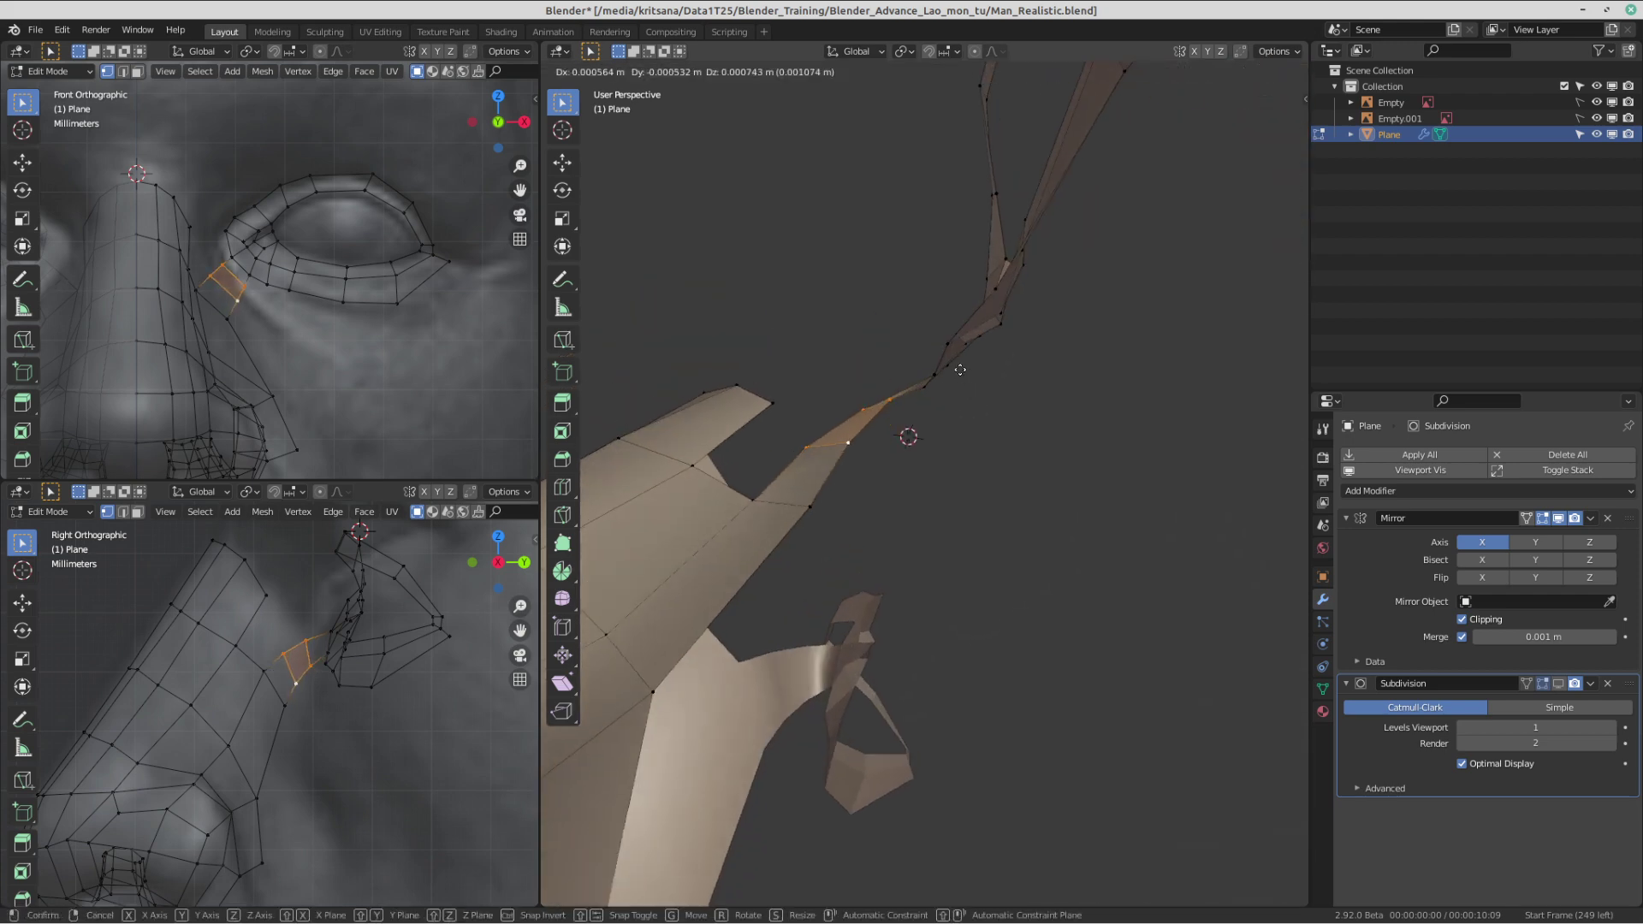
pyautogui.click(897, 431)
# - Reposition the upper vertex on the nose-side loop of the strip for a smoother transition from the nose
pyautogui.click(859, 444)
pyautogui.press('g')
pyautogui.click(845, 447)
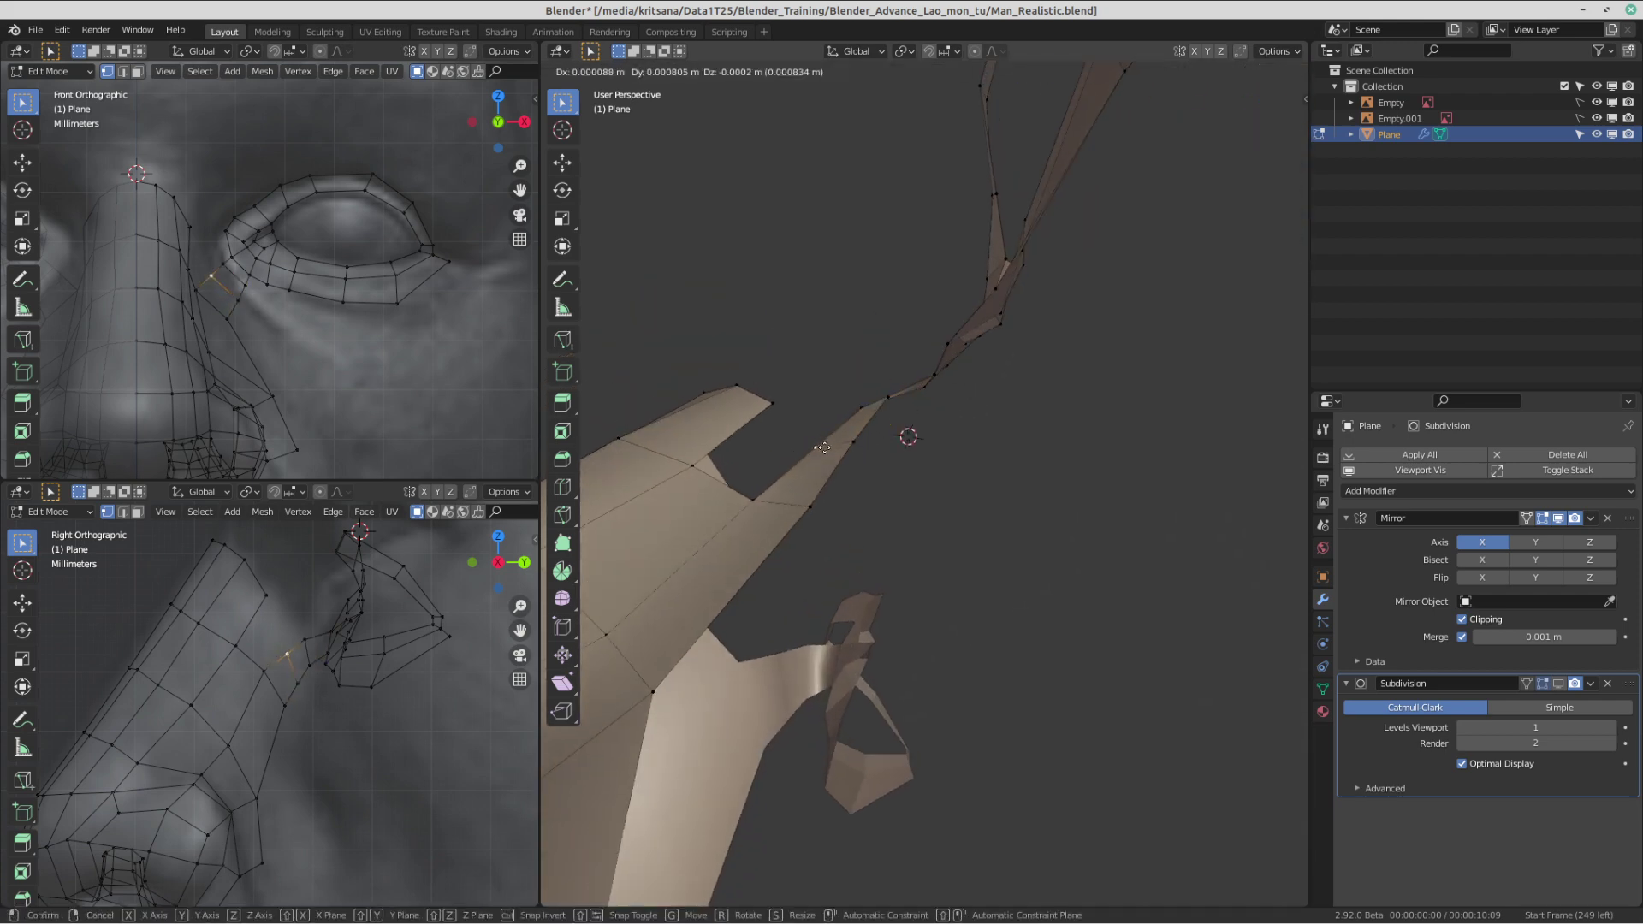
pyautogui.moveTo(844, 446); pyautogui.dragTo(987, 387, button='middle')
pyautogui.press('g')
pyautogui.click(868, 467)
pyautogui.scroll(5, 832, 537)
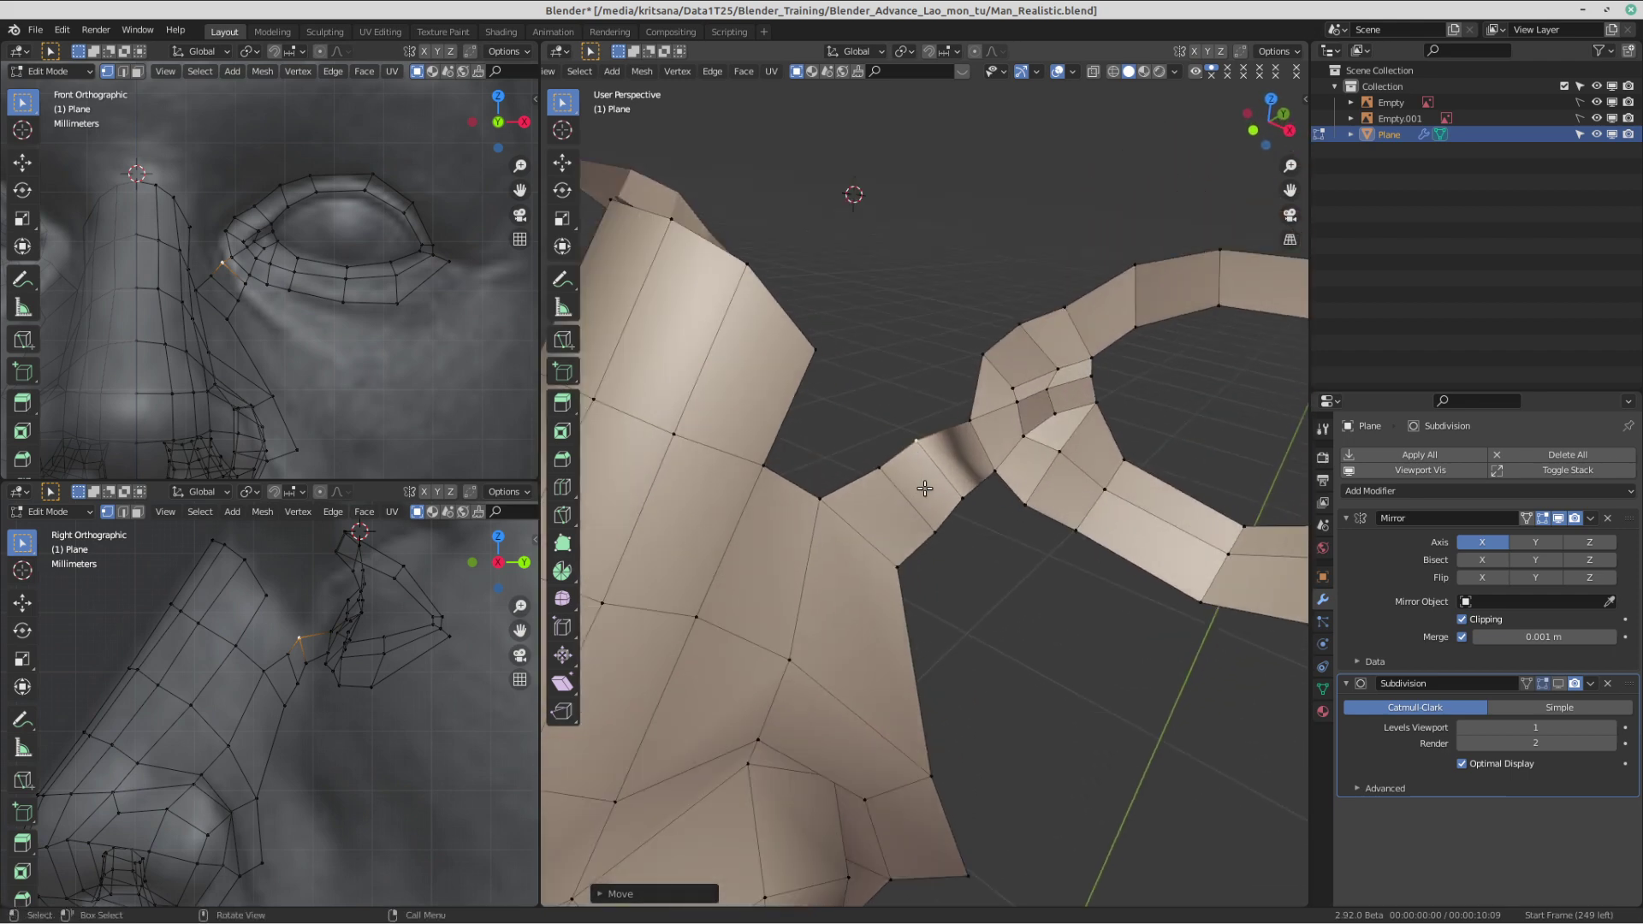
# - Adjust the upper and lower vertices of the strip's loop nearest the inner eye corner to round the transition
pyautogui.press('g')
pyautogui.click(864, 494)
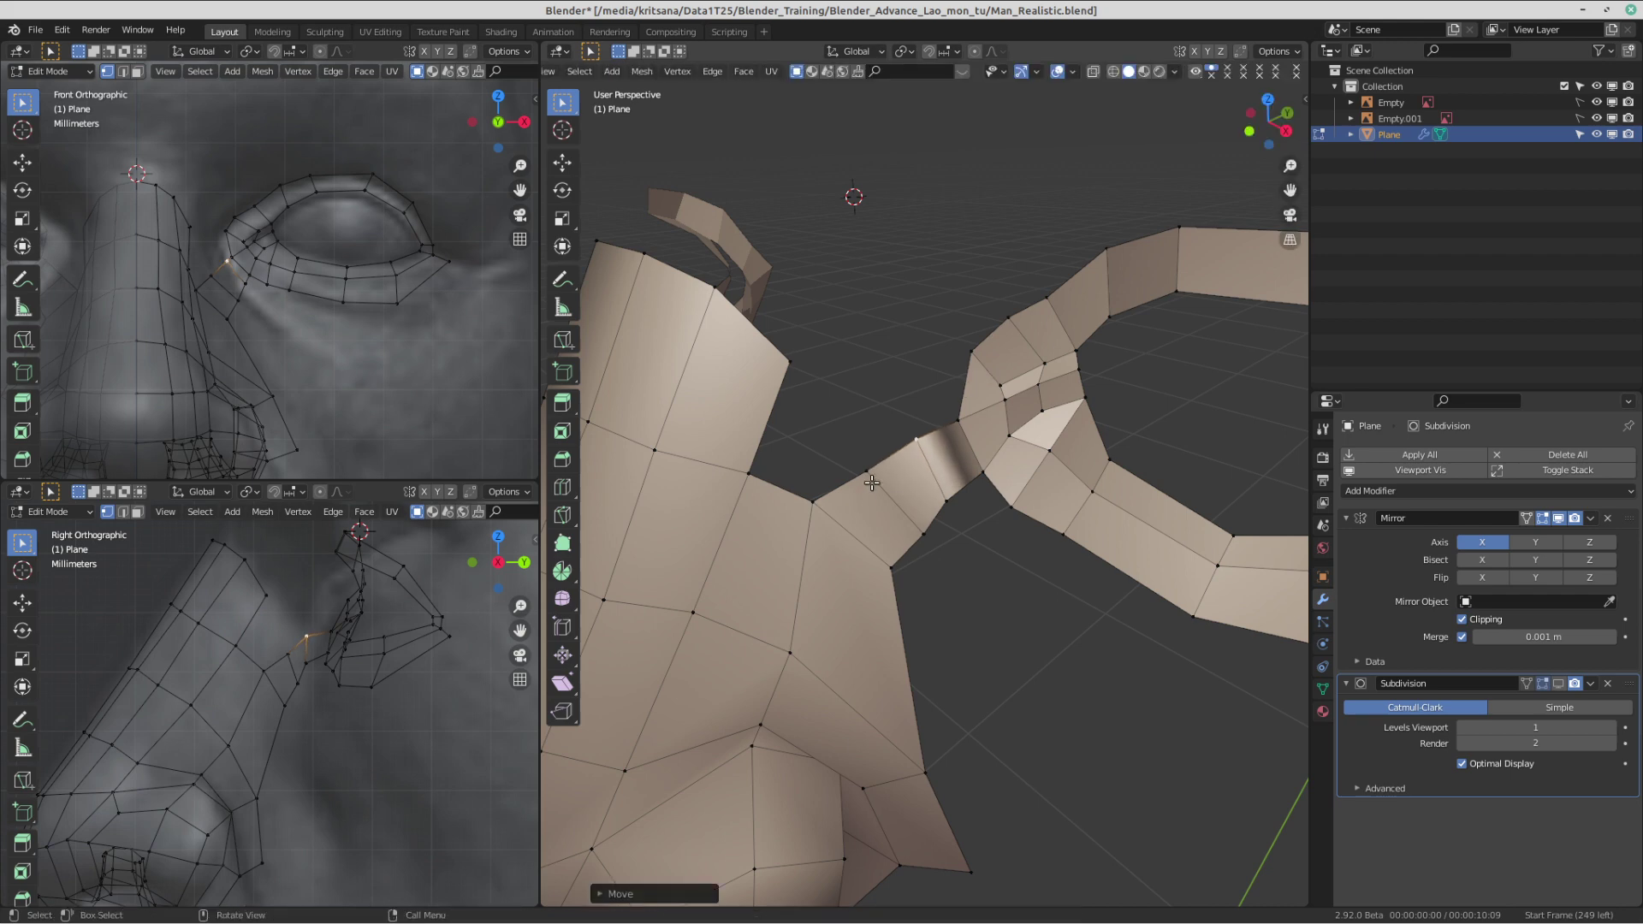
pyautogui.press('g')
pyautogui.click(879, 453)
pyautogui.click(925, 535)
pyautogui.press('g')
pyautogui.click(913, 534)
# - Select the vertices of the strip joining nose and eye, inspect it in wireframe and return to solid shading
pyautogui.moveTo(929, 503); pyautogui.dragTo(1097, 501, button='middle')
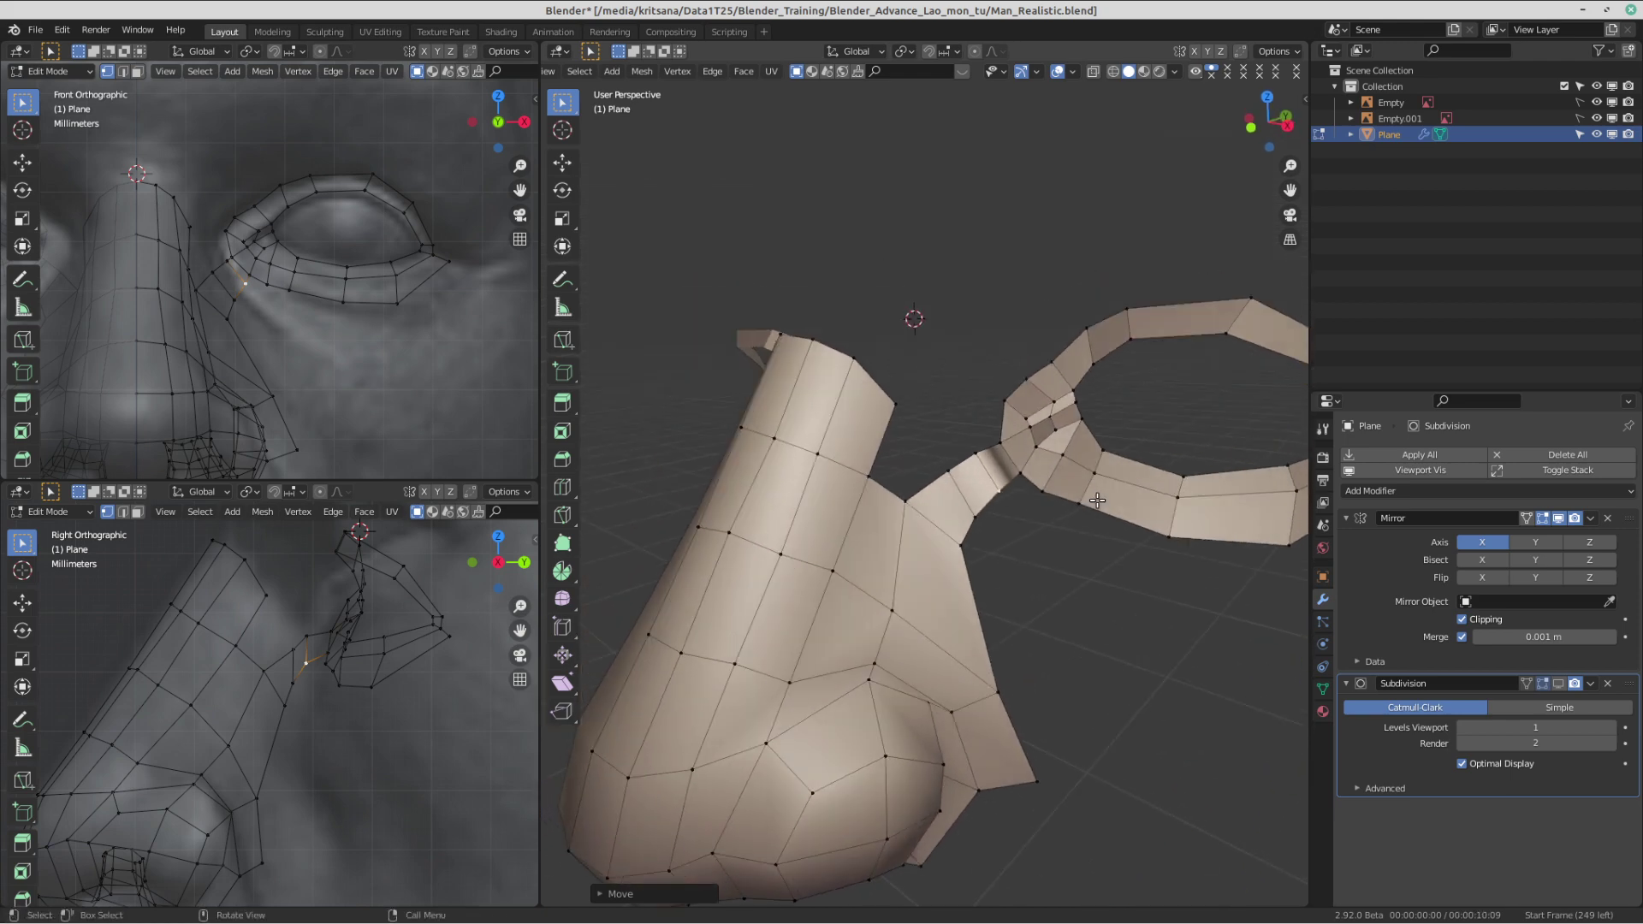
pyautogui.scroll(-4, 328, 255)
pyautogui.scroll(2, 327, 255)
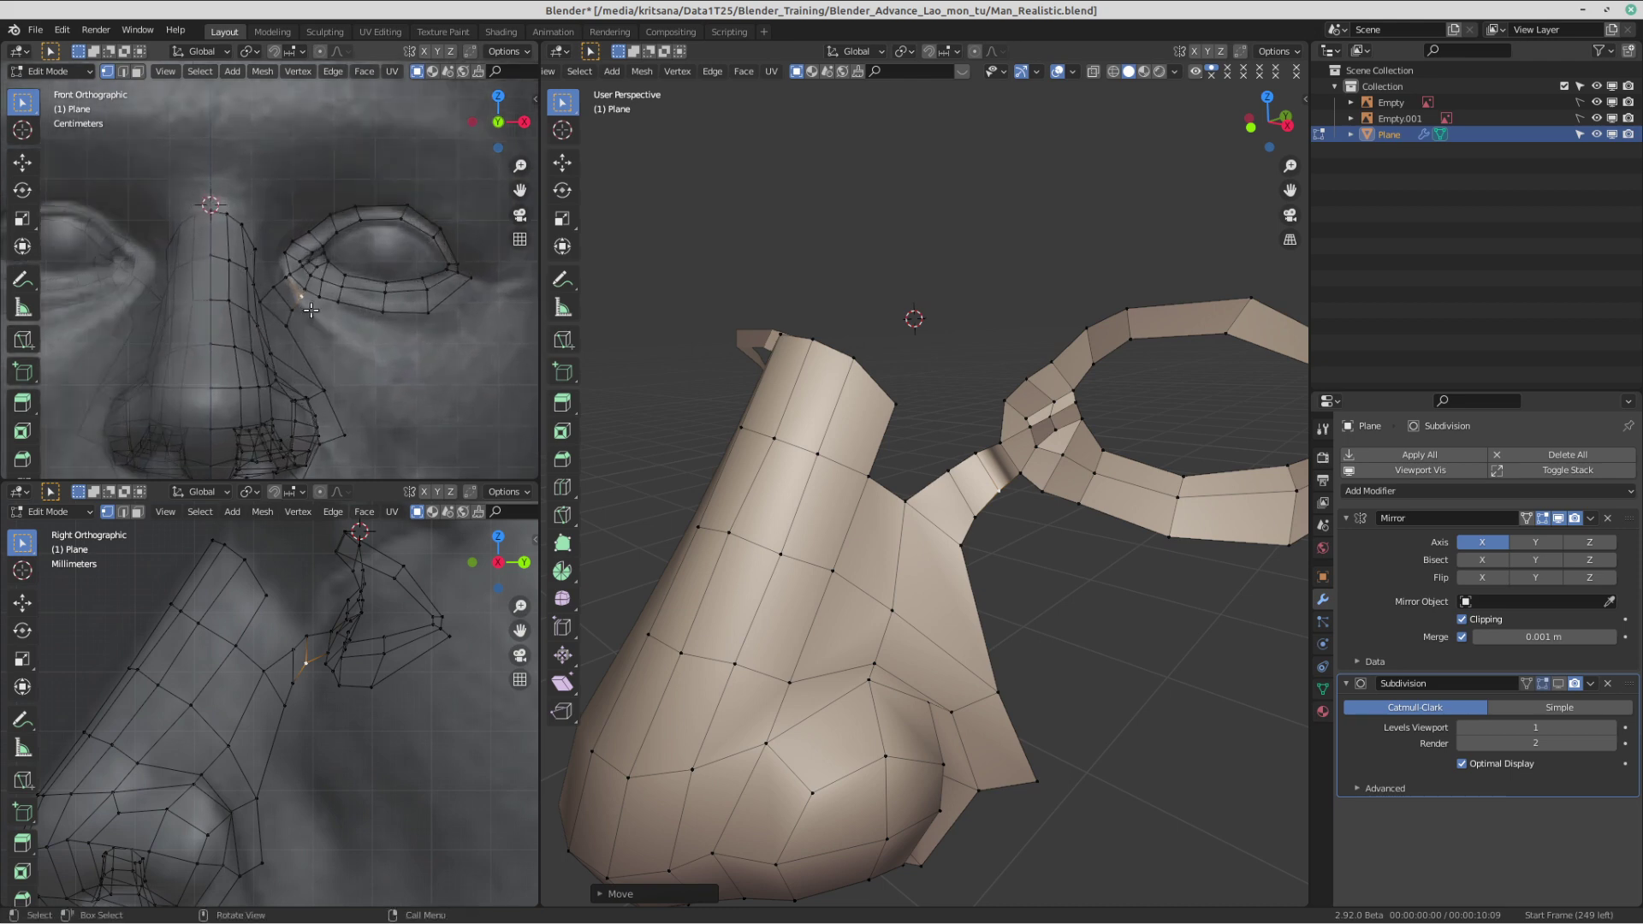
pyautogui.scroll(2, 328, 255)
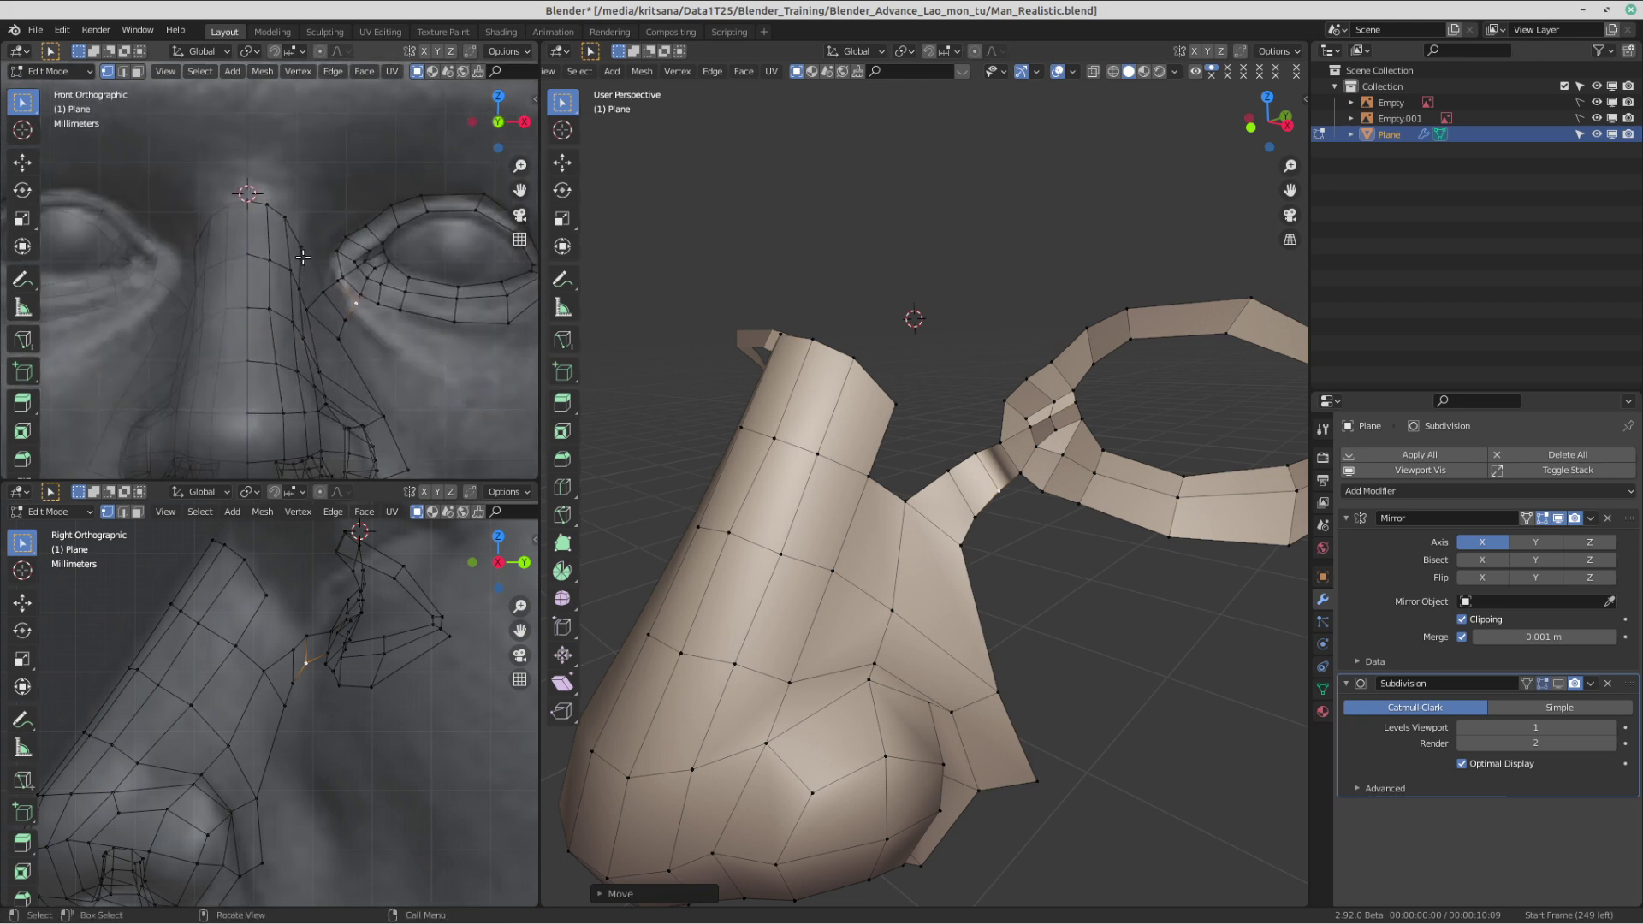
pyautogui.scroll(1, 277, 234)
pyautogui.keyDown('shift'); pyautogui.moveTo(376, 255); pyautogui.dragTo(332, 226, button='middle'); pyautogui.keyUp('shift')
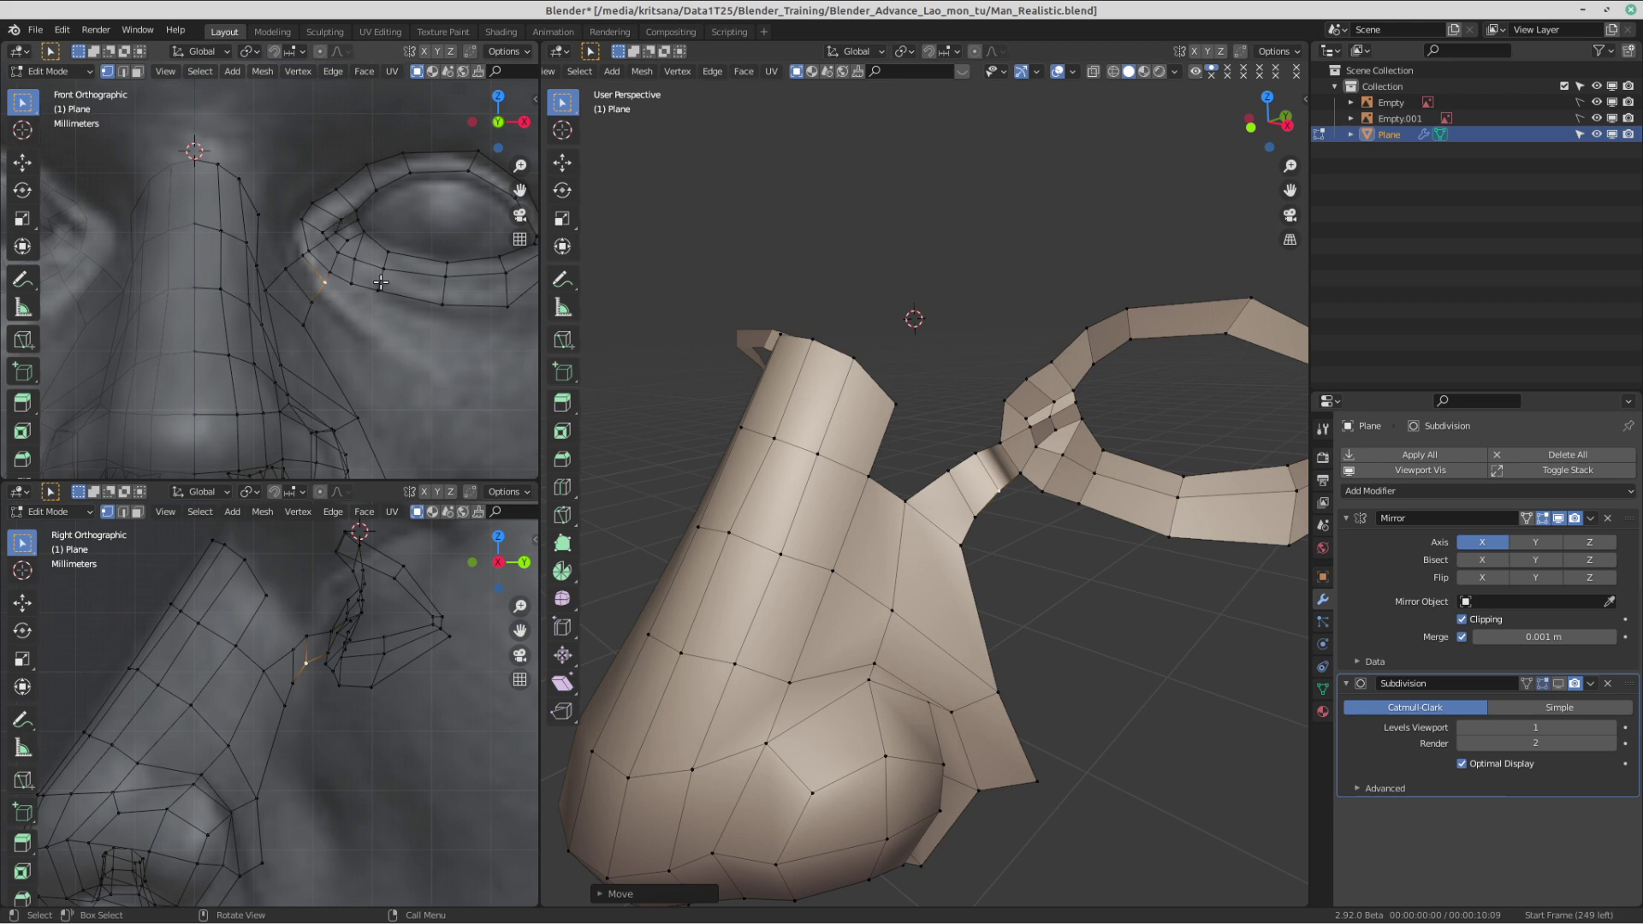
pyautogui.scroll(2, 364, 295)
pyautogui.press('e')
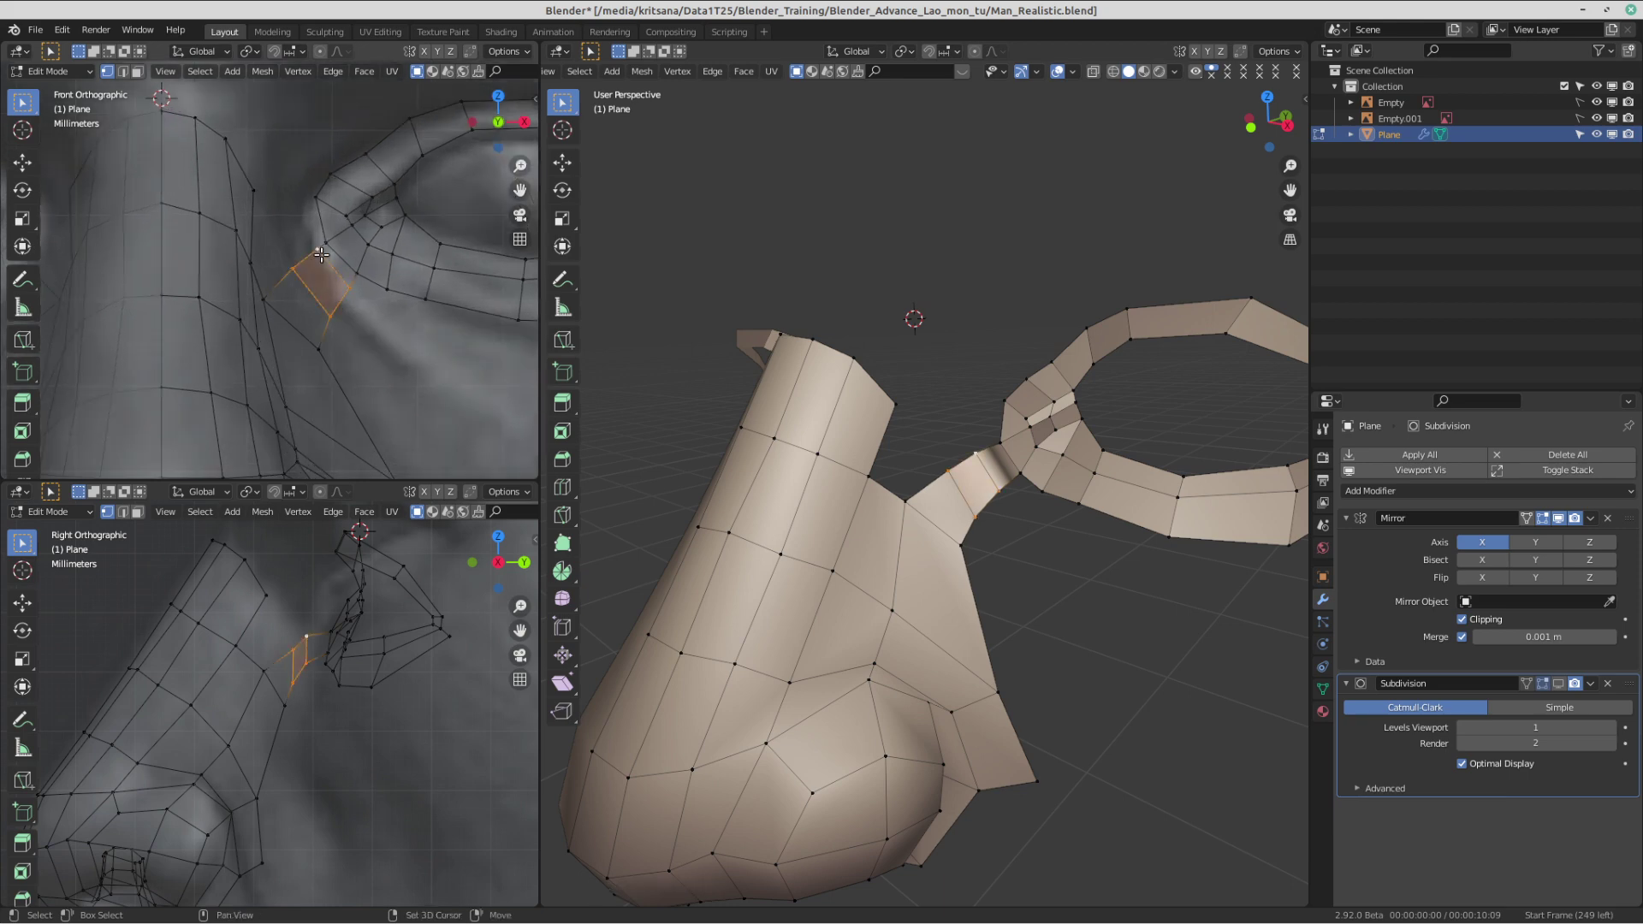
pyautogui.click(346, 310)
pyautogui.keyDown('shift'); pyautogui.click(269, 306); pyautogui.keyUp('shift')
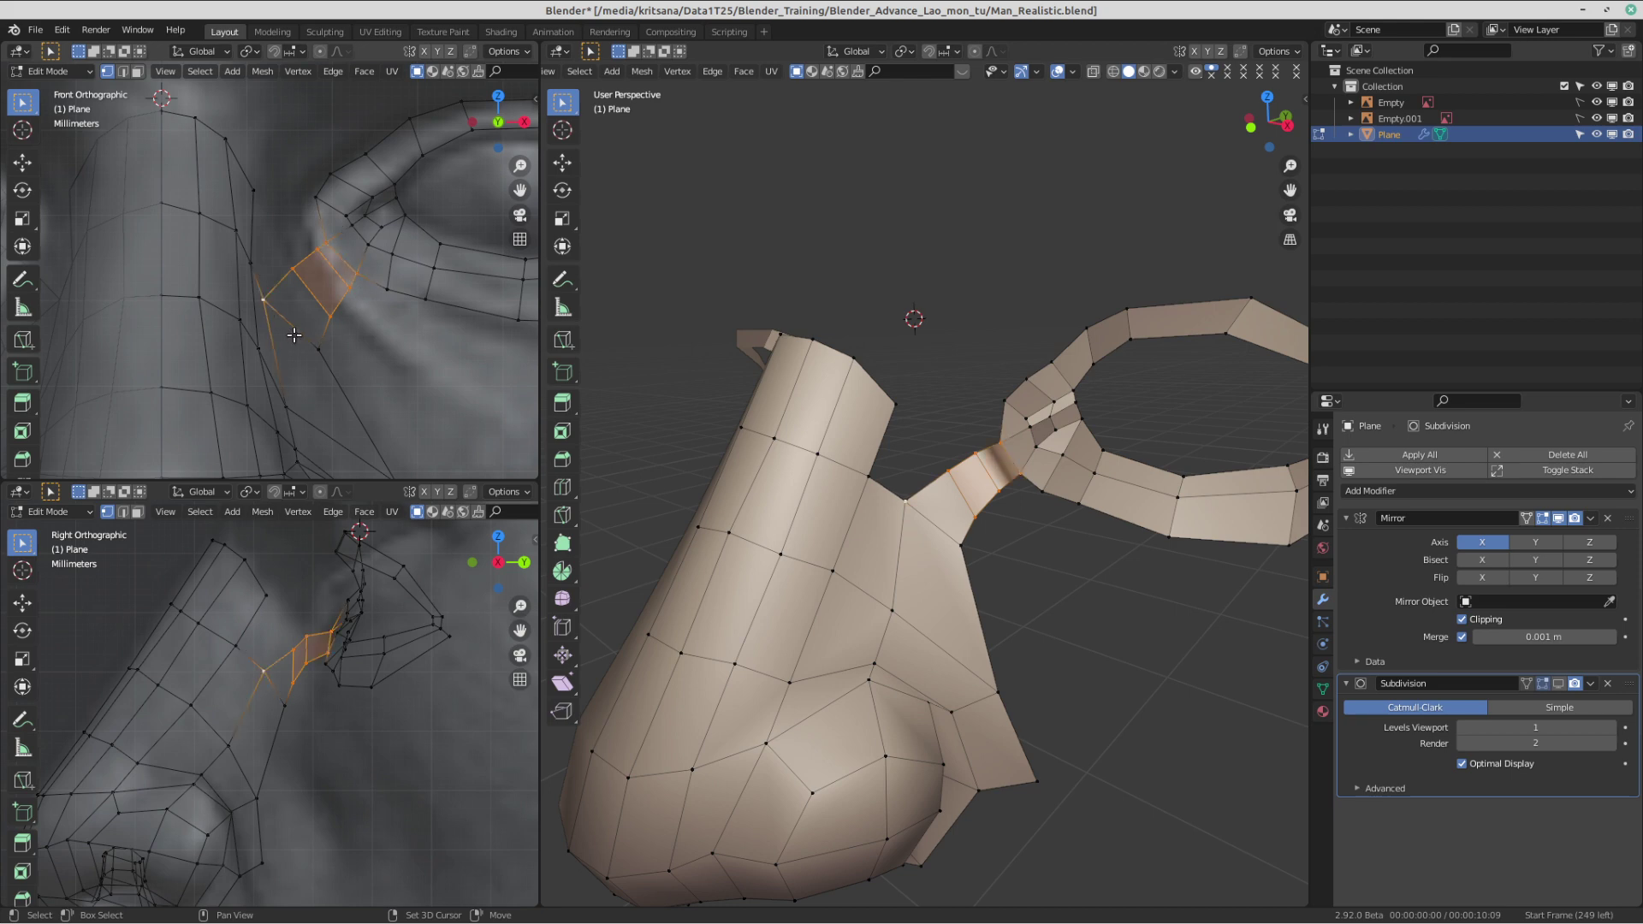
pyautogui.keyDown('shift'); pyautogui.click(318, 352); pyautogui.keyUp('shift')
pyautogui.moveTo(895, 455); pyautogui.dragTo(918, 388, button='middle')
pyautogui.press('z')
pyautogui.click(926, 442)
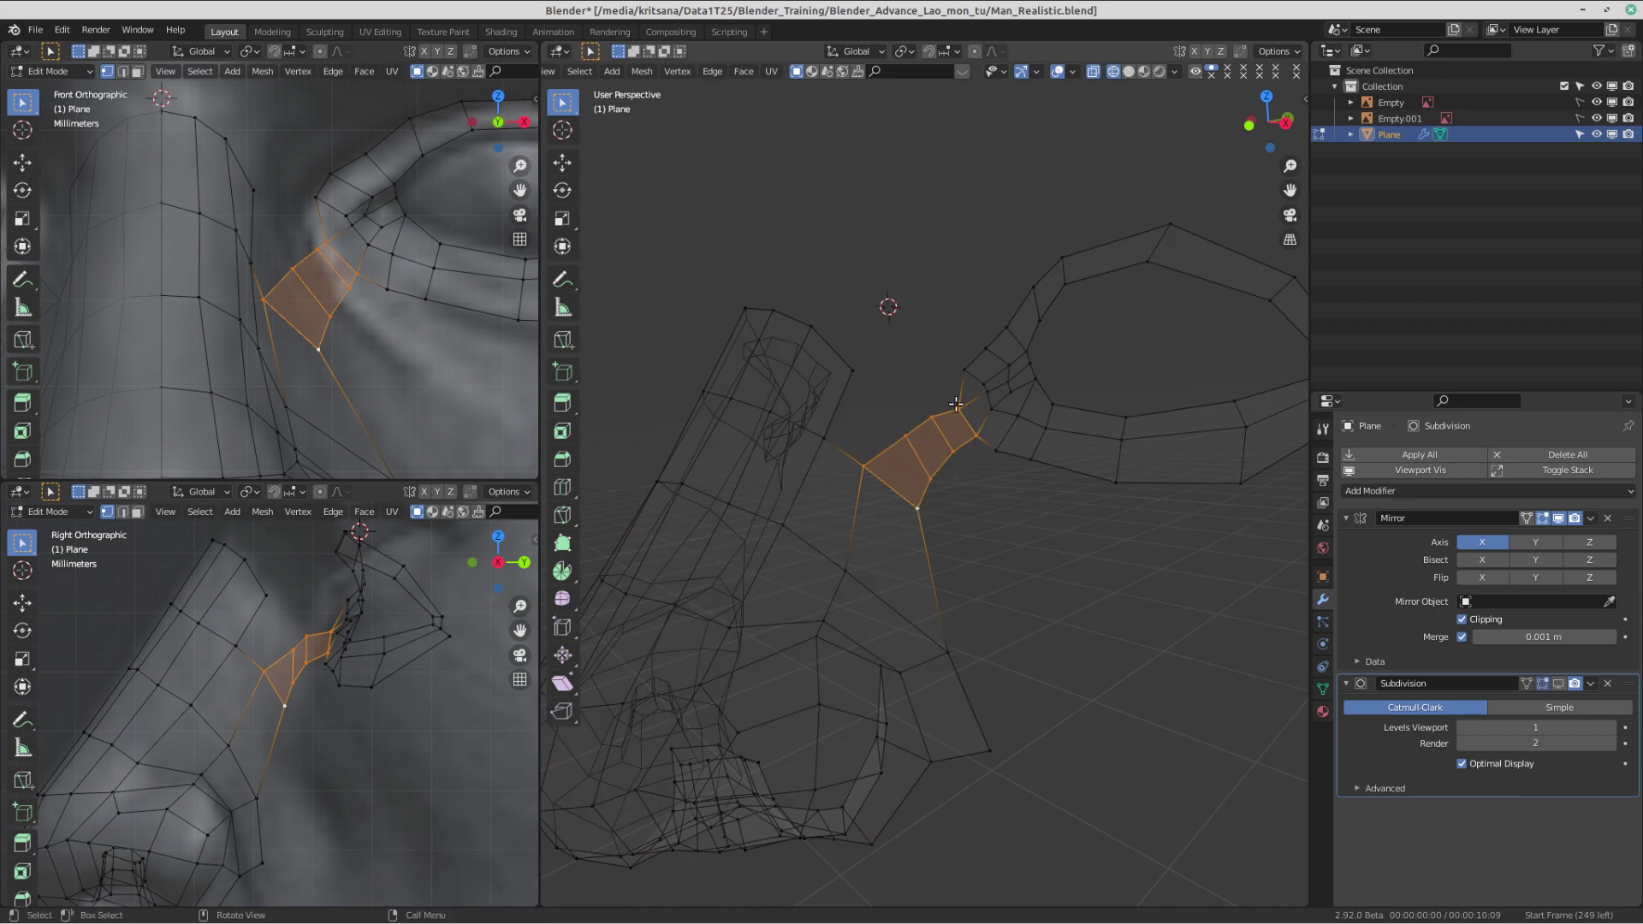
pyautogui.moveTo(956, 404); pyautogui.dragTo(974, 410, button='middle')
pyautogui.press('z')
pyautogui.click(1034, 408)
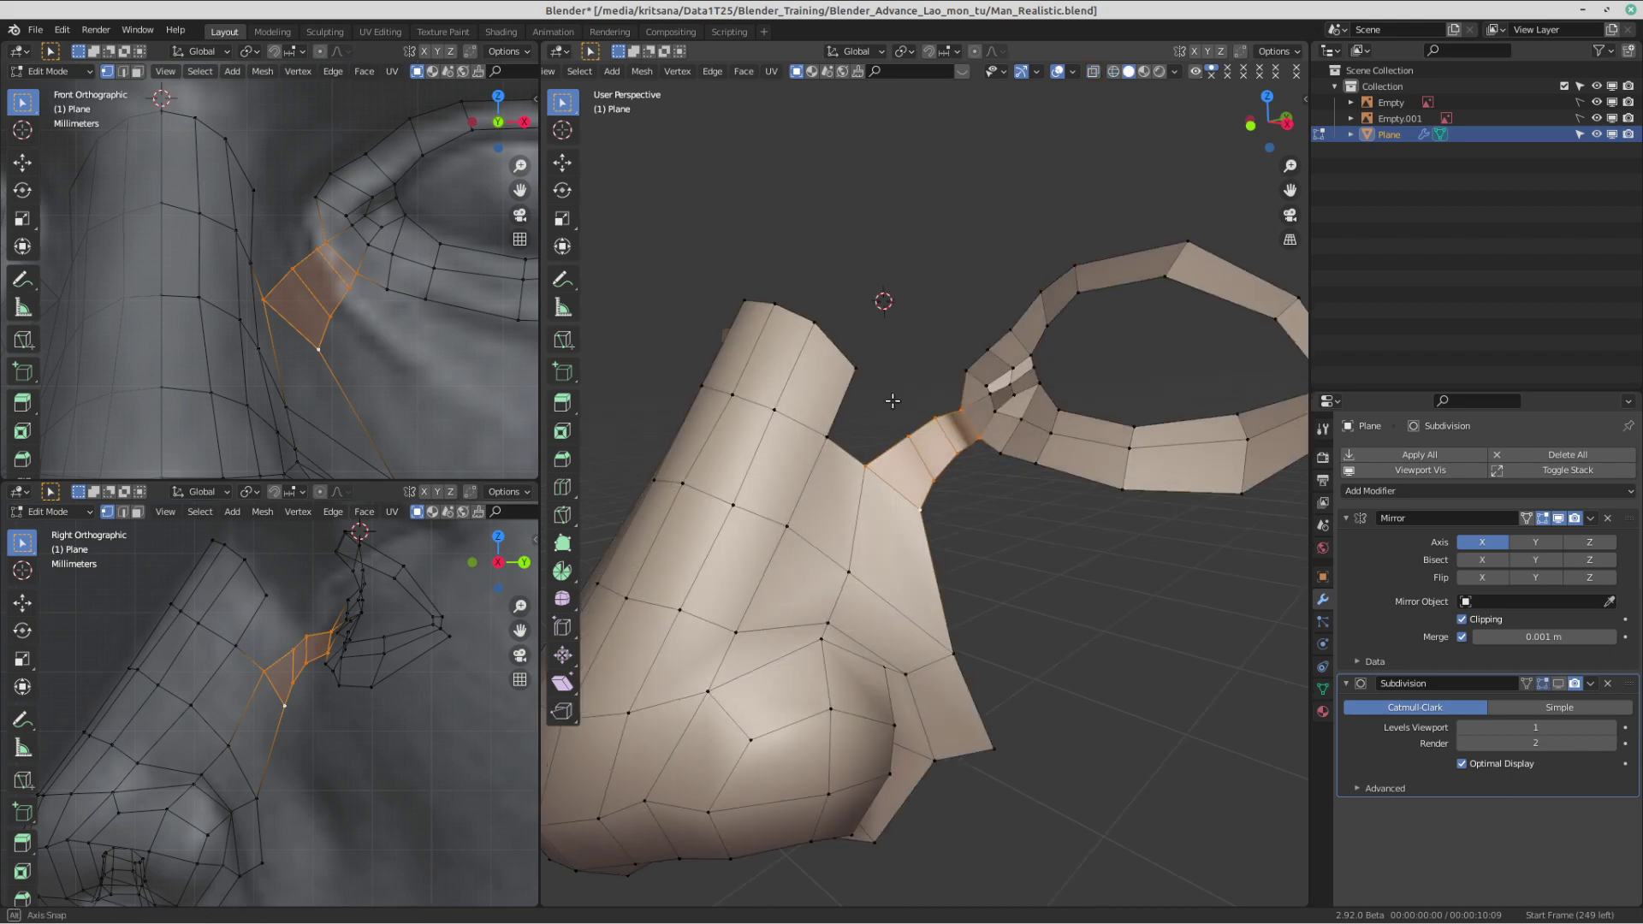
# - Fine-tune the vertices of the strip's nose-side loop in the front view
pyautogui.click(296, 271)
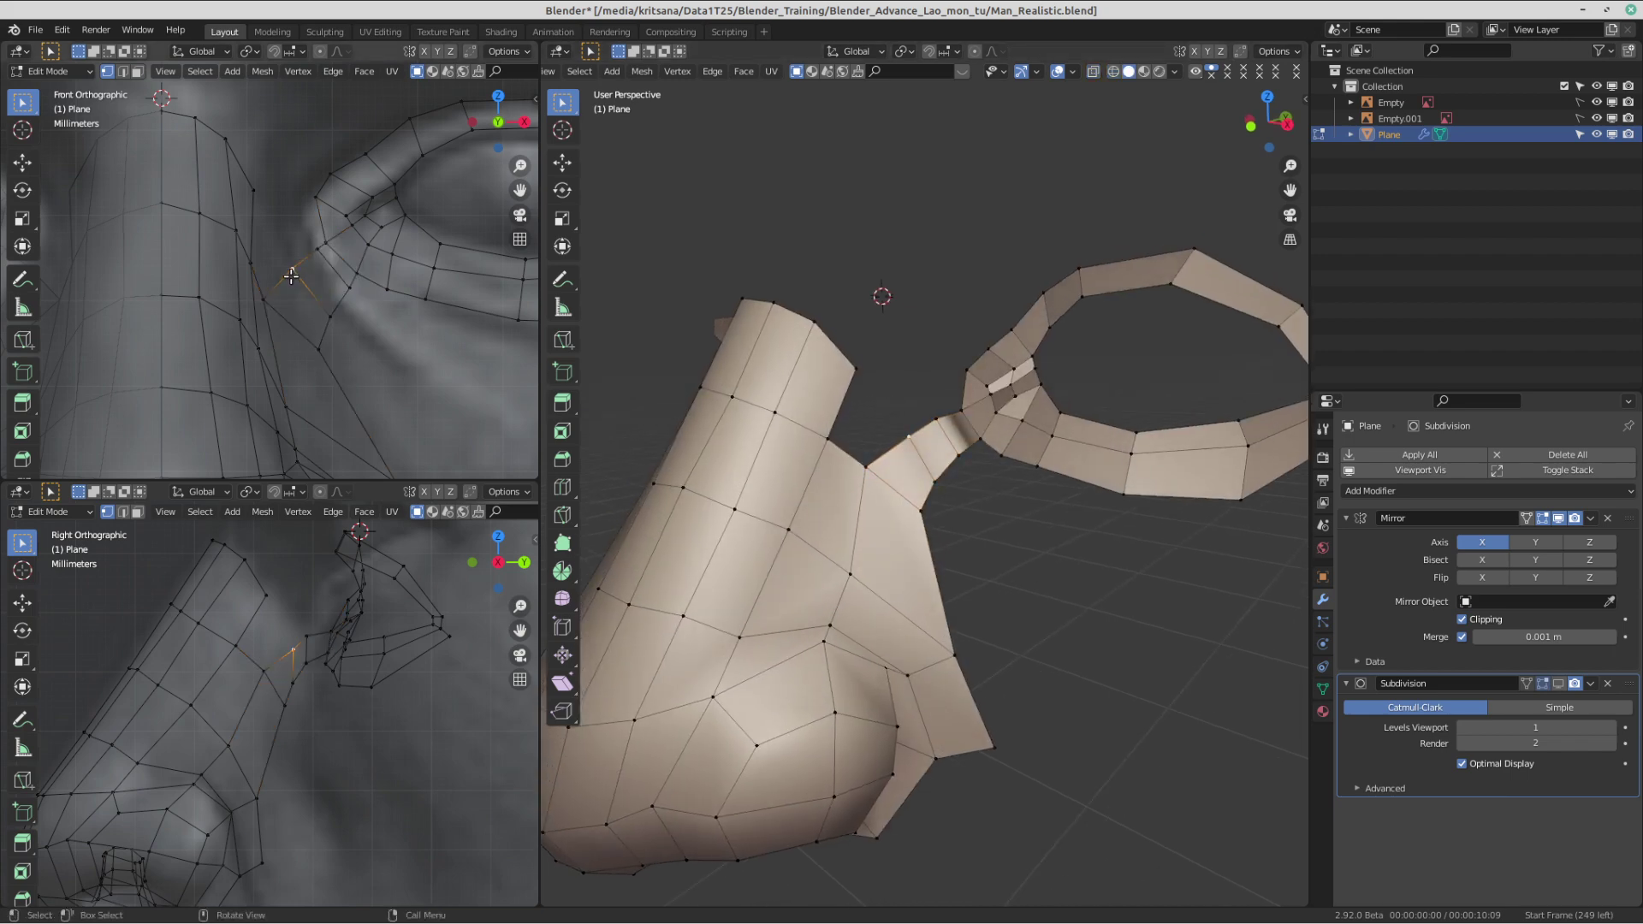
pyautogui.press('g')
pyautogui.click(305, 271)
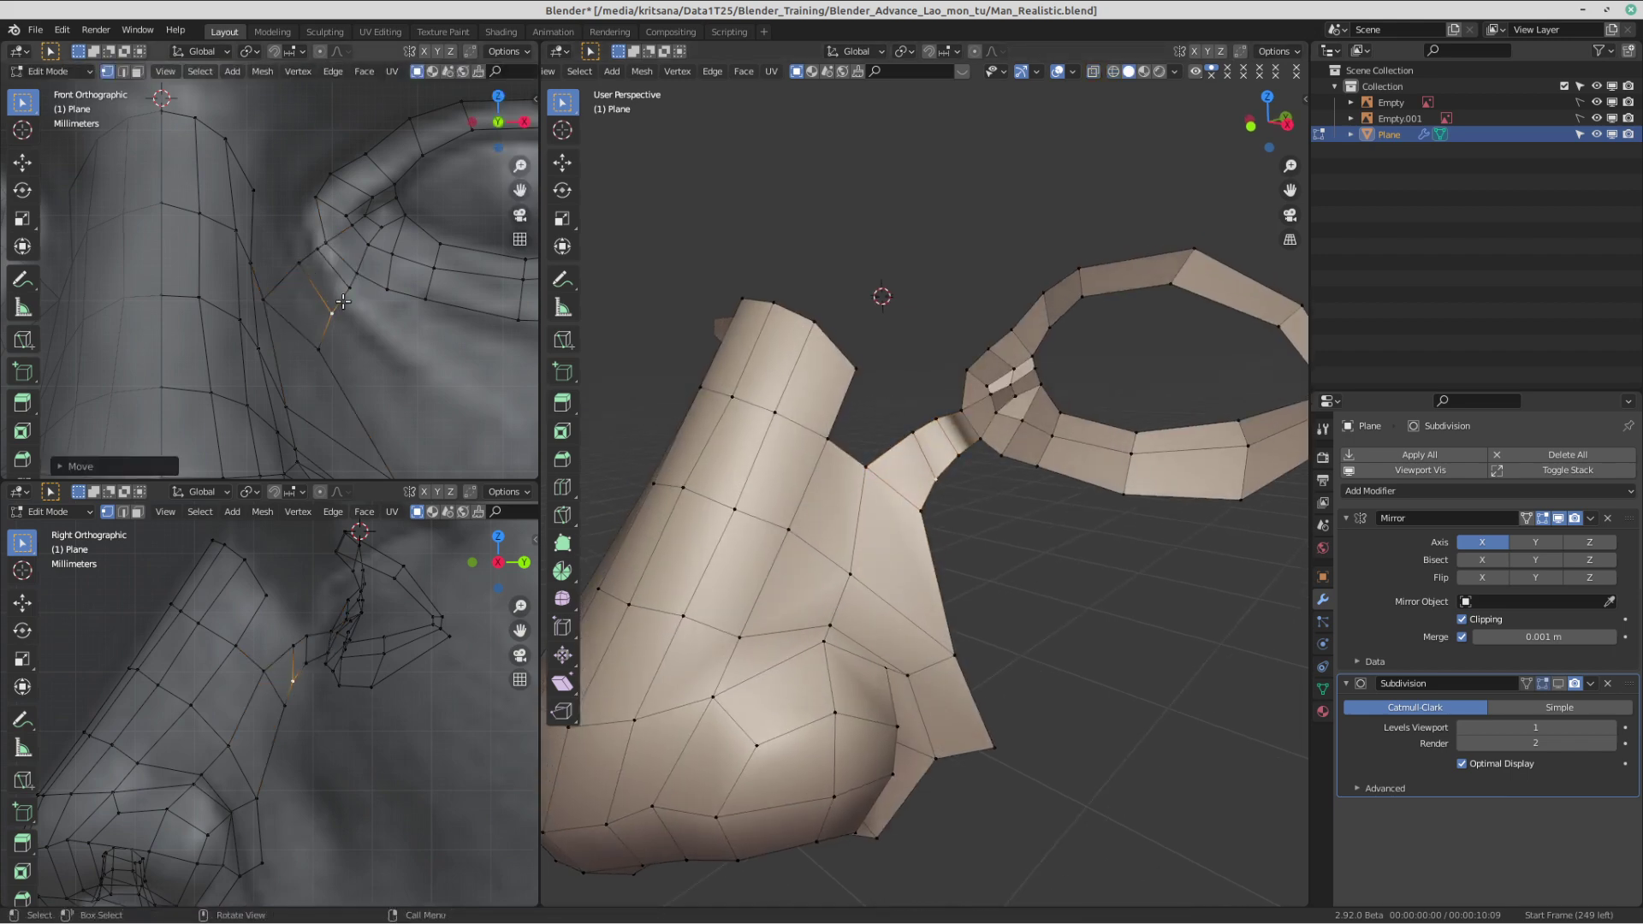
# - Sketch possible edge flow above the nose bridge in the front view with red annotation strokes and erase them
pyautogui.scroll(-3, 336, 295)
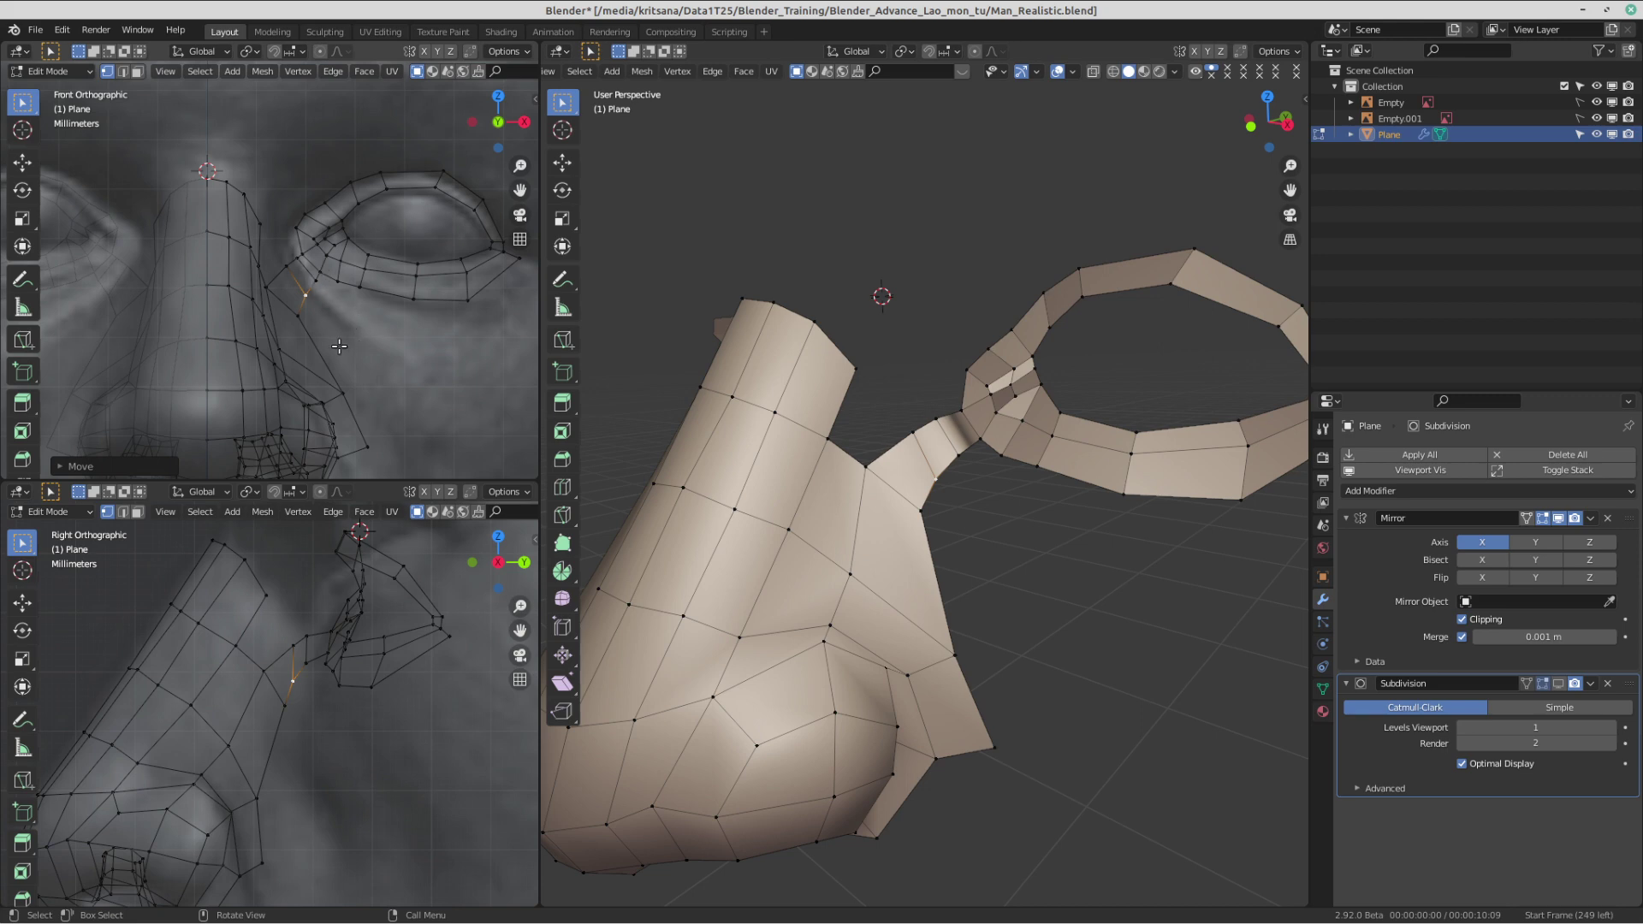
pyautogui.scroll(2, 413, 394)
pyautogui.scroll(-3, 407, 399)
pyautogui.scroll(4, 352, 336)
pyautogui.scroll(-3, 353, 337)
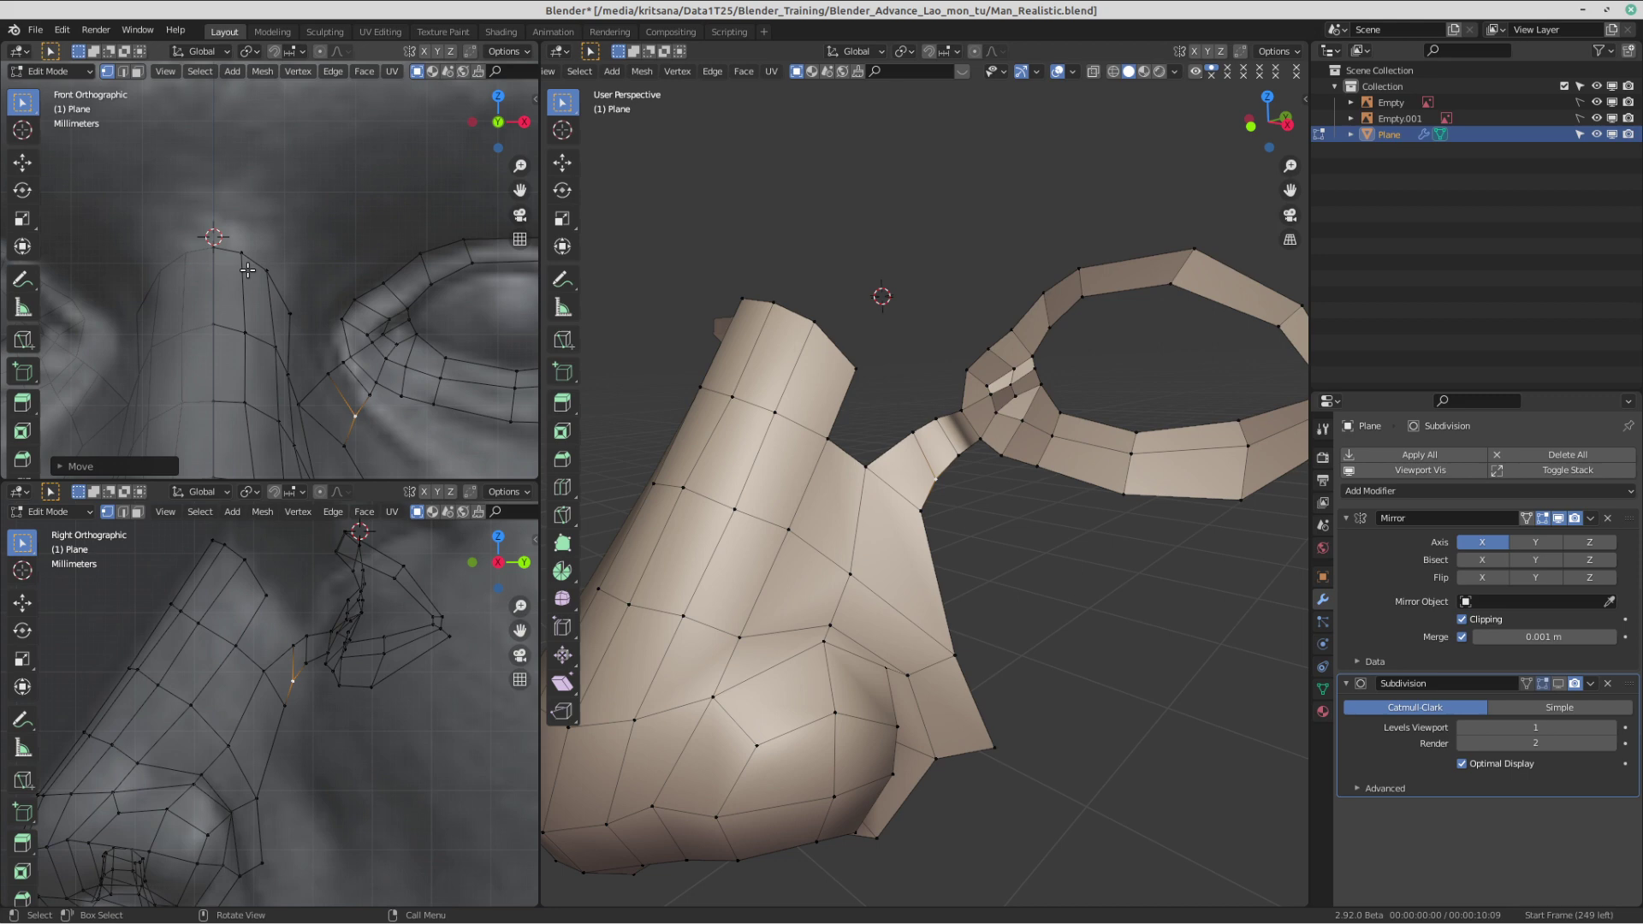
pyautogui.click(22, 279)
pyautogui.scroll(2, 278, 289)
pyautogui.scroll(-1, 272, 268)
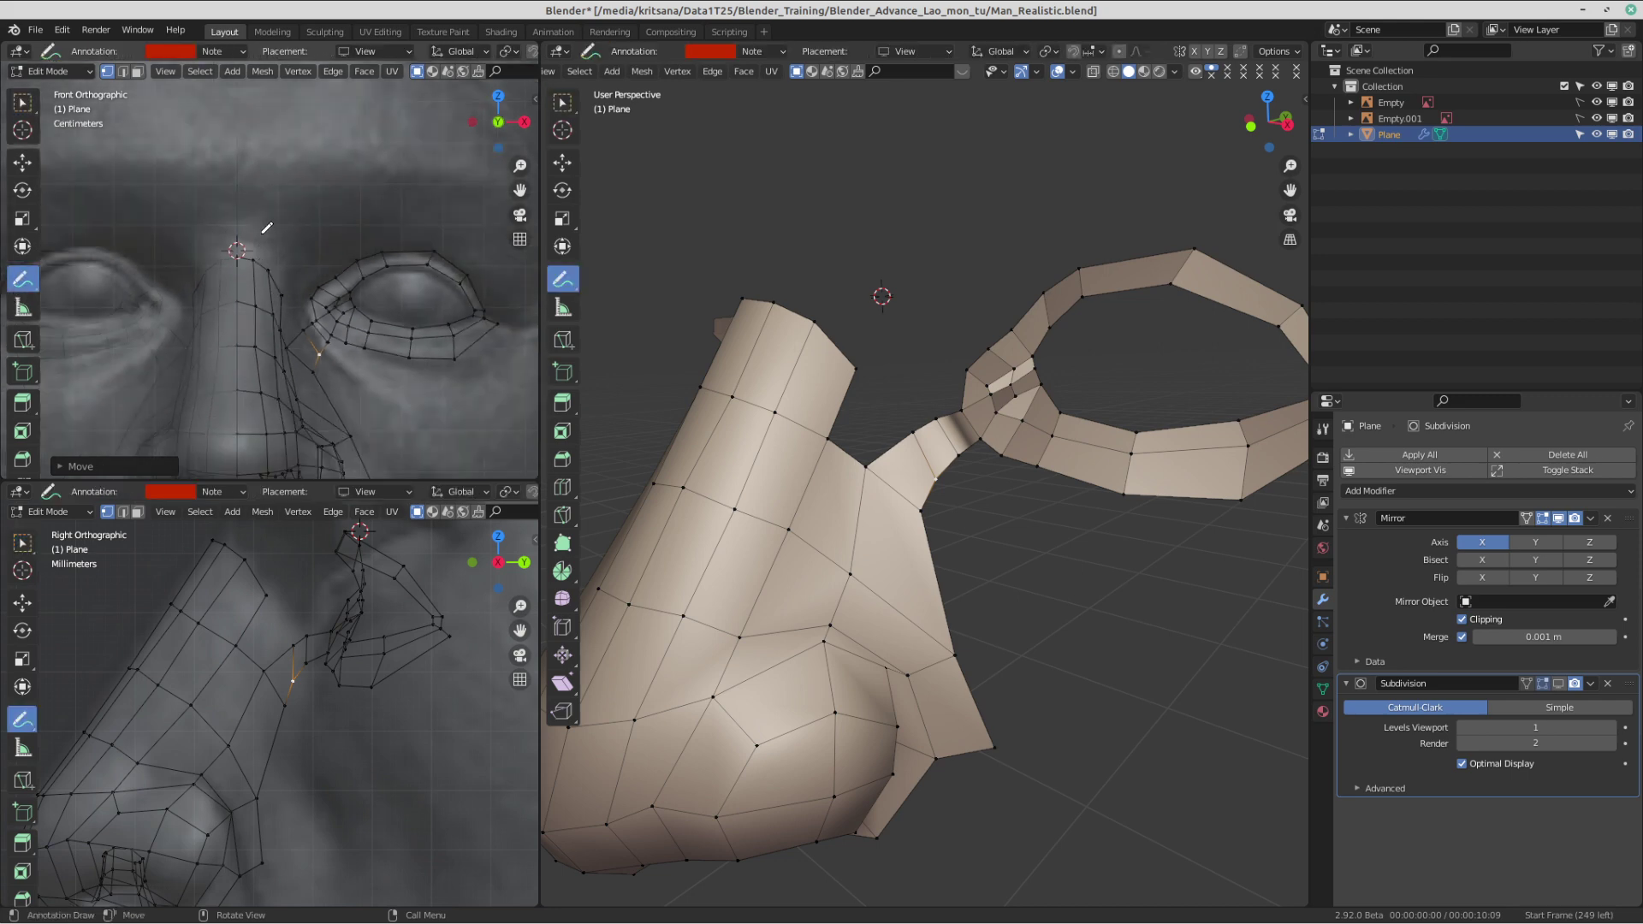
pyautogui.scroll(2, 267, 228)
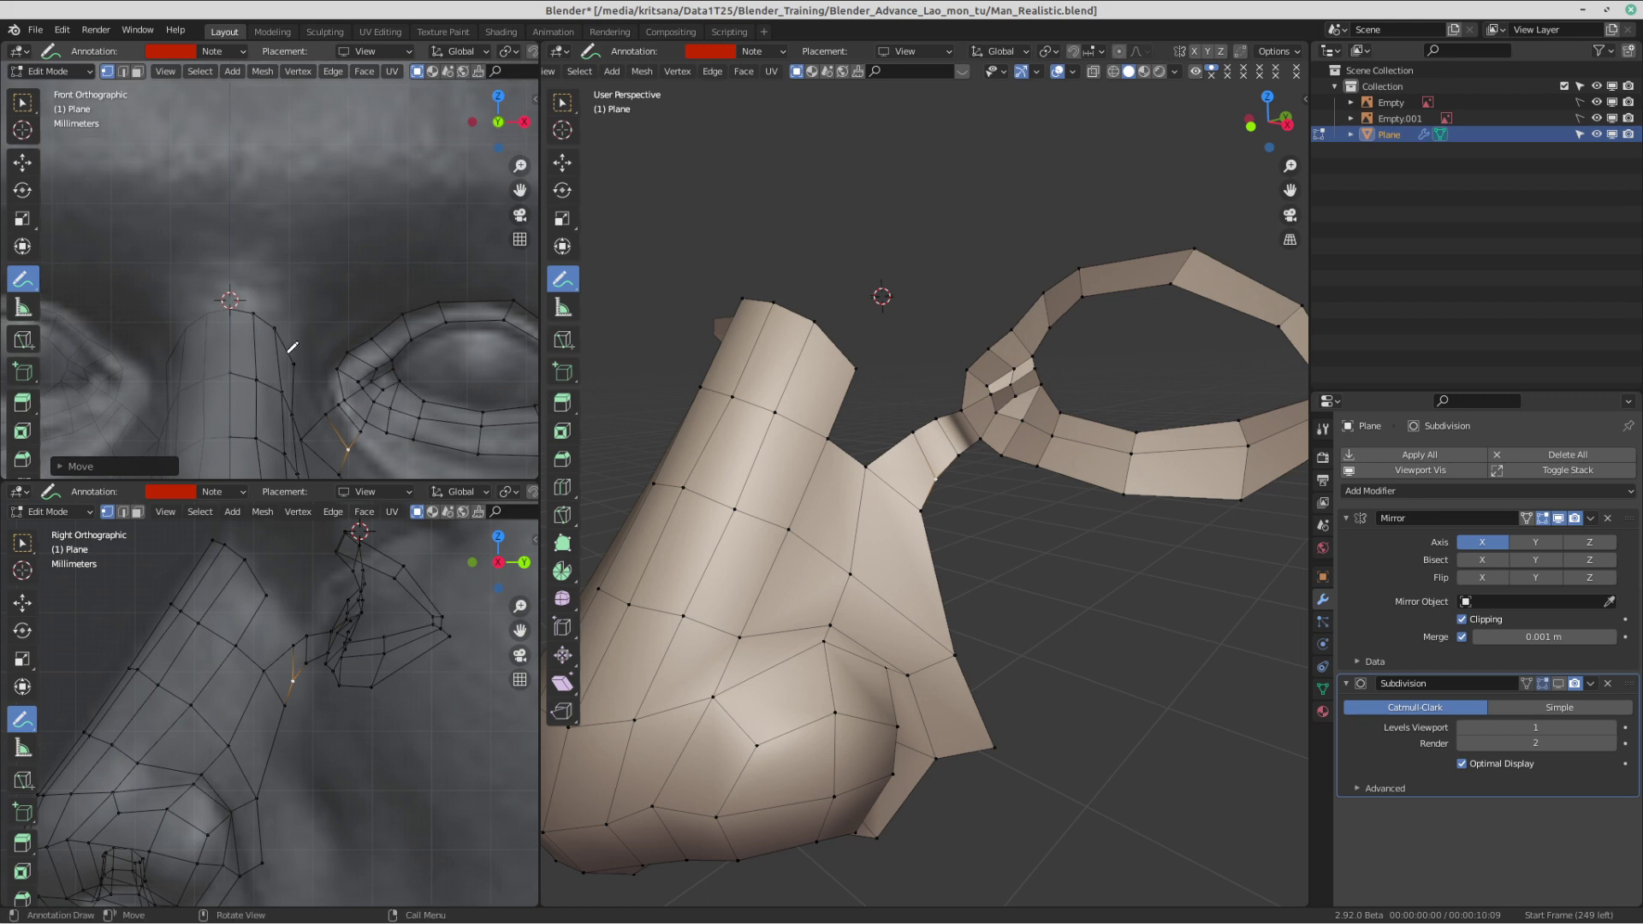
pyautogui.moveTo(288, 352); pyautogui.dragTo(291, 318)
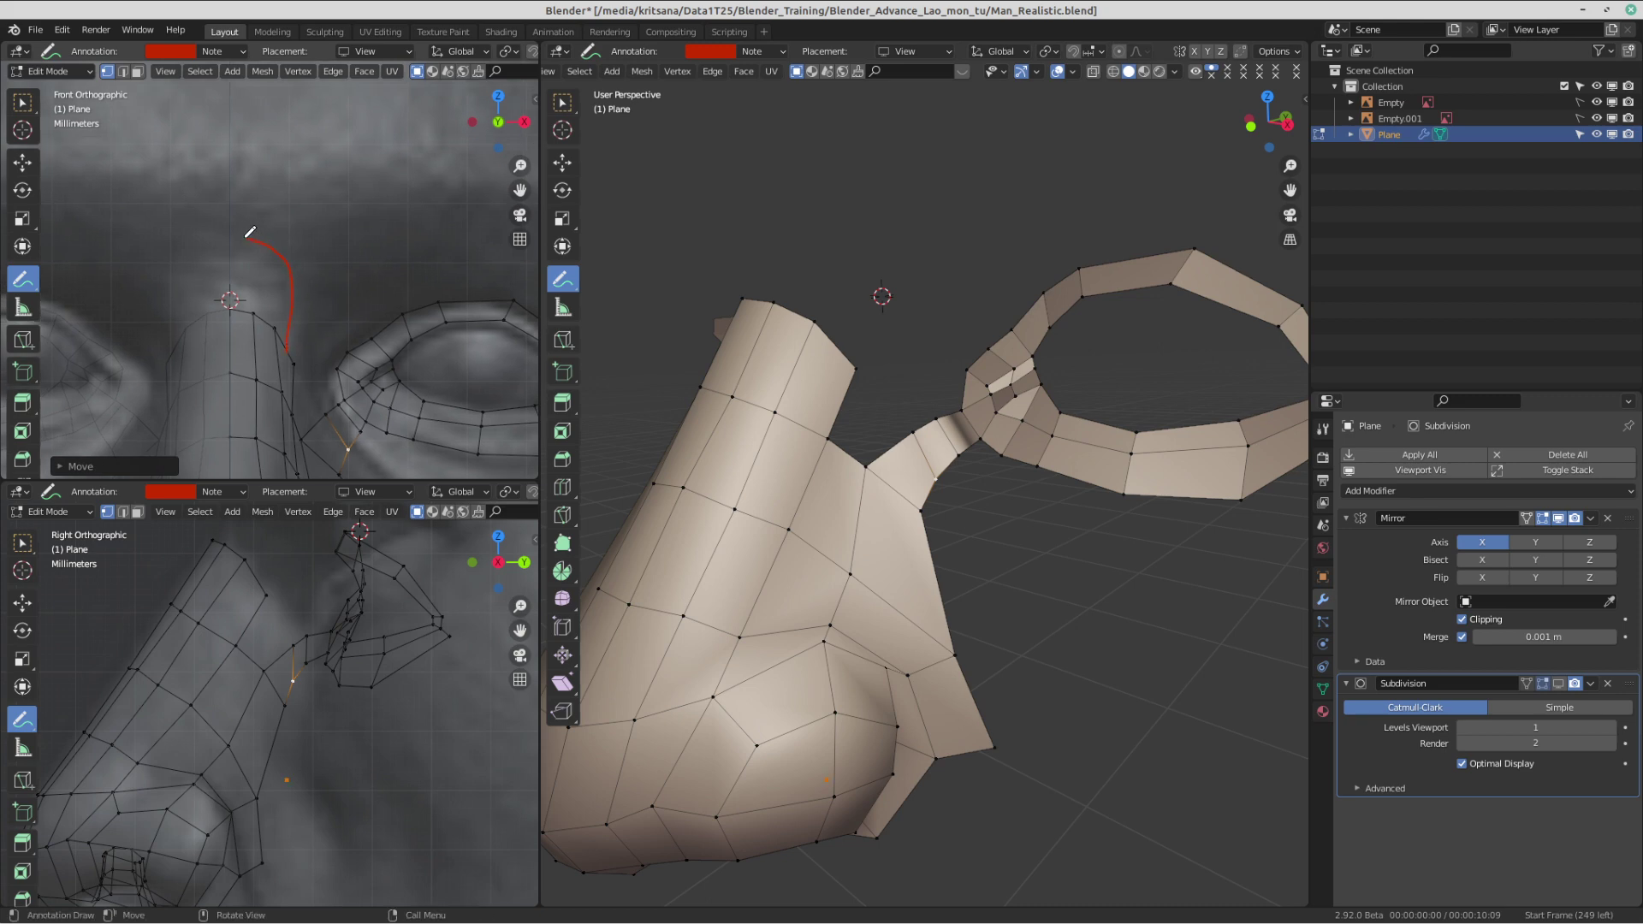
pyautogui.moveTo(250, 231); pyautogui.dragTo(250, 232)
pyautogui.moveTo(275, 300)
pyautogui.mouseDown()
pyautogui.moveTo(231, 256)
pyautogui.moveTo(251, 271)
pyautogui.moveTo(275, 207)
pyautogui.mouseUp()
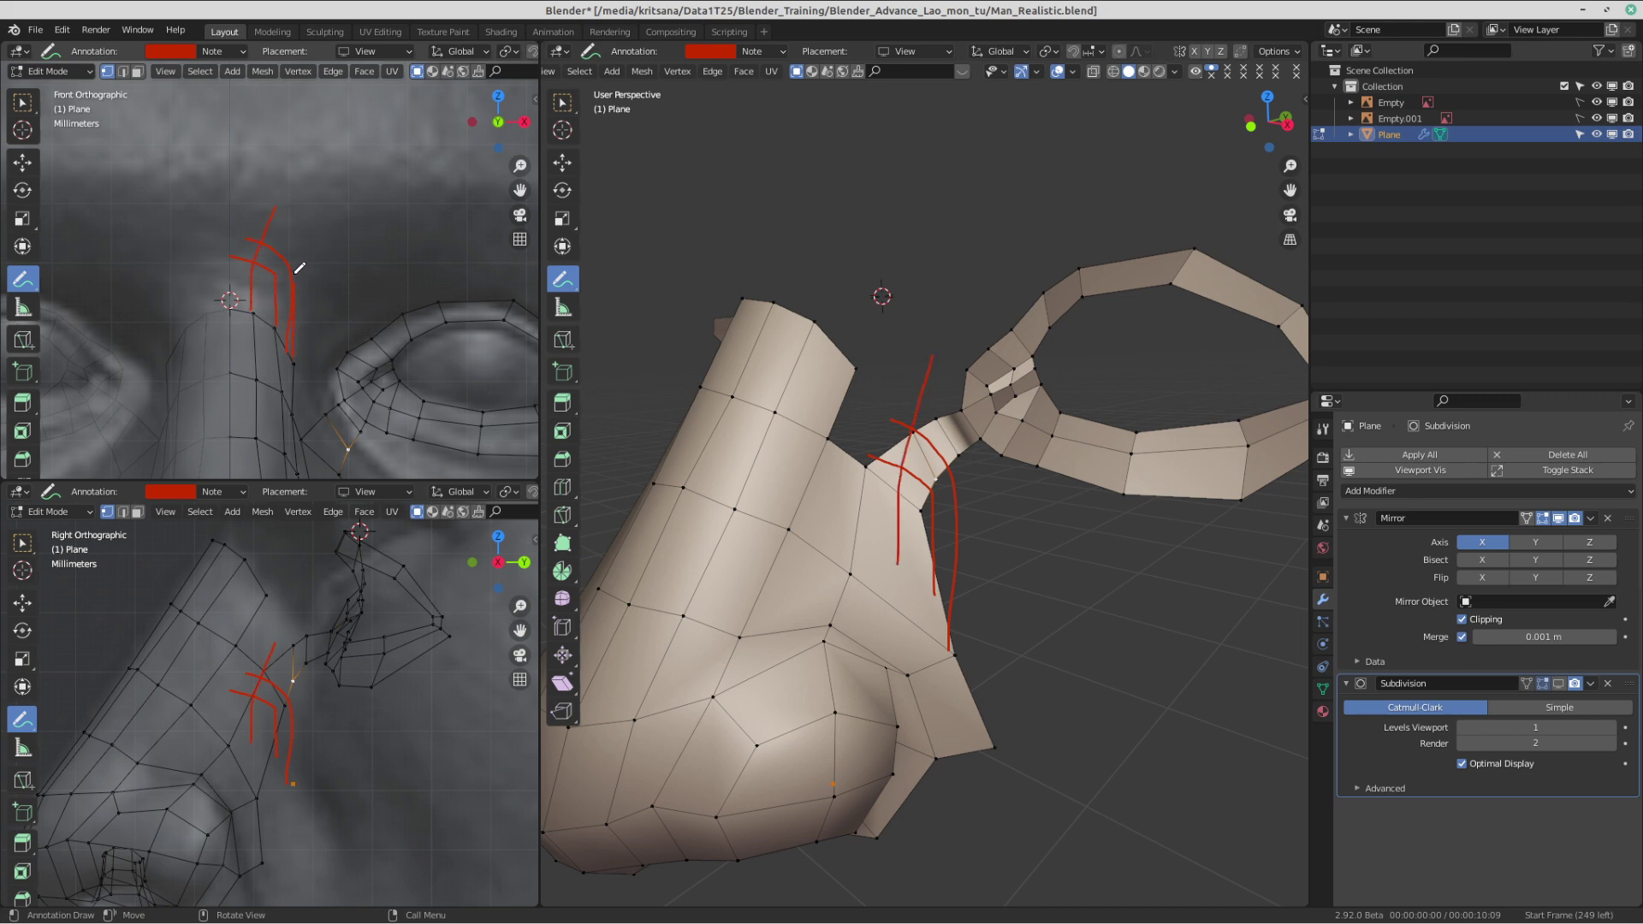
pyautogui.moveTo(295, 273); pyautogui.dragTo(241, 236)
pyautogui.moveTo(271, 242)
pyautogui.keyDown('ctrl'); pyautogui.mouseDown()
pyautogui.moveTo(257, 190)
pyautogui.moveTo(312, 238)
pyautogui.moveTo(256, 300)
pyautogui.mouseUp(); pyautogui.keyUp('ctrl')
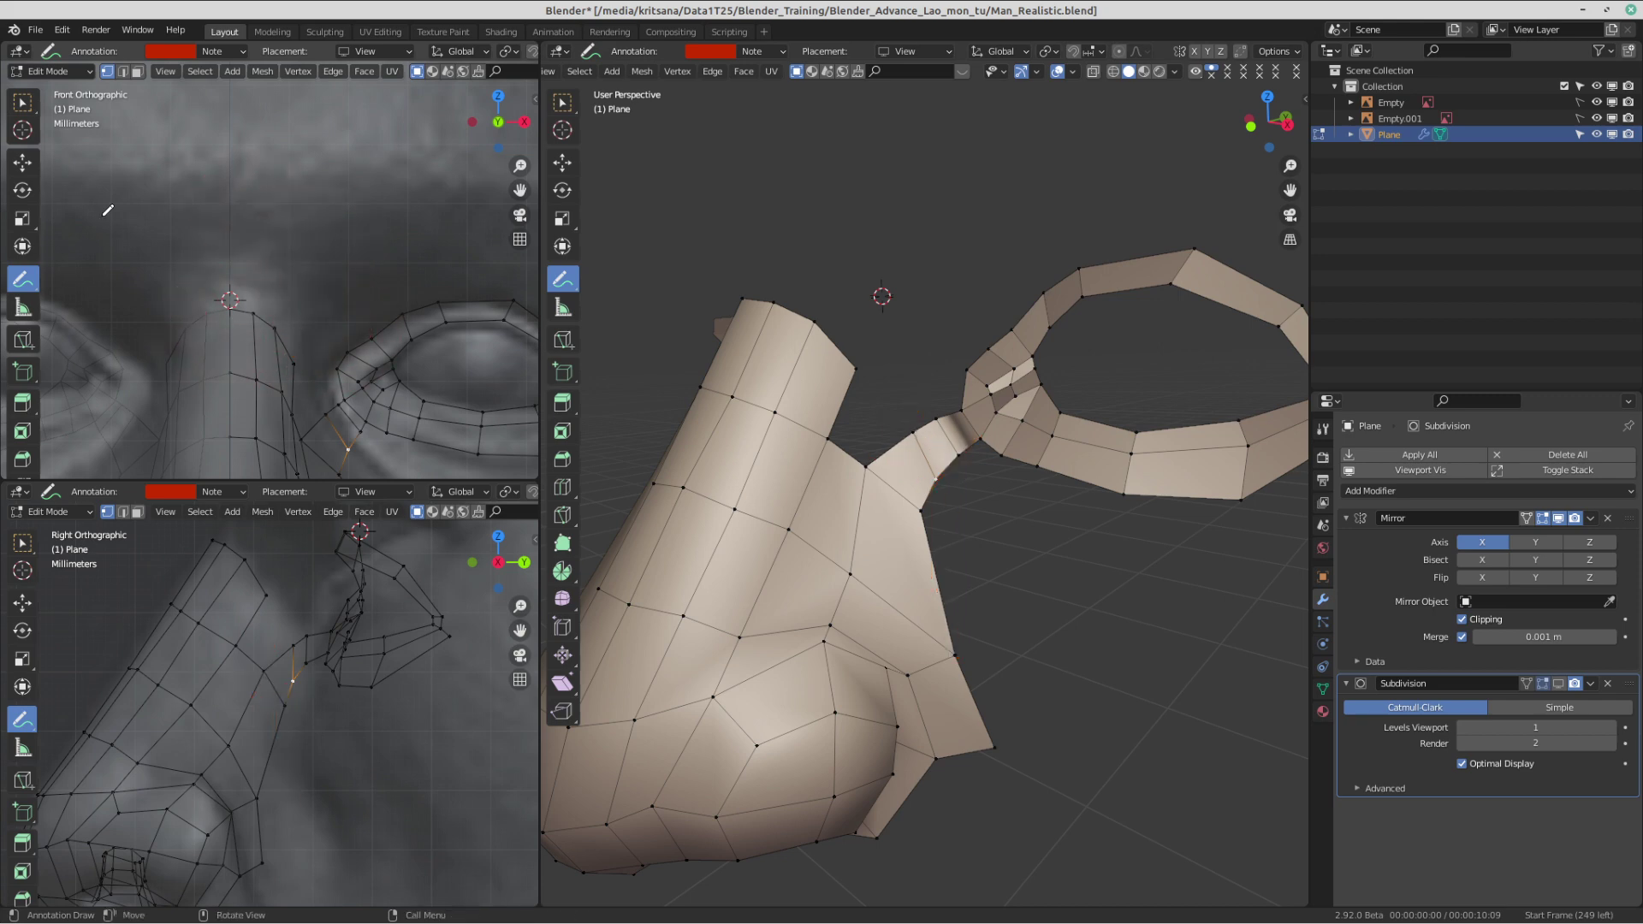
# - Select the four vertices along the open upper edge of the nose bridge with the Move tool active
pyautogui.click(29, 165)
pyautogui.scroll(-1, 178, 289)
pyautogui.moveTo(240, 319)
pyautogui.keyDown('shift'); pyautogui.mouseDown(button='middle')
pyautogui.moveTo(183, 307)
pyautogui.moveTo(232, 313)
pyautogui.moveTo(293, 248)
pyautogui.moveTo(283, 265)
pyautogui.mouseUp(button='middle'); pyautogui.keyUp('shift')
pyautogui.scroll(4, 272, 275)
pyautogui.click(308, 371)
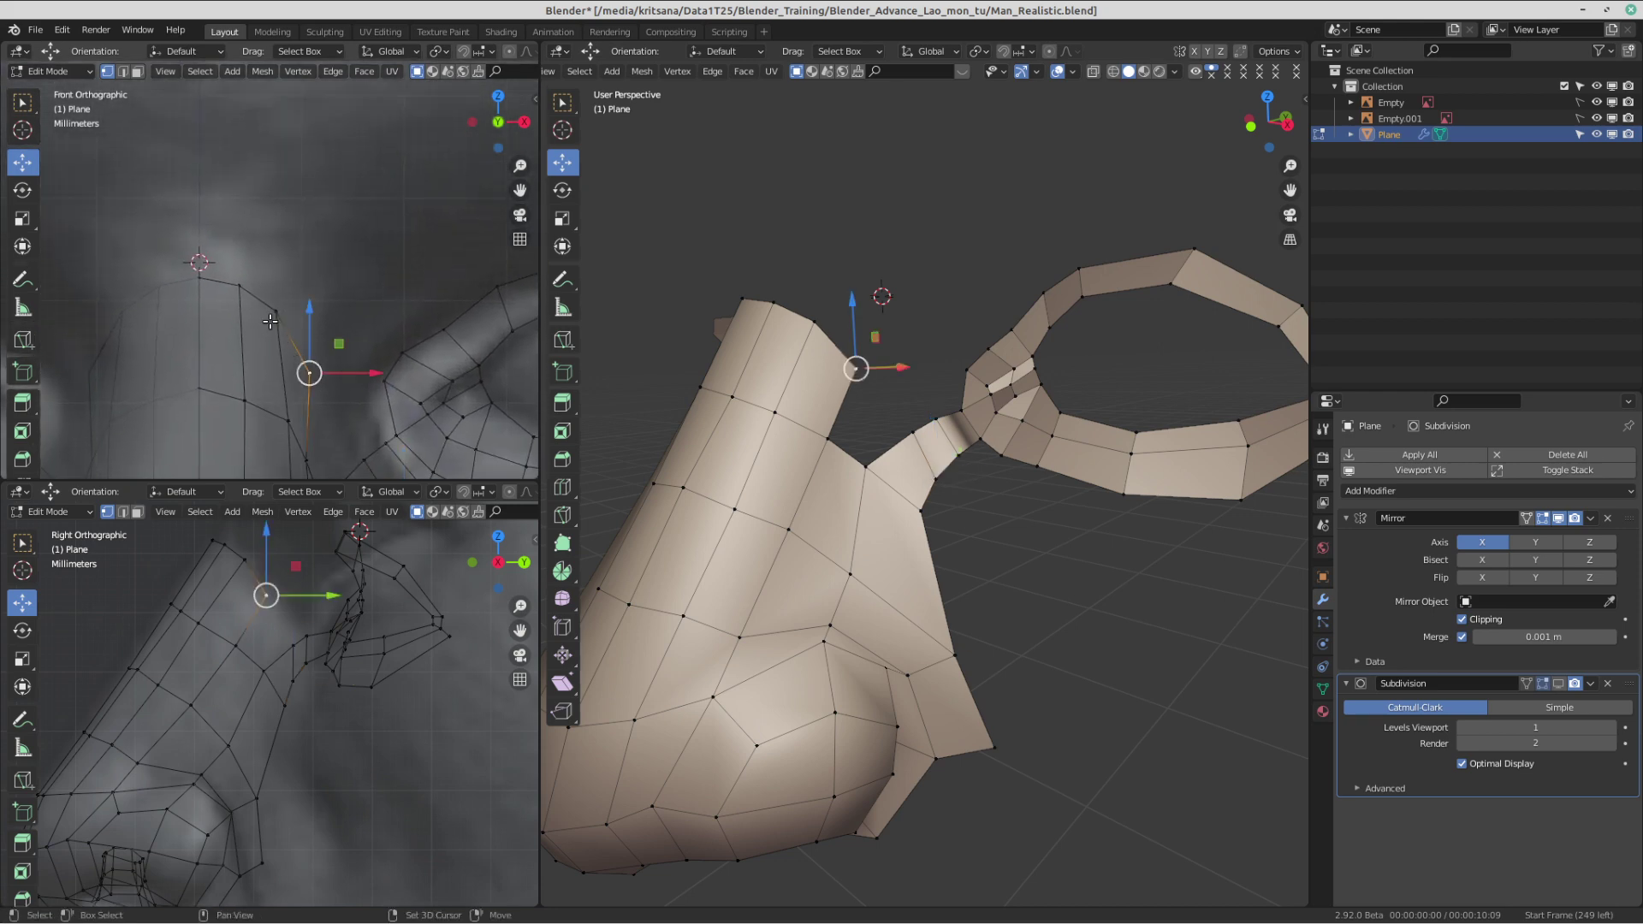
pyautogui.keyDown('shift'); pyautogui.click(272, 318); pyautogui.keyUp('shift')
pyautogui.keyDown('shift'); pyautogui.click(198, 269); pyautogui.keyUp('shift')
pyautogui.keyDown('shift'); pyautogui.click(235, 283); pyautogui.keyUp('shift')
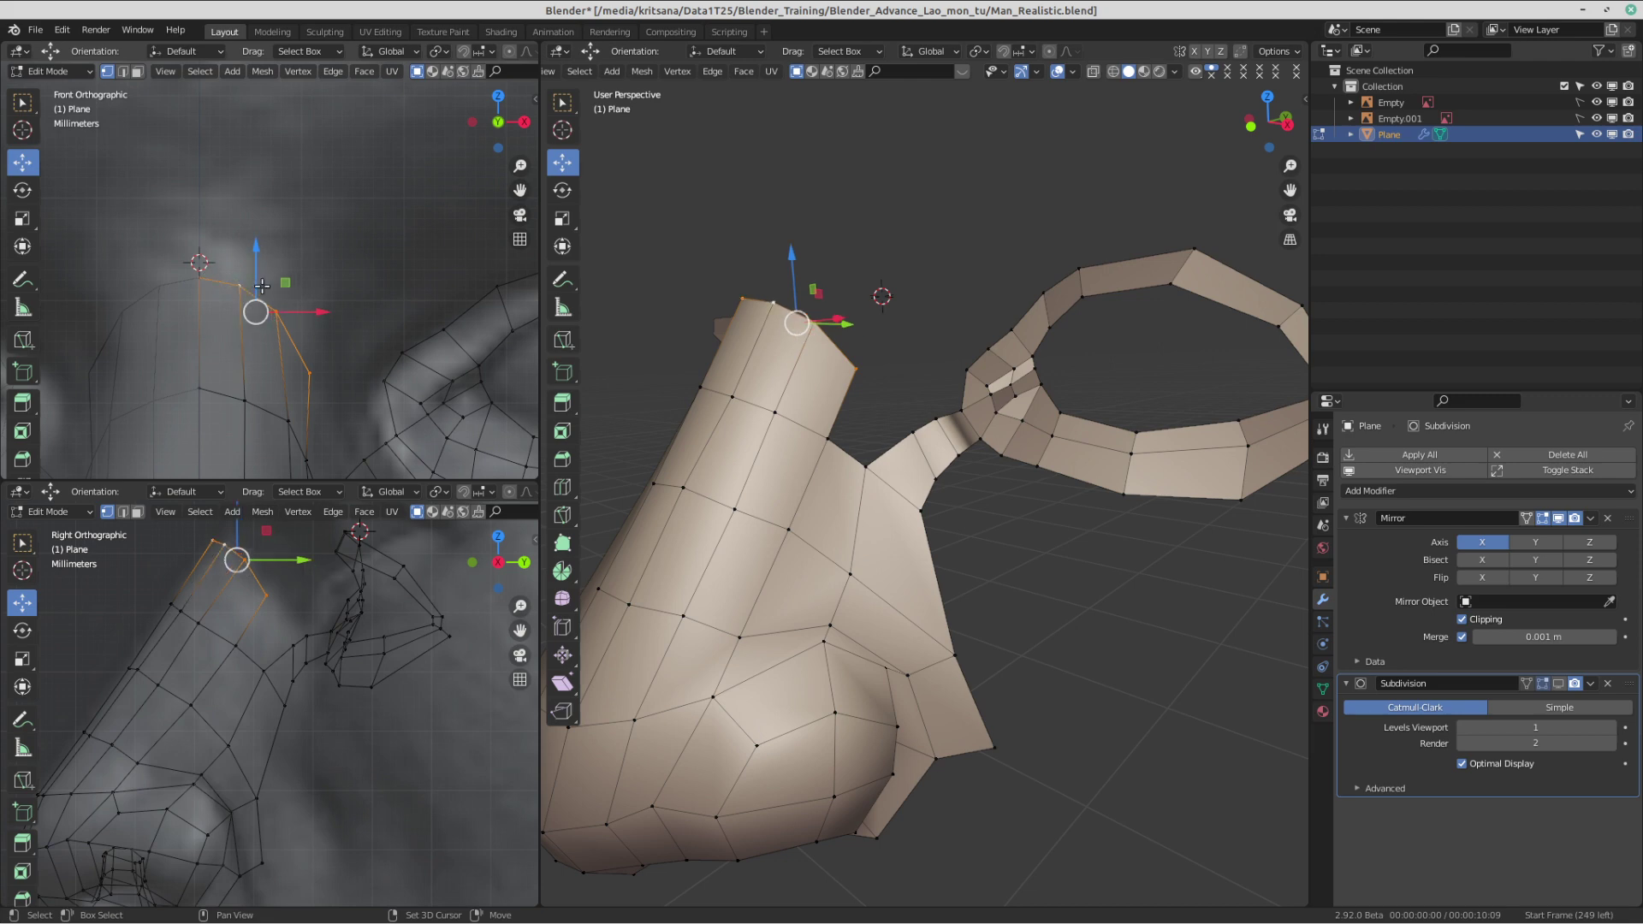
# - Sketch the profile from nose bridge to forehead as a red annotation in the side view and erase it
pyautogui.scroll(-1, 256, 549)
pyautogui.keyDown('shift'); pyautogui.moveTo(256, 550); pyautogui.dragTo(319, 690, button='middle'); pyautogui.keyUp('shift')
pyautogui.scroll(-1, 282, 705)
pyautogui.scroll(2, 284, 705)
pyautogui.scroll(-1, 281, 673)
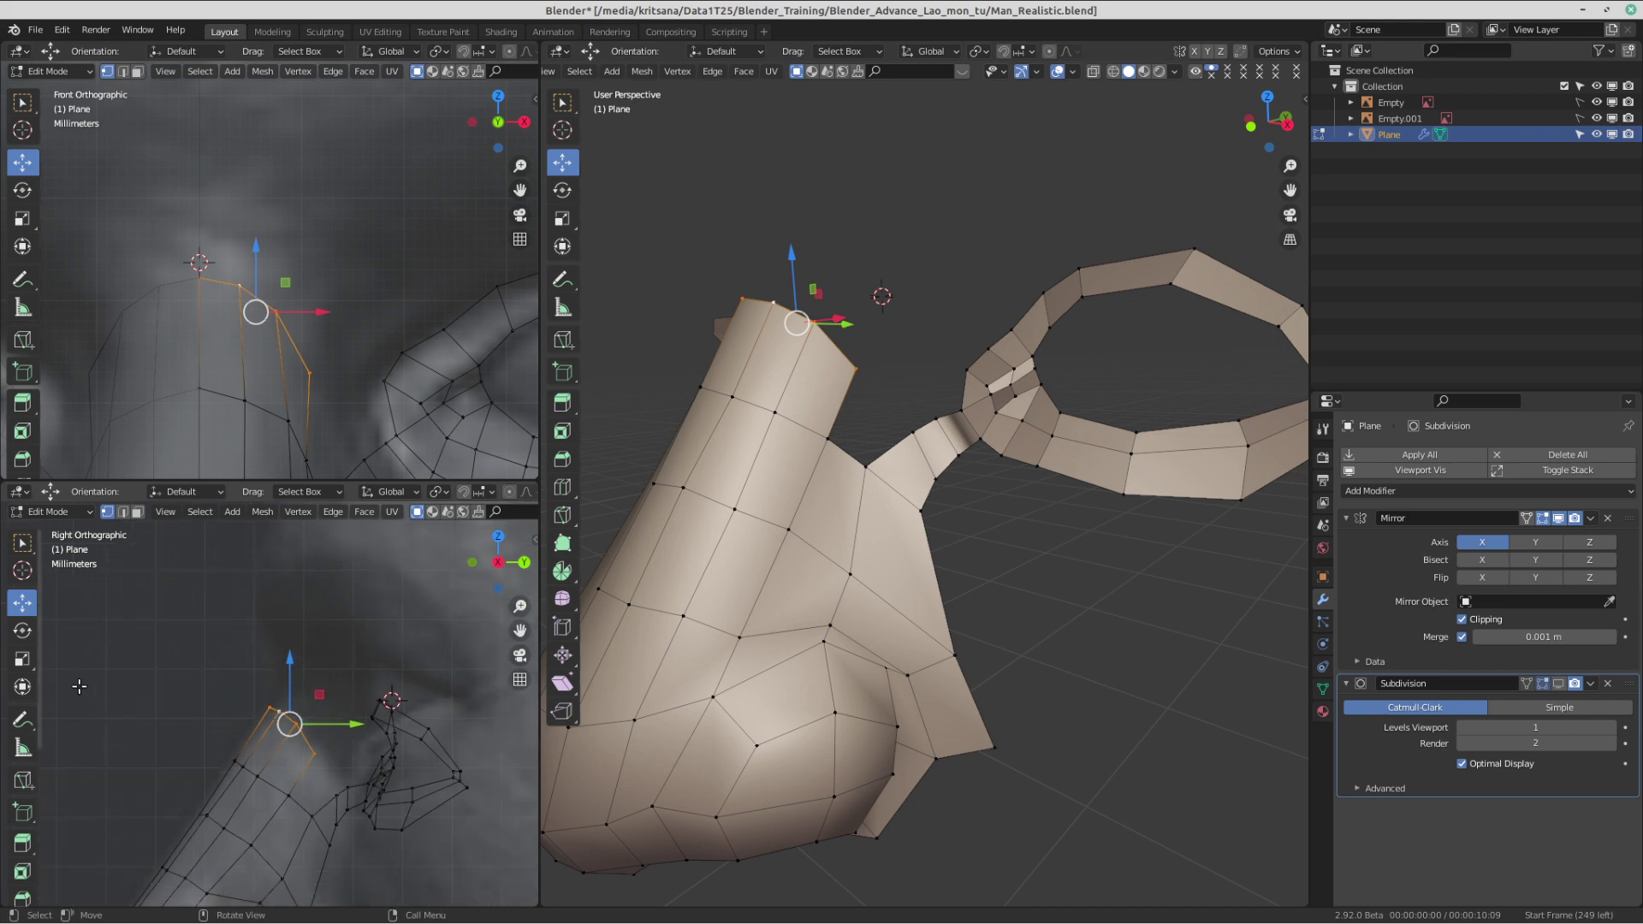
pyautogui.scroll(-2, 184, 642)
pyautogui.scroll(-5, 291, 281)
pyautogui.scroll(2, 296, 700)
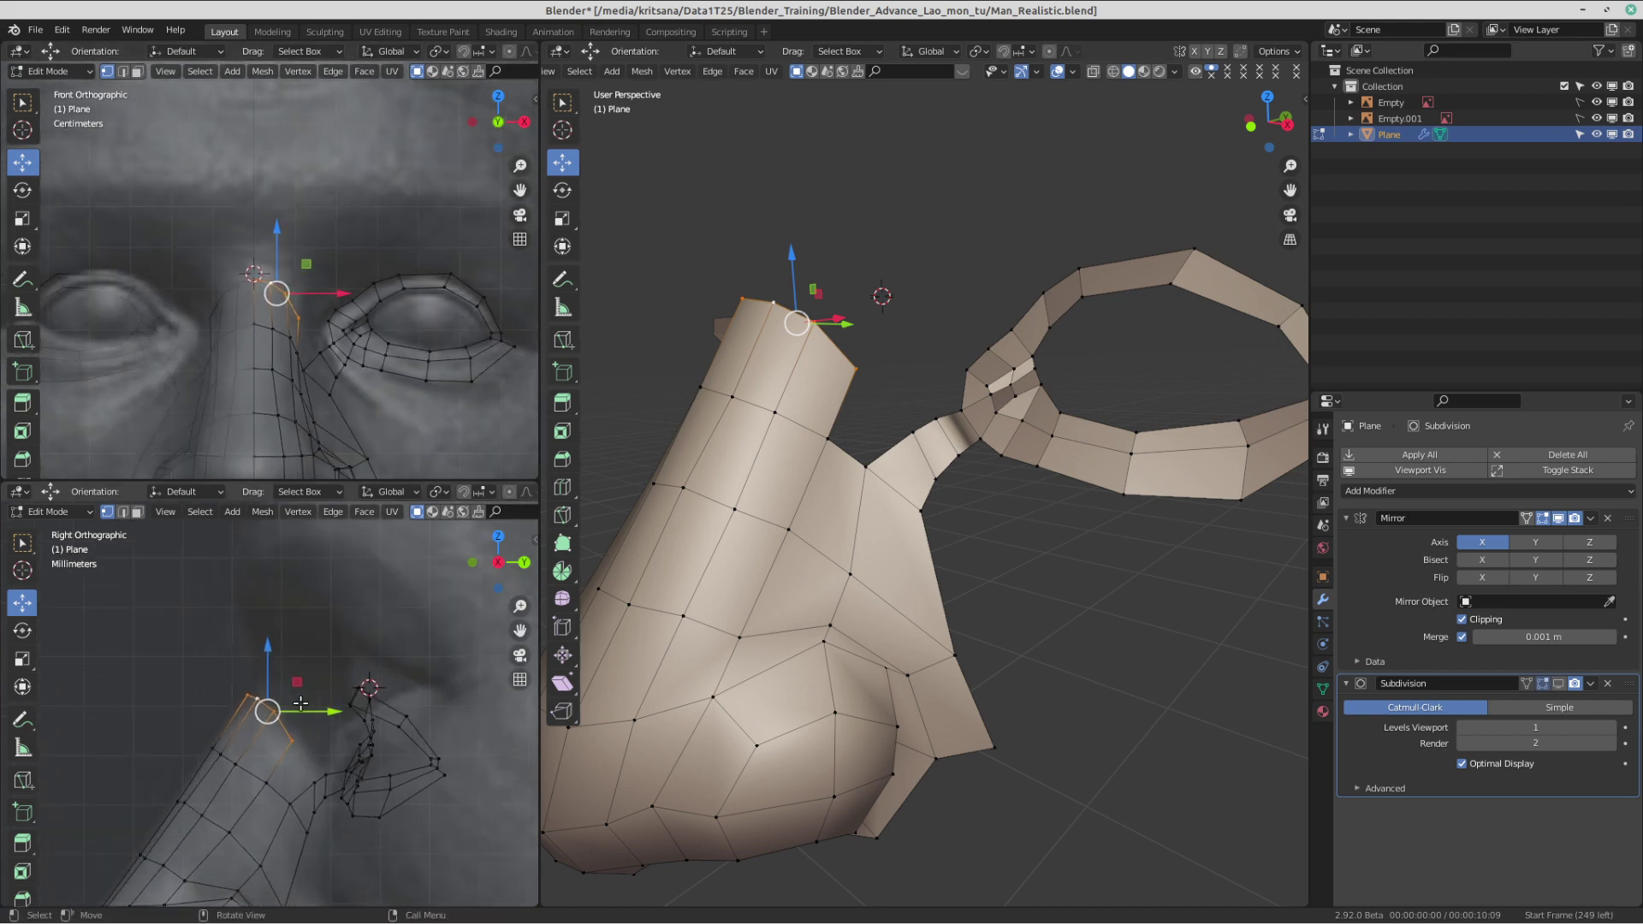
pyautogui.scroll(1, 300, 702)
pyautogui.keyDown('shift'); pyautogui.moveTo(300, 703); pyautogui.dragTo(301, 743, button='middle'); pyautogui.keyUp('shift')
pyautogui.click(23, 719)
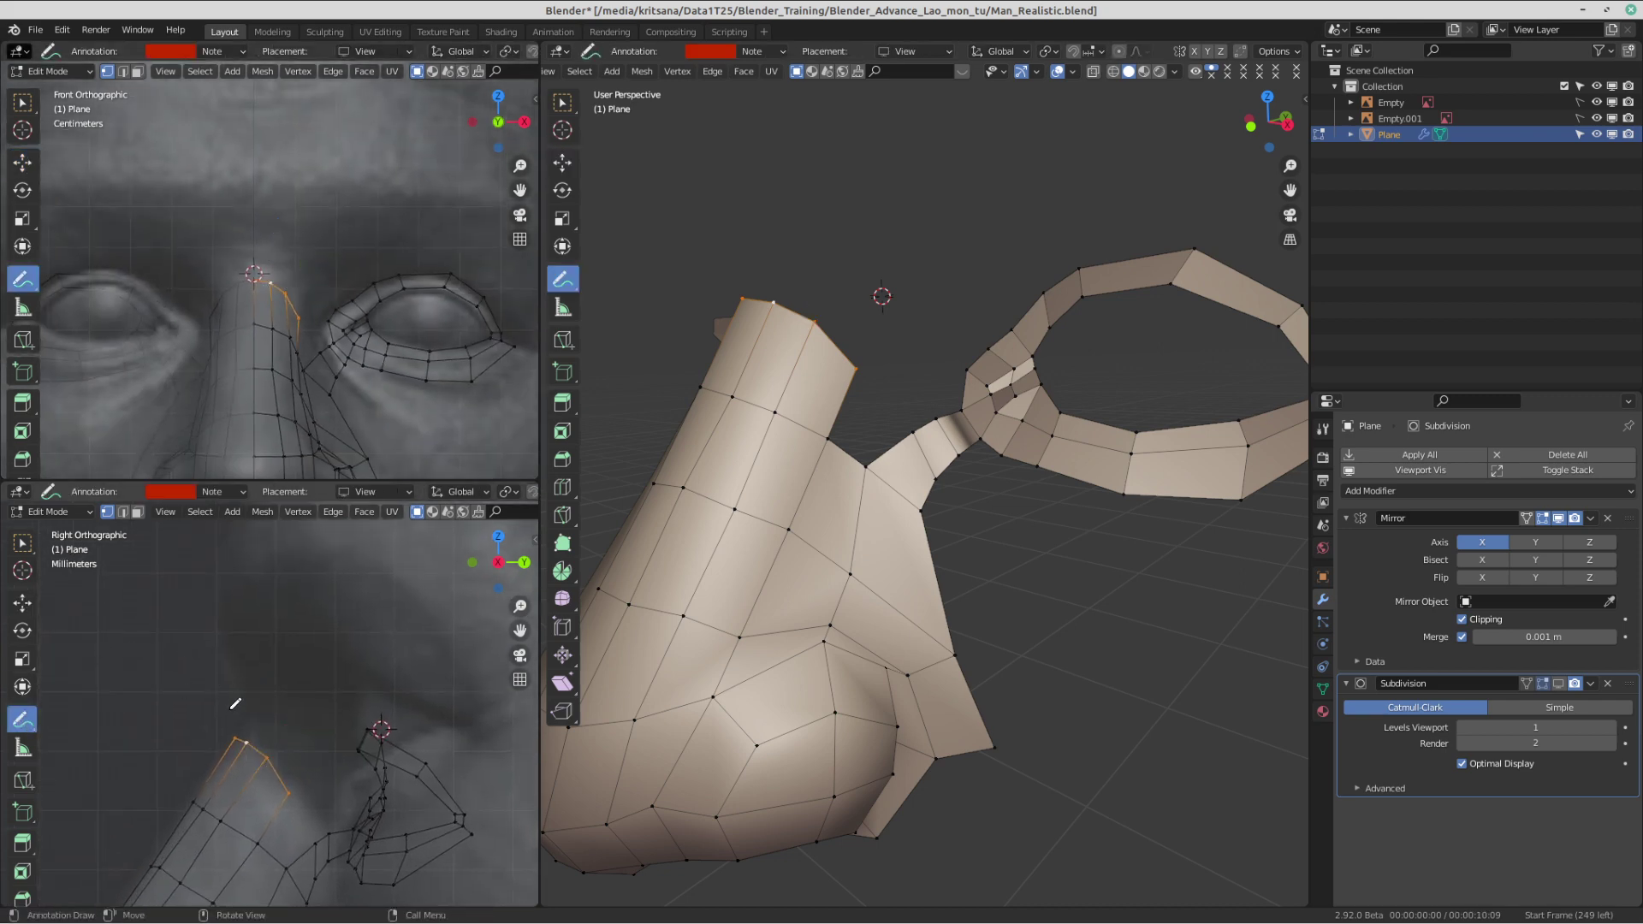
pyautogui.moveTo(239, 729); pyautogui.dragTo(226, 555)
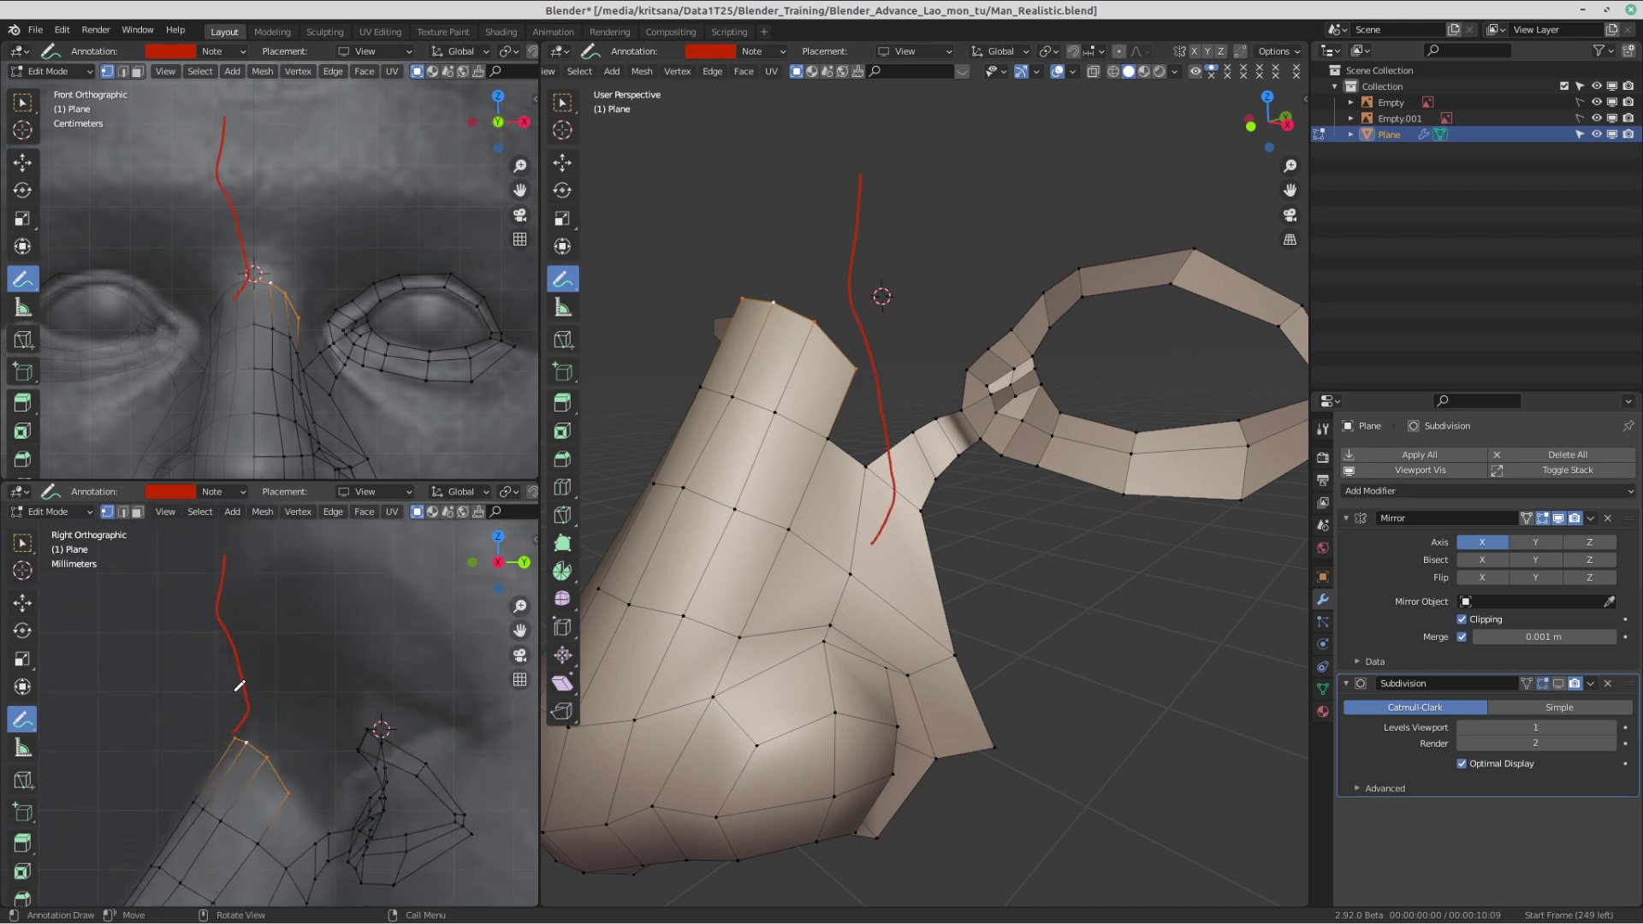
pyautogui.scroll(-2, 239, 685)
pyautogui.moveTo(257, 666)
pyautogui.keyDown('ctrl'); pyautogui.mouseDown()
pyautogui.moveTo(246, 759)
pyautogui.moveTo(263, 697)
pyautogui.moveTo(250, 642)
pyautogui.moveTo(280, 566)
pyautogui.mouseUp(); pyautogui.keyUp('ctrl')
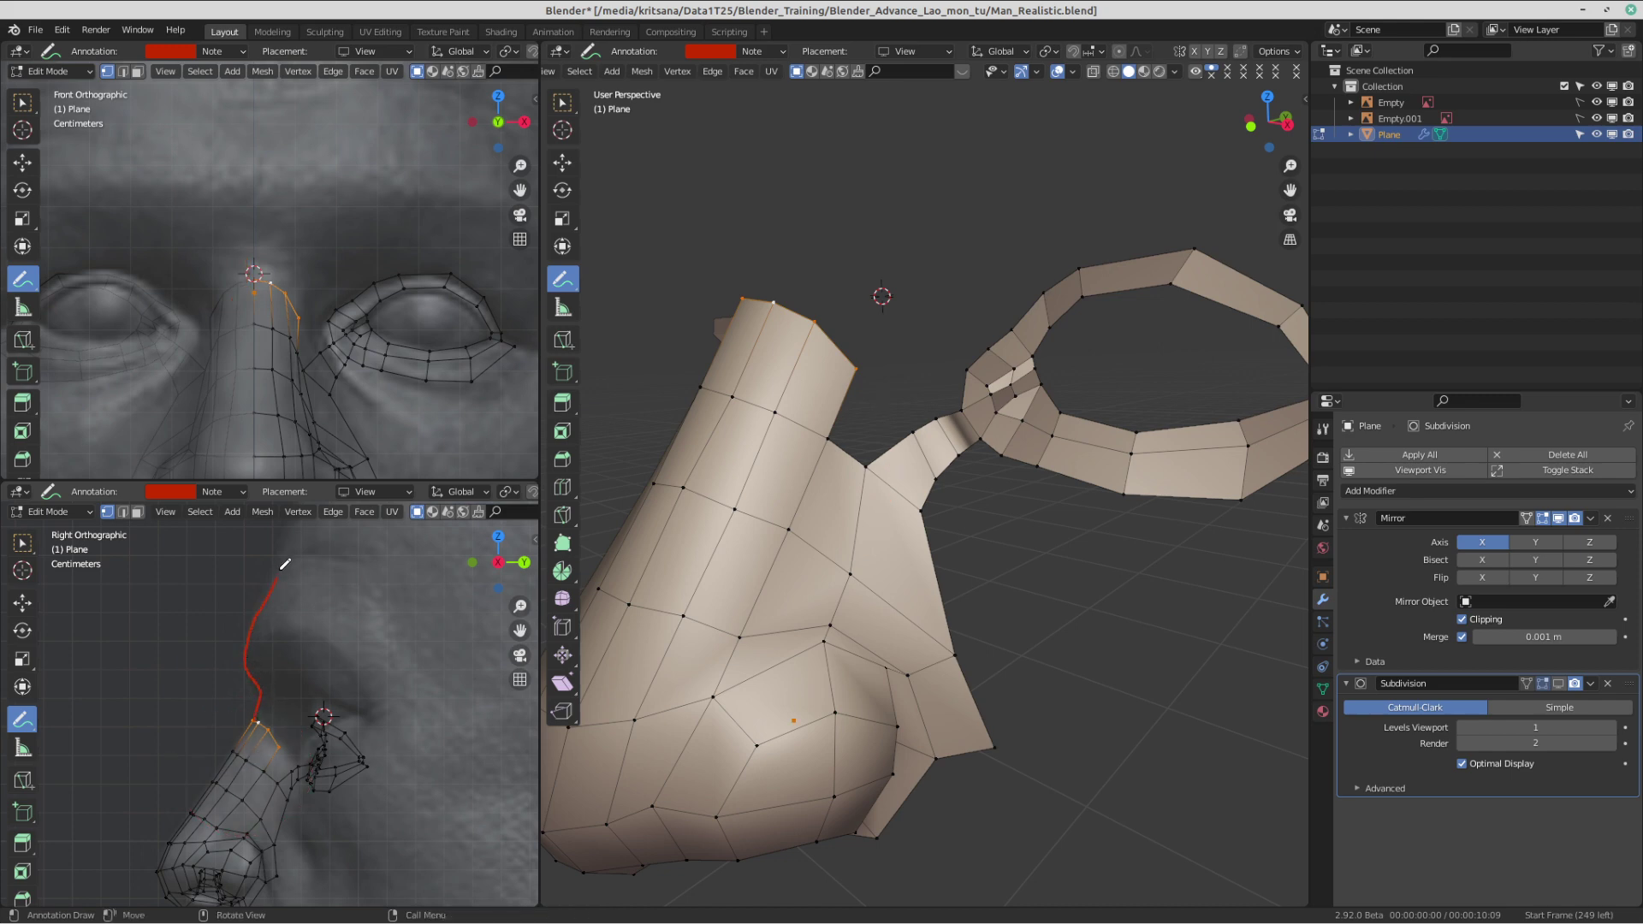
pyautogui.moveTo(265, 675)
pyautogui.keyDown('ctrl'); pyautogui.mouseDown()
pyautogui.moveTo(282, 569)
pyautogui.moveTo(250, 630)
pyautogui.mouseUp(); pyautogui.keyUp('ctrl')
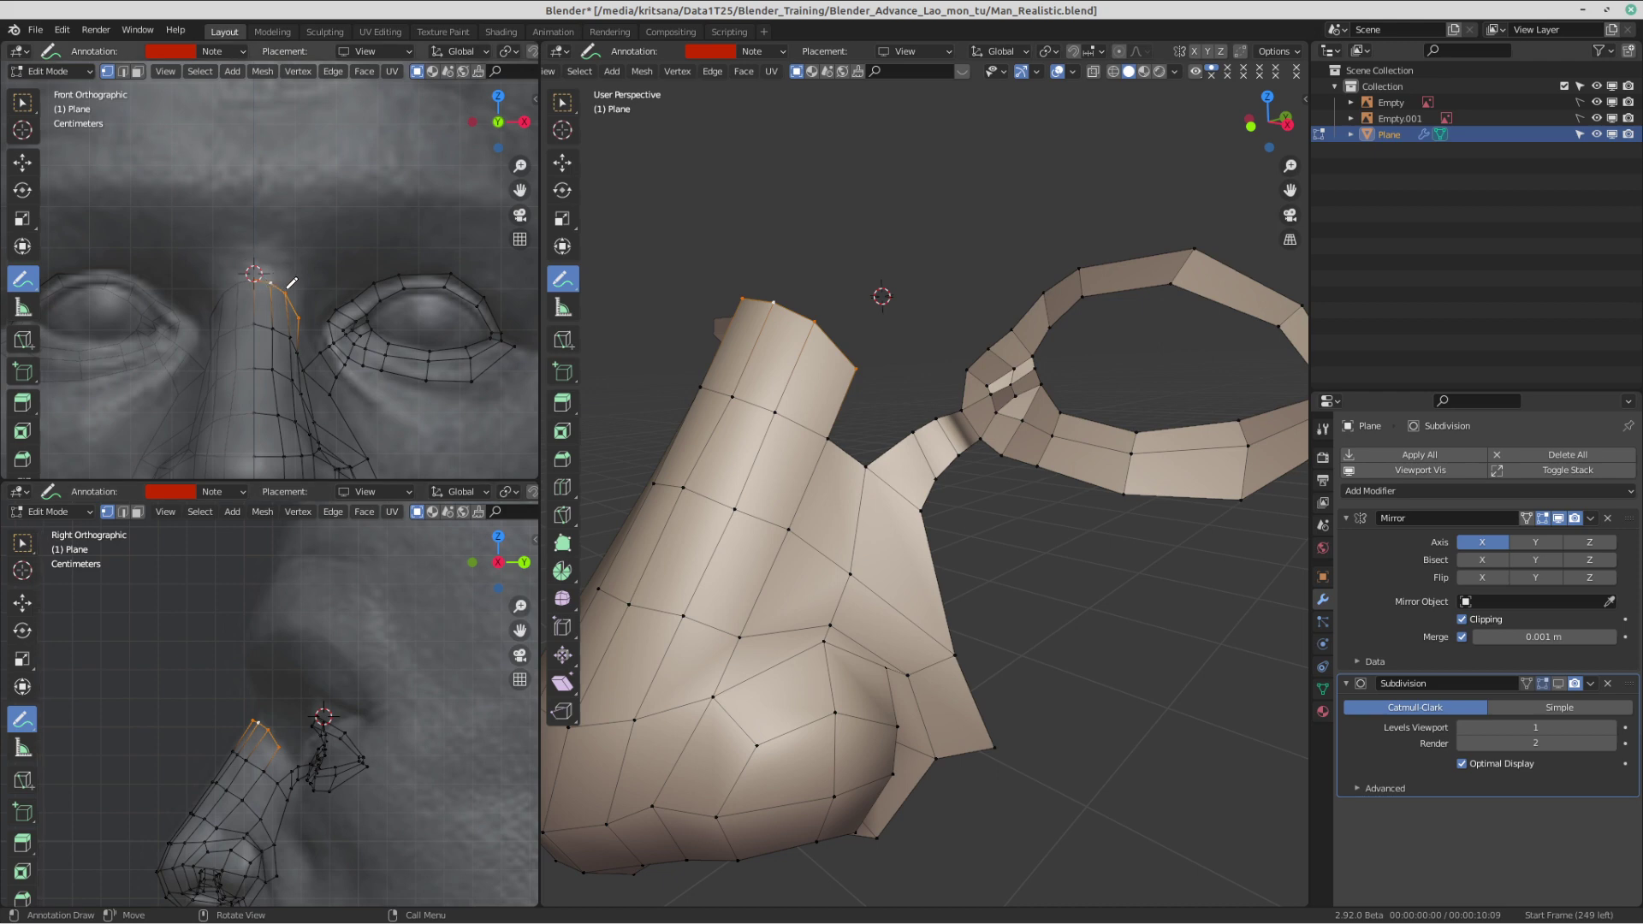
# - Extrude the open upper edge of the nose bridge upward and slightly back by about 0.0056 m in the side view
pyautogui.press('g')
pyautogui.rightClick(285, 236)
pyautogui.scroll(2, 284, 741)
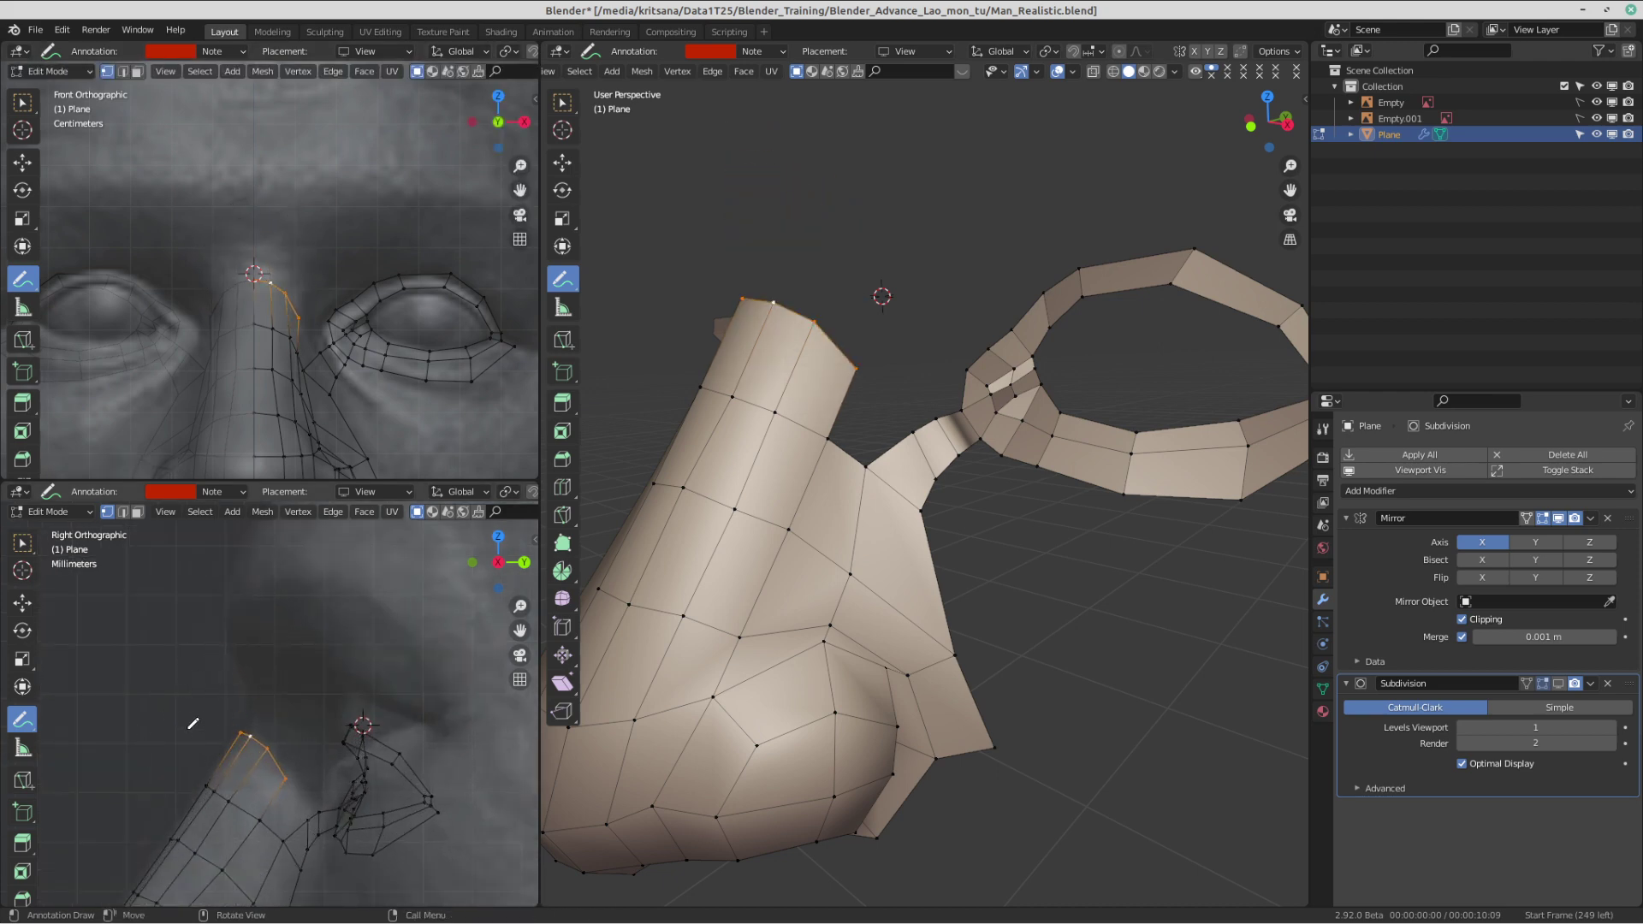
pyautogui.click(20, 545)
pyautogui.keyDown('shift'); pyautogui.moveTo(251, 721); pyautogui.dragTo(239, 721, button='middle'); pyautogui.keyUp('shift')
pyautogui.press('g')
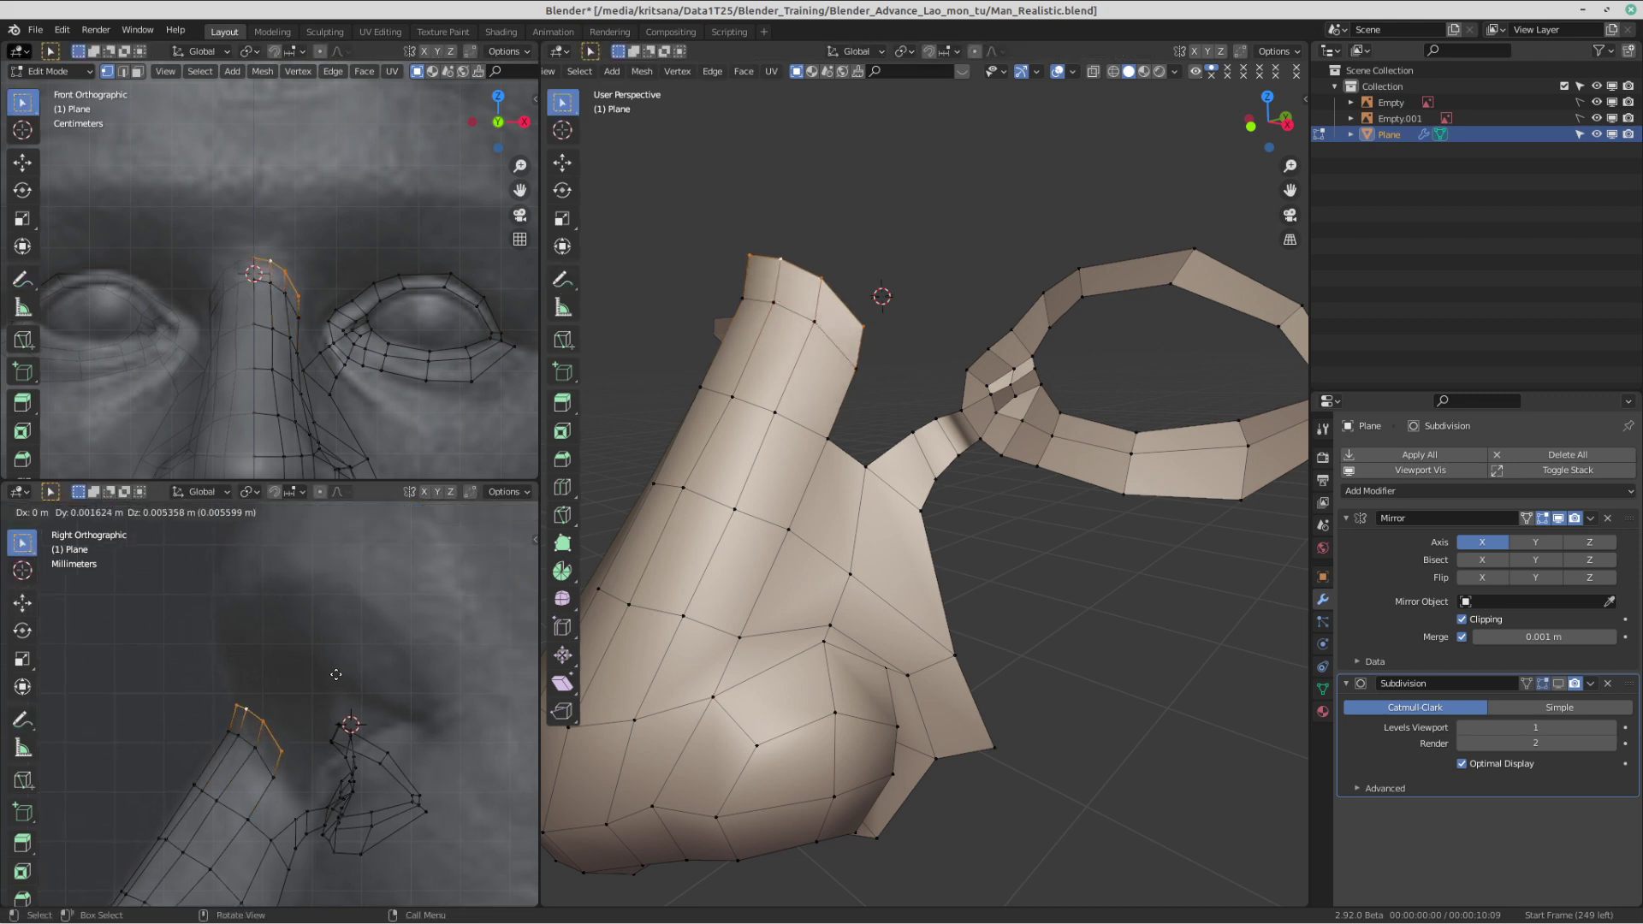
pyautogui.click(334, 674)
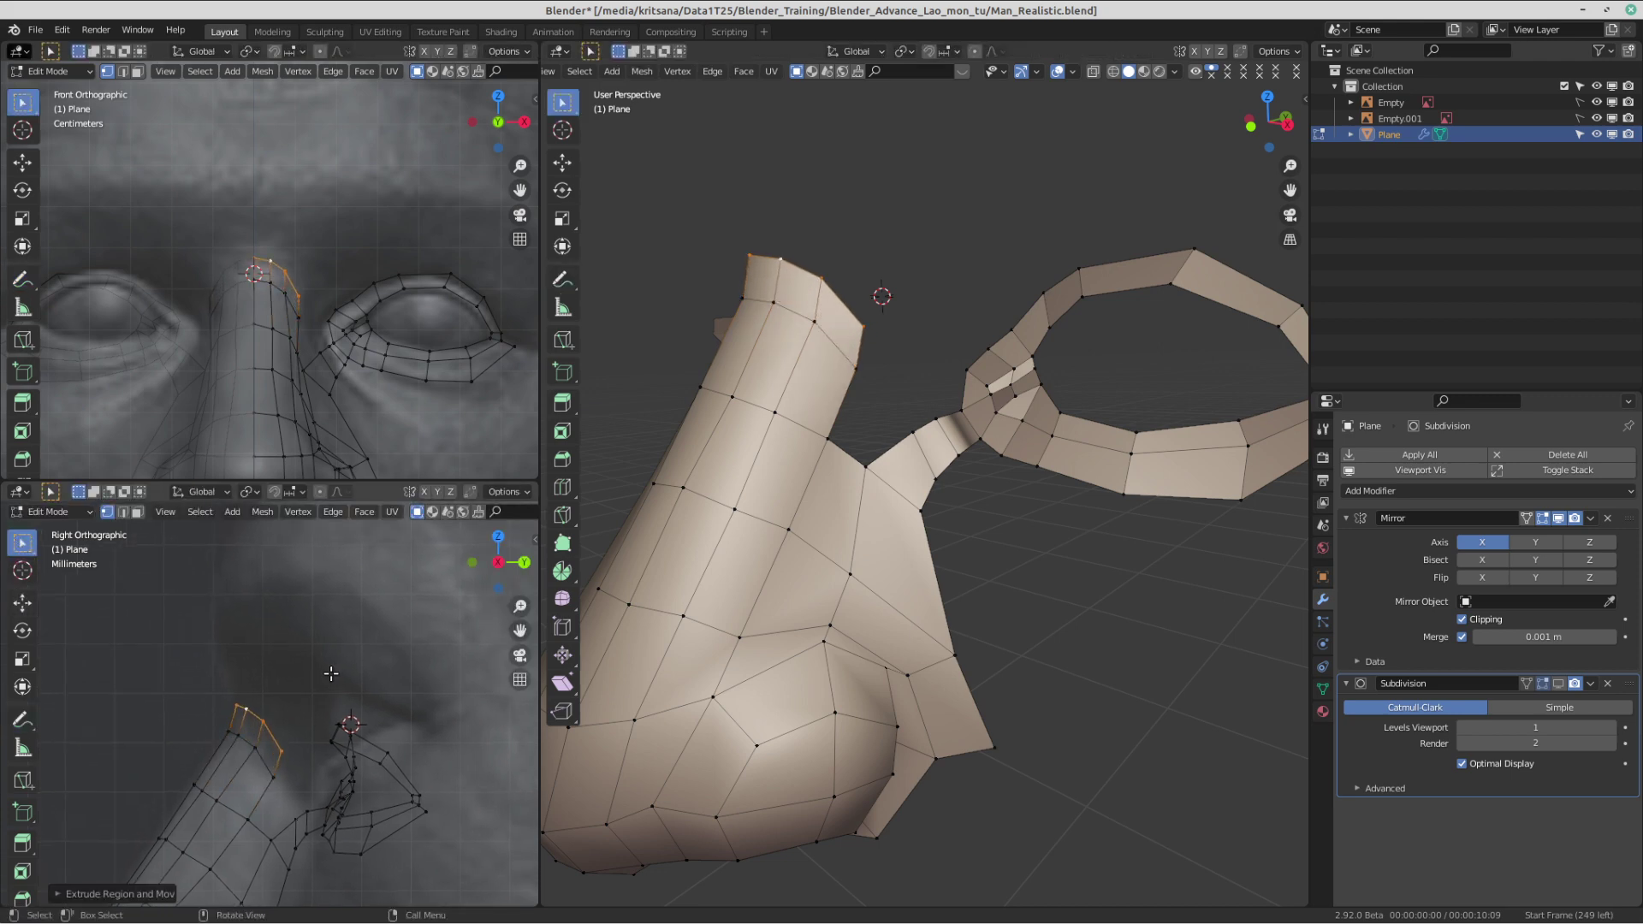
# - Adjust individual vertices of the nose bridge's new upper row to follow the side profile of the reference
pyautogui.click(283, 750)
pyautogui.press('g')
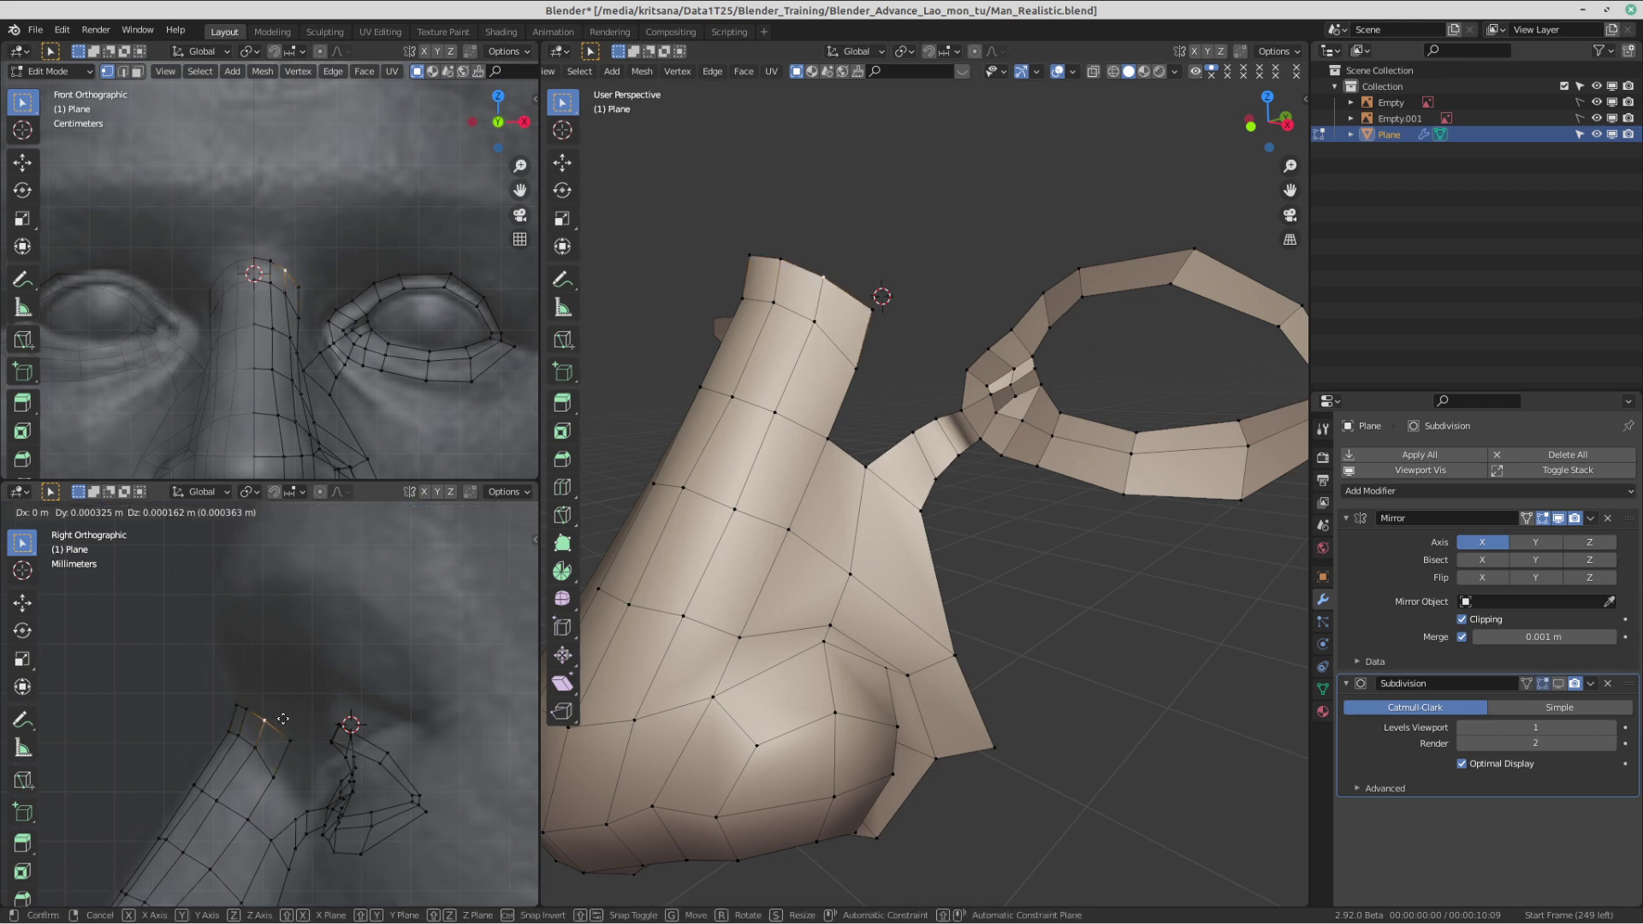
pyautogui.click(282, 718)
pyautogui.click(251, 707)
pyautogui.press('g')
pyautogui.click(270, 744)
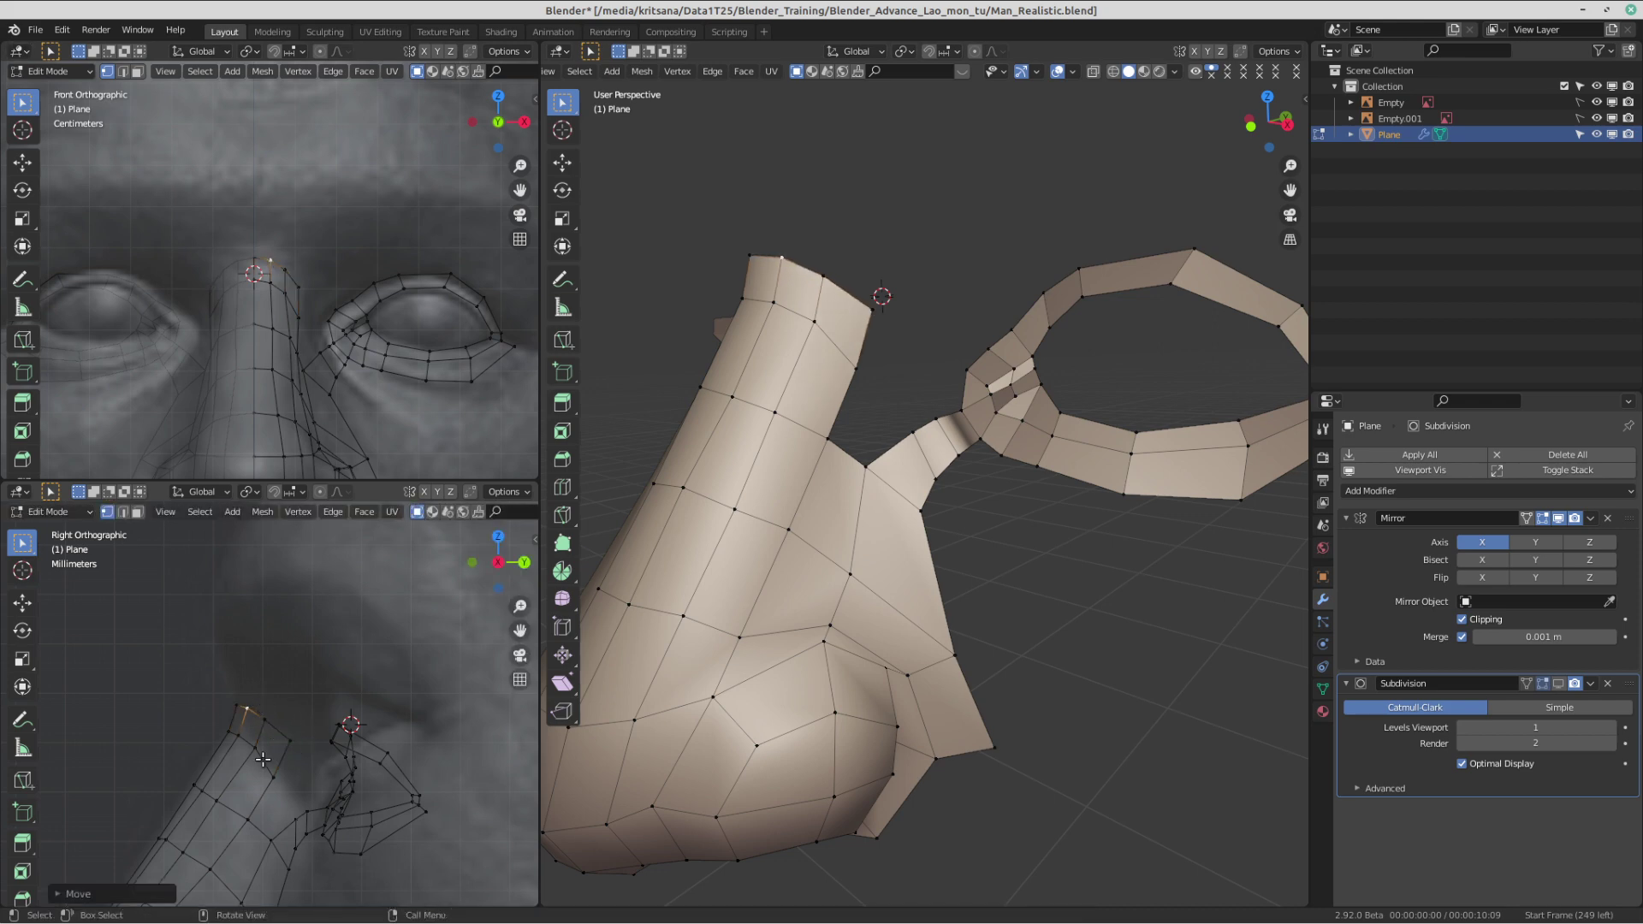
# - Fine-tune the position of a single vertex near the nose bridge's upper end in the side view
pyautogui.click(262, 758)
pyautogui.press('g')
pyautogui.click(264, 766)
pyautogui.press('g')
pyautogui.click(263, 766)
# - Select the open upper edge row of the nose bridge and extrude it upward in the side view
pyautogui.click(234, 704)
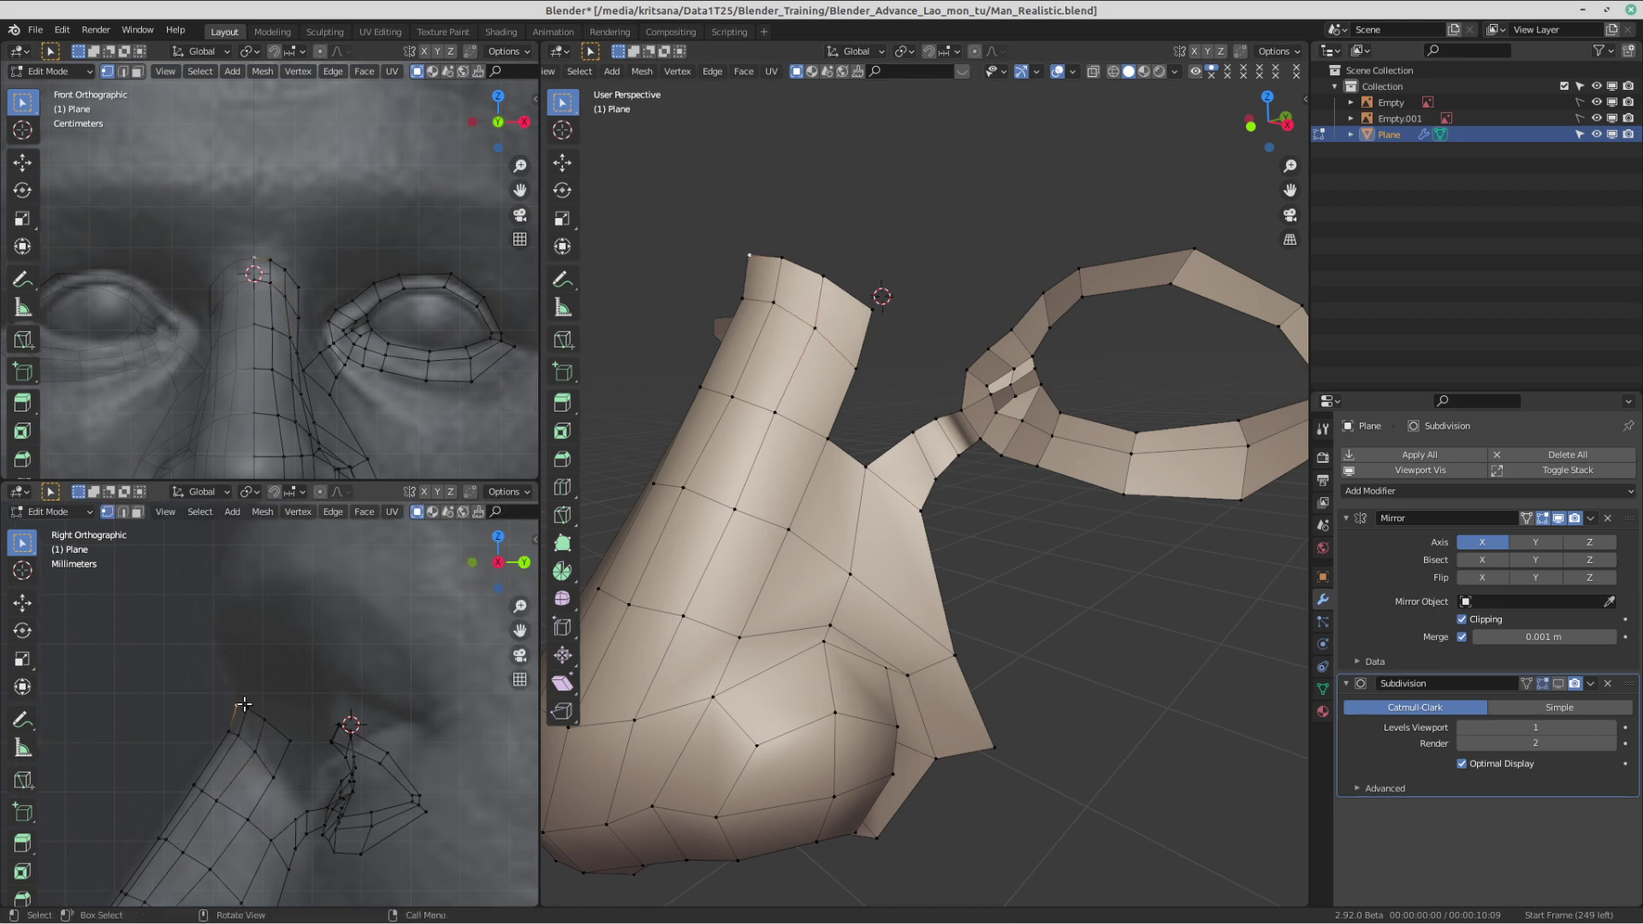
pyautogui.keyDown('shift'); pyautogui.click(249, 708); pyautogui.keyUp('shift')
pyautogui.keyDown('ctrl'); pyautogui.click(289, 740); pyautogui.keyUp('ctrl')
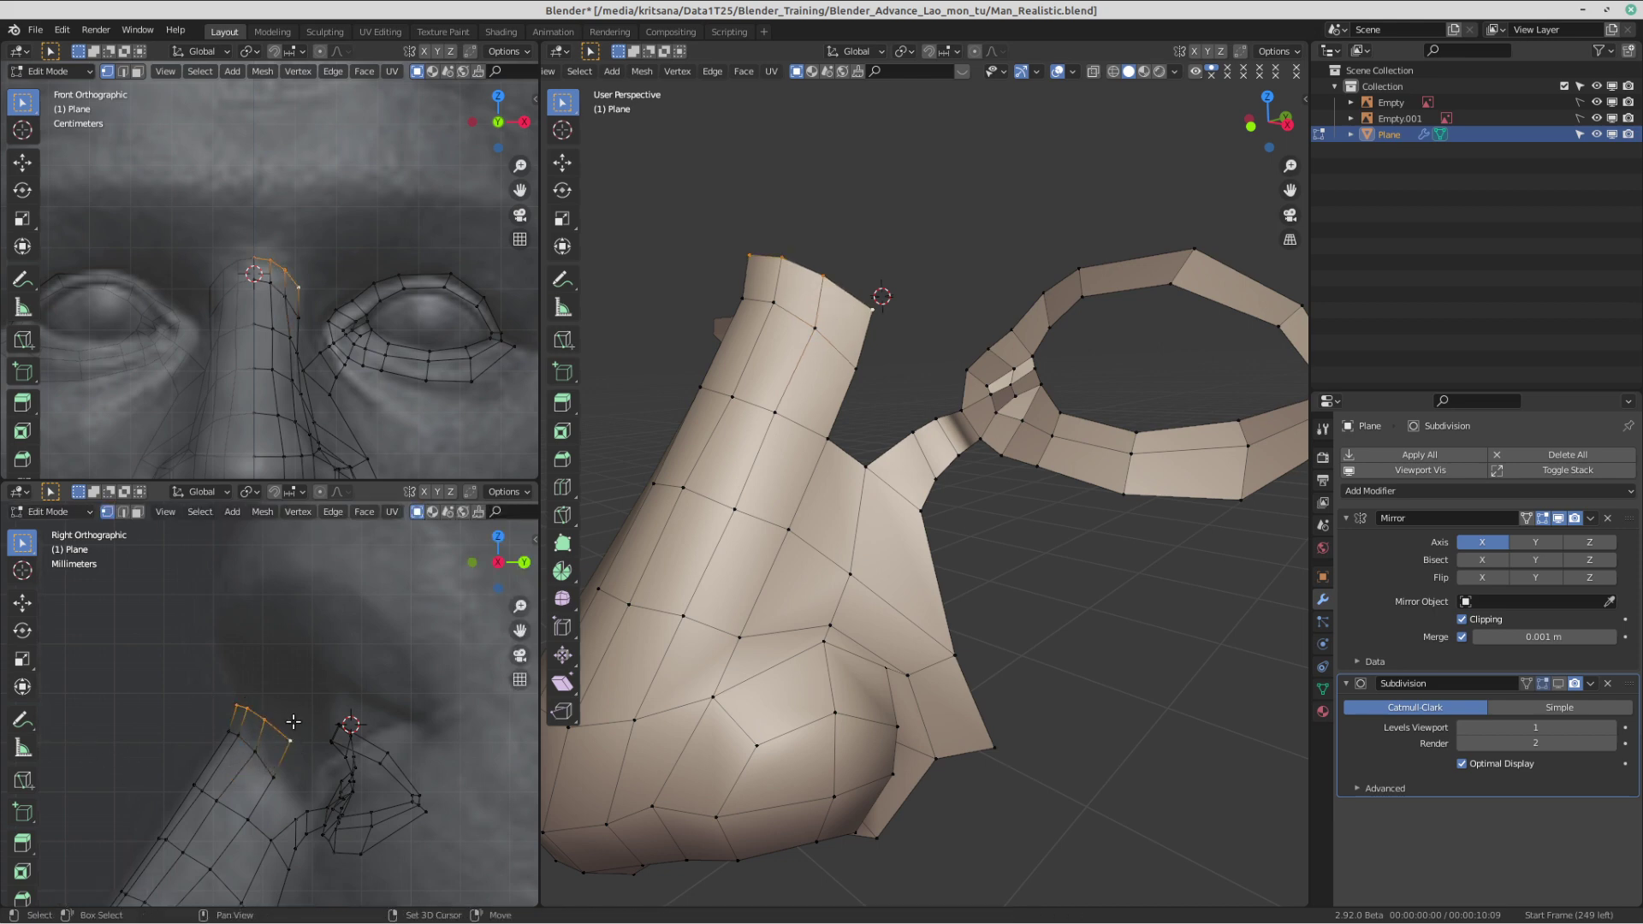
pyautogui.press('g')
pyautogui.click(298, 666)
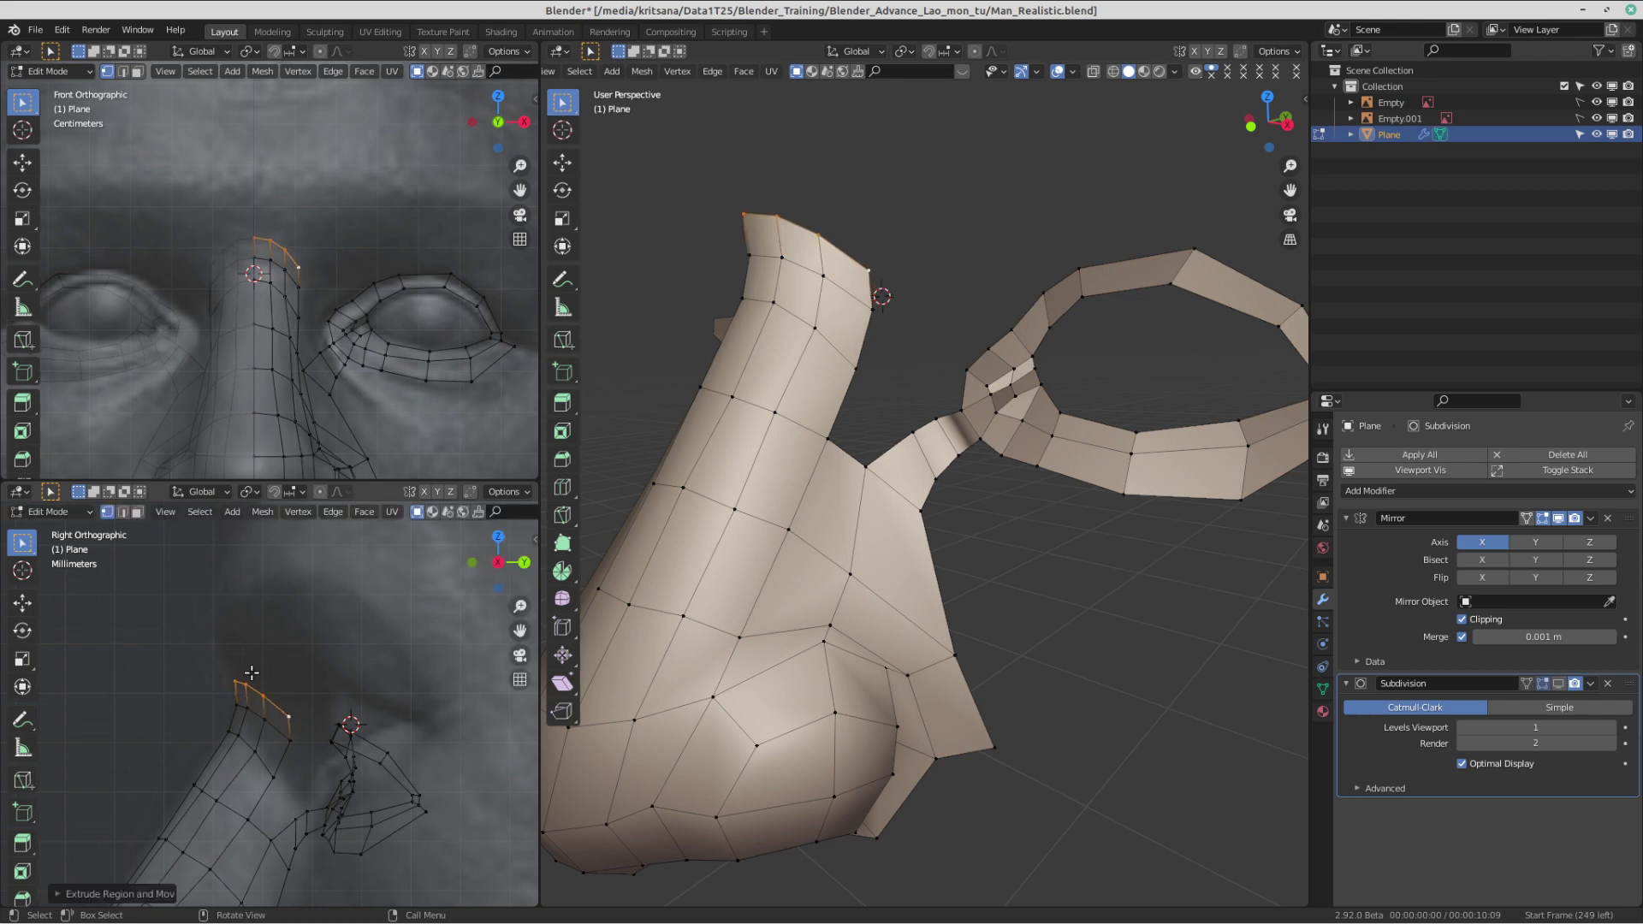
# - Reposition individual vertices of the newly extruded top row so it follows the brow profile in the side view
pyautogui.click(248, 686)
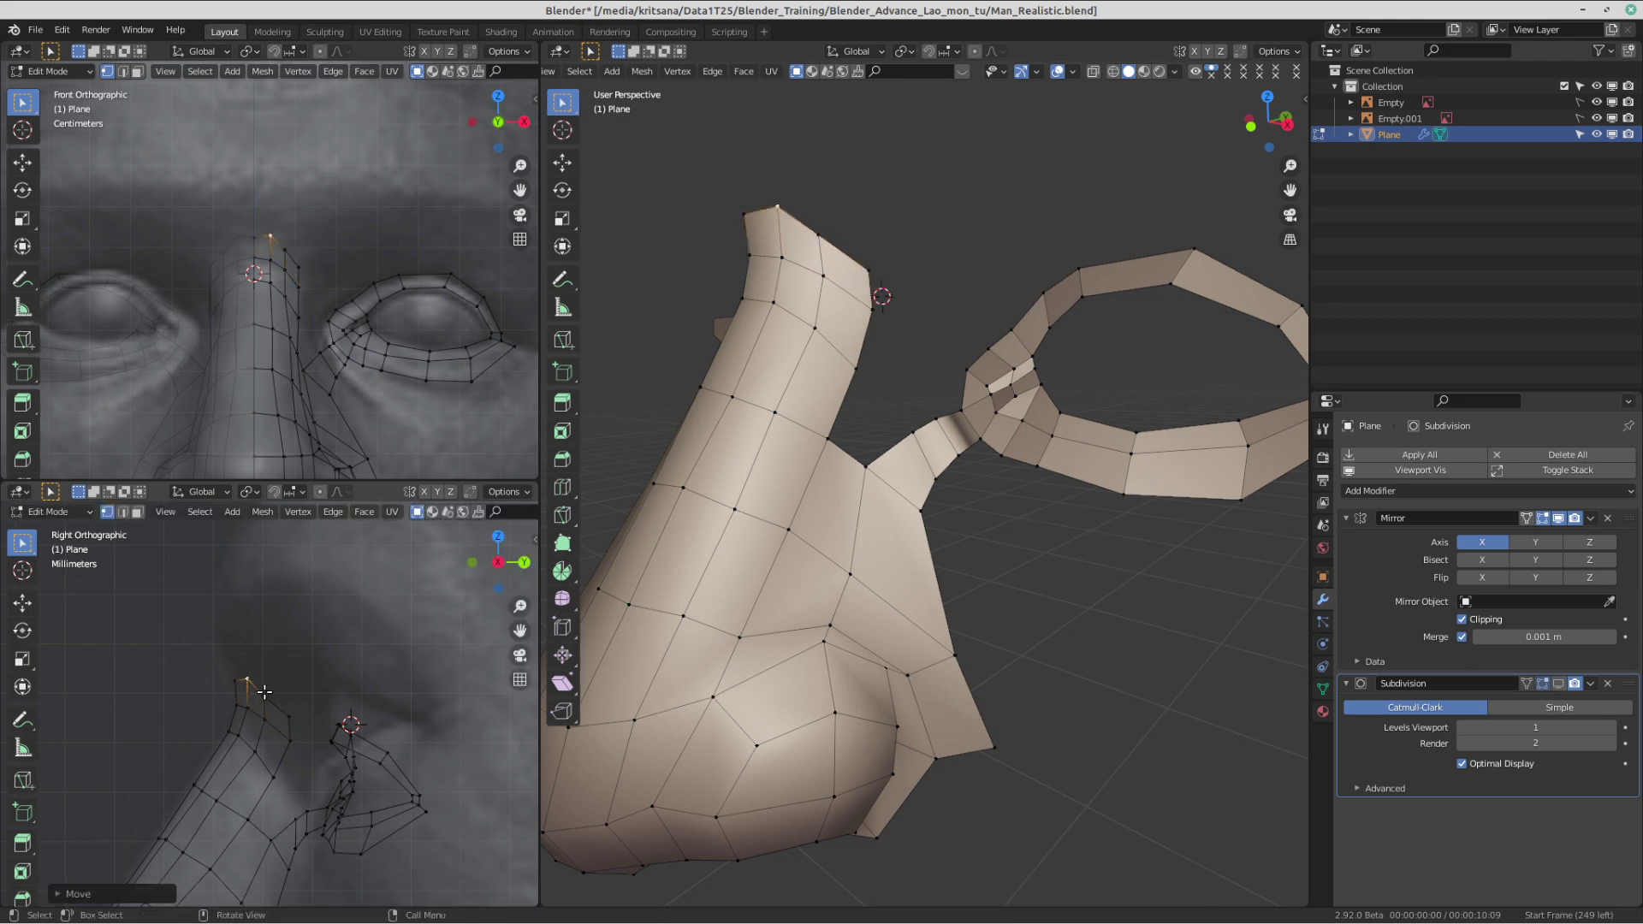
pyautogui.click(292, 716)
pyautogui.press('g')
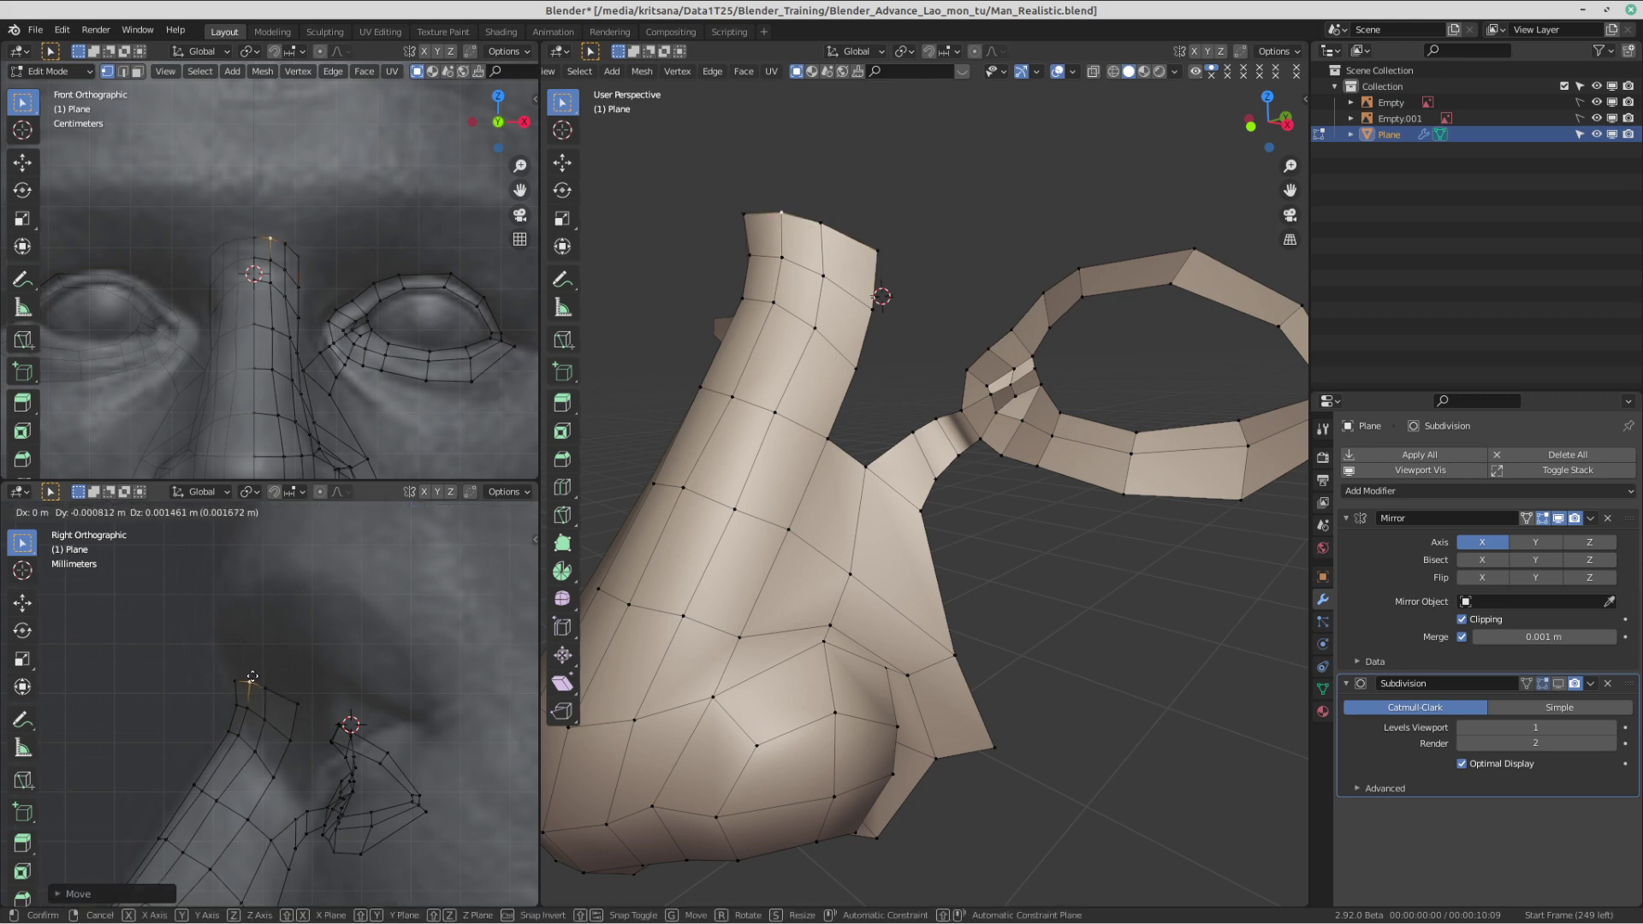
pyautogui.click(254, 688)
# - Sketch red annotation strokes across the nose bridge in the side view showing how the edge rows tilt toward the forehead, and erase them
pyautogui.click(17, 719)
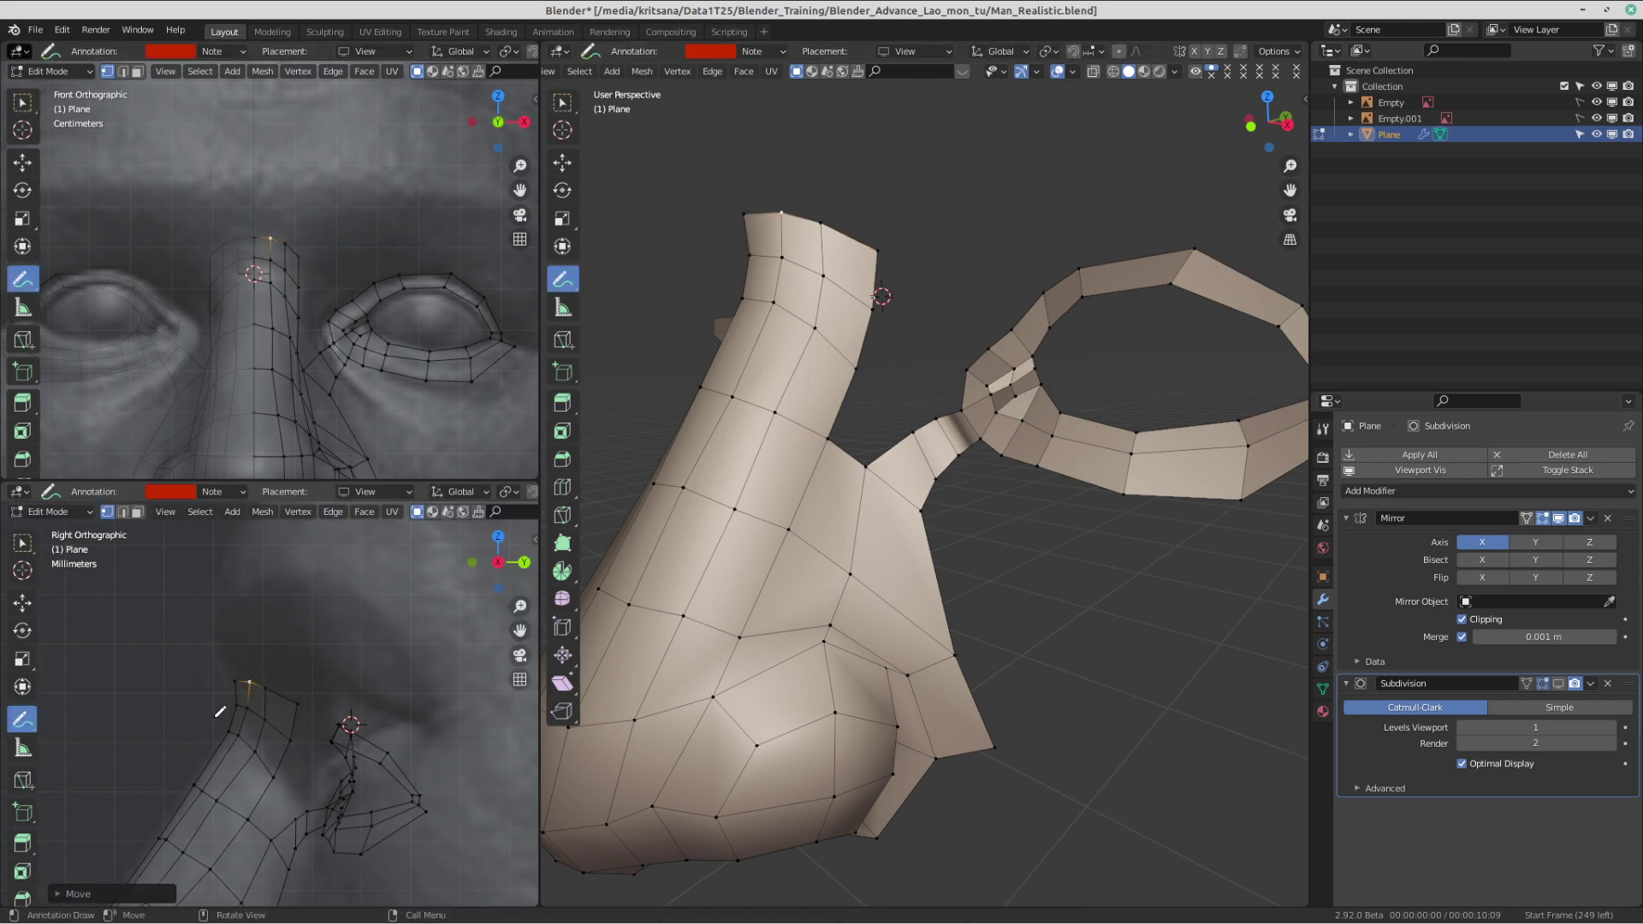
pyautogui.moveTo(223, 717); pyautogui.dragTo(294, 763)
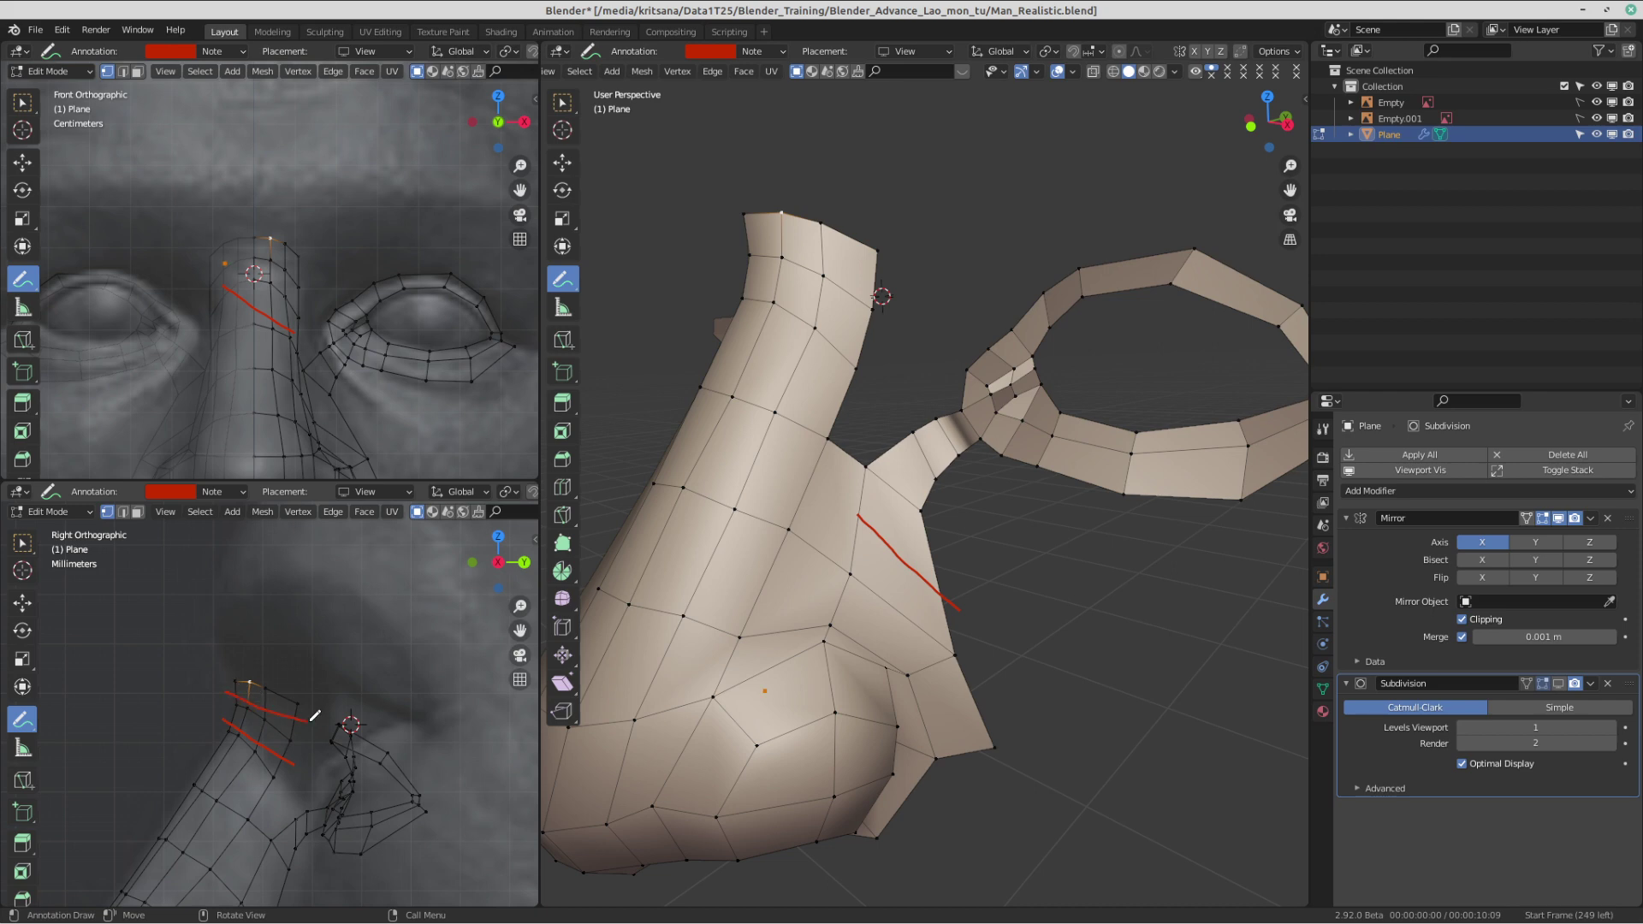
pyautogui.moveTo(296, 646); pyautogui.dragTo(297, 645)
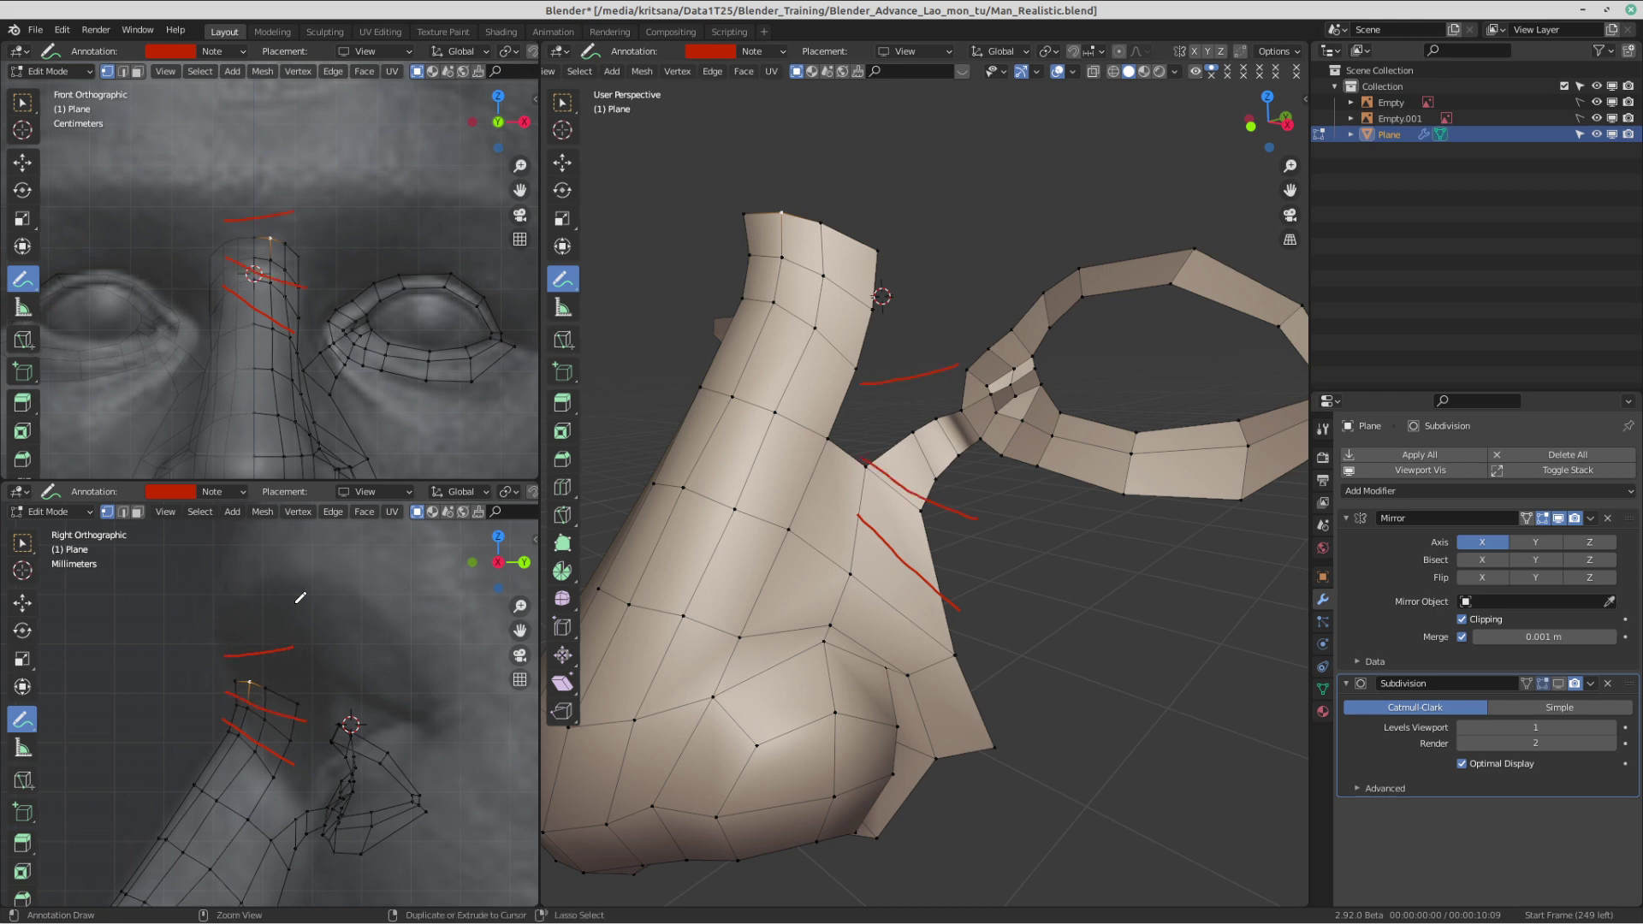
pyautogui.moveTo(224, 601)
pyautogui.keyDown('ctrl'); pyautogui.mouseDown()
pyautogui.moveTo(359, 664)
pyautogui.moveTo(248, 733)
pyautogui.mouseUp(); pyautogui.keyUp('ctrl')
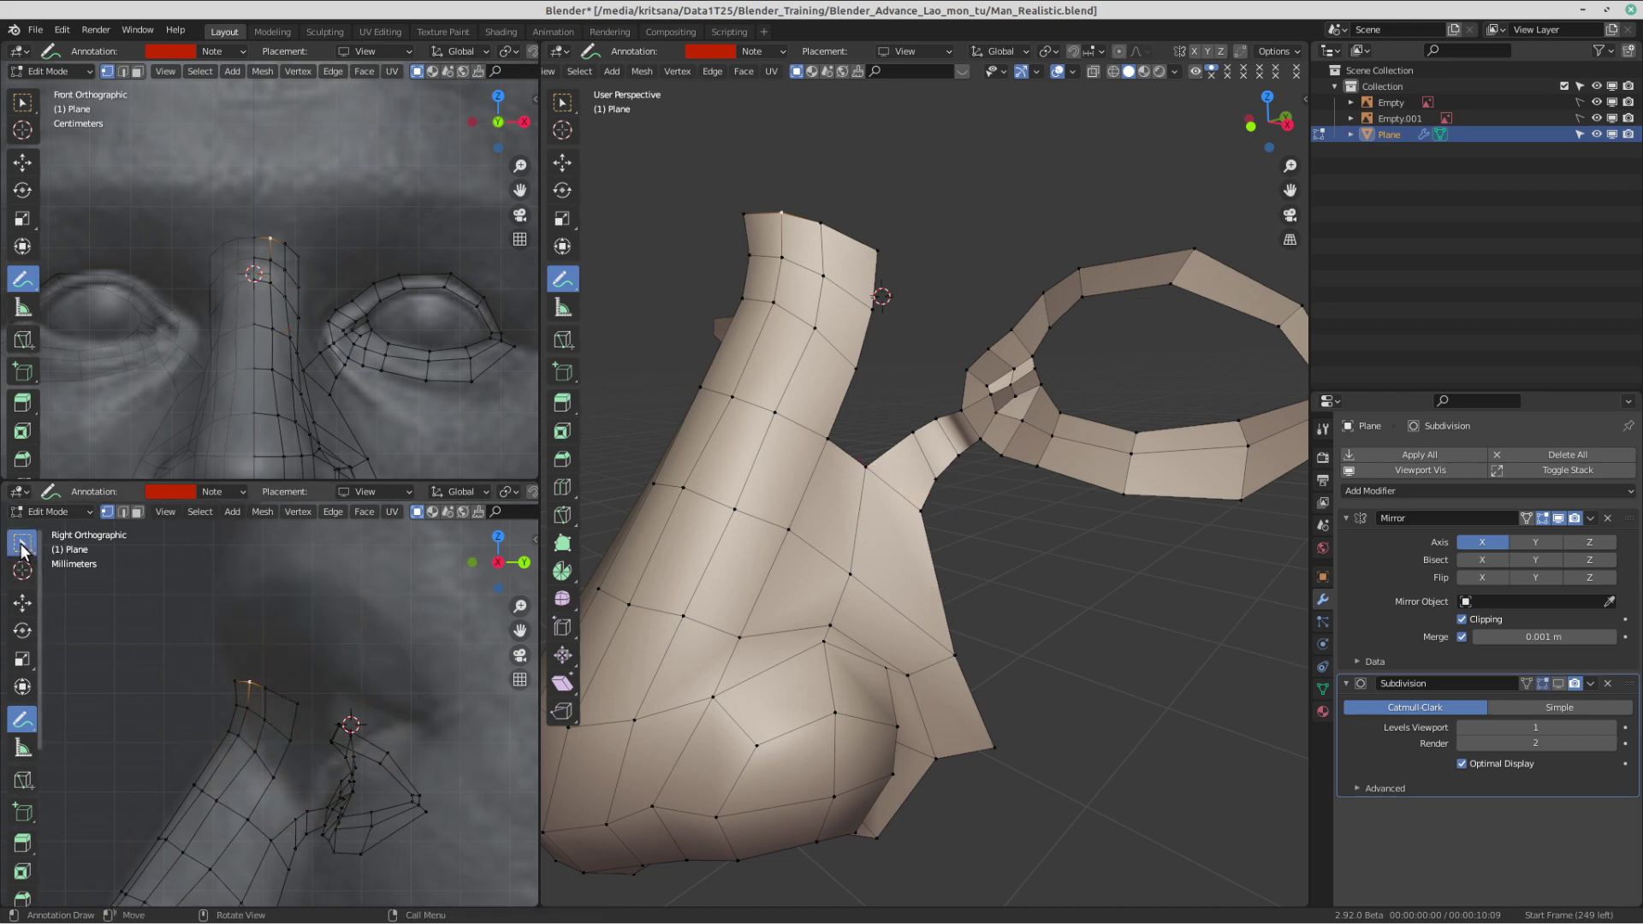
# - Select the four vertices of the nose bridge's top row with the Select Box tool, bringing the forehead into the side view
pyautogui.click(23, 543)
pyautogui.click(231, 677)
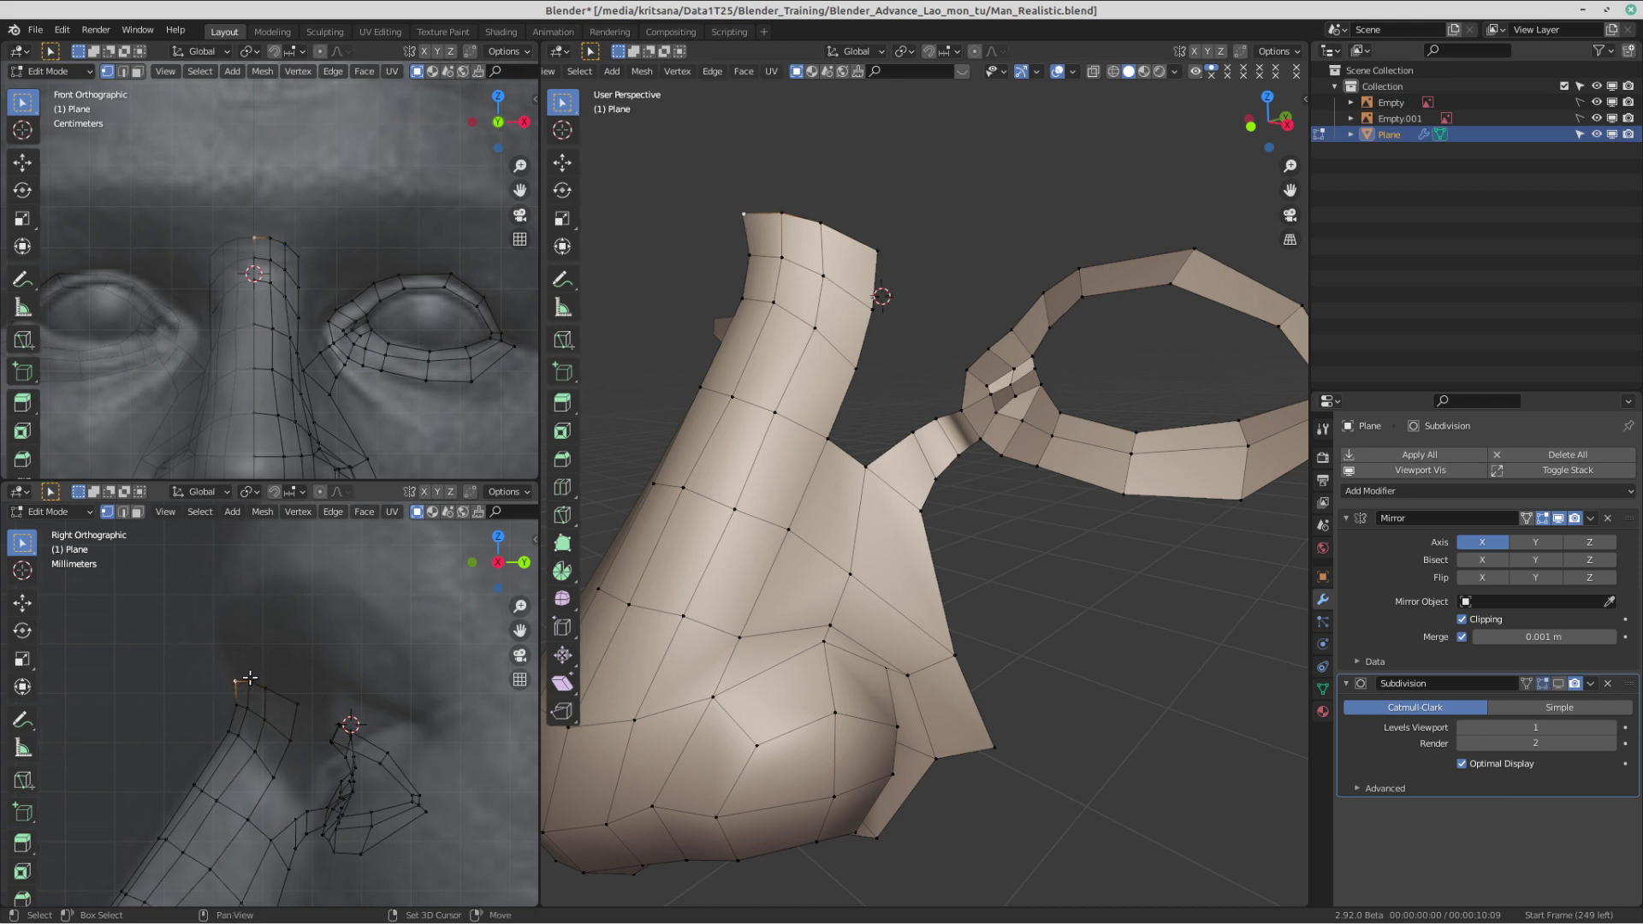
pyautogui.keyDown('shift'); pyautogui.click(252, 680); pyautogui.keyUp('shift')
pyautogui.keyDown('shift'); pyautogui.click(272, 690); pyautogui.keyUp('shift')
pyautogui.keyDown('shift'); pyautogui.click(292, 703); pyautogui.keyUp('shift')
pyautogui.scroll(-1, 257, 668)
pyautogui.keyDown('shift'); pyautogui.moveTo(224, 632); pyautogui.dragTo(253, 693, button='middle'); pyautogui.keyUp('shift')
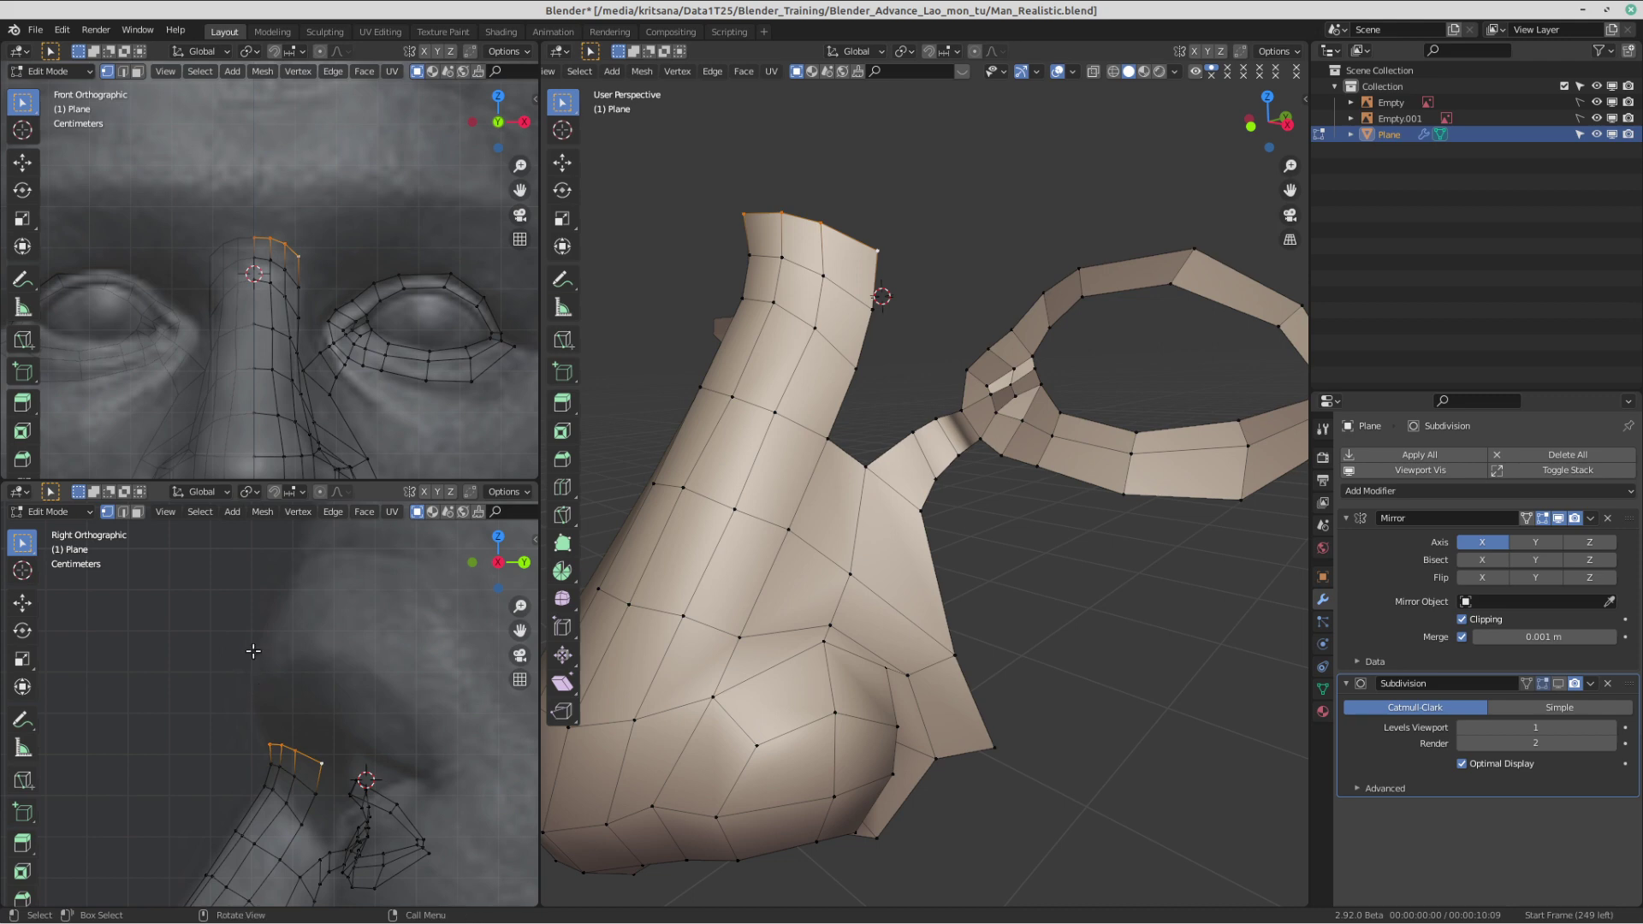
# - Annotate in red the planned edge flow above the nose bridge toward the brow in the side and front views, erasing the first strokes
pyautogui.click(23, 719)
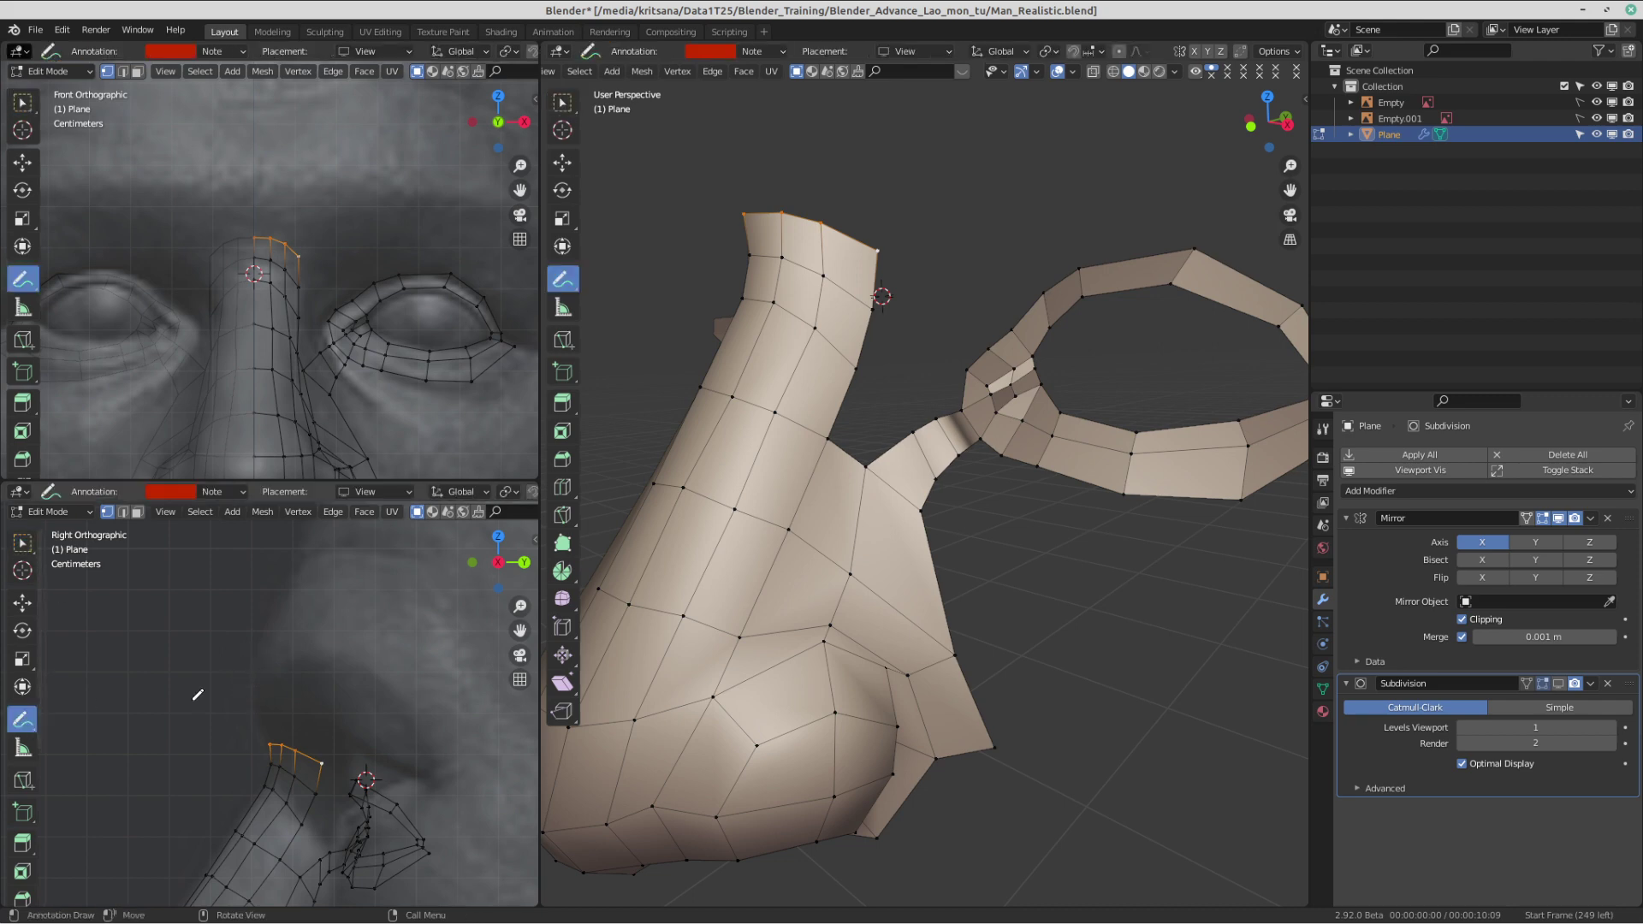
pyautogui.moveTo(275, 679); pyautogui.dragTo(276, 676)
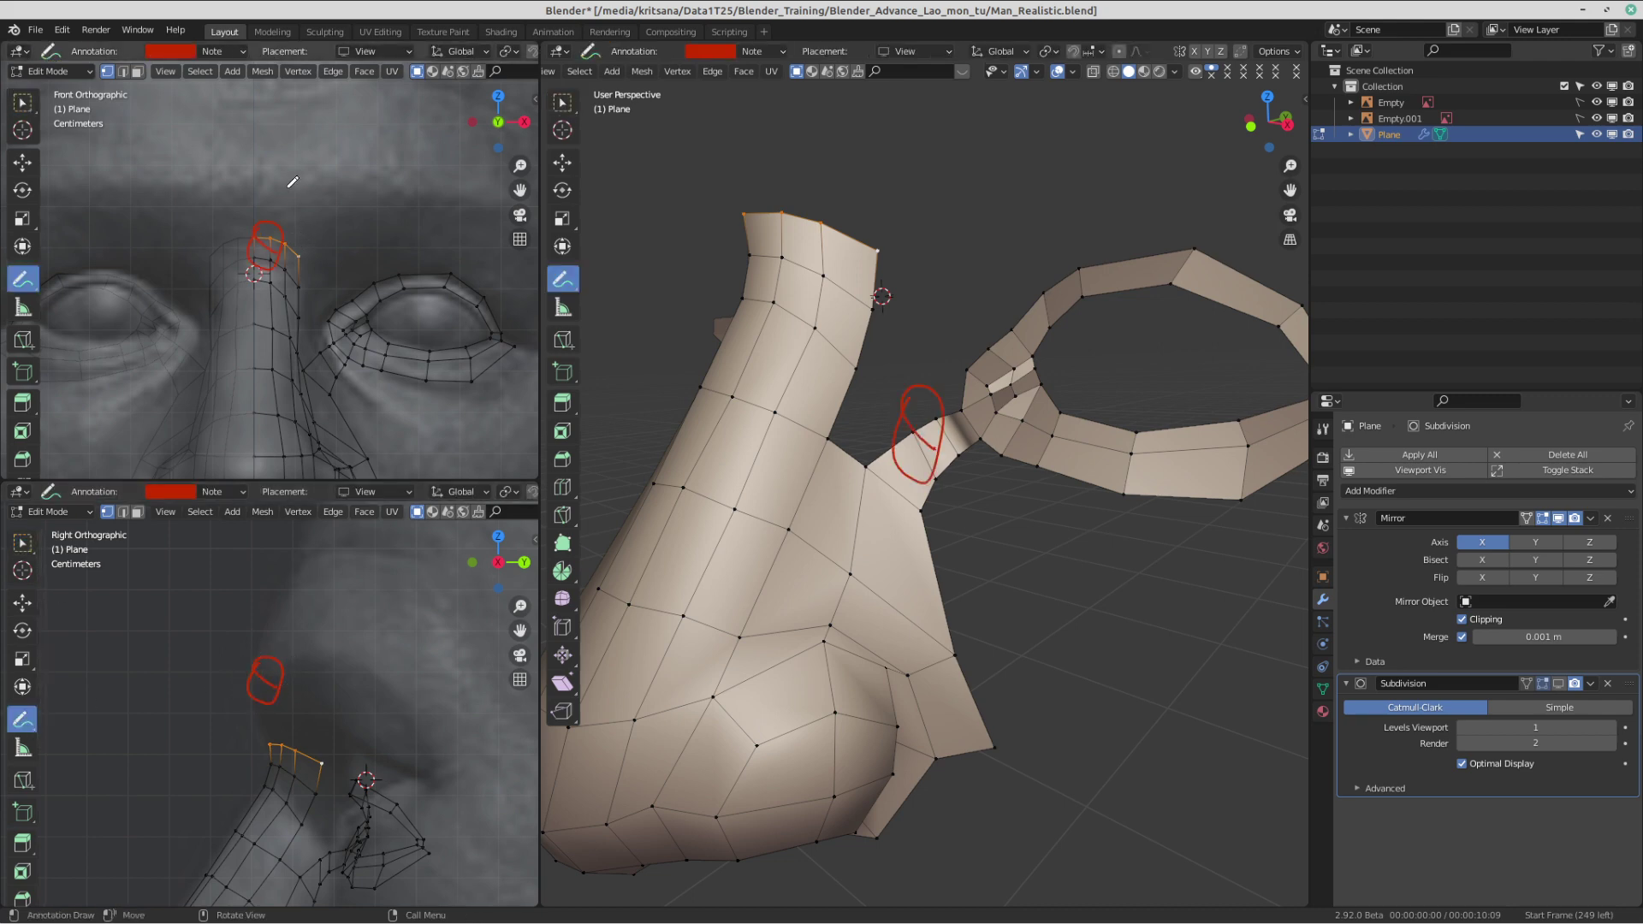
pyautogui.moveTo(281, 180); pyautogui.dragTo(248, 215)
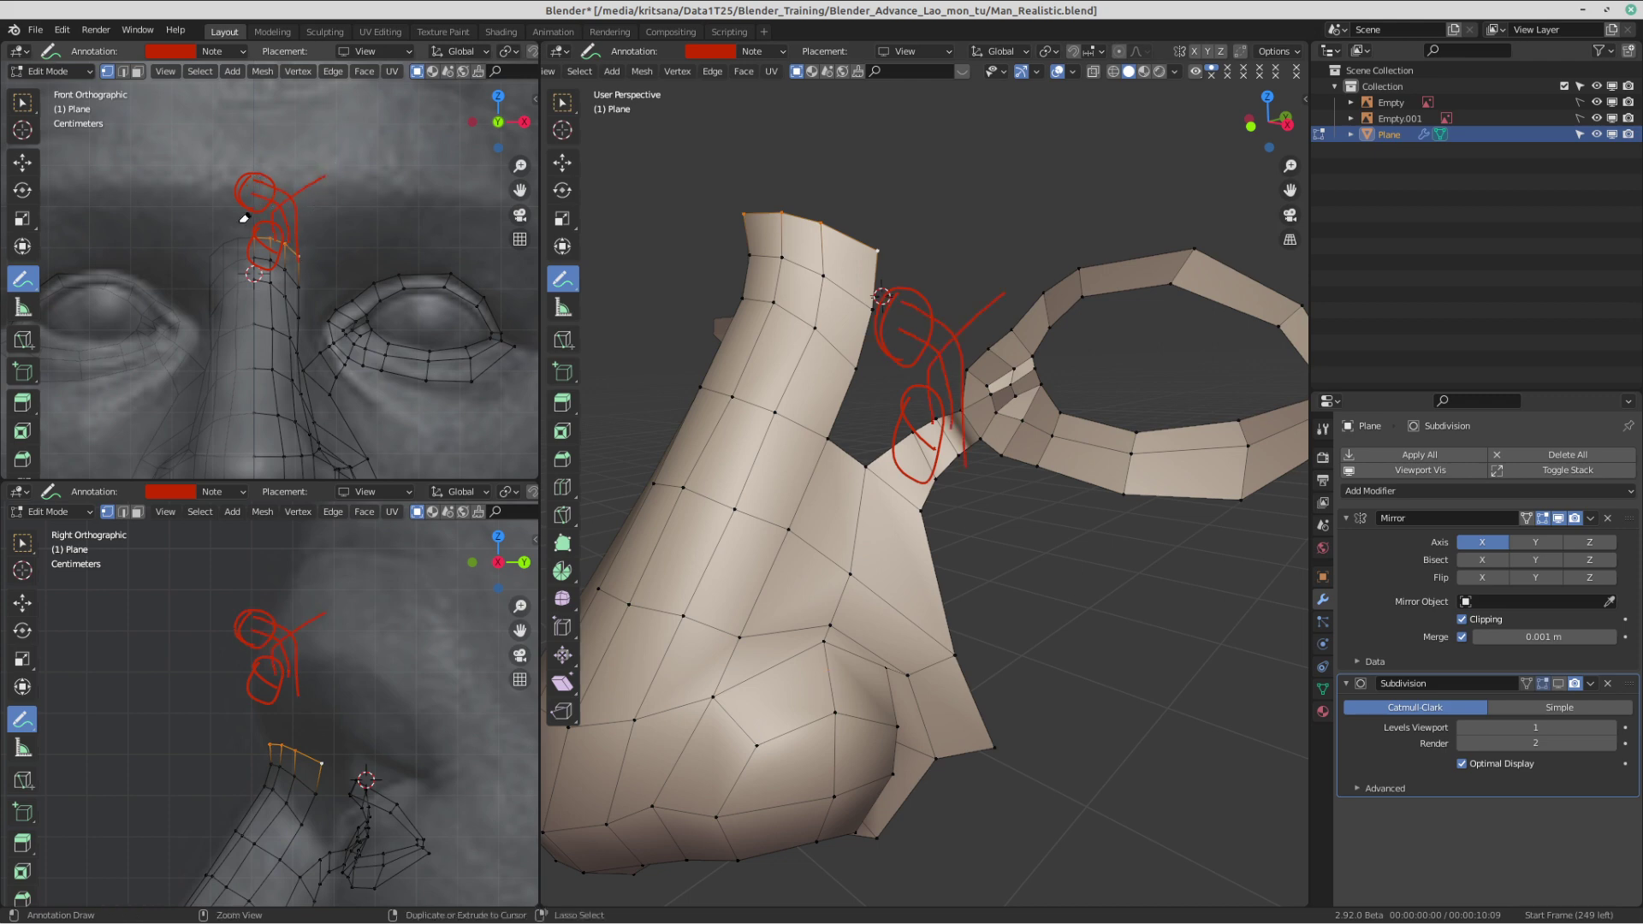
pyautogui.moveTo(241, 218)
pyautogui.keyDown('ctrl'); pyautogui.mouseDown()
pyautogui.moveTo(281, 245)
pyautogui.moveTo(270, 185)
pyautogui.mouseUp(); pyautogui.keyUp('ctrl')
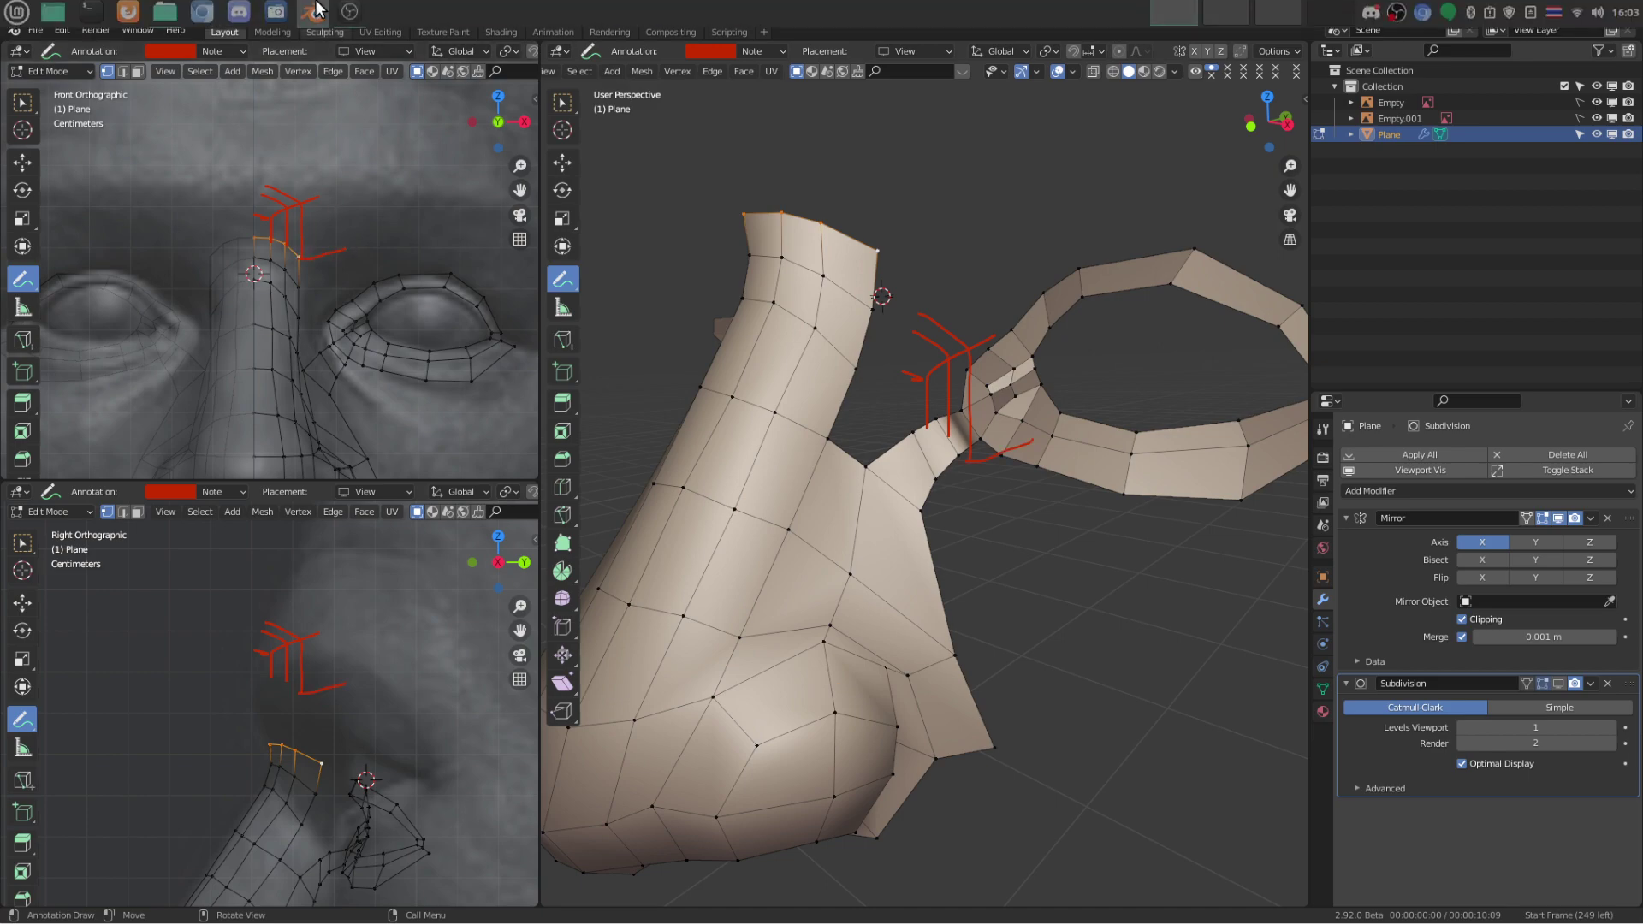
# - Switch to Chromium and examine how edge loops run around the nose, eyes and forehead in the face topology reference images
pyautogui.hotkey('ctrl', 'alt', 'Right')
pyautogui.hotkey('ctrl', 'alt', 'Right')
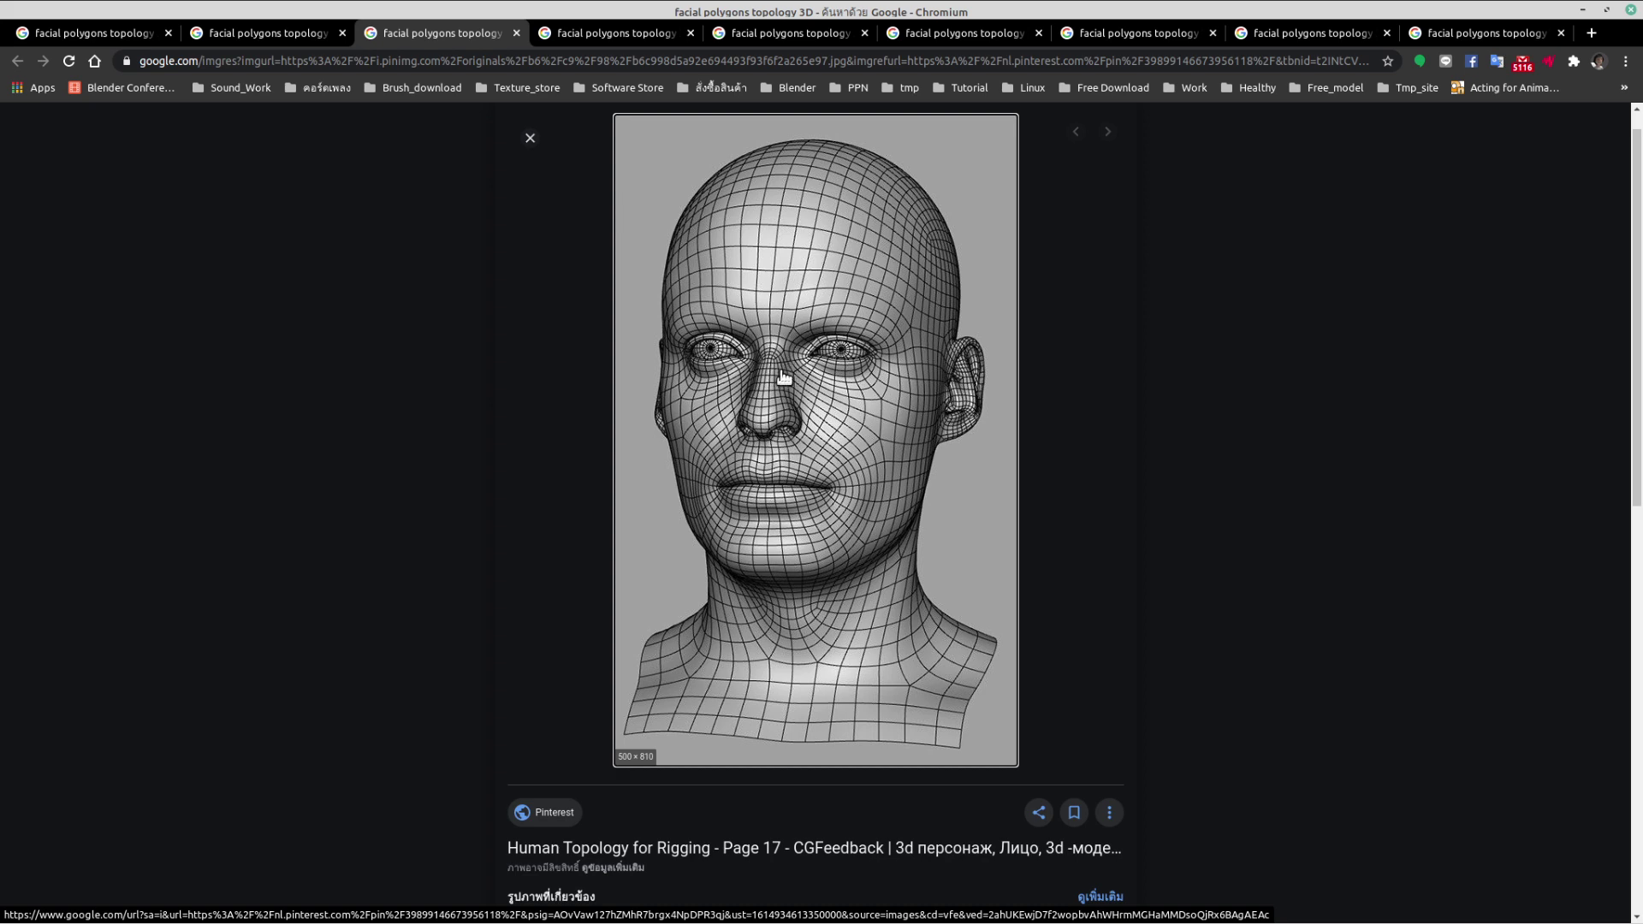
pyautogui.click(623, 39)
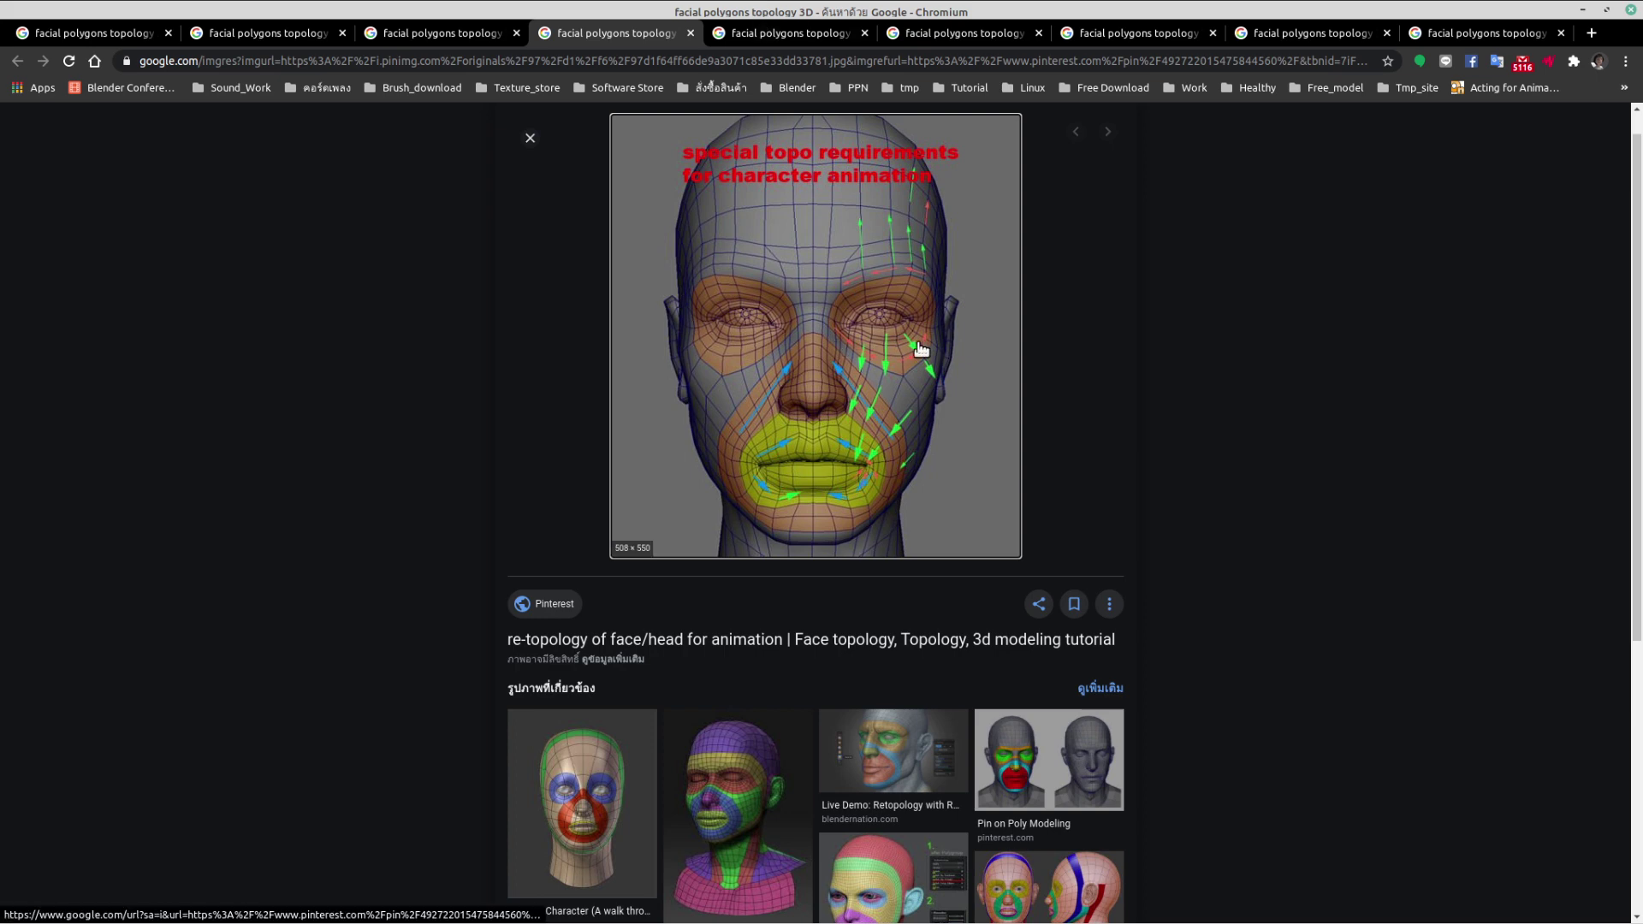
pyautogui.middleClick(1036, 770)
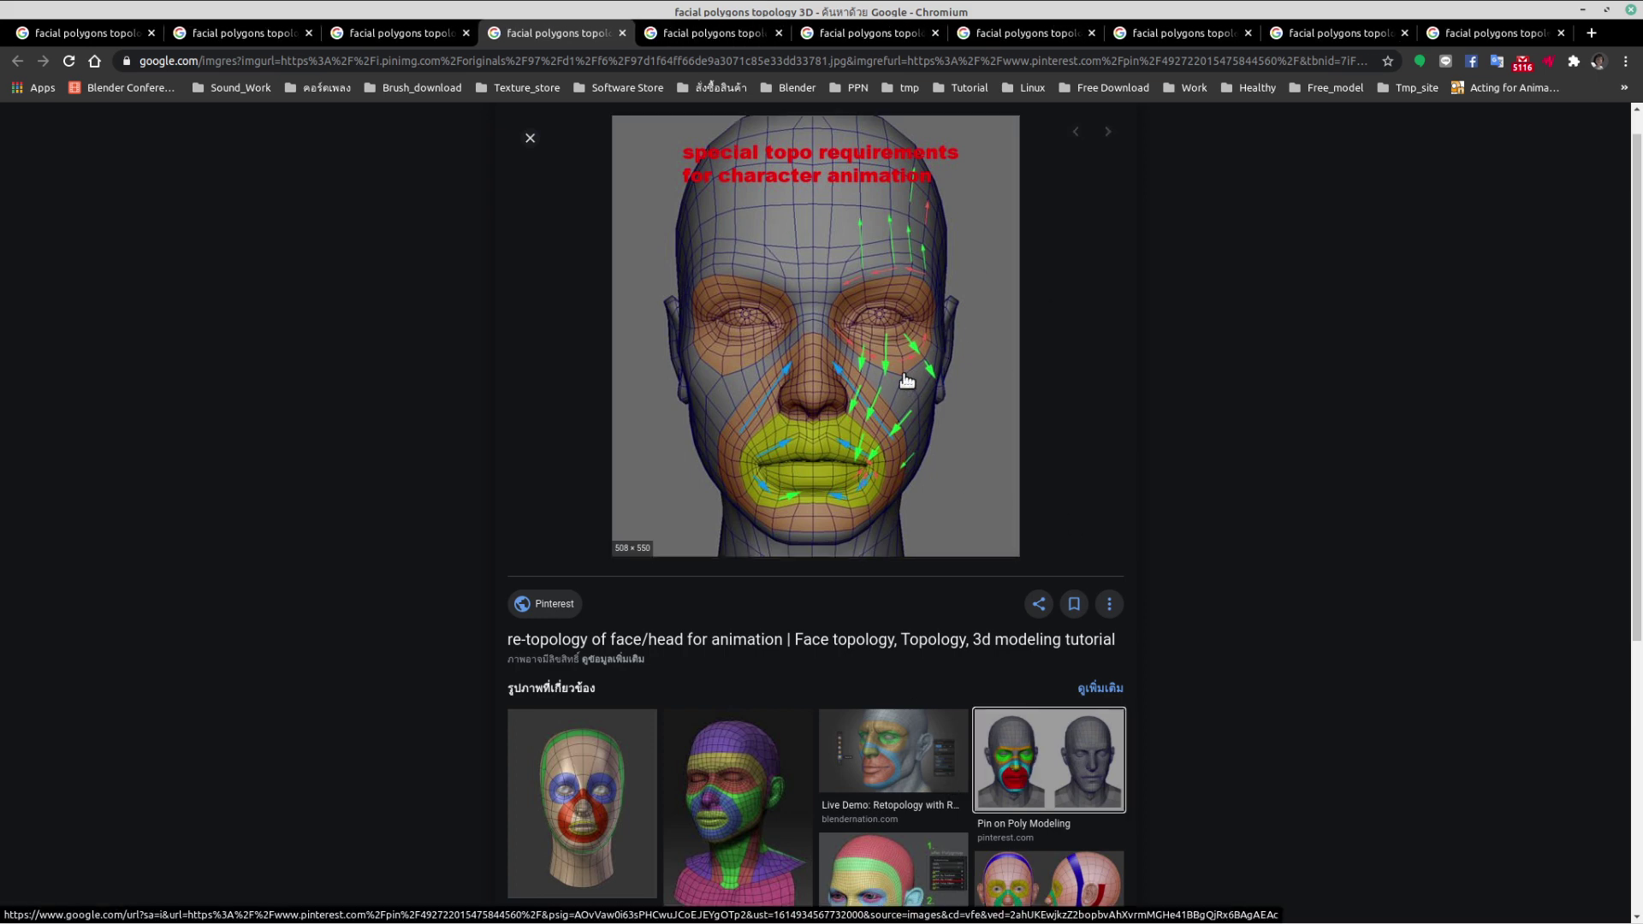
pyautogui.scroll(-3, 906, 378)
pyautogui.scroll(-5, 795, 412)
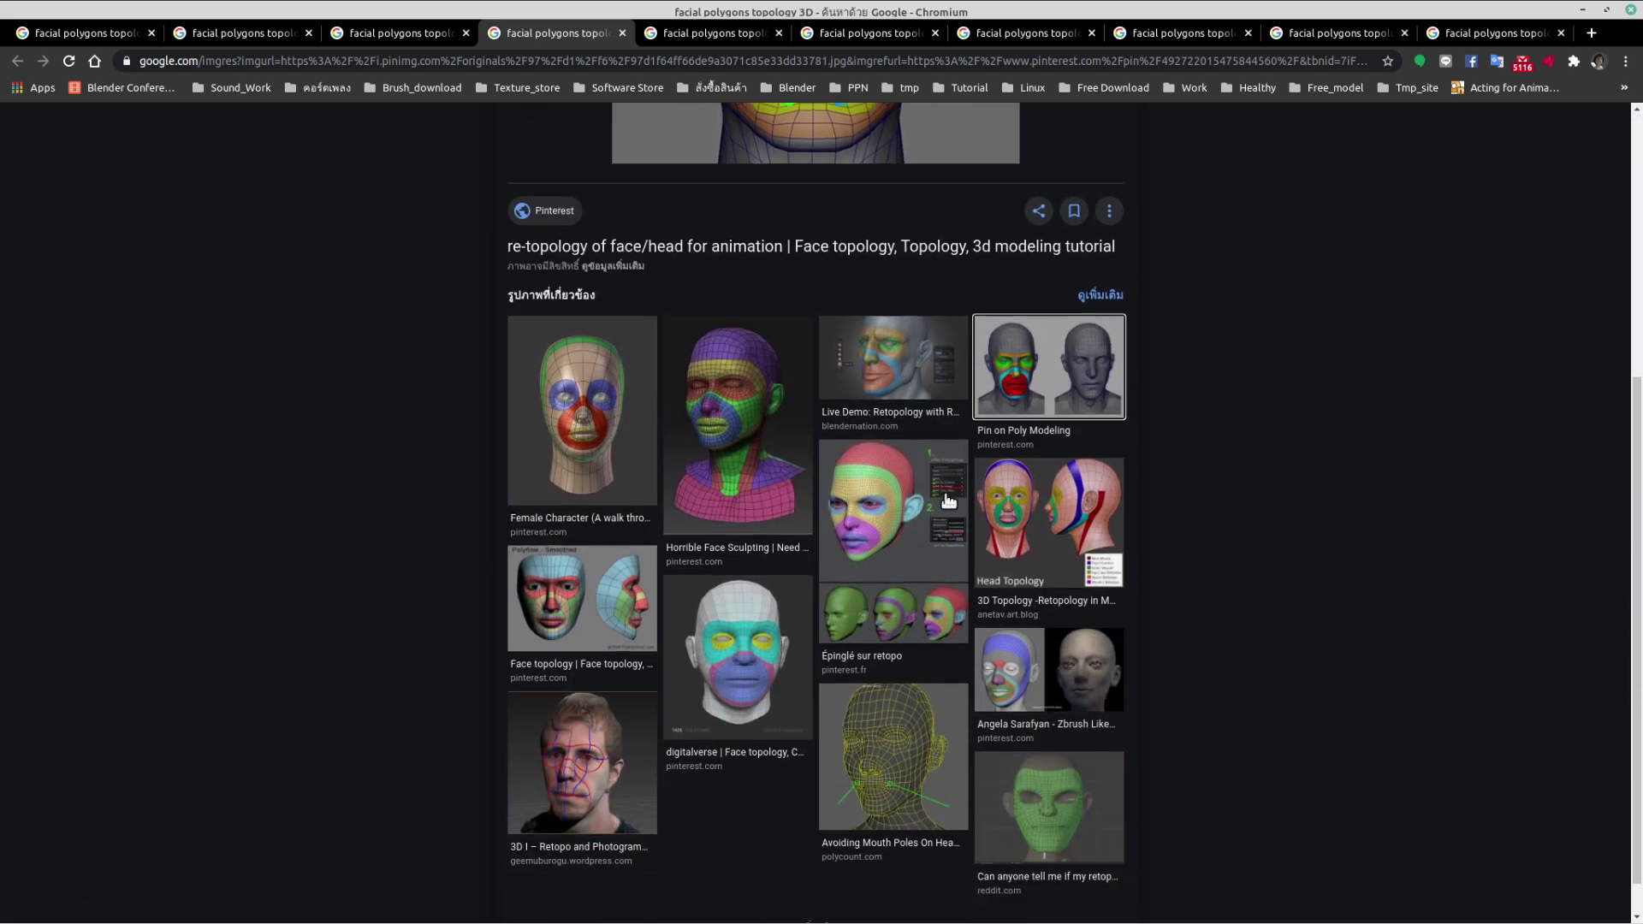
pyautogui.click(676, 33)
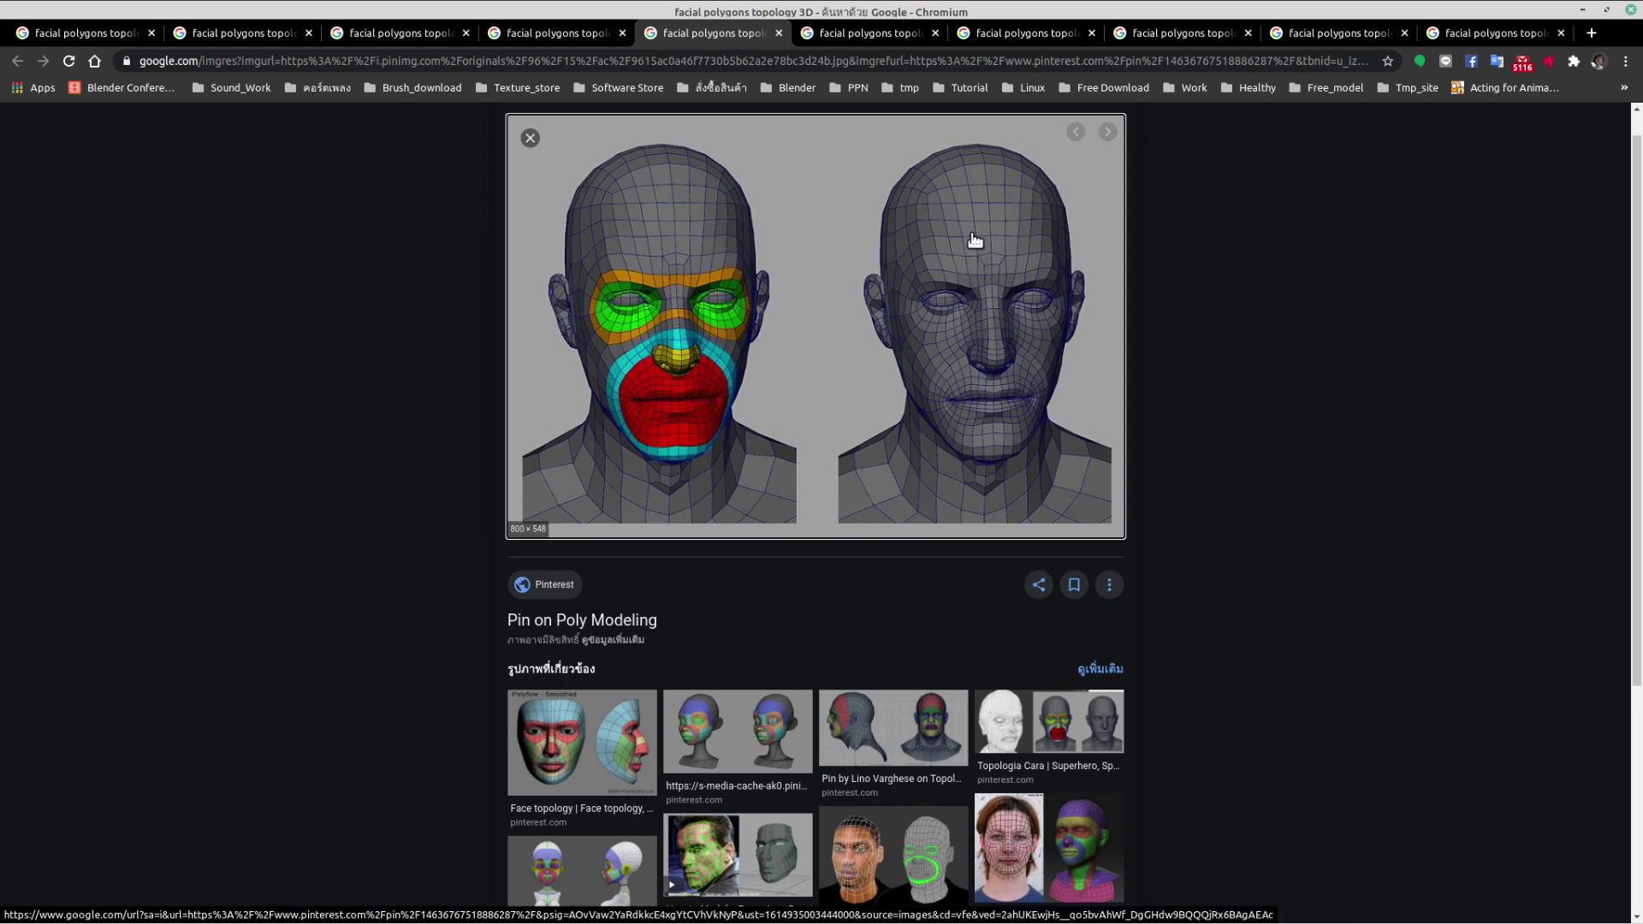
pyautogui.click(858, 31)
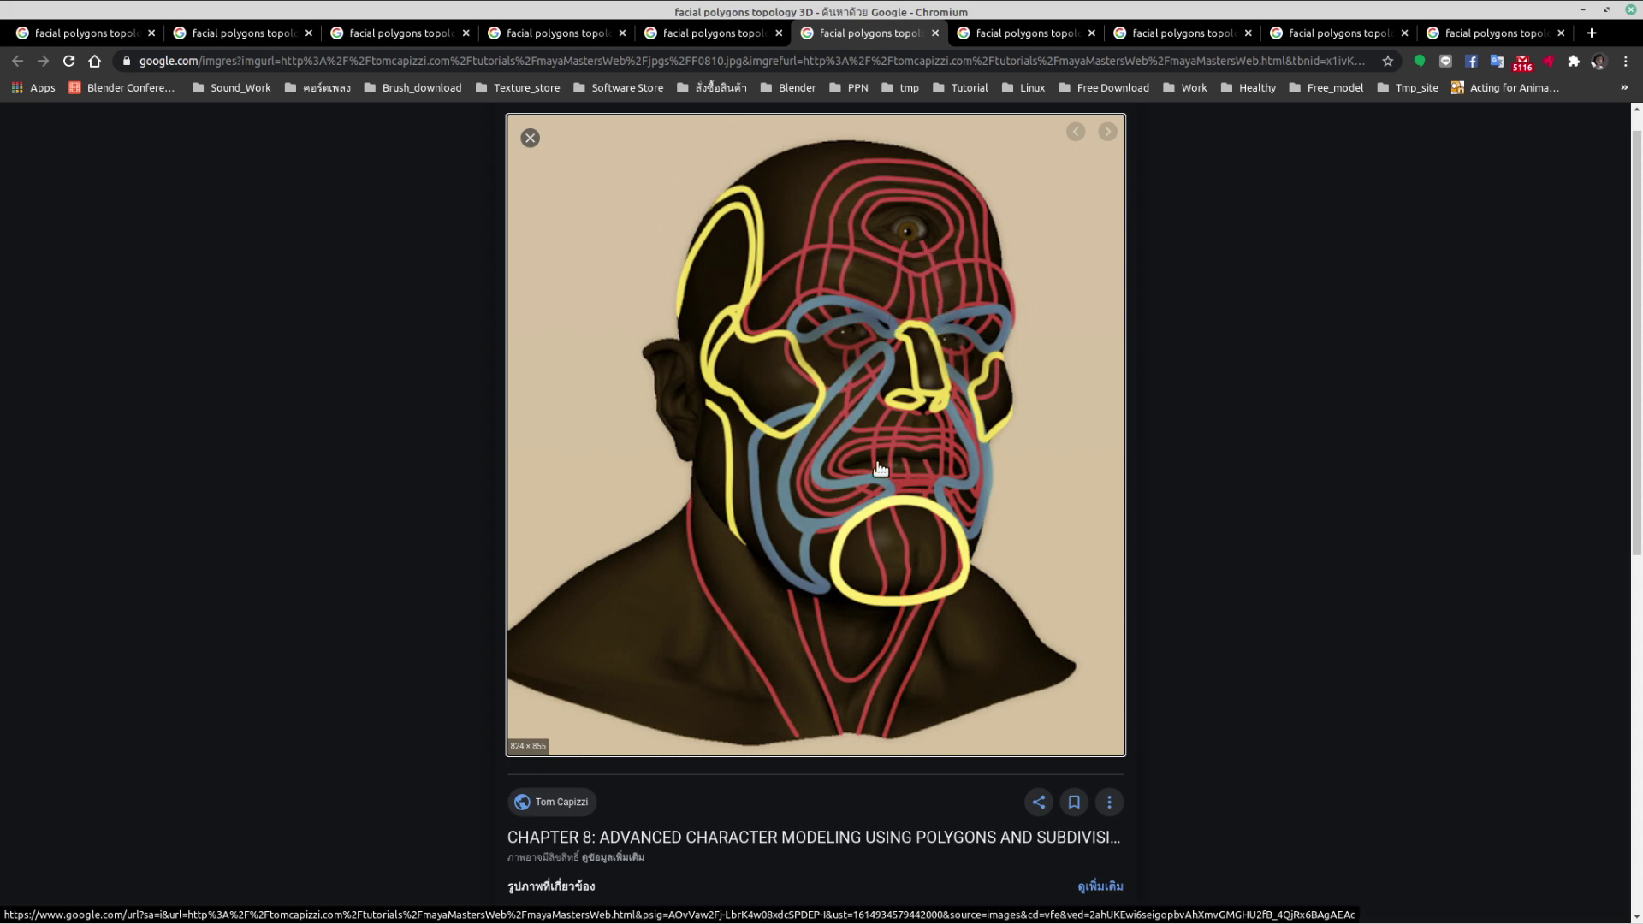
pyautogui.click(1017, 32)
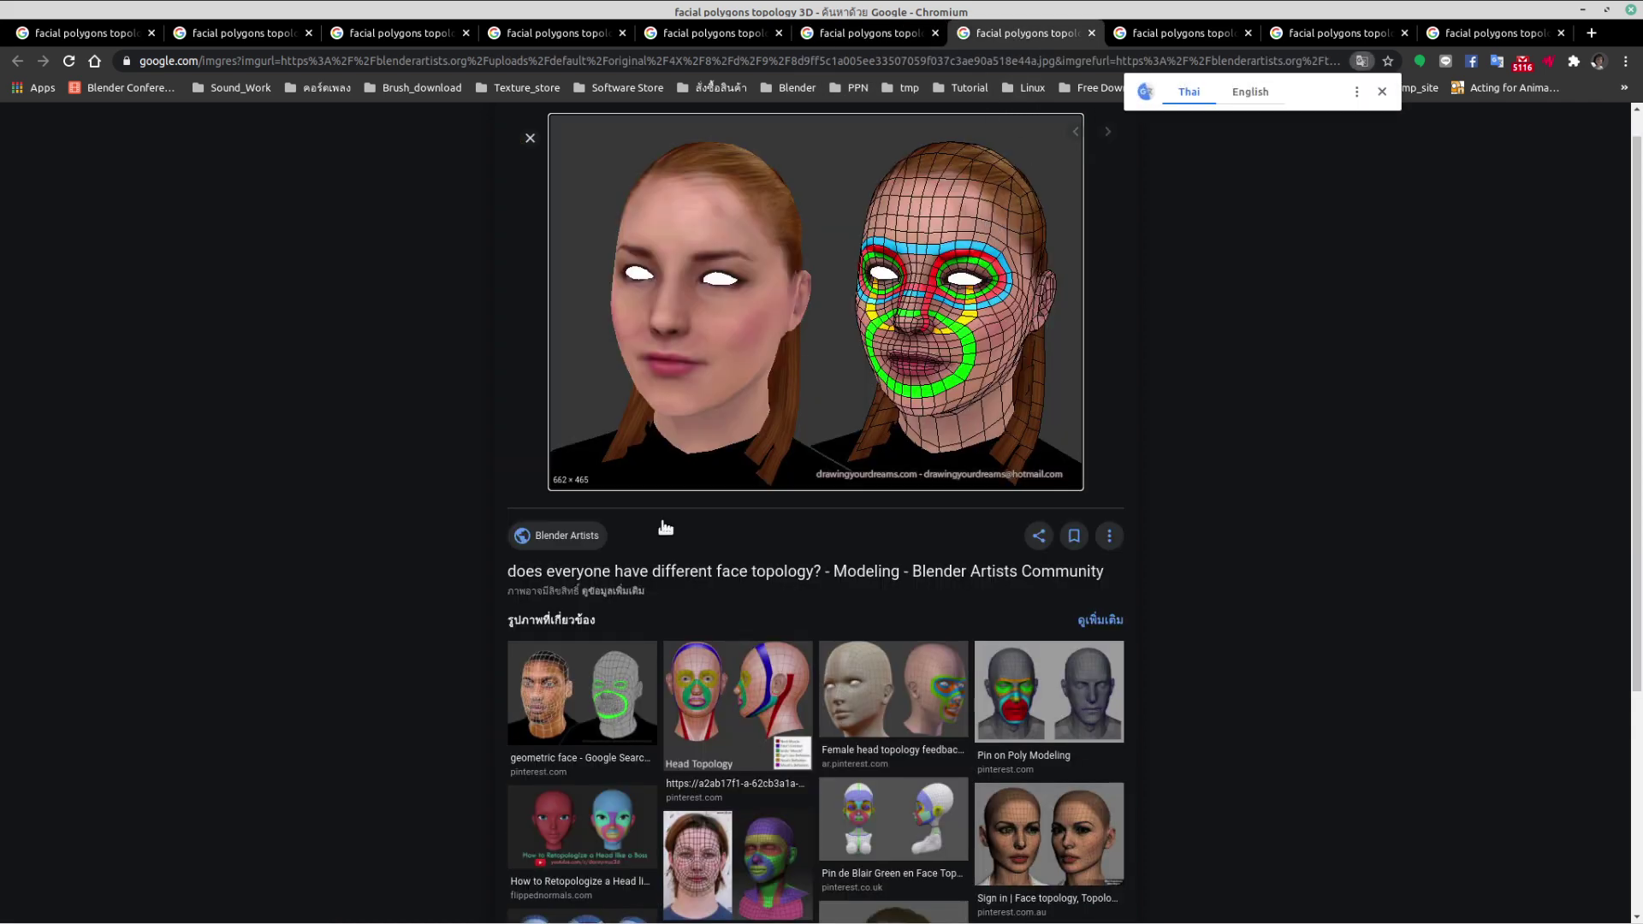
# - Open seven related face topology images from the Blender Artists result in new tabs, including the Sintel facial topology and Head - Art of Luis
pyautogui.scroll(-2, 776, 737)
pyautogui.scroll(-2, 941, 672)
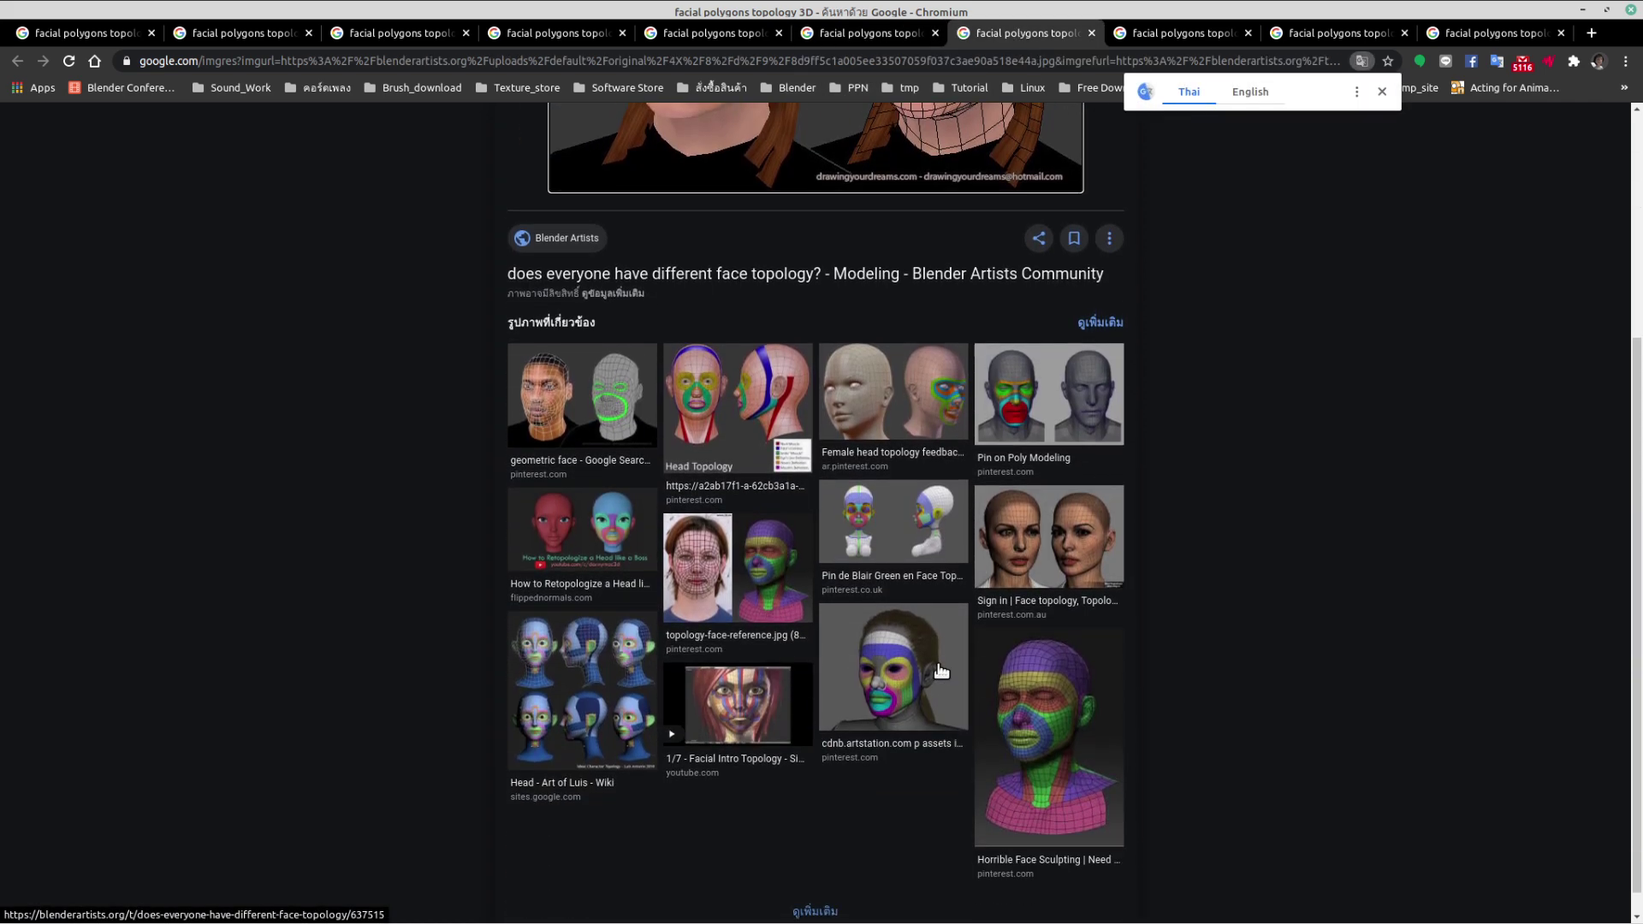
pyautogui.middleClick(1034, 548)
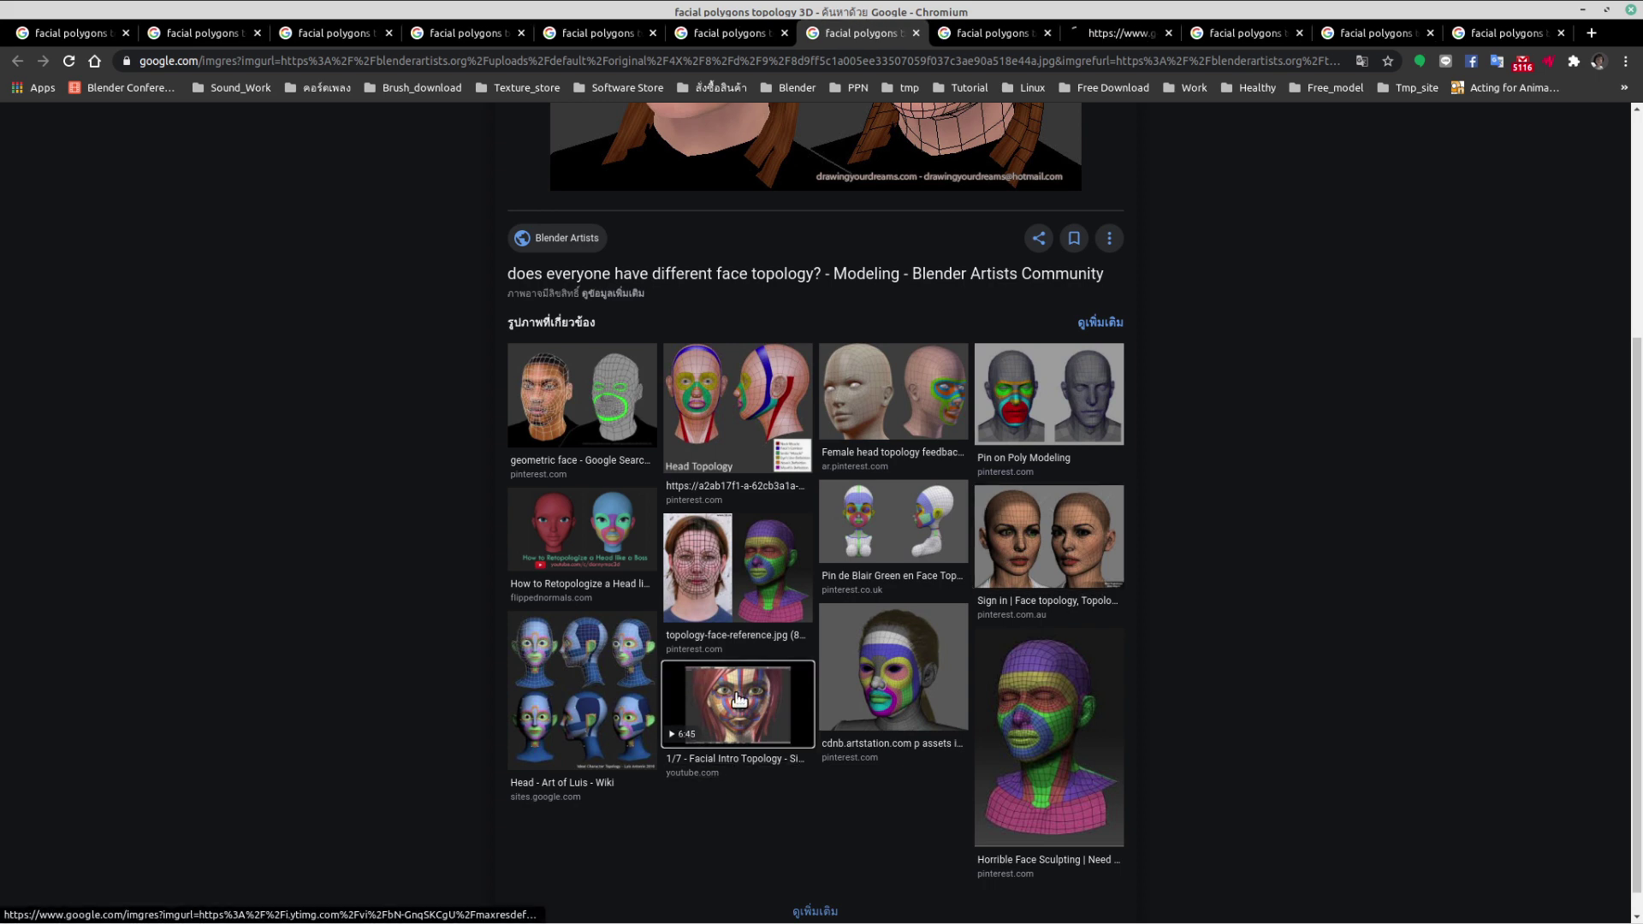
pyautogui.middleClick(570, 689)
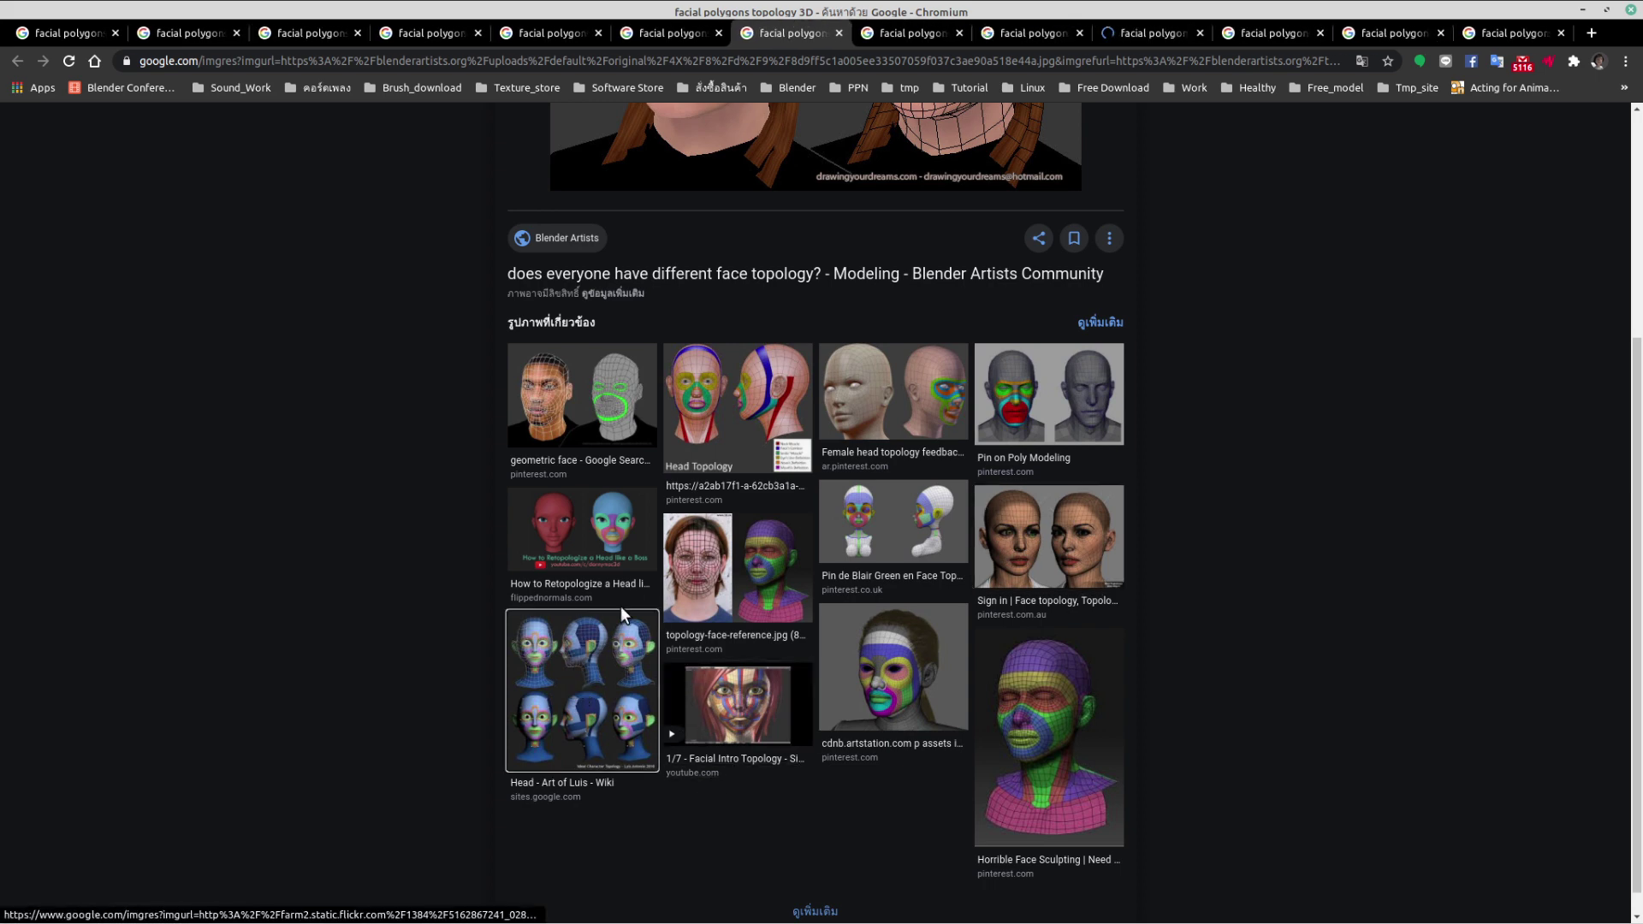
pyautogui.middleClick(885, 381)
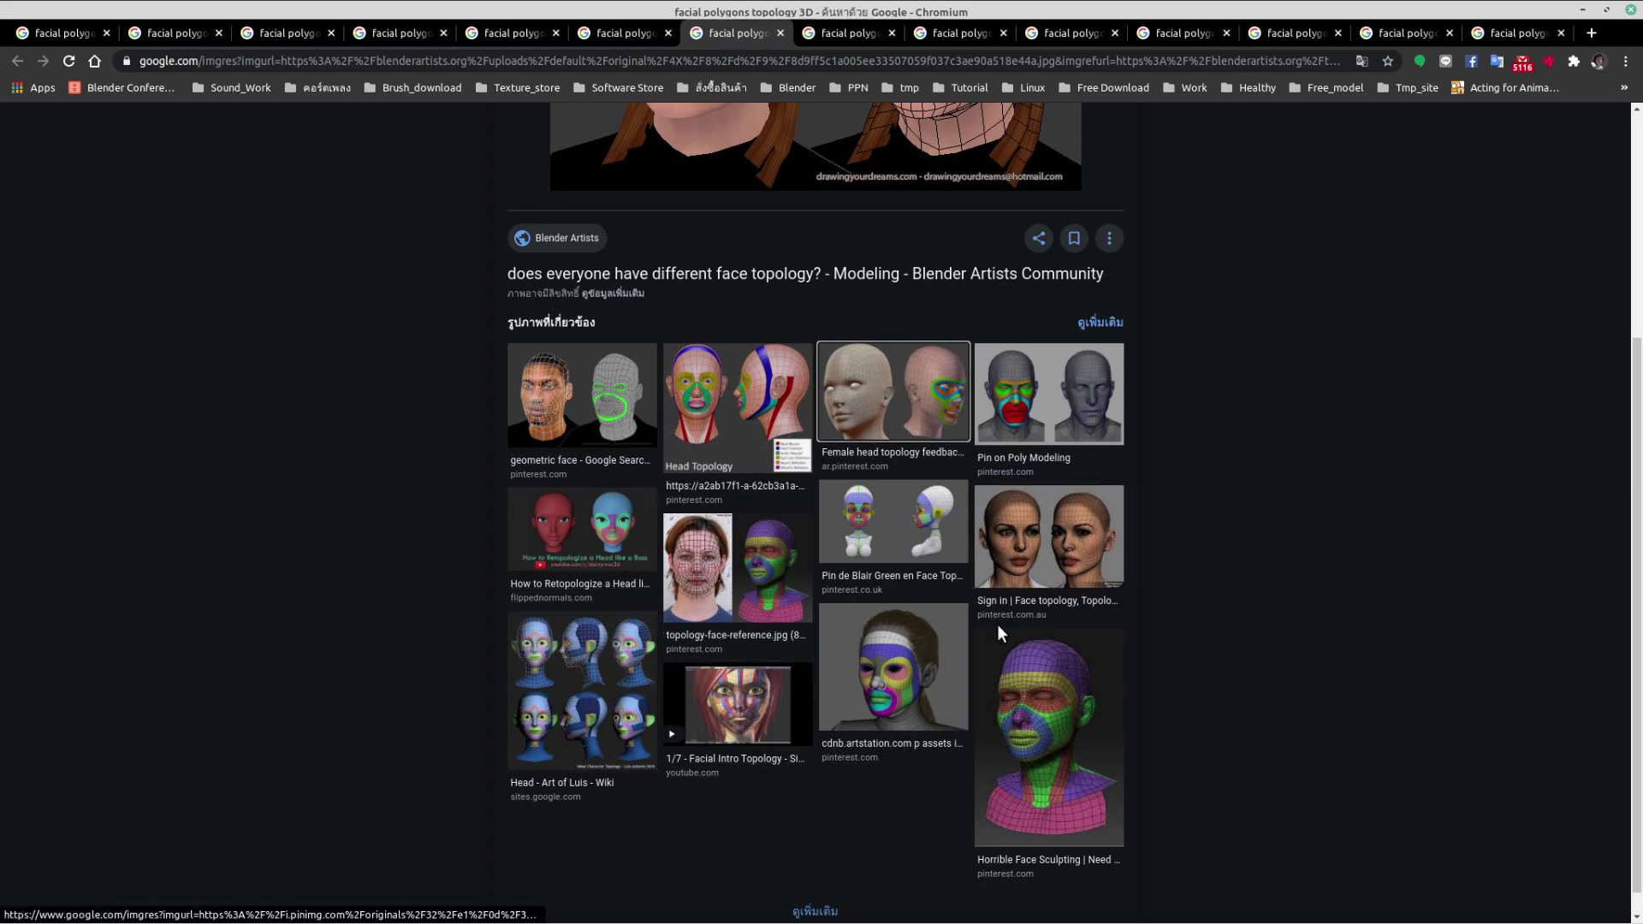
pyautogui.middleClick(1037, 707)
pyautogui.middleClick(899, 688)
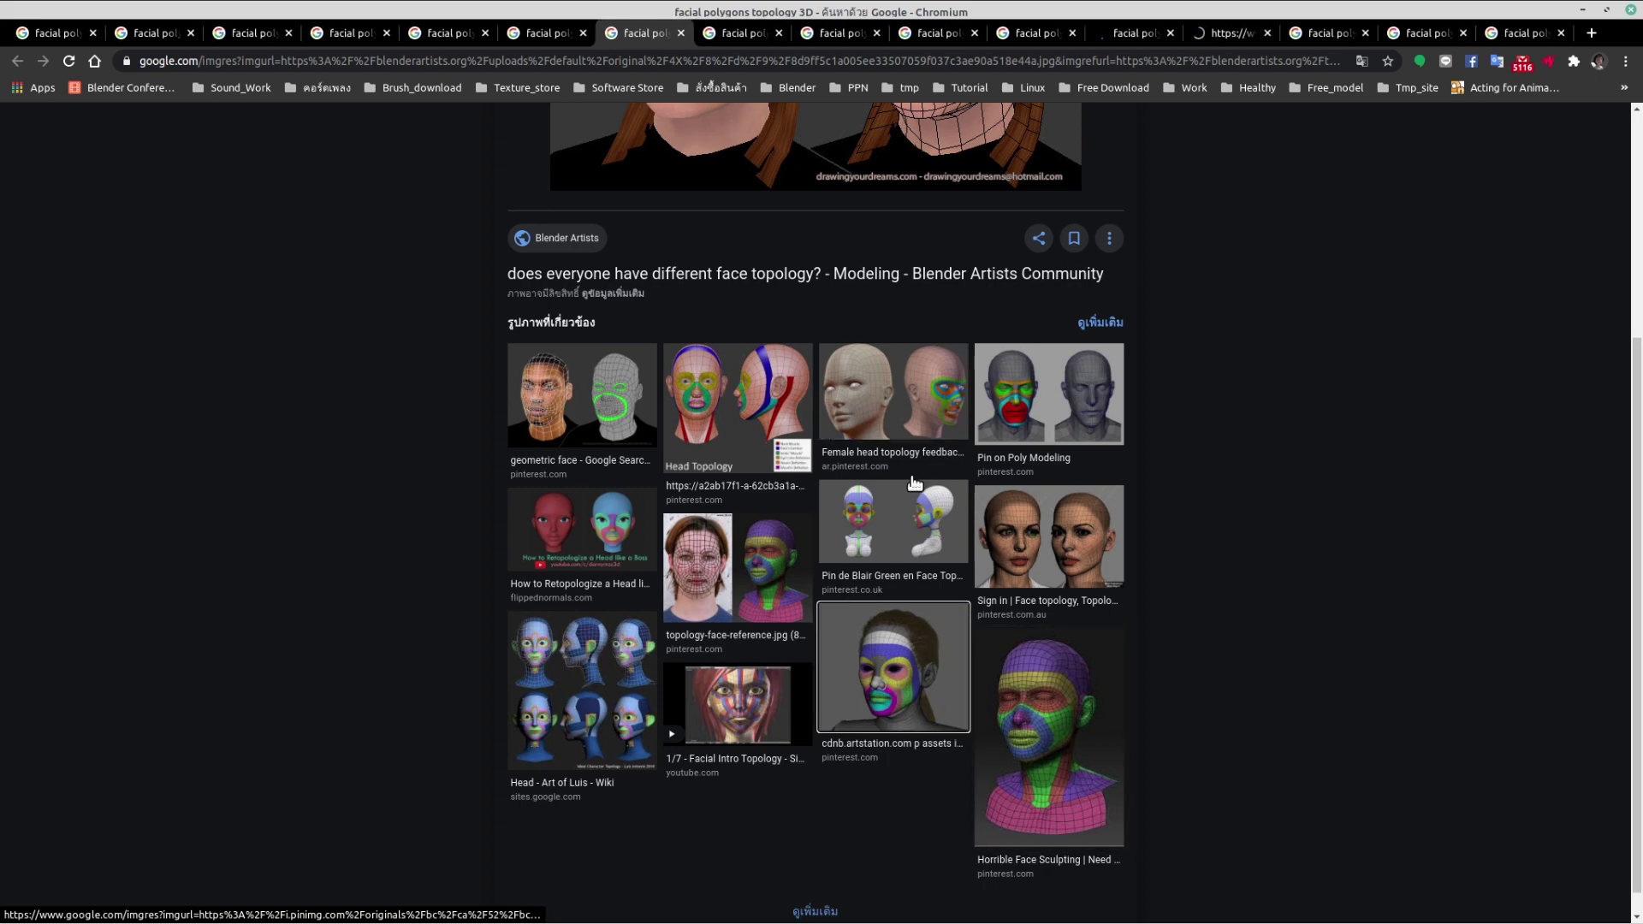
pyautogui.middleClick(738, 567)
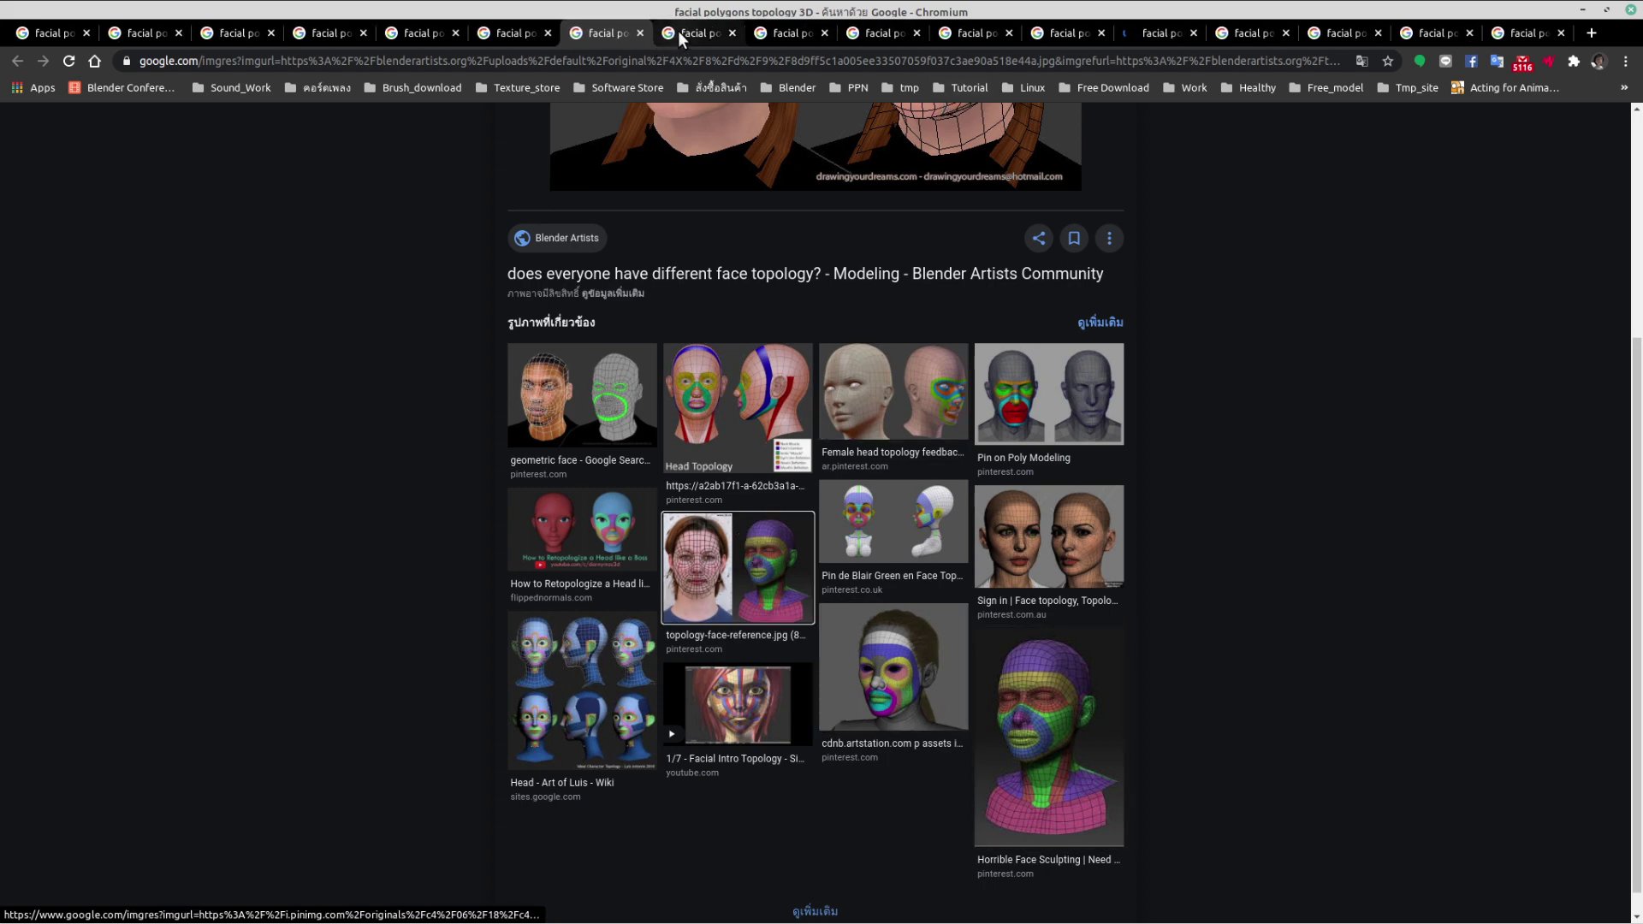
# - Examine the wireframe female heads and Sintel topology, opening the related CG Heads - Cartoon and cartoony face topology images in new tabs
pyautogui.click(679, 32)
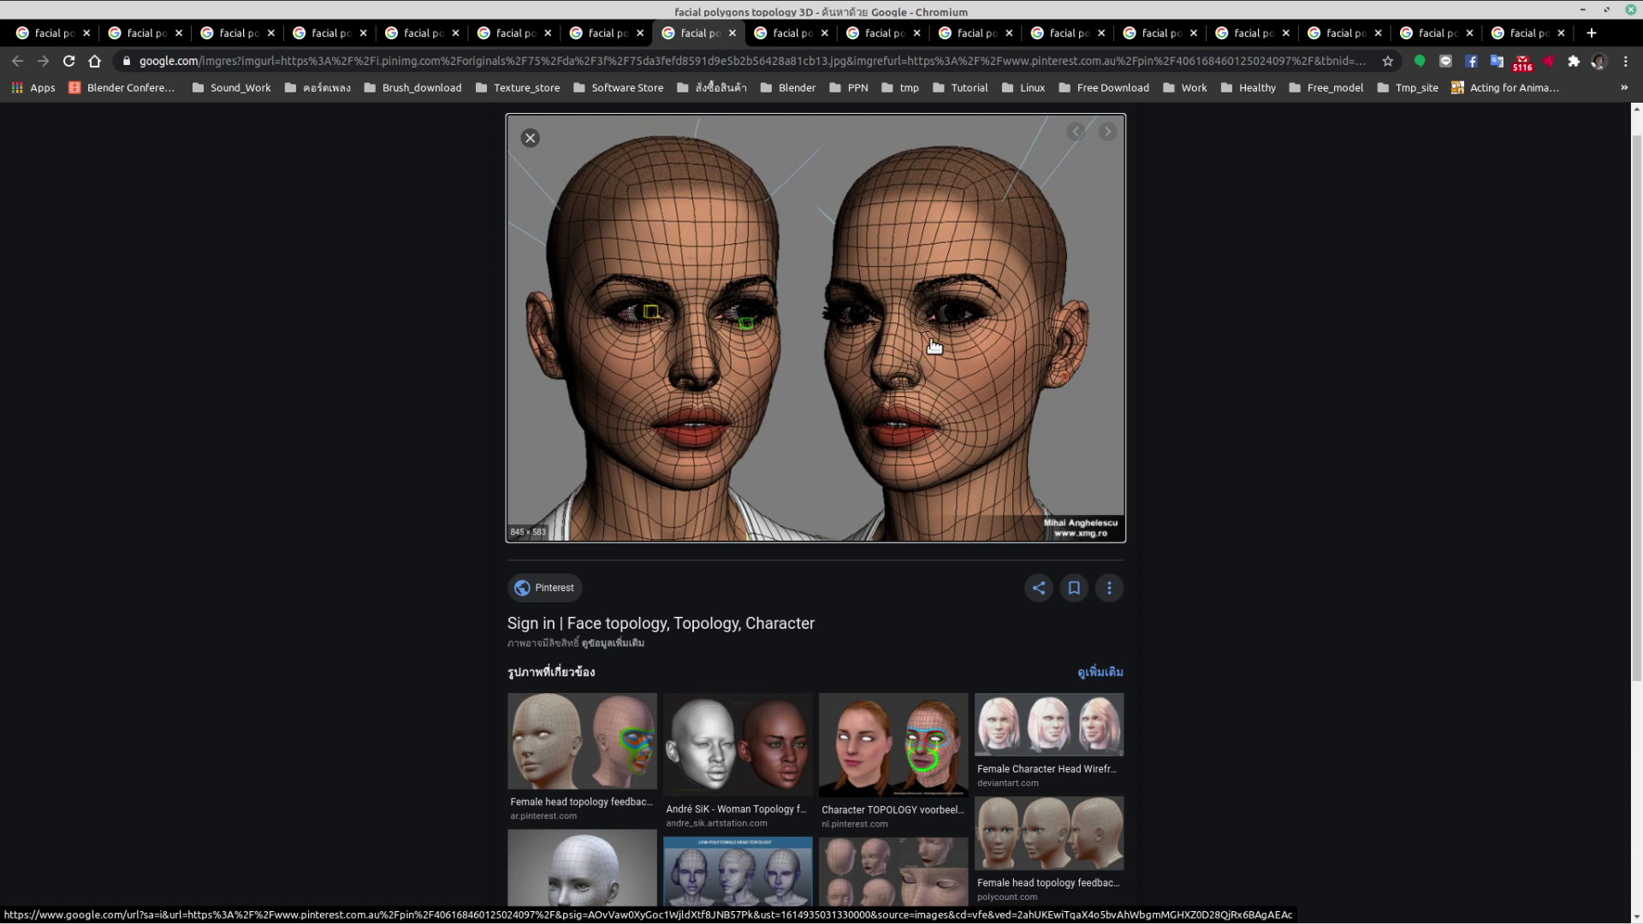
pyautogui.click(775, 36)
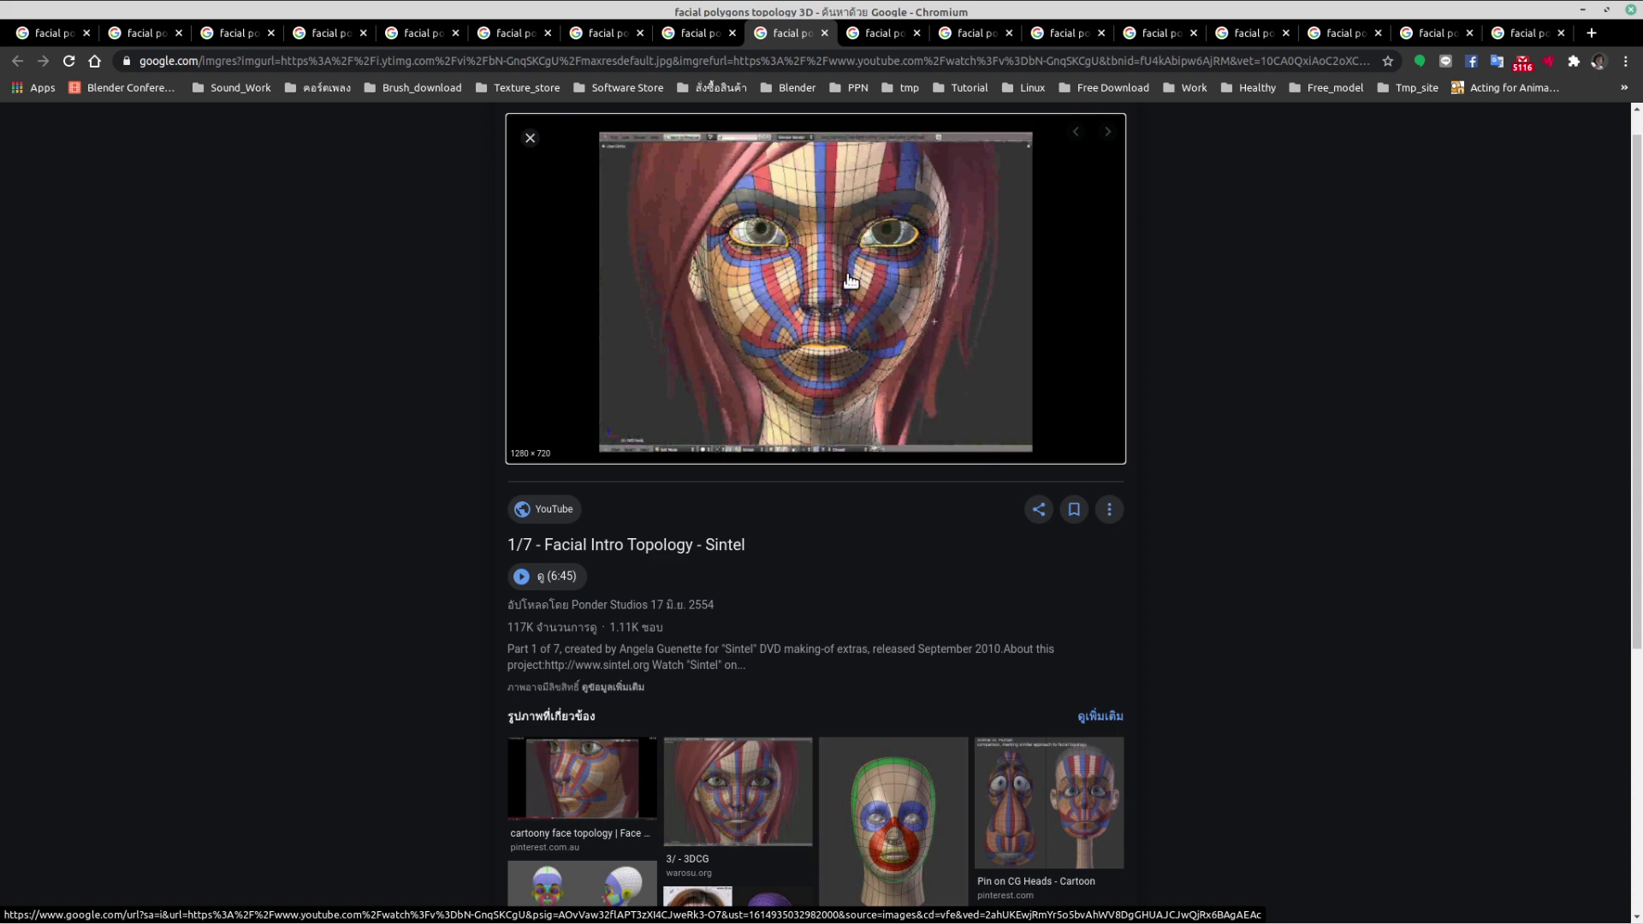
pyautogui.scroll(-1, 864, 428)
pyautogui.scroll(1, 1070, 596)
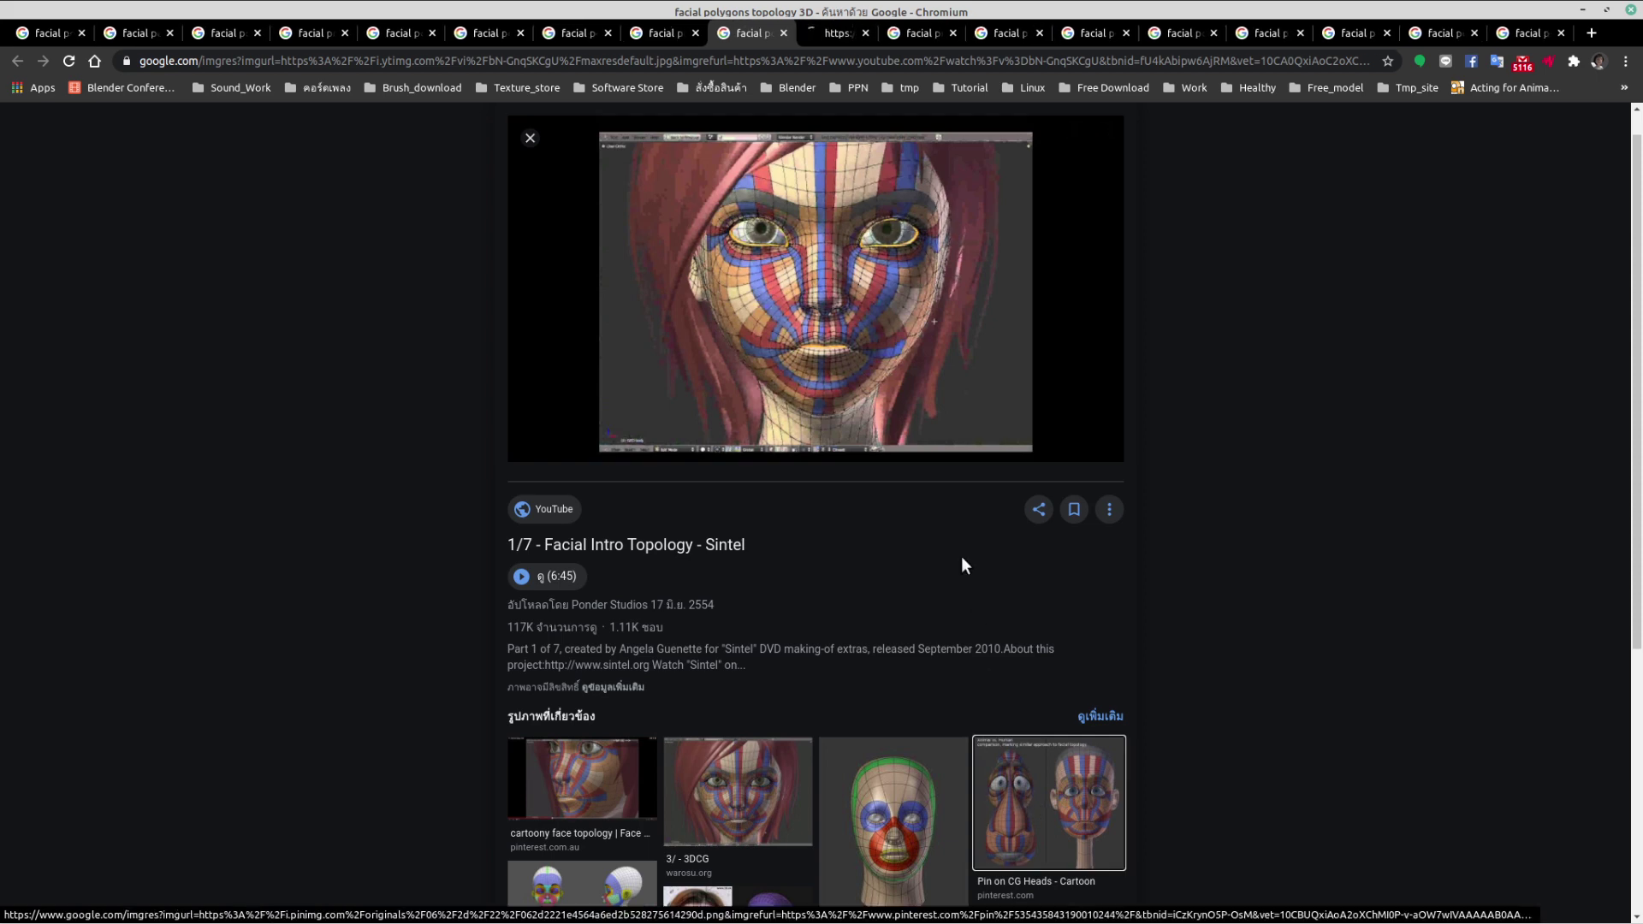
pyautogui.scroll(-3, 962, 561)
pyautogui.middleClick(582, 637)
pyautogui.scroll(-5, 667, 513)
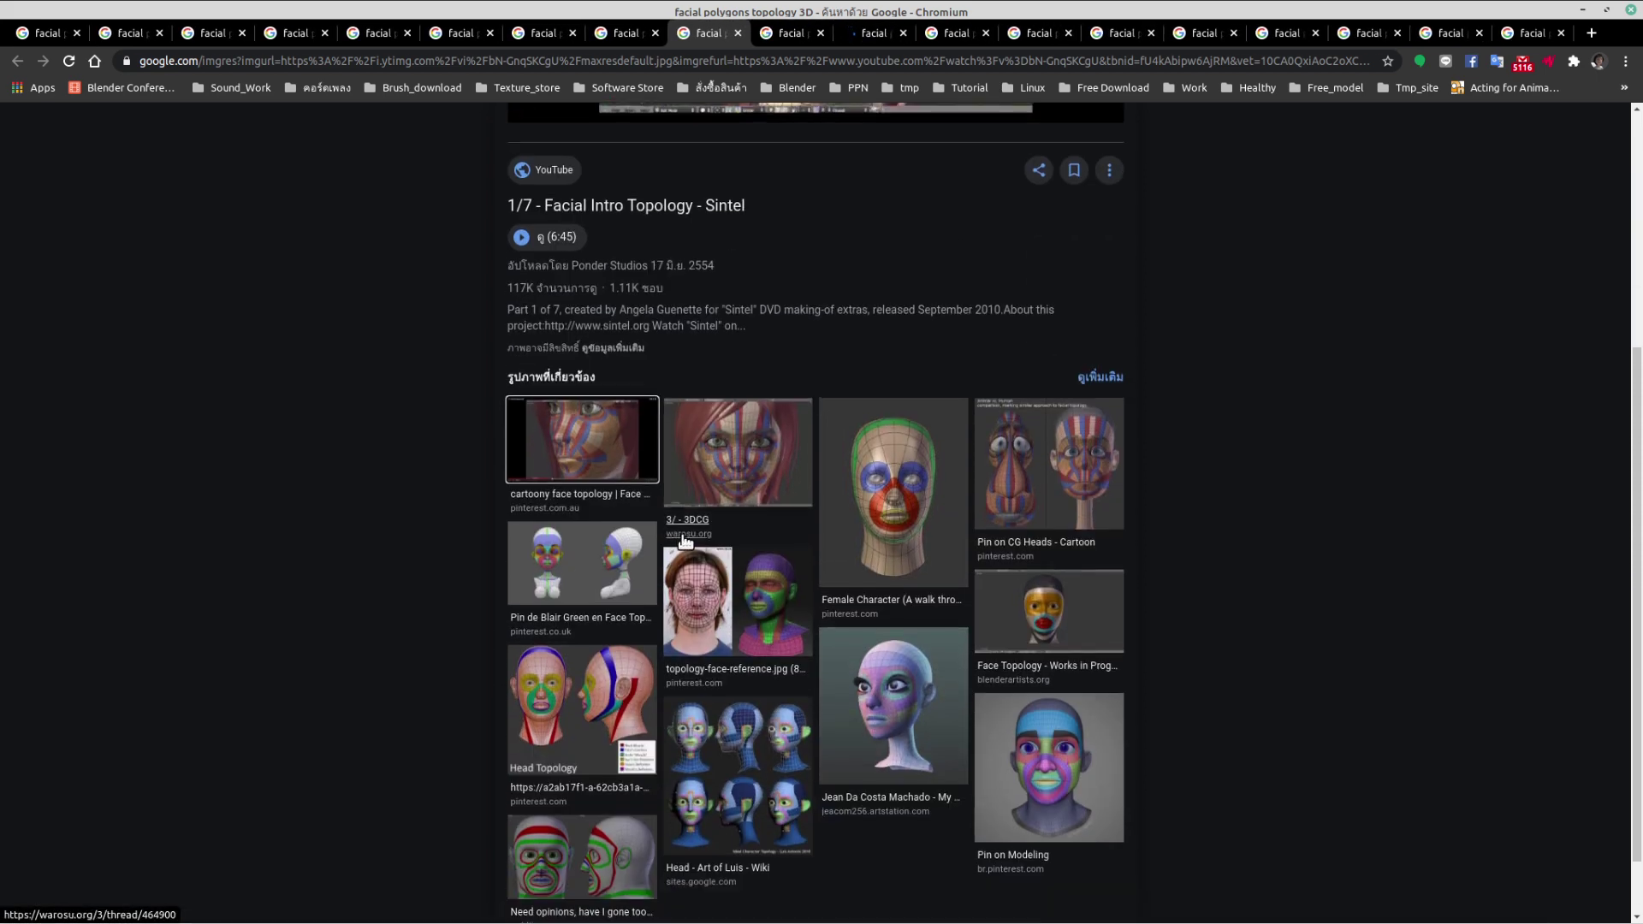
pyautogui.scroll(6, 683, 538)
# - Examine the Animal vs. Human facial topology comparison for the edge flow from nose bridge to forehead
pyautogui.click(791, 33)
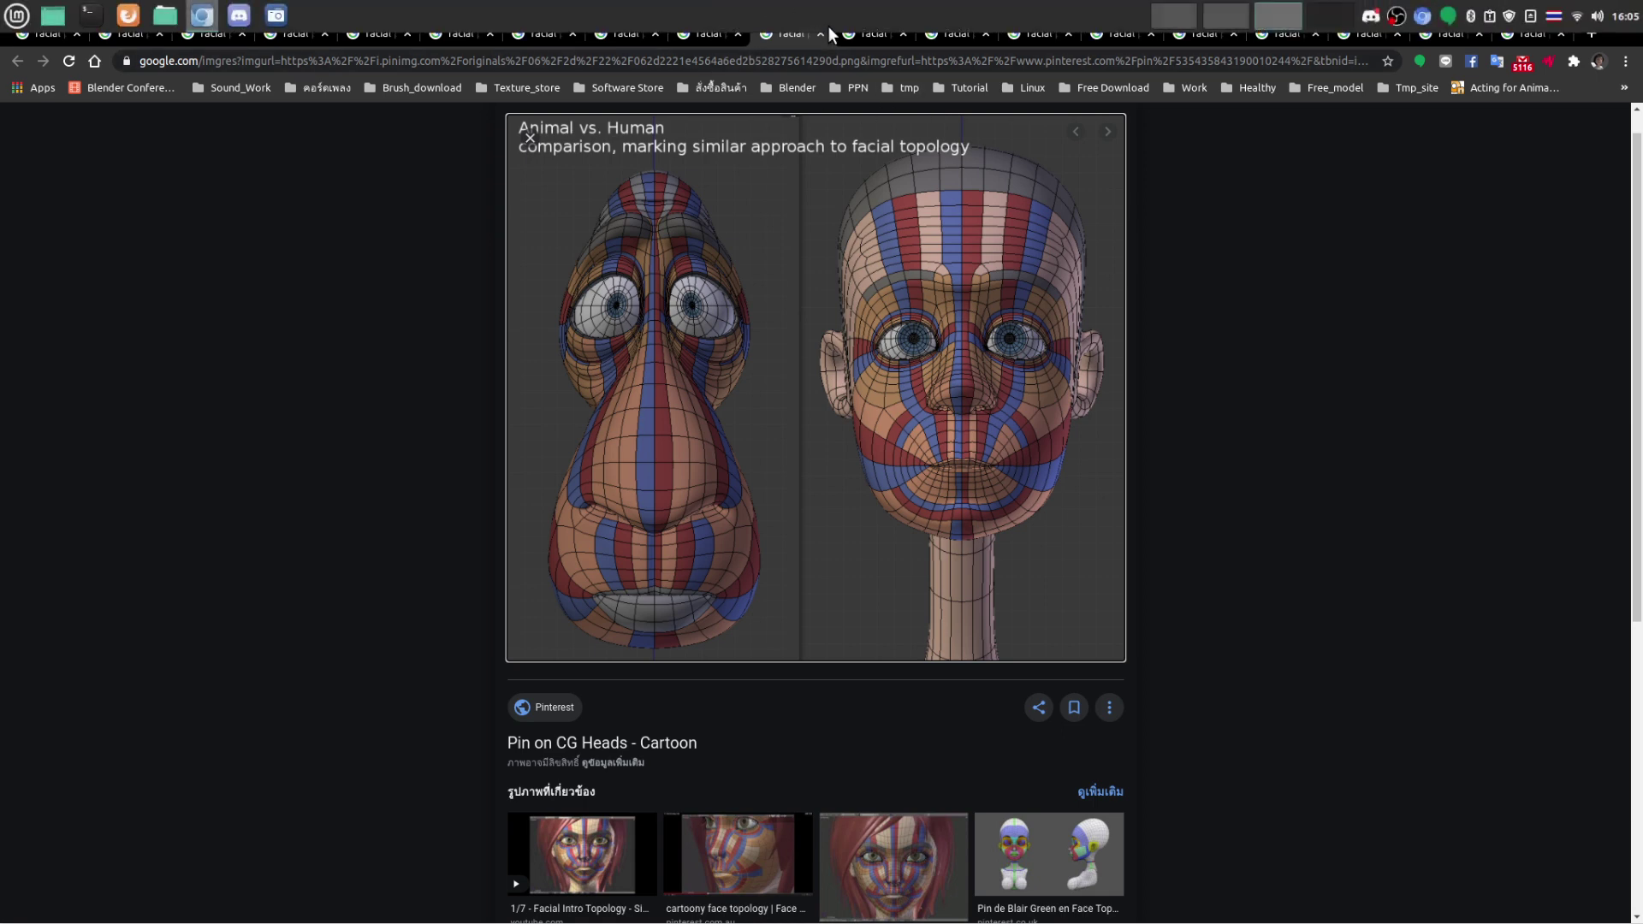
pyautogui.moveTo(187, 21)
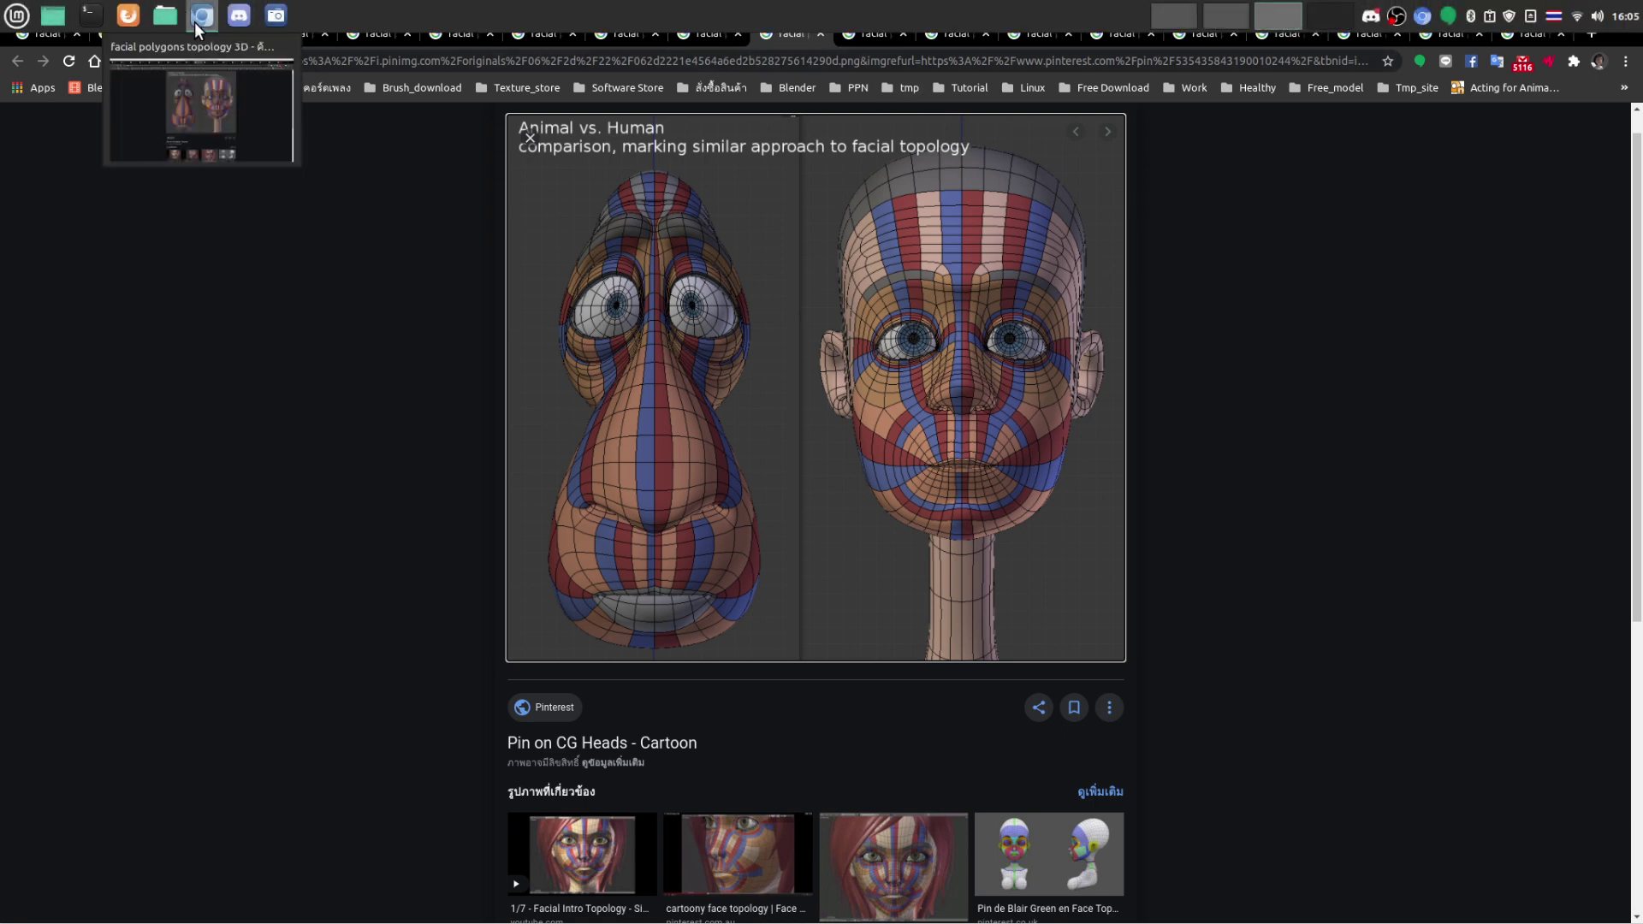
pyautogui.click(198, 105)
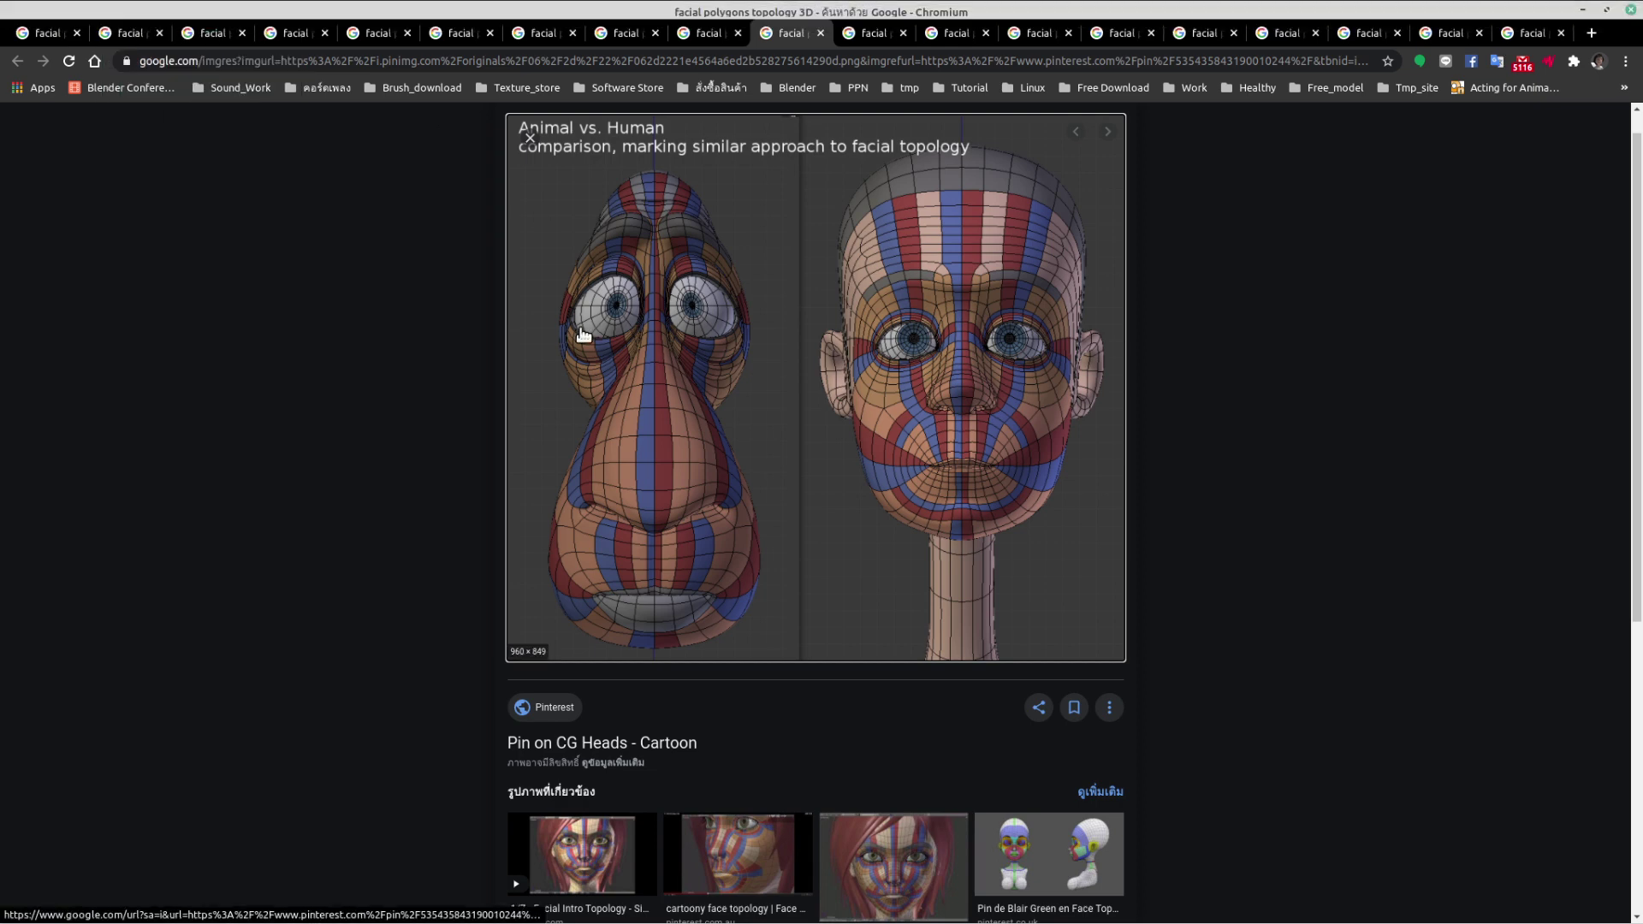
# - Compare the nose and cheek edge loops in the cartoony face topology image with the colour-zoned Ideal Character Topology head
pyautogui.click(851, 31)
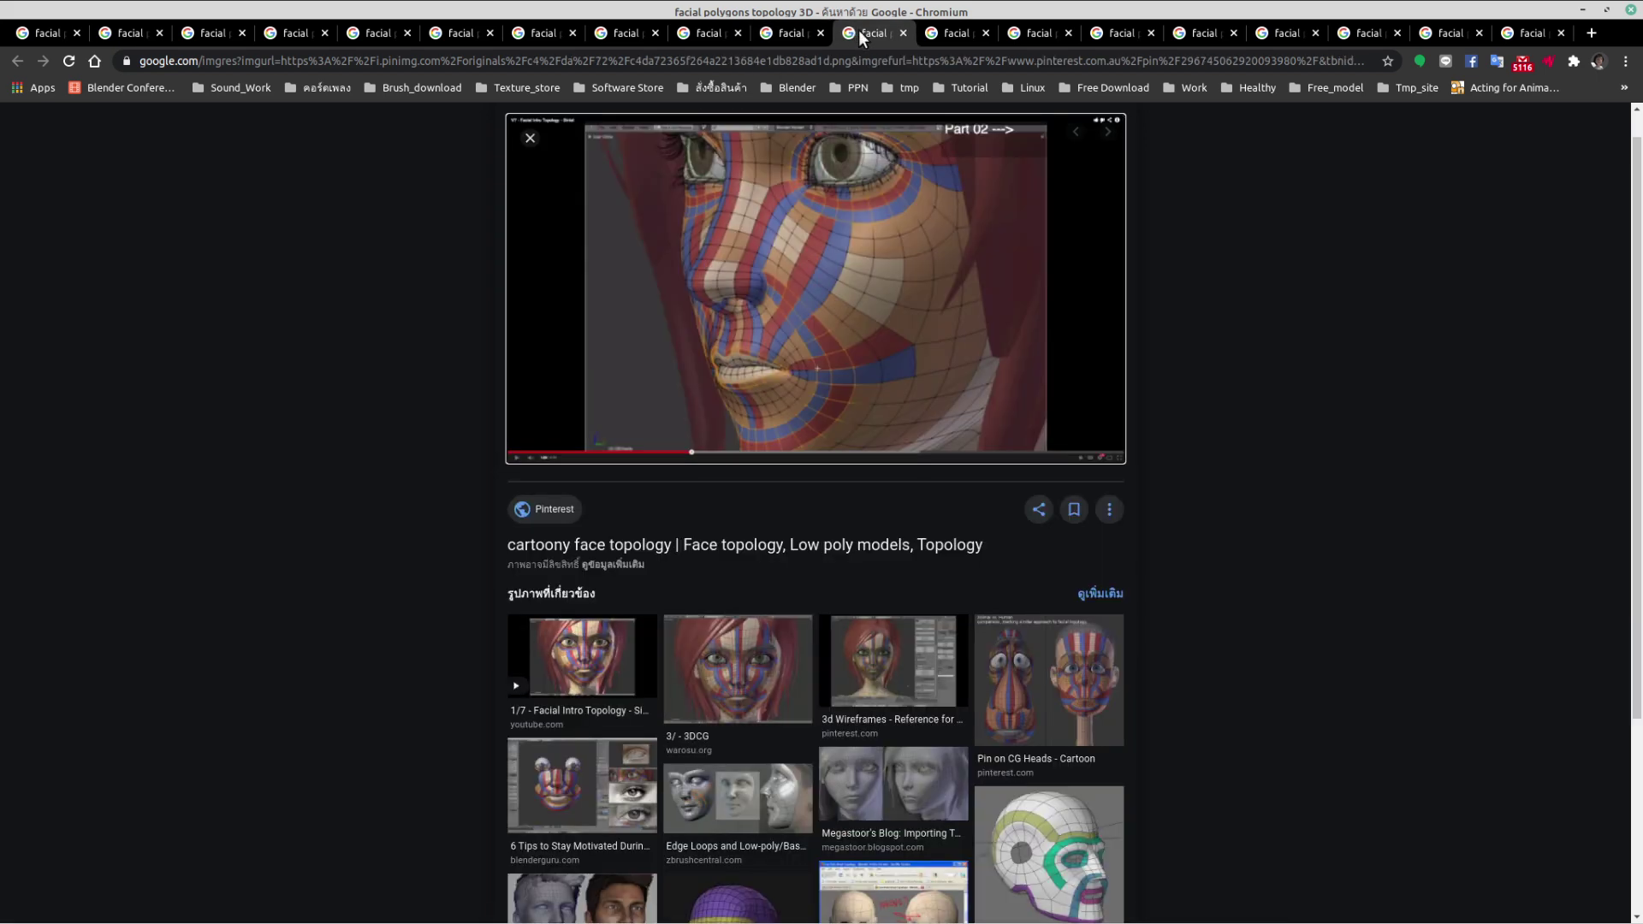
pyautogui.click(962, 32)
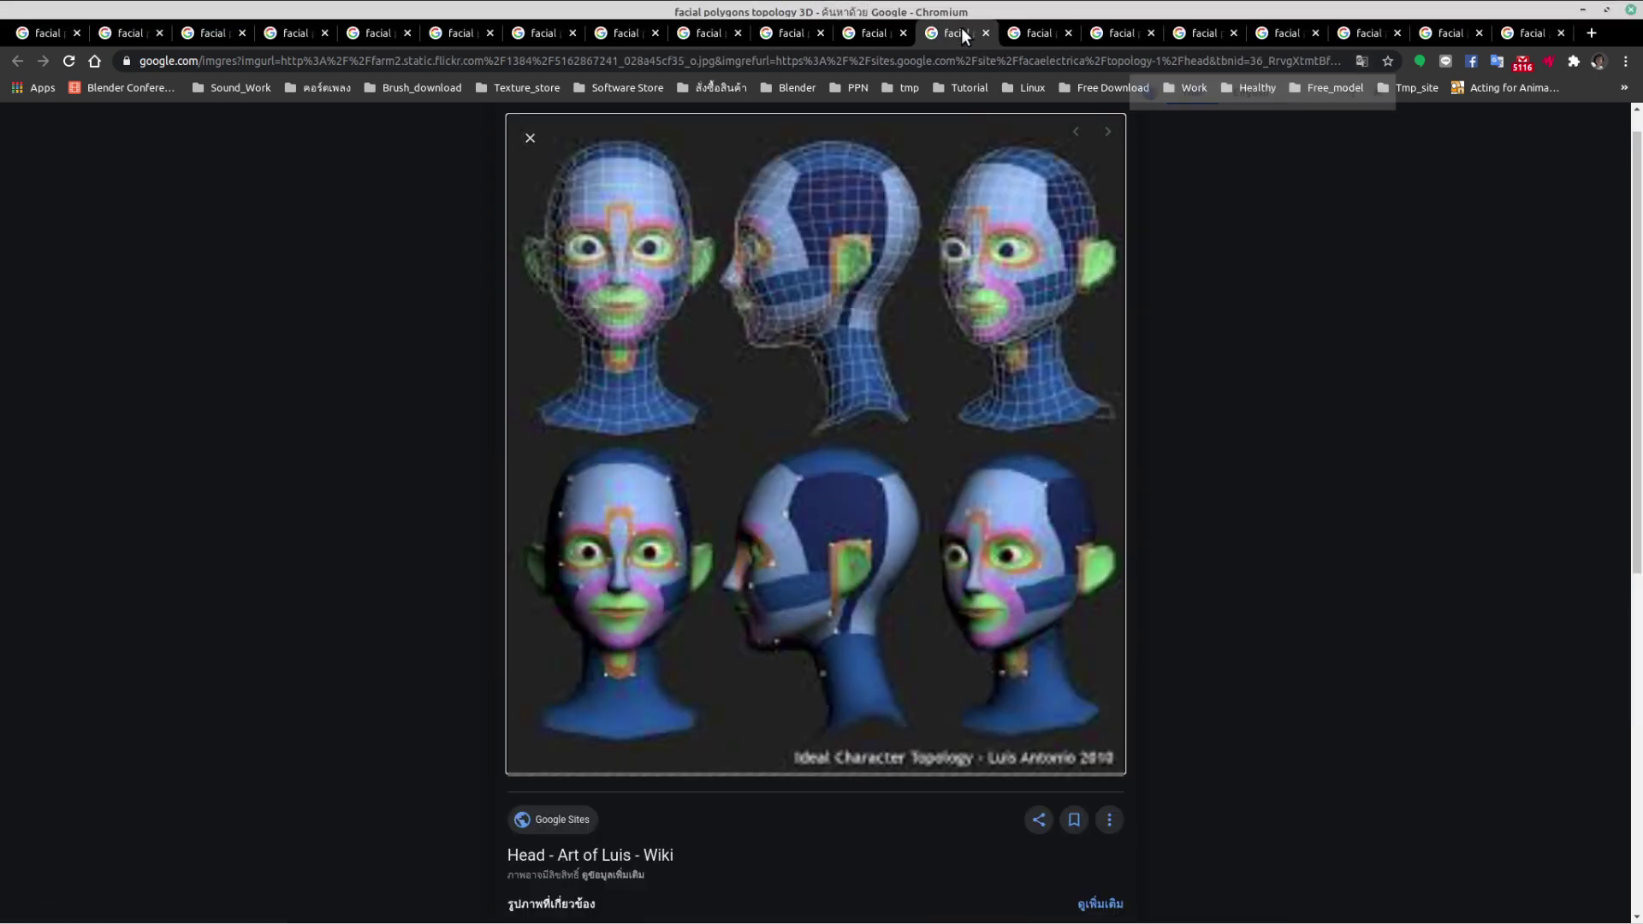
pyautogui.hotkey('ctrl', 'shift', 'Tab')
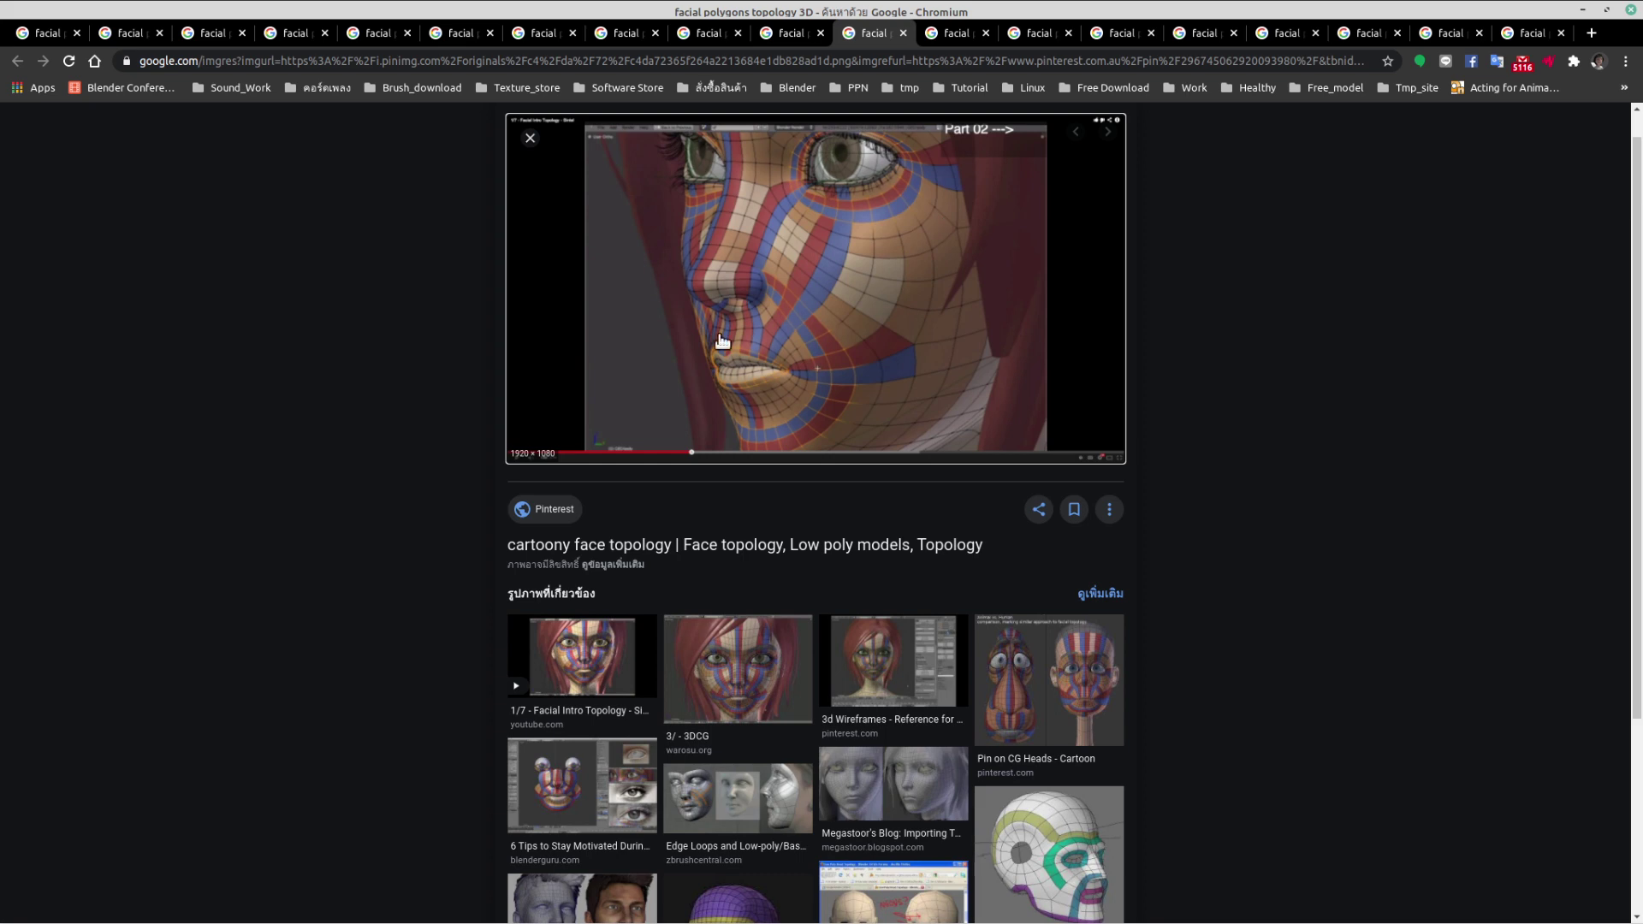
pyautogui.click(974, 33)
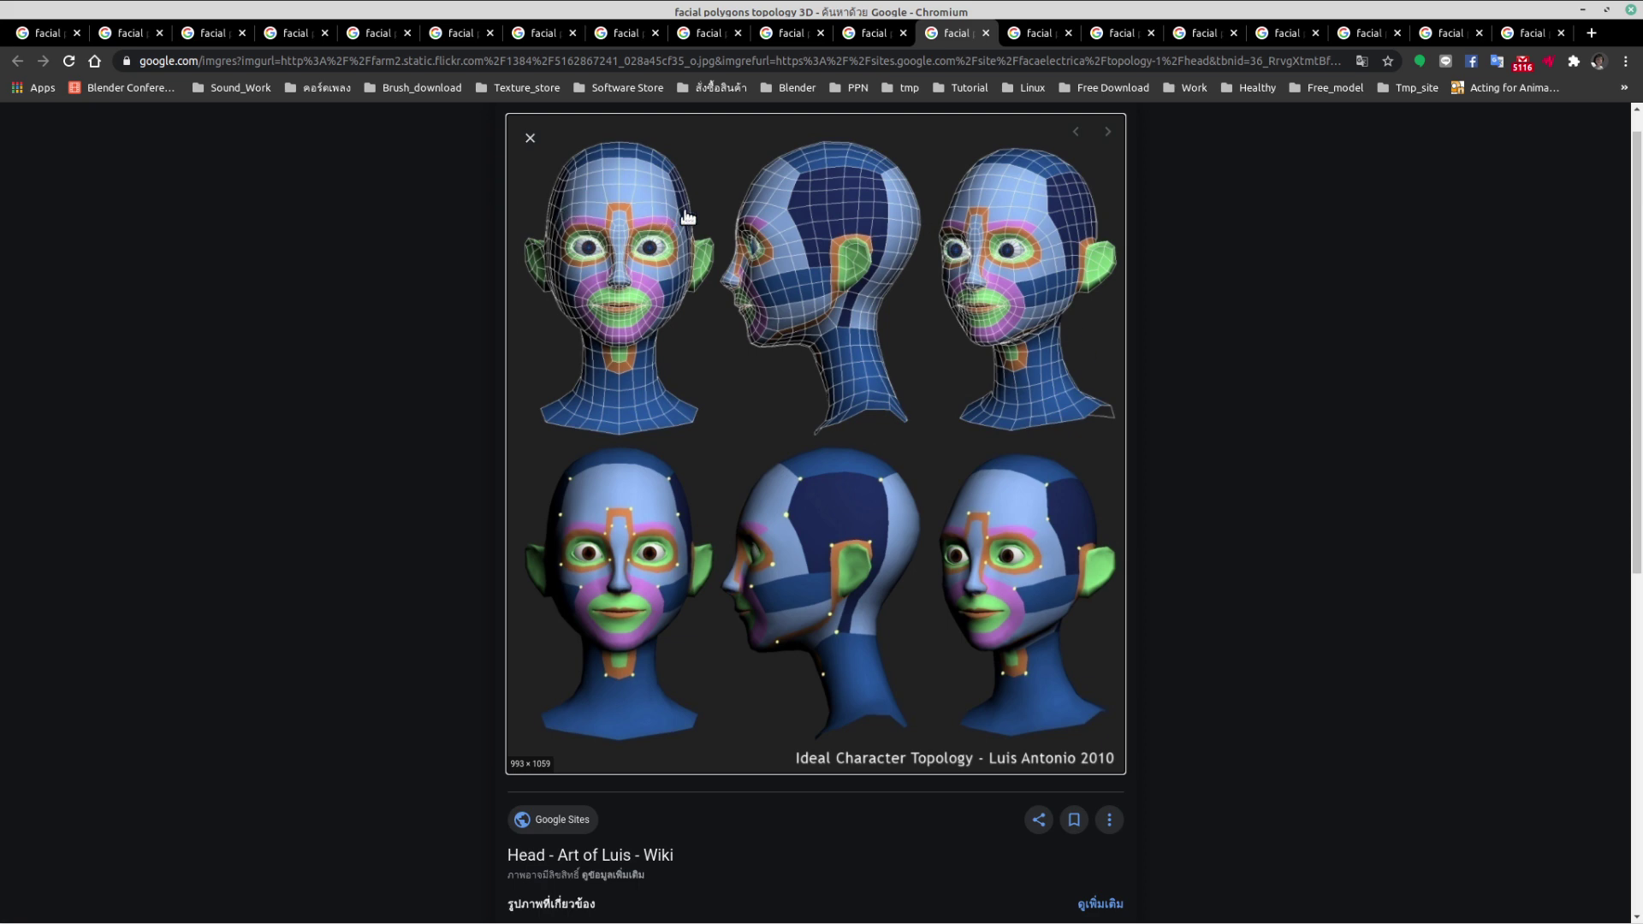
# - Examine the eye, nose bridge and forehead loops in the Polycount female head, the colour-coded face wireframes and the topology-face-reference.jpg image
pyautogui.click(1022, 33)
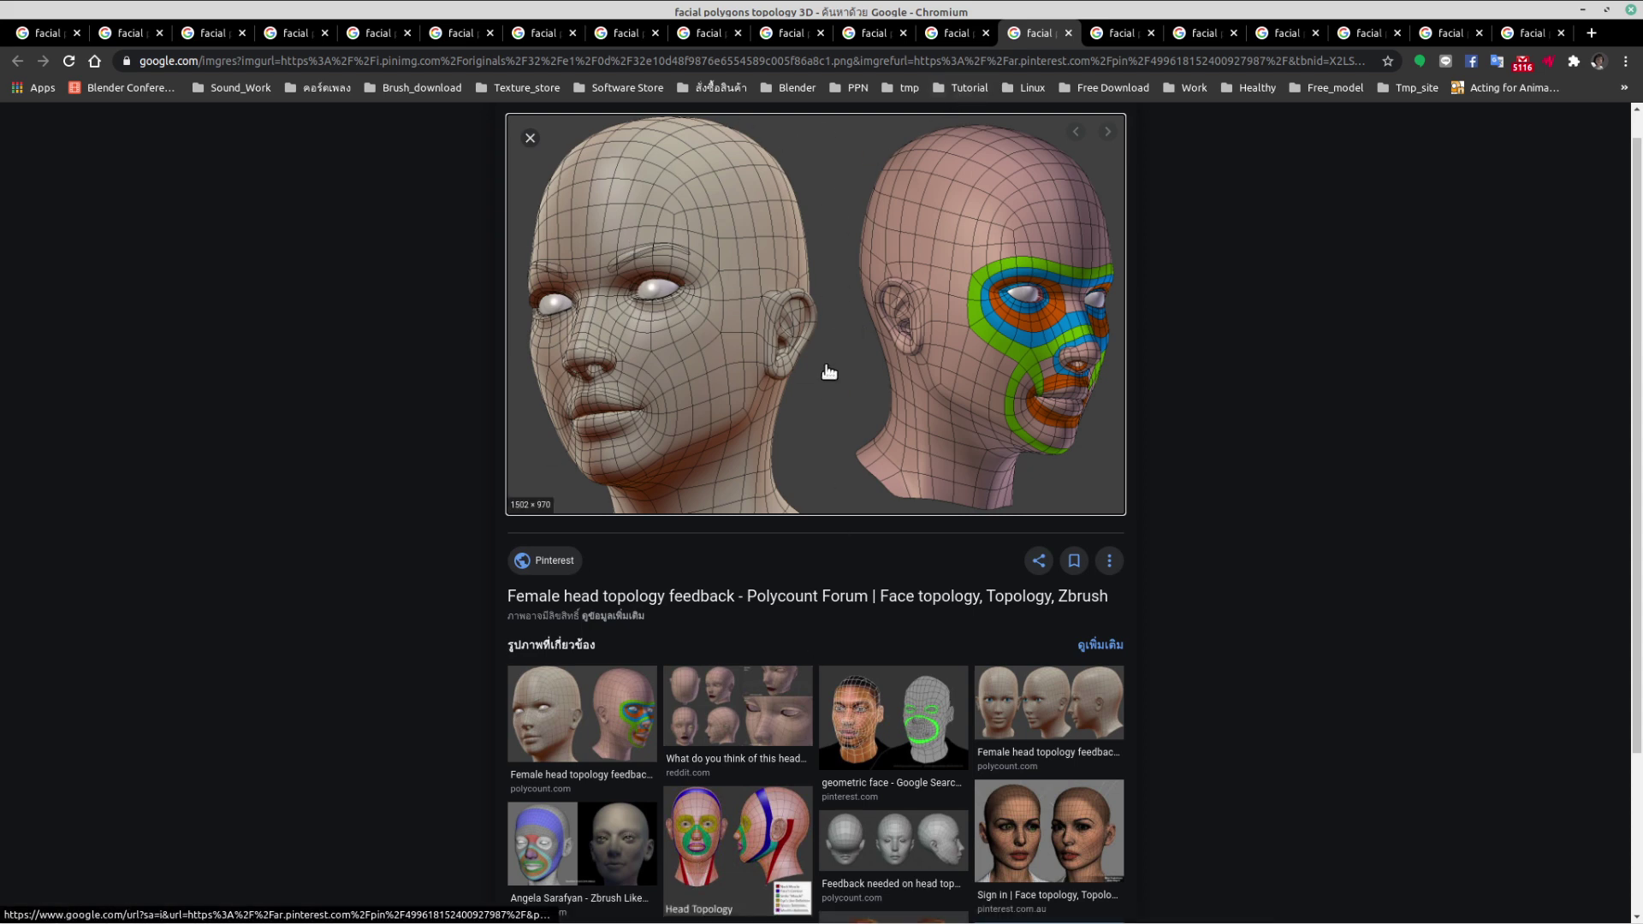
pyautogui.rightClick(1012, 33)
pyautogui.click(1010, 29)
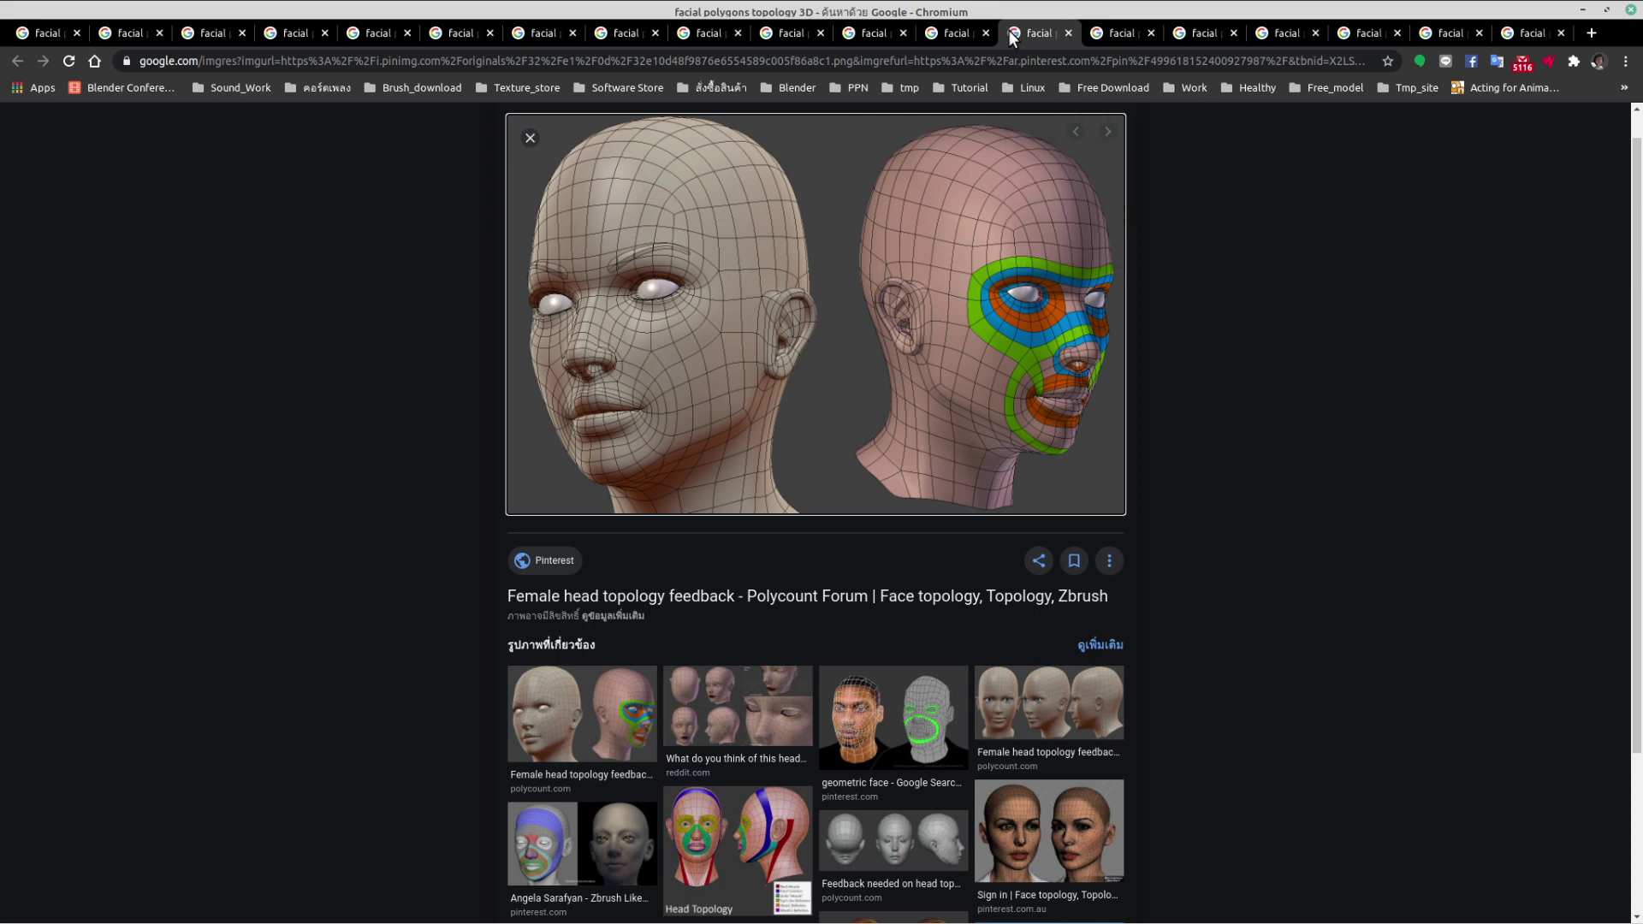
pyautogui.click(1142, 36)
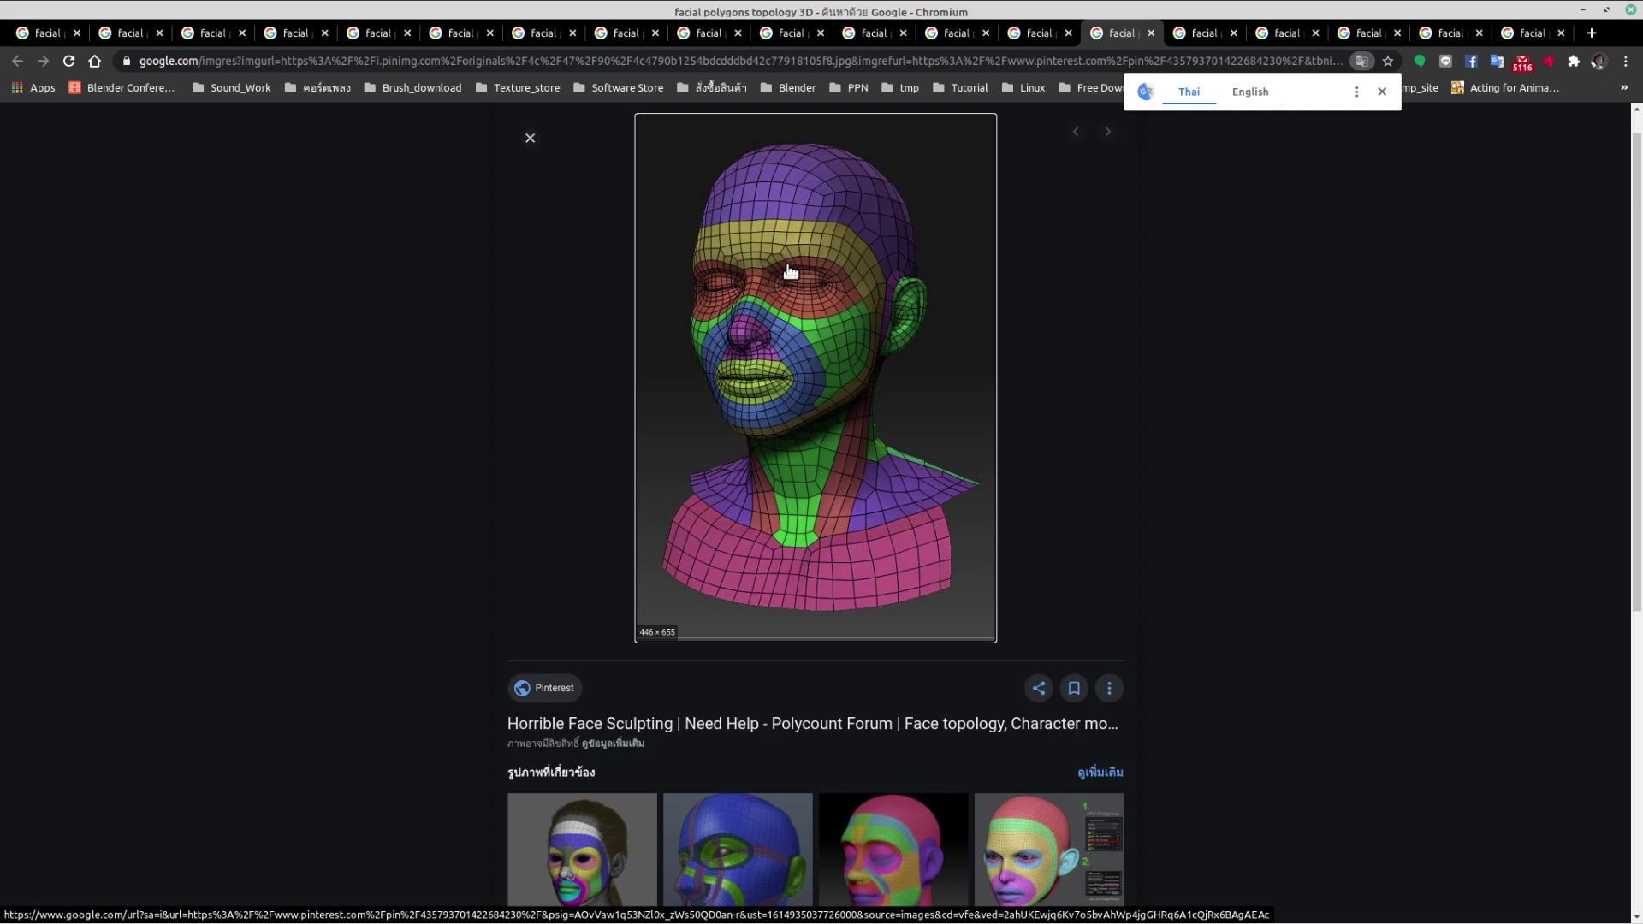
pyautogui.click(1195, 27)
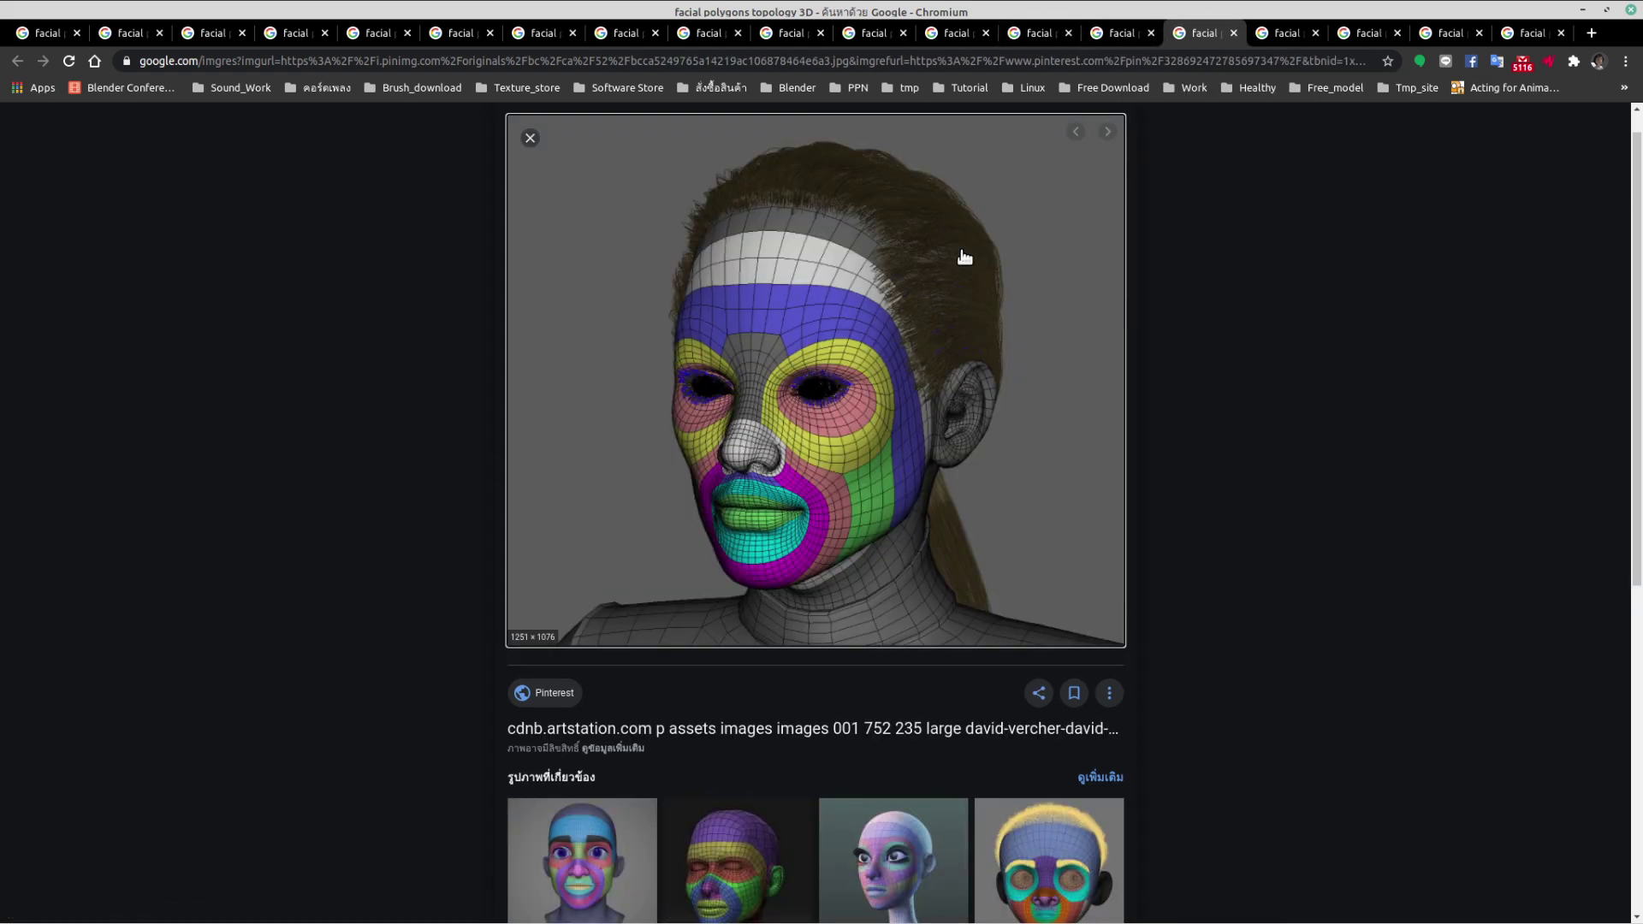
pyautogui.moveTo(1316, 15)
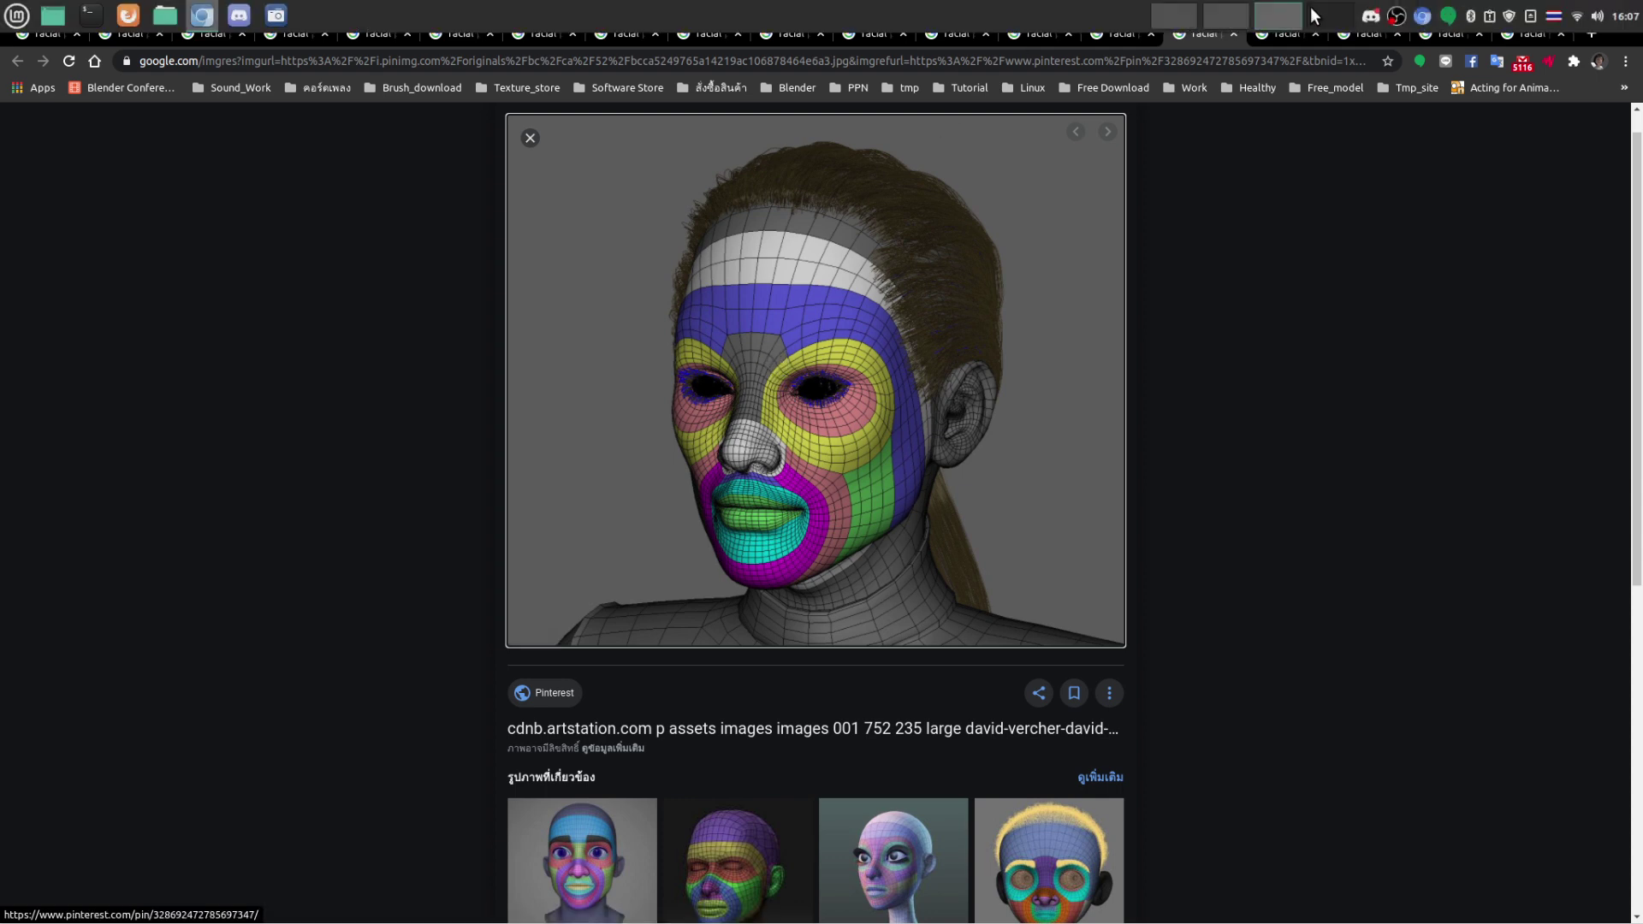
pyautogui.click(1277, 34)
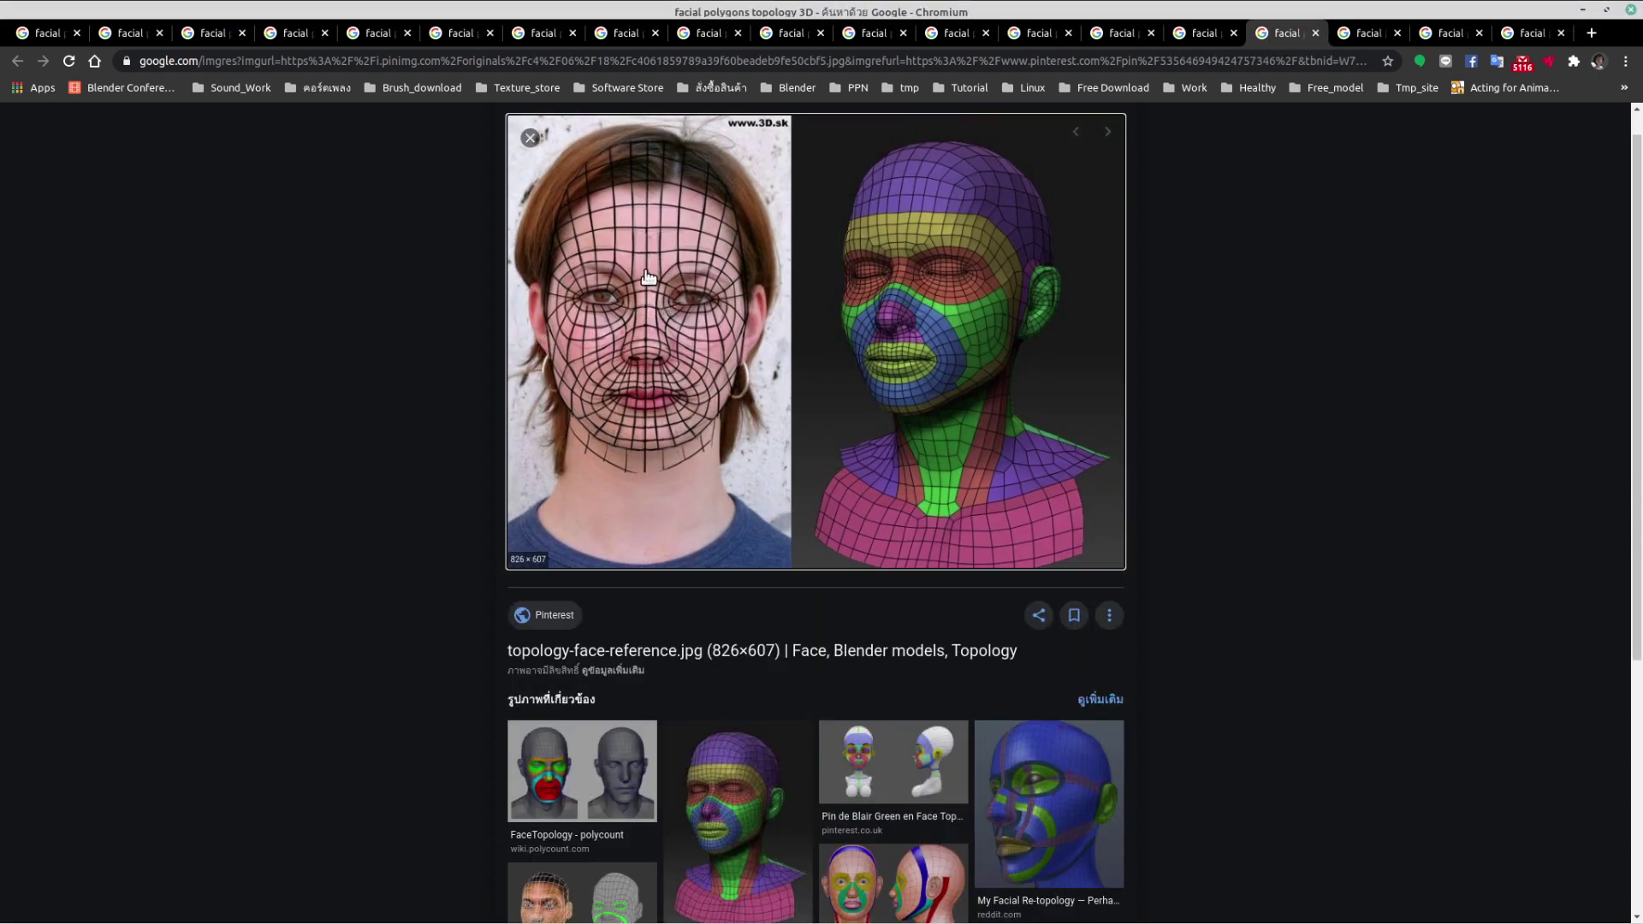
# - Compare the face topology reference images in the open browser pages, including the female head feedback and 'Making Of Marcus' wireframes
pyautogui.click(1356, 29)
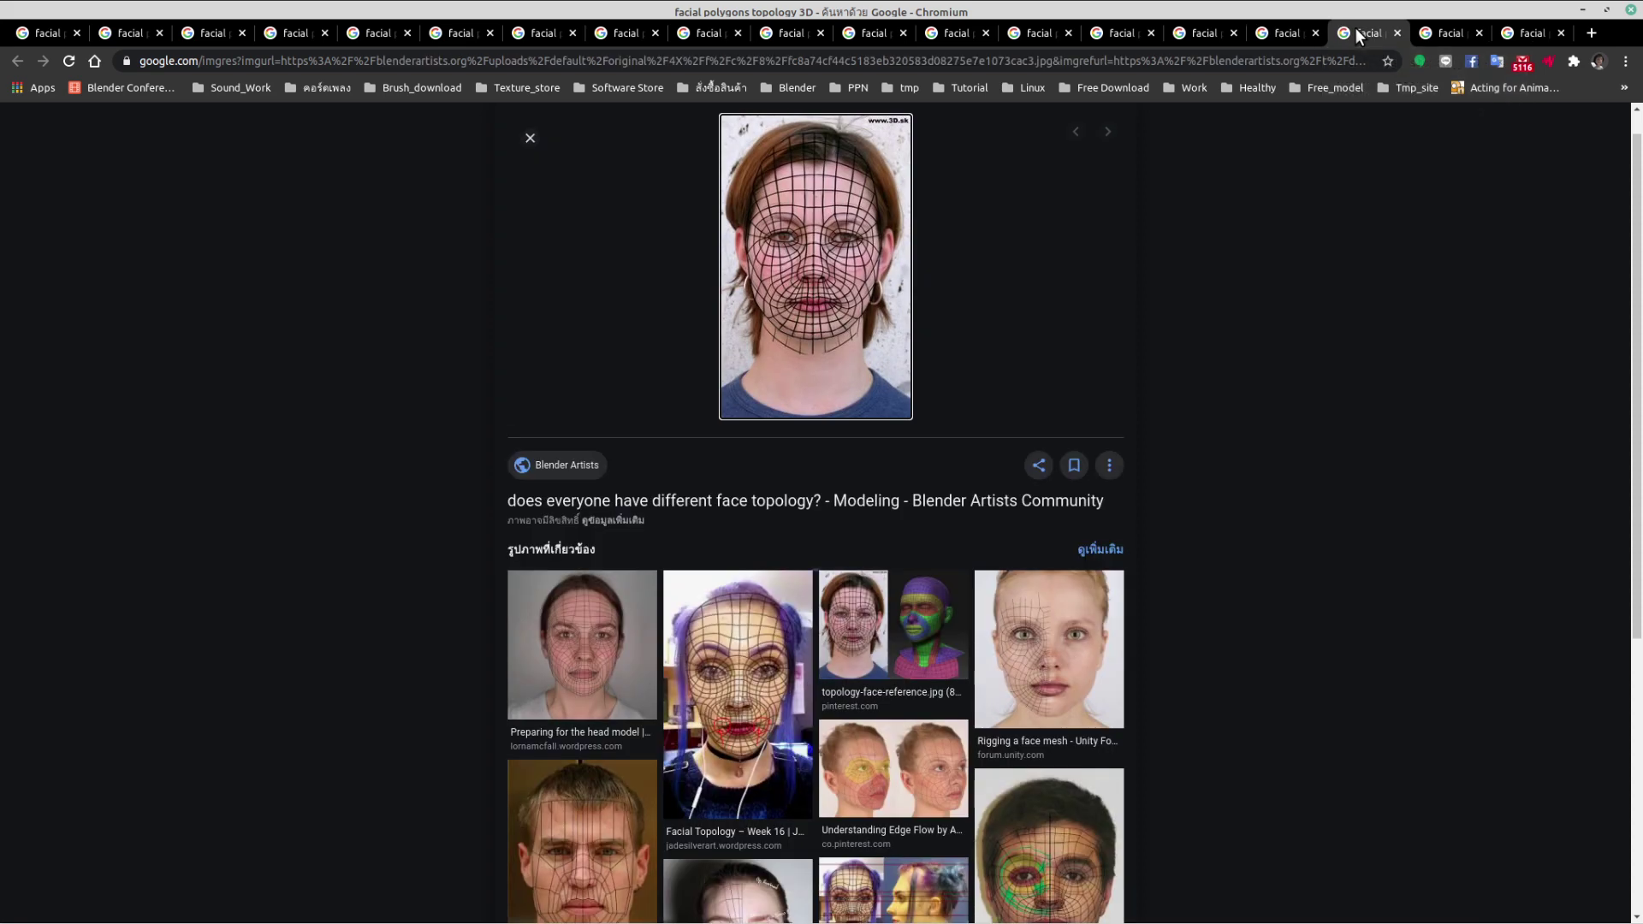
pyautogui.click(1443, 29)
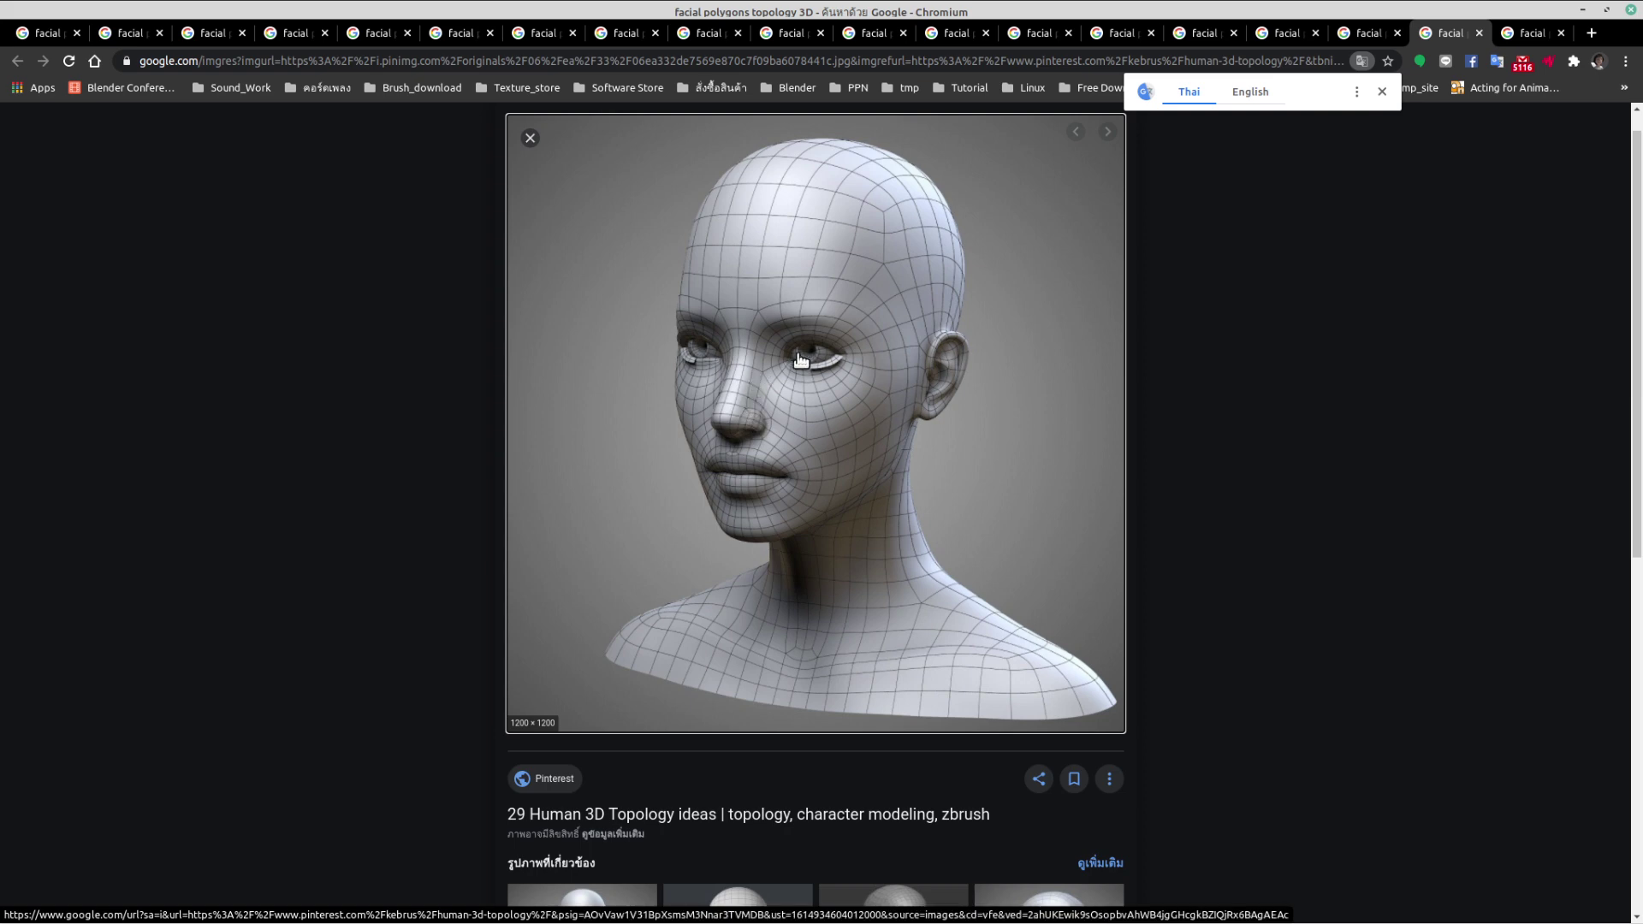
pyautogui.click(1514, 32)
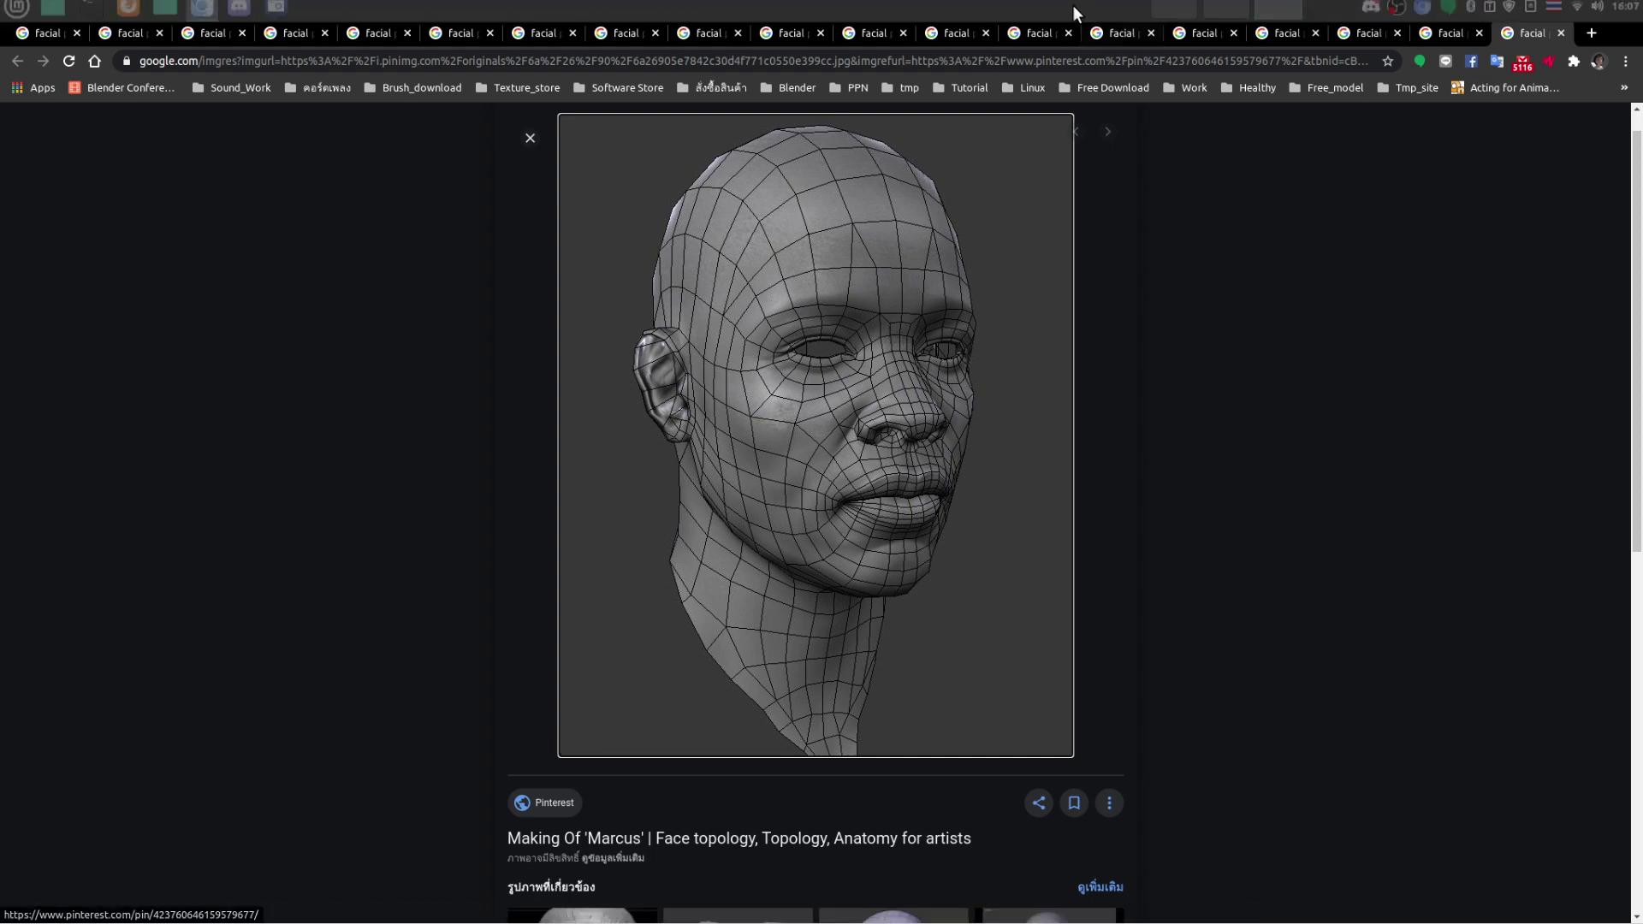
pyautogui.click(1036, 26)
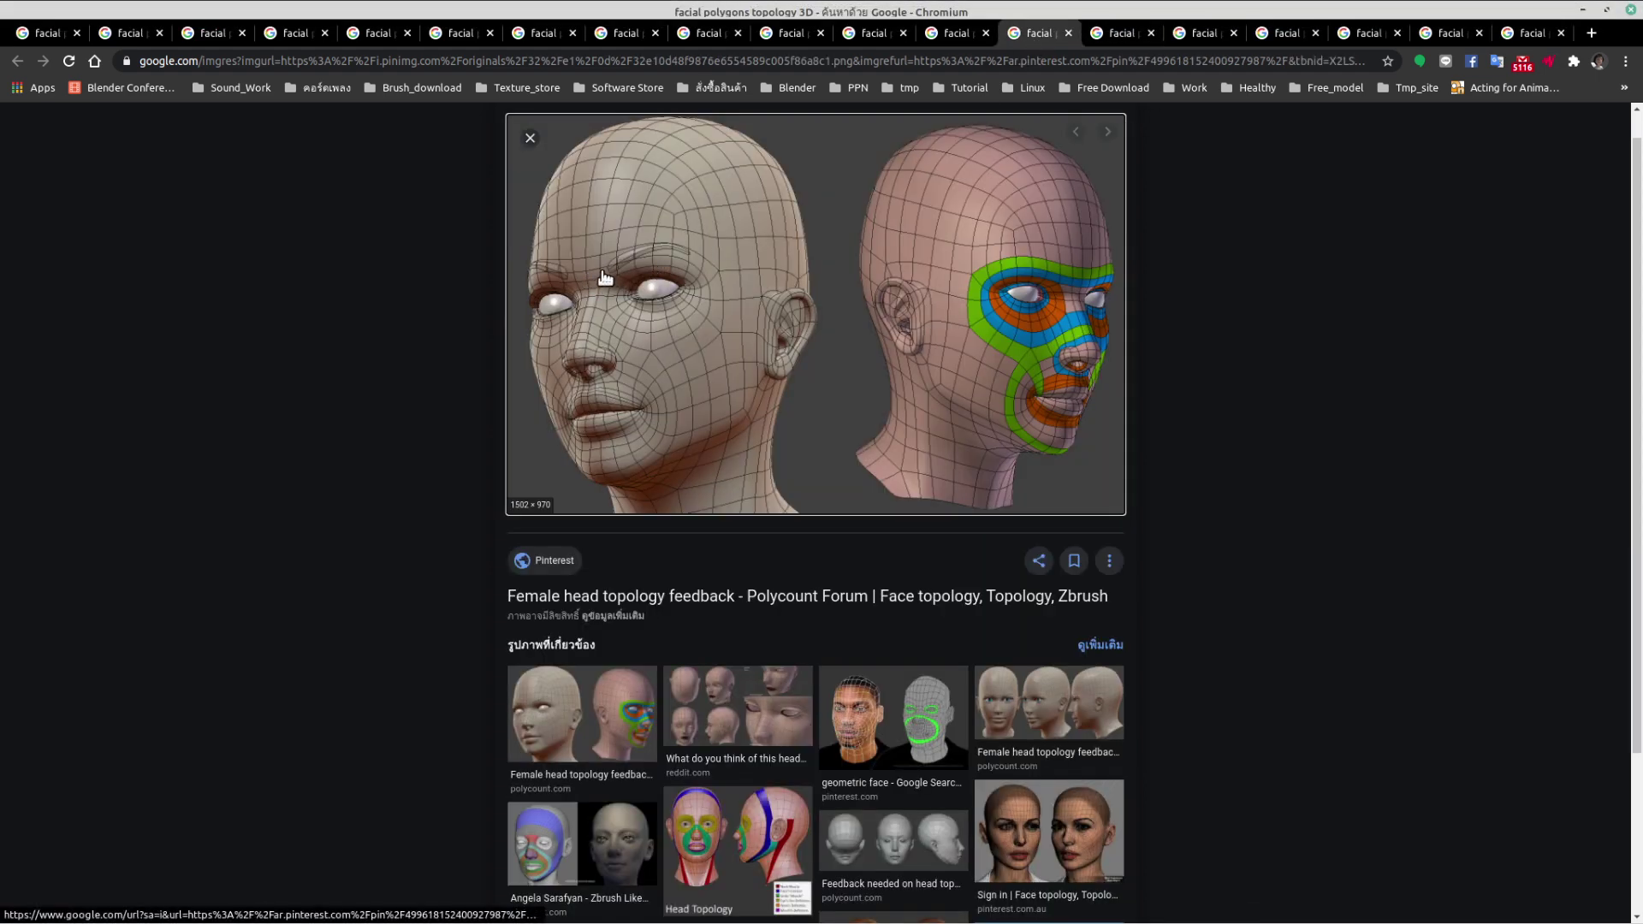
pyautogui.click(1530, 32)
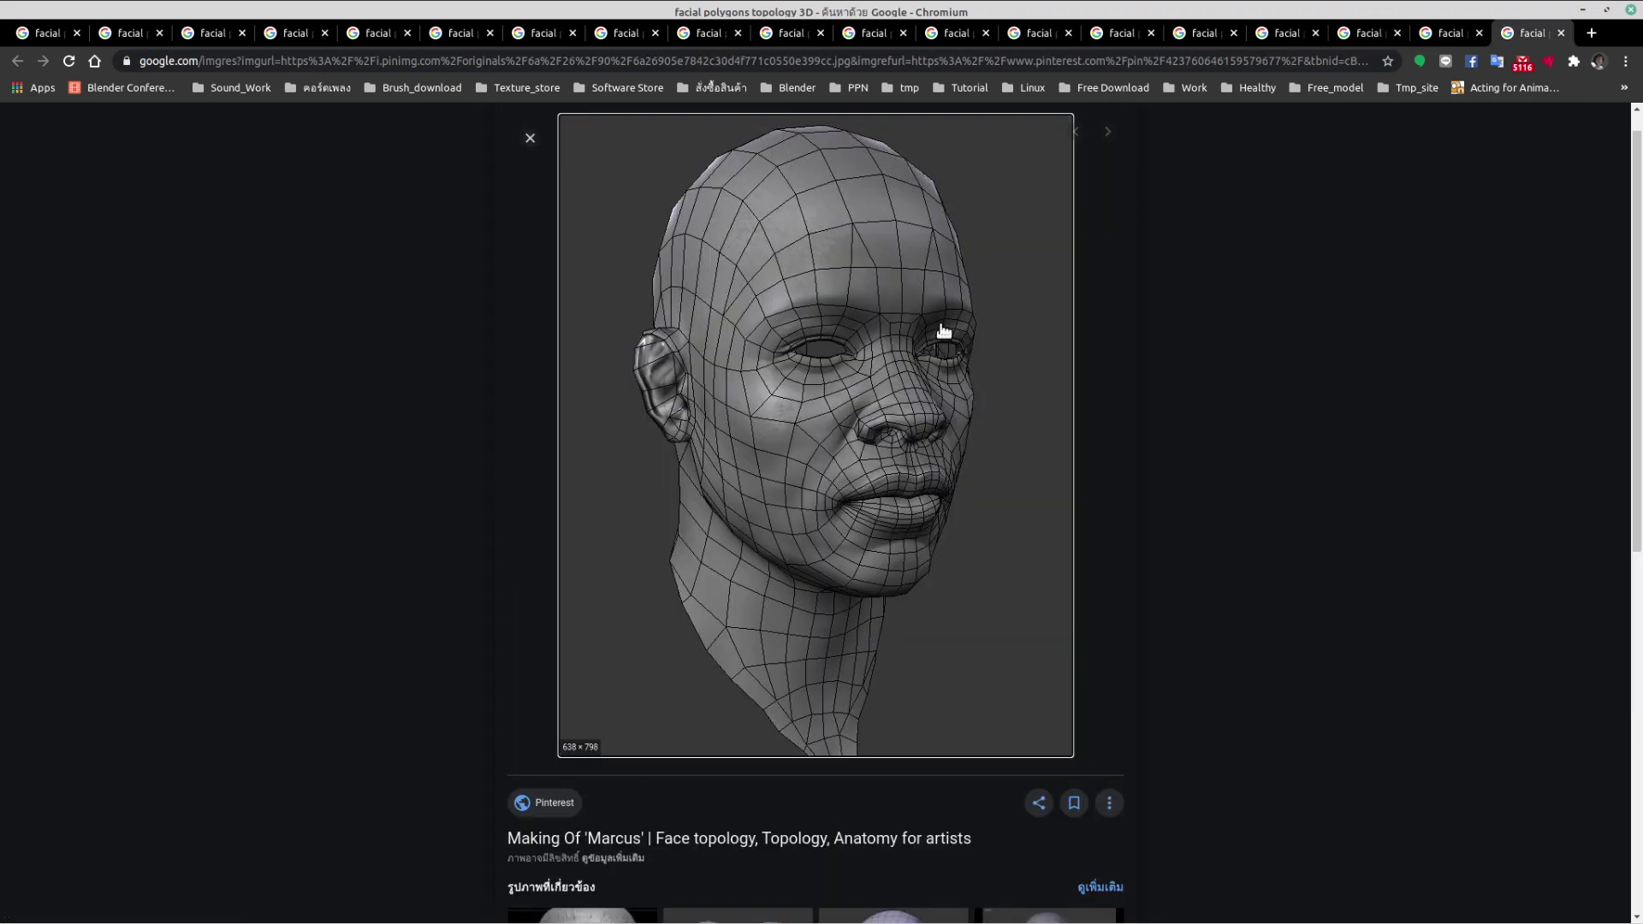
# - Switch back to Blender, erase the red annotation strokes above the nose bridge and return to the selection tool
pyautogui.hotkey('ctrl', 'alt', 'Left')
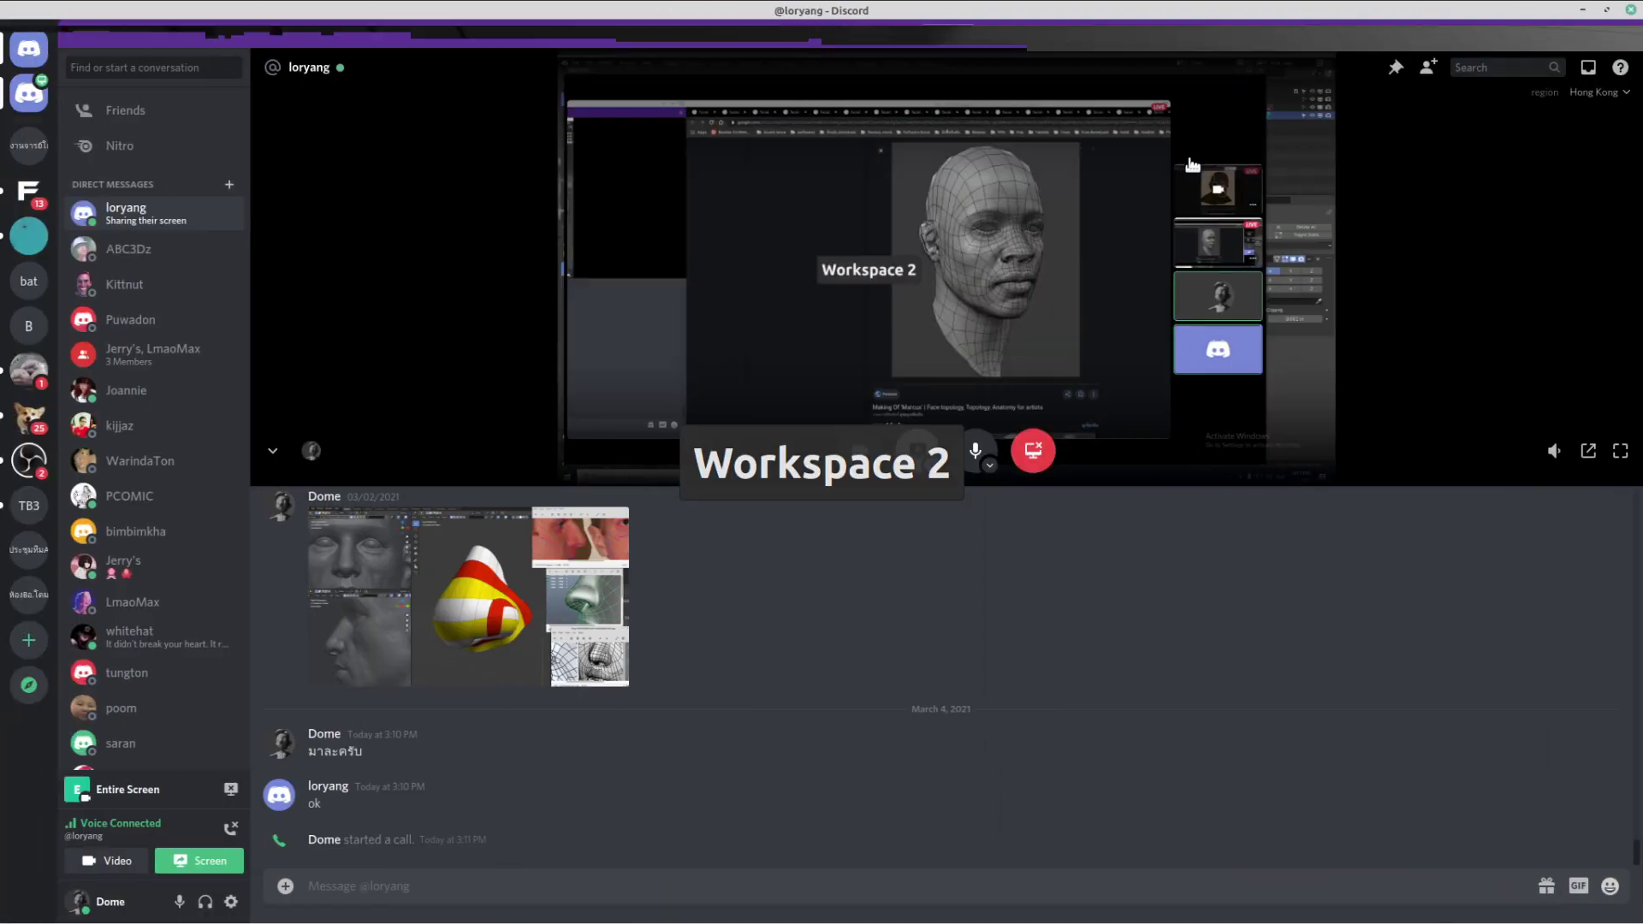
pyautogui.hotkey('ctrl', 'alt', 'Left')
pyautogui.scroll(-3, 862, 257)
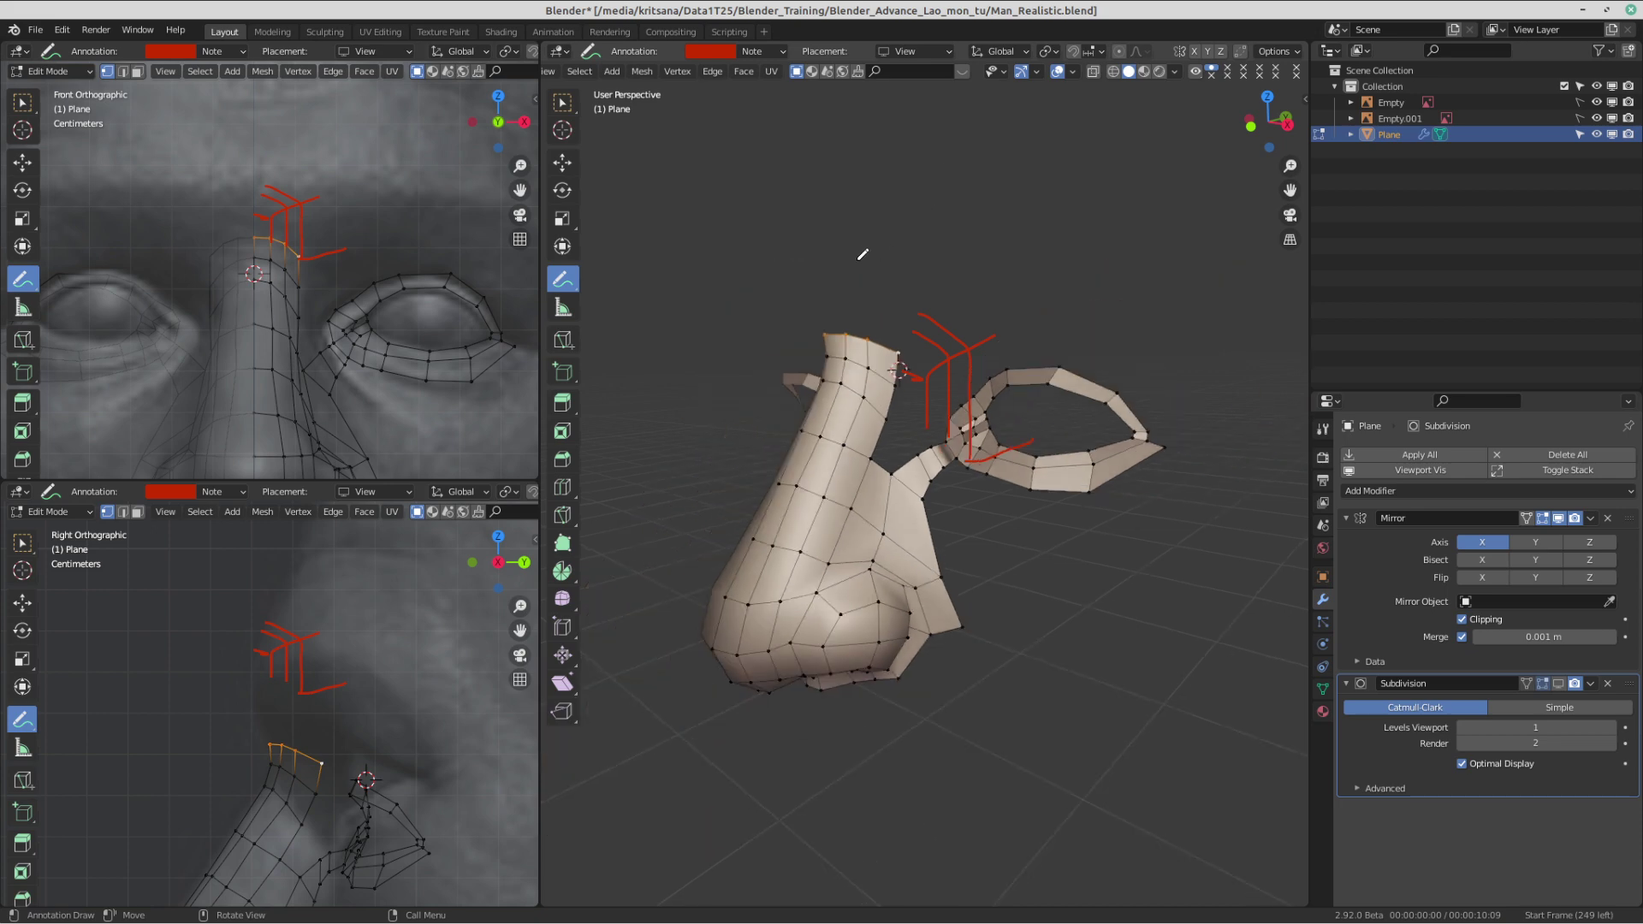
pyautogui.scroll(2, 268, 229)
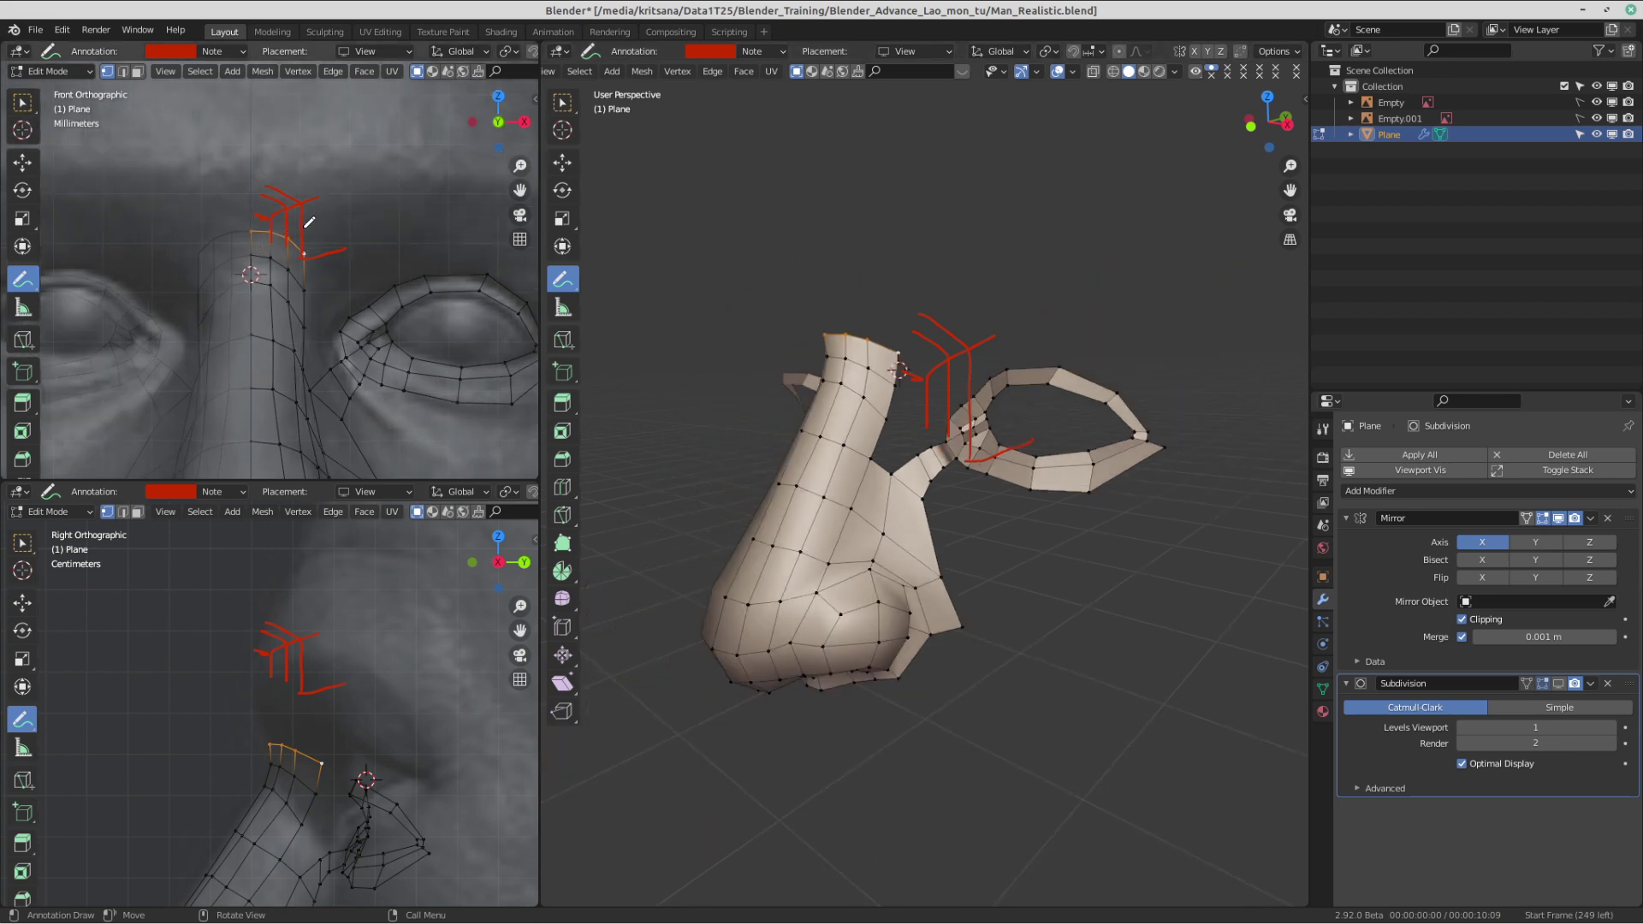
pyautogui.scroll(-1, 306, 226)
pyautogui.moveTo(305, 238)
pyautogui.keyDown('ctrl'); pyautogui.mouseDown()
pyautogui.moveTo(327, 267)
pyautogui.moveTo(320, 250)
pyautogui.mouseUp(); pyautogui.keyUp('ctrl')
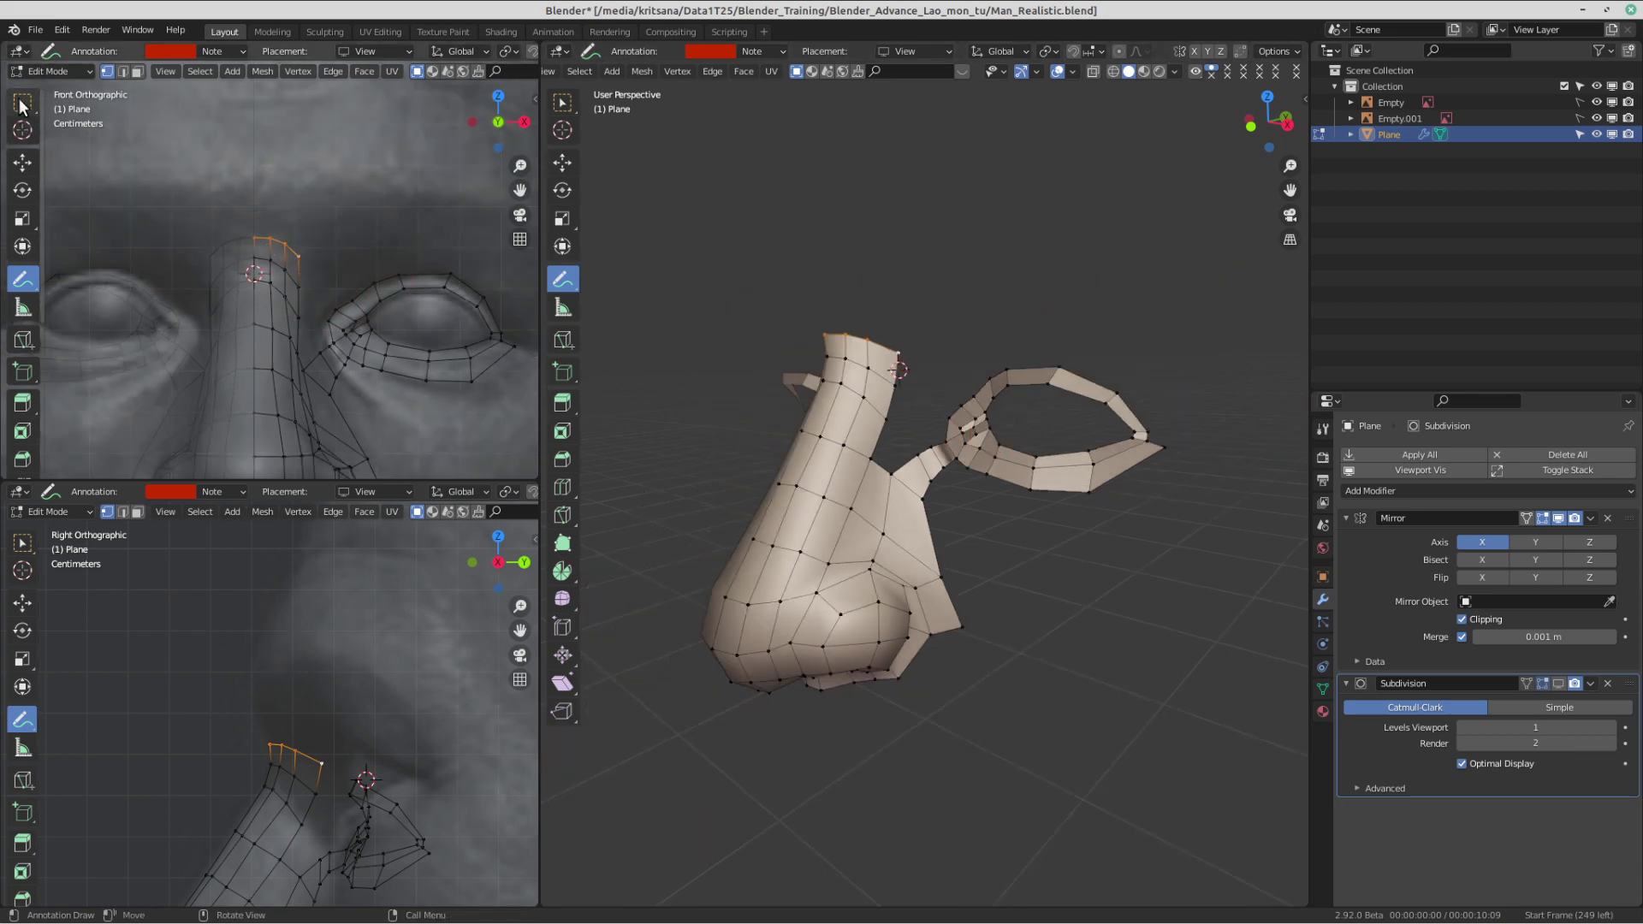
pyautogui.click(23, 104)
# - Extrude the top edge row of the nose bridge about 8 mm upward along the side reference
pyautogui.scroll(3, 326, 678)
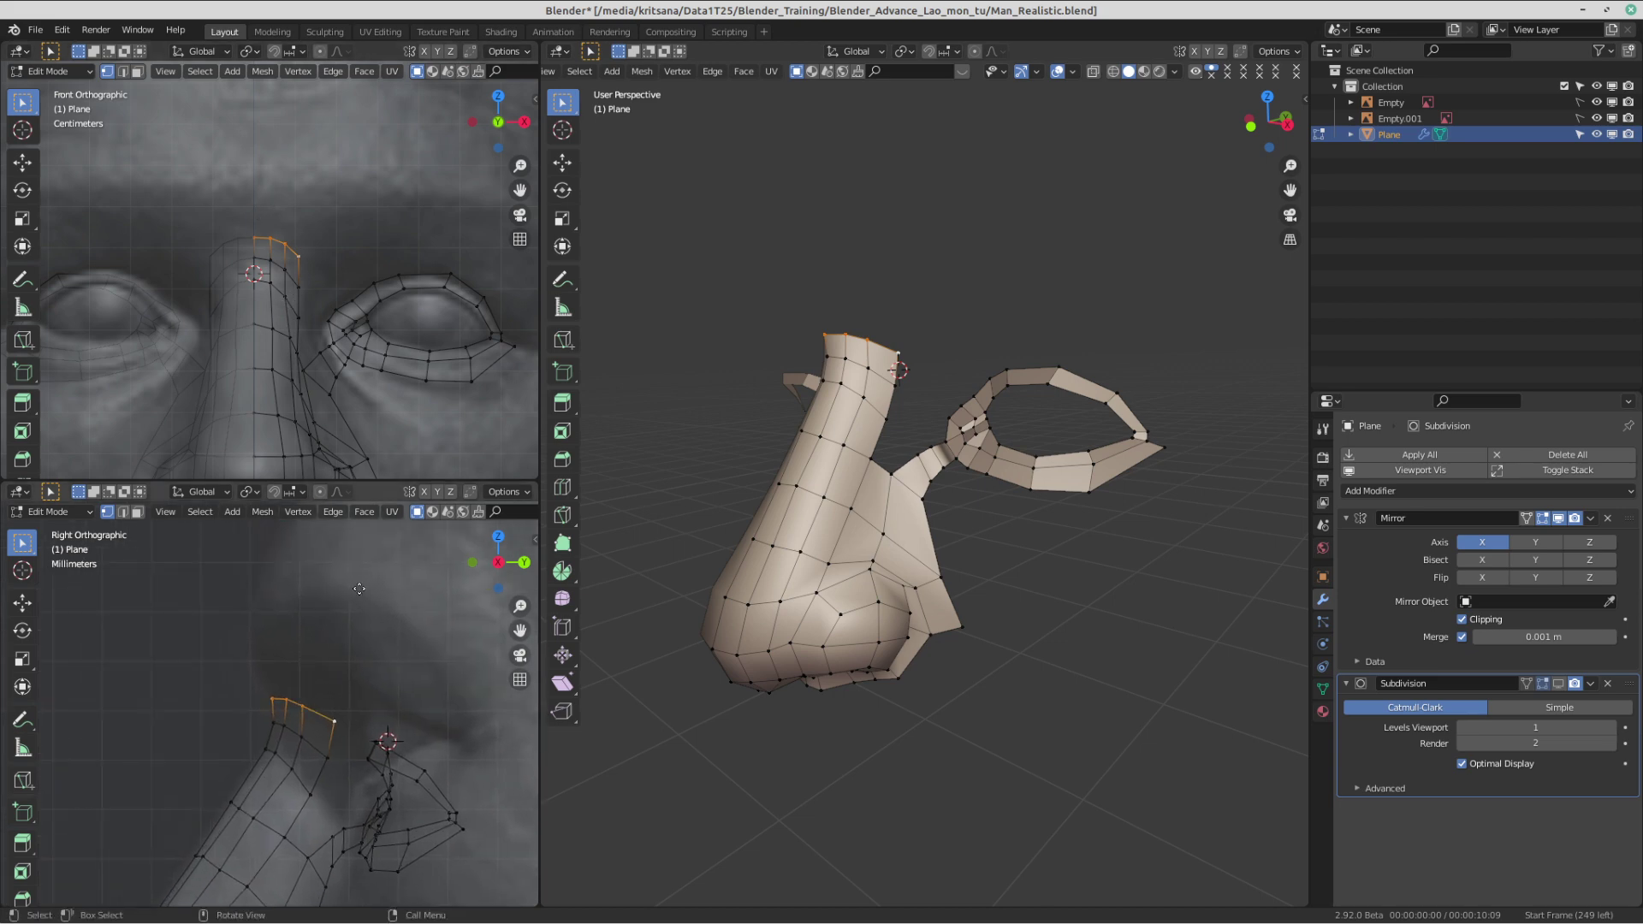
pyautogui.press('g')
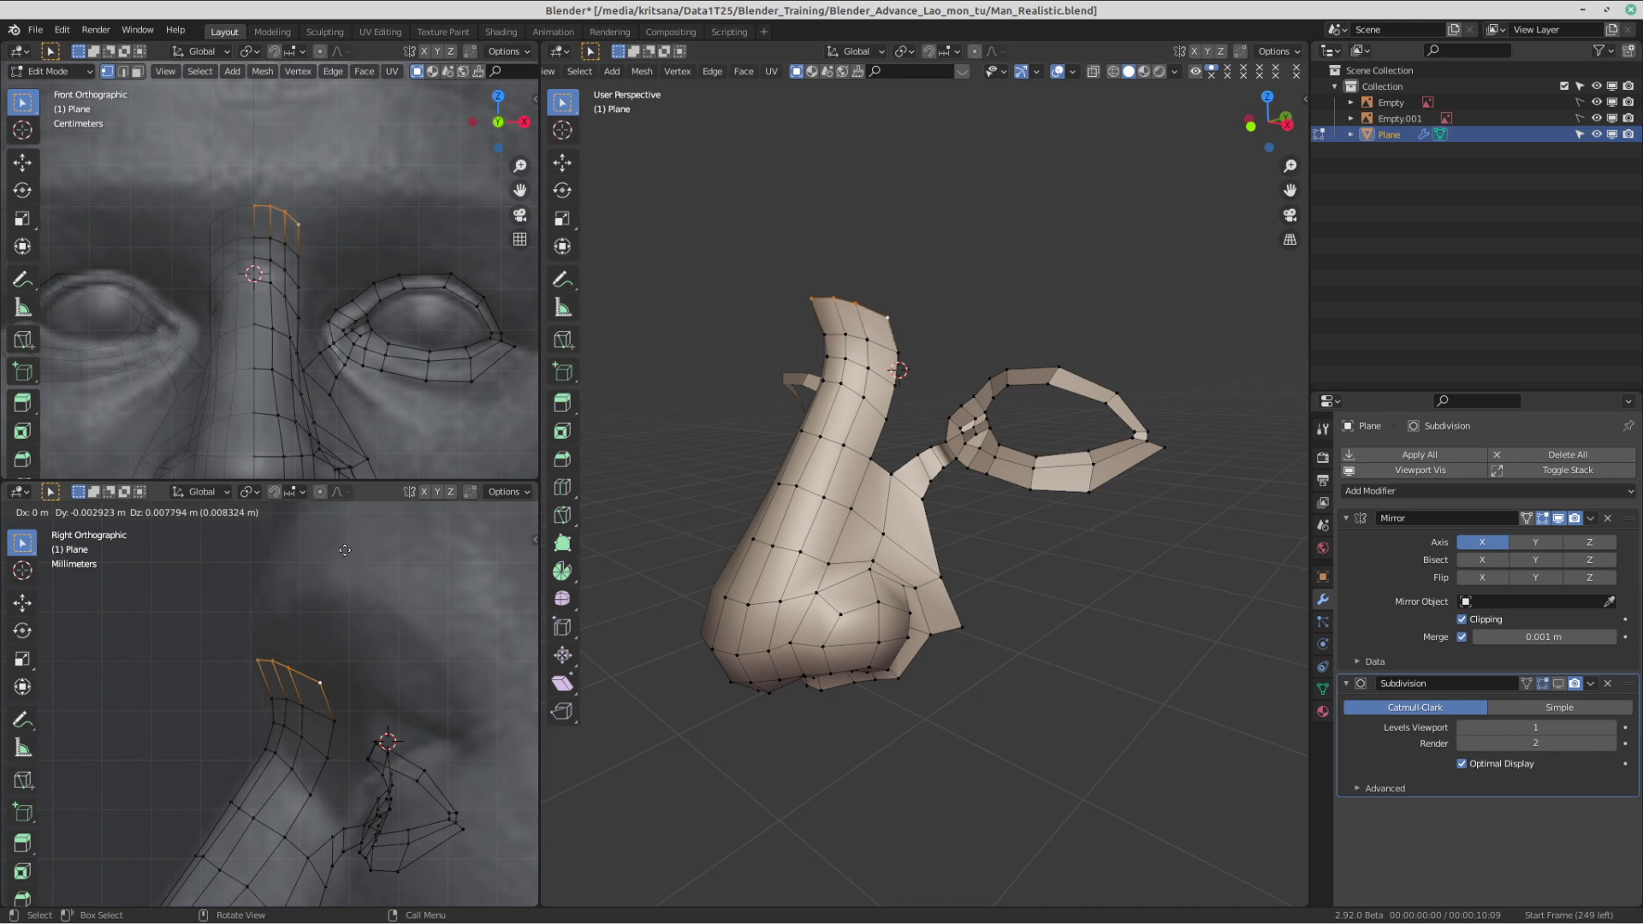
pyautogui.click(348, 553)
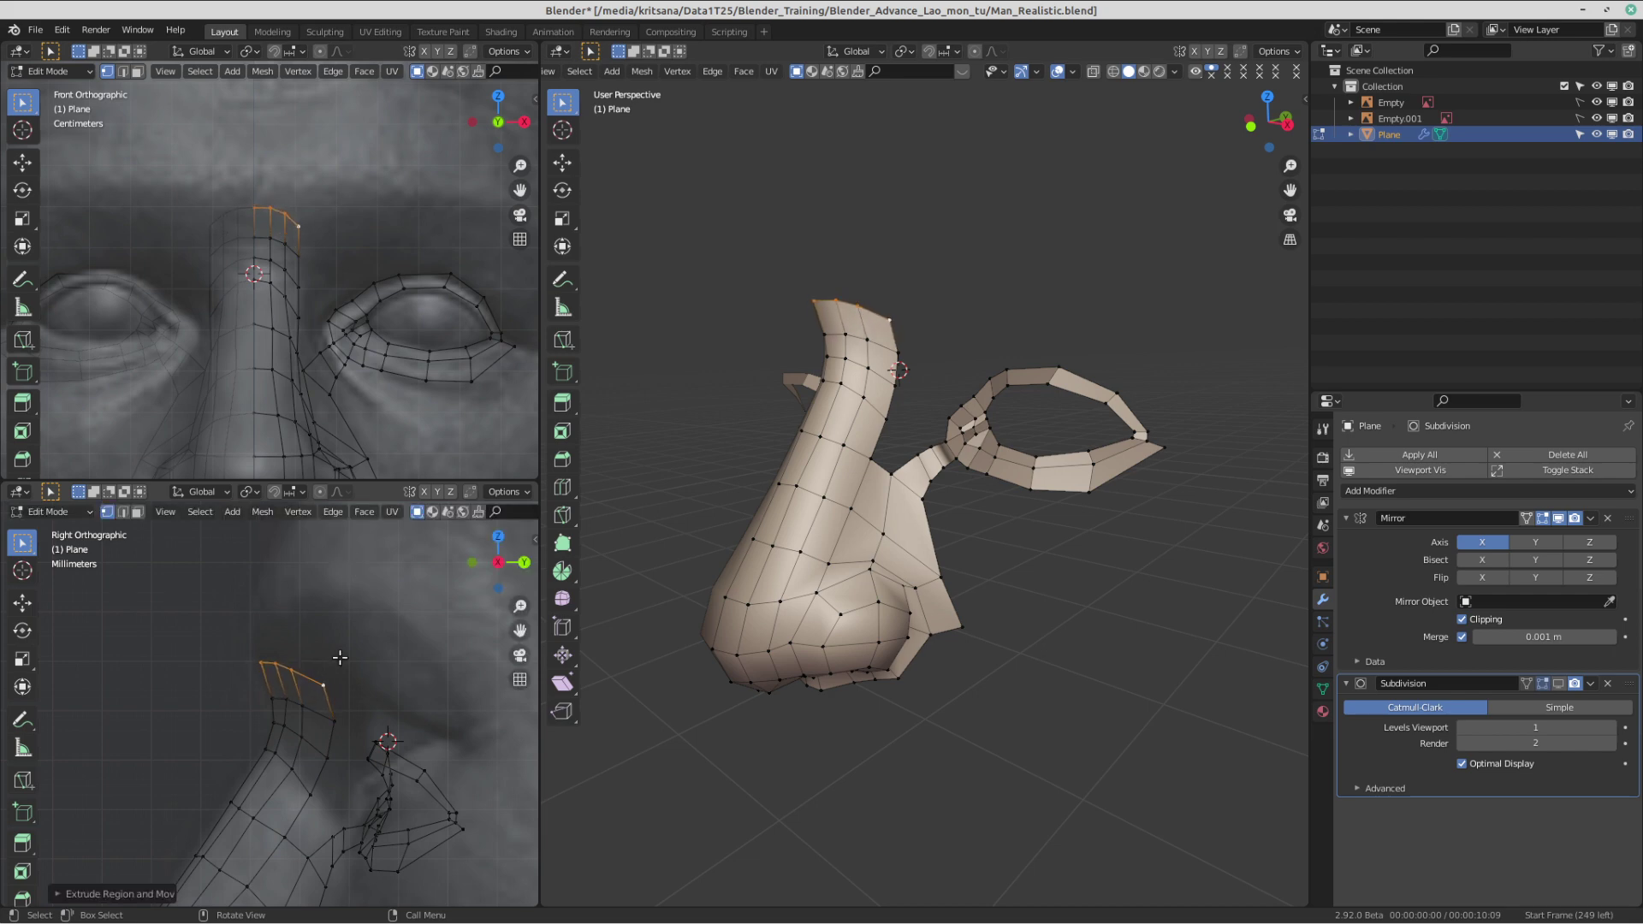
# - Raise the rear corner vertex of the new top row in the side view to level the row
pyautogui.click(332, 690)
pyautogui.press('g')
pyautogui.click(332, 671)
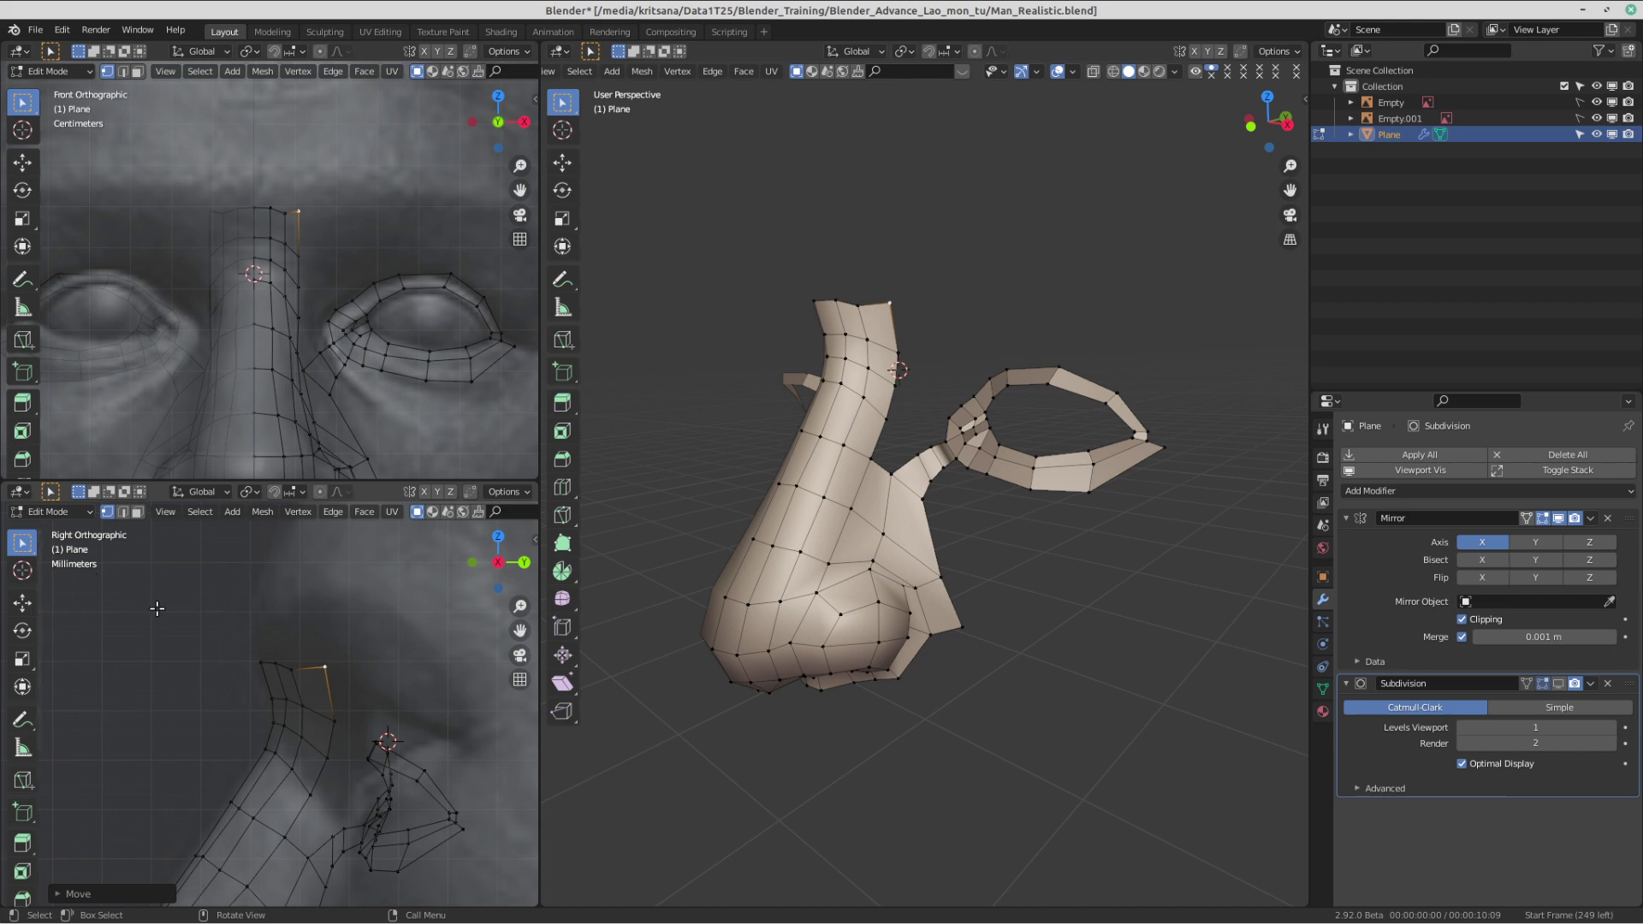
pyautogui.click(265, 658)
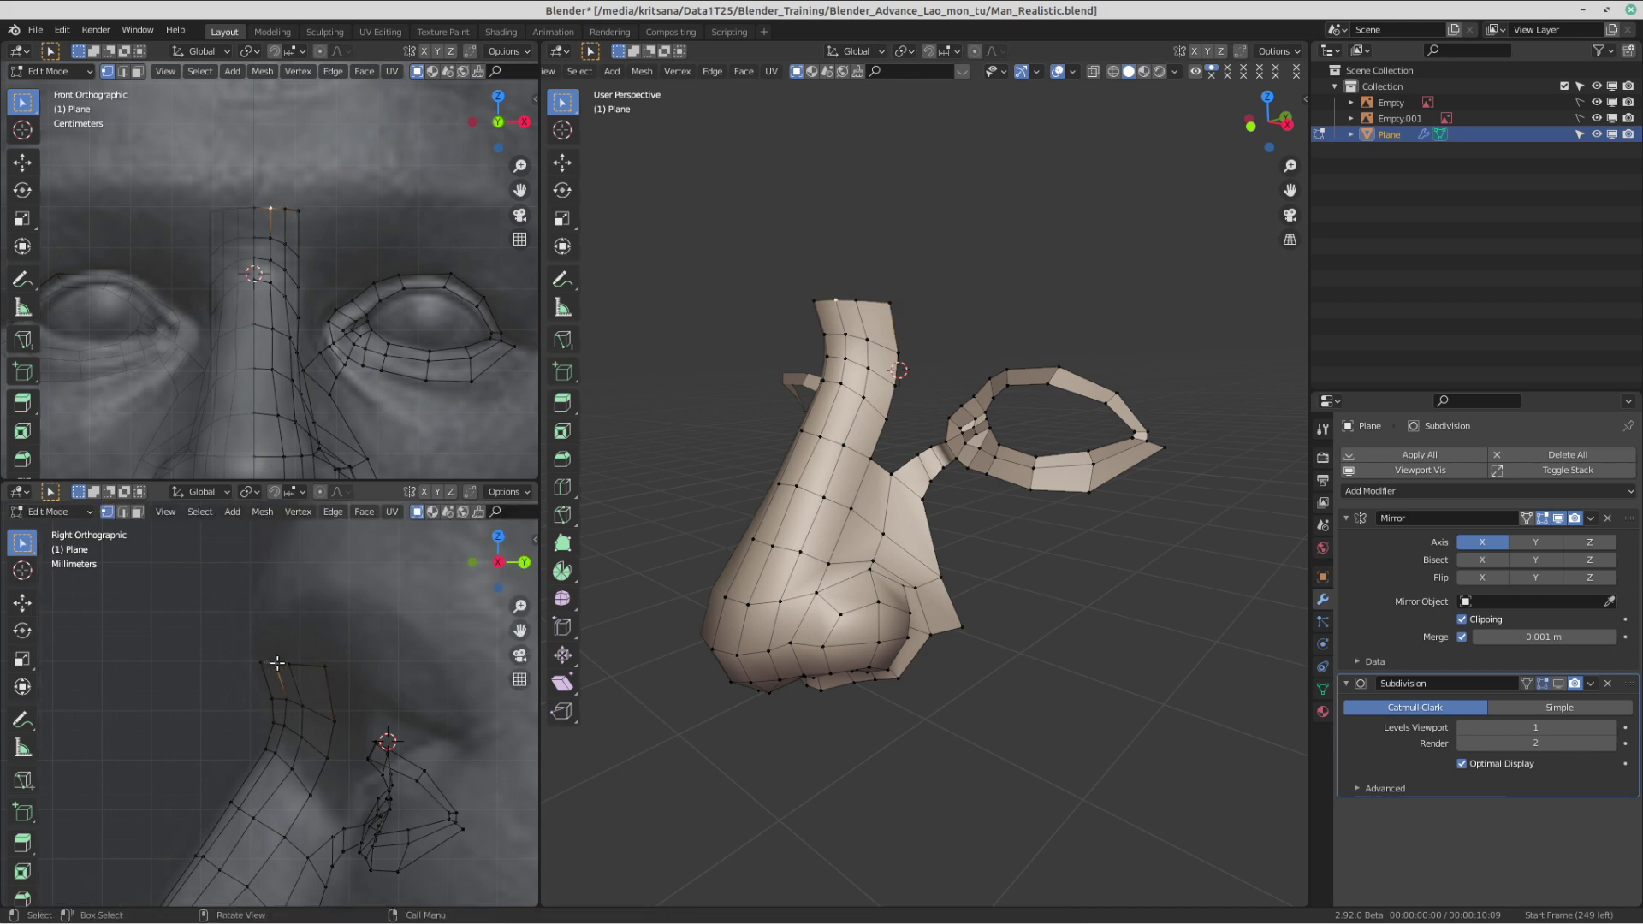
pyautogui.press('g')
# - Select the whole top edge row of the nose bridge and extrude it upward twice toward the forehead, about 7 mm each time
pyautogui.keyDown('ctrl'); pyautogui.click(326, 664); pyautogui.keyUp('ctrl')
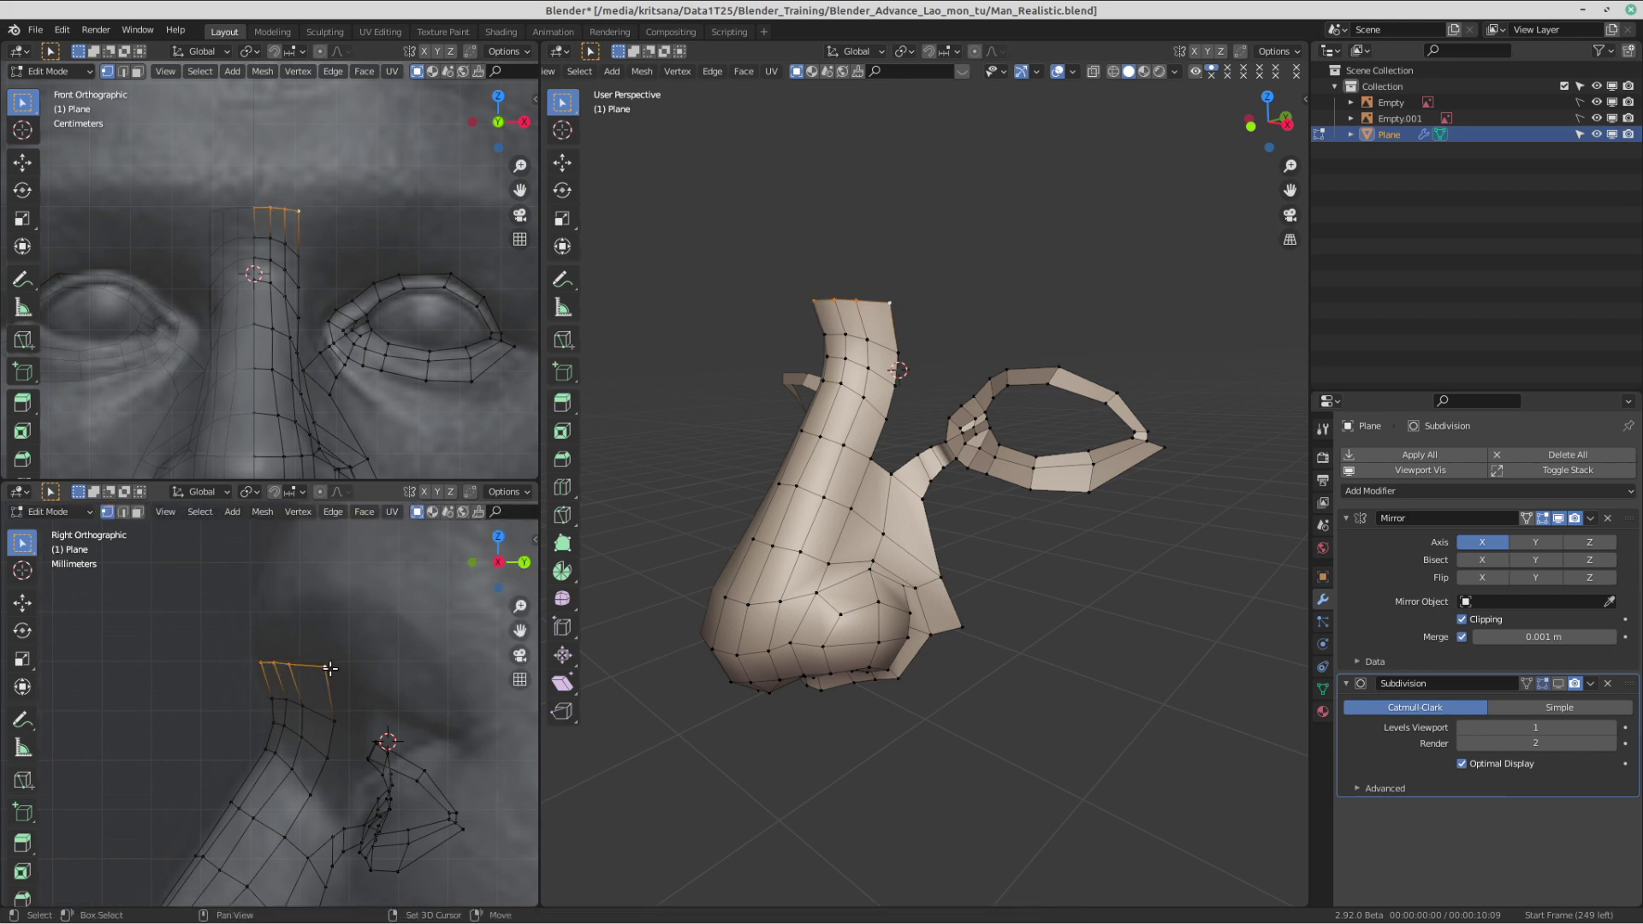
pyautogui.press('g')
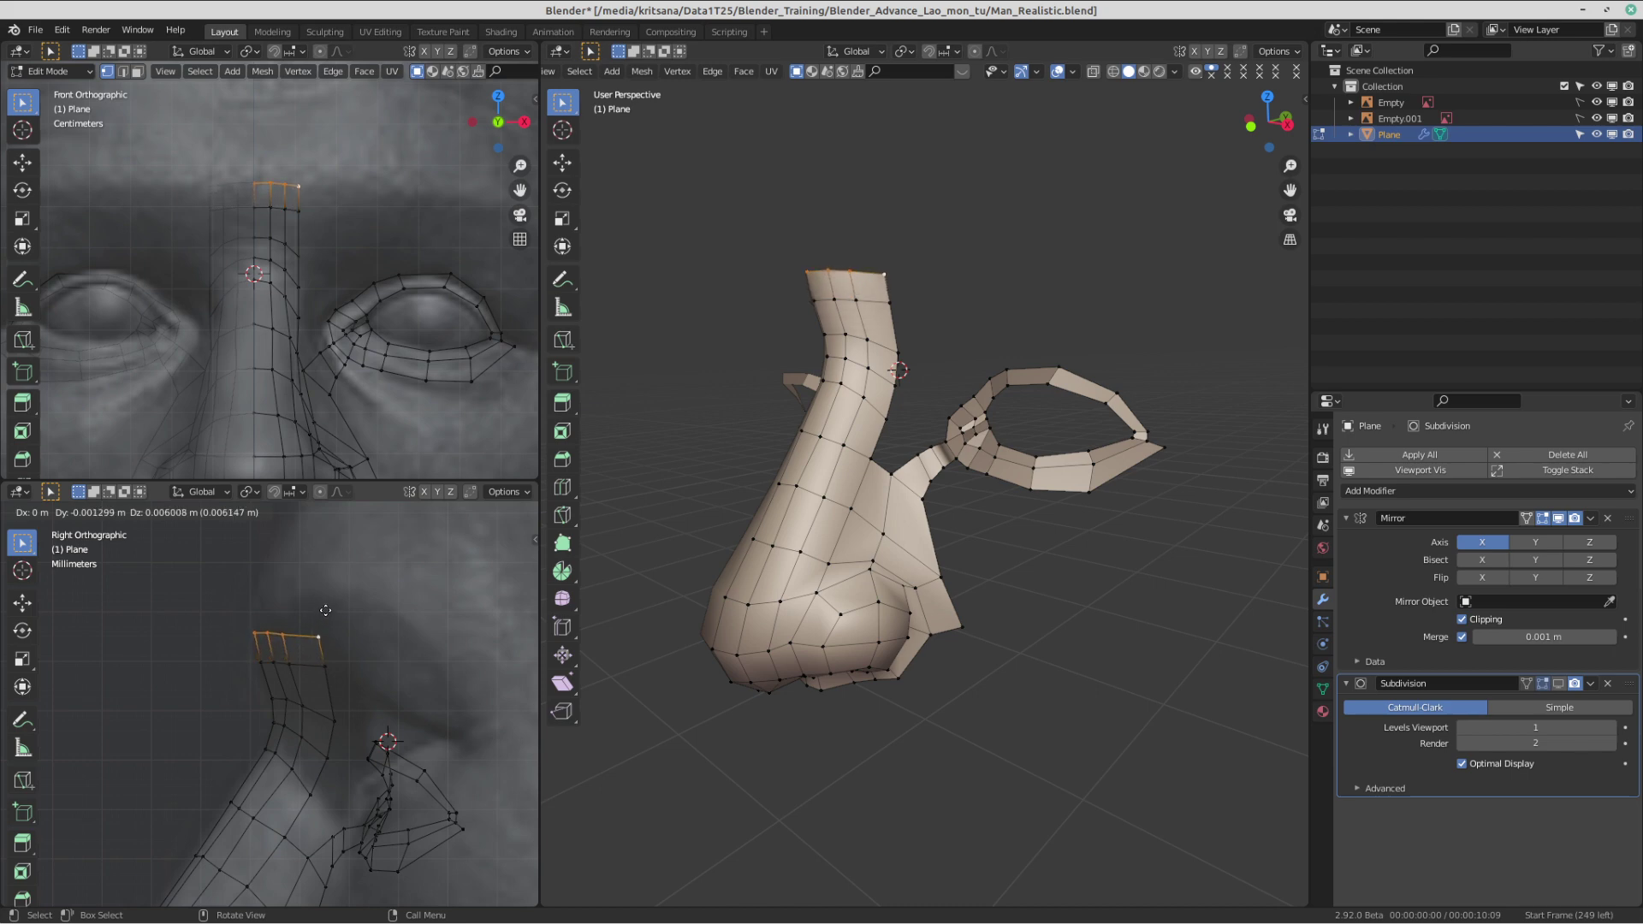
pyautogui.click(324, 596)
pyautogui.press('e')
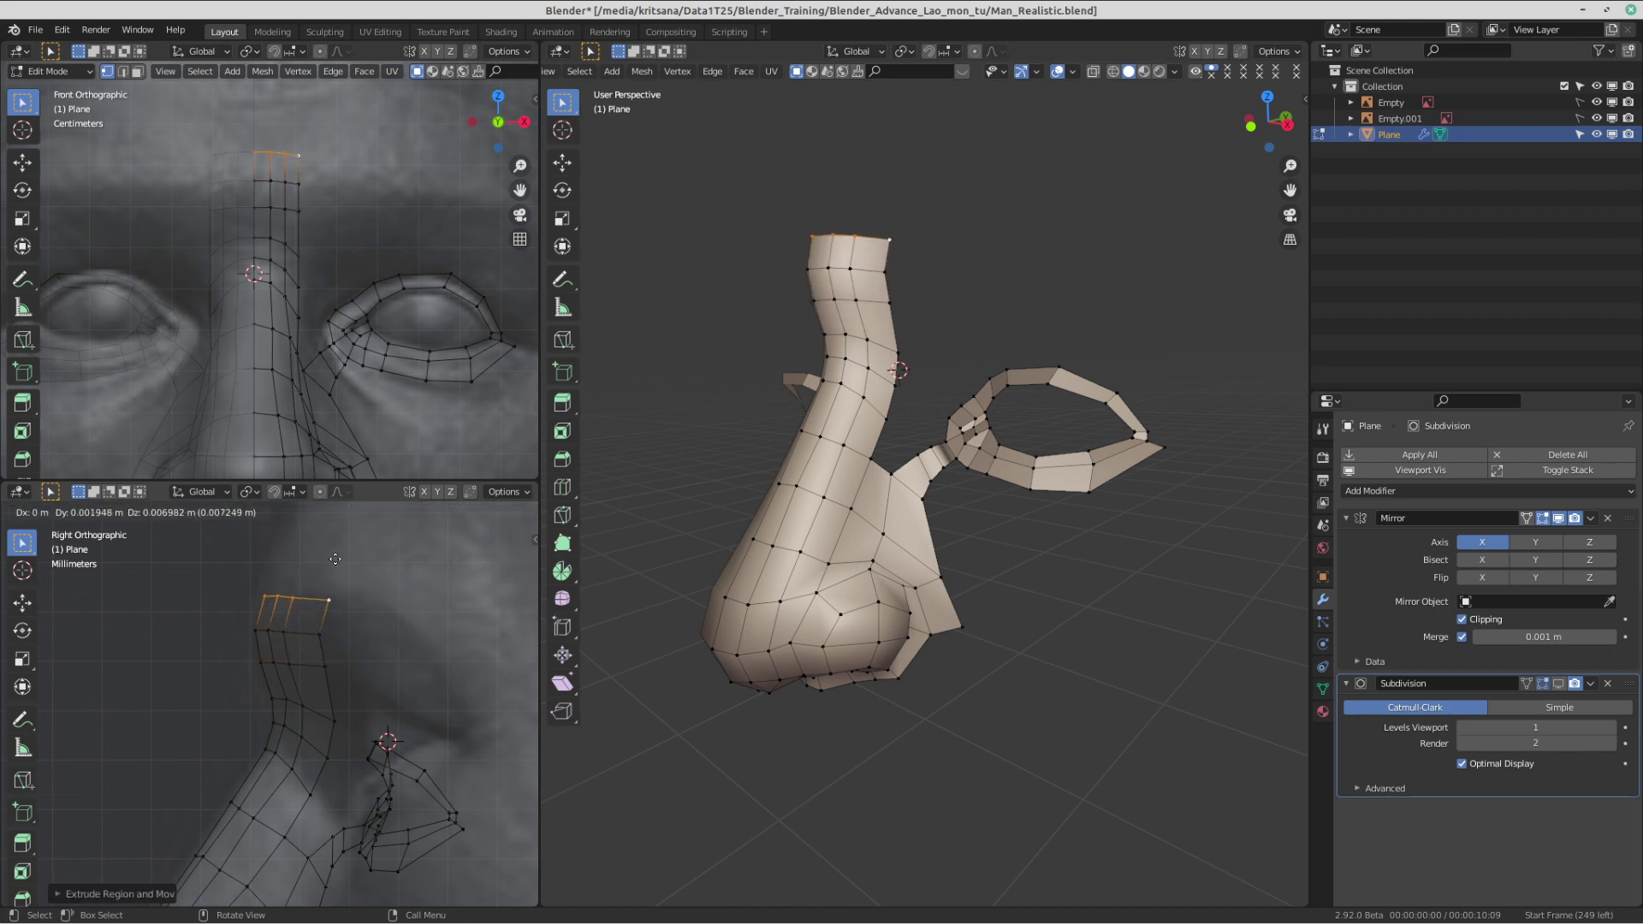
pyautogui.click(326, 557)
# - Sketch annotation lines along the nose bridge and brow profile in the side view and clear them
pyautogui.scroll(-1, 310, 198)
pyautogui.scroll(1, 310, 198)
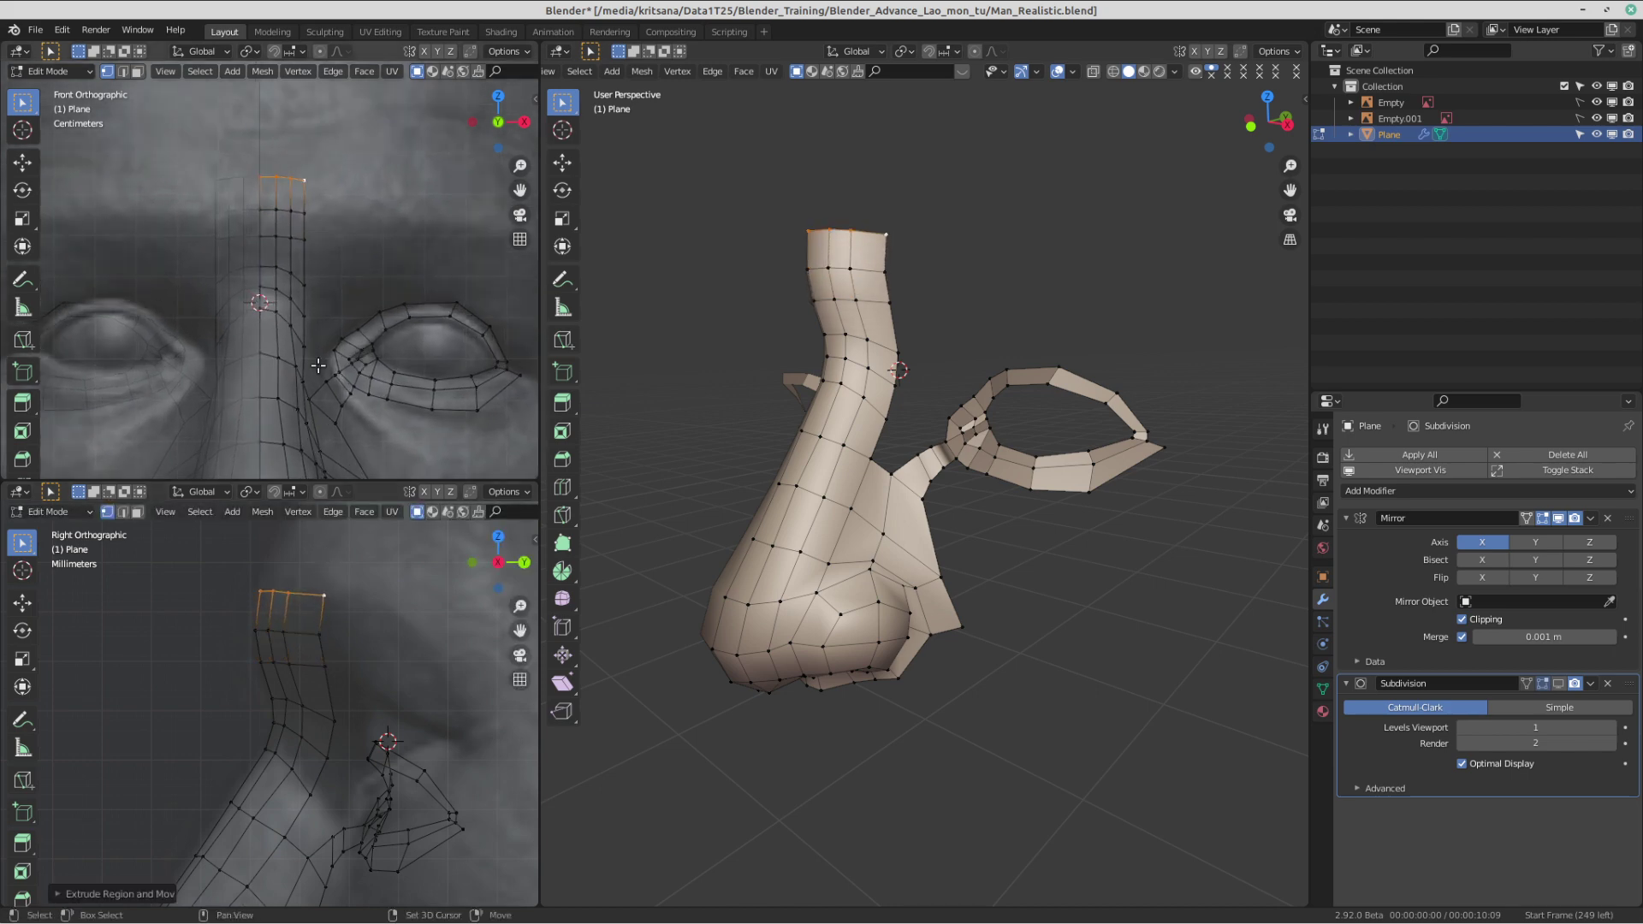
pyautogui.scroll(-4, 287, 683)
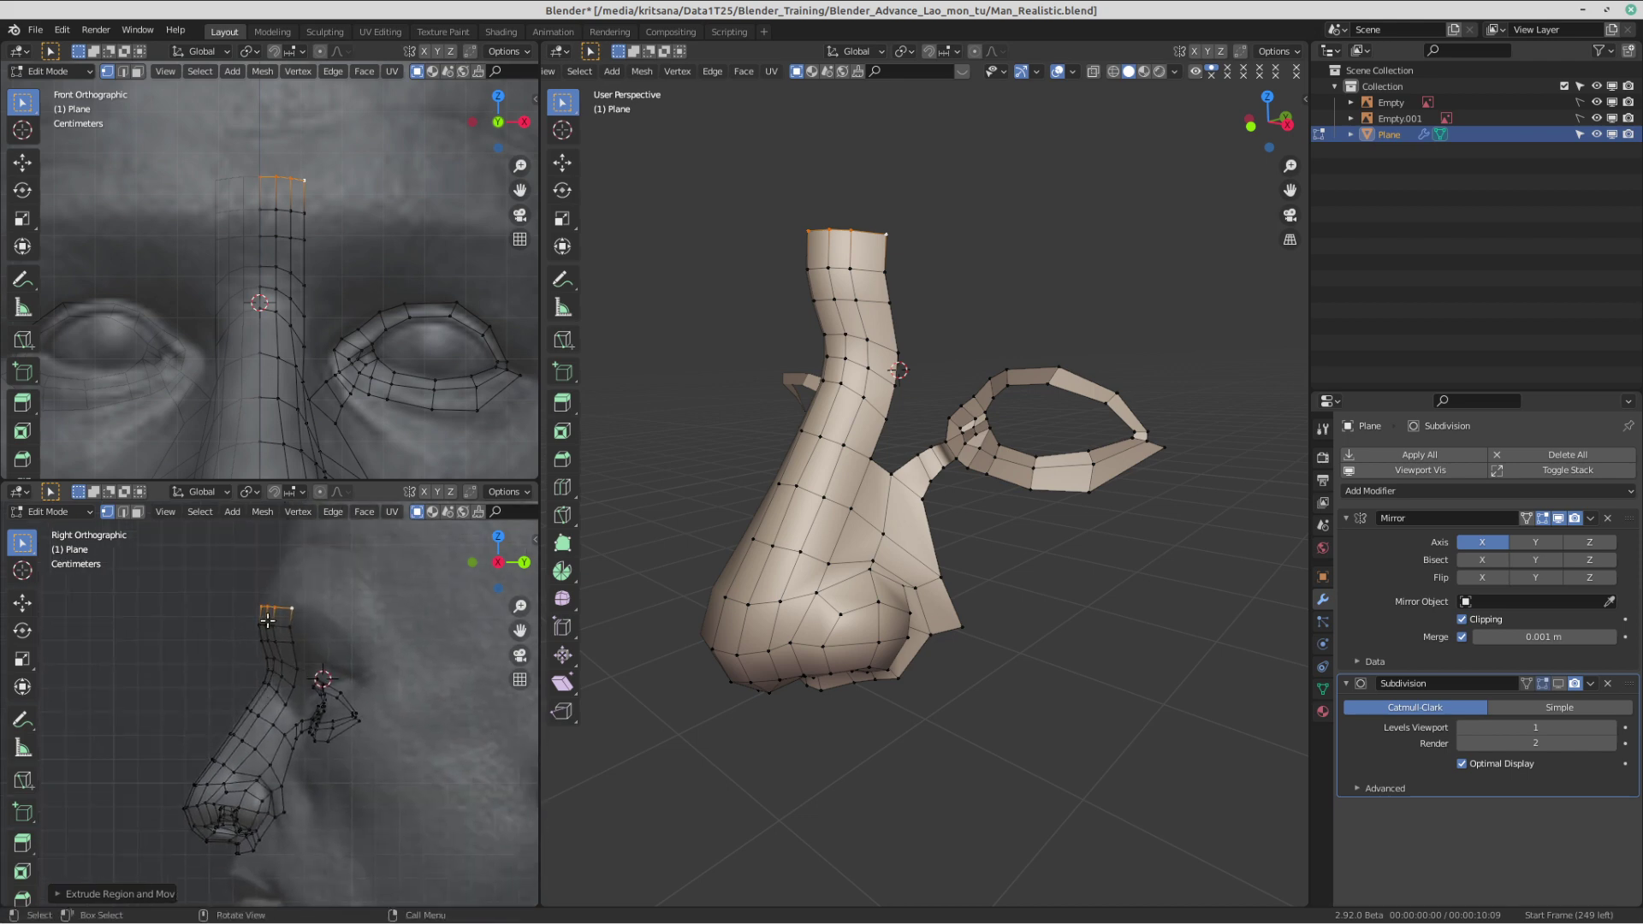
pyautogui.scroll(3, 270, 675)
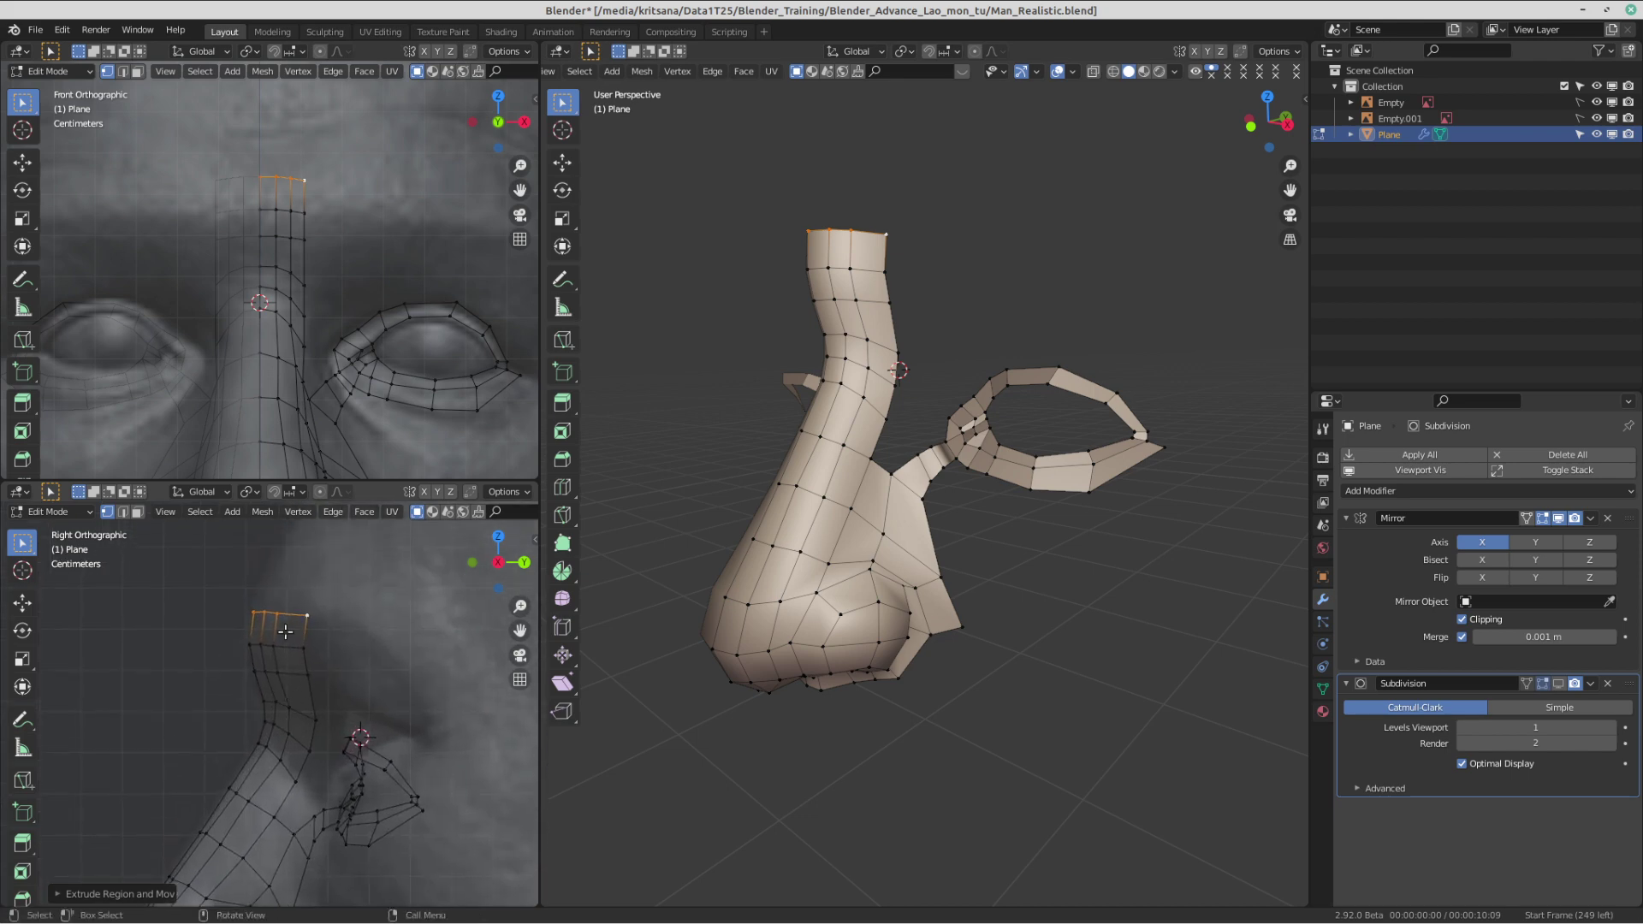
pyautogui.click(22, 719)
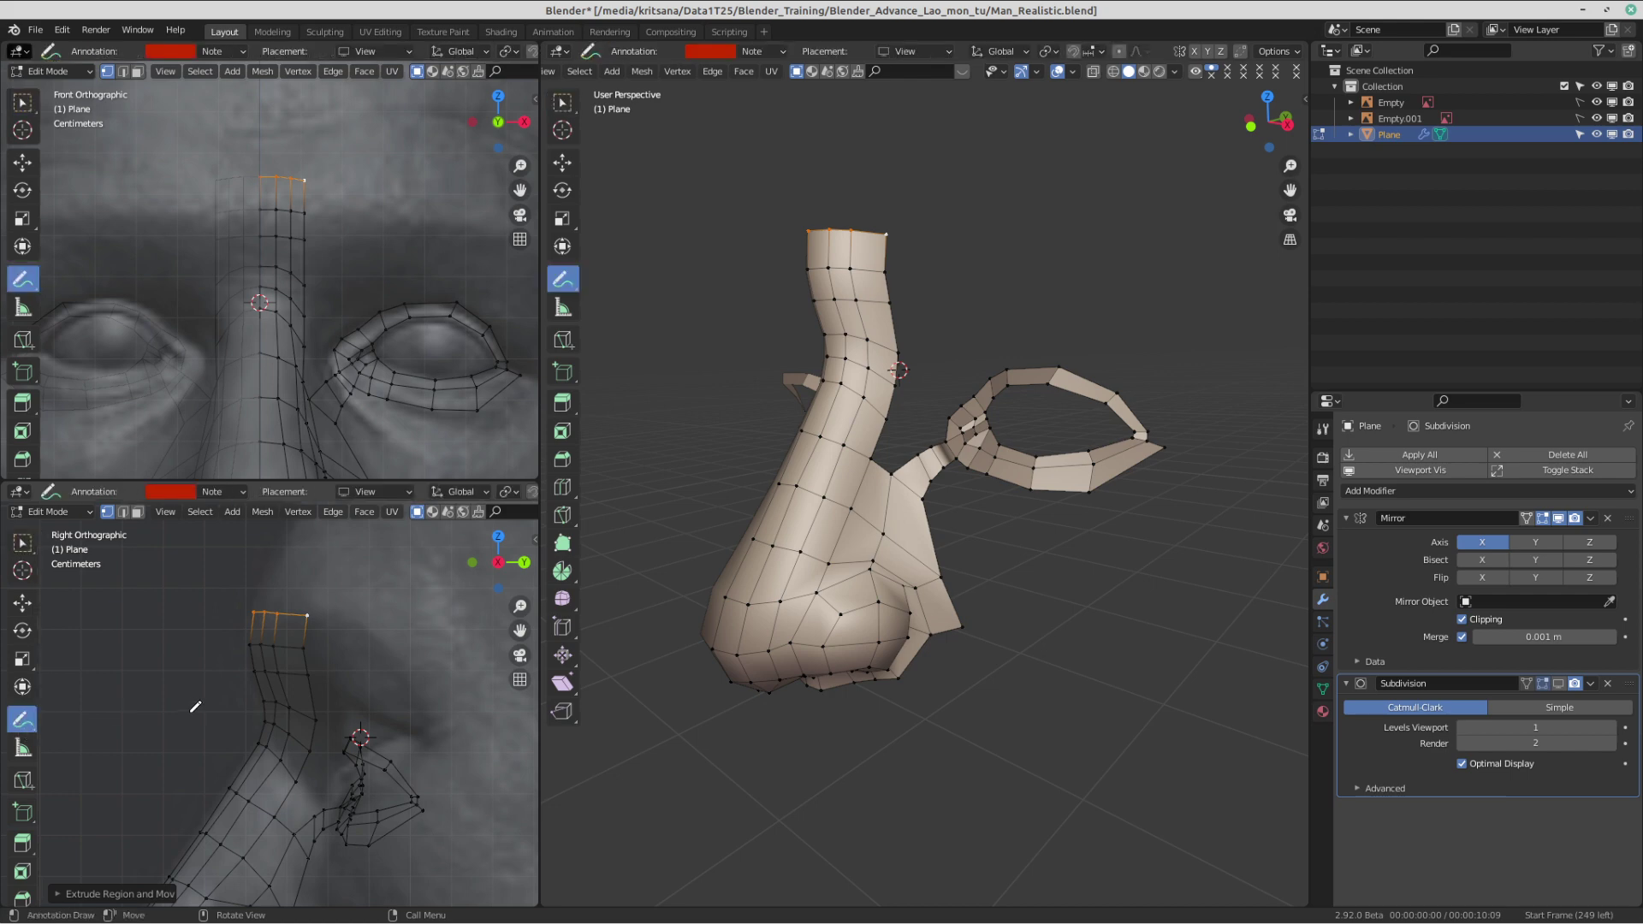
pyautogui.moveTo(251, 734); pyautogui.dragTo(254, 727)
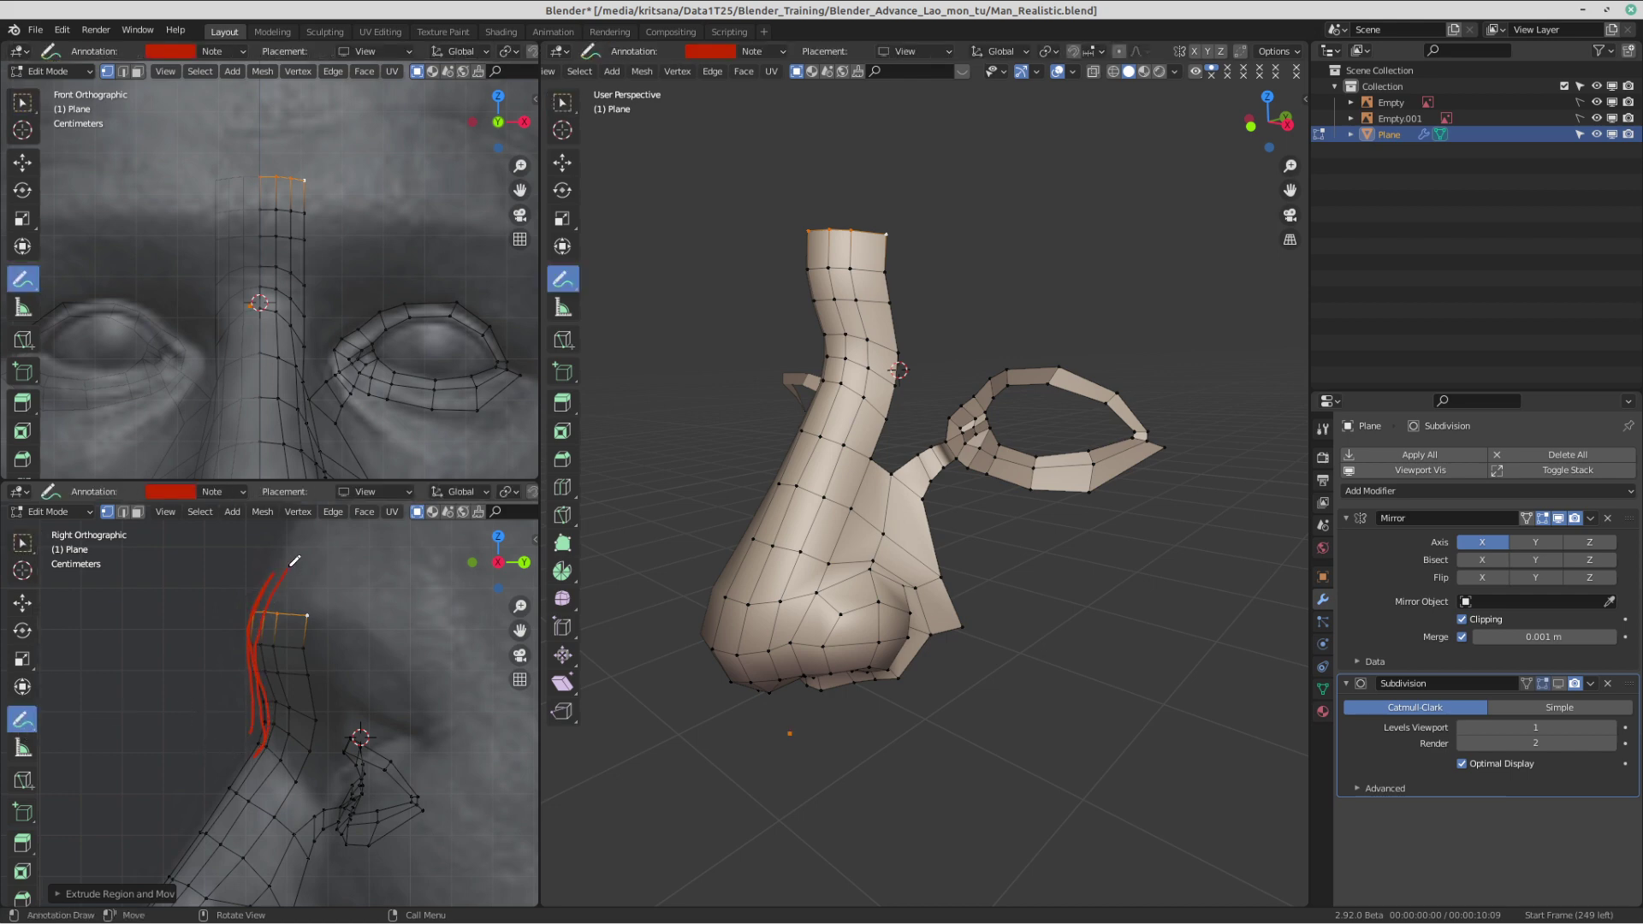
pyautogui.moveTo(290, 567)
pyautogui.mouseDown()
pyautogui.moveTo(239, 711)
pyautogui.moveTo(240, 802)
pyautogui.mouseUp()
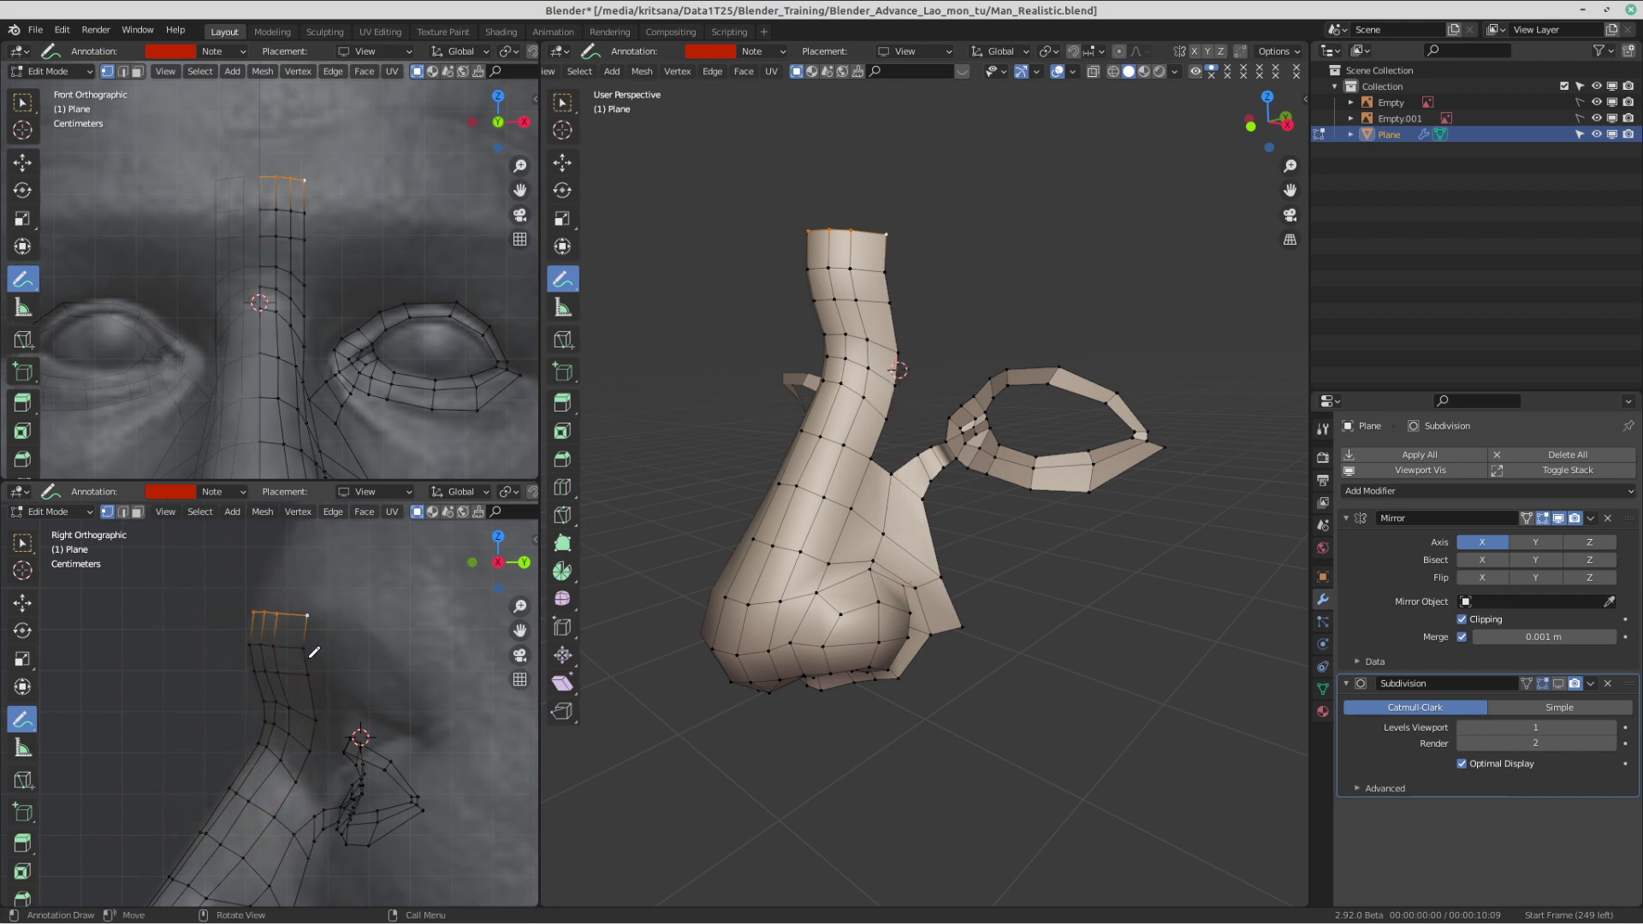
# - Nudge the vertices along the rear edge of the extruded nose bridge strip in the side view
pyautogui.press('w')
pyautogui.click(304, 648)
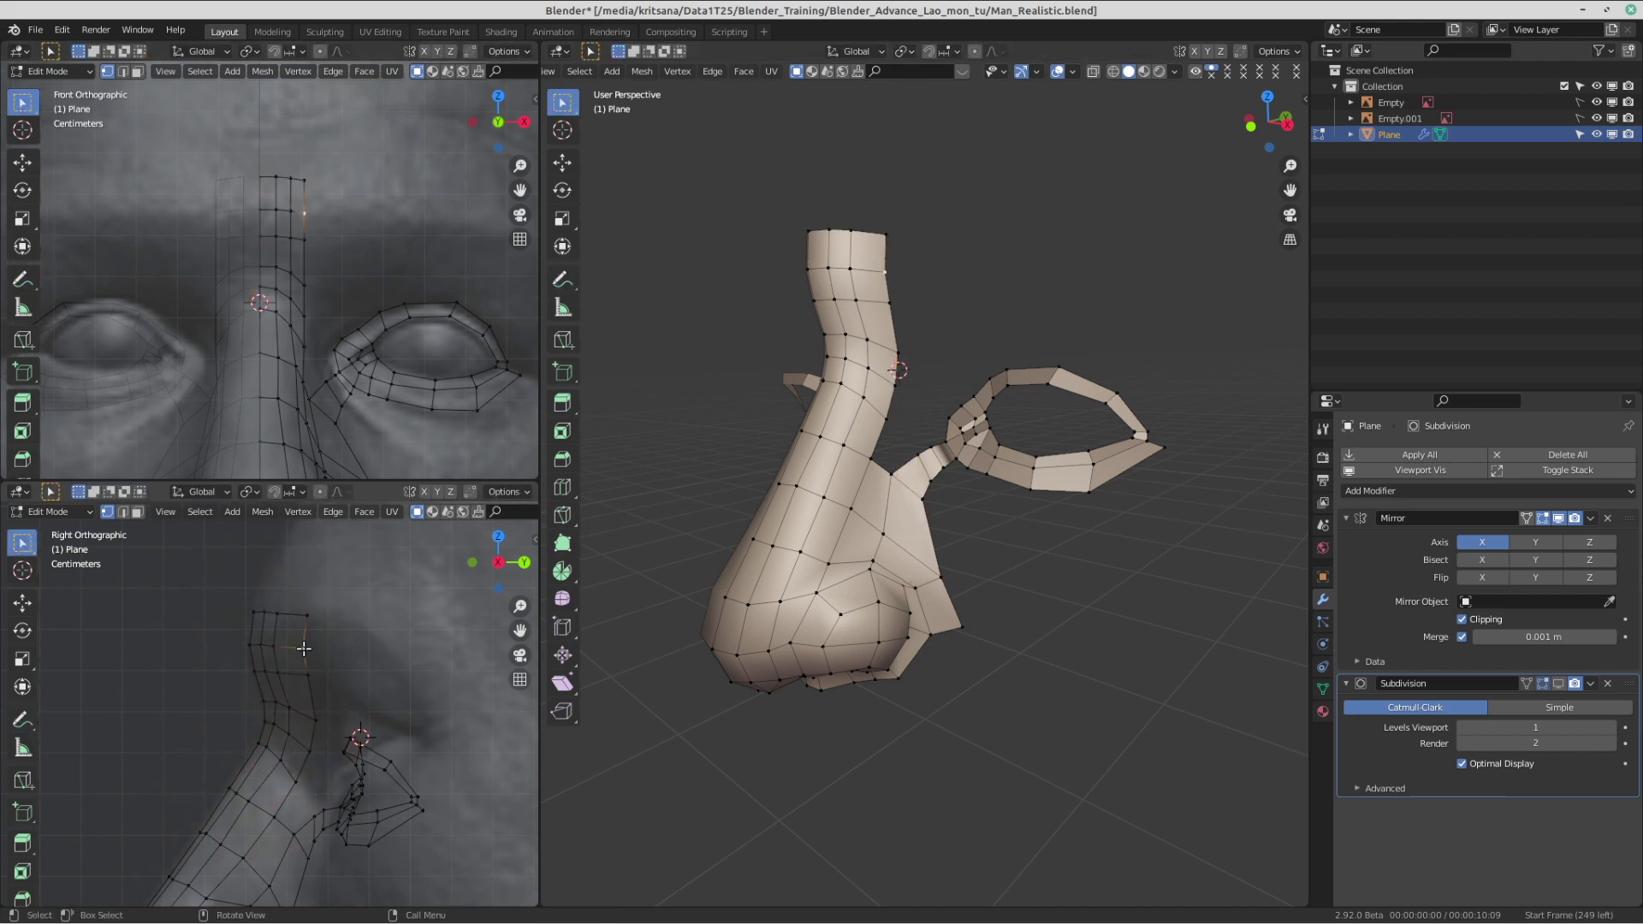
pyautogui.press('g')
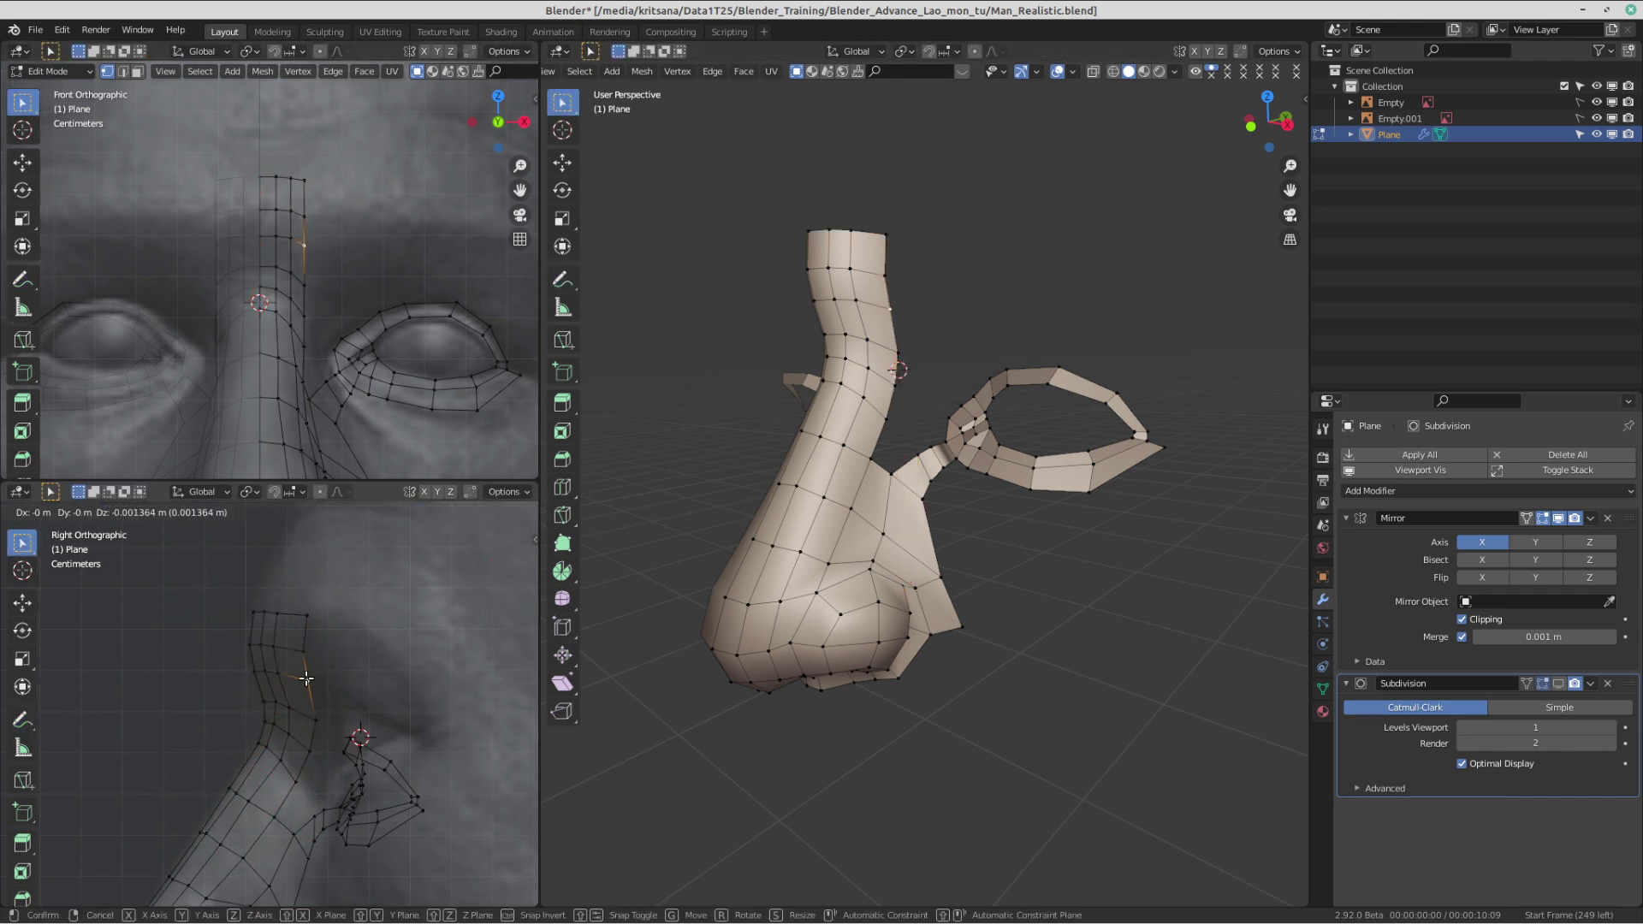
pyautogui.click(309, 758)
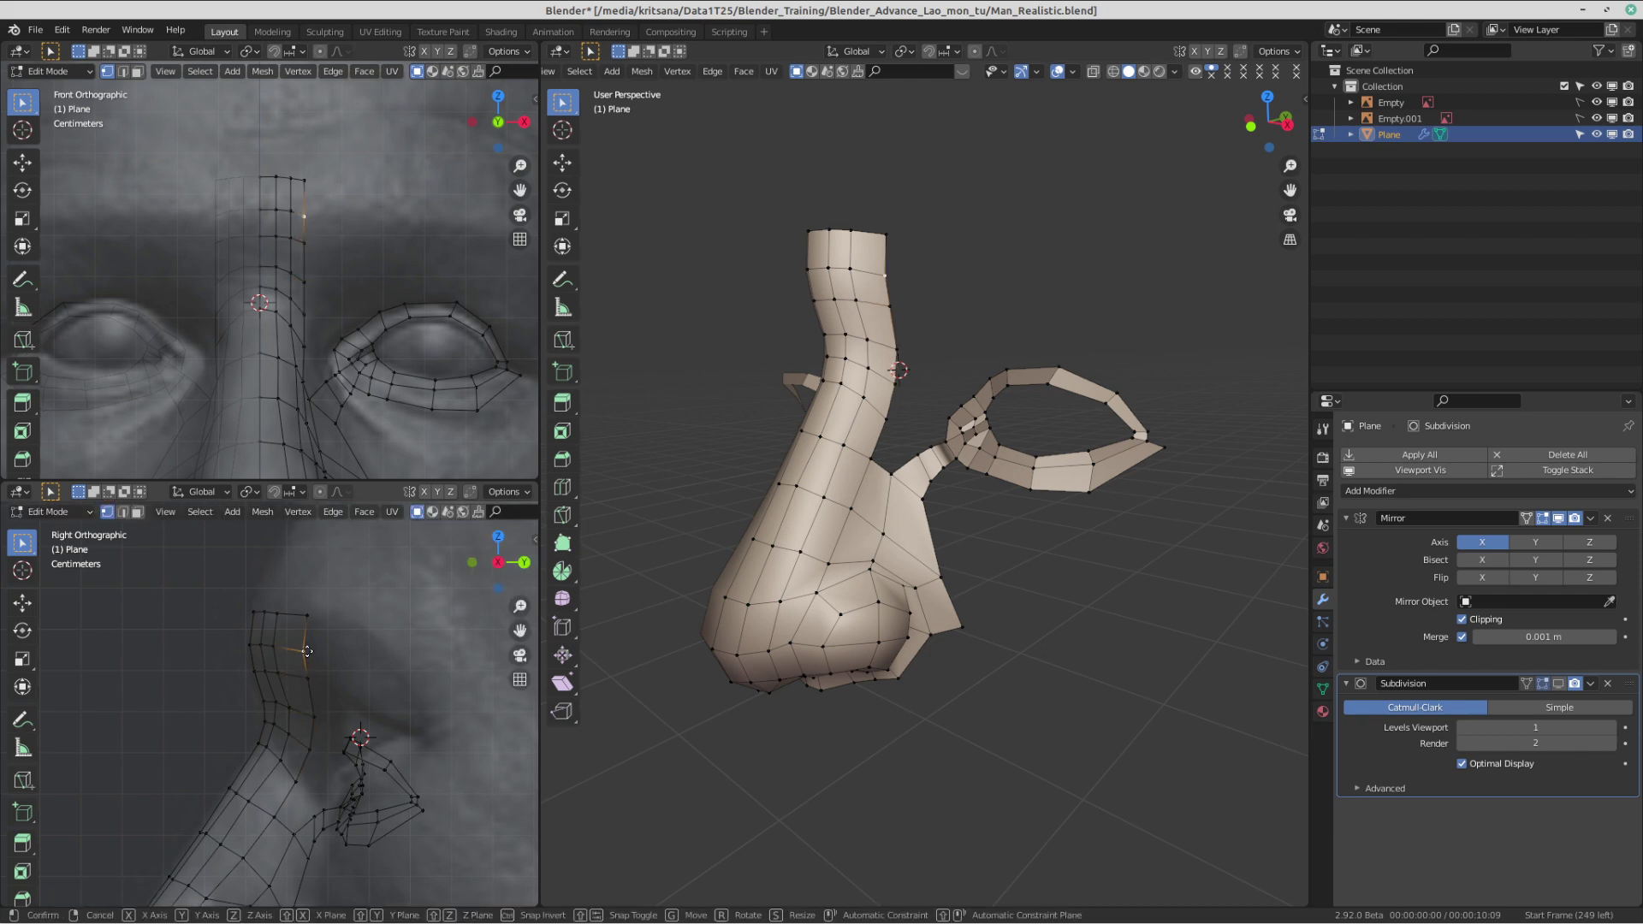
pyautogui.click(299, 607)
pyautogui.click(251, 604)
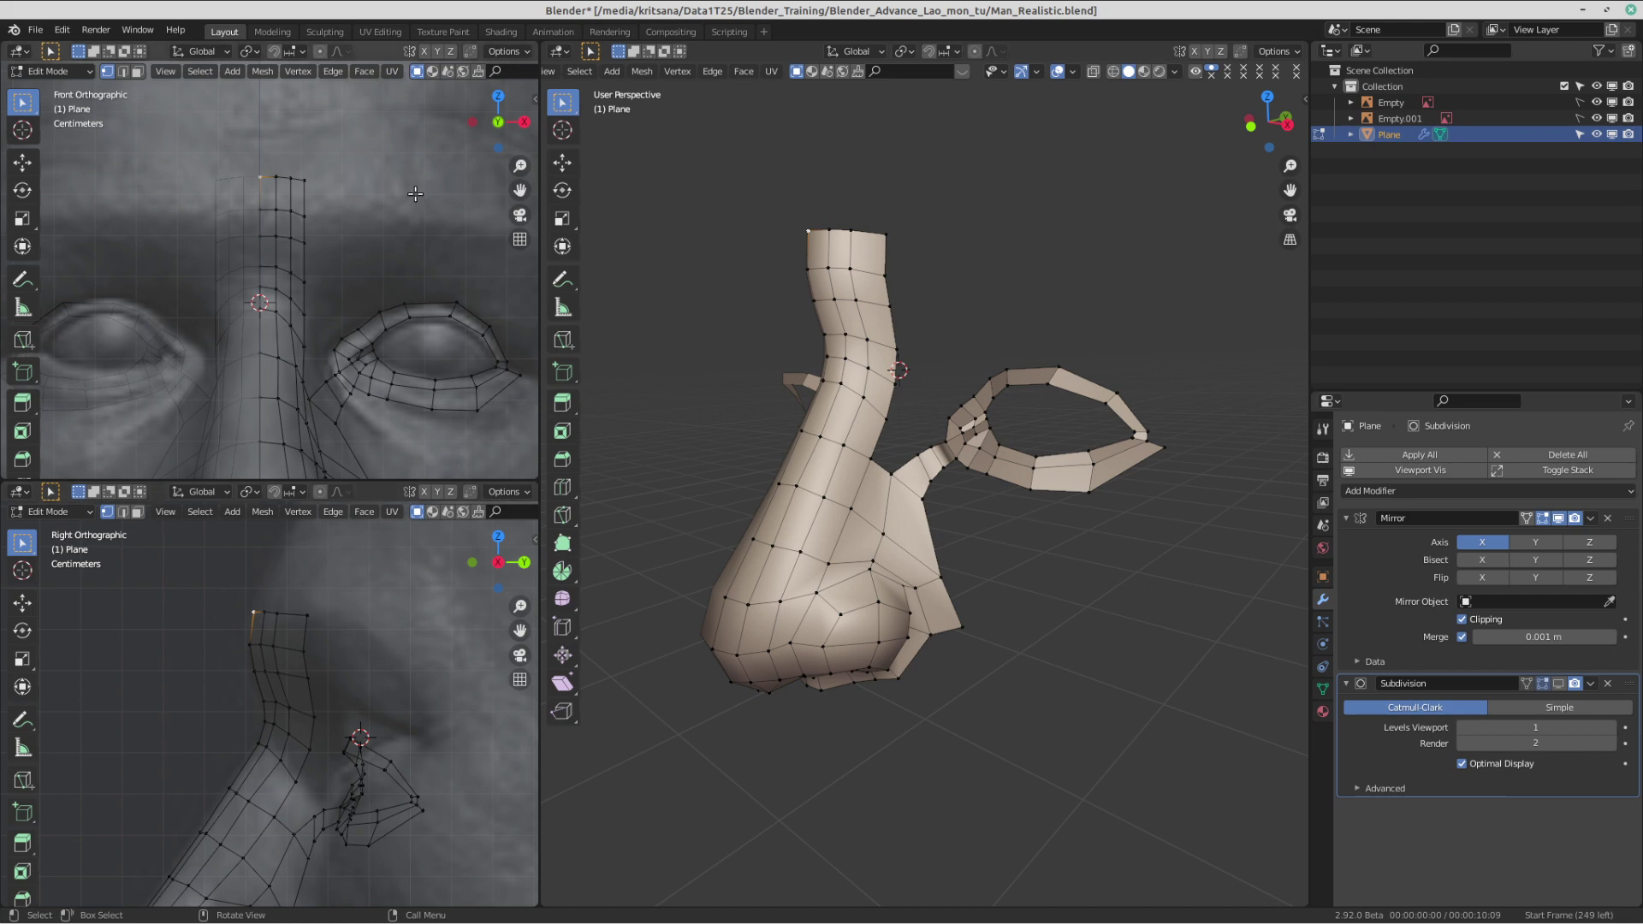
# - Examine the nose bridge strip and eye loop against the front face reference, both up close and at full-face scale
pyautogui.scroll(-5, 411, 195)
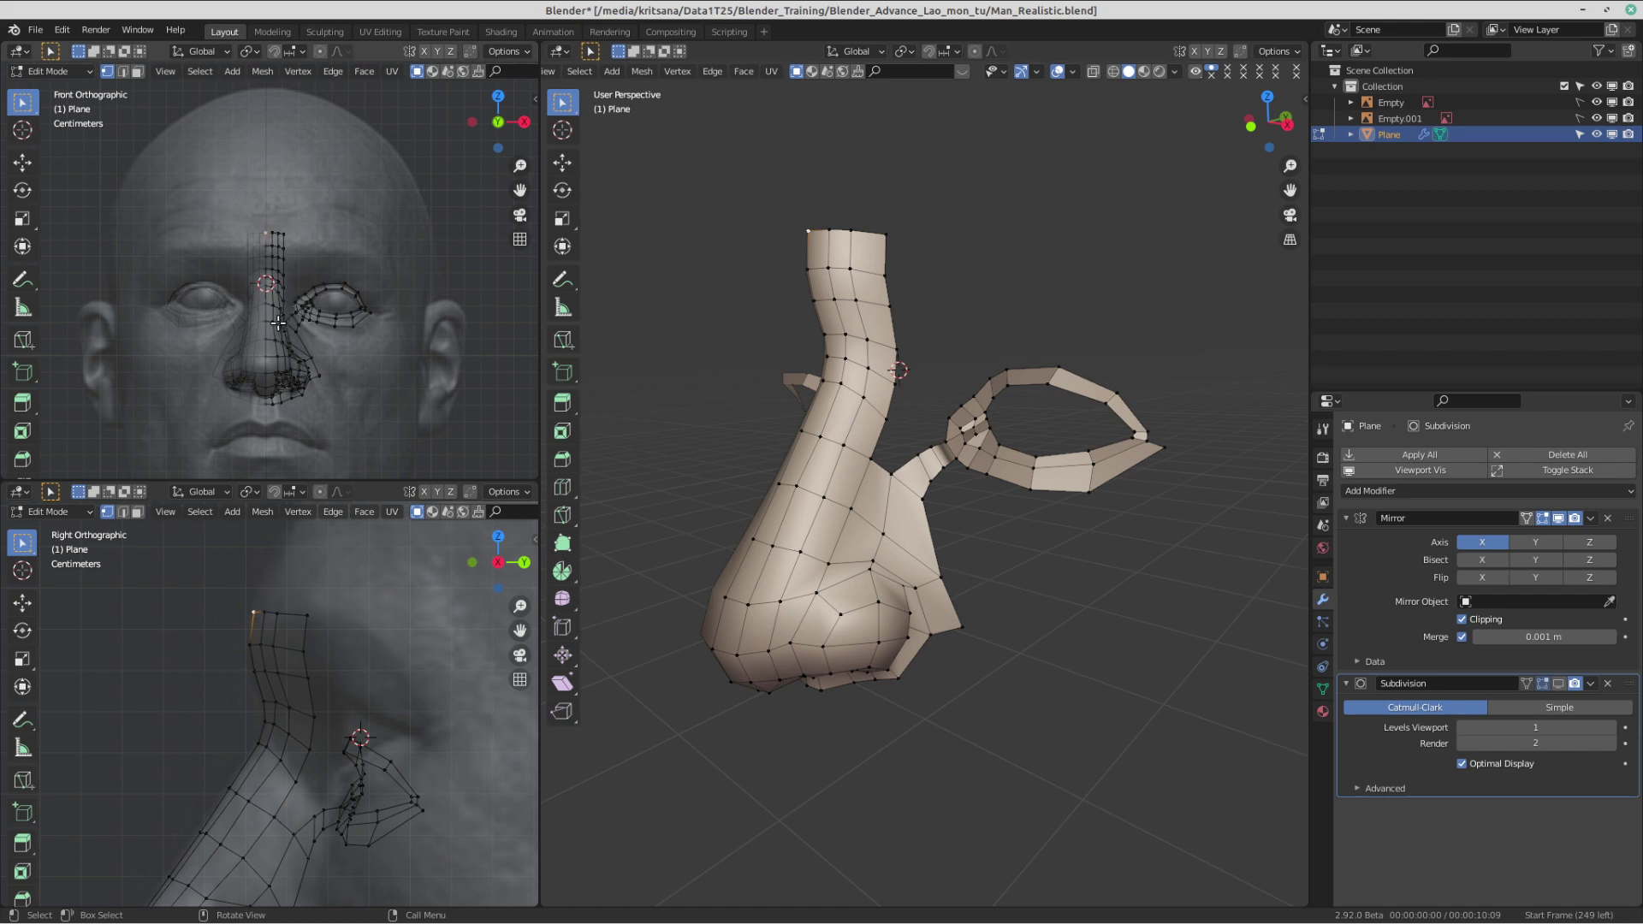
pyautogui.scroll(2, 278, 323)
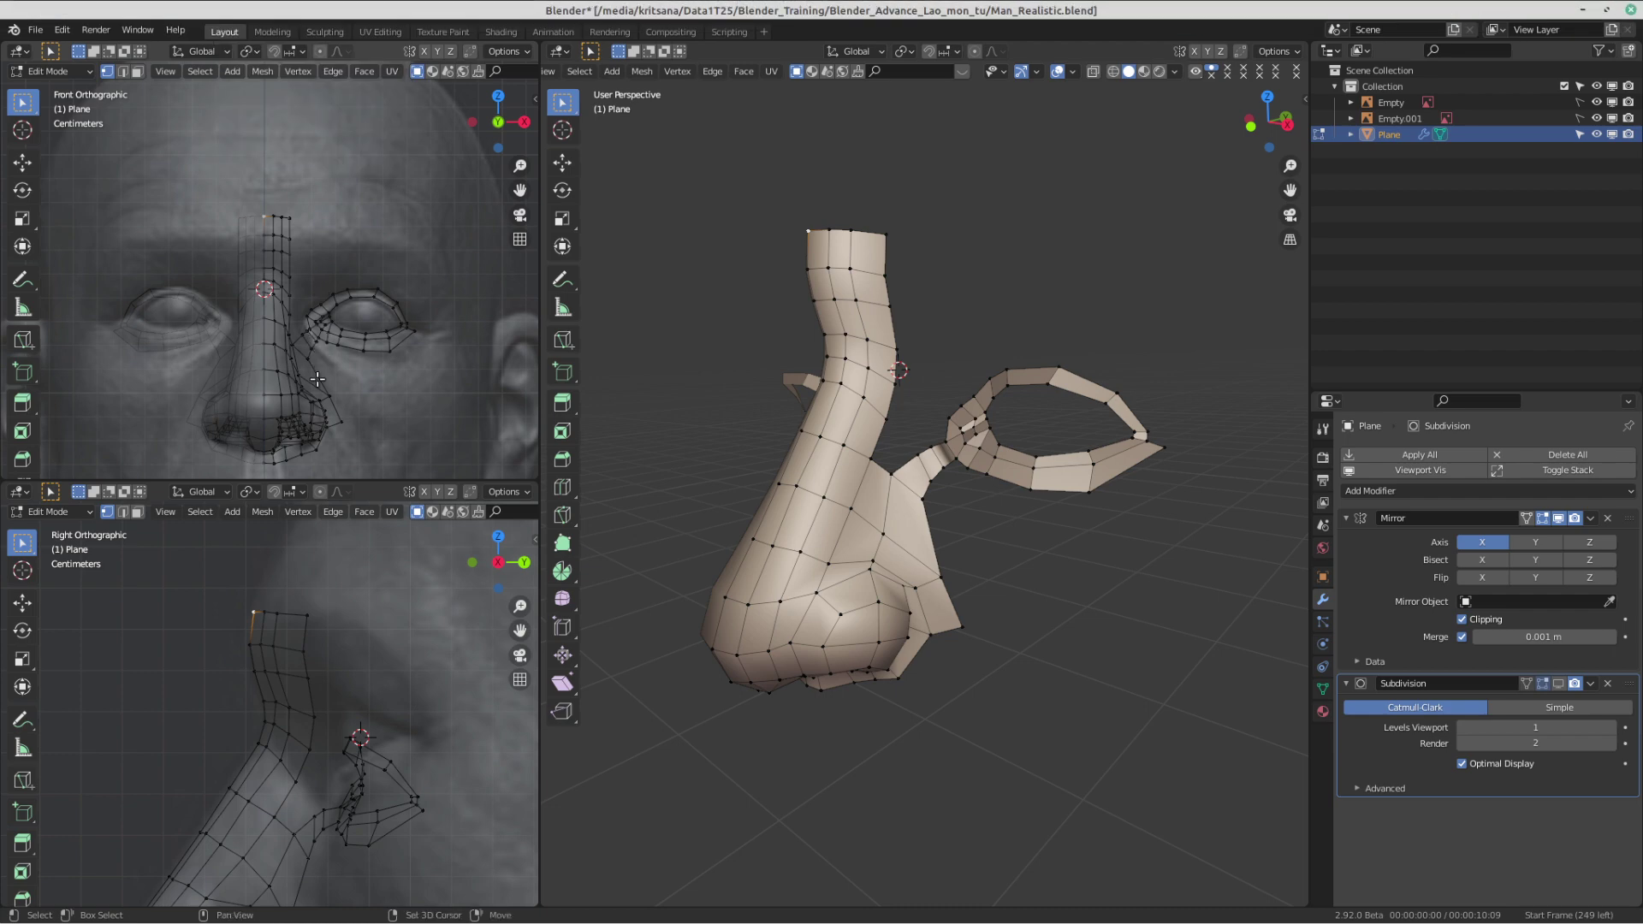
pyautogui.scroll(-2, 319, 376)
pyautogui.scroll(2, 321, 377)
pyautogui.scroll(3, 326, 368)
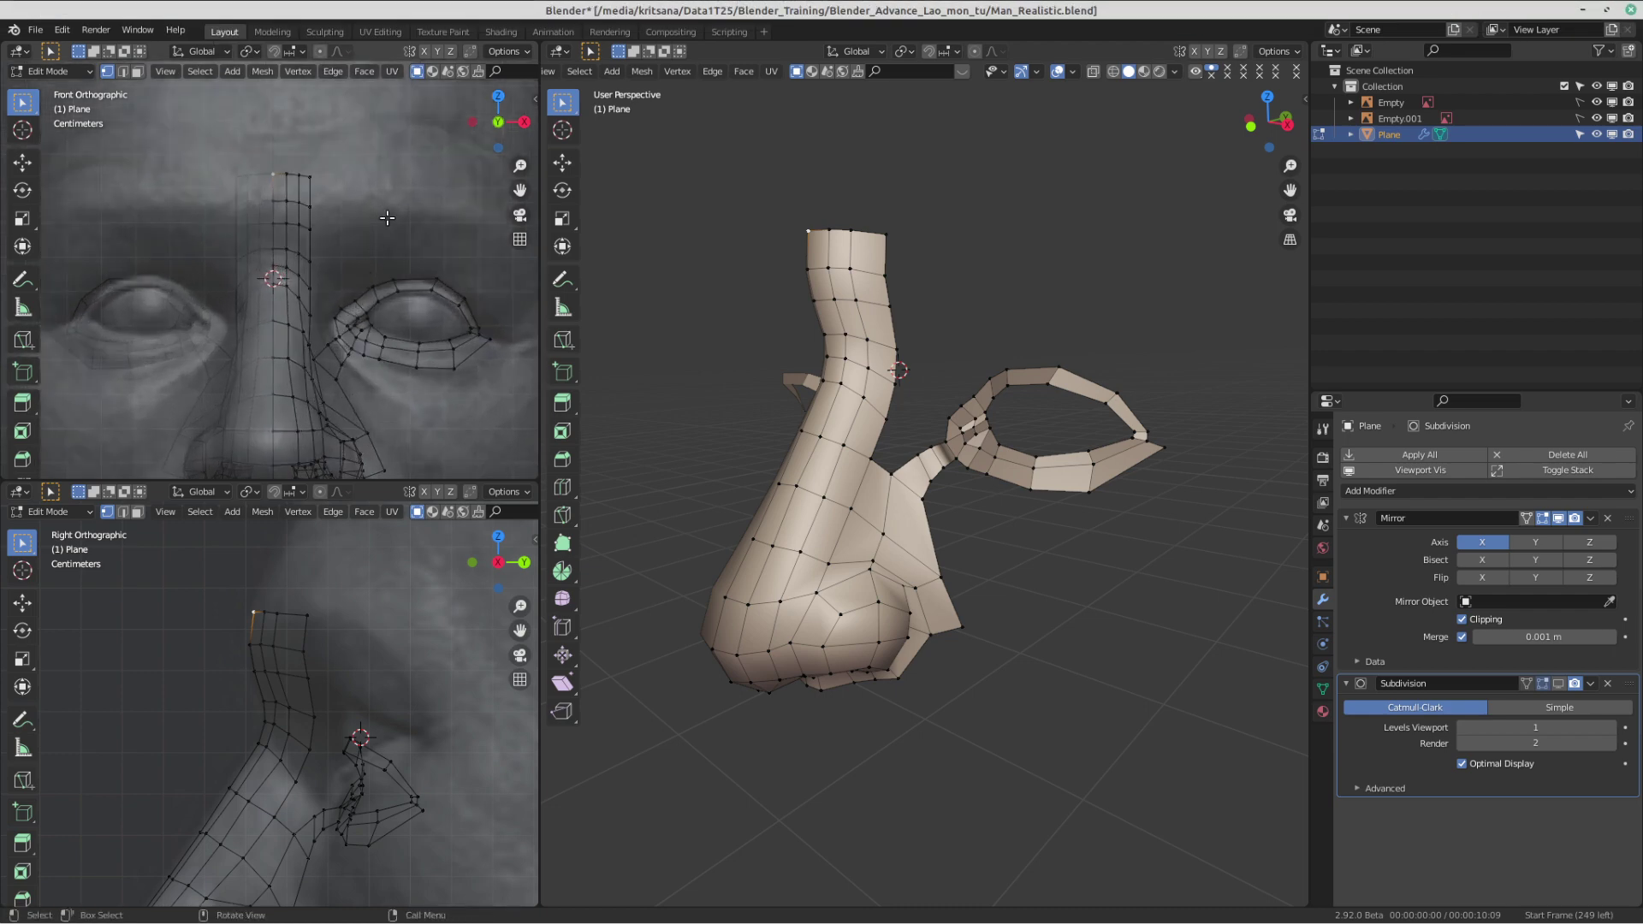
pyautogui.keyDown('shift'); pyautogui.moveTo(387, 197); pyautogui.dragTo(384, 220, button='middle'); pyautogui.keyUp('shift')
pyautogui.scroll(-2, 384, 220)
pyautogui.scroll(3, 387, 257)
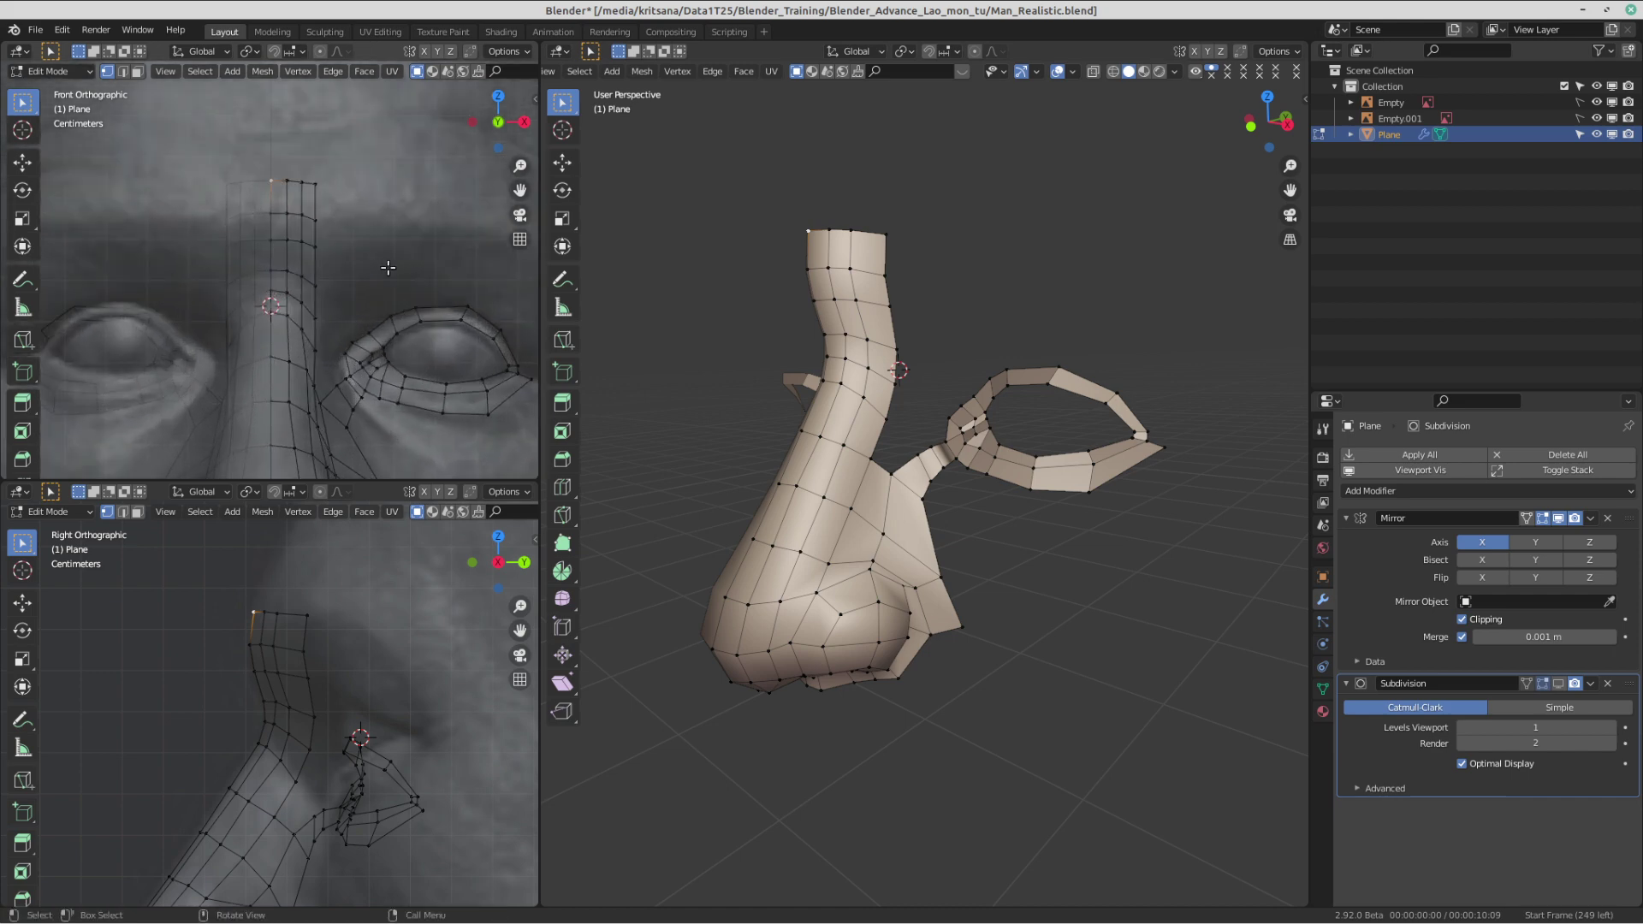
pyautogui.scroll(-5, 407, 293)
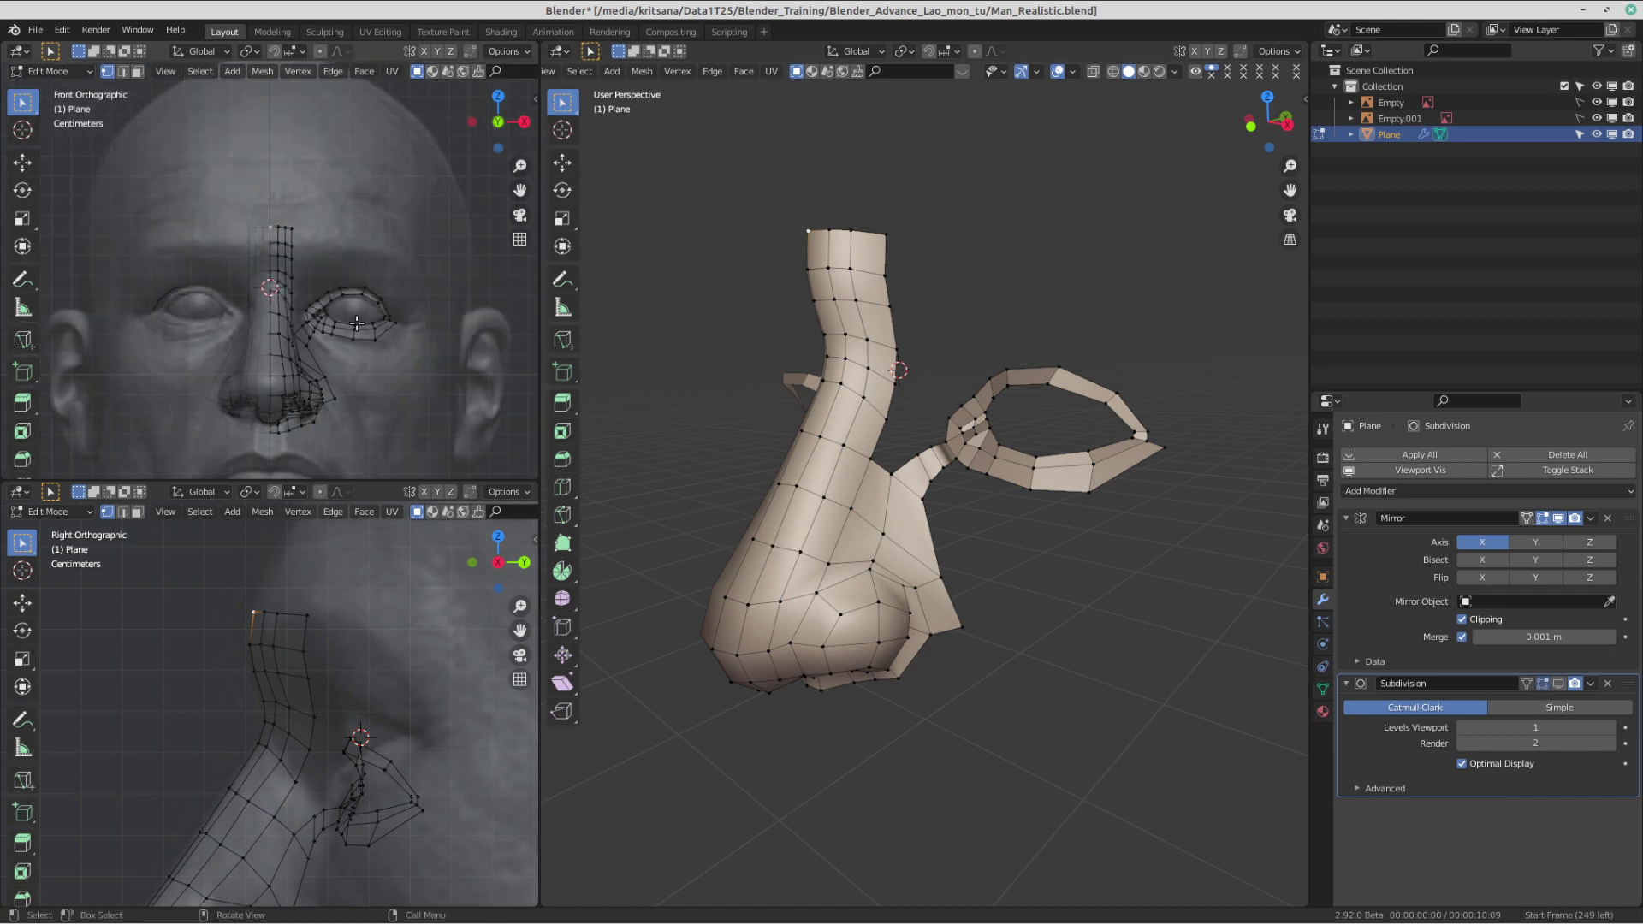
pyautogui.scroll(5, 226, 310)
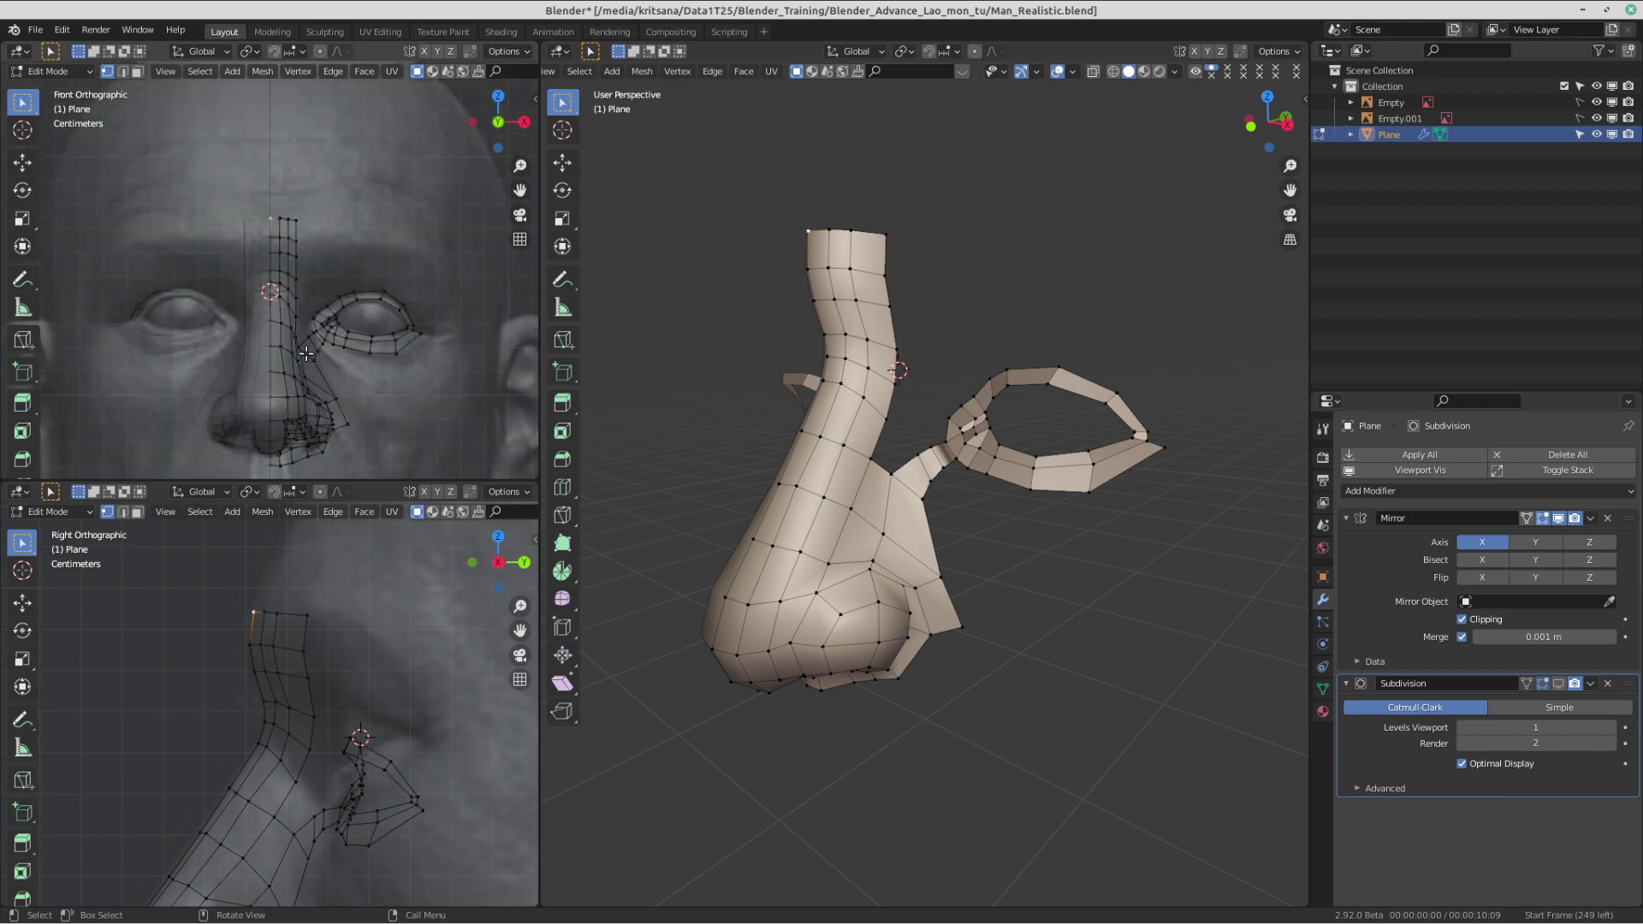
pyautogui.scroll(6, 306, 354)
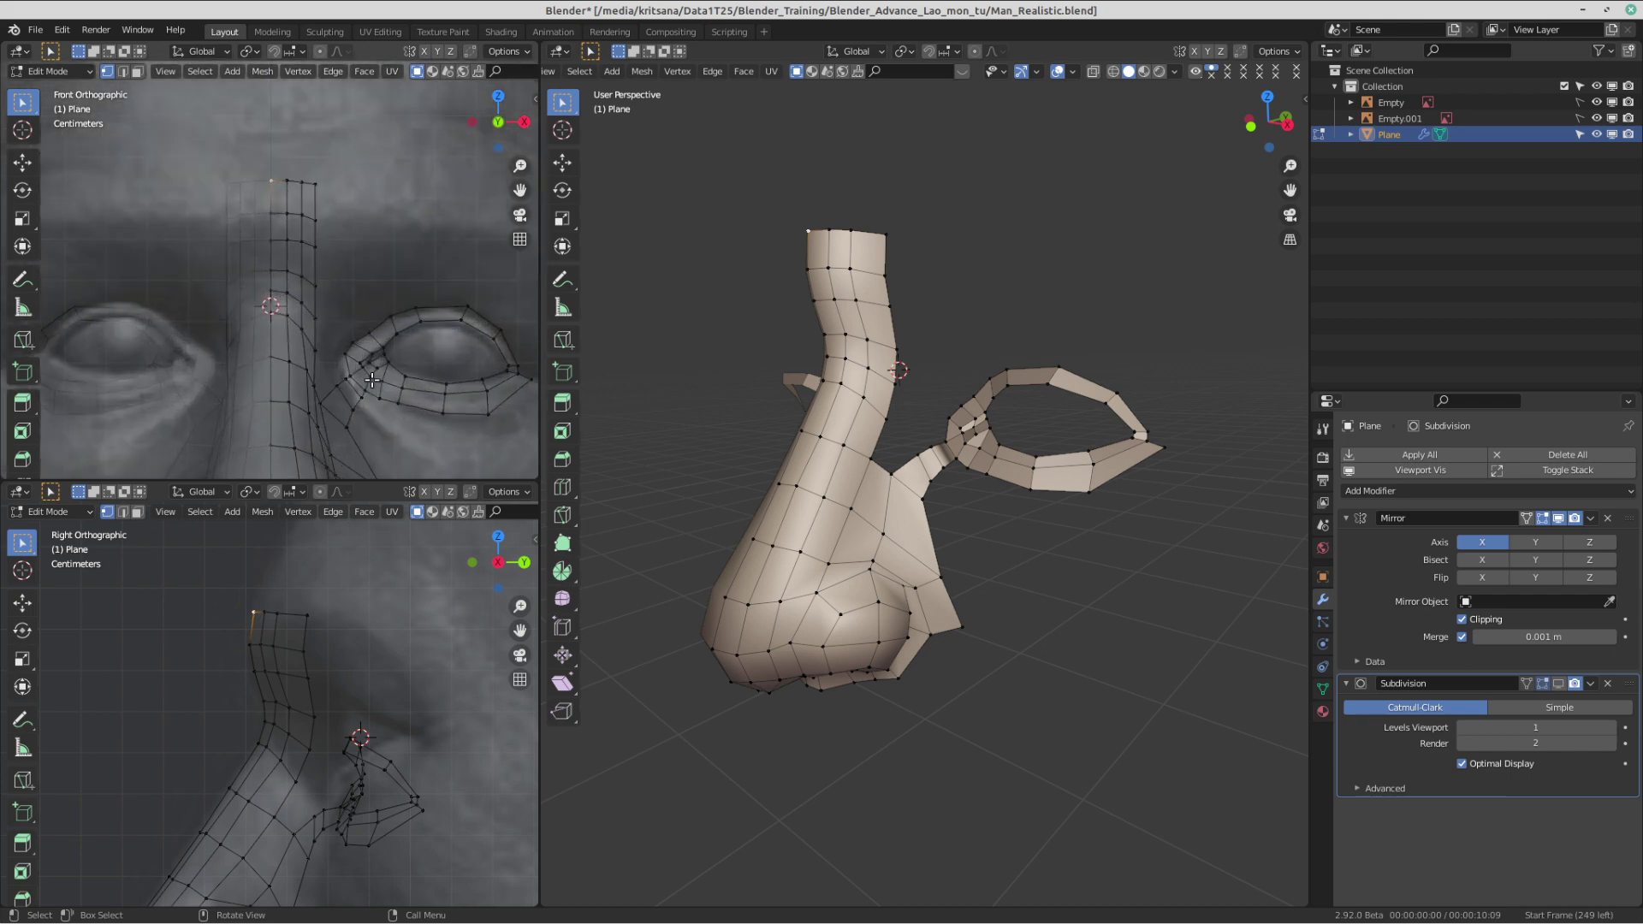
# - Widen the upper nose bridge strip in the front view by moving its outer edge vertices and top corner outward
pyautogui.click(352, 364)
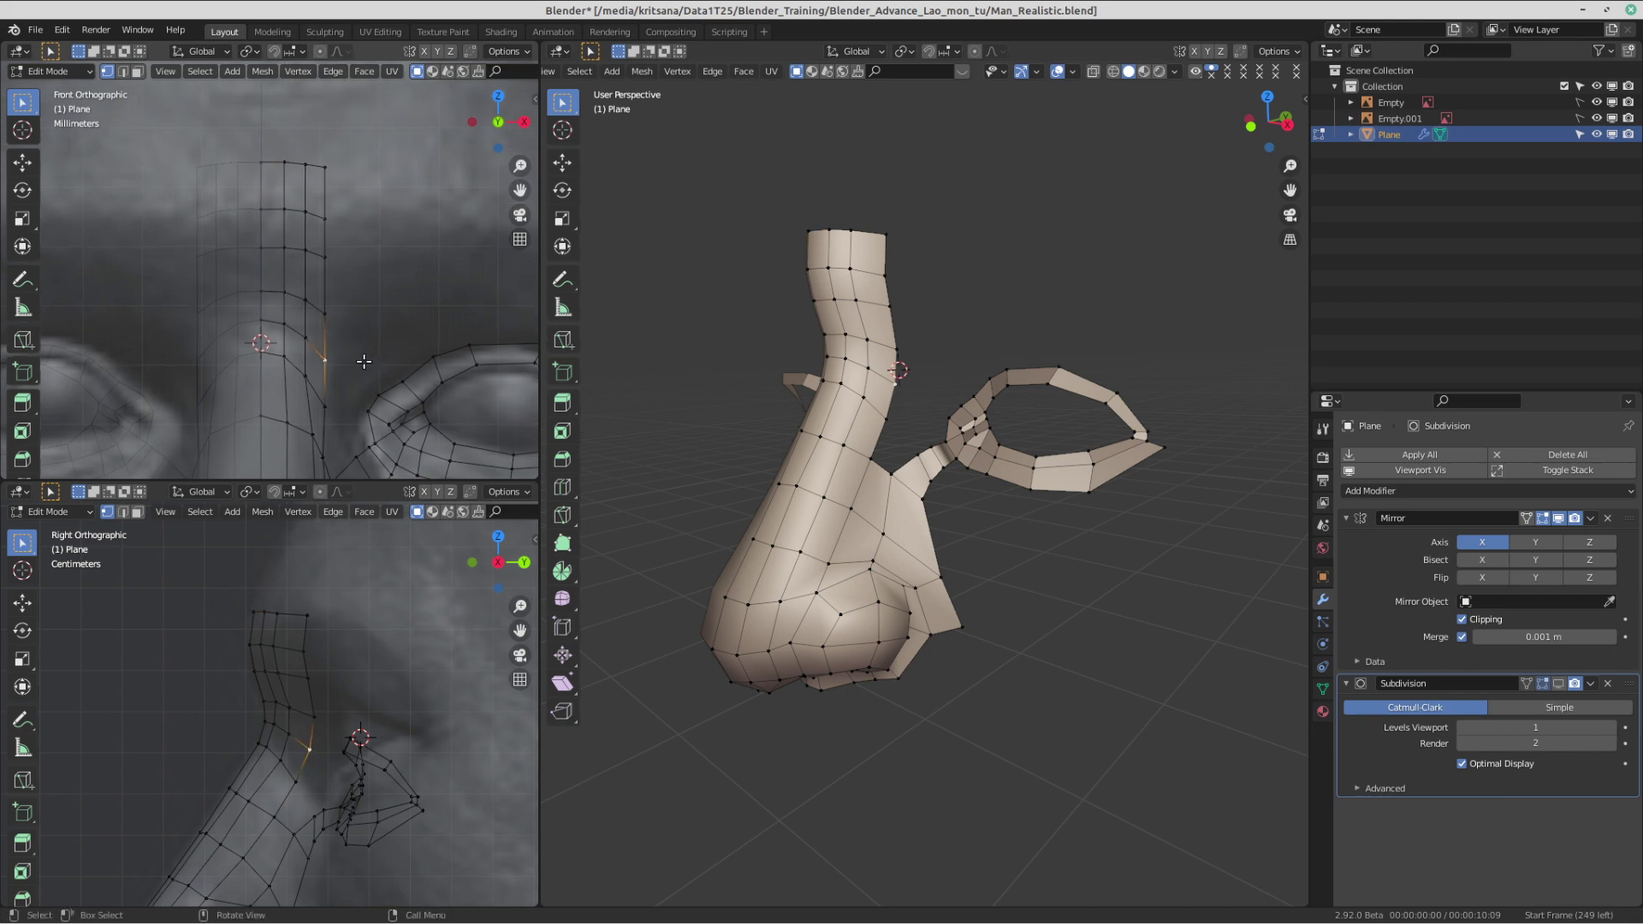
pyautogui.scroll(-2, 359, 330)
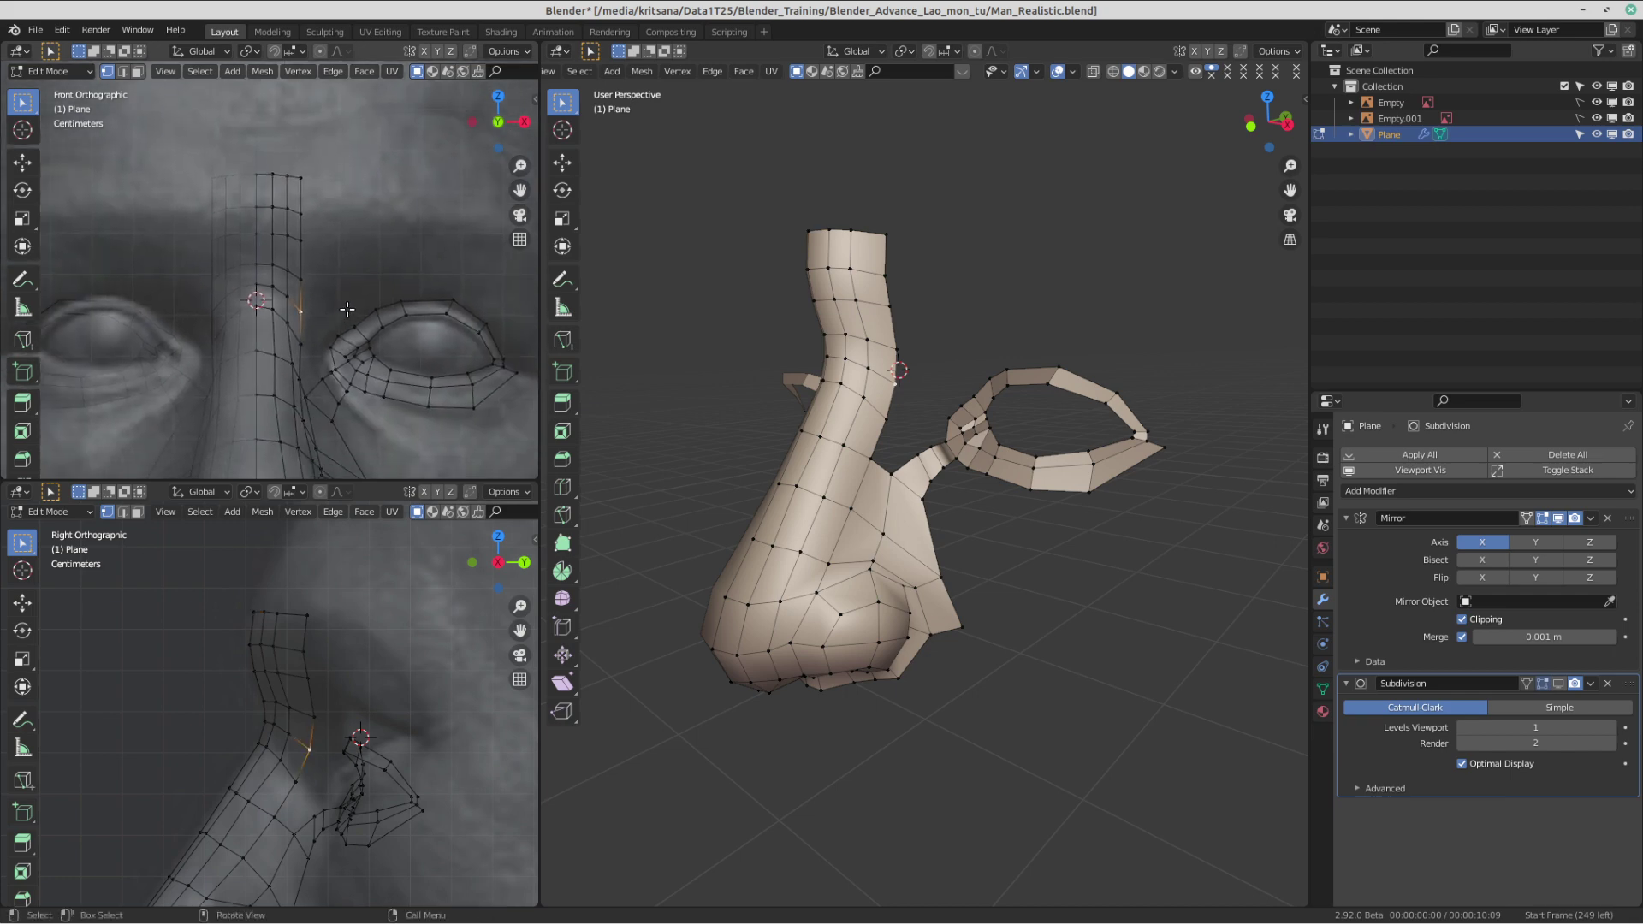
pyautogui.press('g')
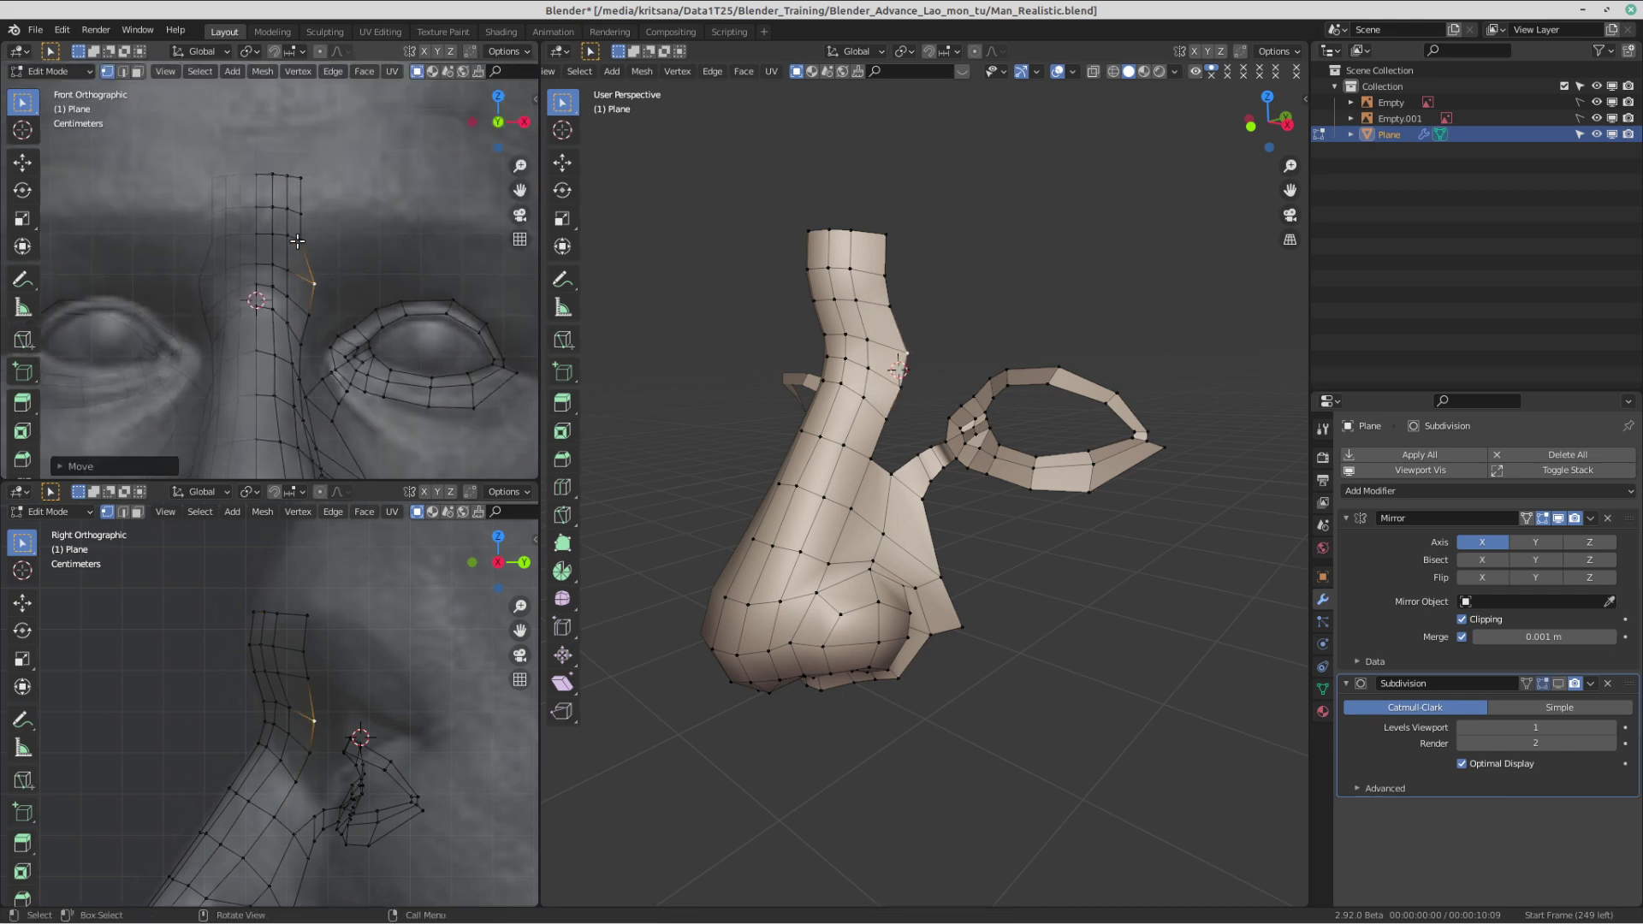
pyautogui.click(326, 219)
pyautogui.click(303, 177)
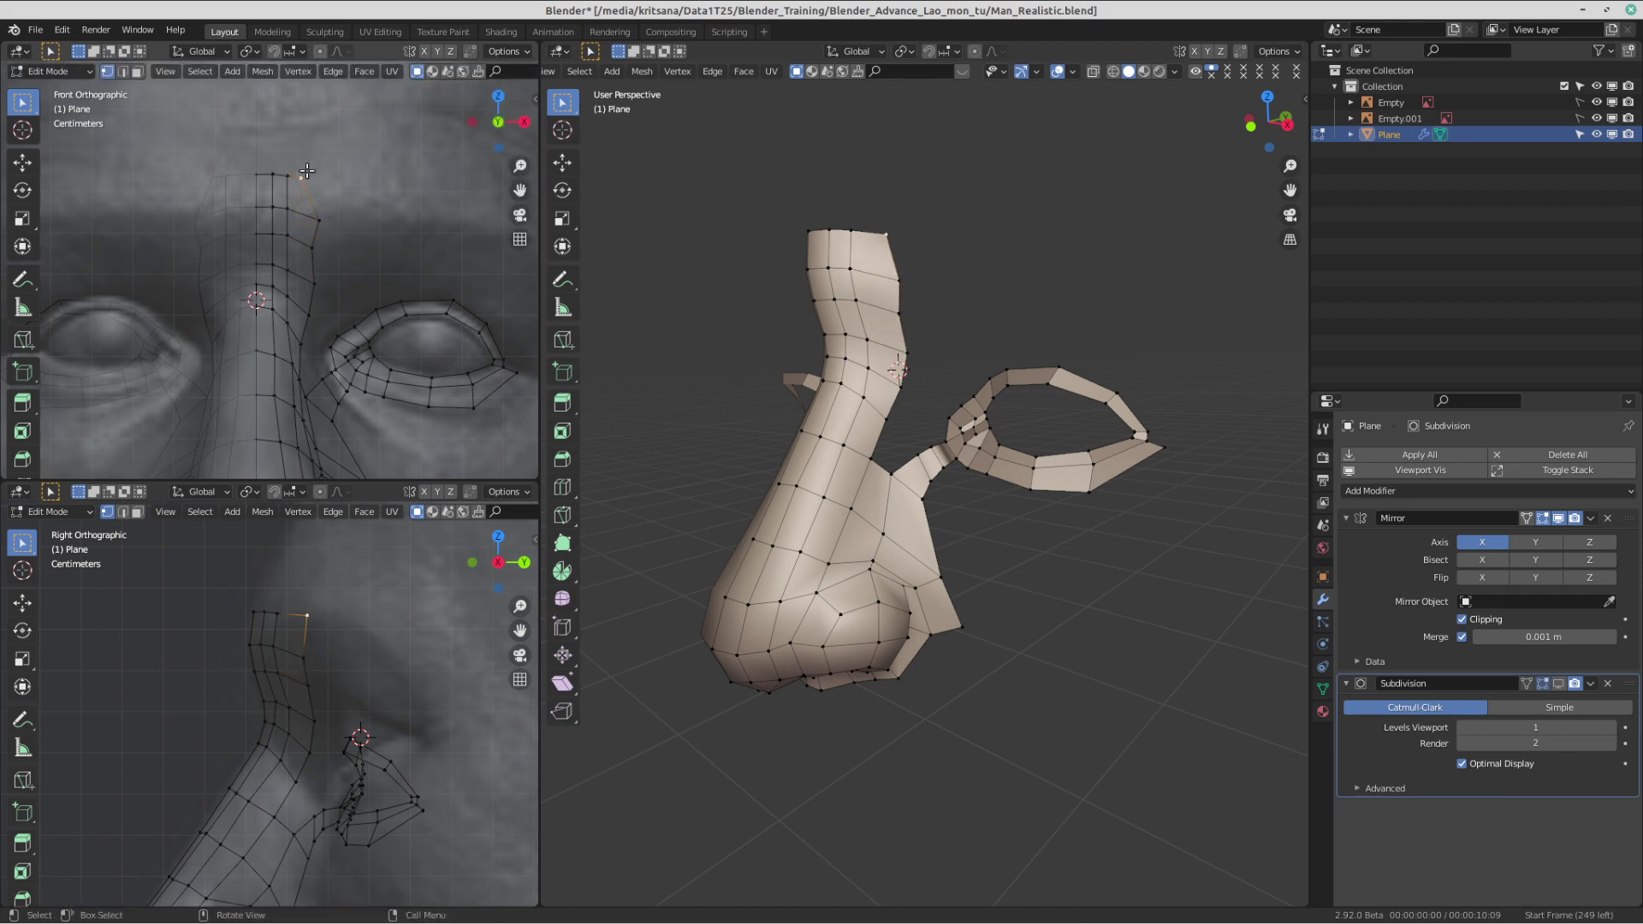
pyautogui.press('g')
pyautogui.click(326, 184)
pyautogui.click(298, 174)
pyautogui.press('g')
pyautogui.click(306, 177)
# - Reposition the interior column vertices of the upper nose bridge strip in the front view to even out the face spacing
pyautogui.click(299, 207)
pyautogui.press('g')
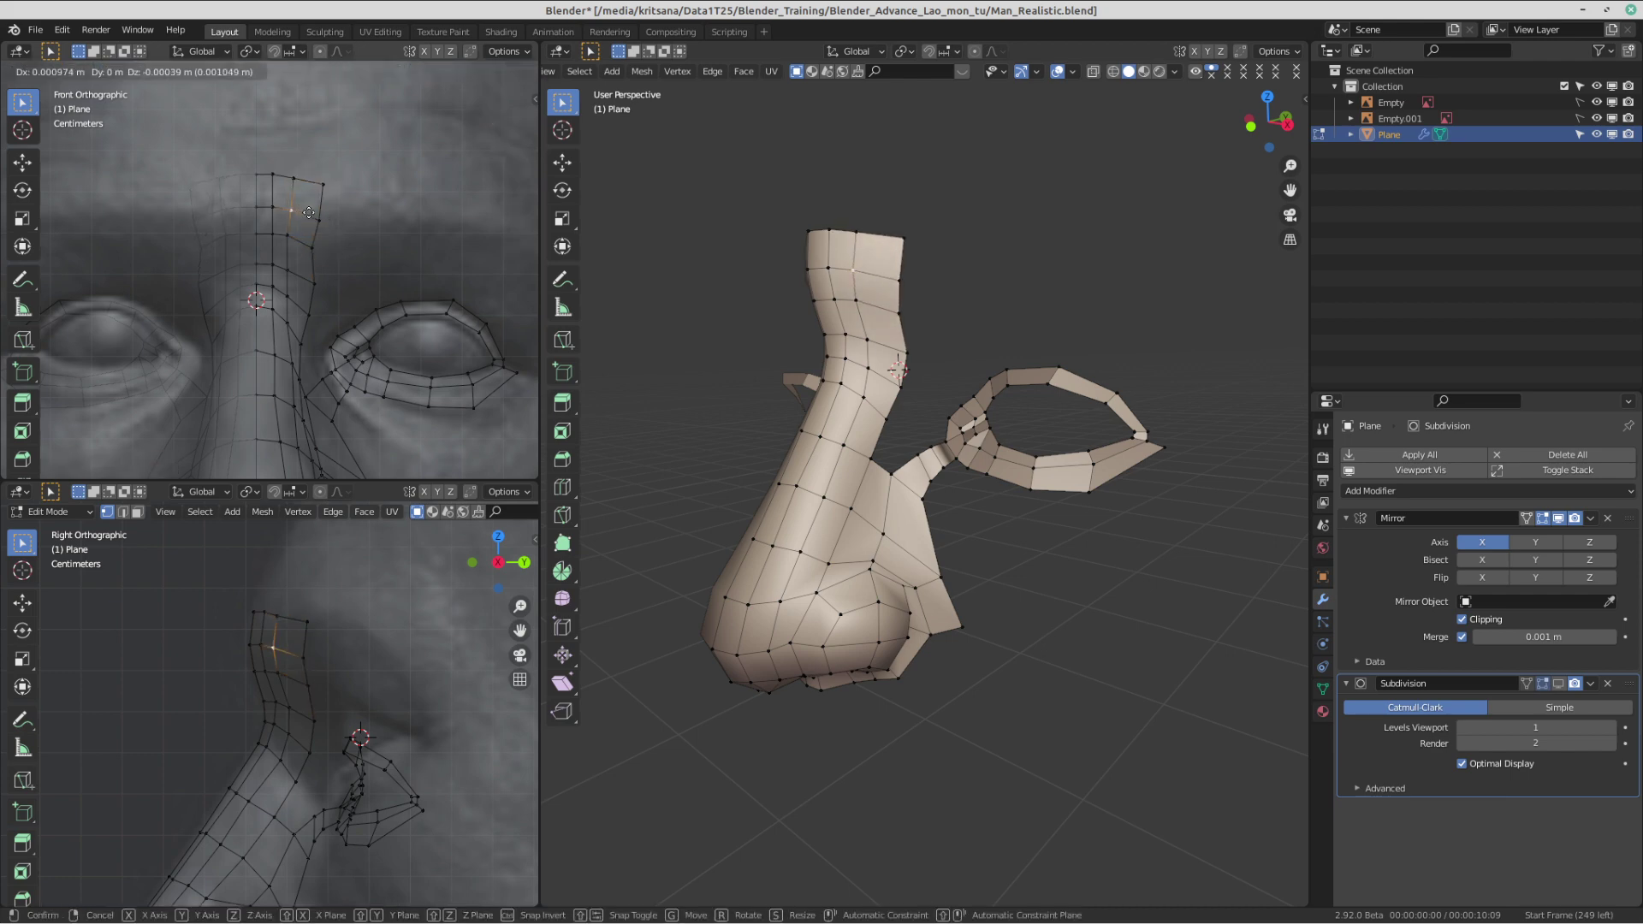
pyautogui.click(307, 213)
pyautogui.click(317, 242)
pyautogui.press('g')
pyautogui.click(322, 244)
pyautogui.click(294, 241)
pyautogui.press('g')
pyautogui.click(302, 241)
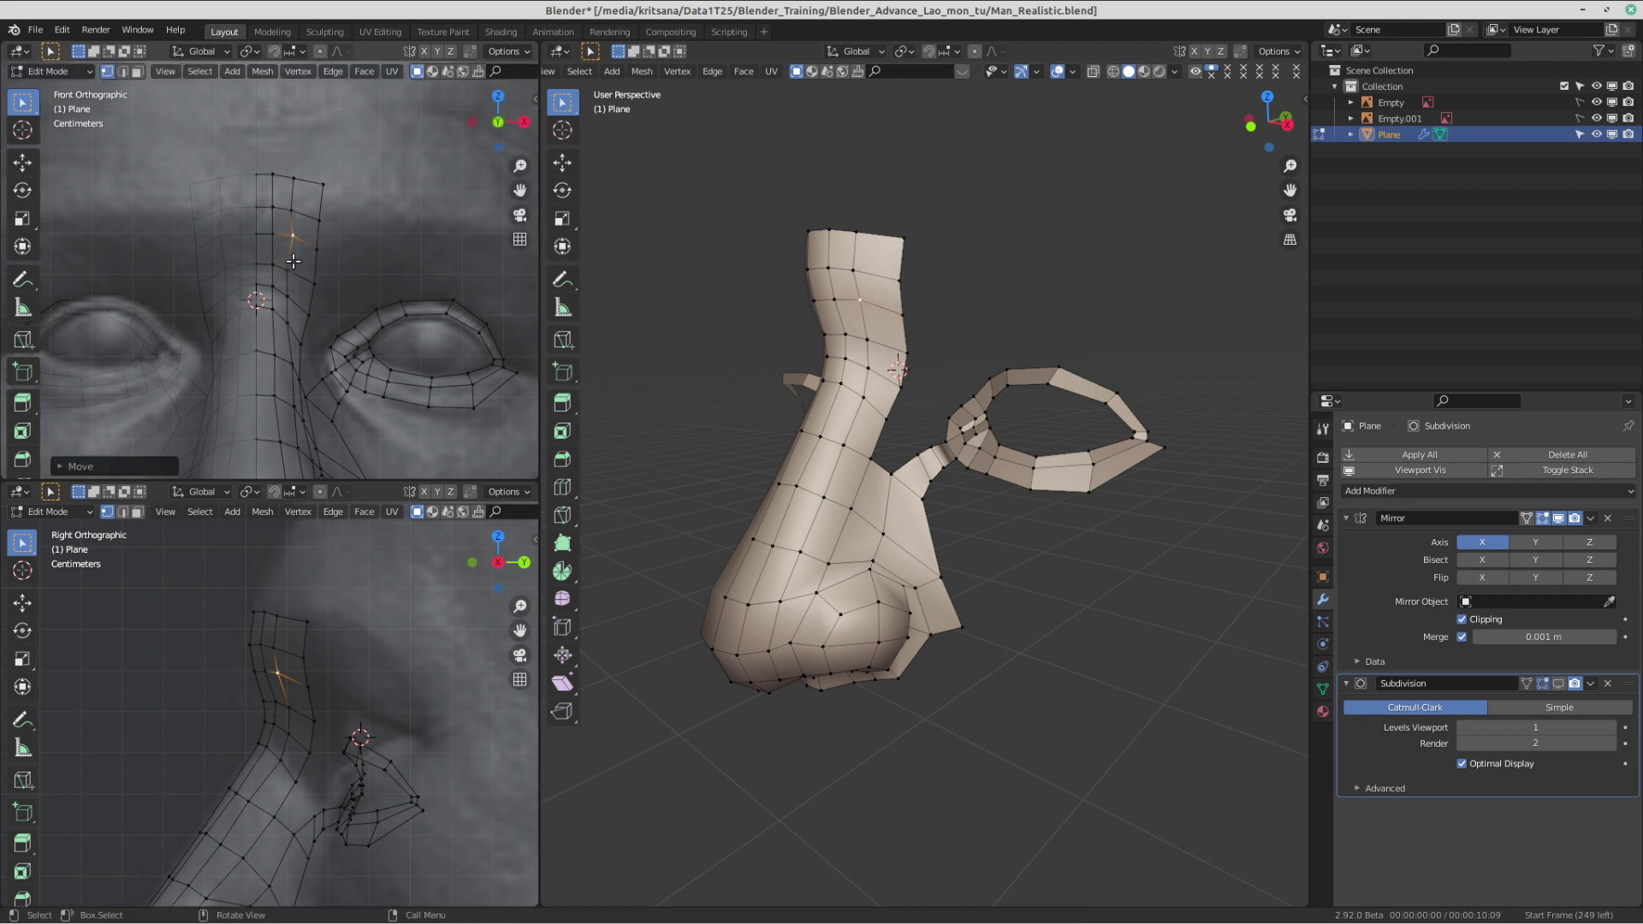
pyautogui.click(292, 266)
pyautogui.press('g')
pyautogui.click(294, 267)
pyautogui.click(298, 237)
pyautogui.press('g')
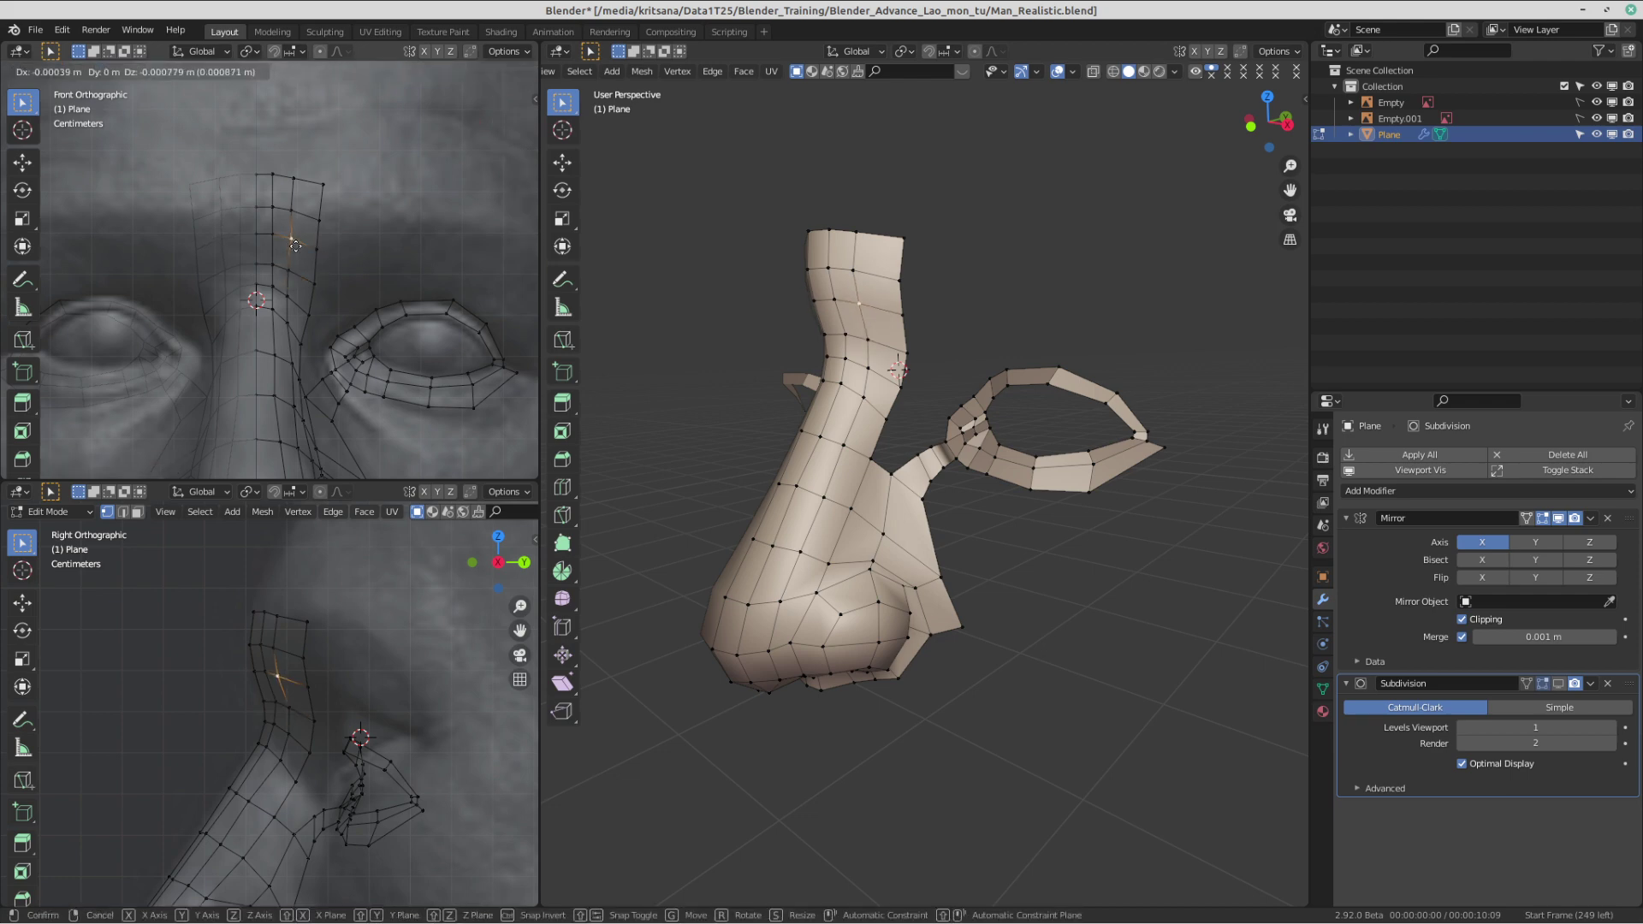
pyautogui.click(296, 245)
# - Nudge the strip's outer top corner vertex and the outer edge vertex below it in the front view
pyautogui.click(324, 179)
pyautogui.press('g')
pyautogui.click(323, 182)
pyautogui.click(321, 219)
pyautogui.press('g')
pyautogui.click(319, 244)
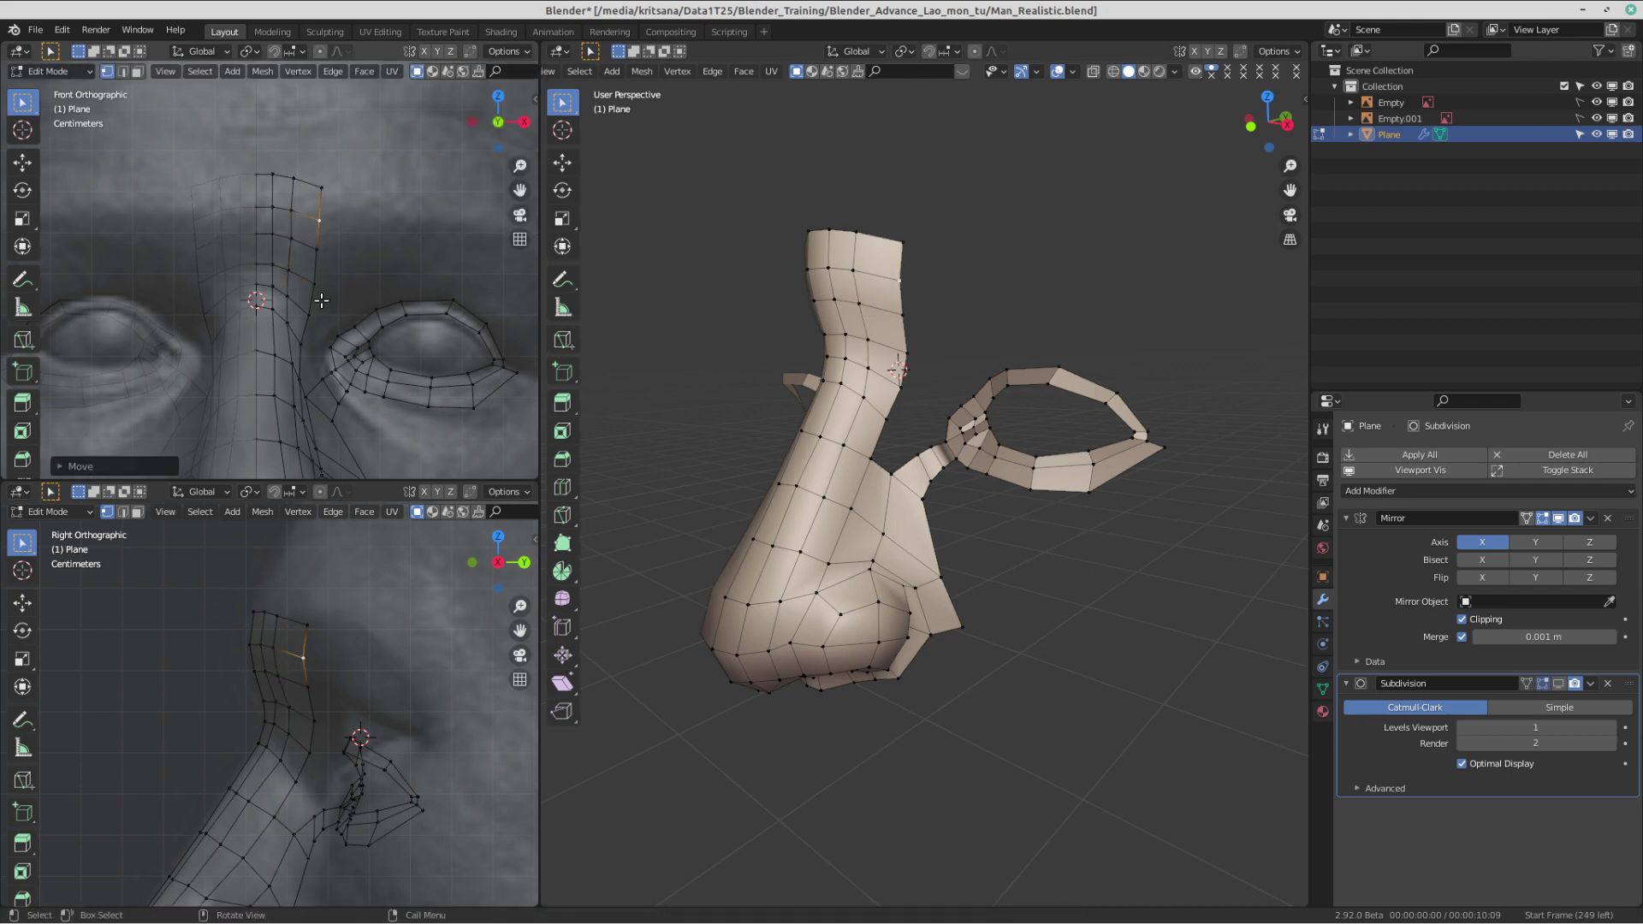
# - Adjust the strip's outer edge vertices near the inner eye corner to follow the front reference, and save the file
pyautogui.scroll(-2, 322, 296)
pyautogui.keyDown('shift'); pyautogui.moveTo(329, 287); pyautogui.dragTo(313, 266, button='middle'); pyautogui.keyUp('shift')
pyautogui.click(284, 302)
pyautogui.scroll(3, 321, 322)
pyautogui.press('g')
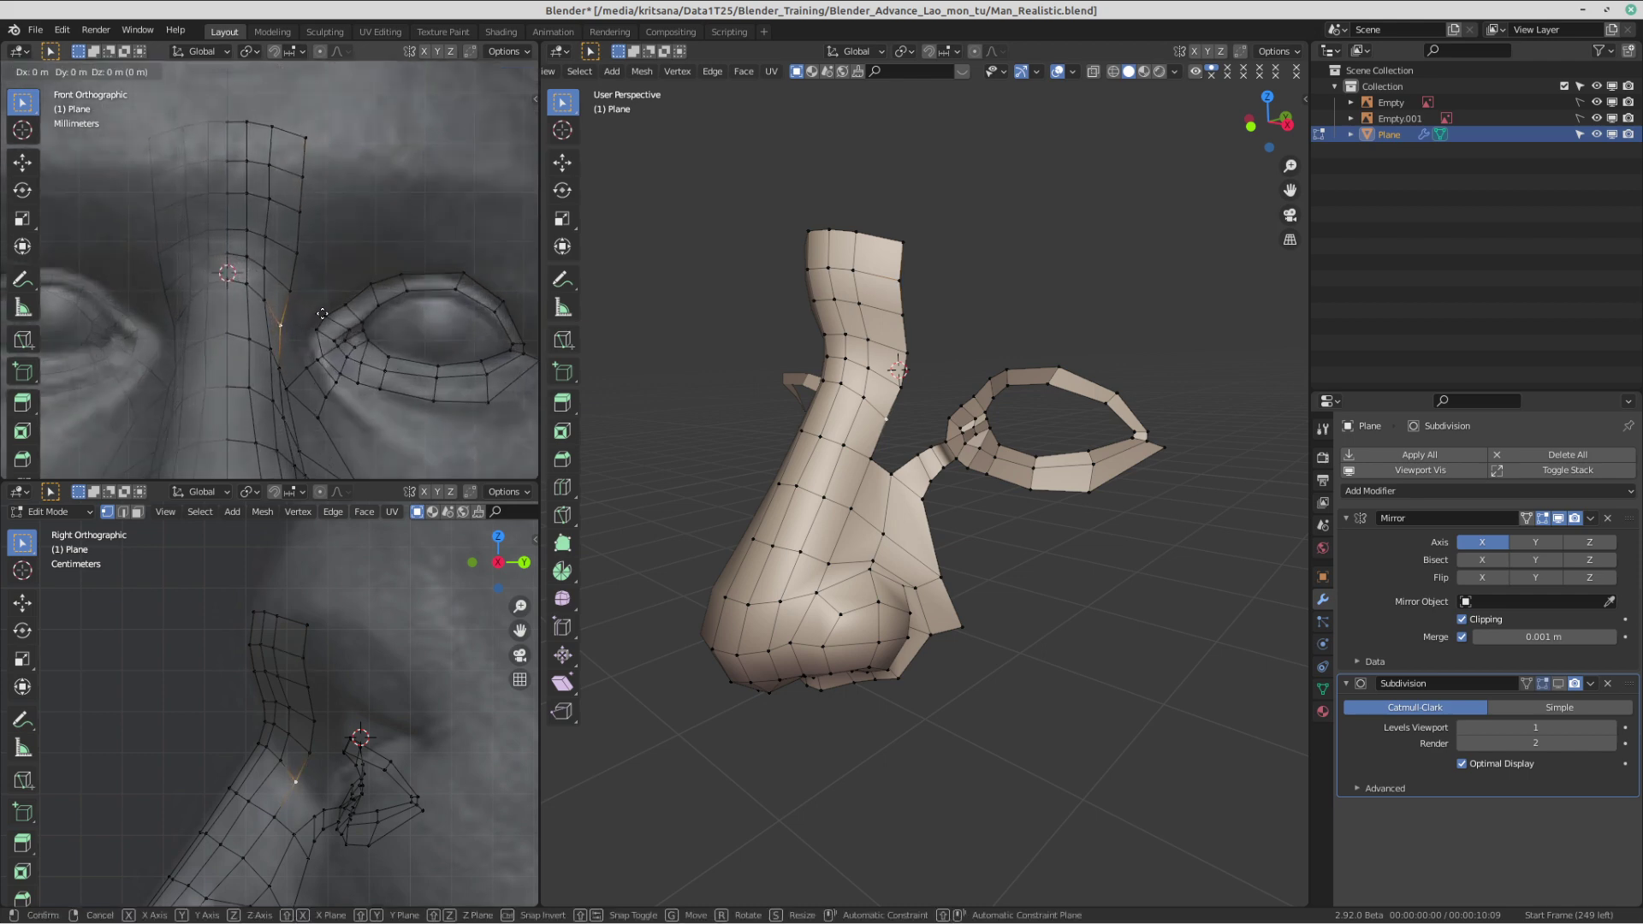
pyautogui.click(285, 292)
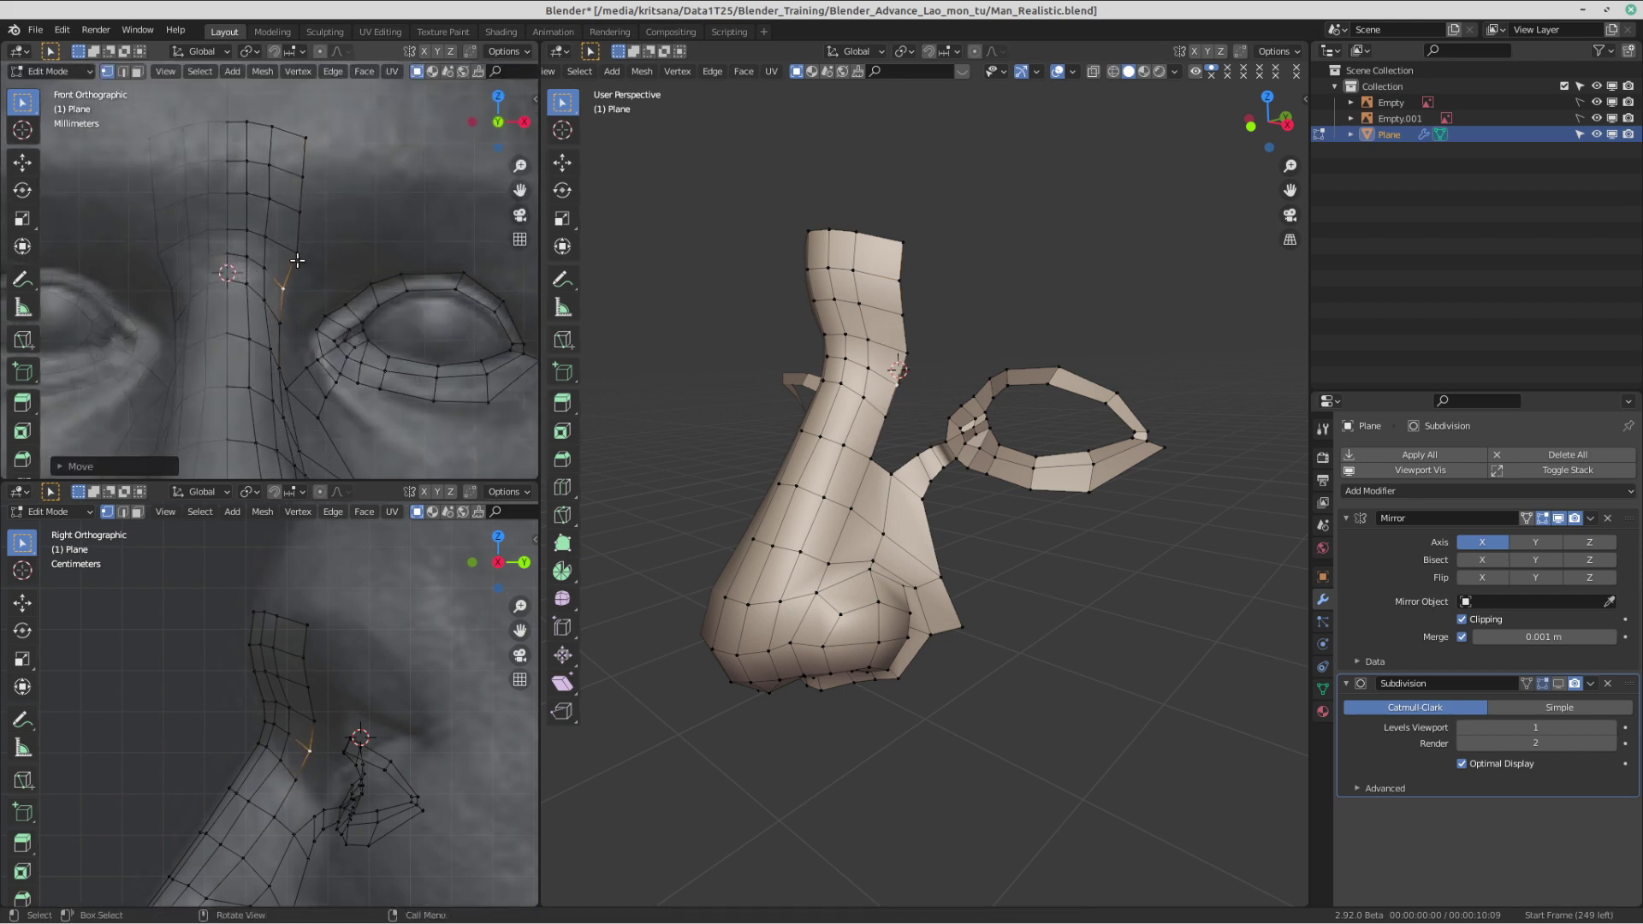
pyautogui.click(298, 256)
pyautogui.press('g')
pyautogui.click(291, 255)
pyautogui.scroll(-2, 292, 287)
pyautogui.scroll(-2, 292, 358)
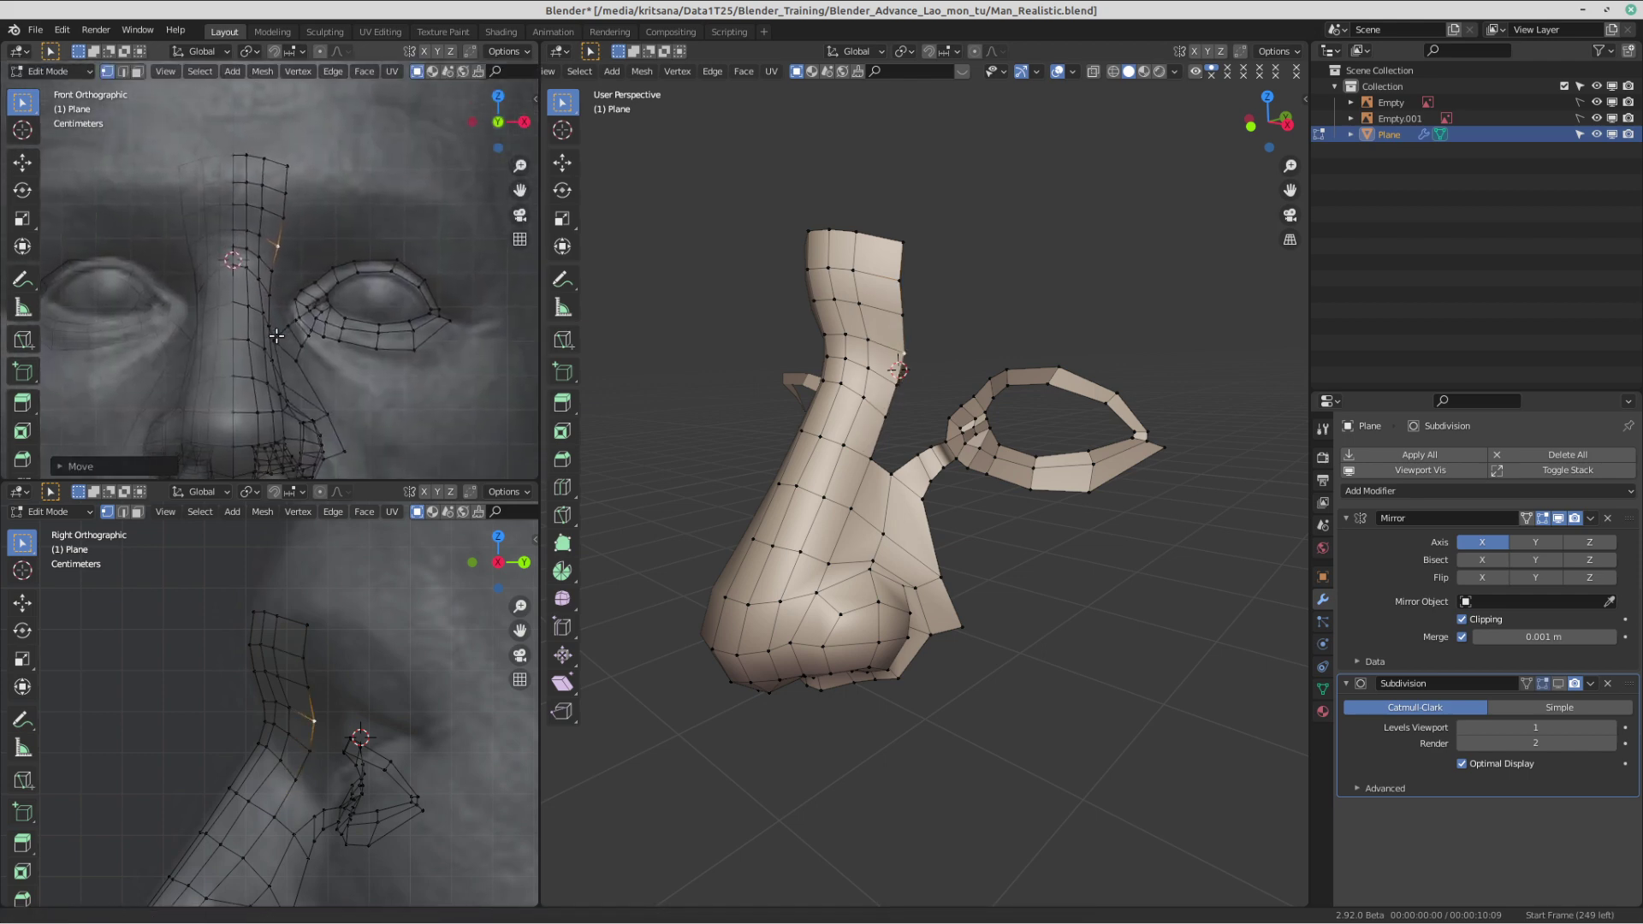
pyautogui.scroll(2, 295, 180)
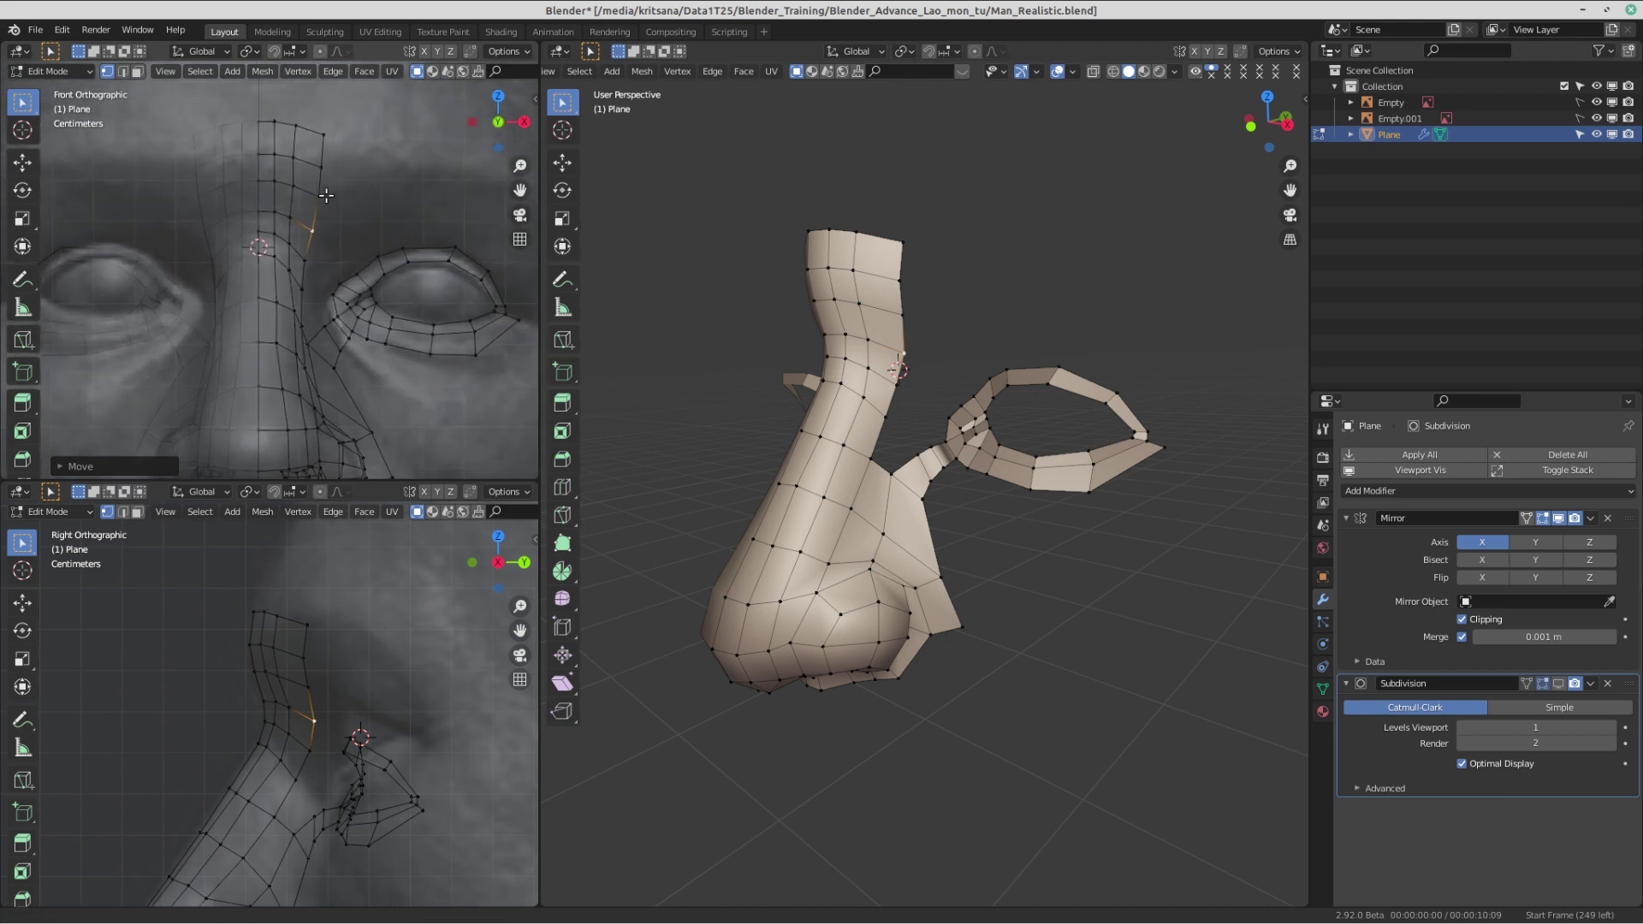
pyautogui.scroll(-1, 345, 697)
pyautogui.scroll(1, 345, 698)
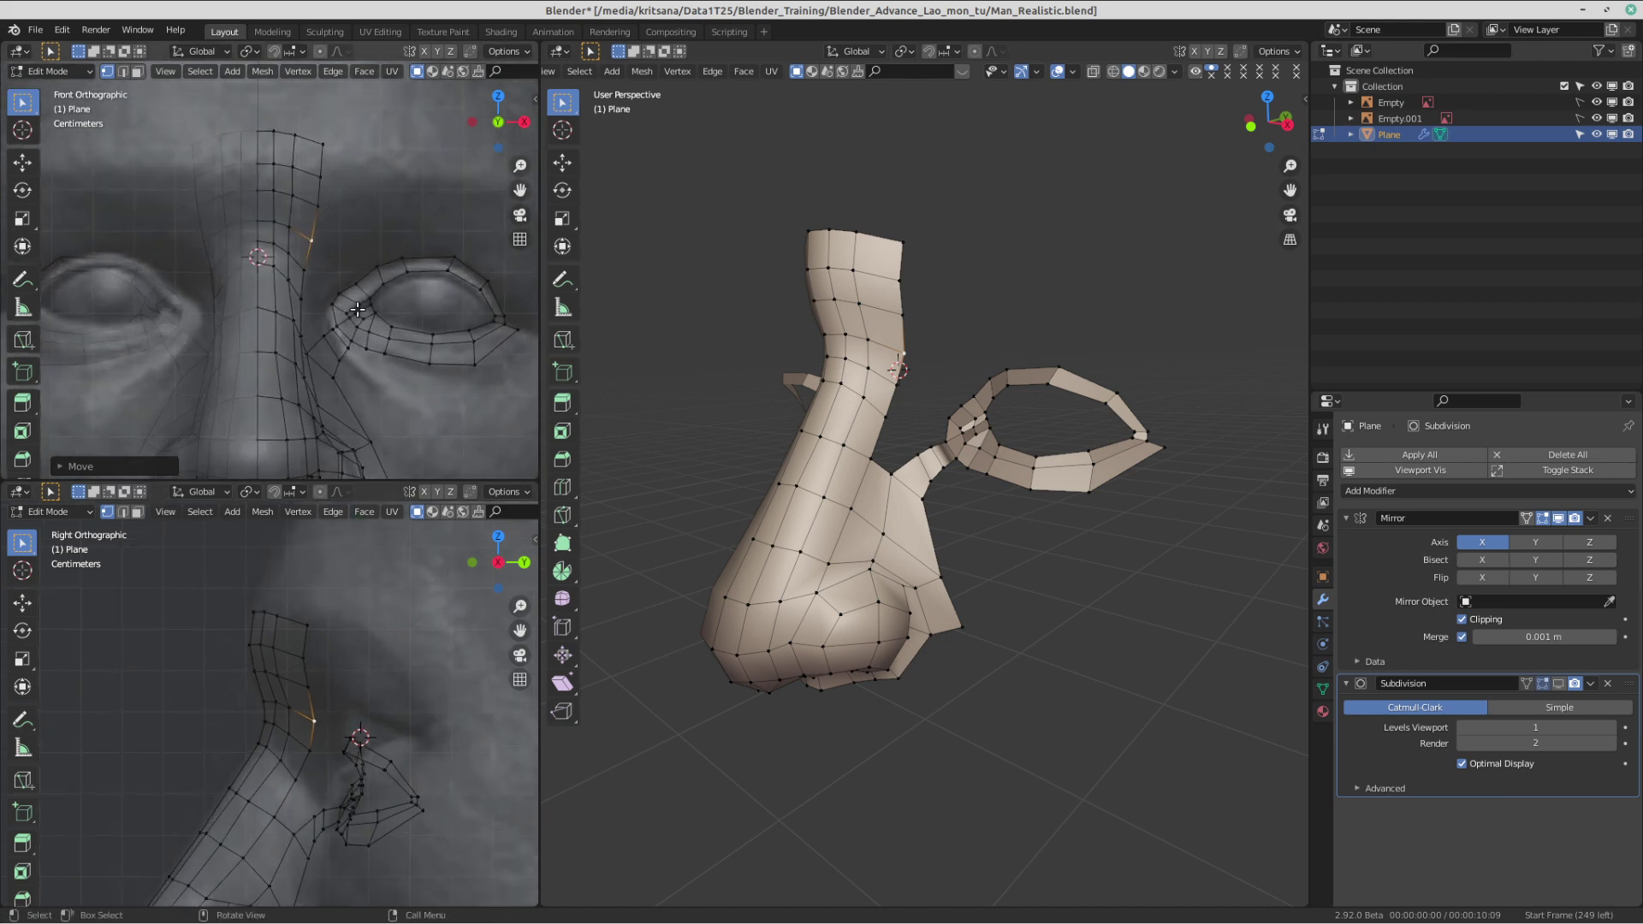
pyautogui.hotkey('ctrl', 's')
pyautogui.click(274, 188)
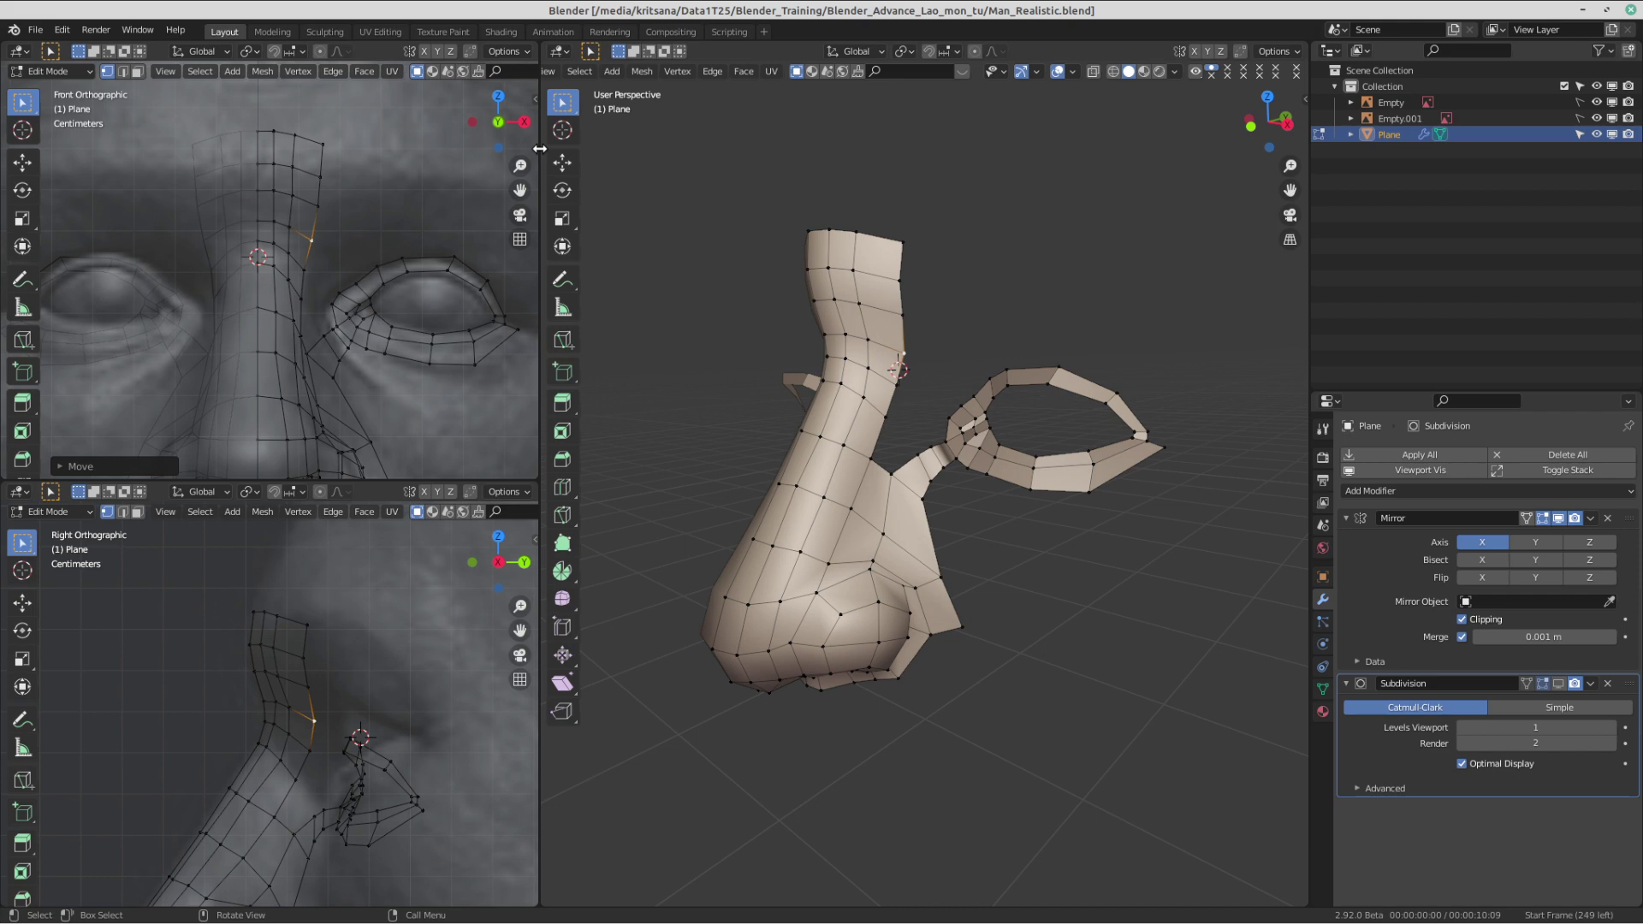
# - Lower the three inner vertices of the strip's top row about 4 mm and move the outer corner vertex inward and up
pyautogui.scroll(3, 334, 281)
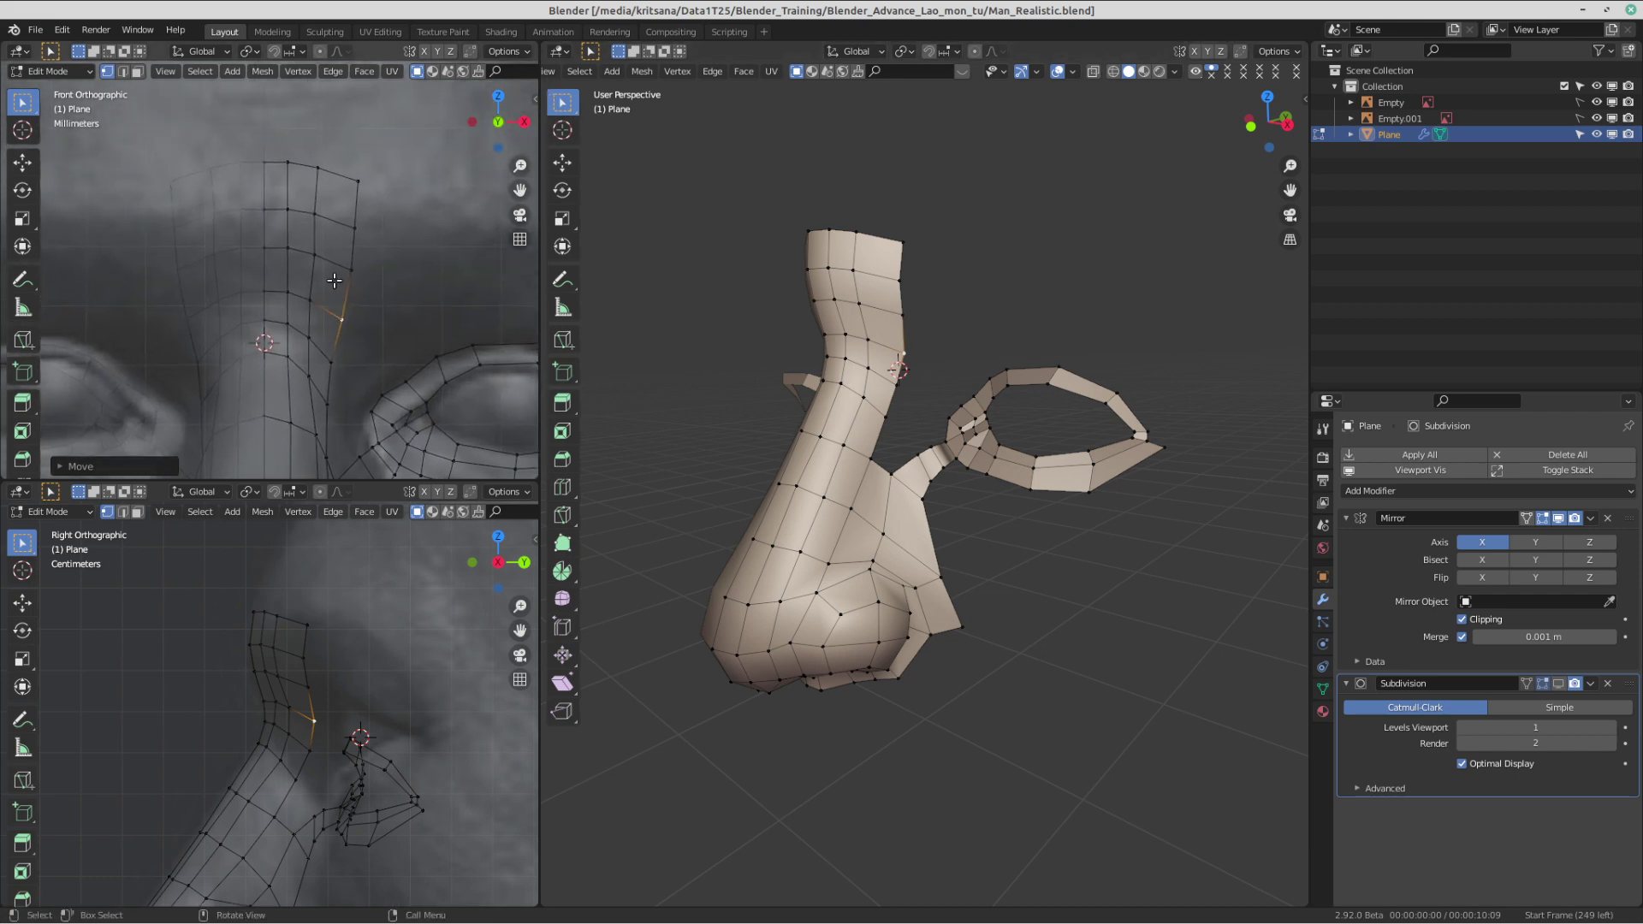
pyautogui.click(283, 162)
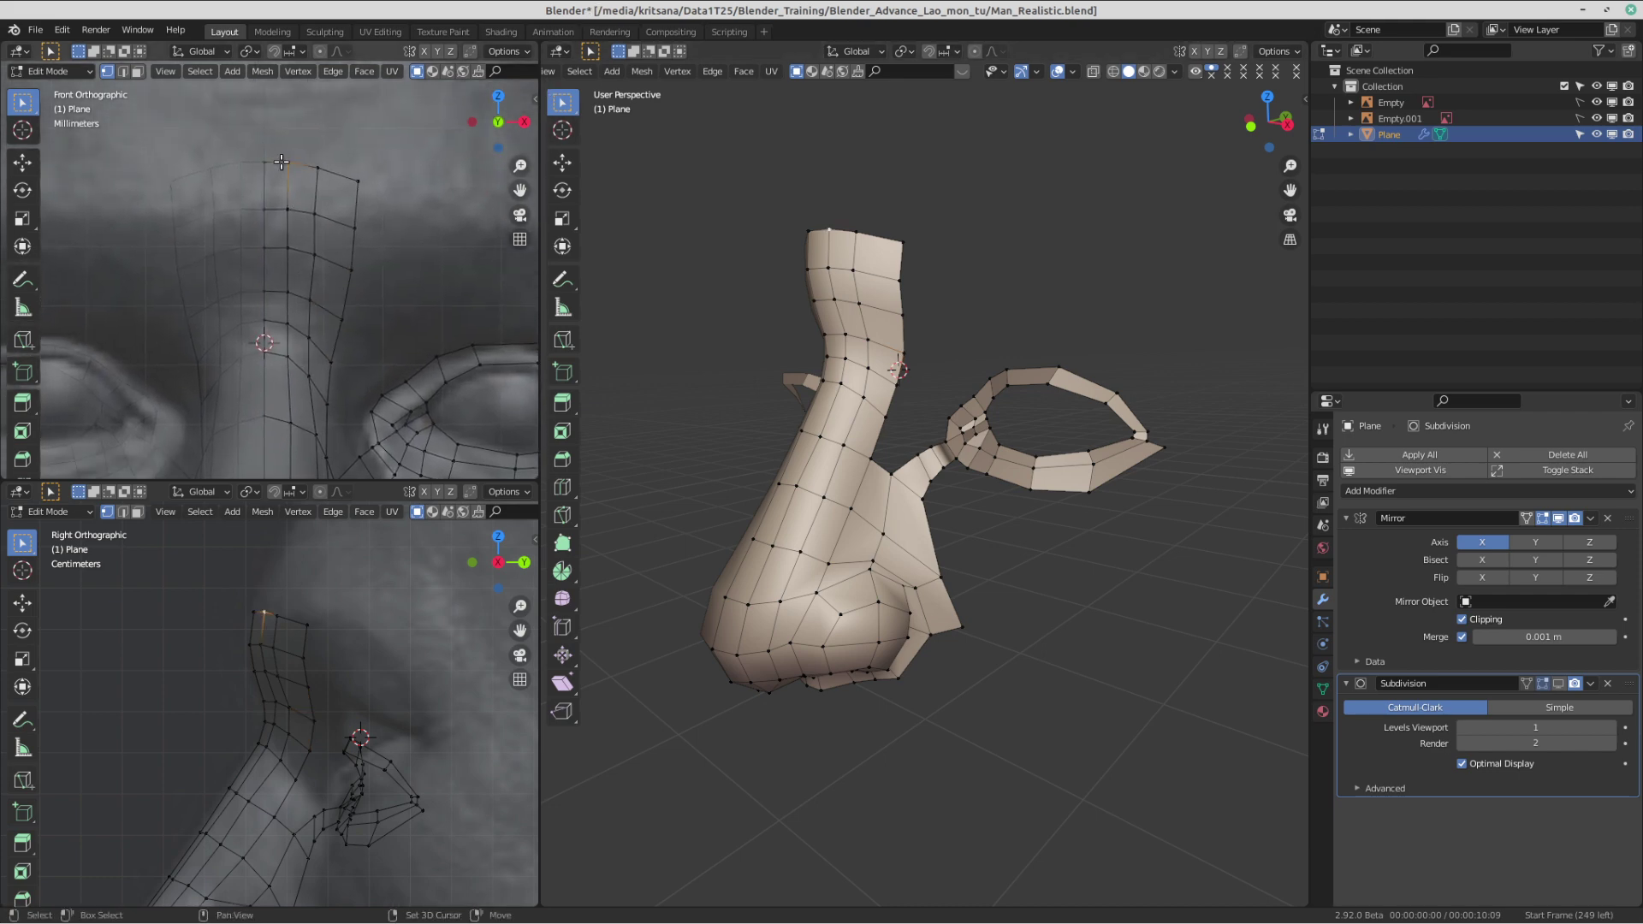
pyautogui.keyDown('shift'); pyautogui.click(269, 165); pyautogui.keyUp('shift')
pyautogui.keyDown('shift'); pyautogui.click(311, 172); pyautogui.keyUp('shift')
pyautogui.press('g')
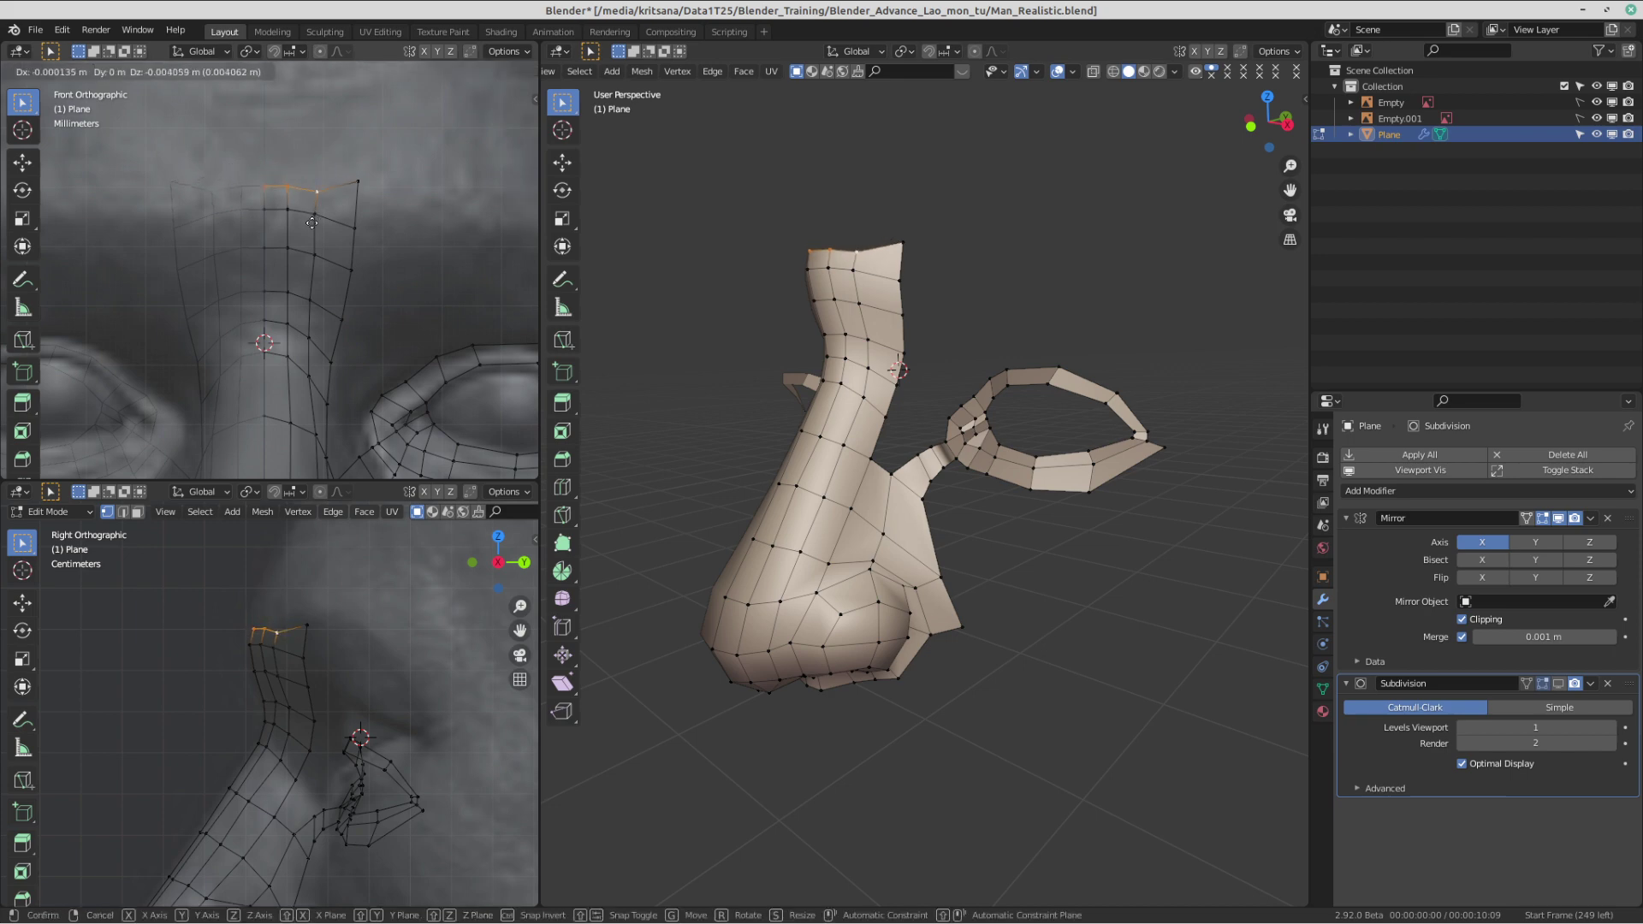
pyautogui.click(313, 222)
pyautogui.click(370, 184)
pyautogui.press('g')
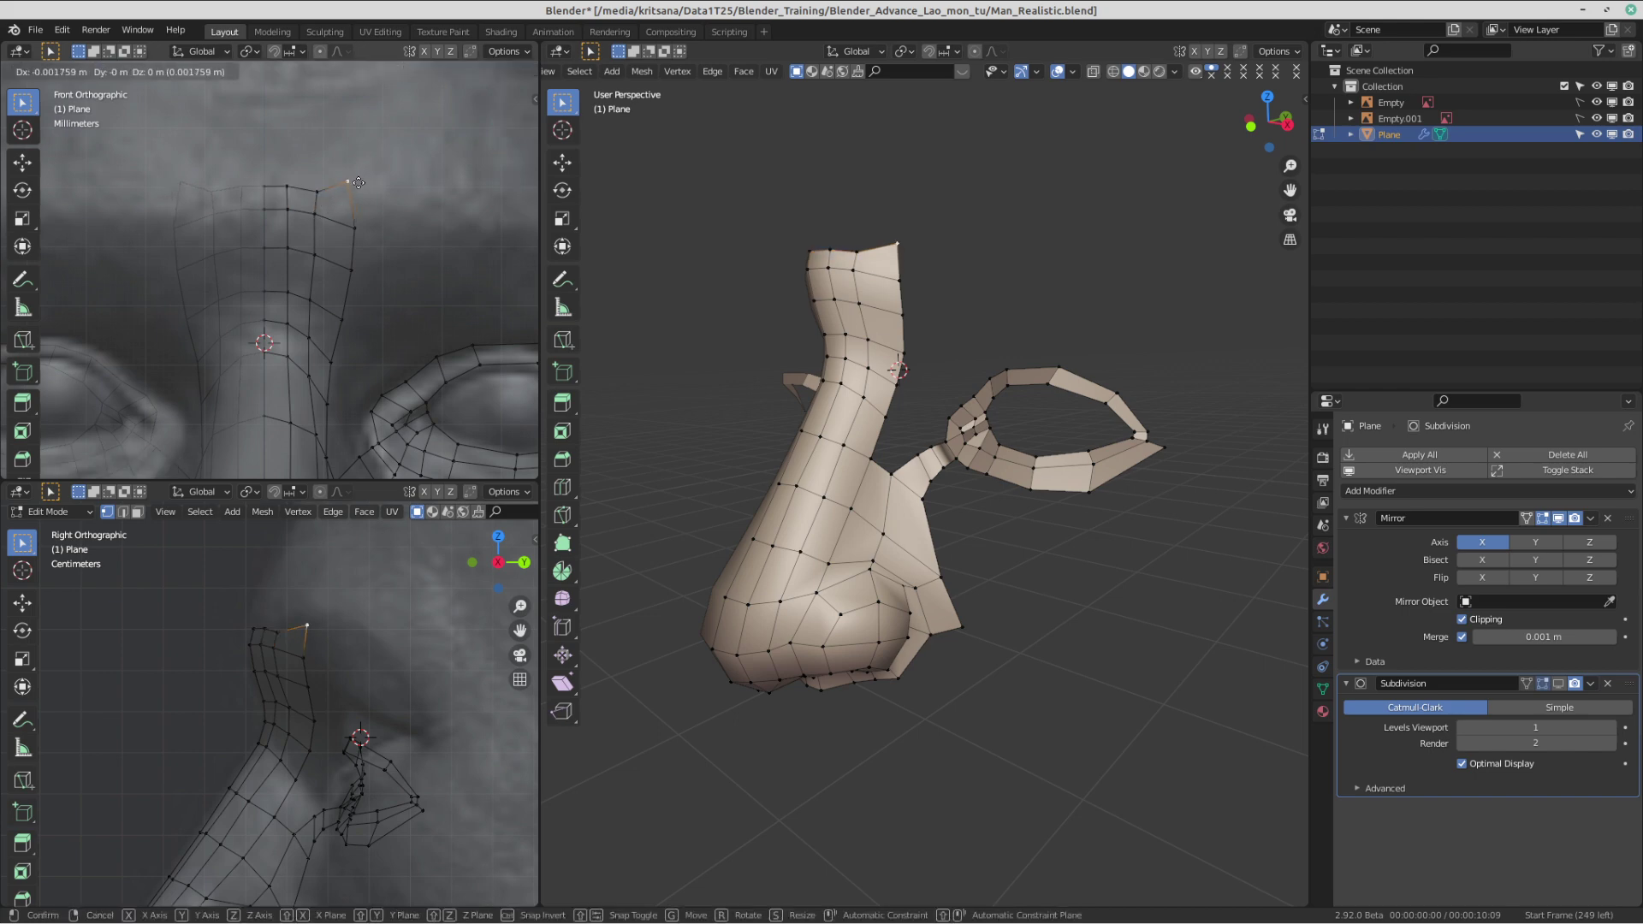
pyautogui.click(360, 172)
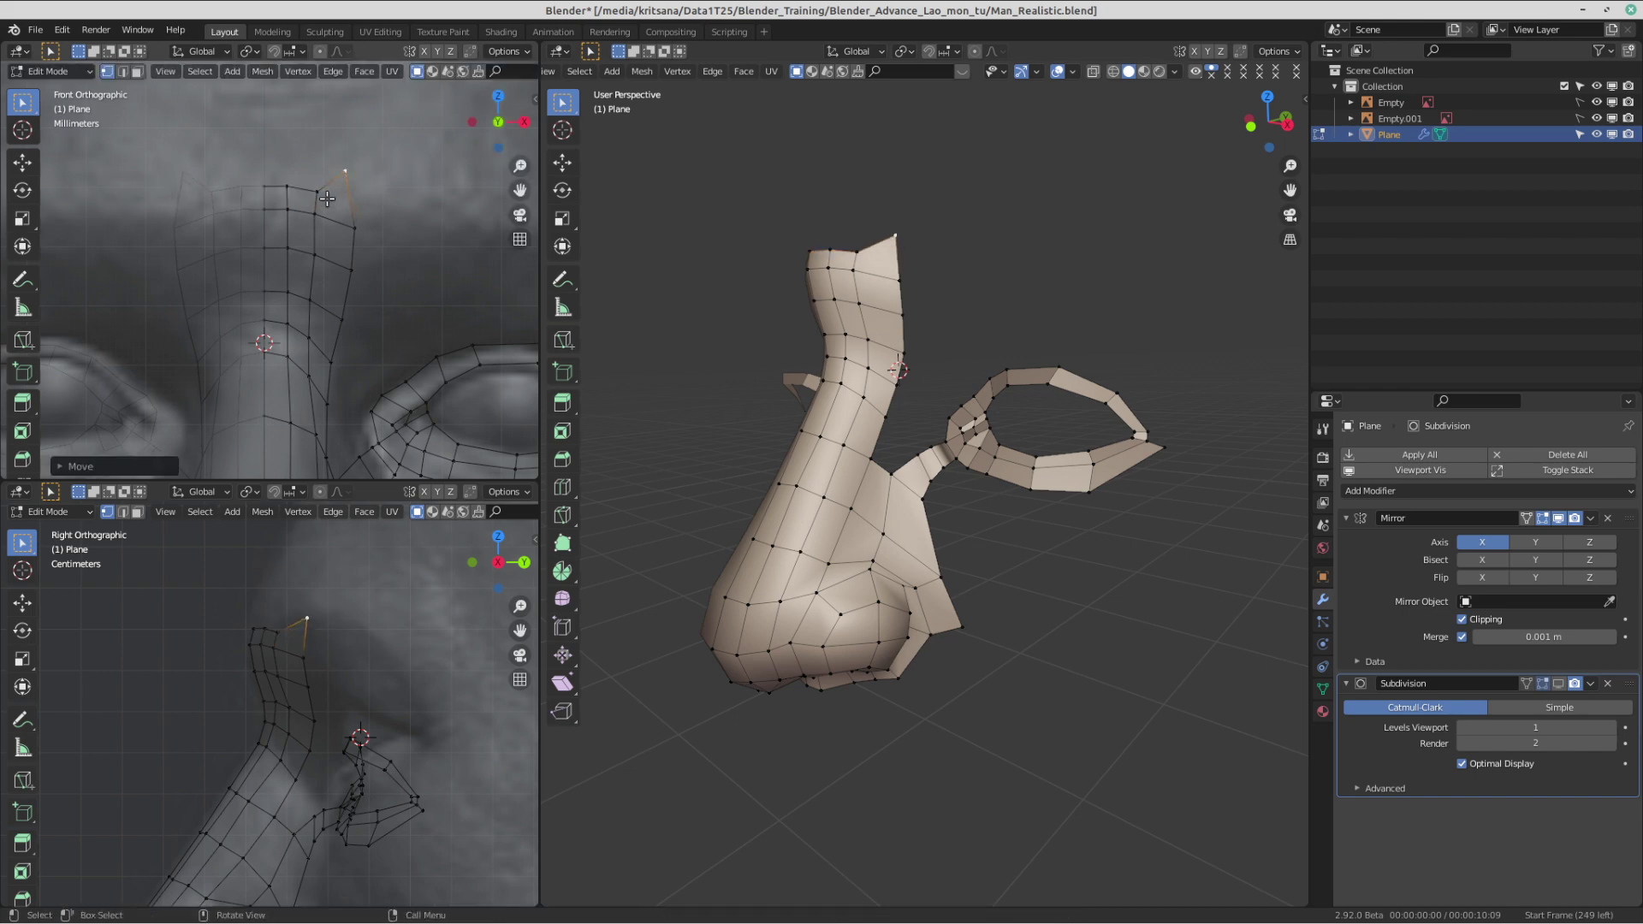
# - Add two faces above the lowered top vertices, extending from the raised outer corner vertex to the centre line
pyautogui.click(321, 197)
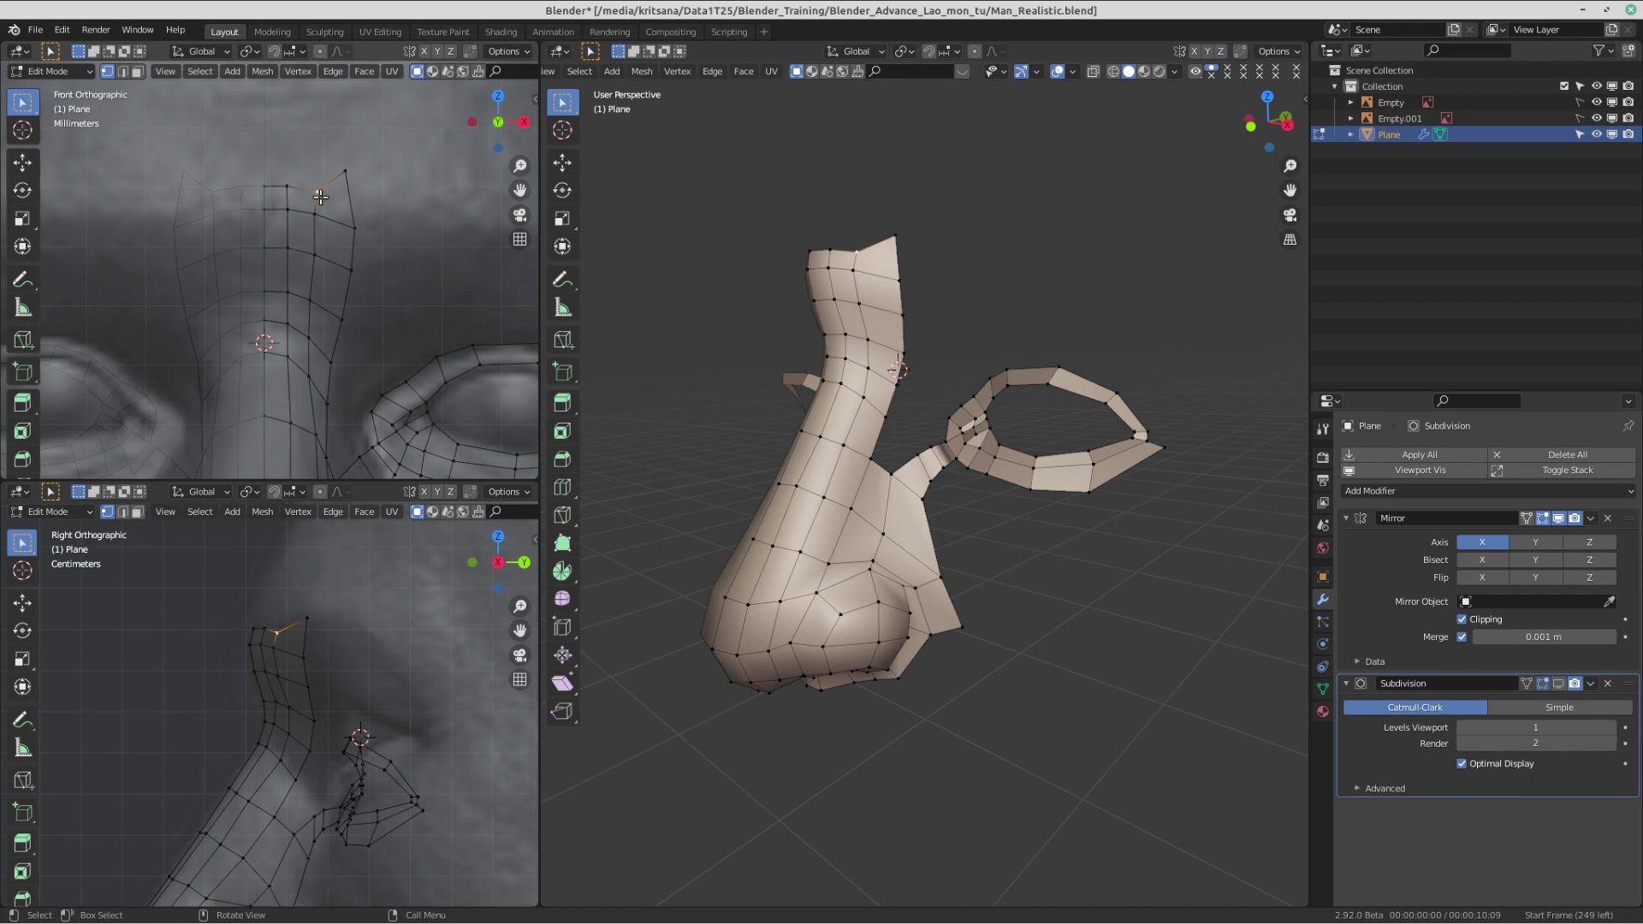
pyautogui.press('g')
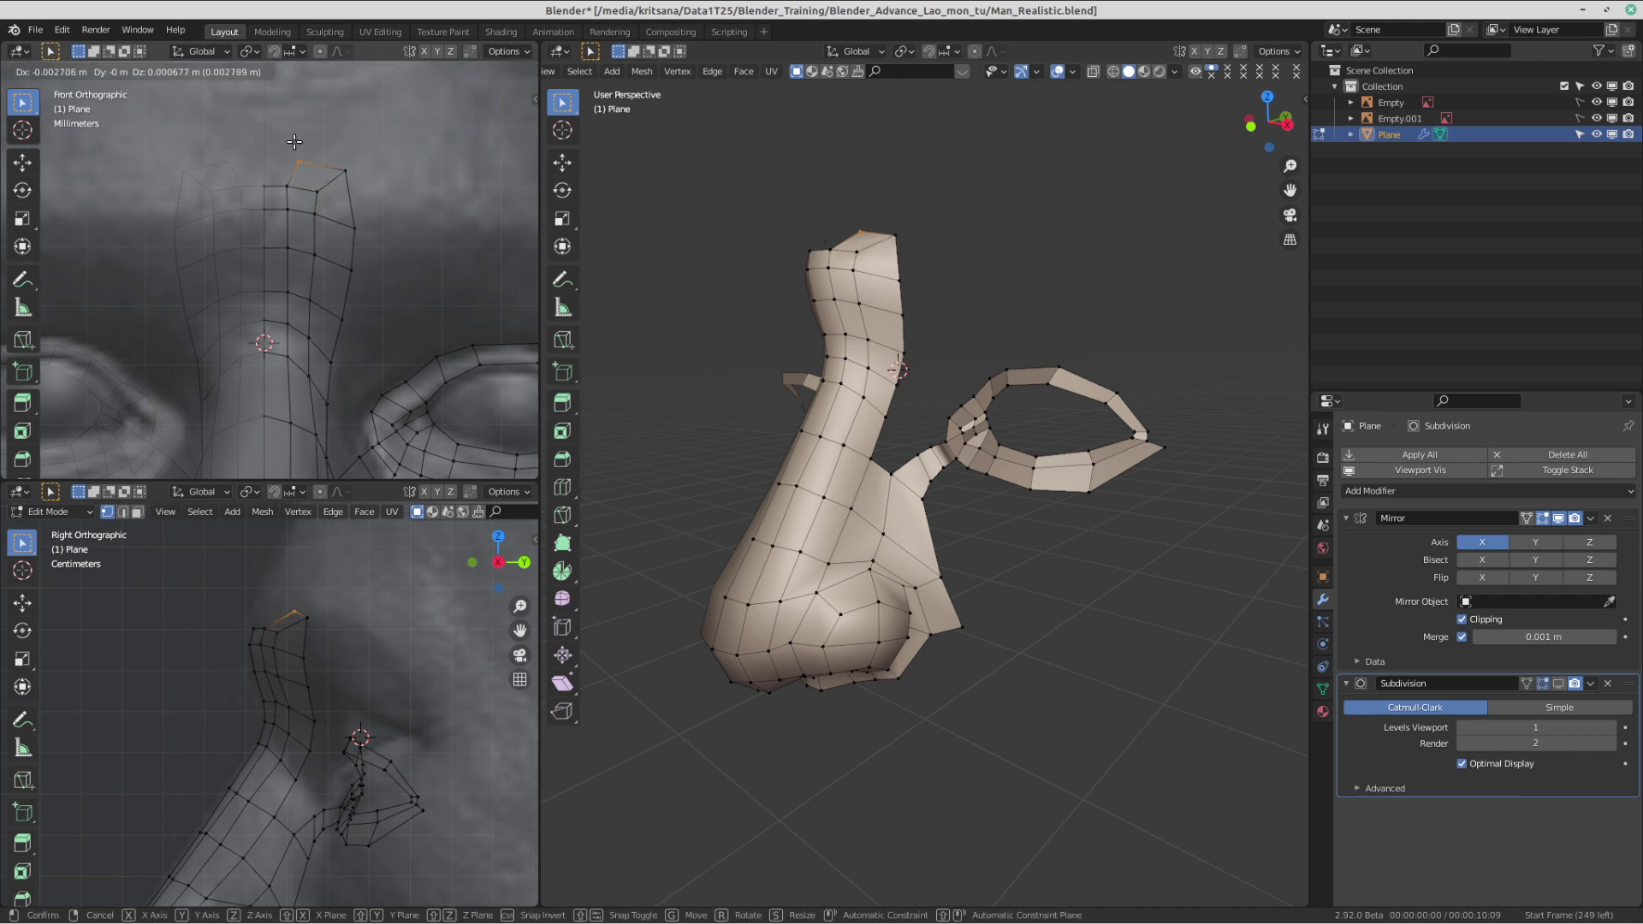
pyautogui.click(284, 172)
pyautogui.press('g')
pyautogui.click(258, 150)
pyautogui.scroll(-1, 291, 188)
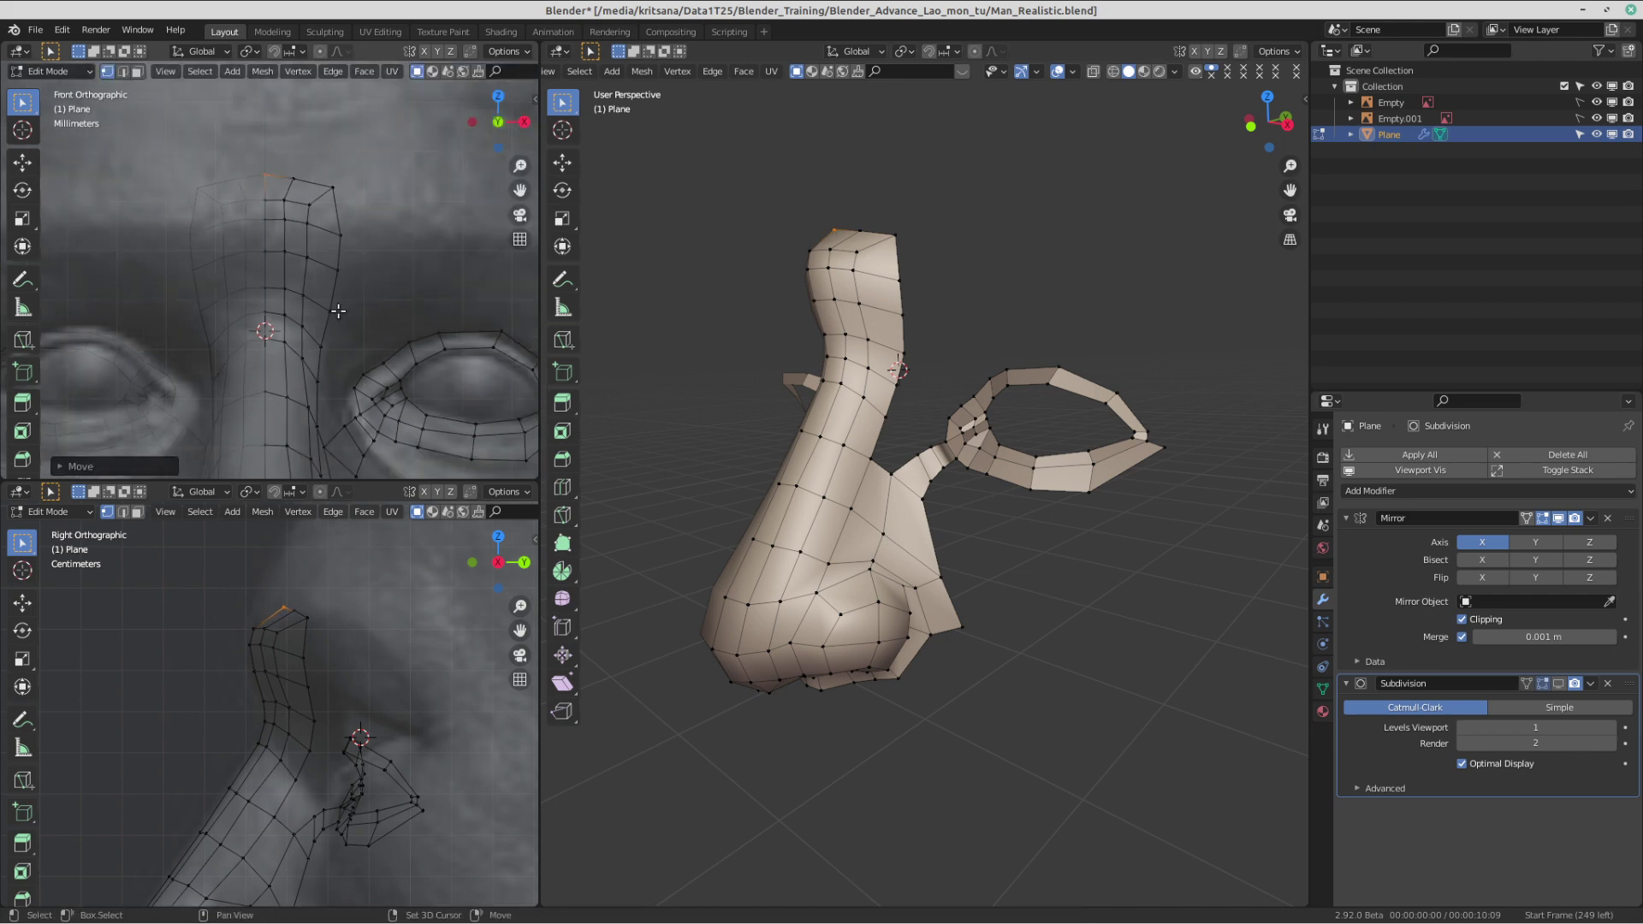
# - Nudge the two interior column vertices just below the new top faces in the front view
pyautogui.click(318, 208)
pyautogui.press('g')
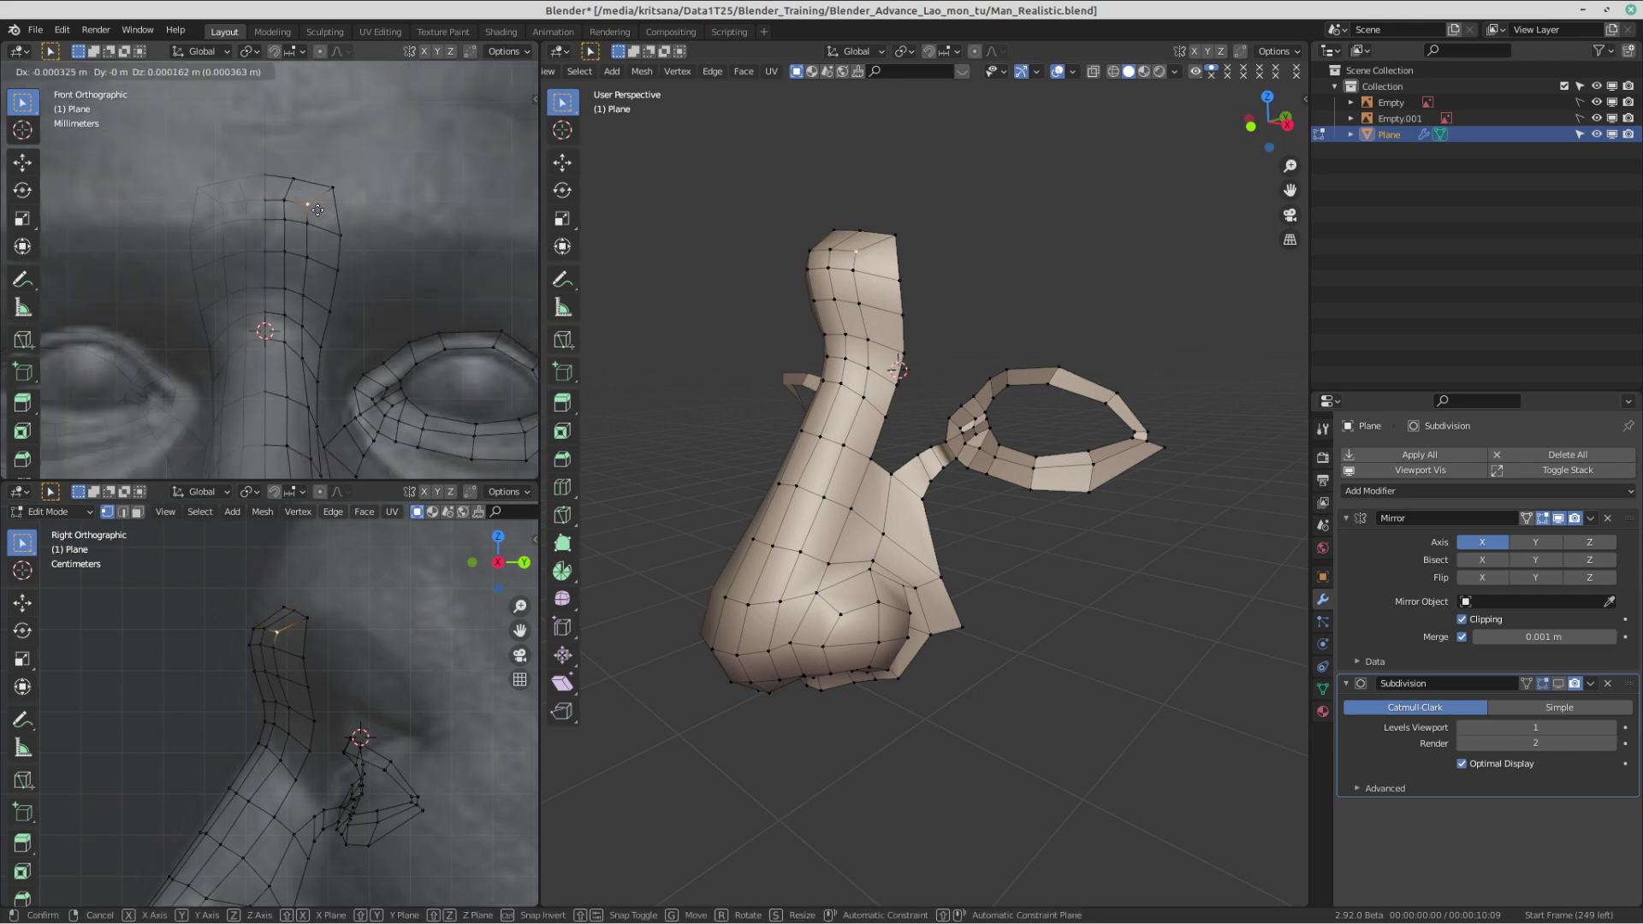
pyautogui.click(315, 207)
pyautogui.click(308, 223)
pyautogui.press('g')
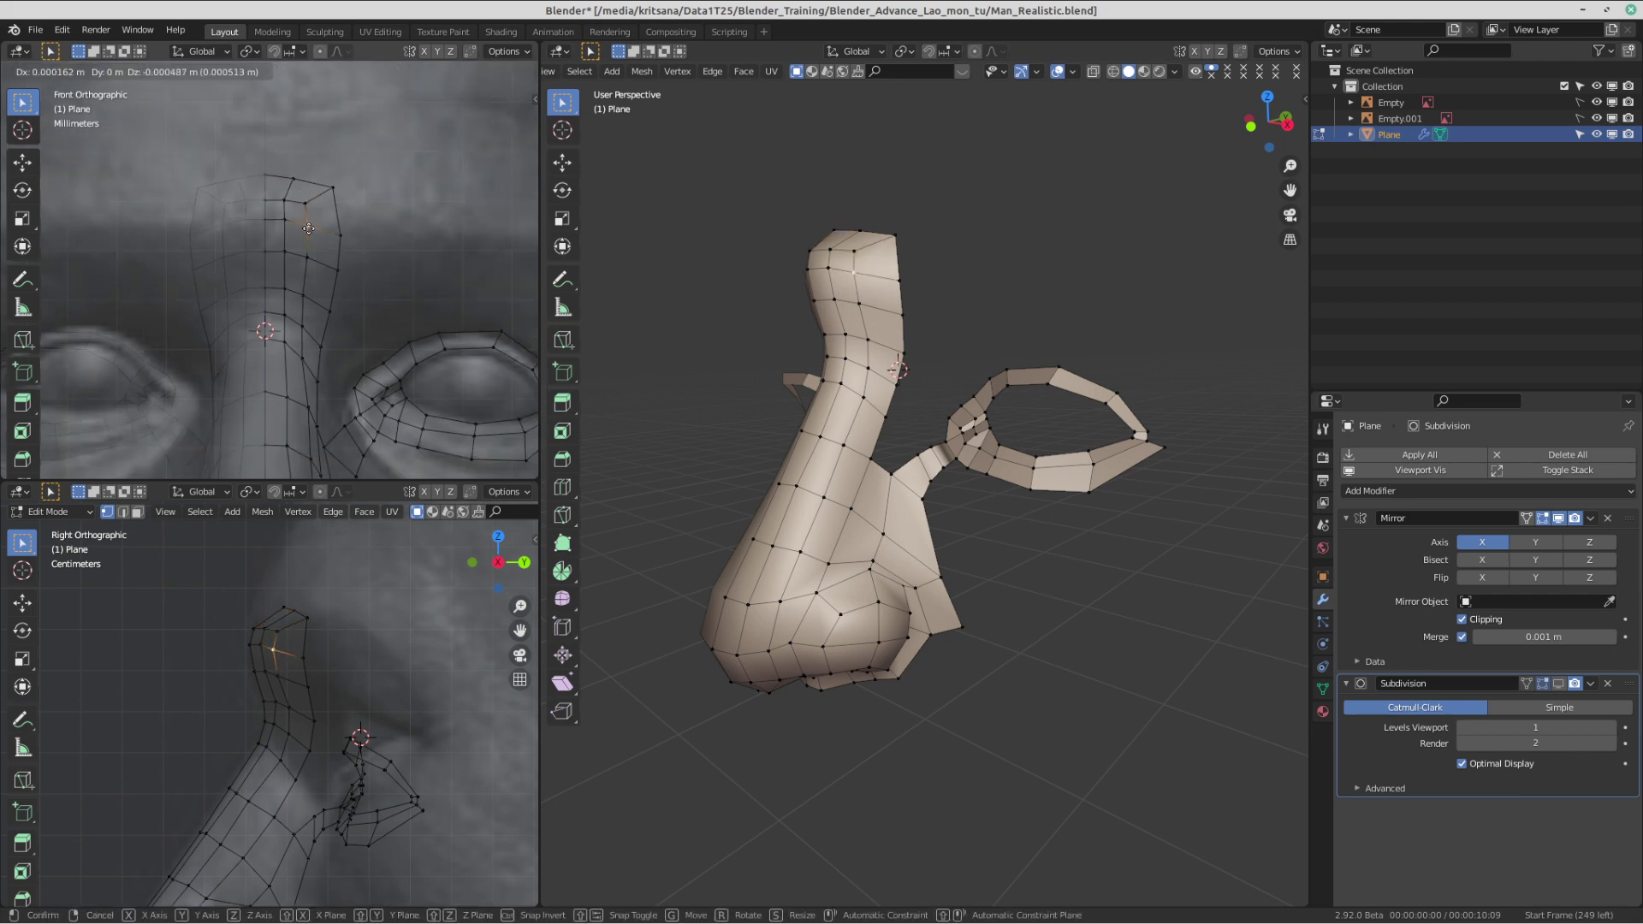
pyautogui.click(309, 224)
# - Move the two outer edge vertices below the strip's top corner slightly inward in the front view
pyautogui.click(339, 236)
pyautogui.press('g')
pyautogui.click(334, 236)
pyautogui.click(335, 268)
pyautogui.press('g')
pyautogui.click(334, 268)
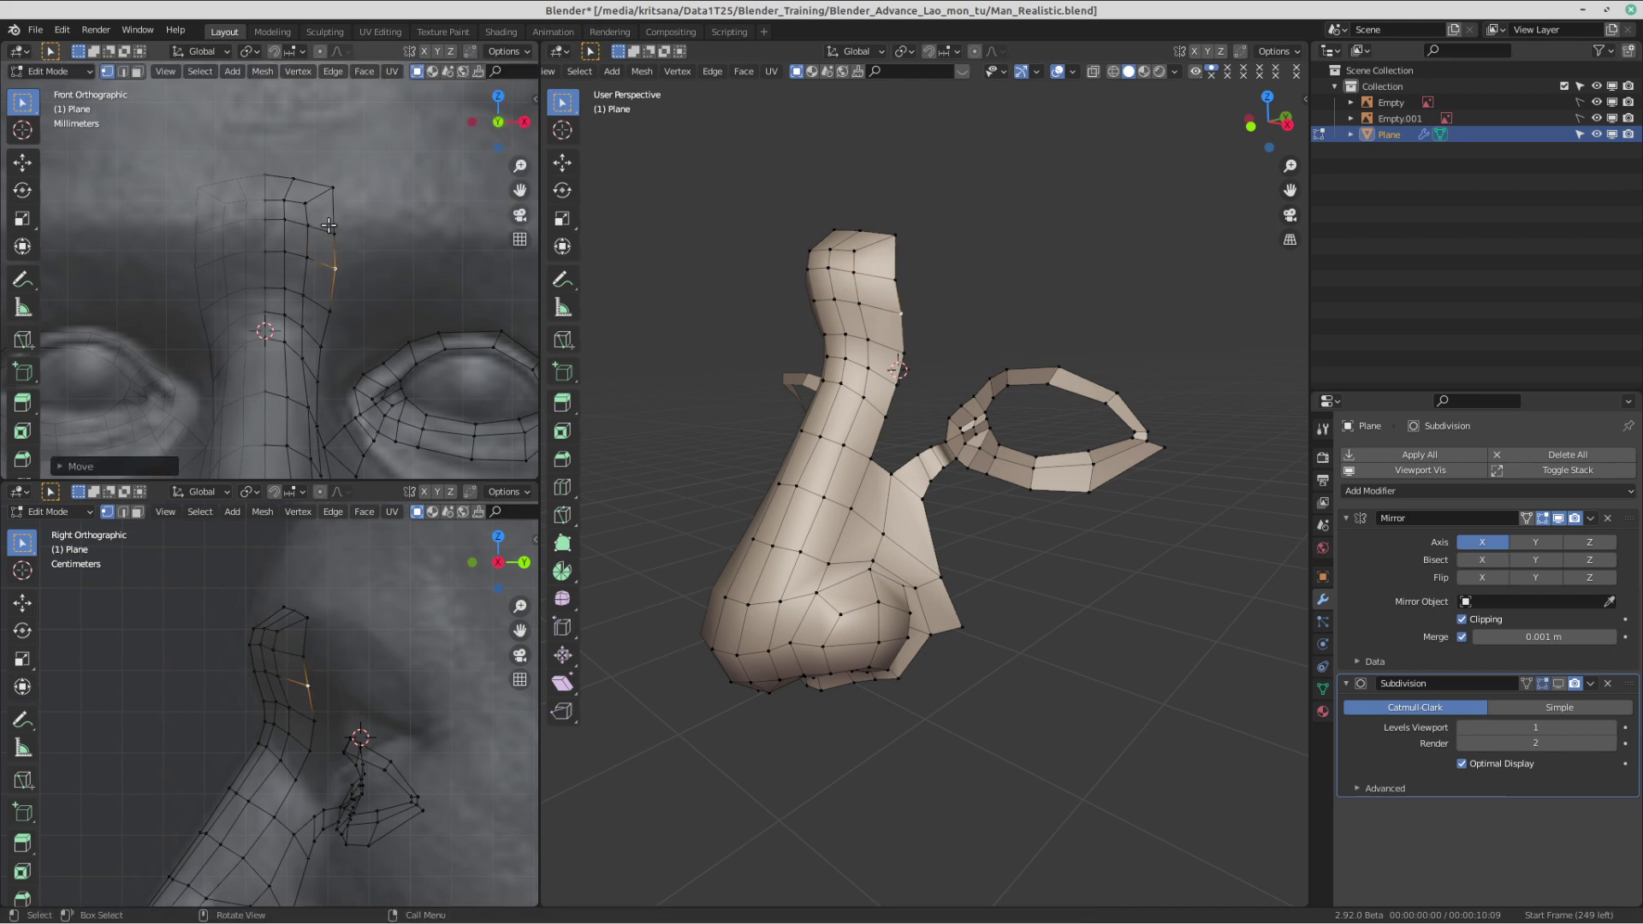
# - Highlight all vertices of the new top faces and examine their placement on the forehead in the front view
pyautogui.scroll(-1, 325, 270)
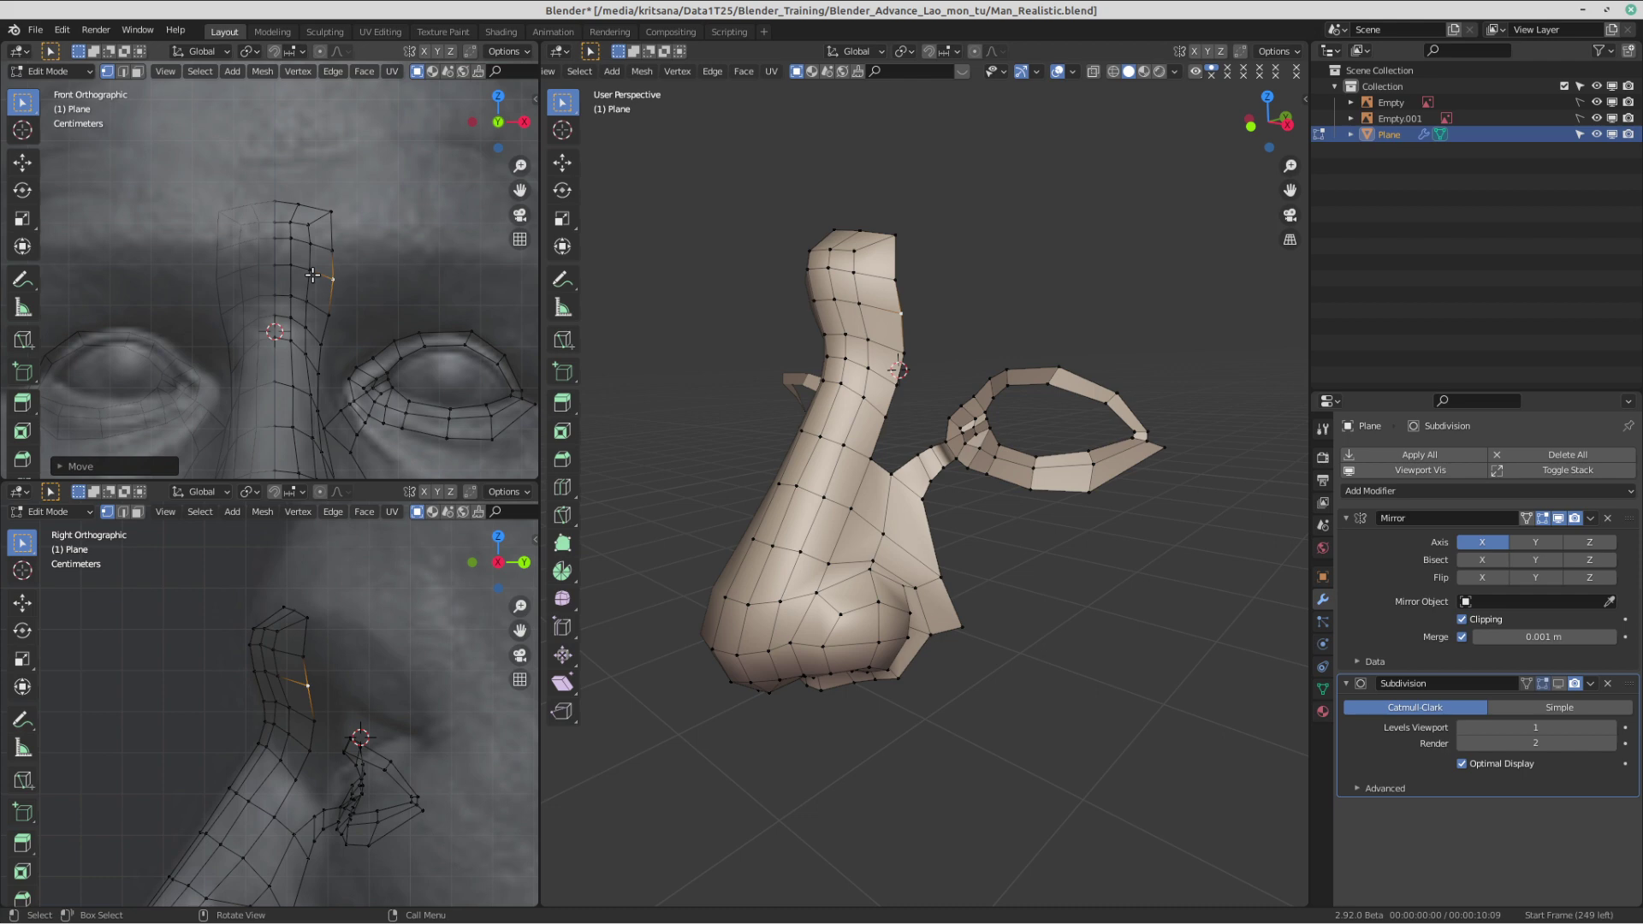
pyautogui.click(276, 221)
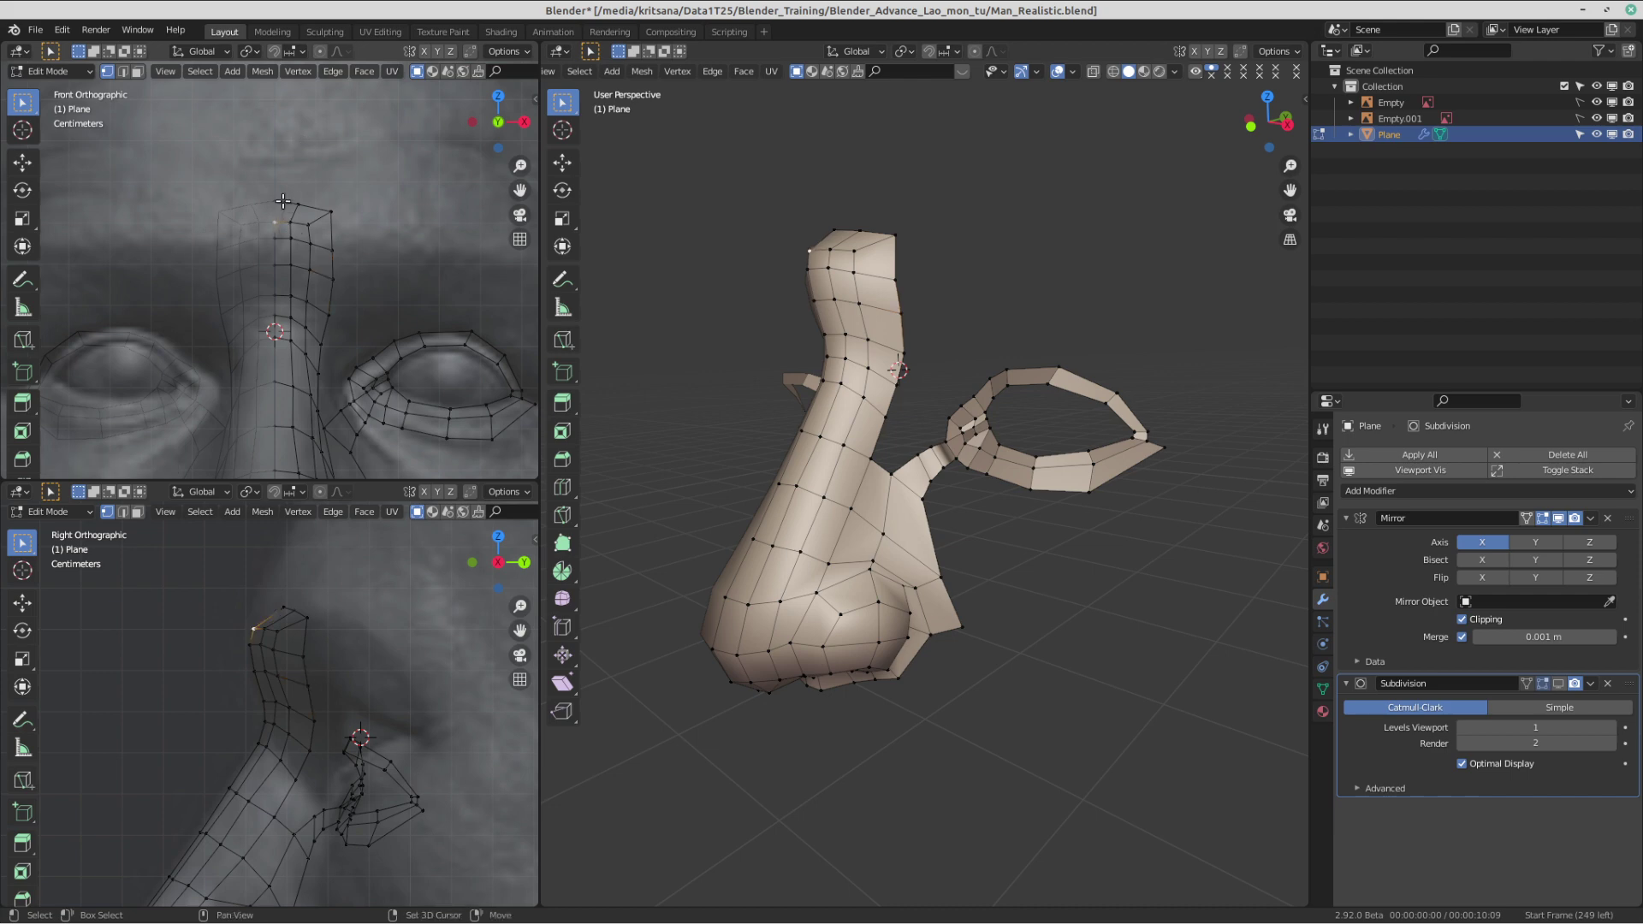
pyautogui.keyDown('shift'); pyautogui.click(281, 201); pyautogui.keyUp('shift')
pyautogui.keyDown('shift'); pyautogui.click(301, 203); pyautogui.keyUp('shift')
pyautogui.keyDown('shift'); pyautogui.click(292, 221); pyautogui.keyUp('shift')
pyautogui.keyDown('shift'); pyautogui.click(310, 226); pyautogui.keyUp('shift')
pyautogui.keyDown('shift'); pyautogui.click(333, 212); pyautogui.keyUp('shift')
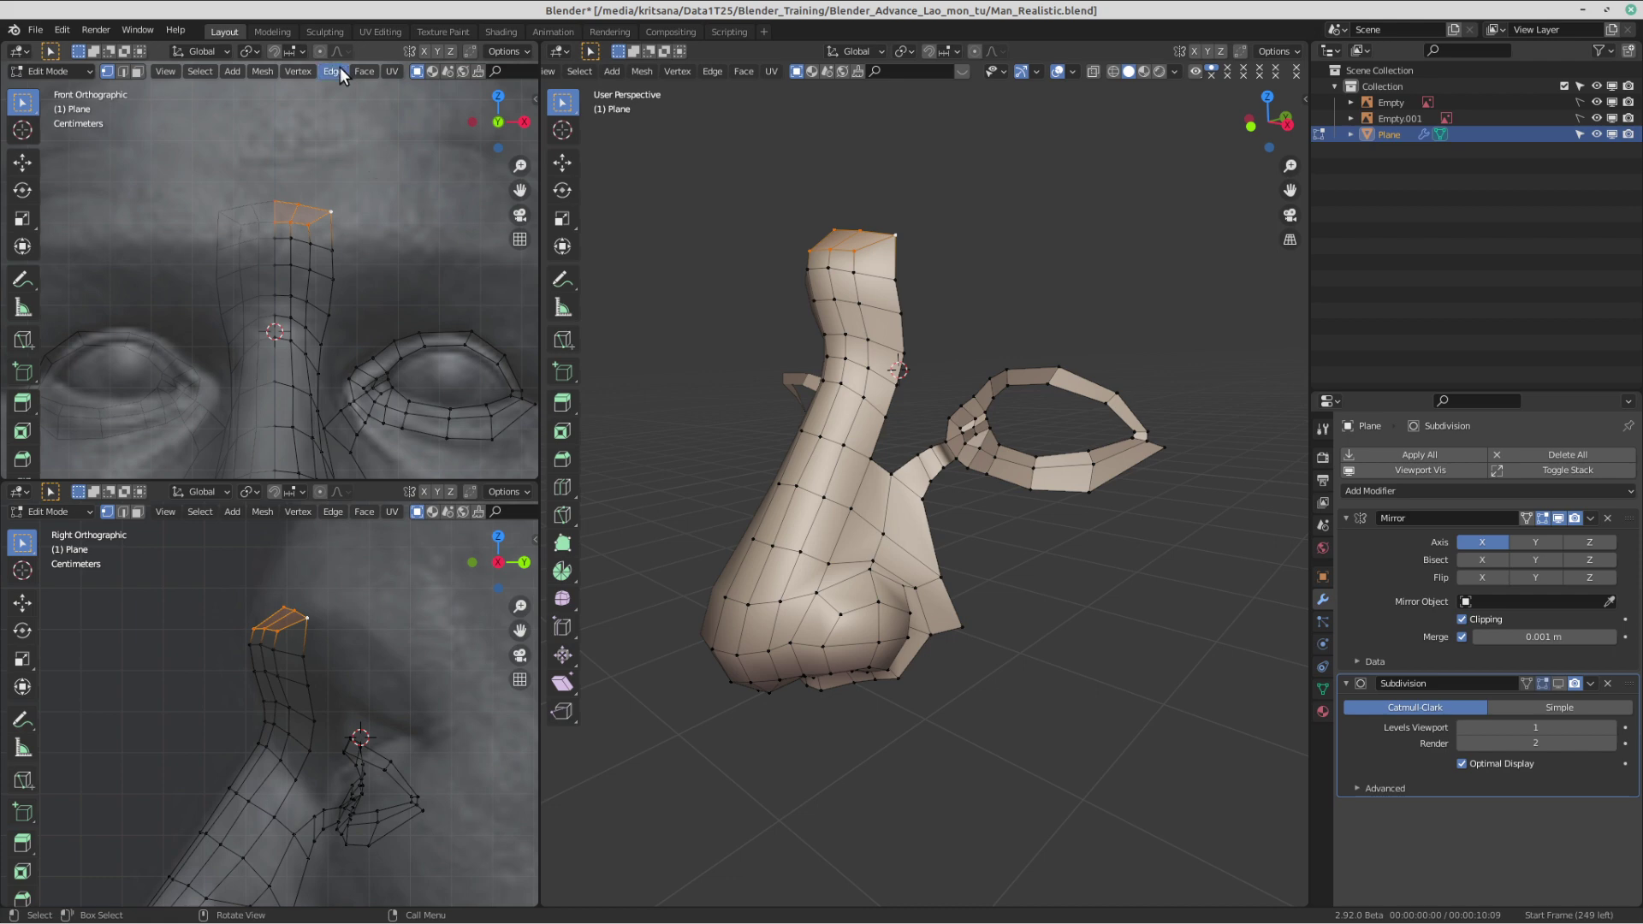
pyautogui.scroll(-1, 229, 324)
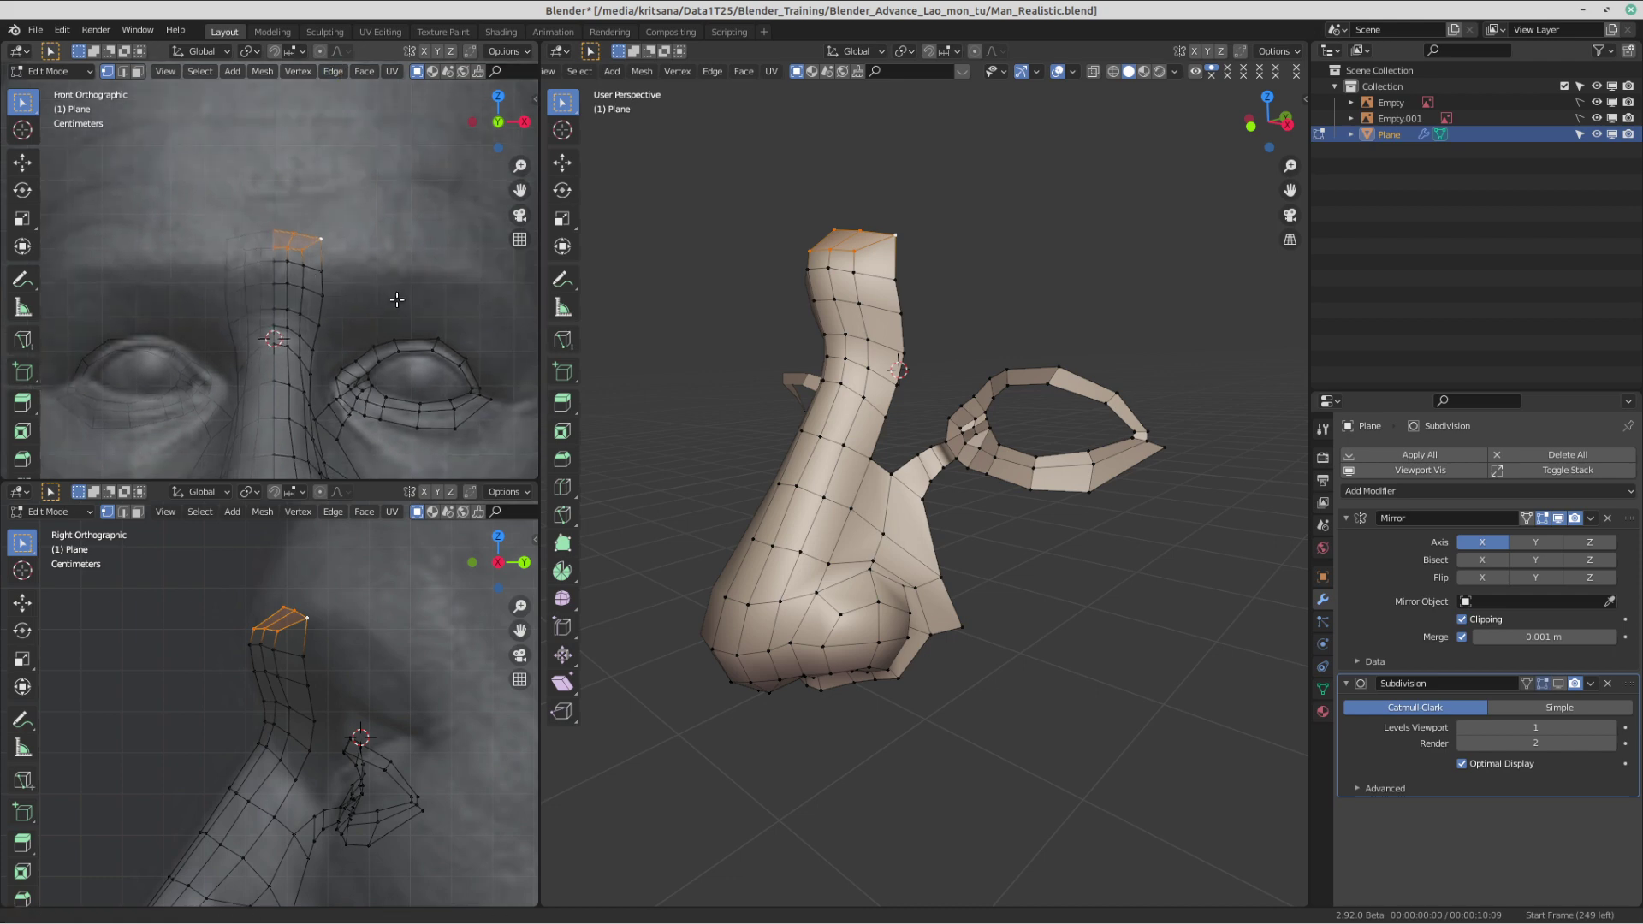
pyautogui.keyDown('shift'); pyautogui.moveTo(396, 301); pyautogui.dragTo(424, 327, button='middle'); pyautogui.keyUp('shift')
# - Move the new top row vertices forward in the side view to meet the forehead profile, and clear the selection
pyautogui.scroll(2, 423, 327)
pyautogui.scroll(1, 337, 705)
pyautogui.moveTo(306, 674)
pyautogui.keyDown('shift'); pyautogui.mouseDown(button='middle')
pyautogui.moveTo(338, 706)
pyautogui.moveTo(287, 711)
pyautogui.moveTo(298, 642)
pyautogui.moveTo(293, 671)
pyautogui.mouseUp(button='middle'); pyautogui.keyUp('shift')
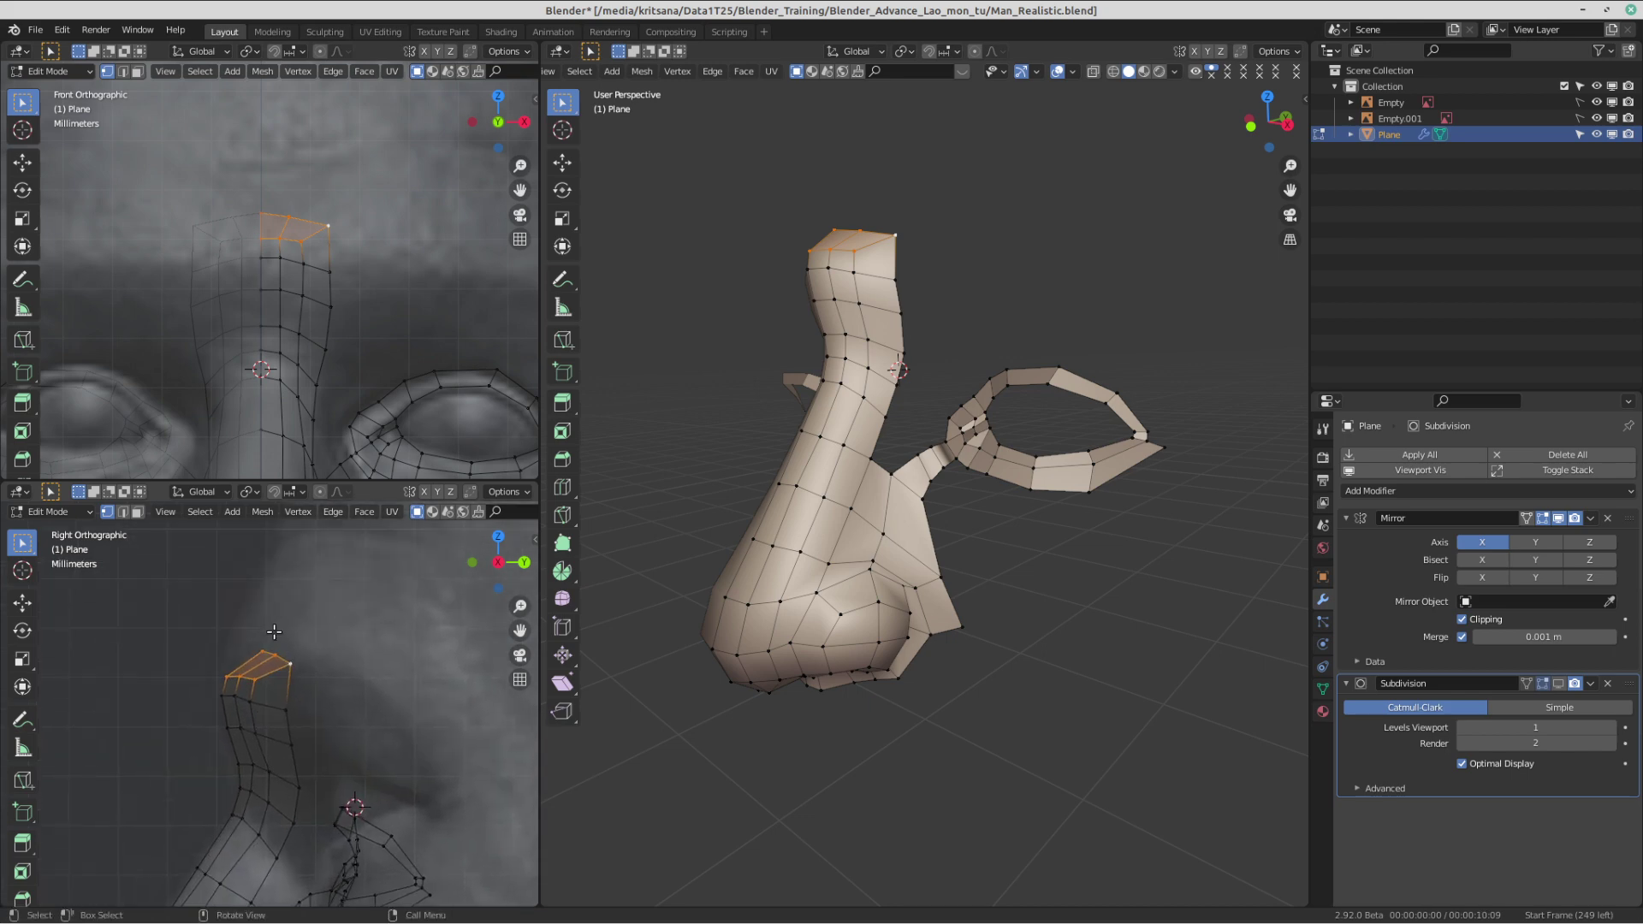
pyautogui.click(278, 644)
pyautogui.keyDown('shift'); pyautogui.click(255, 635); pyautogui.keyUp('shift')
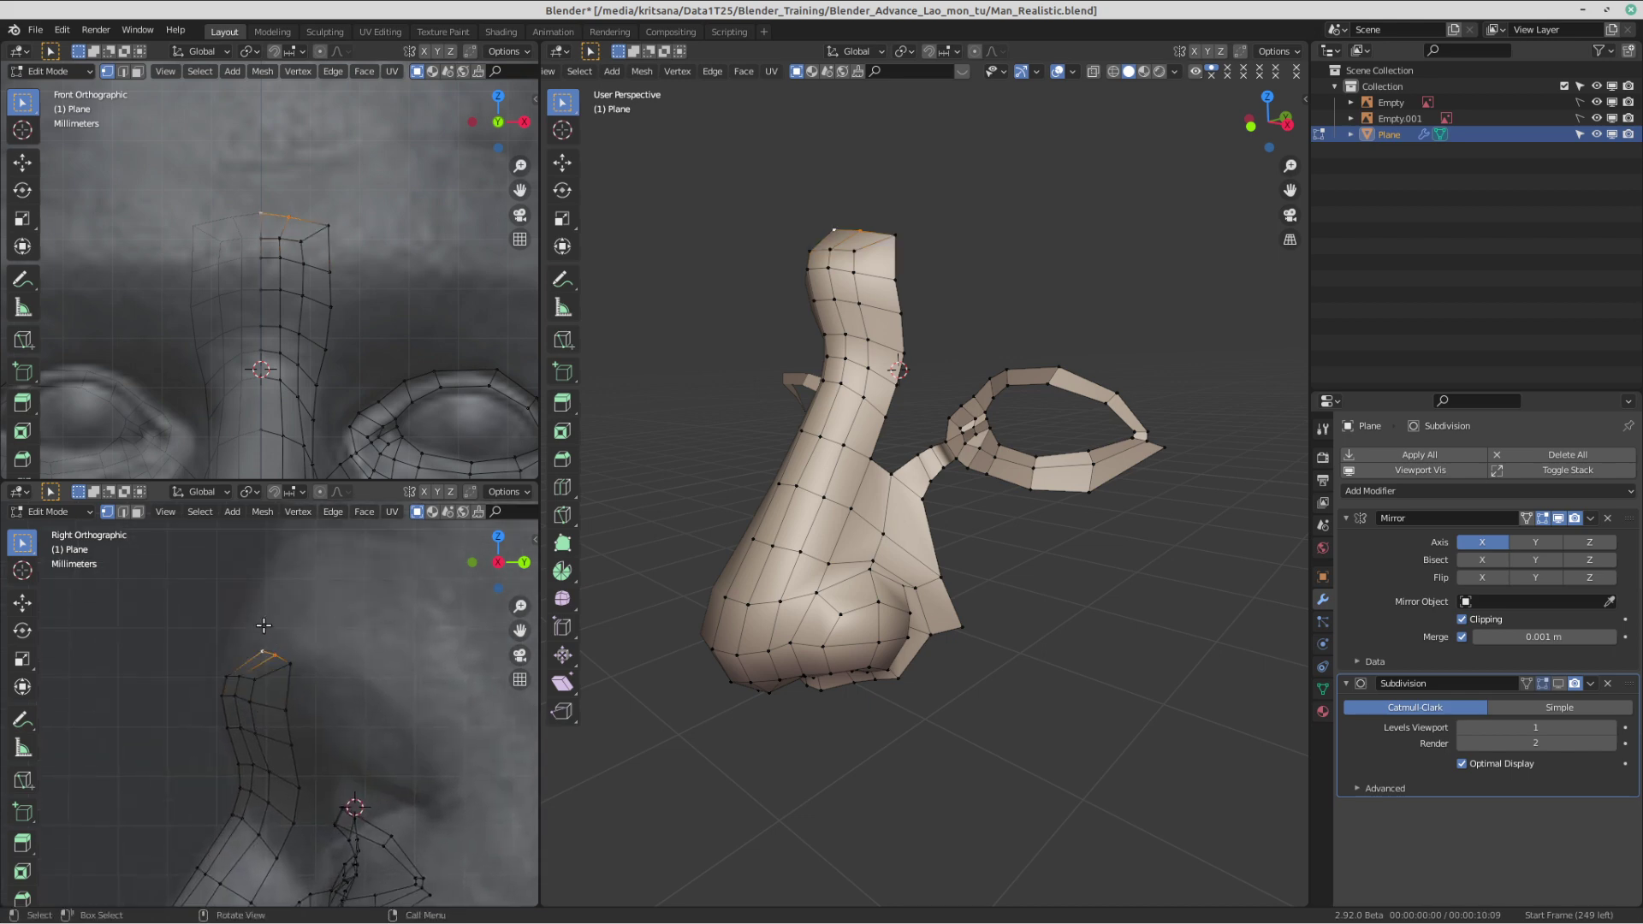
pyautogui.click(268, 632)
pyautogui.press('g')
pyautogui.click(253, 625)
pyautogui.click(281, 659)
pyautogui.press('g')
pyautogui.click(272, 657)
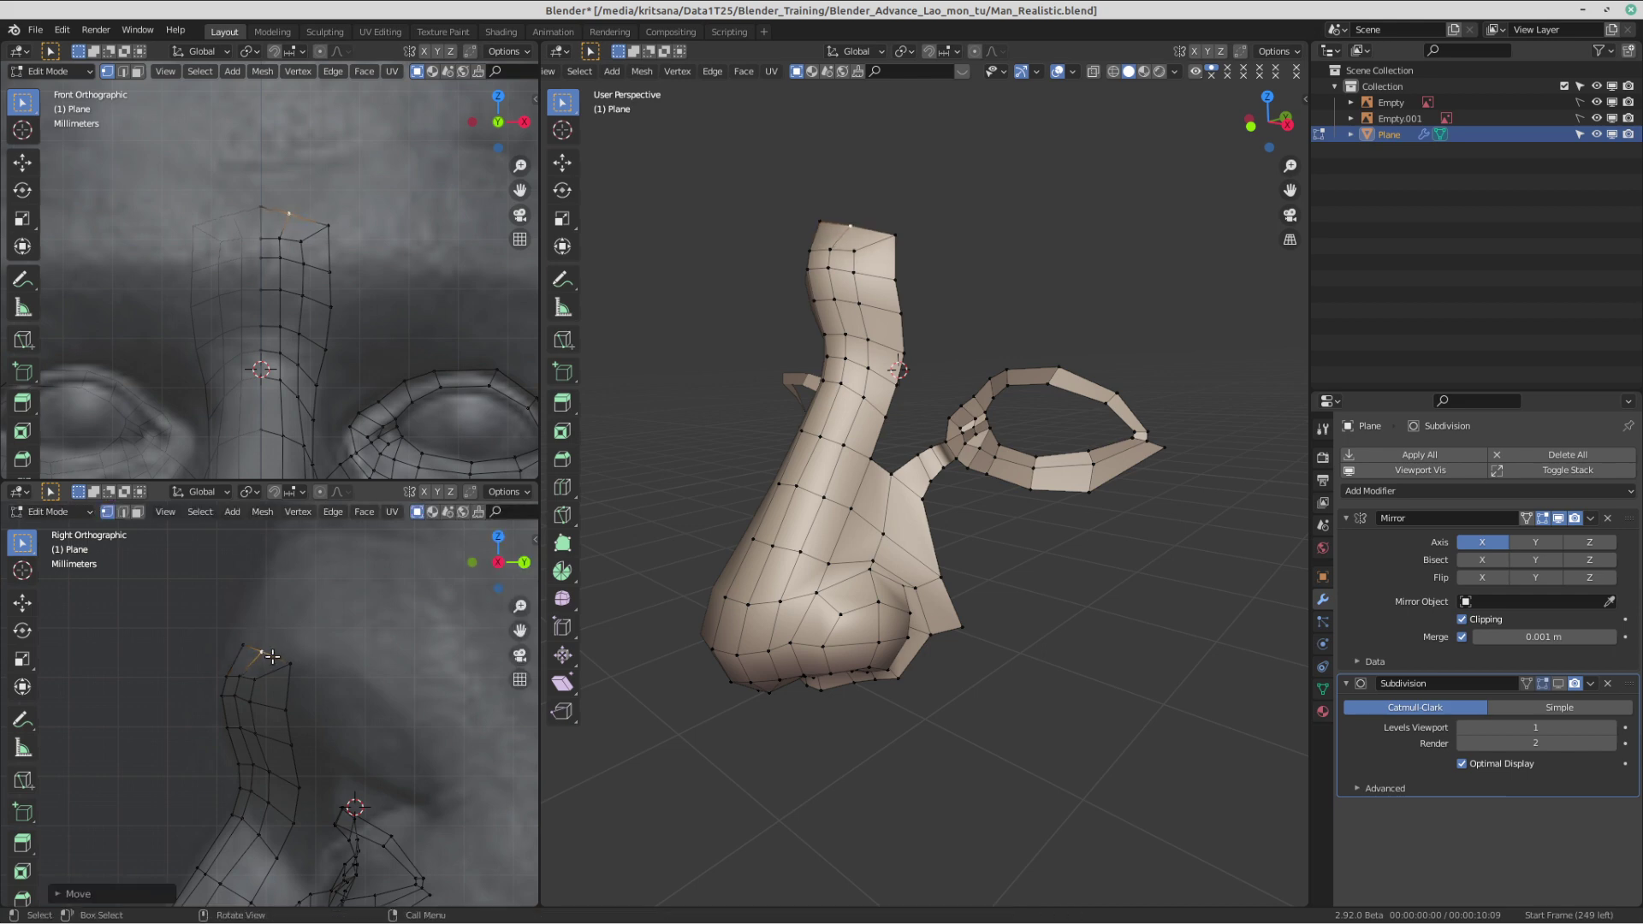
pyautogui.click(290, 665)
pyautogui.press('g')
pyautogui.click(272, 659)
pyautogui.hotkey('alt', 'a')
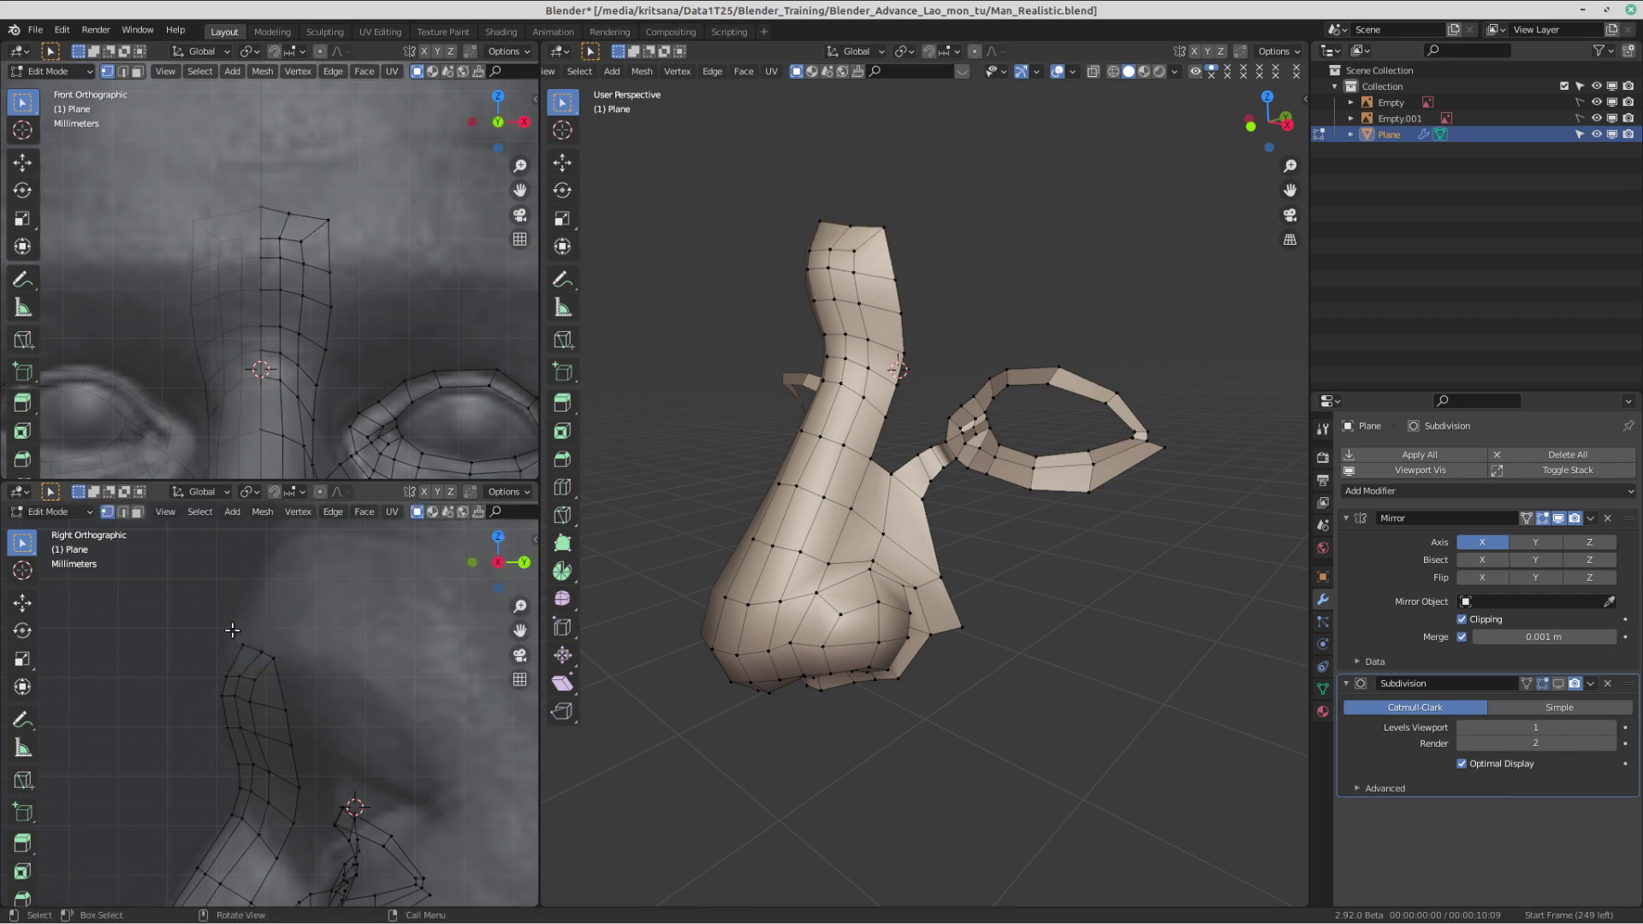
# - Refine the centre-line top vertex and its neighbour in the side view against the forehead profile reference
pyautogui.click(240, 641)
pyautogui.press('g')
pyautogui.click(237, 637)
pyautogui.click(255, 648)
pyautogui.press('g')
pyautogui.click(249, 643)
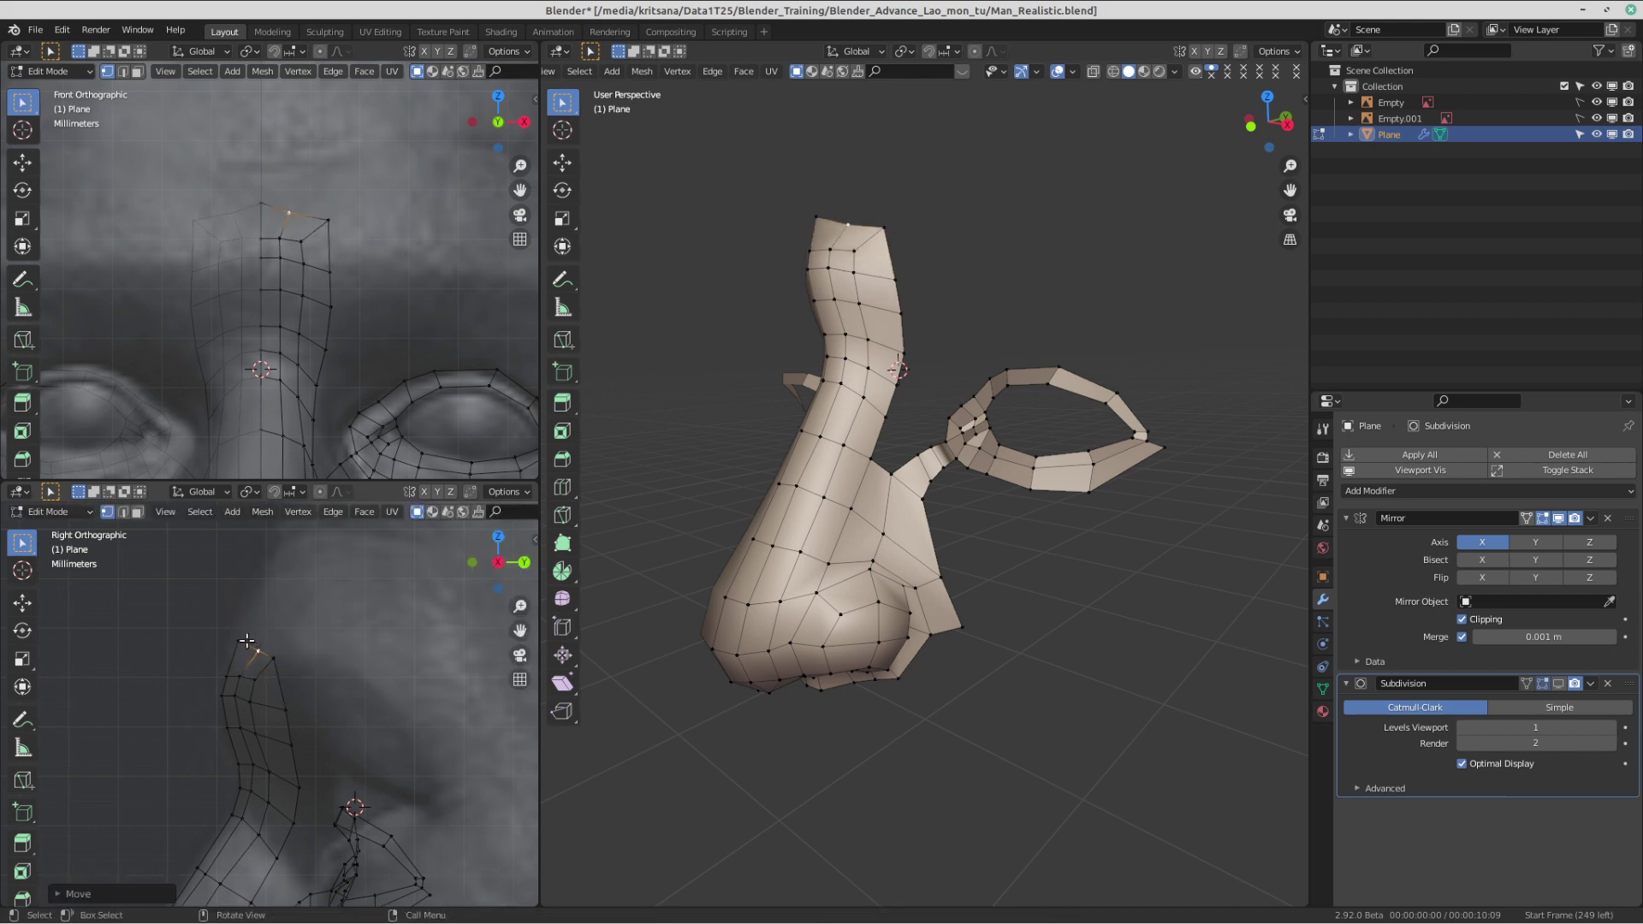
pyautogui.press('g')
pyautogui.click(228, 639)
pyautogui.press('g')
pyautogui.click(231, 641)
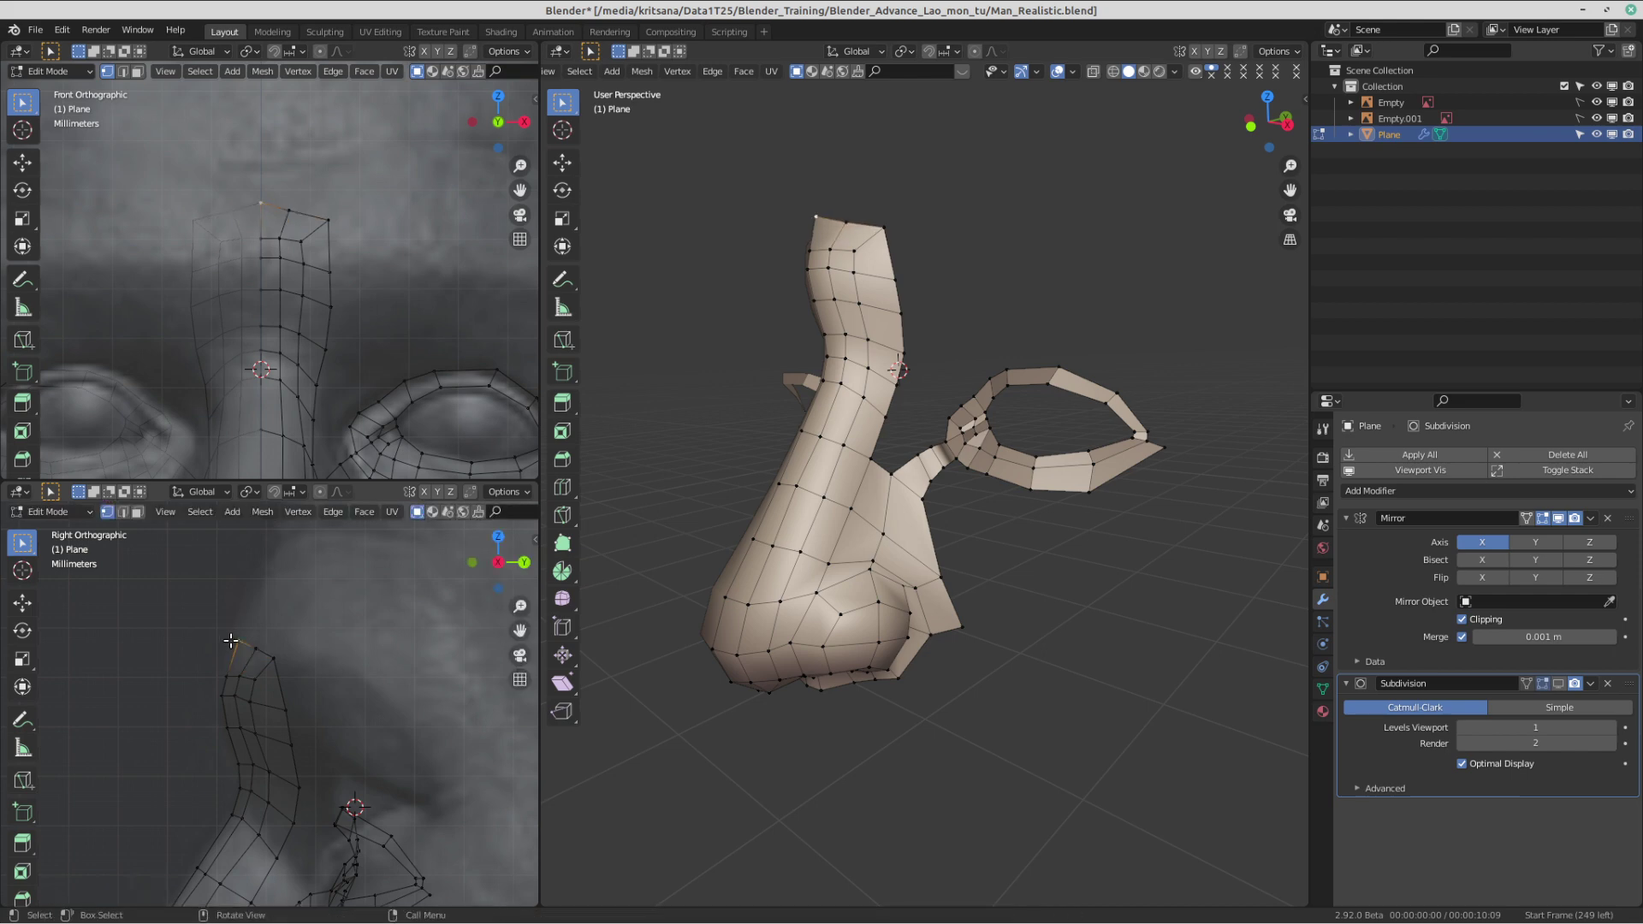
# - Move the top centre-line vertex and the outer top corner vertex slightly in the side view to follow the forehead profile
pyautogui.press('g')
pyautogui.click(228, 645)
pyautogui.click(275, 659)
pyautogui.press('g')
pyautogui.click(273, 667)
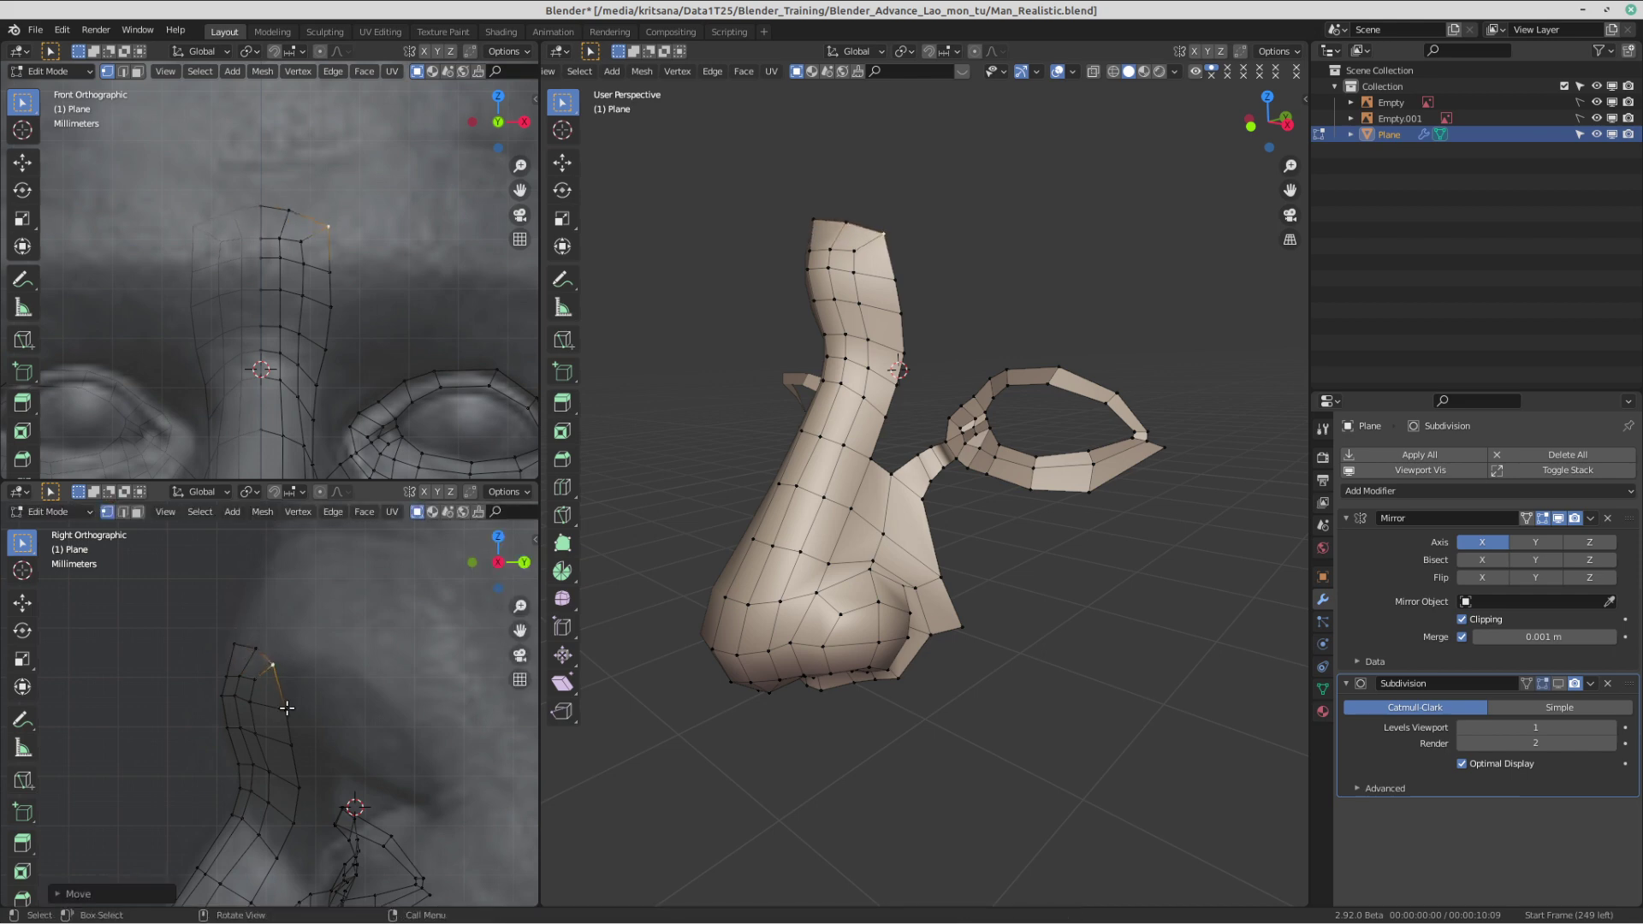
# - Refine the vertices at the strip's upper end in the side view, raising the top centre-line vertex slightly along the forehead profile
pyautogui.press('g')
pyautogui.click(265, 695)
pyautogui.press('g')
pyautogui.click(238, 676)
pyautogui.click(235, 645)
pyautogui.press('g')
pyautogui.click(241, 637)
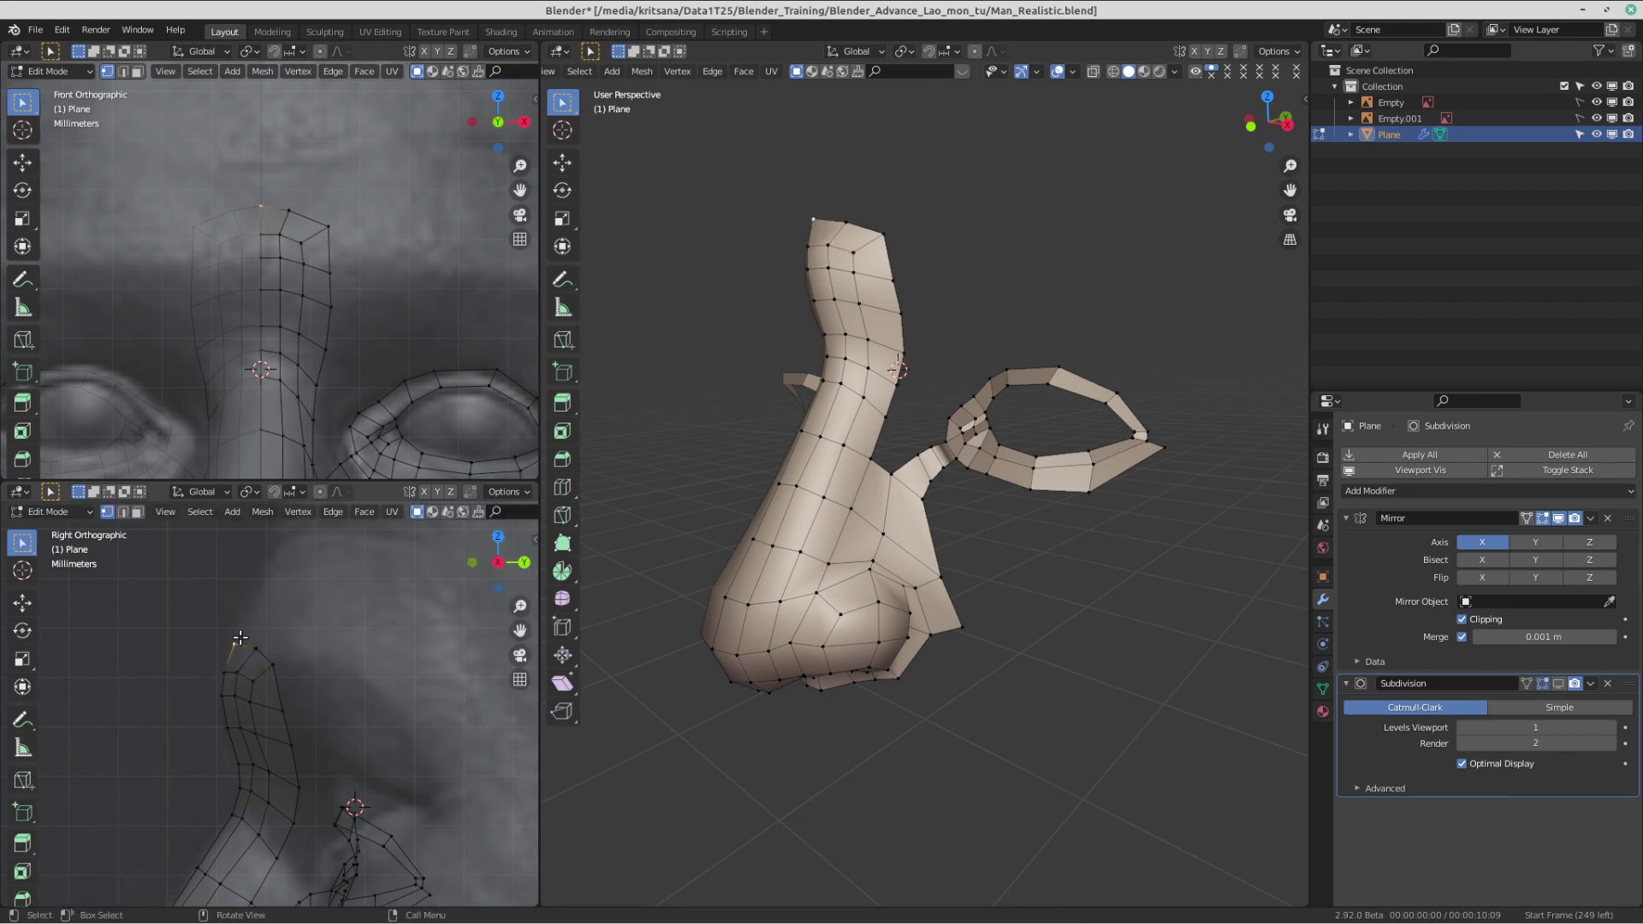
pyautogui.press('g')
pyautogui.click(240, 636)
# - Examine the gap between the nose bridge and eye loop in the front view, and compare it with the head topology reference in Chromium
pyautogui.scroll(-2, 261, 663)
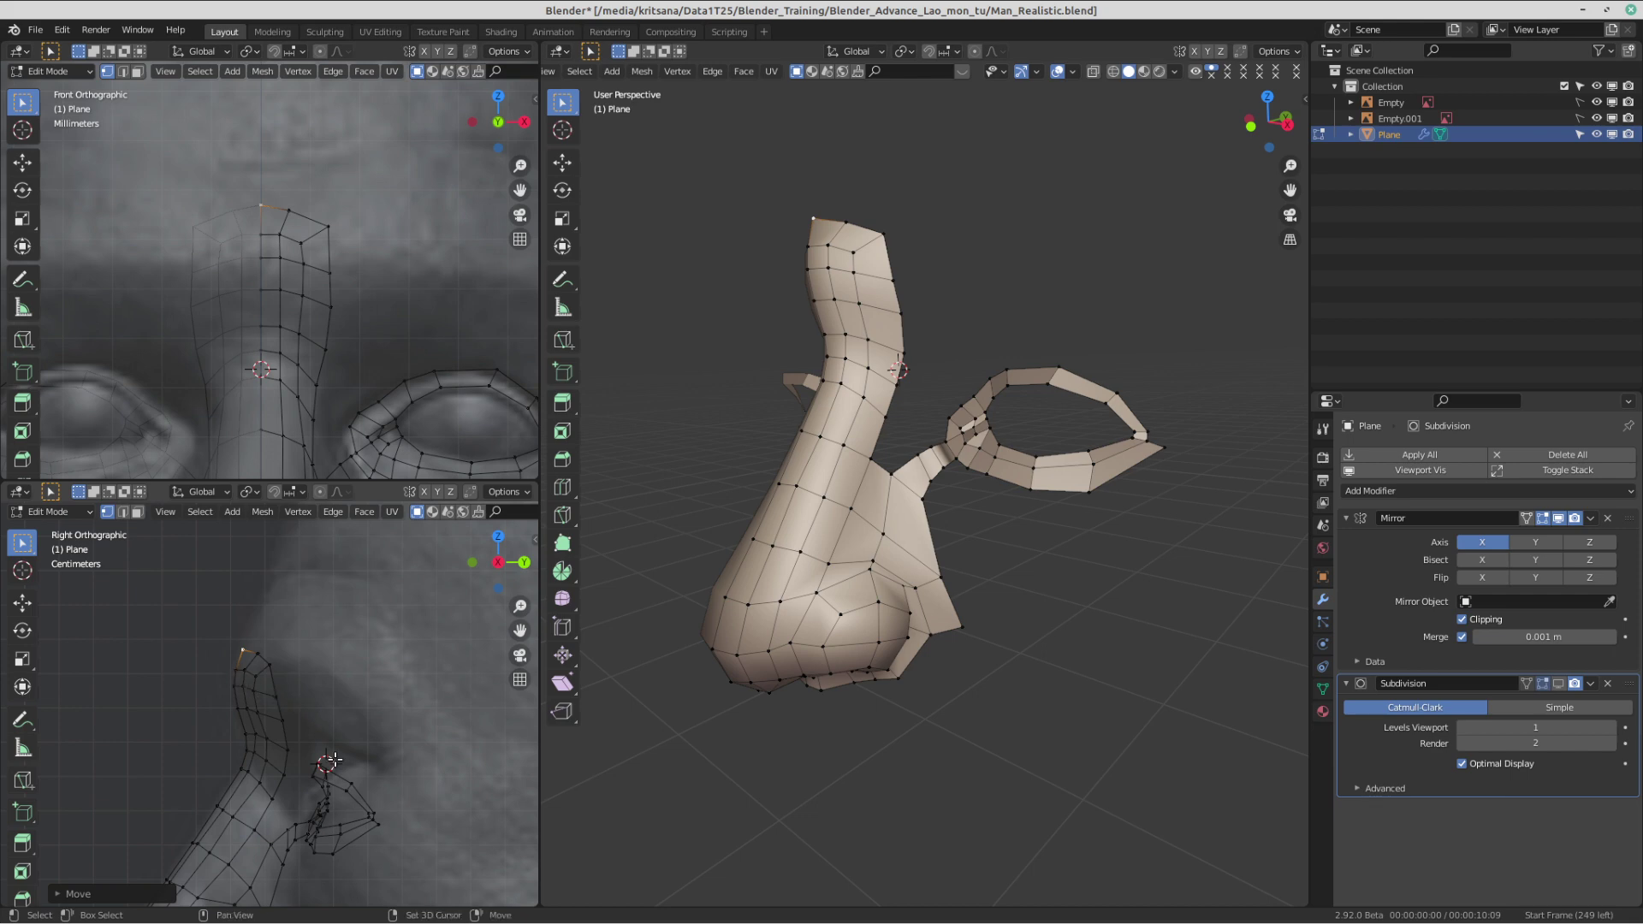
pyautogui.keyDown('shift'); pyautogui.moveTo(328, 762); pyautogui.dragTo(328, 728, button='middle'); pyautogui.keyUp('shift')
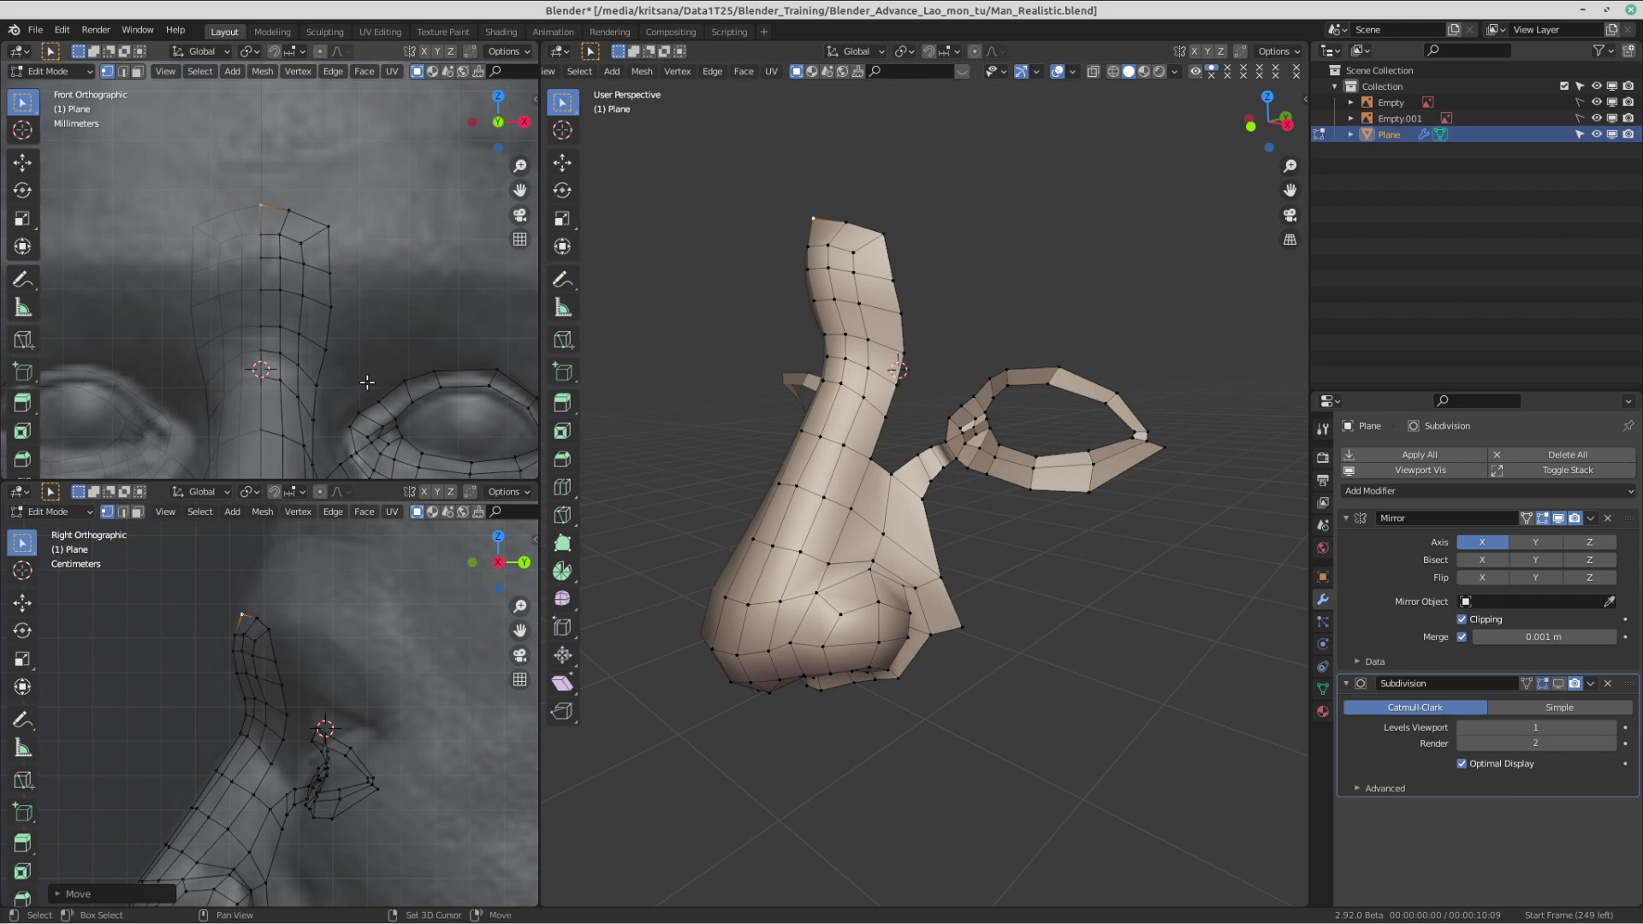
pyautogui.scroll(-3, 374, 283)
pyautogui.keyDown('shift'); pyautogui.moveTo(367, 383); pyautogui.dragTo(330, 296, button='middle'); pyautogui.keyUp('shift')
pyautogui.scroll(5, 375, 287)
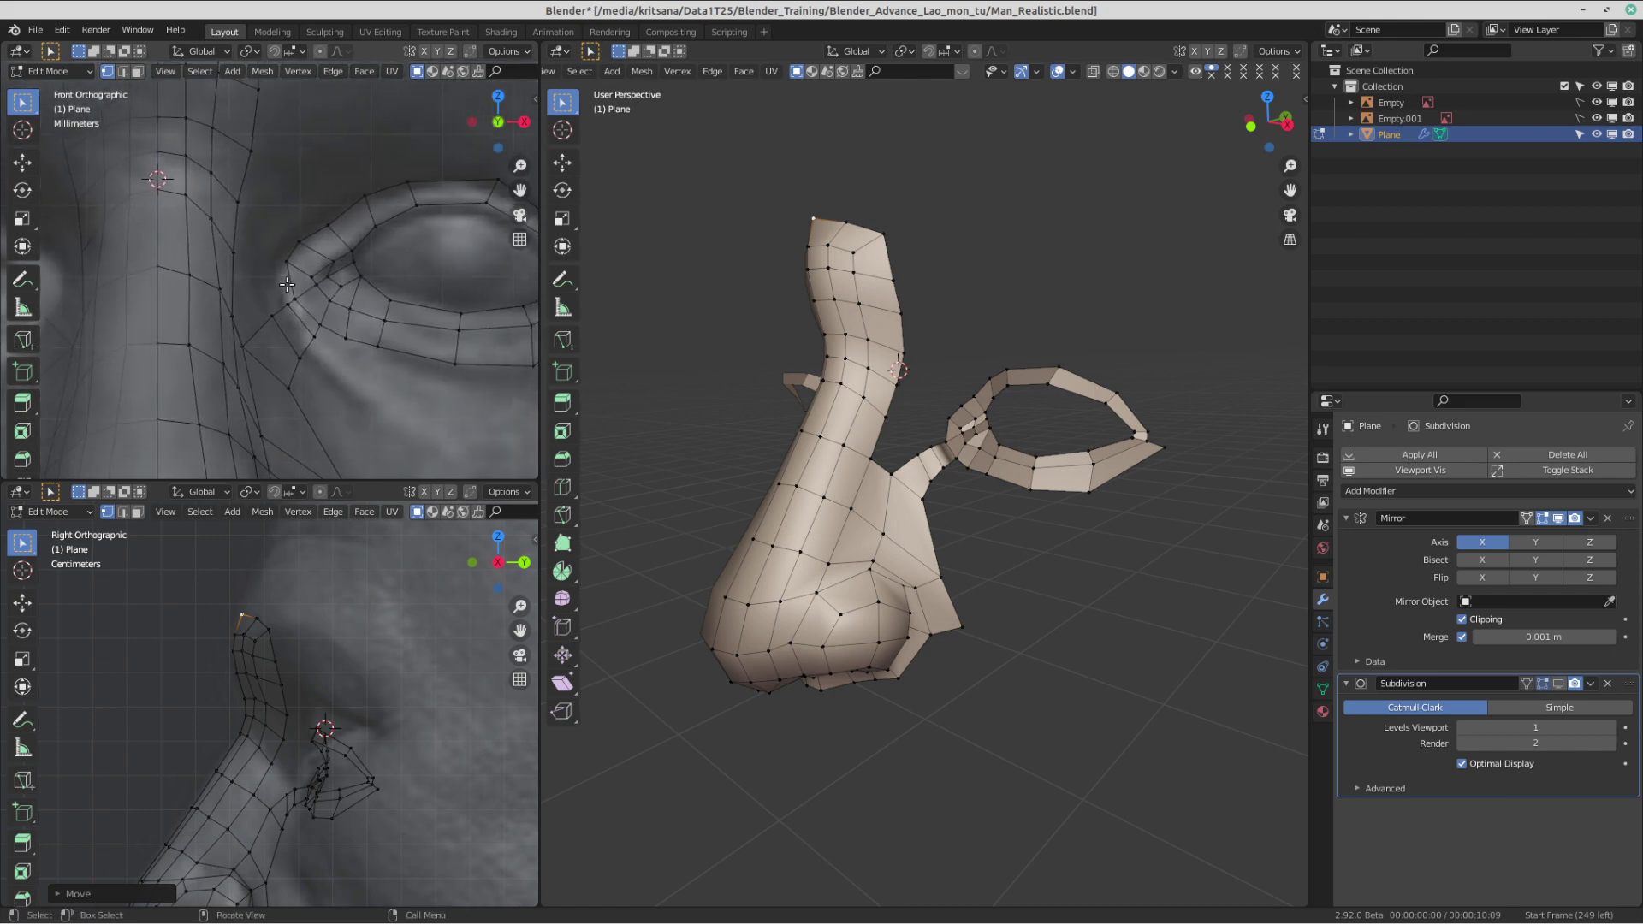
pyautogui.scroll(-2, 291, 318)
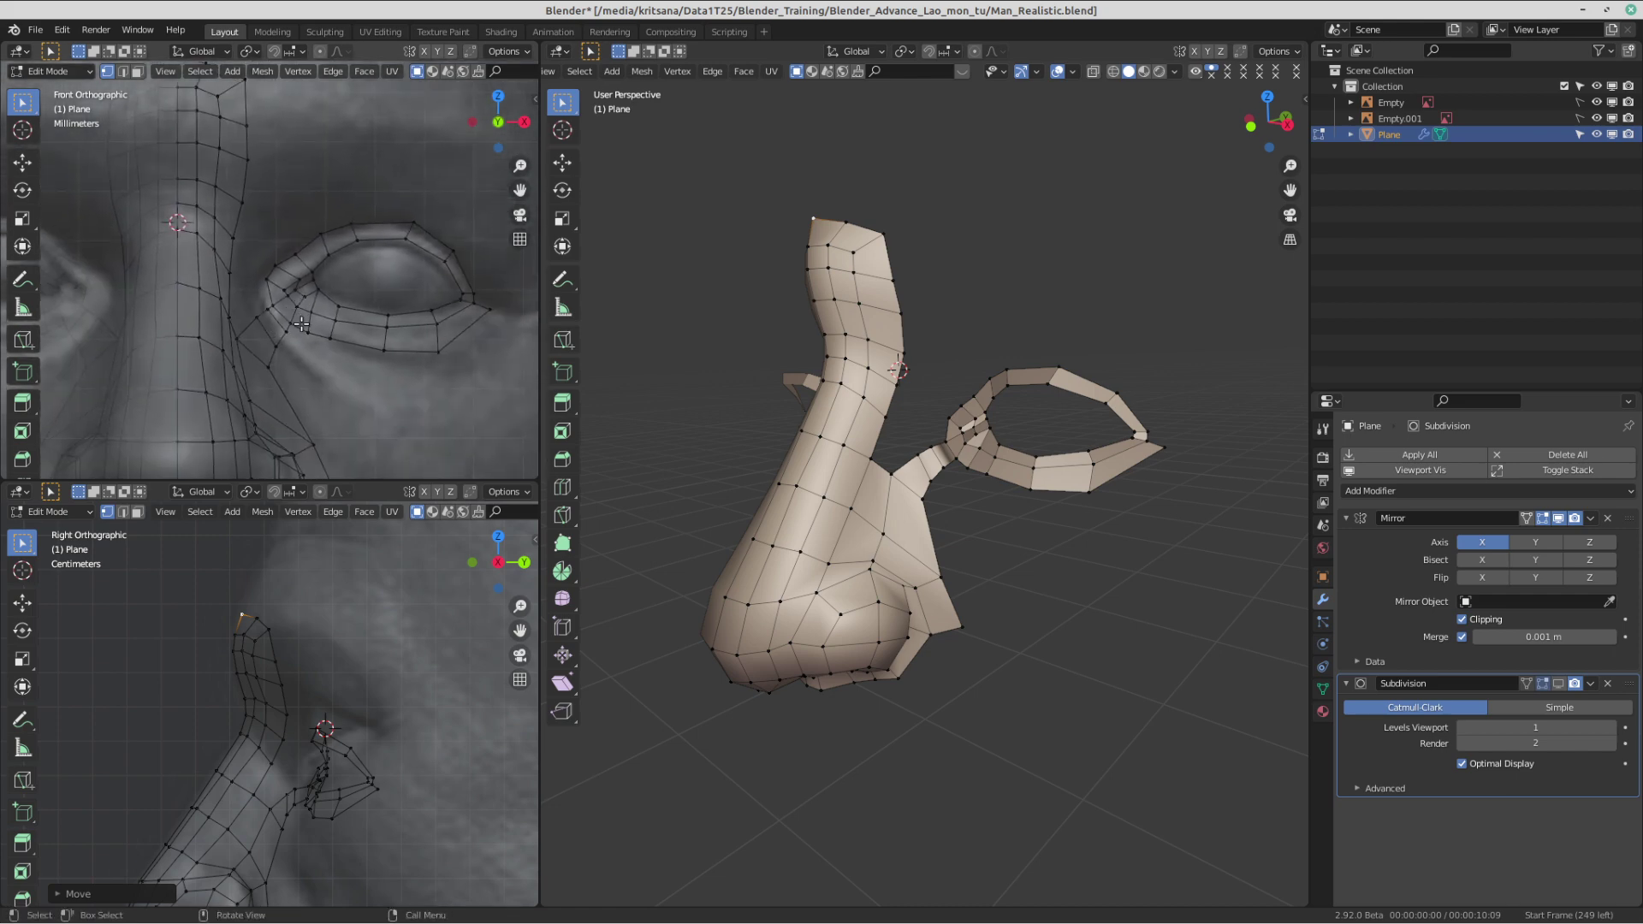
pyautogui.scroll(-2, 301, 323)
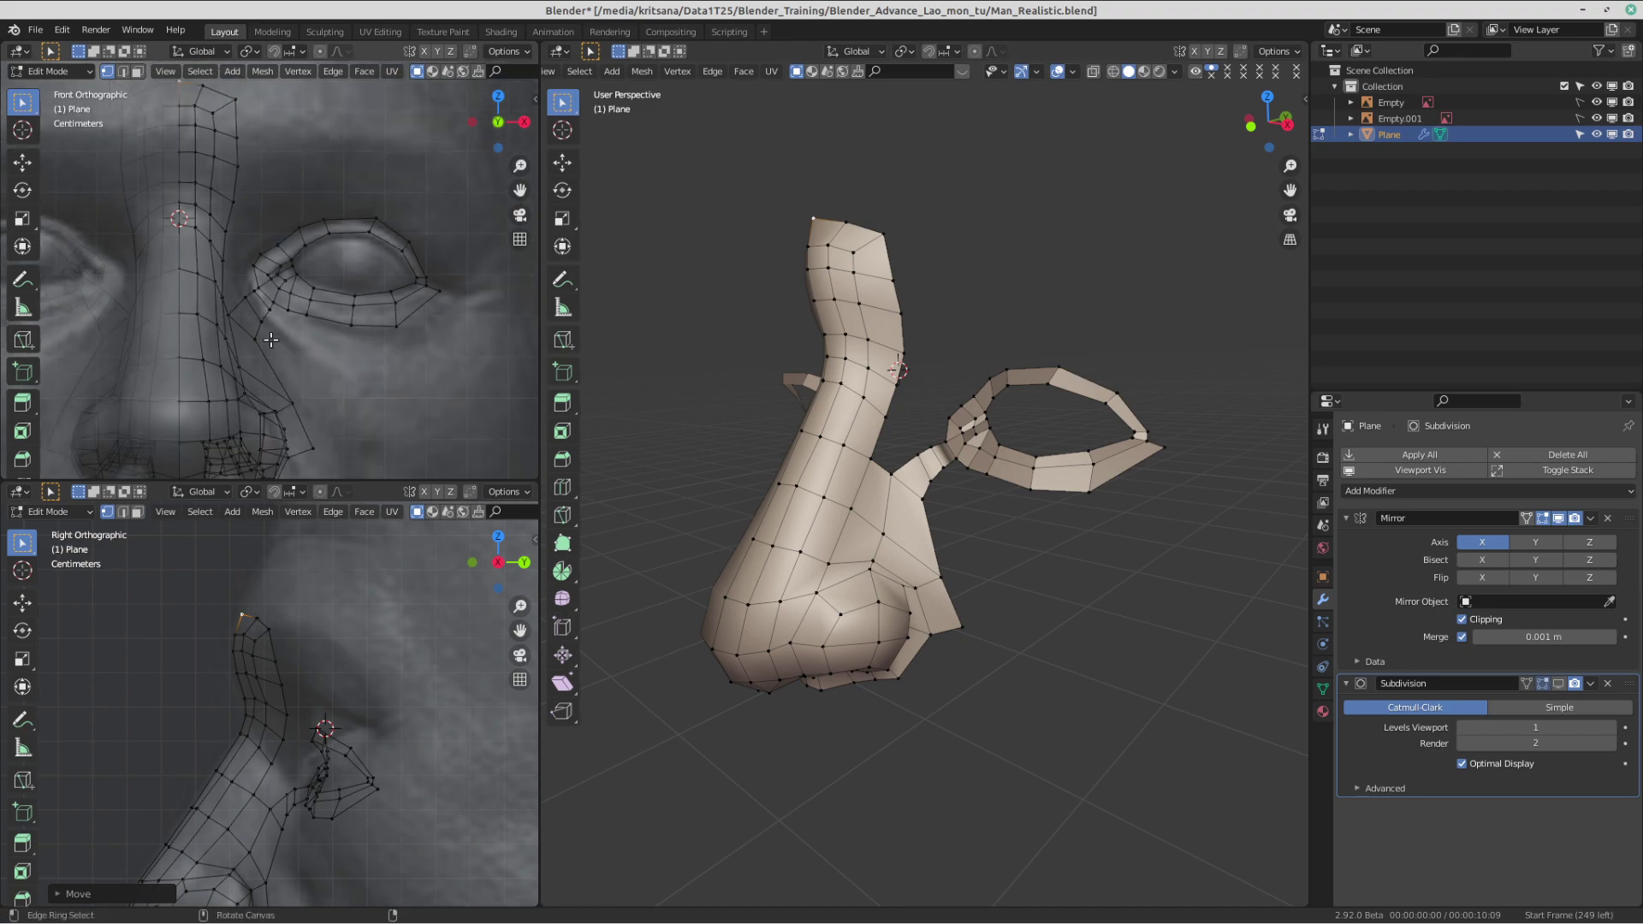
pyautogui.hotkey('ctrl', 'alt', 'Right')
pyautogui.hotkey('ctrl', 'alt', 'Right')
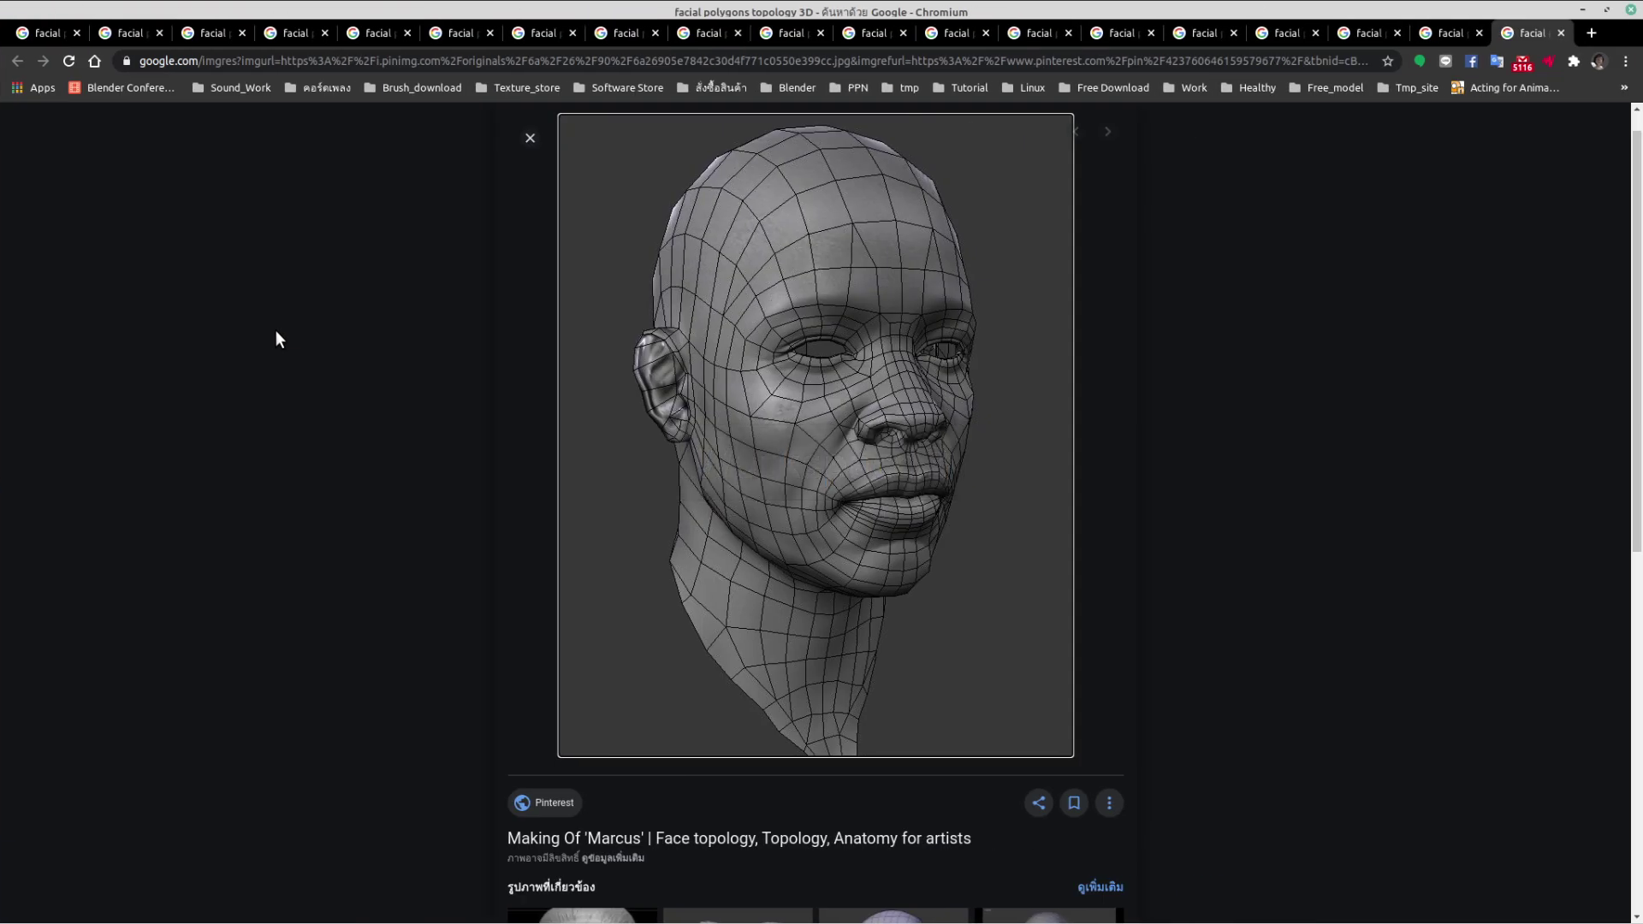
pyautogui.hotkey('ctrl', 'alt', 'Left')
pyautogui.hotkey('ctrl', 'alt', 'Left')
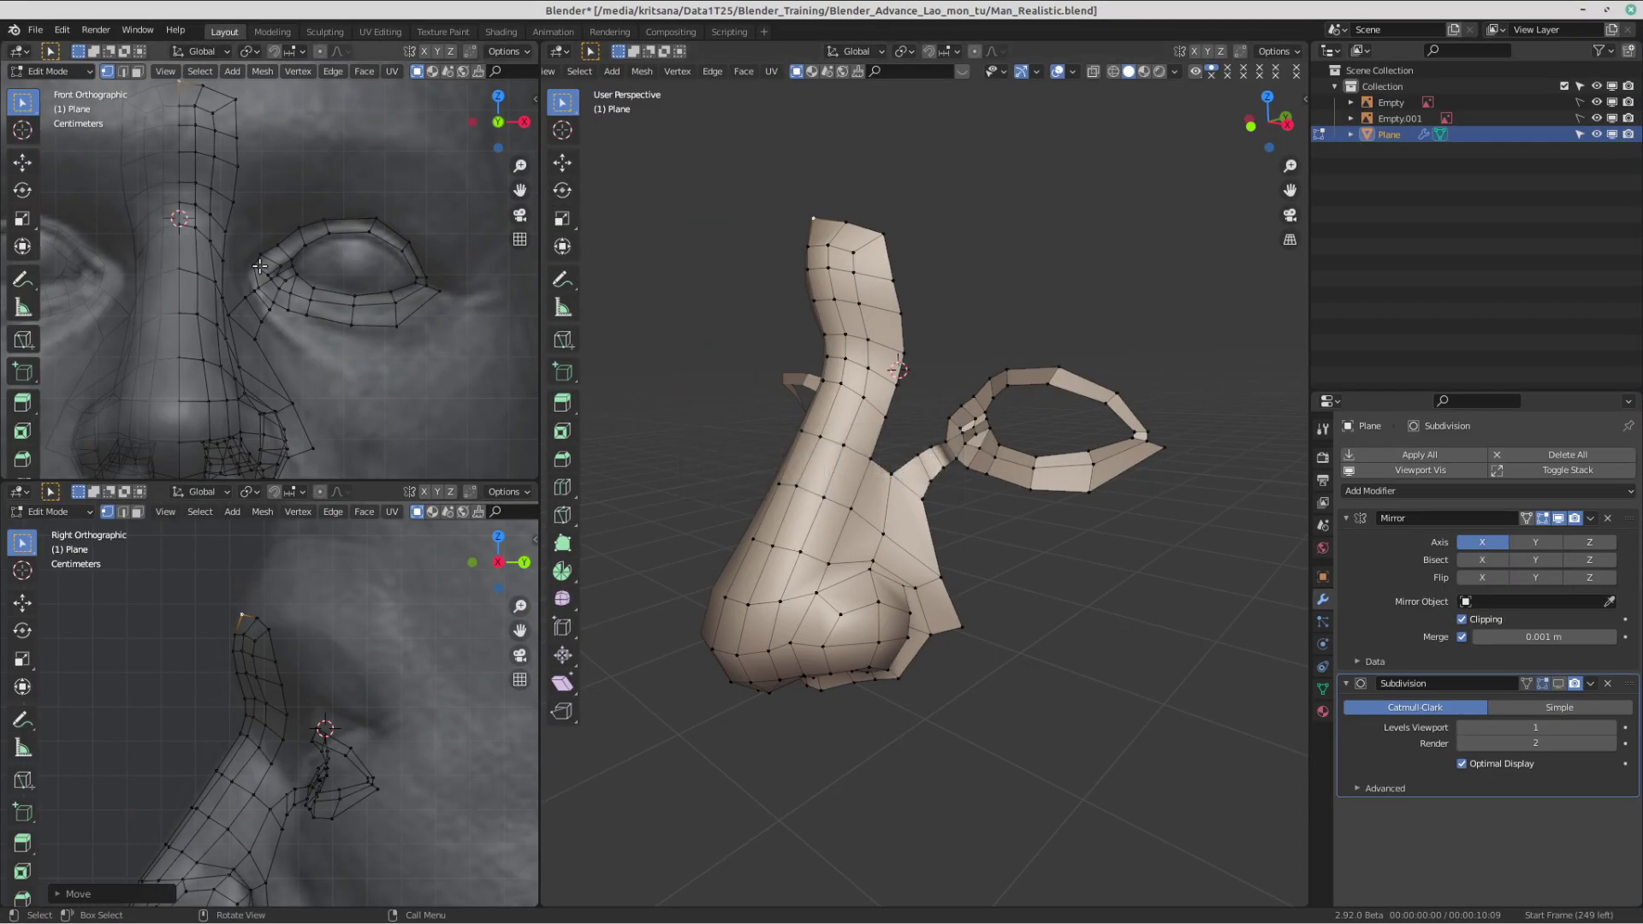
pyautogui.scroll(-1, 221, 244)
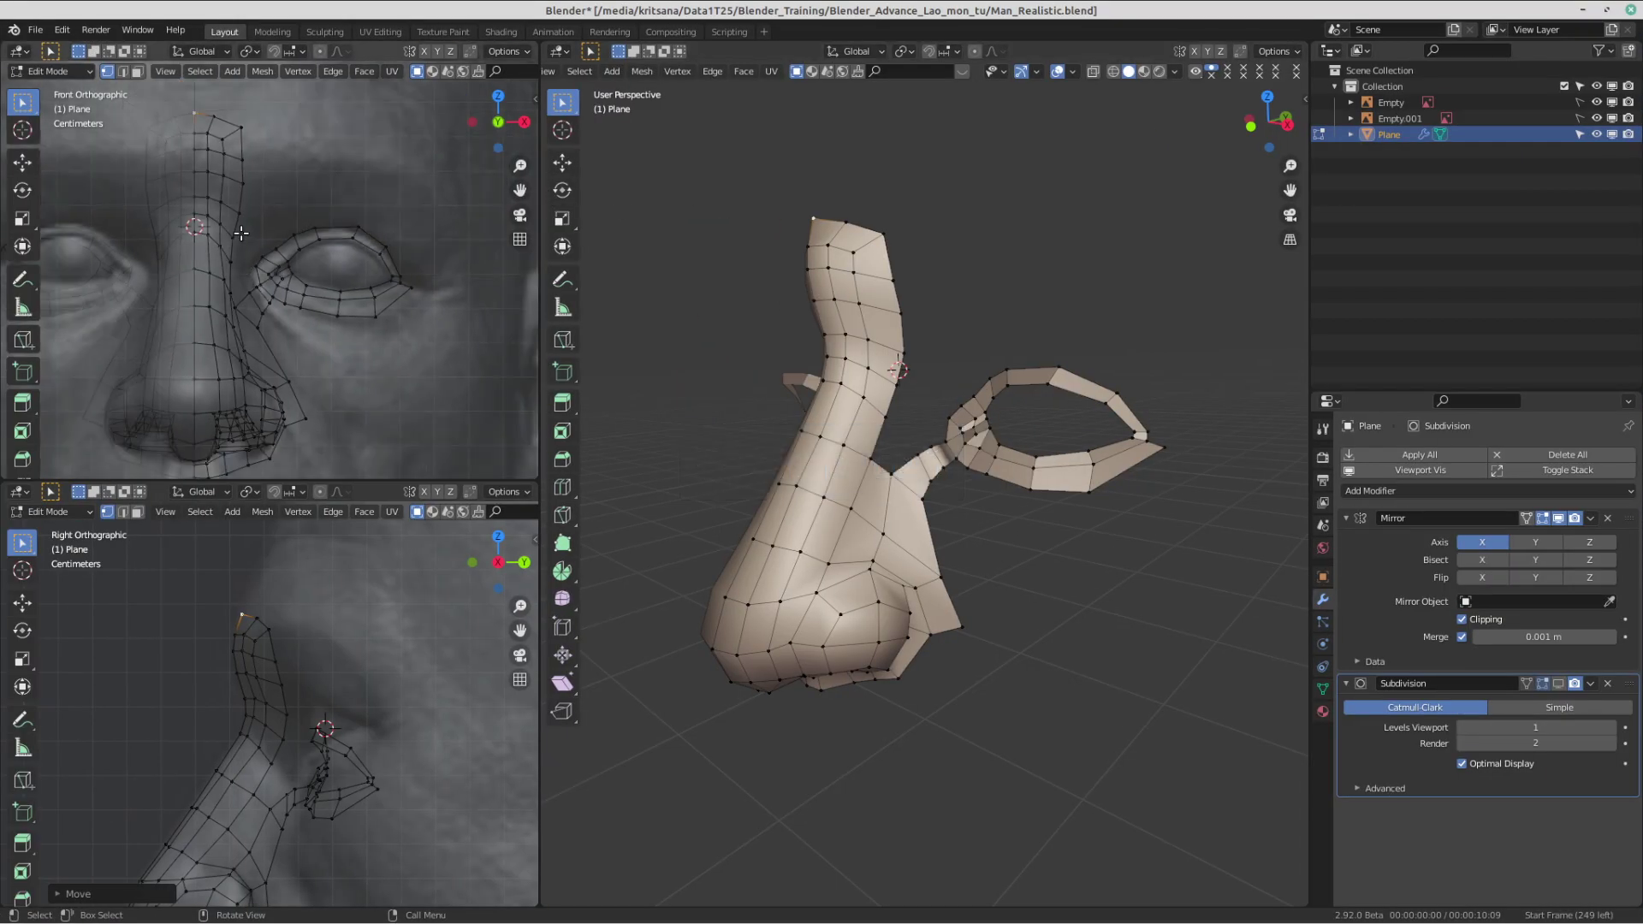
# - Switch to Chromium and examine the brow and eye edge flow in the wireframe, photo-overlay and female head topology references
pyautogui.hotkey('ctrl', 'alt', 'Right')
pyautogui.hotkey('ctrl', 'alt', 'Right')
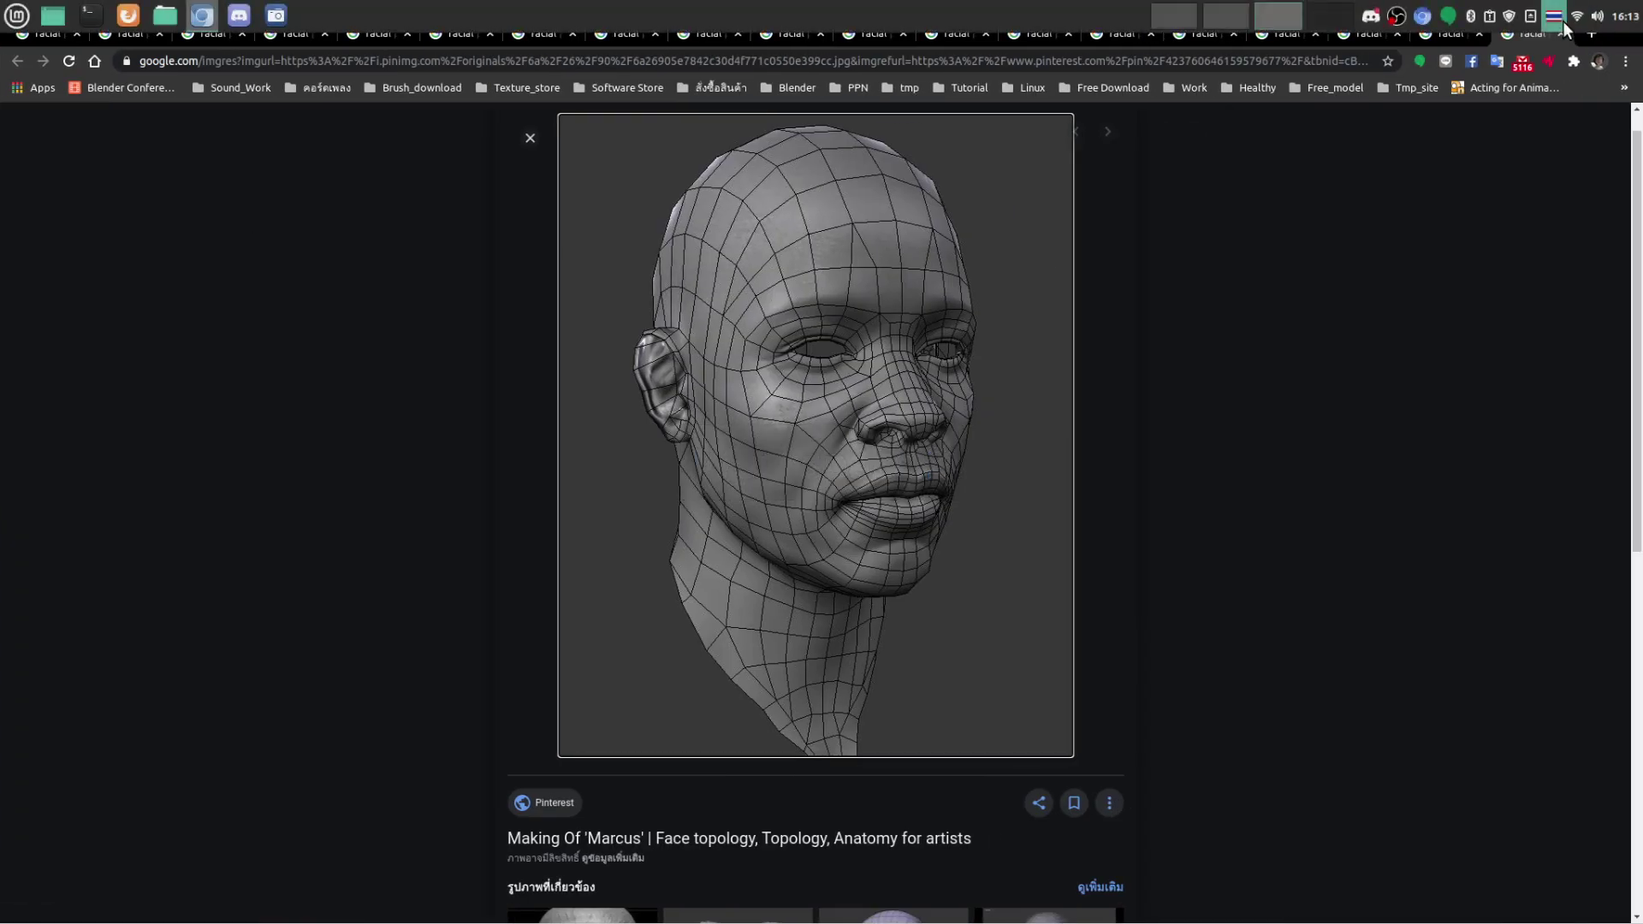
pyautogui.click(1446, 37)
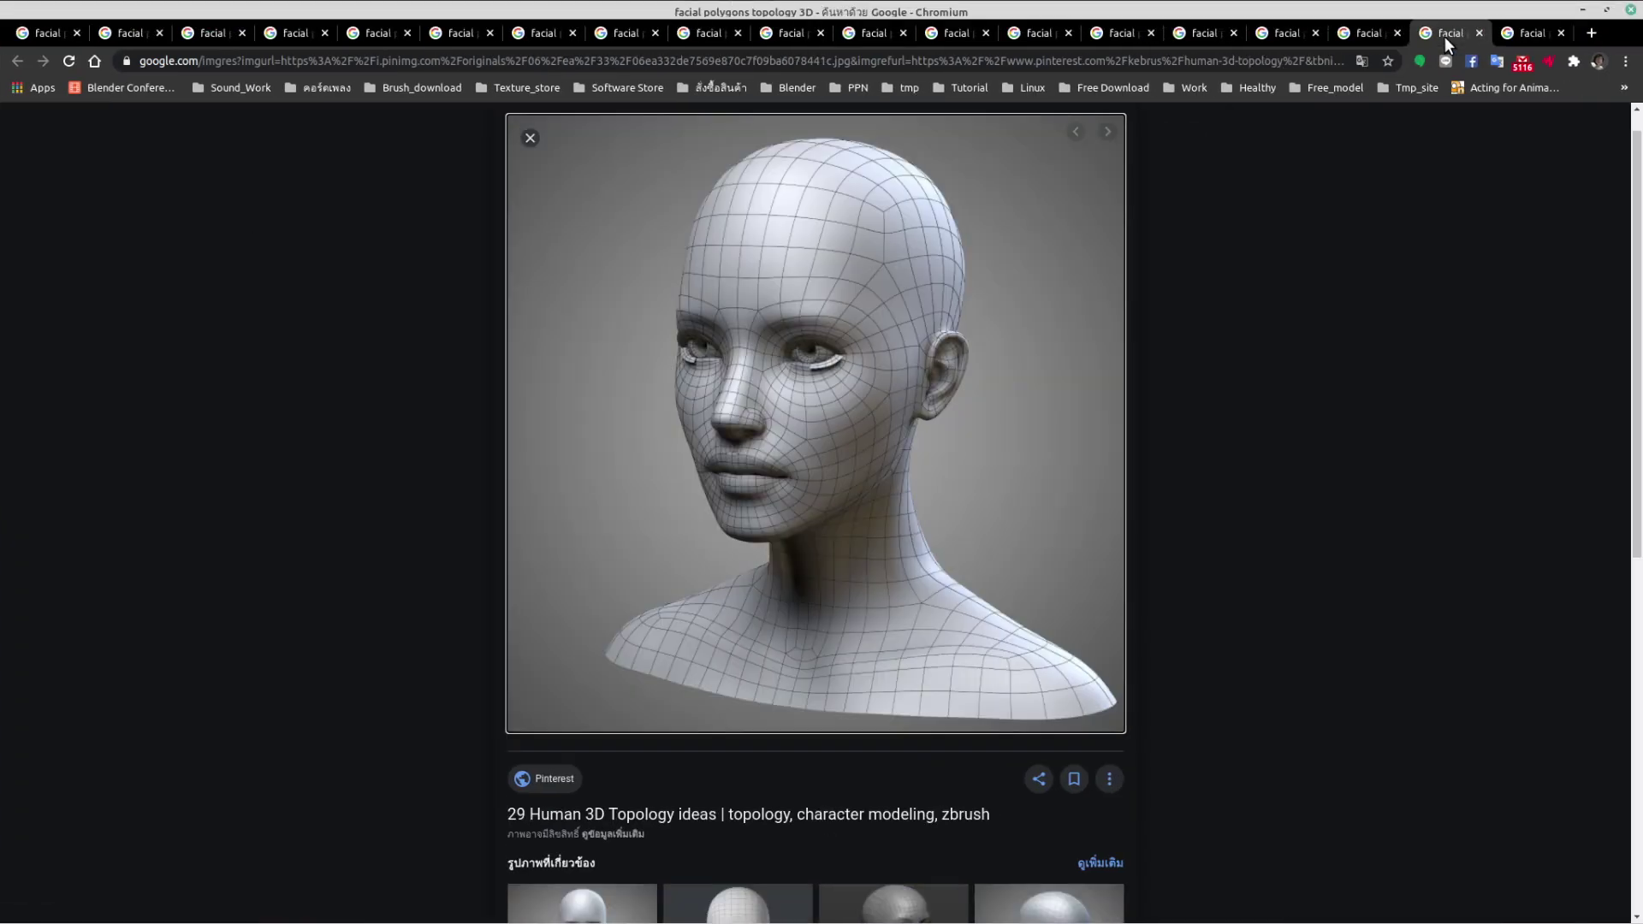
pyautogui.click(1364, 36)
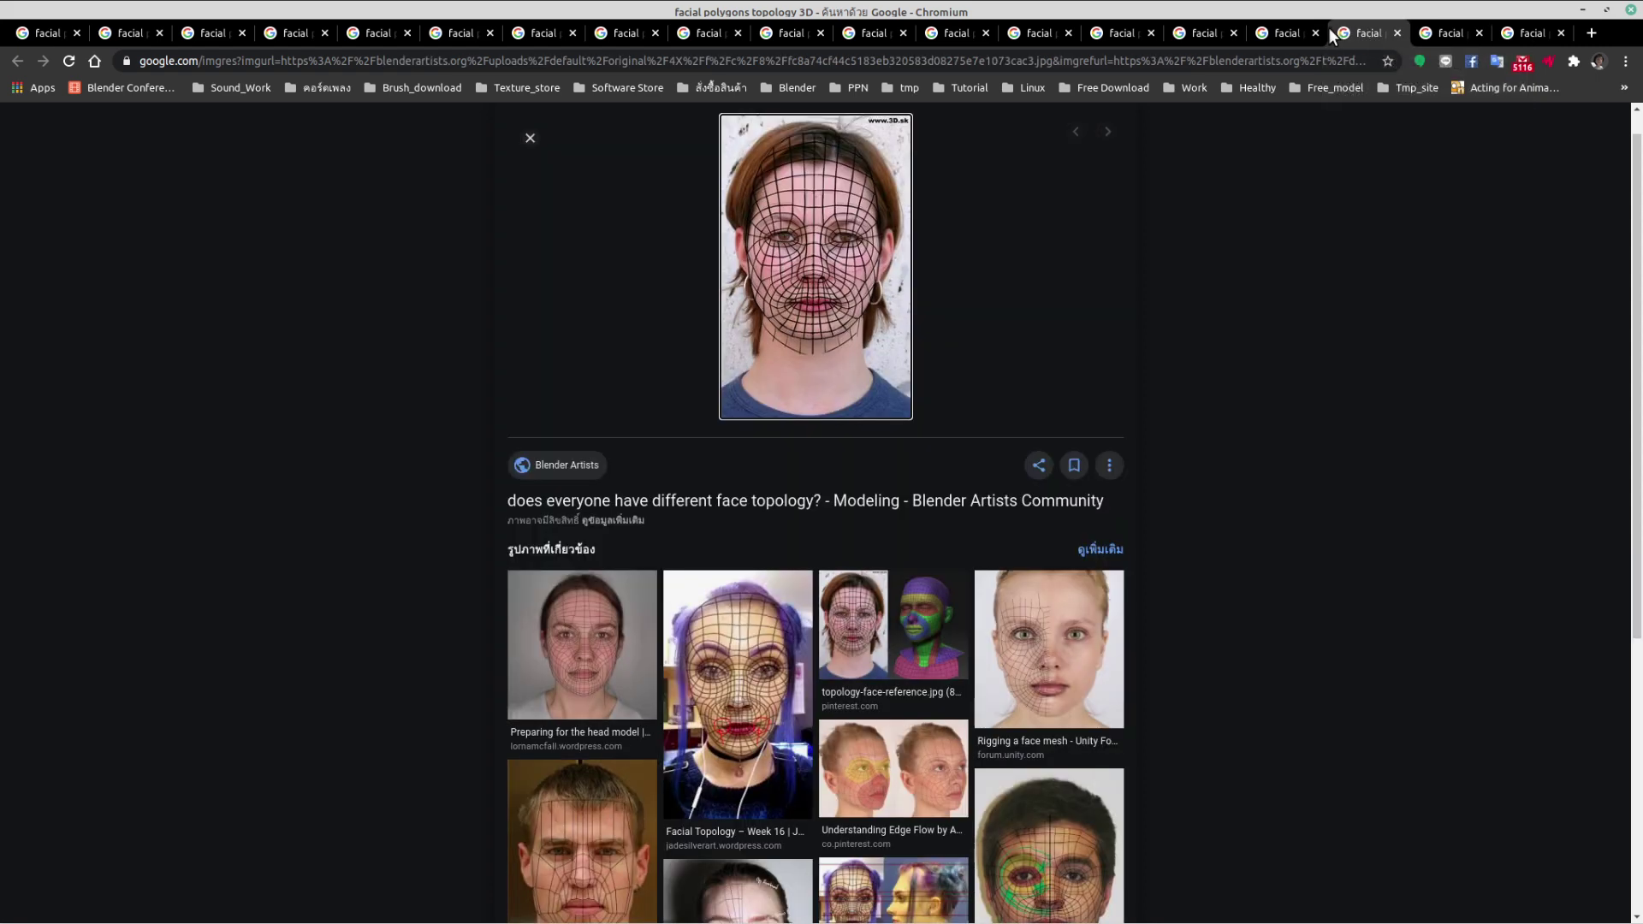
pyautogui.click(1282, 31)
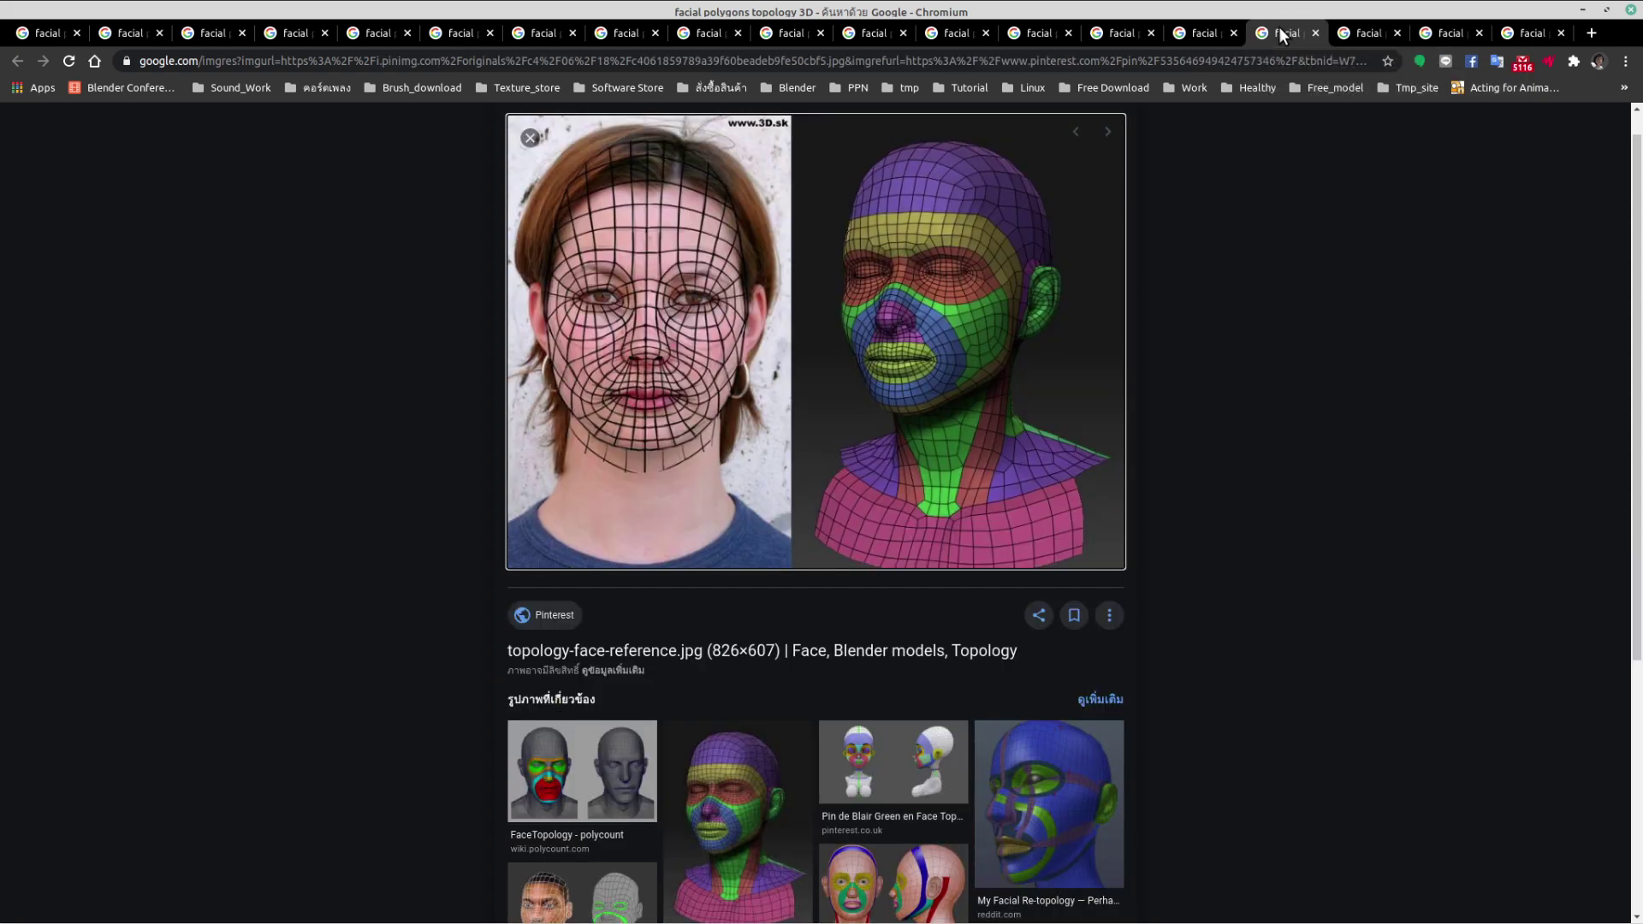
pyautogui.click(1204, 36)
pyautogui.click(1131, 40)
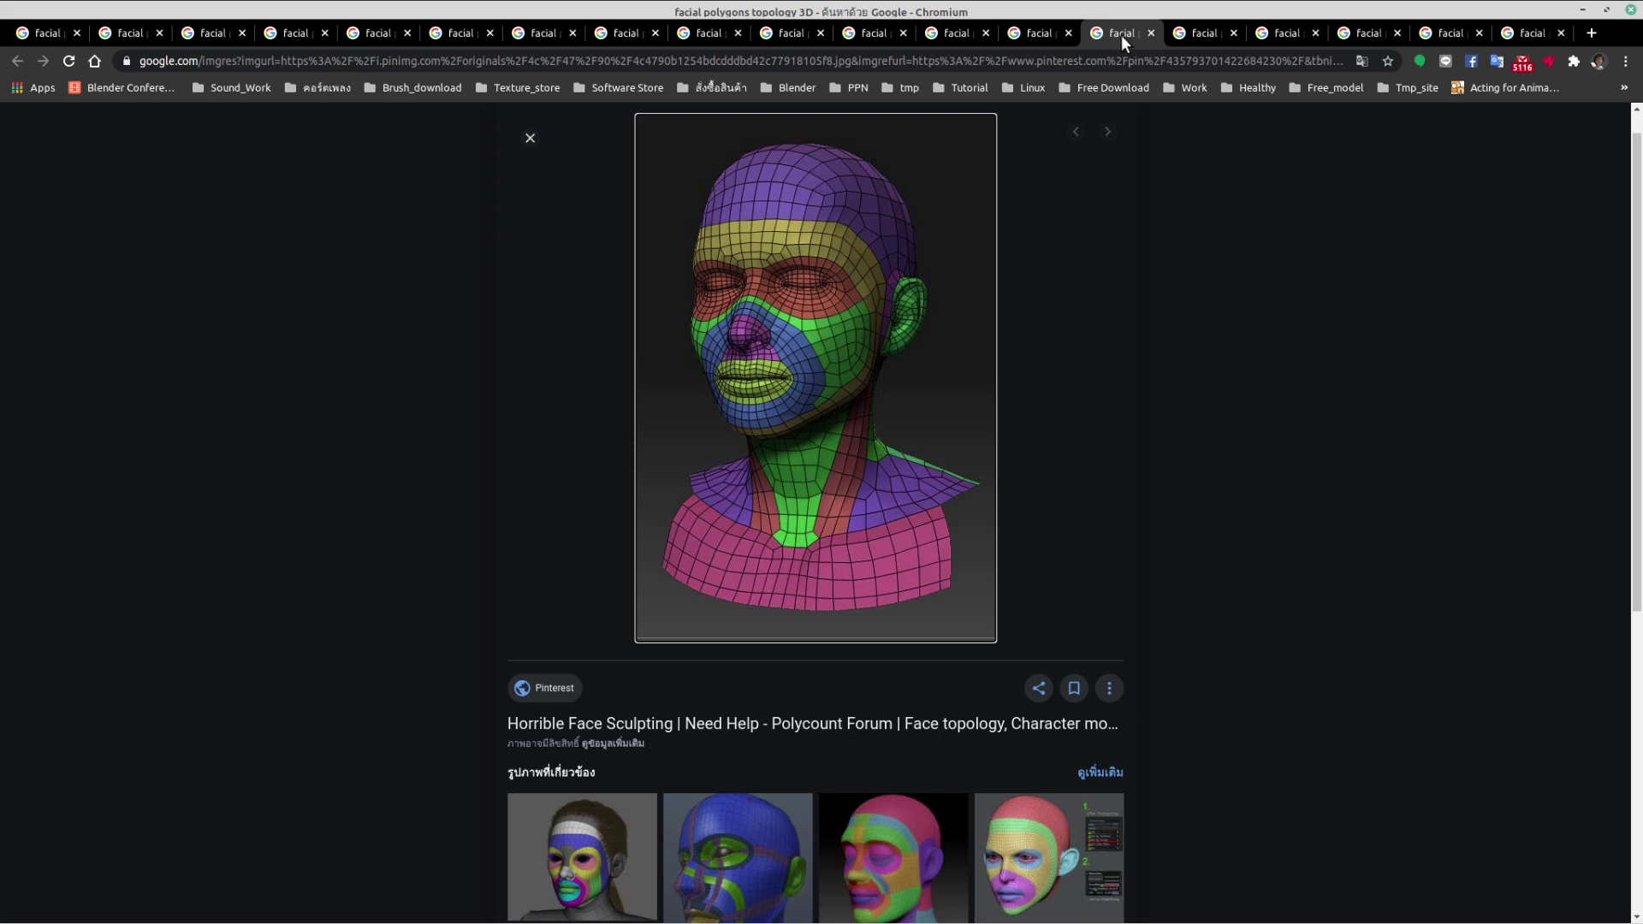
pyautogui.click(1034, 38)
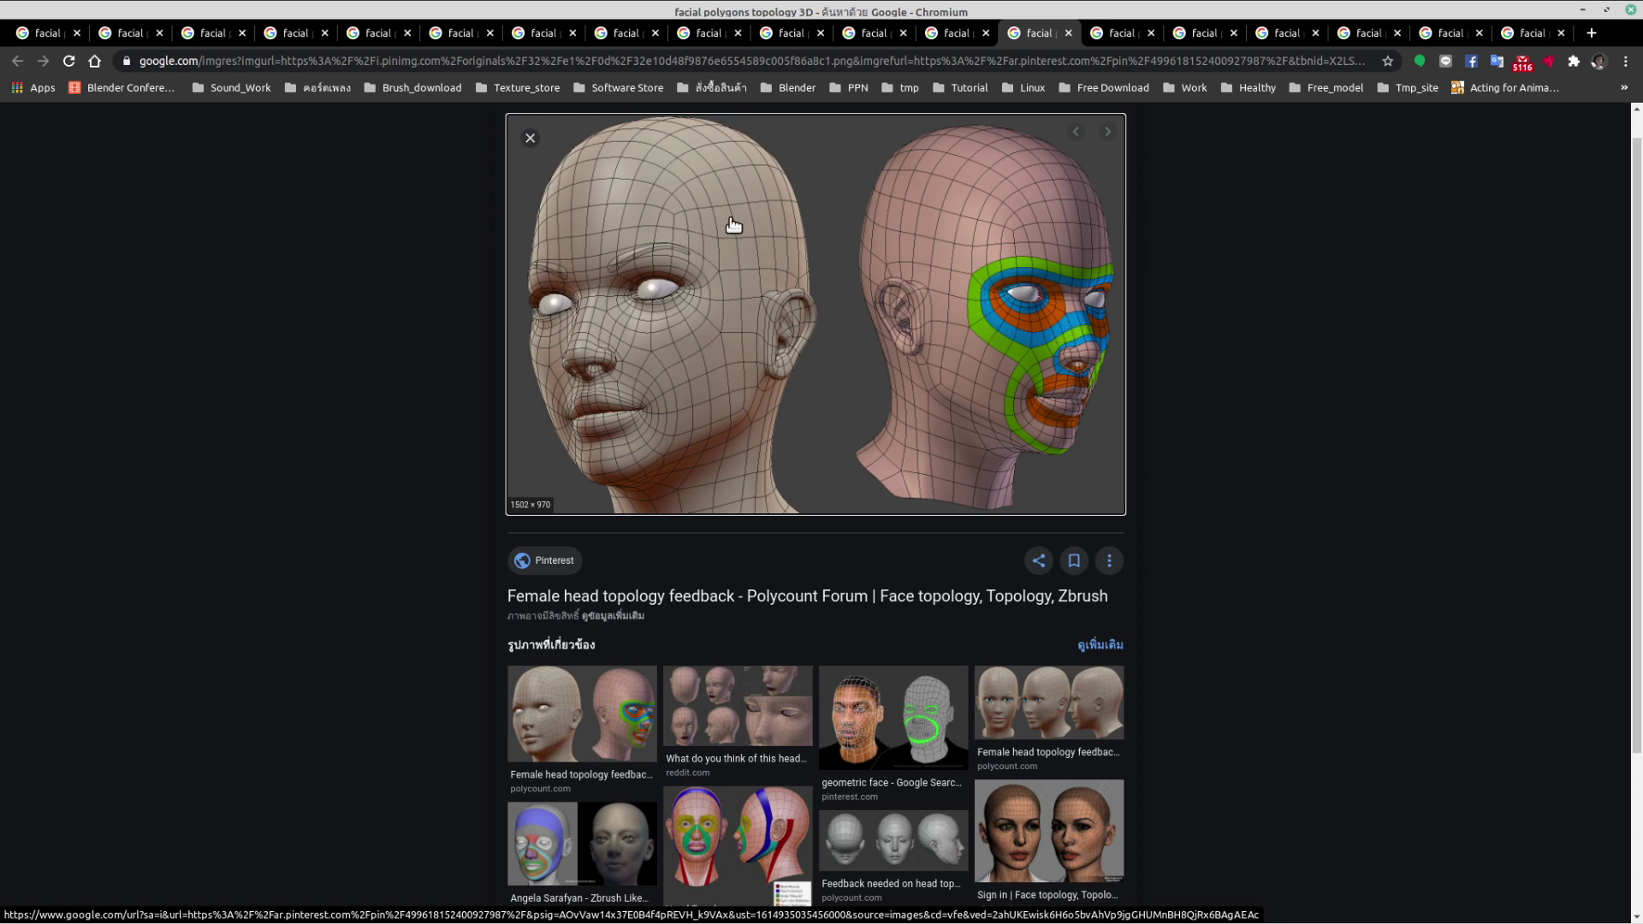
# - Study how loops run around the eyes and over the nose bridge in the colour-coded face topology references, and return to Blender
pyautogui.click(948, 38)
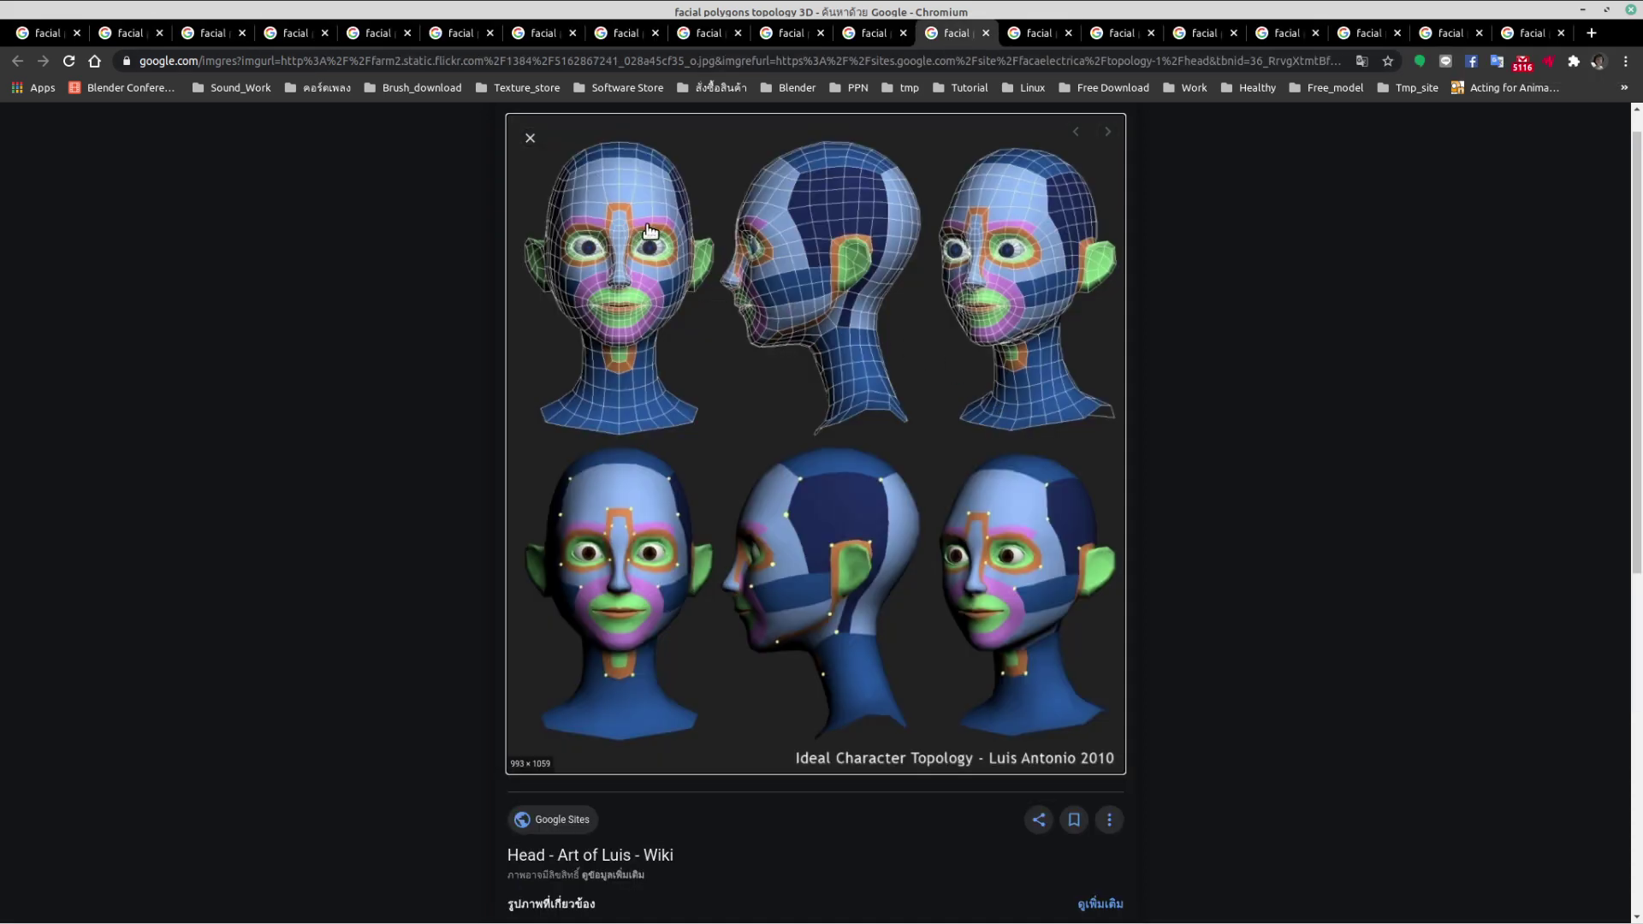
pyautogui.click(881, 36)
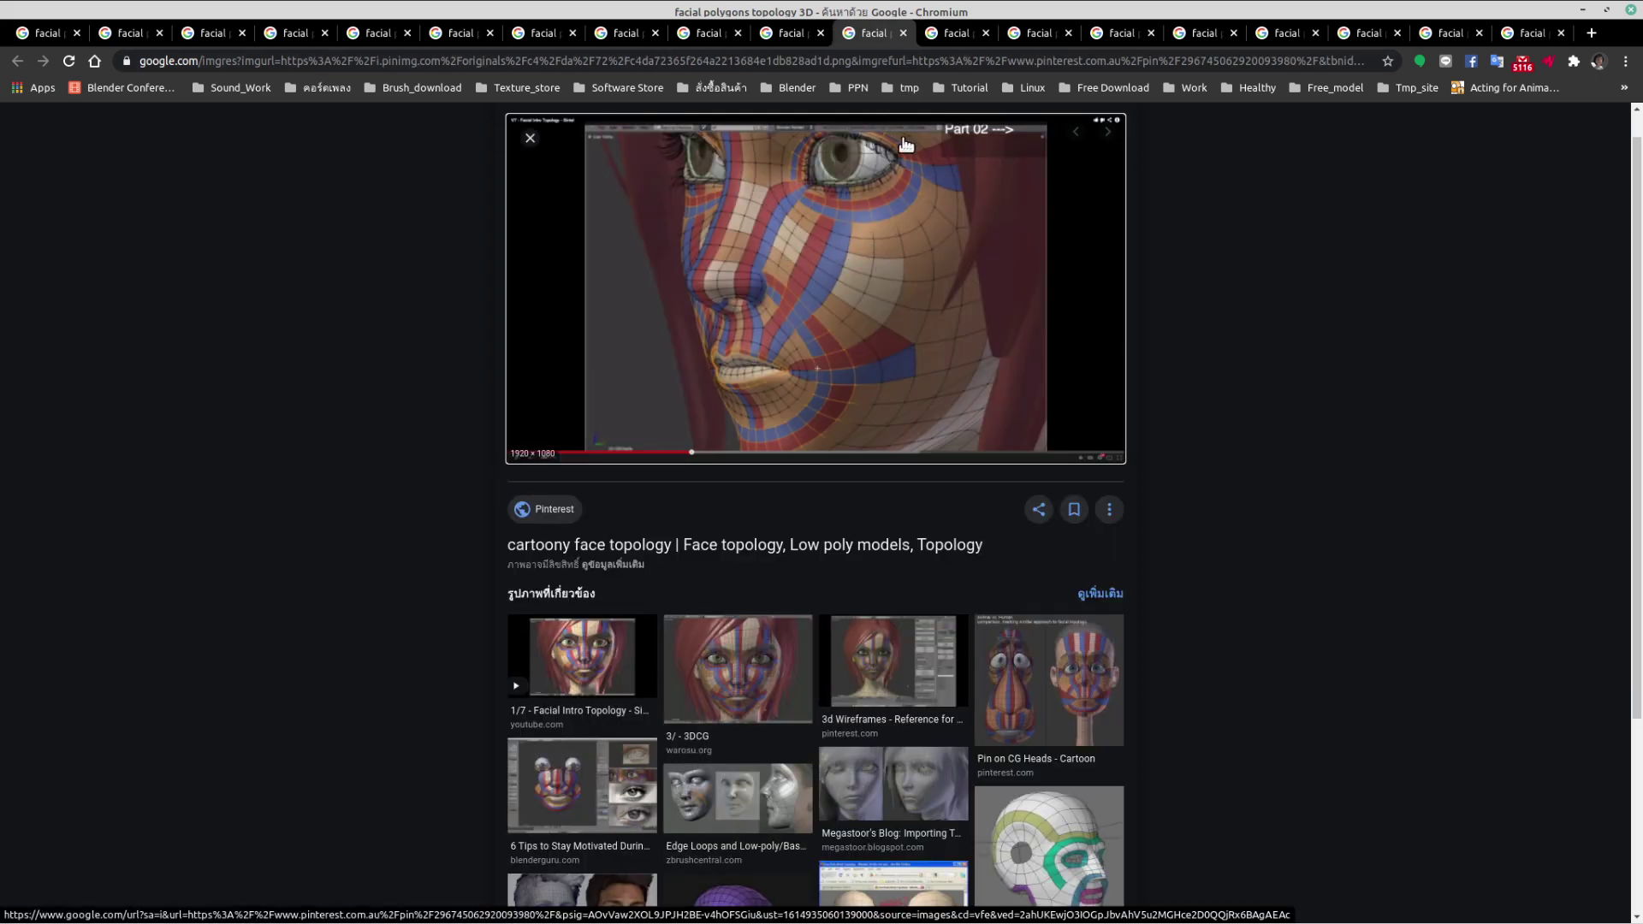
pyautogui.click(781, 35)
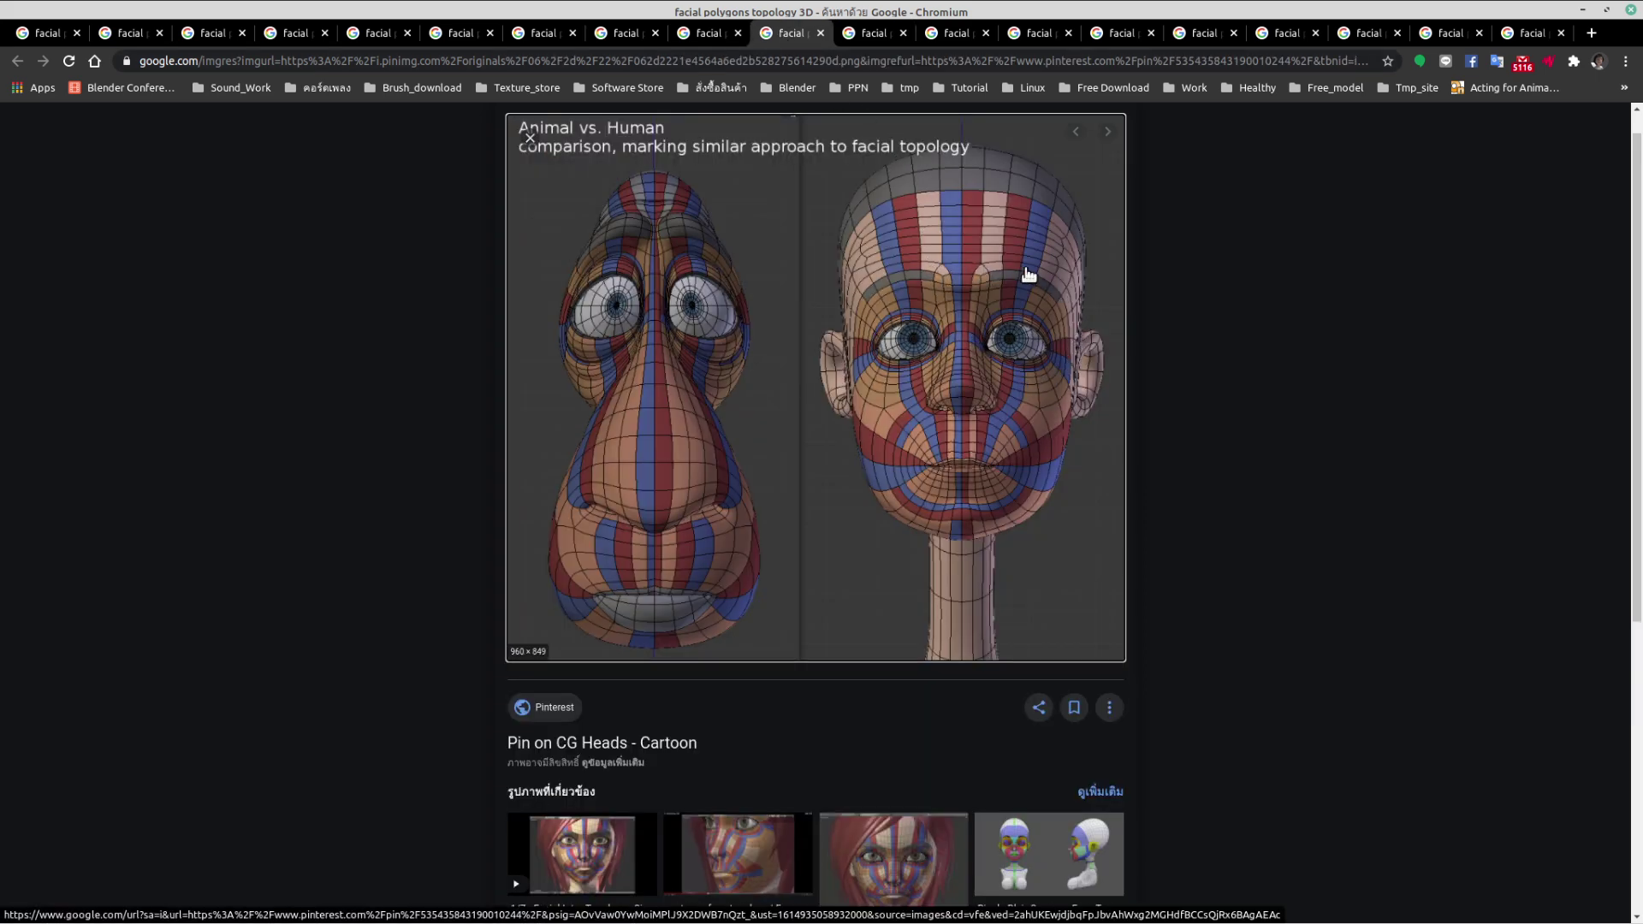
pyautogui.click(716, 36)
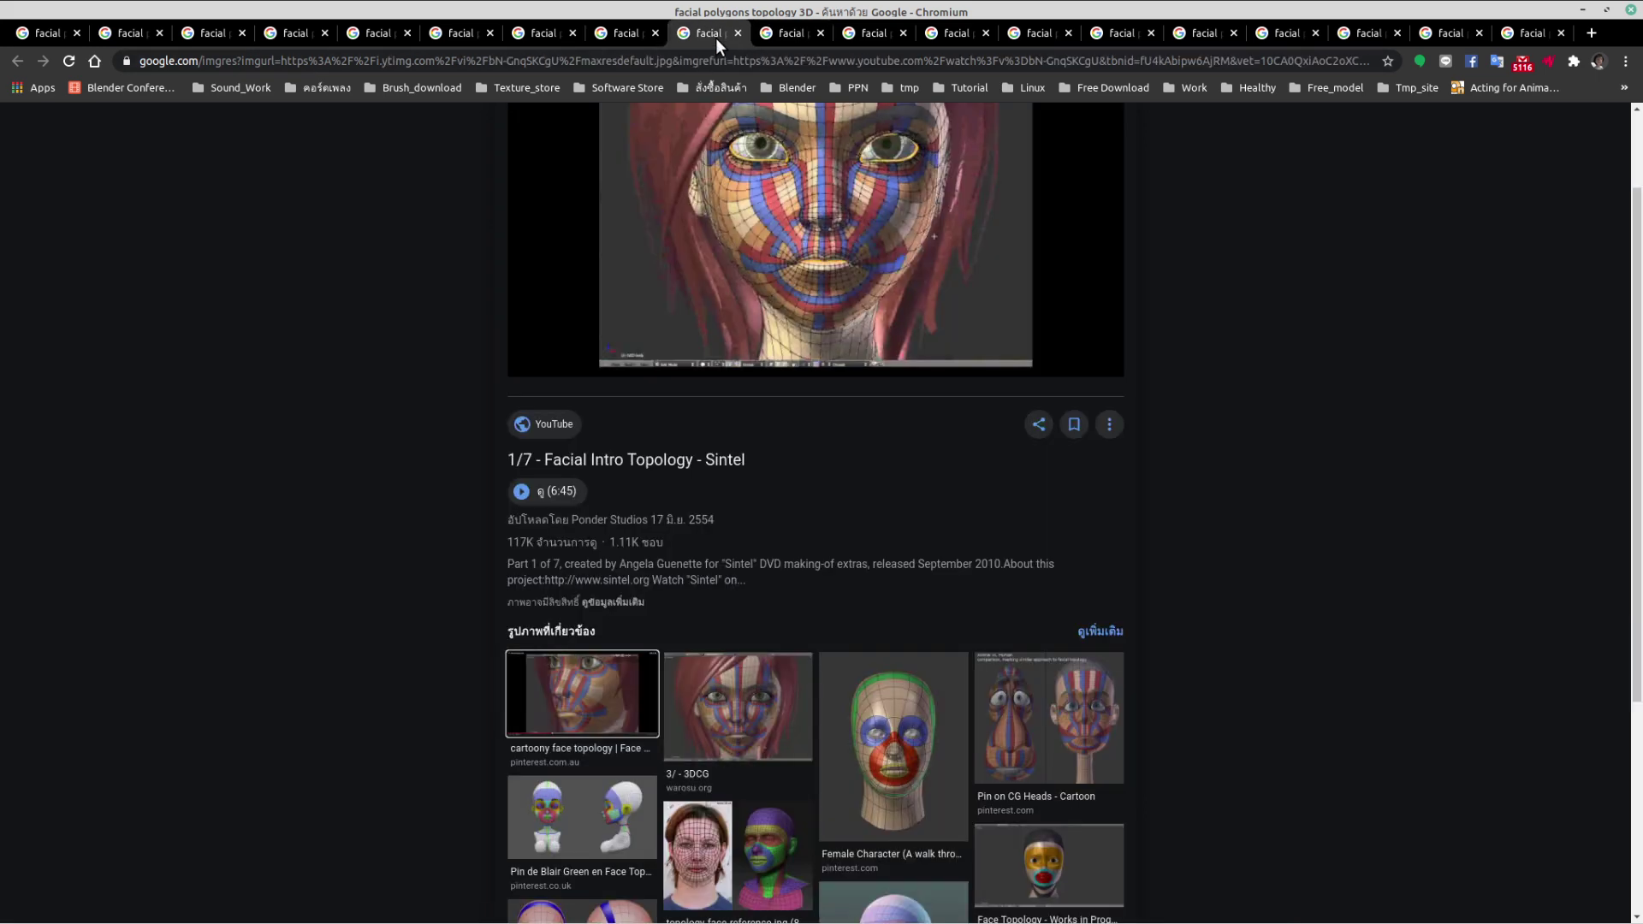
pyautogui.click(627, 38)
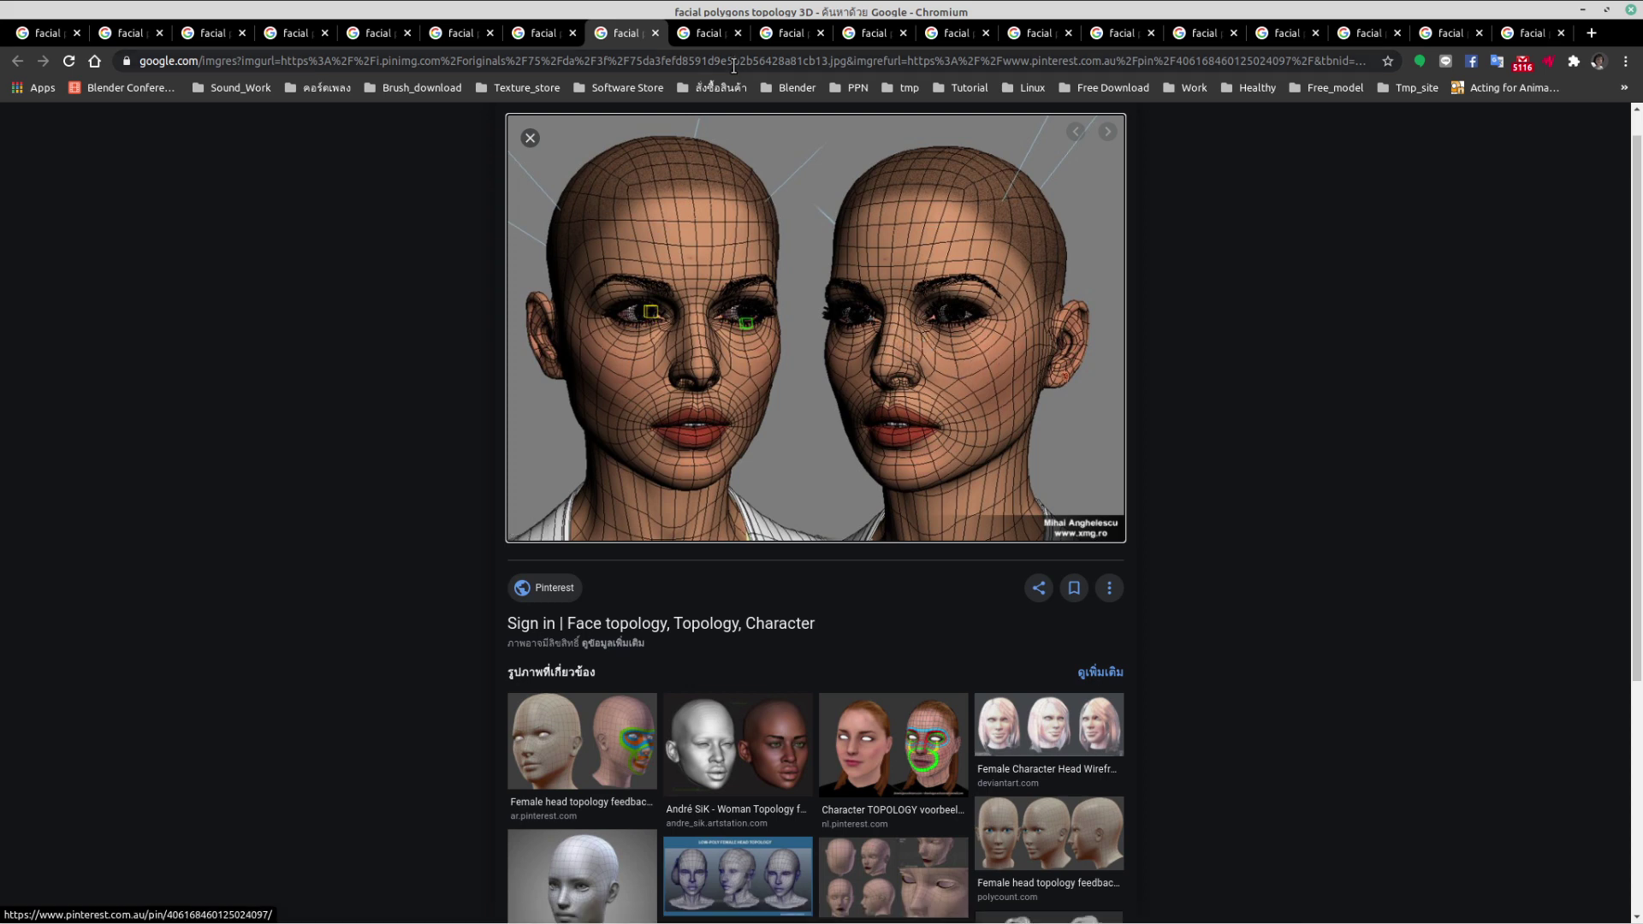
pyautogui.click(550, 39)
pyautogui.scroll(4, 820, 414)
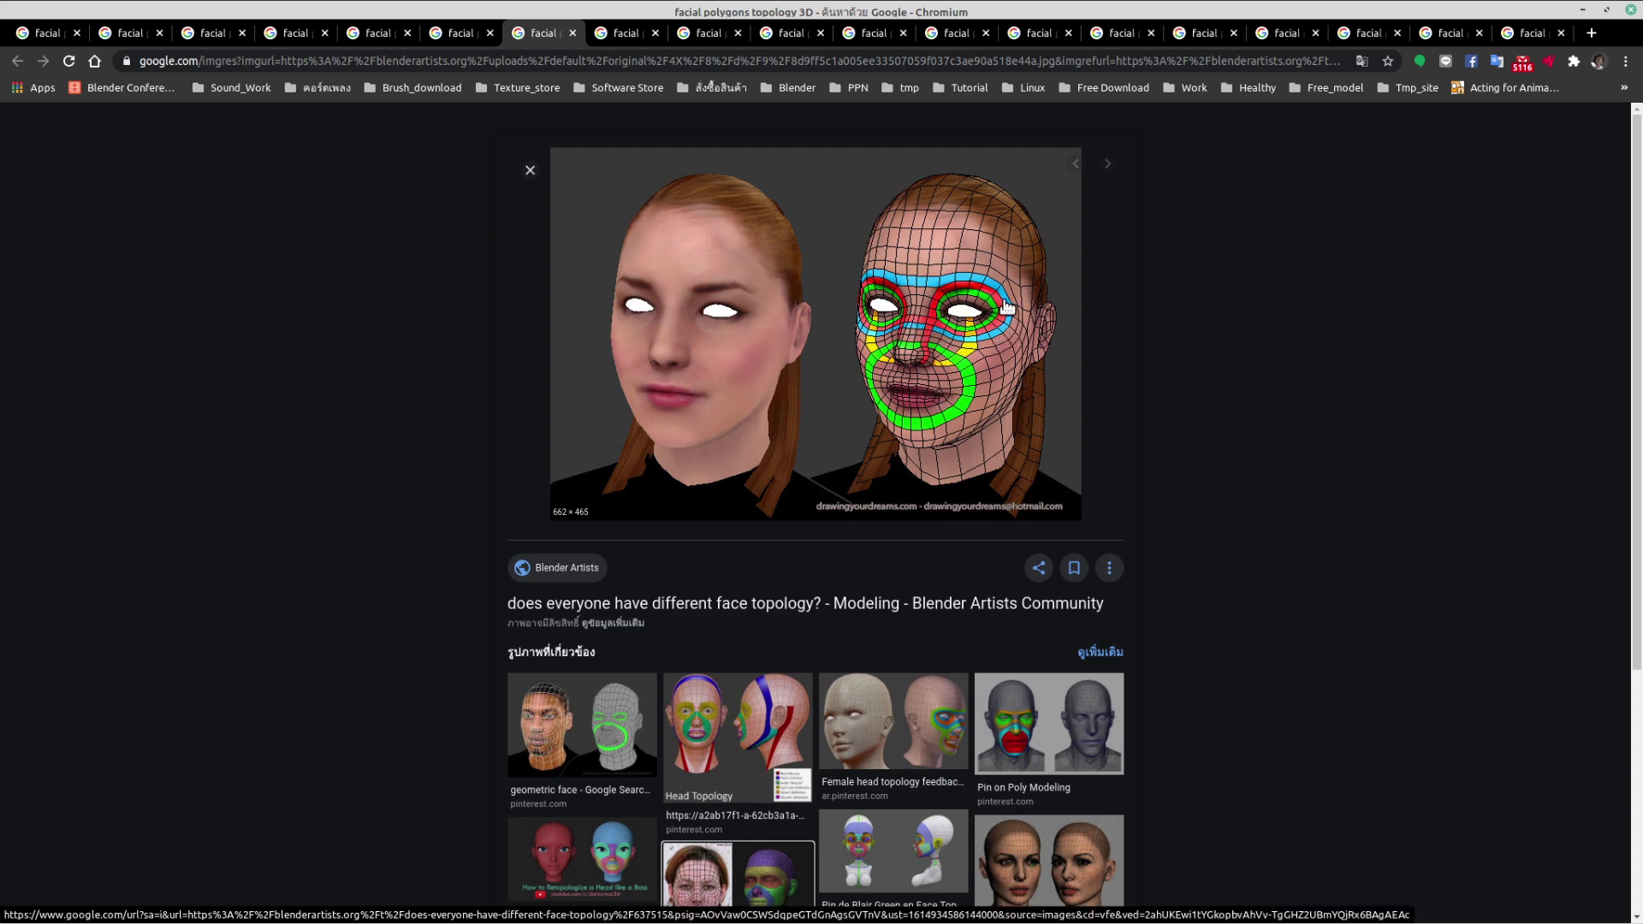
pyautogui.click(469, 35)
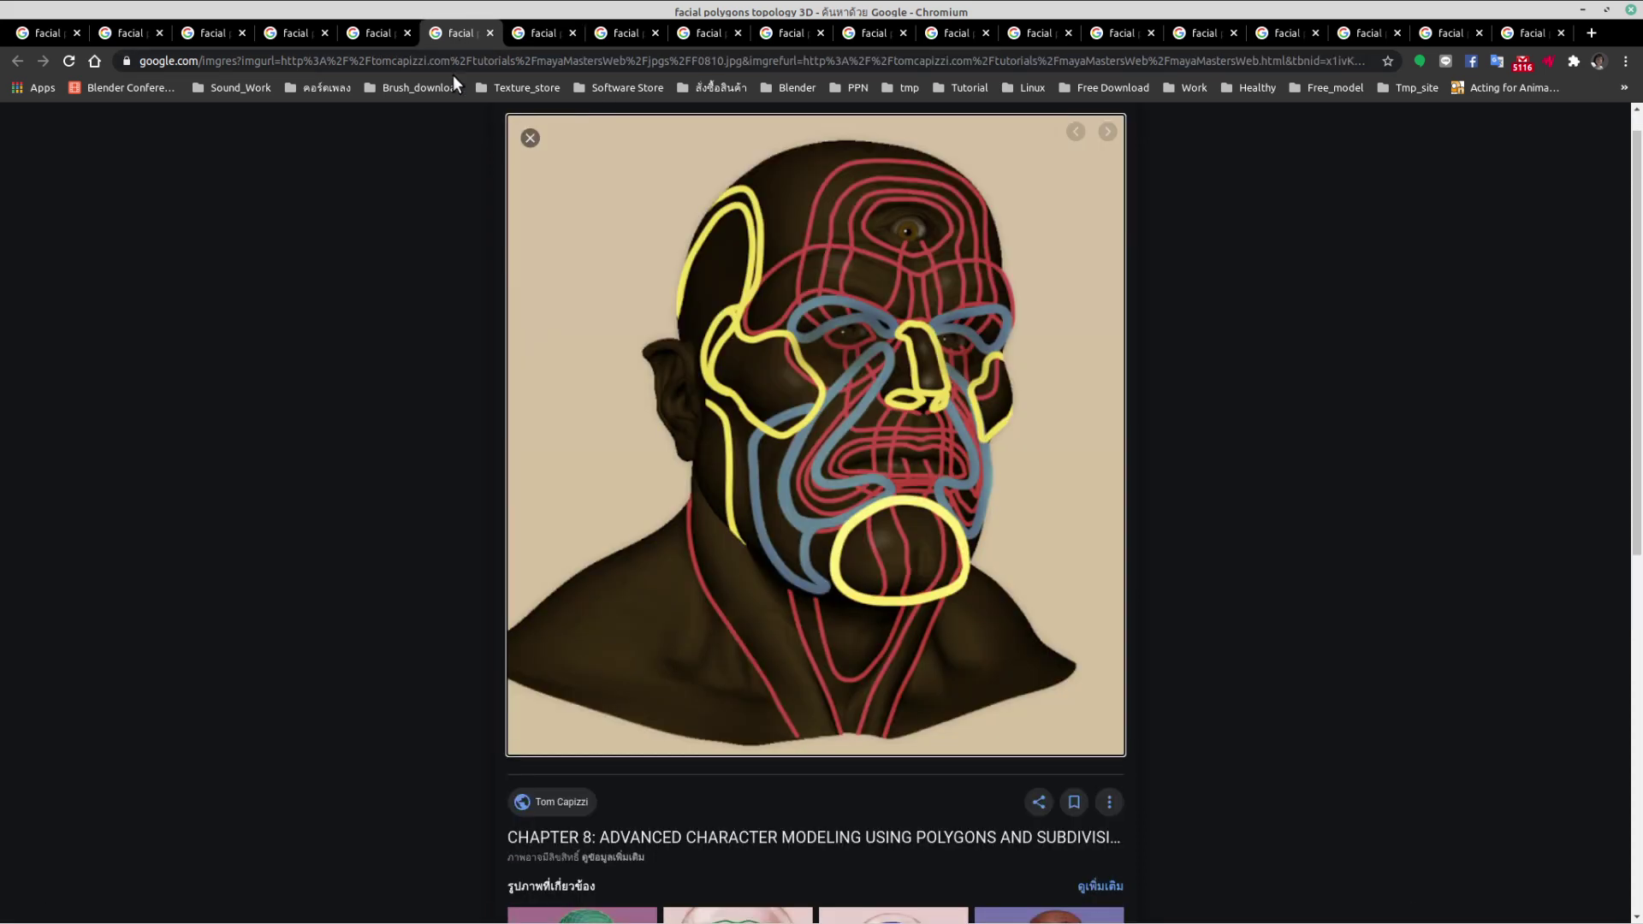
pyautogui.click(368, 32)
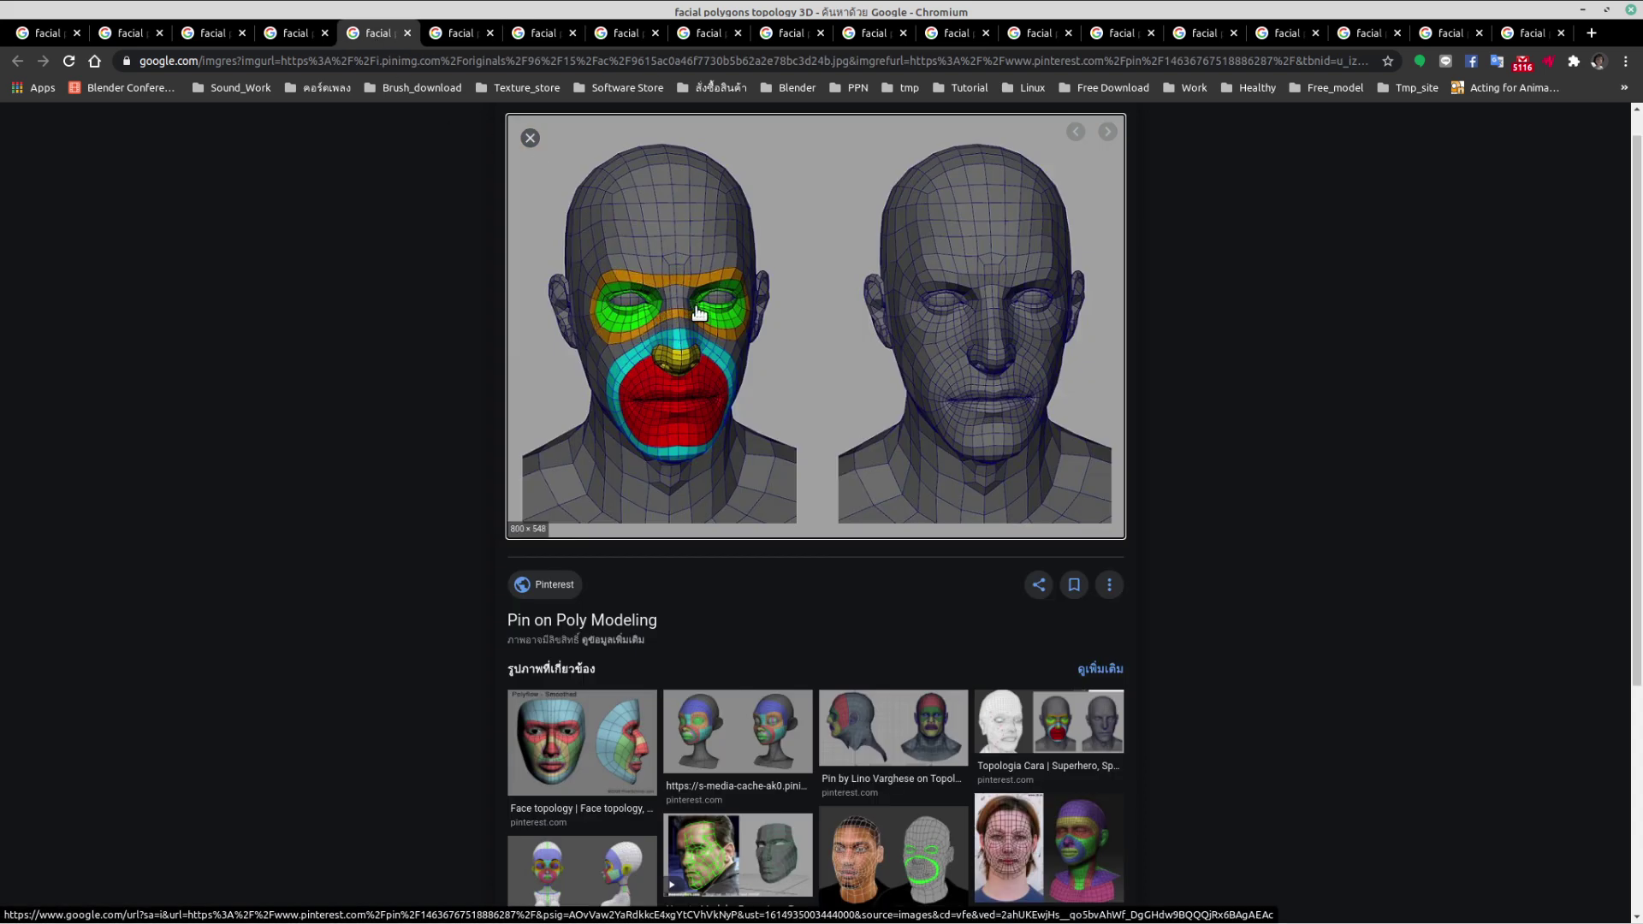
pyautogui.hotkey('ctrl', 'alt', 'Left')
pyautogui.hotkey('ctrl', 'alt', 'Left')
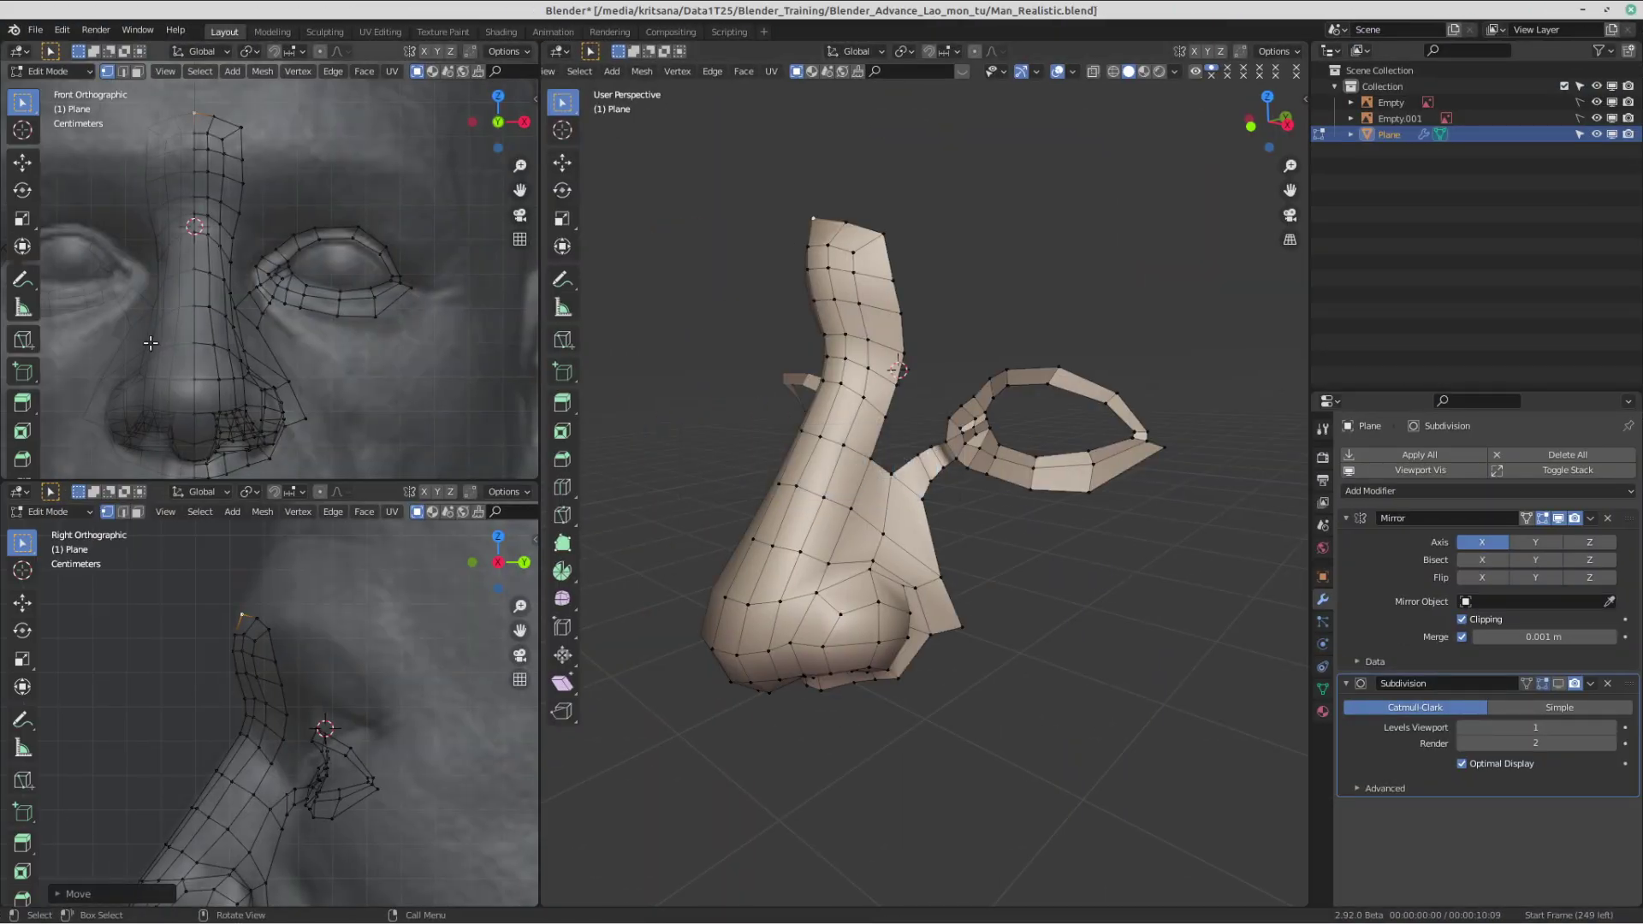
# - Annotate two concentric loops in the front view from the upper nose bridge around the eye to the nose side, and circle the cheek section
pyautogui.click(22, 279)
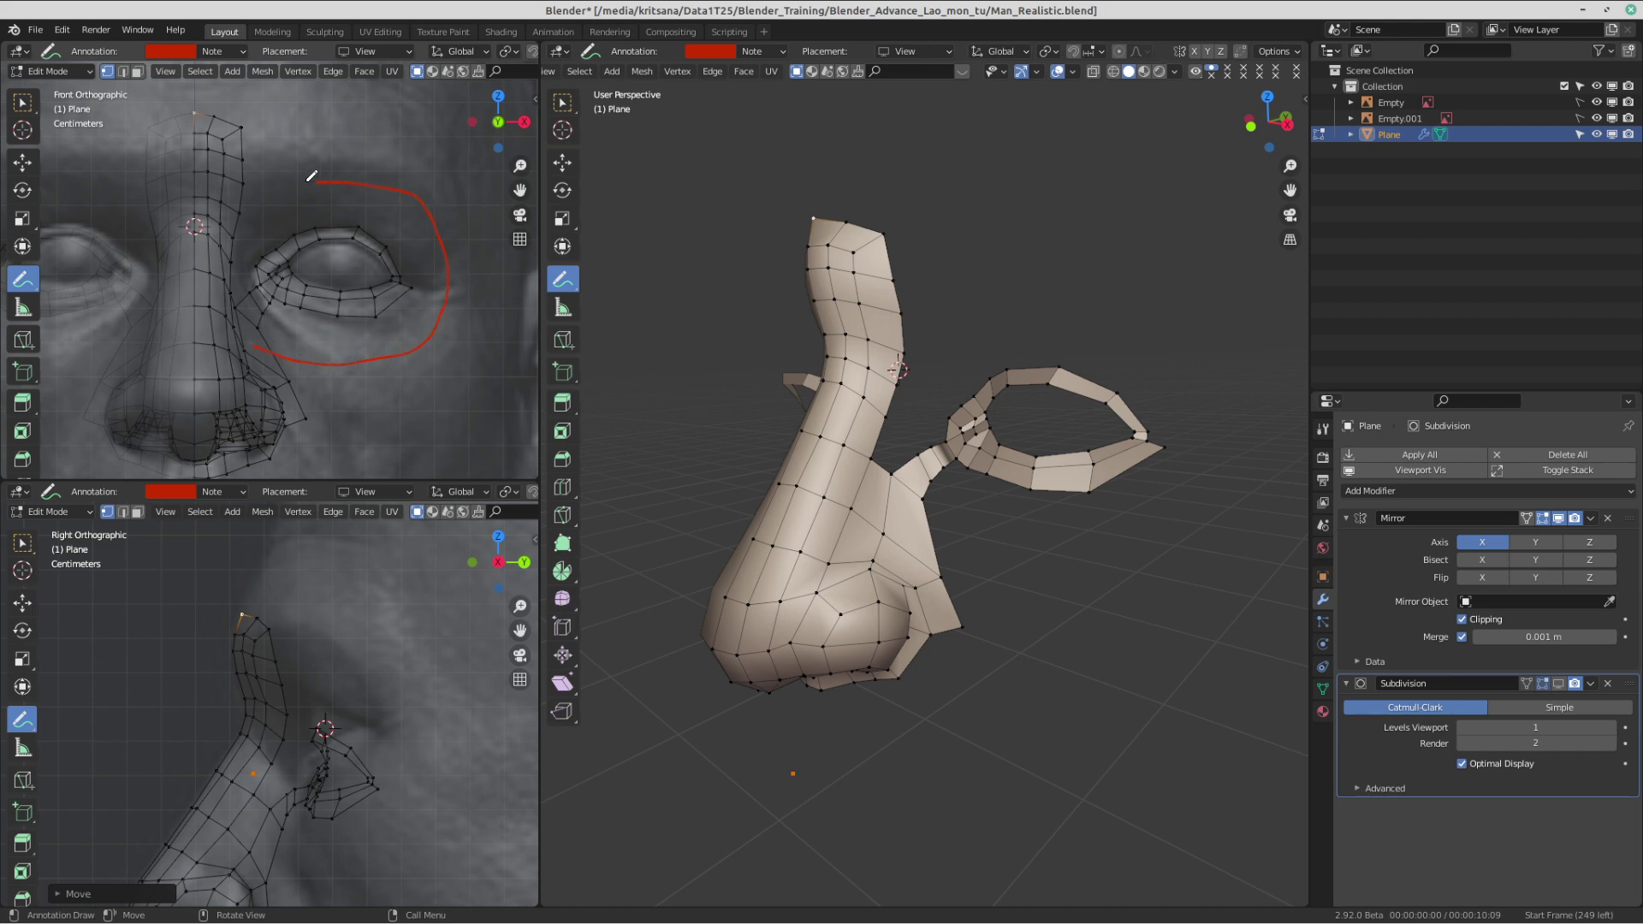
pyautogui.moveTo(243, 173); pyautogui.dragTo(243, 174)
pyautogui.moveTo(215, 160); pyautogui.dragTo(246, 162)
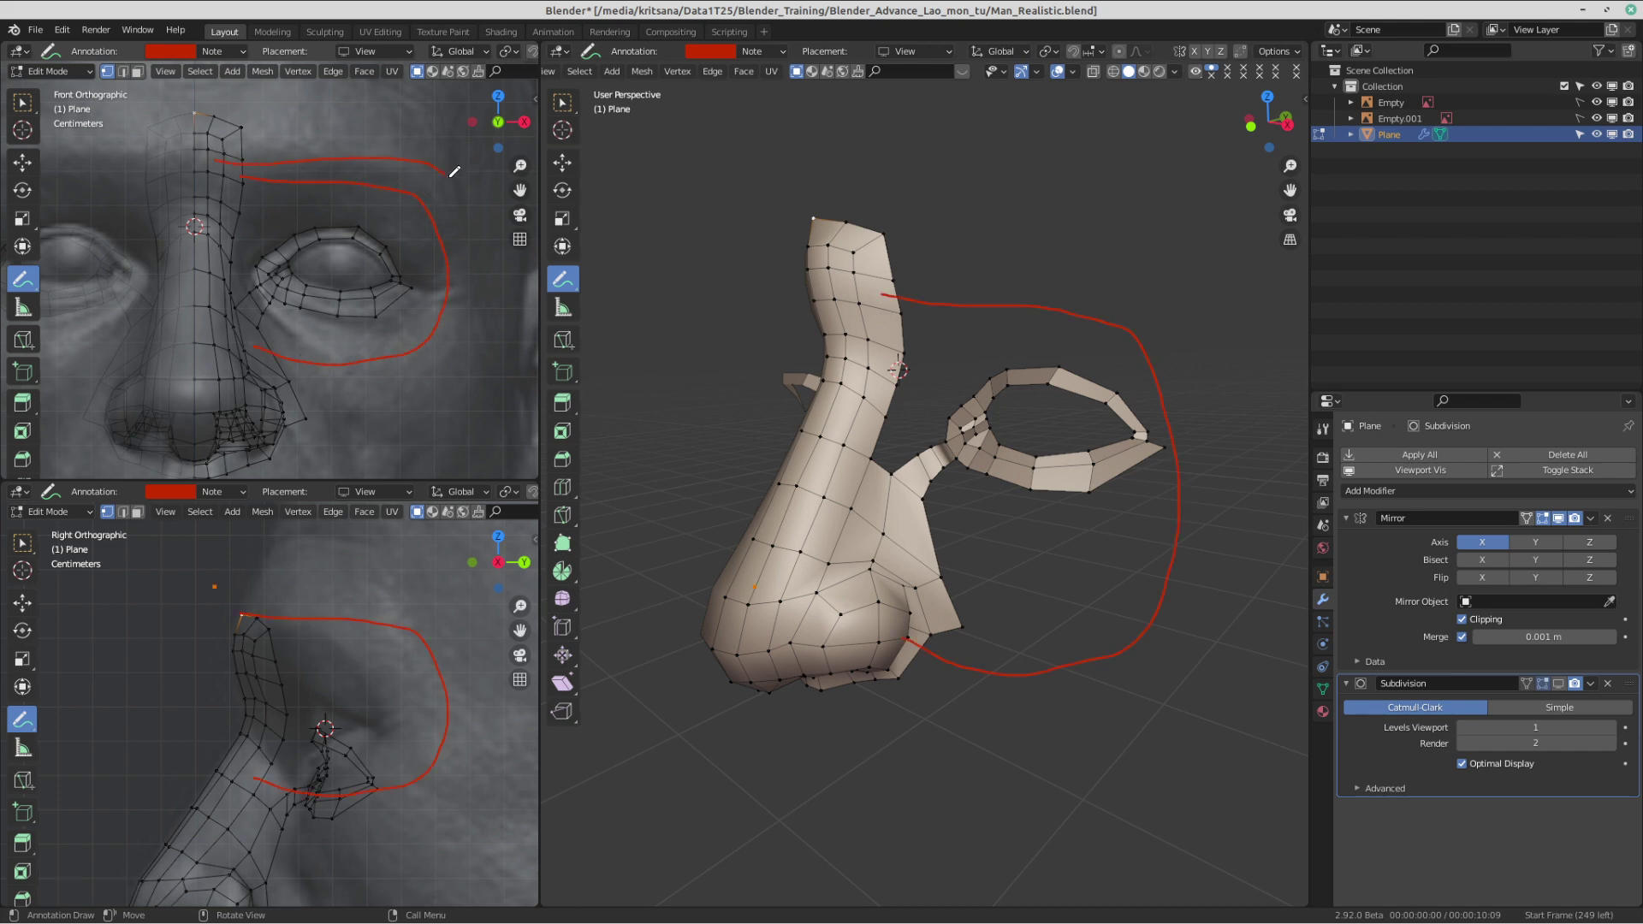
pyautogui.moveTo(454, 172); pyautogui.dragTo(472, 269)
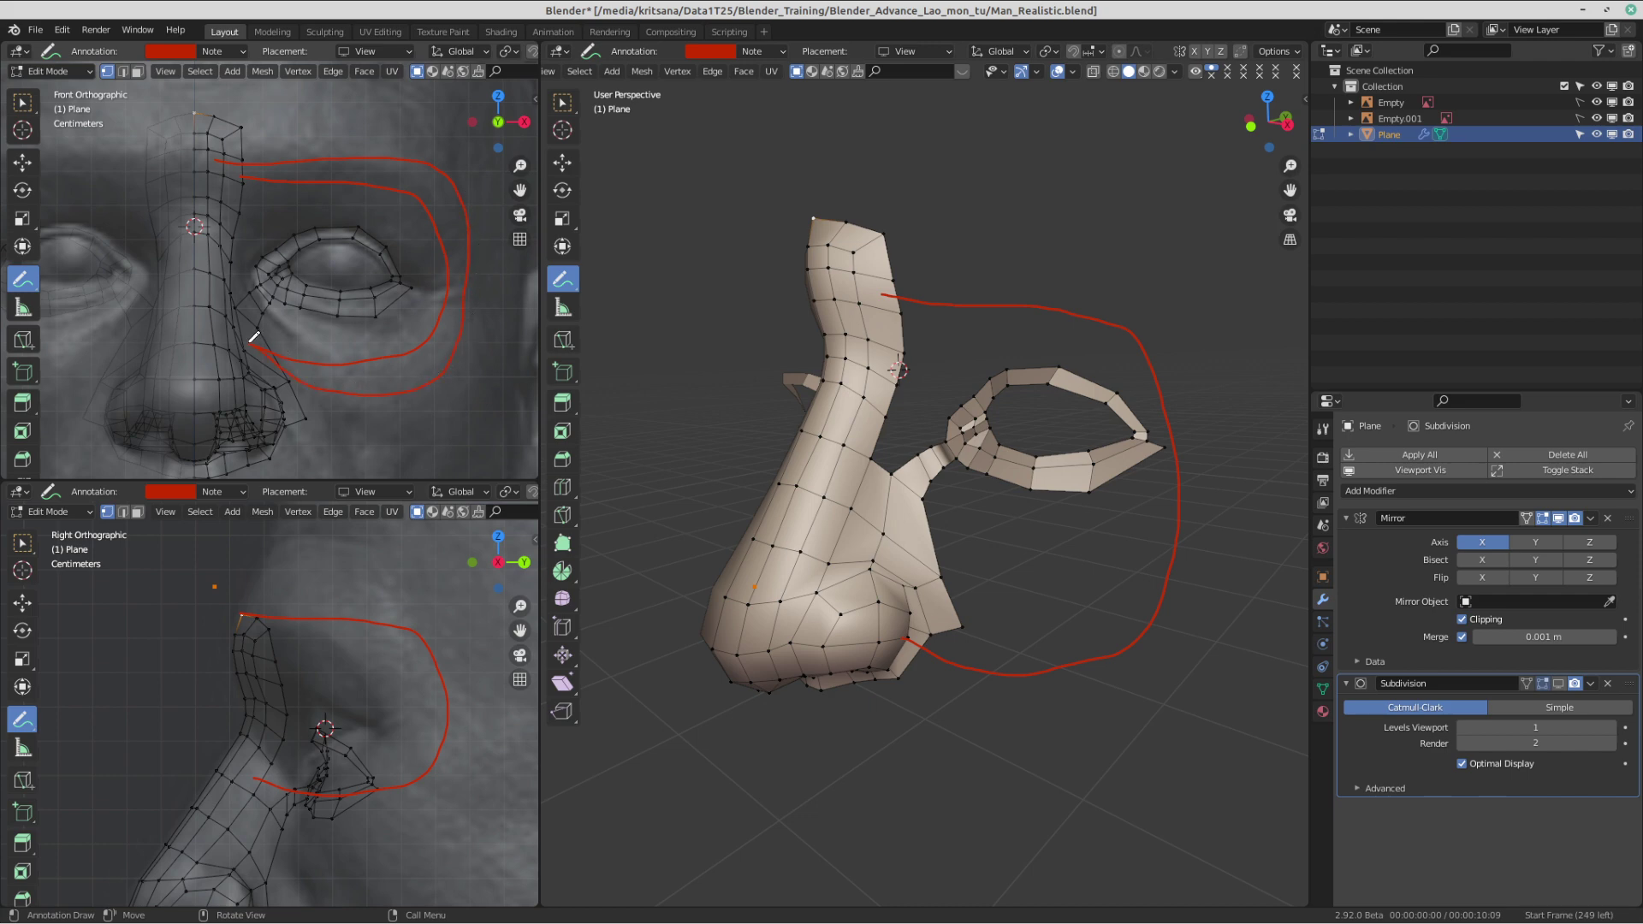
pyautogui.moveTo(254, 337); pyautogui.dragTo(358, 357)
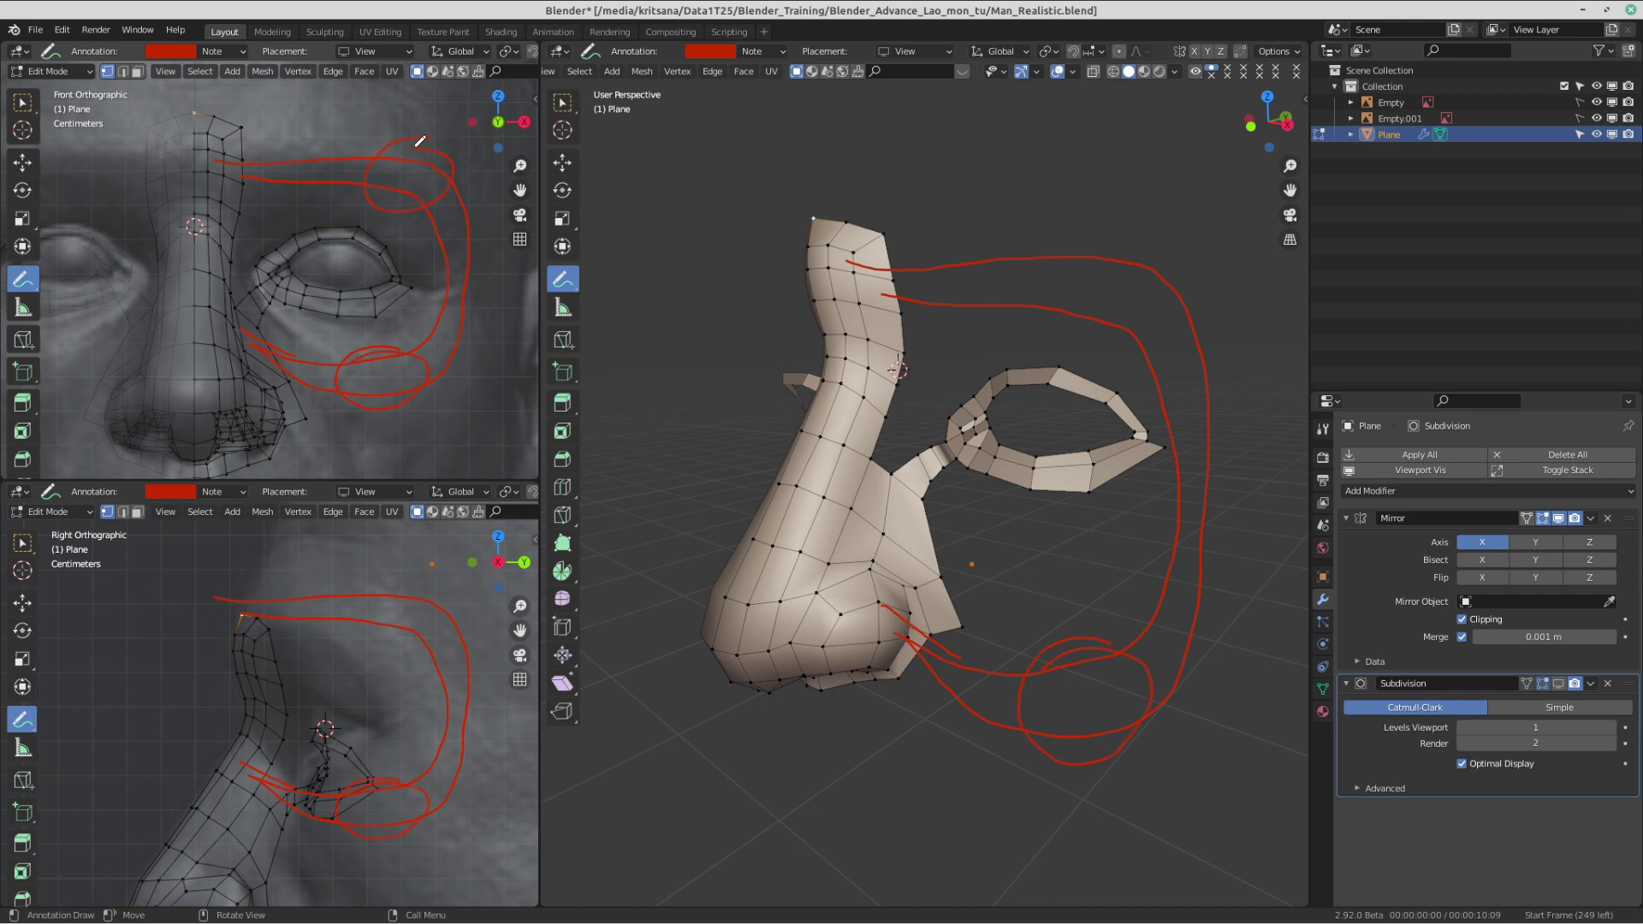
# - Circle the outer brow turn of the annotated loops and the top of the nose bridge in the front view
pyautogui.moveTo(419, 140); pyautogui.dragTo(419, 140)
pyautogui.moveTo(272, 117); pyautogui.dragTo(172, 169)
pyautogui.moveTo(261, 122); pyautogui.dragTo(258, 122)
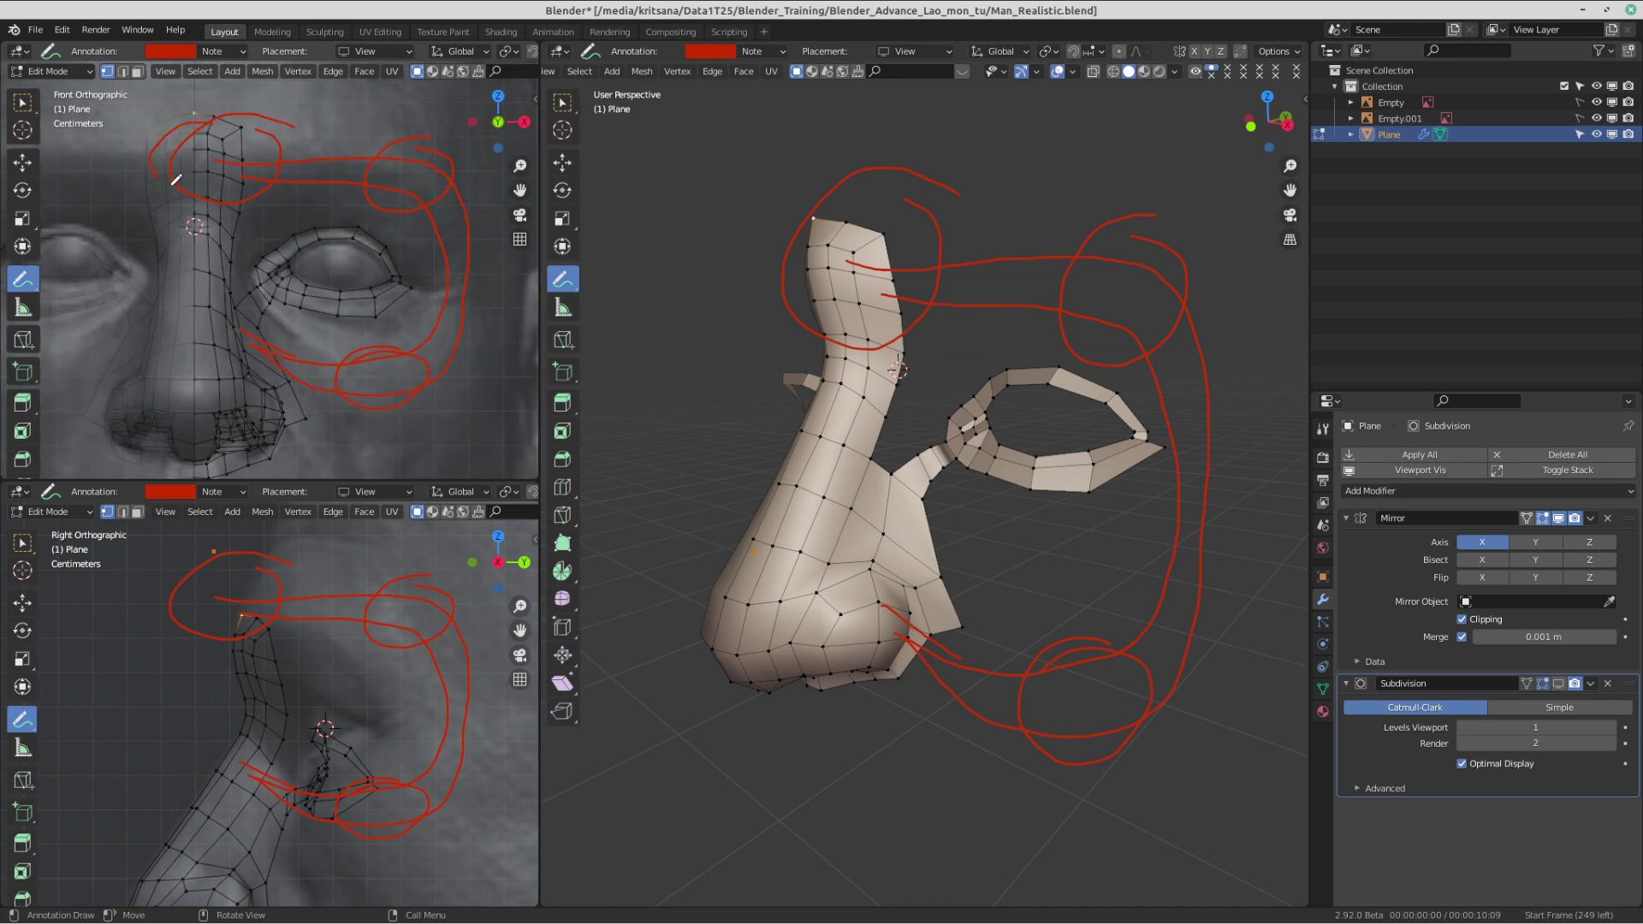
pyautogui.moveTo(215, 106)
pyautogui.mouseDown()
pyautogui.moveTo(253, 167)
pyautogui.moveTo(173, 135)
pyautogui.mouseUp()
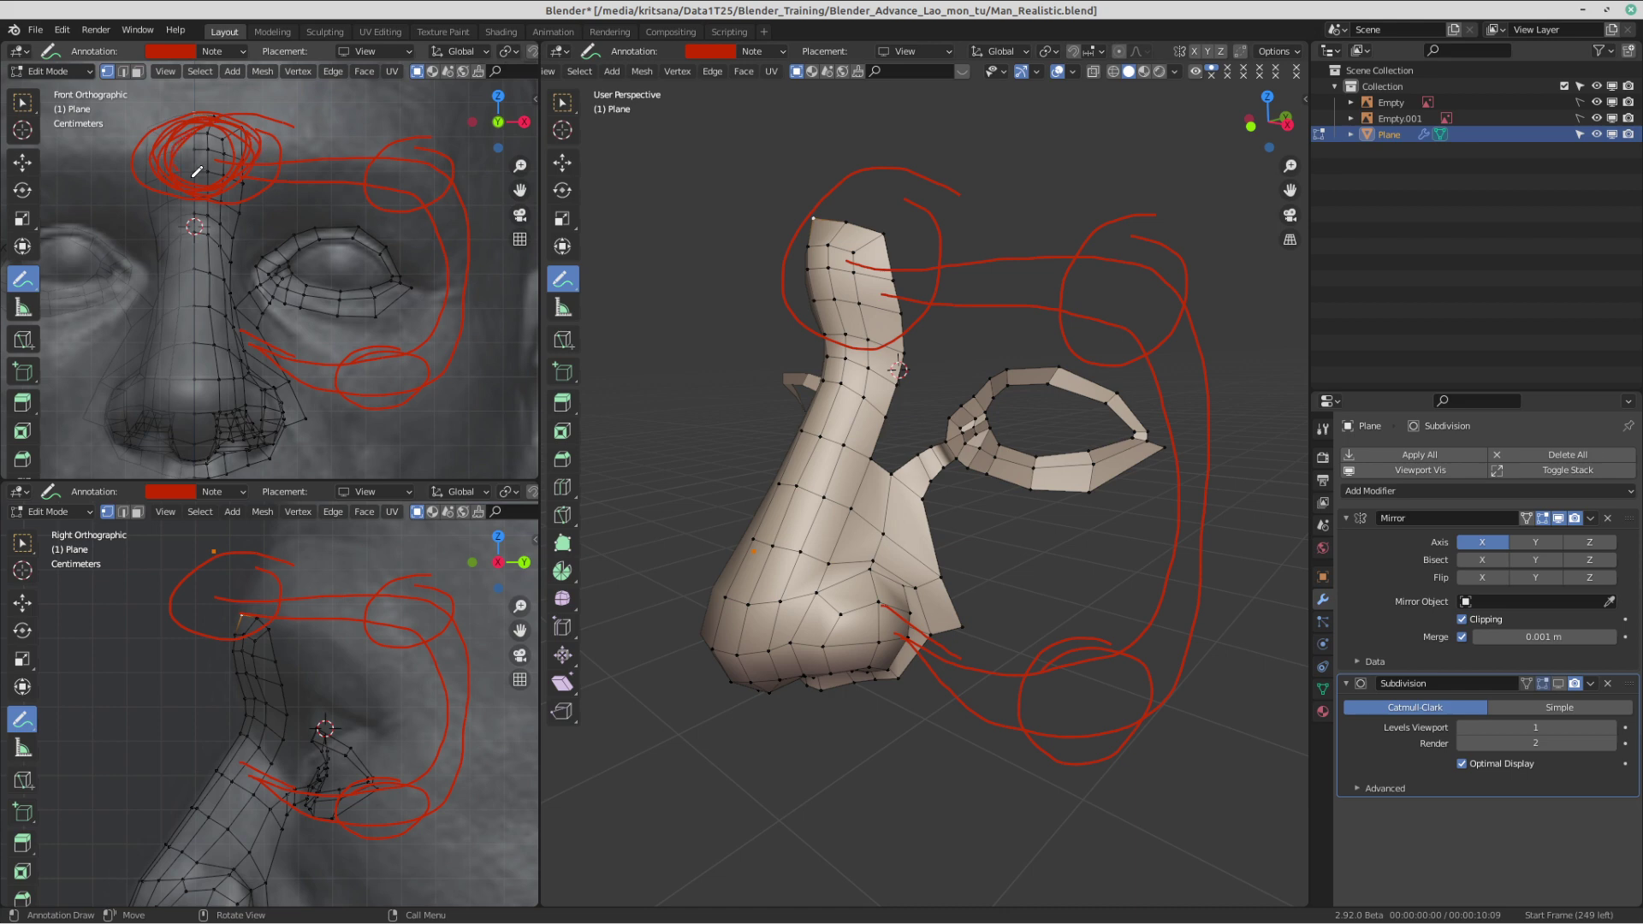
pyautogui.moveTo(199, 186)
pyautogui.mouseDown()
pyautogui.moveTo(202, 162)
pyautogui.moveTo(219, 169)
pyautogui.mouseUp()
# - Mark spots along the annotated brow line and bridge top, and circle the middle of the nose bridge in the front view
pyautogui.moveTo(320, 133); pyautogui.dragTo(409, 144)
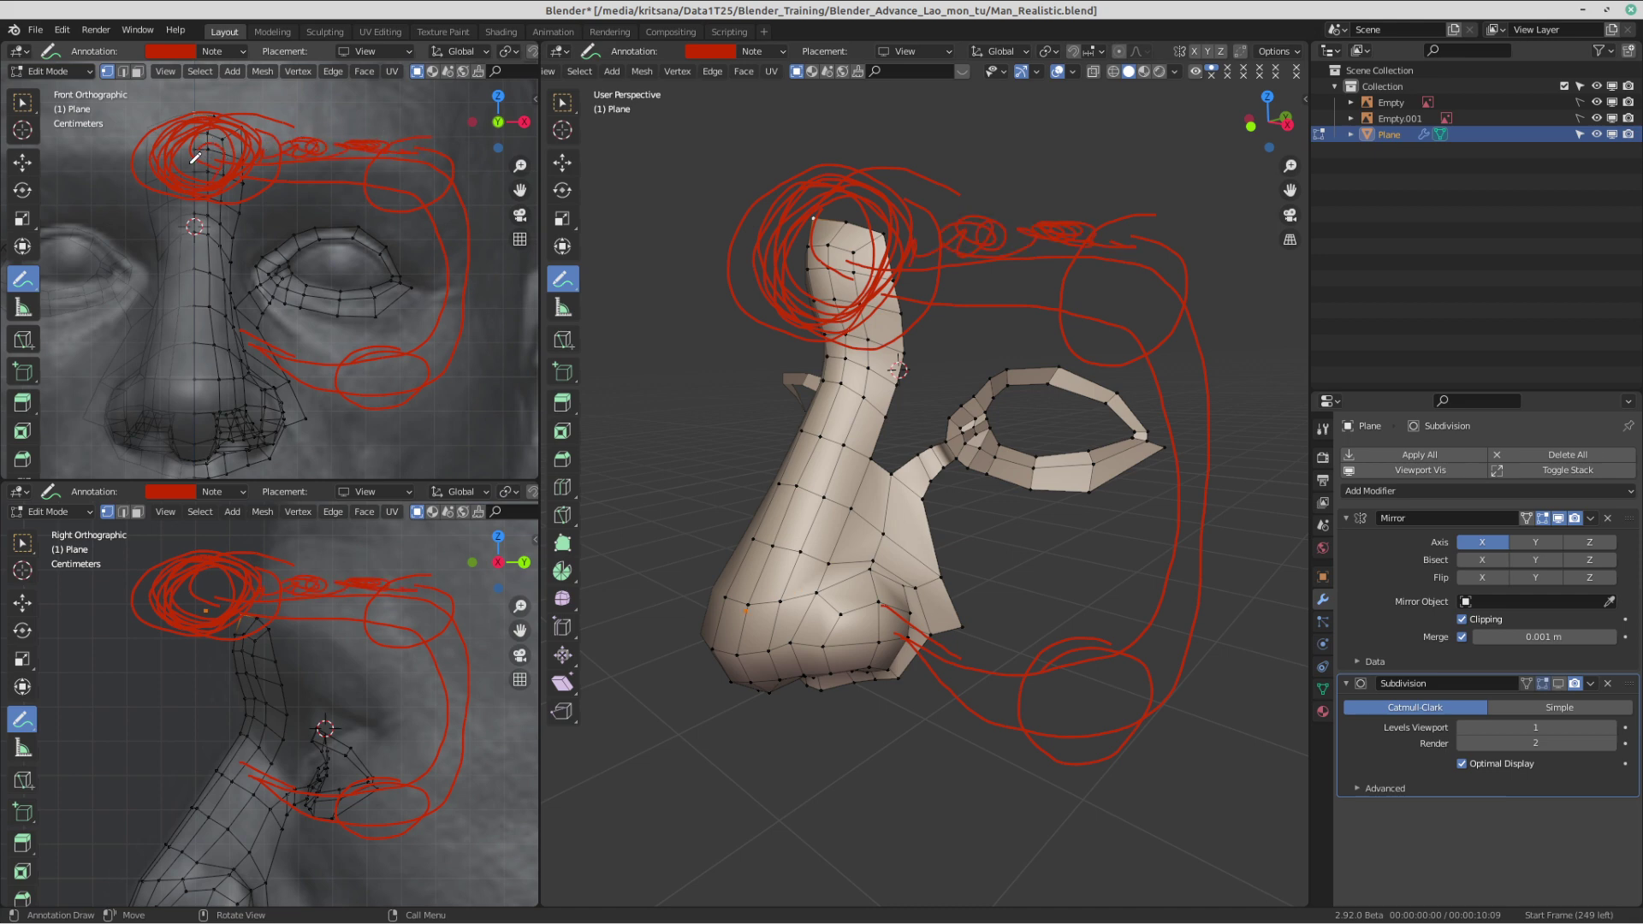
pyautogui.moveTo(250, 127); pyautogui.dragTo(206, 174)
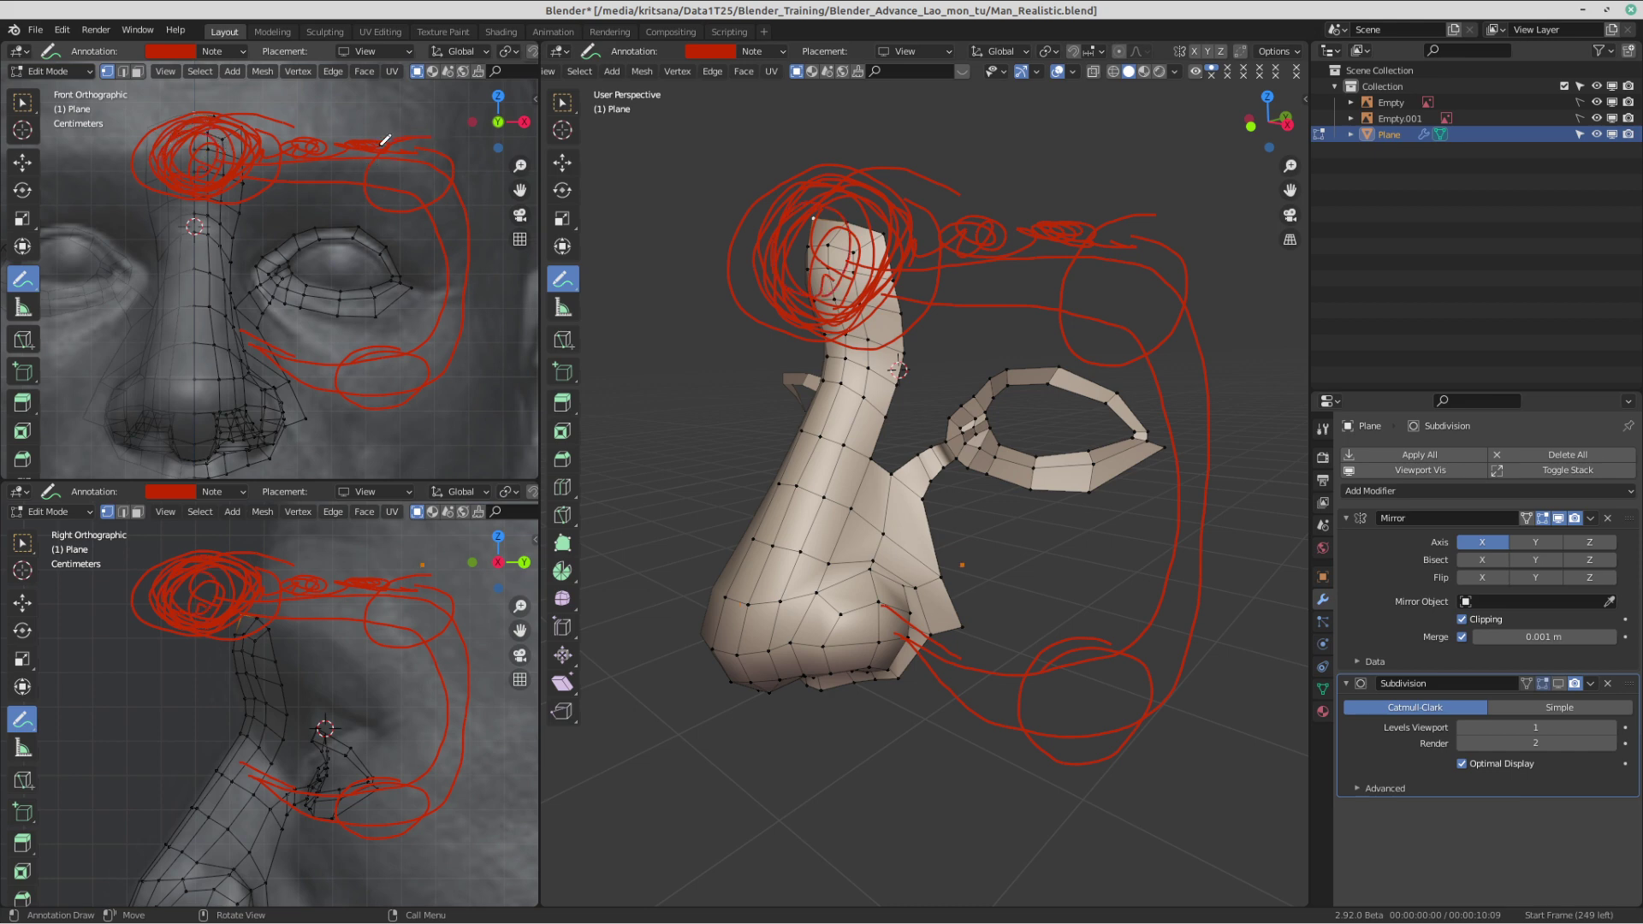
pyautogui.moveTo(427, 155); pyautogui.dragTo(428, 156)
pyautogui.moveTo(210, 296)
pyautogui.mouseDown()
pyautogui.moveTo(246, 310)
pyautogui.moveTo(238, 287)
pyautogui.mouseUp()
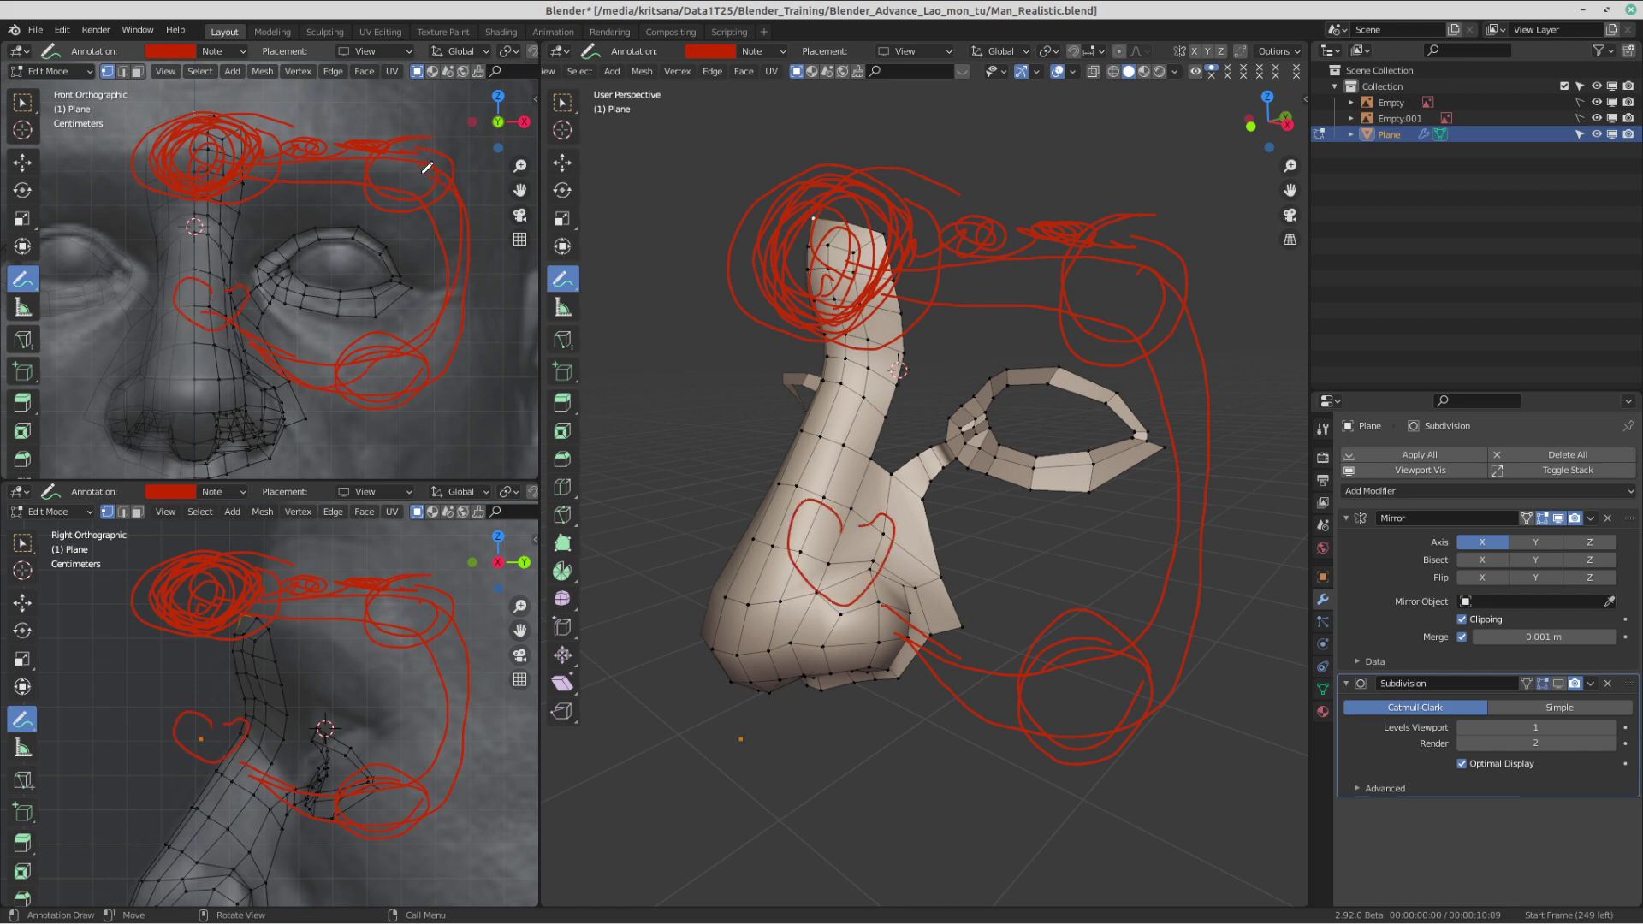
# - Replace the old annotations with two fresh loops running from the brow and forehead around the eye to the nose side in the front view
pyautogui.moveTo(207, 158)
pyautogui.mouseDown()
pyautogui.moveTo(190, 185)
pyautogui.moveTo(108, 194)
pyautogui.moveTo(264, 157)
pyautogui.moveTo(452, 280)
pyautogui.moveTo(194, 333)
pyautogui.moveTo(194, 281)
pyautogui.mouseUp()
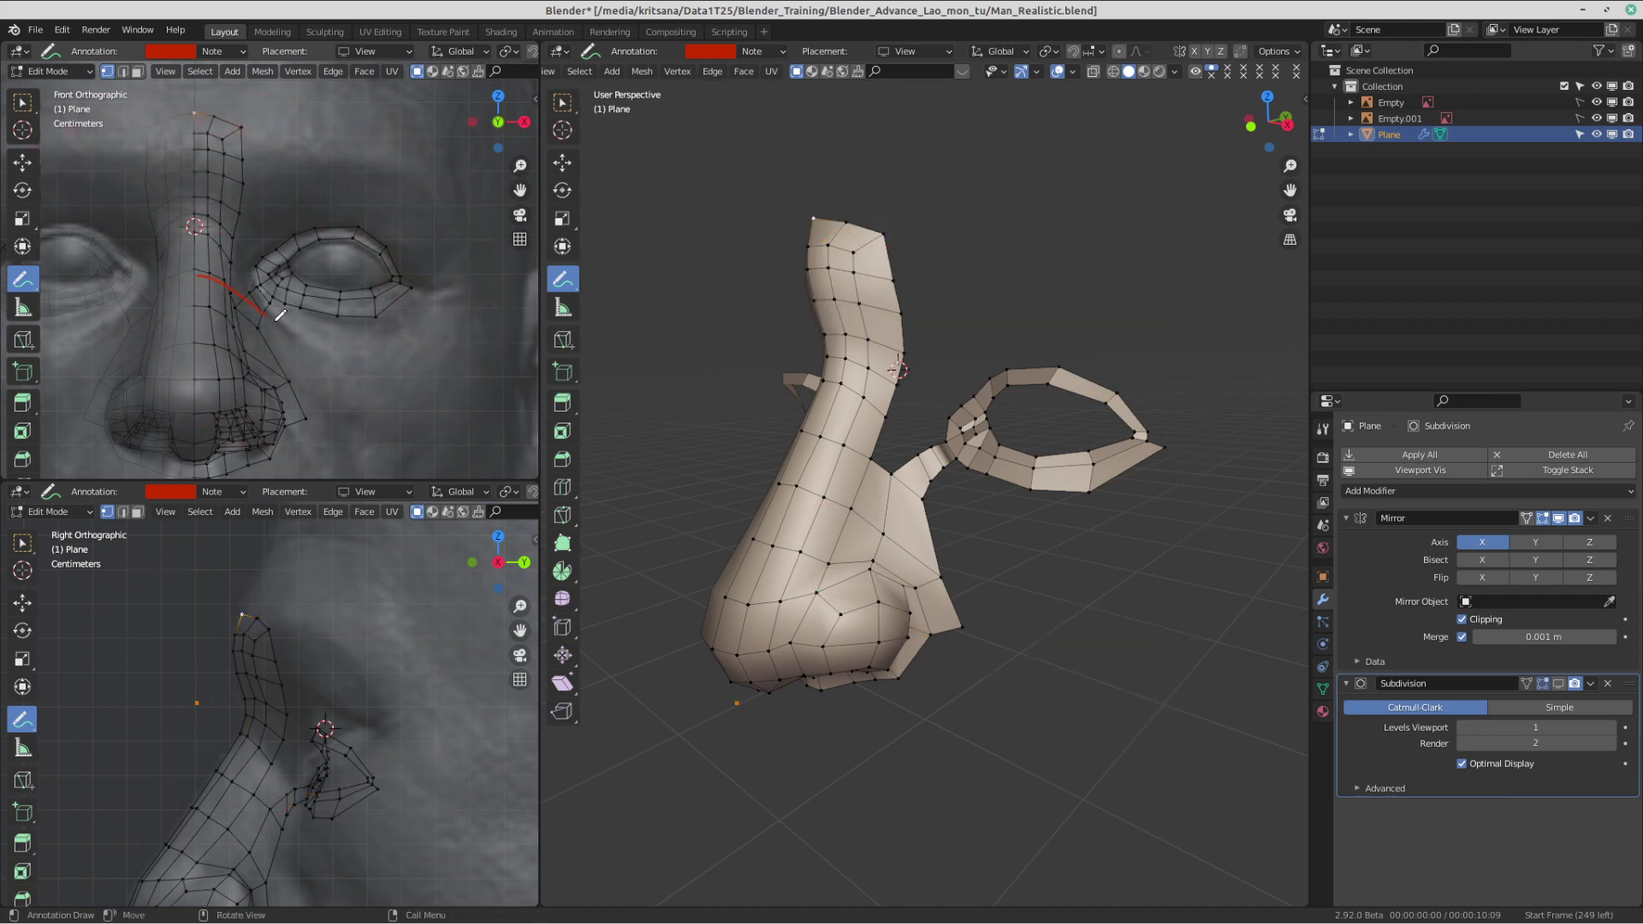
pyautogui.moveTo(275, 318); pyautogui.dragTo(413, 333)
pyautogui.moveTo(233, 165); pyautogui.dragTo(195, 175)
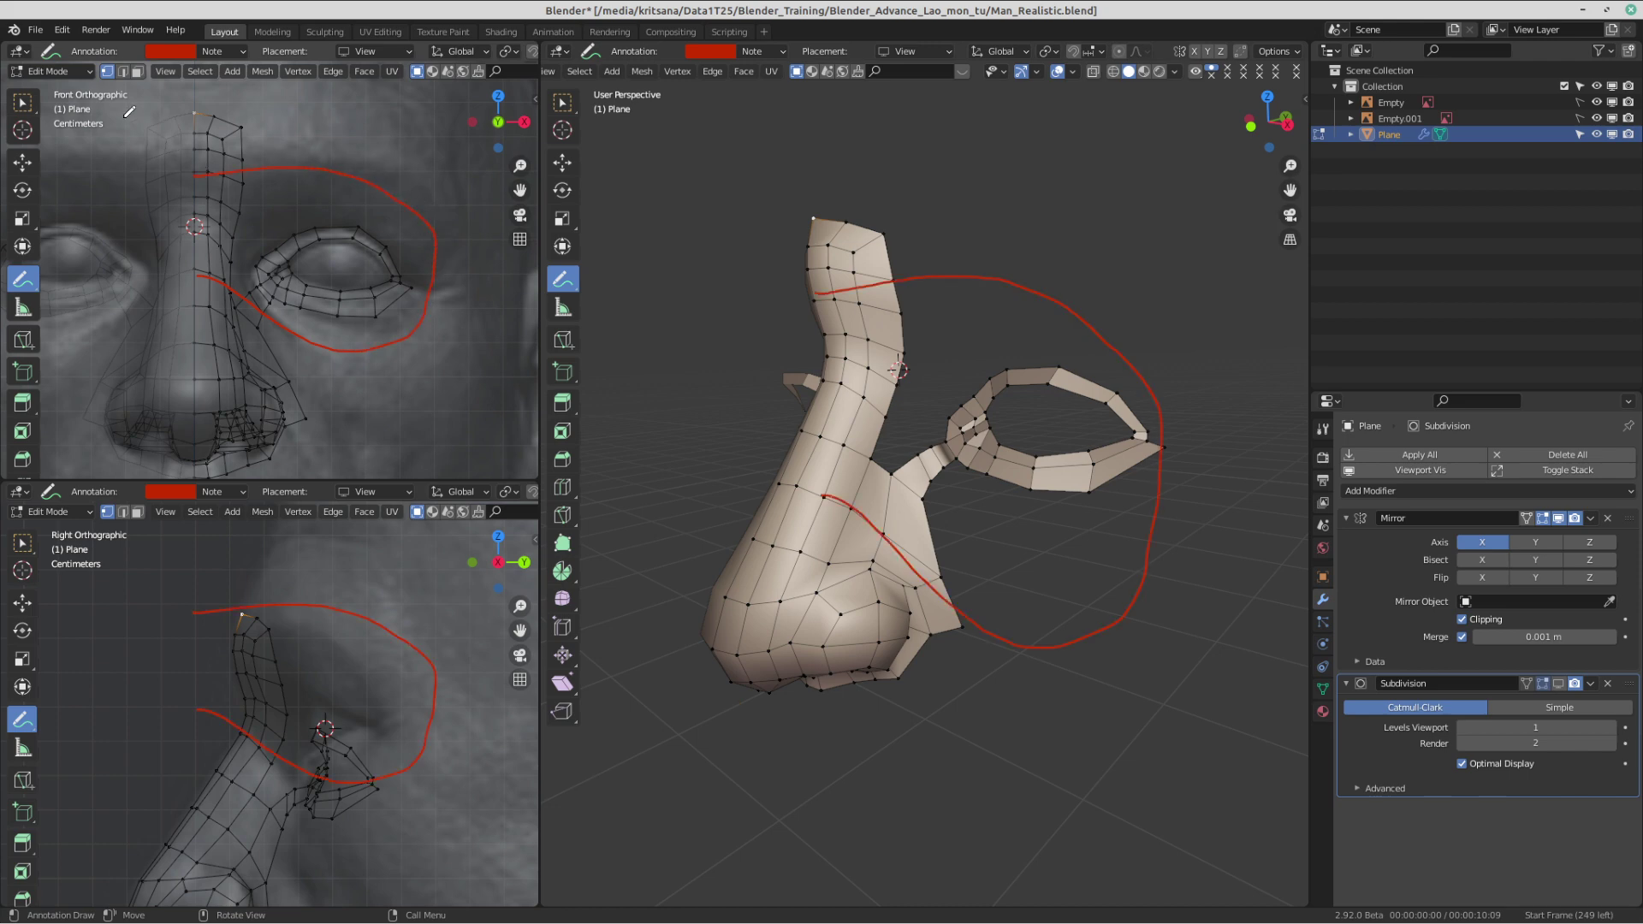
pyautogui.moveTo(129, 119); pyautogui.dragTo(377, 120)
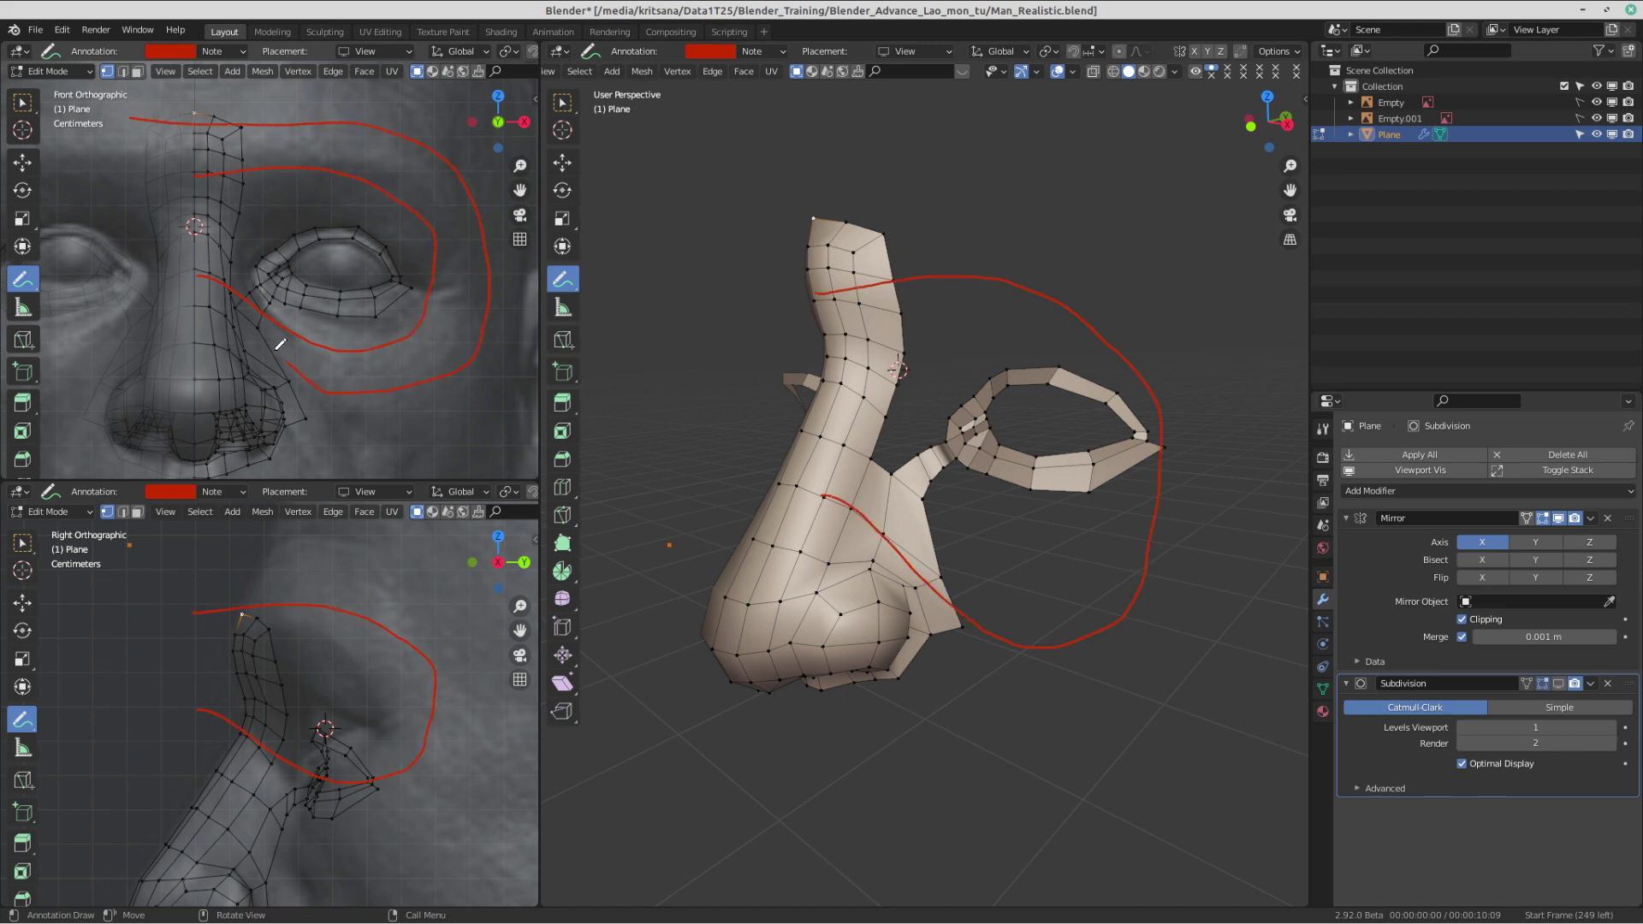
pyautogui.moveTo(195, 309); pyautogui.dragTo(195, 313)
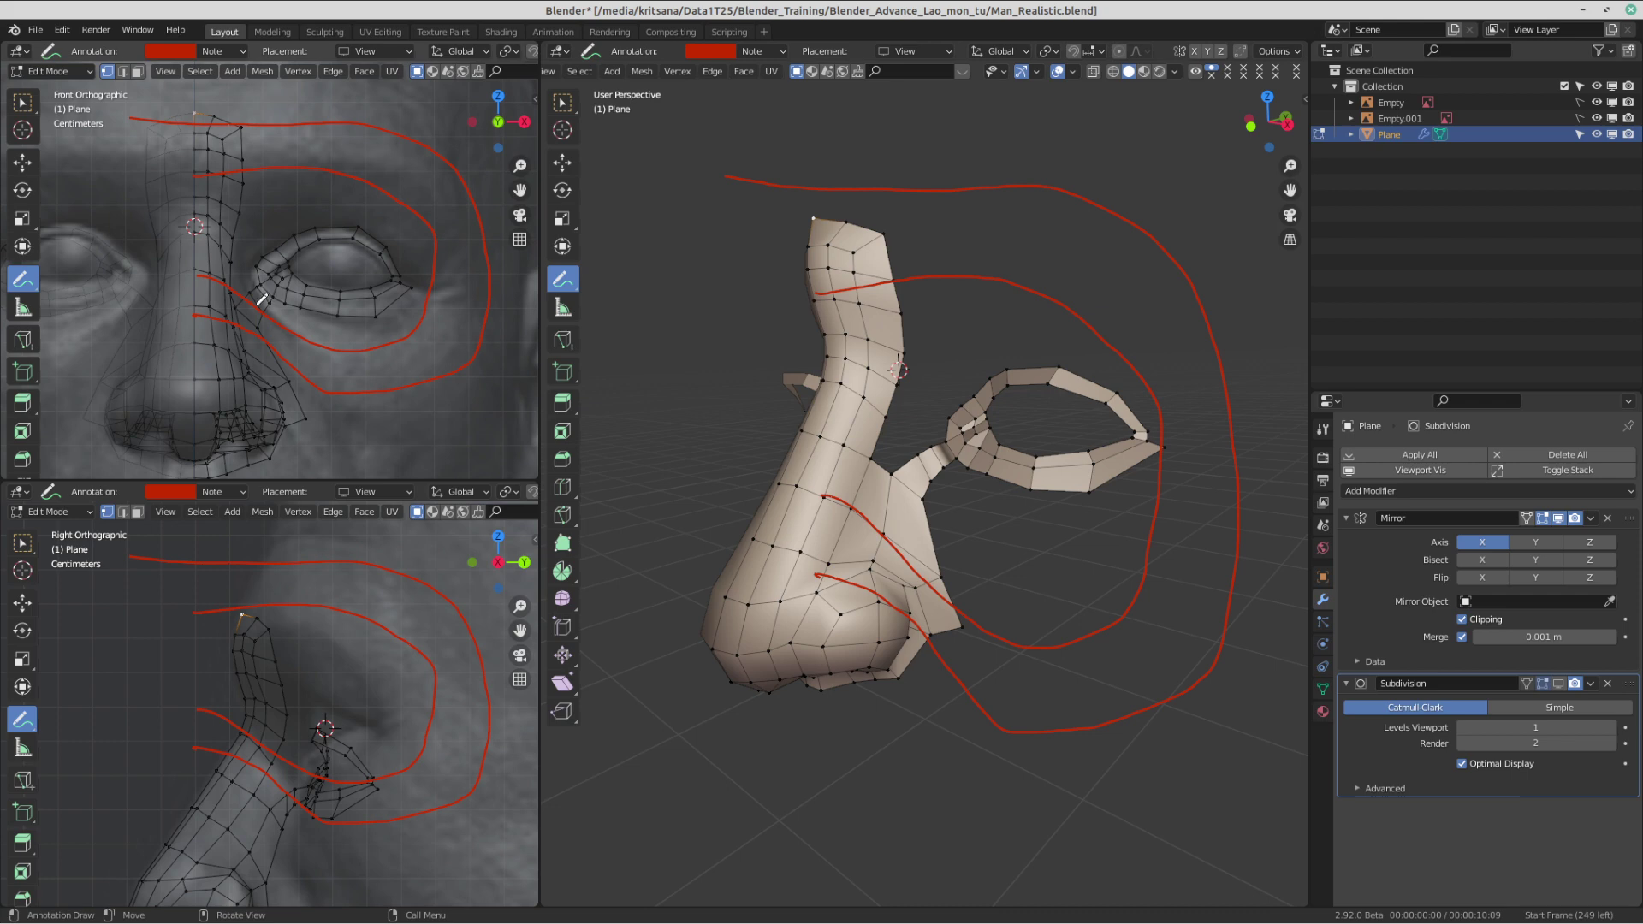
# - Erase the annotated loops and switch back to the Select Box tool
pyautogui.moveTo(192, 184)
pyautogui.keyDown('ctrl'); pyautogui.mouseDown()
pyautogui.moveTo(254, 202)
pyautogui.moveTo(340, 146)
pyautogui.moveTo(385, 237)
pyautogui.moveTo(243, 242)
pyautogui.mouseUp(); pyautogui.keyUp('ctrl')
pyautogui.keyDown('ctrl'); pyautogui.moveTo(220, 188); pyautogui.dragTo(171, 201); pyautogui.keyUp('ctrl')
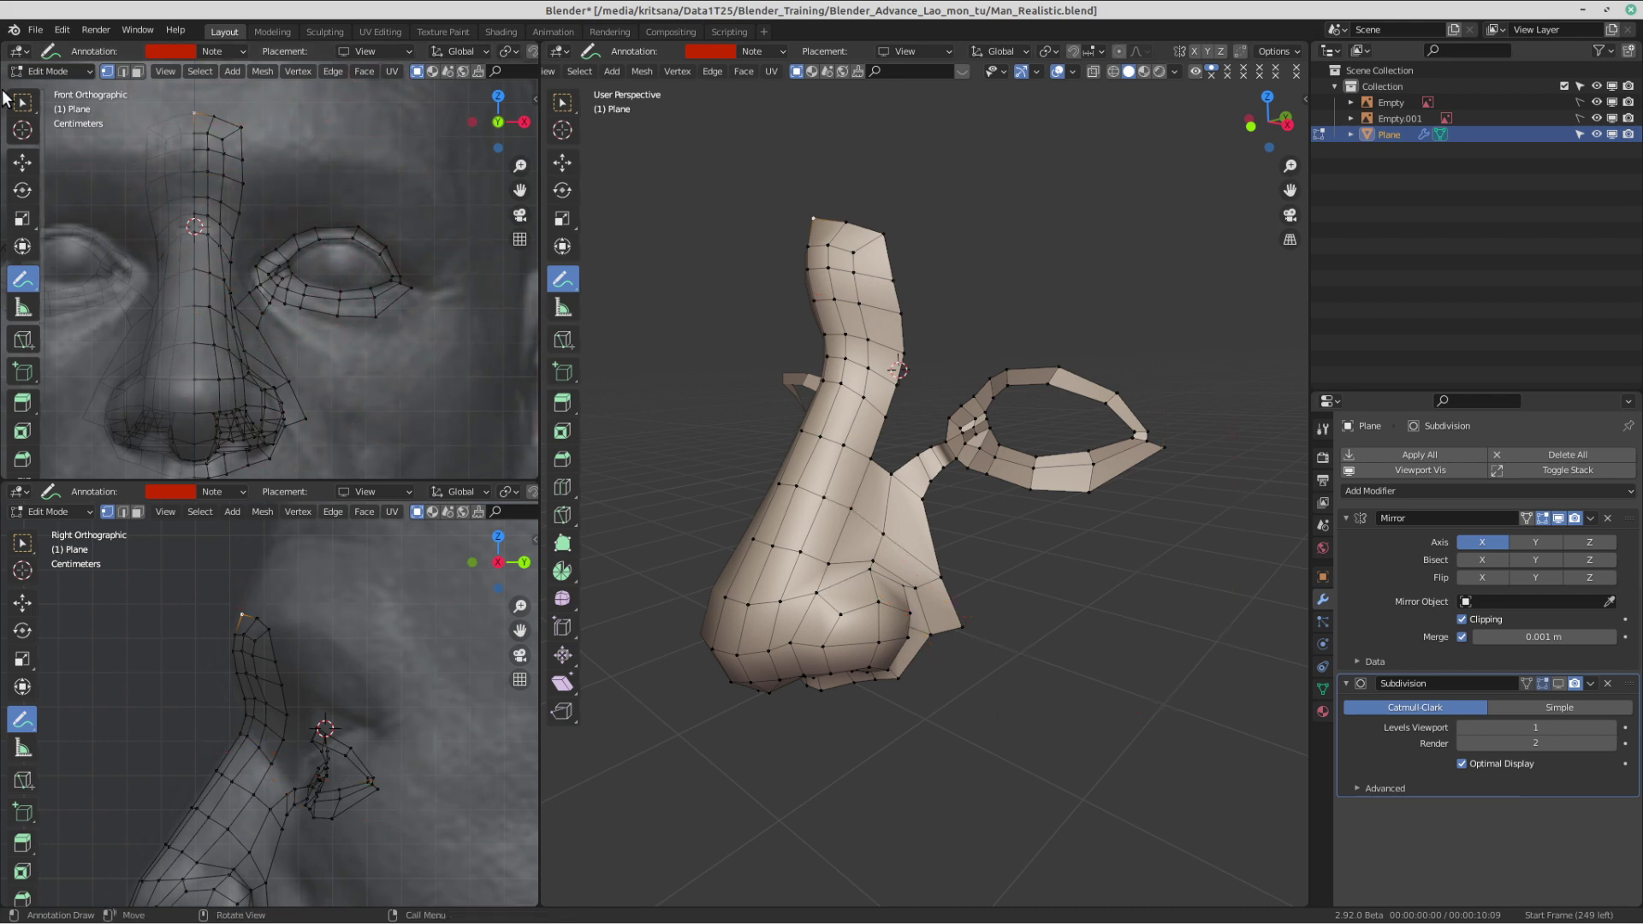
pyautogui.click(23, 102)
pyautogui.scroll(2, 257, 318)
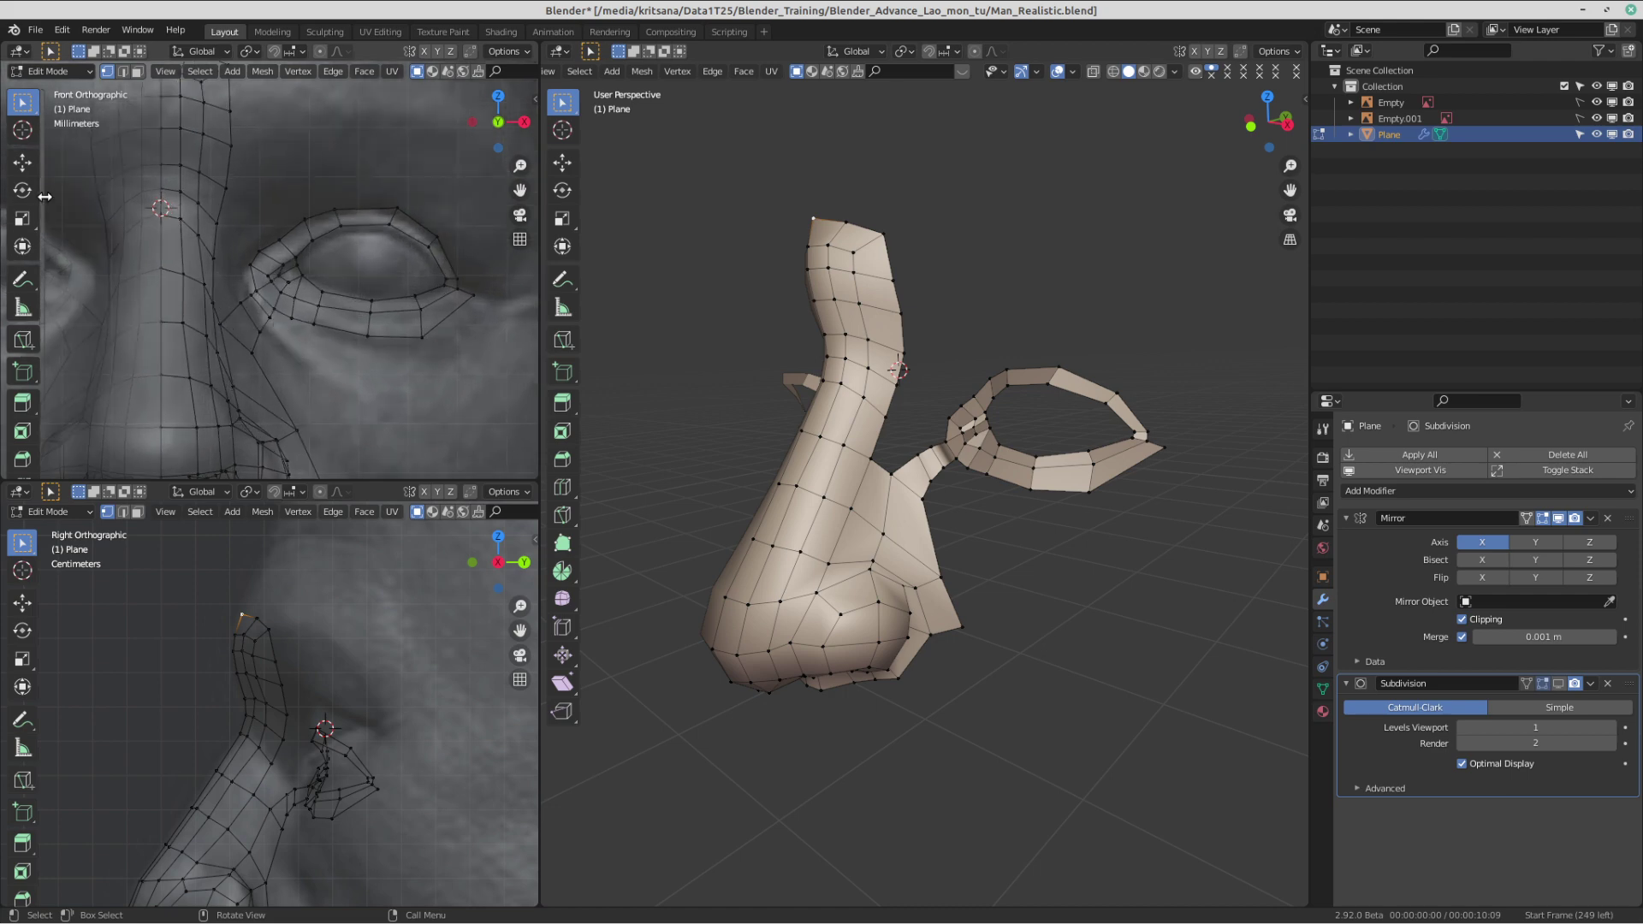
pyautogui.click(23, 161)
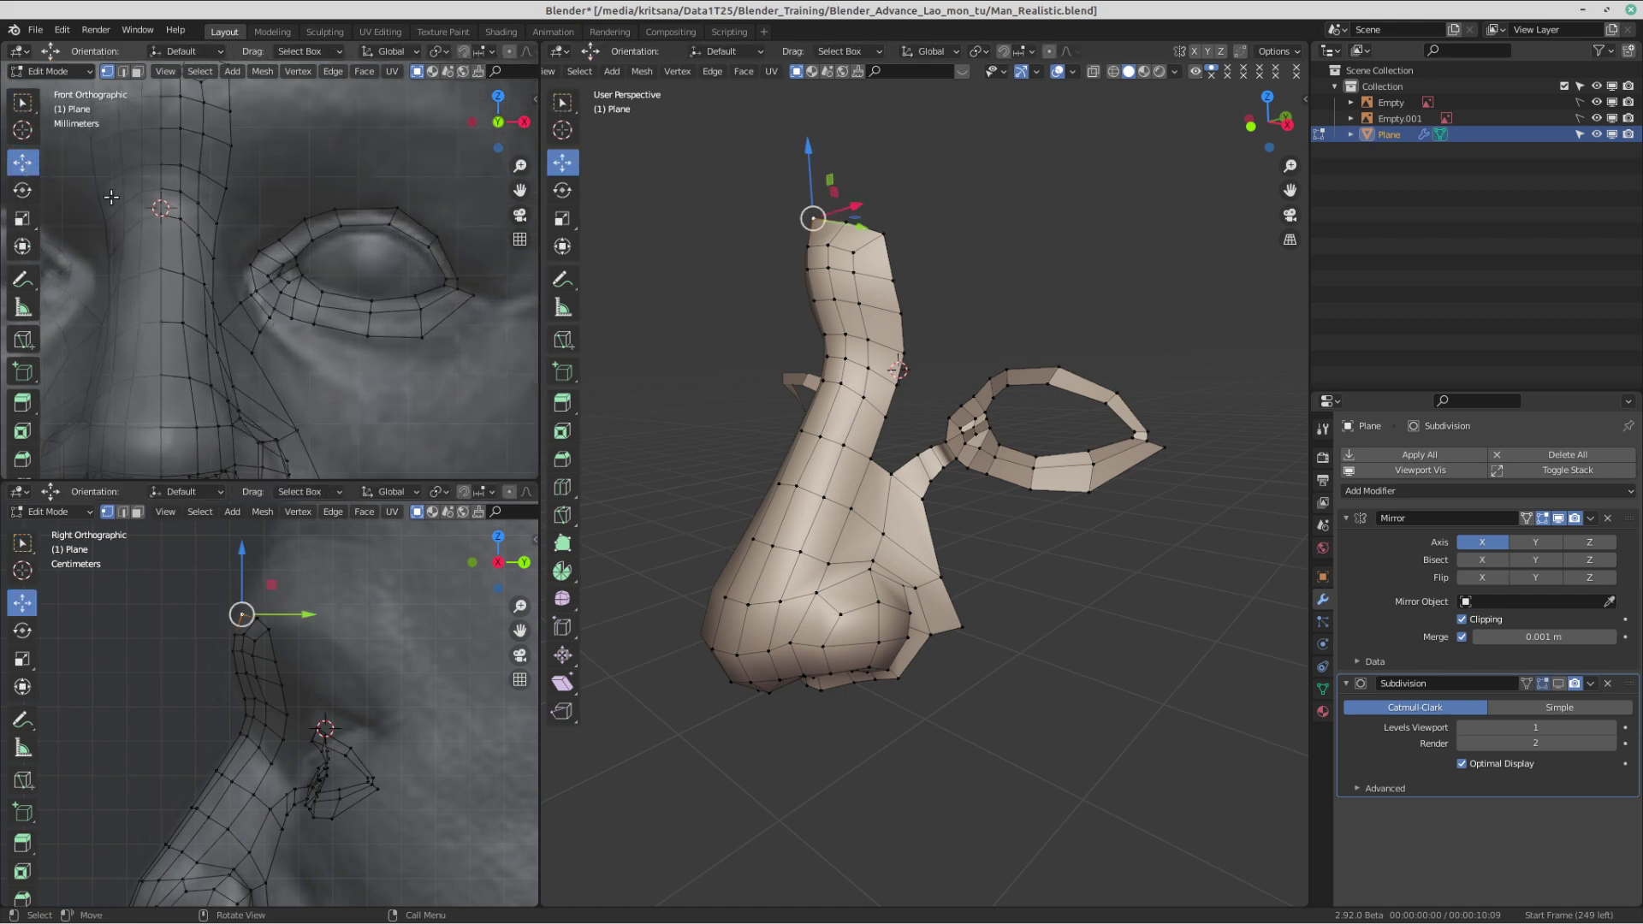
pyautogui.click(23, 102)
# - Extrude the outer edge of the upper nose-side face outward onto the cheek in the front view
pyautogui.click(254, 363)
pyautogui.click(297, 424)
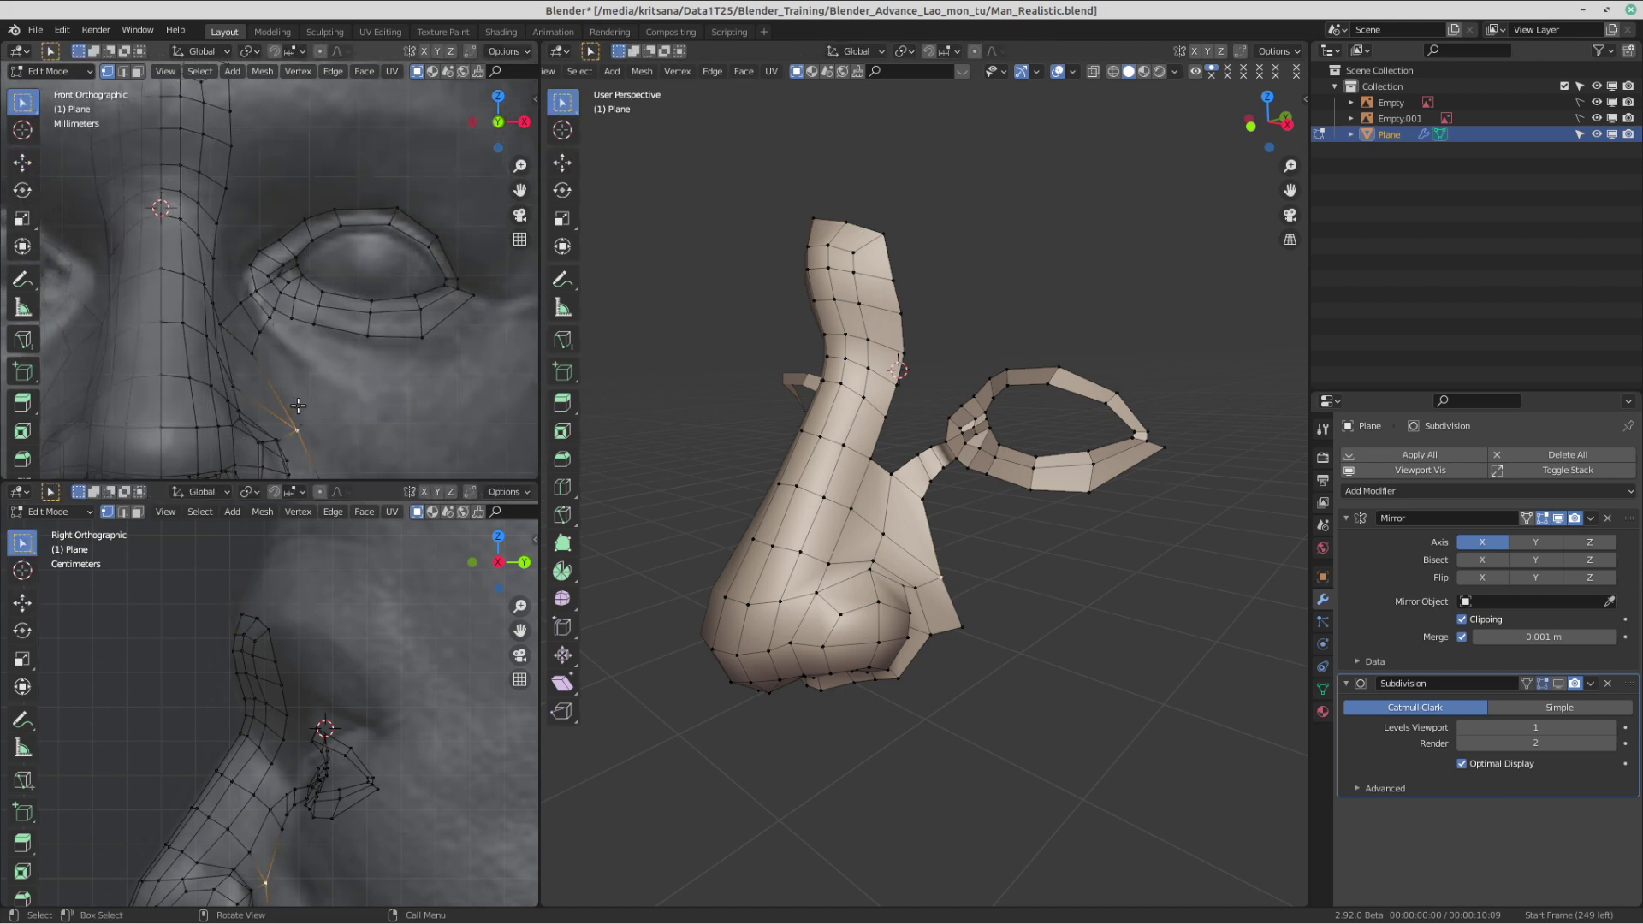
pyautogui.keyDown('shift'); pyautogui.moveTo(295, 399); pyautogui.dragTo(272, 328, button='middle'); pyautogui.keyUp('shift')
pyautogui.keyDown('shift'); pyautogui.click(248, 328); pyautogui.keyUp('shift')
pyautogui.scroll(-1, 272, 328)
pyautogui.scroll(-1, 287, 356)
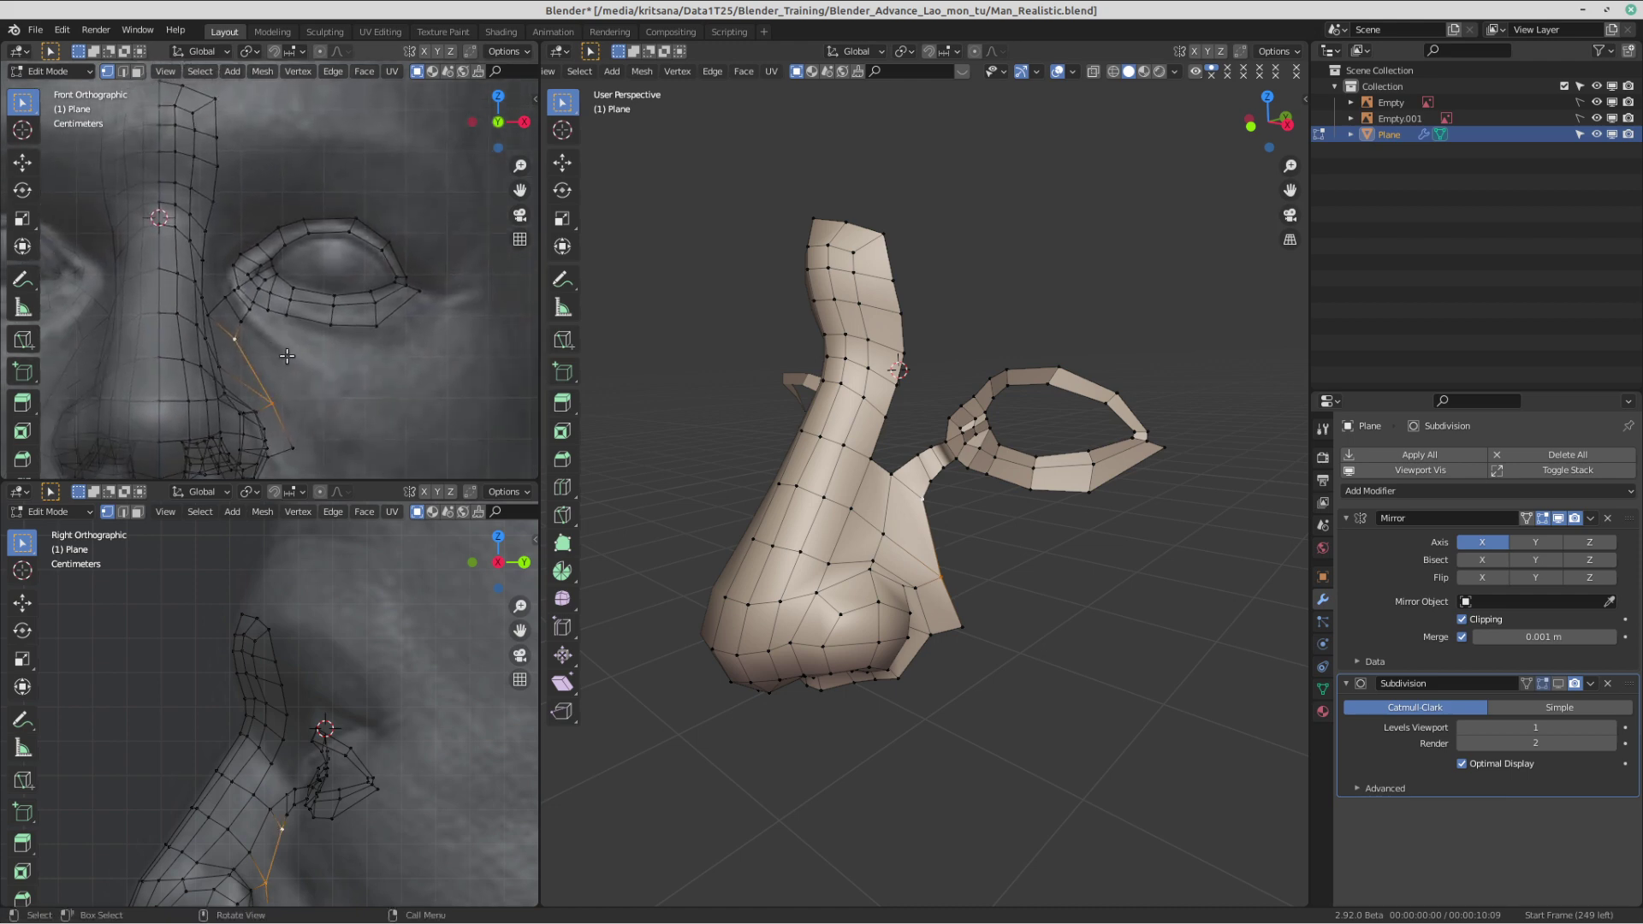
pyautogui.press('e')
pyautogui.click(325, 363)
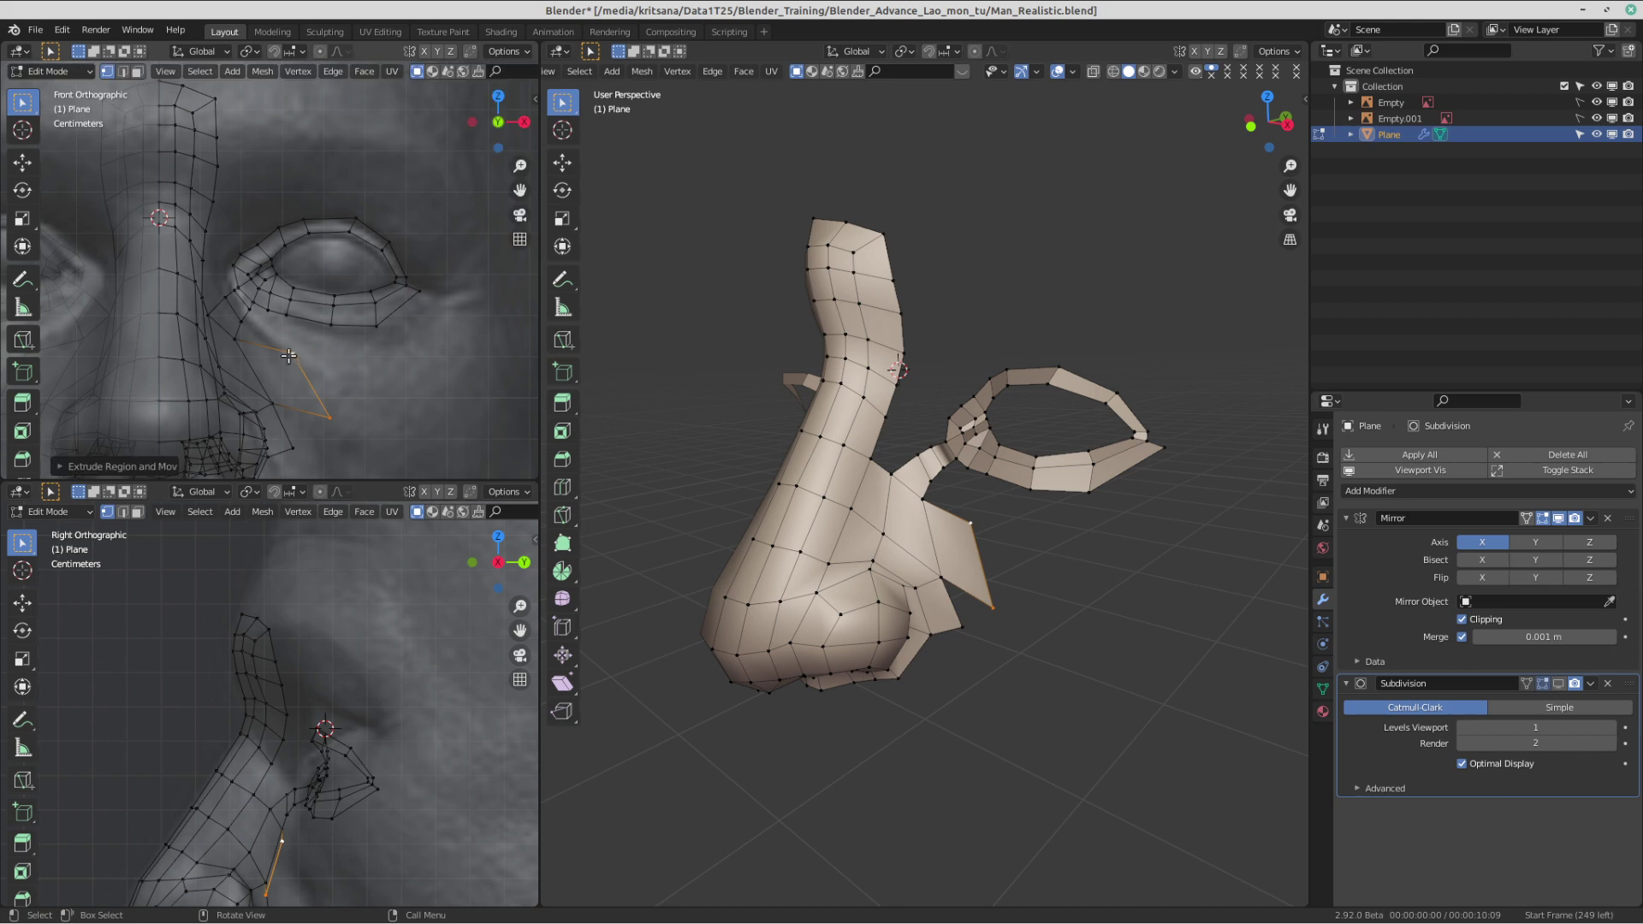
# - Move the upper vertex of the new cheek edge outward beneath the inner half of the eye
pyautogui.press('g')
pyautogui.click(312, 354)
pyautogui.click(302, 349)
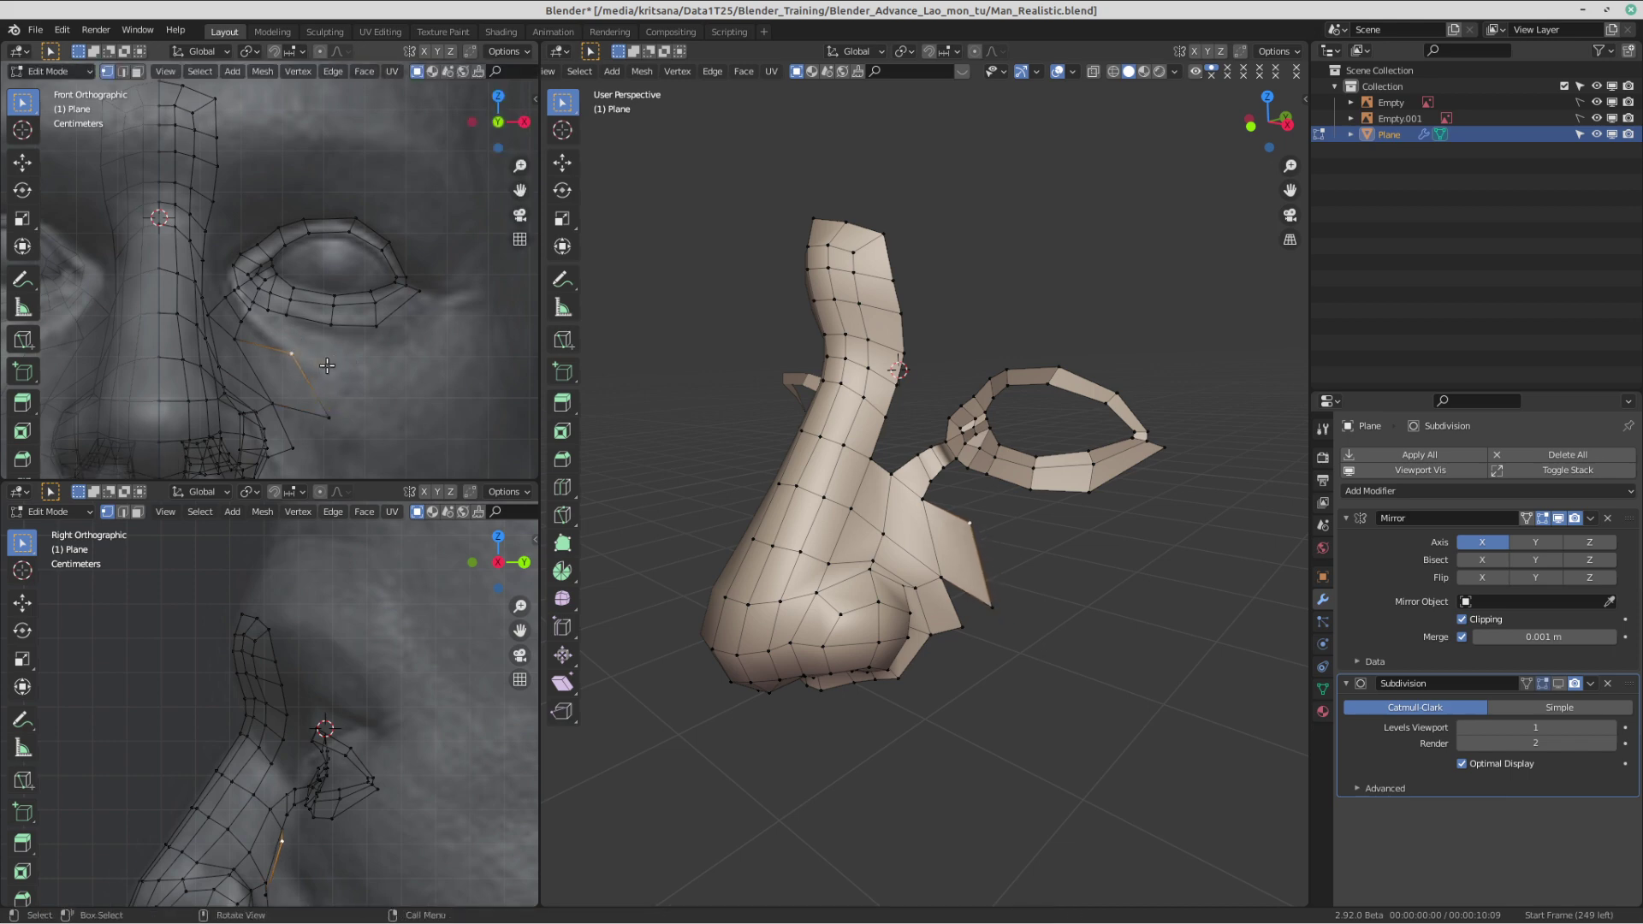
pyautogui.press('g')
pyautogui.click(349, 368)
pyautogui.moveTo(291, 409); pyautogui.dragTo(375, 236, button='middle')
pyautogui.press('KP_1')
pyautogui.scroll(2, 415, 279)
# - Extrude the cheek edge outward beneath the eye, and rotate and scale it to follow the loop
pyautogui.click(311, 363)
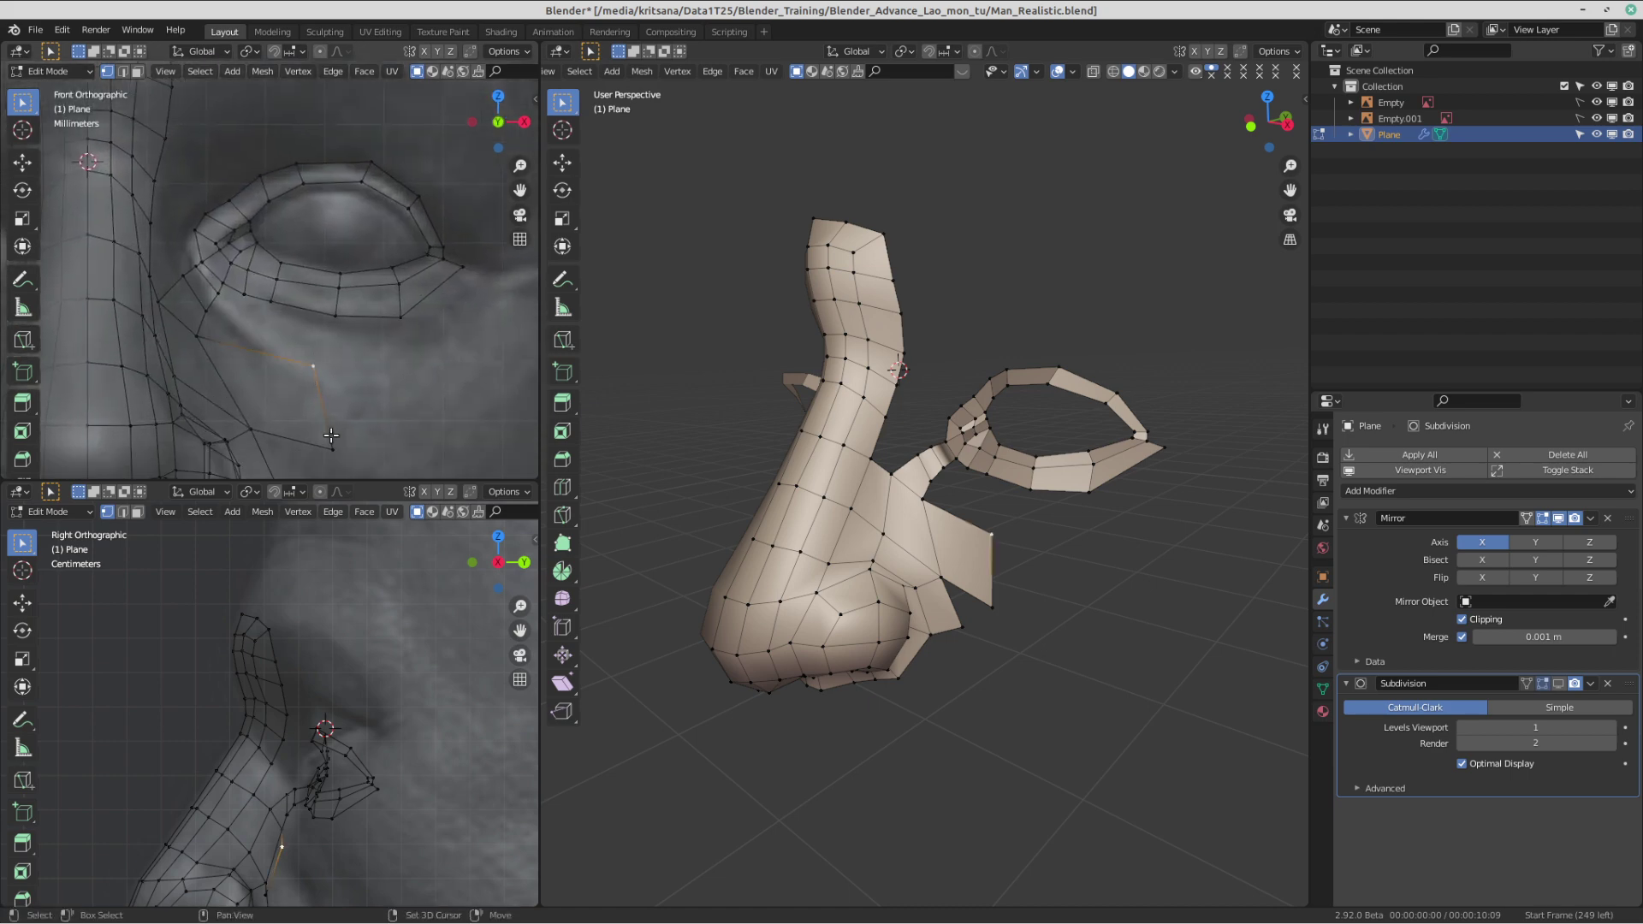
pyautogui.keyDown('shift'); pyautogui.click(332, 444); pyautogui.keyUp('shift')
pyautogui.keyDown('shift'); pyautogui.moveTo(344, 421); pyautogui.dragTo(320, 359, button='middle'); pyautogui.keyUp('shift')
pyautogui.scroll(-1, 352, 398)
pyautogui.press('e')
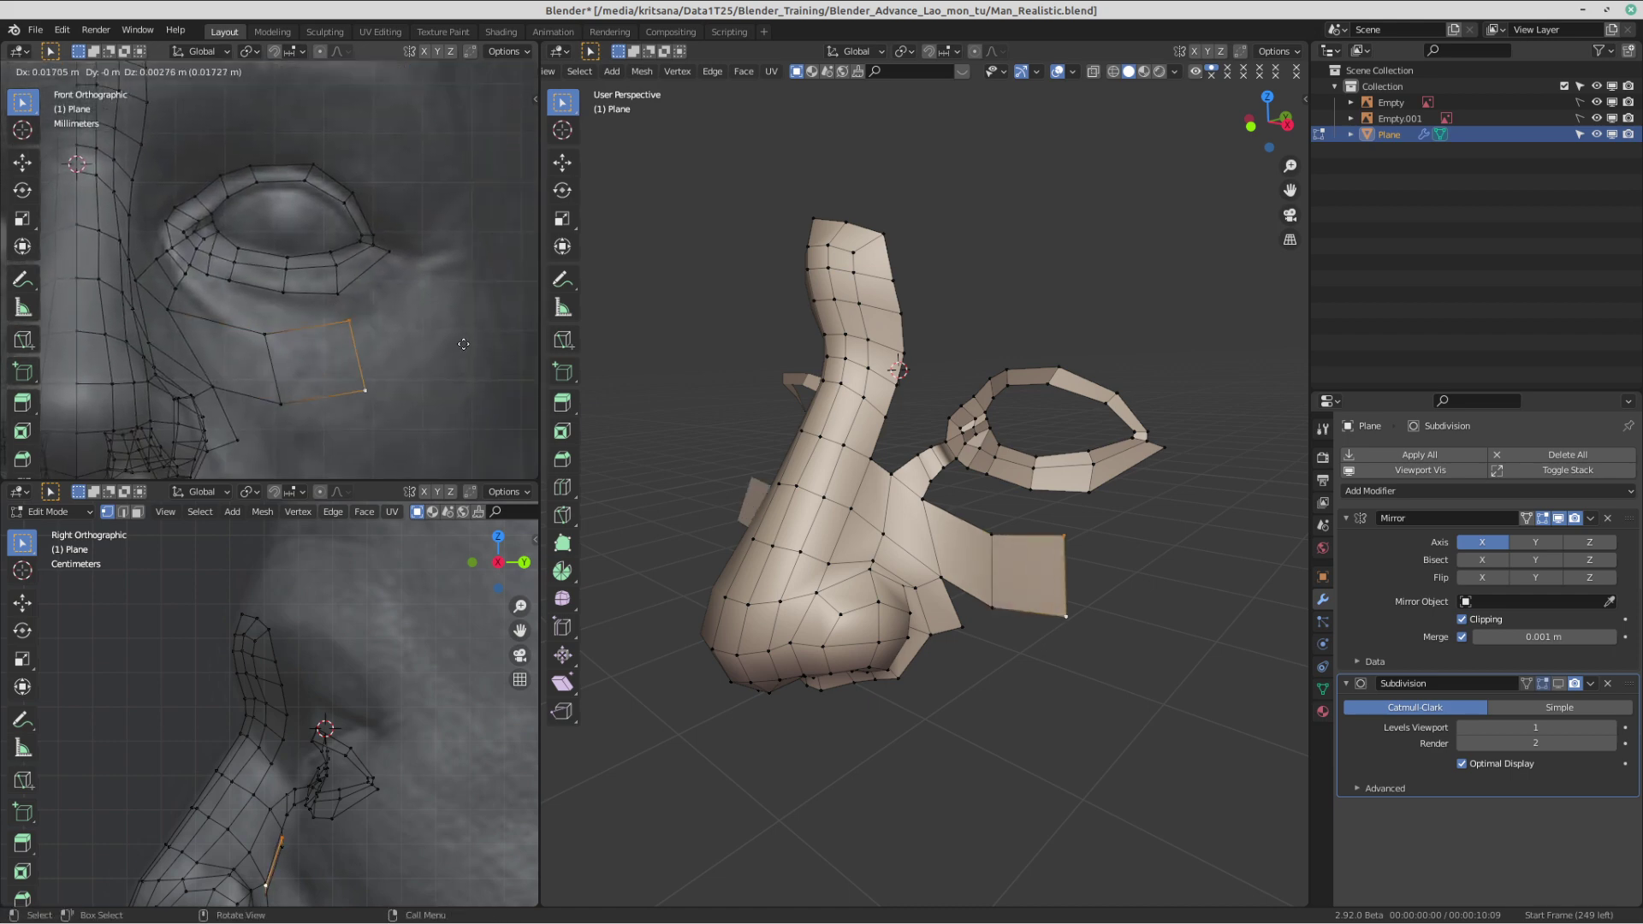
pyautogui.click(480, 341)
pyautogui.press('r')
pyautogui.click(474, 282)
pyautogui.press('s')
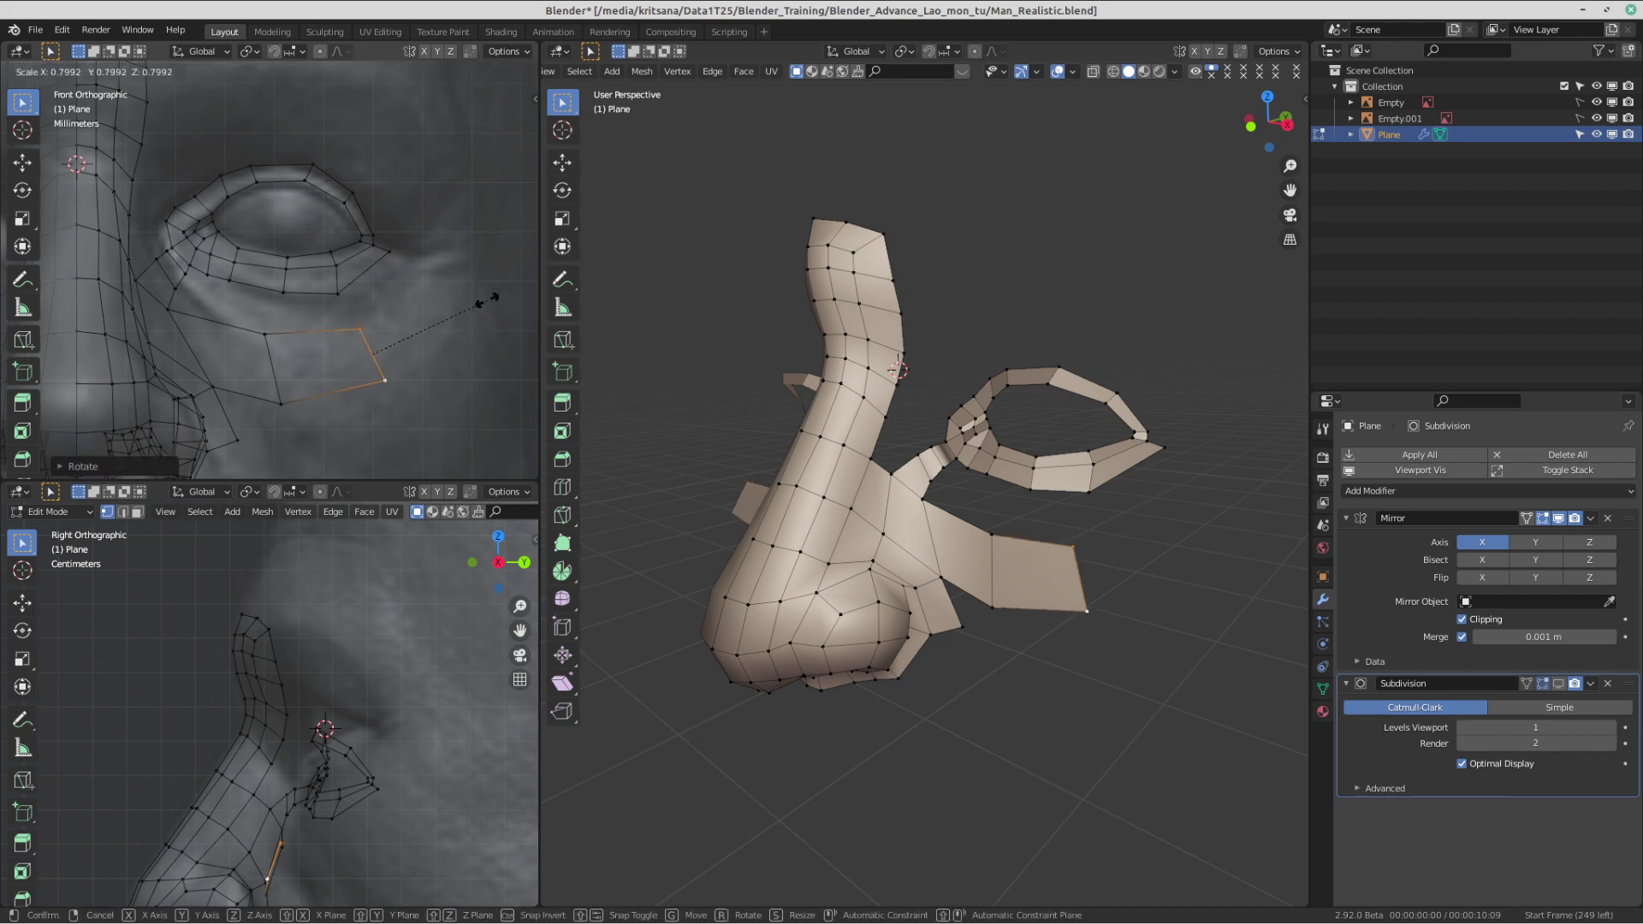
pyautogui.click(475, 307)
# - Extrude the strip's end edge up toward the outer eye corner and rotate it to follow the curve
pyautogui.press('e')
pyautogui.click(535, 250)
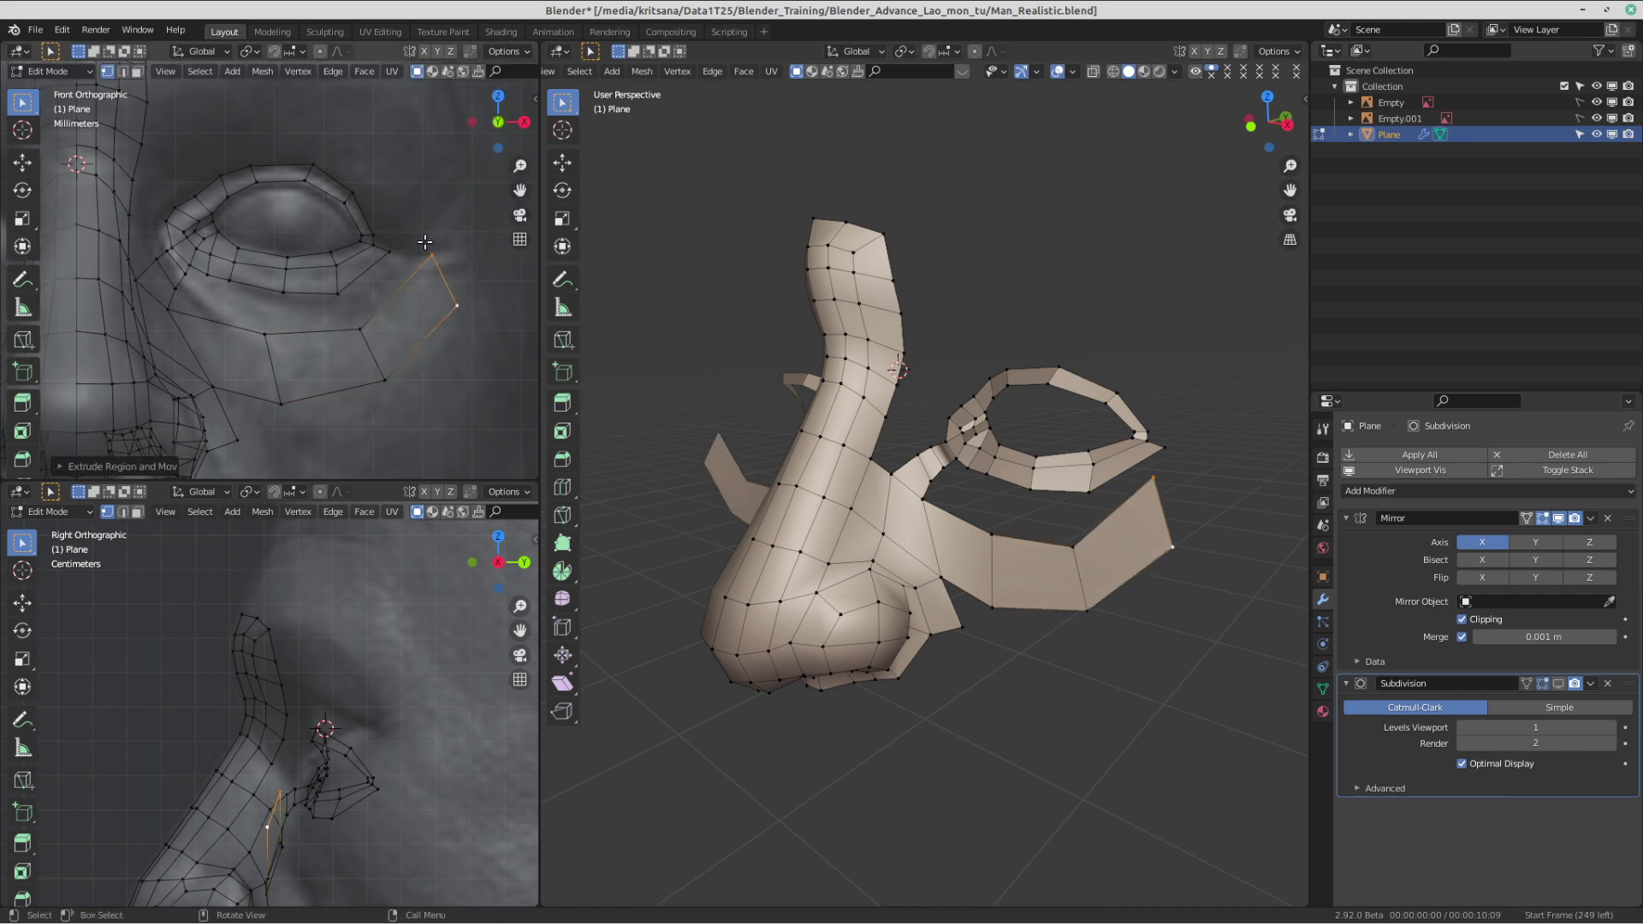
pyautogui.scroll(-1, 413, 210)
pyautogui.keyDown('shift'); pyautogui.moveTo(414, 209); pyautogui.dragTo(401, 278, button='middle'); pyautogui.keyUp('shift')
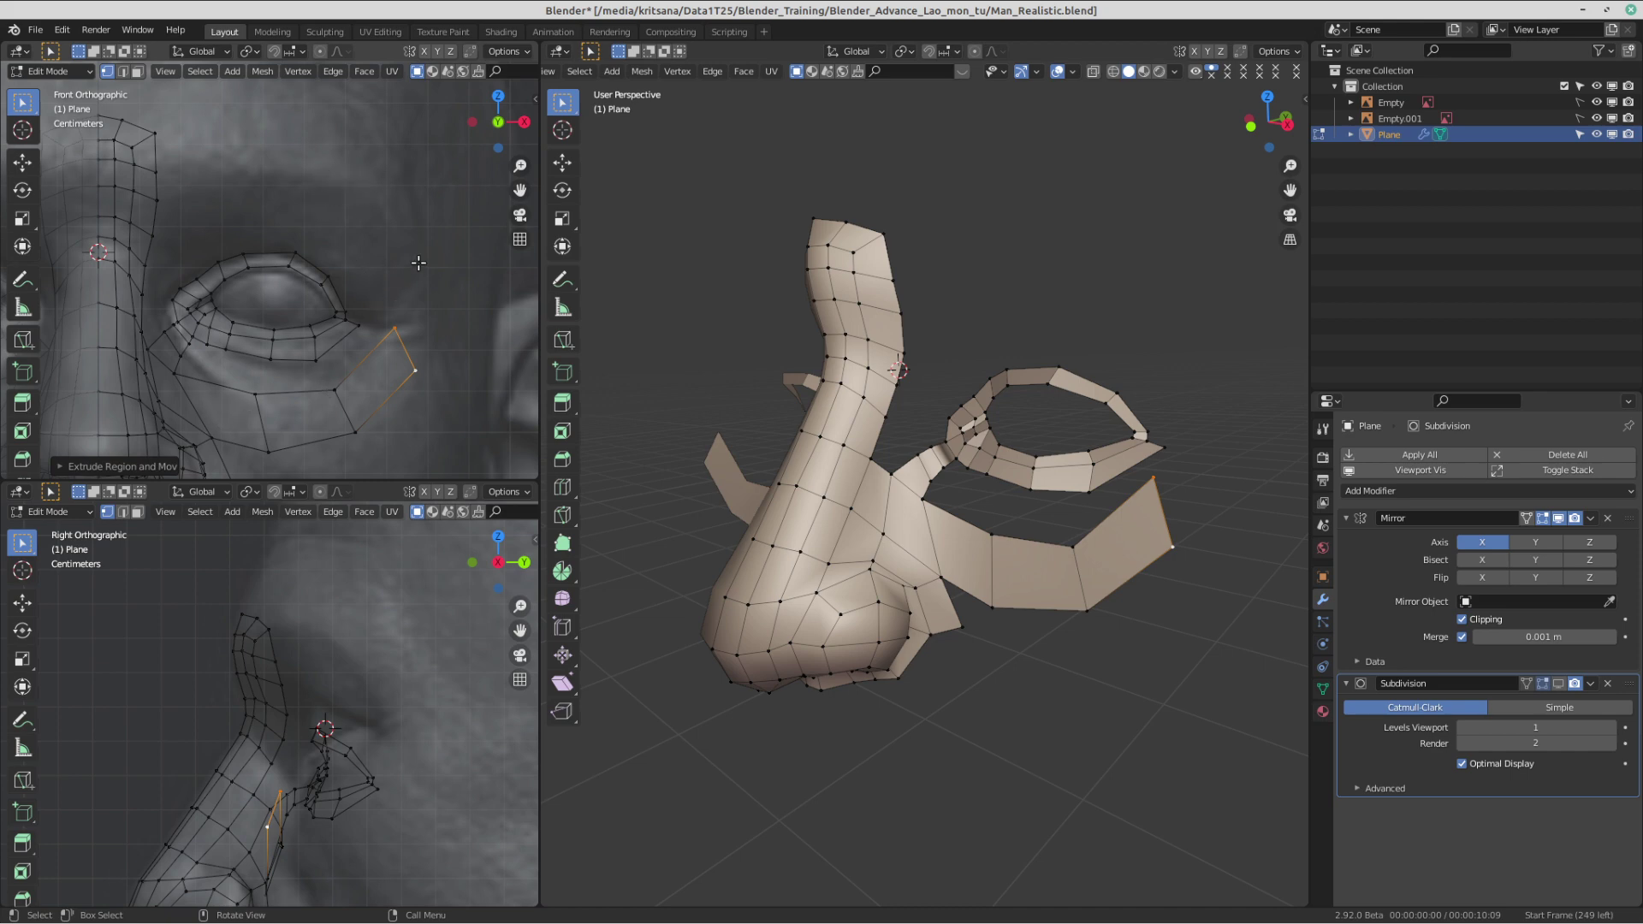
pyautogui.press('r')
pyautogui.click(300, 267)
# - Extrude the strip upward past the outer eye corner and rotate its end edge inward
pyautogui.keyDown('shift'); pyautogui.moveTo(436, 350); pyautogui.dragTo(426, 348, button='middle'); pyautogui.keyUp('shift')
pyautogui.press('g')
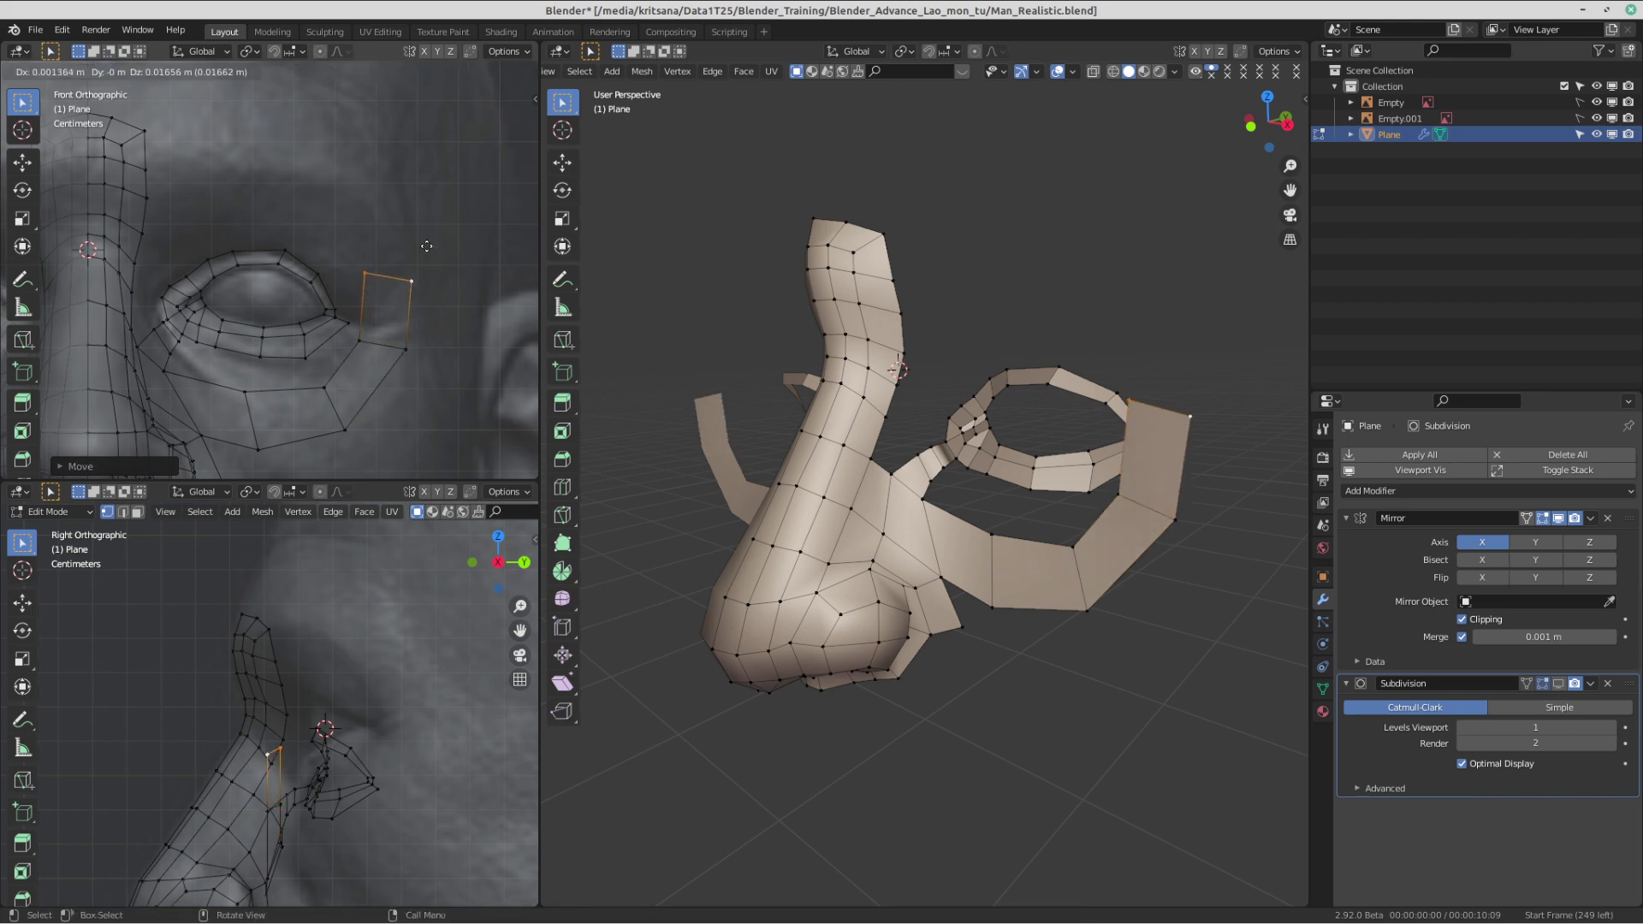
pyautogui.click(422, 228)
pyautogui.click(412, 240)
pyautogui.press('r')
pyautogui.click(420, 187)
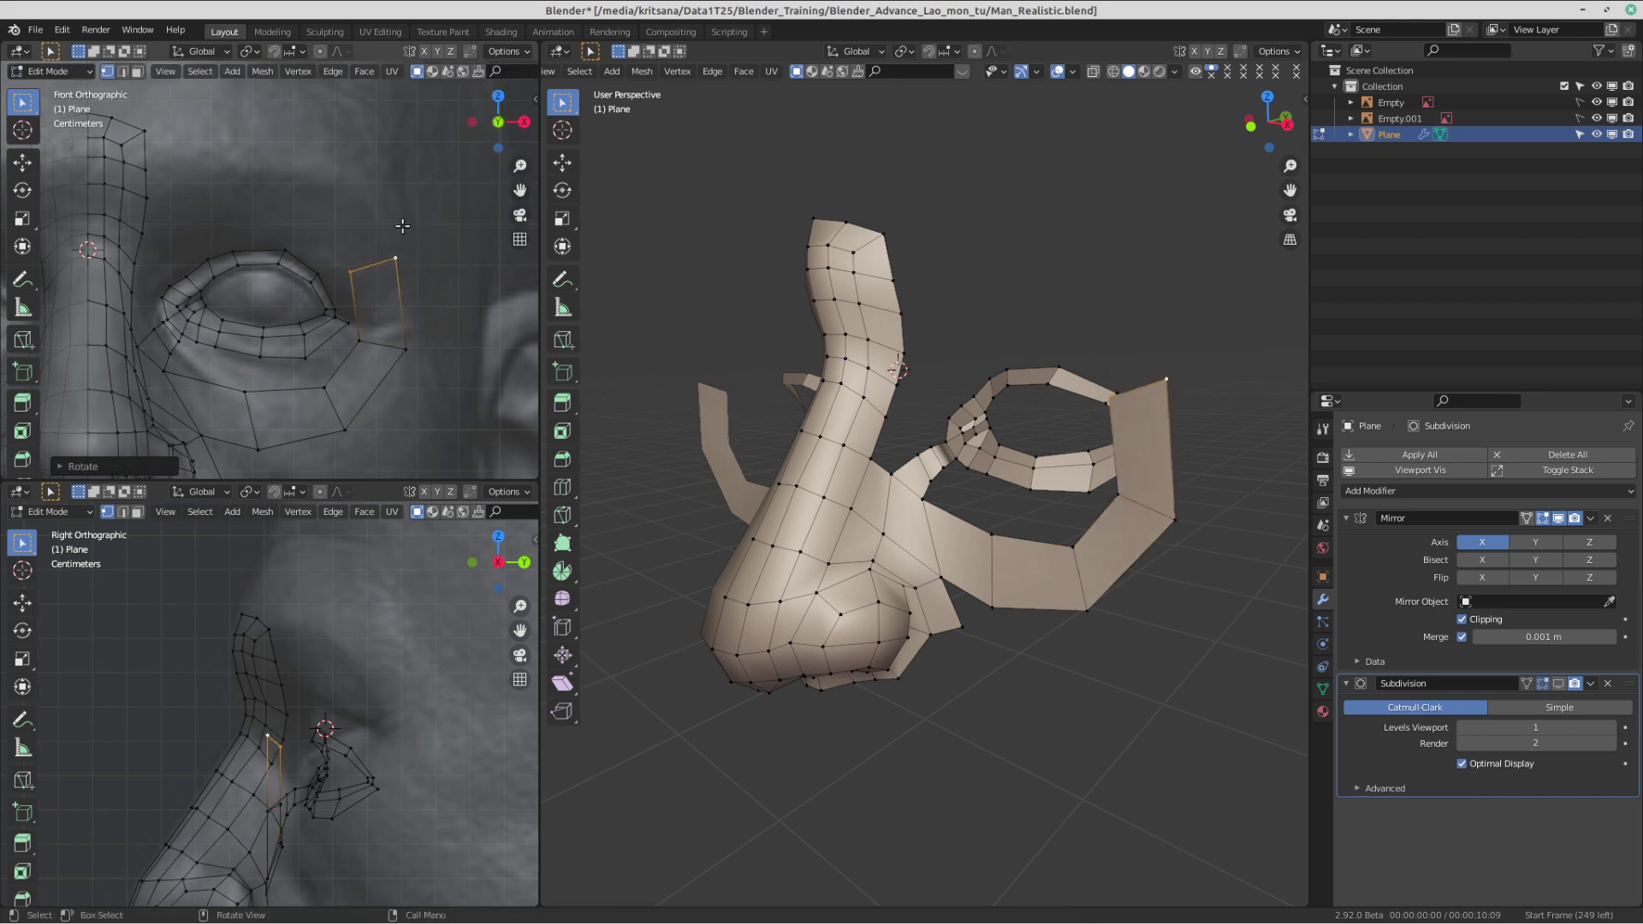
# - Extrude the strip up to the outer brow, then rotate and reposition its end edge
pyautogui.keyDown('shift'); pyautogui.moveTo(387, 223); pyautogui.dragTo(400, 230, button='middle'); pyautogui.keyUp('shift')
pyautogui.press('e')
pyautogui.click(365, 155)
pyautogui.press('r')
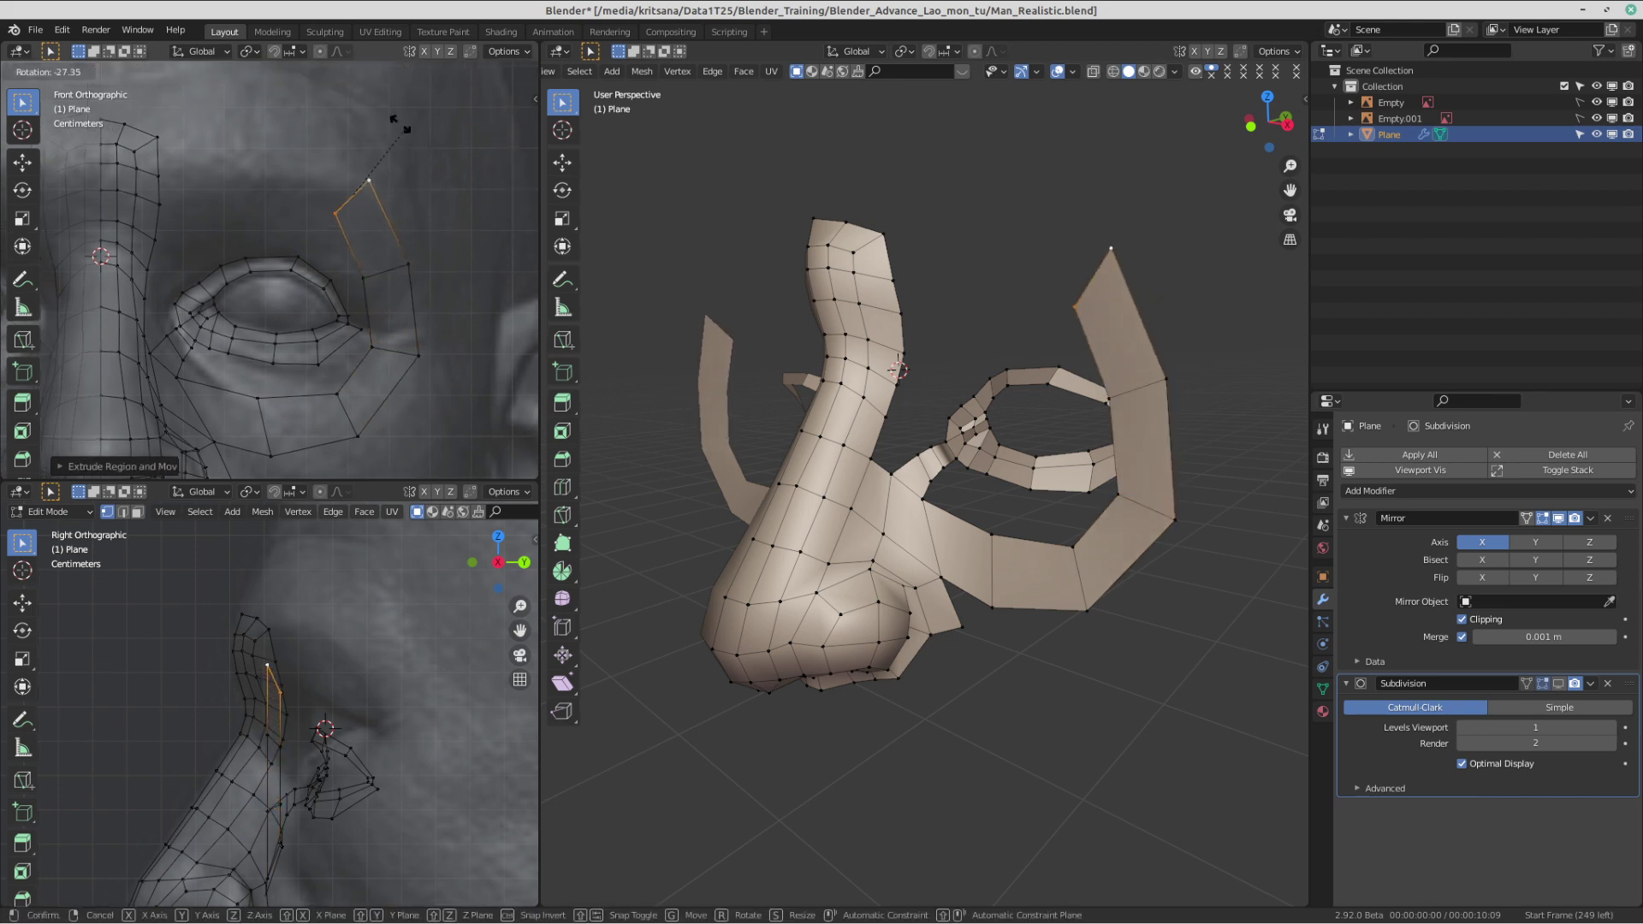
pyautogui.click(384, 112)
pyautogui.keyDown('shift'); pyautogui.moveTo(326, 159); pyautogui.dragTo(350, 161, button='middle'); pyautogui.keyUp('shift')
pyautogui.press('g')
pyautogui.click(338, 180)
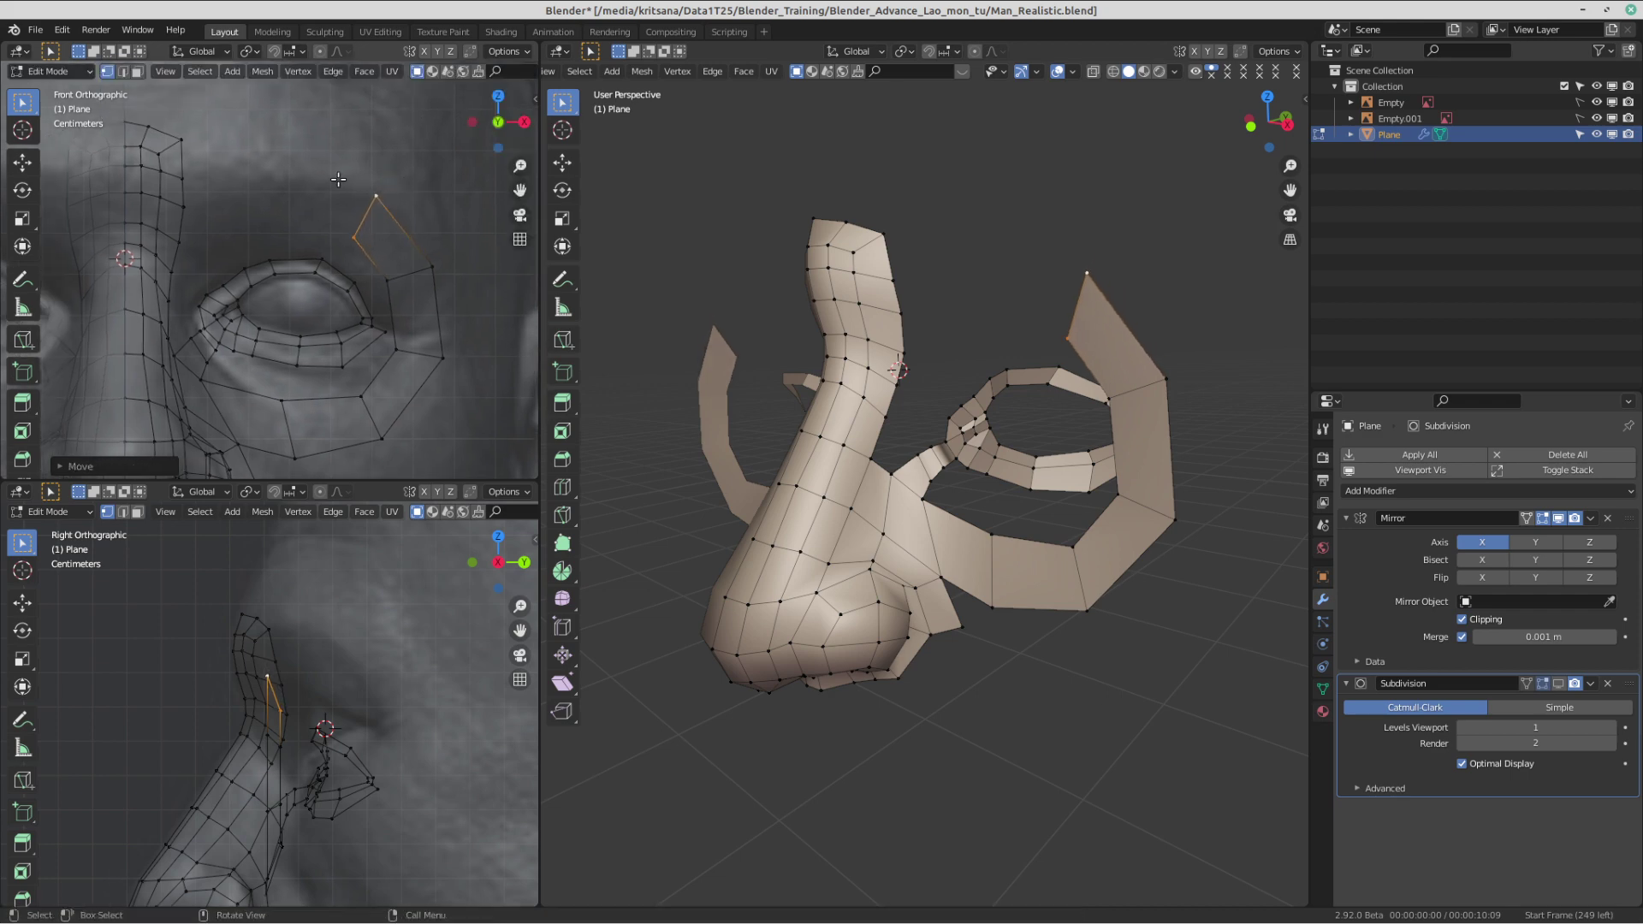
# - Extrude the strip inward along the brow in two sections toward the nose bridge, rotating the end edge upright
pyautogui.keyDown('shift'); pyautogui.moveTo(316, 177); pyautogui.dragTo(401, 182, button='middle'); pyautogui.keyUp('shift')
pyautogui.press('g')
pyautogui.click(308, 178)
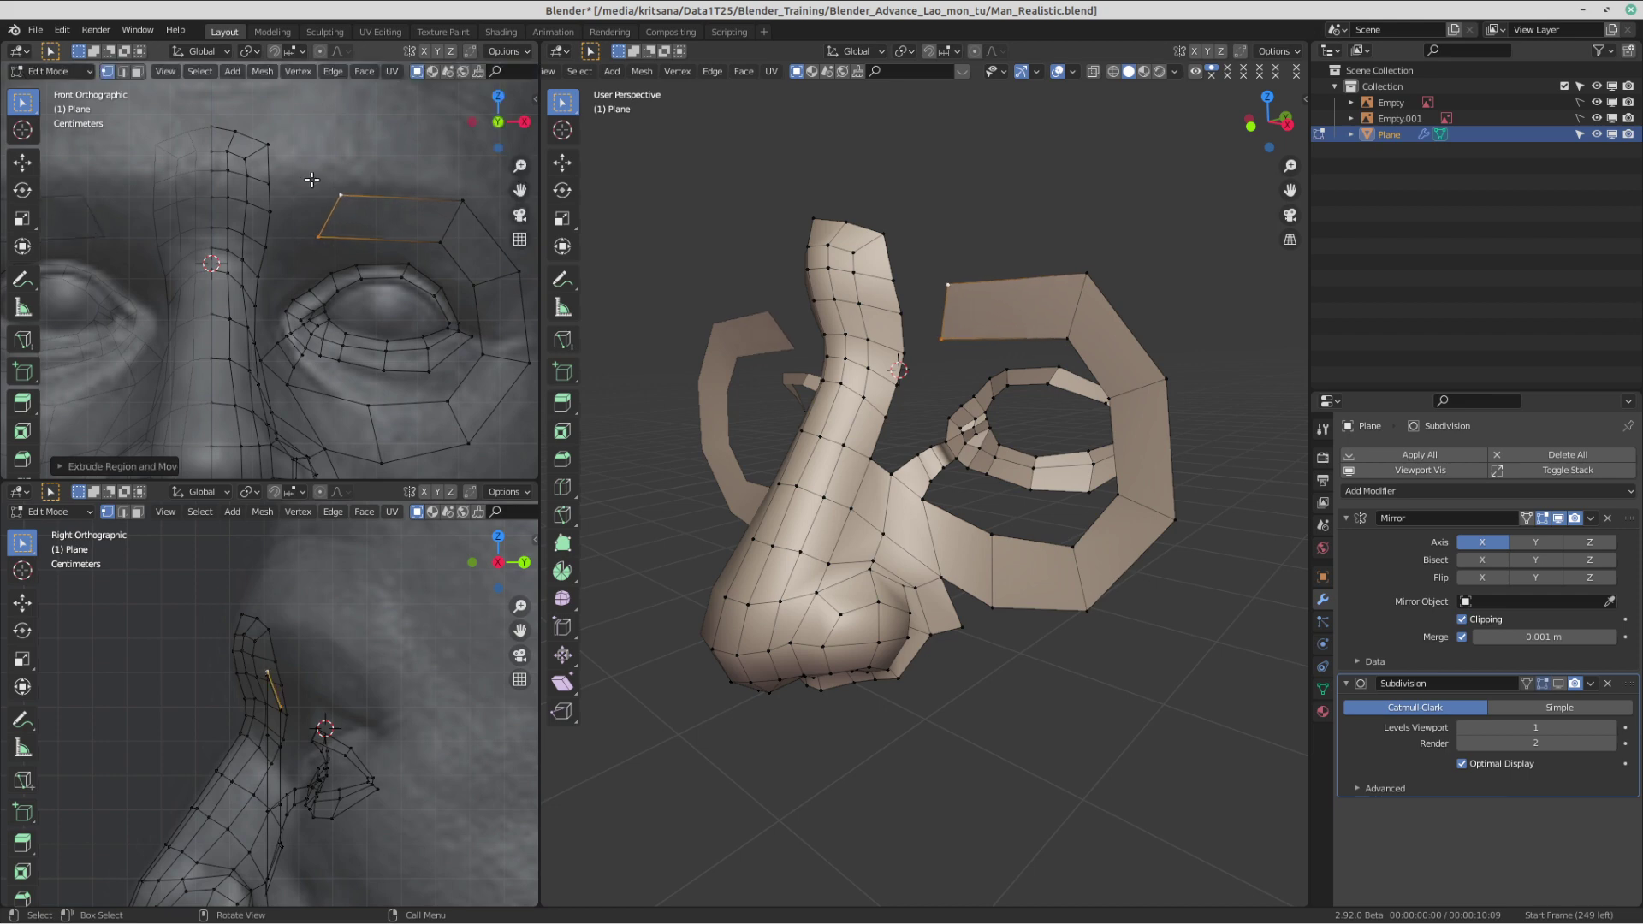
pyautogui.press('r')
pyautogui.click(366, 147)
pyautogui.keyDown('shift'); pyautogui.moveTo(353, 210); pyautogui.dragTo(455, 204, button='middle'); pyautogui.keyUp('shift')
pyautogui.press('g')
pyautogui.click(412, 193)
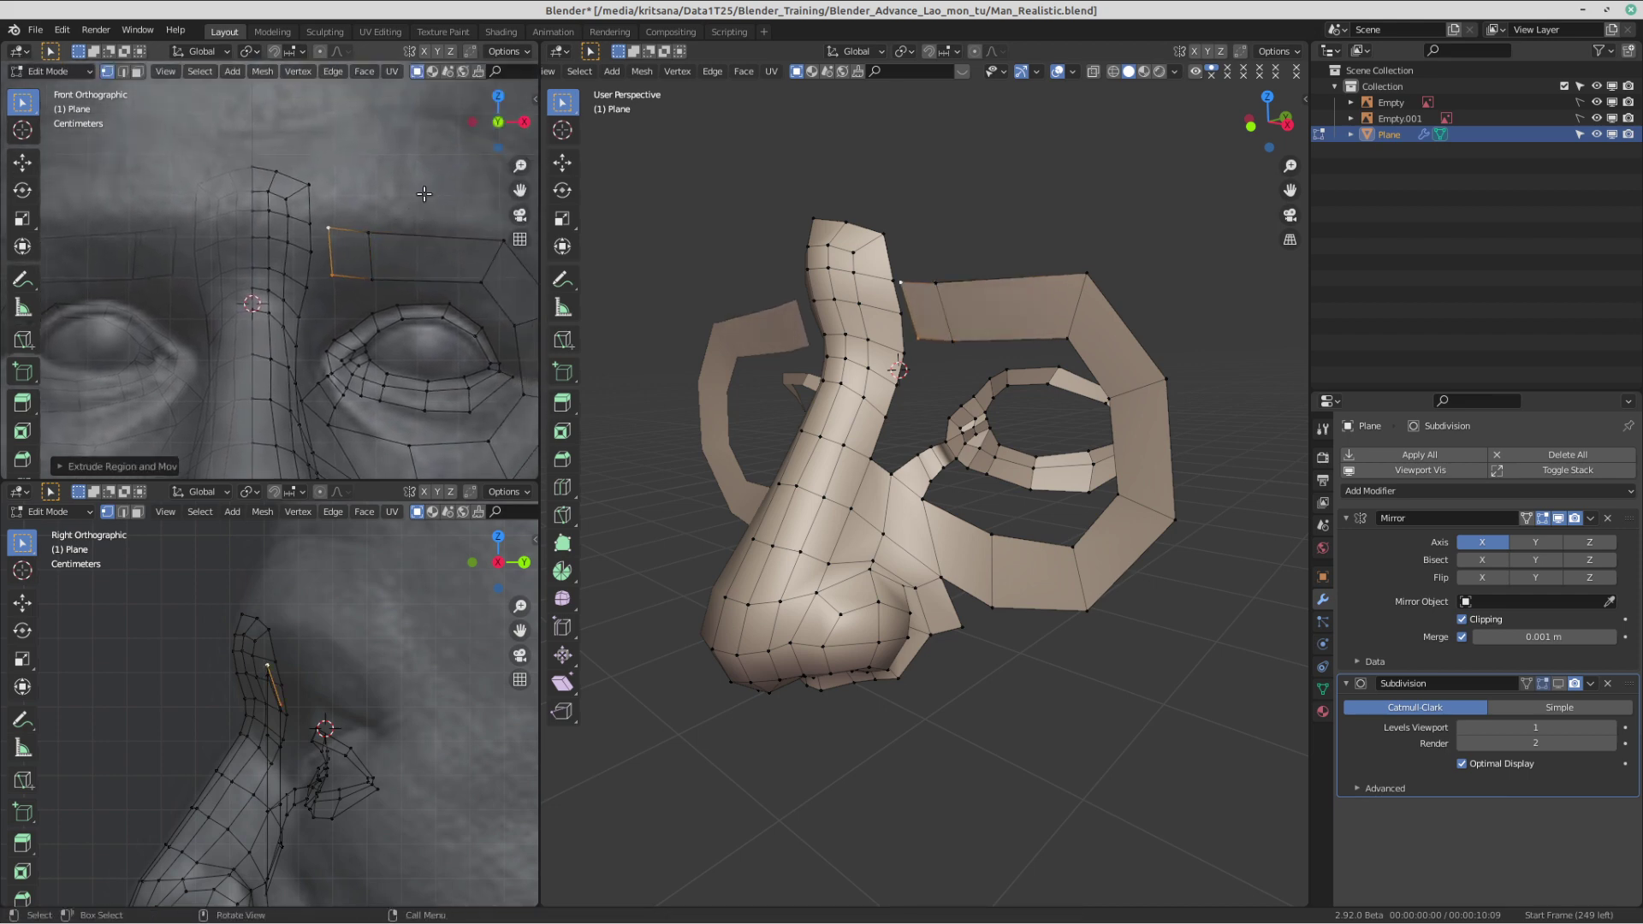
# - Examine how the inner end of the brow strip lines up with the vertex rows of the nose bridge
pyautogui.scroll(-3, 406, 231)
pyautogui.keyDown('shift'); pyautogui.moveTo(363, 366); pyautogui.dragTo(298, 308, button='middle'); pyautogui.keyUp('shift')
pyautogui.scroll(3, 255, 215)
pyautogui.scroll(3, 254, 215)
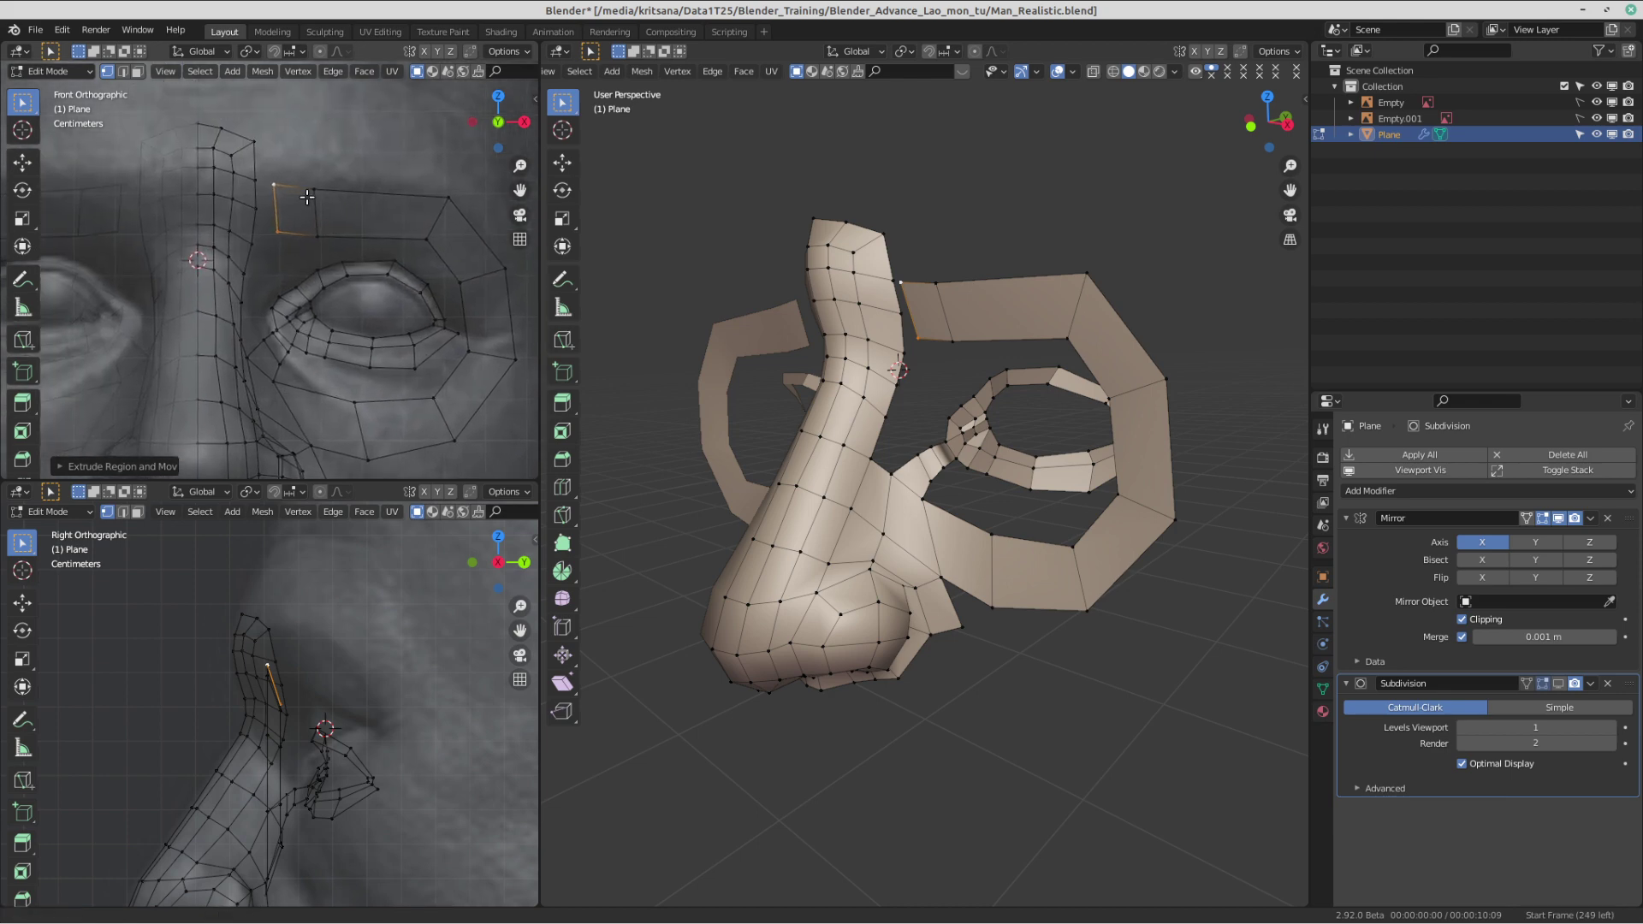
pyautogui.keyDown('shift'); pyautogui.moveTo(336, 251); pyautogui.dragTo(315, 252, button='middle'); pyautogui.keyUp('shift')
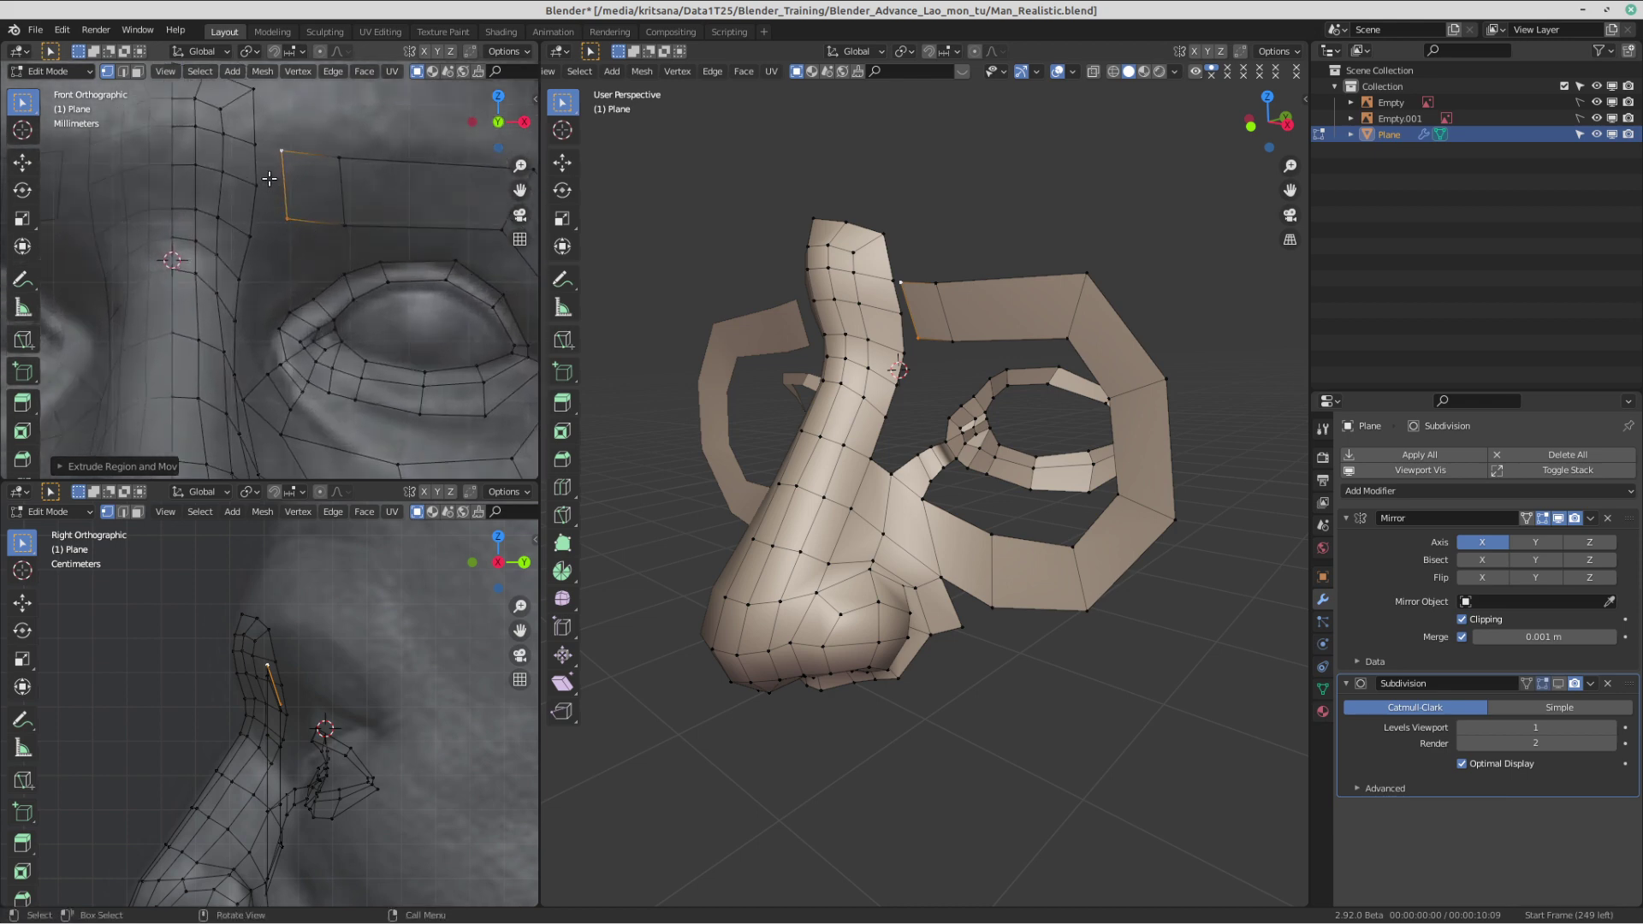
pyautogui.keyDown('shift'); pyautogui.moveTo(270, 175); pyautogui.dragTo(286, 190, button='middle'); pyautogui.keyUp('shift')
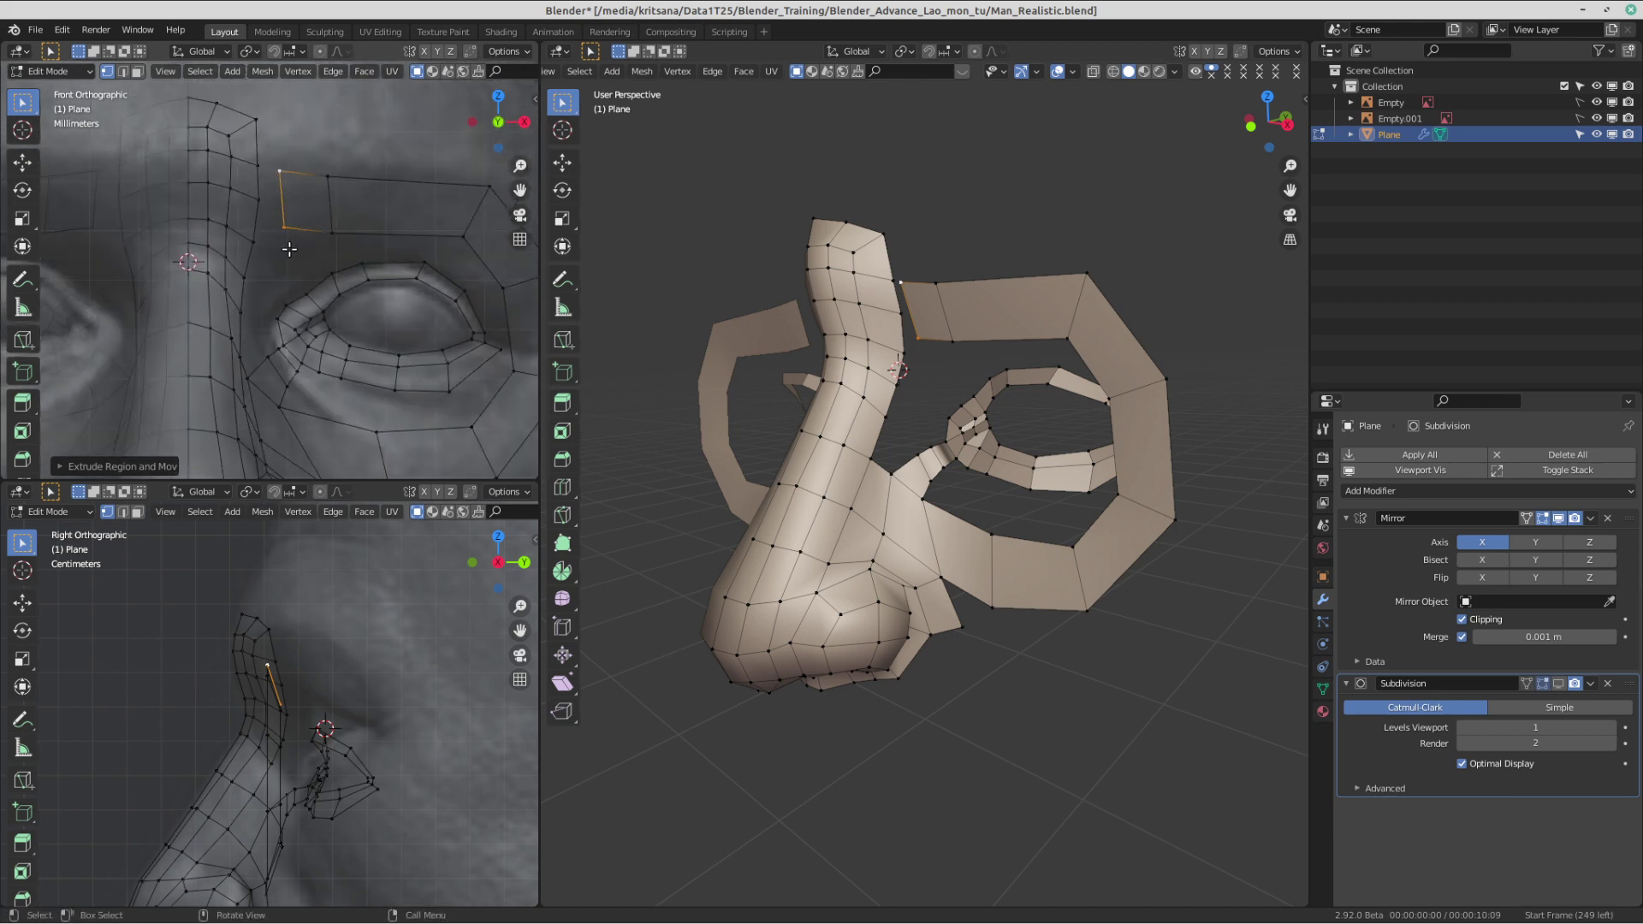
pyautogui.scroll(2, 281, 244)
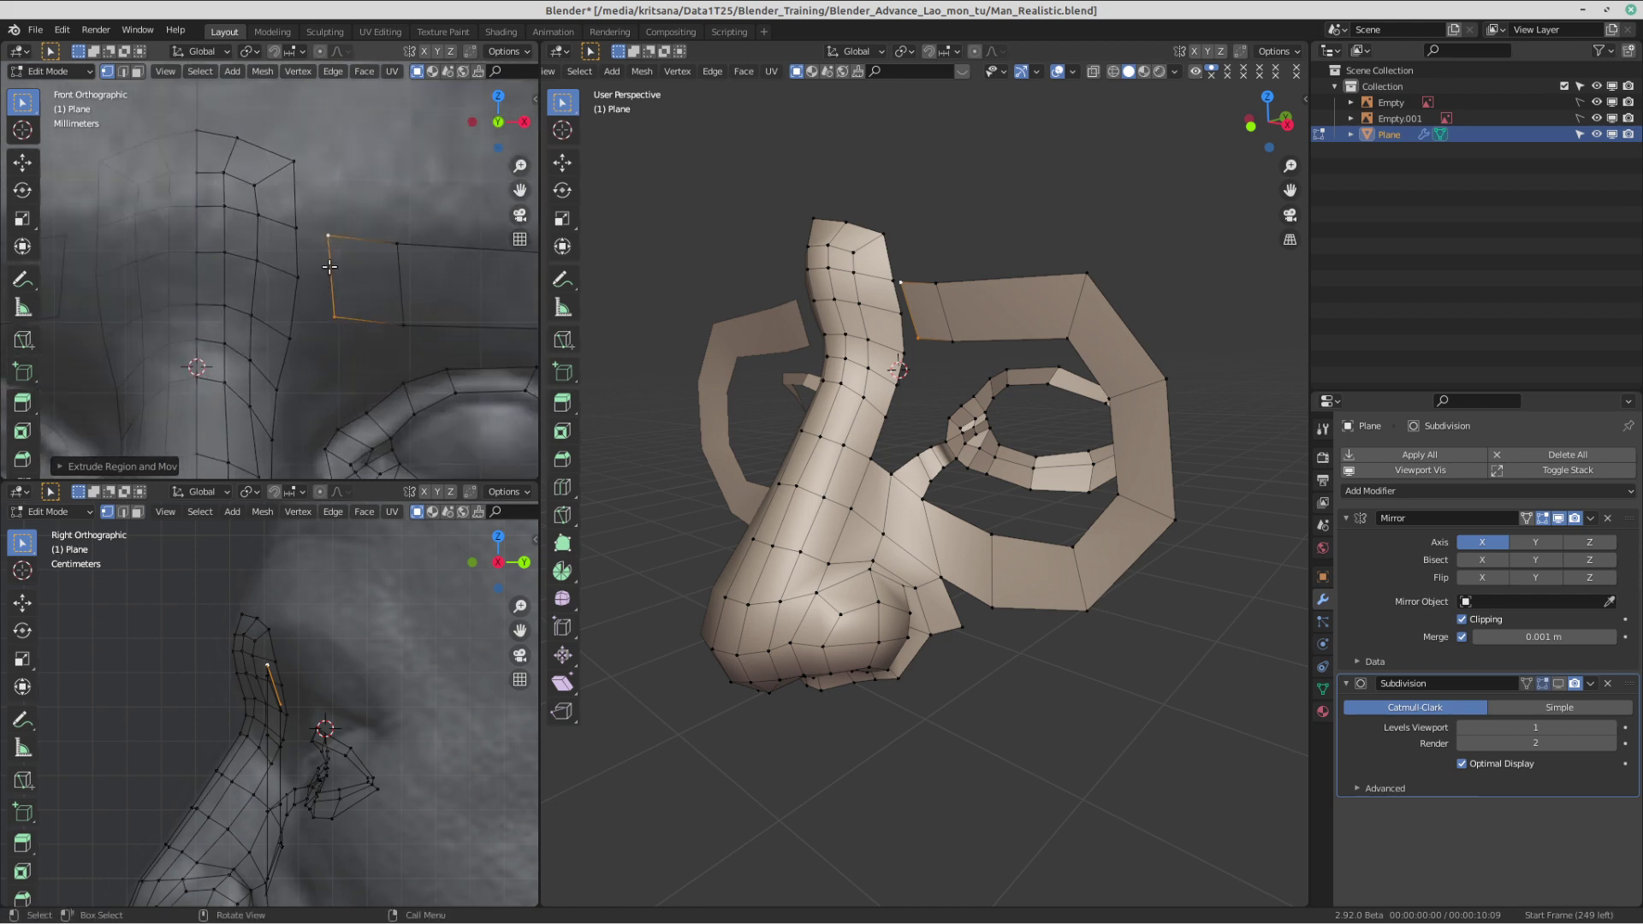
pyautogui.scroll(-1, 295, 291)
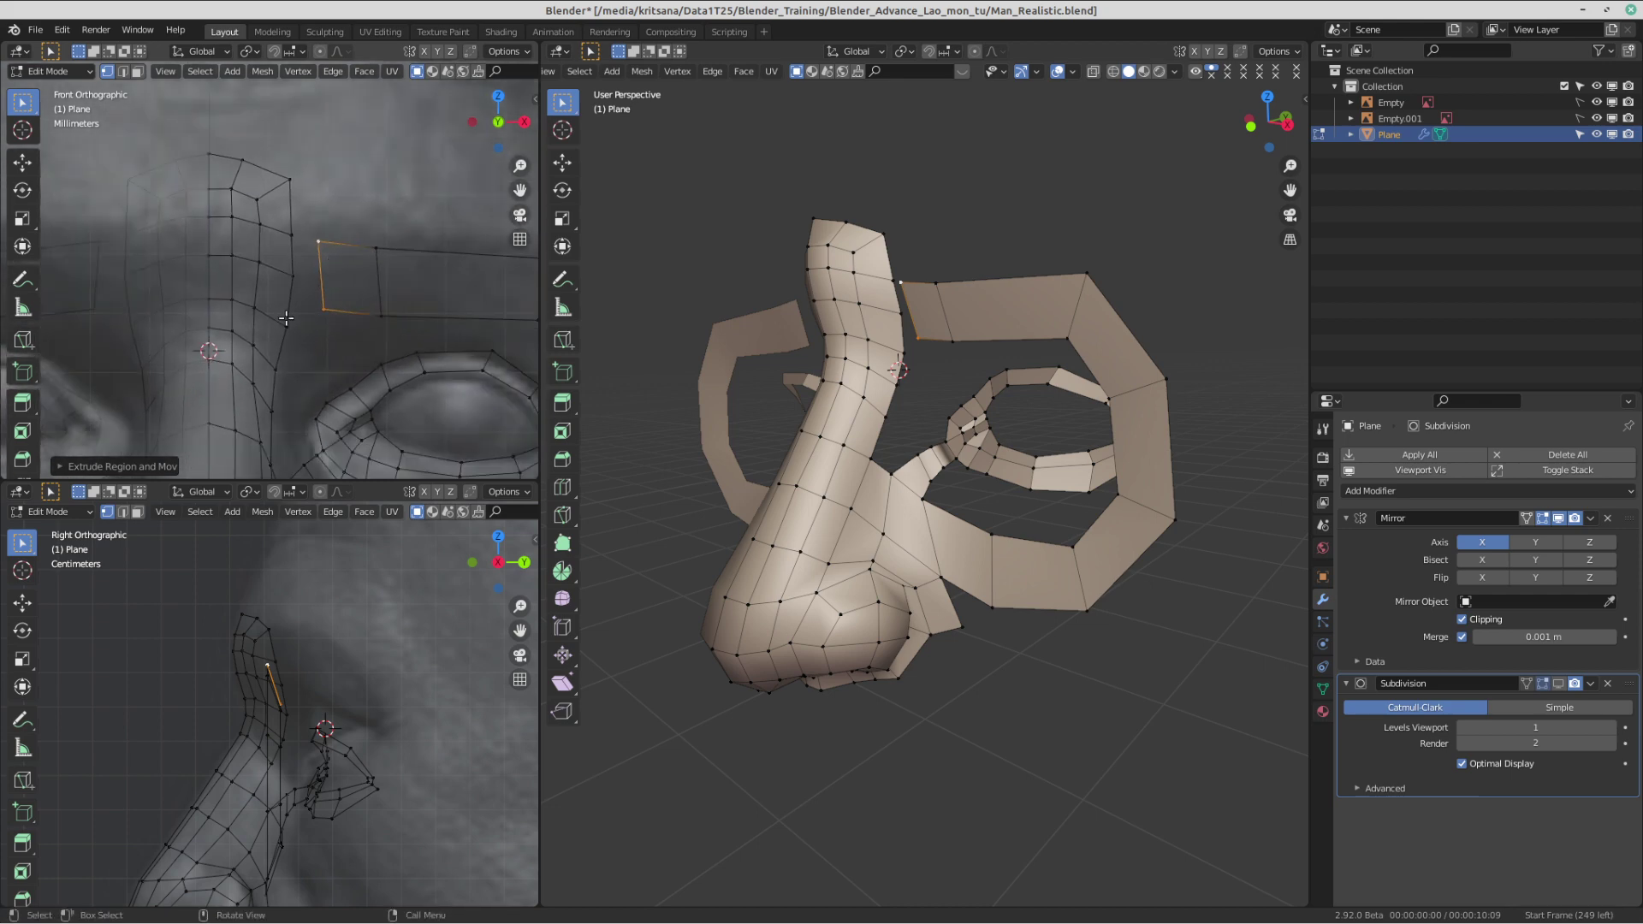
pyautogui.click(280, 264)
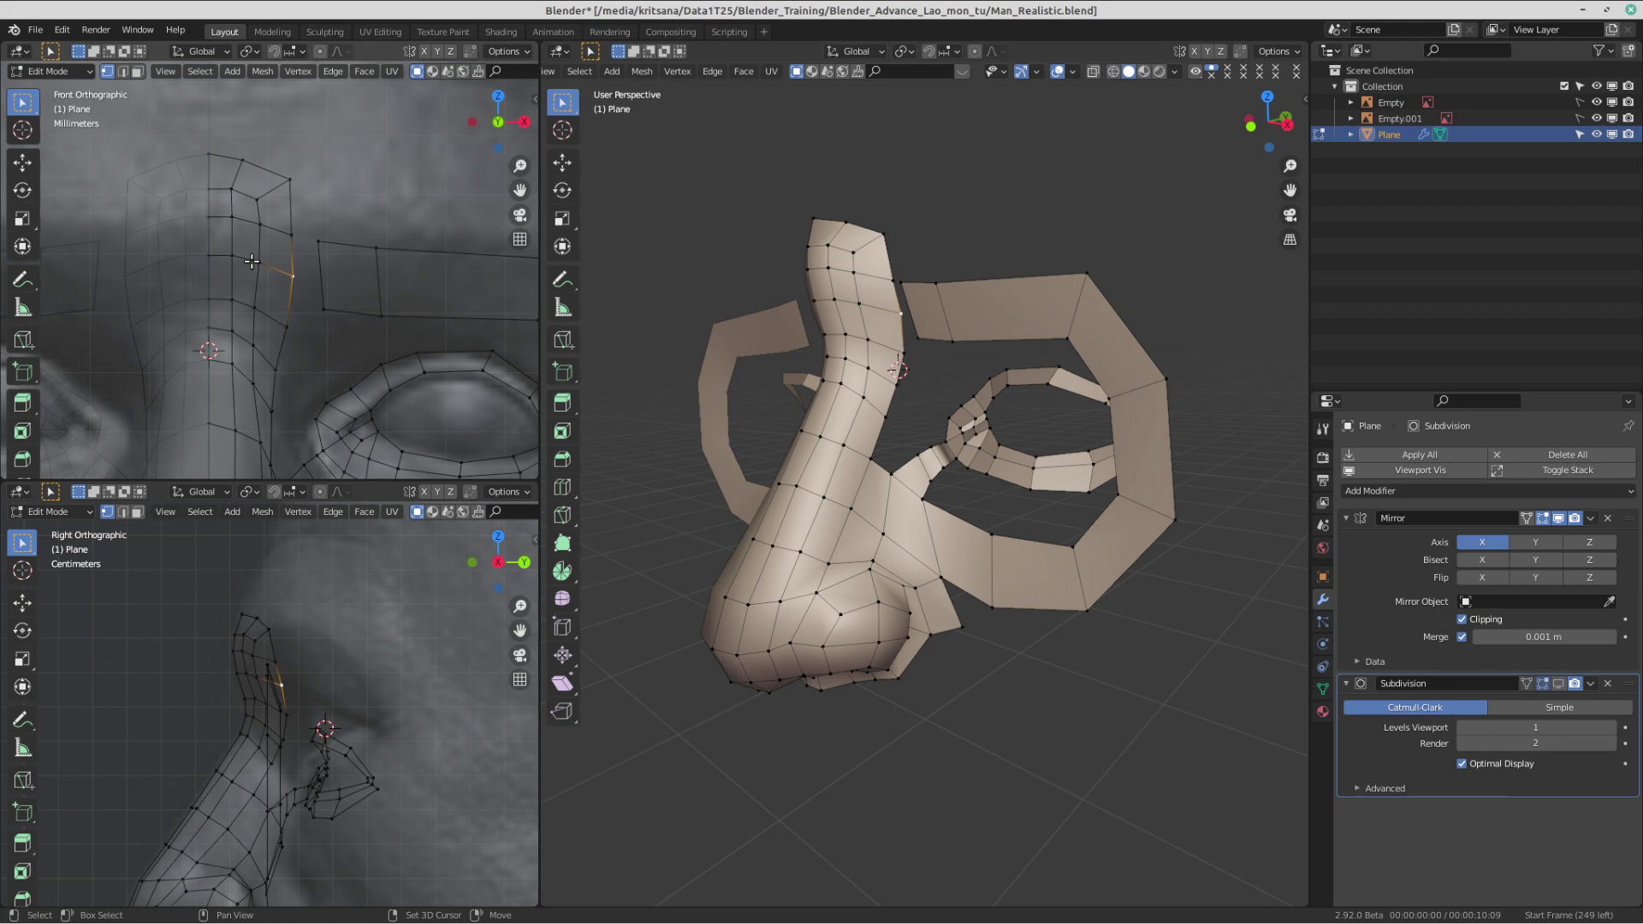
pyautogui.keyDown('ctrl'); pyautogui.click(208, 255); pyautogui.keyUp('ctrl')
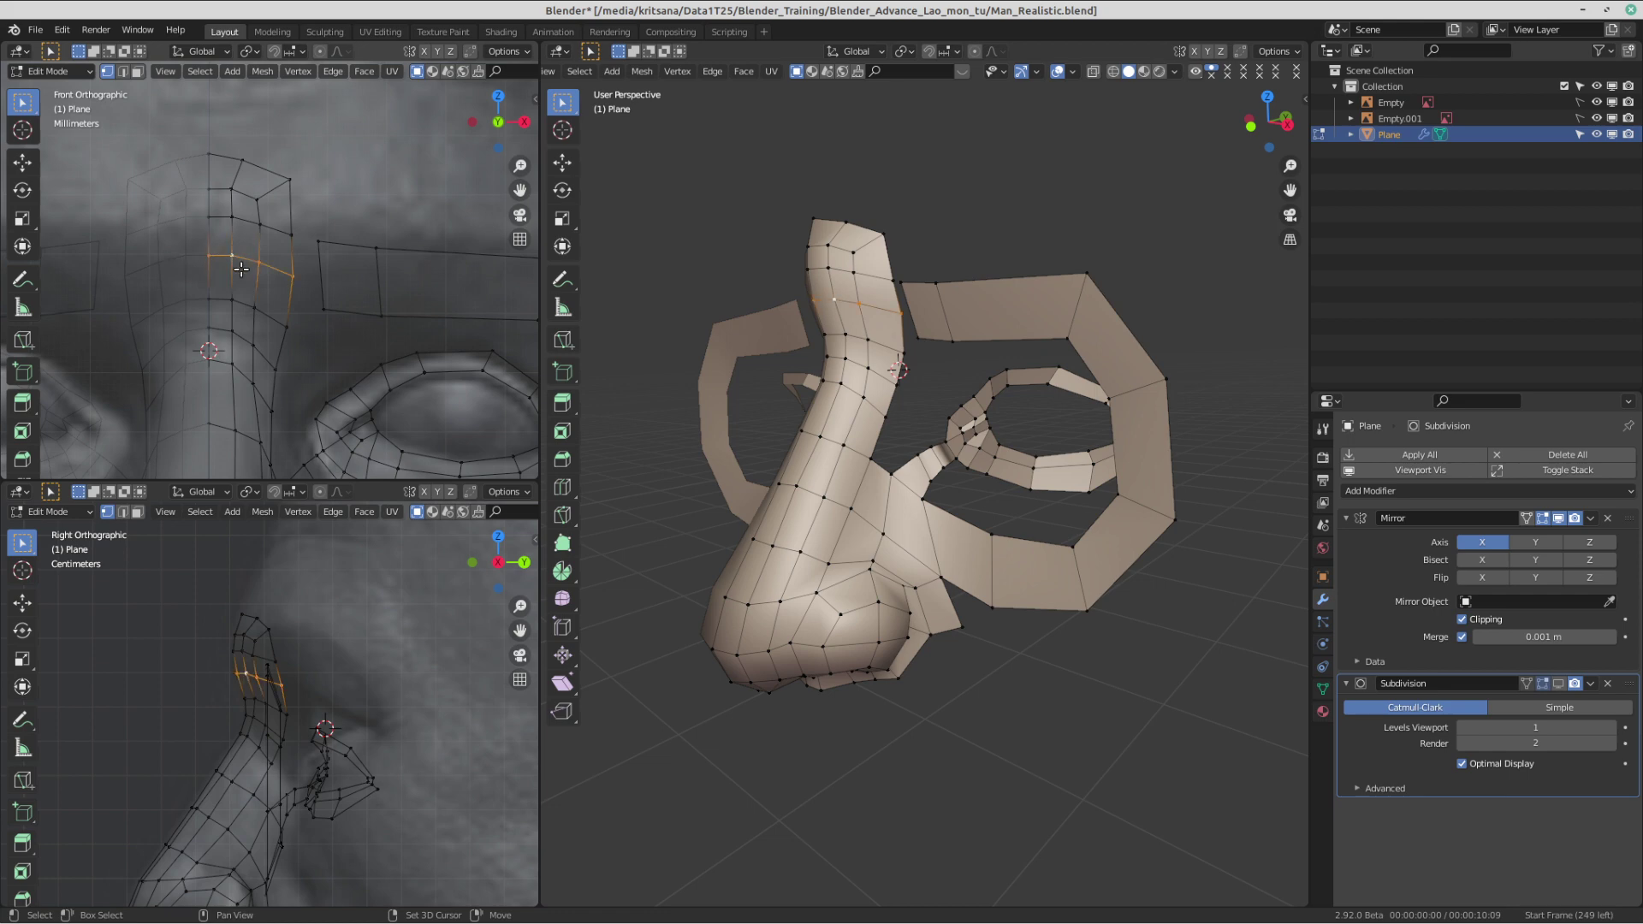
pyautogui.click(292, 338)
# - Reposition the vertices at the inner end of the brow strip to line up with the rows on the nose bridge
pyautogui.click(322, 279)
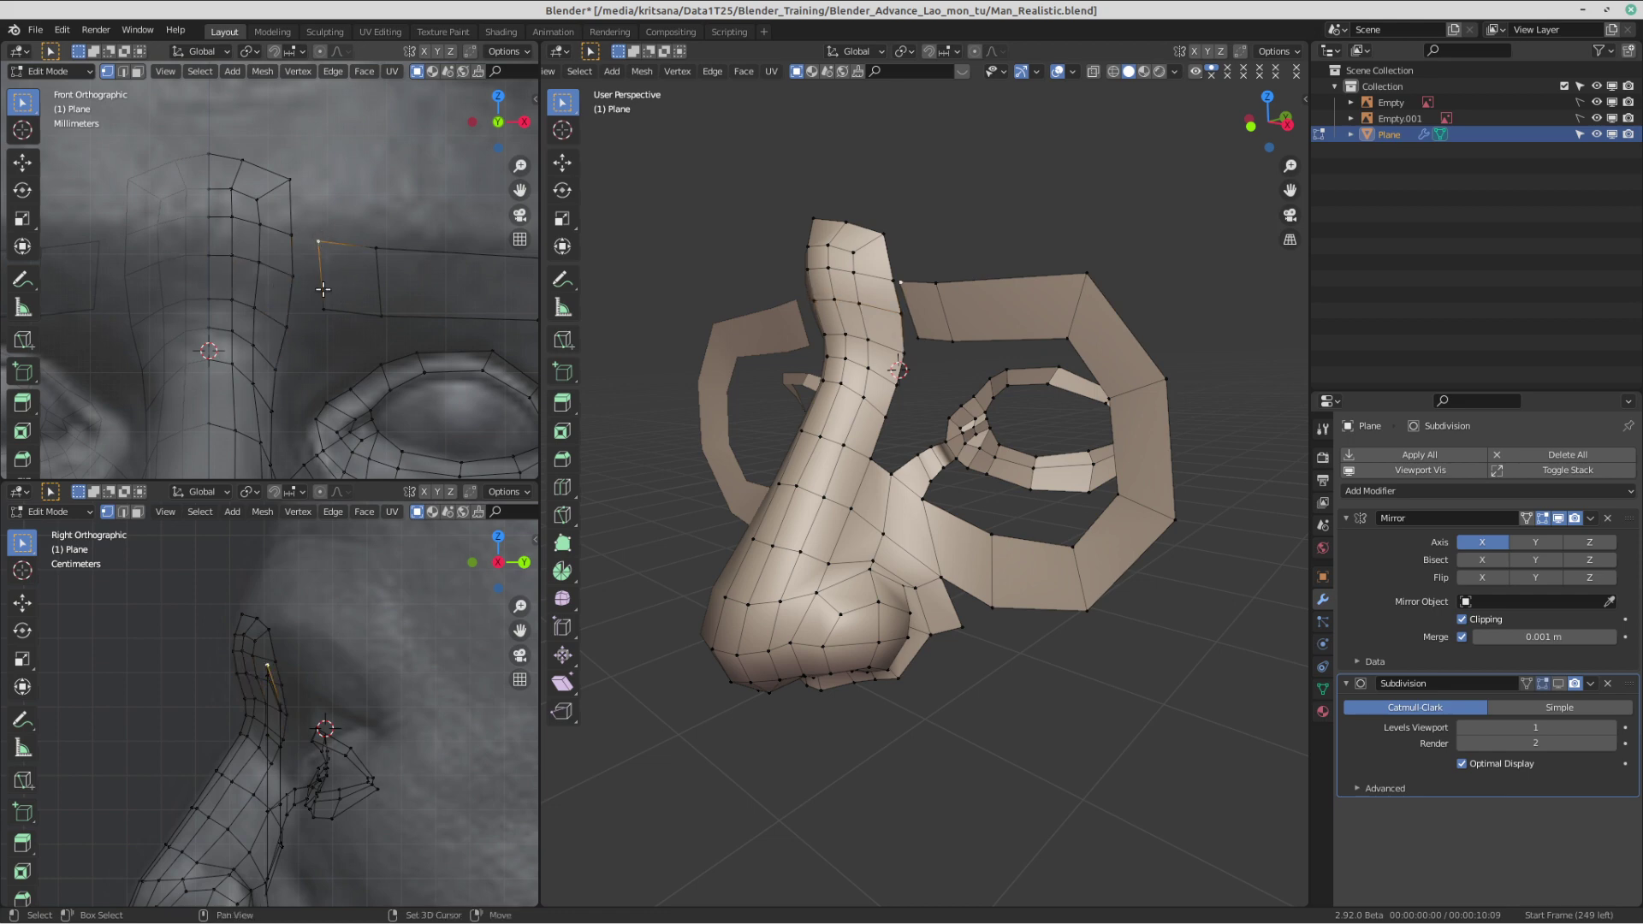
pyautogui.keyDown('shift'); pyautogui.moveTo(323, 279); pyautogui.dragTo(302, 266, button='middle'); pyautogui.keyUp('shift')
pyautogui.press('g')
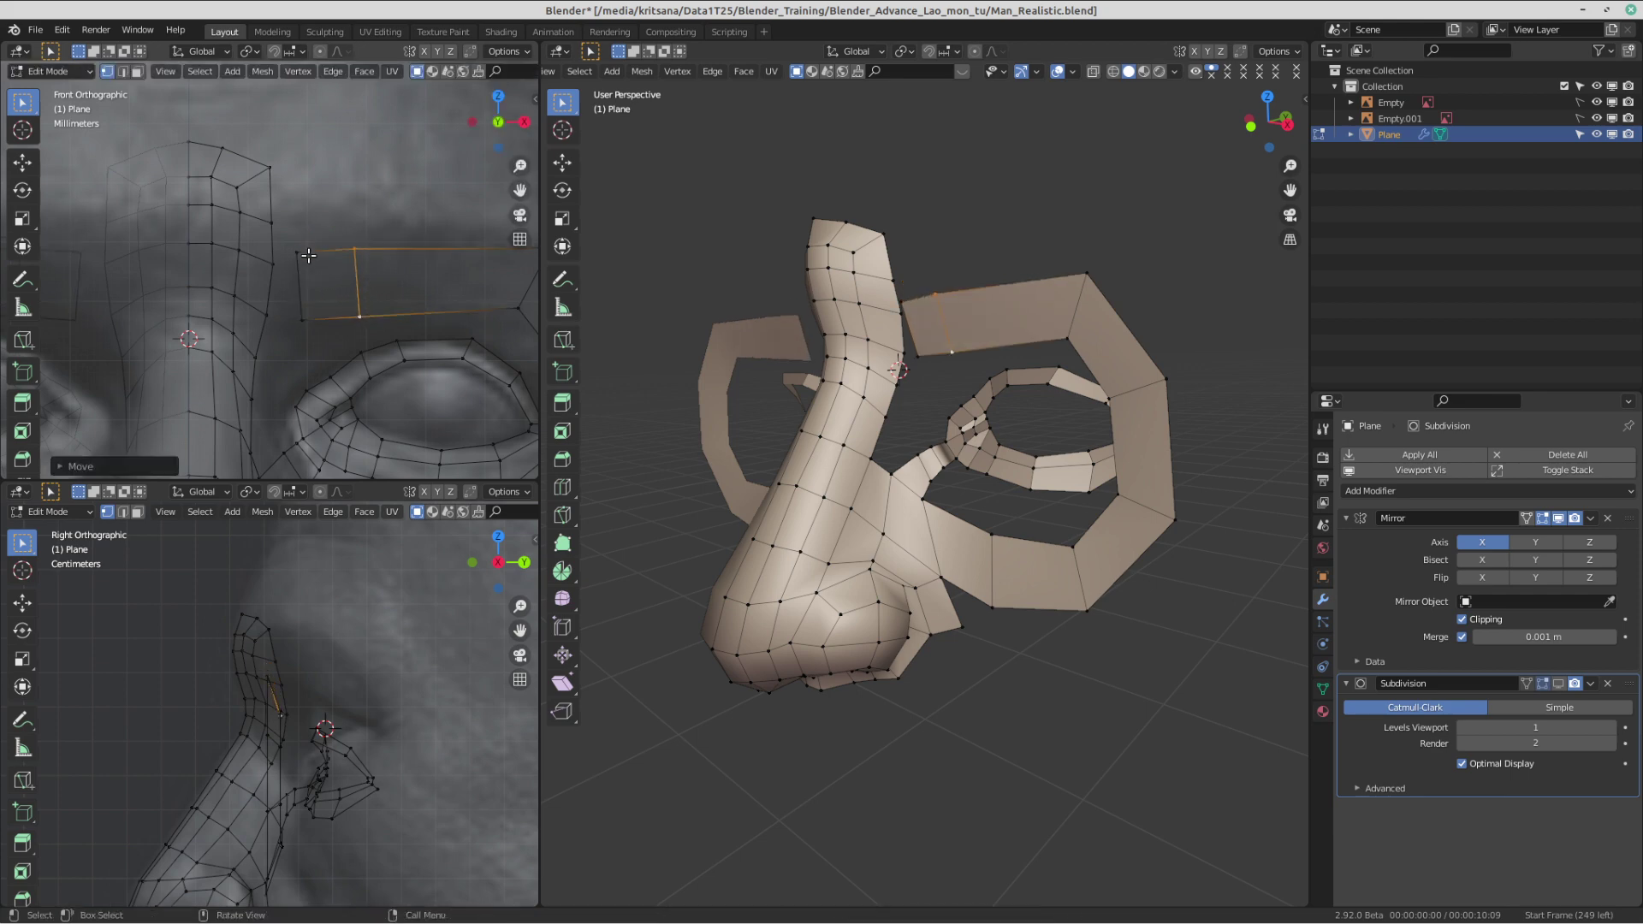
pyautogui.click(308, 259)
pyautogui.click(306, 316)
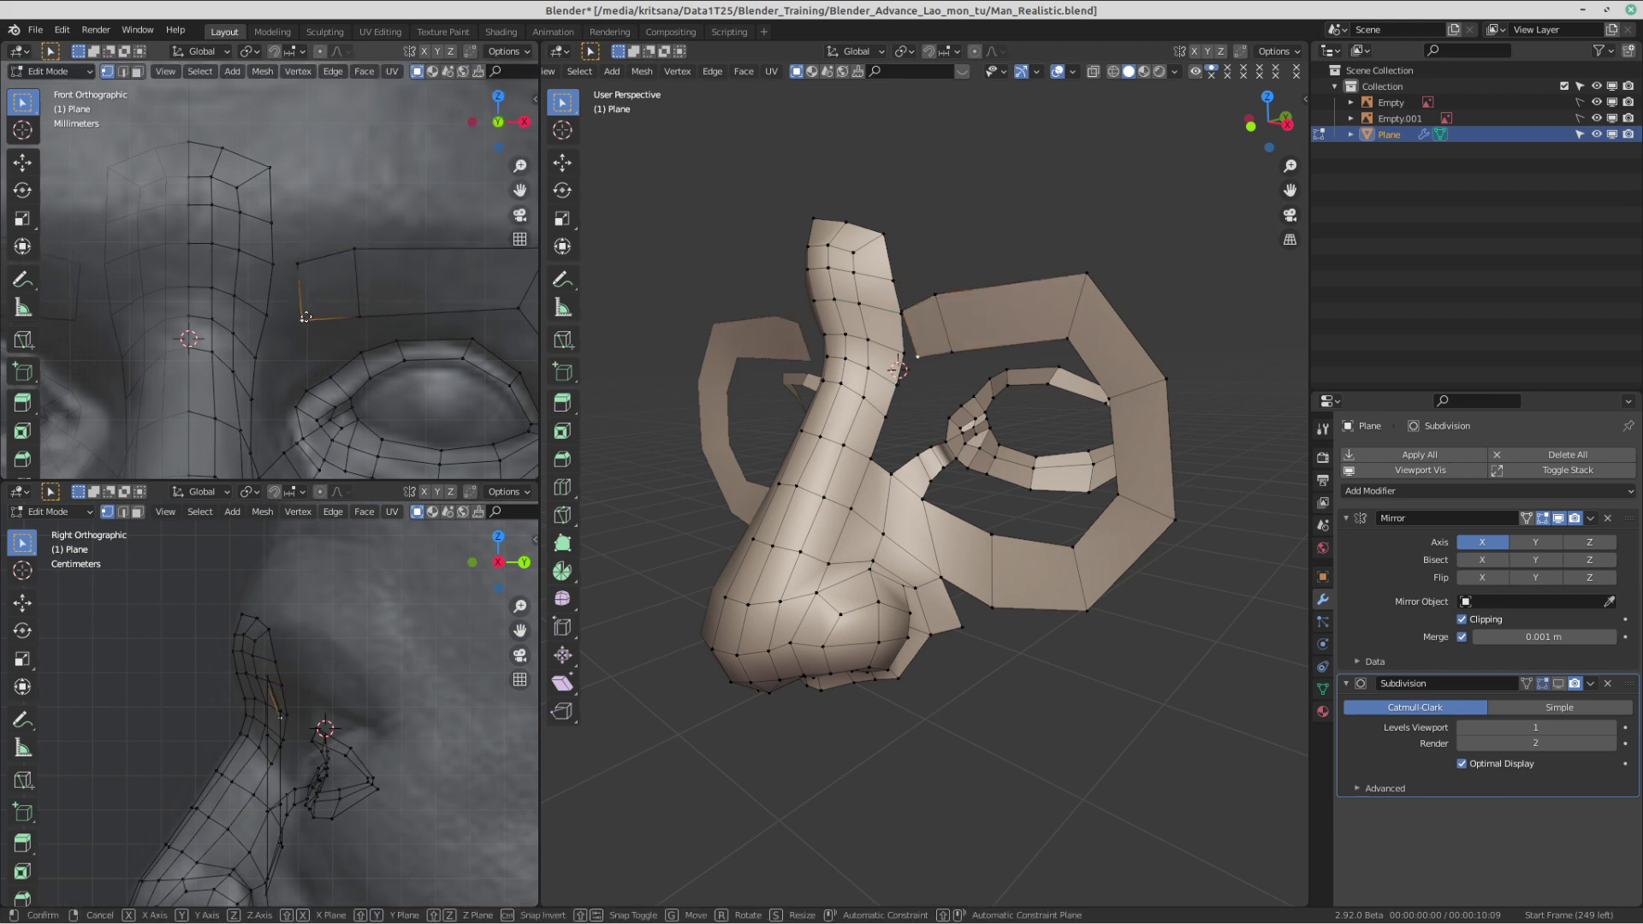
pyautogui.press('g')
pyautogui.click(307, 315)
pyautogui.scroll(-2, 355, 342)
pyautogui.keyDown('shift'); pyautogui.moveTo(363, 349); pyautogui.dragTo(301, 317, button='middle'); pyautogui.keyUp('shift')
pyautogui.press('g')
pyautogui.click(255, 239)
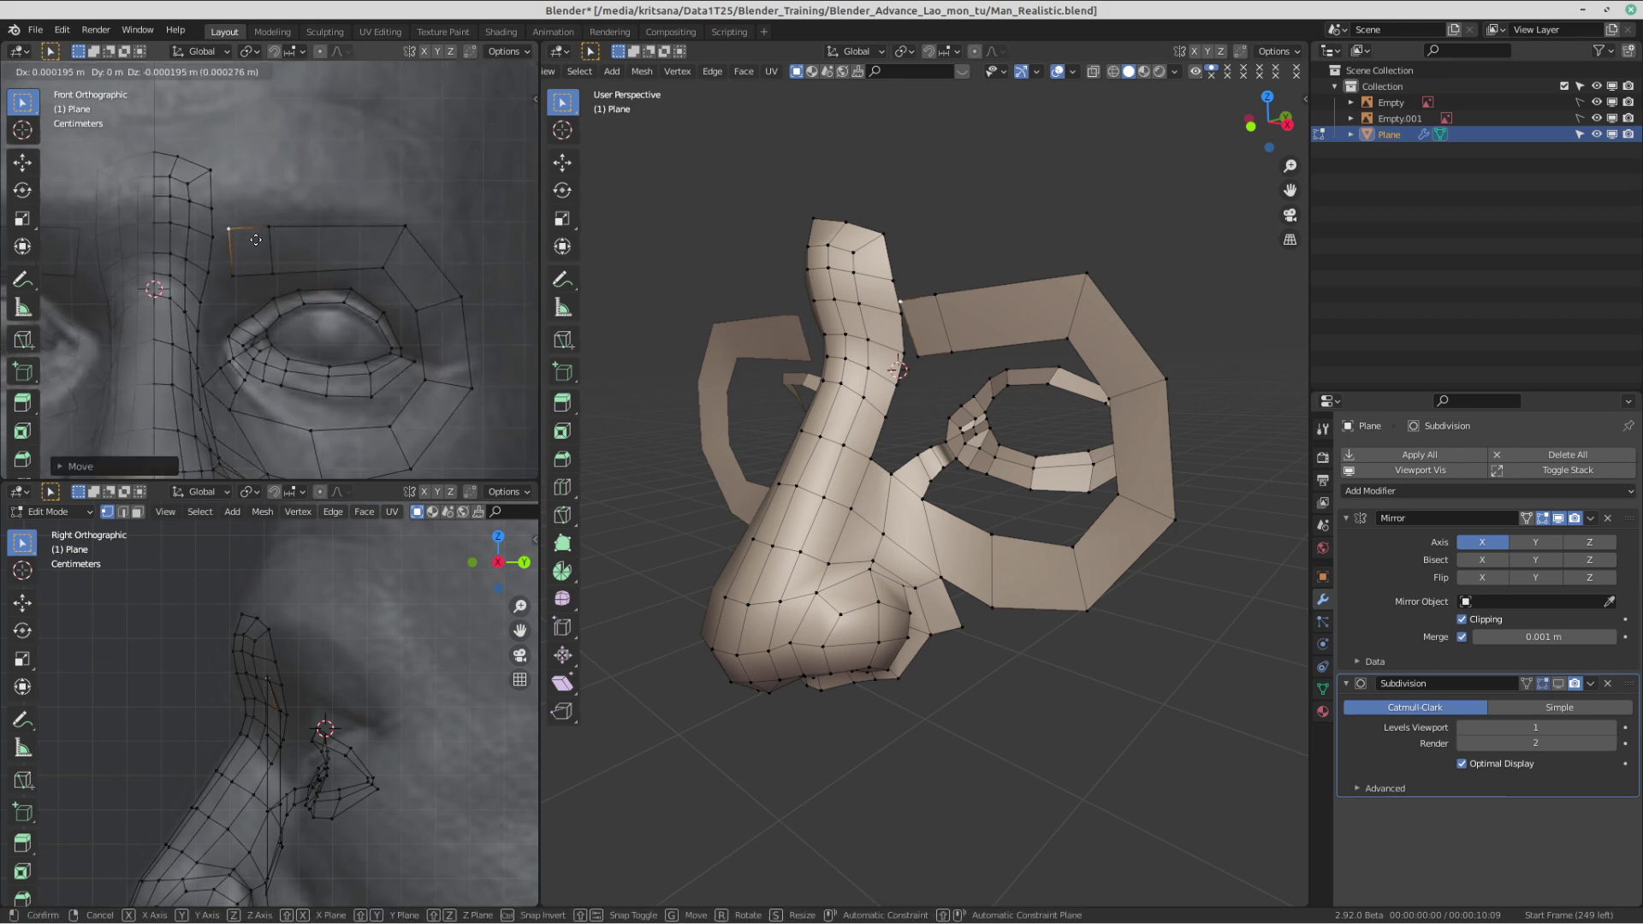
# - Dissolve the horizontal edge row across the upper nose bridge beside the inner end of the brow strip
pyautogui.scroll(1, 266, 290)
pyautogui.keyDown('shift'); pyautogui.moveTo(266, 290); pyautogui.dragTo(290, 290, button='middle'); pyautogui.keyUp('shift')
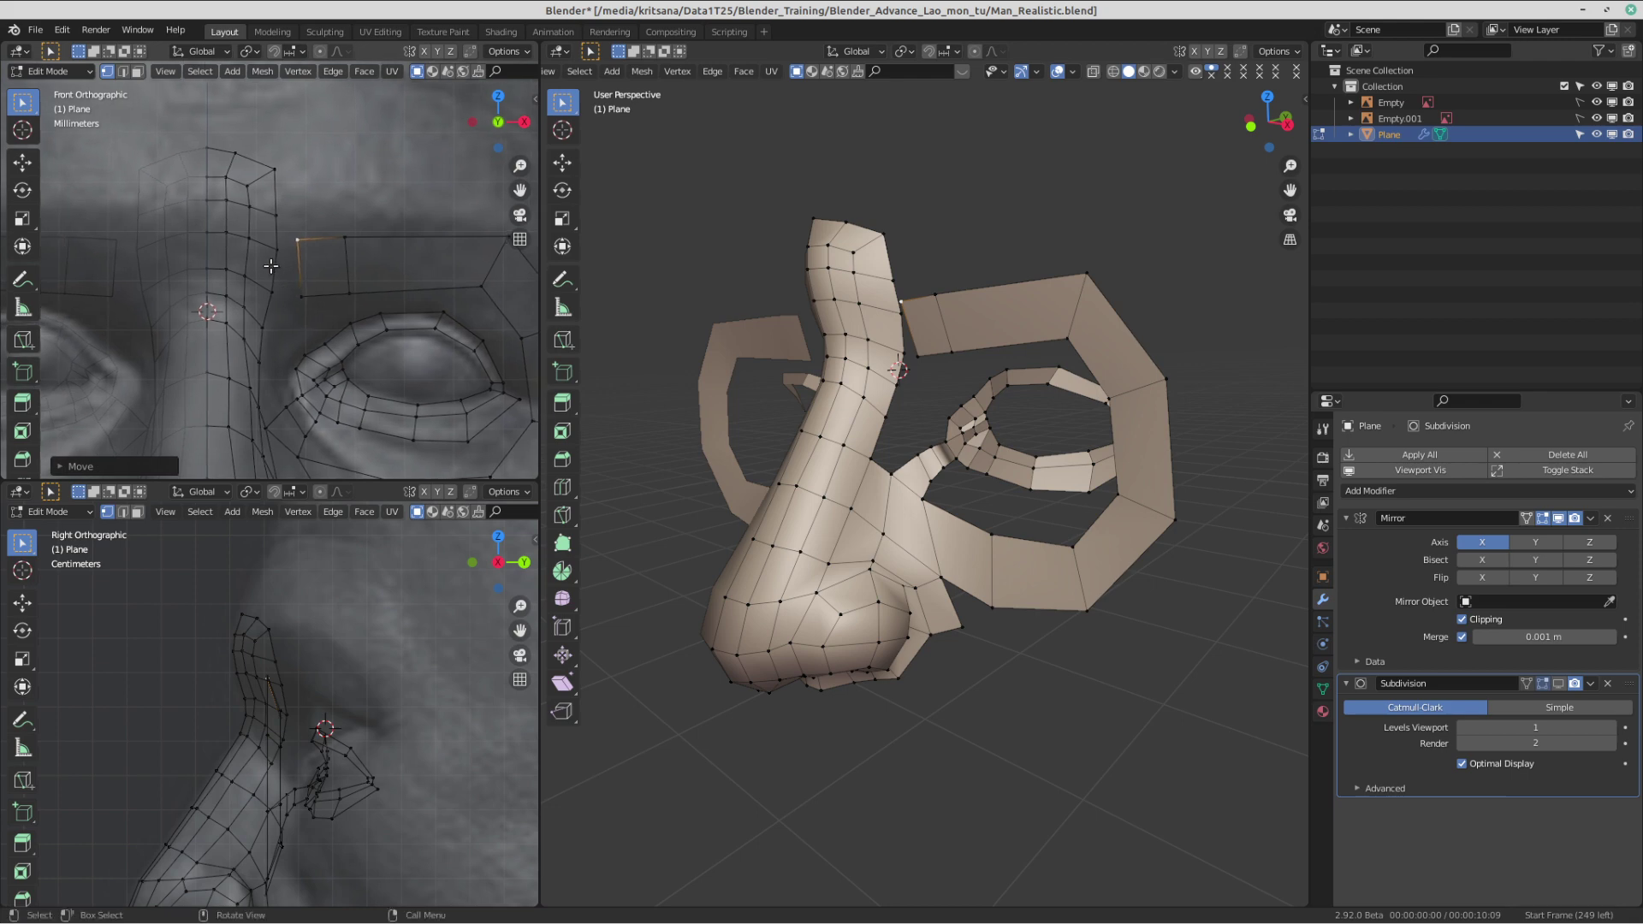
pyautogui.click(274, 245)
pyautogui.keyDown('shift'); pyautogui.click(249, 239); pyautogui.keyUp('shift')
pyautogui.keyDown('shift'); pyautogui.click(226, 233); pyautogui.keyUp('shift')
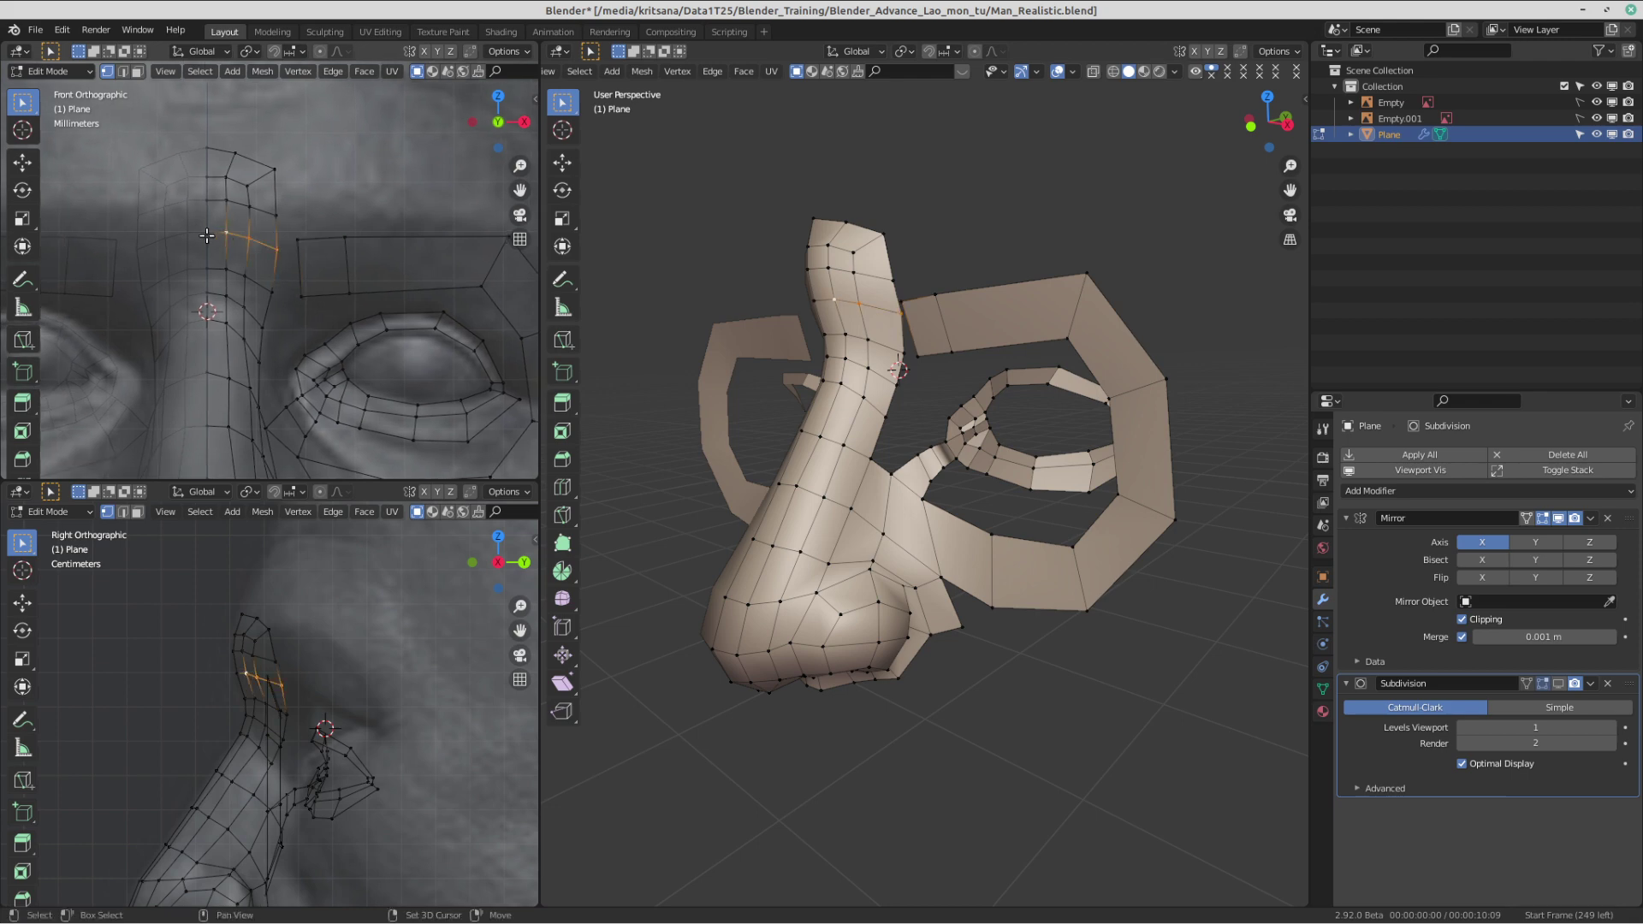
pyautogui.keyDown('shift'); pyautogui.click(209, 233); pyautogui.keyUp('shift')
pyautogui.click(122, 71)
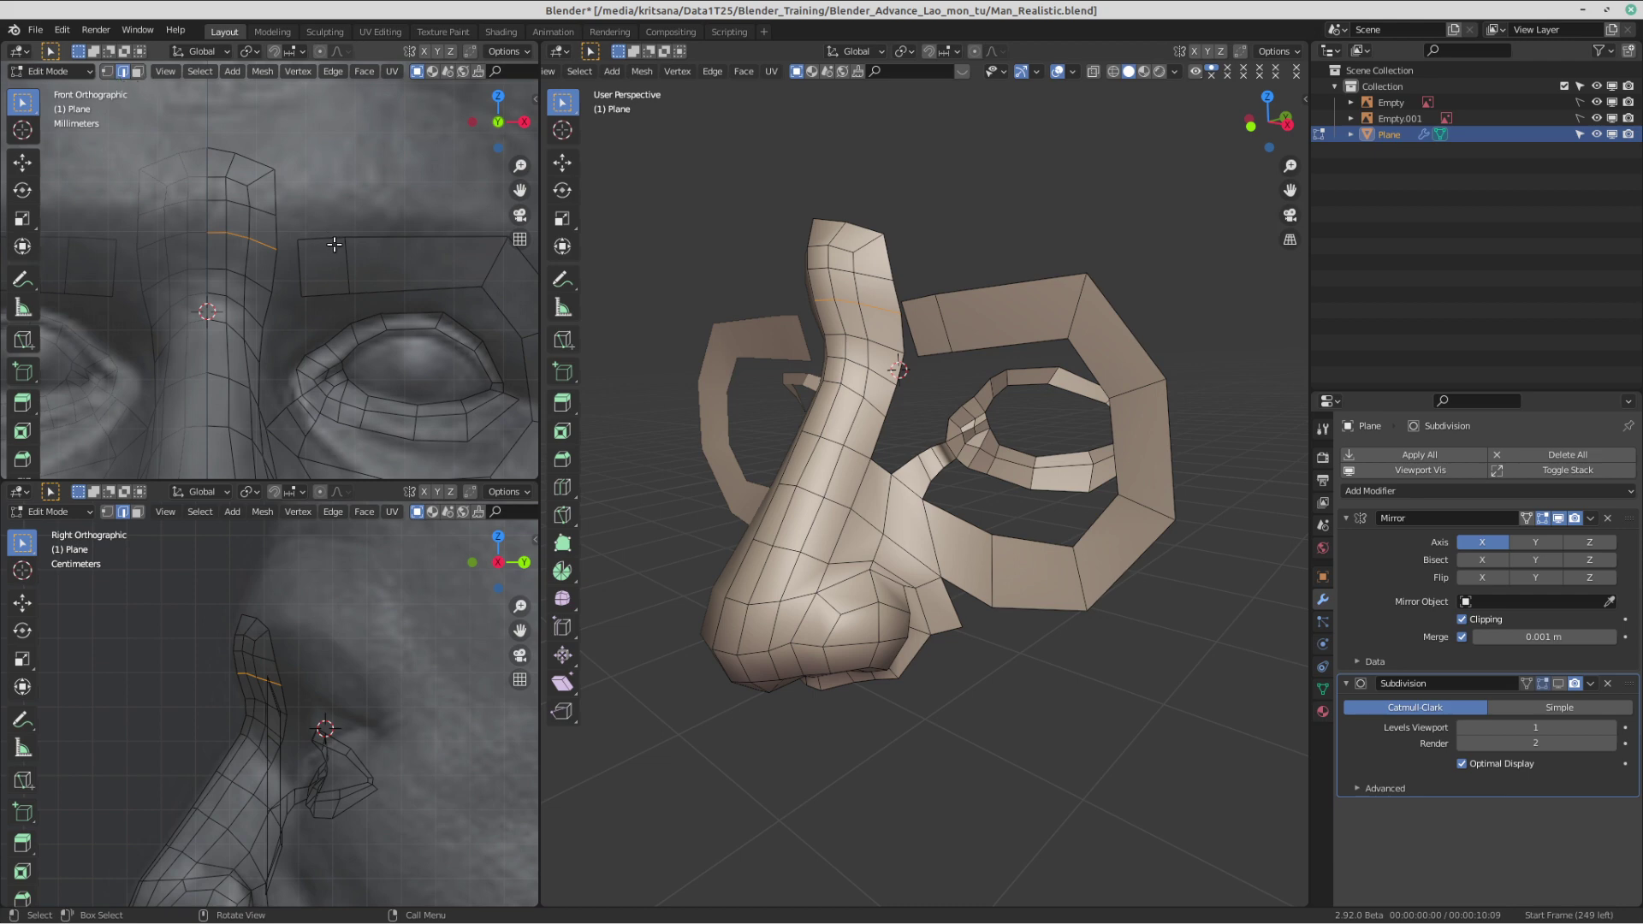
pyautogui.hotkey('ctrl', 'x')
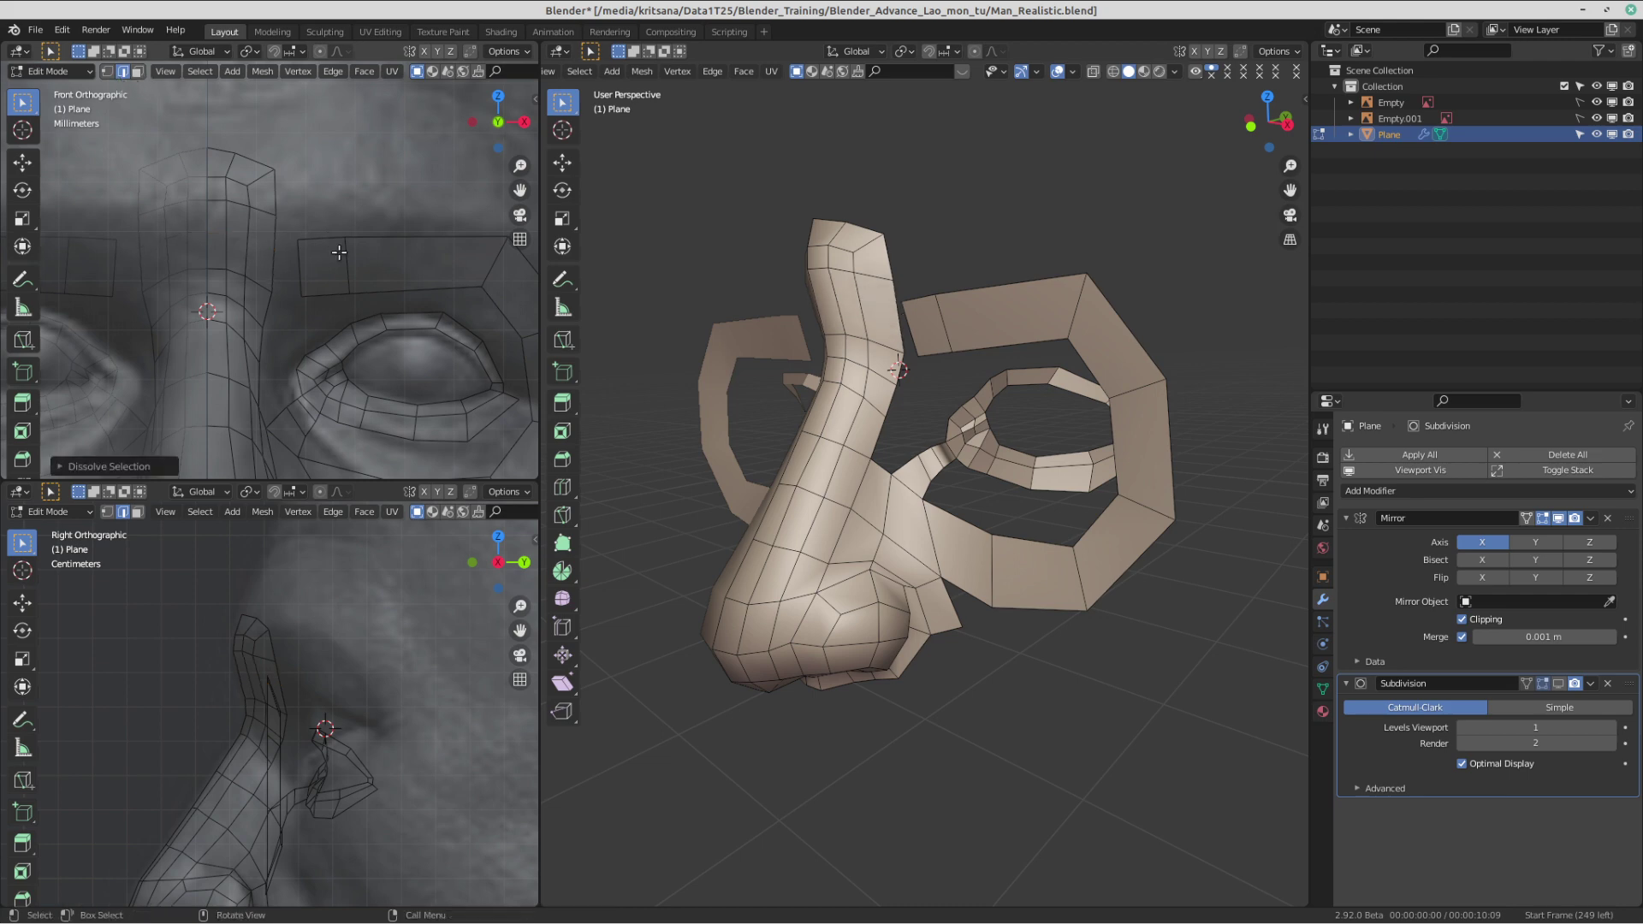
# - Fill a face between the side edge of the nose bridge and the inner end edge of the brow strip
pyautogui.click(273, 248)
pyautogui.keyDown('shift'); pyautogui.click(299, 267); pyautogui.keyUp('shift')
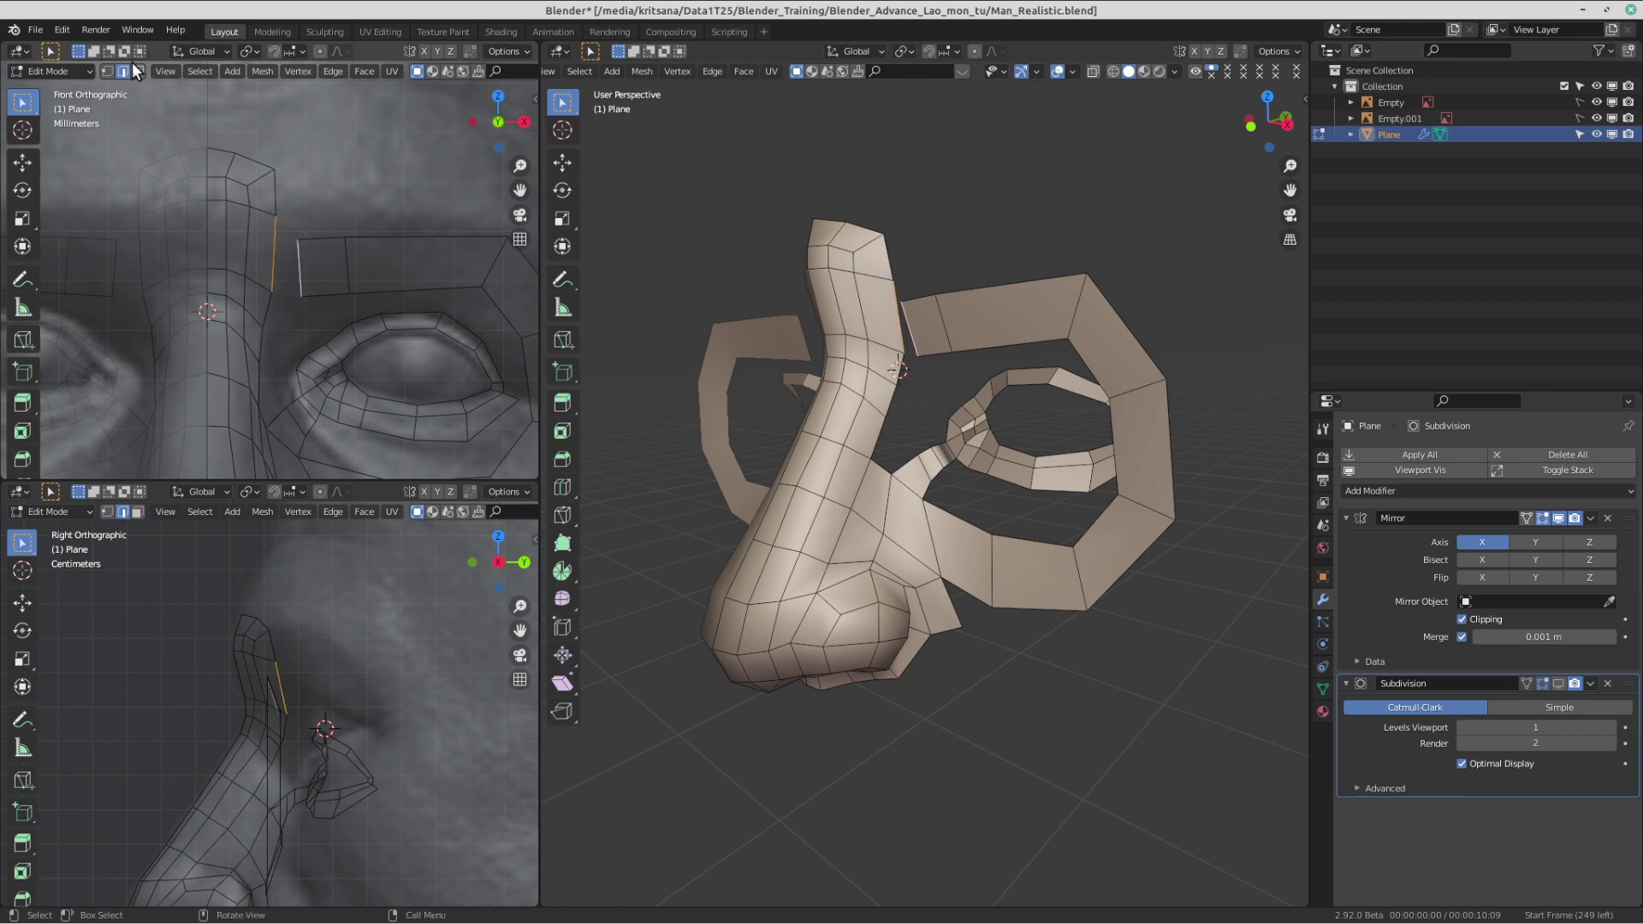
pyautogui.click(108, 72)
pyautogui.click(309, 253)
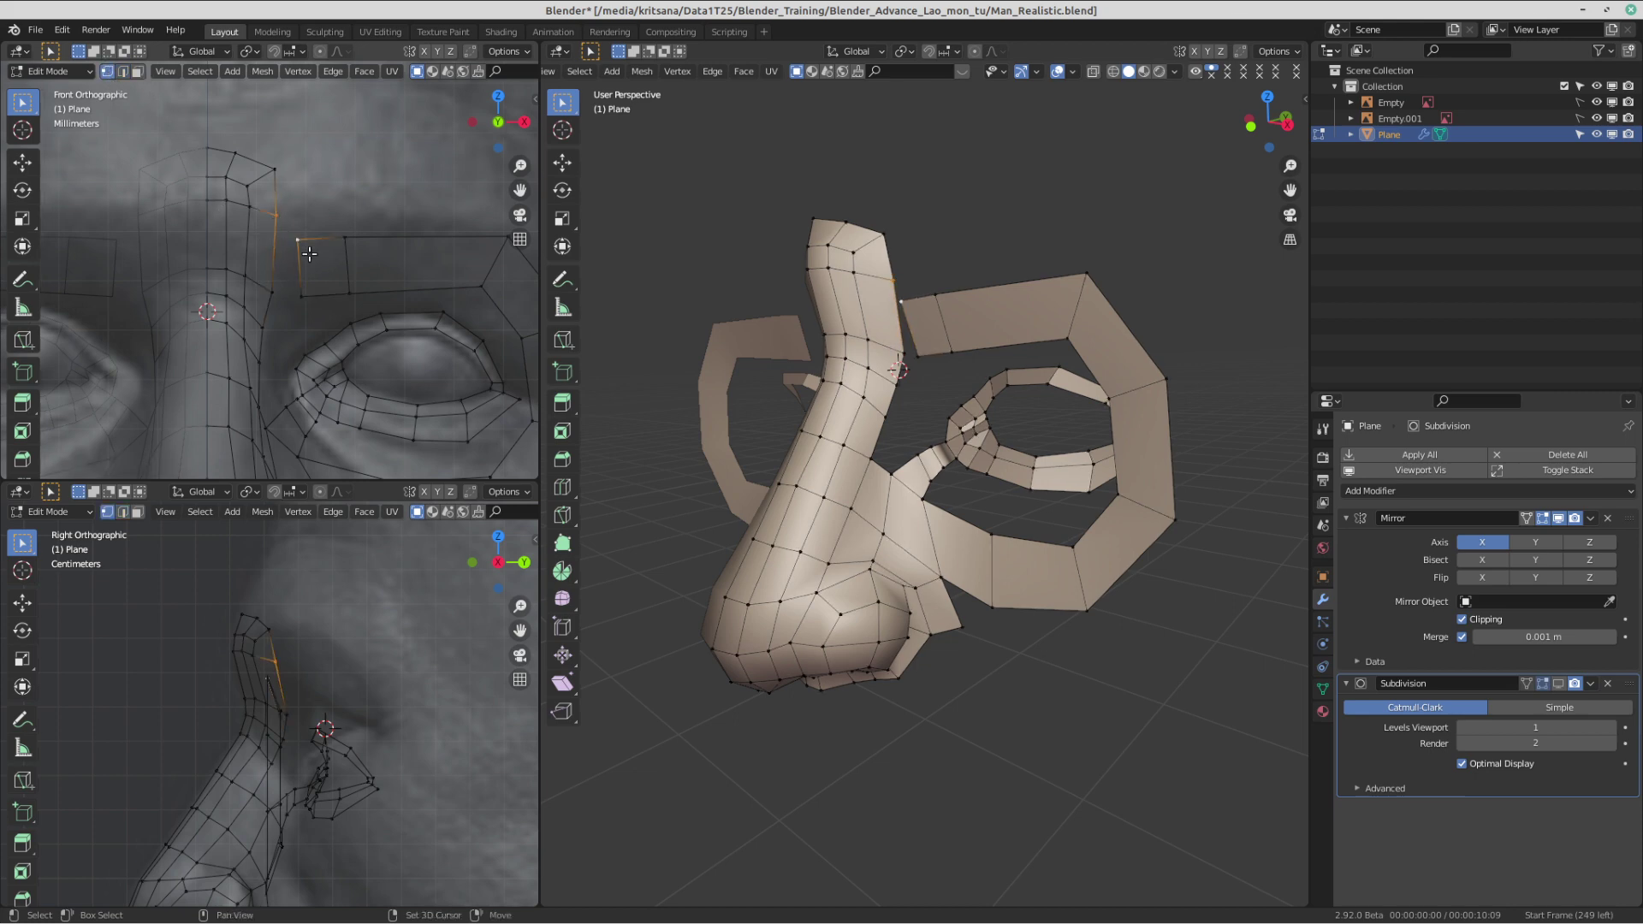
pyautogui.keyDown('shift'); pyautogui.click(277, 292); pyautogui.keyUp('shift')
pyautogui.keyDown('shift'); pyautogui.click(313, 307); pyautogui.keyUp('shift')
pyautogui.keyDown('shift'); pyautogui.moveTo(322, 248); pyautogui.dragTo(232, 247, button='middle'); pyautogui.keyUp('shift')
pyautogui.press('f')
# - Reposition the two upper-edge vertices of the brow strip nearest the nose bridge to follow the brow
pyautogui.scroll(-2, 338, 255)
pyautogui.scroll(2, 244, 211)
pyautogui.click(232, 211)
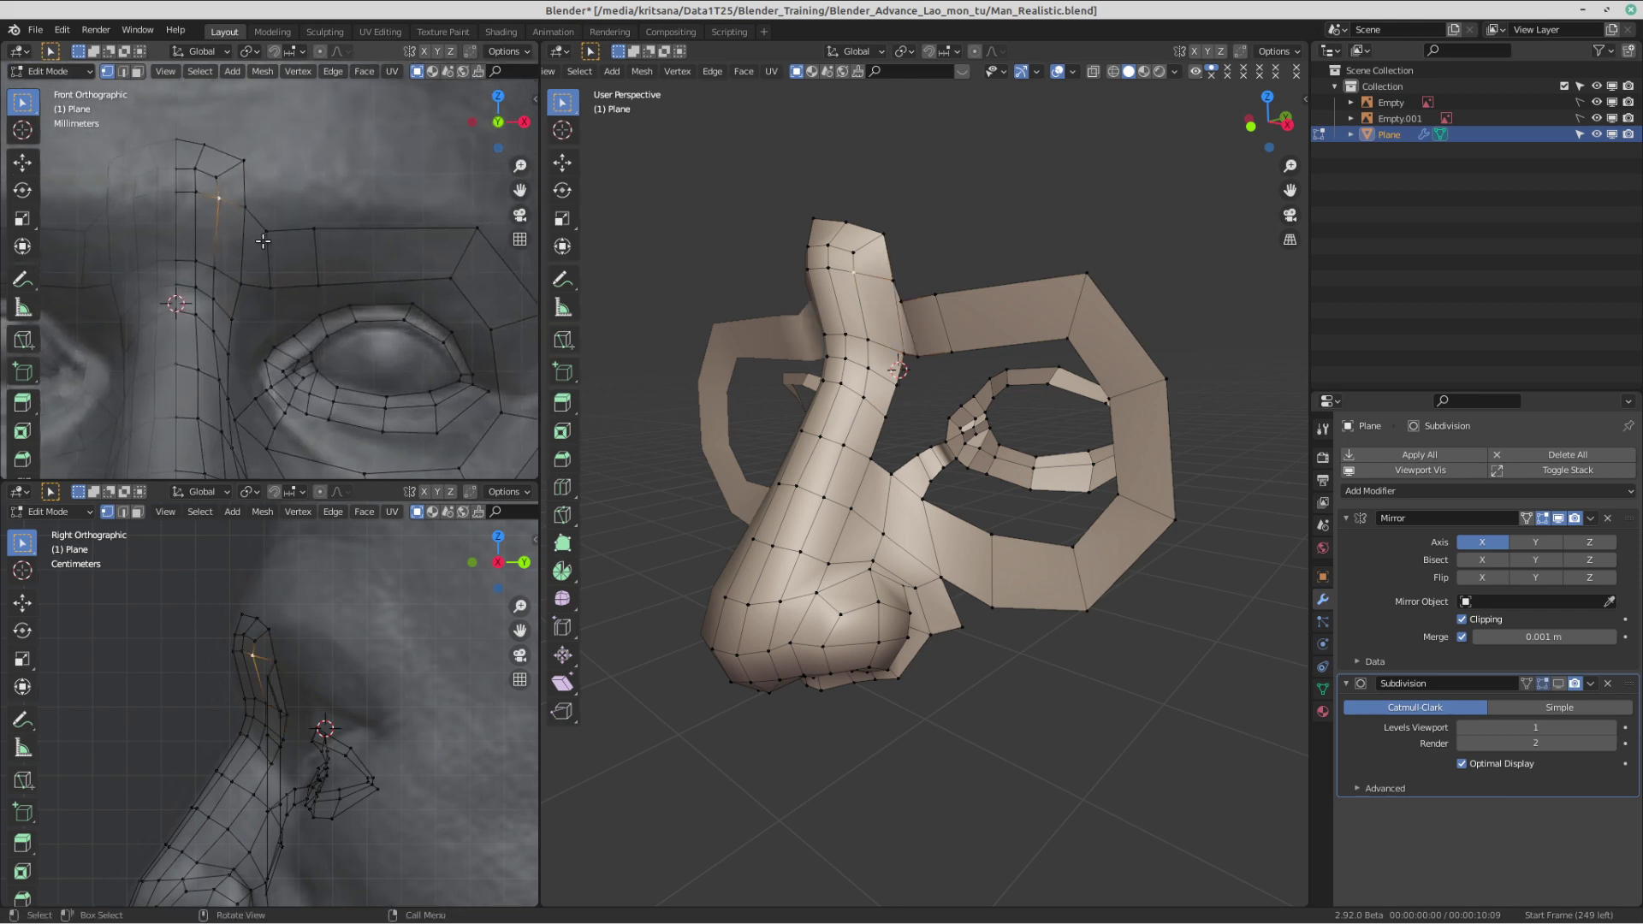
pyautogui.press('g')
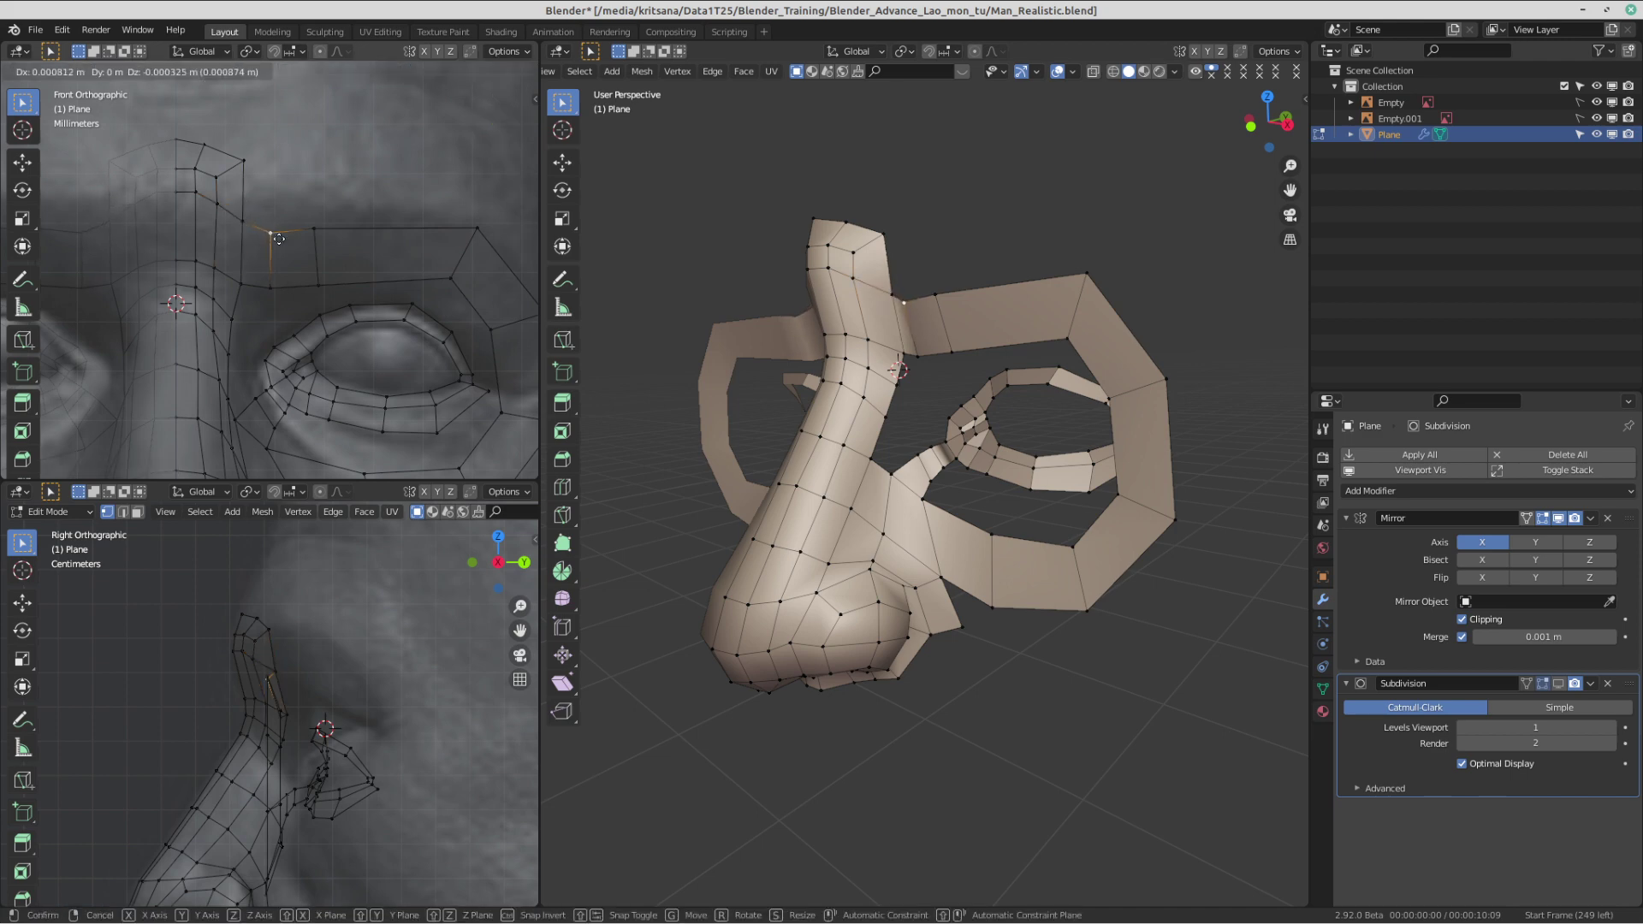
pyautogui.click(298, 234)
pyautogui.click(313, 232)
pyautogui.press('g')
pyautogui.click(344, 231)
pyautogui.click(339, 295)
pyautogui.press('g')
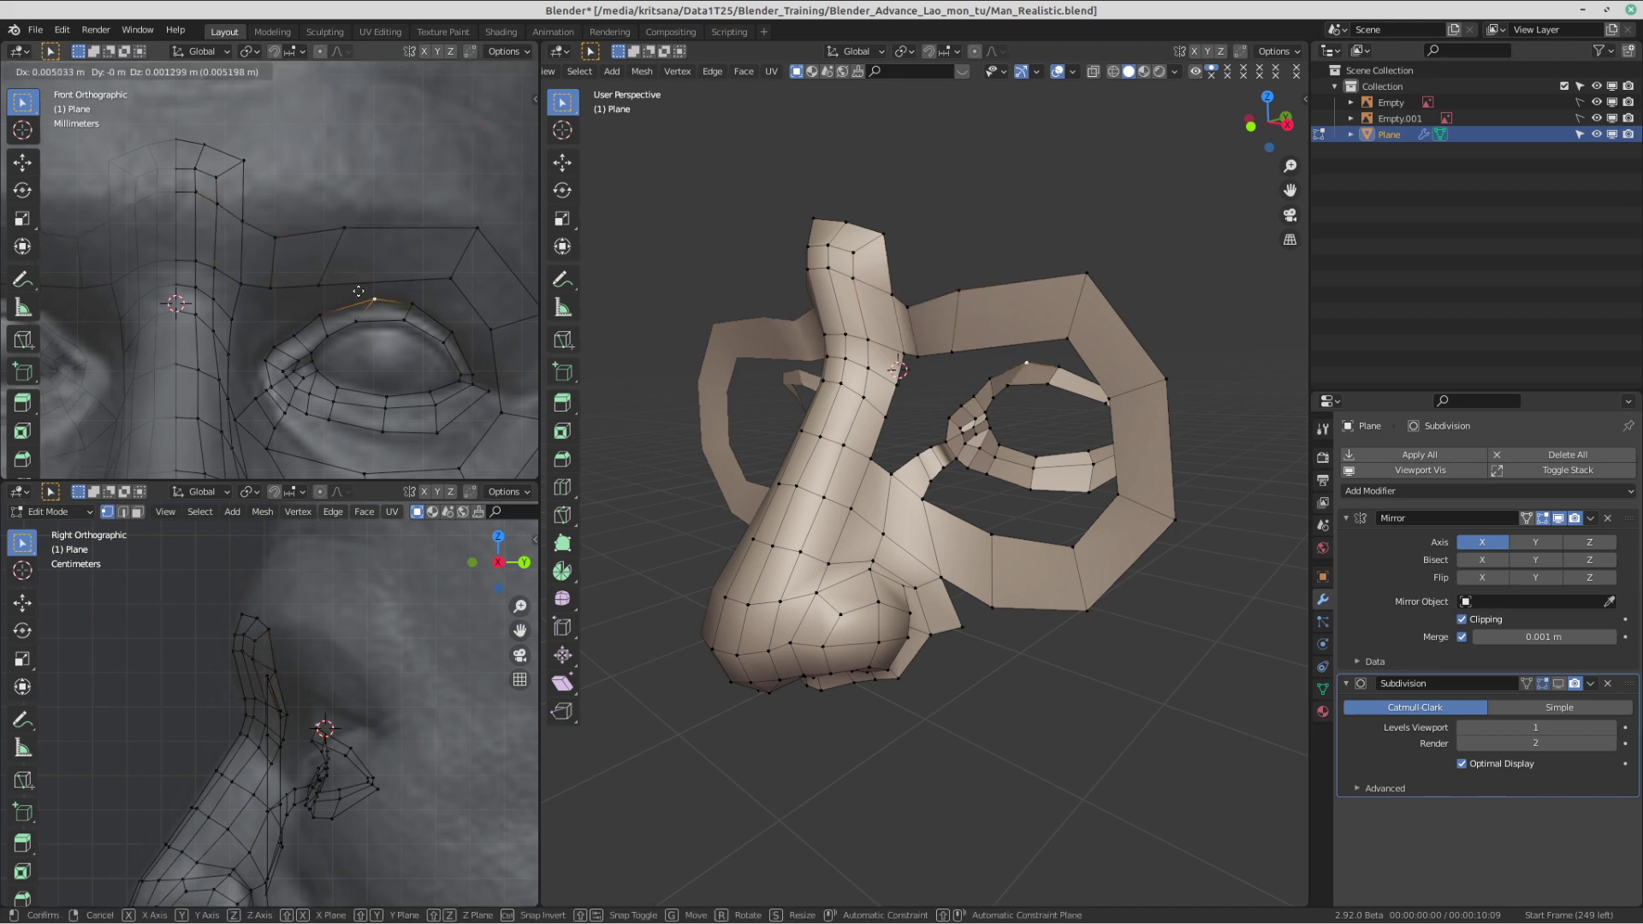
pyautogui.rightClick(320, 279)
pyautogui.press('g')
pyautogui.rightClick(337, 278)
# - Move the second lower-edge vertex of the brow strip and the upper-edge vertex above it to follow the brow arch
pyautogui.click(321, 278)
pyautogui.press('g')
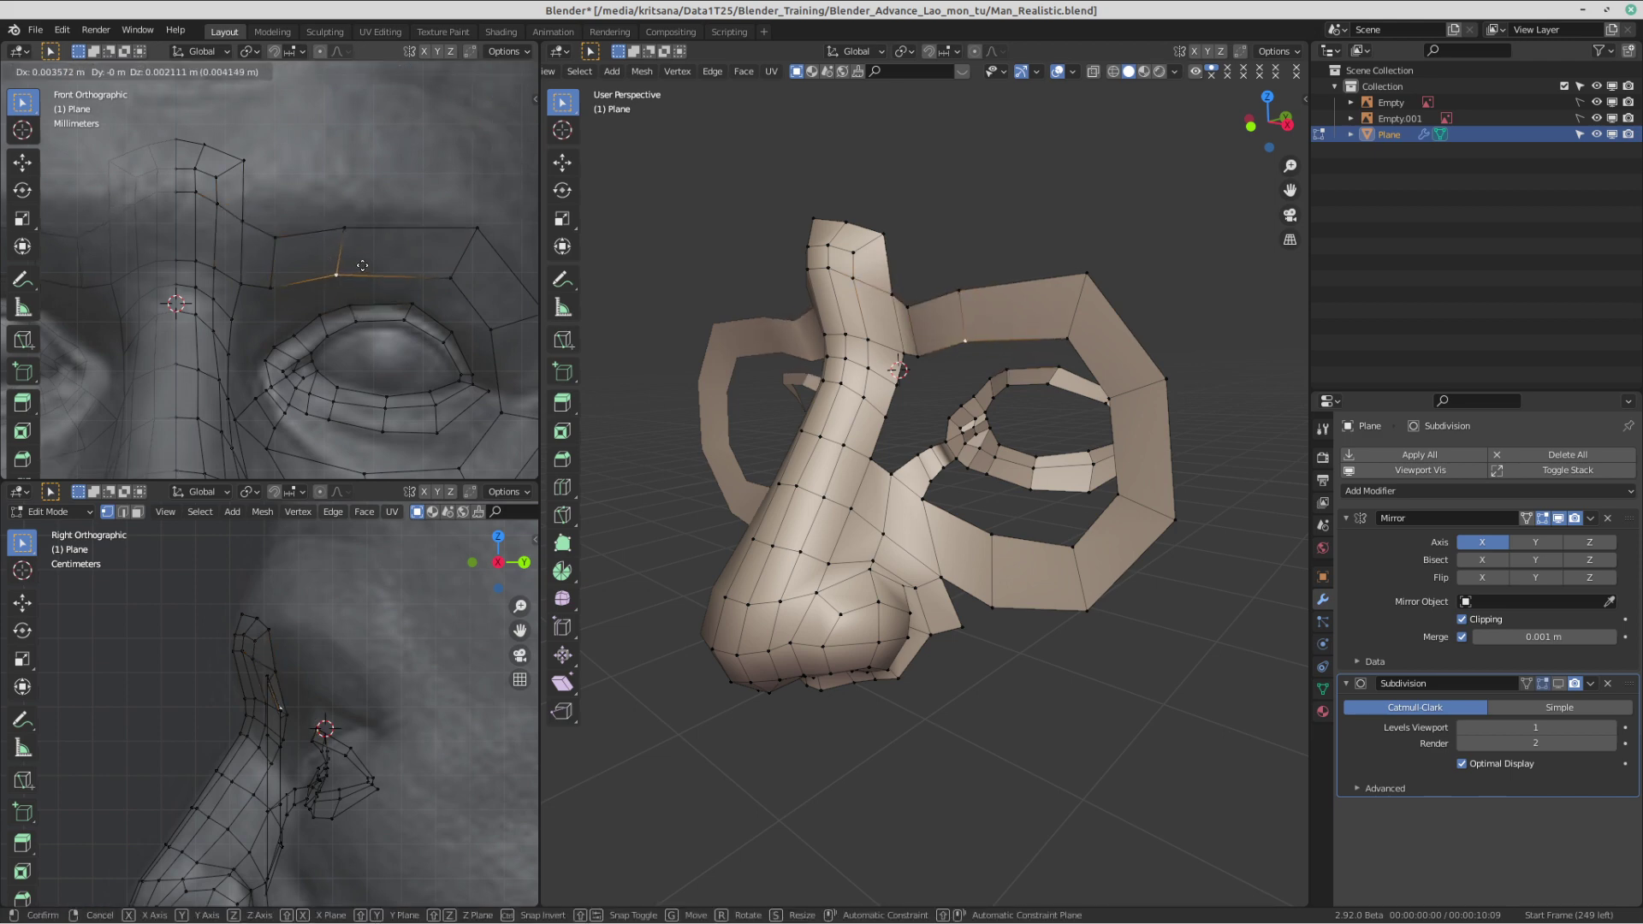
pyautogui.click(348, 270)
pyautogui.click(351, 235)
pyautogui.press('g')
pyautogui.click(352, 228)
# - Lower the brow strip's outer upper vertex slightly and shift its inner-end vertices beside the nose bridge
pyautogui.keyDown('shift'); pyautogui.moveTo(429, 227); pyautogui.dragTo(366, 217, button='middle'); pyautogui.keyUp('shift')
pyautogui.click(435, 221)
pyautogui.press('g')
pyautogui.click(439, 230)
pyautogui.click(288, 218)
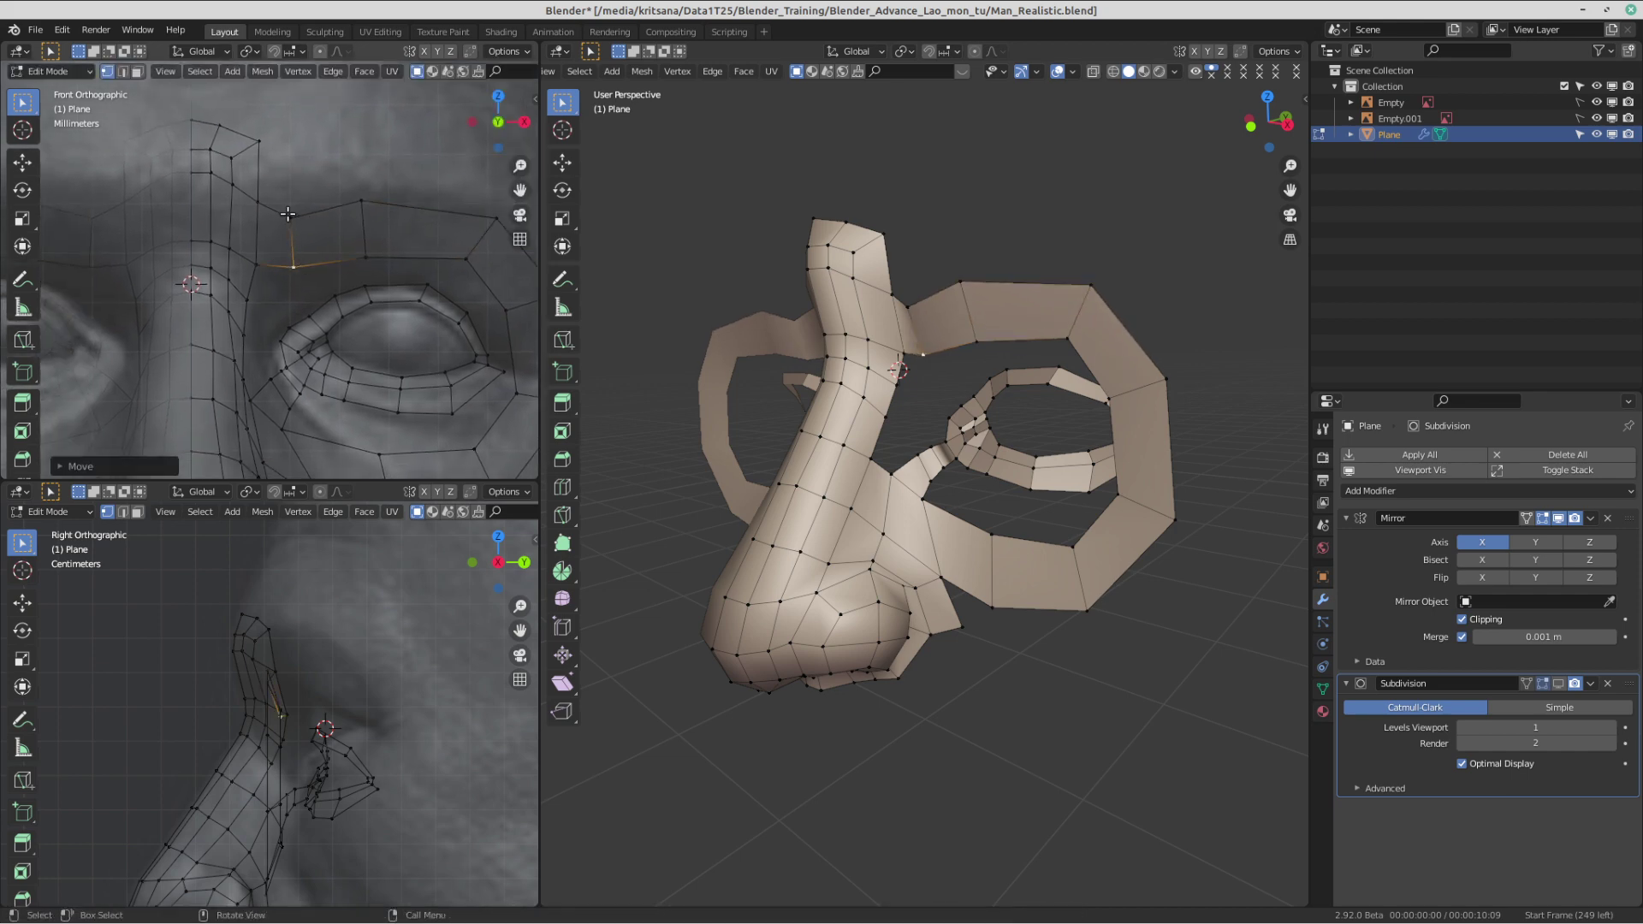
pyautogui.press('g')
pyautogui.click(310, 206)
# - Reposition the outer and inner edge vertices of the under-eye strip nearest the nose to smooth its curve
pyautogui.scroll(-1, 329, 257)
pyautogui.keyDown('shift'); pyautogui.moveTo(384, 428); pyautogui.dragTo(389, 295, button='middle'); pyautogui.keyUp('shift')
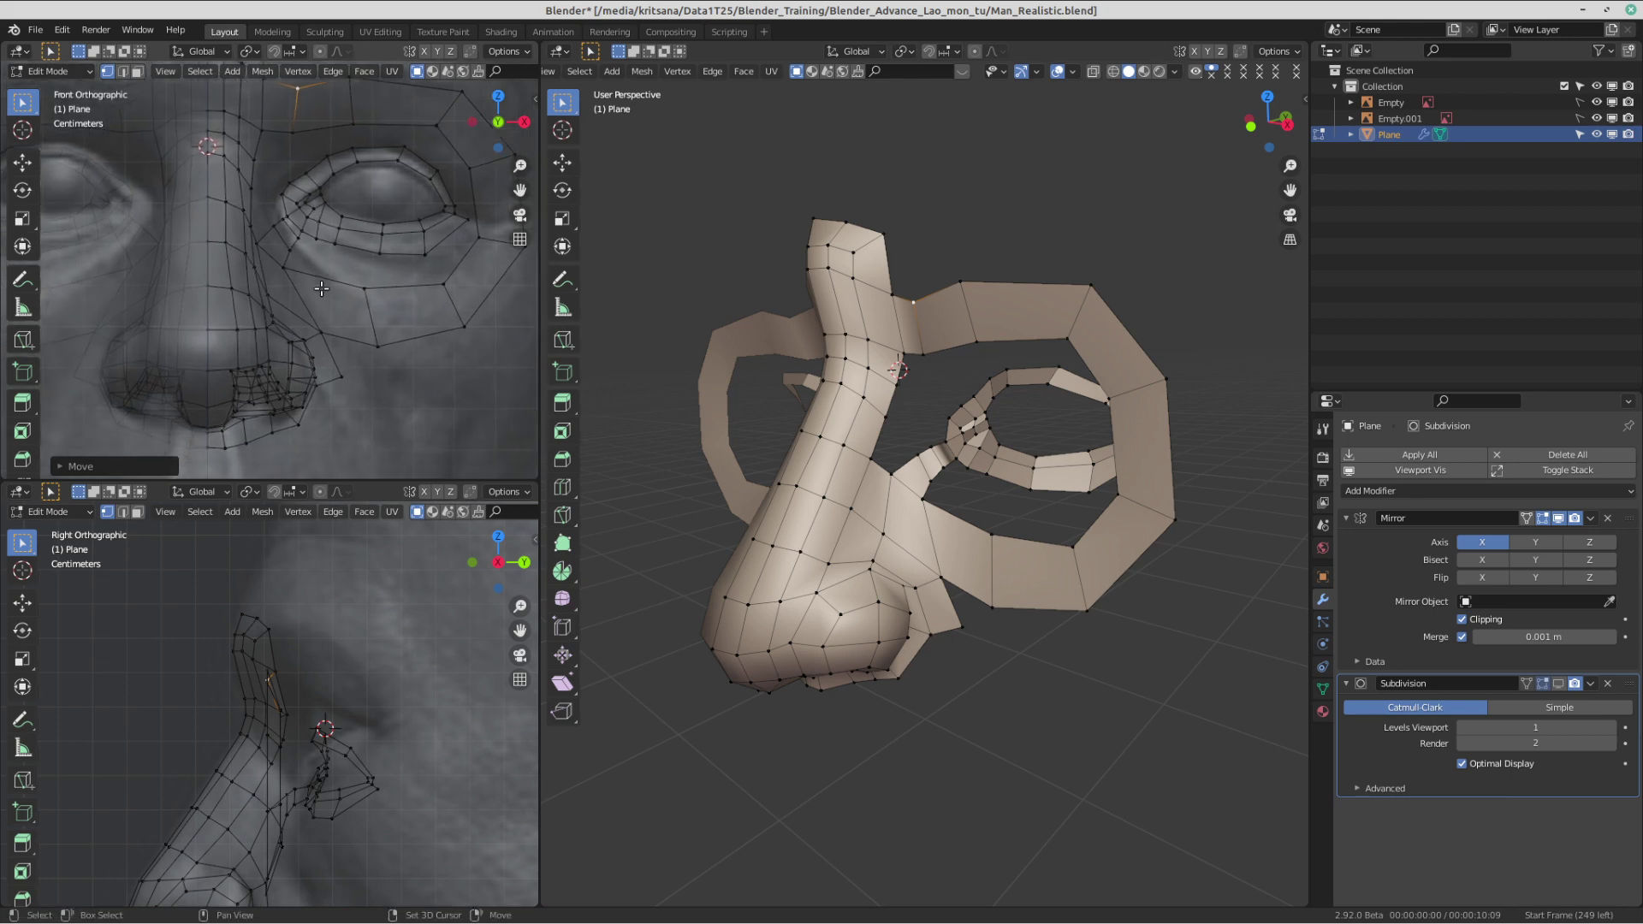
pyautogui.click(368, 290)
pyautogui.press('g')
pyautogui.press('g')
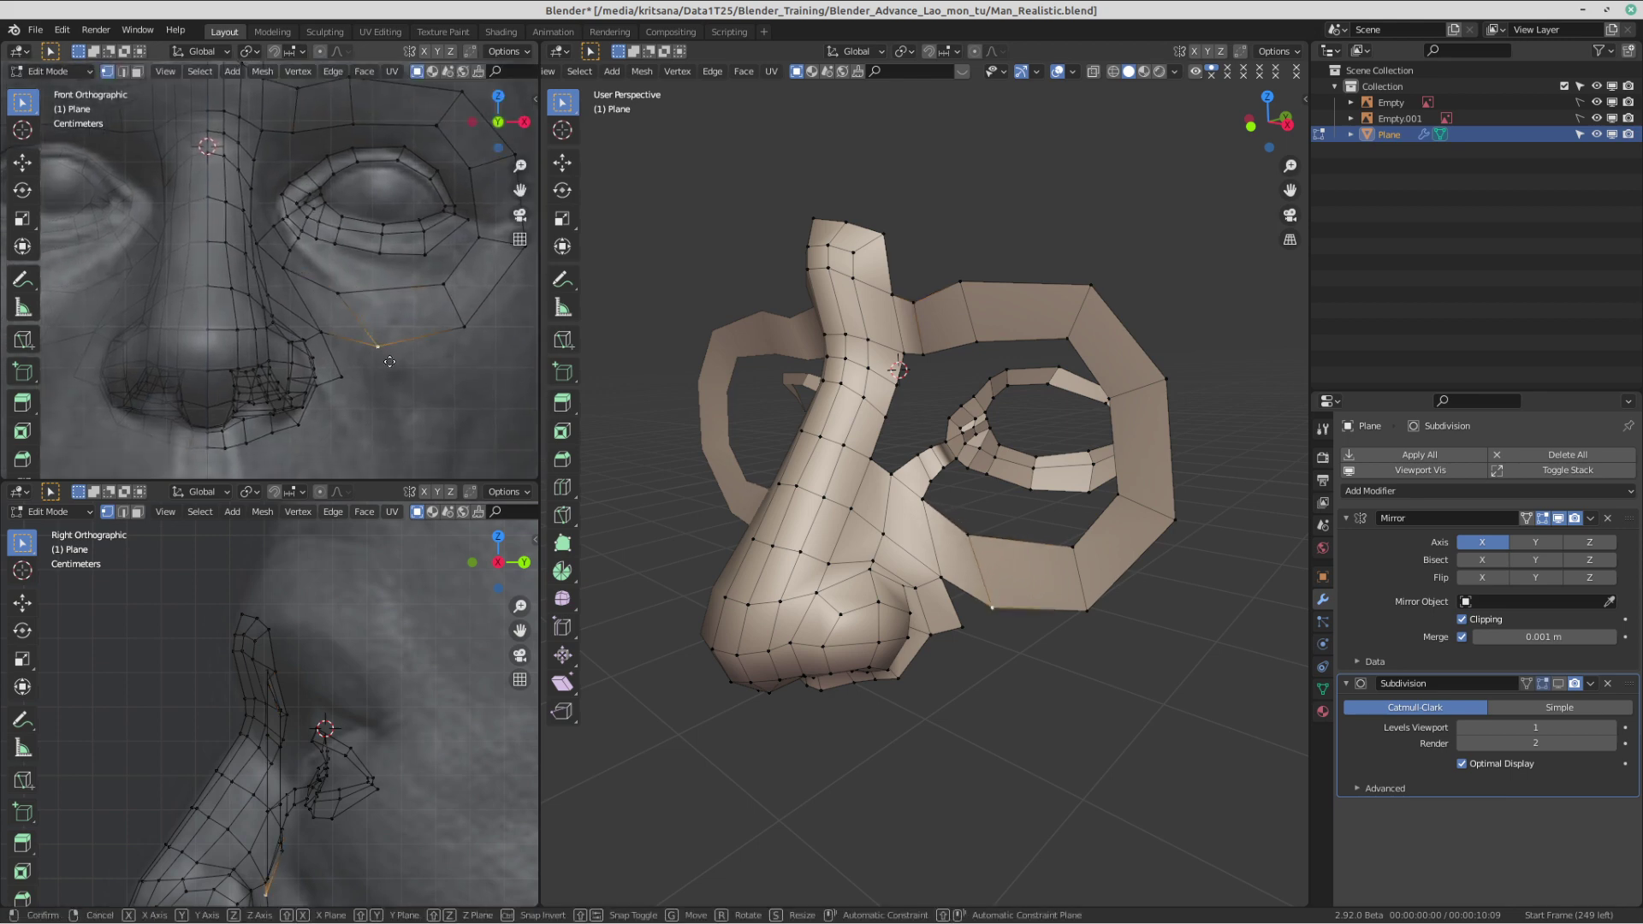
pyautogui.click(397, 360)
pyautogui.keyDown('shift'); pyautogui.moveTo(366, 322); pyautogui.dragTo(344, 312, button='middle'); pyautogui.keyUp('shift')
pyautogui.click(319, 285)
pyautogui.press('g')
pyautogui.click(325, 288)
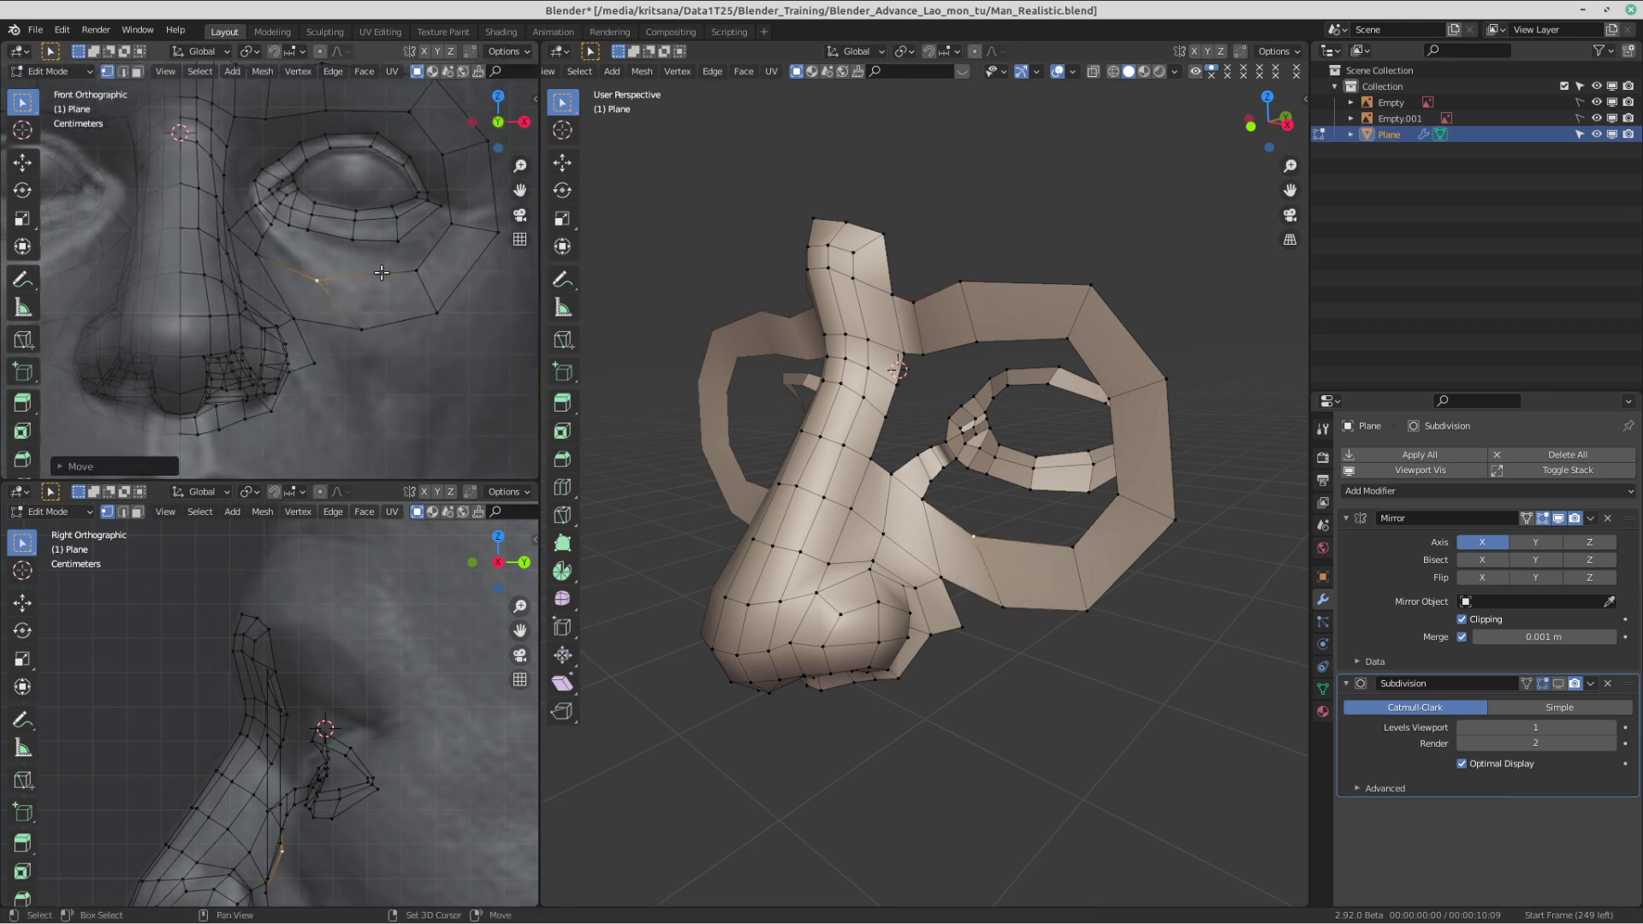
# - Adjust the inner and outer vertices at the lower outer section of the eye strip
pyautogui.keyDown('shift'); pyautogui.moveTo(433, 277); pyautogui.dragTo(346, 320, button='middle'); pyautogui.keyUp('shift')
pyautogui.click(336, 317)
pyautogui.press('g')
pyautogui.click(322, 317)
pyautogui.click(355, 360)
pyautogui.press('g')
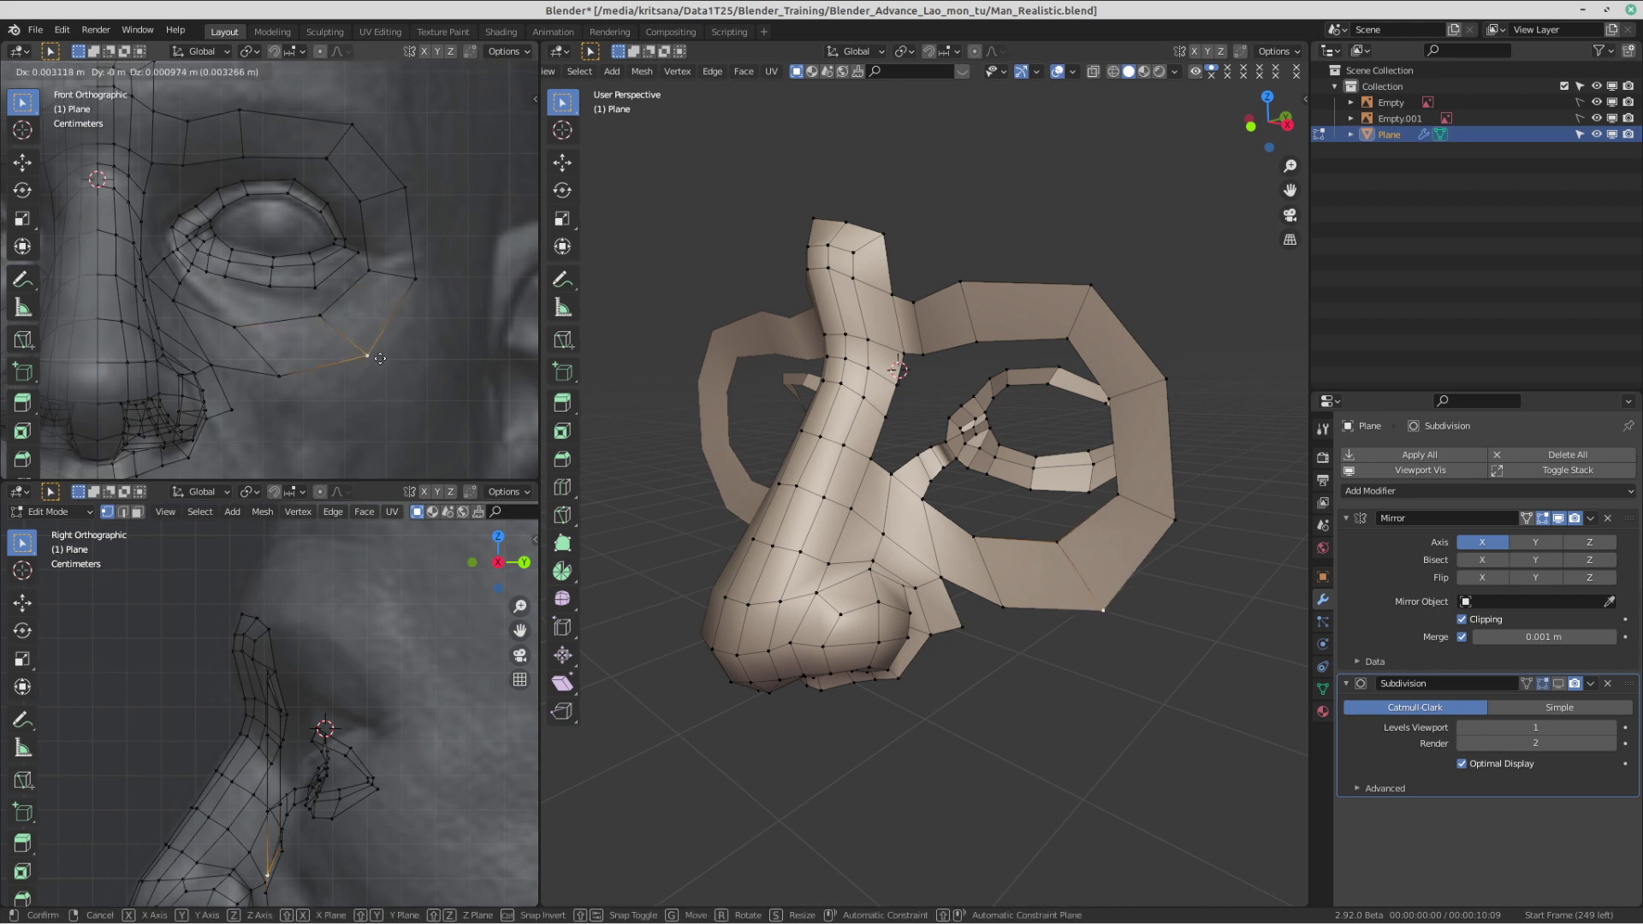
pyautogui.click(368, 355)
# - Move the inner and outer vertices of the strip beside the outer eye corner upward and outward to round the loop
pyautogui.keyDown('shift'); pyautogui.moveTo(402, 266); pyautogui.dragTo(322, 310, button='middle'); pyautogui.keyUp('shift')
pyautogui.click(339, 315)
pyautogui.press('g')
pyautogui.click(345, 312)
pyautogui.click(289, 315)
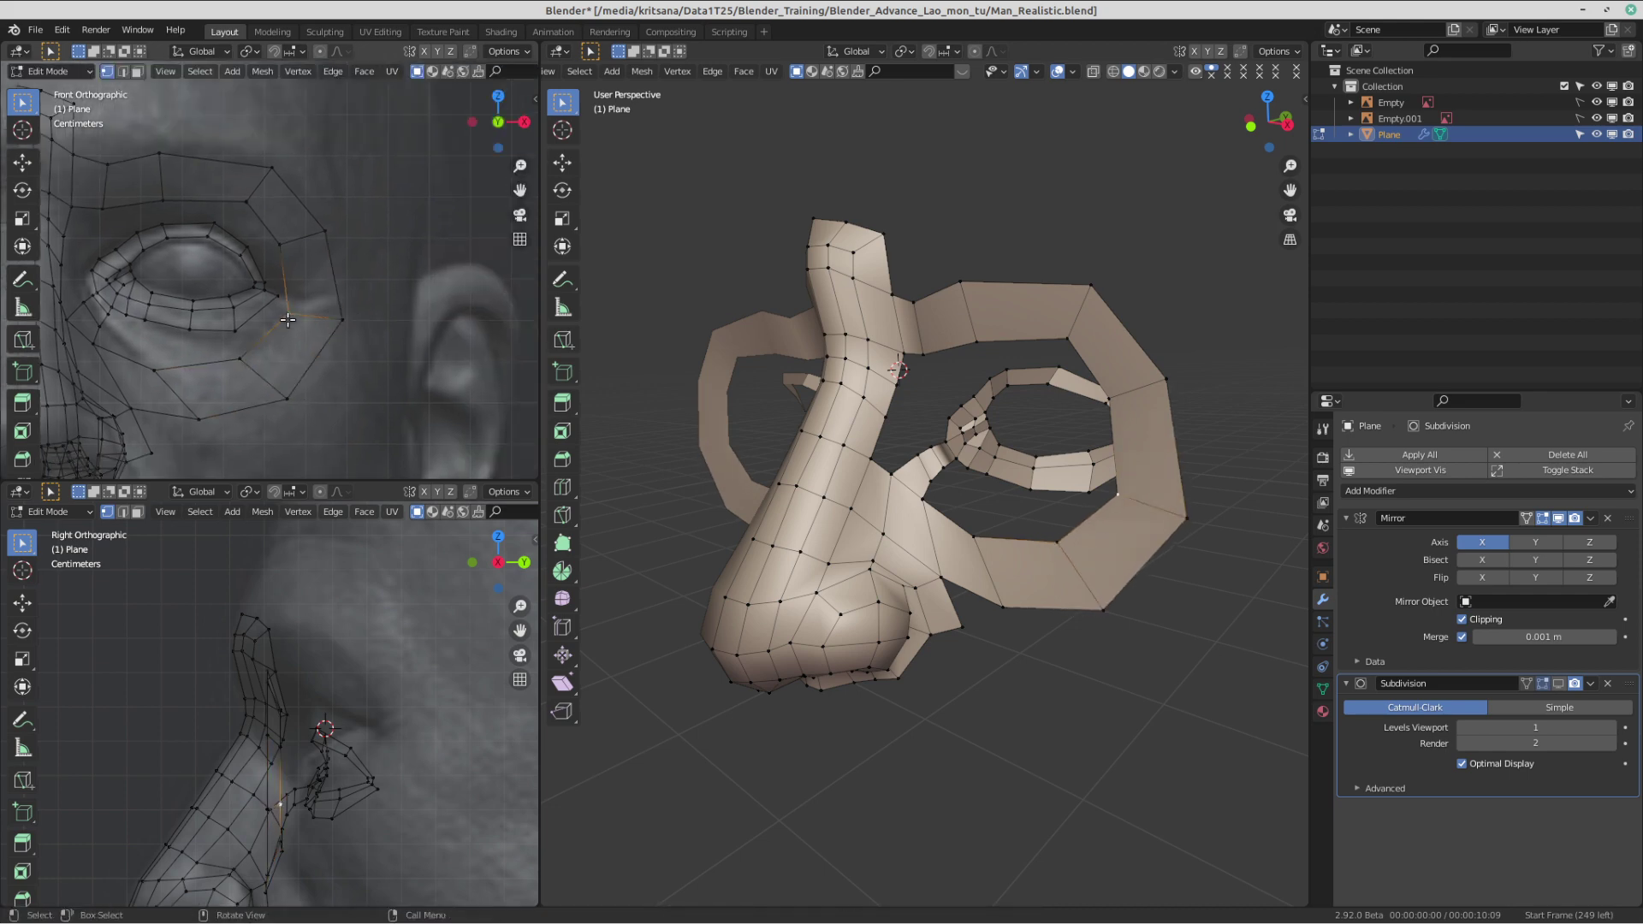
pyautogui.press('g')
pyautogui.click(309, 304)
pyautogui.press('g')
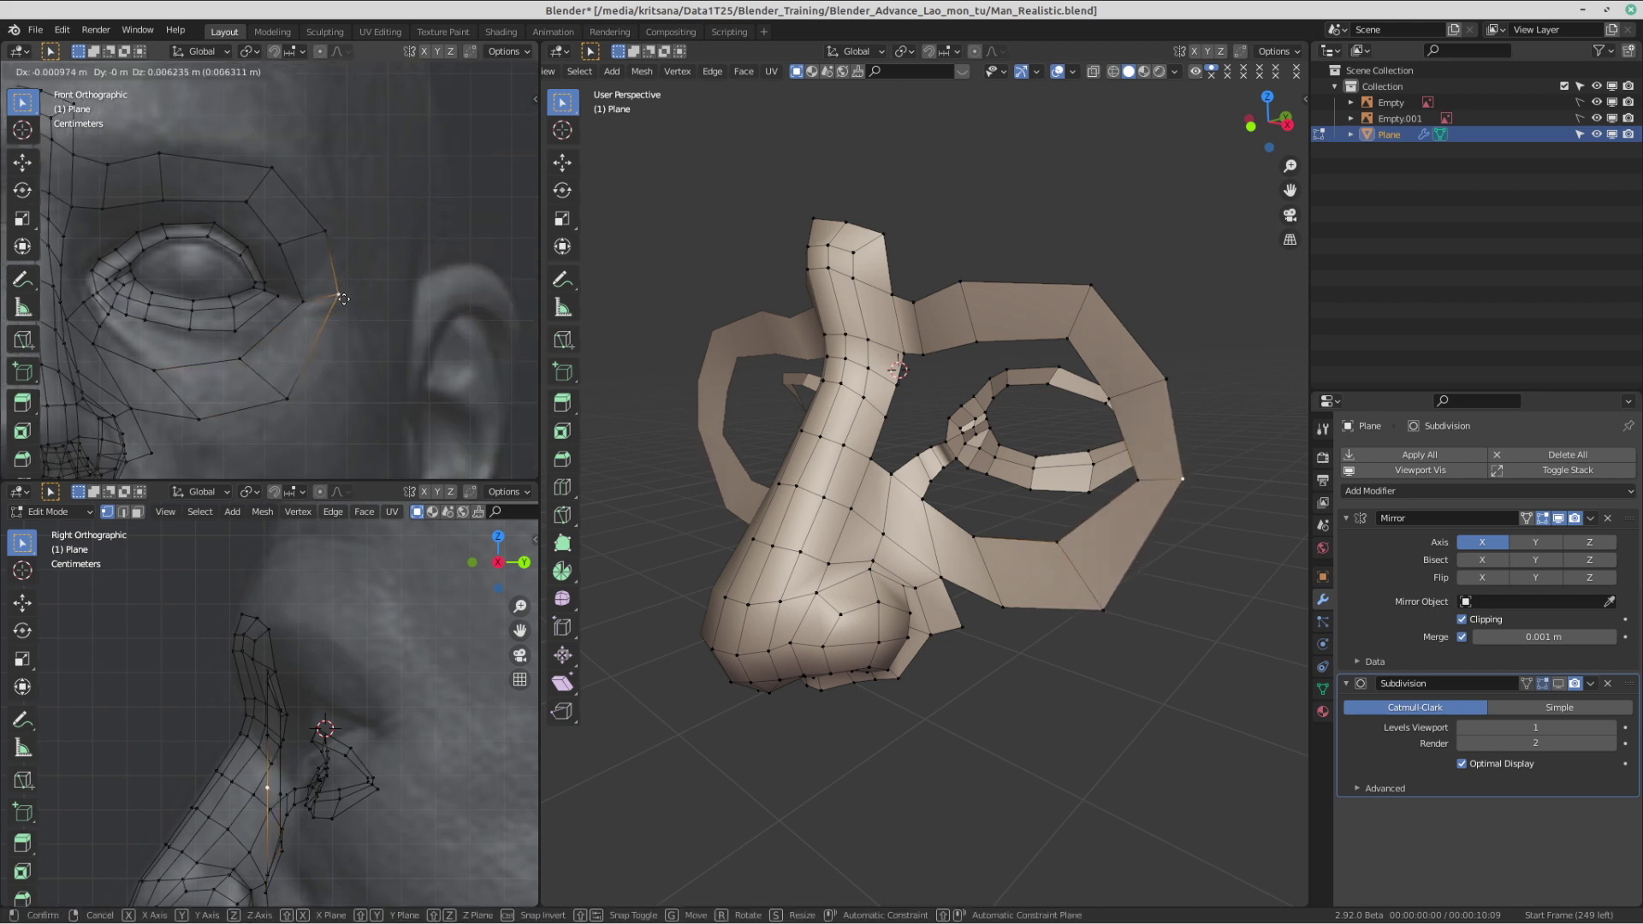
pyautogui.click(352, 301)
pyautogui.click(301, 307)
pyautogui.press('g')
pyautogui.click(299, 305)
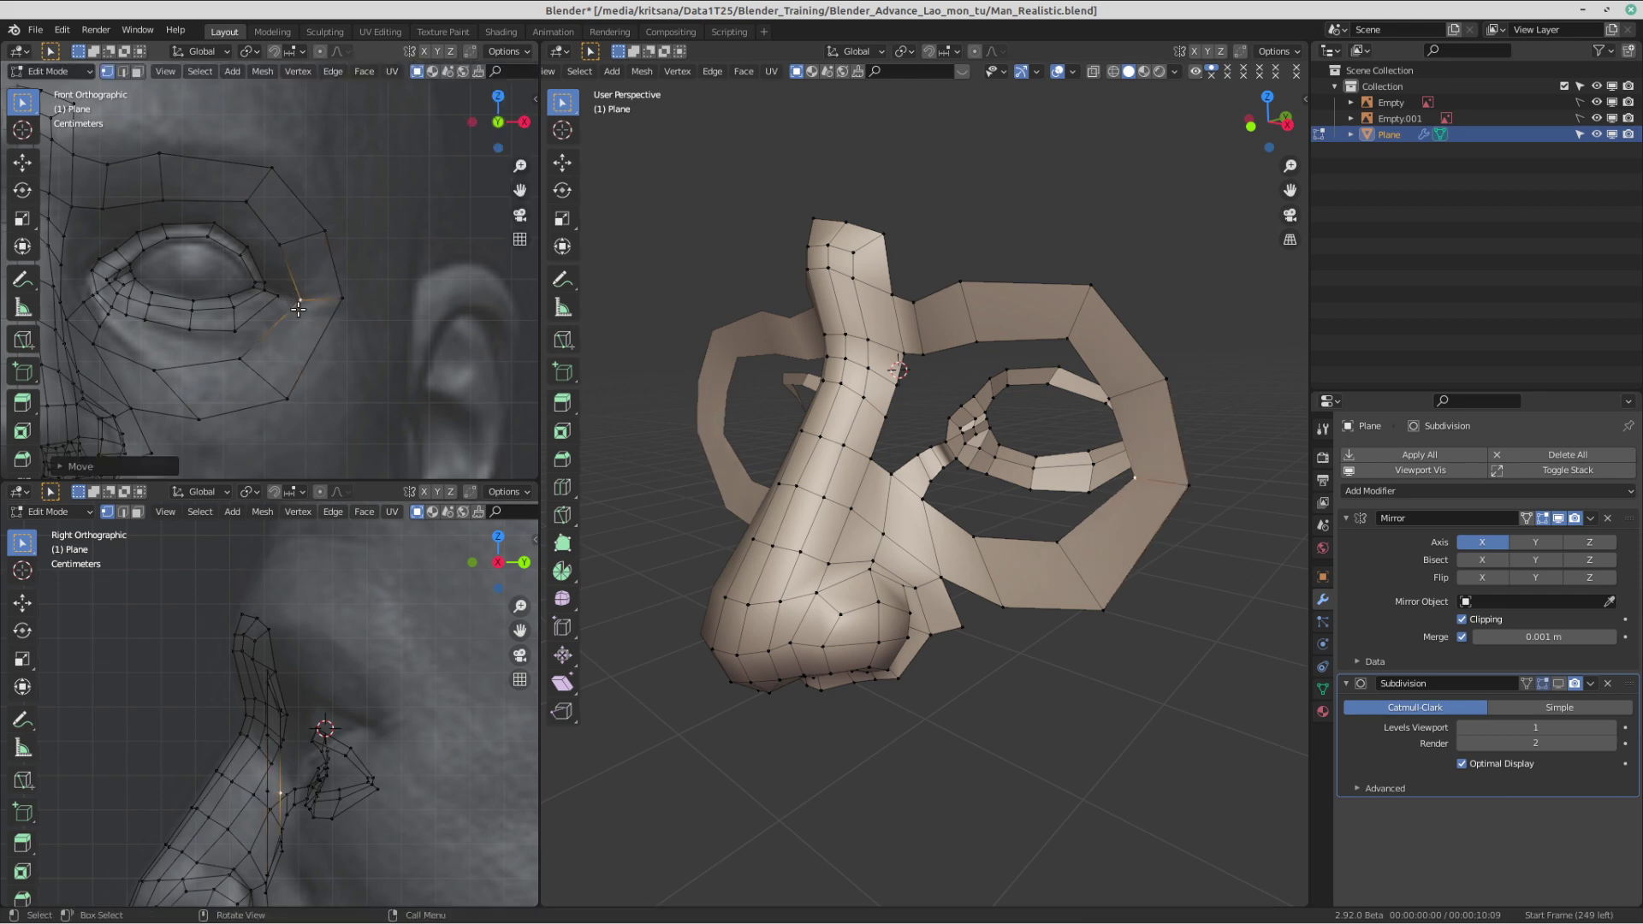
pyautogui.scroll(-2, 295, 321)
pyautogui.keyDown('shift'); pyautogui.moveTo(291, 330); pyautogui.dragTo(322, 283, button='middle'); pyautogui.keyUp('shift')
pyautogui.scroll(-1, 346, 283)
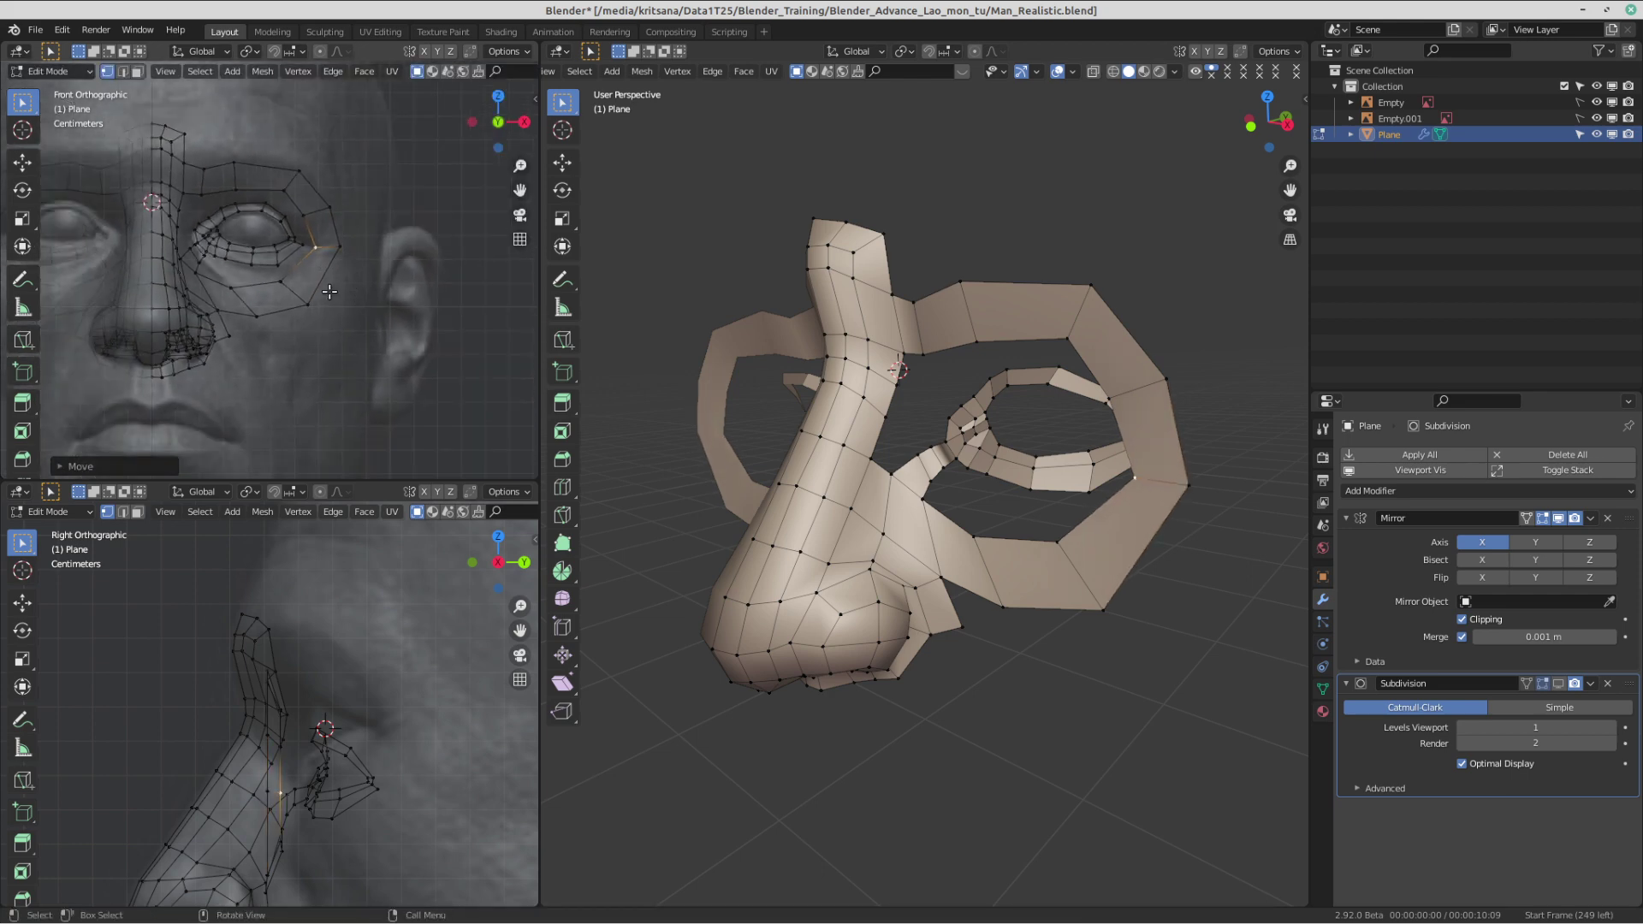
pyautogui.keyDown('shift'); pyautogui.moveTo(224, 253); pyautogui.dragTo(326, 283, button='middle'); pyautogui.keyUp('shift')
pyautogui.scroll(2, 334, 248)
pyautogui.keyDown('alt'); pyautogui.click(345, 199); pyautogui.keyUp('alt')
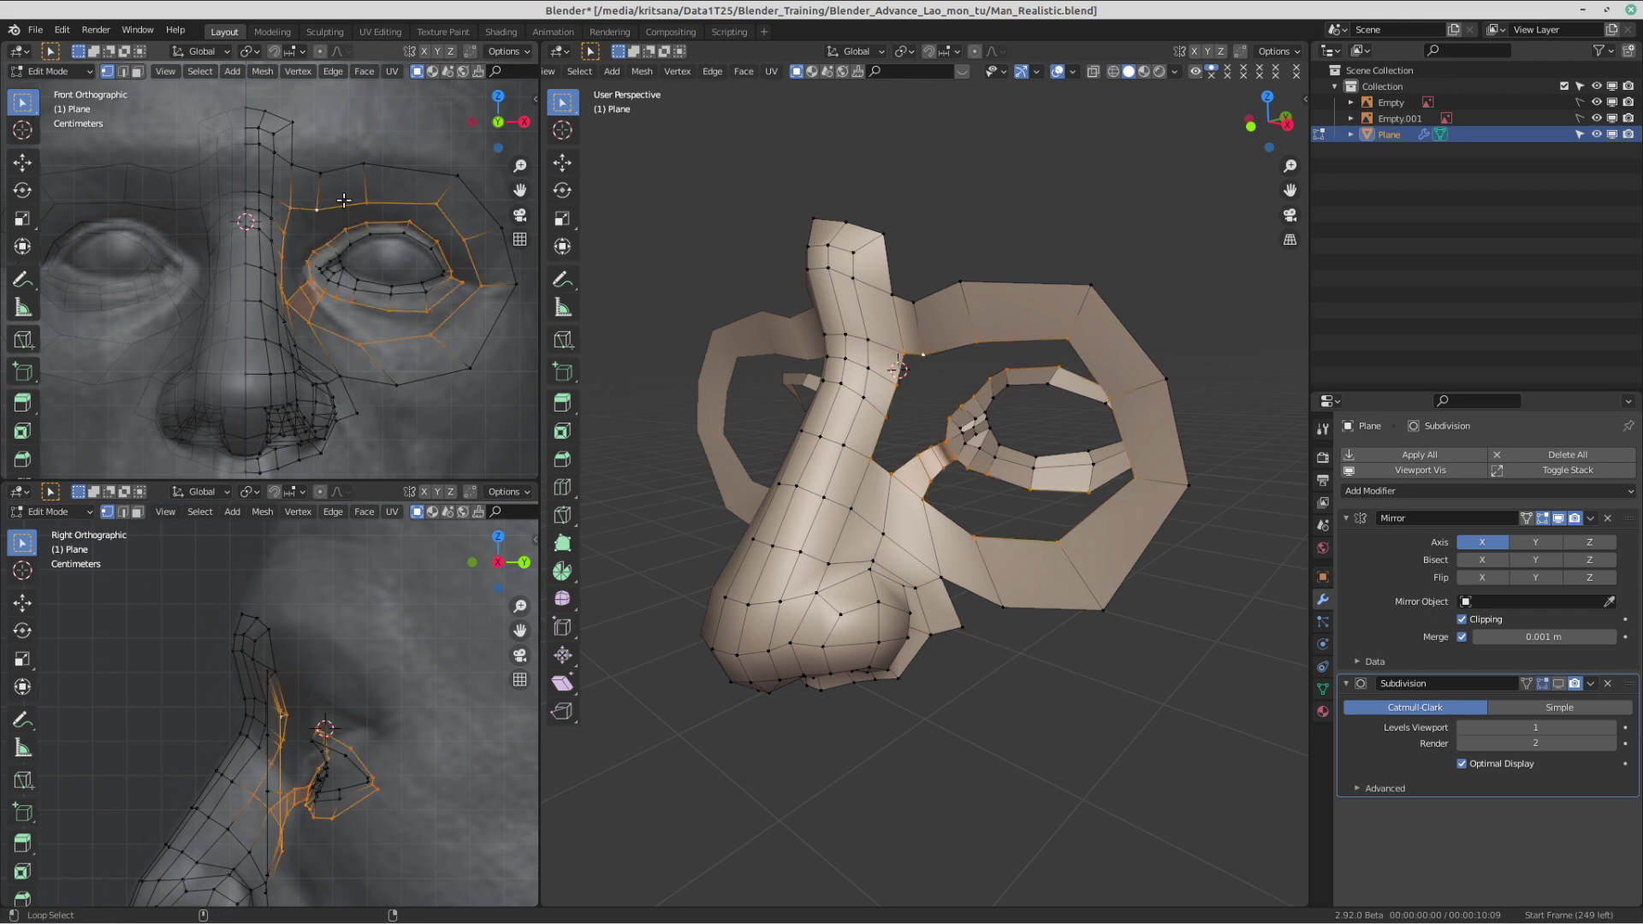
pyautogui.click(22, 278)
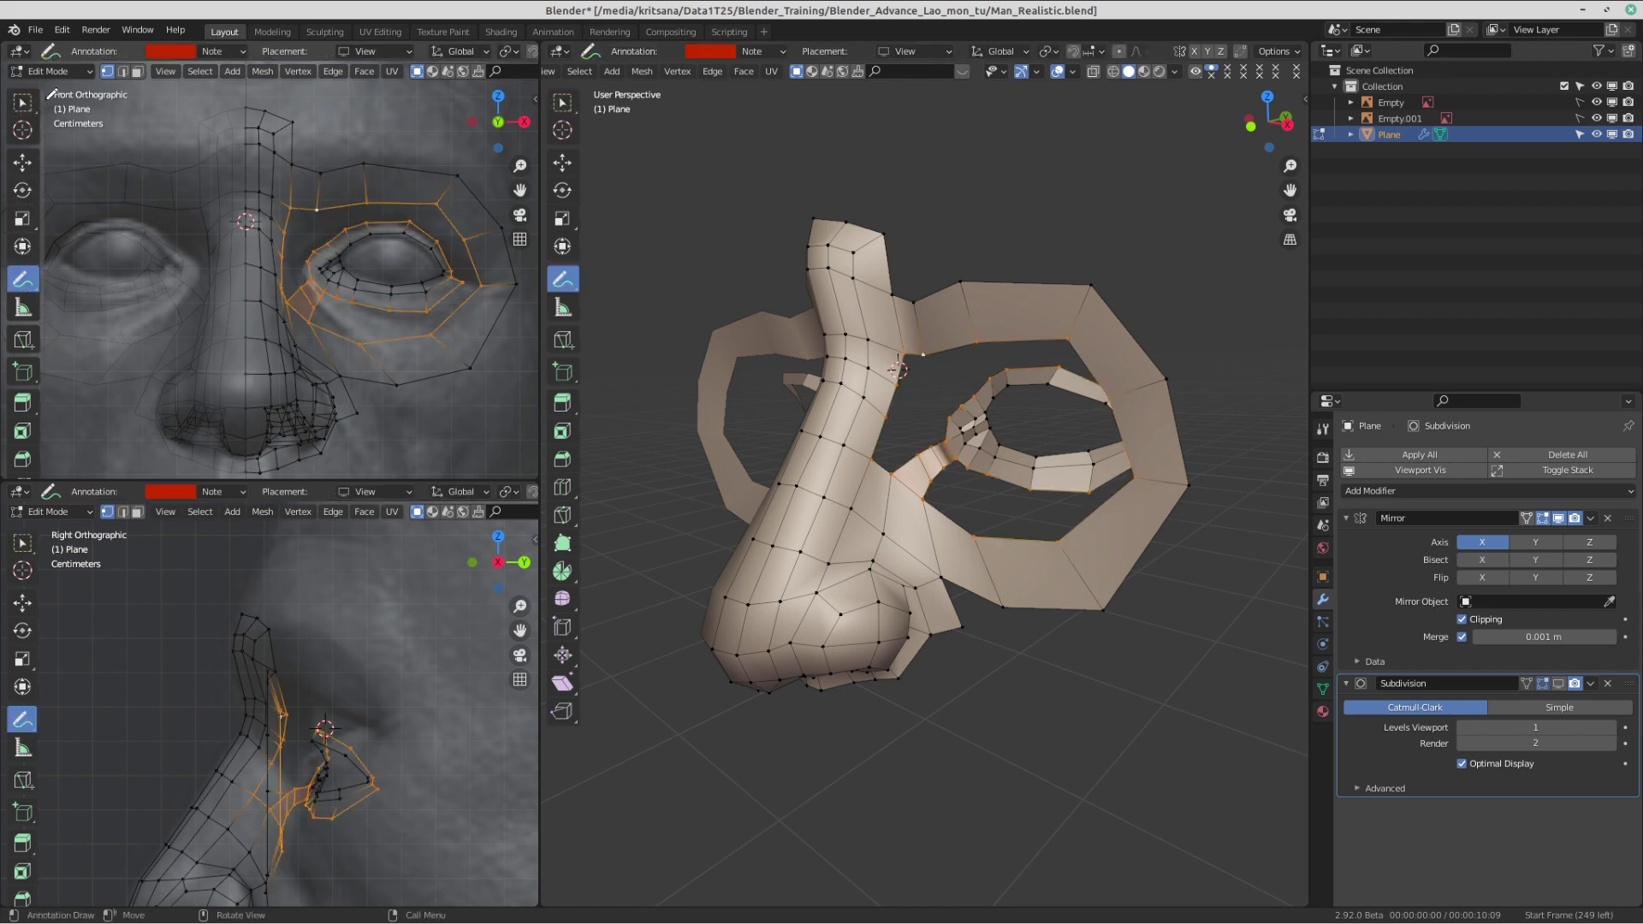
pyautogui.click(38, 106)
# - Select the outer-edge vertices of the strip from the inner brow around to the outer eye corner
pyautogui.click(293, 164)
pyautogui.keyDown('shift'); pyautogui.click(321, 173); pyautogui.keyUp('shift')
pyautogui.keyDown('shift'); pyautogui.click(364, 163); pyautogui.keyUp('shift')
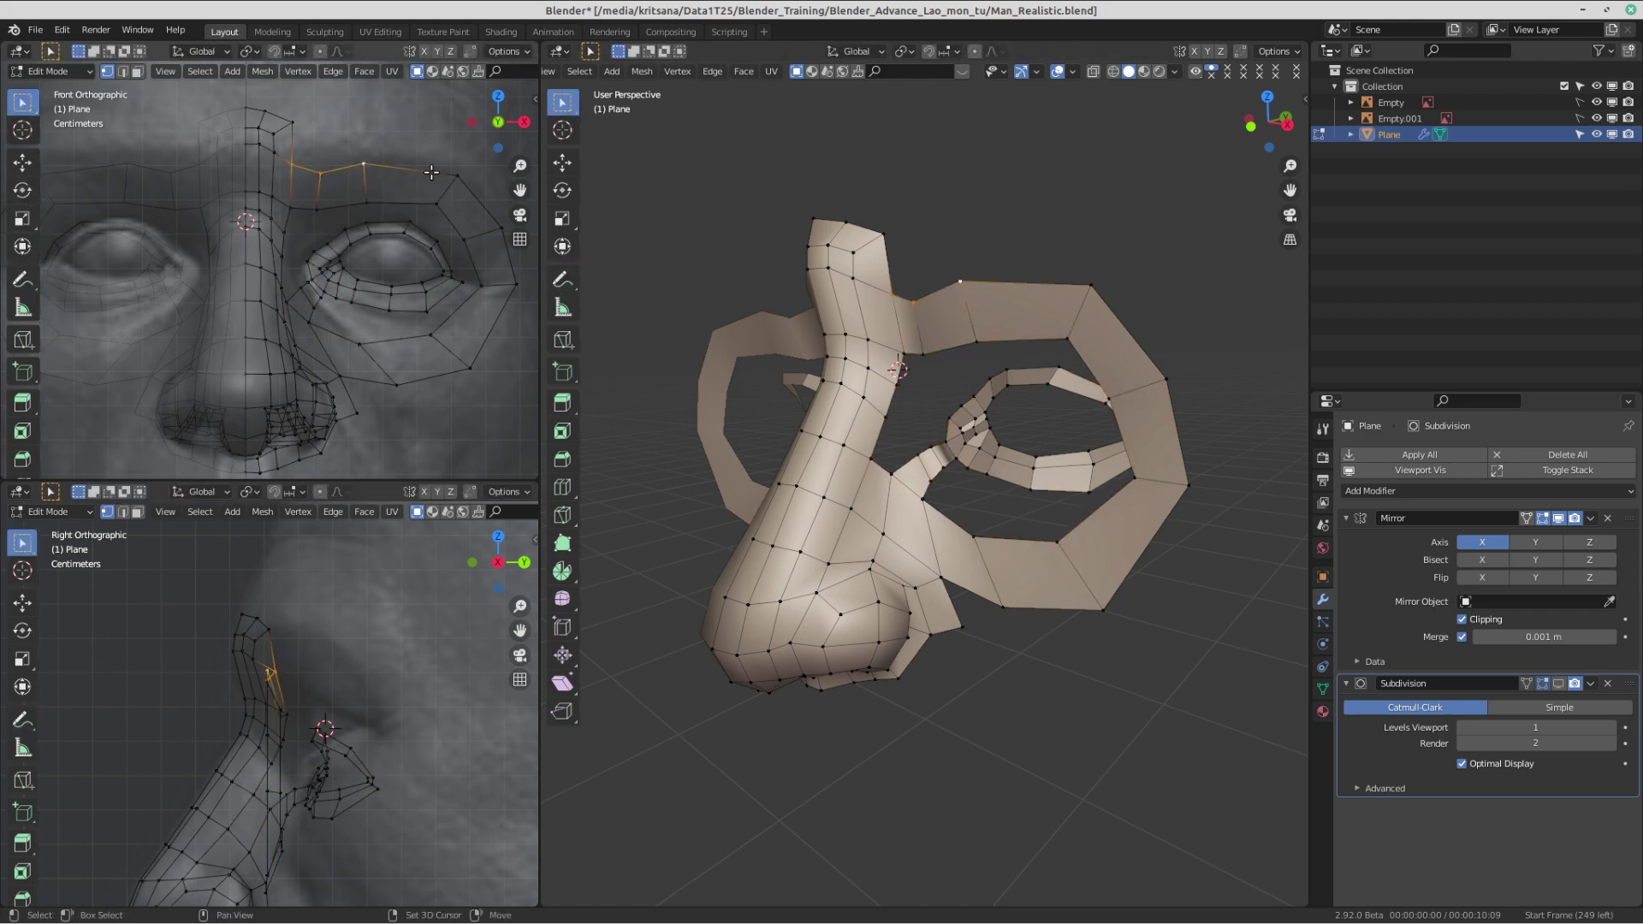
pyautogui.keyDown('shift'); pyautogui.click(457, 176); pyautogui.keyUp('shift')
pyautogui.keyDown('shift'); pyautogui.click(500, 228); pyautogui.keyUp('shift')
pyautogui.keyDown('shift'); pyautogui.click(514, 284); pyautogui.keyUp('shift')
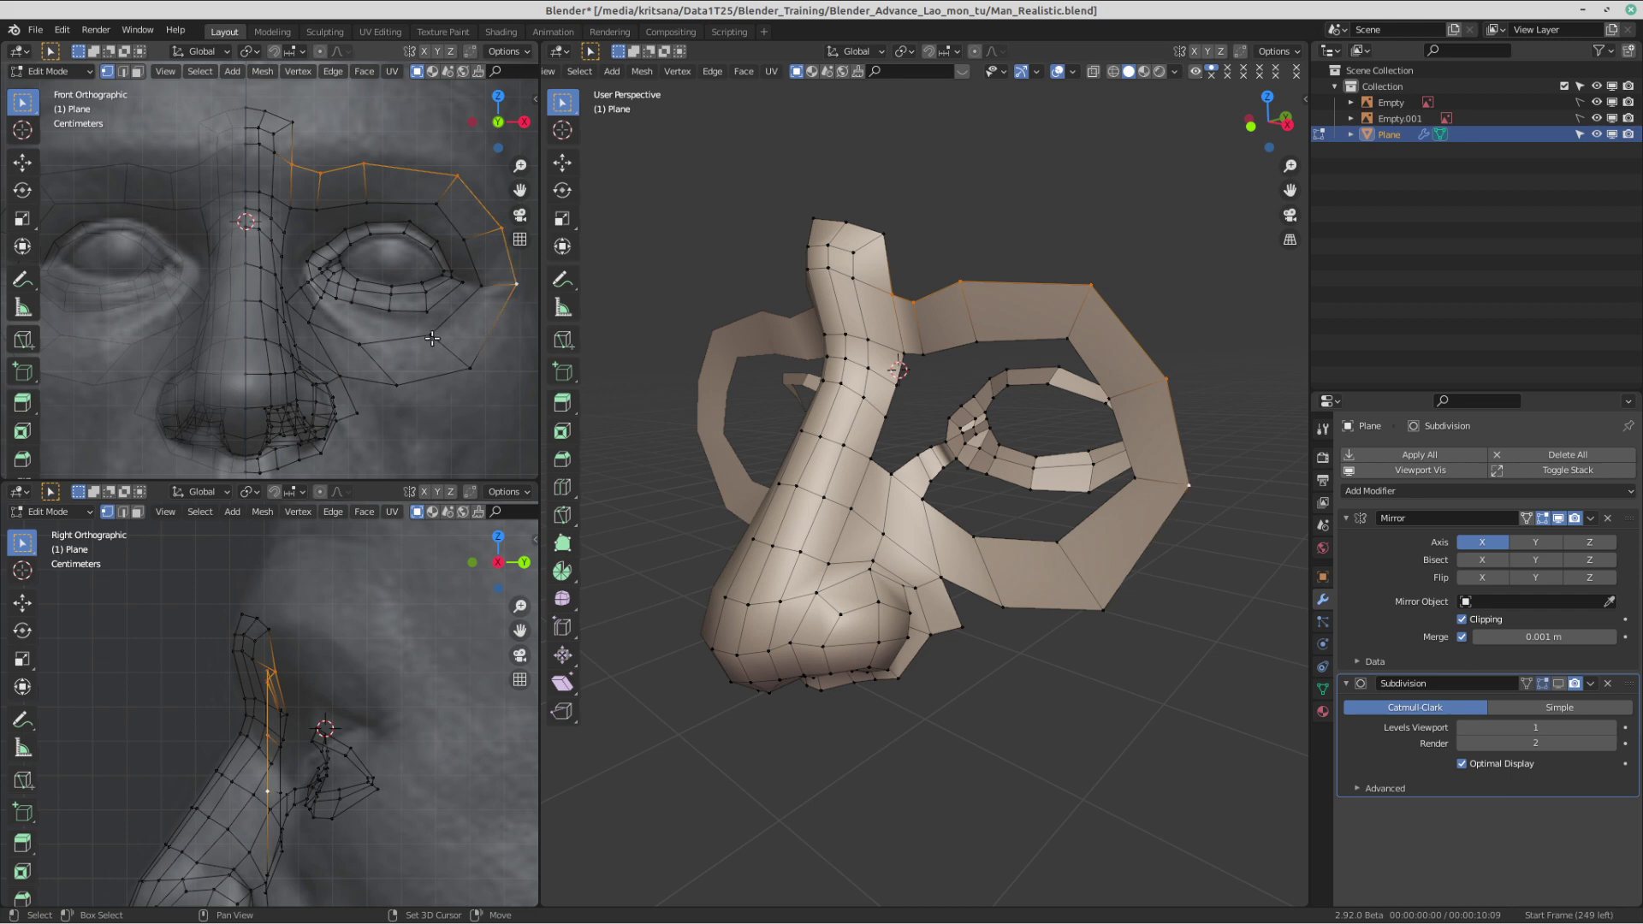
# - Extend the selection around the outer eye corner and along the under-eye strip, leaving out the nose side vertices
pyautogui.keyDown('ctrl'); pyautogui.click(477, 268); pyautogui.keyUp('ctrl')
pyautogui.keyDown('ctrl'); pyautogui.click(436, 337); pyautogui.keyUp('ctrl')
pyautogui.keyDown('ctrl'); pyautogui.click(480, 285); pyautogui.keyUp('ctrl')
pyautogui.keyDown('ctrl'); pyautogui.click(470, 368); pyautogui.keyUp('ctrl')
pyautogui.keyDown('ctrl'); pyautogui.click(396, 385); pyautogui.keyUp('ctrl')
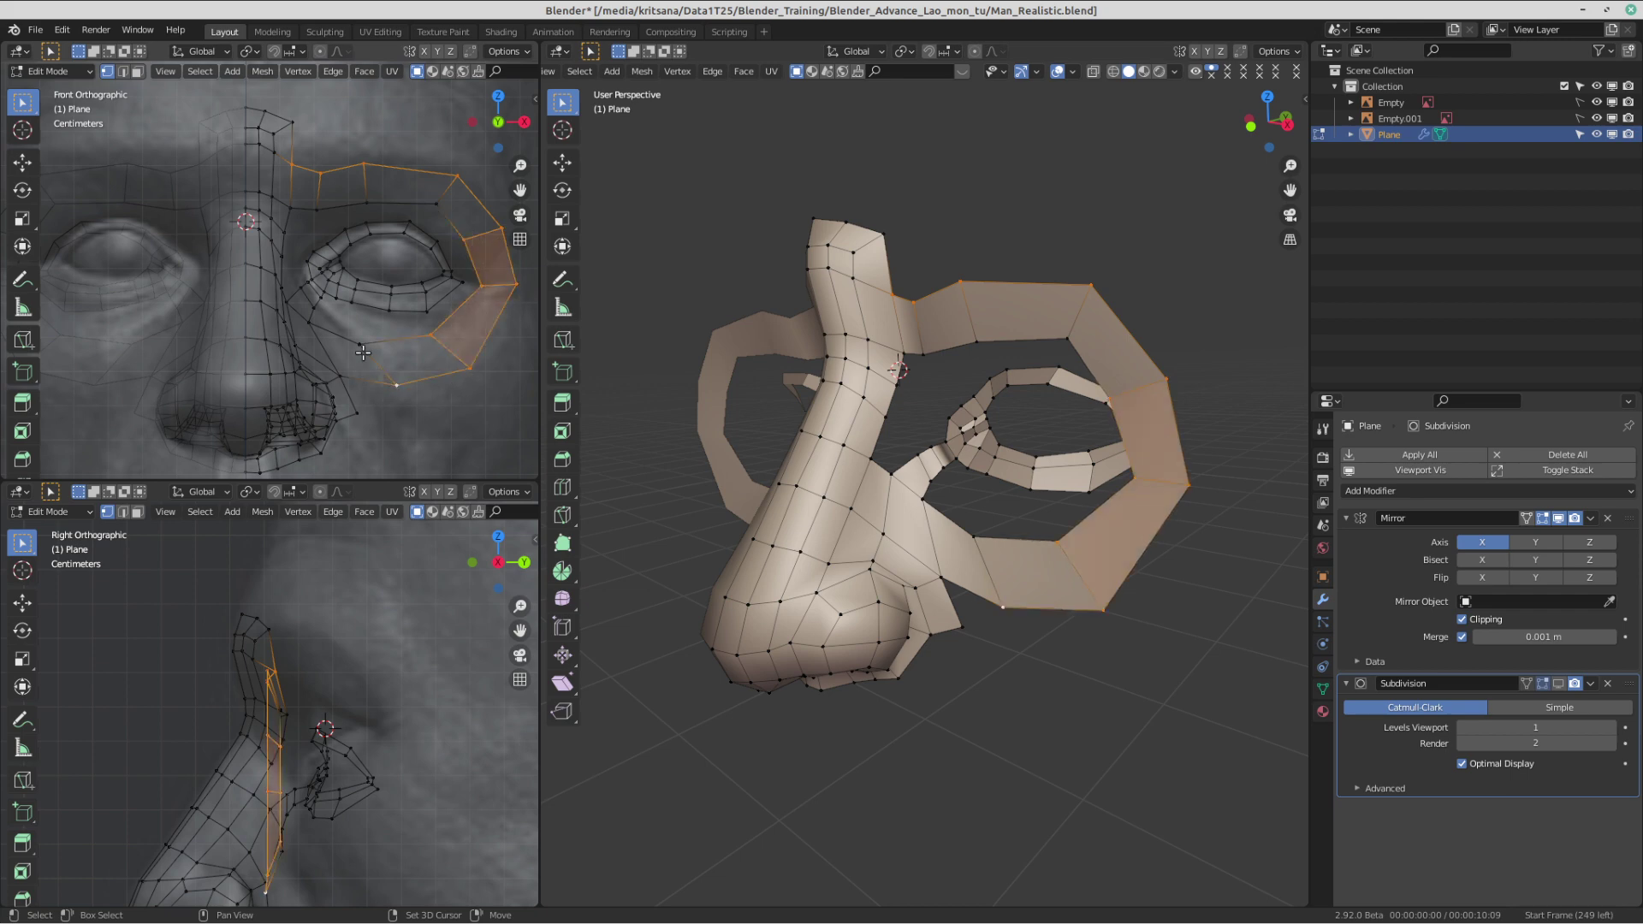
pyautogui.keyDown('ctrl'); pyautogui.click(339, 376); pyautogui.keyUp('ctrl')
pyautogui.keyDown('shift'); pyautogui.click(359, 346); pyautogui.keyUp('shift')
pyautogui.keyDown('shift'); pyautogui.click(312, 326); pyautogui.keyUp('shift')
pyautogui.keyDown('shift'); pyautogui.click(301, 358); pyautogui.keyUp('shift')
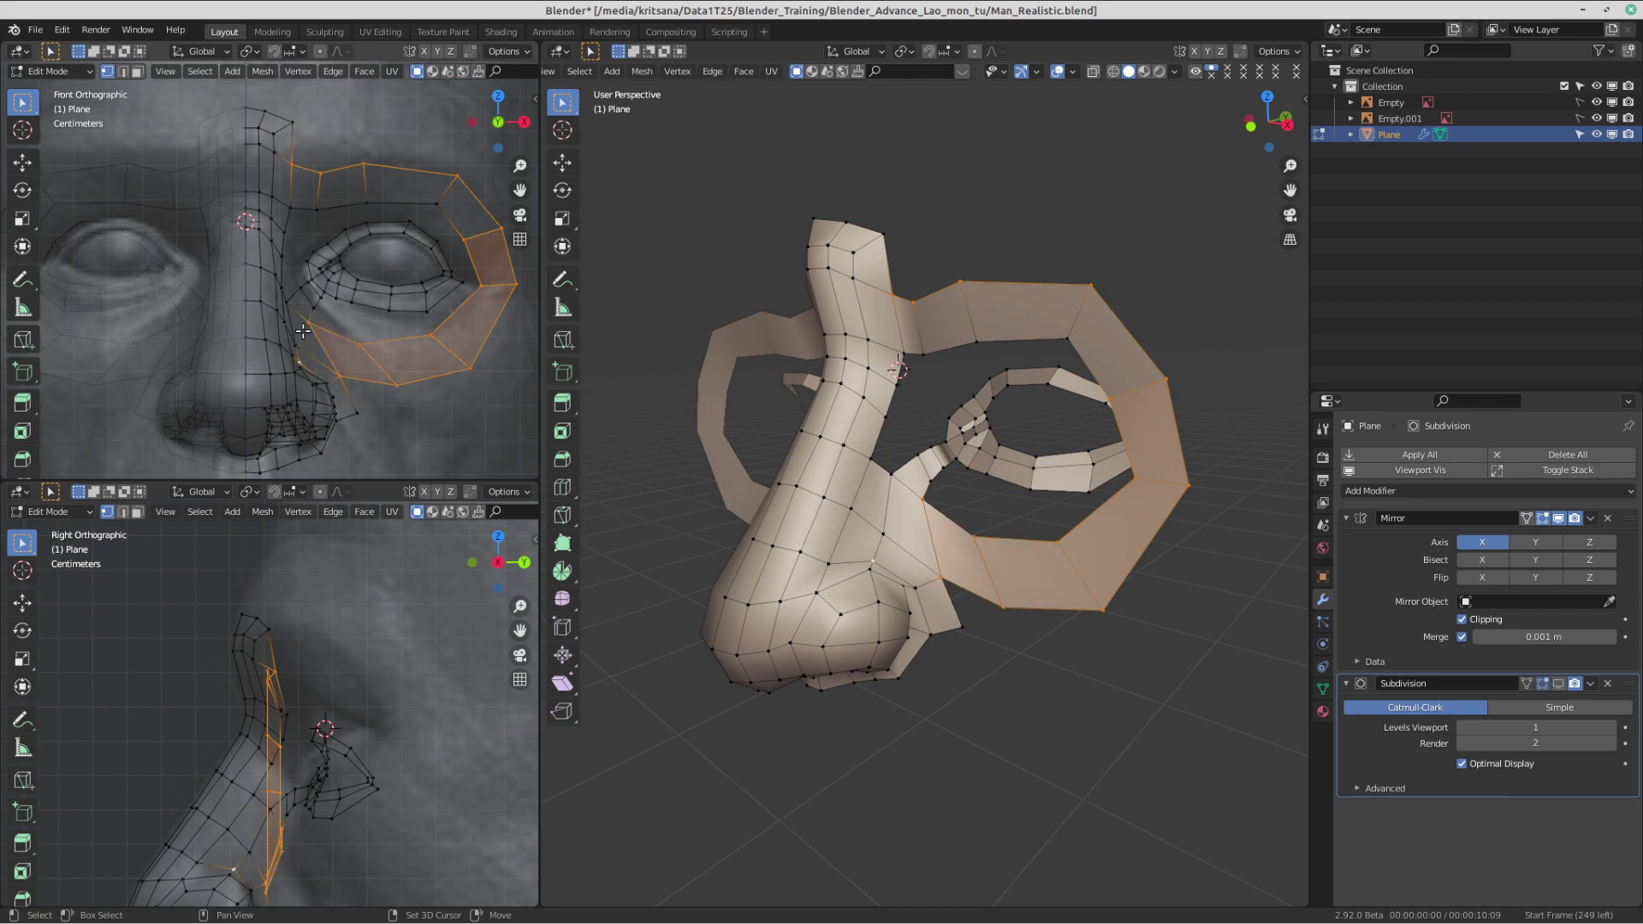
pyautogui.keyDown('ctrl'); pyautogui.click(299, 346); pyautogui.keyUp('ctrl')
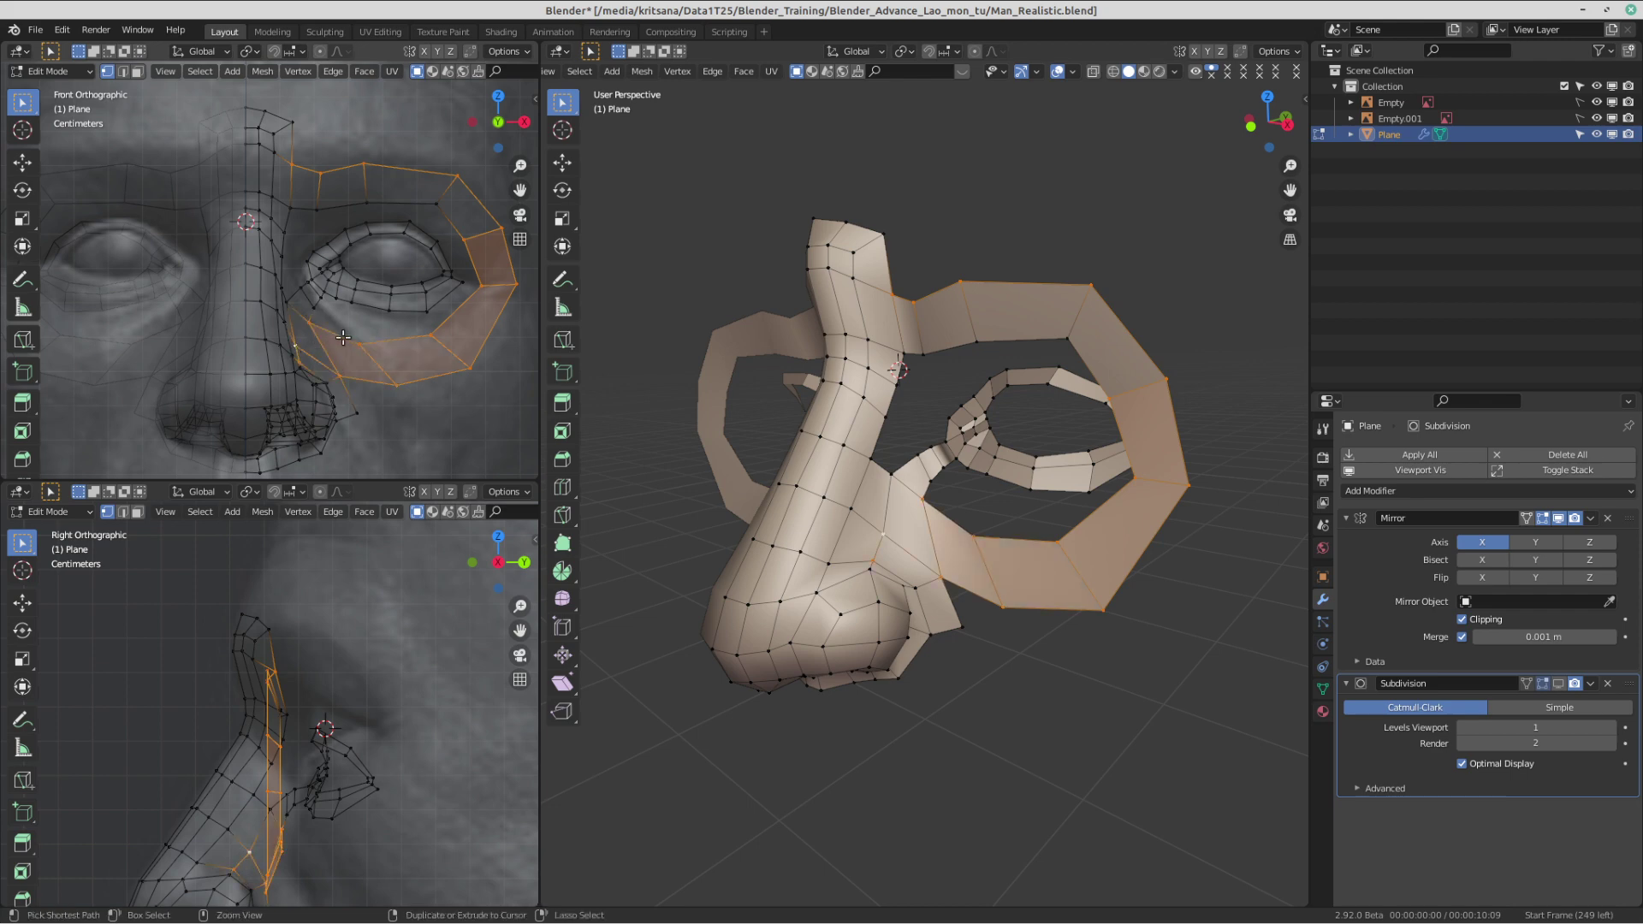
pyautogui.hotkey('ctrl', 'z')
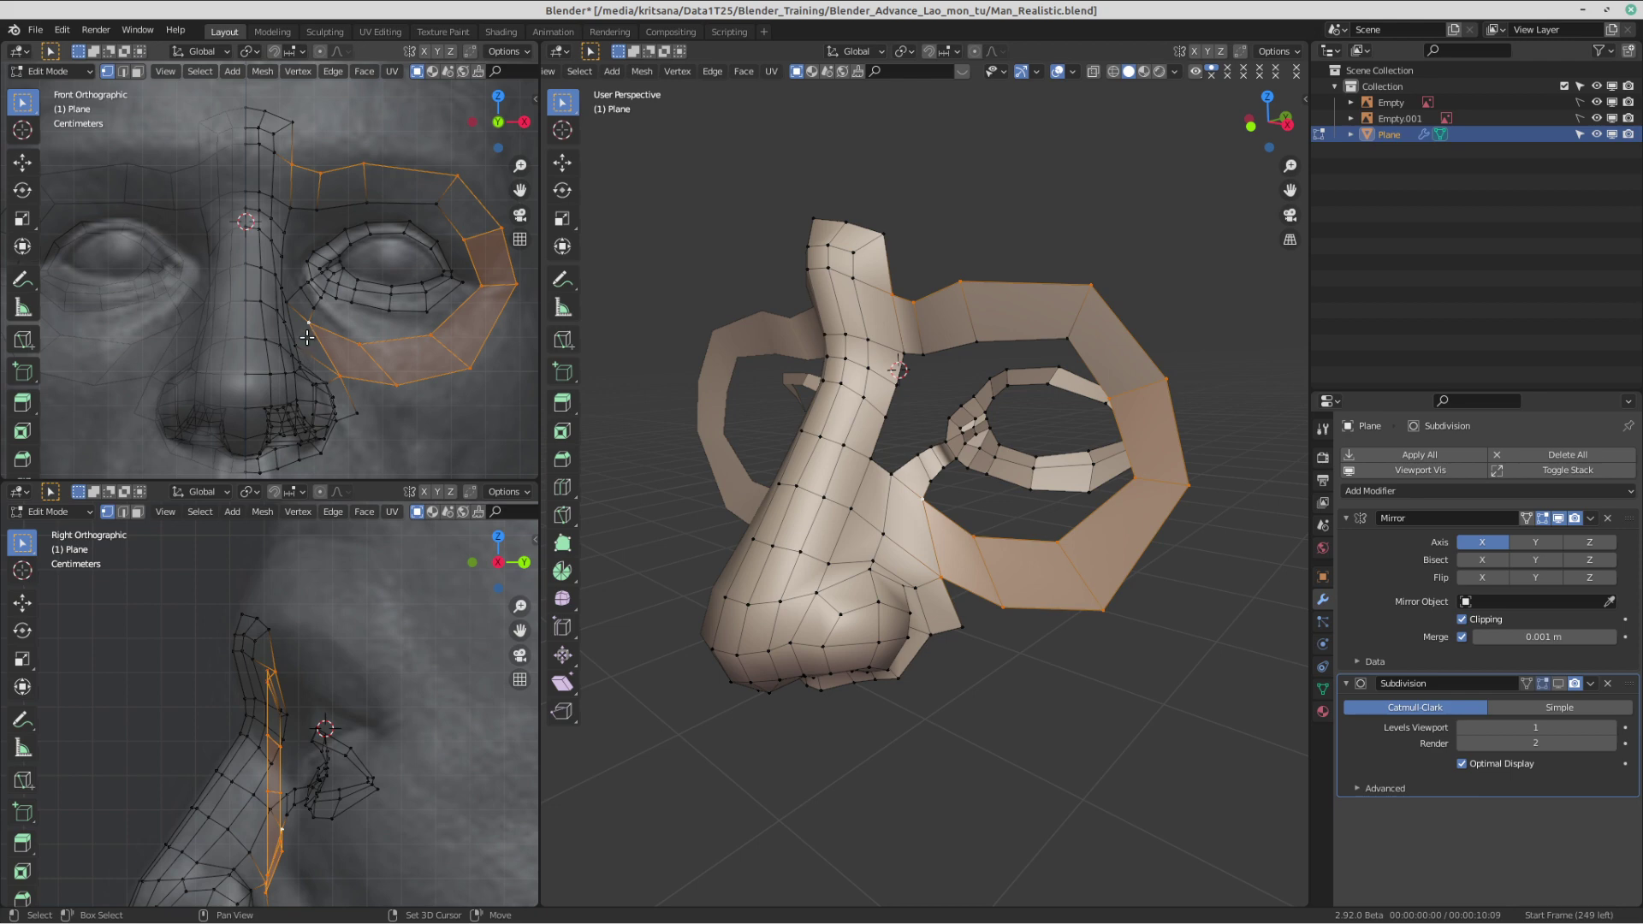
# - Add the vertices across the side and middle of the nose to the selection, up to the centre line
pyautogui.keyDown('shift'); pyautogui.click(304, 330); pyautogui.keyUp('shift')
pyautogui.keyDown('shift'); pyautogui.click(295, 300); pyautogui.keyUp('shift')
pyautogui.keyDown('shift'); pyautogui.click(286, 324); pyautogui.keyUp('shift')
pyautogui.moveTo(289, 304); pyautogui.dragTo(260, 268)
pyautogui.keyDown('shift'); pyautogui.click(259, 269); pyautogui.keyUp('shift')
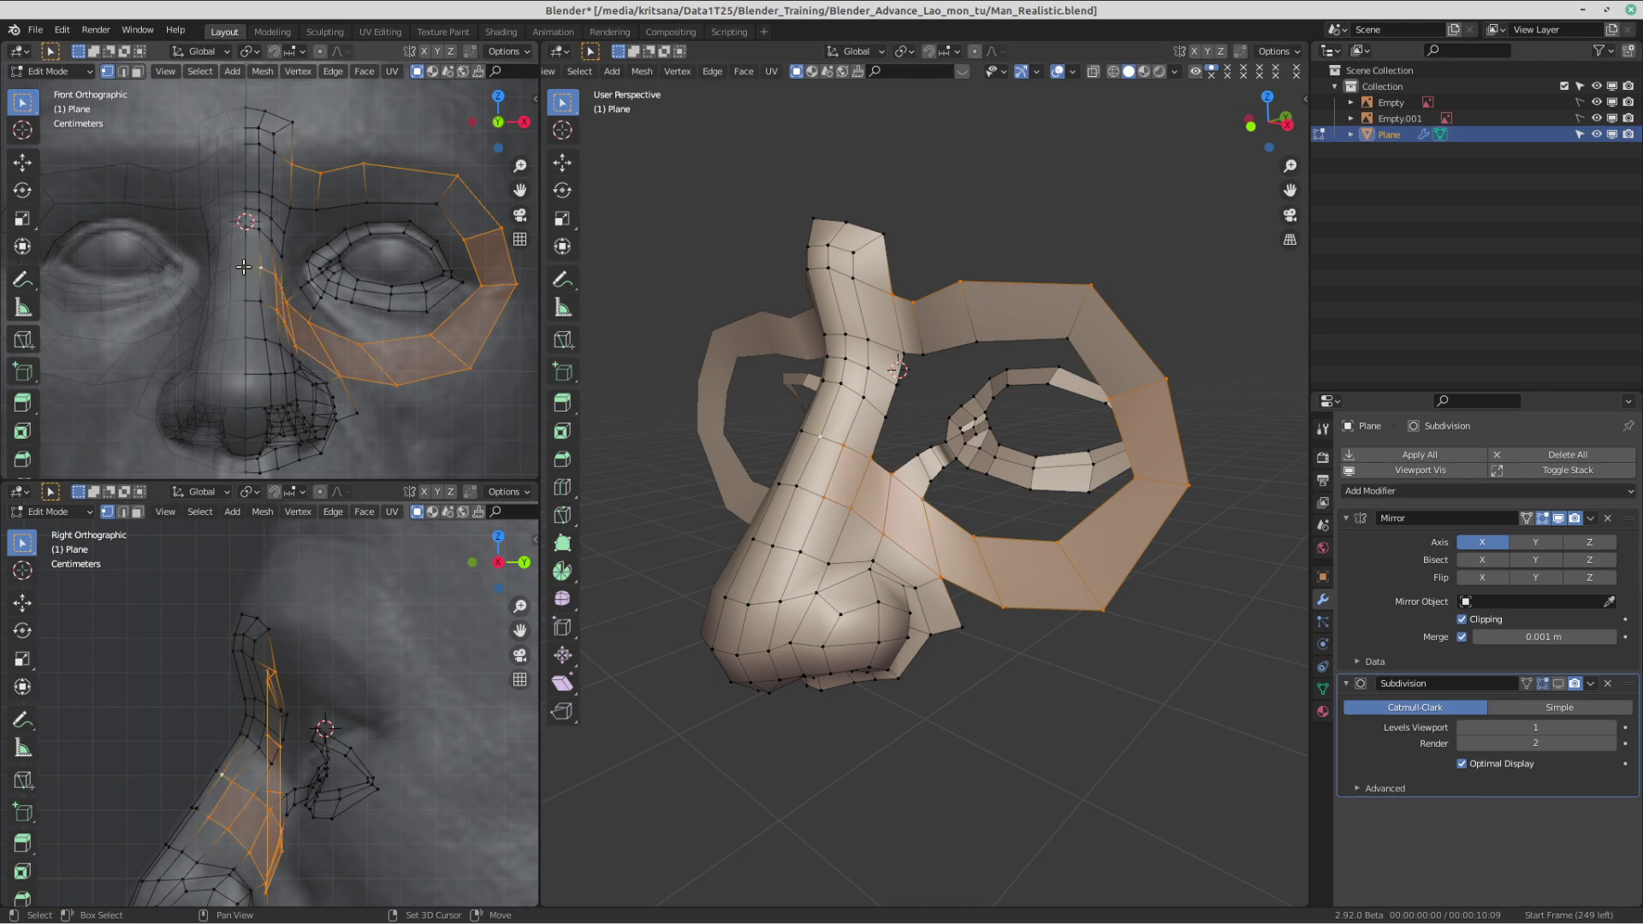
pyautogui.keyDown('shift'); pyautogui.click(246, 267); pyautogui.keyUp('shift')
pyautogui.keyDown('shift'); pyautogui.click(244, 298); pyautogui.keyUp('shift')
pyautogui.keyDown('shift'); pyautogui.click(259, 301); pyautogui.keyUp('shift')
# - Add the vertices across the upper nose bridge and along the brow strip's lower edge to the selection
pyautogui.keyDown('shift'); pyautogui.click(274, 153); pyautogui.keyUp('shift')
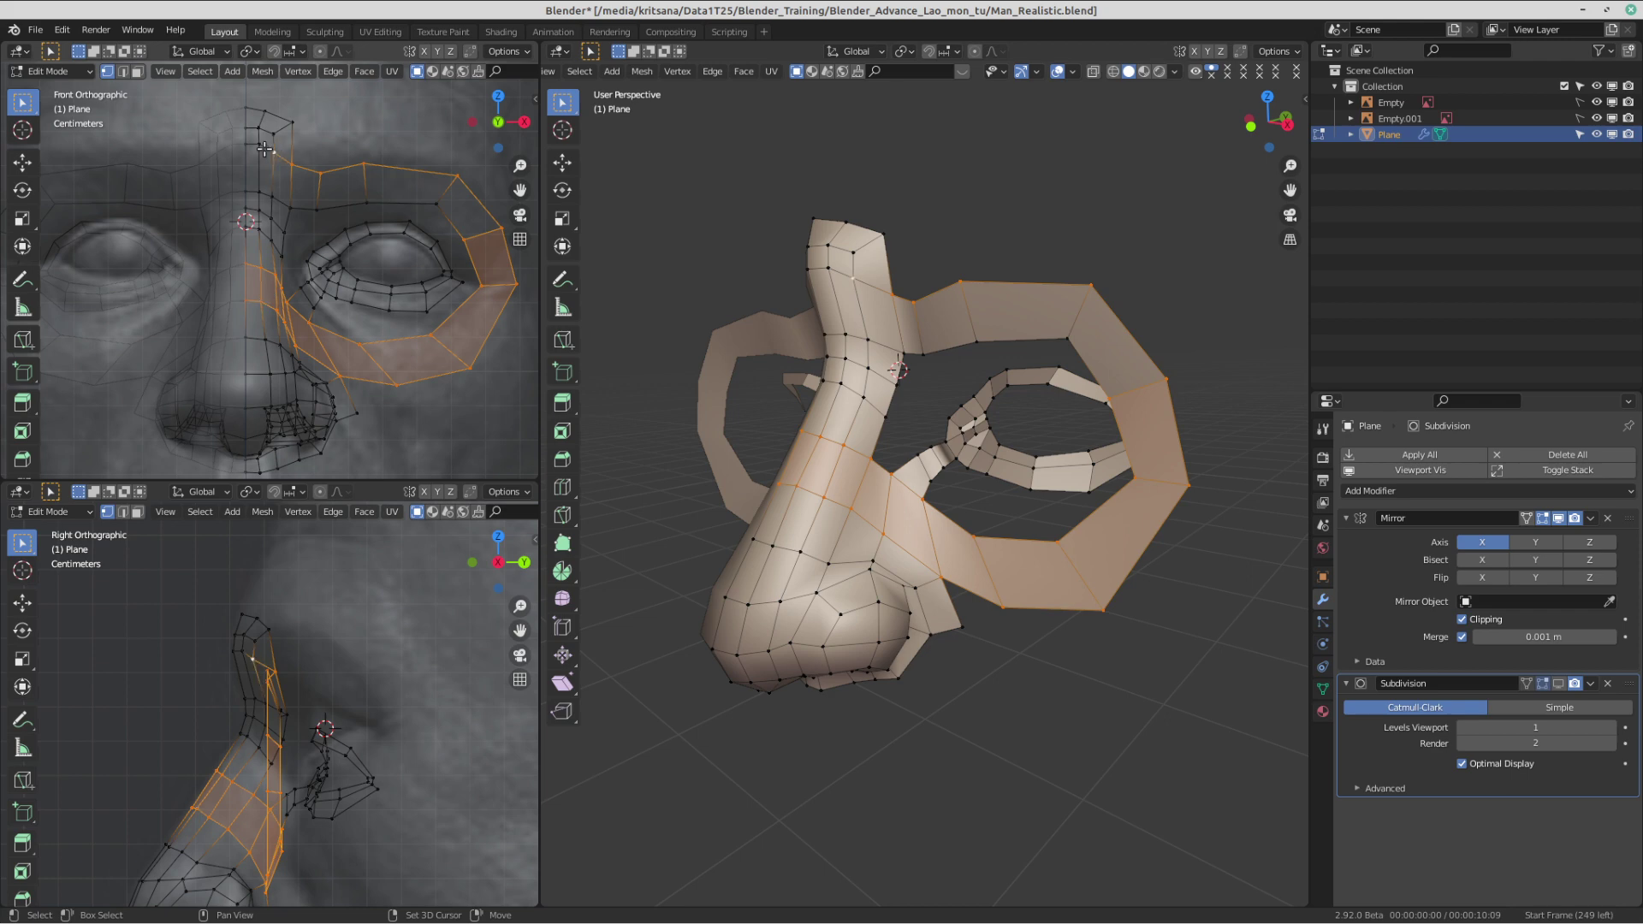
pyautogui.keyDown('shift'); pyautogui.click(260, 146); pyautogui.keyUp('shift')
pyautogui.keyDown('shift'); pyautogui.click(246, 143); pyautogui.keyUp('shift')
pyautogui.keyDown('shift'); pyautogui.click(247, 190); pyautogui.keyUp('shift')
pyautogui.moveTo(262, 195)
pyautogui.mouseDown()
pyautogui.moveTo(274, 206)
pyautogui.moveTo(258, 175)
pyautogui.moveTo(290, 209)
pyautogui.mouseUp()
pyautogui.keyDown('shift'); pyautogui.click(285, 207); pyautogui.keyUp('shift')
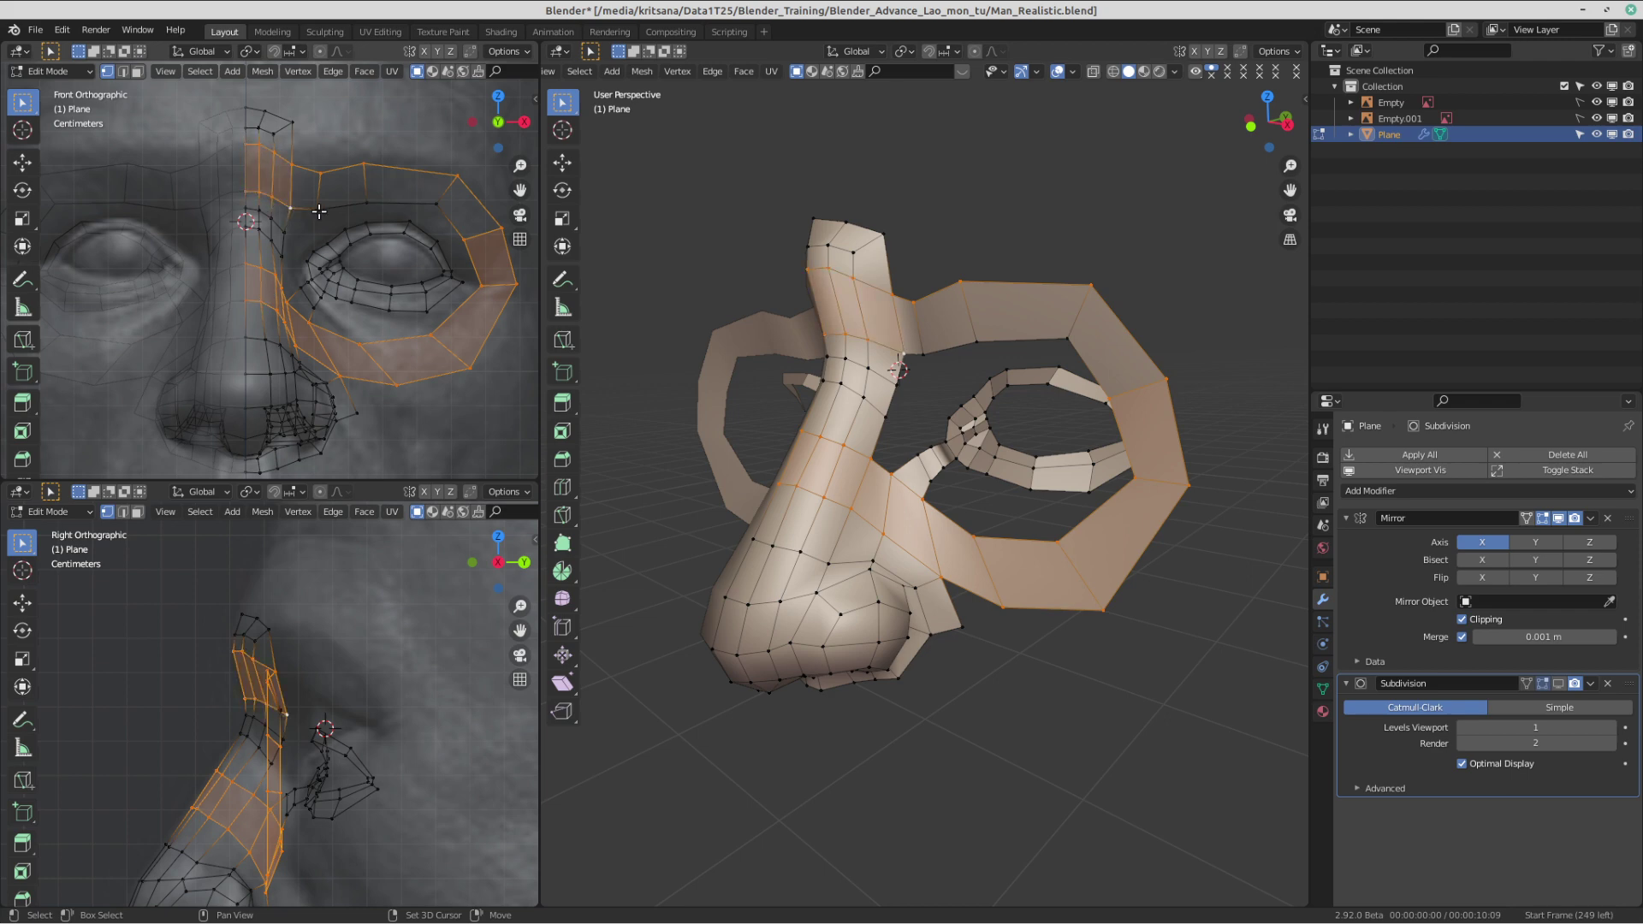
pyautogui.keyDown('shift'); pyautogui.click(317, 209); pyautogui.keyUp('shift')
pyautogui.keyDown('shift'); pyautogui.click(364, 203); pyautogui.keyUp('shift')
pyautogui.keyDown('shift'); pyautogui.click(437, 204); pyautogui.keyUp('shift')
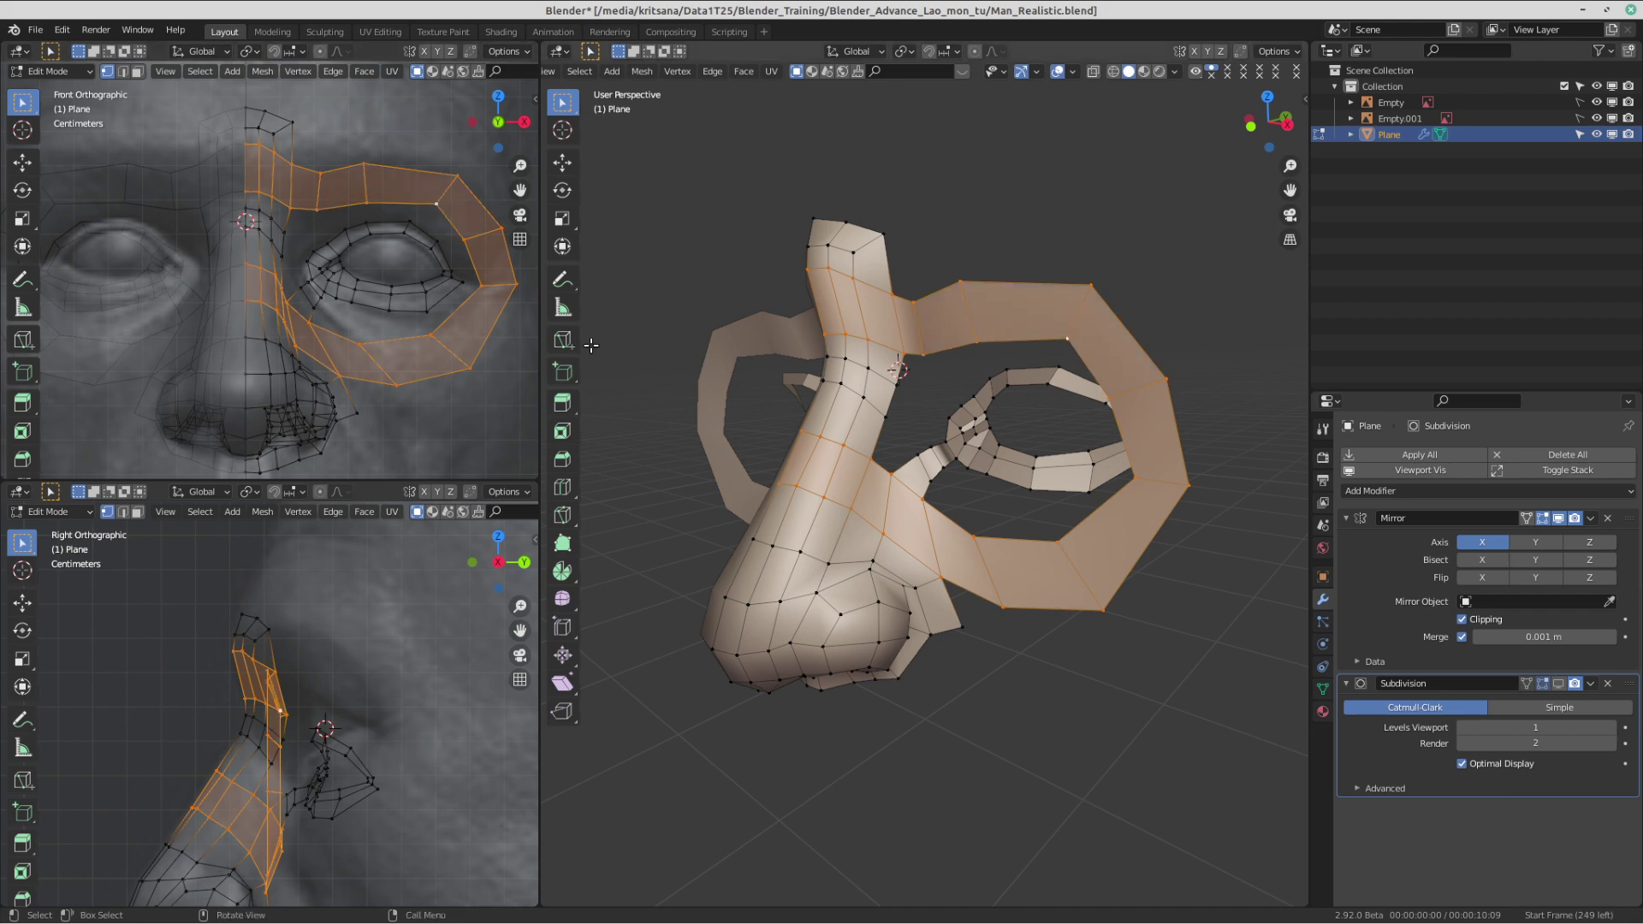
# - Circle-deselect the vertices on the nose and nose bridge, keeping only the strip around the eye selected
pyautogui.press('c')
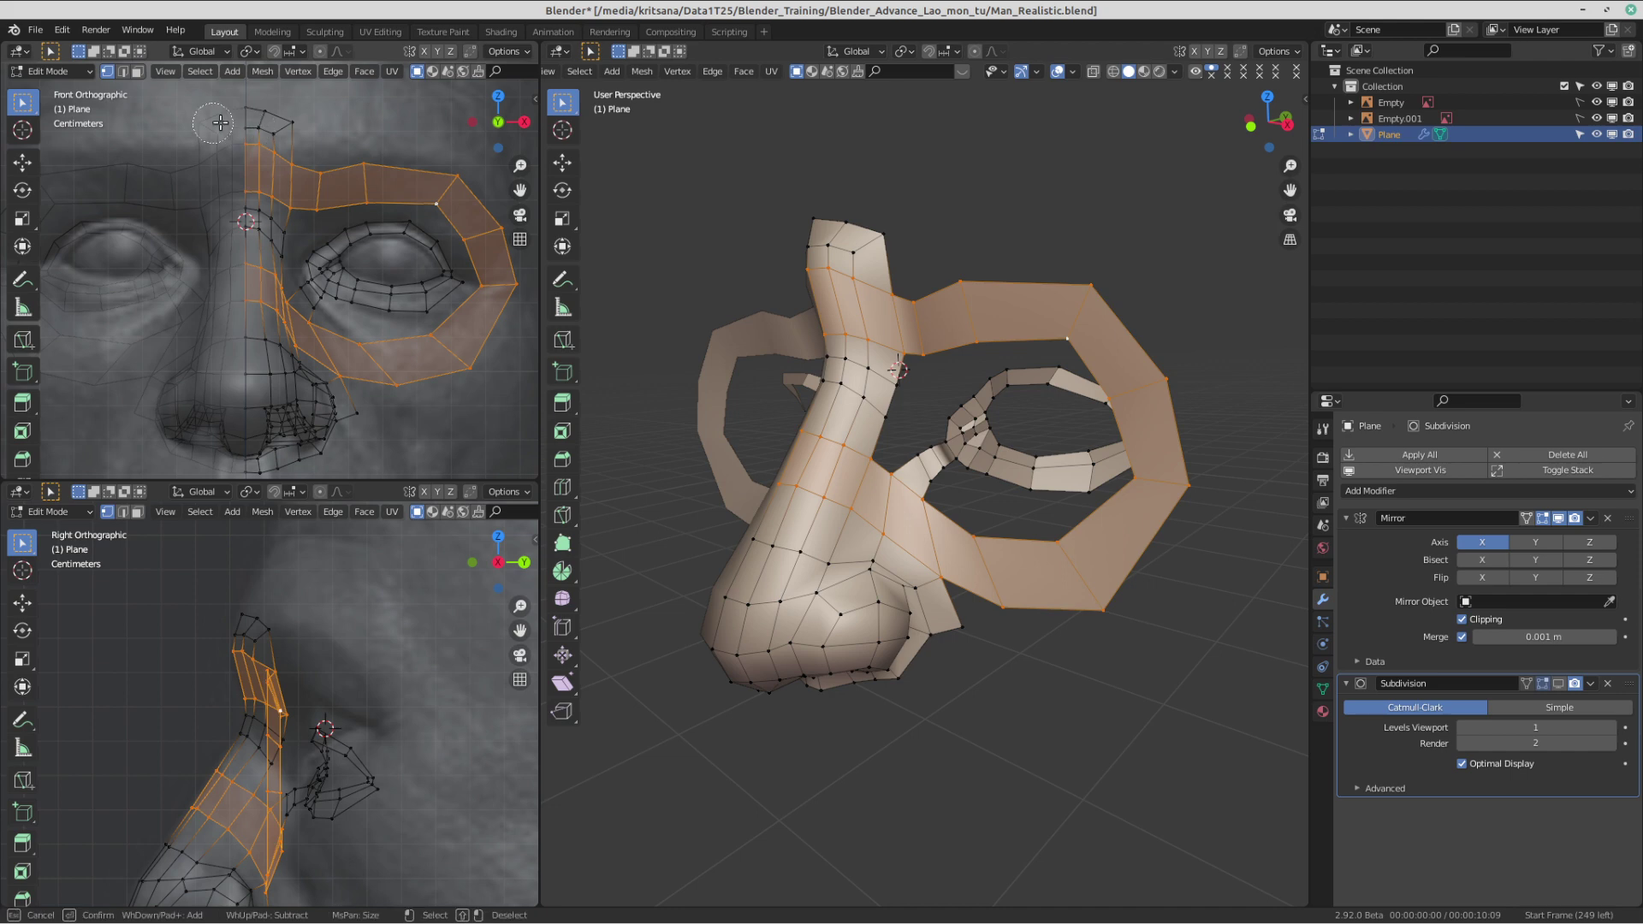
pyautogui.moveTo(240, 113); pyautogui.dragTo(260, 289, button='middle')
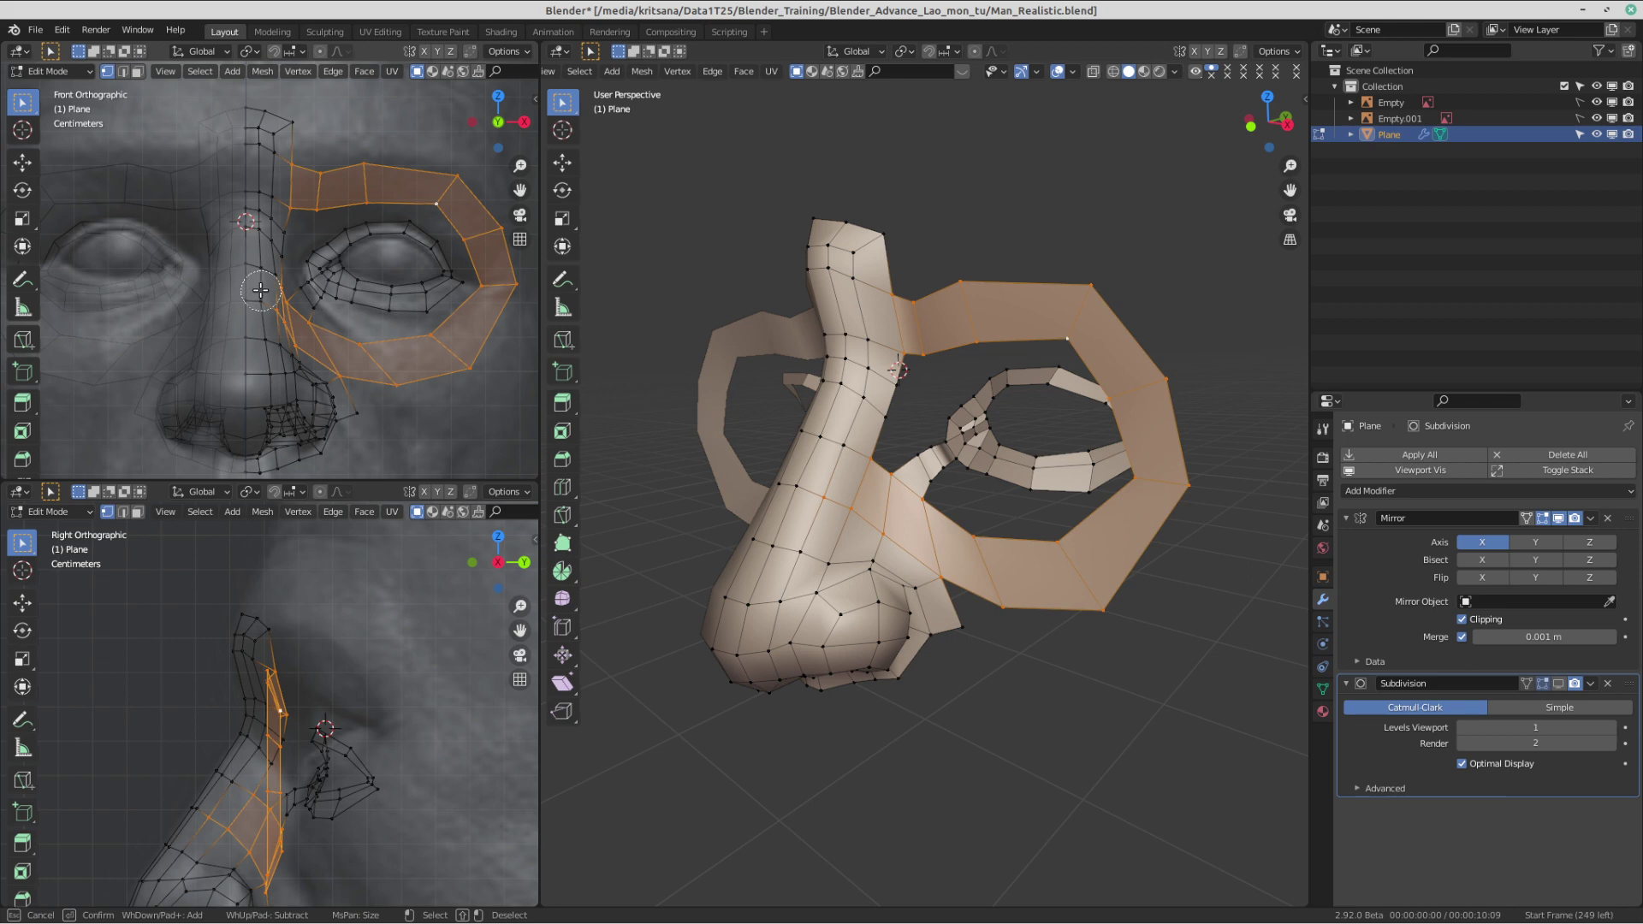
pyautogui.moveTo(255, 290); pyautogui.dragTo(293, 365, button='middle')
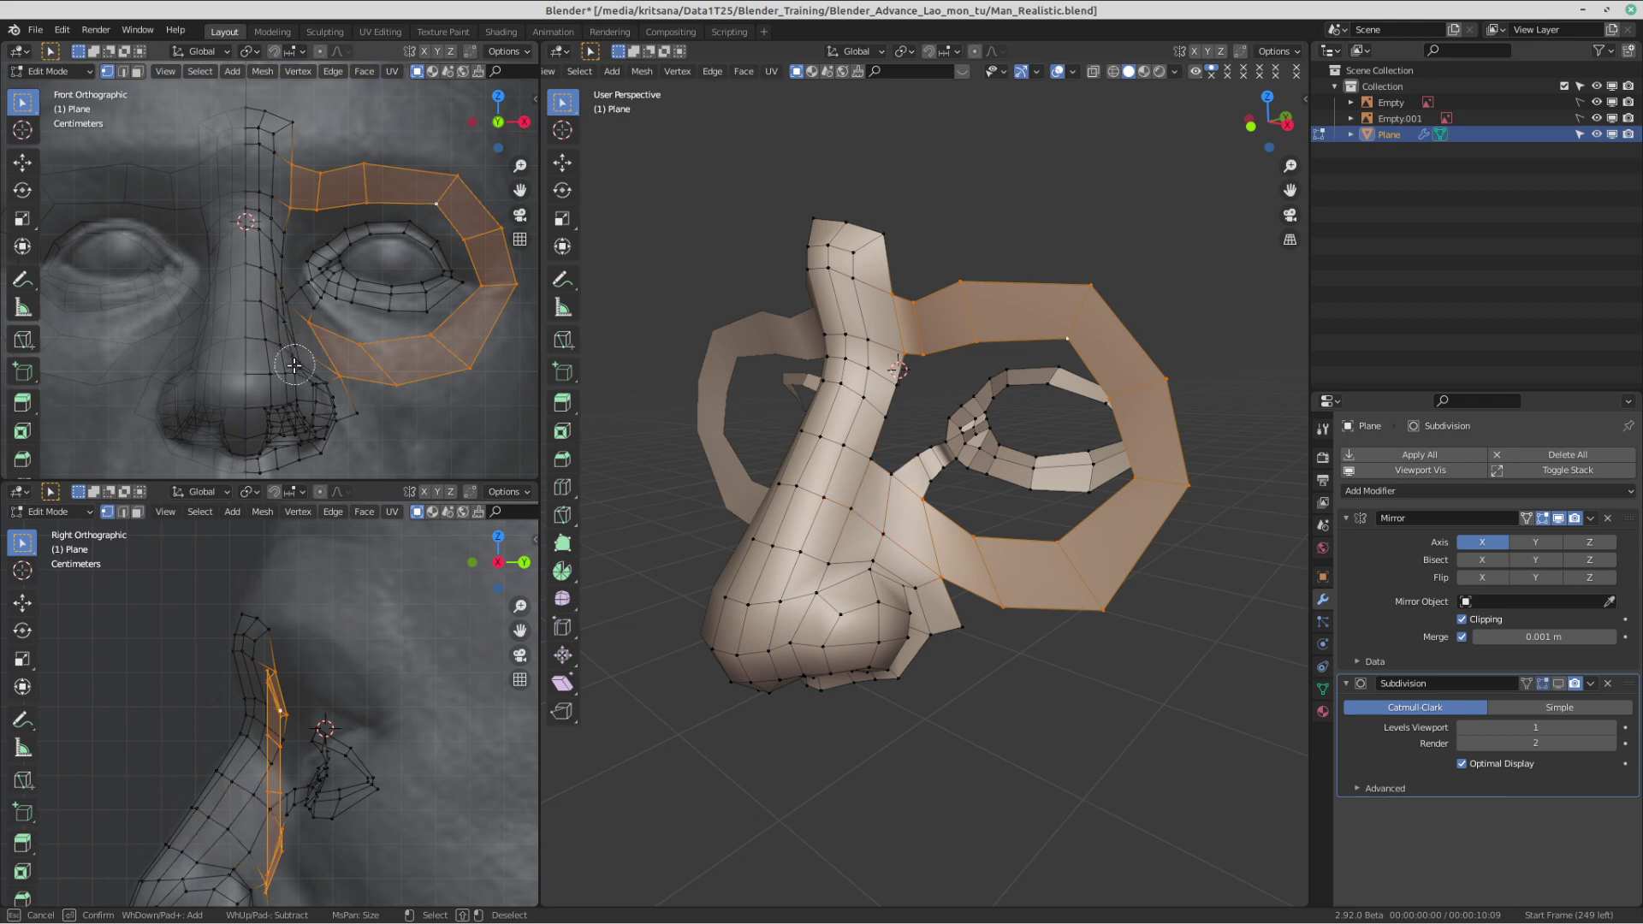
pyautogui.press('Escape')
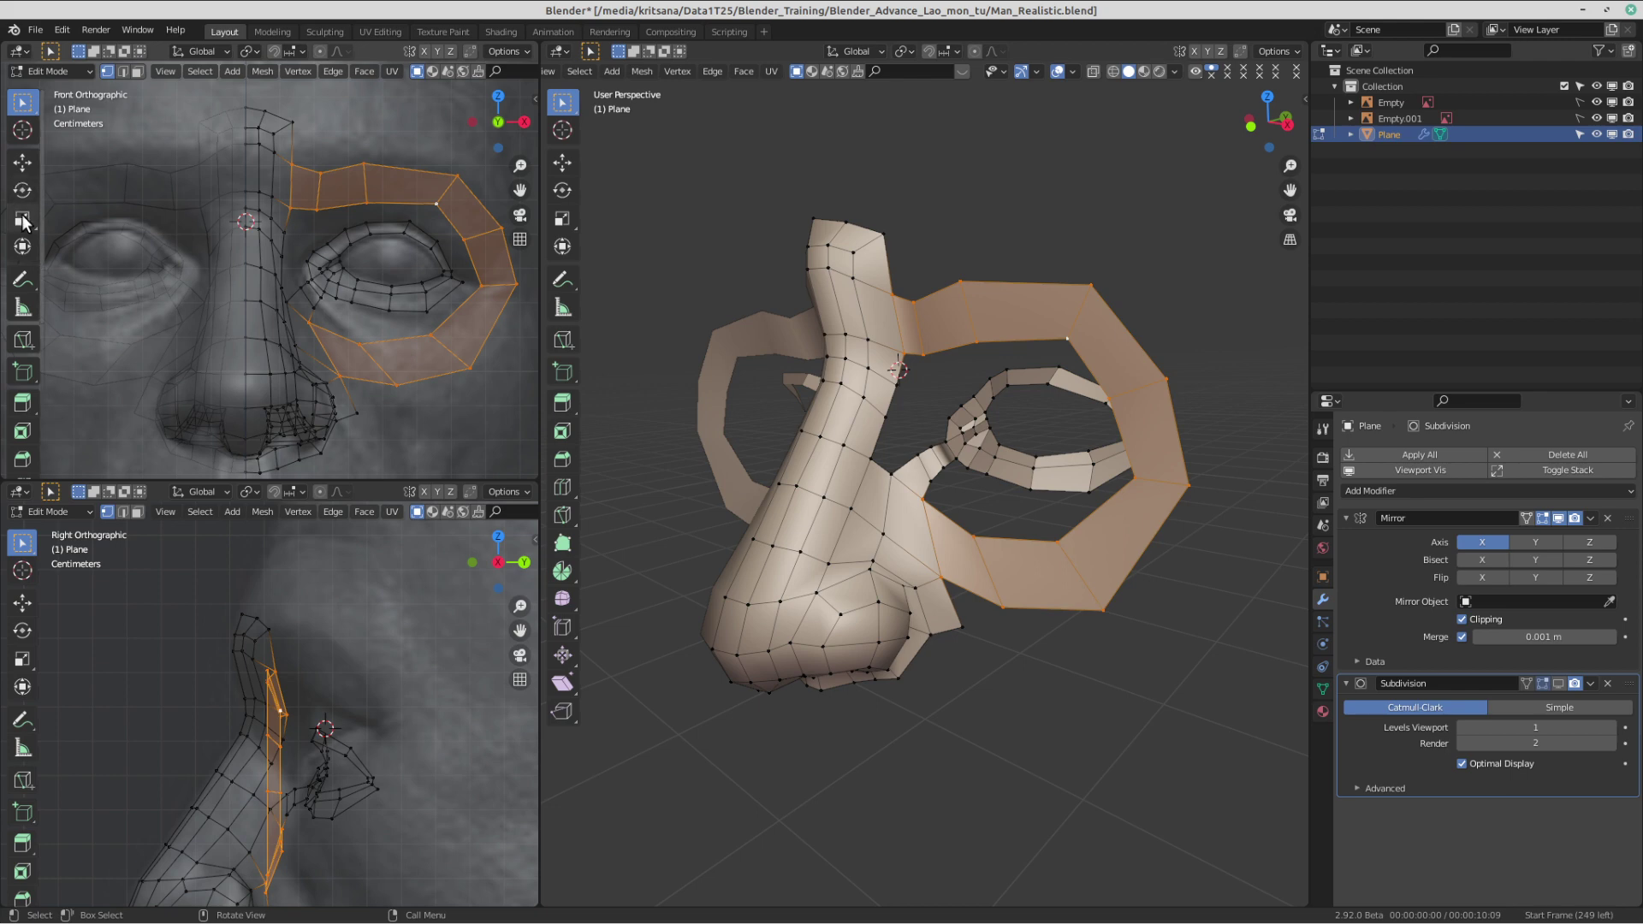
# - Annotate red arrows tracing the face loop from the nose side under the eye, around its outer corner and along the brow to the bridge
pyautogui.click(23, 278)
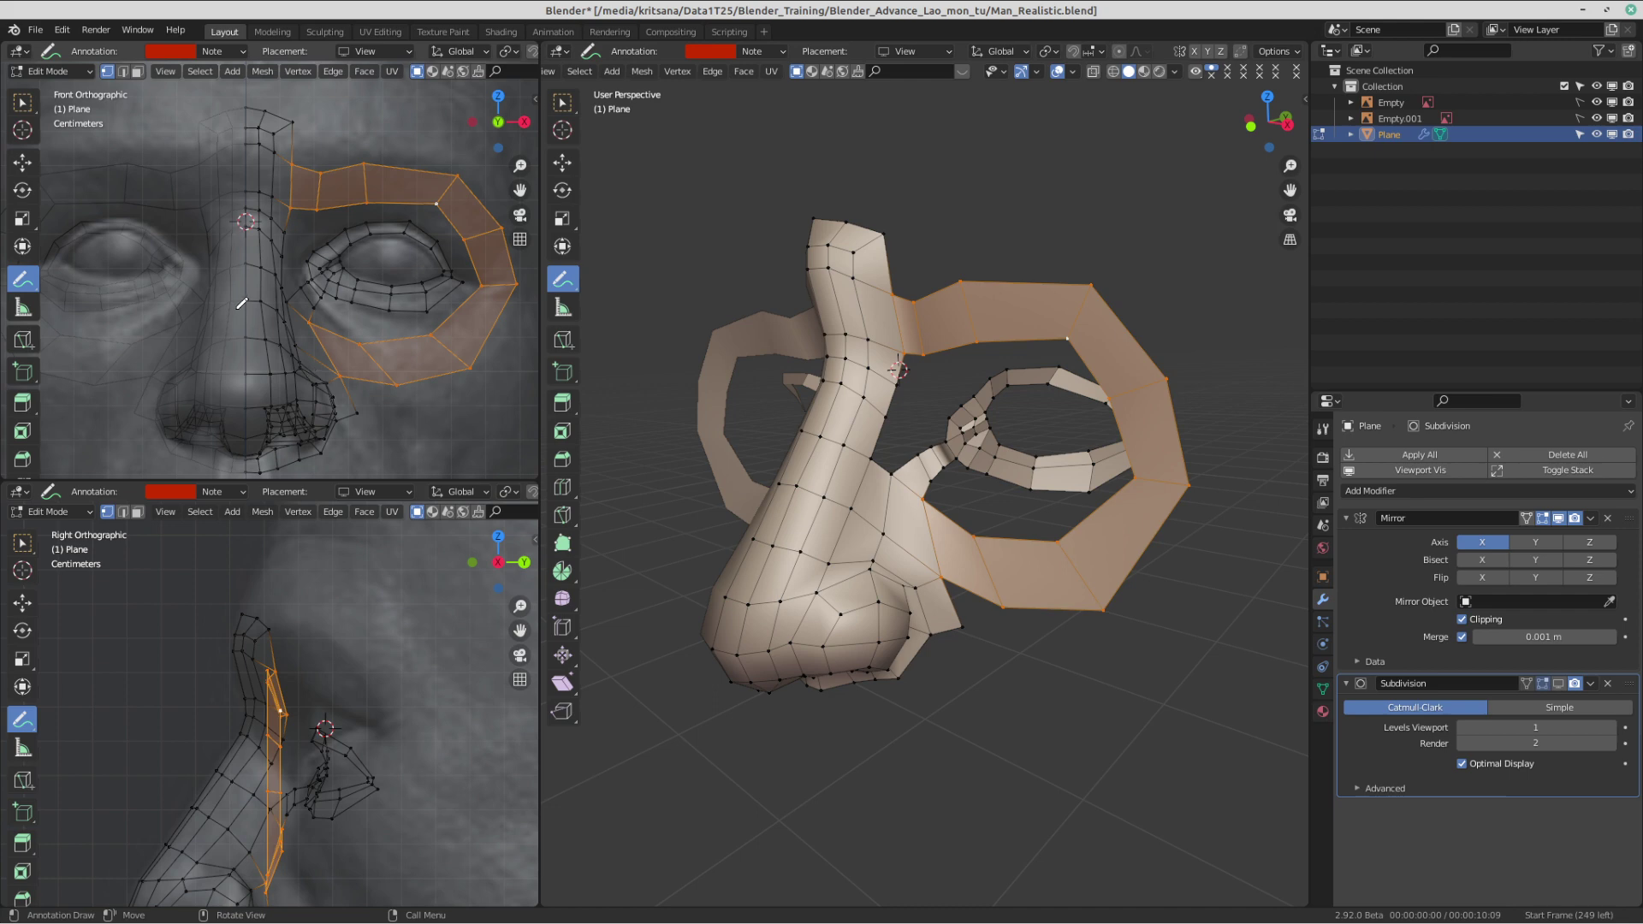
pyautogui.moveTo(227, 290)
pyautogui.mouseDown()
pyautogui.moveTo(395, 366)
pyautogui.moveTo(488, 315)
pyautogui.moveTo(496, 262)
pyautogui.moveTo(476, 205)
pyautogui.moveTo(267, 164)
pyautogui.moveTo(273, 180)
pyautogui.mouseUp()
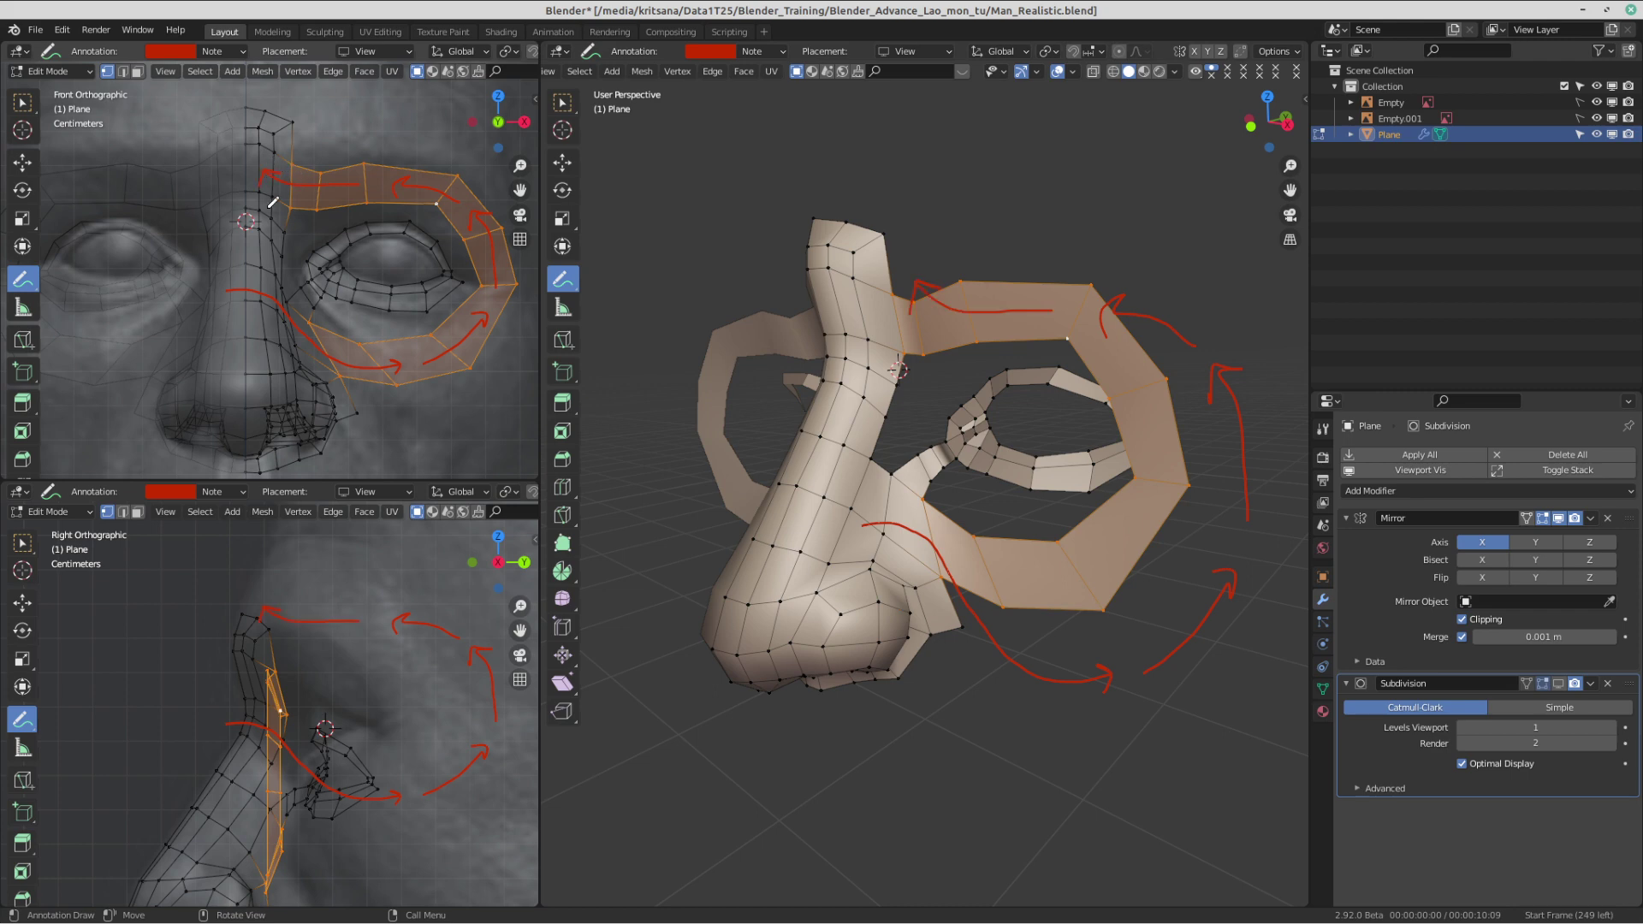
pyautogui.moveTo(298, 293); pyautogui.dragTo(284, 320)
# - Take a screenshot of a selected screen area covering the annotated viewports and save it in the Pictures folder
pyautogui.moveTo(12, 6)
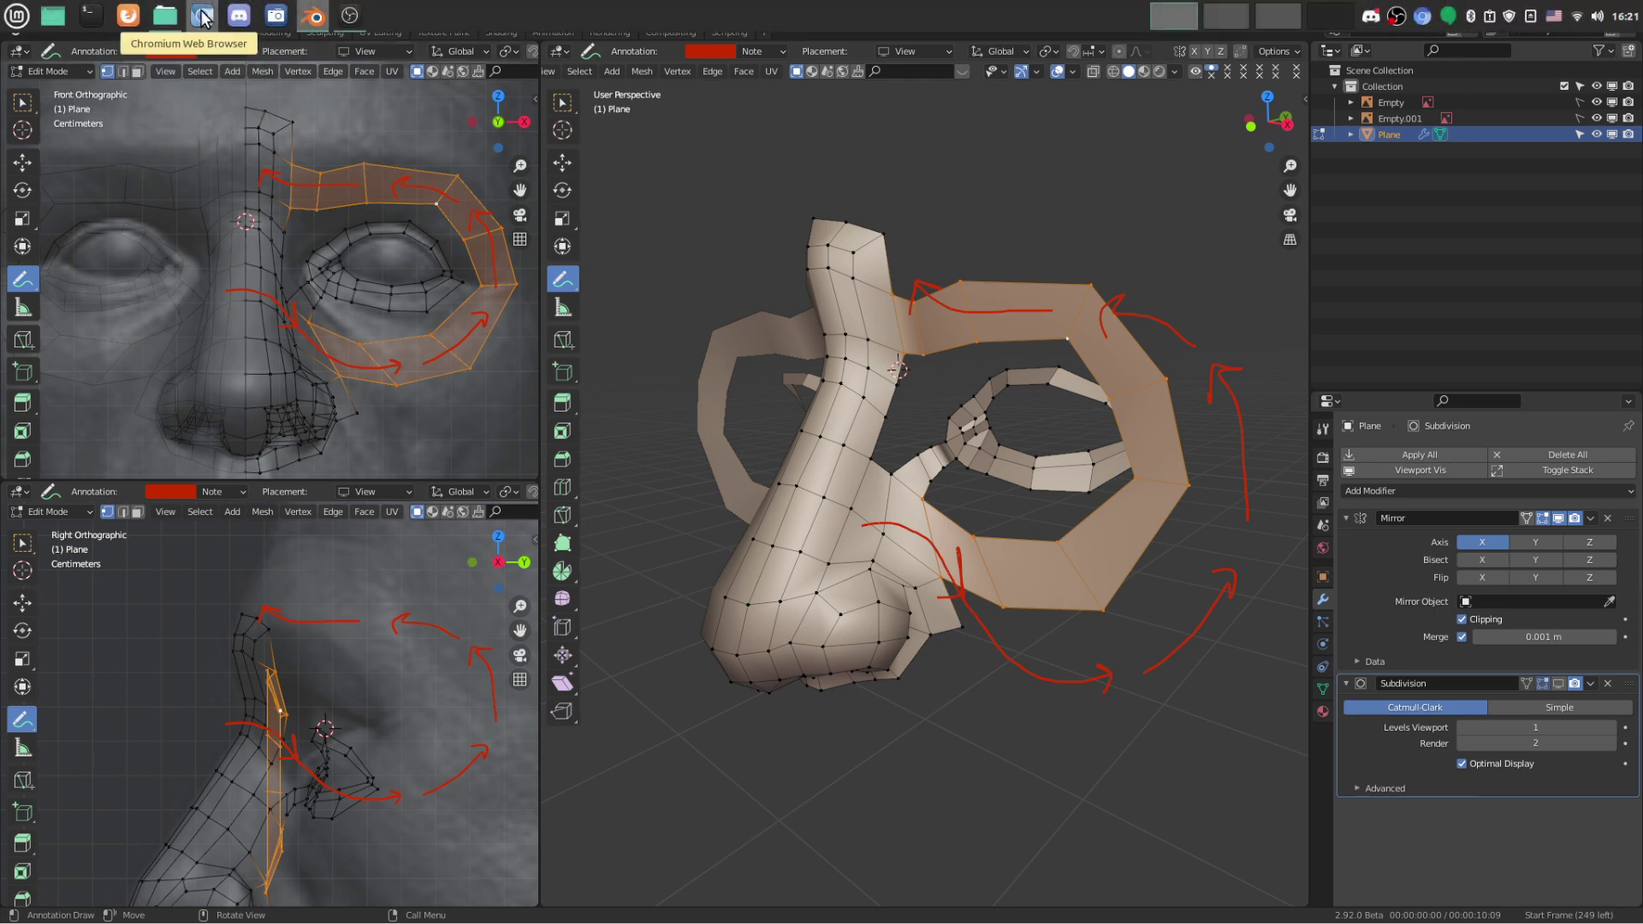
pyautogui.click(274, 17)
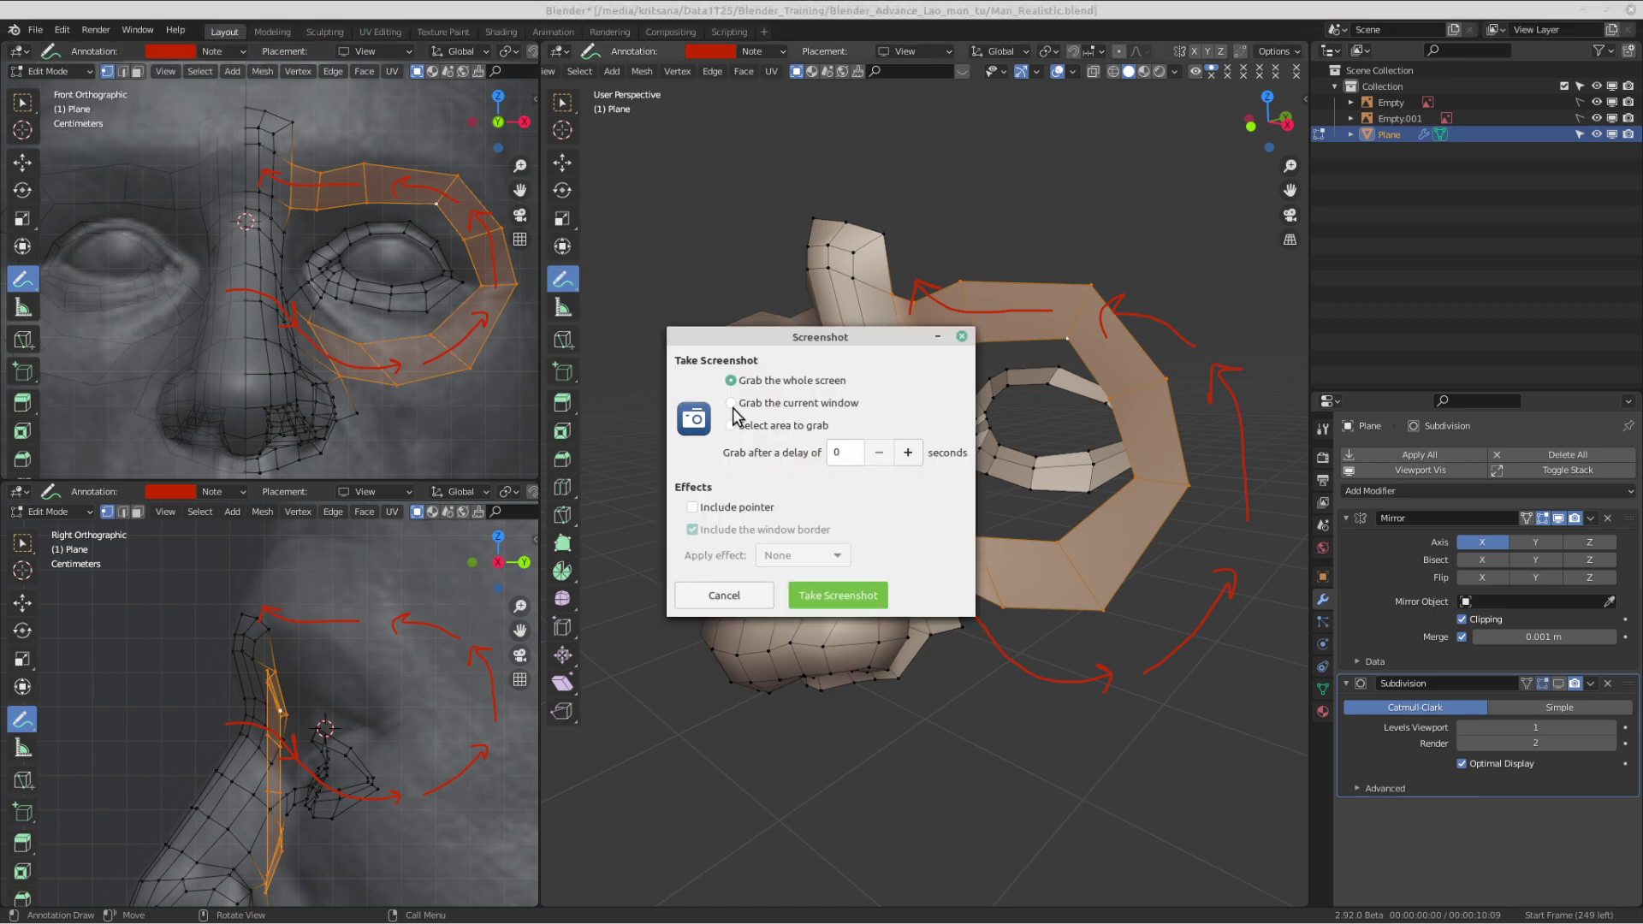
pyautogui.click(776, 425)
pyautogui.click(843, 595)
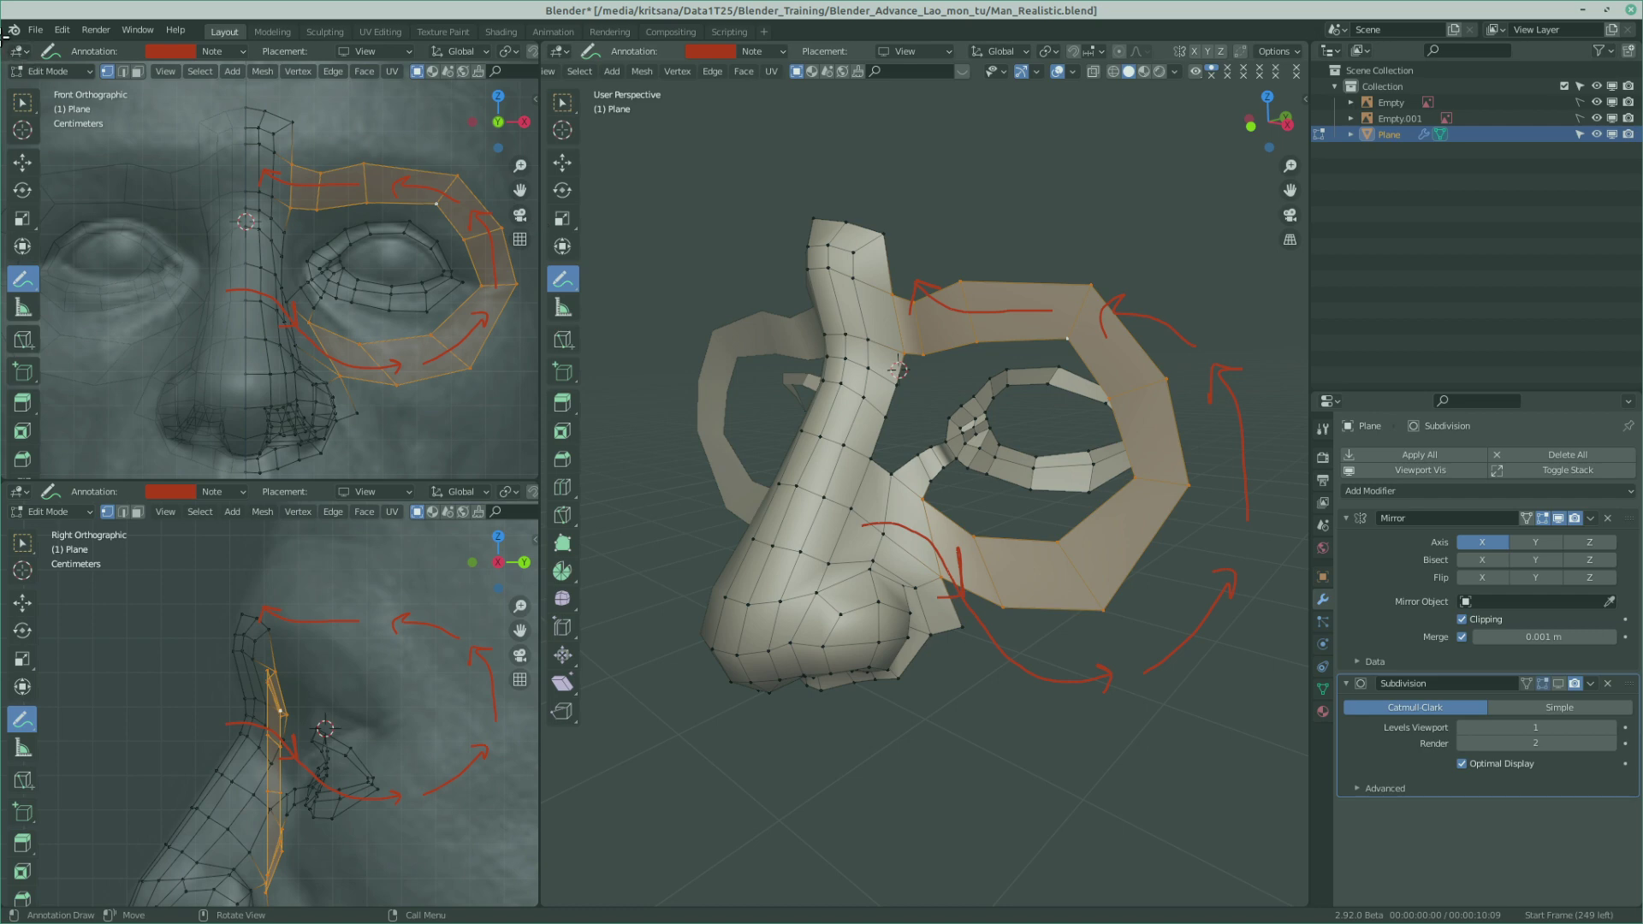
pyautogui.moveTo(53, 45); pyautogui.dragTo(1353, 872)
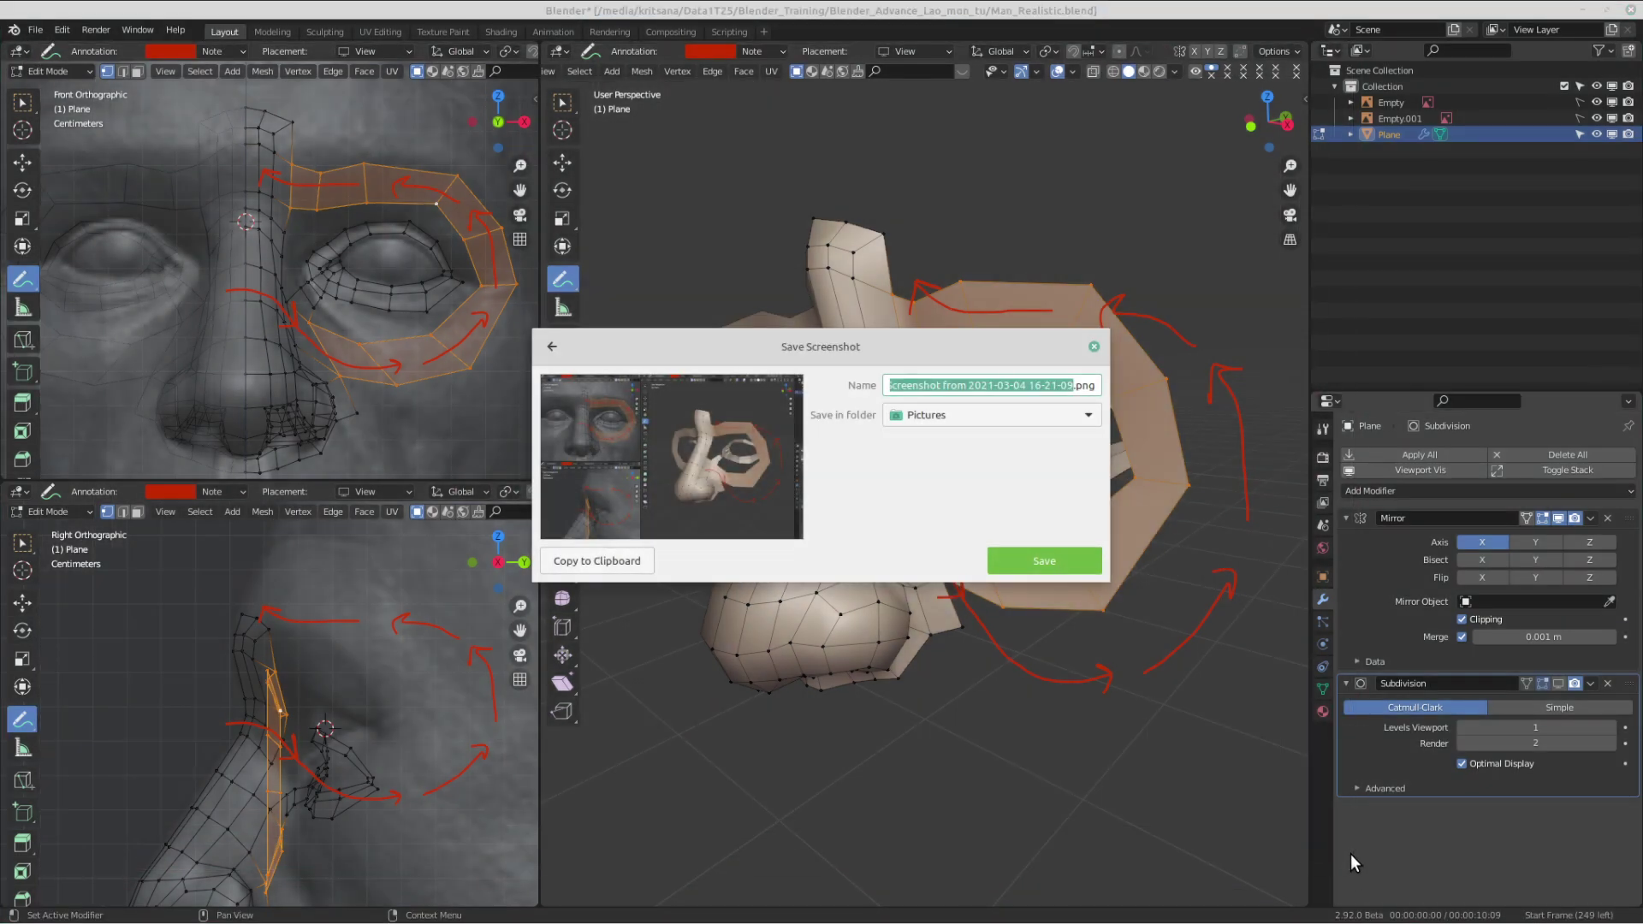
pyautogui.click(1044, 560)
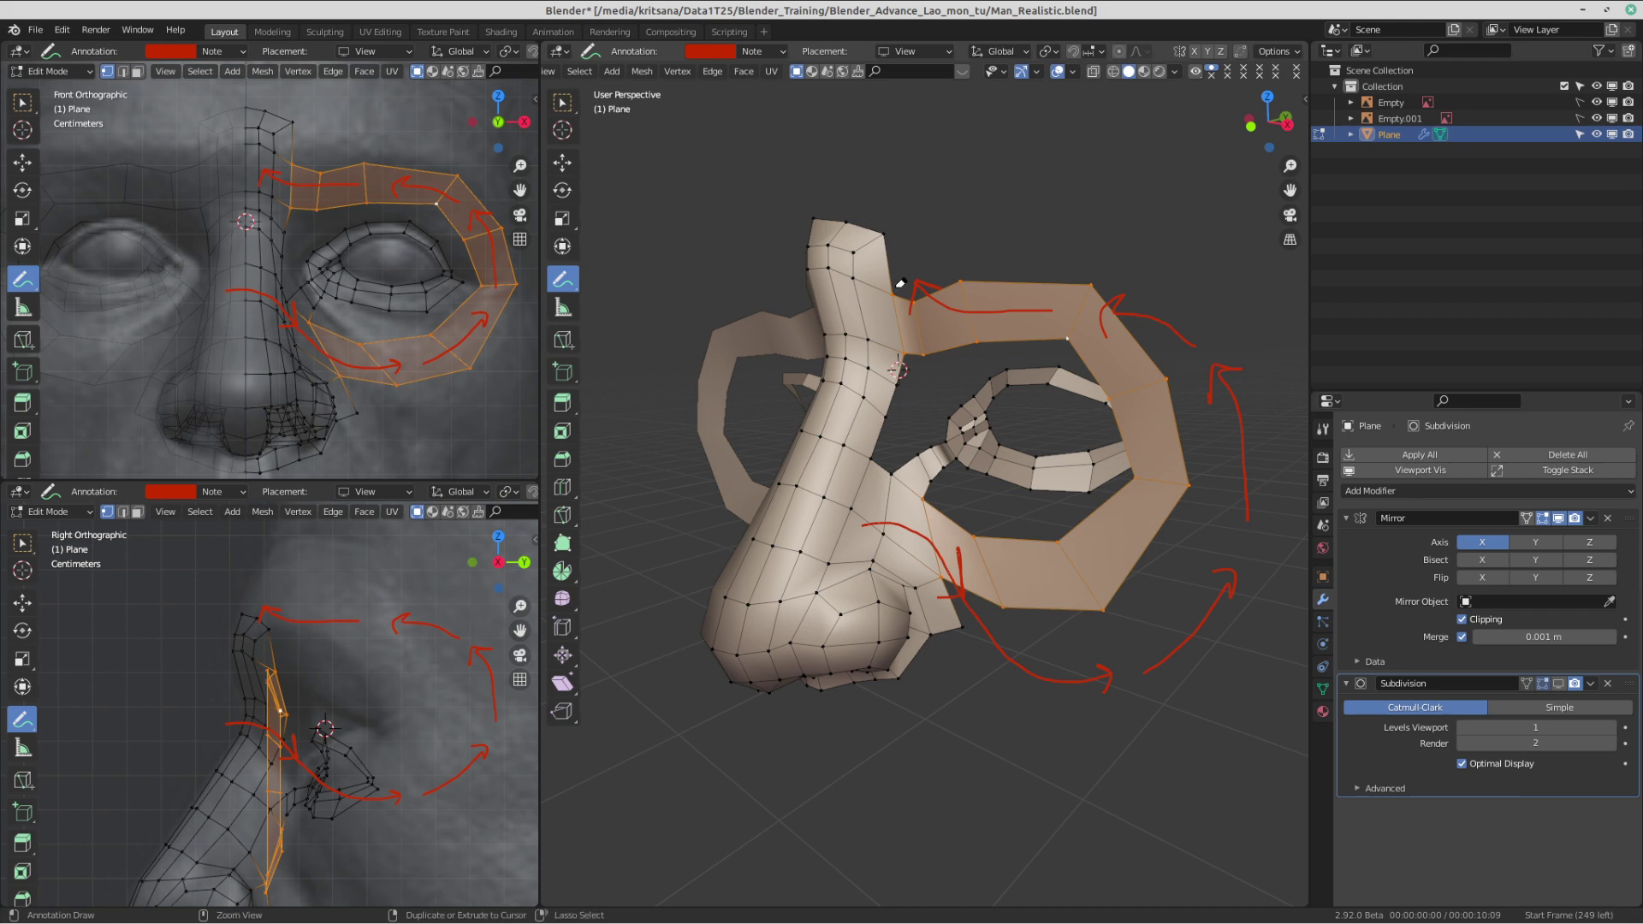
# - Erase the red arrow annotations from the viewports and return to the selection tool
pyautogui.keyDown('ctrl'); pyautogui.moveTo(806, 587); pyautogui.dragTo(792, 582); pyautogui.keyUp('ctrl')
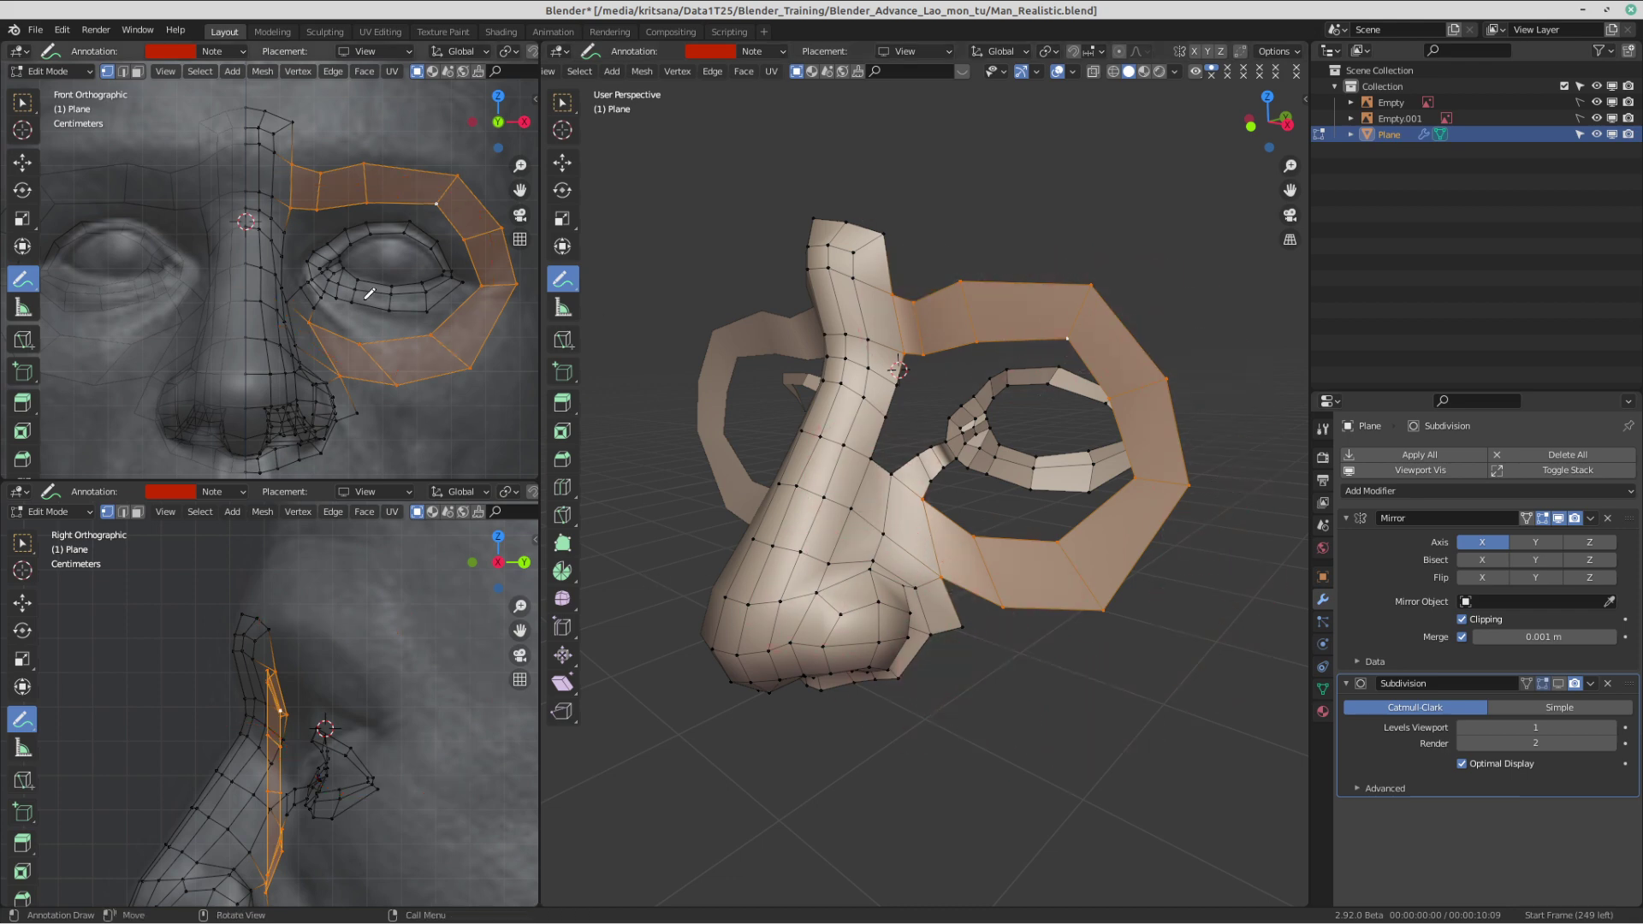
pyautogui.scroll(-3, 366, 294)
pyautogui.click(23, 104)
# - Select the two strip vertices beside the outer eye corner and move them back in the side view to the eye corner's depth
pyautogui.scroll(1, 291, 295)
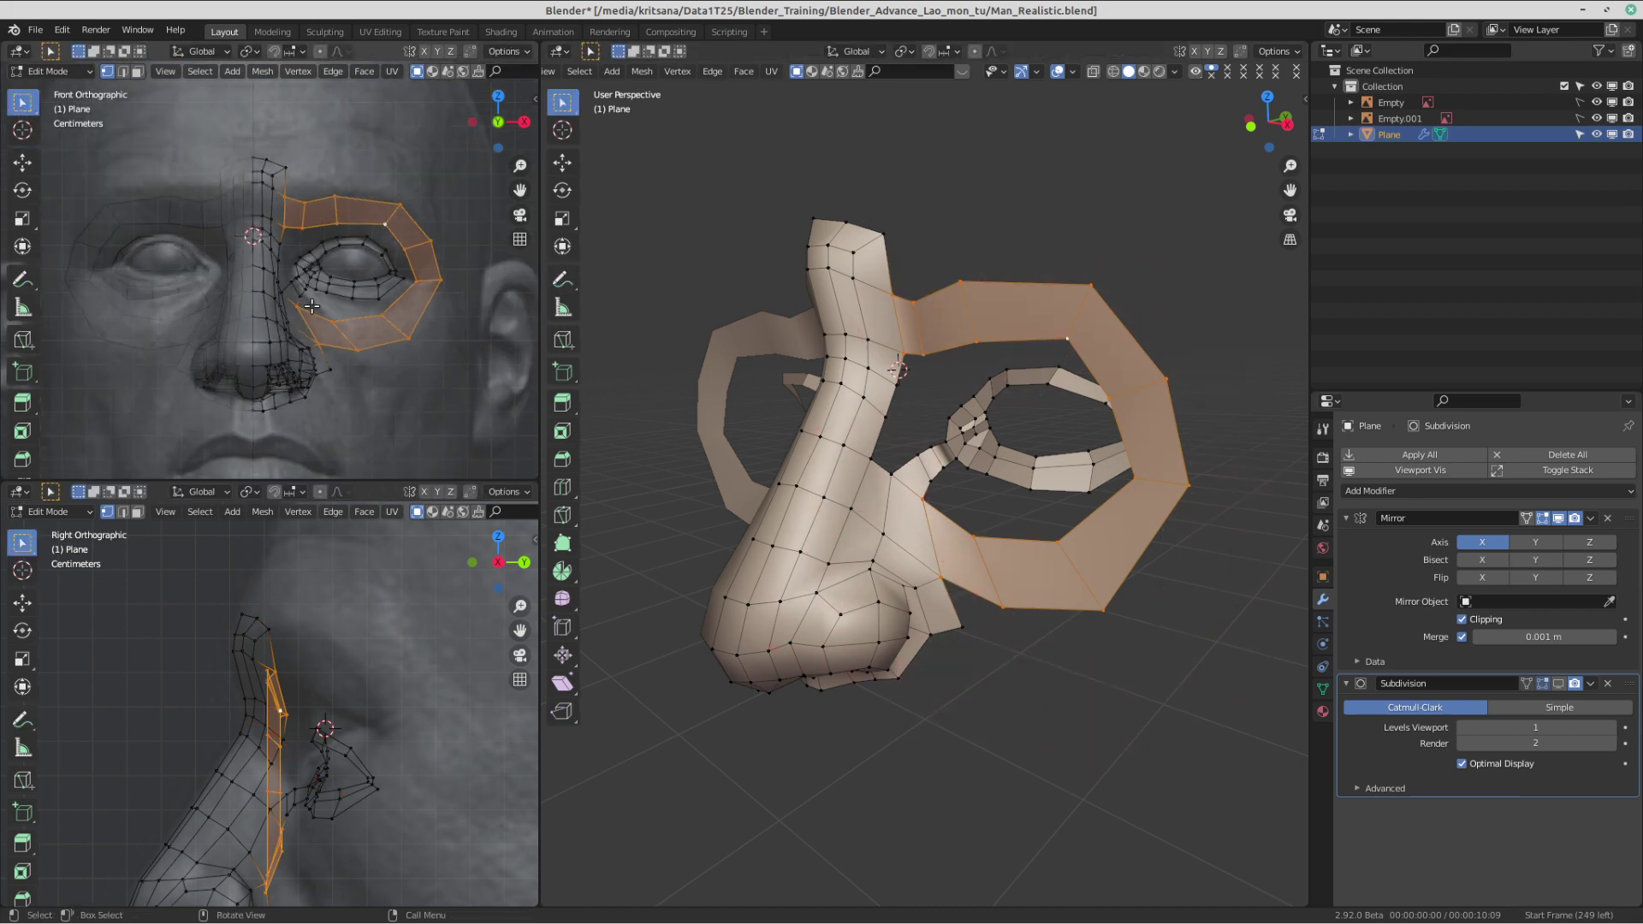
pyautogui.scroll(-2, 290, 294)
pyautogui.scroll(3, 292, 313)
pyautogui.keyDown('shift'); pyautogui.moveTo(352, 197); pyautogui.dragTo(337, 274, button='middle'); pyautogui.keyUp('shift')
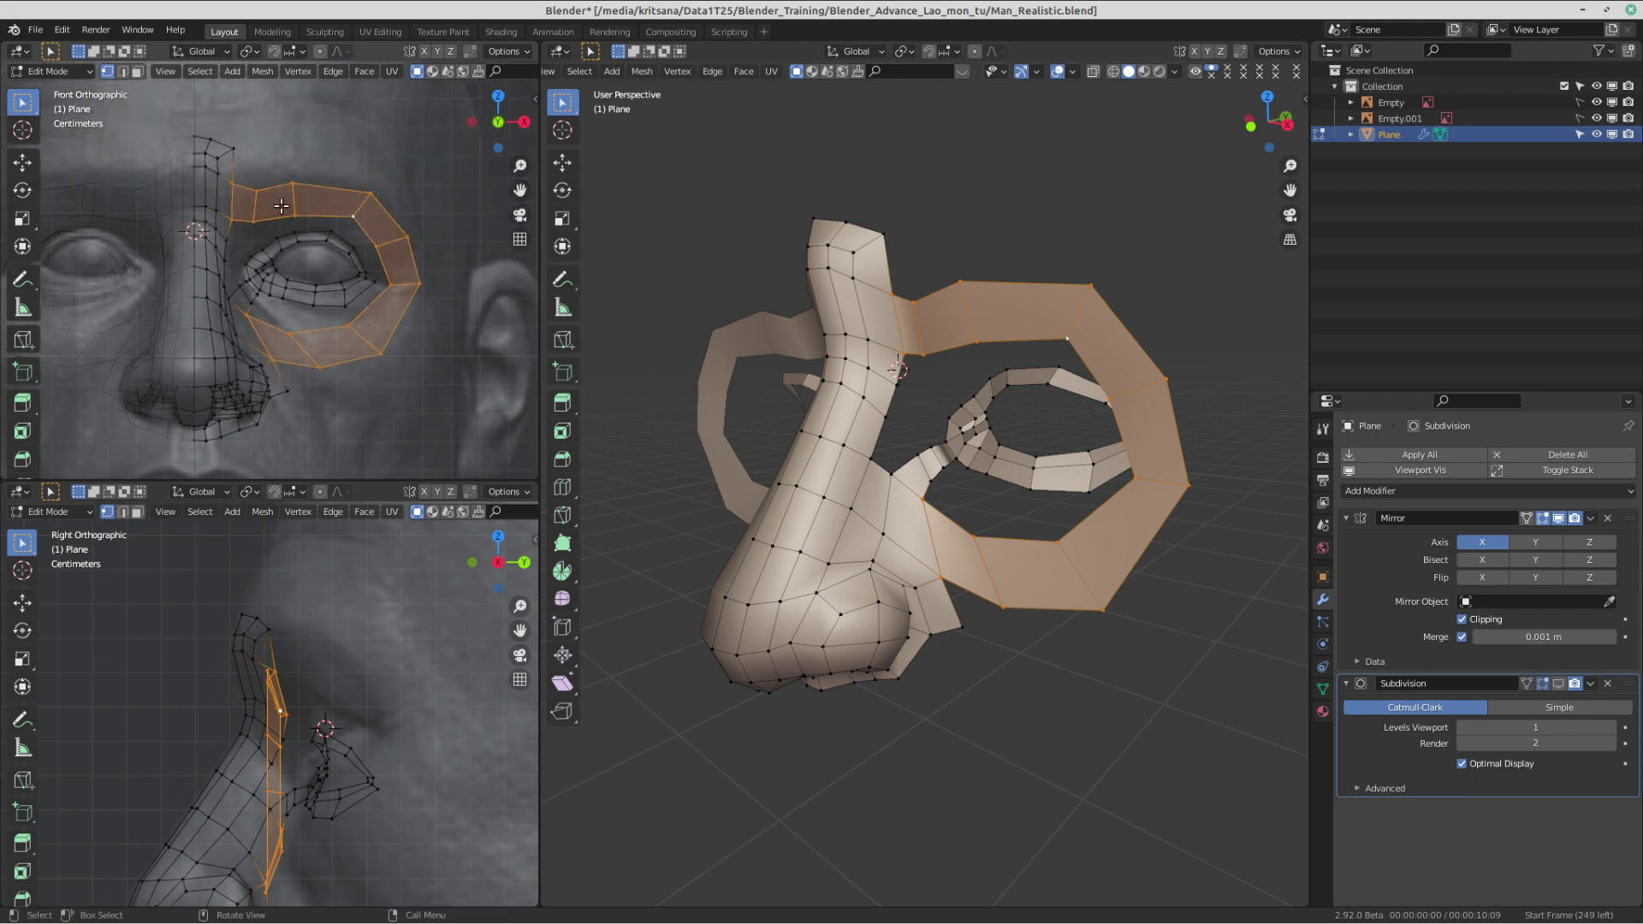
pyautogui.keyDown('shift'); pyautogui.moveTo(309, 712); pyautogui.dragTo(302, 606, button='middle'); pyautogui.keyUp('shift')
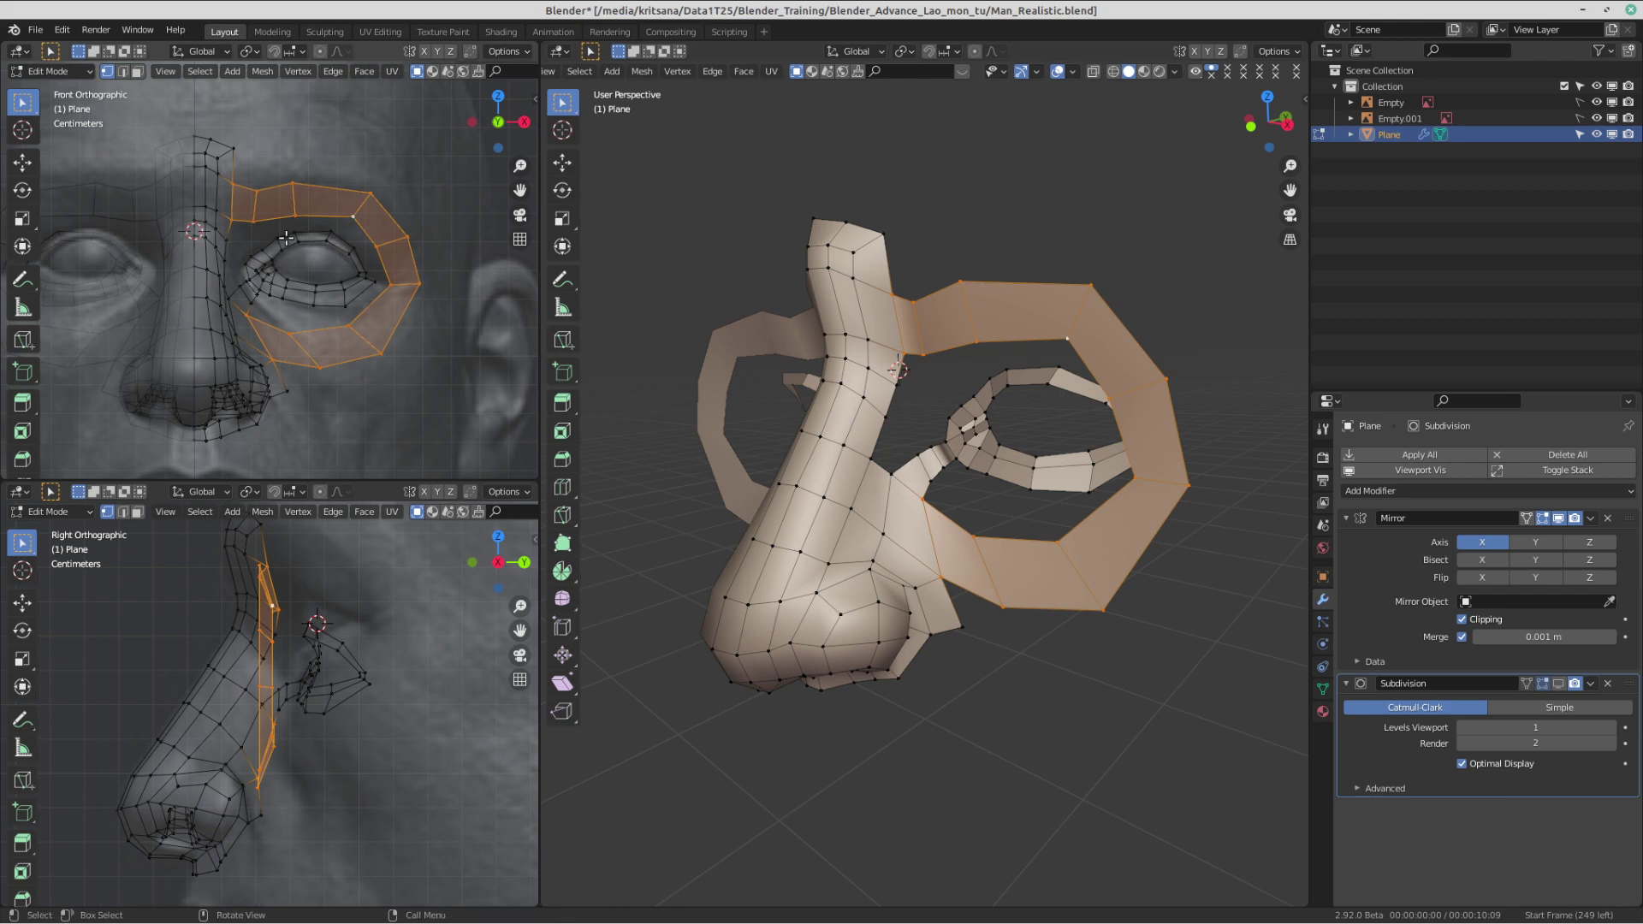
pyautogui.click(390, 289)
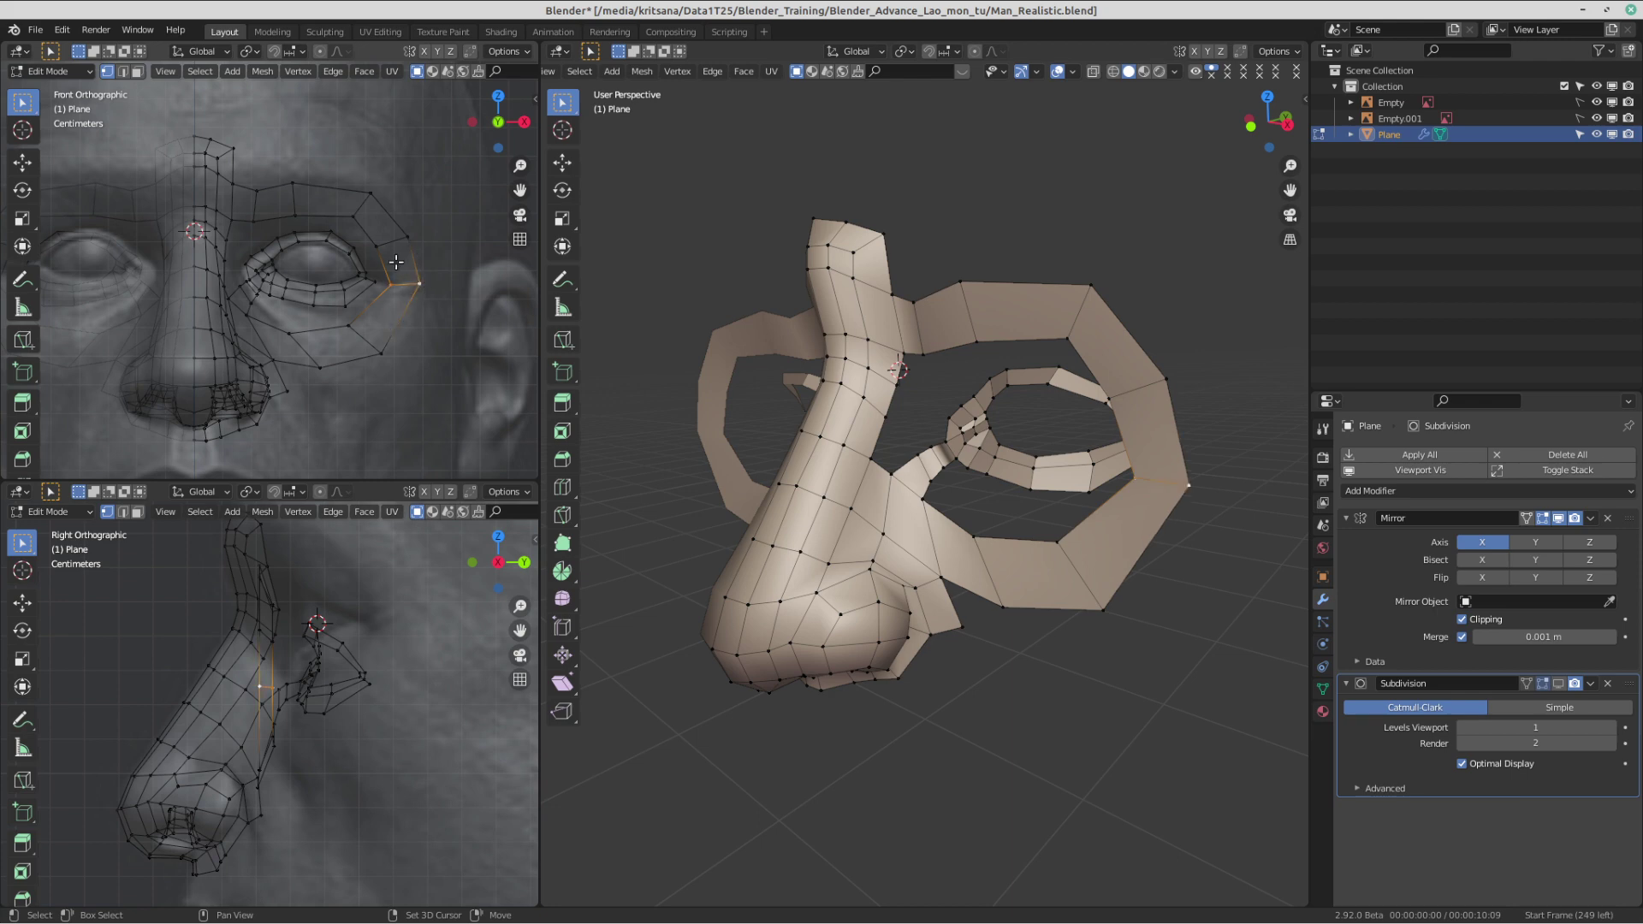
pyautogui.keyDown('shift'); pyautogui.moveTo(367, 657); pyautogui.dragTo(325, 638, button='middle'); pyautogui.keyUp('shift')
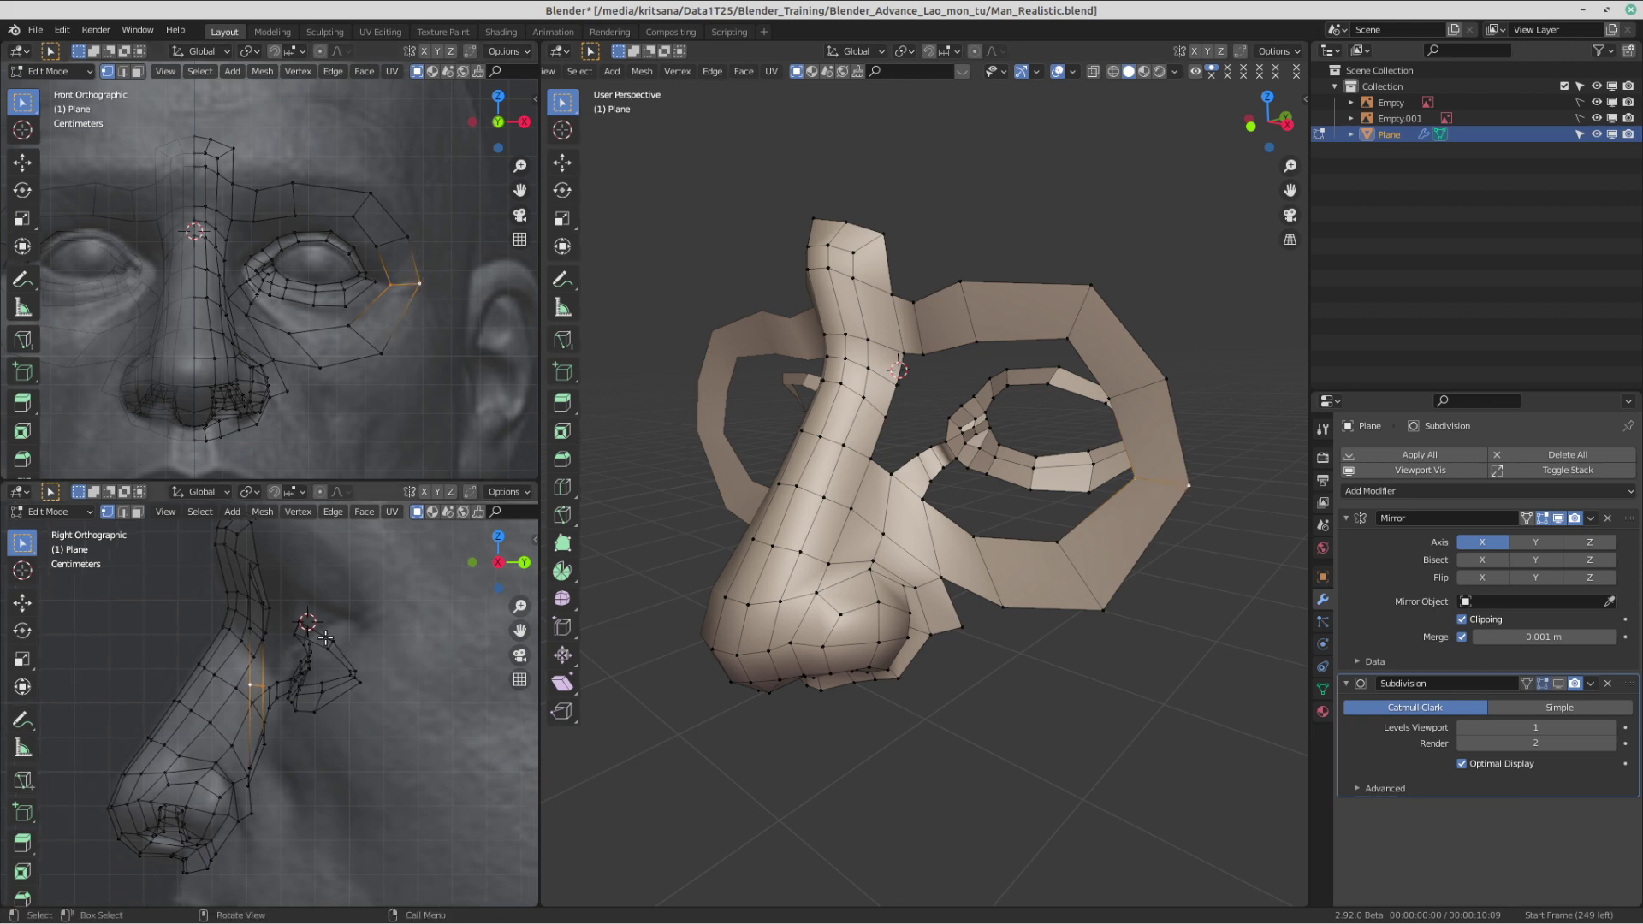
pyautogui.press('g')
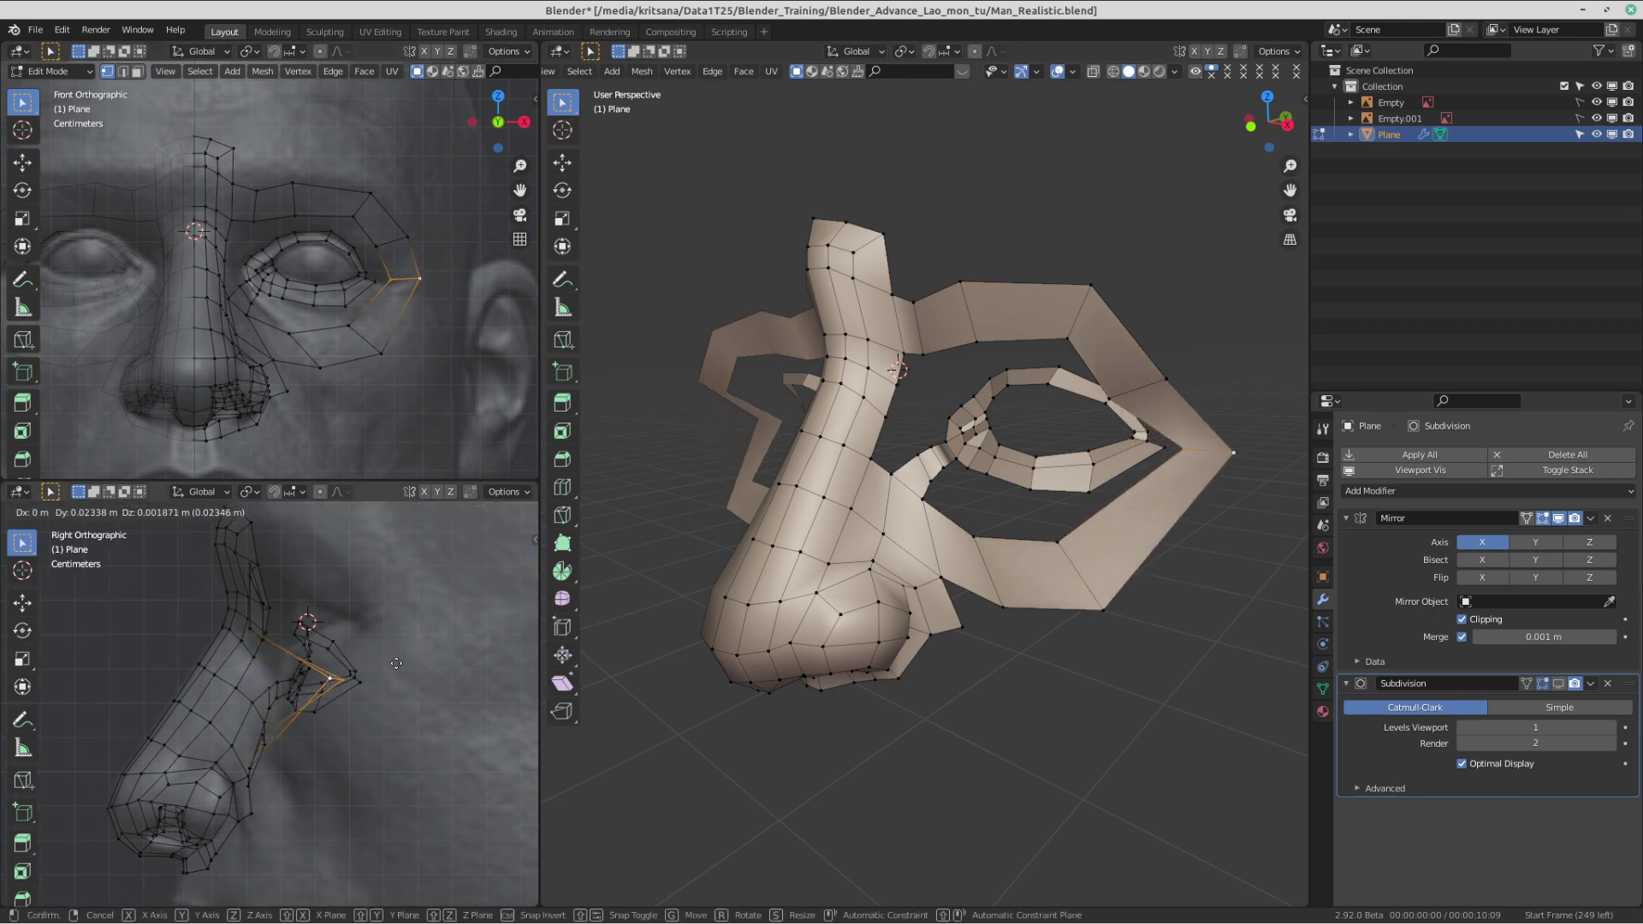
pyautogui.click(407, 664)
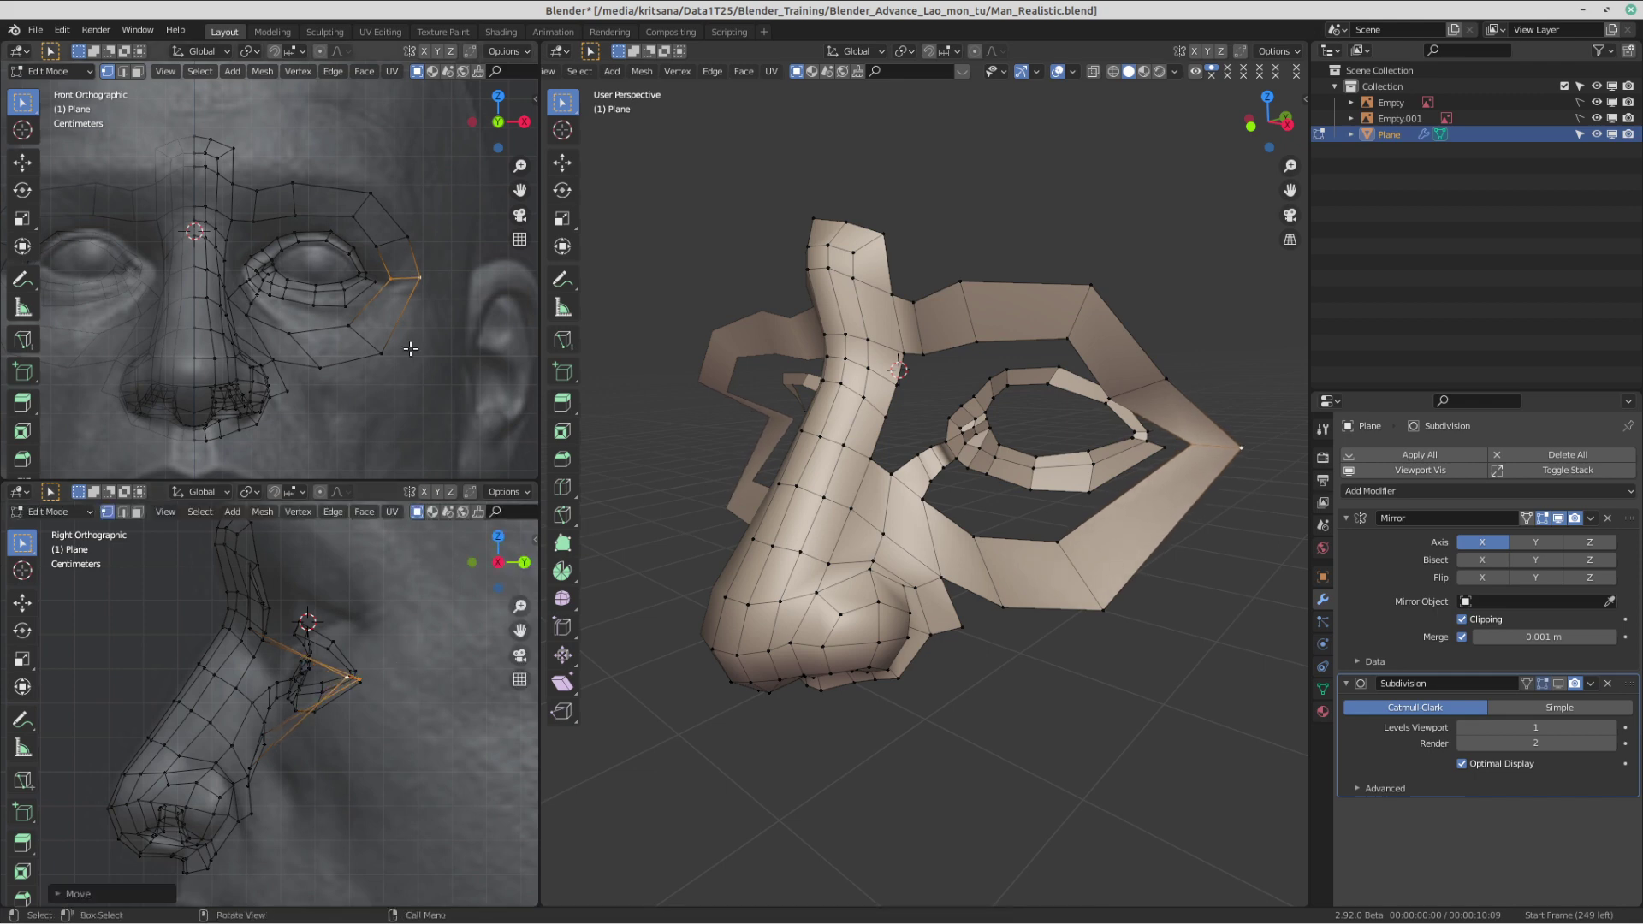
# - Shift the inner eye-corner strip vertex slightly forward and move the outer one back about 0.0136 m along Y in the side view
pyautogui.keyDown('shift'); pyautogui.click(386, 279); pyautogui.keyUp('shift')
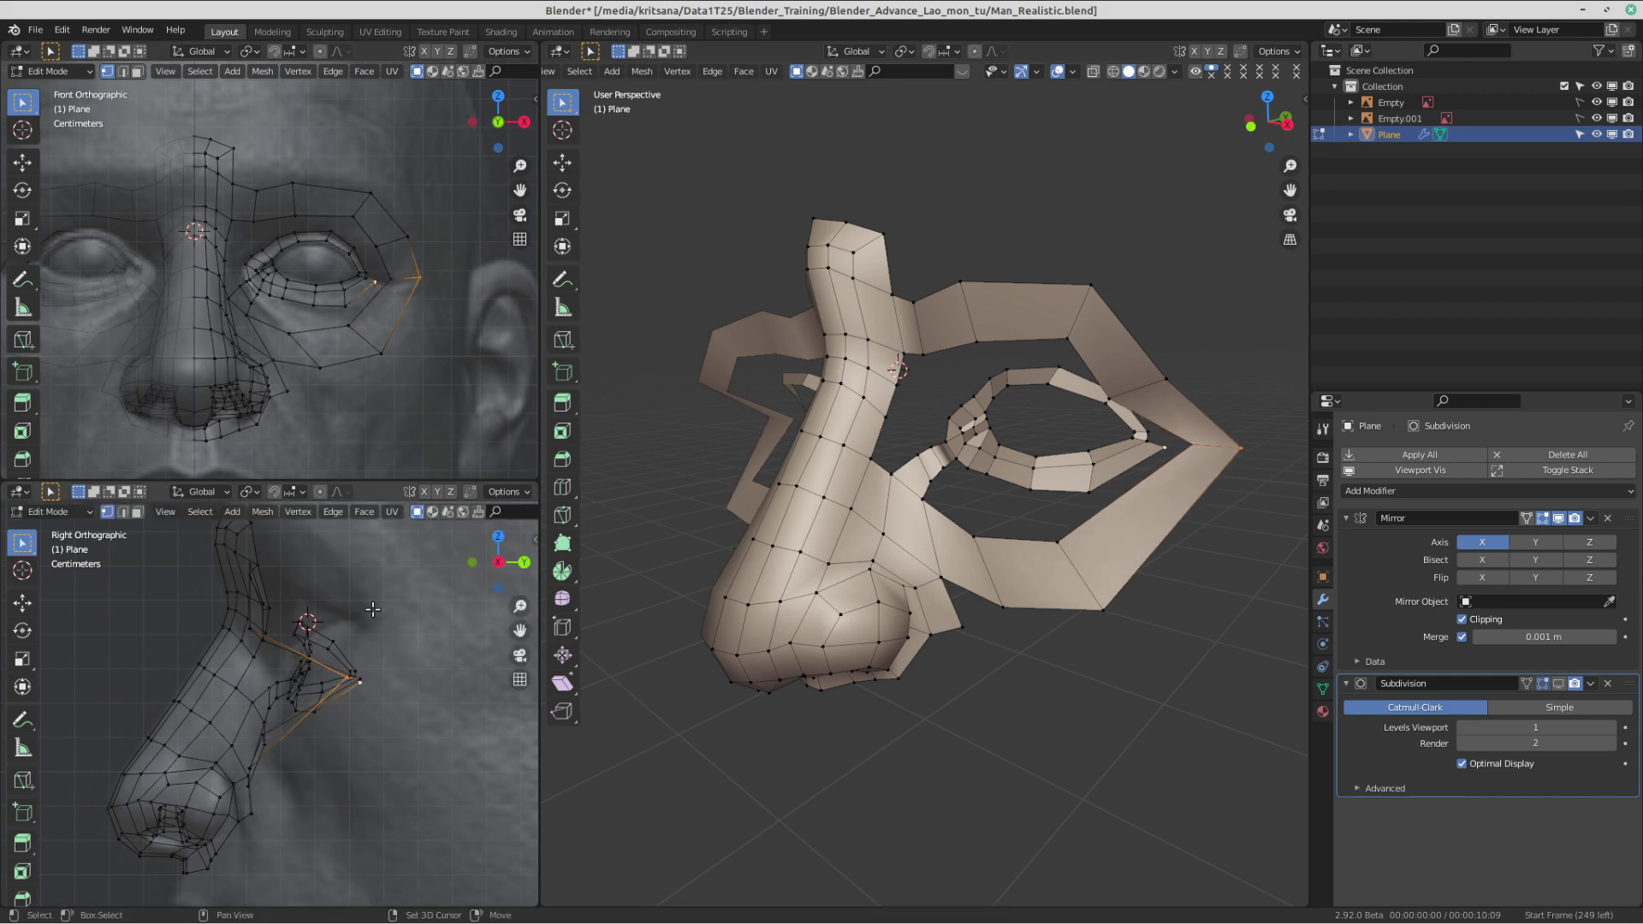
pyautogui.keyDown('shift'); pyautogui.moveTo(387, 676); pyautogui.dragTo(359, 648, button='middle'); pyautogui.keyUp('shift')
pyautogui.scroll(2, 359, 648)
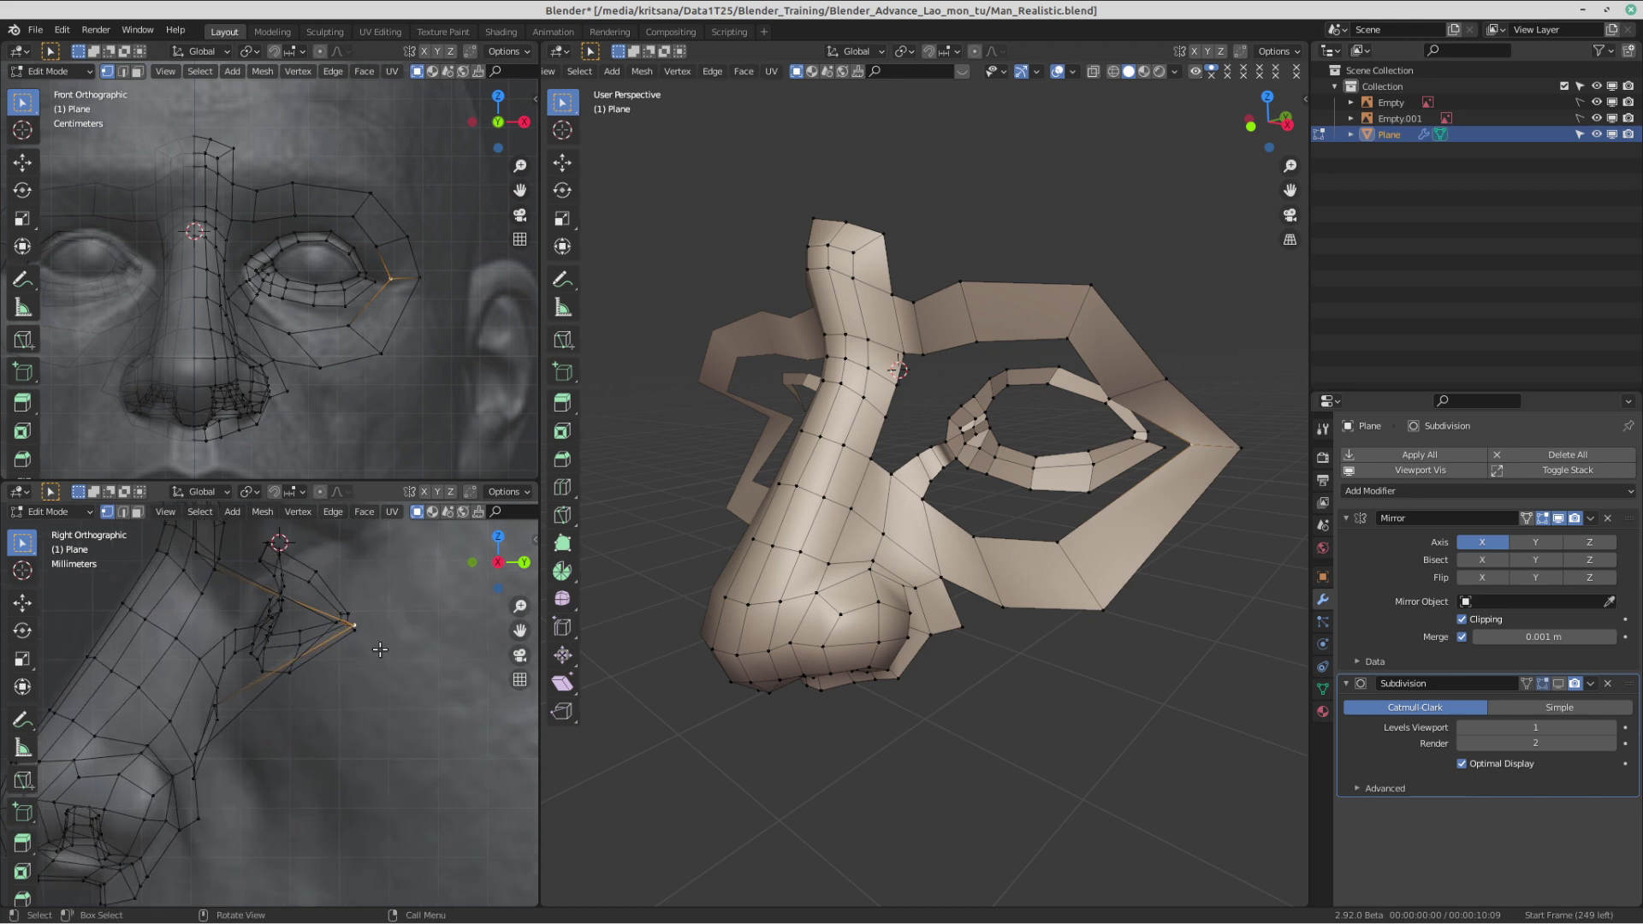
pyautogui.press('g')
pyautogui.click(375, 650)
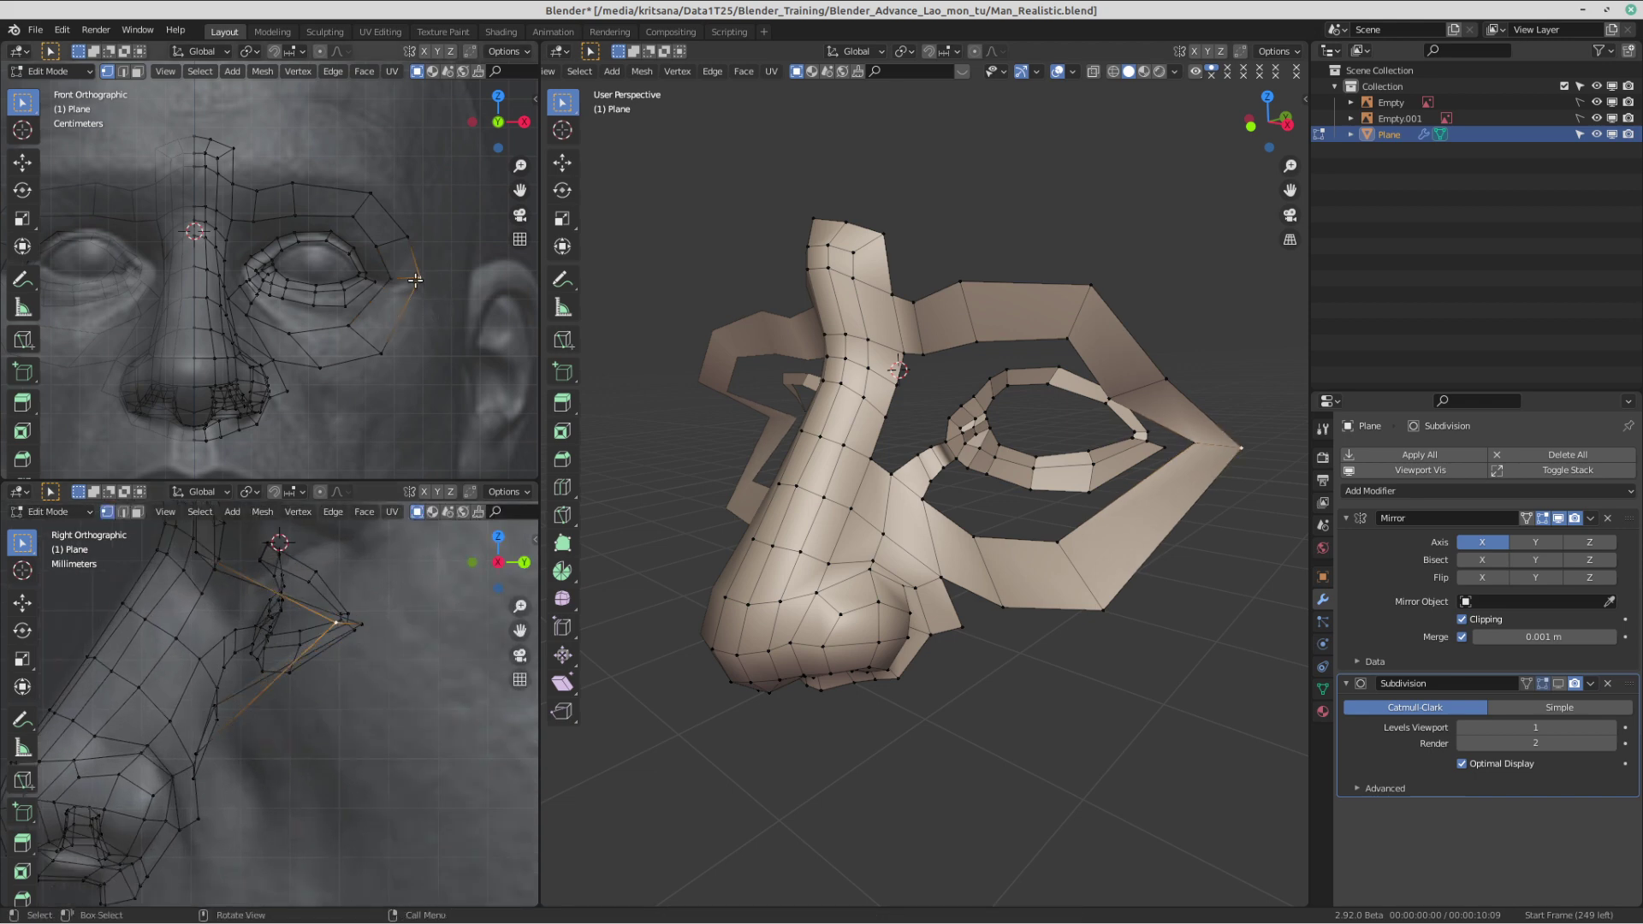
pyautogui.press('g')
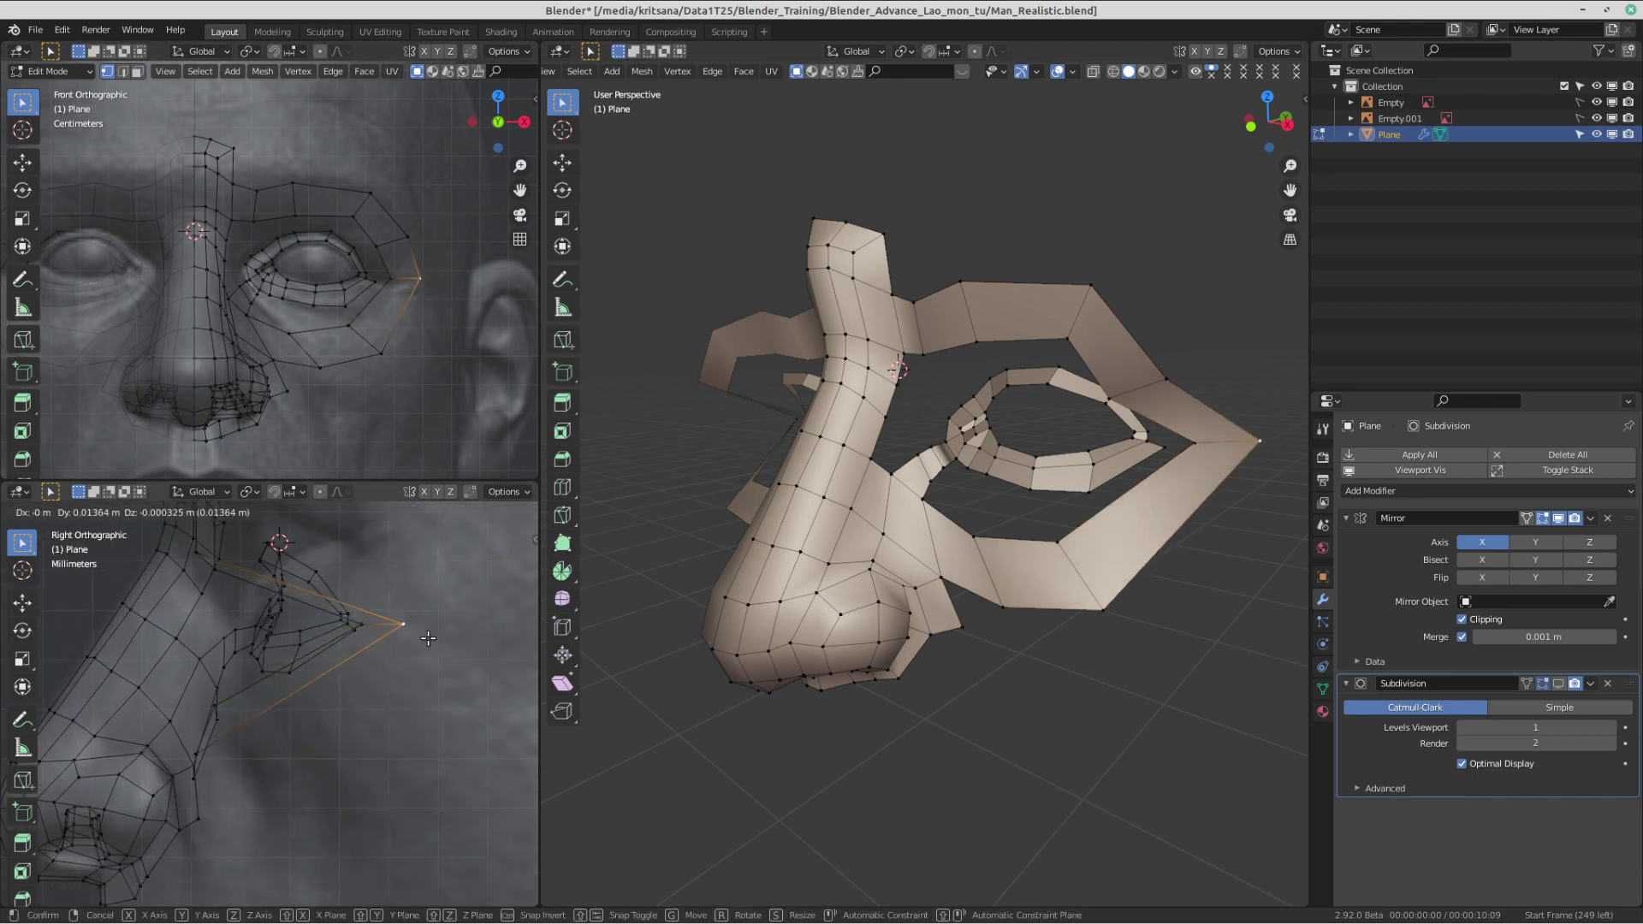
pyautogui.click(428, 638)
# - Move the outer-edge vertex just above the eye-corner row back toward the temple in the side view
pyautogui.moveTo(770, 428); pyautogui.dragTo(856, 415, button='middle')
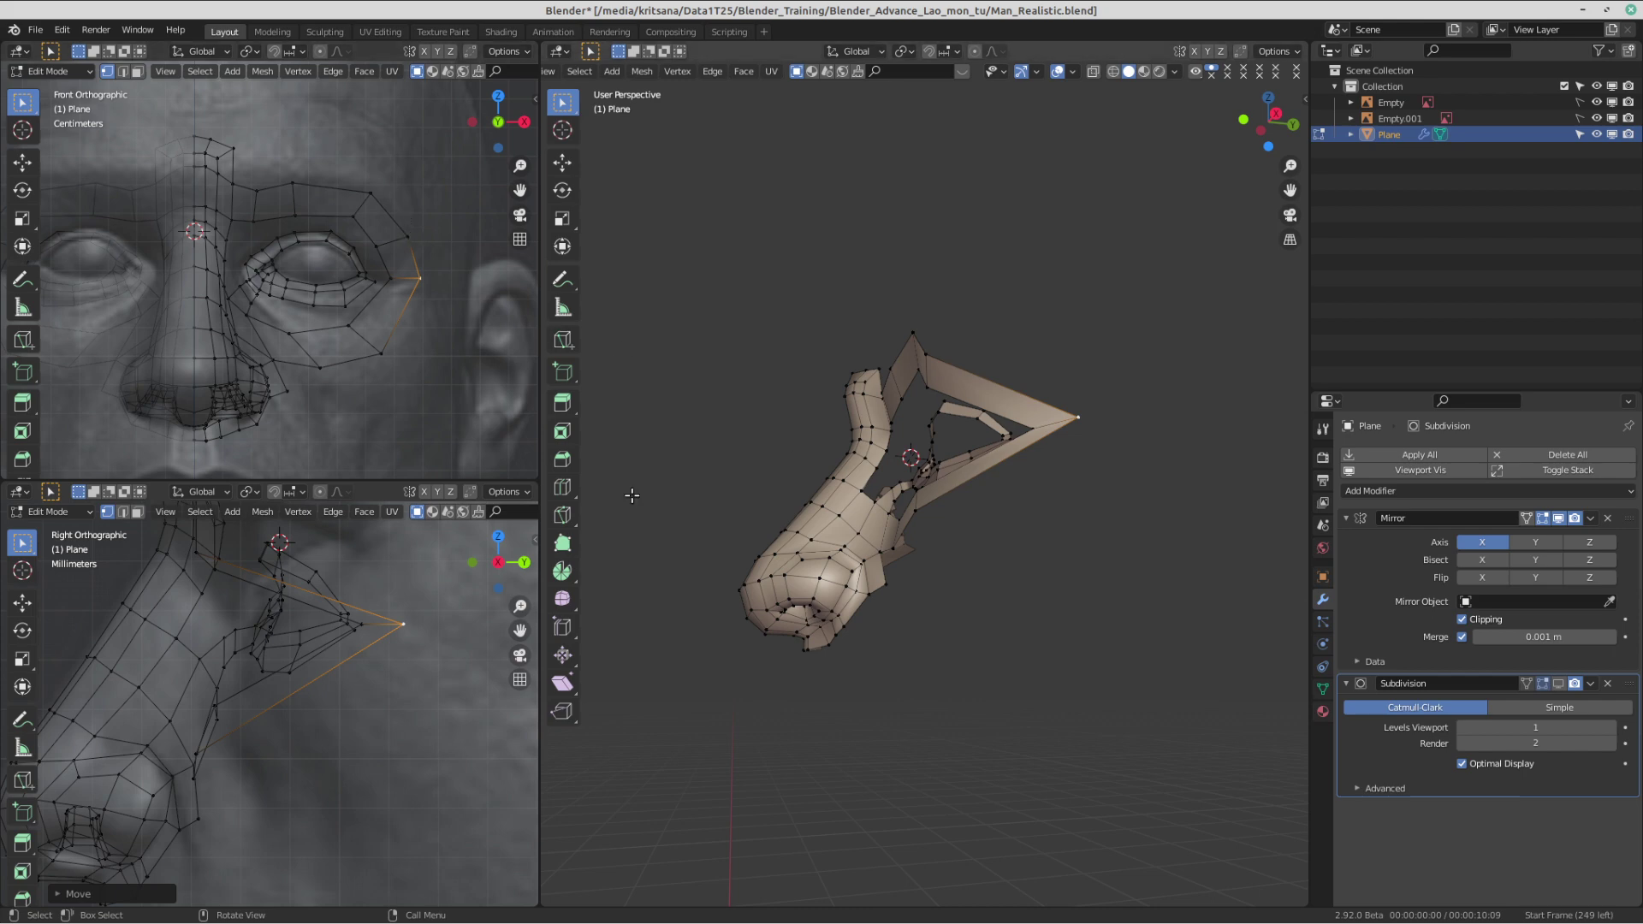
pyautogui.scroll(2, 385, 659)
pyautogui.scroll(3, 1003, 486)
pyautogui.moveTo(1004, 487); pyautogui.dragTo(938, 470, button='middle')
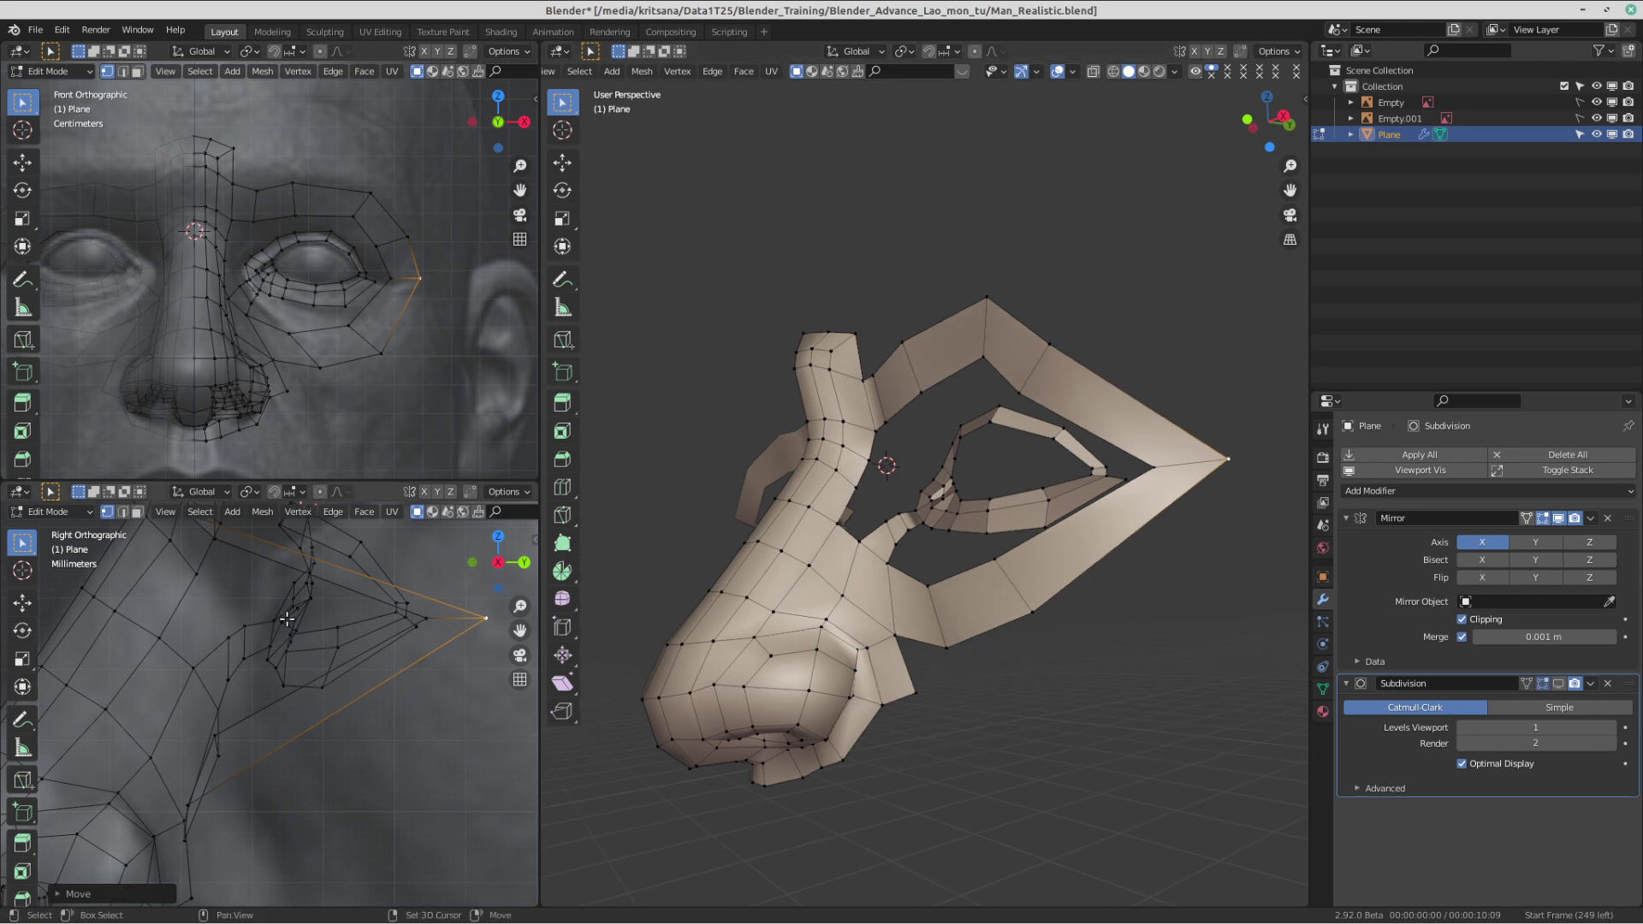
pyautogui.scroll(-4, 233, 595)
pyautogui.scroll(3, 239, 582)
pyautogui.keyDown('shift'); pyautogui.moveTo(239, 582); pyautogui.dragTo(257, 678, button='middle'); pyautogui.keyUp('shift')
pyautogui.click(191, 651)
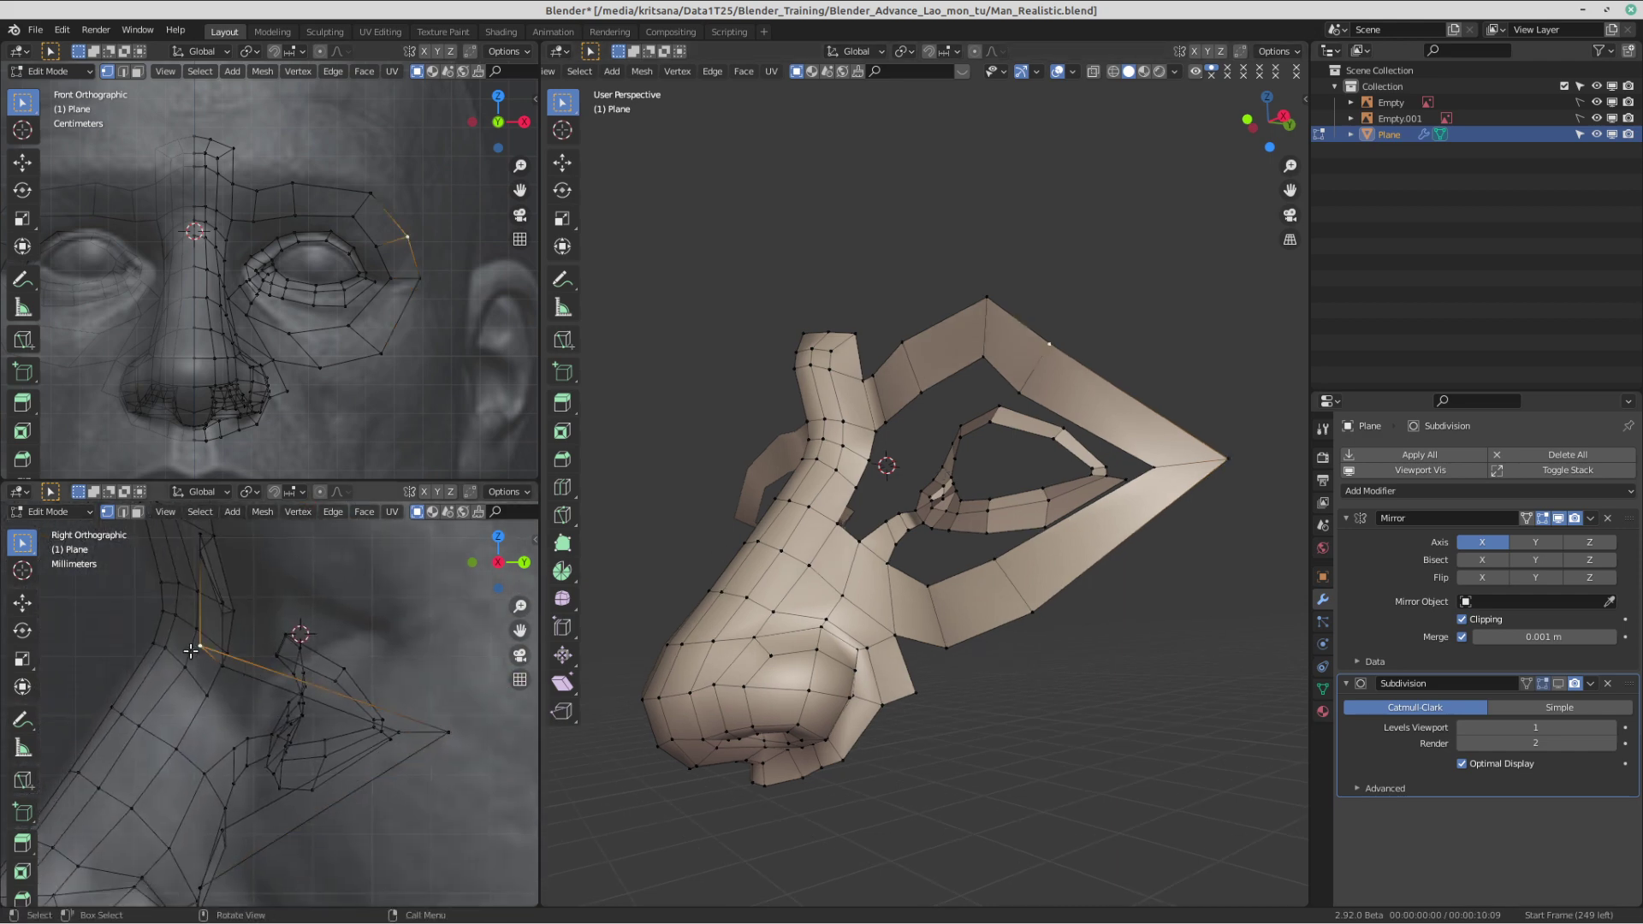
pyautogui.press('g')
pyautogui.click(428, 634)
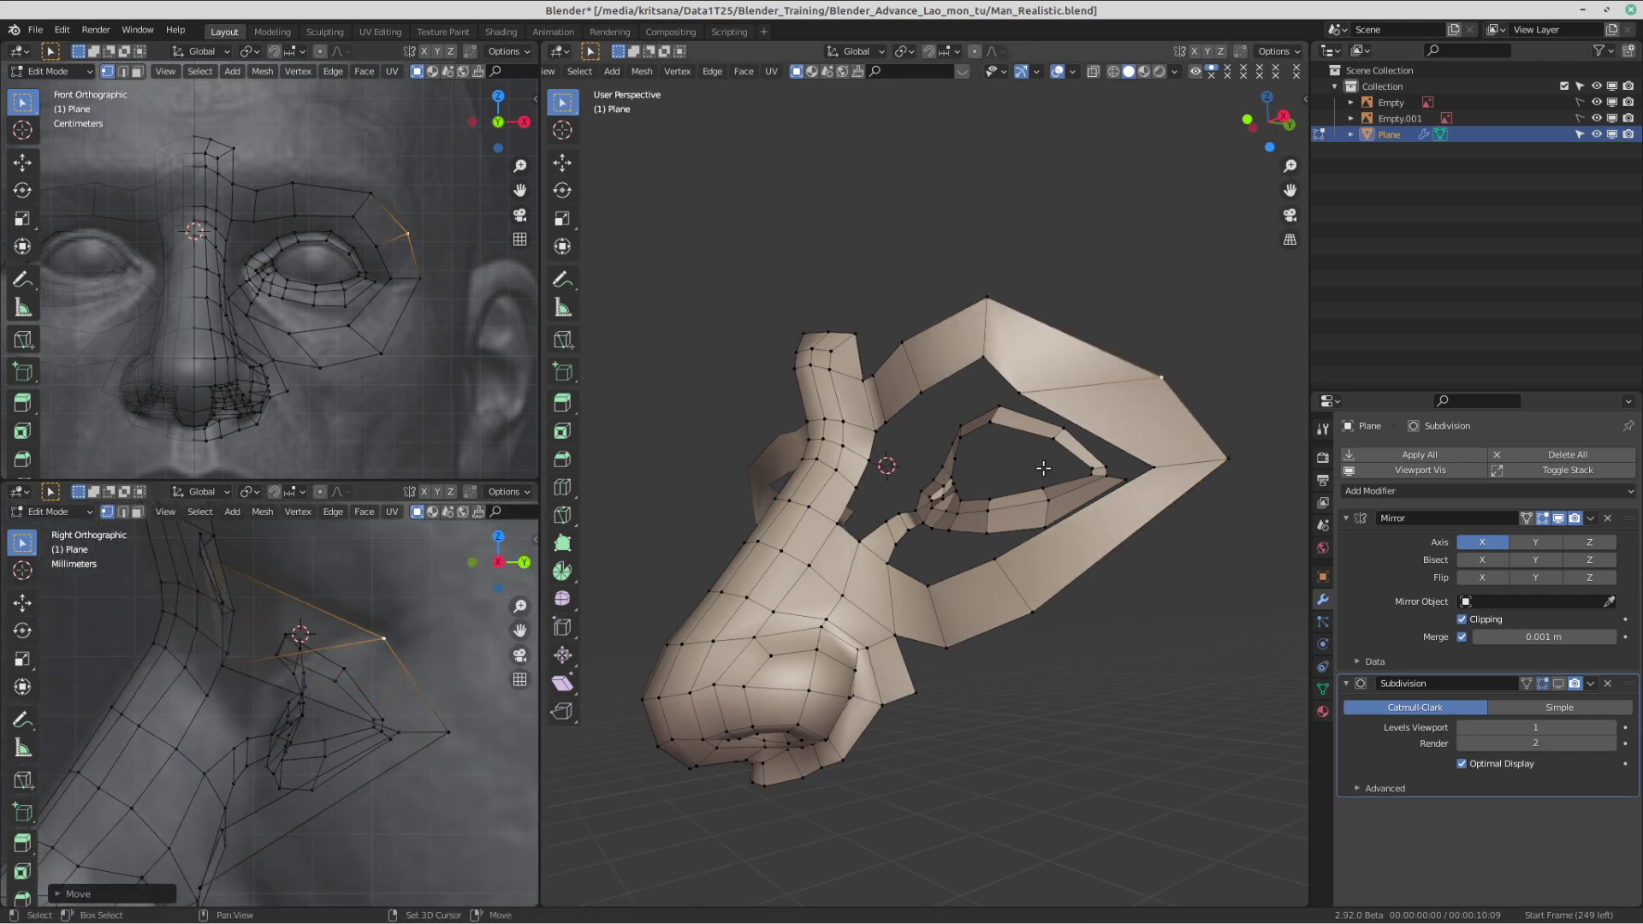
# - Move the matching inner-edge vertex above the outer eye corner back about 0.023 m along Y in the side view
pyautogui.moveTo(924, 487); pyautogui.dragTo(1019, 503, button='middle')
pyautogui.scroll(3, 961, 485)
pyautogui.click(282, 659)
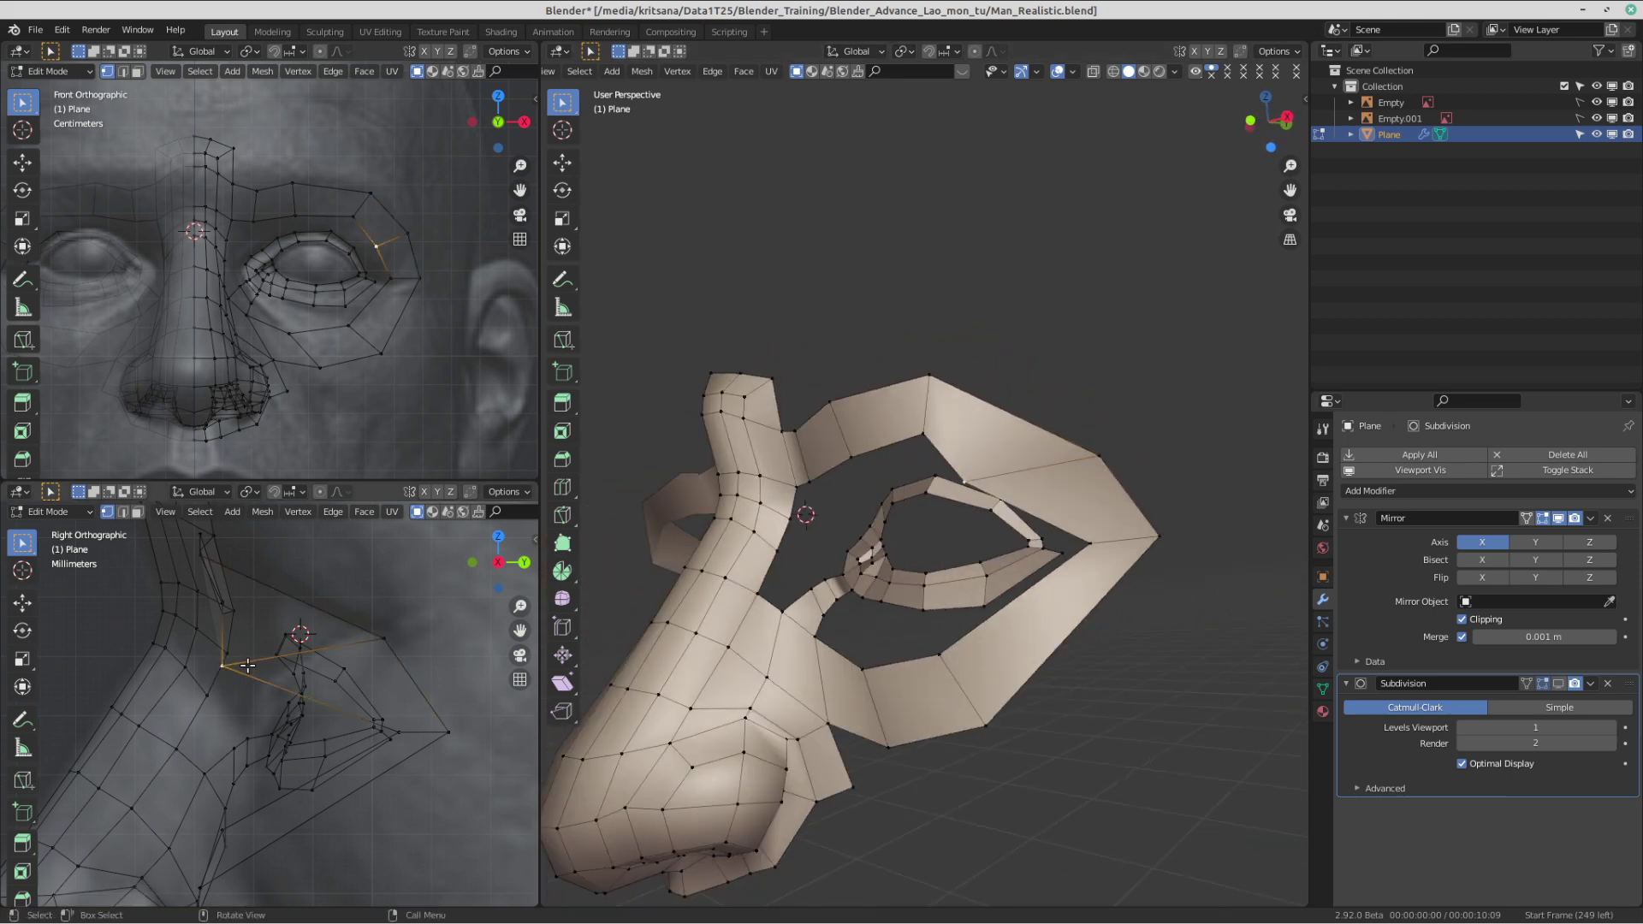
pyautogui.press('g')
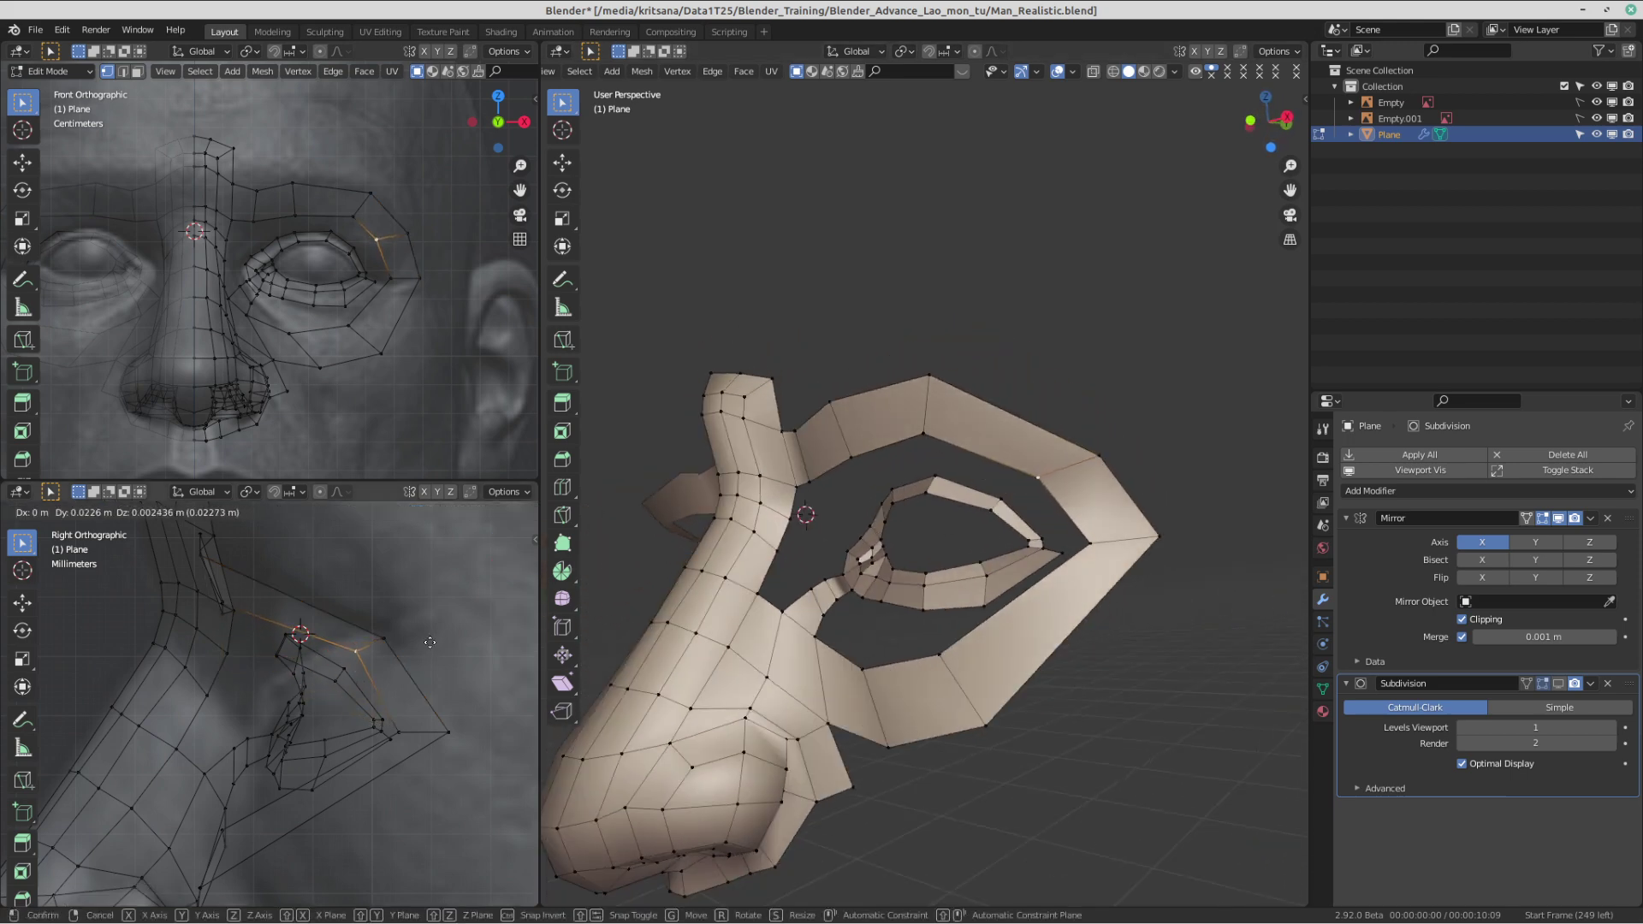
pyautogui.click(430, 642)
# - Move the two inner vertices on the brow strip's lower edge back about 0.006 m along Y in the side view
pyautogui.moveTo(898, 485); pyautogui.dragTo(860, 539, button='middle')
pyautogui.click(838, 497)
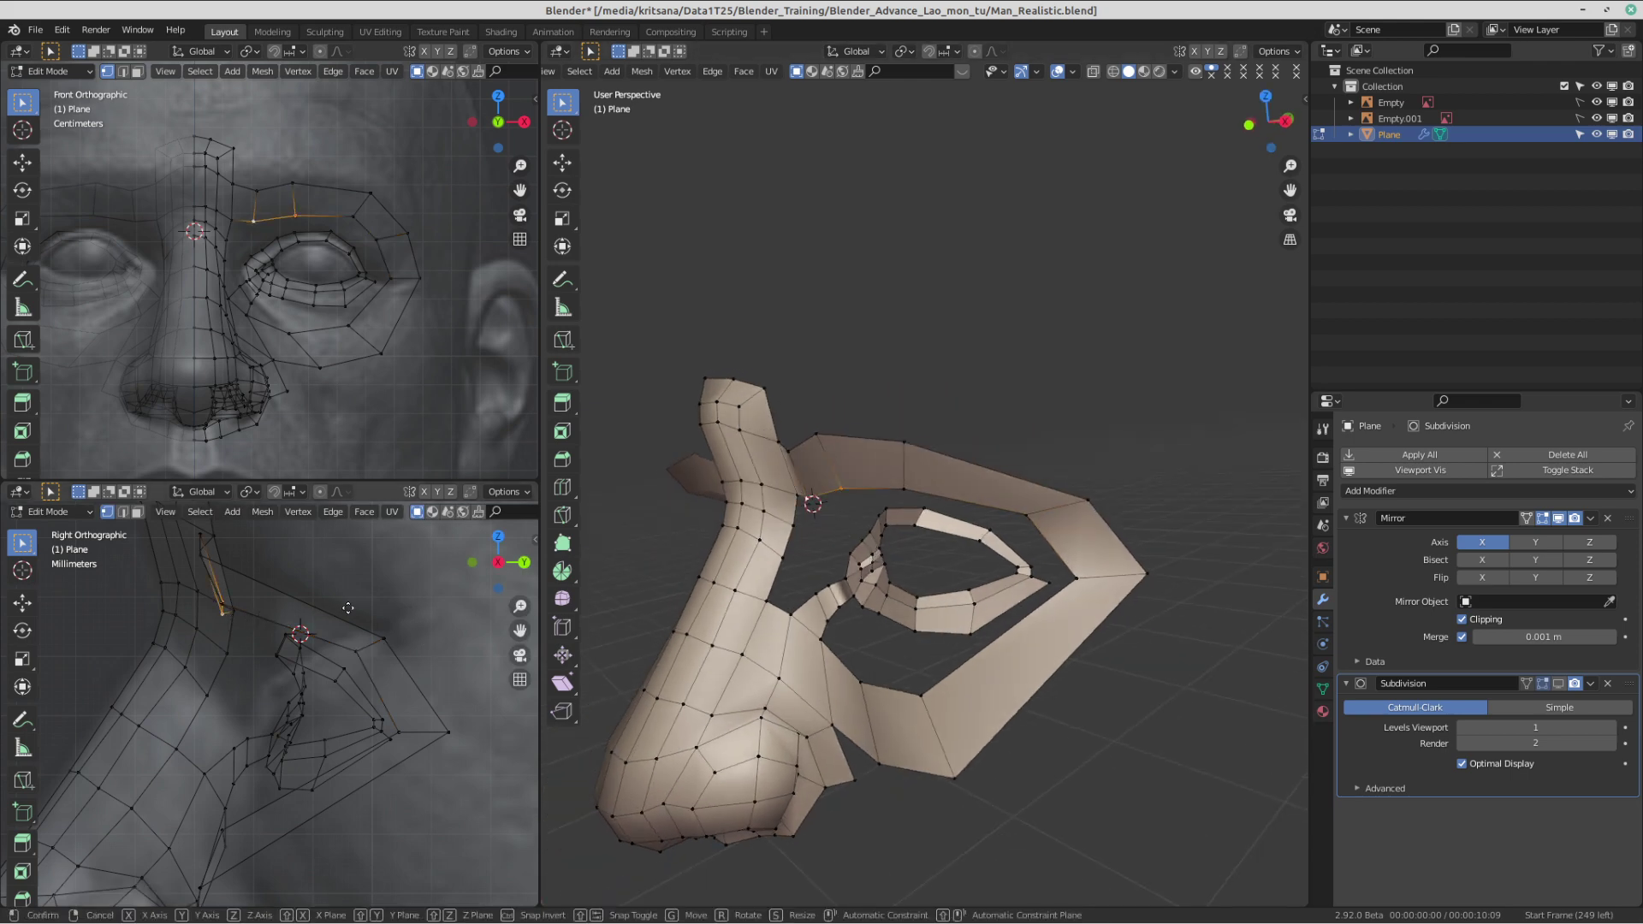
pyautogui.press('g')
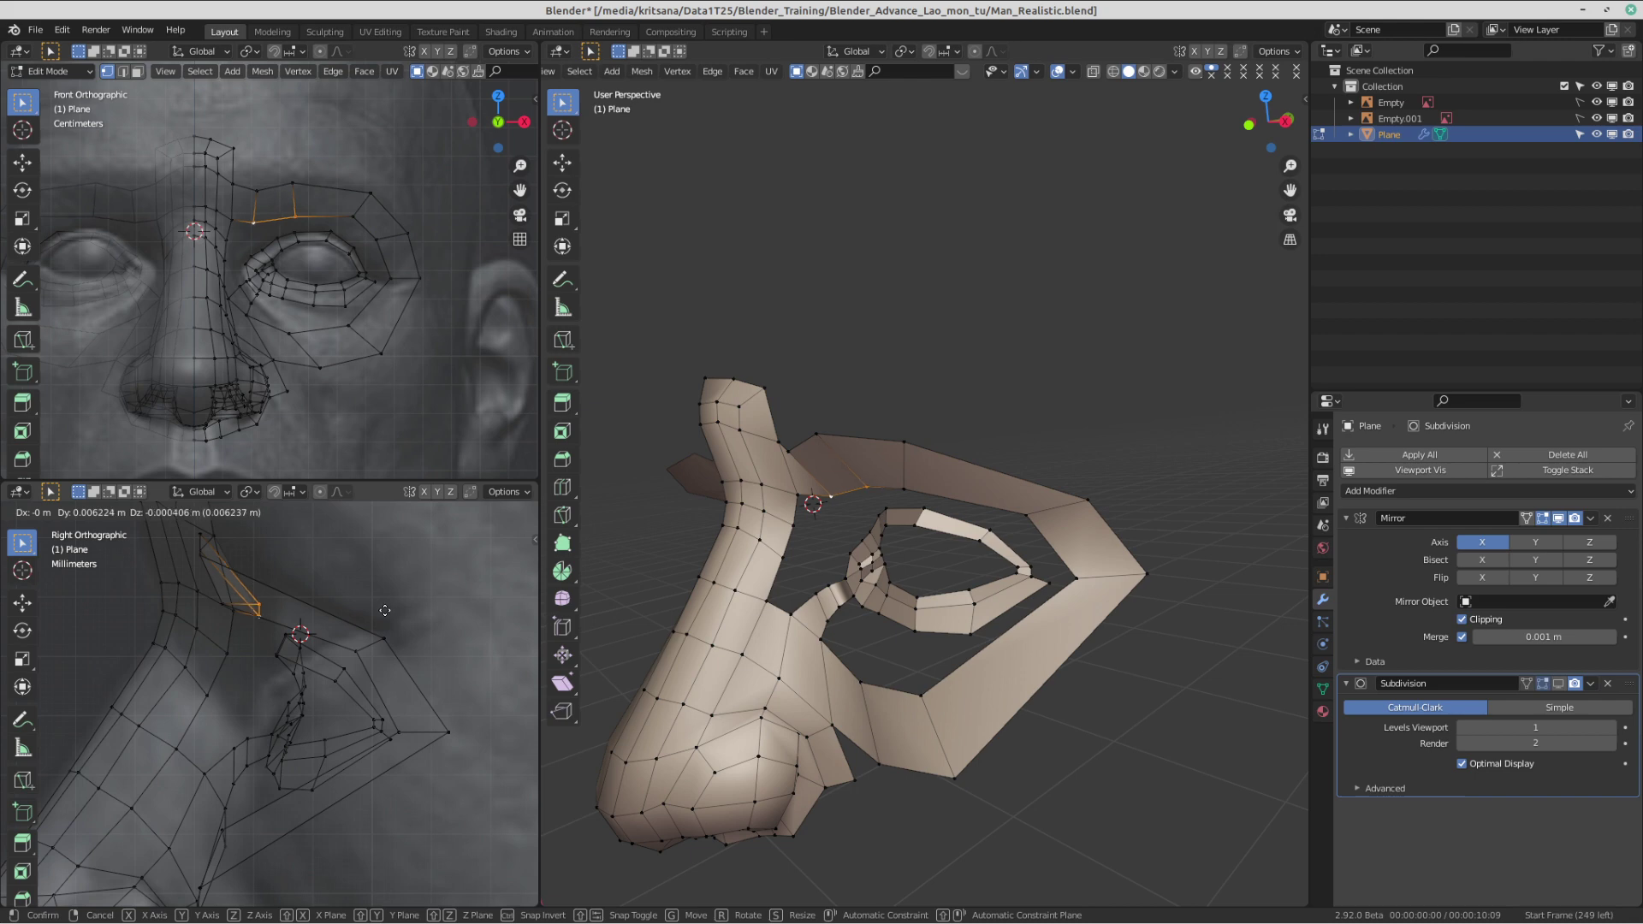
pyautogui.click(383, 614)
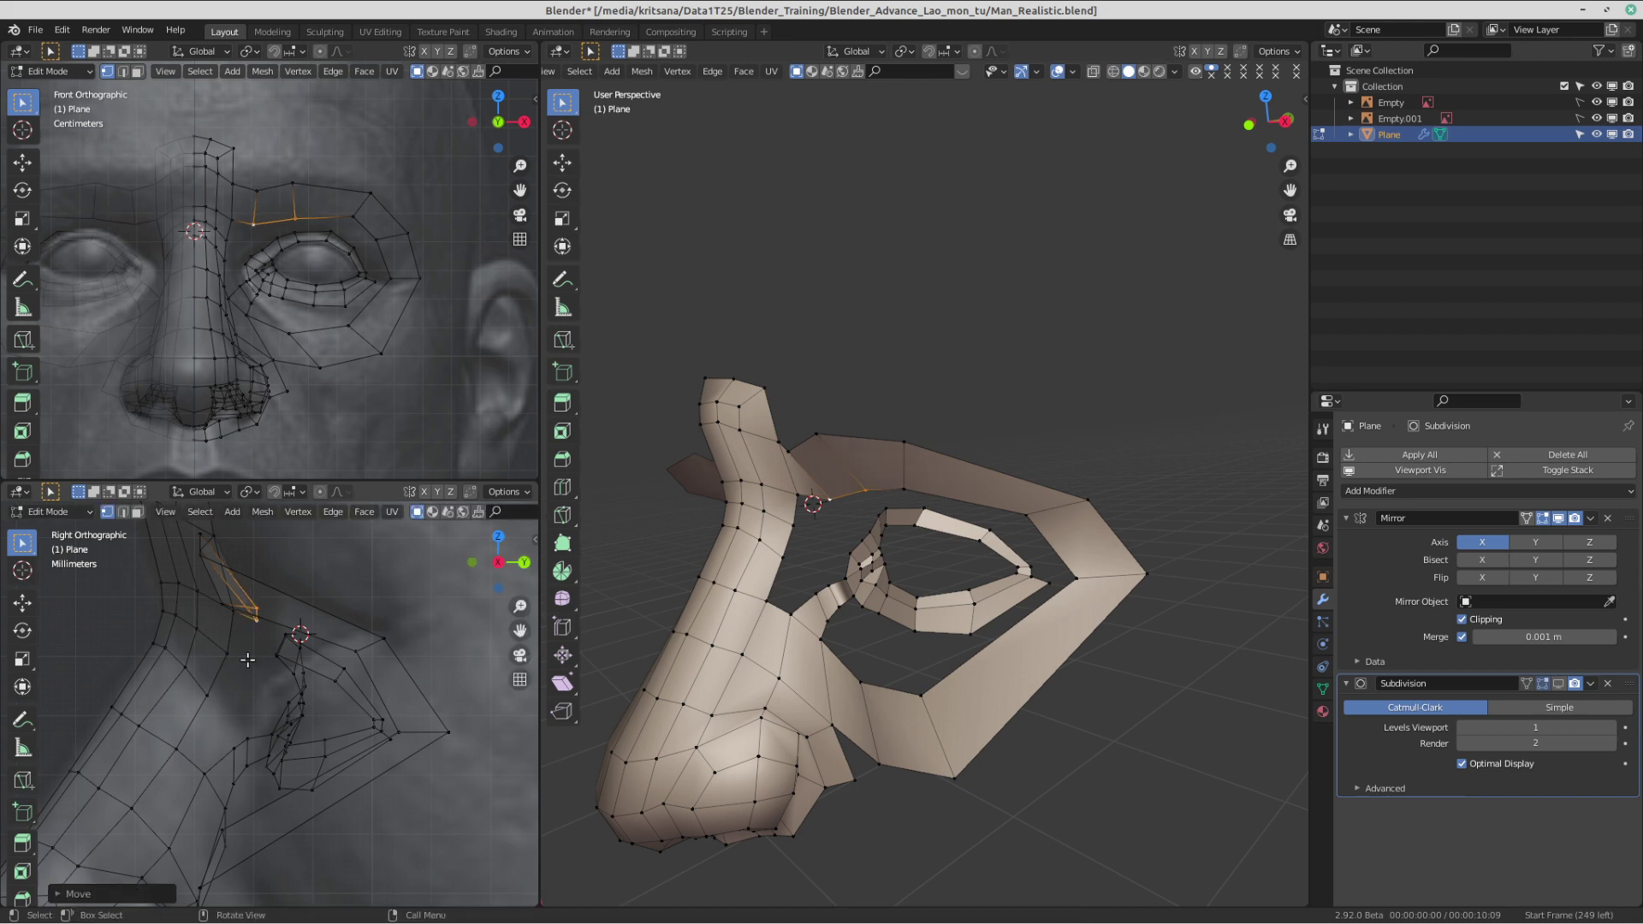
# - Move the outer vertex on the brow strip's lower edge back in the side view to follow the eye socket
pyautogui.click(229, 603)
pyautogui.press('g')
pyautogui.click(302, 615)
# - Move the outer vertex on the brow strip's upper edge back about 0.0095 m along Y in the side view
pyautogui.moveTo(842, 517); pyautogui.dragTo(916, 492, button='middle')
pyautogui.scroll(5, 997, 394)
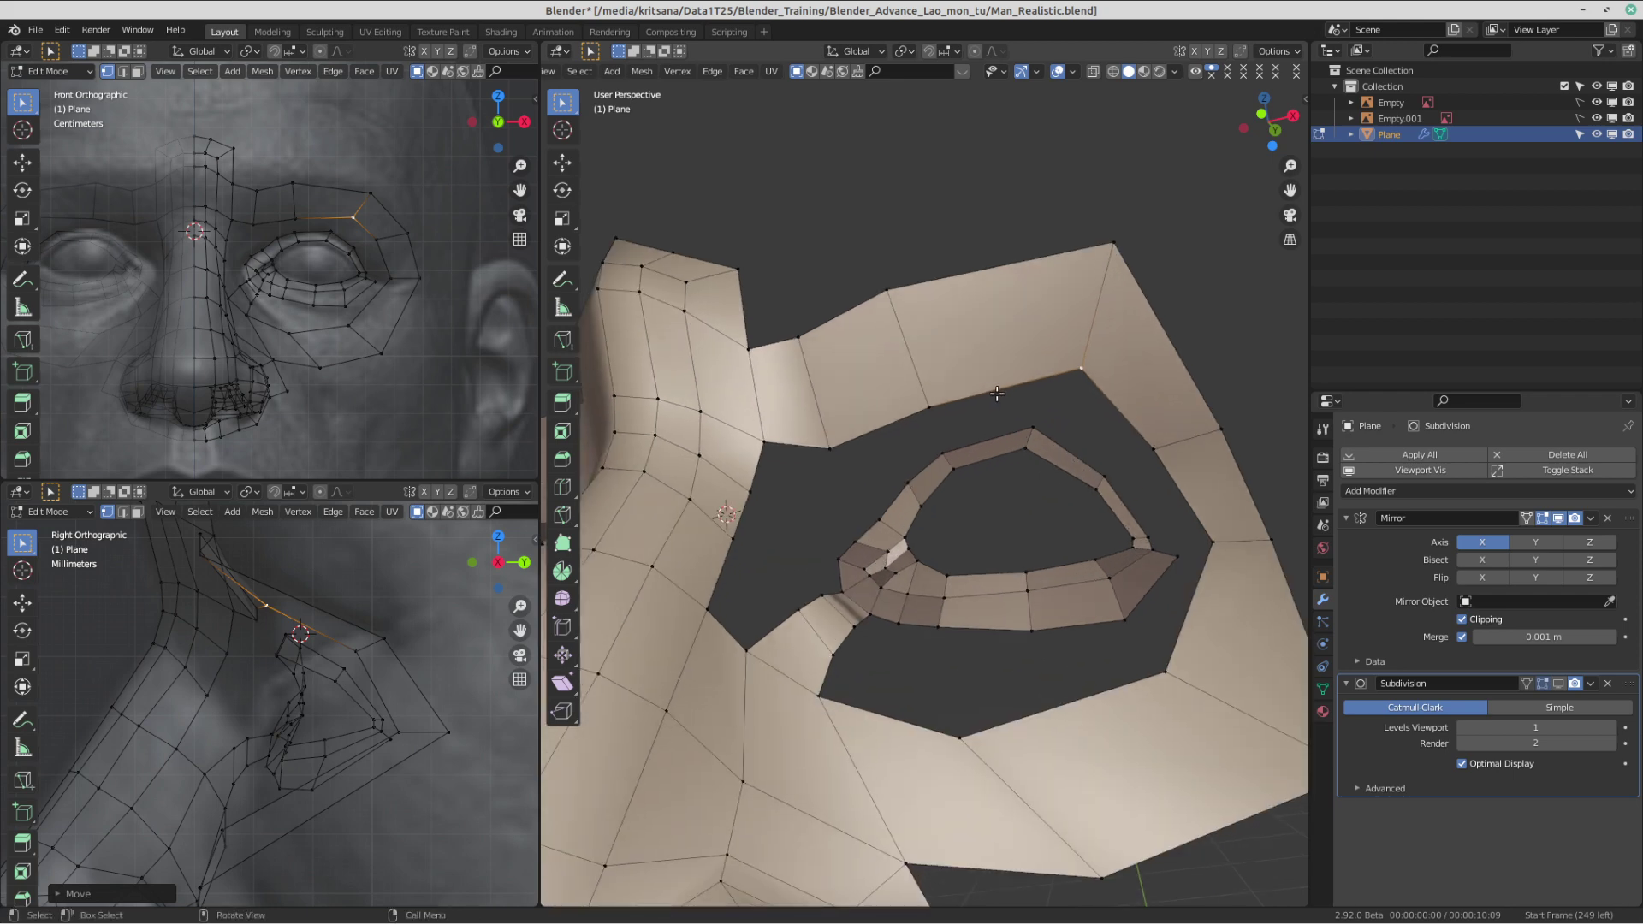
pyautogui.scroll(-5, 997, 394)
pyautogui.moveTo(997, 394); pyautogui.dragTo(948, 583, button='middle')
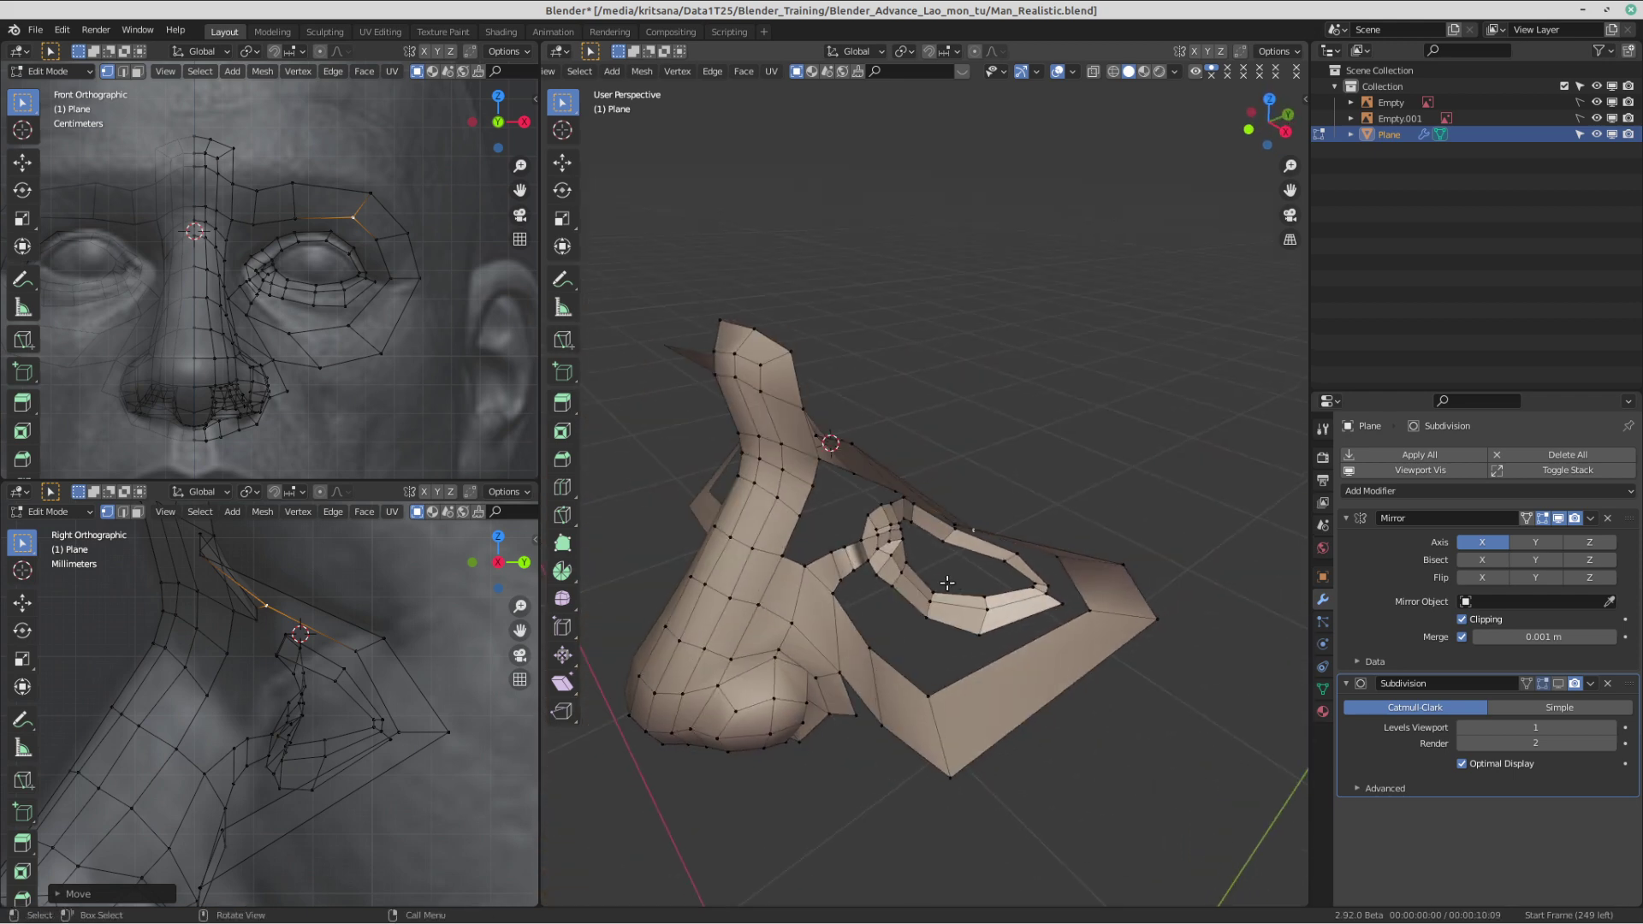
pyautogui.scroll(3, 214, 633)
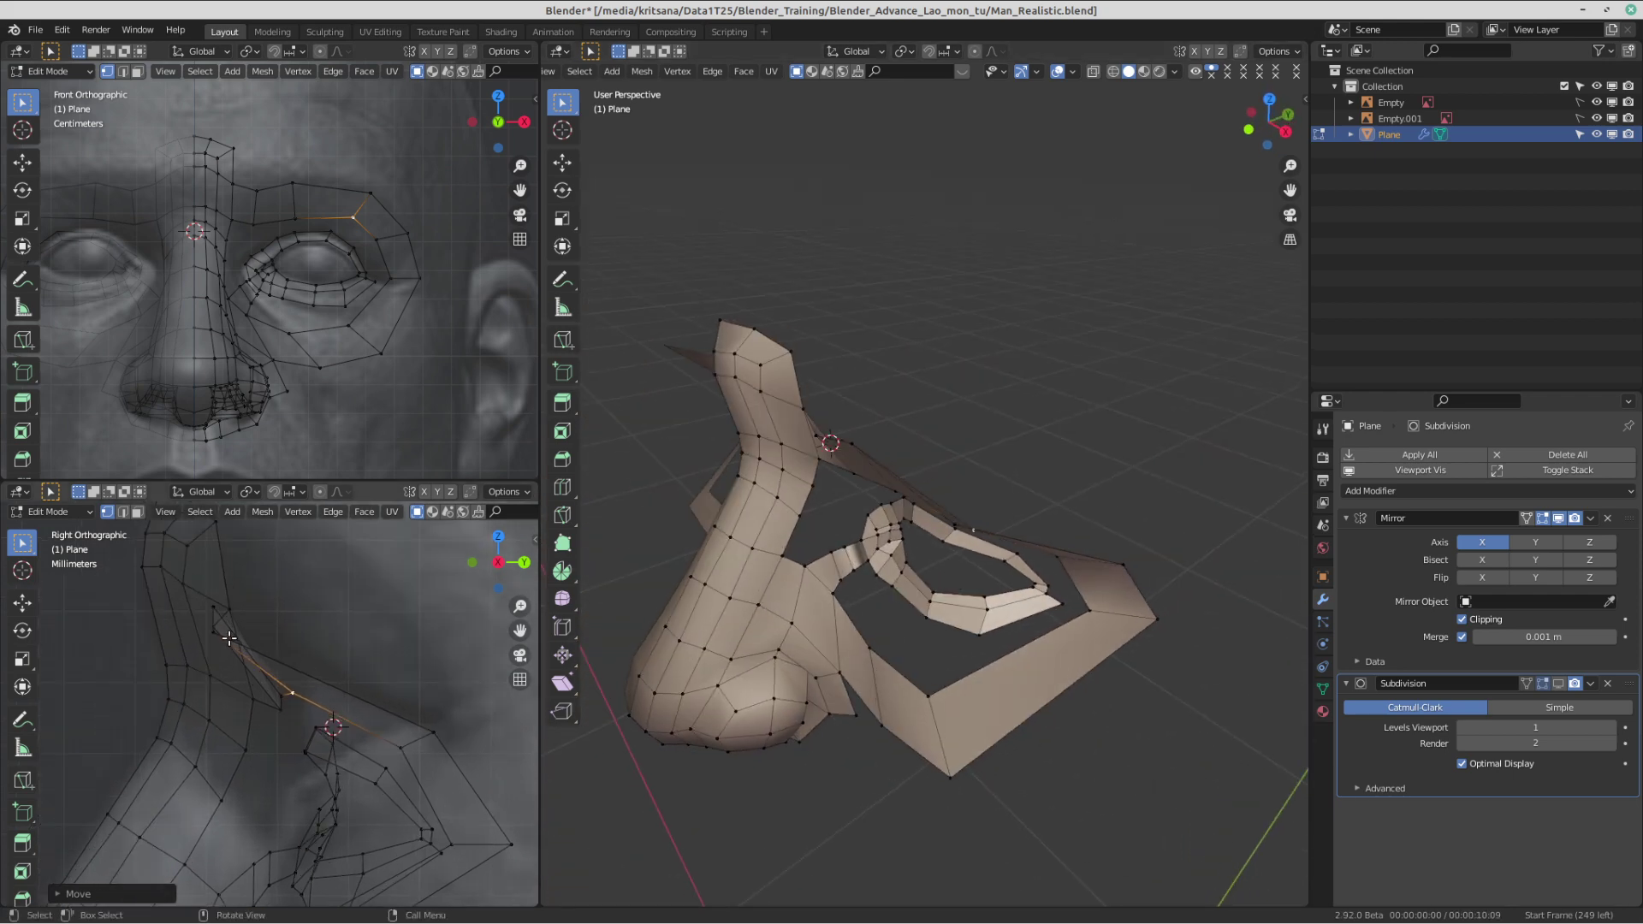
pyautogui.click(212, 639)
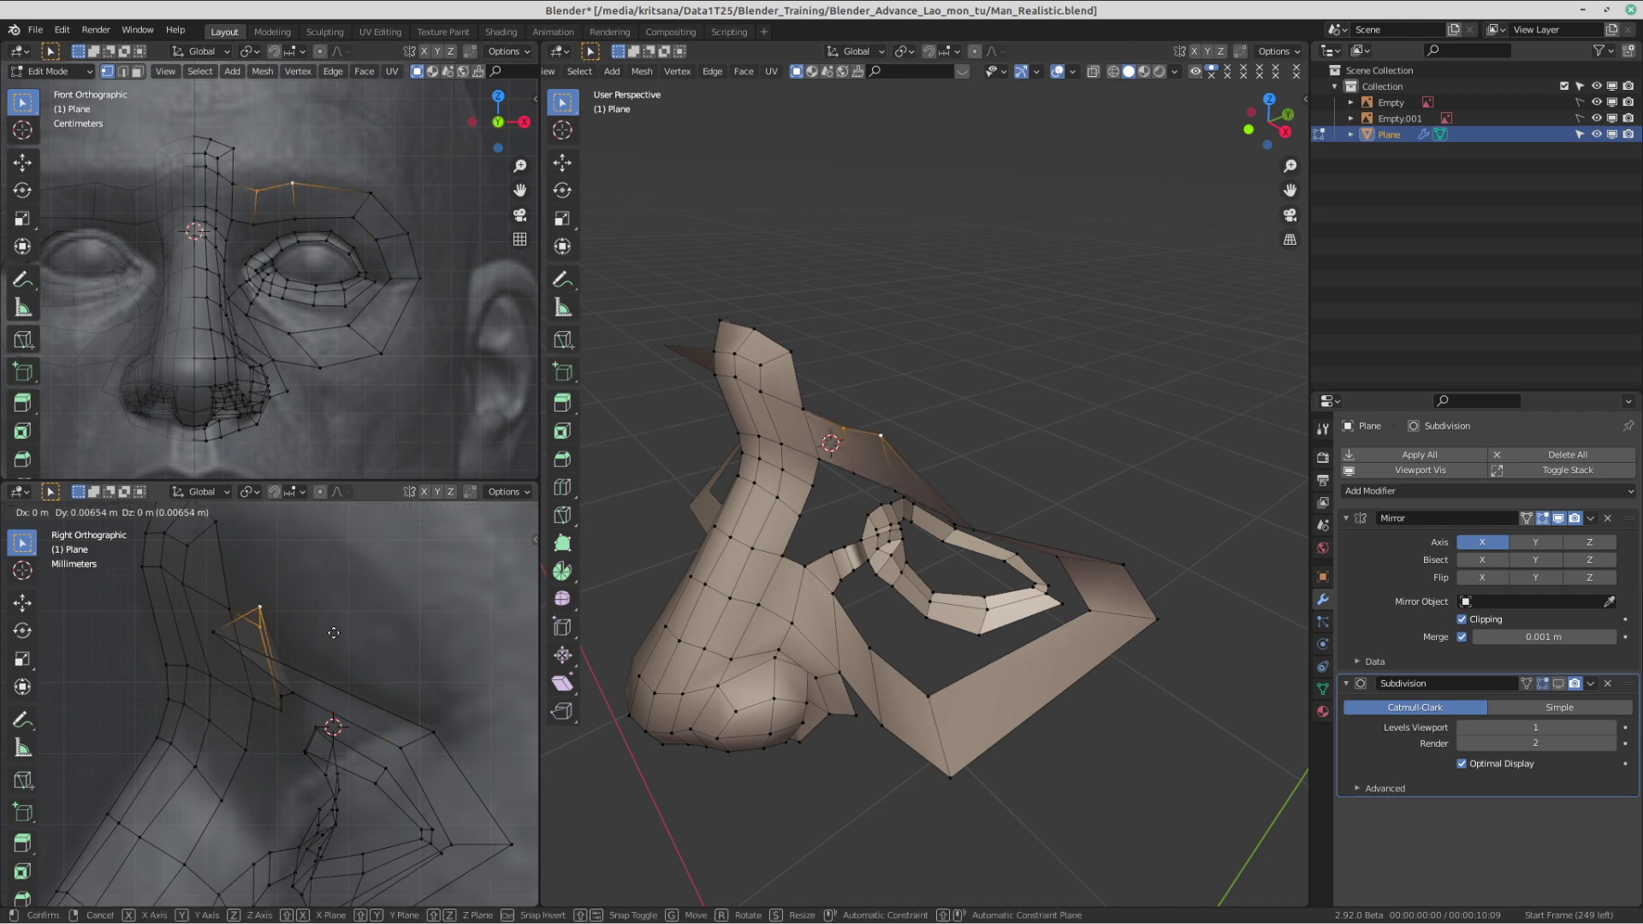
pyautogui.moveTo(955, 476); pyautogui.dragTo(993, 453, button='middle')
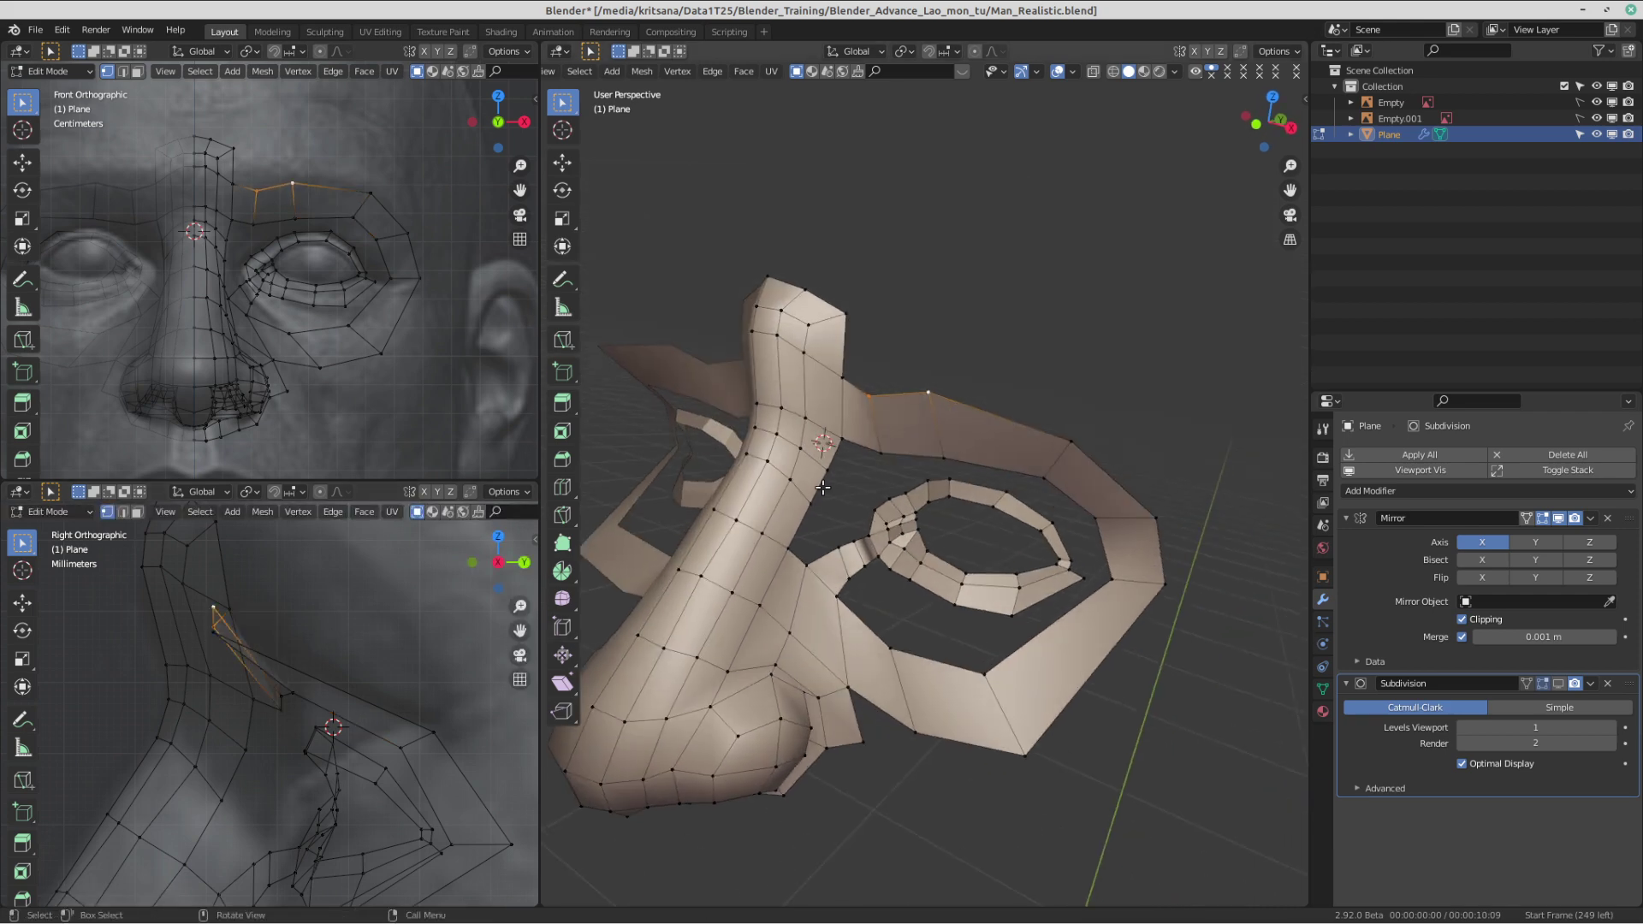
pyautogui.press('g')
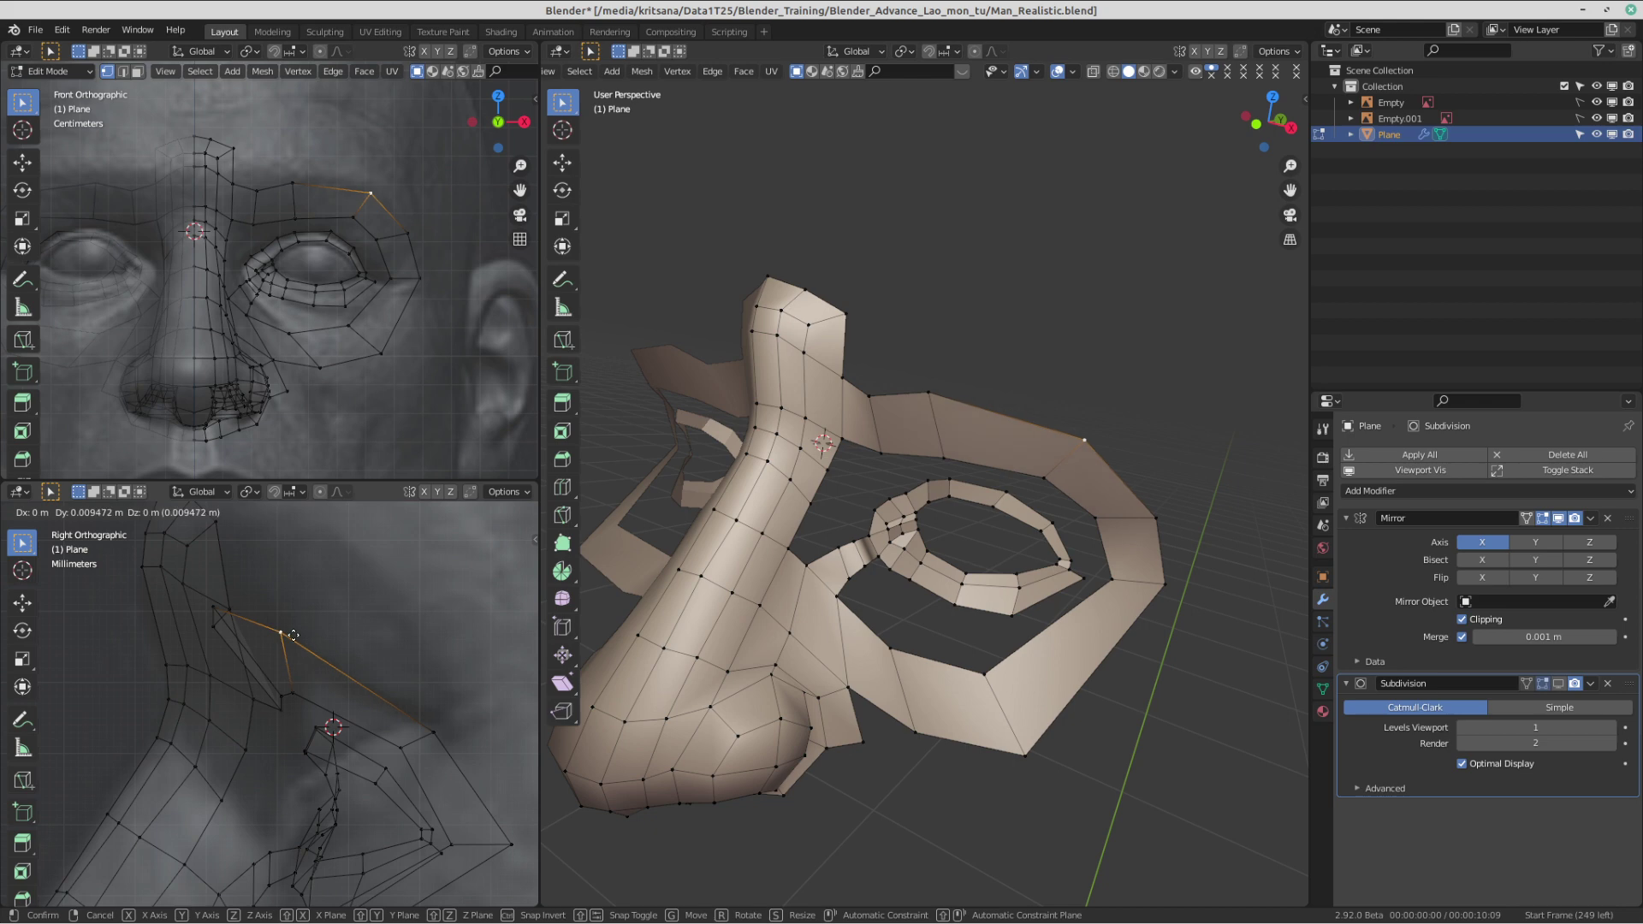
pyautogui.click(297, 636)
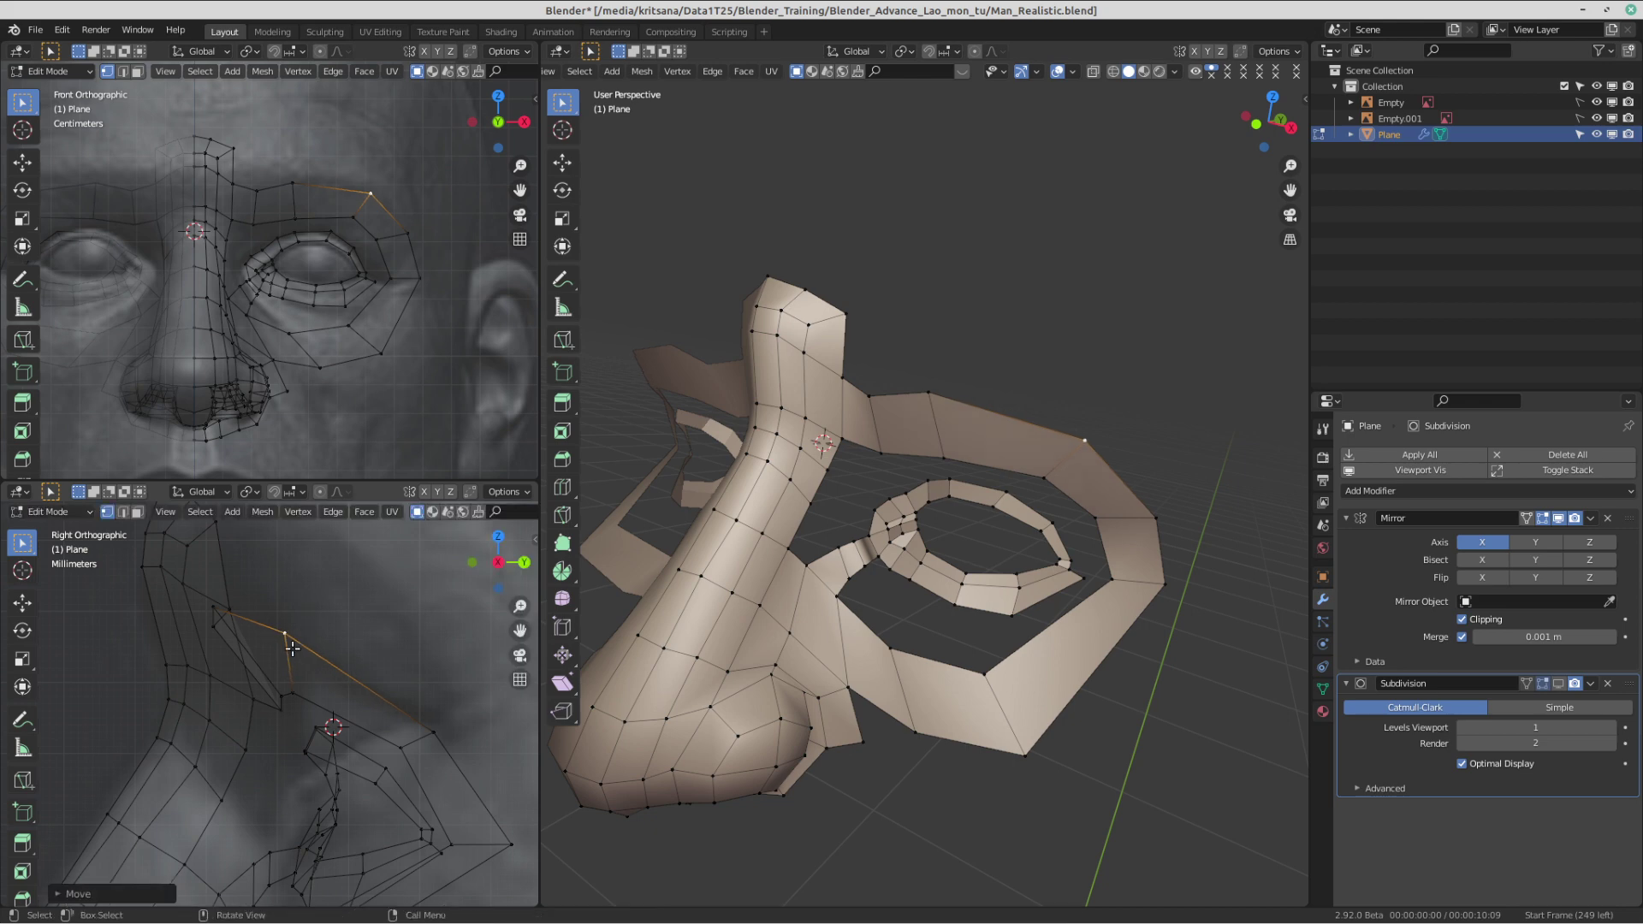
# - Move the middle and inner vertices on the brow strip's upper edge back in the side view to follow the brow
pyautogui.scroll(-1, 1019, 400)
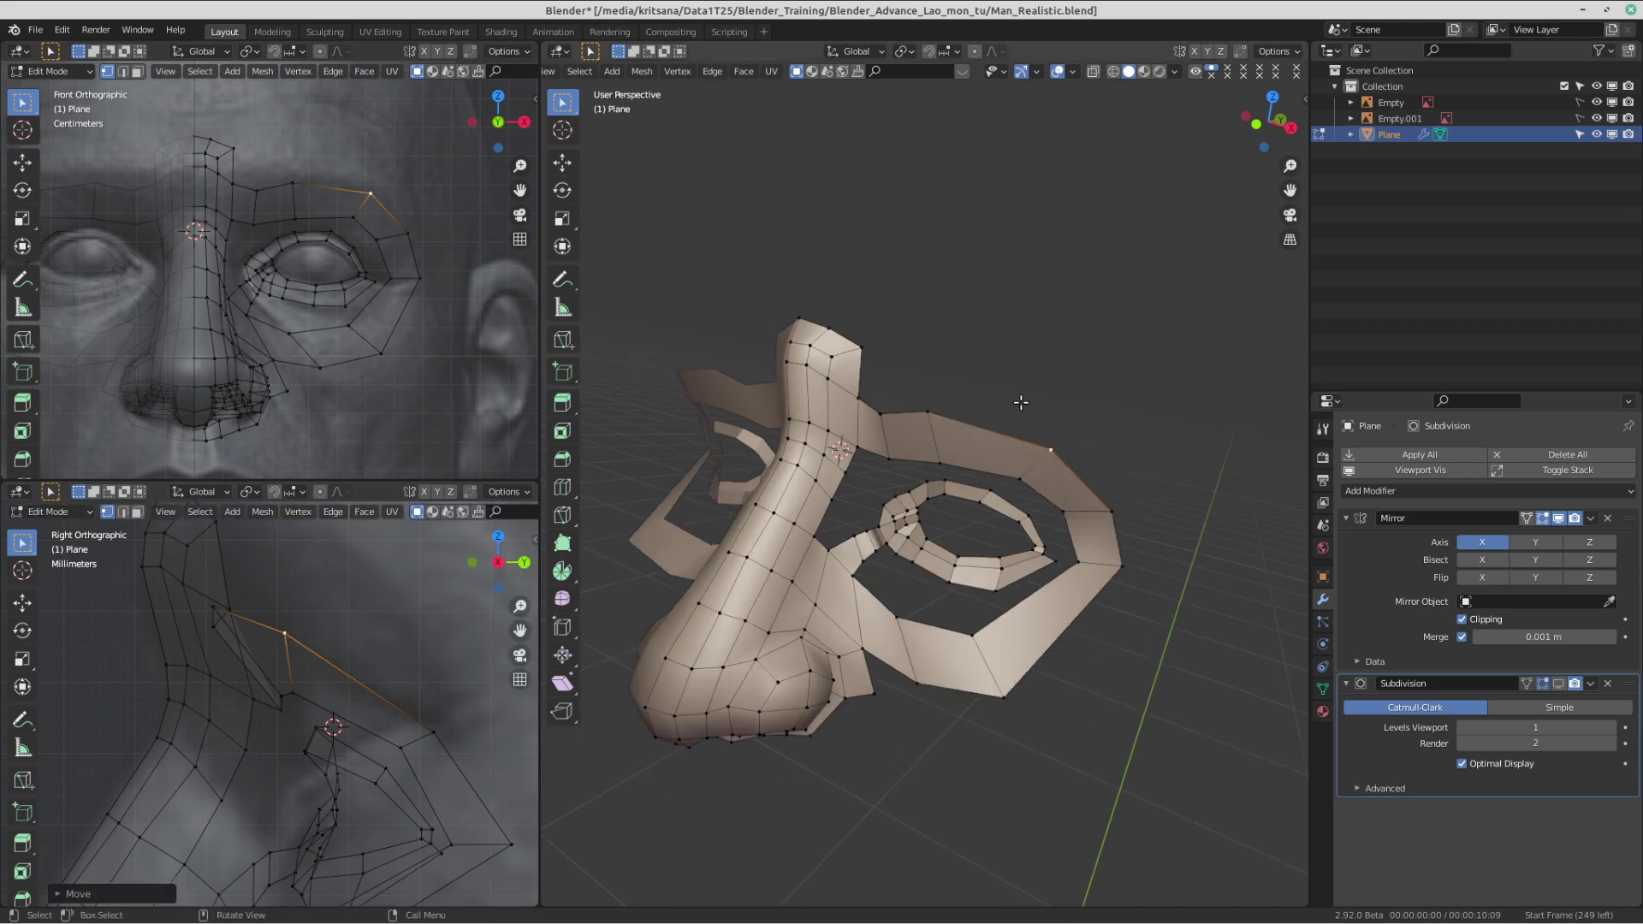
pyautogui.moveTo(1020, 400); pyautogui.dragTo(935, 349, button='middle')
pyautogui.scroll(2, 958, 210)
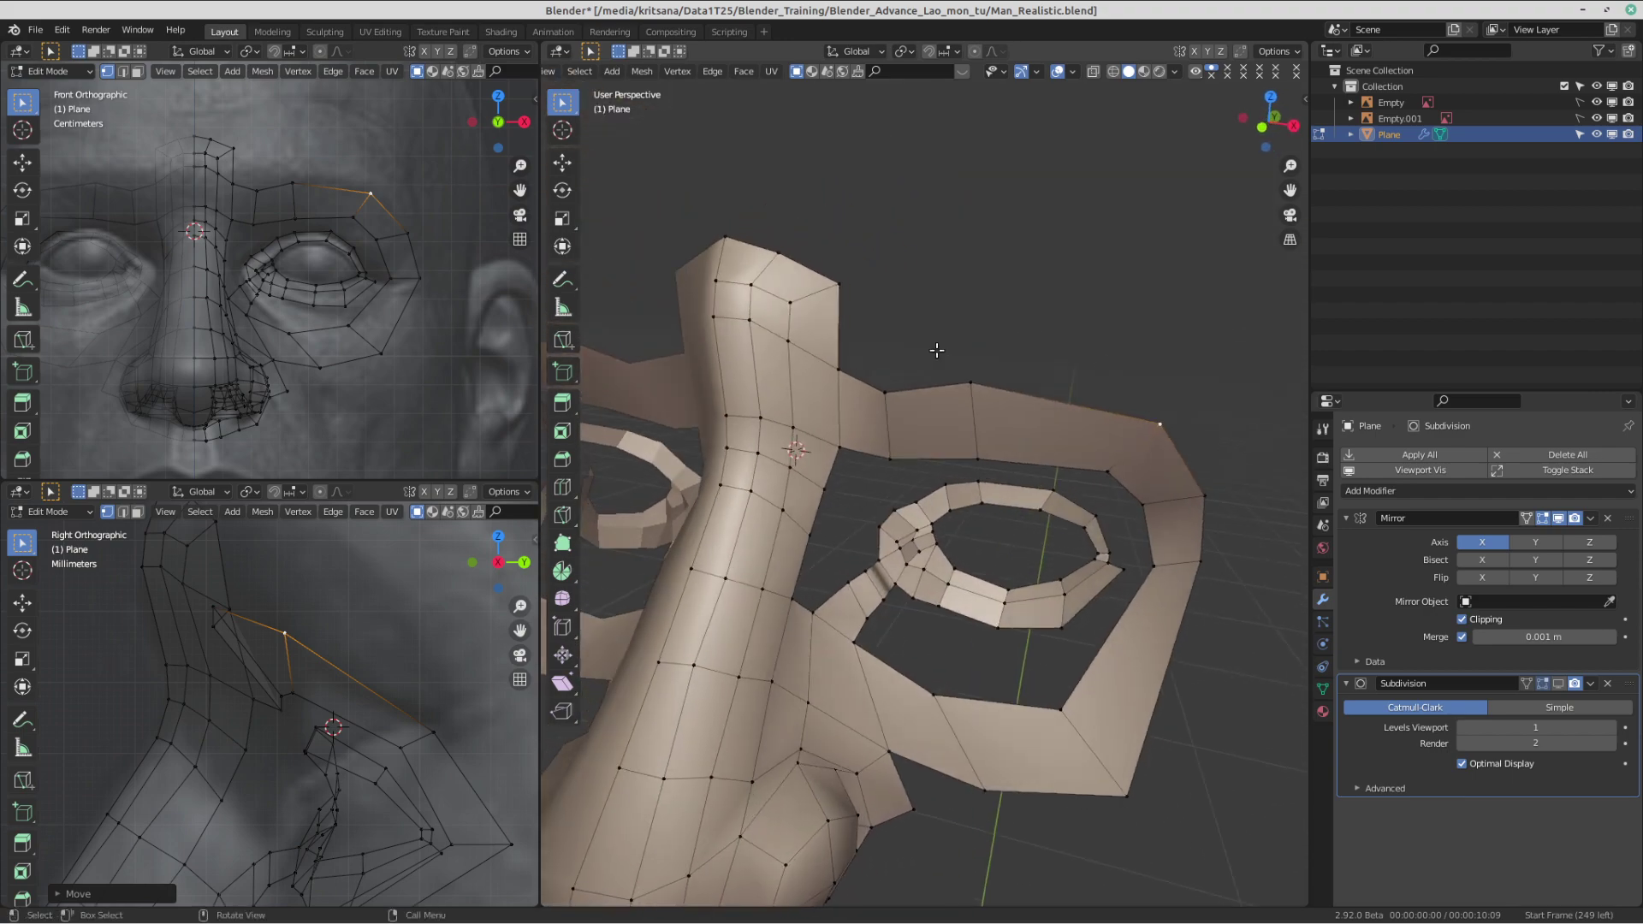
pyautogui.scroll(-5, 936, 349)
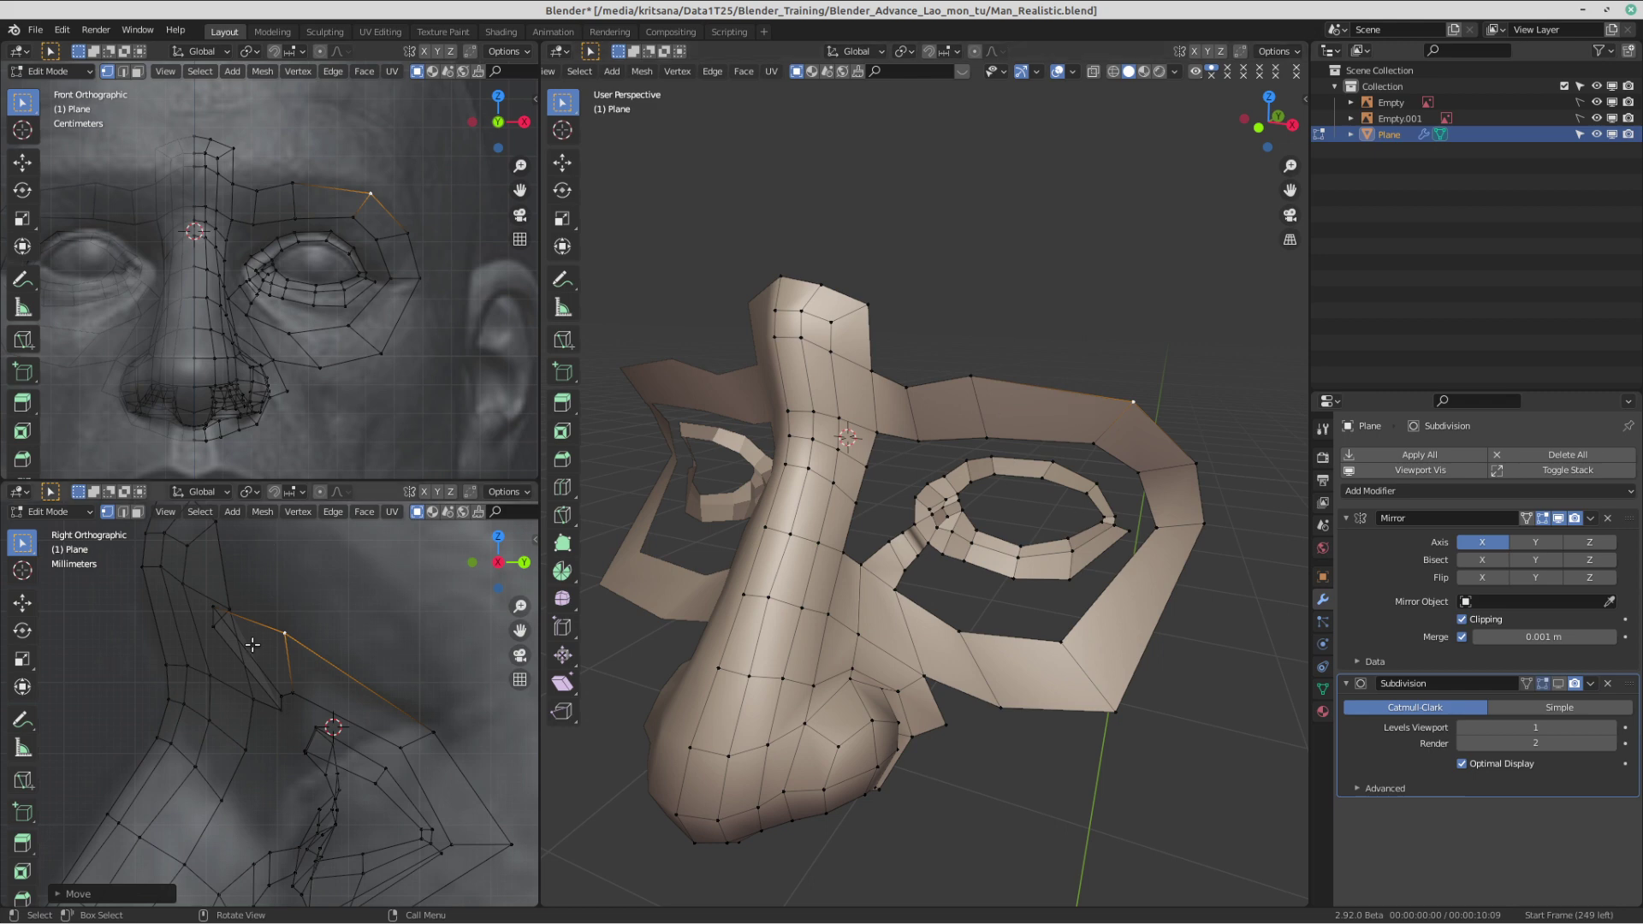
pyautogui.click(212, 629)
pyautogui.keyDown('shift'); pyautogui.moveTo(276, 629); pyautogui.dragTo(270, 644, button='middle'); pyautogui.keyUp('shift')
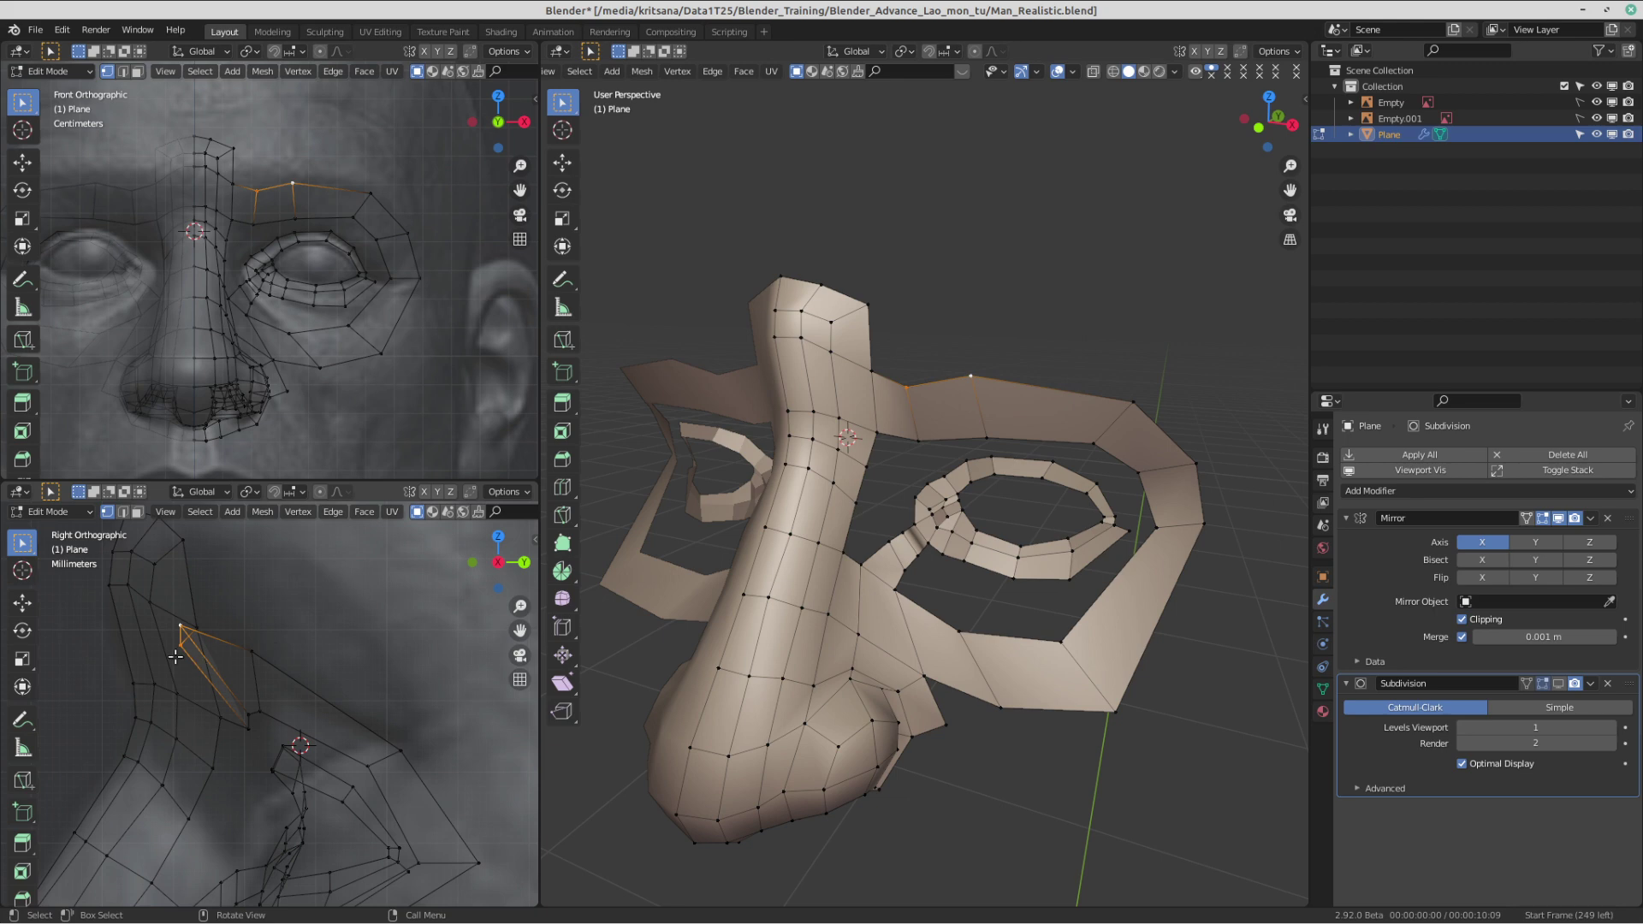
pyautogui.click(184, 630)
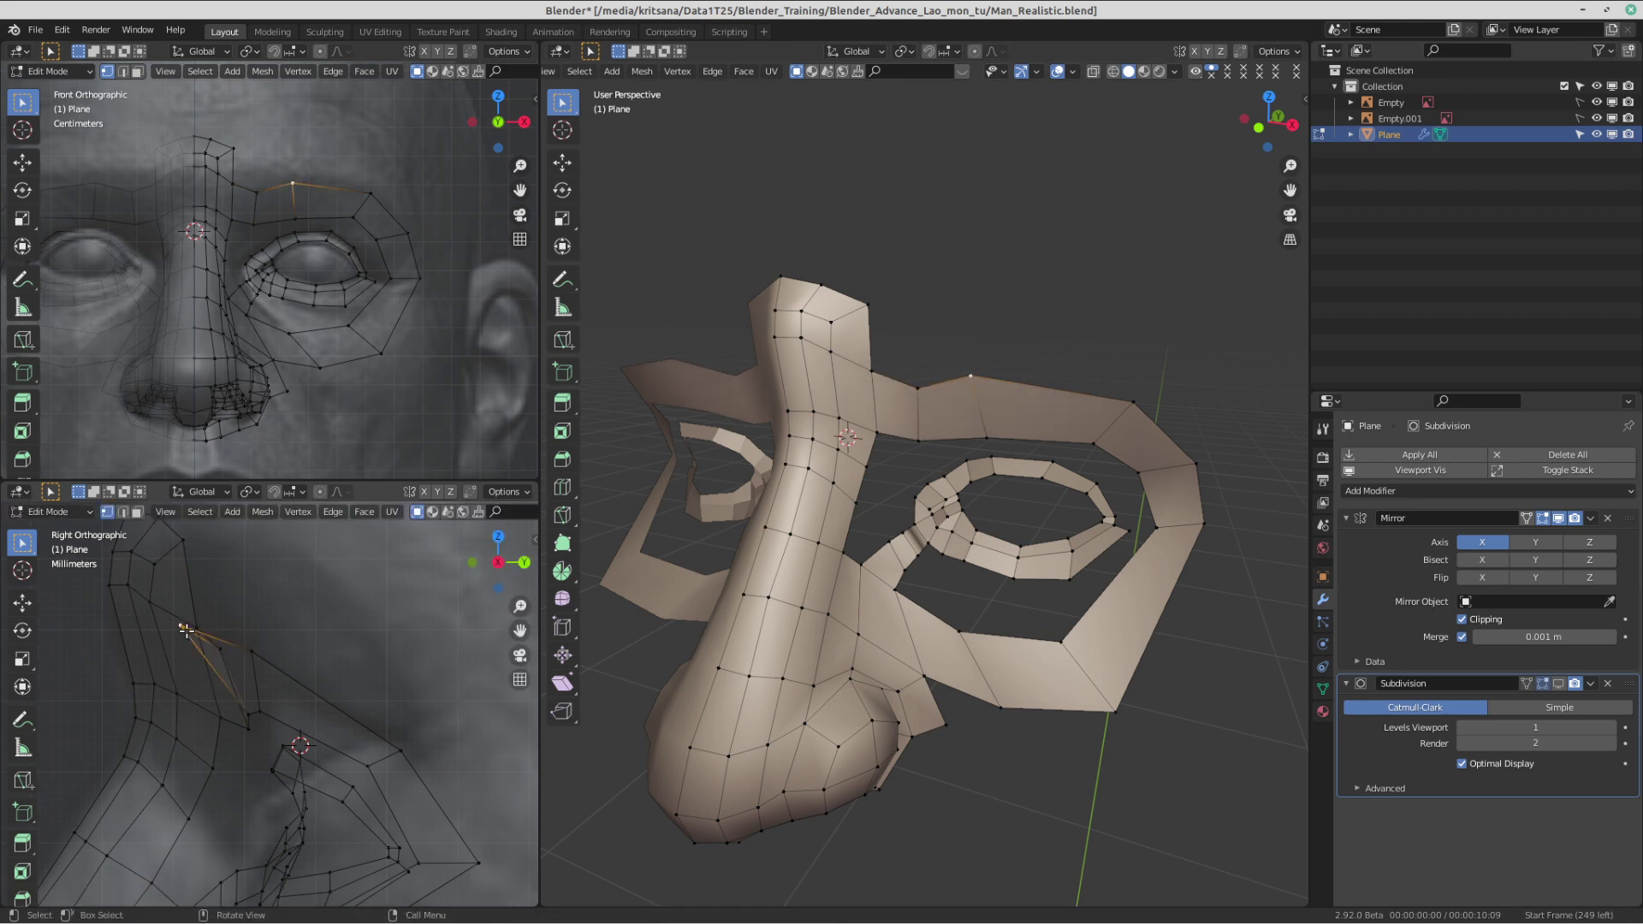
pyautogui.press('g')
pyautogui.click(246, 641)
pyautogui.click(220, 653)
pyautogui.press('g')
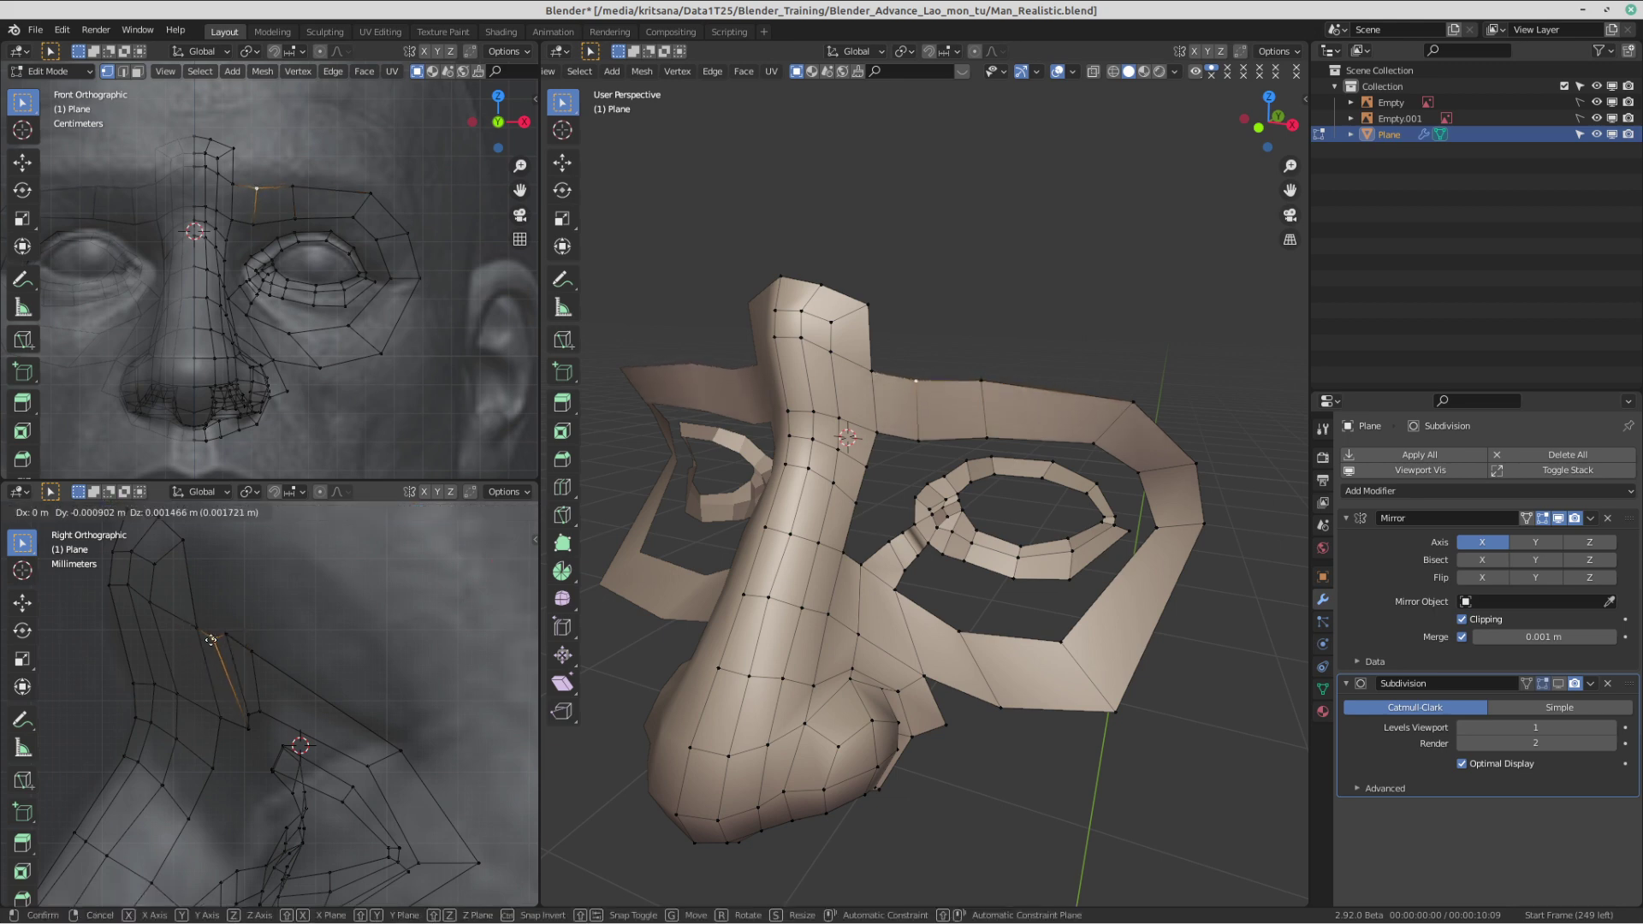
pyautogui.click(213, 642)
# - Nudge the middle and outer vertices on the brow strip's upper edge in the side view to even out the line
pyautogui.click(229, 631)
pyautogui.press('g')
pyautogui.click(232, 641)
pyautogui.click(254, 653)
pyautogui.press('g')
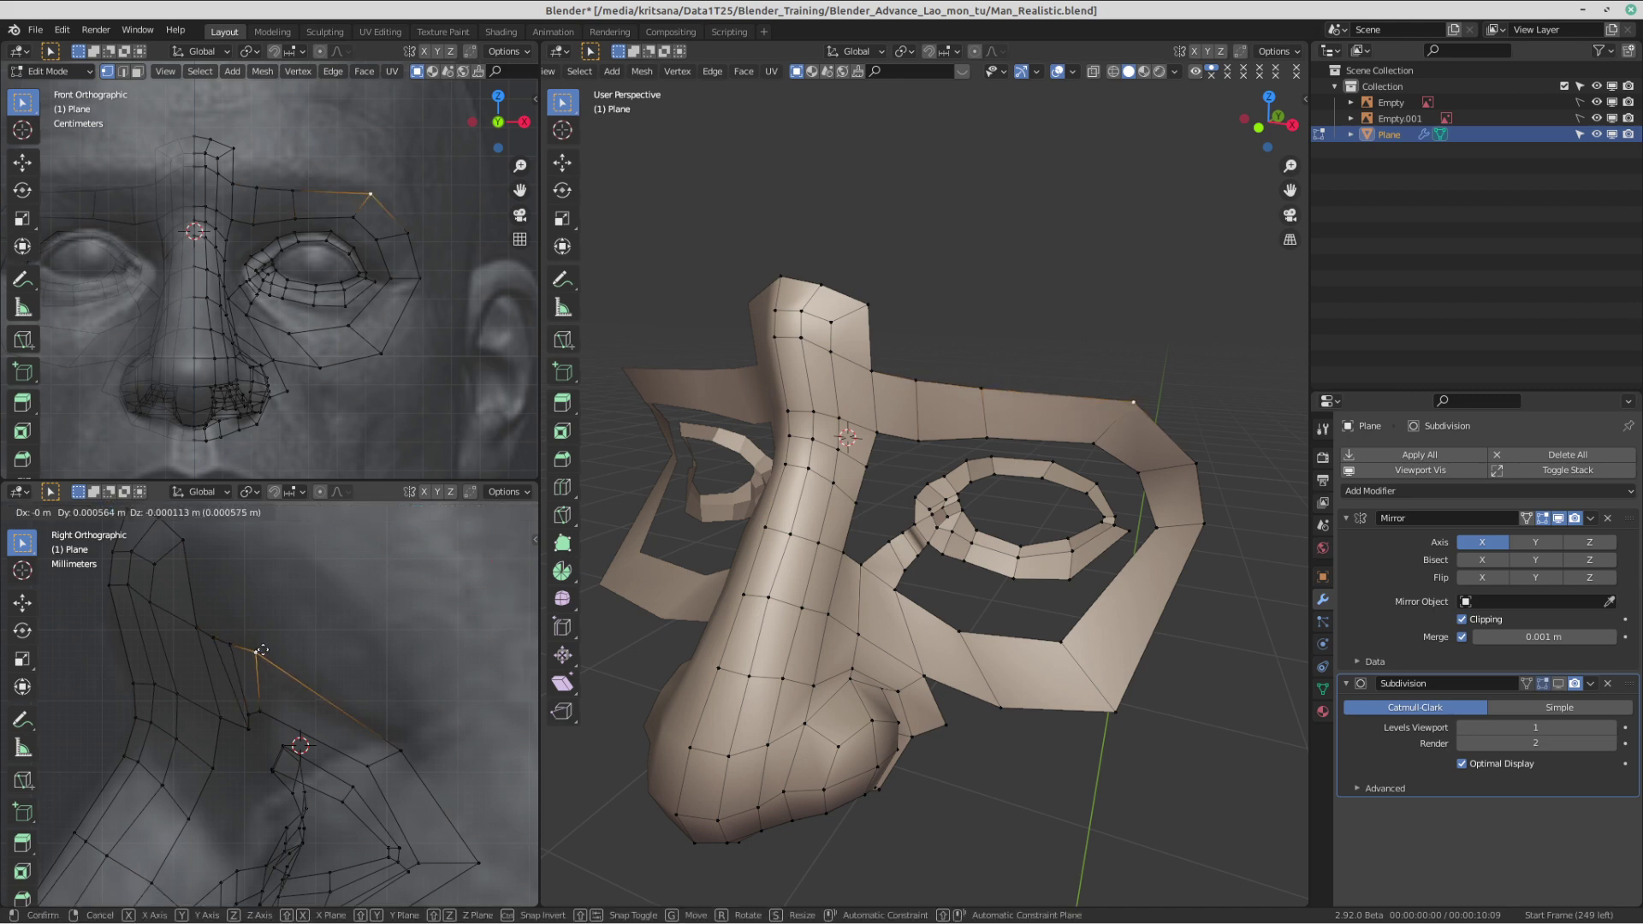
pyautogui.click(261, 655)
# - Reposition an inner vertex on the brow strip's lower edge in the side view to match the eye socket reference
pyautogui.keyDown('shift'); pyautogui.moveTo(261, 746); pyautogui.dragTo(249, 702, button='middle'); pyautogui.keyUp('shift')
pyautogui.click(238, 685)
pyautogui.scroll(-2, 907, 479)
pyautogui.scroll(4, 864, 462)
pyautogui.moveTo(929, 513); pyautogui.dragTo(890, 513, button='middle')
pyautogui.keyDown('shift'); pyautogui.moveTo(284, 695); pyautogui.dragTo(249, 736, button='middle'); pyautogui.keyUp('shift')
pyautogui.scroll(2, 263, 675)
pyautogui.press('g')
pyautogui.click(187, 659)
# - Shift the middle upper-edge vertex and the inner lower-edge vertex of the brow strip slightly in the side view
pyautogui.click(241, 605)
pyautogui.press('g')
pyautogui.click(251, 603)
pyautogui.scroll(-2, 891, 479)
pyautogui.moveTo(890, 479)
pyautogui.mouseDown(button='middle')
pyautogui.moveTo(920, 467)
pyautogui.moveTo(1046, 494)
pyautogui.moveTo(829, 243)
pyautogui.moveTo(914, 476)
pyautogui.mouseUp(button='middle')
pyautogui.scroll(3, 1046, 494)
pyautogui.keyDown('shift'); pyautogui.moveTo(246, 718); pyautogui.dragTo(231, 696, button='middle'); pyautogui.keyUp('shift')
pyautogui.press('g')
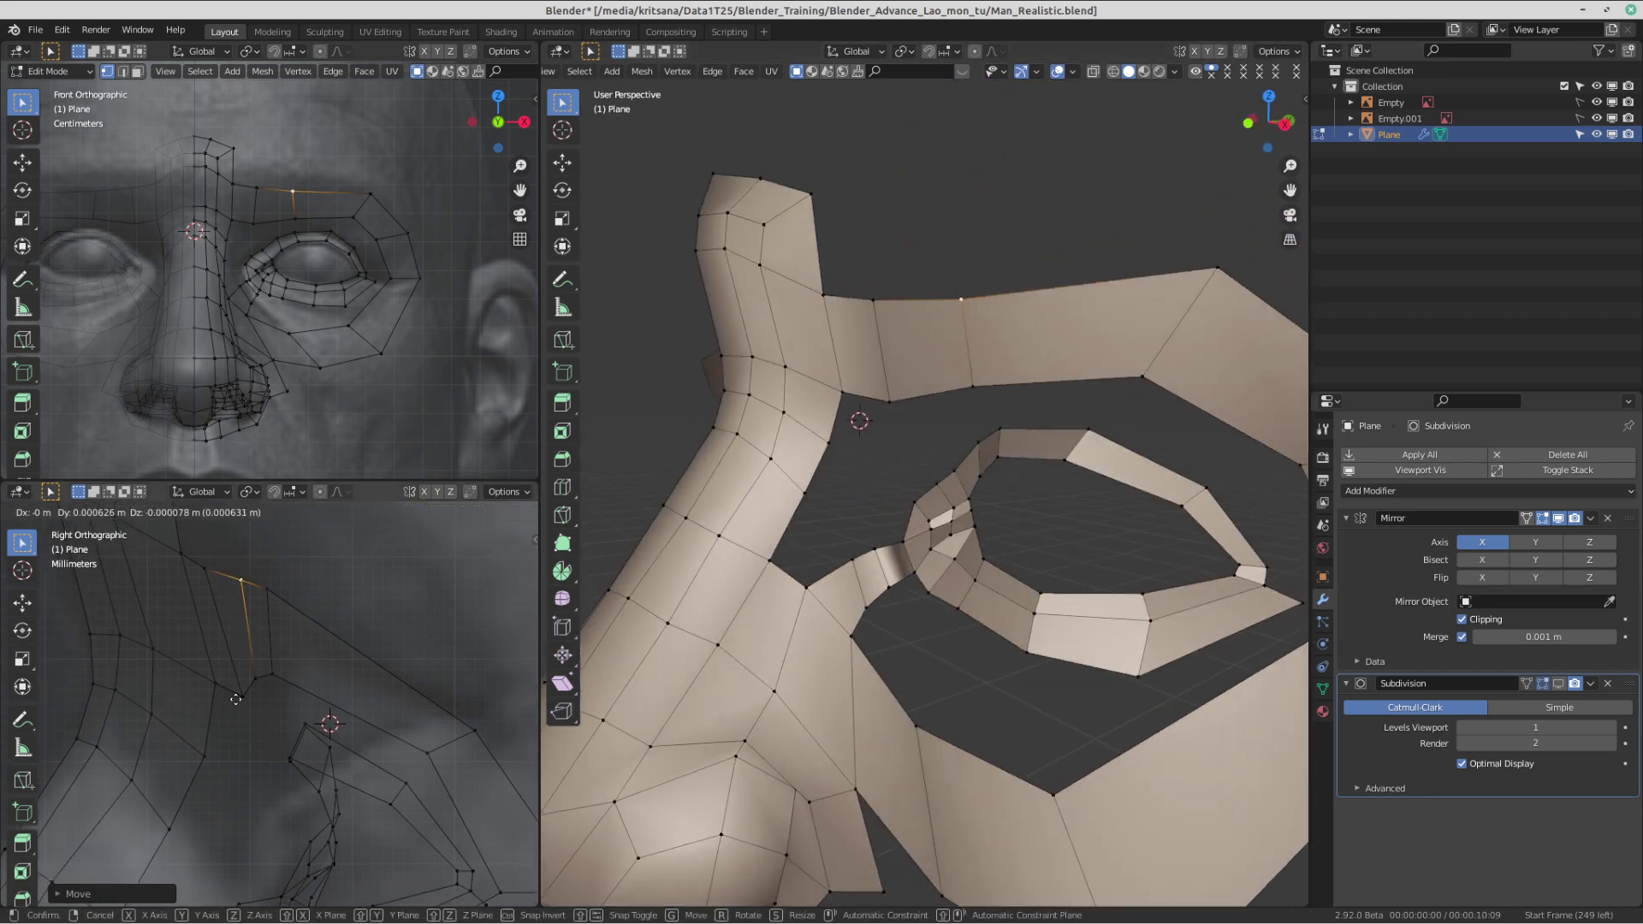
pyautogui.click(239, 694)
# - Move the two outer vertices of the strip below the eye back in the side view to follow the cheek
pyautogui.scroll(-3, 240, 695)
pyautogui.keyDown('shift'); pyautogui.moveTo(336, 803); pyautogui.dragTo(342, 646, button='middle'); pyautogui.keyUp('shift')
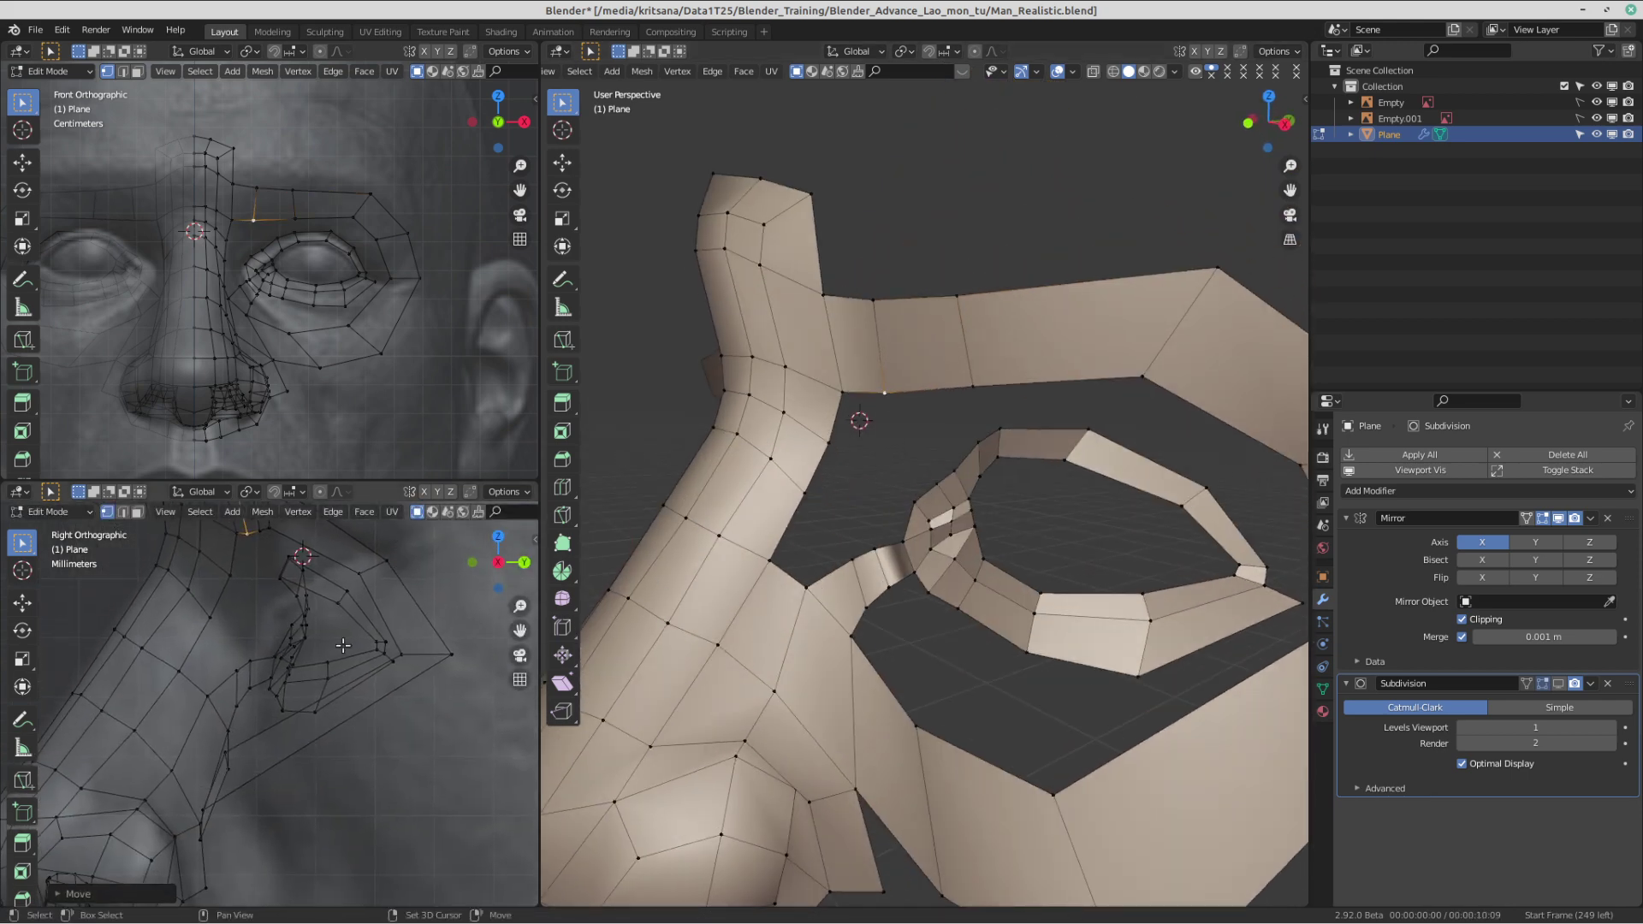
pyautogui.keyDown('shift'); pyautogui.moveTo(260, 753); pyautogui.dragTo(298, 699, button='middle'); pyautogui.keyUp('shift')
pyautogui.click(246, 710)
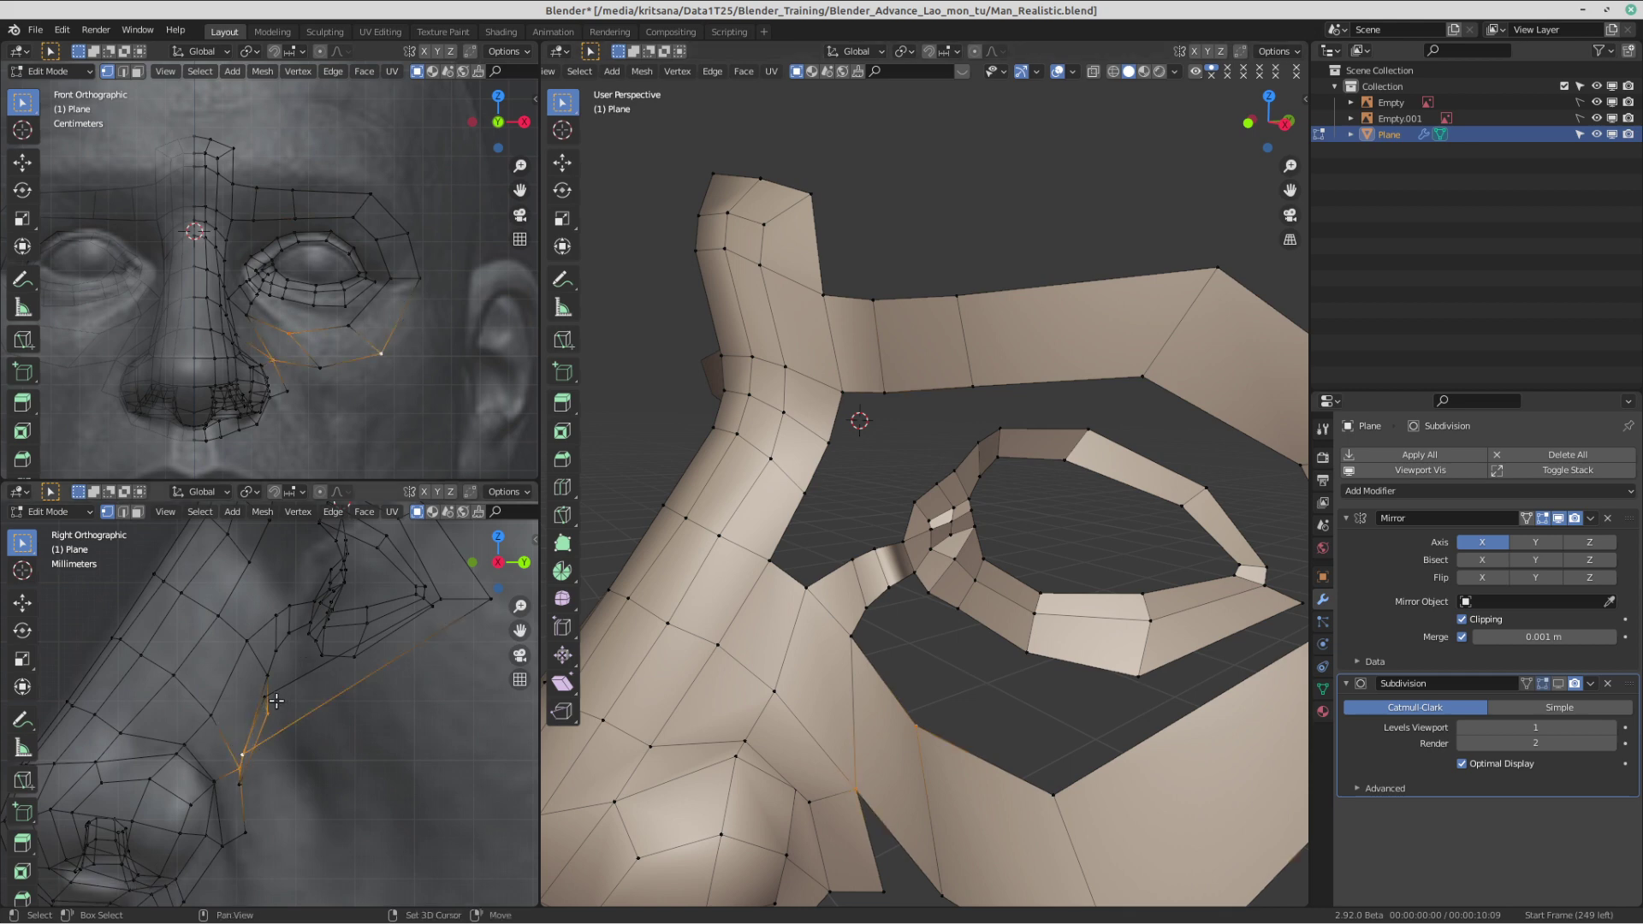
pyautogui.keyDown('shift'); pyautogui.click(273, 702); pyautogui.keyUp('shift')
pyautogui.keyDown('shift'); pyautogui.moveTo(255, 743); pyautogui.dragTo(281, 726, button='middle'); pyautogui.keyUp('shift')
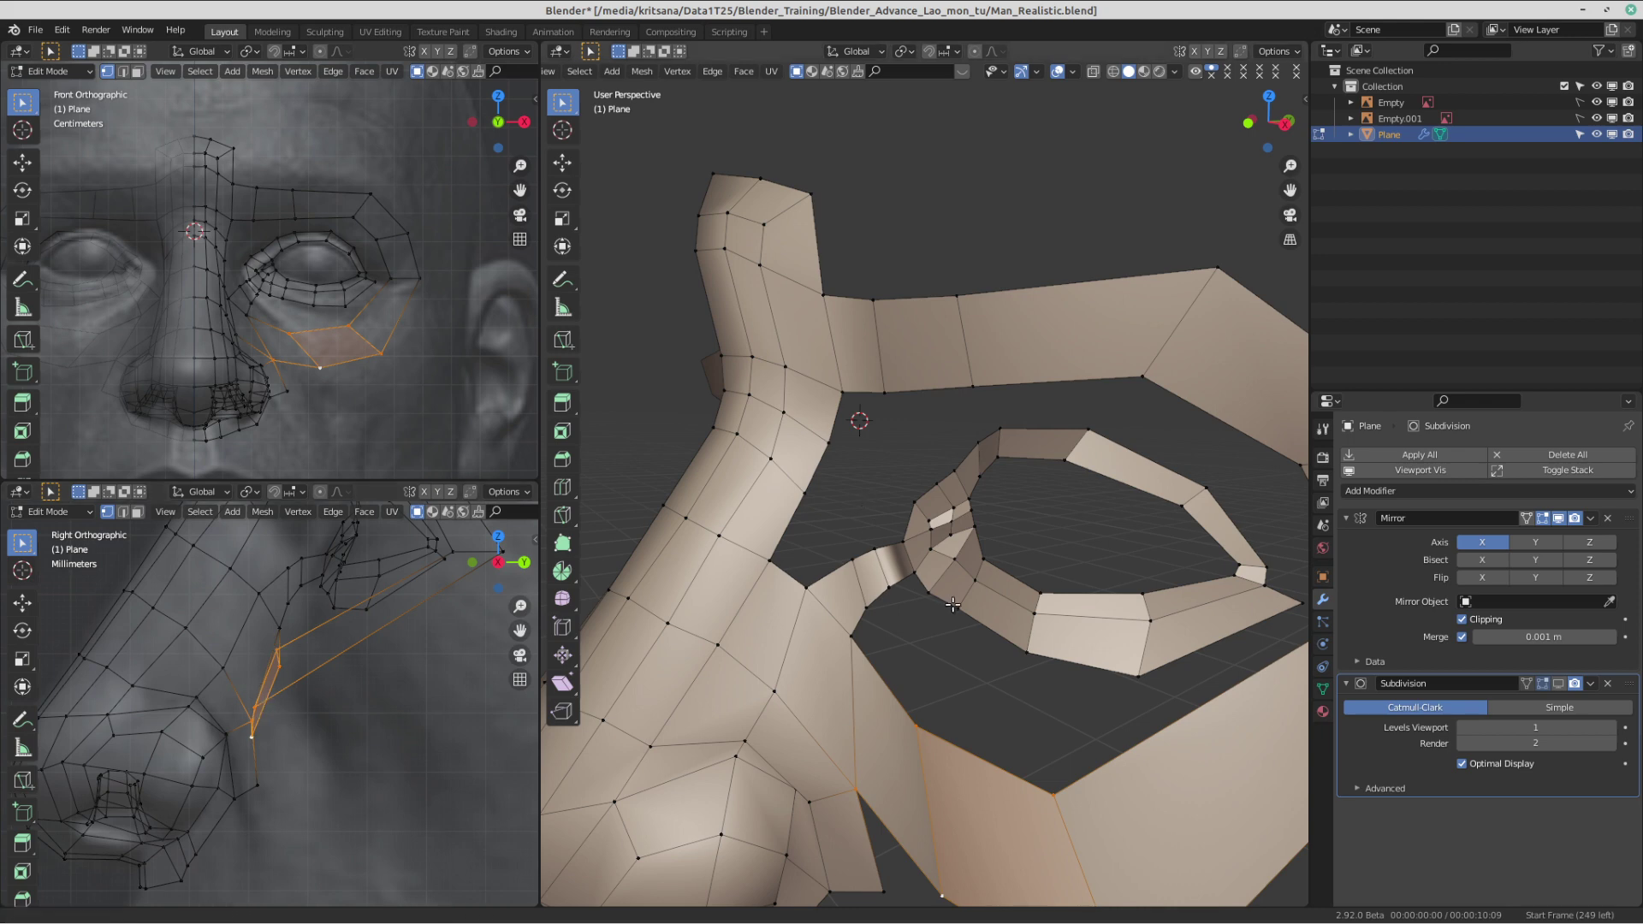
pyautogui.moveTo(942, 479); pyautogui.dragTo(903, 453, button='middle')
pyautogui.keyDown('shift'); pyautogui.moveTo(324, 722); pyautogui.dragTo(331, 729, button='middle'); pyautogui.keyUp('shift')
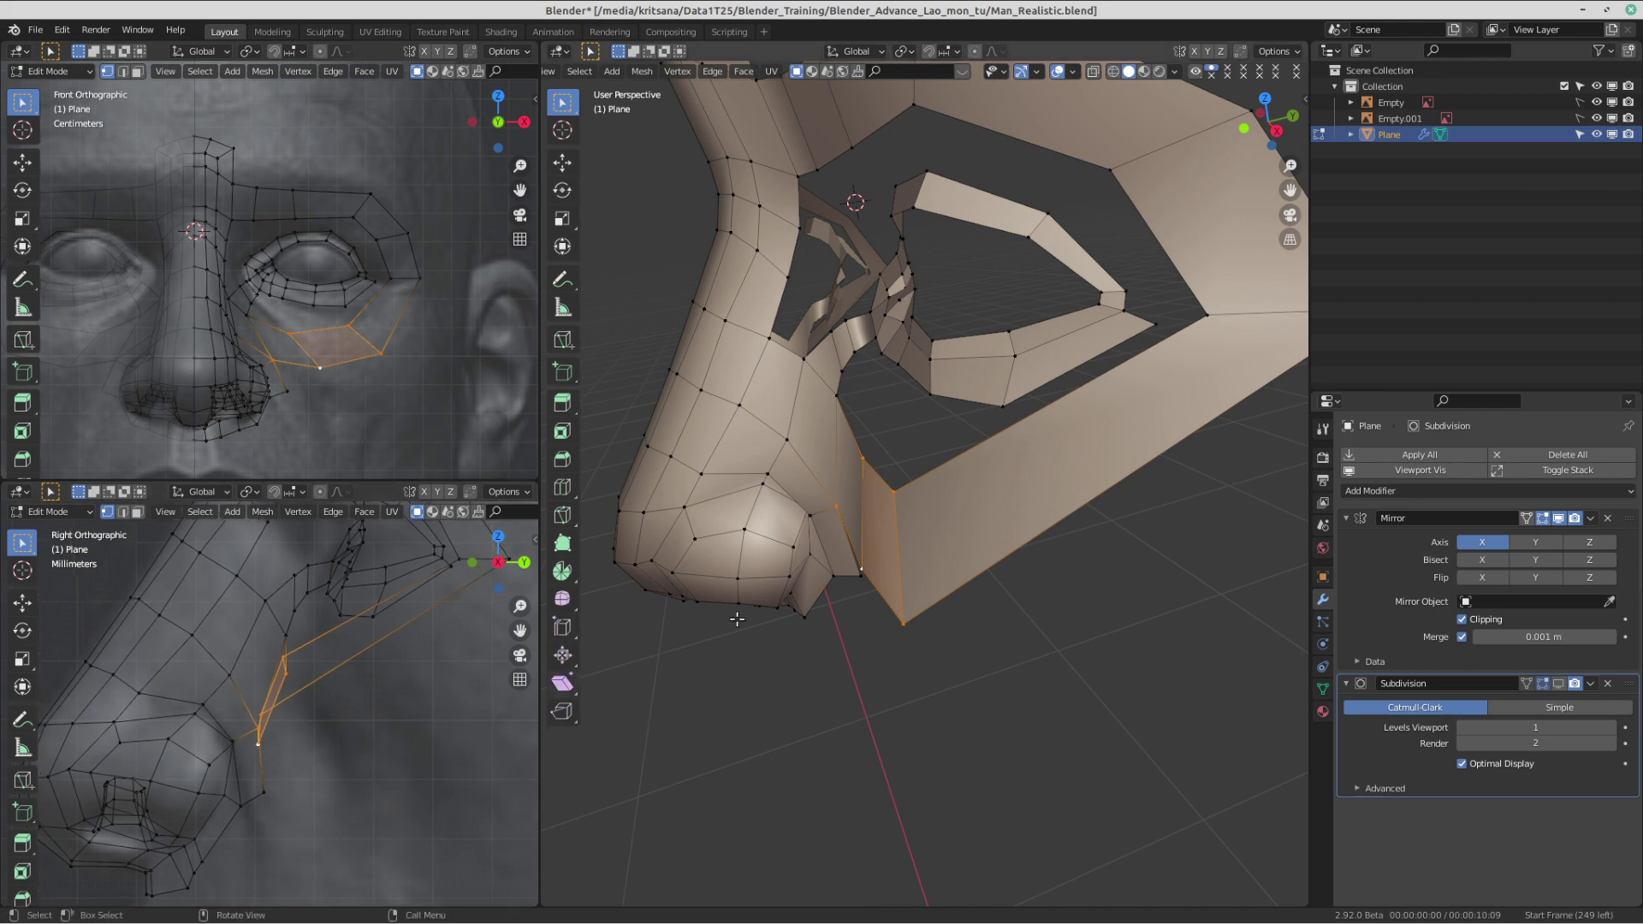
pyautogui.click(903, 502)
pyautogui.keyDown('shift'); pyautogui.click(892, 643); pyautogui.keyUp('shift')
pyautogui.keyDown('shift'); pyautogui.moveTo(254, 673); pyautogui.dragTo(254, 693, button='middle'); pyautogui.keyUp('shift')
pyautogui.press('g')
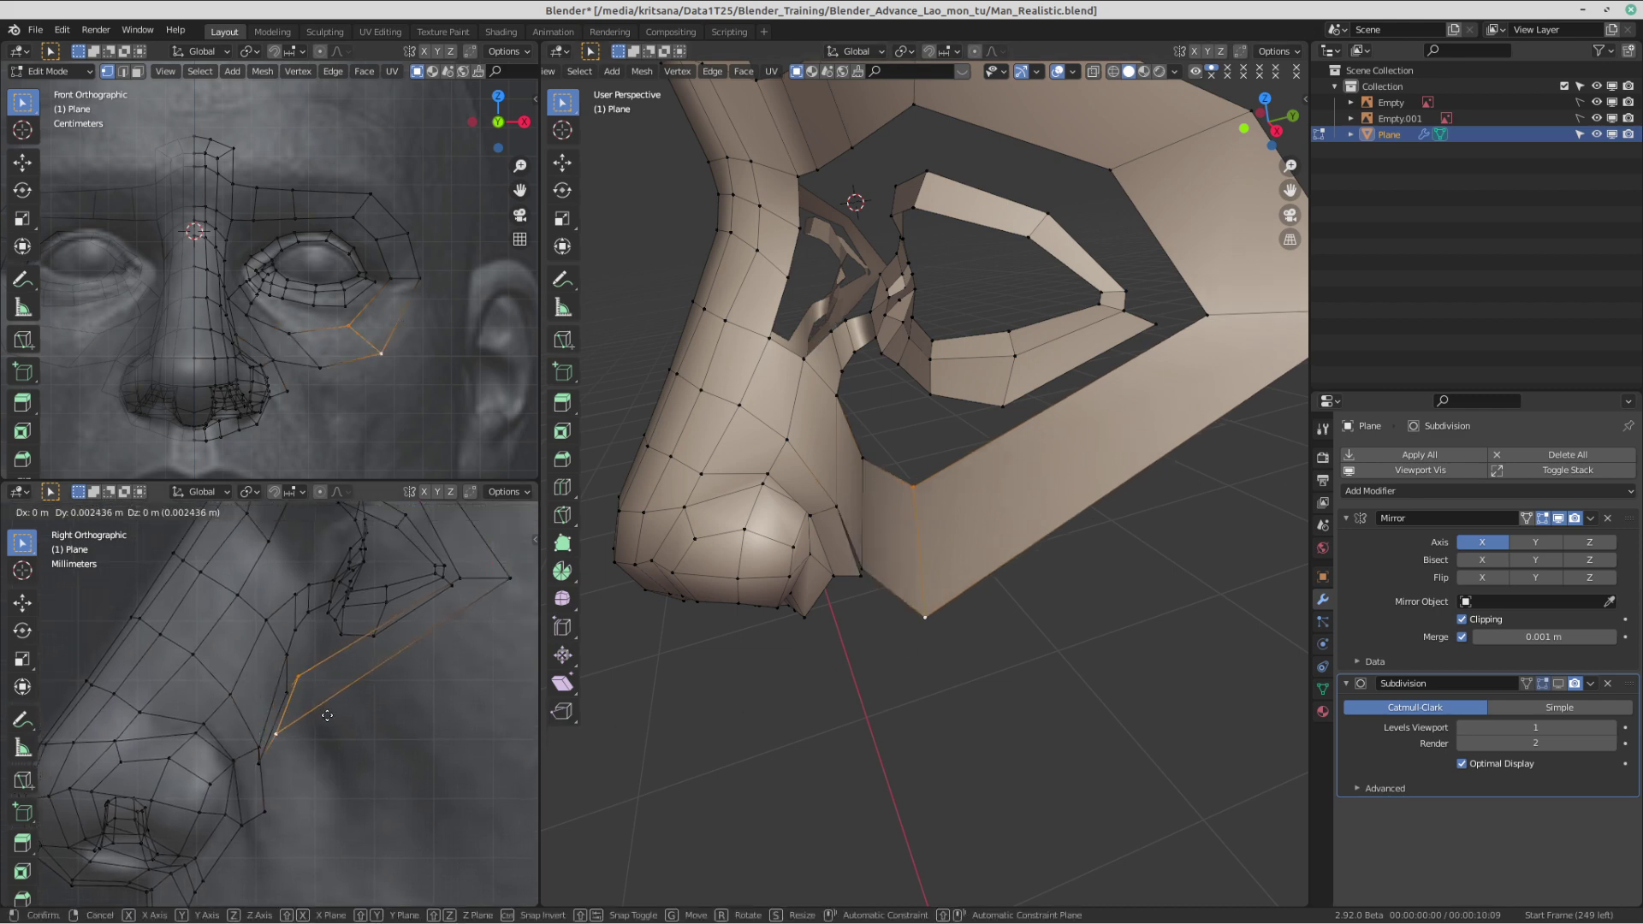
pyautogui.click(395, 714)
# - Move the outer vertex on the under-eye strip's lower edge up and forward in the perspective view
pyautogui.moveTo(1010, 480); pyautogui.dragTo(857, 514, button='middle')
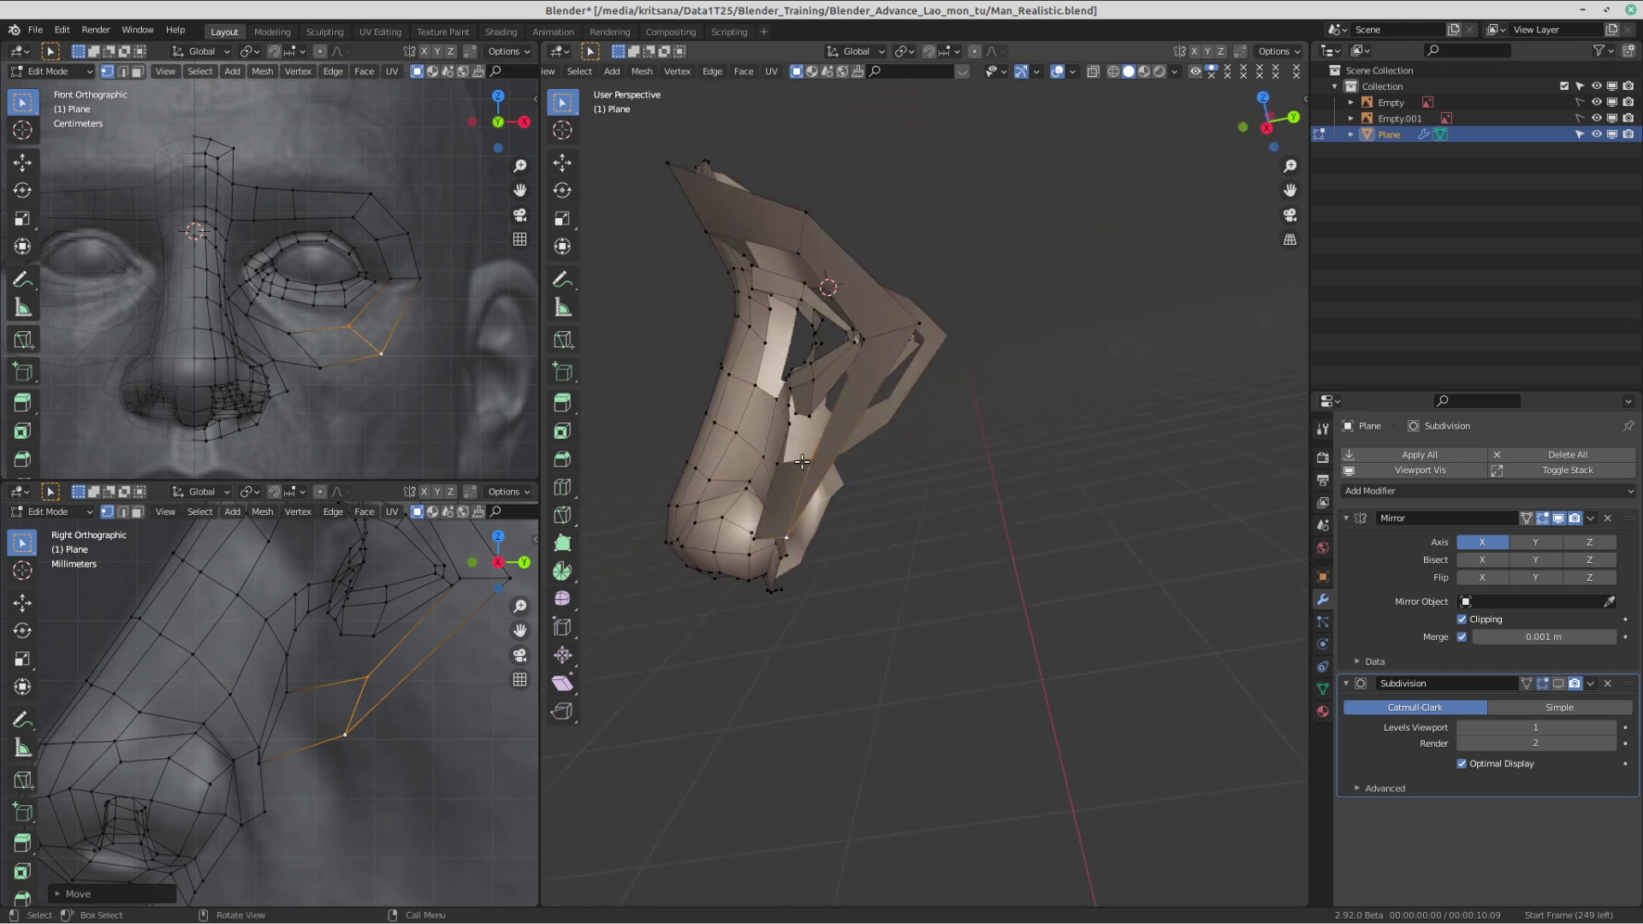
pyautogui.press('g')
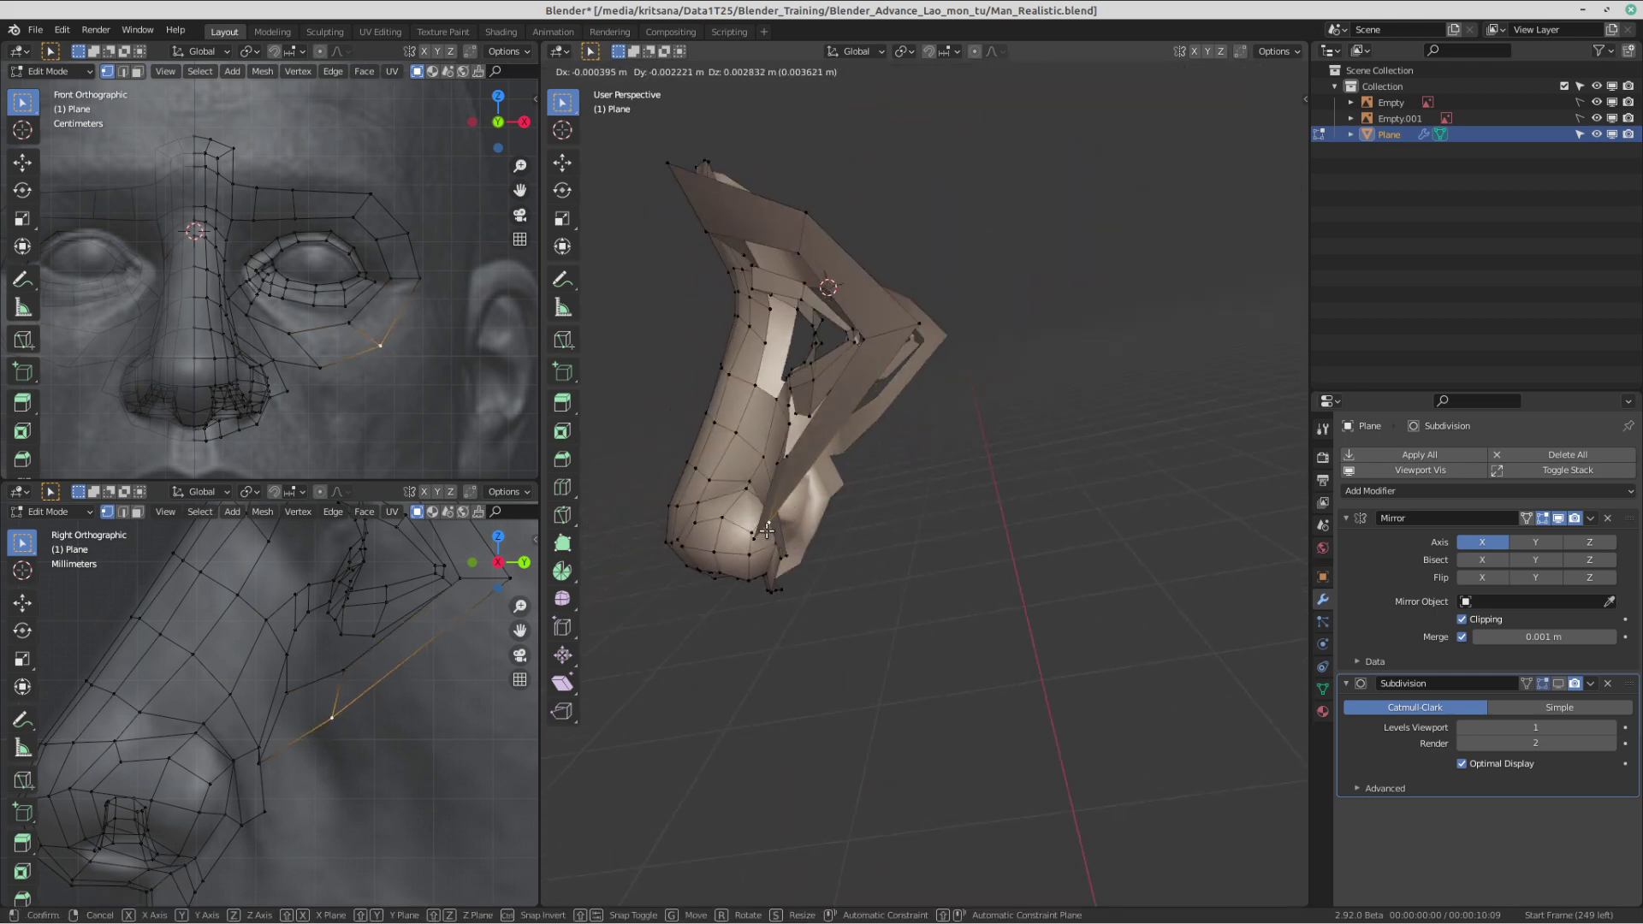
pyautogui.click(767, 530)
# - Move the middle vertex on the under-eye strip's upper edge outward and up about 0.0045 m in the perspective view
pyautogui.moveTo(767, 530); pyautogui.dragTo(921, 454, button='middle')
pyautogui.scroll(3, 907, 492)
pyautogui.moveTo(898, 530); pyautogui.dragTo(964, 558, button='middle')
pyautogui.click(854, 512)
pyautogui.press('g')
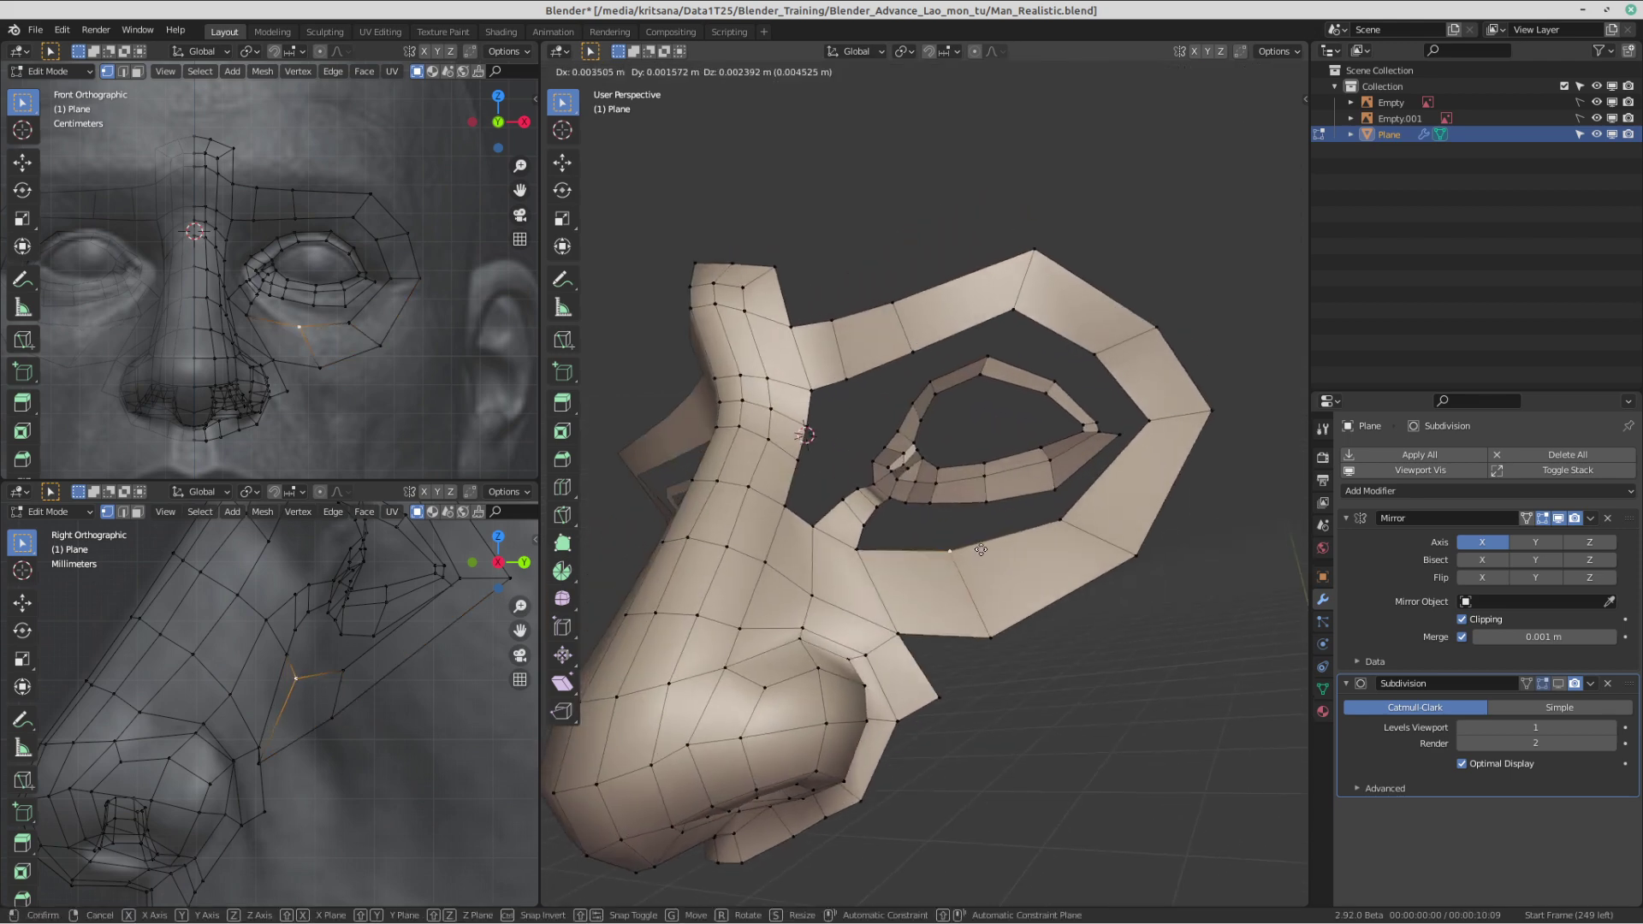
pyautogui.click(984, 554)
# - Move the middle vertex on the under-eye strip's lower edge outward, and back about 0.004 m along Y in the side view
pyautogui.click(982, 631)
pyautogui.press('g')
pyautogui.click(1001, 626)
pyautogui.moveTo(1001, 625); pyautogui.dragTo(1053, 552, button='middle')
pyautogui.press('g')
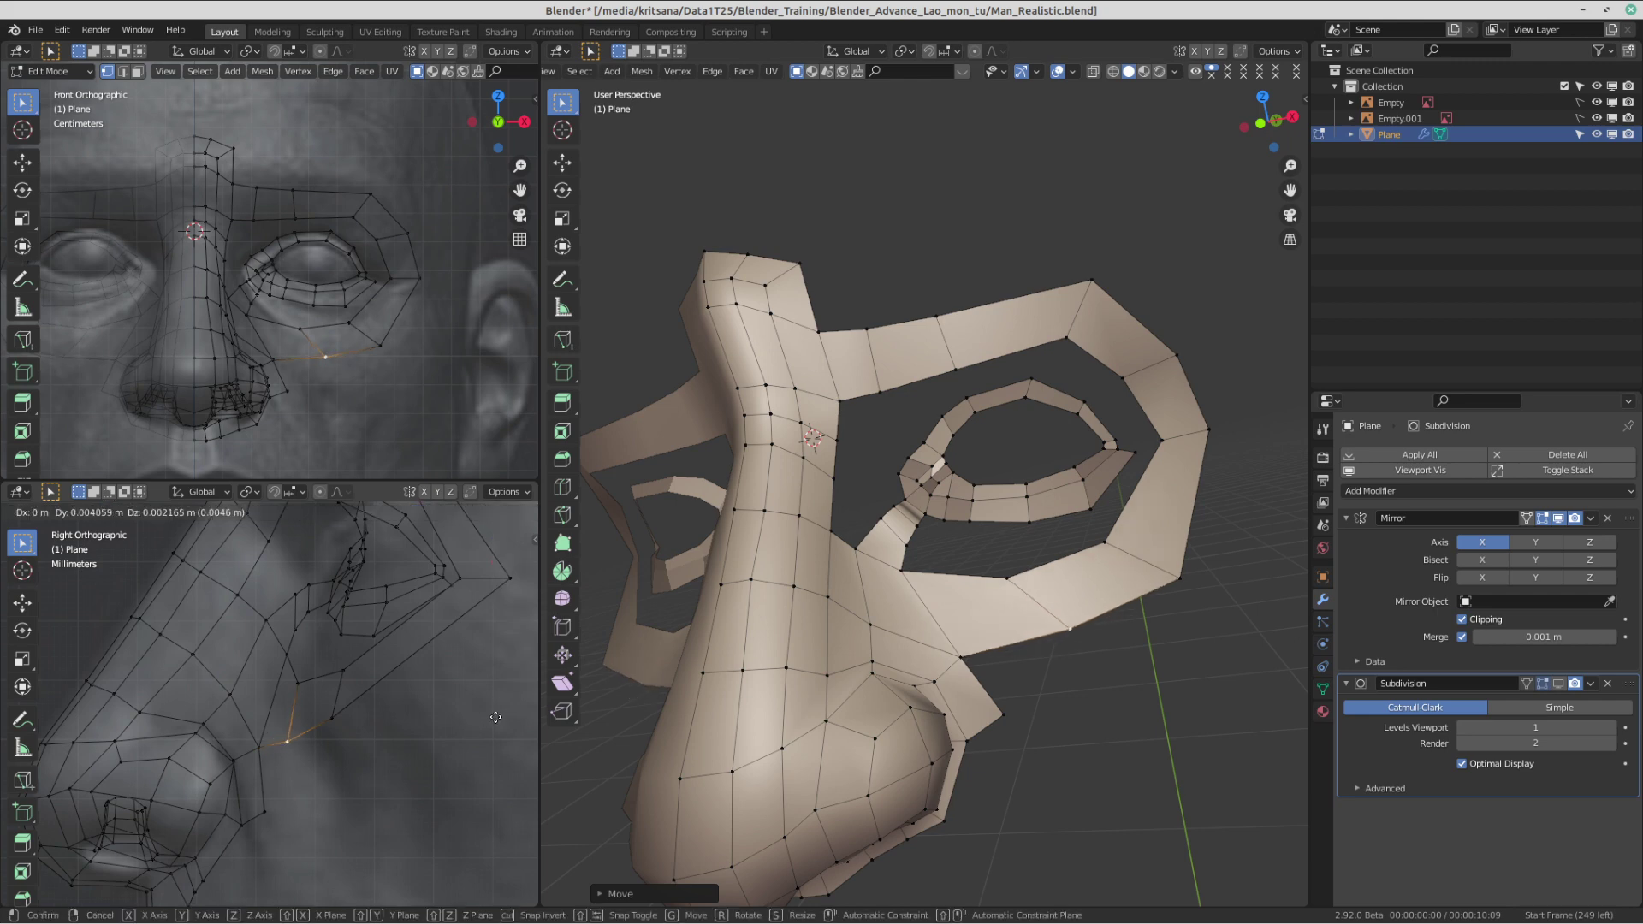
pyautogui.click(487, 717)
# - Nudge the middle vertex on the under-eye strip's upper edge and the vertex beside the nose in the side view
pyautogui.click(292, 687)
pyautogui.press('g')
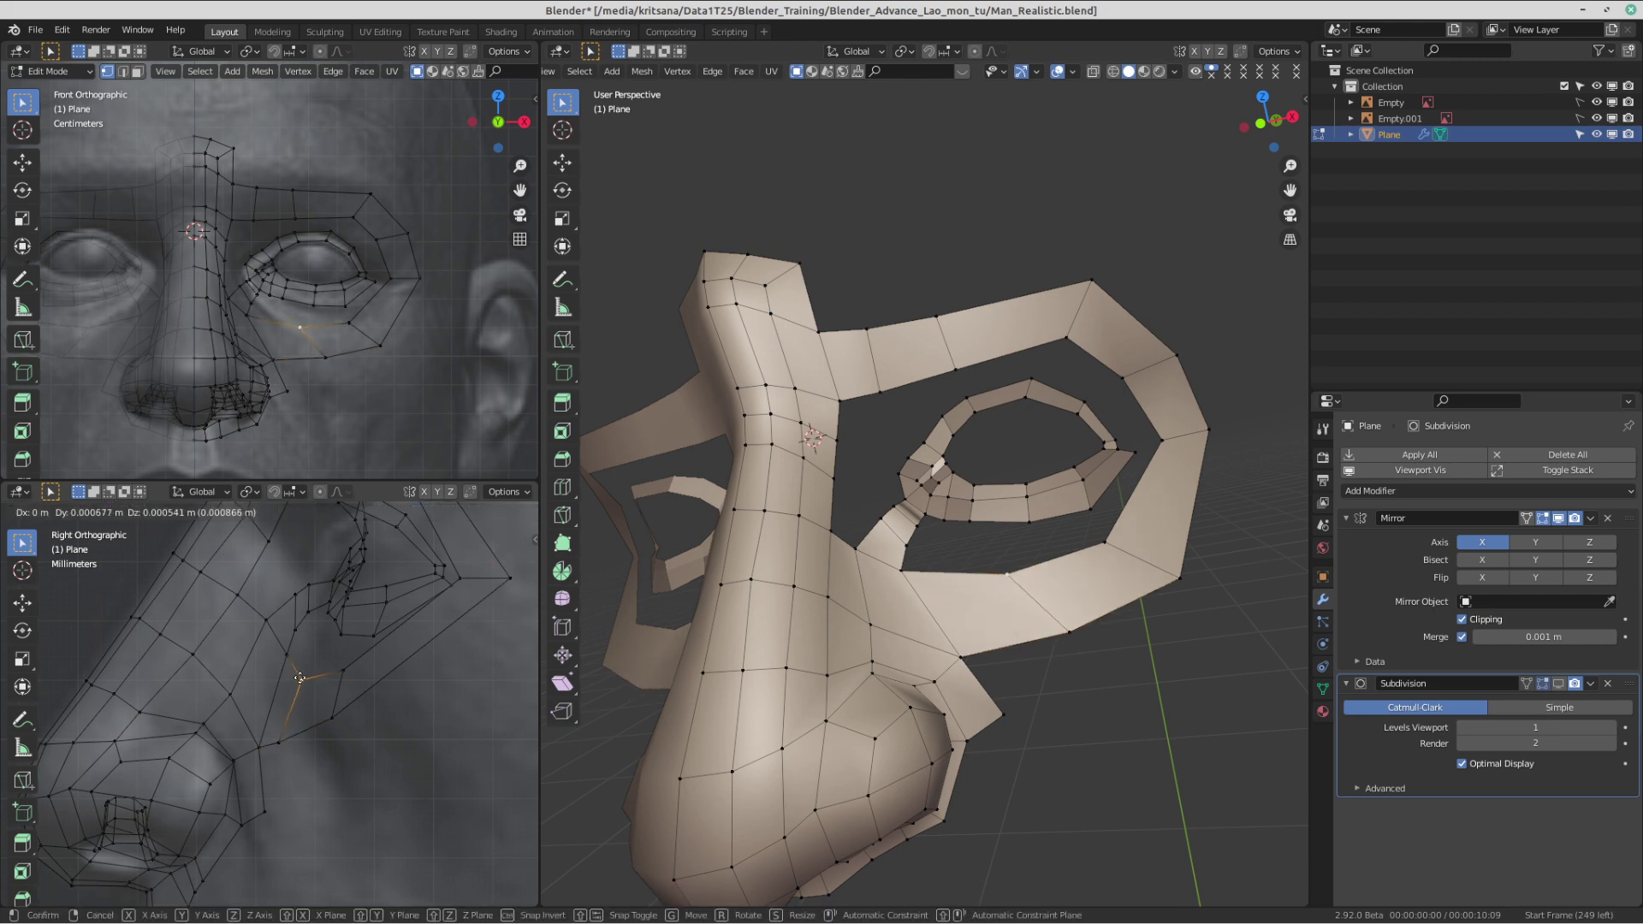
pyautogui.click(292, 680)
pyautogui.click(271, 634)
pyautogui.press('g')
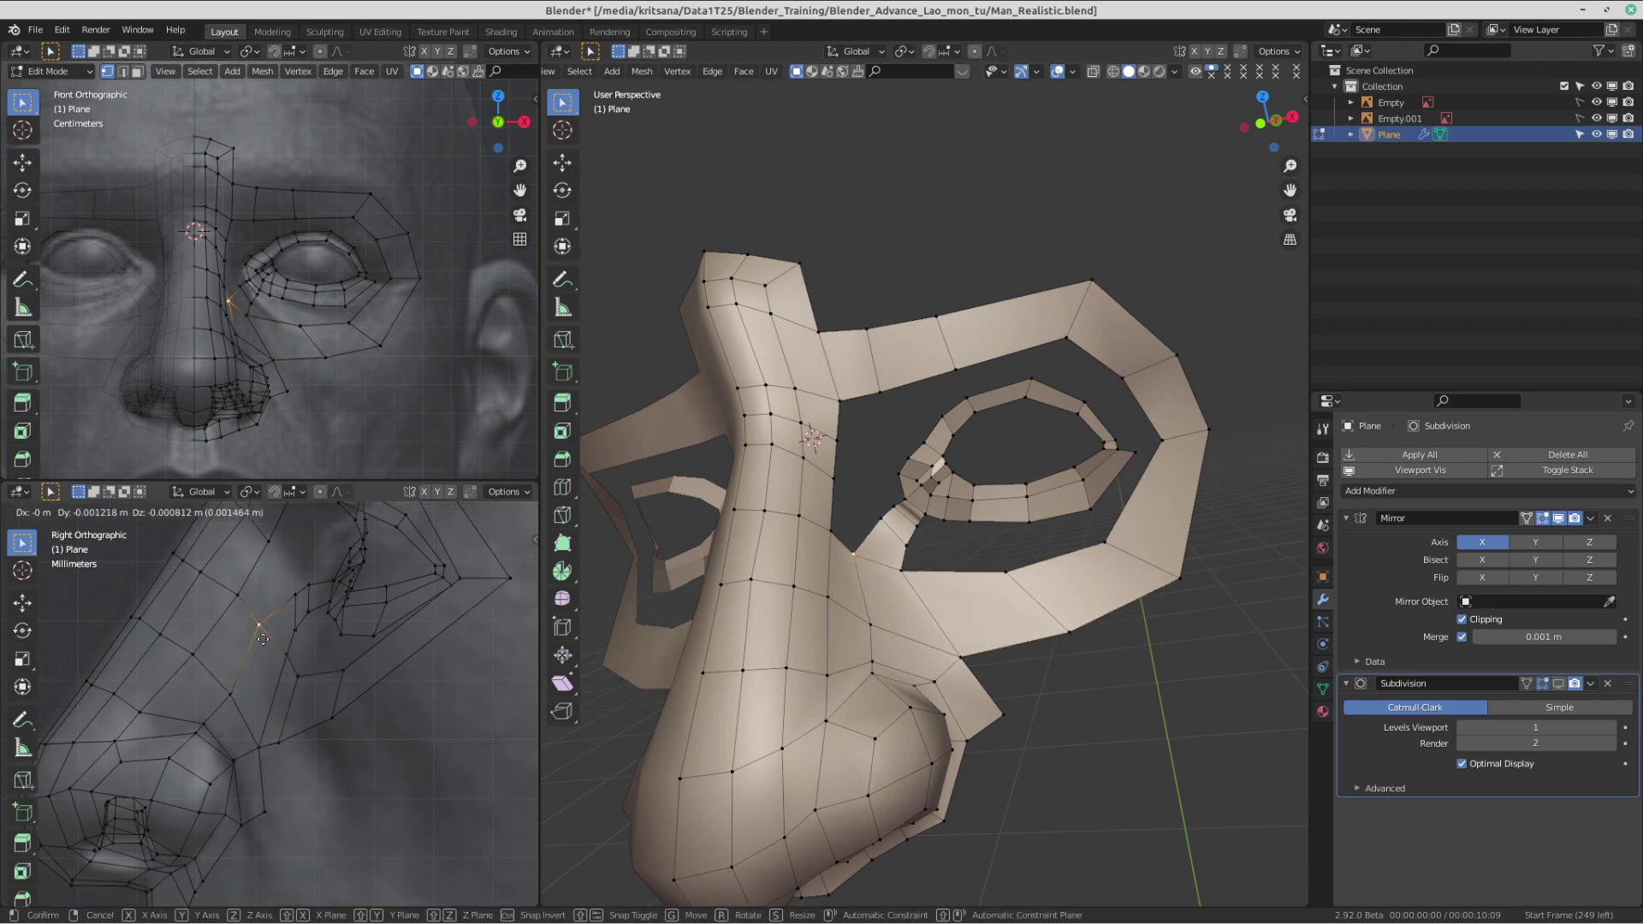
pyautogui.click(267, 643)
pyautogui.press('g')
pyautogui.click(268, 645)
# - Adjust the under-eye strip's inner upper-edge vertices next to the nose in the side view to smooth the cheek transition
pyautogui.click(291, 664)
pyautogui.press('g')
pyautogui.click(296, 678)
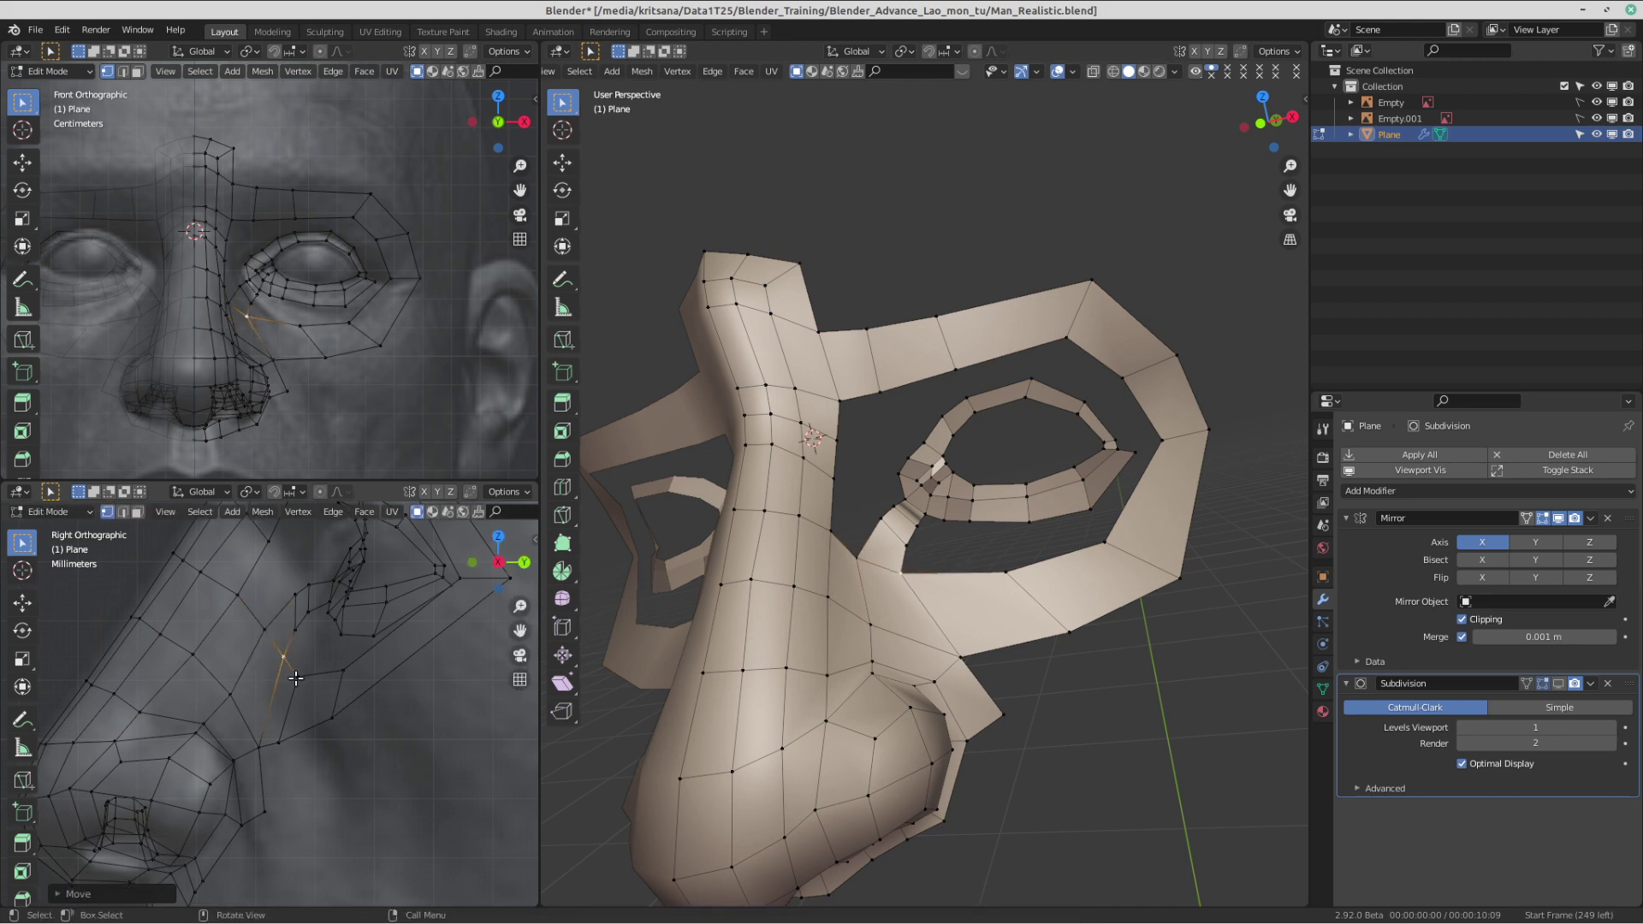
pyautogui.press('g')
pyautogui.click(311, 676)
# - Move the middle lower-edge and outer upper-edge vertices of the under-eye strip in the side view to follow the cheek
pyautogui.click(333, 722)
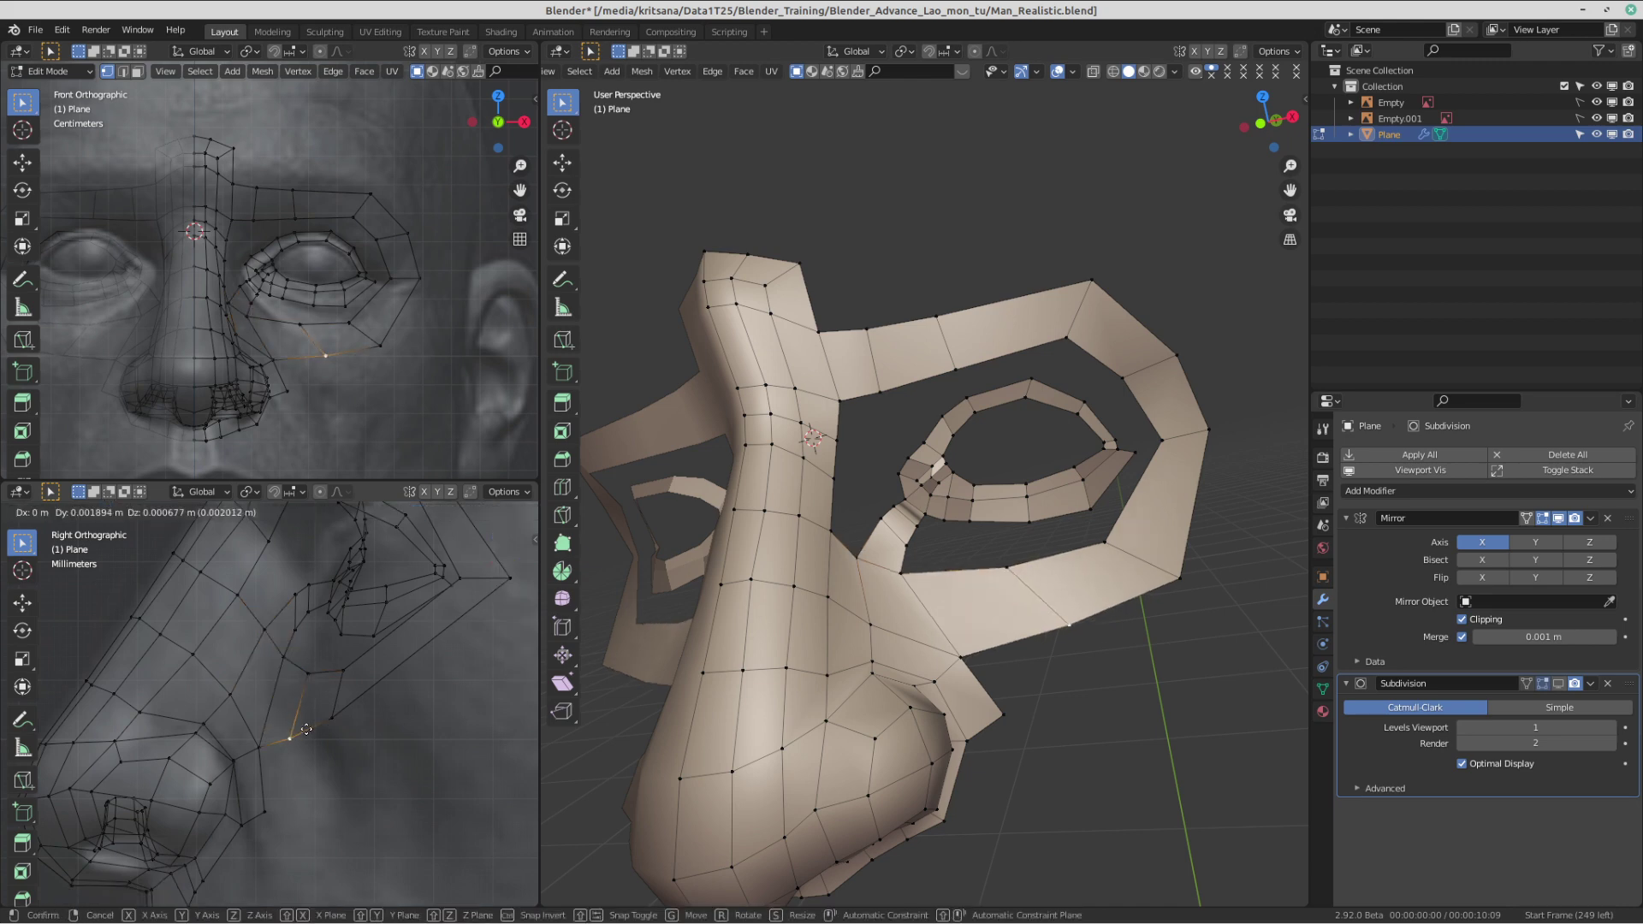
pyautogui.press('g')
pyautogui.click(343, 668)
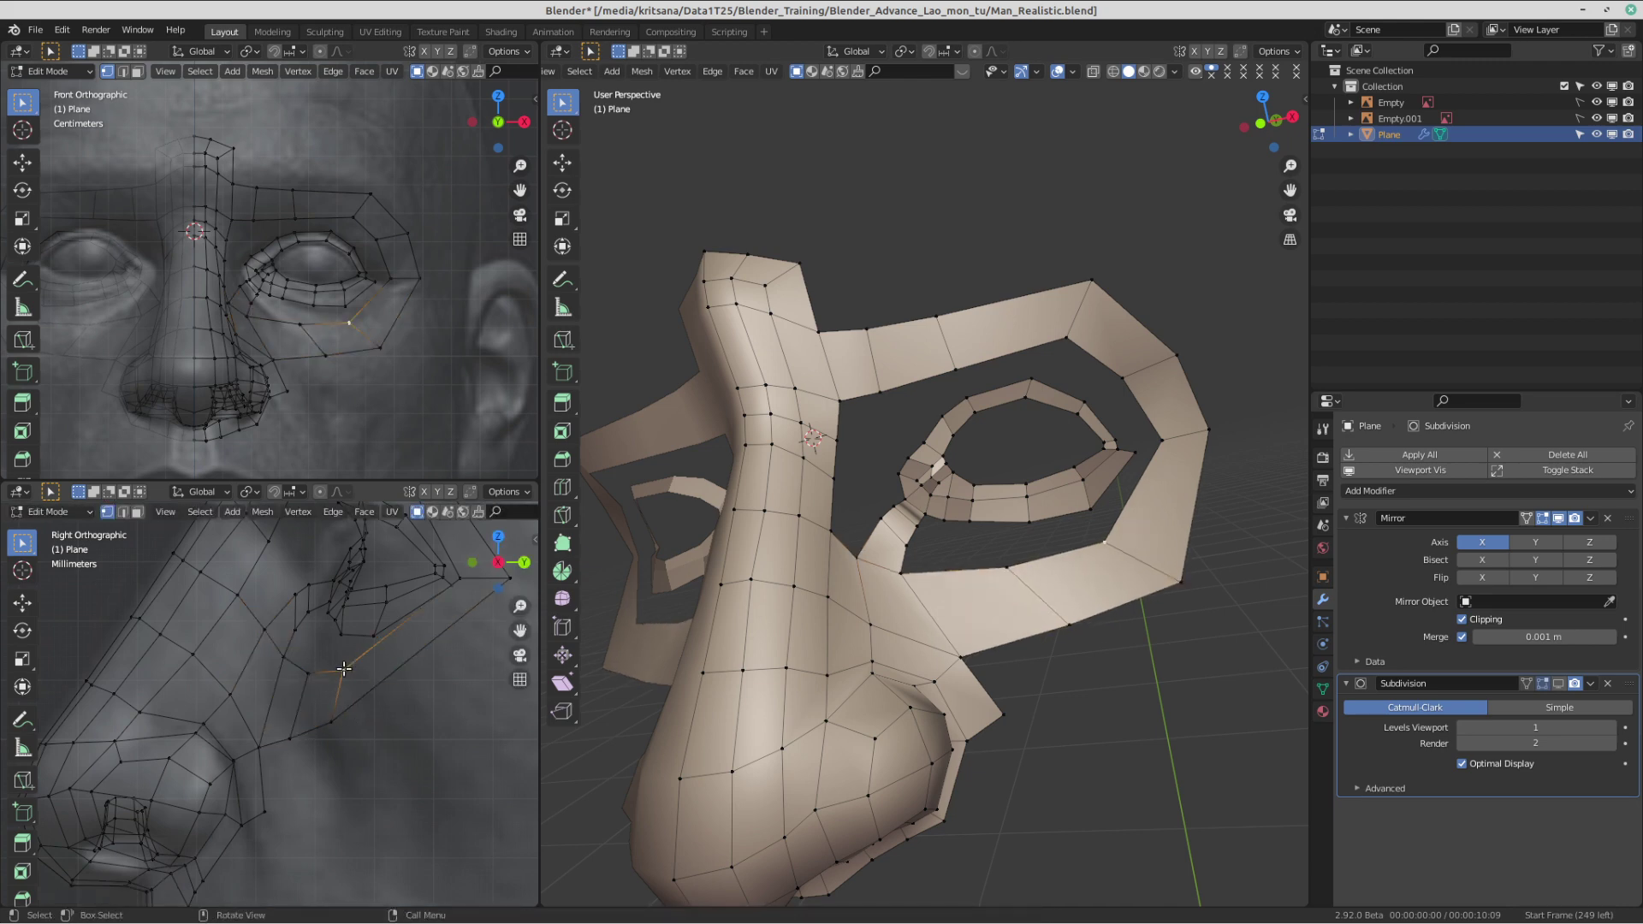
# - Move the face loop's two outermost vertices beside the outer eye corner back and down about 0.0016 m each way in the side view
pyautogui.keyDown('shift'); pyautogui.moveTo(391, 651); pyautogui.dragTo(322, 704, button='middle'); pyautogui.keyUp('shift')
pyautogui.click(391, 632)
pyautogui.keyDown('shift'); pyautogui.click(444, 634); pyautogui.keyUp('shift')
pyautogui.press('g')
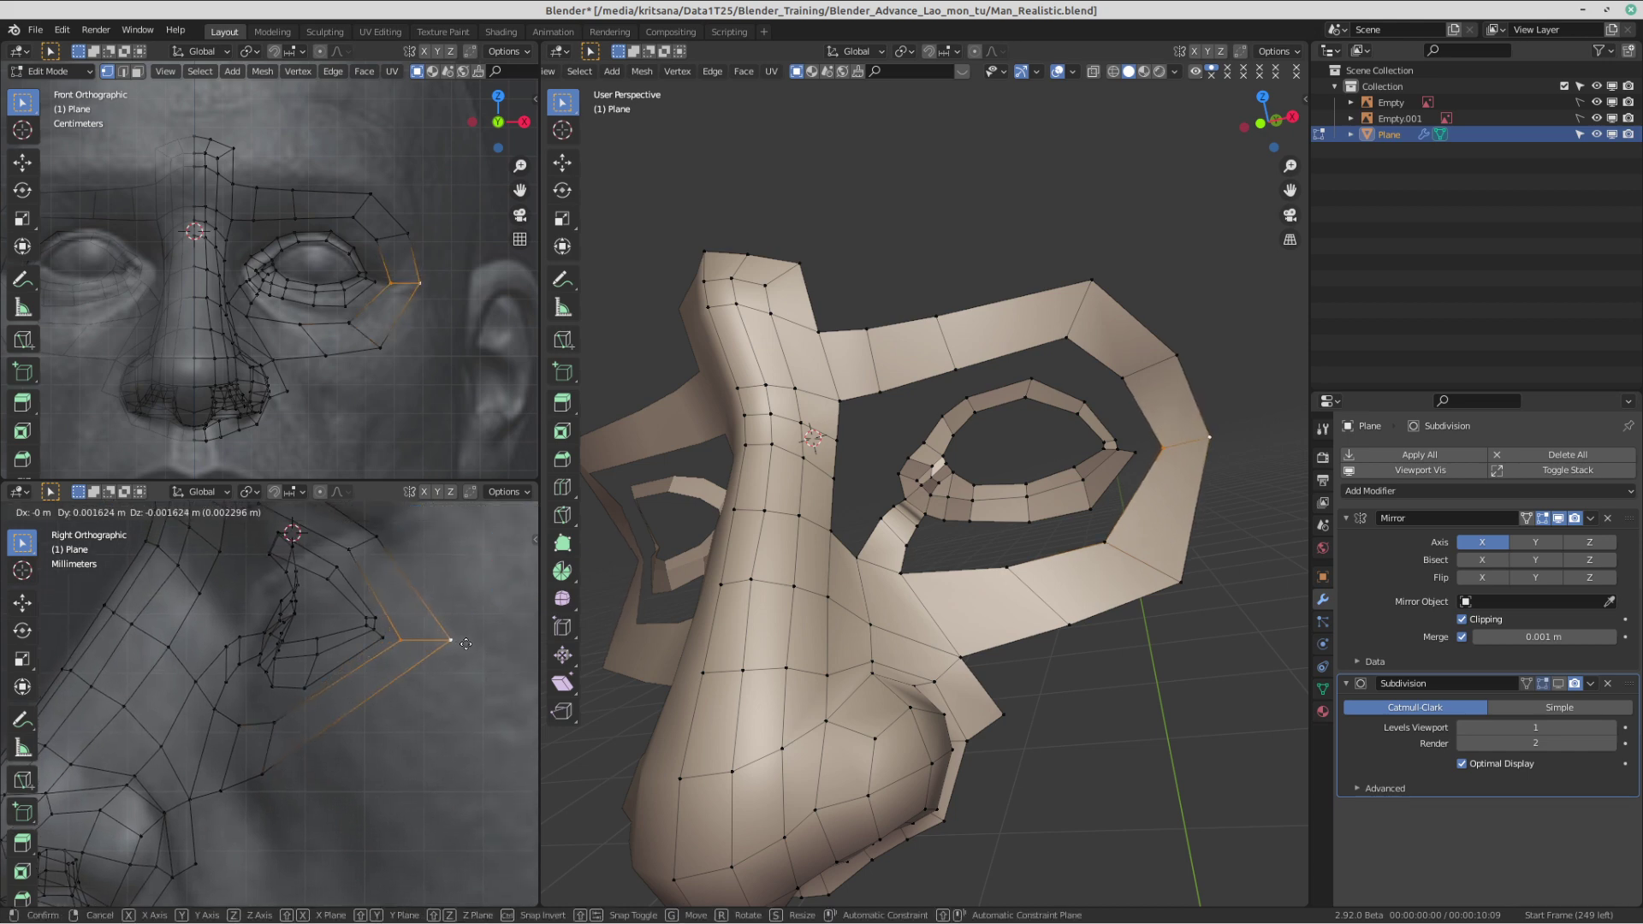
pyautogui.click(465, 643)
# - Lower the outer vertices on the brow strip's lower and upper edges slightly in the perspective view
pyautogui.moveTo(995, 537); pyautogui.dragTo(949, 565, button='middle')
pyautogui.scroll(1, 949, 565)
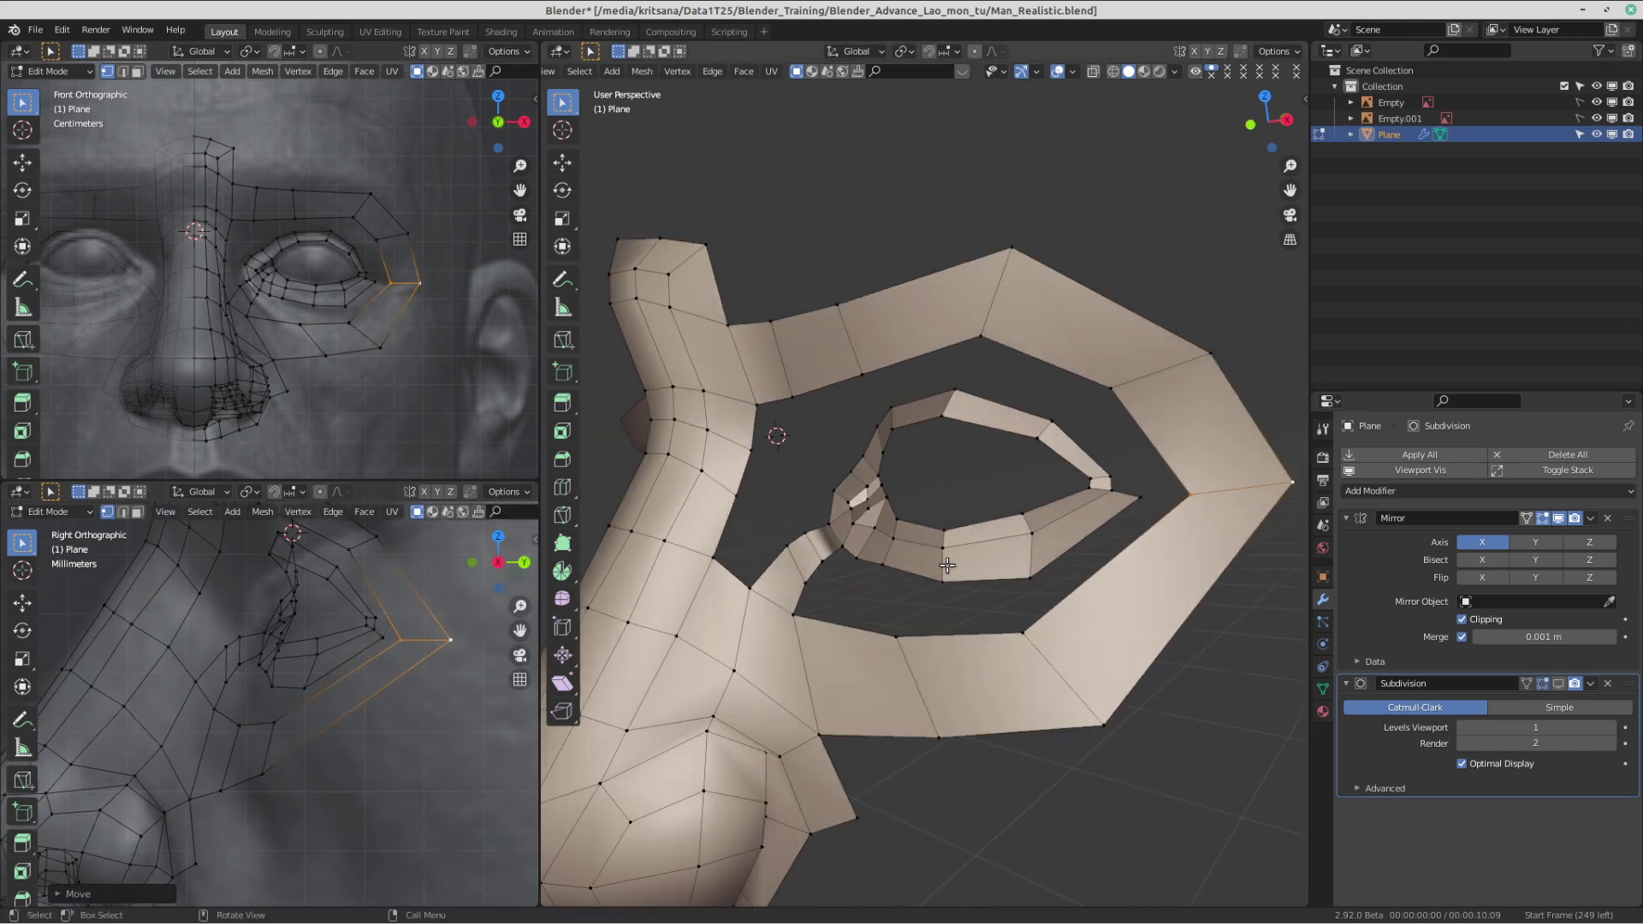
pyautogui.keyDown('shift'); pyautogui.moveTo(969, 498); pyautogui.dragTo(979, 493, button='middle'); pyautogui.keyUp('shift')
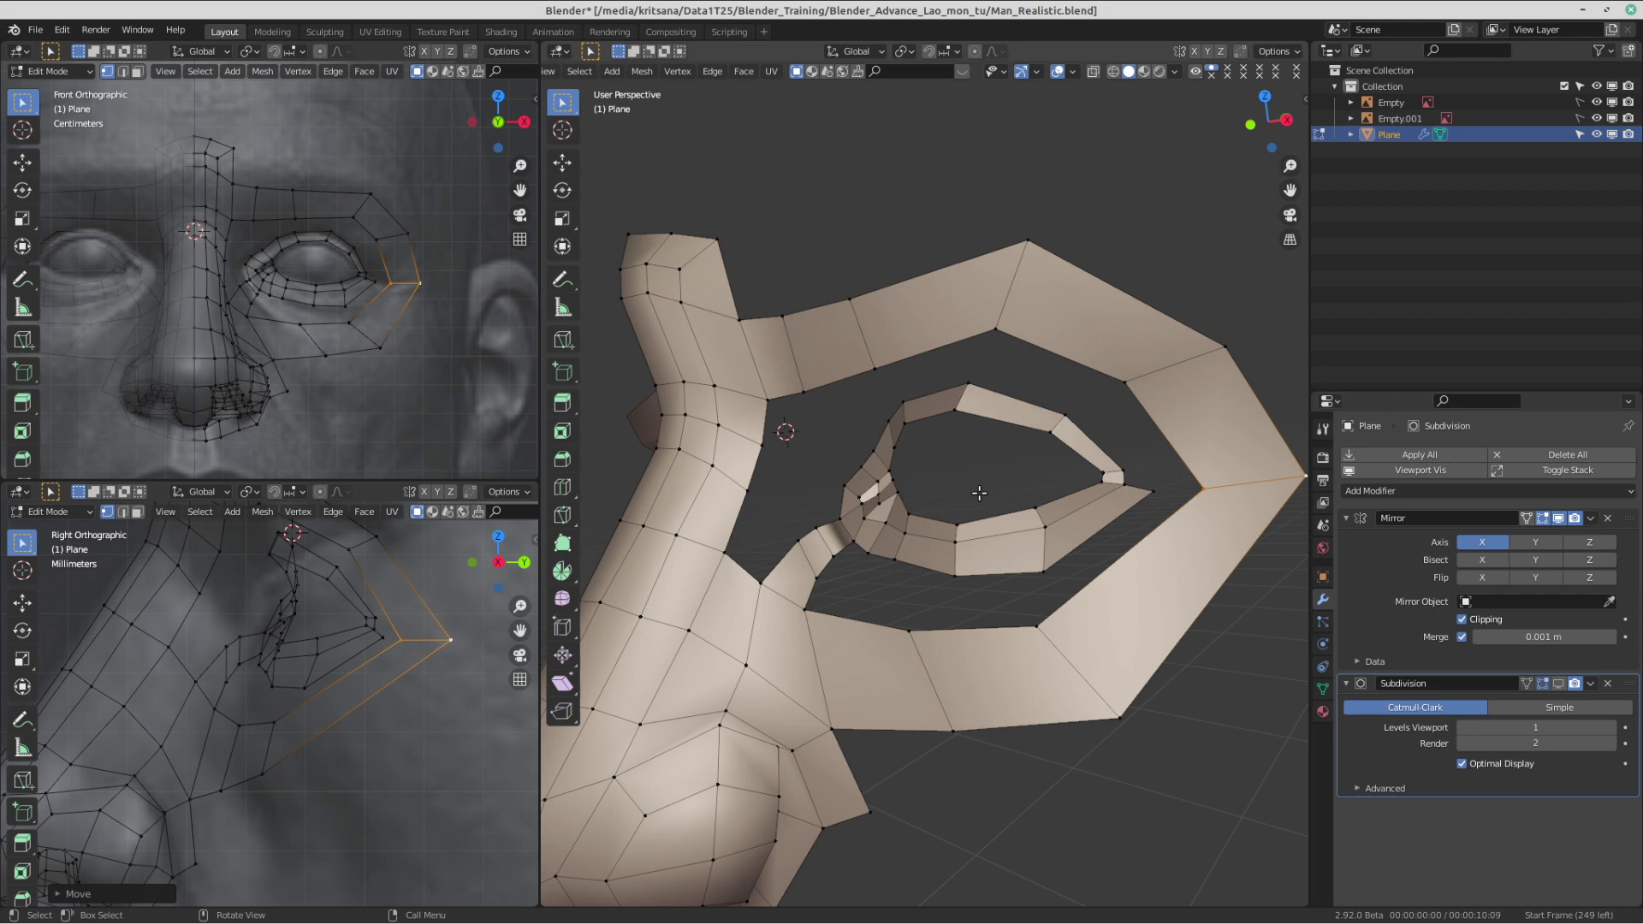
pyautogui.keyDown('shift'); pyautogui.moveTo(854, 439); pyautogui.dragTo(955, 590, button='middle'); pyautogui.keyUp('shift')
pyautogui.moveTo(956, 590); pyautogui.dragTo(937, 437, button='middle')
pyautogui.moveTo(937, 437); pyautogui.dragTo(985, 403, button='middle')
pyautogui.keyDown('shift'); pyautogui.moveTo(984, 403); pyautogui.dragTo(941, 406, button='middle'); pyautogui.keyUp('shift')
pyautogui.keyDown('shift'); pyautogui.moveTo(376, 590); pyautogui.dragTo(371, 717, button='middle'); pyautogui.keyUp('shift')
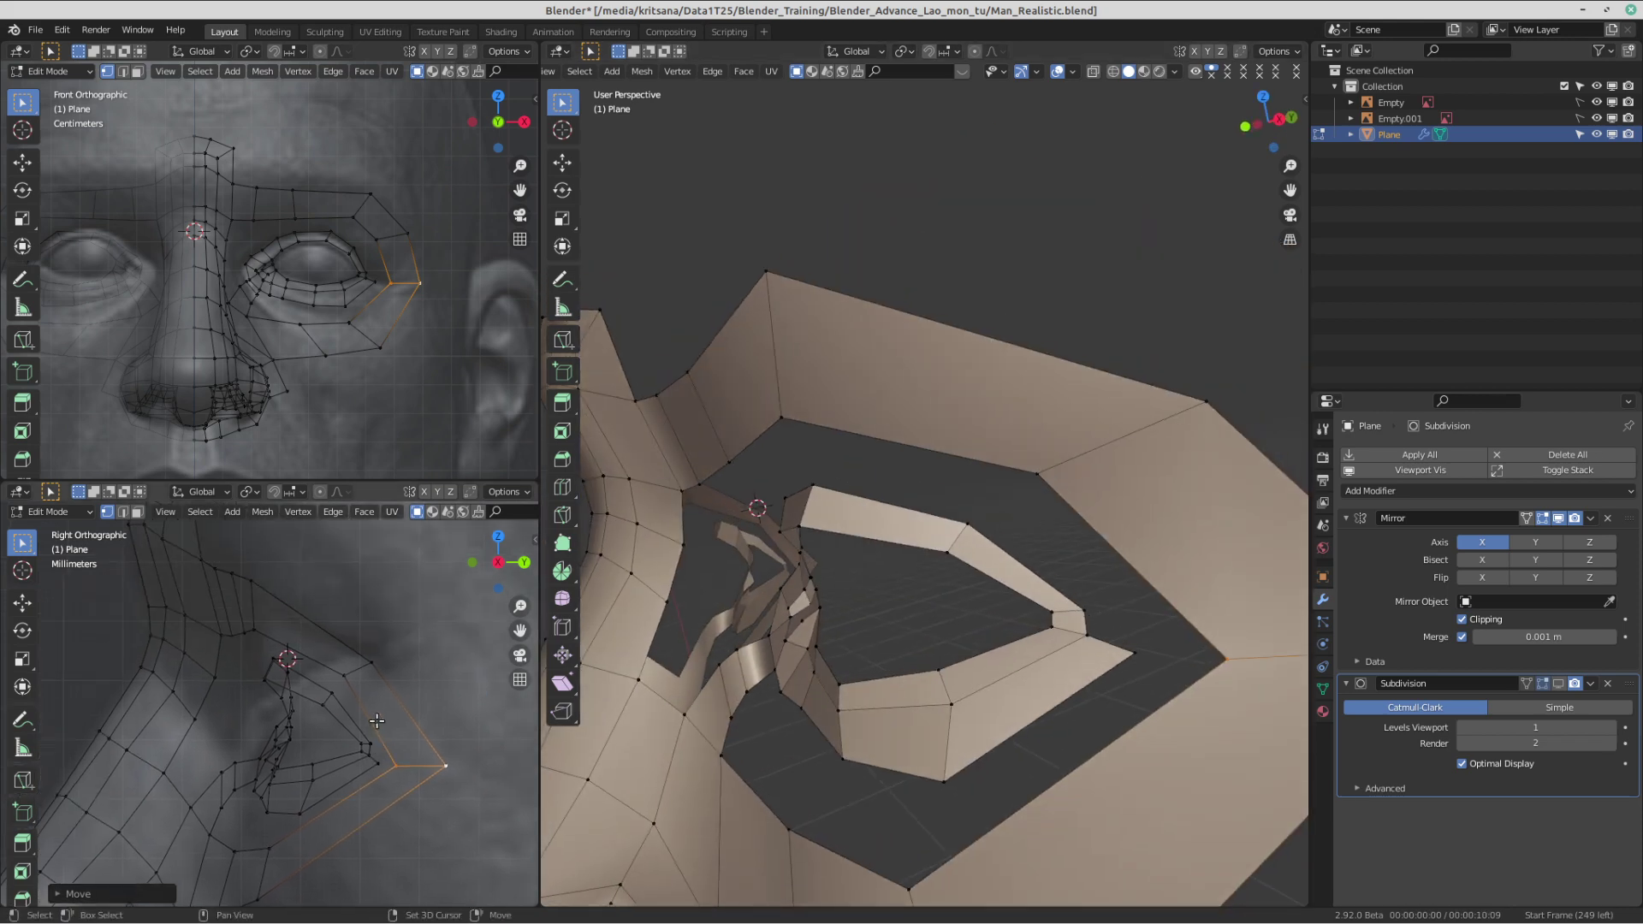
pyautogui.scroll(2, 371, 717)
pyautogui.keyDown('shift'); pyautogui.moveTo(664, 481); pyautogui.dragTo(925, 465, button='middle'); pyautogui.keyUp('shift')
pyautogui.click(1018, 433)
pyautogui.moveTo(1034, 425); pyautogui.dragTo(1058, 397, button='middle')
pyautogui.press('g')
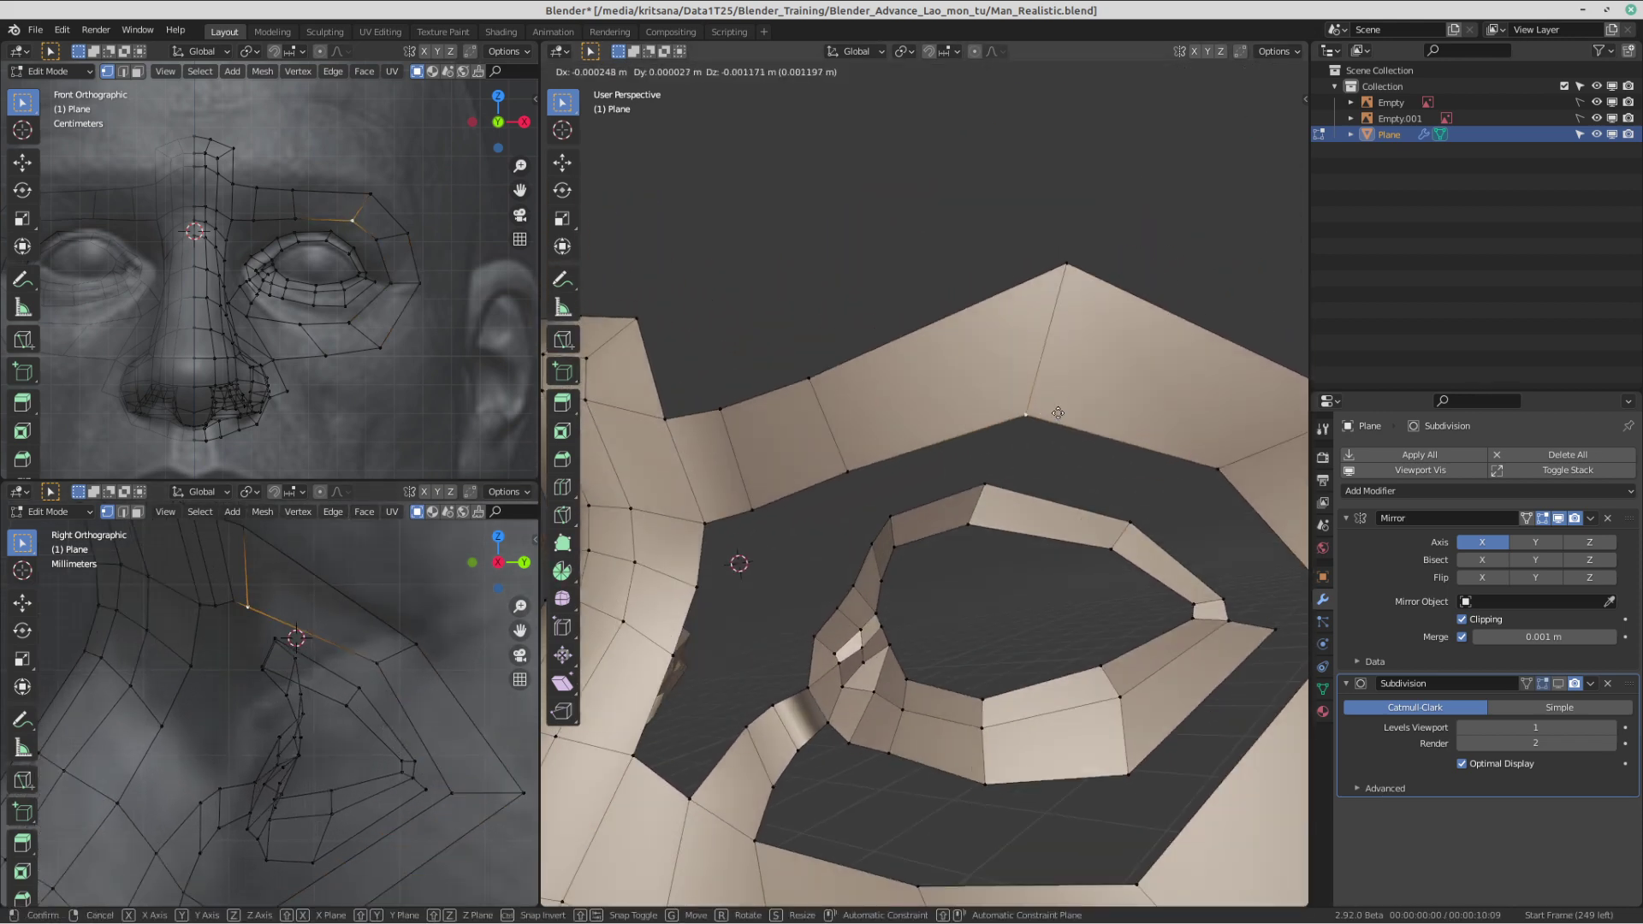
pyautogui.click(1058, 415)
pyautogui.click(1080, 281)
pyautogui.press('g')
pyautogui.click(1078, 315)
# - Move the middle vertex on the brow strip's upper edge slightly up and outward in the perspective view
pyautogui.moveTo(905, 358); pyautogui.dragTo(995, 341, button='middle')
pyautogui.click(818, 378)
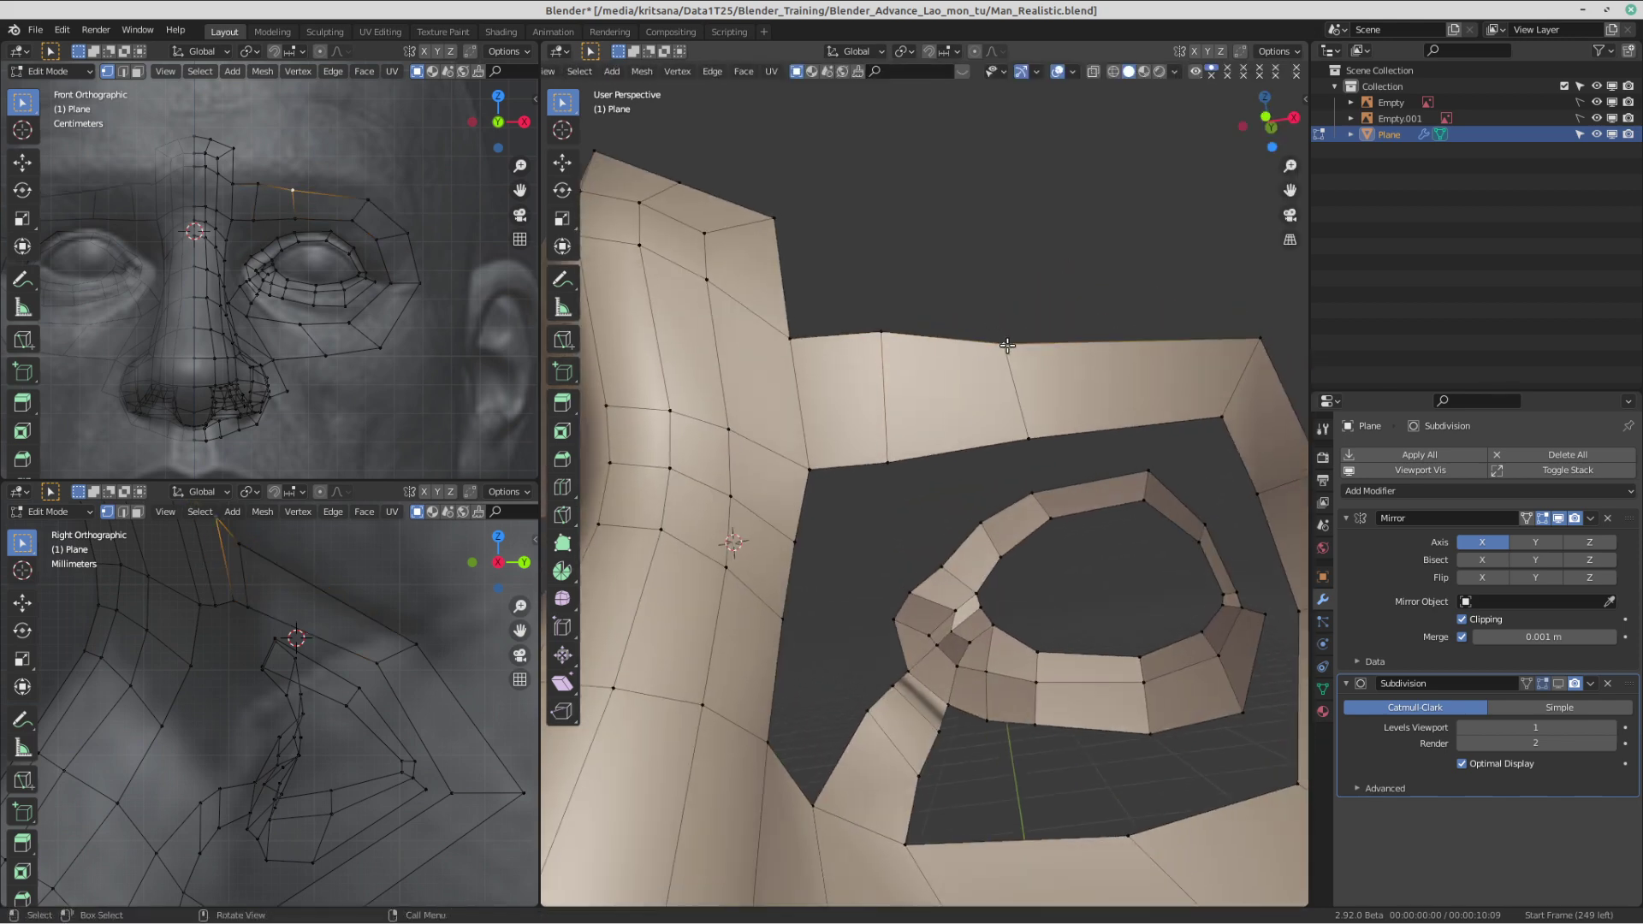
pyautogui.press('g')
pyautogui.click(1014, 334)
pyautogui.click(1052, 451)
pyautogui.press('g')
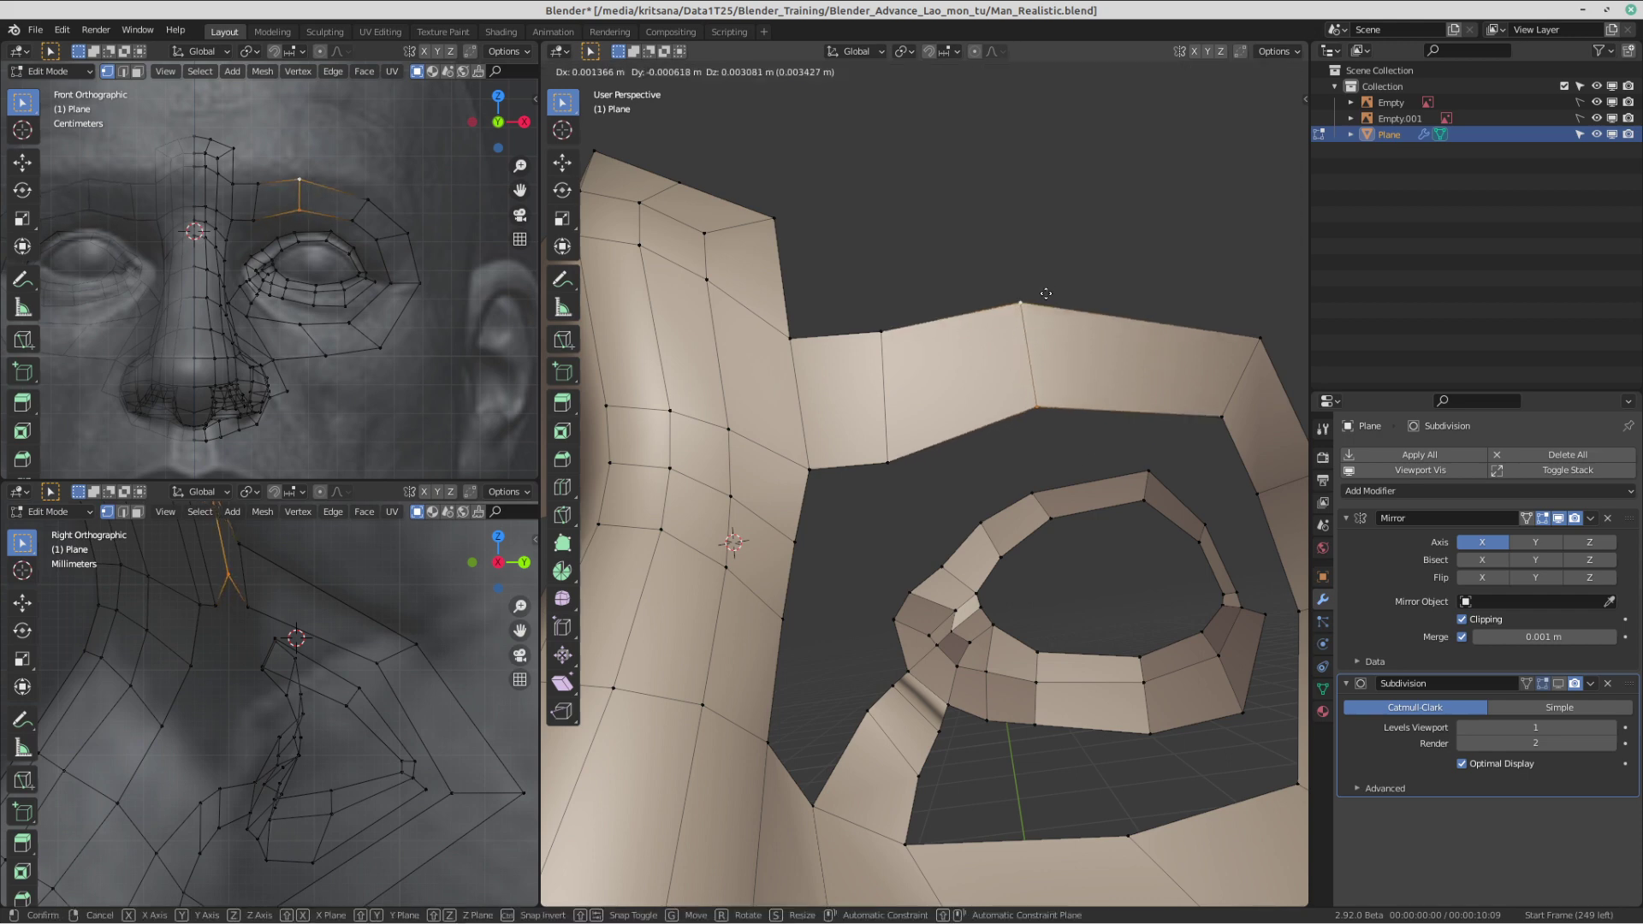
pyautogui.rightClick(1011, 321)
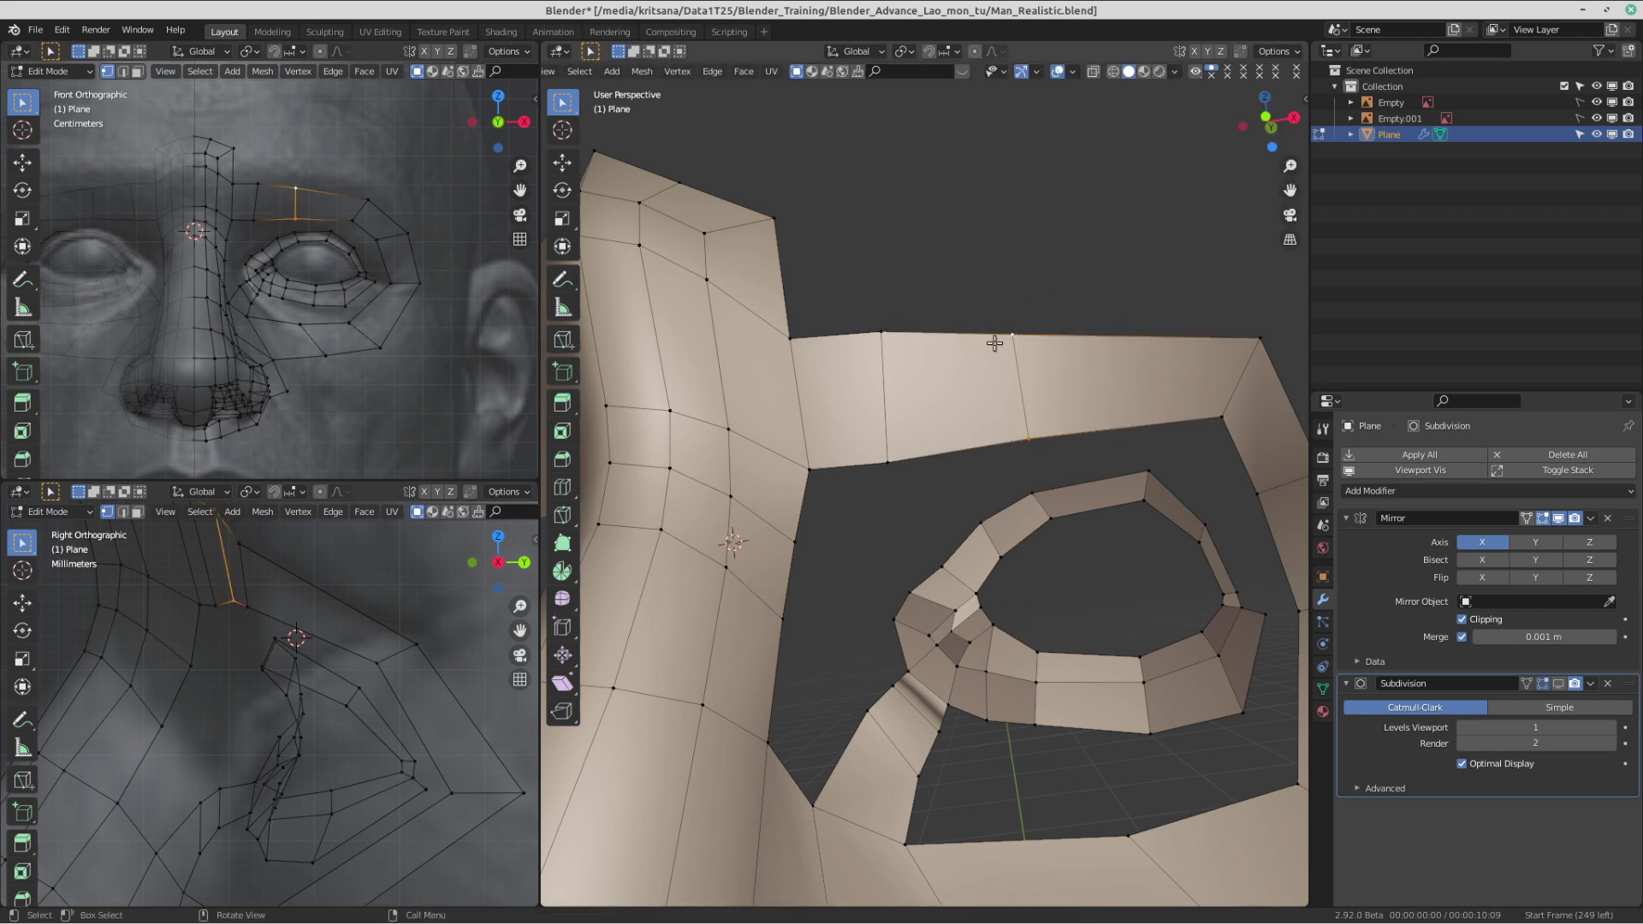
pyautogui.scroll(-1, 992, 345)
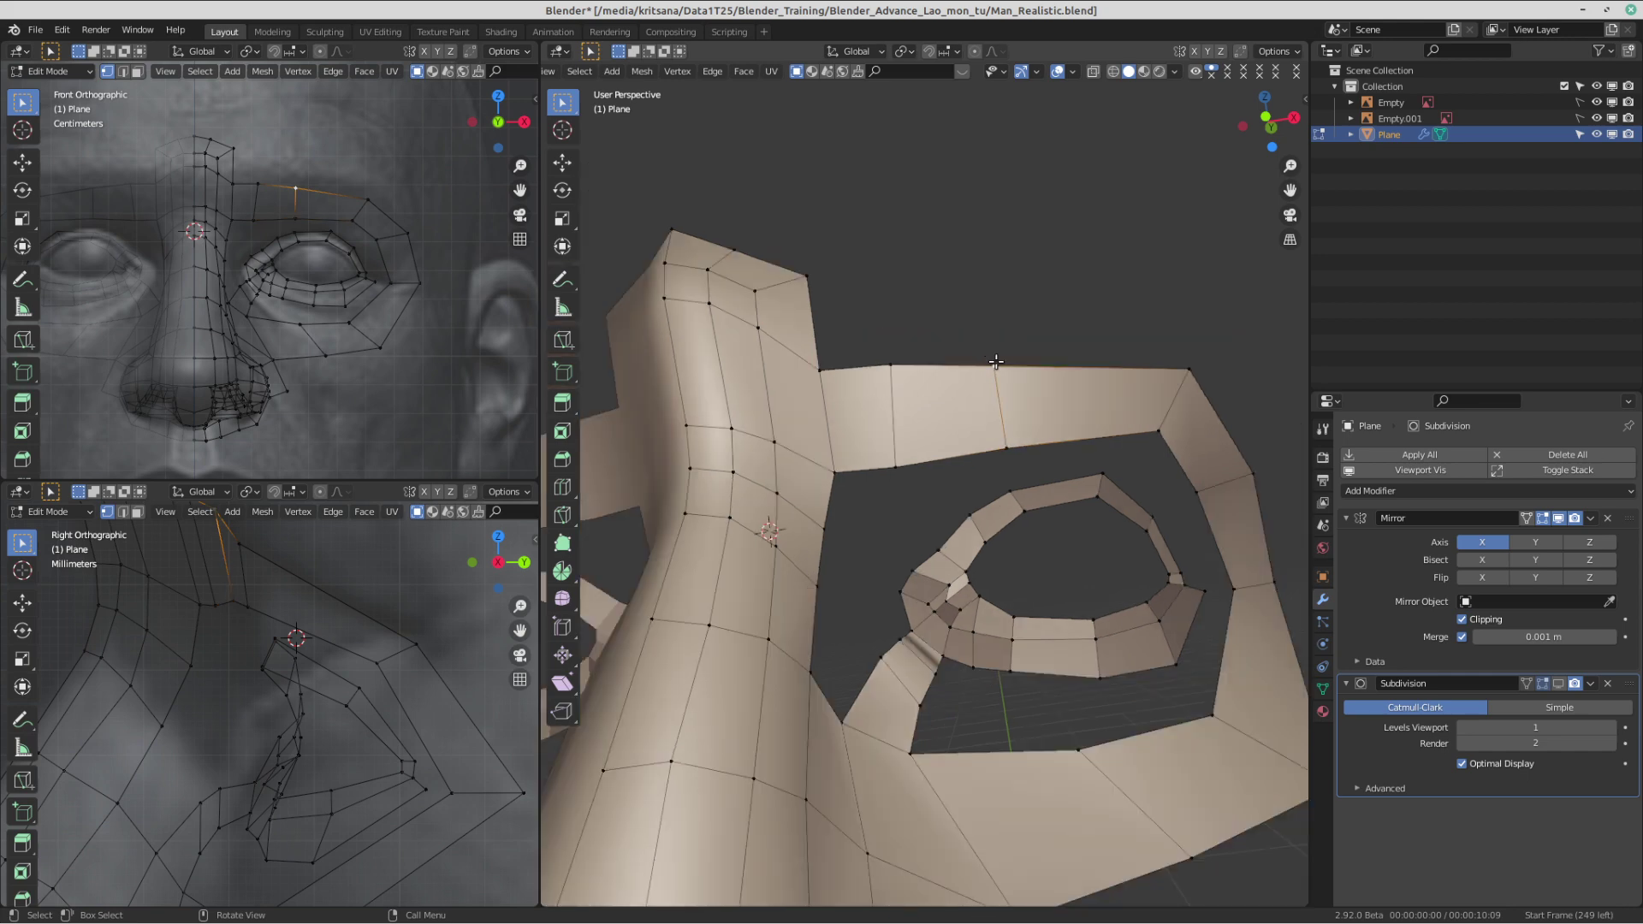
pyautogui.press('g')
pyautogui.rightClick(996, 384)
# - Nudge the inner and middle vertices on the brow strip's upper edge slightly in the side view to smooth the brow curve
pyautogui.keyDown('shift'); pyautogui.moveTo(271, 541); pyautogui.dragTo(306, 666, button='middle'); pyautogui.keyUp('shift')
pyautogui.scroll(2, 301, 633)
pyautogui.click(256, 611)
pyautogui.keyDown('shift'); pyautogui.moveTo(281, 584); pyautogui.dragTo(290, 621, button='middle'); pyautogui.keyUp('shift')
pyautogui.press('g')
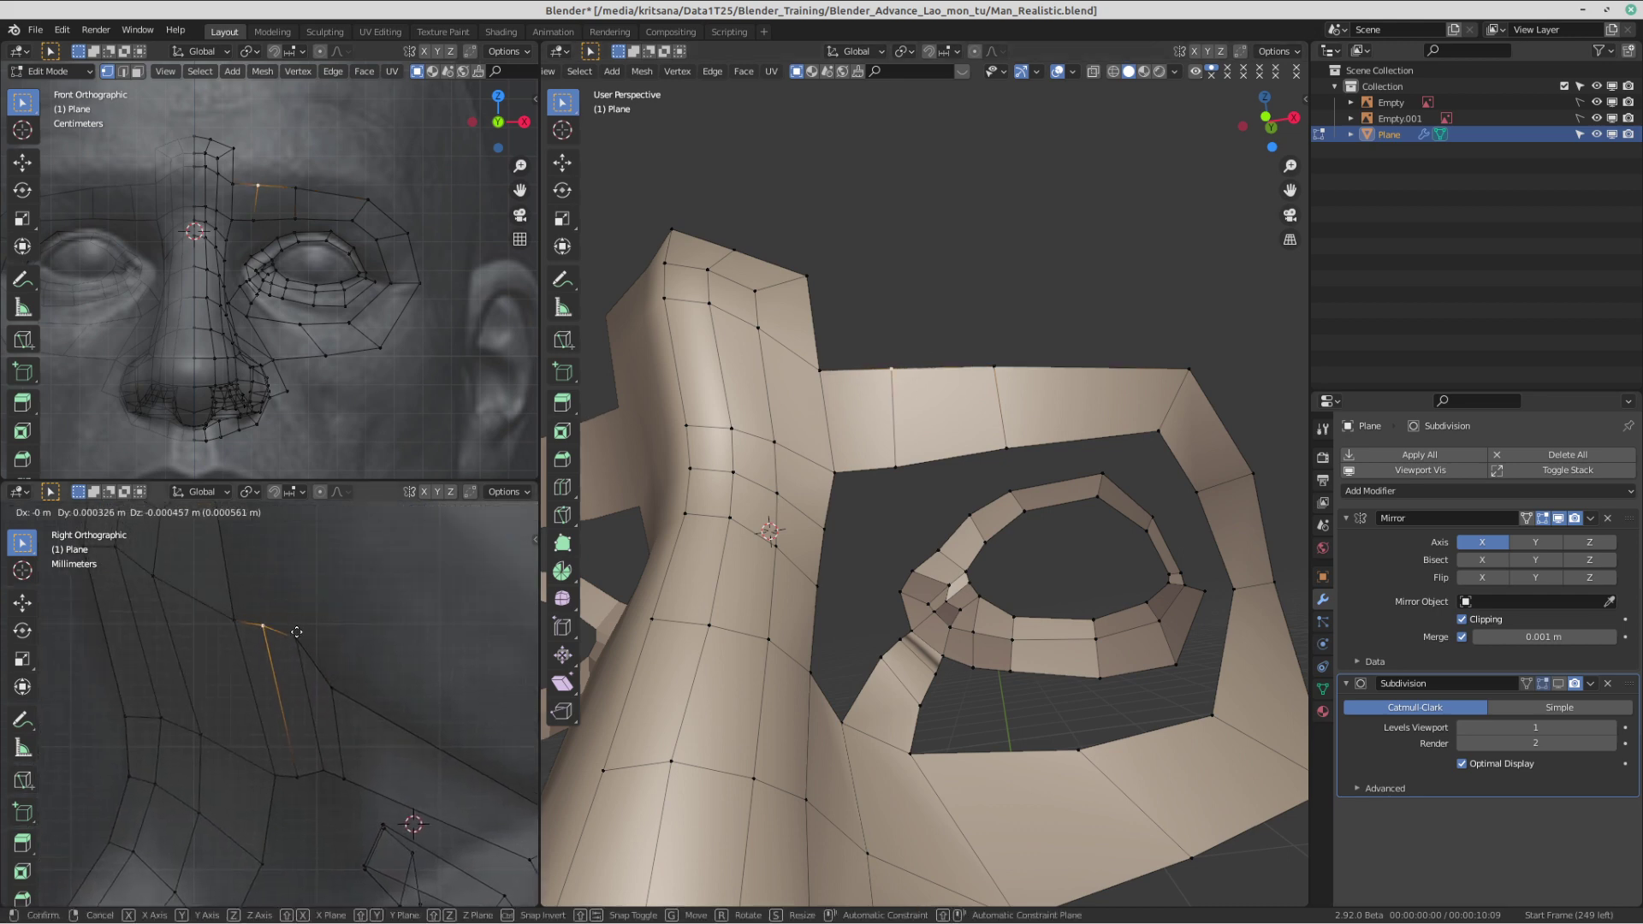
pyautogui.click(297, 632)
pyautogui.press('g')
pyautogui.click(301, 647)
pyautogui.click(308, 659)
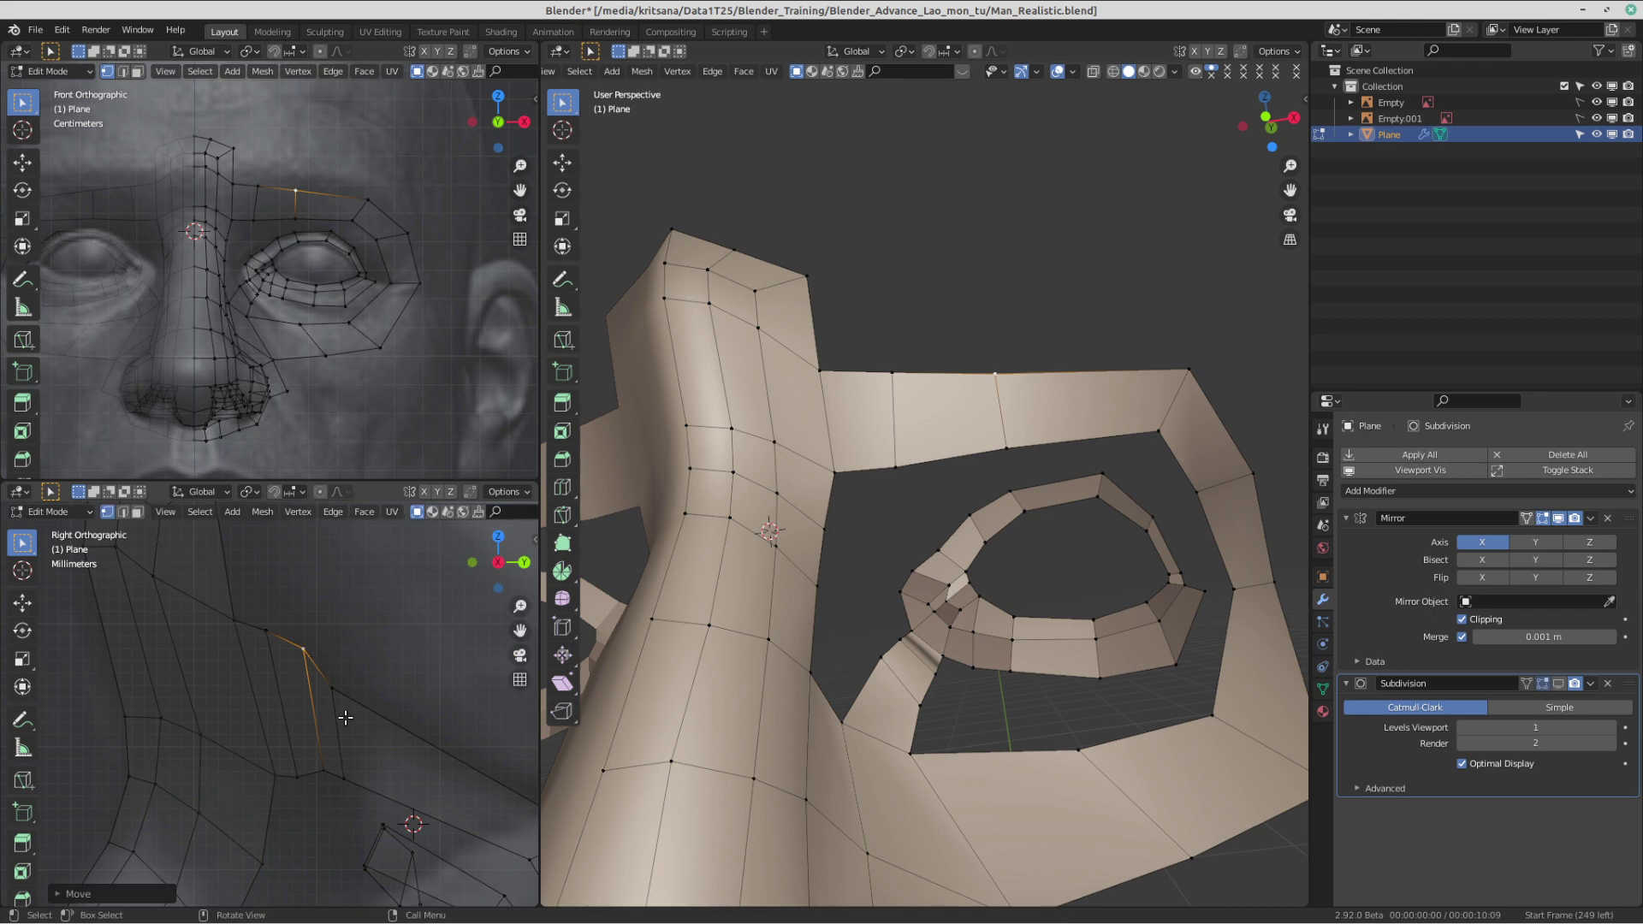
# - Move the outer vertex on the brow strip's upper edge slightly back in the side view
pyautogui.click(337, 693)
pyautogui.press('g')
pyautogui.click(356, 697)
pyautogui.press('g')
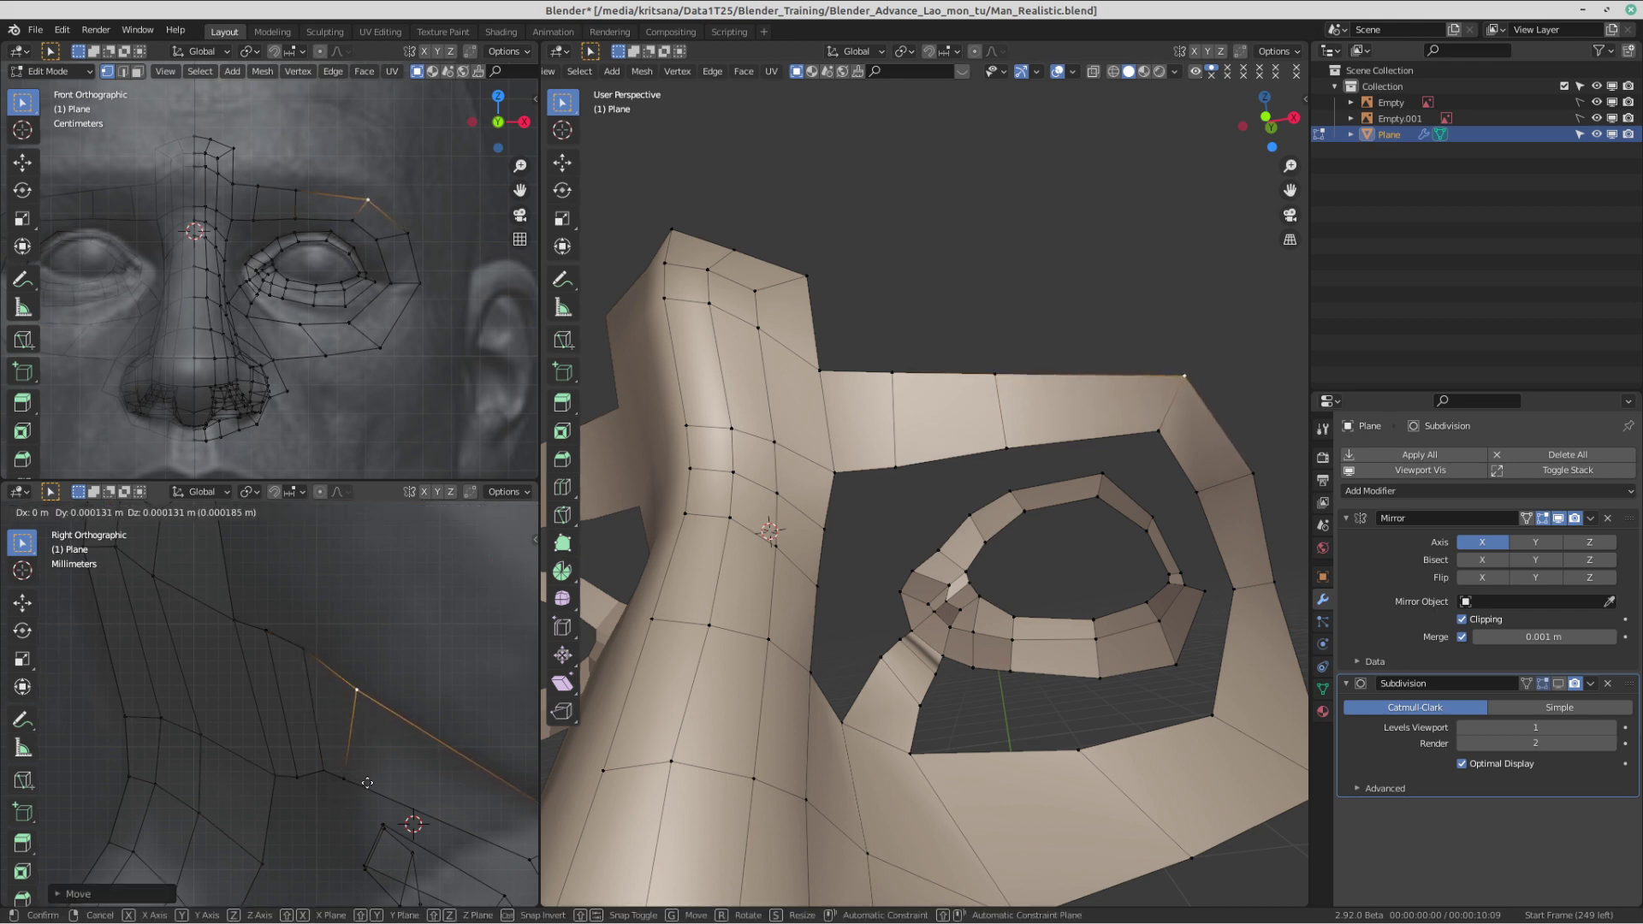
pyautogui.click(369, 784)
# - Nudge the outer, middle and inner vertices on the brow strip's lower edge slightly in the side view to even their spacing
pyautogui.click(353, 779)
pyautogui.press('g')
pyautogui.click(381, 779)
pyautogui.click(335, 766)
pyautogui.press('g')
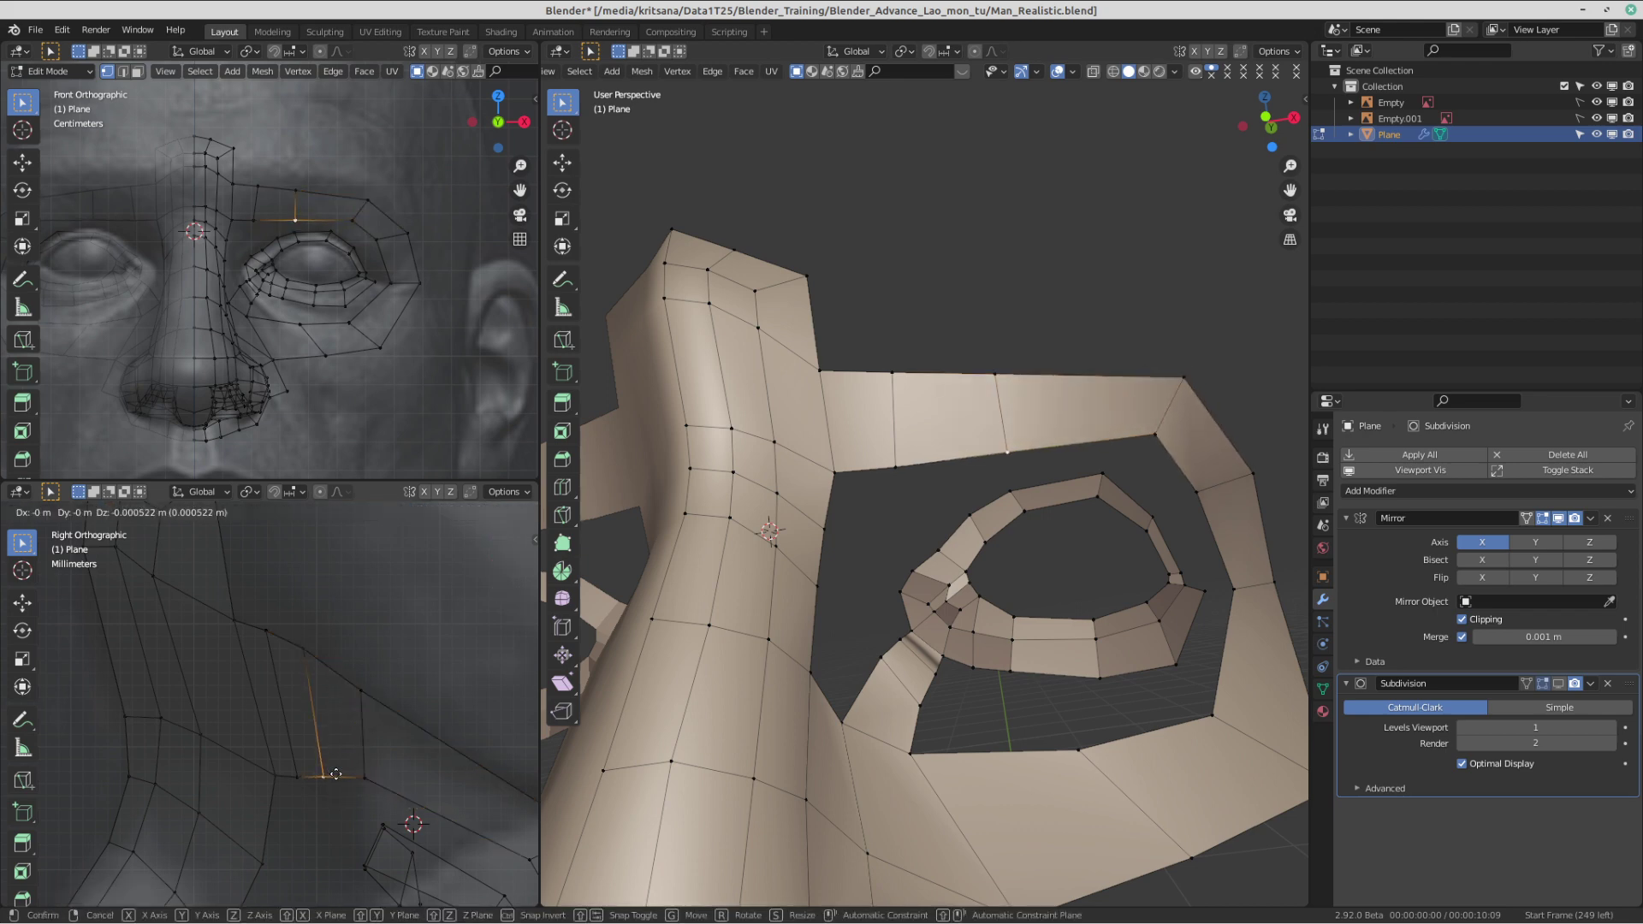
pyautogui.click(336, 775)
pyautogui.click(297, 778)
pyautogui.press('g')
pyautogui.click(296, 774)
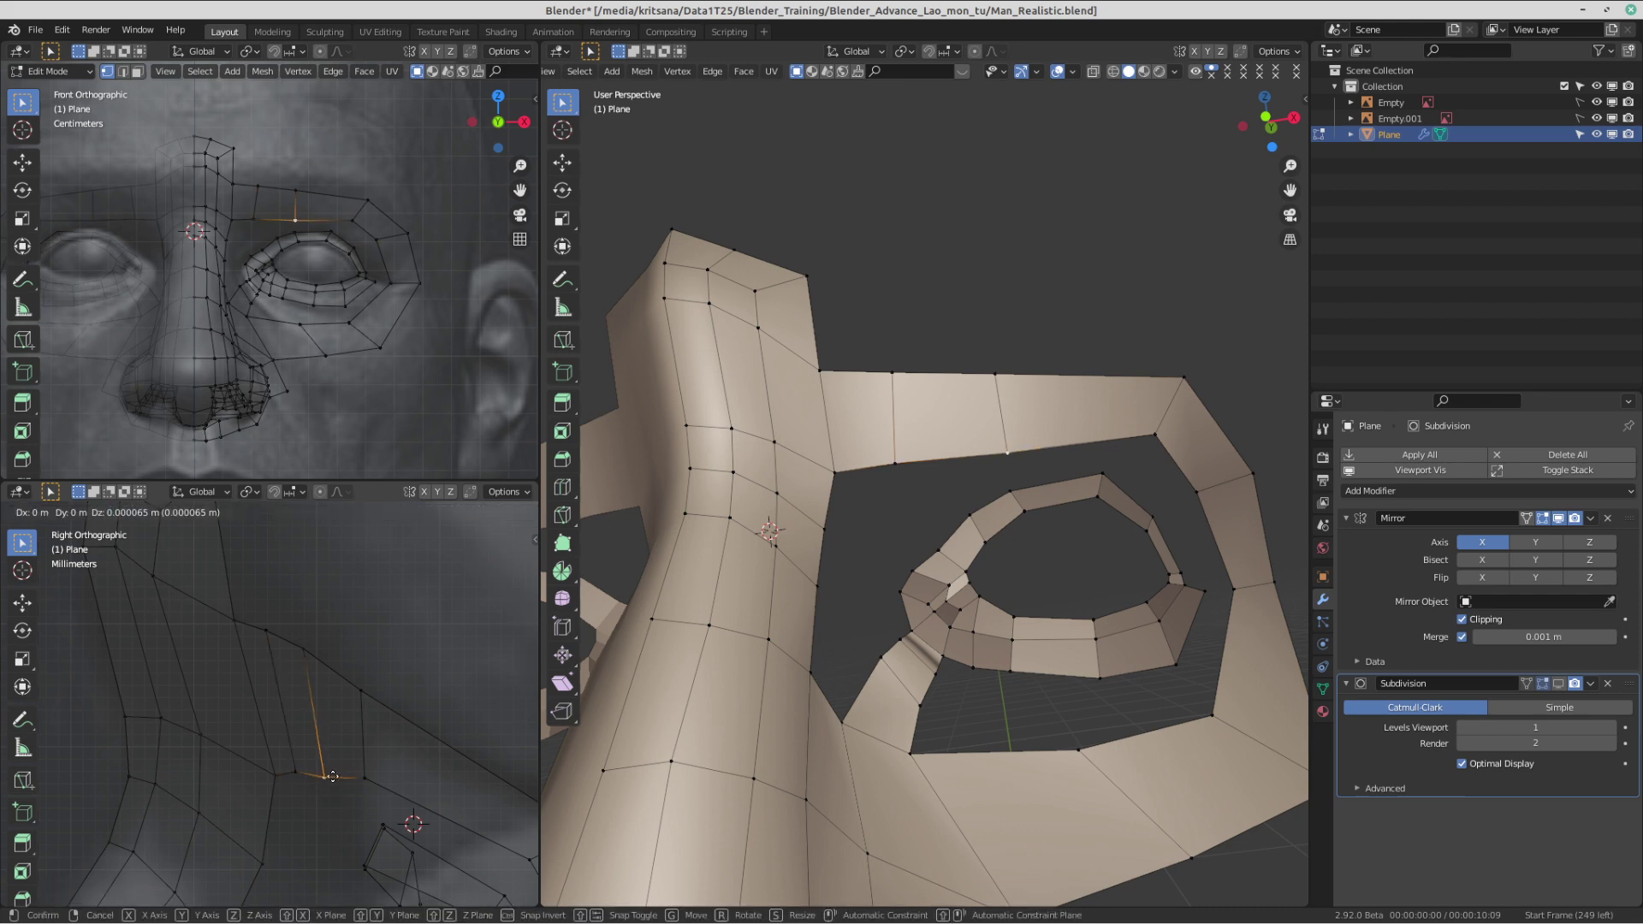
# - Annotate short connecting strokes around the eye ring and beside the nose in the perspective view, and erase them
pyautogui.scroll(-6, 322, 785)
pyautogui.scroll(-3, 399, 698)
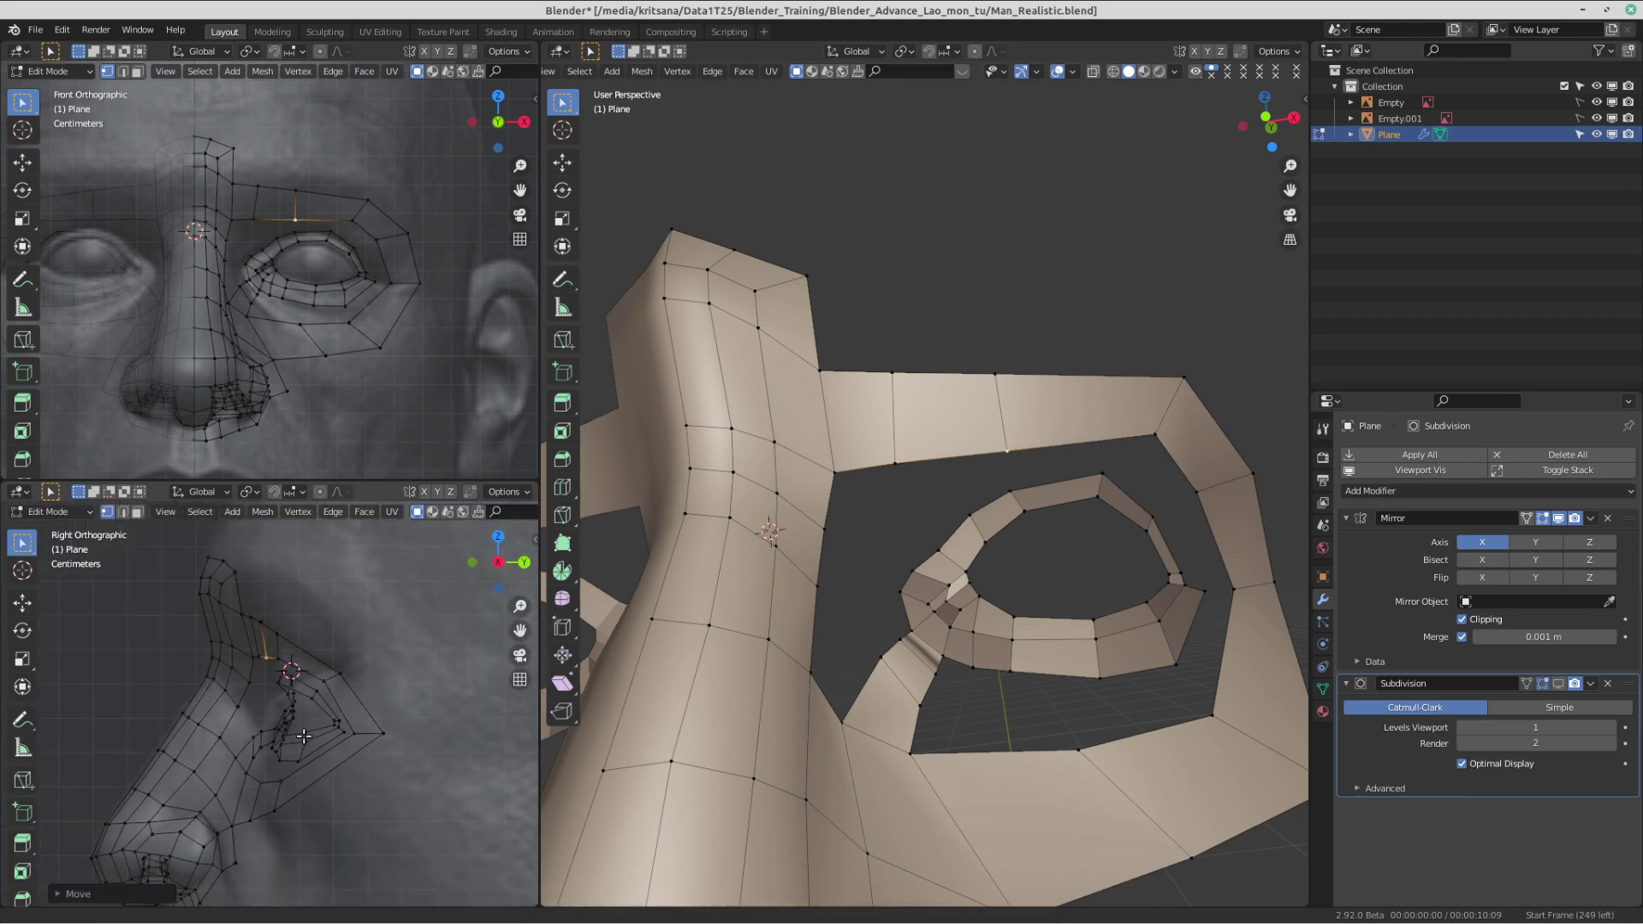
pyautogui.scroll(-3, 1039, 472)
pyautogui.moveTo(1039, 472); pyautogui.dragTo(817, 539, button='middle')
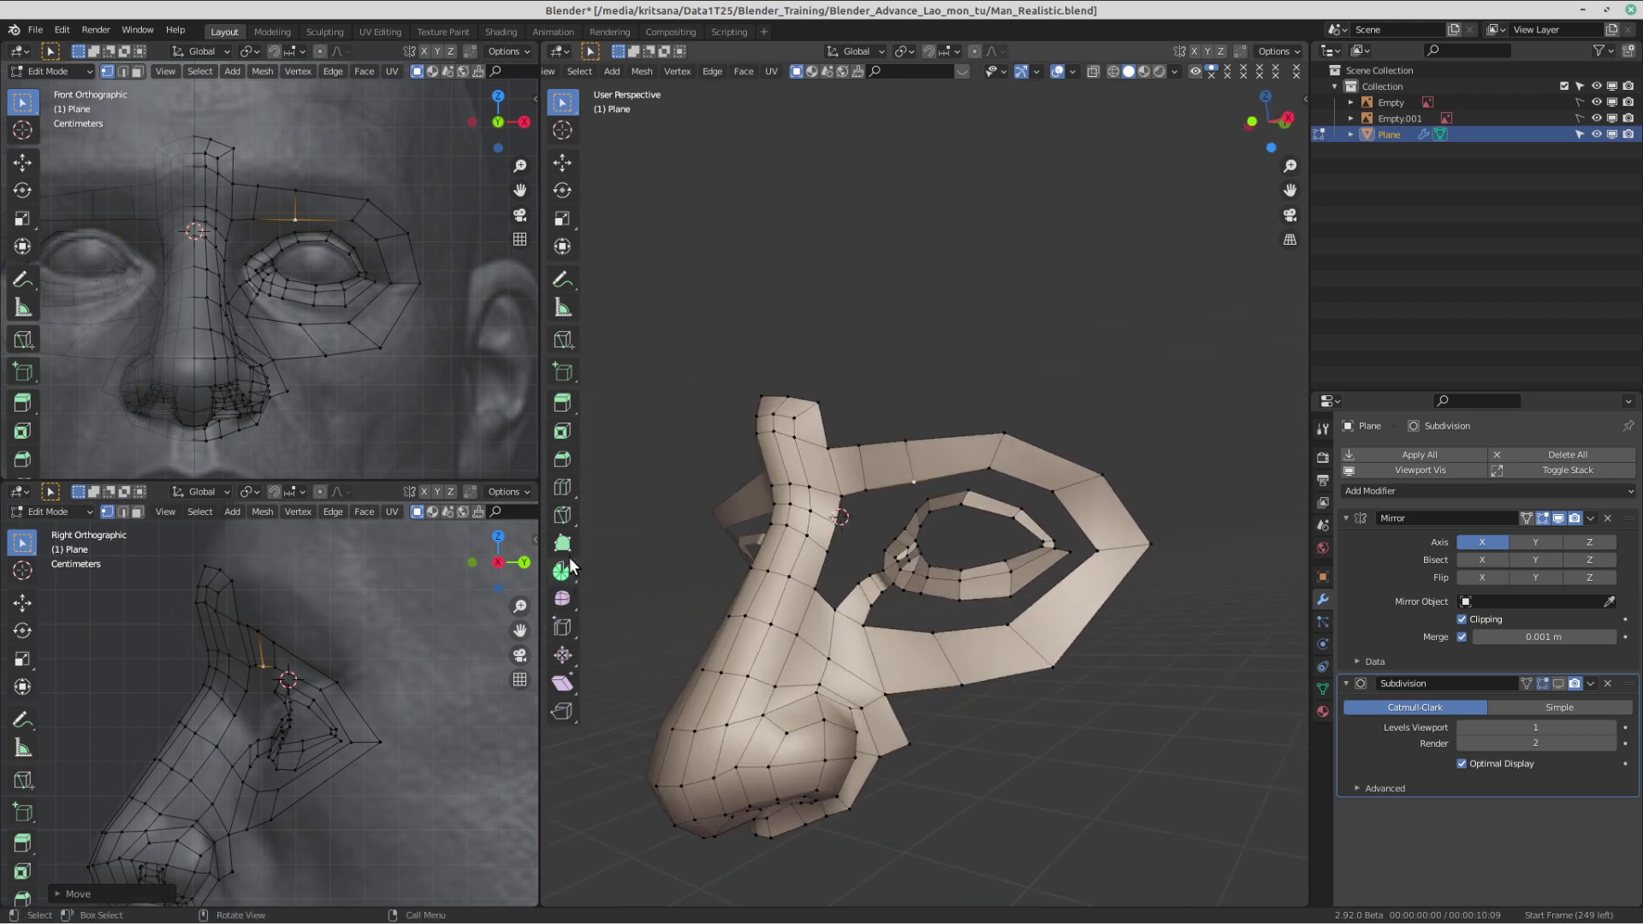
pyautogui.click(563, 279)
pyautogui.moveTo(843, 535); pyautogui.dragTo(866, 552)
pyautogui.moveTo(875, 512)
pyautogui.mouseDown()
pyautogui.moveTo(890, 525)
pyautogui.moveTo(967, 494)
pyautogui.mouseUp()
pyautogui.moveTo(1010, 476)
pyautogui.mouseDown()
pyautogui.moveTo(1015, 498)
pyautogui.moveTo(1041, 490)
pyautogui.moveTo(1051, 524)
pyautogui.mouseUp()
pyautogui.click(1076, 582)
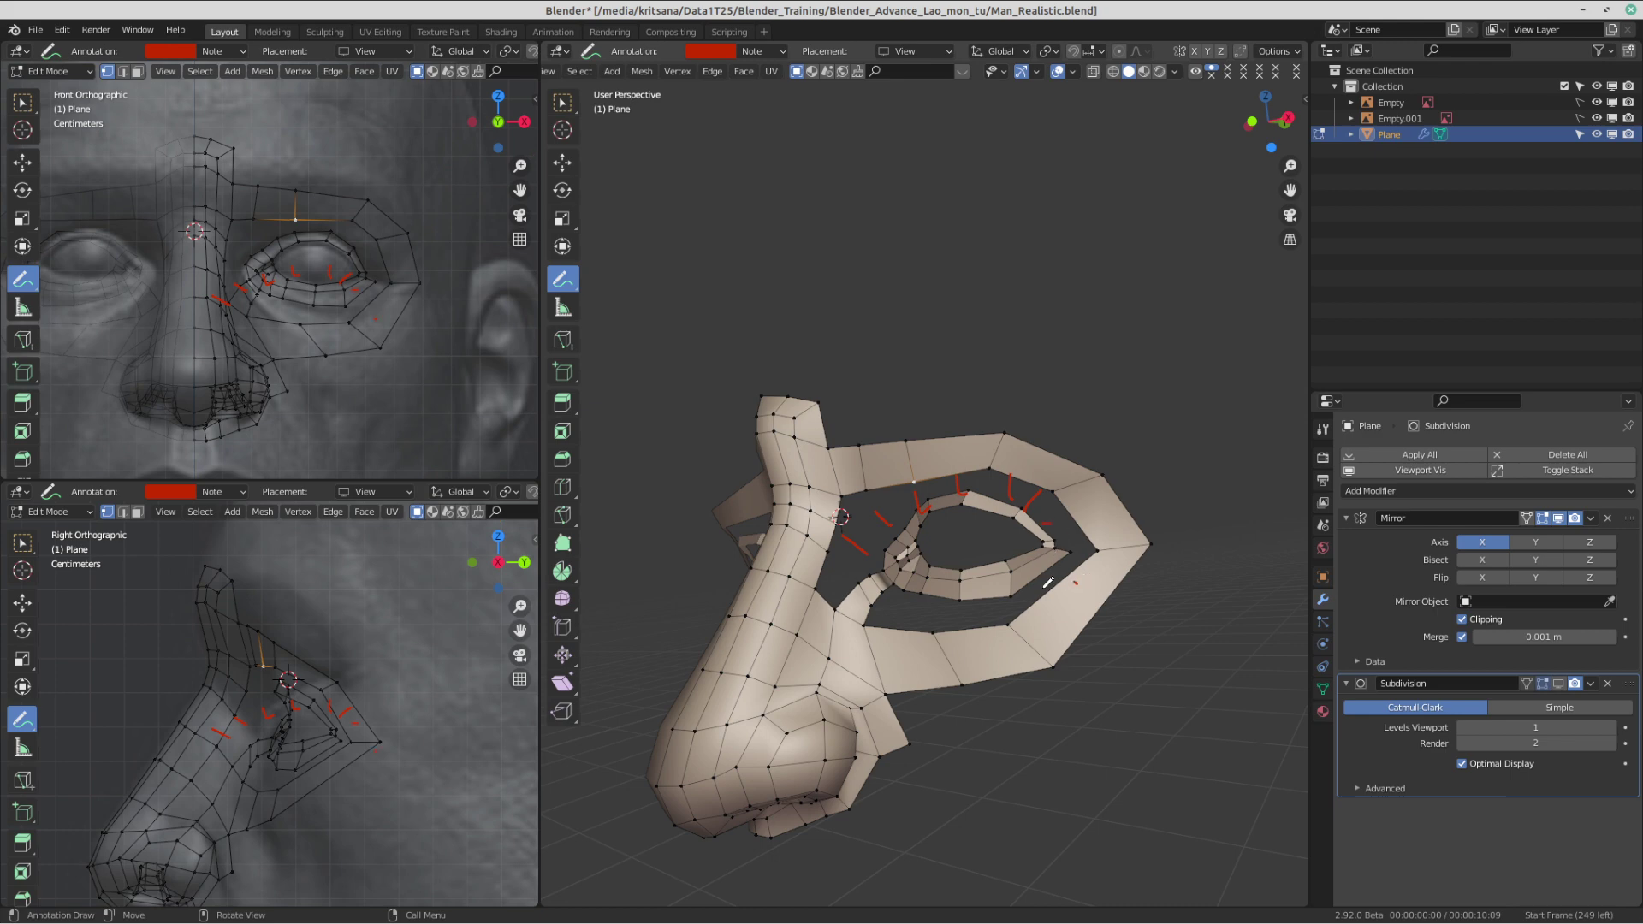
pyautogui.moveTo(1023, 601)
pyautogui.mouseDown()
pyautogui.moveTo(1022, 630)
pyautogui.moveTo(867, 634)
pyautogui.mouseUp()
pyautogui.moveTo(839, 579); pyautogui.dragTo(881, 577)
pyautogui.moveTo(856, 512); pyautogui.dragTo(859, 548)
pyautogui.scroll(2, 888, 504)
pyautogui.scroll(-1, 883, 509)
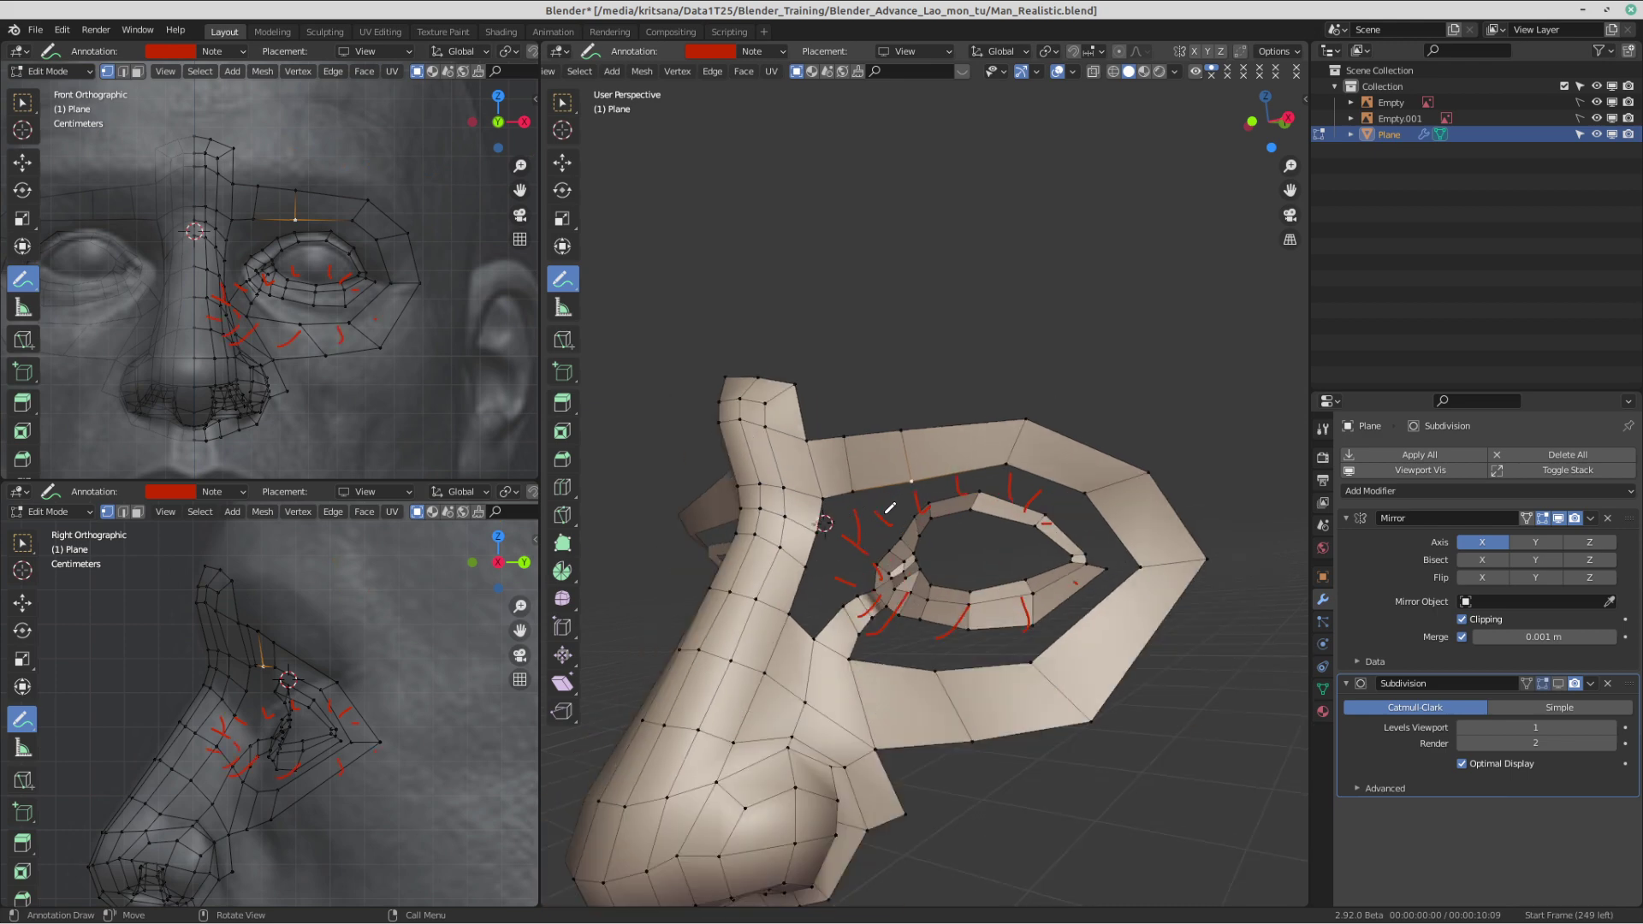
pyautogui.moveTo(948, 457)
pyautogui.keyDown('ctrl'); pyautogui.mouseDown()
pyautogui.moveTo(890, 505)
pyautogui.moveTo(933, 498)
pyautogui.moveTo(863, 501)
pyautogui.mouseUp(); pyautogui.keyUp('ctrl')
# - Sketch annotation lines from the inner brow strip toward the eye ring, and undo them
pyautogui.moveTo(874, 403)
pyautogui.mouseDown()
pyautogui.moveTo(885, 485)
pyautogui.moveTo(925, 507)
pyautogui.mouseUp()
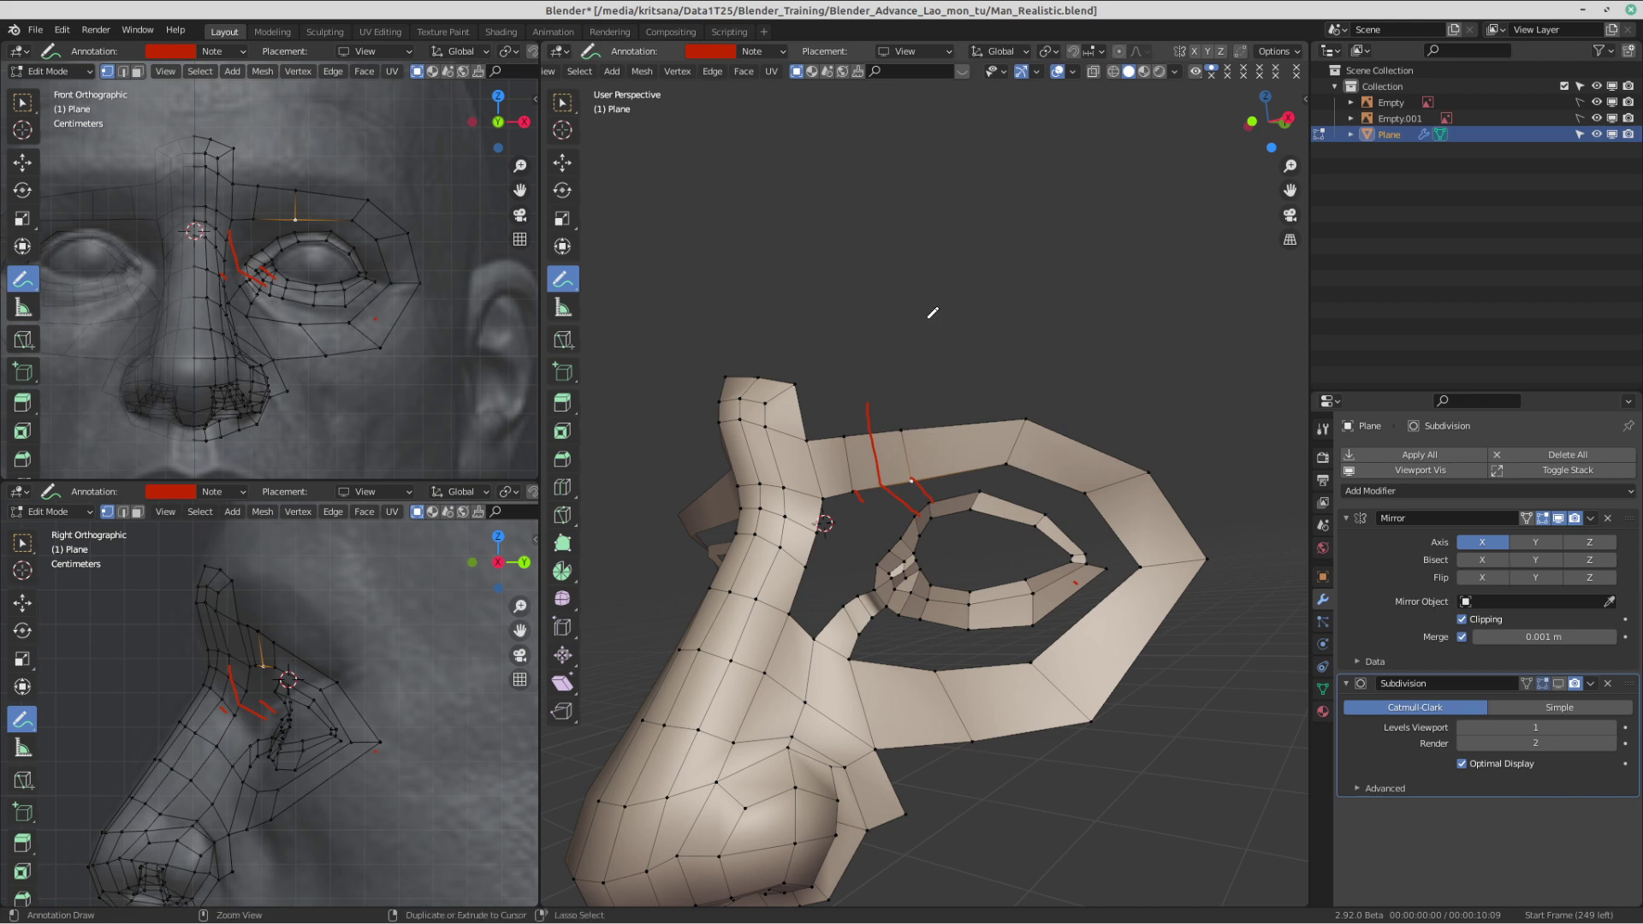
pyautogui.hotkey('ctrl', 'z')
pyautogui.hotkey('ctrl', 'z')
pyautogui.hotkey('ctrl', 'z')
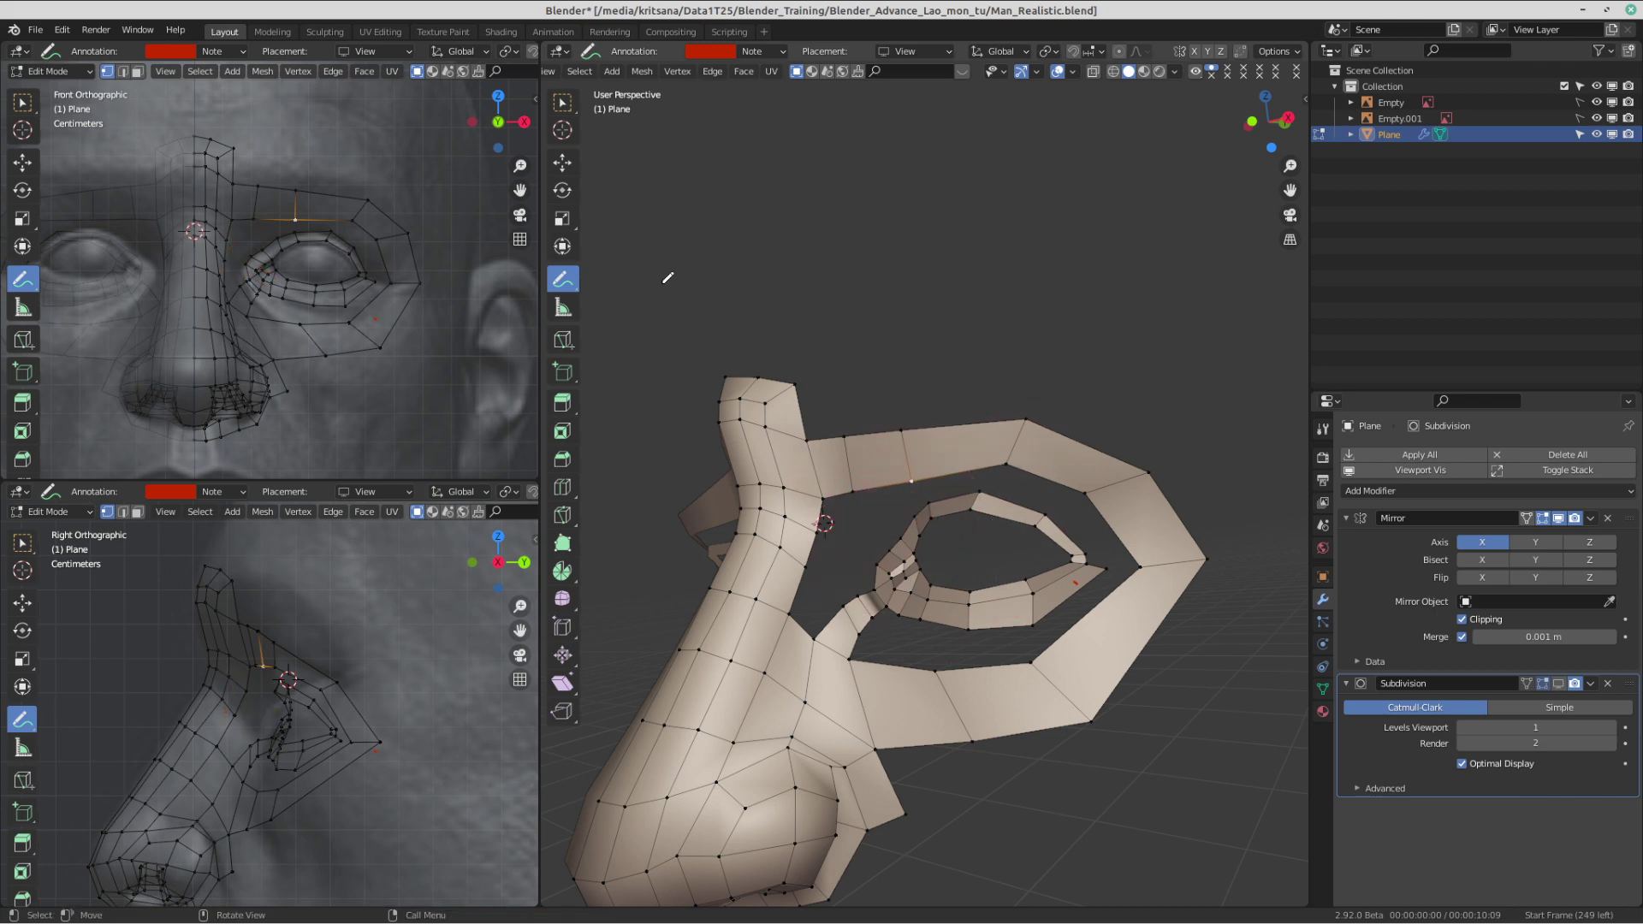
# - Annotate flow arrows from the side of the nose up the bridge and over the upper eyelid, and erase them
pyautogui.scroll(2, 891, 574)
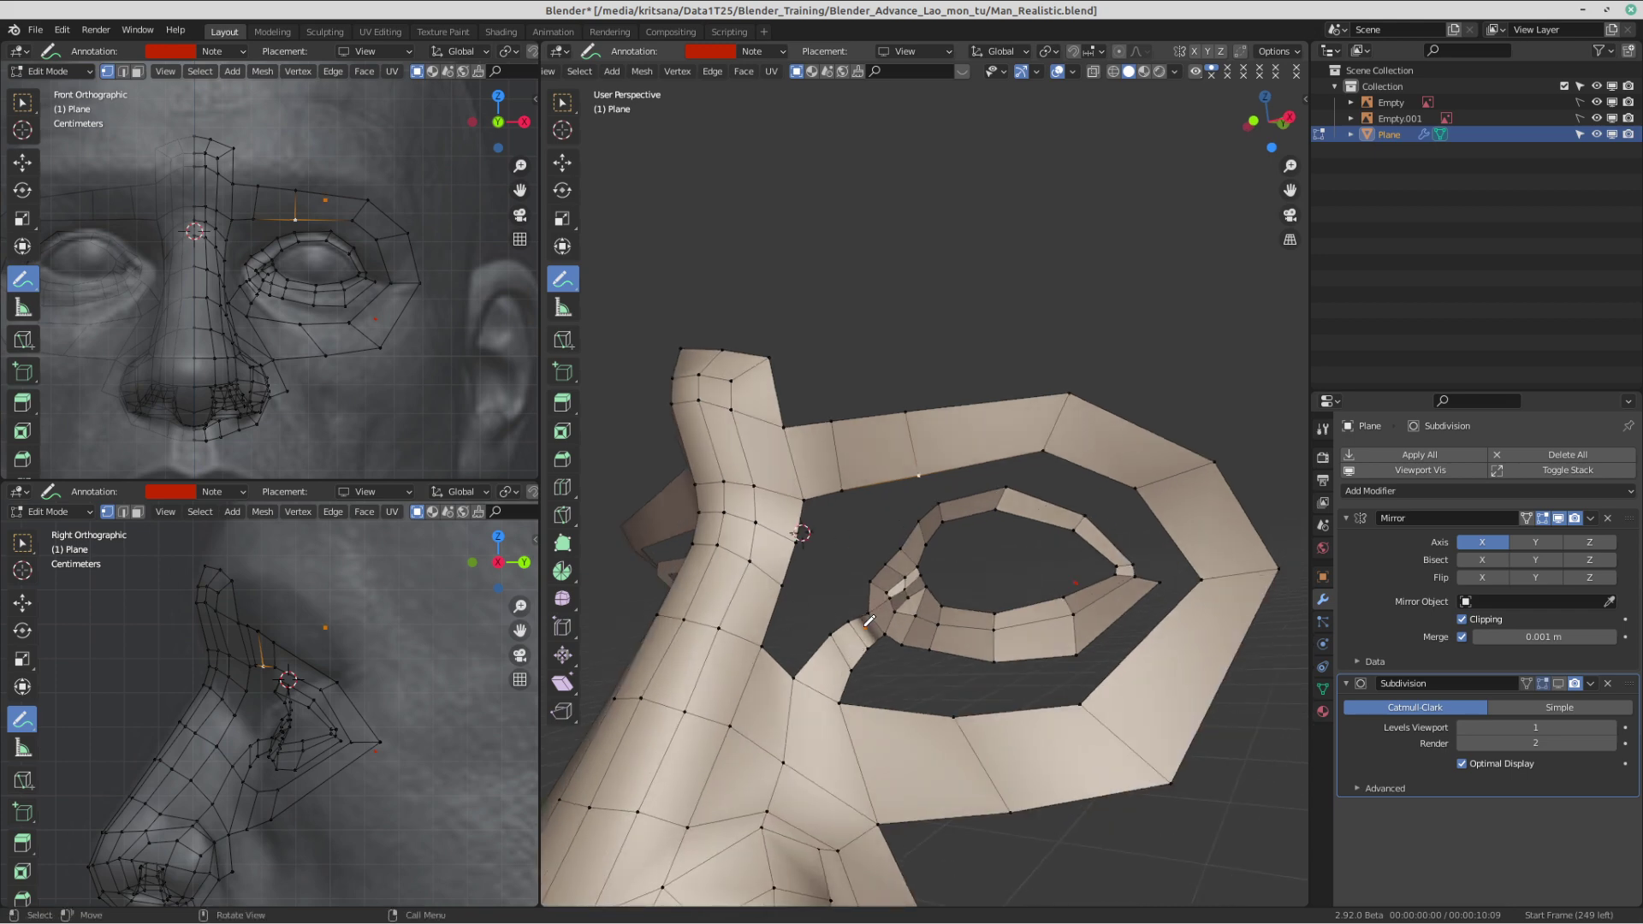
pyautogui.moveTo(863, 627)
pyautogui.mouseDown()
pyautogui.moveTo(869, 535)
pyautogui.moveTo(988, 473)
pyautogui.moveTo(1031, 470)
pyautogui.moveTo(1010, 458)
pyautogui.moveTo(992, 516)
pyautogui.moveTo(842, 629)
pyautogui.moveTo(840, 567)
pyautogui.moveTo(884, 493)
pyautogui.mouseUp()
pyautogui.moveTo(770, 682)
pyautogui.mouseDown()
pyautogui.moveTo(830, 541)
pyautogui.moveTo(837, 358)
pyautogui.moveTo(804, 363)
pyautogui.mouseUp()
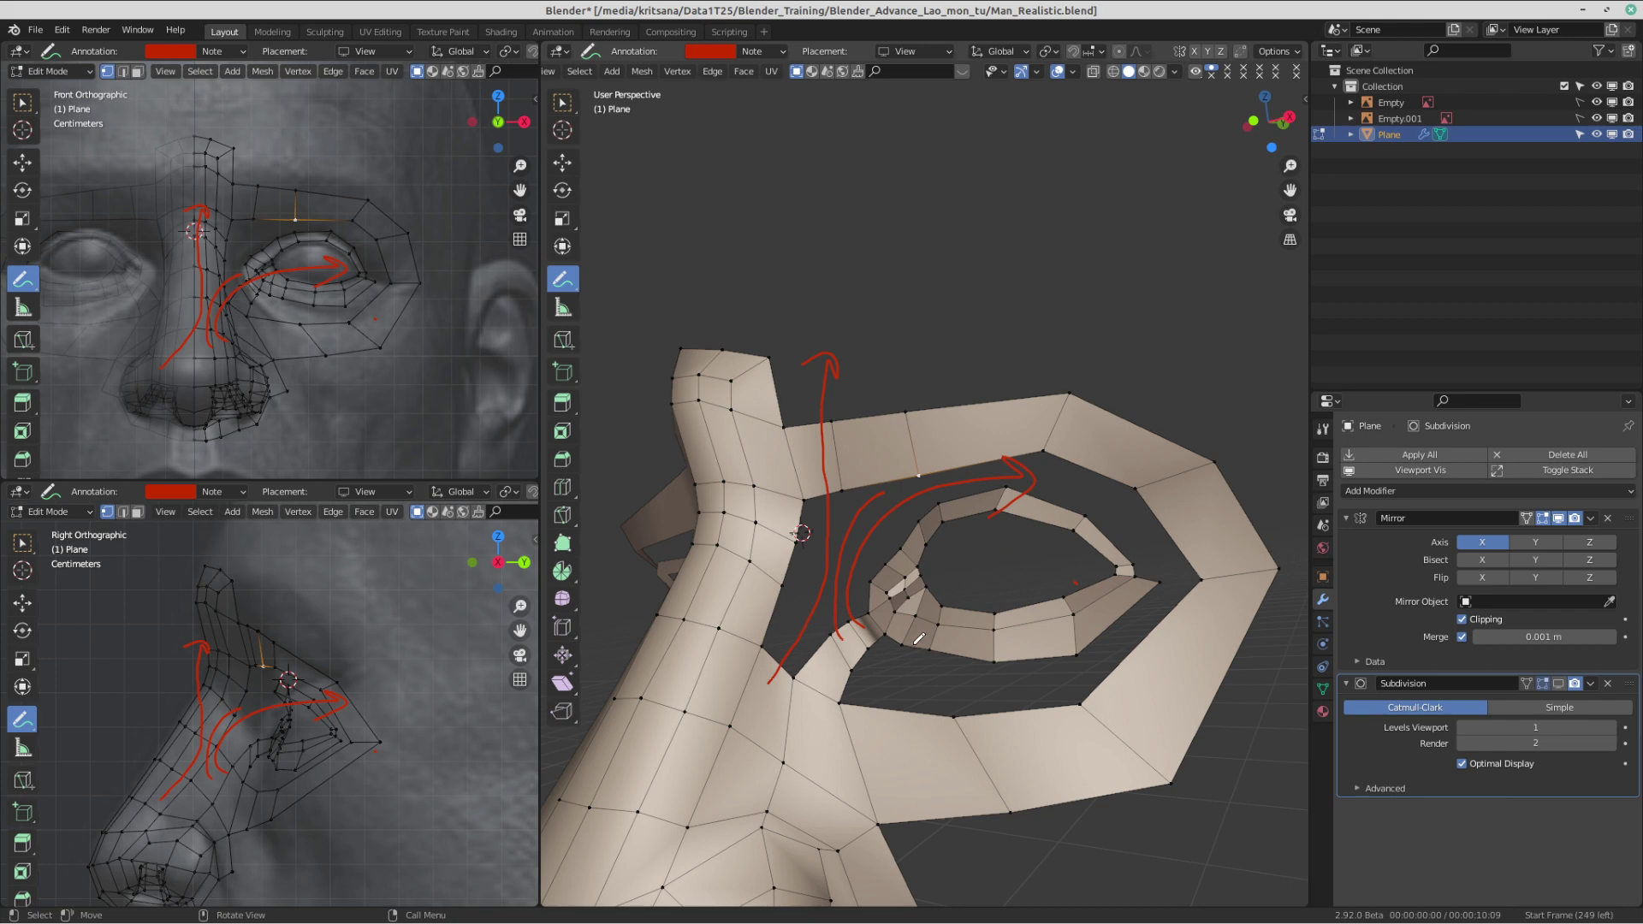
pyautogui.moveTo(819, 295)
pyautogui.keyDown('ctrl'); pyautogui.mouseDown()
pyautogui.moveTo(813, 768)
pyautogui.moveTo(977, 502)
pyautogui.moveTo(986, 512)
pyautogui.mouseUp(); pyautogui.keyUp('ctrl')
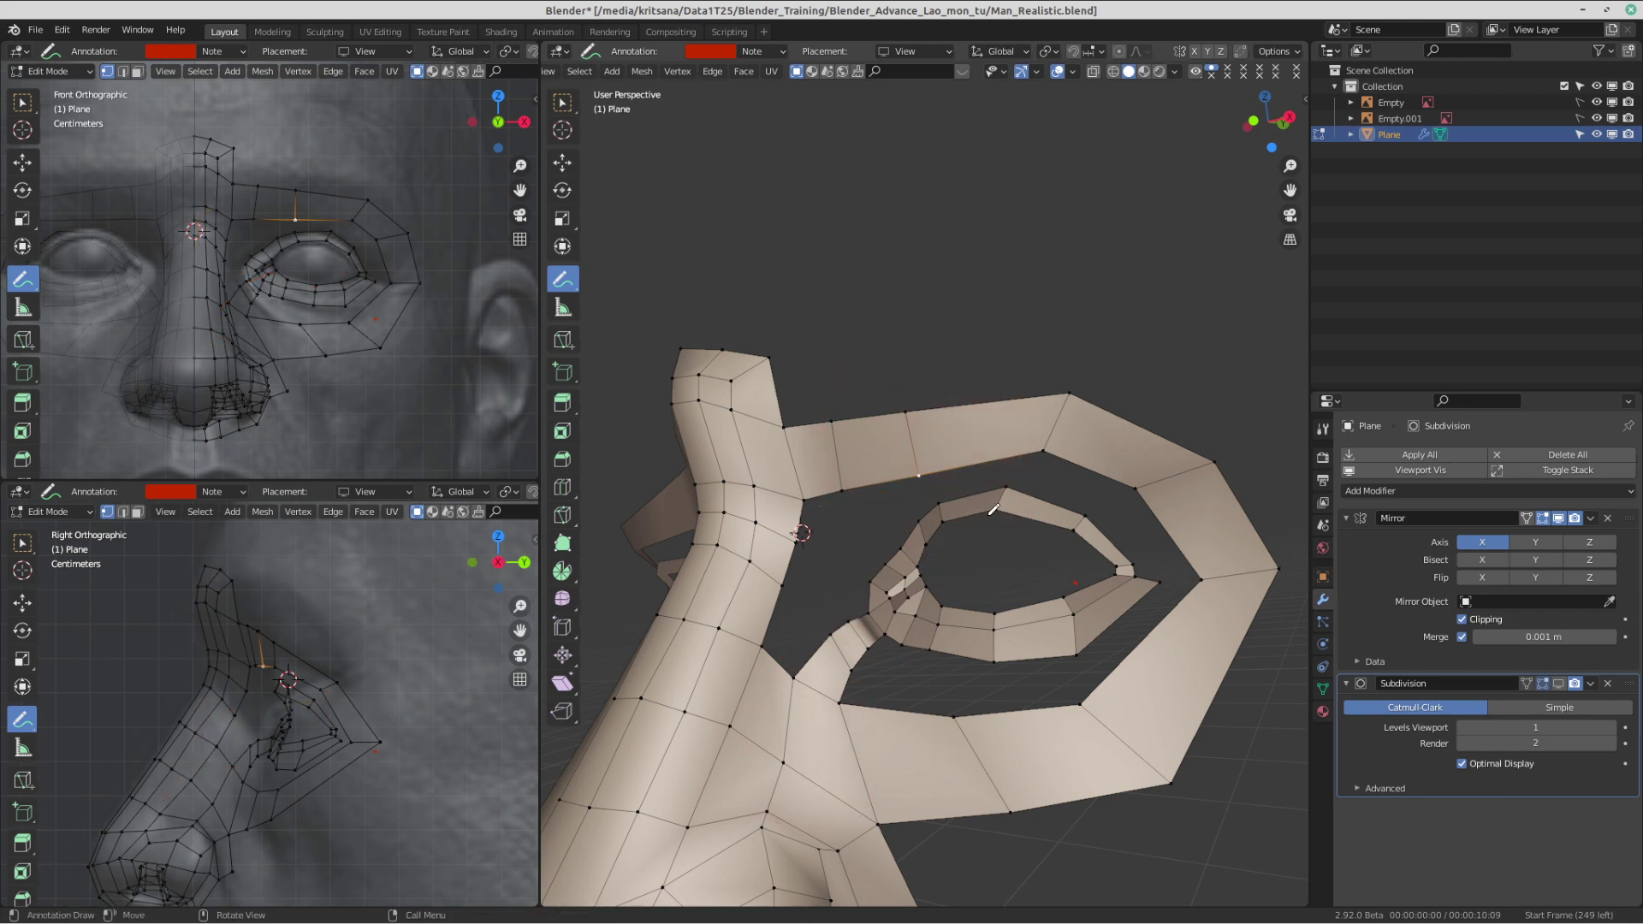
# - Save the file Man_Realistic.blend
pyautogui.scroll(-1, 943, 345)
pyautogui.hotkey('ctrl', 's')
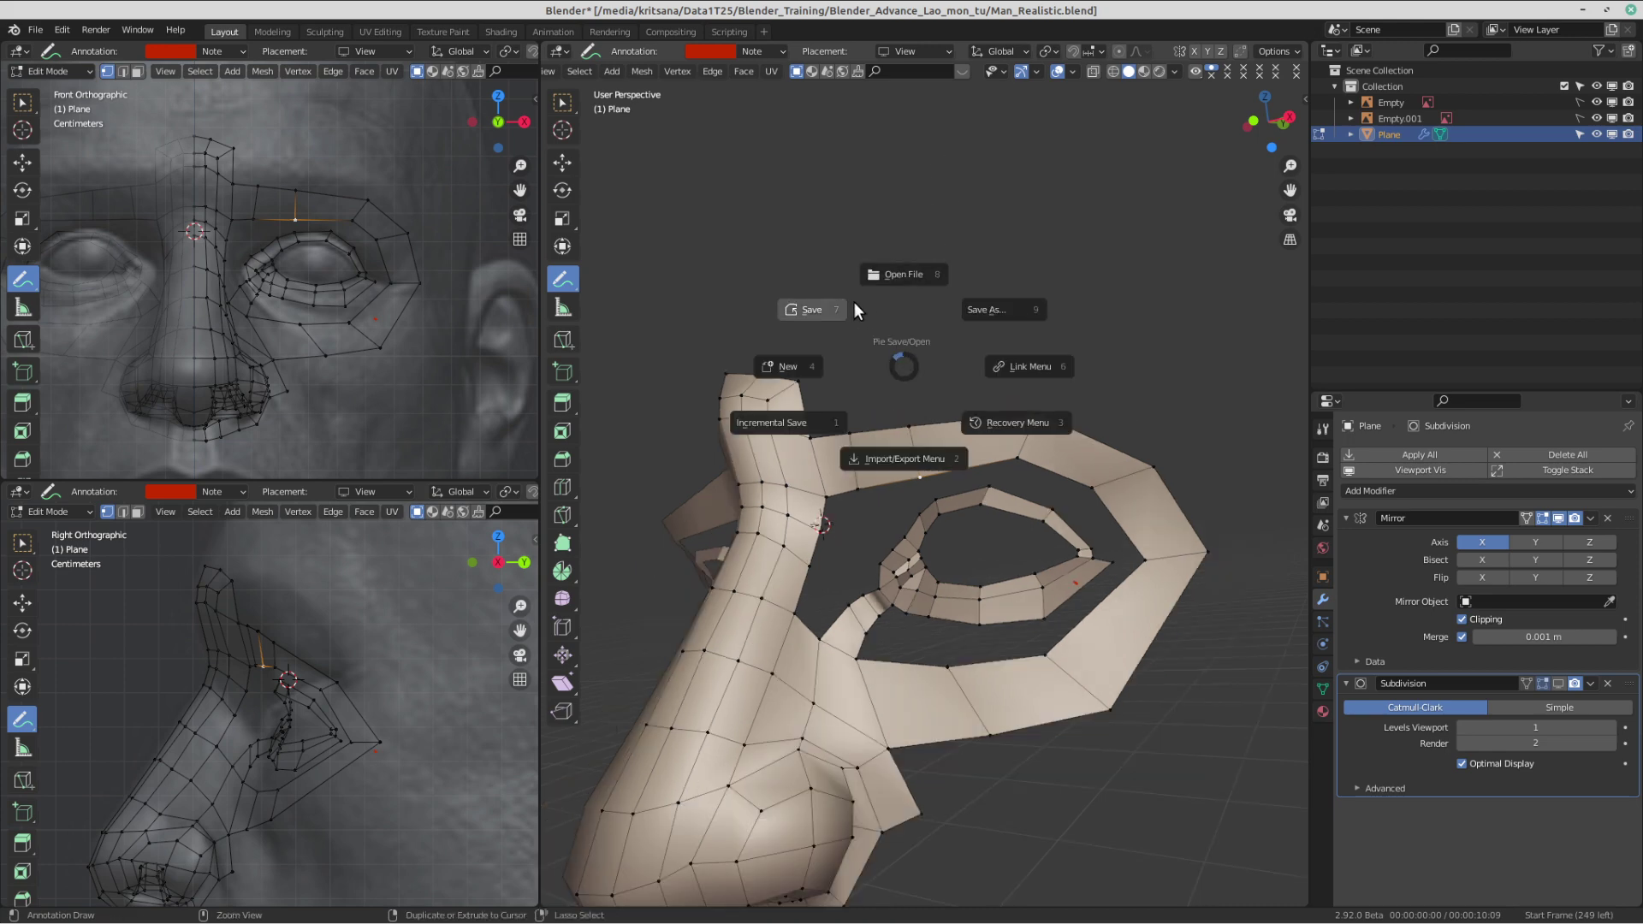
pyautogui.click(825, 303)
# - Select the brow strip's vertices in the front view, from the nose bridge around to the outer side of the eye
pyautogui.scroll(-4, 828, 298)
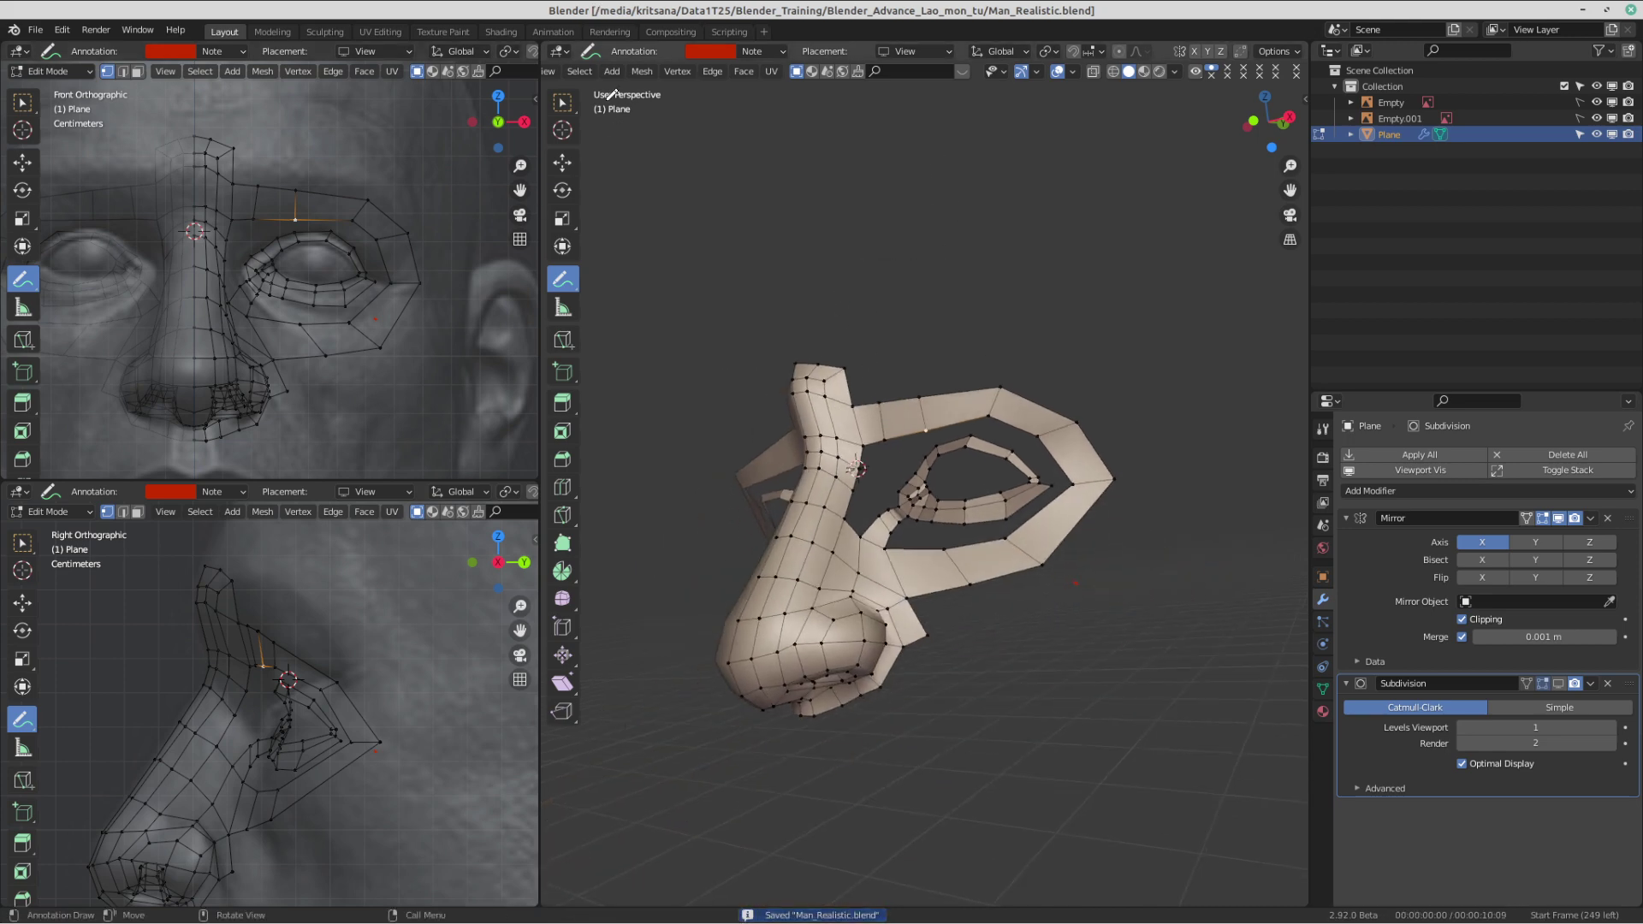
pyautogui.click(563, 104)
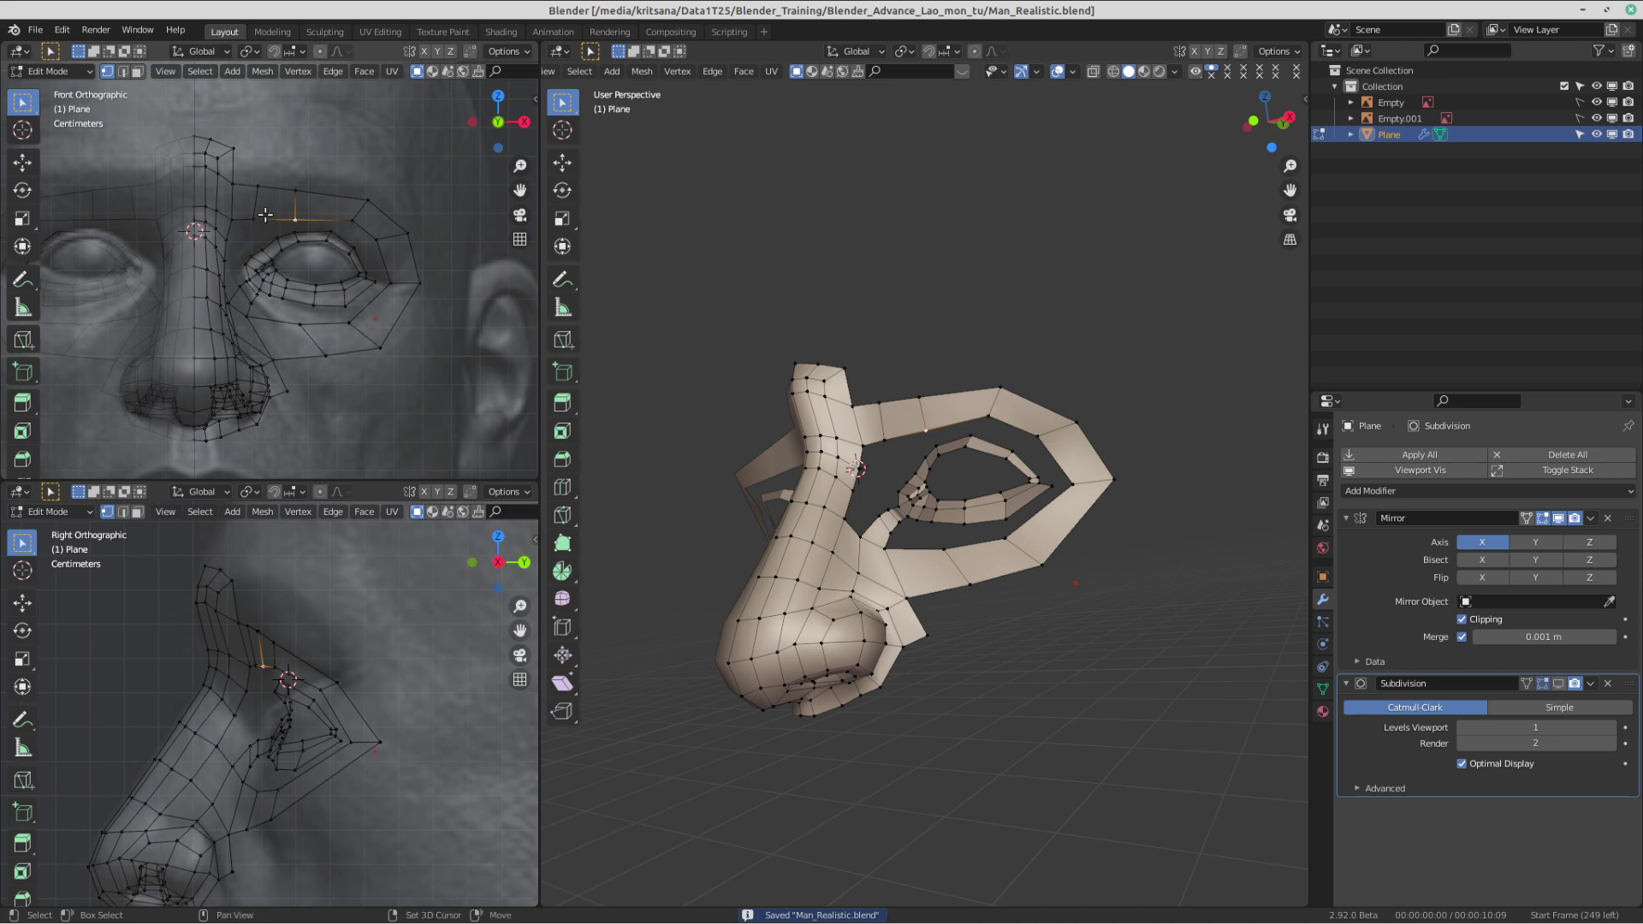
pyautogui.keyDown('shift'); pyautogui.click(257, 185); pyautogui.keyUp('shift')
pyautogui.keyDown('shift'); pyautogui.click(295, 190); pyautogui.keyUp('shift')
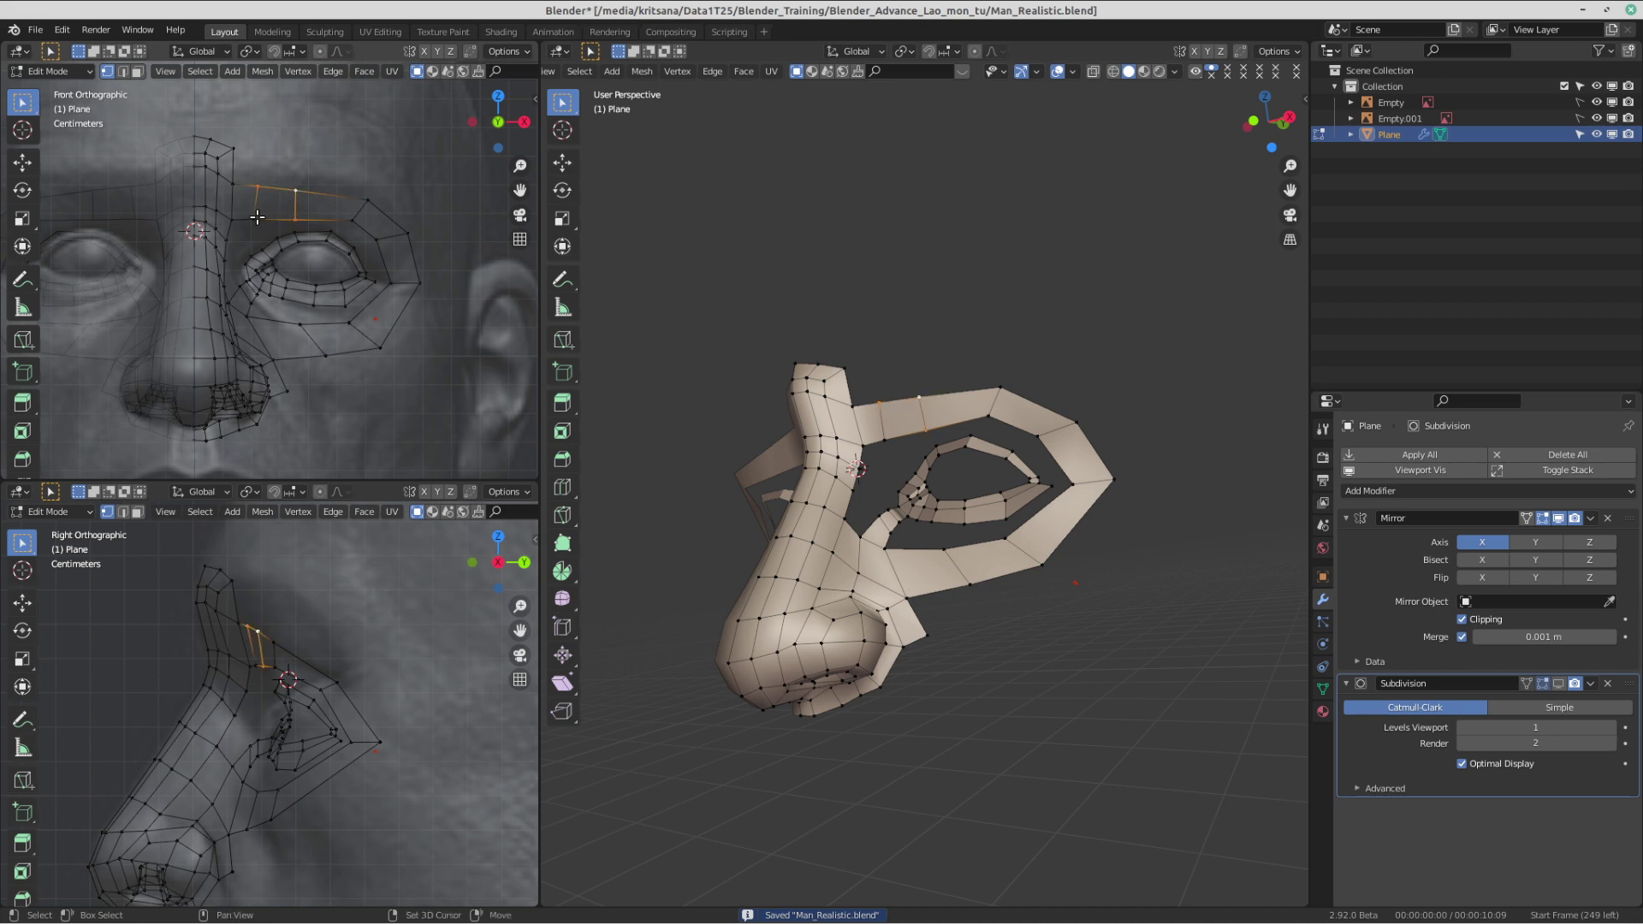
pyautogui.keyDown('shift'); pyautogui.click(352, 220); pyautogui.keyUp('shift')
pyautogui.keyDown('shift'); pyautogui.click(377, 238); pyautogui.keyUp('shift')
pyautogui.keyDown('shift'); pyautogui.click(408, 232); pyautogui.keyUp('shift')
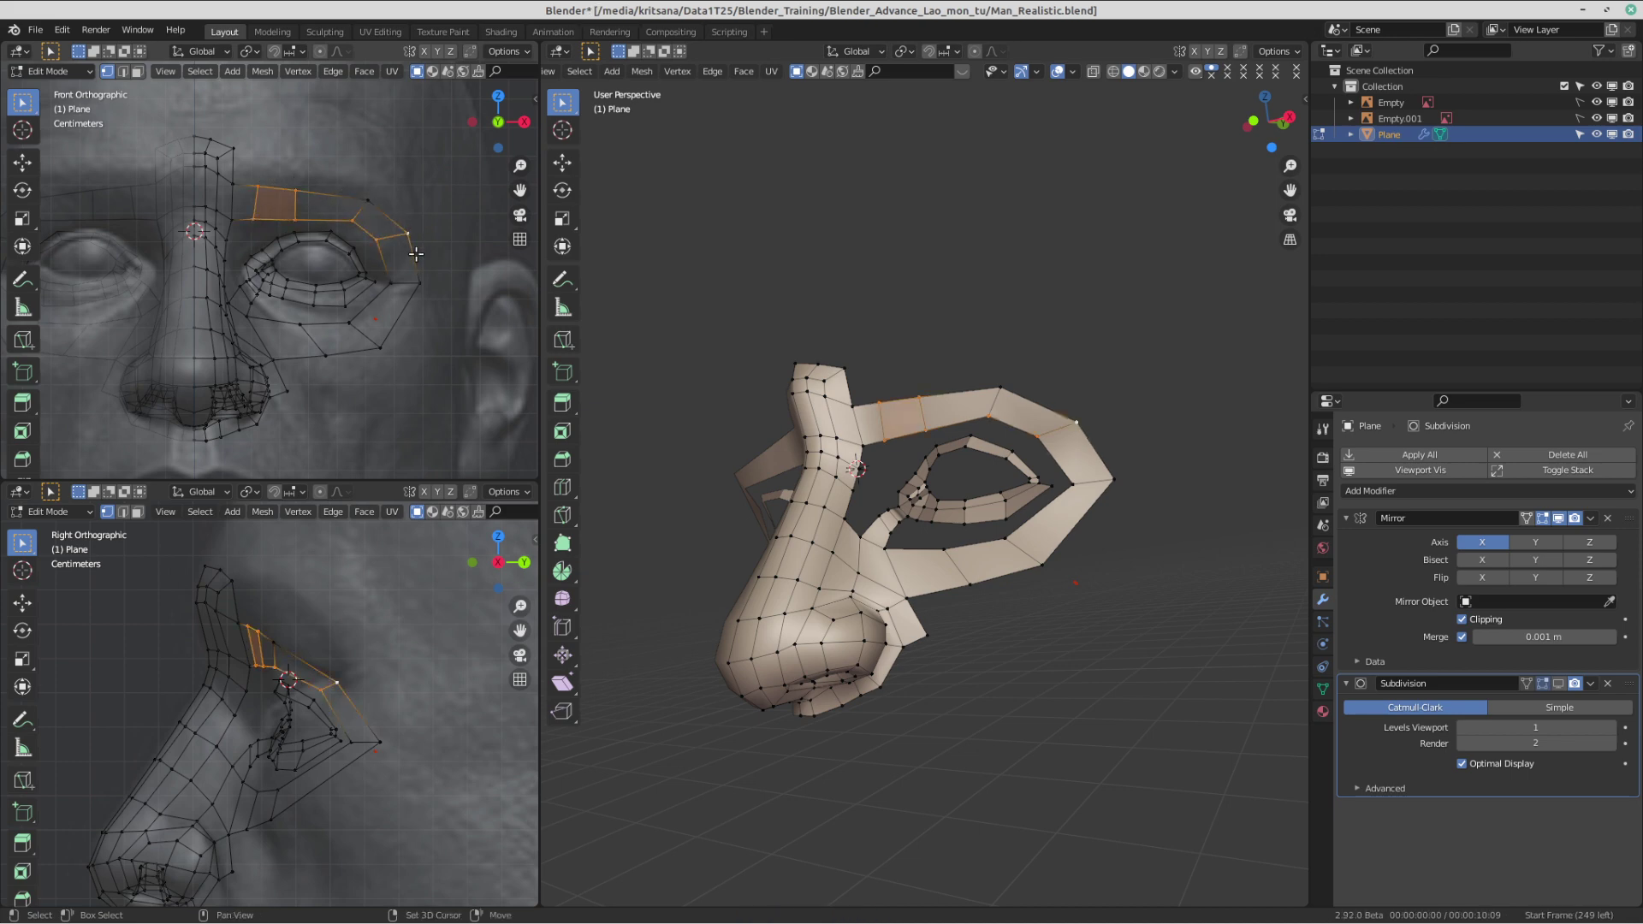
pyautogui.keyDown('shift'); pyautogui.click(367, 201); pyautogui.keyUp('shift')
pyautogui.keyDown('shift'); pyautogui.click(417, 281); pyautogui.keyUp('shift')
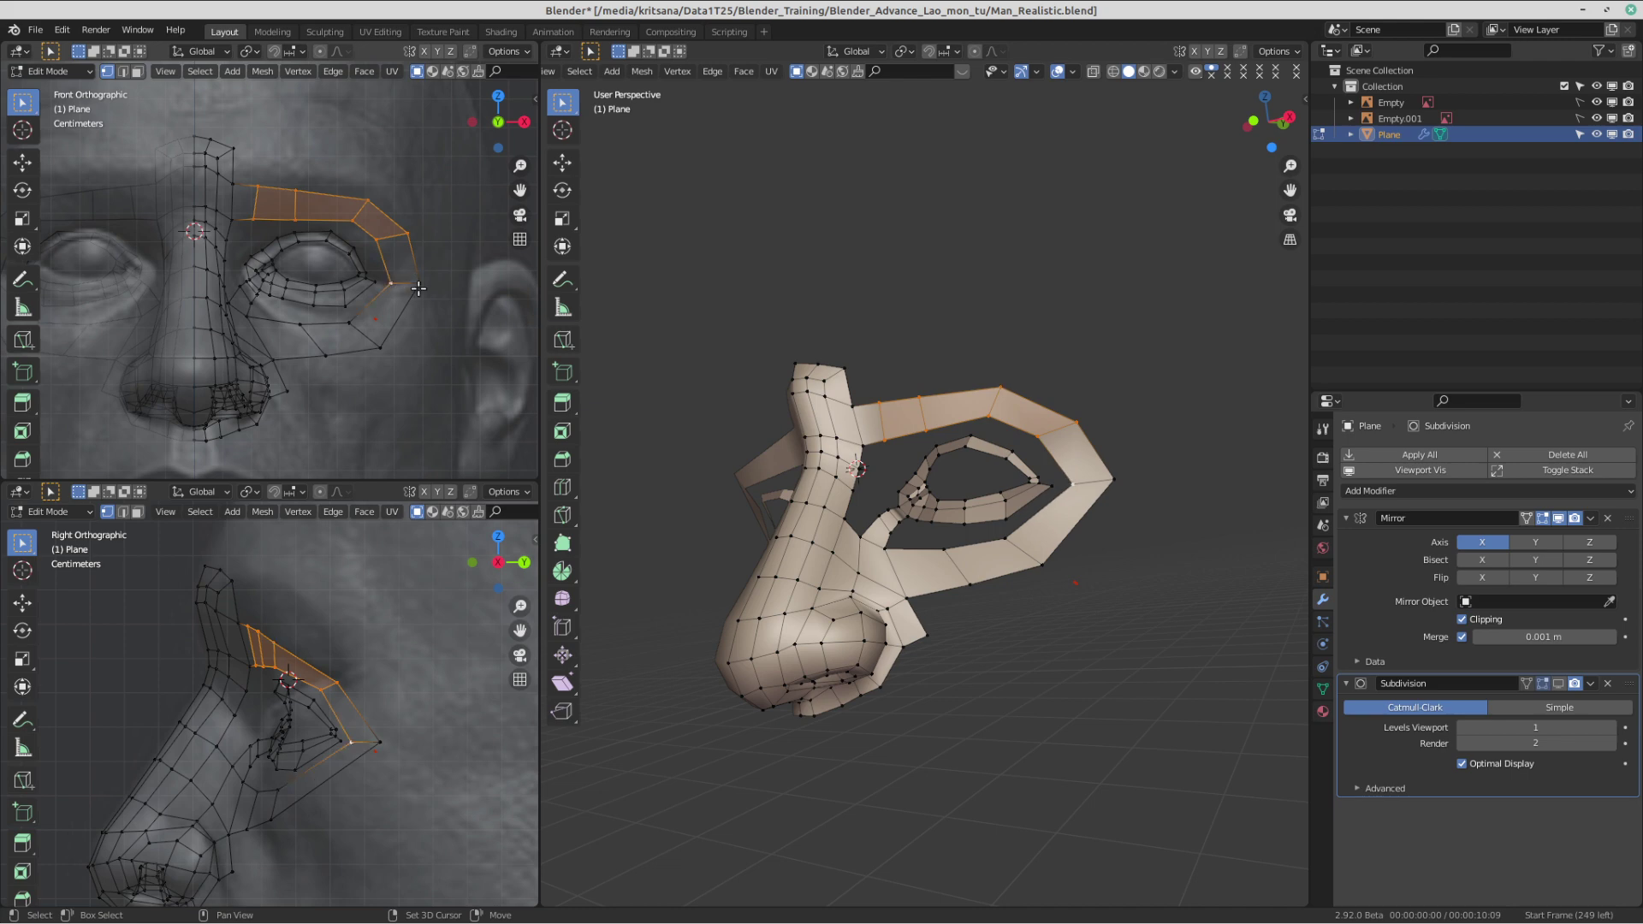
pyautogui.keyDown('shift'); pyautogui.click(380, 347); pyautogui.keyUp('shift')
pyautogui.keyDown('shift'); pyautogui.click(230, 220); pyautogui.keyUp('shift')
pyautogui.keyDown('shift'); pyautogui.click(233, 183); pyautogui.keyUp('shift')
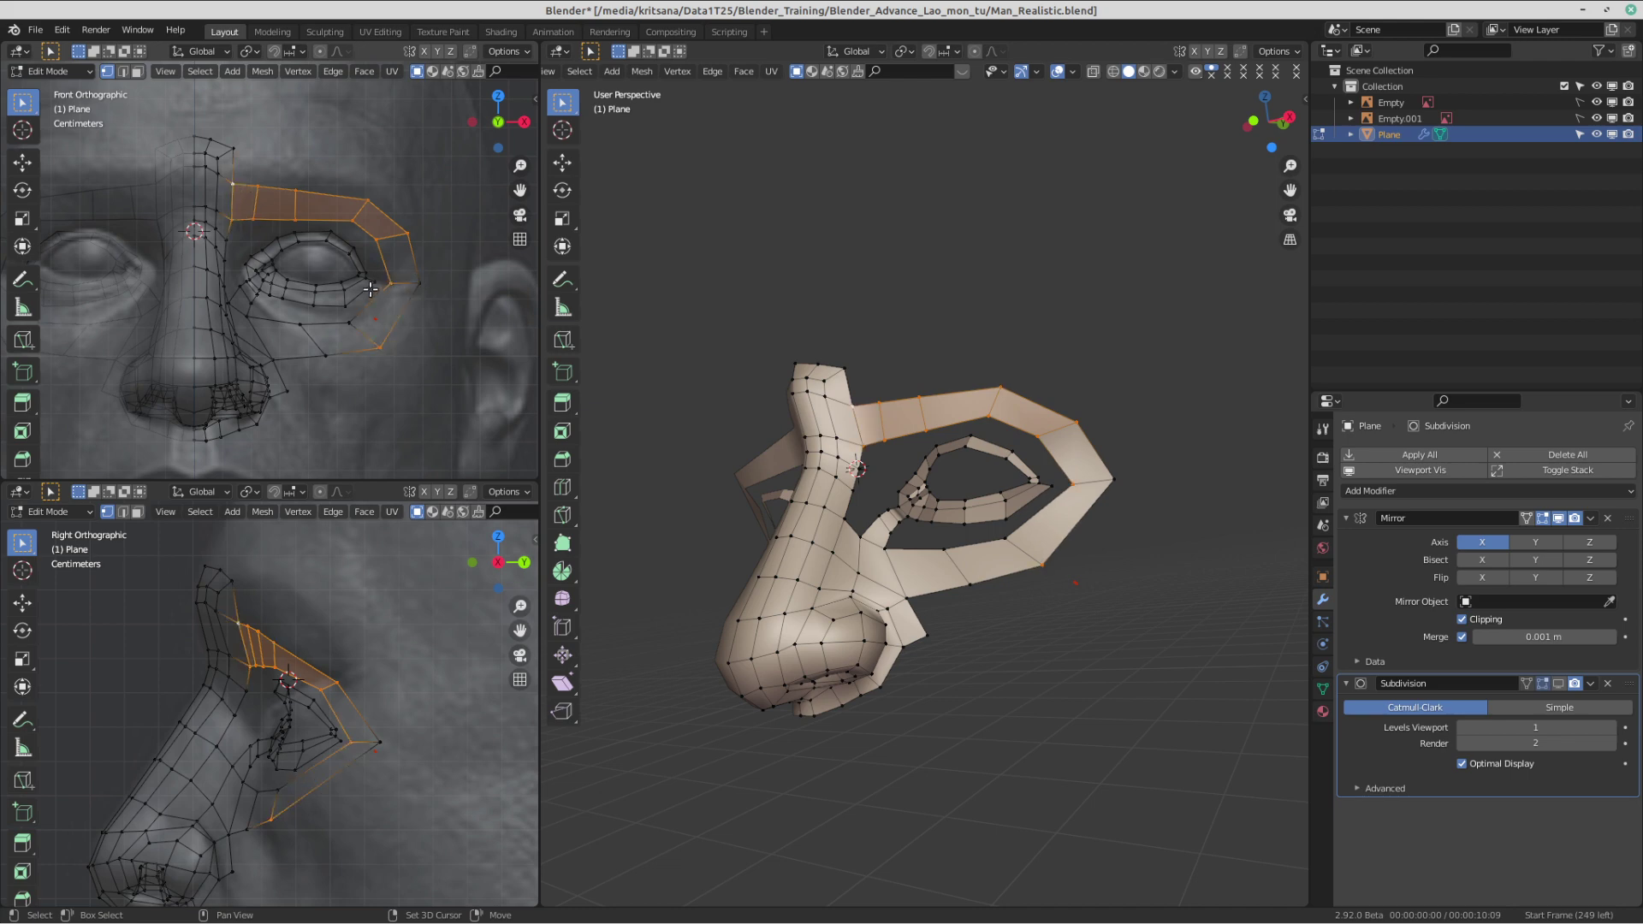
# - Extend the selection along the cheek strip to cover the eye's whole face loop, and save the file
pyautogui.keyDown('shift'); pyautogui.click(420, 282); pyautogui.keyUp('shift')
pyautogui.keyDown('shift'); pyautogui.click(351, 325); pyautogui.keyUp('shift')
pyautogui.keyDown('shift'); pyautogui.click(299, 324); pyautogui.keyUp('shift')
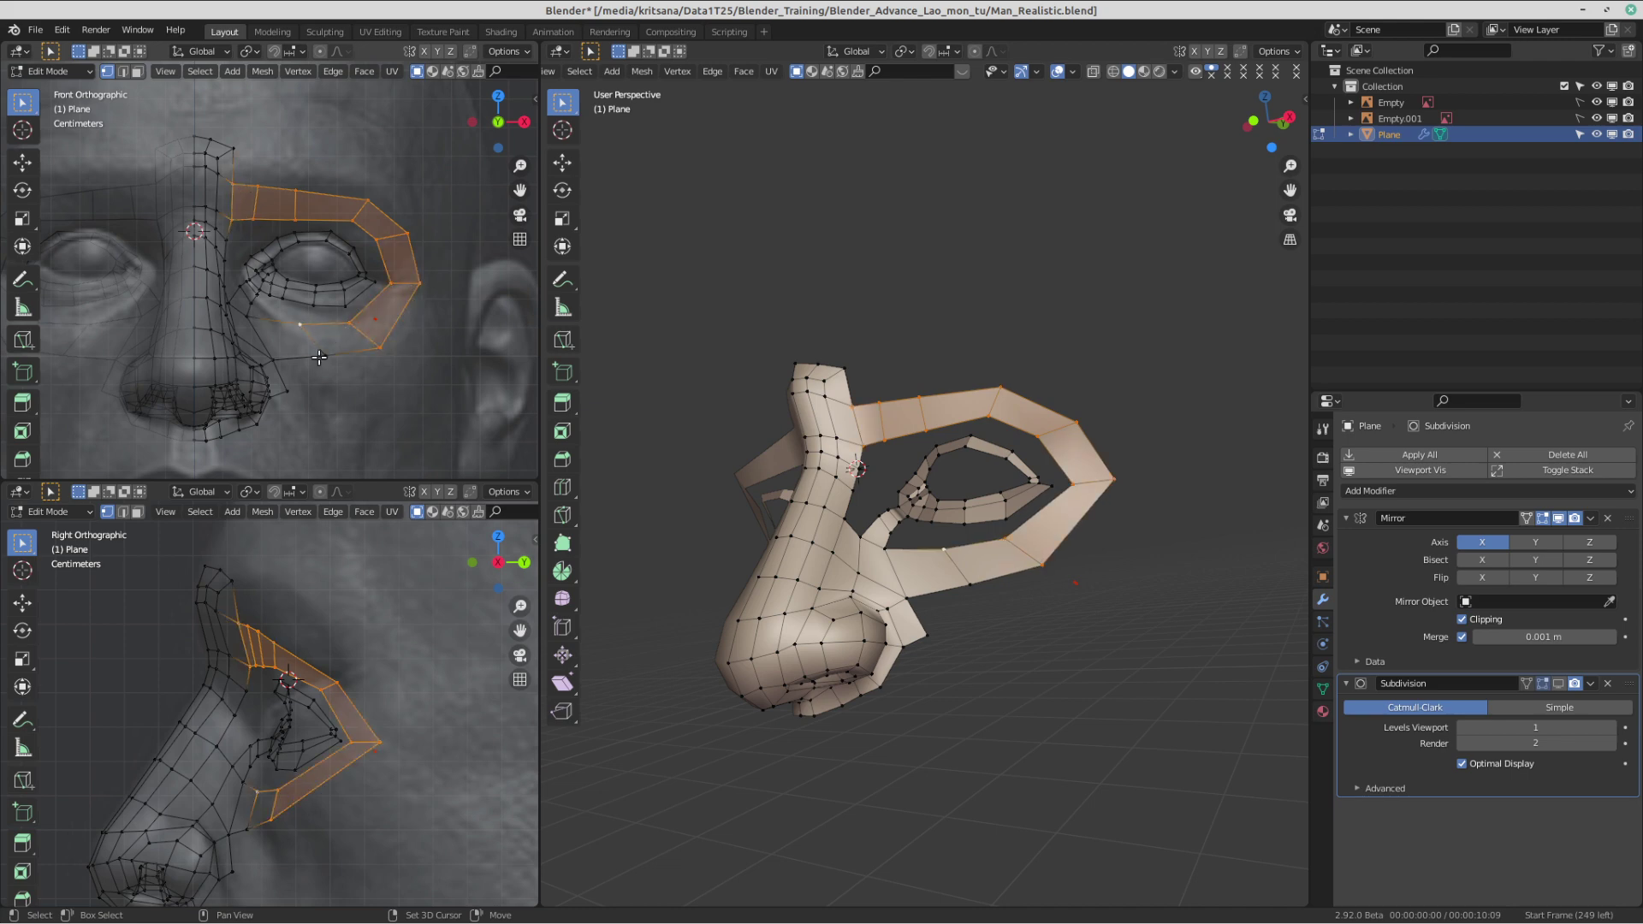
pyautogui.keyDown('shift'); pyautogui.click(325, 355); pyautogui.keyUp('shift')
pyautogui.keyDown('shift'); pyautogui.click(275, 360); pyautogui.keyUp('shift')
pyautogui.keyDown('shift'); pyautogui.click(250, 308); pyautogui.keyUp('shift')
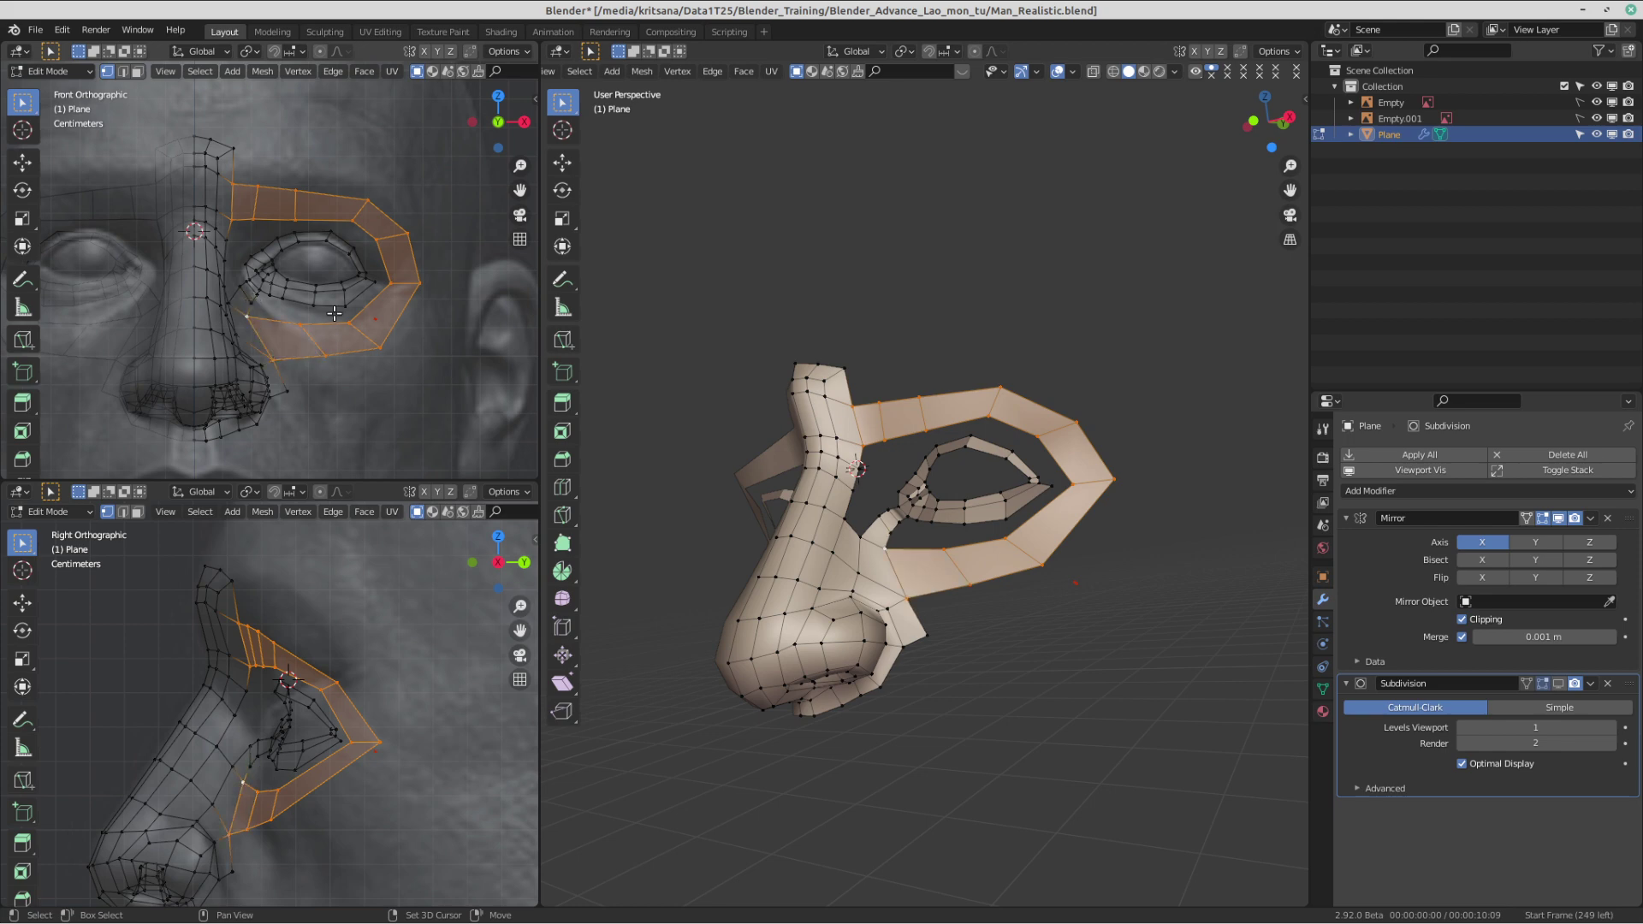
pyautogui.hotkey('ctrl', 's')
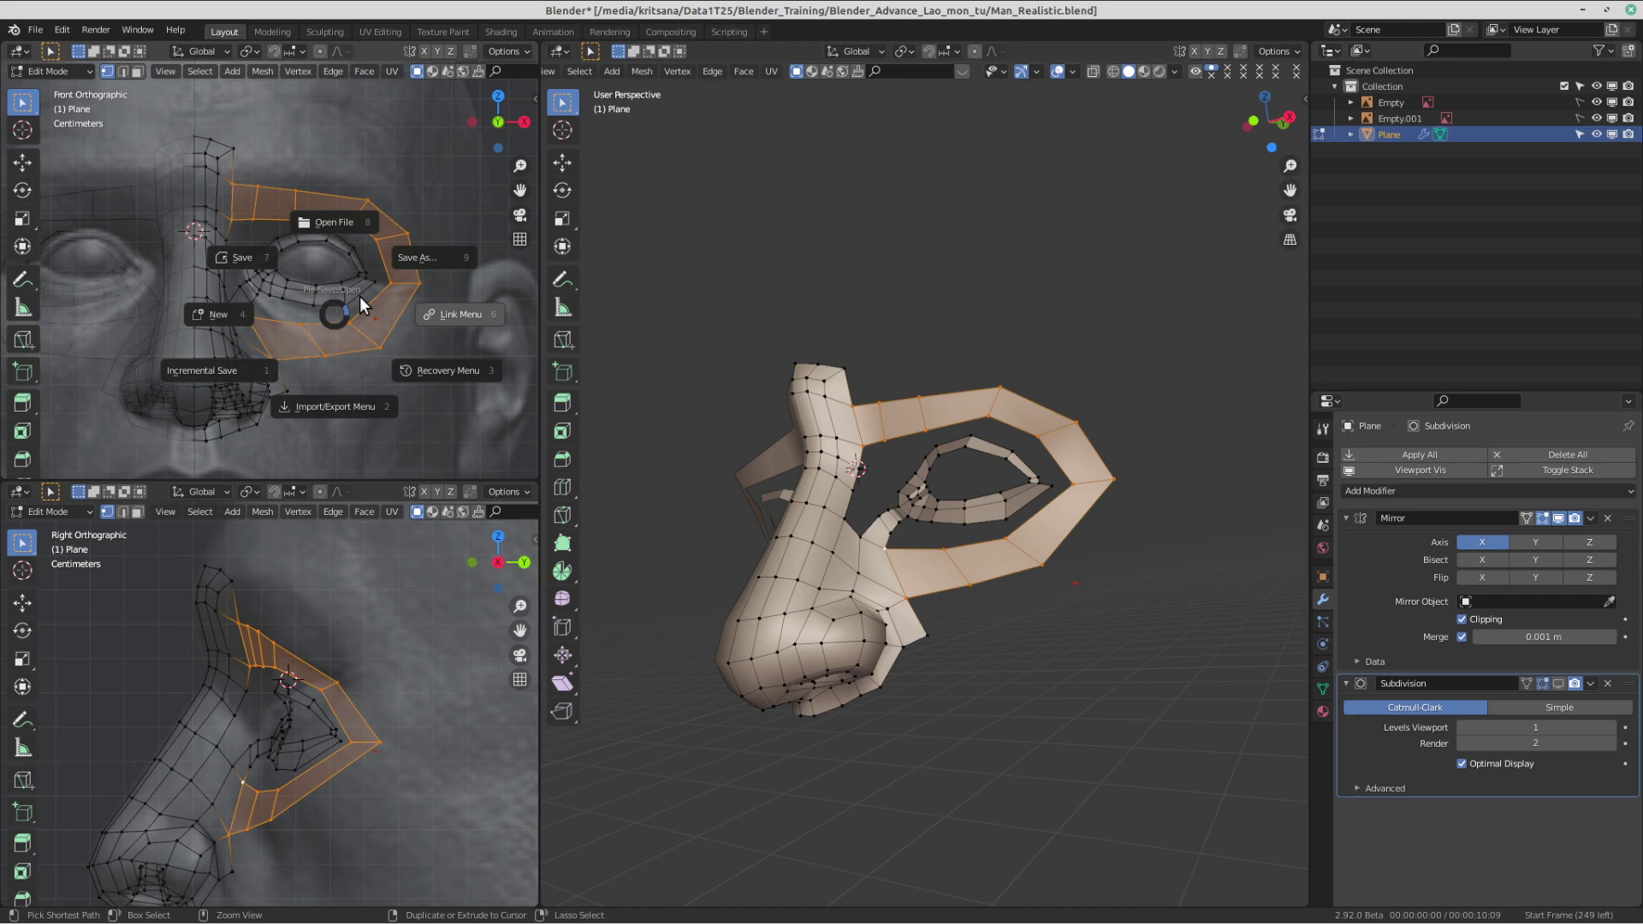
pyautogui.click(213, 256)
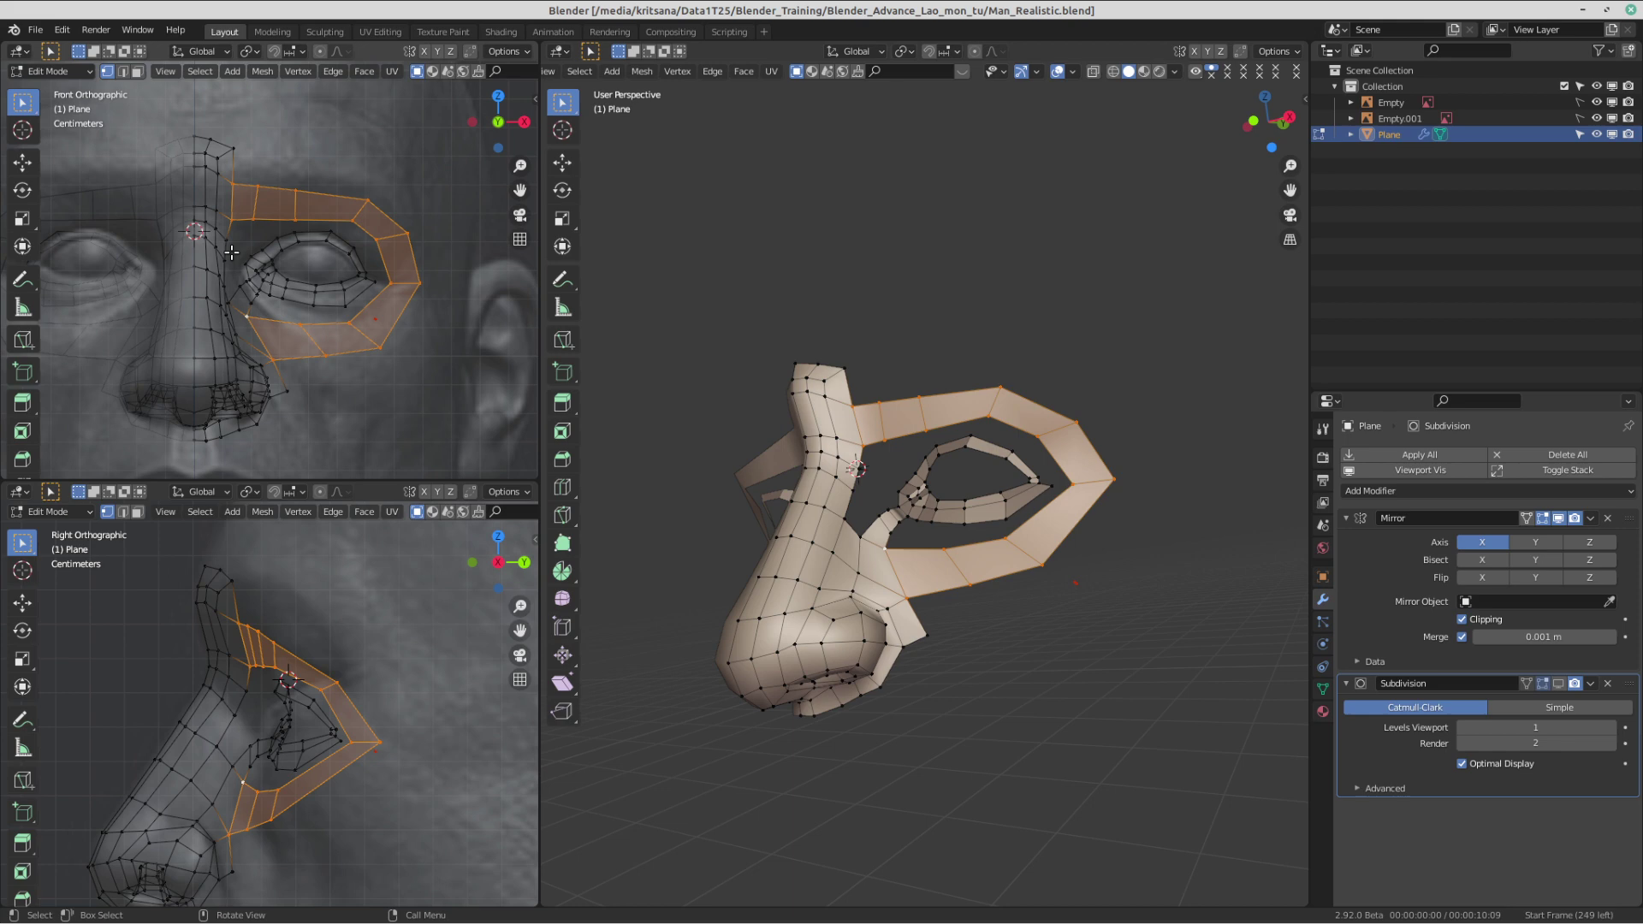
# - Set the perspective viewport's MatCap to the matte red sphere
pyautogui.click(1175, 71)
pyautogui.click(1178, 195)
pyautogui.click(1167, 292)
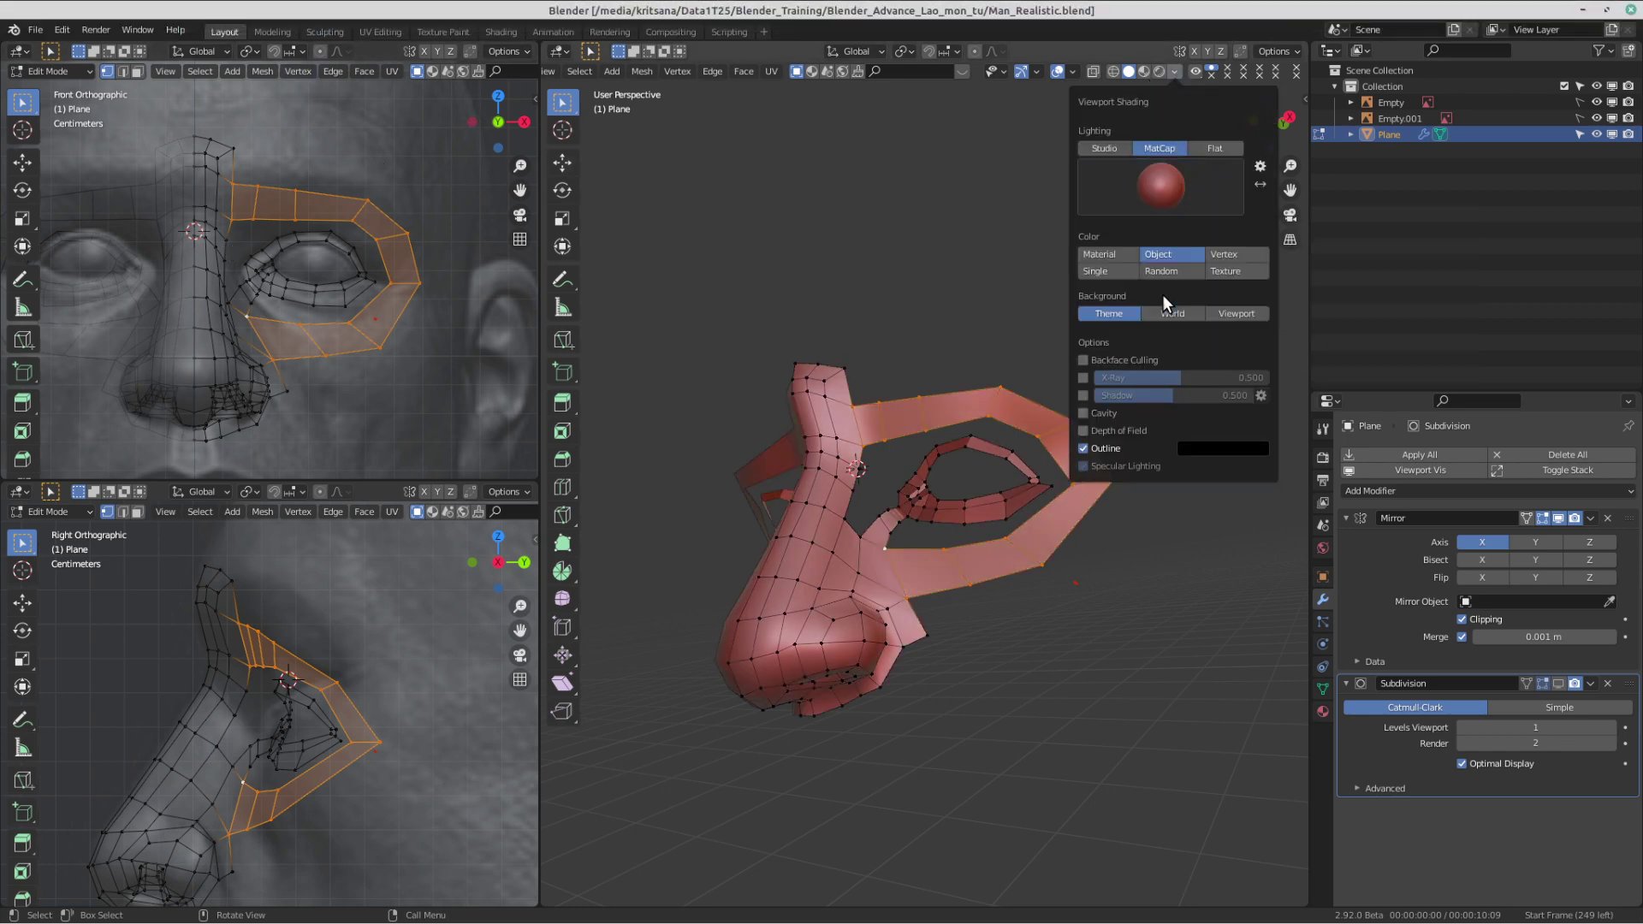
# - Try the brown, metallic grey and light grey MatCaps on the mesh, and return to the matte red one
pyautogui.click(1168, 202)
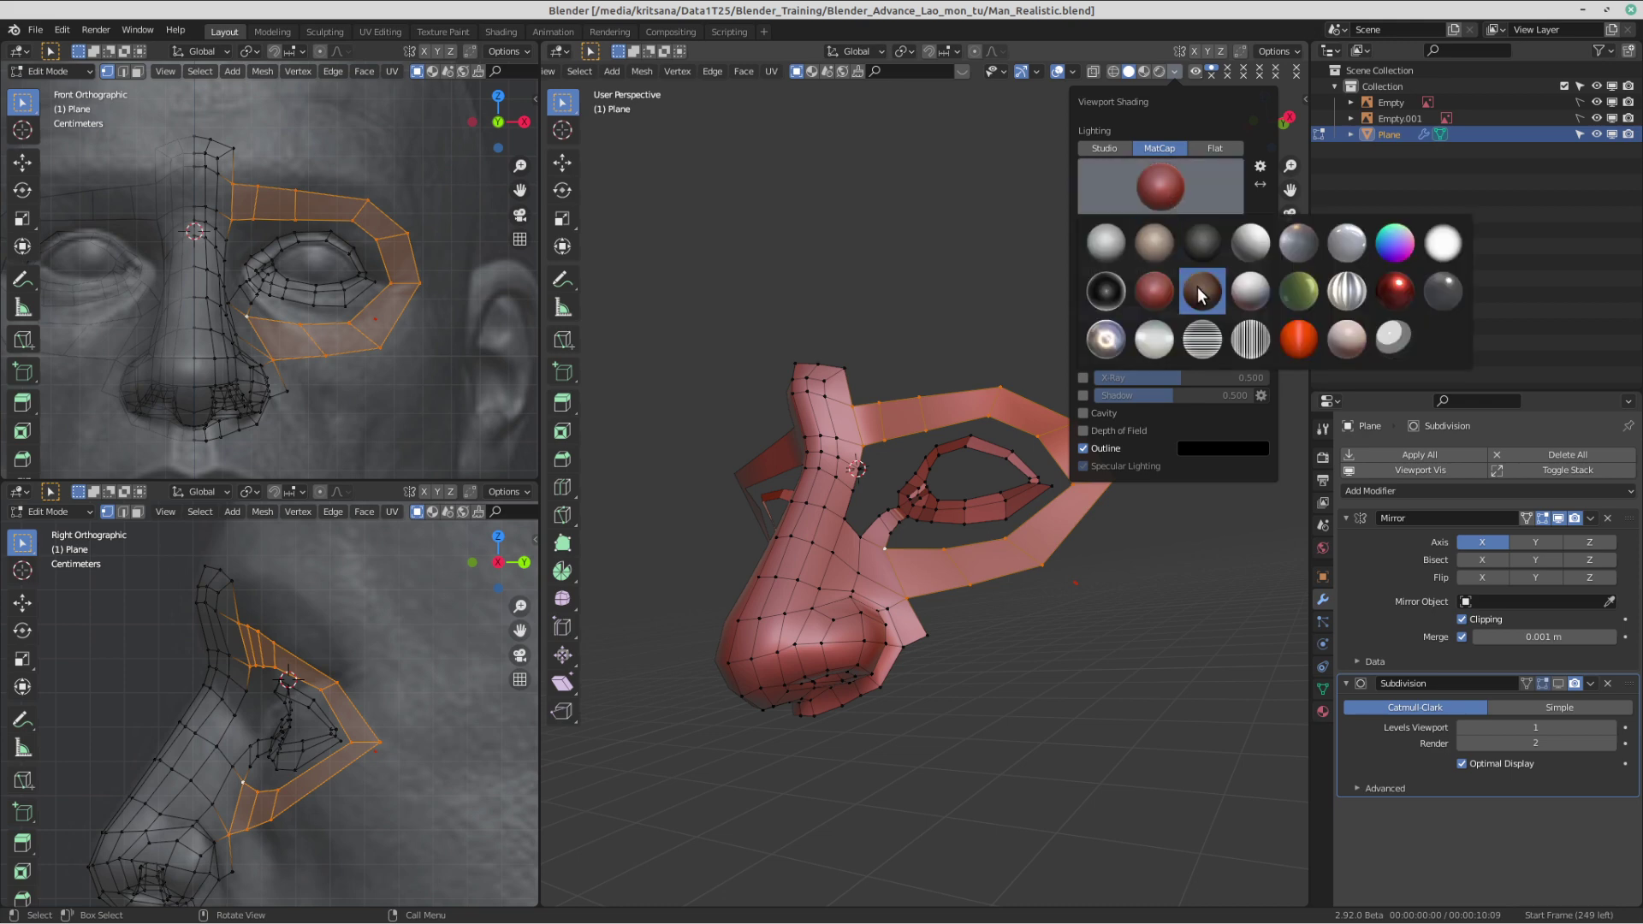
pyautogui.click(1204, 288)
pyautogui.click(1195, 194)
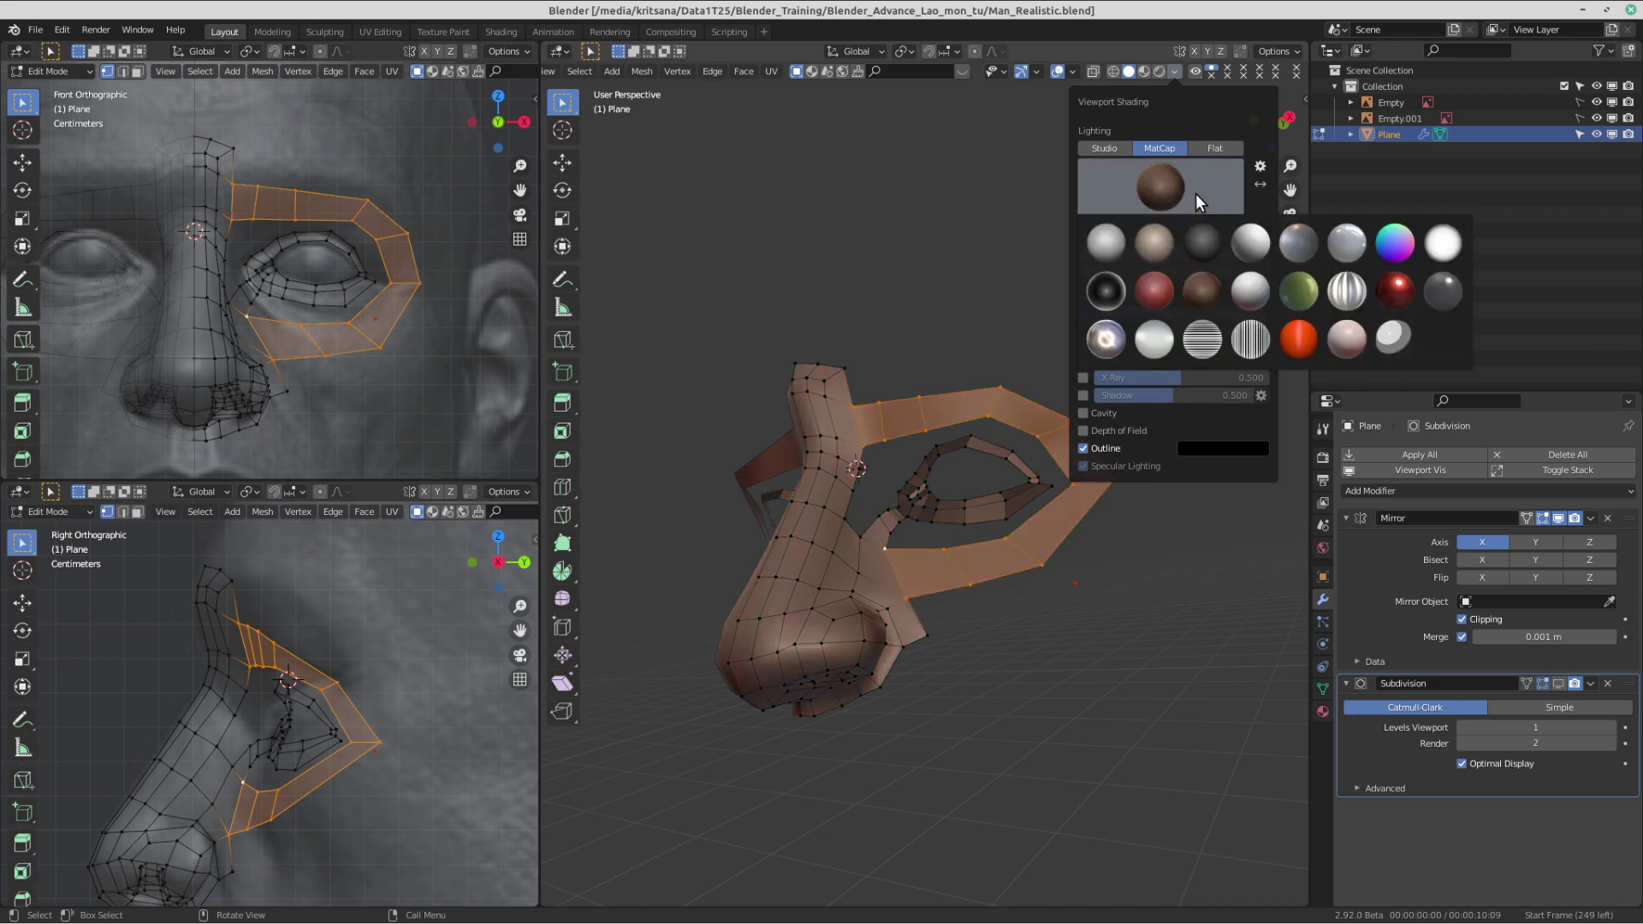
pyautogui.click(1311, 243)
pyautogui.click(1214, 185)
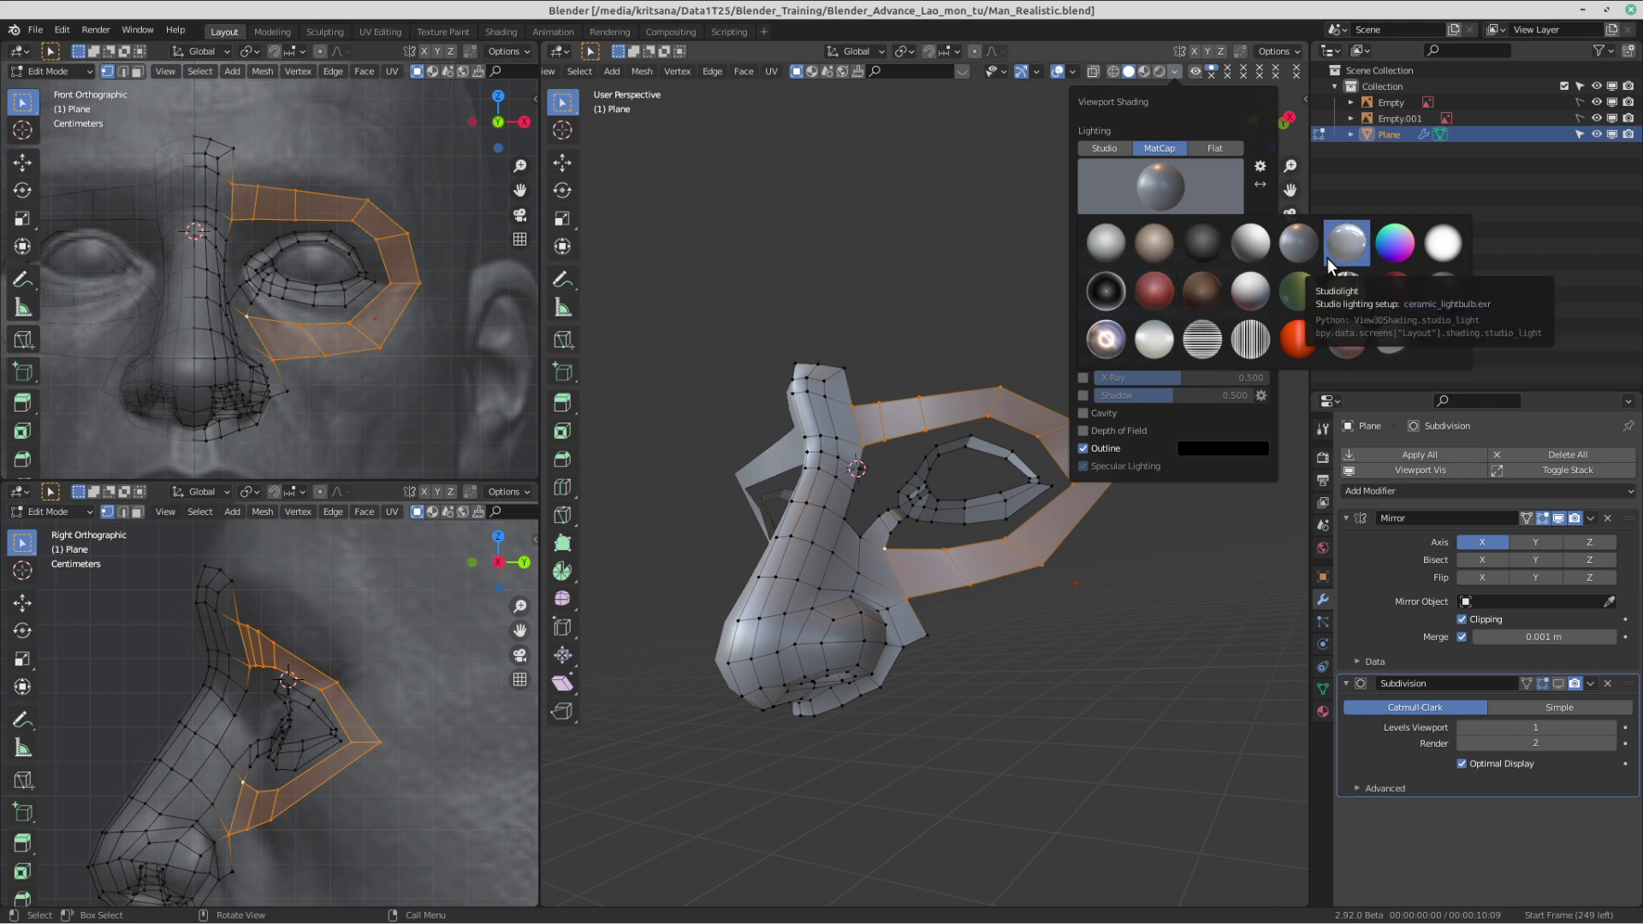
pyautogui.click(1109, 250)
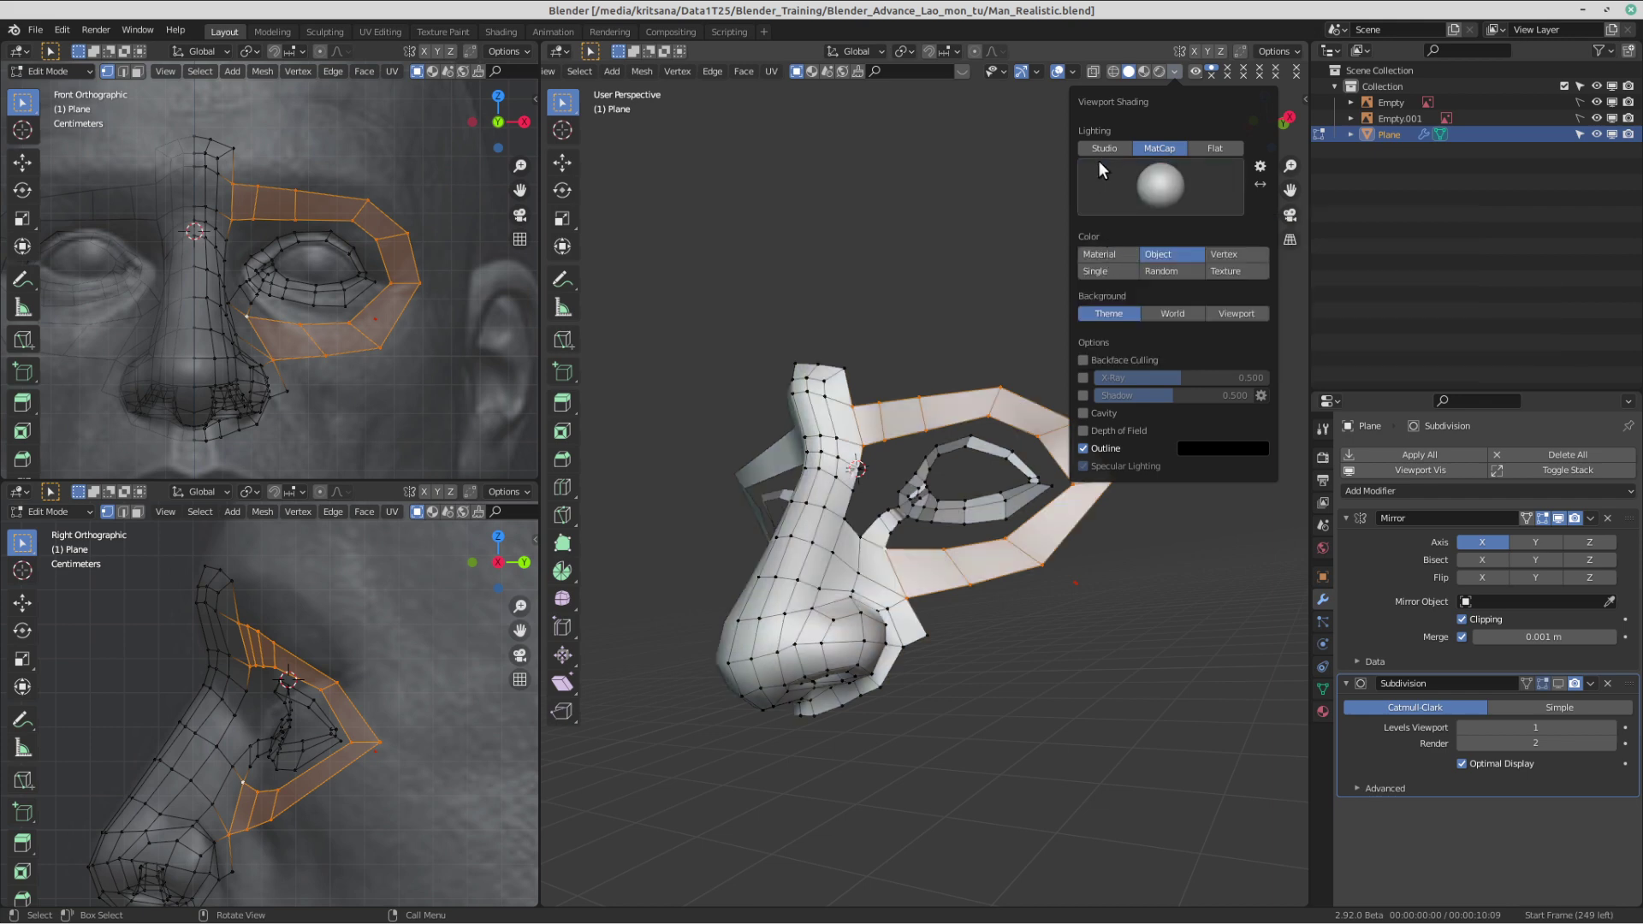
pyautogui.click(1107, 184)
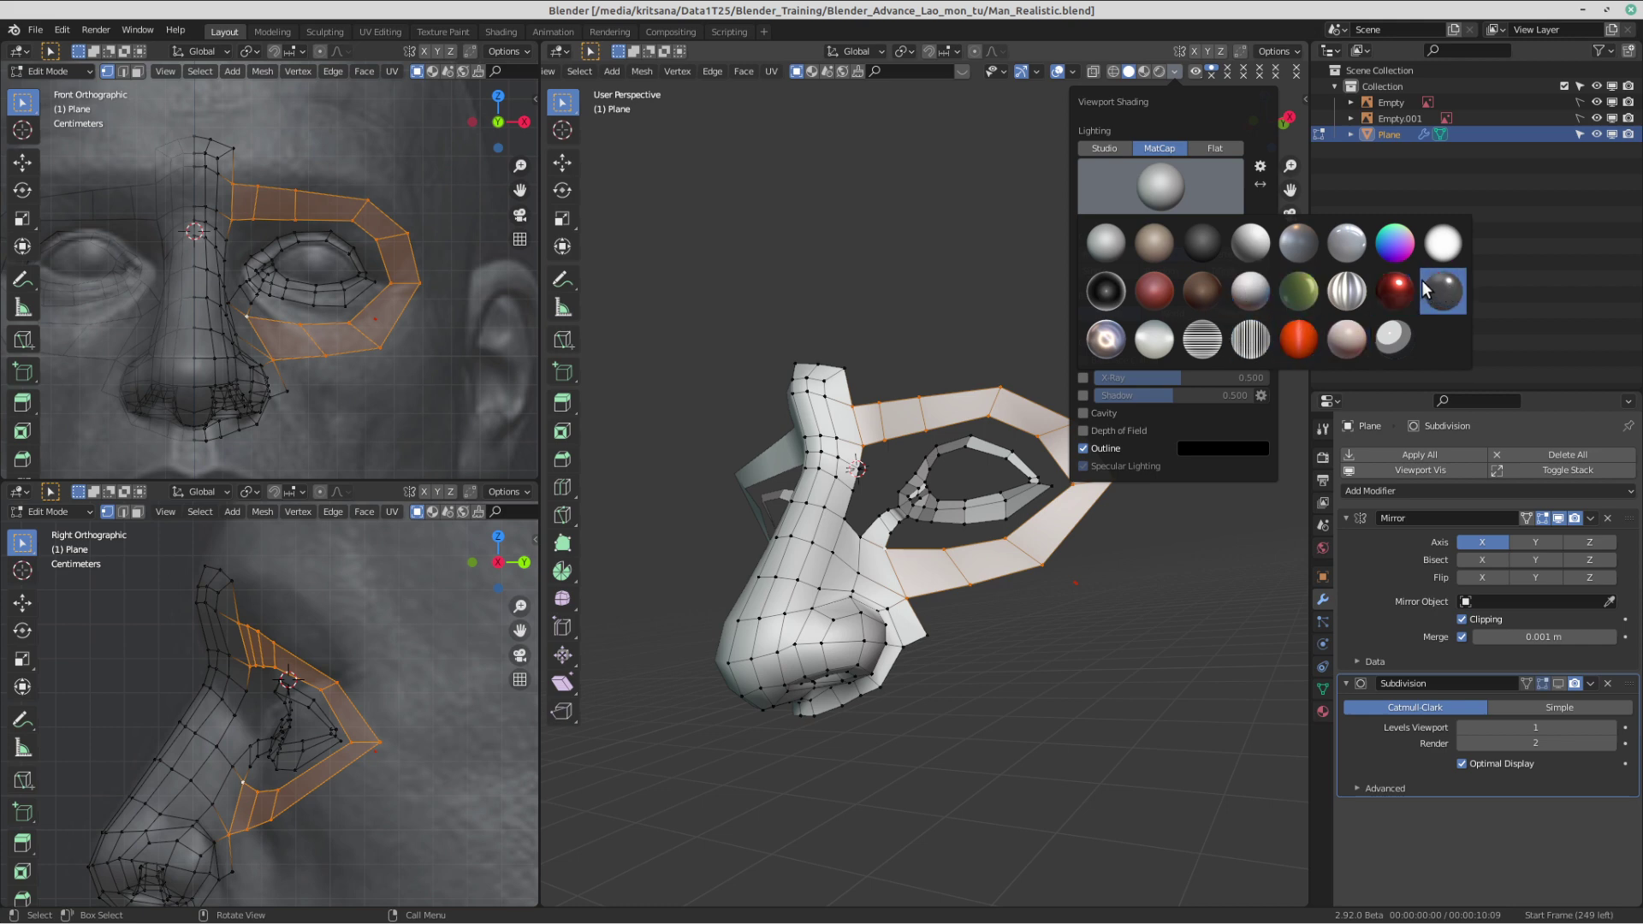
pyautogui.click(1147, 295)
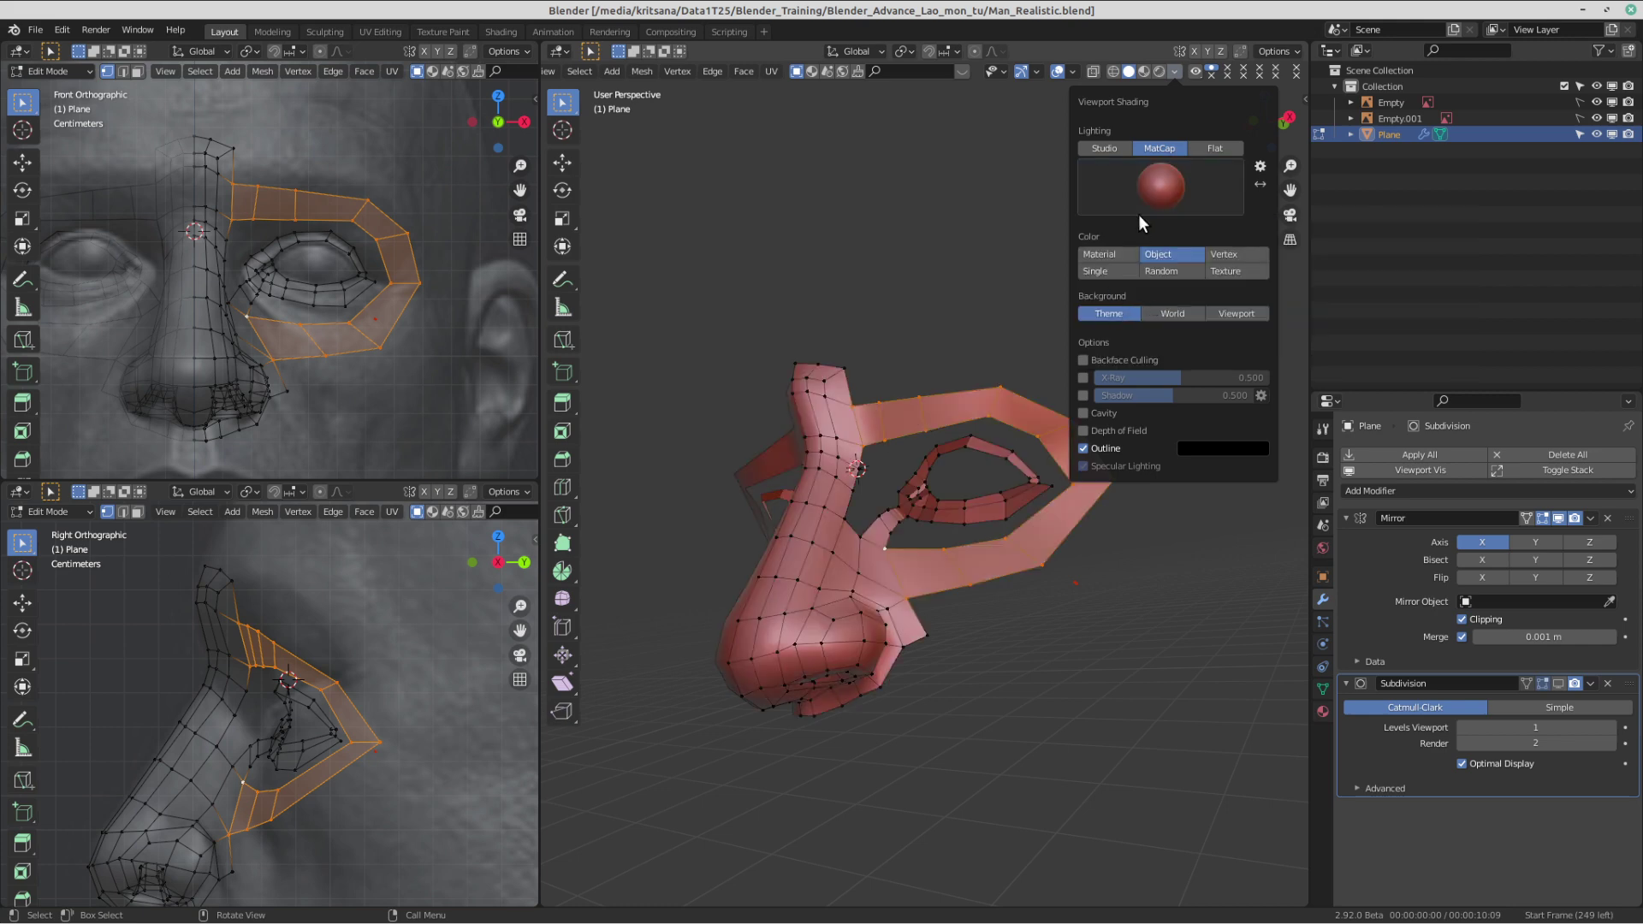
# - Try the Random and Vertex color types for the viewport shading, and return to Object
pyautogui.click(1183, 267)
pyautogui.click(1225, 254)
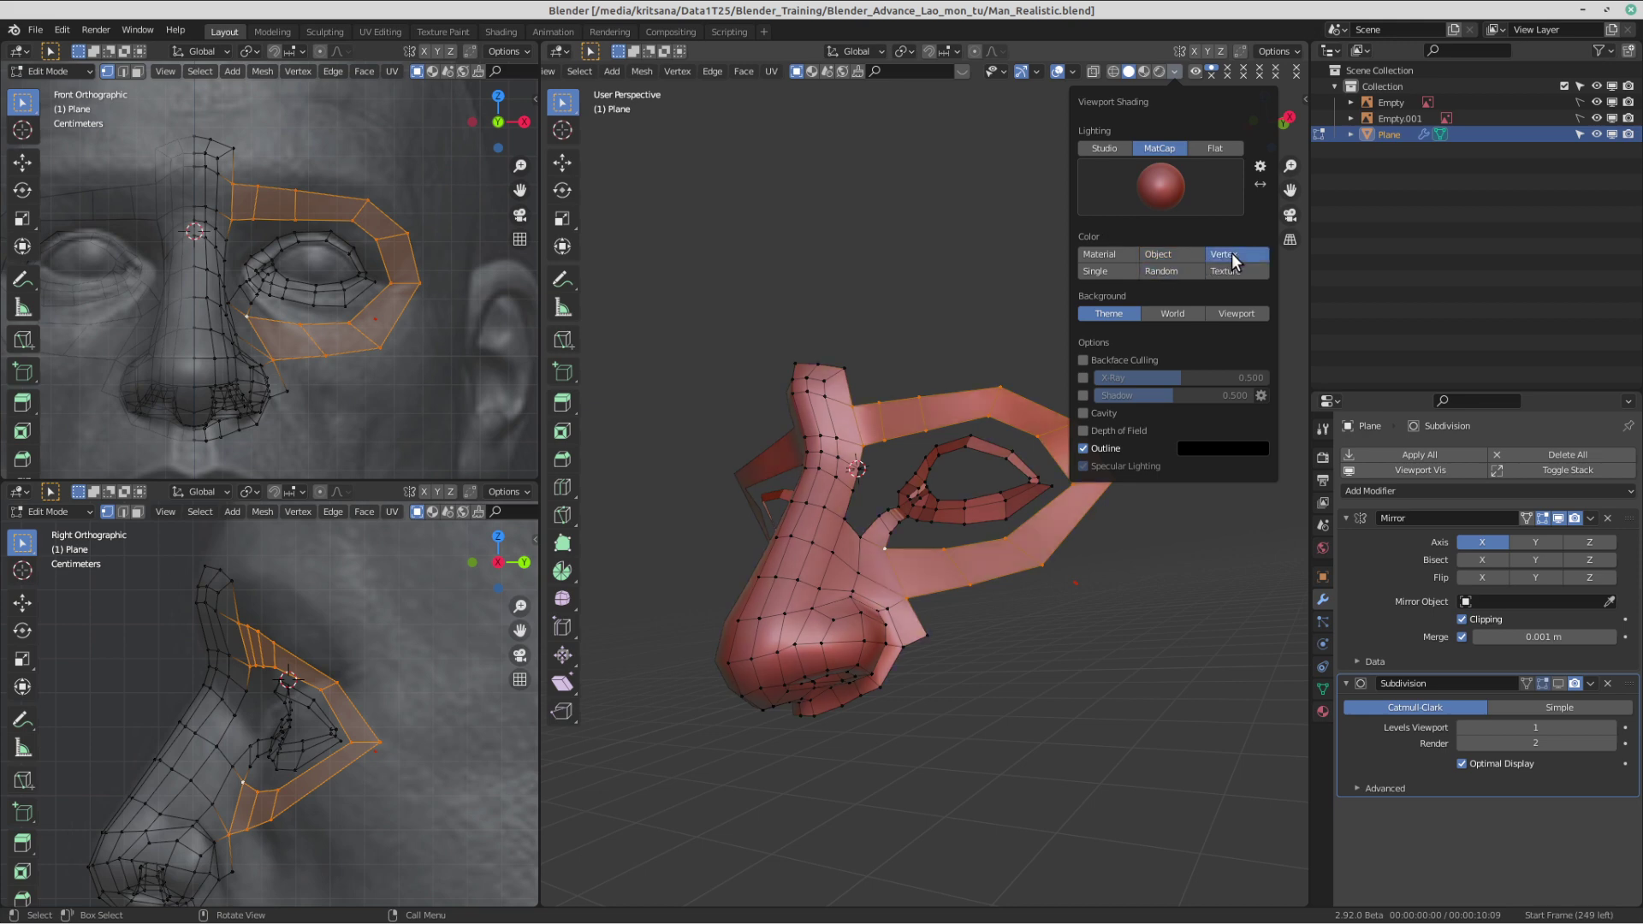
pyautogui.click(1187, 254)
# - Toggle the Cavity and Outline shading options to compare their effect, and restore both
pyautogui.click(1077, 412)
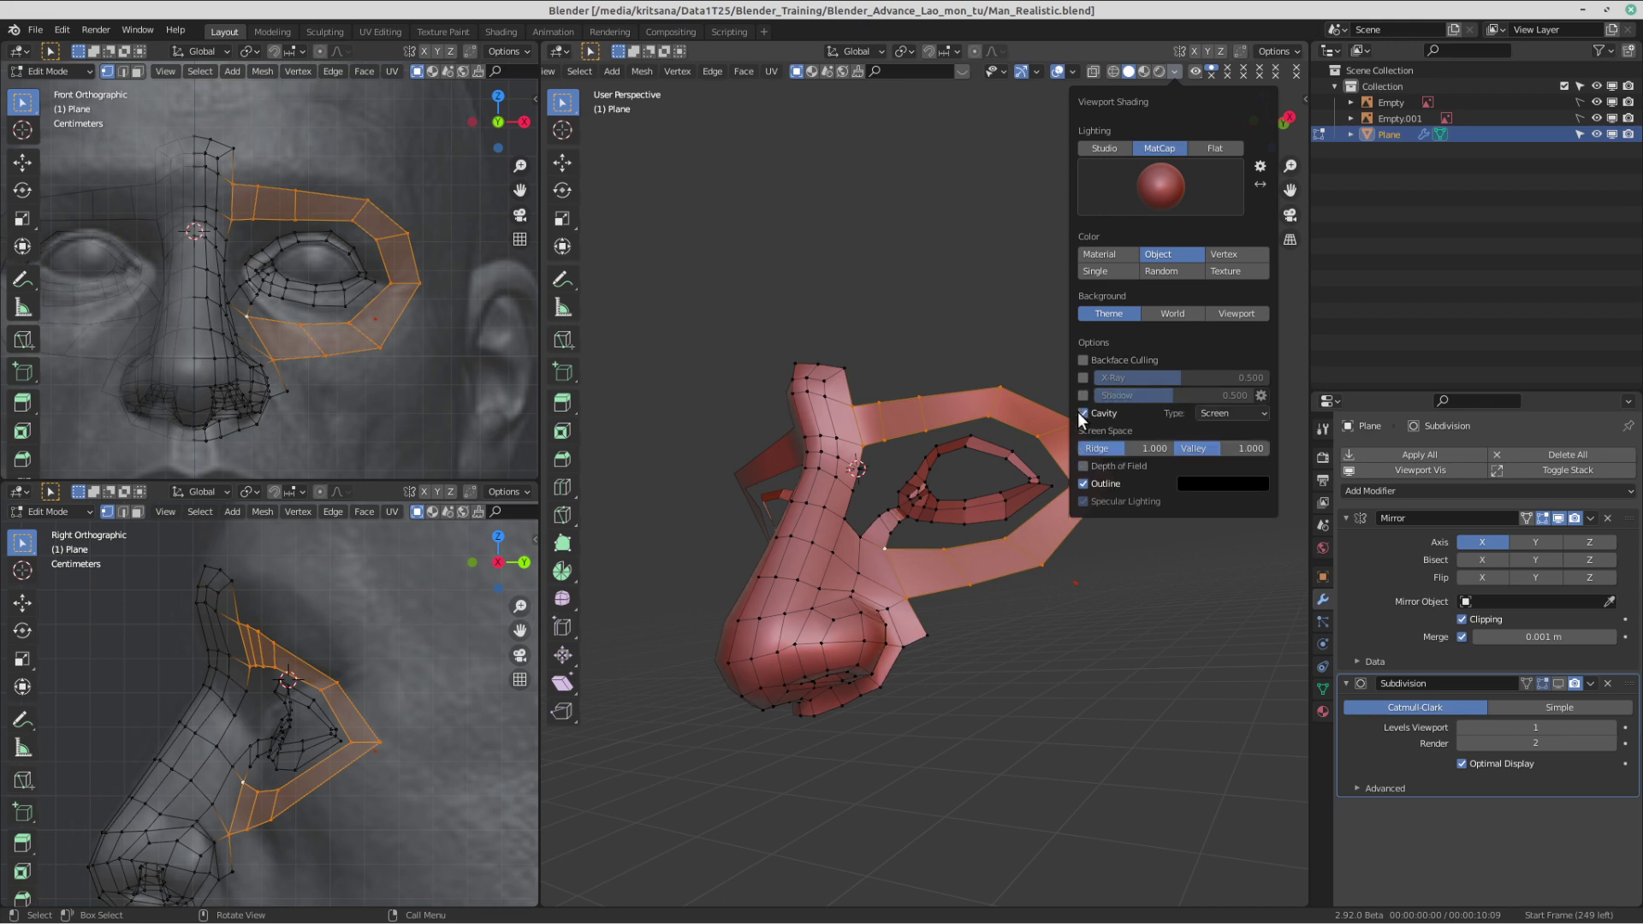
pyautogui.click(1077, 413)
pyautogui.click(1081, 412)
pyautogui.click(1082, 412)
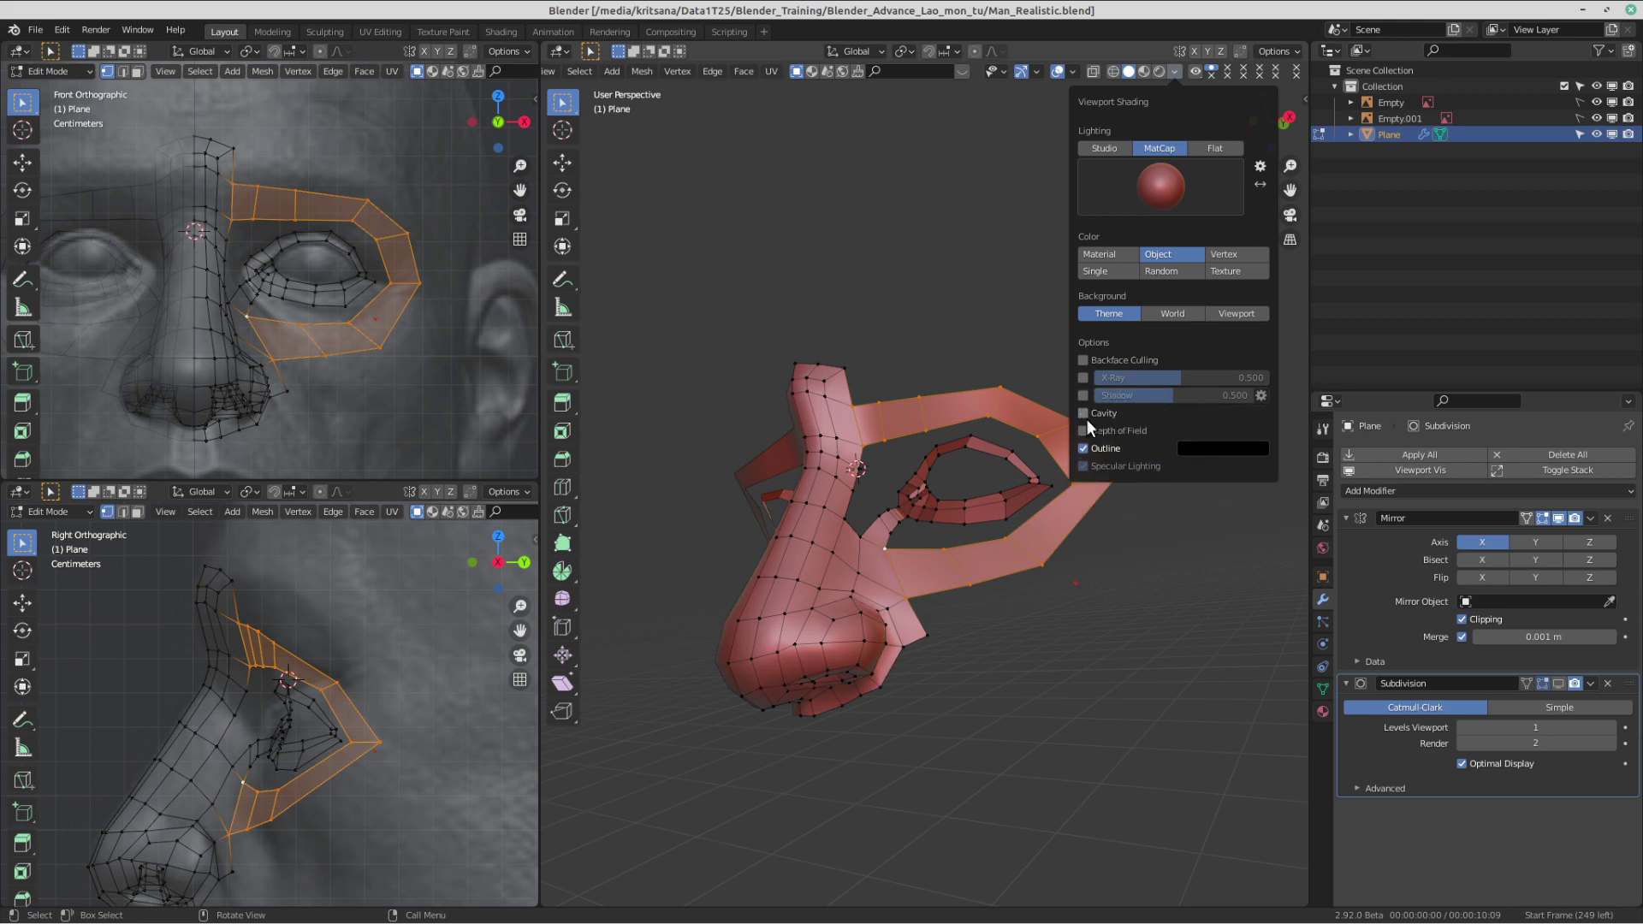
pyautogui.click(1082, 447)
pyautogui.click(1082, 446)
# - Try the Material color type and Flat lighting on the mesh, and return to Object color and MatCap lighting
pyautogui.click(1100, 253)
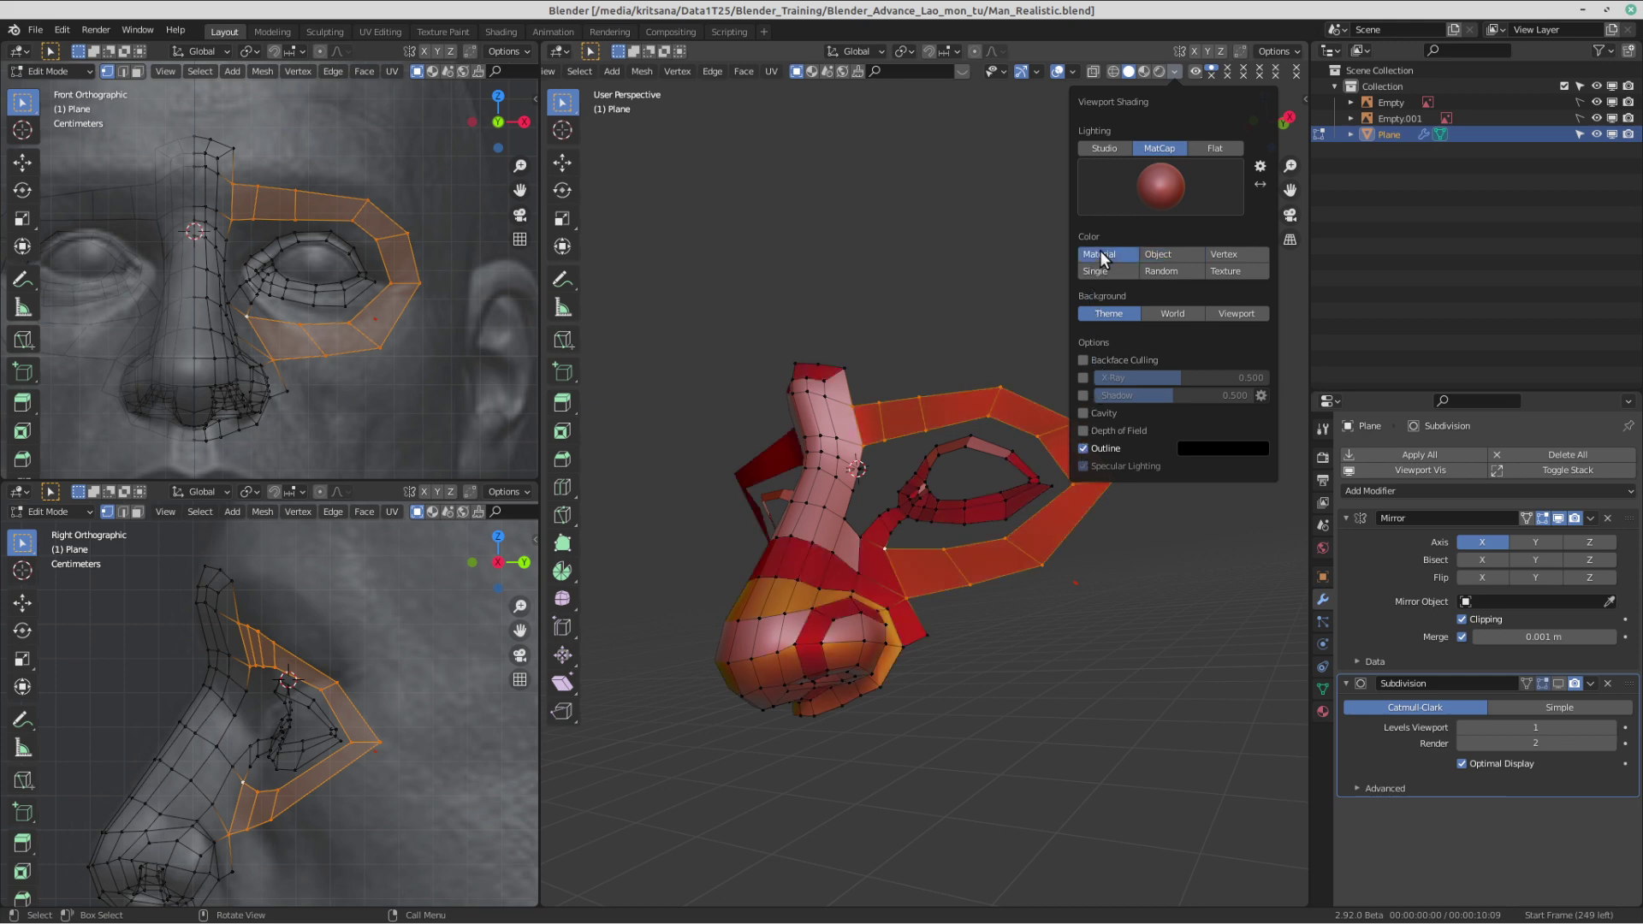
pyautogui.click(1158, 253)
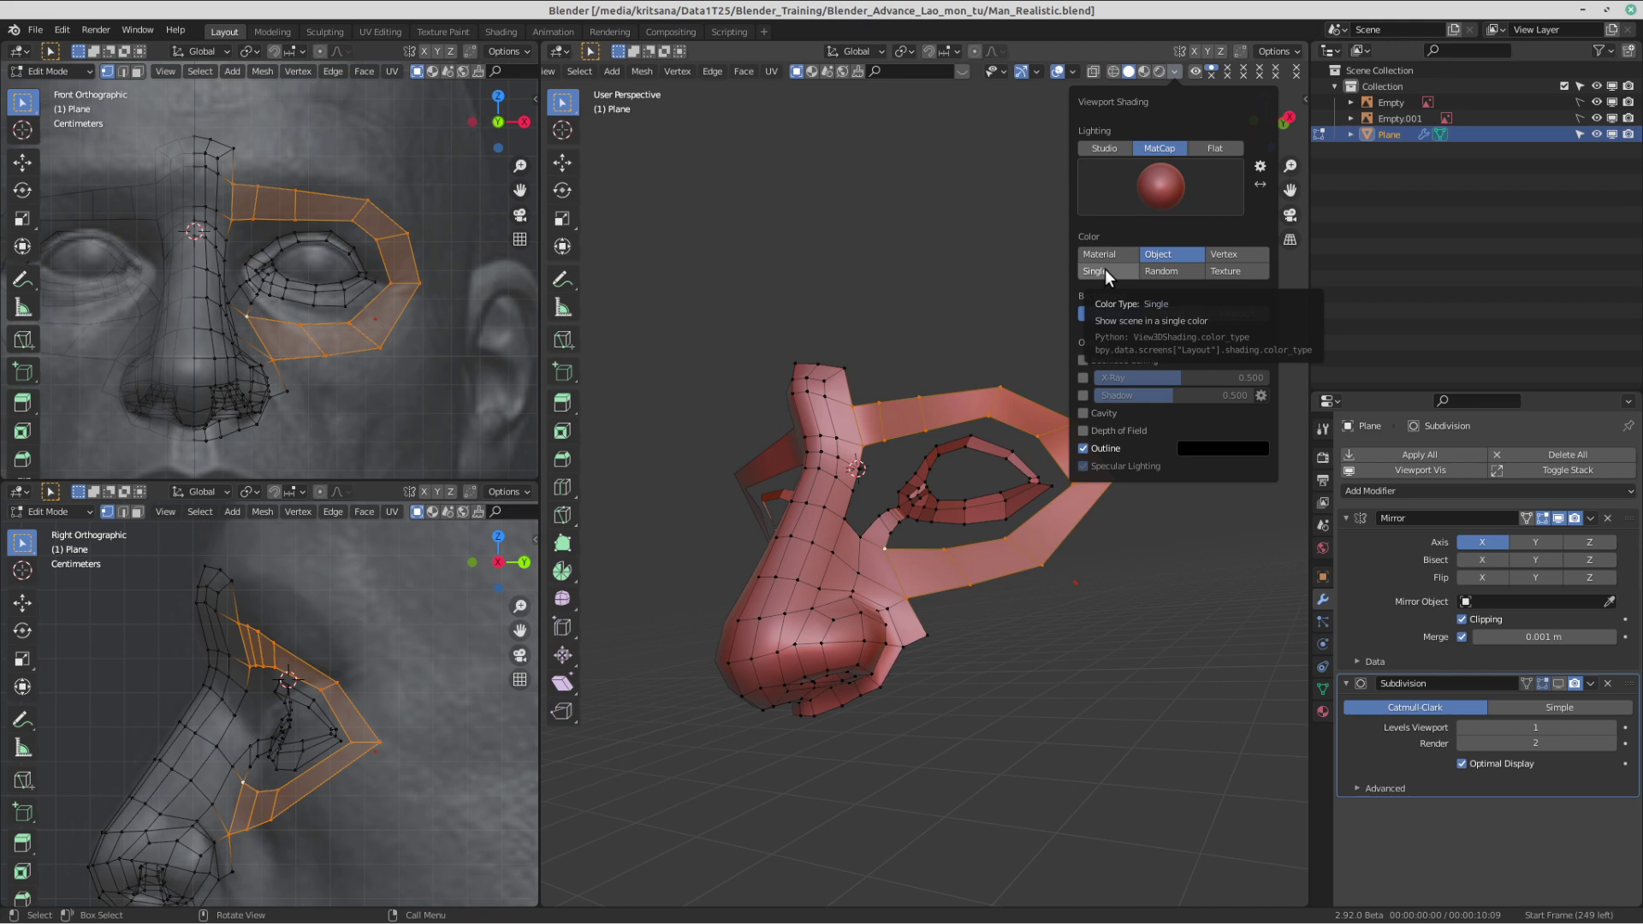
pyautogui.click(1214, 147)
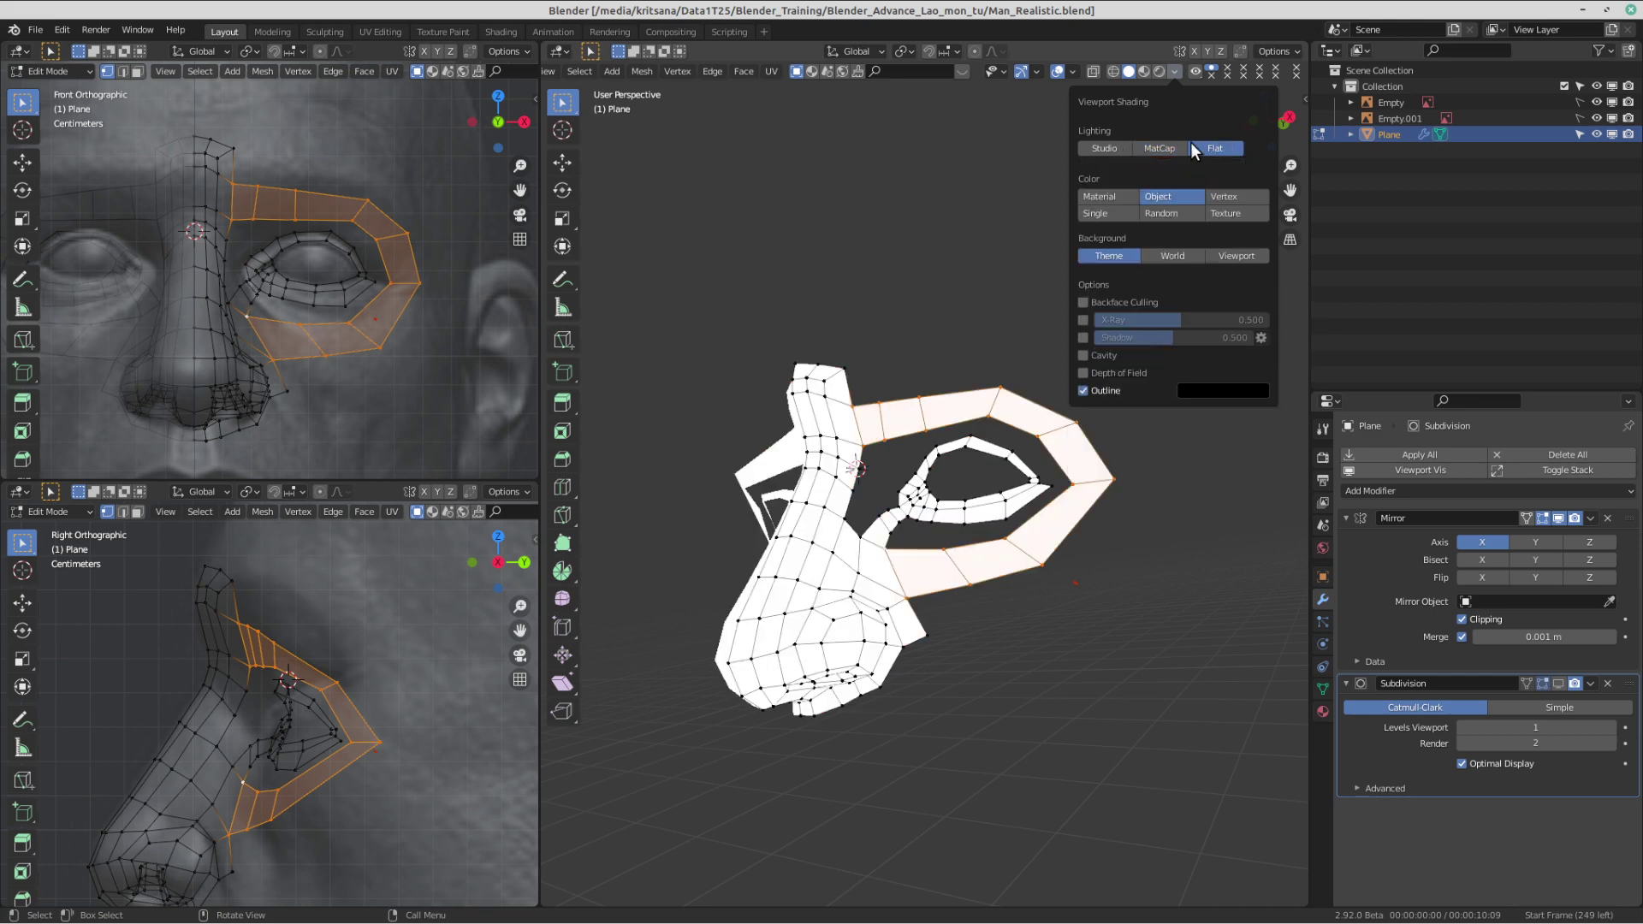
pyautogui.click(1163, 146)
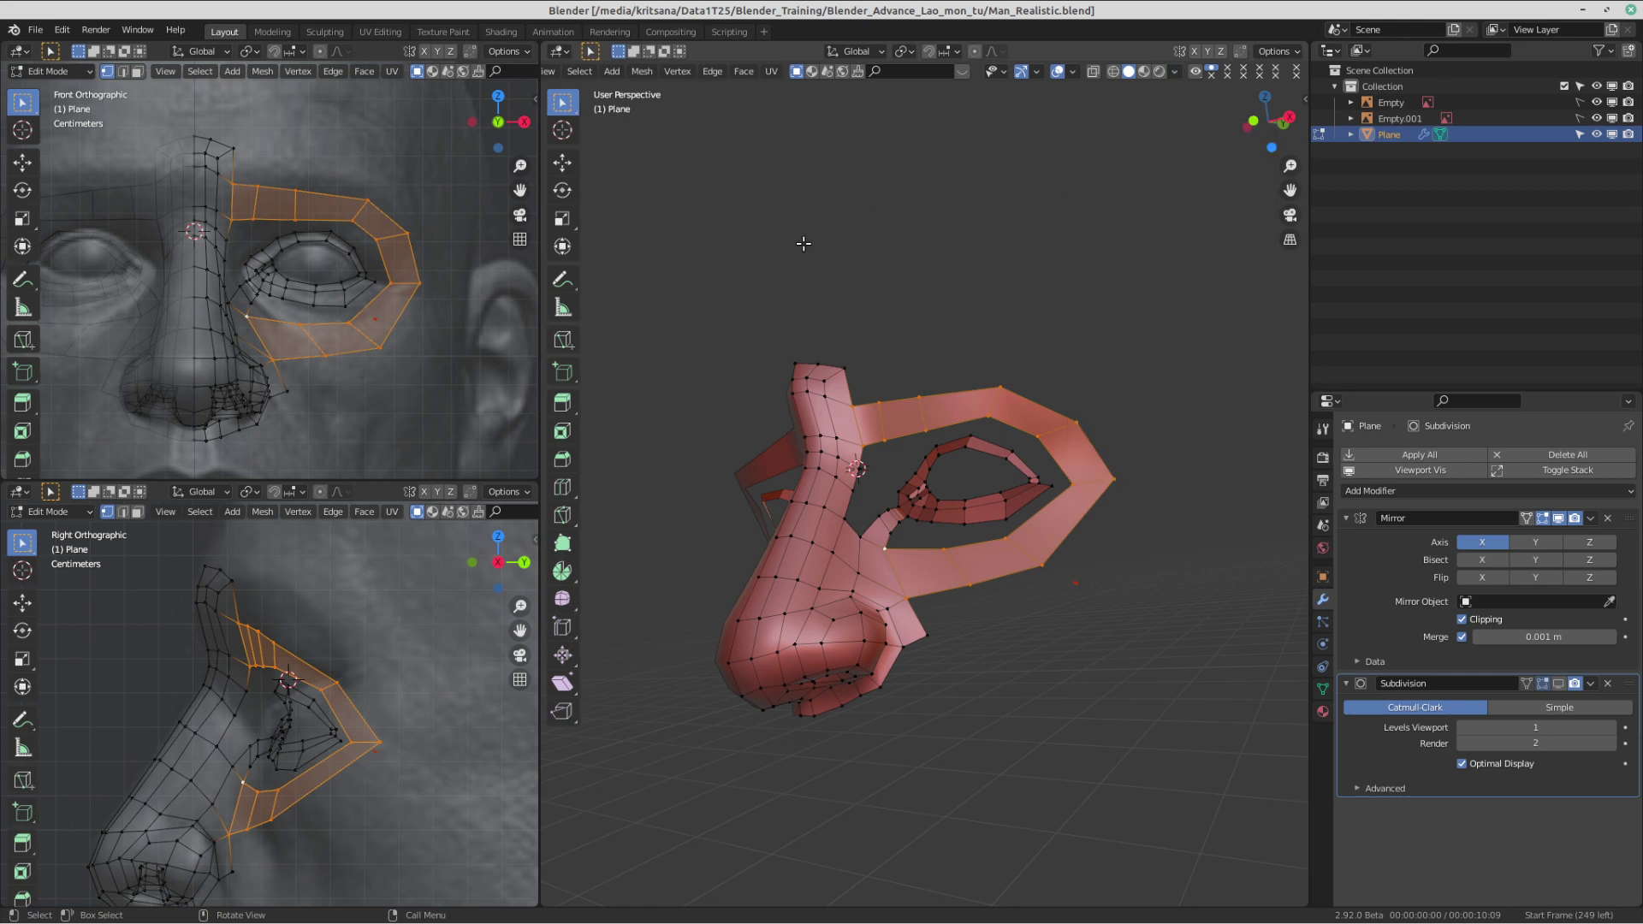
# - Save the Man_Realistic.blend file and frame the selected outer eye loop in the perspective view
pyautogui.hotkey('ctrl', 'Tab')
pyautogui.hotkey('ctrl', 's')
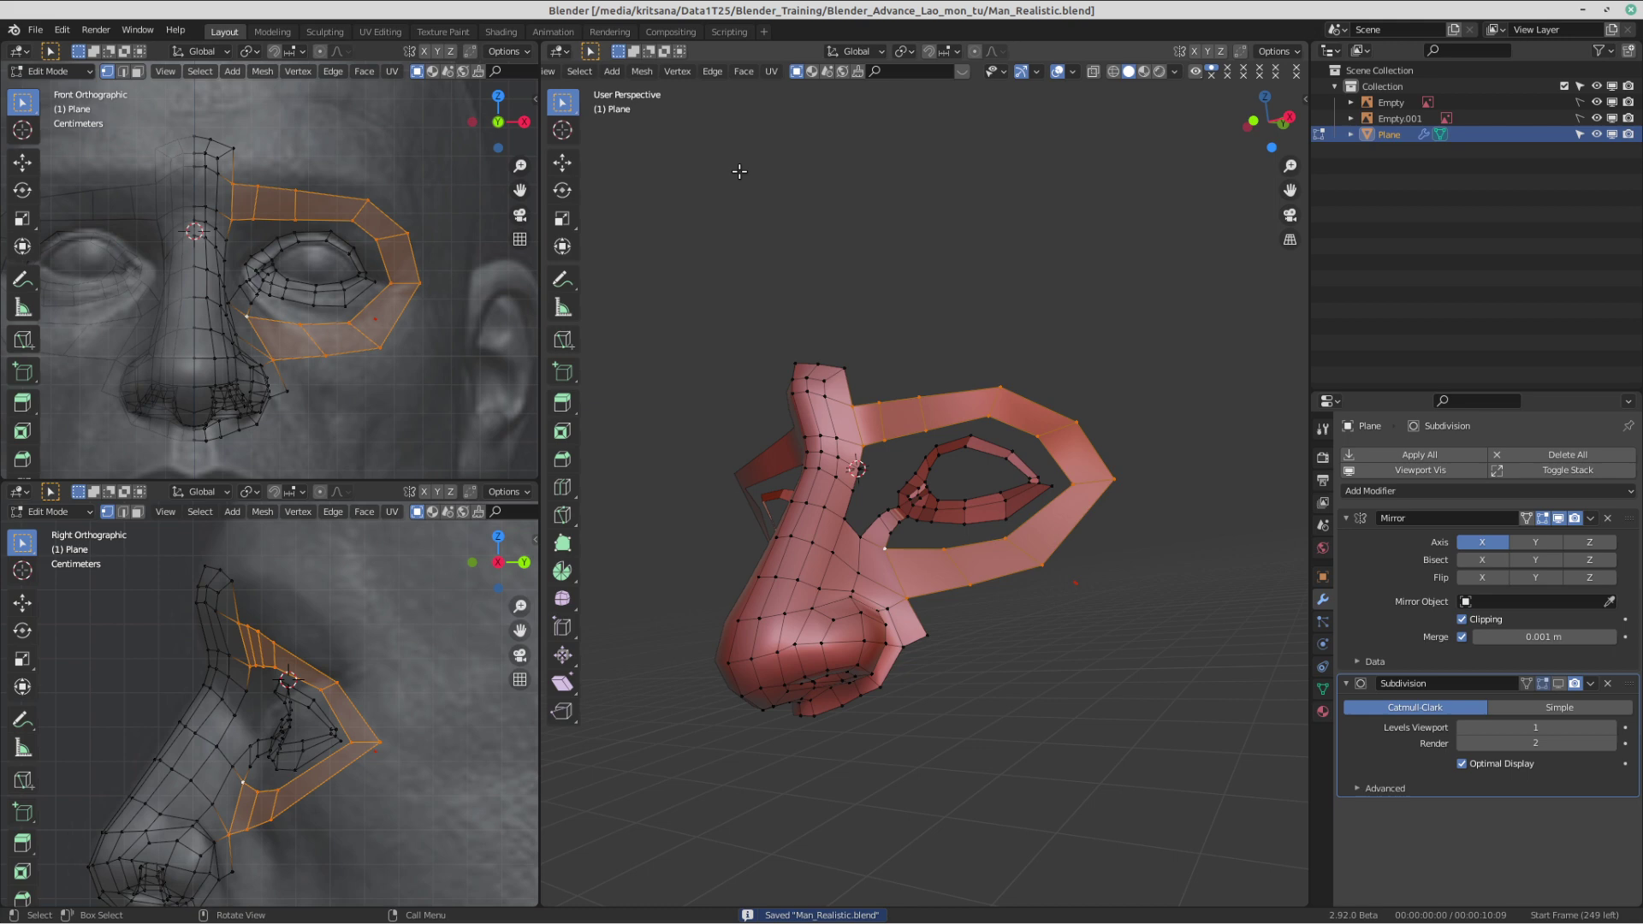
pyautogui.press('KP_Decimal')
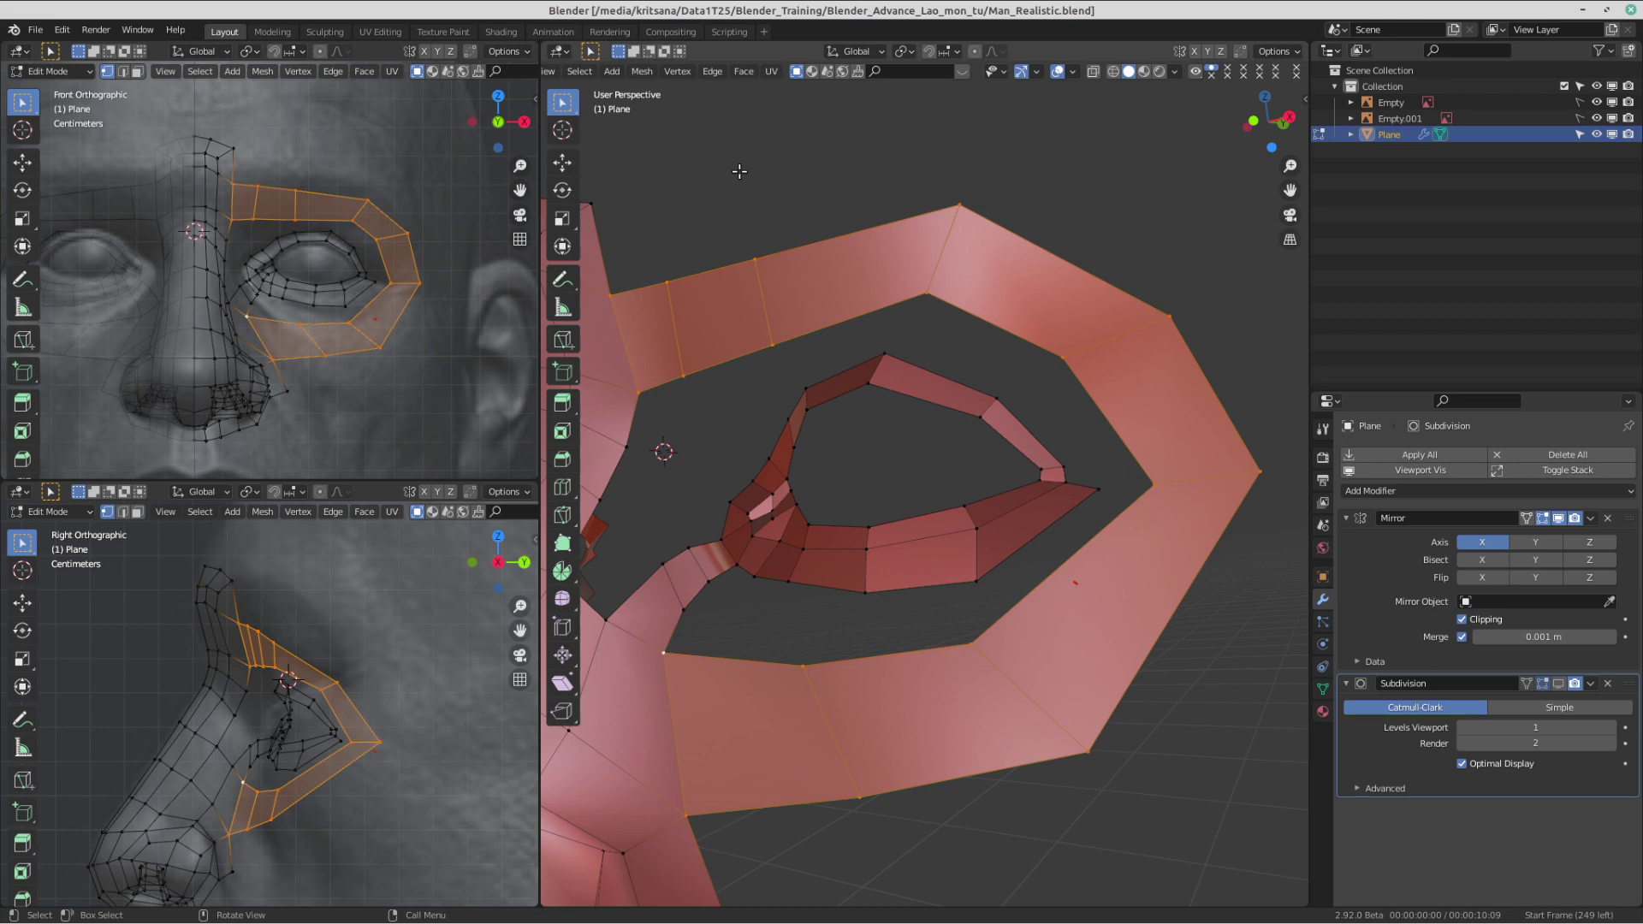
# - Capture an area screenshot of the viewports with the system Screenshot tool and save it in the Pictures folder
pyautogui.moveTo(803, 3)
pyautogui.moveTo(964, 7)
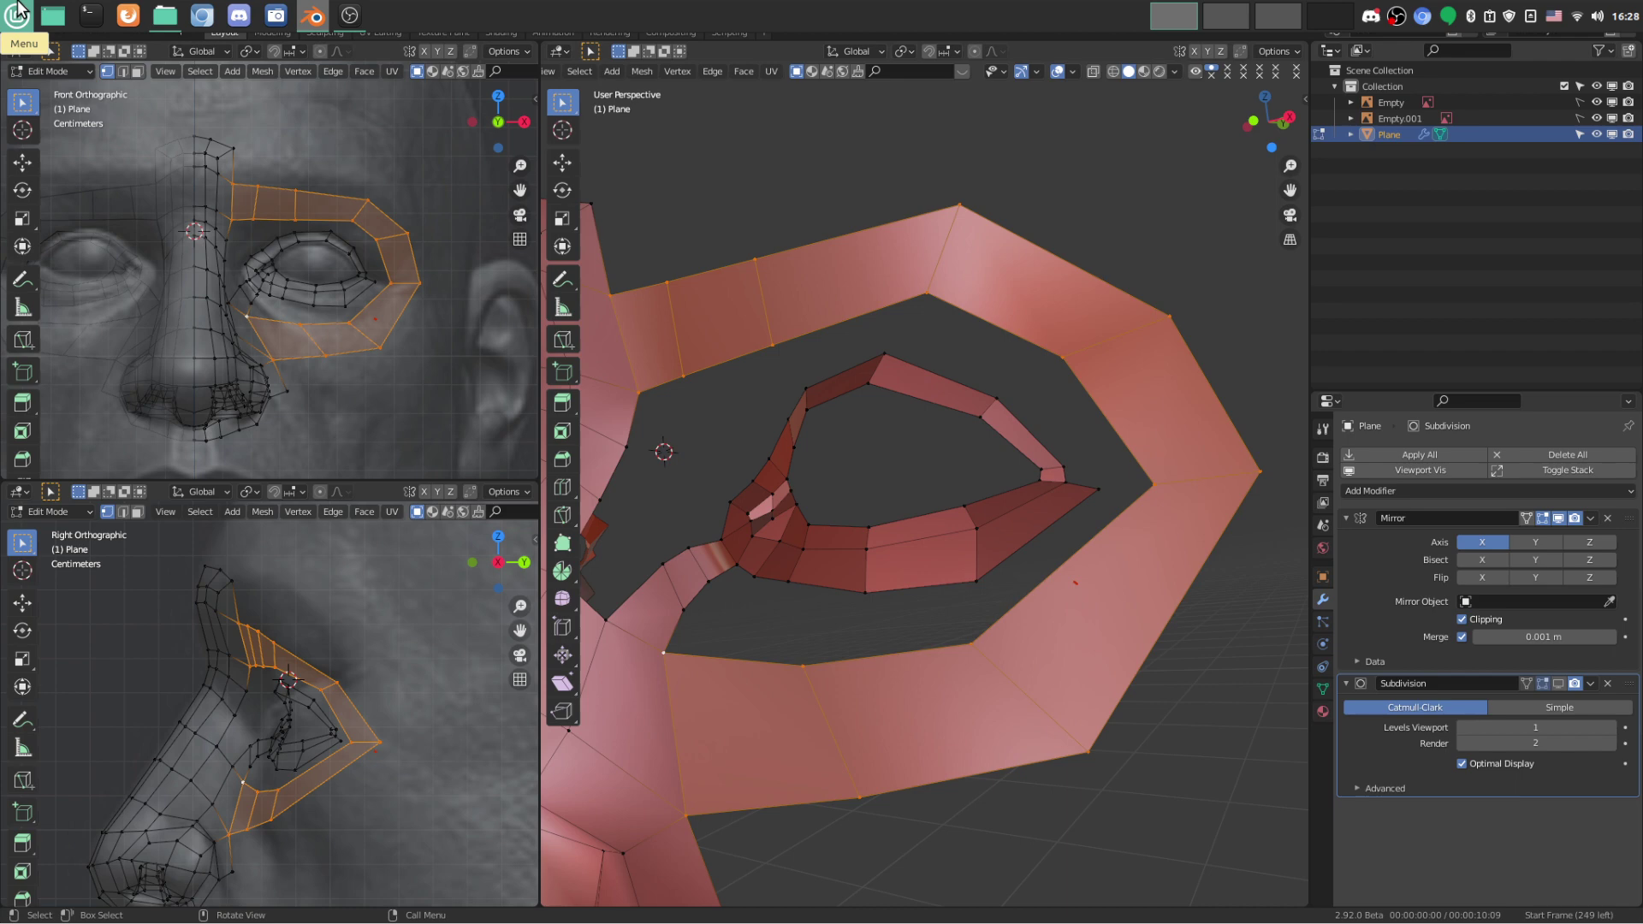
pyautogui.scroll(-5, 953, 409)
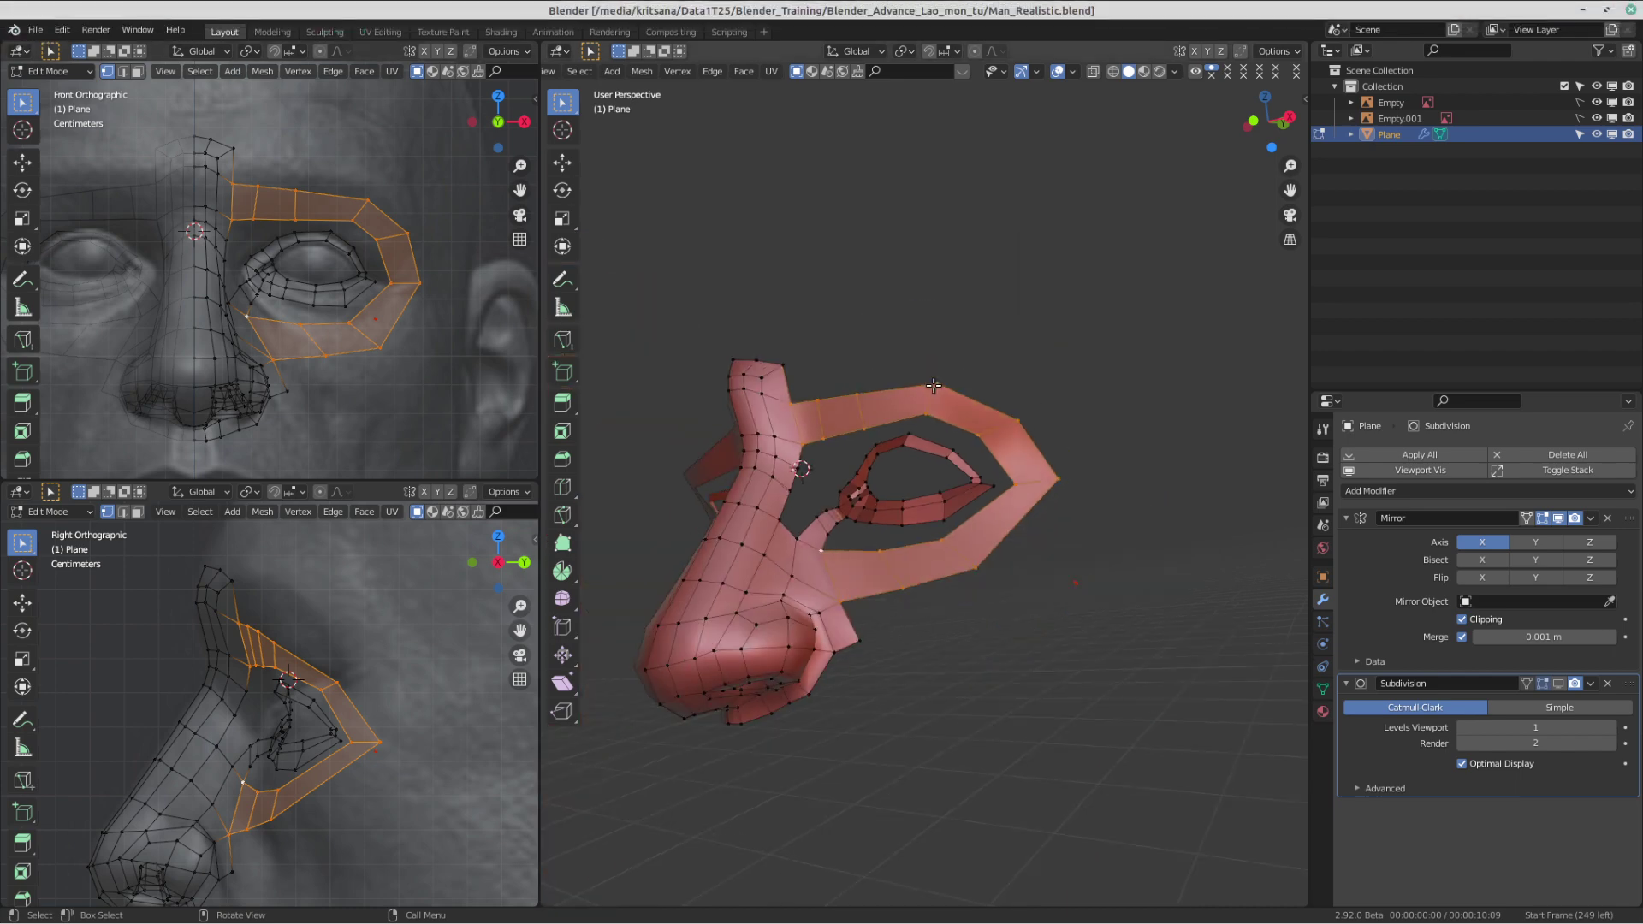
pyautogui.moveTo(954, 409); pyautogui.dragTo(979, 405, button='middle')
pyautogui.click(17, 15)
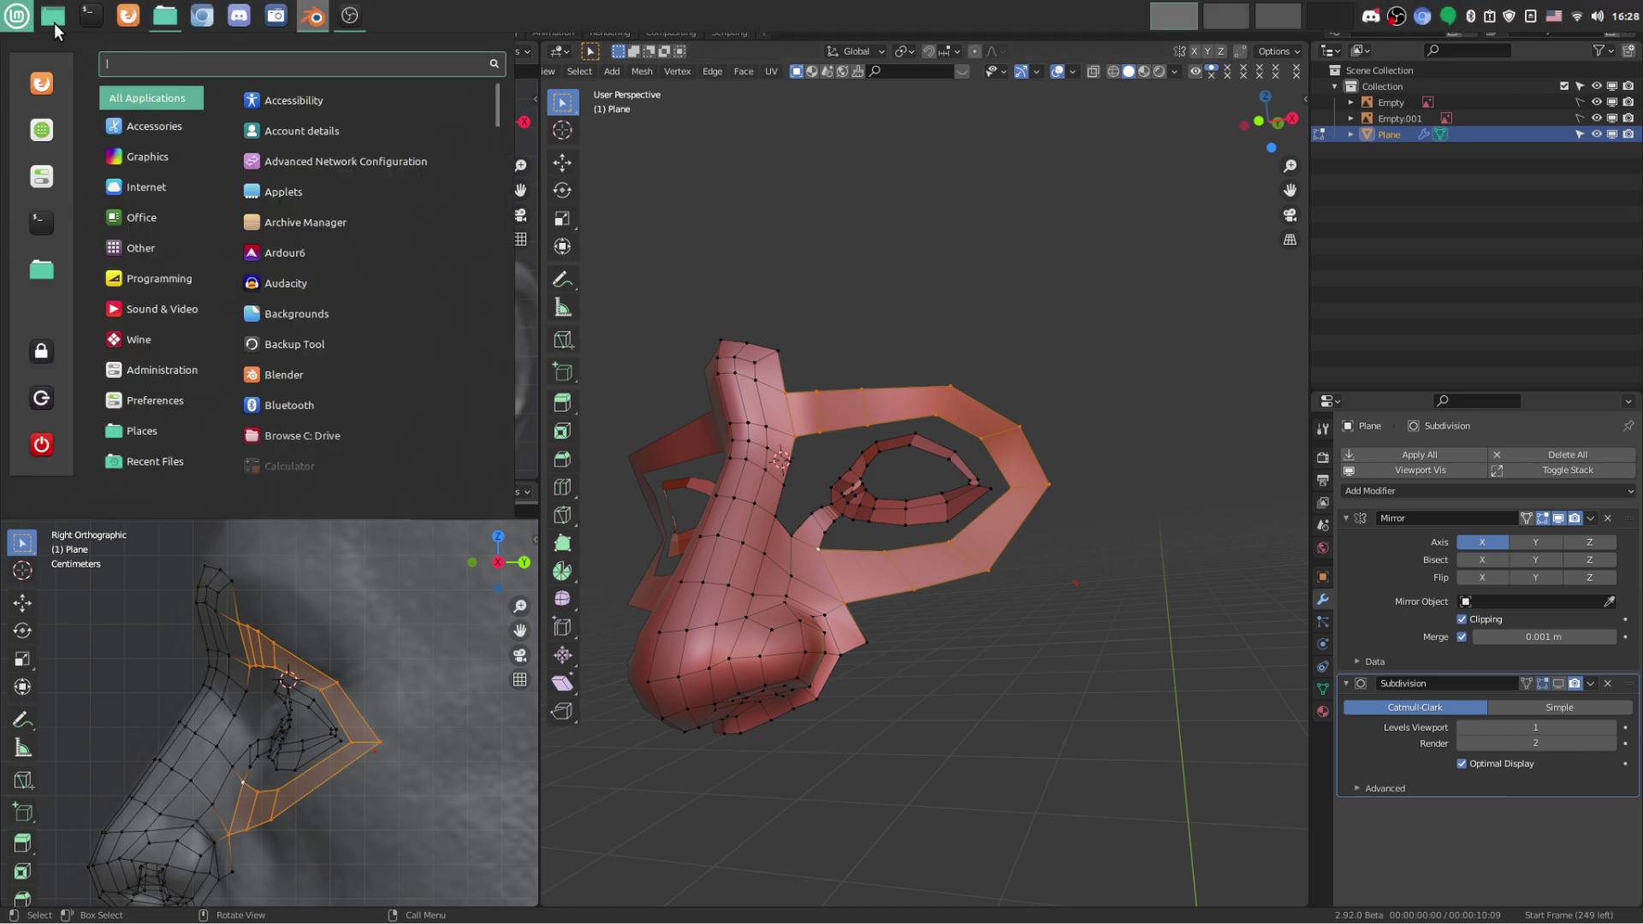
pyautogui.click(276, 16)
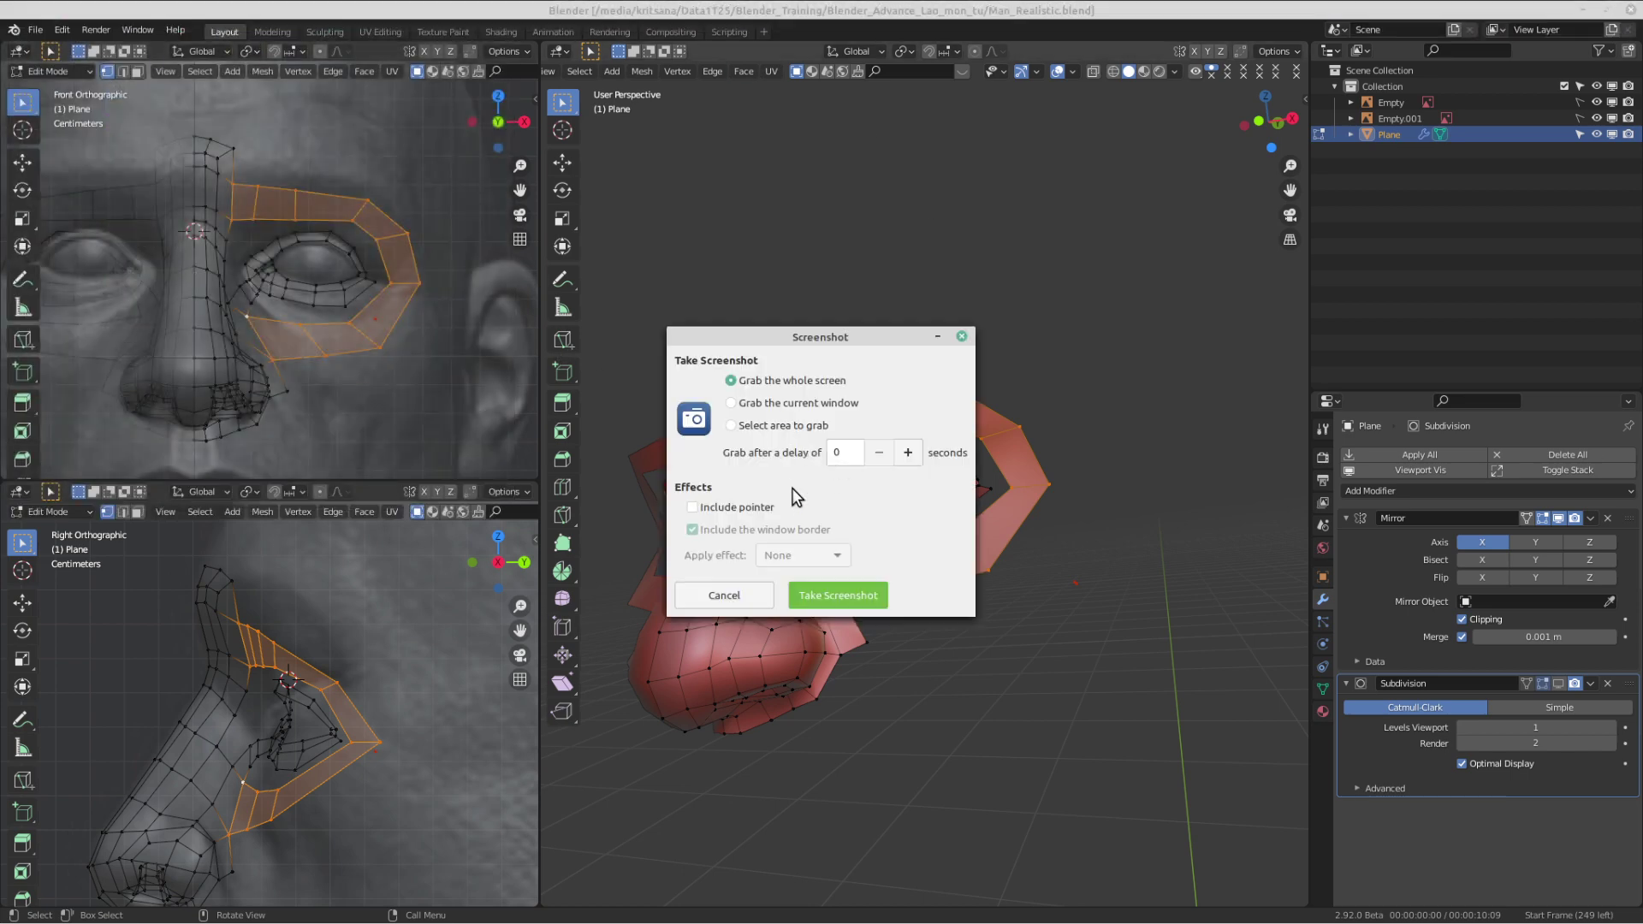
pyautogui.click(781, 426)
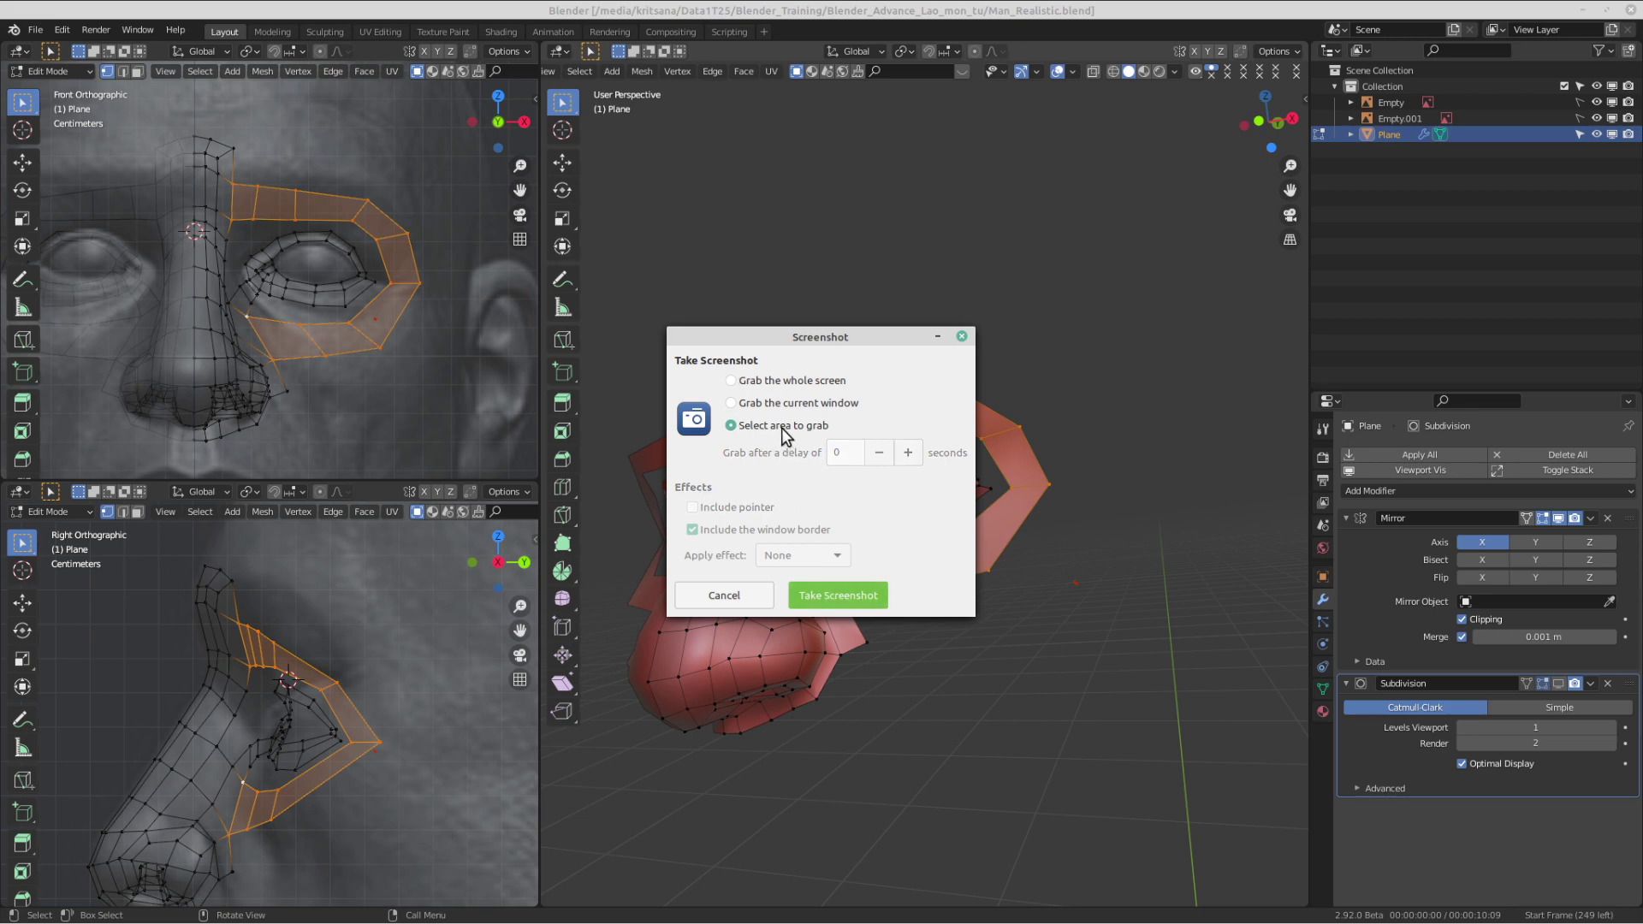
pyautogui.click(822, 594)
pyautogui.moveTo(541, 73); pyautogui.dragTo(1125, 758)
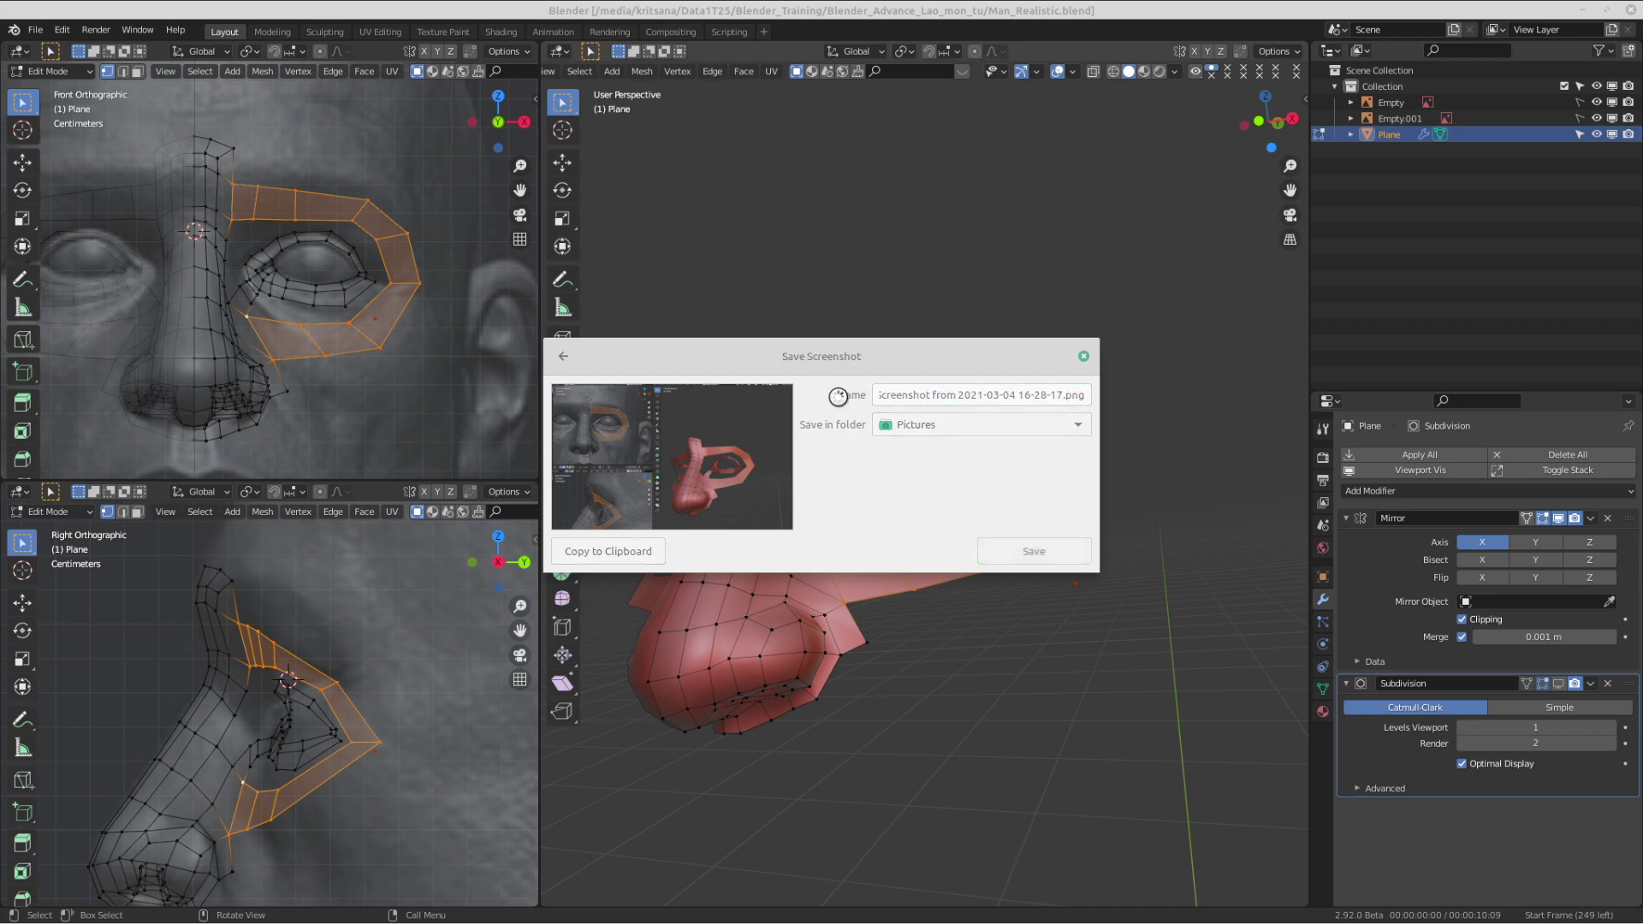
pyautogui.press('Return')
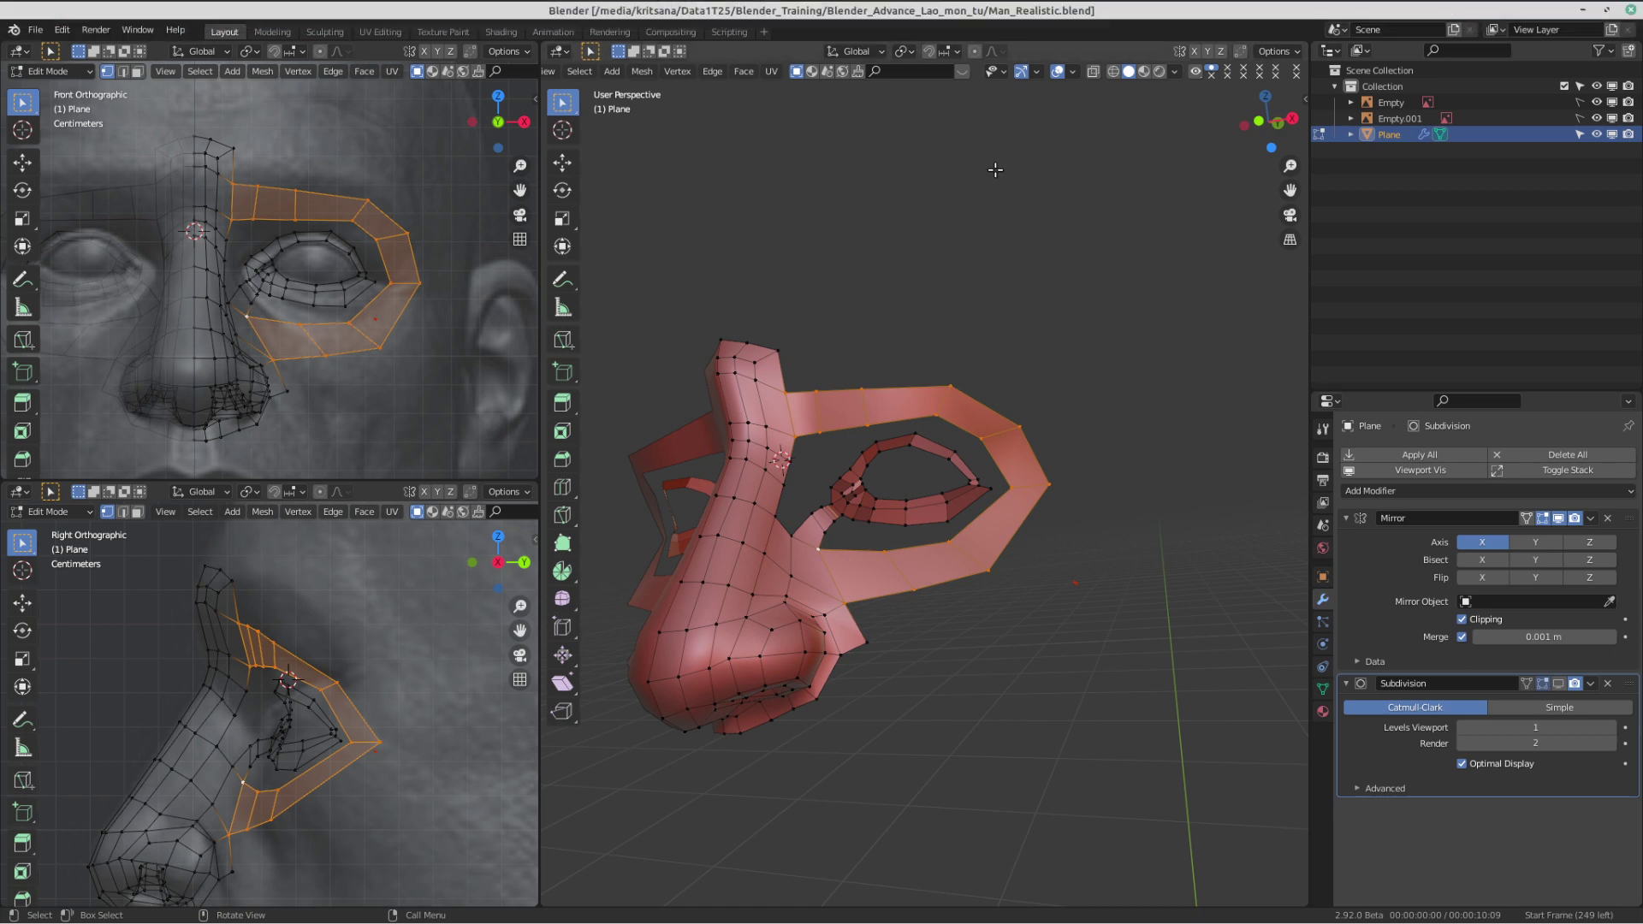
# - Examine the gap between the eyelid loop, the nose bridge and the outer eye loop from several angles
pyautogui.moveTo(988, 2)
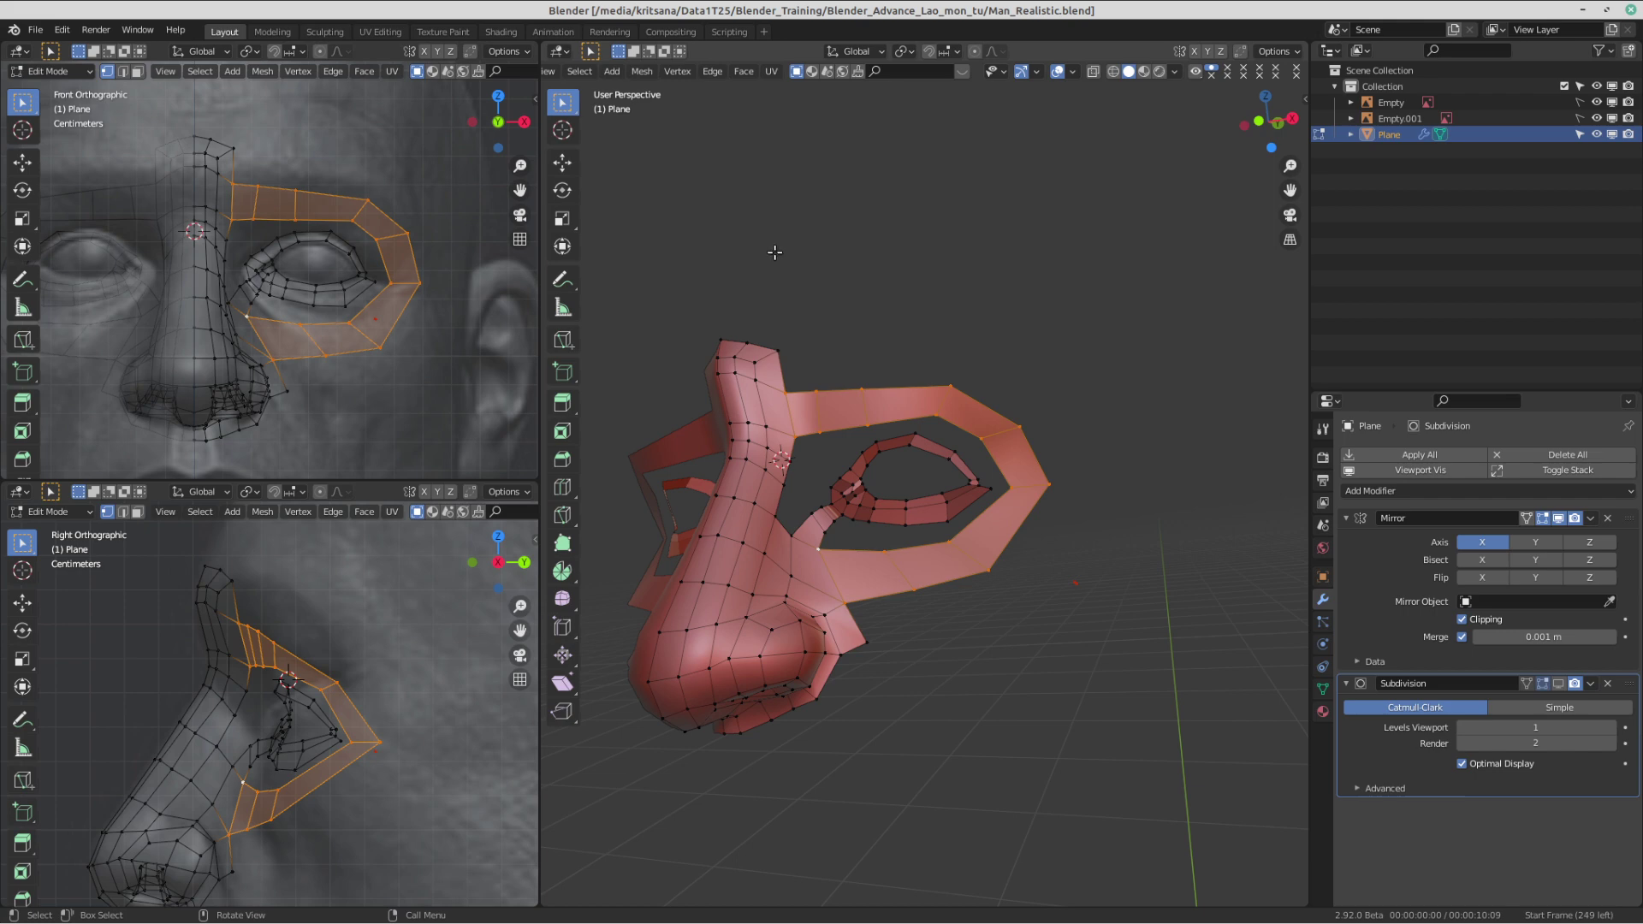
pyautogui.scroll(-1, 1010, 443)
pyautogui.moveTo(854, 448); pyautogui.dragTo(1042, 445, button='middle')
pyautogui.scroll(2, 929, 447)
pyautogui.scroll(3, 1027, 580)
pyautogui.moveTo(1087, 513); pyautogui.dragTo(993, 529, button='middle')
pyautogui.scroll(-2, 1063, 489)
pyautogui.scroll(3, 967, 505)
pyautogui.scroll(-3, 941, 509)
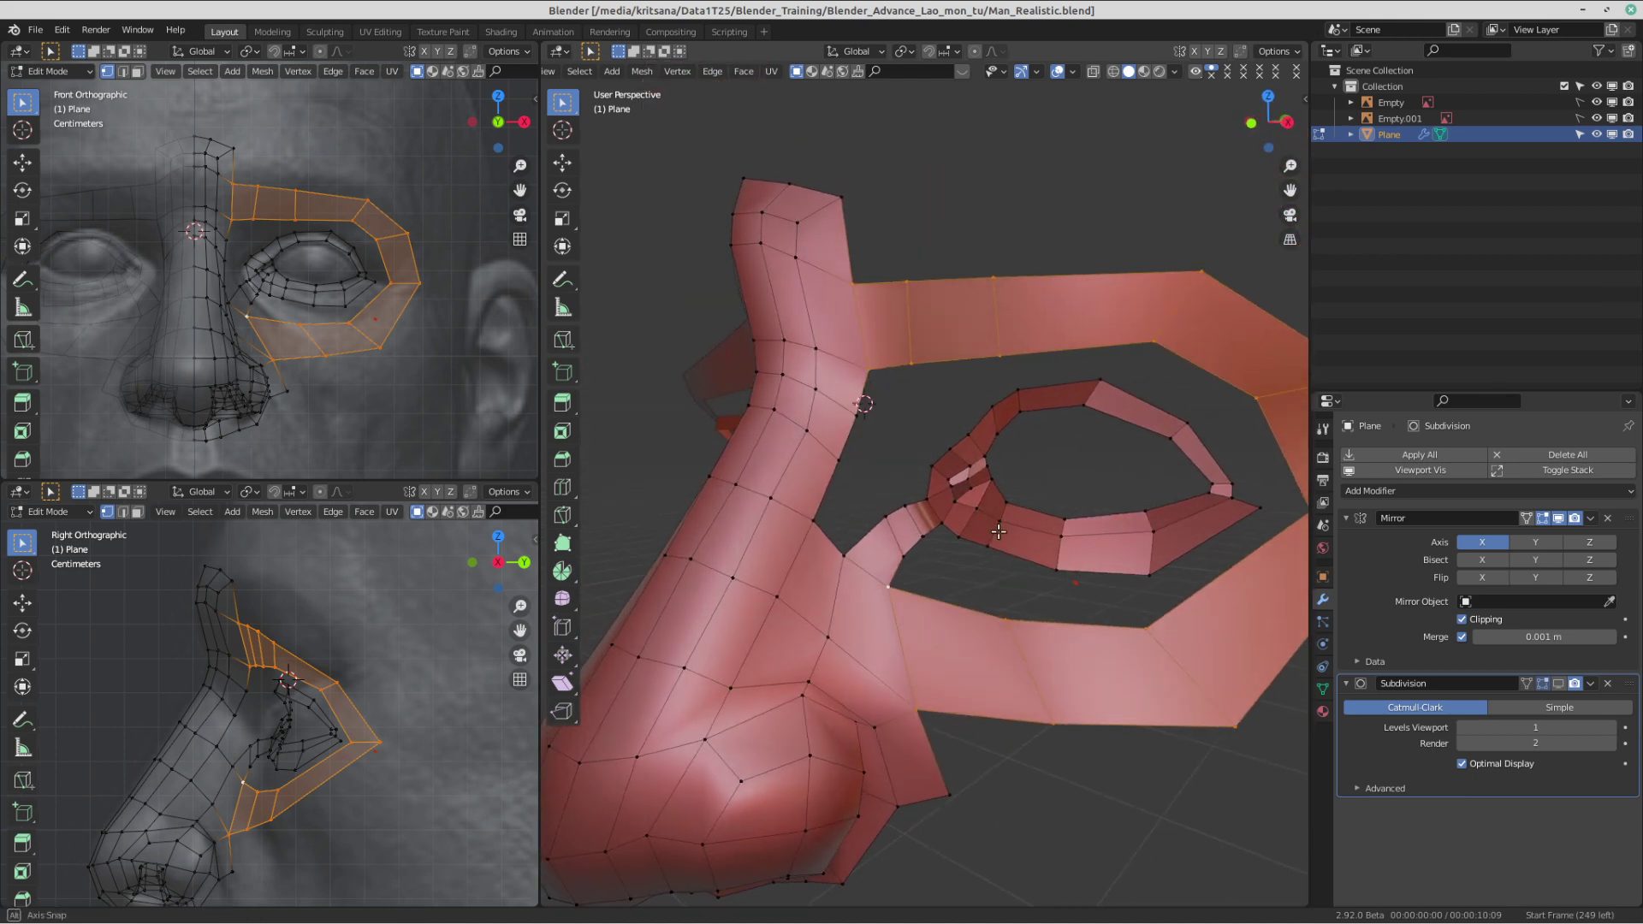
pyautogui.scroll(1, 1010, 529)
pyautogui.moveTo(1102, 526); pyautogui.dragTo(1085, 539, button='middle')
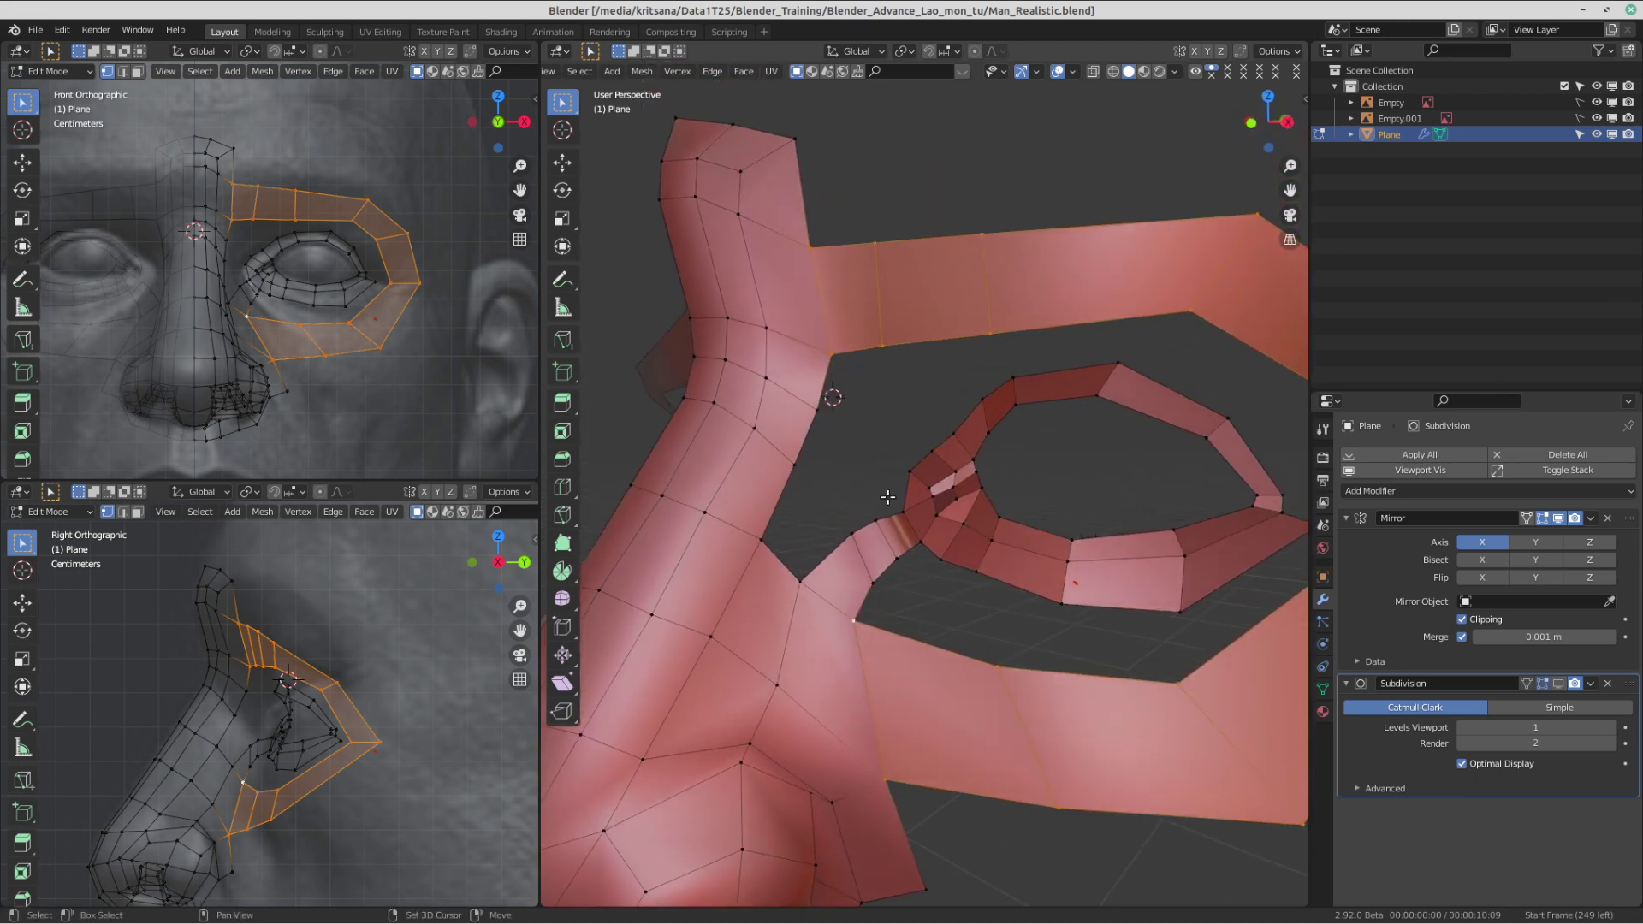
pyautogui.moveTo(881, 493); pyautogui.dragTo(876, 481, button='middle')
pyautogui.click(563, 280)
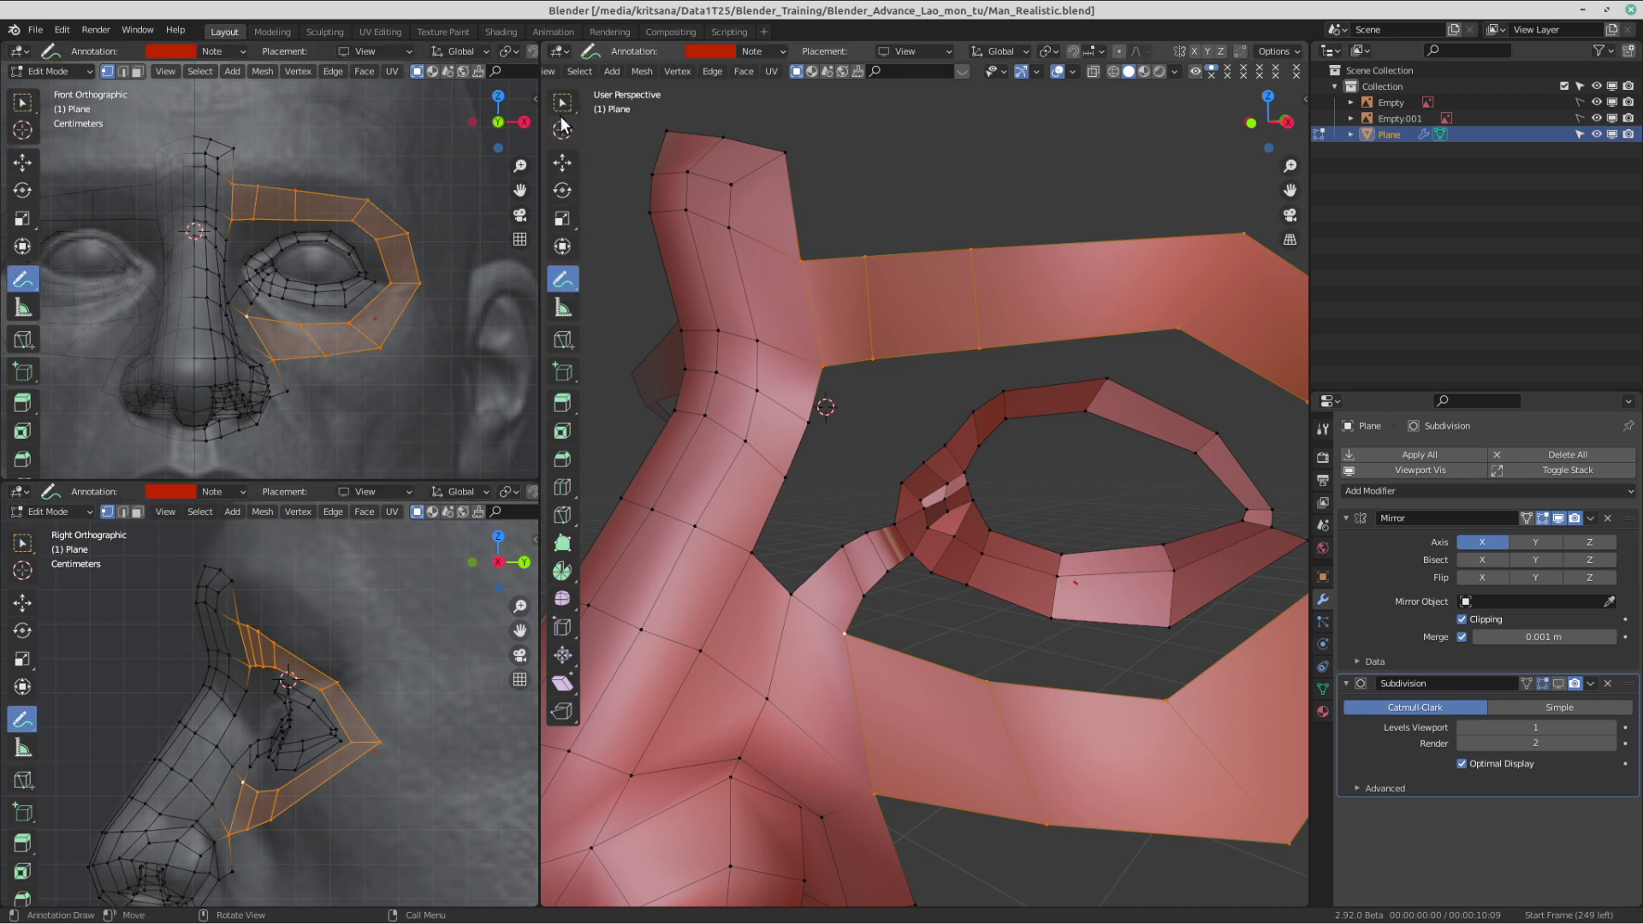
pyautogui.click(562, 106)
pyautogui.scroll(-3, 1001, 392)
pyautogui.moveTo(1005, 392); pyautogui.dragTo(1003, 374, button='middle')
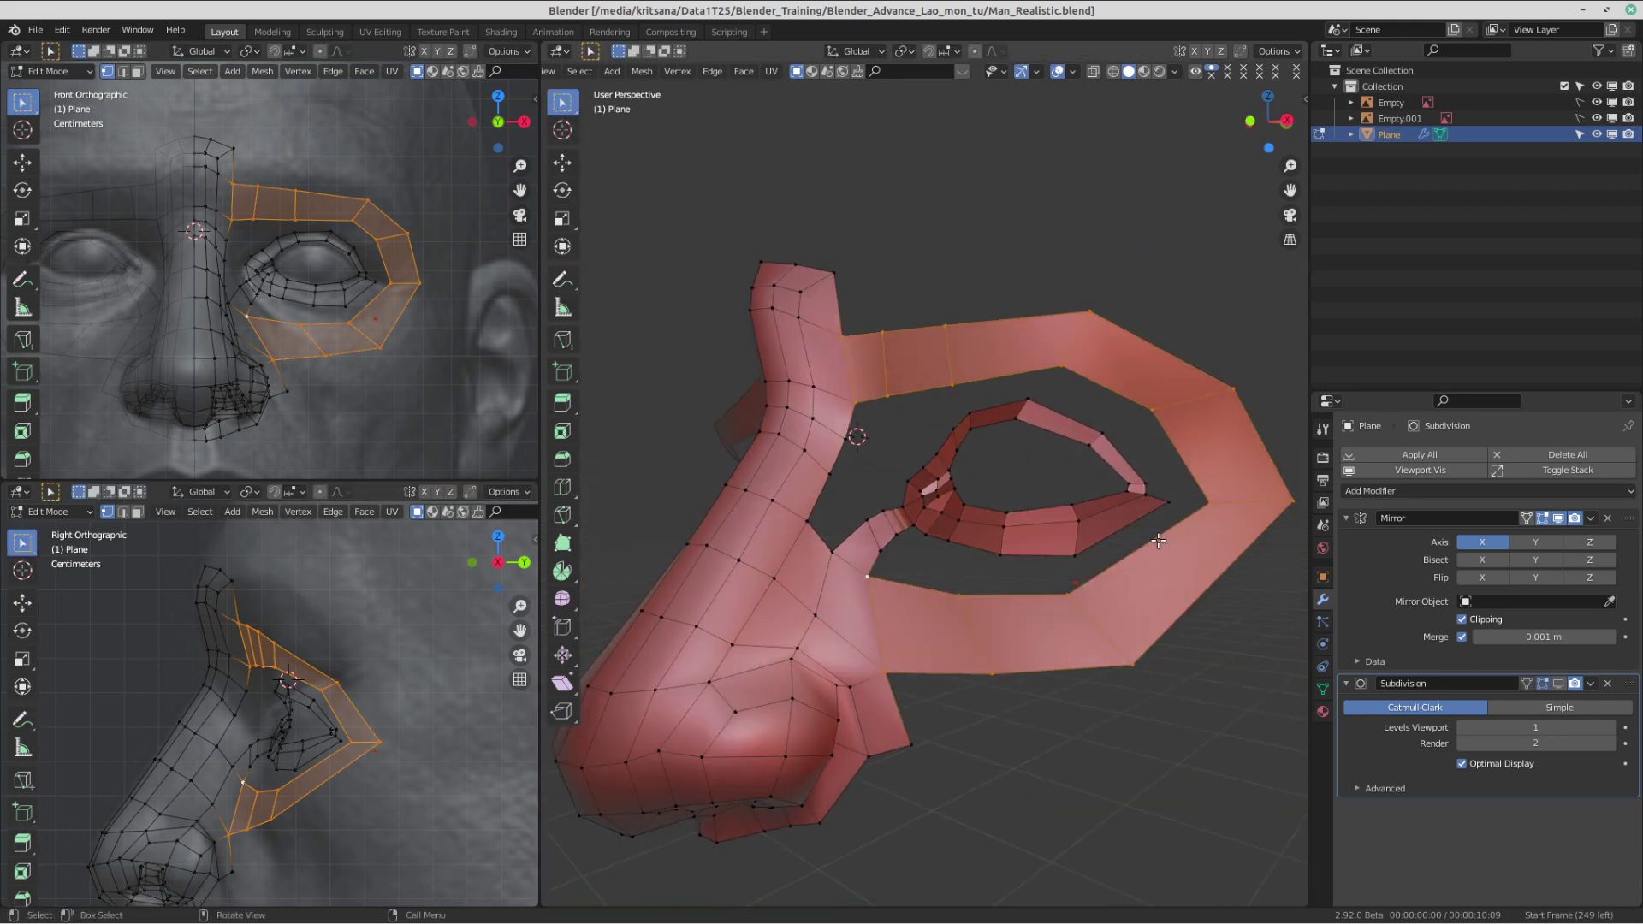
# - Fill new quads around the outside of the eyelid loop at the inner eye corner and position their vertices
pyautogui.scroll(5, 896, 530)
pyautogui.click(896, 530)
pyautogui.scroll(-3, 907, 544)
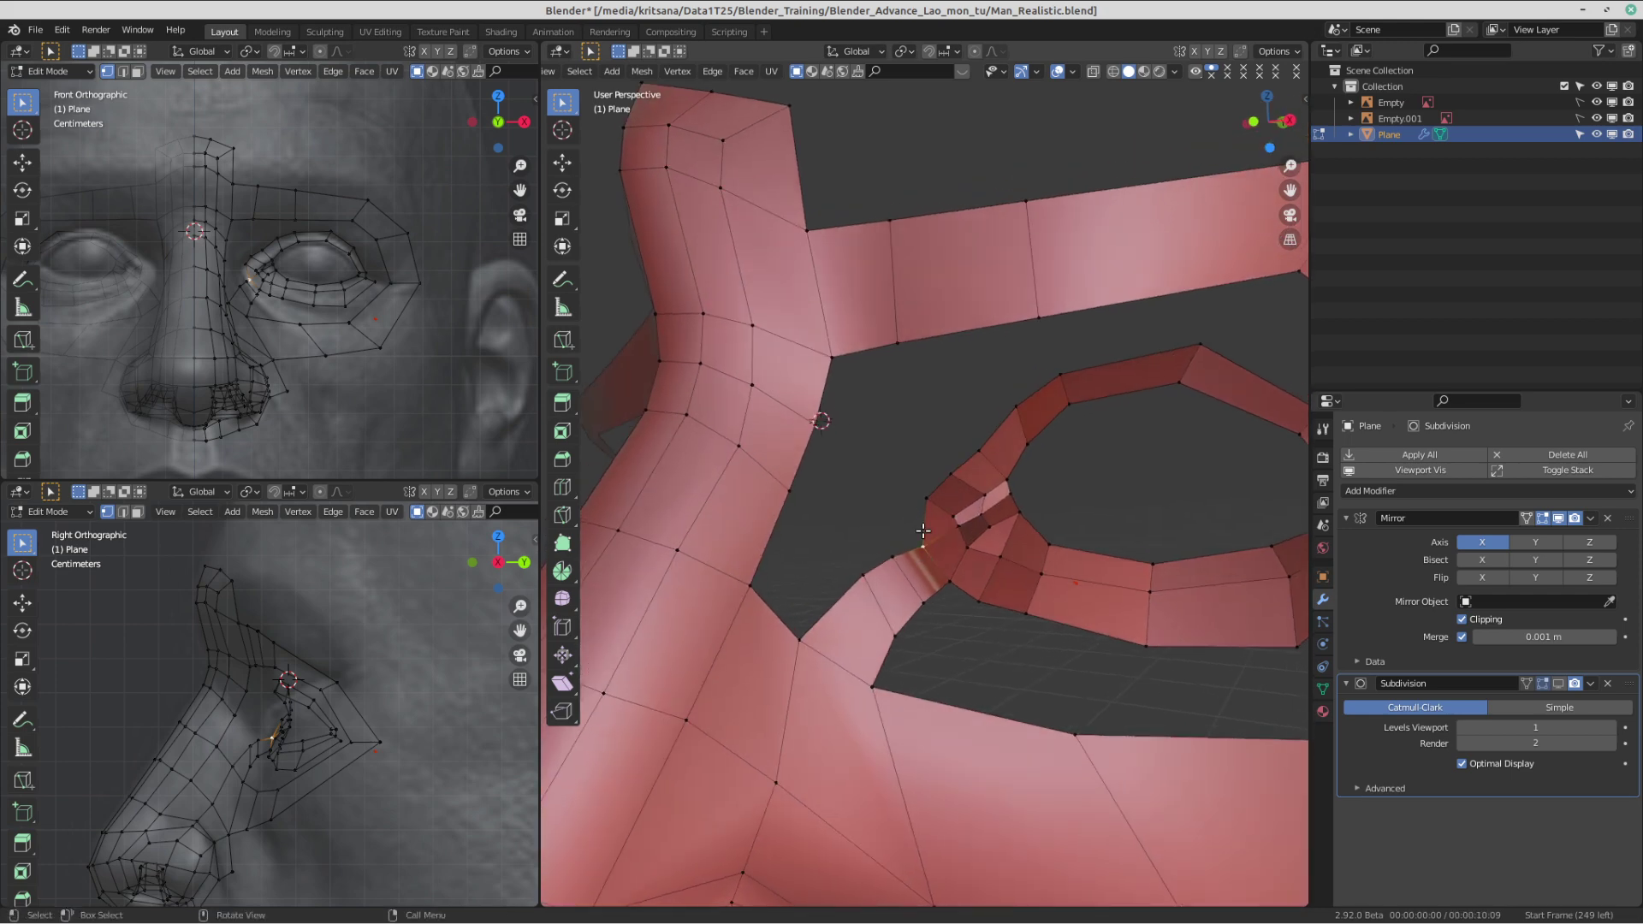
pyautogui.press('f')
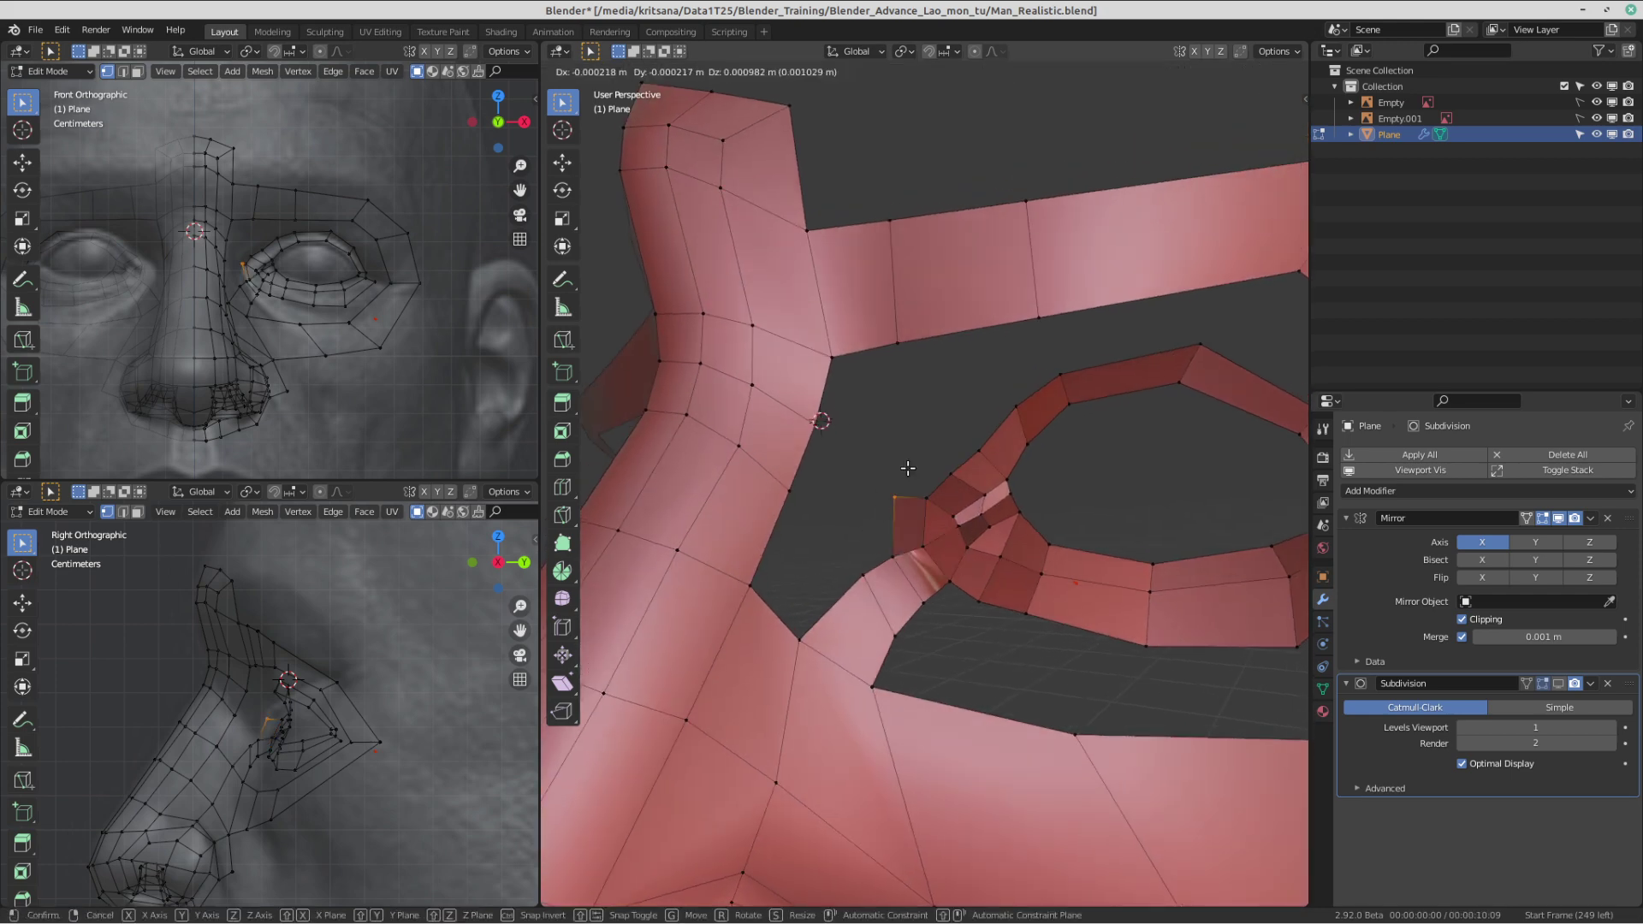
pyautogui.click(905, 463)
pyautogui.click(924, 510)
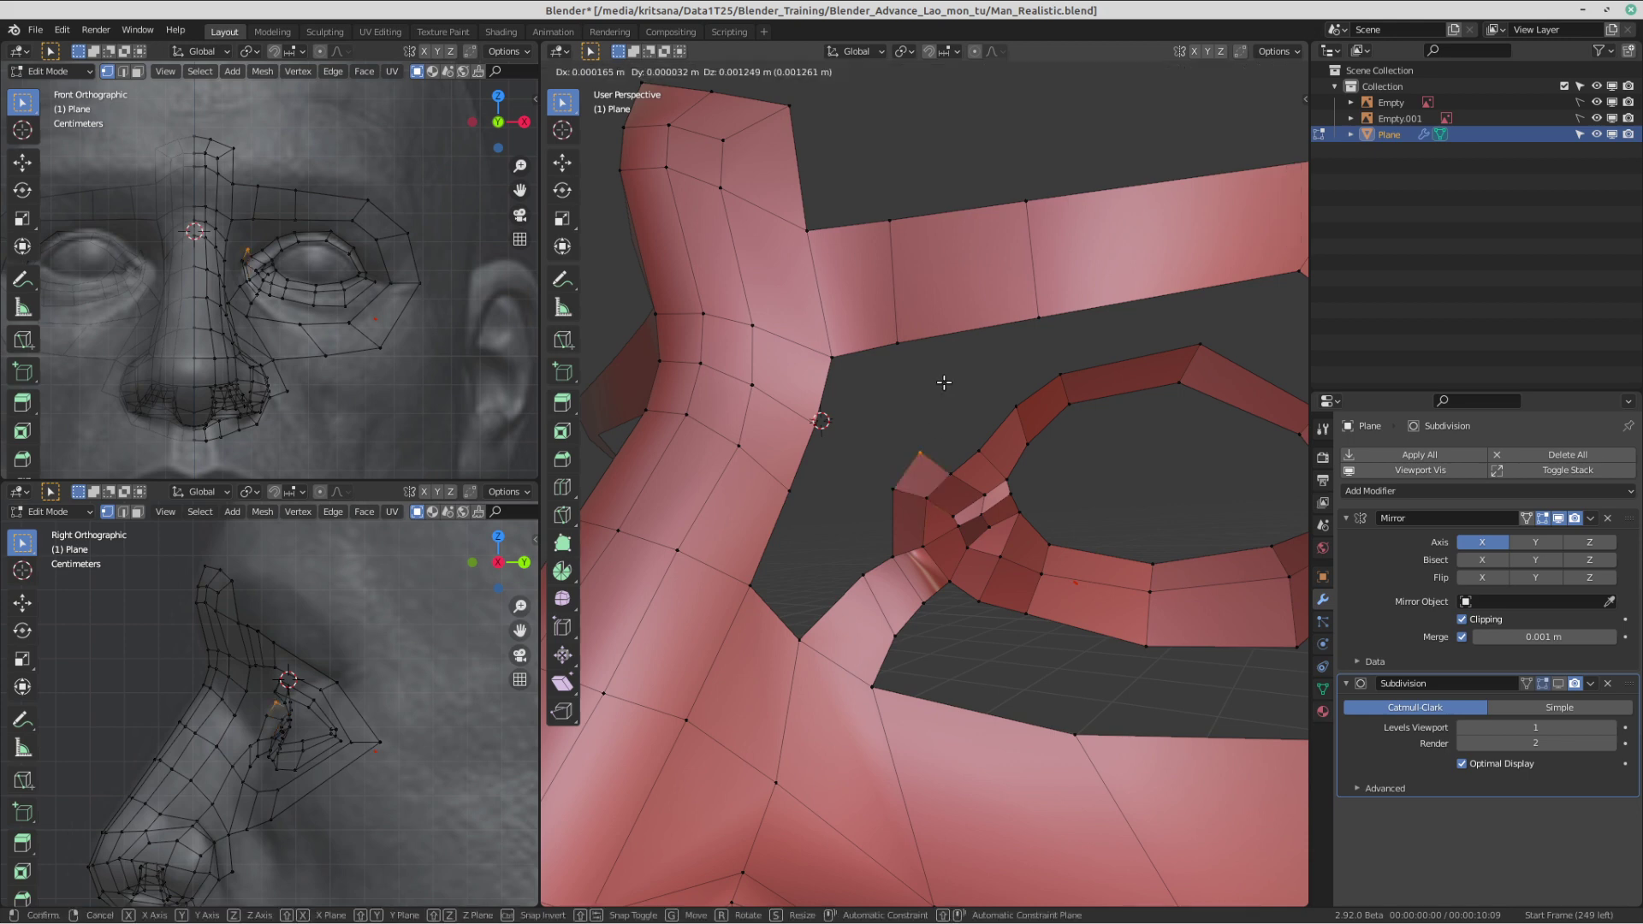
pyautogui.moveTo(937, 451); pyautogui.dragTo(900, 445, button='middle')
pyautogui.press('g')
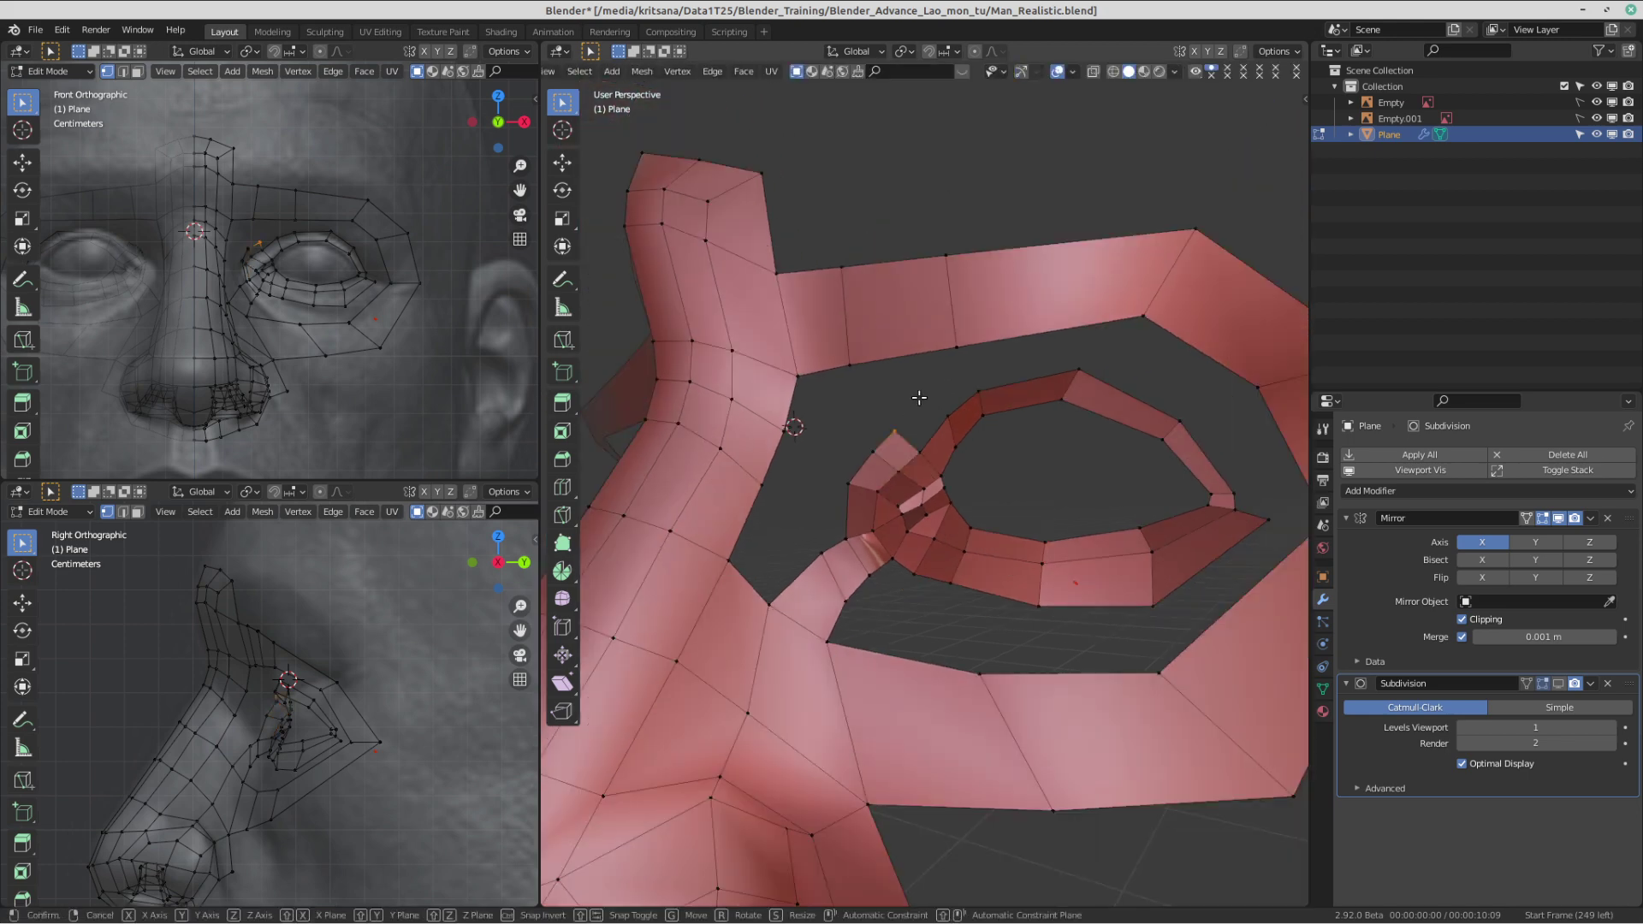
pyautogui.click(921, 425)
# - Continue the row of quads along the upper eyelid from the inner corner to the lid's highest point
pyautogui.press('f')
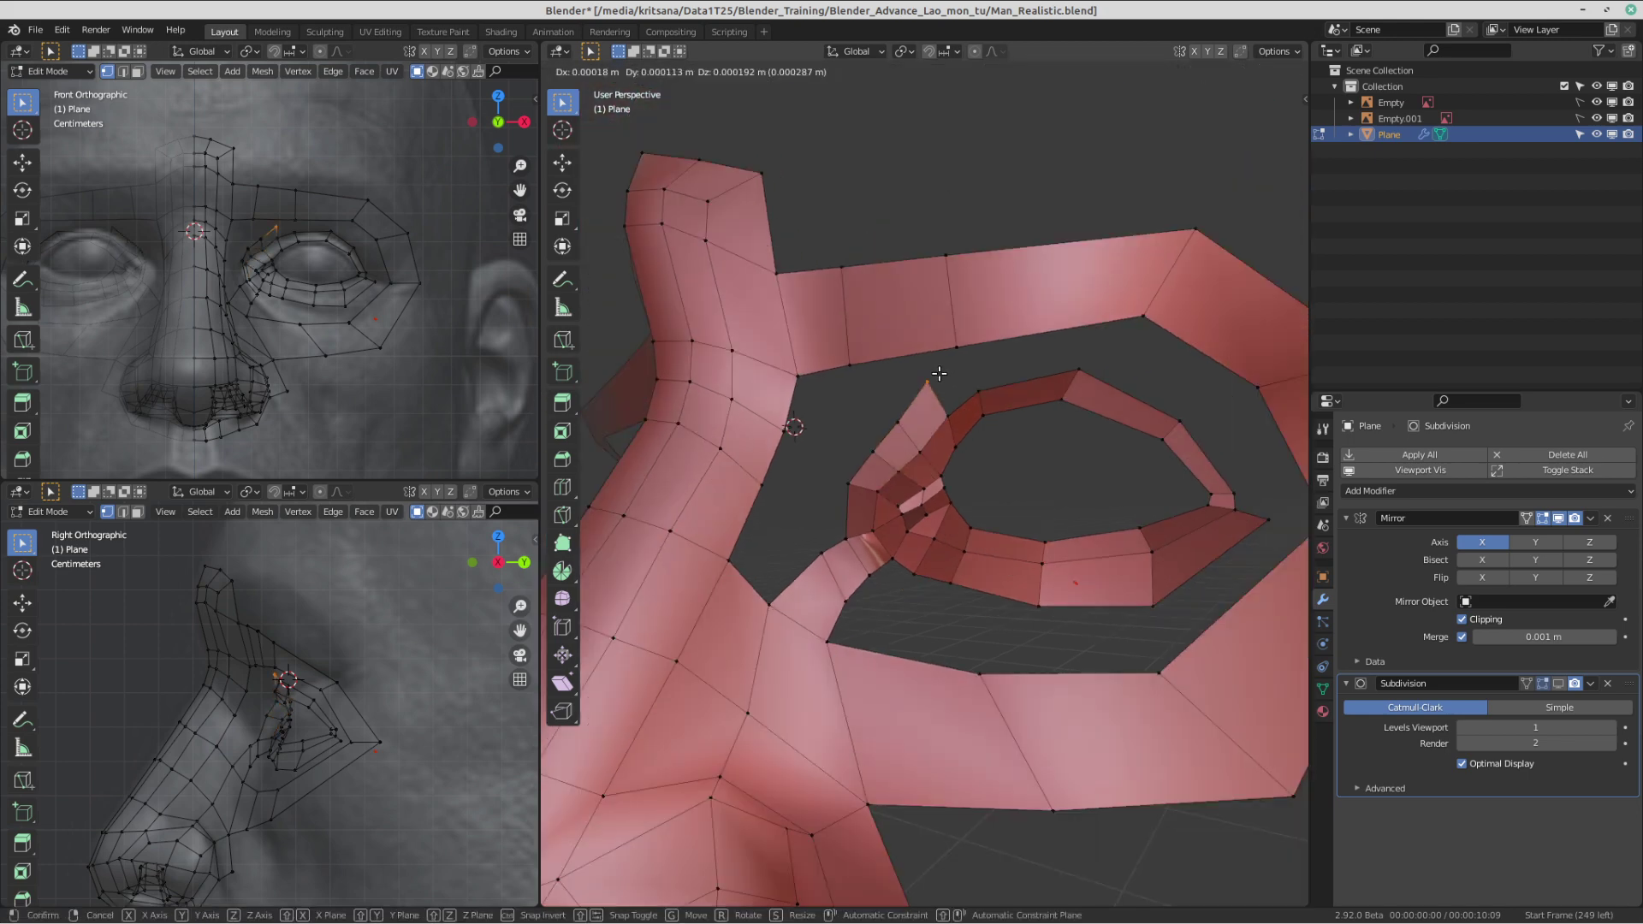
pyautogui.click(947, 378)
pyautogui.click(943, 419)
pyautogui.press('f')
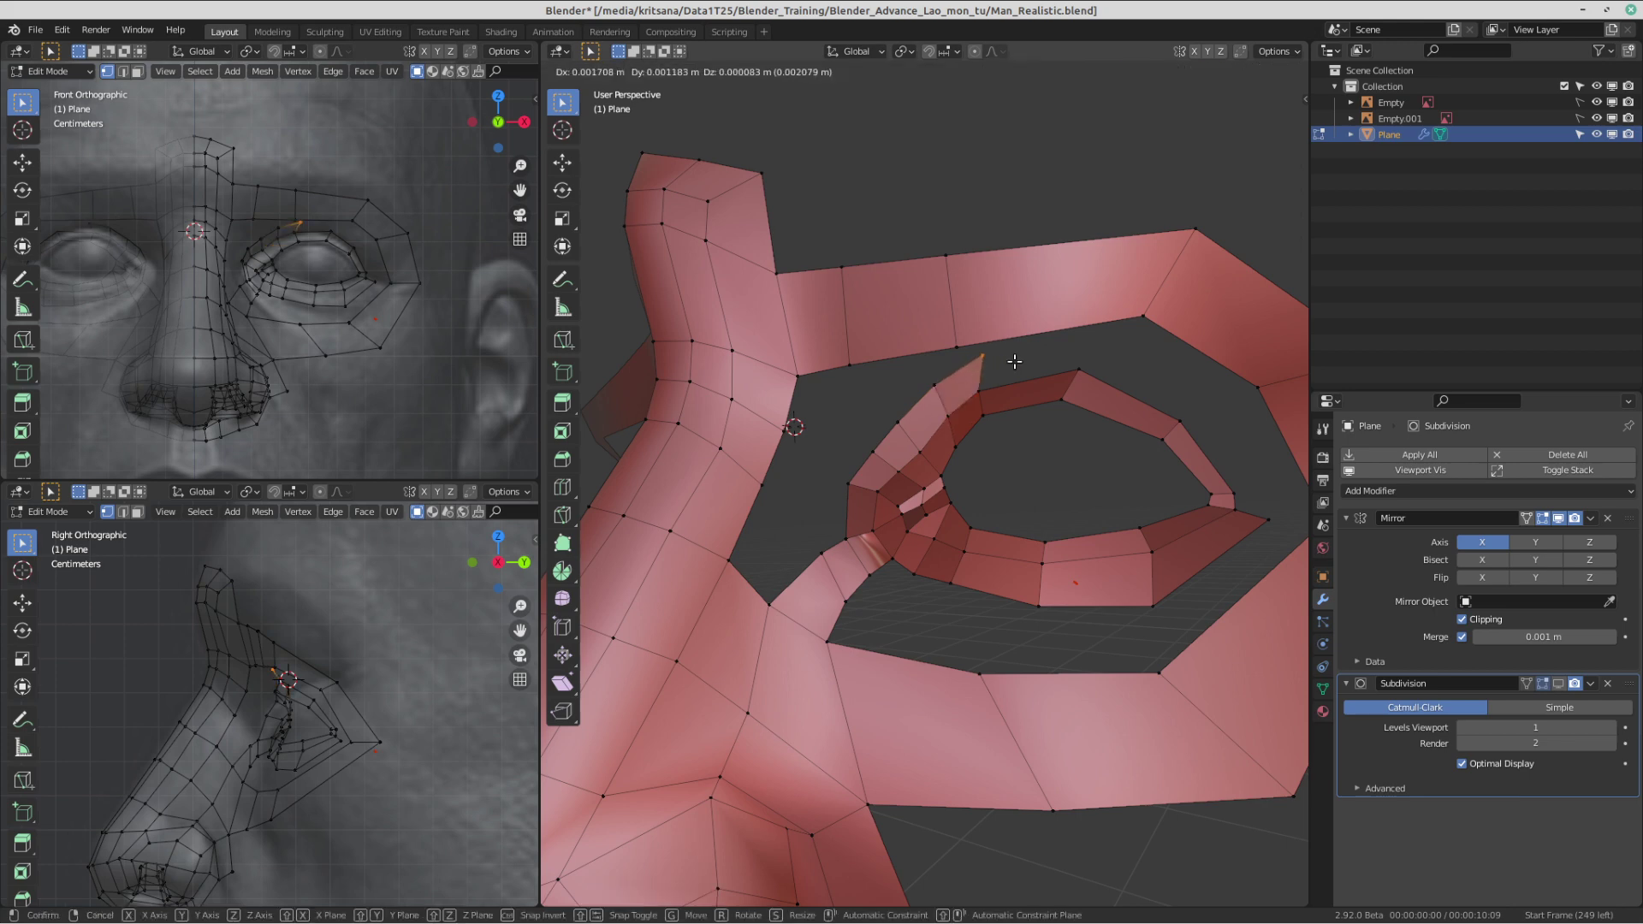
pyautogui.click(1013, 362)
pyautogui.click(977, 390)
pyautogui.press('f')
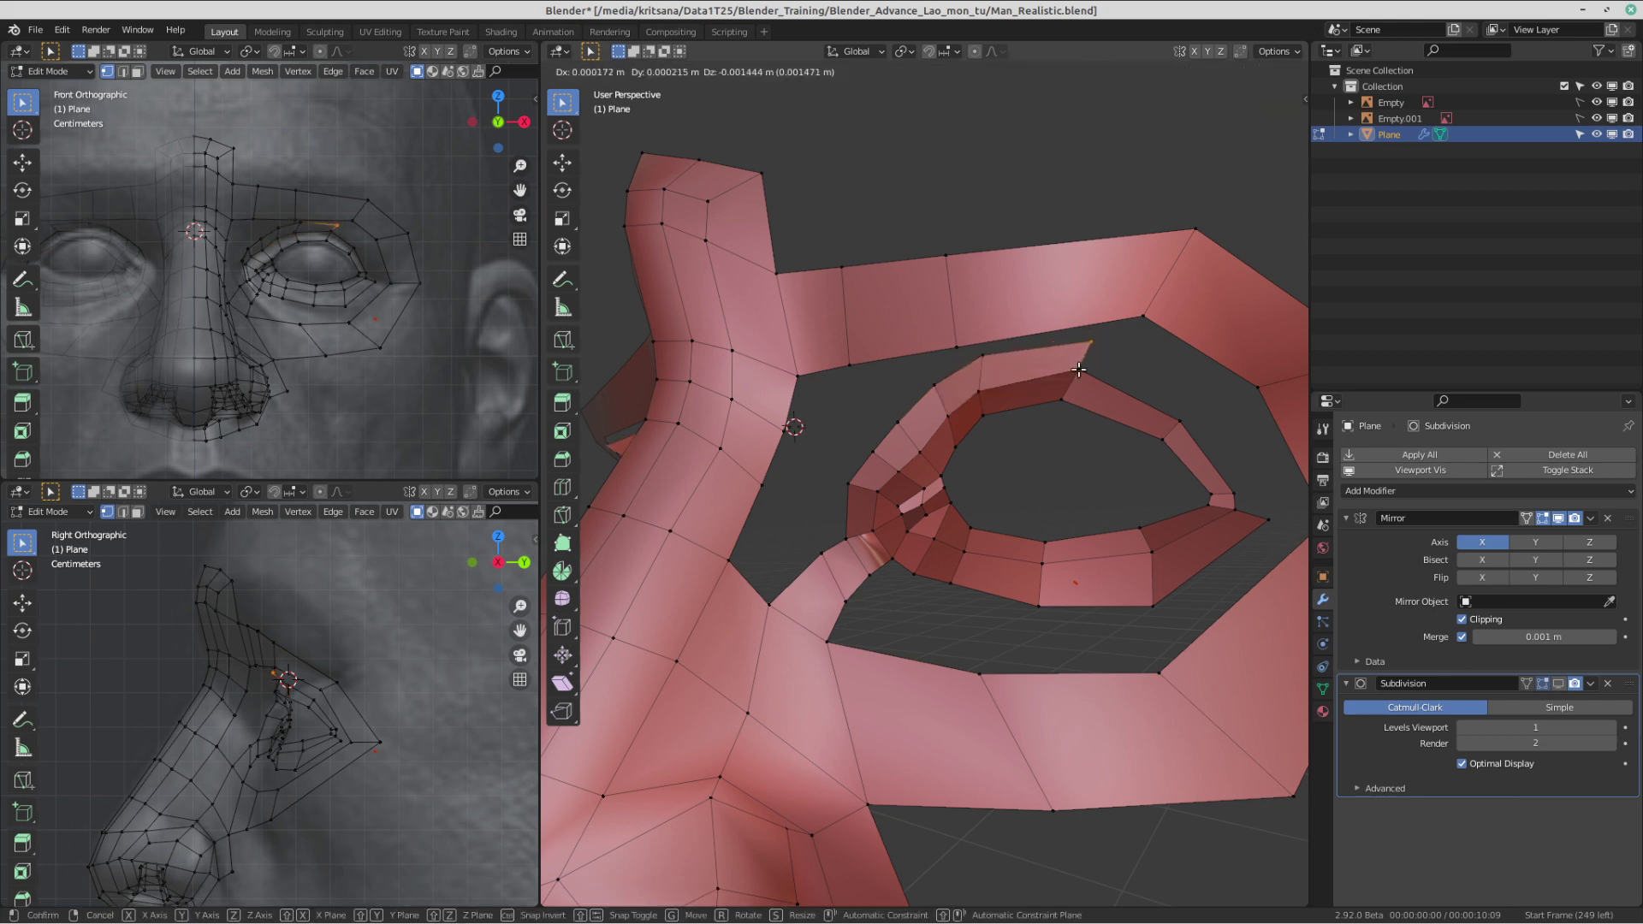
pyautogui.click(1078, 374)
# - Extend the quad row from the upper eyelid's highest point down to the outer eye corner and close it with a face
pyautogui.click(1076, 371)
pyautogui.press('f')
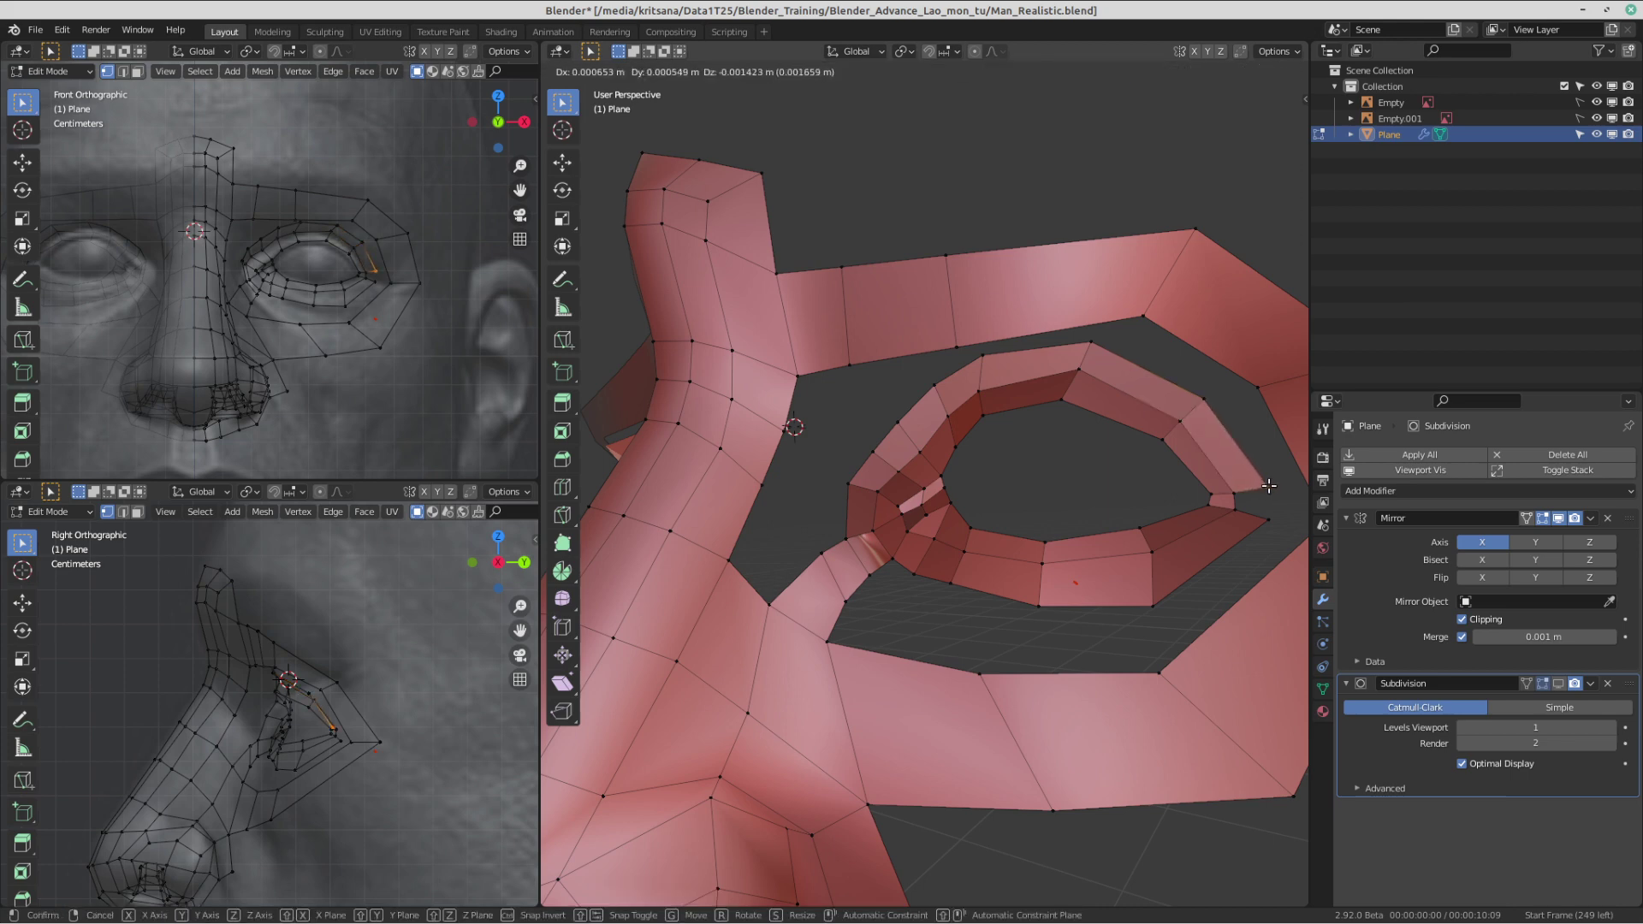
pyautogui.click(1237, 494)
pyautogui.moveTo(1234, 496); pyautogui.dragTo(1176, 508, button='middle')
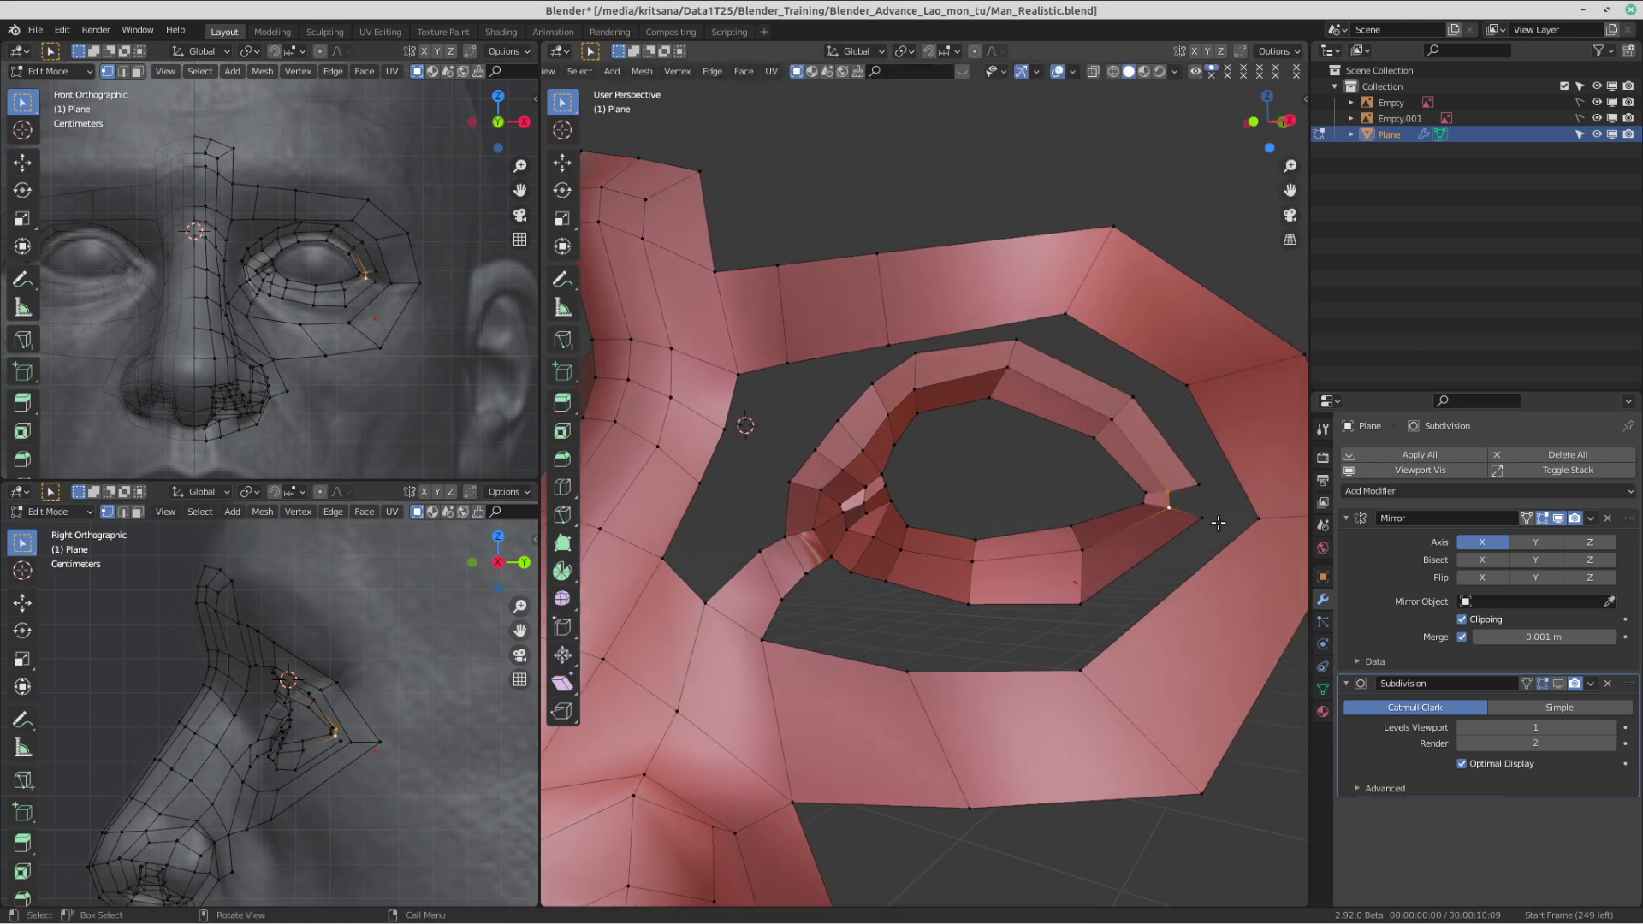
pyautogui.press('f')
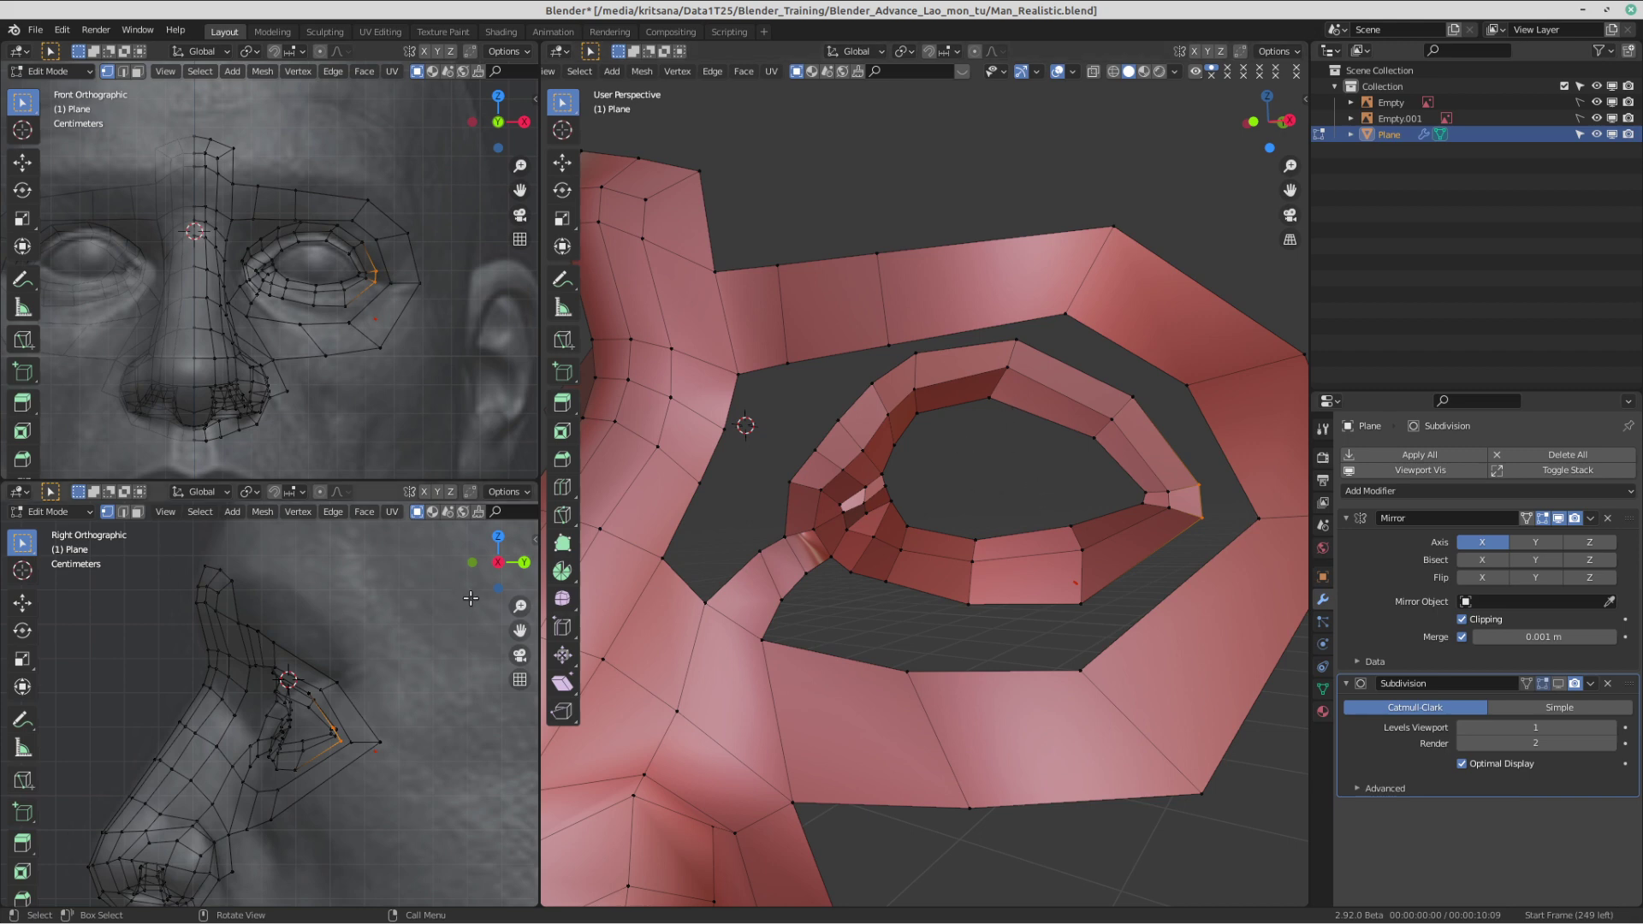
# - In the right side view, adjust the new upper-lid vertex near the outer corner and move the outer-corner vertex about 2 mm back
pyautogui.scroll(5, 381, 709)
pyautogui.click(368, 659)
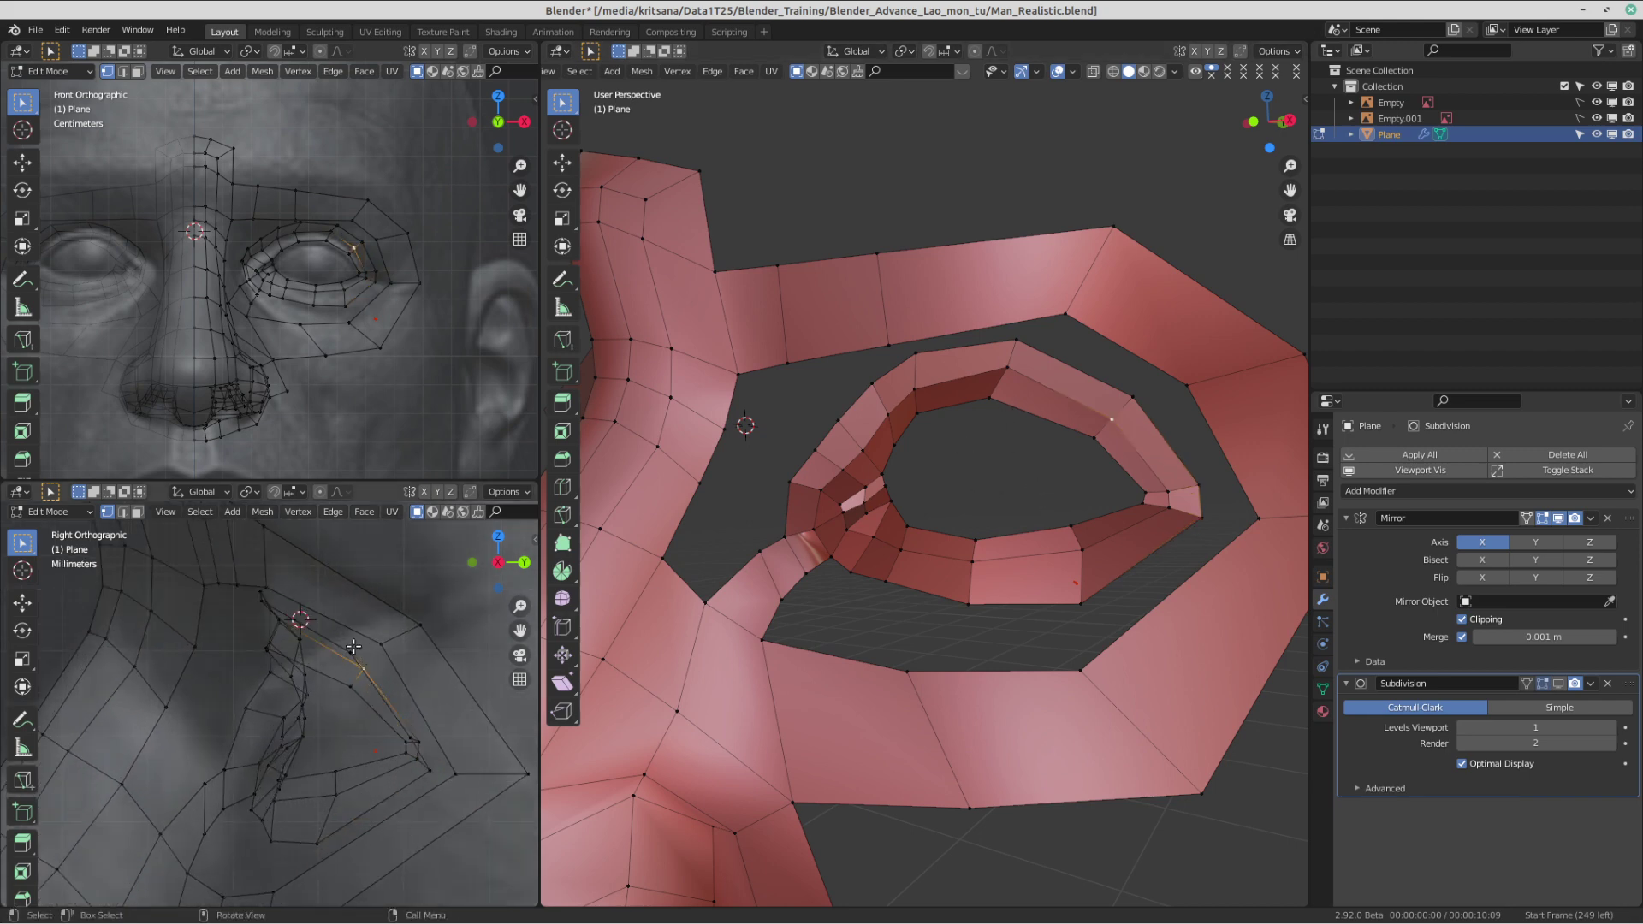
pyautogui.click(352, 643)
pyautogui.press('g')
pyautogui.click(392, 644)
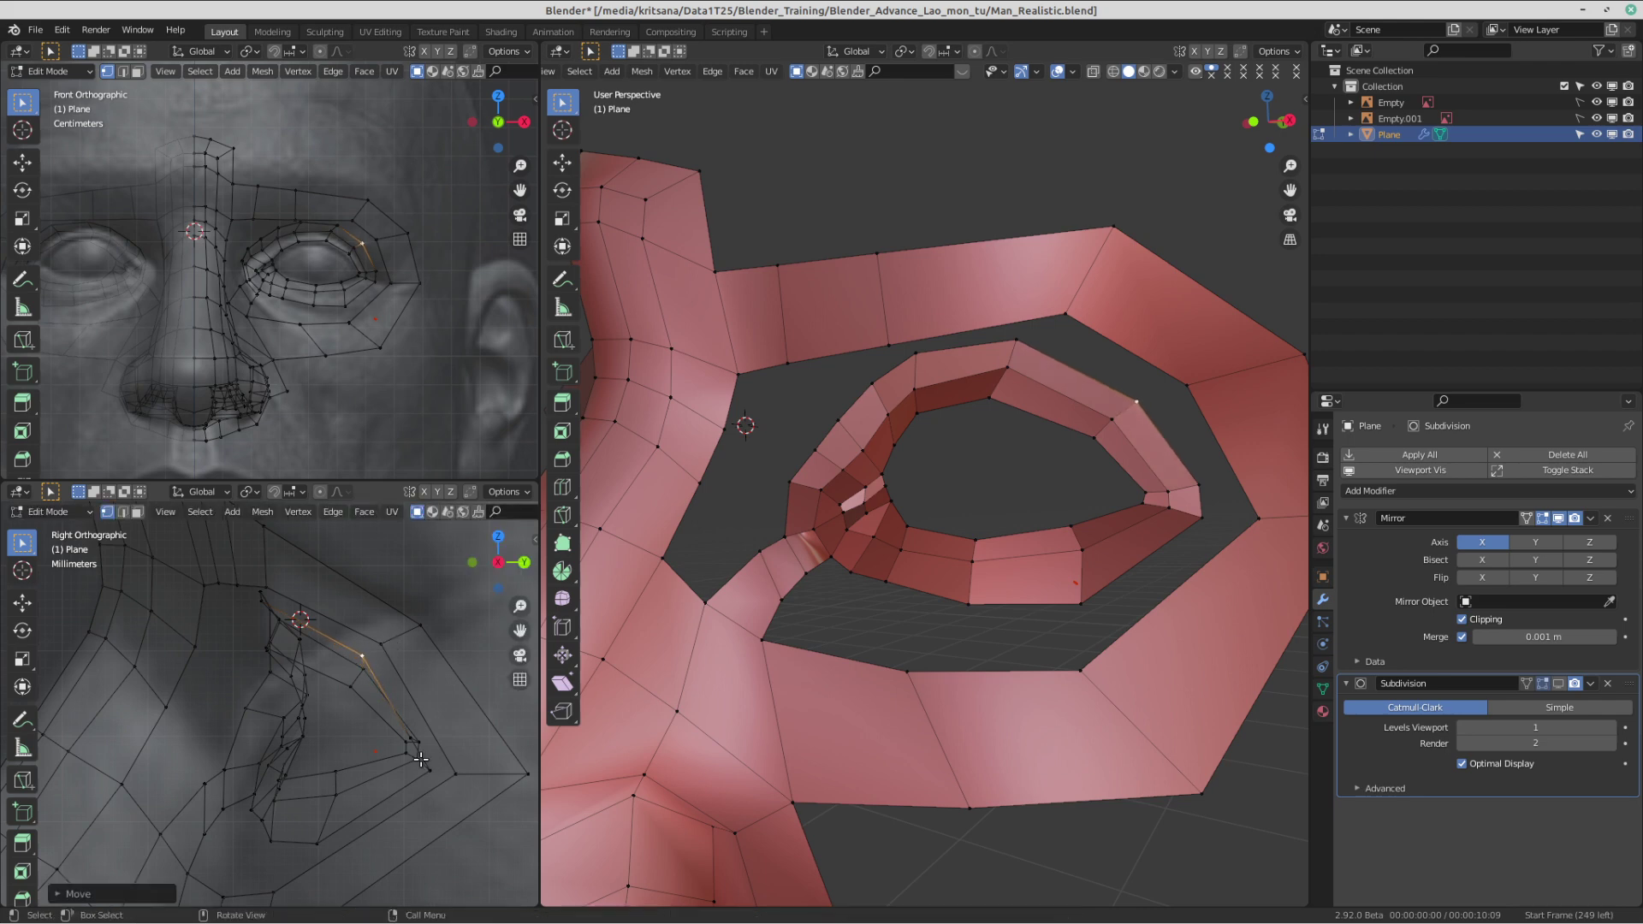
pyautogui.click(411, 734)
pyautogui.press('g')
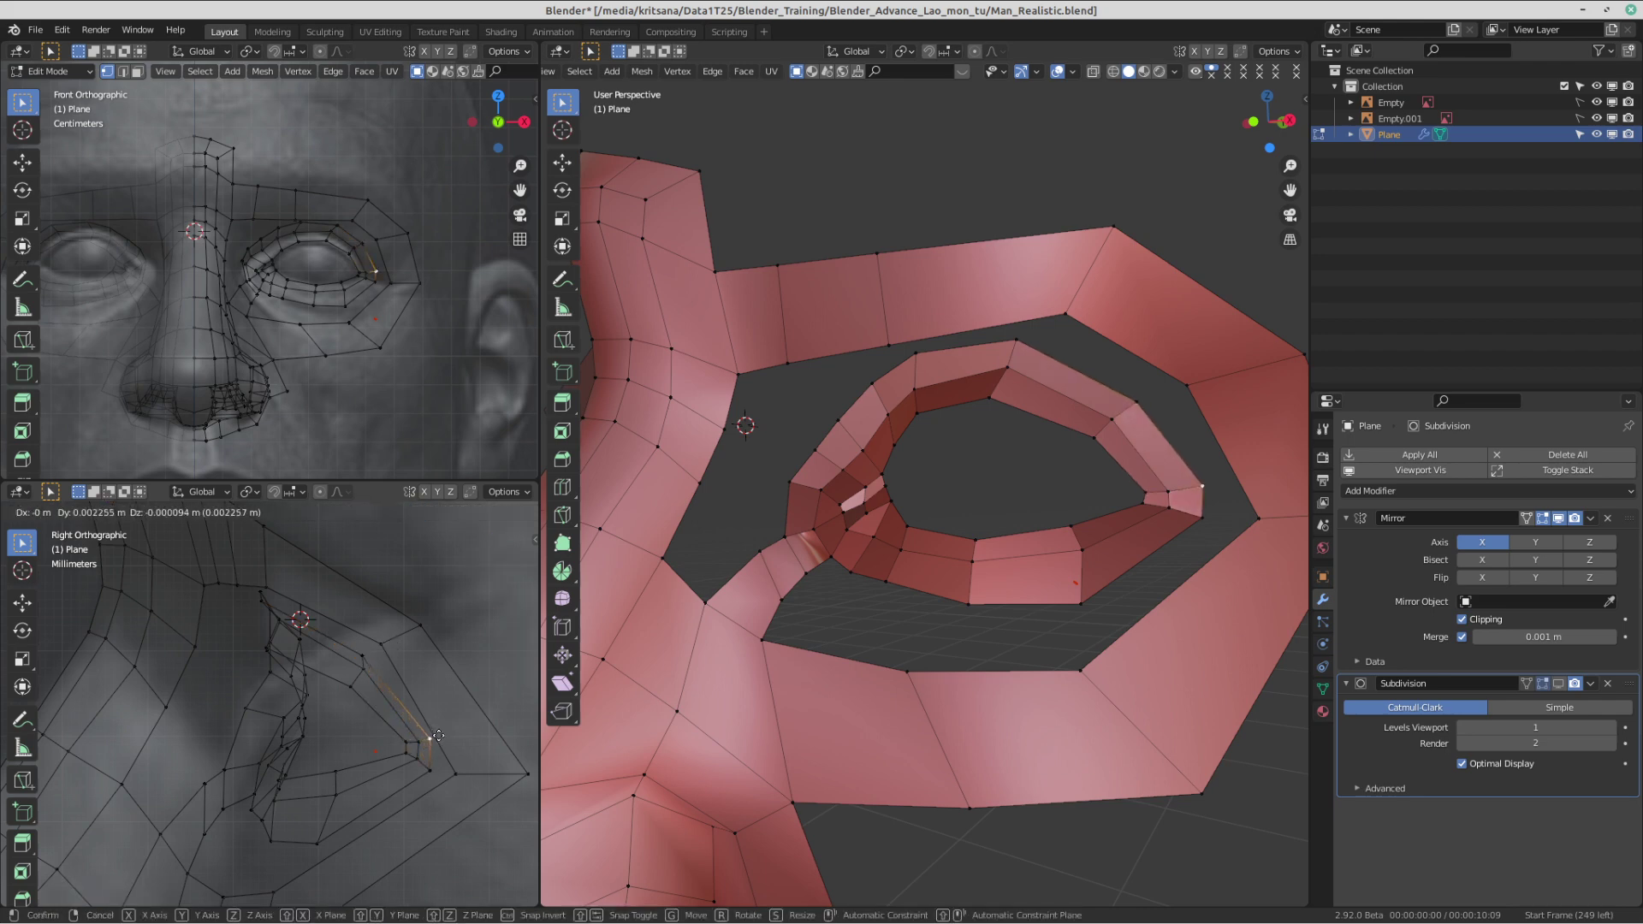
pyautogui.click(430, 734)
# - In the right side view, move the new upper-lid vertices near the inner corner and lid peak to follow the eyelid's curve
pyautogui.keyDown('shift'); pyautogui.moveTo(322, 630); pyautogui.dragTo(432, 680, button='middle'); pyautogui.keyUp('shift')
pyautogui.click(401, 663)
pyautogui.press('g')
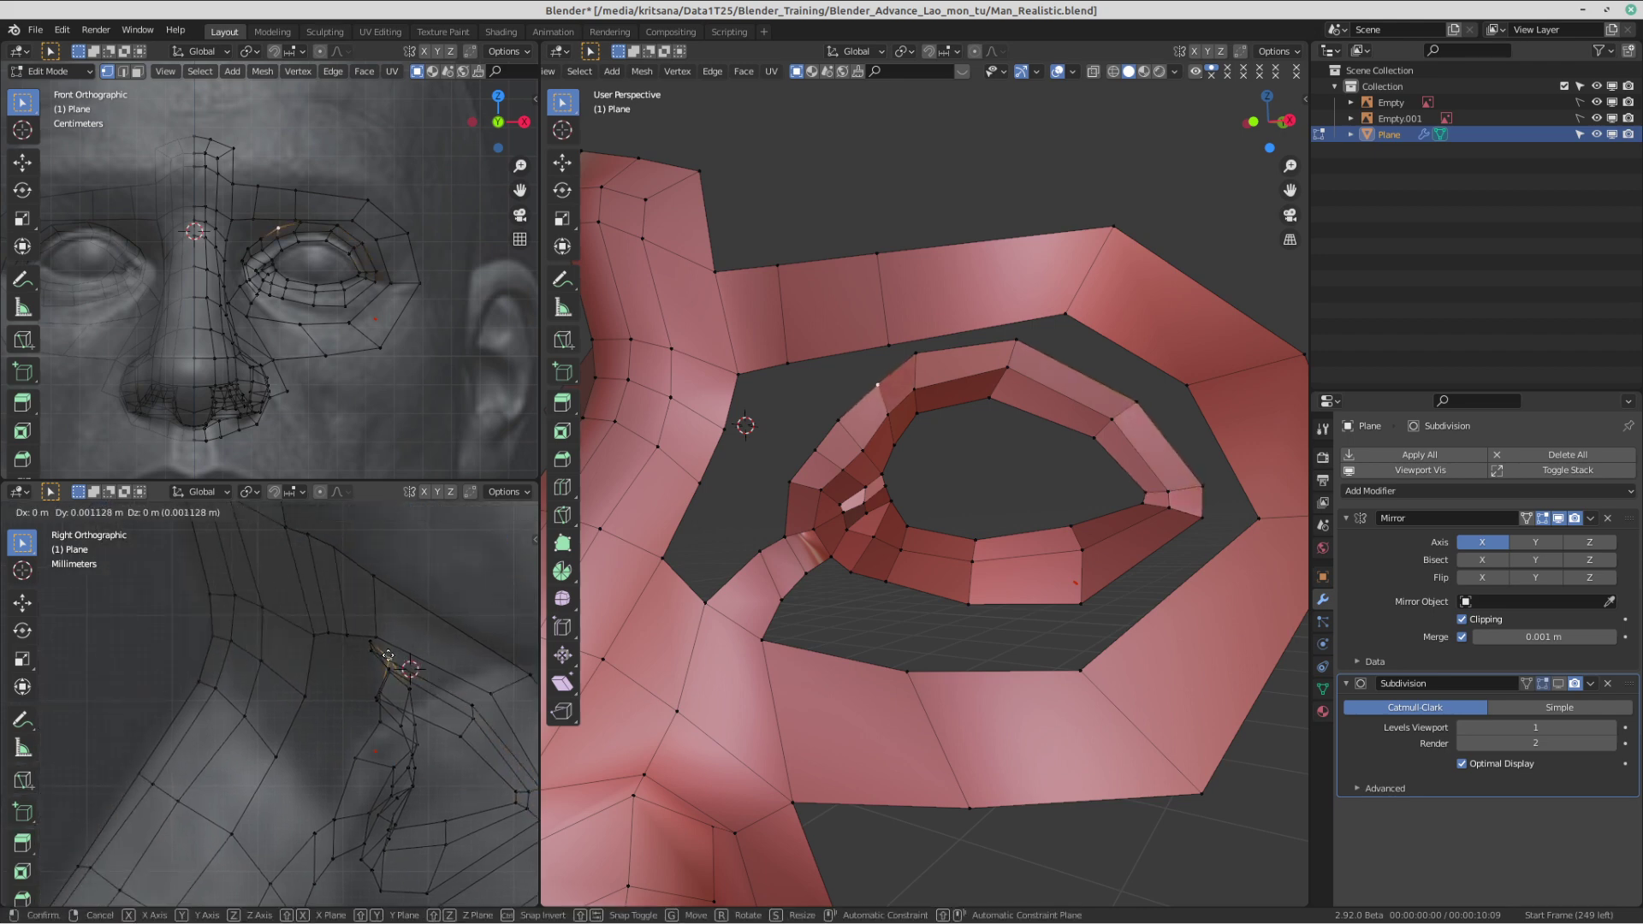
pyautogui.click(402, 663)
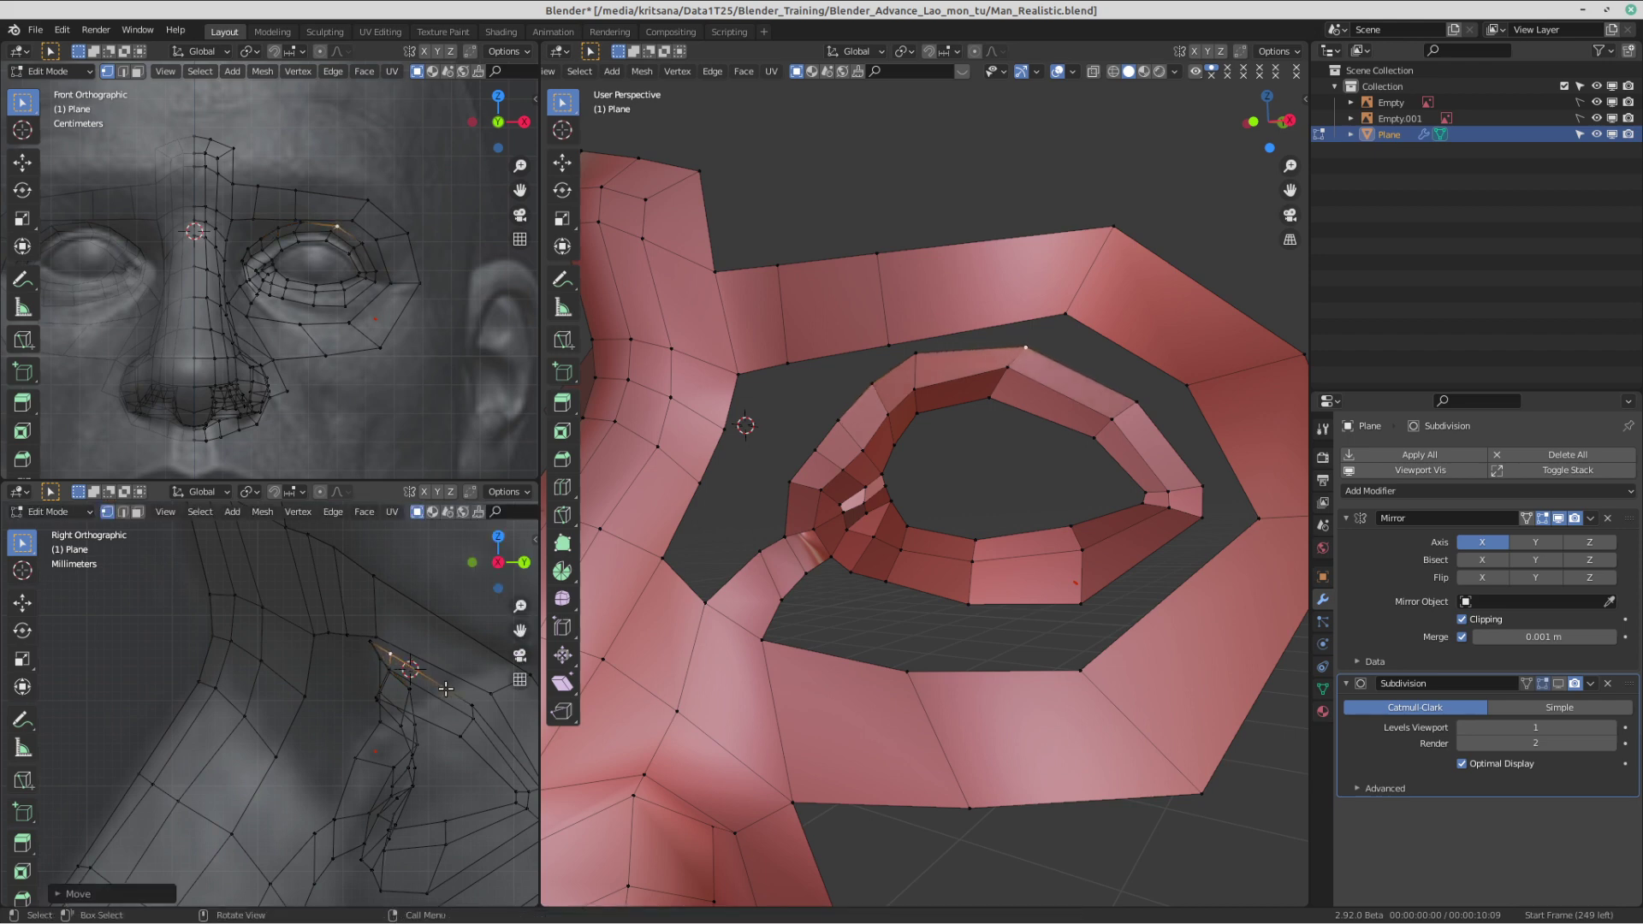
pyautogui.keyDown('shift'); pyautogui.moveTo(394, 648); pyautogui.dragTo(343, 628, button='middle'); pyautogui.keyUp('shift')
pyautogui.click(335, 635)
pyautogui.press('g')
pyautogui.click(333, 640)
# - Select the two outer-edge vertices beneath the lower eyelid and move them slightly forward in the right side view
pyautogui.keyDown('shift'); pyautogui.moveTo(1034, 629); pyautogui.dragTo(1056, 560, button='middle'); pyautogui.keyUp('shift')
pyautogui.click(993, 534)
pyautogui.keyDown('shift'); pyautogui.click(1101, 534); pyautogui.keyUp('shift')
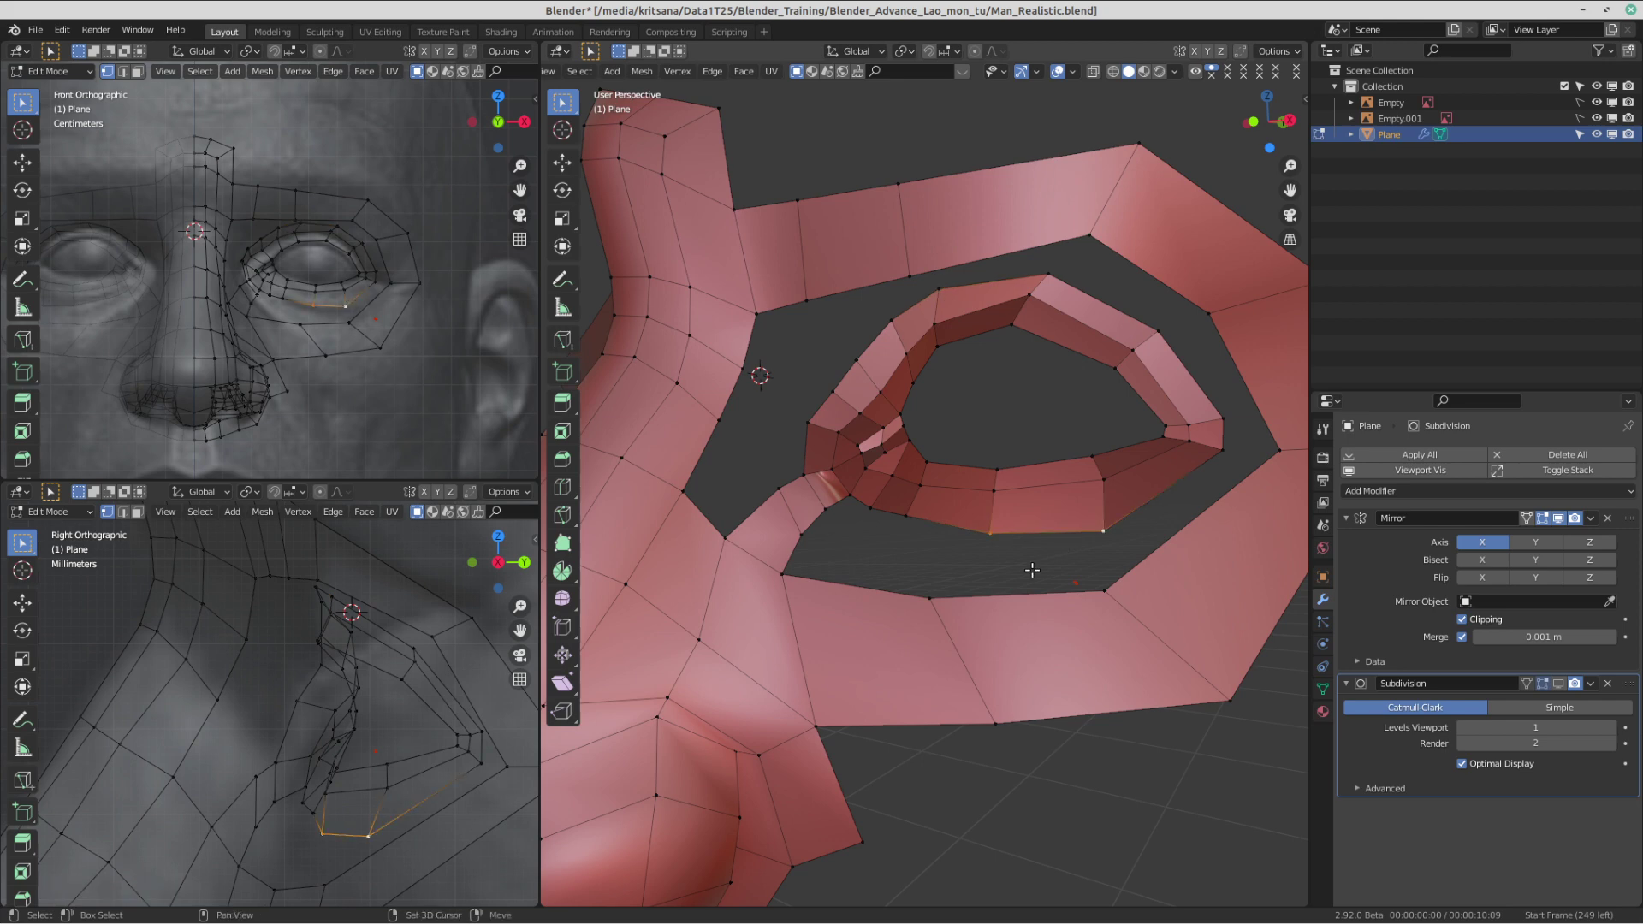
pyautogui.keyDown('shift'); pyautogui.moveTo(431, 779); pyautogui.dragTo(434, 697, button='middle'); pyautogui.keyUp('shift')
pyautogui.press('g')
pyautogui.click(423, 696)
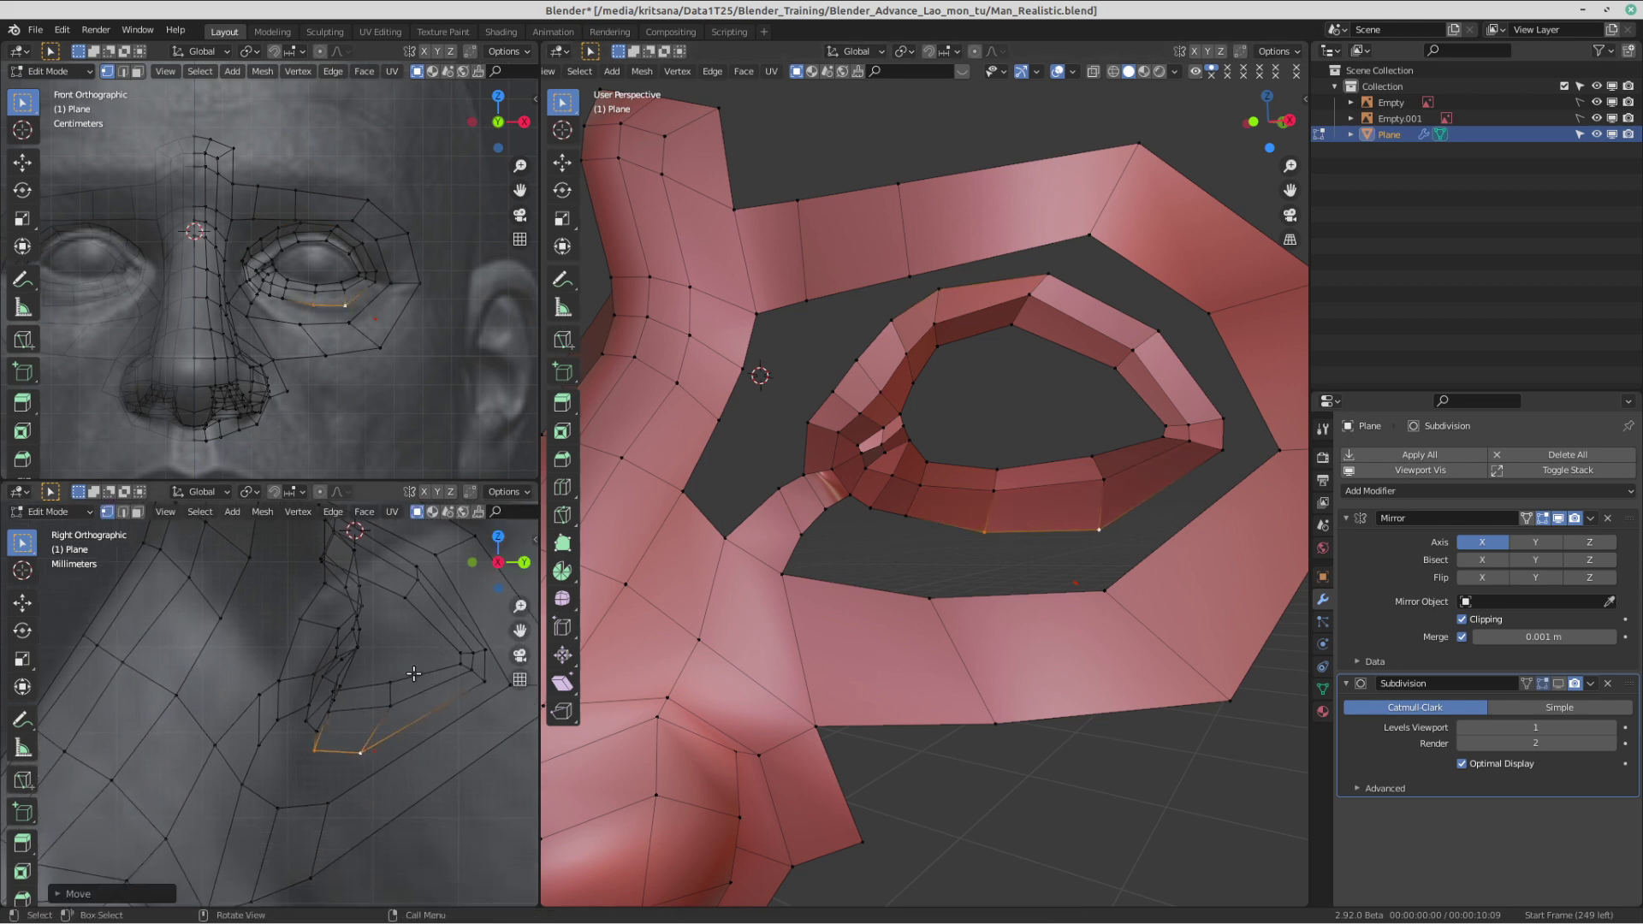
# - In the right side view, move the outer-edge vertices beneath the lower eyelid's middle and inner part forward, the inner one about 2 mm
pyautogui.scroll(-5, 341, 739)
pyautogui.scroll(5, 342, 739)
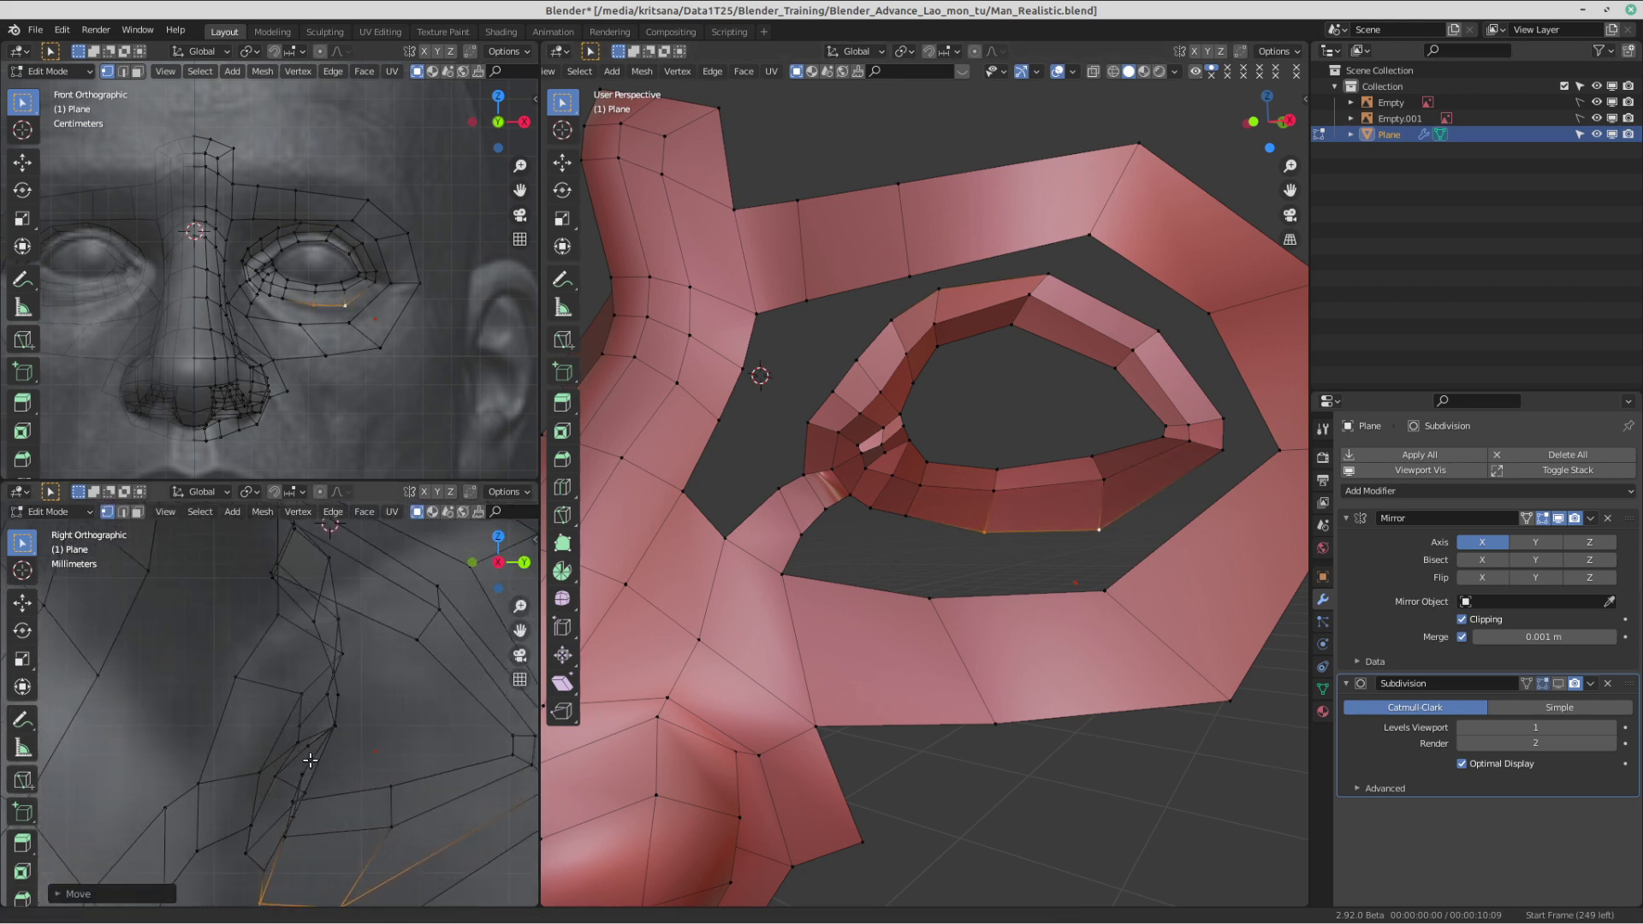
pyautogui.click(334, 728)
pyautogui.click(324, 747)
pyautogui.keyDown('shift'); pyautogui.click(302, 808); pyautogui.keyUp('shift')
pyautogui.keyDown('shift'); pyautogui.moveTo(342, 768); pyautogui.dragTo(346, 738, button='middle'); pyautogui.keyUp('shift')
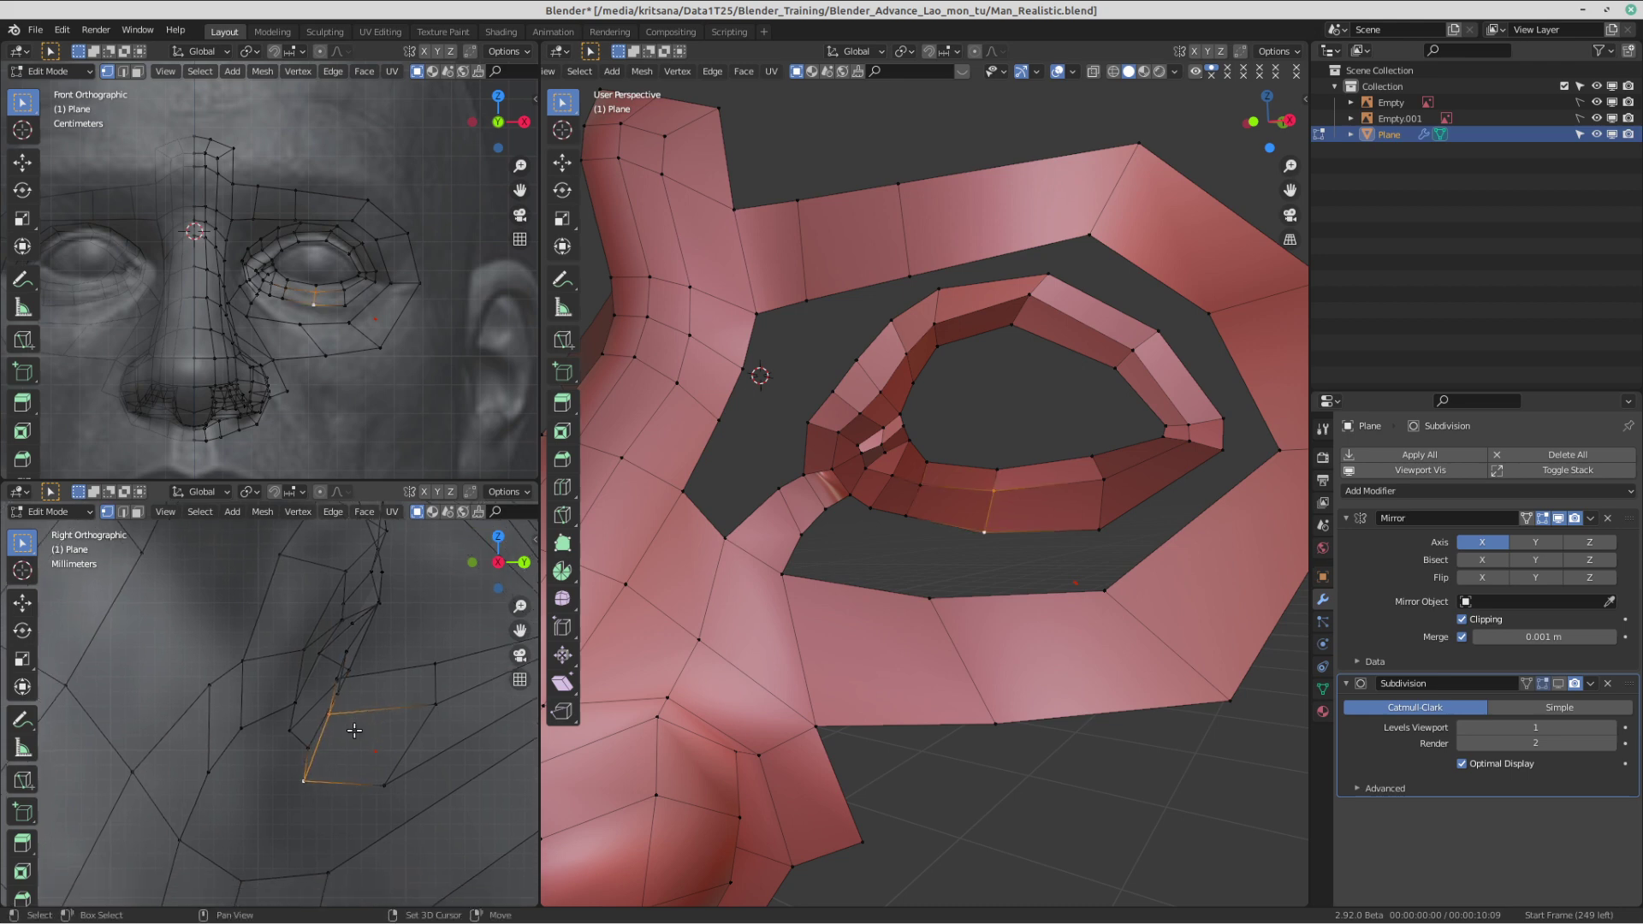
pyautogui.press('g')
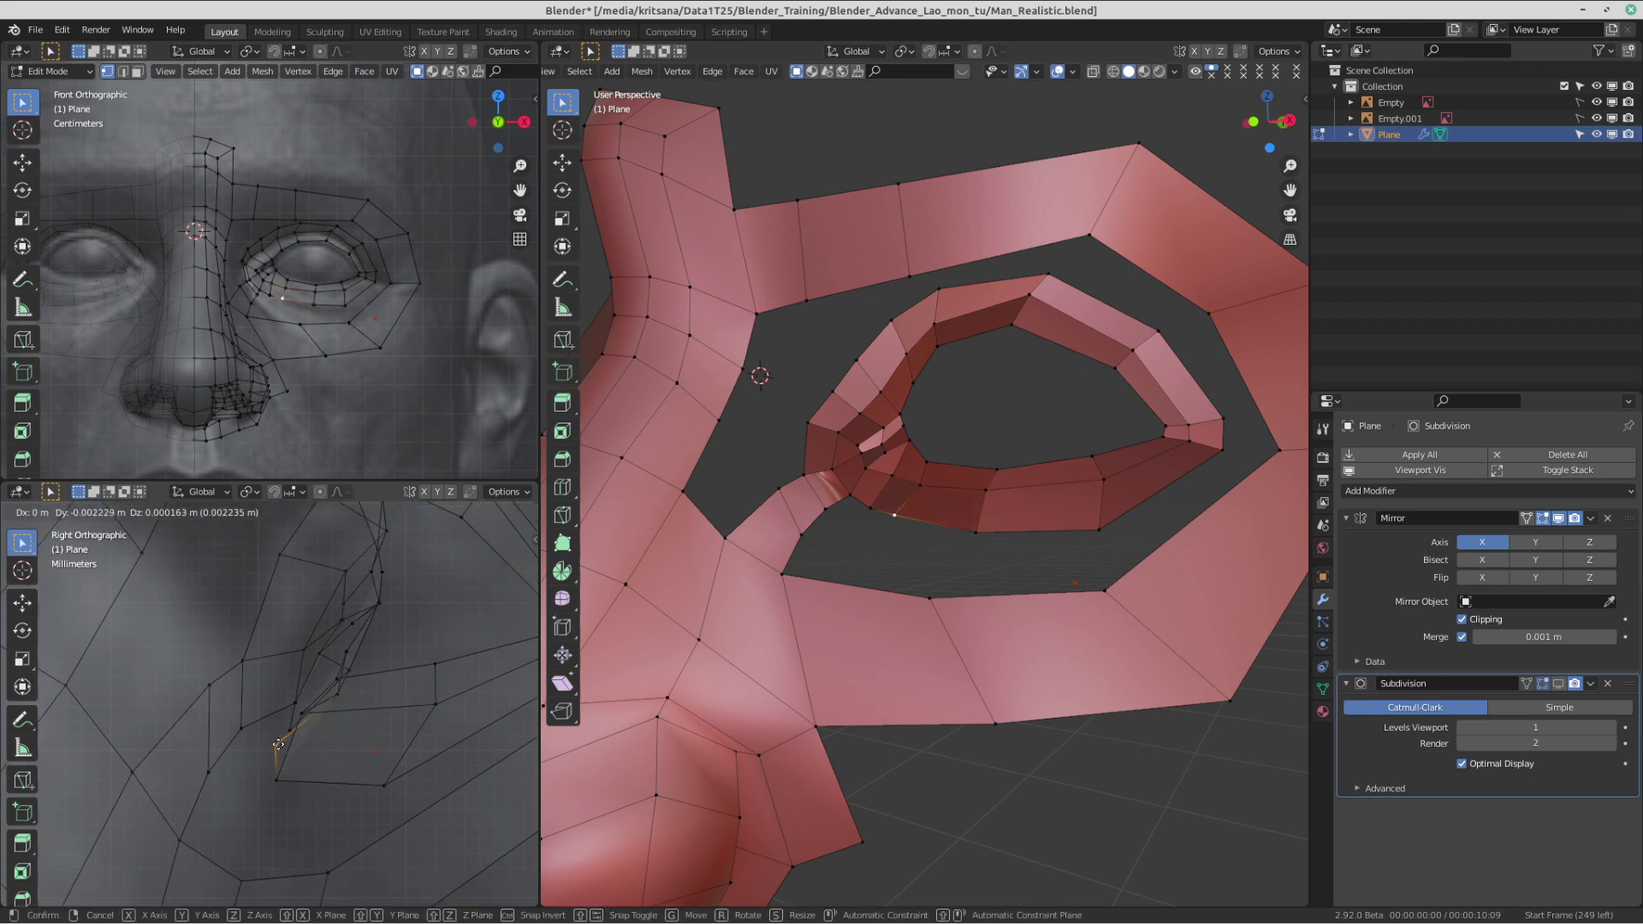
pyautogui.click(269, 723)
# - In the right side view, reposition the ring vertices below the inner eye corner to follow the eyelid's profile
pyautogui.press('g')
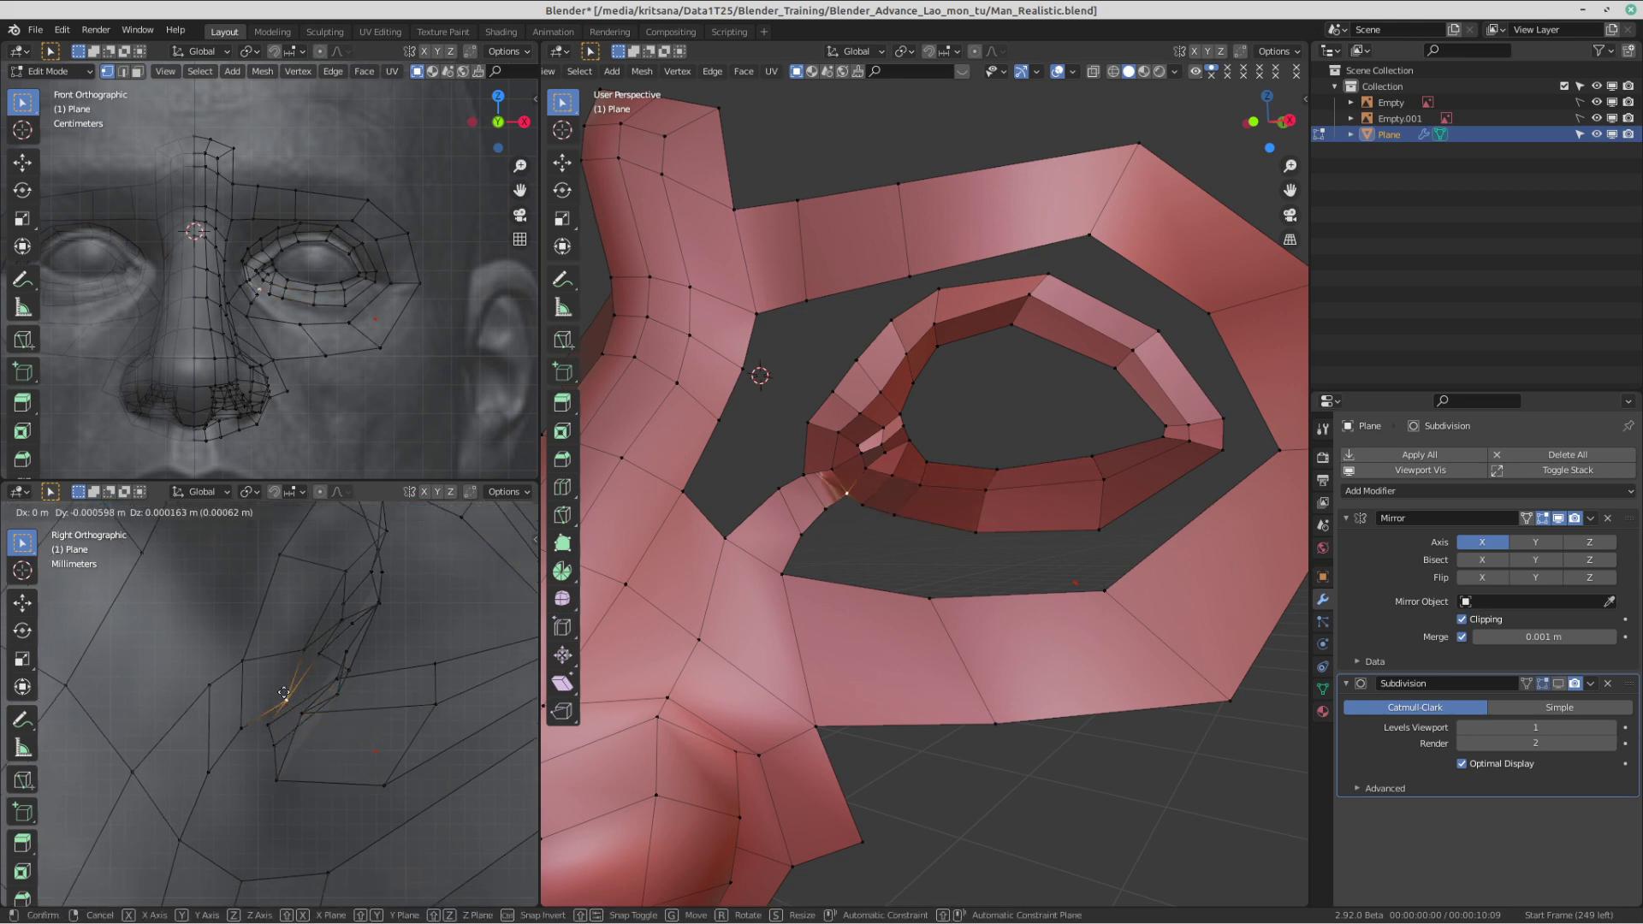
pyautogui.click(317, 655)
pyautogui.click(317, 654)
pyautogui.press('g')
pyautogui.click(318, 669)
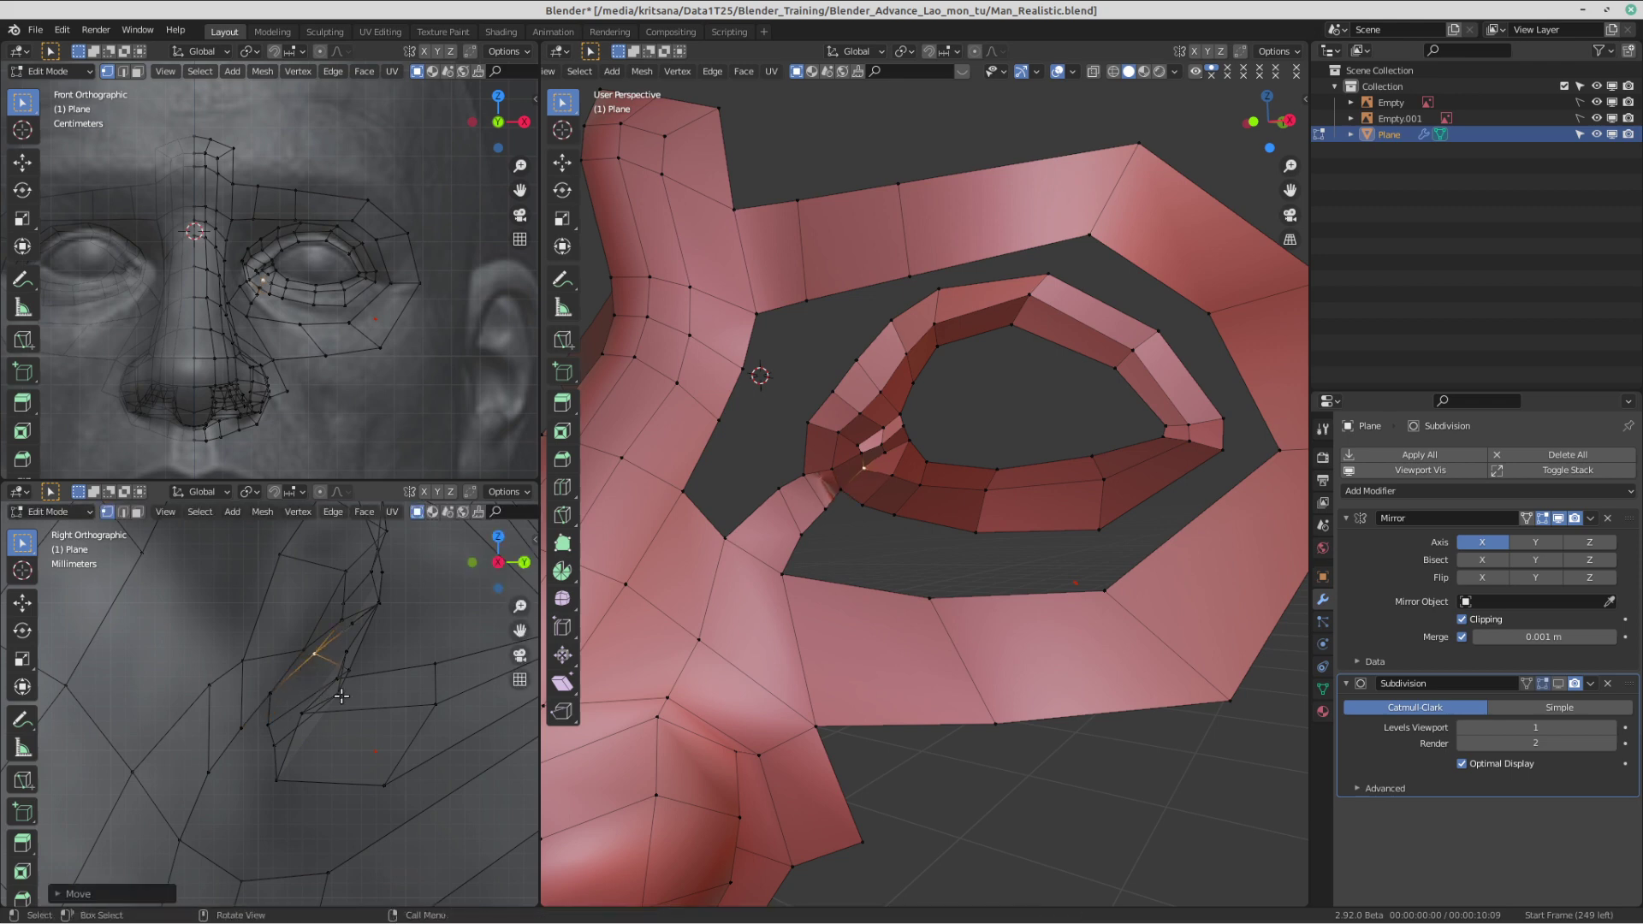
# - In the right side view, move the middle vertices of the lower eyelid's inner rows slightly forward and up
pyautogui.click(339, 695)
pyautogui.press('g')
pyautogui.click(329, 690)
pyautogui.click(331, 683)
pyautogui.press('g')
pyautogui.click(322, 679)
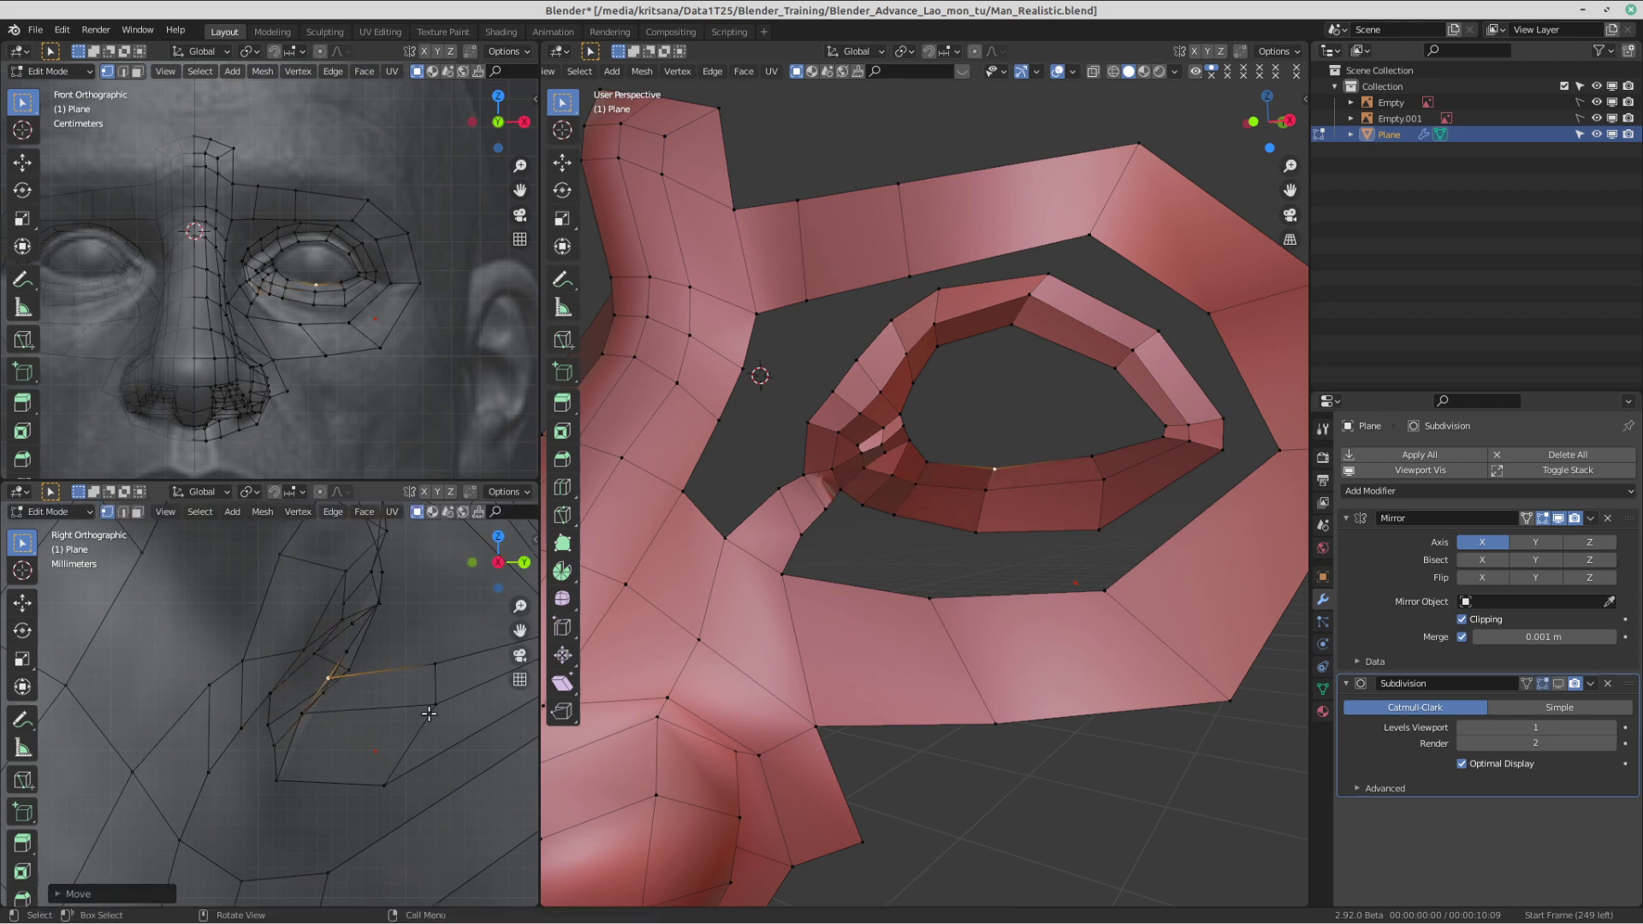
# - In the right side view, reposition the lower-lid vertices toward the outer eye corner, adjusting both the rim and the outer edge
pyautogui.click(430, 712)
pyautogui.scroll(-1, 423, 711)
pyautogui.keyDown('shift'); pyautogui.moveTo(419, 710); pyautogui.dragTo(382, 710, button='middle'); pyautogui.keyUp('shift')
pyautogui.press('g')
pyautogui.click(364, 723)
pyautogui.click(342, 760)
pyautogui.press('g')
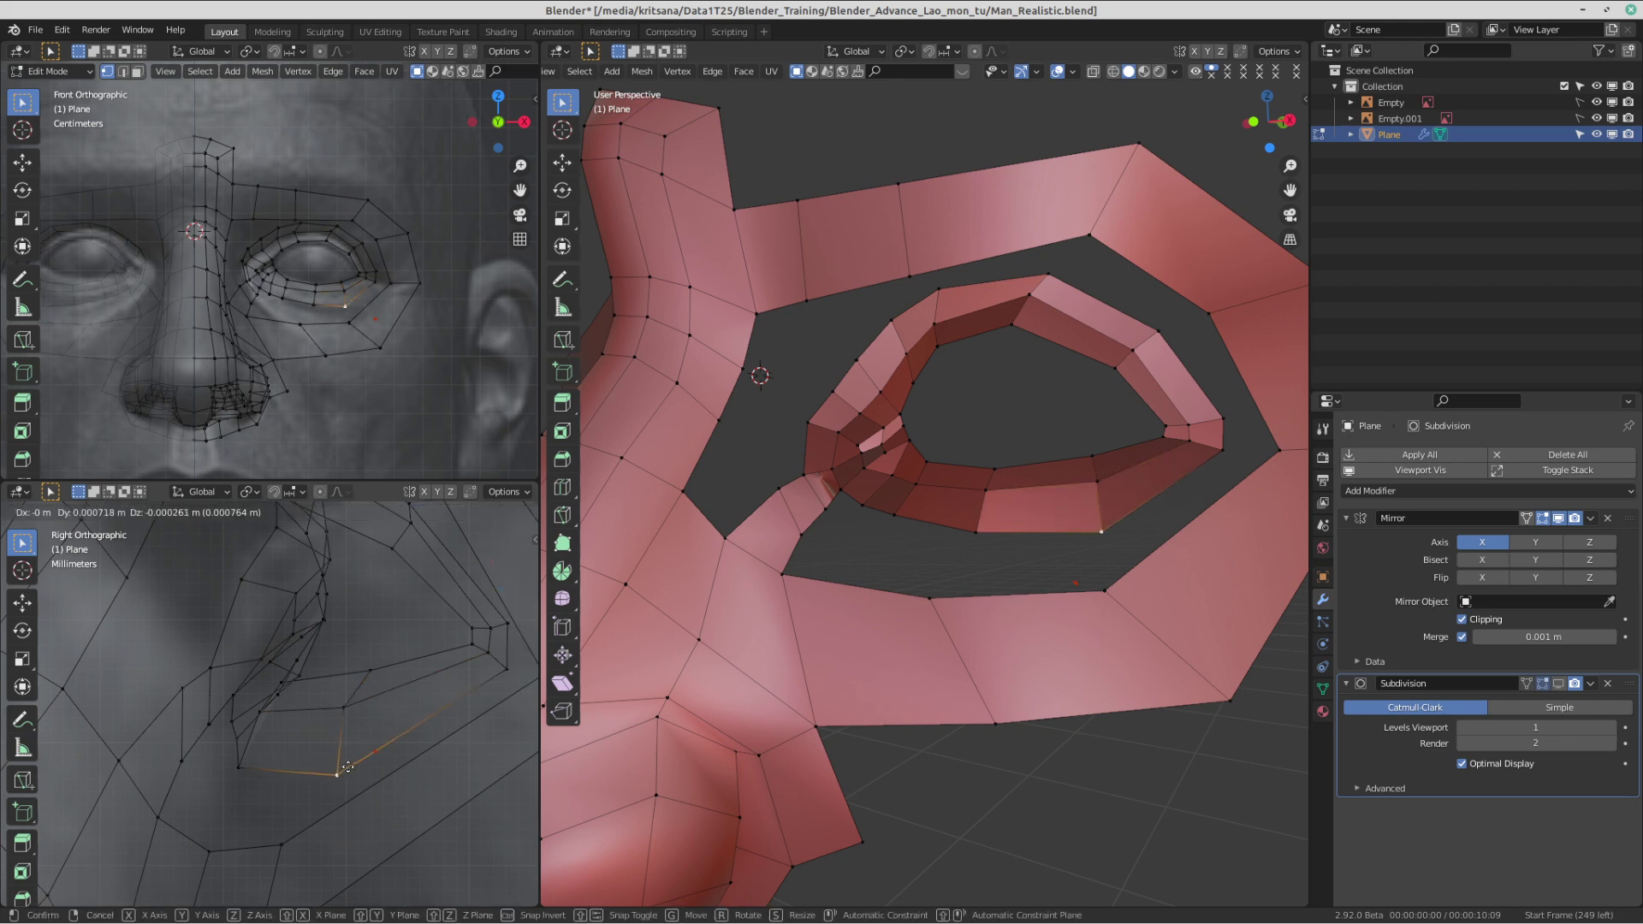
pyautogui.click(267, 760)
# - Move the outer-edge vertices beneath the lower eyelid's middle and inner part slightly back and down in the right side view
pyautogui.click(241, 767)
pyautogui.press('g')
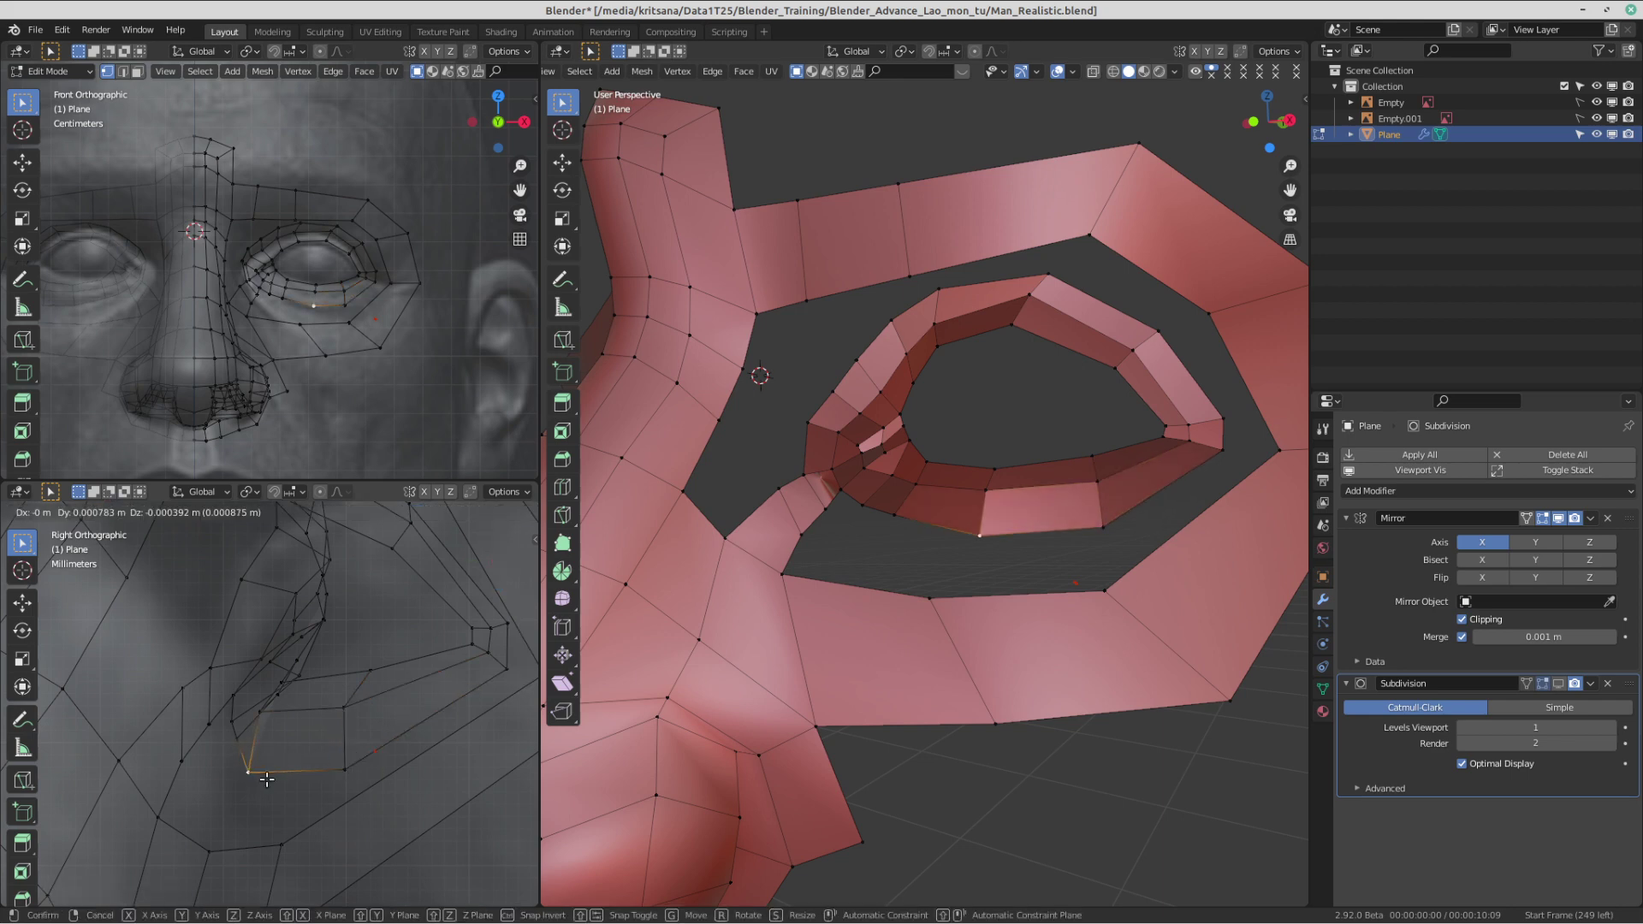
pyautogui.click(250, 770)
pyautogui.click(233, 740)
pyautogui.press('g')
pyautogui.click(234, 751)
# - Fine-tune the middle vertex on the lower eyelid's rim in the right side view
pyautogui.click(275, 686)
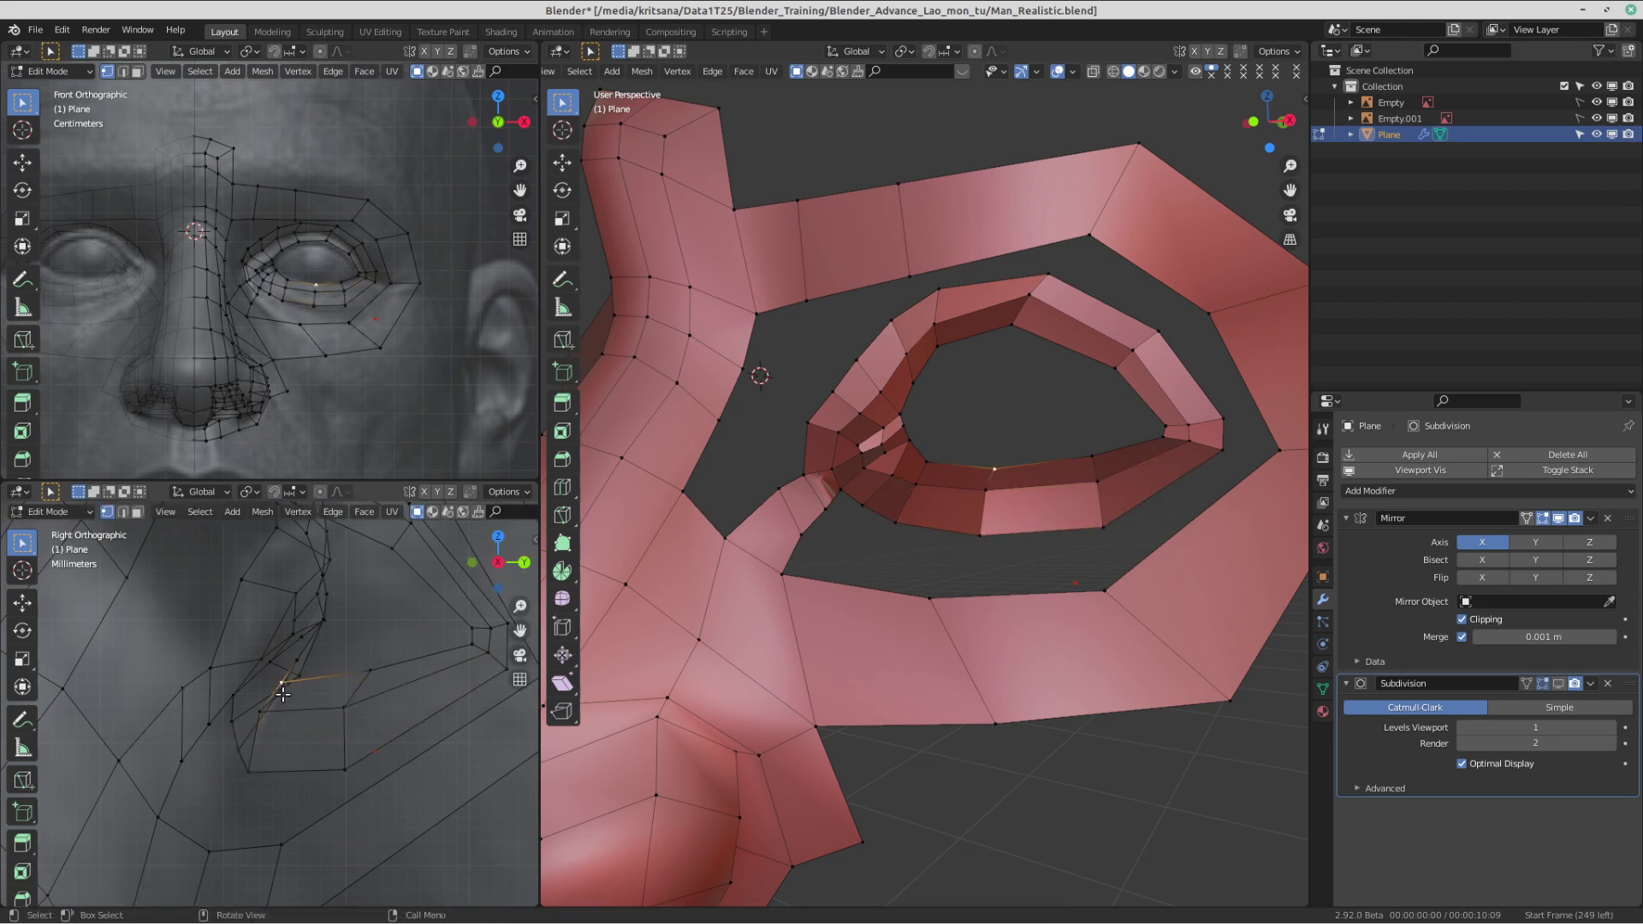
pyautogui.press('g')
pyautogui.click(270, 688)
pyautogui.click(281, 683)
pyautogui.press('g')
pyautogui.click(291, 689)
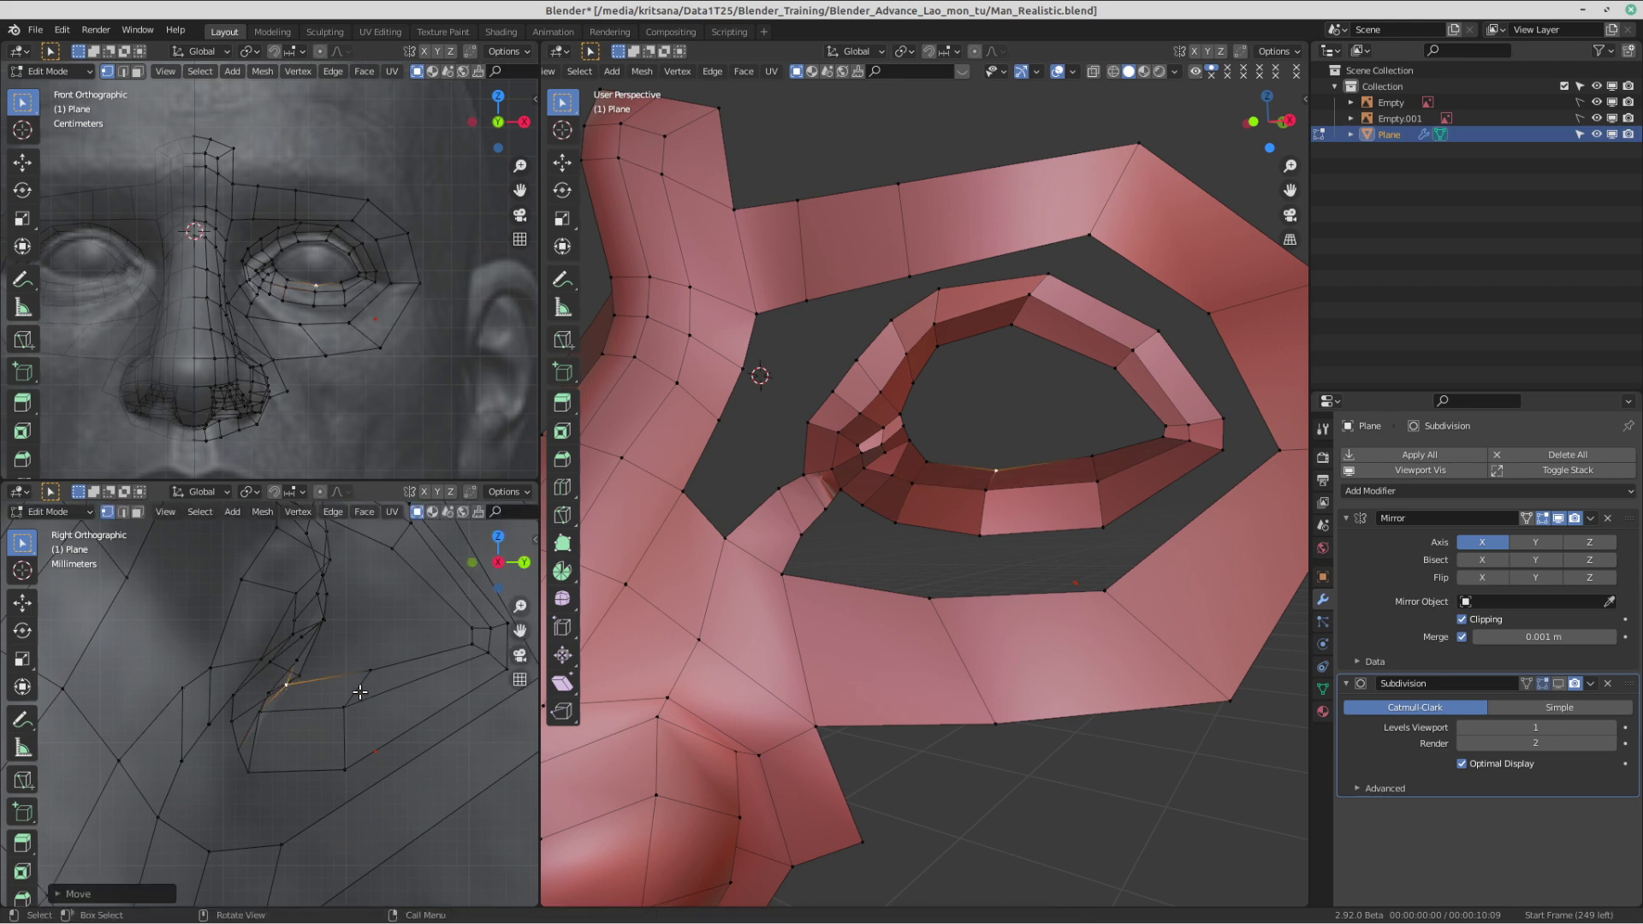
# - Examine the eyelid rings from several angles in the perspective view and against the front reference, including the nose and mouth area
pyautogui.keyDown('shift'); pyautogui.moveTo(400, 650); pyautogui.dragTo(389, 674, button='middle'); pyautogui.keyUp('shift')
pyautogui.scroll(-2, 896, 404)
pyautogui.moveTo(896, 404); pyautogui.dragTo(969, 591, button='middle')
pyautogui.scroll(-1, 945, 585)
pyautogui.scroll(1, 946, 584)
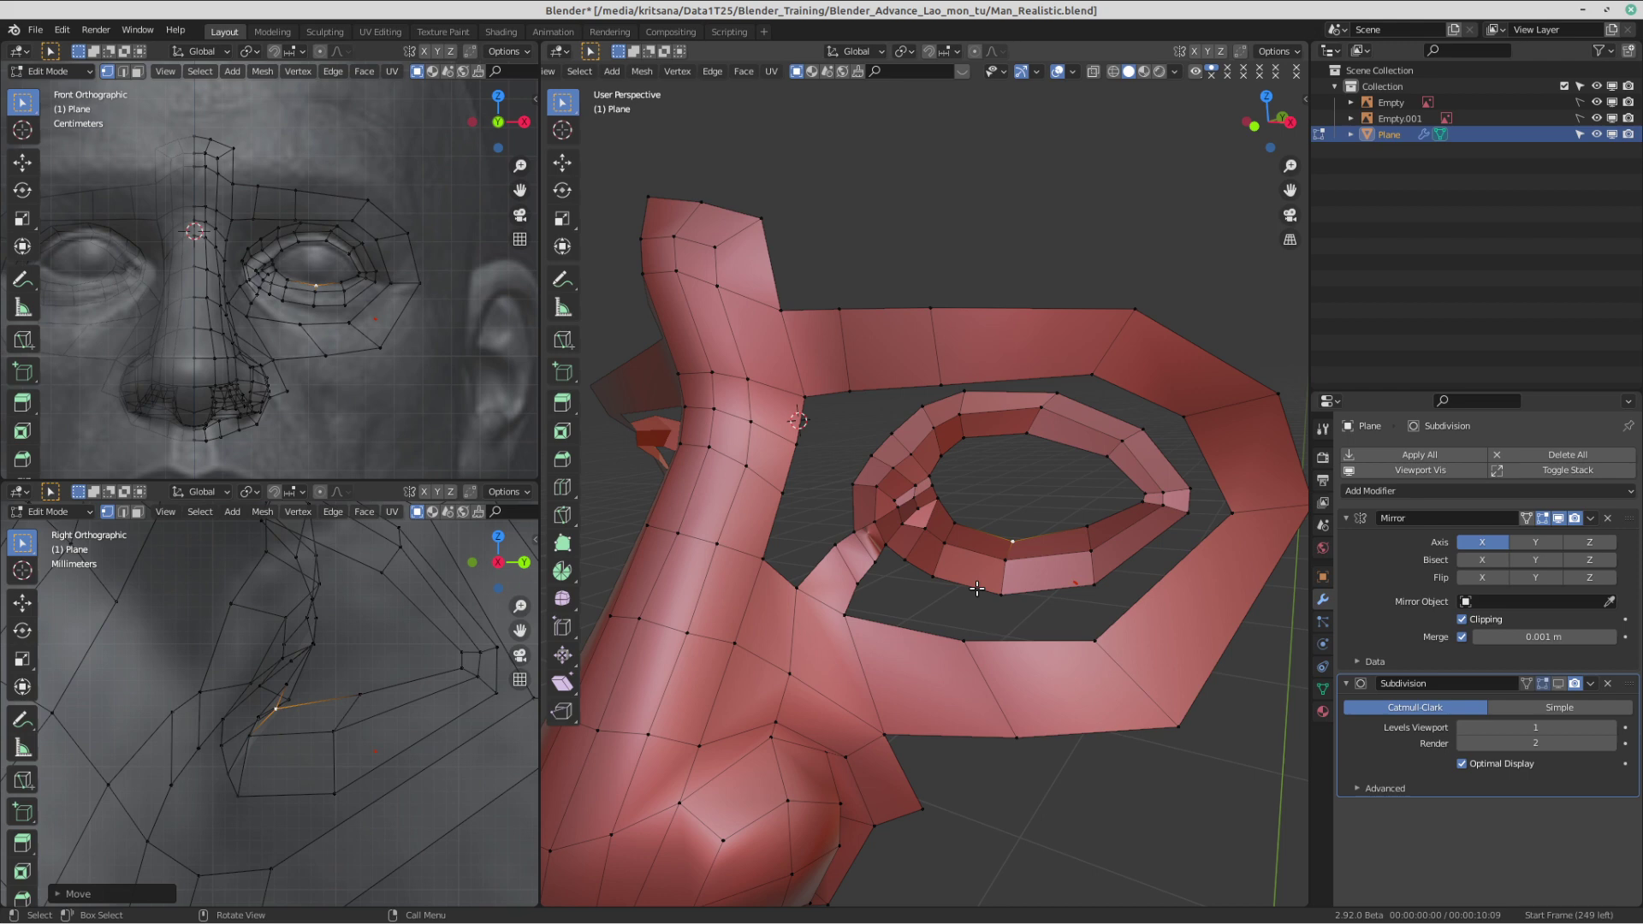
pyautogui.moveTo(1256, 9)
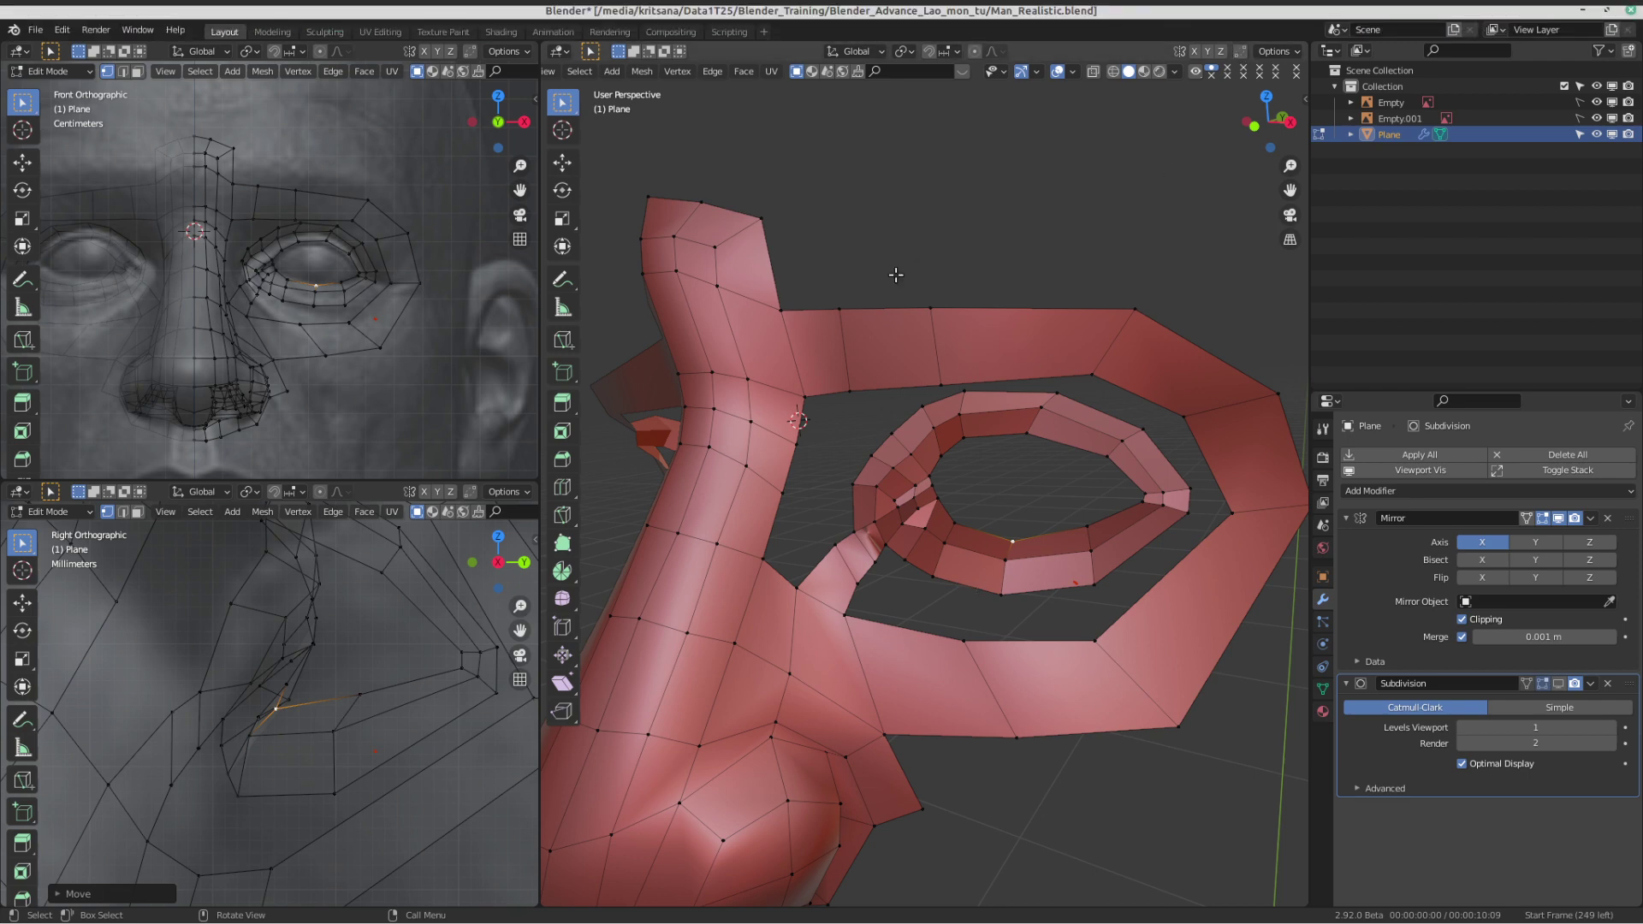
pyautogui.scroll(-3, 269, 240)
pyautogui.scroll(6, 270, 240)
pyautogui.keyDown('shift'); pyautogui.moveTo(269, 239); pyautogui.dragTo(327, 281, button='middle'); pyautogui.keyUp('shift')
pyautogui.scroll(-1, 296, 278)
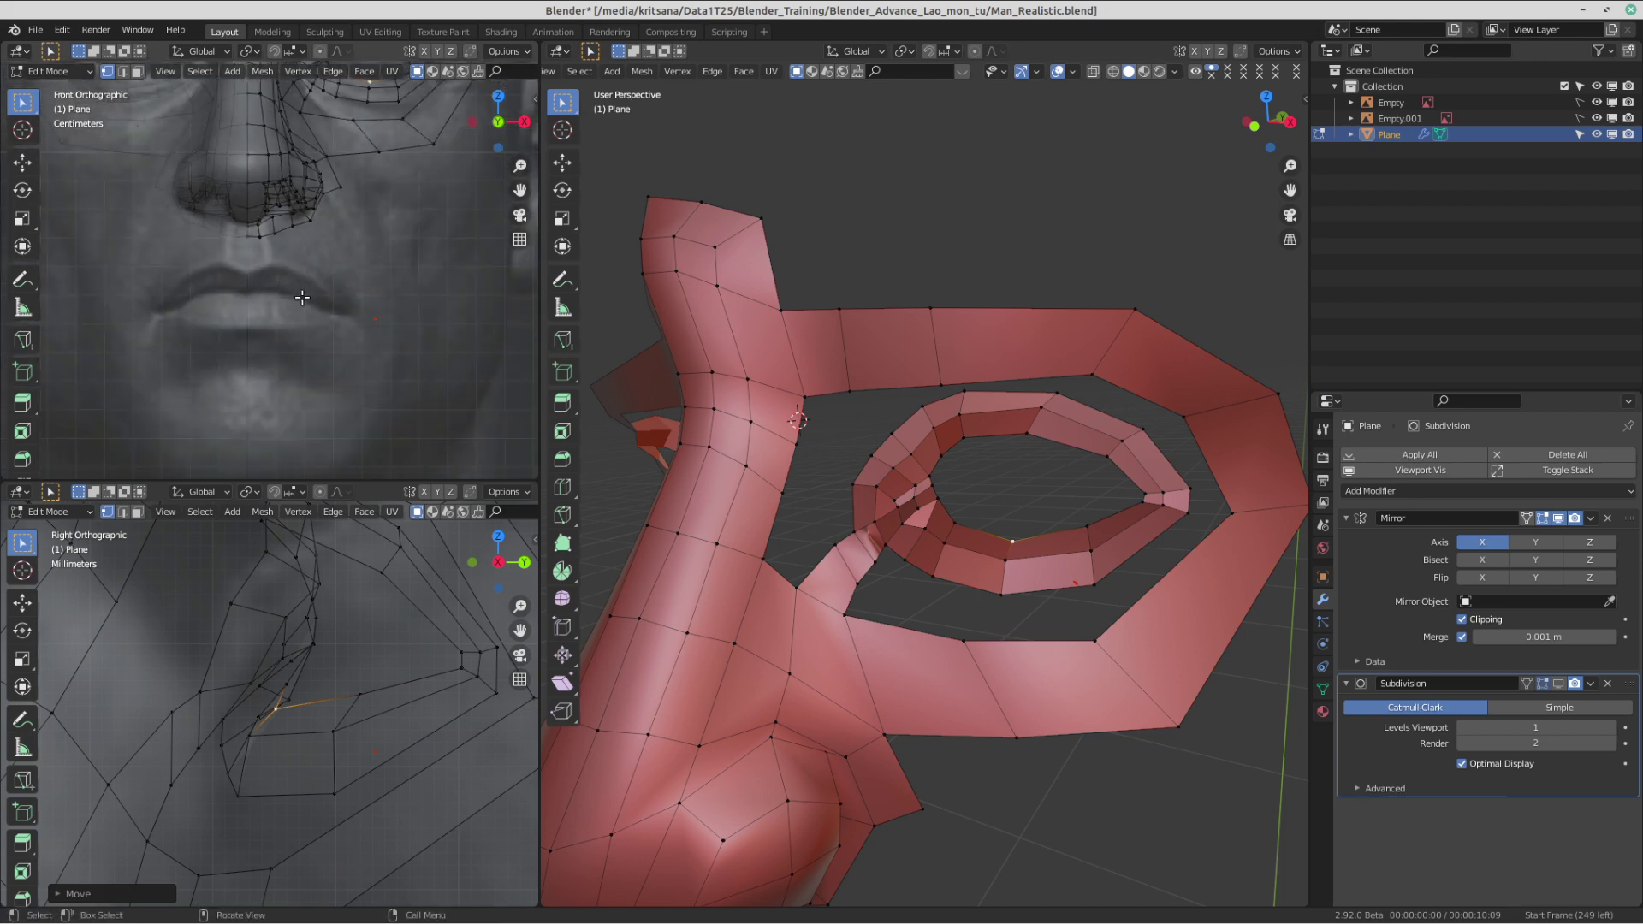
pyautogui.keyDown('shift'); pyautogui.moveTo(306, 184); pyautogui.dragTo(288, 415, button='middle'); pyautogui.keyUp('shift')
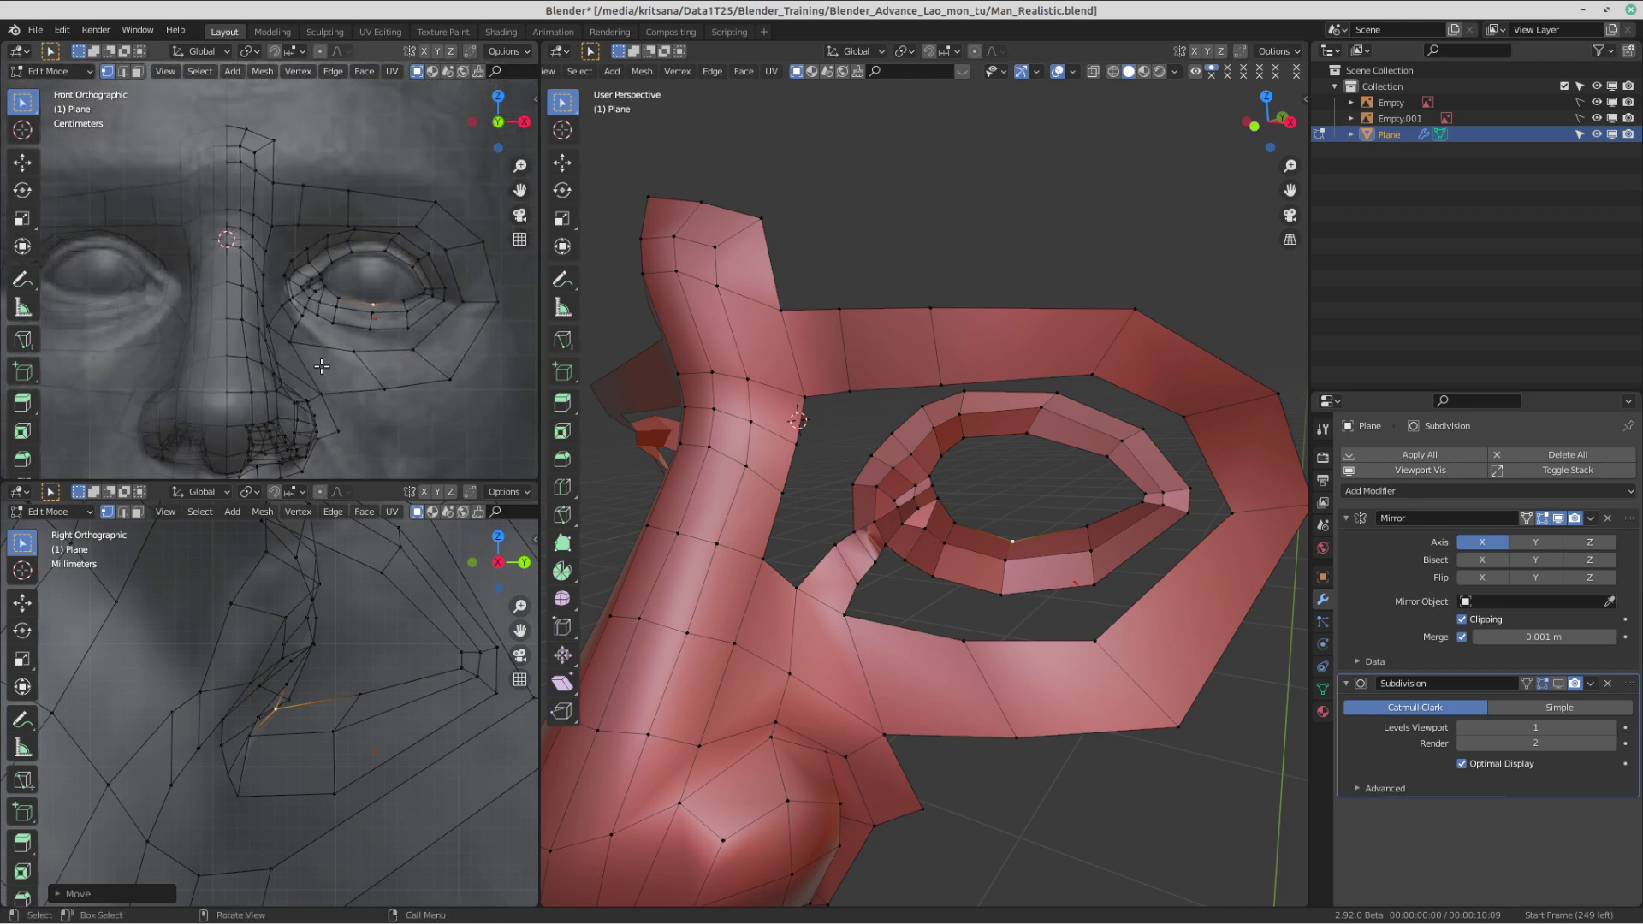
pyautogui.scroll(2, 334, 376)
pyautogui.keyDown('shift'); pyautogui.moveTo(385, 336); pyautogui.dragTo(353, 316, button='middle'); pyautogui.keyUp('shift')
pyautogui.scroll(-1, 347, 305)
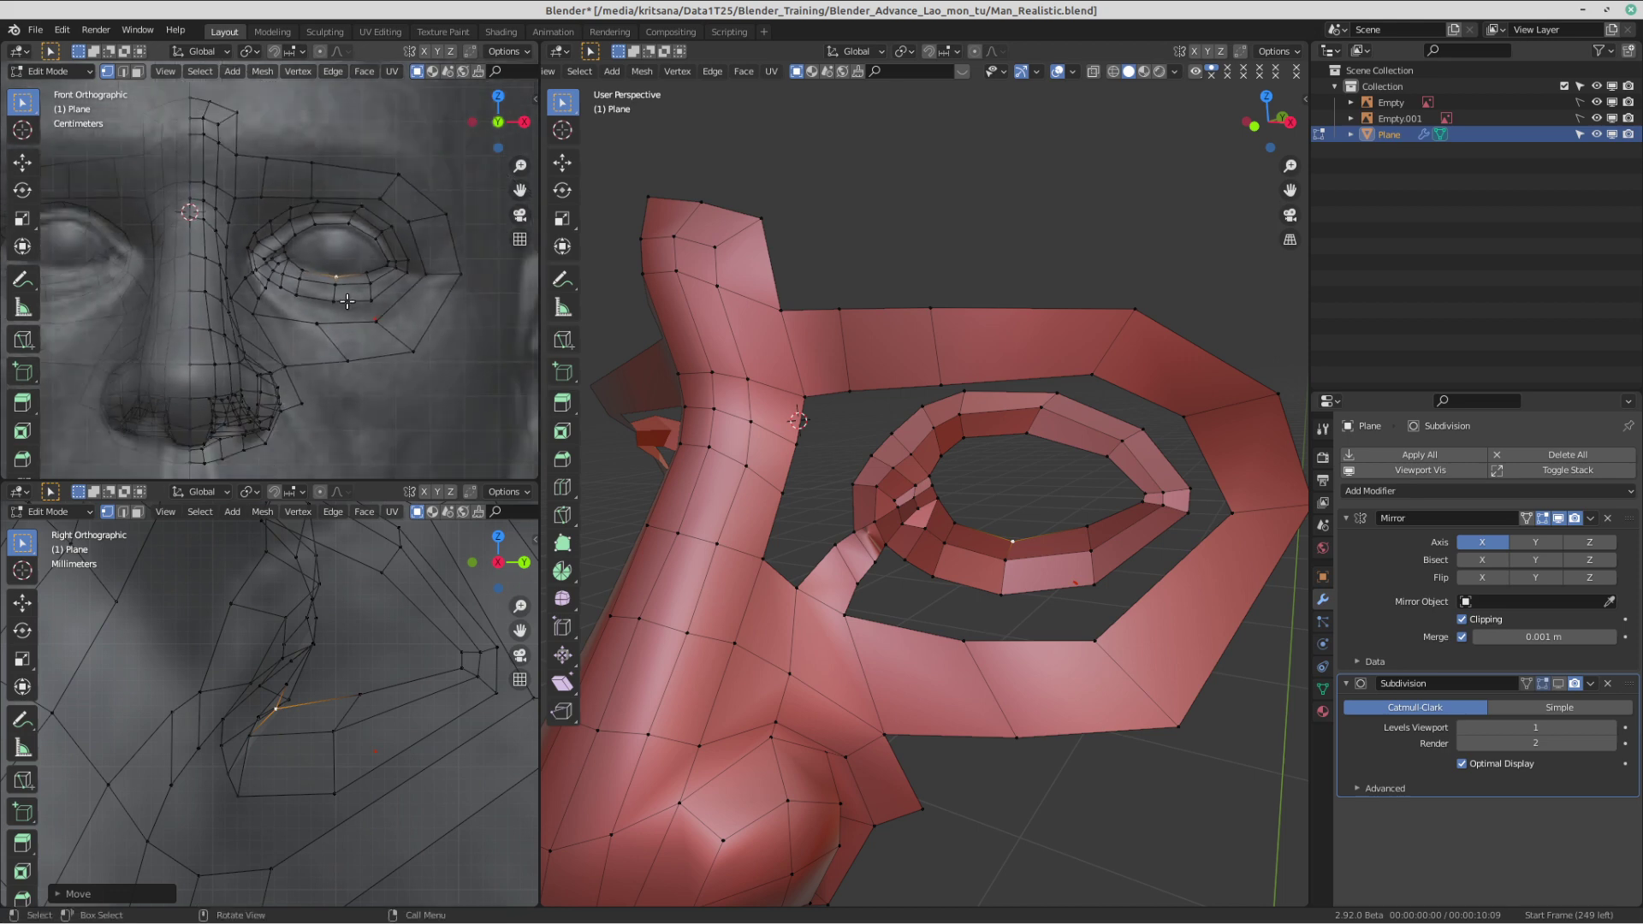
pyautogui.scroll(1, 899, 377)
pyautogui.moveTo(925, 437); pyautogui.dragTo(1020, 417, button='middle')
pyautogui.scroll(-2, 931, 382)
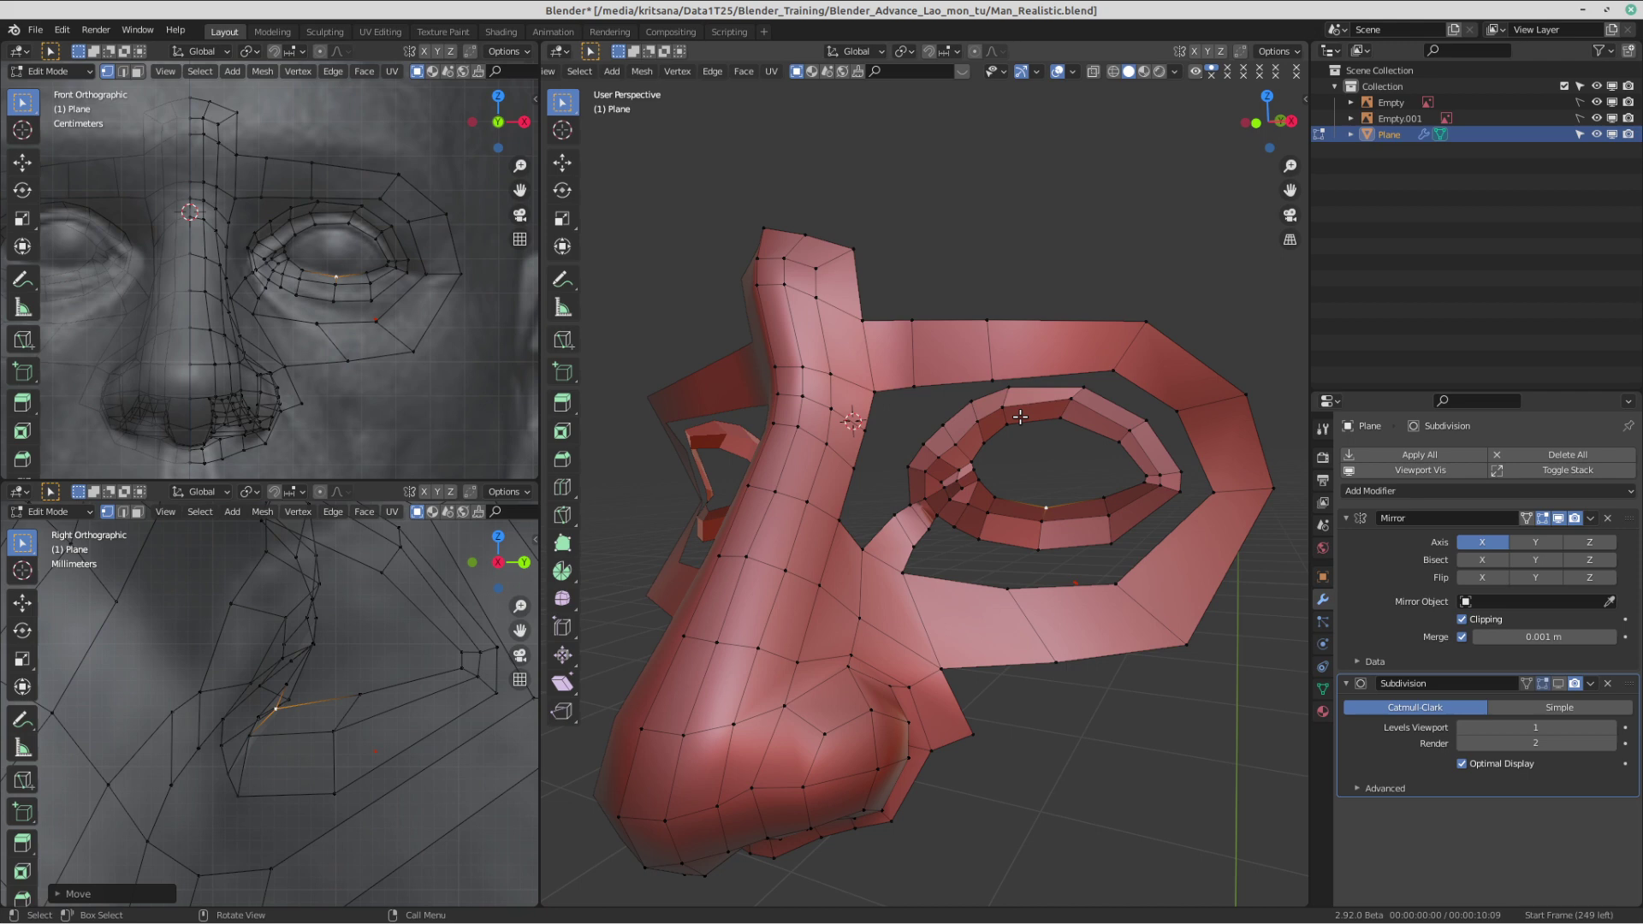
pyautogui.scroll(2, 1020, 416)
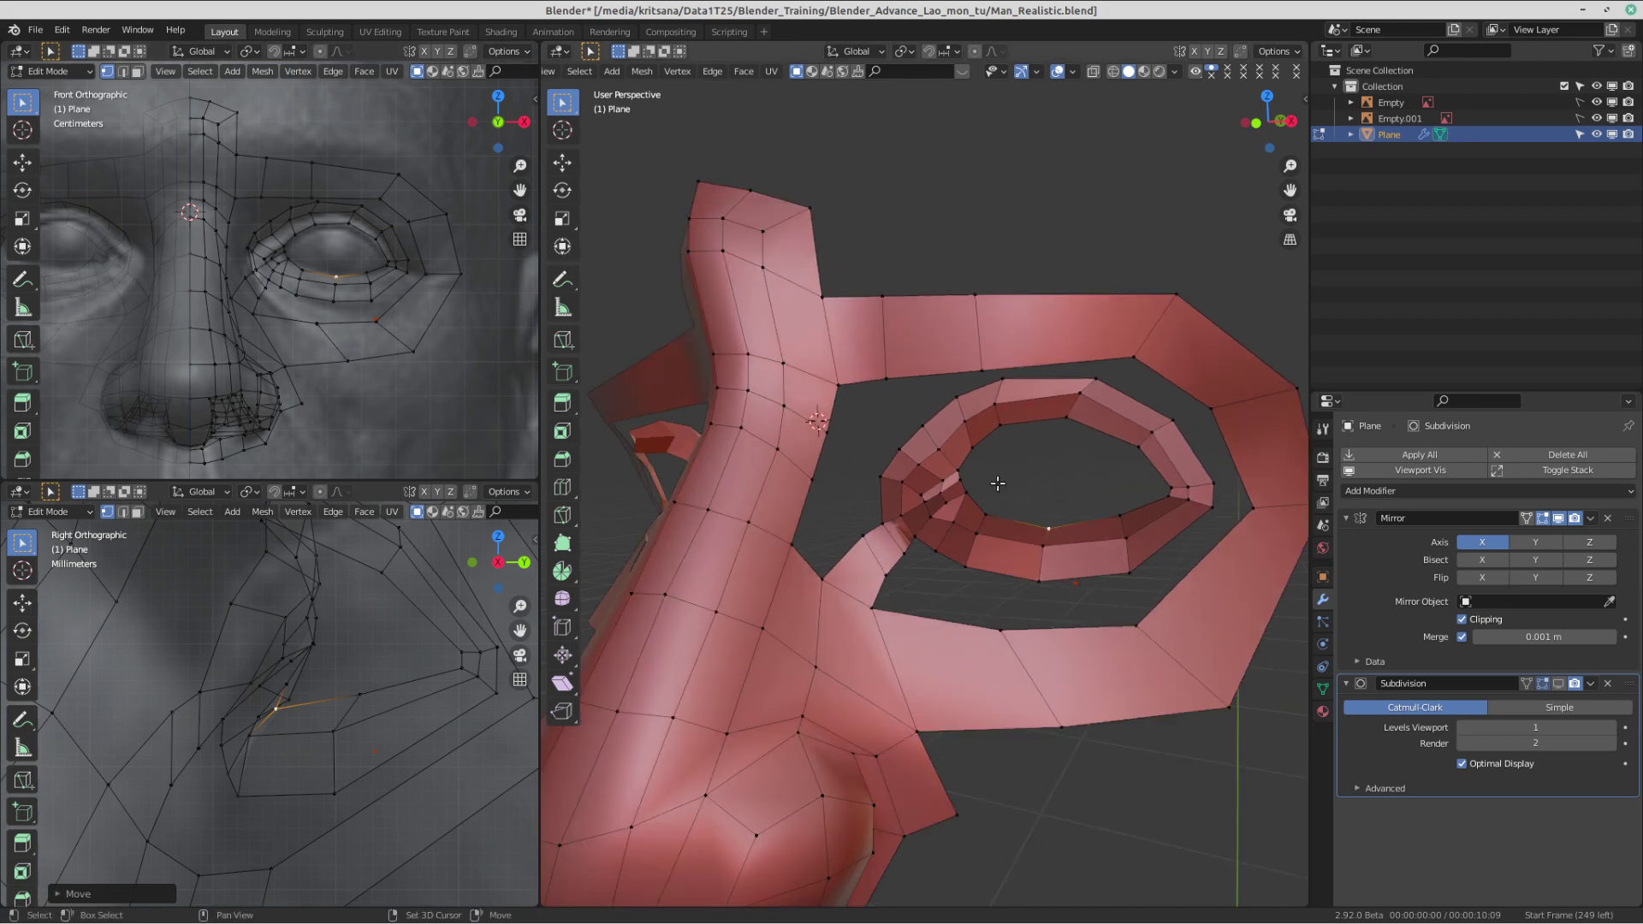
pyautogui.keyDown('shift'); pyautogui.moveTo(998, 484); pyautogui.dragTo(977, 479, button='middle'); pyautogui.keyUp('shift')
pyautogui.scroll(1, 959, 486)
pyautogui.keyDown('shift'); pyautogui.moveTo(1066, 432); pyautogui.dragTo(1022, 451, button='middle'); pyautogui.keyUp('shift')
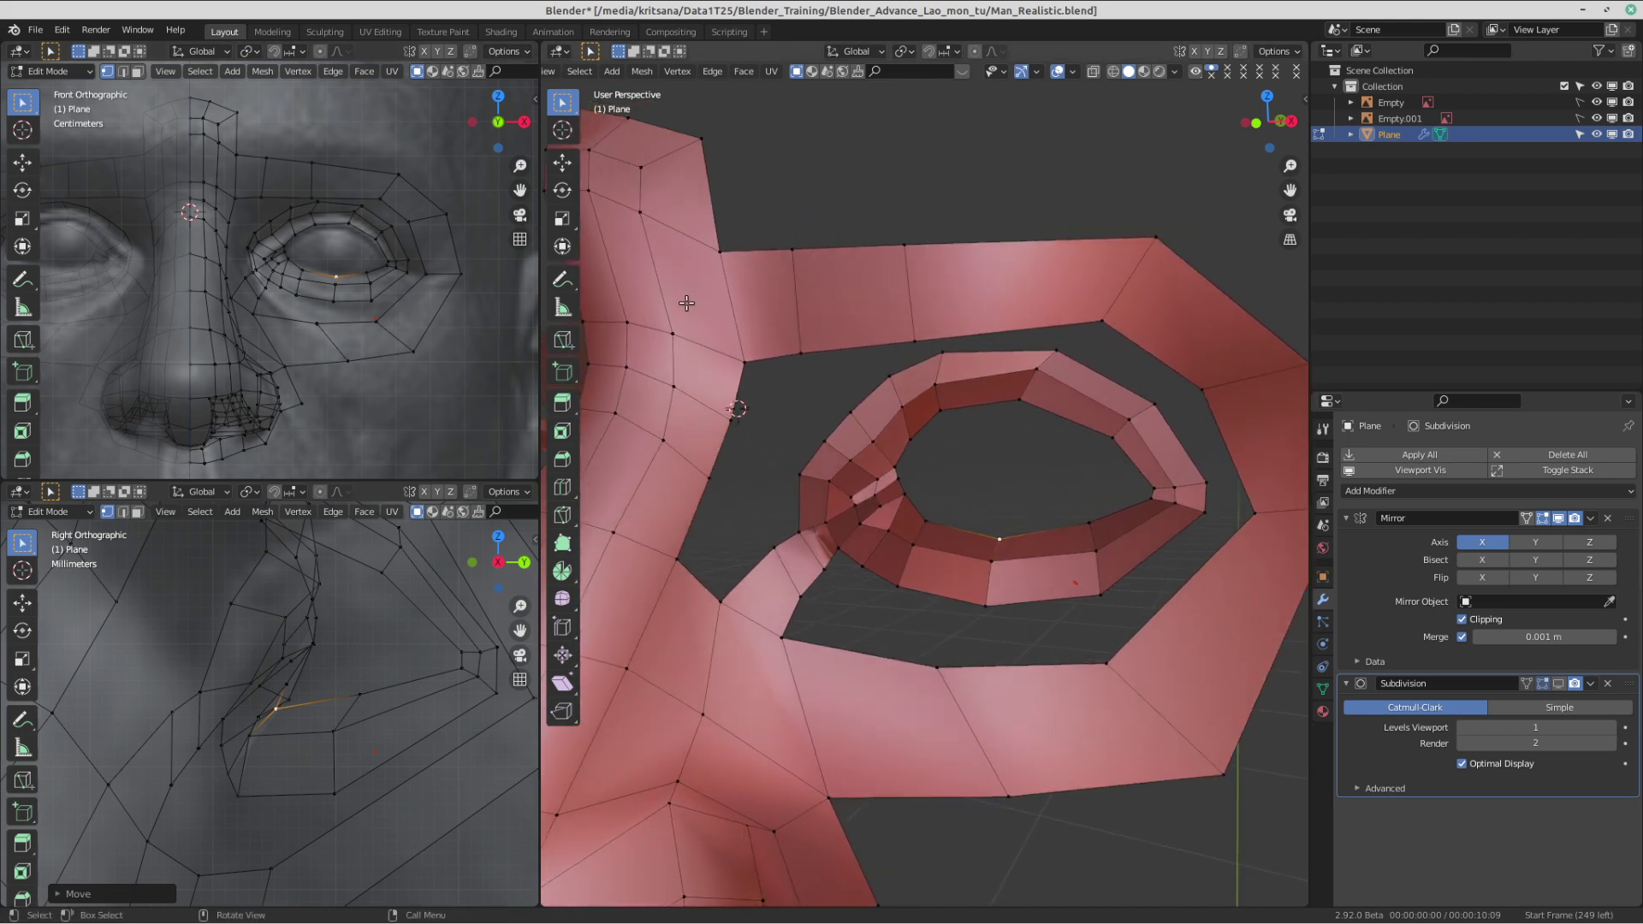
# - Trace the two quad rings around the eyelid with red annotation loops, erase them and return to the selection tool
pyautogui.click(559, 288)
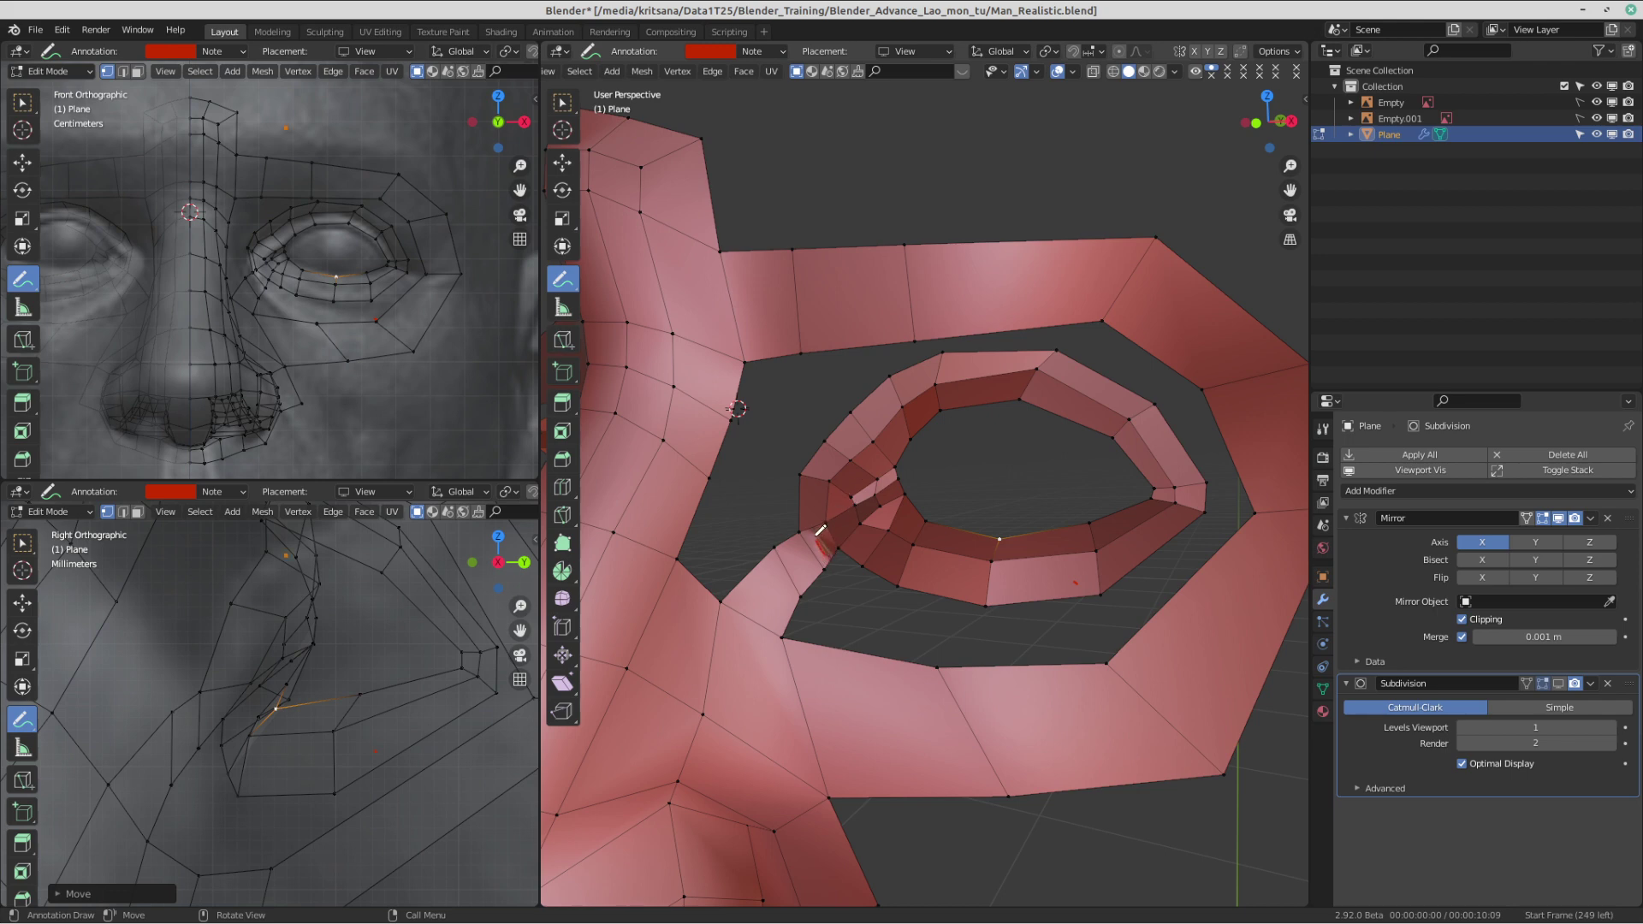
pyautogui.moveTo(809, 470)
pyautogui.mouseDown()
pyautogui.moveTo(923, 381)
pyautogui.moveTo(1017, 359)
pyautogui.moveTo(1145, 415)
pyautogui.moveTo(1188, 472)
pyautogui.moveTo(1169, 541)
pyautogui.moveTo(1089, 582)
pyautogui.moveTo(995, 589)
pyautogui.moveTo(901, 563)
pyautogui.mouseUp()
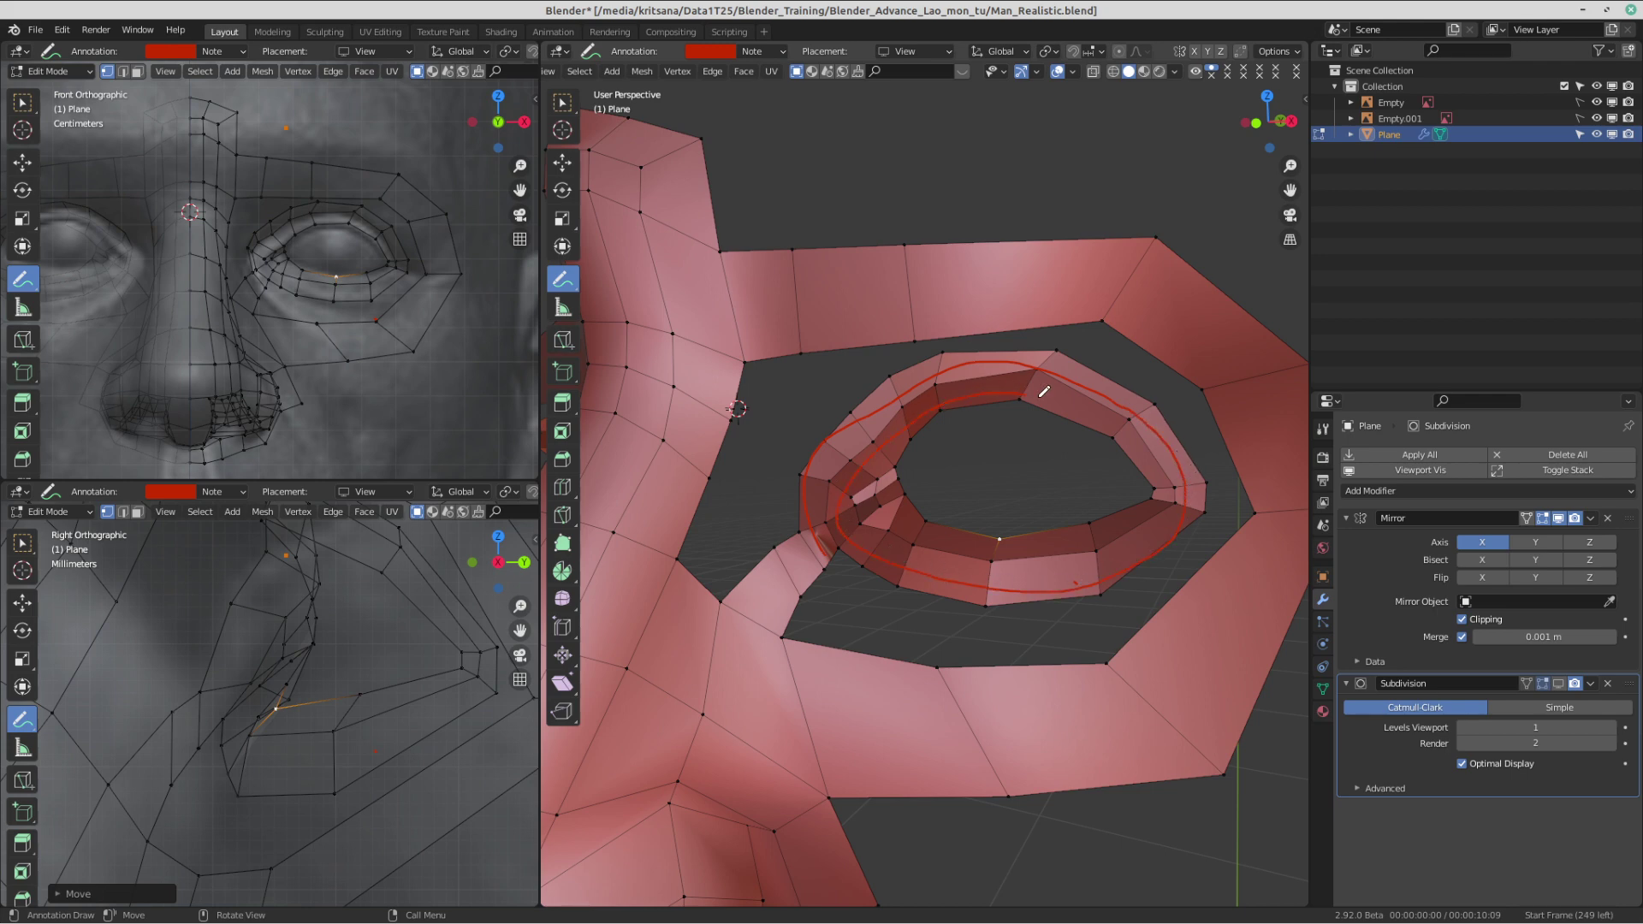
pyautogui.moveTo(1167, 484)
pyautogui.mouseDown()
pyautogui.moveTo(1113, 526)
pyautogui.moveTo(1008, 543)
pyautogui.moveTo(874, 503)
pyautogui.moveTo(867, 486)
pyautogui.mouseUp()
pyautogui.moveTo(867, 485); pyautogui.dragTo(866, 487)
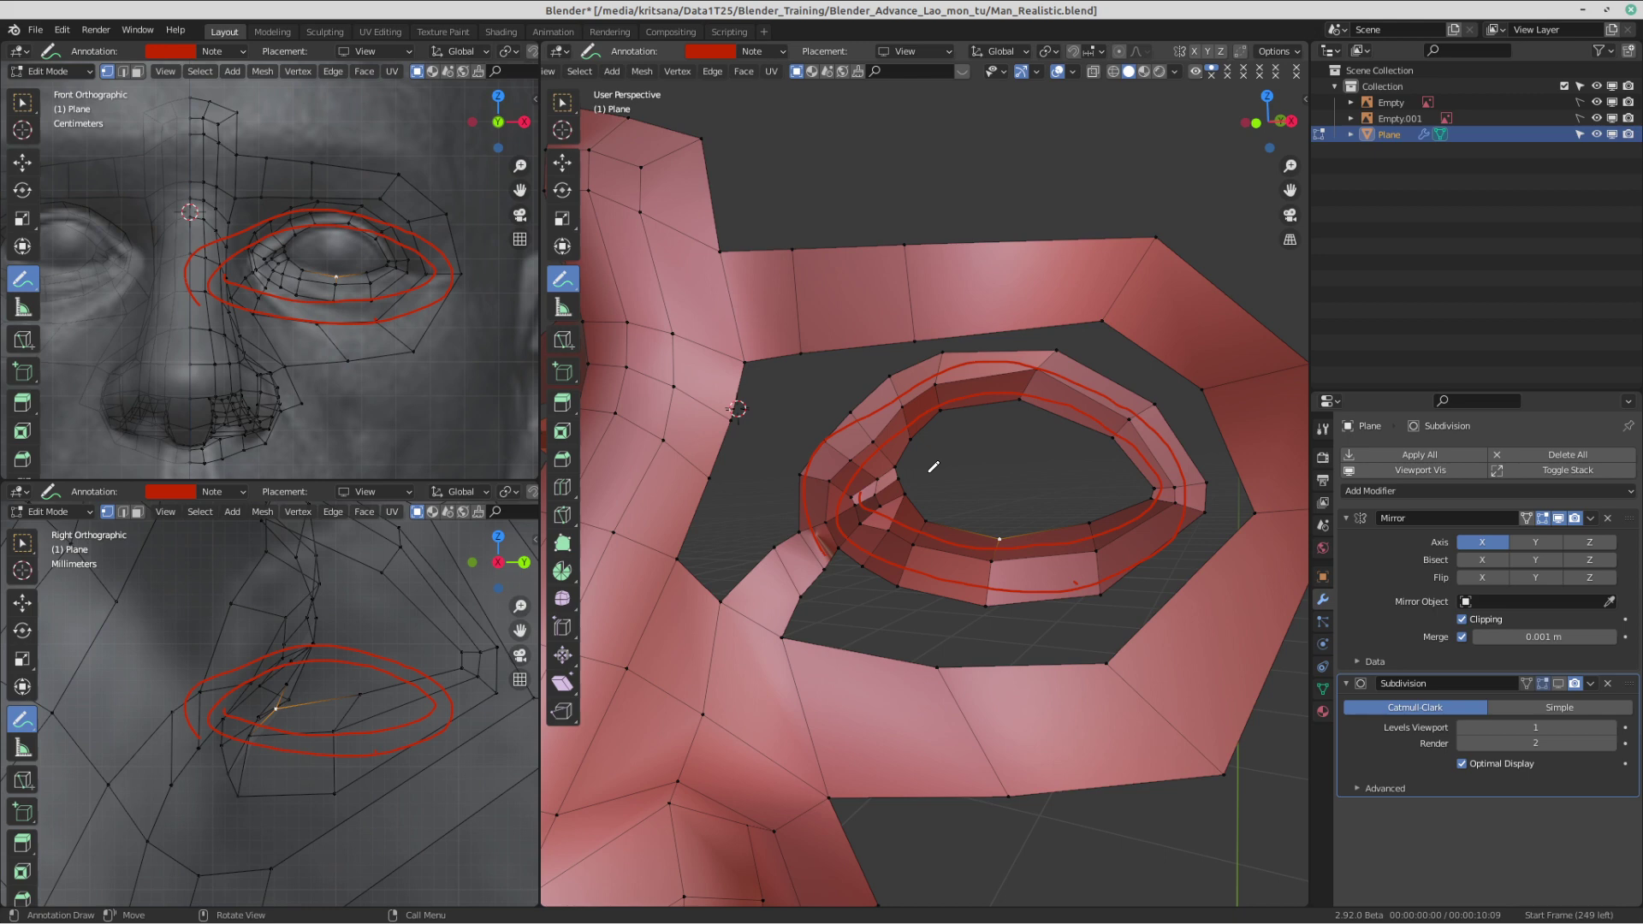
pyautogui.moveTo(814, 496)
pyautogui.keyDown('ctrl'); pyautogui.mouseDown()
pyautogui.moveTo(822, 544)
pyautogui.moveTo(832, 515)
pyautogui.moveTo(1054, 504)
pyautogui.mouseUp(); pyautogui.keyUp('ctrl')
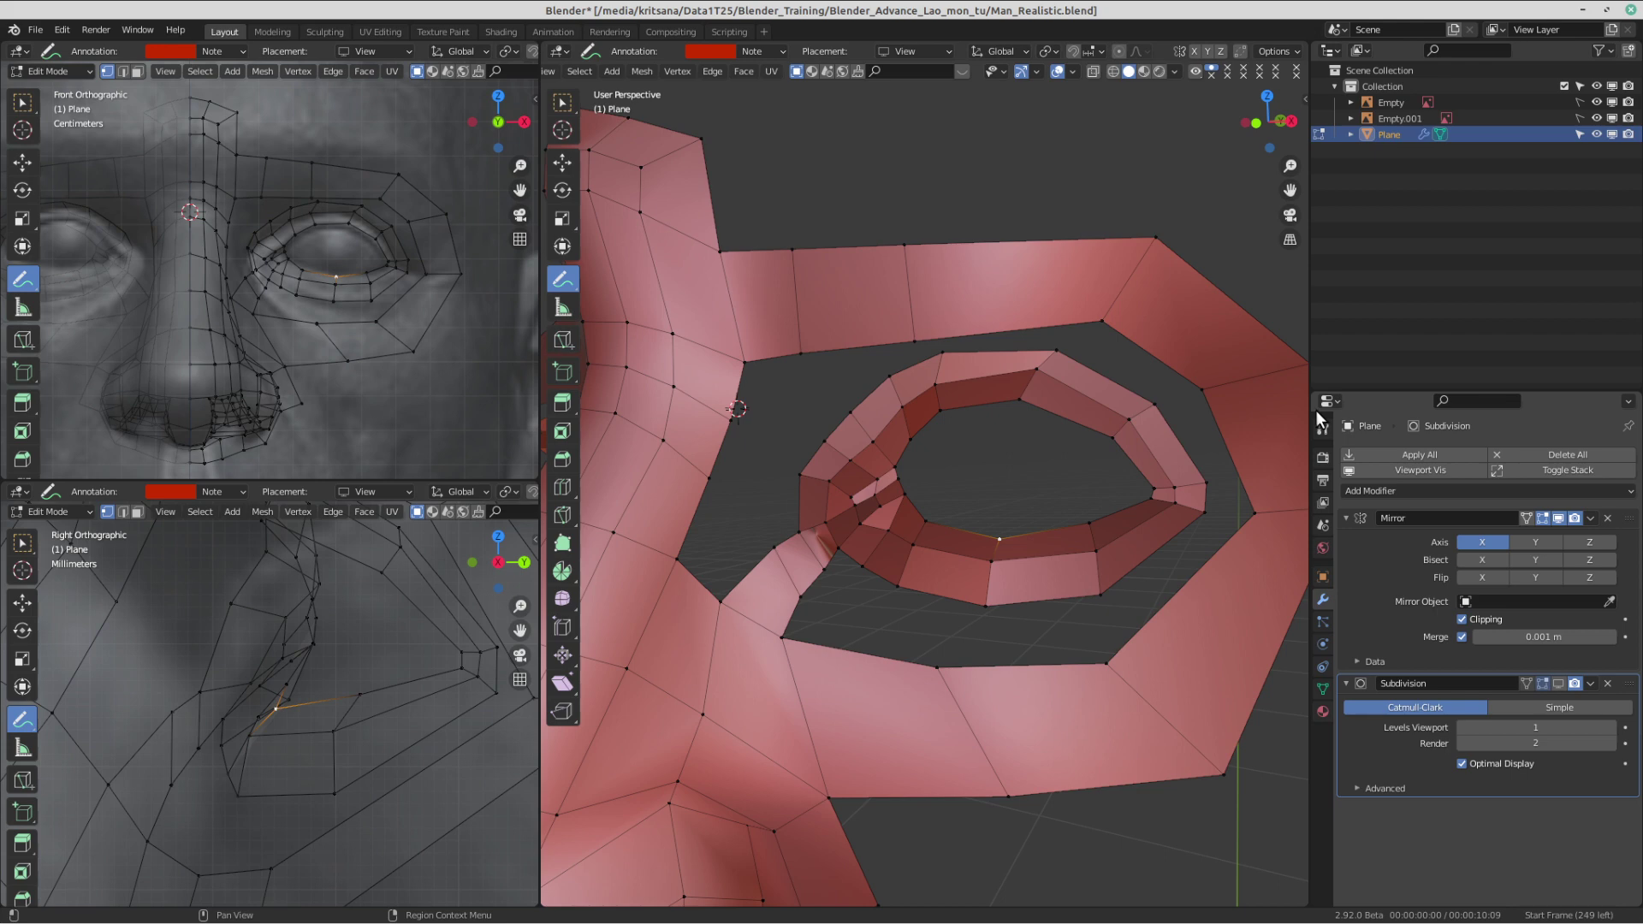
pyautogui.click(562, 103)
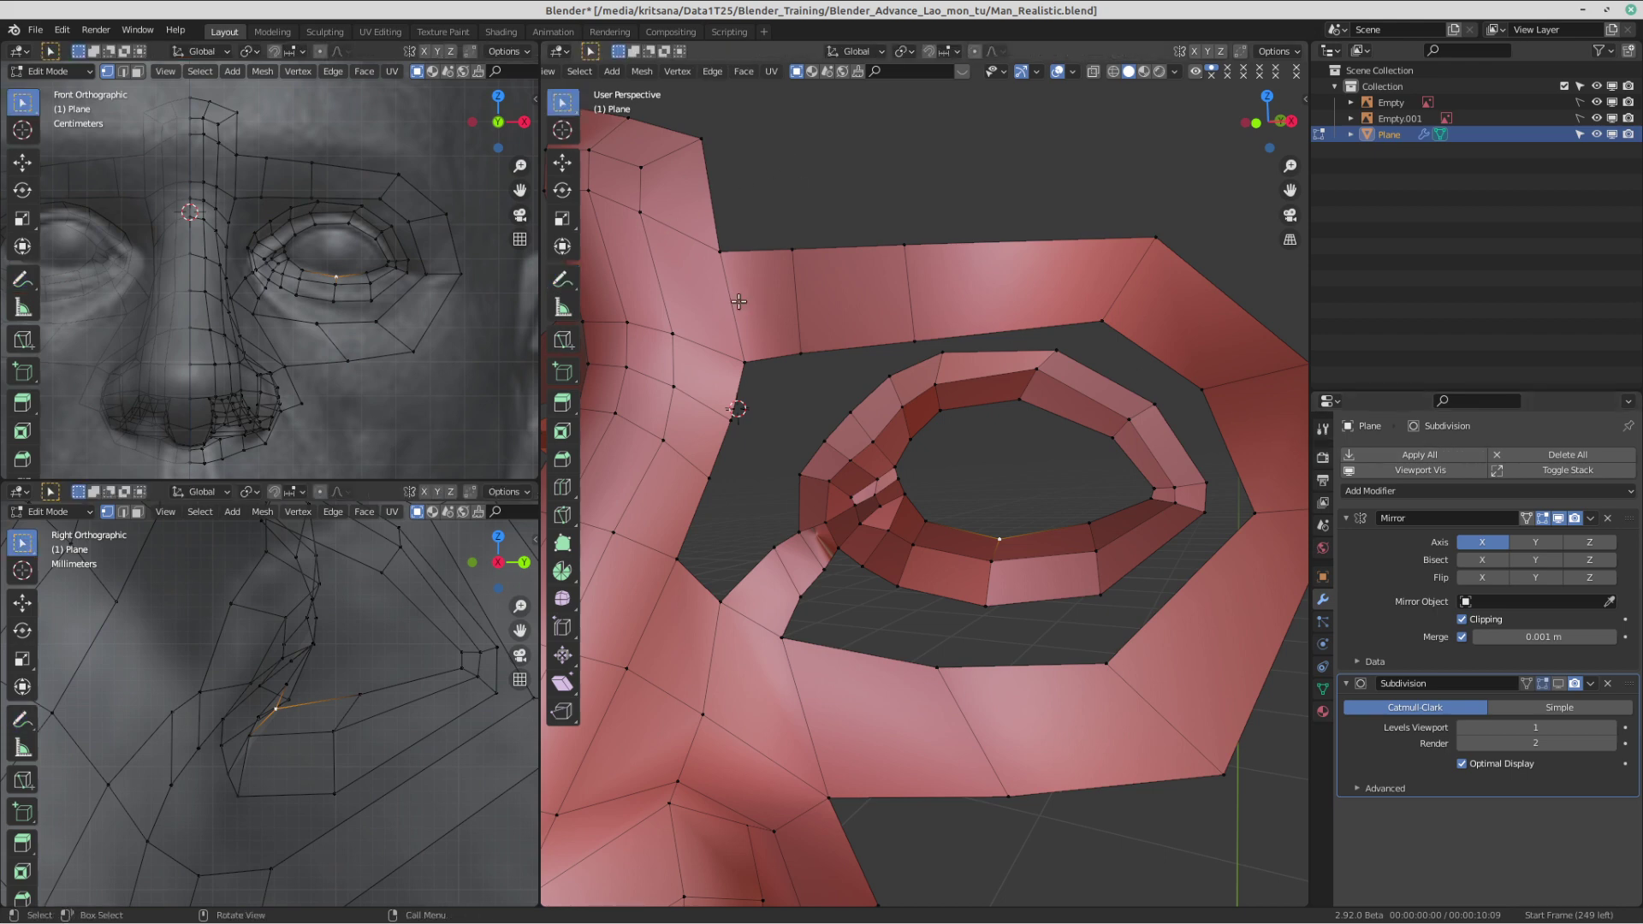
# - Select the vertices of the outer quad ring all around the eyelid, and release that selection
pyautogui.click(935, 386)
pyautogui.keyDown('shift'); pyautogui.click(890, 376); pyautogui.keyUp('shift')
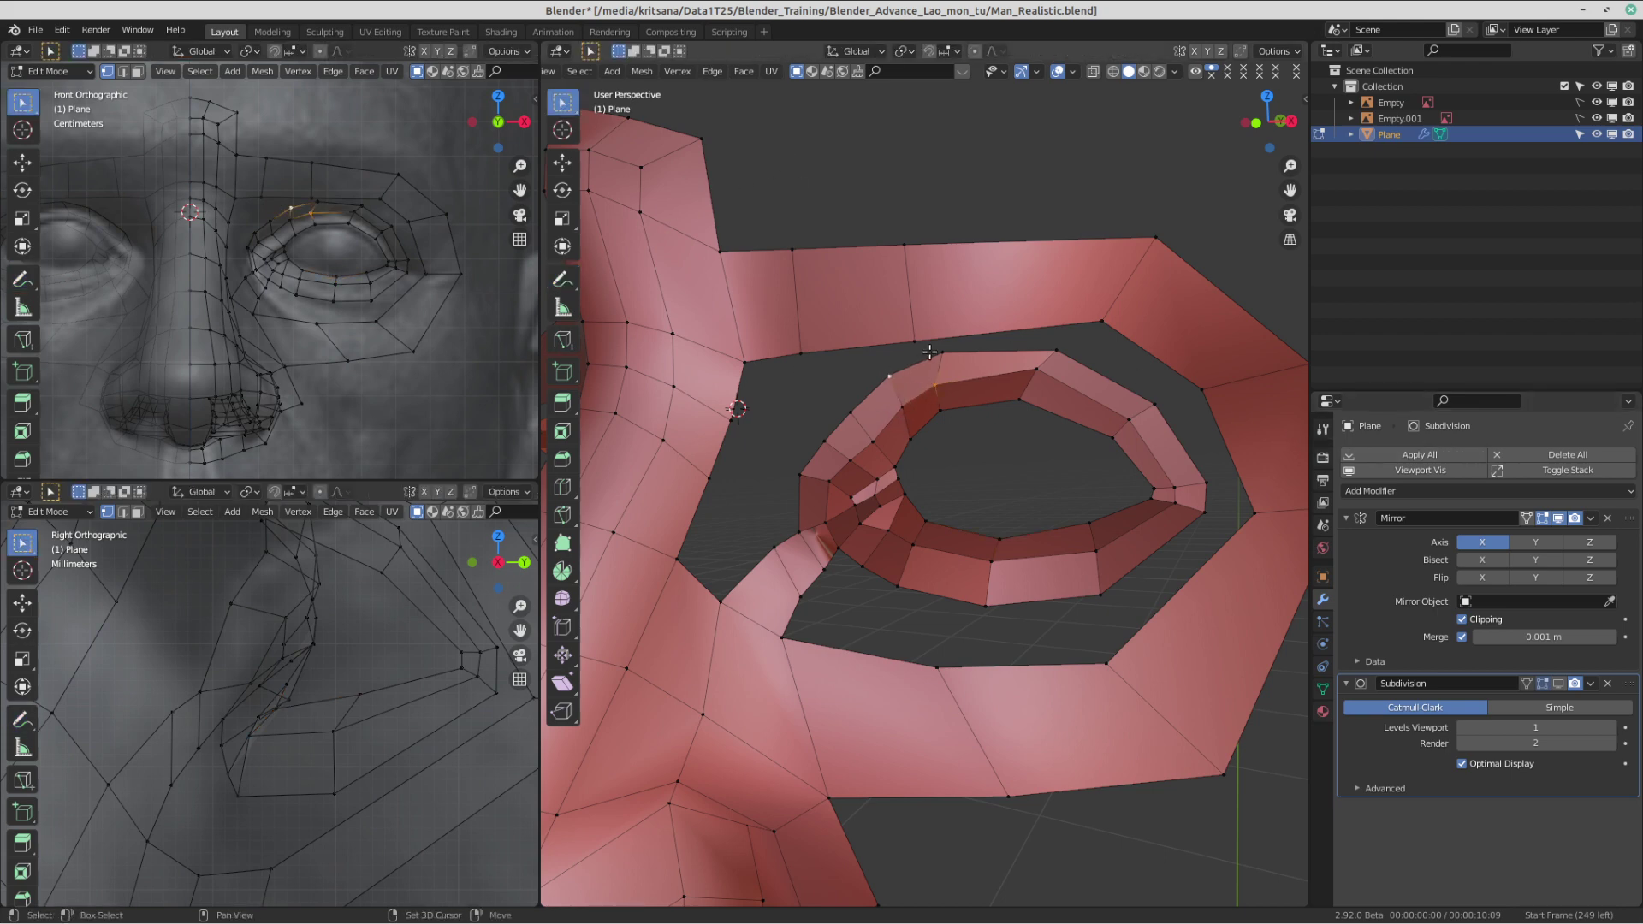
pyautogui.keyDown('shift'); pyautogui.click(943, 353); pyautogui.keyUp('shift')
pyautogui.keyDown('shift'); pyautogui.click(1056, 350); pyautogui.keyUp('shift')
pyautogui.keyDown('shift'); pyautogui.click(1038, 369); pyautogui.keyUp('shift')
pyautogui.keyDown('shift'); pyautogui.click(1130, 419); pyautogui.keyUp('shift')
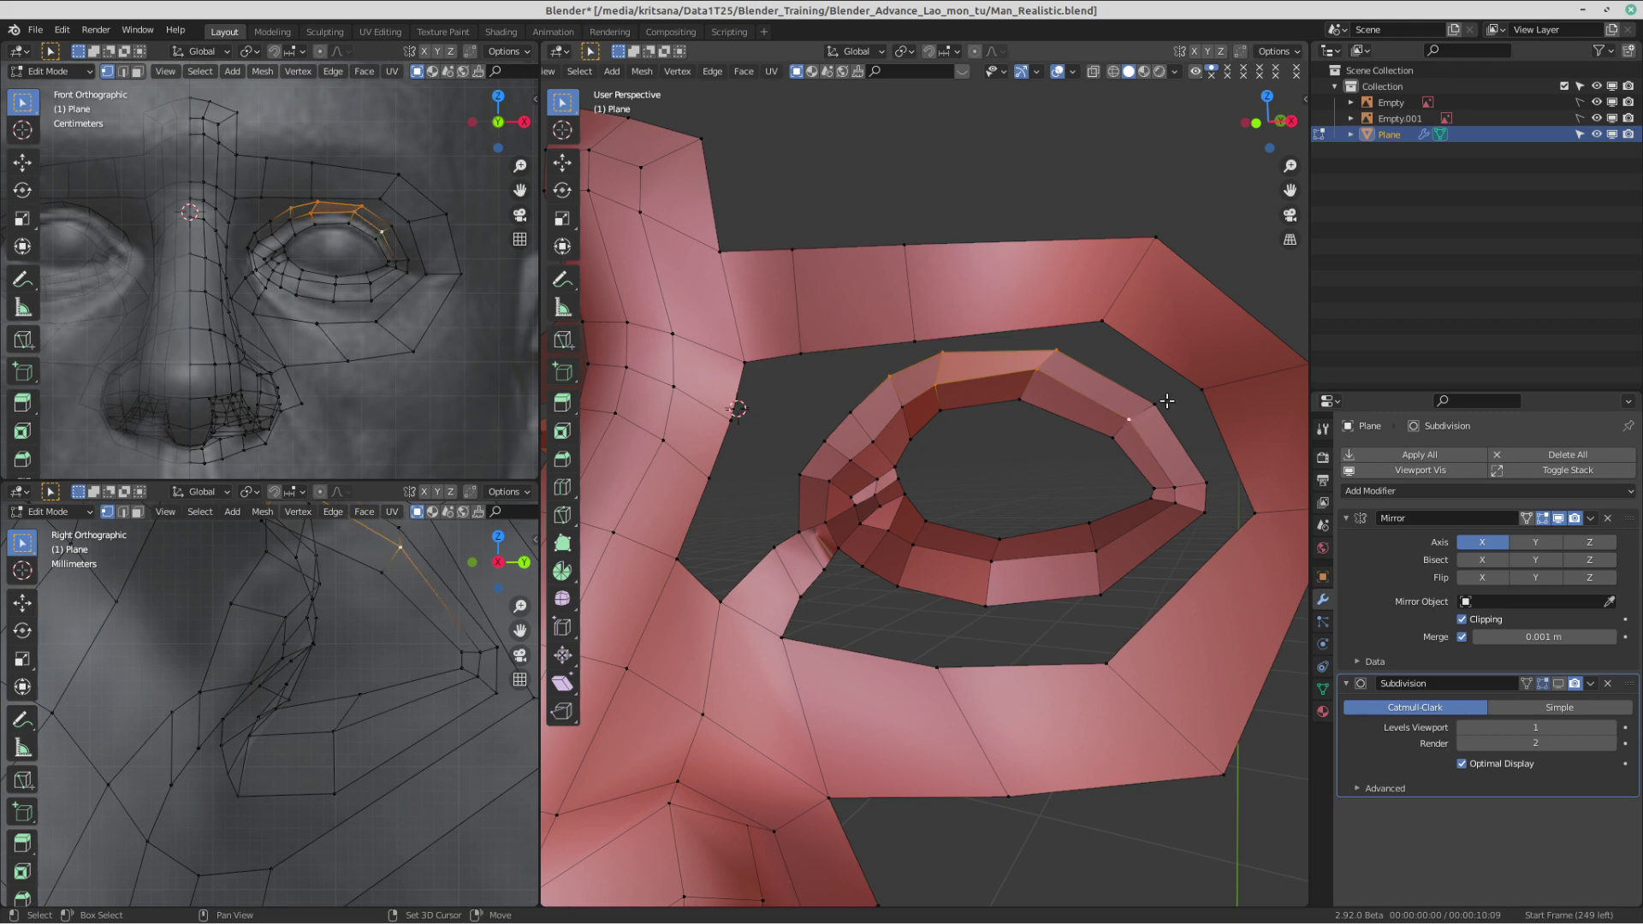
pyautogui.keyDown('shift'); pyautogui.click(1174, 502); pyautogui.keyUp('shift')
pyautogui.keyDown('shift'); pyautogui.click(1207, 511); pyautogui.keyUp('shift')
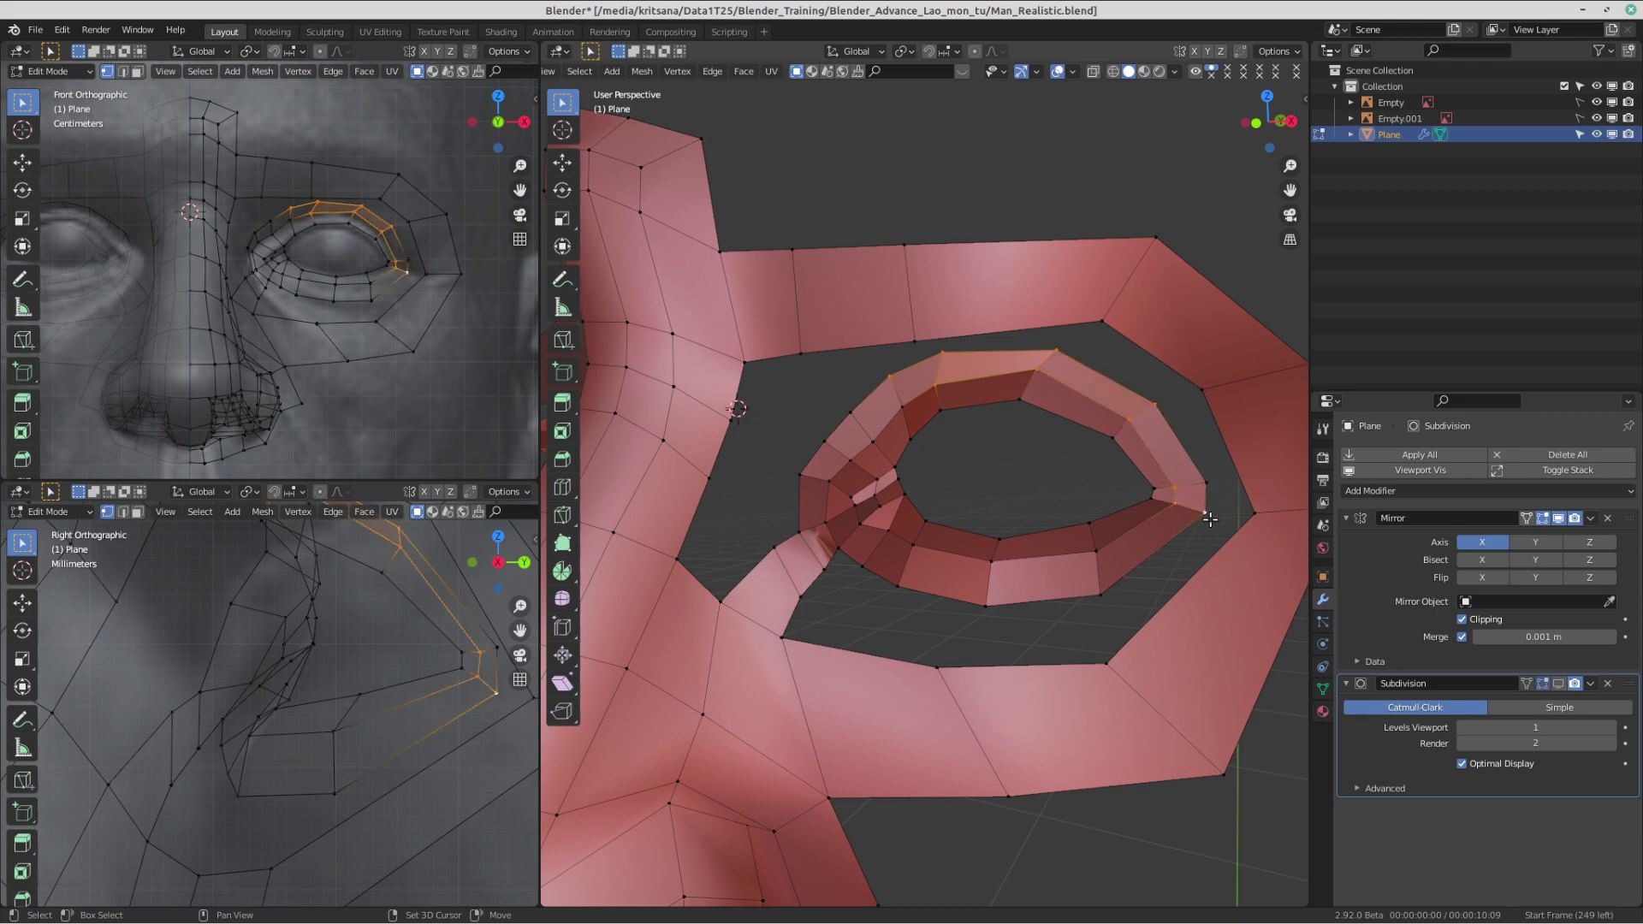
pyautogui.keyDown('shift'); pyautogui.click(1207, 485); pyautogui.keyUp('shift')
pyautogui.keyDown('shift'); pyautogui.click(1099, 591); pyautogui.keyUp('shift')
pyautogui.keyDown('shift'); pyautogui.click(1096, 552); pyautogui.keyUp('shift')
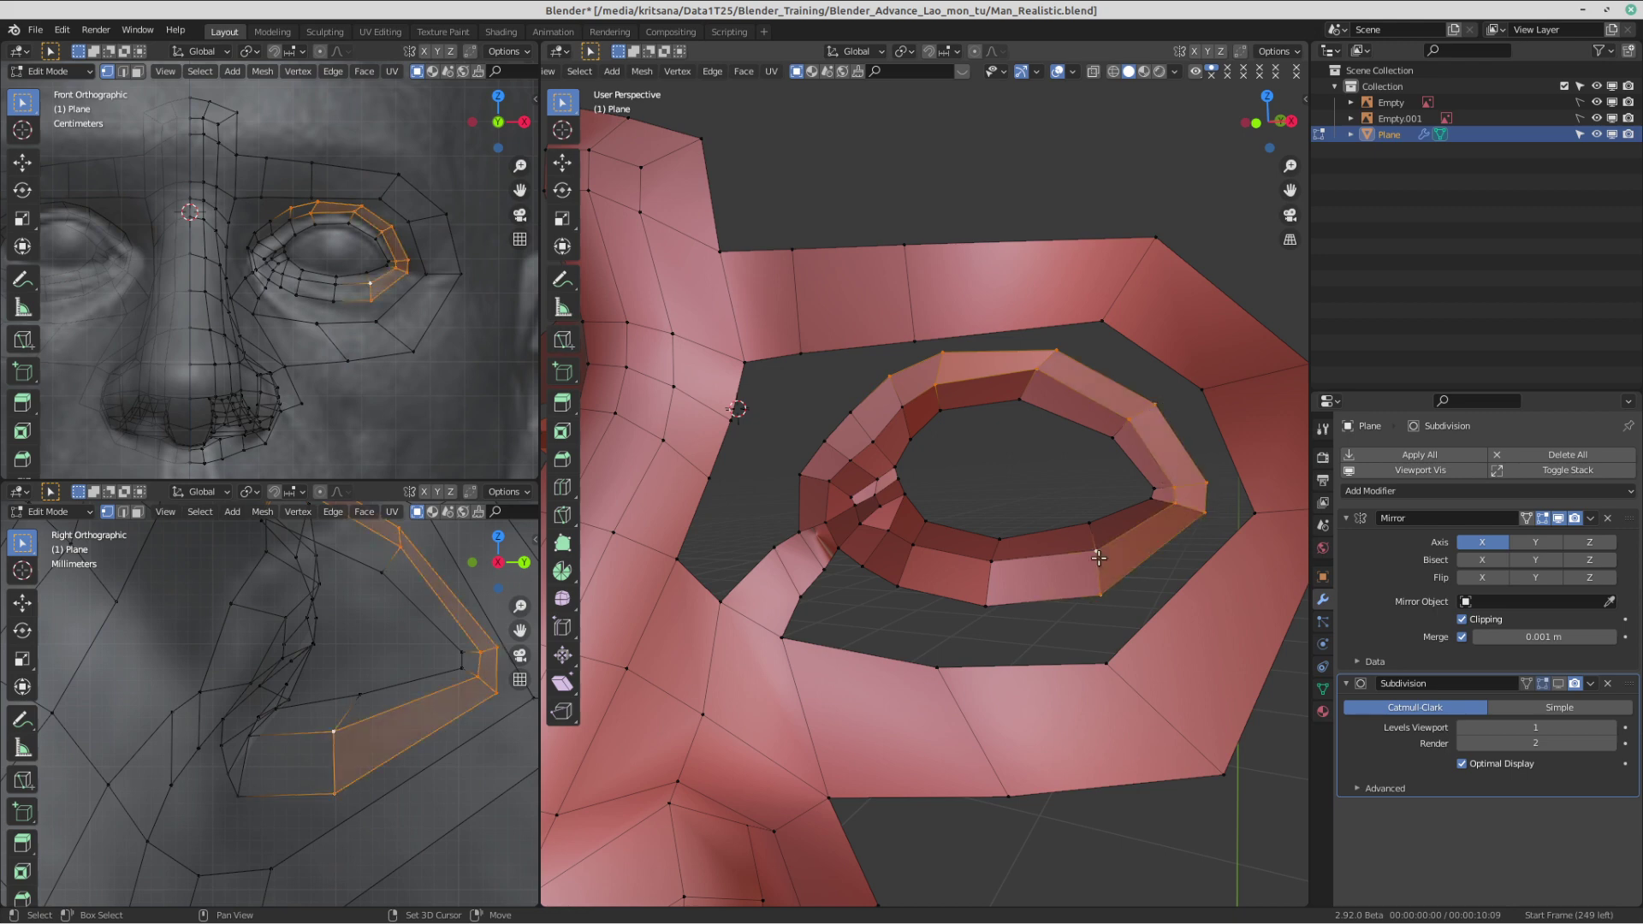
pyautogui.keyDown('shift'); pyautogui.click(993, 563); pyautogui.keyUp('shift')
pyautogui.keyDown('shift'); pyautogui.click(986, 606); pyautogui.keyUp('shift')
pyautogui.keyDown('shift'); pyautogui.click(897, 587); pyautogui.keyUp('shift')
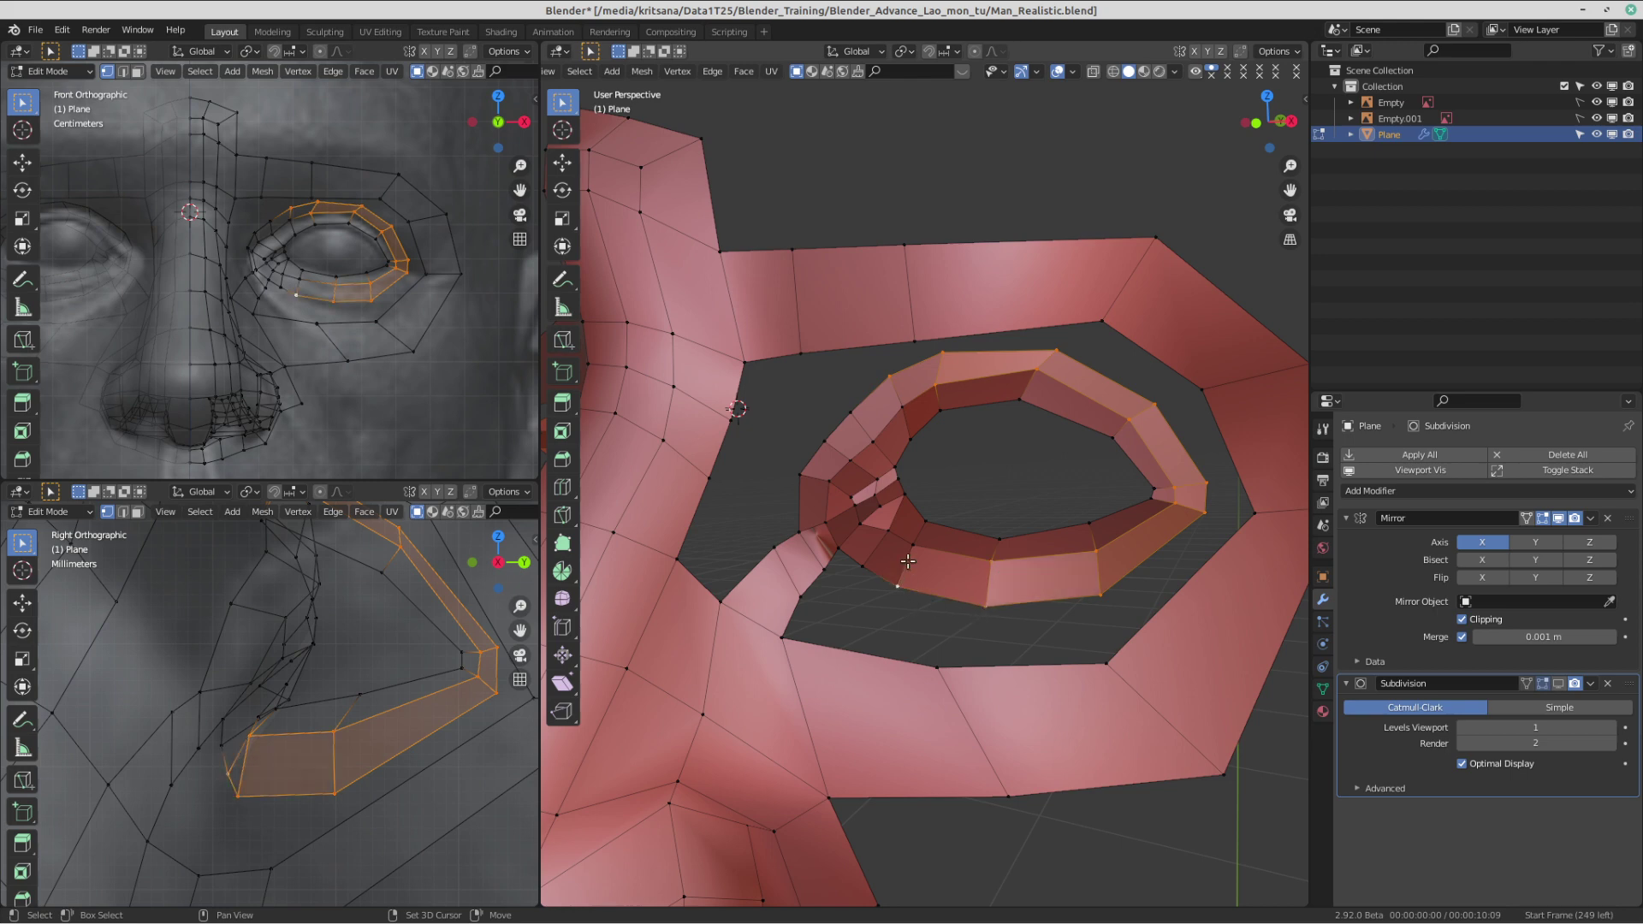
pyautogui.keyDown('shift'); pyautogui.click(913, 544); pyautogui.keyUp('shift')
pyautogui.keyDown('shift'); pyautogui.click(889, 534); pyautogui.keyUp('shift')
pyautogui.keyDown('shift'); pyautogui.click(863, 566); pyautogui.keyUp('shift')
pyautogui.keyDown('shift'); pyautogui.click(839, 548); pyautogui.keyUp('shift')
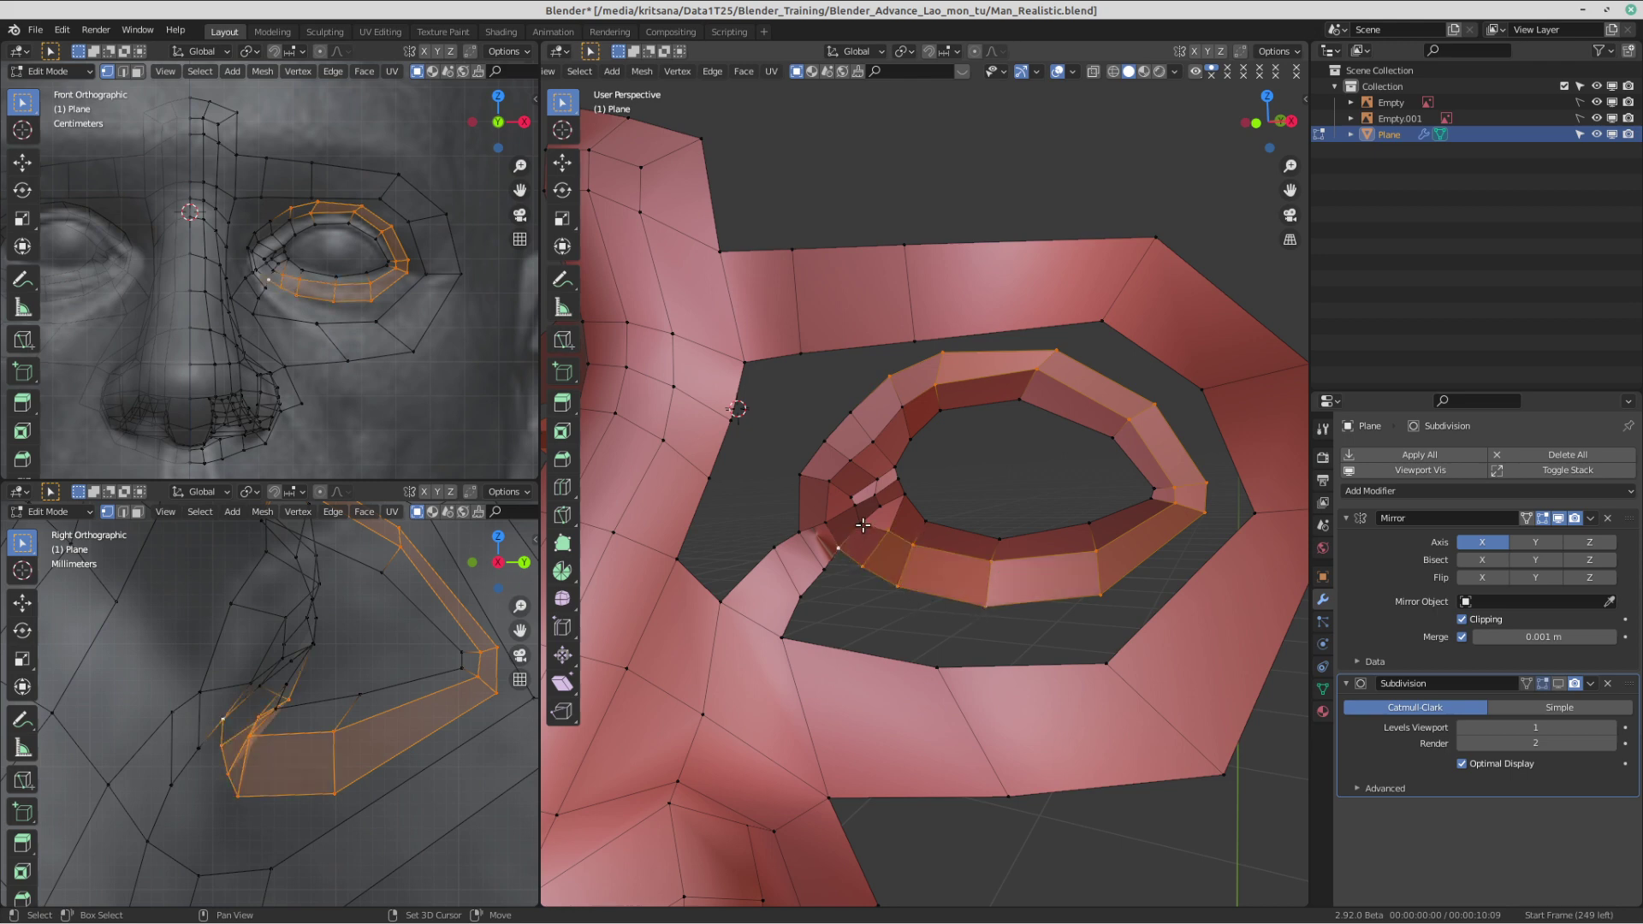
pyautogui.keyDown('shift'); pyautogui.click(859, 524); pyautogui.keyUp('shift')
pyautogui.keyDown('shift'); pyautogui.click(799, 530); pyautogui.keyUp('shift')
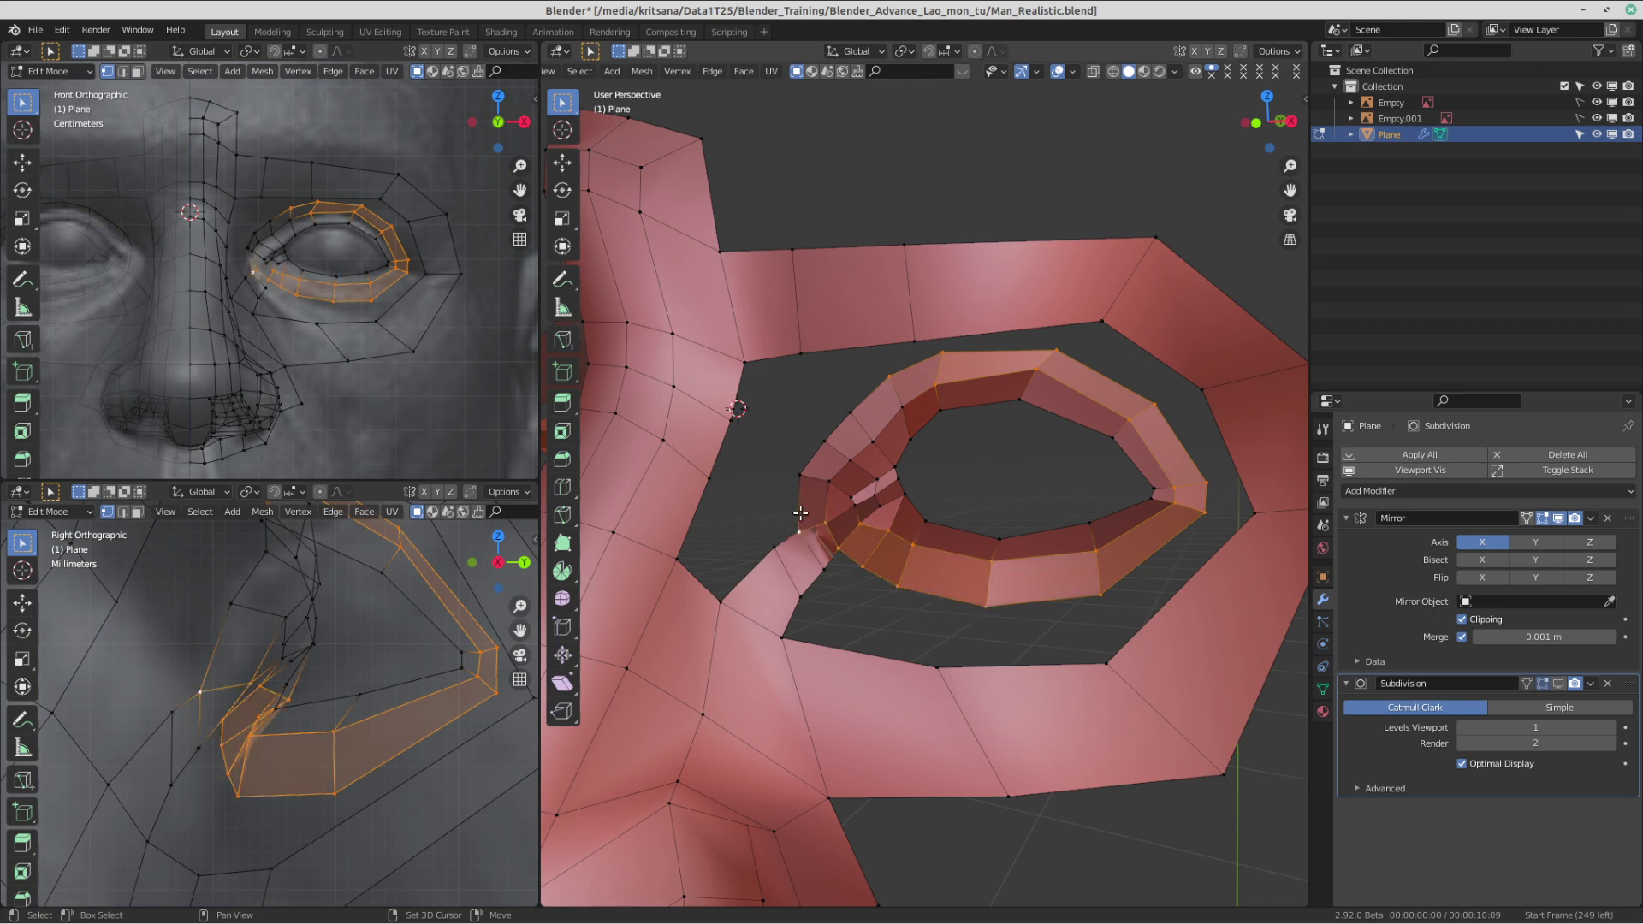
pyautogui.keyDown('shift'); pyautogui.click(801, 475); pyautogui.keyUp('shift')
pyautogui.keyDown('shift'); pyautogui.click(829, 482); pyautogui.keyUp('shift')
pyautogui.keyDown('shift'); pyautogui.click(824, 440); pyautogui.keyUp('shift')
pyautogui.keyDown('shift'); pyautogui.click(848, 460); pyautogui.keyUp('shift')
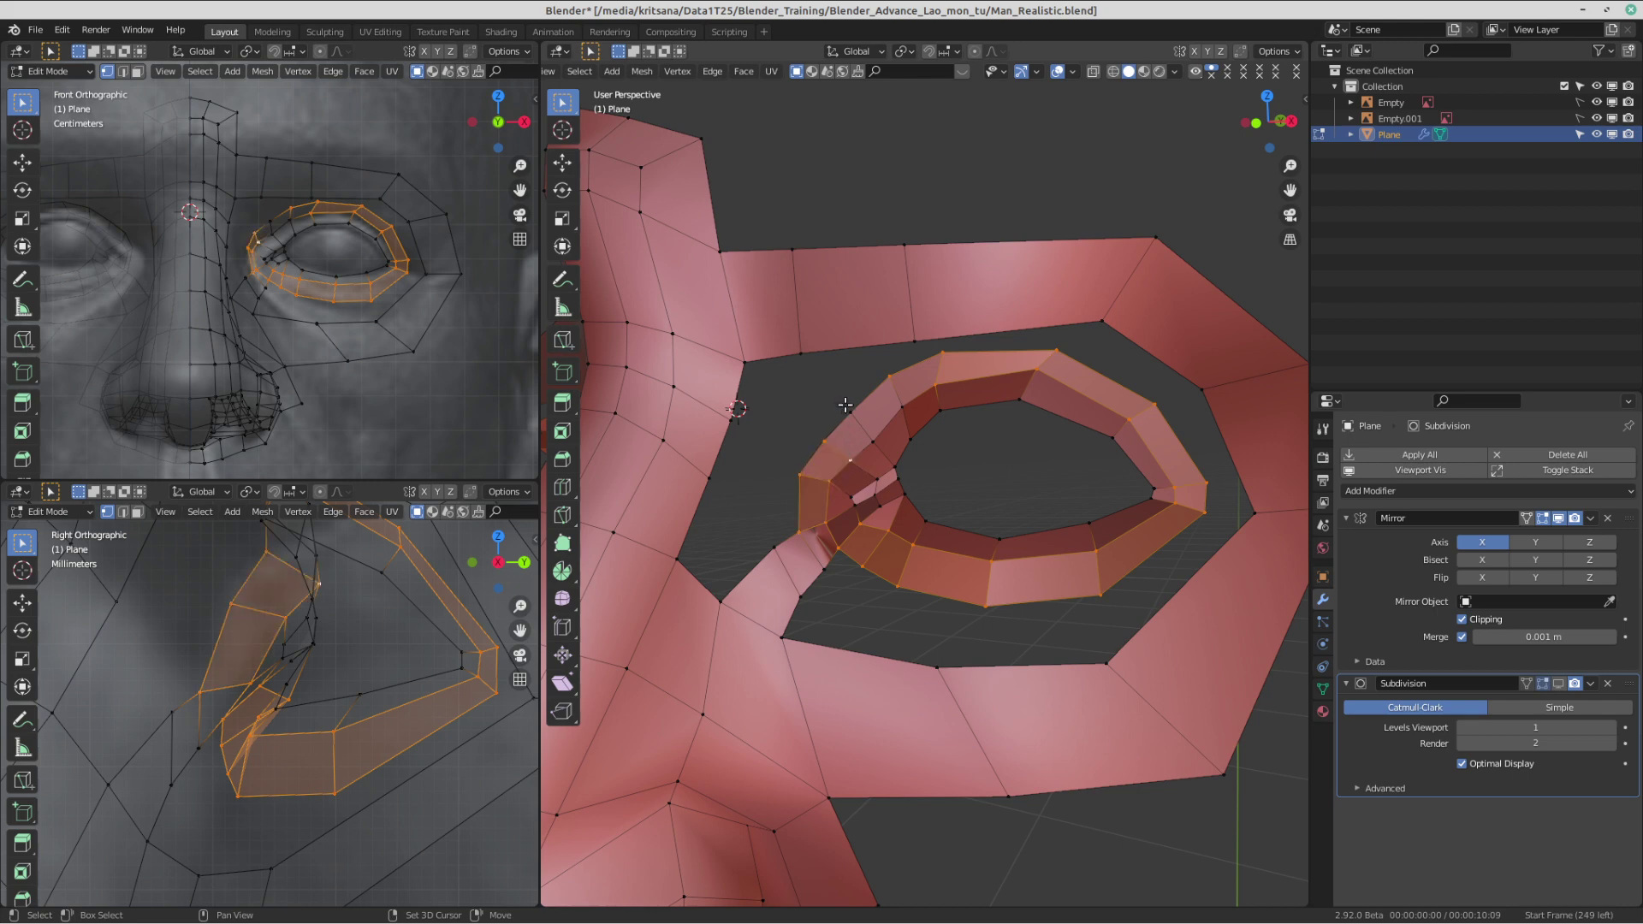
pyautogui.keyDown('shift'); pyautogui.click(849, 413); pyautogui.keyUp('shift')
pyautogui.keyDown('shift'); pyautogui.click(873, 441); pyautogui.keyUp('shift')
pyautogui.keyDown('shift'); pyautogui.click(901, 408); pyautogui.keyUp('shift')
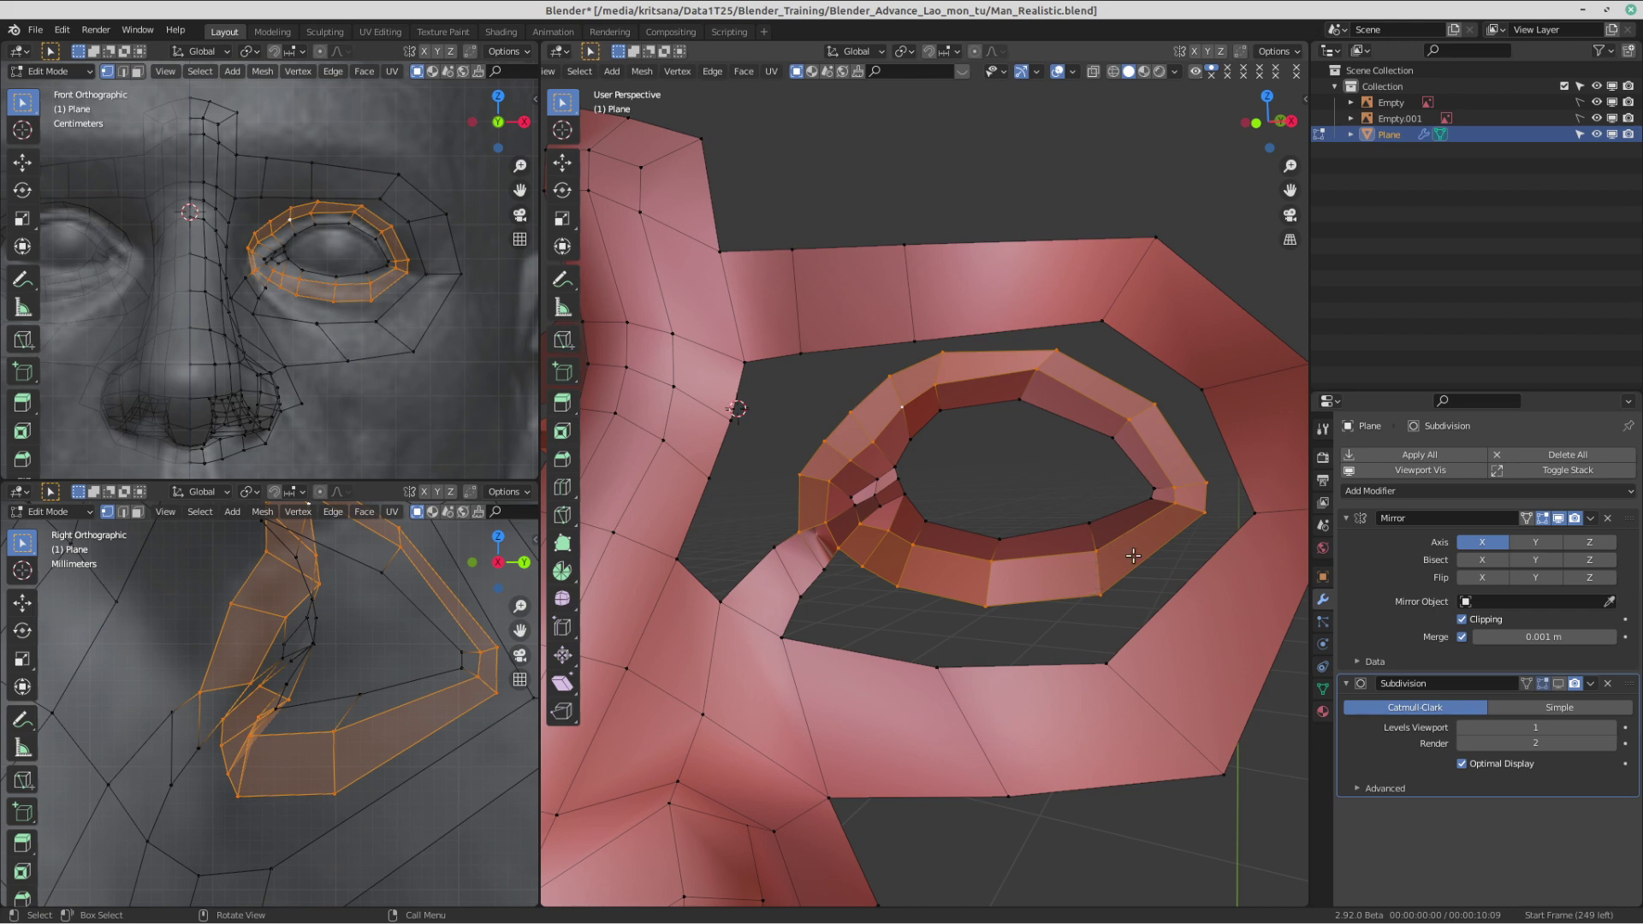
pyautogui.click(1042, 536)
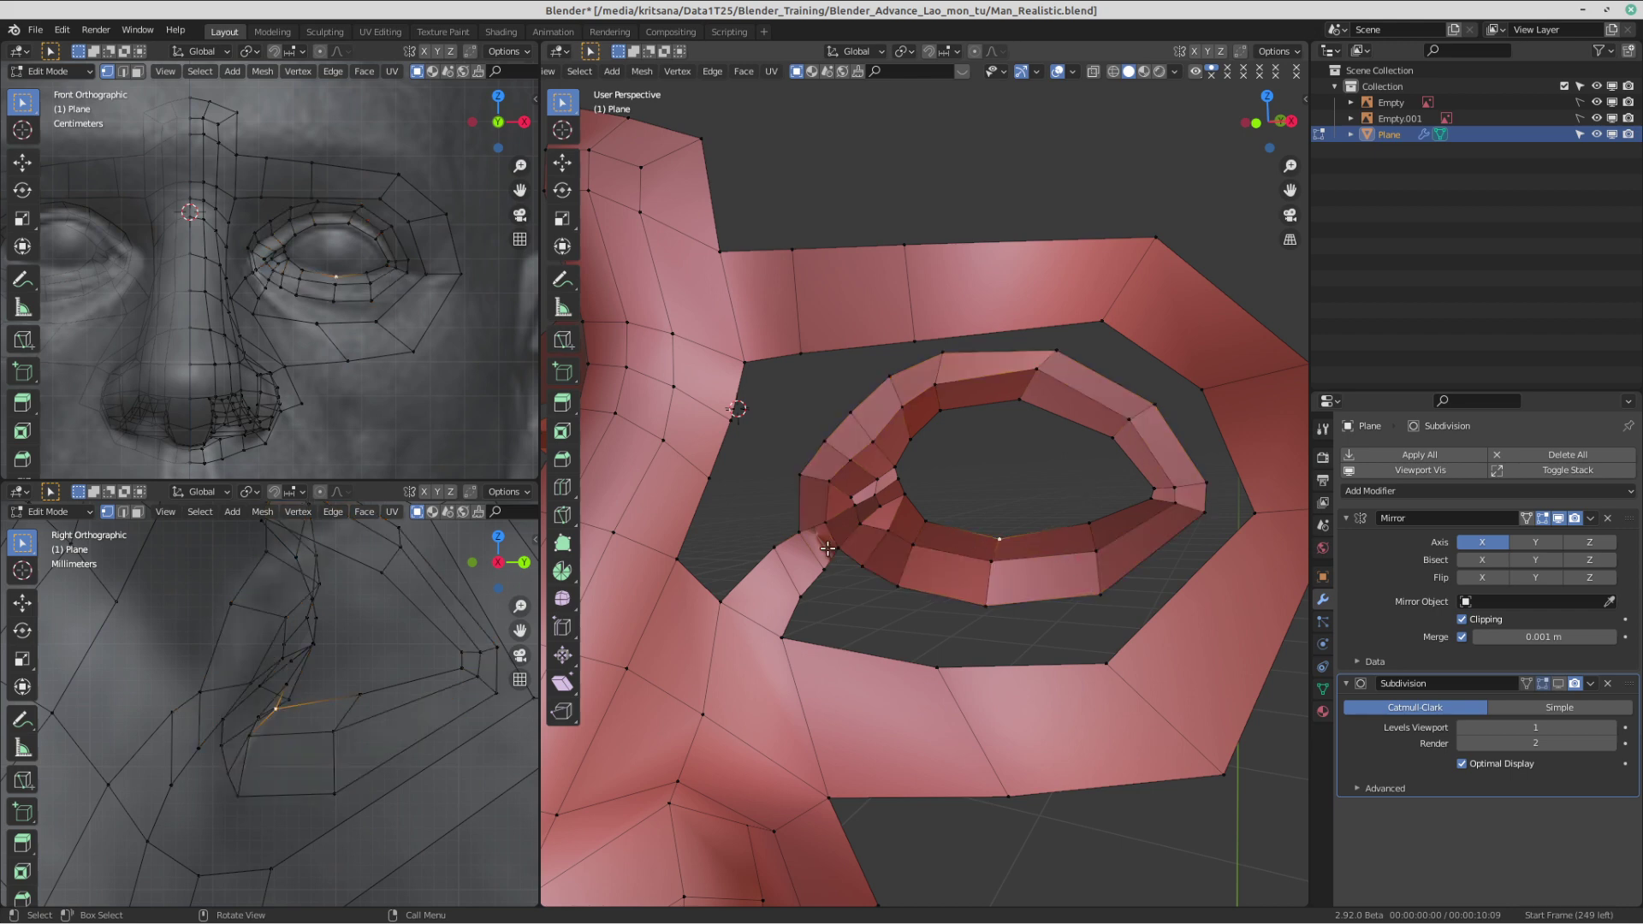
# - Trace red annotation loops along the middle of the eyelid's outer and inner quad rings in the perspective view
pyautogui.click(562, 279)
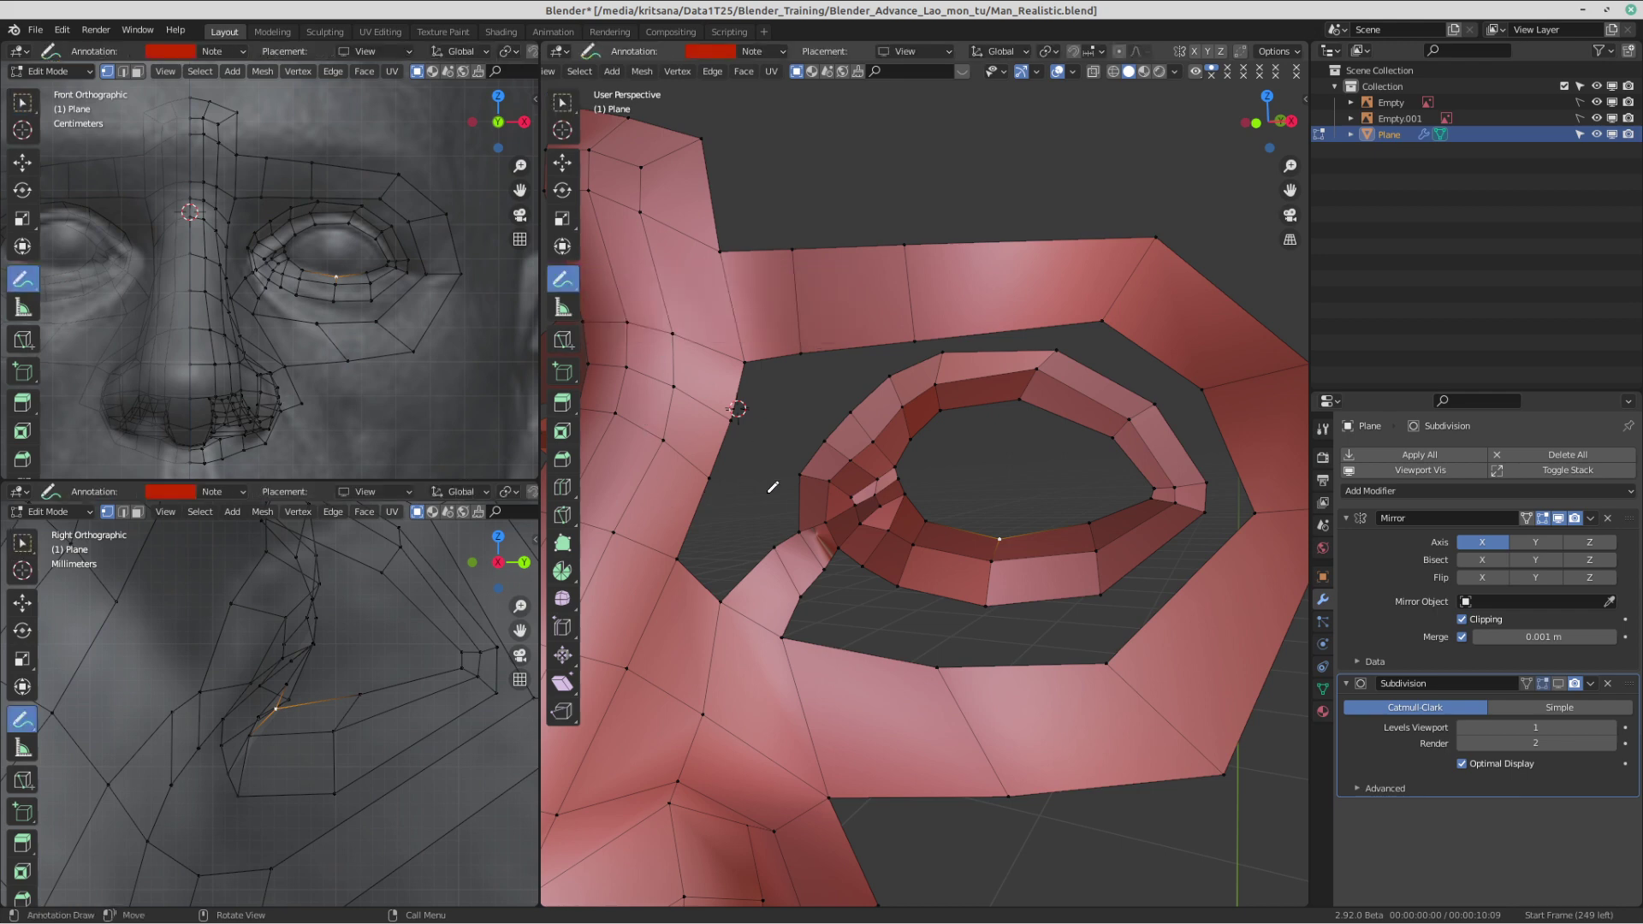
pyautogui.moveTo(822, 537); pyautogui.dragTo(811, 510)
pyautogui.moveTo(843, 448)
pyautogui.mouseDown()
pyautogui.moveTo(905, 386)
pyautogui.moveTo(1007, 359)
pyautogui.moveTo(1082, 366)
pyautogui.moveTo(1153, 409)
pyautogui.moveTo(1185, 518)
pyautogui.moveTo(1027, 580)
pyautogui.moveTo(921, 561)
pyautogui.mouseUp()
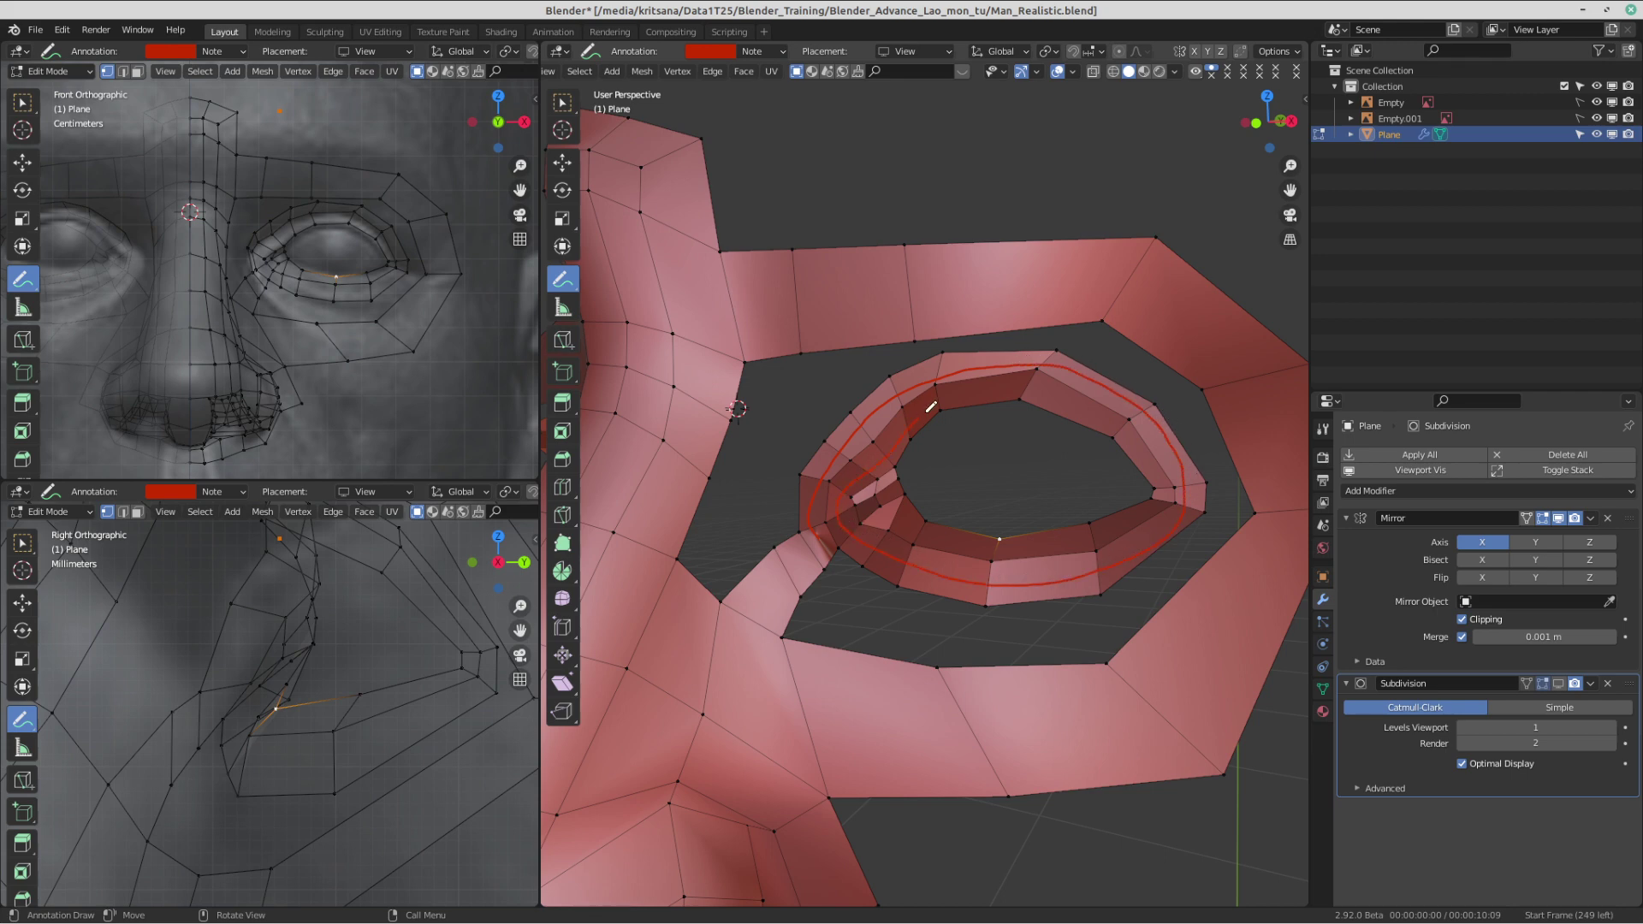
pyautogui.moveTo(930, 407); pyautogui.dragTo(996, 385)
pyautogui.moveTo(1156, 479); pyautogui.dragTo(1124, 524)
pyautogui.moveTo(846, 505); pyautogui.dragTo(844, 506)
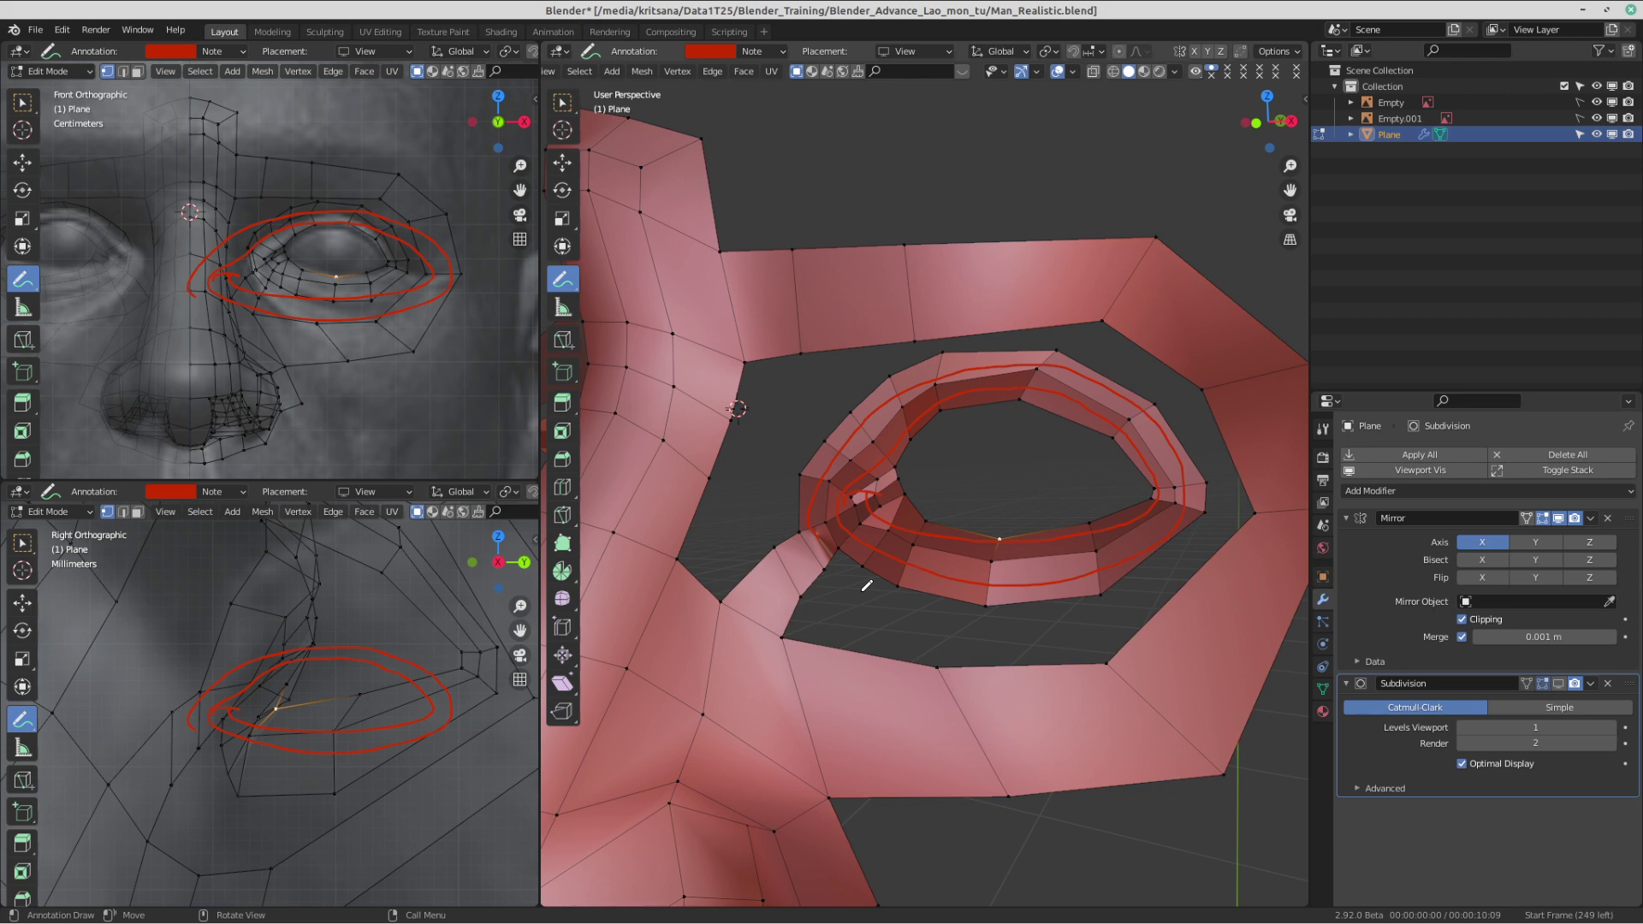
# - Preview a loop cut running through both eyelid quad rings without applying it, and erase the red annotation loops
pyautogui.hotkey('ctrl', 'r')
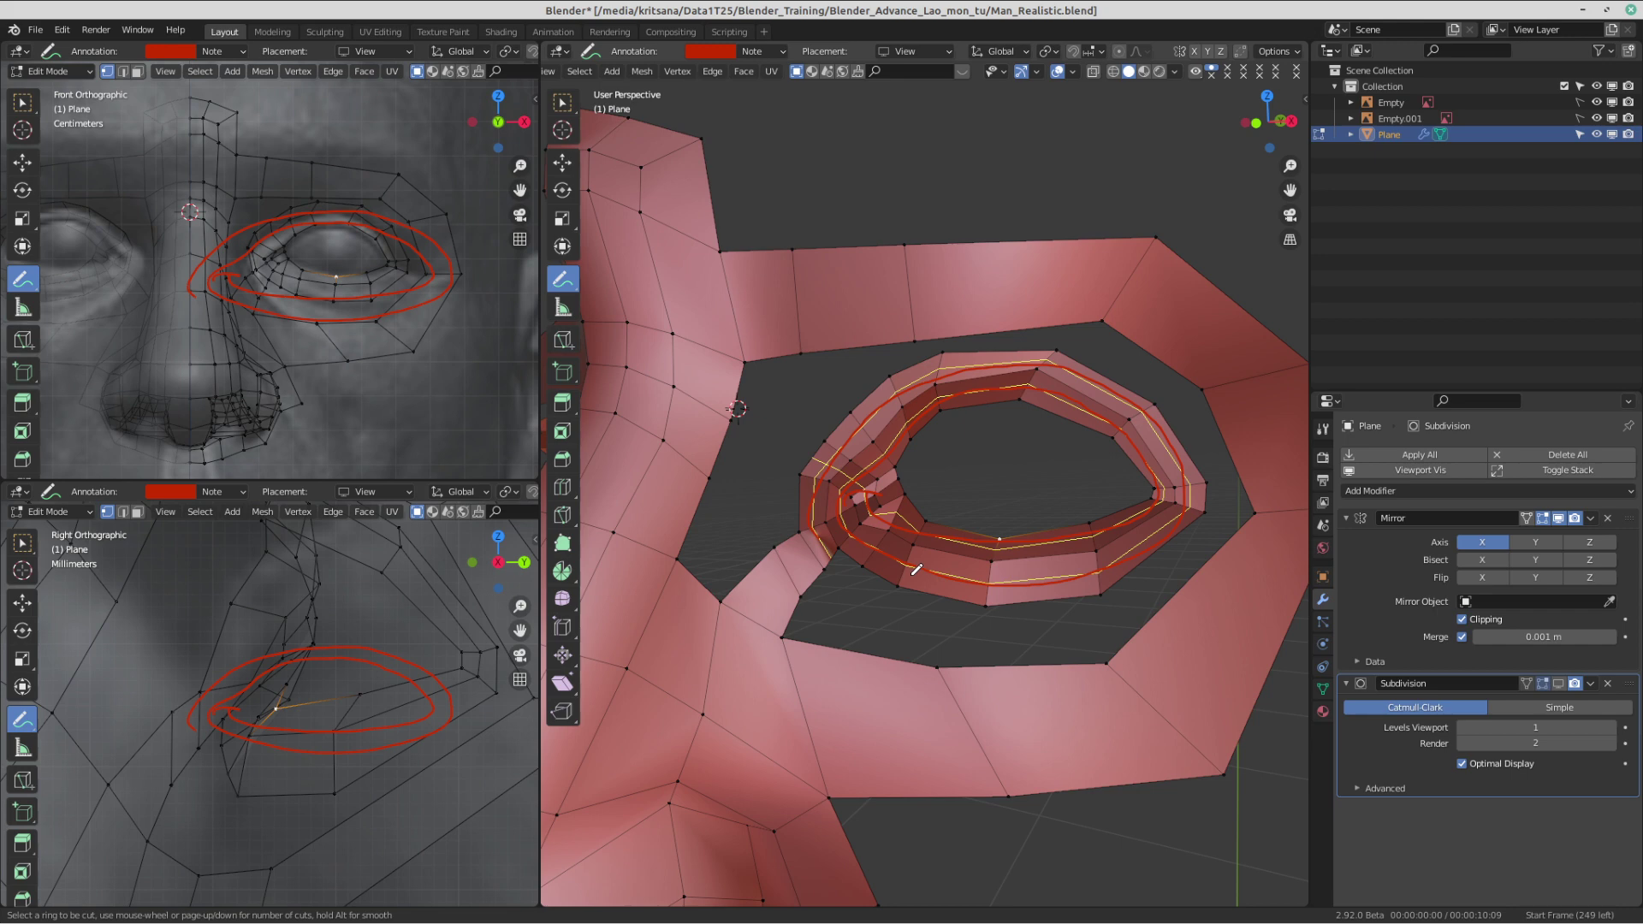
pyautogui.press('Escape')
pyautogui.moveTo(894, 541)
pyautogui.keyDown('ctrl'); pyautogui.mouseDown()
pyautogui.moveTo(853, 448)
pyautogui.moveTo(905, 540)
pyautogui.mouseUp(); pyautogui.keyUp('ctrl')
pyautogui.hotkey('ctrl', 'r')
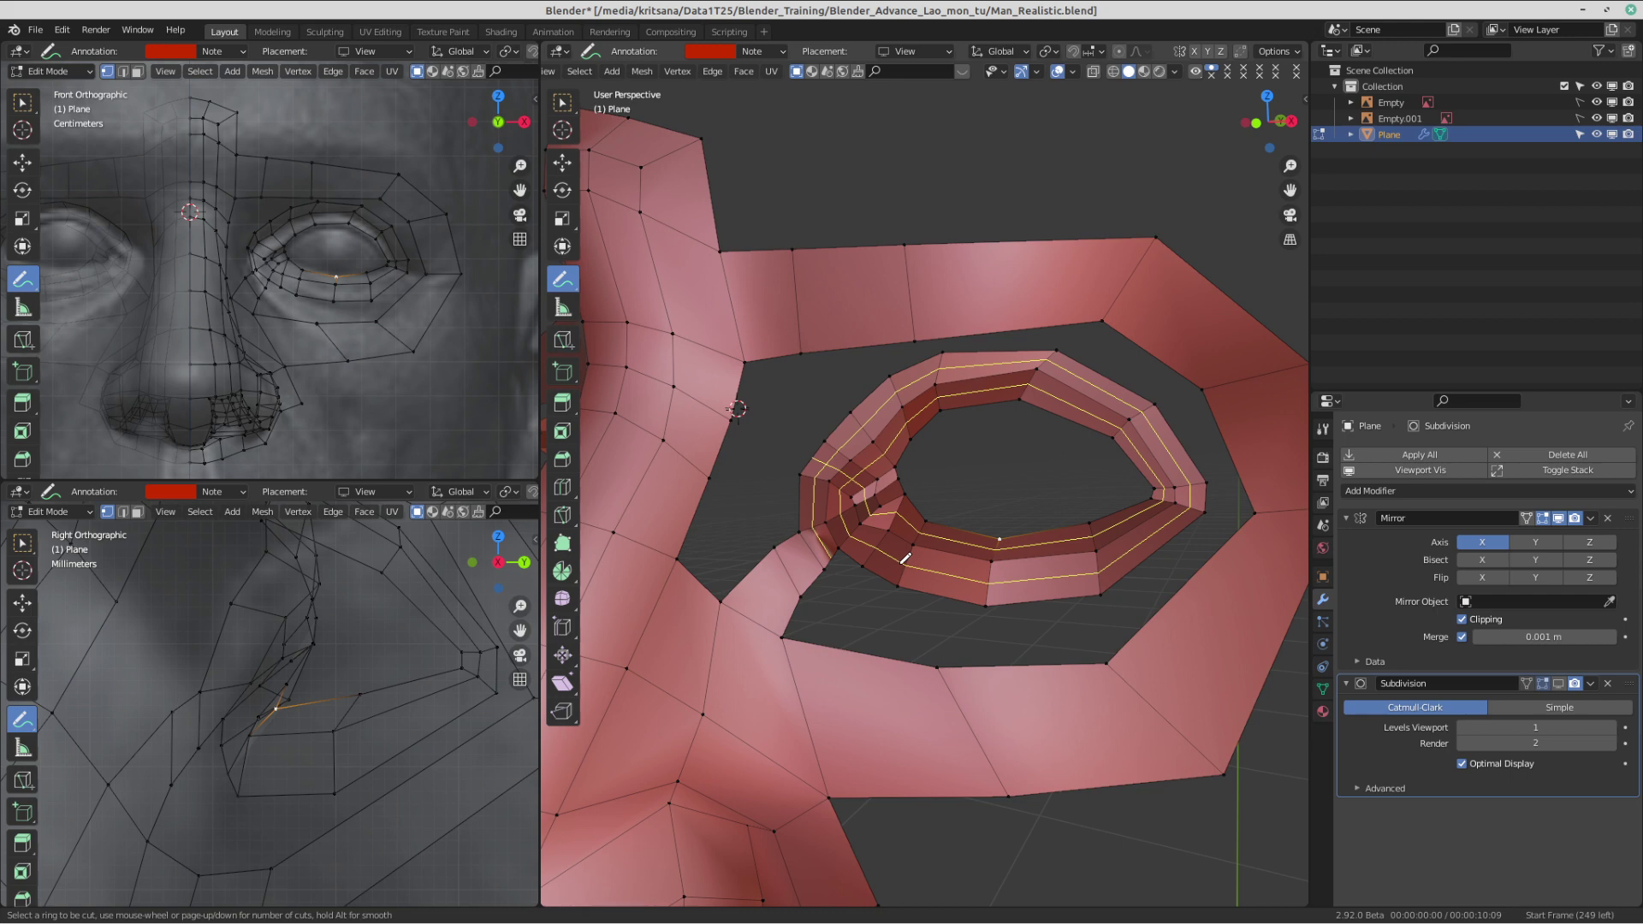
pyautogui.press('Escape')
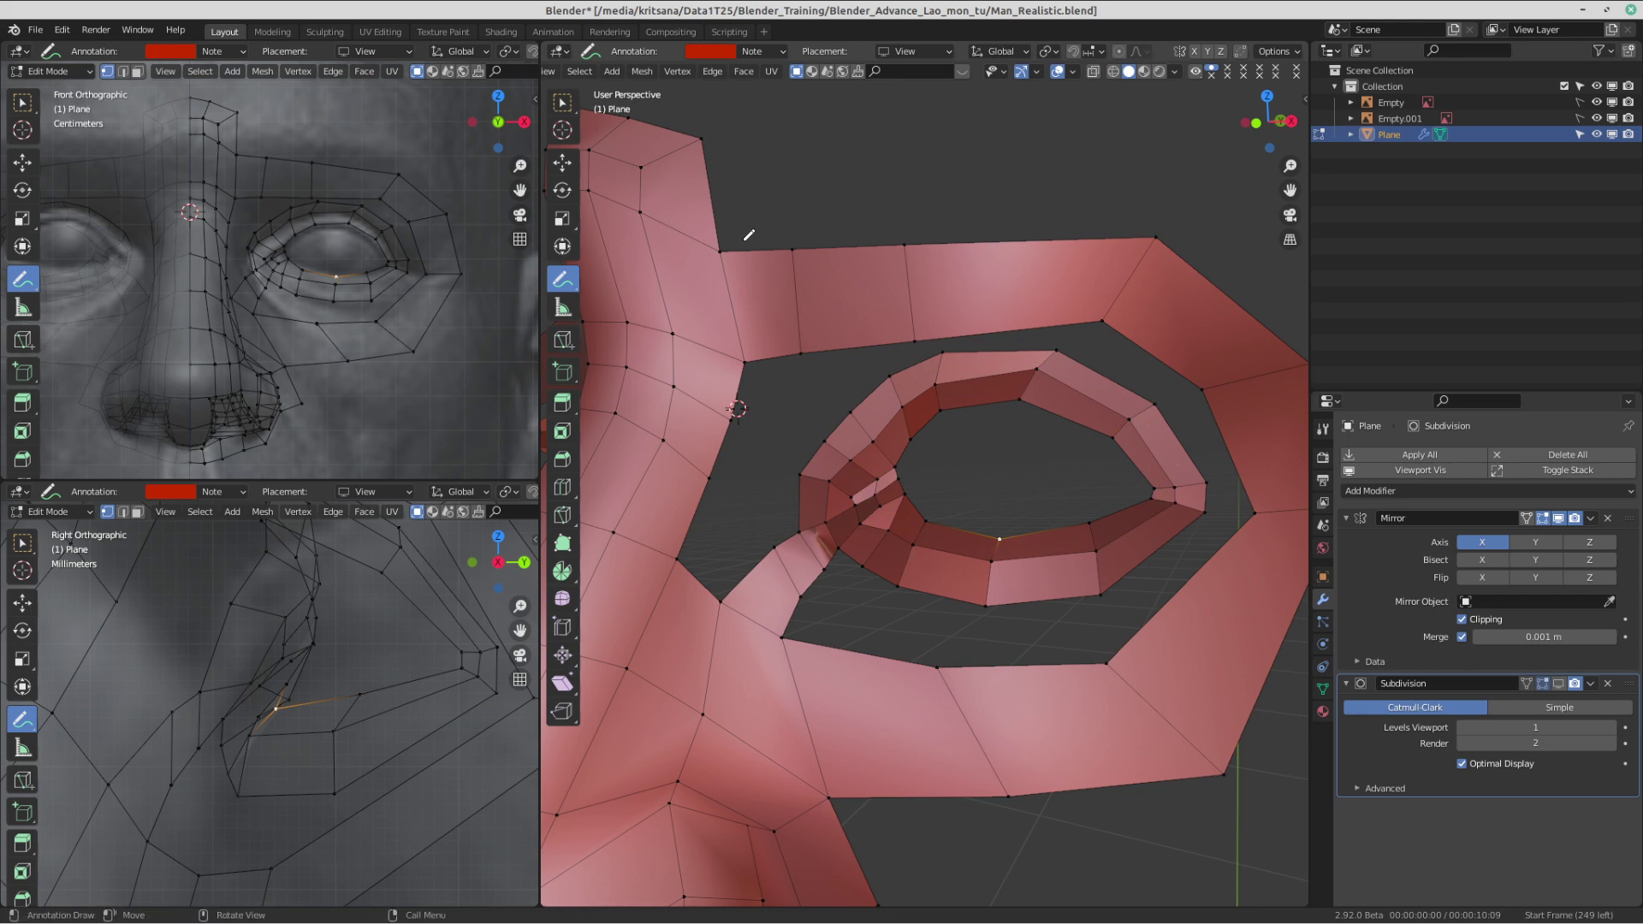
# - Select the two neighbouring vertices below the eyelid's inner corner and try scaling them towards each other
pyautogui.click(562, 102)
pyautogui.click(825, 568)
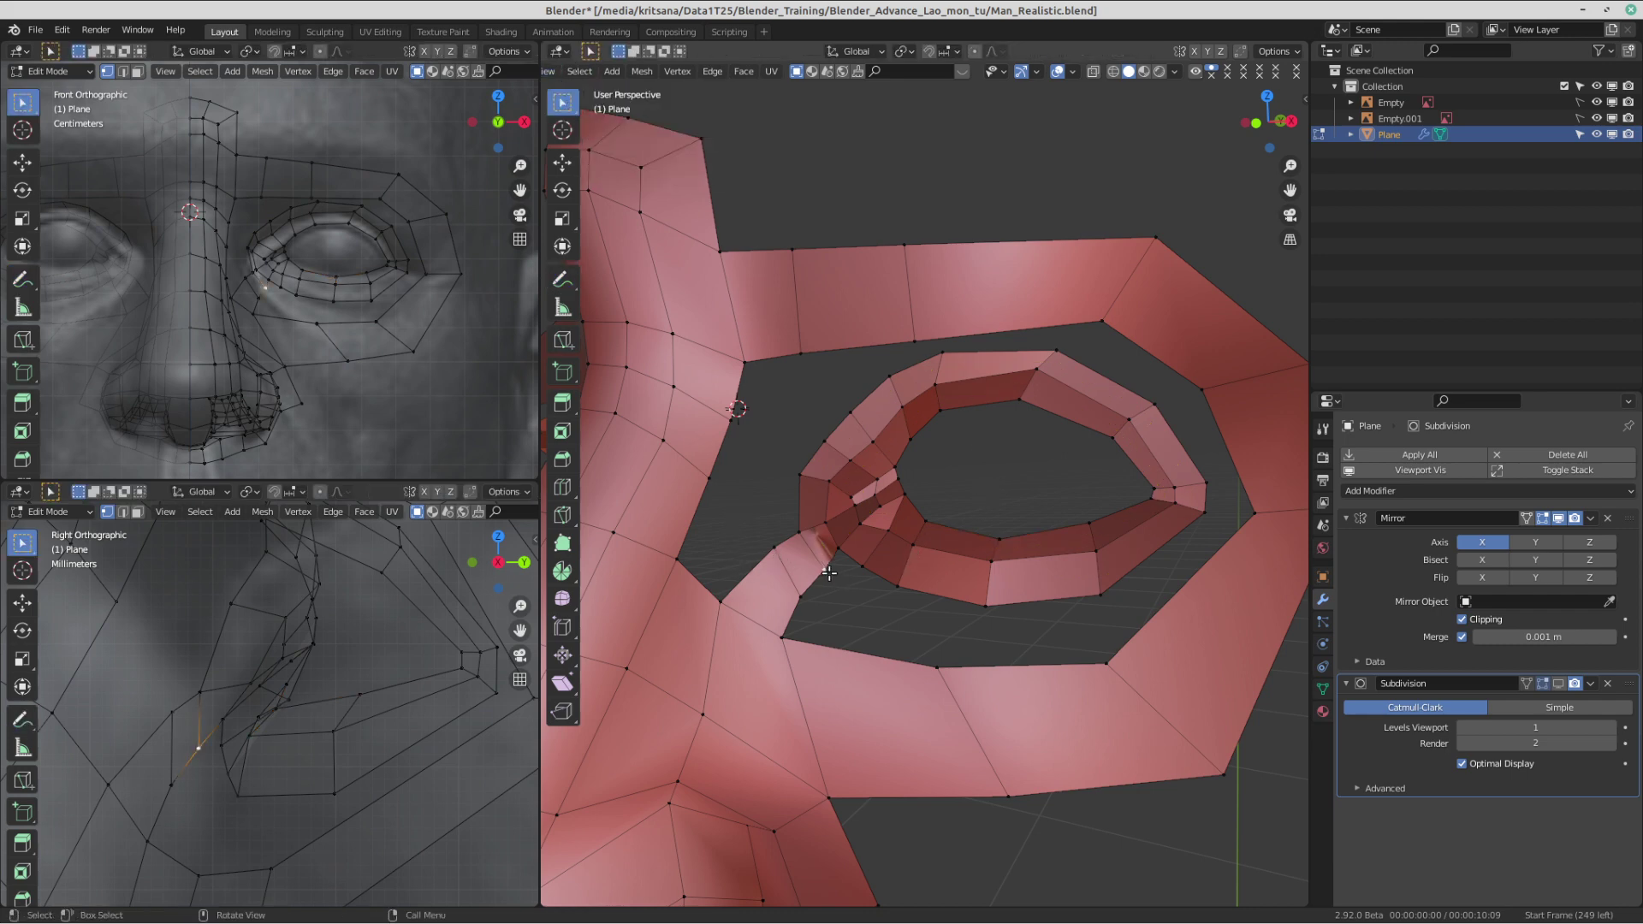
pyautogui.keyDown('shift'); pyautogui.click(861, 572); pyautogui.keyUp('shift')
pyautogui.press('s')
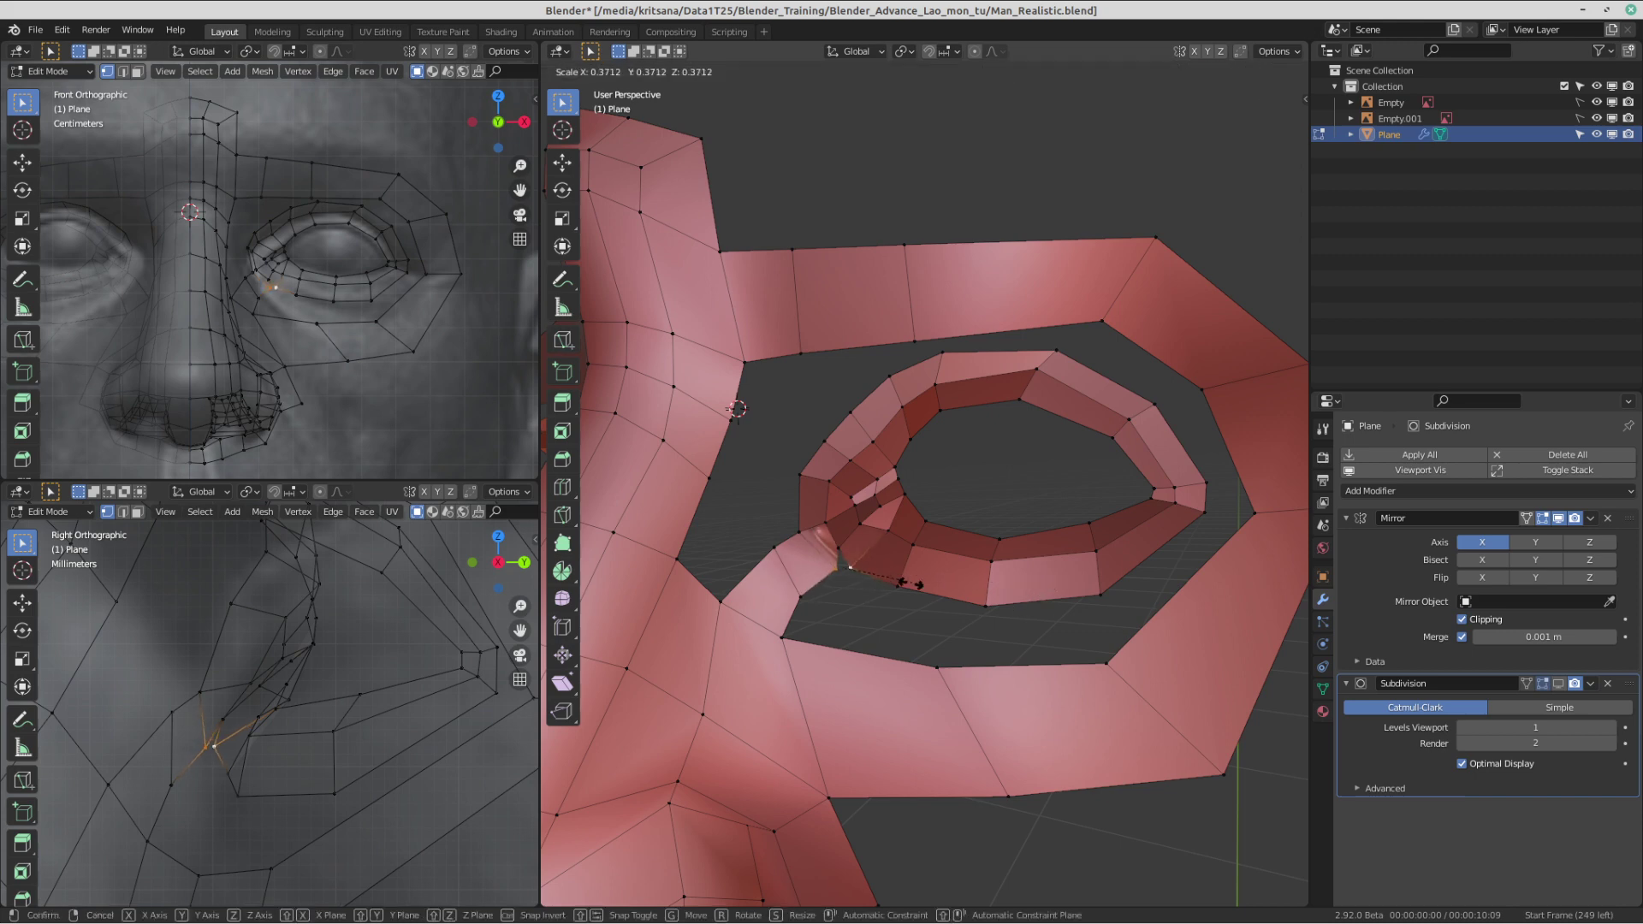
pyautogui.rightClick(855, 582)
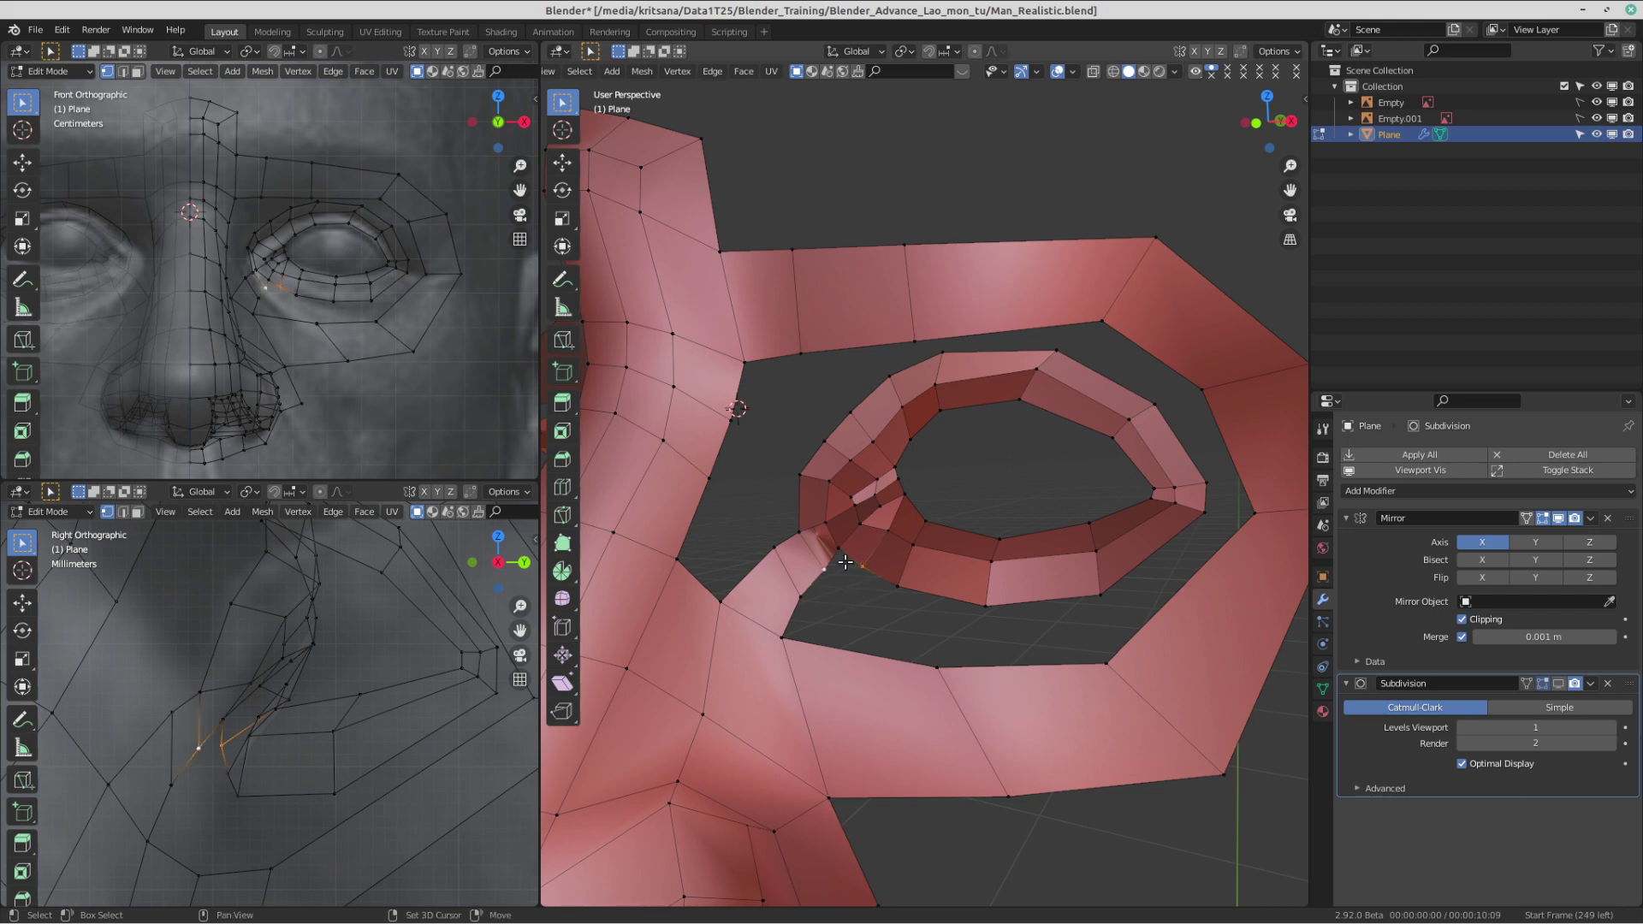
# - Try merging the selected vertices below the eye's inner corner at their center and preview a loop cut there, and undo the merge
pyautogui.press('m')
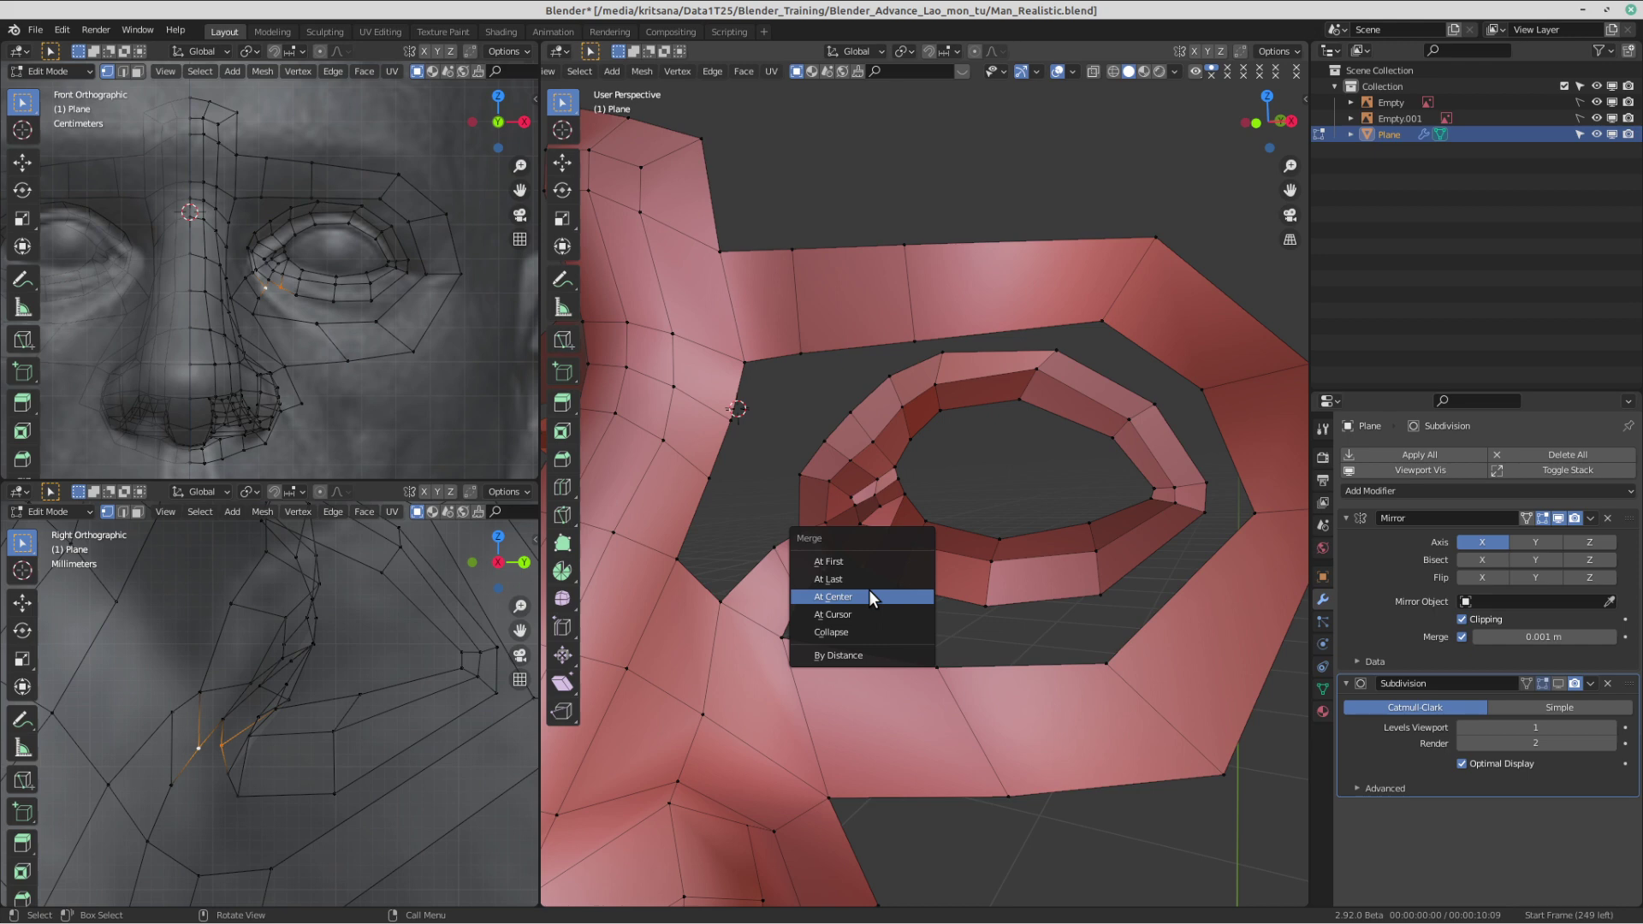
pyautogui.click(869, 589)
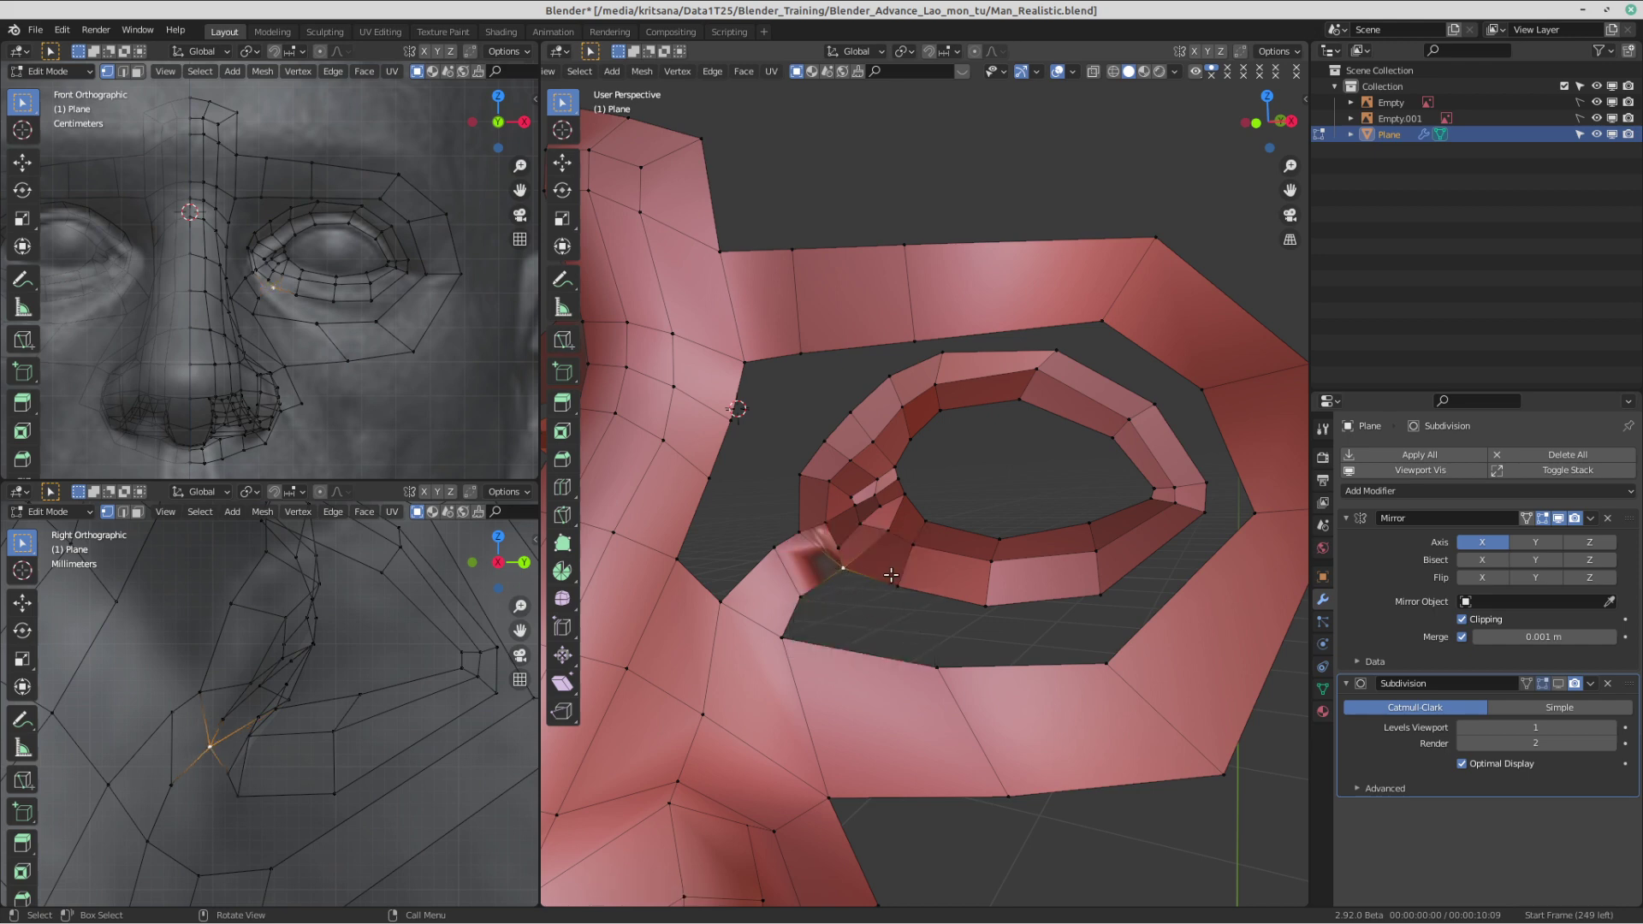
pyautogui.hotkey('ctrl', 'r')
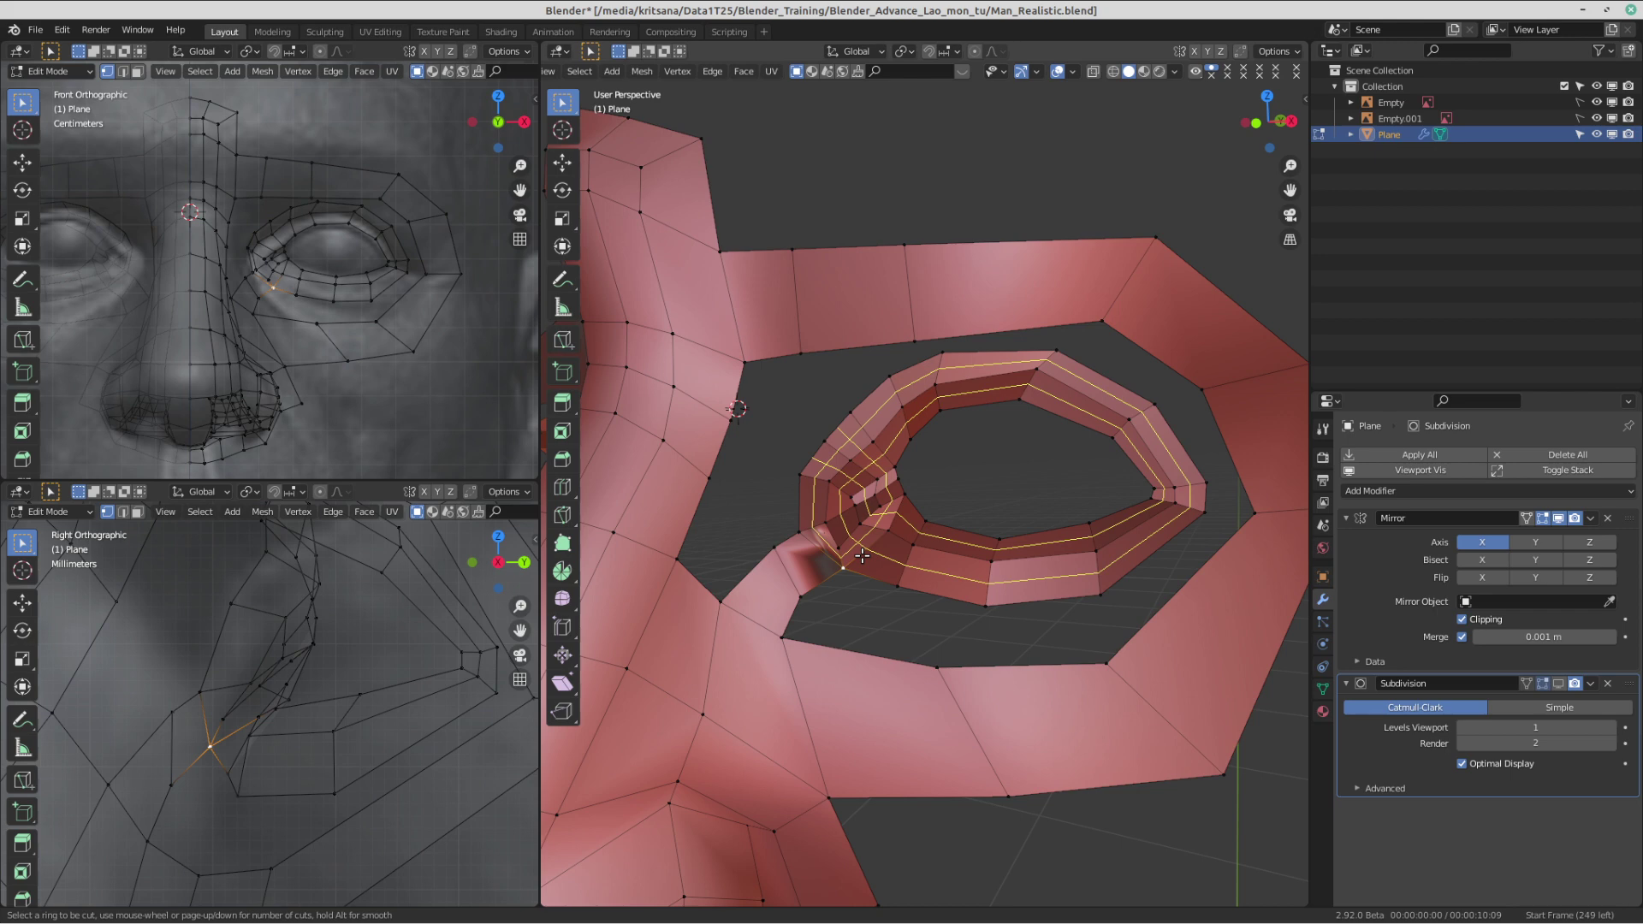
pyautogui.press('Escape')
pyautogui.scroll(1, 1011, 551)
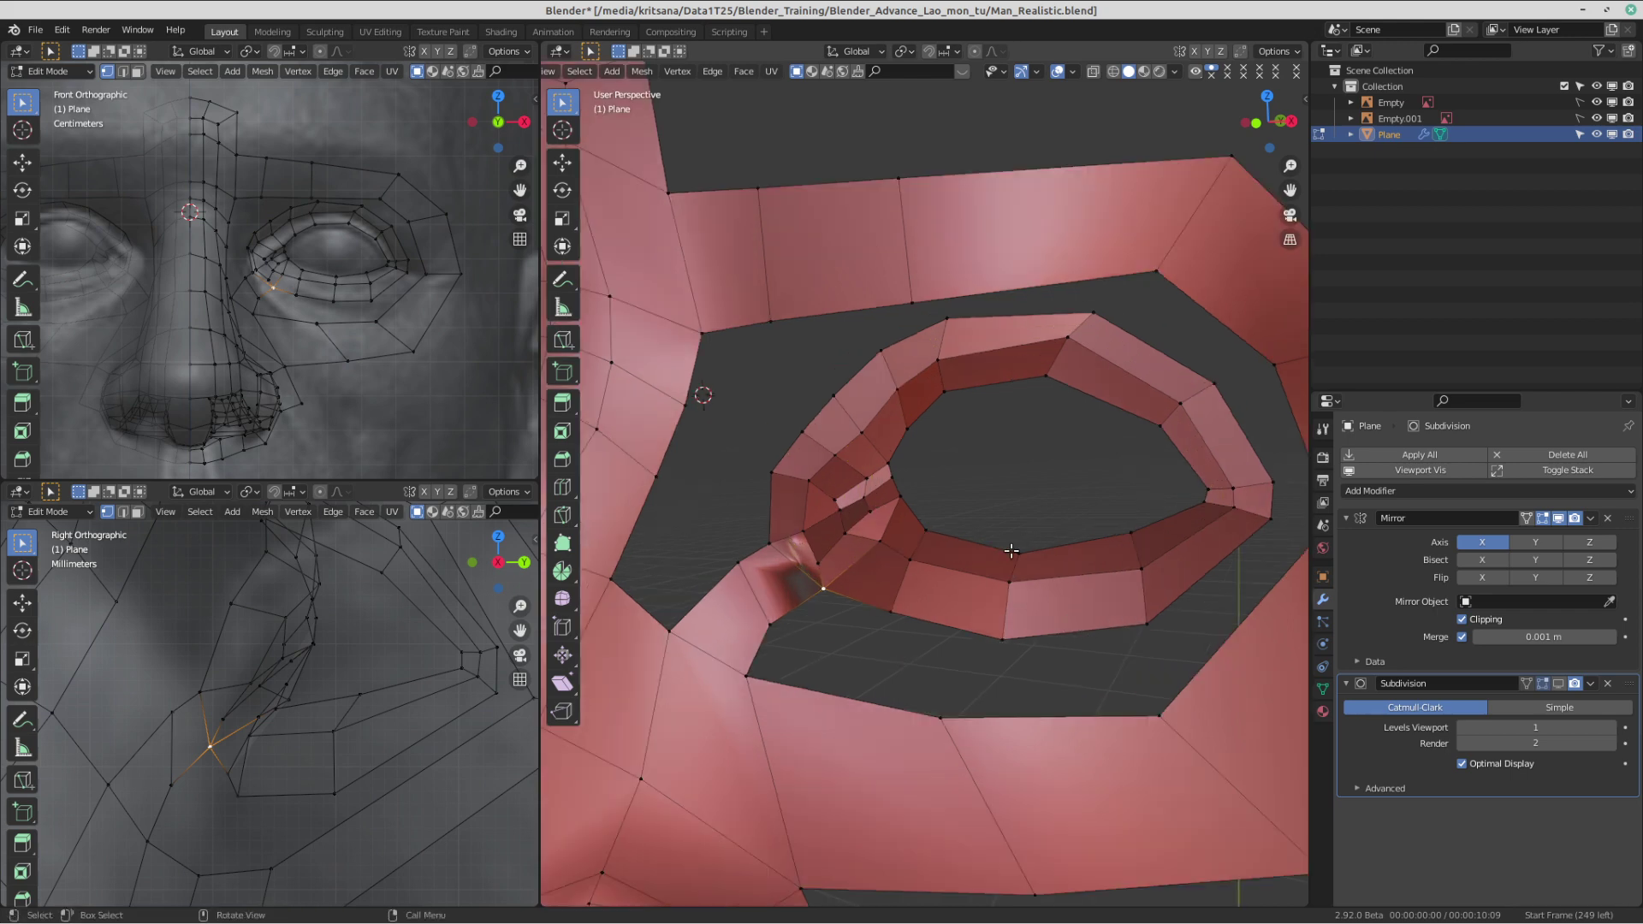
pyautogui.hotkey('ctrl', 'z')
pyautogui.hotkey('ctrl', 'z')
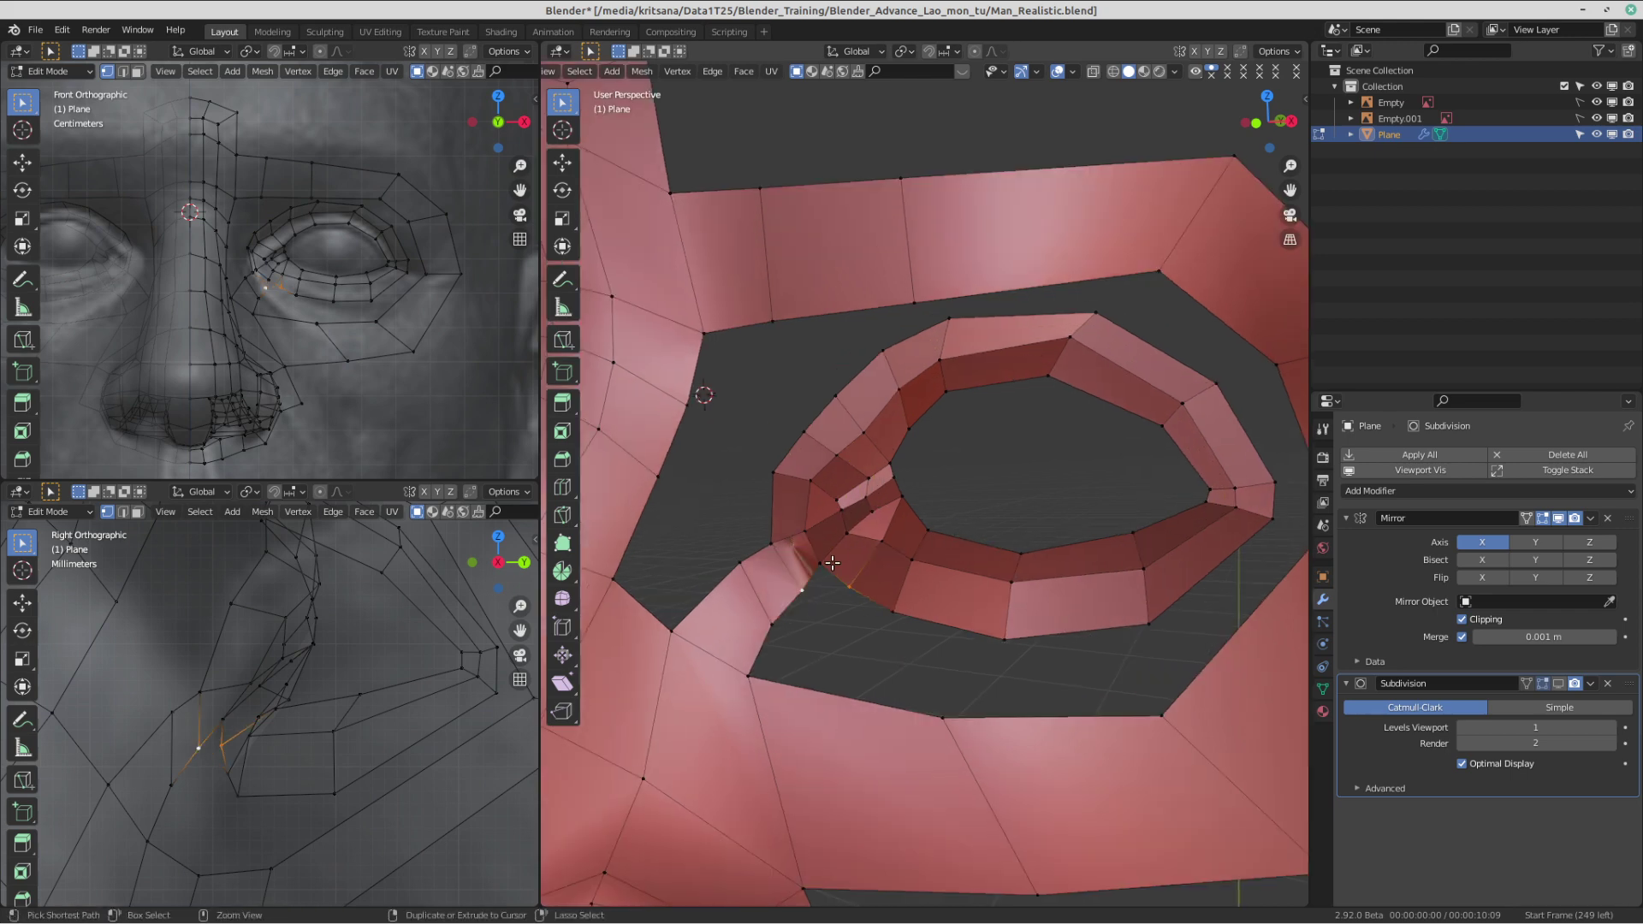
# - Try scaling the two vertices on either side of the gap below the eye's inner corner closer together
pyautogui.keyDown('shift'); pyautogui.moveTo(858, 582); pyautogui.dragTo(870, 583, button='middle'); pyautogui.keyUp('shift')
pyautogui.scroll(1, 858, 601)
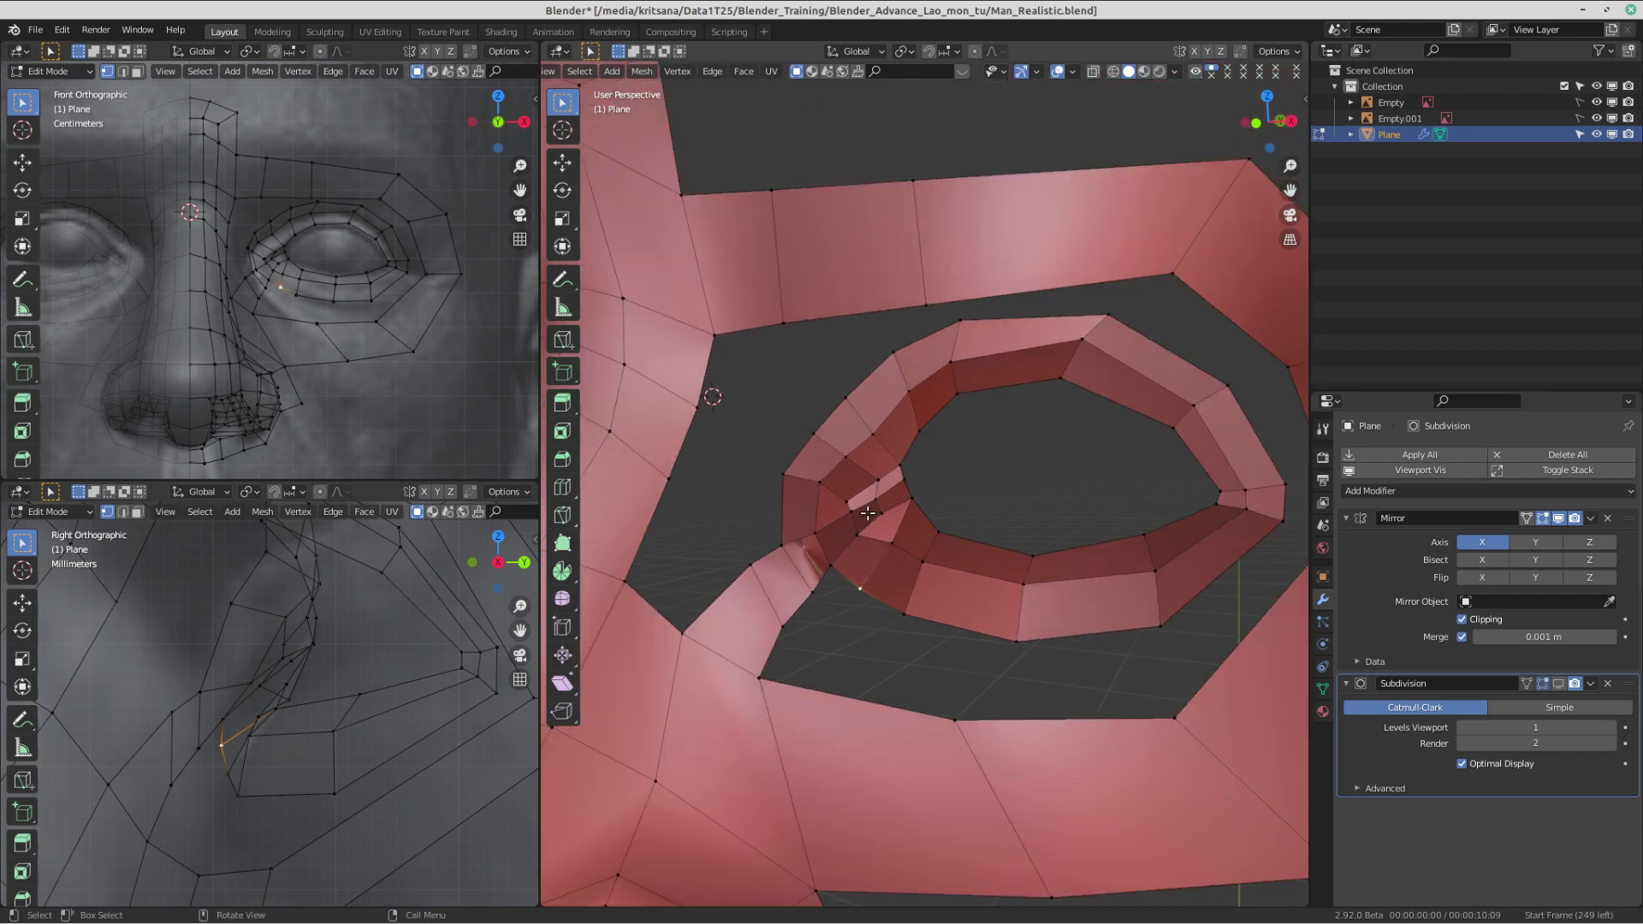
pyautogui.scroll(-1, 865, 552)
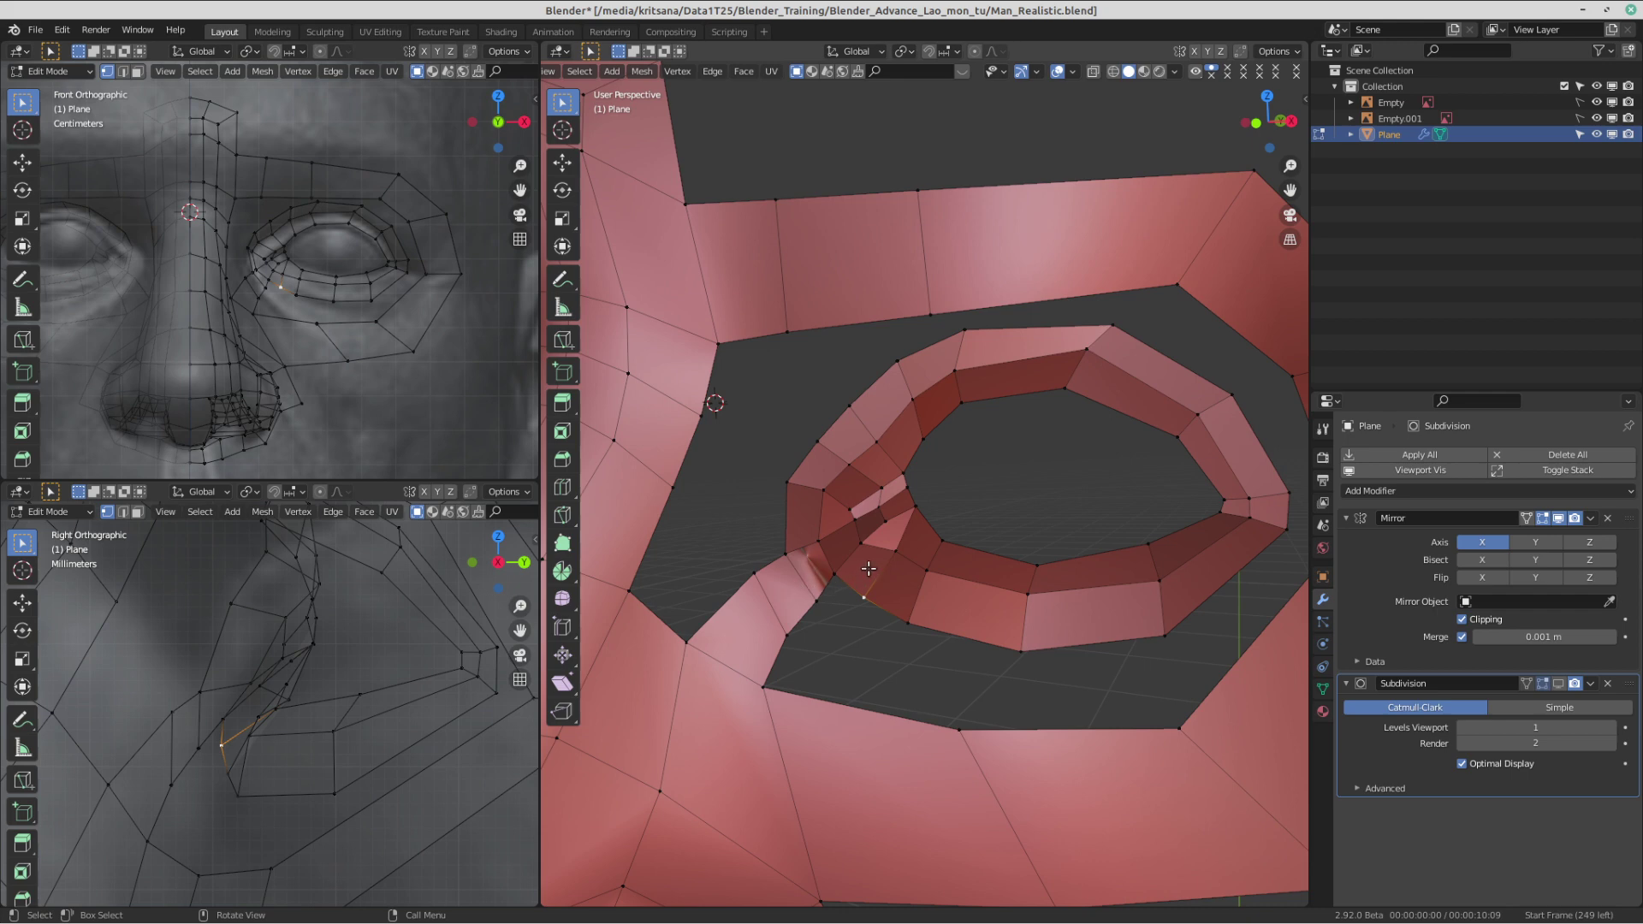
pyautogui.keyDown('shift'); pyautogui.moveTo(891, 597); pyautogui.dragTo(844, 610, button='middle'); pyautogui.keyUp('shift')
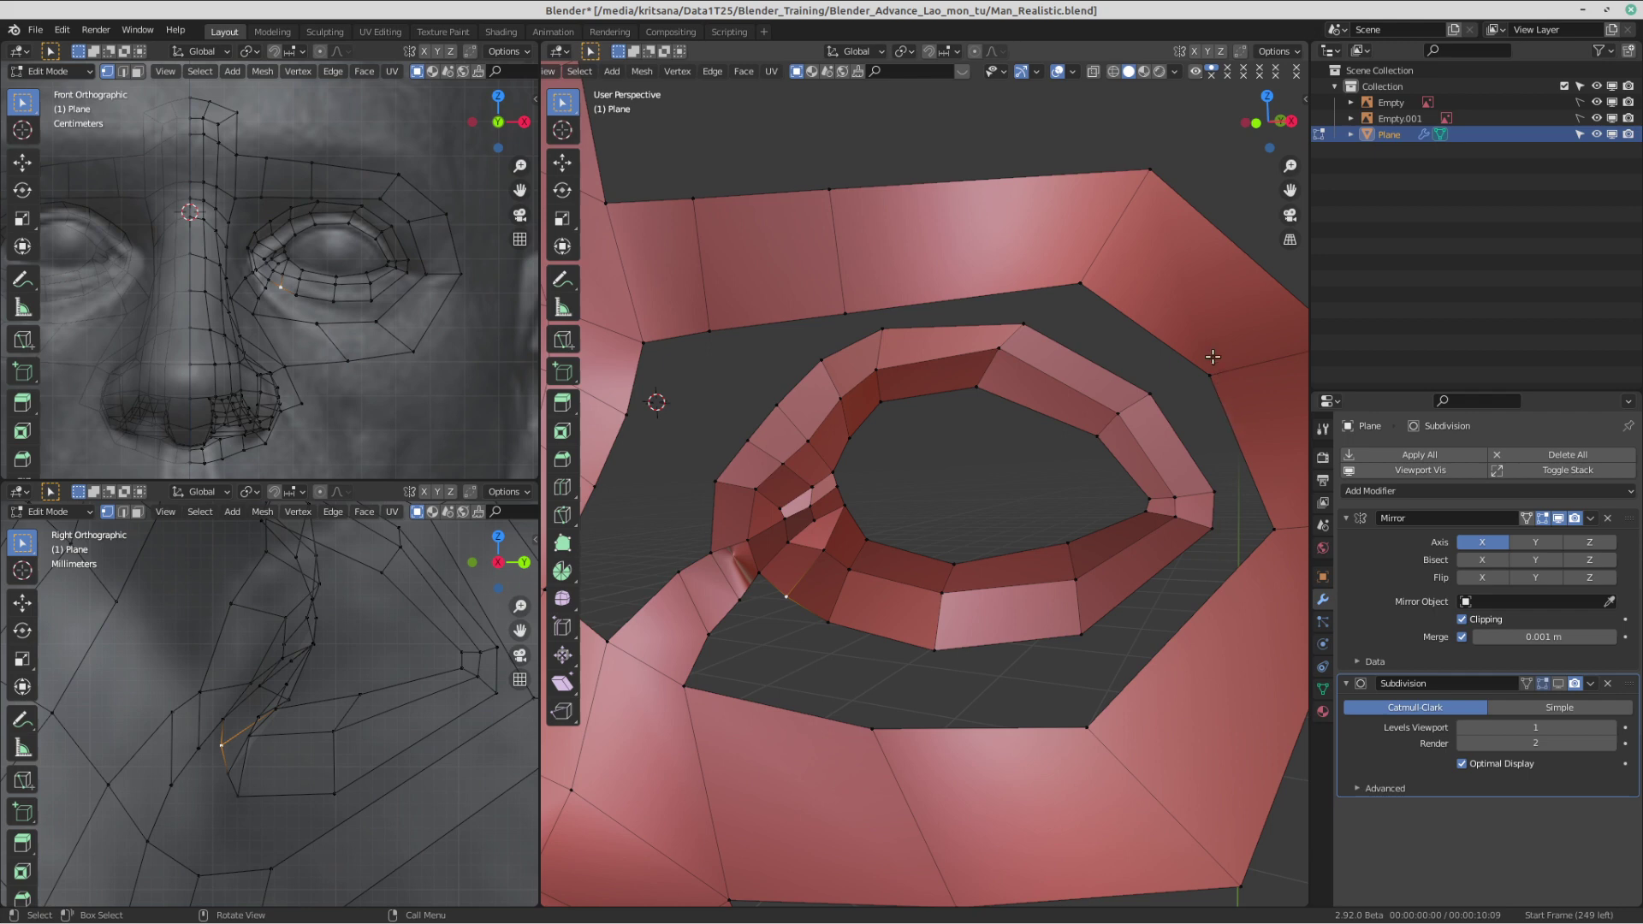
pyautogui.scroll(-1, 1190, 292)
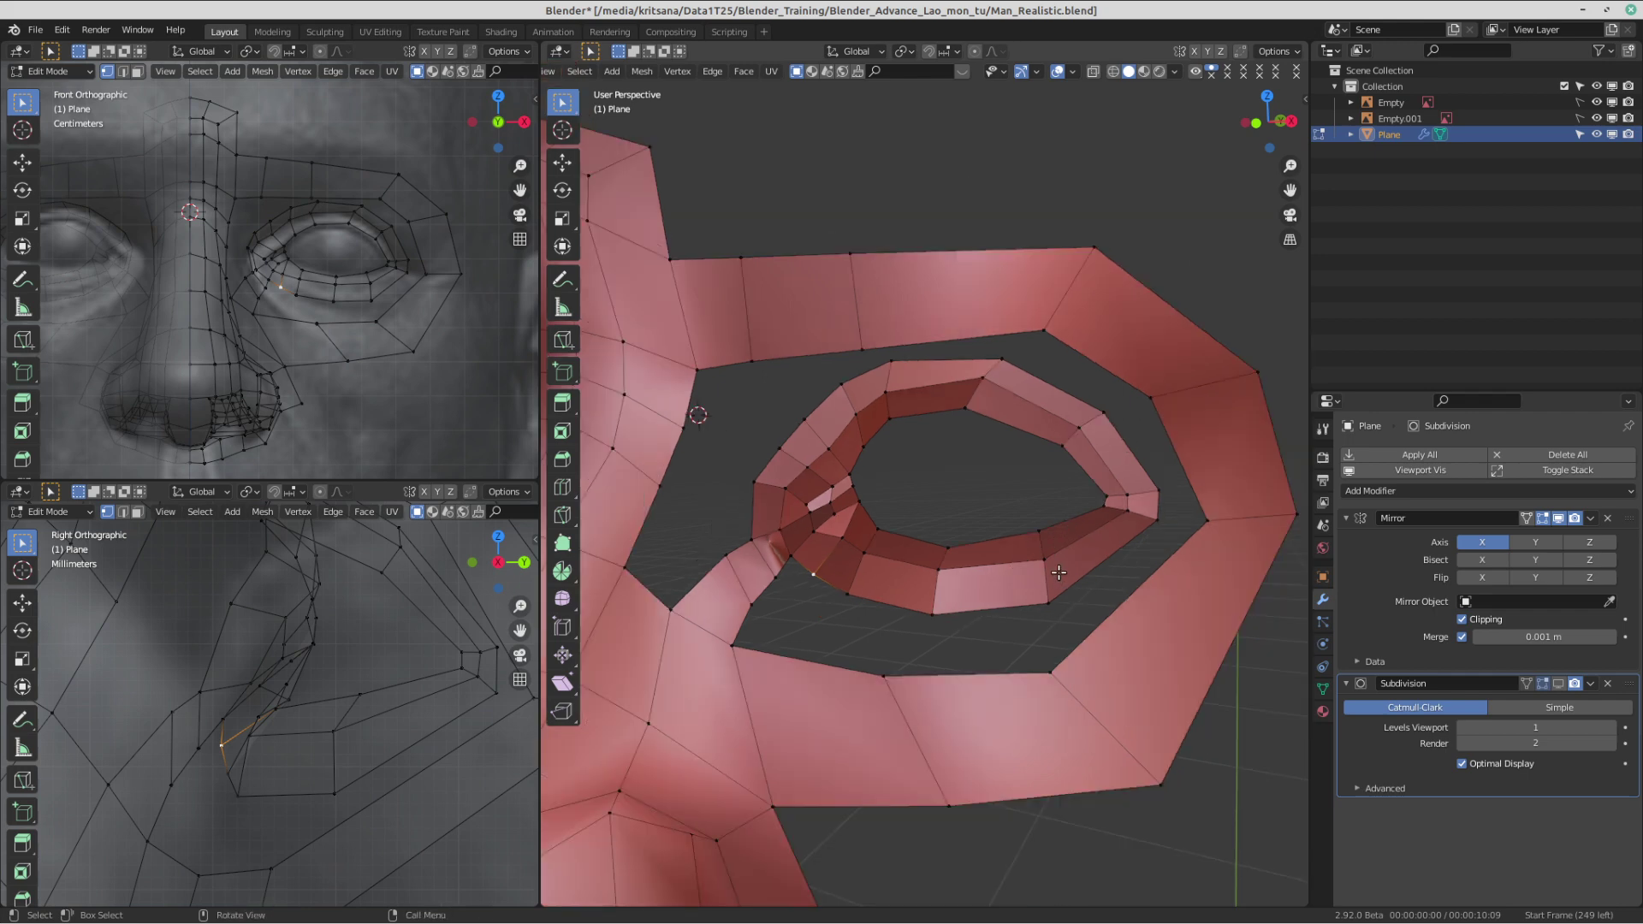
pyautogui.keyDown('shift'); pyautogui.moveTo(1132, 546); pyautogui.dragTo(1059, 548, button='middle'); pyautogui.keyUp('shift')
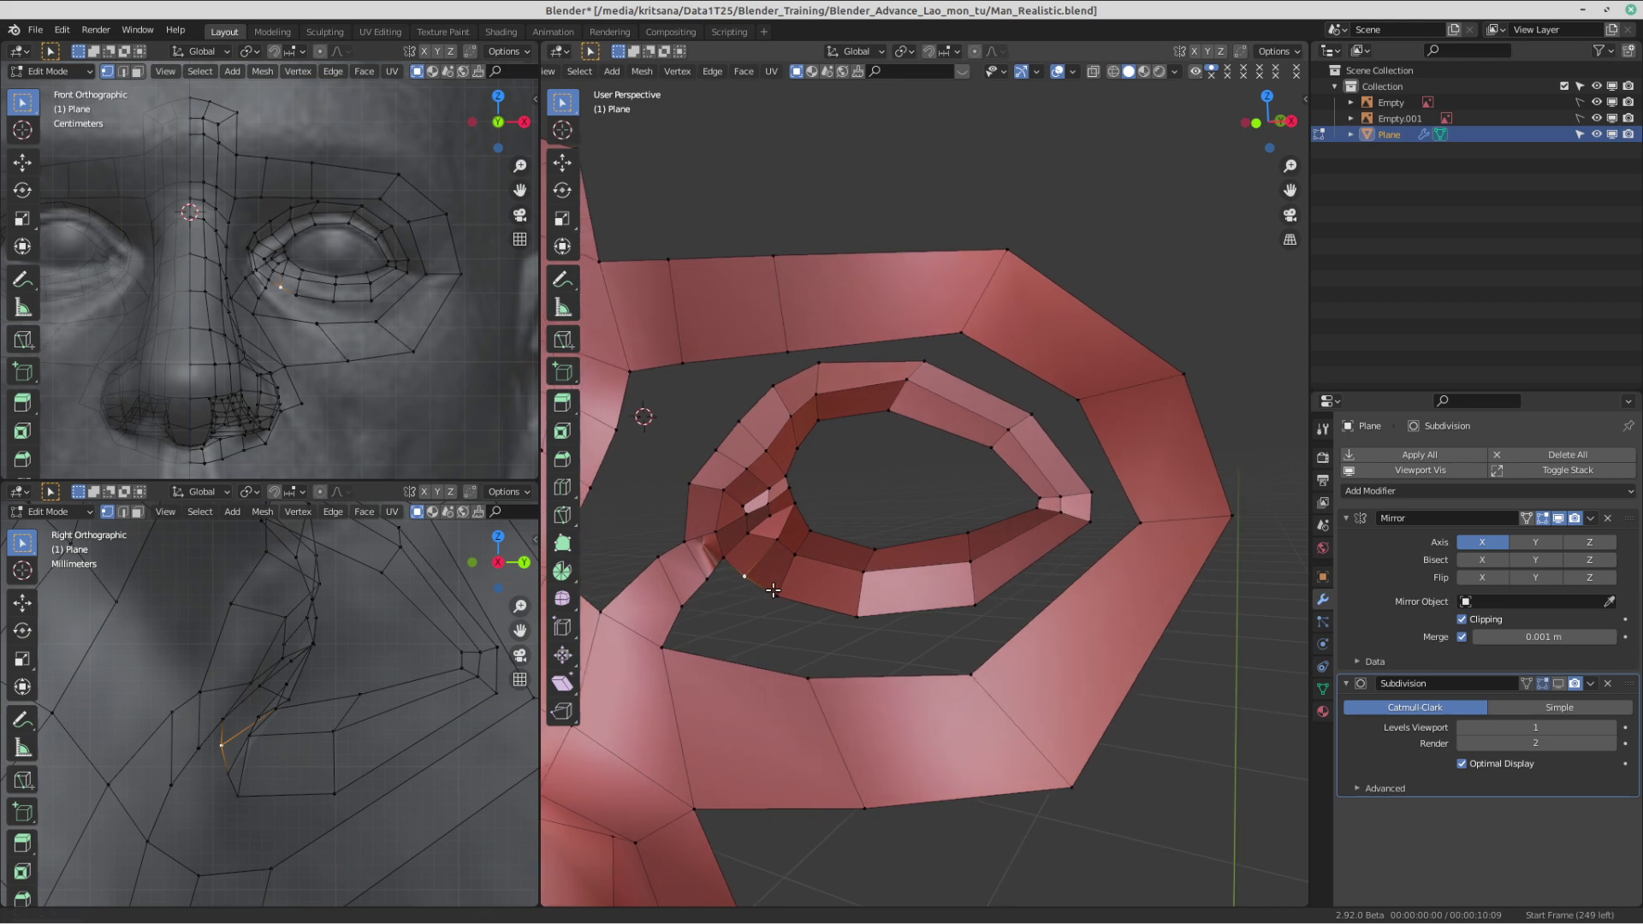
pyautogui.scroll(1, 702, 522)
pyautogui.keyDown('shift'); pyautogui.click(703, 588); pyautogui.keyUp('shift')
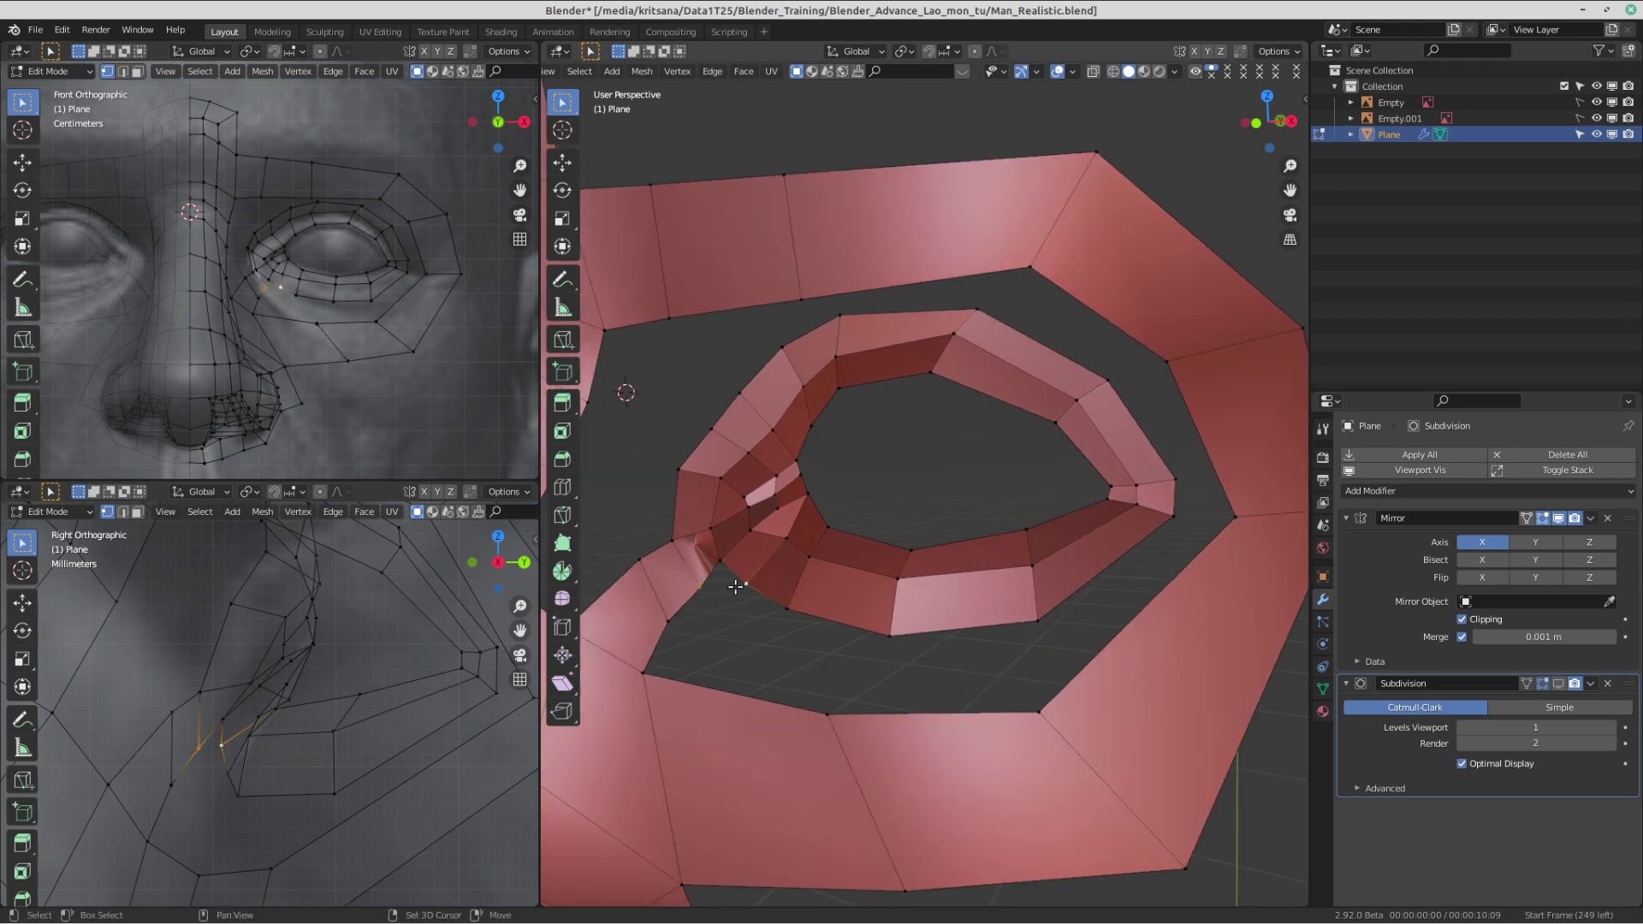
pyautogui.press('s')
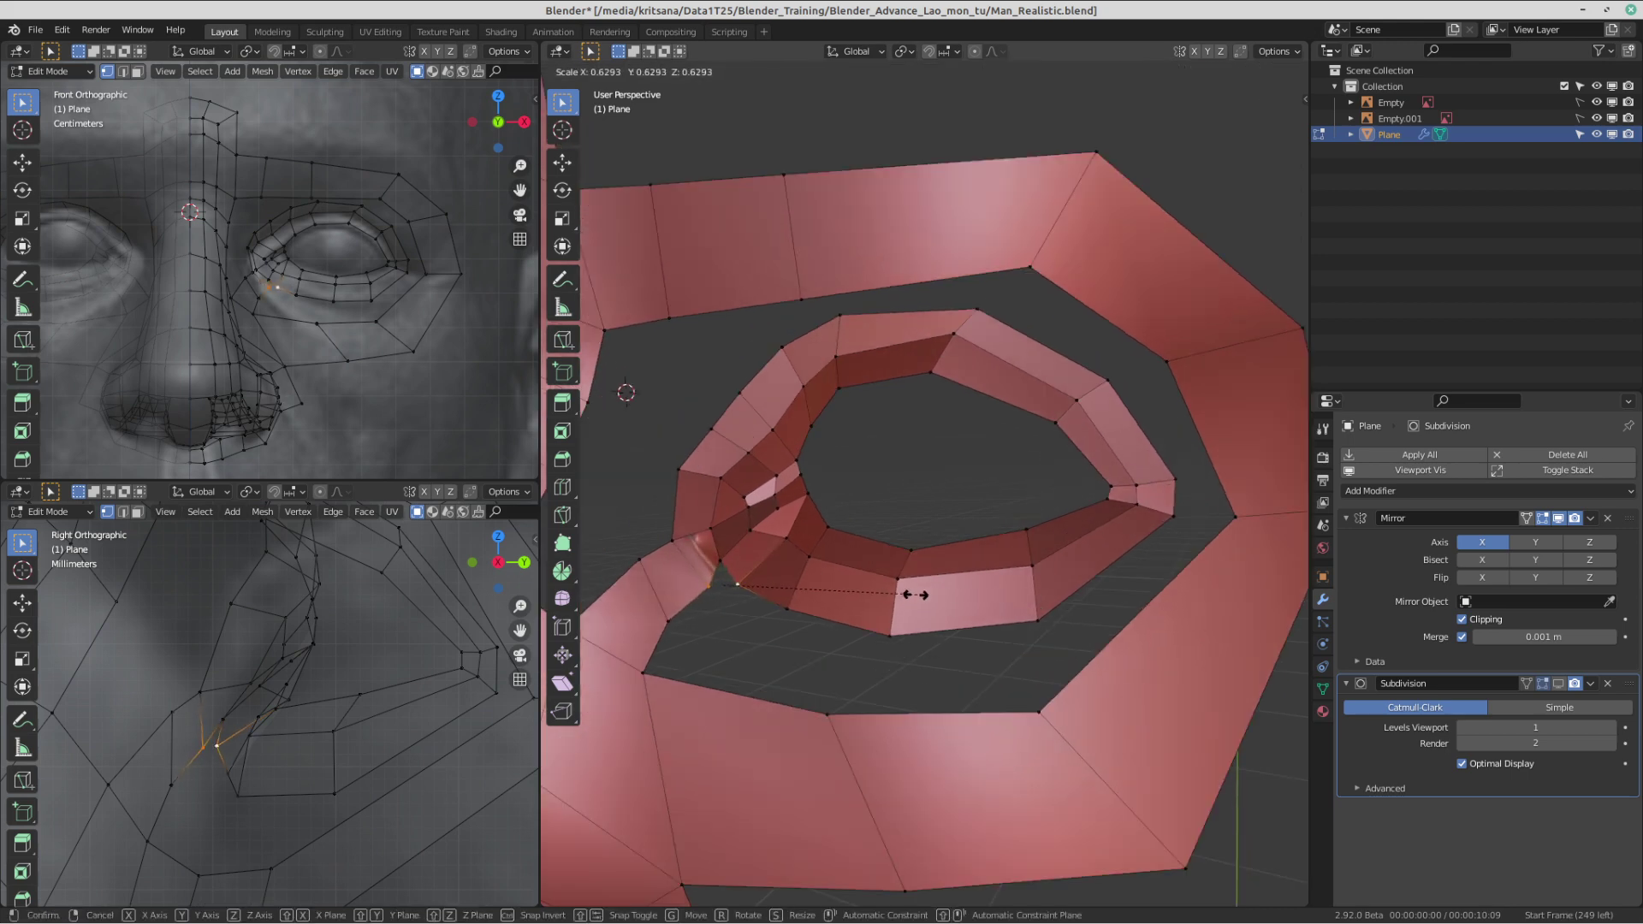
pyautogui.click(839, 587)
pyautogui.press('ctrl+KP_6')
pyautogui.scroll(-1, 1039, 584)
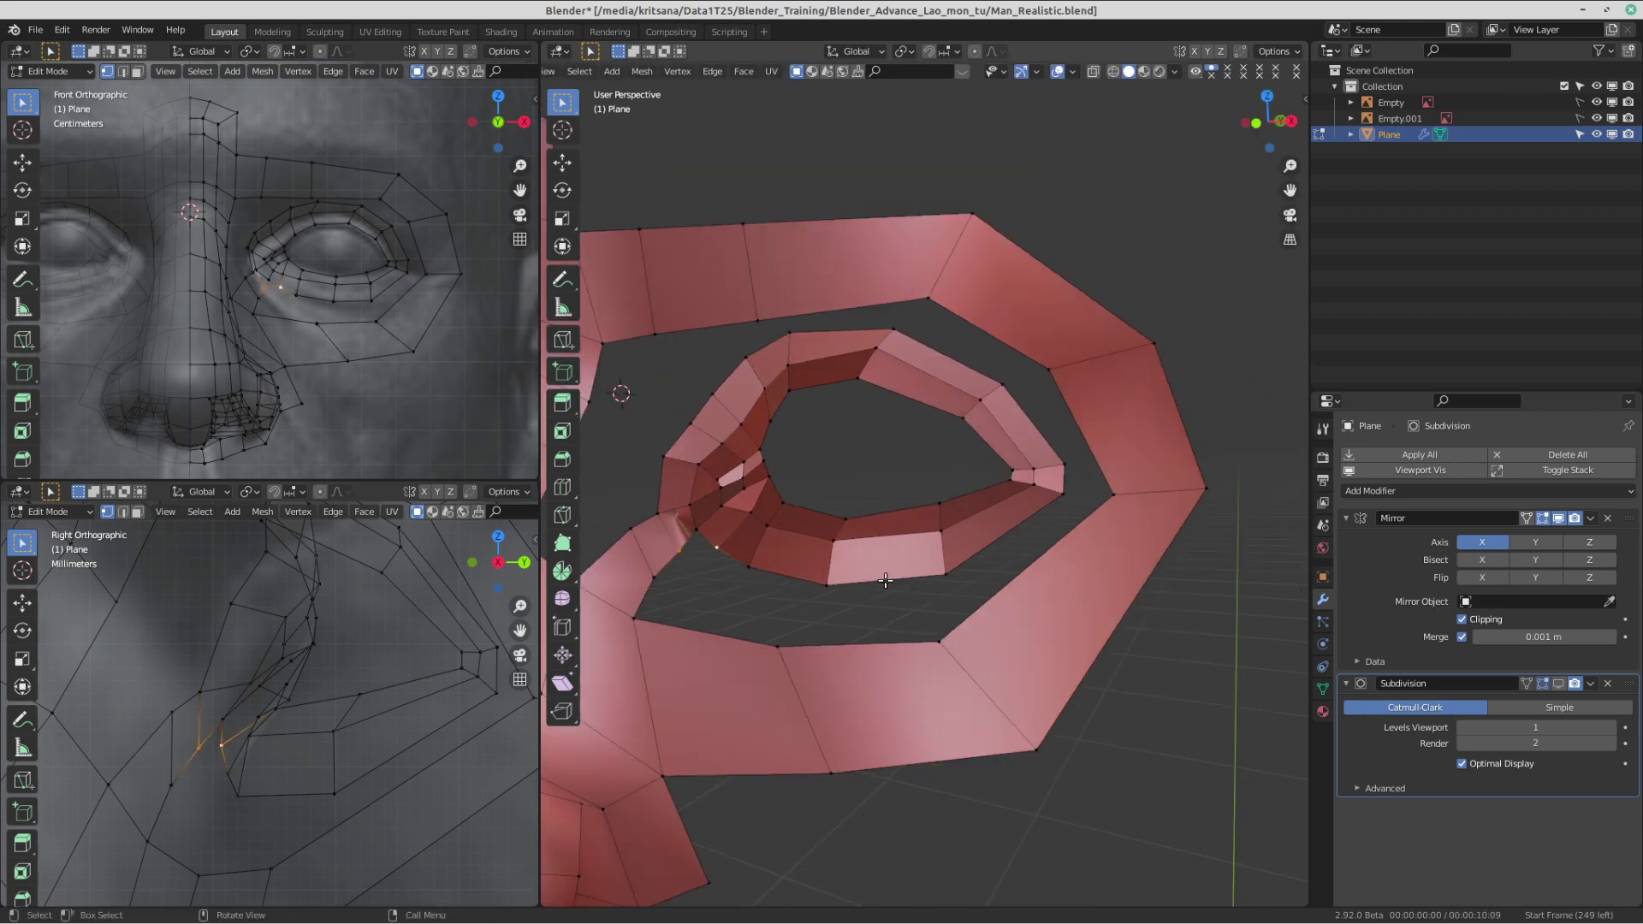
# - Sketch a temporary annotation arrow from the inner eye corner under the eyelid past the outer corner, and remove it
pyautogui.click(561, 278)
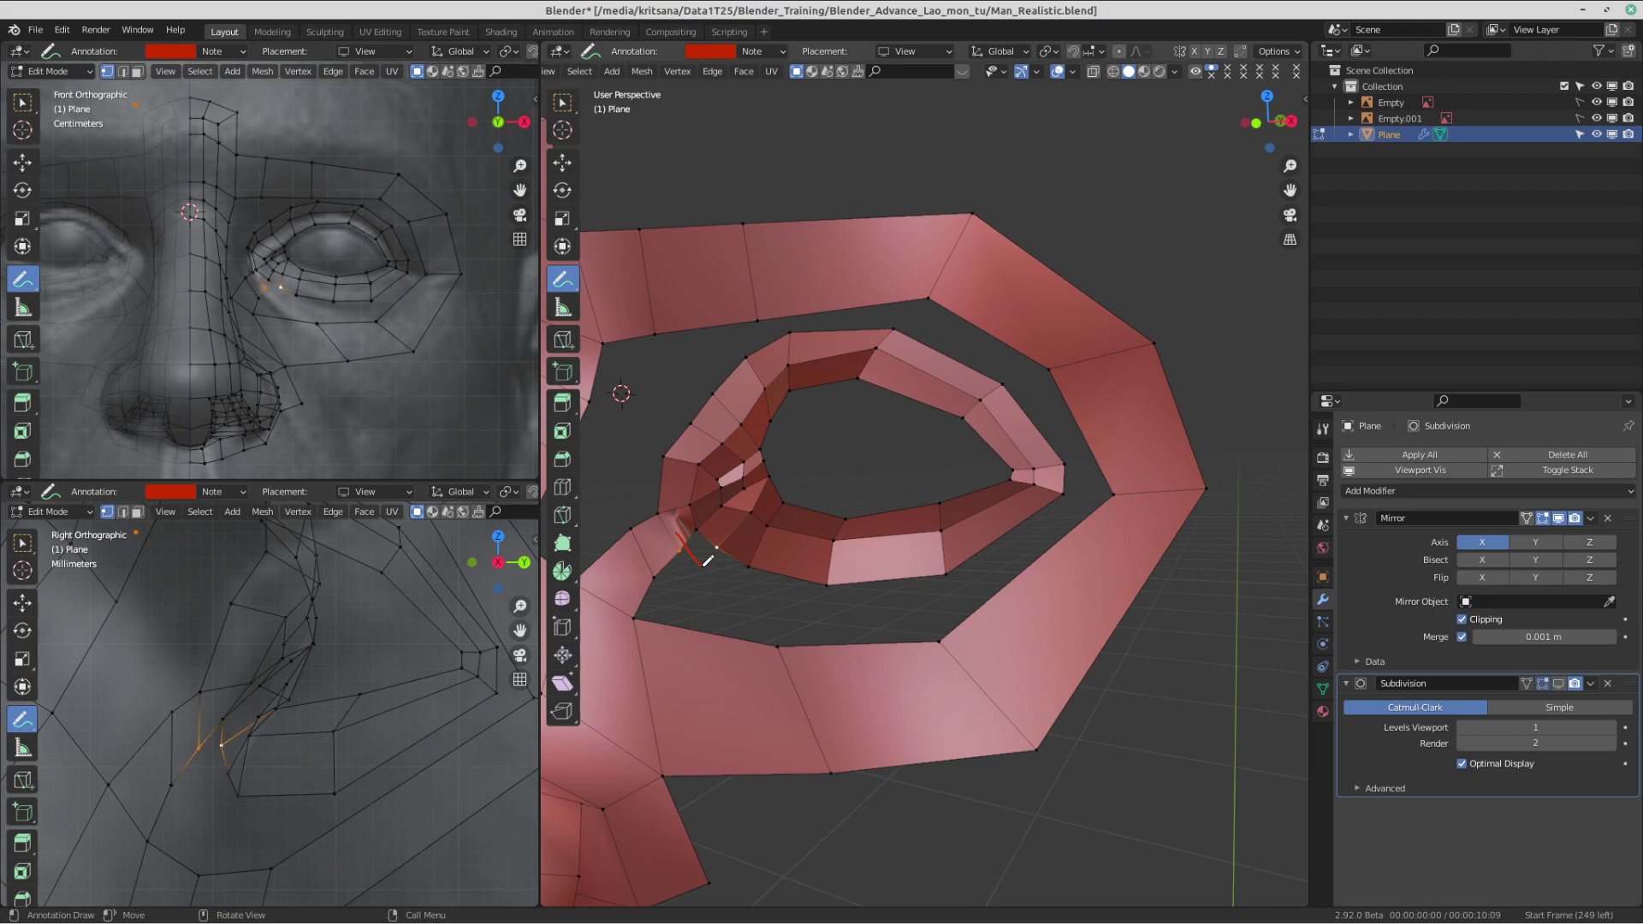
pyautogui.moveTo(726, 588); pyautogui.dragTo(824, 602)
pyautogui.moveTo(928, 591)
pyautogui.mouseDown()
pyautogui.moveTo(1037, 544)
pyautogui.moveTo(1295, 561)
pyautogui.moveTo(1277, 597)
pyautogui.mouseUp()
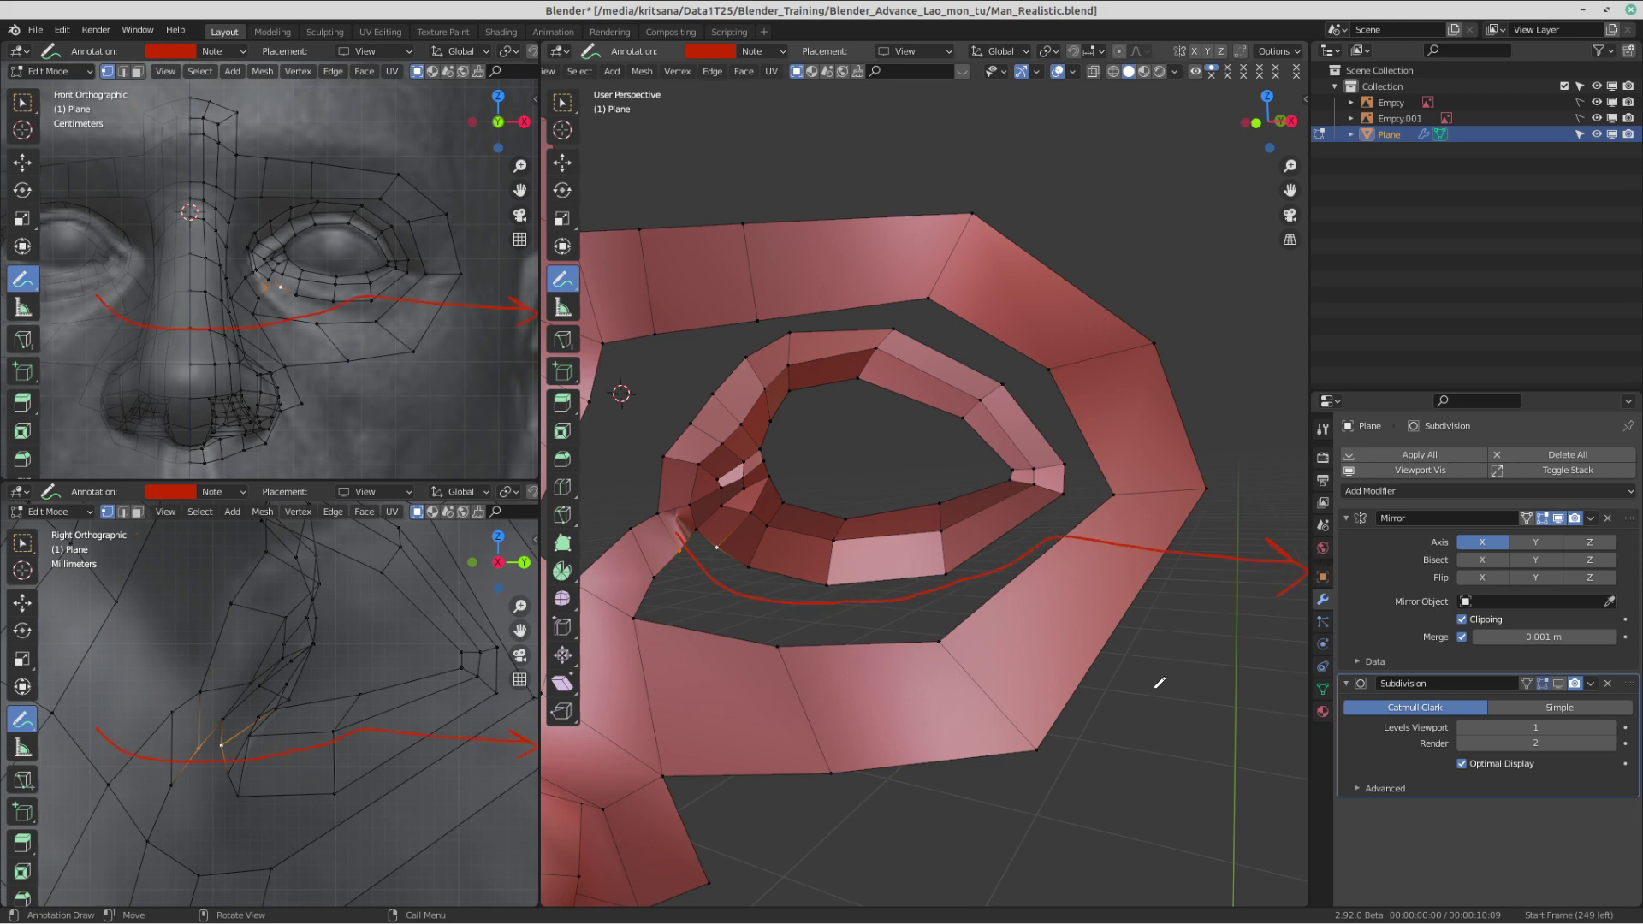
pyautogui.moveTo(1157, 684)
pyautogui.mouseDown(button='middle')
pyautogui.moveTo(1125, 672)
pyautogui.moveTo(1154, 677)
pyautogui.mouseUp(button='middle')
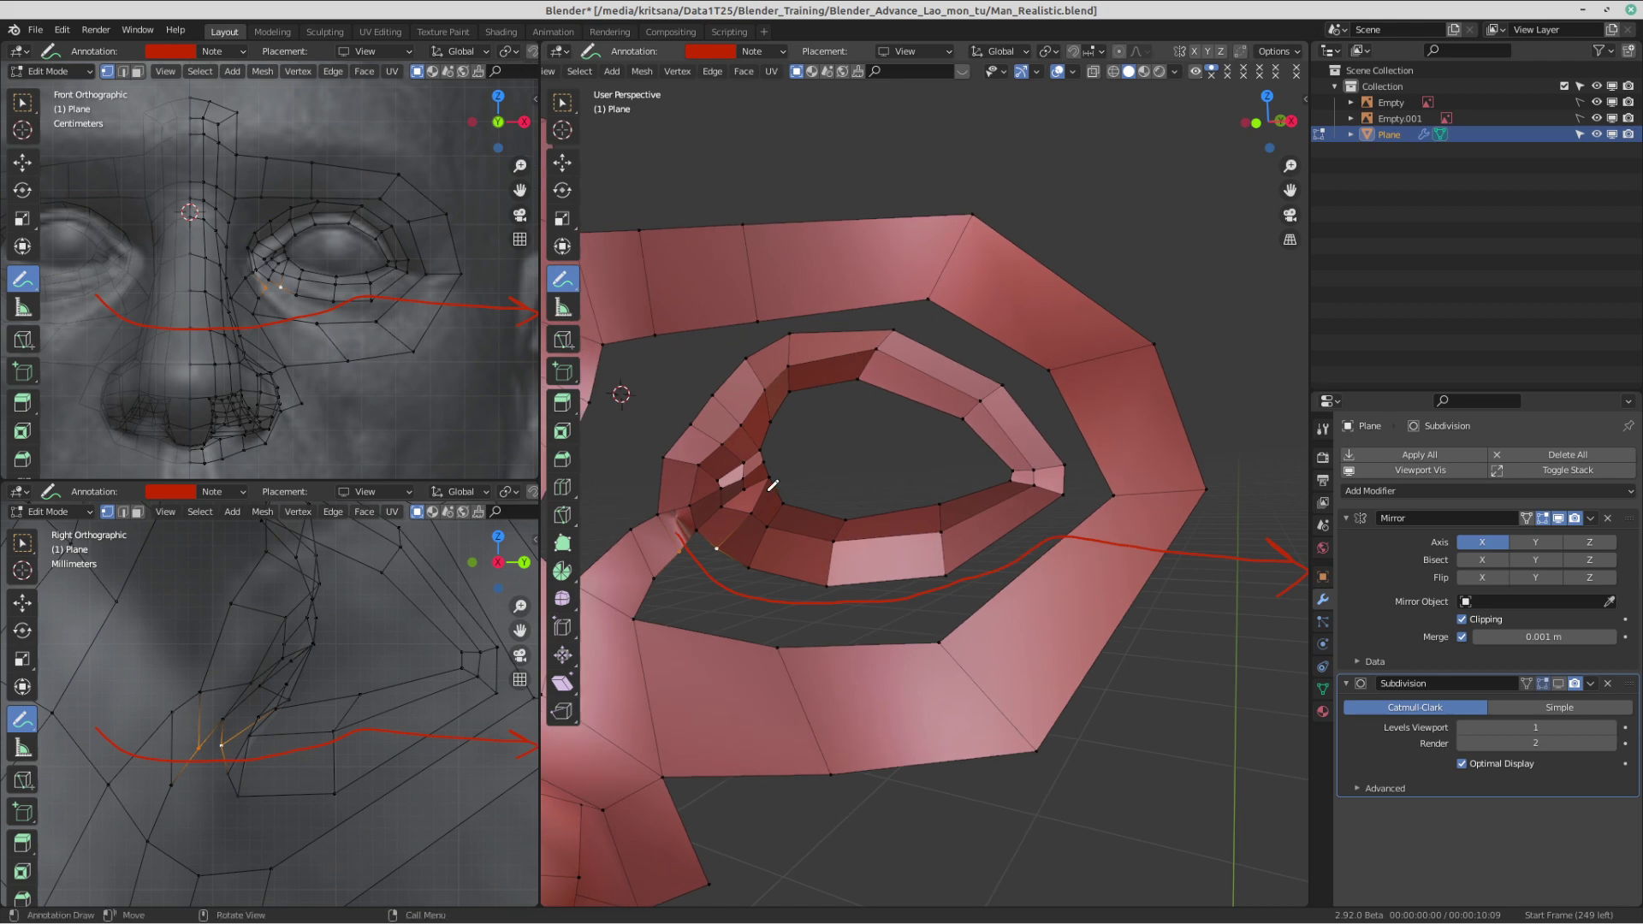
pyautogui.hotkey('ctrl', 'z')
pyautogui.hotkey('ctrl', 'z')
pyautogui.hotkey('ctrl', 'z')
pyautogui.hotkey('ctrl', 'z')
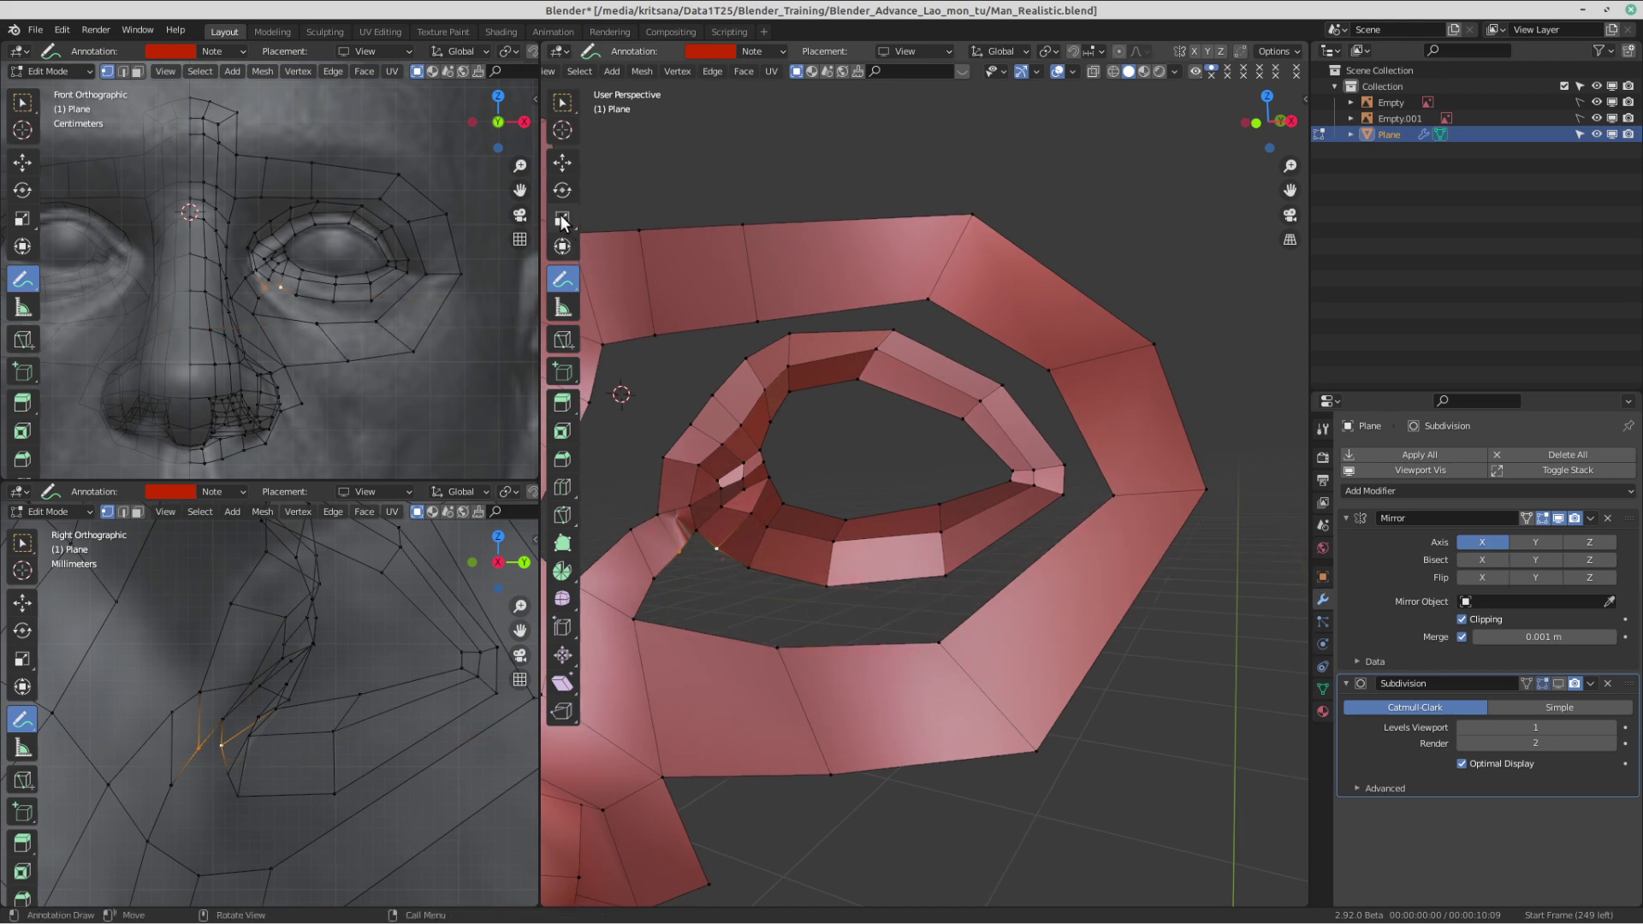
pyautogui.press('w')
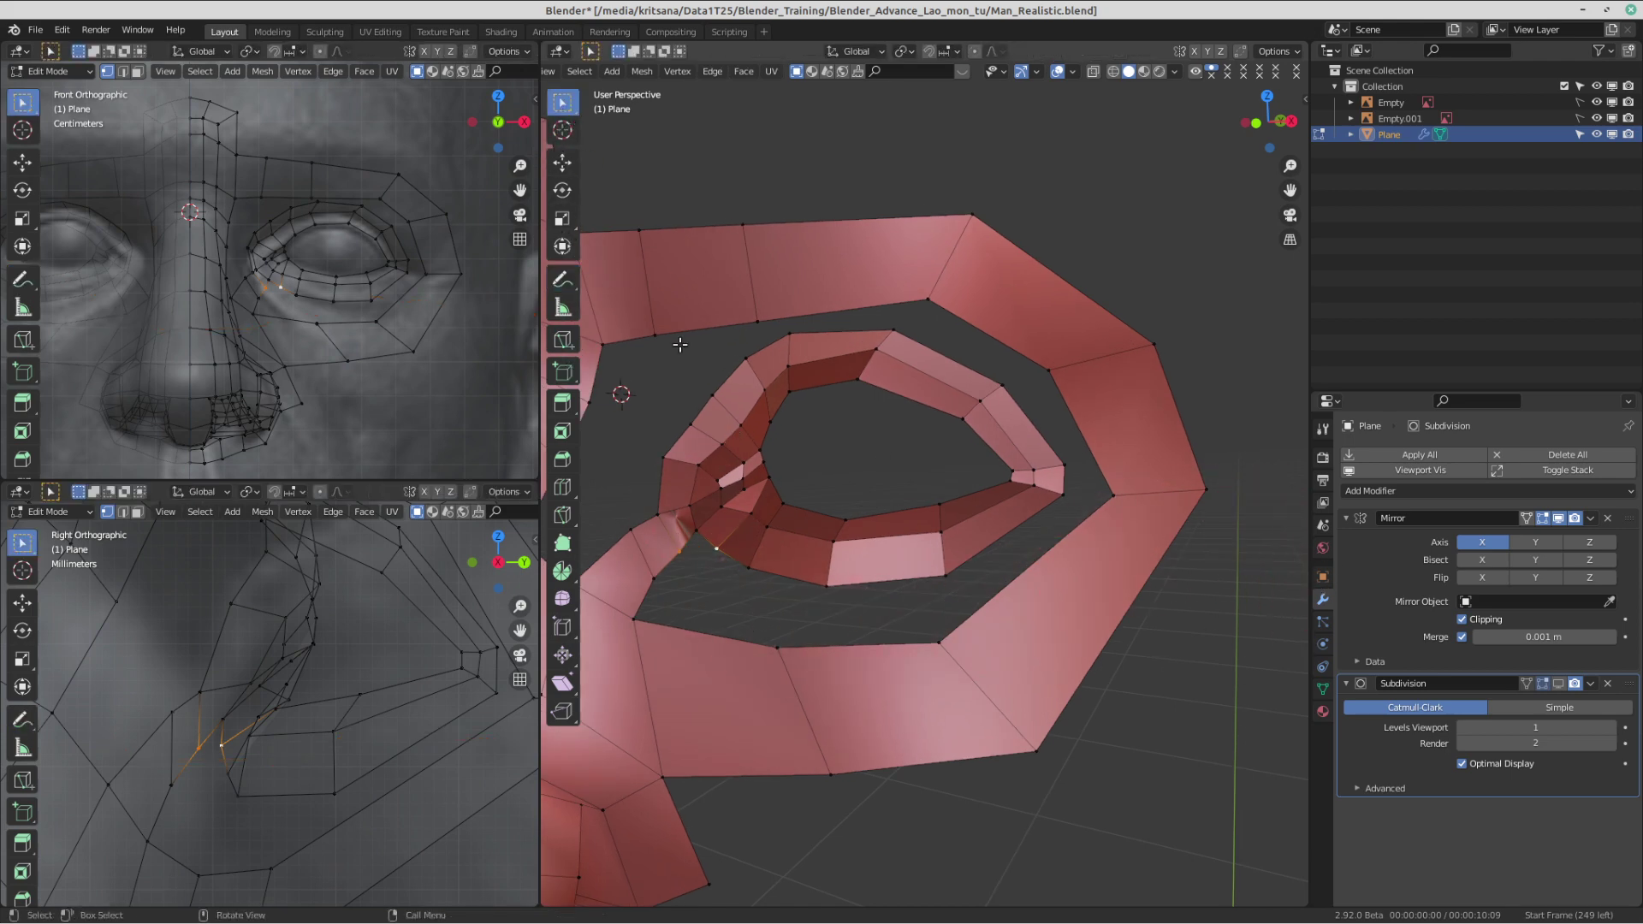
# - Build a strip of new faces along the lower eyelid's outer edge, from the inner eye corner to near the outer corner
pyautogui.click(696, 532)
pyautogui.press('g')
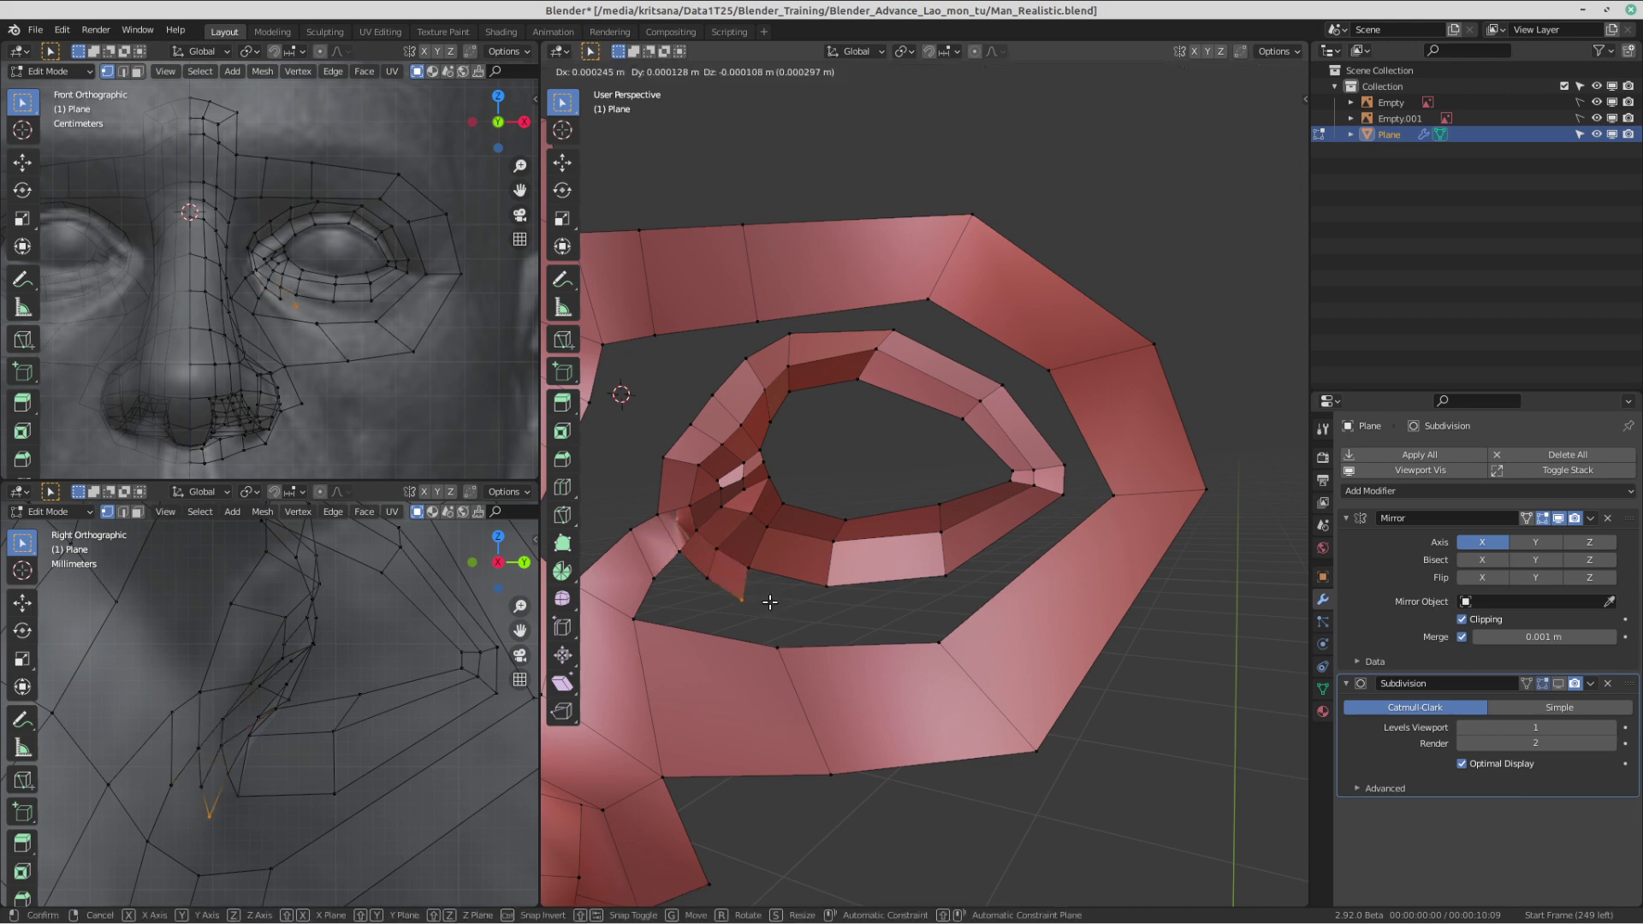
pyautogui.click(834, 594)
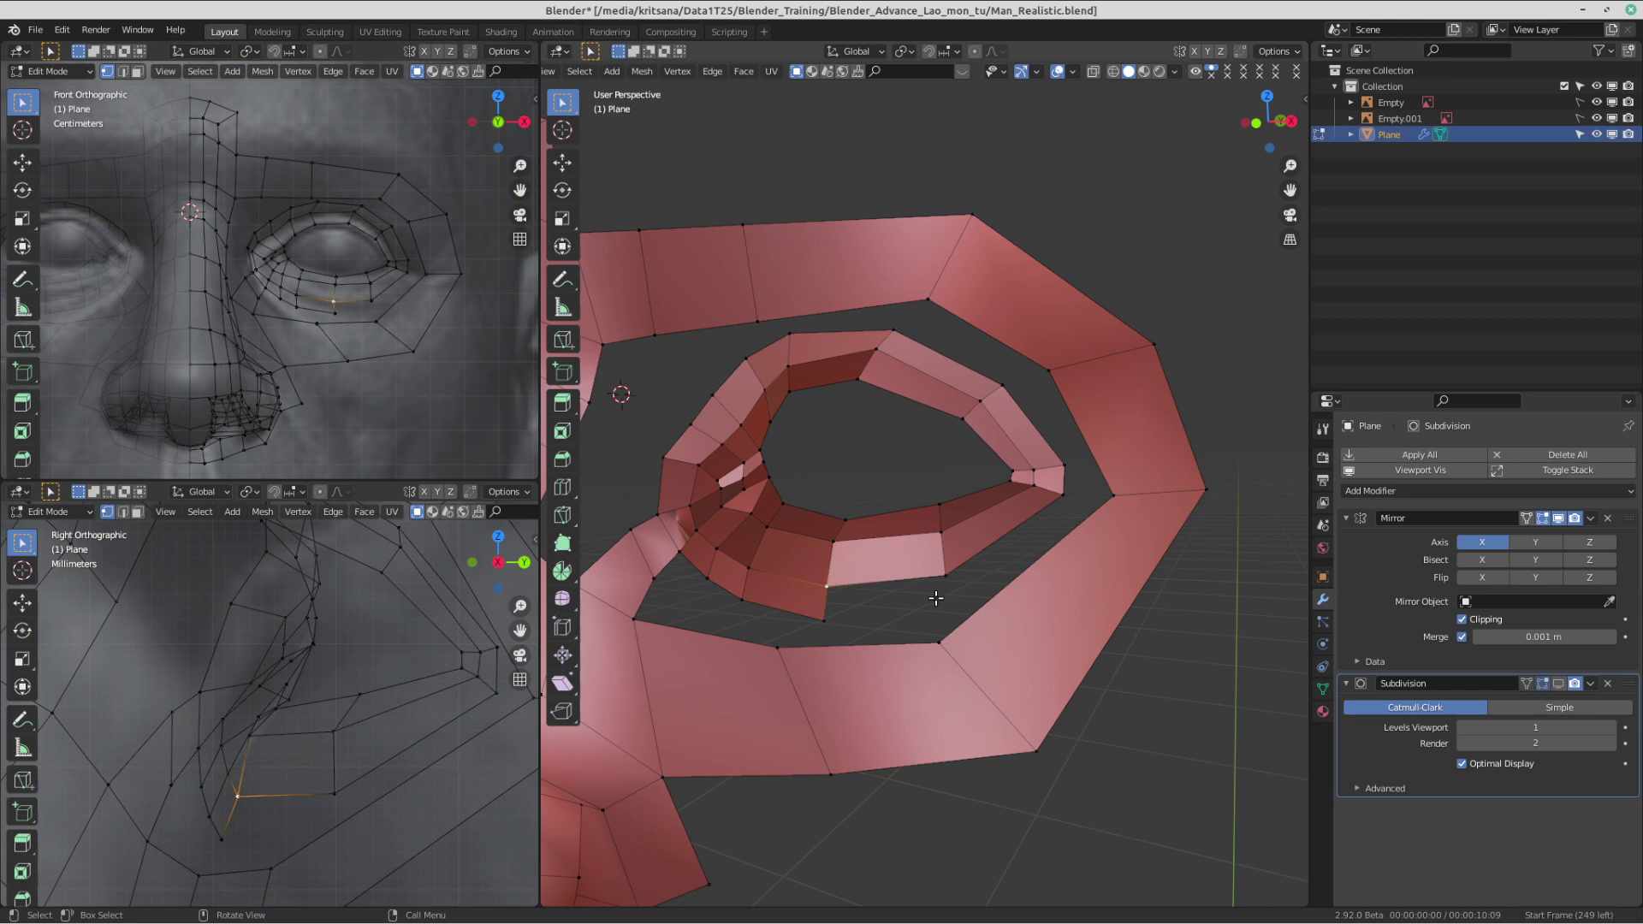
pyautogui.press('f')
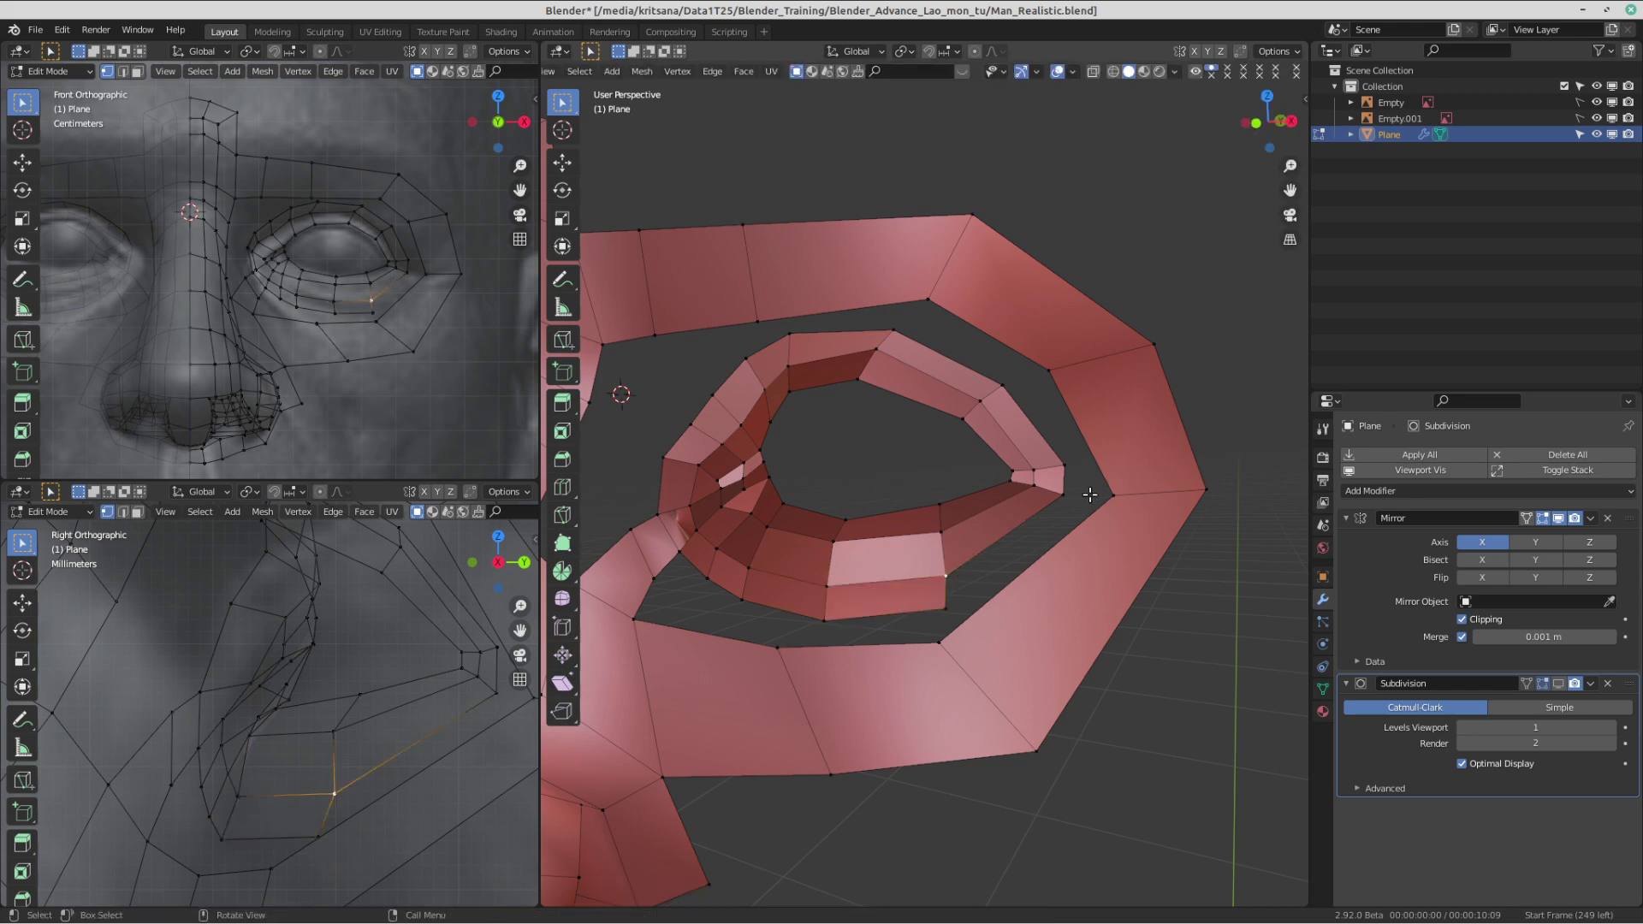
pyautogui.press('f')
pyautogui.click(1069, 499)
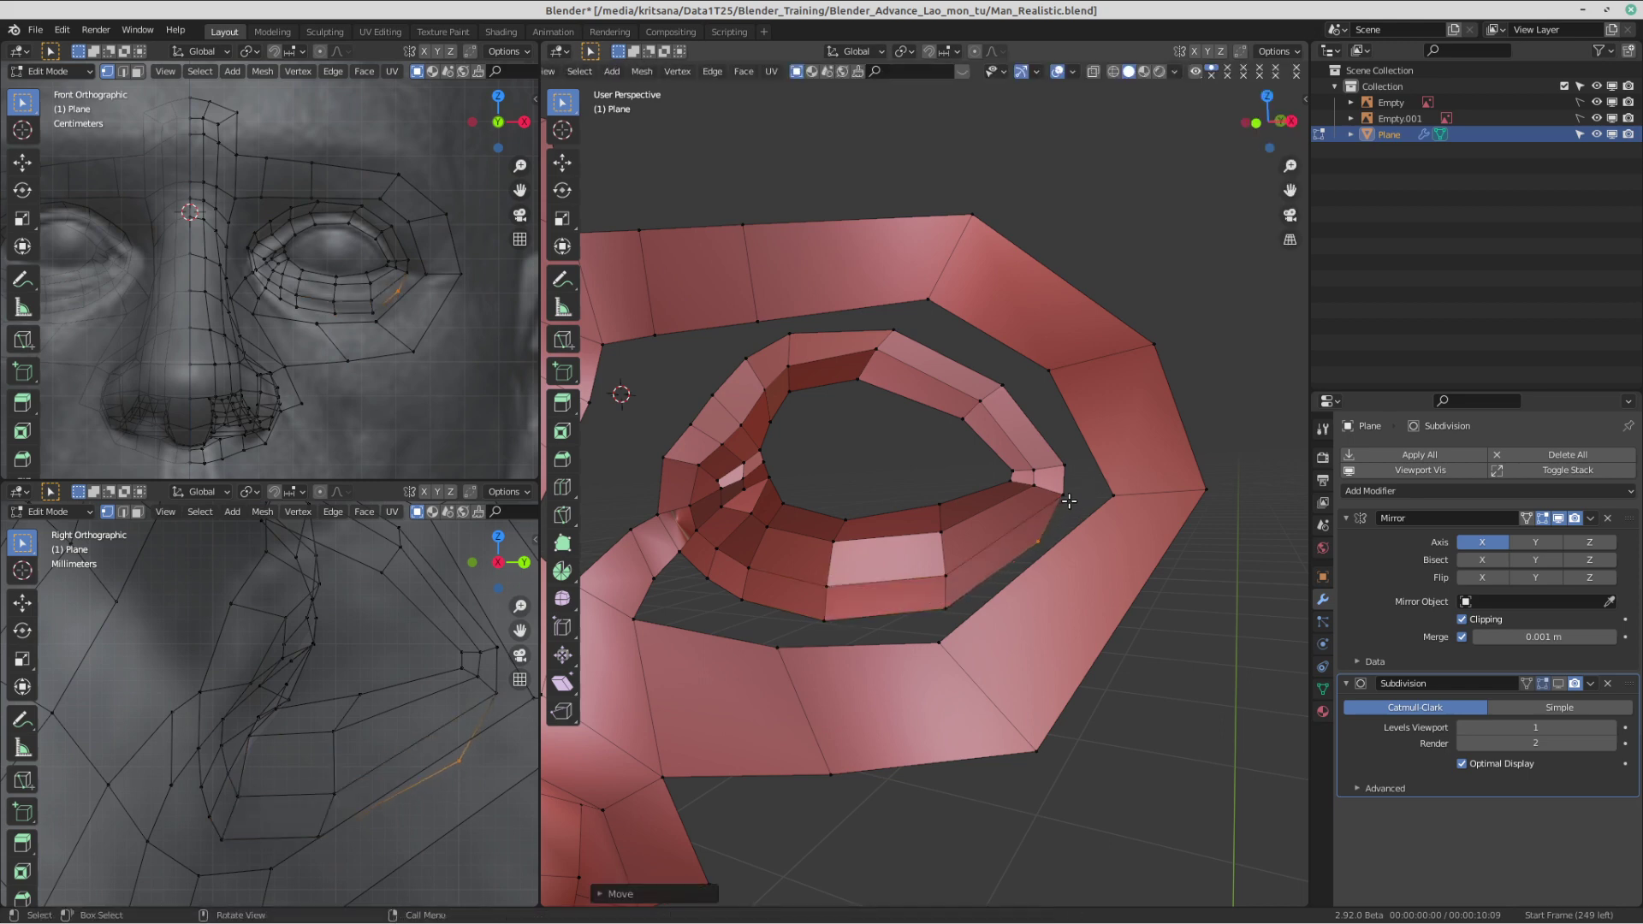
# - Insert a loop cut across the large face of the outer ring below the outer eye corner
pyautogui.hotkey('ctrl', 'r')
pyautogui.click(1049, 565)
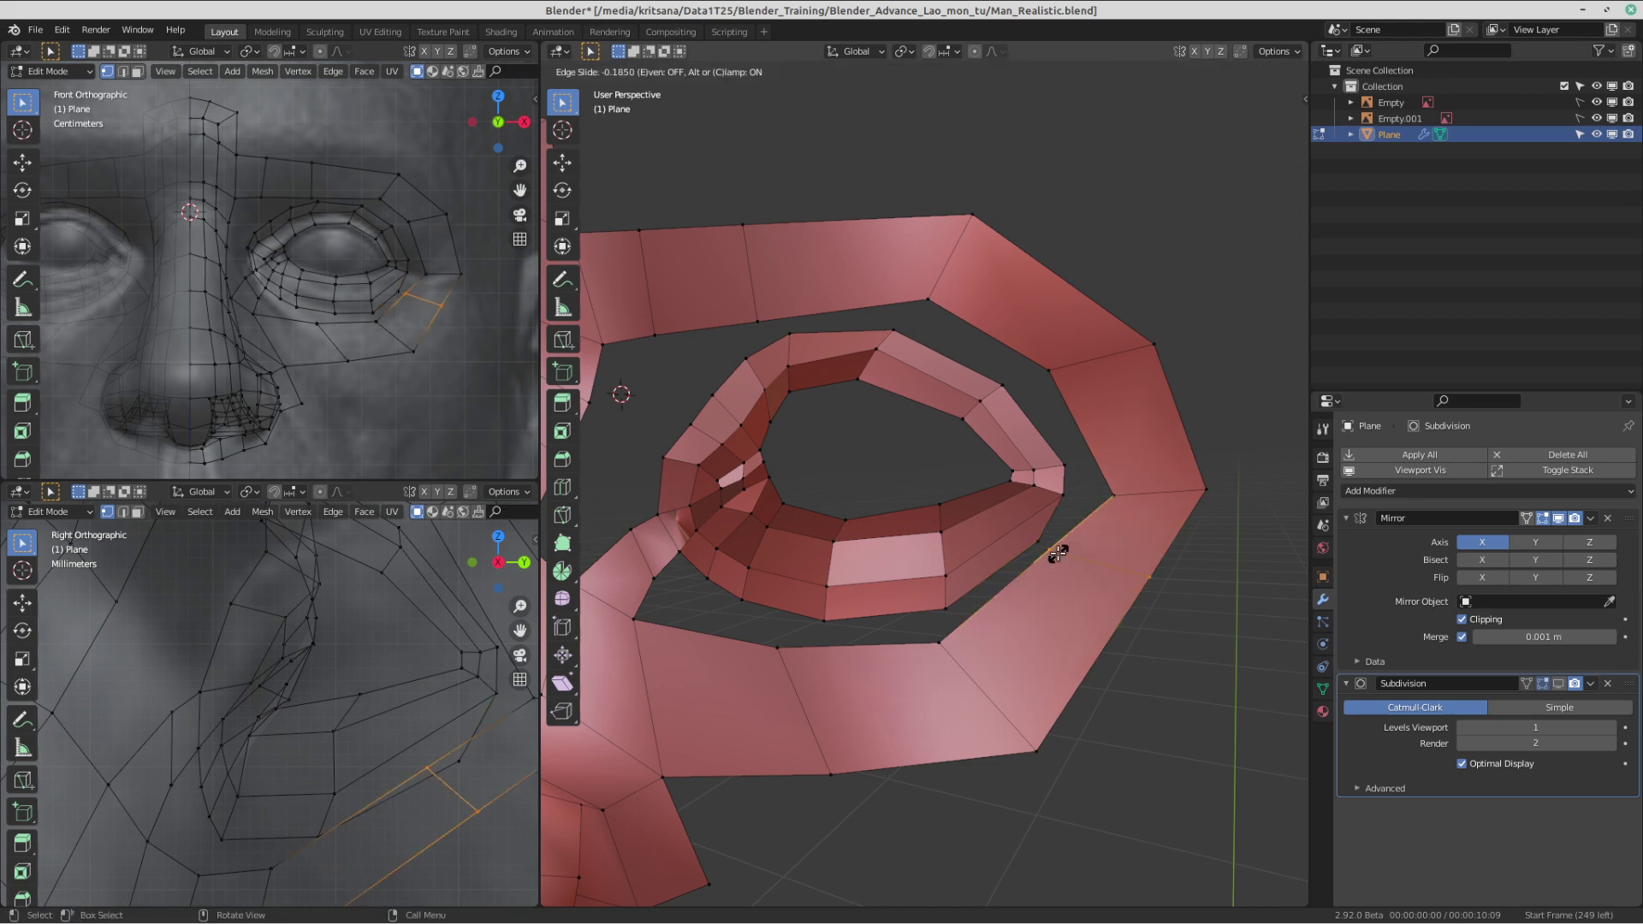
pyautogui.click(1059, 553)
# - Fill the gap between the eyelid strip and the outer ring at the outer eye corner, and move the new cut's outer vertex outward
pyautogui.click(1049, 551)
pyautogui.keyDown('shift'); pyautogui.click(1038, 542); pyautogui.keyUp('shift')
pyautogui.keyDown('shift'); pyautogui.click(1063, 495); pyautogui.keyUp('shift')
pyautogui.keyDown('shift'); pyautogui.click(1114, 497); pyautogui.keyUp('shift')
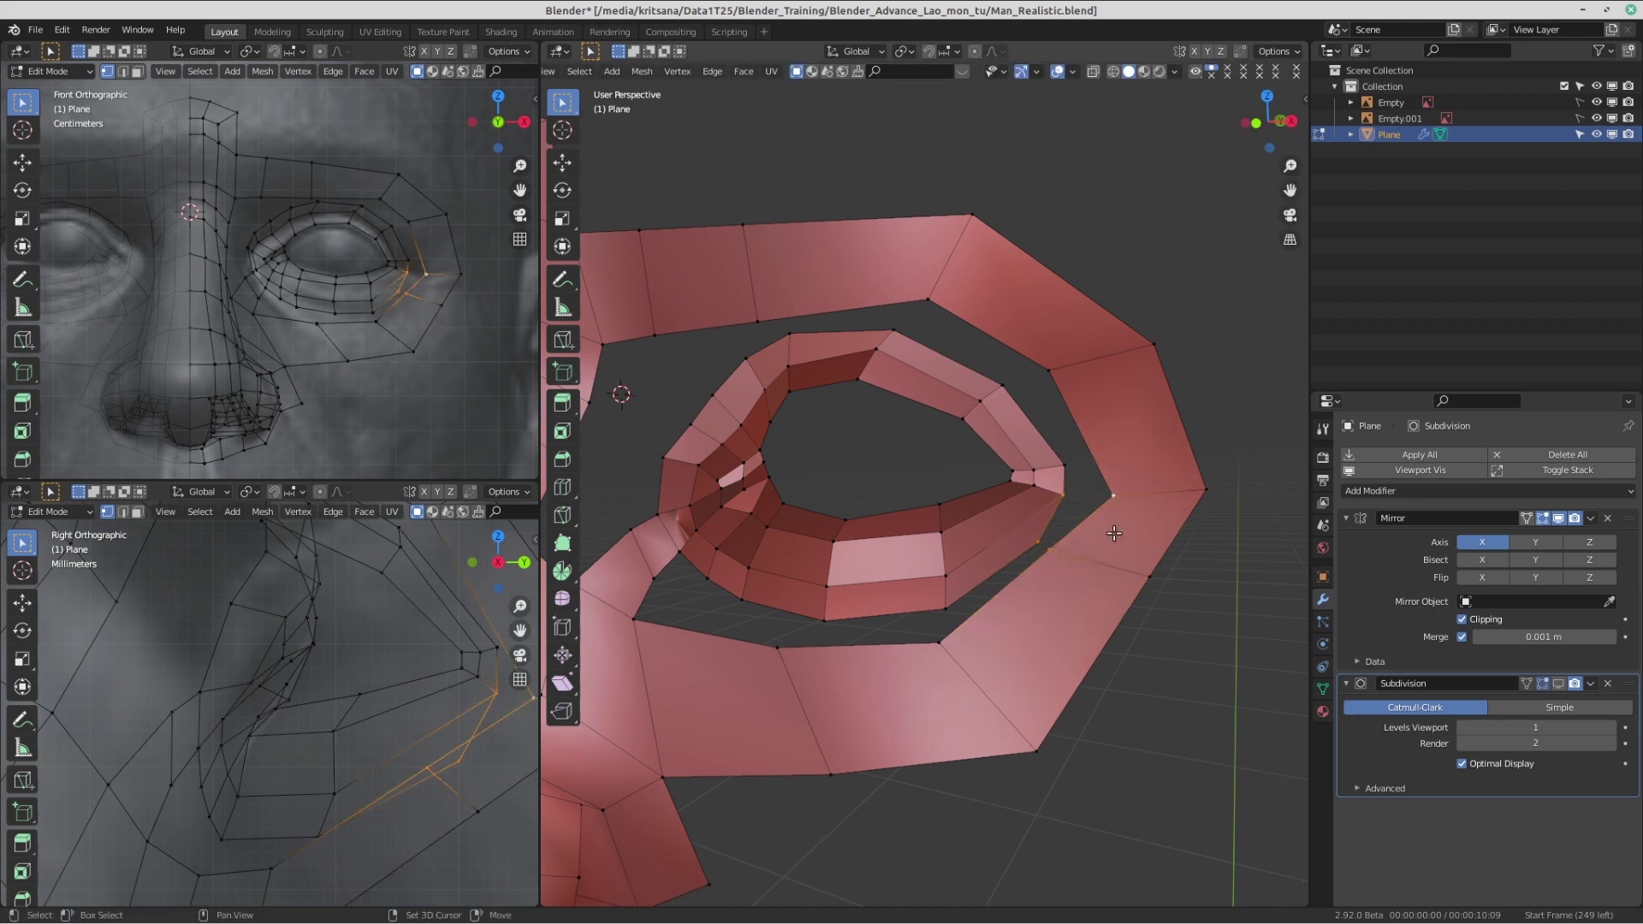
pyautogui.keyDown('shift'); pyautogui.click(1057, 552); pyautogui.keyUp('shift')
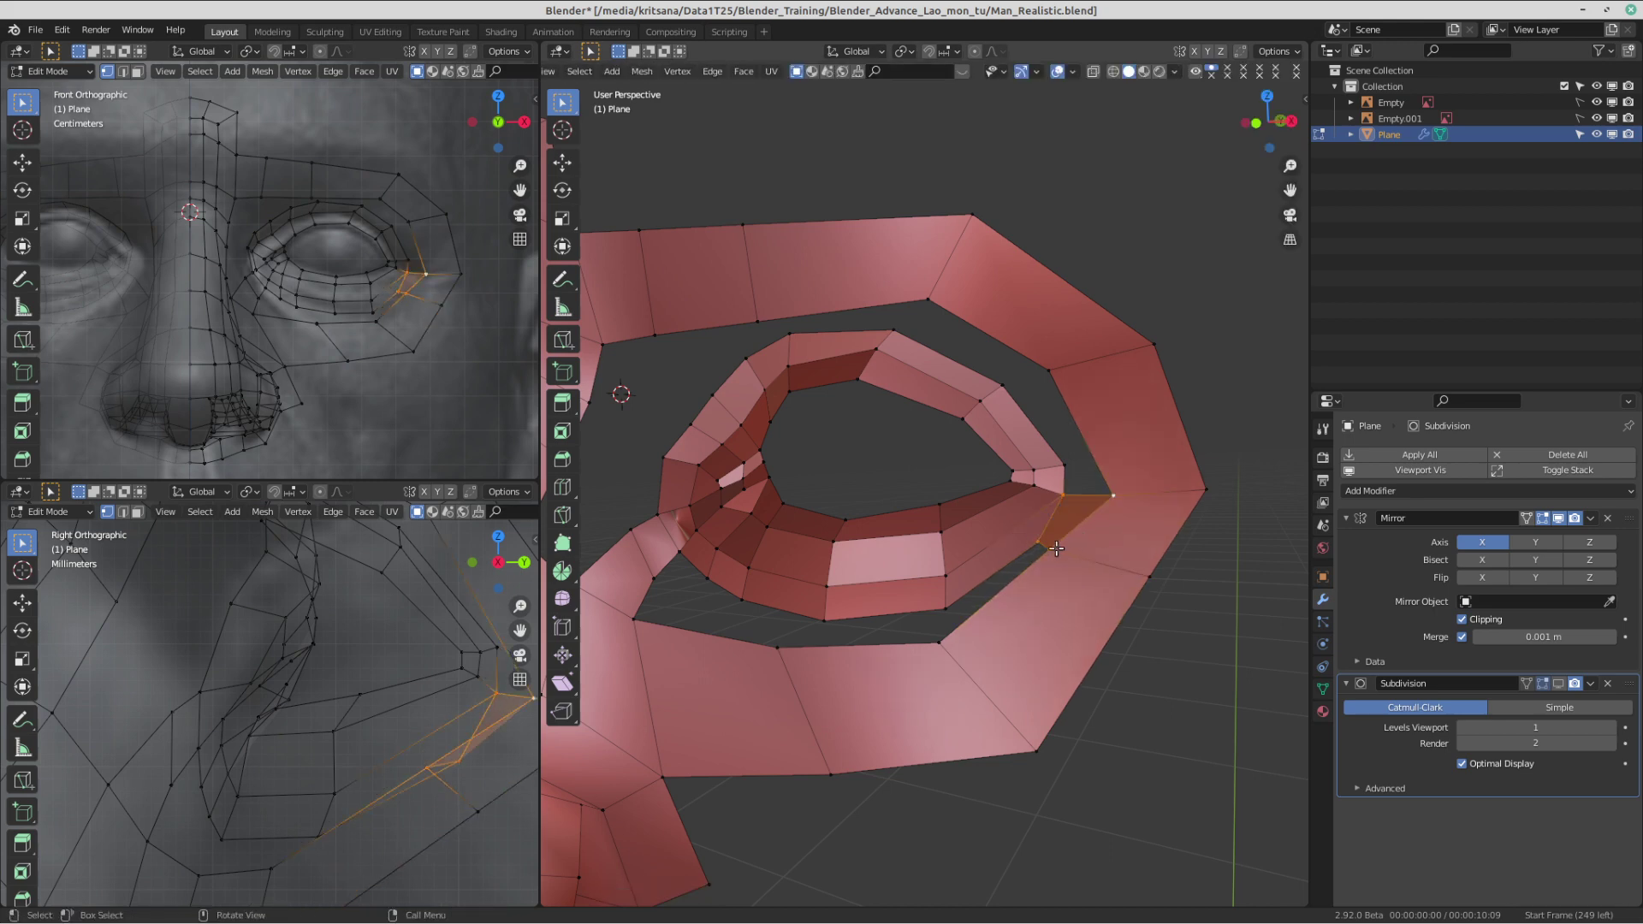
pyautogui.press('f')
pyautogui.press('g')
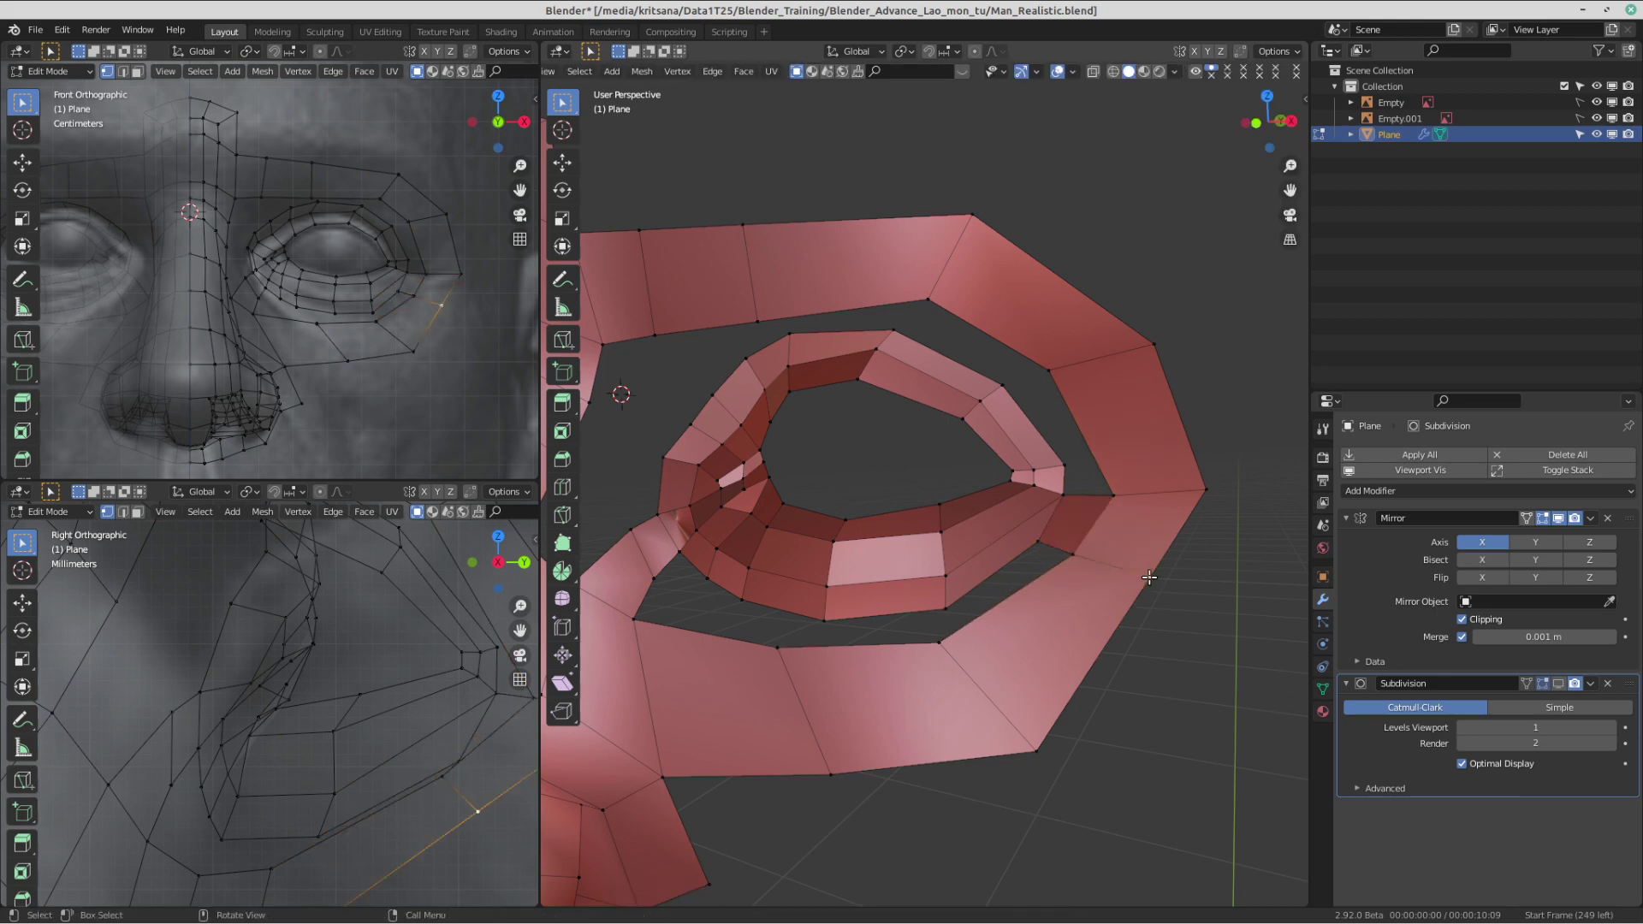
pyautogui.click(1188, 588)
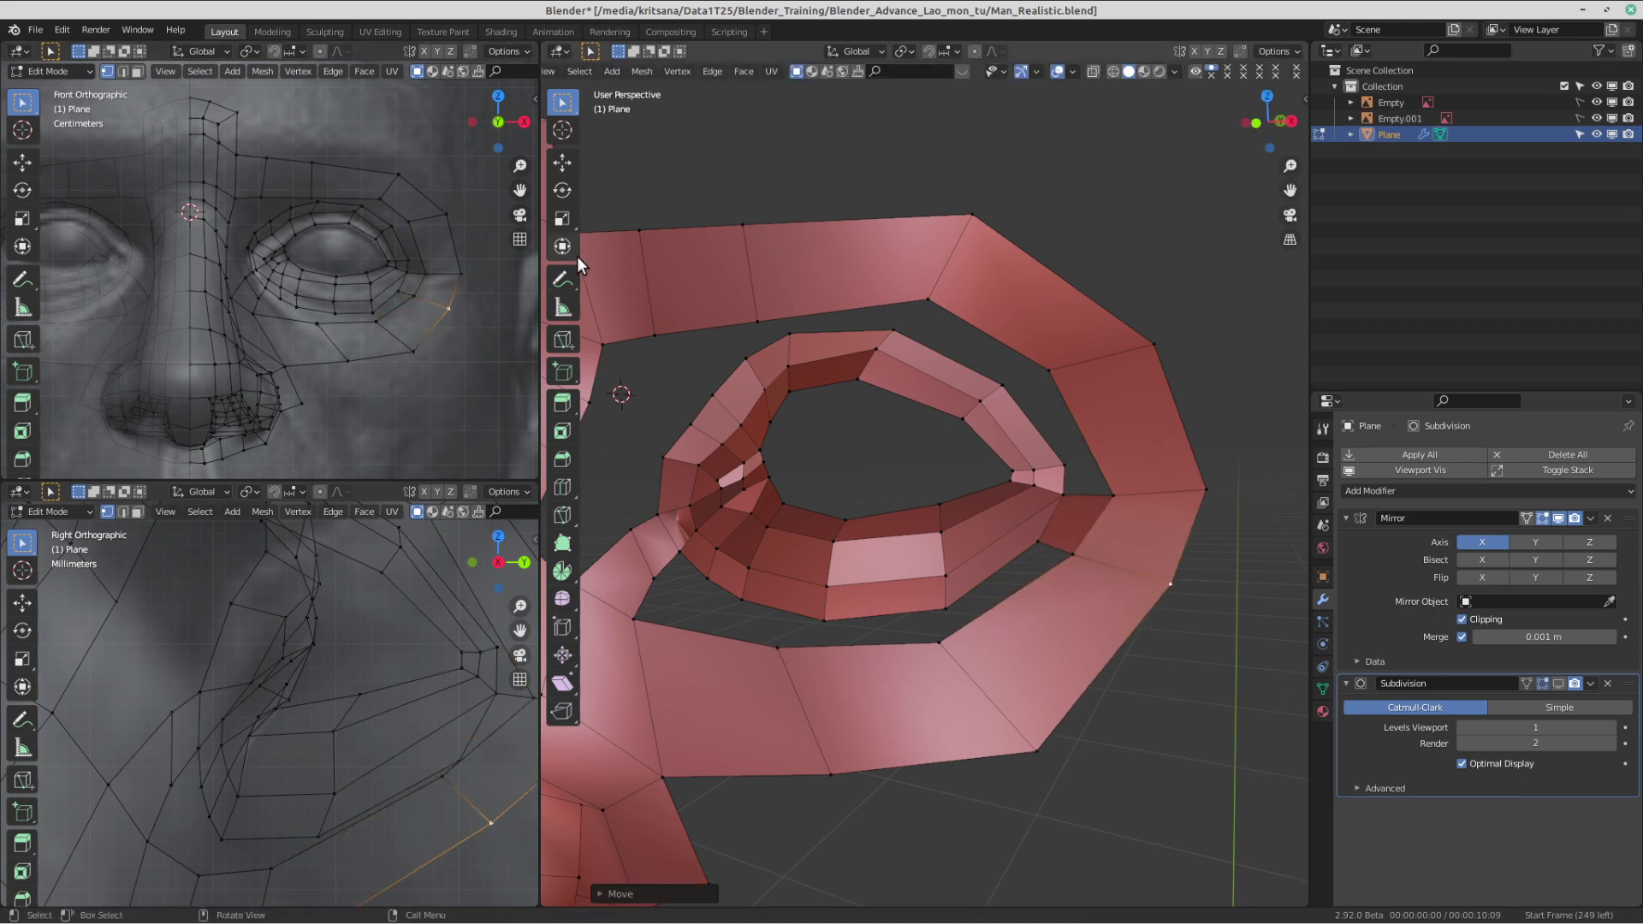
# - Sketch a temporary arrow along the new lower eyelid strip through the outer ring, preview a loop cut, and erase the arrow
pyautogui.click(563, 279)
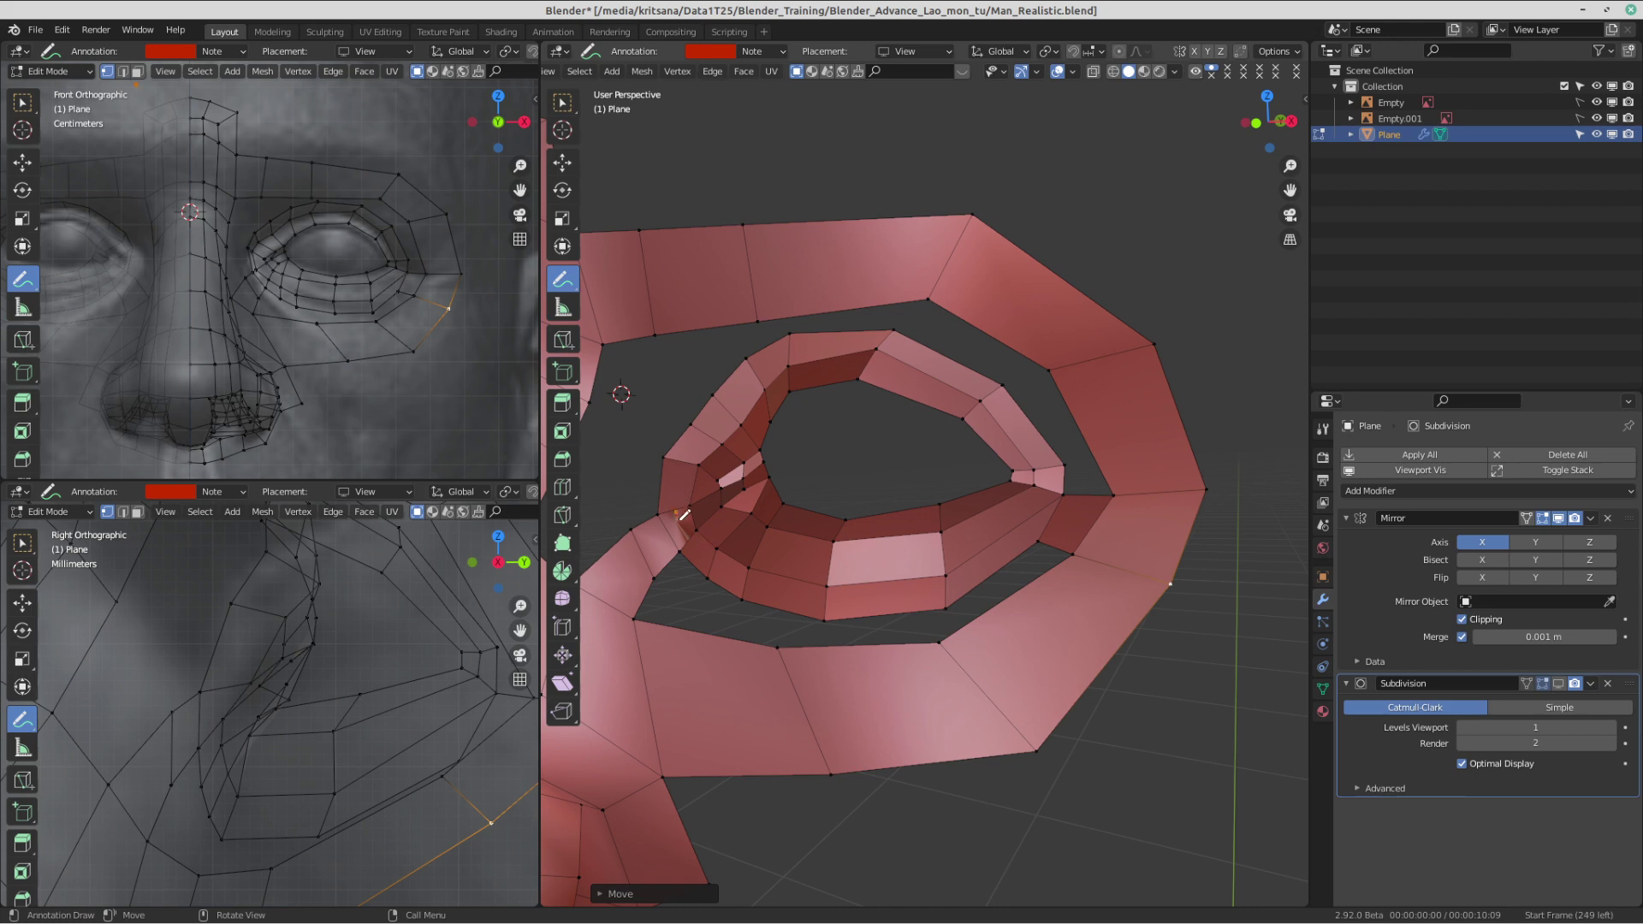
pyautogui.moveTo(785, 586)
pyautogui.mouseDown()
pyautogui.moveTo(906, 583)
pyautogui.moveTo(998, 543)
pyautogui.moveTo(1226, 541)
pyautogui.mouseUp()
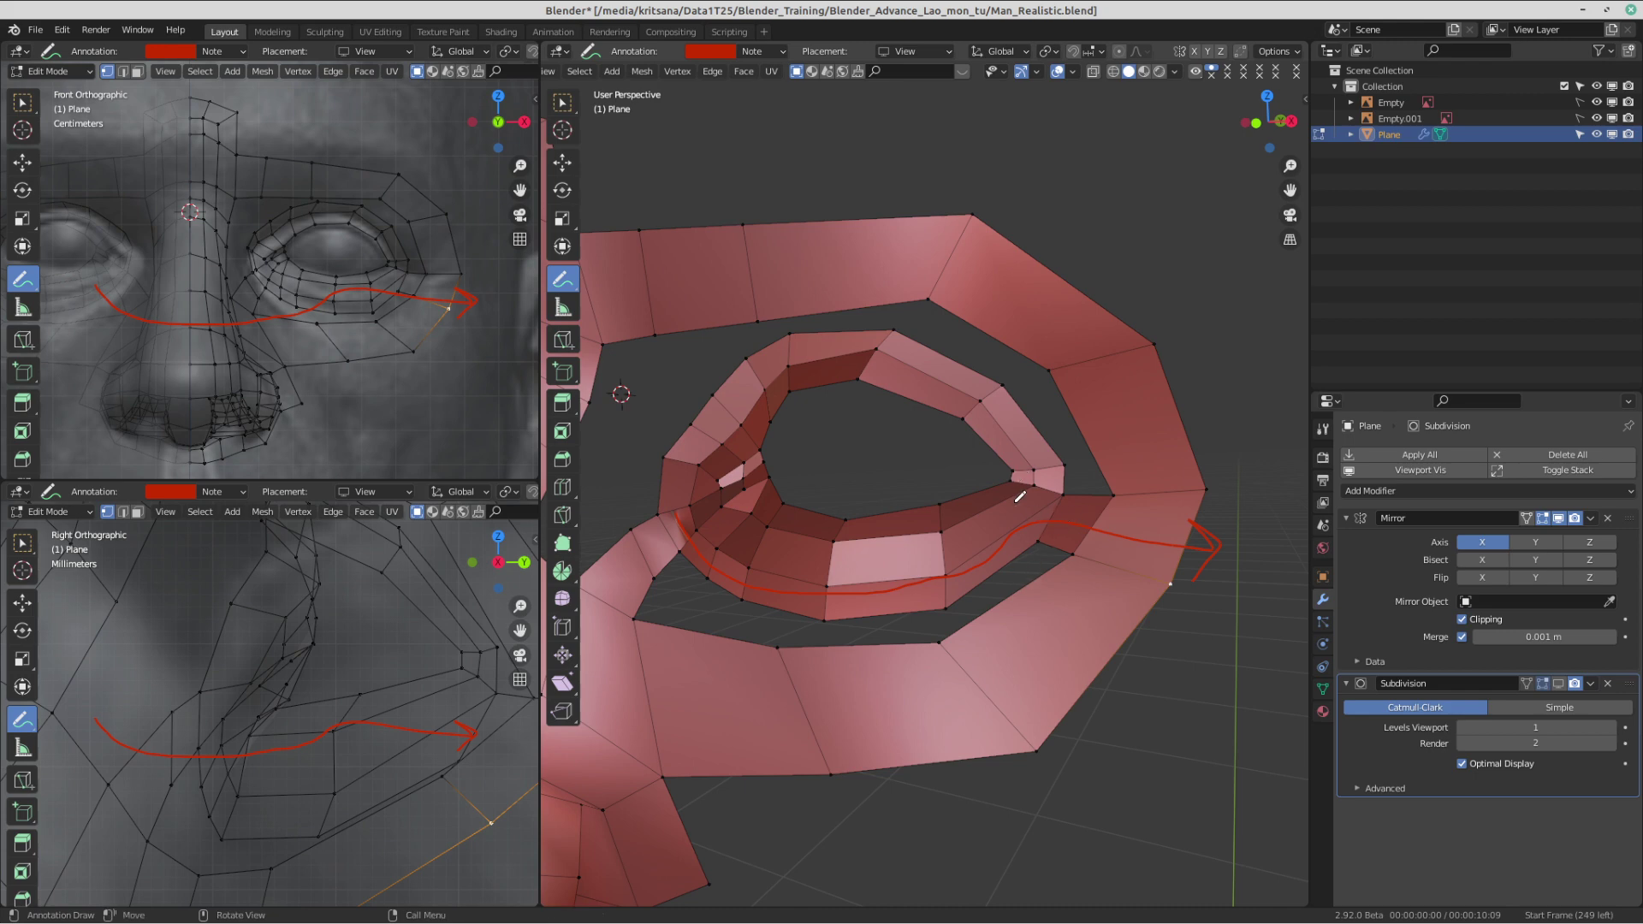
pyautogui.hotkey('ctrl', 'r')
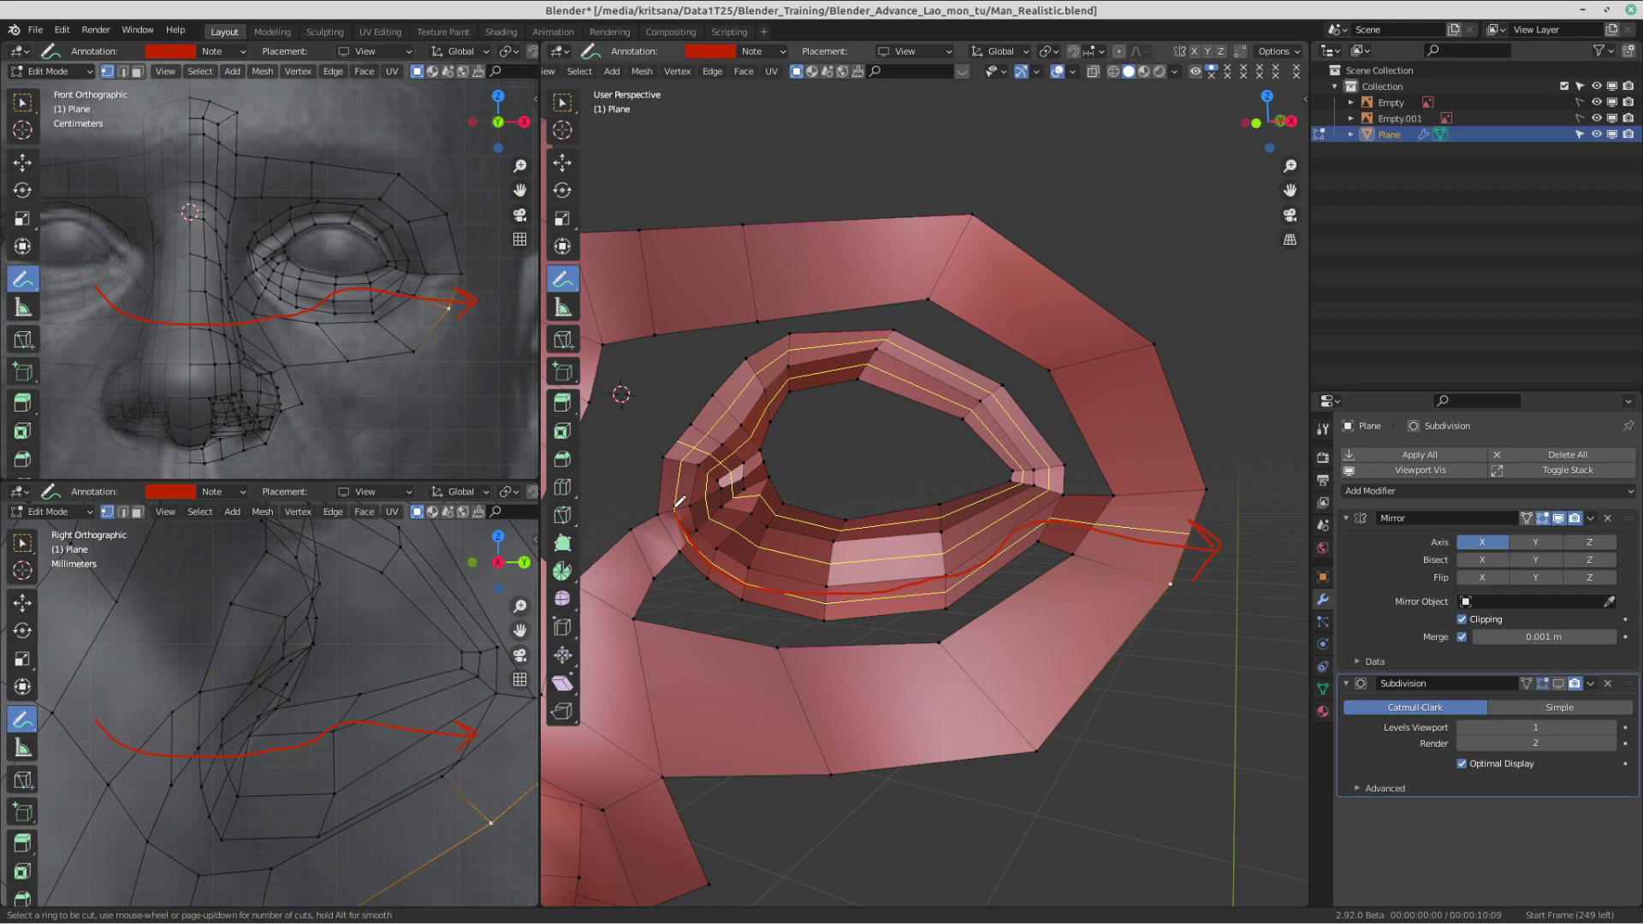
pyautogui.press('Escape')
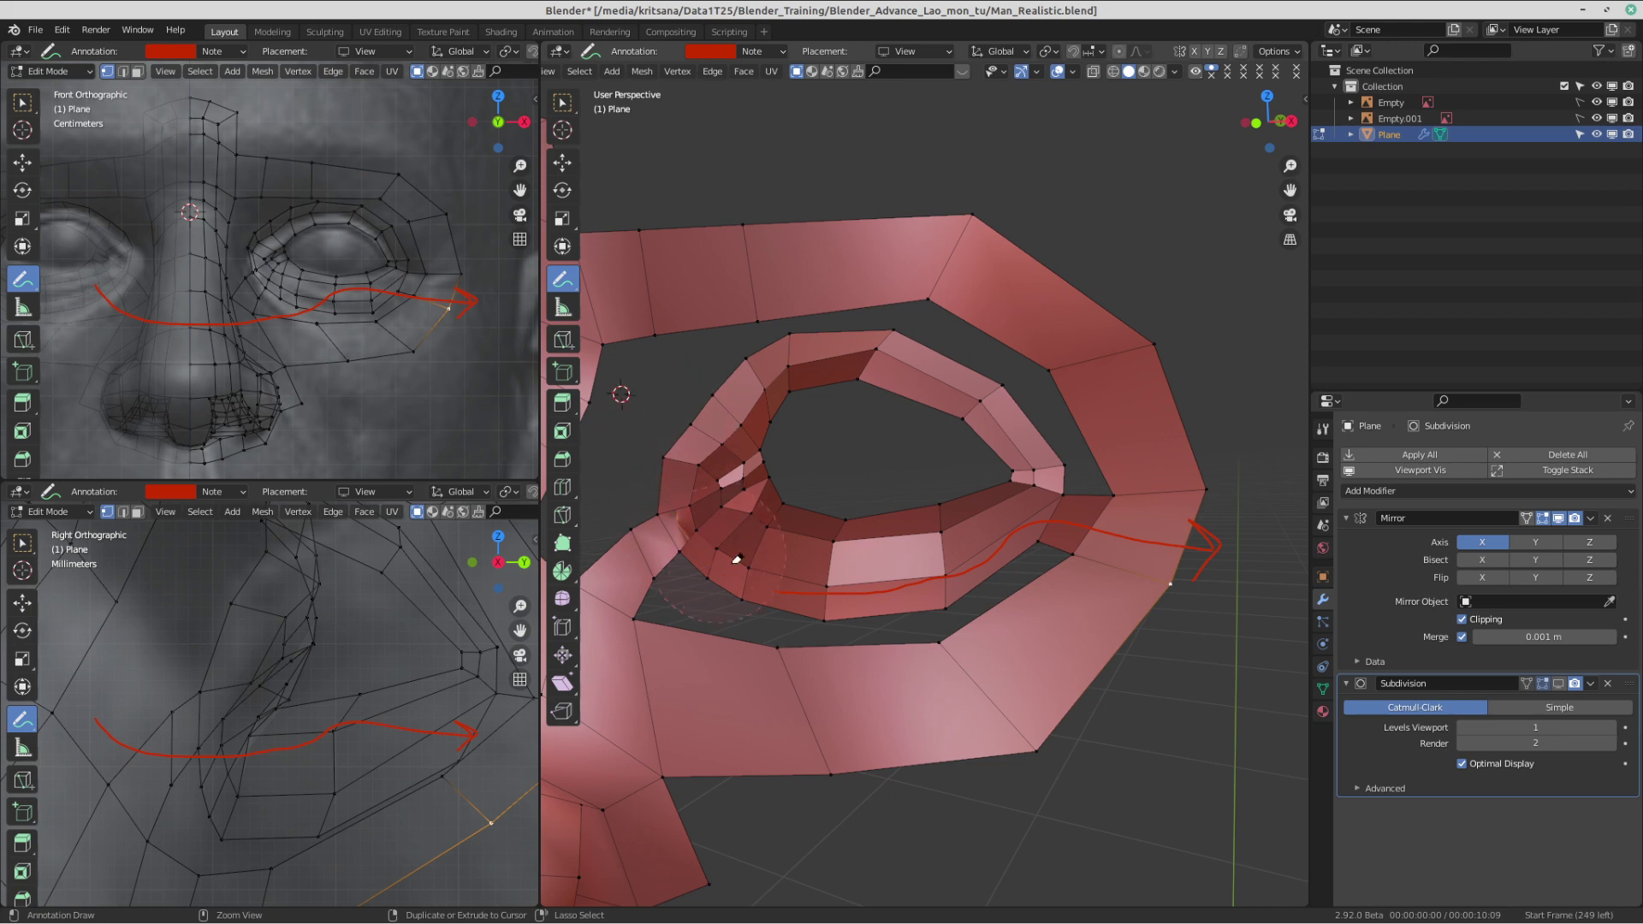
pyautogui.moveTo(733, 562)
pyautogui.keyDown('ctrl'); pyautogui.mouseDown()
pyautogui.moveTo(1042, 529)
pyautogui.moveTo(1253, 563)
pyautogui.mouseUp(); pyautogui.keyUp('ctrl')
pyautogui.rightClick(1232, 602)
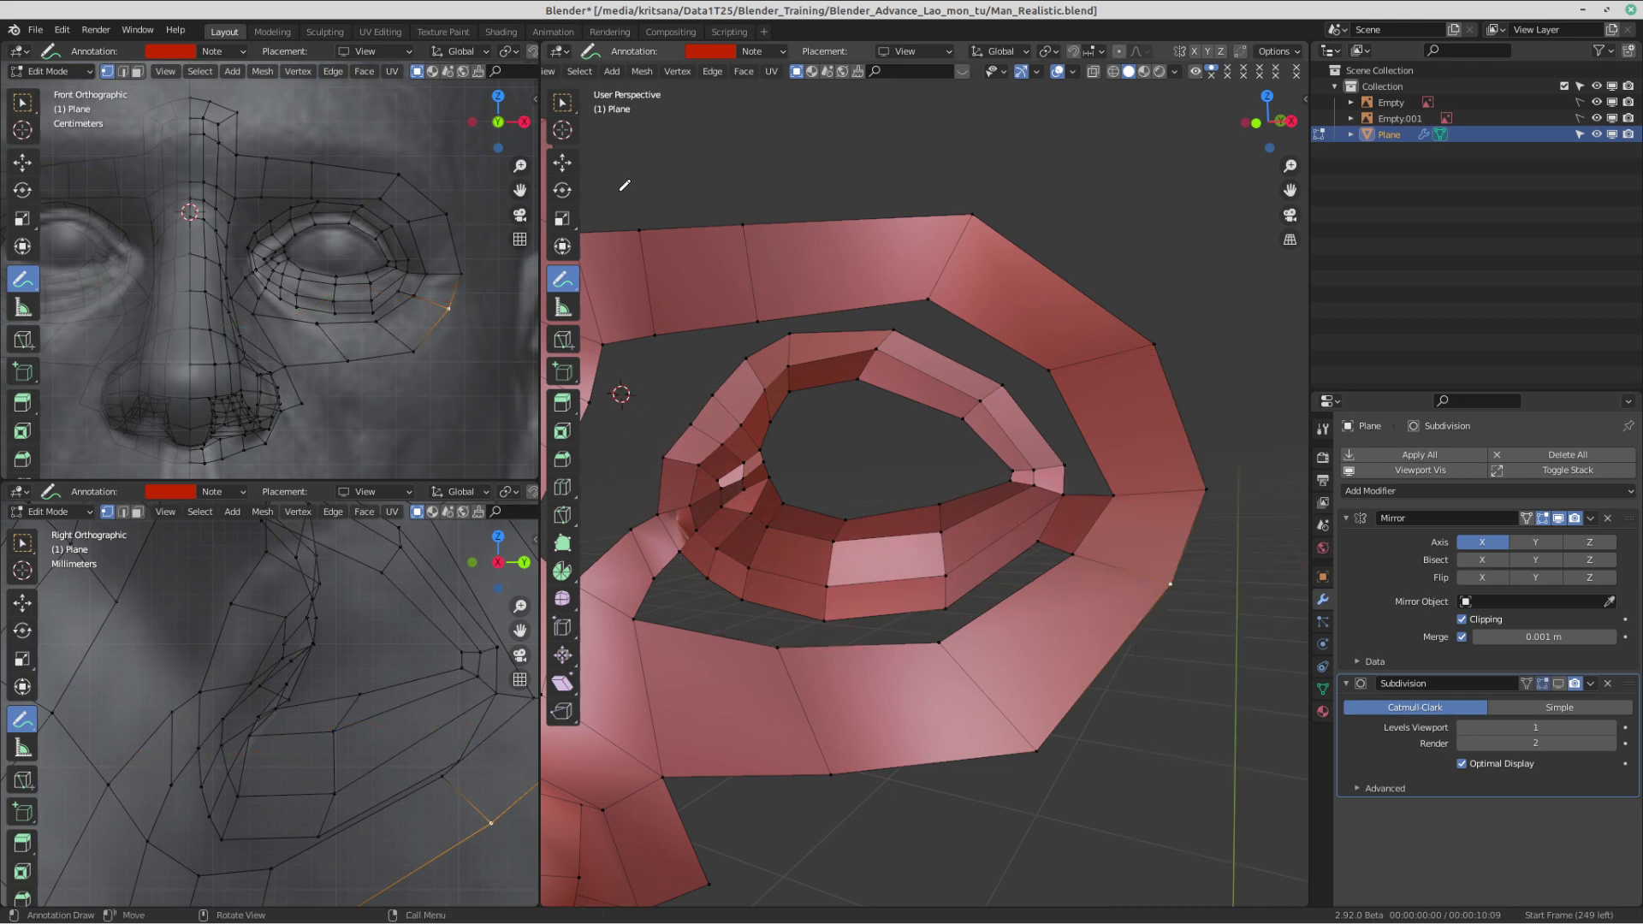
pyautogui.click(563, 104)
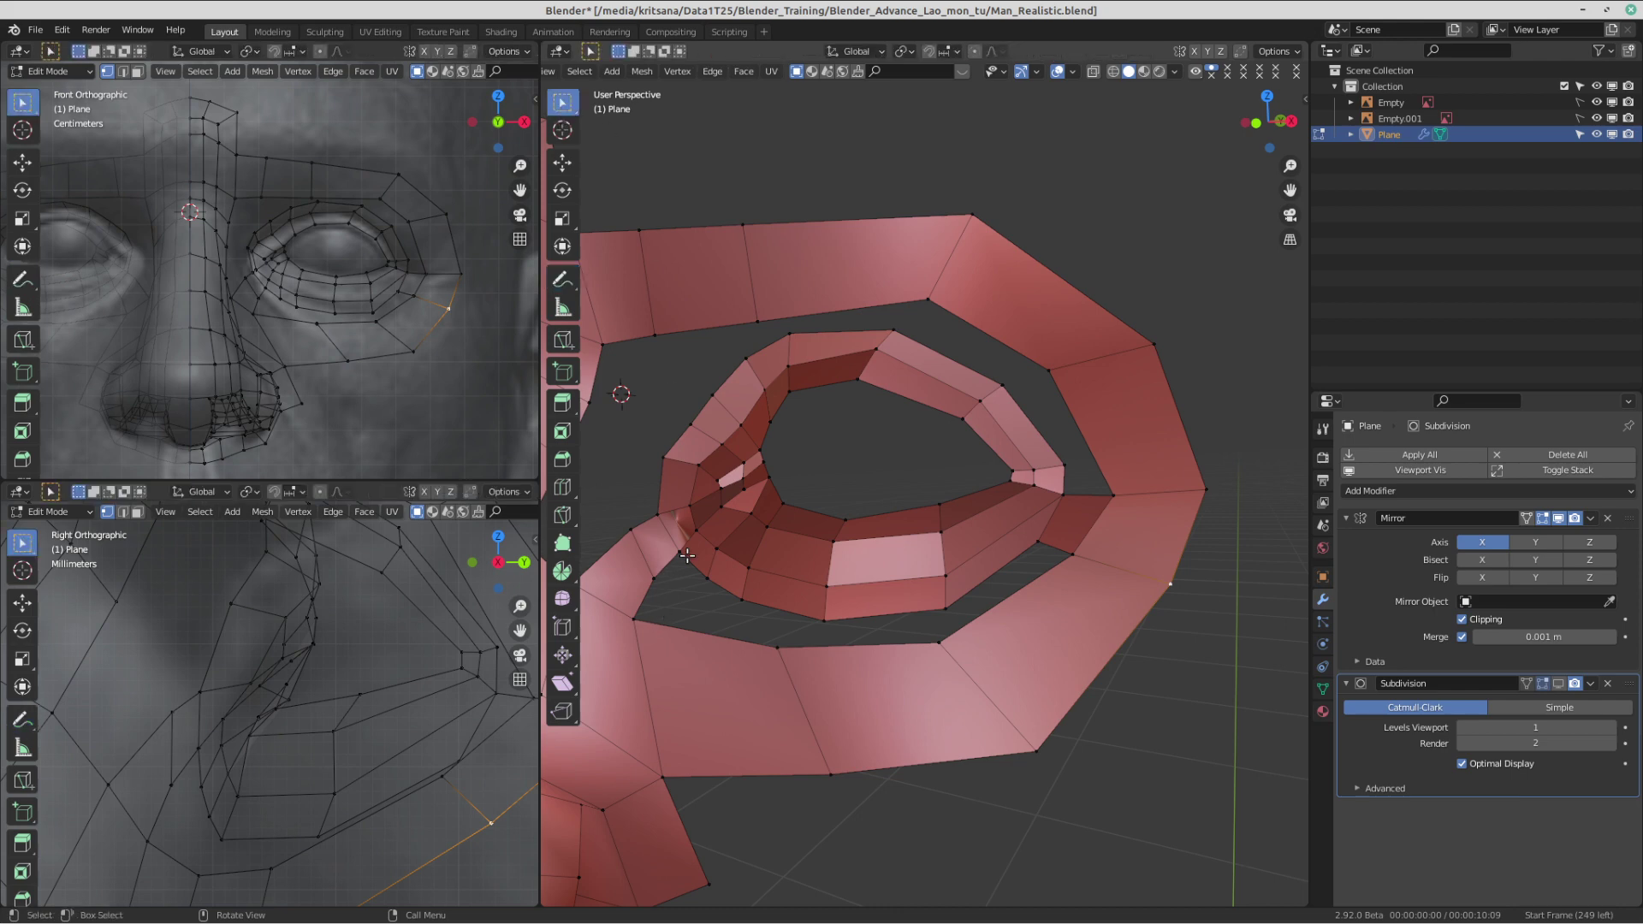
# - Select the vertices along the lower eyelid strip, from the inner eye corner through the corner fill to the outer ring's edge
pyautogui.click(689, 552)
pyautogui.keyDown('shift'); pyautogui.click(715, 587); pyautogui.keyUp('shift')
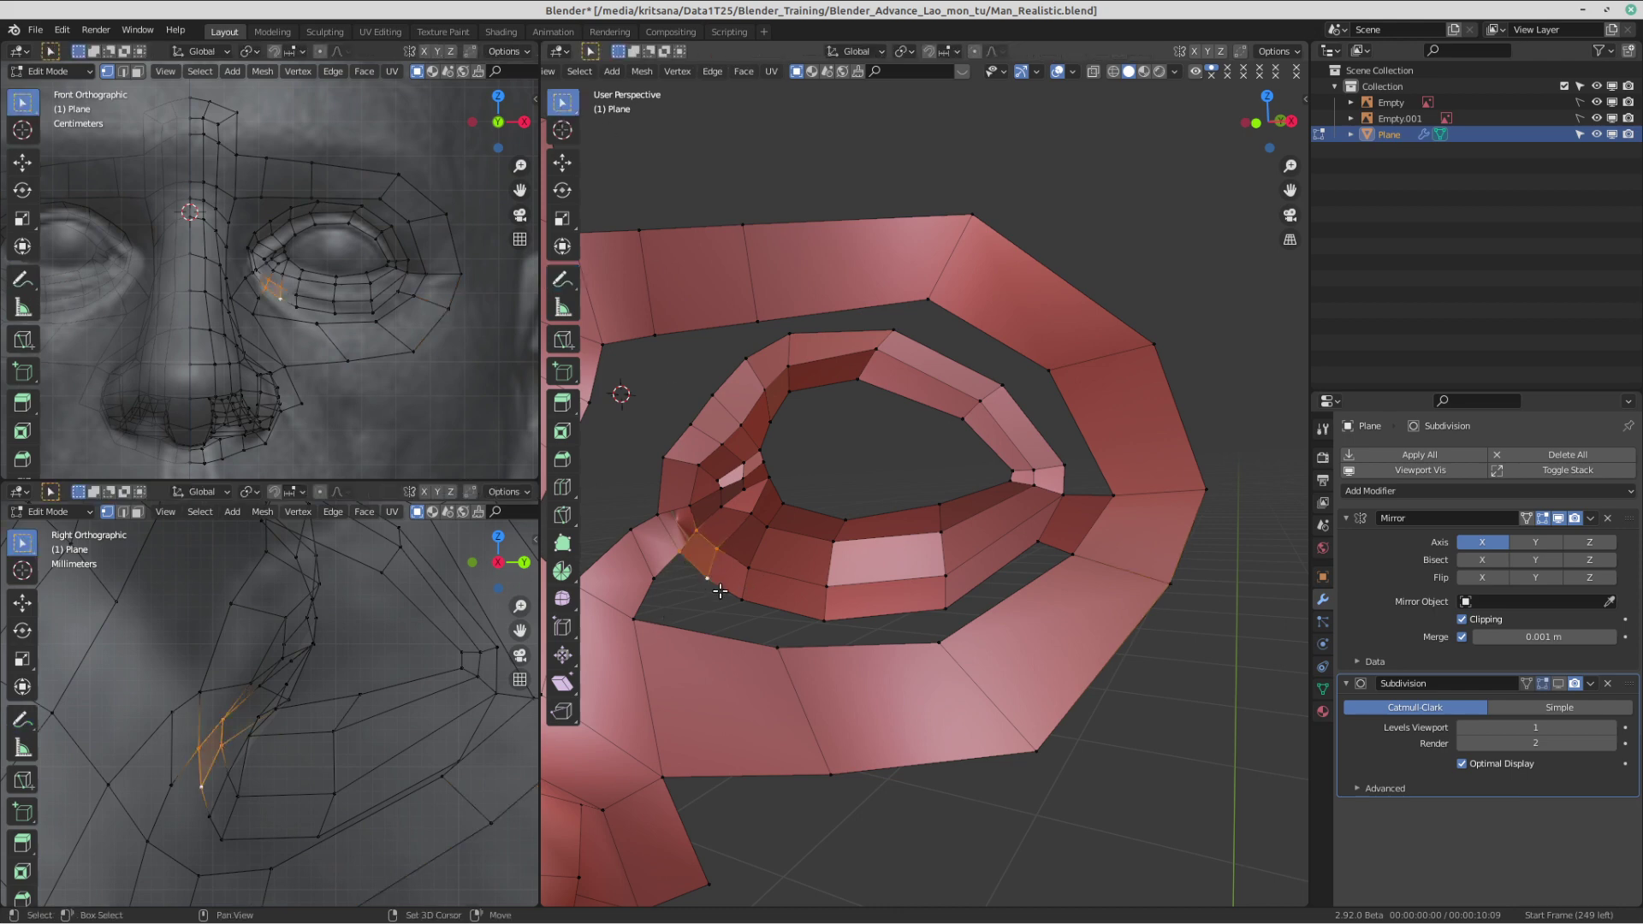
pyautogui.keyDown('shift'); pyautogui.click(740, 600); pyautogui.keyUp('shift')
pyautogui.keyDown('shift'); pyautogui.click(753, 568); pyautogui.keyUp('shift')
pyautogui.keyDown('shift'); pyautogui.click(824, 618); pyautogui.keyUp('shift')
pyautogui.keyDown('shift'); pyautogui.click(826, 588); pyautogui.keyUp('shift')
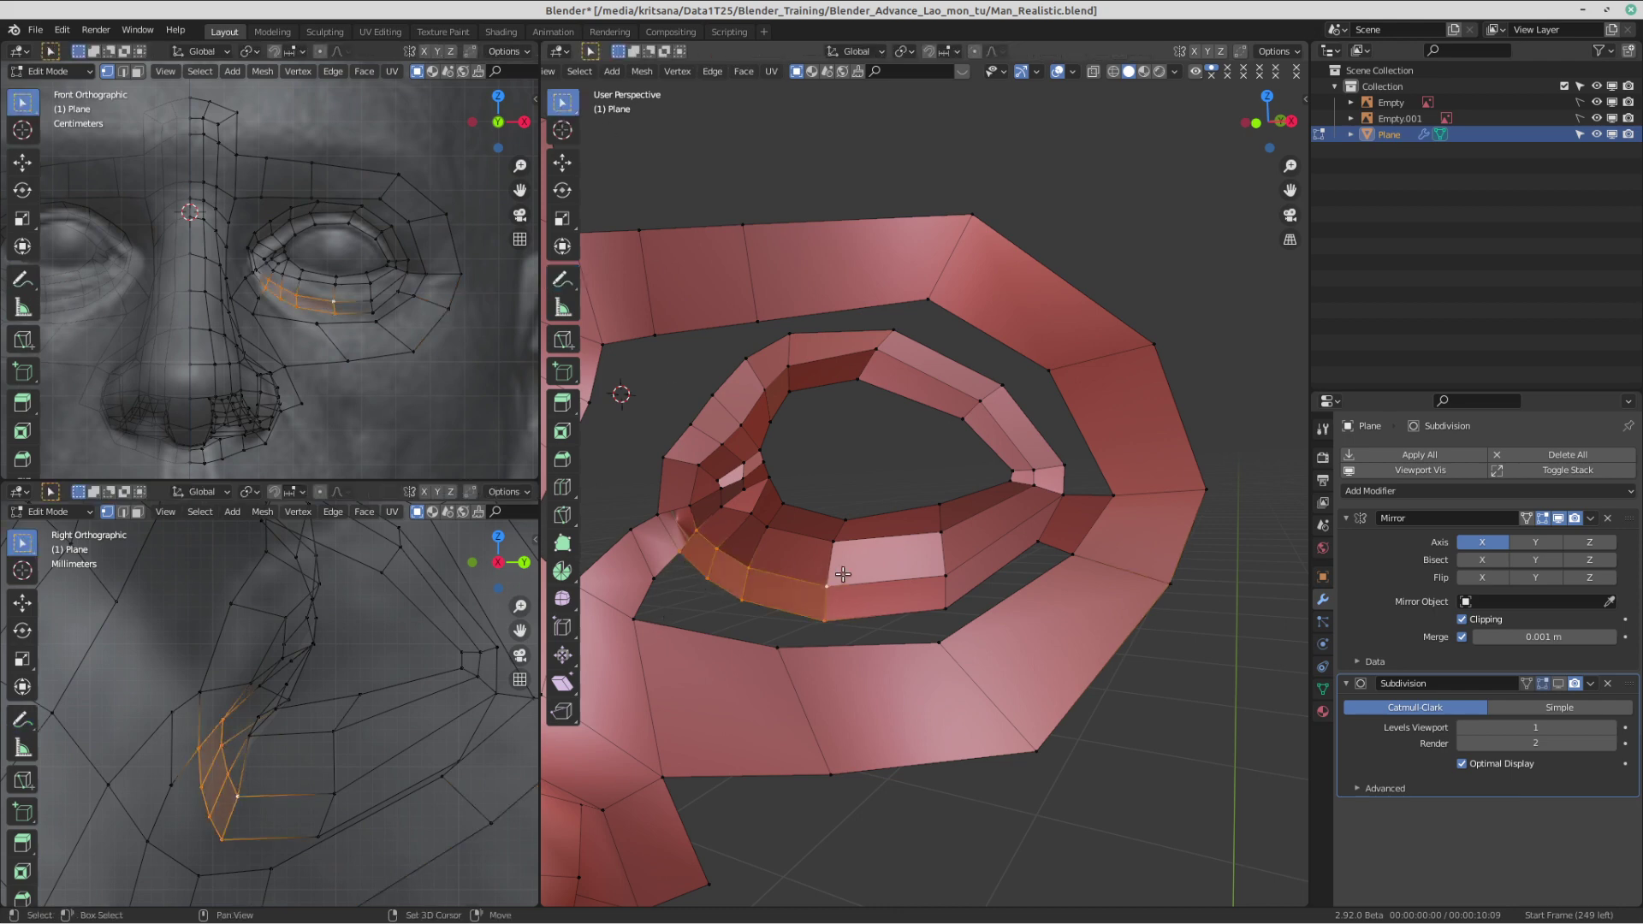
pyautogui.keyDown('shift'); pyautogui.click(947, 608); pyautogui.keyUp('shift')
pyautogui.keyDown('shift'); pyautogui.click(945, 576); pyautogui.keyUp('shift')
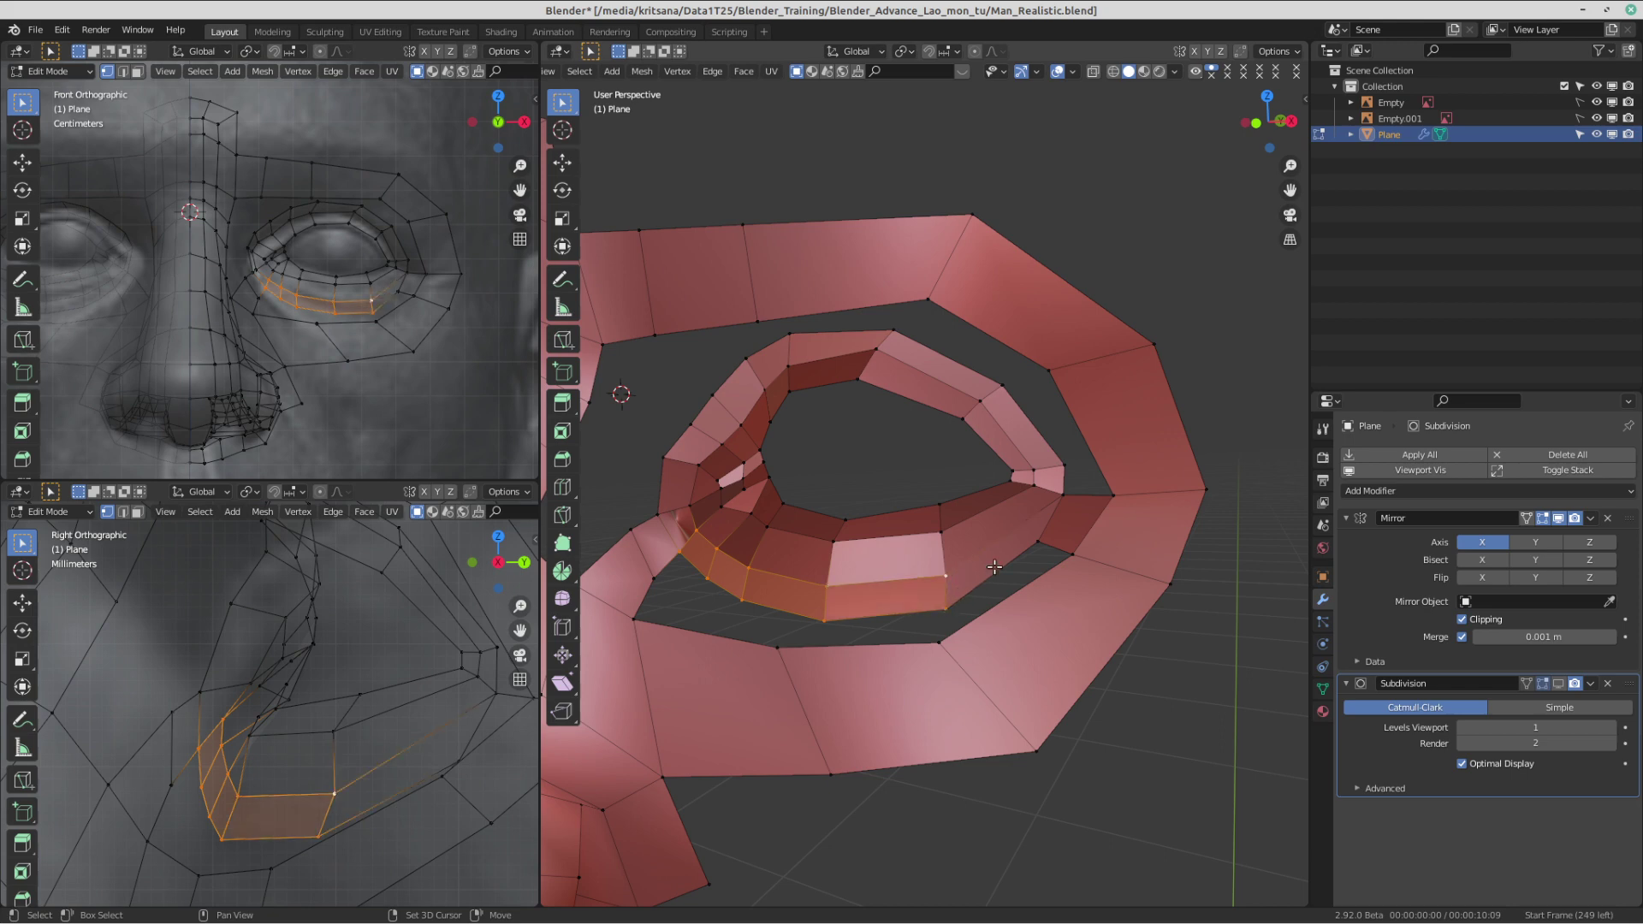
pyautogui.keyDown('shift'); pyautogui.click(1036, 545); pyautogui.keyUp('shift')
pyautogui.keyDown('shift'); pyautogui.click(1065, 499); pyautogui.keyUp('shift')
pyautogui.keyDown('shift'); pyautogui.click(1109, 498); pyautogui.keyUp('shift')
pyautogui.keyDown('shift'); pyautogui.click(1074, 554); pyautogui.keyUp('shift')
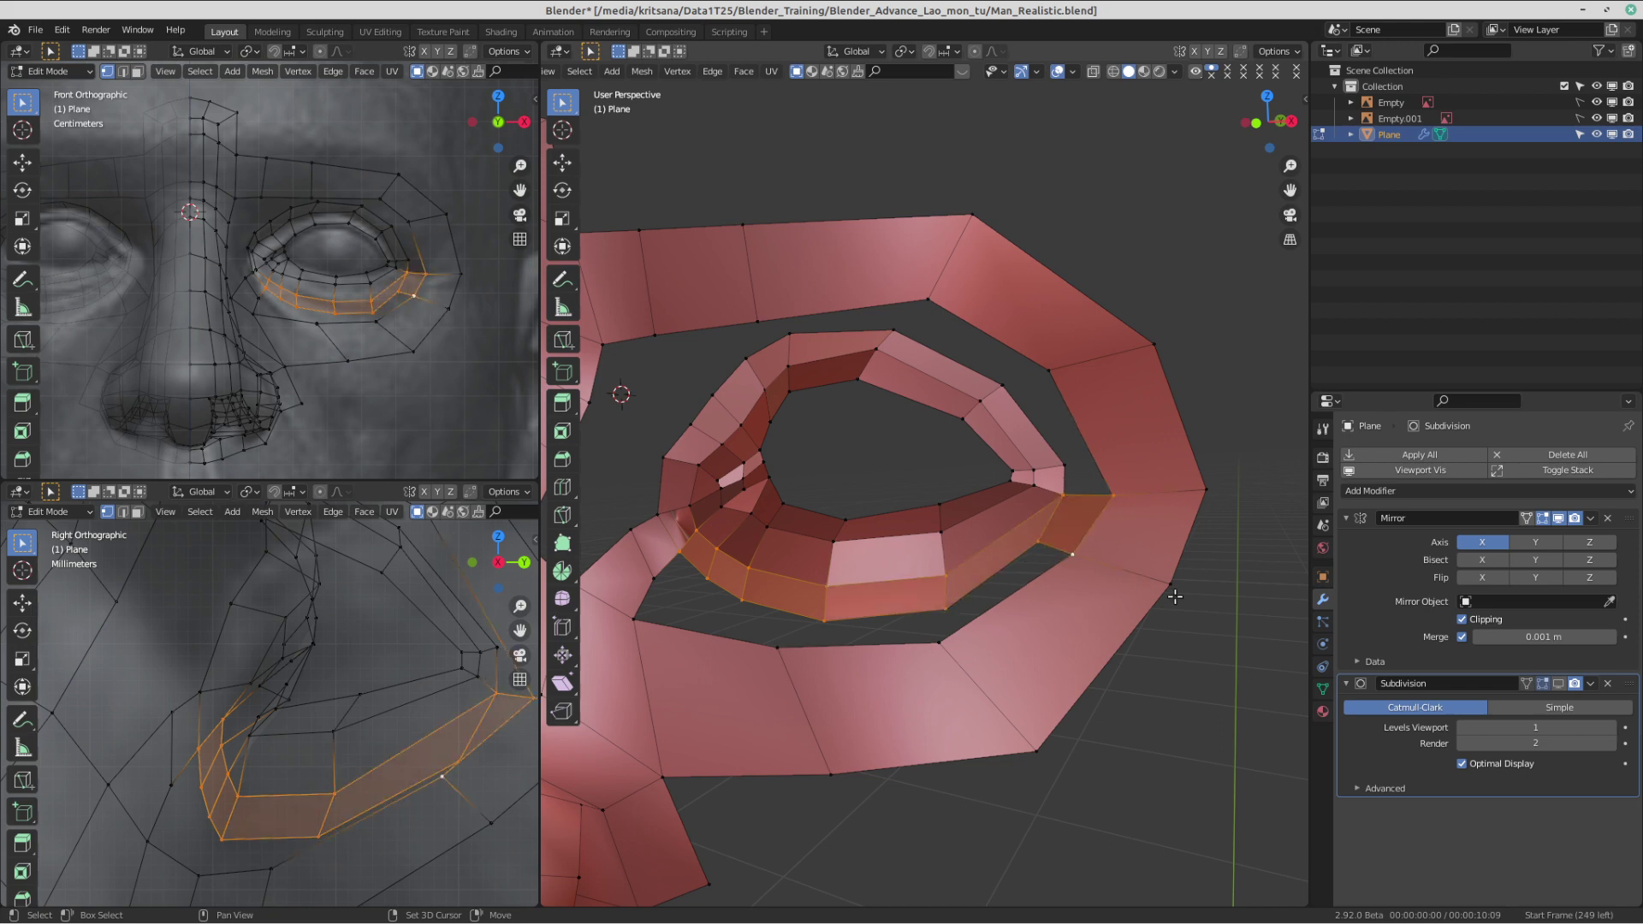
pyautogui.keyDown('shift'); pyautogui.click(1171, 584); pyautogui.keyUp('shift')
pyautogui.keyDown('shift'); pyautogui.click(1207, 490); pyautogui.keyUp('shift')
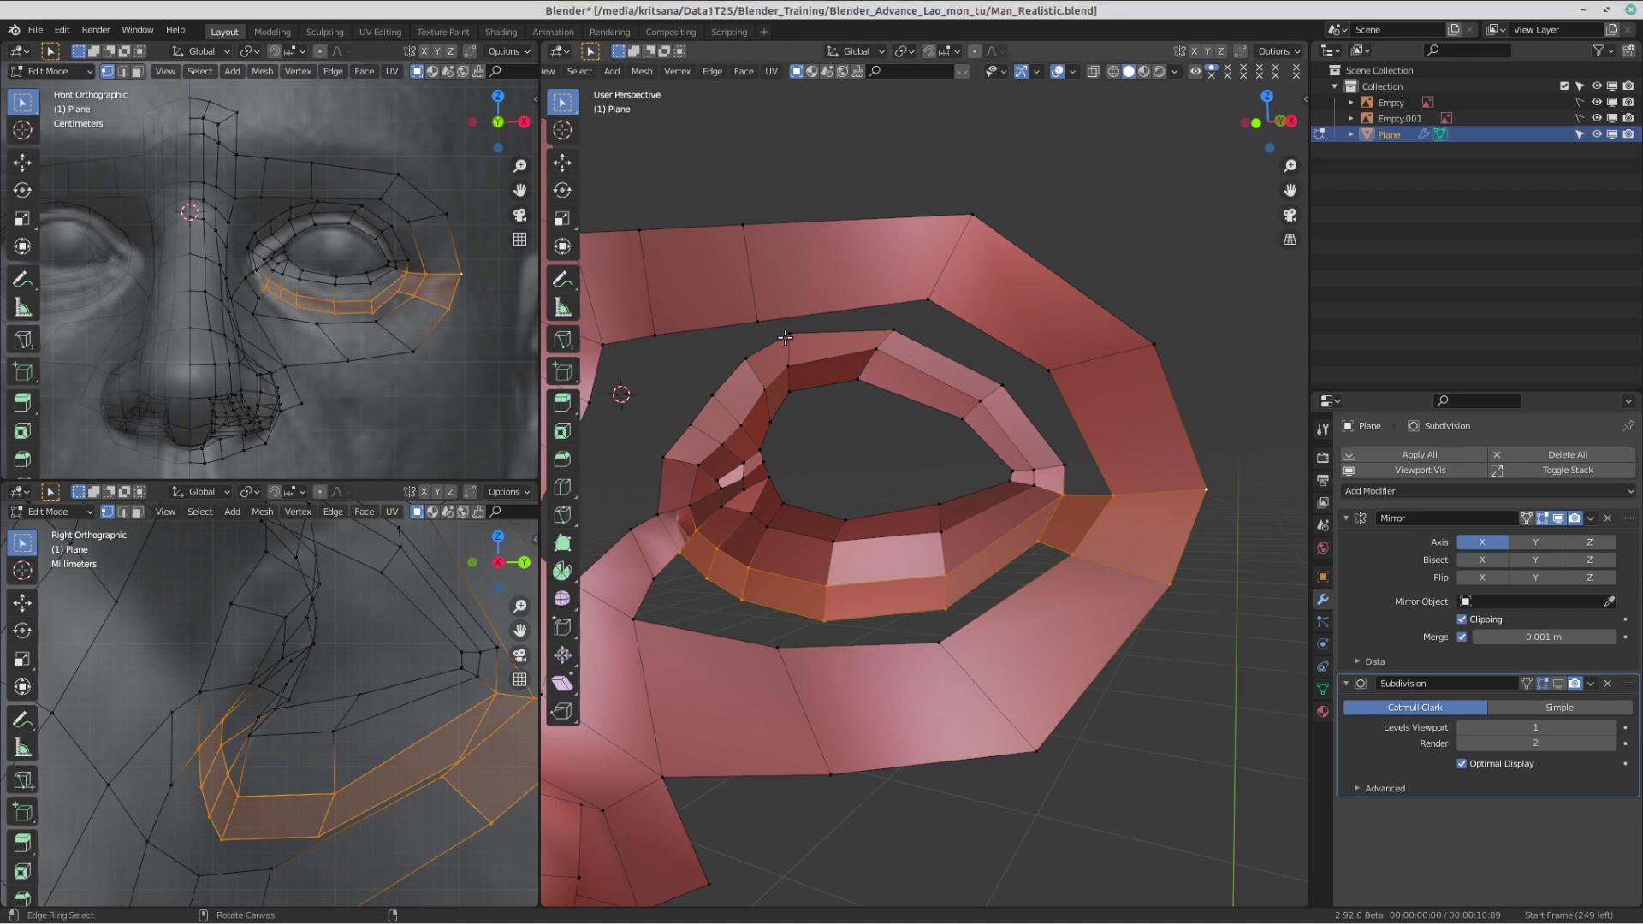
# - Switch to Discord, enlarge the other participant's shared screen to examine their eye topology, and return to Blender
pyautogui.hotkey('ctrl', 'alt', 'Right')
pyautogui.click(935, 257)
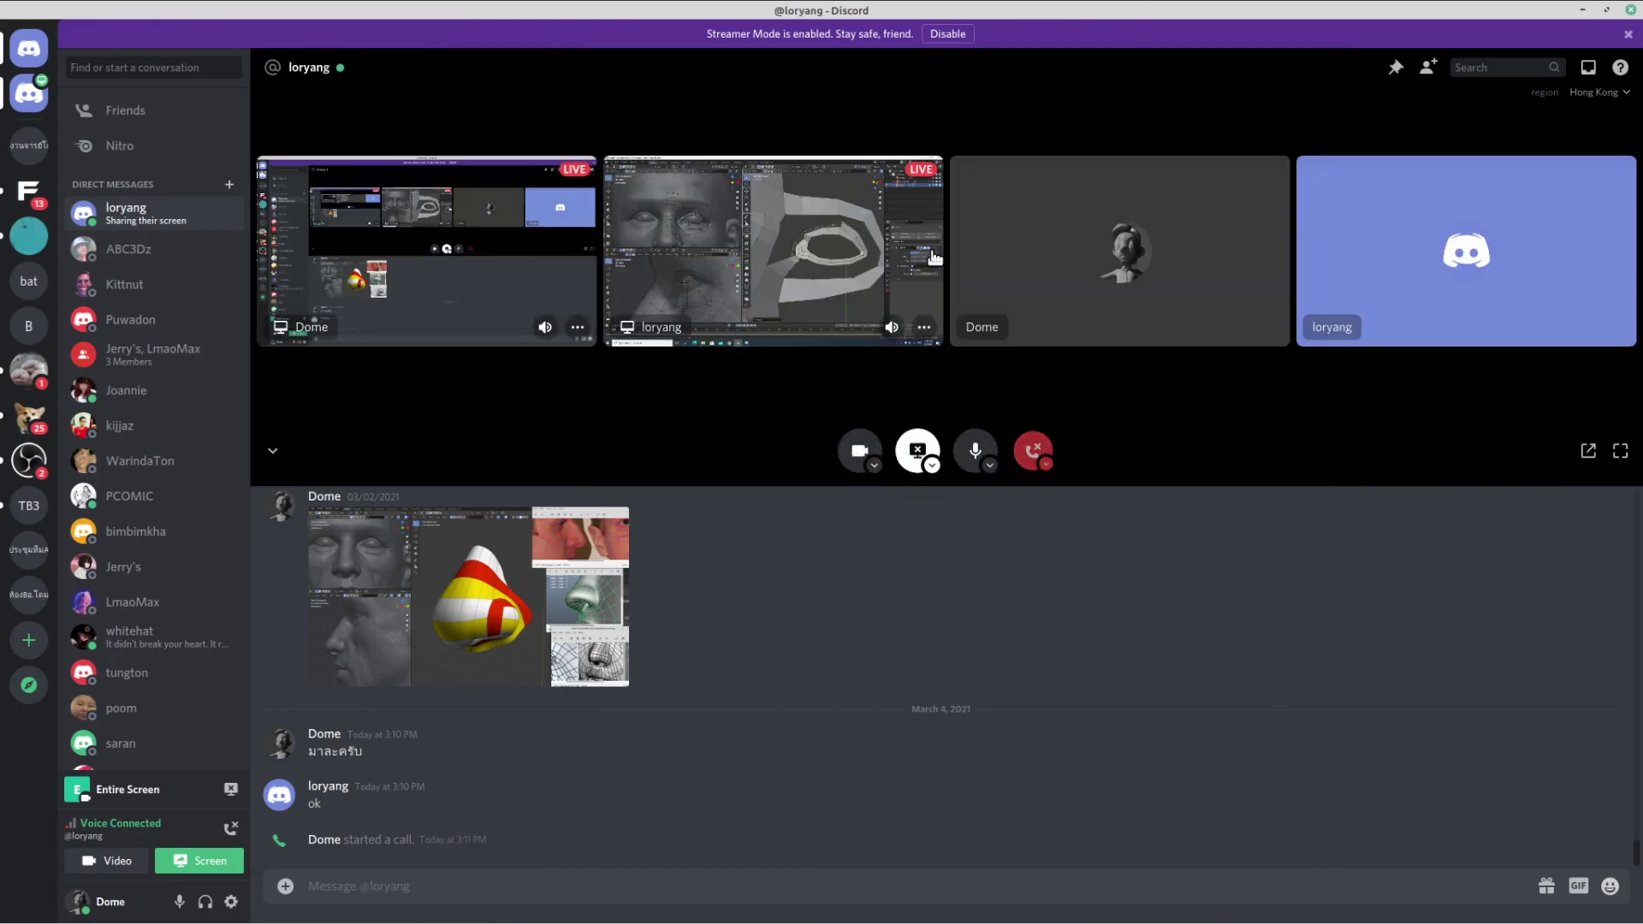
pyautogui.click(782, 252)
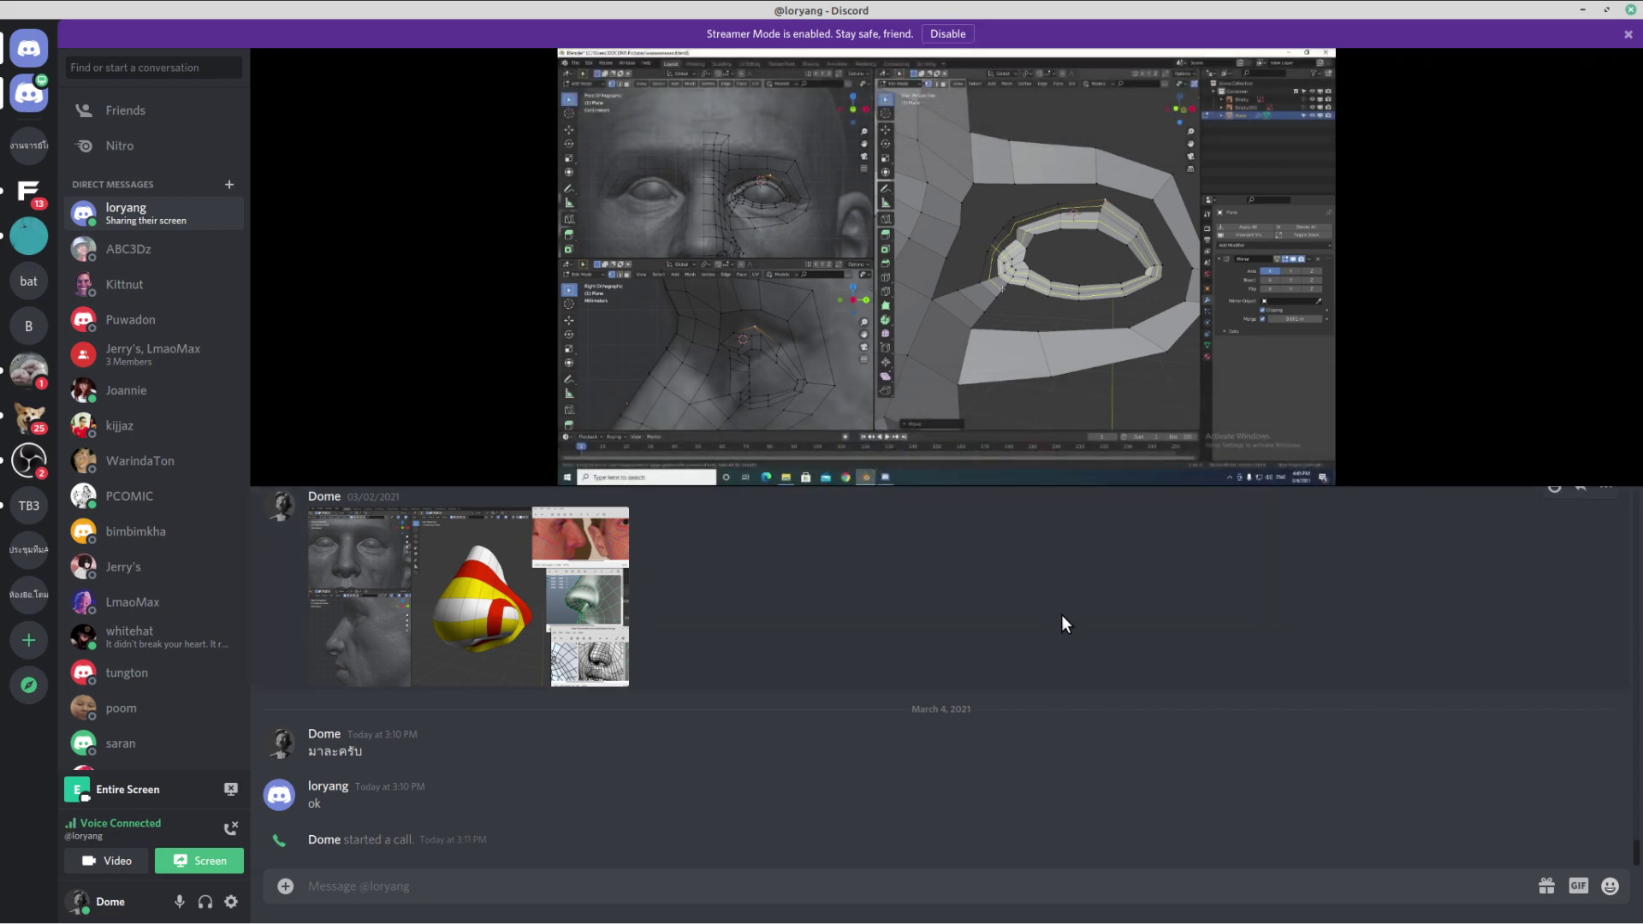
pyautogui.moveTo(1024, 308)
pyautogui.hotkey('ctrl', 'alt', 'Left')
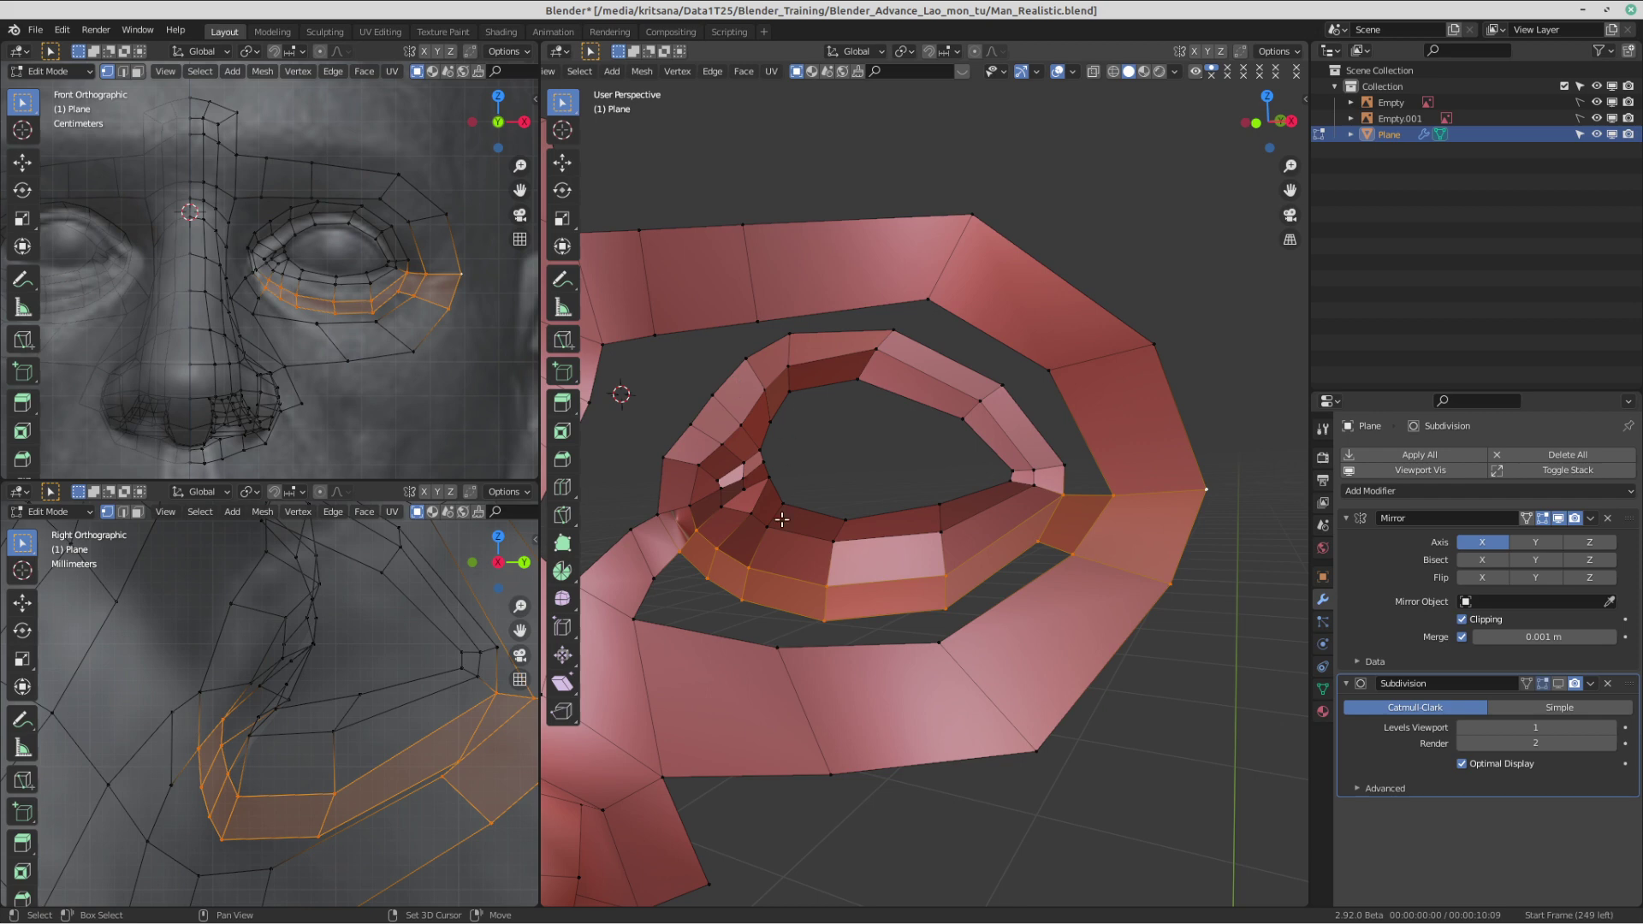
# - Select the face loop of the lower eyelid strip to examine how its edge flow runs
pyautogui.keyDown('shift'); pyautogui.moveTo(782, 520); pyautogui.dragTo(784, 437, button='middle'); pyautogui.keyUp('shift')
pyautogui.click(749, 368)
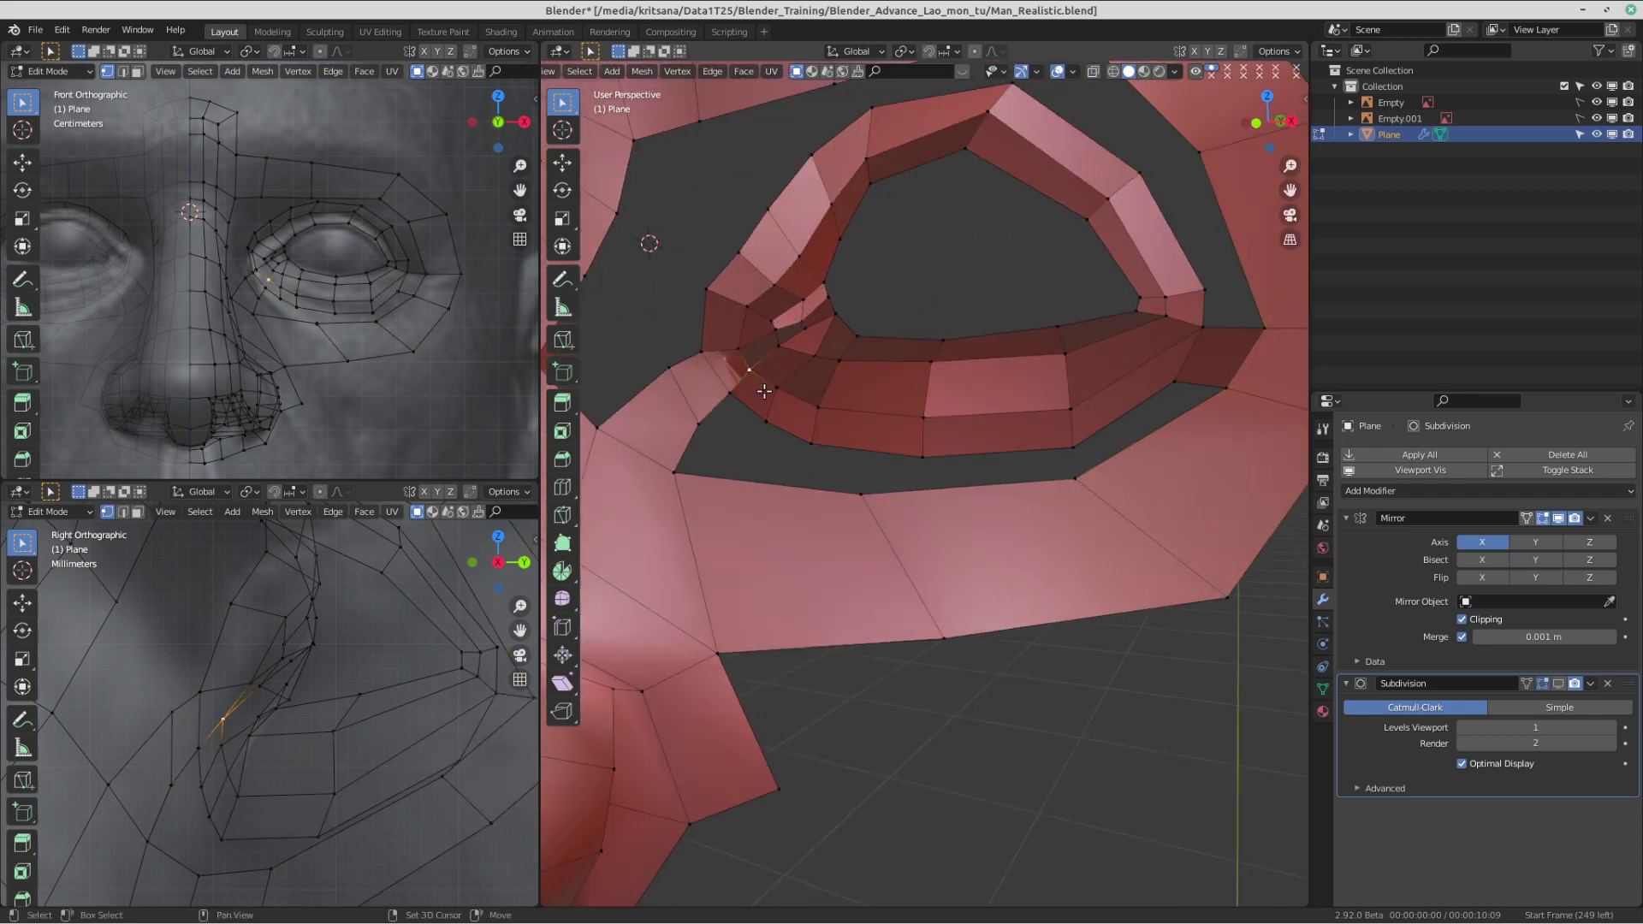
pyautogui.keyDown('alt'); pyautogui.click(813, 422); pyautogui.keyUp('alt')
pyautogui.scroll(-2, 961, 447)
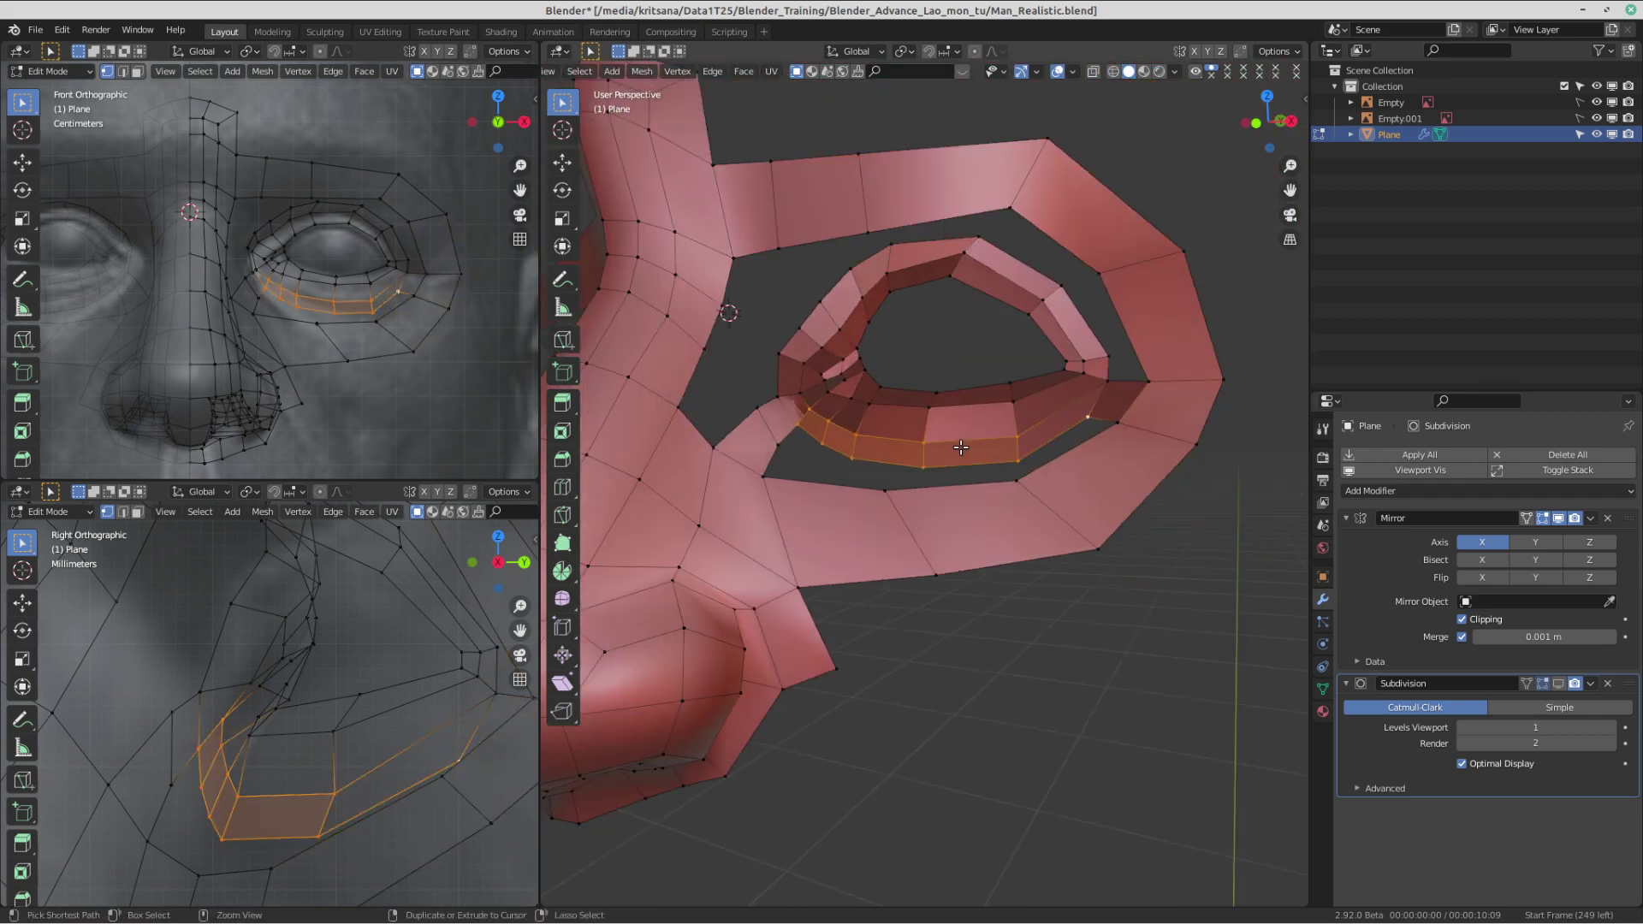
# - Undo the outer corner fill, the outer ring loop cut and the lower eyelid strip back to the inner eye corner
pyautogui.hotkey('ctrl', 'z')
pyautogui.hotkey('ctrl', 'z')
pyautogui.hotkey('ctrl', 'z')
pyautogui.hotkey('ctrl', 'z')
pyautogui.hotkey('ctrl', 'z')
pyautogui.hotkey('ctrl', 'z')
pyautogui.hotkey('ctrl', 'z')
pyautogui.hotkey('ctrl', 'z')
pyautogui.hotkey('ctrl', 'z')
pyautogui.hotkey('ctrl', 'z')
pyautogui.hotkey('ctrl', 'z')
pyautogui.hotkey('ctrl', 'z')
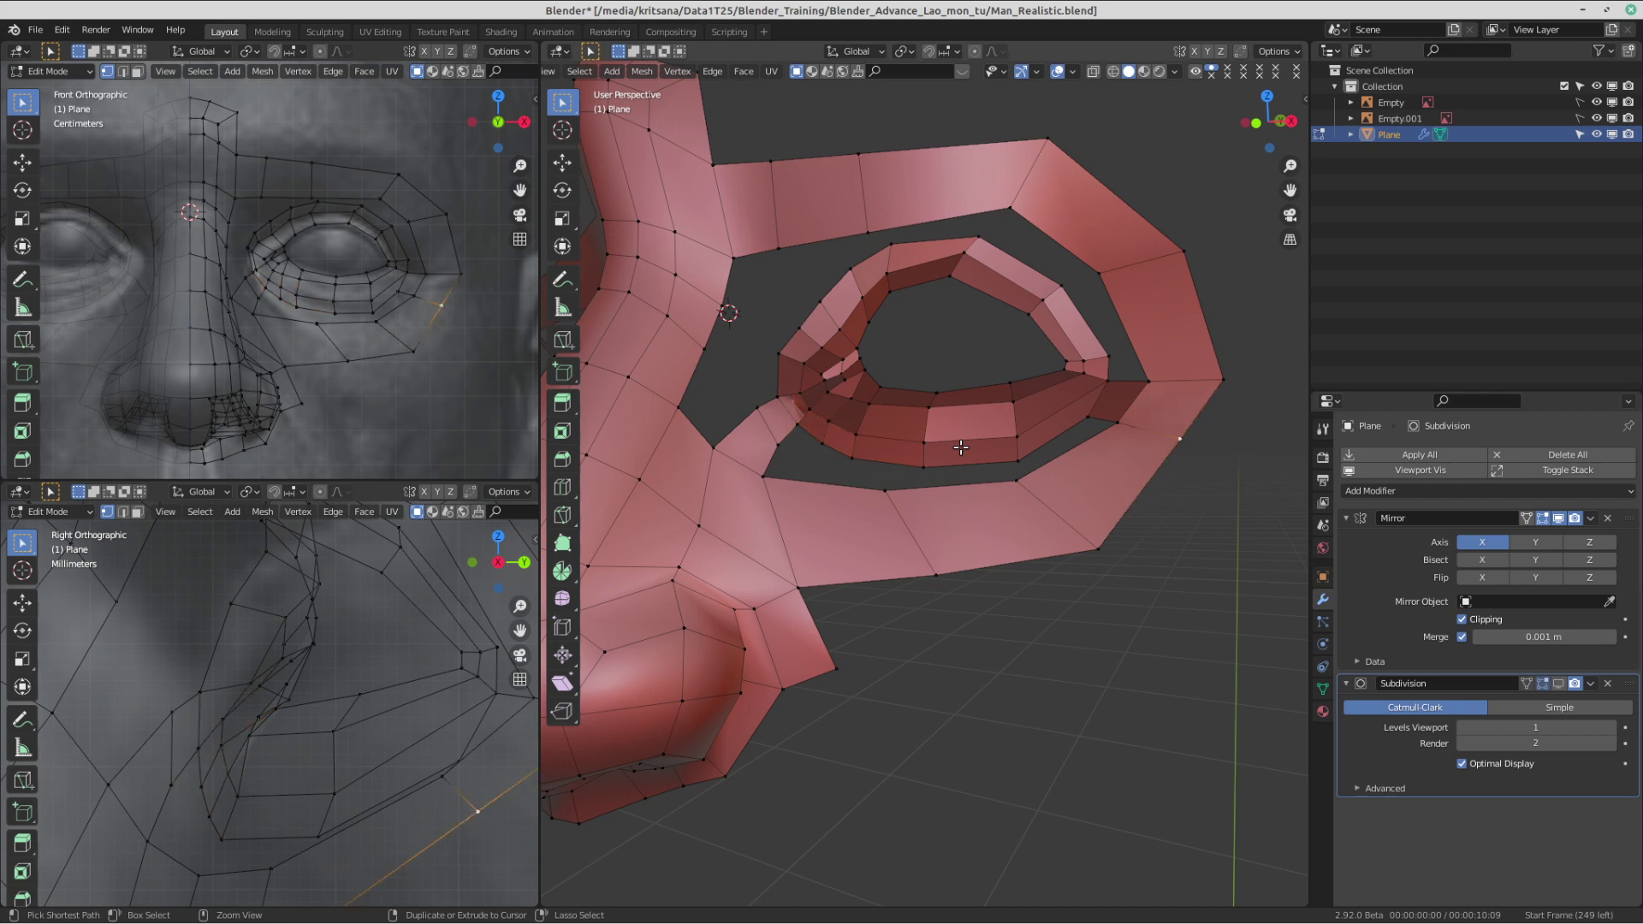
pyautogui.hotkey('ctrl', 'z')
pyautogui.hotkey('ctrl', 'z')
pyautogui.hotkey('ctrl', 'z')
pyautogui.hotkey('ctrl', 'z')
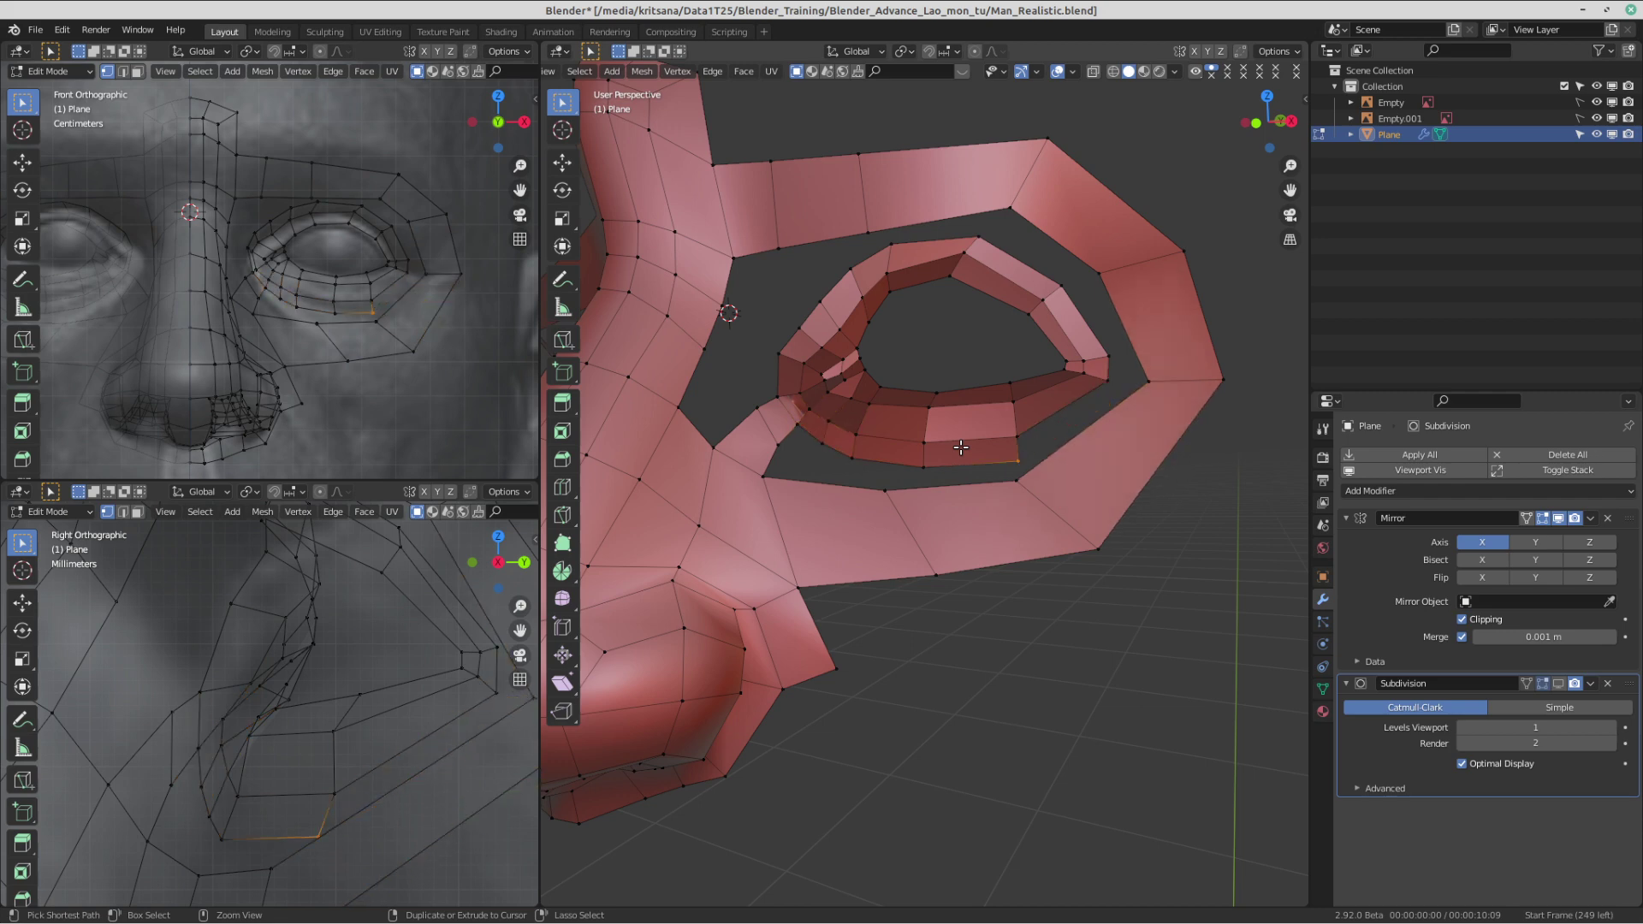
pyautogui.hotkey('ctrl', 'z')
pyautogui.hotkey('ctrl', 'z')
pyautogui.hotkey('ctrl', 'z')
pyautogui.hotkey('ctrl', 'z')
pyautogui.hotkey('ctrl', 'z')
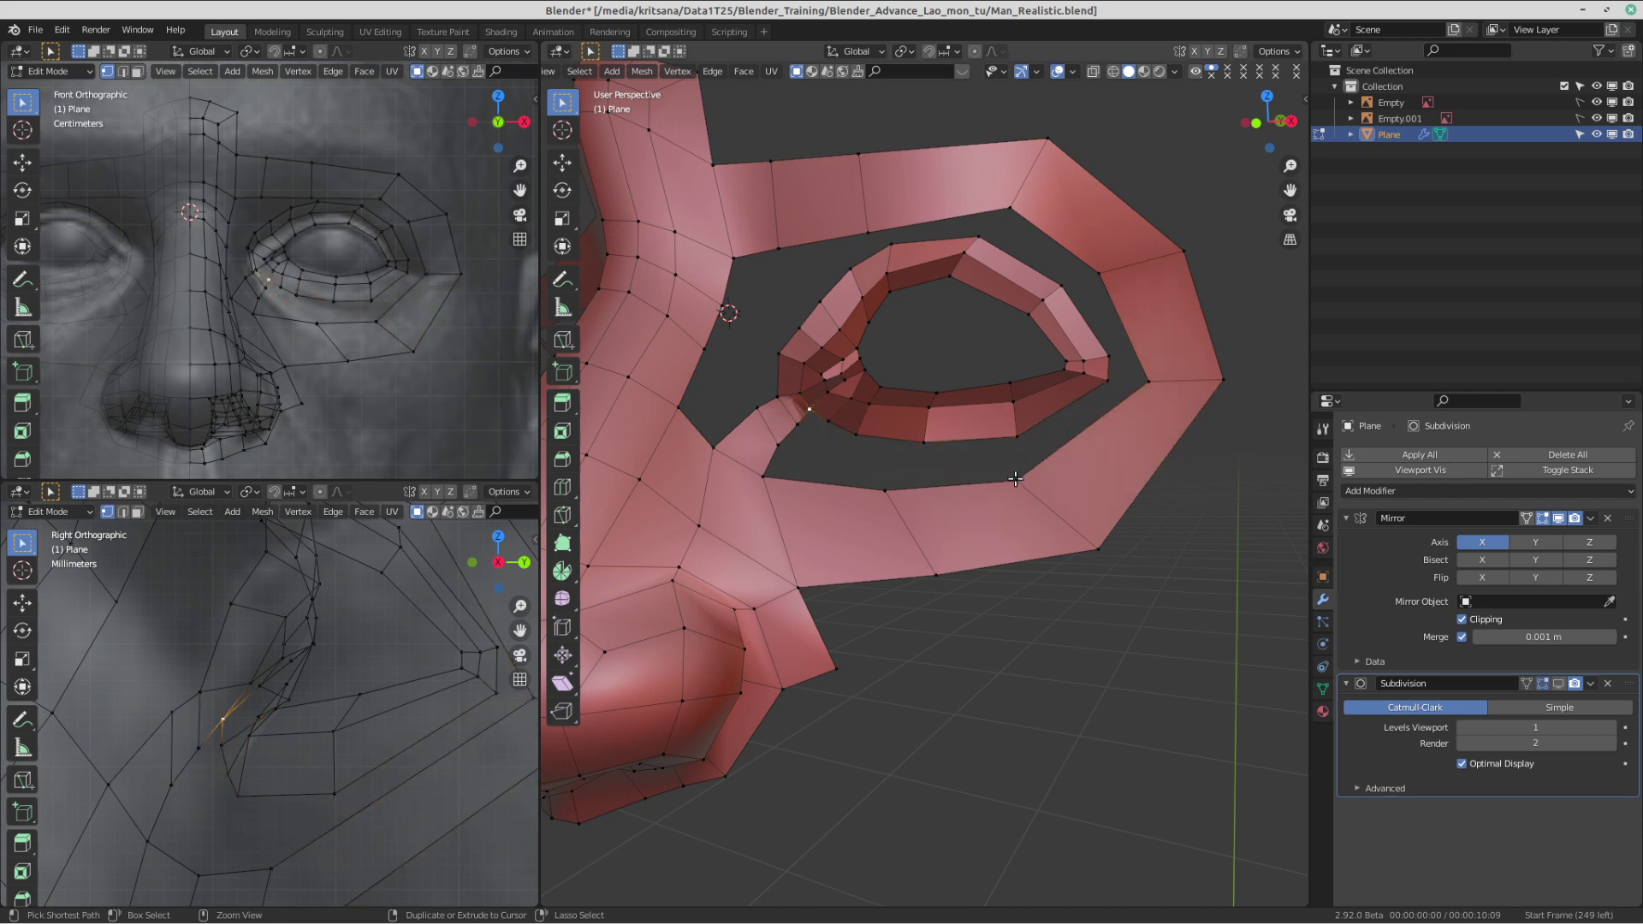
pyautogui.hotkey('ctrl', 'z')
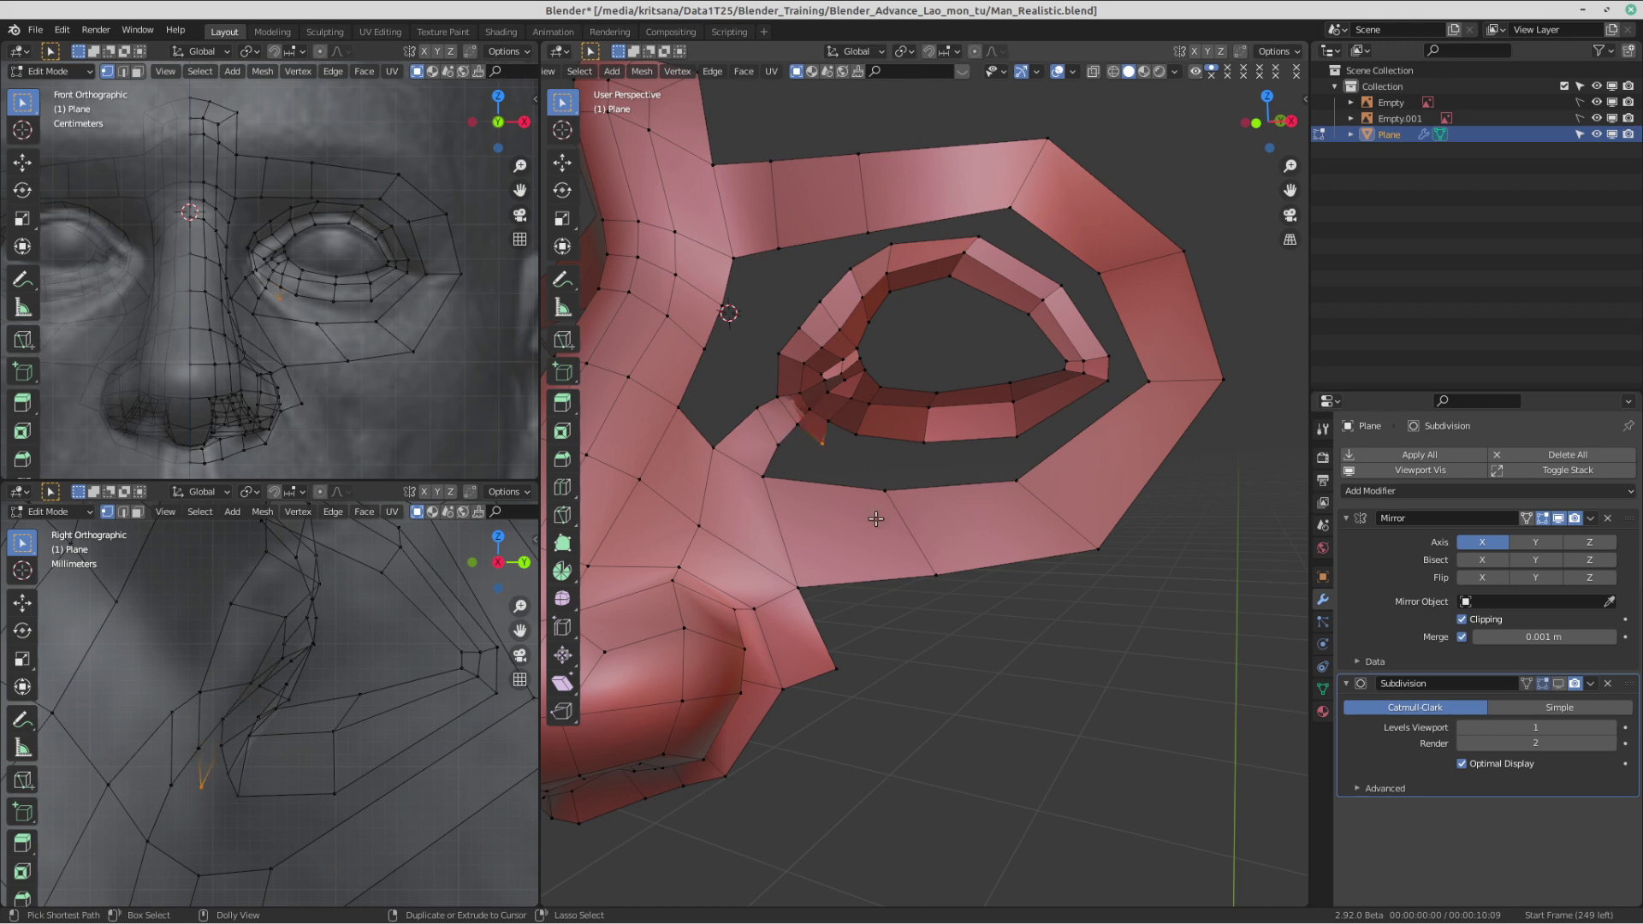
pyautogui.hotkey('ctrl', 'z')
# - Rebuild the strip of faces along the lower eyelid's outer edge, from the inner corner to near the outer corner
pyautogui.press('f')
pyautogui.click(872, 440)
pyautogui.press('f')
pyautogui.moveTo(1016, 488); pyautogui.dragTo(1129, 424)
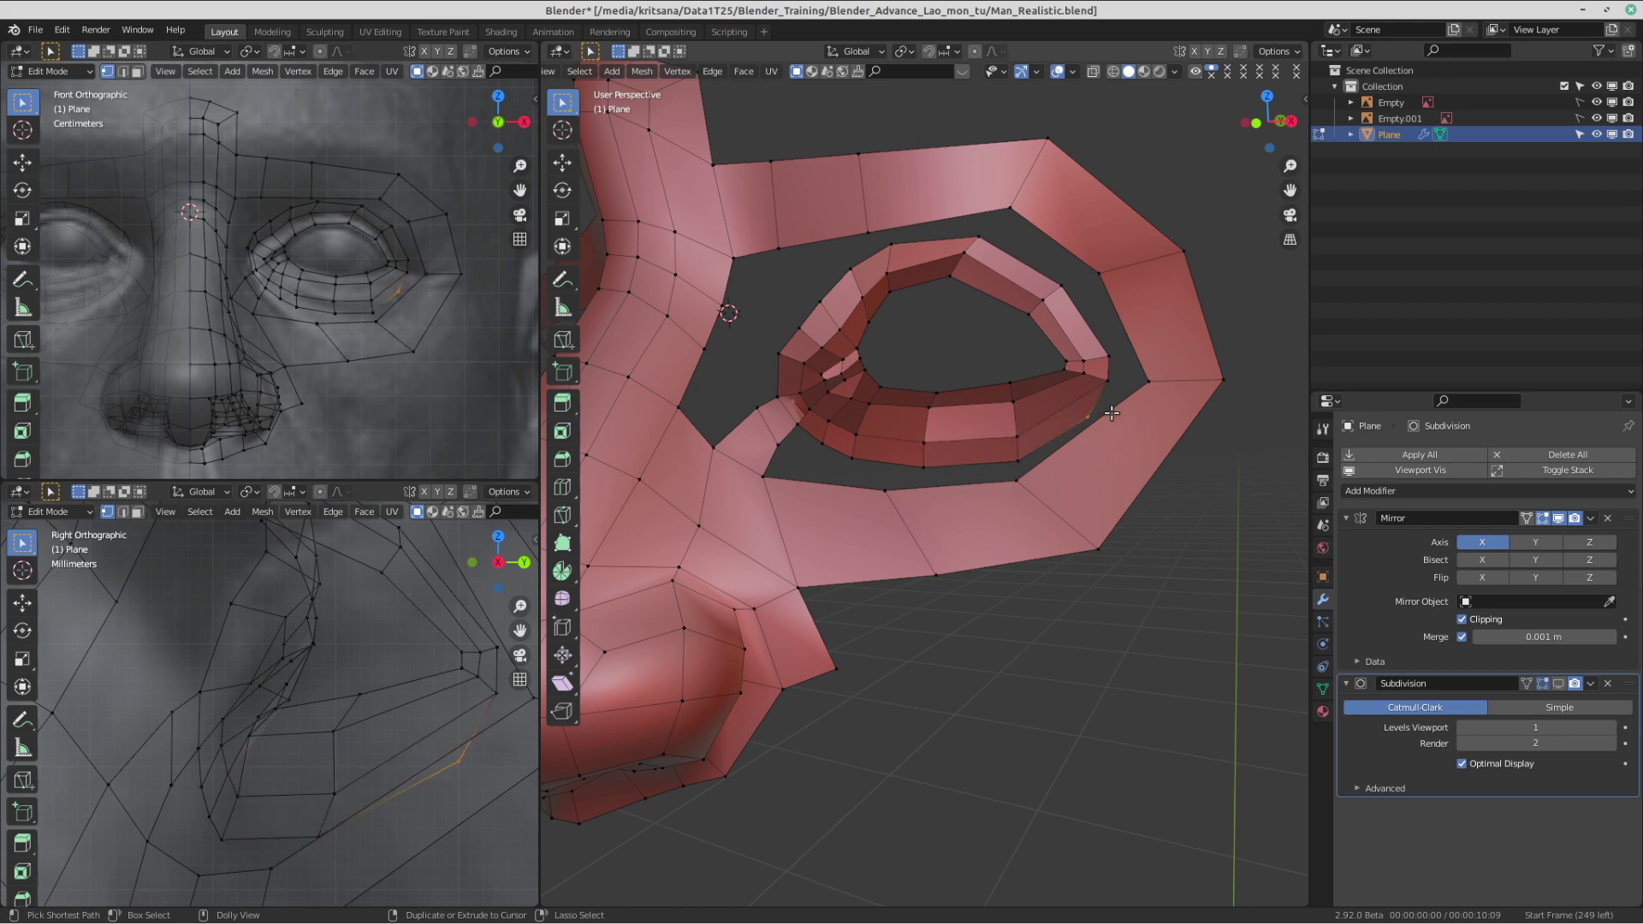
# - Insert a loop cut across the outer ring's face below the outer eye corner, and fill the corner gap between eyelid strip and ring
pyautogui.hotkey('ctrl', 'r')
pyautogui.click(1153, 449)
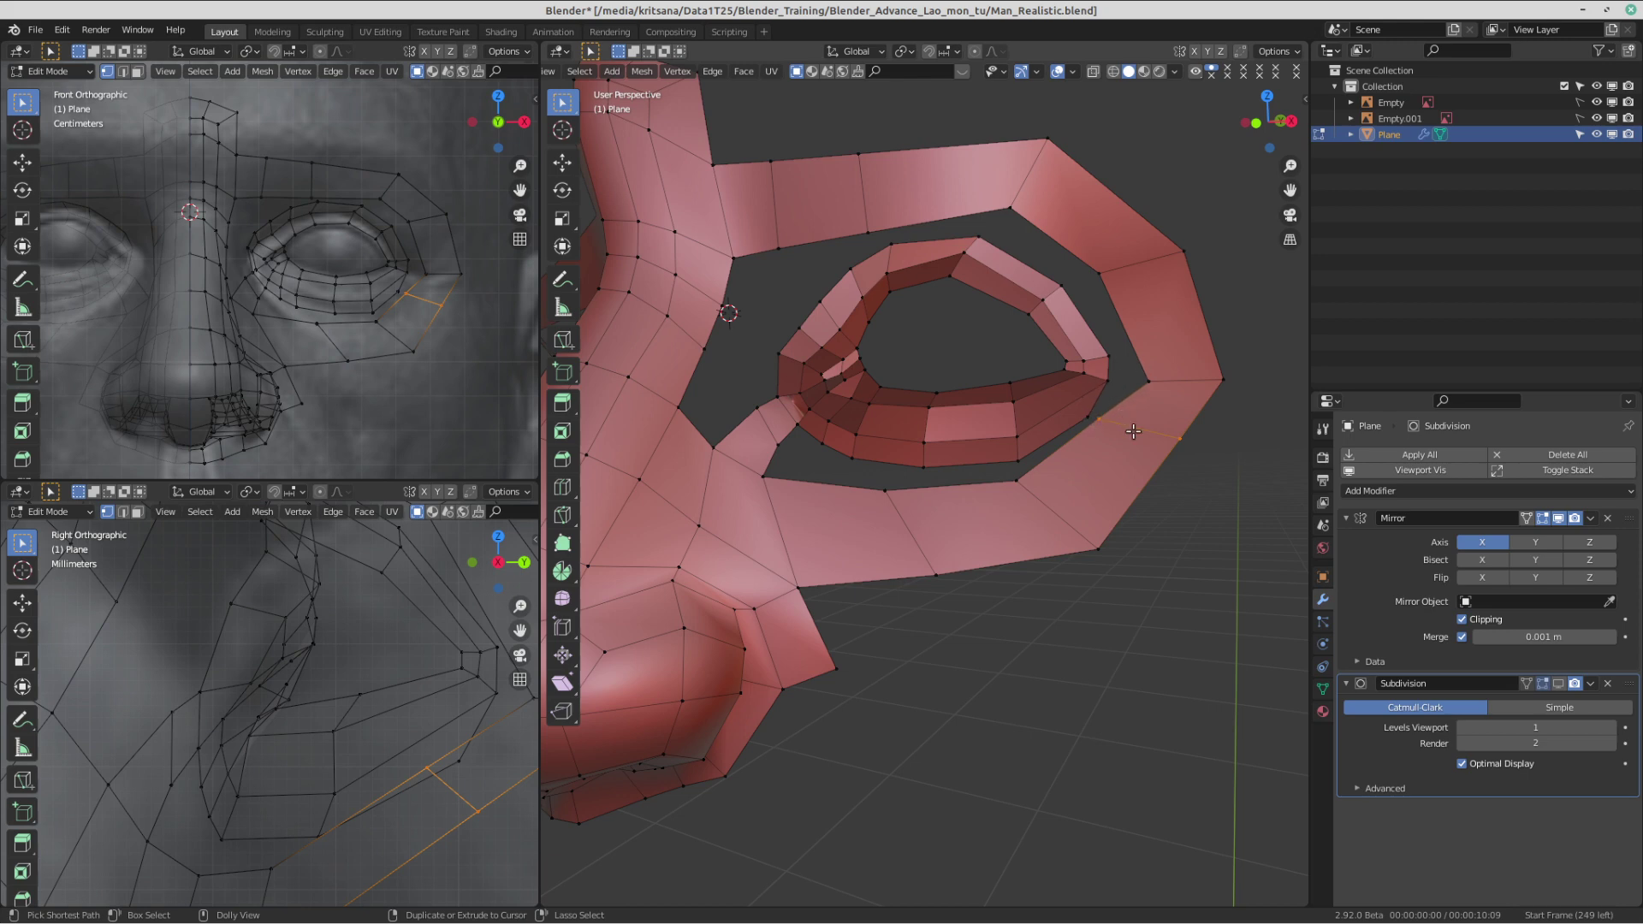
pyautogui.click(1100, 418)
pyautogui.keyDown('shift'); pyautogui.click(1089, 417); pyautogui.keyUp('shift')
pyautogui.keyDown('shift'); pyautogui.click(1108, 382); pyautogui.keyUp('shift')
pyautogui.keyDown('shift'); pyautogui.click(1148, 382); pyautogui.keyUp('shift')
pyautogui.press('f')
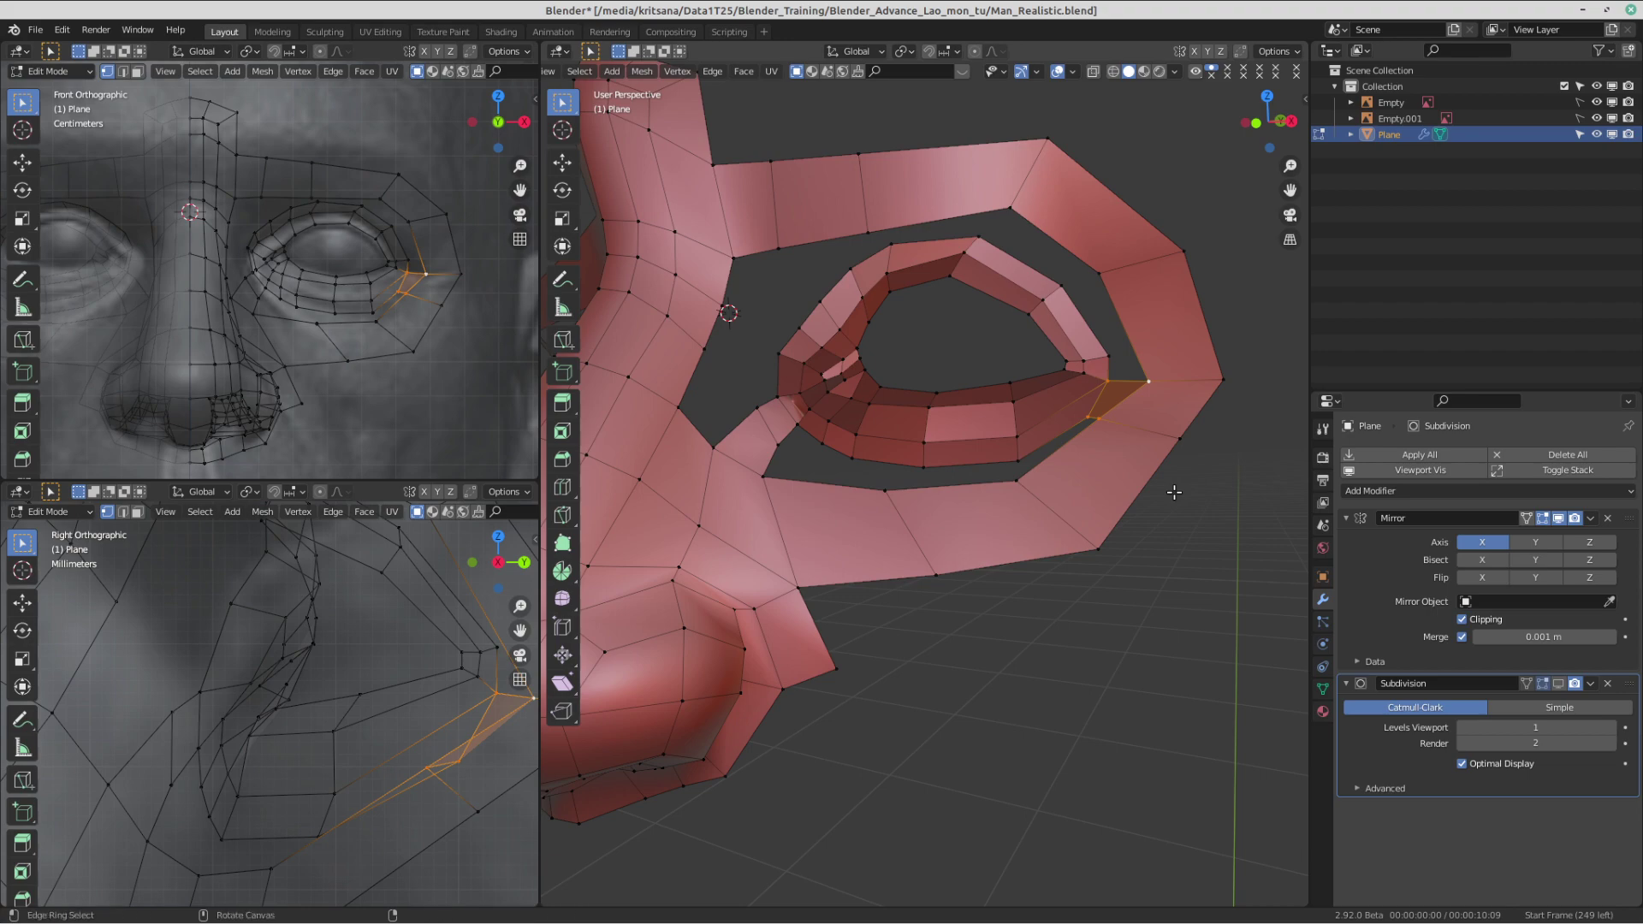
# - Switch to Discord to check the other participant's progress on the eye mesh, and return to Blender
pyautogui.hotkey('ctrl', 'alt', 'Right')
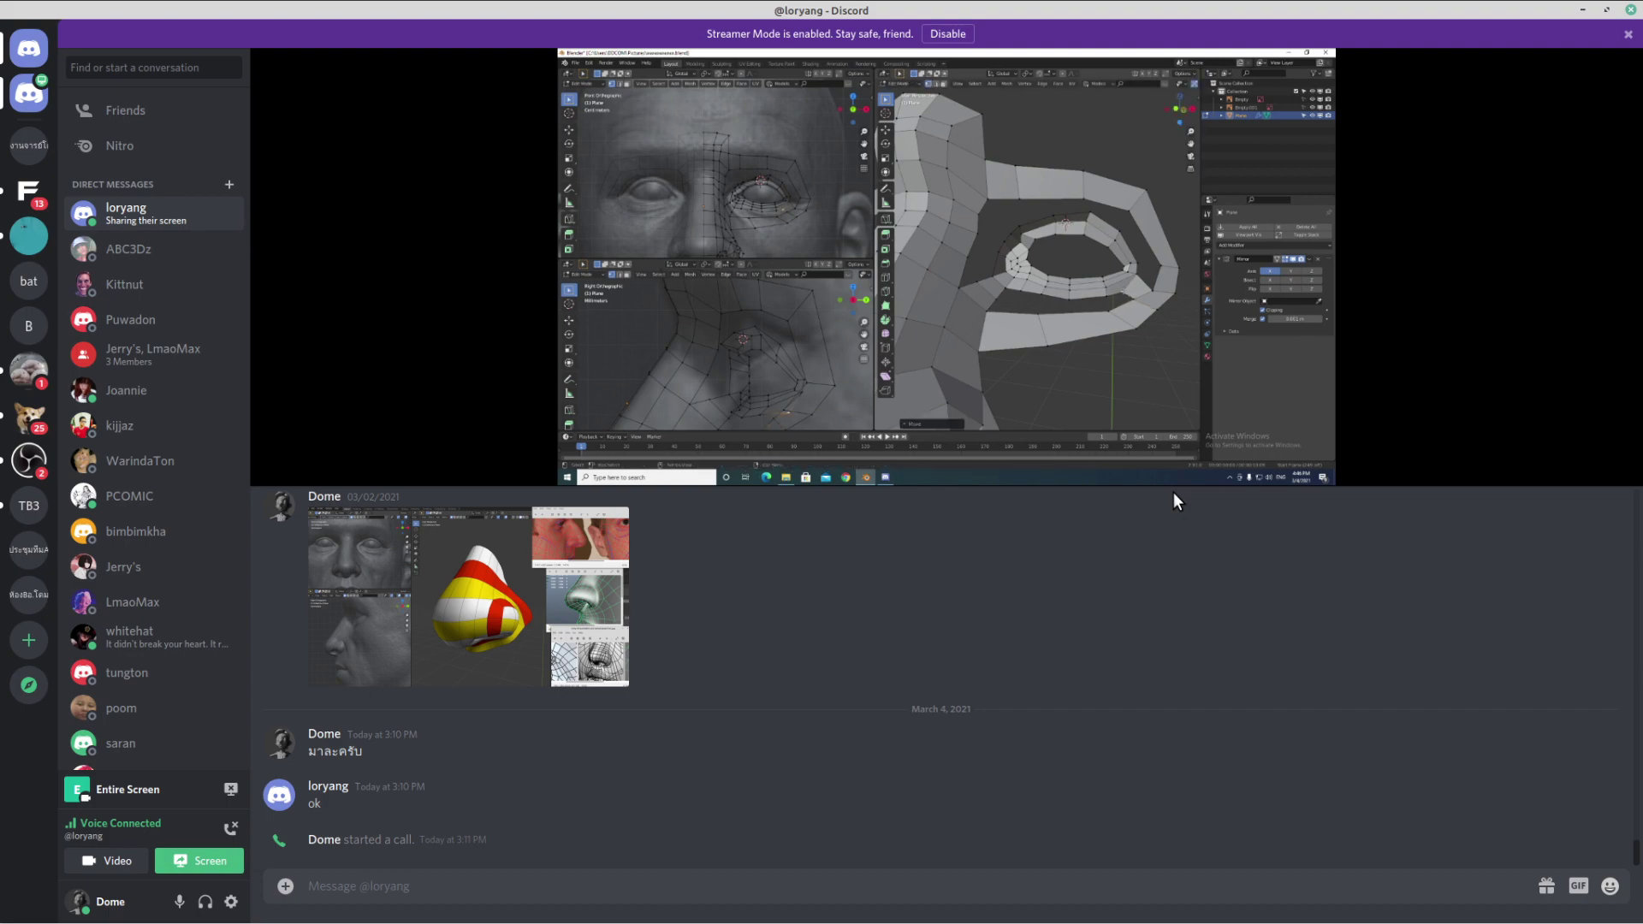
pyautogui.hotkey('ctrl', 'alt', 'Left')
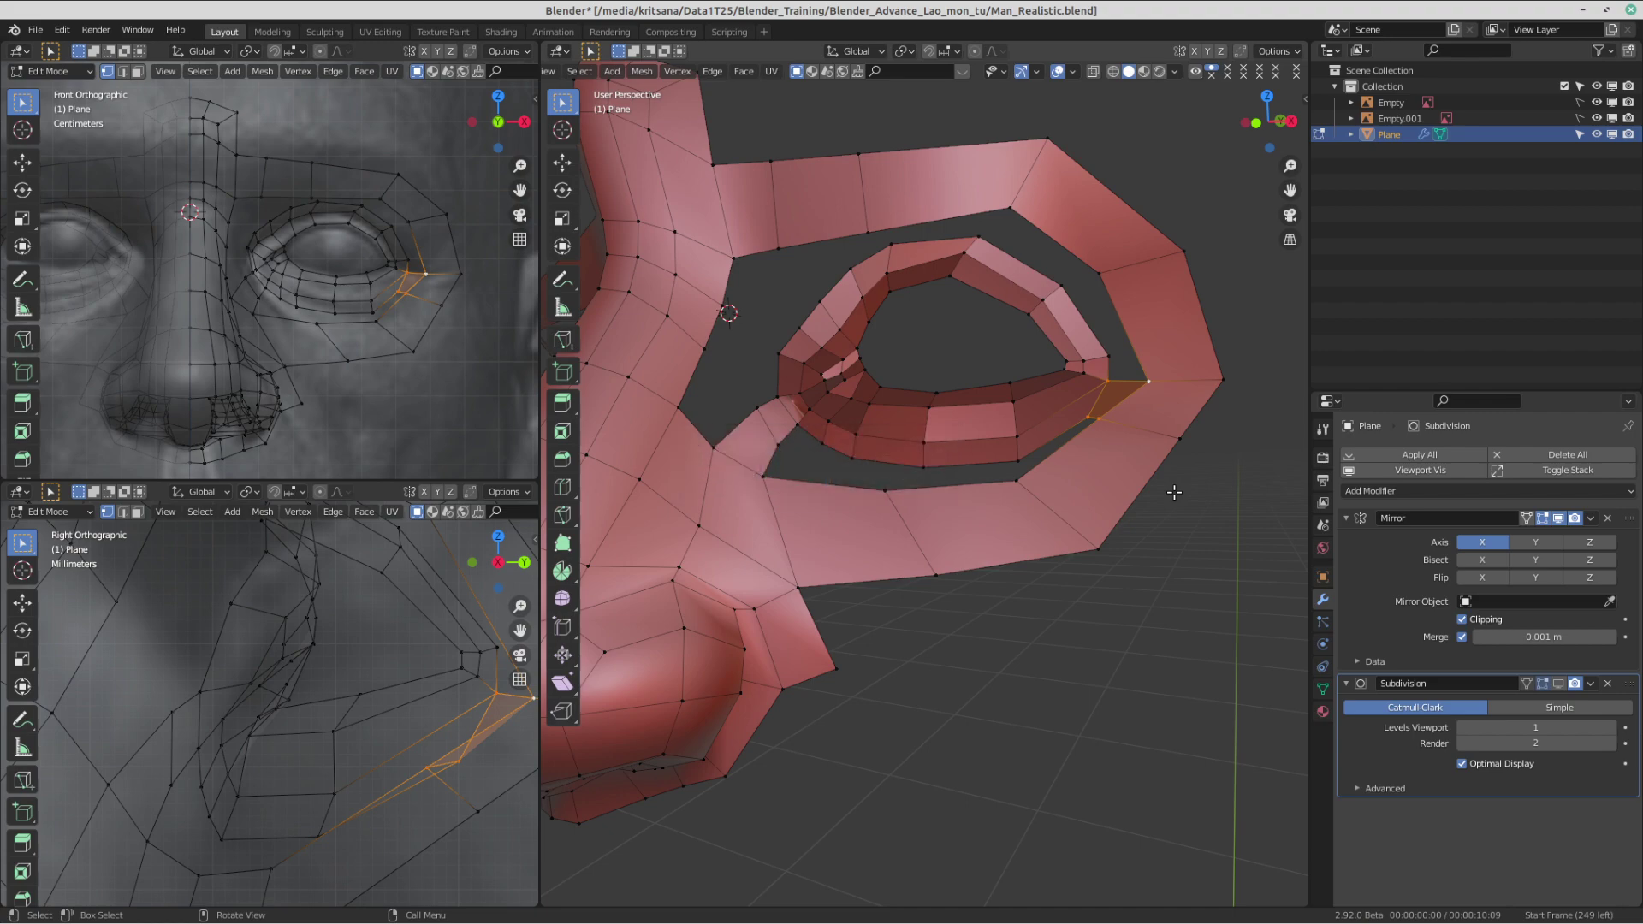
pyautogui.hotkey('ctrl', 'alt', 'Right')
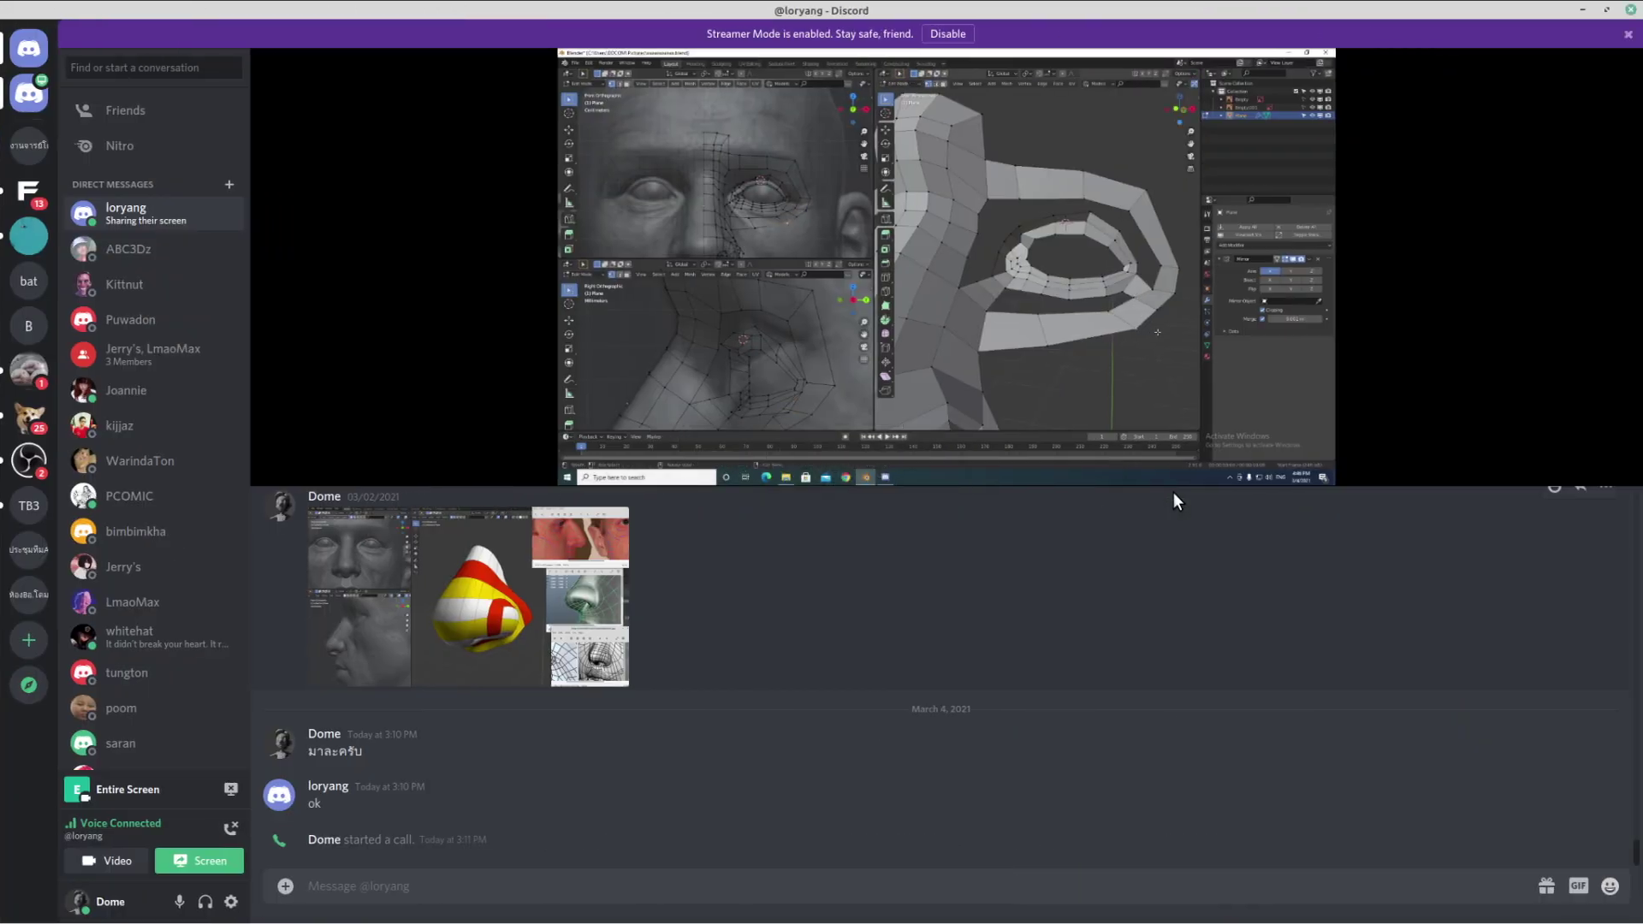
pyautogui.hotkey('ctrl', 'alt', 'Left')
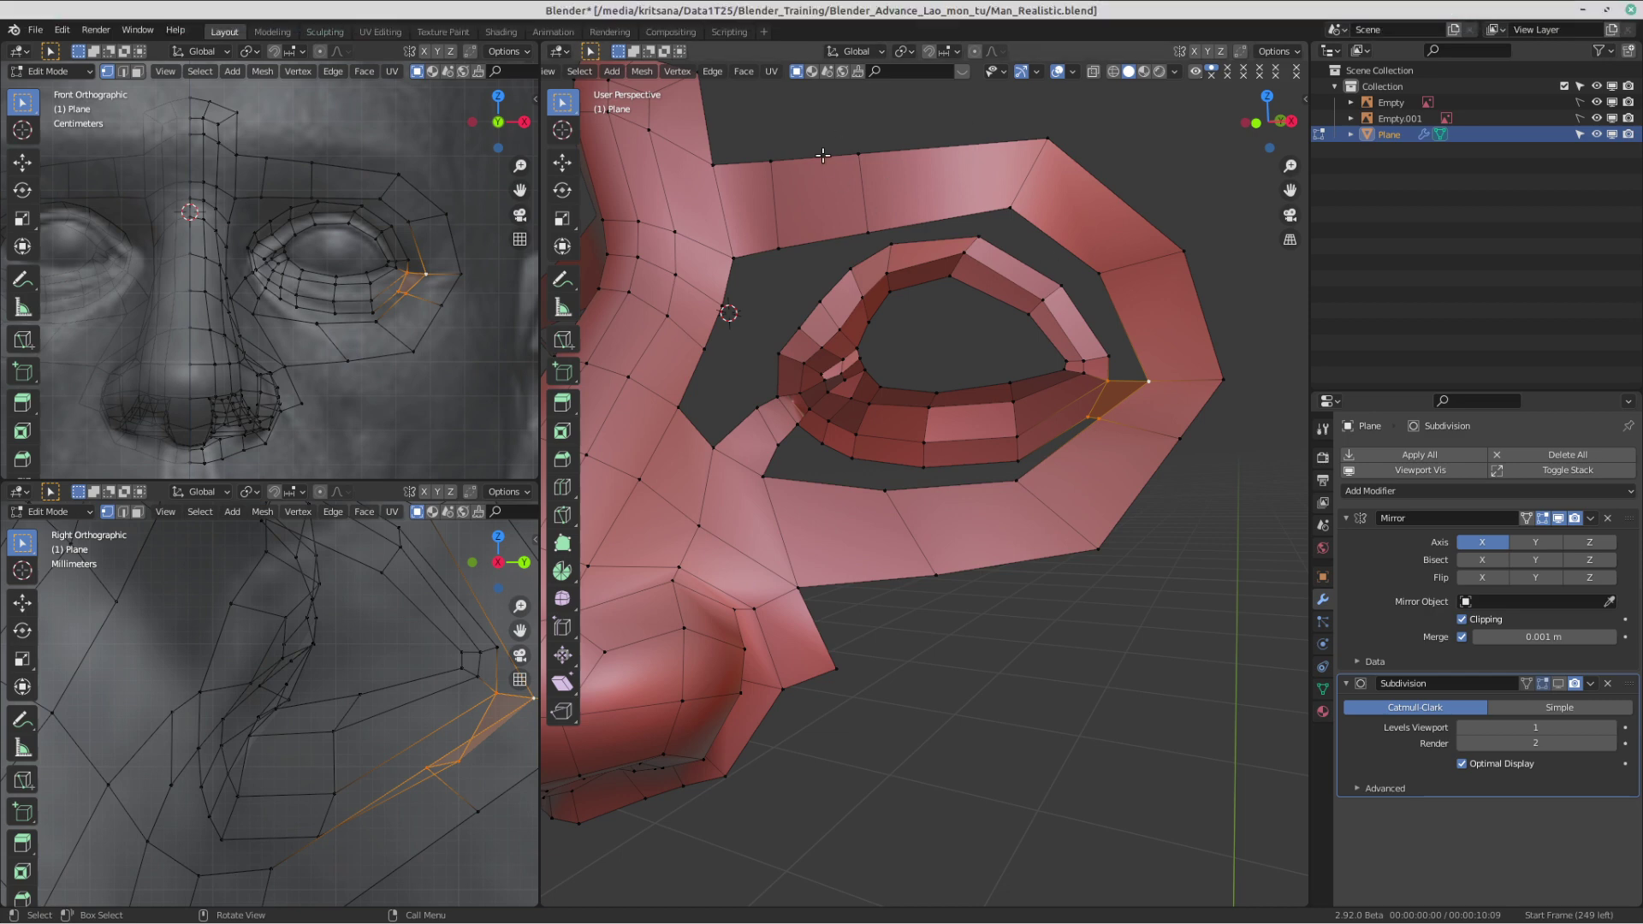
# - Sketch a temporary annotation loop around the eyelid's outer edge to show the planned face ring, and erase it
pyautogui.scroll(-1, 935, 456)
pyautogui.scroll(3, 934, 456)
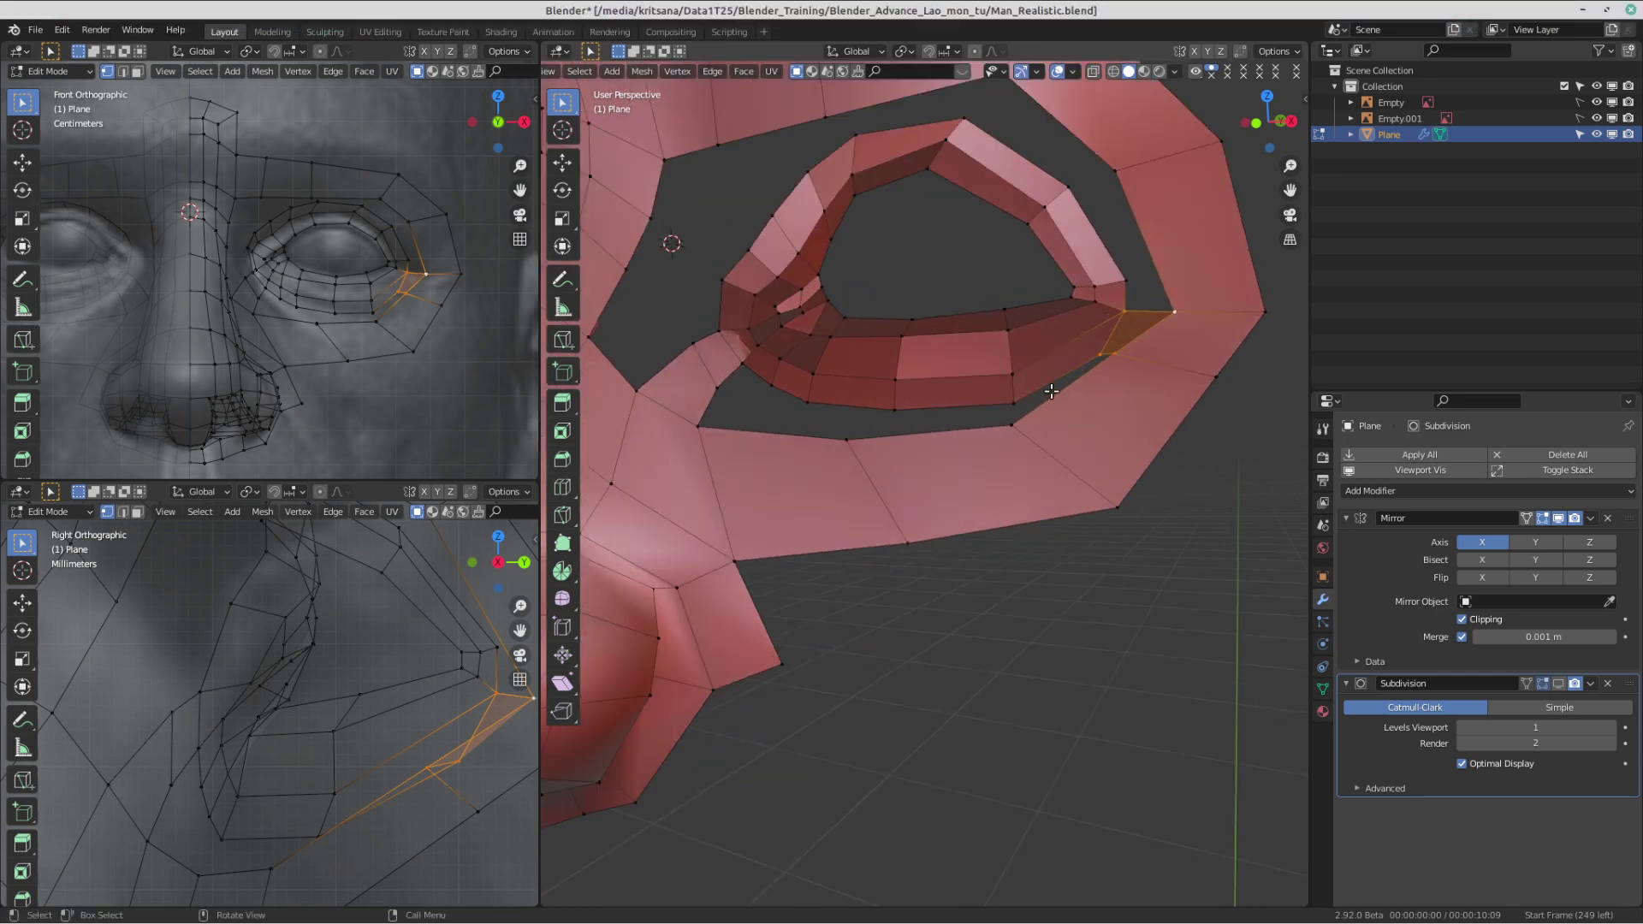
pyautogui.keyDown('shift'); pyautogui.moveTo(960, 409); pyautogui.dragTo(1025, 489, button='middle'); pyautogui.keyUp('shift')
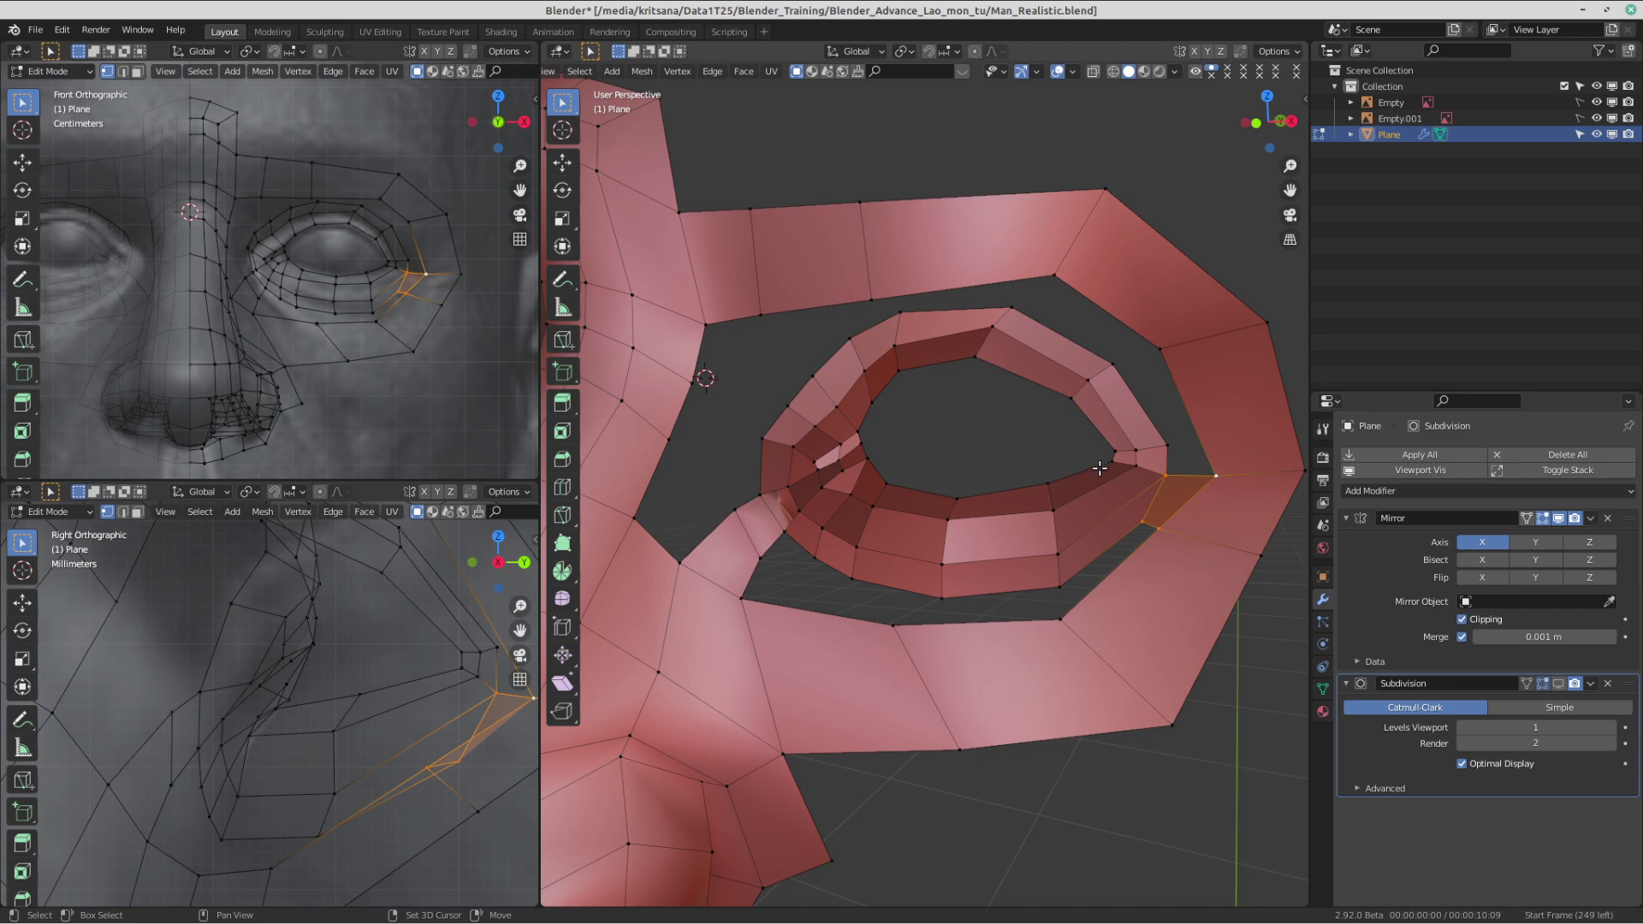
pyautogui.keyDown('shift'); pyautogui.moveTo(842, 449); pyautogui.dragTo(874, 462, button='middle'); pyautogui.keyUp('shift')
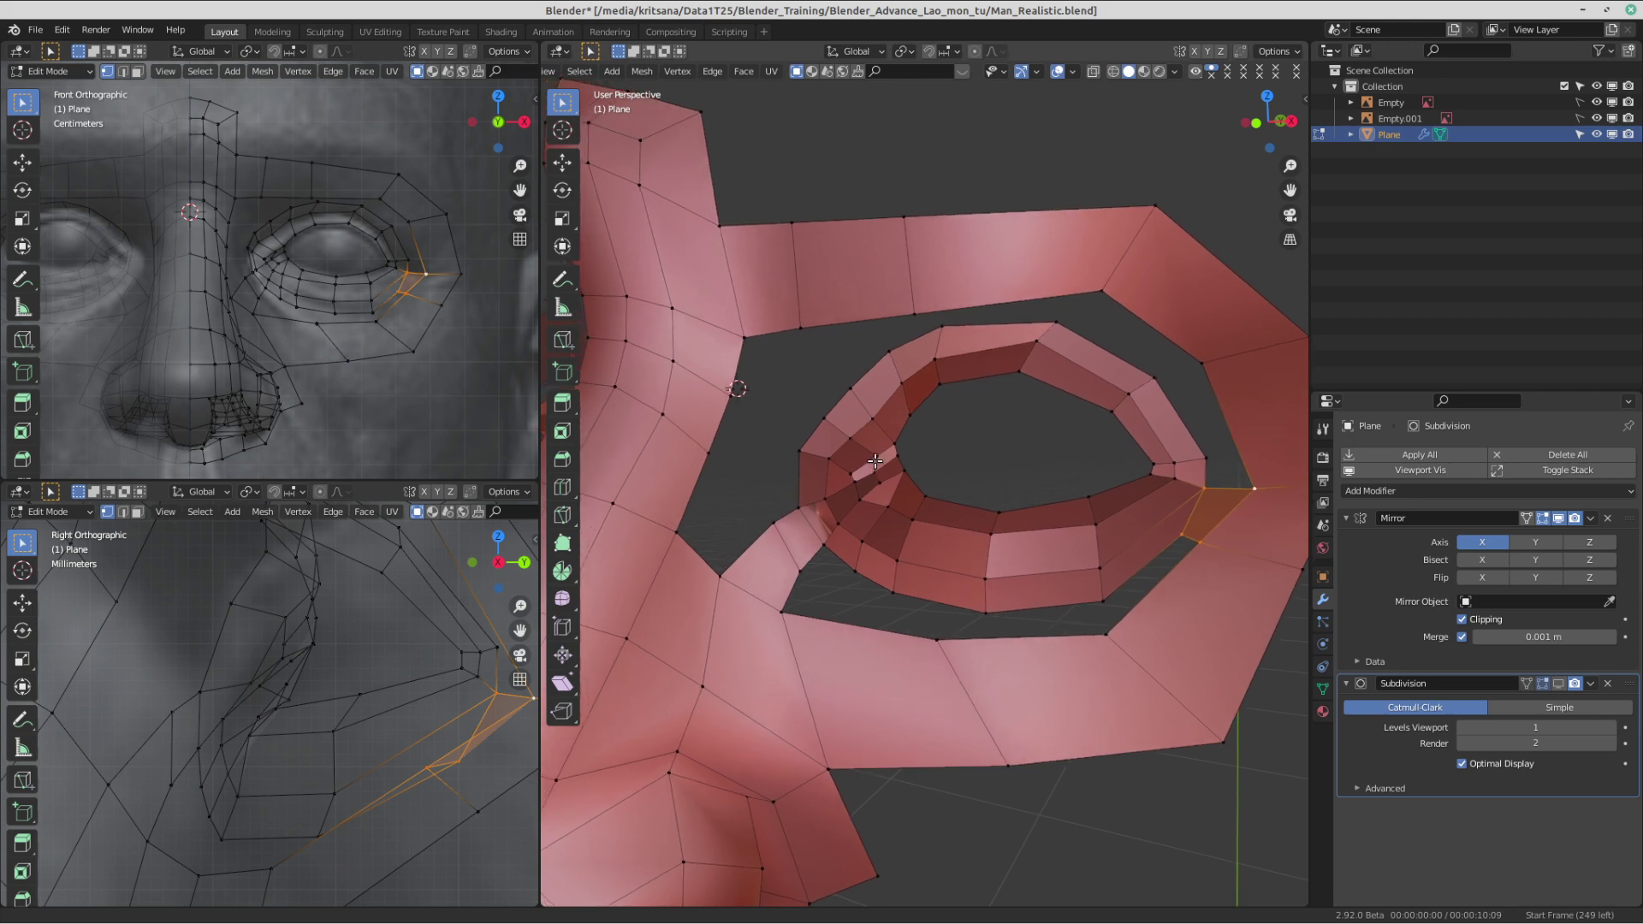
pyautogui.click(775, 522)
pyautogui.click(563, 279)
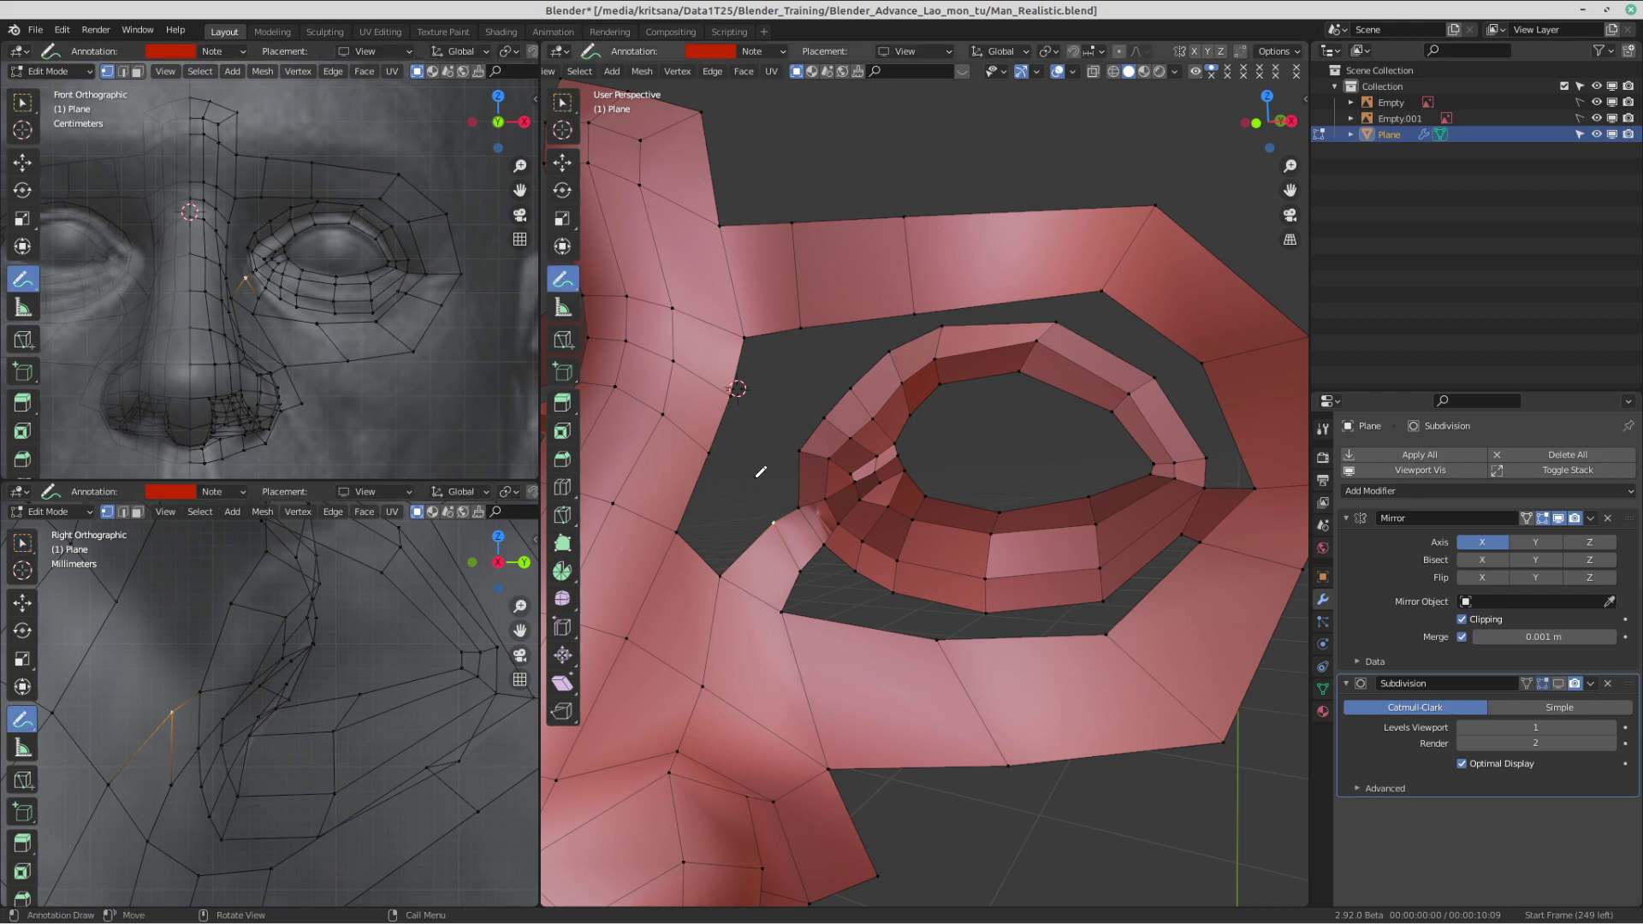
pyautogui.moveTo(779, 469)
pyautogui.mouseDown()
pyautogui.moveTo(876, 341)
pyautogui.moveTo(1136, 339)
pyautogui.moveTo(1206, 460)
pyautogui.mouseUp()
pyautogui.moveTo(1035, 623)
pyautogui.mouseDown()
pyautogui.moveTo(848, 599)
pyautogui.moveTo(782, 500)
pyautogui.mouseUp()
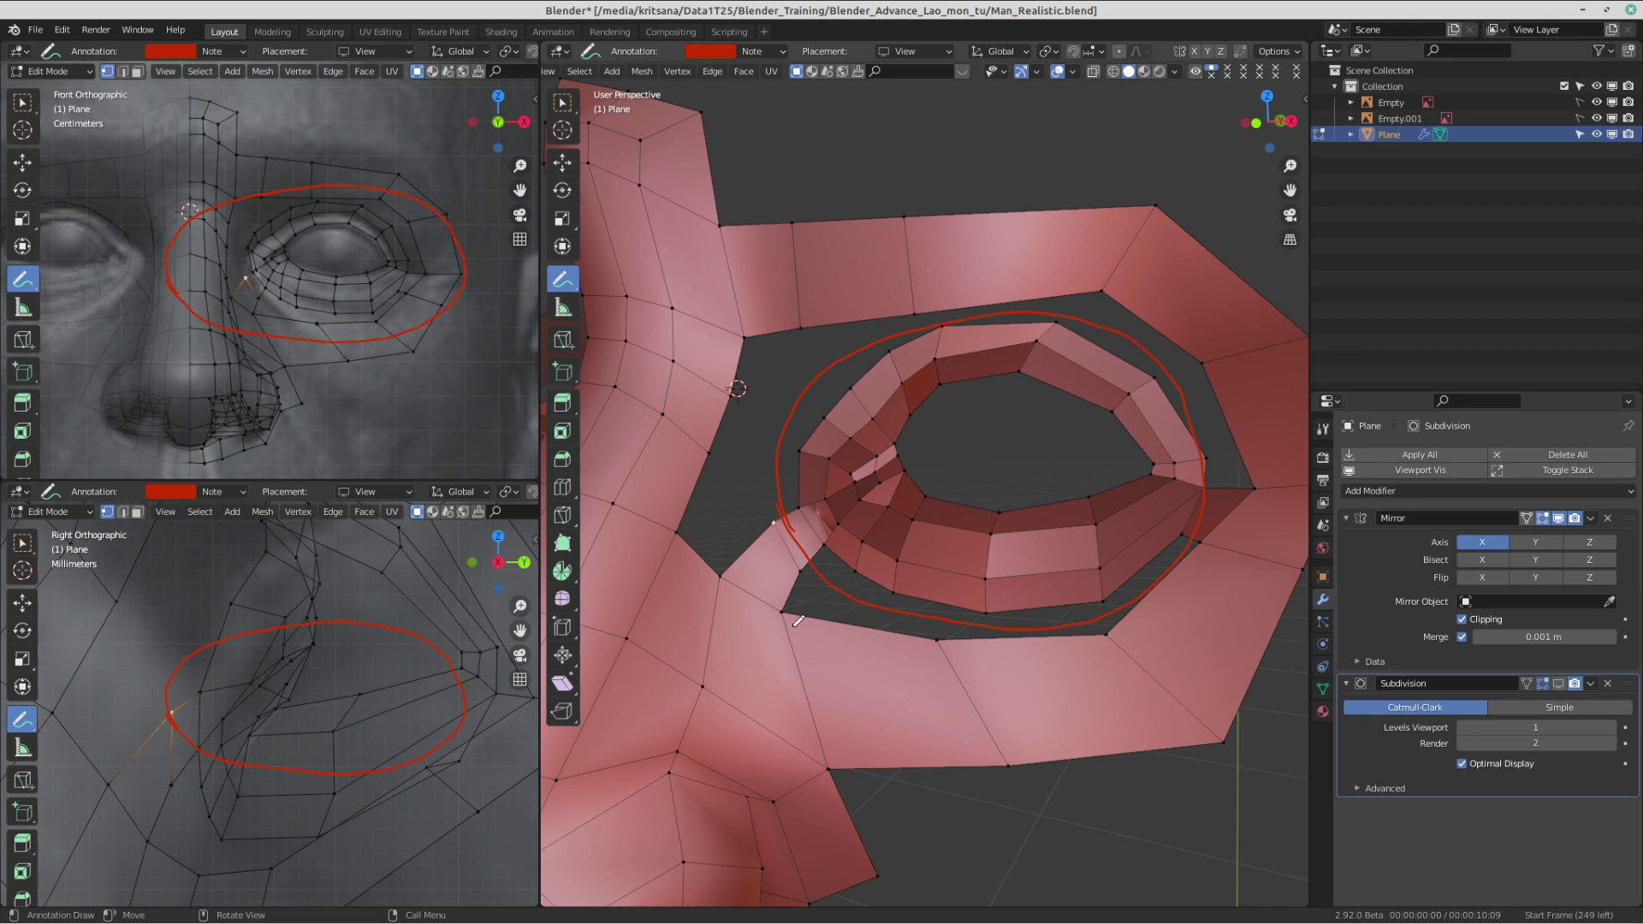
pyautogui.moveTo(799, 620)
pyautogui.keyDown('ctrl'); pyautogui.mouseDown()
pyautogui.moveTo(881, 624)
pyautogui.moveTo(851, 286)
pyautogui.moveTo(1181, 502)
pyautogui.moveTo(1139, 408)
pyautogui.mouseUp(); pyautogui.keyUp('ctrl')
pyautogui.click(562, 103)
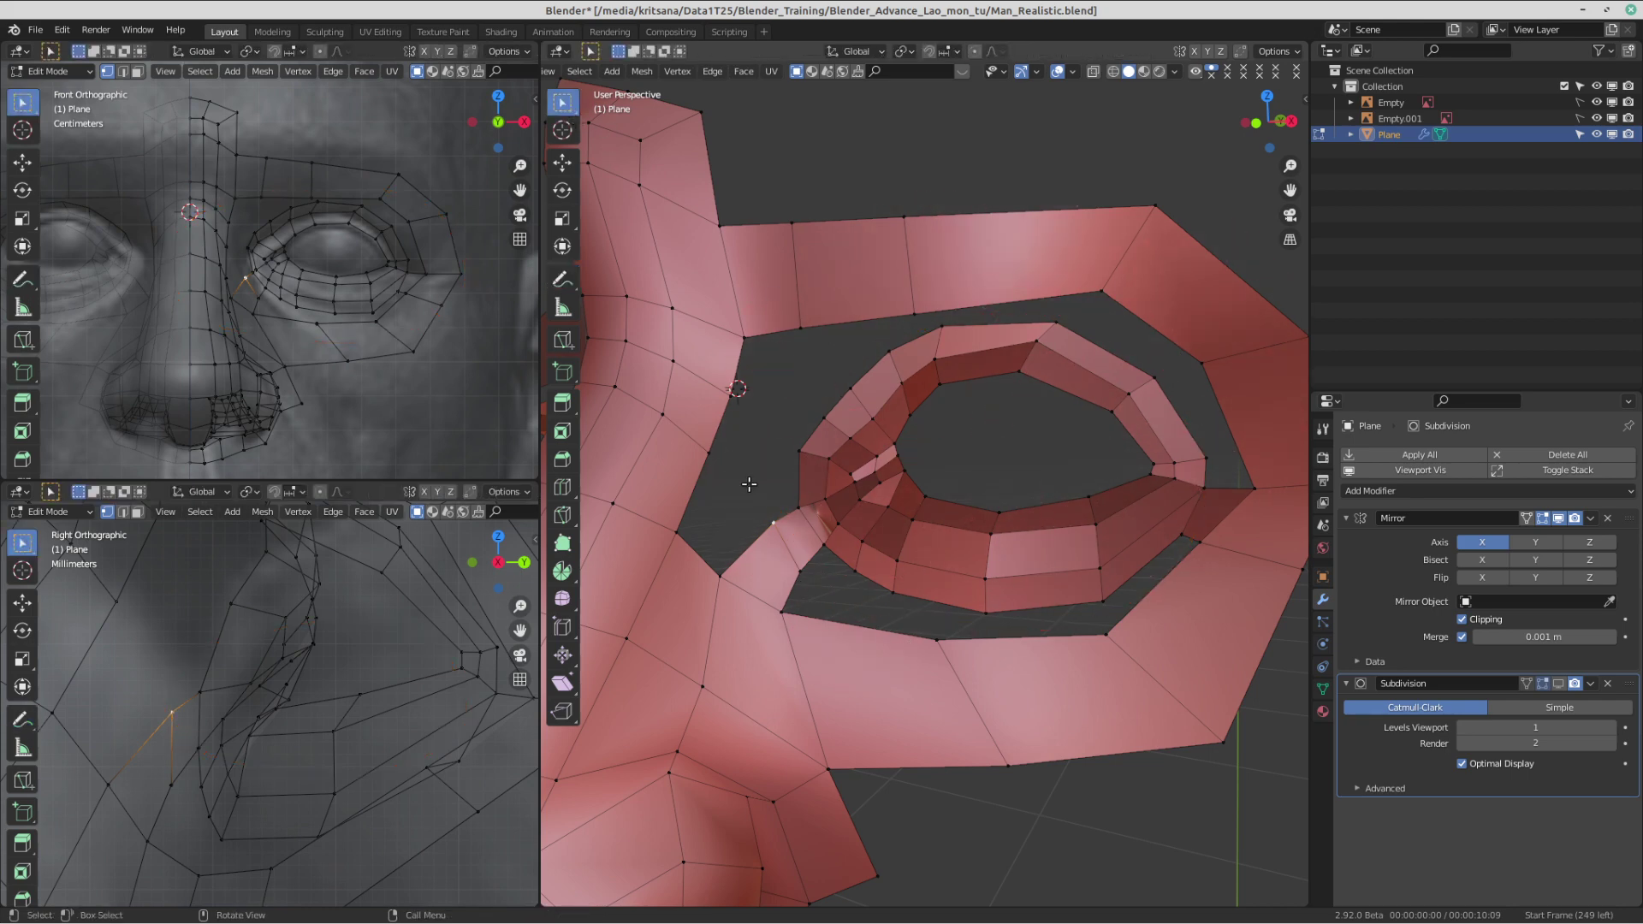
# - Try to extend a strip of new faces from the inner eye corner upward along the eyelid's outer edge
pyautogui.click(798, 510)
pyautogui.press('f')
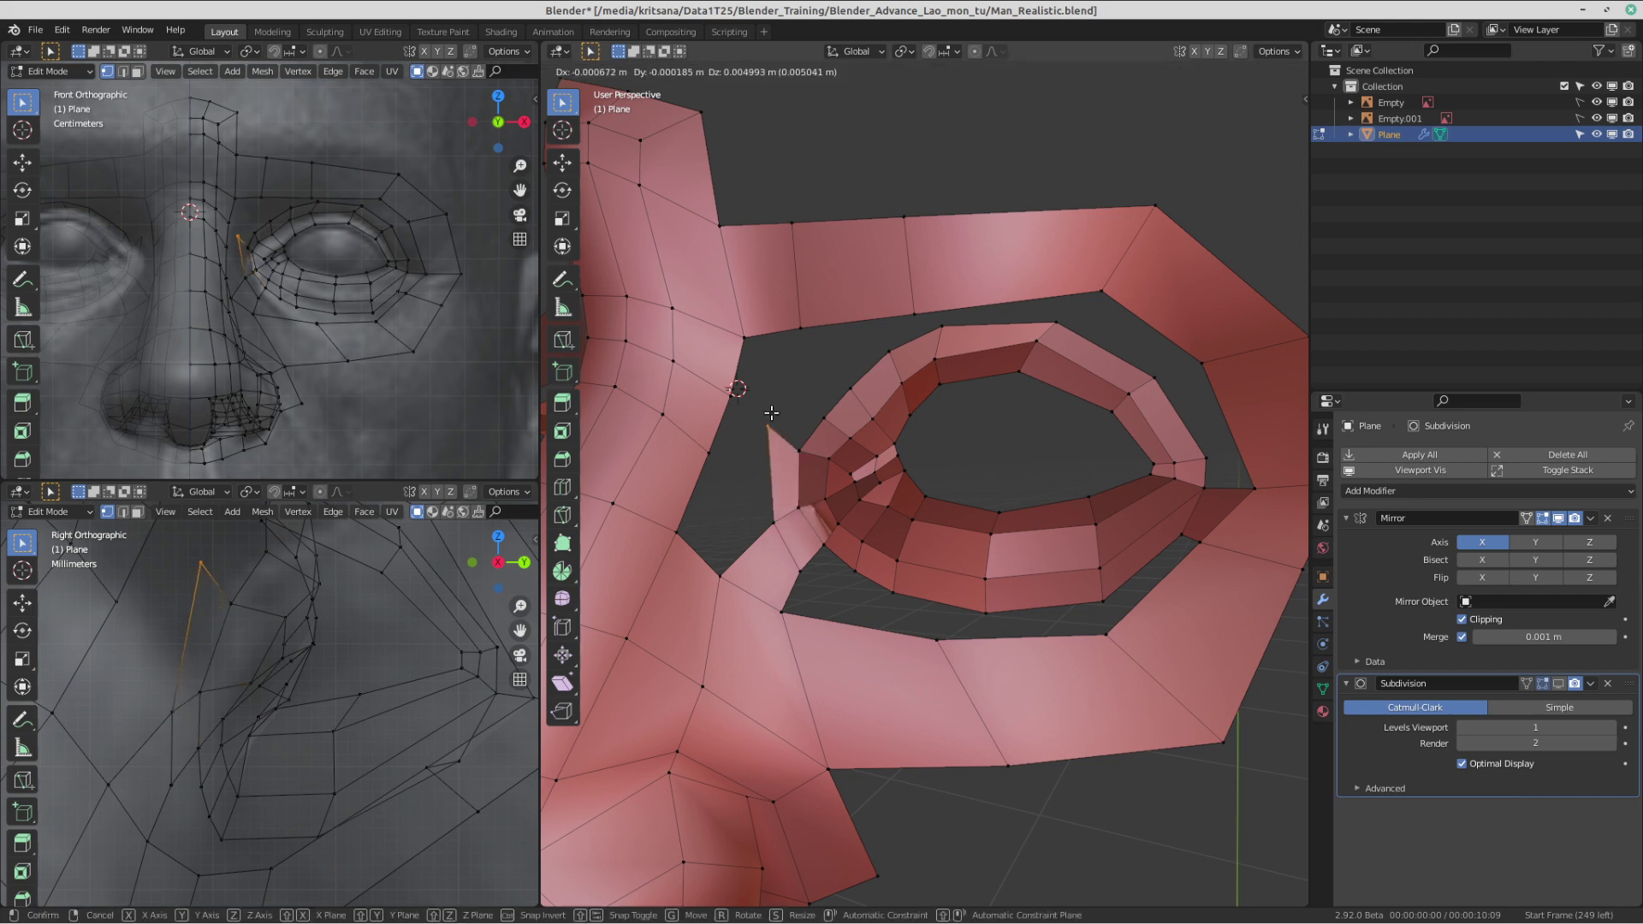
pyautogui.click(777, 444)
pyautogui.click(798, 446)
pyautogui.press('f')
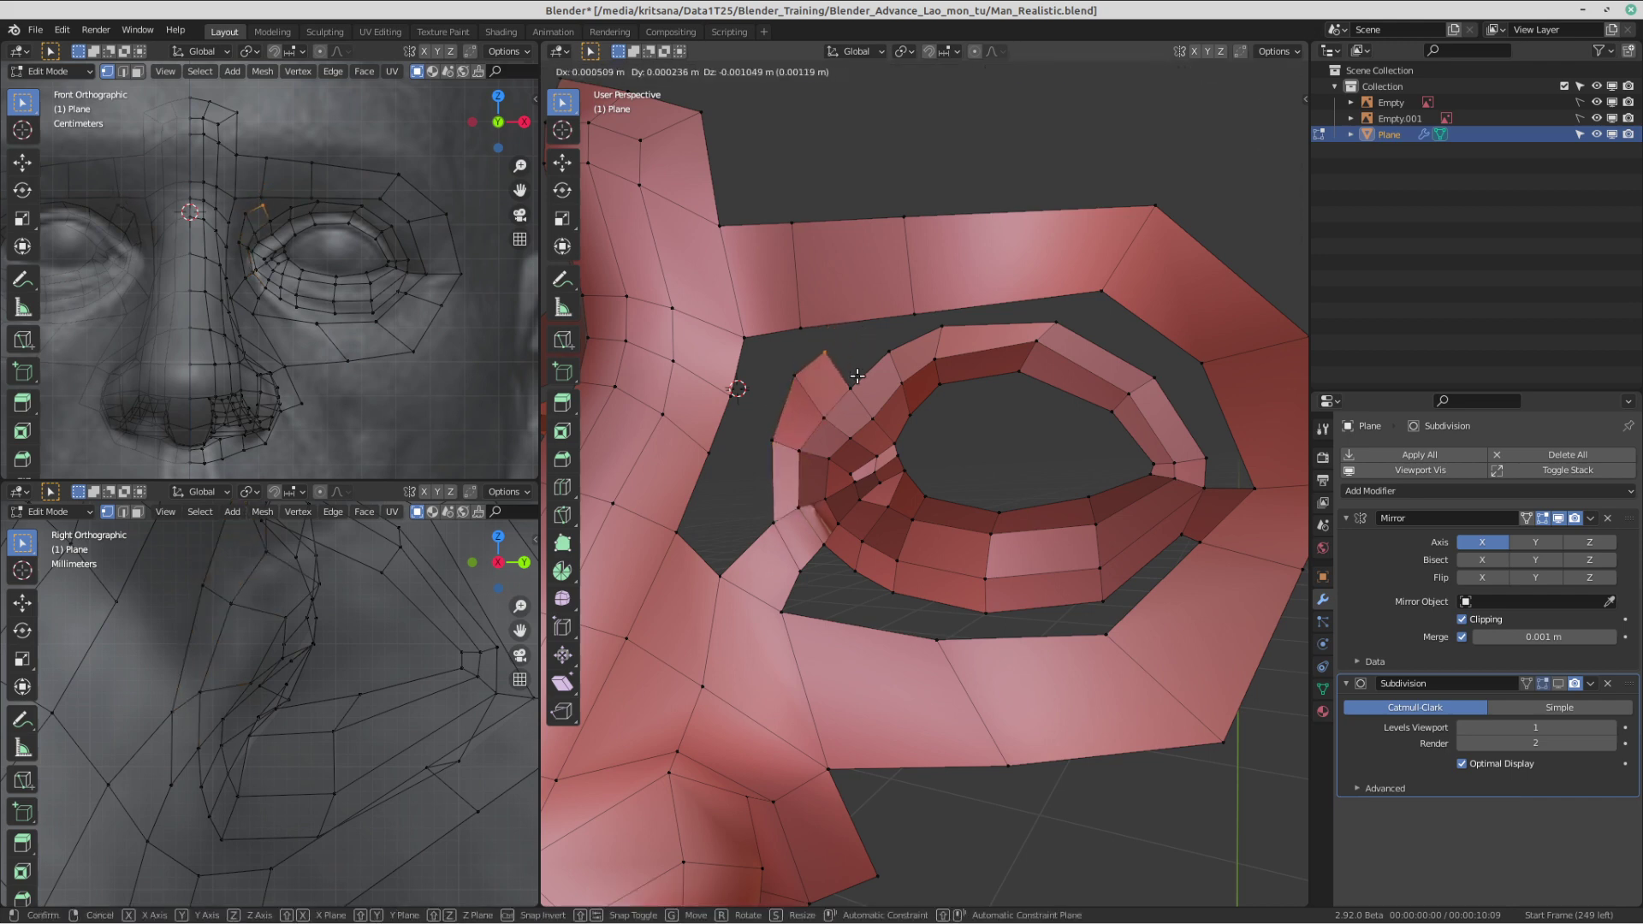
pyautogui.click(868, 350)
# - Try to raise the outer ring's middle brow vertices and the inner-edge vertex near its outer upper corner
pyautogui.keyDown('shift'); pyautogui.moveTo(988, 306); pyautogui.dragTo(964, 345, button='middle'); pyautogui.keyUp('shift')
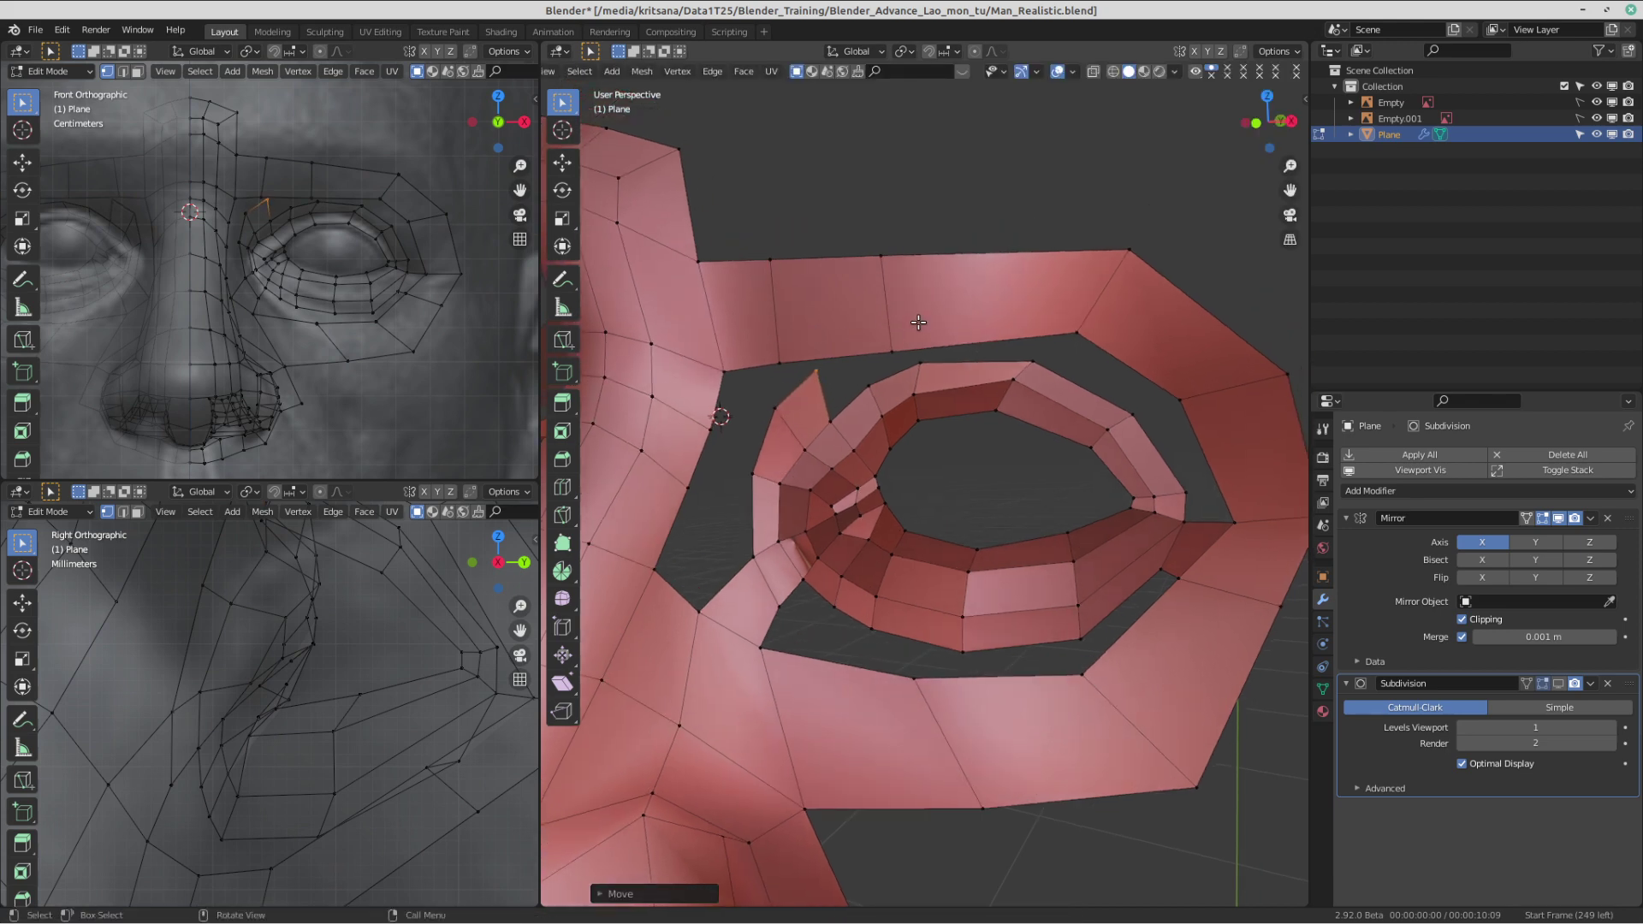
pyautogui.click(894, 341)
pyautogui.press('g')
pyautogui.click(895, 316)
pyautogui.click(890, 263)
pyautogui.press('g')
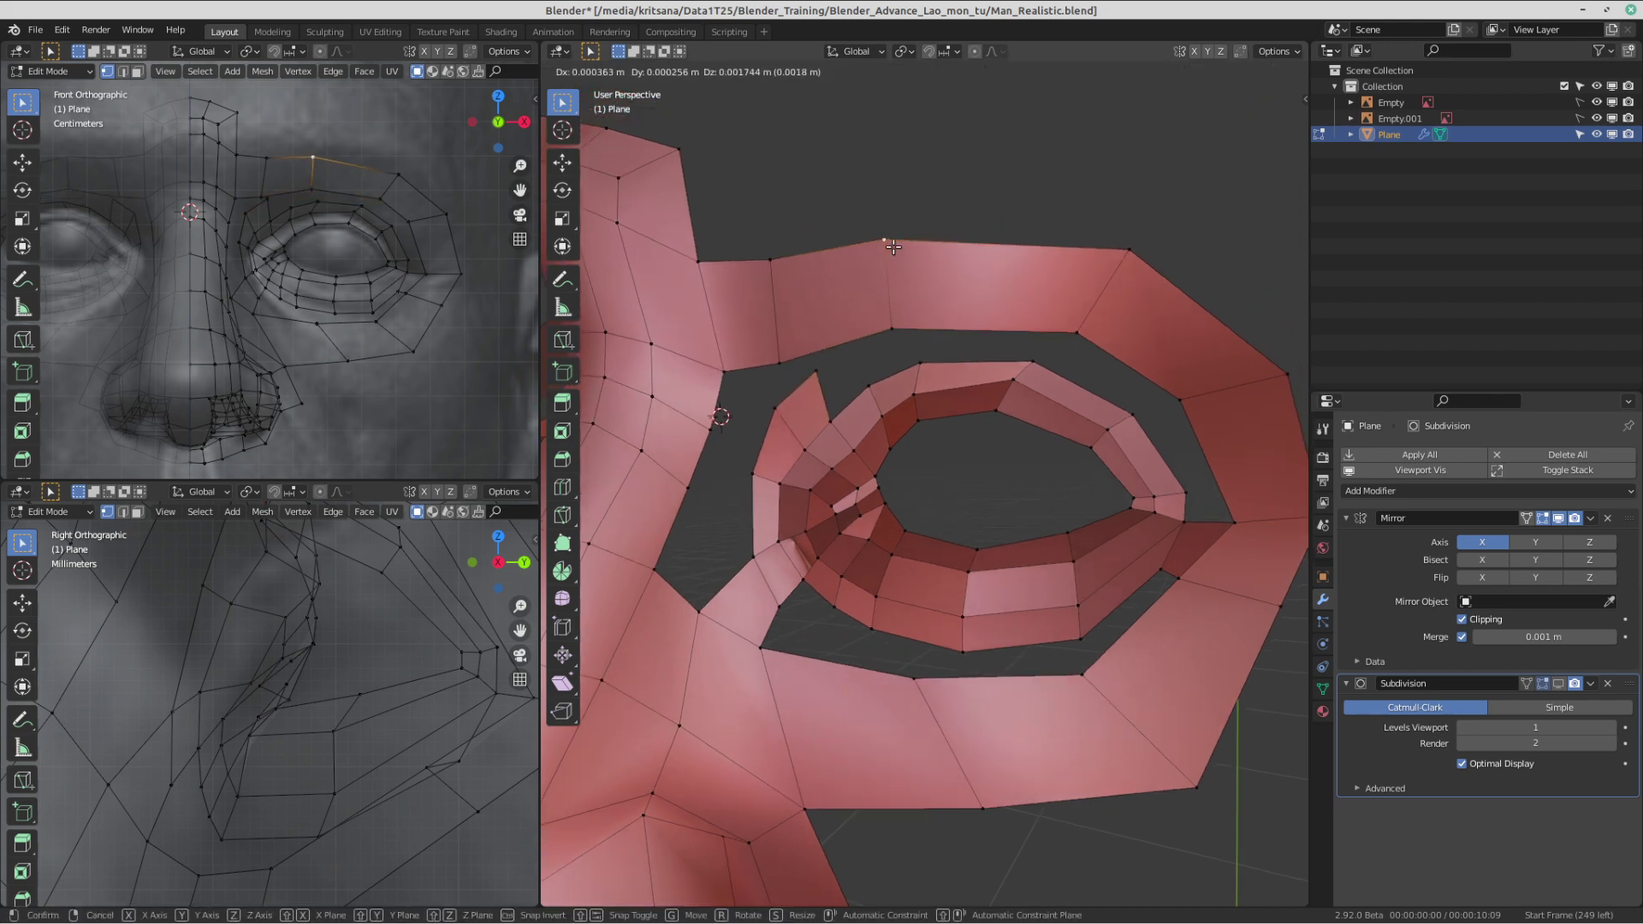
pyautogui.click(892, 247)
pyautogui.click(1081, 323)
pyautogui.press('g')
pyautogui.click(1084, 312)
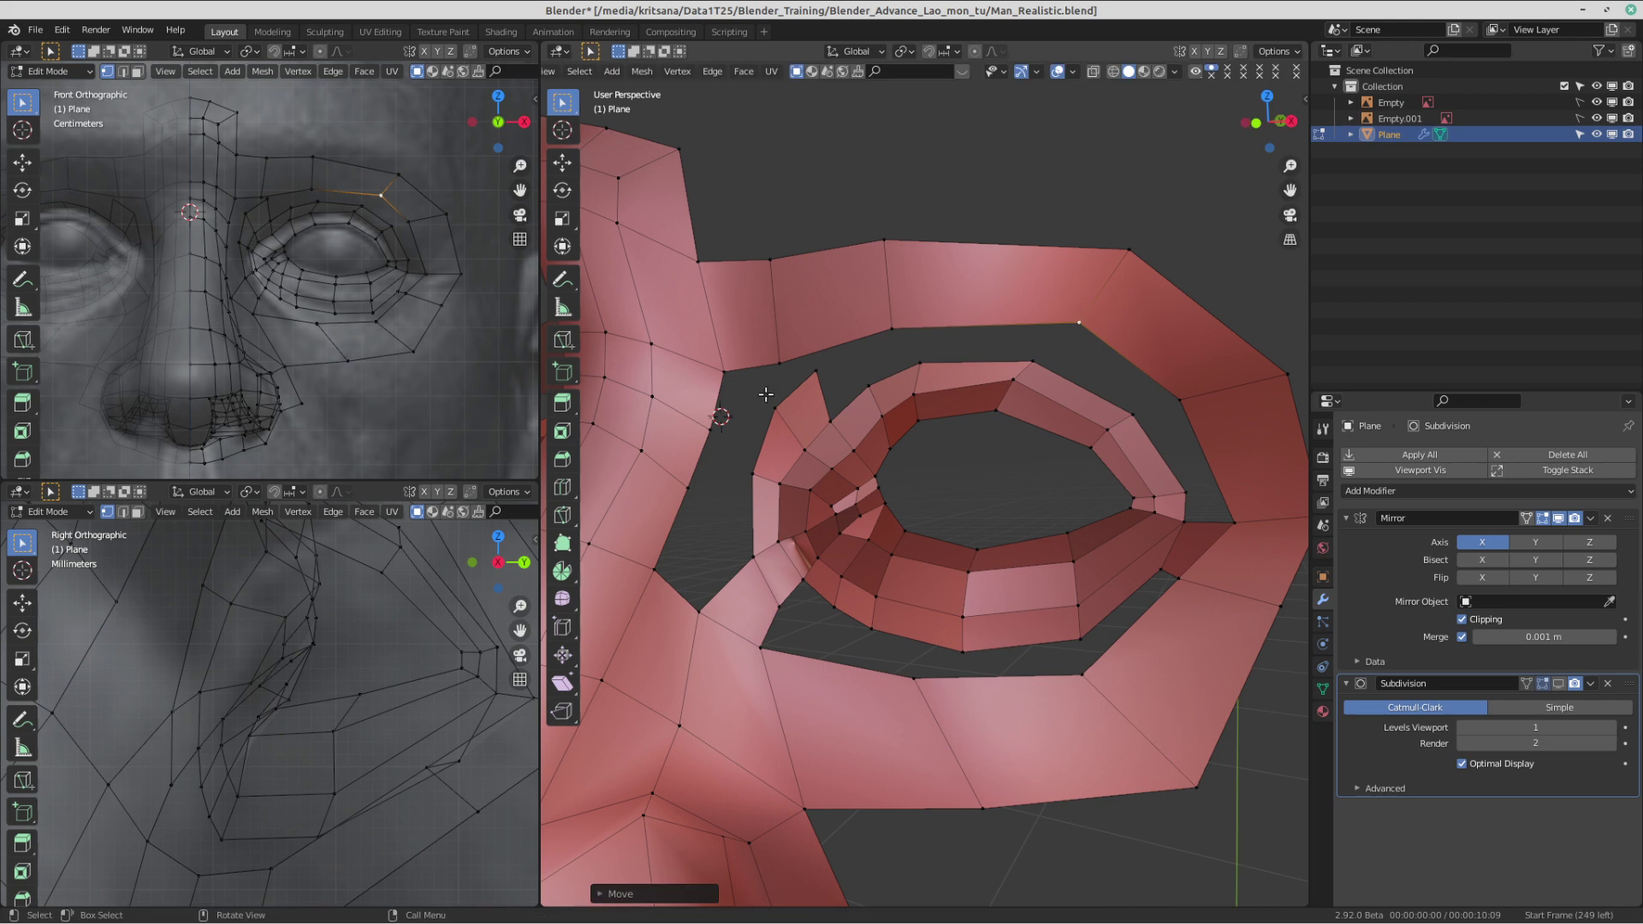
# - Undo the brow vertex moves and the new faces above the inner eye corner
pyautogui.click(813, 370)
pyautogui.keyDown('shift'); pyautogui.moveTo(818, 373); pyautogui.dragTo(852, 379, button='middle'); pyautogui.keyUp('shift')
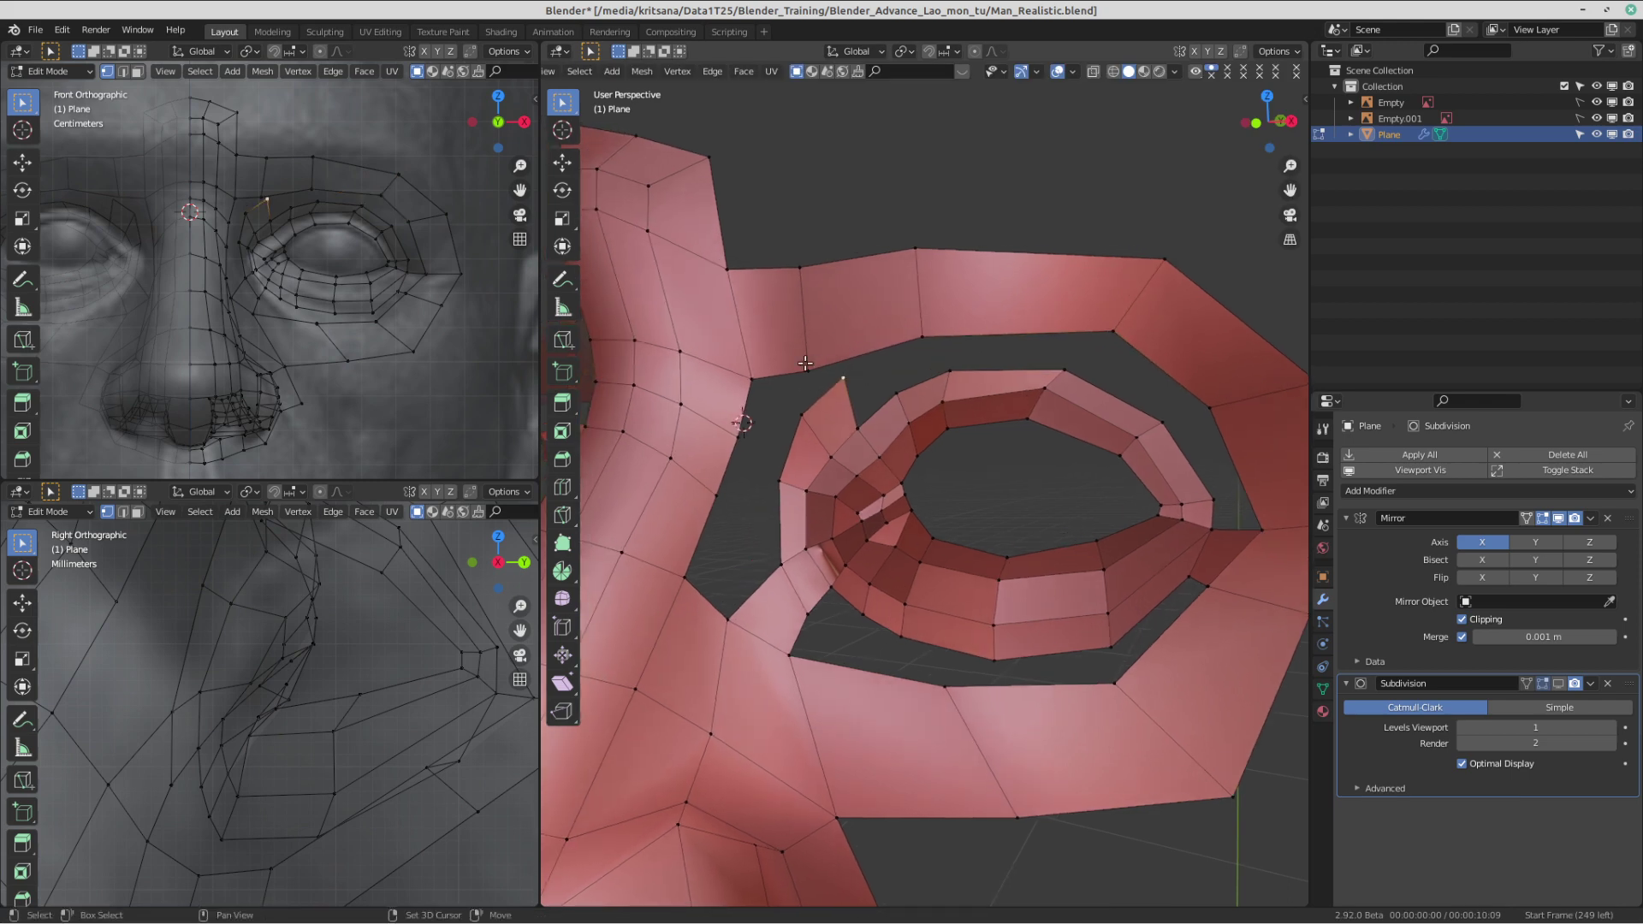
pyautogui.click(807, 369)
pyautogui.hotkey('ctrl', 'z')
pyautogui.hotkey('ctrl', 'z')
pyautogui.hotkey('ctrl', 'z')
pyautogui.hotkey('ctrl', 'z')
pyautogui.hotkey('ctrl', 'z')
pyautogui.hotkey('ctrl', 'z')
pyautogui.hotkey('ctrl', 'z')
pyautogui.hotkey('ctrl', 'z')
pyautogui.hotkey('ctrl', 'z')
pyautogui.hotkey('ctrl', 'z')
pyautogui.hotkey('ctrl', 'z')
pyautogui.hotkey('ctrl', 'z')
pyautogui.hotkey('ctrl', 'z')
pyautogui.hotkey('ctrl', 'z')
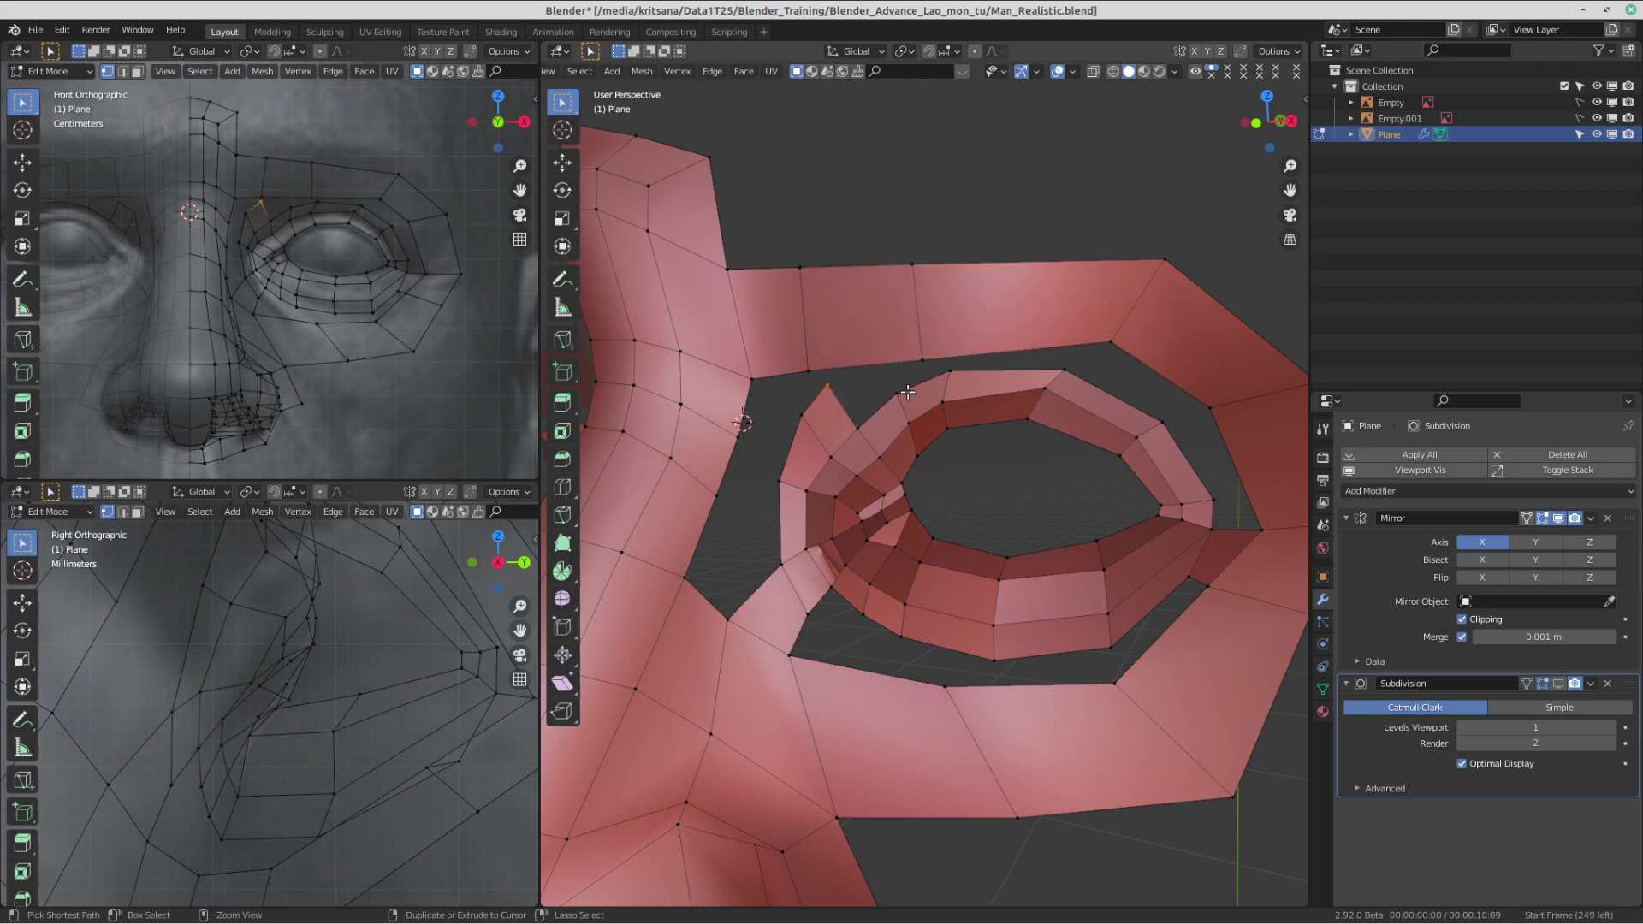
pyautogui.hotkey('ctrl', 'z')
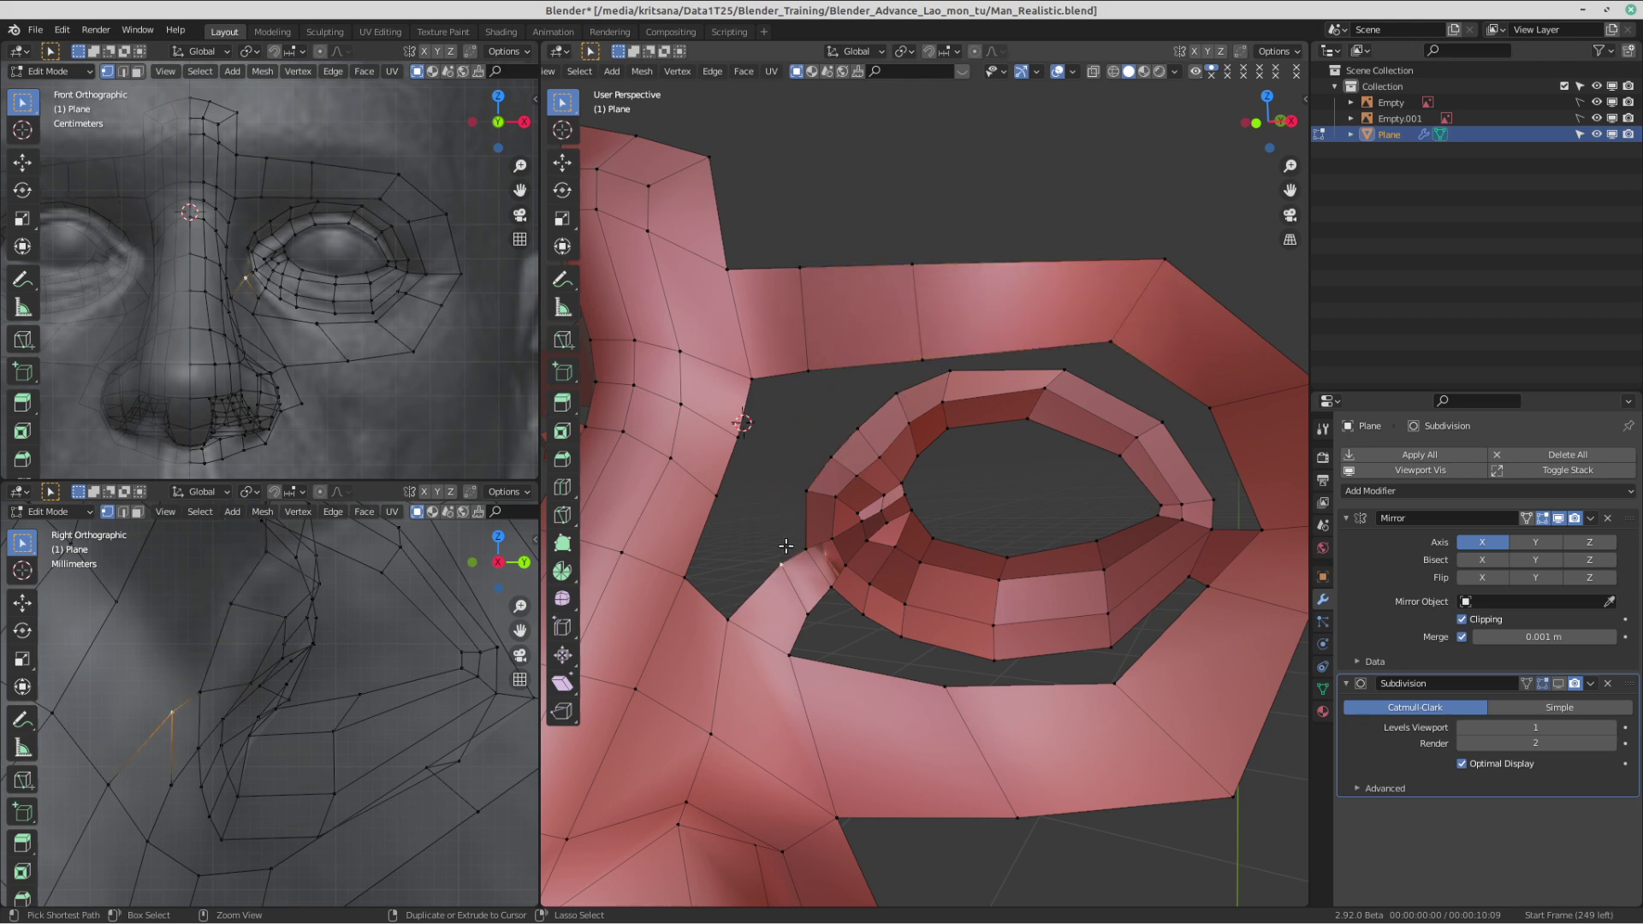
# - Try again to build a strip of new faces from the inner eye corner up along the eyelid's outer edge toward the brow
pyautogui.click(803, 544)
pyautogui.press('f')
pyautogui.click(794, 474)
pyautogui.click(806, 487)
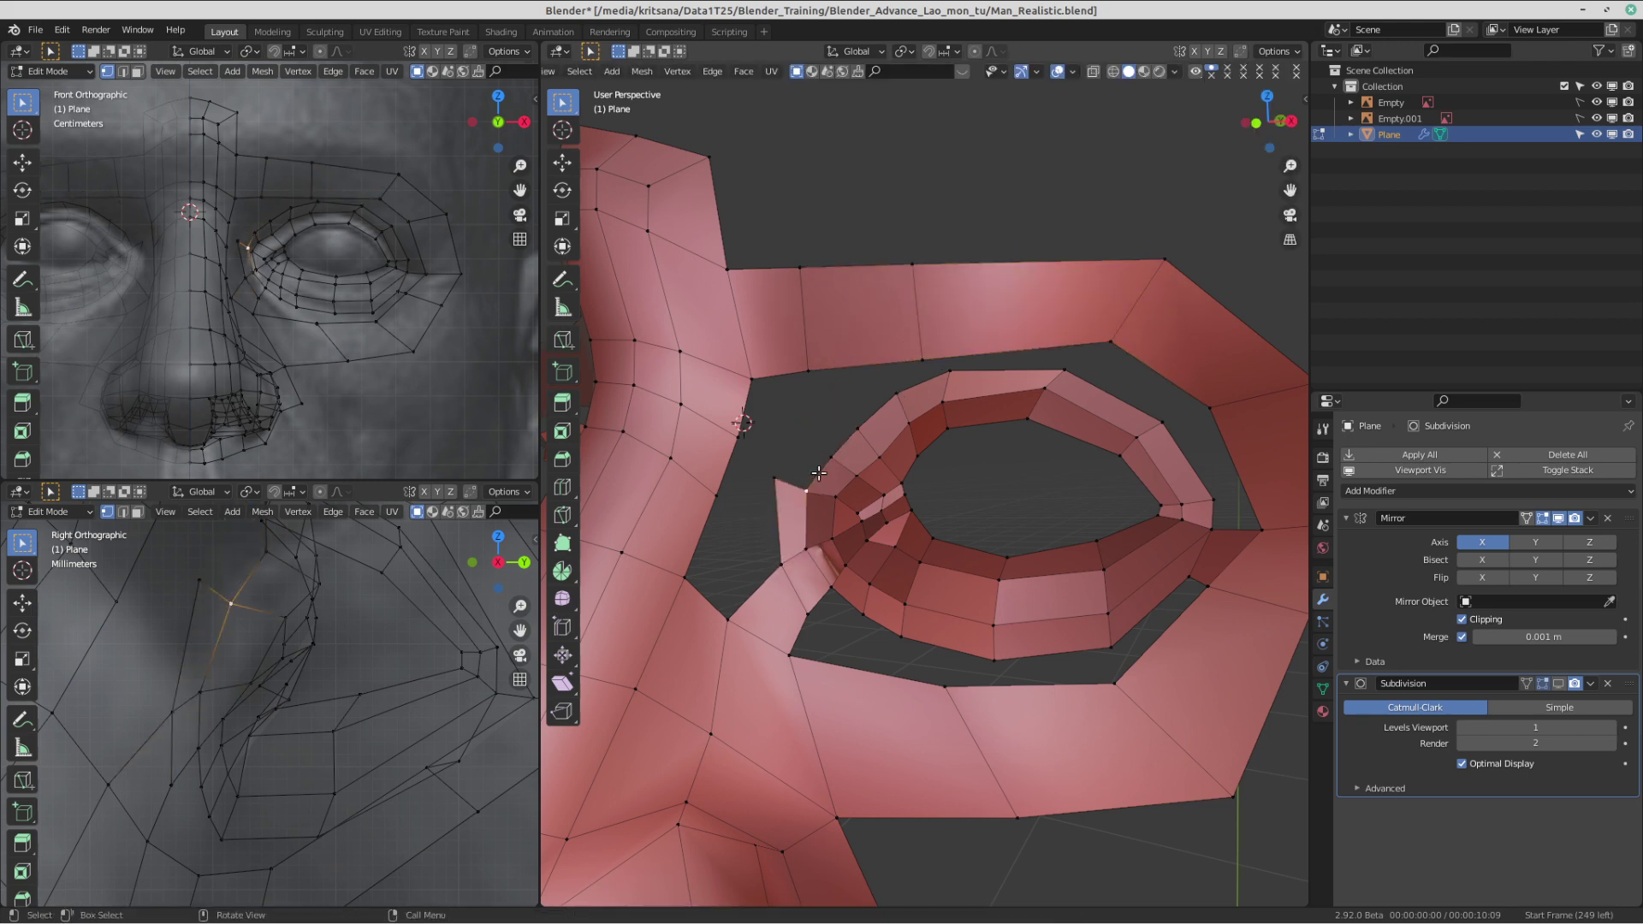
pyautogui.press('f')
pyautogui.click(819, 422)
pyautogui.click(866, 406)
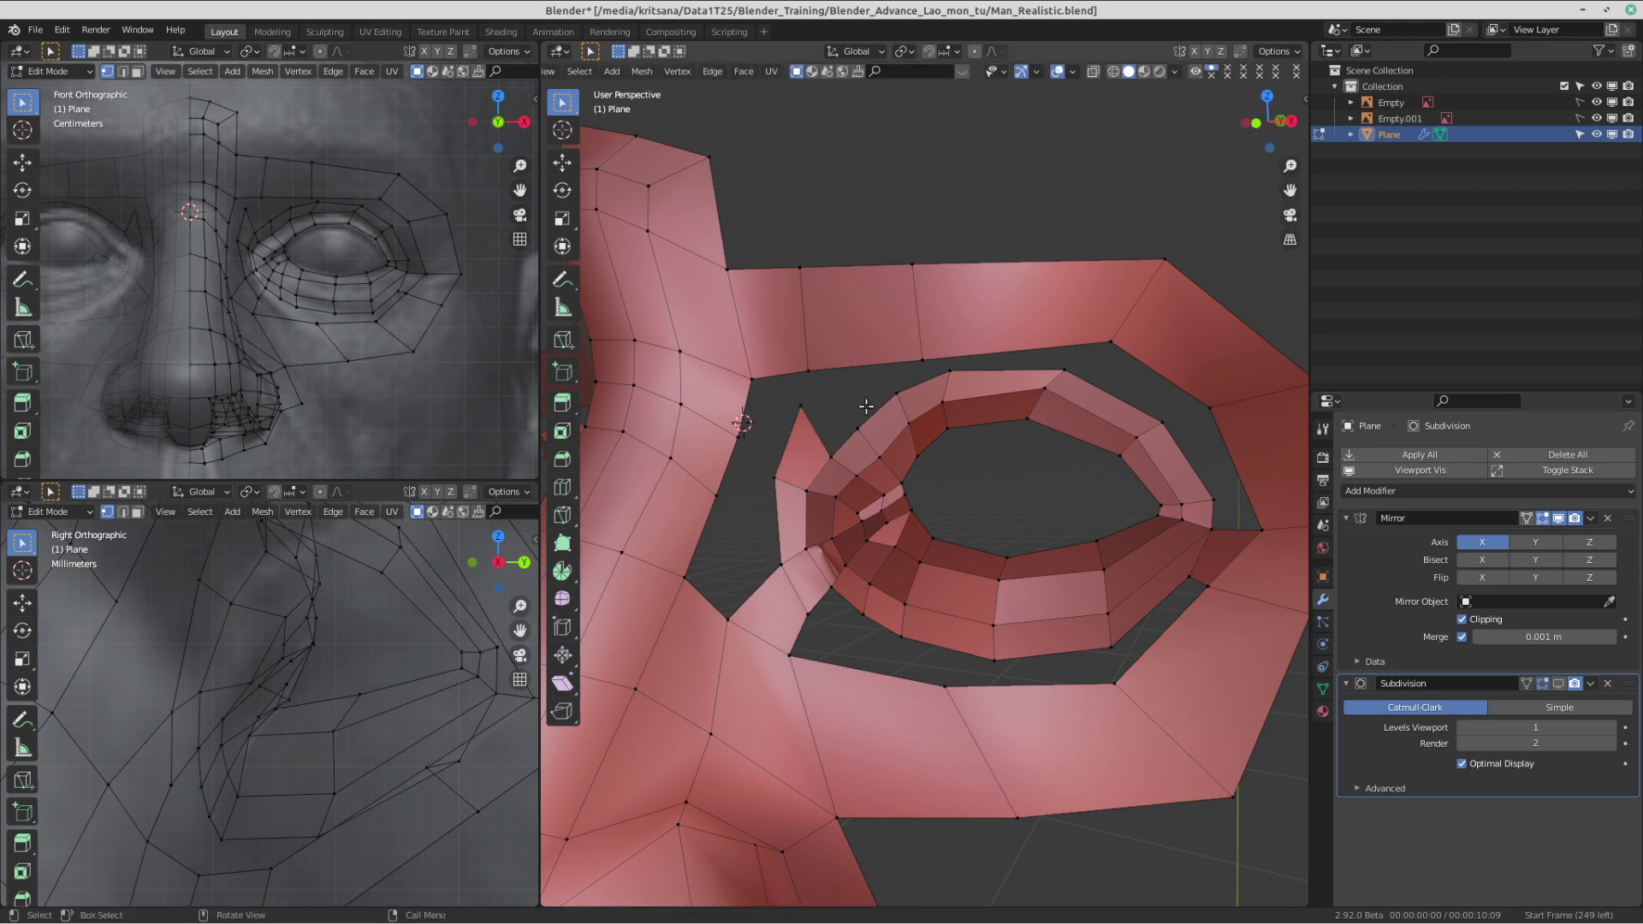
pyautogui.click(826, 458)
pyautogui.press('f')
pyautogui.click(859, 409)
# - Undo the new strip of faces above the inner eye corner
pyautogui.hotkey('ctrl', 'z')
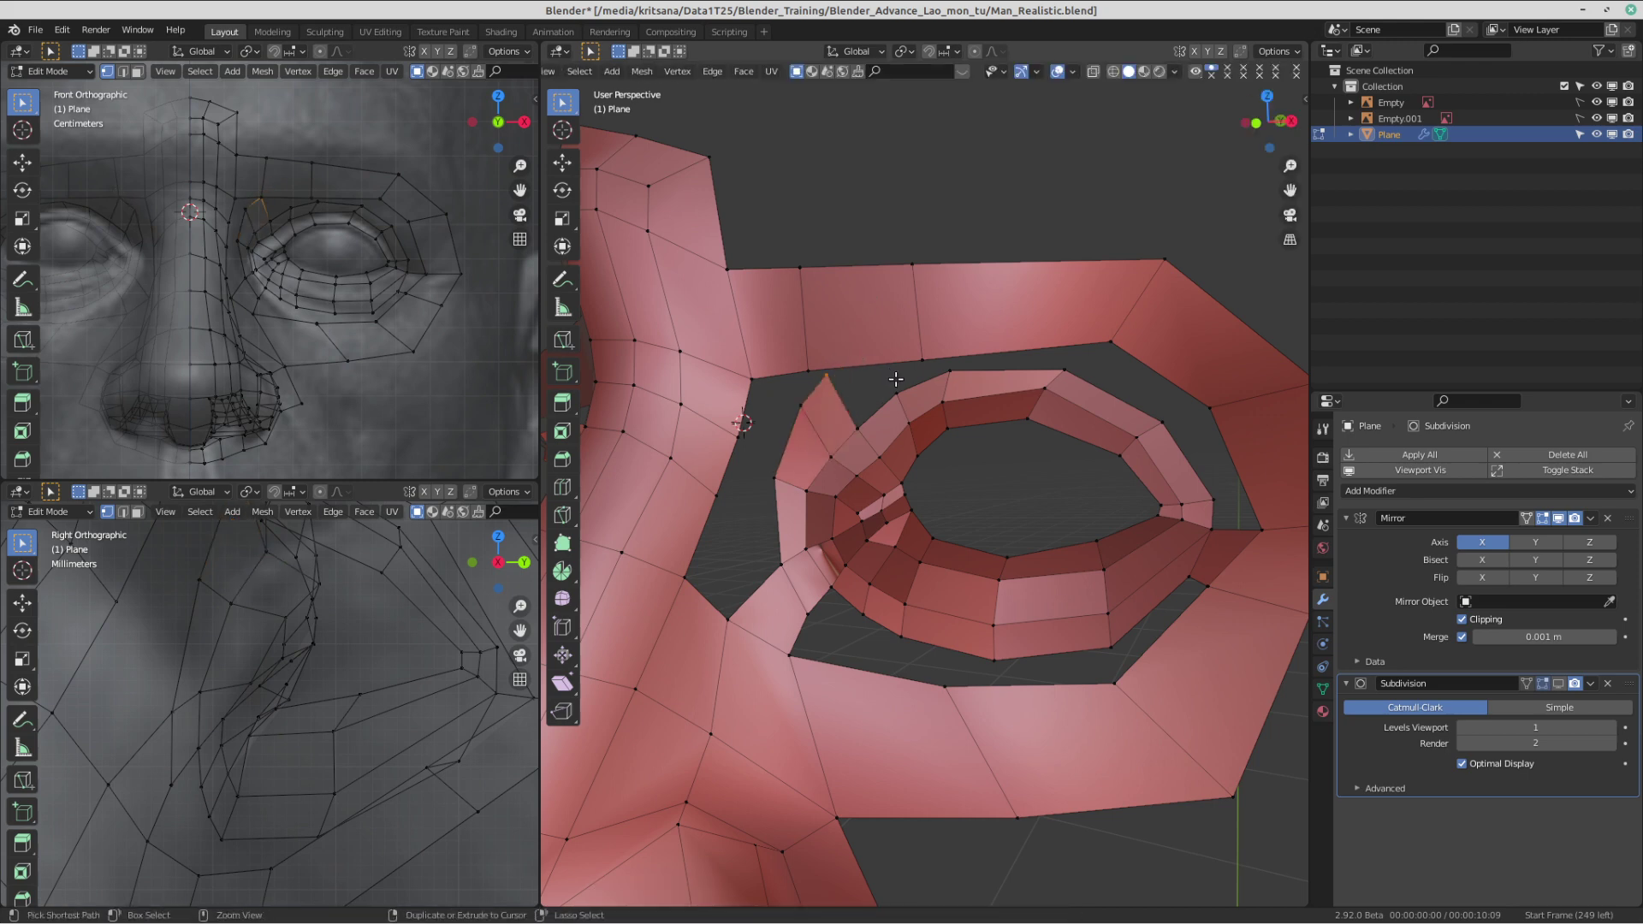
pyautogui.hotkey('ctrl', 'z')
pyautogui.hotkey('ctrl', 'z')
pyautogui.hotkey('ctrl', 'z')
pyautogui.hotkey('ctrl', 'z')
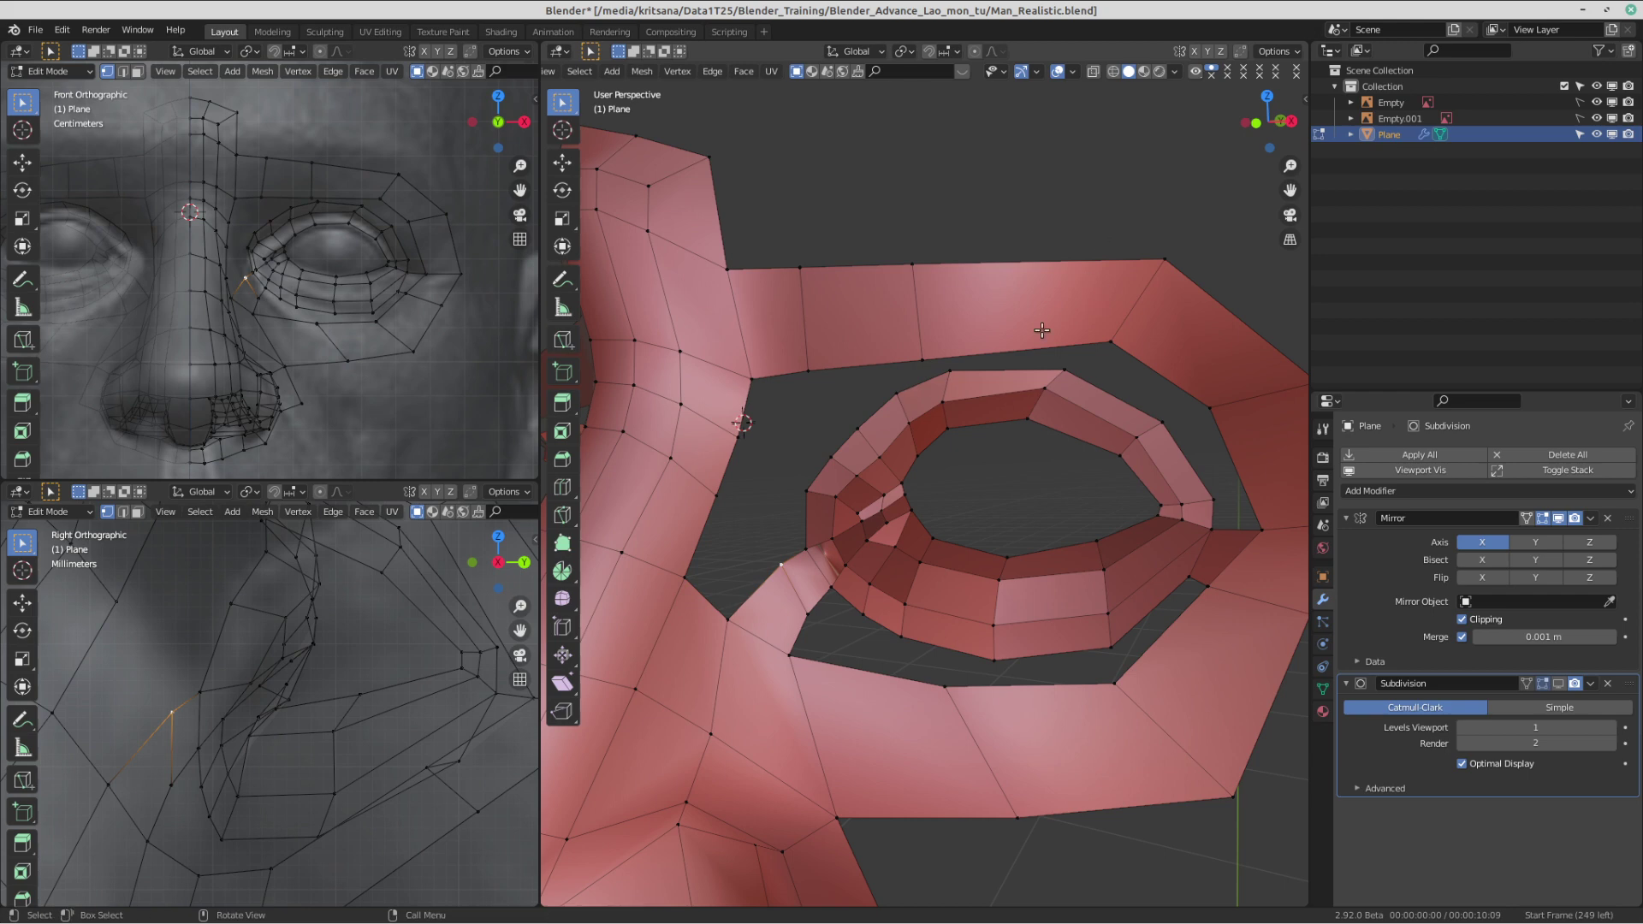
# - Fill a face between the upper eyelid's top edge and the brow section of the outer ring
pyautogui.keyDown('shift'); pyautogui.click(925, 362); pyautogui.keyUp('shift')
pyautogui.click(950, 373)
pyautogui.keyDown('shift'); pyautogui.click(924, 361); pyautogui.keyUp('shift')
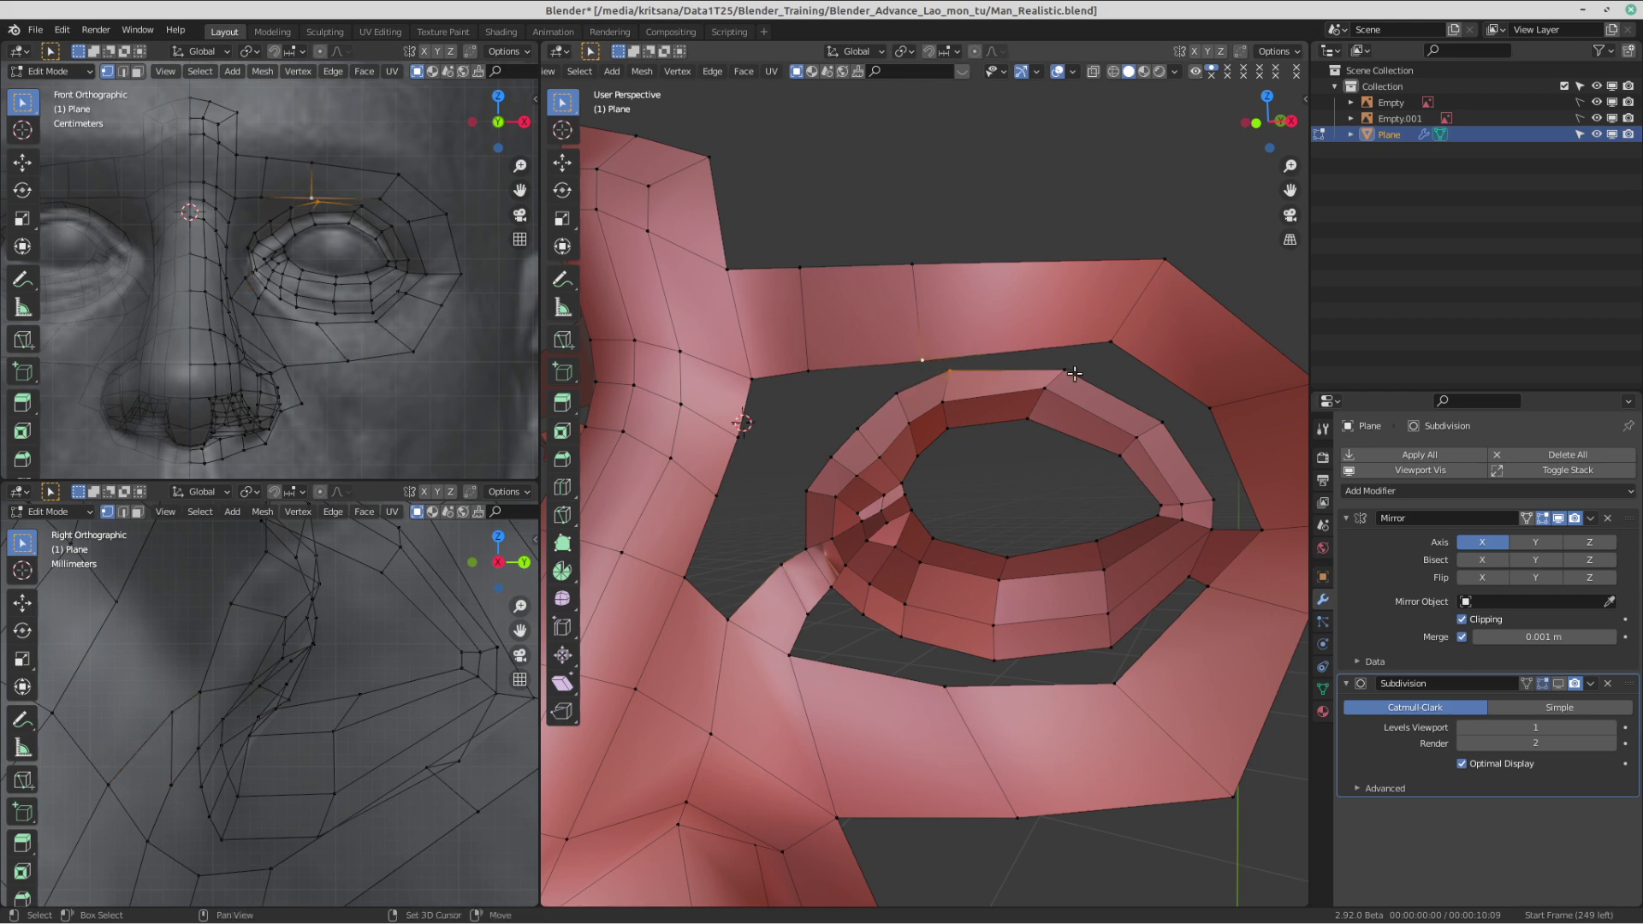
pyautogui.keyDown('shift'); pyautogui.click(1067, 372); pyautogui.keyUp('shift')
pyautogui.keyDown('shift'); pyautogui.click(1106, 343); pyautogui.keyUp('shift')
pyautogui.press('f')
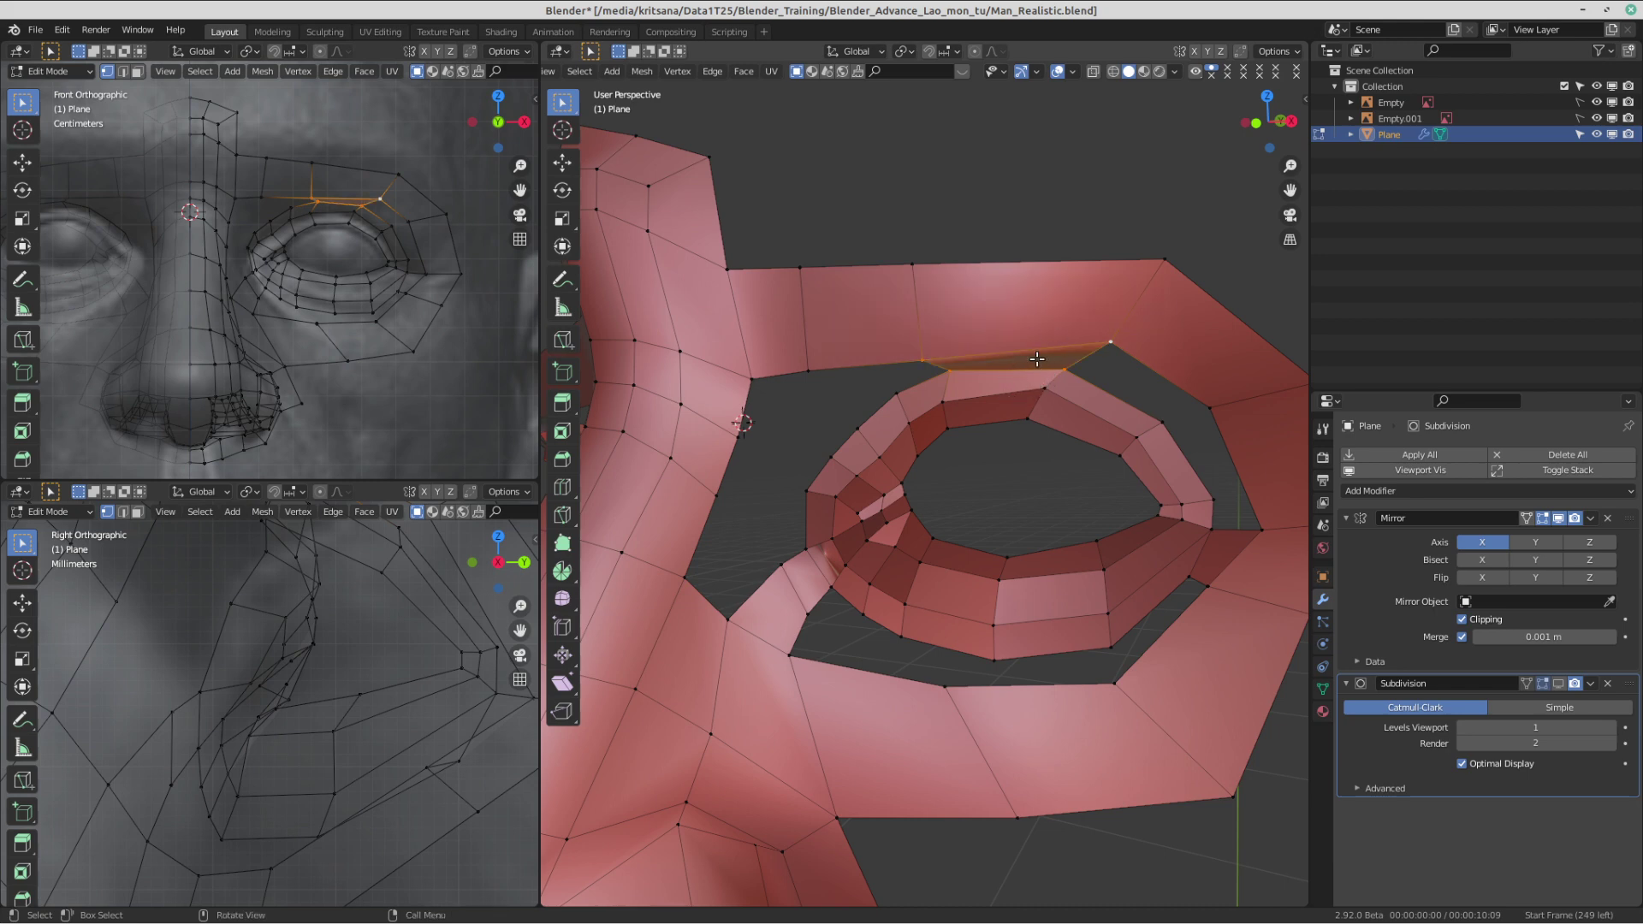
# - Raise the two lower-edge brow vertices of the outer ring to open up the new face above the upper eyelid
pyautogui.click(1108, 341)
pyautogui.press('g')
pyautogui.click(1089, 331)
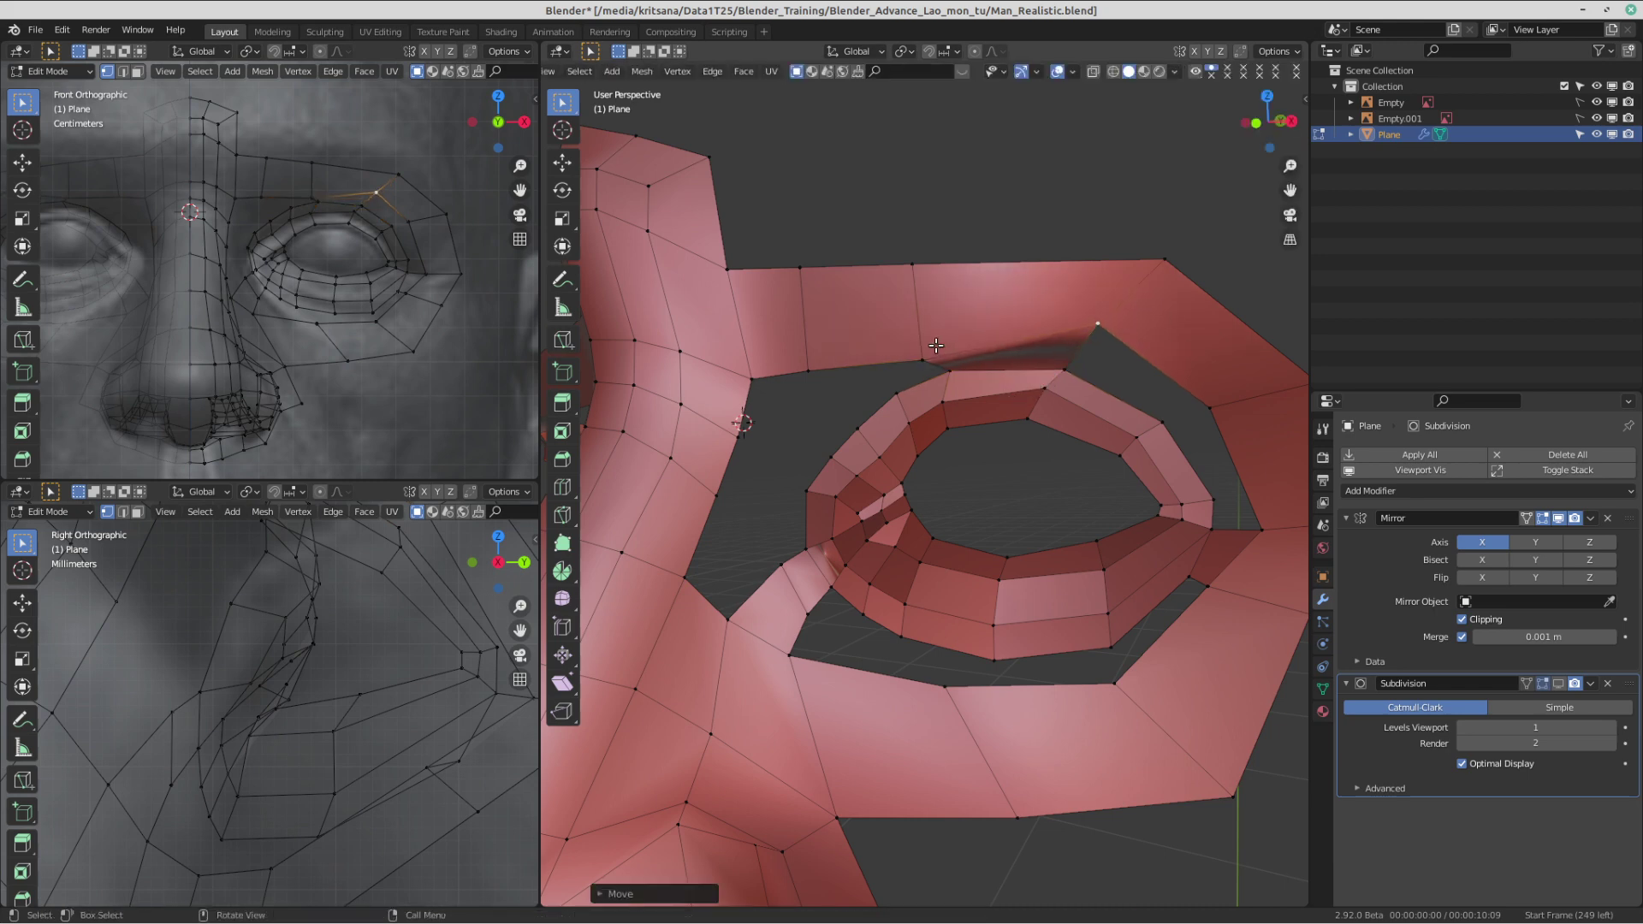
pyautogui.click(926, 355)
pyautogui.press('g')
pyautogui.click(941, 359)
pyautogui.click(945, 362)
pyautogui.press('g')
pyautogui.click(935, 362)
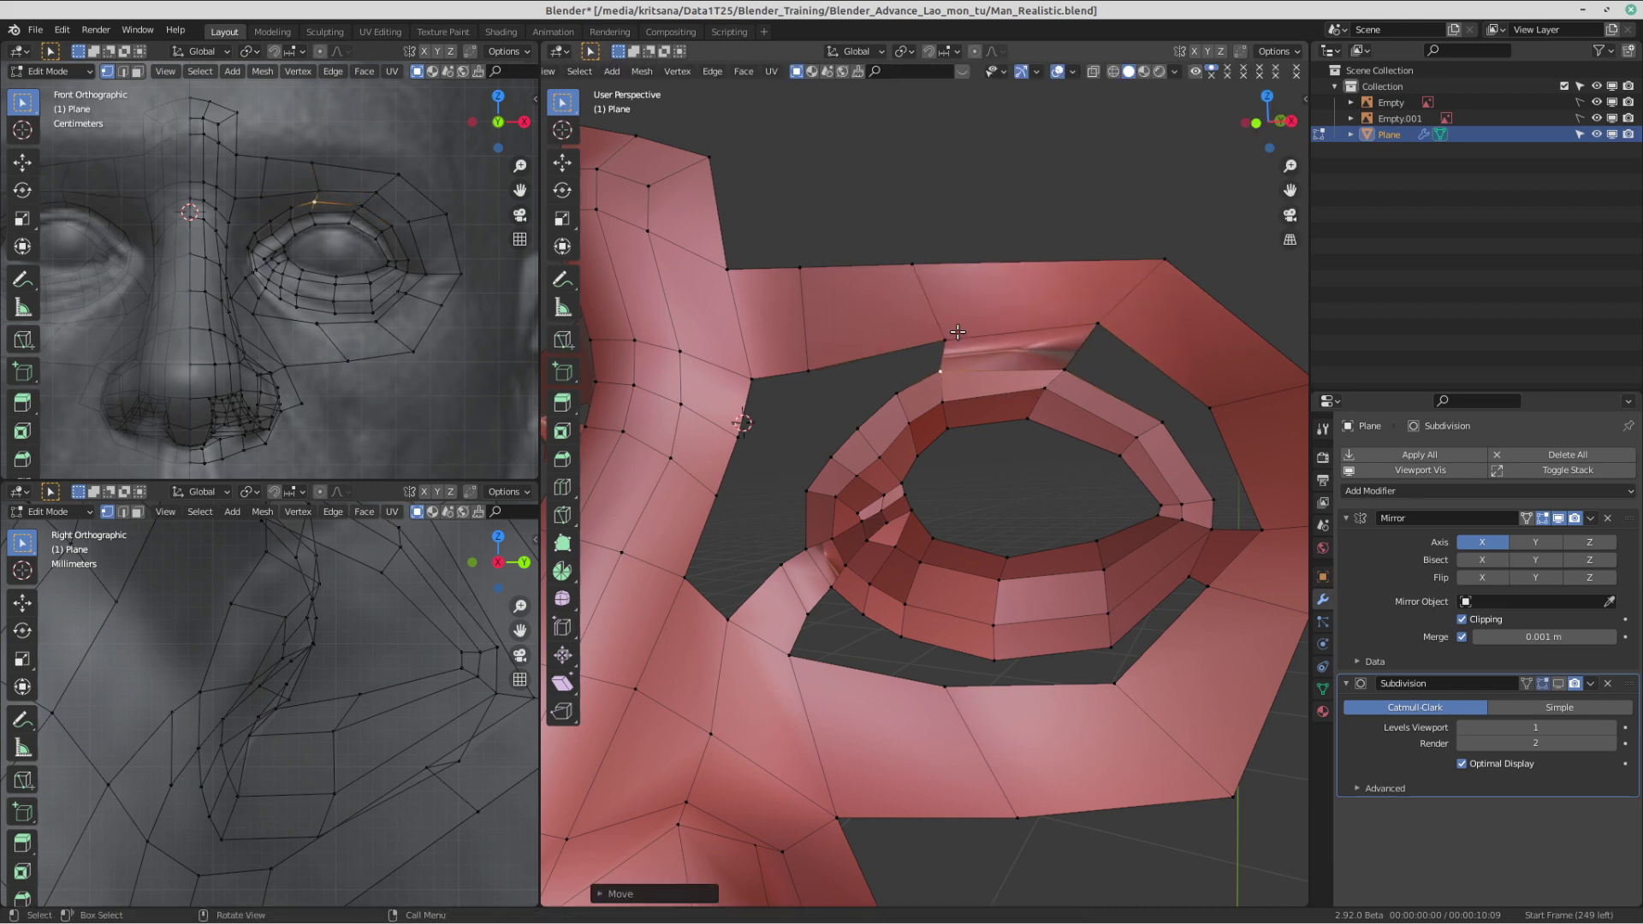
pyautogui.click(945, 333)
pyautogui.press('g')
pyautogui.click(934, 333)
# - Add a loop cut across the inner brow section and fill a face from it down to the upper eyelid
pyautogui.hotkey('ctrl', 'r')
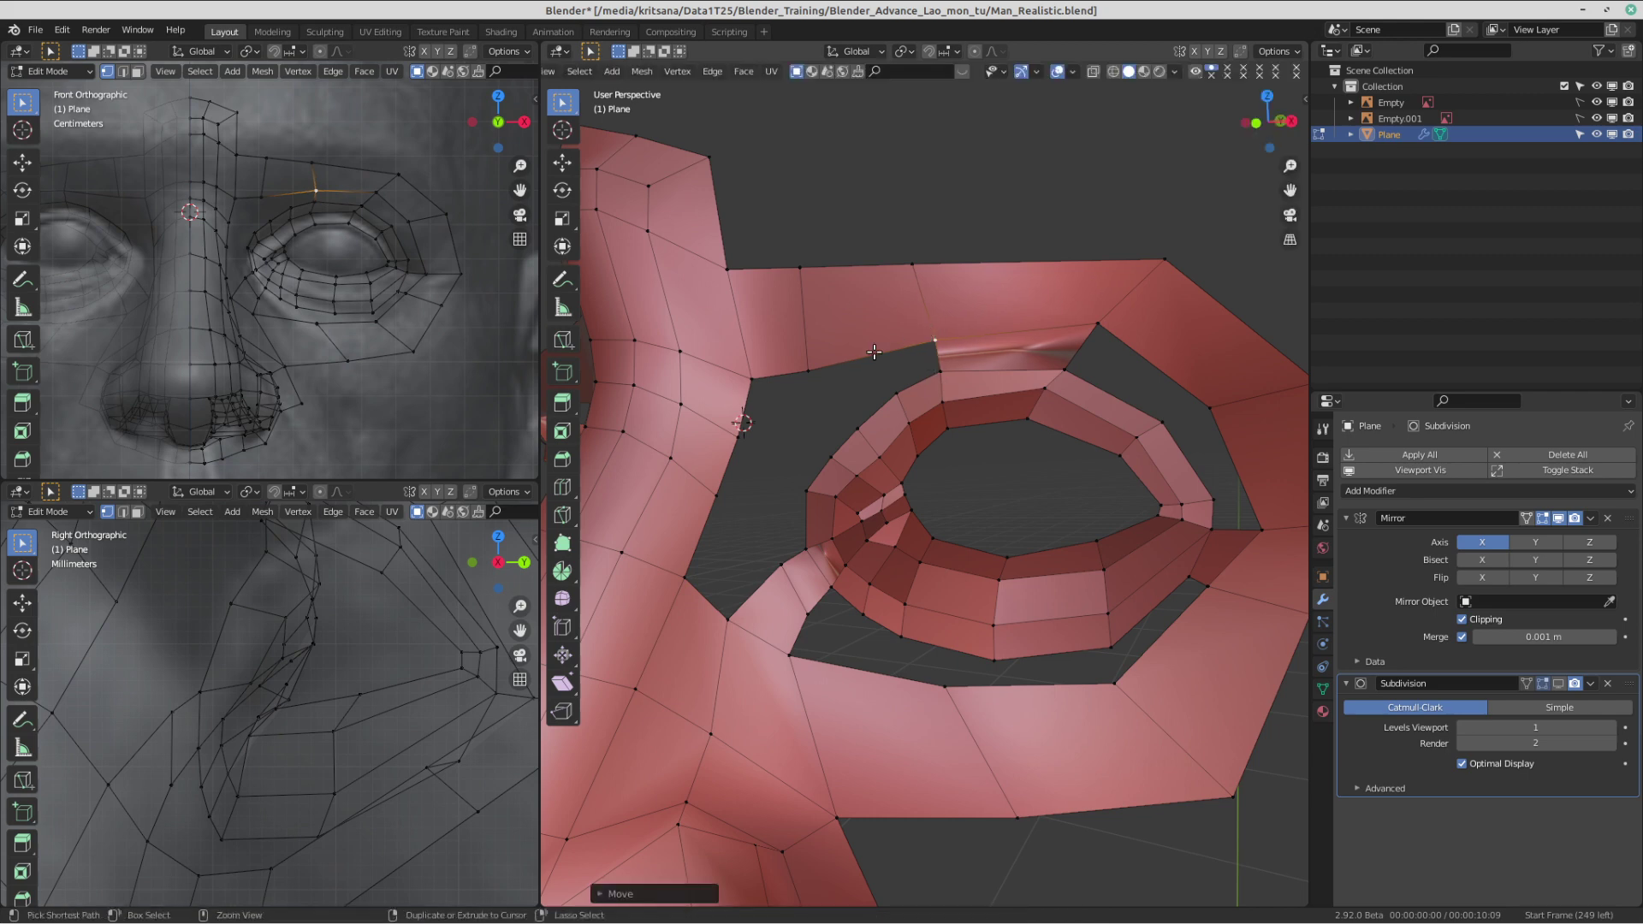
pyautogui.click(869, 347)
pyautogui.click(866, 347)
pyautogui.click(921, 344)
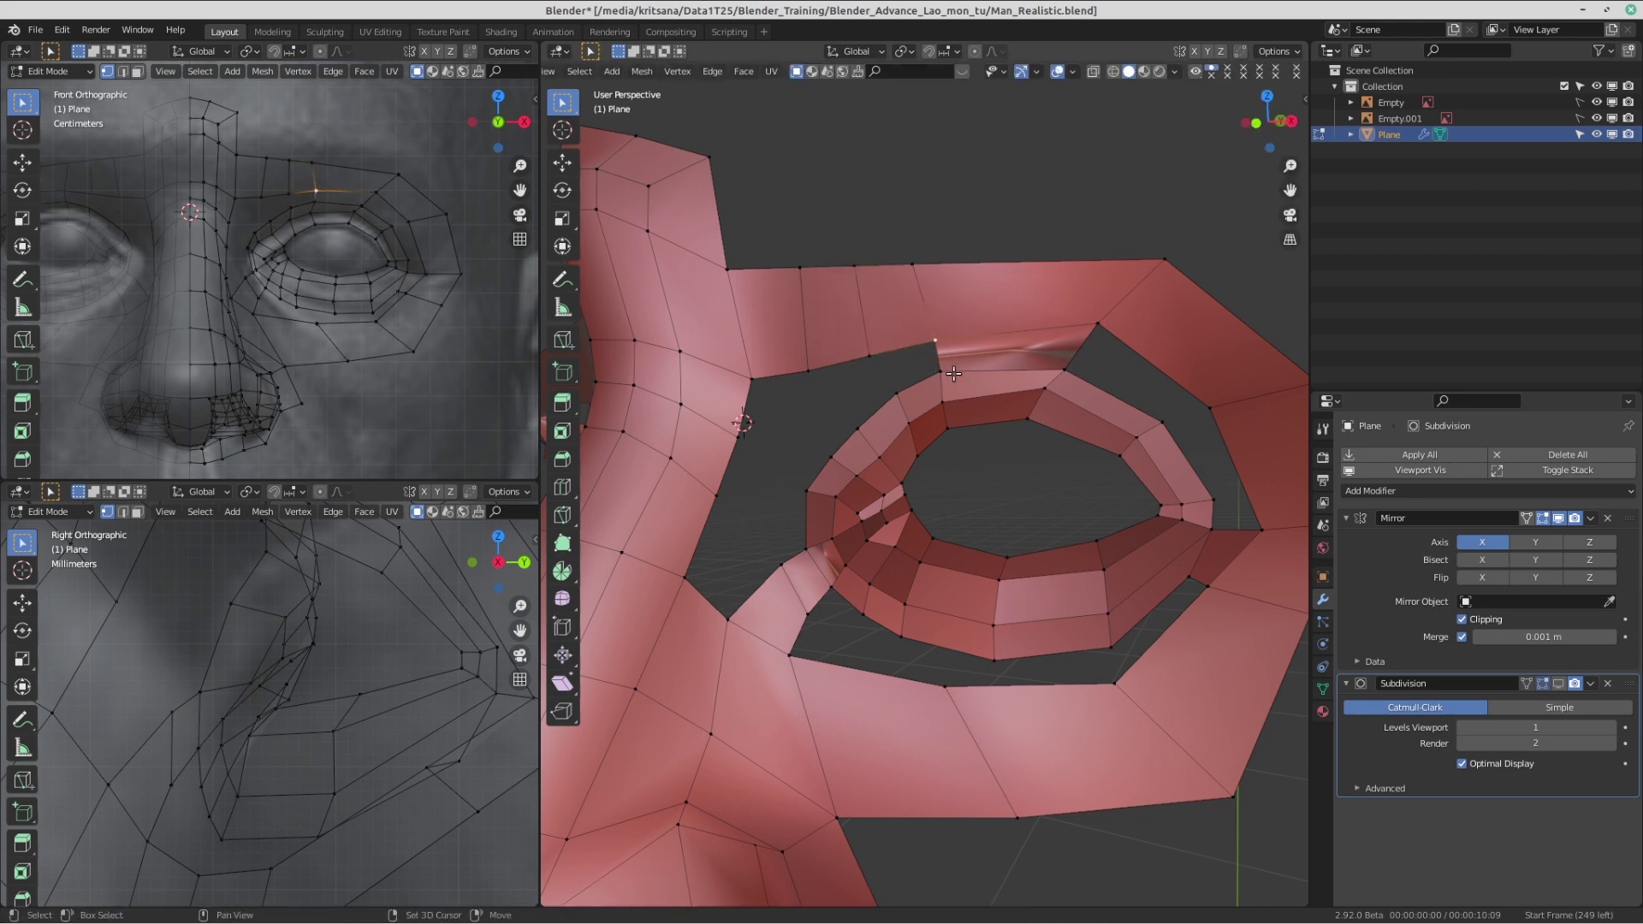
pyautogui.keyDown('shift'); pyautogui.click(952, 373); pyautogui.keyUp('shift')
pyautogui.press('f')
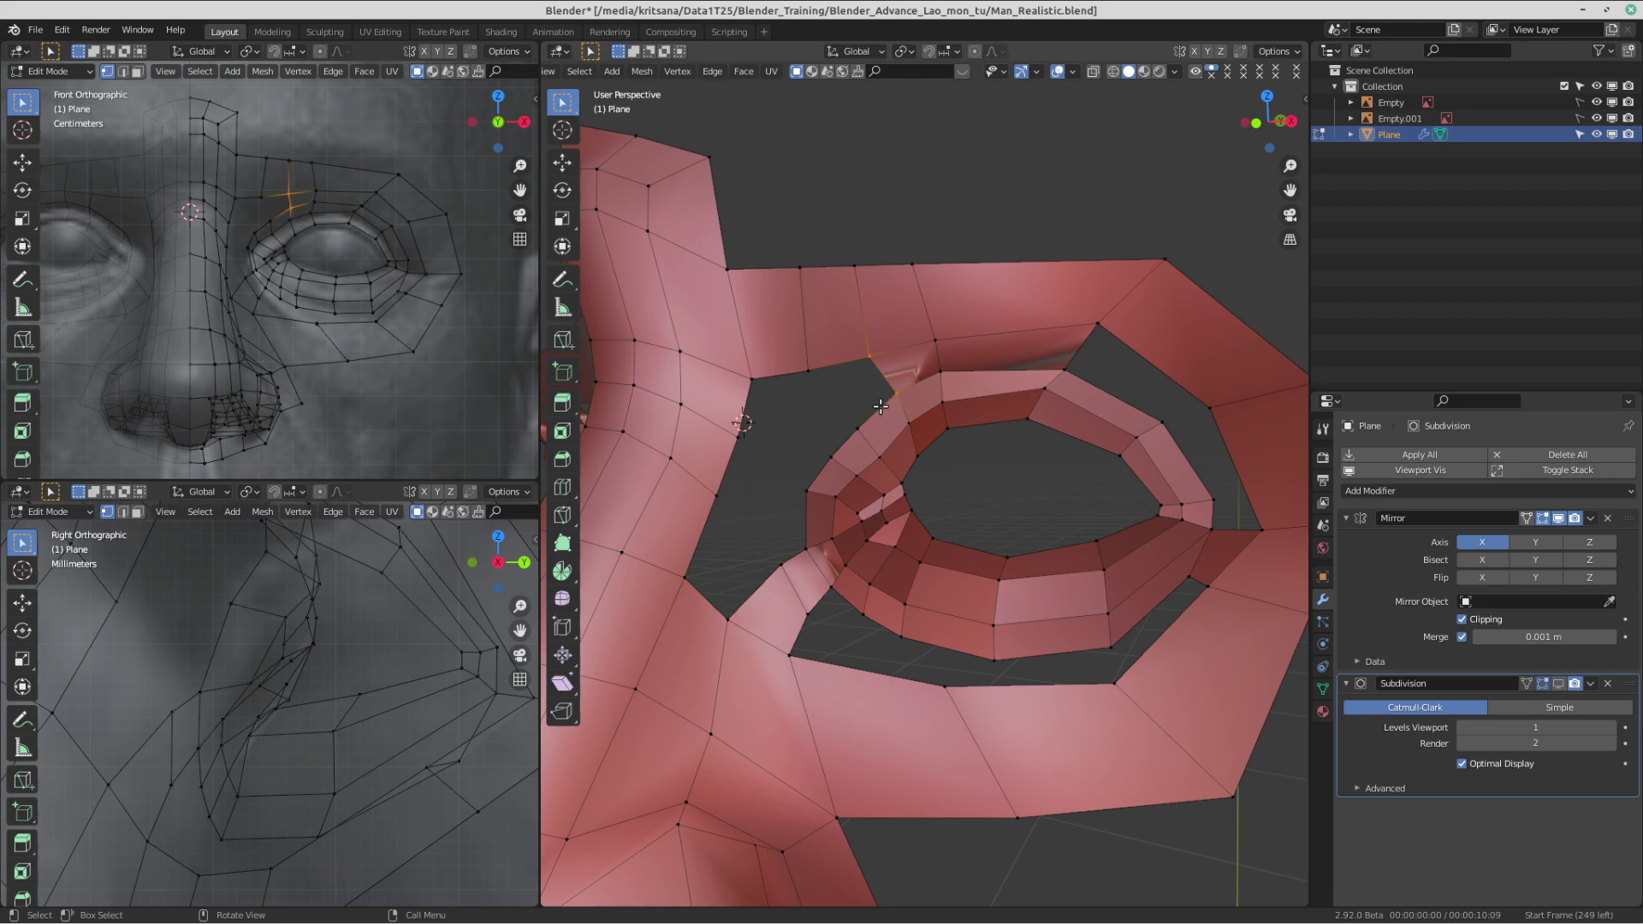
# - Extend the face strip from the inner brow down along the eyelid's outer edge and close it at the inner eye corner
pyautogui.click(900, 391)
pyautogui.press('g')
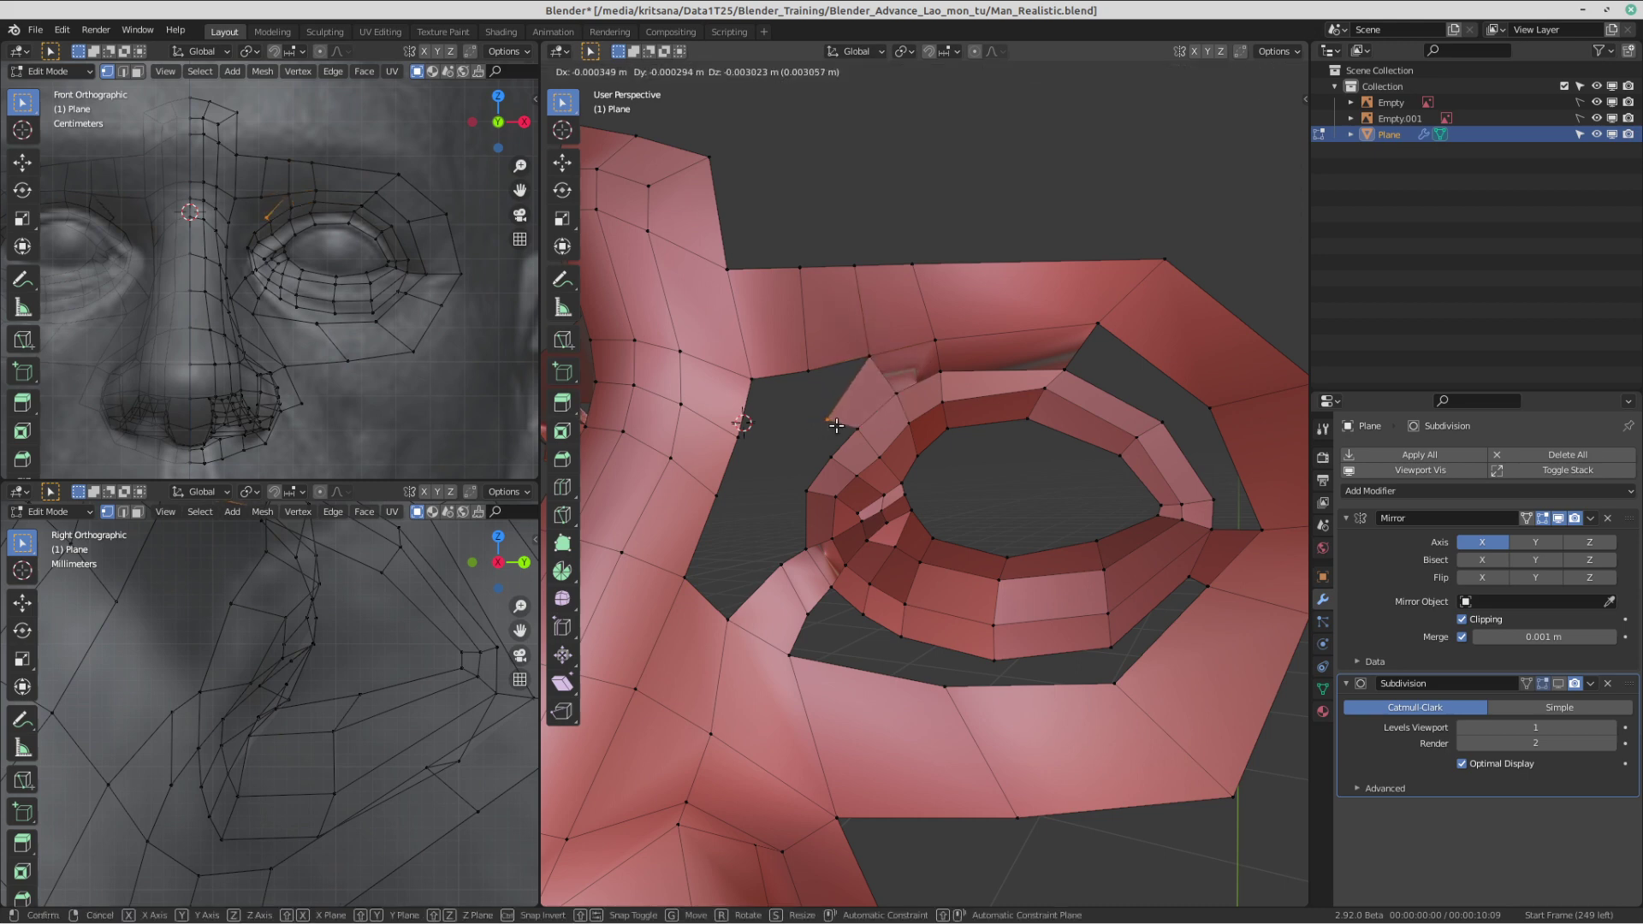
pyautogui.click(781, 465)
pyautogui.click(837, 458)
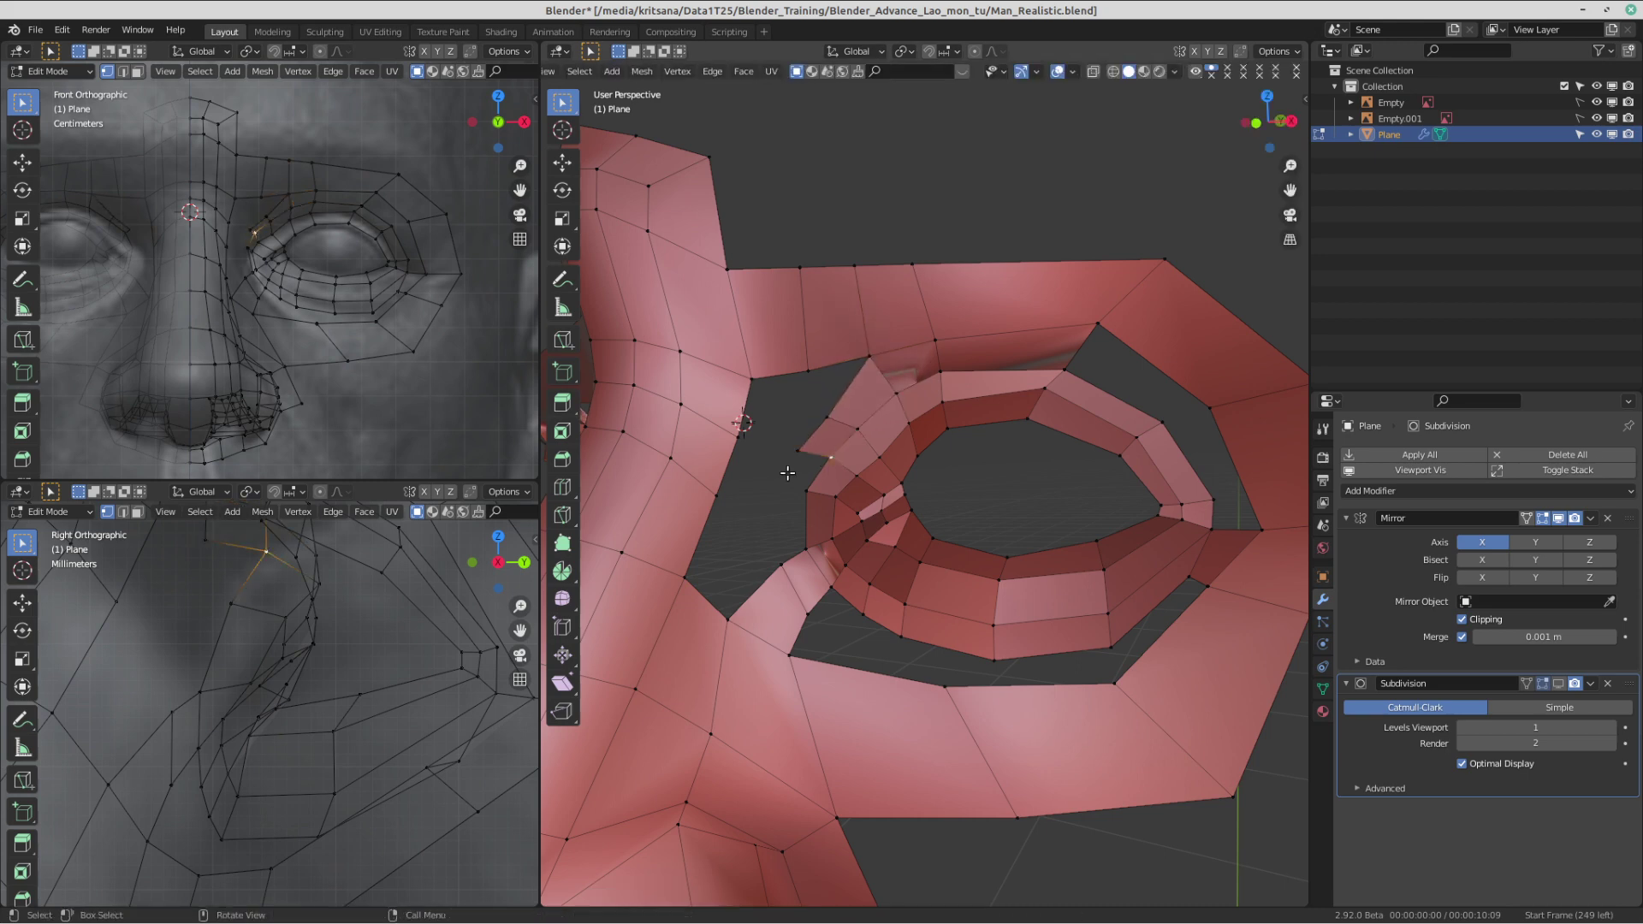
pyautogui.press('f')
pyautogui.click(776, 496)
pyautogui.keyDown('shift'); pyautogui.click(804, 492); pyautogui.keyUp('shift')
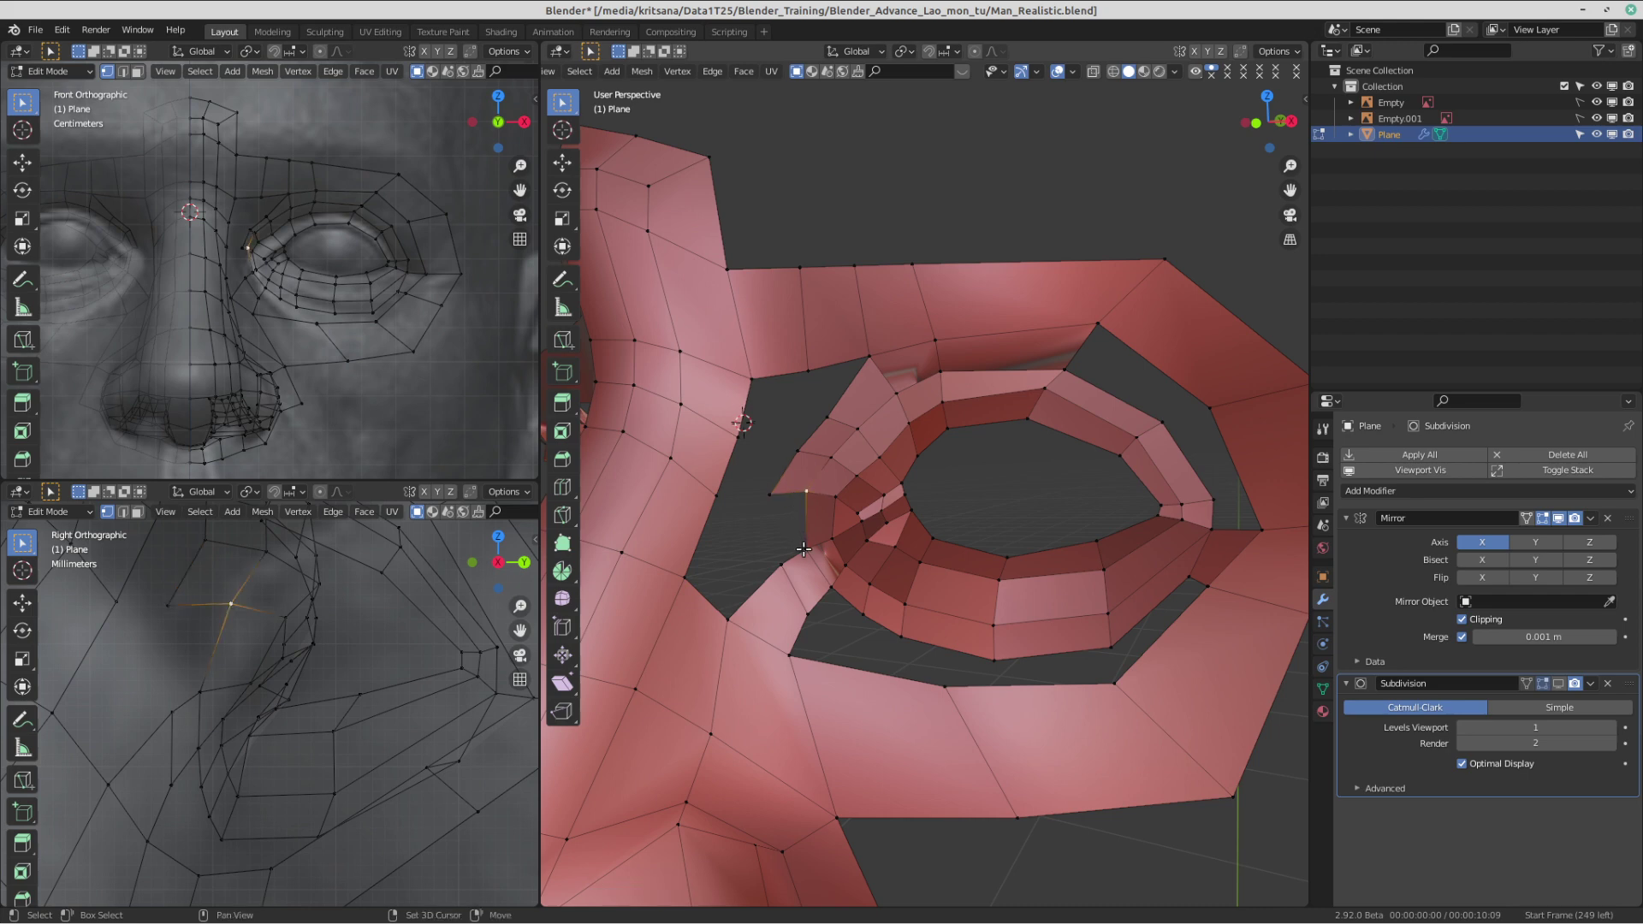
pyautogui.press('f')
pyautogui.click(801, 555)
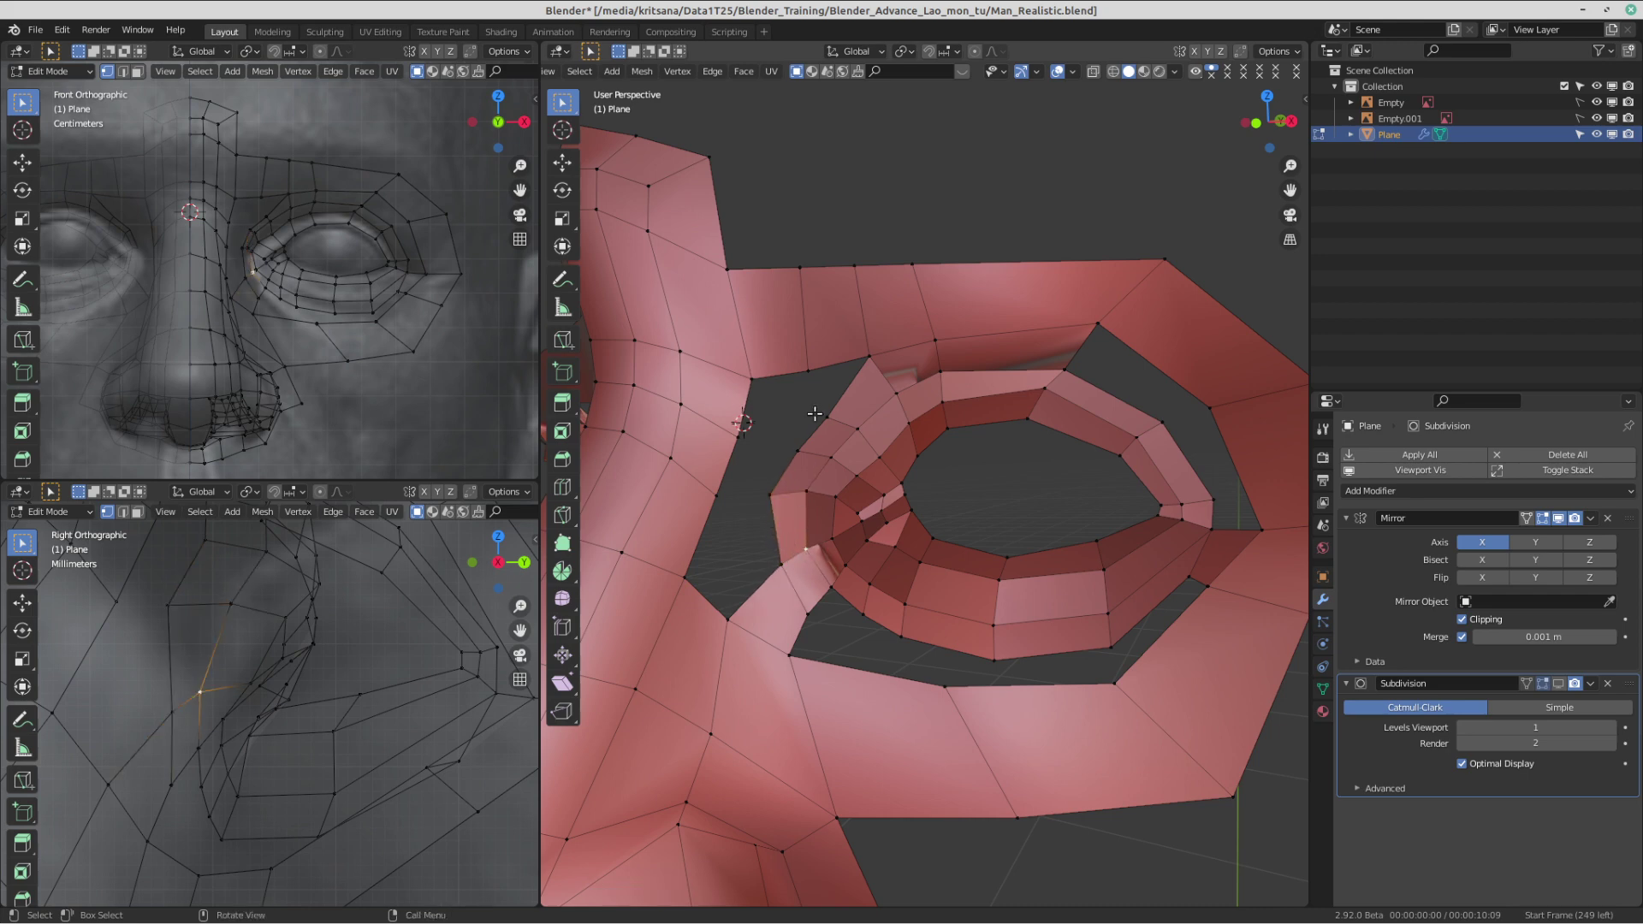
# - Merge the strip's upper inner vertex with the adjacent brow vertex at their center, and raise the merged vertex slightly
pyautogui.press('g')
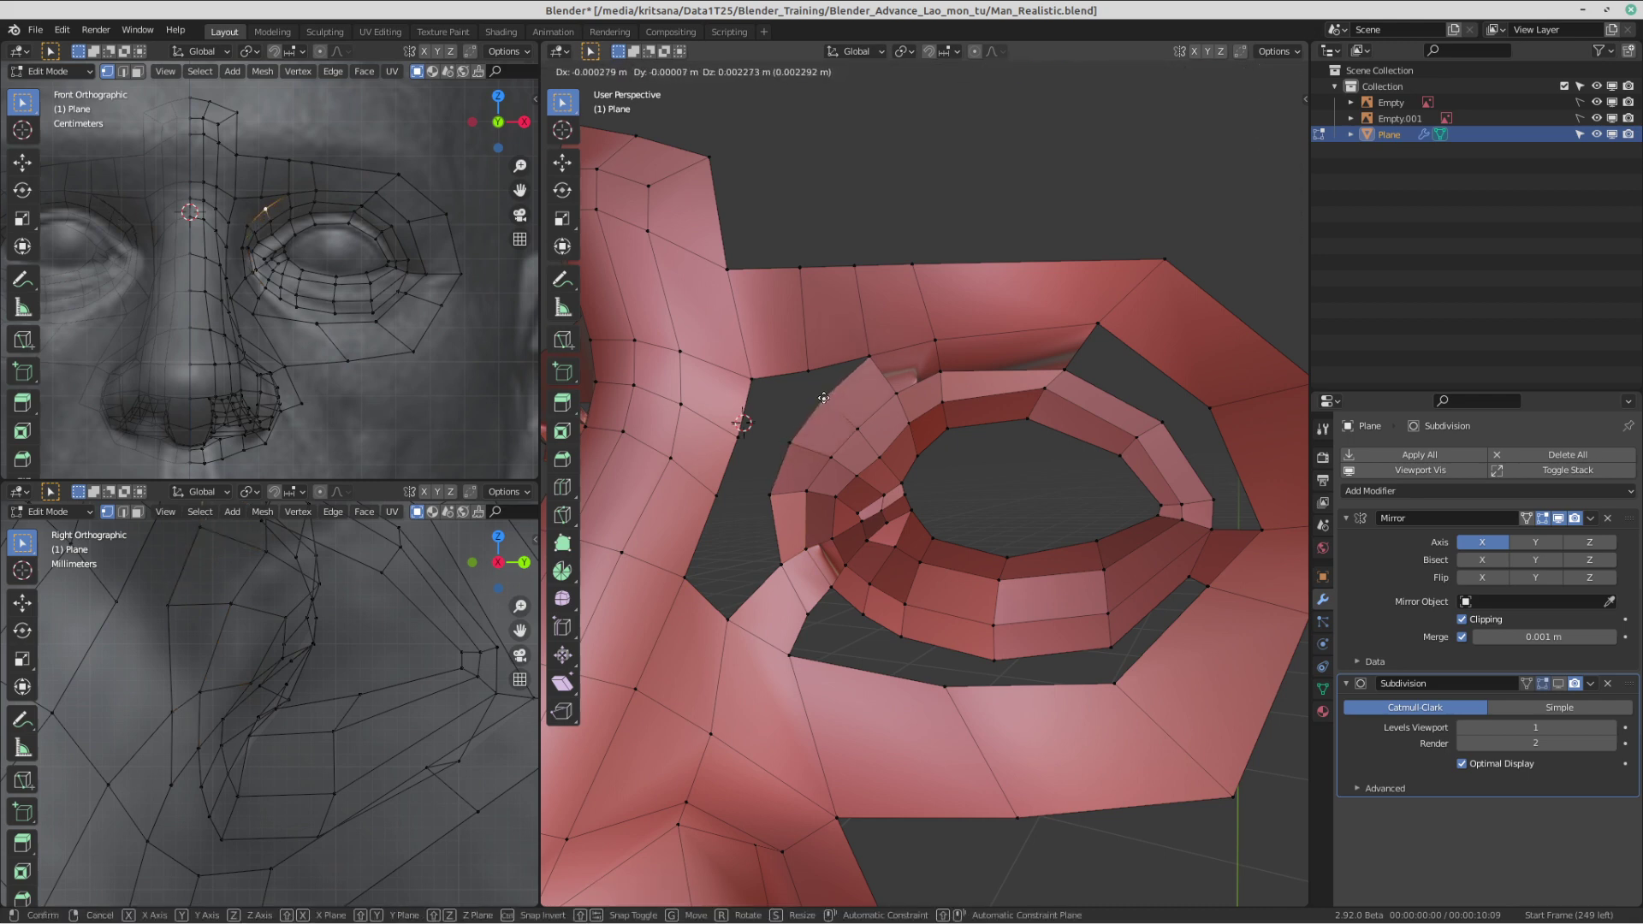
pyautogui.click(823, 398)
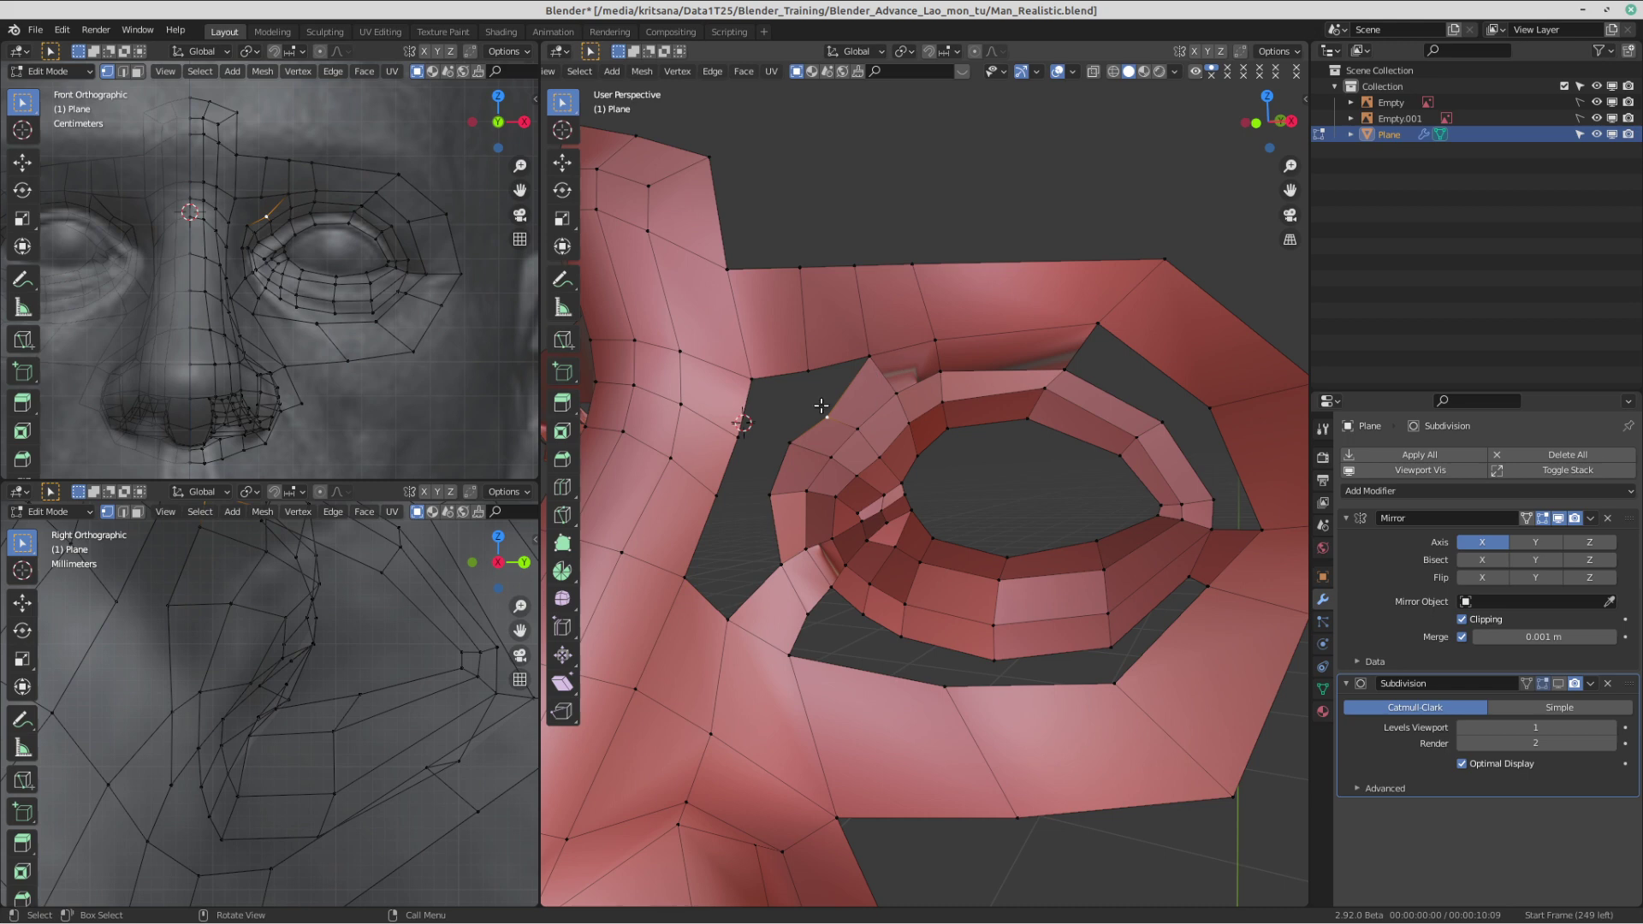
pyautogui.press('g')
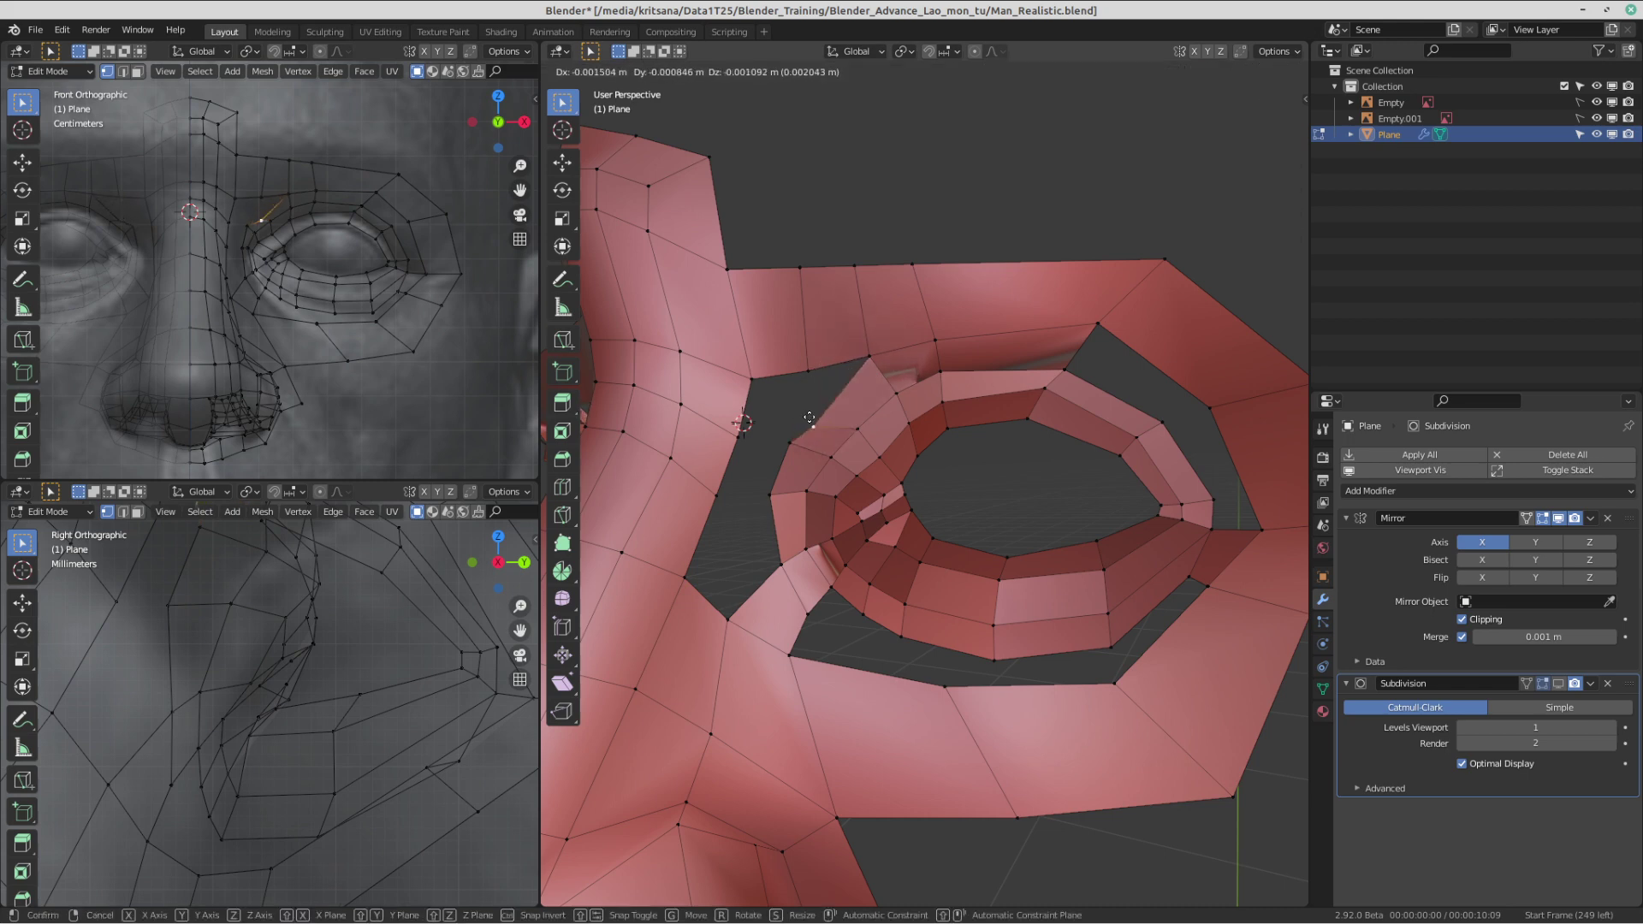
pyautogui.click(808, 368)
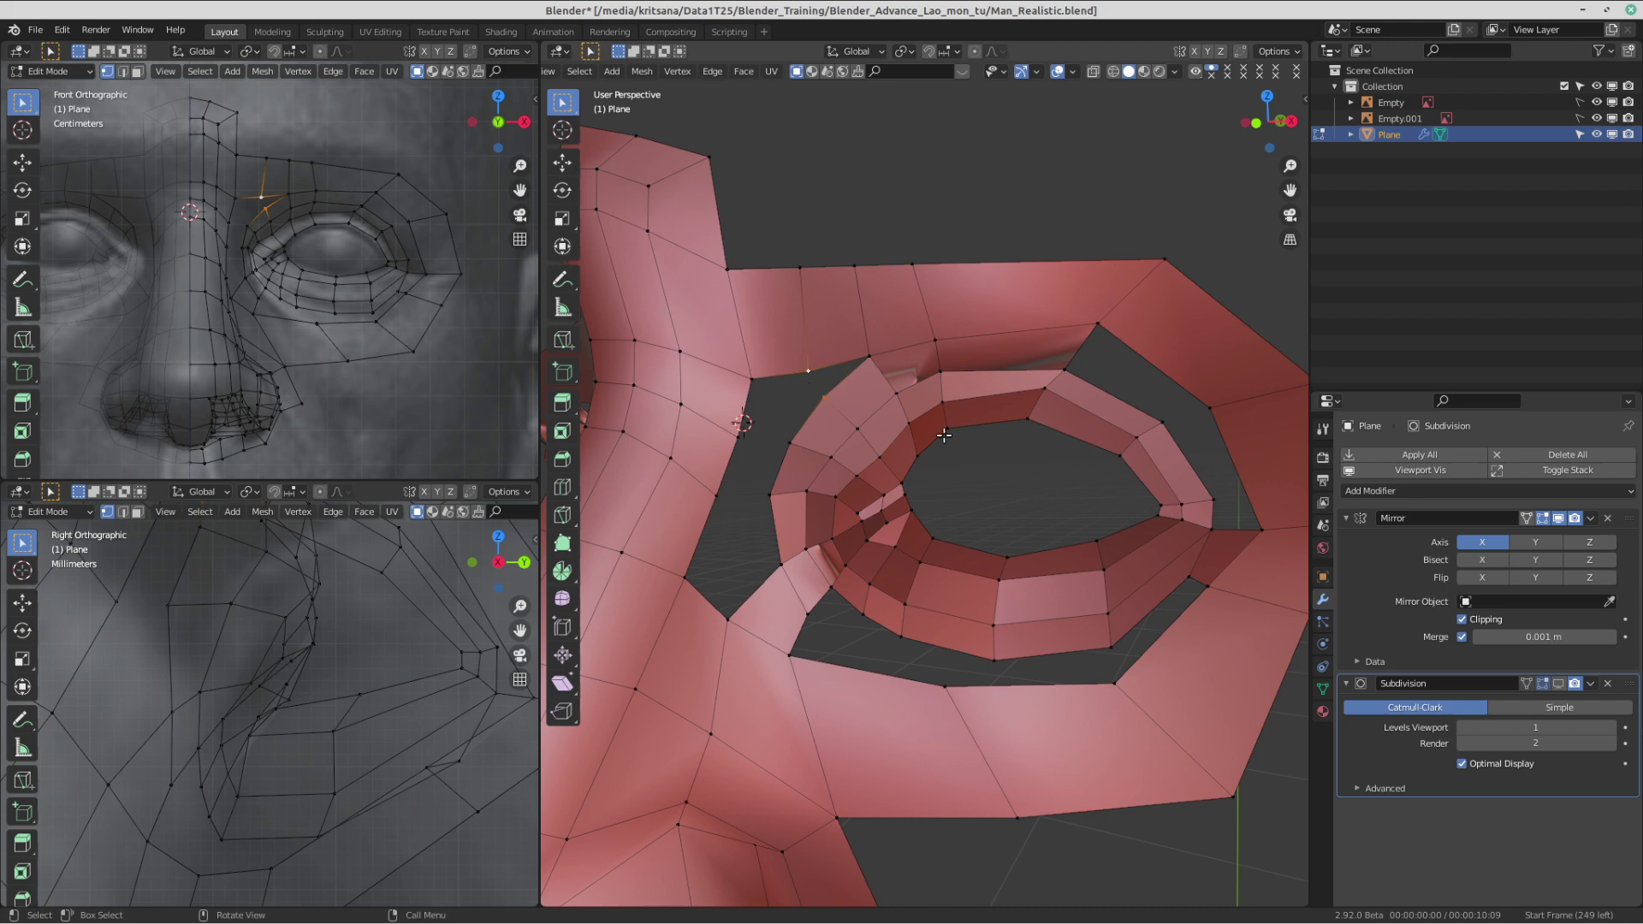
pyautogui.press('m')
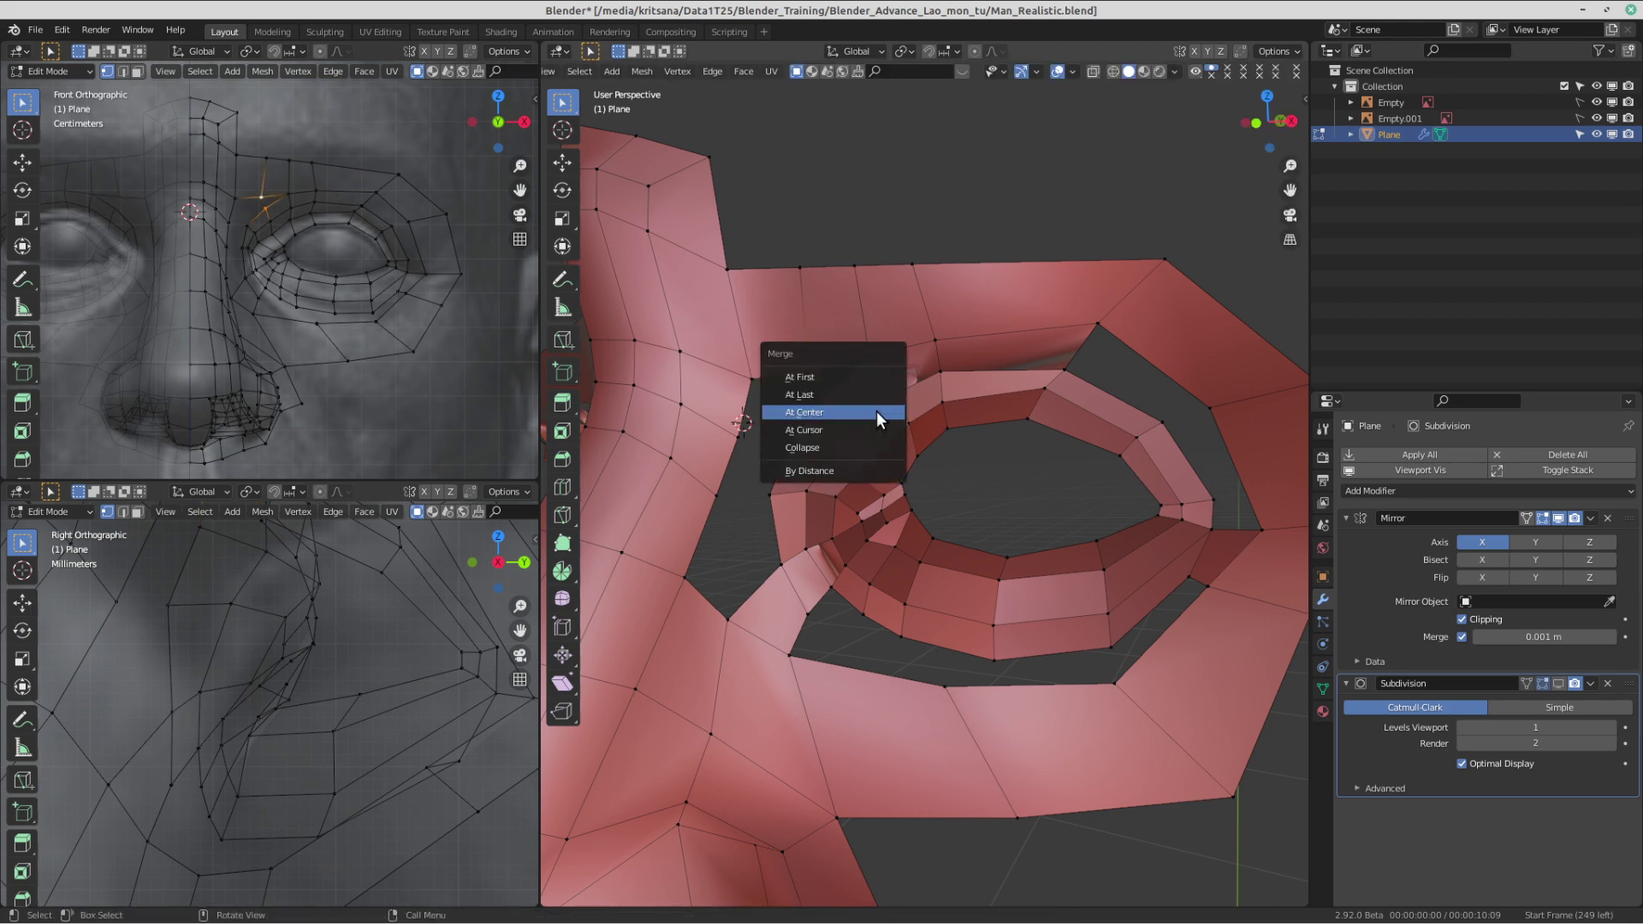
pyautogui.click(879, 414)
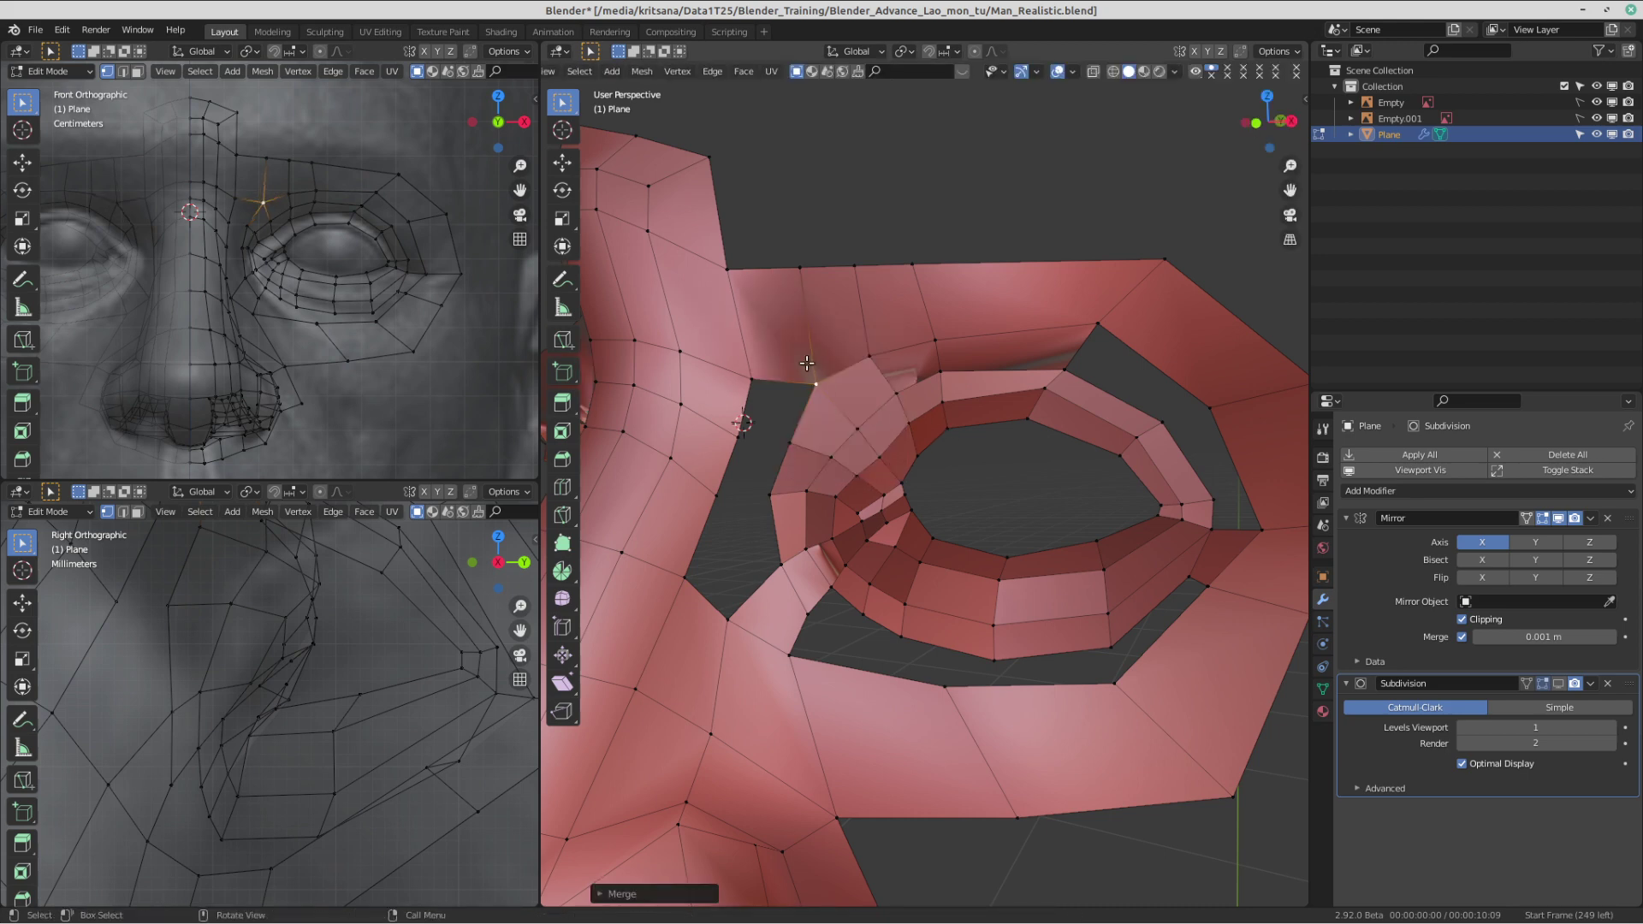
pyautogui.moveTo(807, 363); pyautogui.dragTo(769, 423, button='middle')
pyautogui.press('g')
pyautogui.click(828, 344)
# - Fill the gap between the outer part of the upper eyelid and the outer ring
pyautogui.moveTo(1015, 418); pyautogui.dragTo(825, 416, button='middle')
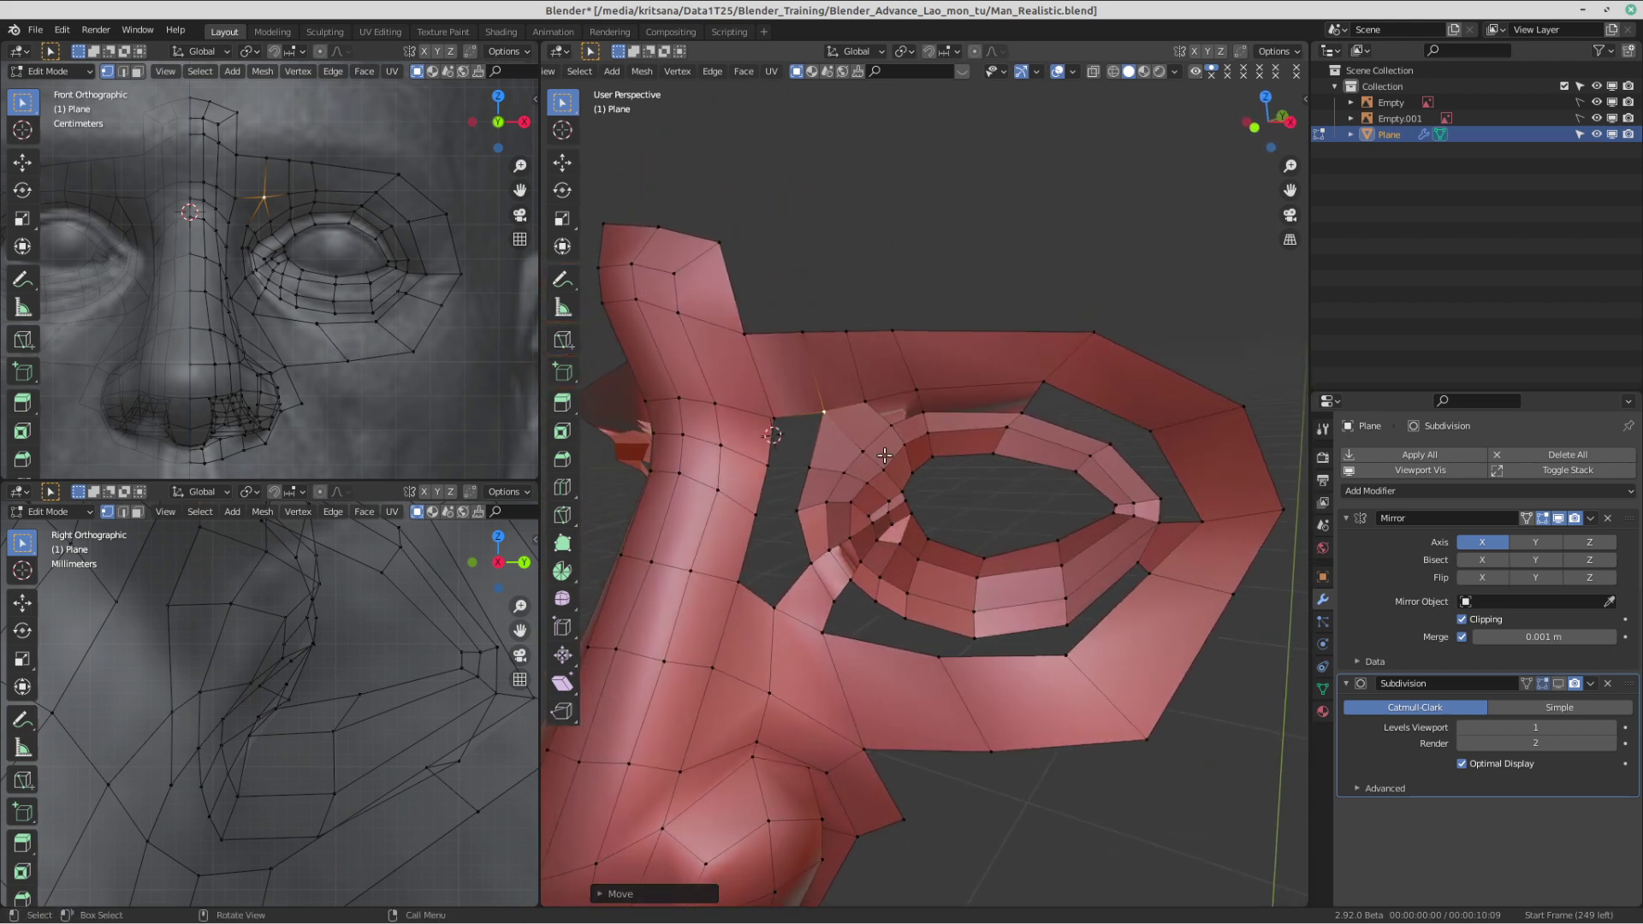
pyautogui.moveTo(976, 478); pyautogui.dragTo(990, 406, button='middle')
pyautogui.click(934, 388)
pyautogui.keyDown('shift'); pyautogui.click(932, 418); pyautogui.keyUp('shift')
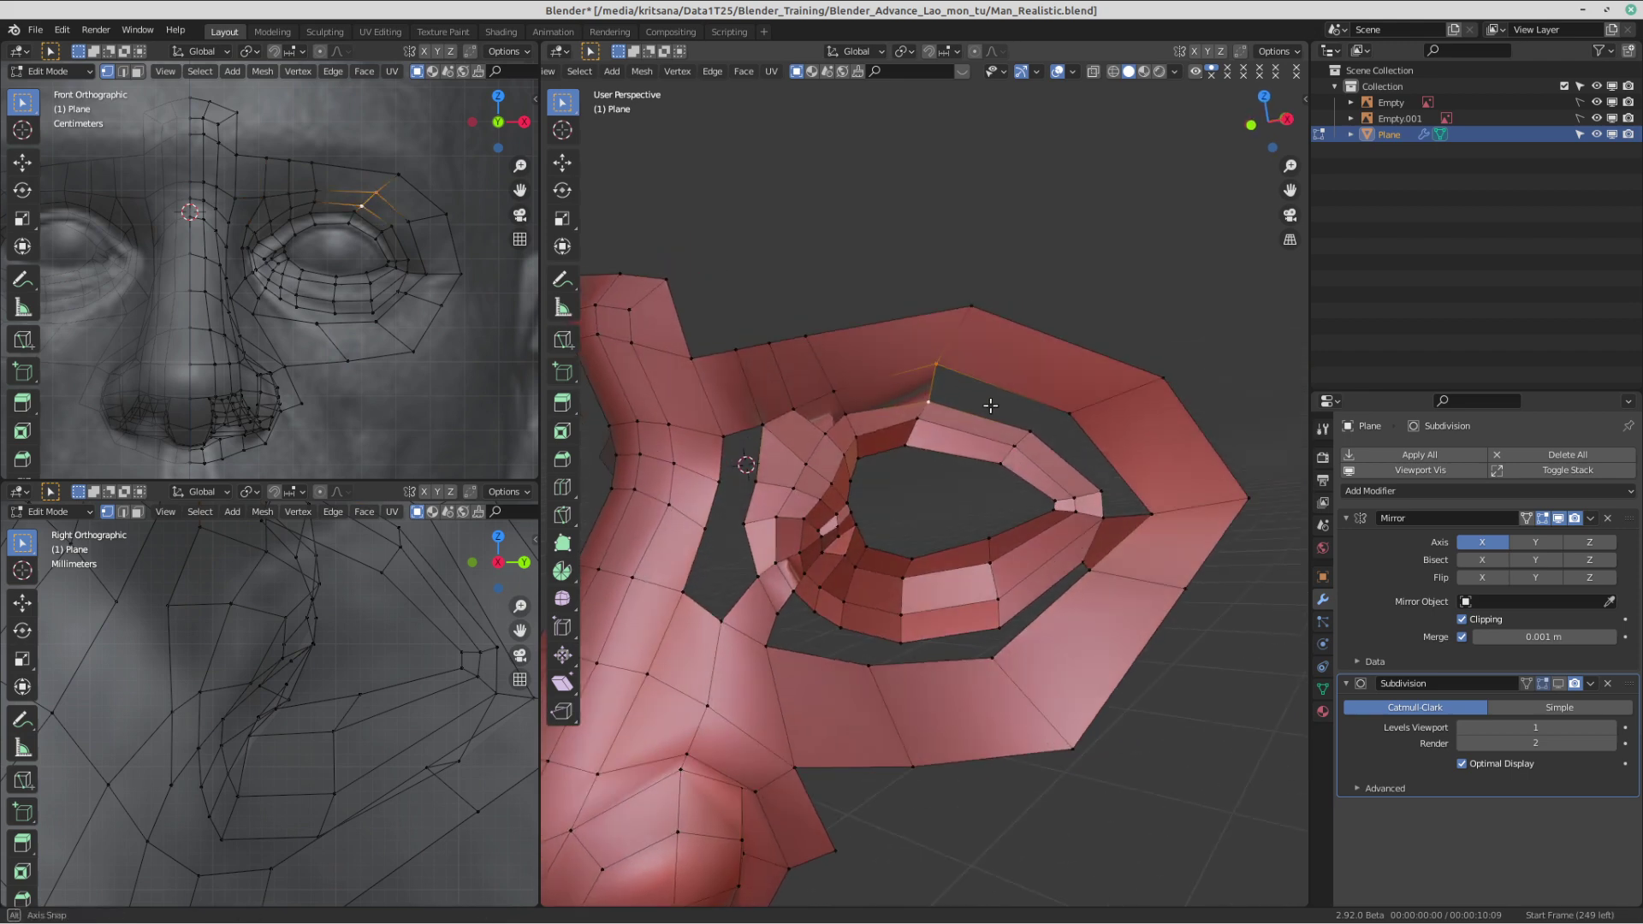
pyautogui.click(1112, 466)
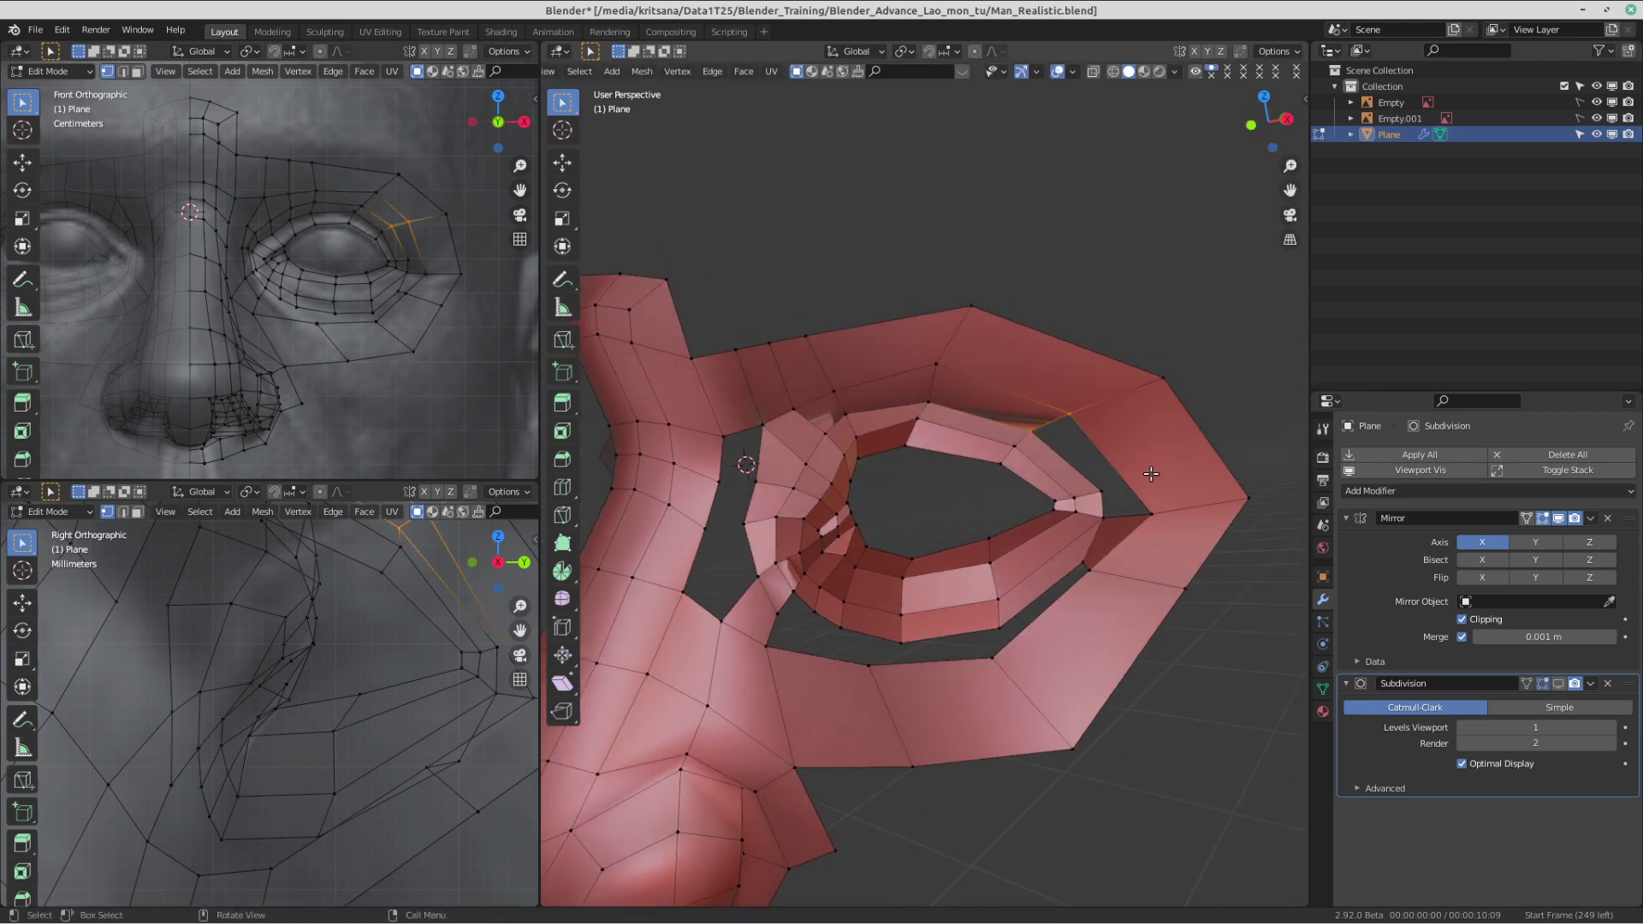
# - Add a loop cut across the outer ring above the outer eye corner and fill the faces joining it to the eyelid
pyautogui.click(1110, 493)
pyautogui.hotkey('ctrl', 'r')
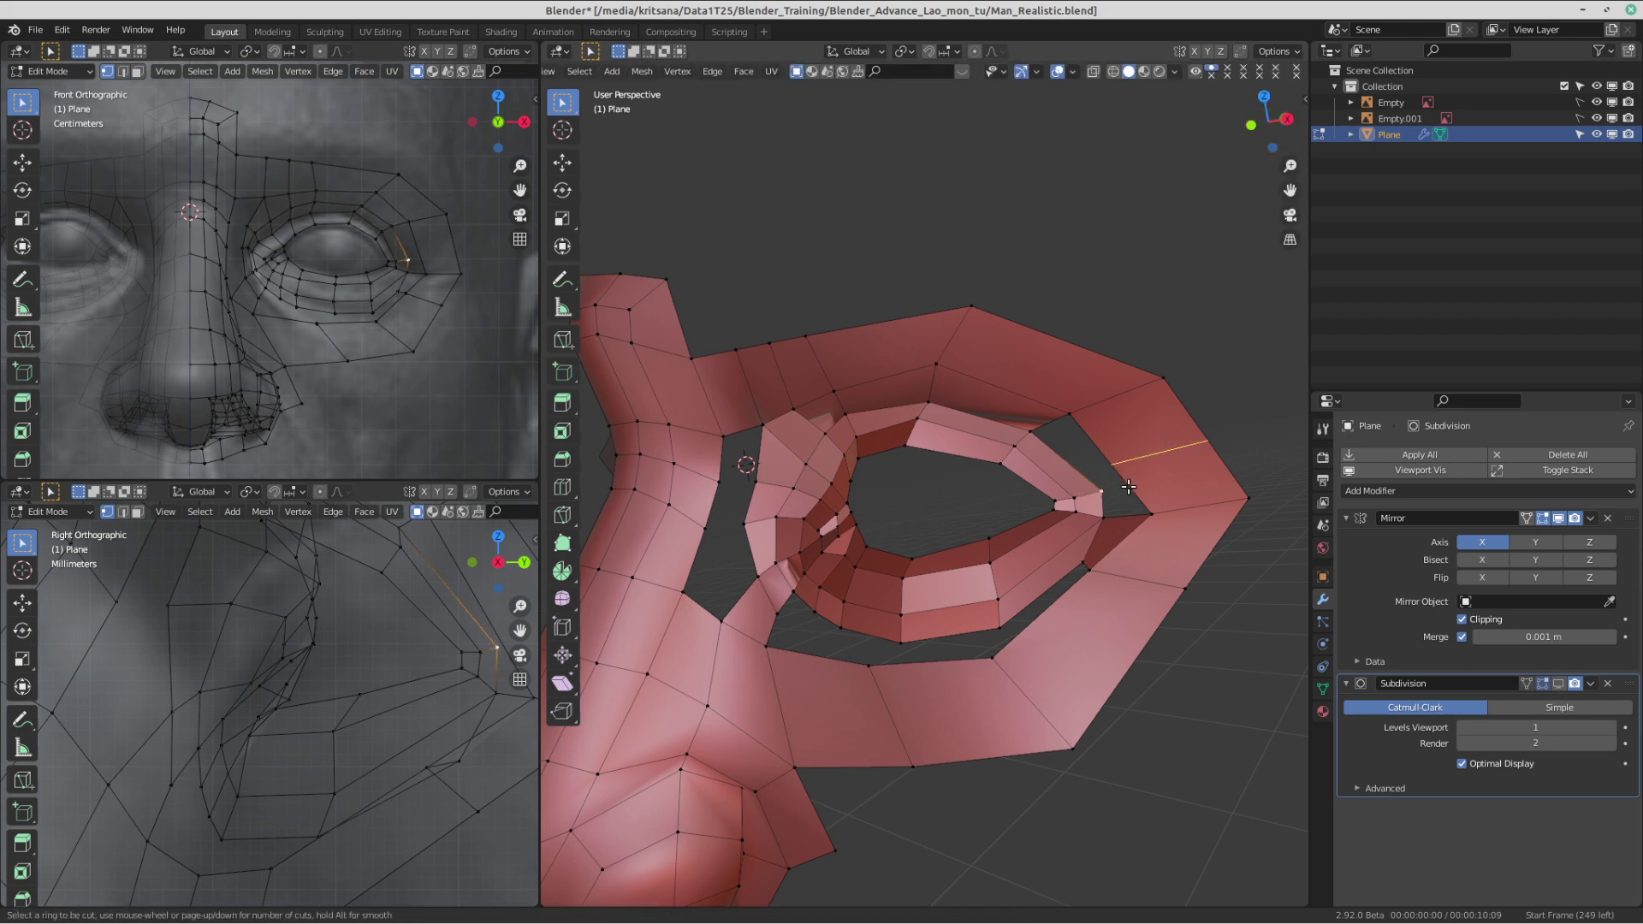
pyautogui.click(1130, 487)
pyautogui.click(1132, 492)
pyautogui.click(1069, 414)
pyautogui.keyDown('shift'); pyautogui.click(1033, 434); pyautogui.keyUp('shift')
pyautogui.press('f')
pyautogui.press('f')
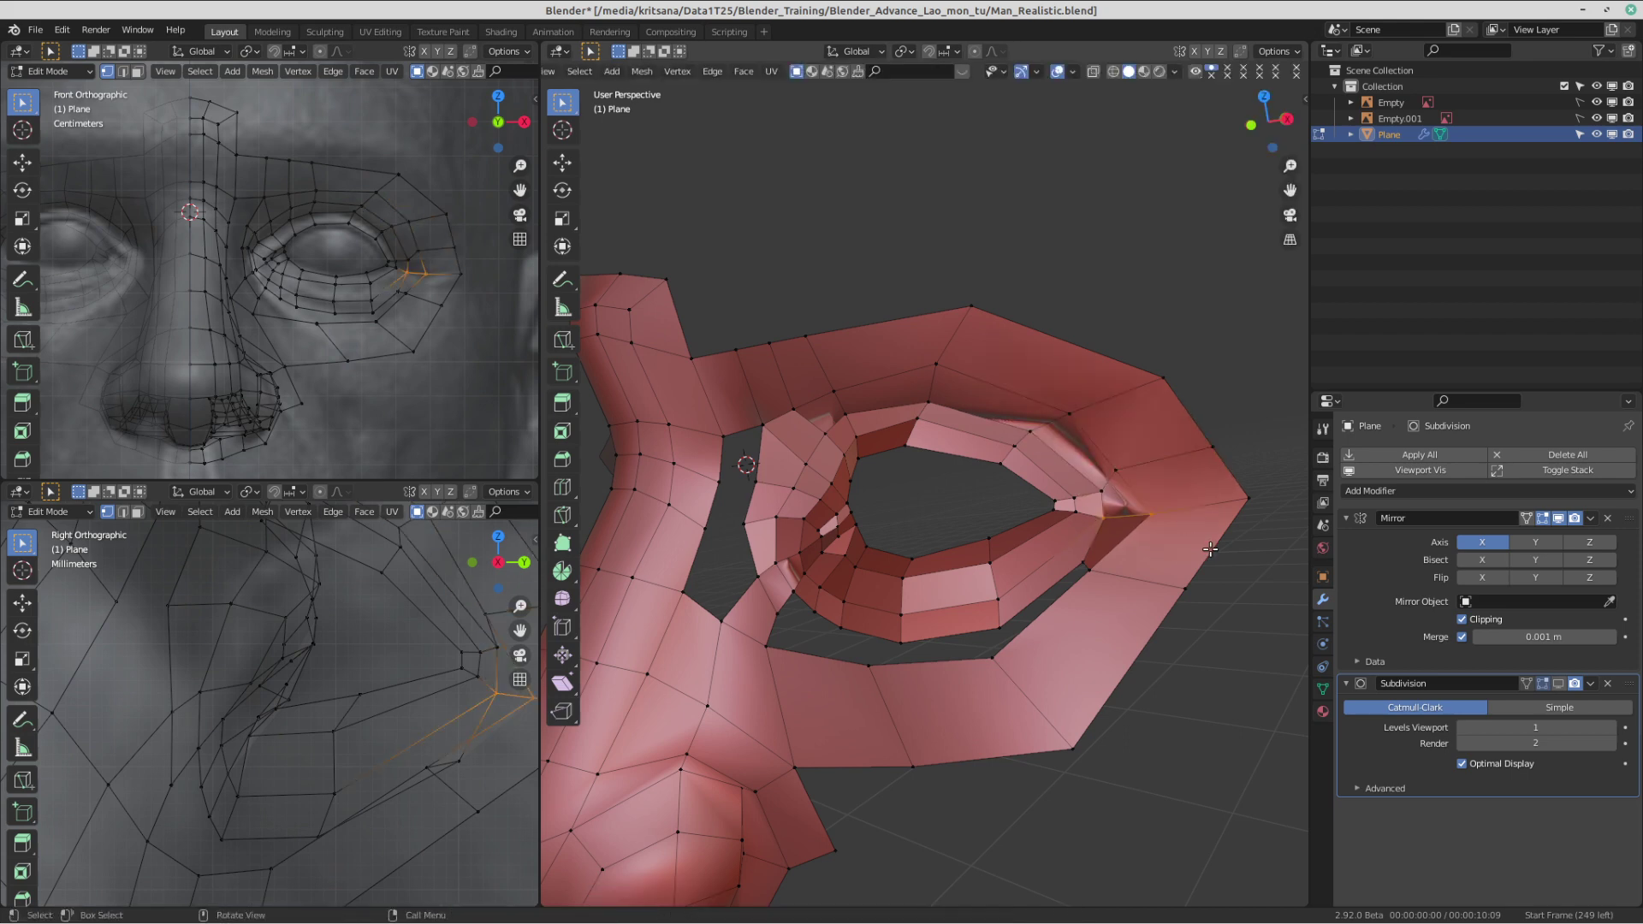
# - Fill the faces between the outer ring and the lower eyelid just below the outer eye corner
pyautogui.moveTo(1194, 512); pyautogui.dragTo(1188, 454, button='middle')
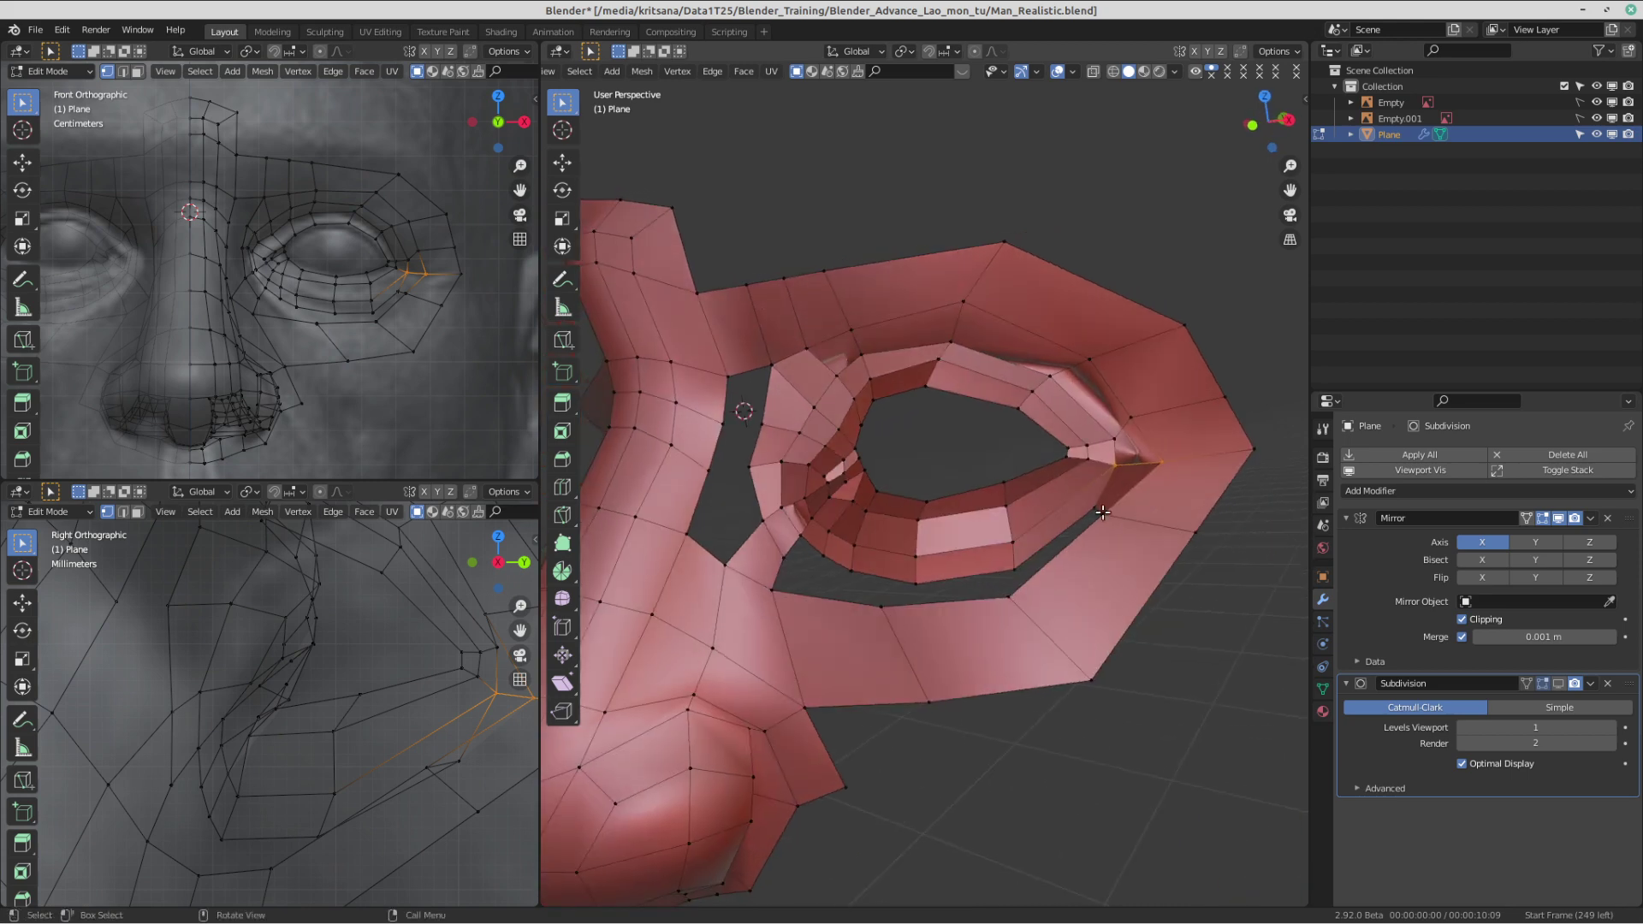
pyautogui.click(1105, 513)
pyautogui.press('e')
pyautogui.click(1033, 584)
pyautogui.hotkey('ctrl', 'z')
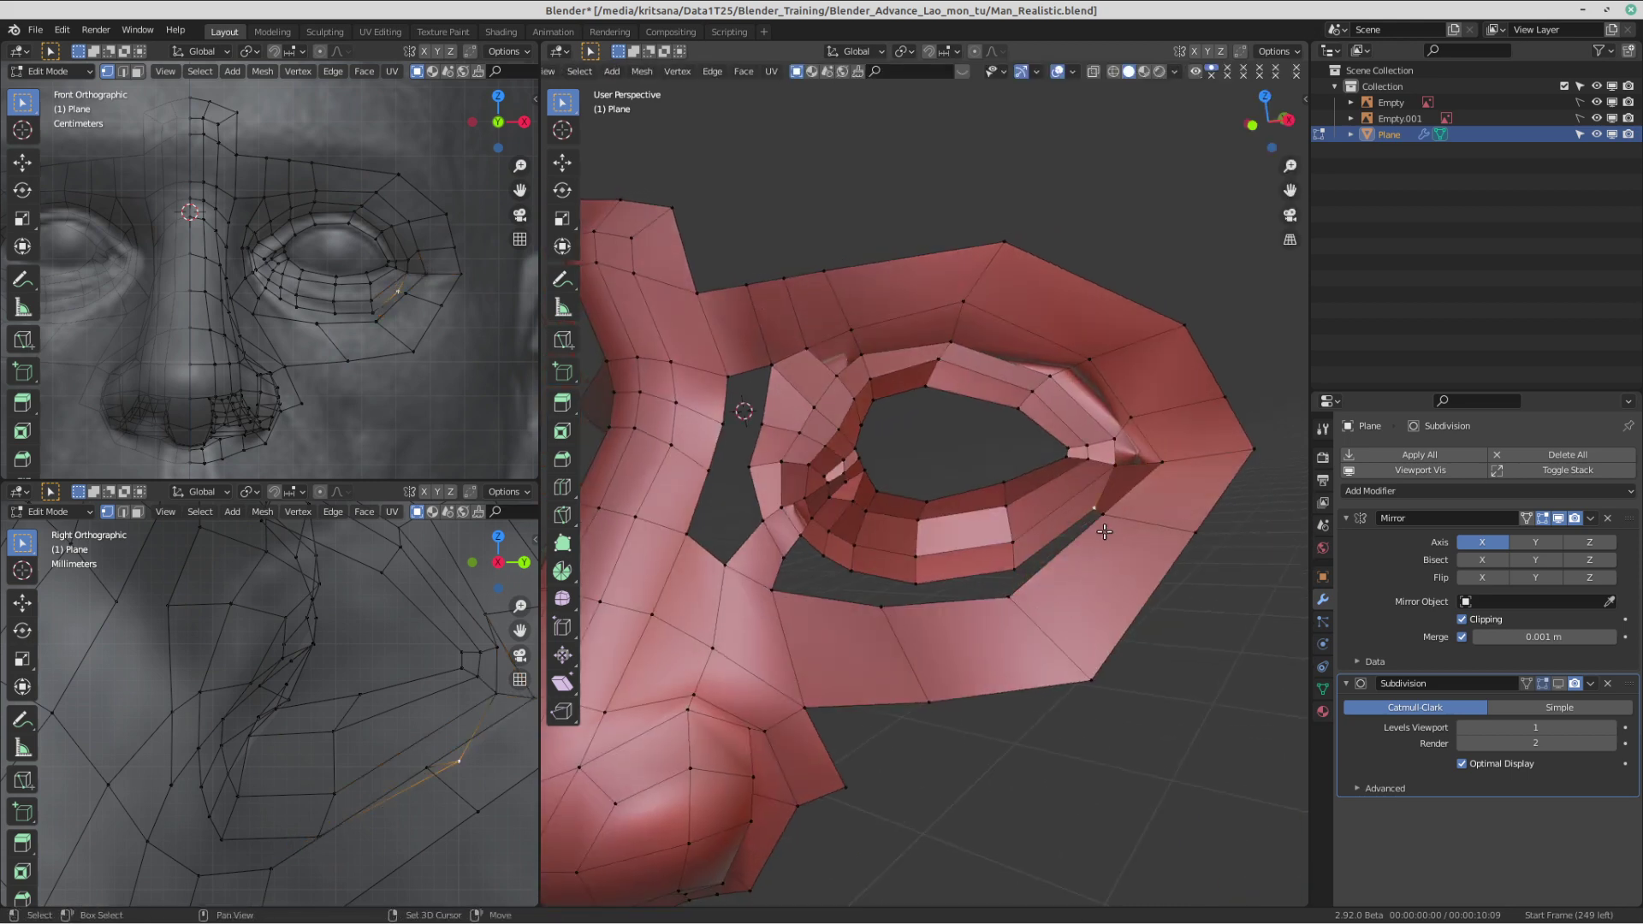
pyautogui.keyDown('shift'); pyautogui.click(1096, 513); pyautogui.keyUp('shift')
pyautogui.press('f')
# - Sketch temporary annotation strokes from the lower eyelid across the cheek and down around the nose to show the edge flow, and erase them
pyautogui.moveTo(974, 627)
pyautogui.mouseDown(button='middle')
pyautogui.moveTo(984, 612)
pyautogui.moveTo(938, 604)
pyautogui.moveTo(990, 618)
pyautogui.mouseUp(button='middle')
pyautogui.click(924, 596)
pyautogui.scroll(1, 924, 598)
pyautogui.keyDown('shift'); pyautogui.moveTo(991, 618); pyautogui.dragTo(957, 611); pyautogui.keyUp('shift')
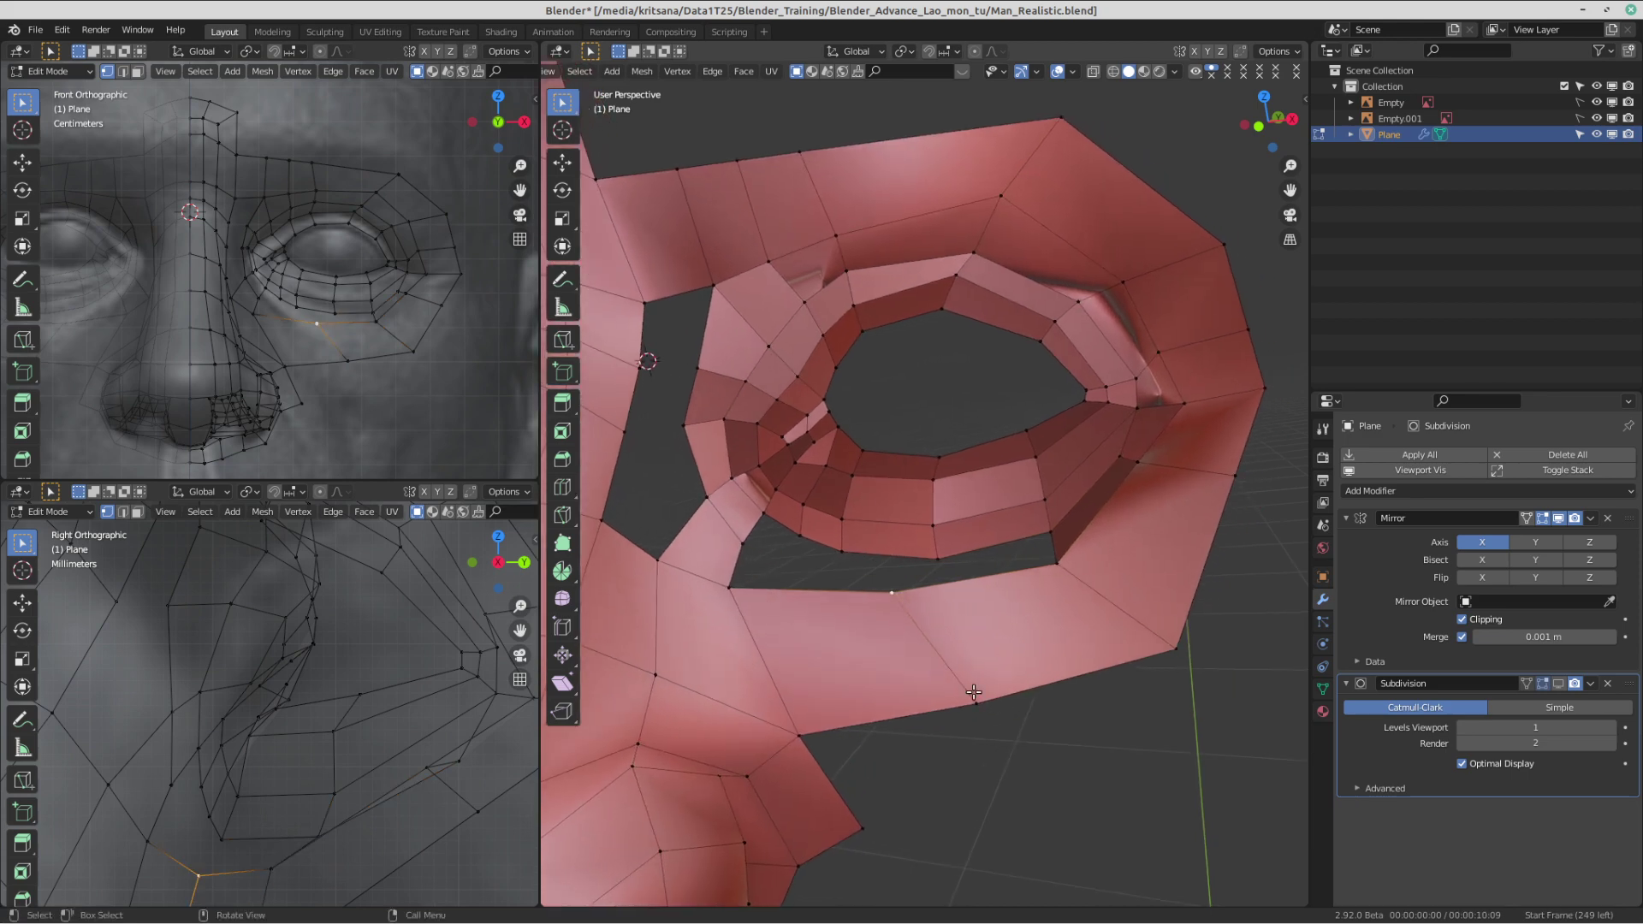
pyautogui.click(978, 706)
pyautogui.keyDown('shift'); pyautogui.click(882, 604); pyautogui.keyUp('shift')
pyautogui.click(562, 278)
pyautogui.moveTo(839, 515); pyautogui.dragTo(1014, 672)
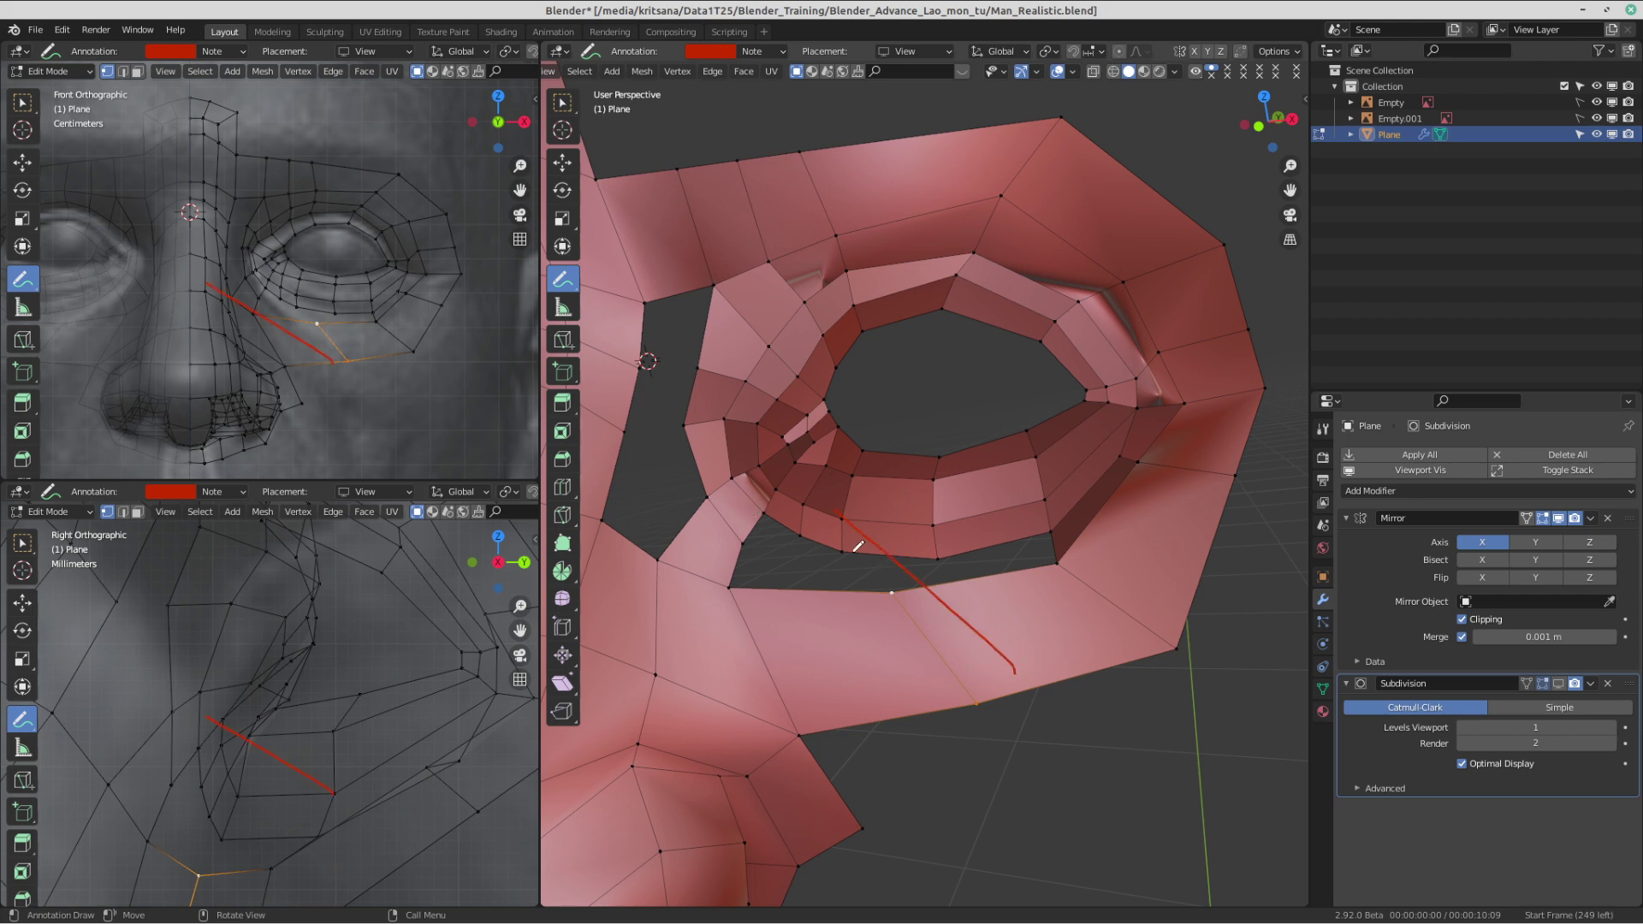
pyautogui.scroll(-3, 862, 539)
pyautogui.moveTo(813, 514)
pyautogui.mouseDown()
pyautogui.moveTo(903, 768)
pyautogui.moveTo(843, 798)
pyautogui.mouseUp()
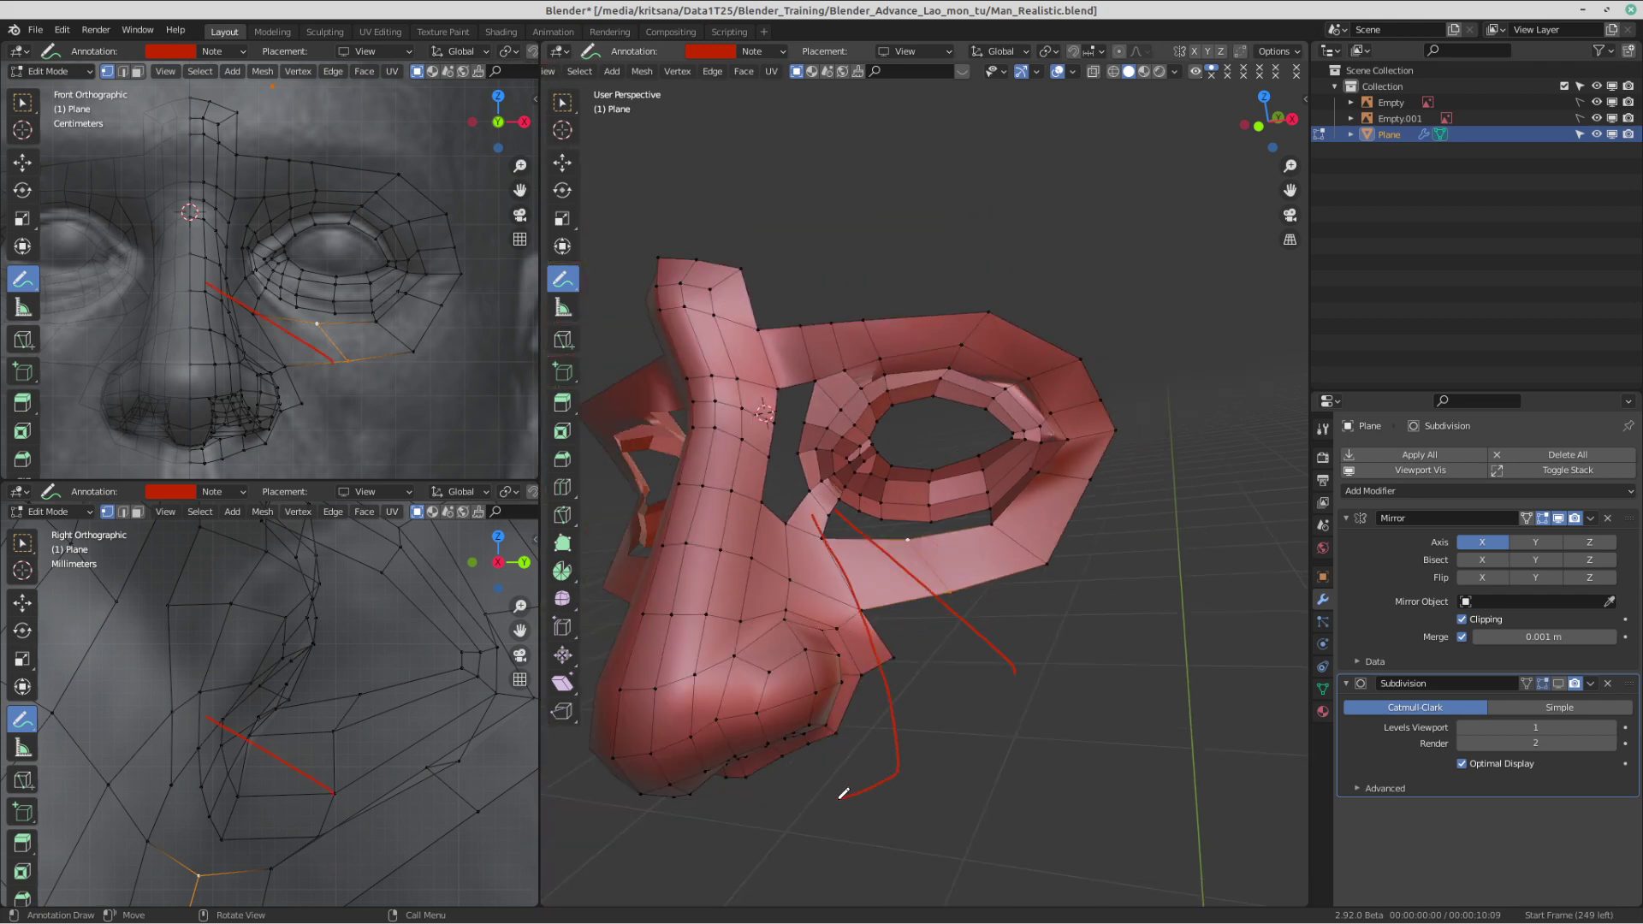
pyautogui.moveTo(856, 503)
pyautogui.mouseDown()
pyautogui.moveTo(895, 817)
pyautogui.moveTo(862, 834)
pyautogui.mouseUp()
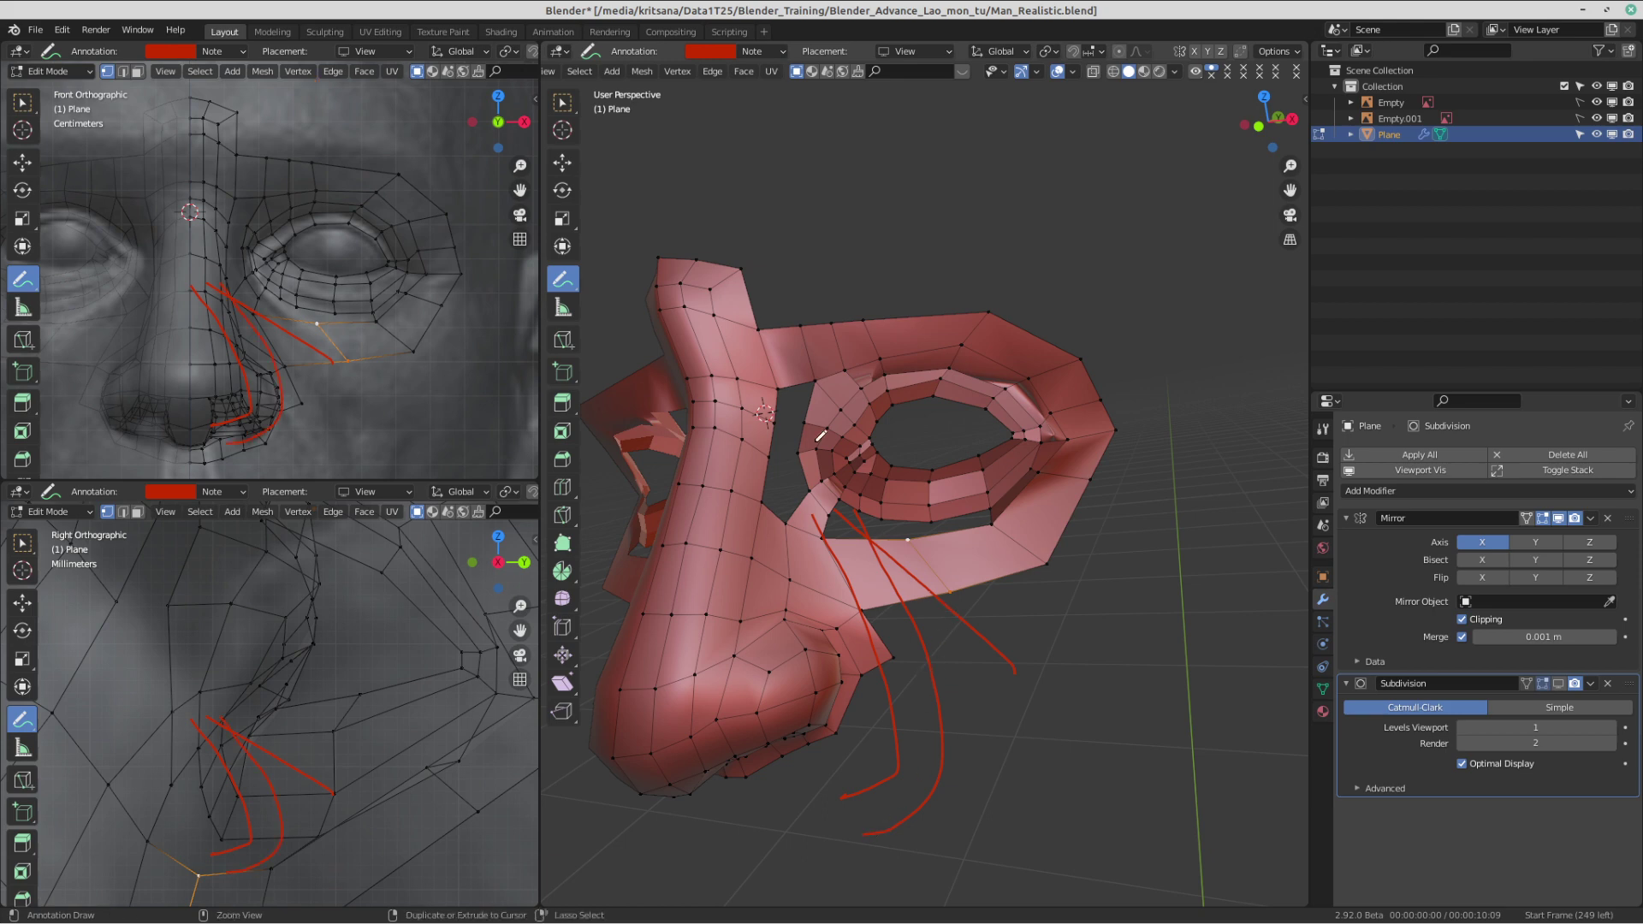
pyautogui.moveTo(827, 453)
pyautogui.keyDown('ctrl'); pyautogui.mouseDown()
pyautogui.moveTo(883, 596)
pyautogui.moveTo(973, 629)
pyautogui.moveTo(972, 602)
pyautogui.mouseUp(); pyautogui.keyUp('ctrl')
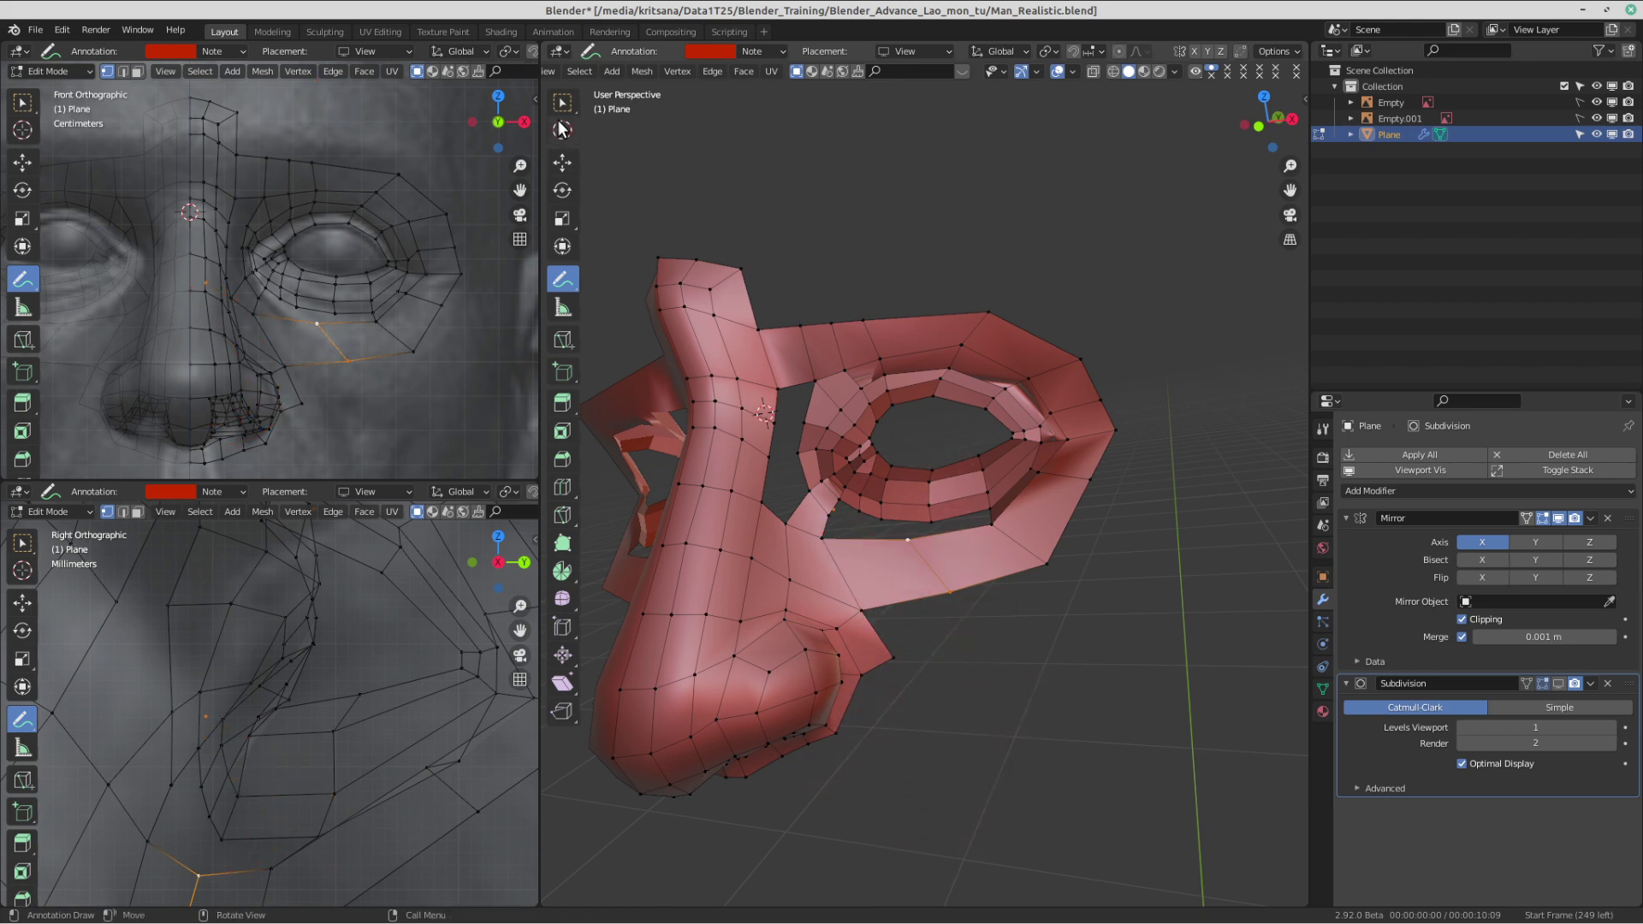
# - Add a loop cut across the outer half of the ring section below the eye
pyautogui.click(562, 103)
pyautogui.scroll(6, 997, 608)
pyautogui.hotkey('ctrl', 'r')
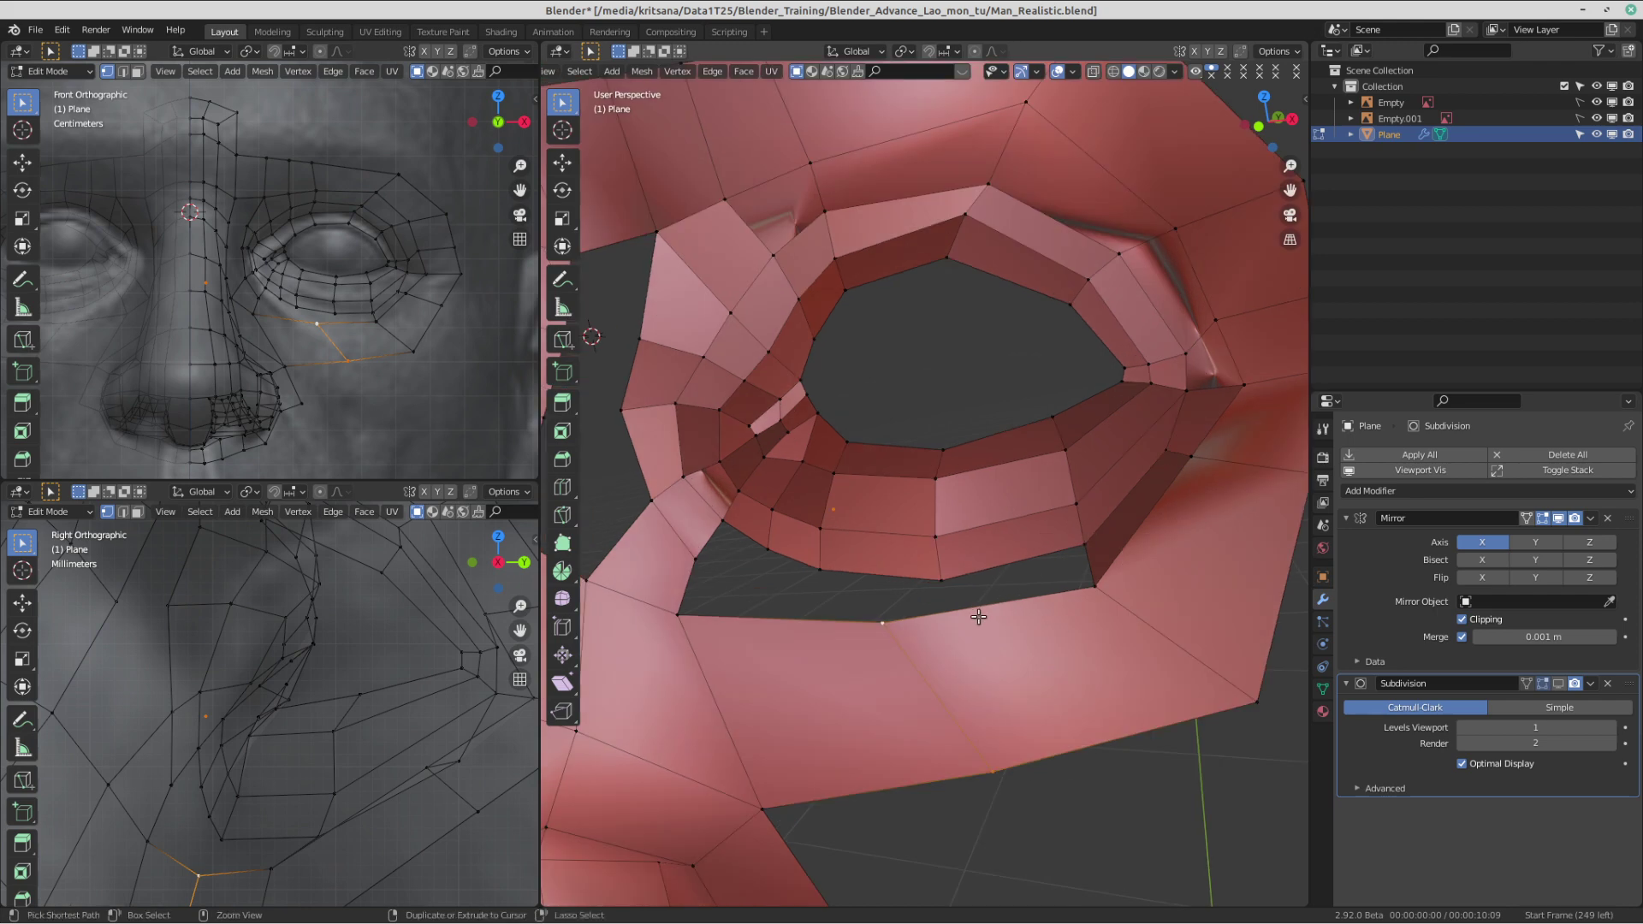
pyautogui.click(979, 617)
pyautogui.click(963, 620)
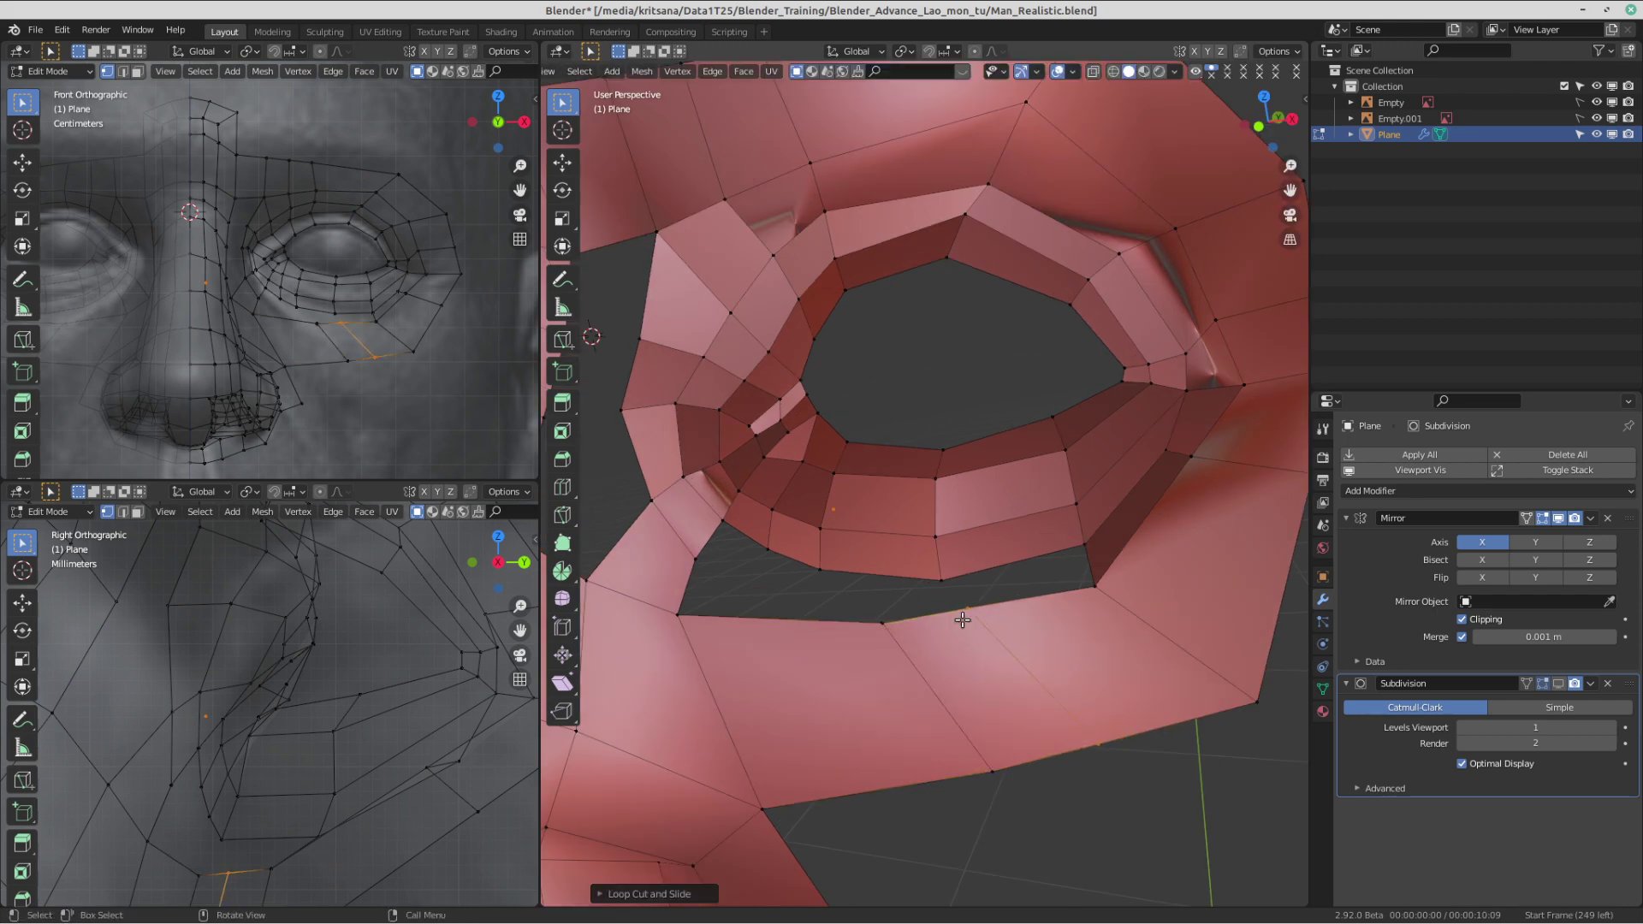
# - Fill two faces between the lower eyelid and the outer ring below the eye, continuing inward from the outer corner
pyautogui.click(1106, 586)
pyautogui.click(1086, 548)
pyautogui.keyDown('shift'); pyautogui.click(1095, 590); pyautogui.keyUp('shift')
pyautogui.press('f')
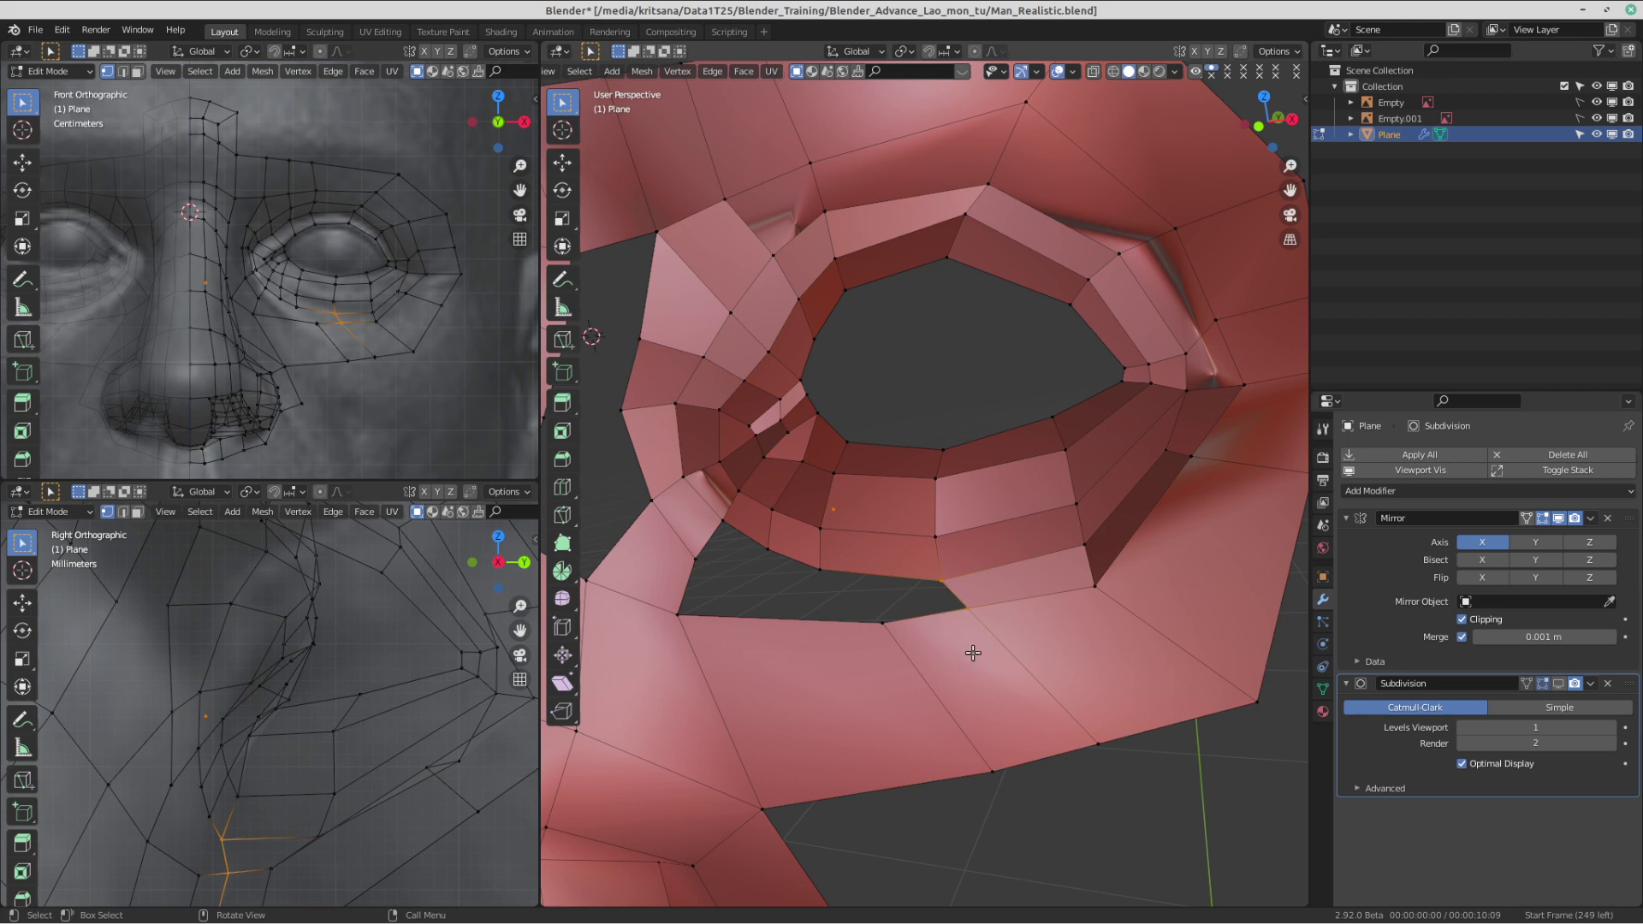
pyautogui.moveTo(968, 653); pyautogui.dragTo(1161, 571, button='middle')
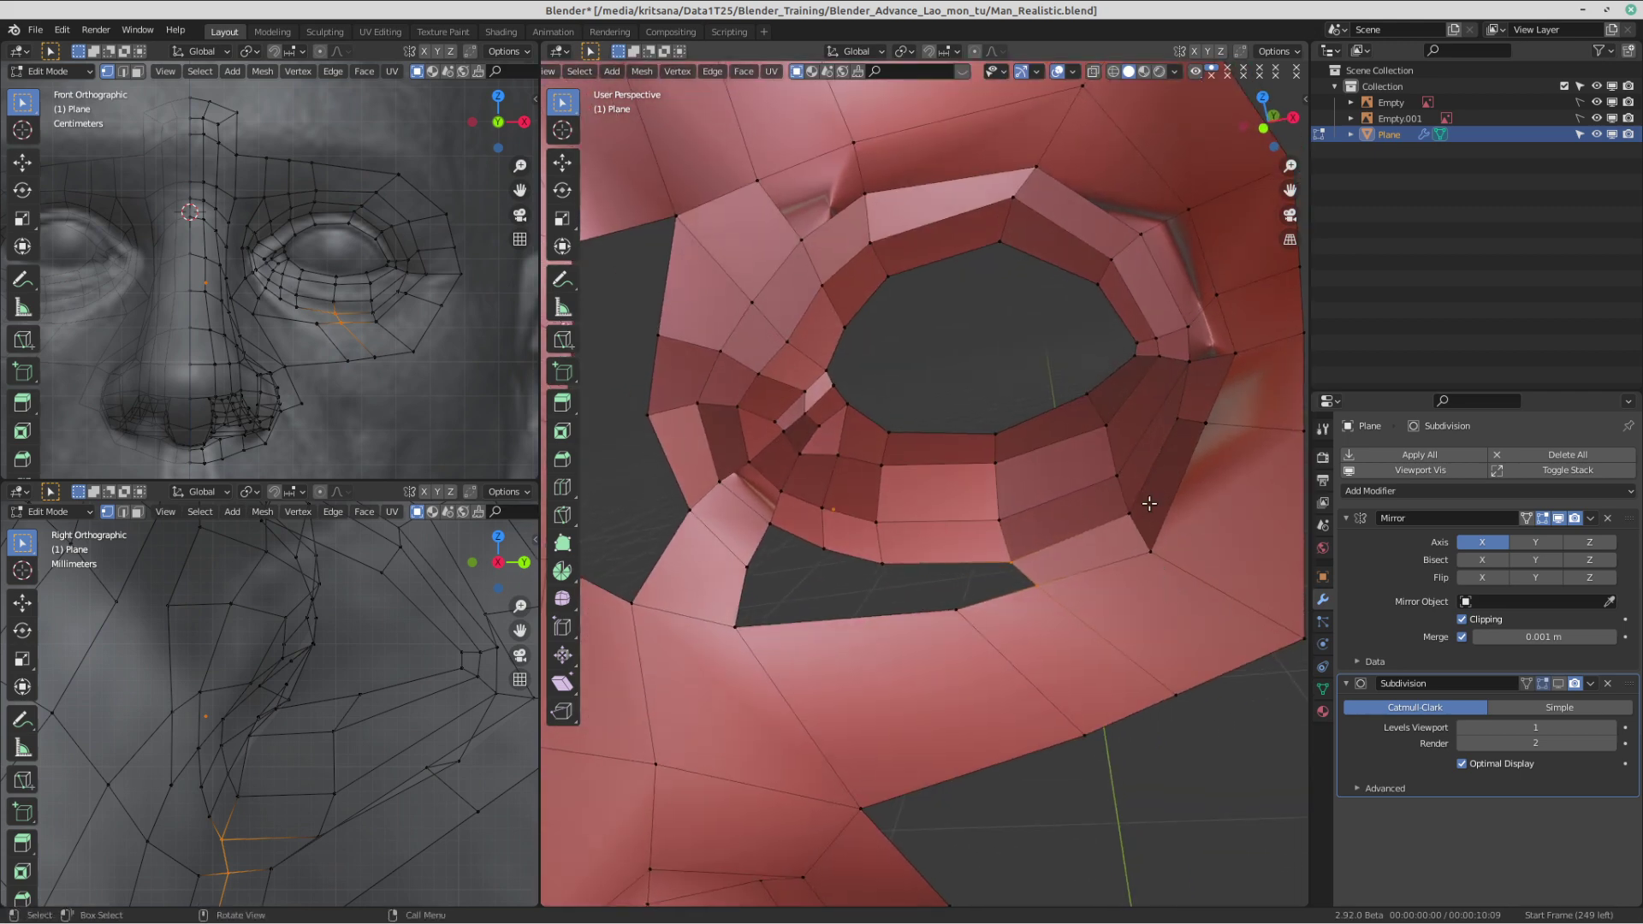
pyautogui.press('f')
pyautogui.click(971, 620)
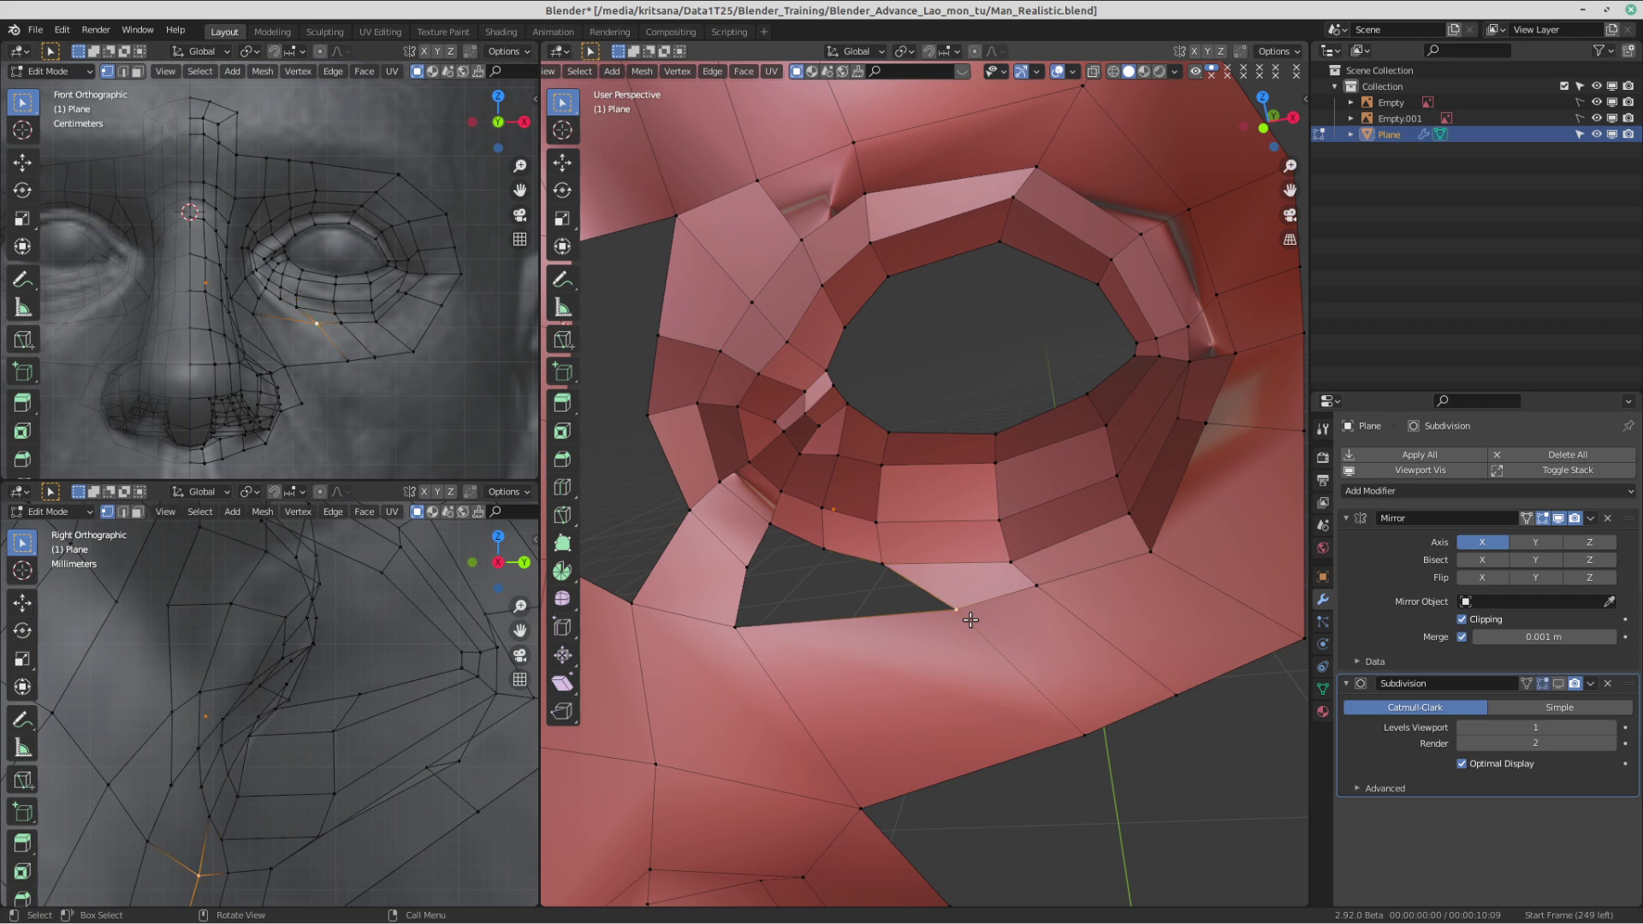
# - Fill two faces along the inner half of the lower eyelid, placing their new corner vertex above the outer ring's edge
pyautogui.click(769, 526)
pyautogui.press('f')
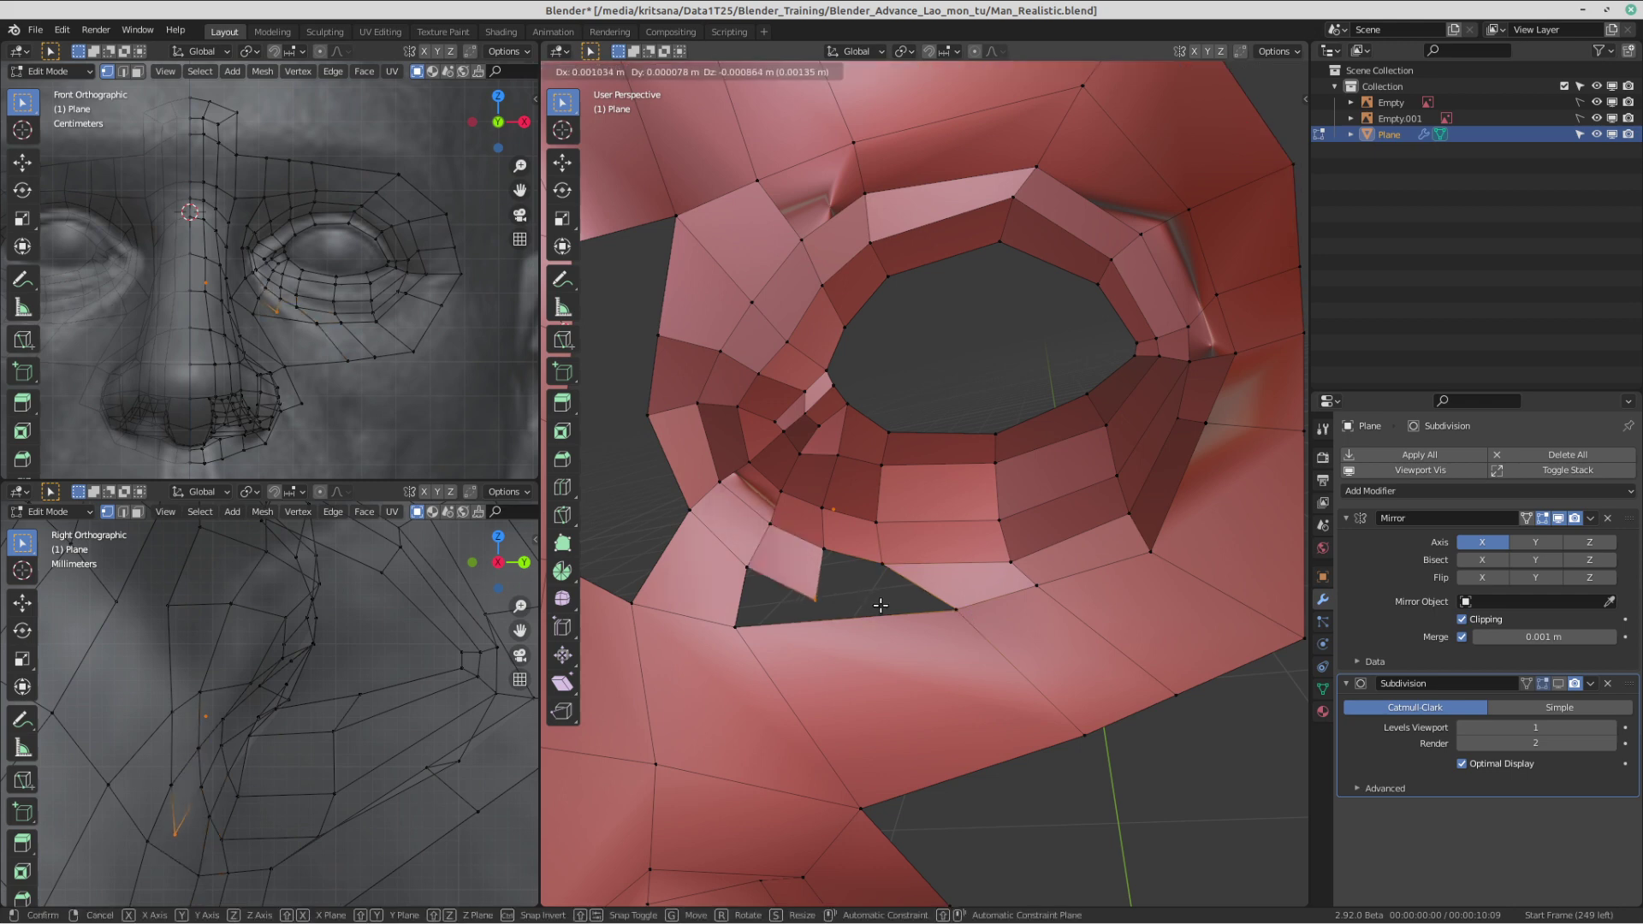
pyautogui.click(901, 604)
pyautogui.click(828, 546)
pyautogui.keyDown('shift'); pyautogui.click(890, 556); pyautogui.keyUp('shift')
pyautogui.press('f')
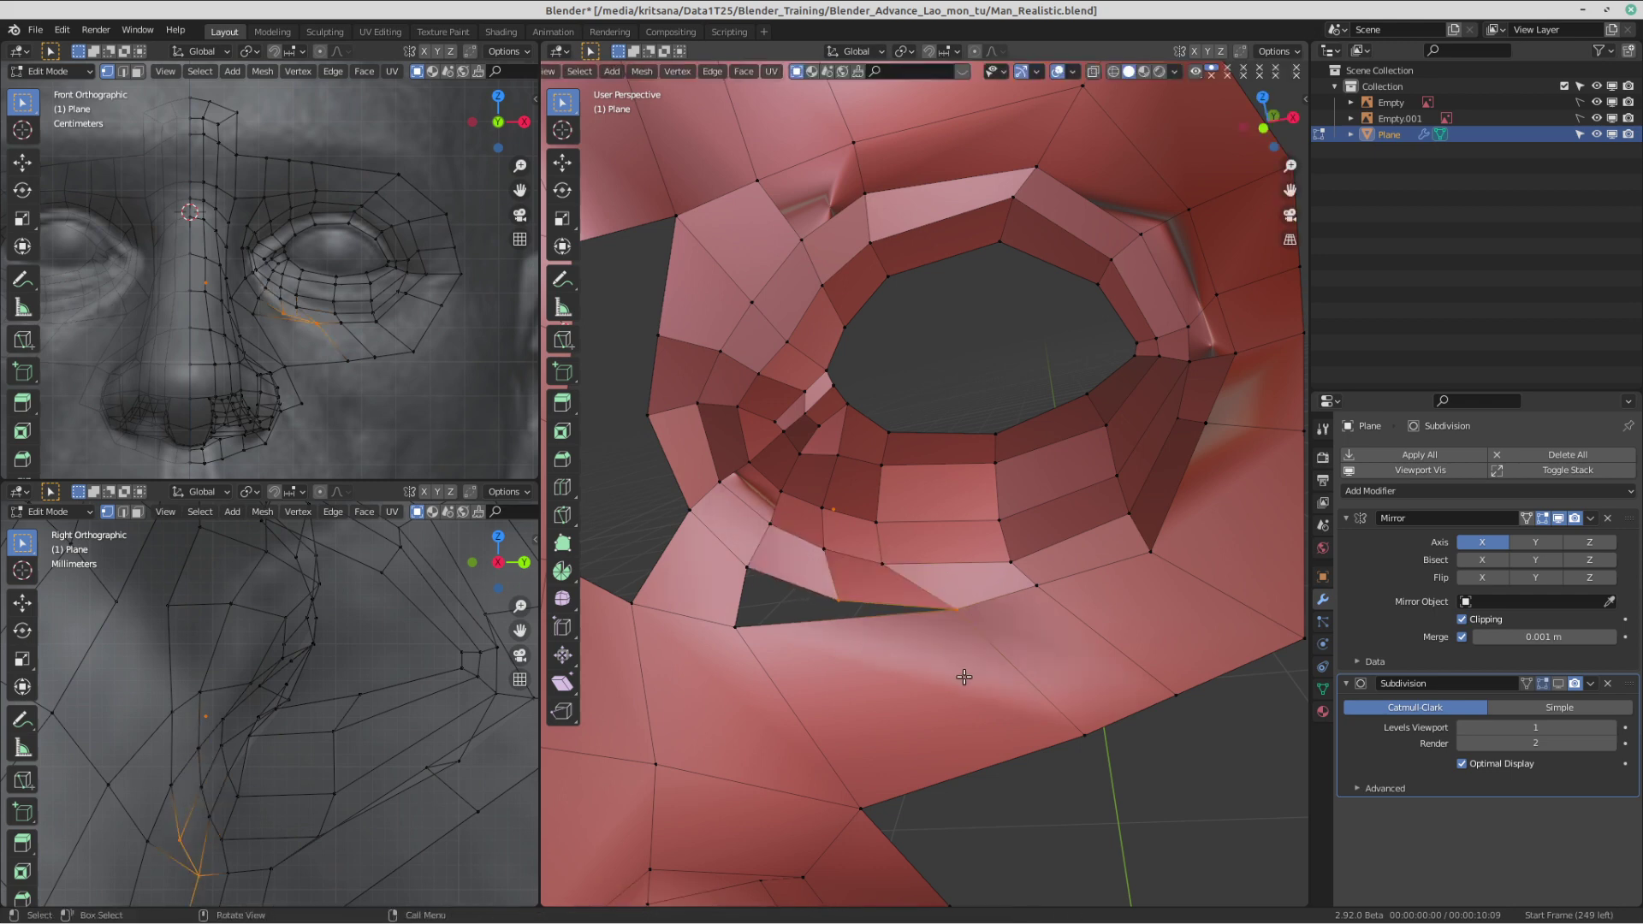
pyautogui.moveTo(963, 676); pyautogui.dragTo(968, 646, button='middle')
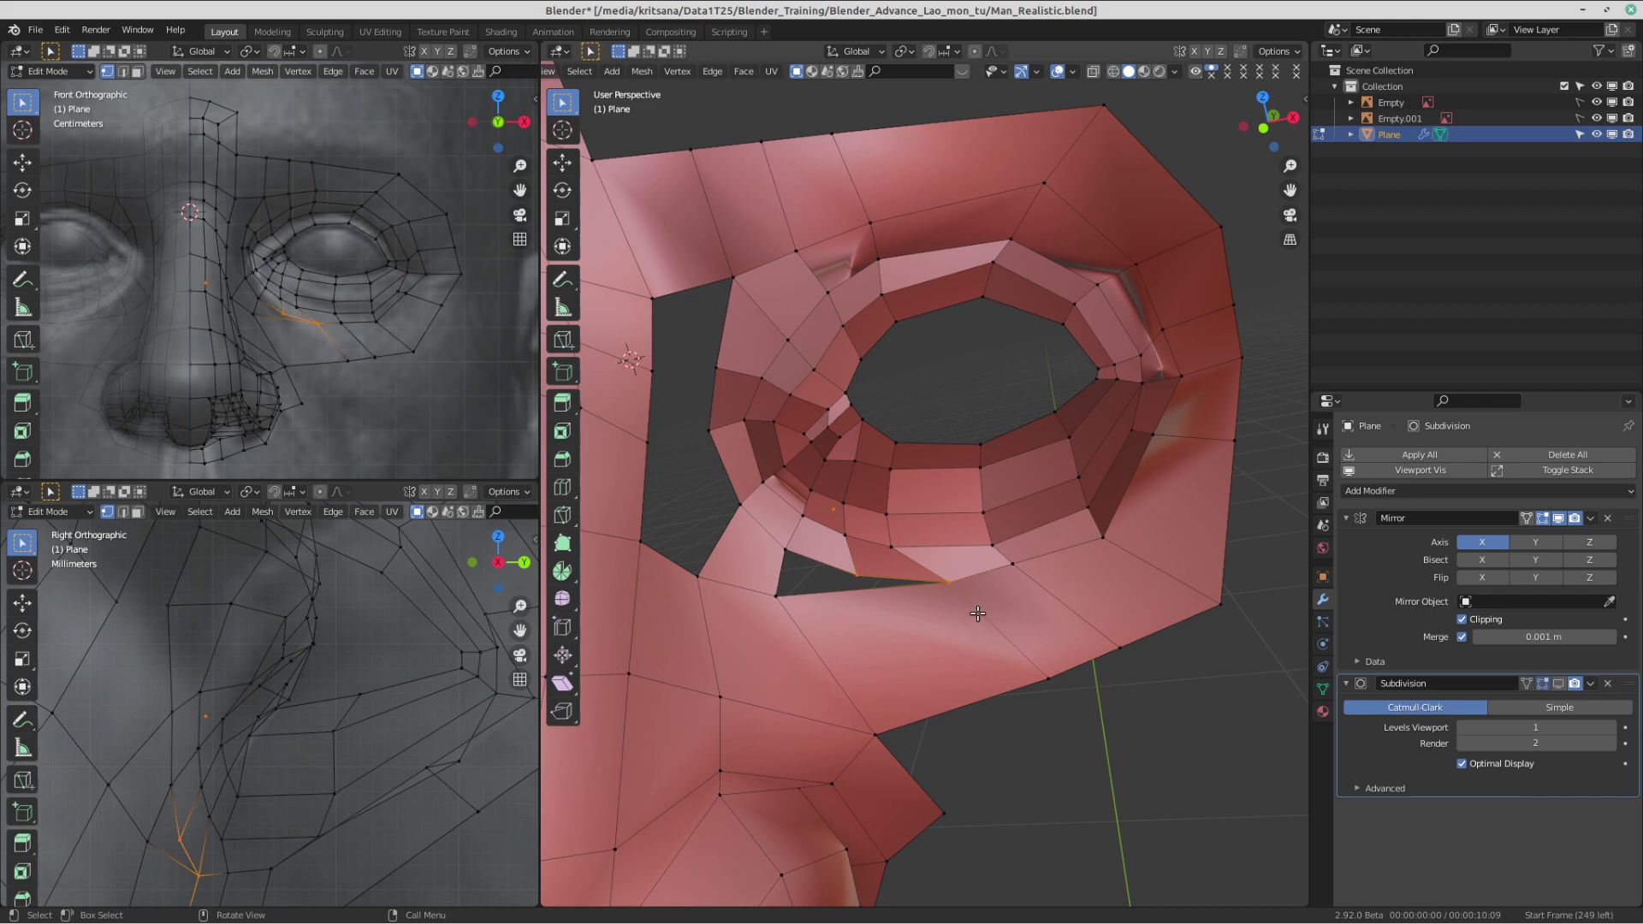
# - Preview the loop around the eye, and select the complete ring of faces surrounding the eyelid, including its inner lower vertices
pyautogui.hotkey('ctrl', 'r')
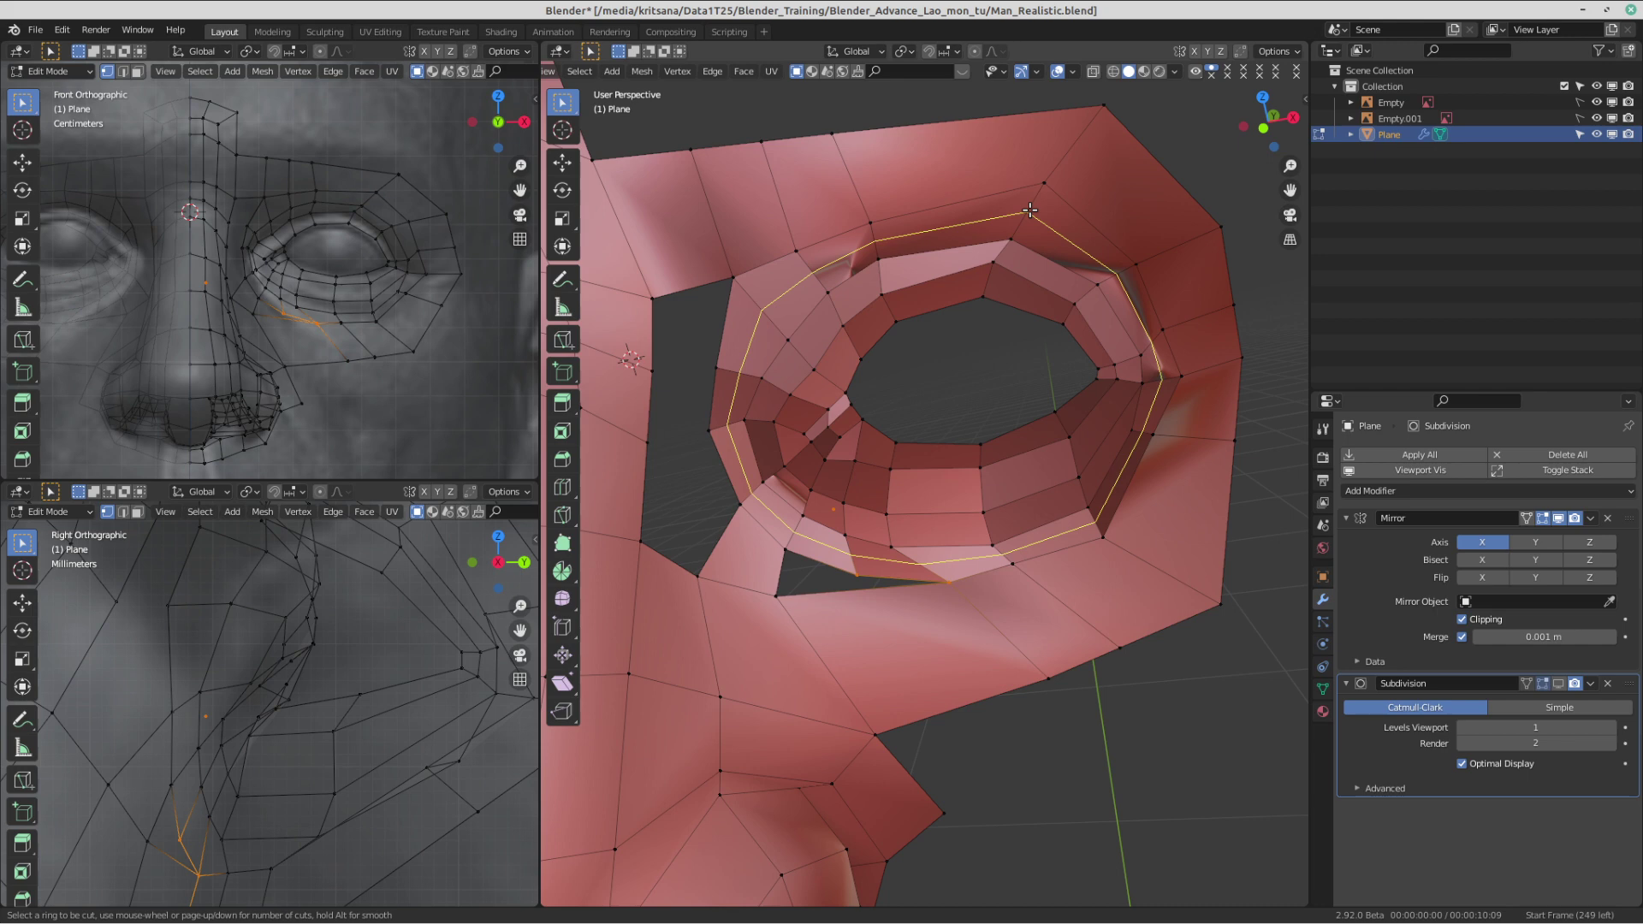
pyautogui.press('Escape')
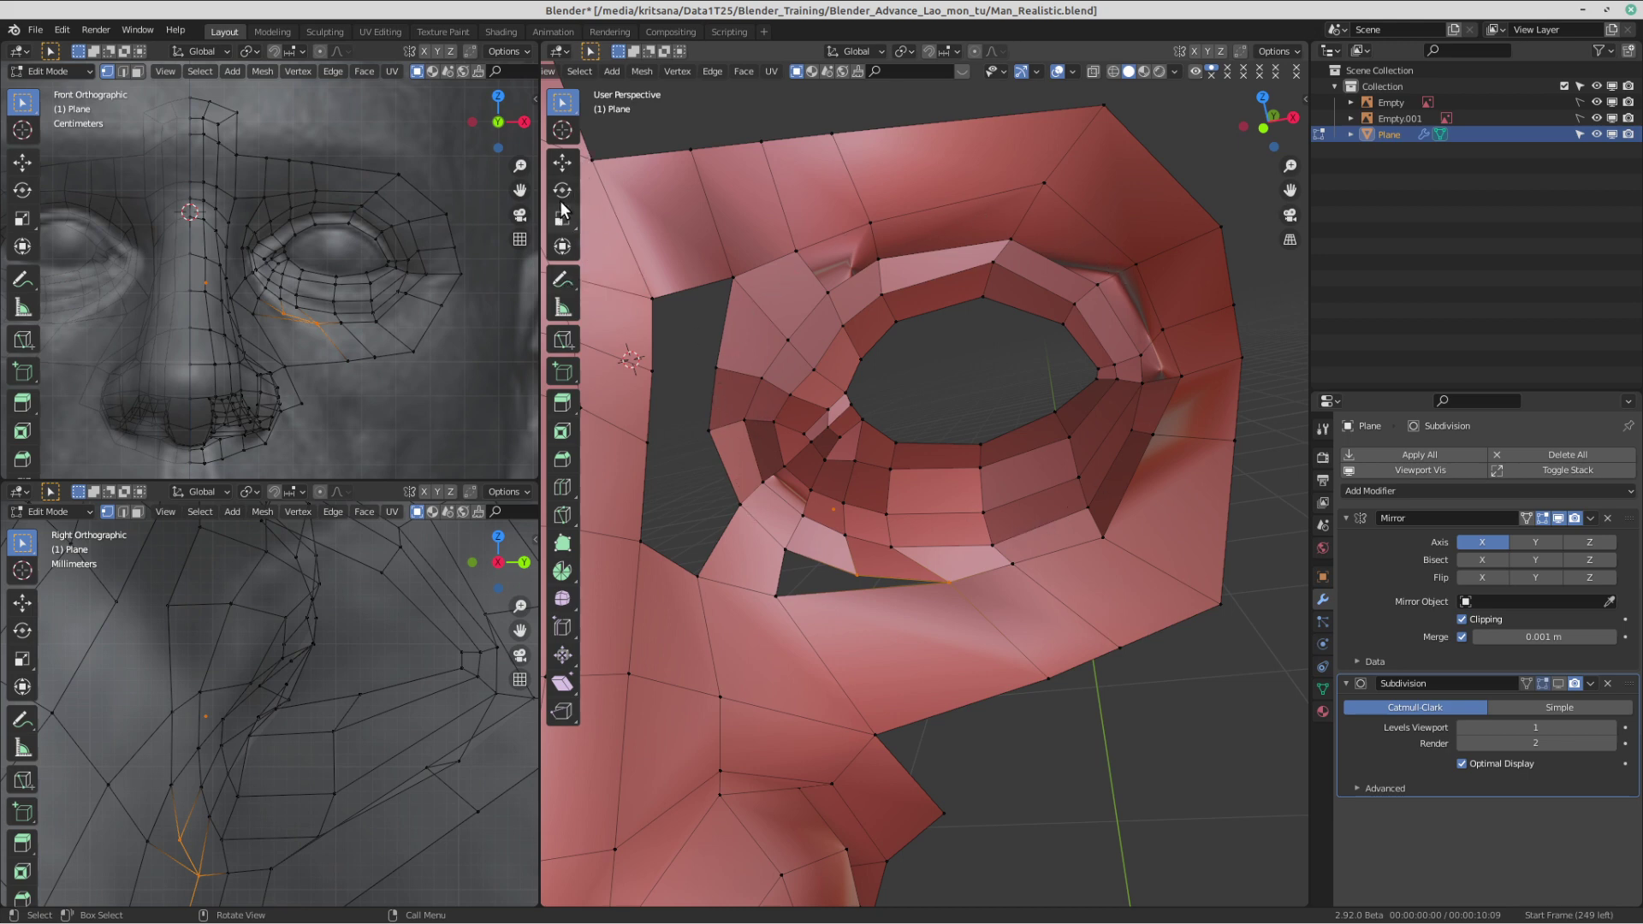
pyautogui.click(813, 304)
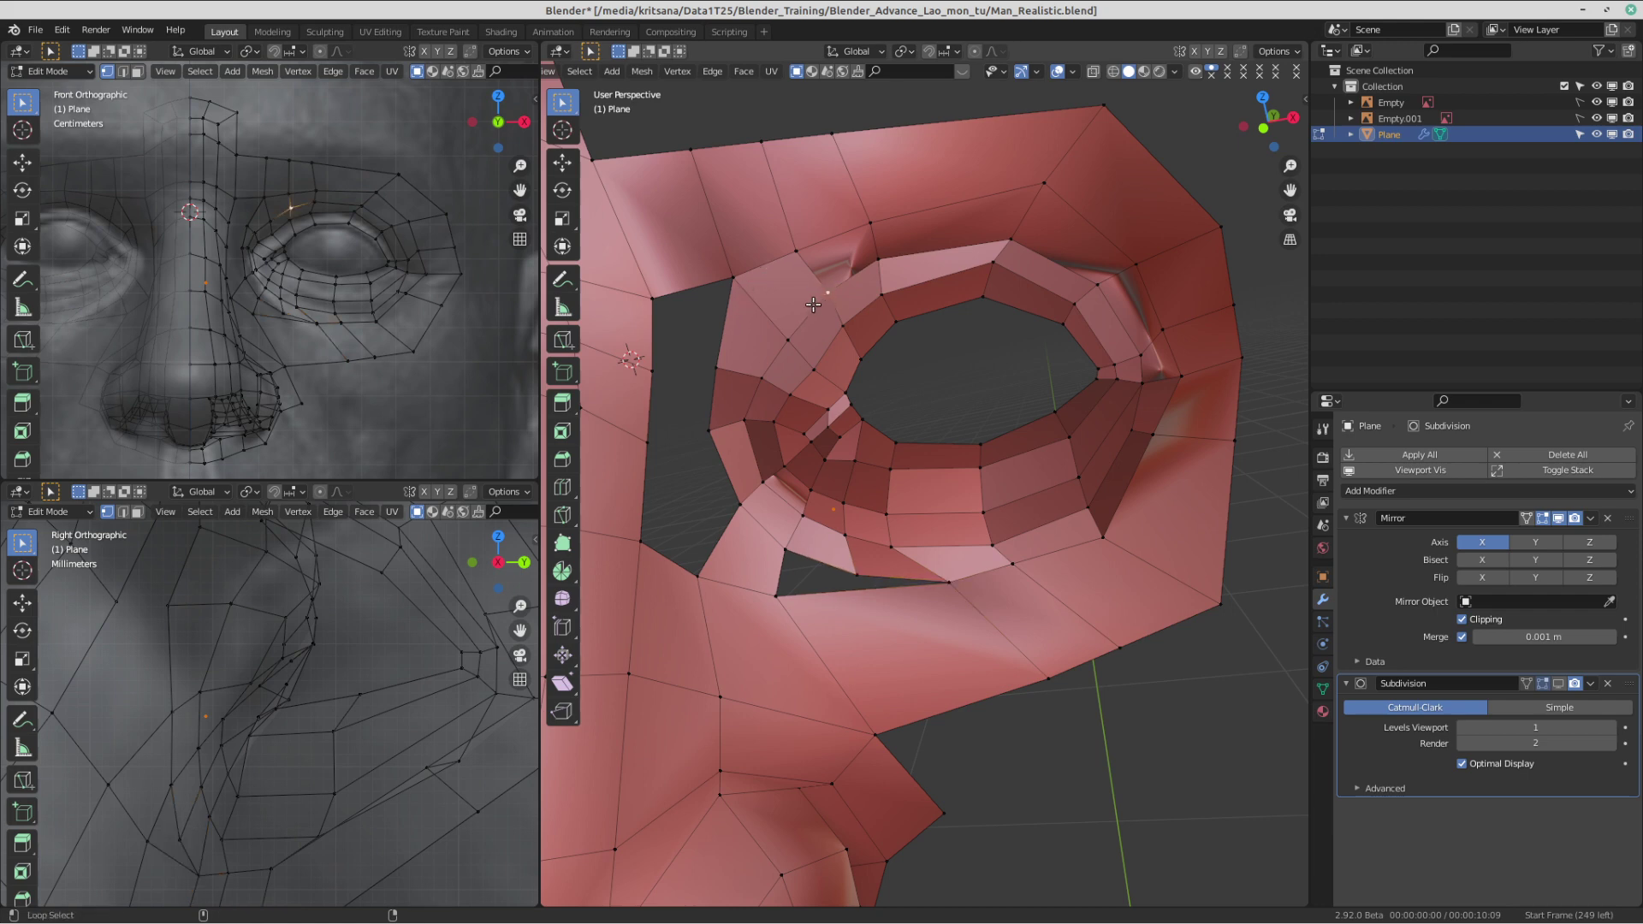
pyautogui.keyDown('alt'); pyautogui.click(835, 287); pyautogui.keyUp('alt')
pyautogui.keyDown('alt'); pyautogui.keyDown('shift'); pyautogui.click(894, 203); pyautogui.keyUp('shift'); pyautogui.keyUp('alt')
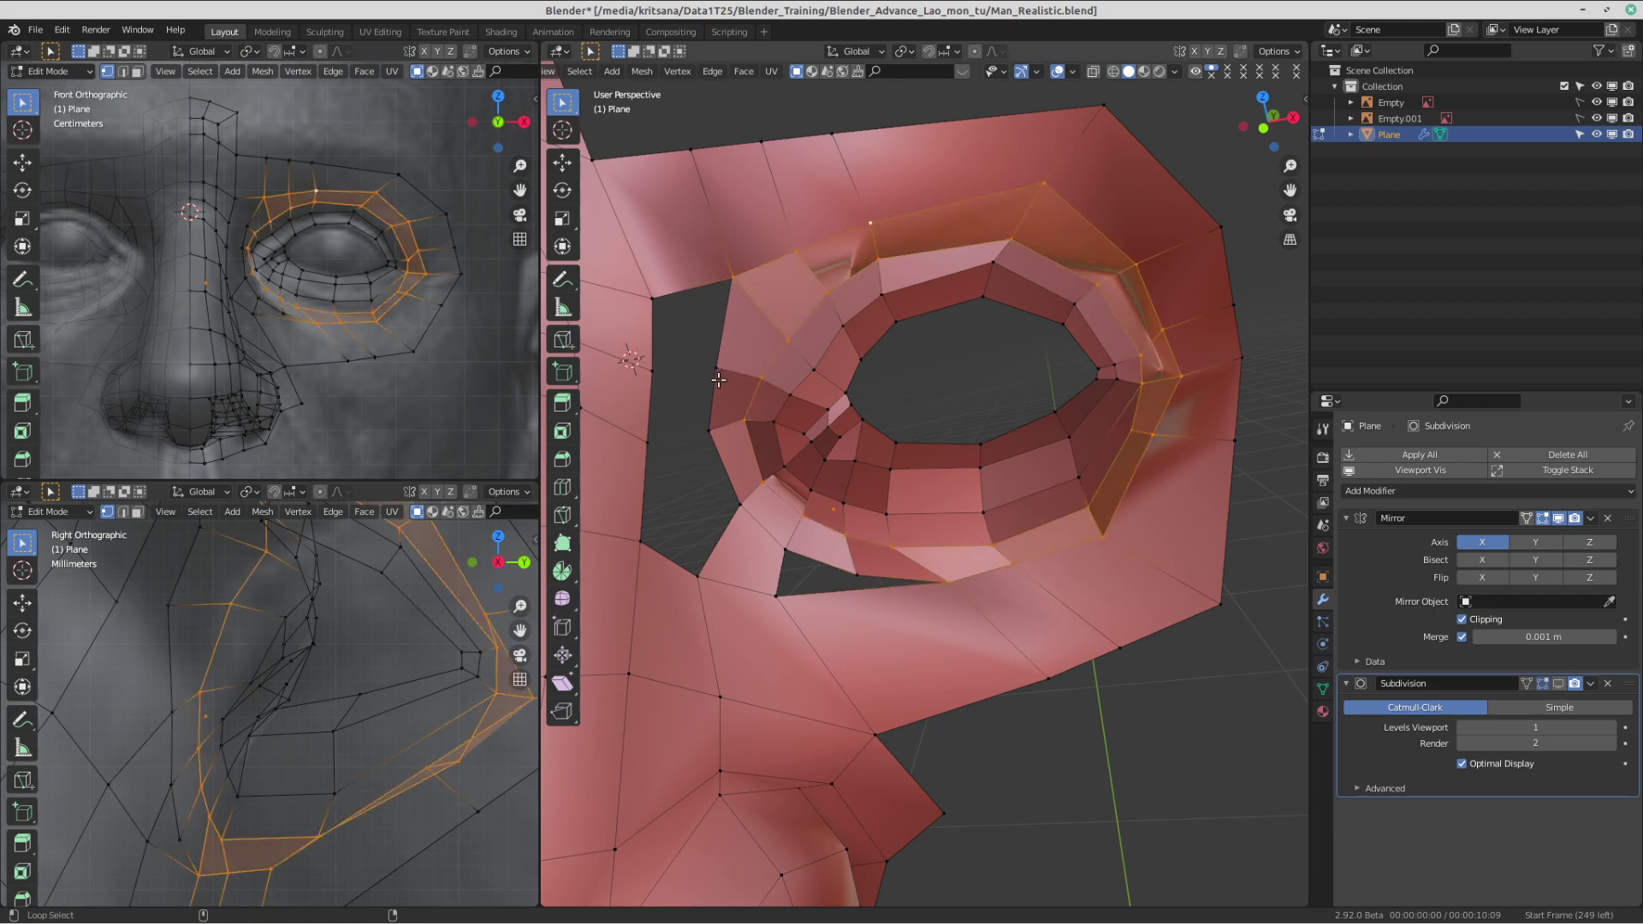
pyautogui.keyDown('alt'); pyautogui.keyDown('shift'); pyautogui.click(708, 411); pyautogui.keyUp('shift'); pyautogui.keyUp('alt')
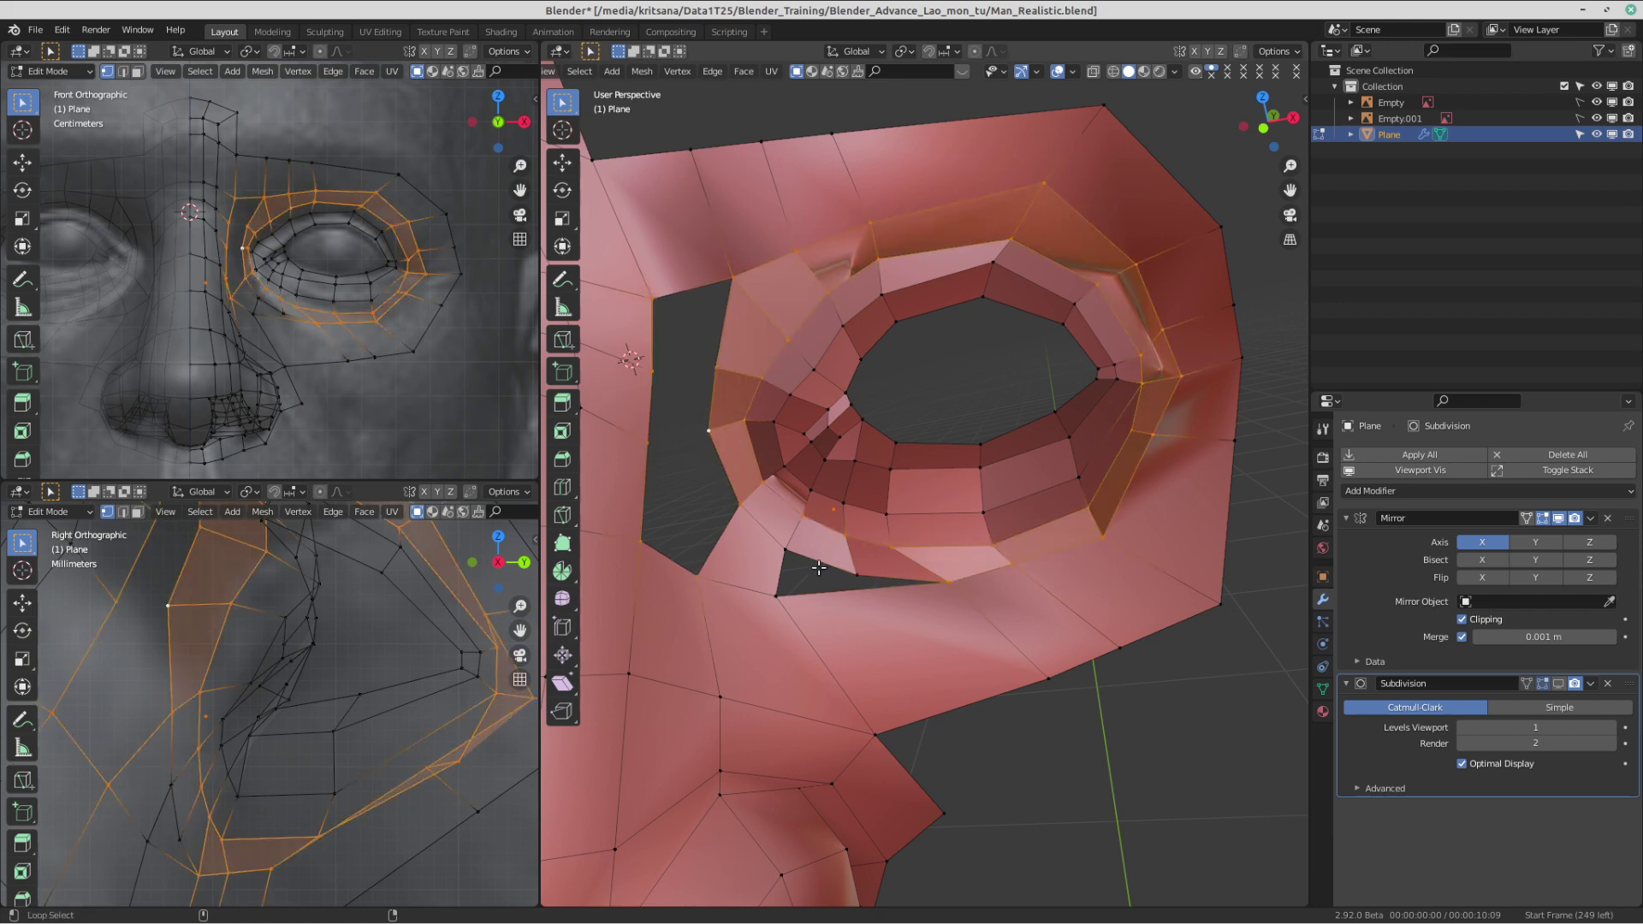
pyautogui.press('c')
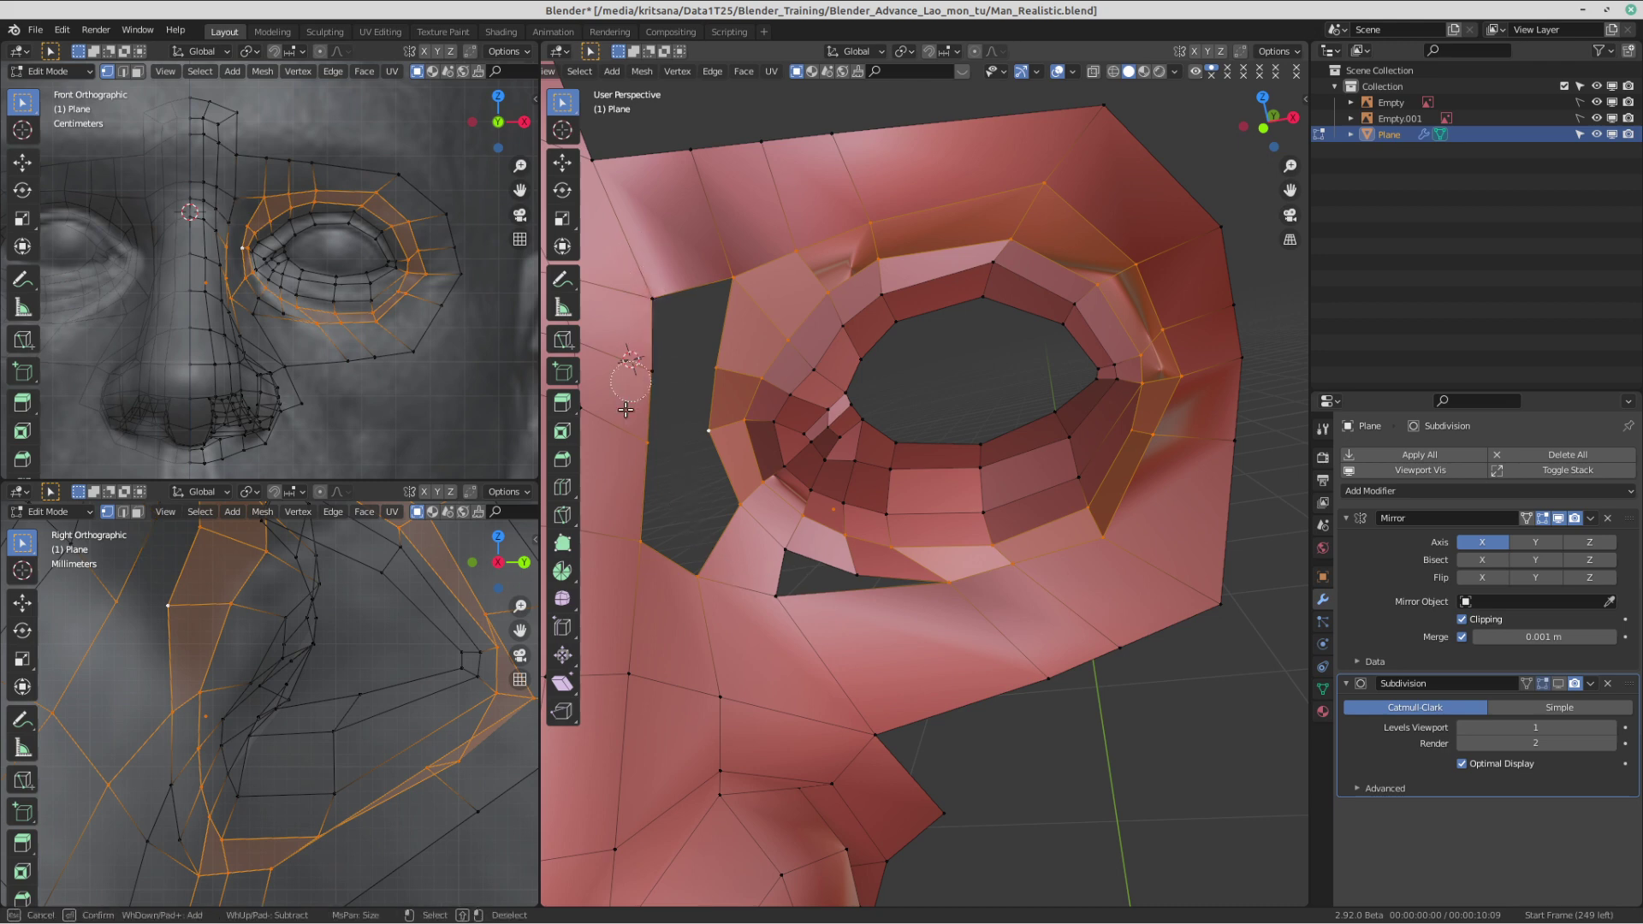
pyautogui.moveTo(632, 545); pyautogui.dragTo(679, 590, button='middle')
pyautogui.rightClick(614, 435)
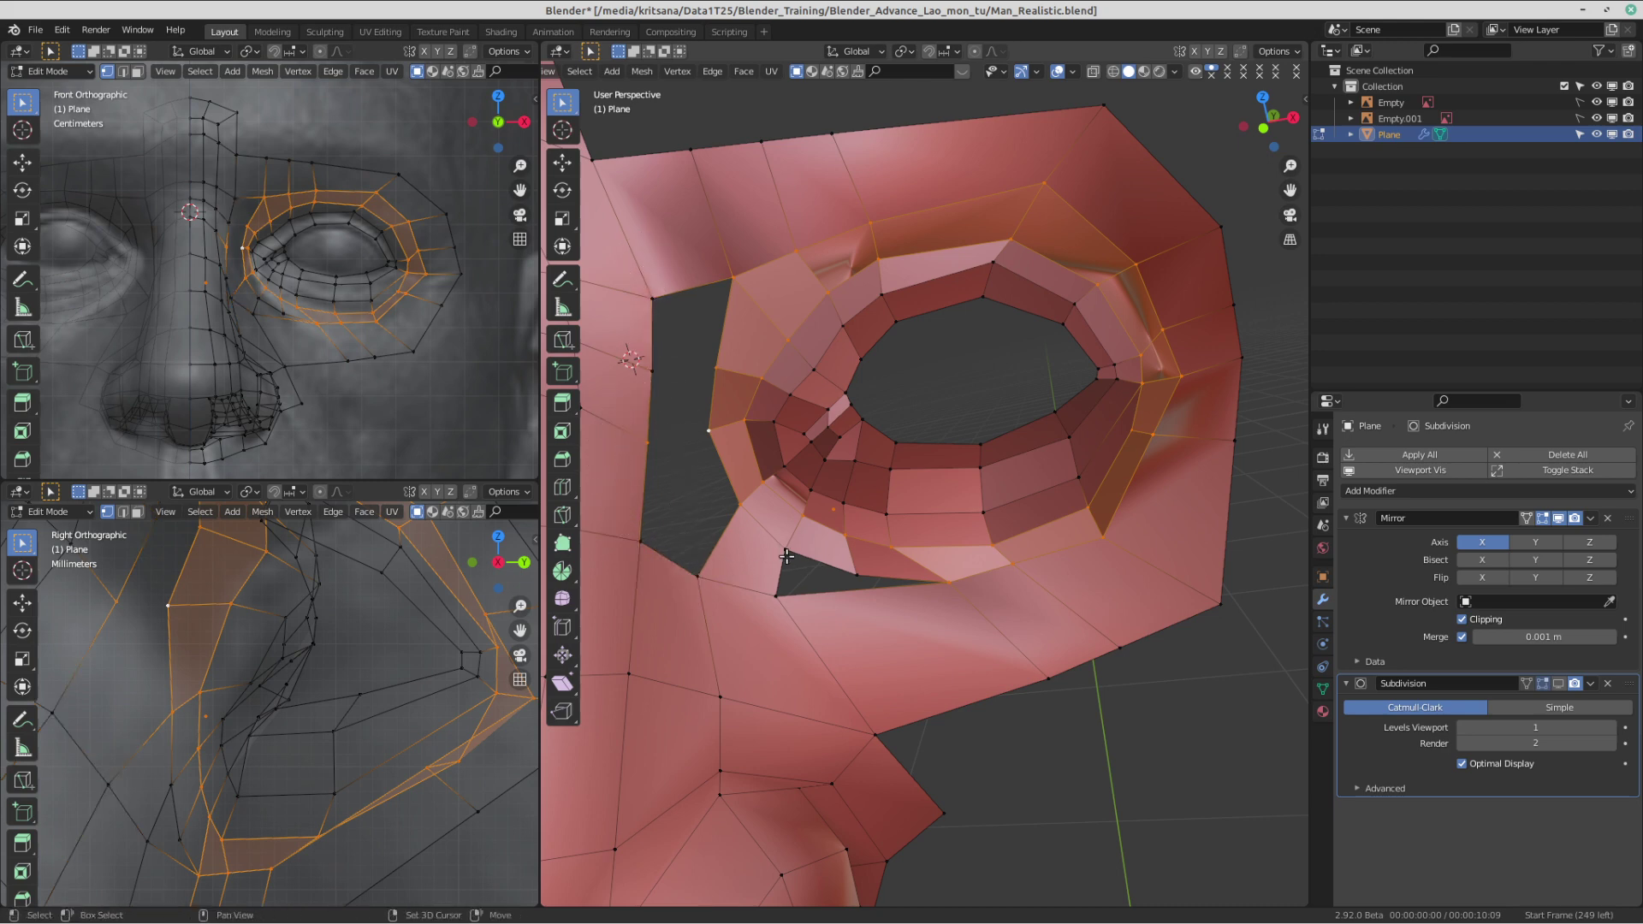
pyautogui.keyDown('shift'); pyautogui.click(785, 557); pyautogui.keyUp('shift')
pyautogui.keyDown('shift'); pyautogui.click(865, 573); pyautogui.keyUp('shift')
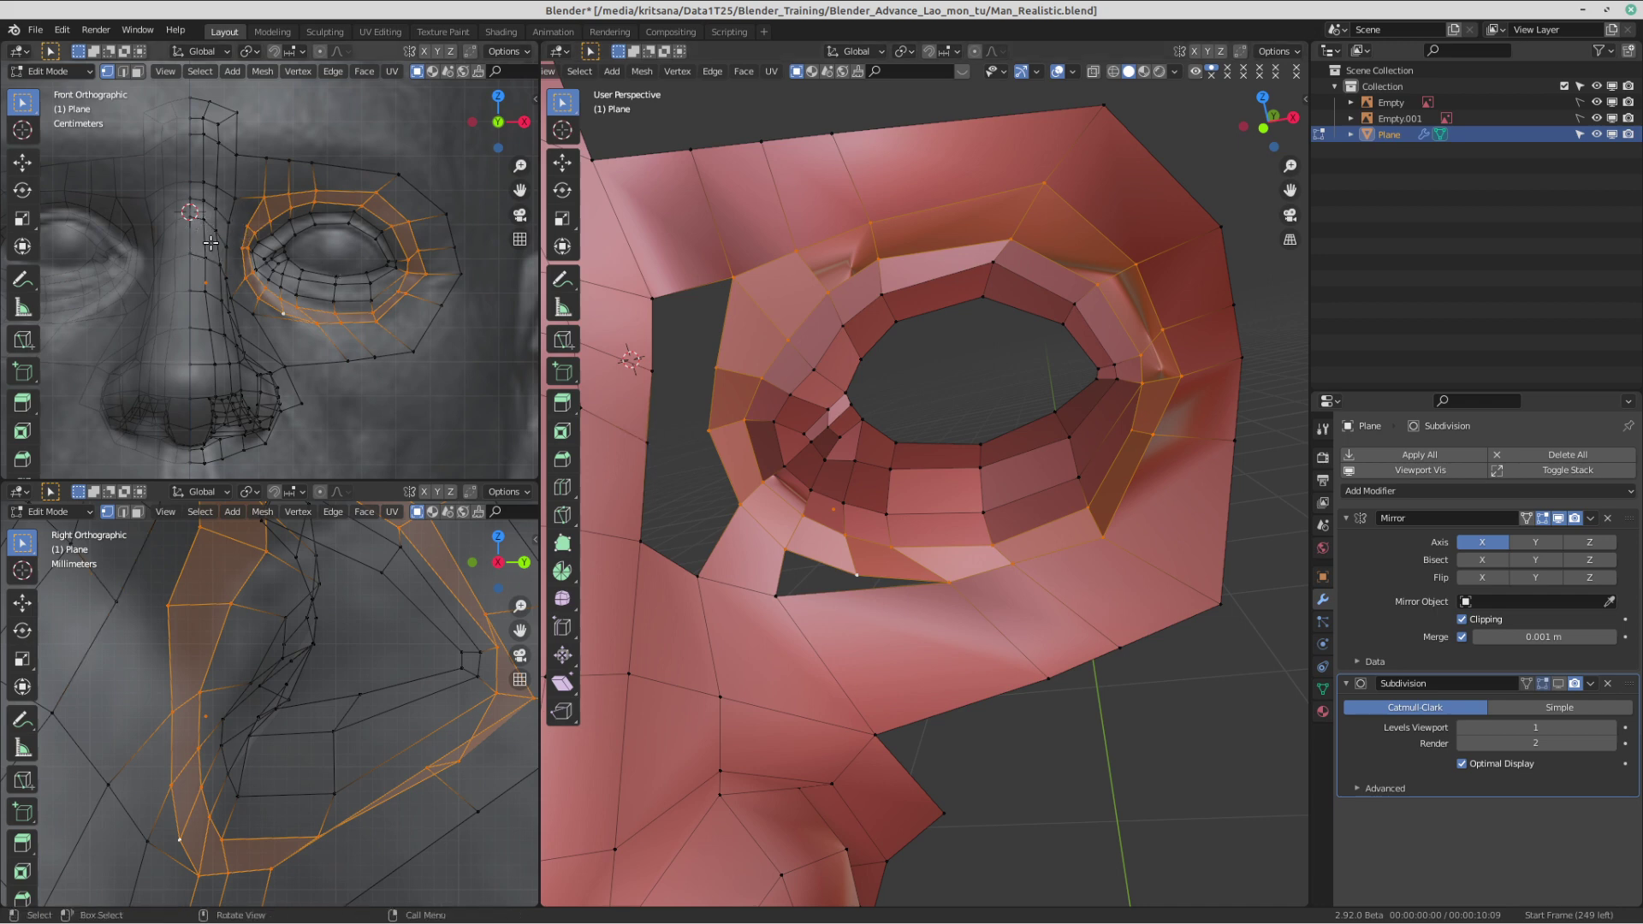
# - Sketch temporary annotation strokes radiating outward from the selected ring all around the eye to show the edge flow, and erase them
pyautogui.scroll(1, 389, 339)
pyautogui.keyDown('shift'); pyautogui.moveTo(418, 335); pyautogui.dragTo(388, 348, button='middle'); pyautogui.keyUp('shift')
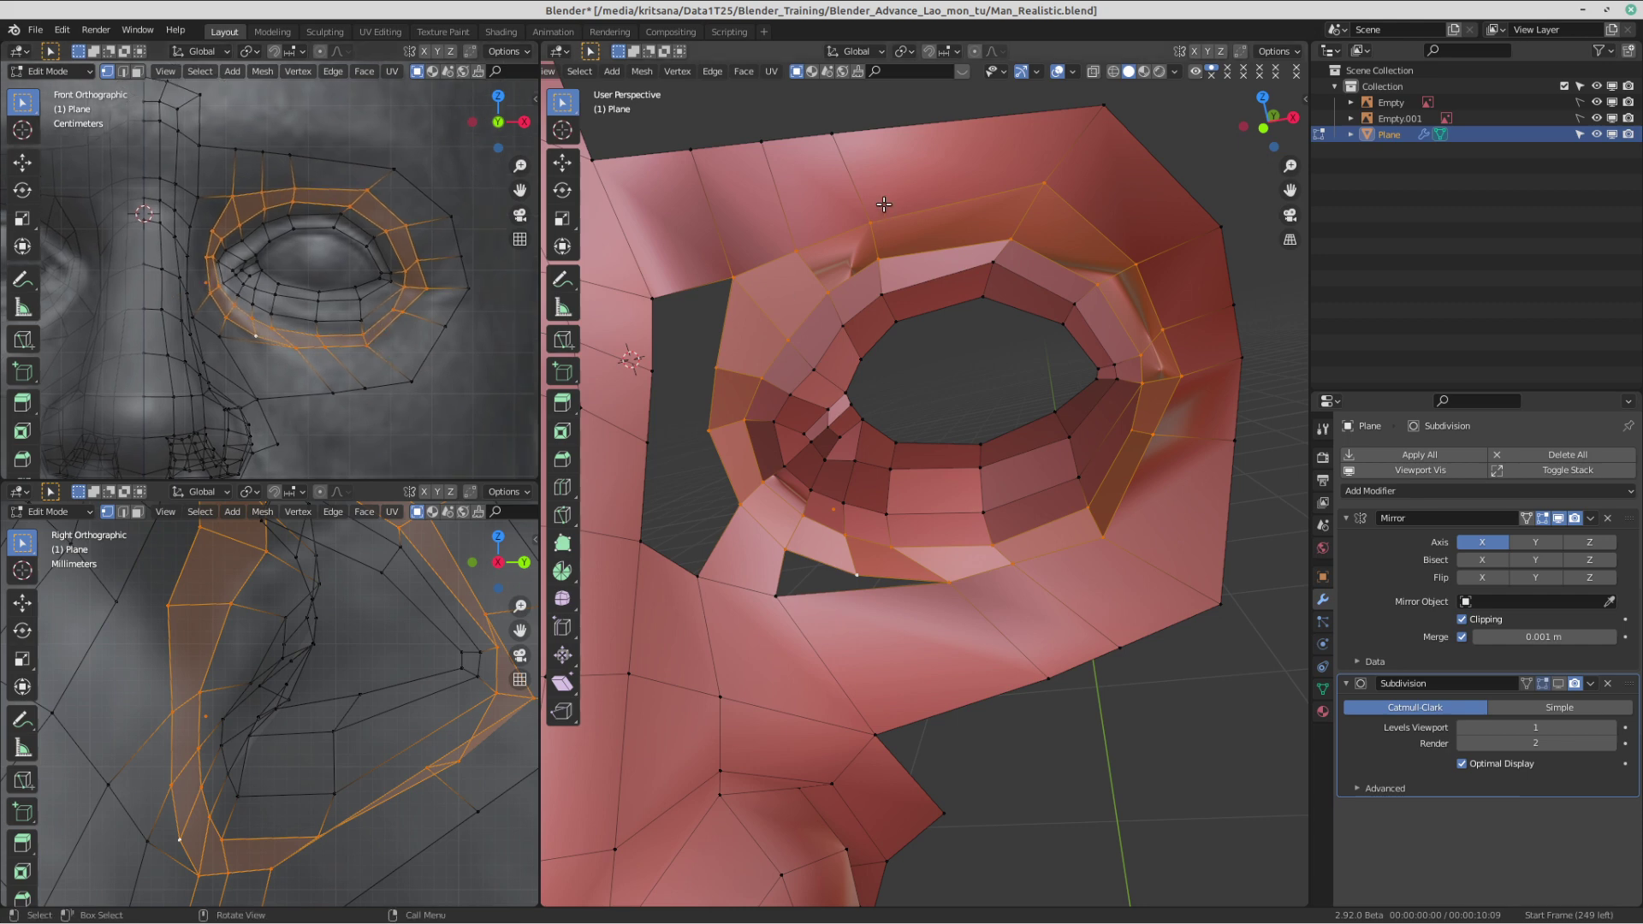
pyautogui.scroll(-1, 833, 171)
pyautogui.scroll(1, 854, 214)
pyautogui.click(563, 281)
pyautogui.moveTo(823, 236); pyautogui.dragTo(798, 124)
pyautogui.moveTo(987, 227); pyautogui.dragTo(1042, 94)
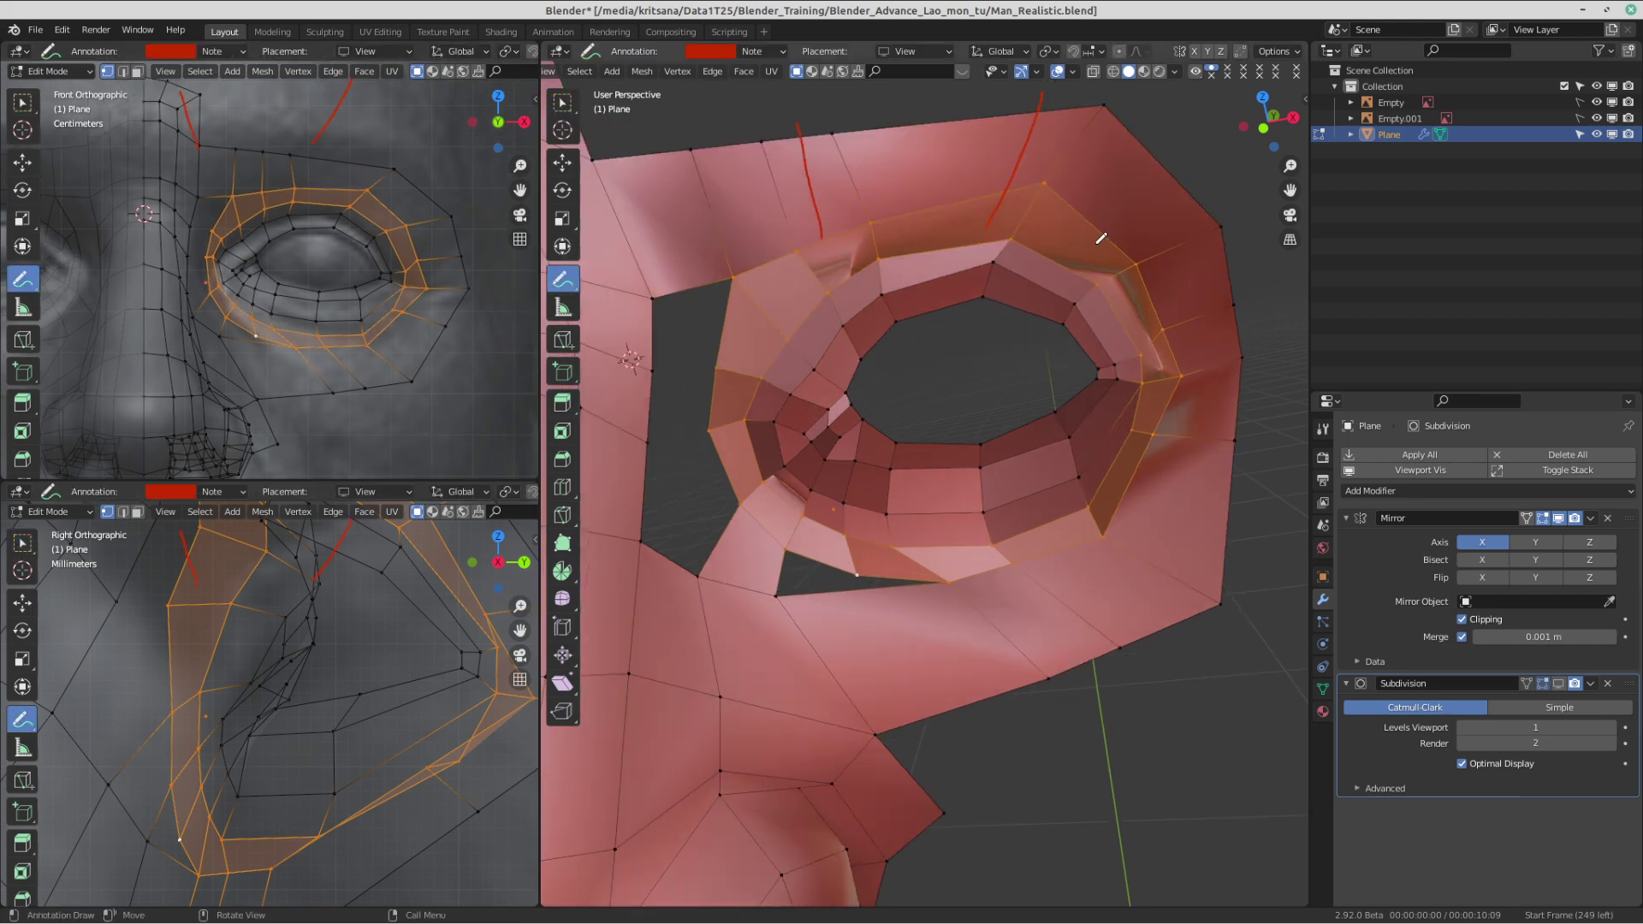
pyautogui.moveTo(1100, 246); pyautogui.dragTo(1185, 190)
pyautogui.moveTo(1143, 306); pyautogui.dragTo(1284, 286)
pyautogui.moveTo(1175, 414); pyautogui.dragTo(1245, 439)
pyautogui.moveTo(1120, 481); pyautogui.dragTo(1227, 570)
pyautogui.moveTo(1034, 541); pyautogui.dragTo(1086, 648)
pyautogui.moveTo(961, 569); pyautogui.dragTo(1024, 660)
pyautogui.moveTo(877, 556); pyautogui.dragTo(881, 686)
pyautogui.moveTo(811, 531); pyautogui.dragTo(818, 573)
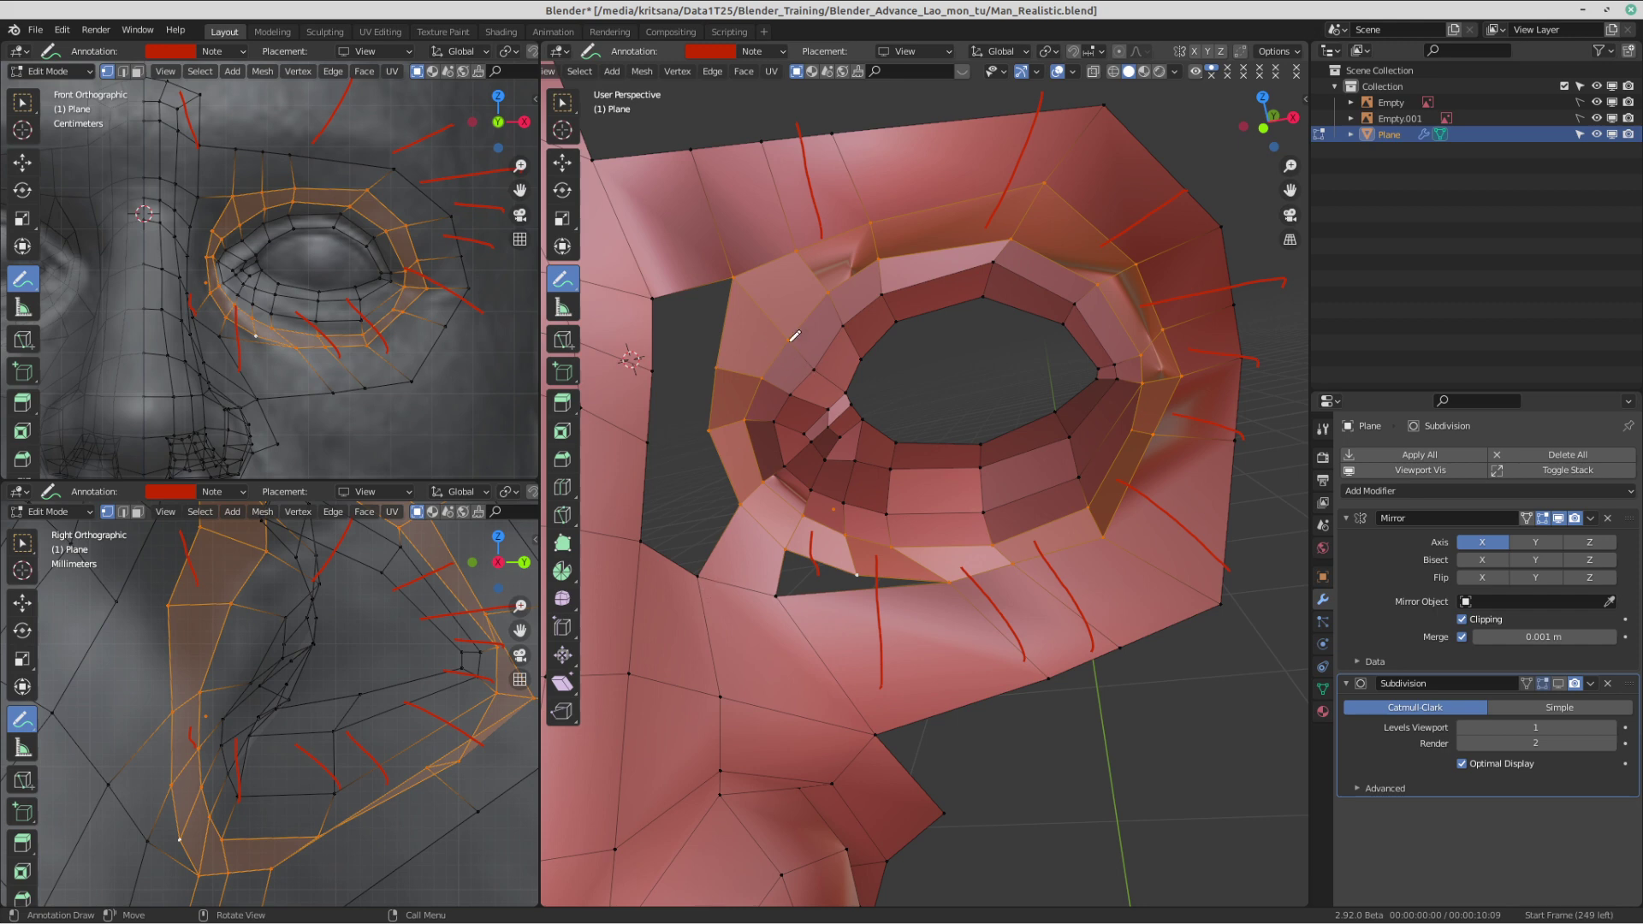
pyautogui.moveTo(811, 327); pyautogui.dragTo(665, 113)
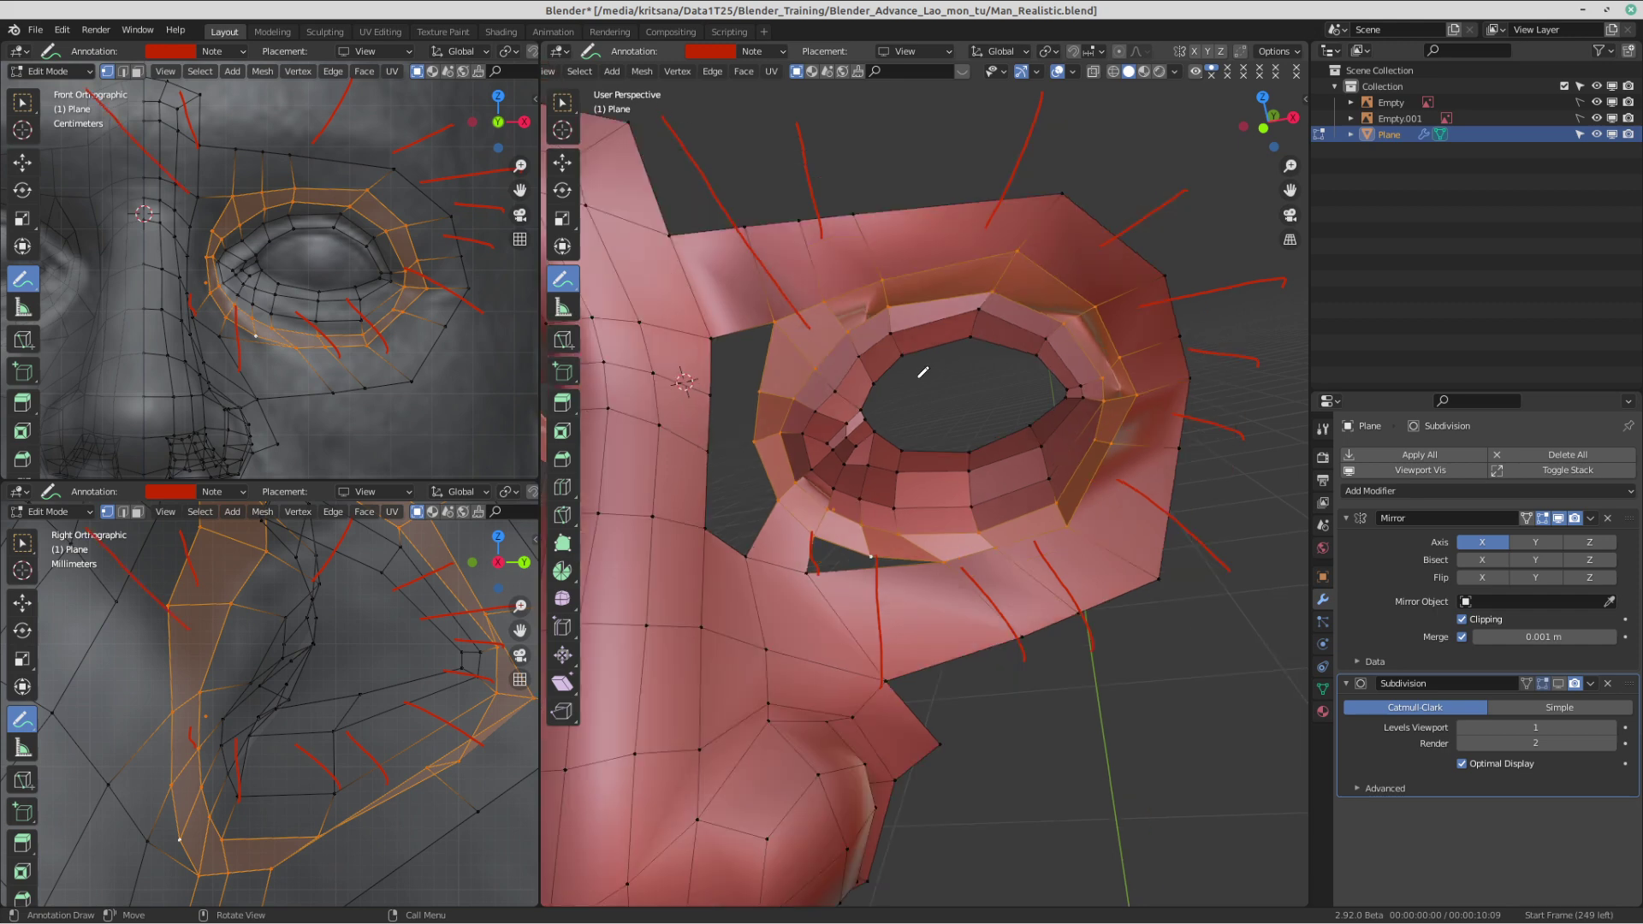
pyautogui.moveTo(922, 374); pyautogui.dragTo(923, 373, button='middle')
pyautogui.moveTo(797, 341)
pyautogui.keyDown('ctrl'); pyautogui.mouseDown()
pyautogui.moveTo(704, 93)
pyautogui.moveTo(891, 139)
pyautogui.moveTo(1130, 314)
pyautogui.moveTo(1181, 548)
pyautogui.moveTo(891, 541)
pyautogui.mouseUp(); pyautogui.keyUp('ctrl')
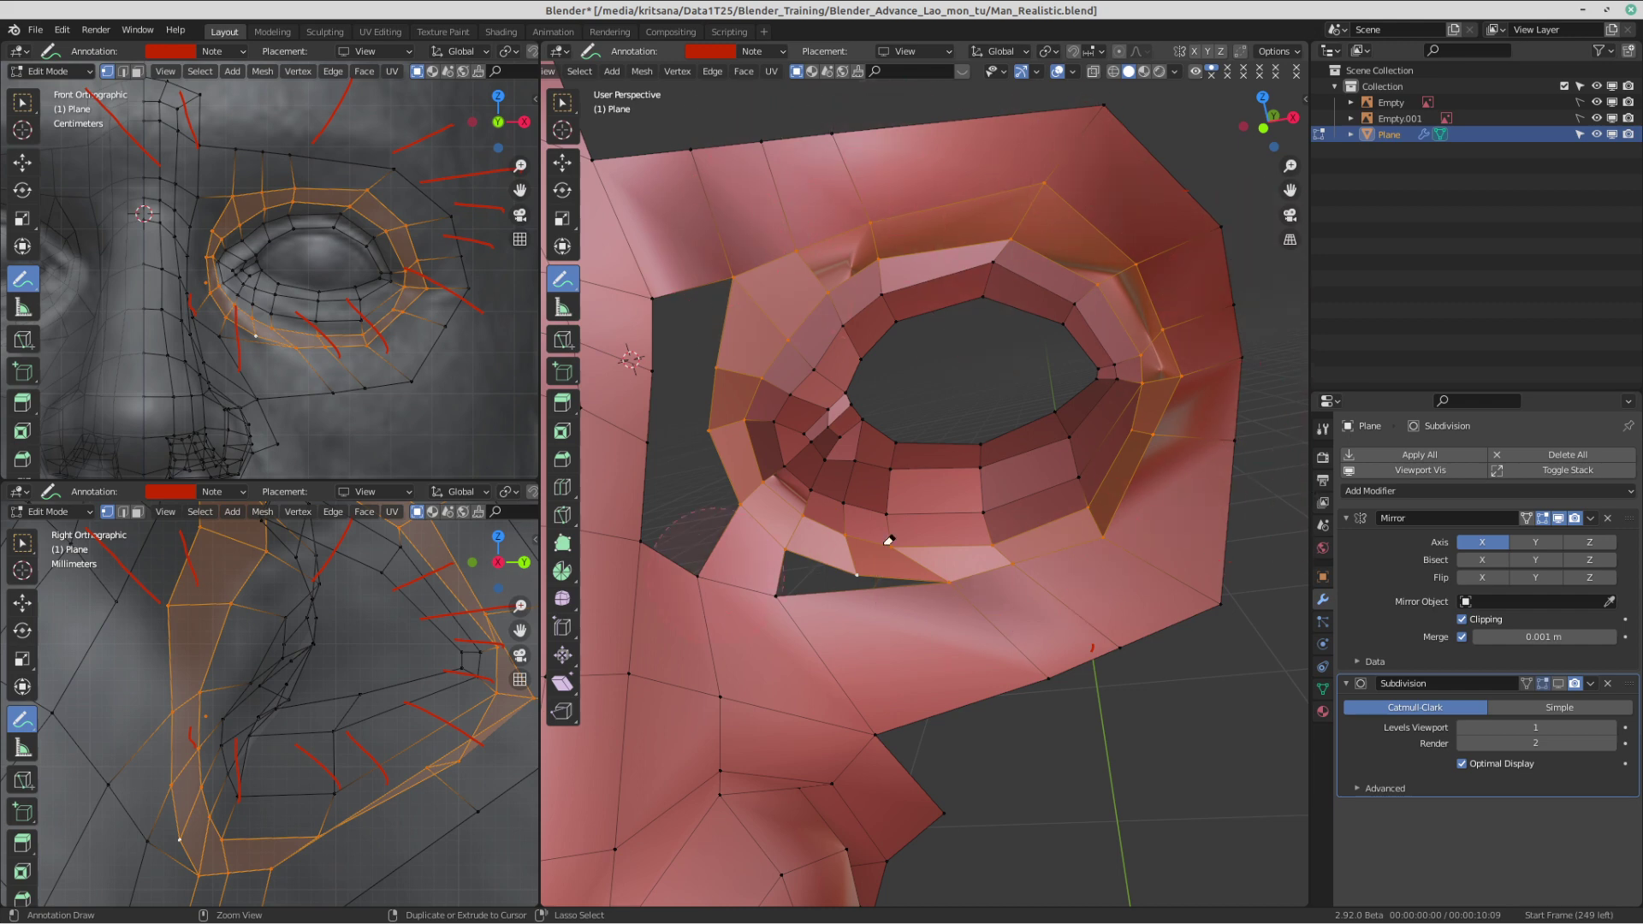
pyautogui.moveTo(1323, 357)
pyautogui.keyDown('ctrl'); pyautogui.mouseDown()
pyautogui.moveTo(770, 304)
pyautogui.moveTo(597, 574)
pyautogui.mouseUp(); pyautogui.keyUp('ctrl')
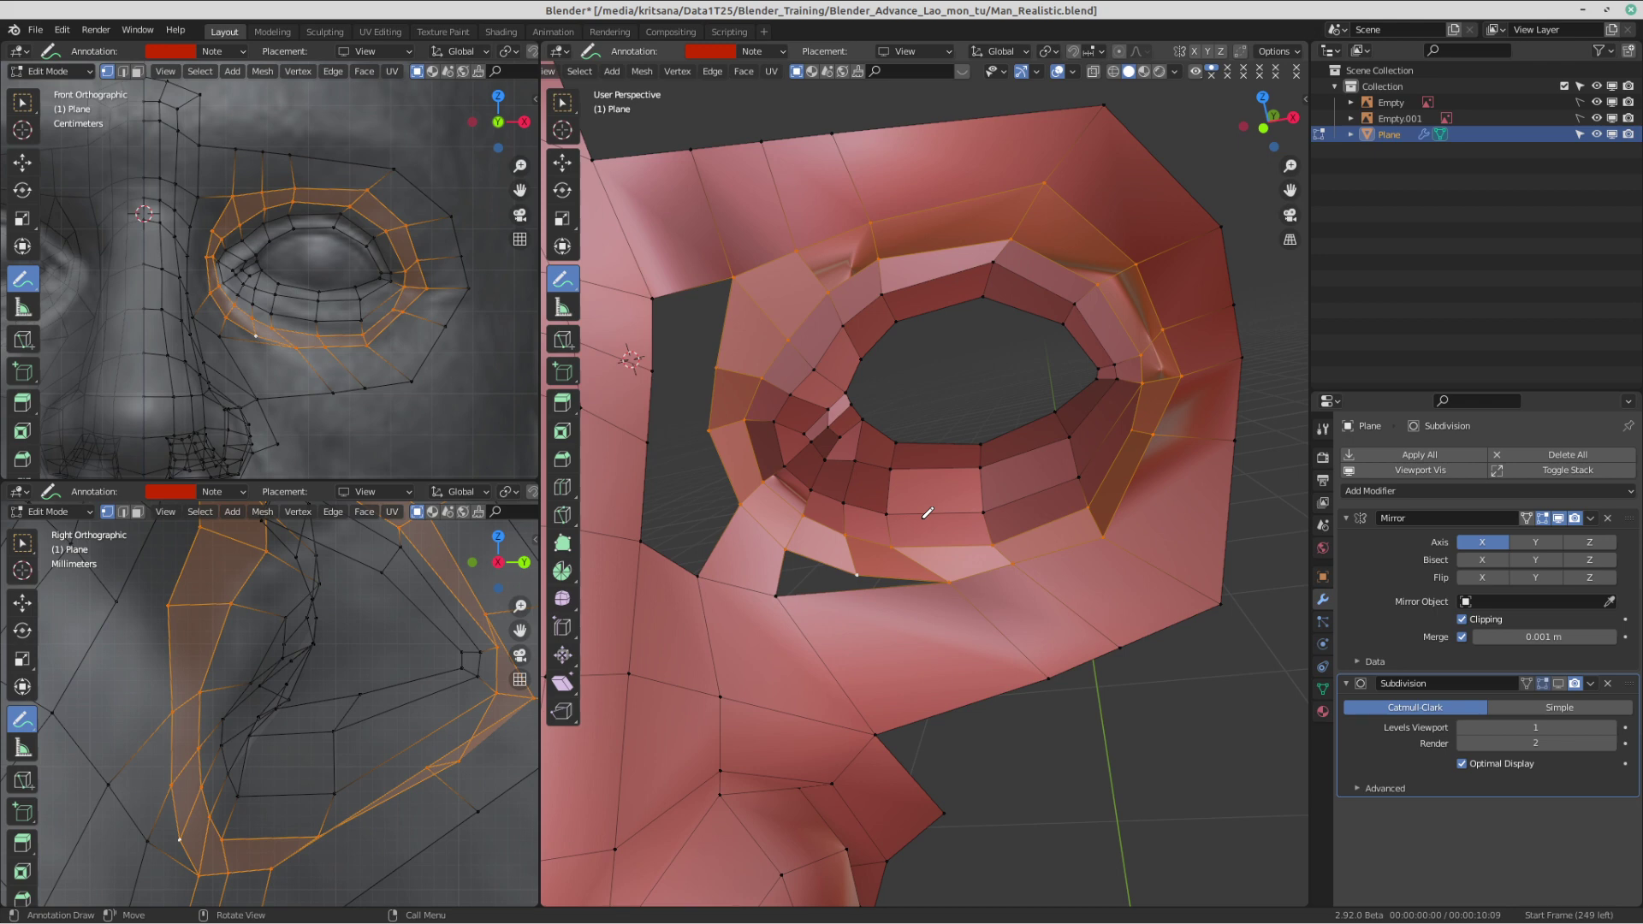
# - Try to extend new faces up along the inner eye corner and join them to the side of the nose
pyautogui.scroll(-2, 250, 662)
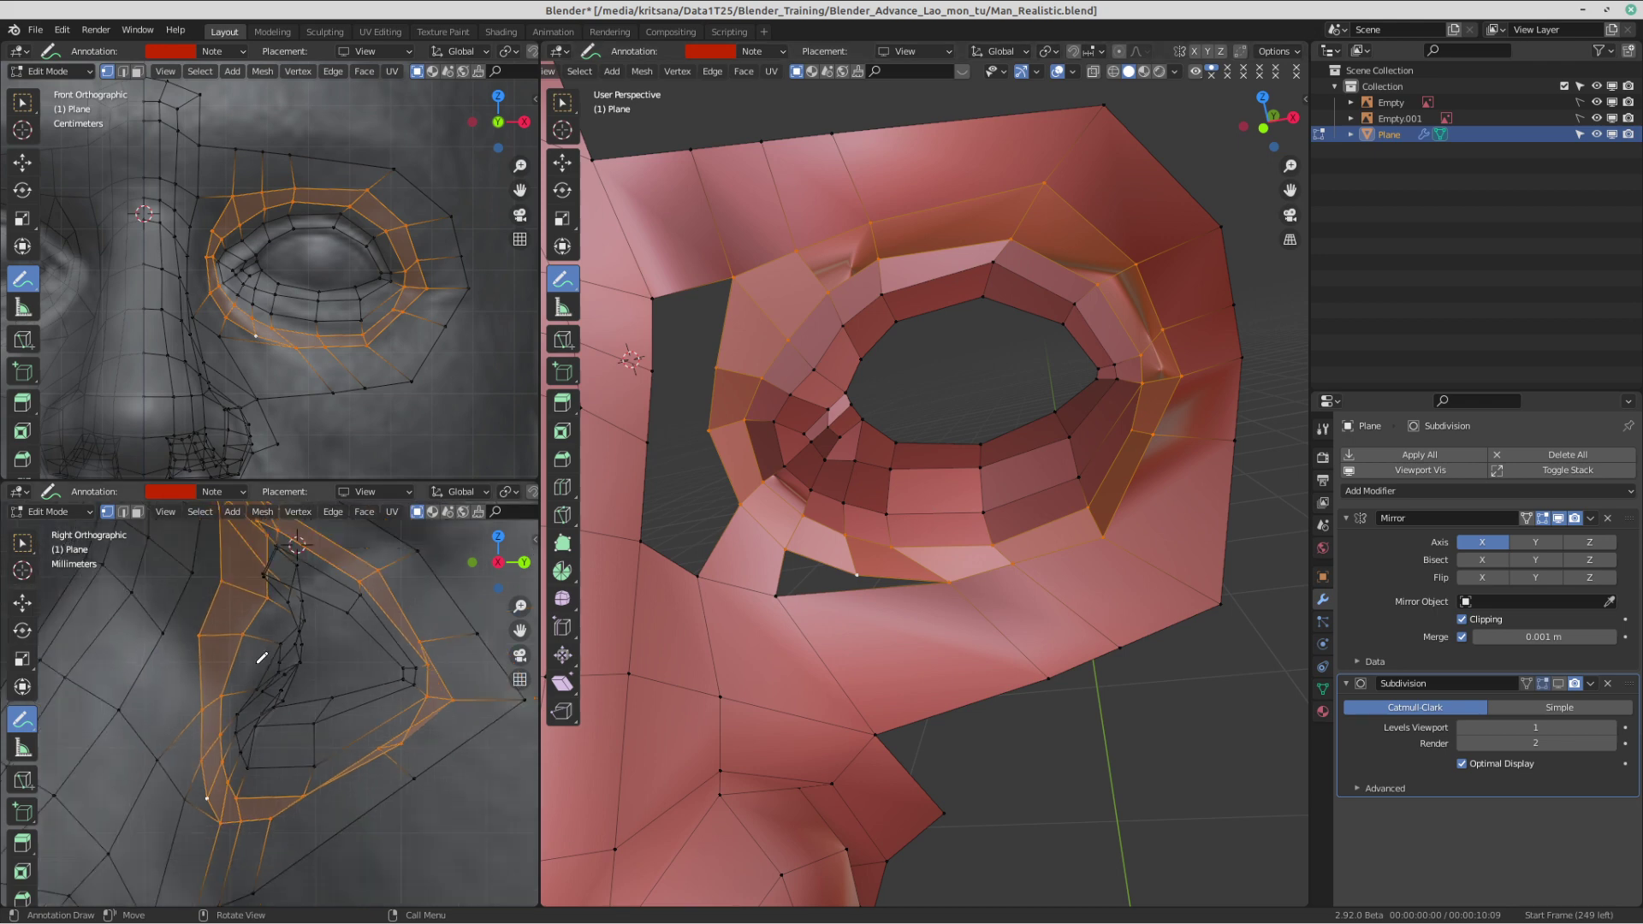
pyautogui.keyDown('shift'); pyautogui.moveTo(401, 634); pyautogui.dragTo(405, 655, button='middle'); pyautogui.keyUp('shift')
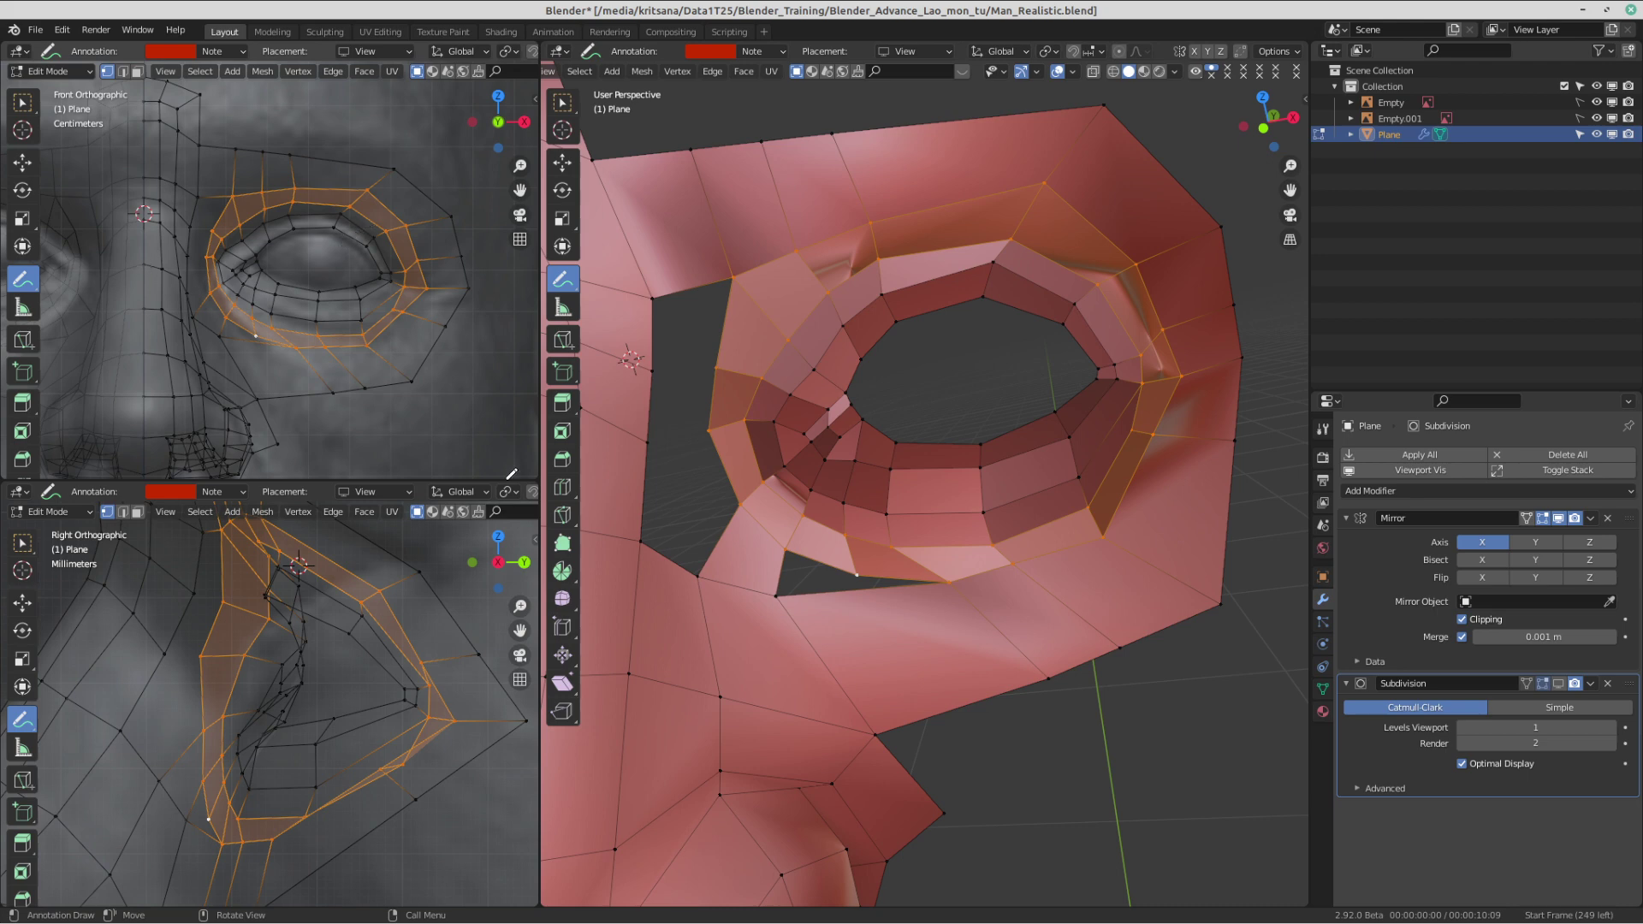
pyautogui.press('w')
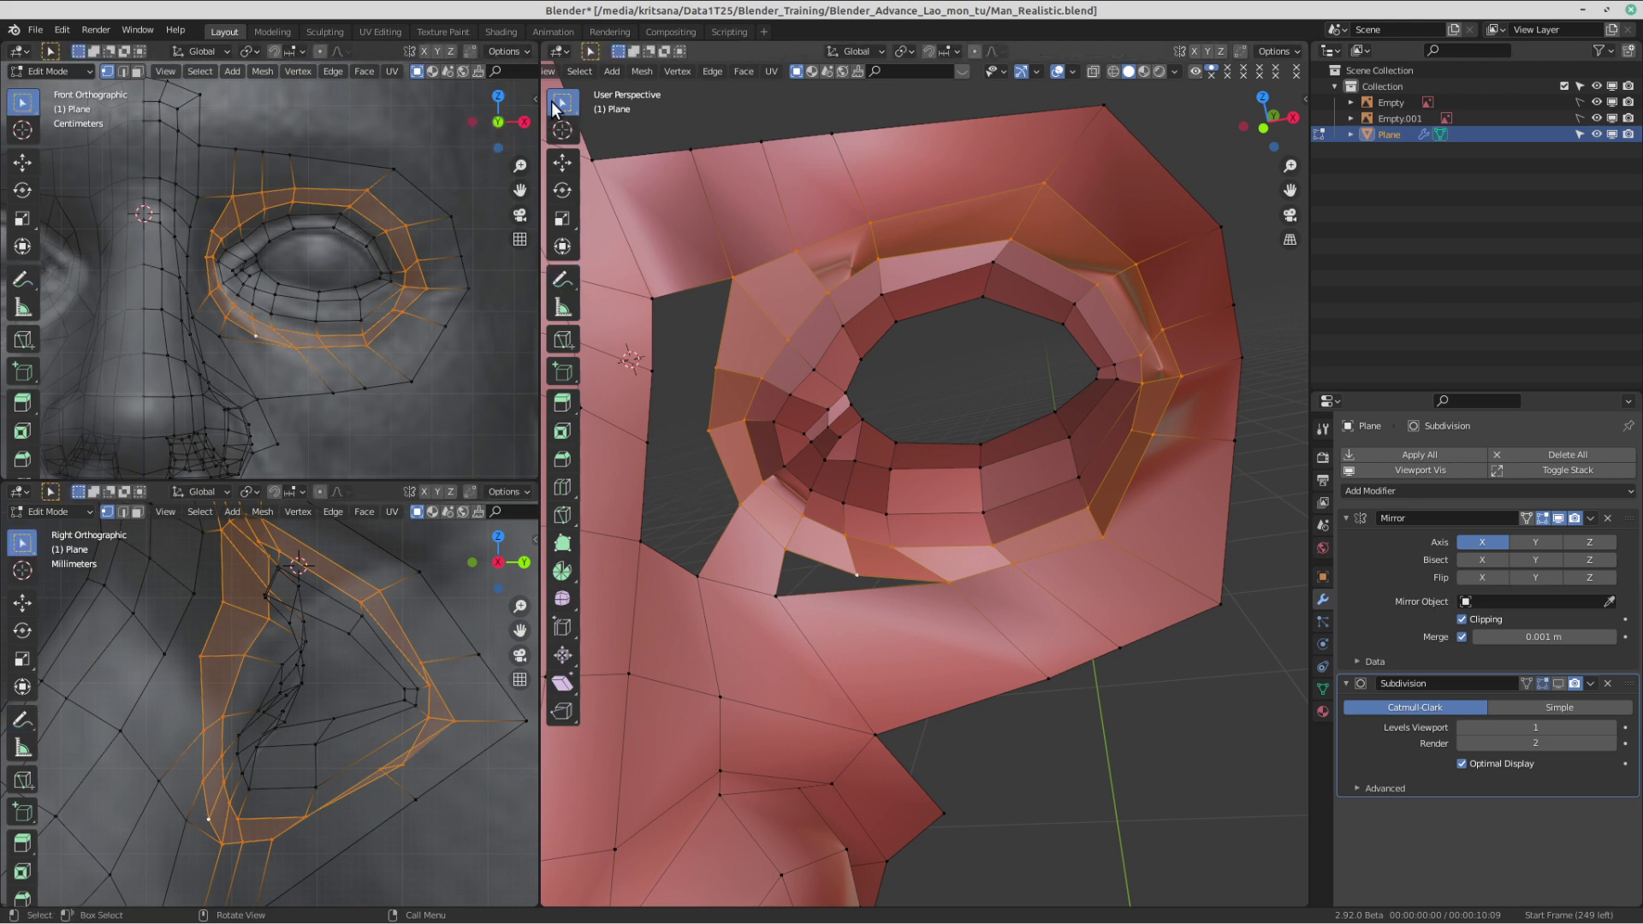
pyautogui.click(728, 498)
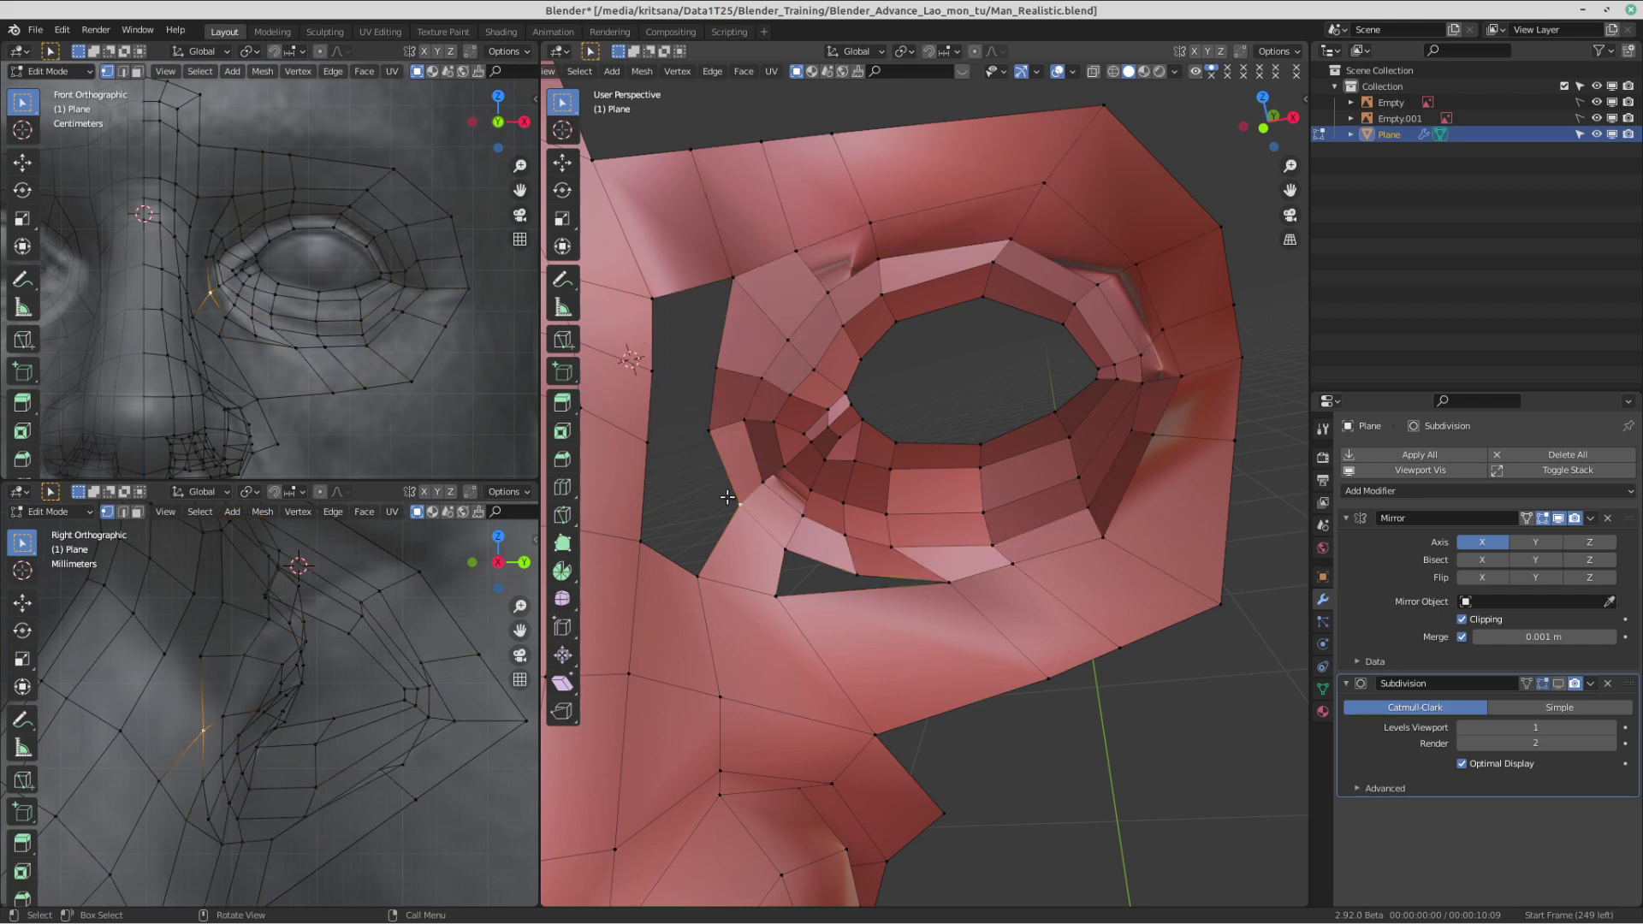
pyautogui.press('g')
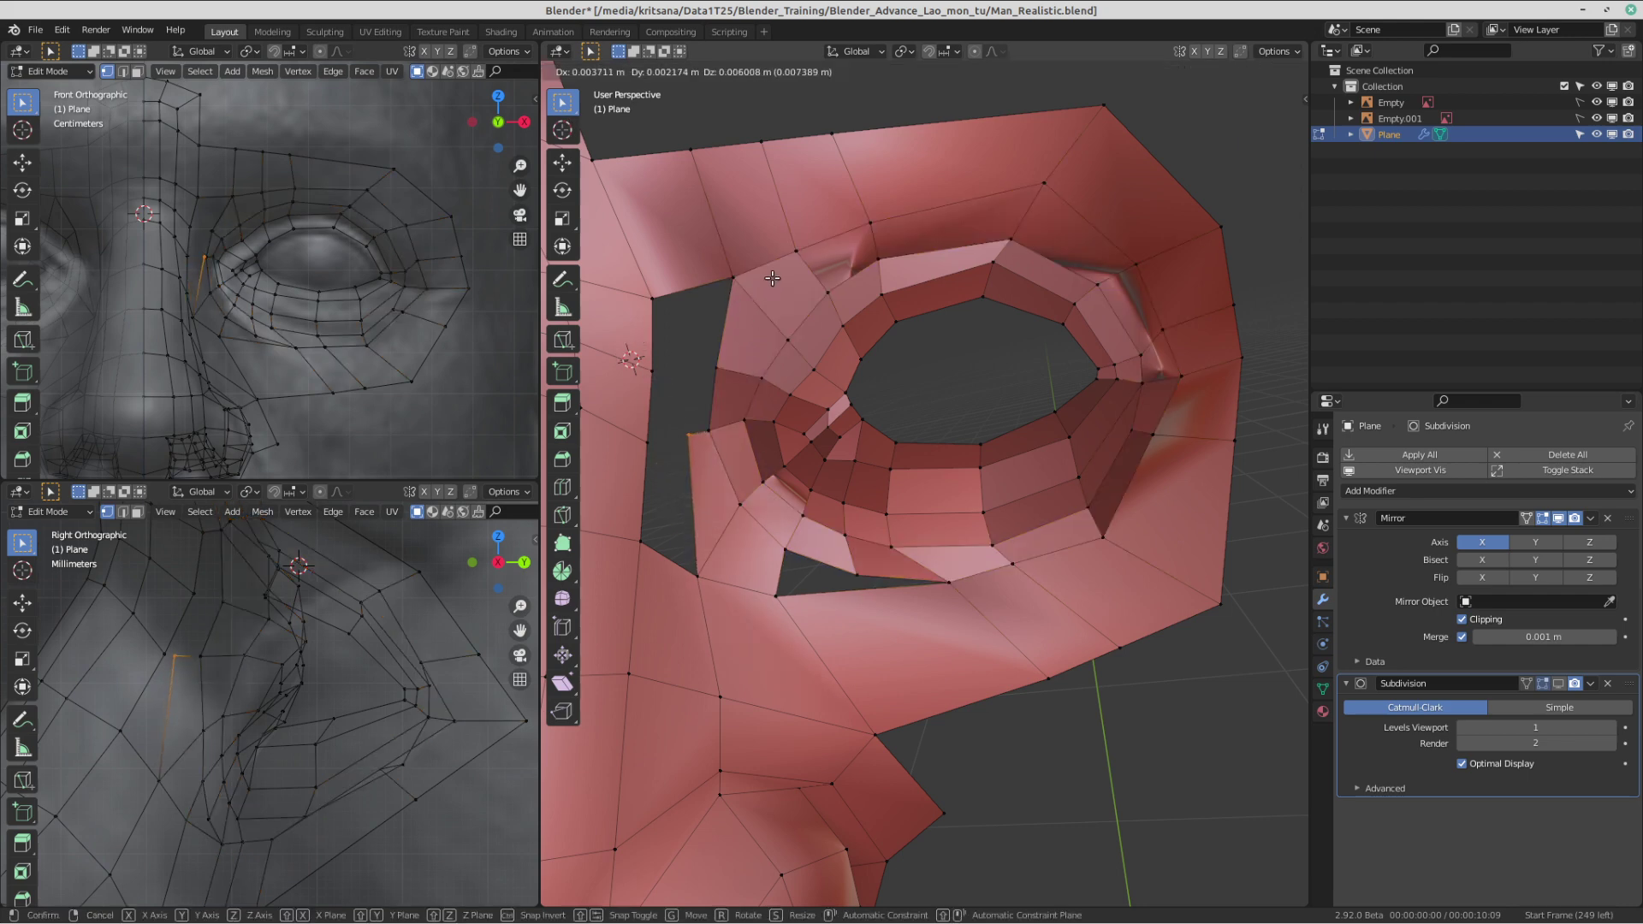
pyautogui.click(703, 354)
pyautogui.click(640, 540)
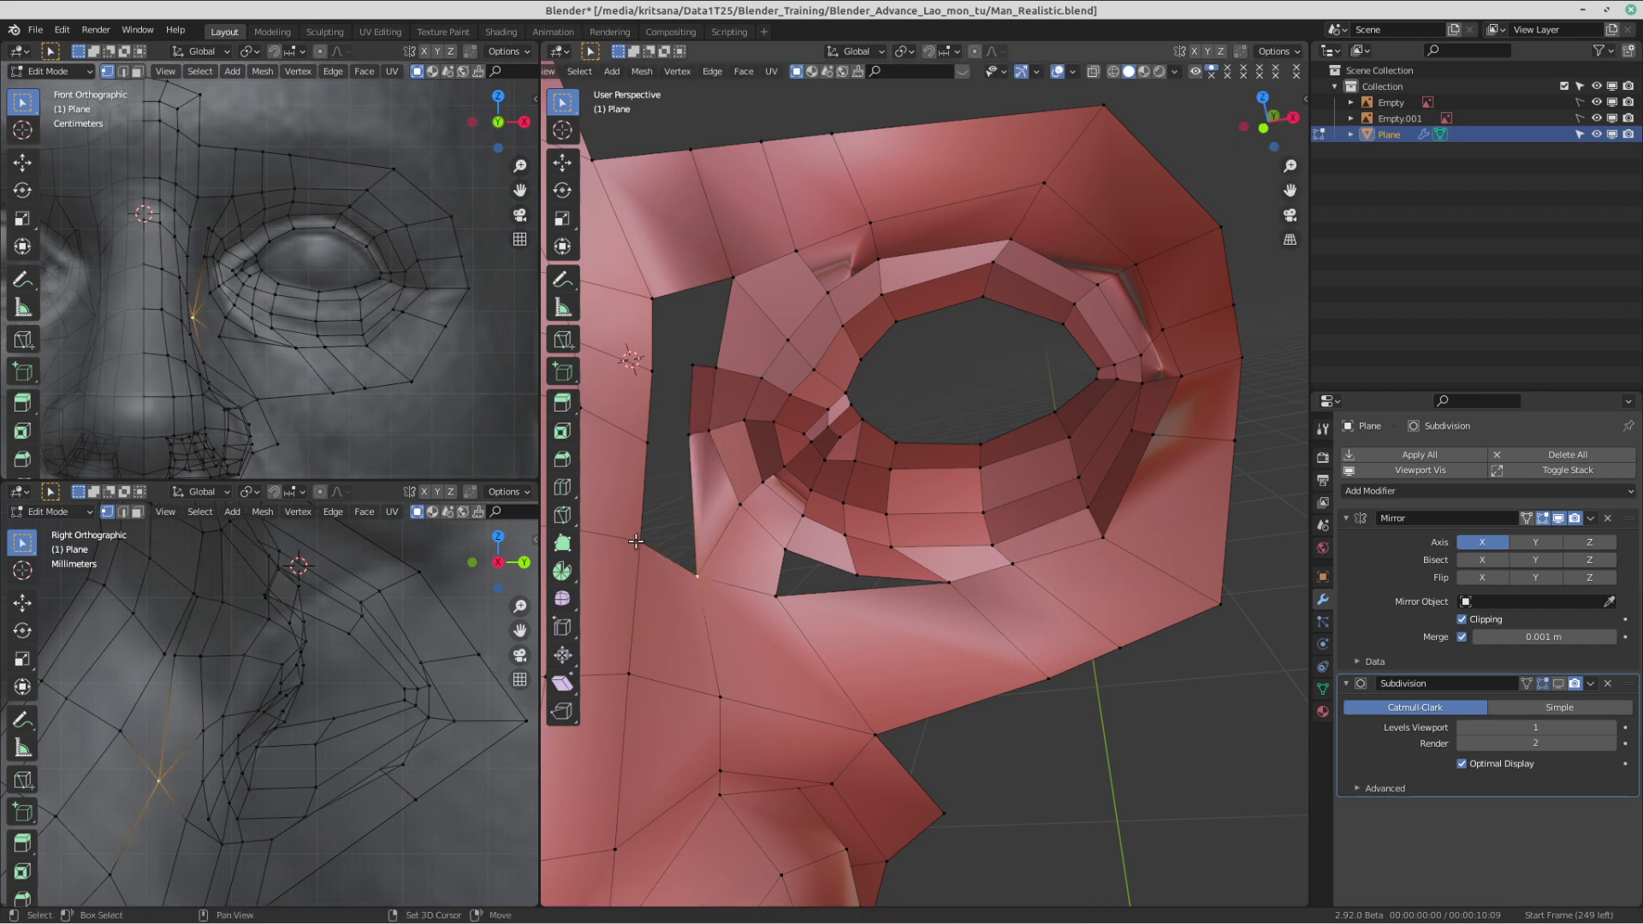
pyautogui.press('f')
pyautogui.press('f')
pyautogui.scroll(-4, 904, 427)
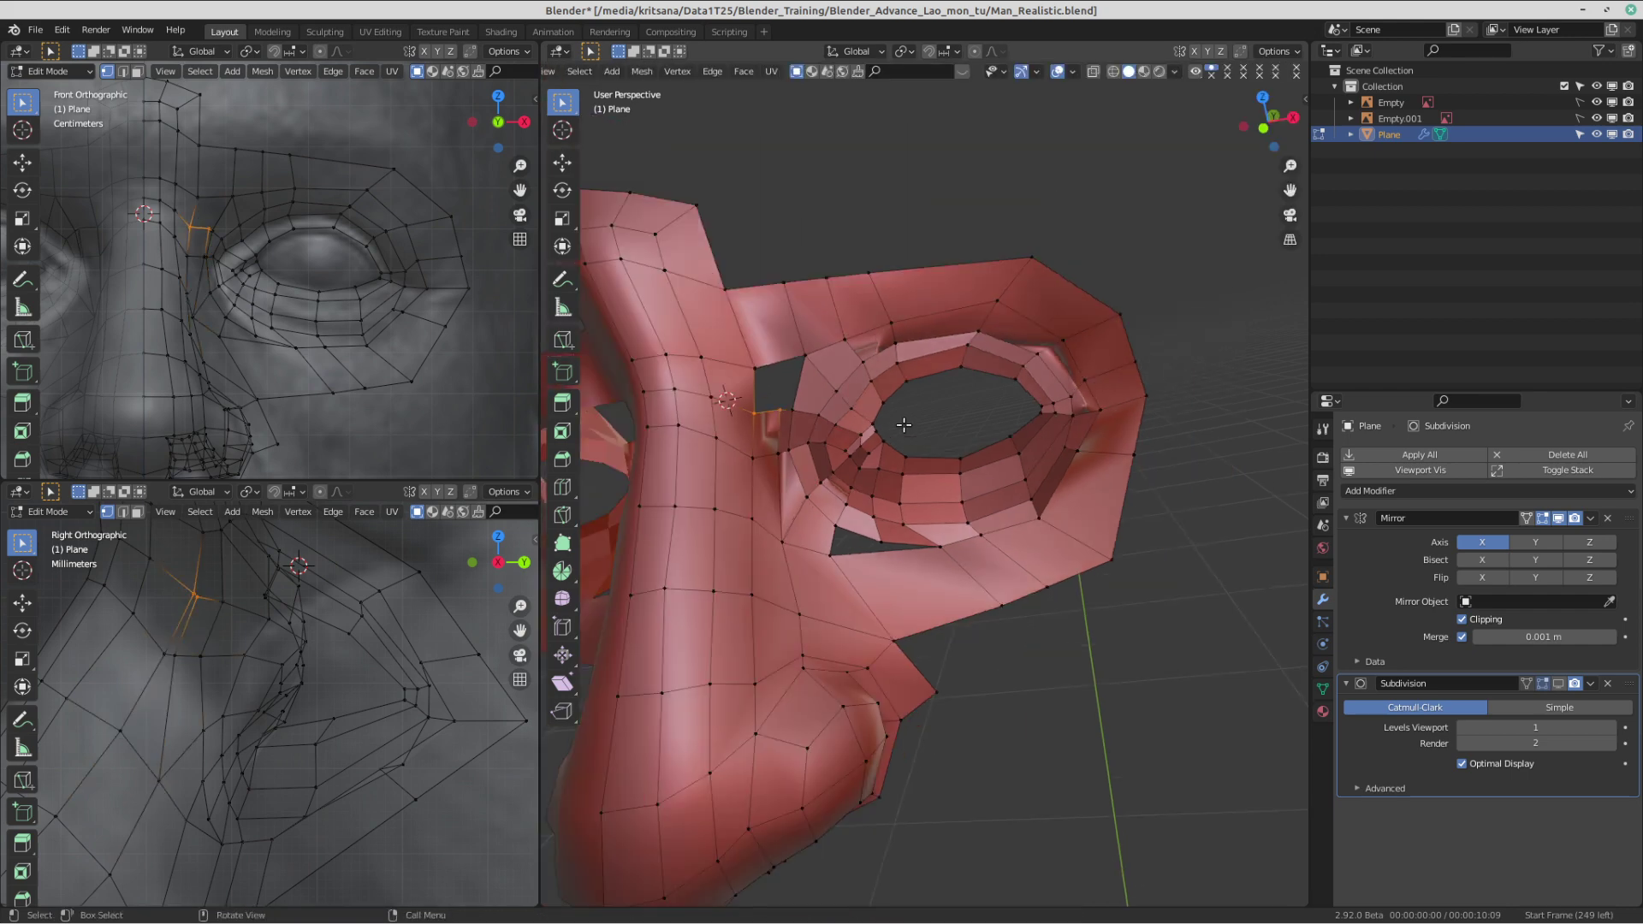
# - Undo the new faces added between the inner eye corner and the nose
pyautogui.hotkey('ctrl', 'z')
pyautogui.hotkey('ctrl', 'z')
pyautogui.hotkey('ctrl', 'z')
pyautogui.hotkey('ctrl', 'z')
pyautogui.hotkey('ctrl', 'z')
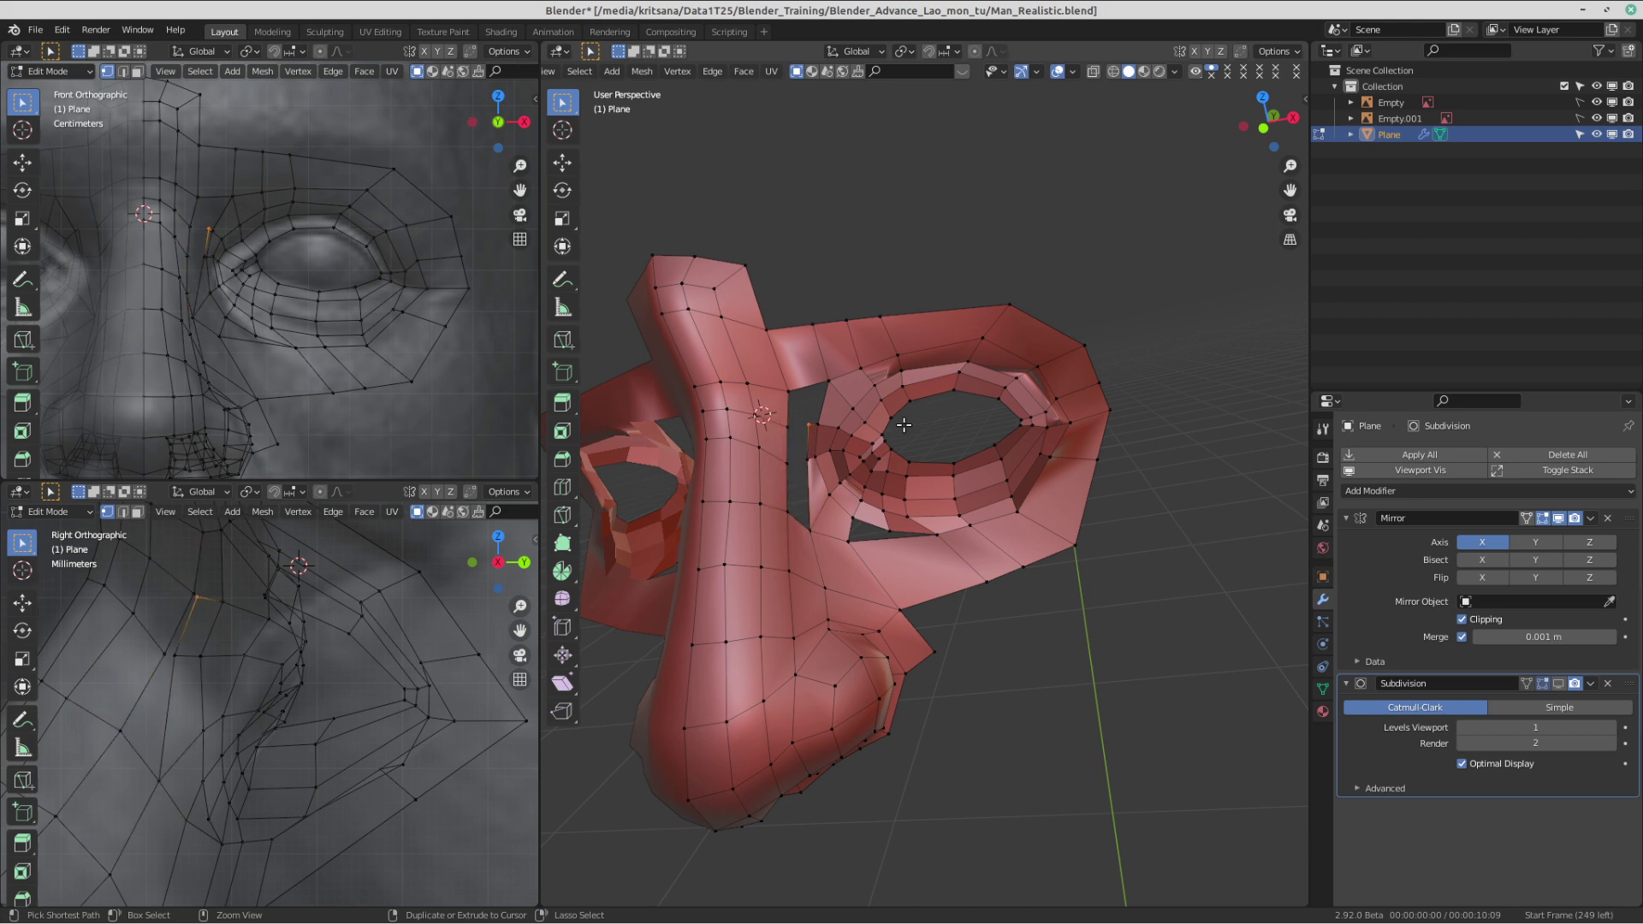
pyautogui.hotkey('ctrl', 'z')
pyautogui.hotkey('ctrl', 'z')
pyautogui.hotkey('ctrl', 'z')
pyautogui.scroll(2, 904, 425)
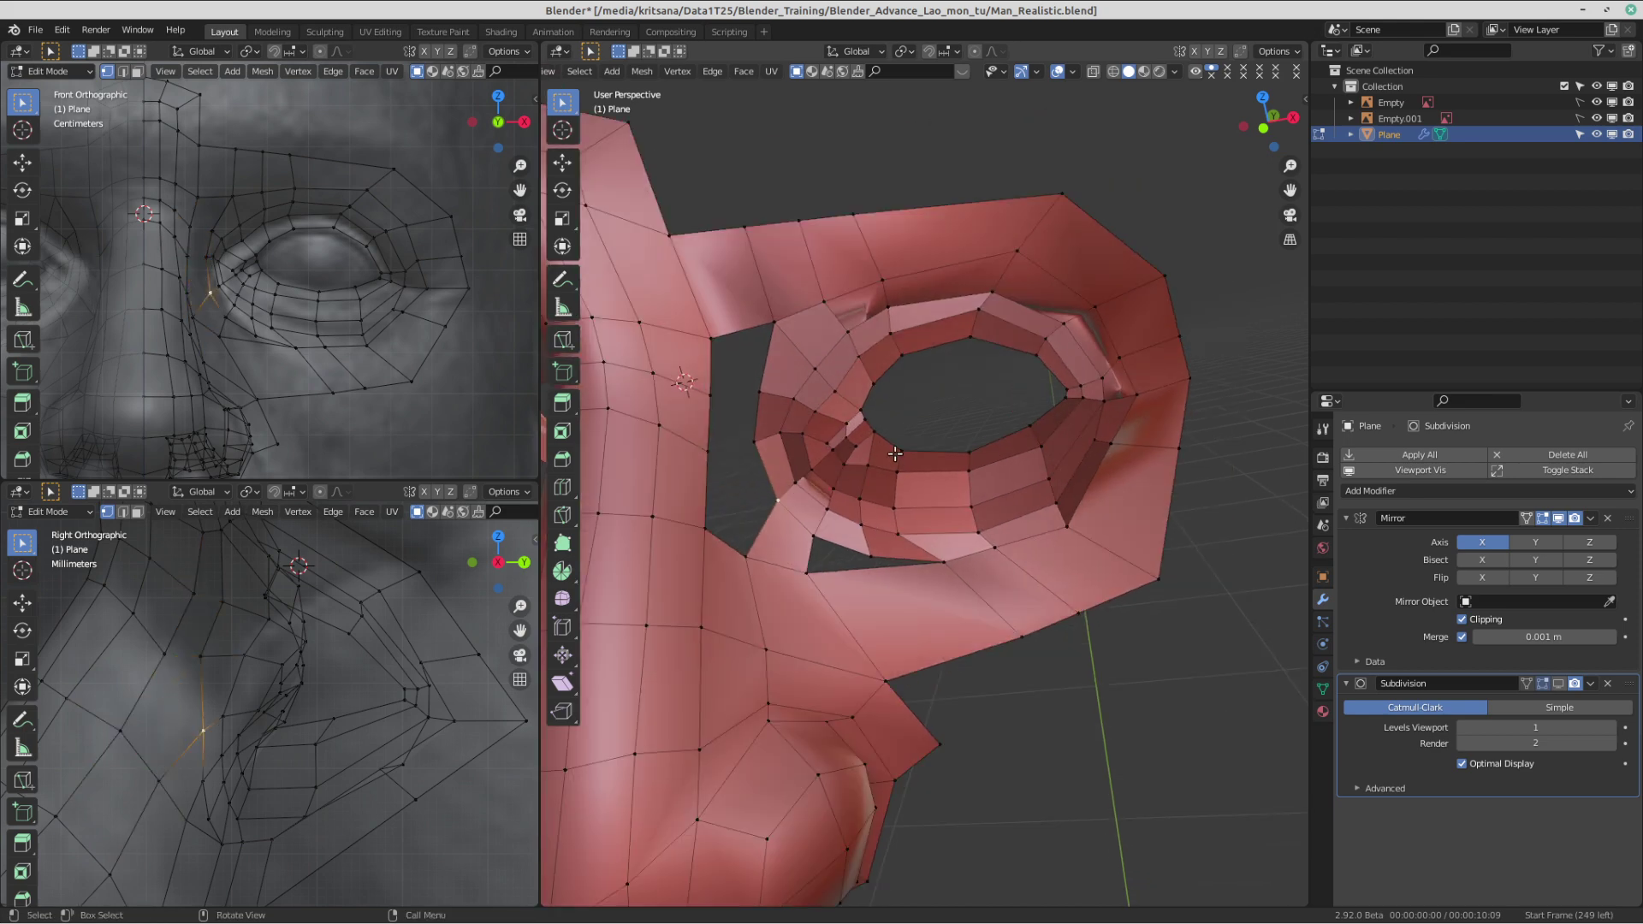
# - Try to fill the gap between the side of the nose and the inner edge of the eye ring, working upward from the cheek
pyautogui.click(704, 536)
pyautogui.keyDown('shift'); pyautogui.click(743, 560); pyautogui.keyUp('shift')
pyautogui.hotkey('ctrl', 'z')
pyautogui.hotkey('ctrl', 'z')
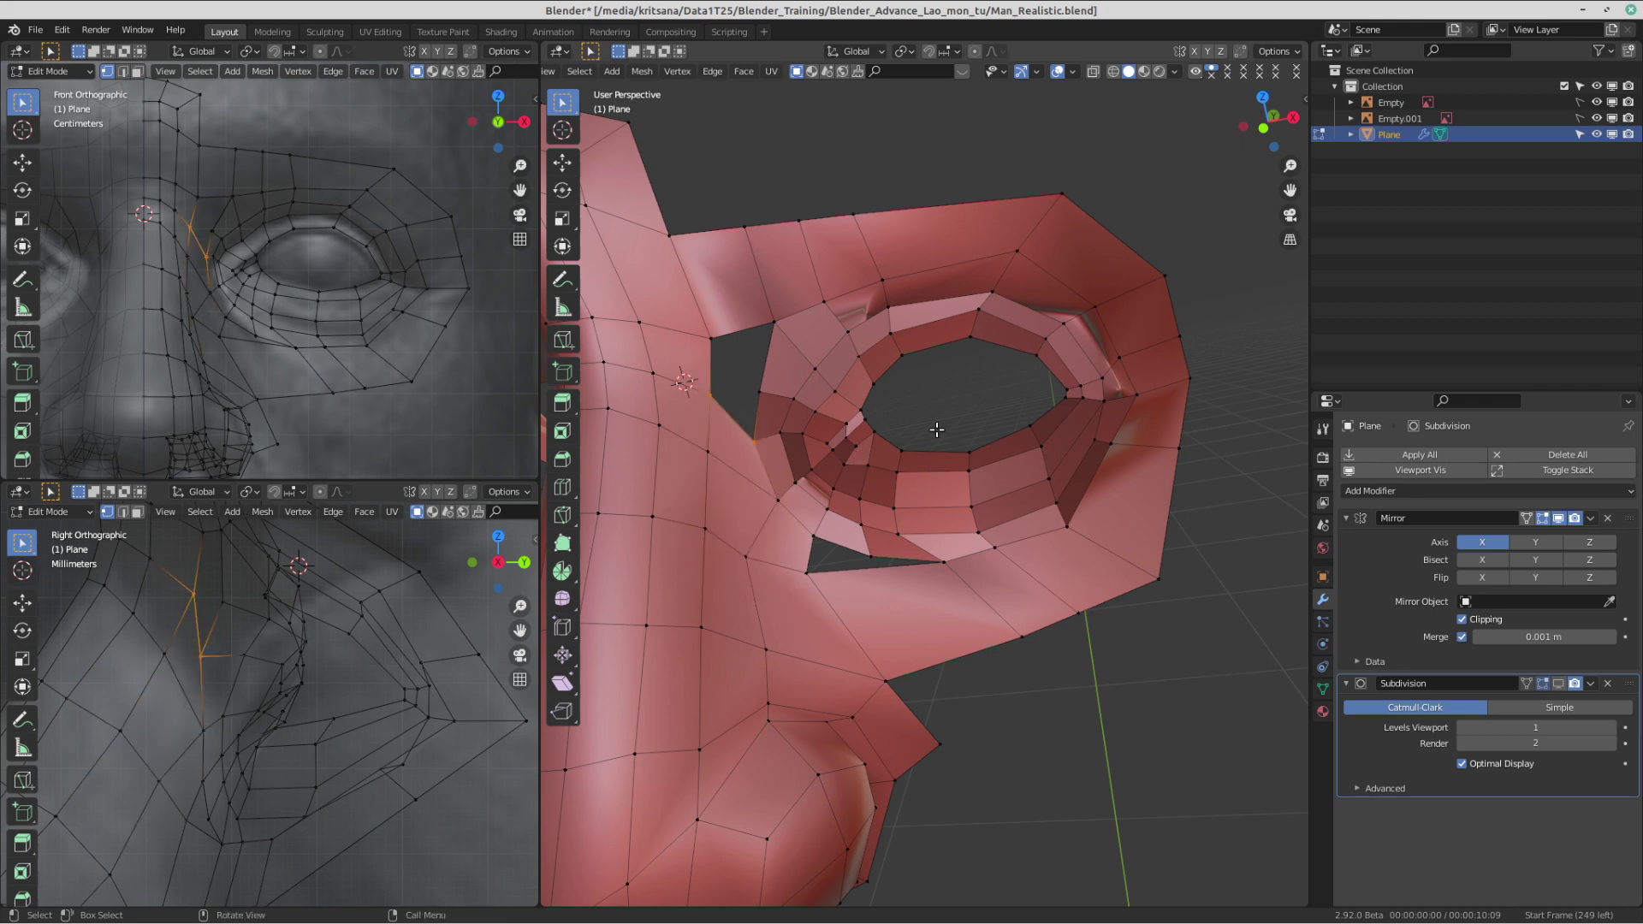
pyautogui.press('f')
# - Undo the faces filled between the side of the nose and the eye ring, leaving the gap open
pyautogui.hotkey('ctrl', 'z')
pyautogui.hotkey('ctrl', 'z')
pyautogui.hotkey('ctrl', 'z')
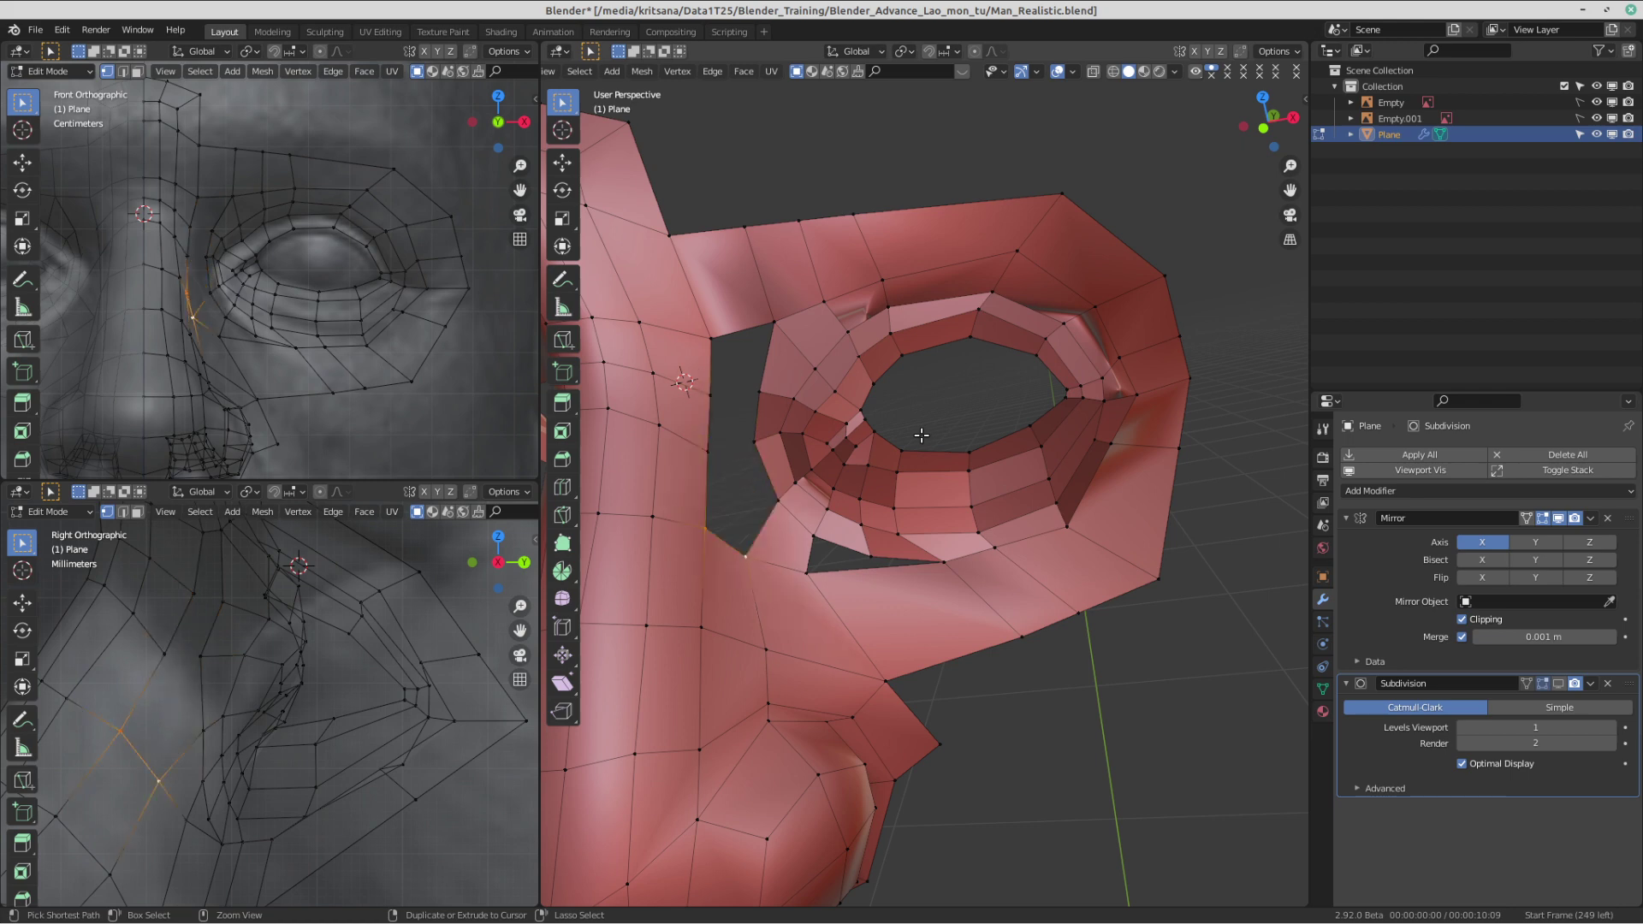
pyautogui.hotkey('ctrl', 'z')
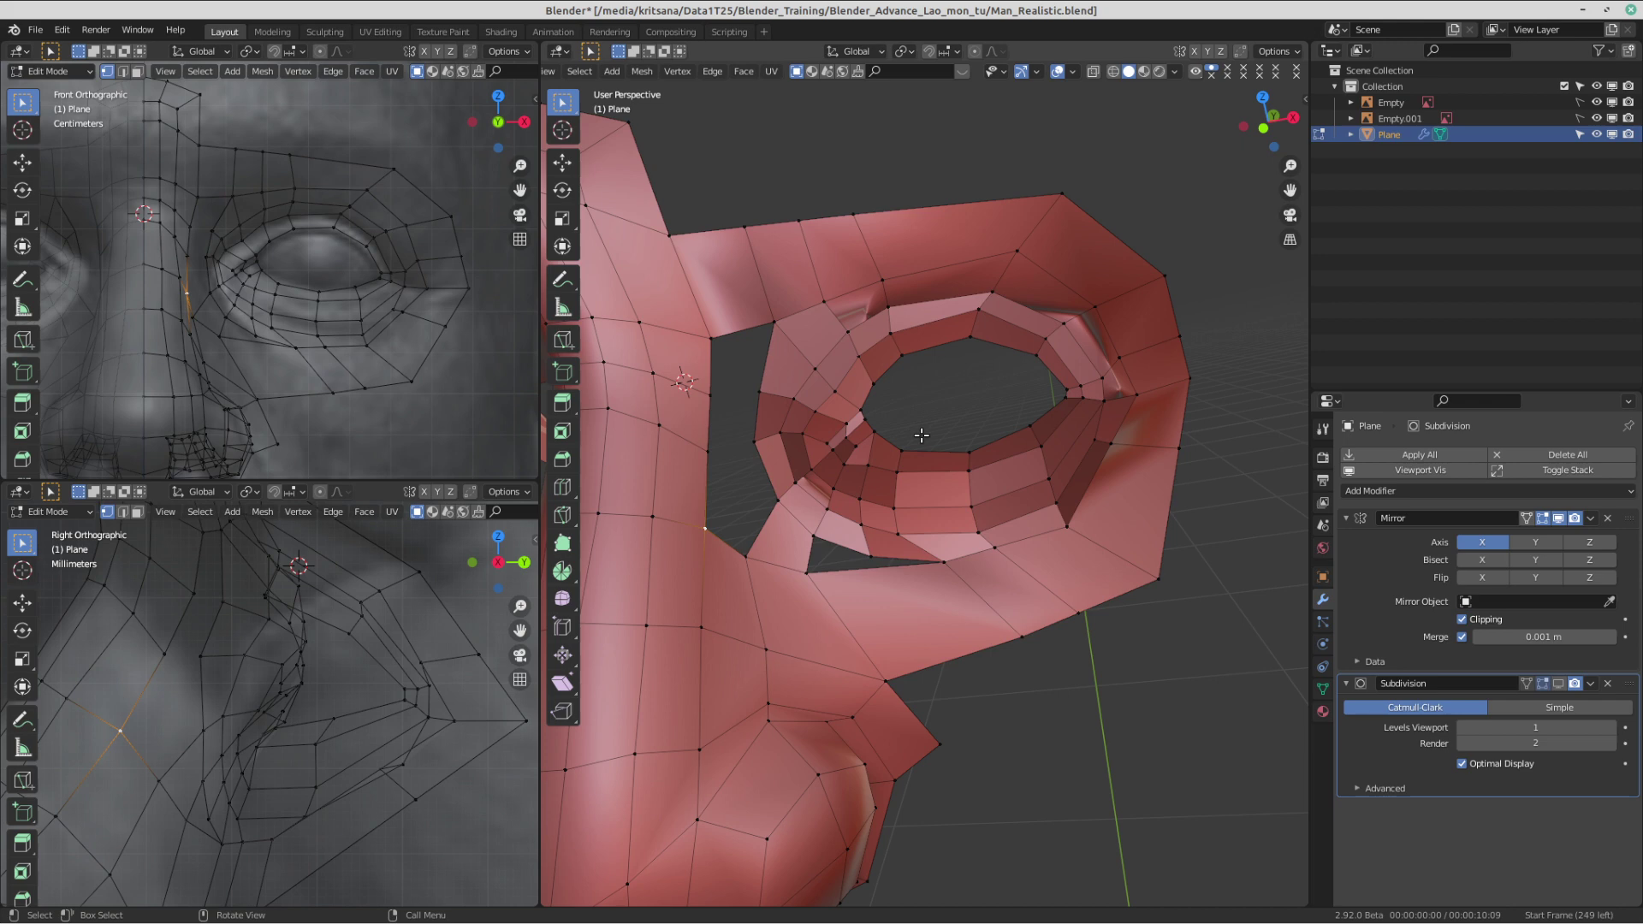
pyautogui.rightClick(921, 434)
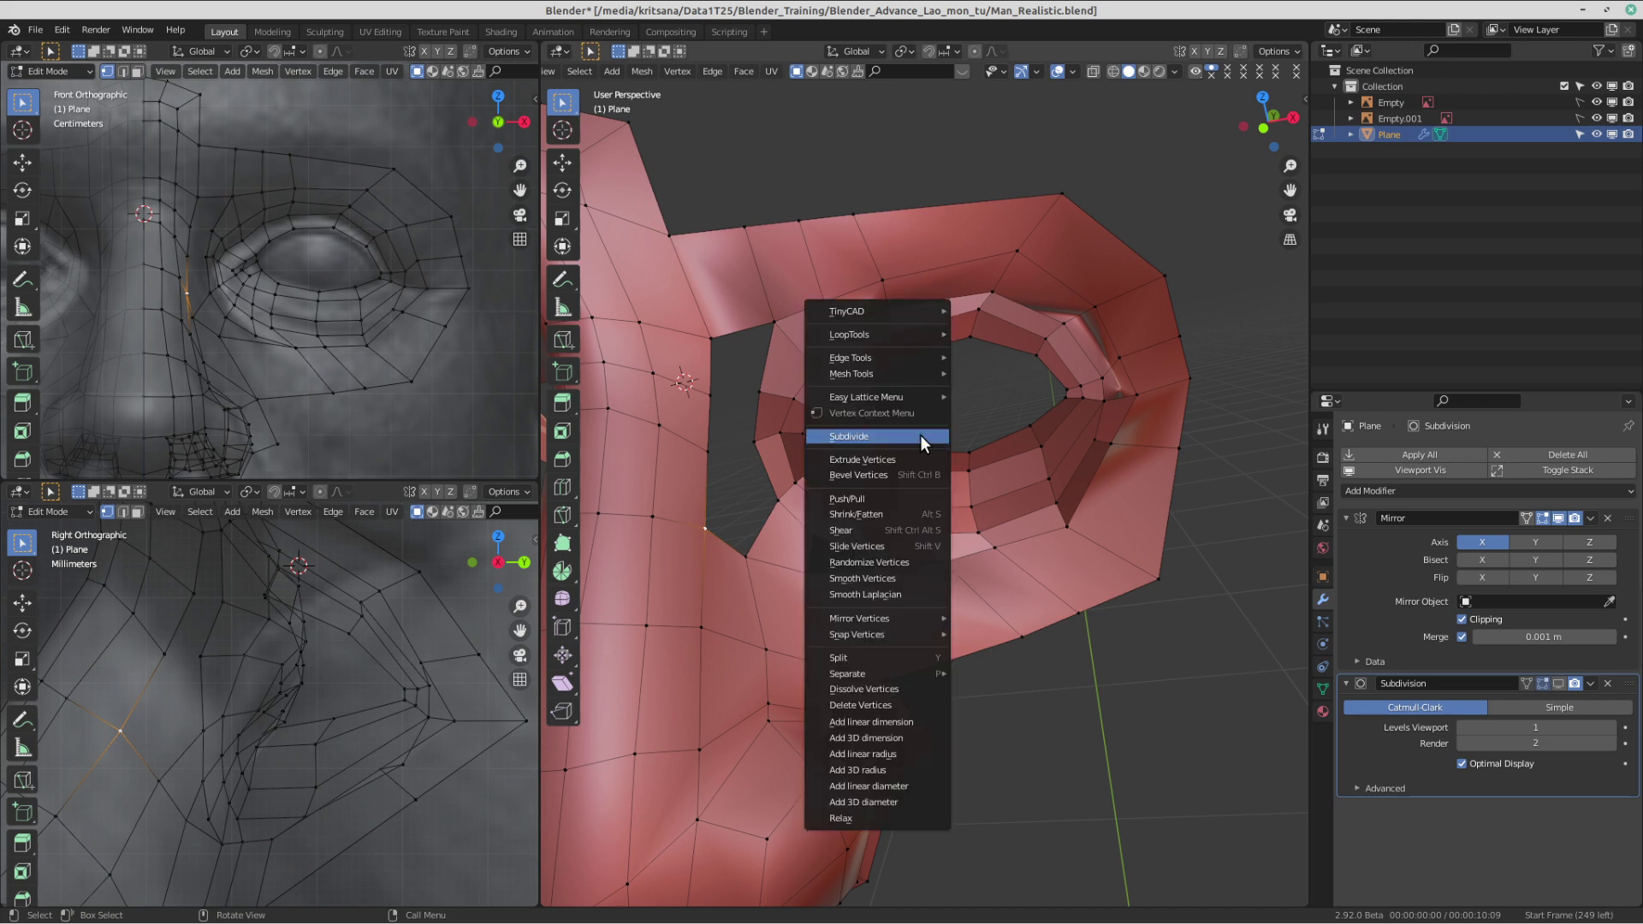
pyautogui.click(1062, 195)
# - Move the upper eyelid vertex above the inner half of the eye slightly along the lid toward the outer corner
pyautogui.click(903, 329)
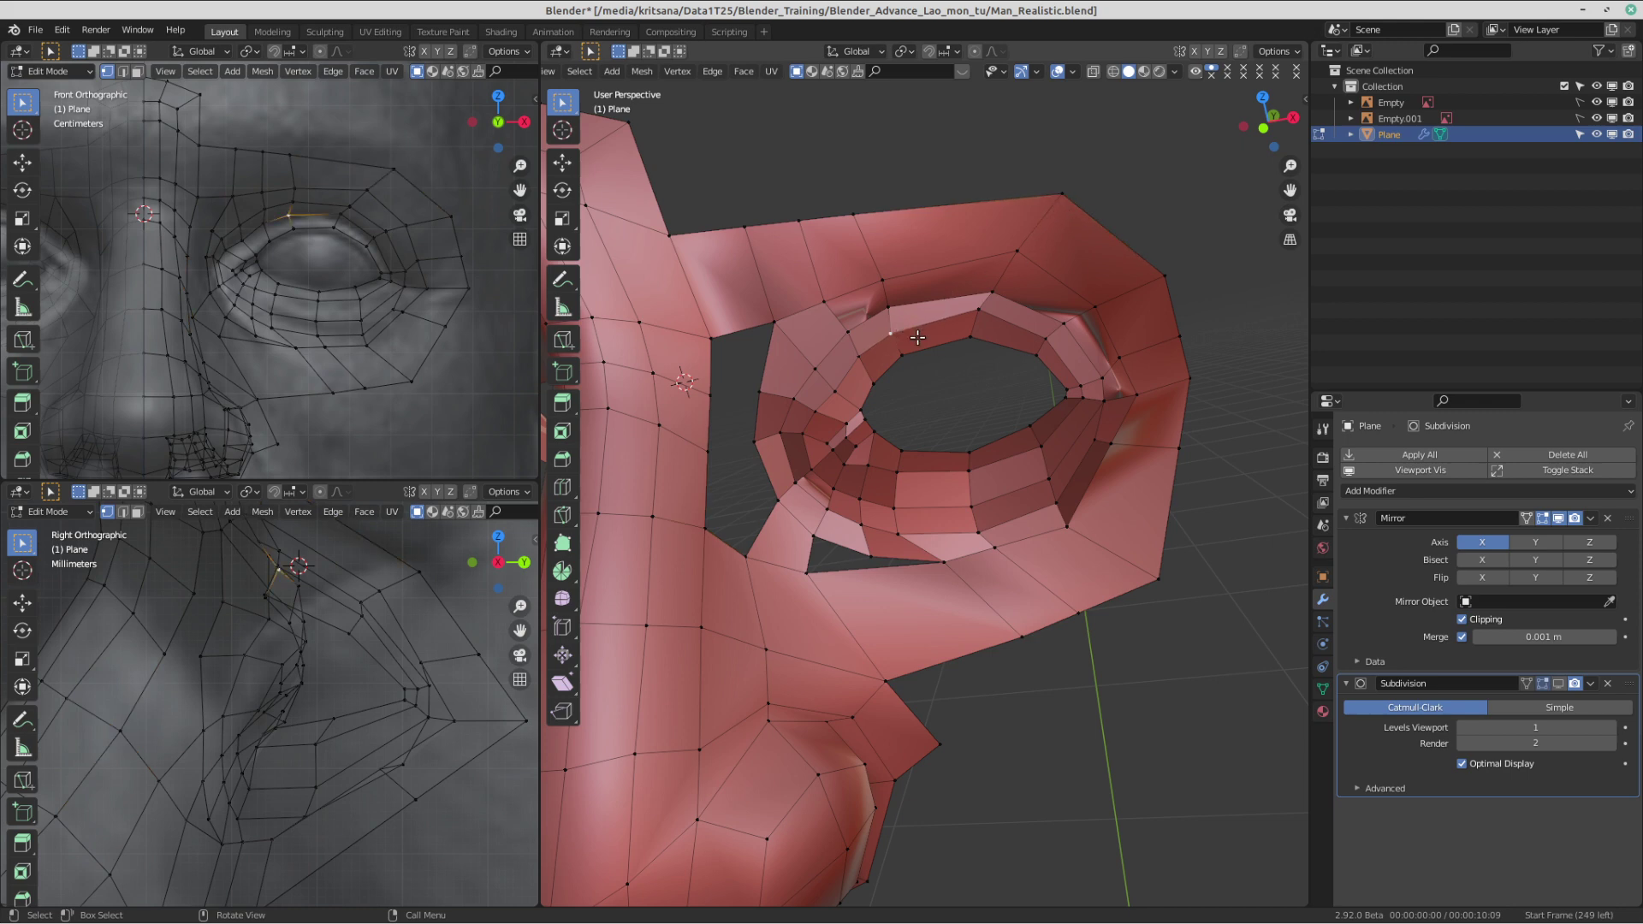
pyautogui.press('g')
pyautogui.click(957, 322)
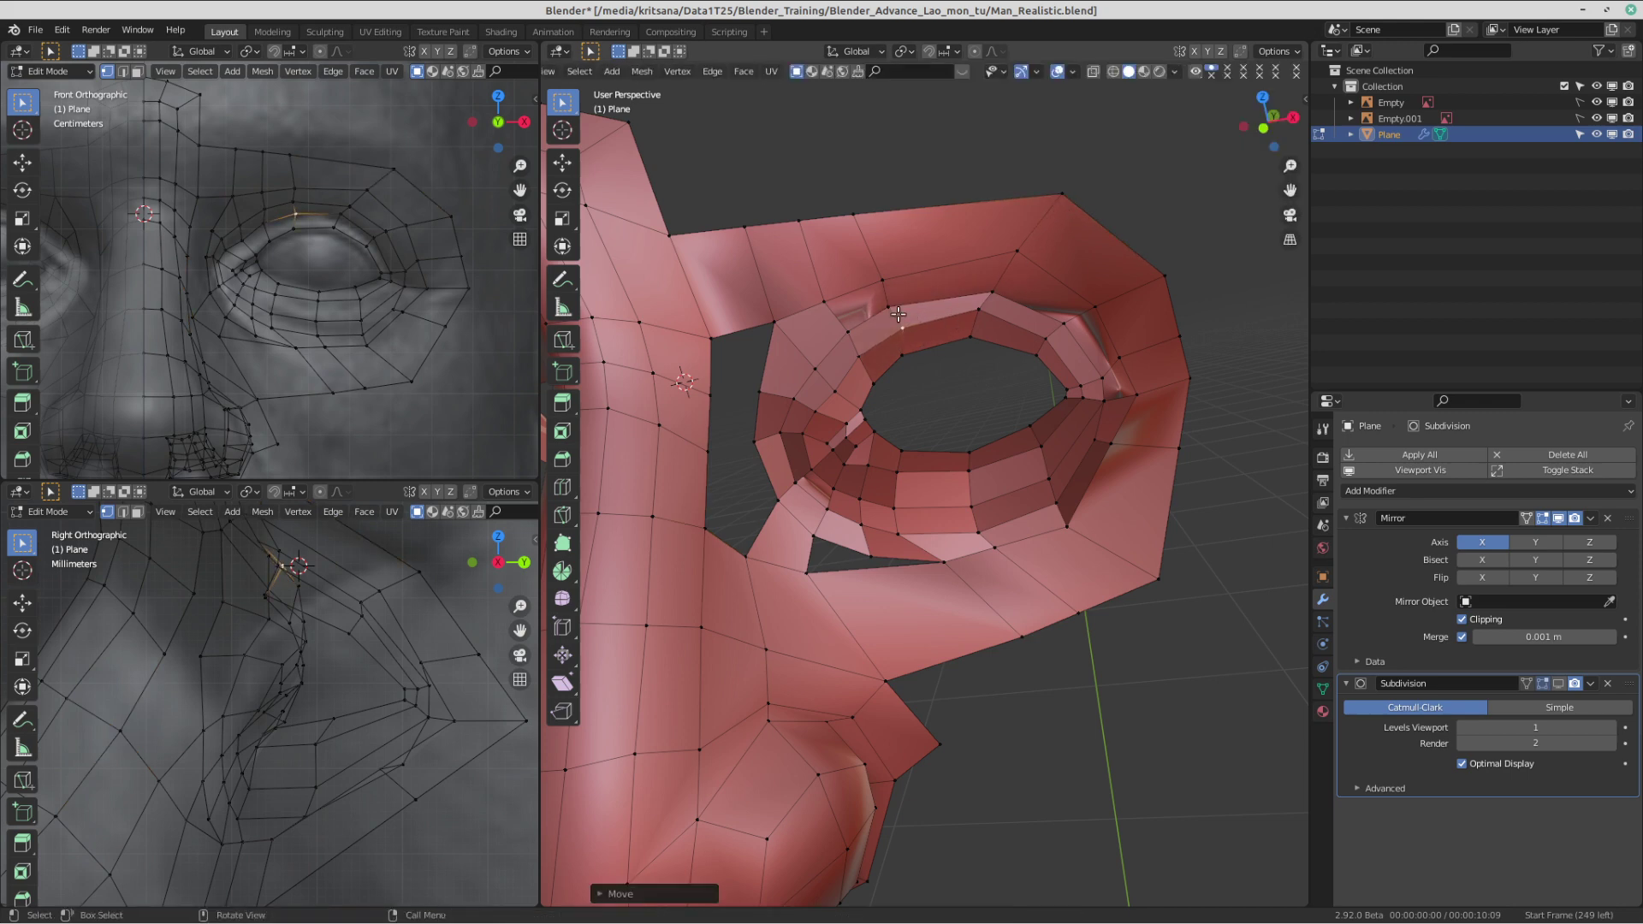
# - Move the upper lid crease vertex above the inner half of the eye up and toward the outer corner
pyautogui.click(889, 308)
pyautogui.click(891, 303)
pyautogui.press('g')
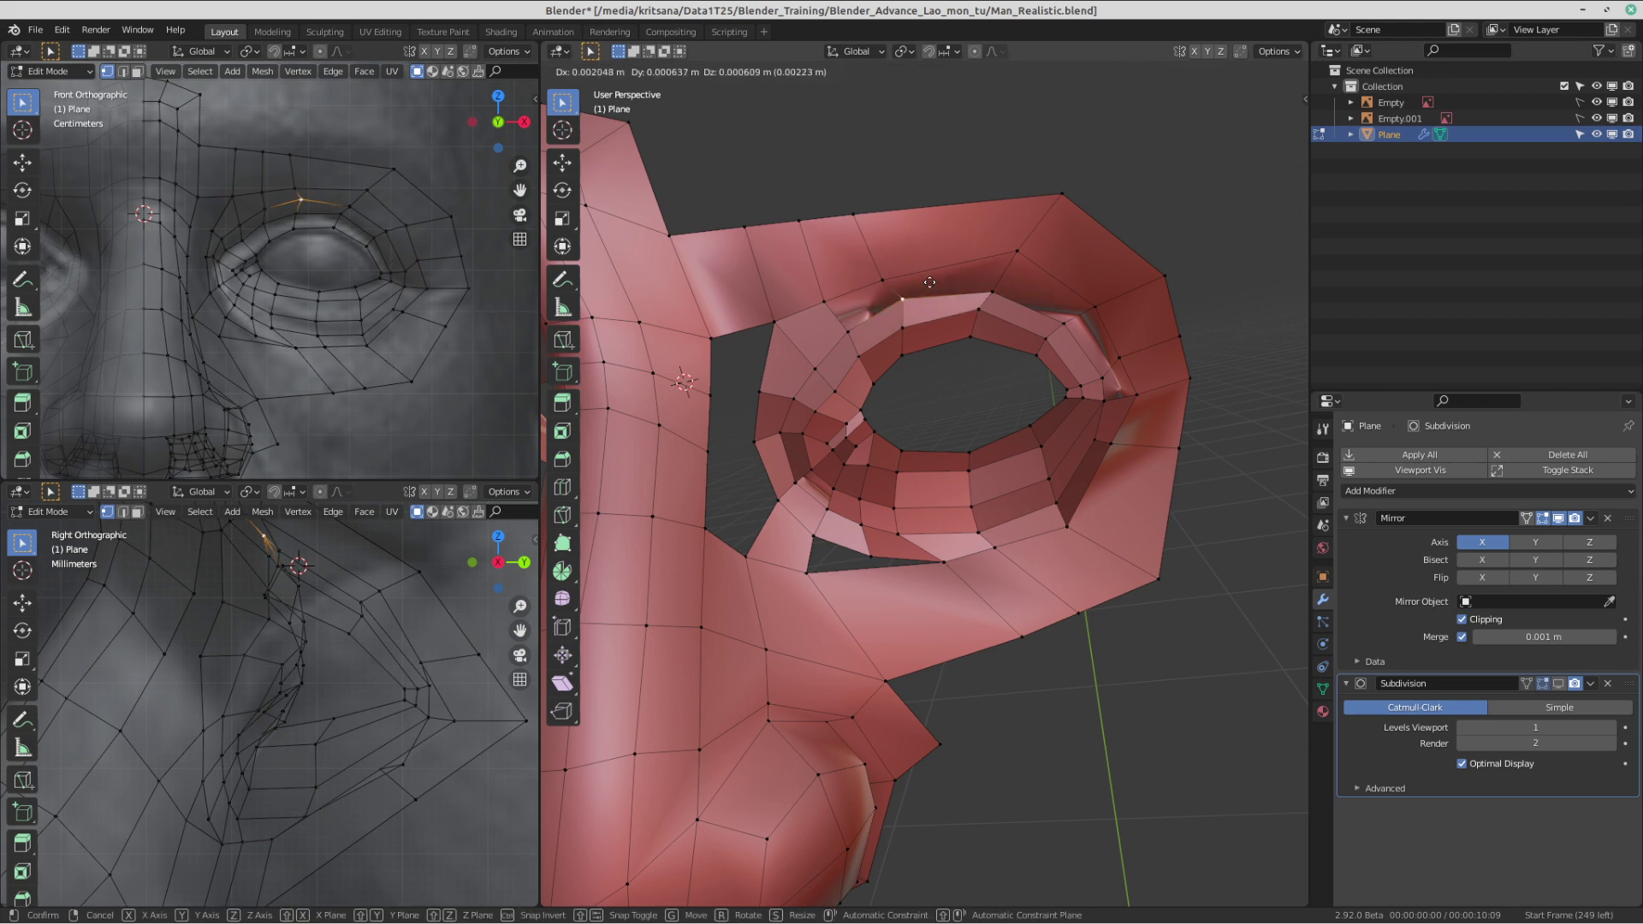
pyautogui.click(909, 279)
# - Shift the middle-loop vertex between the lid crease and the brow edge, above the eye's inner half, toward the outer corner
pyautogui.click(896, 271)
pyautogui.moveTo(899, 270); pyautogui.dragTo(879, 228, button='middle')
pyautogui.press('g')
pyautogui.click(857, 287)
pyautogui.press('g')
pyautogui.click(858, 245)
pyautogui.press('g')
pyautogui.click(819, 255)
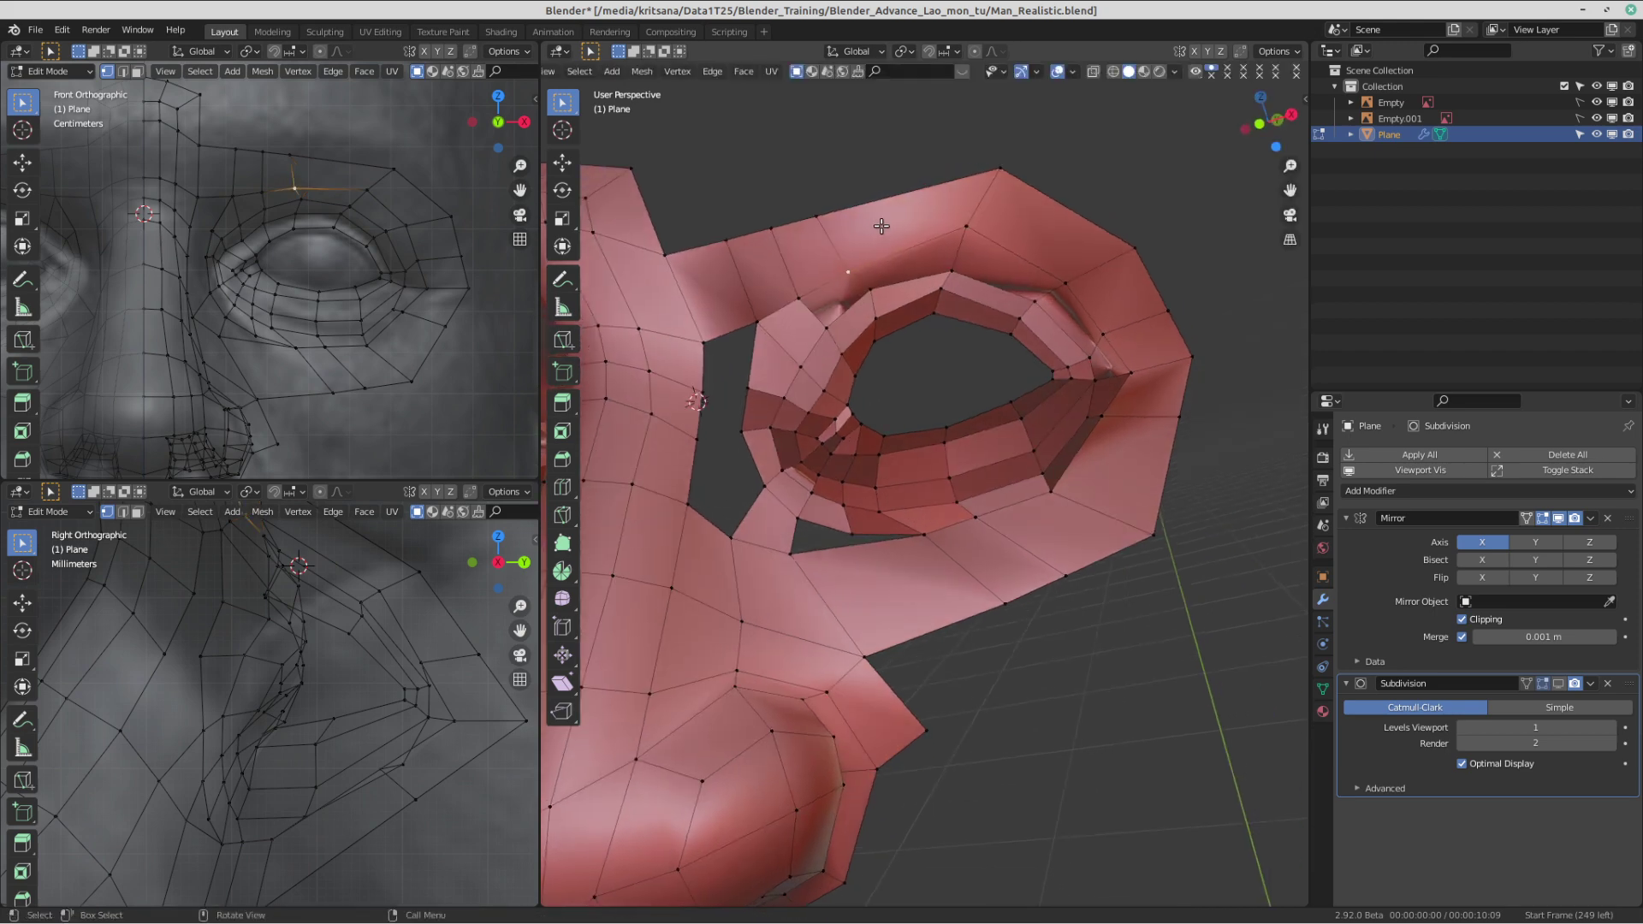
pyautogui.press('g')
pyautogui.click(905, 215)
# - Move the brow-edge vertex above the eye's inner half outward and the upper outer corner vertex slightly inward
pyautogui.click(814, 214)
pyautogui.press('g')
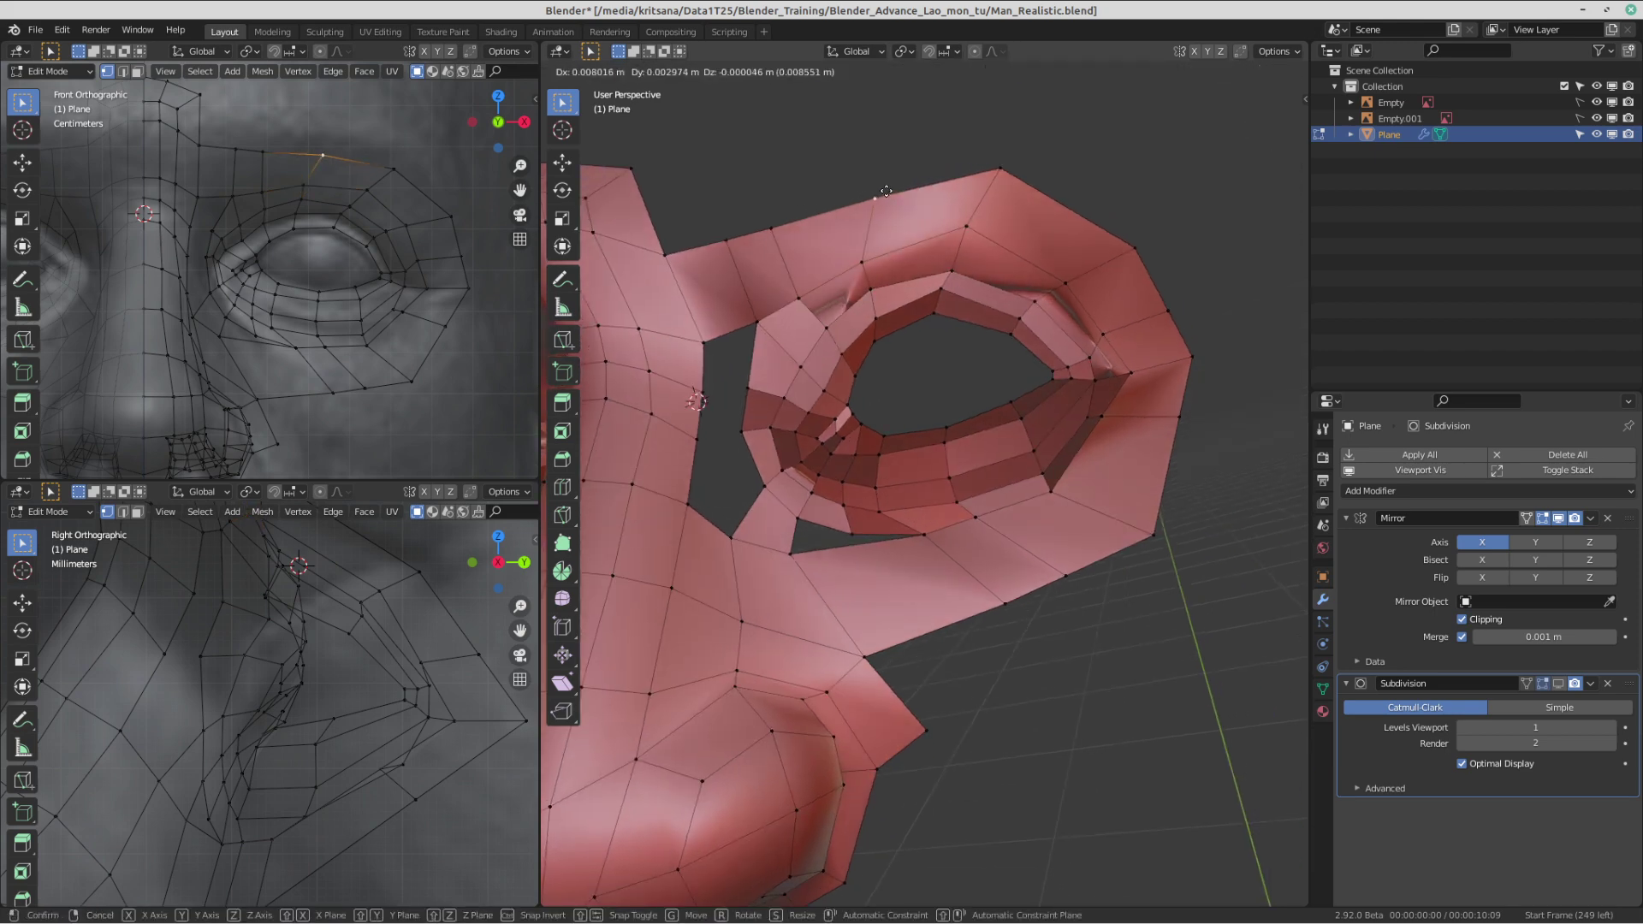
pyautogui.click(863, 199)
pyautogui.click(996, 166)
pyautogui.press('g')
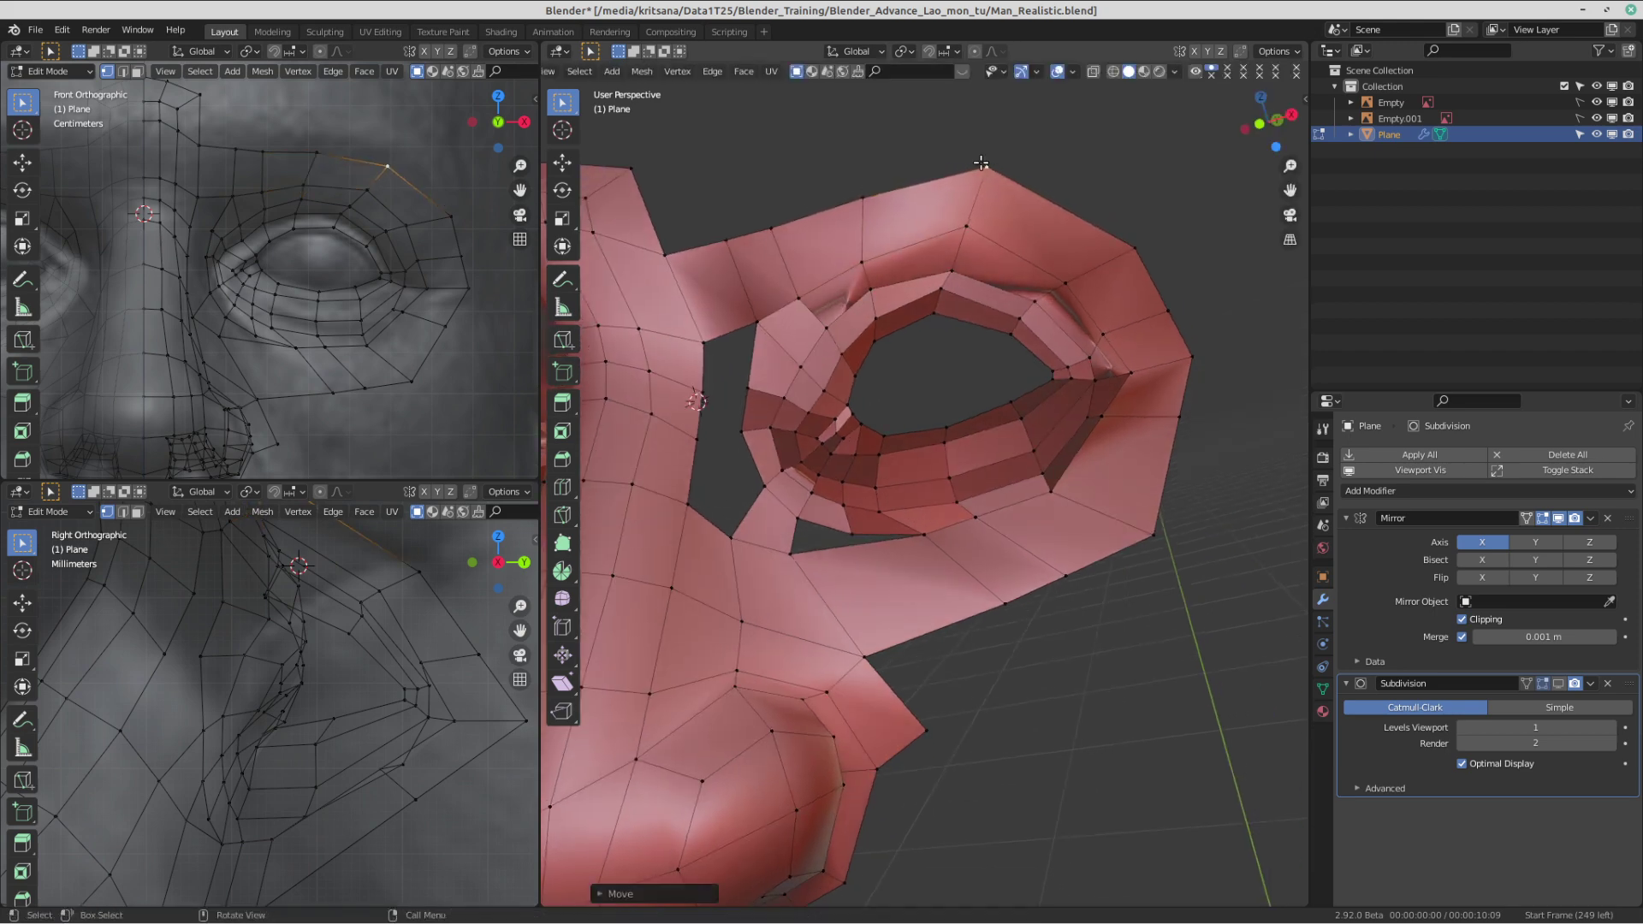
# - Slide the lid crease vertex above the eye's inner half outward along its edge and adjust the eyelid rim vertex below it
pyautogui.click(874, 263)
pyautogui.moveTo(874, 263); pyautogui.dragTo(1010, 267, button='middle')
pyautogui.hotkey('shift', 'v')
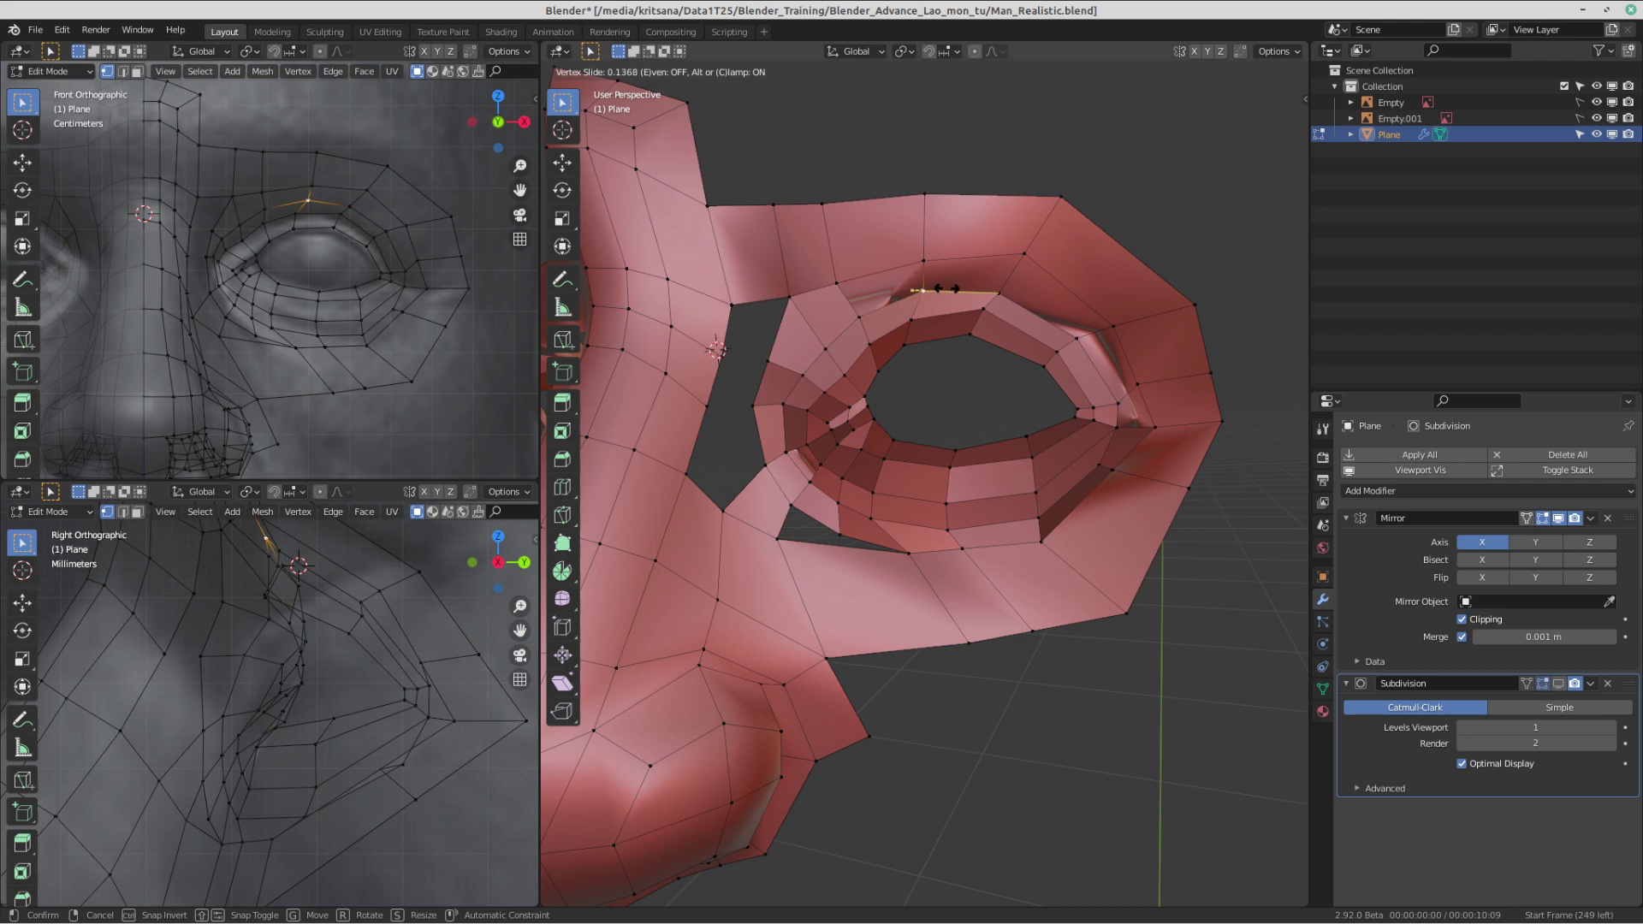
pyautogui.click(916, 312)
pyautogui.click(908, 344)
pyautogui.hotkey('shift', 'v')
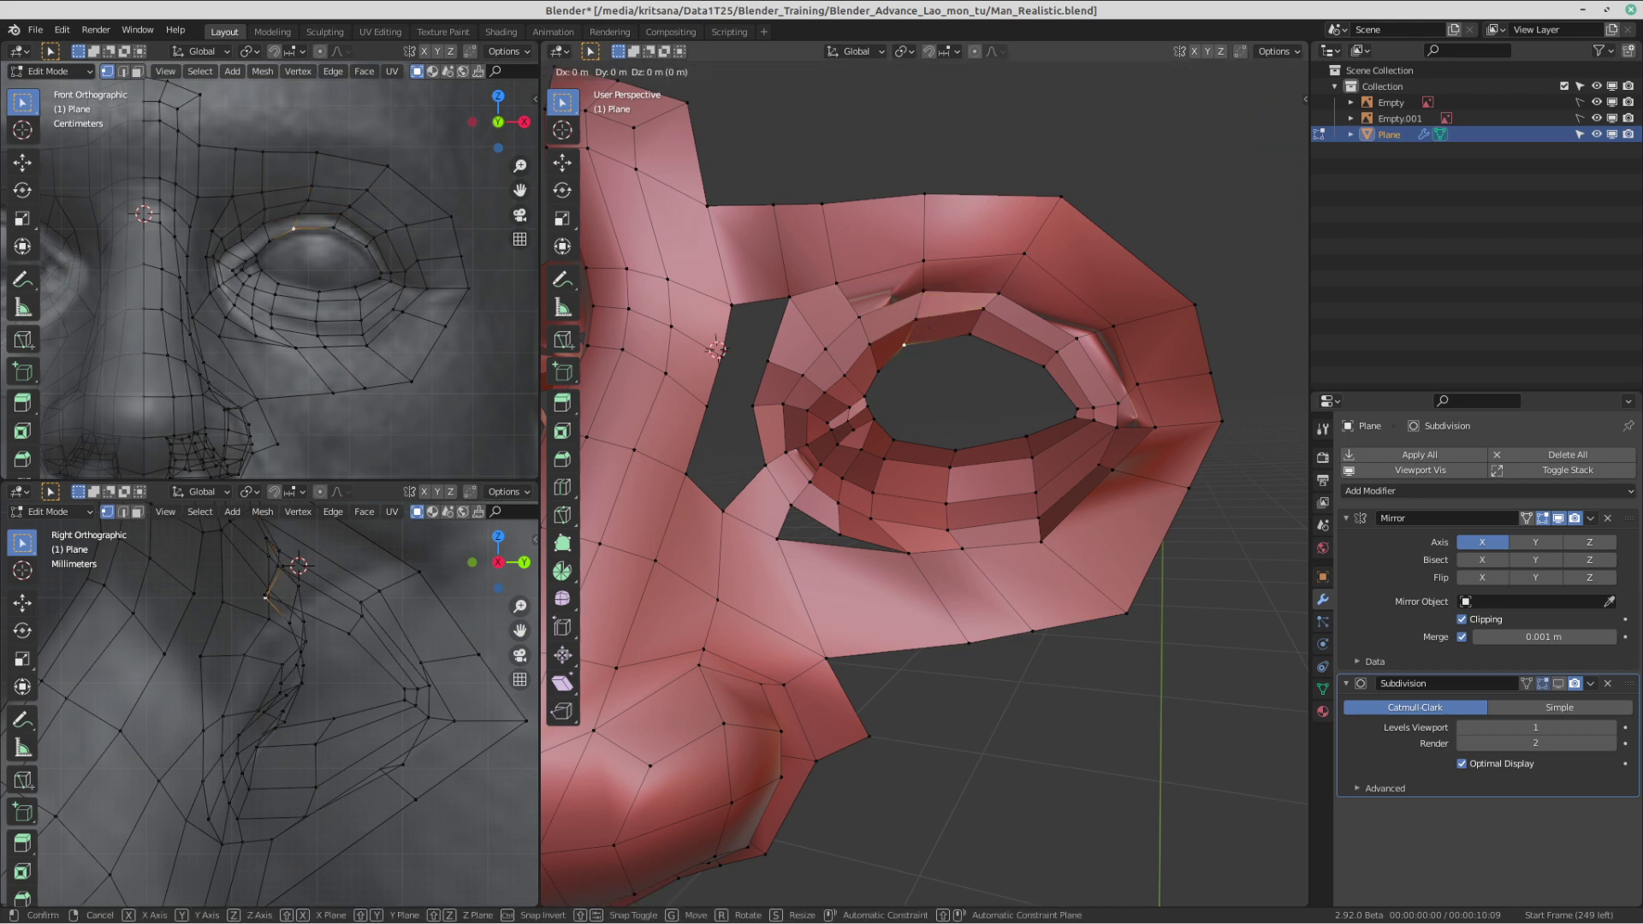
pyautogui.click(931, 338)
# - Slide the middle-loop vertex above the eye's outer half and reposition the two outer border vertices at the brow's outer corner
pyautogui.click(1033, 247)
pyautogui.hotkey('shift', 'v')
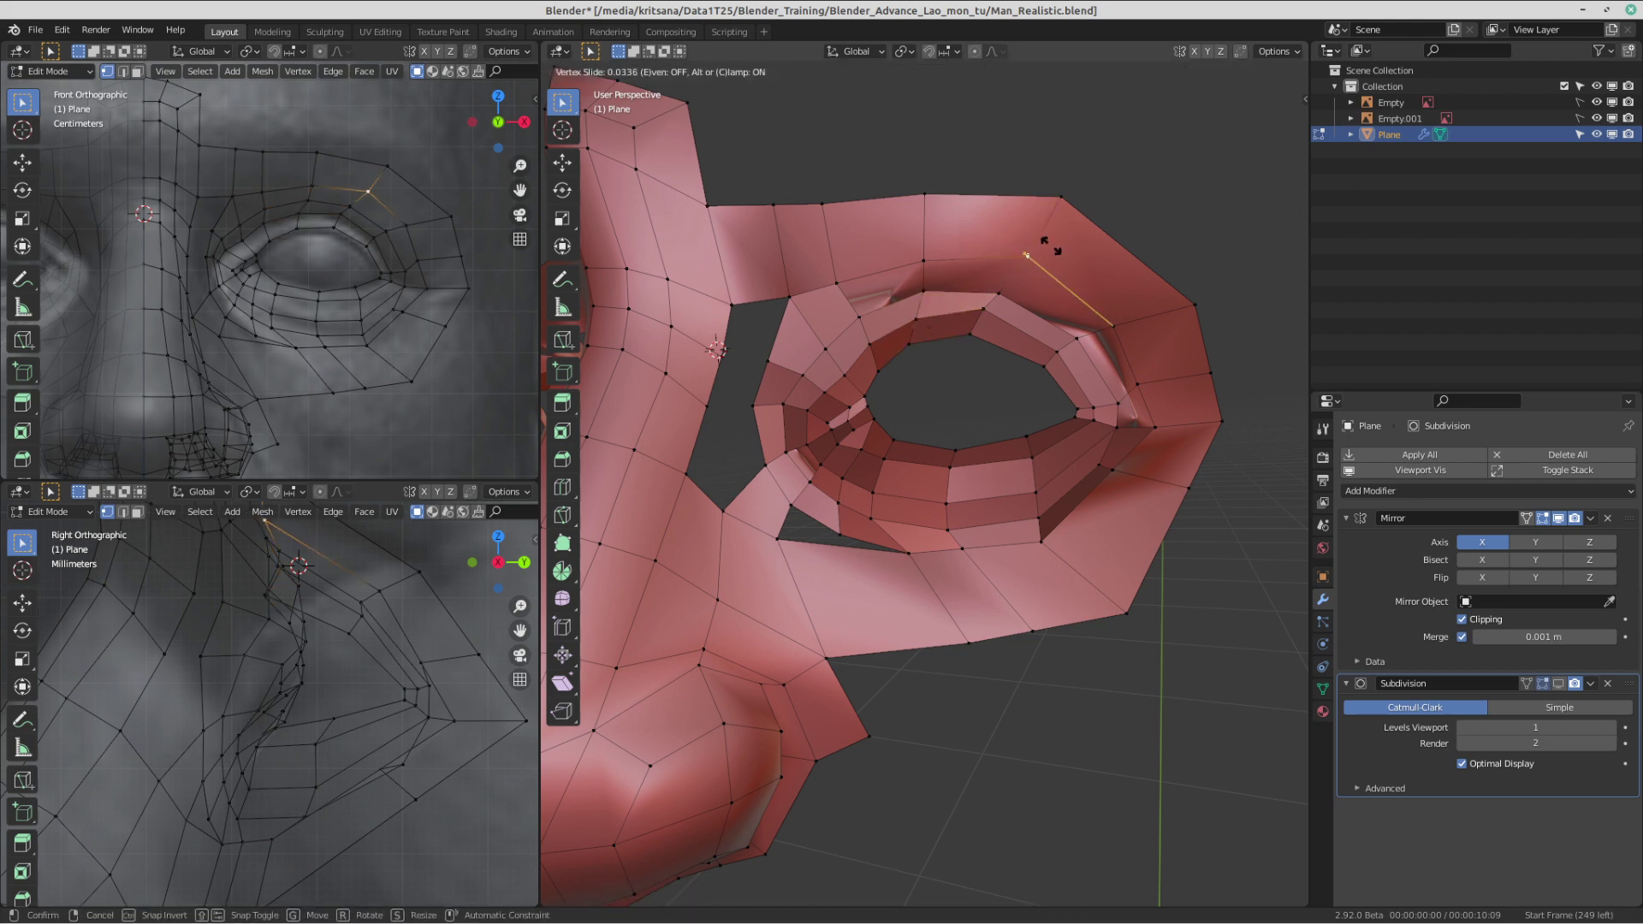
pyautogui.click(1052, 250)
pyautogui.click(1080, 190)
pyautogui.press('g')
pyautogui.click(1084, 194)
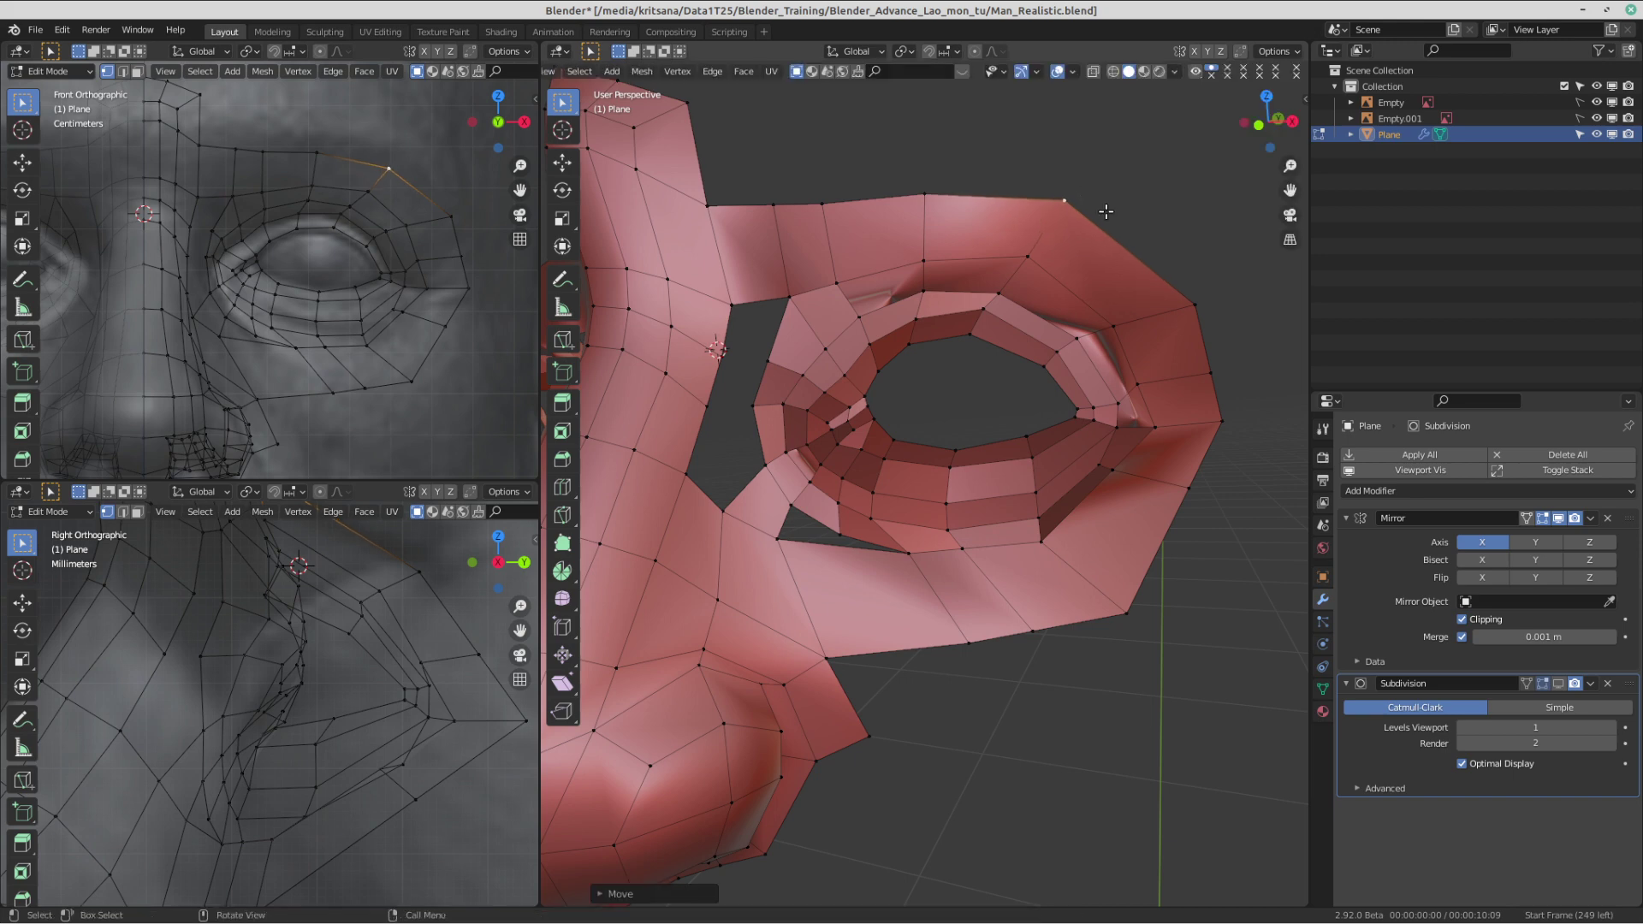
pyautogui.click(1193, 295)
pyautogui.press('g')
pyautogui.click(1179, 275)
# - Save the face model to its existing file
pyautogui.keyDown('shift'); pyautogui.moveTo(939, 326); pyautogui.dragTo(987, 303, button='middle'); pyautogui.keyUp('shift')
pyautogui.scroll(-1, 987, 304)
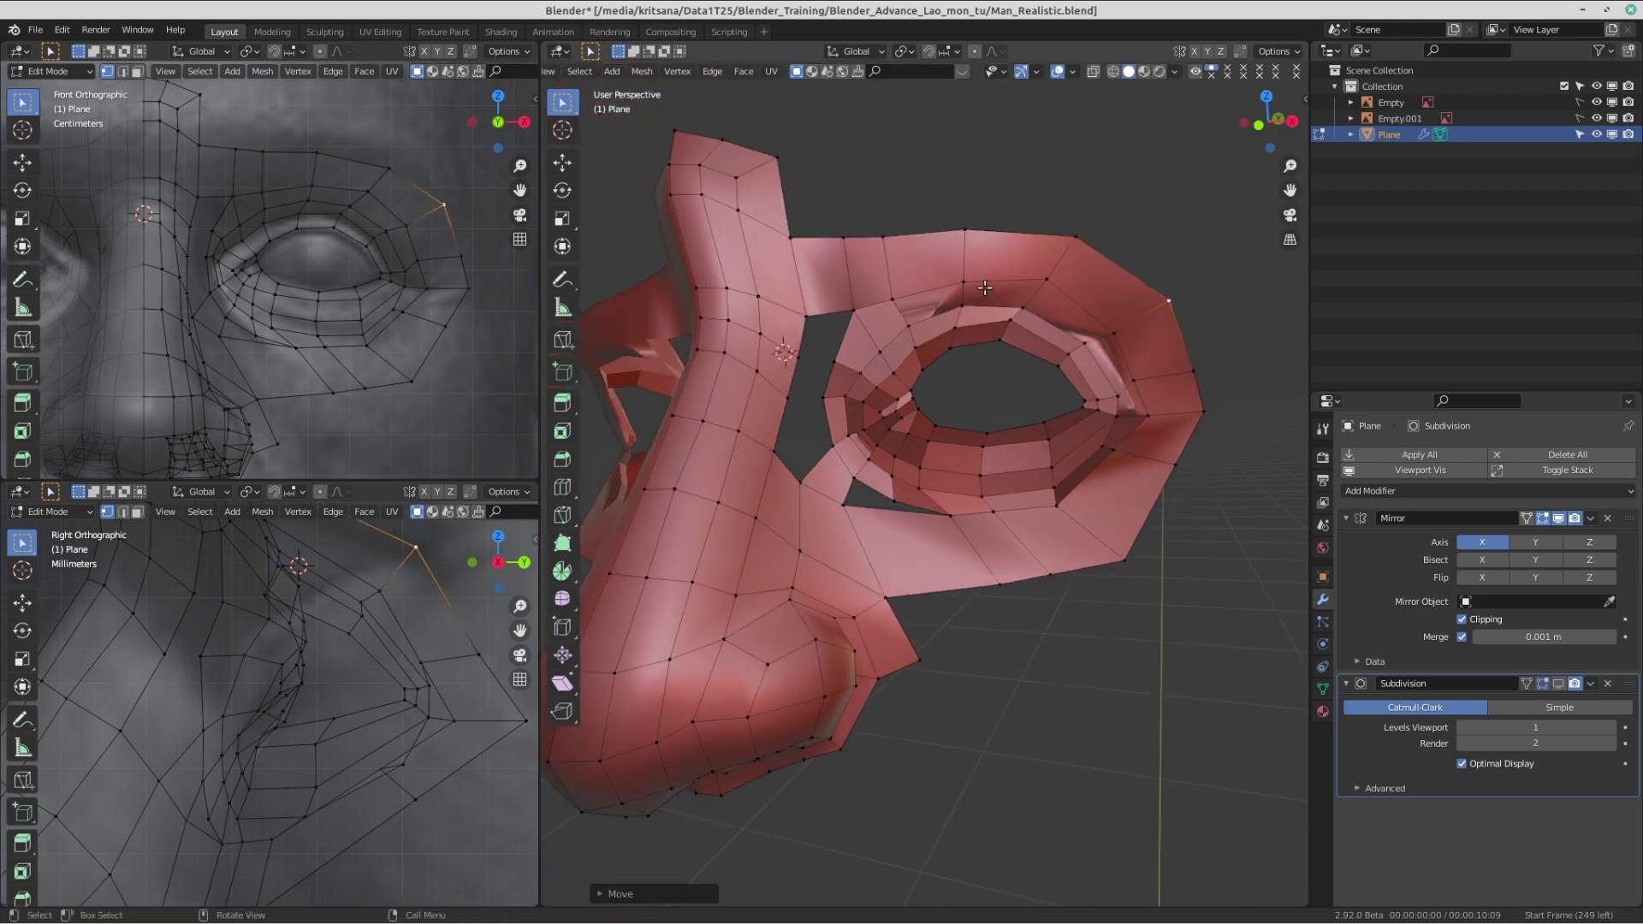
pyautogui.scroll(1, 989, 303)
pyautogui.hotkey('ctrl', 's')
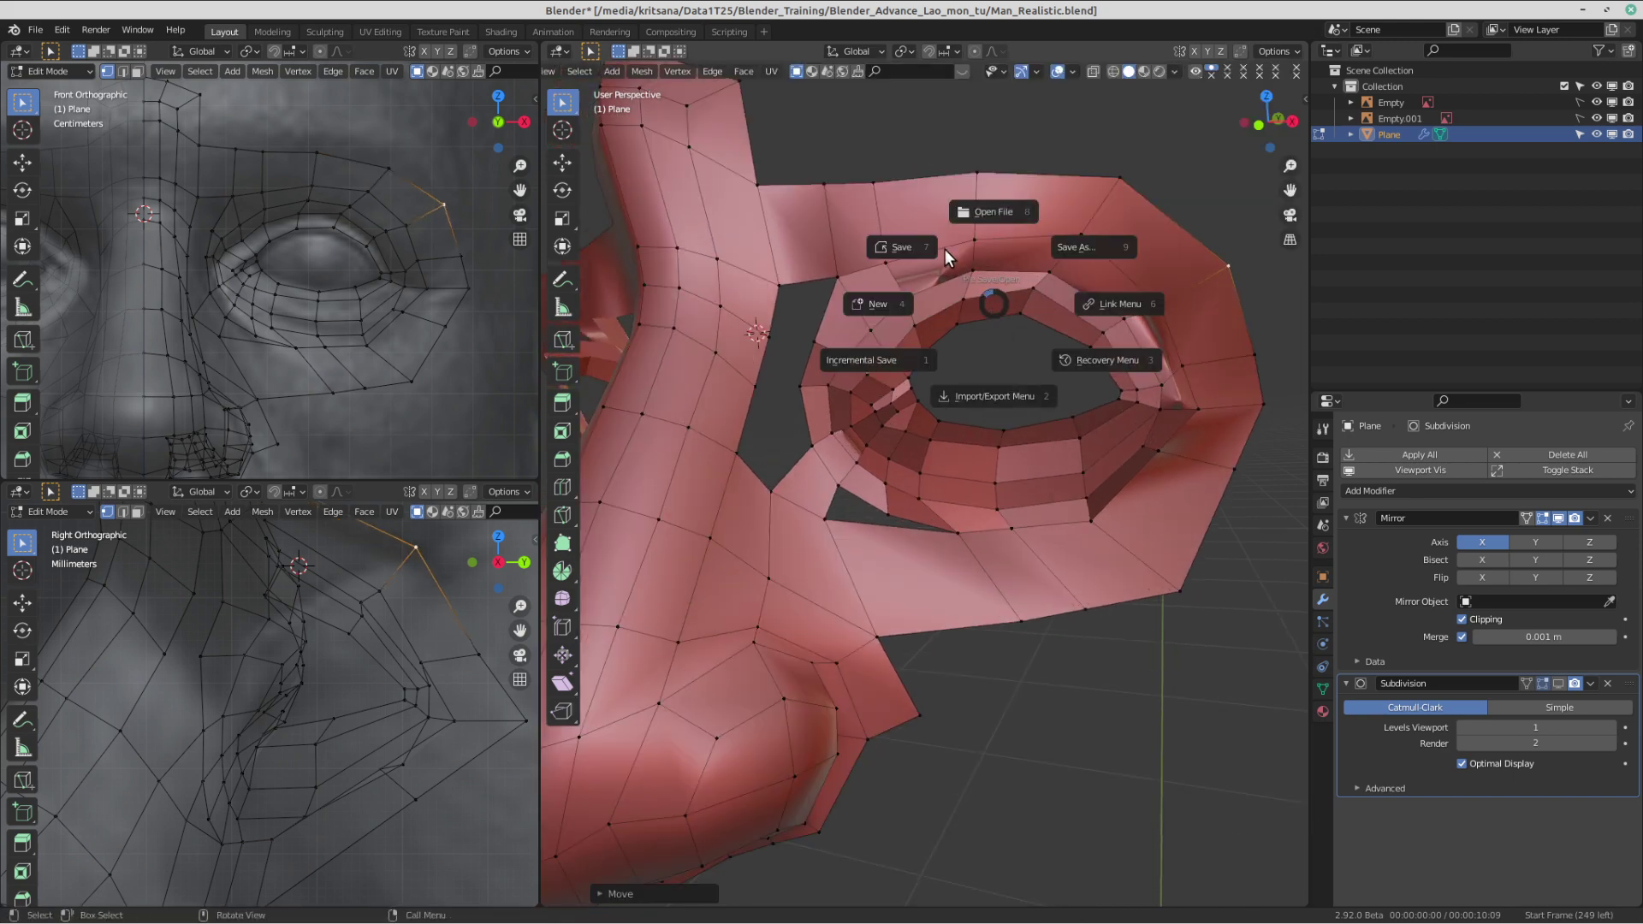
pyautogui.click(943, 250)
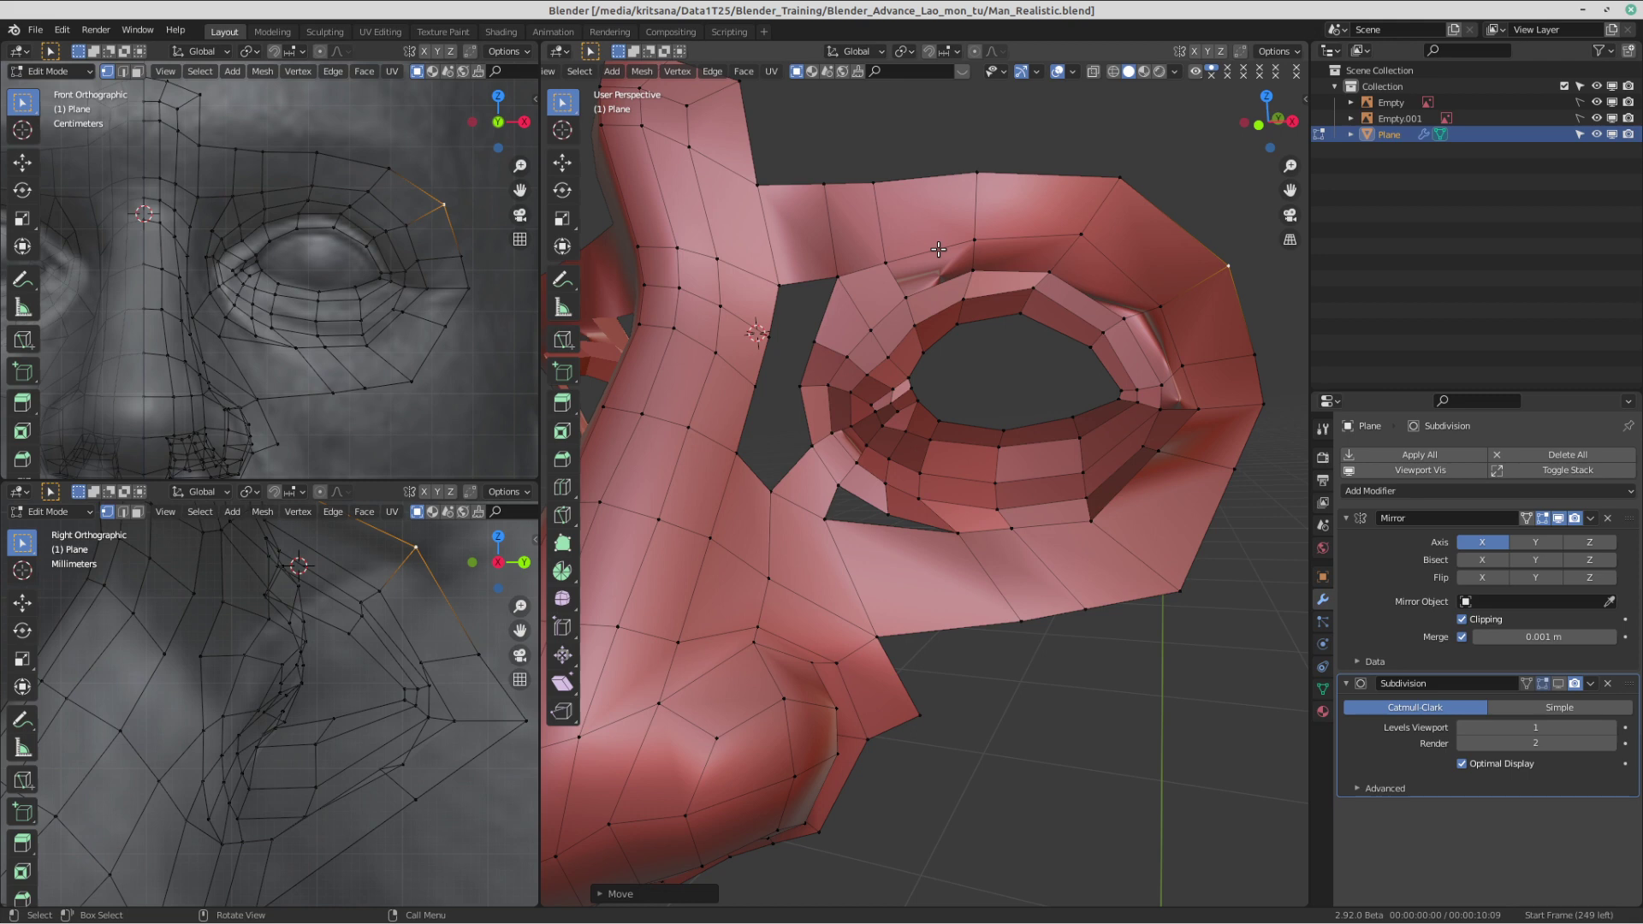
# - Try cutting a new edge across the cheek strip below the inner eye corner and merging its upper end into the eye ring at center
pyautogui.click(785, 504)
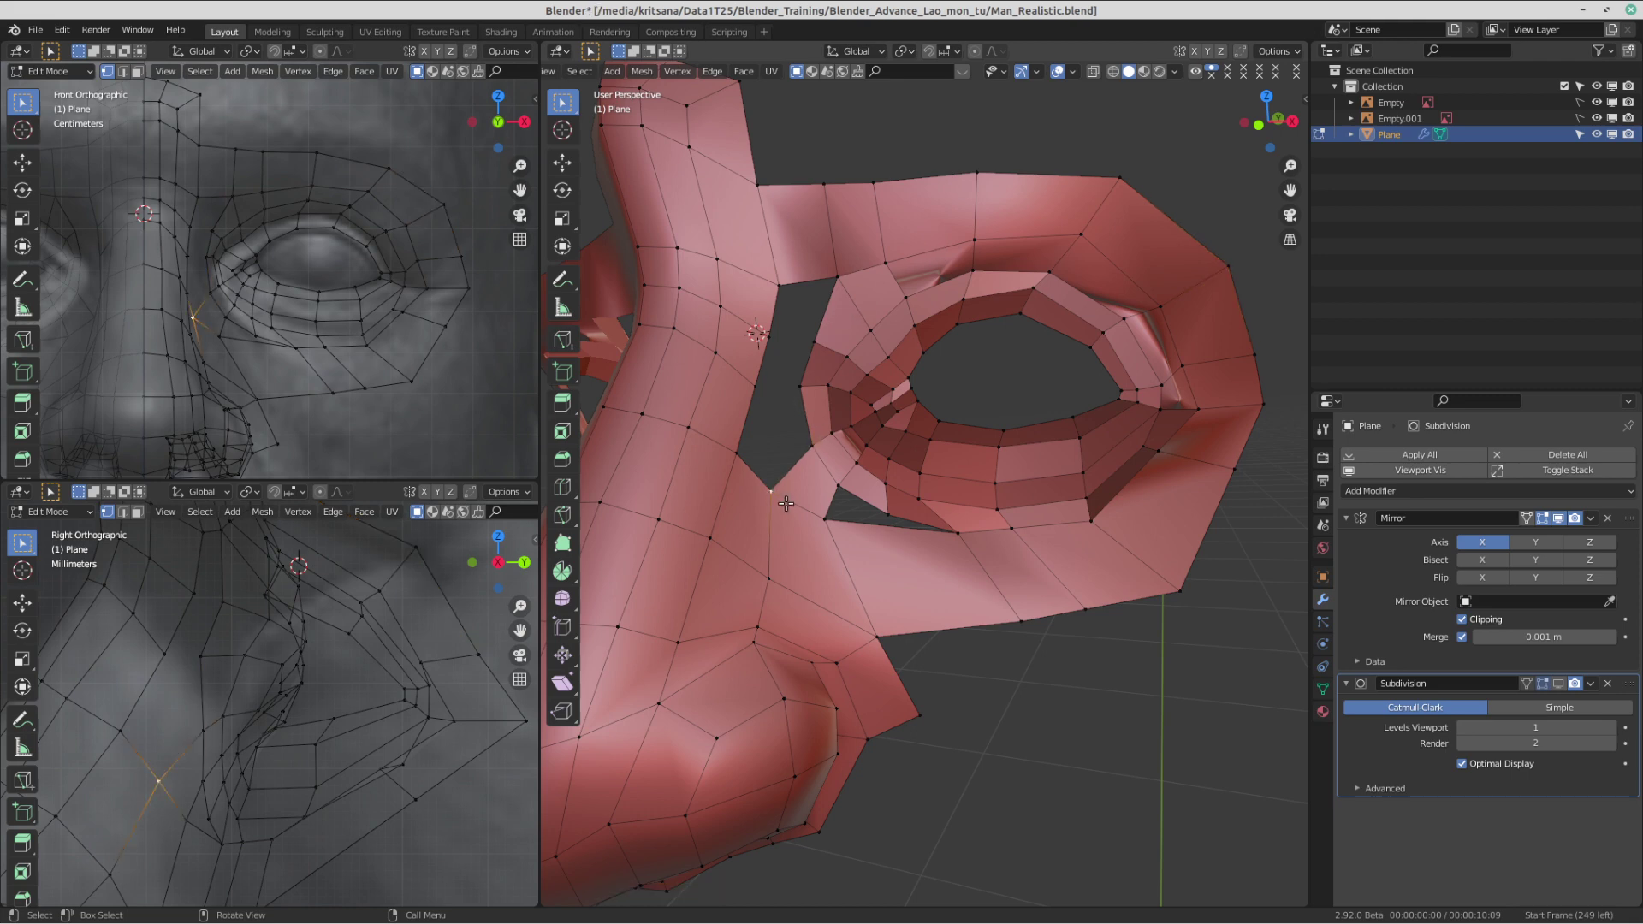
pyautogui.click(817, 521)
pyautogui.hotkey('ctrl', 'r')
pyautogui.click(892, 538)
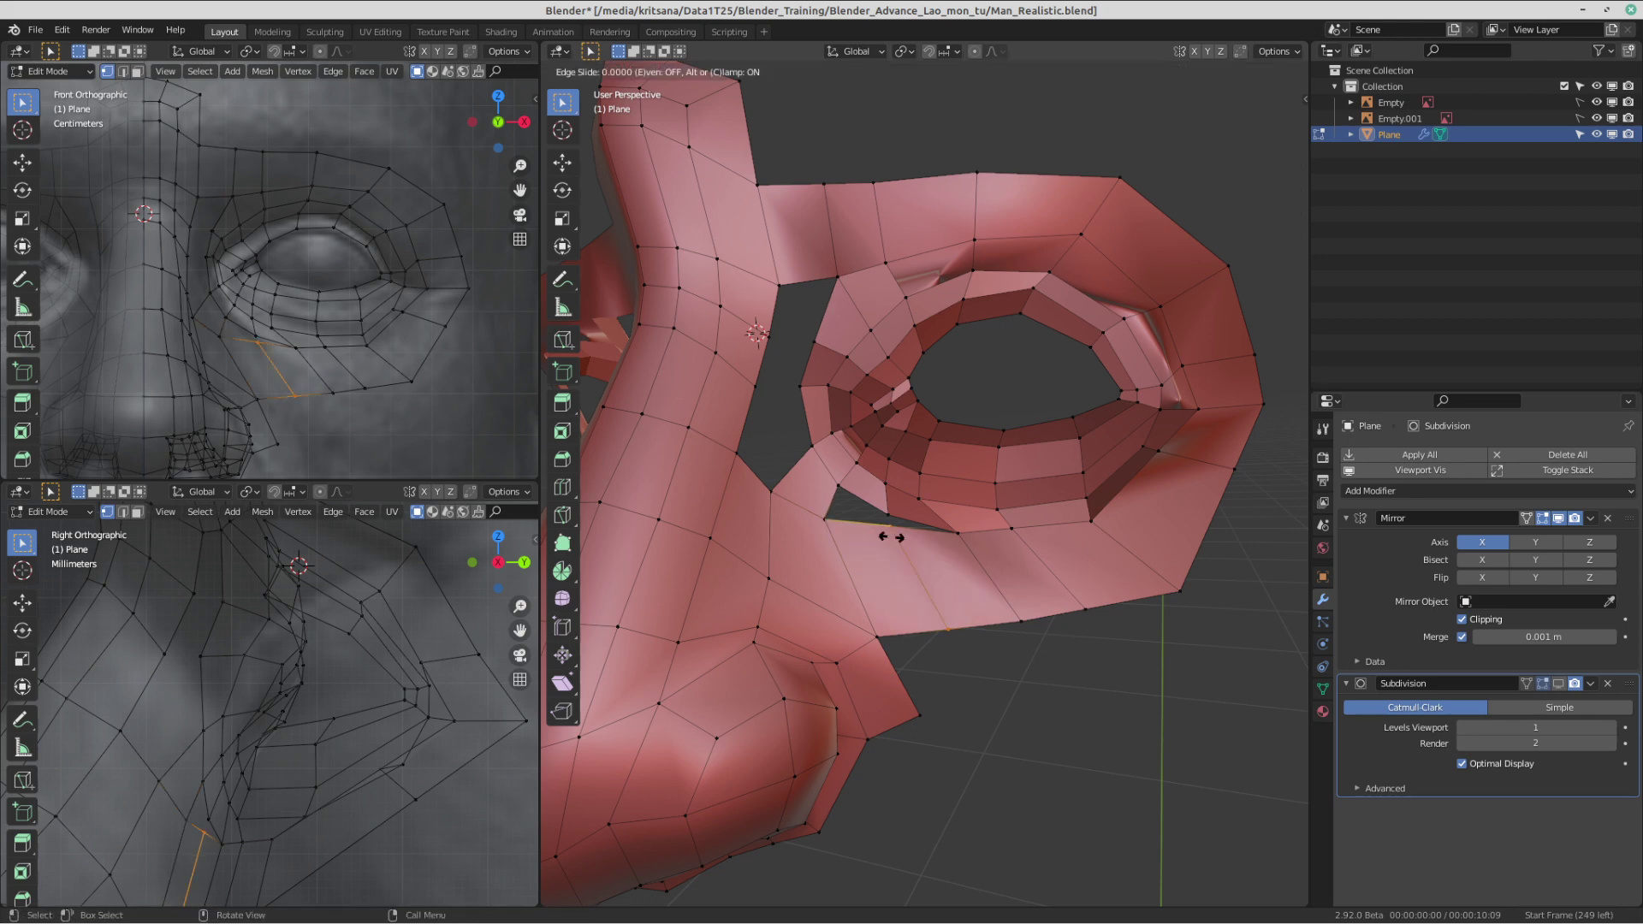
pyautogui.click(890, 537)
pyautogui.press('m')
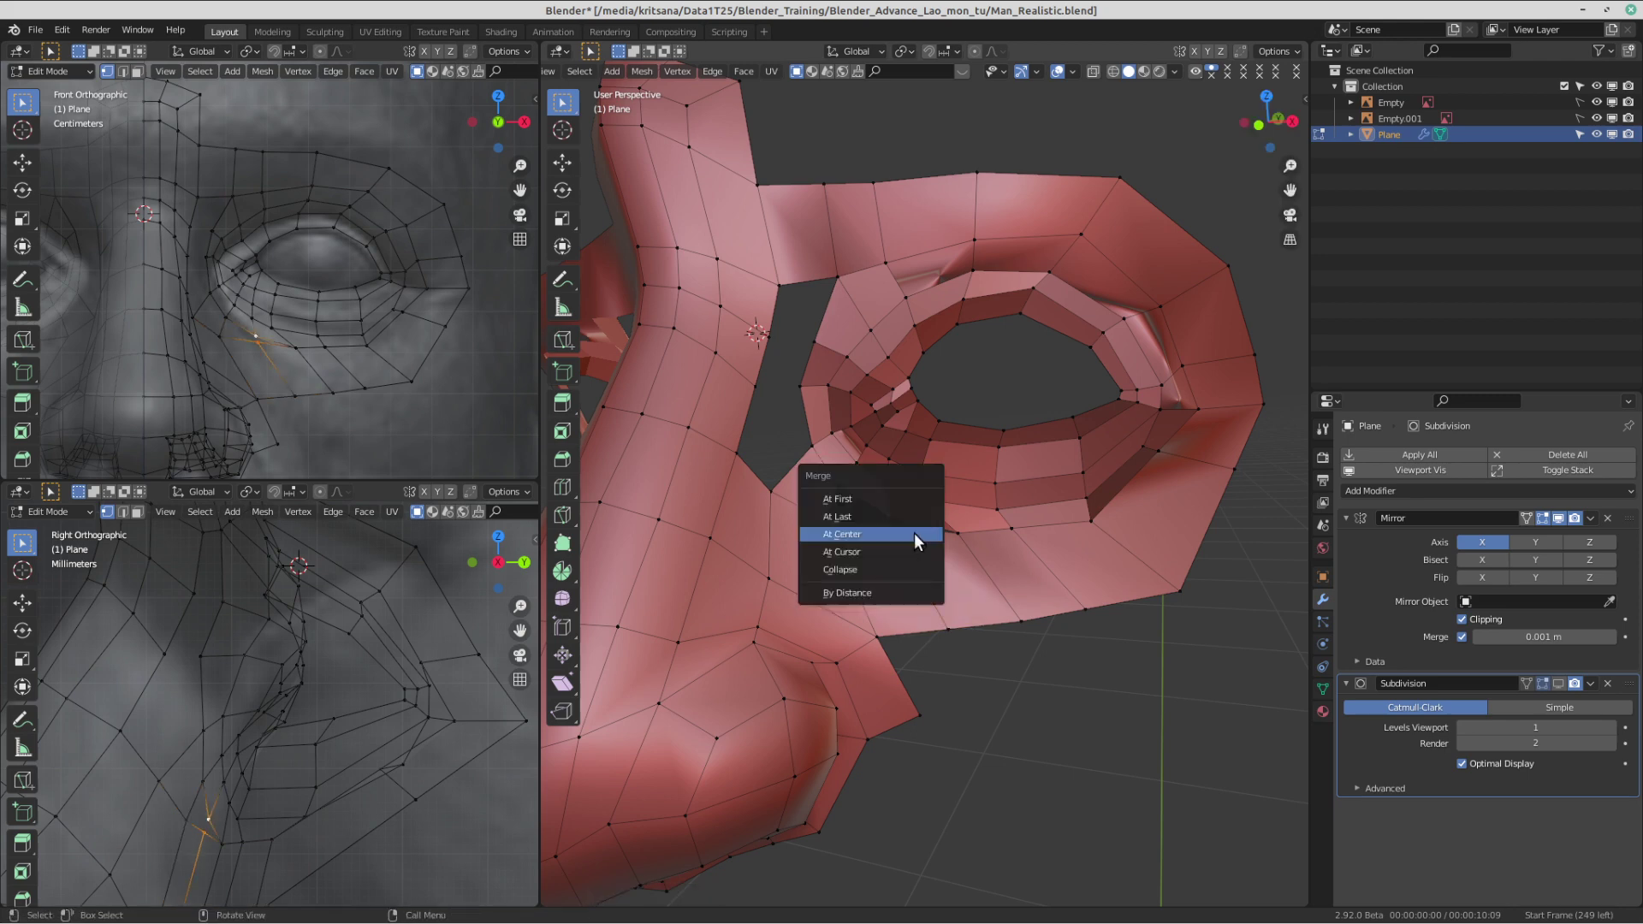
pyautogui.click(914, 533)
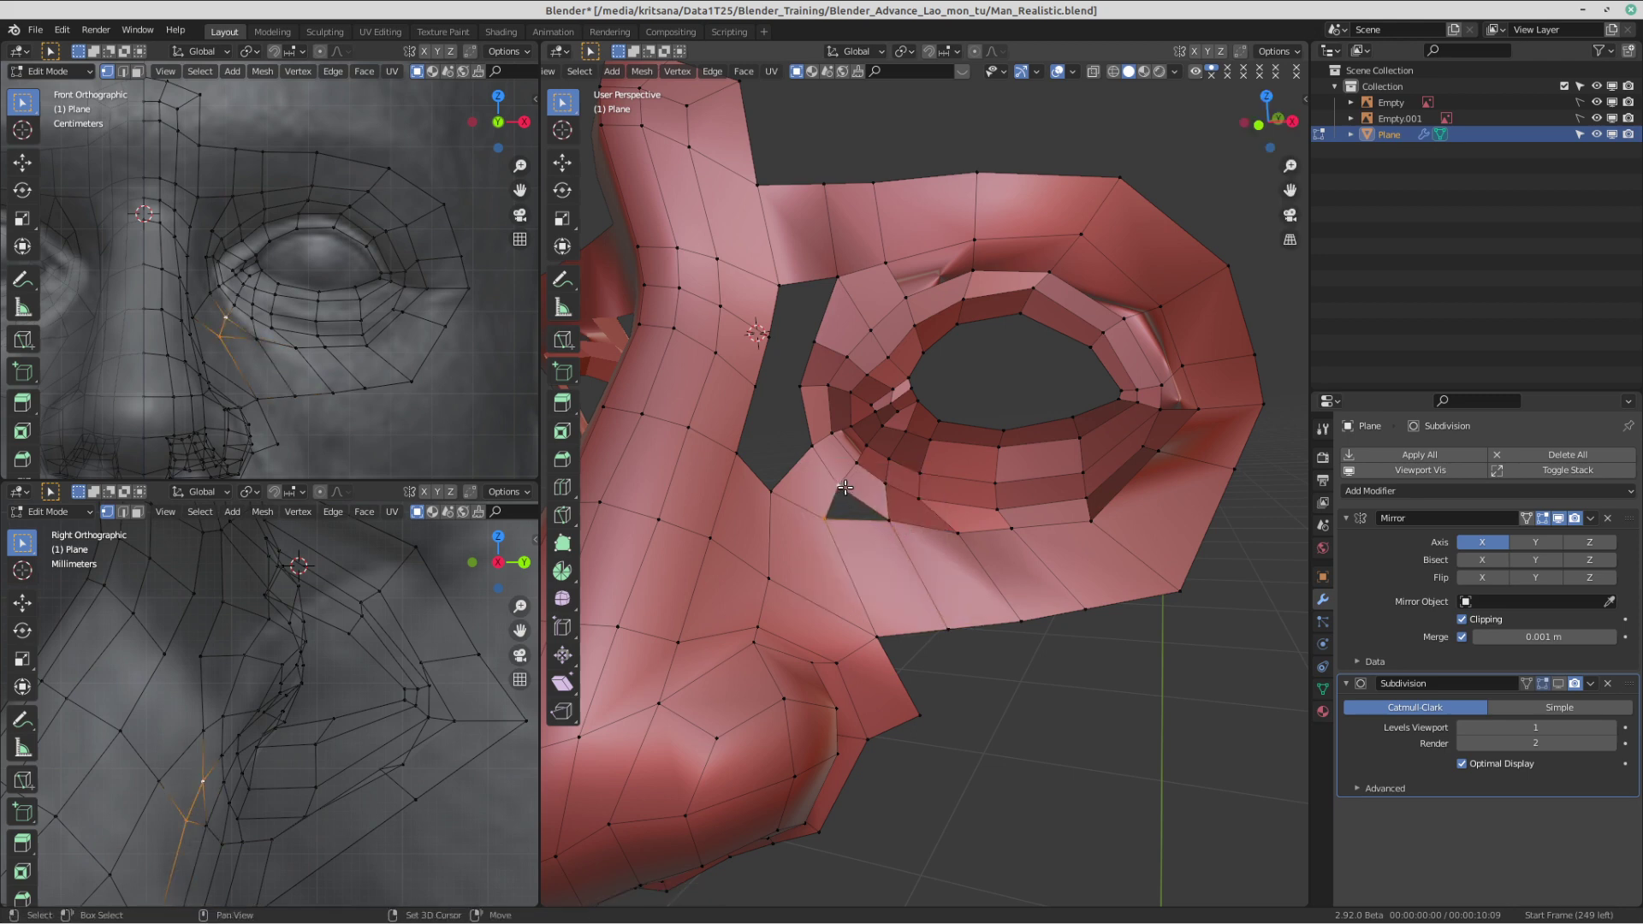
# - Try merging the vertex pairs at the small gap below the inner eye corner and at the lower end of the nose gap at center
pyautogui.press('m')
pyautogui.click(846, 491)
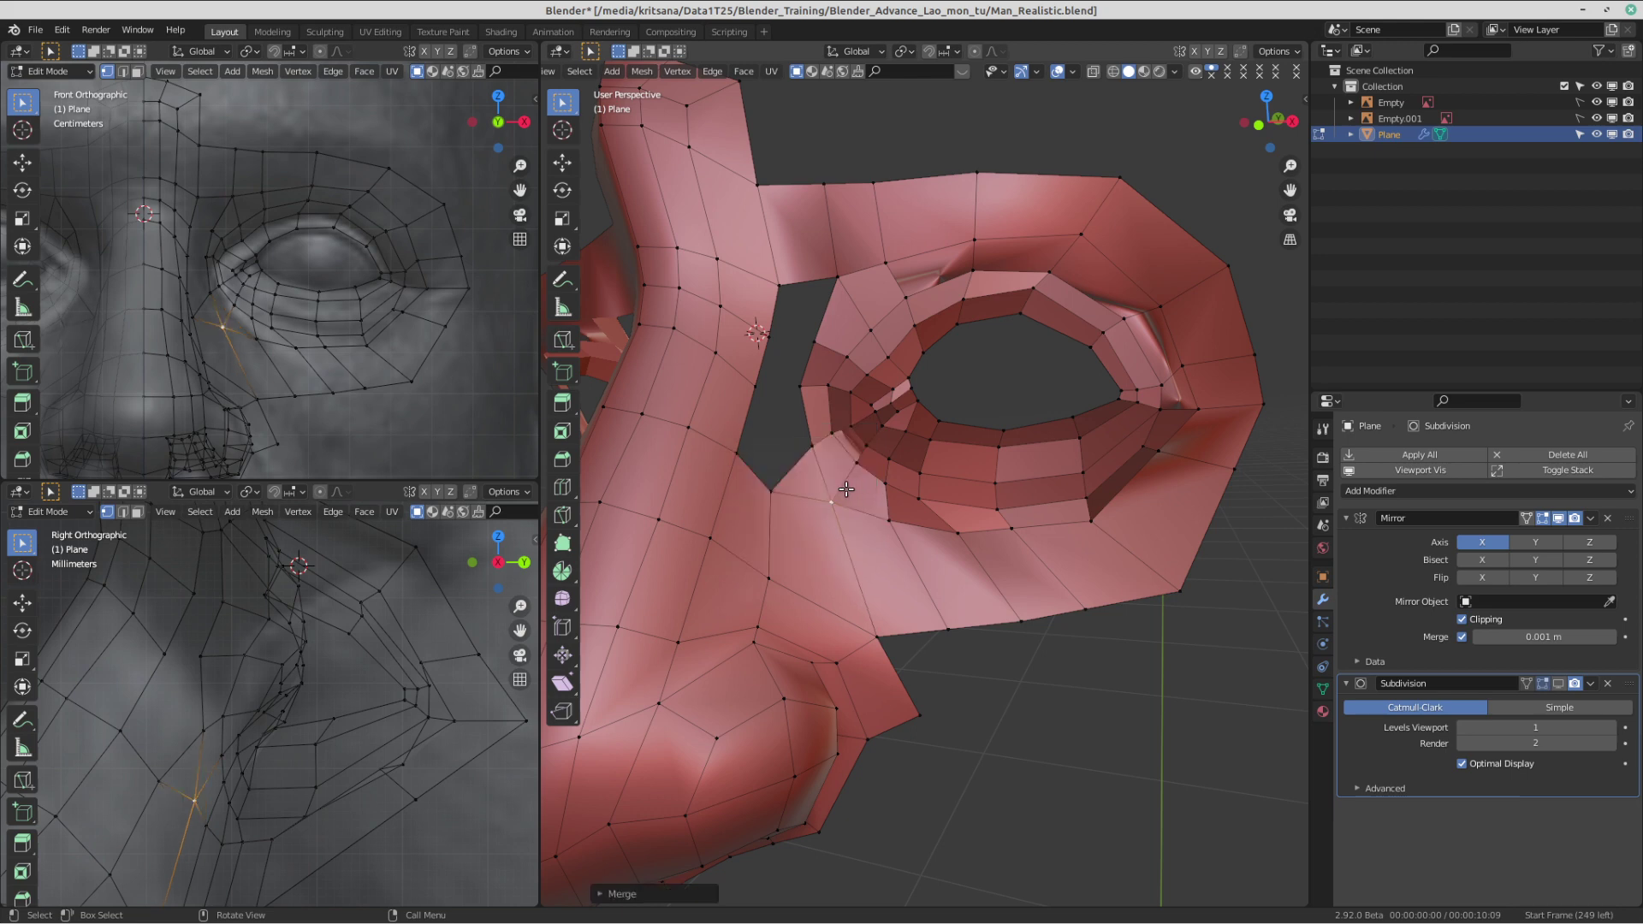
pyautogui.click(769, 486)
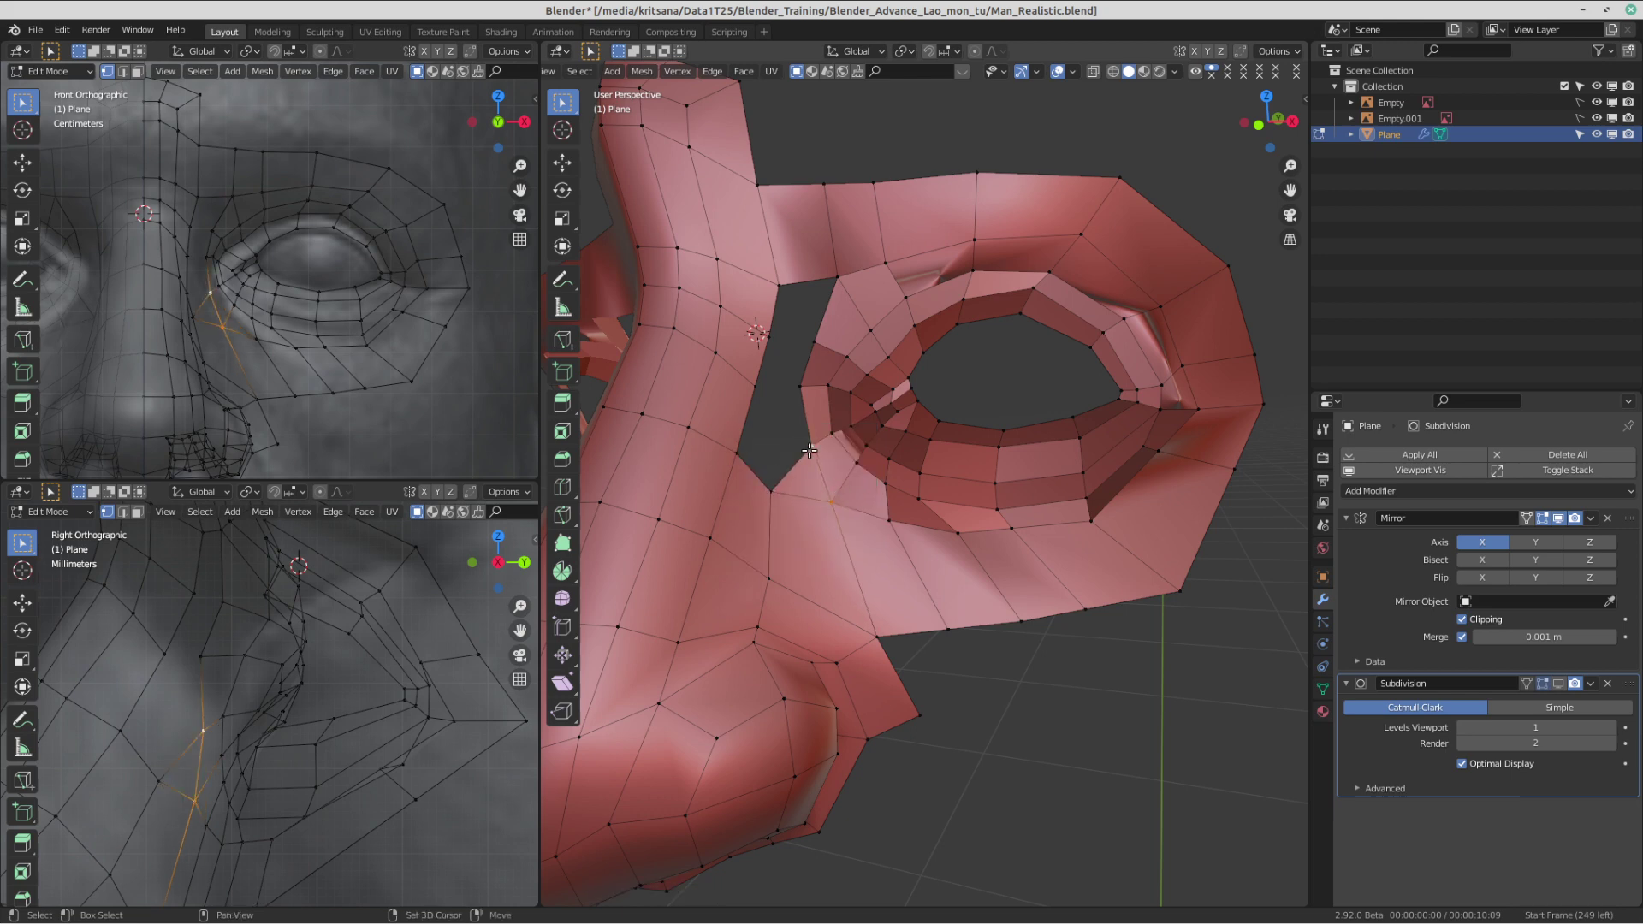
pyautogui.keyDown('shift'); pyautogui.click(769, 485); pyautogui.keyUp('shift')
pyautogui.press('m')
pyautogui.click(786, 490)
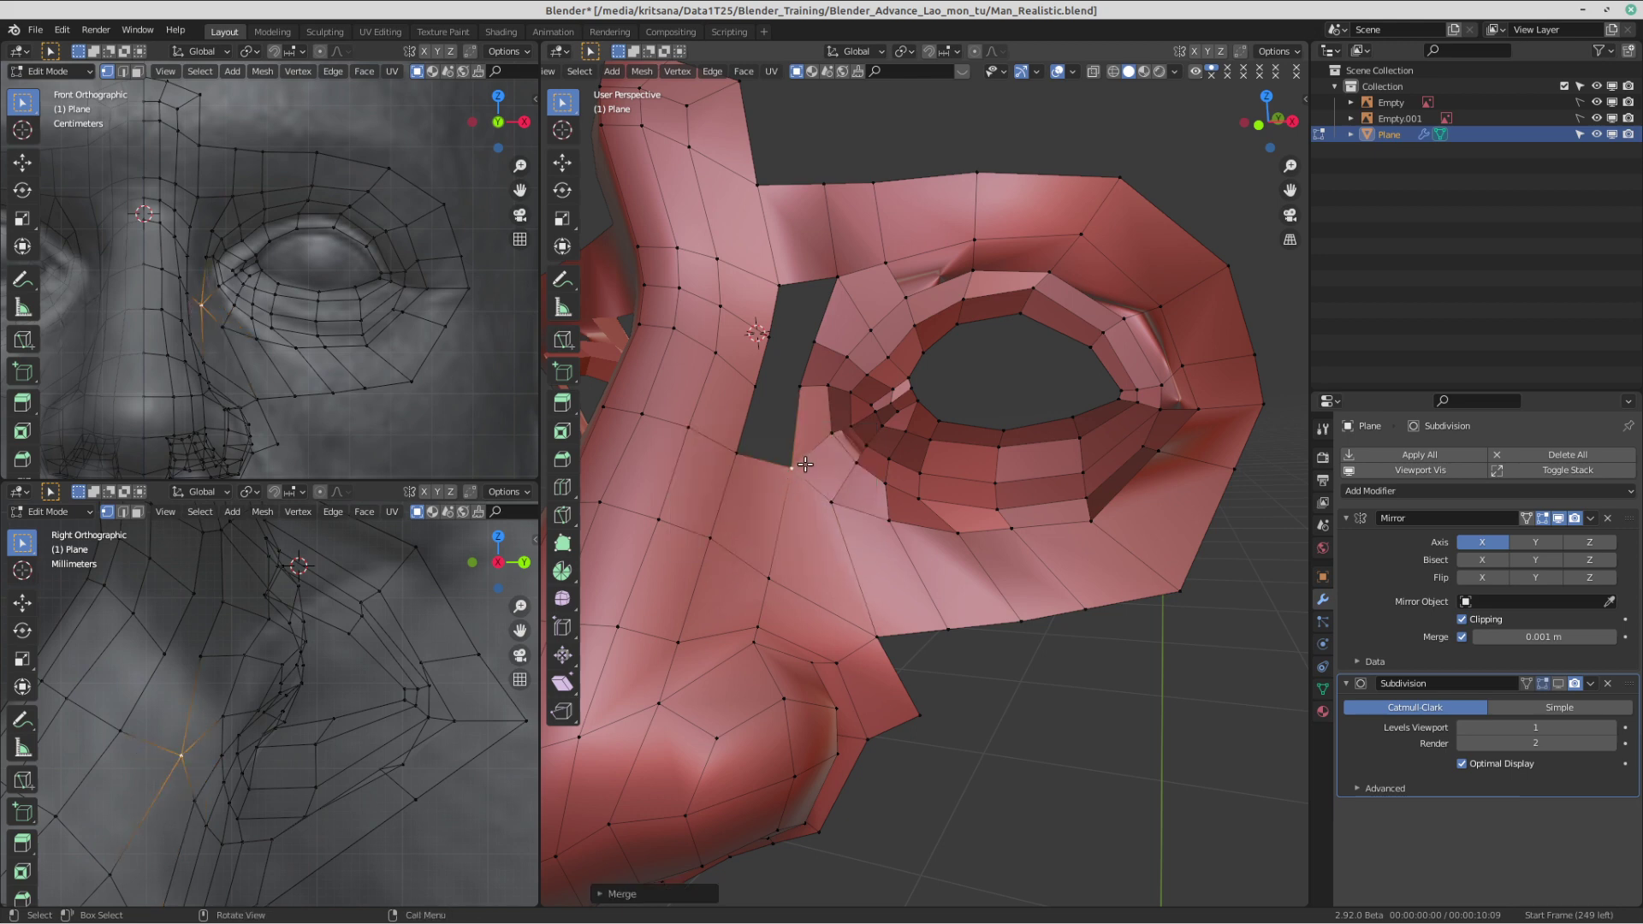
# - Try to fill the opening between the side of the nose and the eye ring with faces, working upward
pyautogui.keyDown('shift'); pyautogui.click(740, 465); pyautogui.keyUp('shift')
pyautogui.press('f')
pyautogui.press('f')
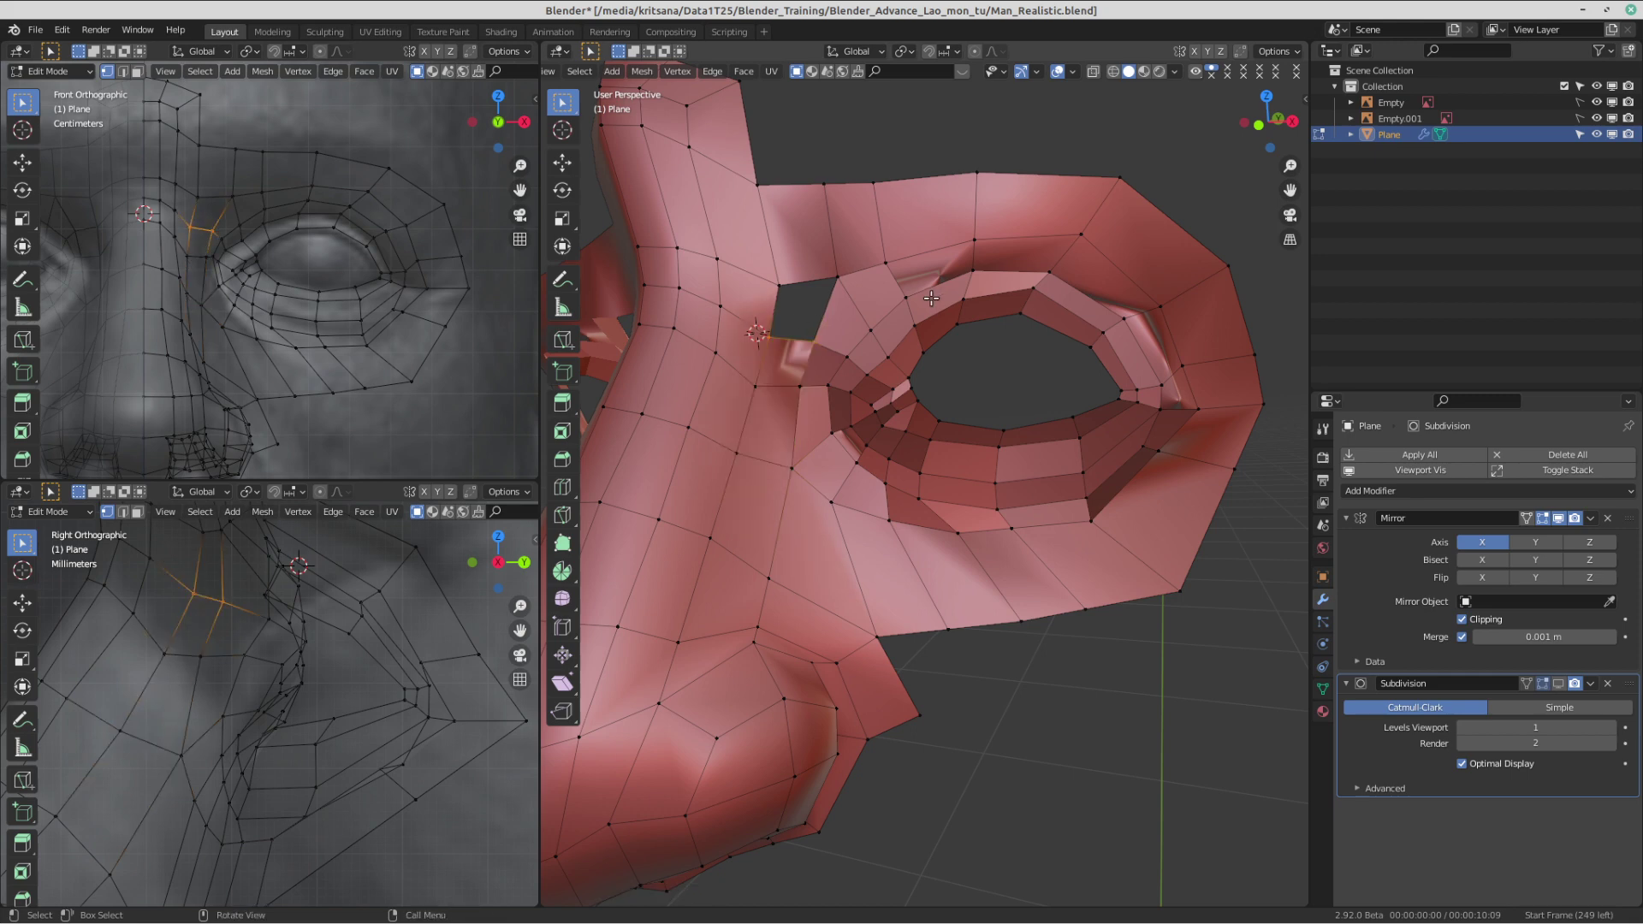
pyautogui.press('f')
# - Undo the filled faces, vertex merges and edge cut made between the nose and the eye ring
pyautogui.scroll(-2, 1010, 368)
pyautogui.moveTo(1028, 397); pyautogui.dragTo(1071, 463, button='middle')
pyautogui.hotkey('ctrl', 'z')
pyautogui.hotkey('ctrl', 'z')
pyautogui.hotkey('ctrl', 'z')
pyautogui.hotkey('ctrl', 'z')
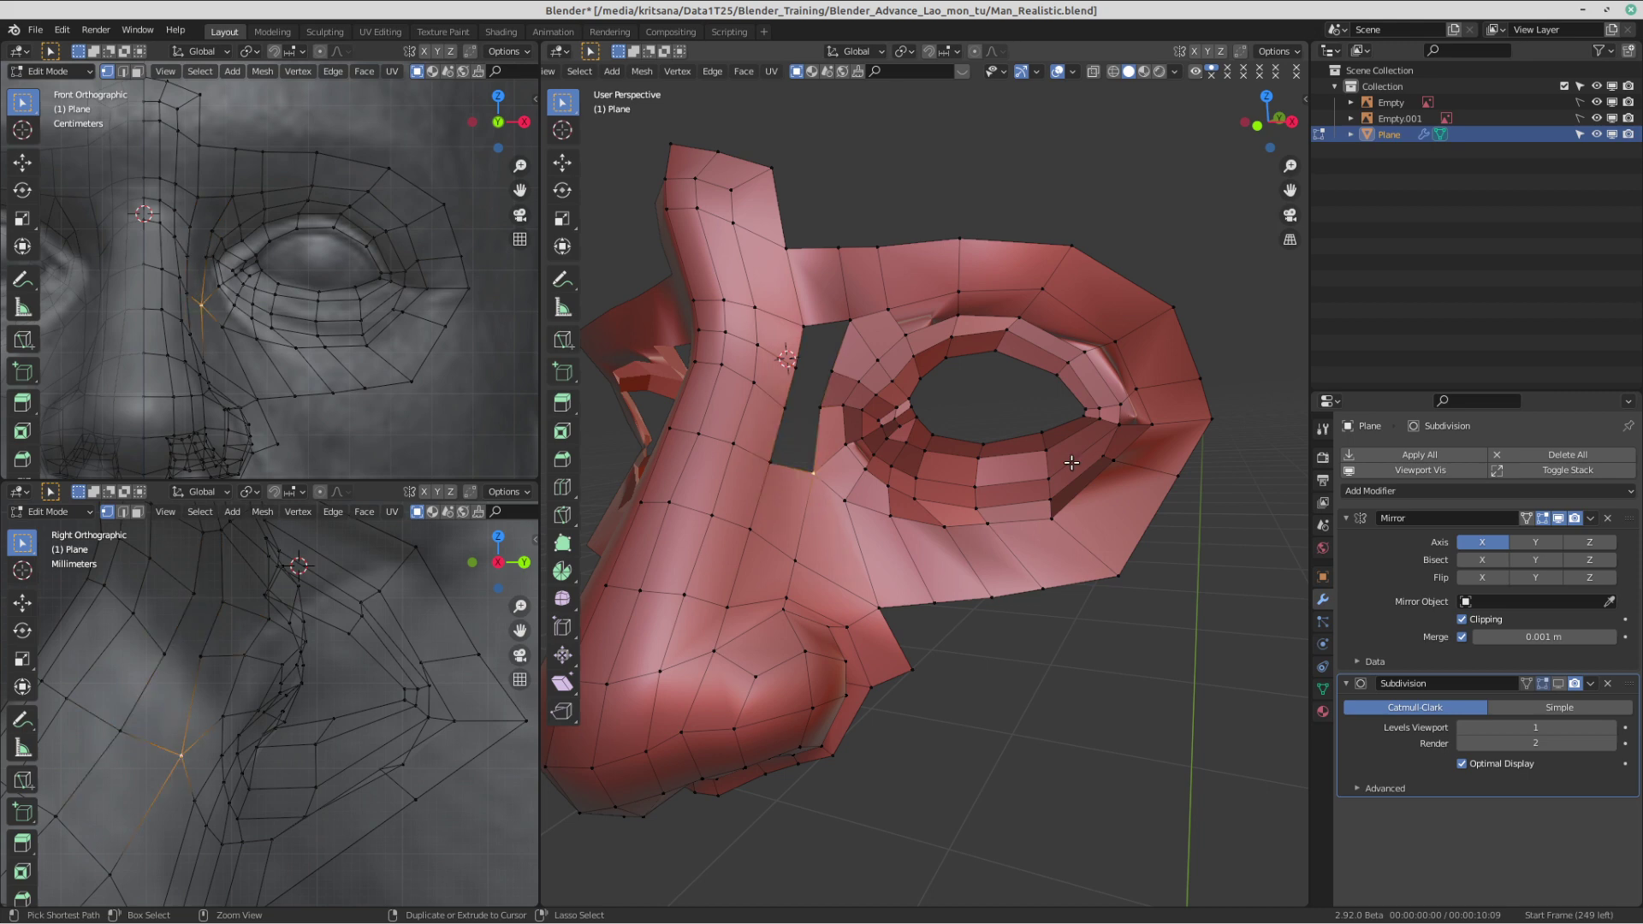
pyautogui.hotkey('ctrl', 'z')
pyautogui.hotkey('ctrl', 'z')
pyautogui.hotkey('ctrl', 'z')
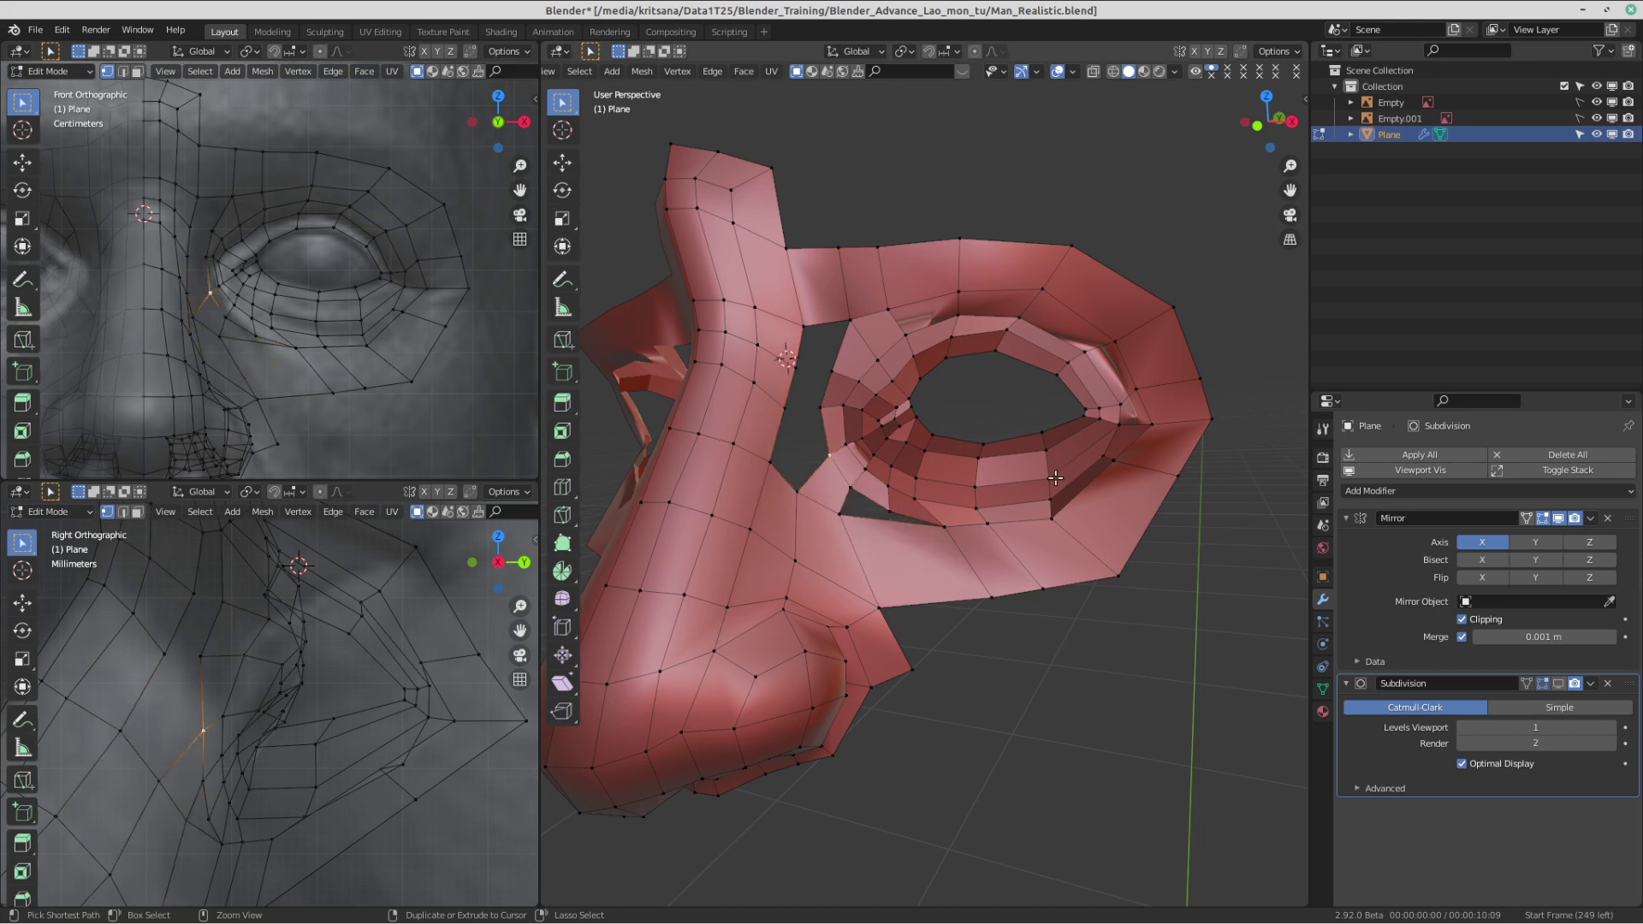
pyautogui.hotkey('ctrl', 'z')
pyautogui.hotkey('ctrl', 'z')
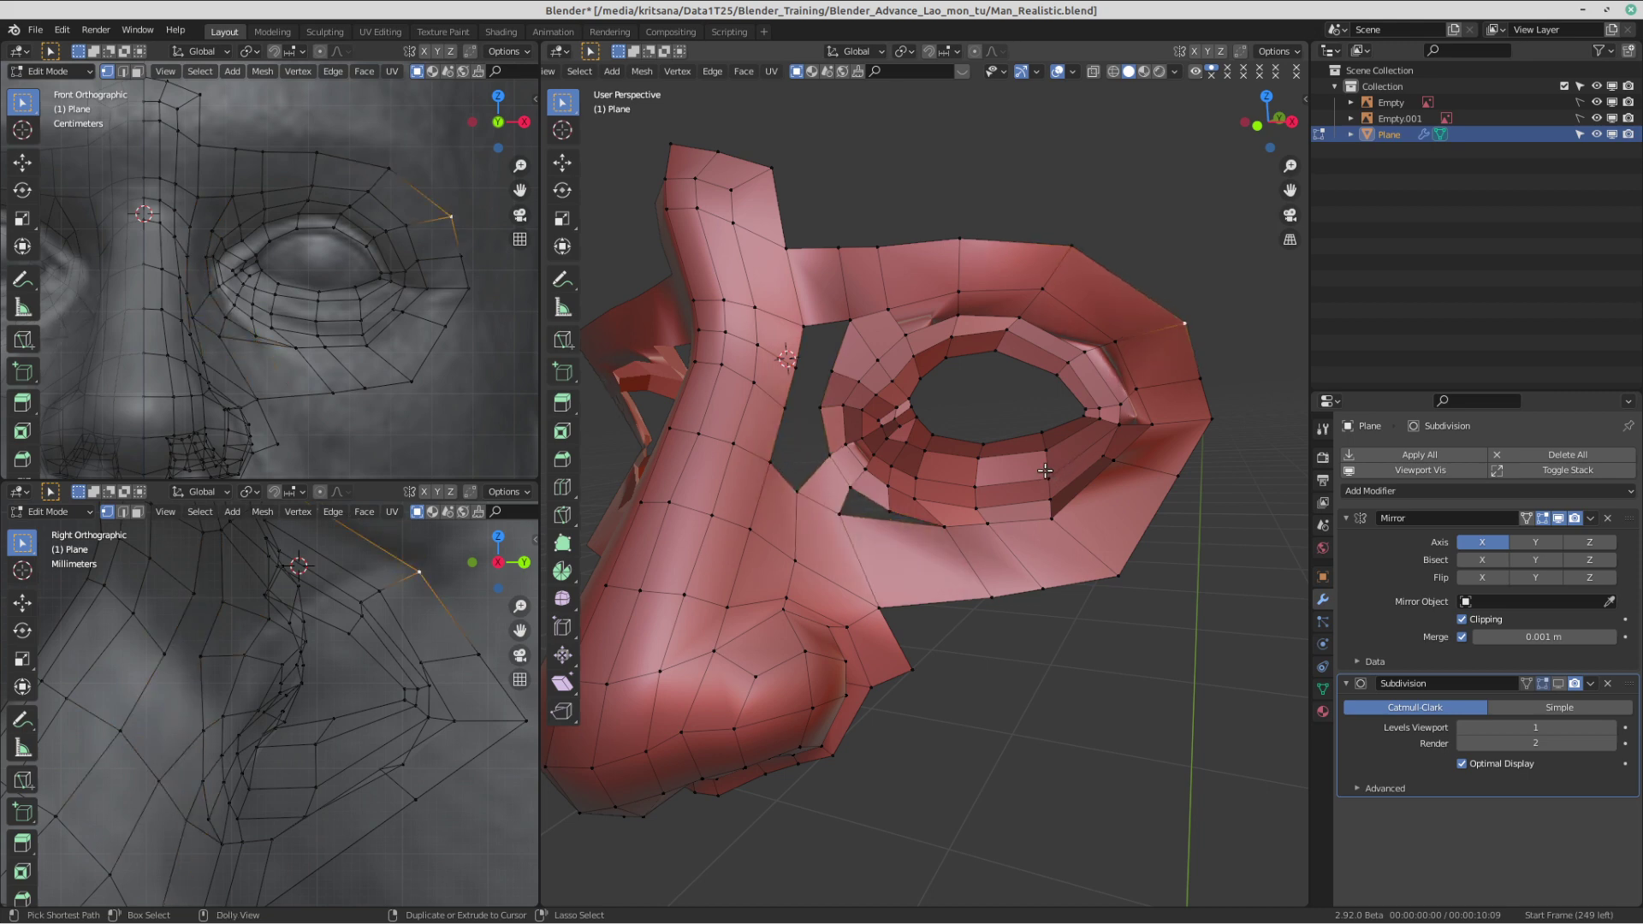
pyautogui.hotkey('ctrl', 'z')
pyautogui.hotkey('ctrl', 'z')
# - Save the file with the gaps around the inner eye corner restored
pyautogui.hotkey('ctrl', 'Tab')
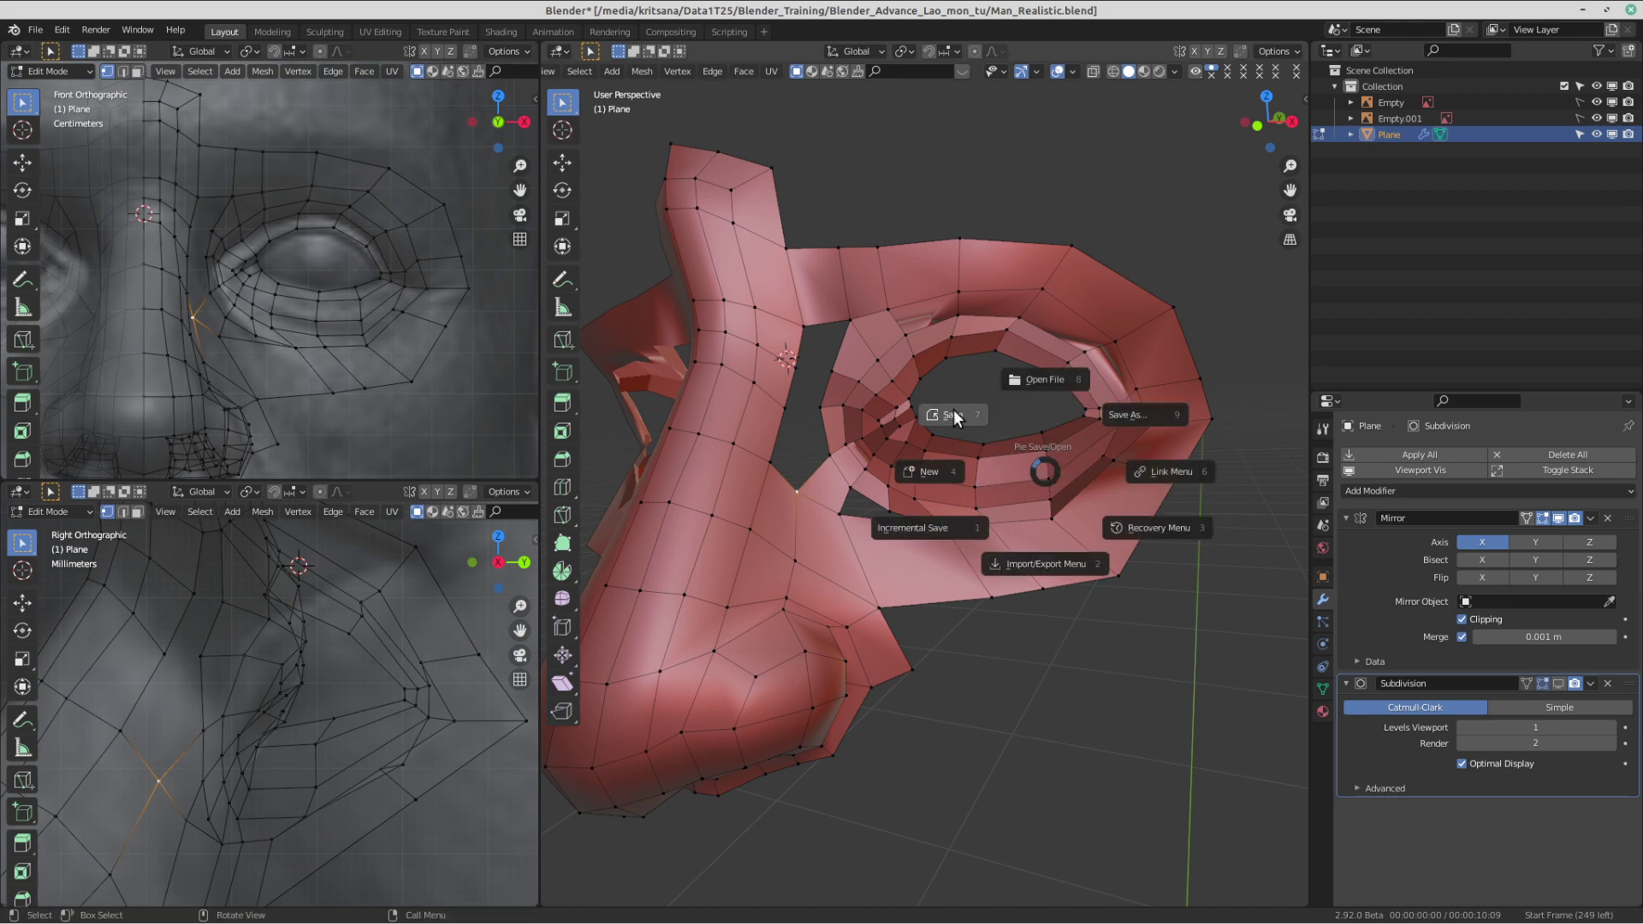
pyautogui.hotkey('ctrl', 's')
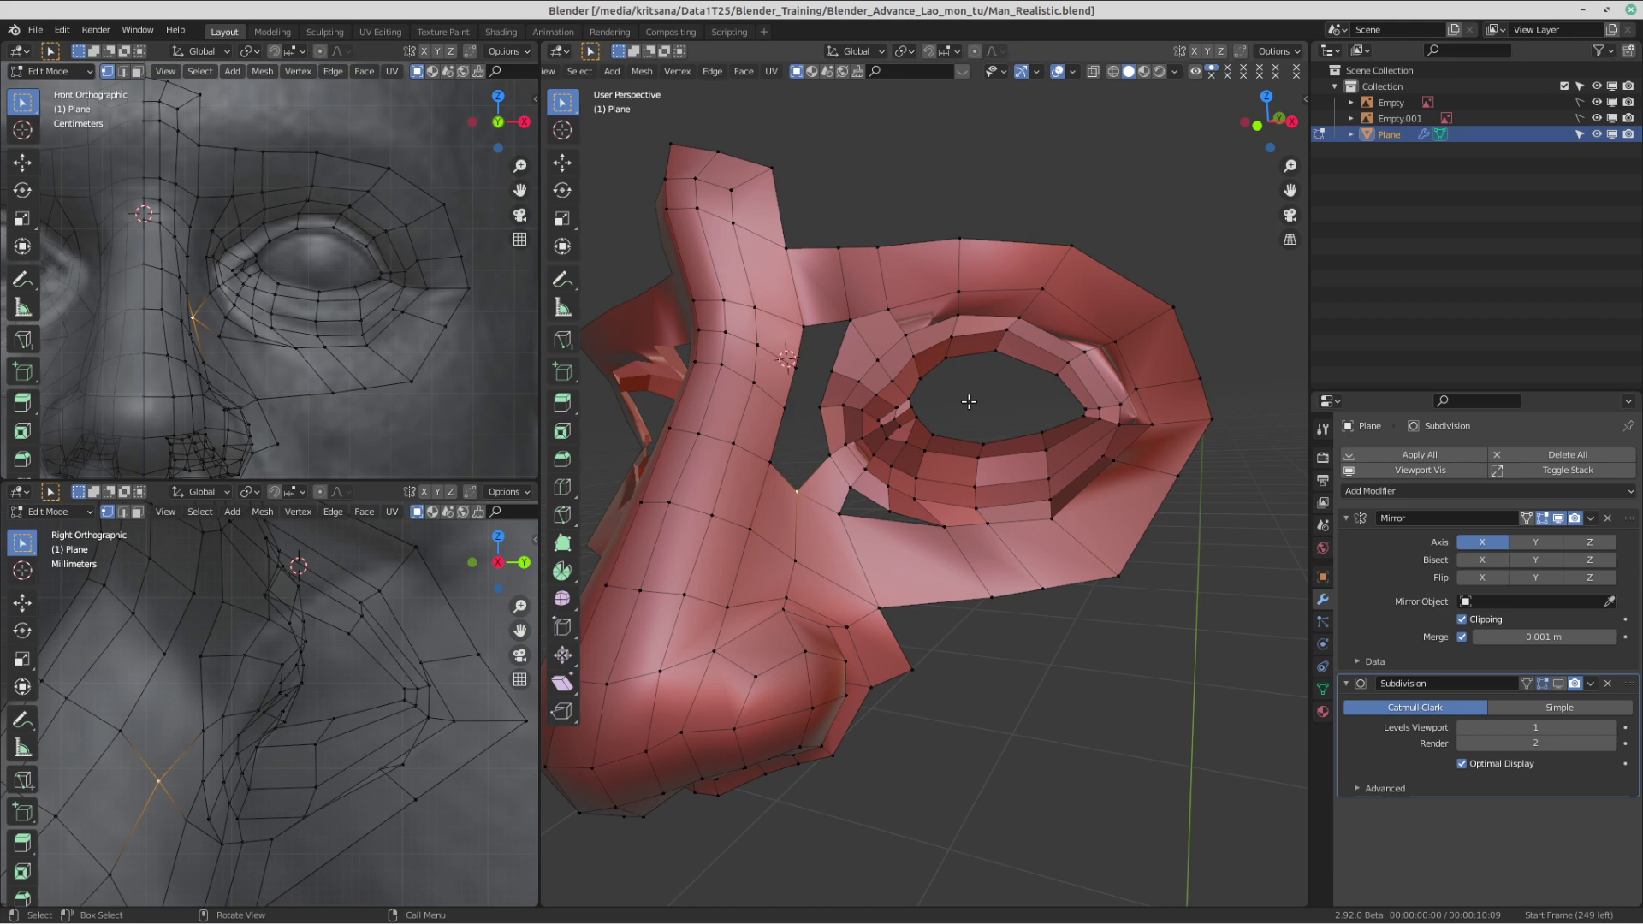
# - Try the Material color mode for the perspective viewport's shading and switch it back to Object
pyautogui.click(1176, 74)
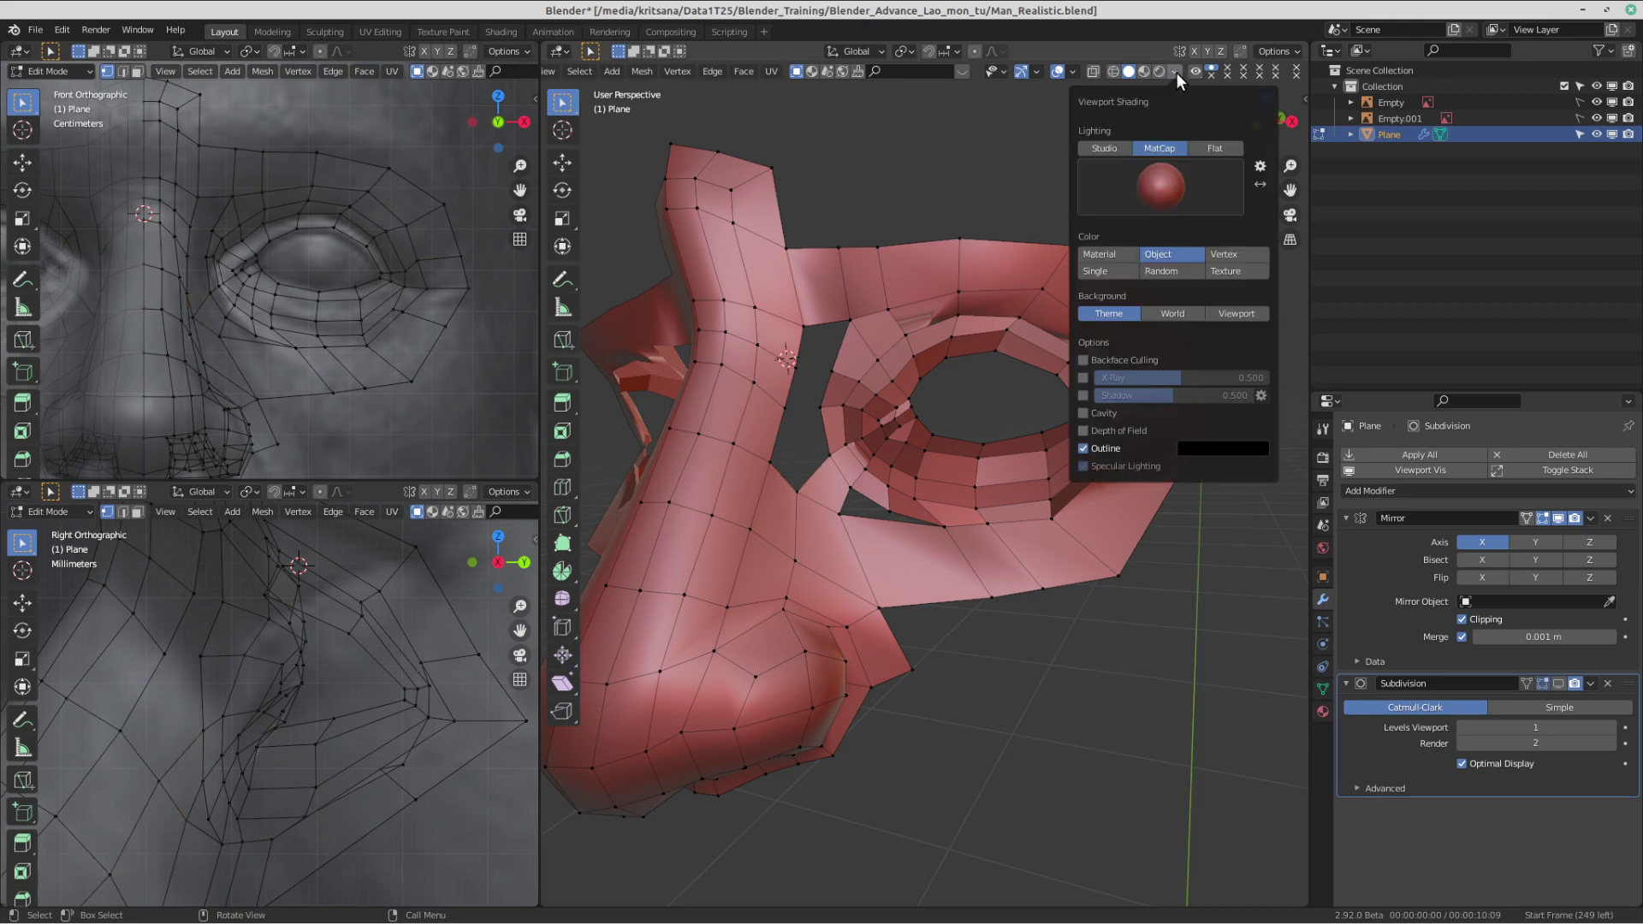
pyautogui.click(1099, 255)
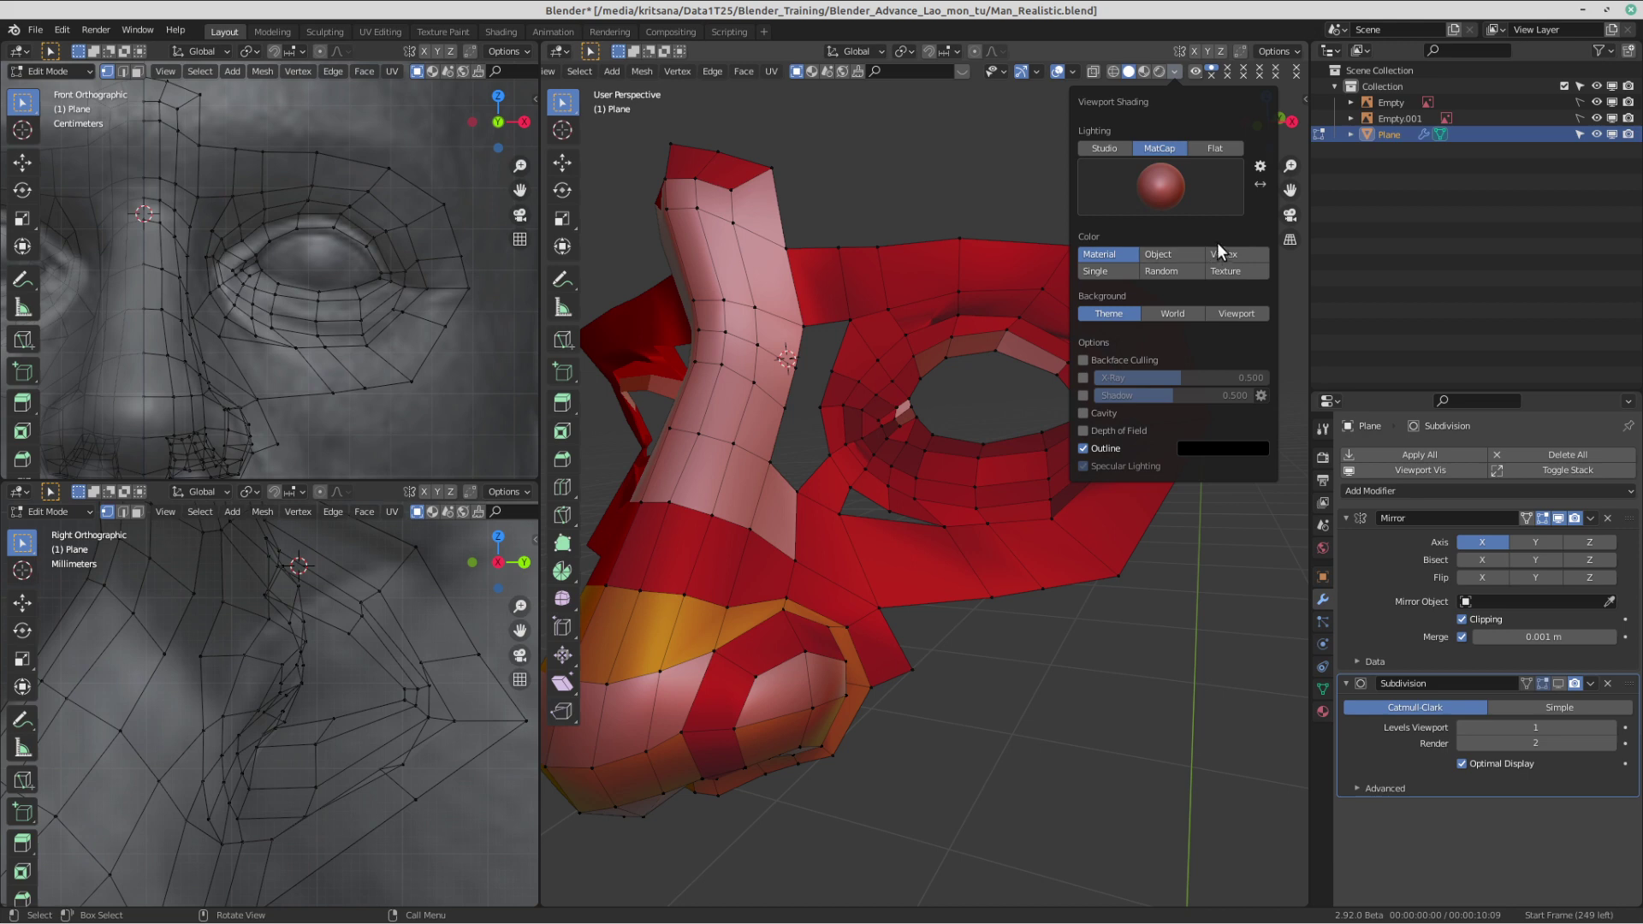
pyautogui.click(1199, 254)
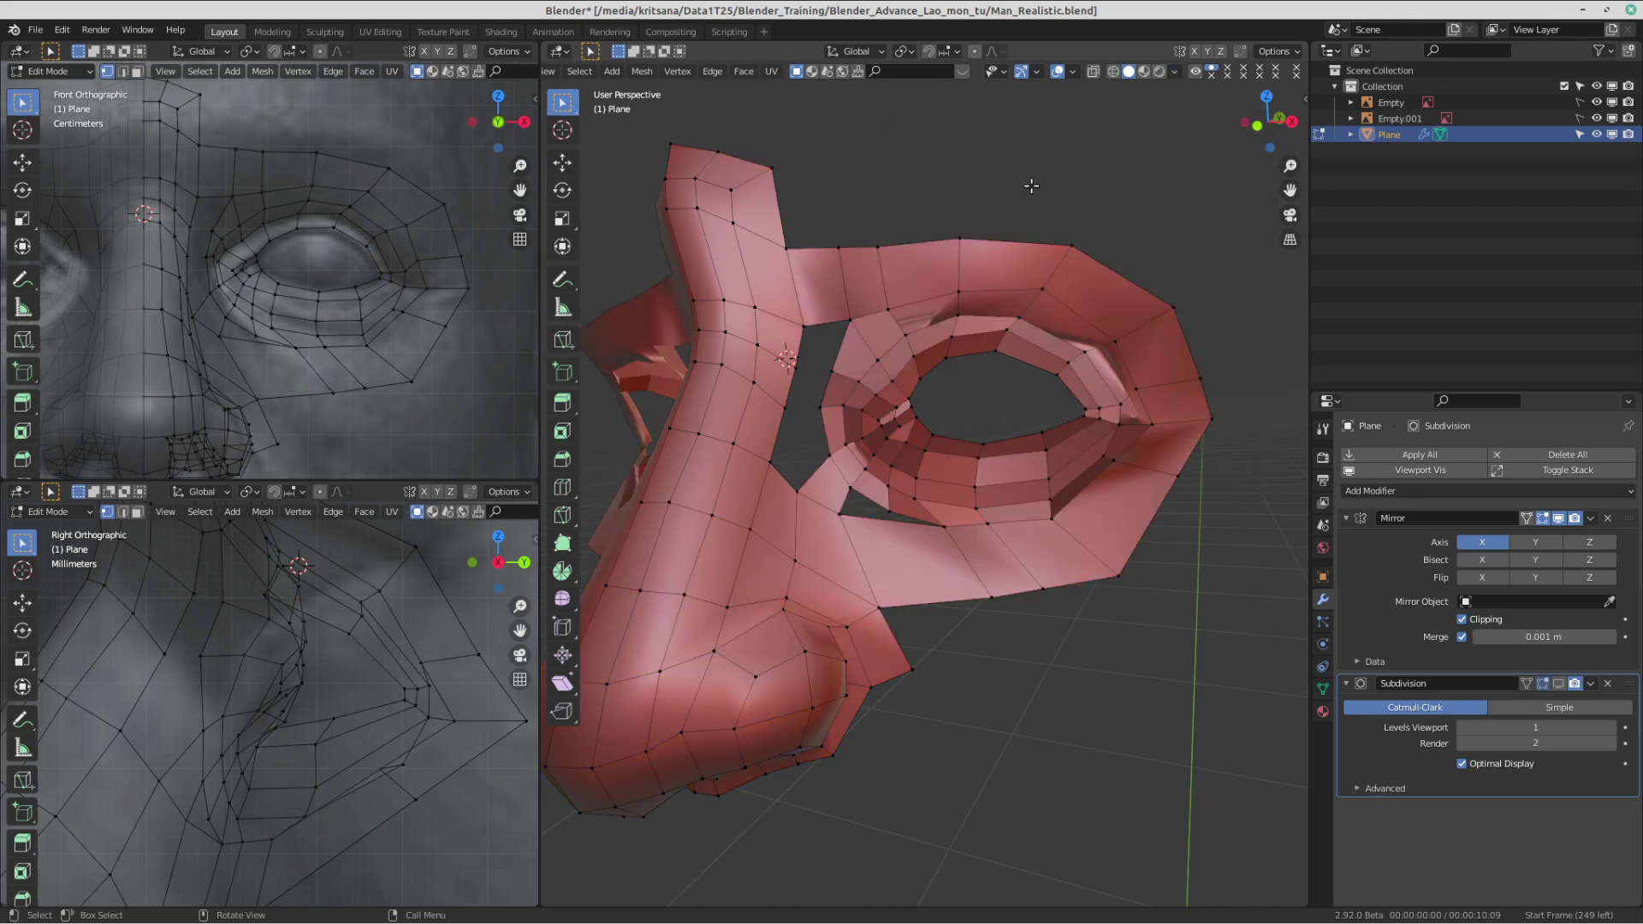
# - Change the perspective viewport's MatCap from the red sphere to the soft white sphere in the second row
pyautogui.click(1176, 70)
pyautogui.click(1164, 173)
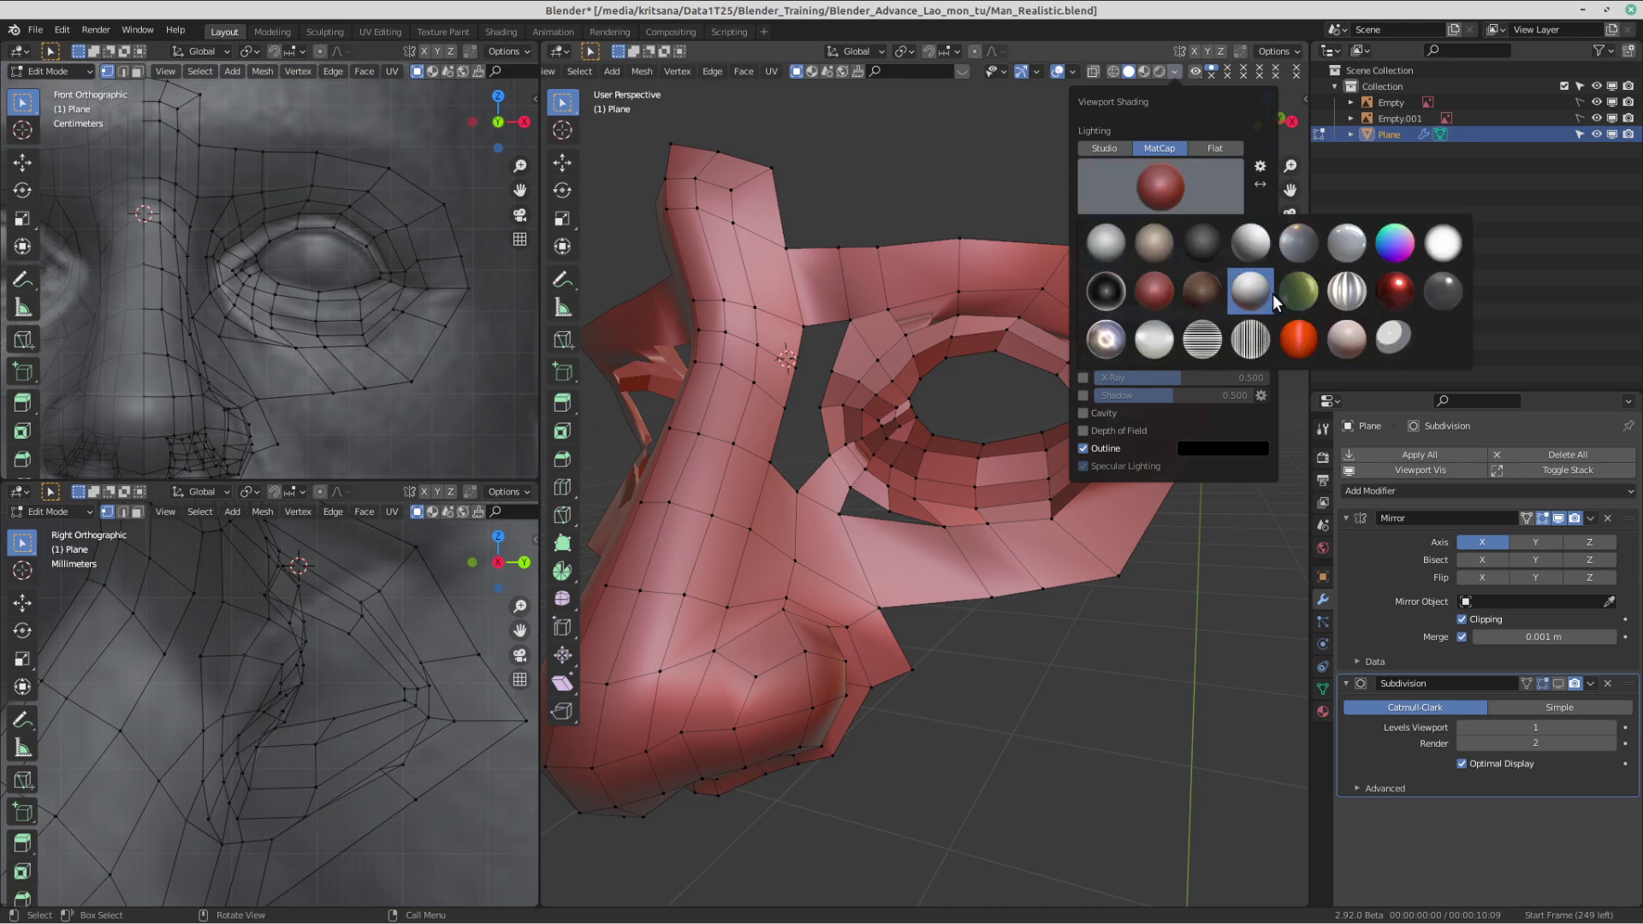
pyautogui.click(1442, 248)
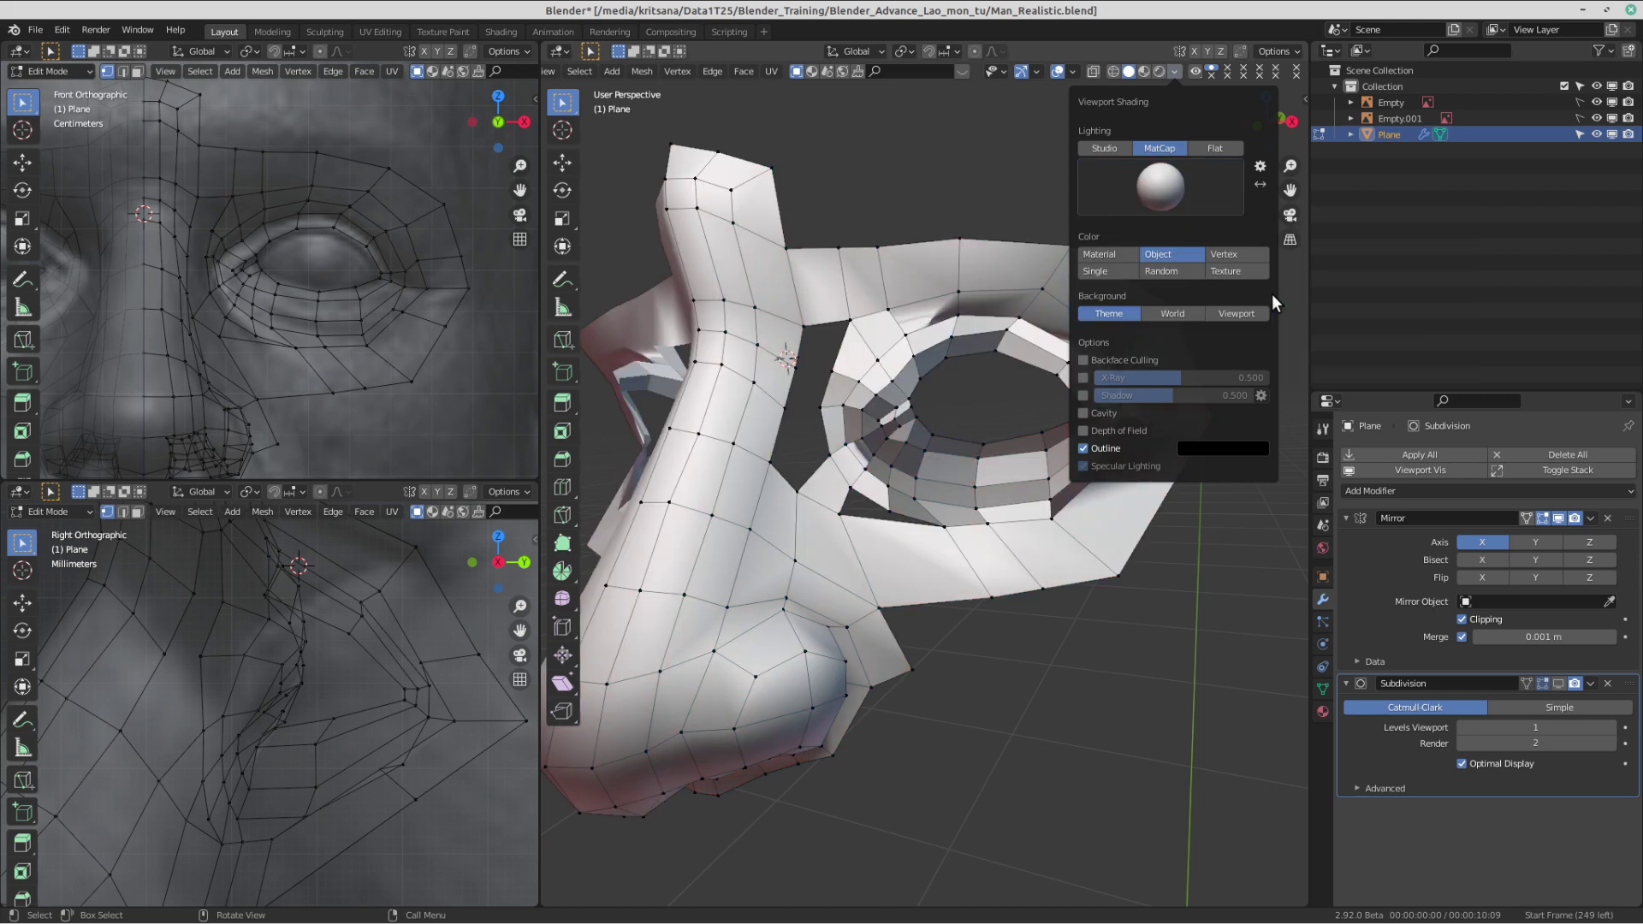
pyautogui.rightClick(972, 180)
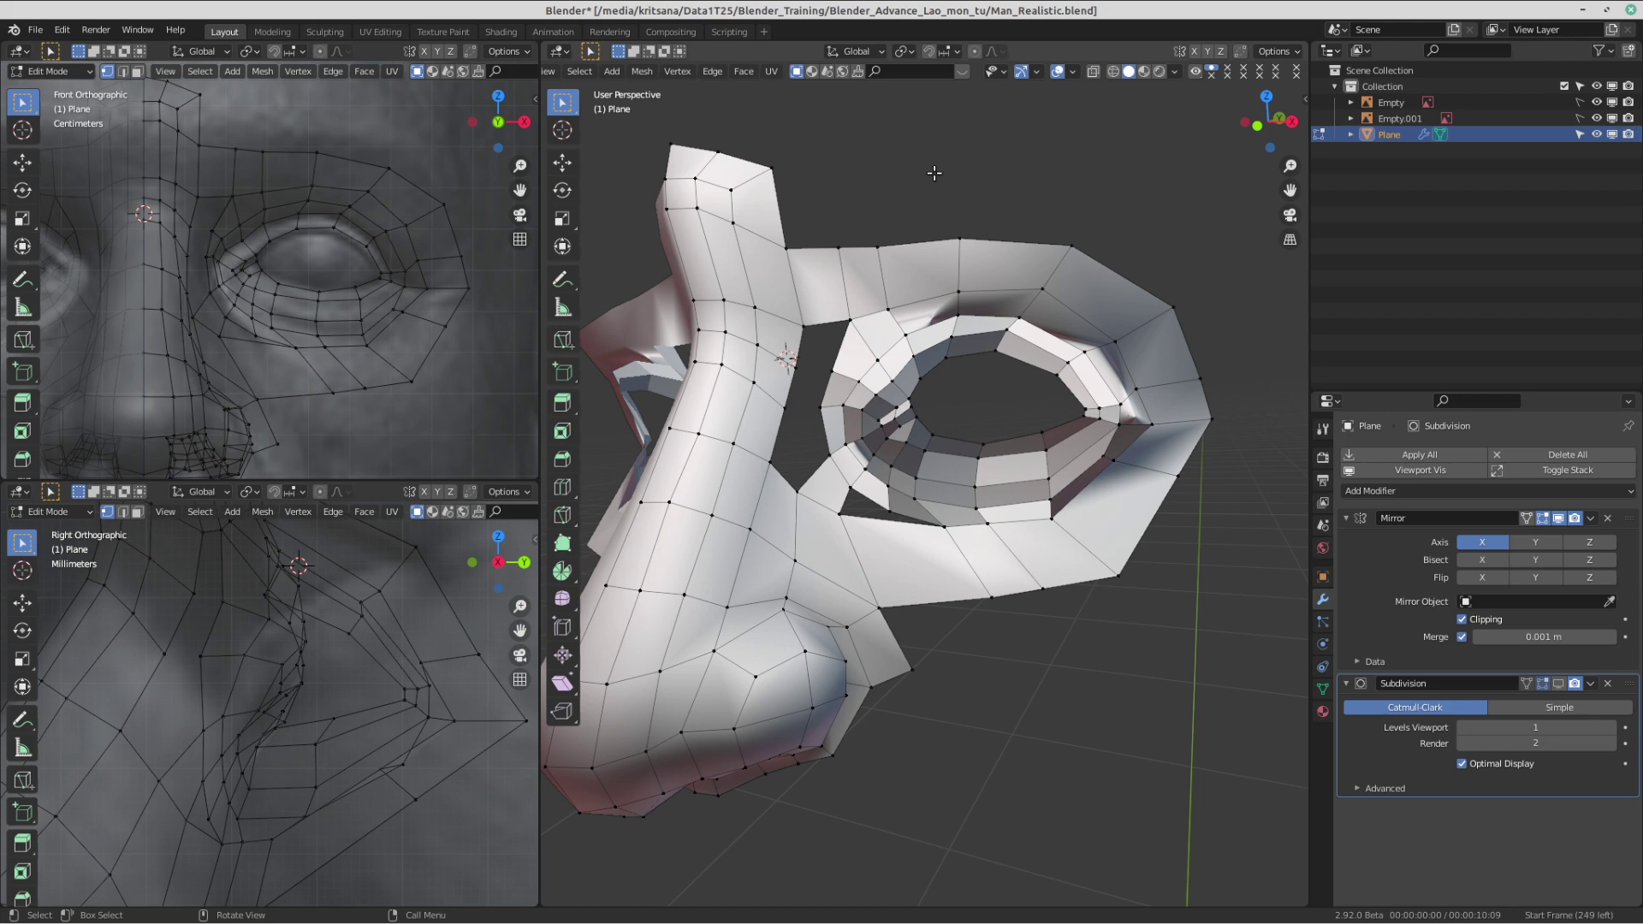
# - Select the edge loops circling the eye, leaving out the vertices along the side of the nose, to show the eye ring
pyautogui.moveTo(1018, 9)
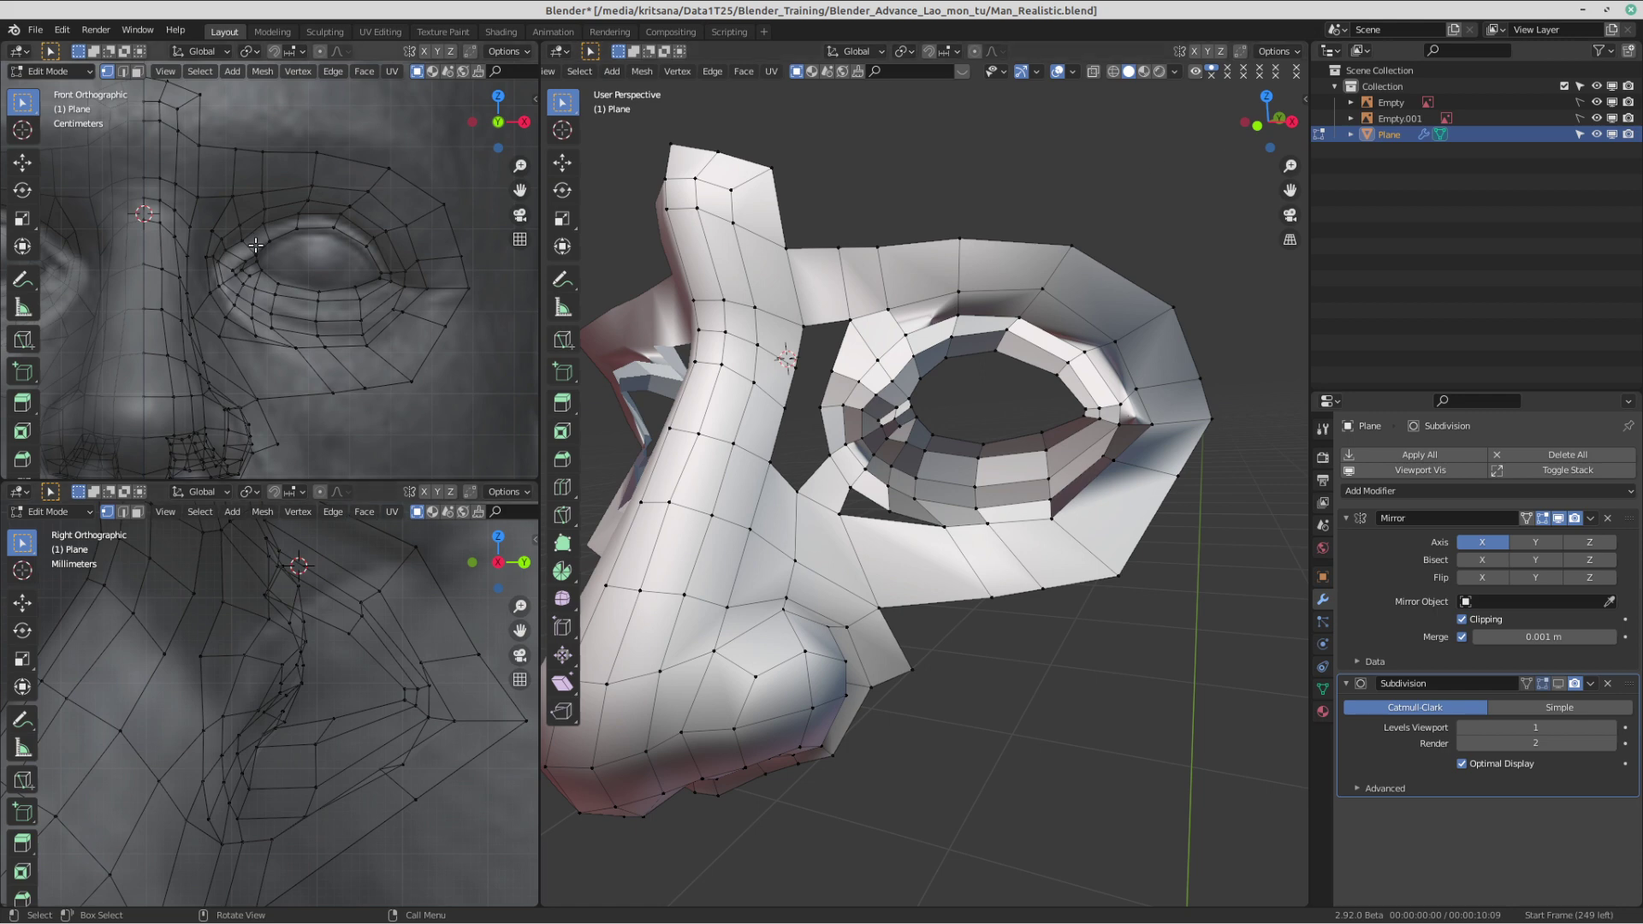
pyautogui.keyDown('alt'); pyautogui.click(255, 196); pyautogui.keyUp('alt')
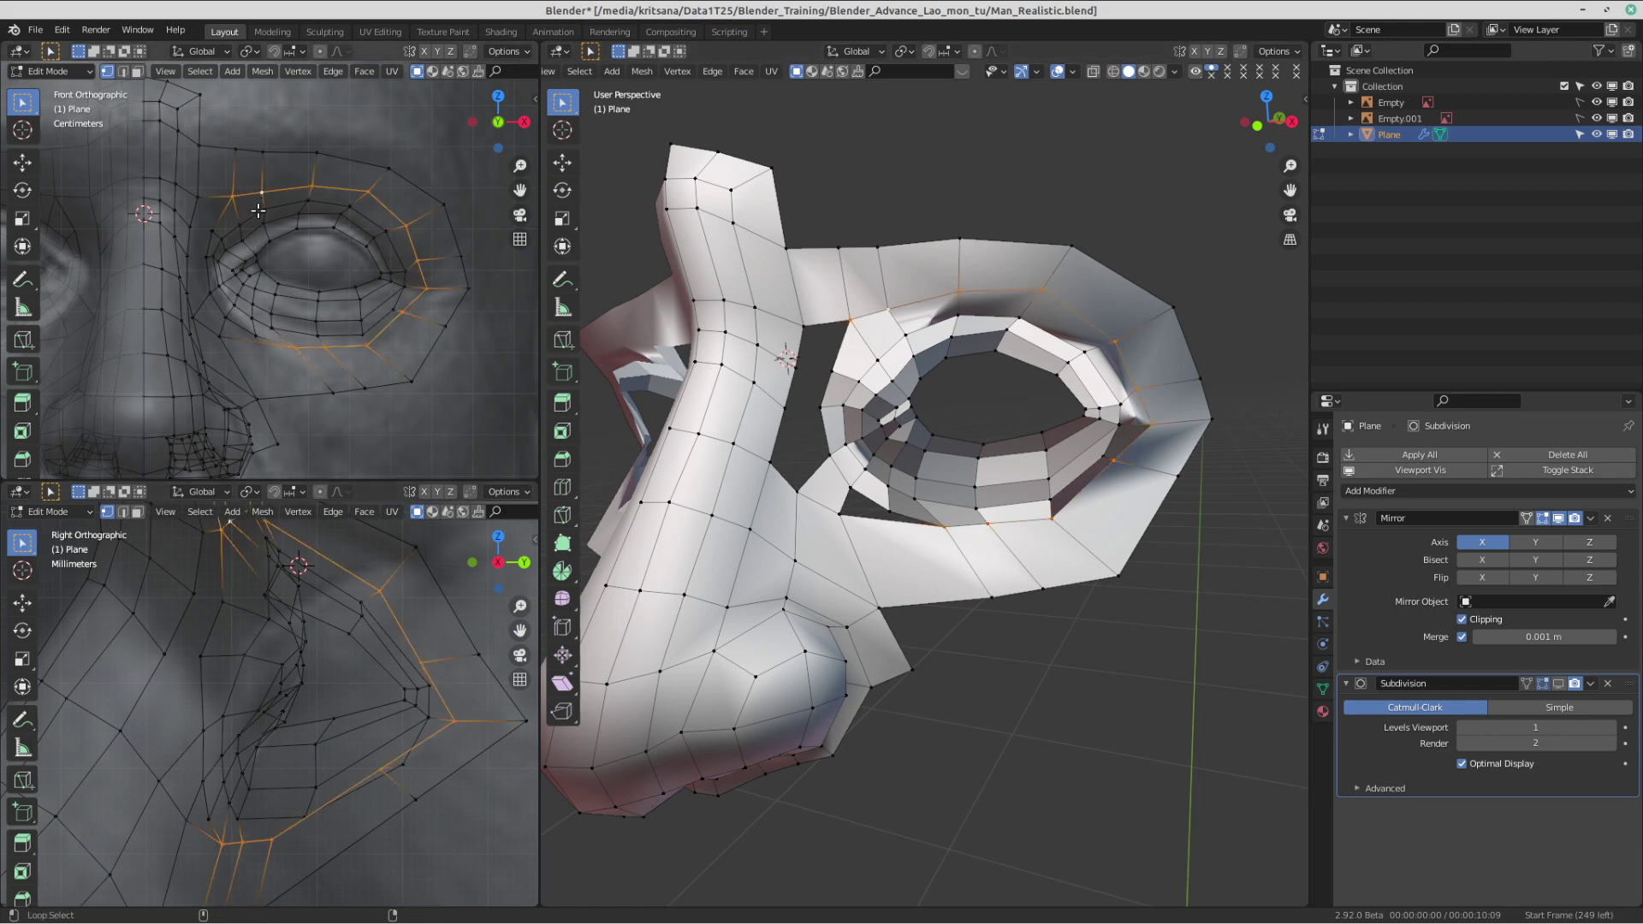
pyautogui.keyDown('alt'); pyautogui.keyDown('shift'); pyautogui.click(256, 209); pyautogui.keyUp('shift'); pyautogui.keyUp('alt')
pyautogui.keyDown('alt'); pyautogui.keyDown('shift'); pyautogui.click(210, 237); pyautogui.keyUp('shift'); pyautogui.keyUp('alt')
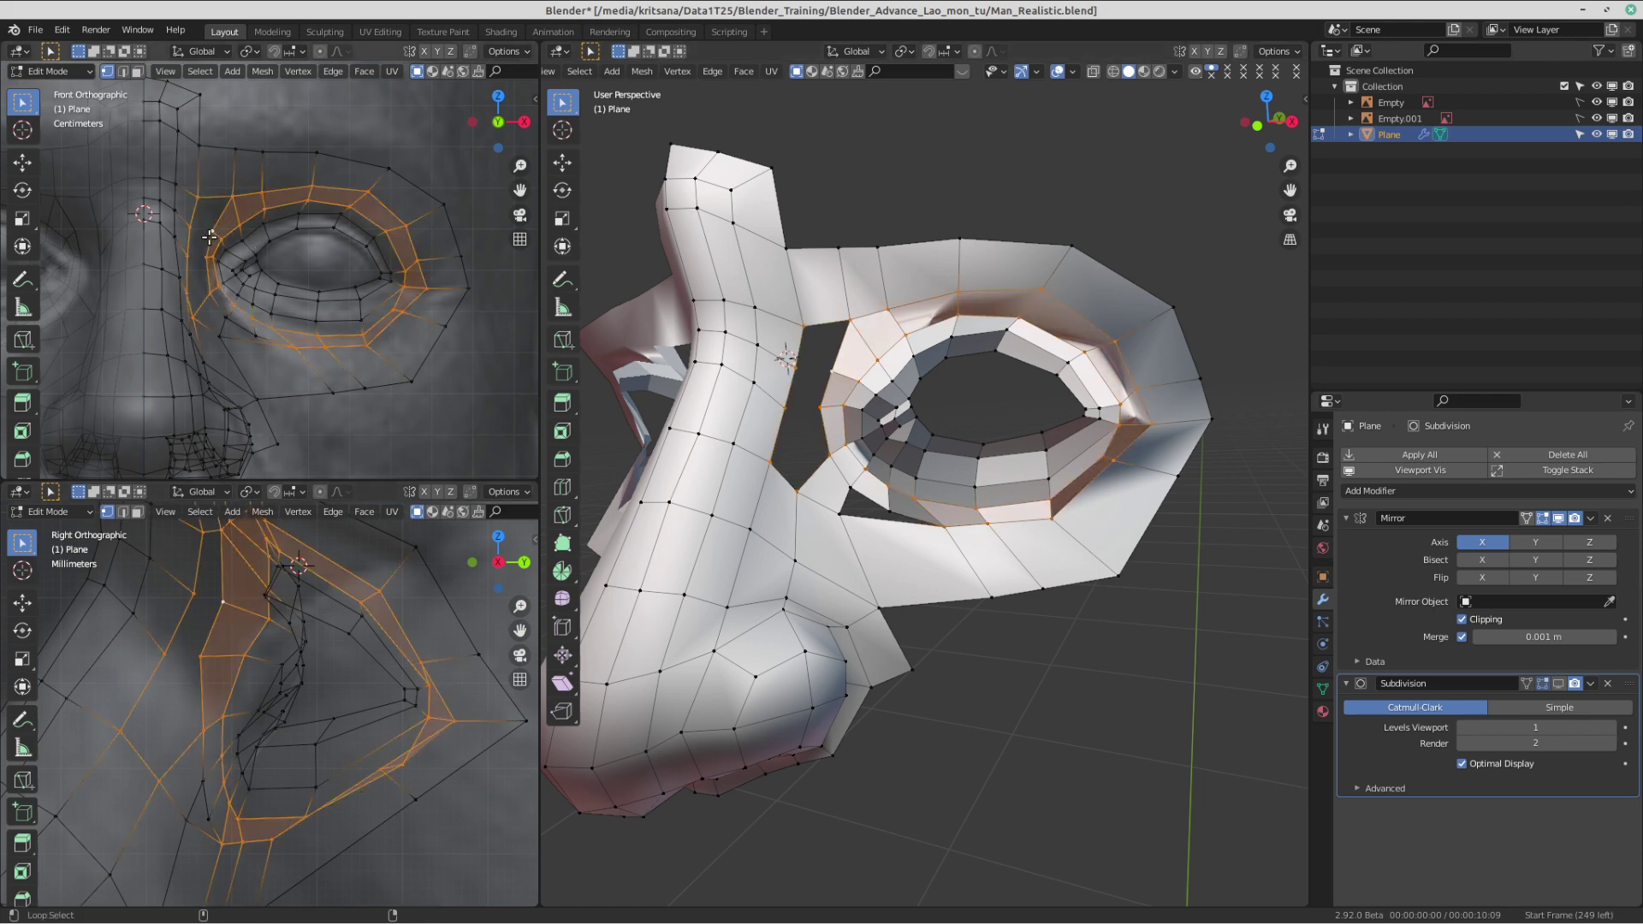
pyautogui.keyDown('alt'); pyautogui.keyDown('shift'); pyautogui.click(240, 329); pyautogui.keyUp('shift'); pyautogui.keyUp('alt')
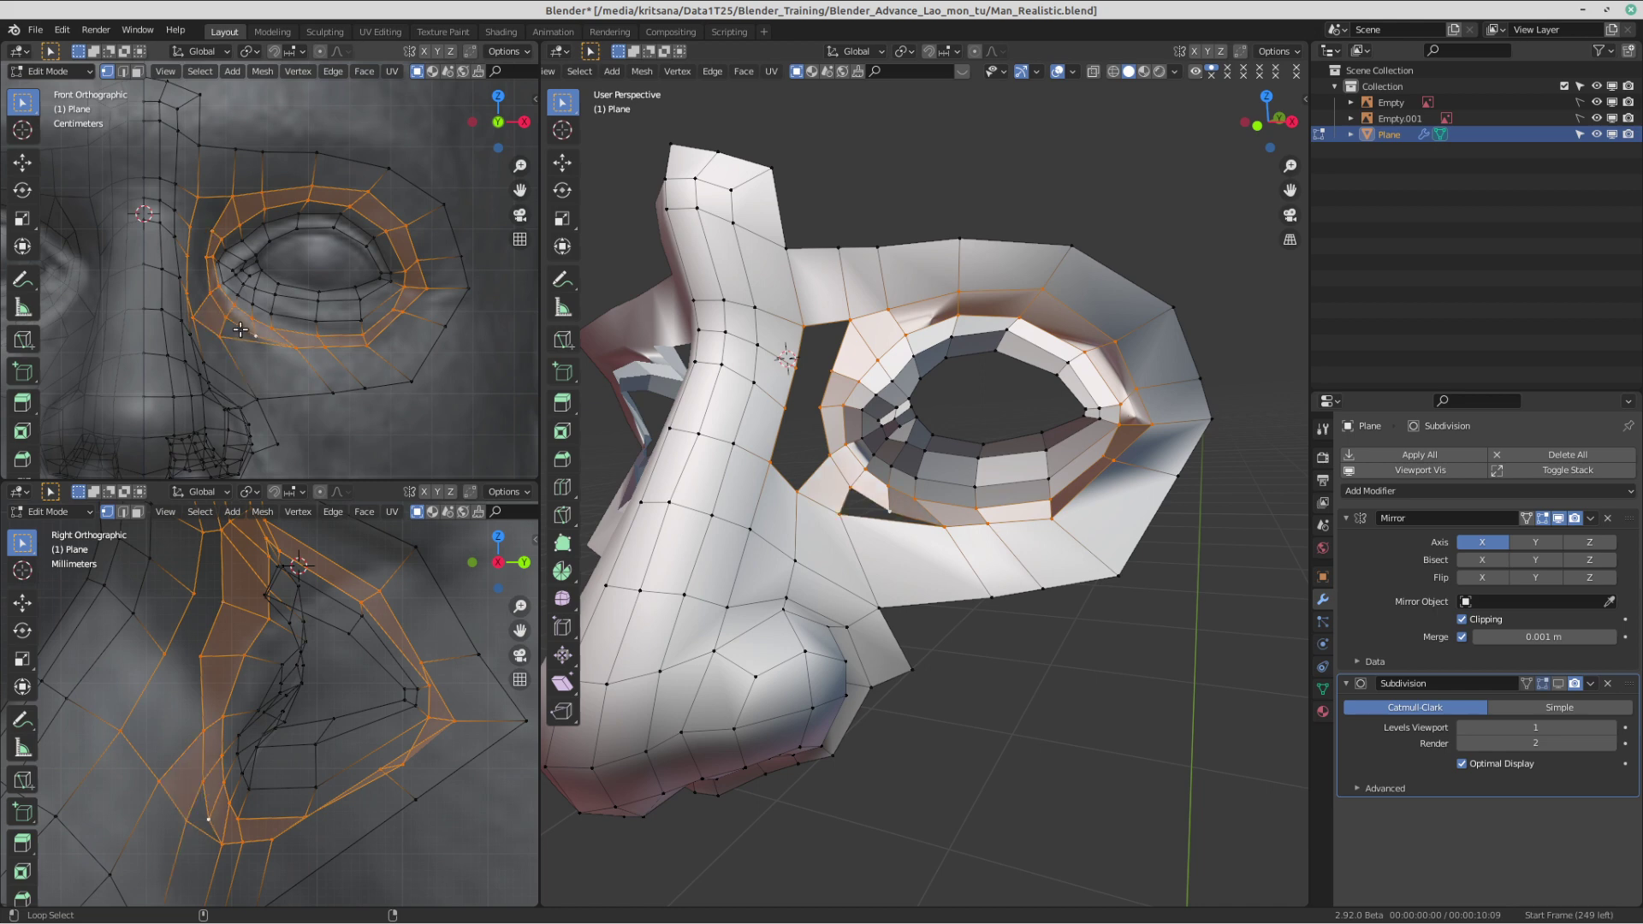
pyautogui.press('c')
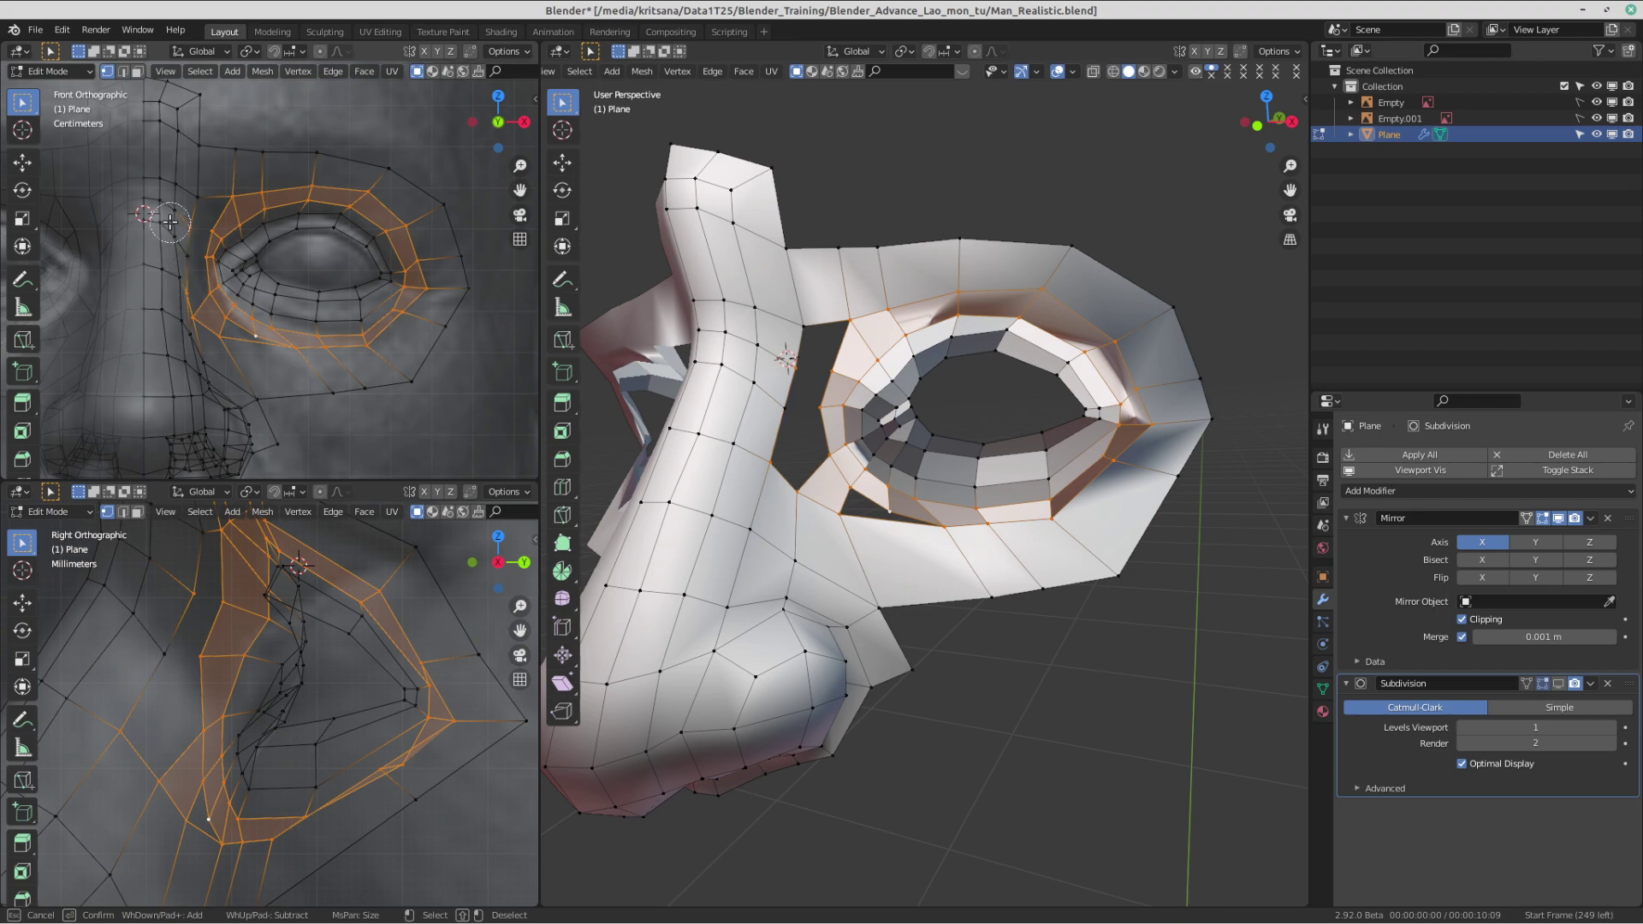
pyautogui.moveTo(163, 296); pyautogui.dragTo(206, 349, button='middle')
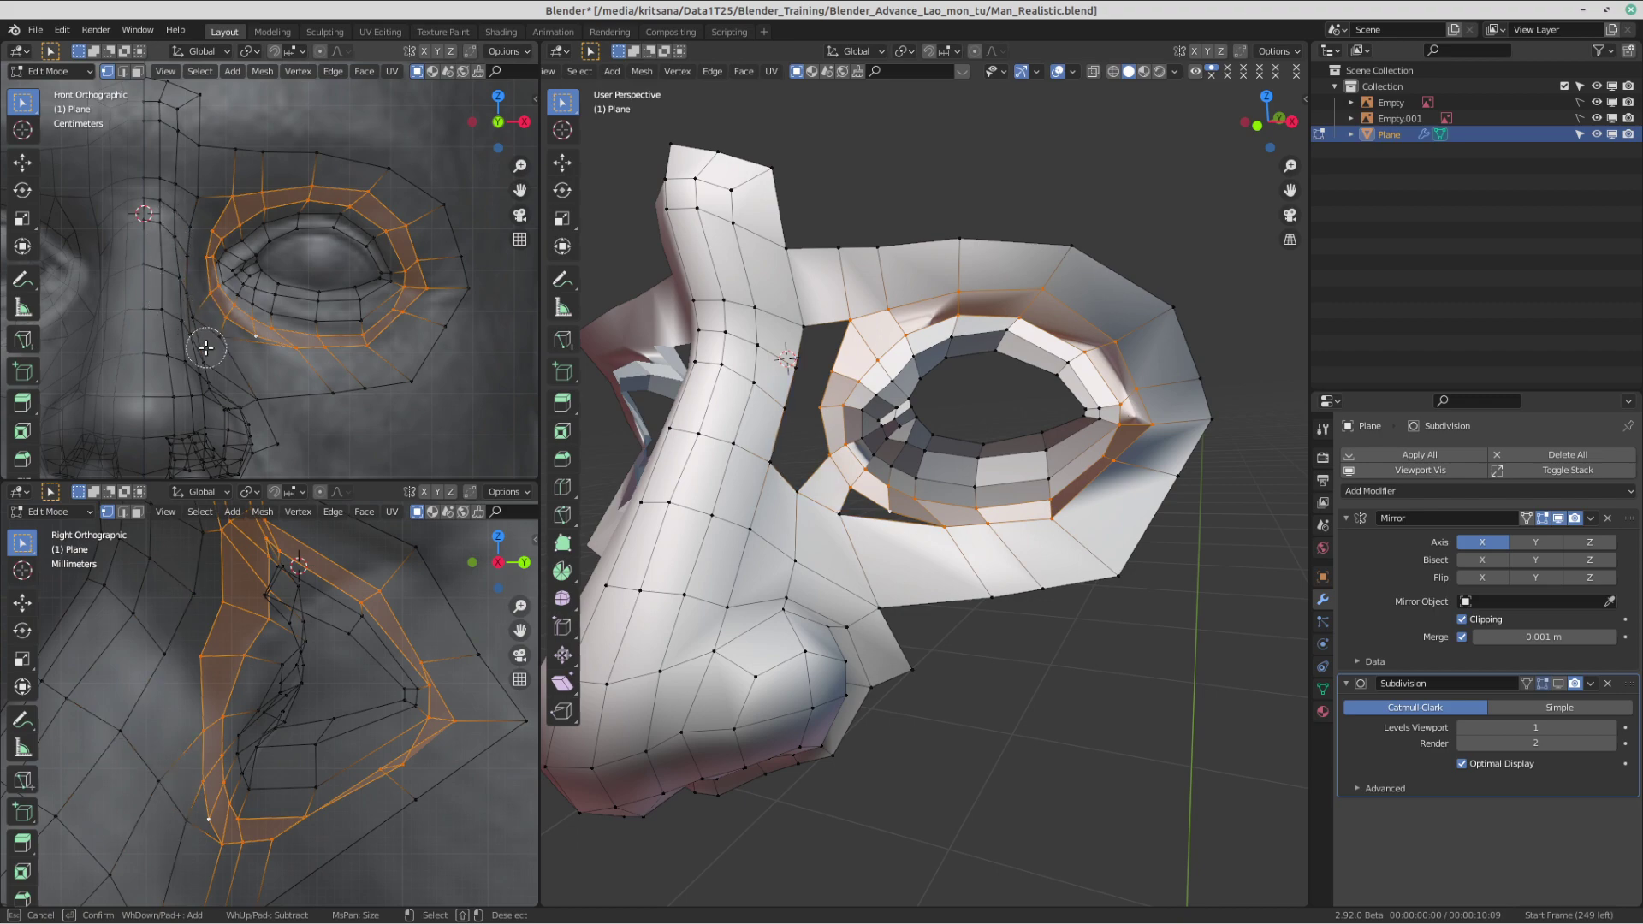
pyautogui.press('Escape')
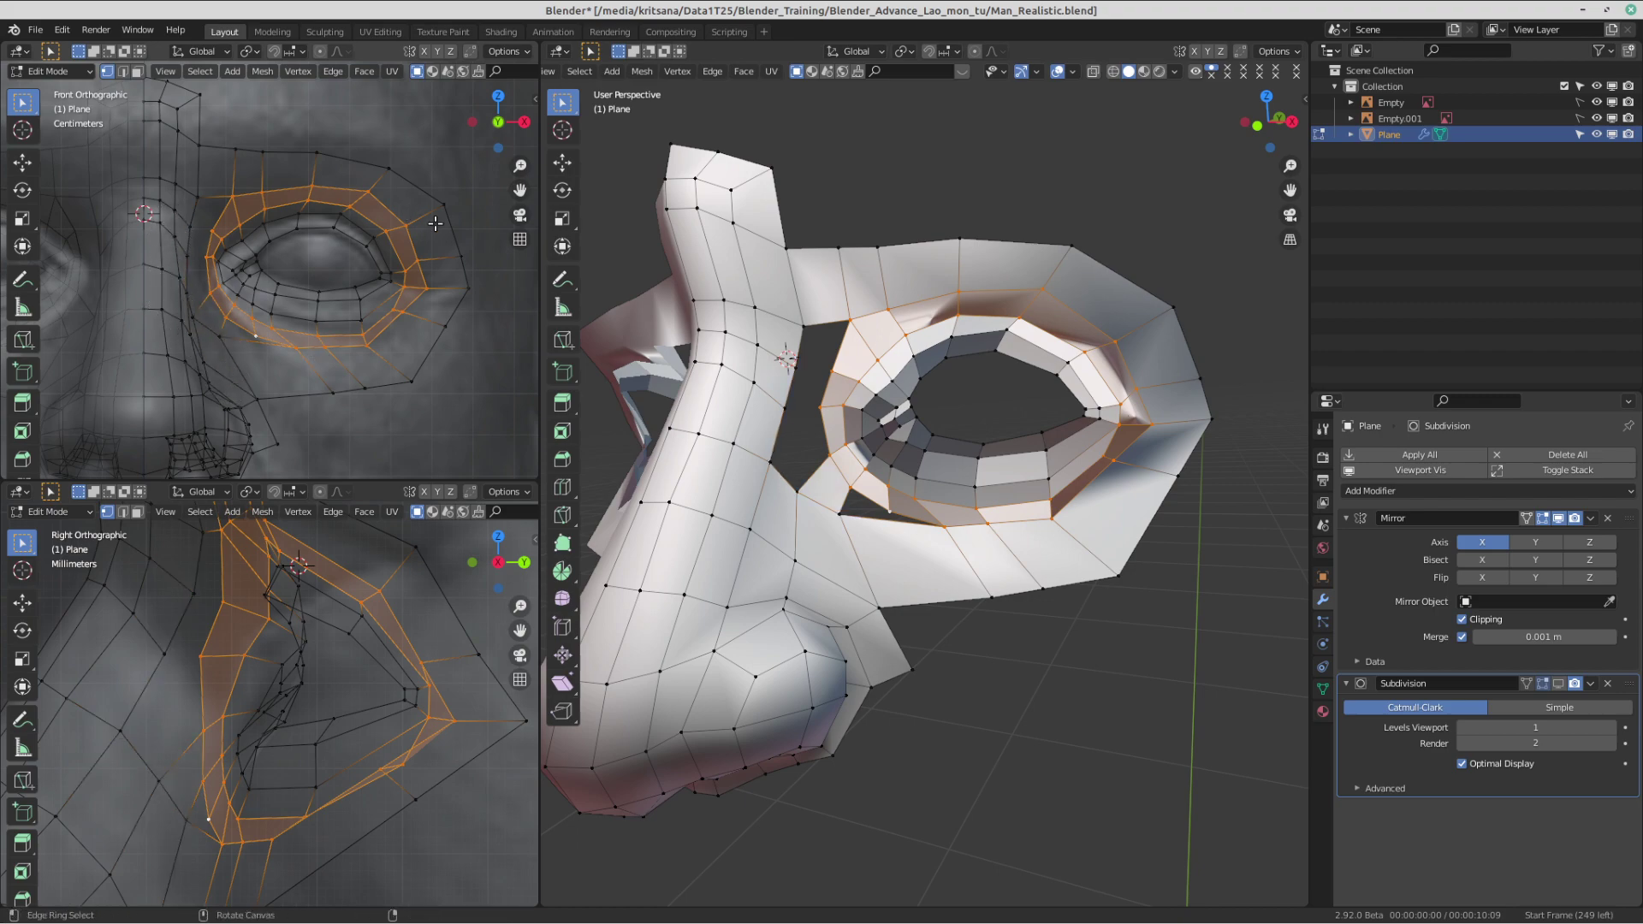
# - Switch to Discord to check the eye mesh on the shared screen and return to Blender
pyautogui.hotkey('ctrl', 'alt', 'Right')
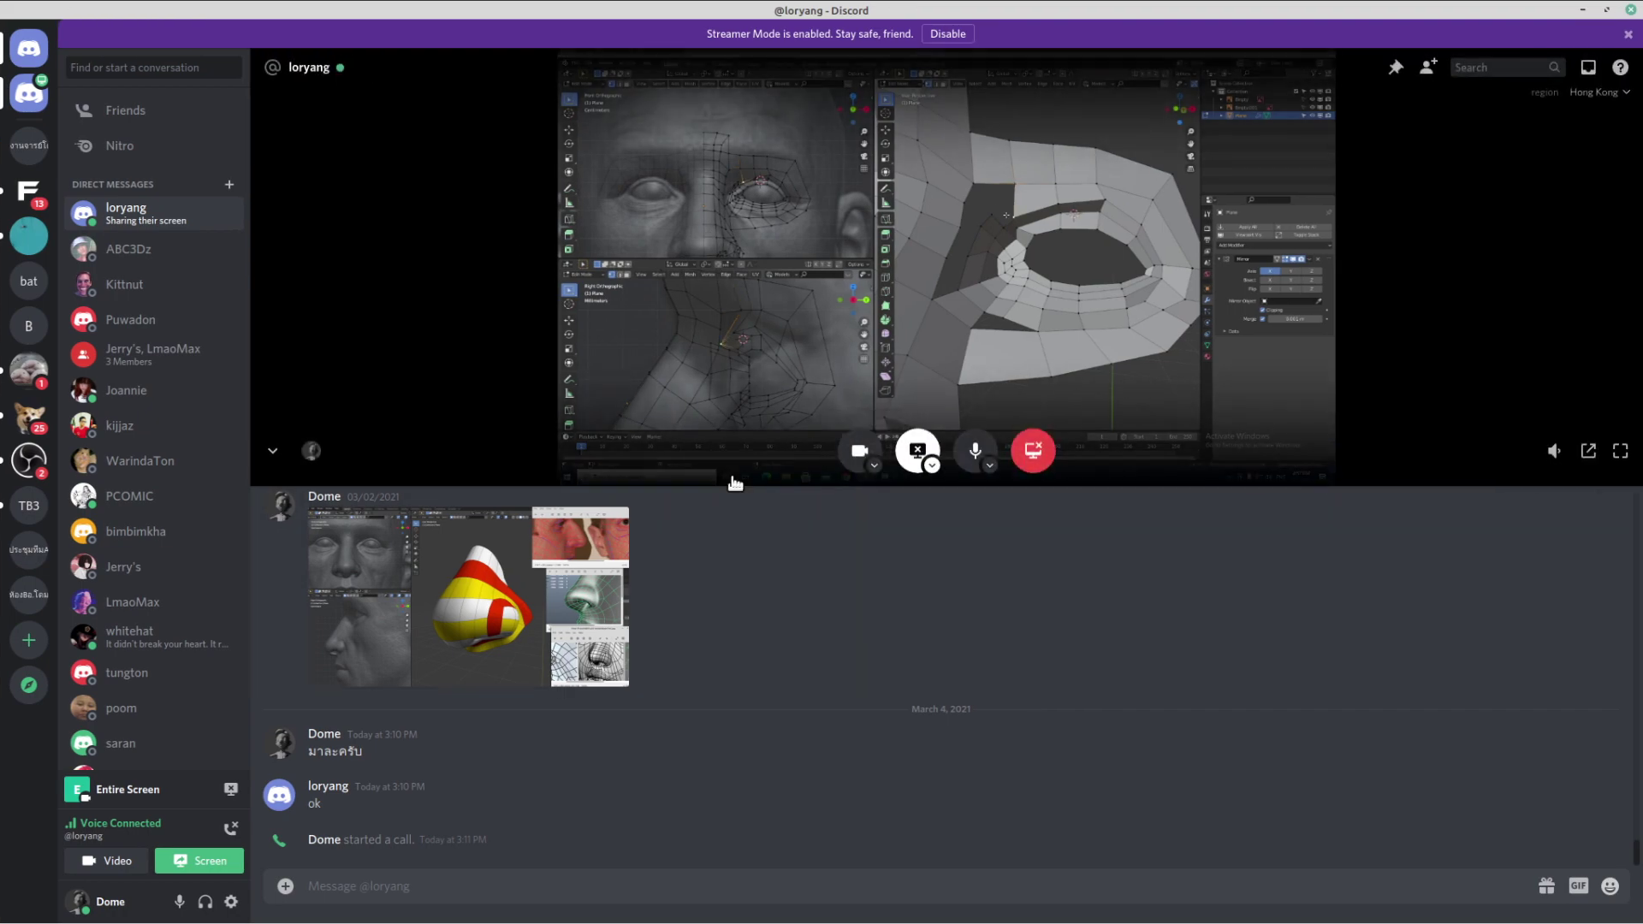
pyautogui.hotkey('ctrl', 'alt', 'Left')
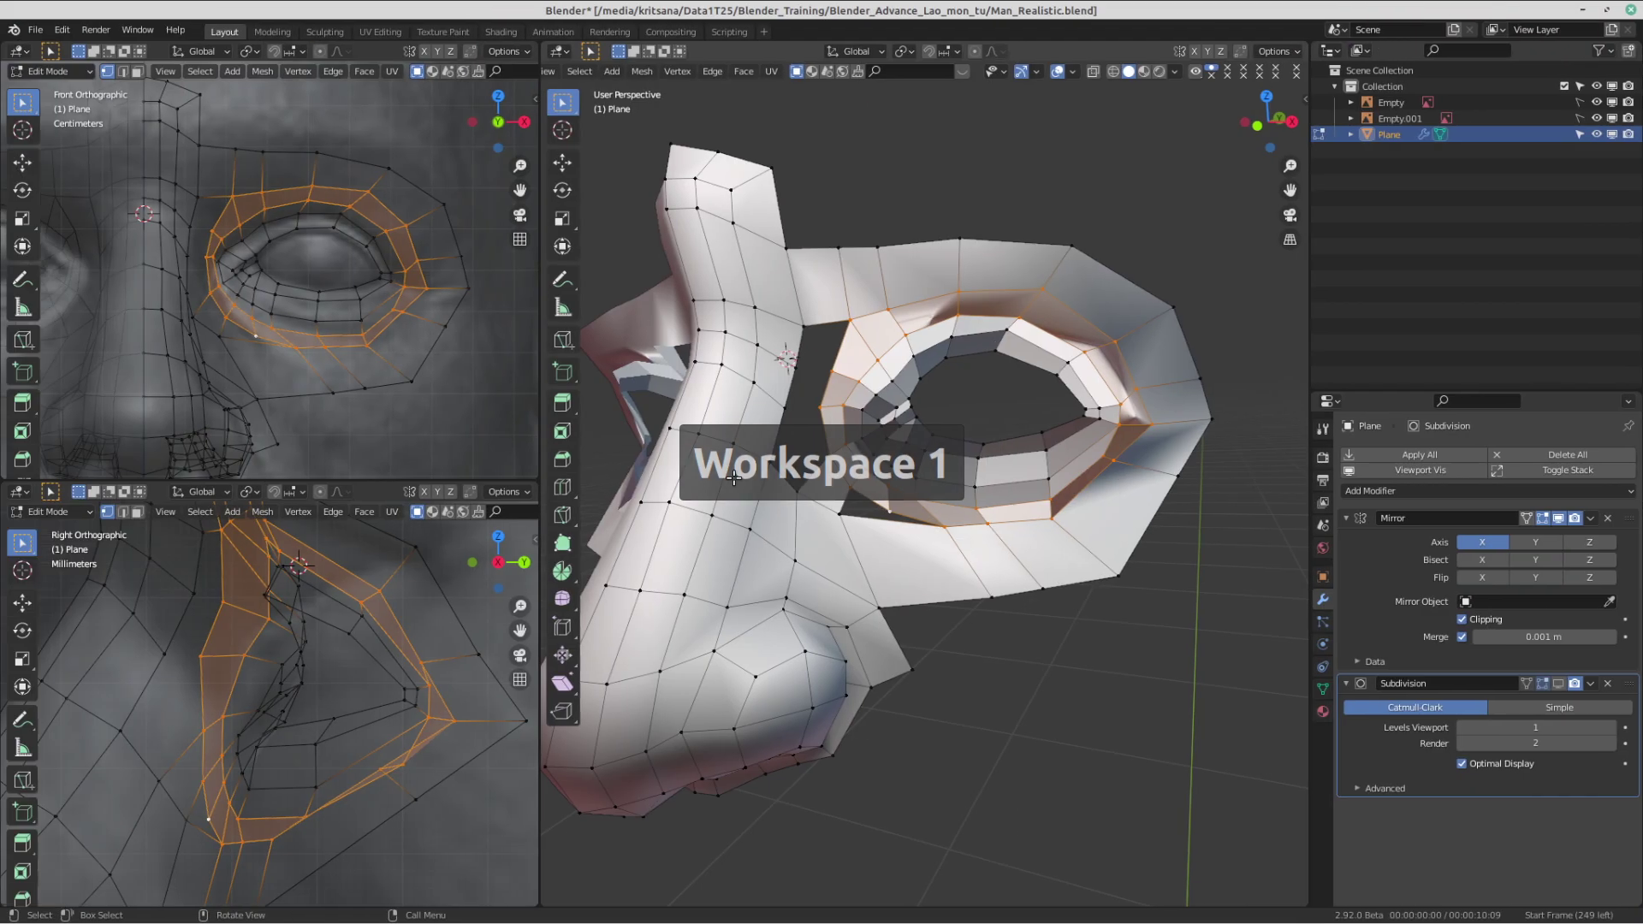
pyautogui.hotkey('ctrl', 'alt', 'Right')
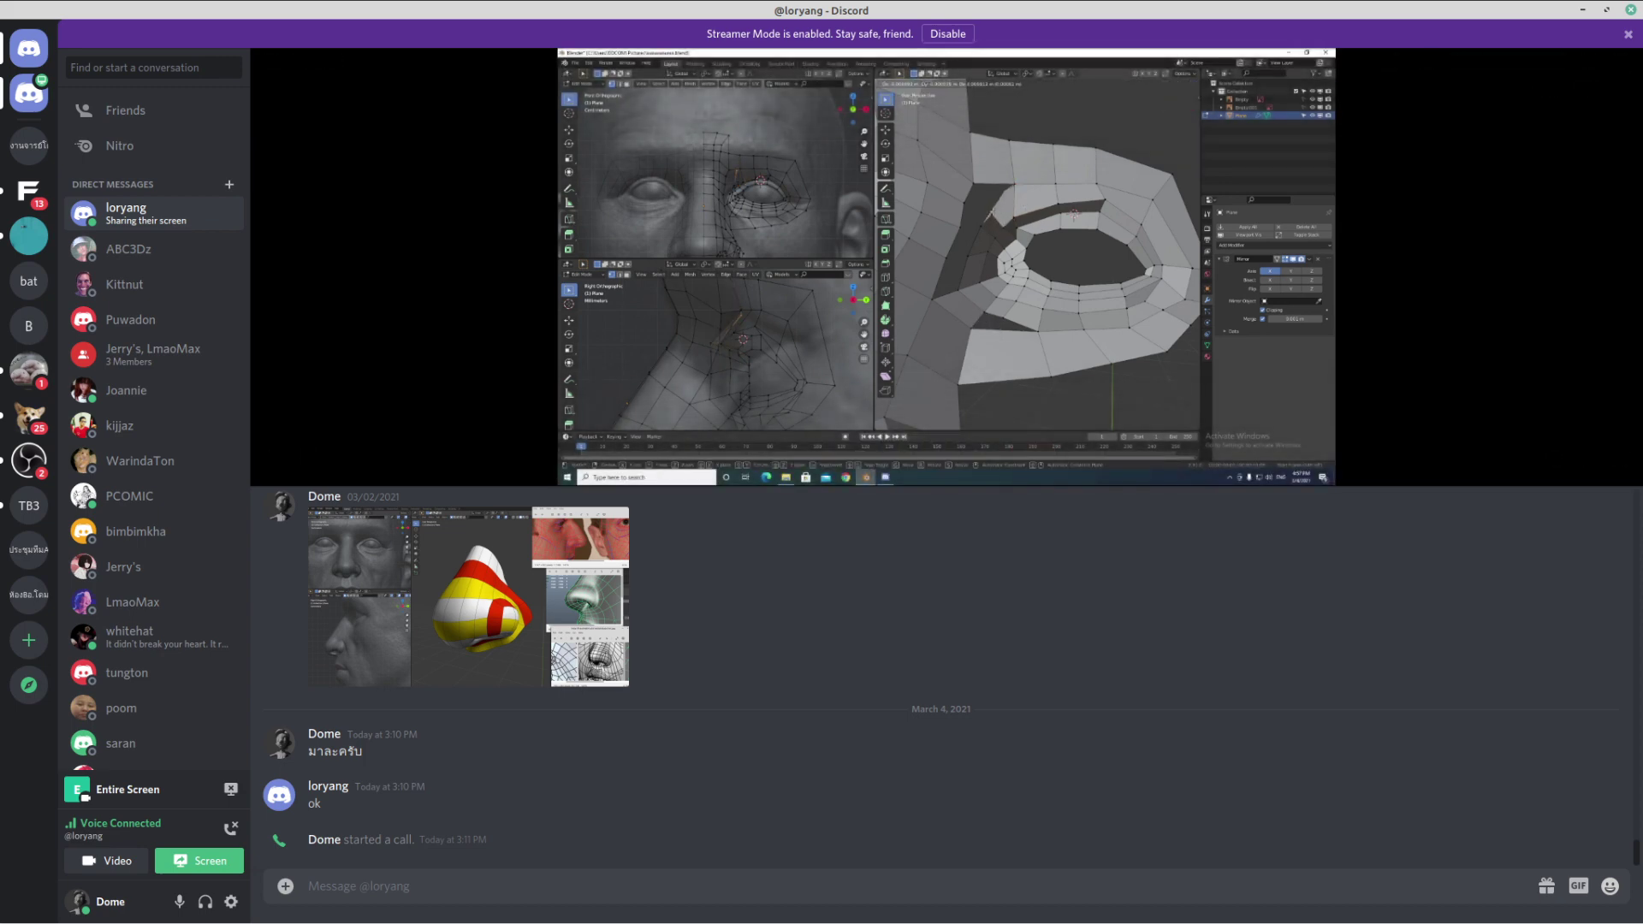
pyautogui.hotkey('ctrl', 'alt', 'Left')
pyautogui.hotkey('ctrl', 'alt', 'Right')
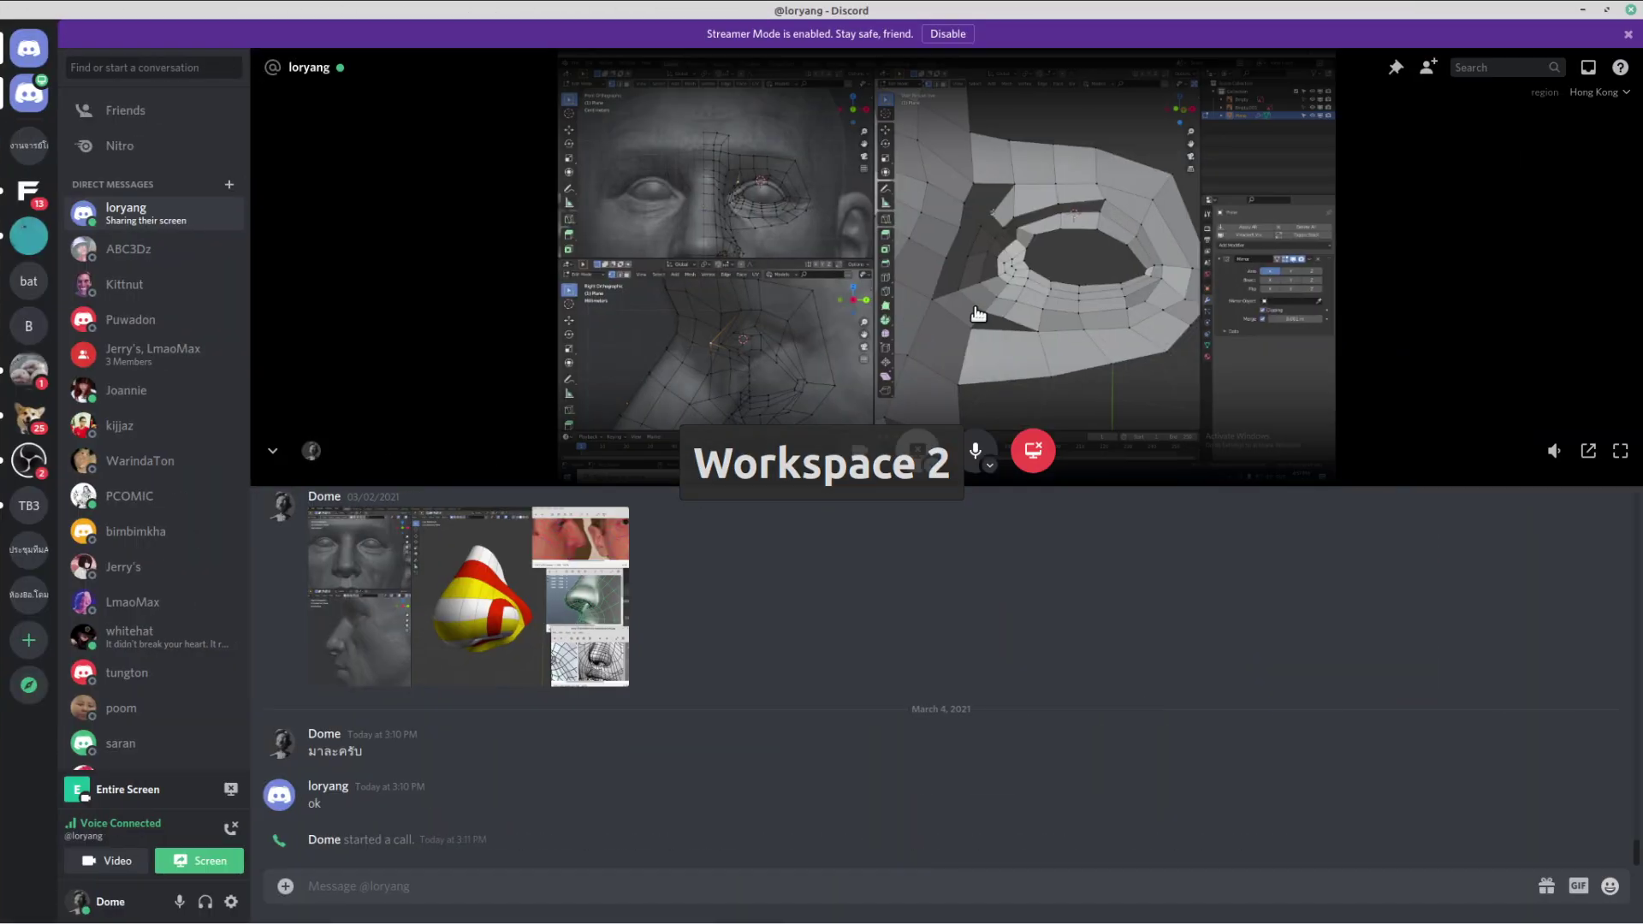
pyautogui.hotkey('ctrl', 'alt', 'Left')
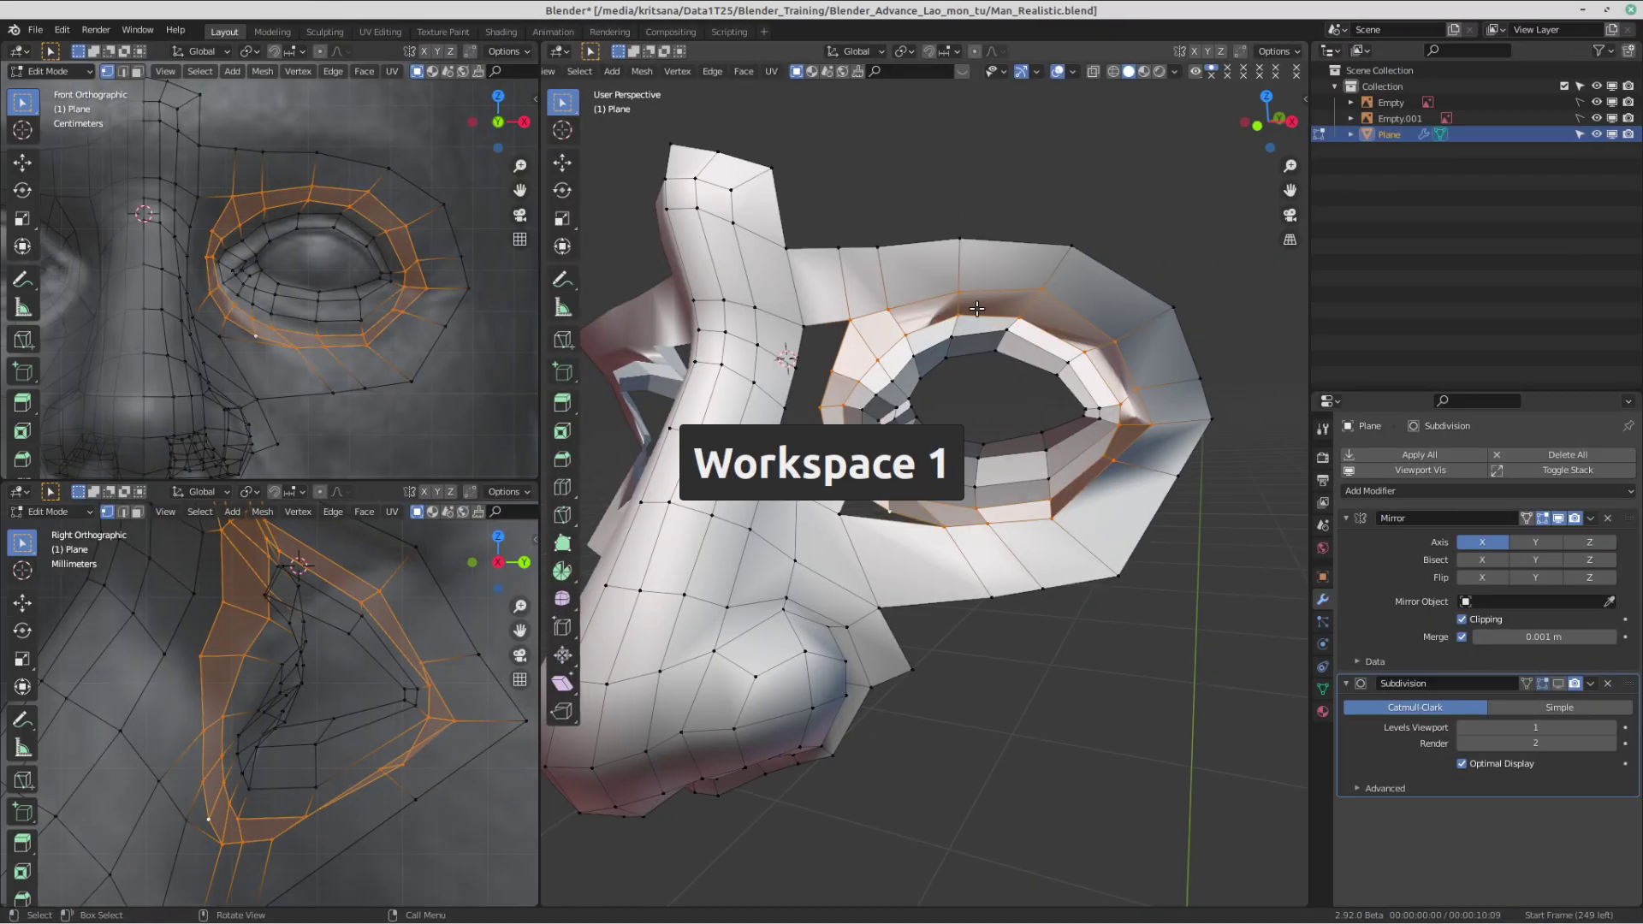
pyautogui.hotkey('ctrl', 'alt', 'Right')
pyautogui.hotkey('ctrl', 'alt', 'Left')
# - Point out the corner vertices of the gap beneath the inner eye corner by selecting them in the perspective view
pyautogui.scroll(2, 995, 440)
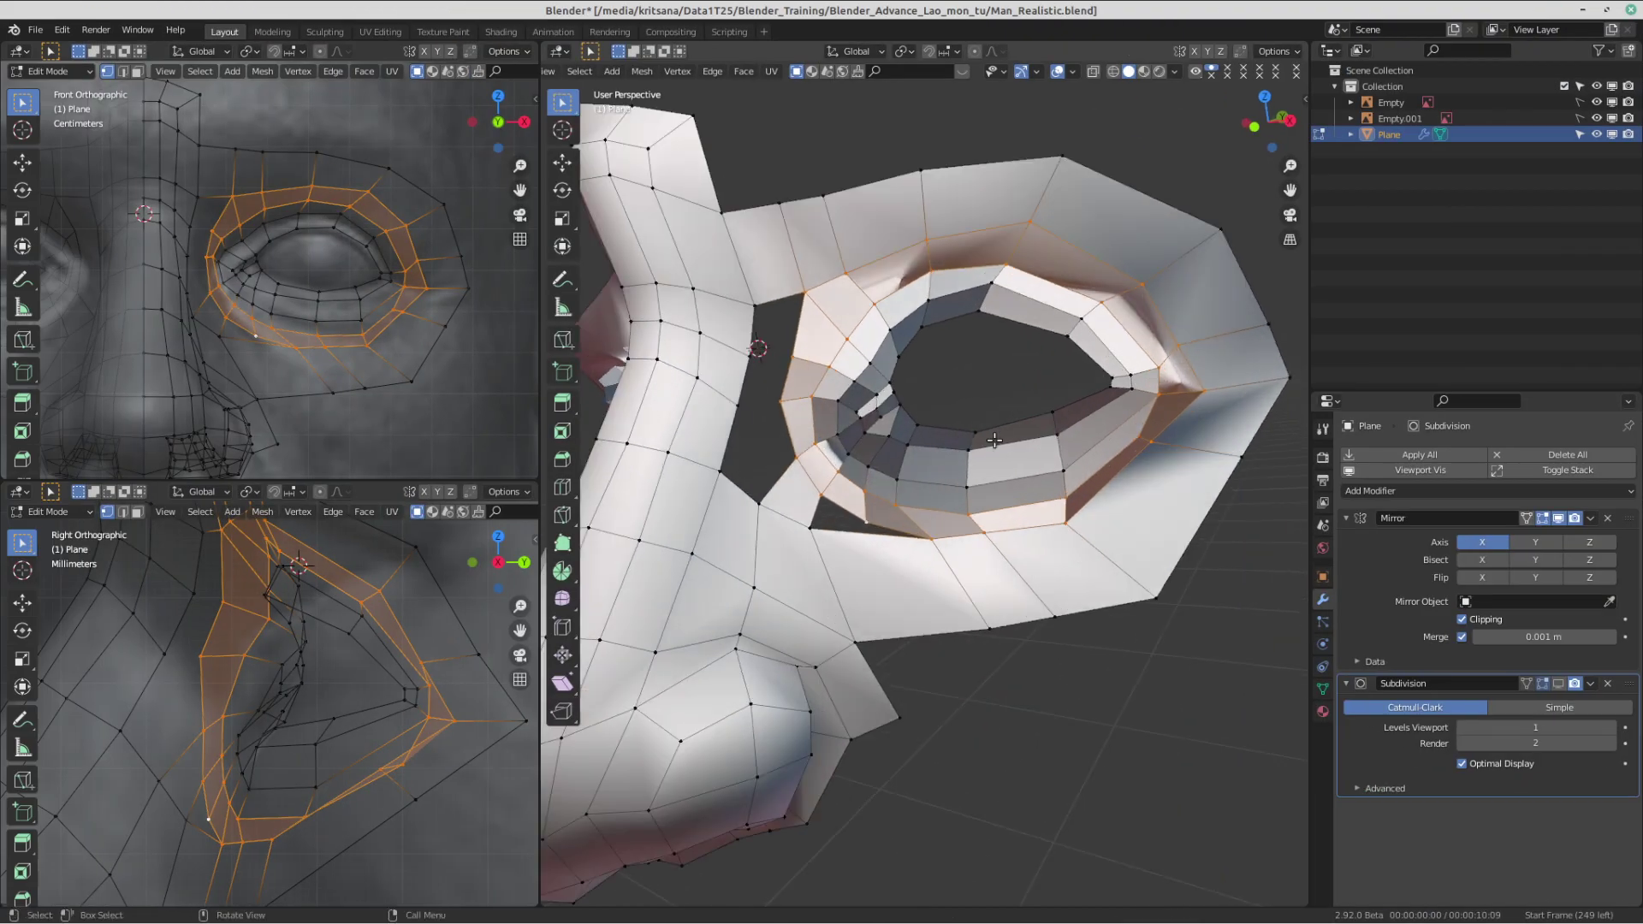
pyautogui.scroll(1, 995, 440)
pyautogui.moveTo(995, 439); pyautogui.dragTo(1060, 440, button='middle')
pyautogui.click(917, 523)
pyautogui.moveTo(964, 538)
pyautogui.mouseDown(button='middle')
pyautogui.moveTo(994, 517)
pyautogui.moveTo(973, 529)
pyautogui.mouseUp(button='middle')
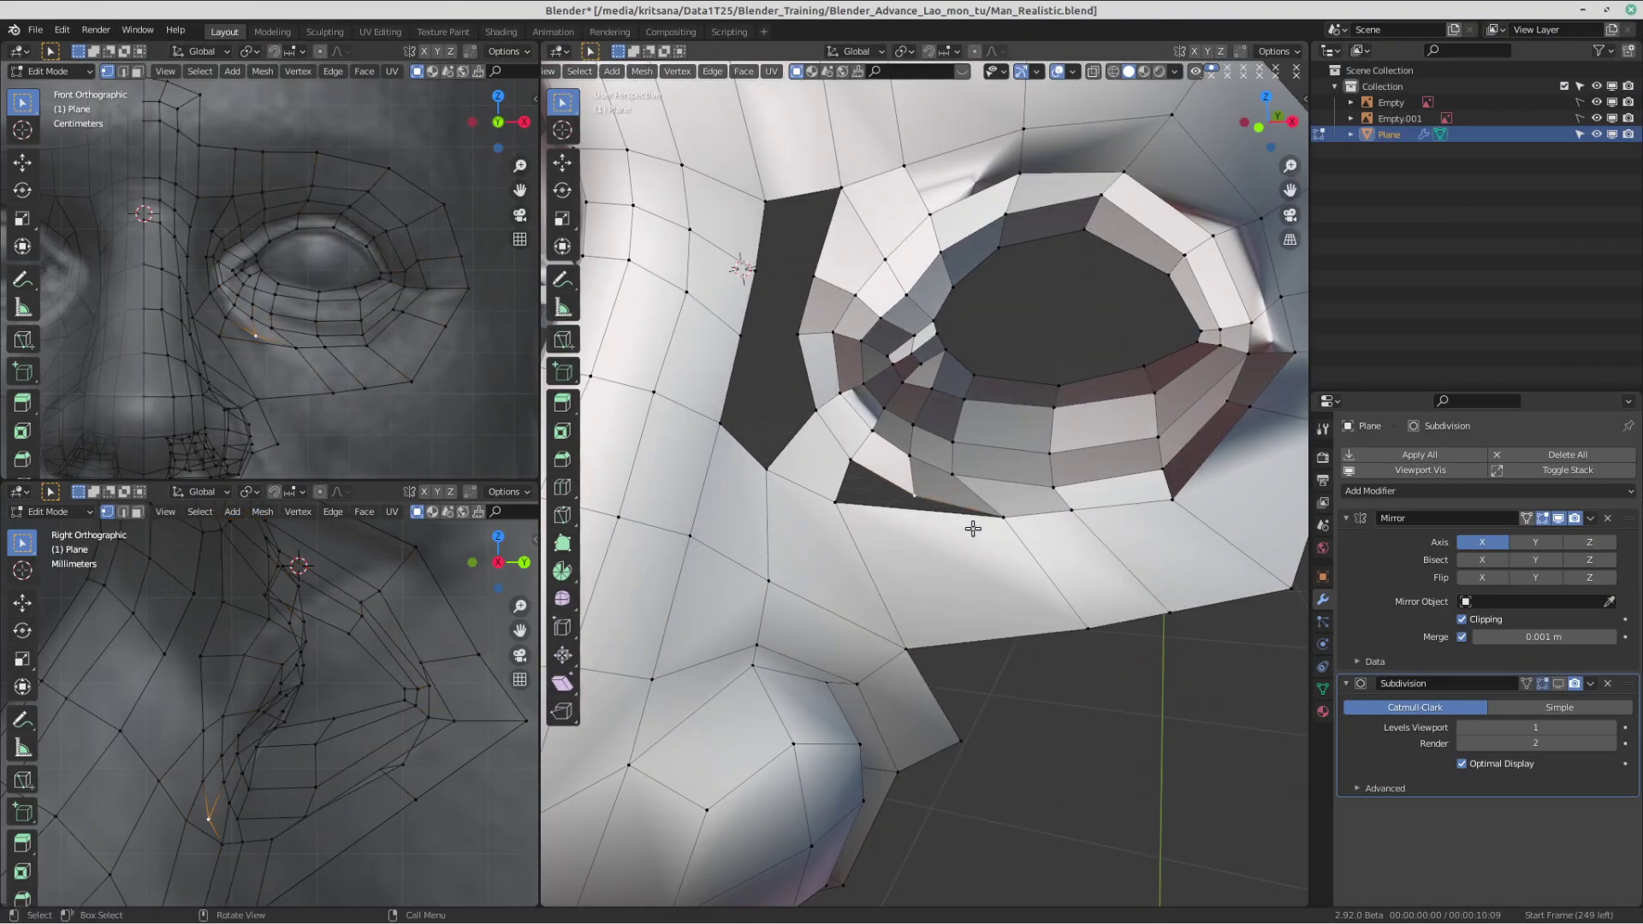
pyautogui.keyDown('shift'); pyautogui.click(916, 503); pyautogui.keyUp('shift')
pyautogui.keyDown('shift'); pyautogui.click(831, 505); pyautogui.keyUp('shift')
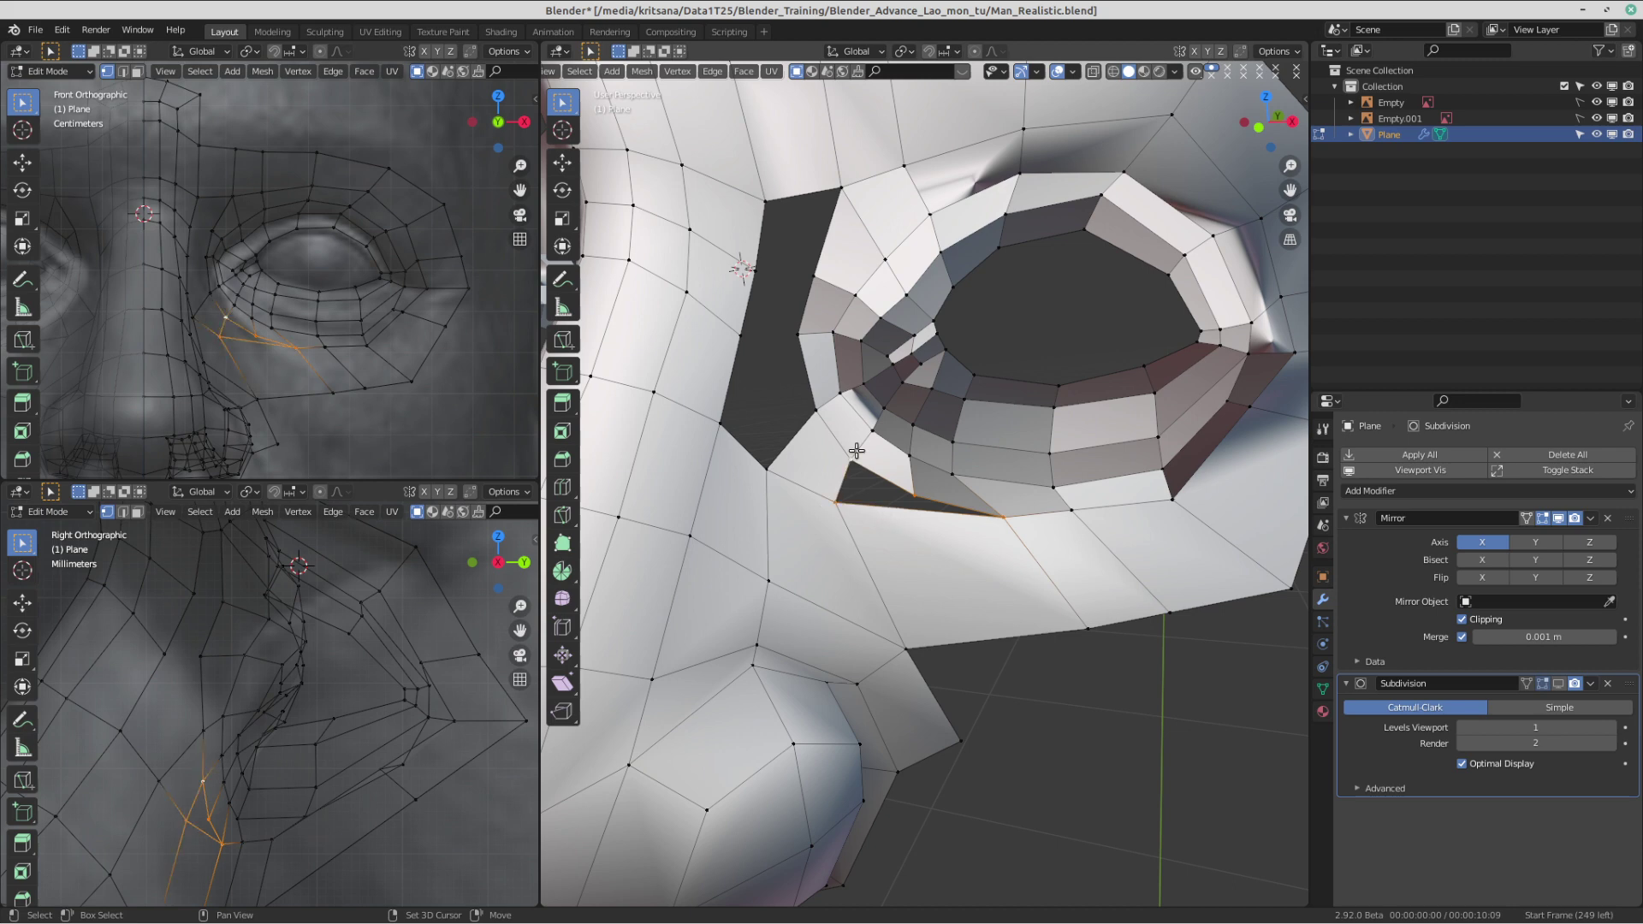
# - Try moving the eye ring vertex on the upper edge of the gap beneath the inner eye corner
pyautogui.moveTo(912, 512)
pyautogui.mouseDown(button='middle')
pyautogui.moveTo(922, 546)
pyautogui.moveTo(909, 514)
pyautogui.mouseUp(button='middle')
pyautogui.click(909, 511)
pyautogui.press('g')
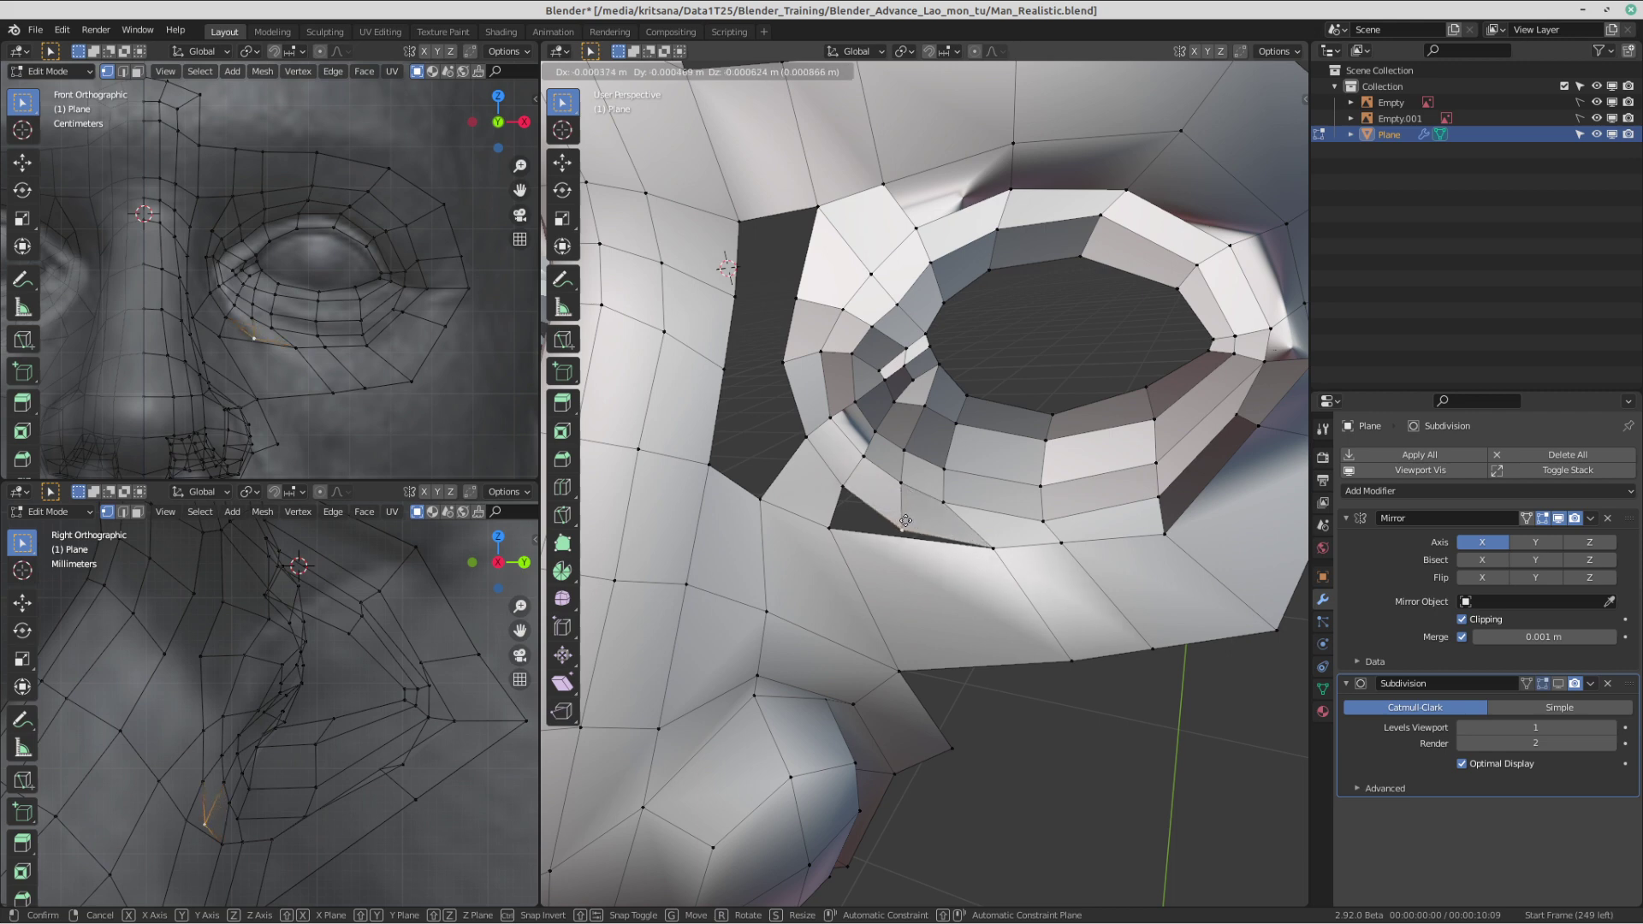
pyautogui.click(905, 524)
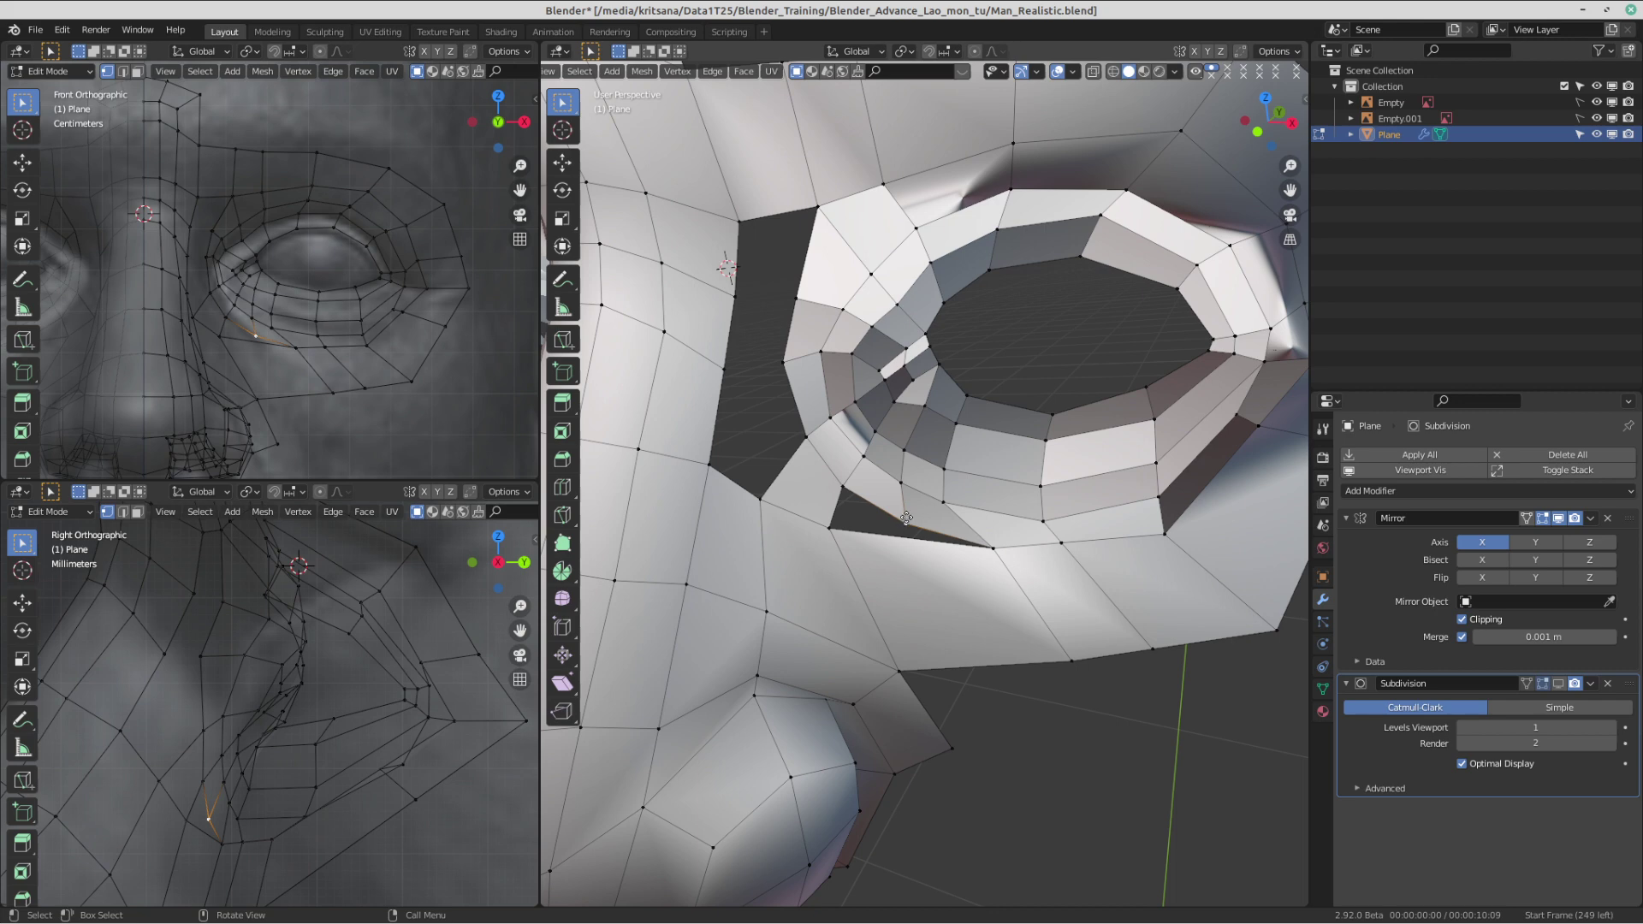
pyautogui.press('g')
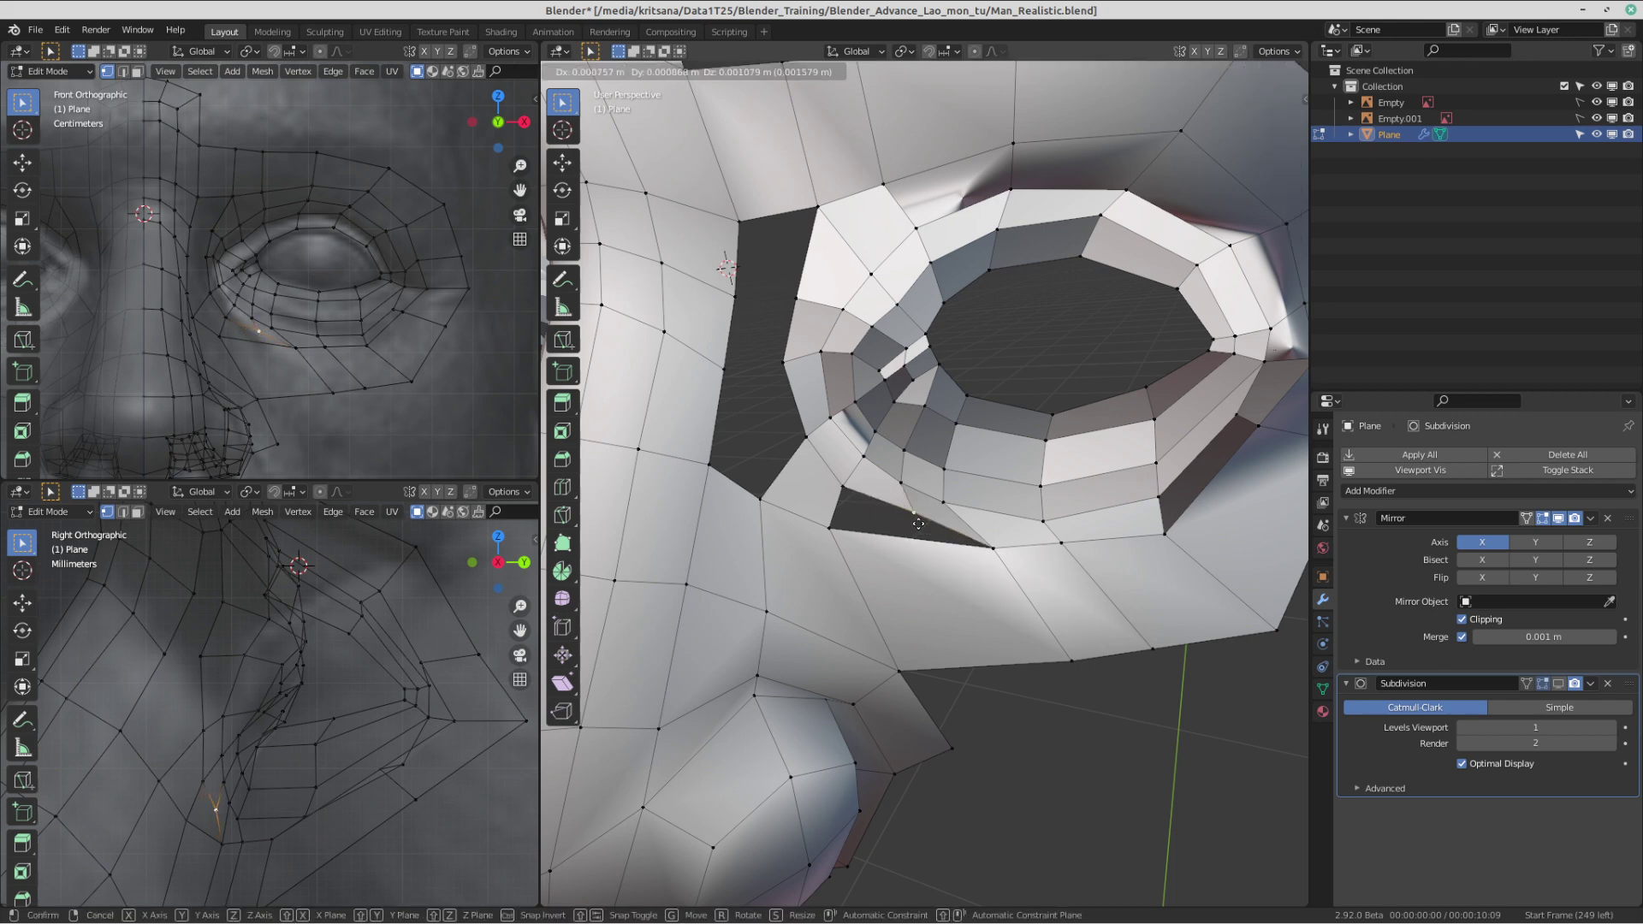
pyautogui.click(905, 517)
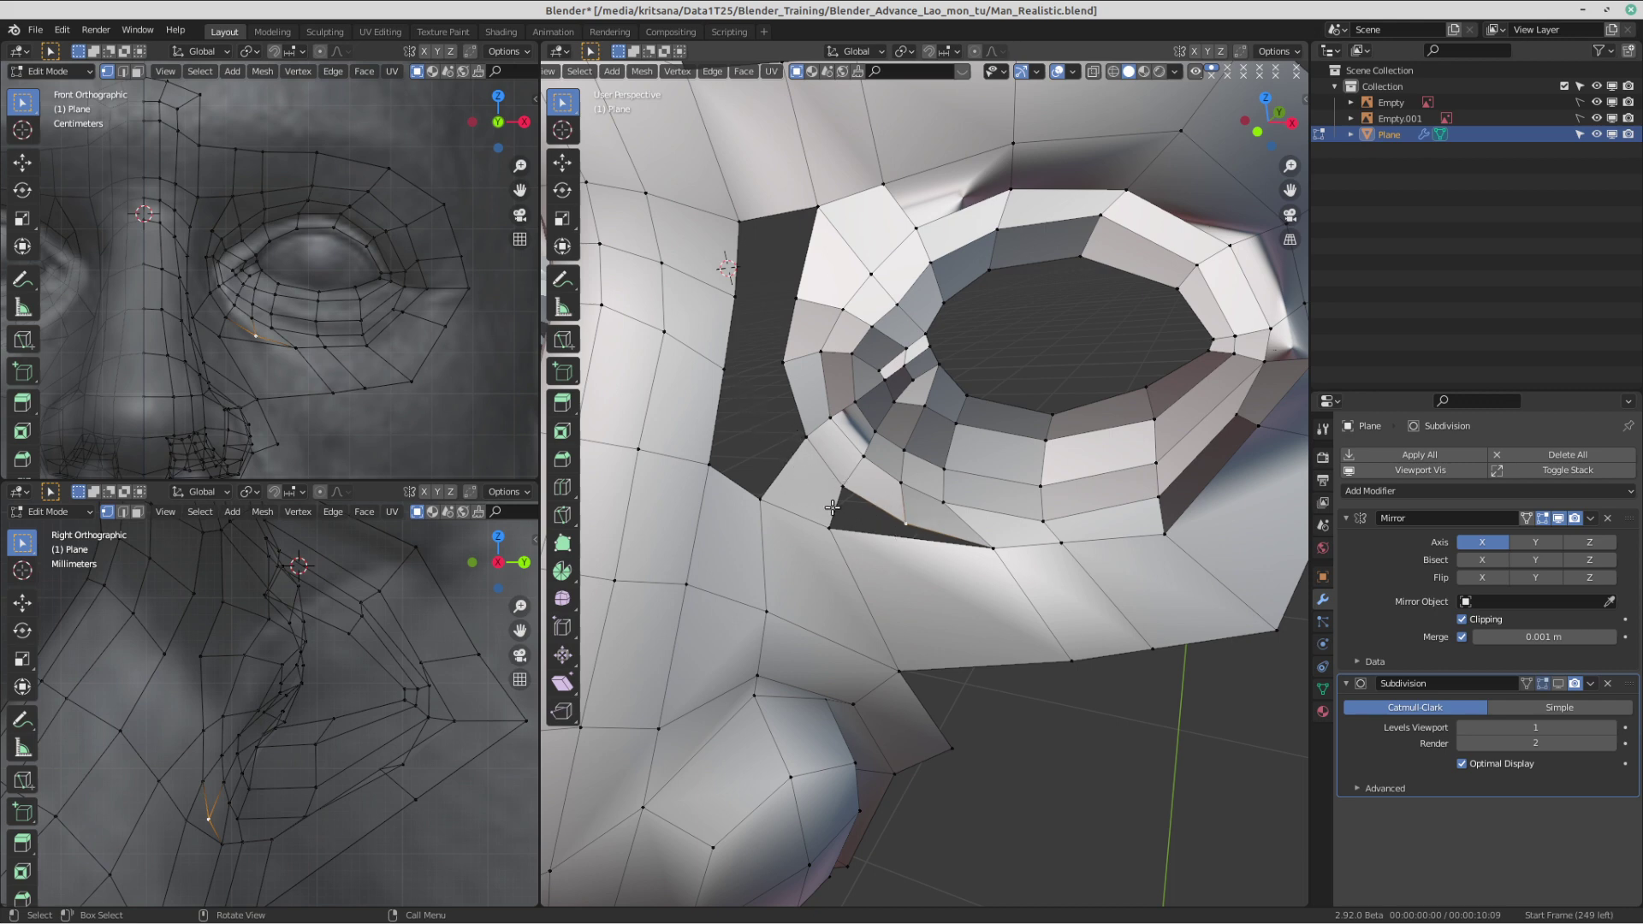
# - Shift the eye ring vertex slightly up toward the eye and fill the gap beneath the inner eye corner with faces
pyautogui.keyDown('shift'); pyautogui.moveTo(780, 417); pyautogui.dragTo(836, 490, button='middle'); pyautogui.keyUp('shift')
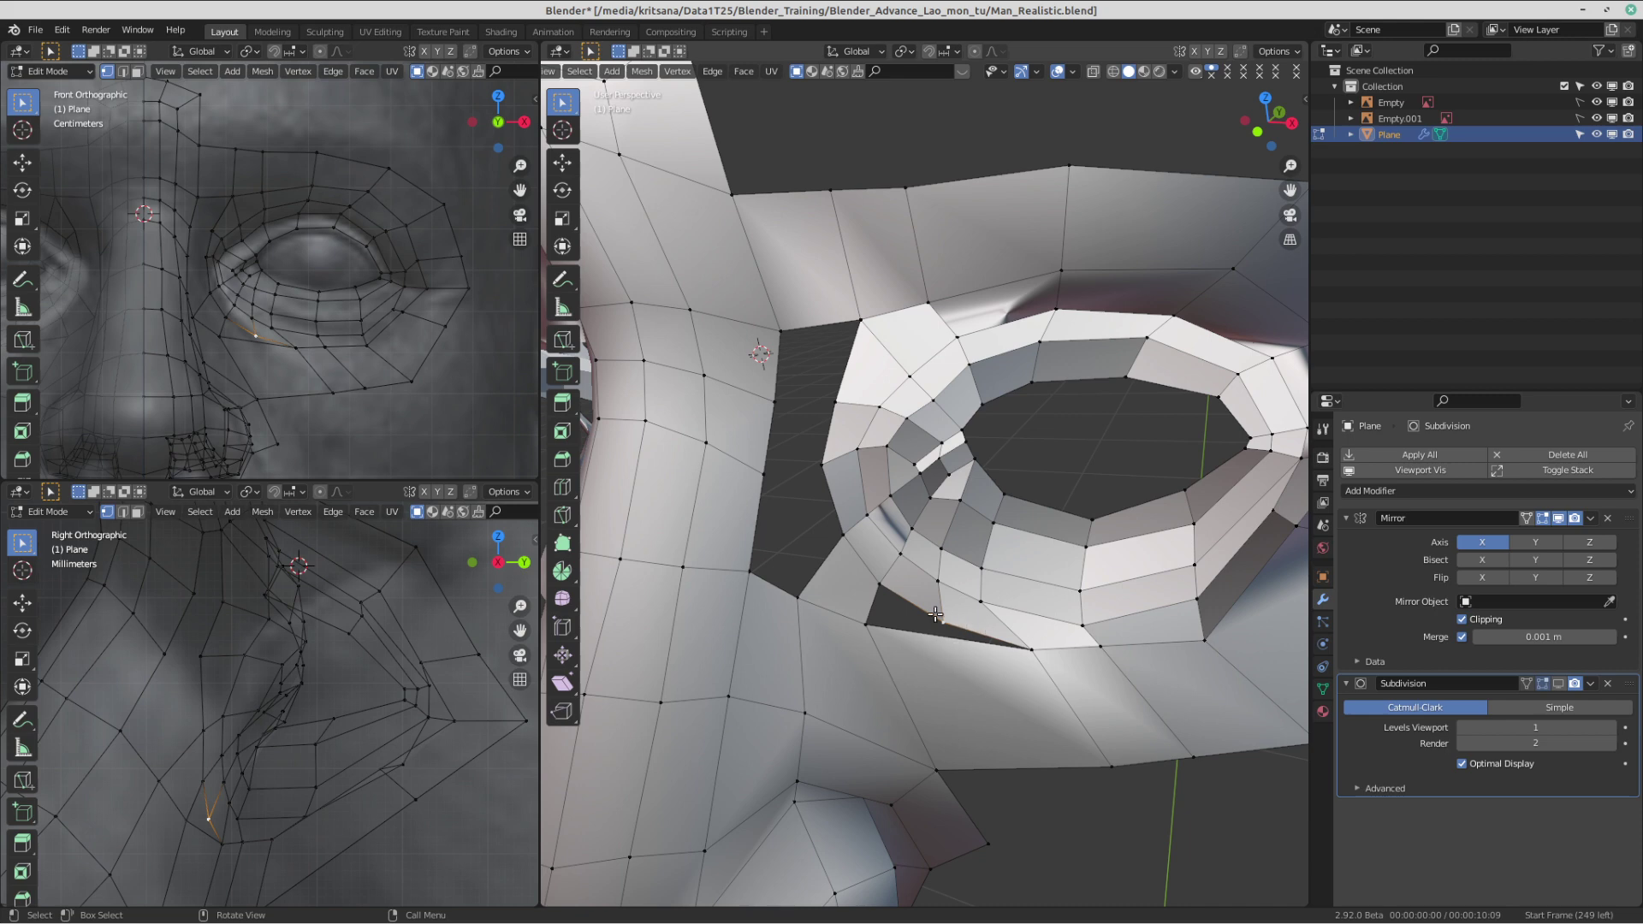
pyautogui.press('g')
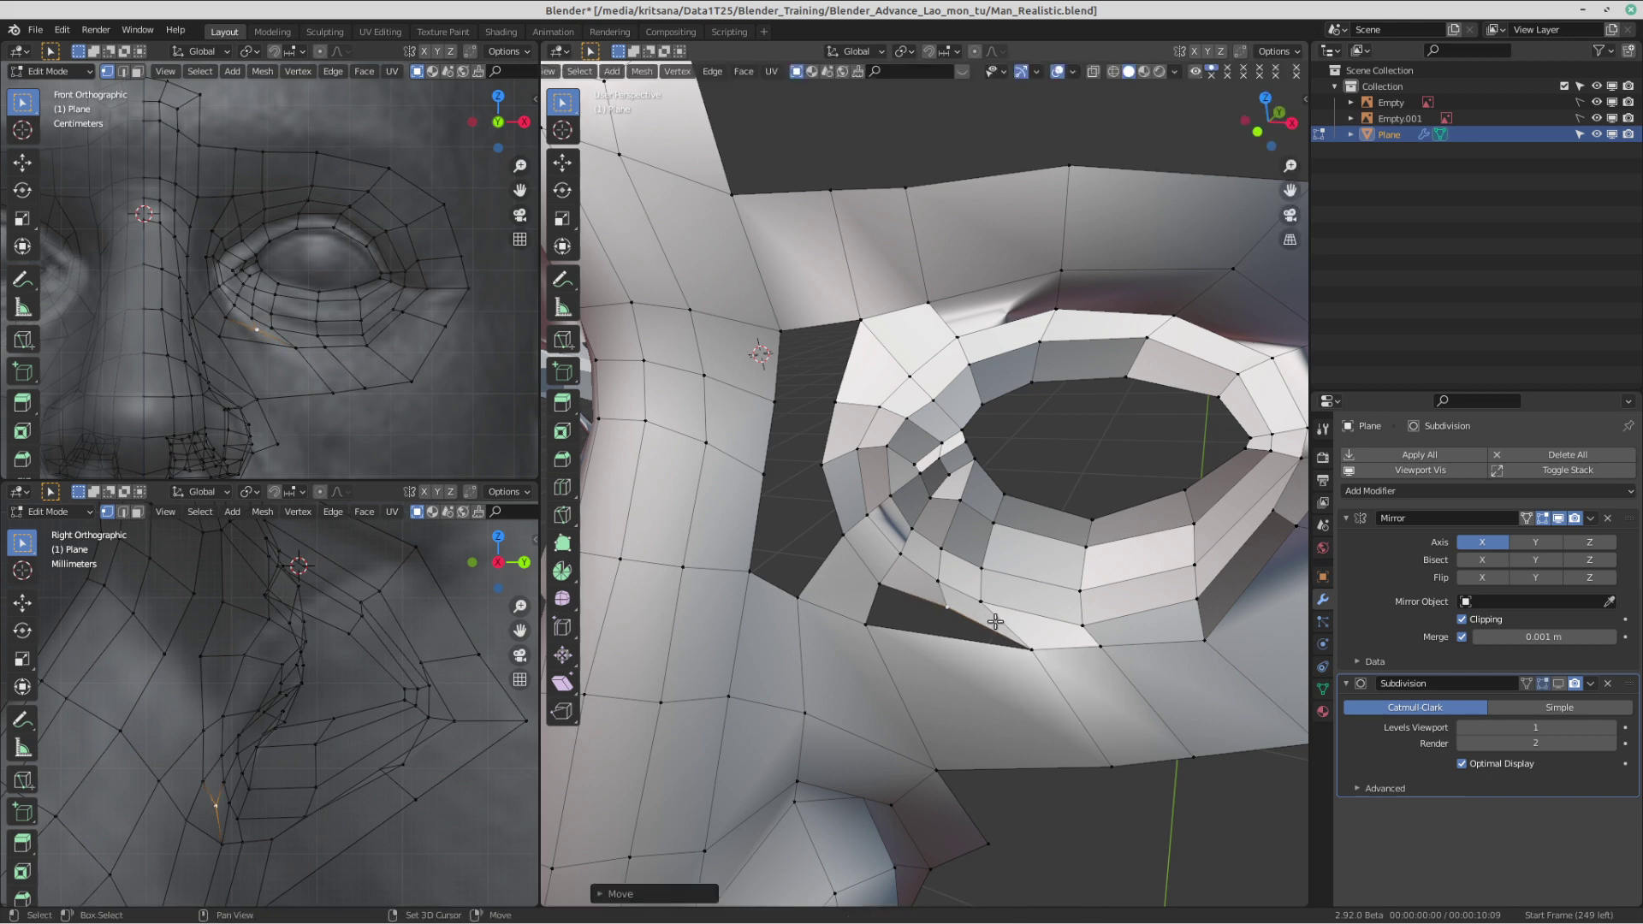
pyautogui.rightClick(882, 625)
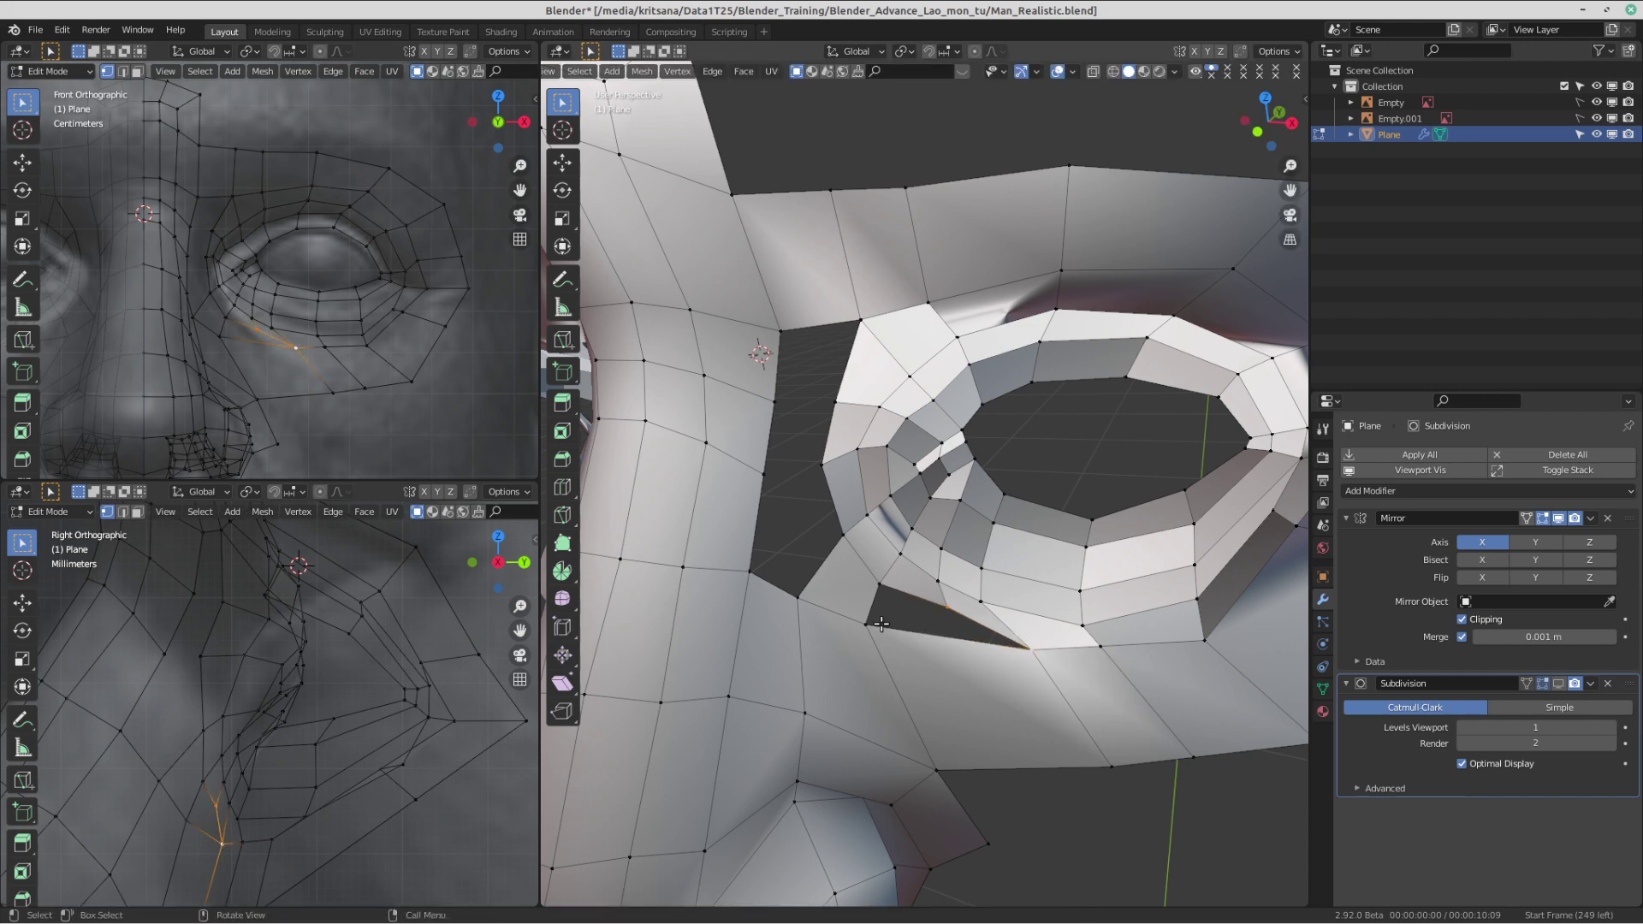
pyautogui.keyDown('shift'); pyautogui.moveTo(806, 618); pyautogui.dragTo(826, 642, button='middle'); pyautogui.keyUp('shift')
# - Try filling faces between the nose and the eye ring from the gap's lower edge, and undo them
pyautogui.click(824, 635)
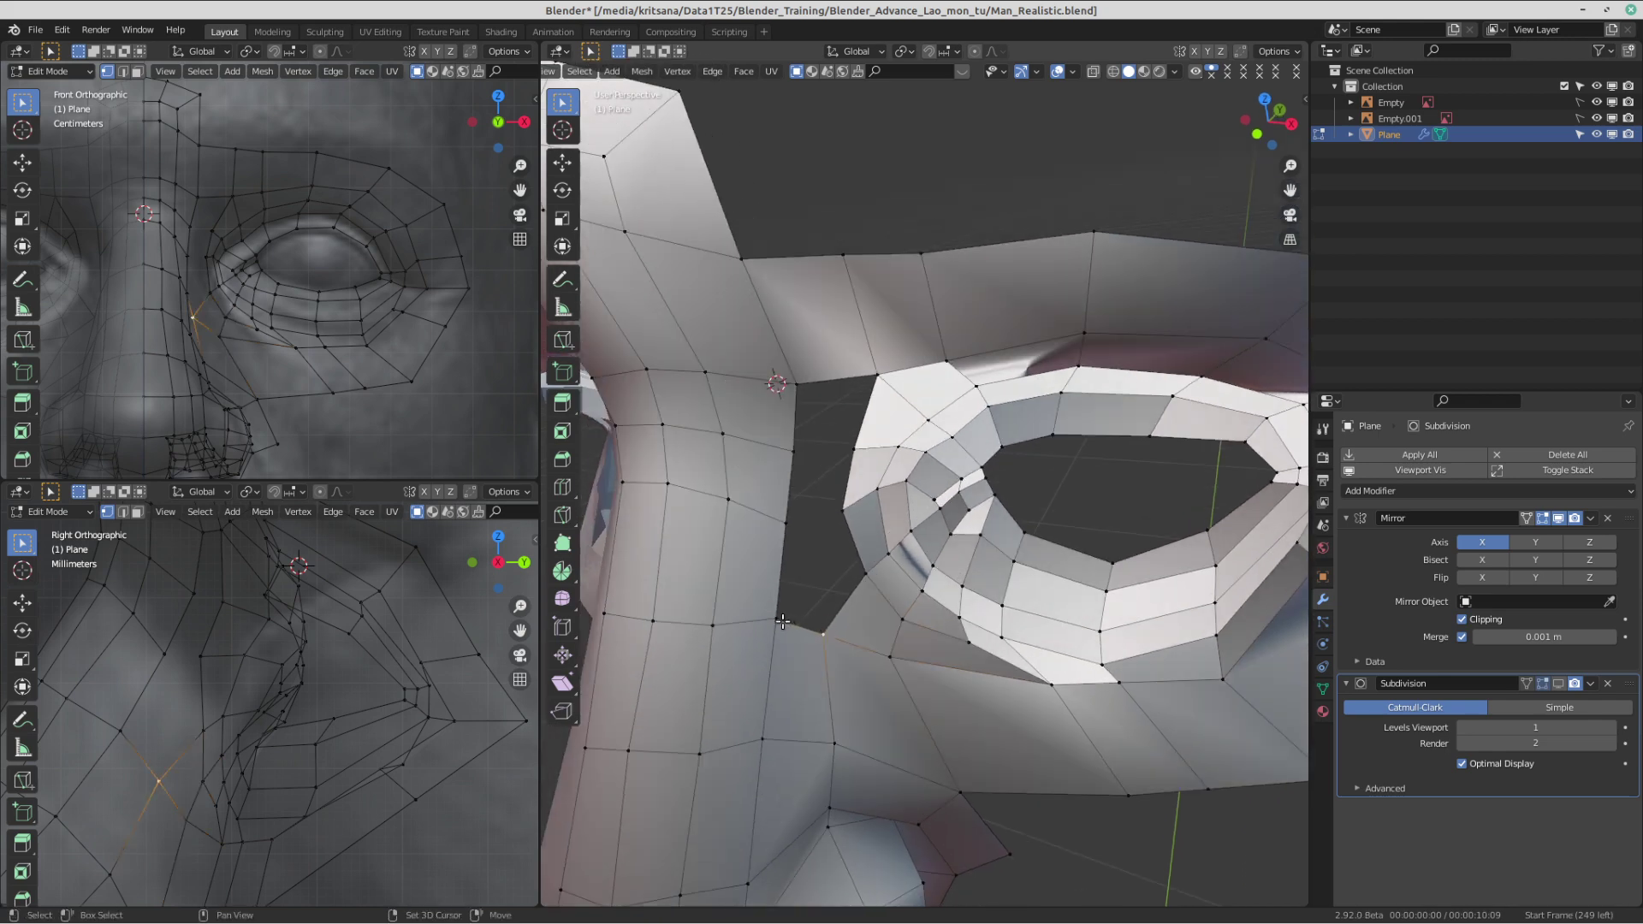
pyautogui.keyDown('shift'); pyautogui.click(784, 623); pyautogui.keyUp('shift')
pyautogui.moveTo(855, 565); pyautogui.dragTo(846, 556, button='middle')
pyautogui.press('f')
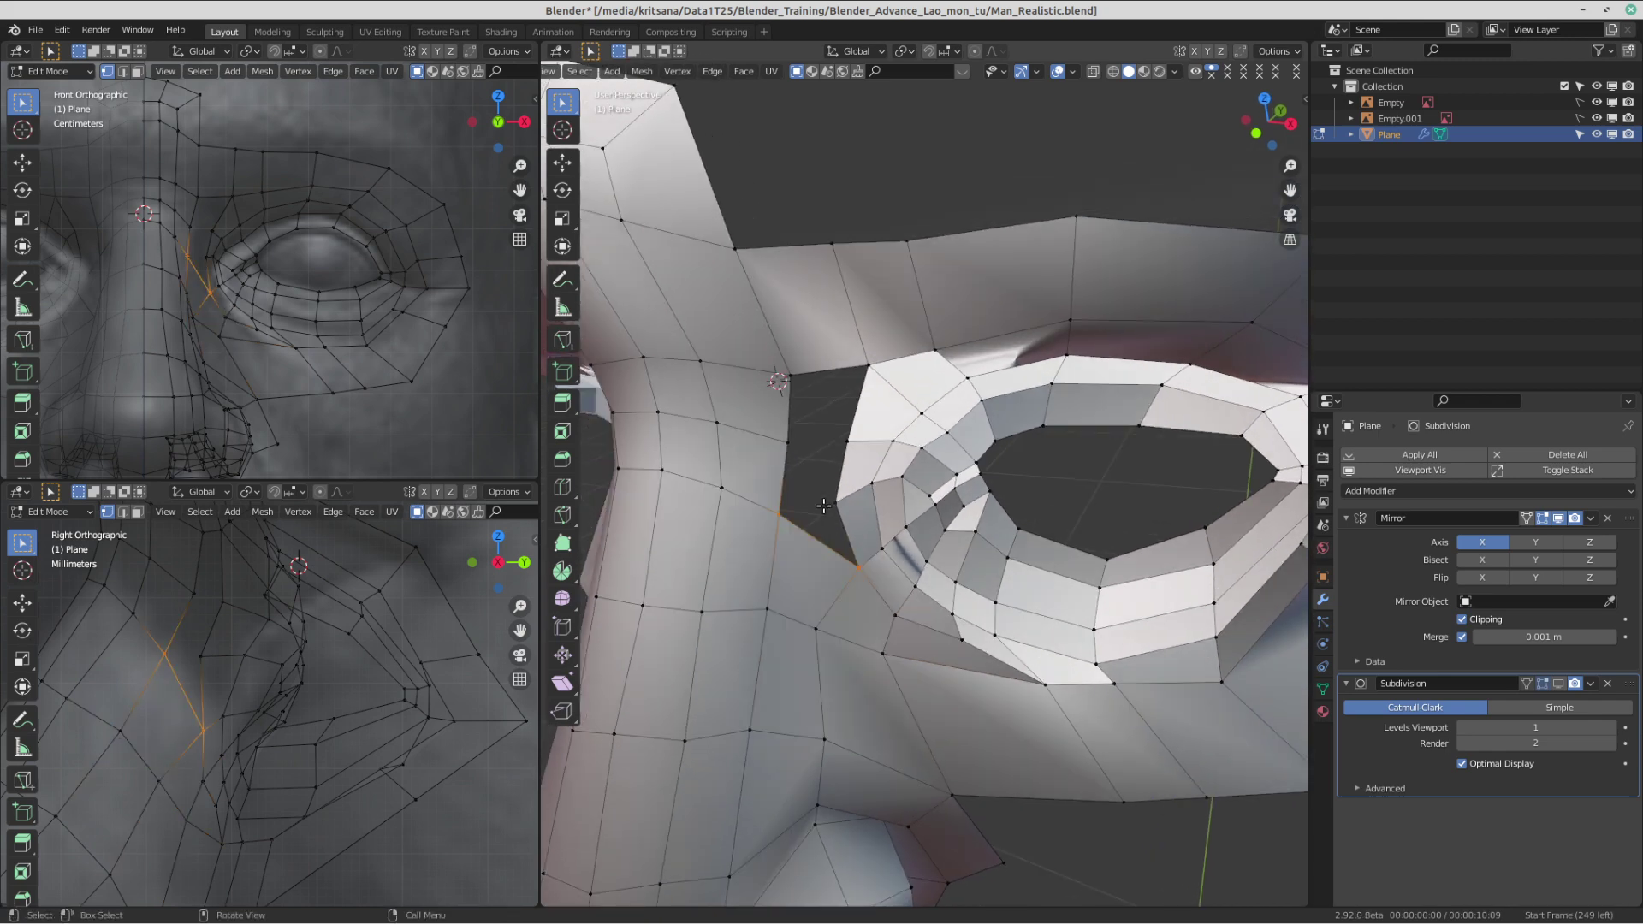
pyautogui.press('f')
pyautogui.press('f')
pyautogui.hotkey('ctrl', 'z')
pyautogui.hotkey('ctrl', 'z')
pyautogui.hotkey('ctrl', 'z')
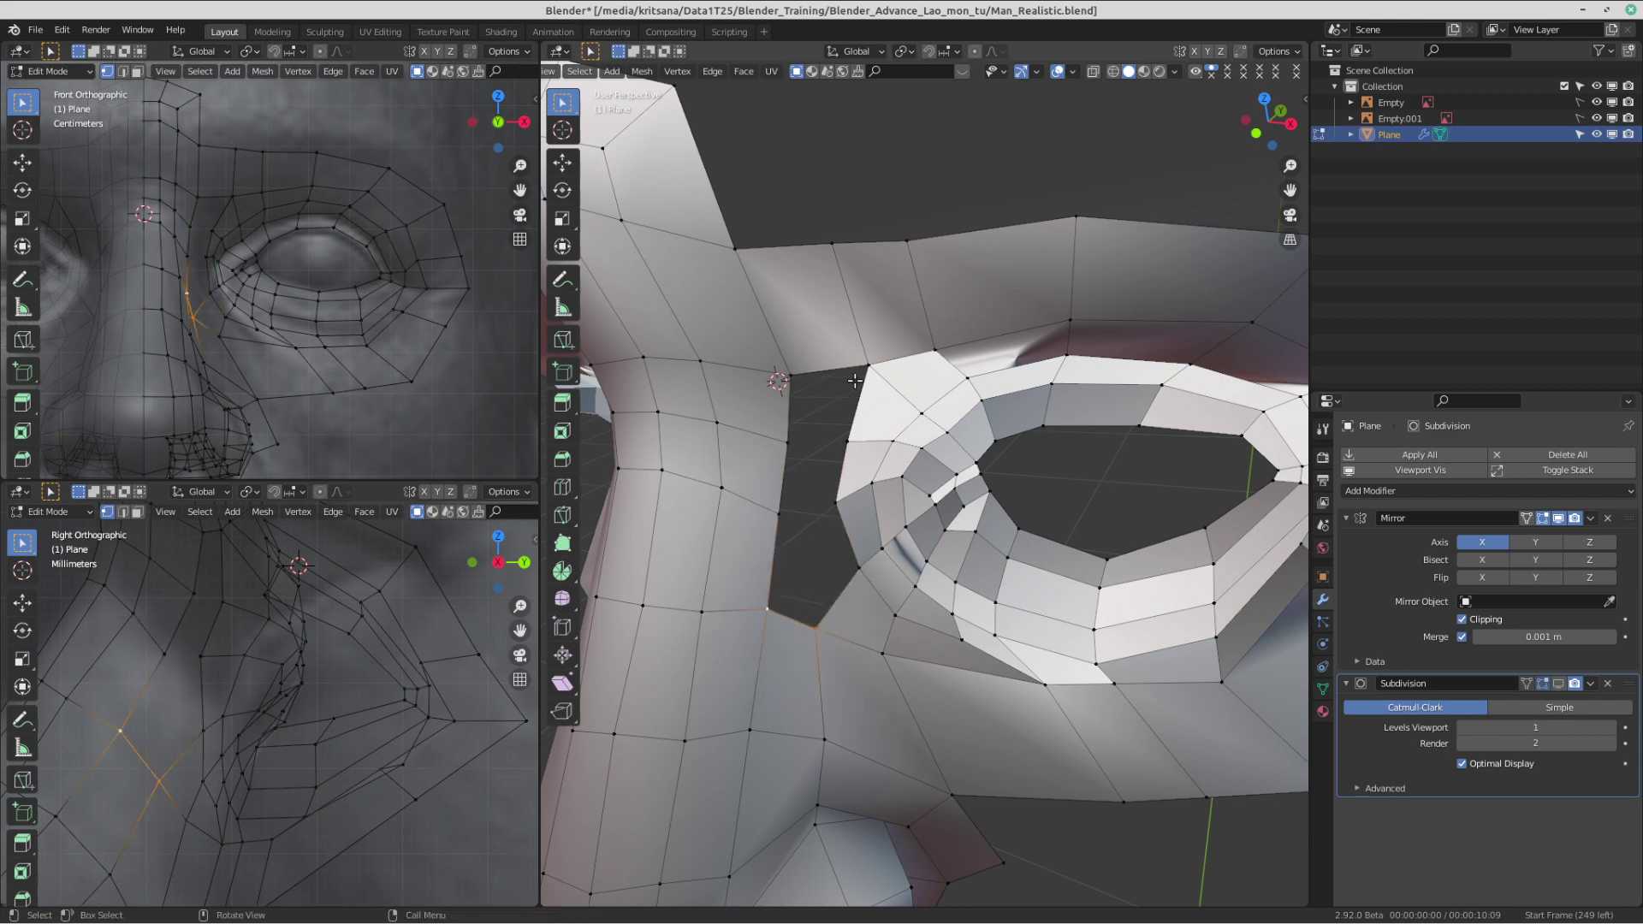
# - Try adding a loop cut across the nose bridge and filling the gap to the eye ring with faces from its lower edge upward
pyautogui.hotkey('ctrl', 'r')
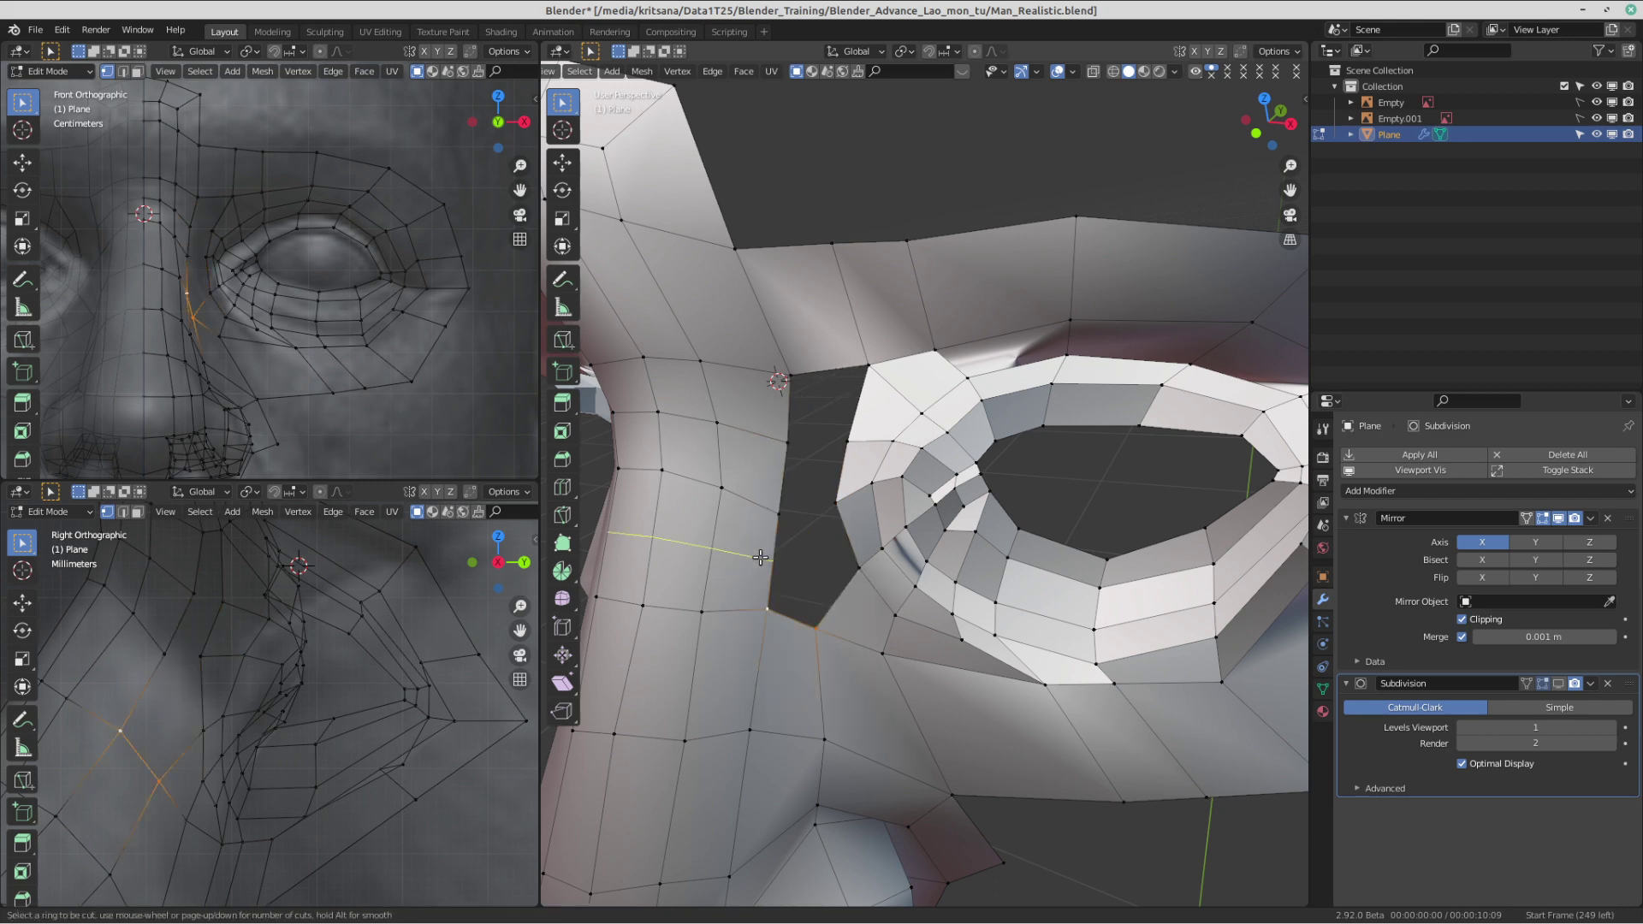
pyautogui.doubleClick(760, 557)
pyautogui.click(769, 610)
pyautogui.keyDown('shift'); pyautogui.click(816, 630); pyautogui.keyUp('shift')
pyautogui.press('f')
pyautogui.press('f')
pyautogui.press('f')
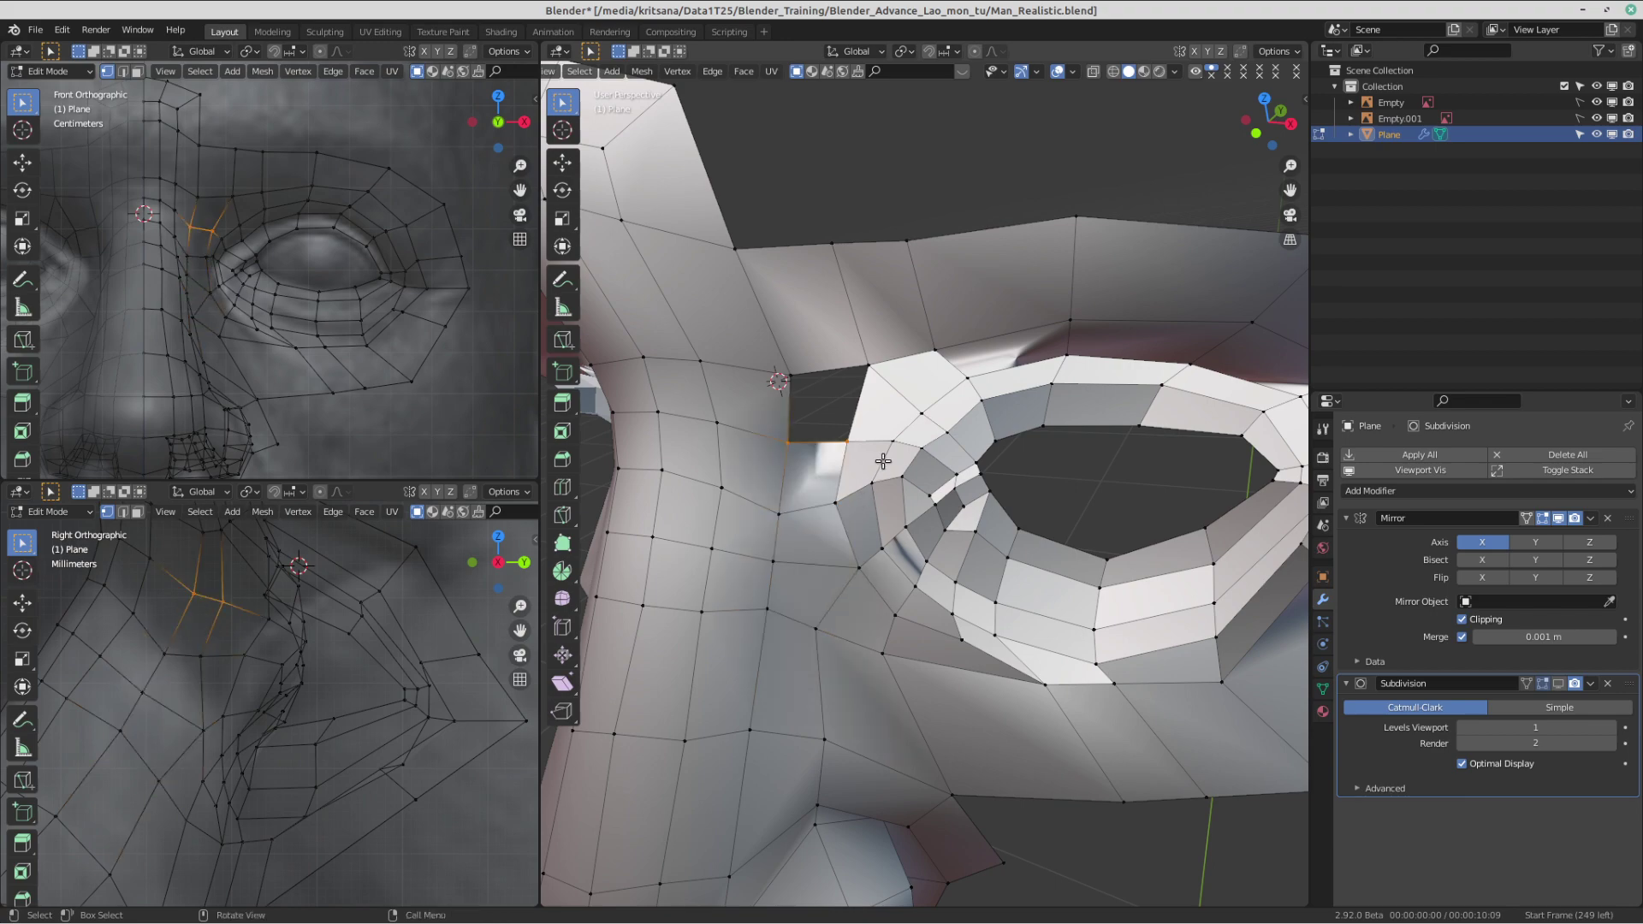
pyautogui.press('f')
# - Undo the nose loop cut and the faces joining it to the eye ring, keeping the filled gap beneath the inner eye corner
pyautogui.moveTo(914, 686); pyautogui.dragTo(950, 528, button='middle')
pyautogui.hotkey('ctrl', 'z')
pyautogui.hotkey('ctrl', 'z')
pyautogui.hotkey('ctrl', 'z')
pyautogui.hotkey('ctrl', 'z')
pyautogui.hotkey('ctrl', 'z')
pyautogui.hotkey('ctrl', 'z')
pyautogui.hotkey('ctrl', 'z')
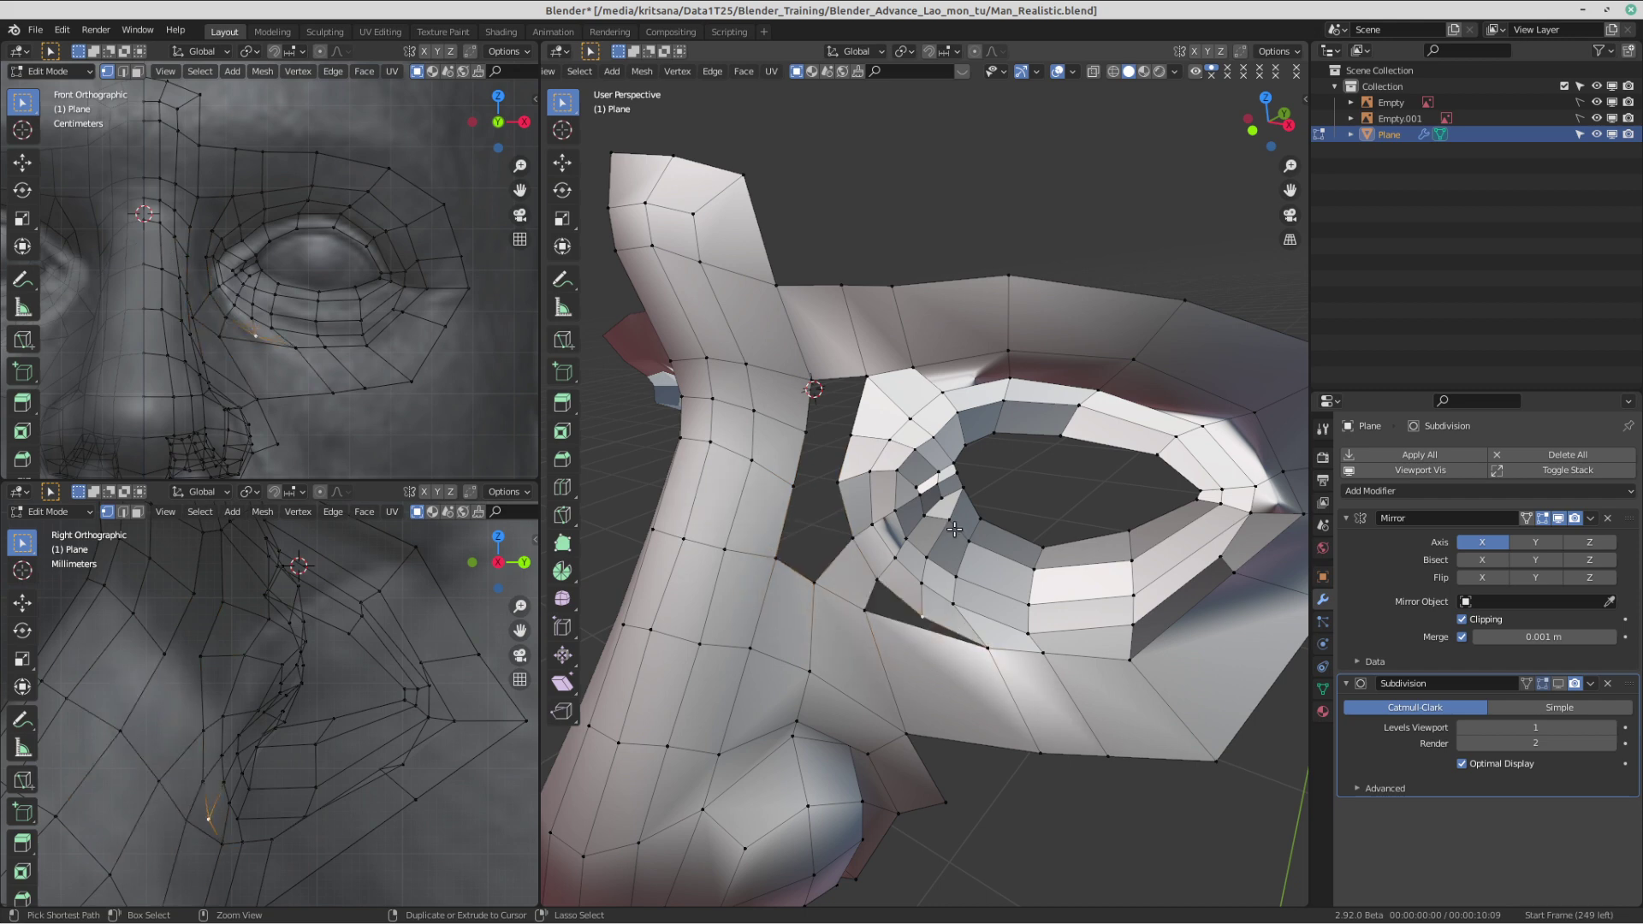
pyautogui.hotkey('ctrl', 'z')
pyautogui.scroll(1, 912, 552)
pyautogui.hotkey('ctrl', 'shift', 'z')
pyautogui.hotkey('ctrl', 'shift', 'z')
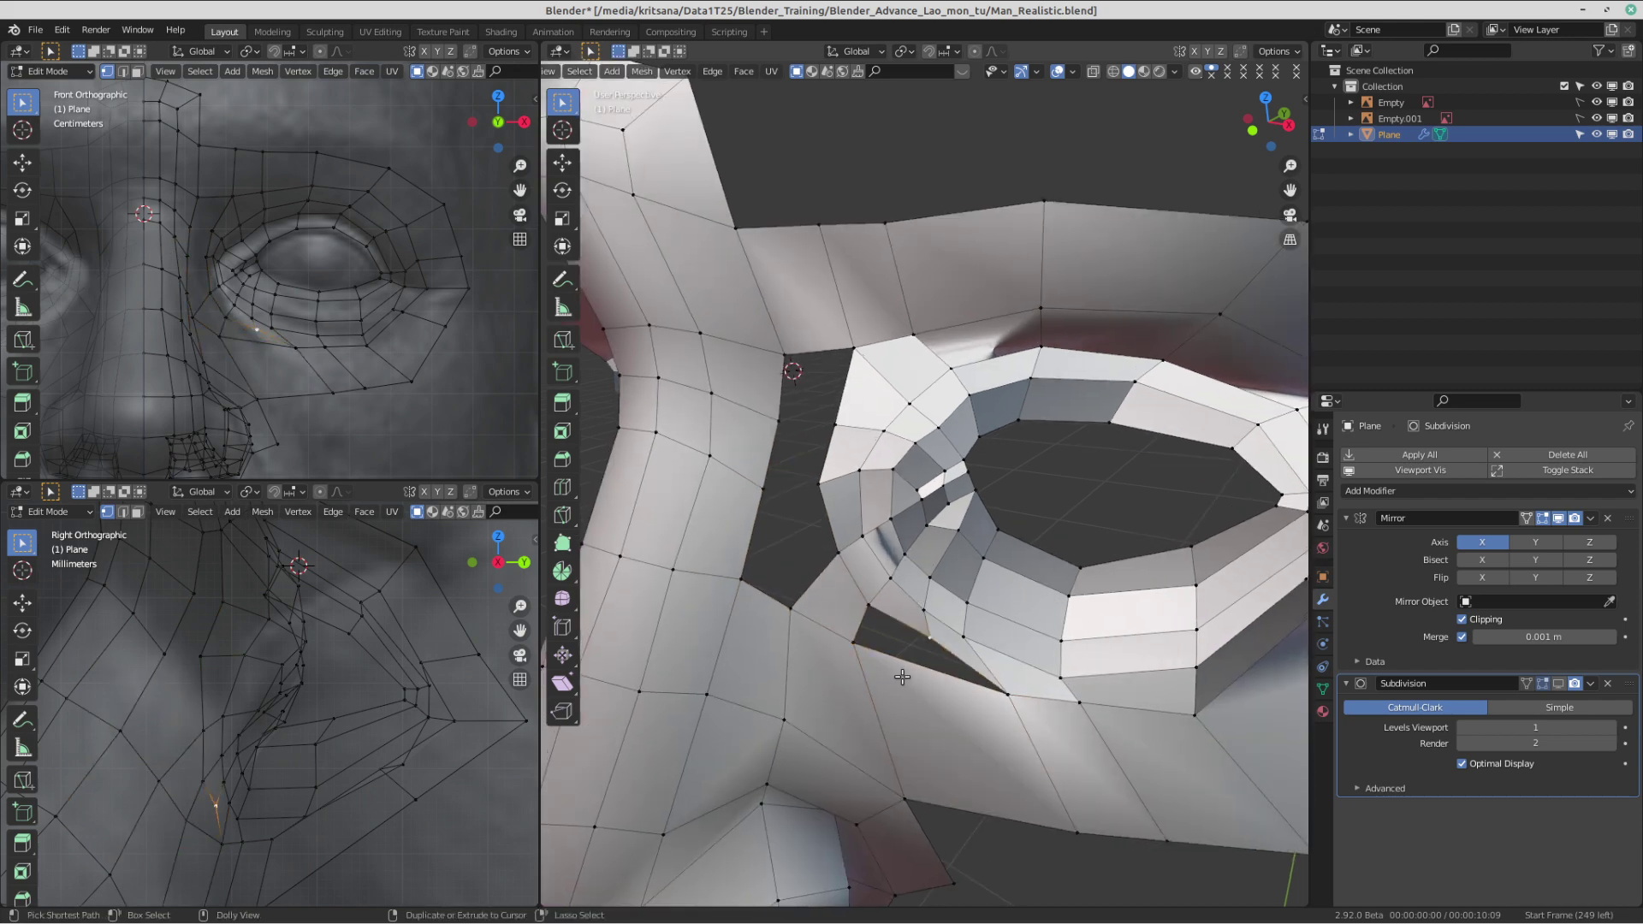
pyautogui.hotkey('ctrl', 'shift', 'z')
pyautogui.hotkey('ctrl', 'shift', 'z')
# - Build a new quad from the eye ring's inner corner vertex, placing its free vertex in the gap beside the nose
pyautogui.scroll(-1, 863, 552)
pyautogui.keyDown('shift'); pyautogui.moveTo(861, 547); pyautogui.dragTo(882, 594, button='middle'); pyautogui.keyUp('shift')
pyautogui.scroll(1, 882, 594)
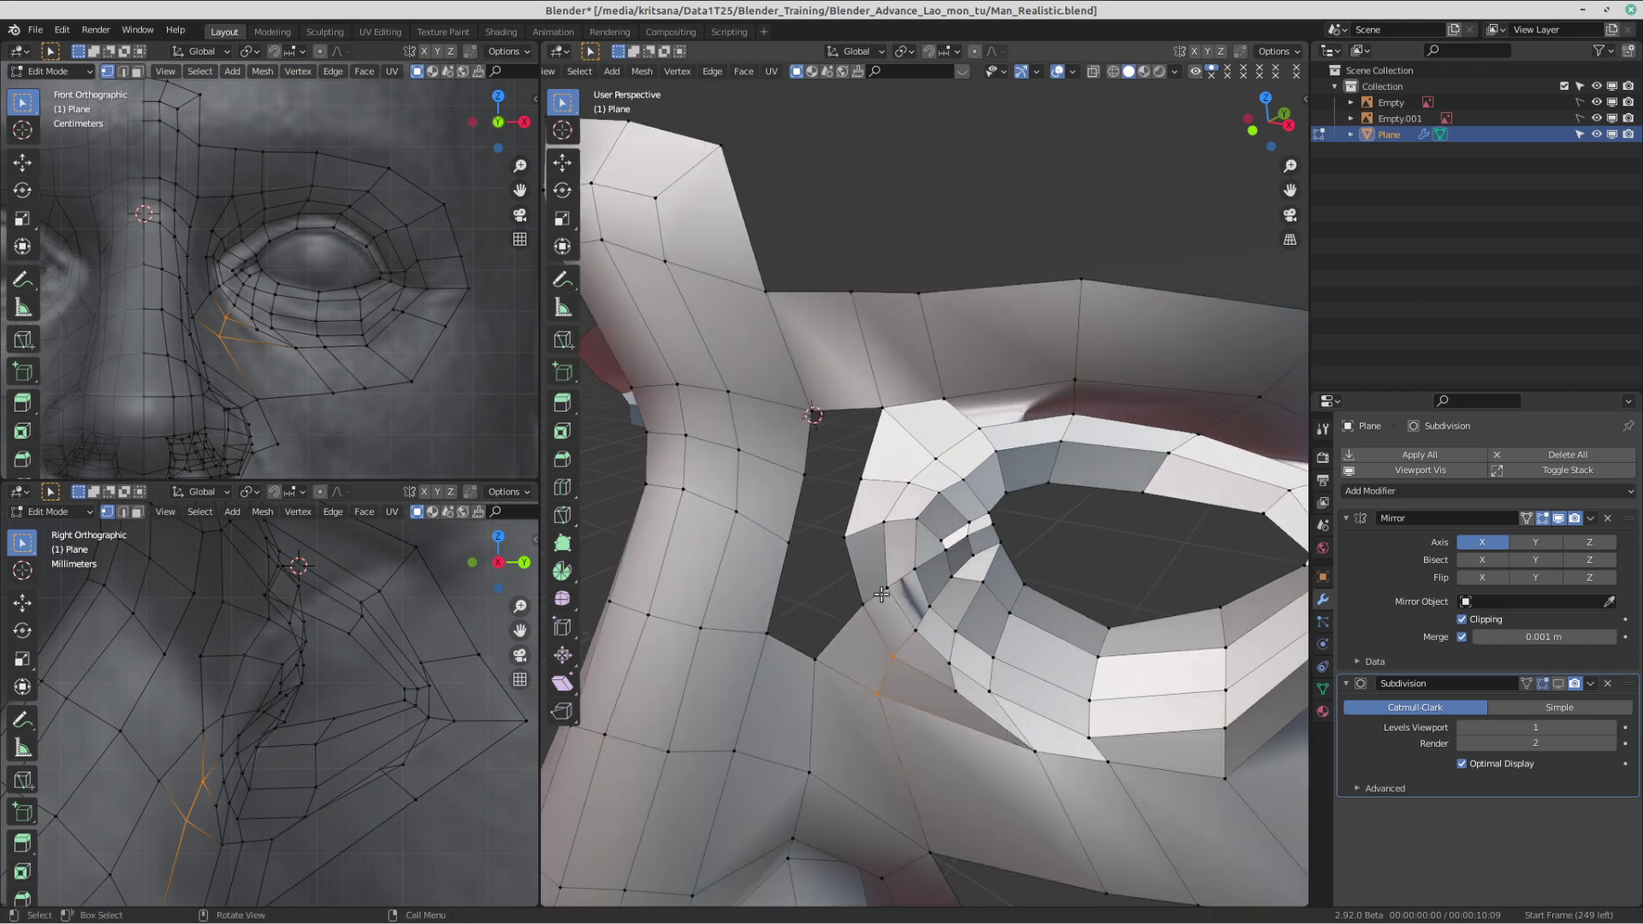
pyautogui.scroll(1, 882, 594)
pyautogui.click(842, 622)
pyautogui.moveTo(832, 648); pyautogui.dragTo(841, 653, button='middle')
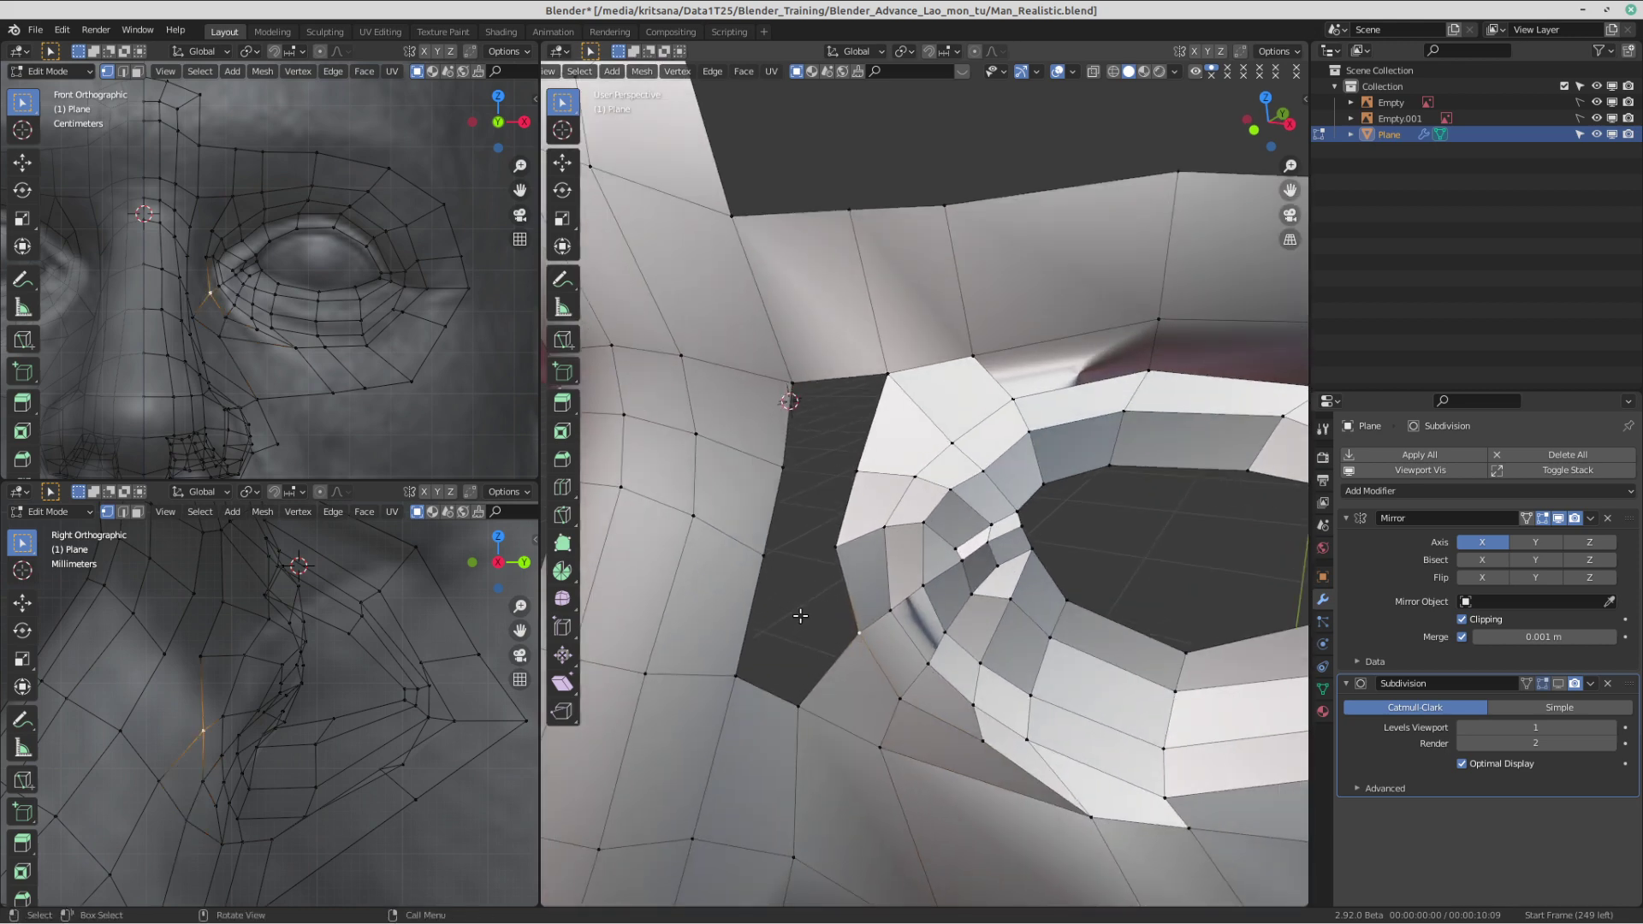
pyautogui.press('e')
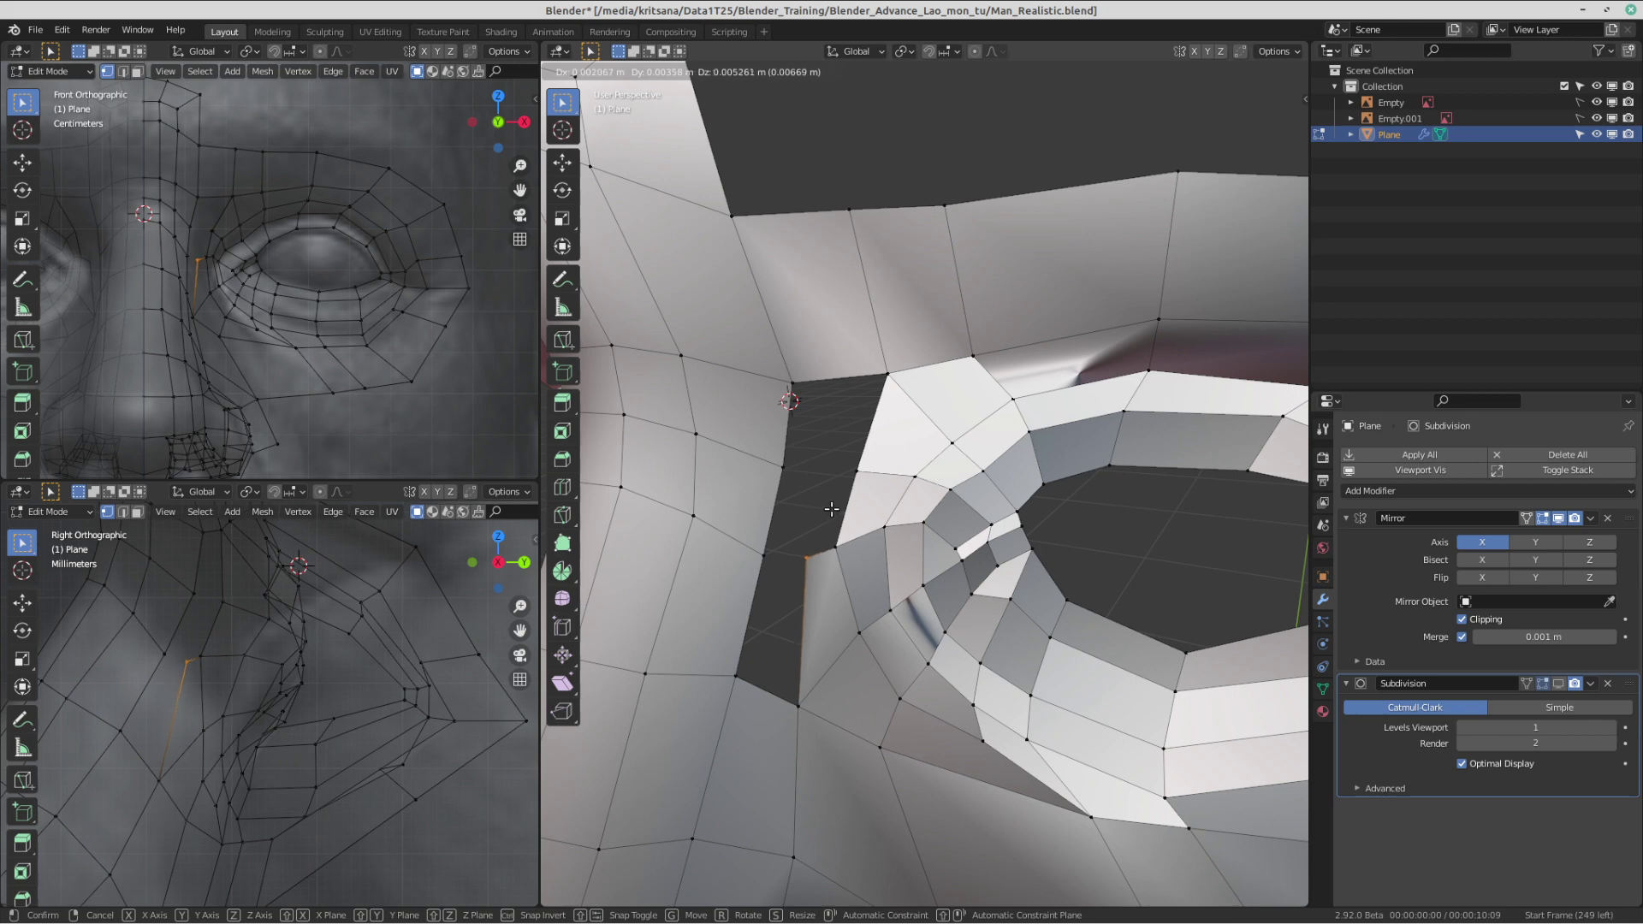
pyautogui.click(832, 510)
# - Try filling a triangle between the new quad's nose-facing edge and the nose vertex at the gap's lower end, and undo it
pyautogui.keyDown('shift'); pyautogui.click(743, 683); pyautogui.keyUp('shift')
pyautogui.keyDown('shift'); pyautogui.click(798, 703); pyautogui.keyUp('shift')
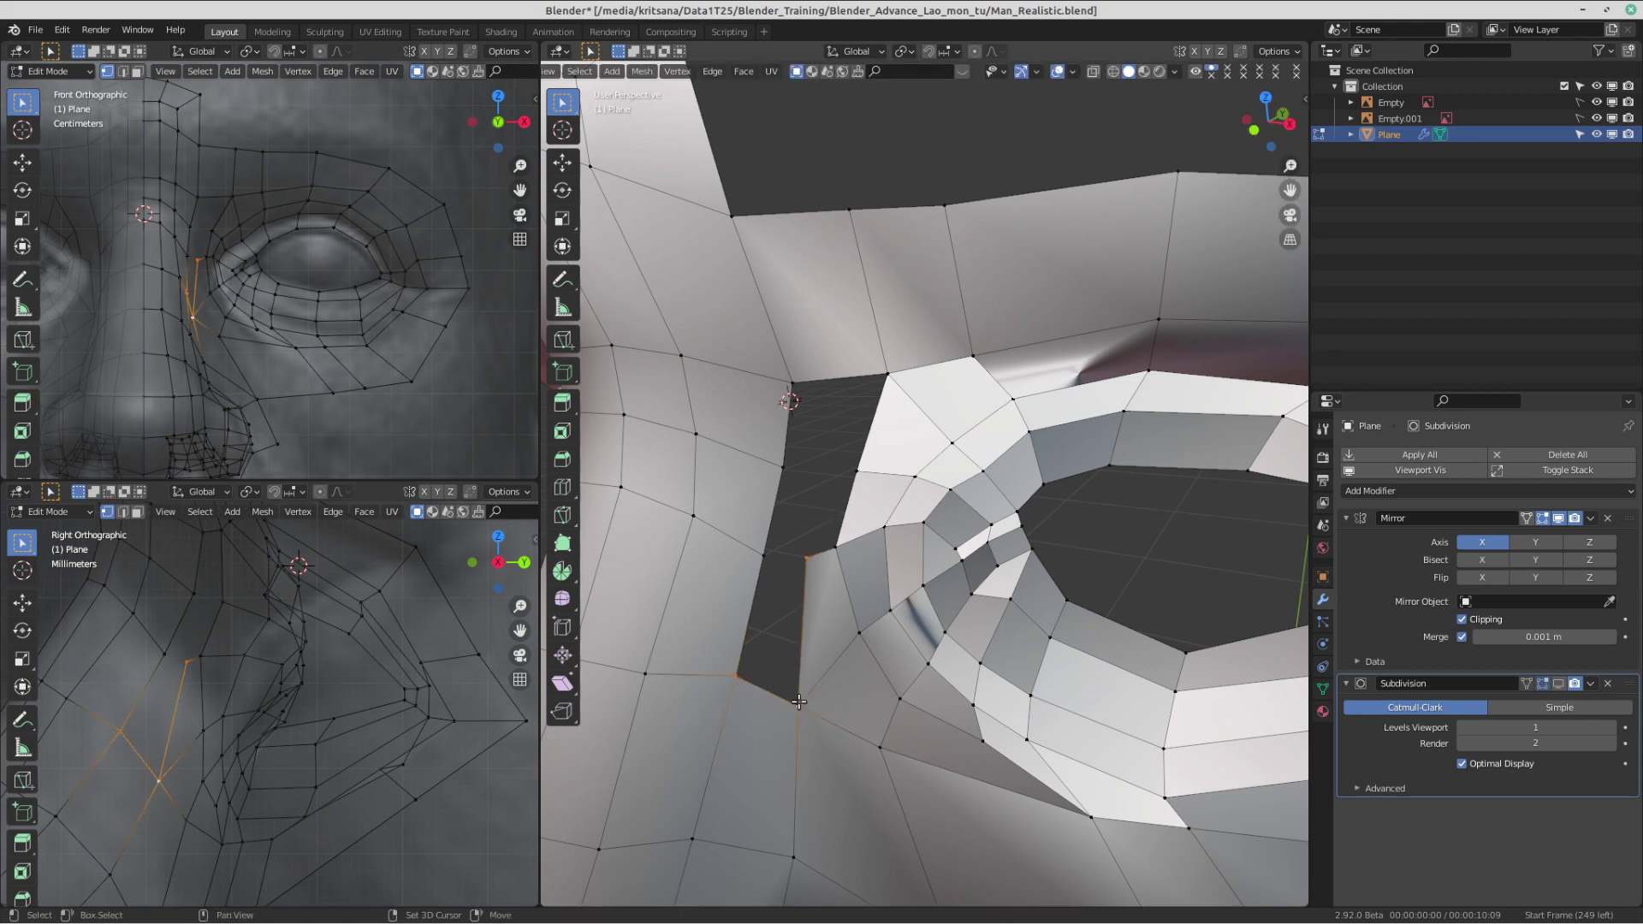
pyautogui.press('f')
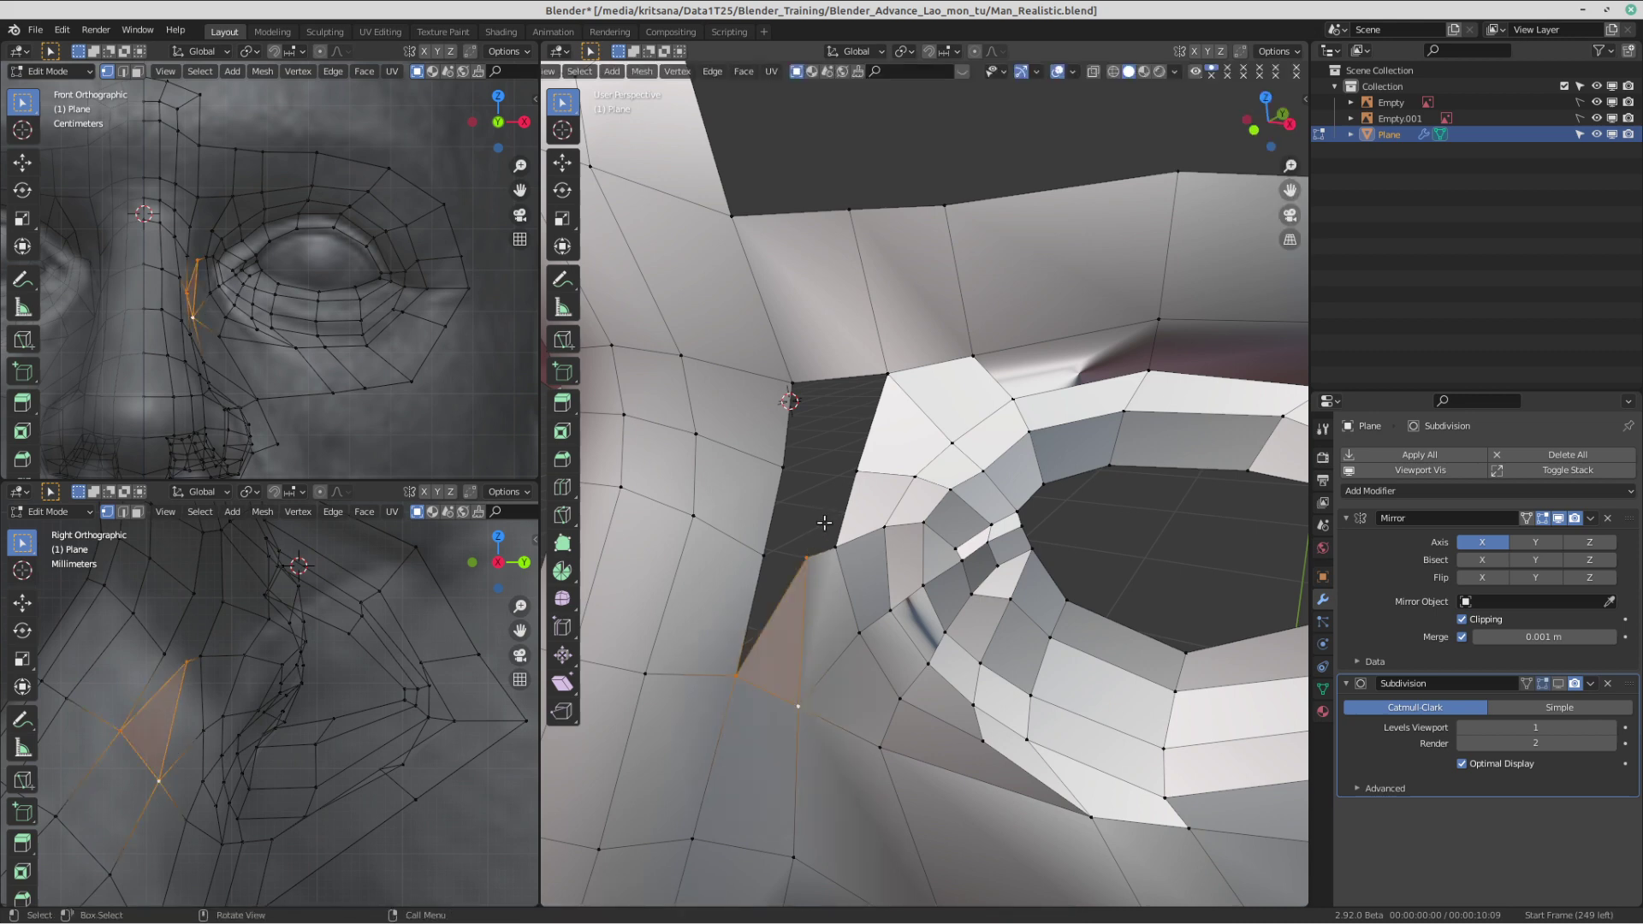
pyautogui.hotkey('ctrl', 'z')
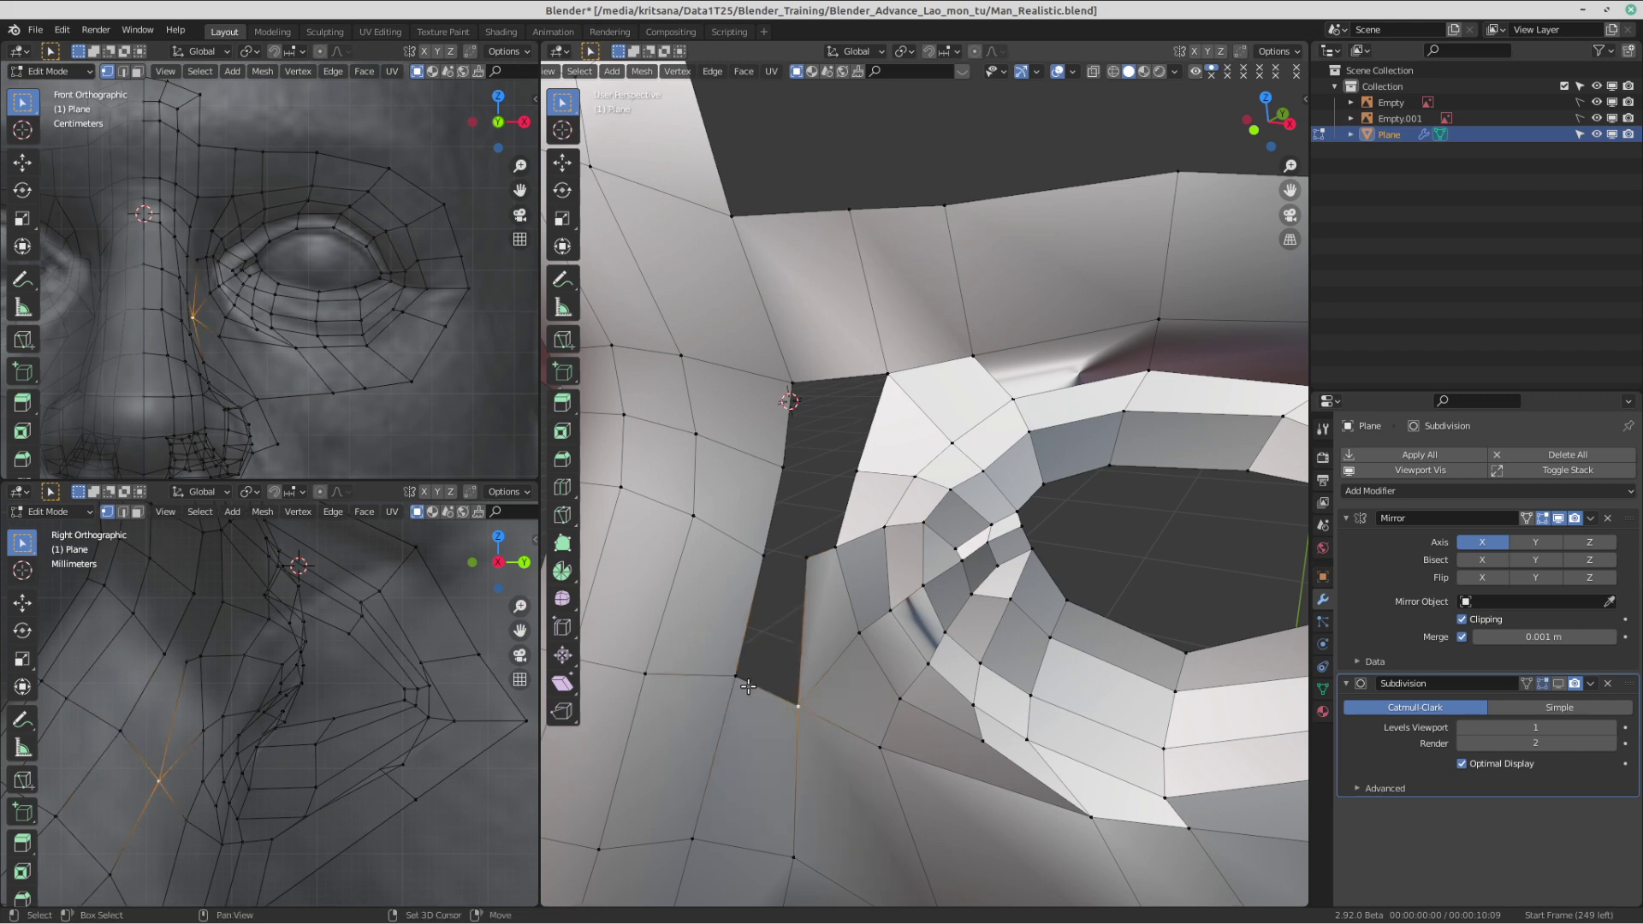
# - Try filling the lower part of the gap between nose and eye ring with faces, moving a new corner vertex toward the eye ring
pyautogui.keyDown('shift'); pyautogui.click(730, 671); pyautogui.keyUp('shift')
pyautogui.press('f')
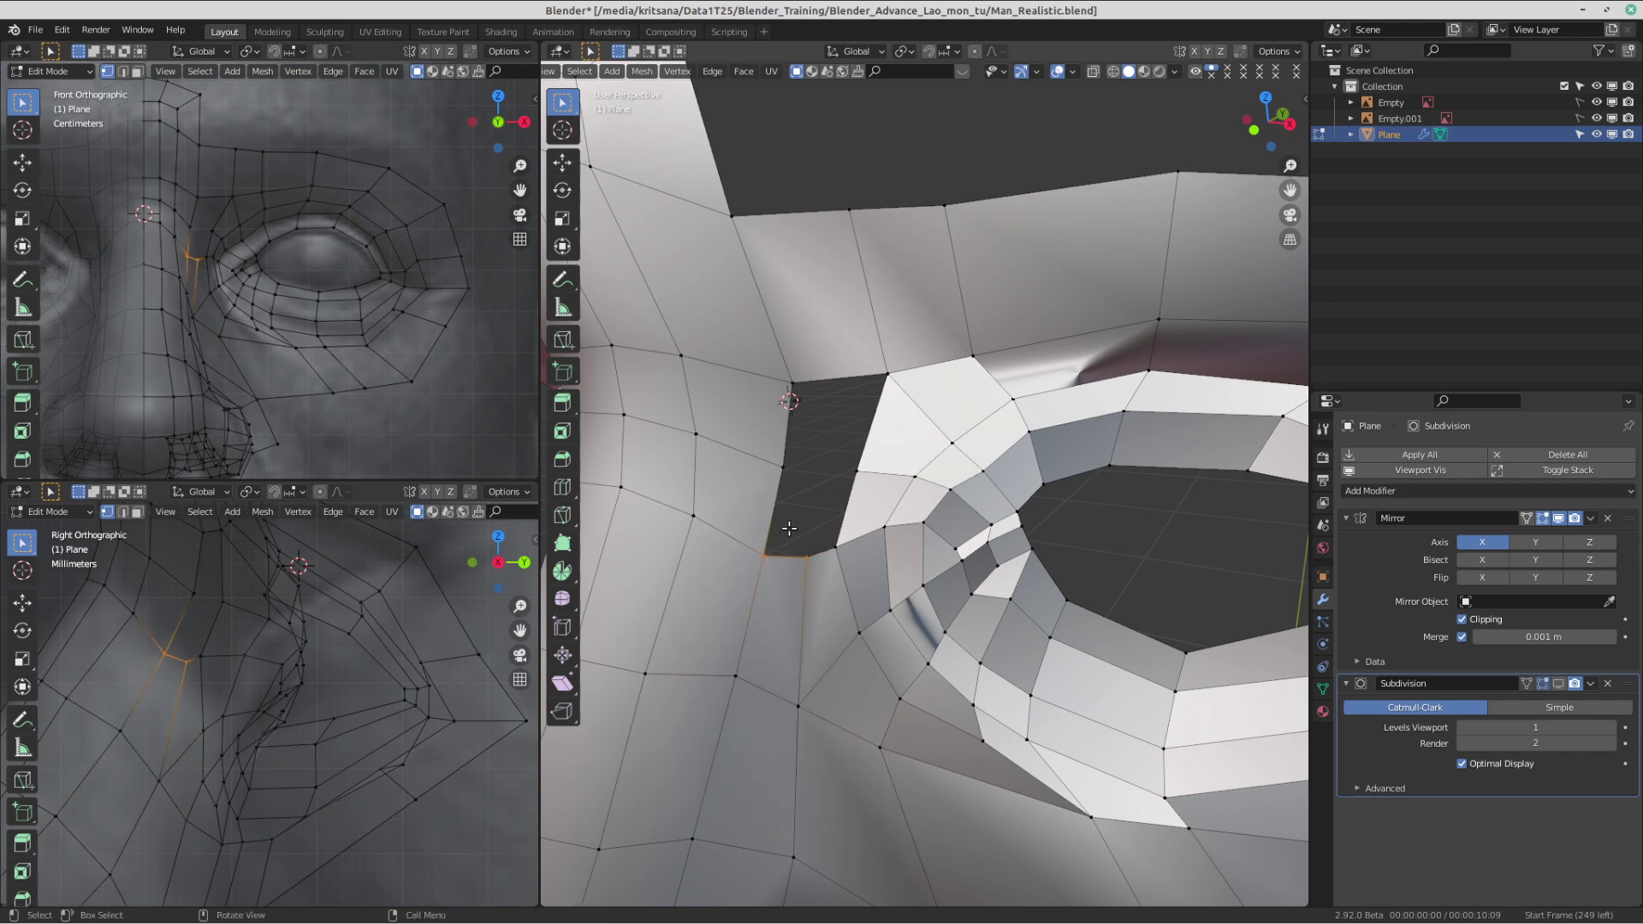
pyautogui.click(838, 544)
pyautogui.press('f')
pyautogui.press('g')
pyautogui.click(836, 477)
pyautogui.click(803, 549)
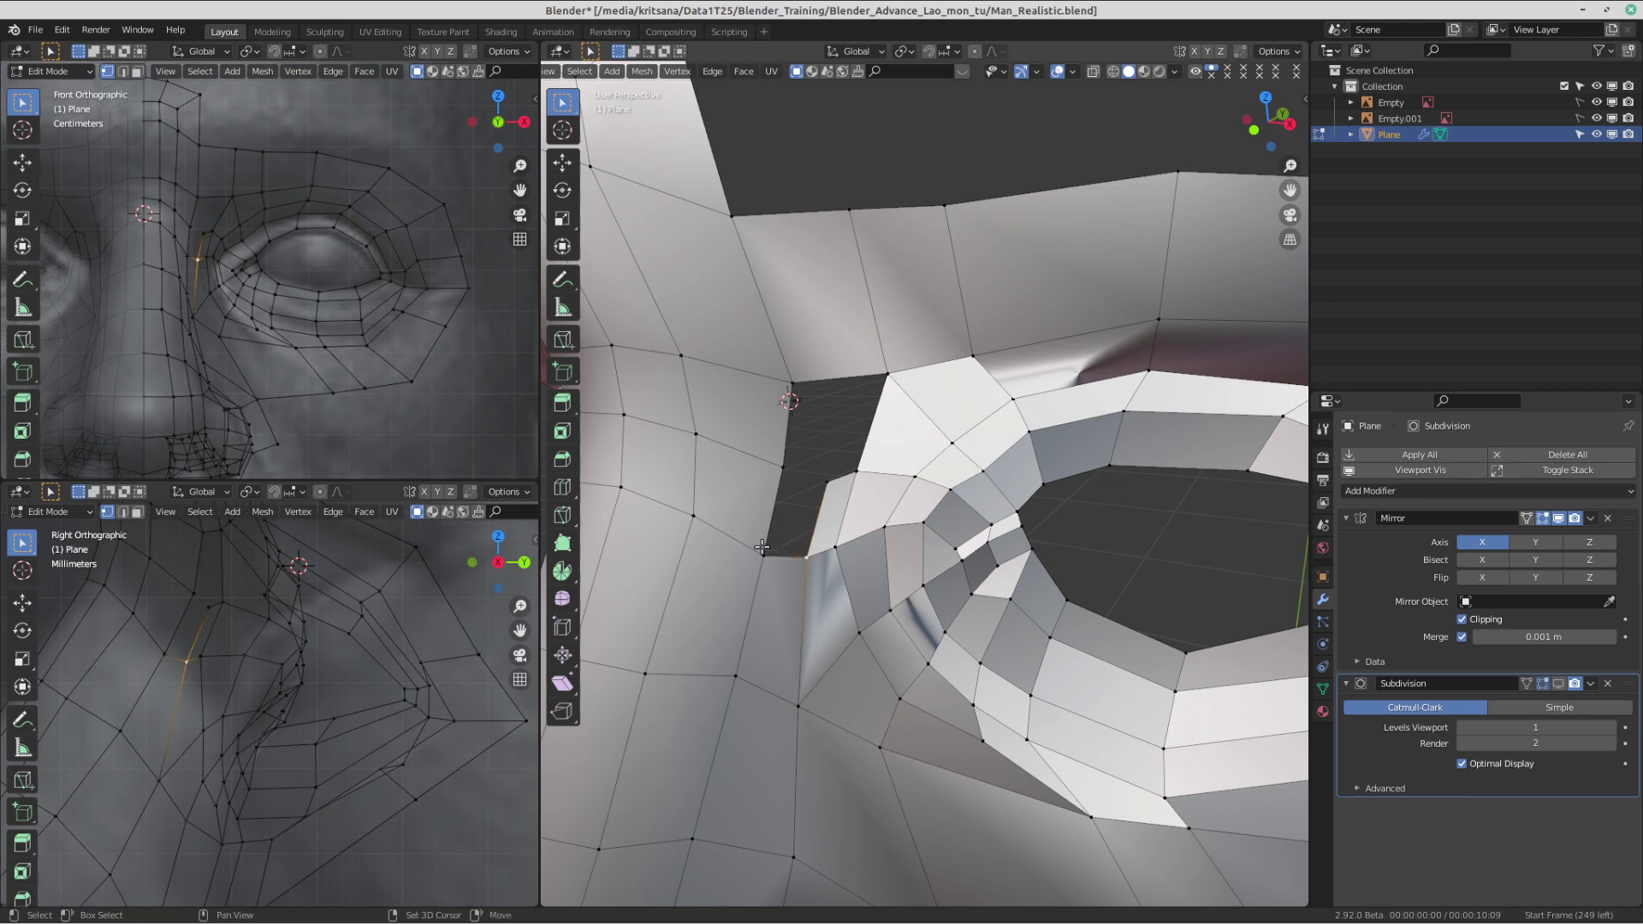
pyautogui.keyDown('shift'); pyautogui.click(764, 548); pyautogui.keyUp('shift')
pyautogui.press('f')
pyautogui.click(784, 473)
# - Try adding a centred loop cut in the brow strip above the gap and filling the remaining opening beside the nose with faces
pyautogui.hotkey('ctrl', 'r')
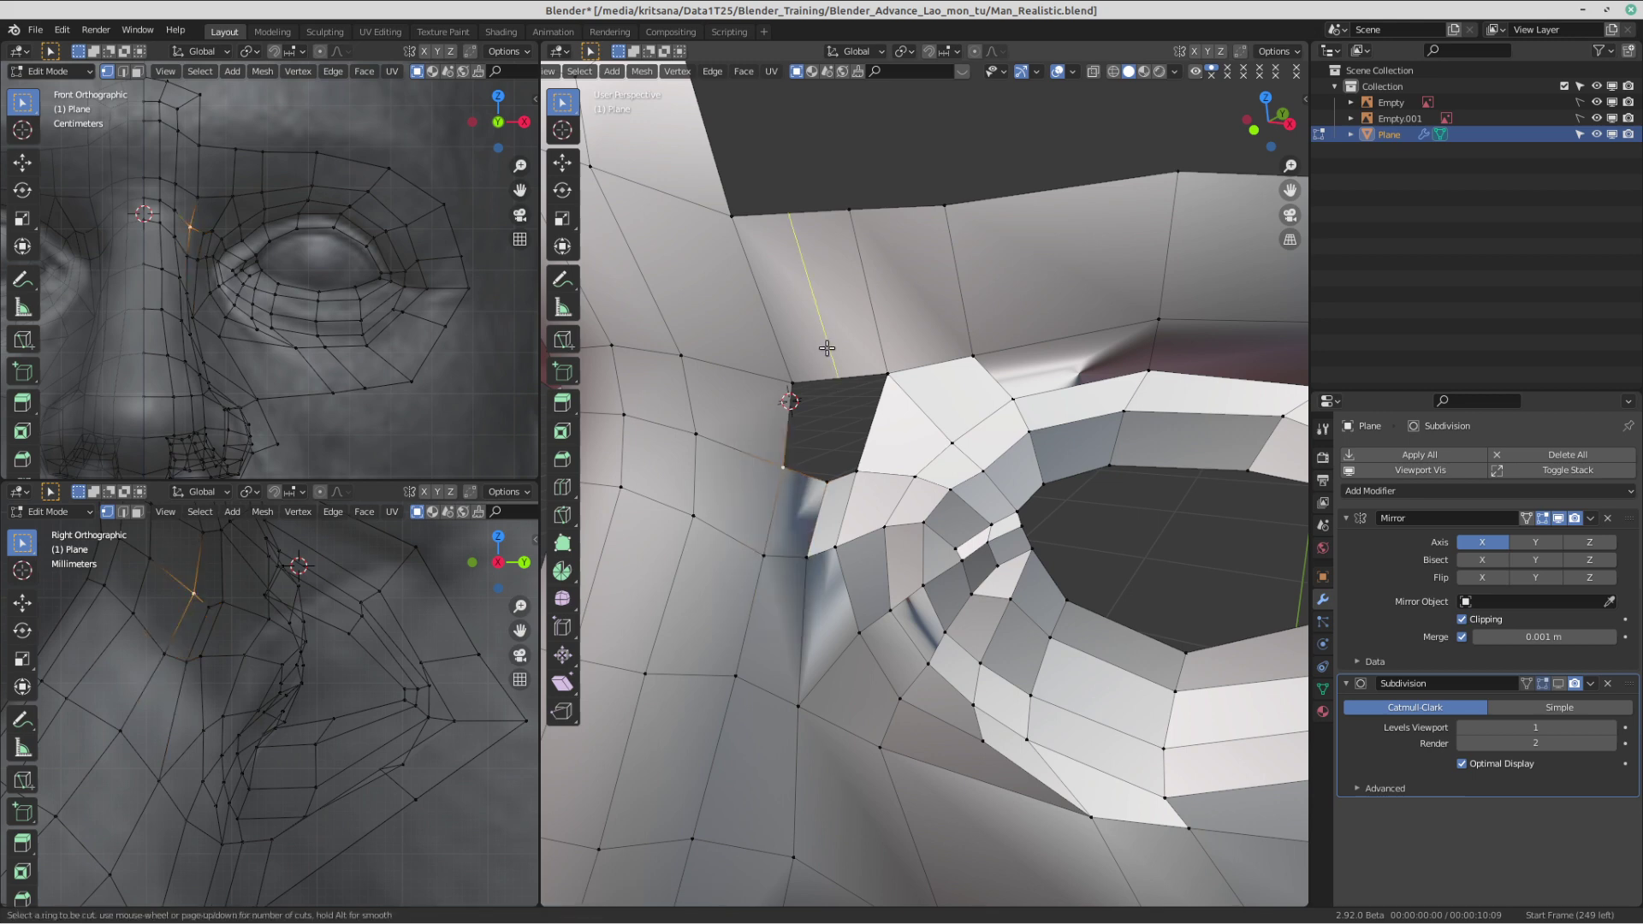
pyautogui.click(829, 356)
pyautogui.click(828, 356)
pyautogui.click(790, 387)
pyautogui.keyDown('shift'); pyautogui.click(769, 471); pyautogui.keyUp('shift')
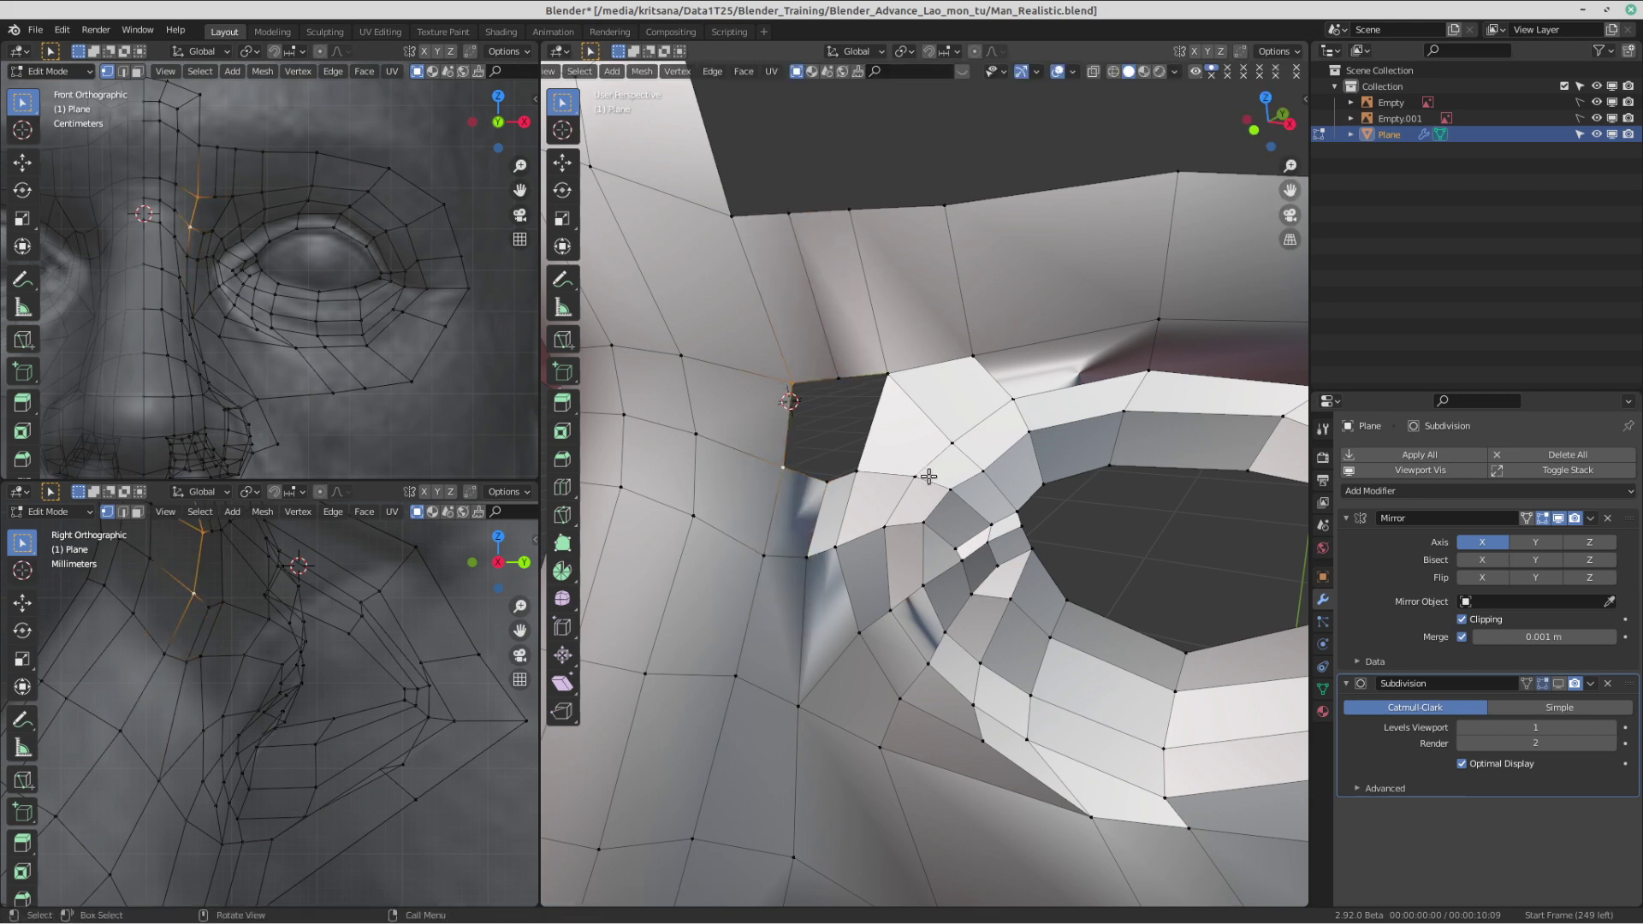
pyautogui.press('f')
pyautogui.press('f')
pyautogui.scroll(-5, 974, 479)
pyautogui.moveTo(974, 478); pyautogui.dragTo(1027, 606, button='middle')
pyautogui.scroll(4, 1025, 602)
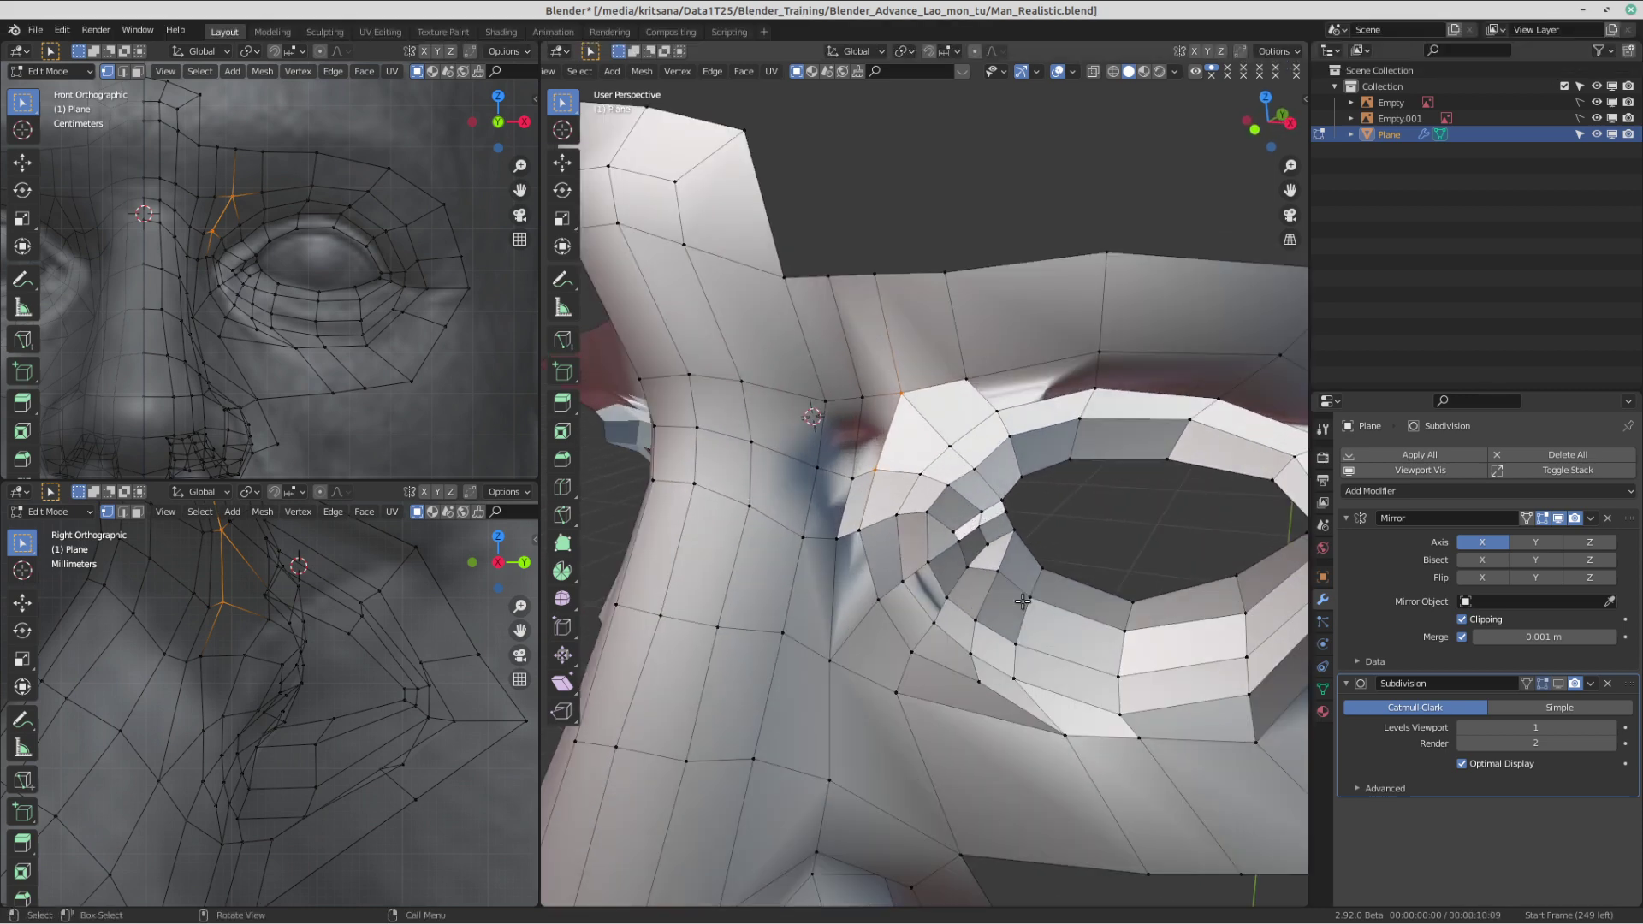
# - Undo the brow loop cut and the gap faces, going back to the open triangular gap beneath the inner eye corner
pyautogui.hotkey('ctrl', 'z')
pyautogui.hotkey('ctrl', 'z')
pyautogui.hotkey('ctrl', 'z')
pyautogui.hotkey('ctrl', 'z')
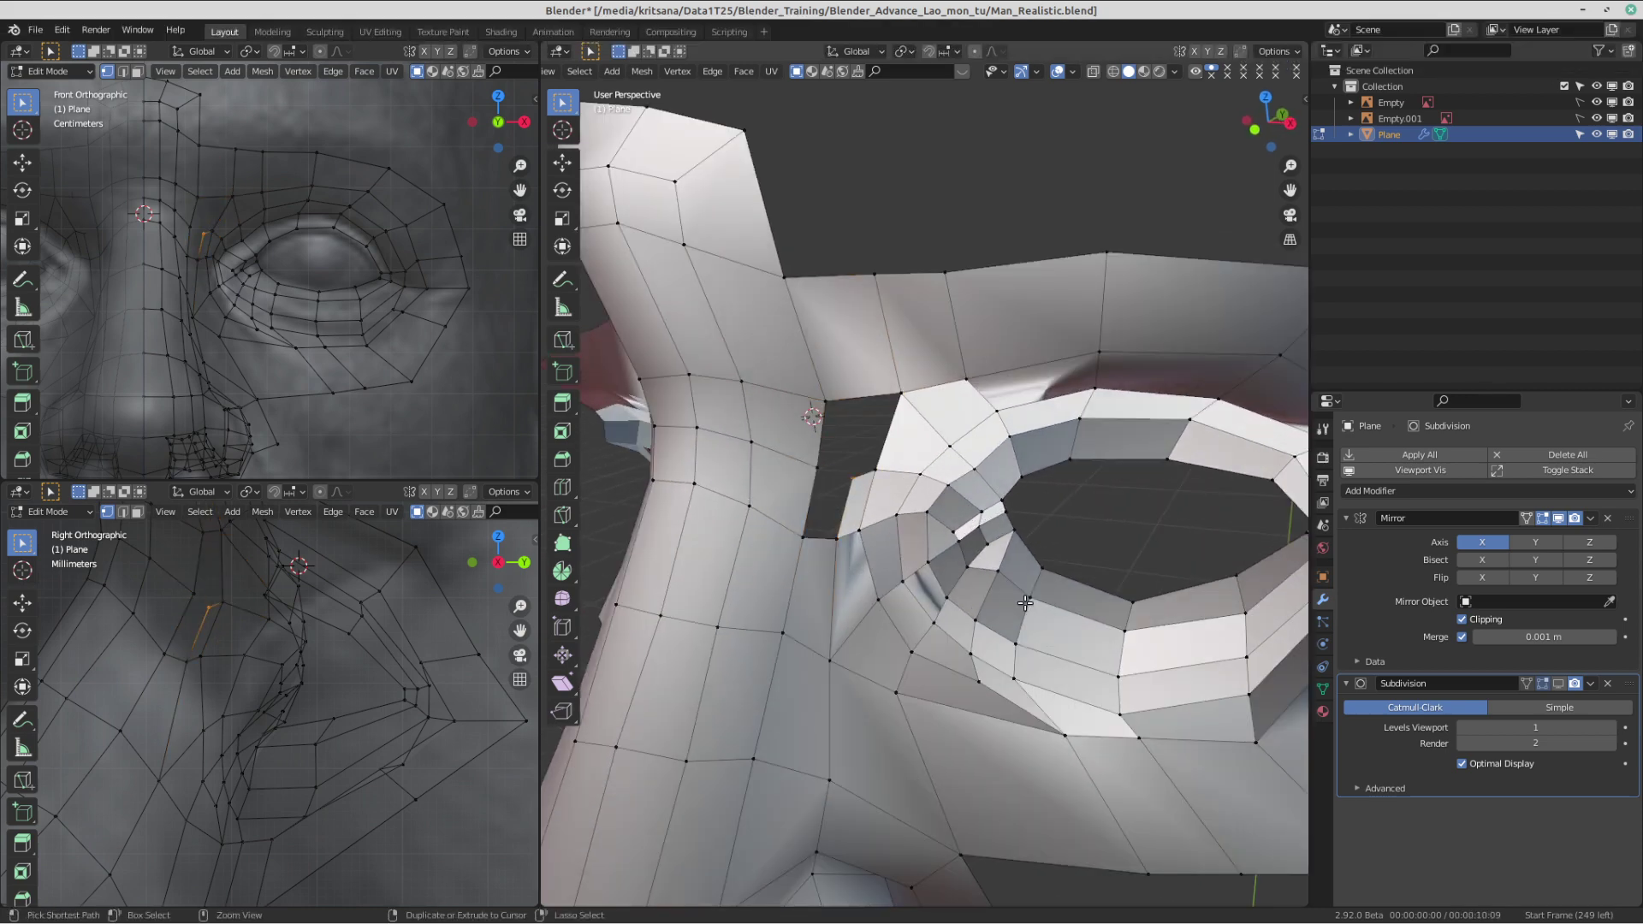
pyautogui.hotkey('ctrl', 'z')
pyautogui.hotkey('ctrl', 'z')
pyautogui.hotkey('ctrl', 'z')
pyautogui.hotkey('ctrl', 'z')
pyautogui.hotkey('ctrl', 'z')
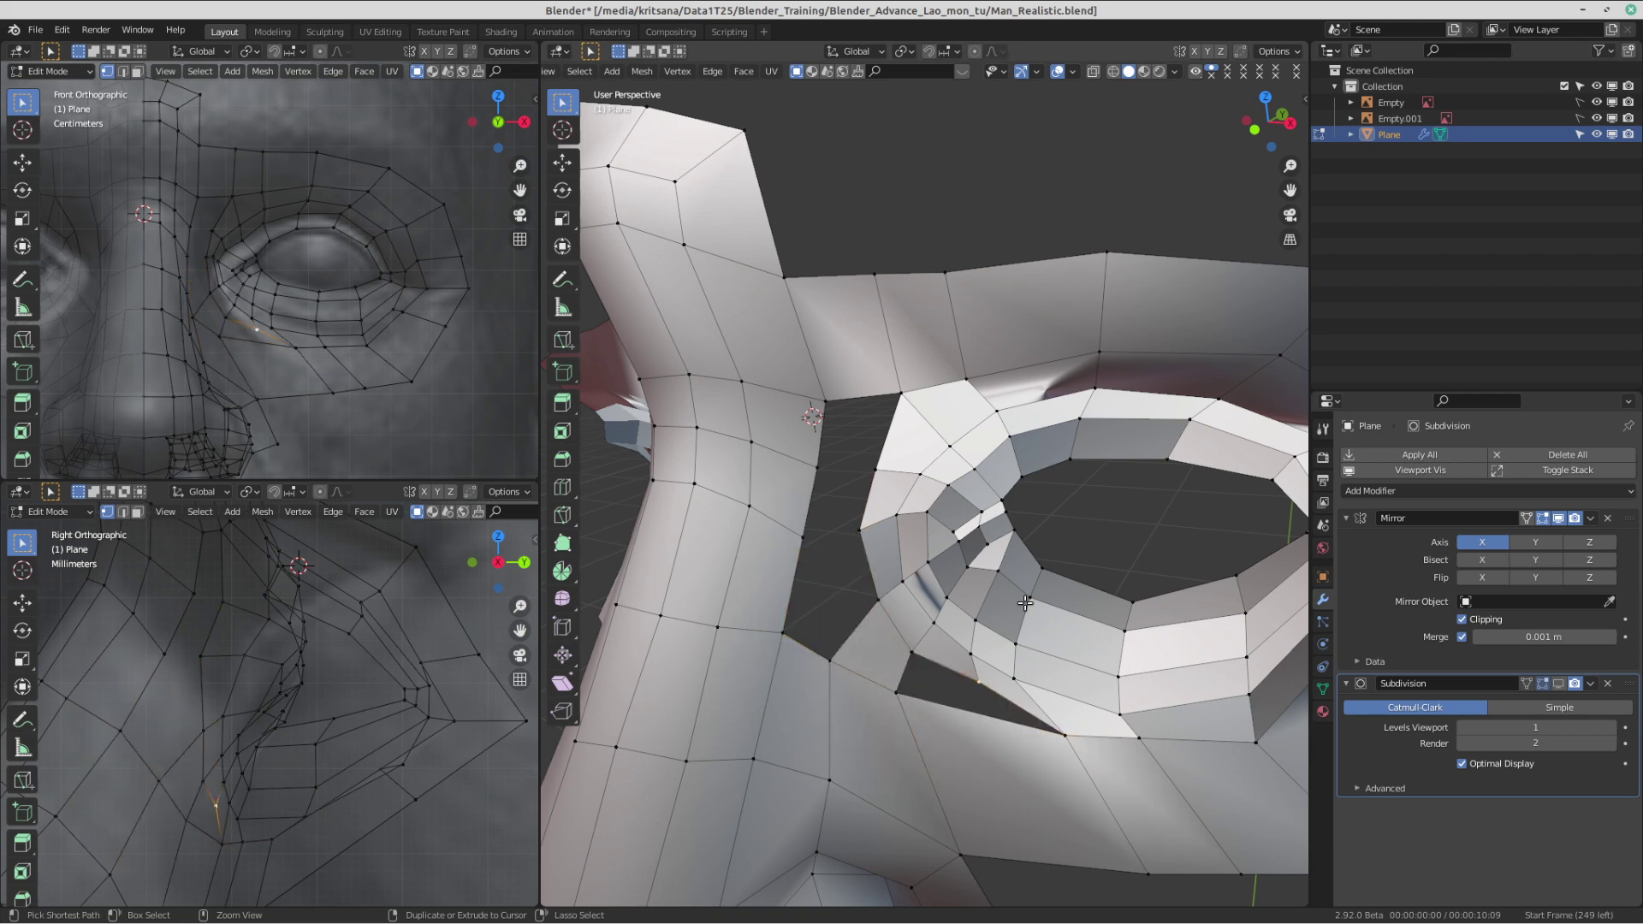
pyautogui.hotkey('ctrl', 'z')
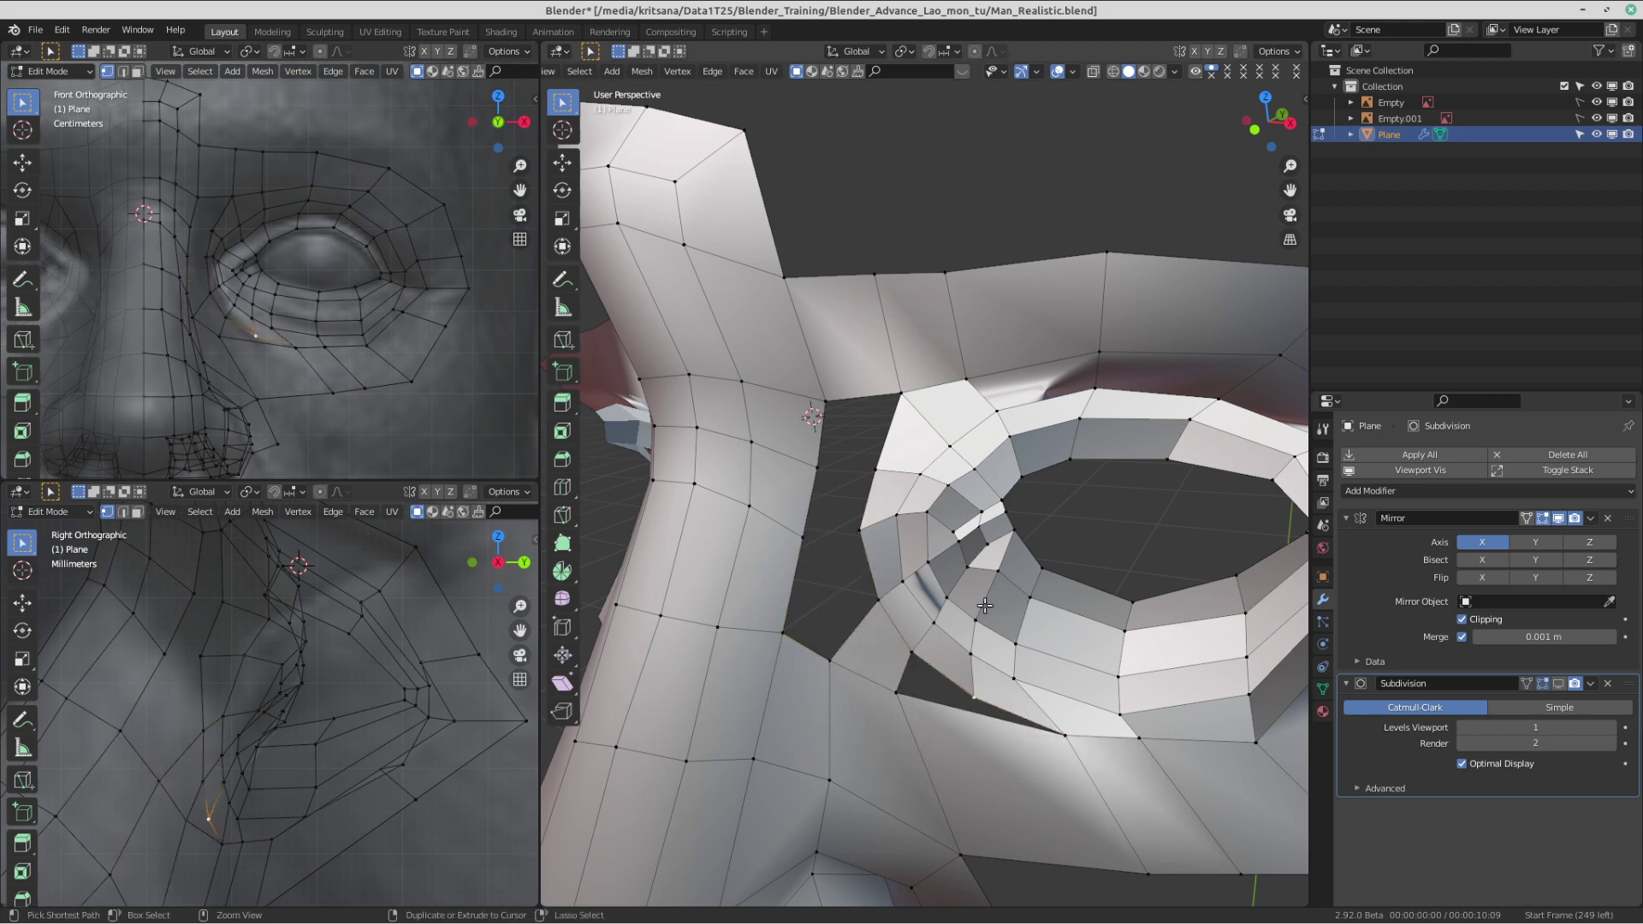
# - Add a centred loop cut through the cheek face below the triangular gap and merge its upper vertex with the eye ring vertex at center
pyautogui.moveTo(924, 621)
pyautogui.keyDown('shift'); pyautogui.mouseDown(button='middle')
pyautogui.moveTo(944, 607)
pyautogui.moveTo(932, 597)
pyautogui.mouseUp(button='middle'); pyautogui.keyUp('shift')
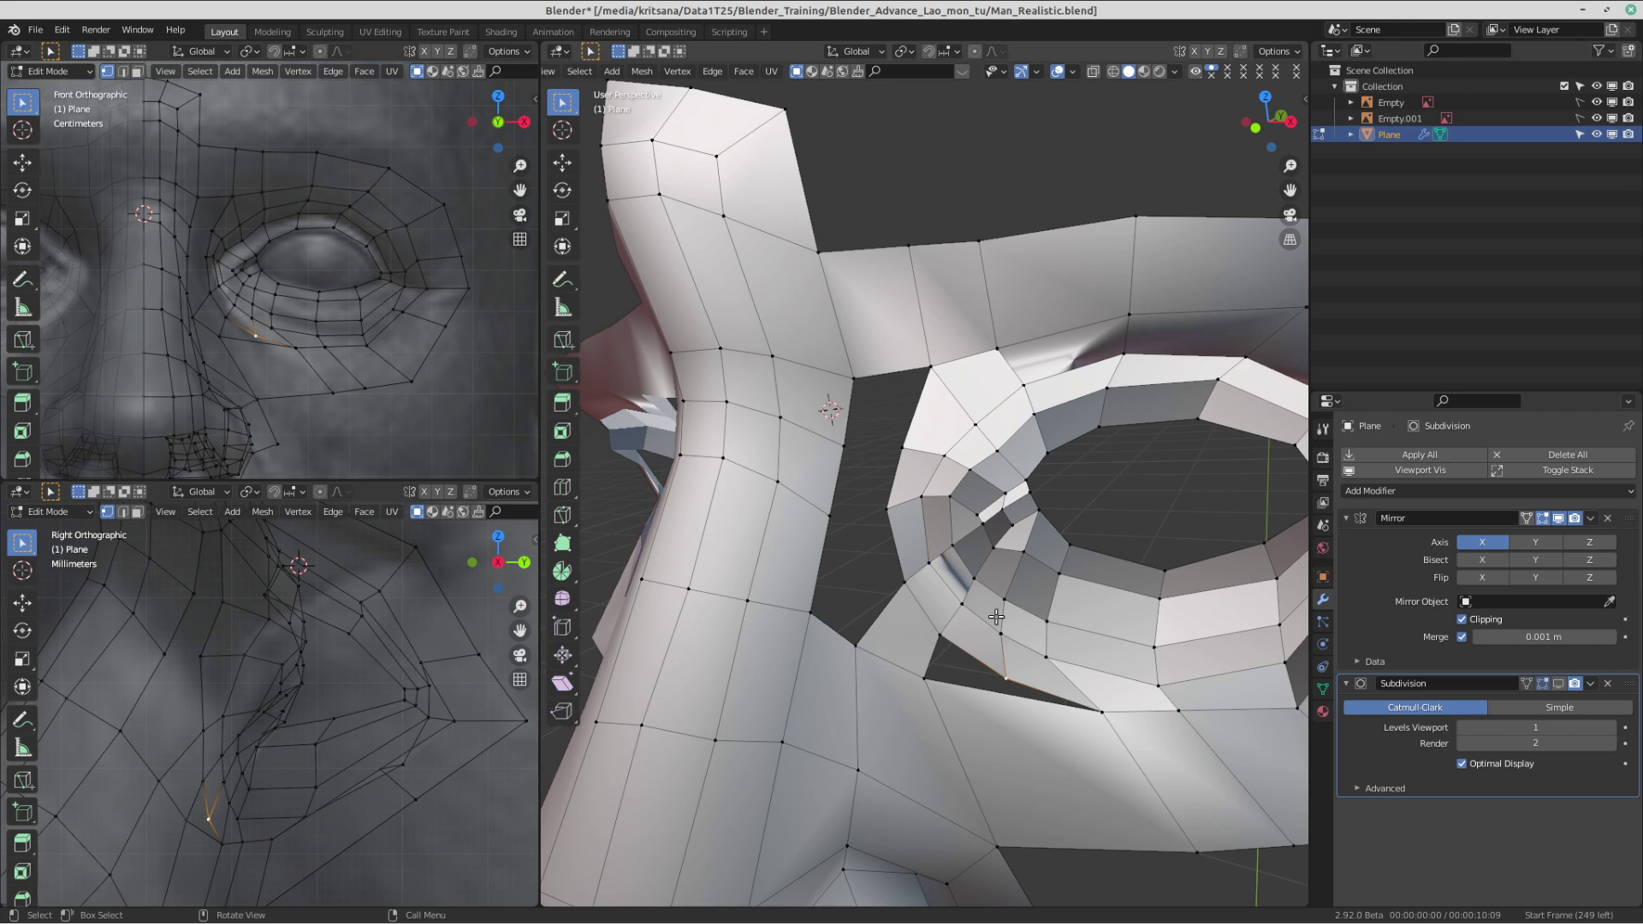
pyautogui.keyDown('shift'); pyautogui.moveTo(1064, 651); pyautogui.dragTo(993, 626, button='middle'); pyautogui.keyUp('shift')
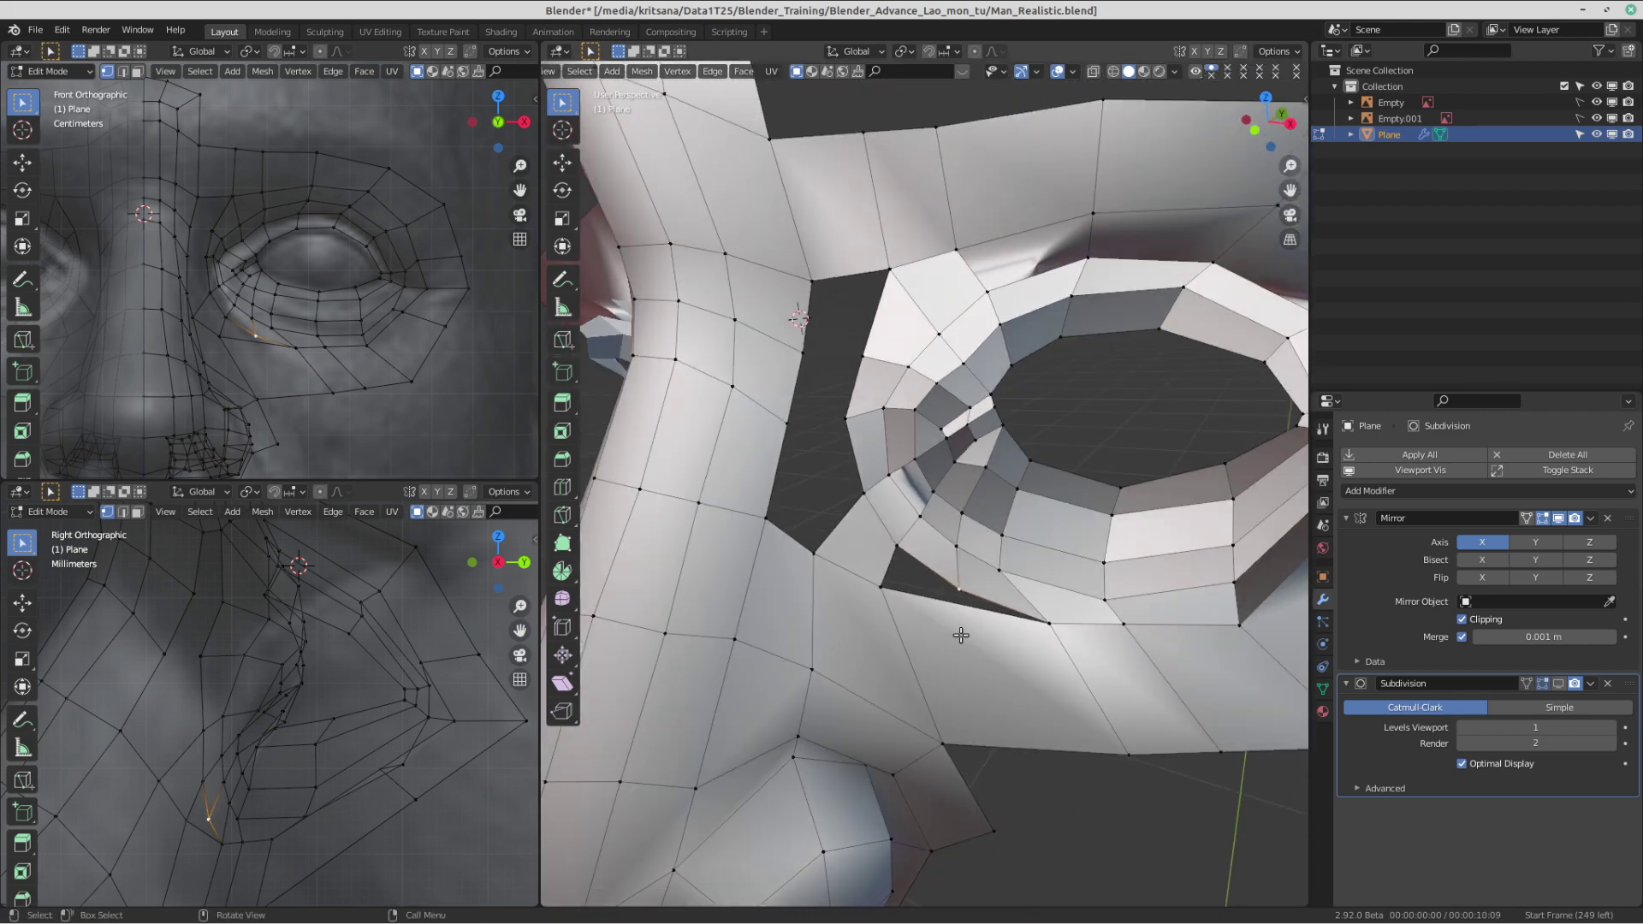
pyautogui.hotkey('ctrl', 'r')
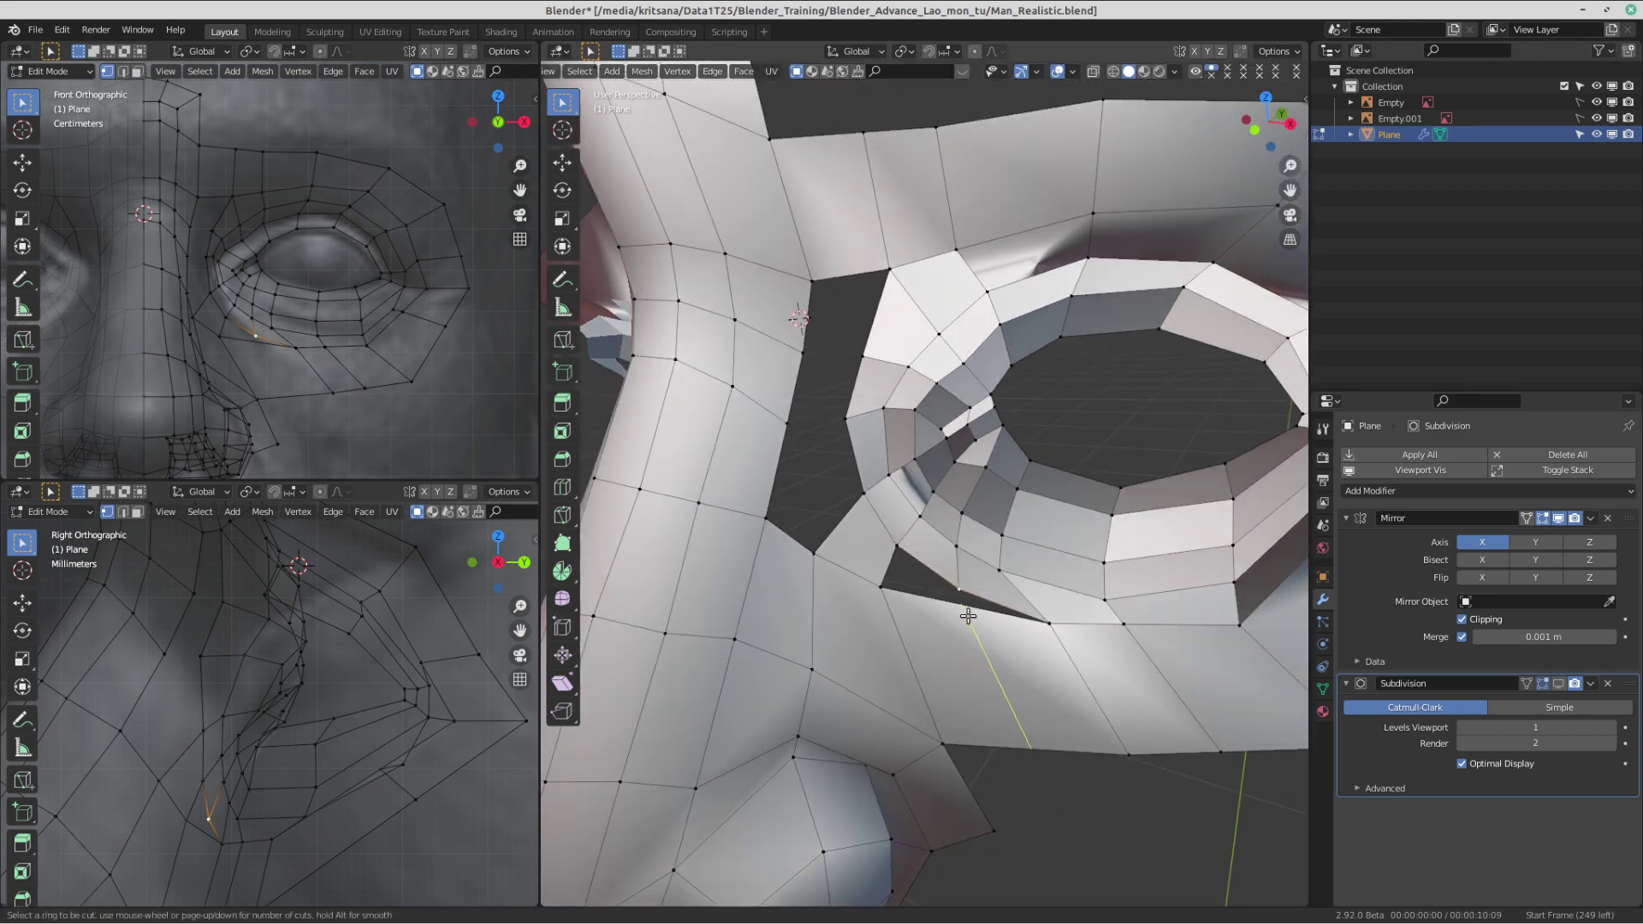
pyautogui.click(968, 616)
pyautogui.rightClick(957, 630)
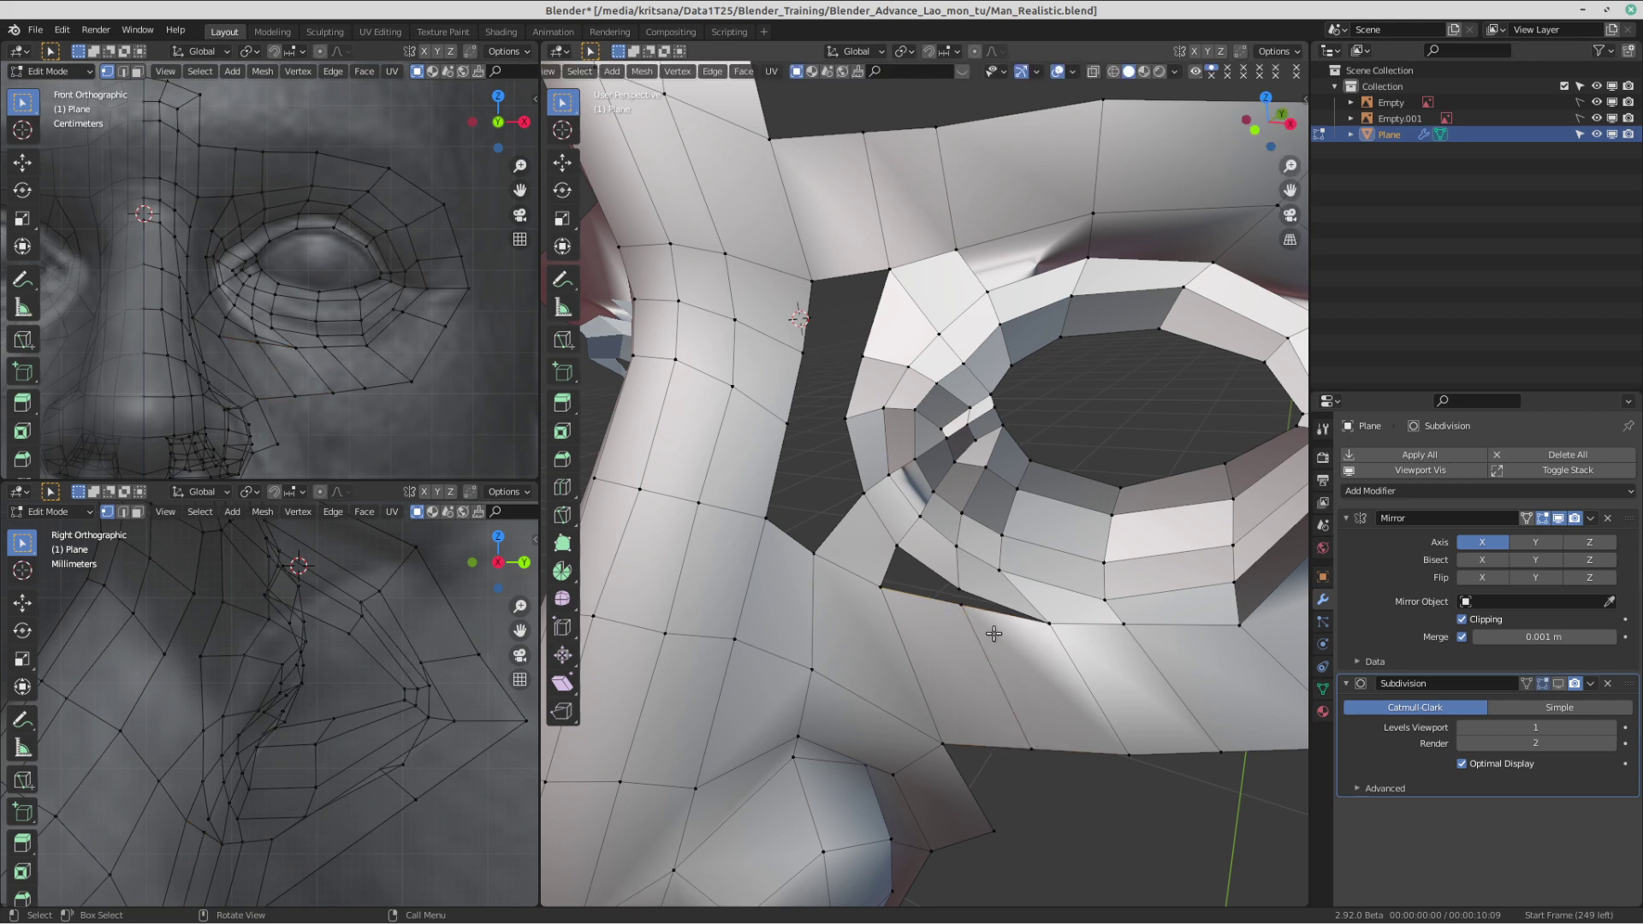
pyautogui.click(965, 603)
pyautogui.press('m')
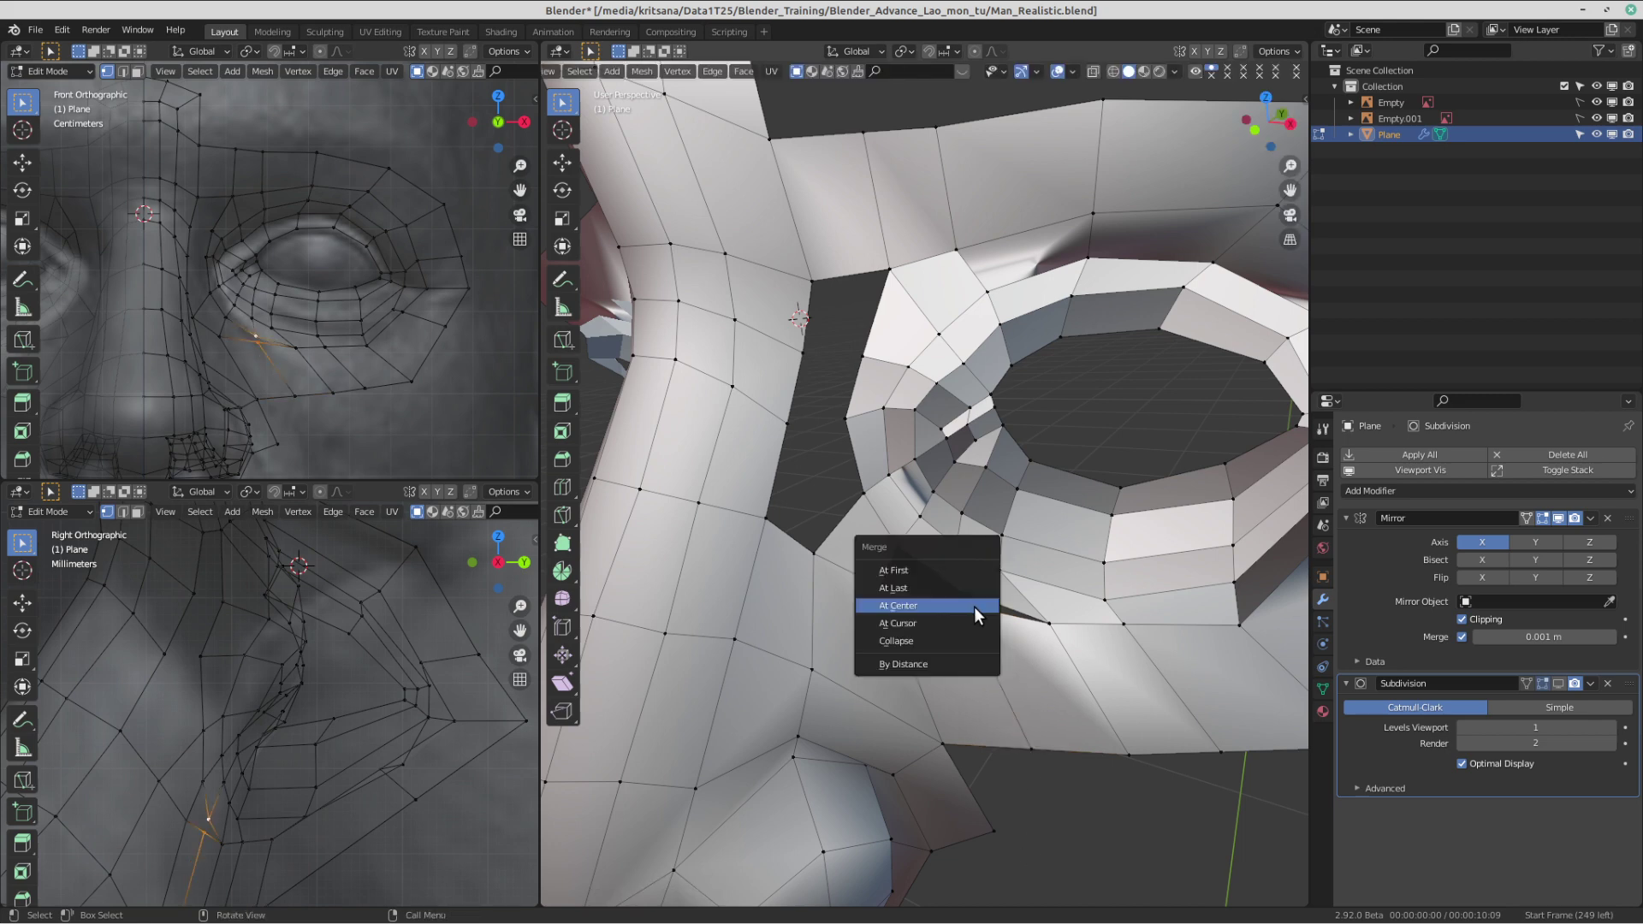
pyautogui.click(946, 610)
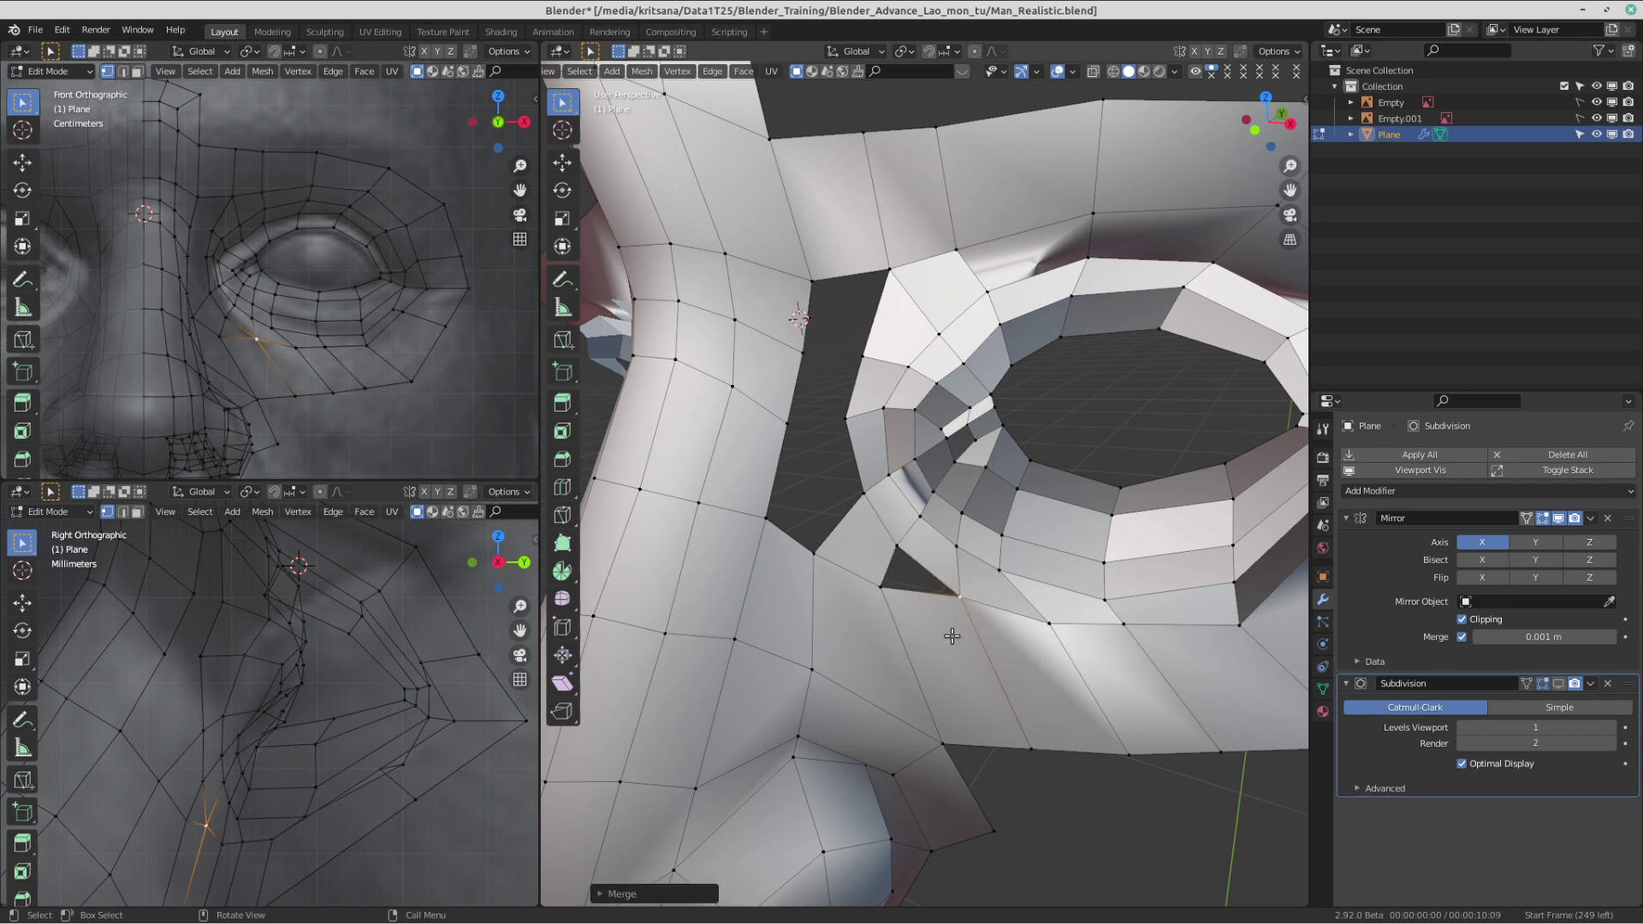
# - Merge at center the vertex pair closing the triangular gap, and the pair at the lower end of the nose gap
pyautogui.keyDown('shift'); pyautogui.click(886, 587); pyautogui.keyUp('shift')
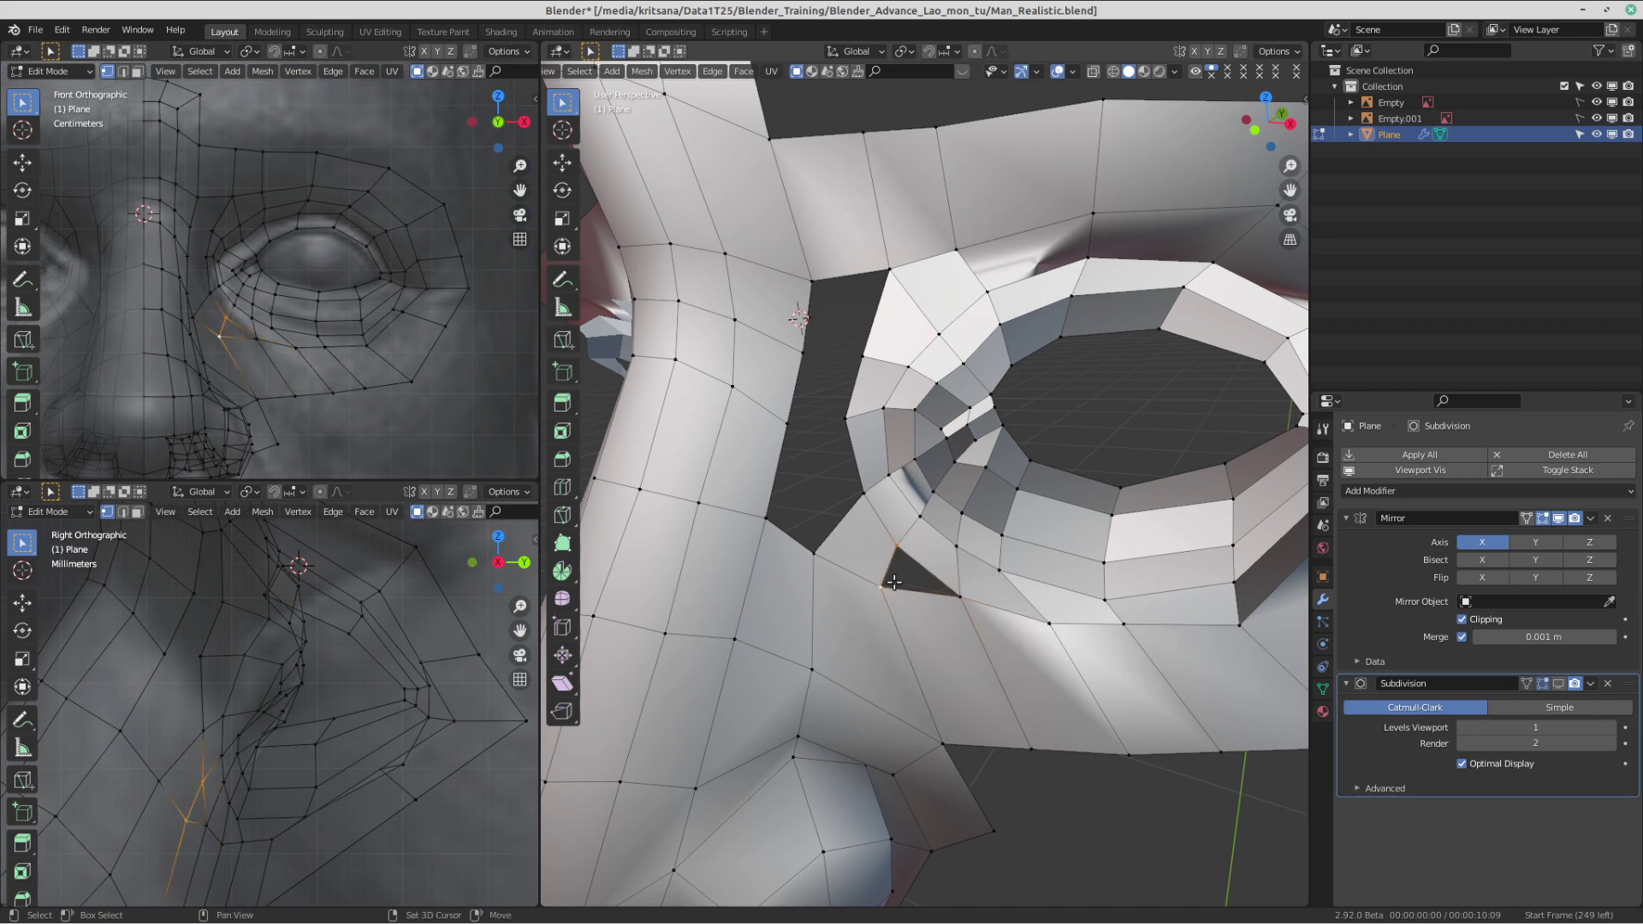
pyautogui.press('m')
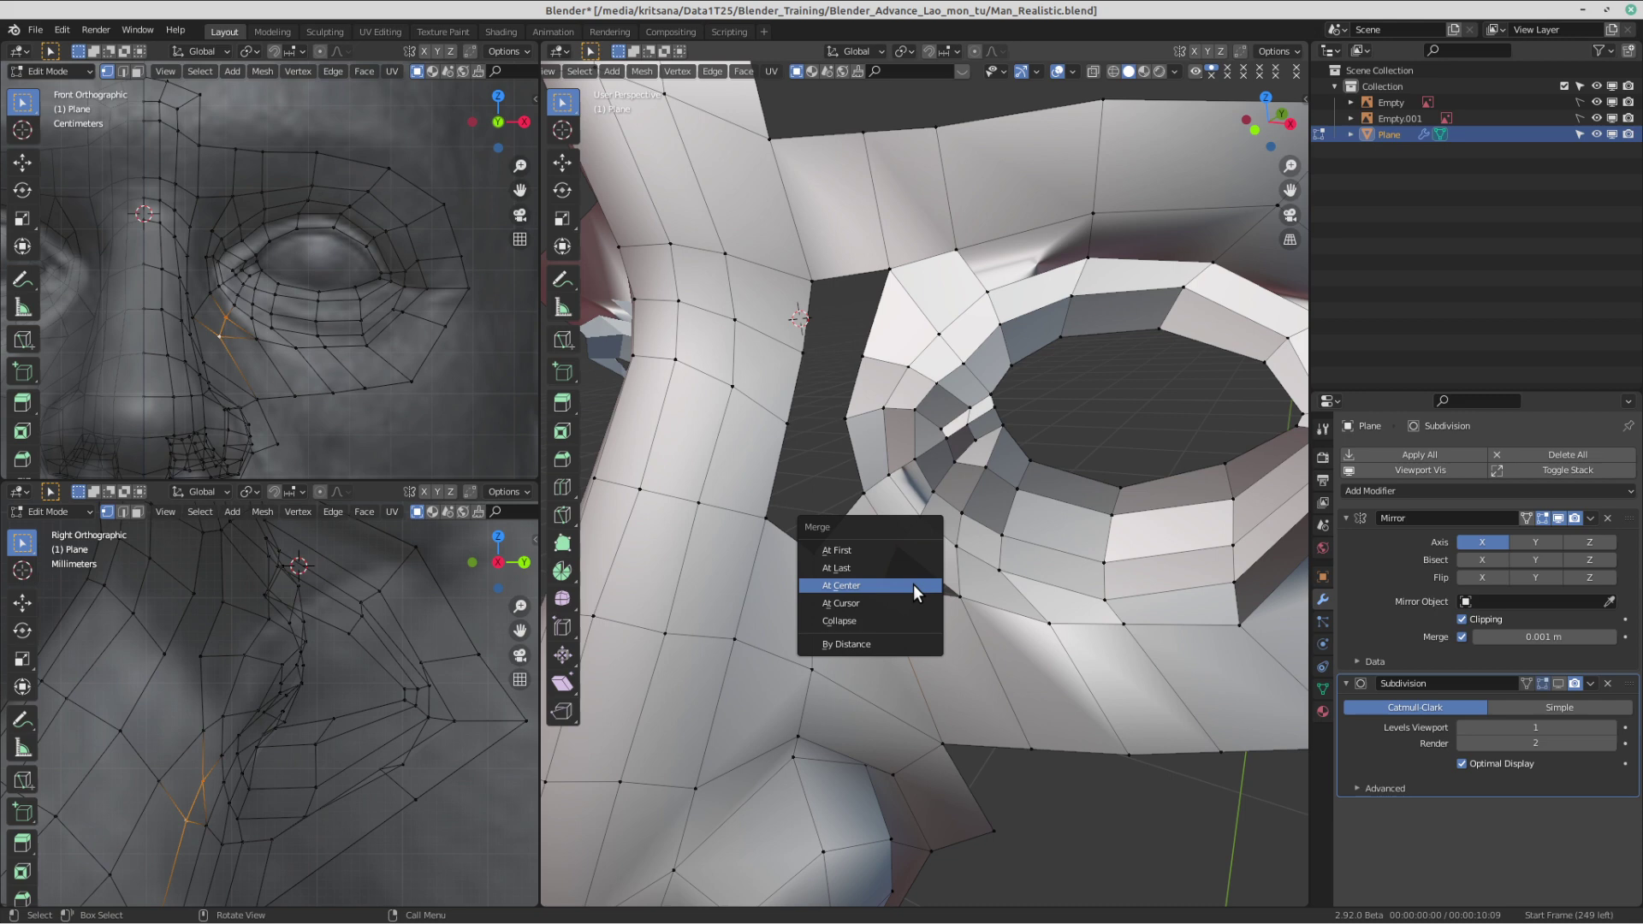
pyautogui.click(912, 583)
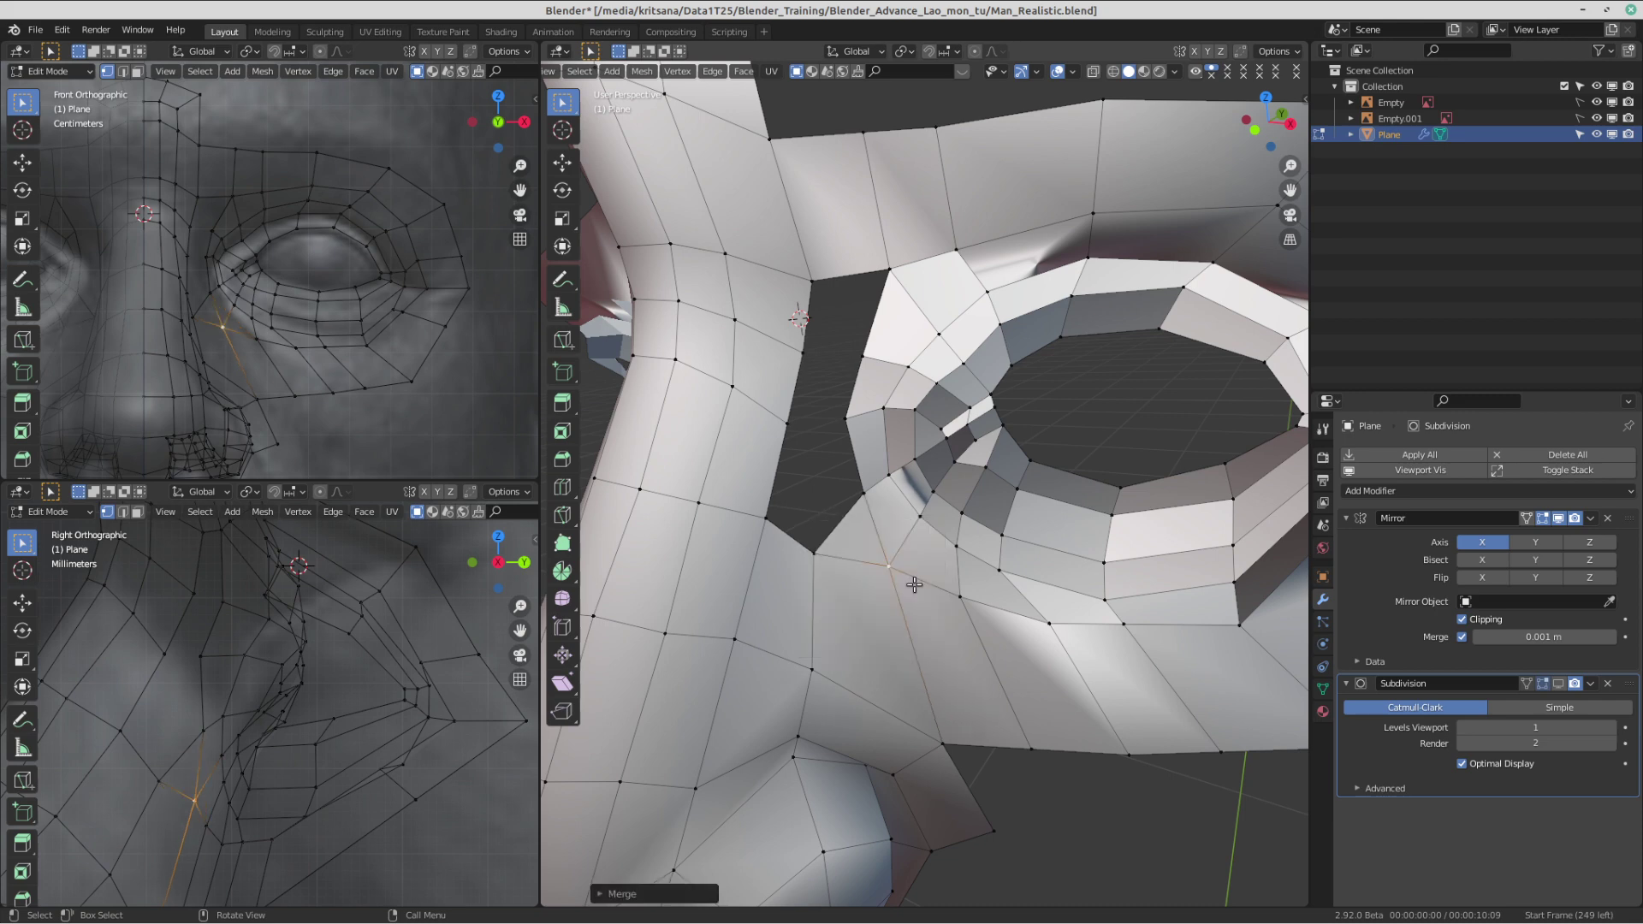
pyautogui.keyDown('shift'); pyautogui.click(840, 531); pyautogui.keyUp('shift')
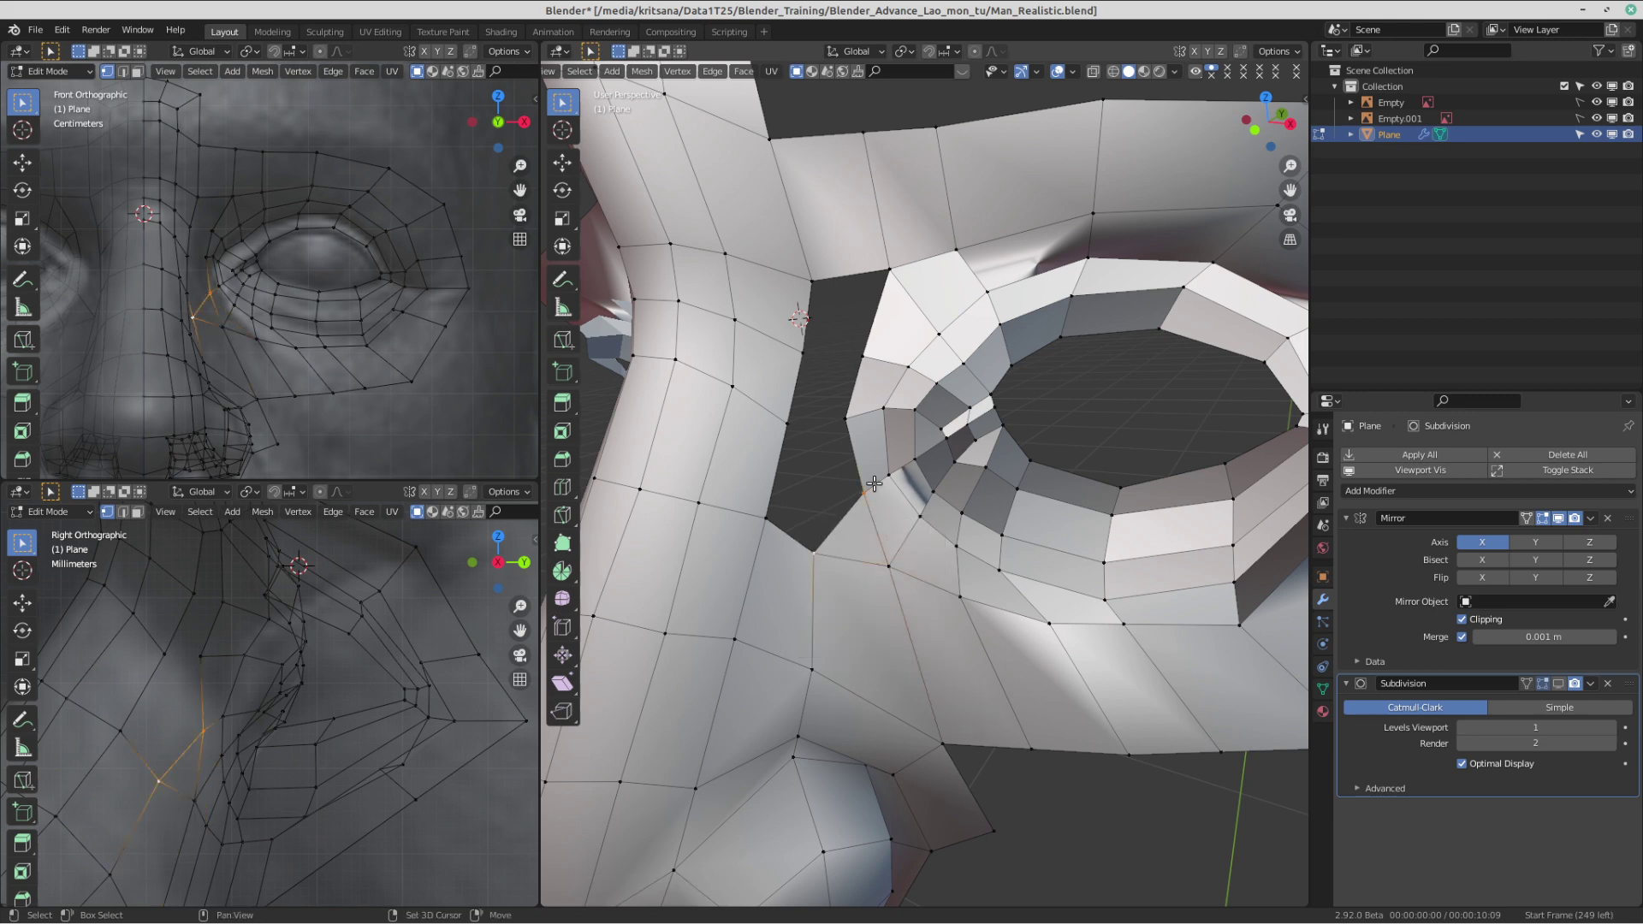
pyautogui.press('m')
pyautogui.click(860, 532)
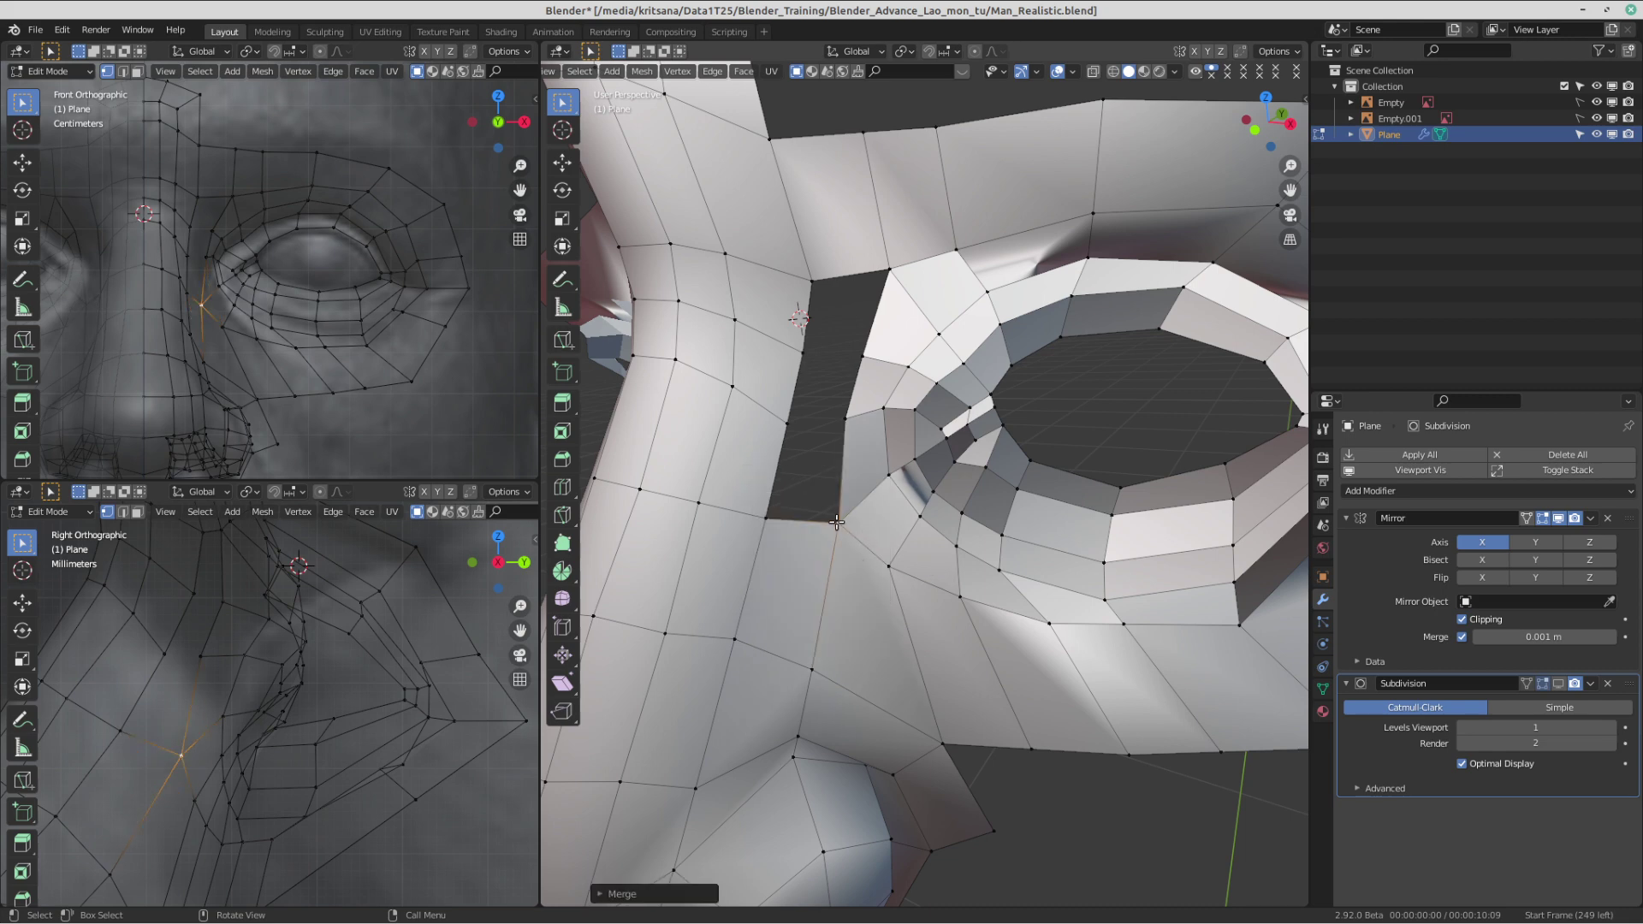
# - Fill the gap between the nose and the eye ring with quads from its lower edge up to the brow strip
pyautogui.keyDown('shift'); pyautogui.click(767, 518); pyautogui.keyUp('shift')
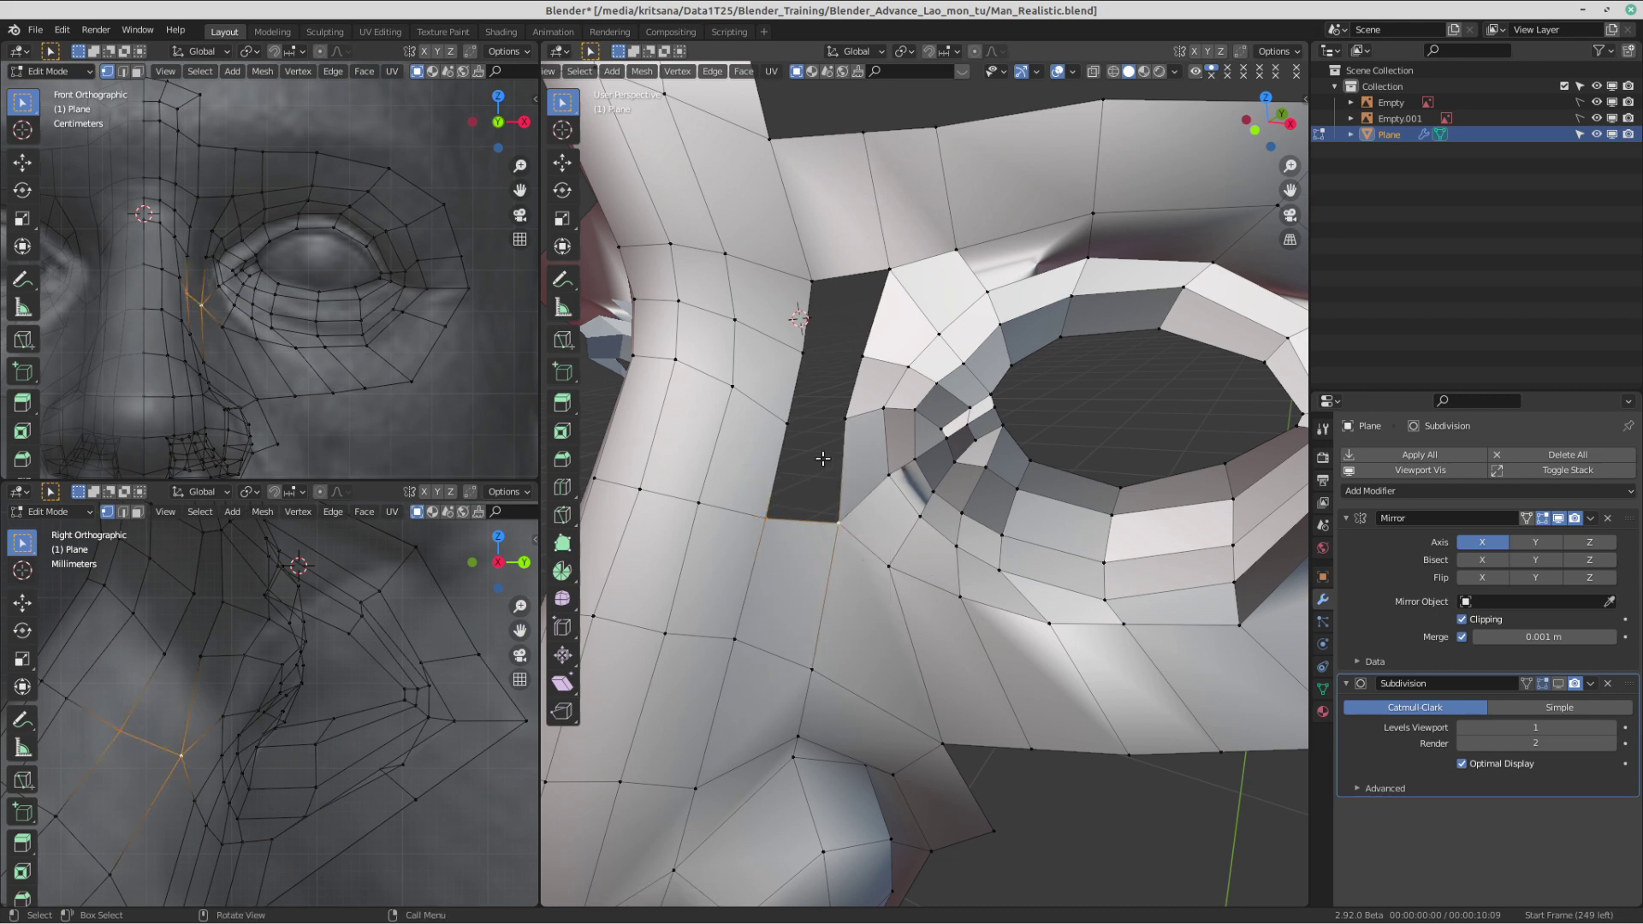
pyautogui.press('f')
pyautogui.press('f')
pyautogui.press('f')
pyautogui.scroll(-4, 967, 481)
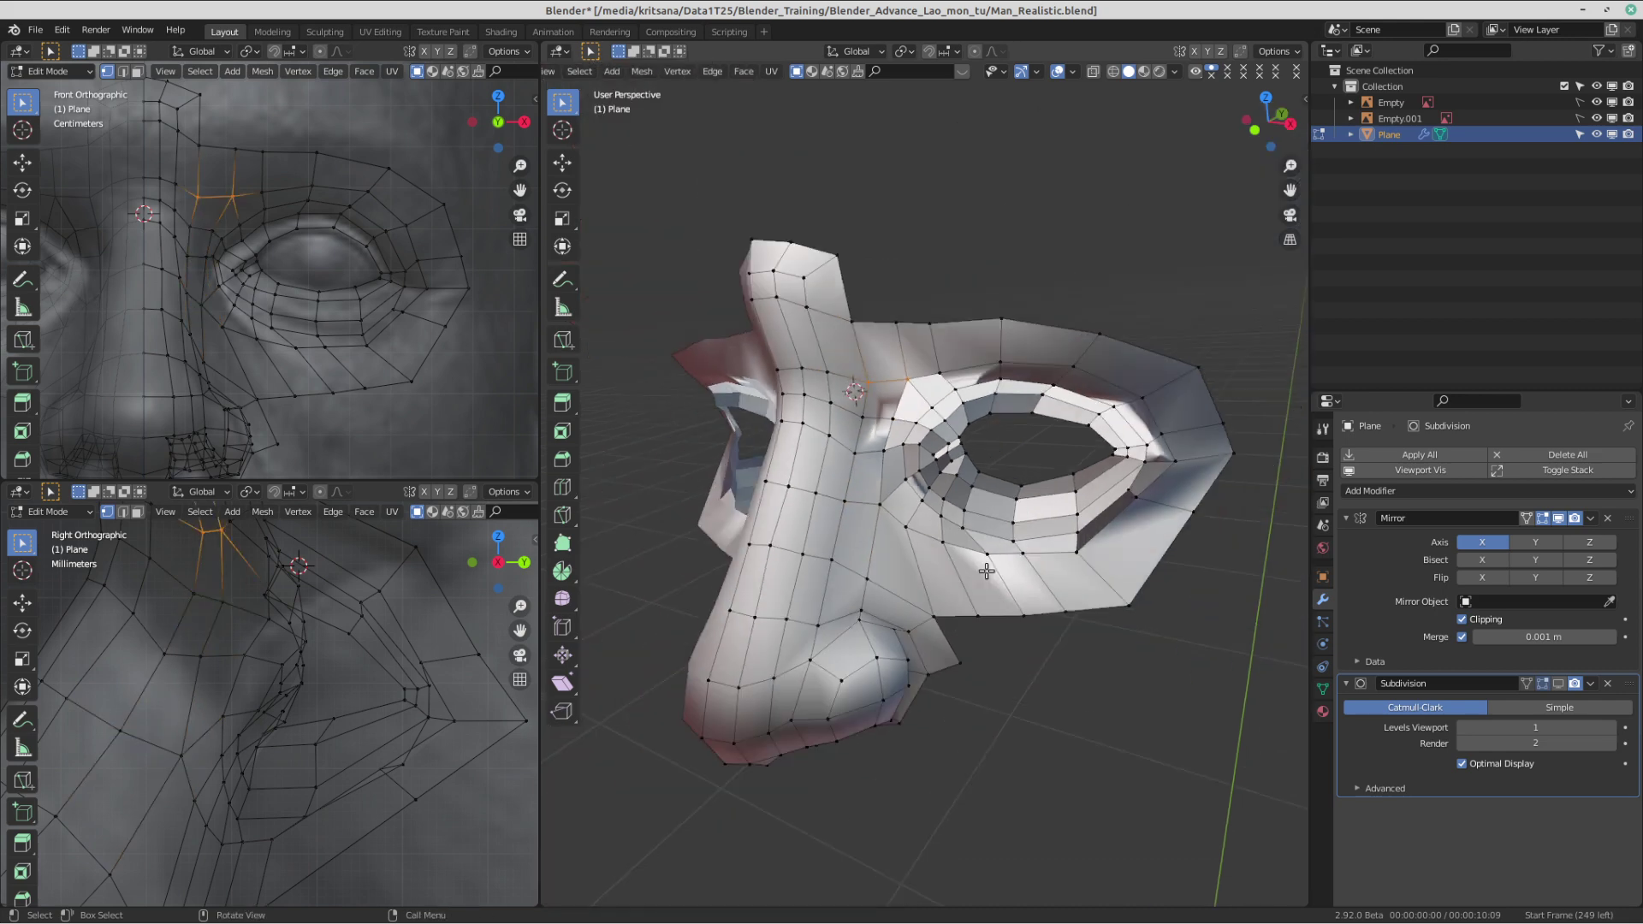
pyautogui.moveTo(974, 593); pyautogui.dragTo(1015, 506, button='middle')
pyautogui.scroll(2, 1027, 504)
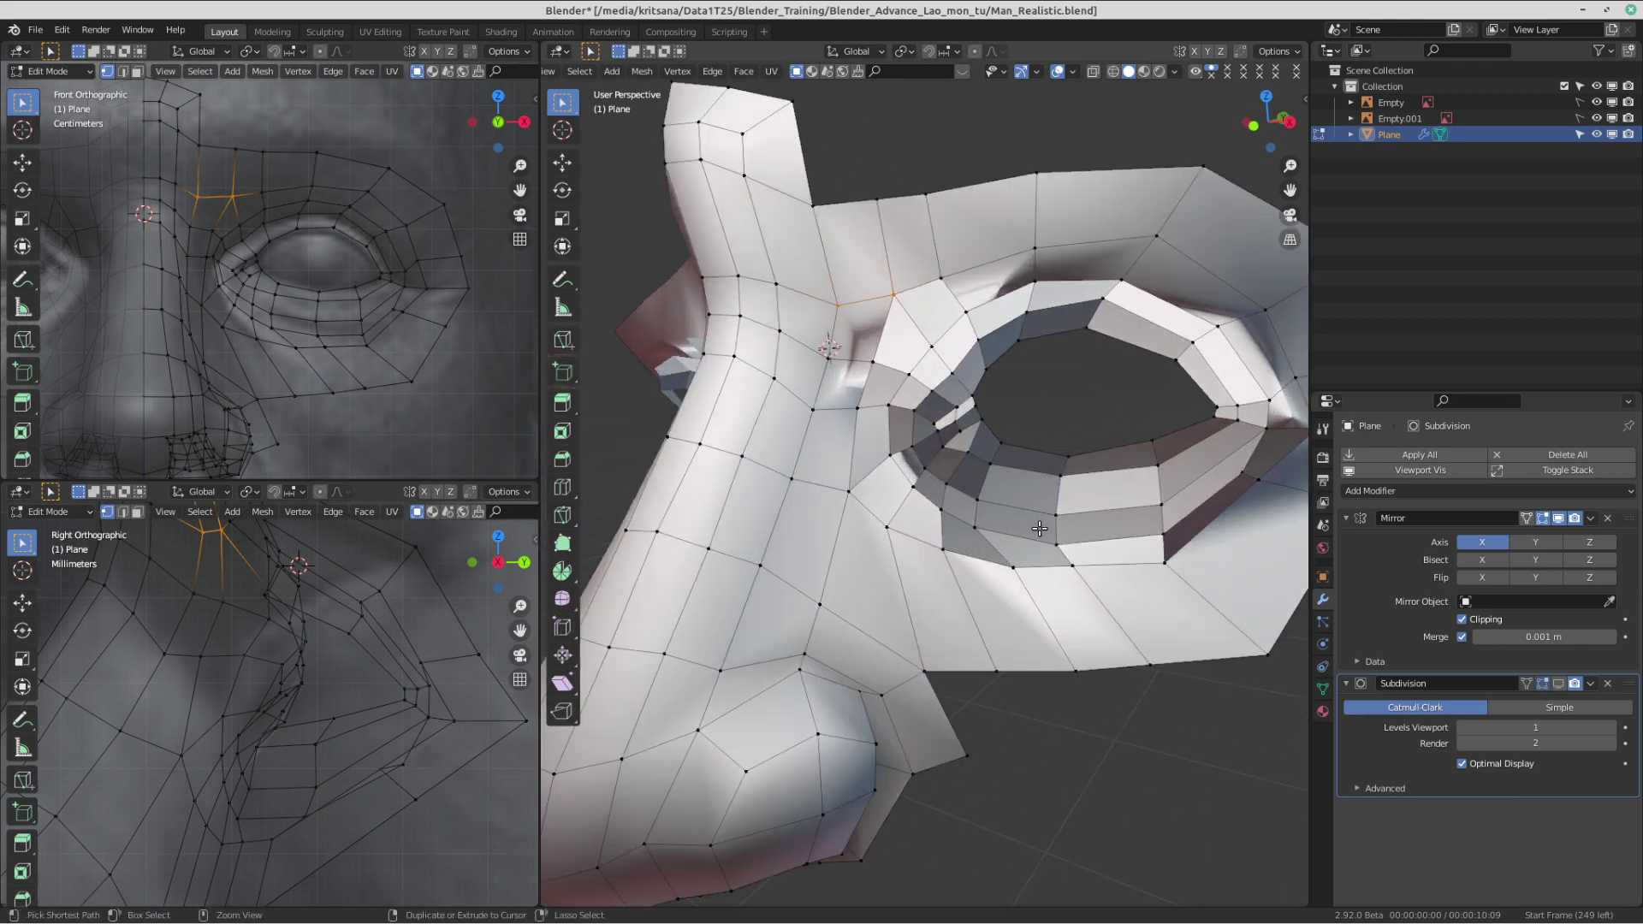
# - Undo the nose gap faces, the vertex merges and the cheek loop cut
pyautogui.hotkey('ctrl', 'z')
pyautogui.hotkey('ctrl', 'z')
pyautogui.hotkey('ctrl', 'z')
pyautogui.hotkey('ctrl', 'z')
pyautogui.hotkey('ctrl', 'z')
pyautogui.hotkey('ctrl', 'z')
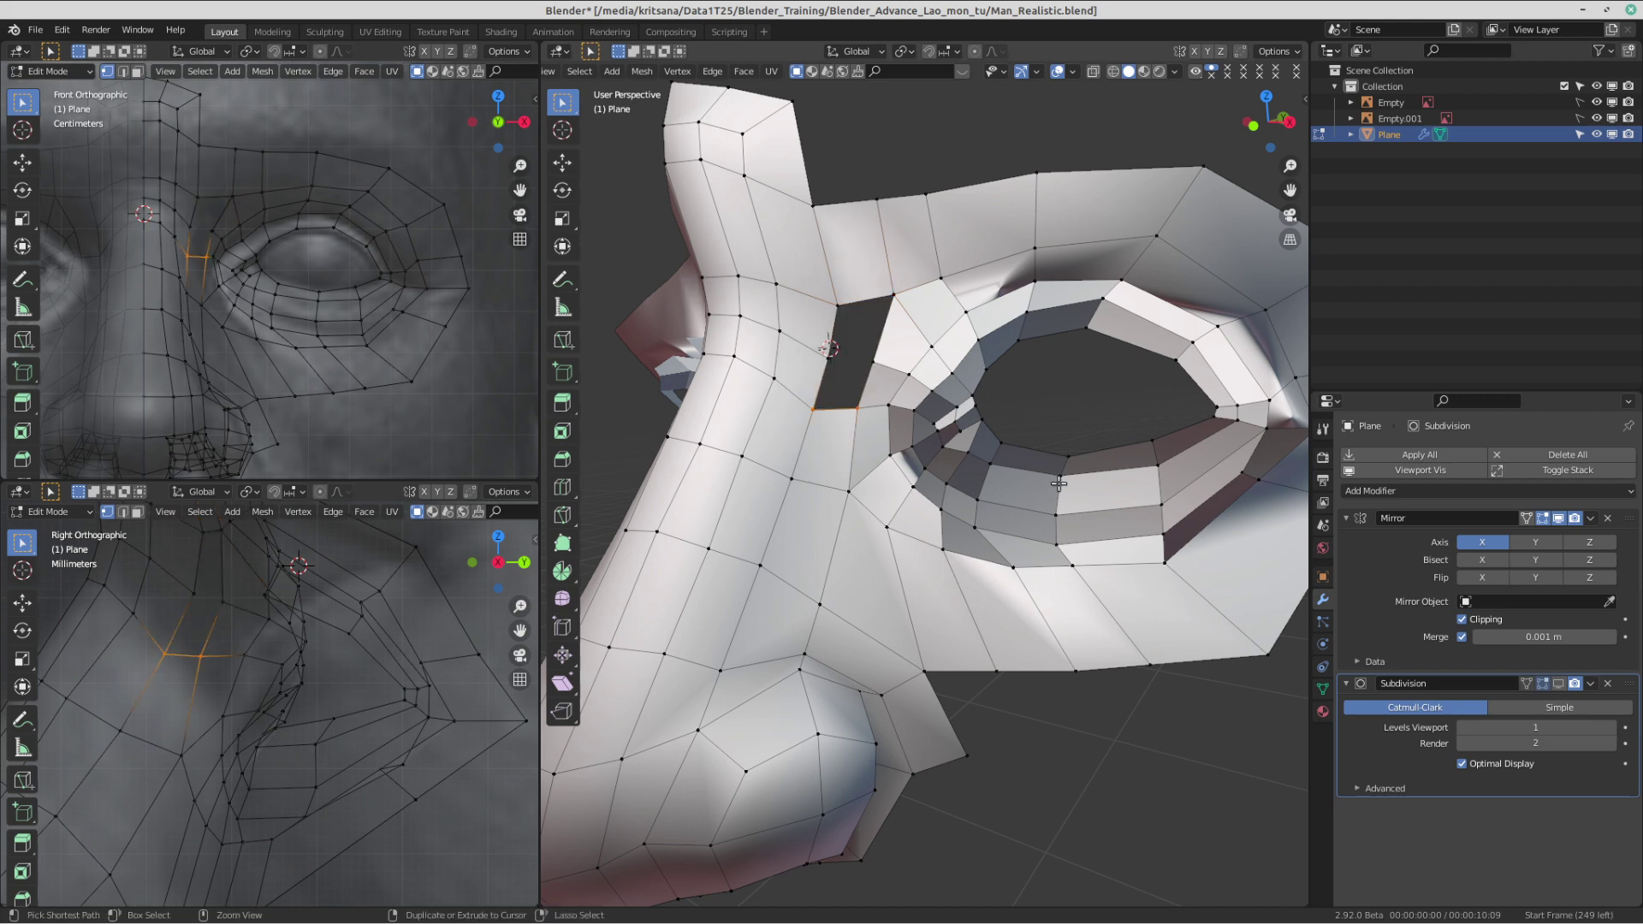
pyautogui.hotkey('ctrl', 'z')
pyautogui.hotkey('ctrl', 'z')
pyautogui.hotkey('ctrl', 'z')
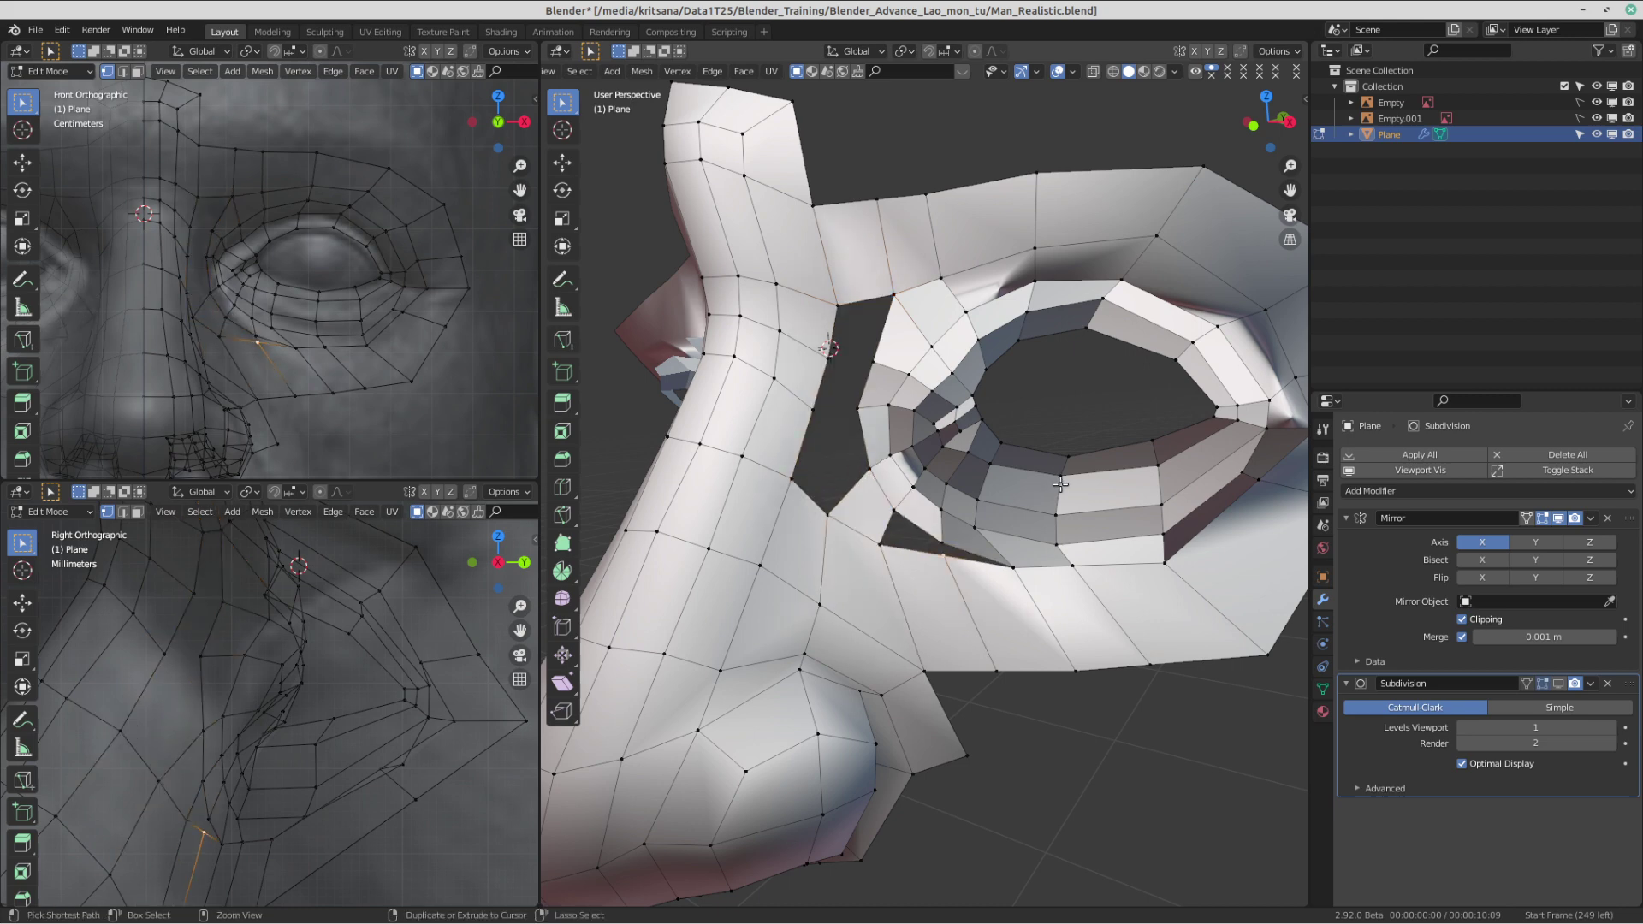
pyautogui.hotkey('ctrl', 'z')
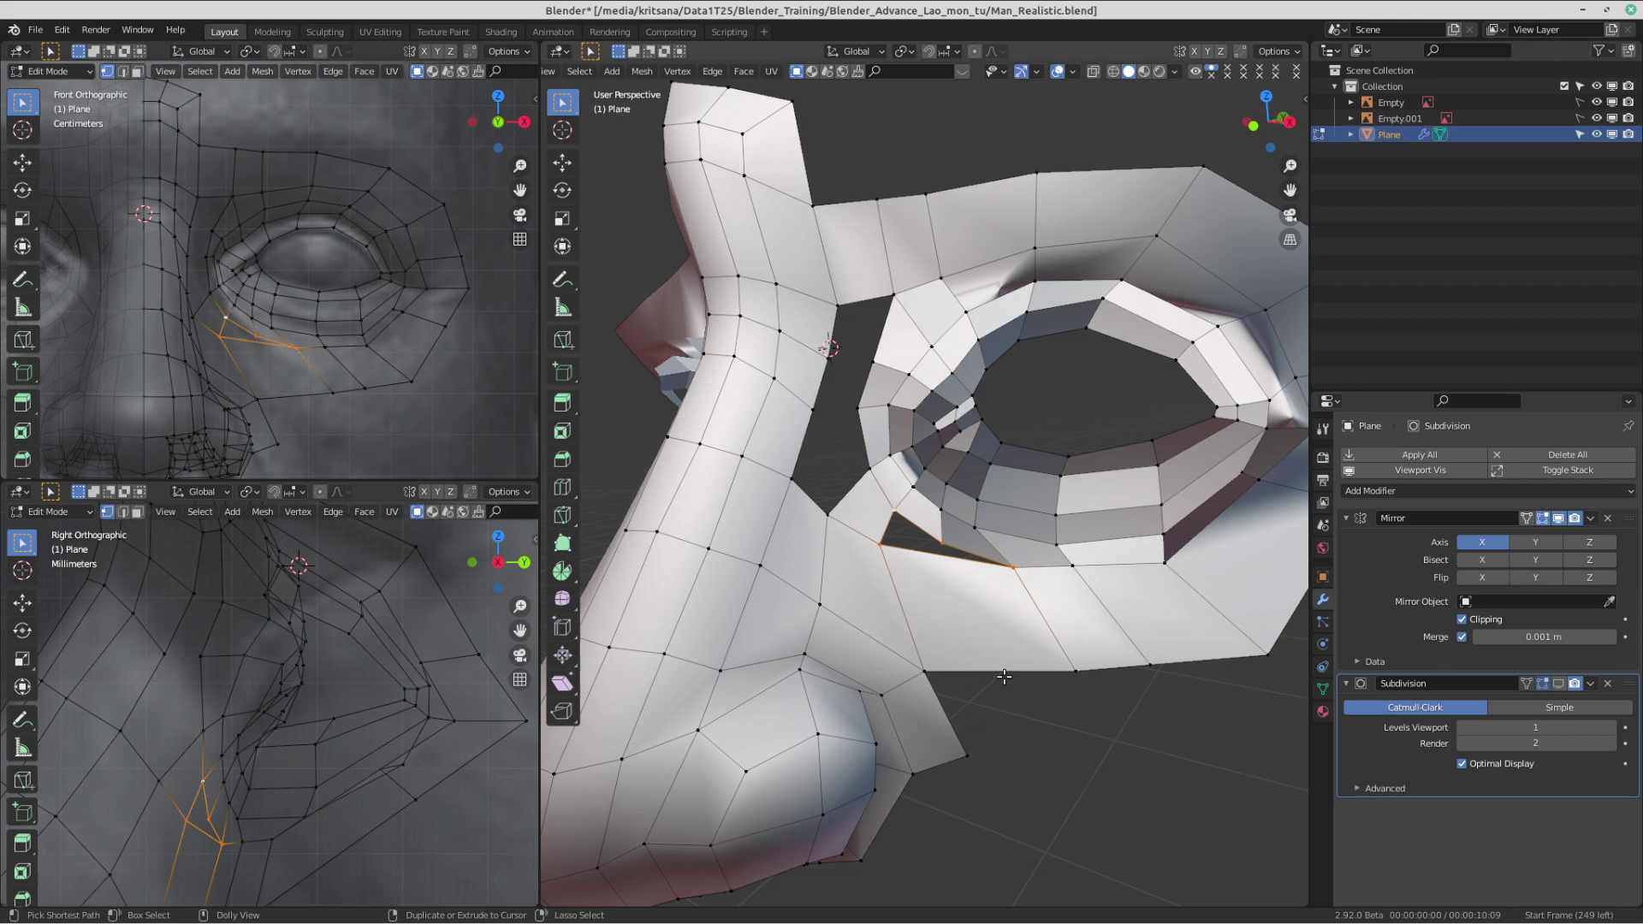
# - Restore the cheek loop cut and the merge of its upper vertex with the eye ring
pyautogui.hotkey('ctrl', 'z')
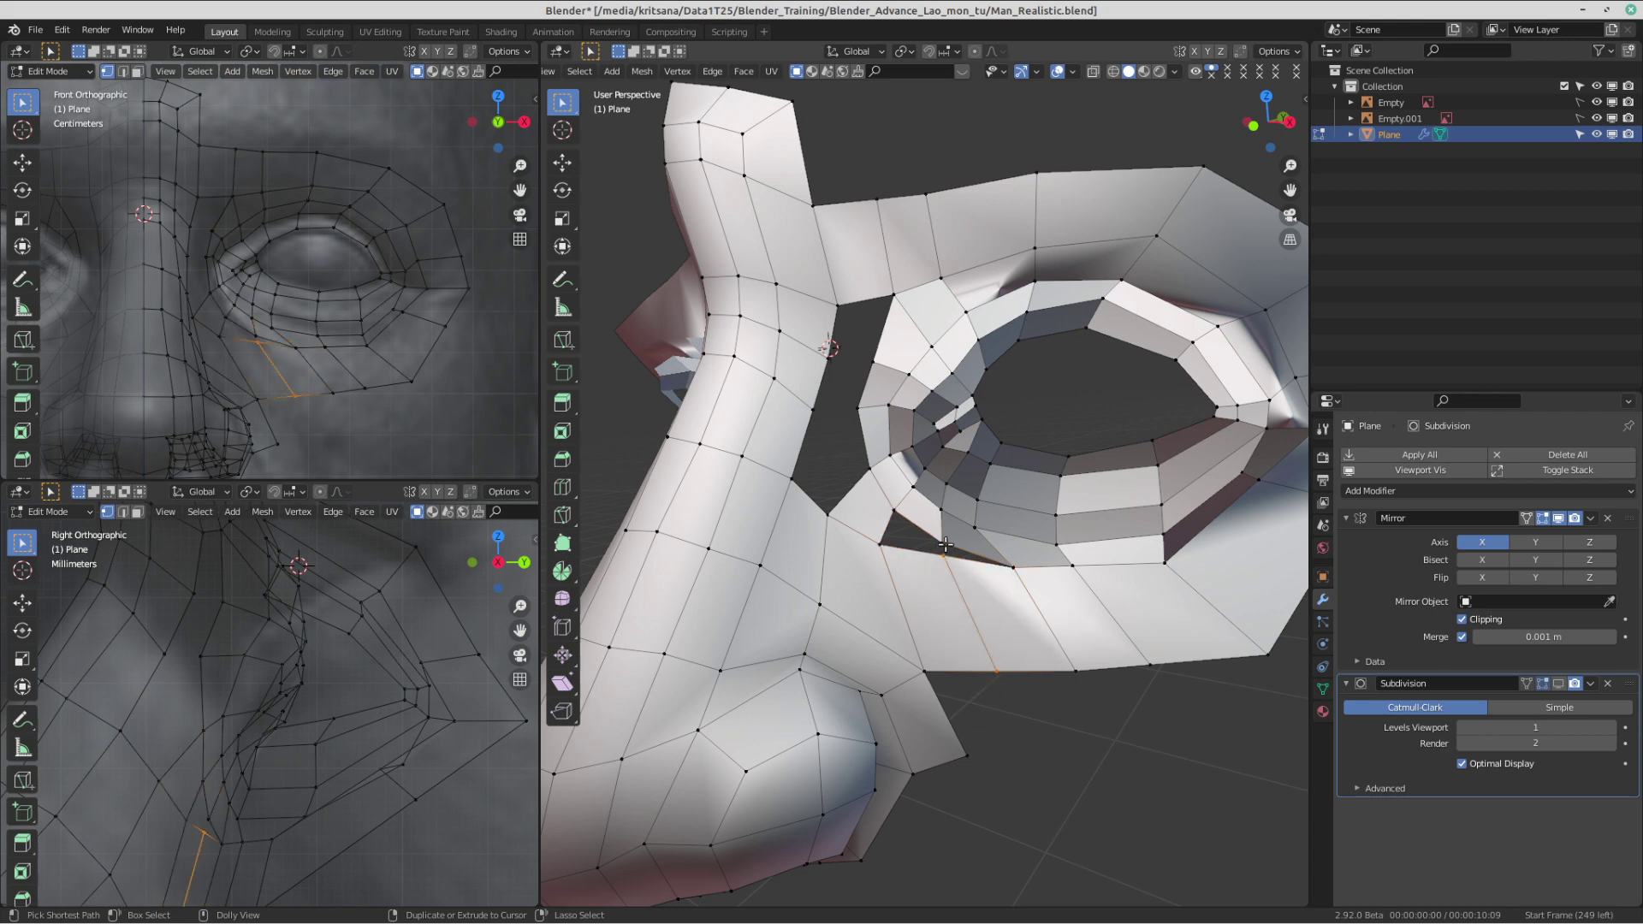
pyautogui.hotkey('ctrl', 'z')
pyautogui.hotkey('ctrl', 'z')
pyautogui.hotkey('ctrl', 'z')
pyautogui.hotkey('ctrl', 'z')
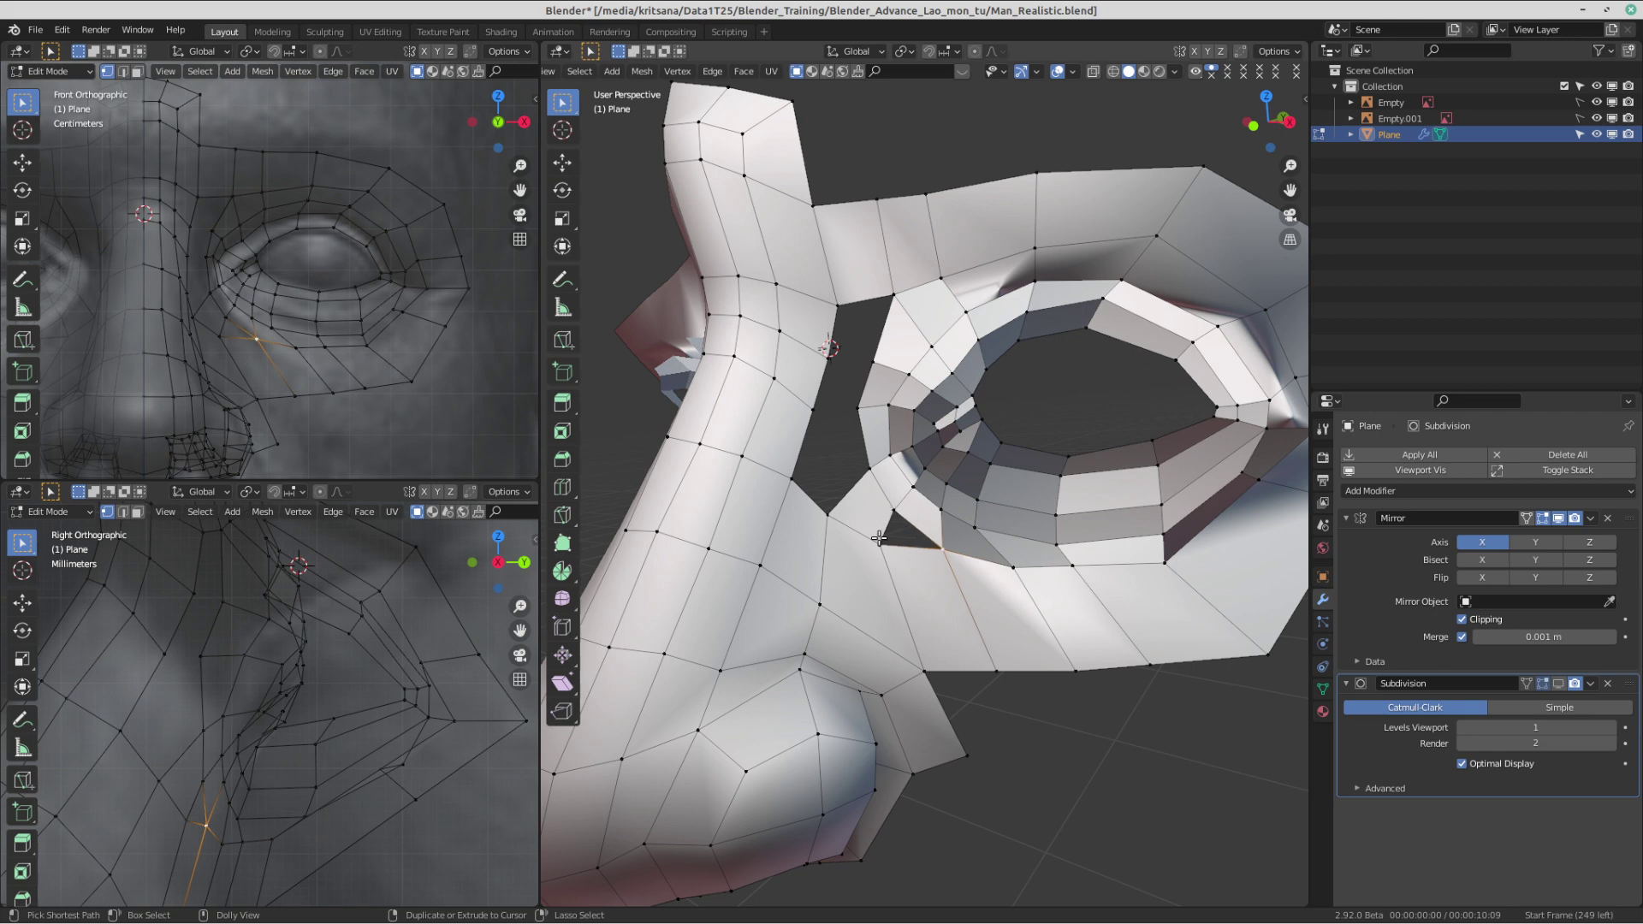
# - Close the triangular gap by merging its remaining vertex pair at center, and merge the eye ring and cheek vertices below the nose gap at center
pyautogui.click(890, 512)
pyautogui.keyDown('shift'); pyautogui.click(852, 575); pyautogui.keyUp('shift')
pyautogui.press('m')
pyautogui.press('c')
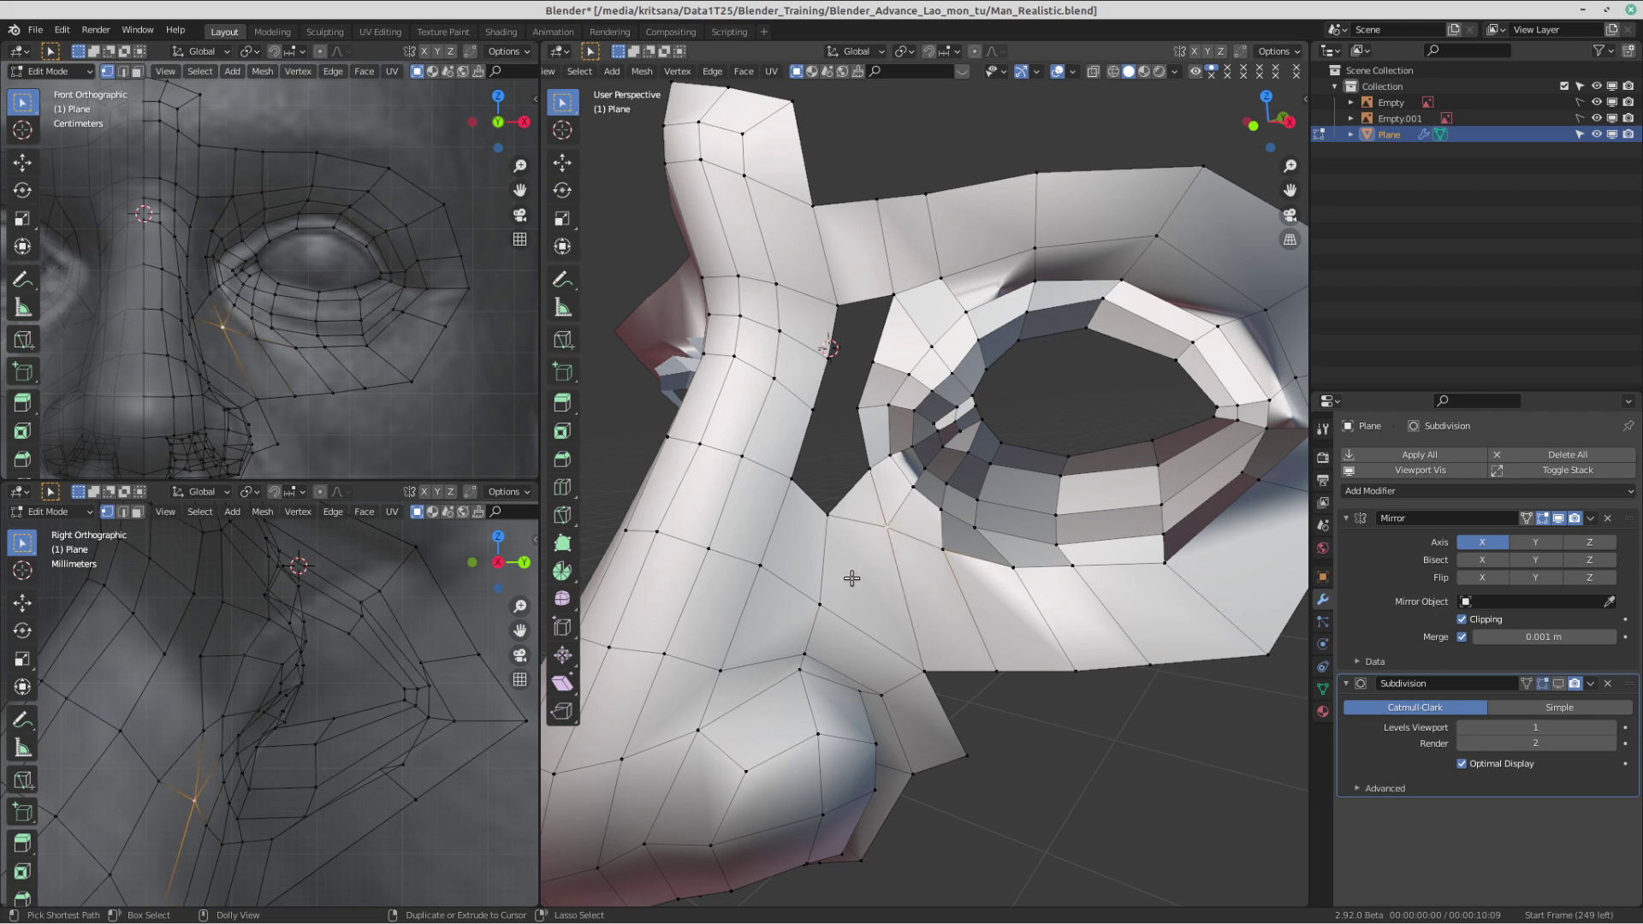
pyautogui.click(880, 476)
pyautogui.keyDown('shift'); pyautogui.click(853, 499); pyautogui.keyUp('shift')
pyautogui.press('m')
pyautogui.press('c')
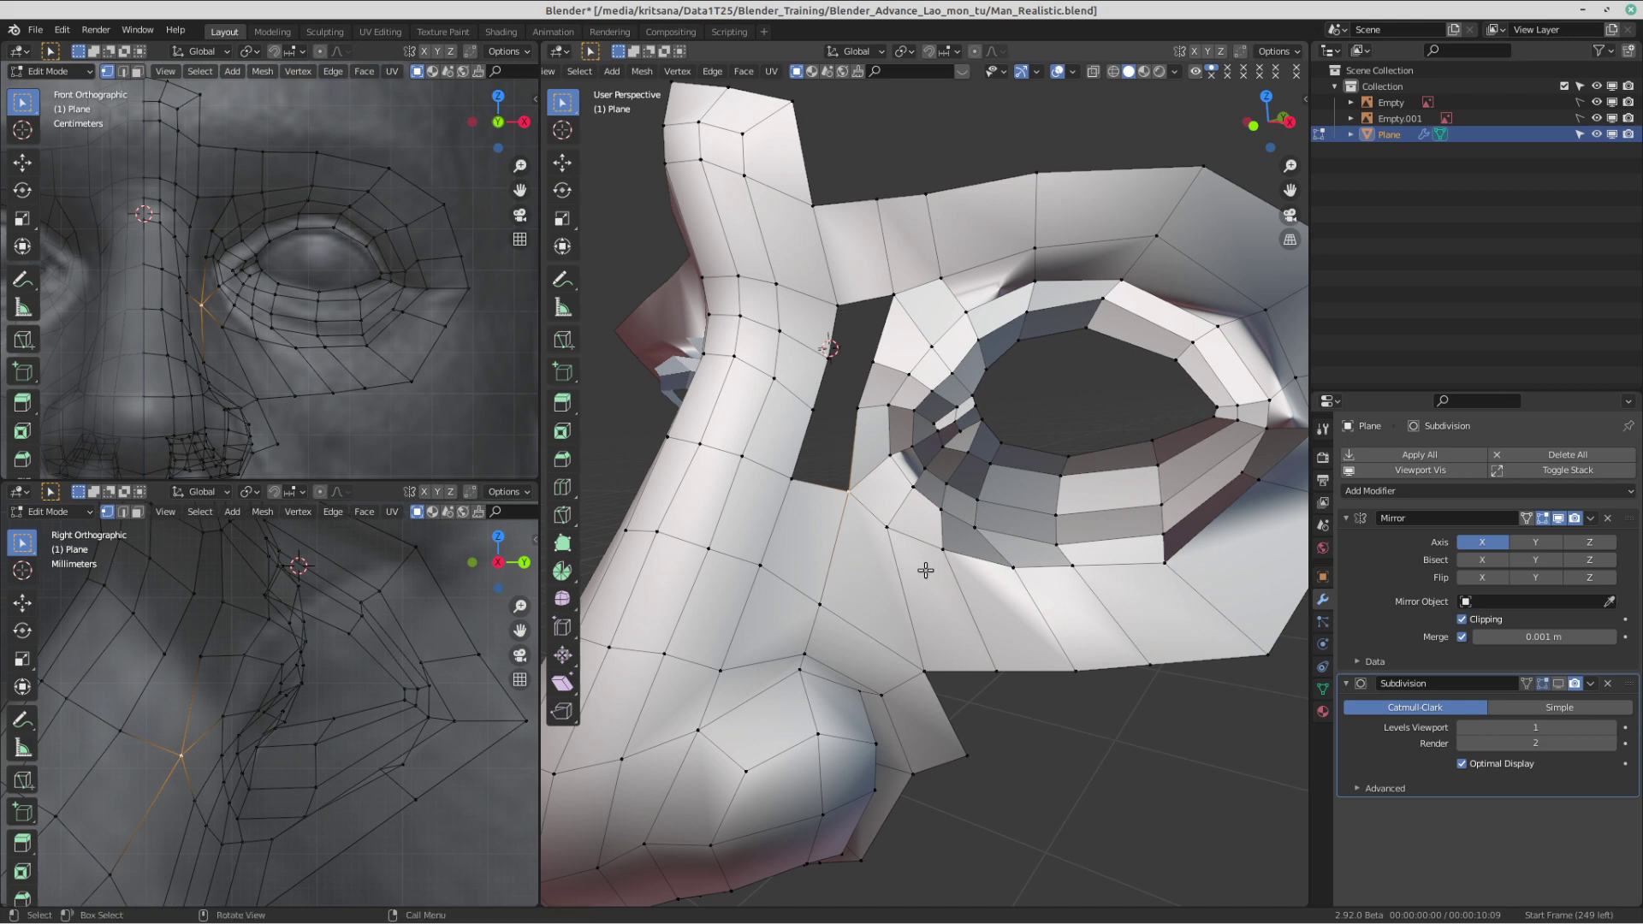
# - Fill the opening between the nose side and the eye ring with successive quads up to the brow strip
pyautogui.press('f')
pyautogui.press('f')
pyautogui.press('f')
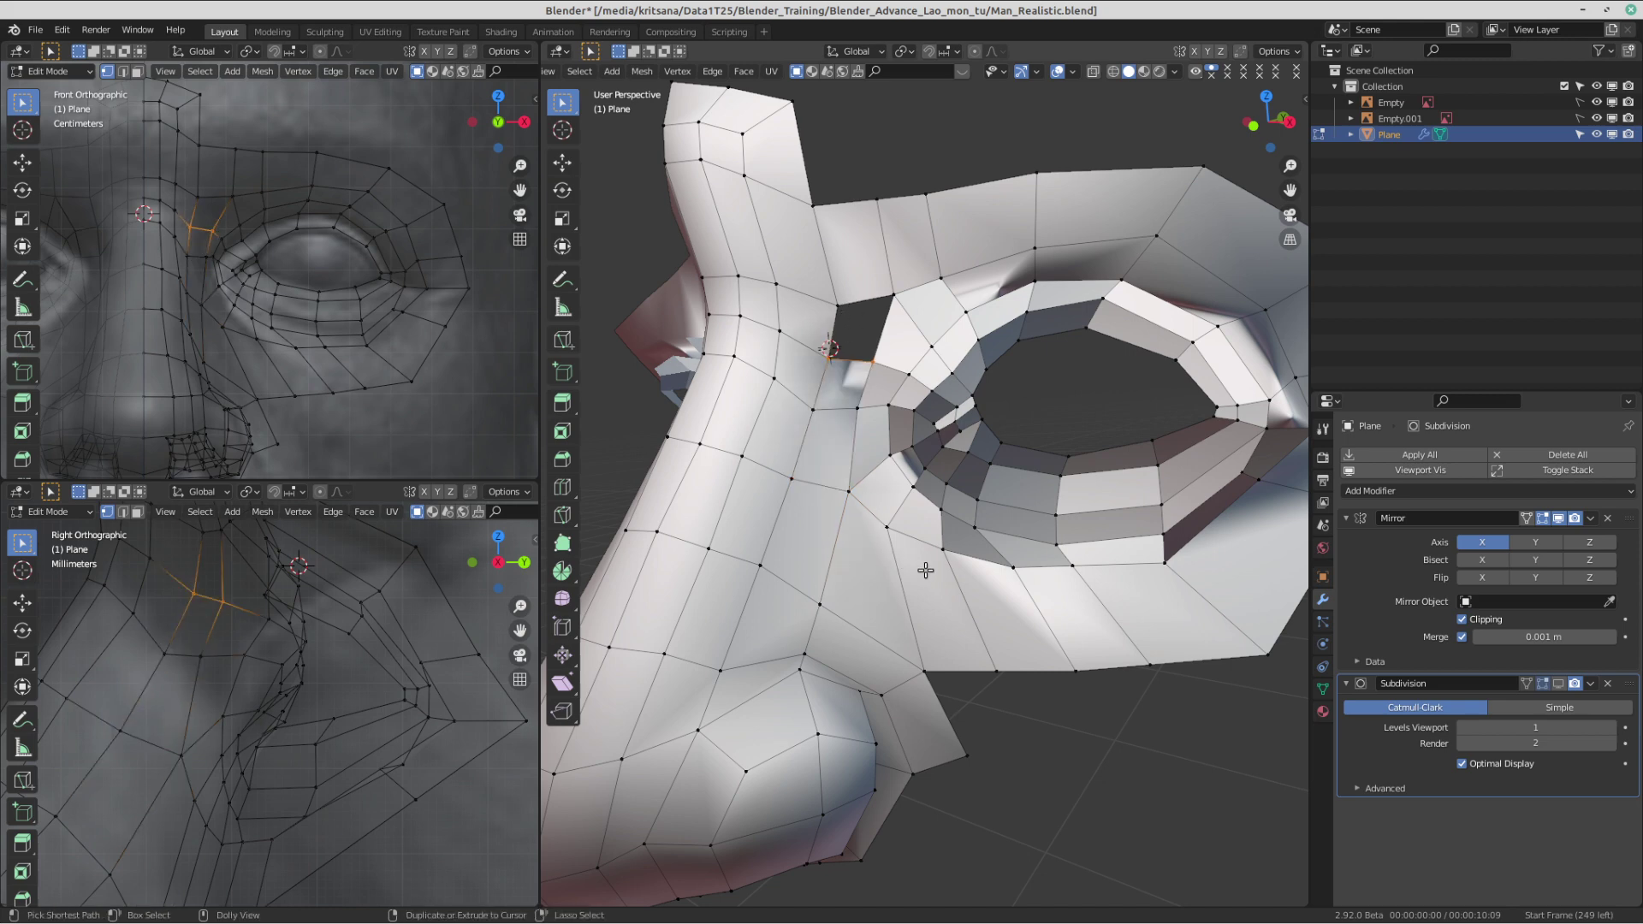
# - Check the shared screen in Discord, return to Blender and inspect the joined nose and eye mesh from another angle
pyautogui.hotkey('ctrl', 'alt', 'Right')
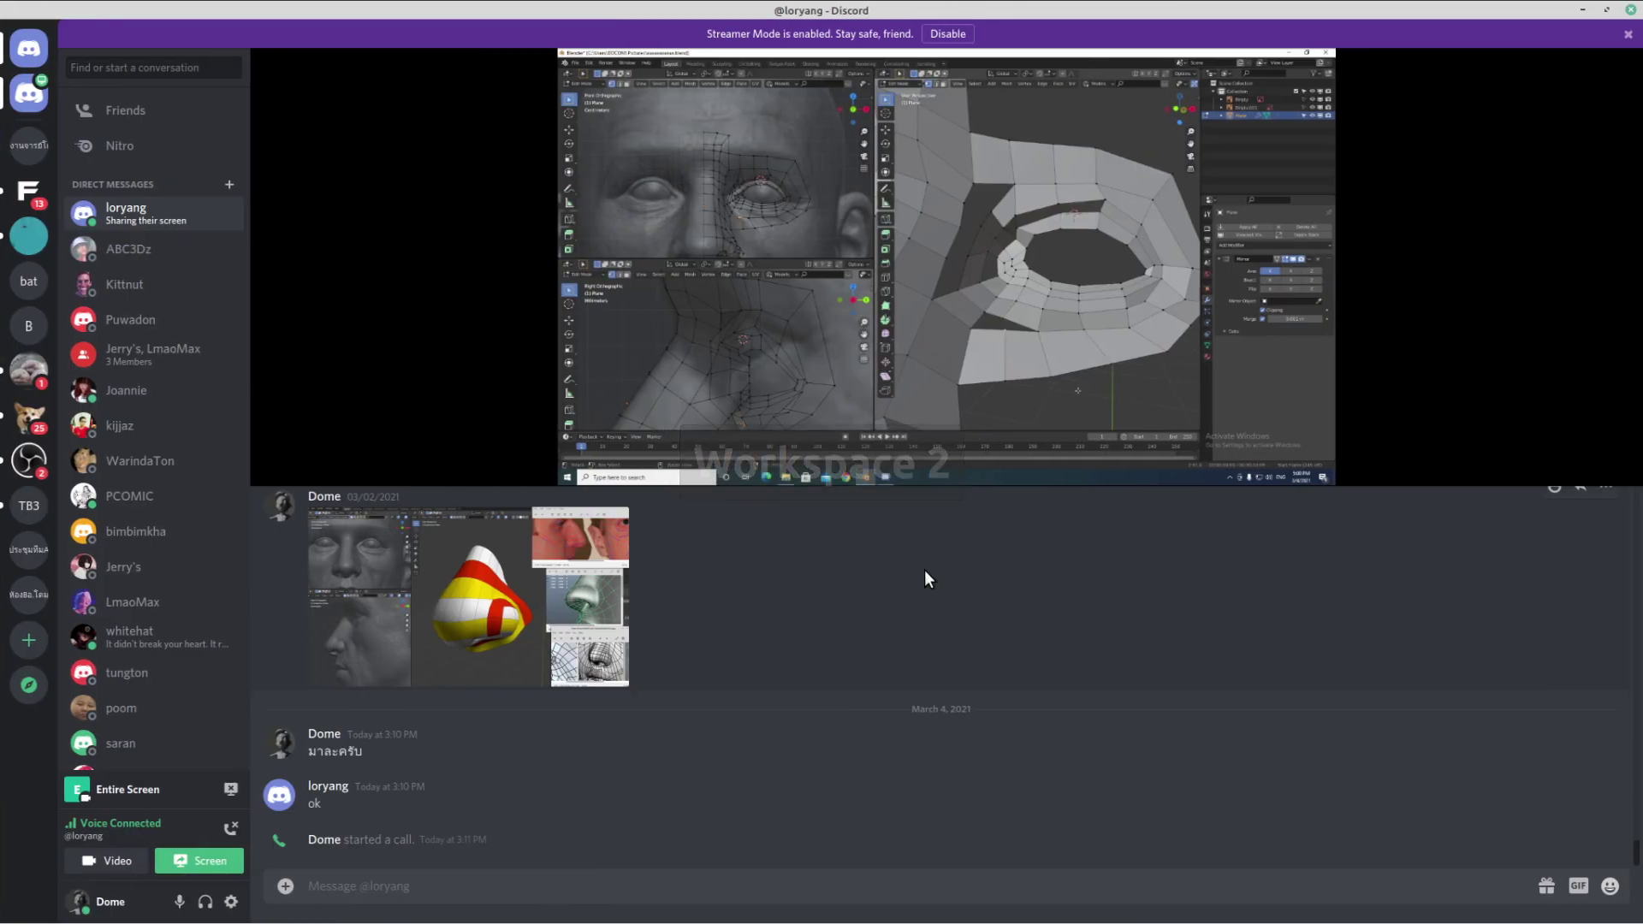
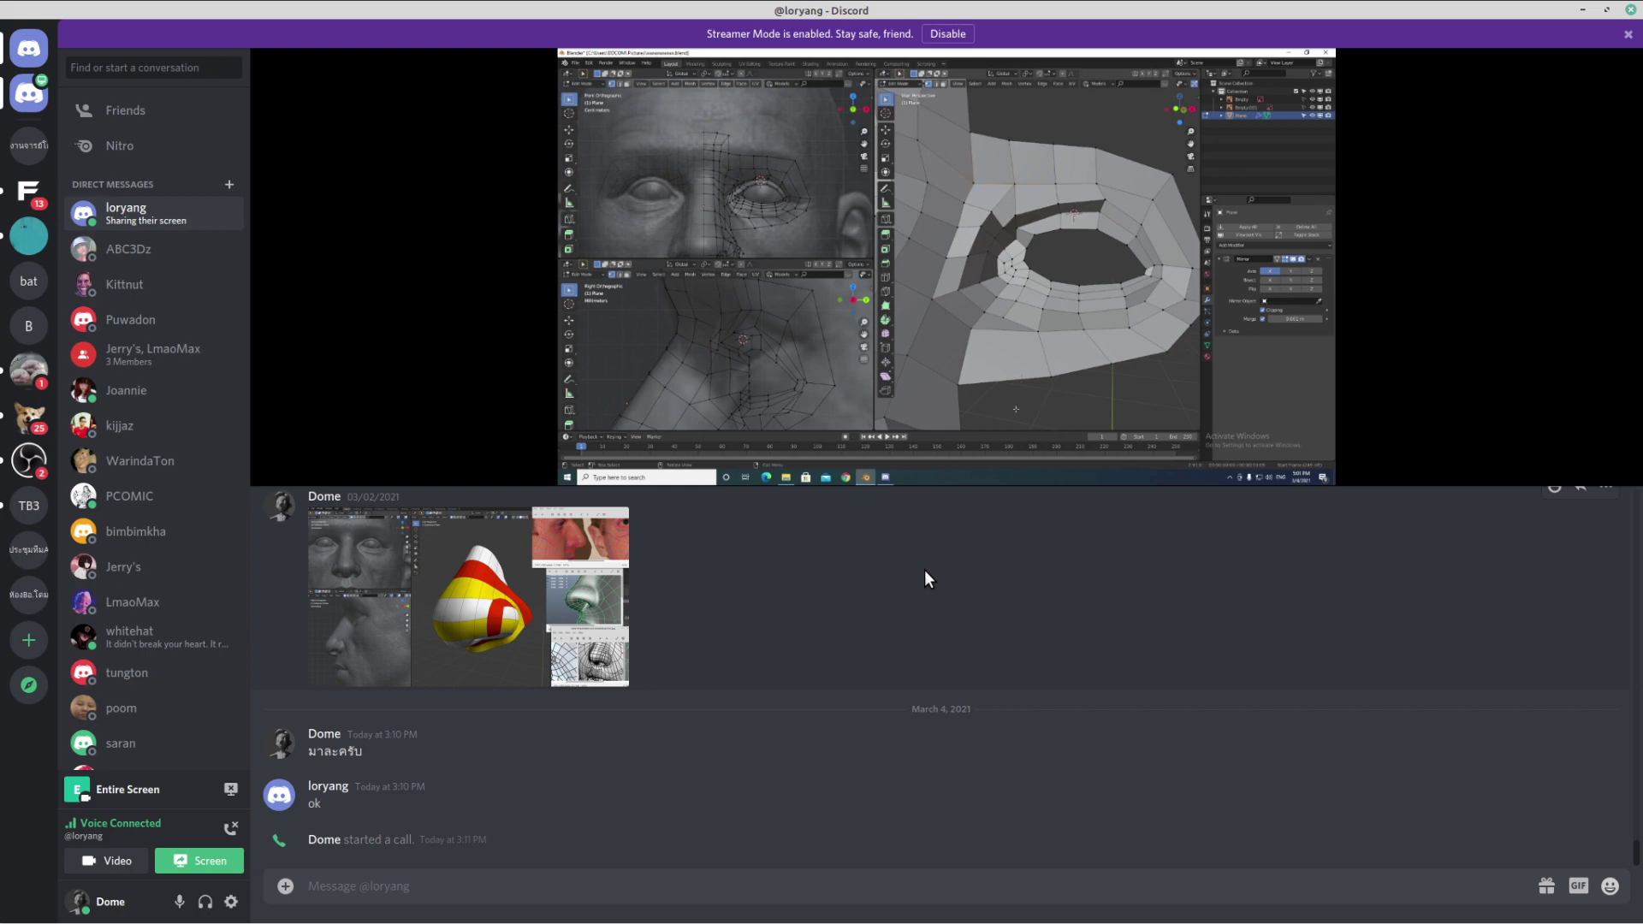
pyautogui.hotkey('ctrl', 'alt', 'Left')
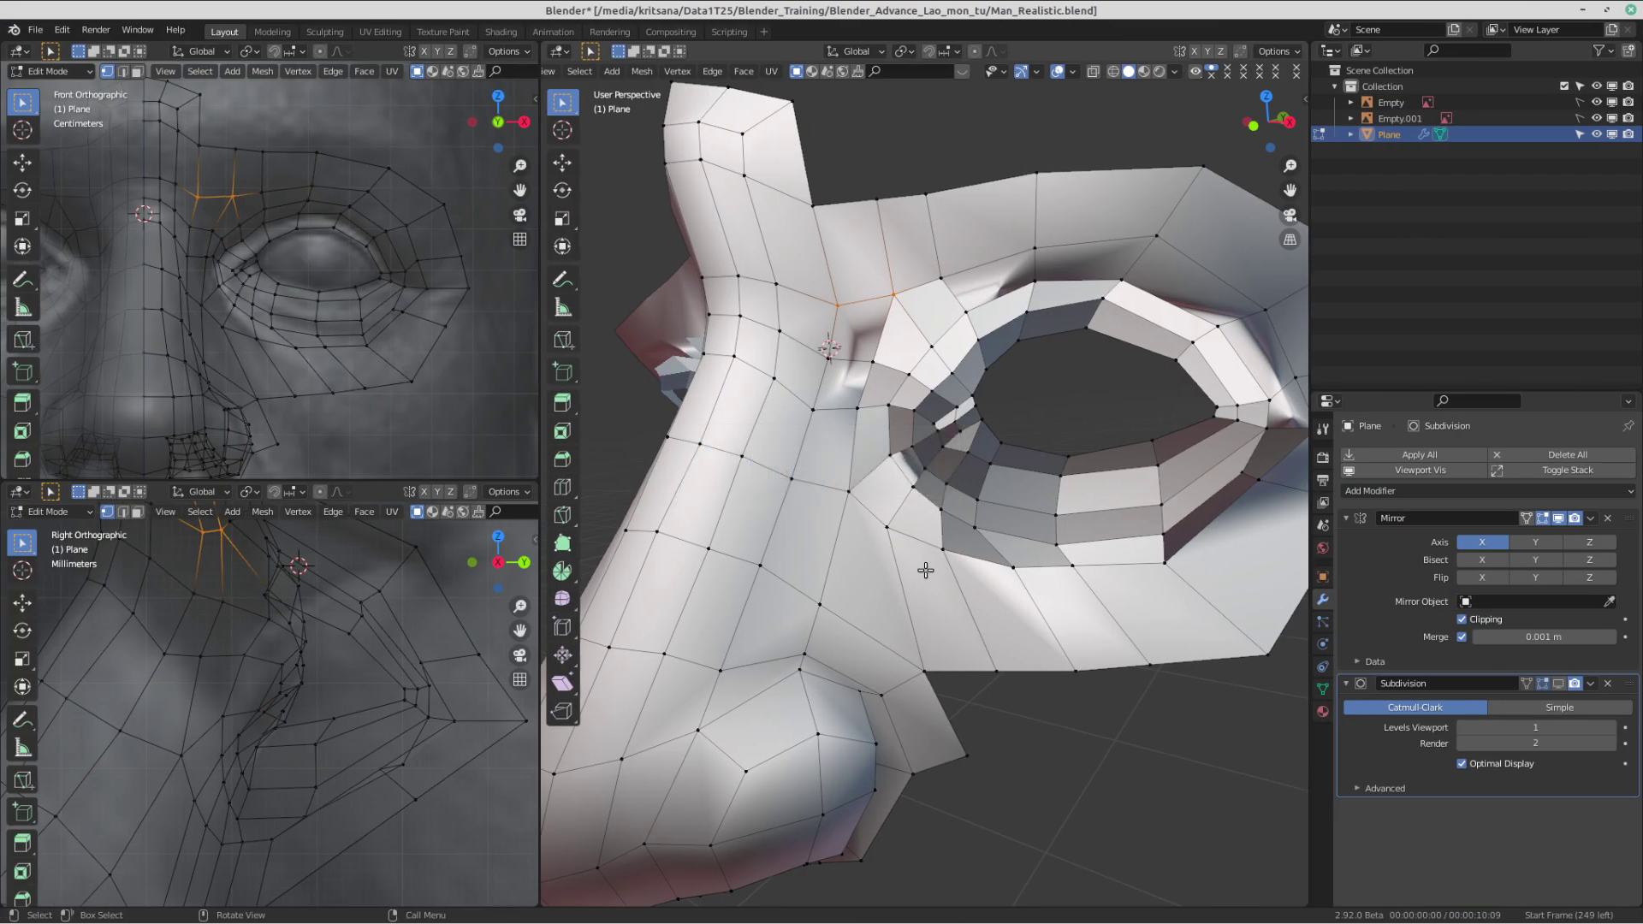
pyautogui.scroll(-3, 824, 482)
pyautogui.moveTo(922, 468); pyautogui.dragTo(957, 436, button='middle')
pyautogui.scroll(2, 958, 436)
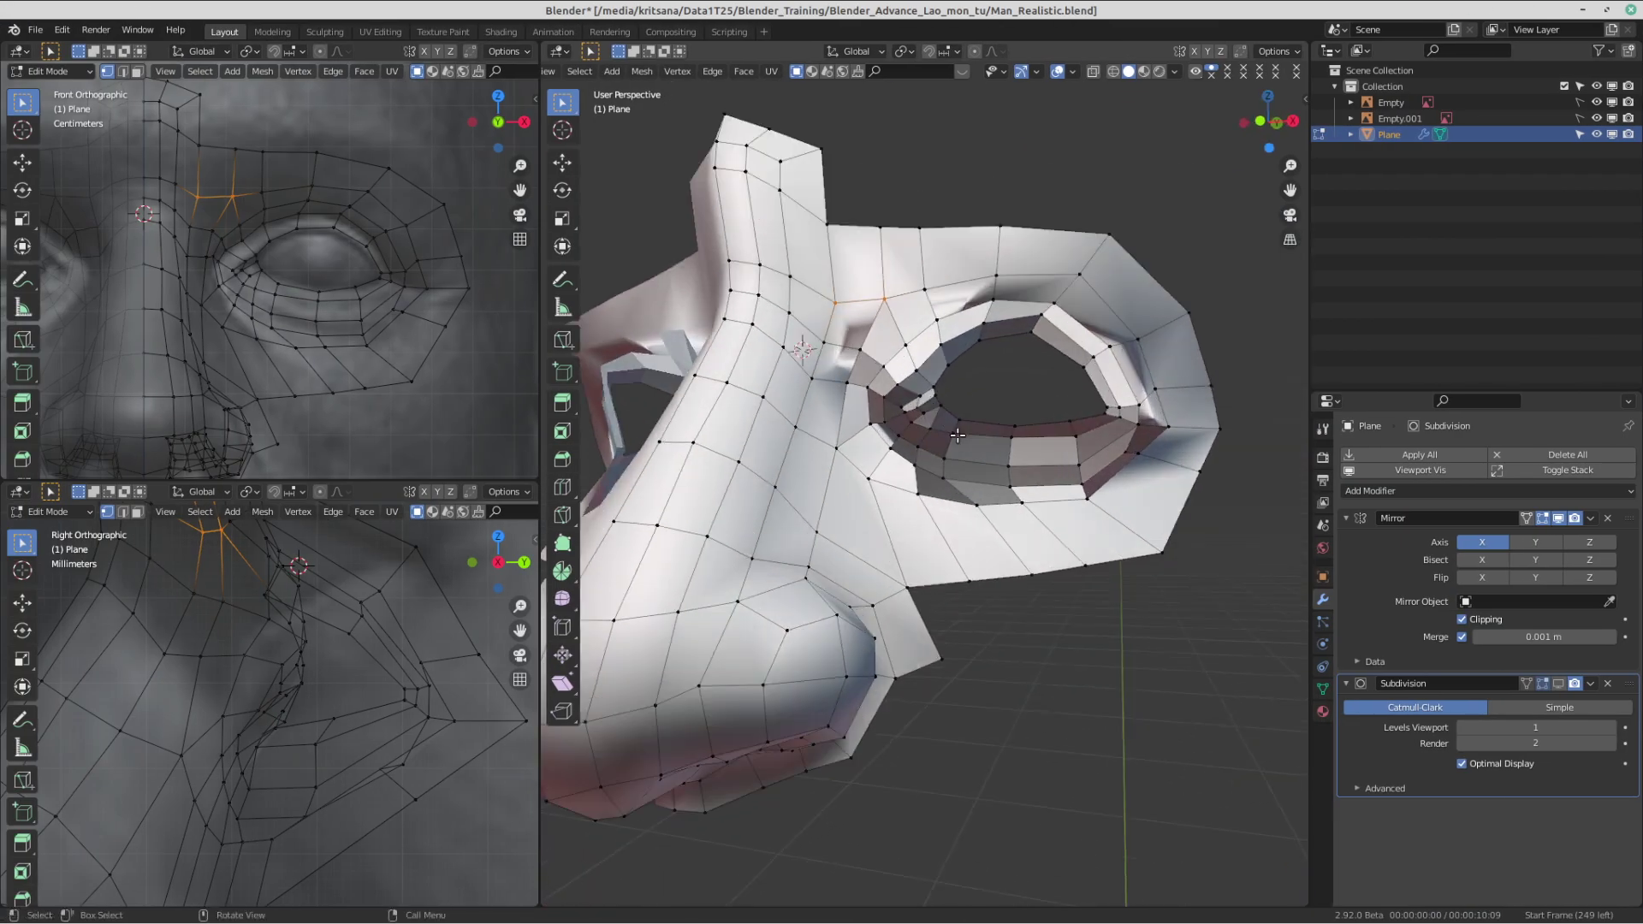
pyautogui.scroll(-4, 957, 435)
pyautogui.scroll(2, 1045, 450)
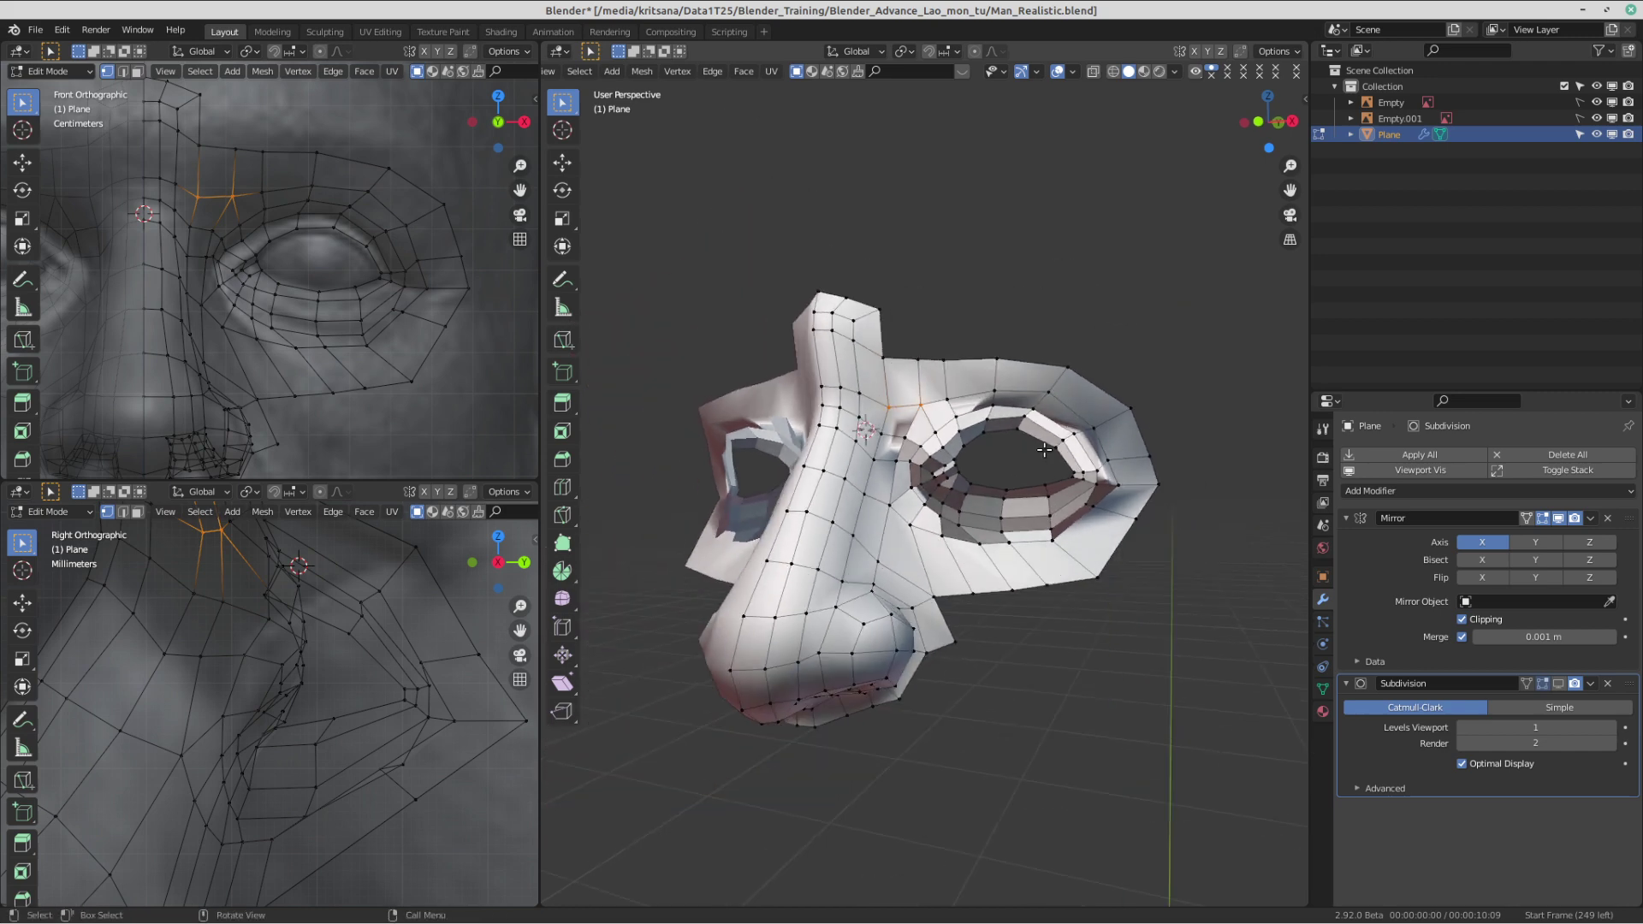
# - Examine the joined nose bridge, inner eye corner and eye ring in the 3D view from several angles
pyautogui.scroll(3, 1106, 416)
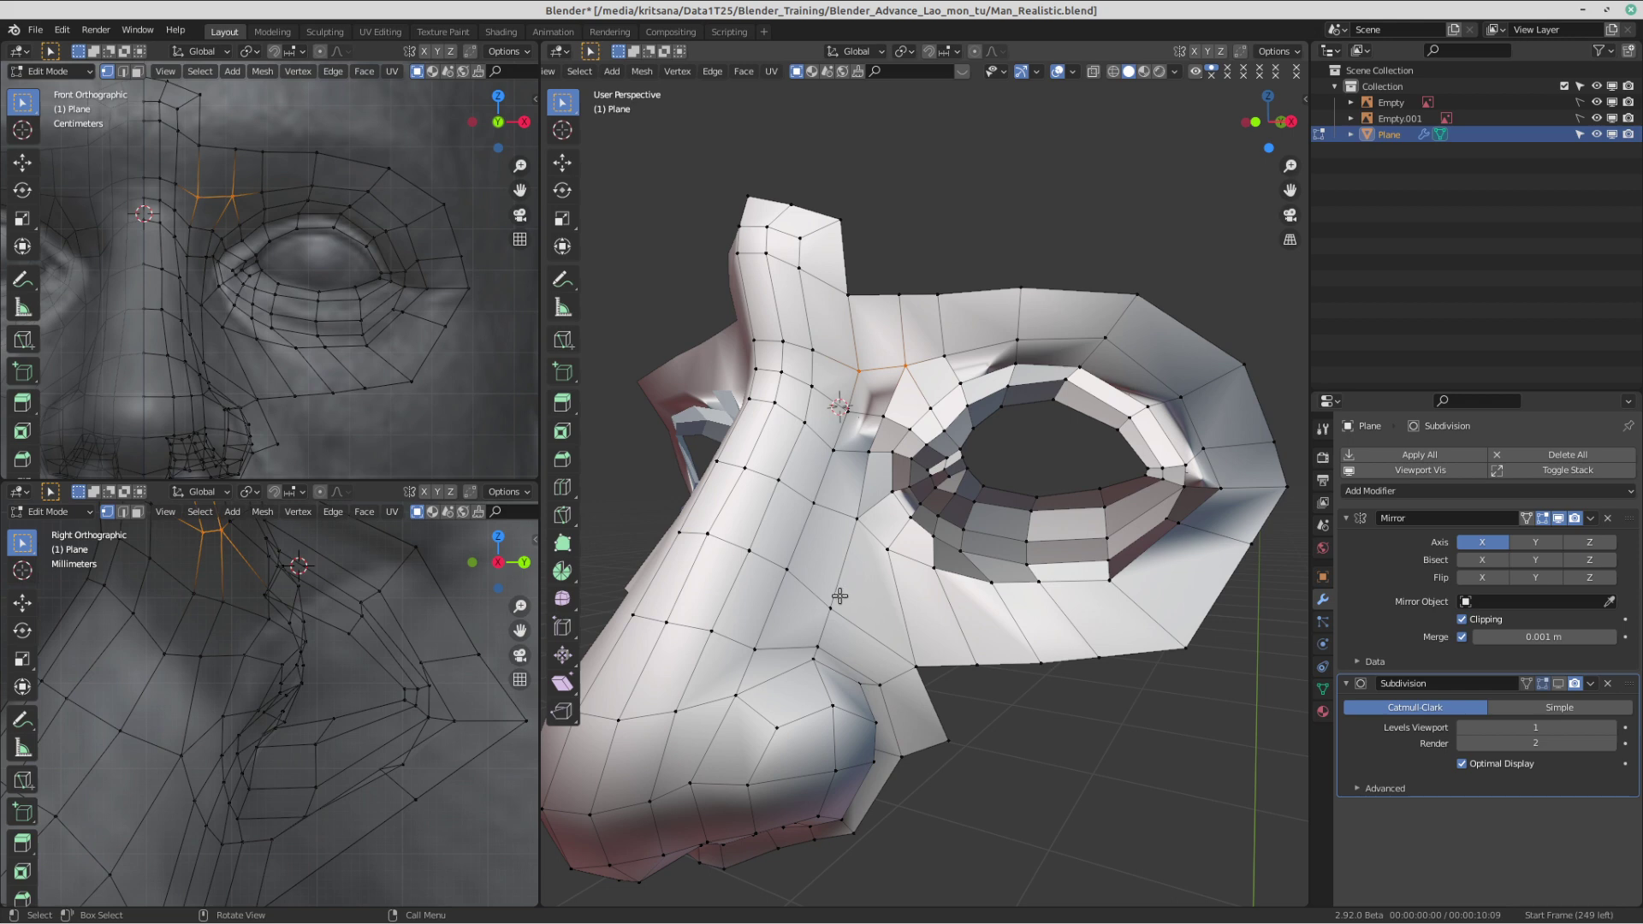
pyautogui.click(877, 550)
pyautogui.scroll(-2, 905, 467)
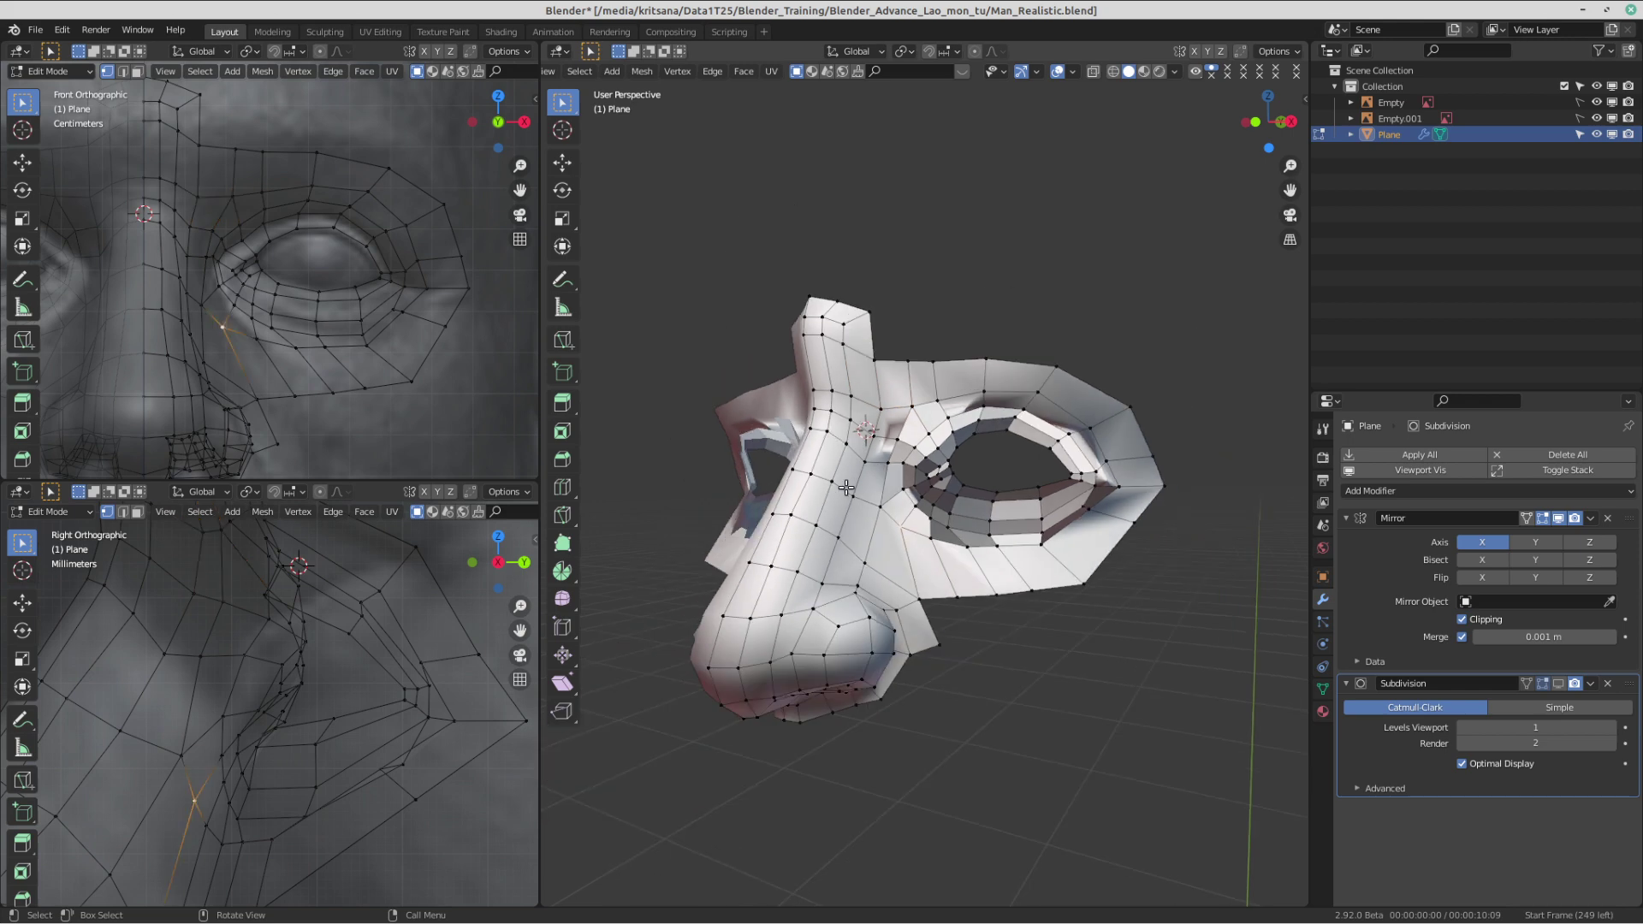
pyautogui.scroll(2, 876, 474)
pyautogui.moveTo(846, 487); pyautogui.dragTo(933, 486, button='middle')
pyautogui.scroll(-1, 1027, 500)
pyautogui.moveTo(1058, 515); pyautogui.dragTo(967, 416, button='middle')
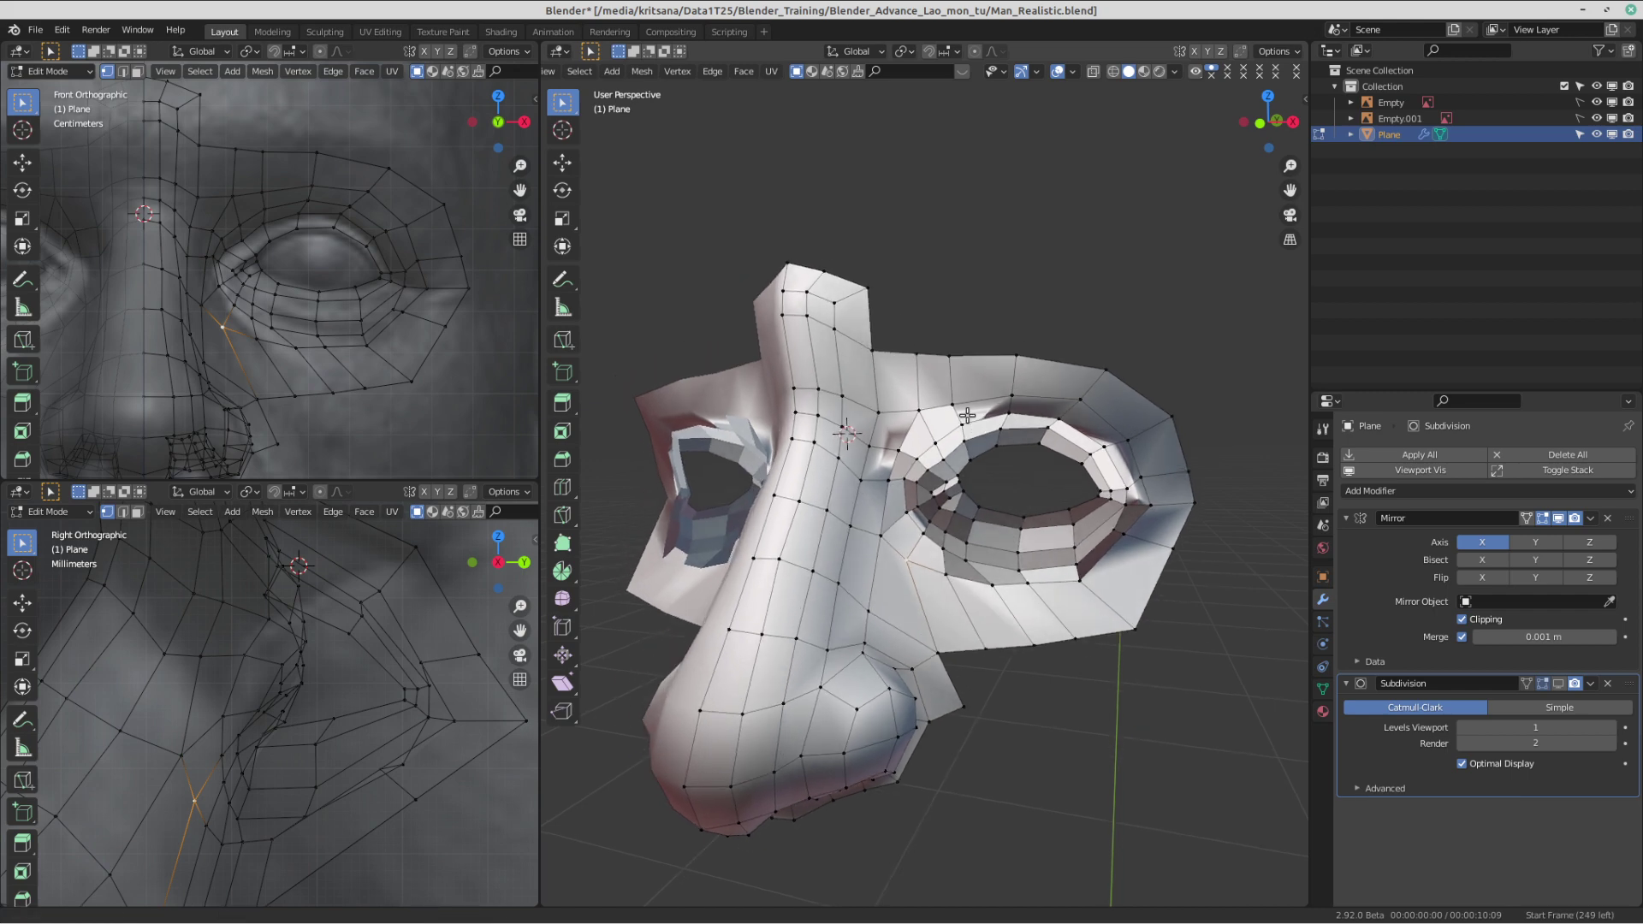
pyautogui.moveTo(920, 468); pyautogui.dragTo(941, 510, button='middle')
# - Switch the face mesh to Object Mode and apply Shade Smooth to it
pyautogui.press('Tab')
pyautogui.scroll(2, 918, 495)
pyautogui.moveTo(1044, 462); pyautogui.dragTo(1220, 421, button='middle')
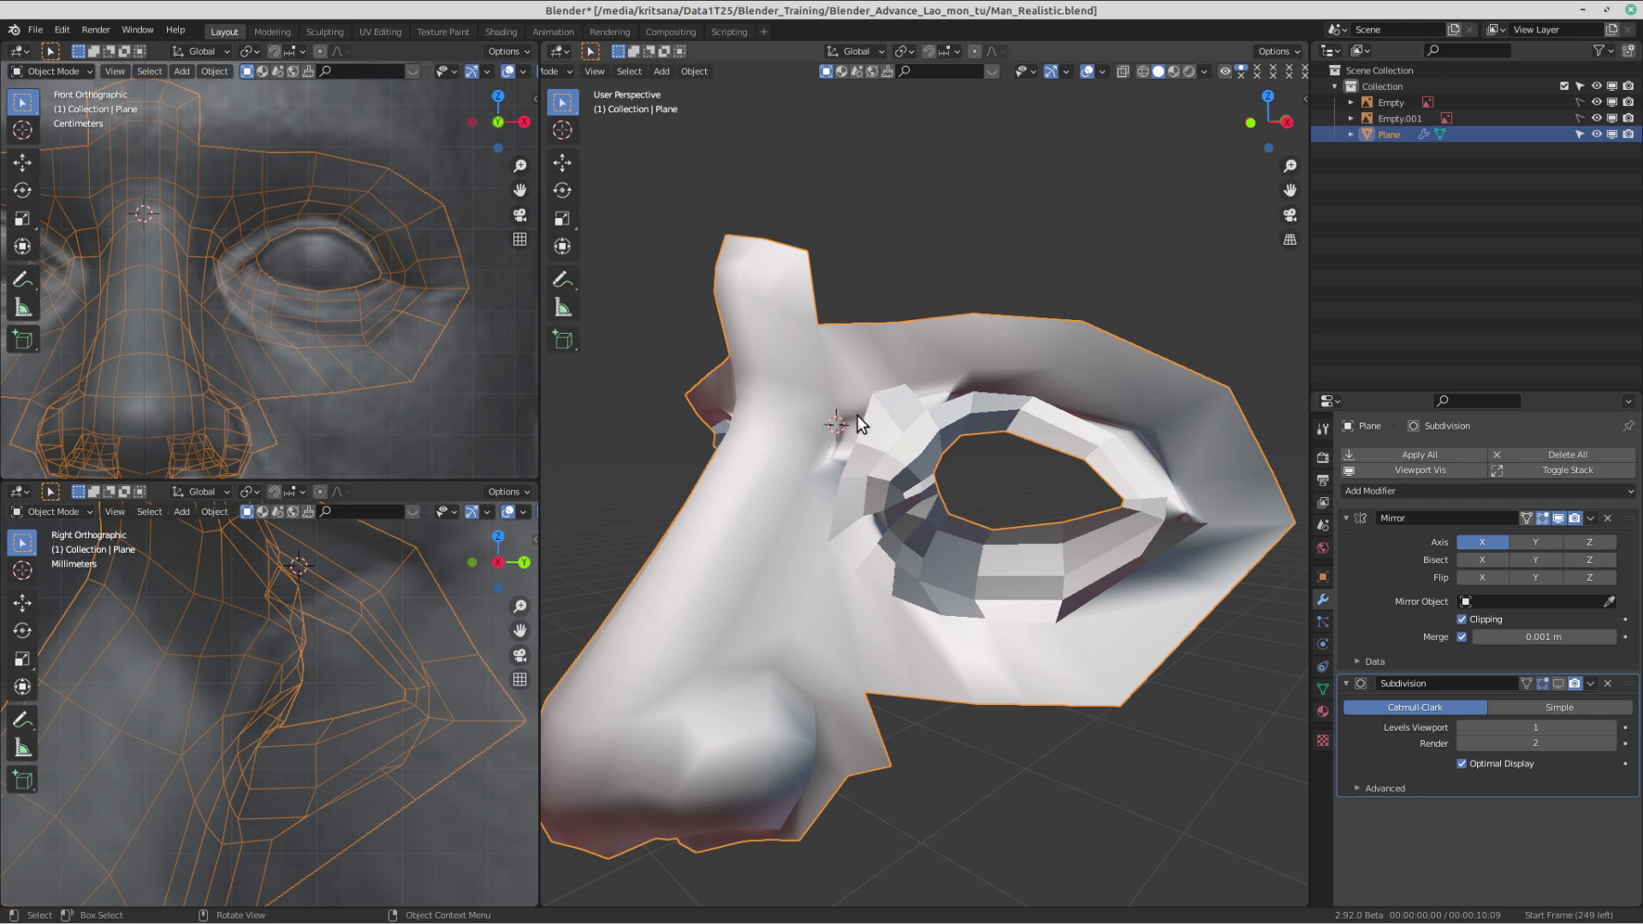
pyautogui.hotkey('ctrl', 'Tab')
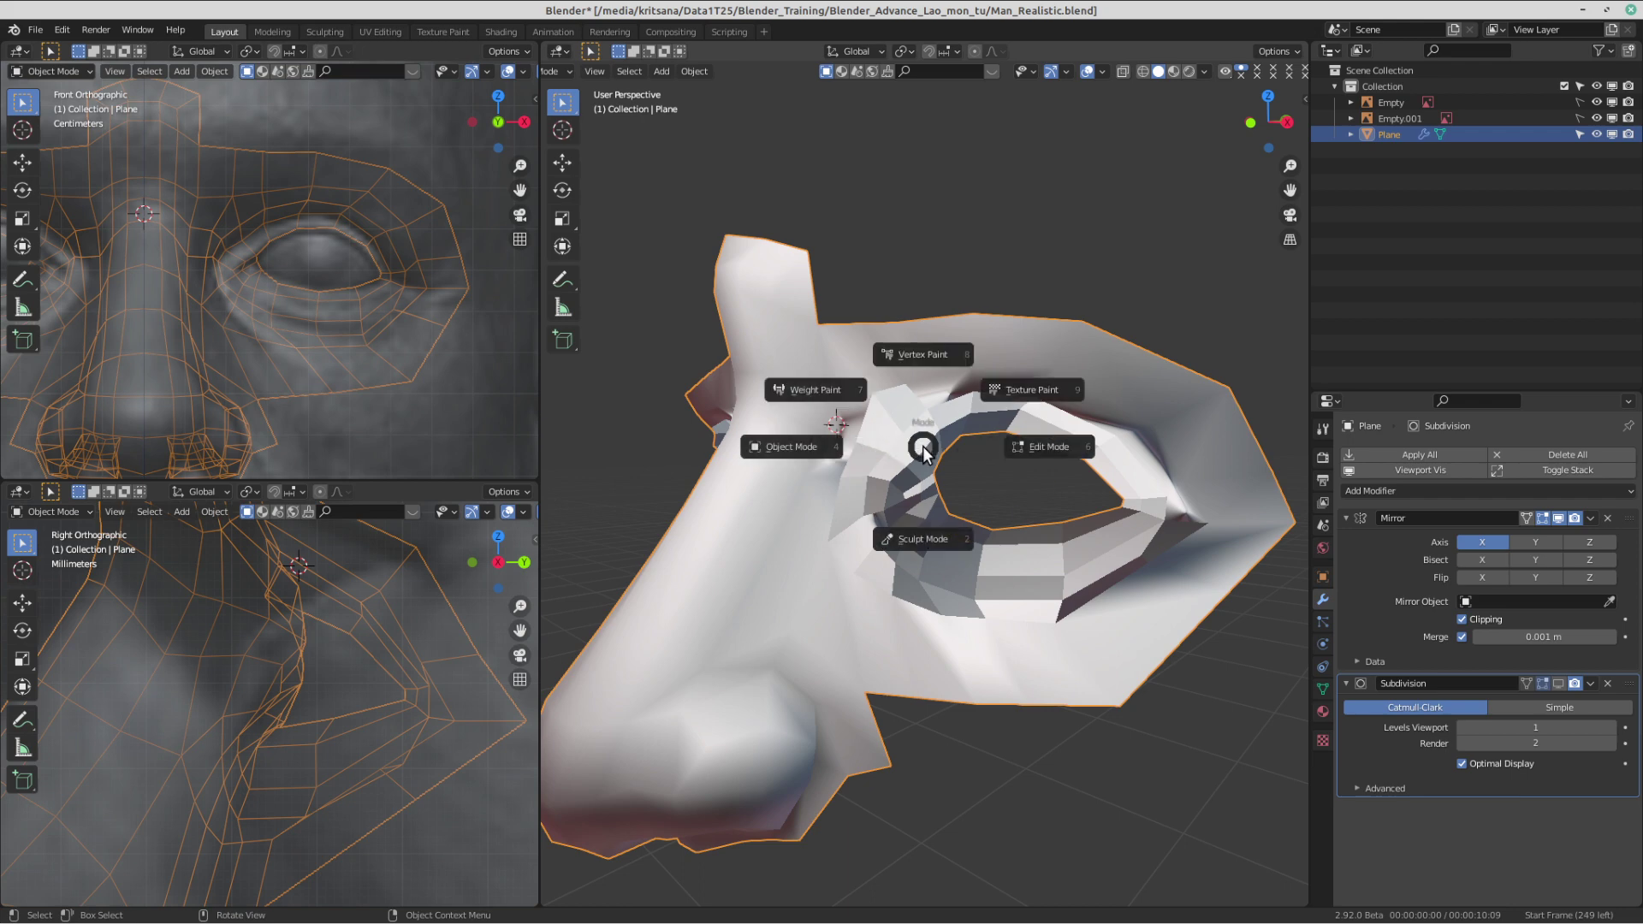
pyautogui.click(798, 456)
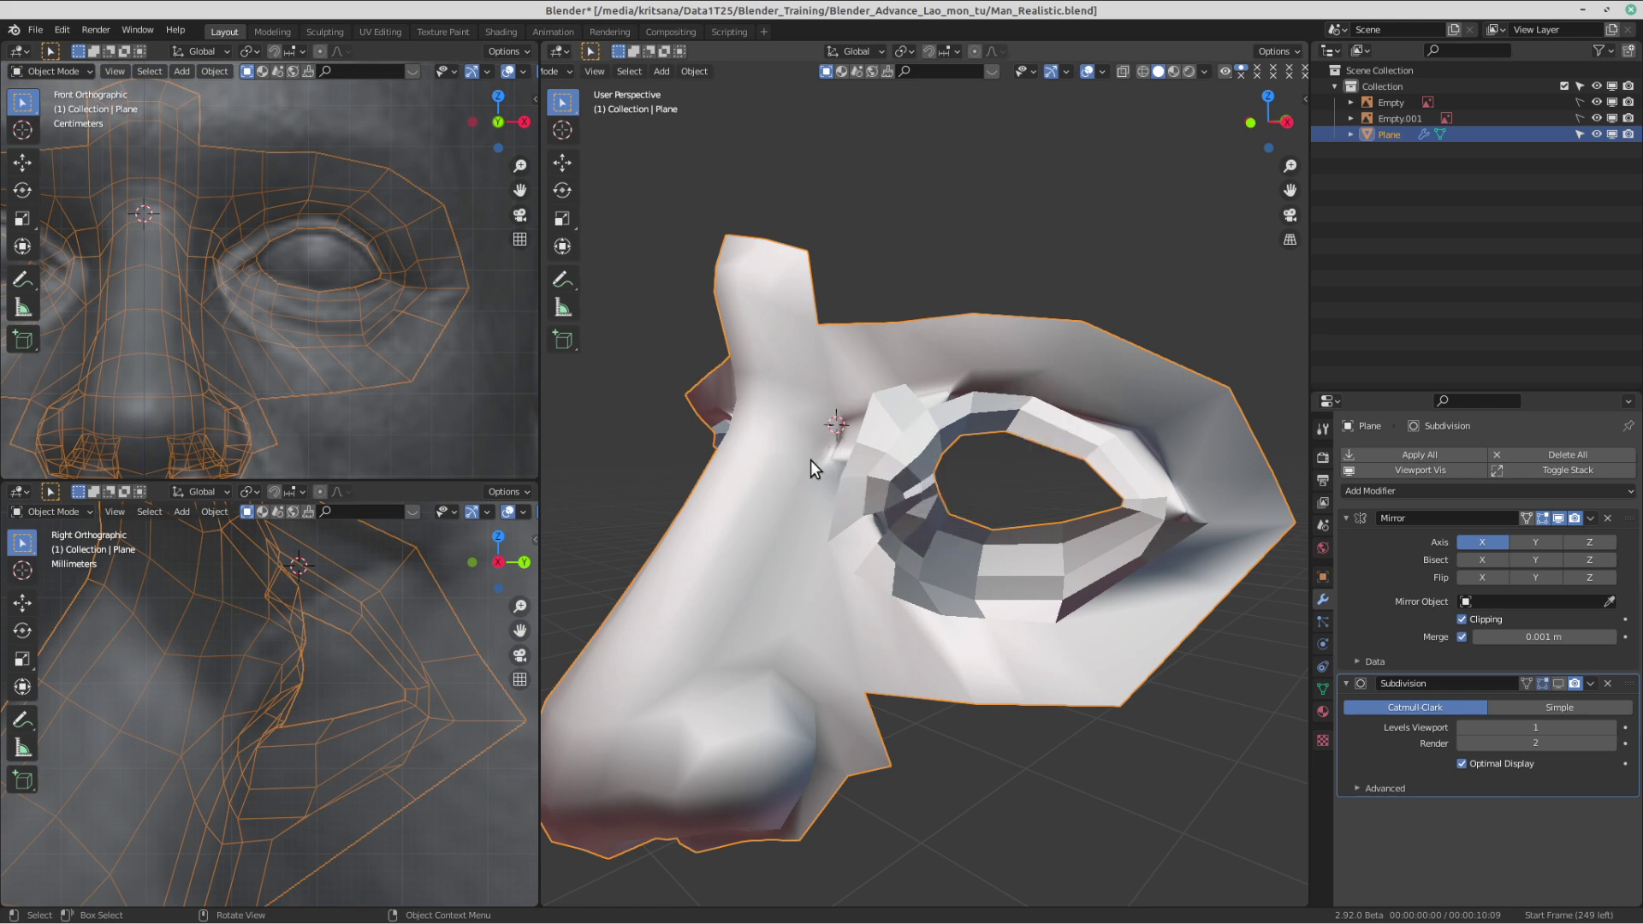
pyautogui.rightClick(895, 461)
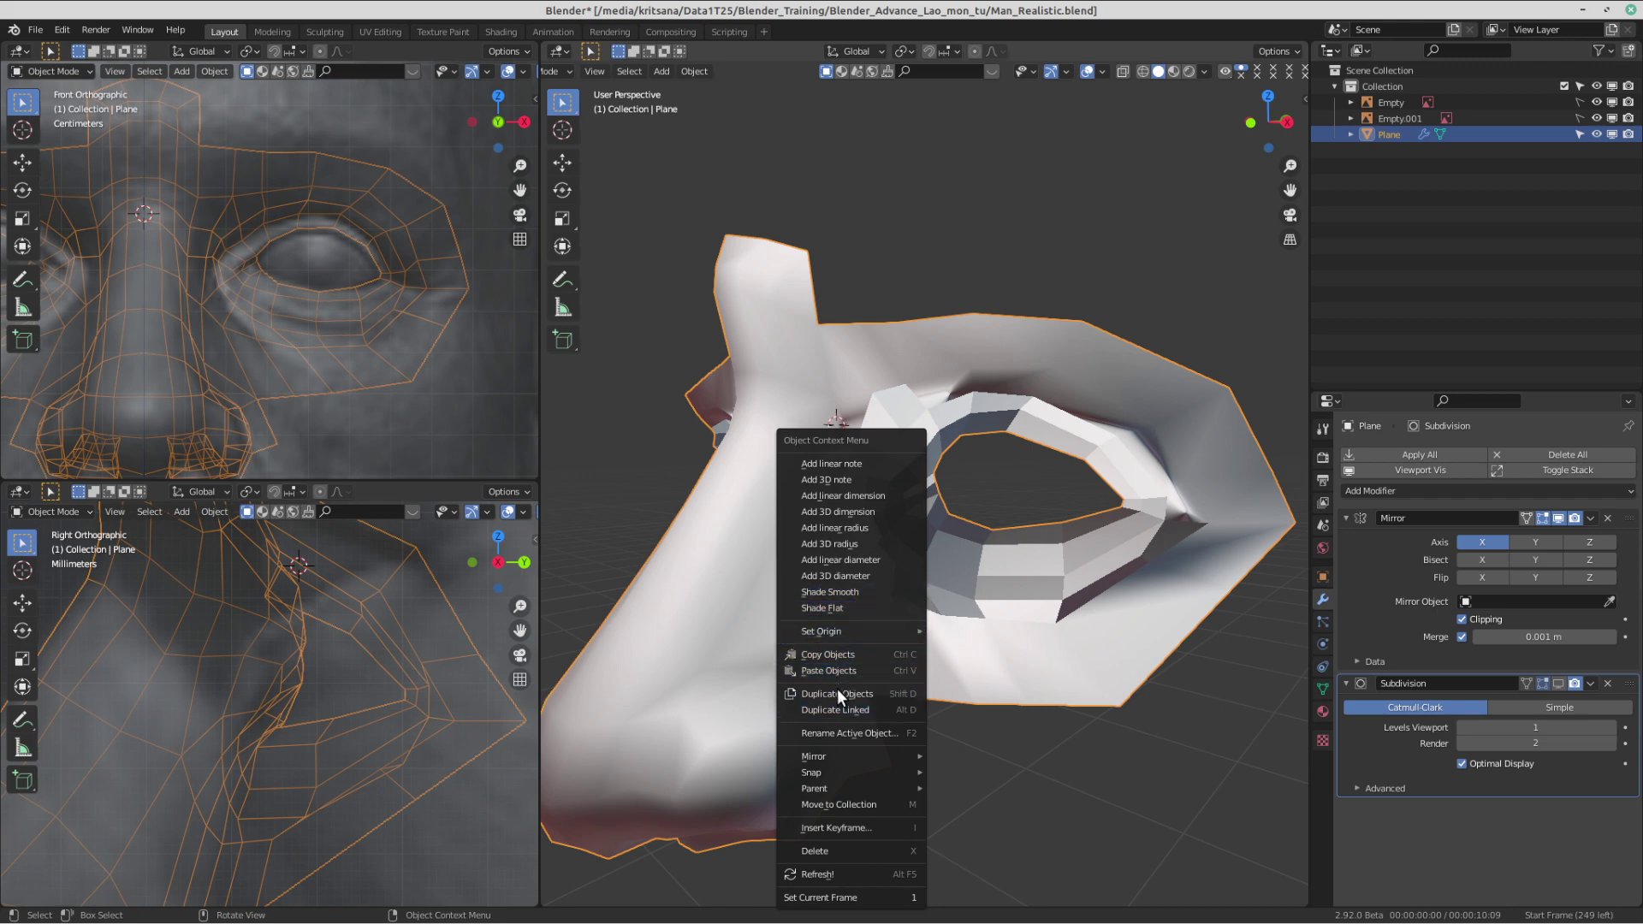
pyautogui.rightClick(886, 469)
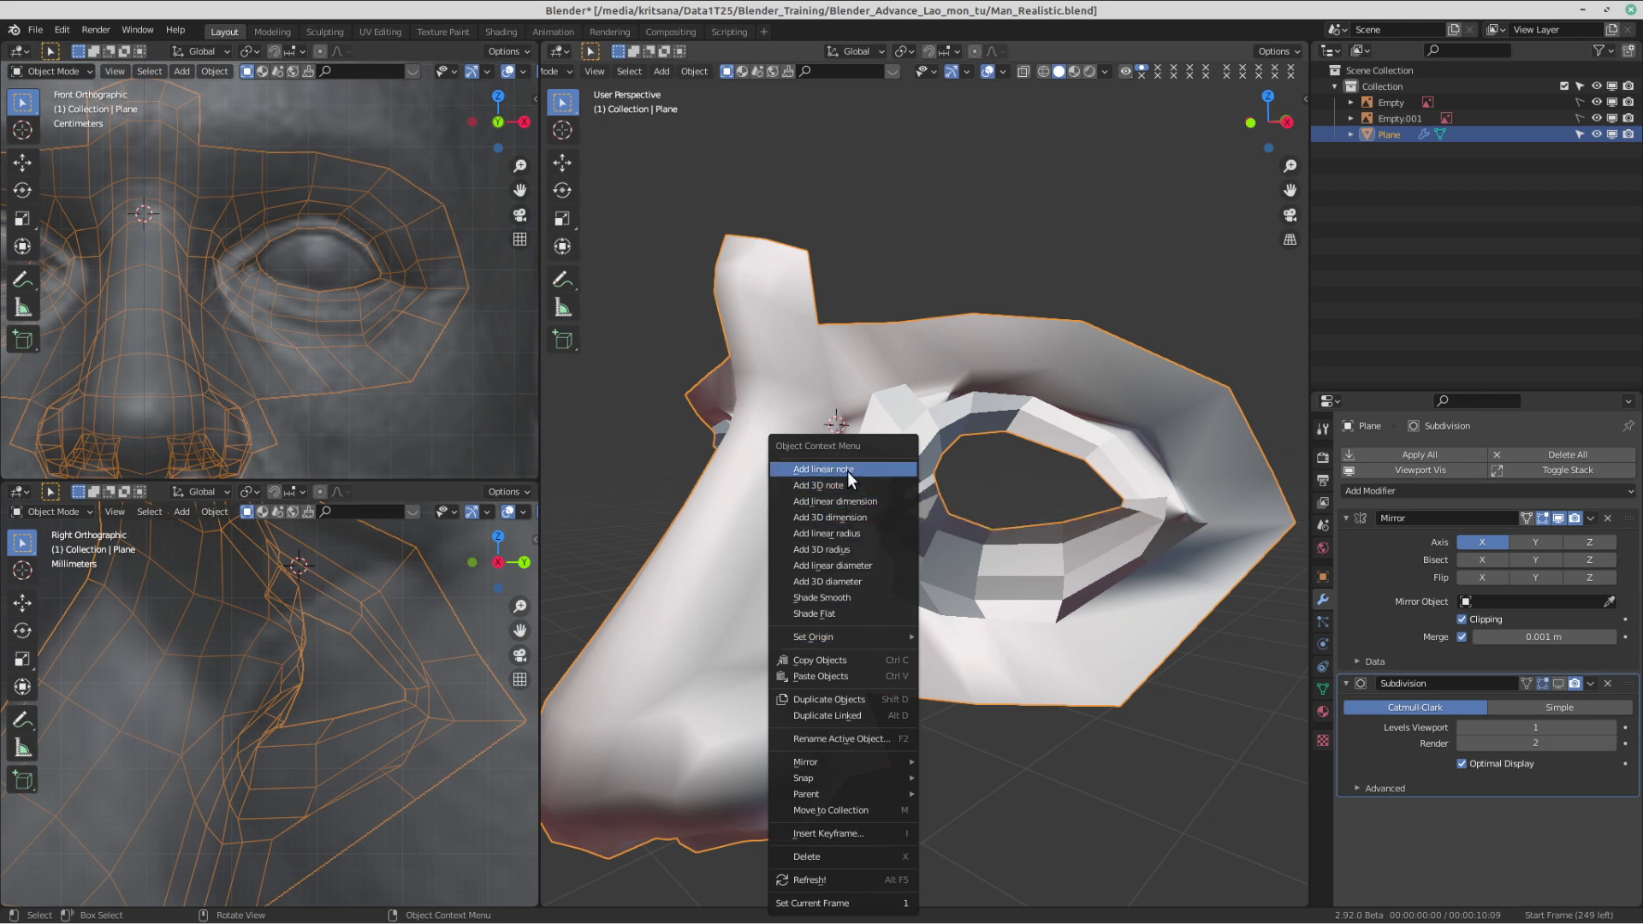
pyautogui.click(831, 596)
pyautogui.moveTo(831, 596)
pyautogui.mouseDown(button='middle')
pyautogui.moveTo(1005, 493)
pyautogui.moveTo(993, 471)
pyautogui.moveTo(792, 425)
pyautogui.moveTo(737, 479)
pyautogui.moveTo(1075, 553)
pyautogui.moveTo(1111, 455)
pyautogui.moveTo(914, 320)
pyautogui.moveTo(931, 580)
pyautogui.moveTo(835, 583)
pyautogui.moveTo(1169, 484)
pyautogui.moveTo(1099, 486)
pyautogui.moveTo(968, 548)
pyautogui.mouseUp(button='middle')
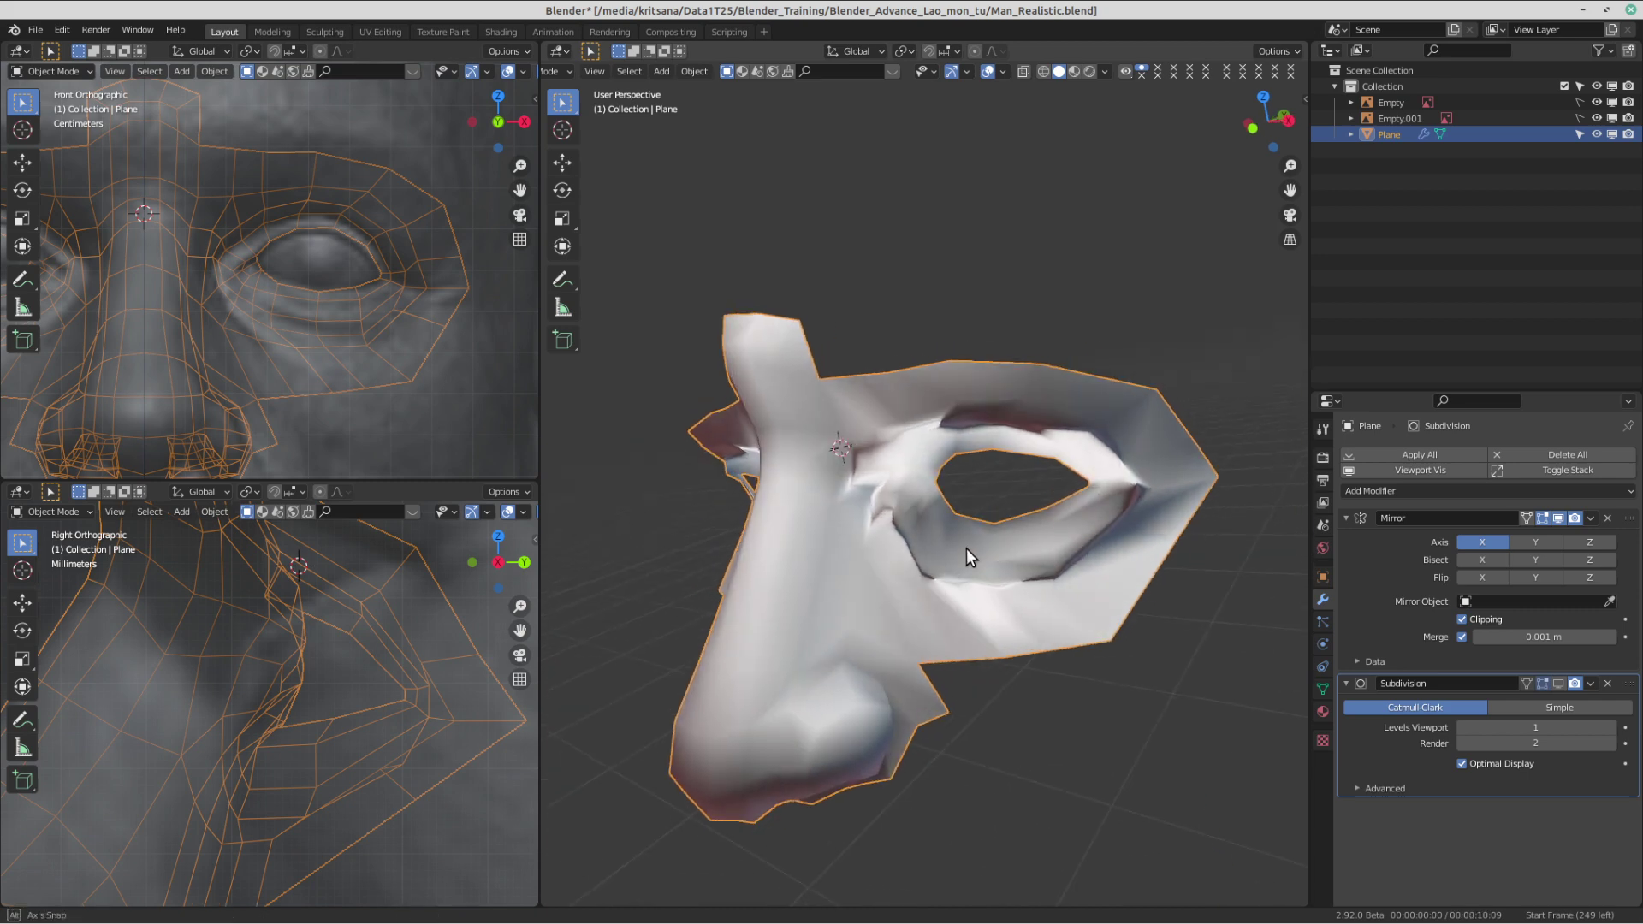
pyautogui.moveTo(937, 378); pyautogui.dragTo(892, 531, button='middle')
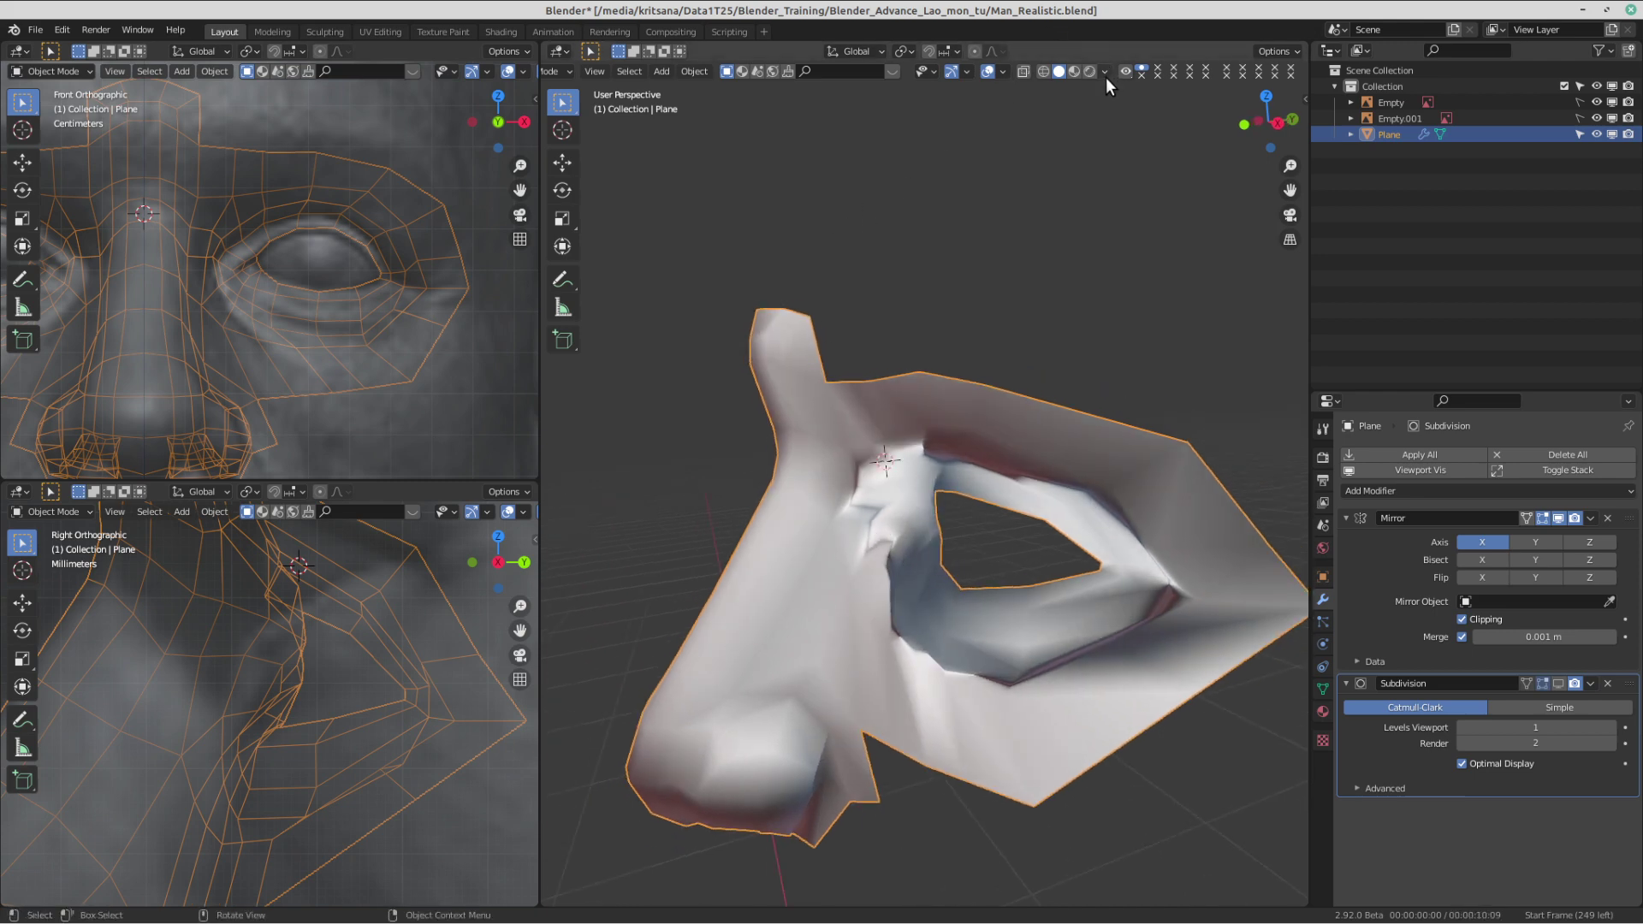
# - Return the face mesh to Edit Mode and enable the face normals display in the viewport overlays
pyautogui.click(1003, 72)
pyautogui.hotkey('ctrl', 'Tab')
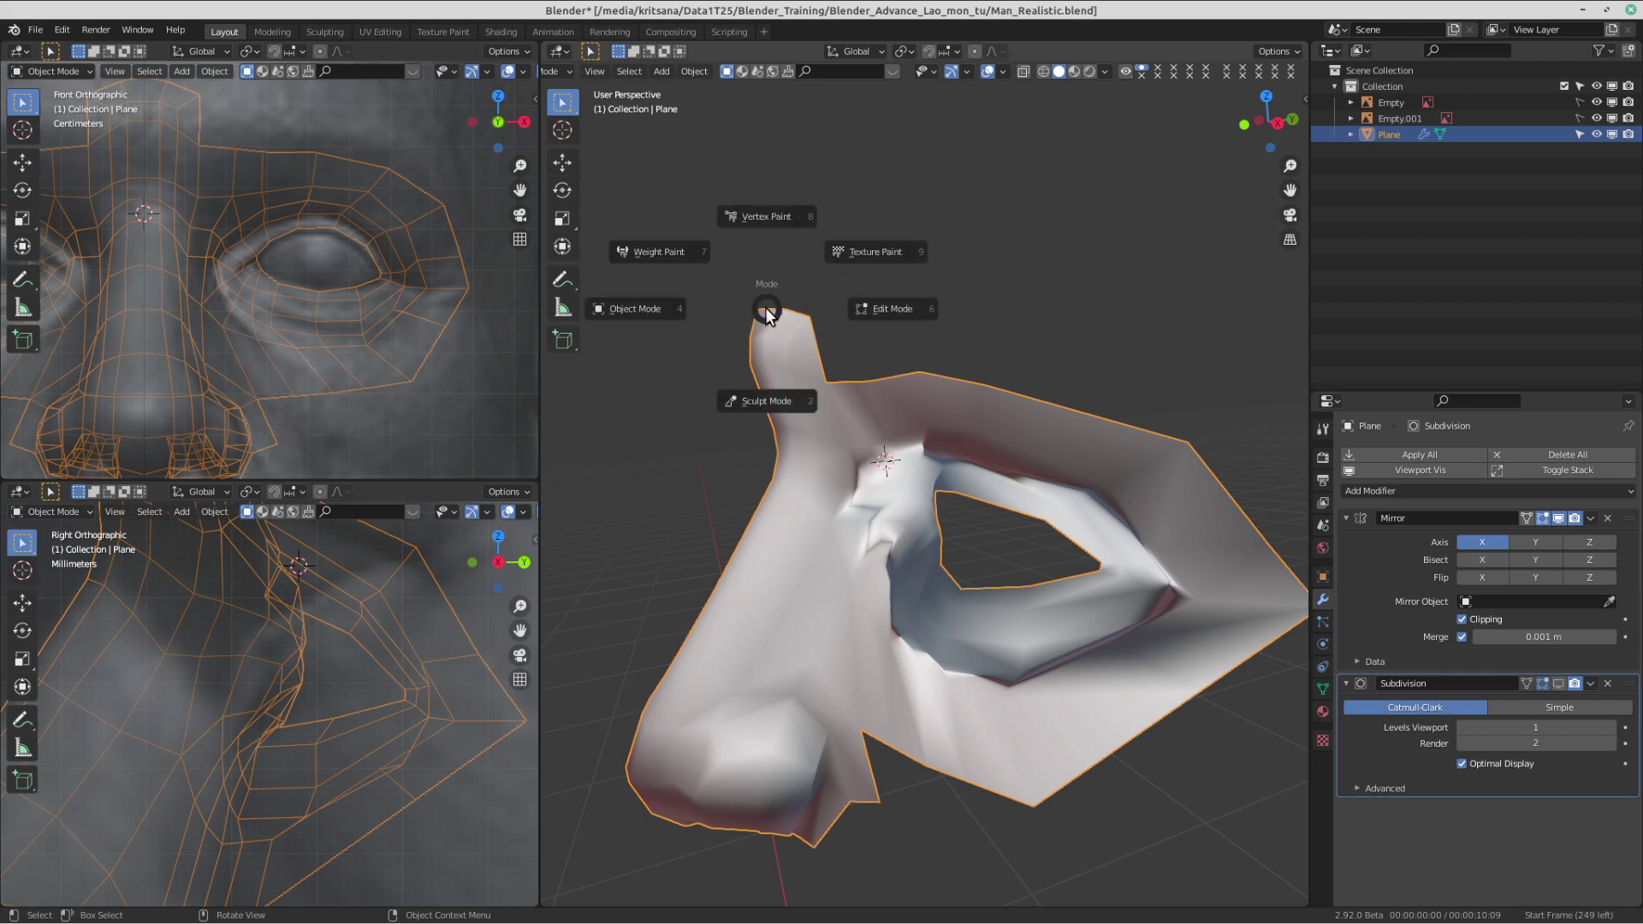
pyautogui.click(933, 308)
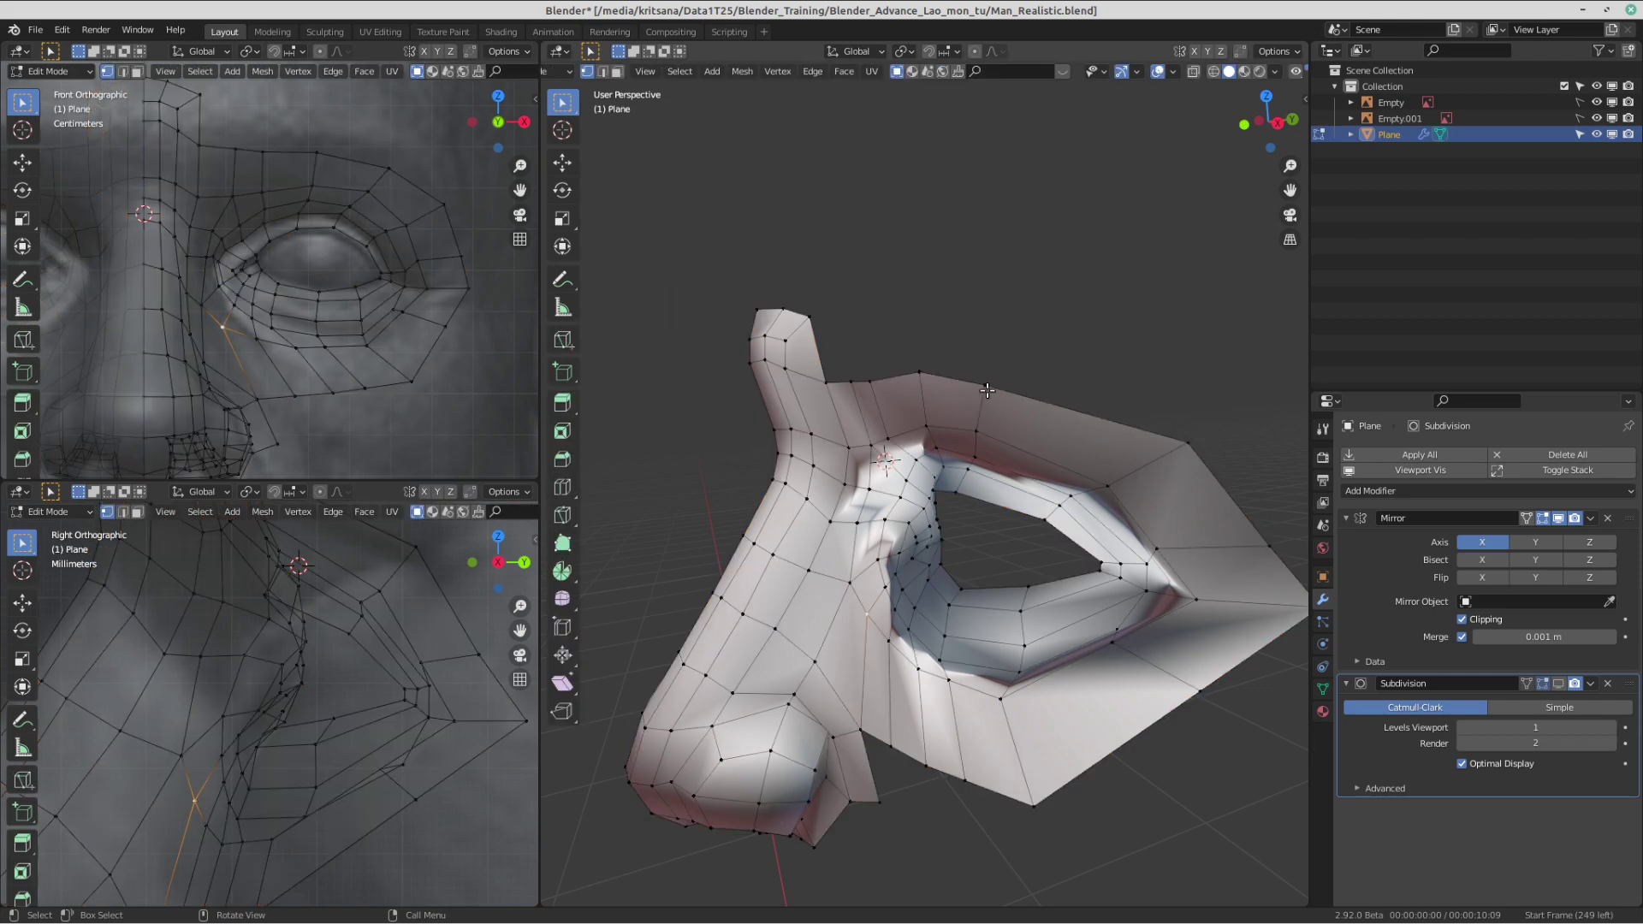
pyautogui.scroll(-4, 1029, 69)
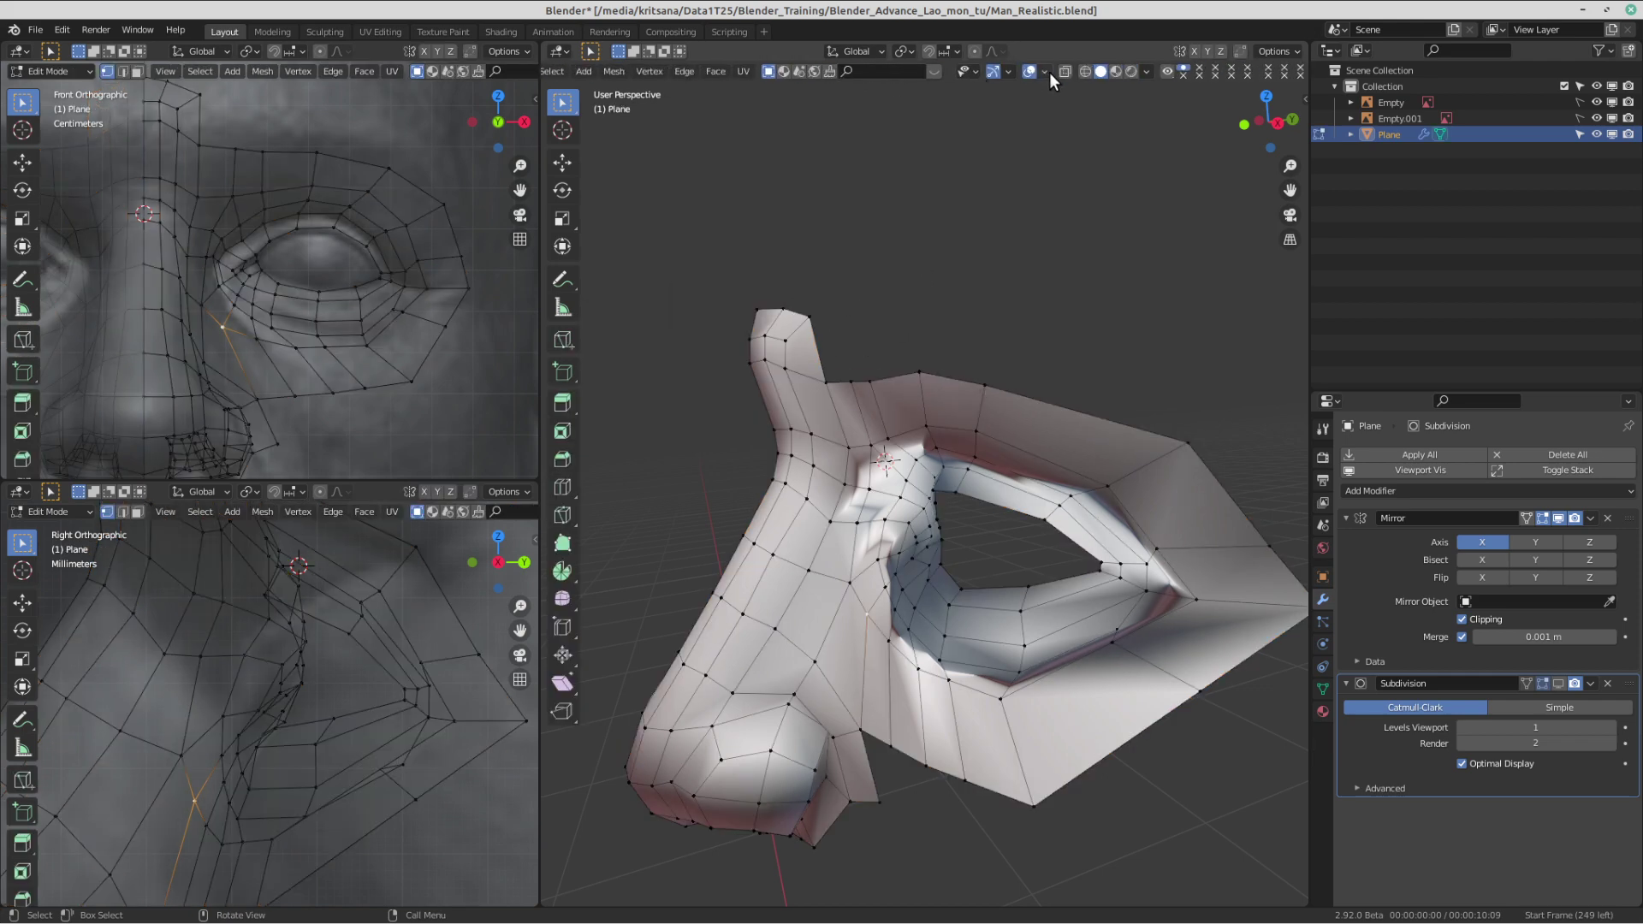
pyautogui.click(1046, 71)
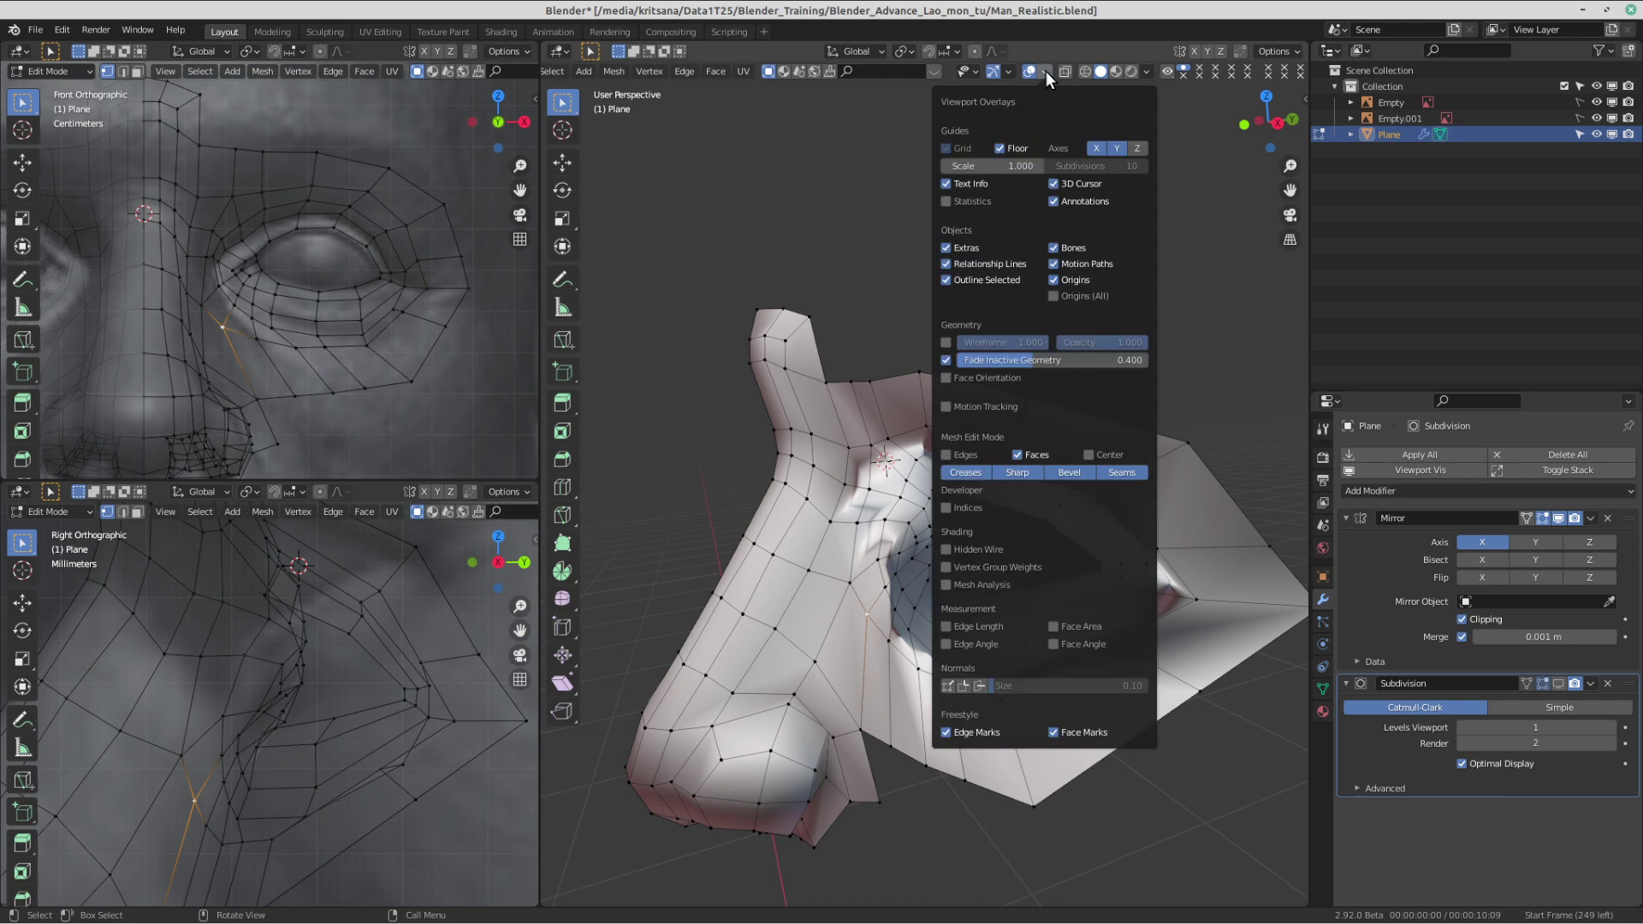
pyautogui.click(977, 686)
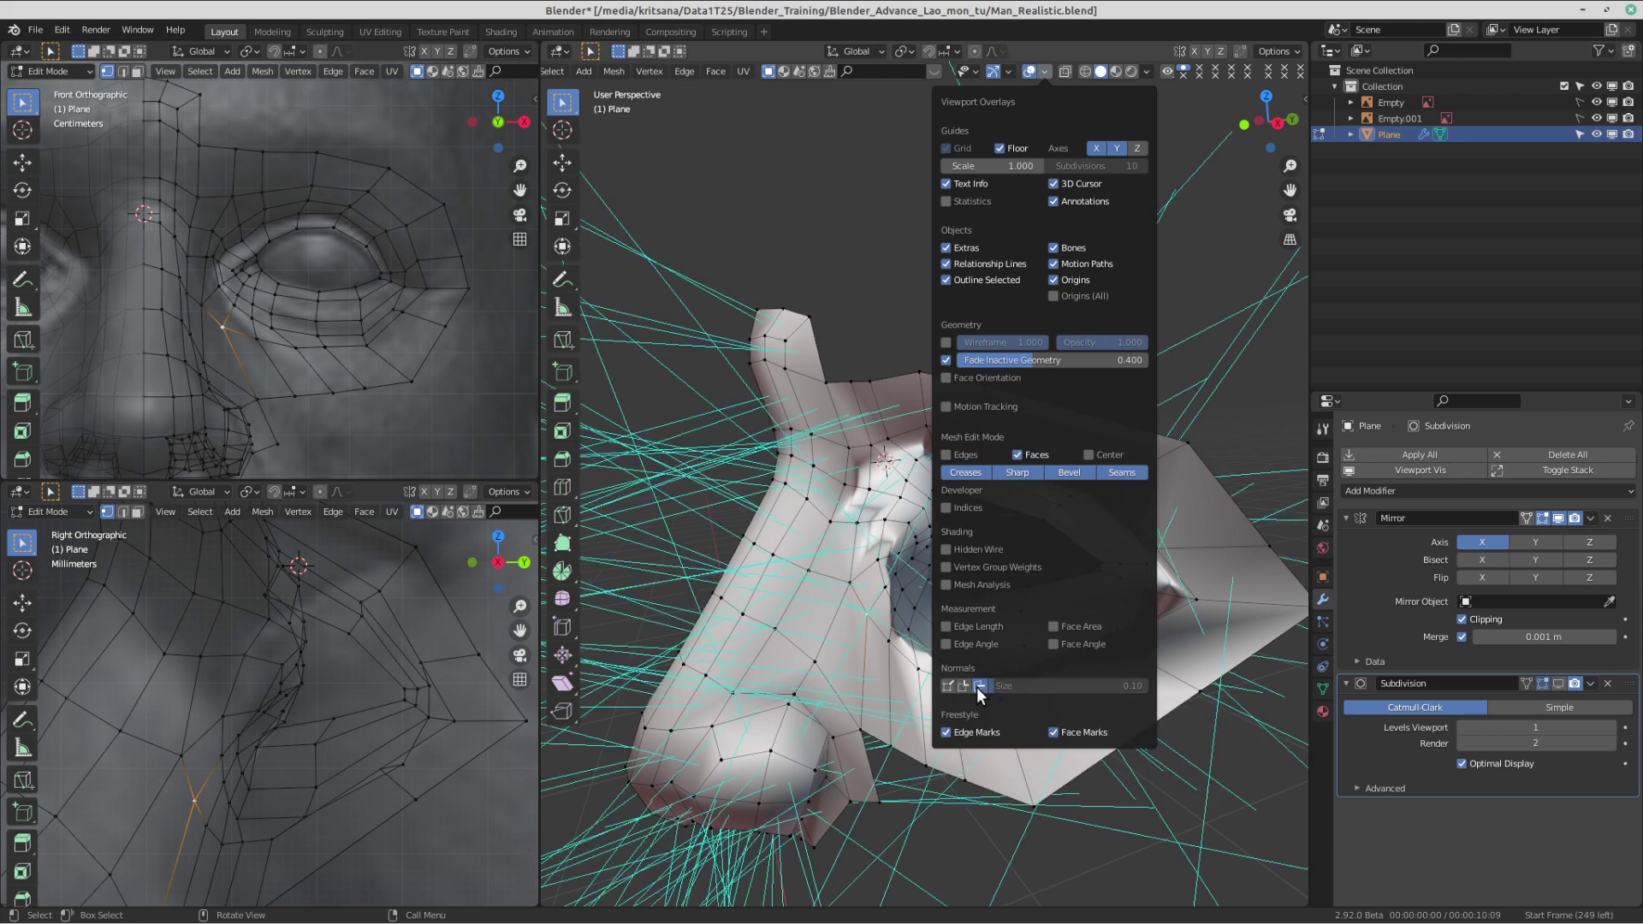
pyautogui.moveTo(1018, 616); pyautogui.dragTo(1087, 513, button='middle')
pyautogui.scroll(2, 1027, 480)
pyautogui.moveTo(997, 462); pyautogui.dragTo(926, 451, button='middle')
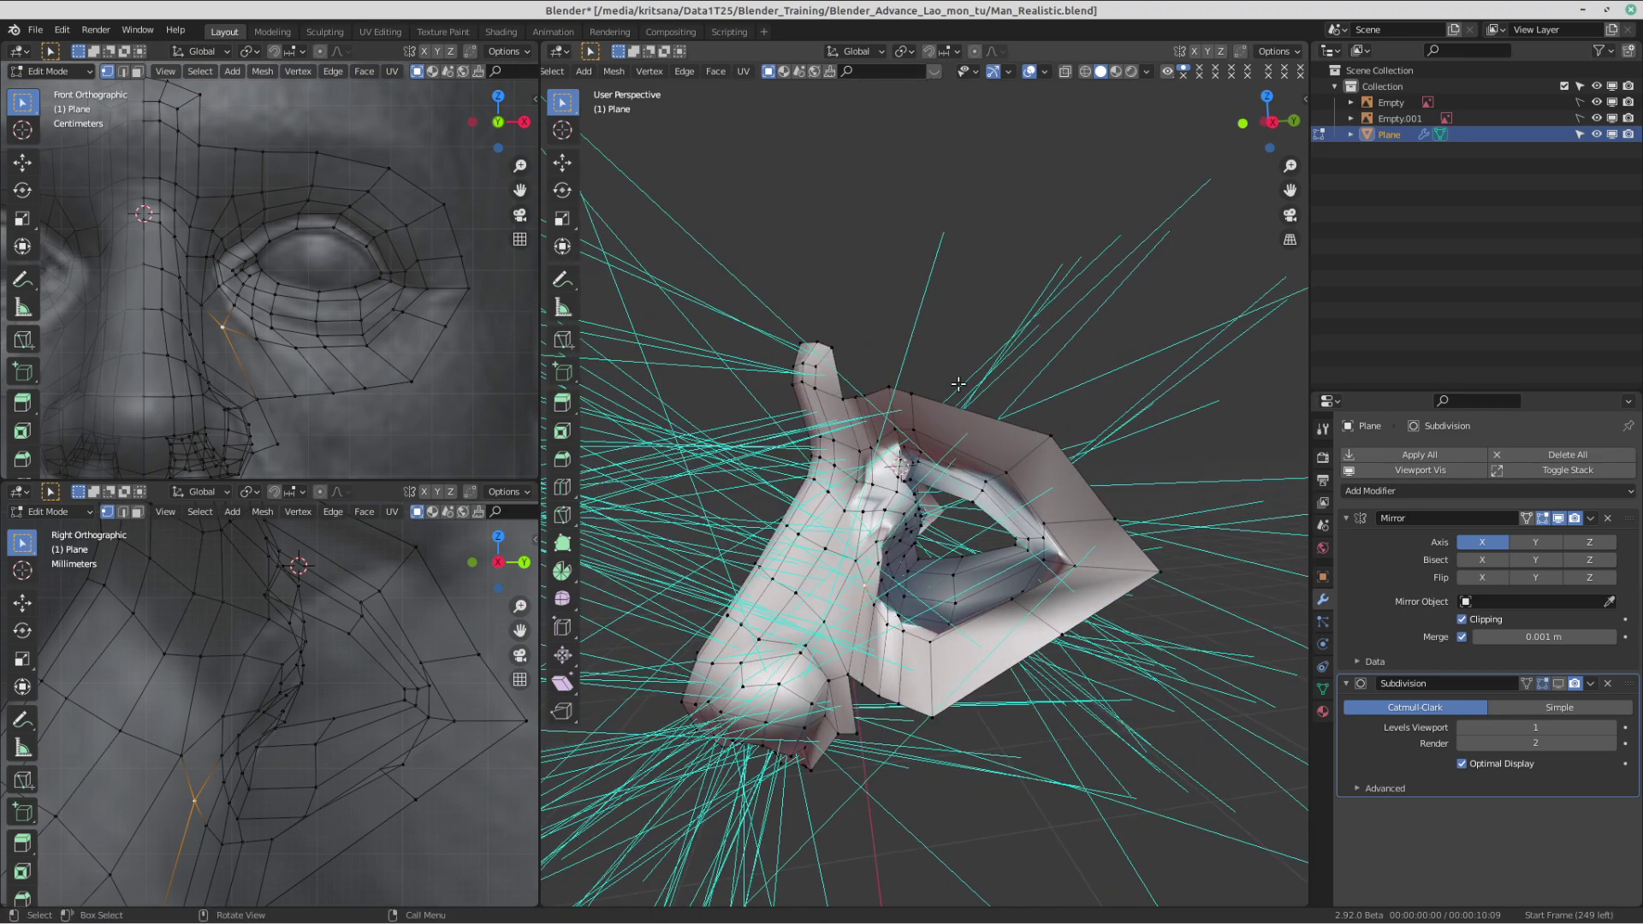
# - Select the four vertices of the quad between the upper nose bridge and the brow, and try rotating it
pyautogui.moveTo(959, 384); pyautogui.dragTo(820, 411, button='middle')
pyautogui.scroll(3, 824, 412)
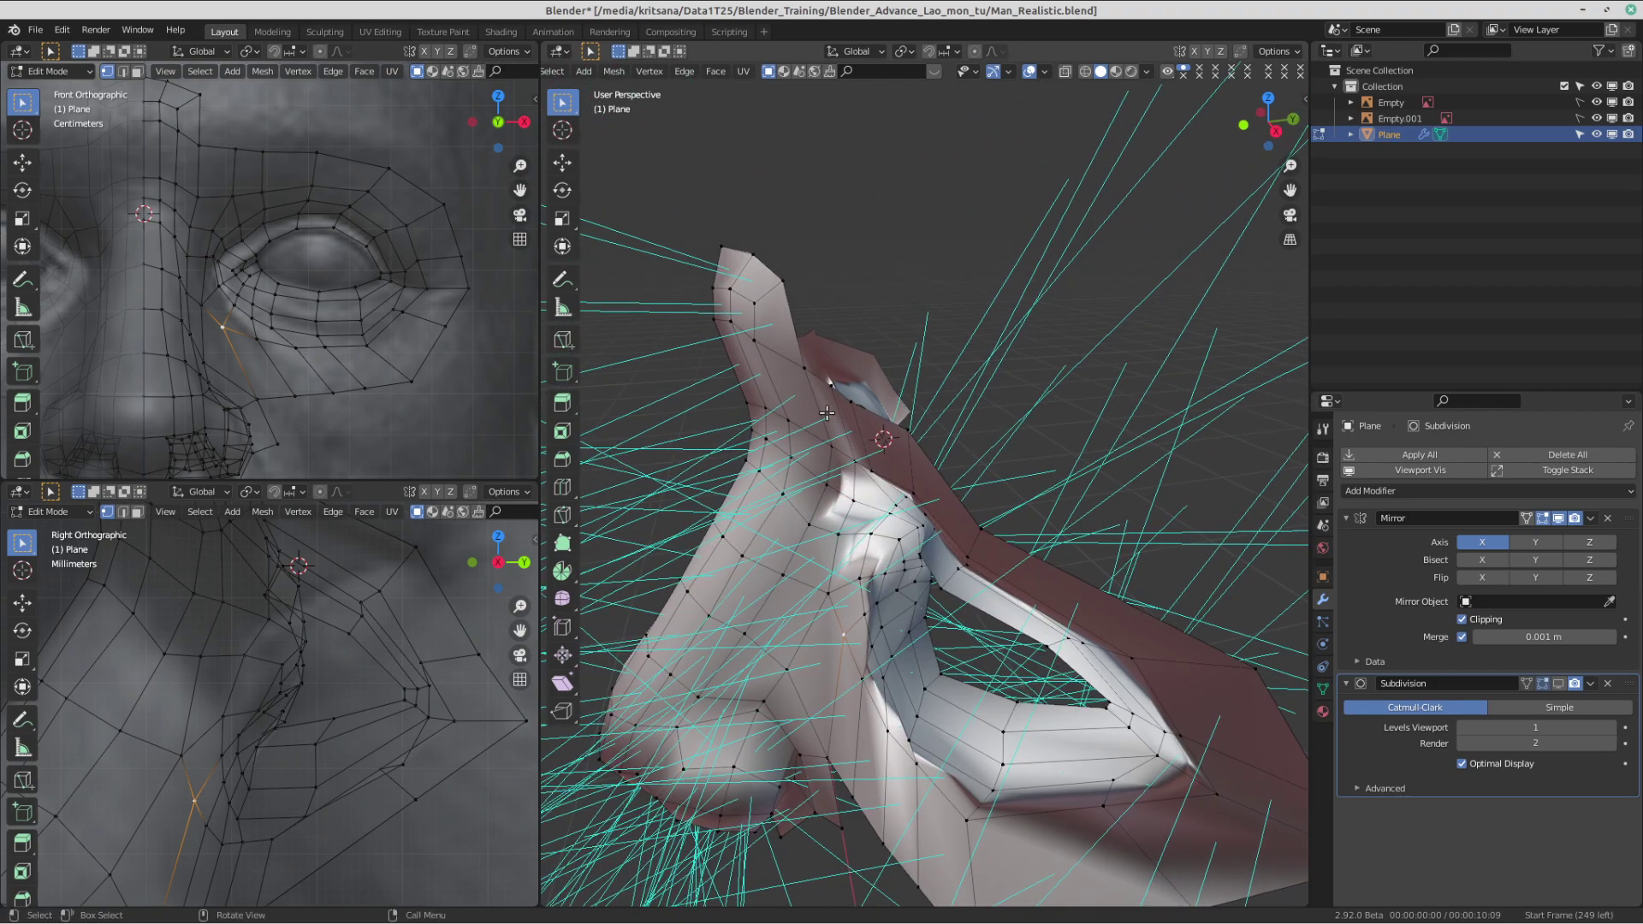
pyautogui.click(805, 368)
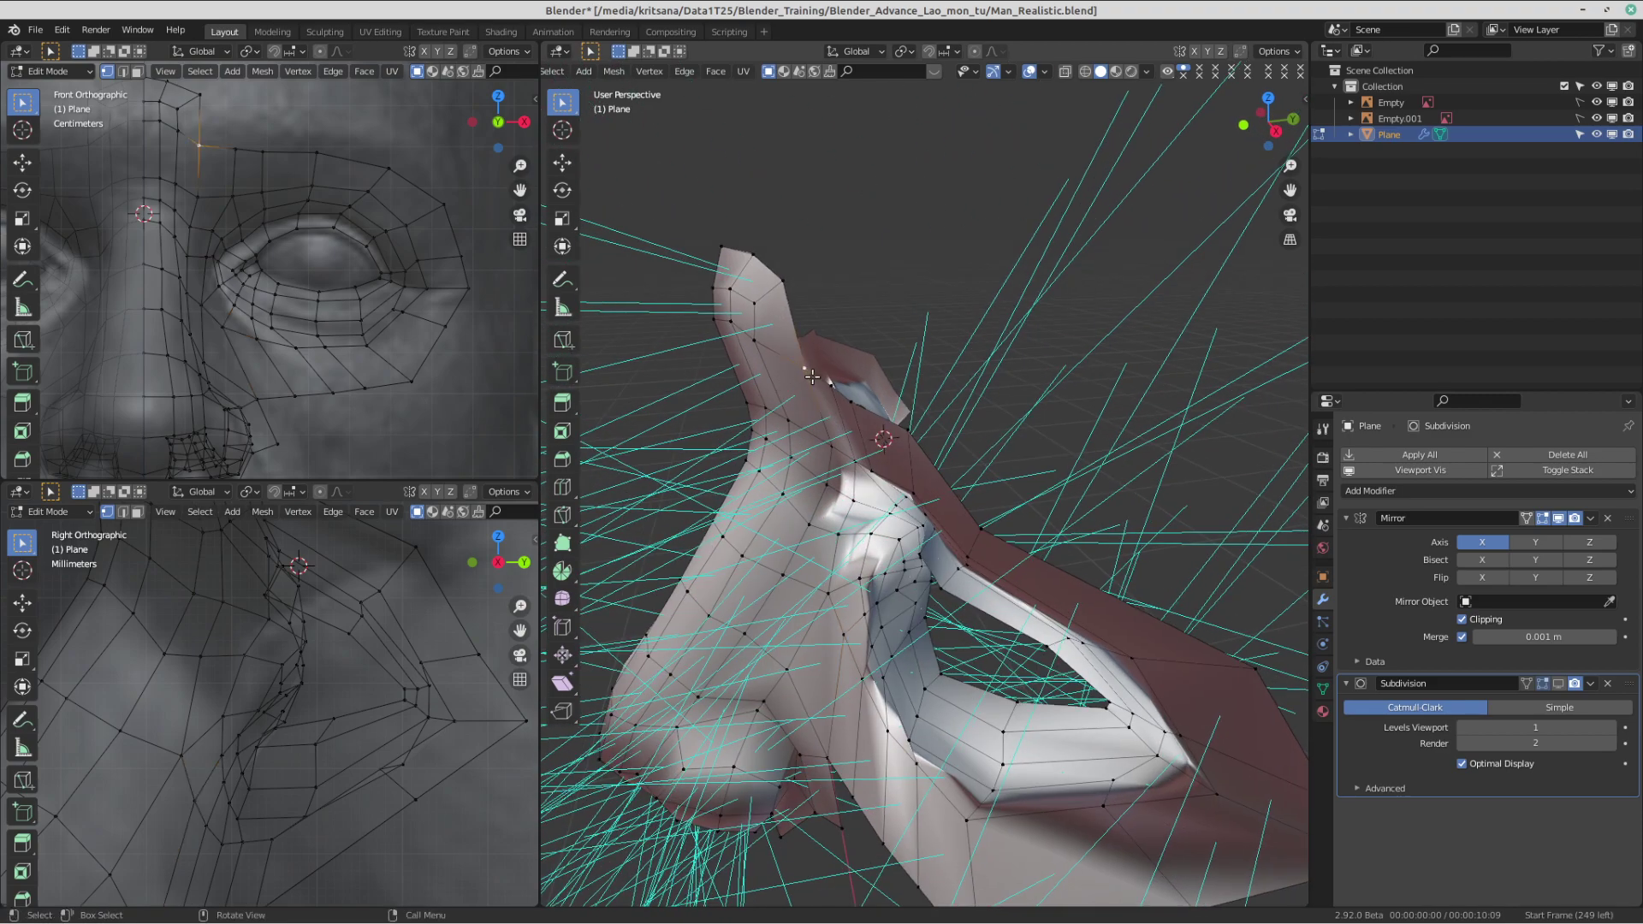
pyautogui.keyDown('shift'); pyautogui.click(788, 420); pyautogui.keyUp('shift')
pyautogui.keyDown('shift'); pyautogui.click(831, 446); pyautogui.keyUp('shift')
pyautogui.keyDown('shift'); pyautogui.click(760, 342); pyautogui.keyUp('shift')
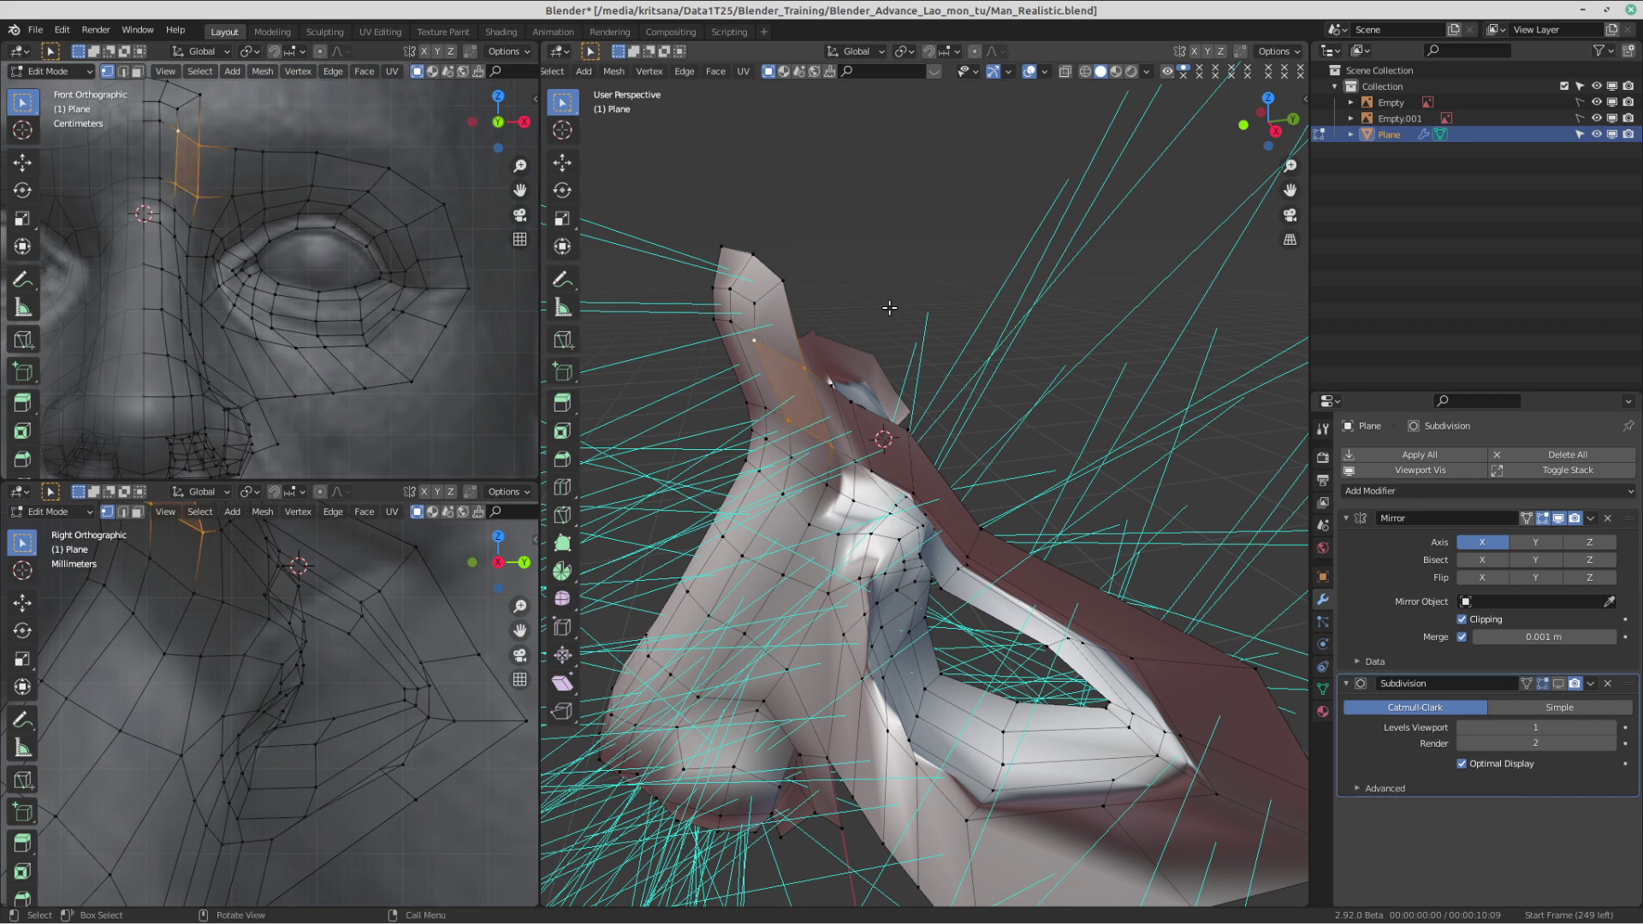
pyautogui.press('r')
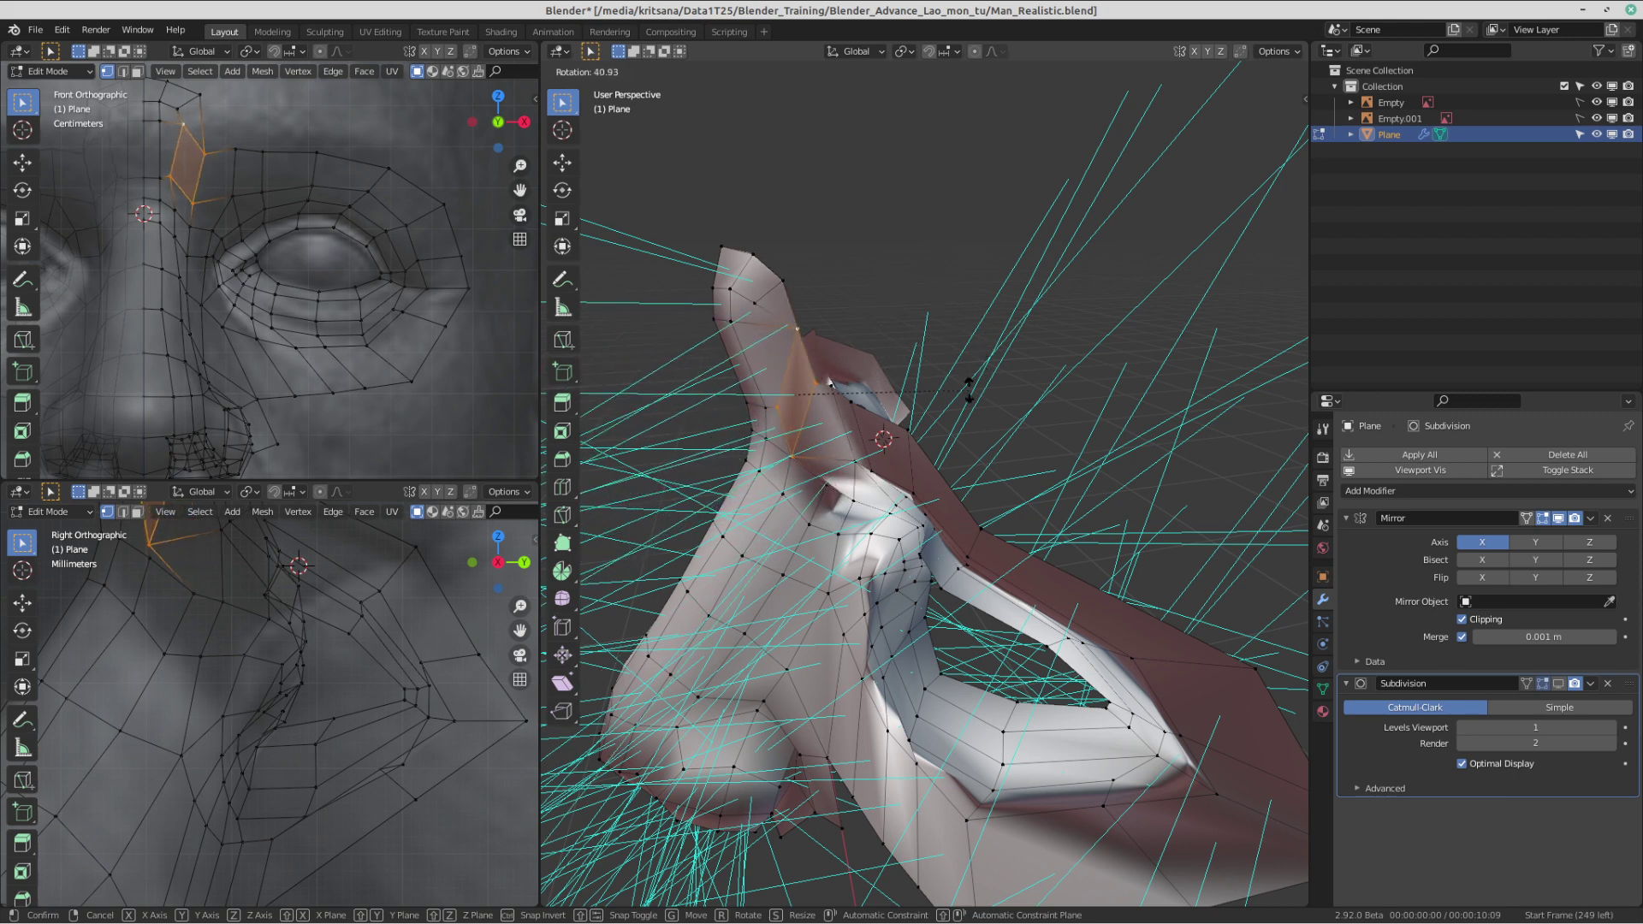
pyautogui.click(882, 330)
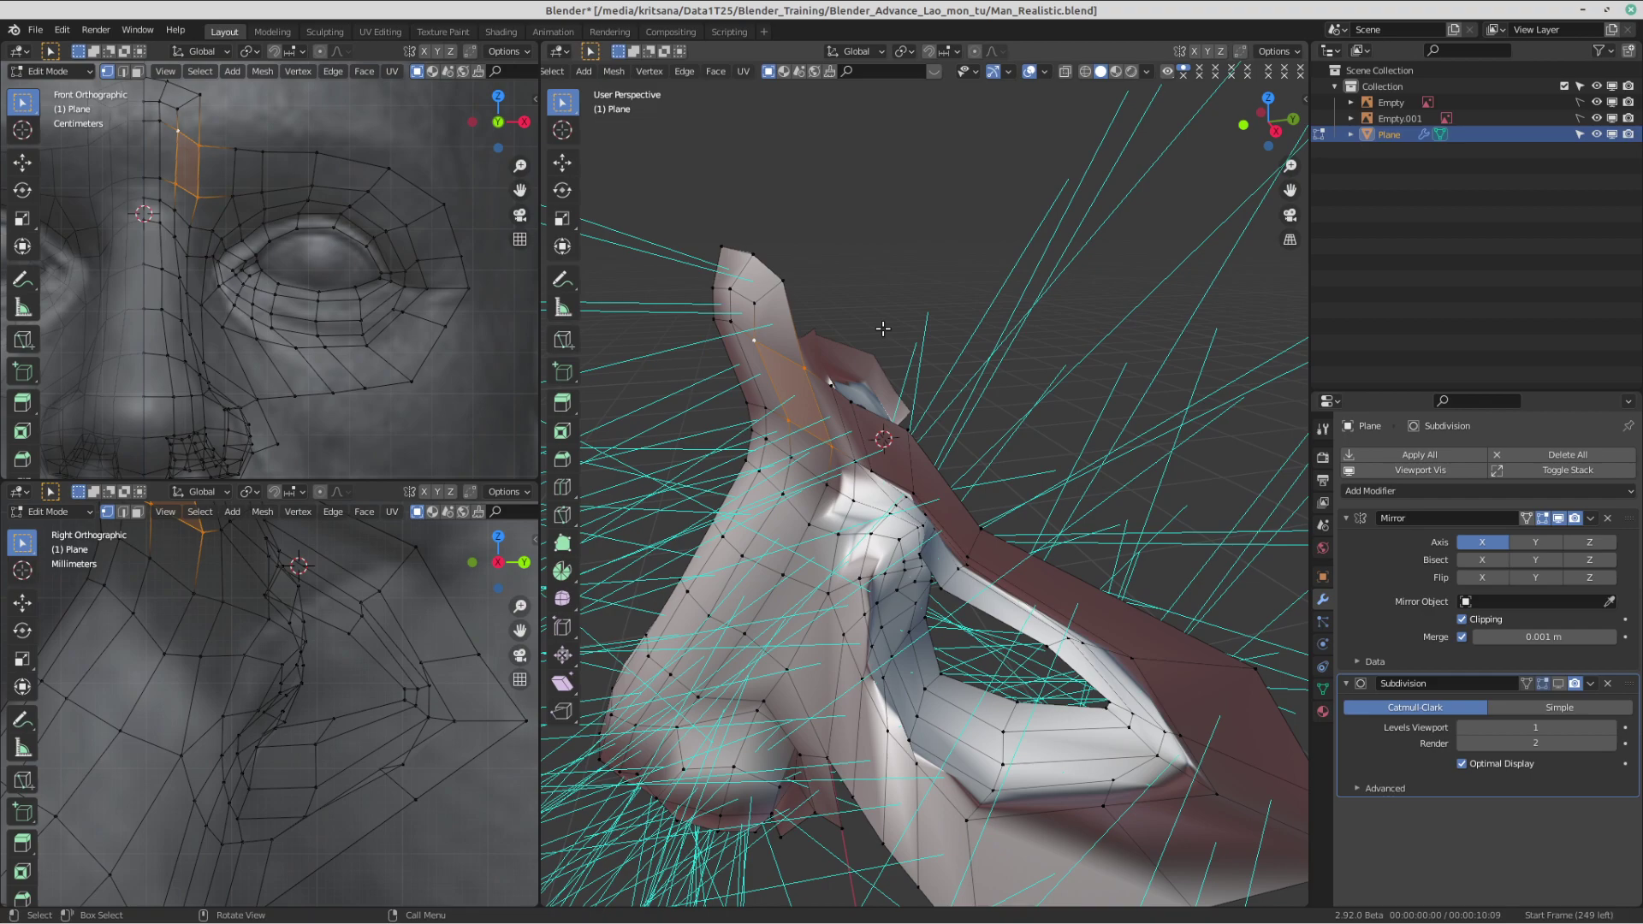
# - Set the displayed face normals' size to 0.01 and save the file
pyautogui.moveTo(883, 329); pyautogui.dragTo(1020, 524, button='middle')
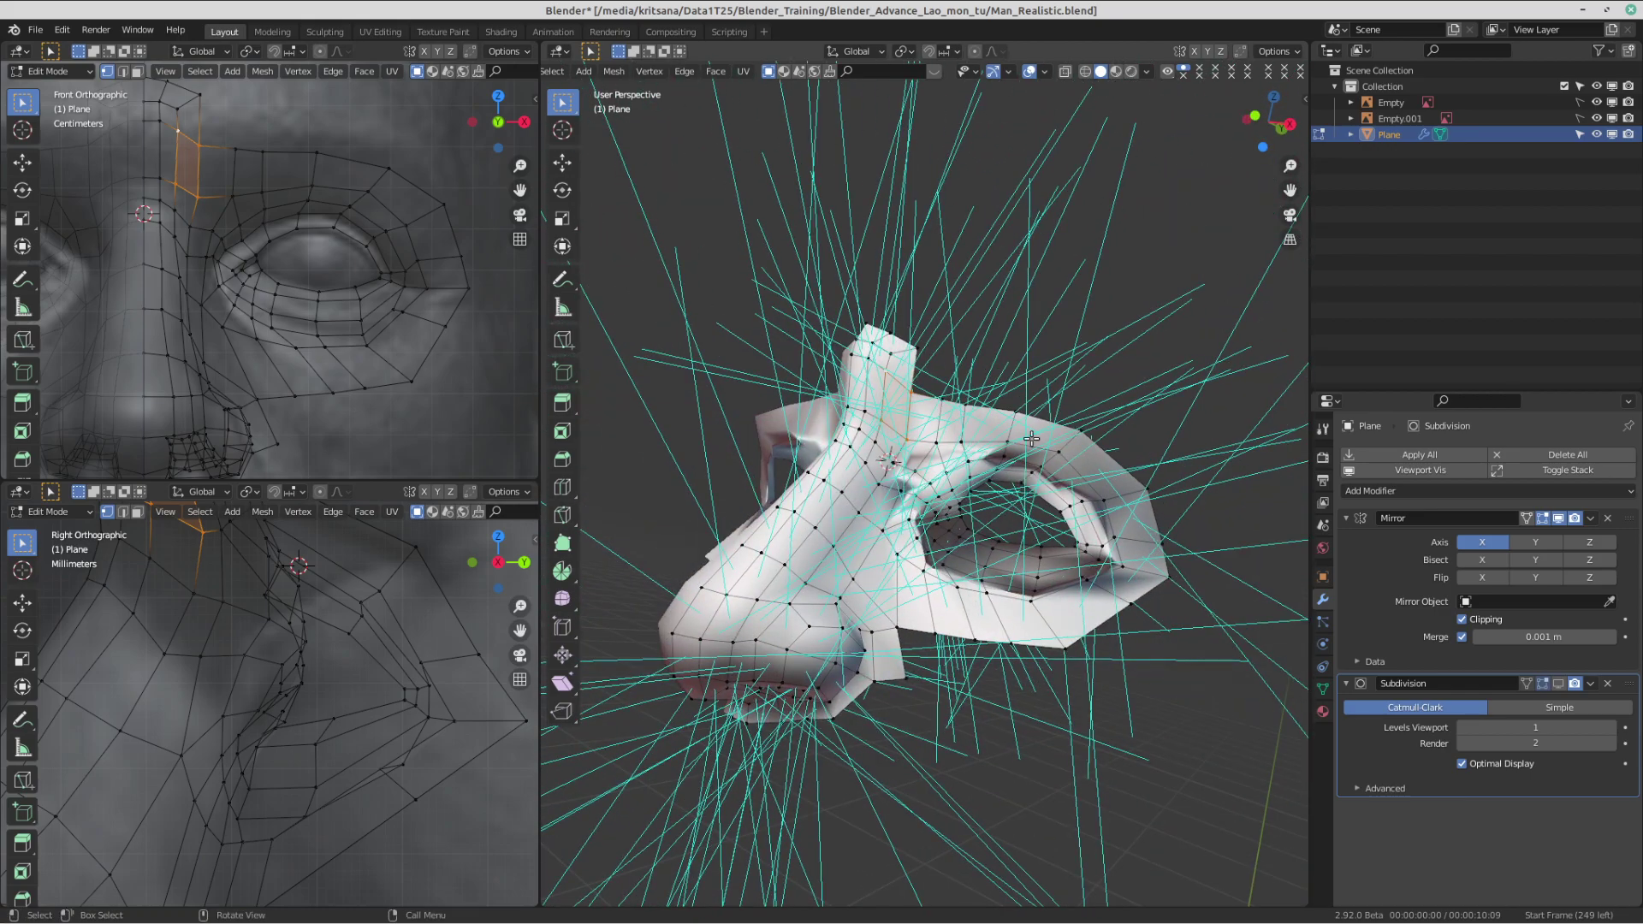
pyautogui.moveTo(1097, 484); pyautogui.dragTo(1250, 438, button='middle')
pyautogui.scroll(2, 791, 463)
pyautogui.moveTo(783, 462); pyautogui.dragTo(819, 491, button='middle')
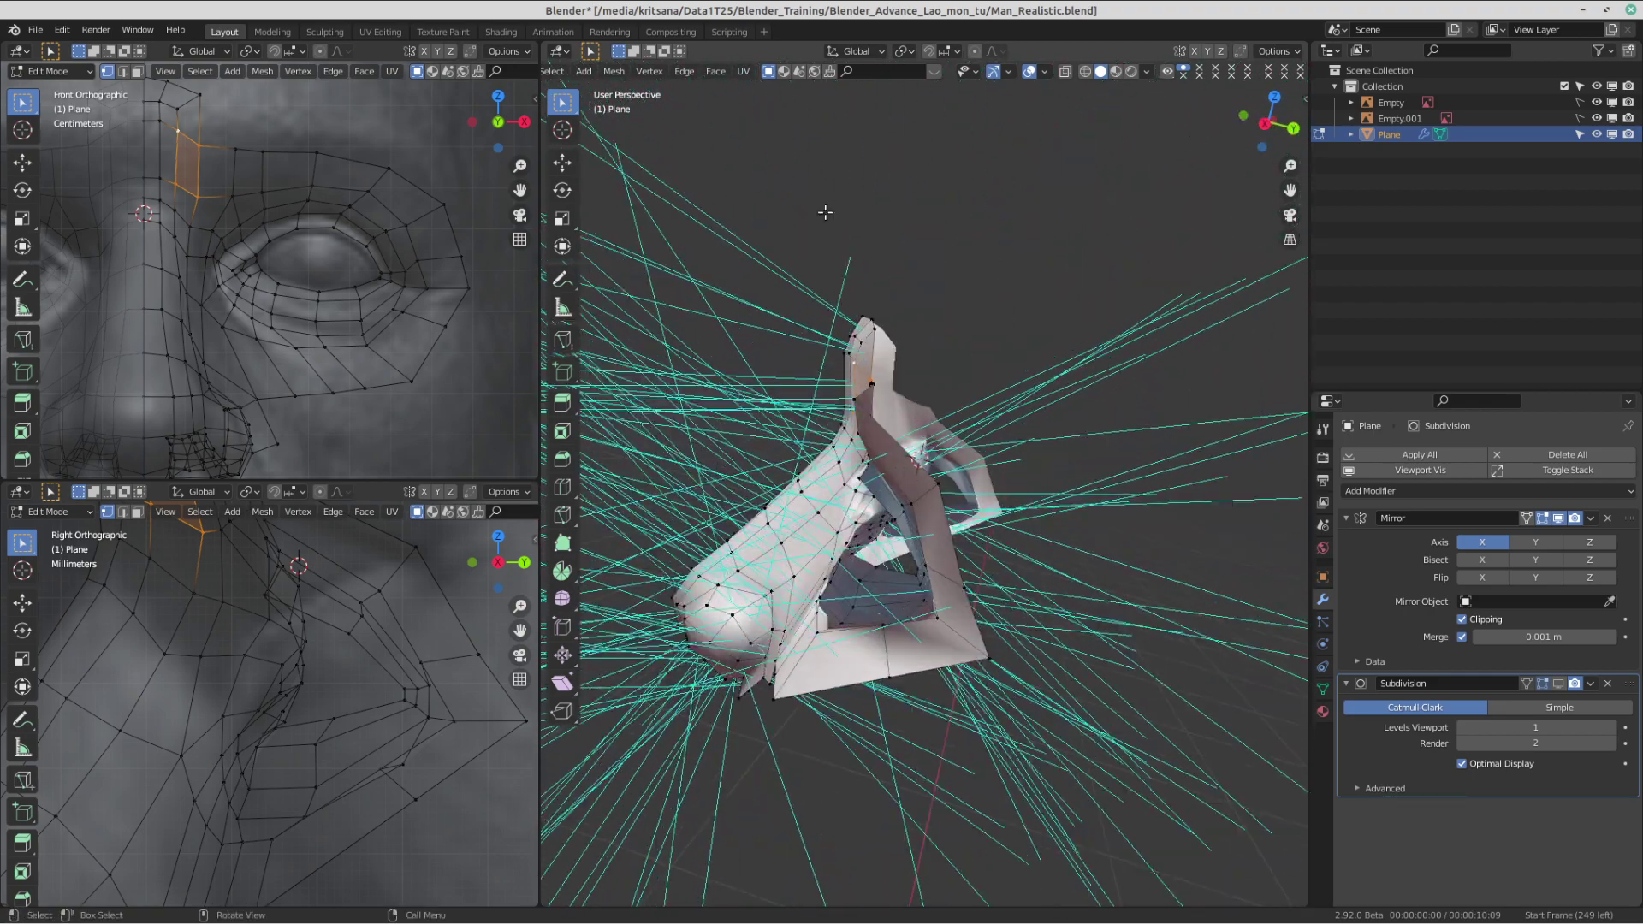
pyautogui.click(1046, 72)
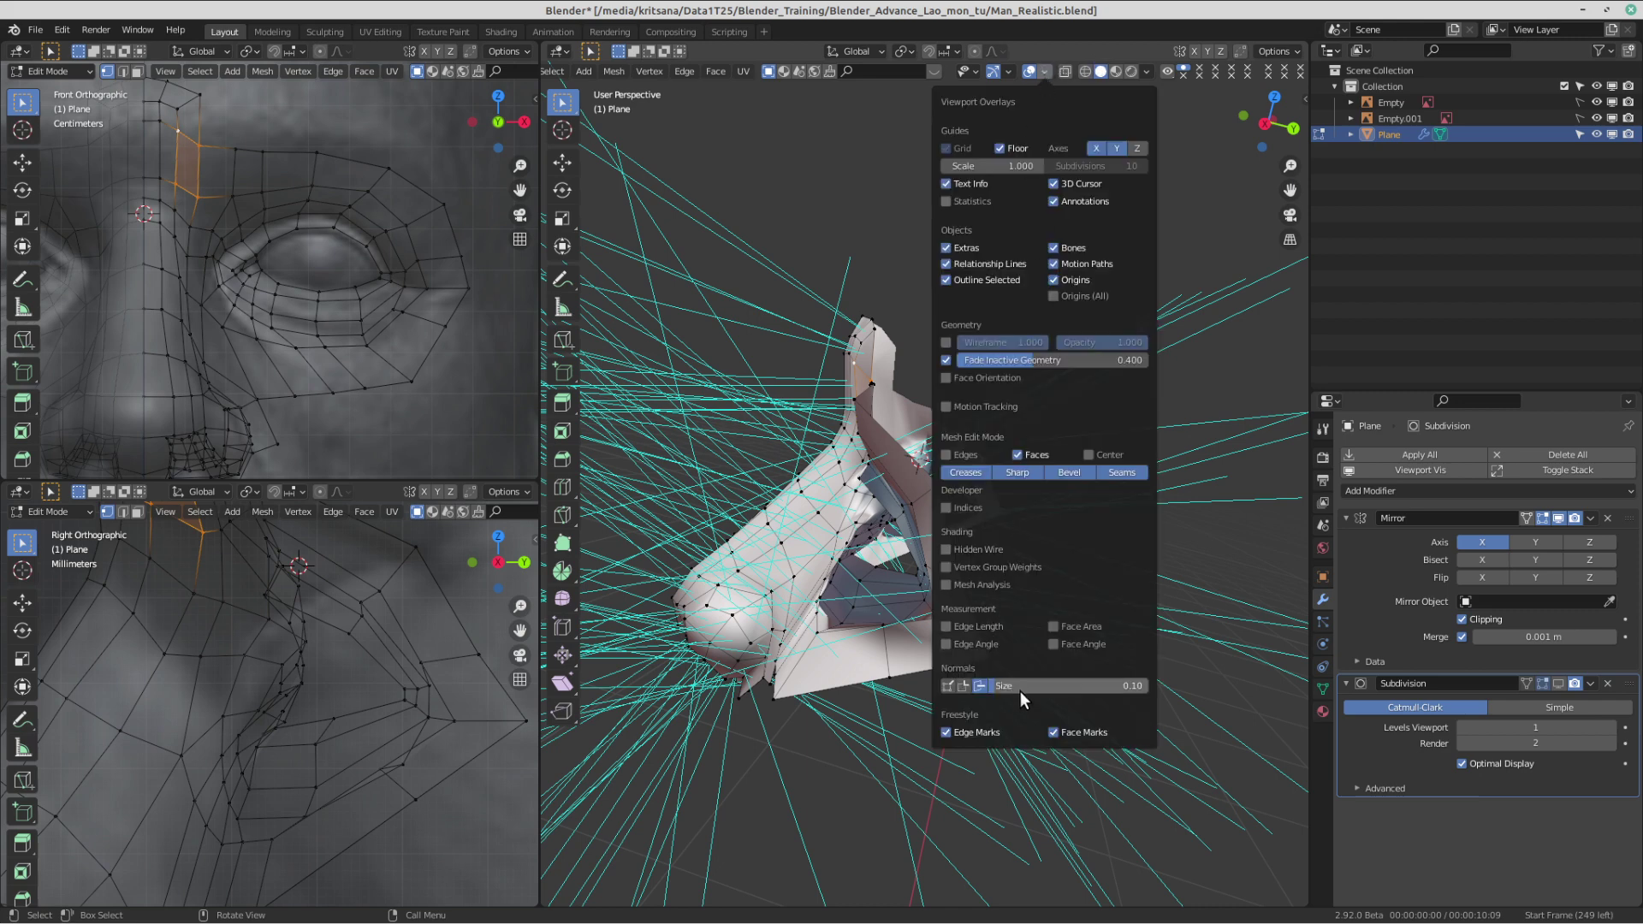
pyautogui.moveTo(1050, 685); pyautogui.dragTo(987, 681)
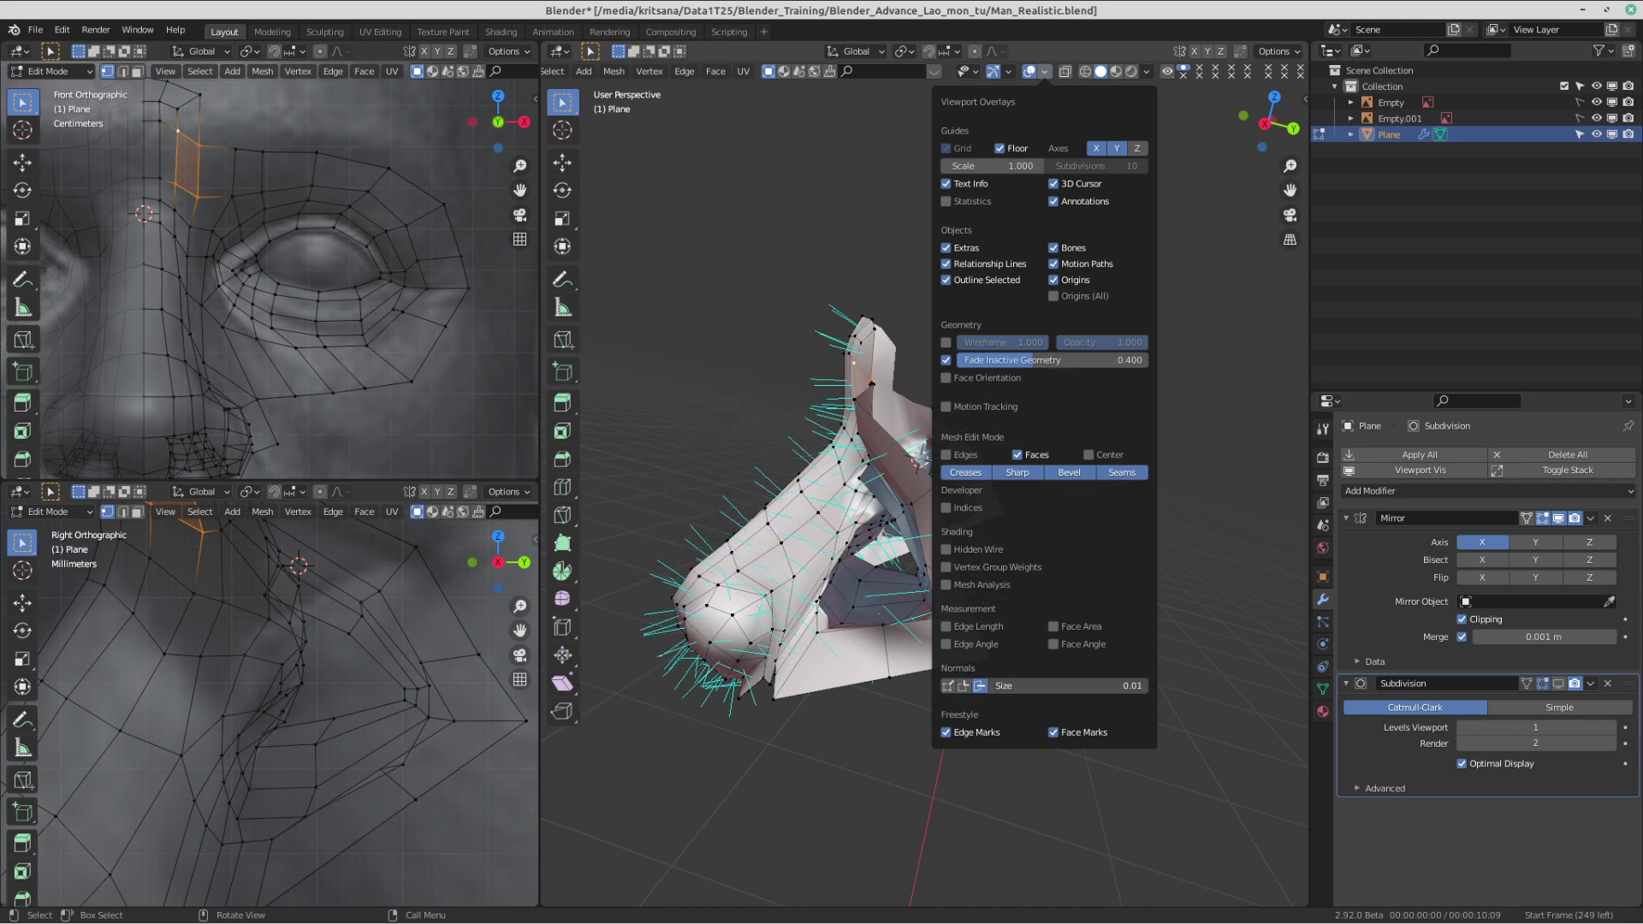
pyautogui.scroll(-1, 895, 407)
pyautogui.moveTo(895, 407); pyautogui.dragTo(1034, 428, button='middle')
pyautogui.scroll(2, 858, 402)
pyautogui.scroll(2, 1046, 322)
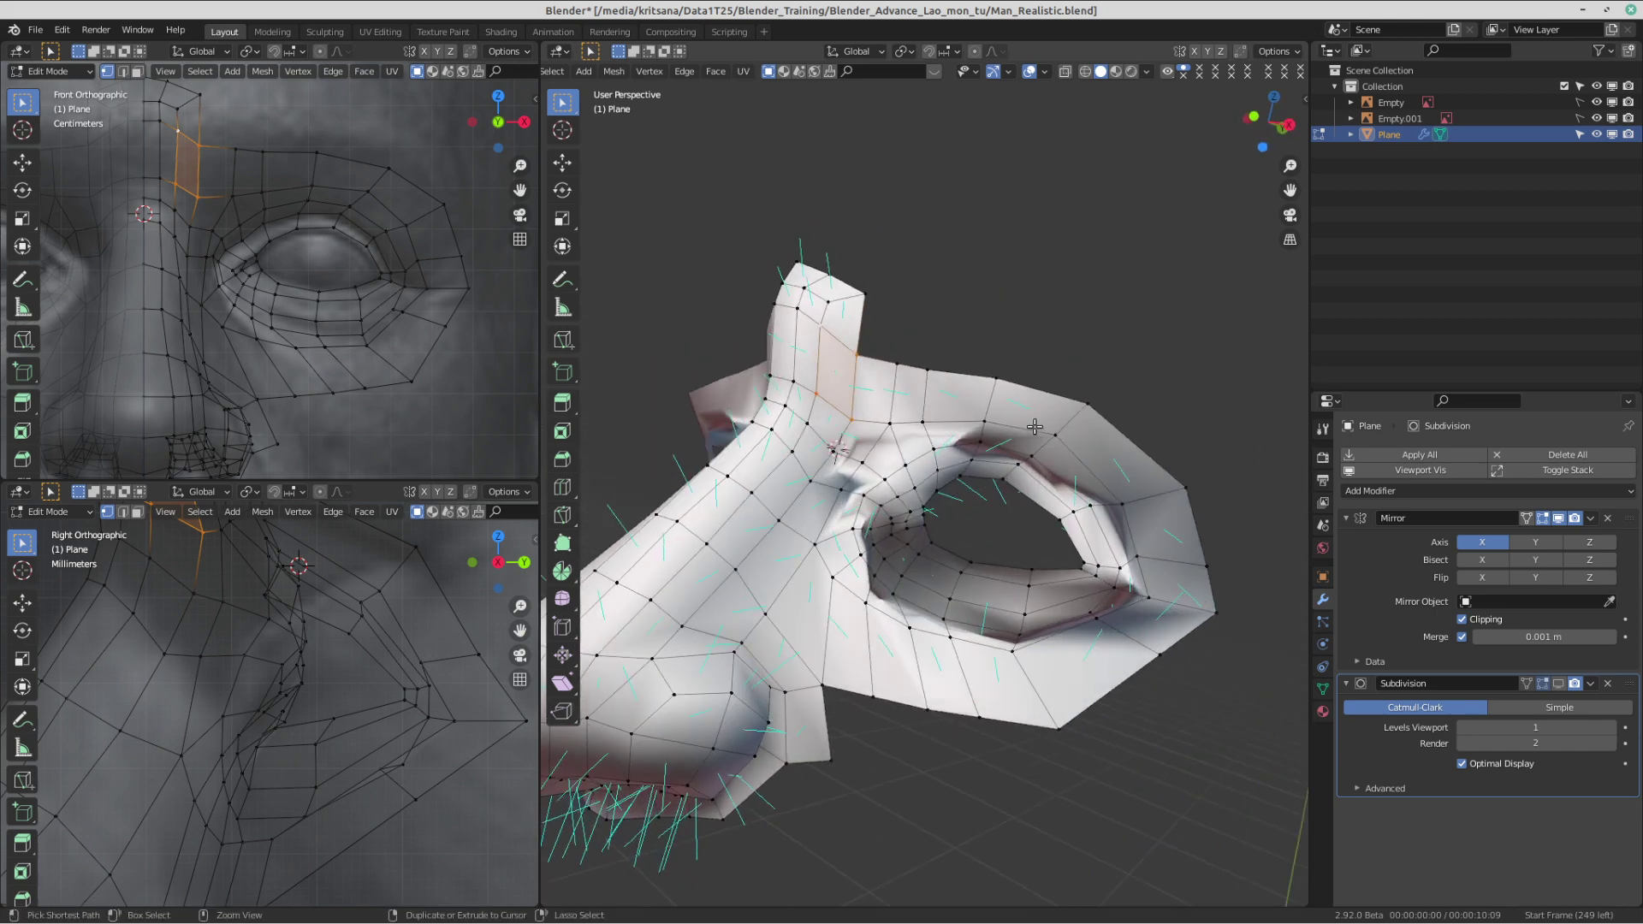
pyautogui.hotkey('ctrl', 's')
pyautogui.click(950, 368)
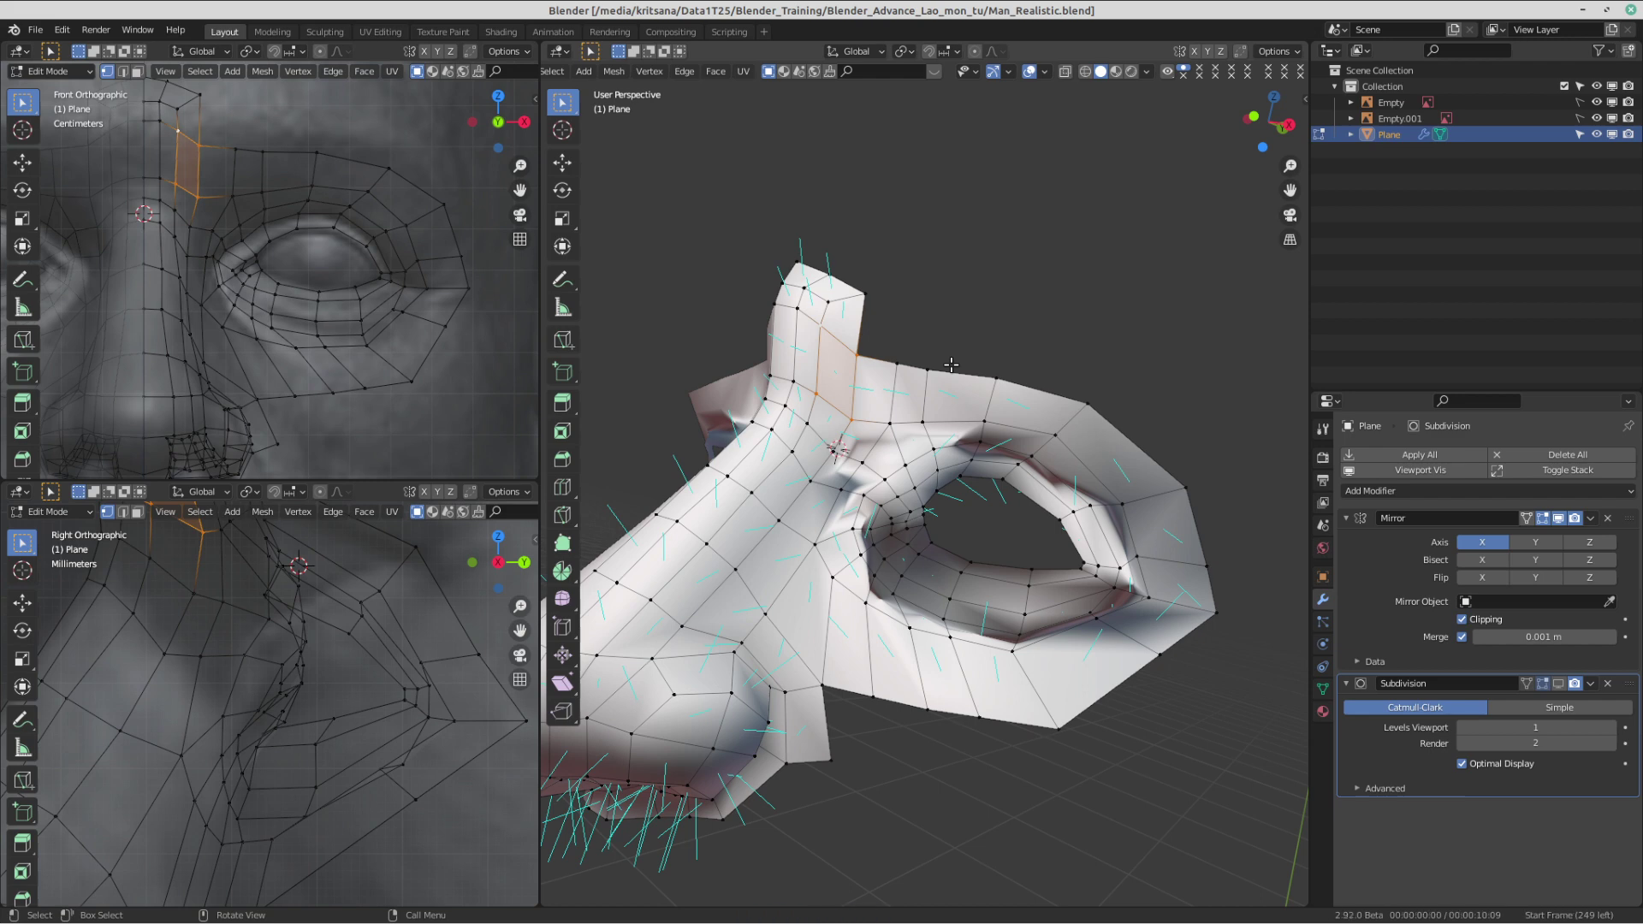
# - Annotate the outward normal directions along the nose bridge with red arrows, and erase the arrows
pyautogui.scroll(-3, 952, 529)
pyautogui.moveTo(952, 528); pyautogui.dragTo(856, 462, button='middle')
pyautogui.scroll(5, 839, 488)
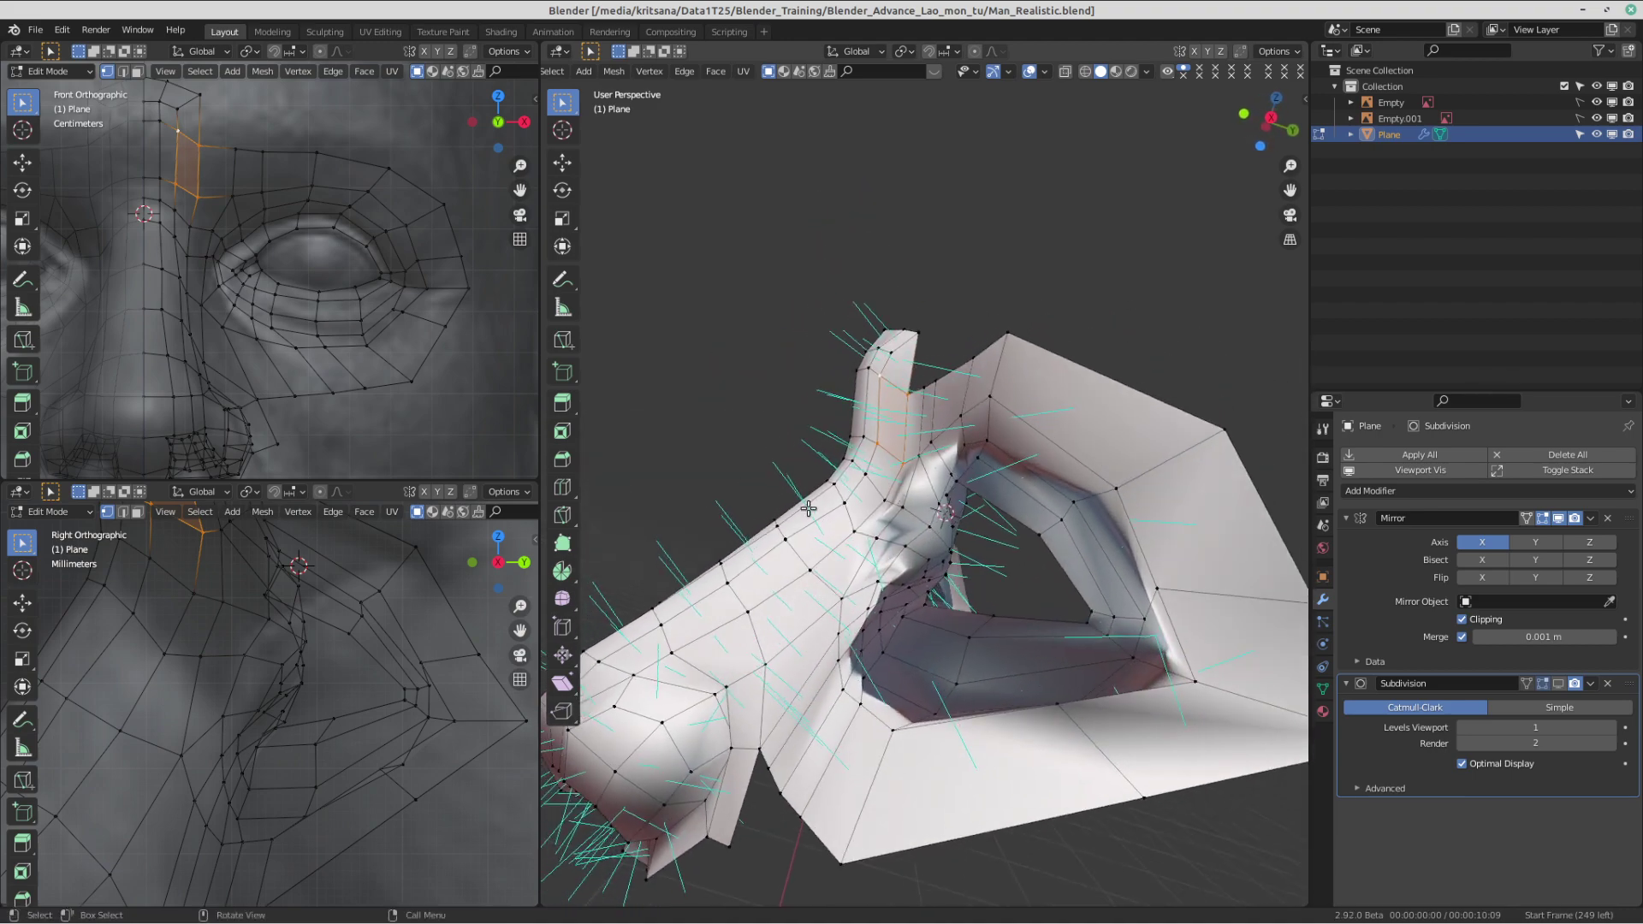
pyautogui.click(562, 278)
pyautogui.moveTo(784, 506)
pyautogui.mouseDown()
pyautogui.moveTo(752, 461)
pyautogui.moveTo(764, 466)
pyautogui.mouseUp()
pyautogui.moveTo(878, 418); pyautogui.dragTo(820, 394)
pyautogui.moveTo(903, 352); pyautogui.dragTo(864, 322)
pyautogui.moveTo(690, 588); pyautogui.dragTo(684, 510)
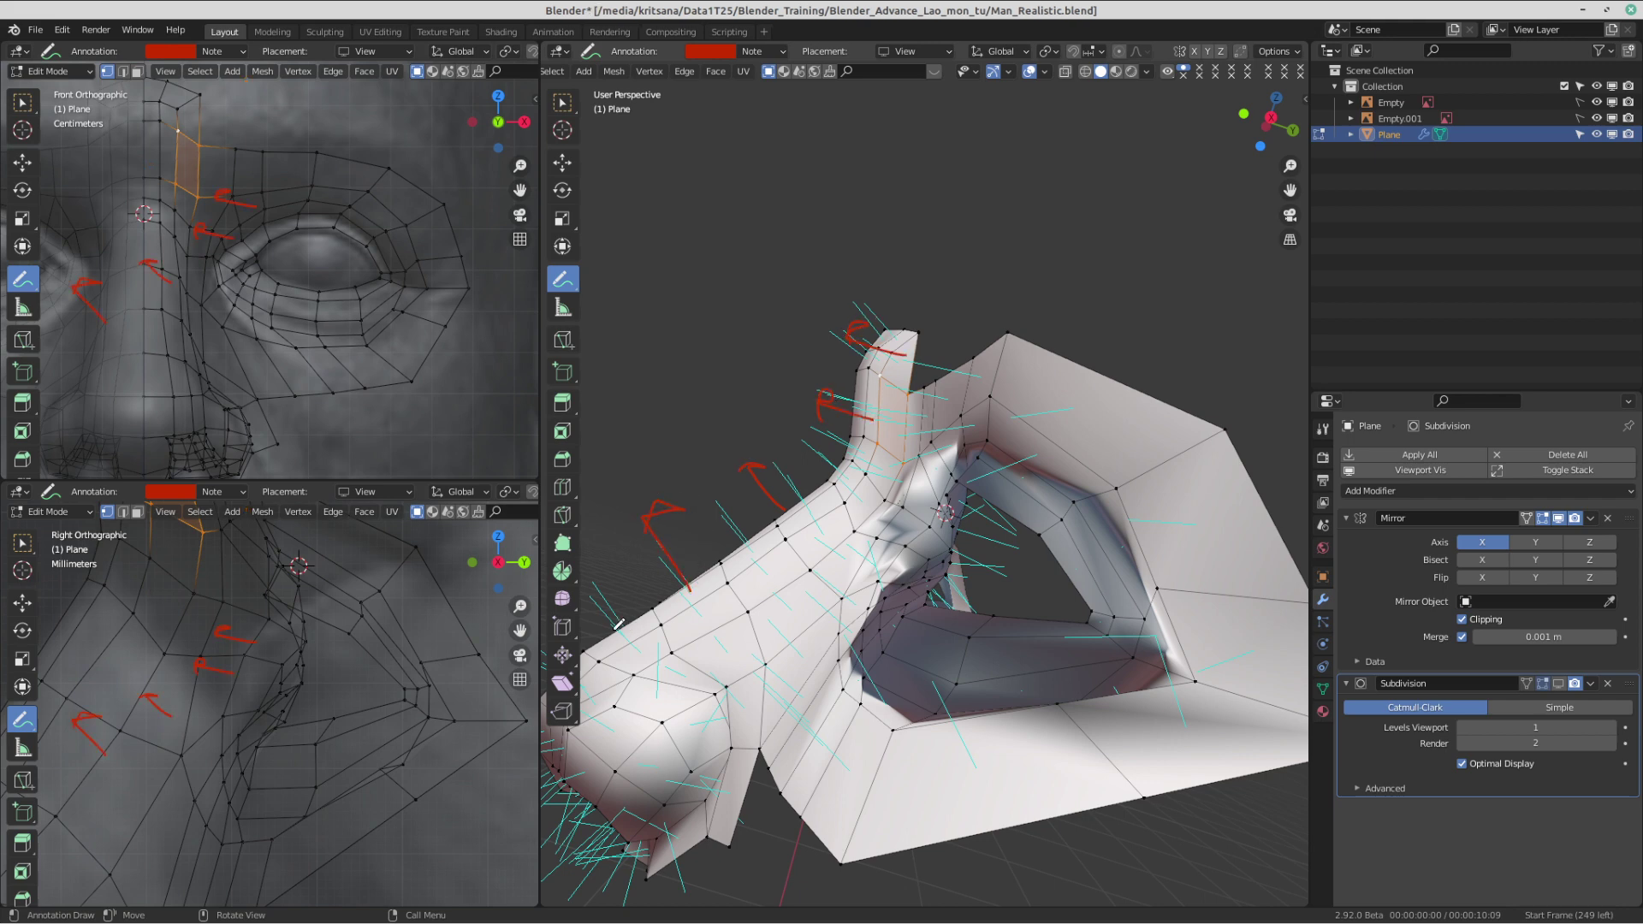
pyautogui.moveTo(690, 648)
pyautogui.keyDown('ctrl'); pyautogui.mouseDown()
pyautogui.moveTo(663, 628)
pyautogui.moveTo(826, 344)
pyautogui.mouseUp(); pyautogui.keyUp('ctrl')
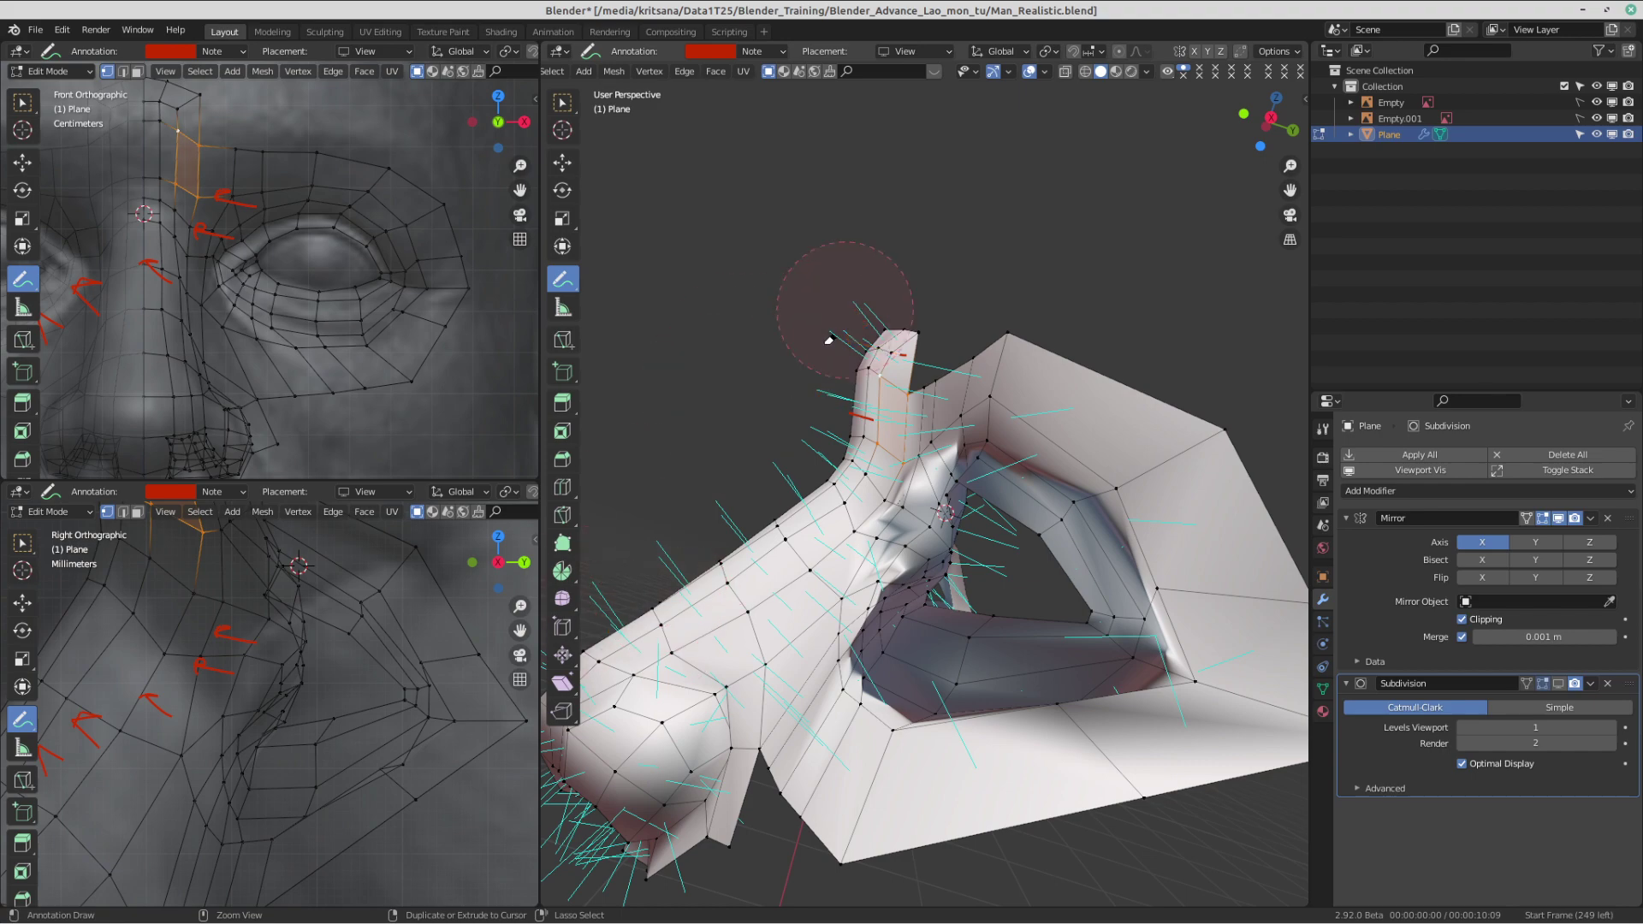
pyautogui.keyDown('ctrl'); pyautogui.moveTo(942, 351); pyautogui.dragTo(944, 352); pyautogui.keyUp('ctrl')
# - Annotate the normal directions behind the eye ring with red arrows, and erase the arrows
pyautogui.moveTo(942, 612); pyautogui.dragTo(1020, 643, button='middle')
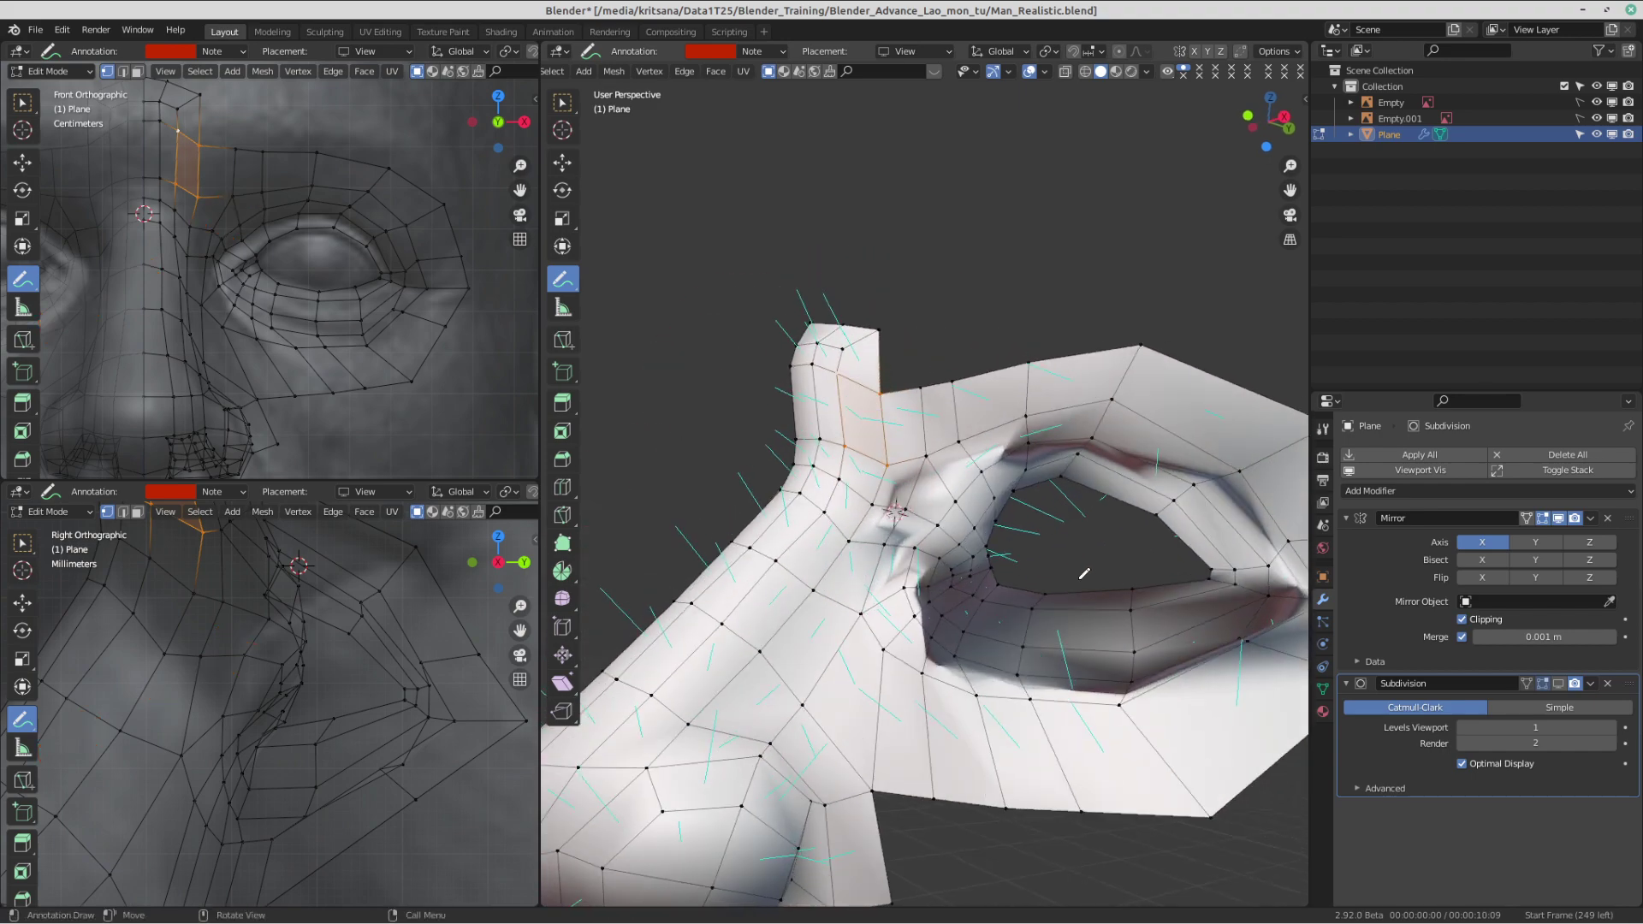
pyautogui.moveTo(1084, 573); pyautogui.dragTo(1032, 269, button='middle')
pyautogui.moveTo(974, 279); pyautogui.dragTo(948, 330)
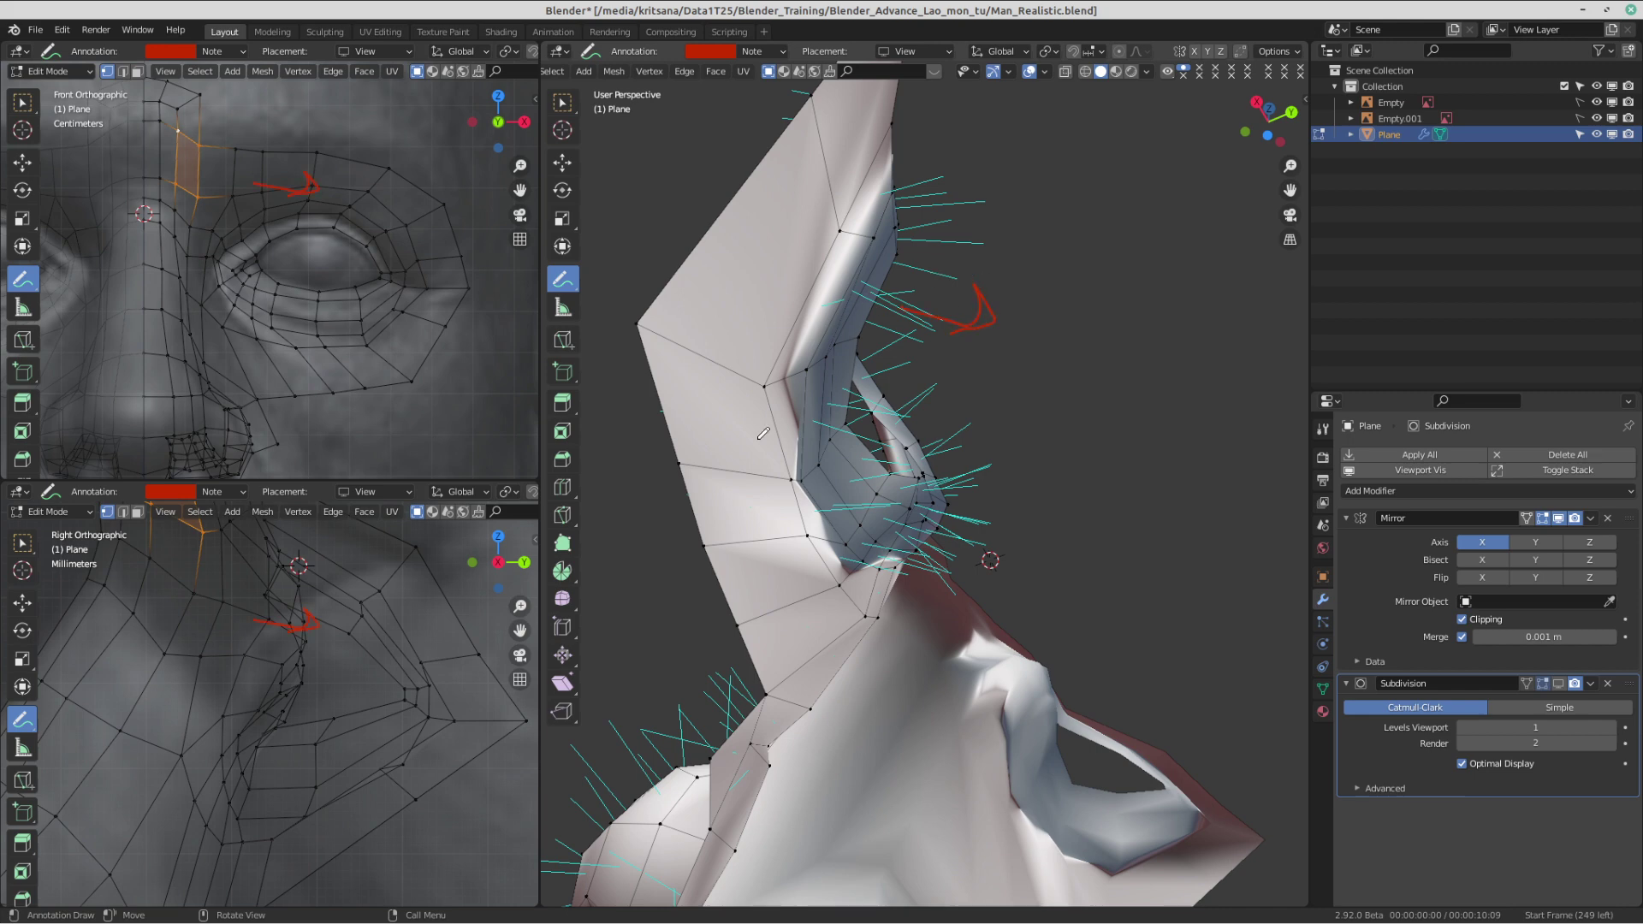
pyautogui.moveTo(779, 442)
pyautogui.mouseDown()
pyautogui.moveTo(938, 385)
pyautogui.moveTo(945, 421)
pyautogui.mouseUp()
pyautogui.moveTo(929, 552)
pyautogui.mouseDown()
pyautogui.moveTo(1060, 539)
pyautogui.moveTo(1062, 559)
pyautogui.mouseUp()
pyautogui.moveTo(910, 500); pyautogui.dragTo(1075, 446)
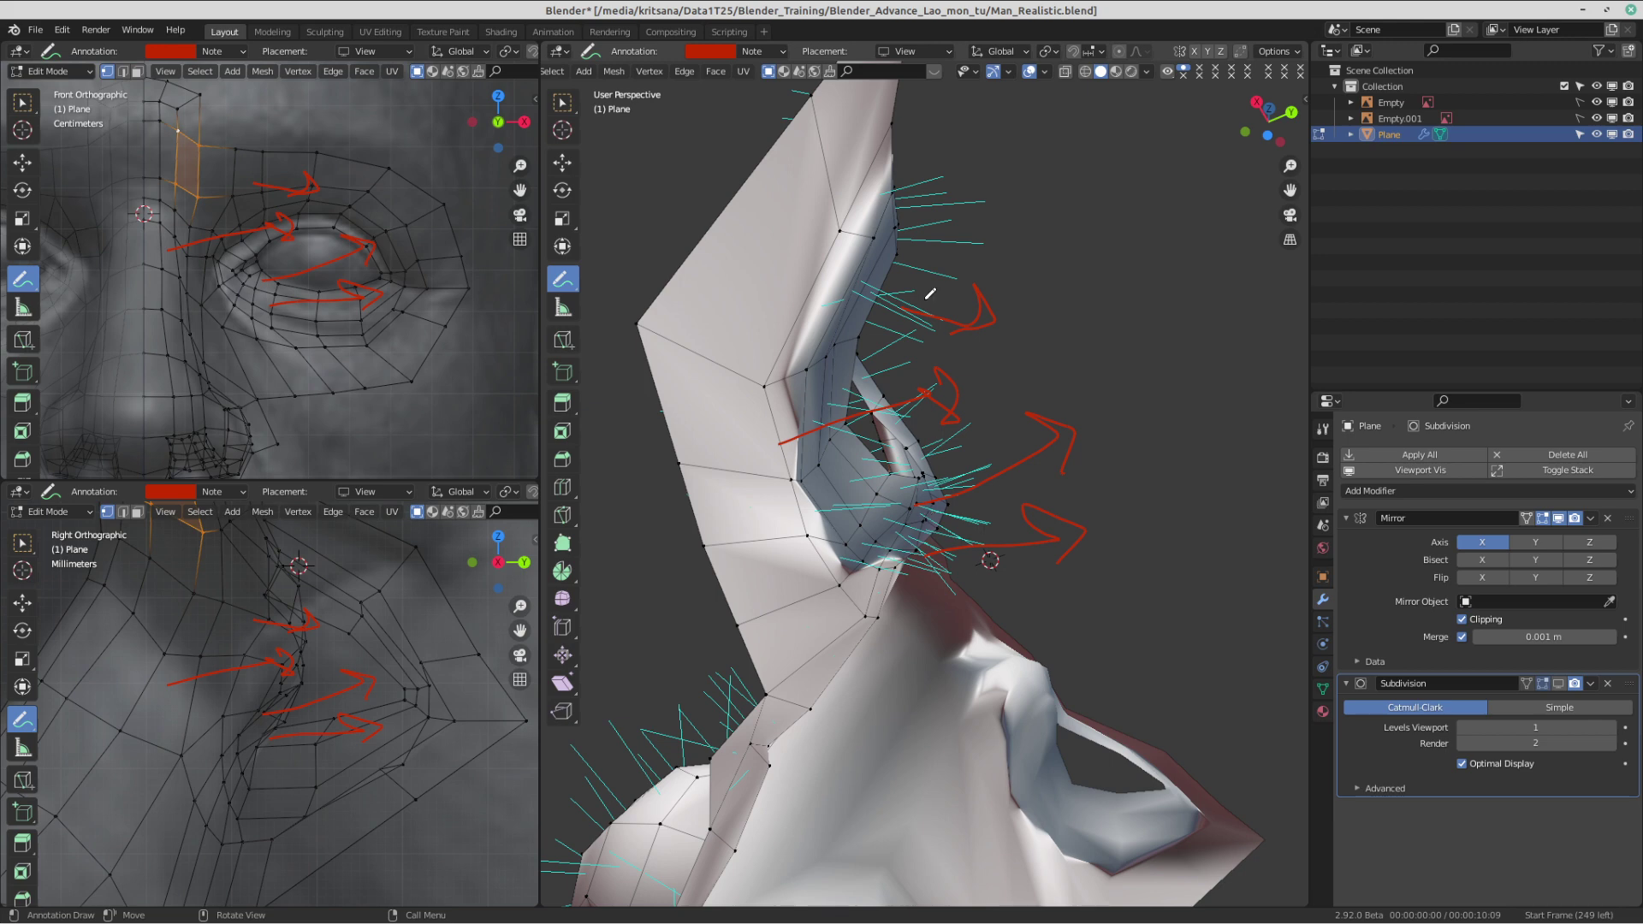
pyautogui.moveTo(930, 293)
pyautogui.keyDown('ctrl'); pyautogui.mouseDown()
pyautogui.moveTo(888, 334)
pyautogui.moveTo(927, 580)
pyautogui.moveTo(979, 398)
pyautogui.mouseUp(); pyautogui.keyUp('ctrl')
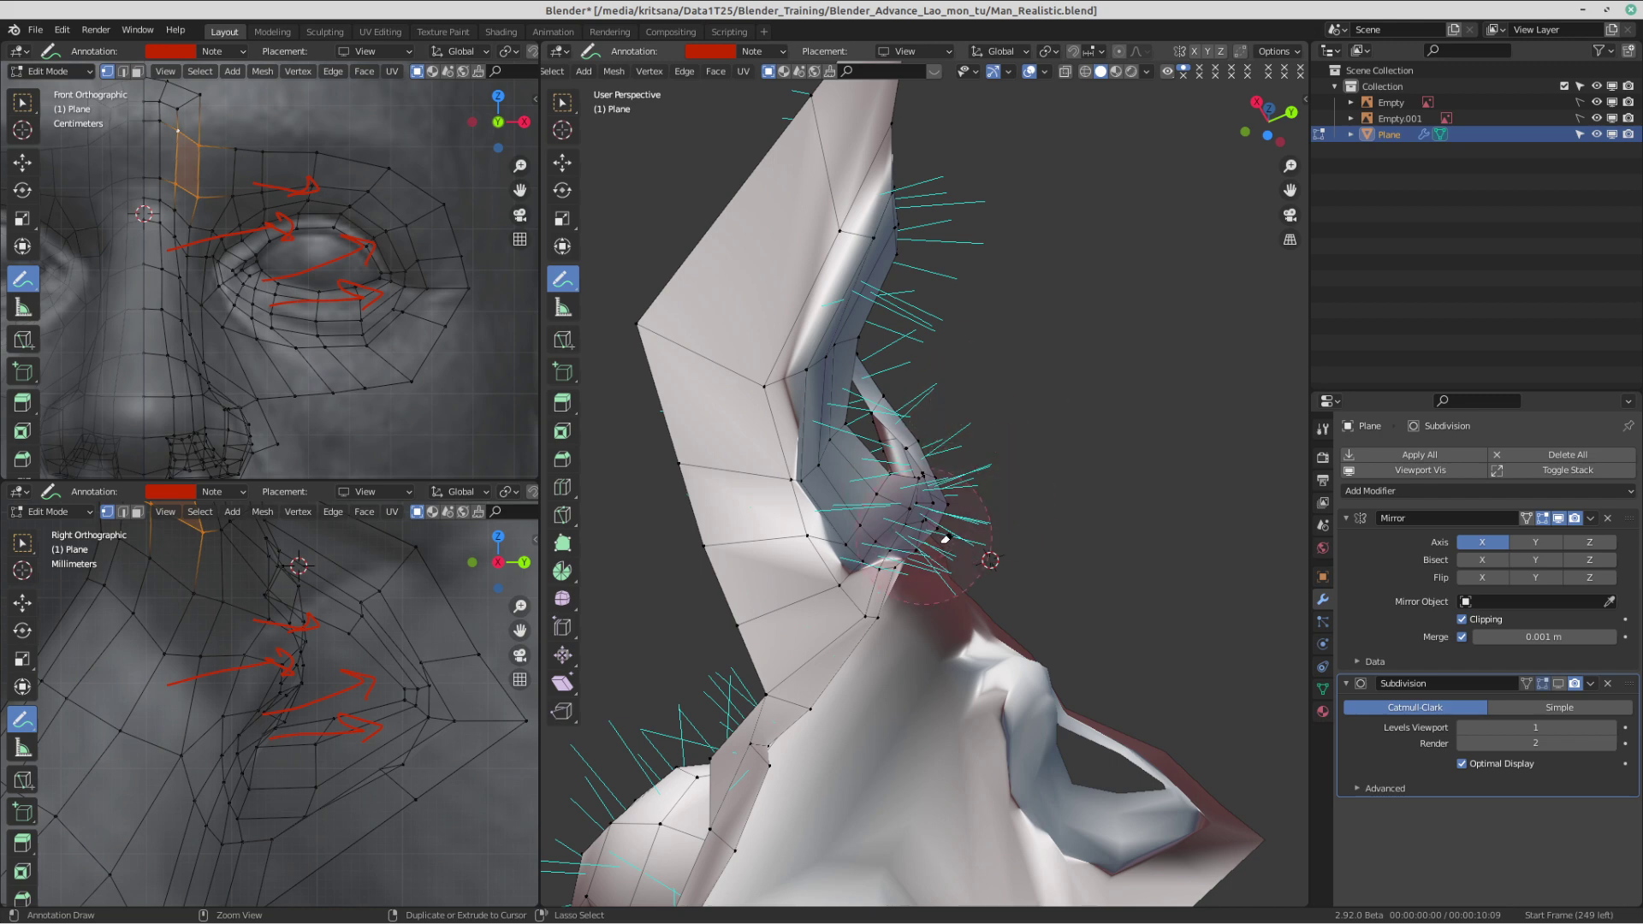
pyautogui.keyDown('ctrl'); pyautogui.moveTo(942, 542); pyautogui.dragTo(952, 533); pyautogui.keyUp('ctrl')
pyautogui.scroll(-3, 941, 514)
pyautogui.moveTo(907, 403); pyautogui.dragTo(1053, 496, button='middle')
pyautogui.moveTo(634, 180); pyautogui.dragTo(677, 227, button='middle')
pyautogui.scroll(2, 677, 227)
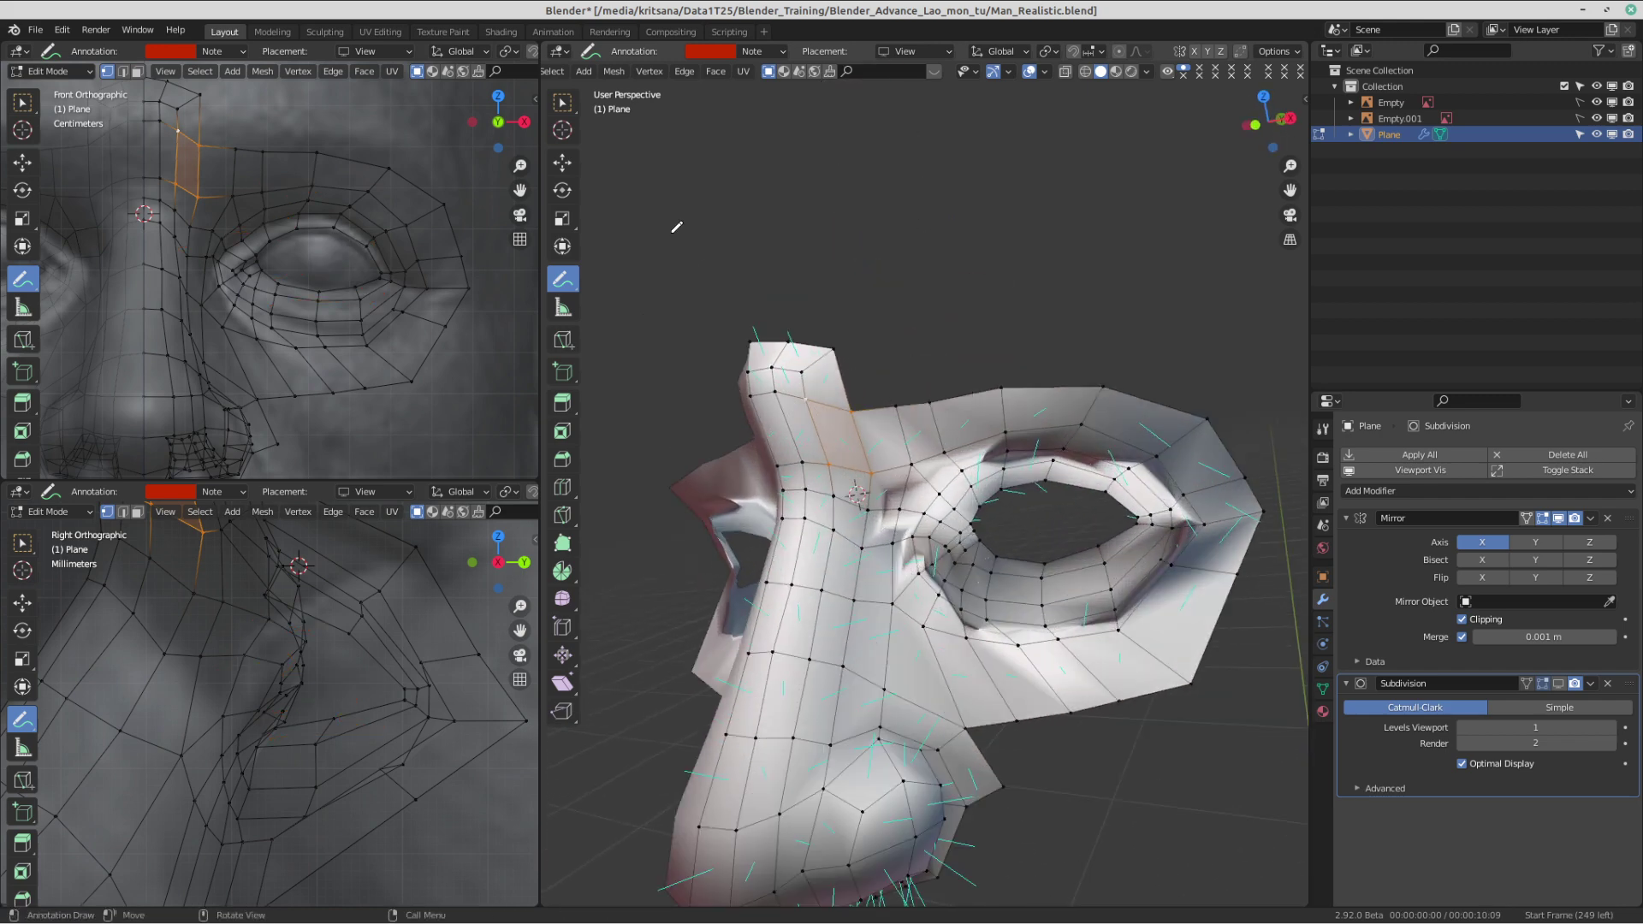
# - Turn off the face normals display in the viewport overlays and return to the selection tool
pyautogui.click(1043, 71)
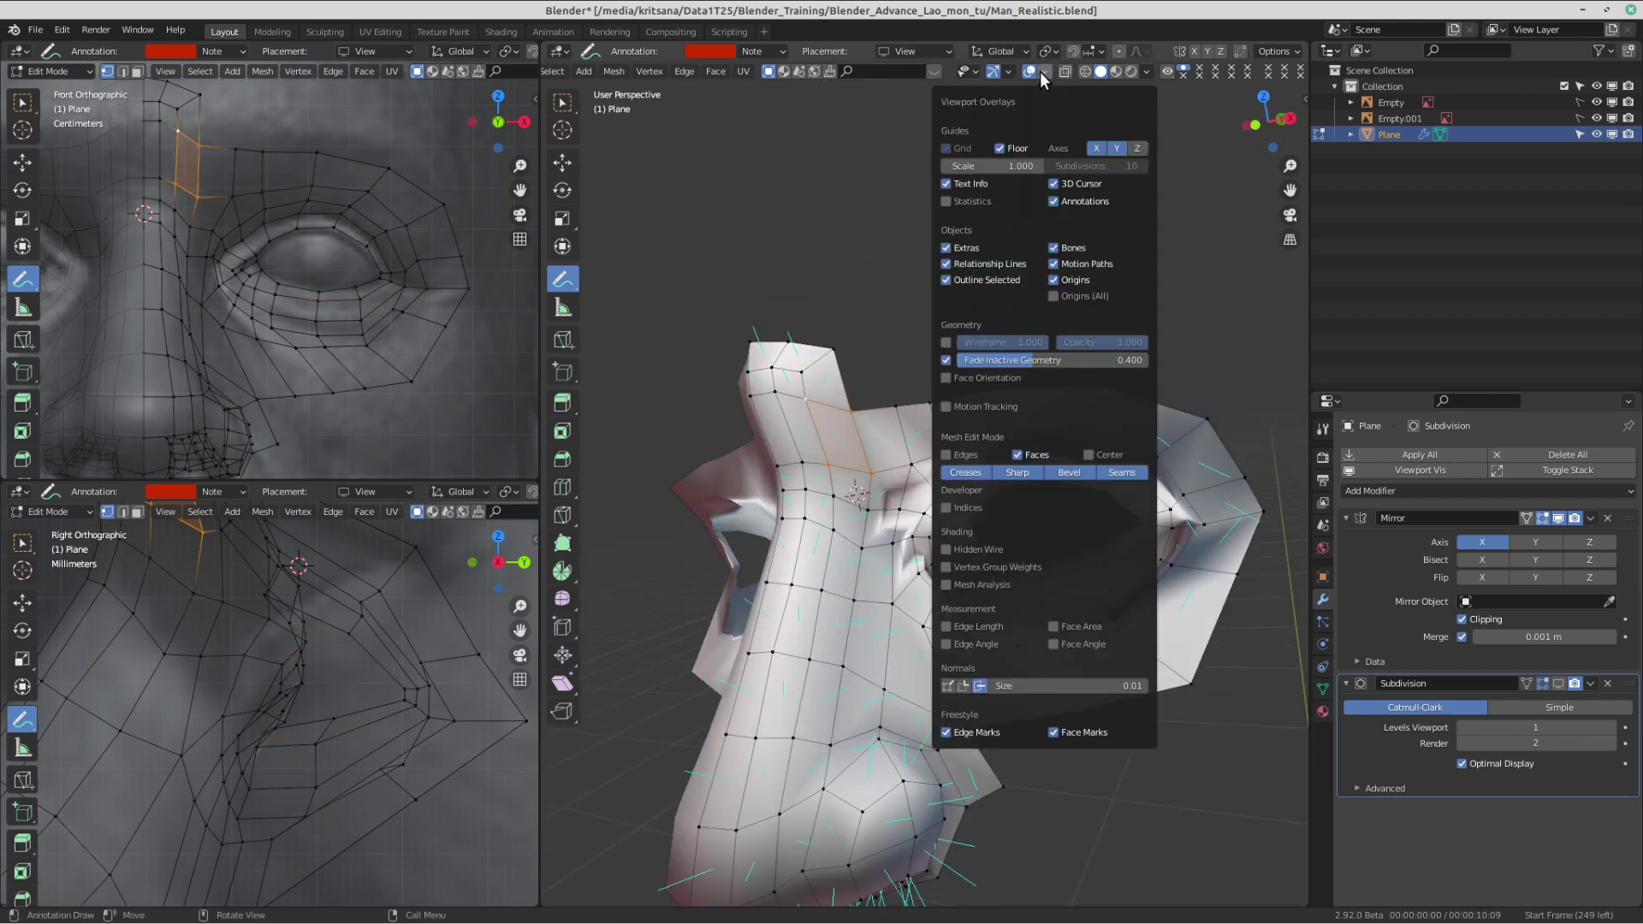
pyautogui.click(975, 686)
pyautogui.scroll(-5, 1110, 523)
pyautogui.scroll(3, 1110, 522)
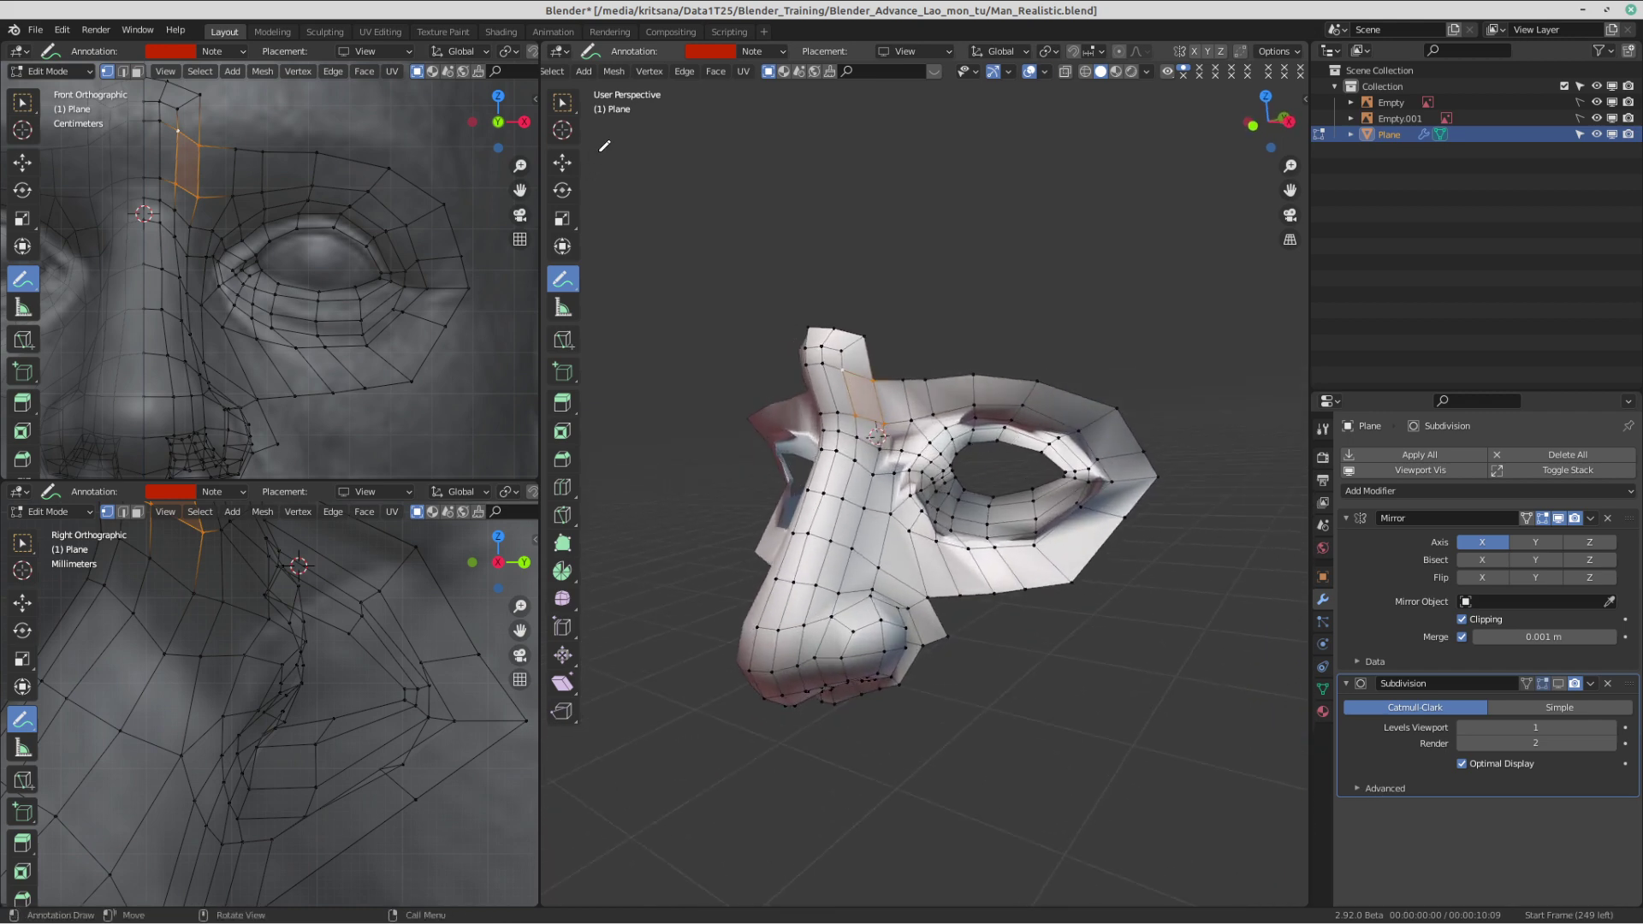
pyautogui.click(563, 102)
# - Select the entire face mesh in Edit Mode and recalculate its normals to the outside
pyautogui.hotkey('ctrl', 'Tab')
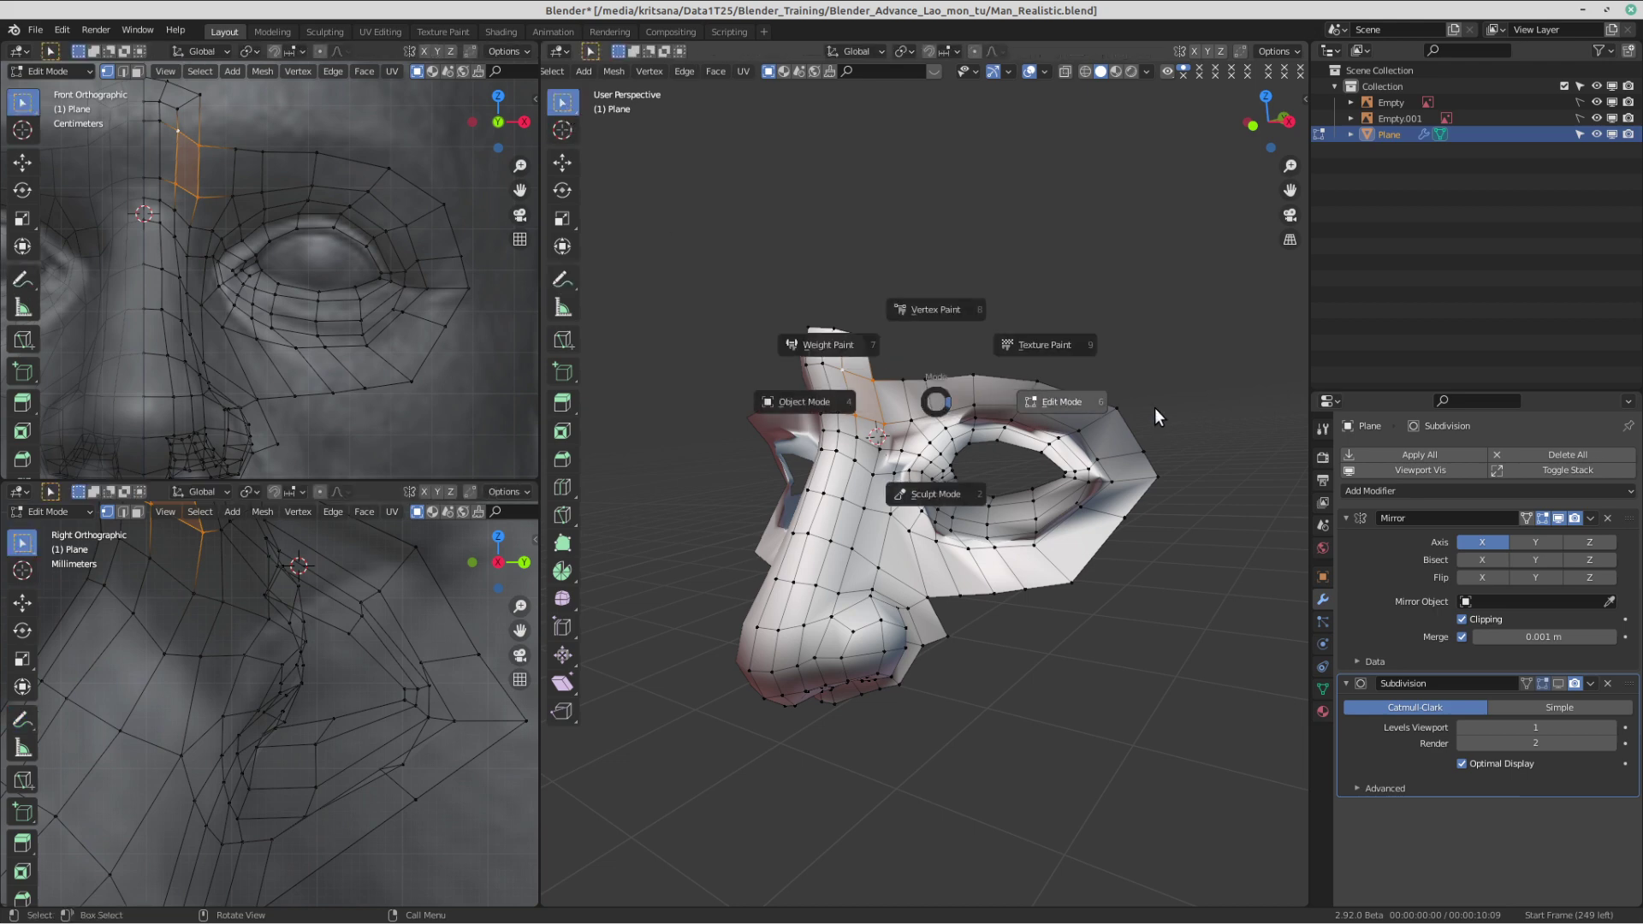
pyautogui.click(1075, 396)
pyautogui.moveTo(1075, 396); pyautogui.dragTo(1091, 403, button='middle')
pyautogui.press('a')
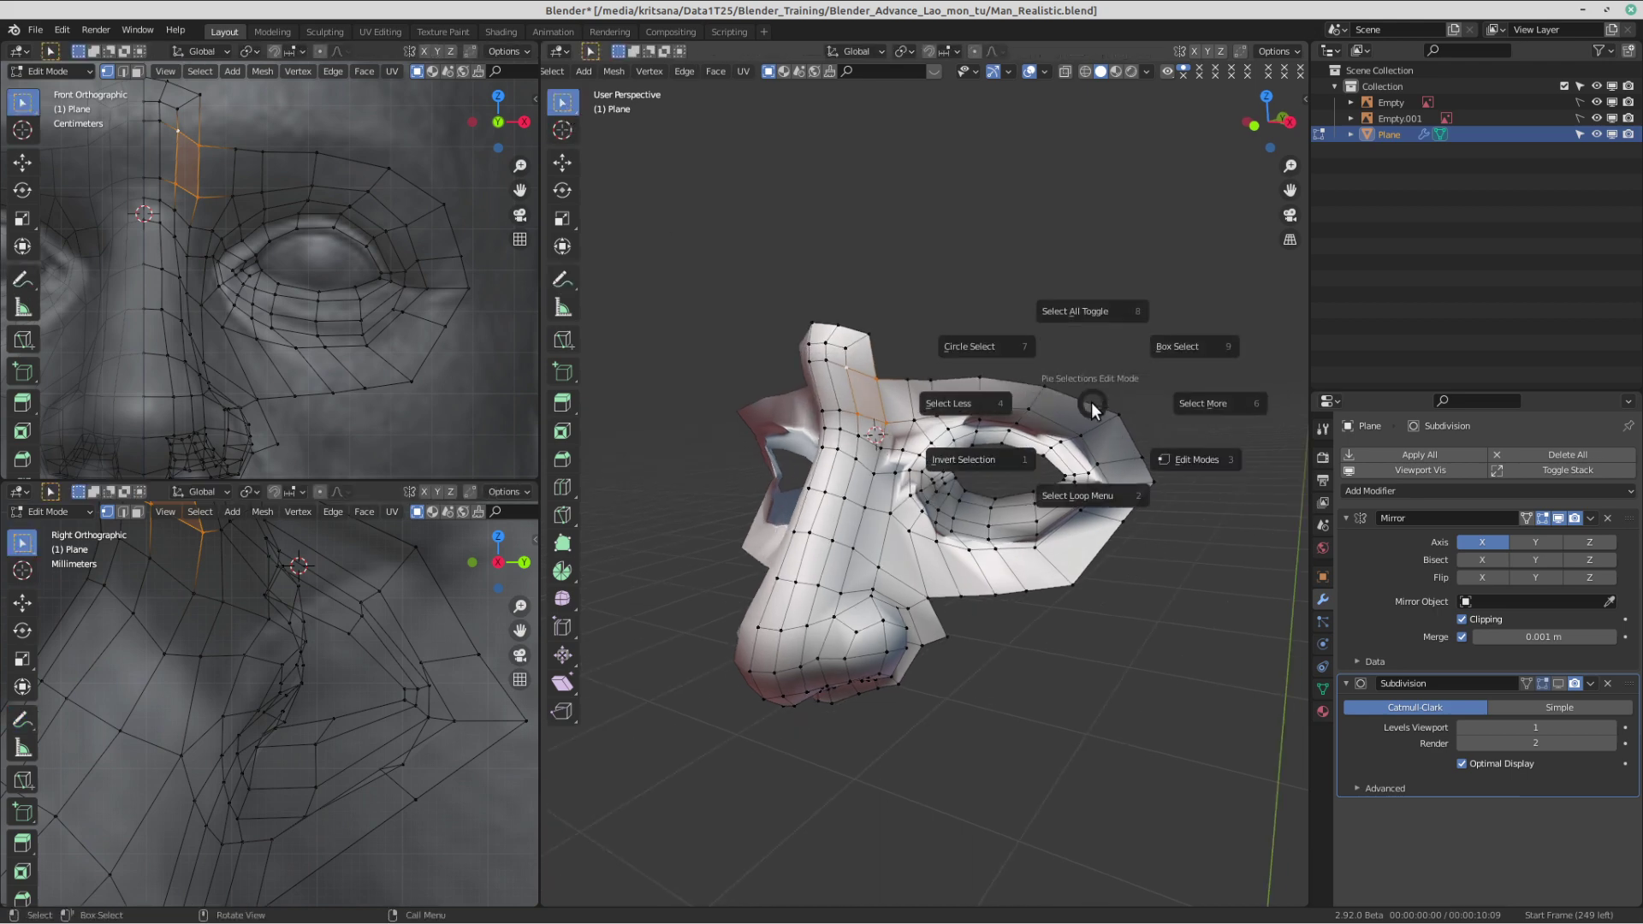
pyautogui.click(1107, 311)
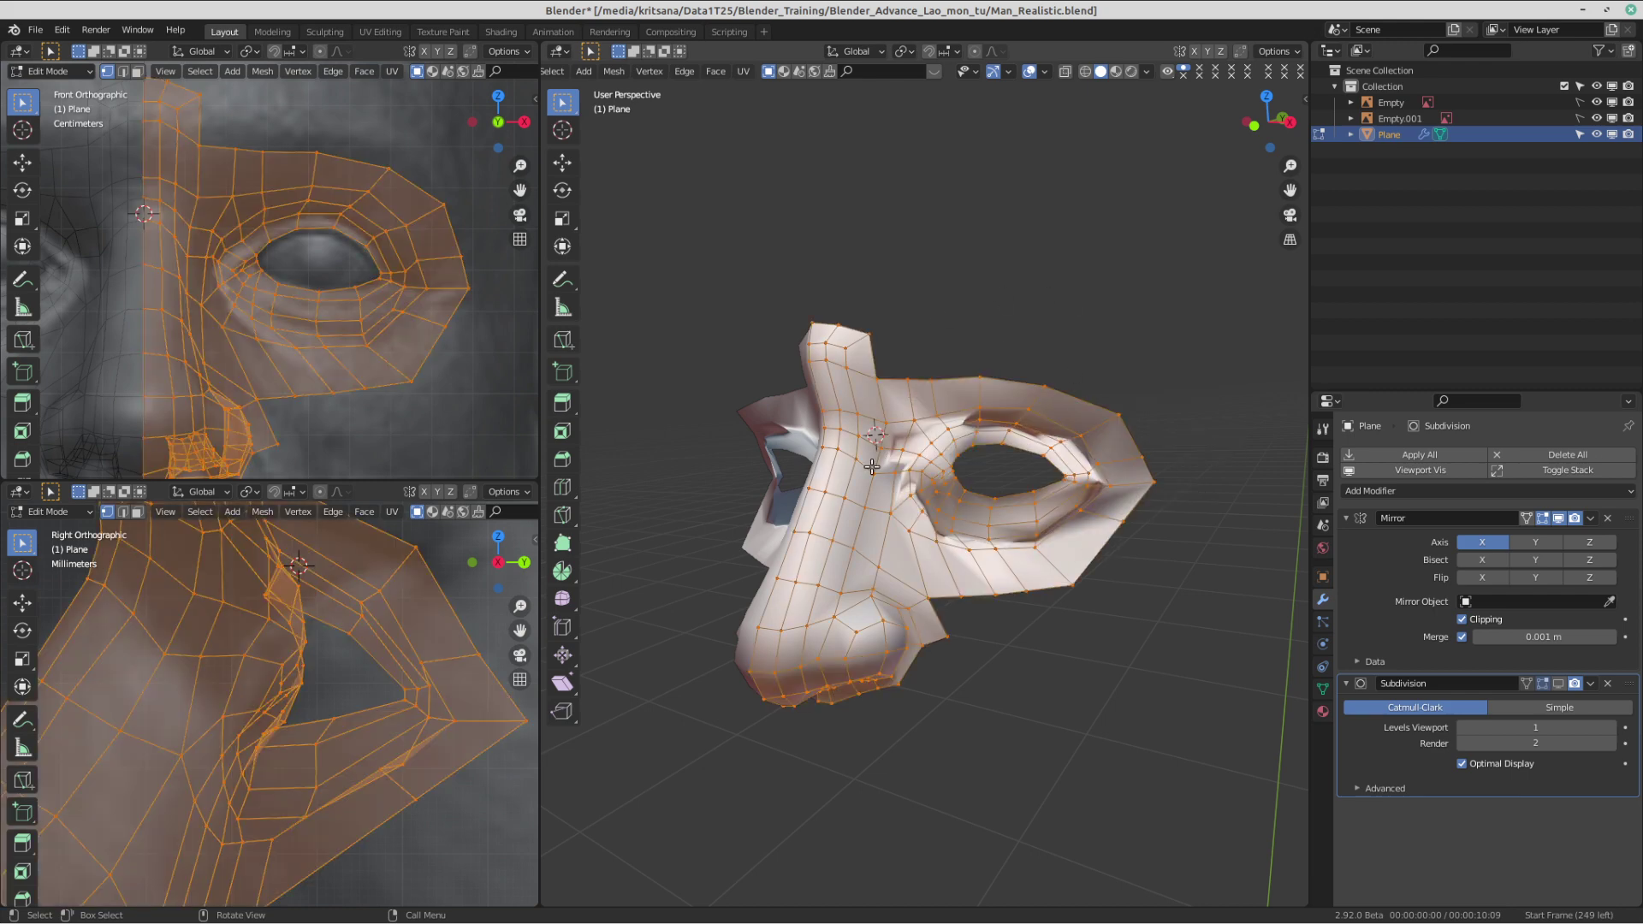
pyautogui.hotkey('alt', 'n')
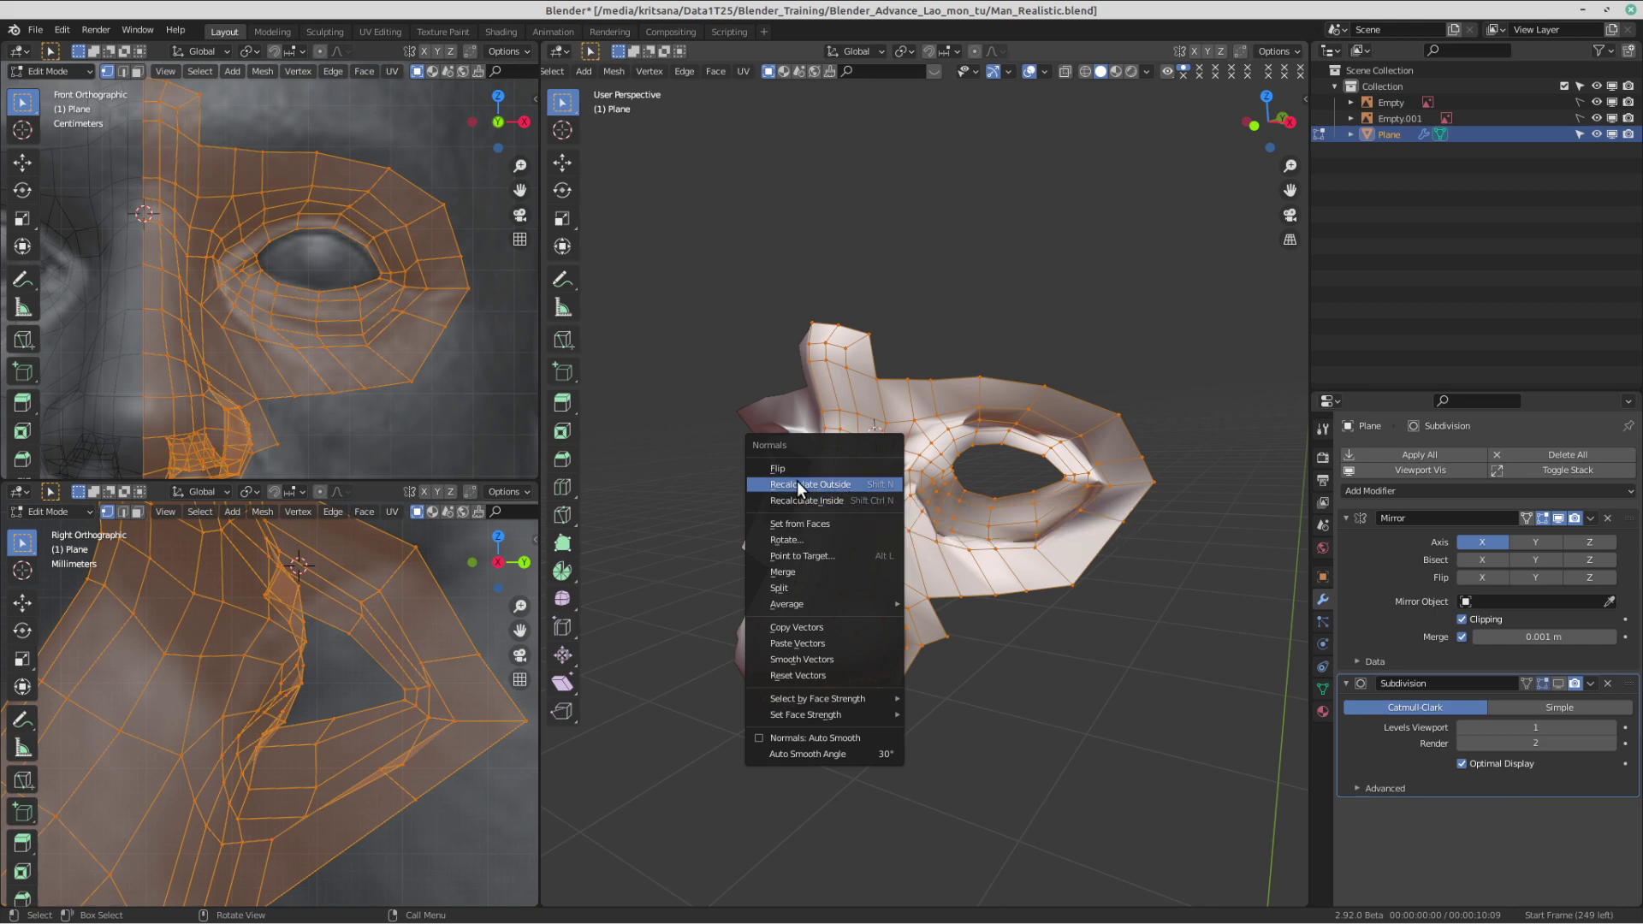
pyautogui.click(850, 484)
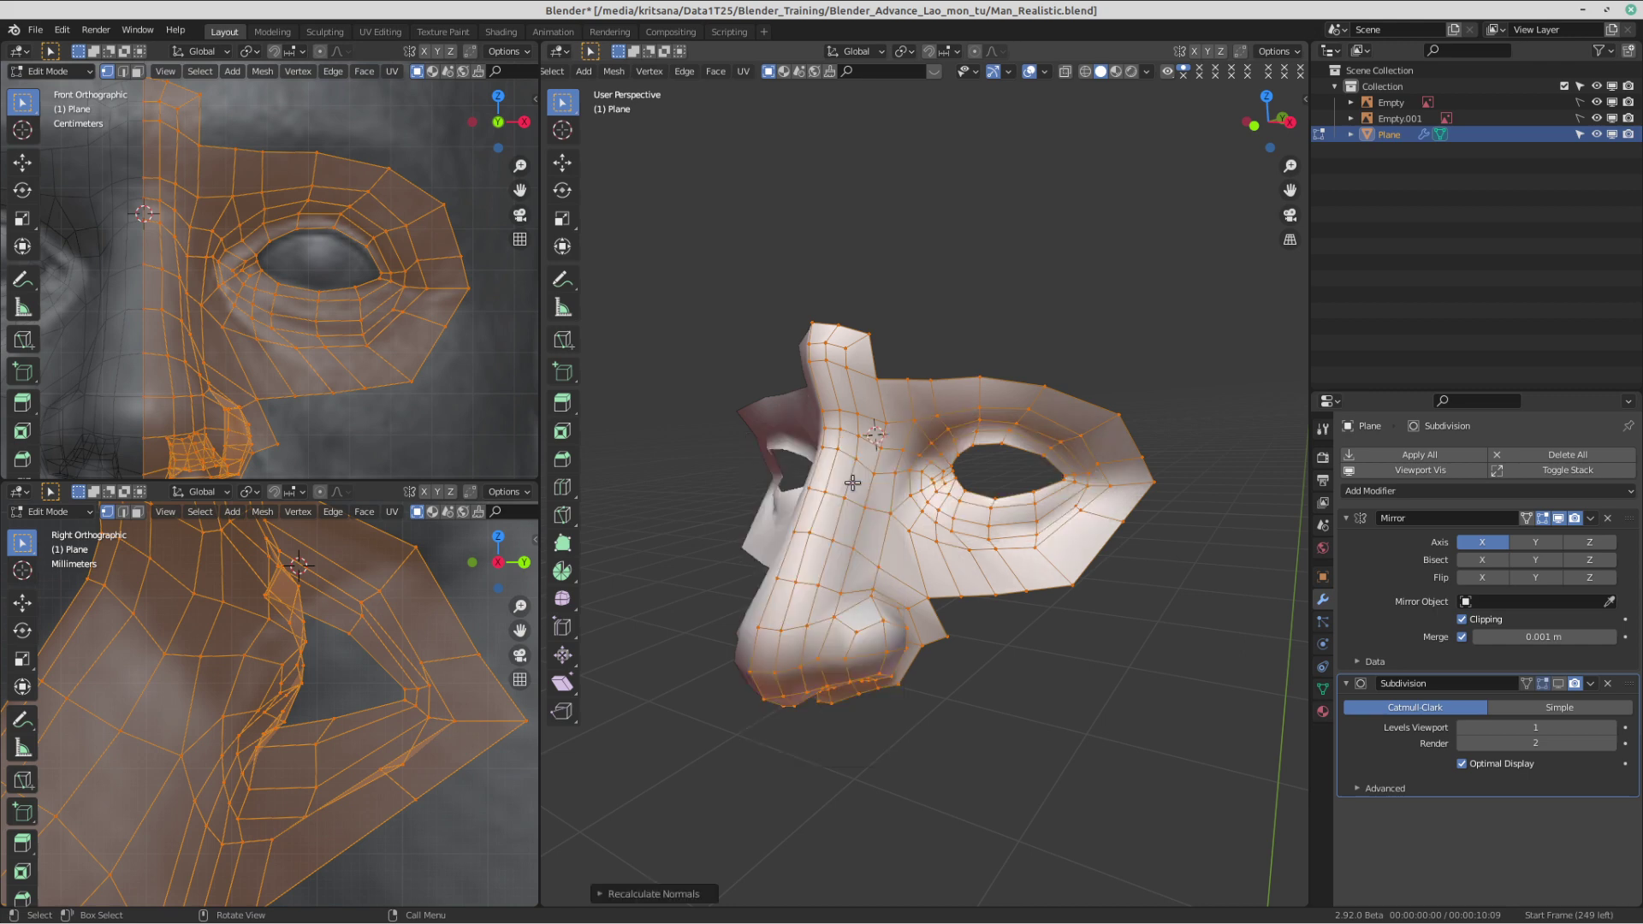
# - Deselect the mesh and examine the corrected shading in Object Mode, then the eye area against the front reference
pyautogui.moveTo(1135, 533); pyautogui.dragTo(938, 399, button='middle')
pyautogui.hotkey('alt', 'a')
pyautogui.press('Tab')
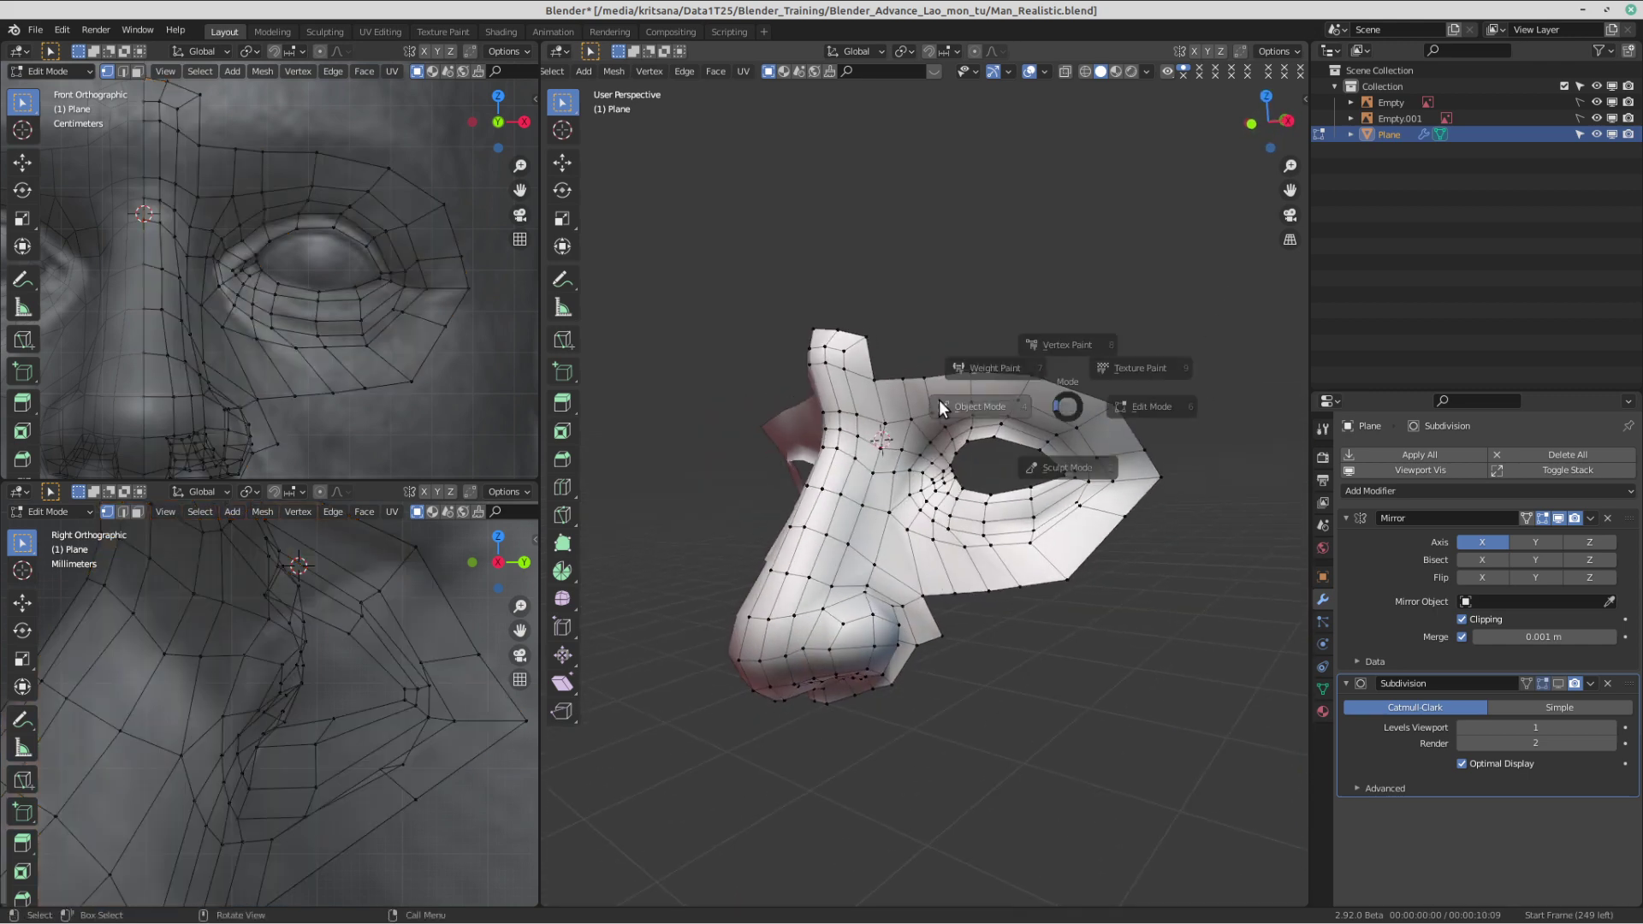
pyautogui.moveTo(1066, 493); pyautogui.dragTo(881, 538, button='middle')
pyautogui.scroll(3, 1026, 400)
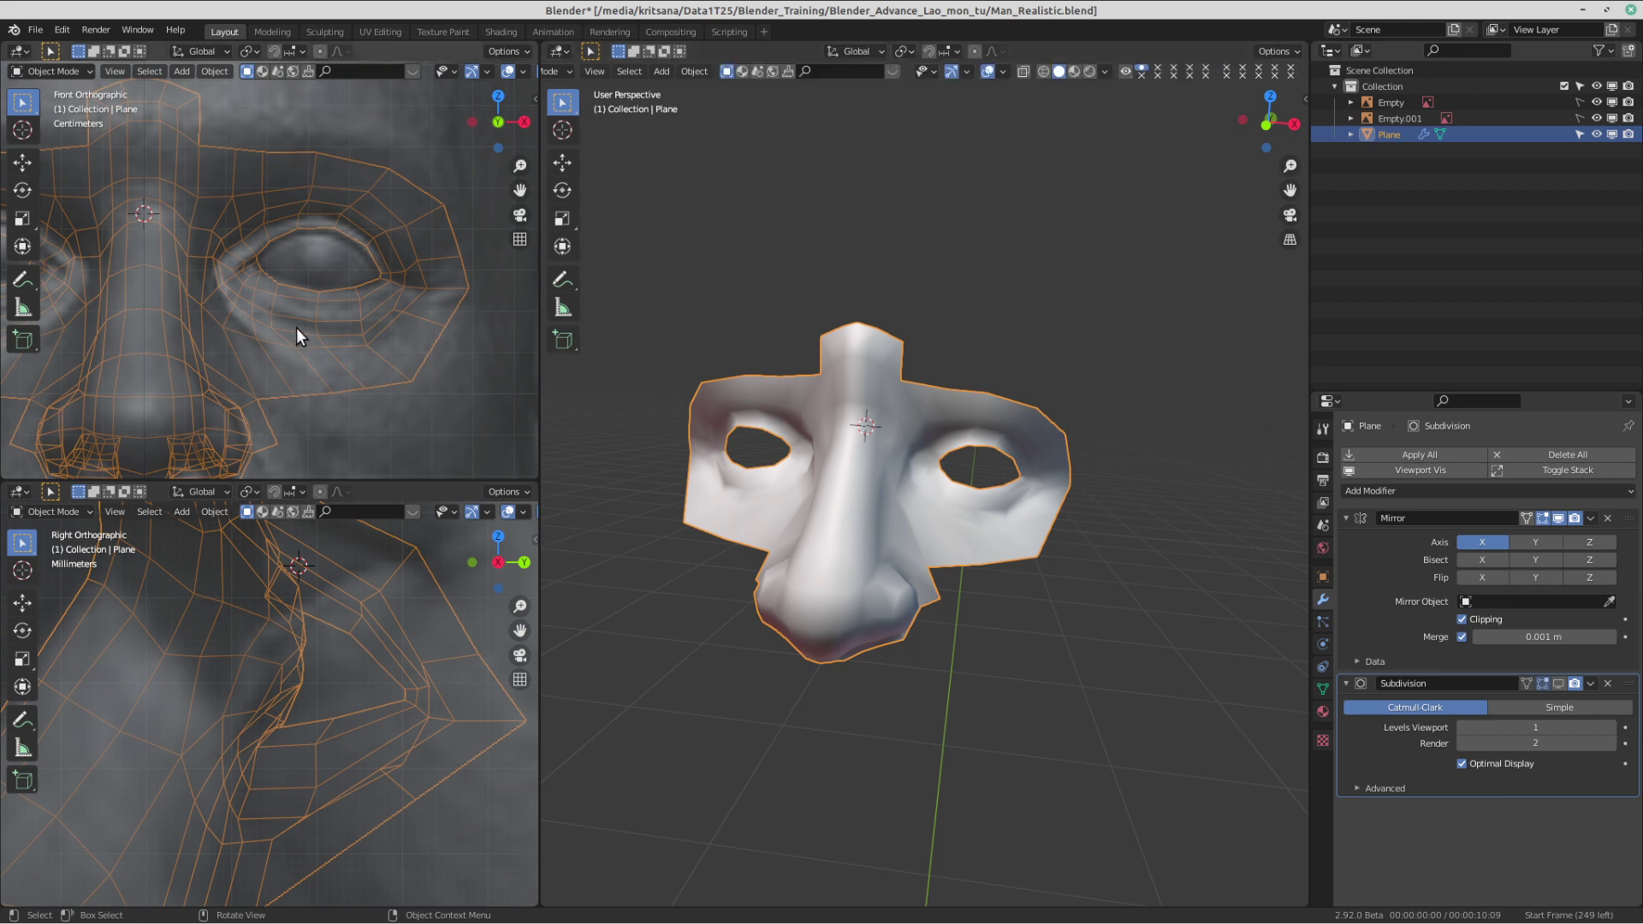
pyautogui.scroll(-2, 272, 294)
pyautogui.keyDown('shift'); pyautogui.moveTo(264, 297); pyautogui.dragTo(275, 291, button='middle'); pyautogui.keyUp('shift')
pyautogui.scroll(1, 275, 291)
pyautogui.scroll(4, 391, 250)
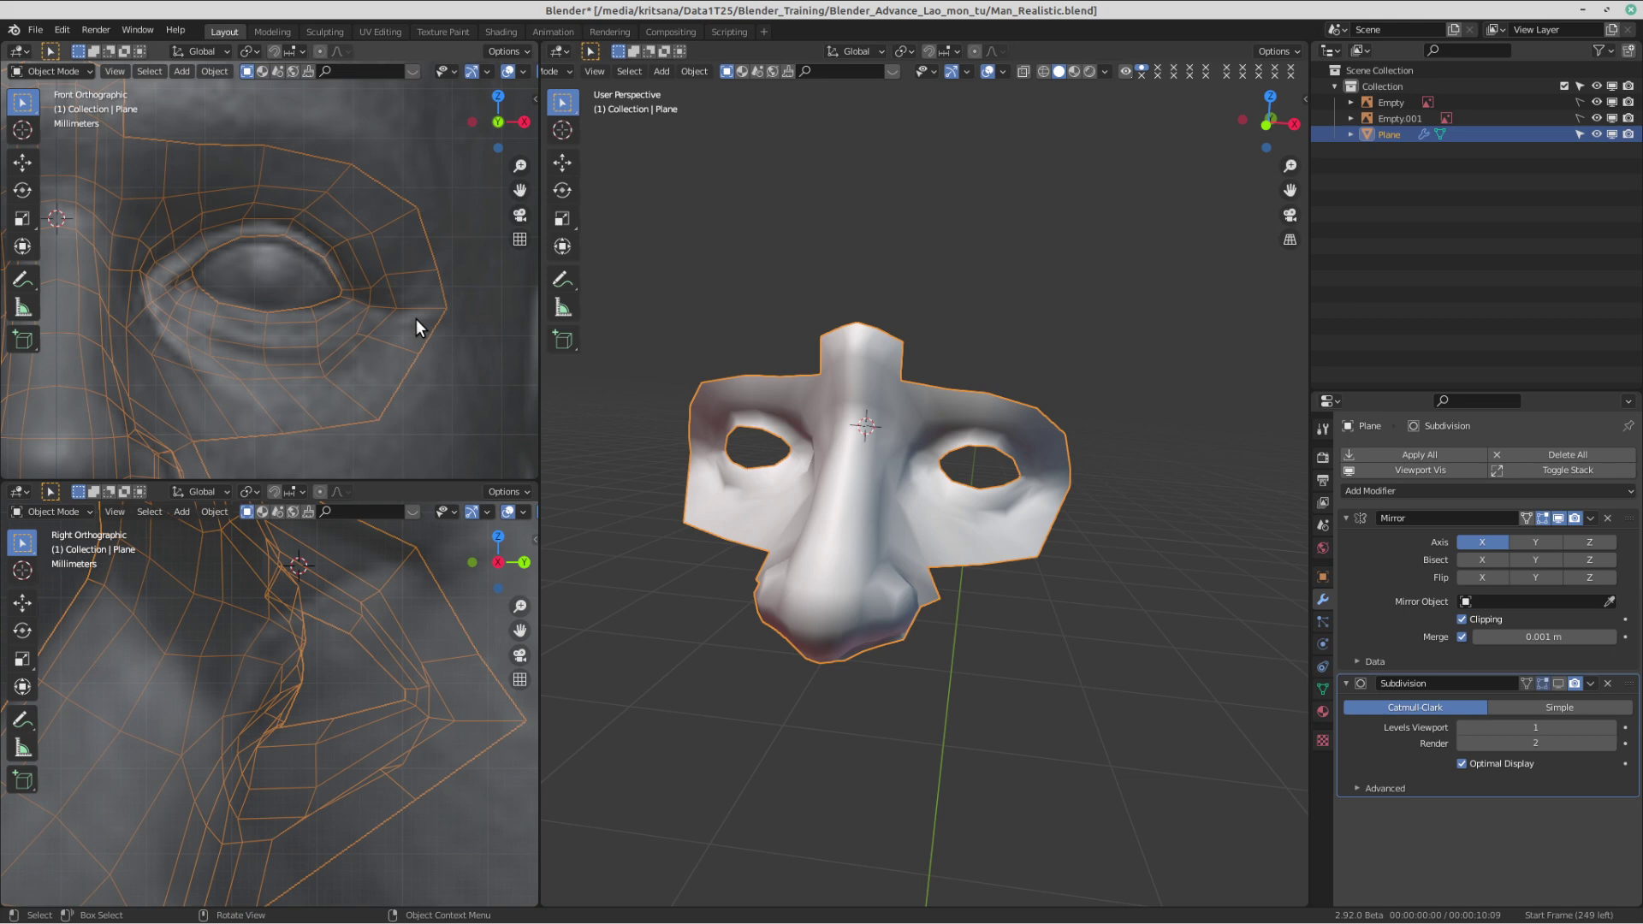
pyautogui.scroll(-1, 416, 319)
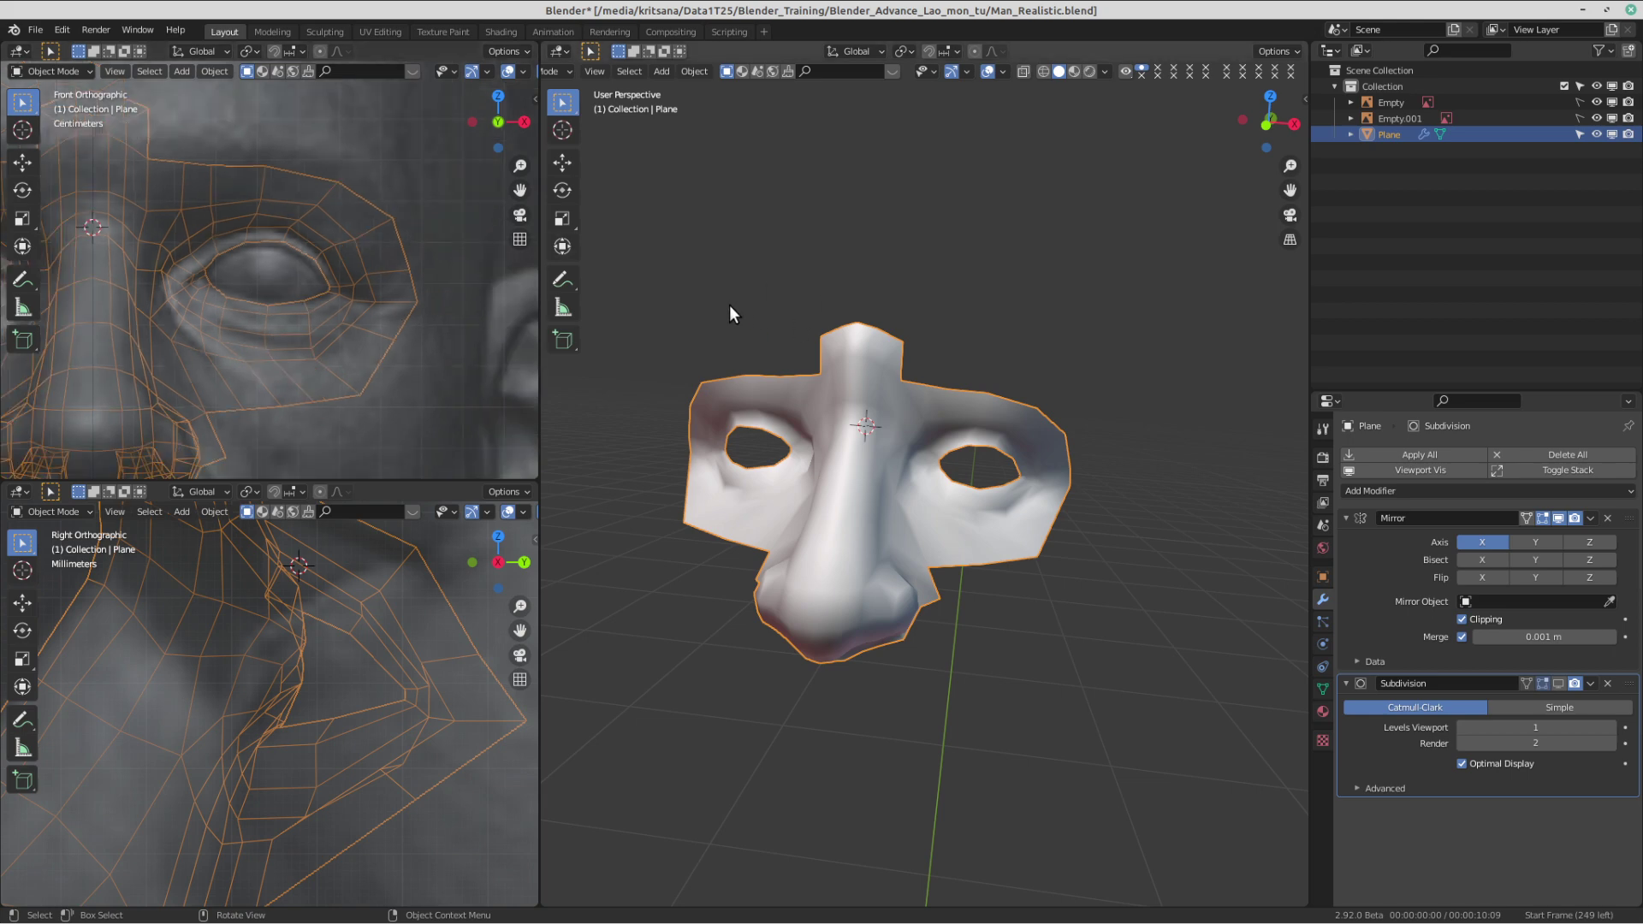
# - Return to Edit Mode and set the viewport shading colour to Material
pyautogui.press('Tab')
pyautogui.scroll(4, 906, 463)
pyautogui.scroll(3, 981, 402)
pyautogui.scroll(-2, 981, 403)
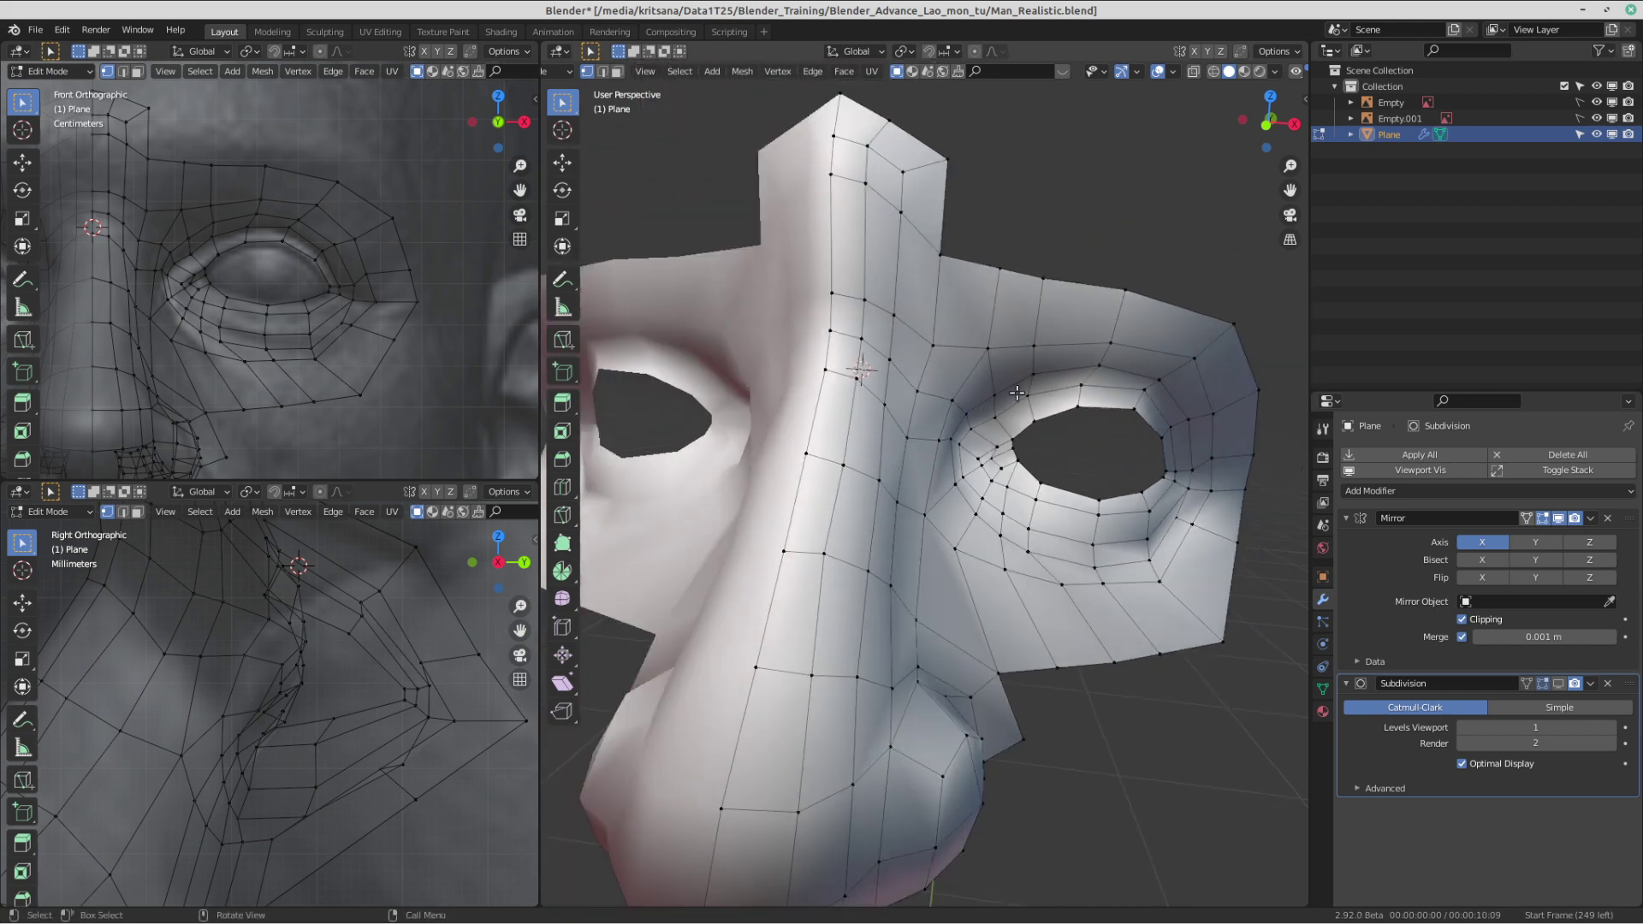
pyautogui.click(1174, 71)
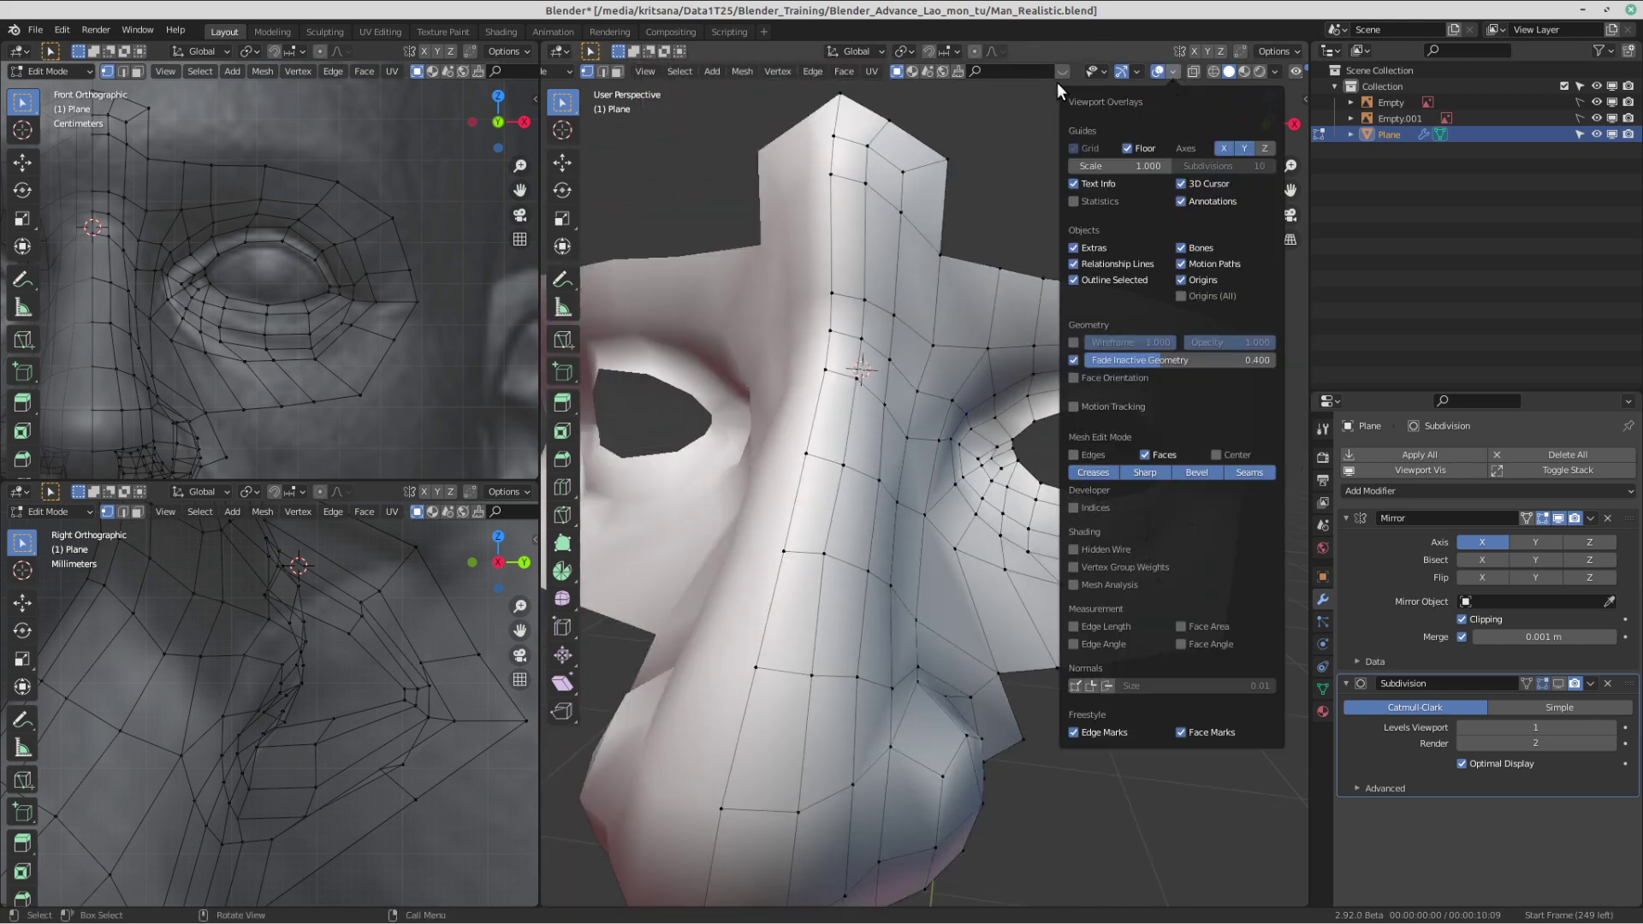
pyautogui.click(1274, 71)
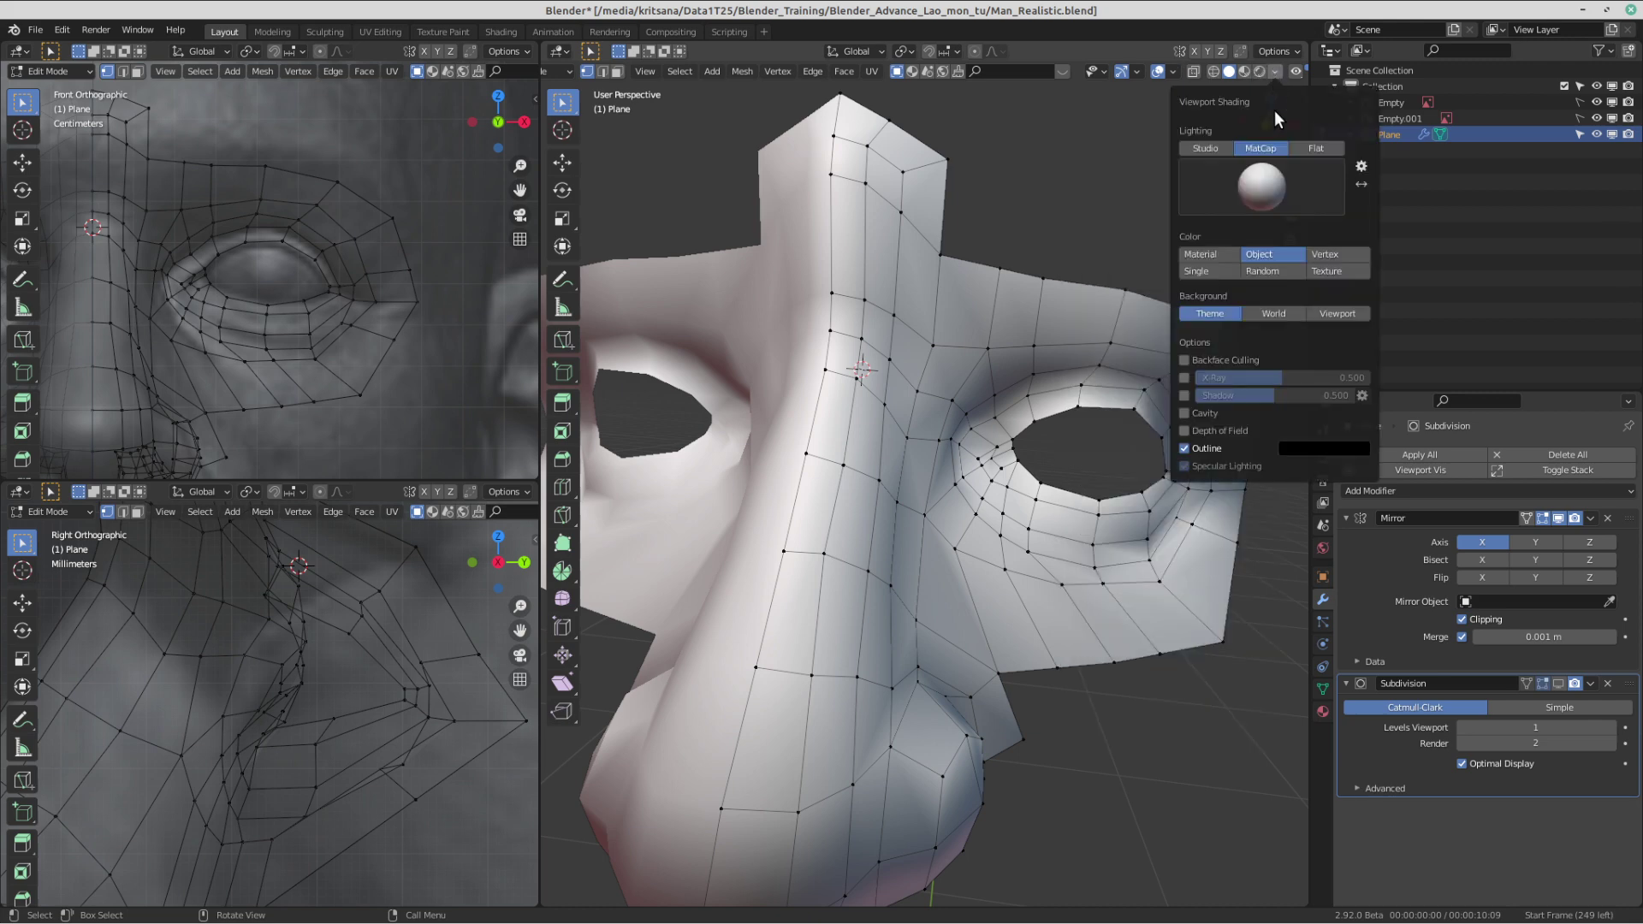
pyautogui.click(1200, 254)
pyautogui.scroll(-3, 910, 368)
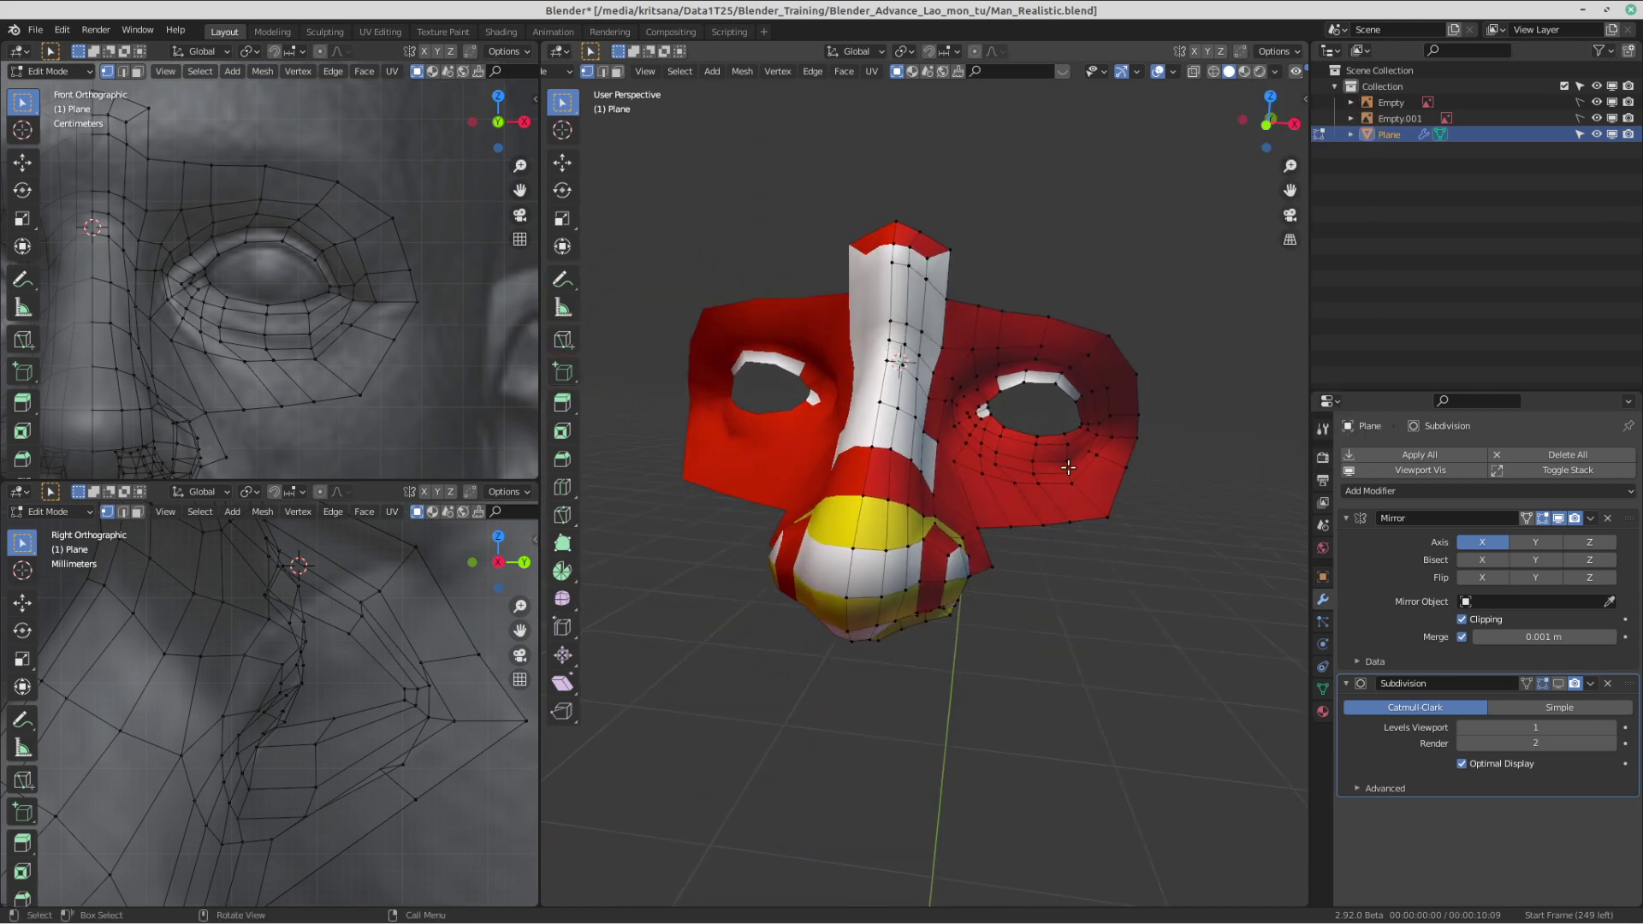
pyautogui.scroll(5, 910, 368)
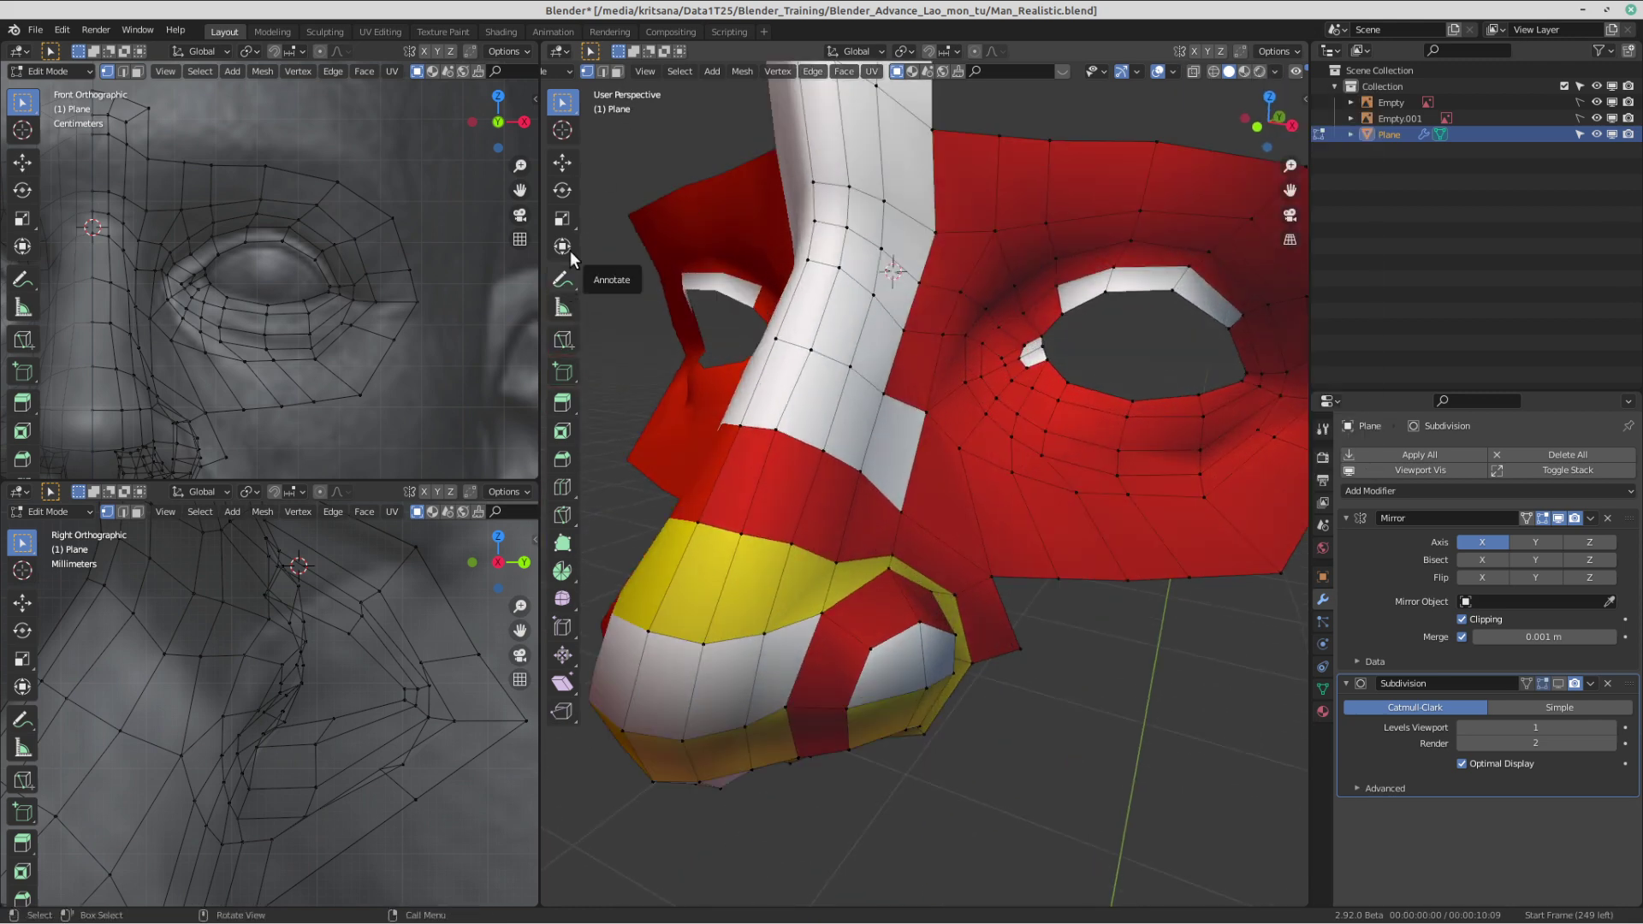
# - Select the face rings around the eye opening, including the inner corner, and assign the yellow Material.003 to them
pyautogui.keyDown('shift'); pyautogui.moveTo(942, 353); pyautogui.dragTo(880, 385, button='middle'); pyautogui.keyUp('shift')
pyautogui.scroll(-2, 880, 384)
pyautogui.scroll(4, 880, 385)
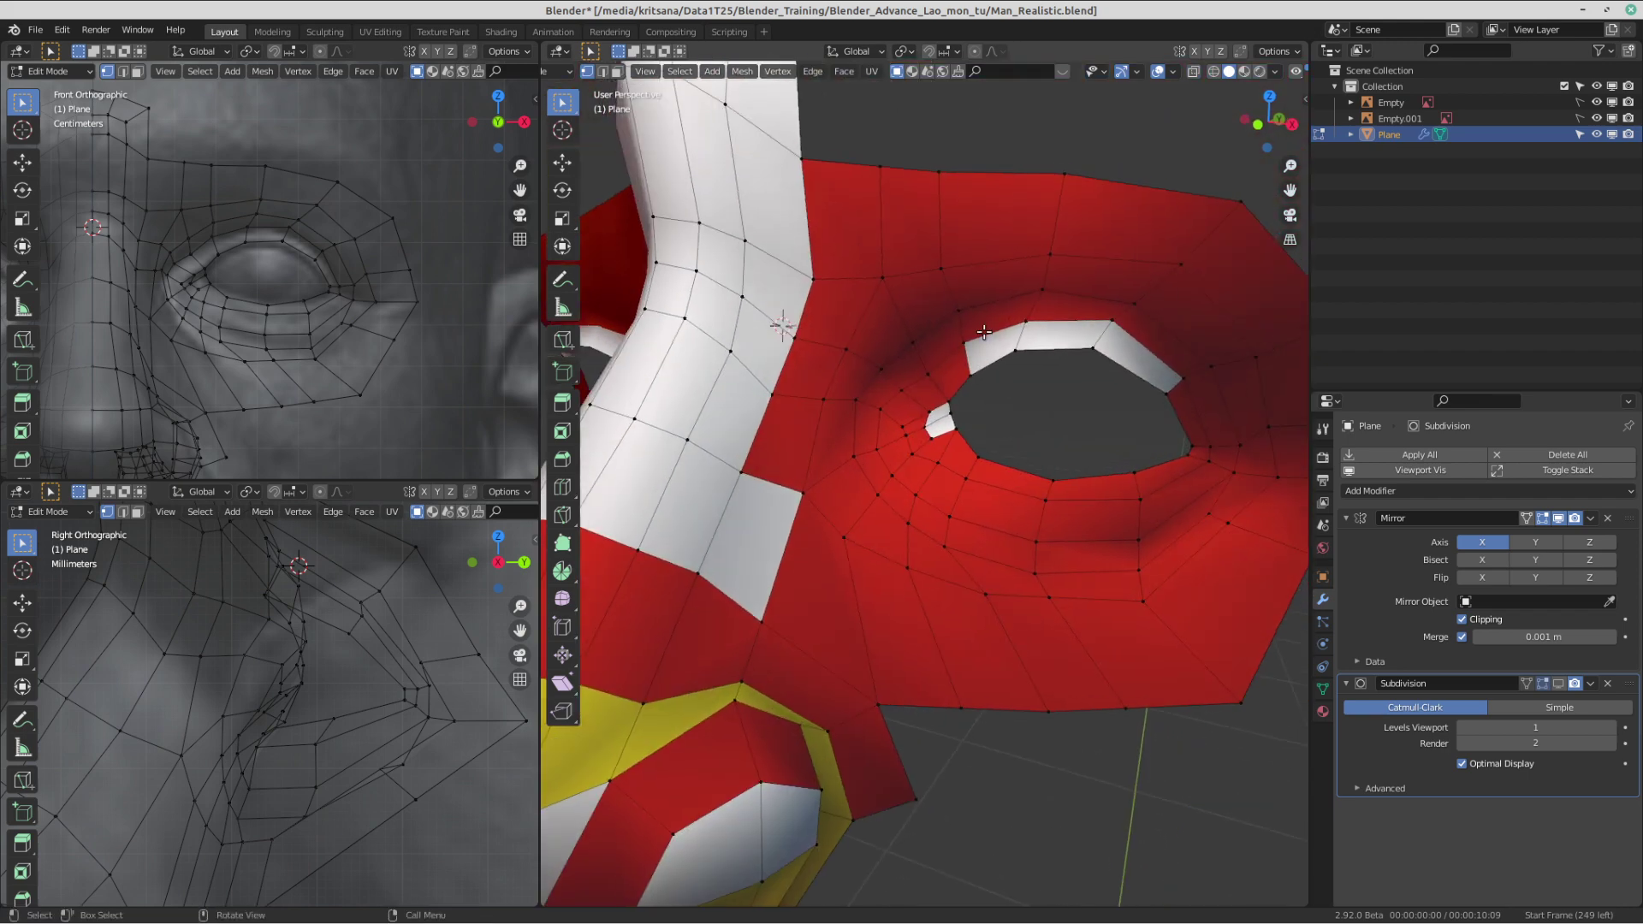
pyautogui.keyDown('alt'); pyautogui.click(985, 334); pyautogui.keyUp('alt')
pyautogui.keyDown('alt'); pyautogui.keyDown('shift'); pyautogui.click(1045, 348); pyautogui.keyUp('shift'); pyautogui.keyUp('alt')
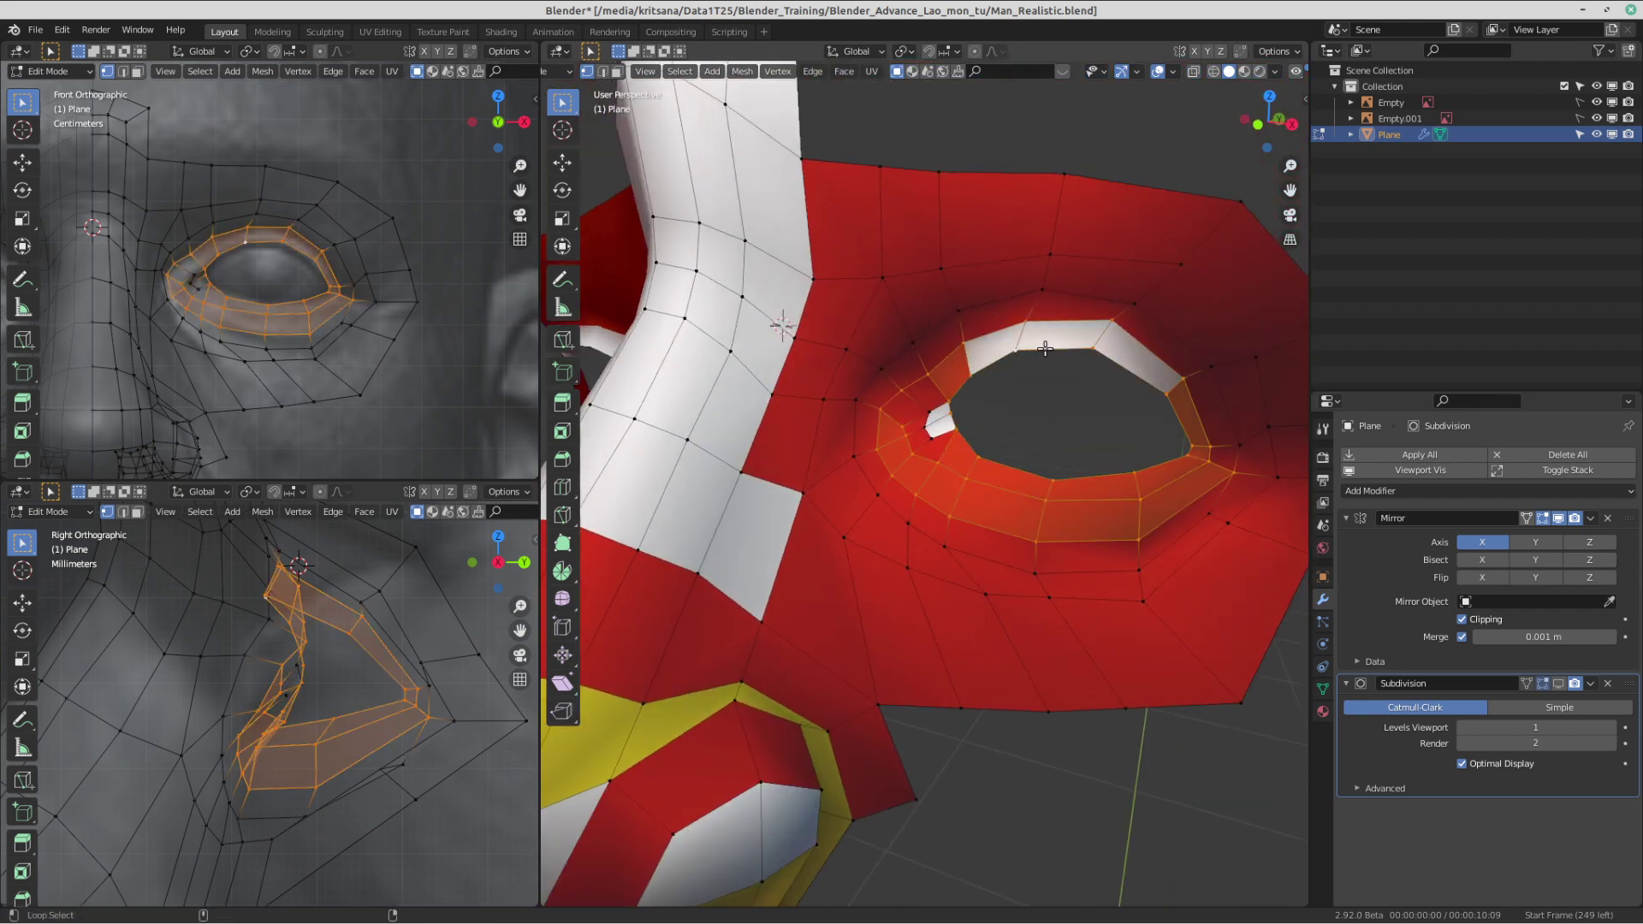
pyautogui.keyDown('shift'); pyautogui.click(930, 411); pyautogui.keyUp('shift')
pyautogui.keyDown('shift'); pyautogui.click(926, 427); pyautogui.keyUp('shift')
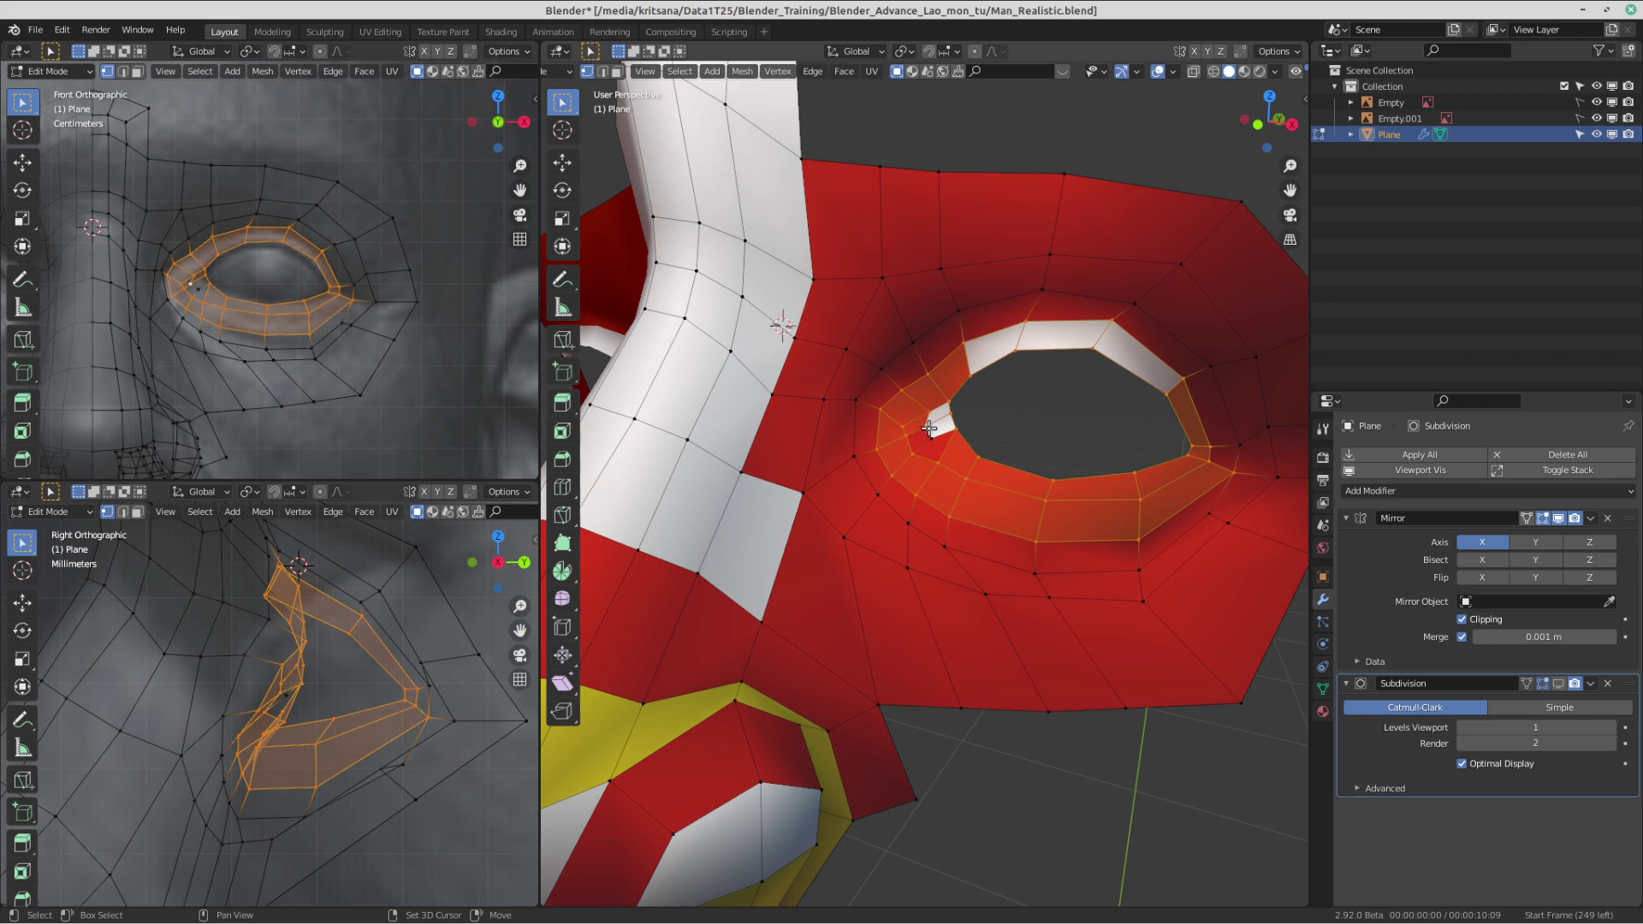
pyautogui.keyDown('shift'); pyautogui.click(932, 438); pyautogui.keyUp('shift')
pyautogui.scroll(-1, 995, 402)
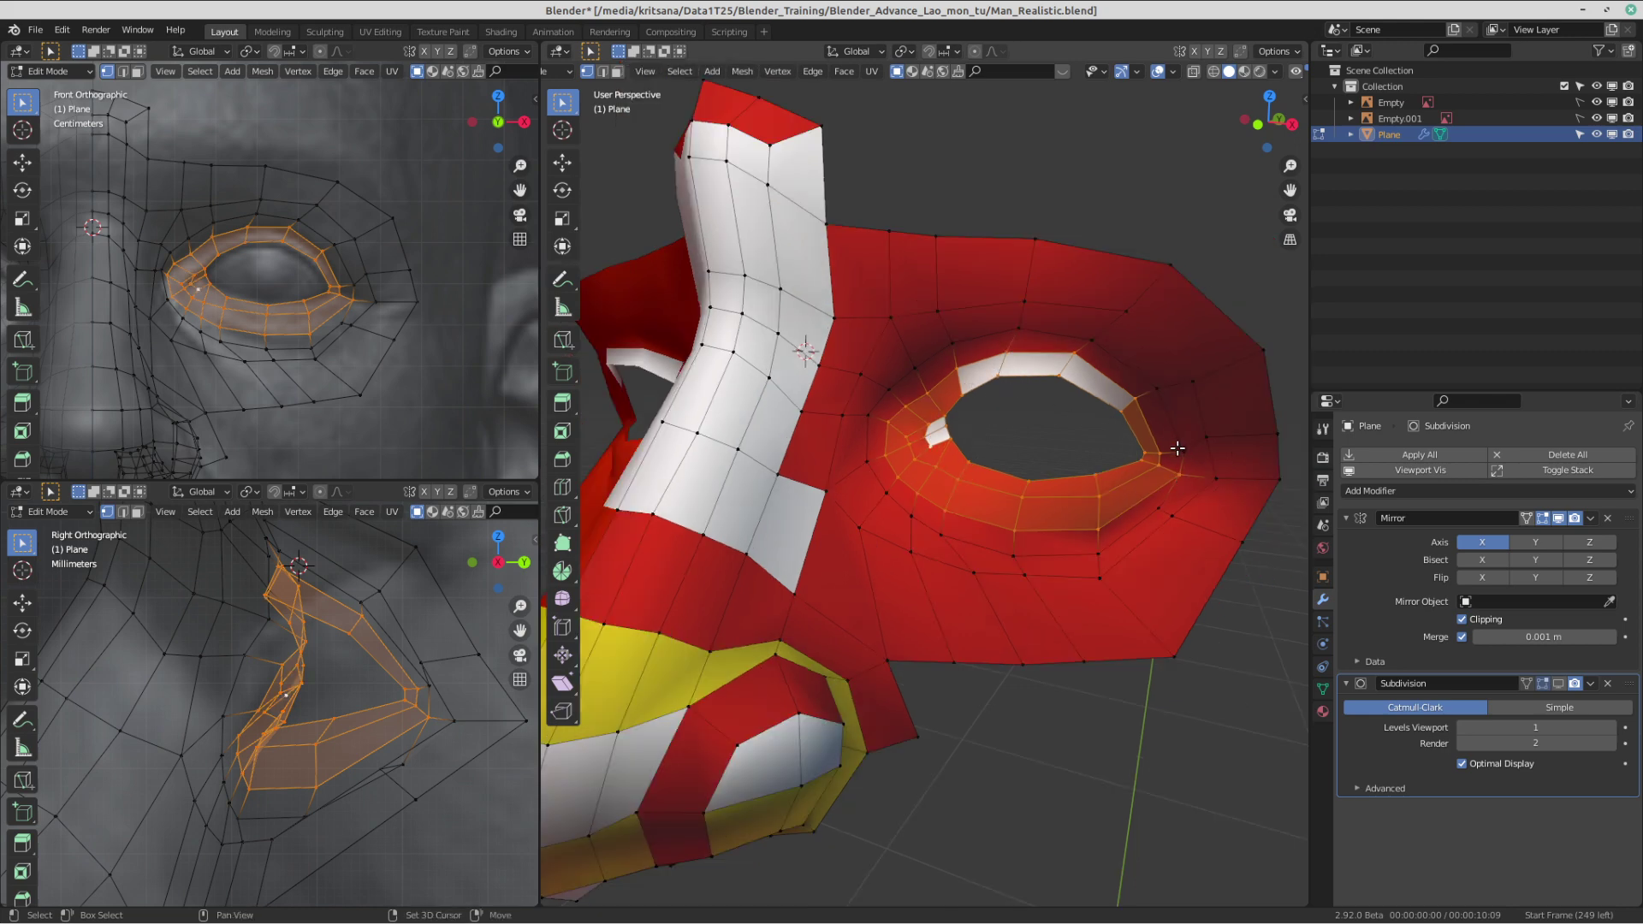
pyautogui.keyDown('alt'); pyautogui.keyDown('shift'); pyautogui.click(1169, 419); pyautogui.keyUp('shift'); pyautogui.keyUp('alt')
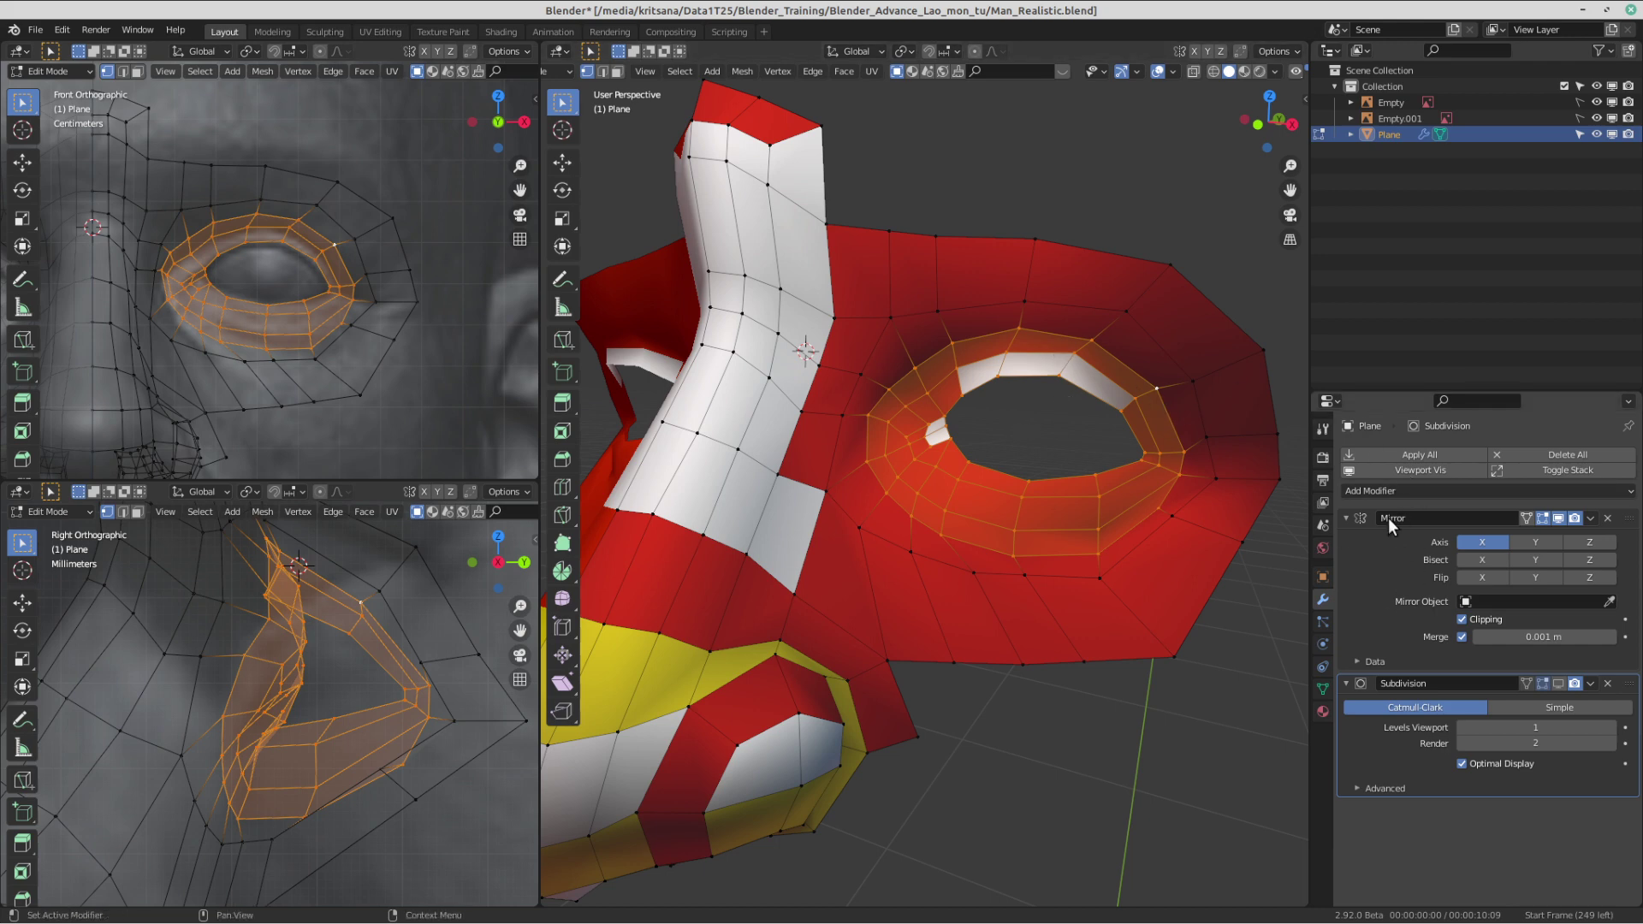
pyautogui.click(1323, 709)
pyautogui.click(1394, 491)
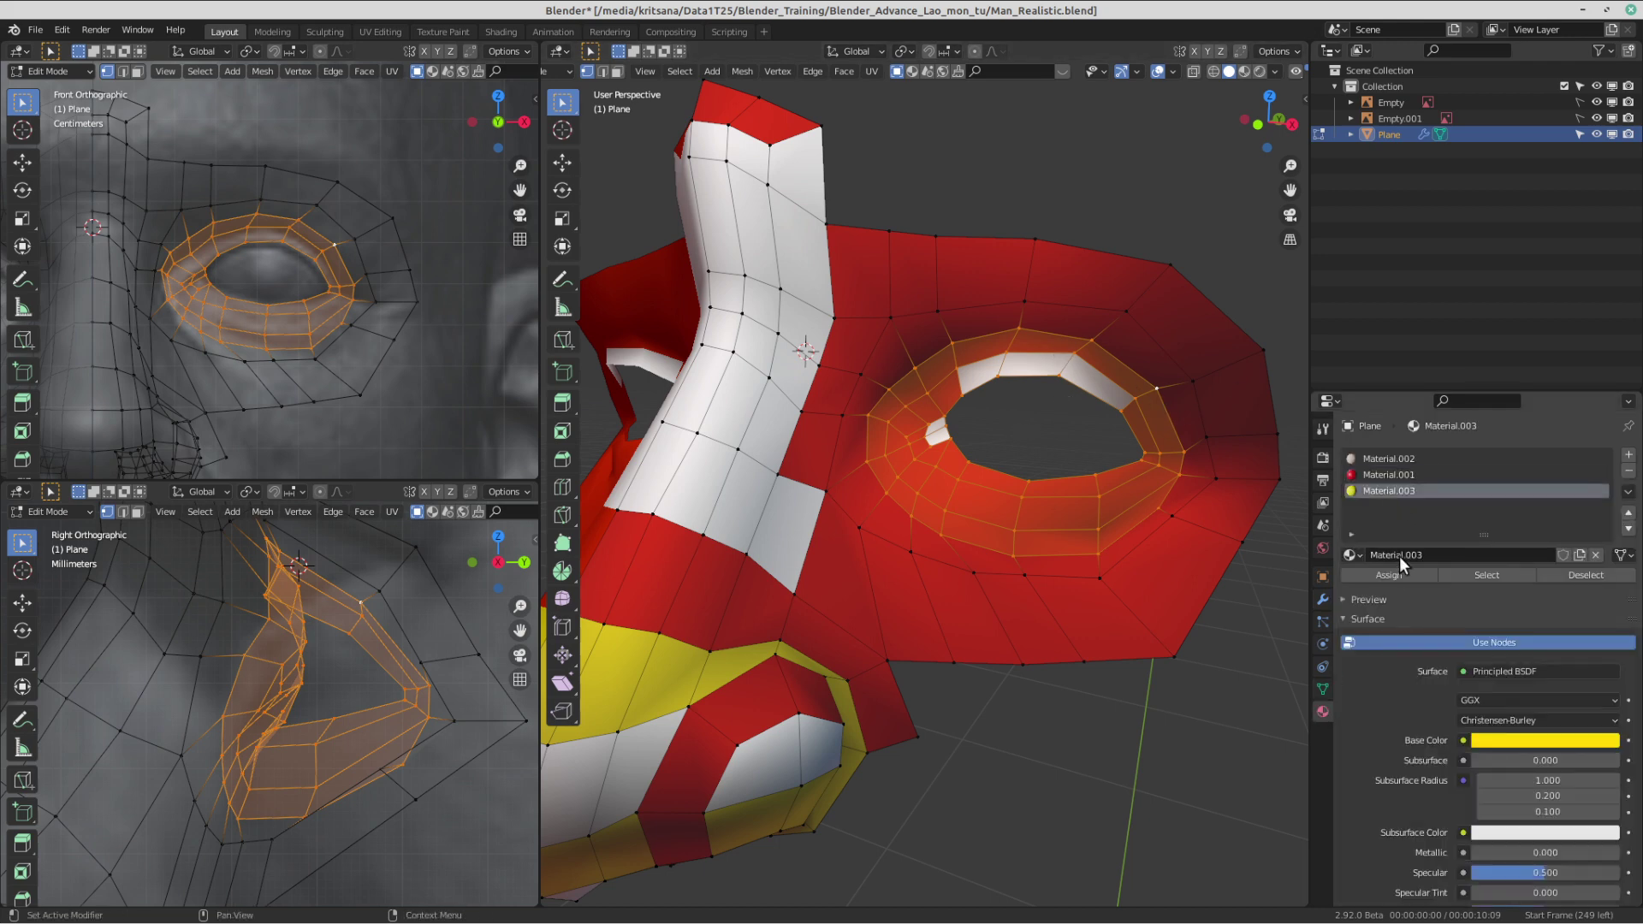
pyautogui.click(1399, 574)
pyautogui.moveTo(985, 257); pyautogui.dragTo(912, 286, button='middle')
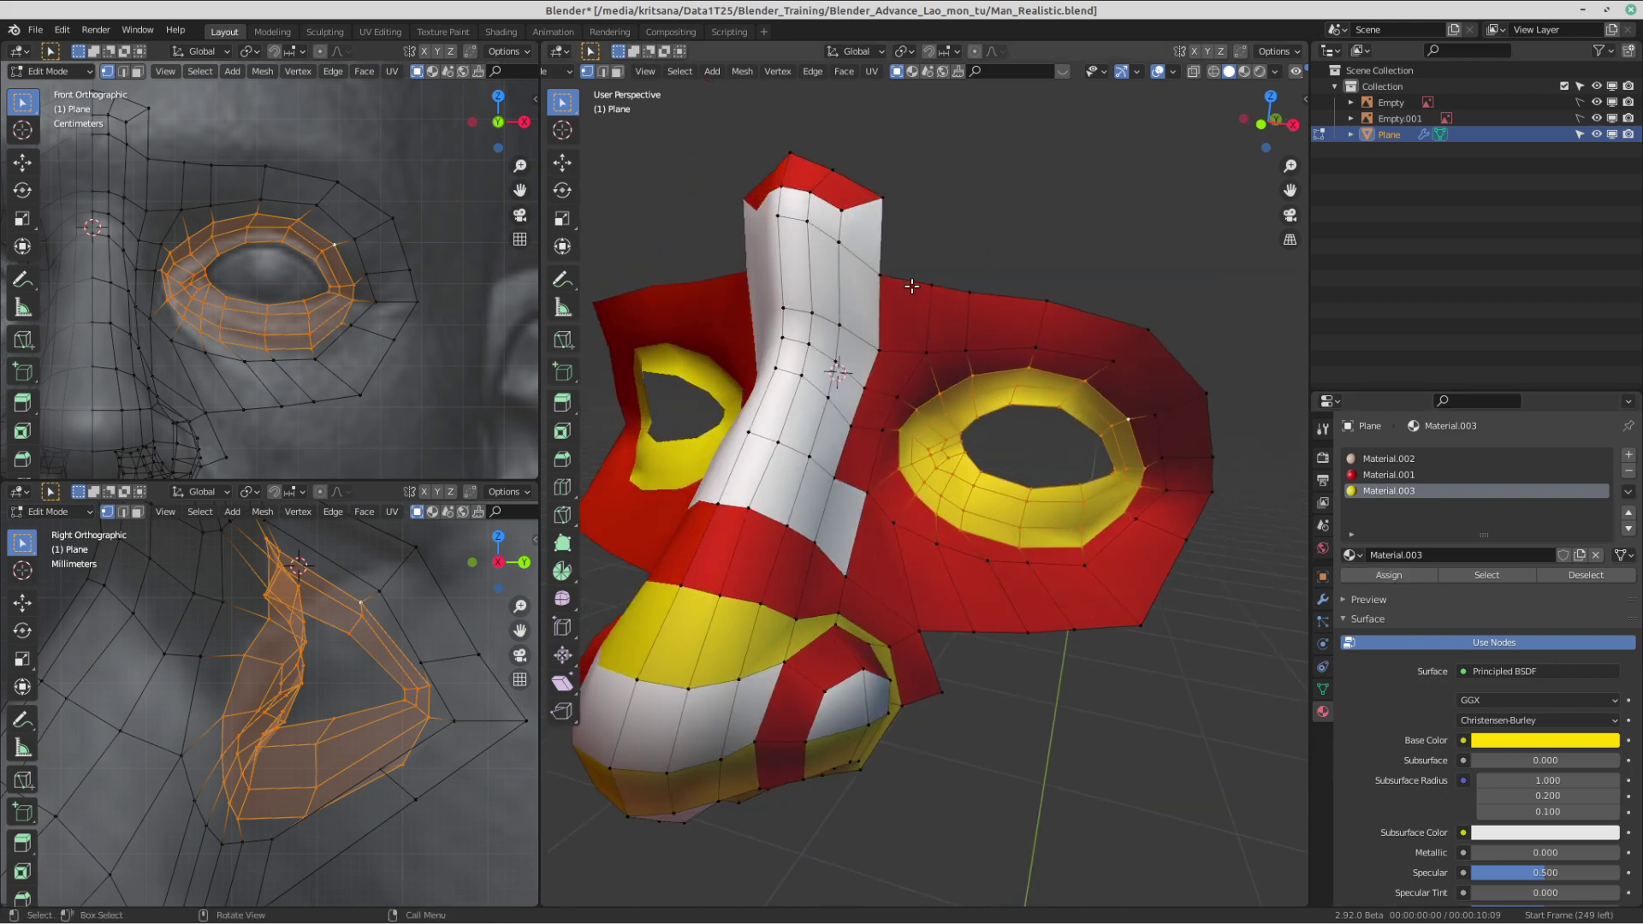
# - Select the edge loop just outside the yellow eye ring and add a new material with a turquoise base colour
pyautogui.hotkey('alt', 'a')
pyautogui.keyDown('alt'); pyautogui.click(923, 377); pyautogui.keyUp('alt')
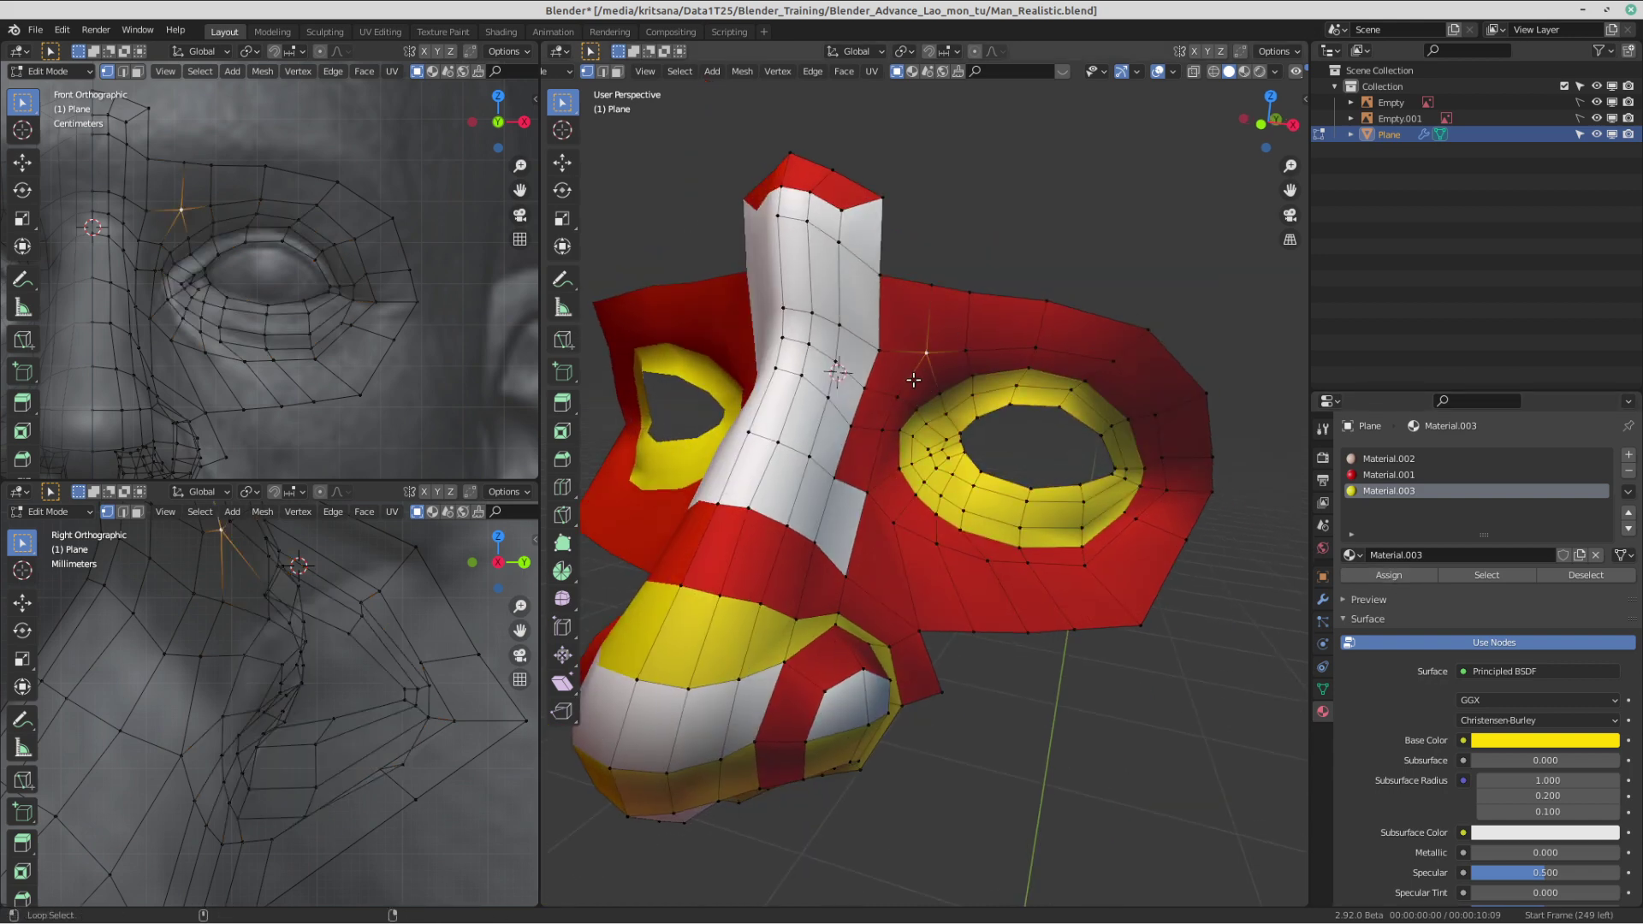
pyautogui.keyDown('alt'); pyautogui.keyDown('shift'); pyautogui.click(876, 516); pyautogui.keyUp('shift'); pyautogui.keyUp('alt')
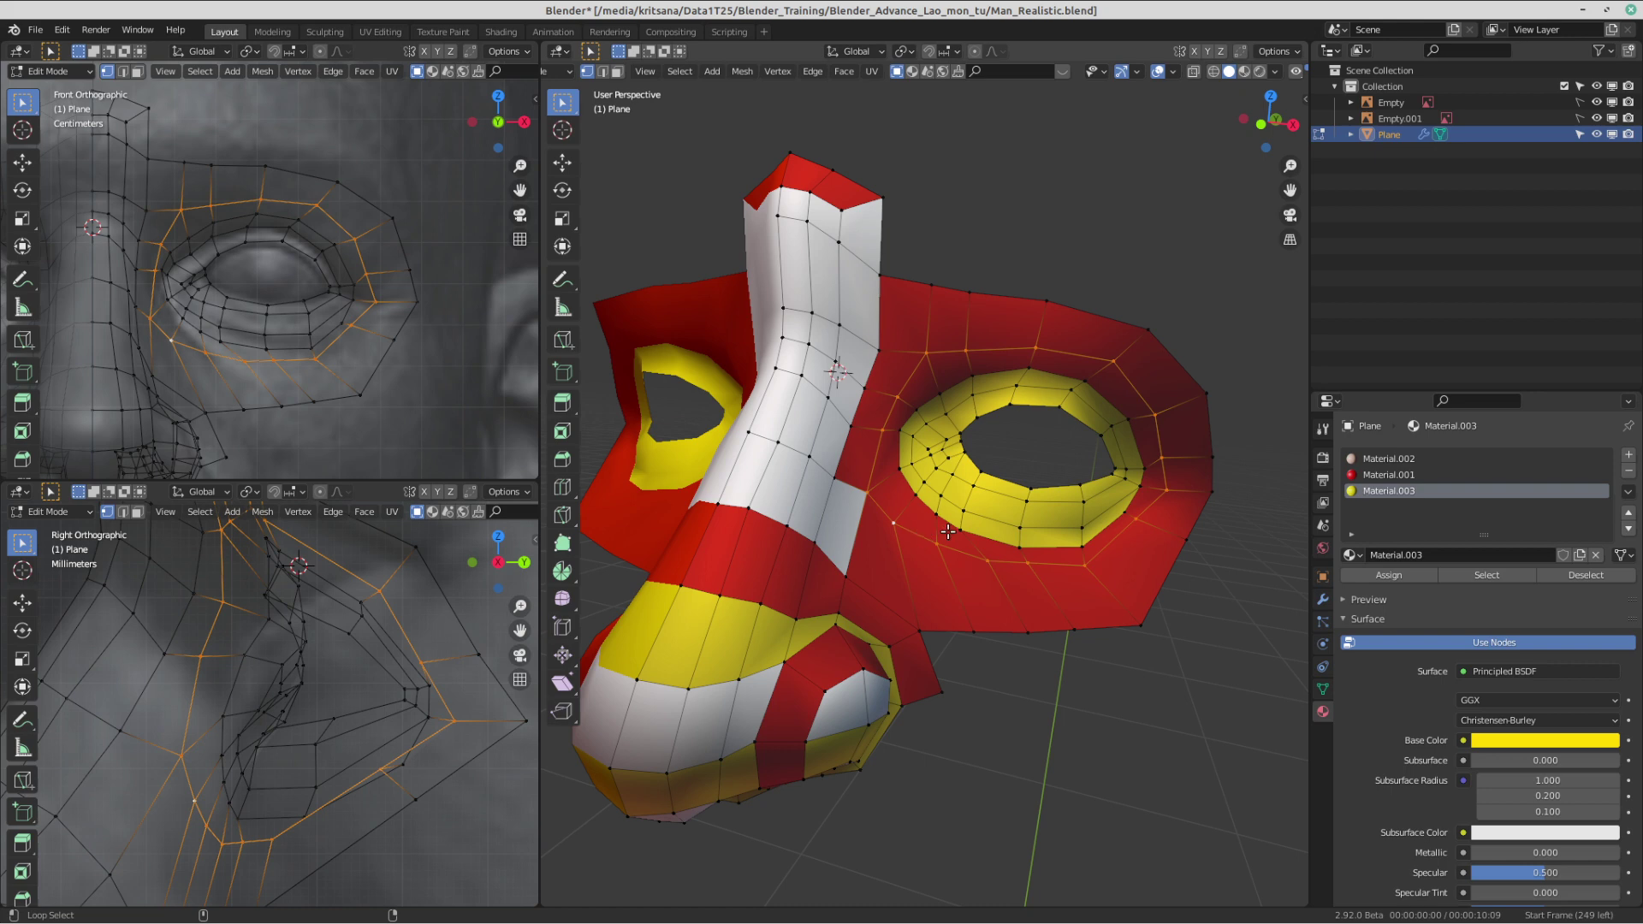
pyautogui.click(1630, 455)
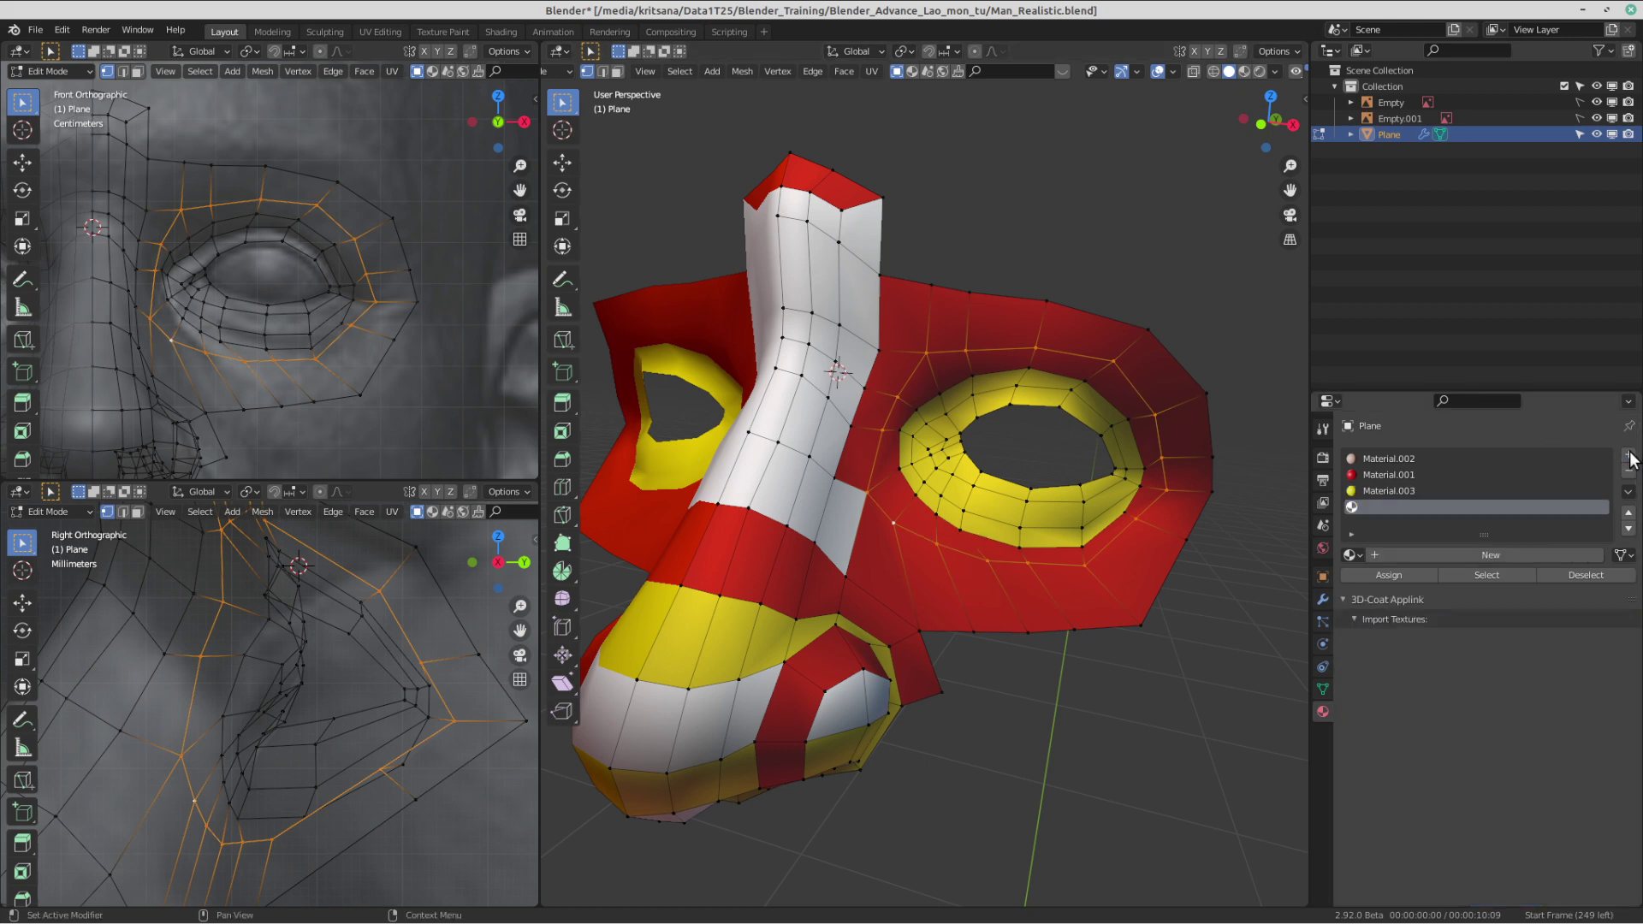
pyautogui.click(1450, 554)
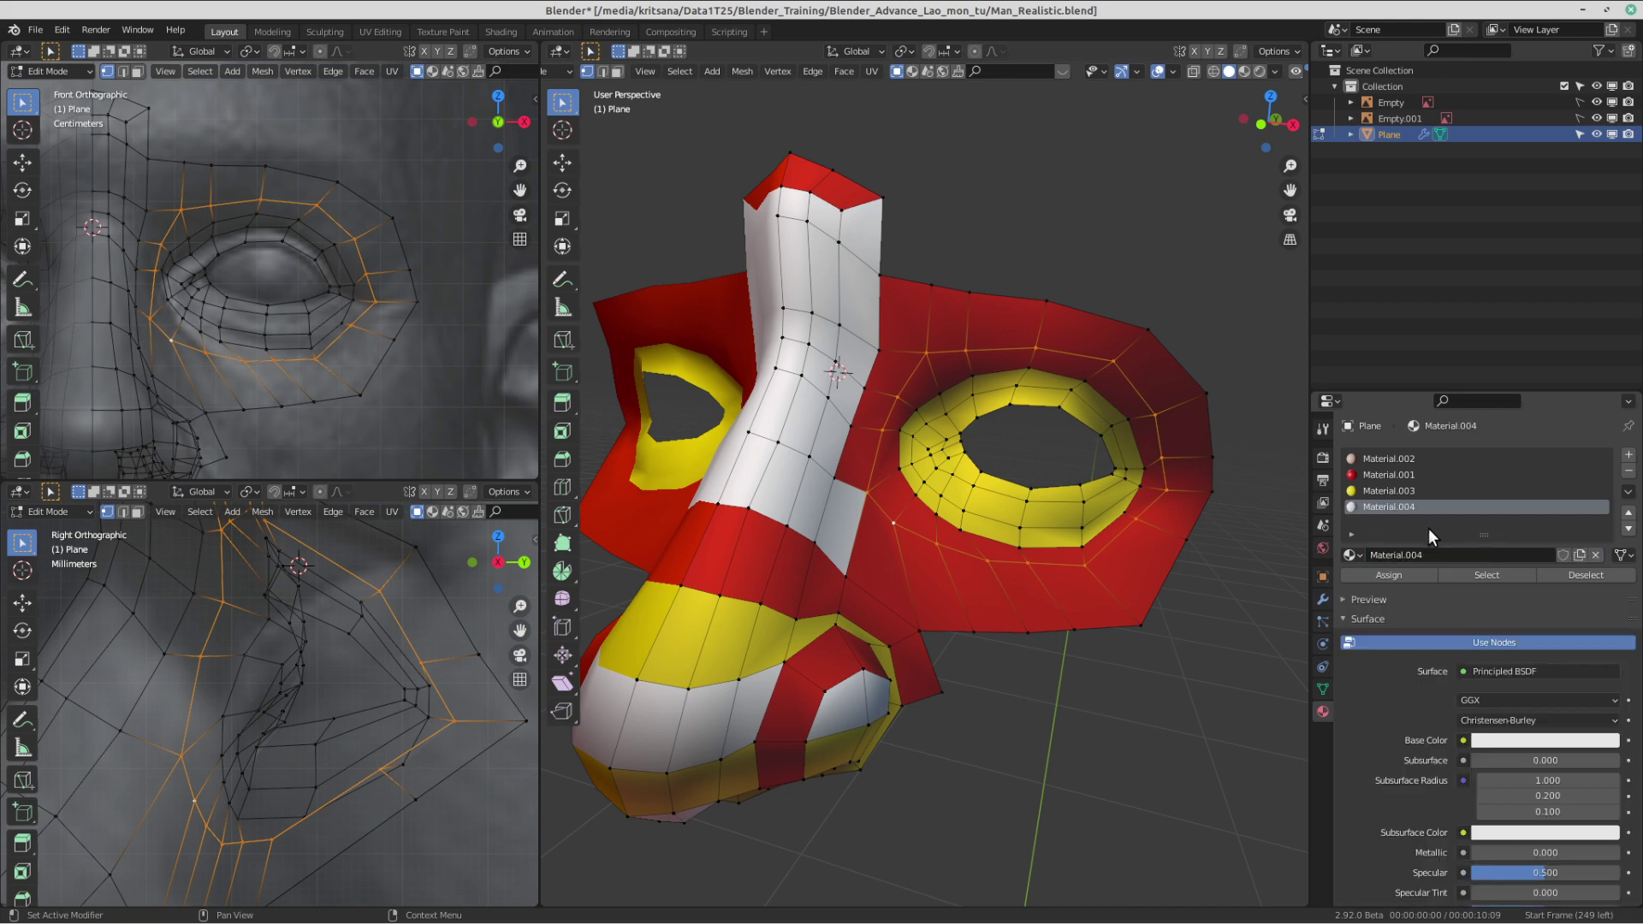
pyautogui.click(1503, 719)
pyautogui.moveTo(1529, 565); pyautogui.dragTo(1532, 510)
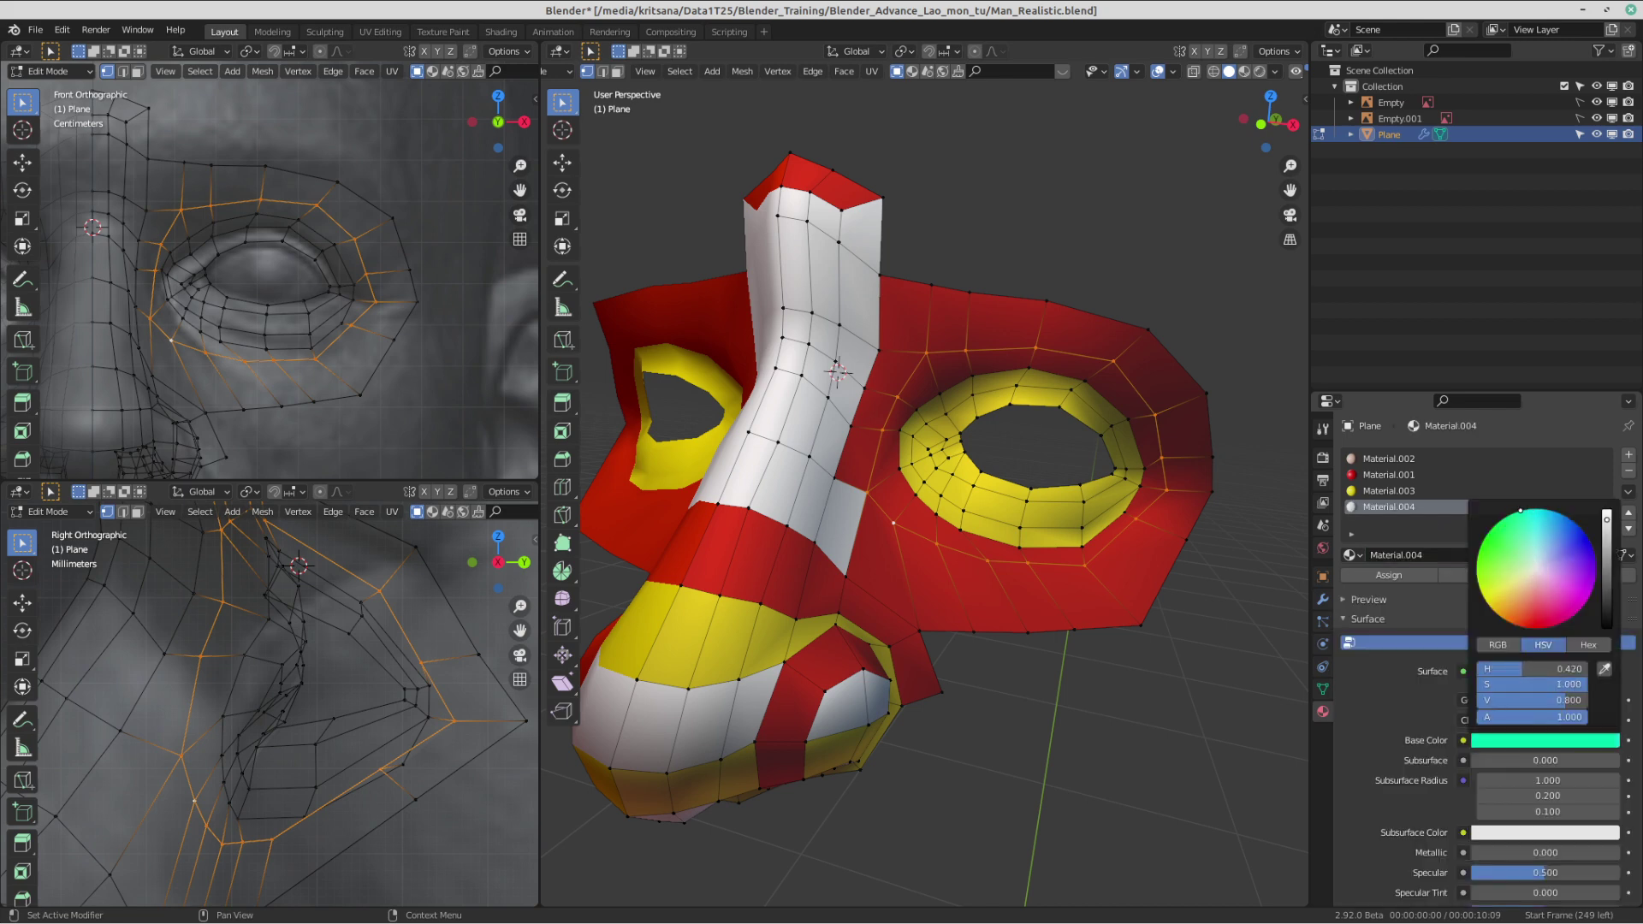
# - Set the new material's viewport display colour to cyan and assign it to the face ring around the yellow eye area
pyautogui.scroll(-15, 1471, 753)
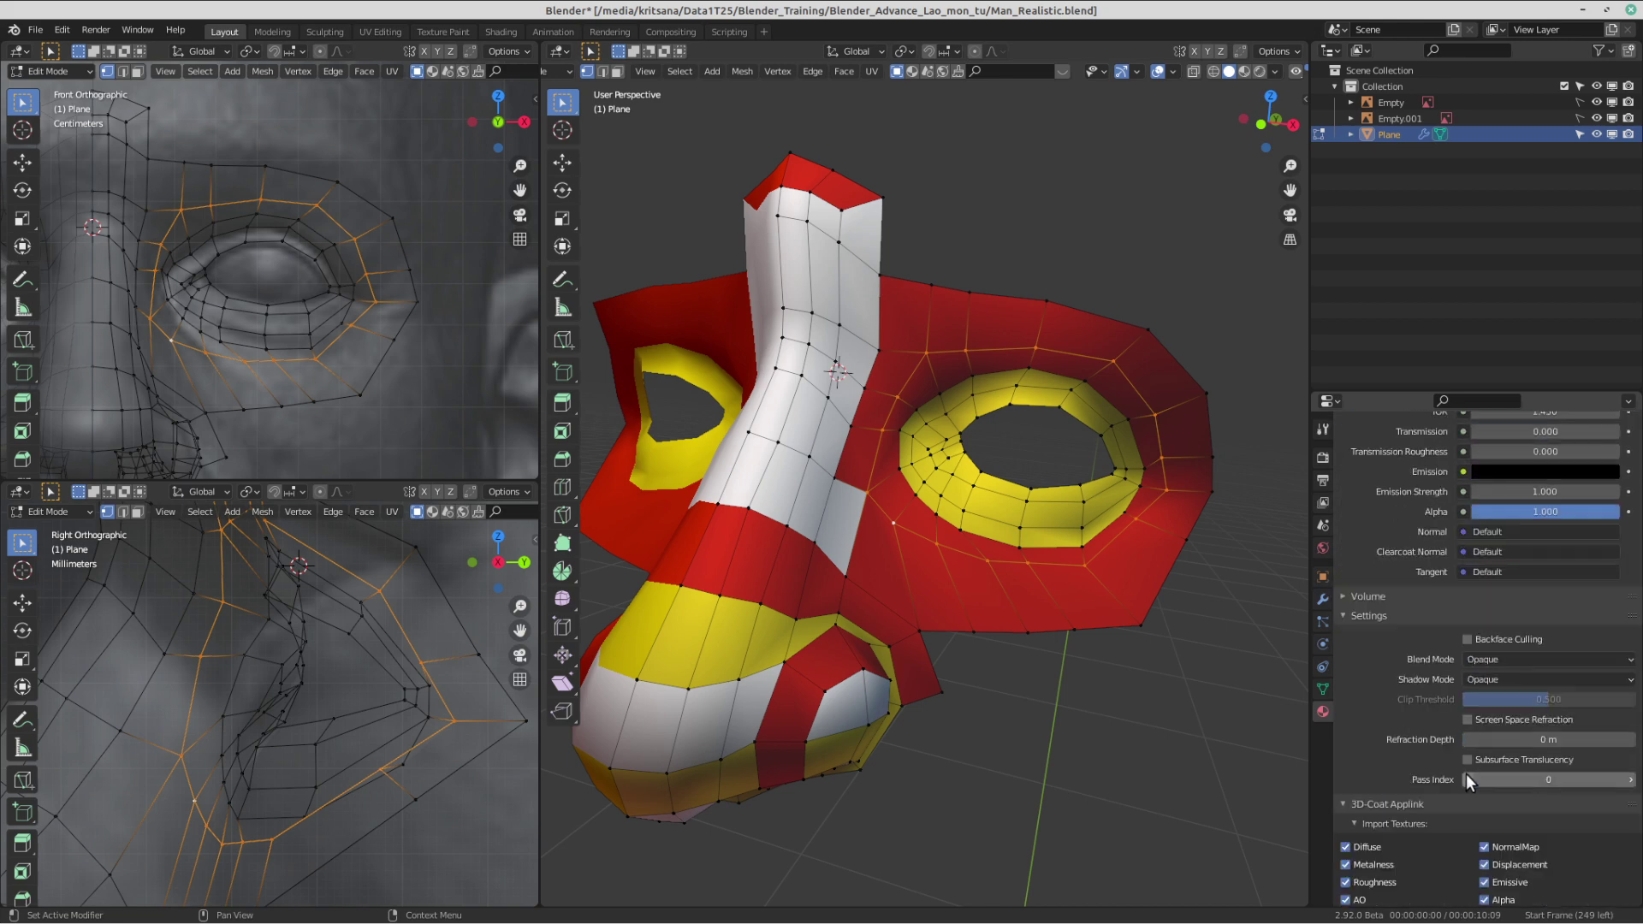
pyautogui.click(1498, 809)
pyautogui.moveTo(1510, 633); pyautogui.dragTo(1543, 574)
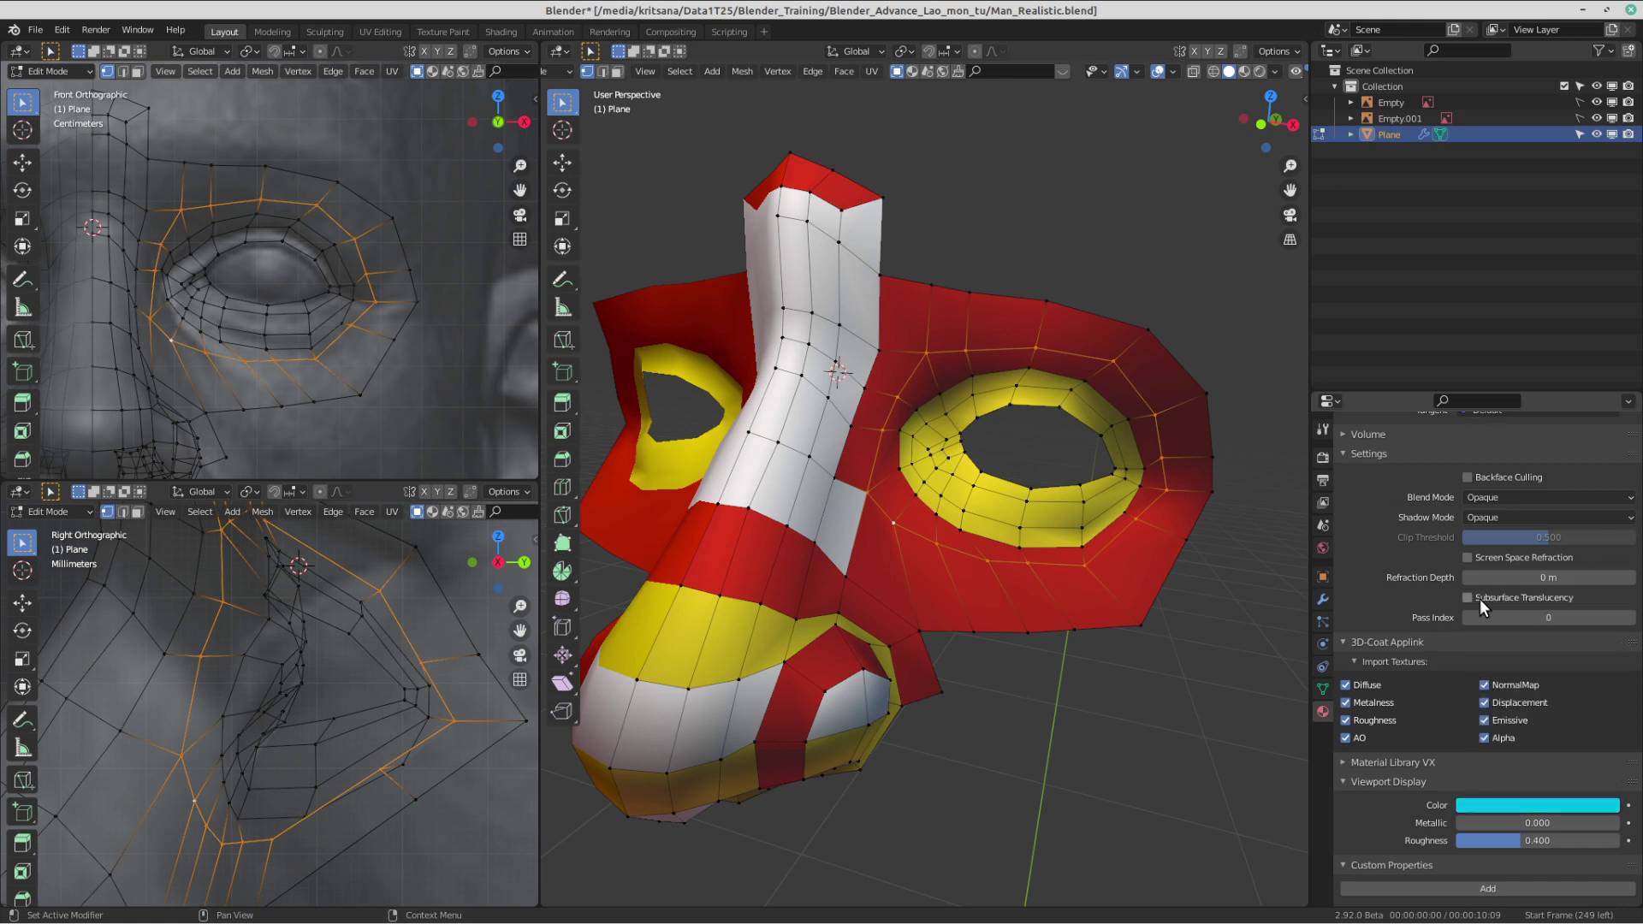
pyautogui.scroll(15, 1494, 602)
pyautogui.scroll(1, 1502, 600)
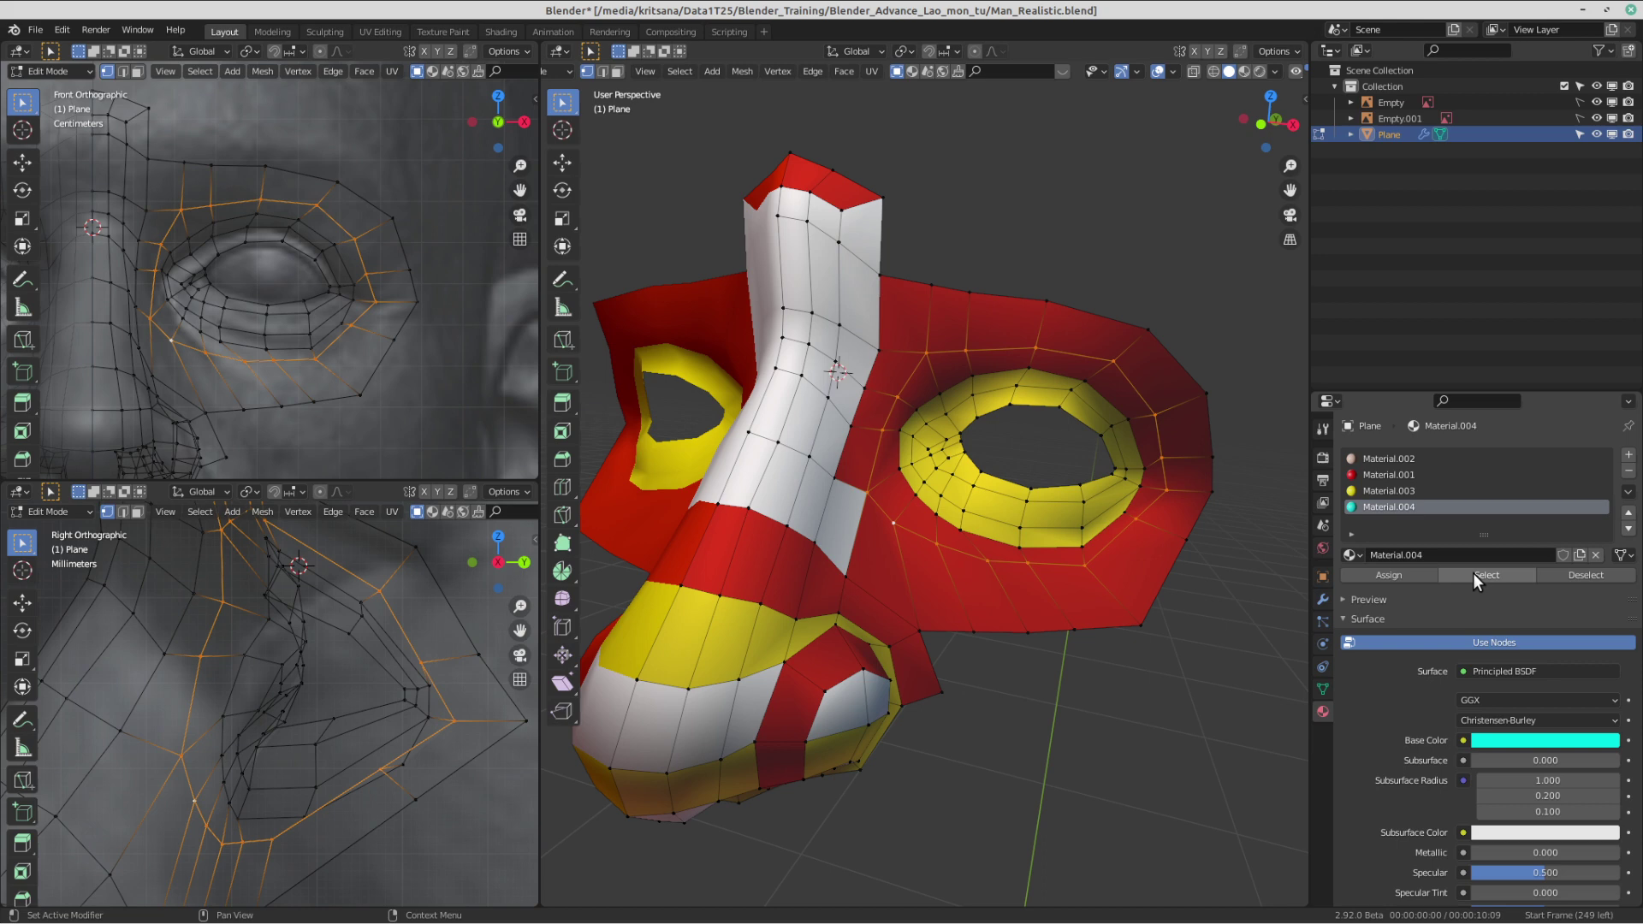
pyautogui.keyDown('alt'); pyautogui.keyDown('shift'); pyautogui.click(927, 508); pyautogui.keyUp('shift'); pyautogui.keyUp('alt')
pyautogui.click(1388, 574)
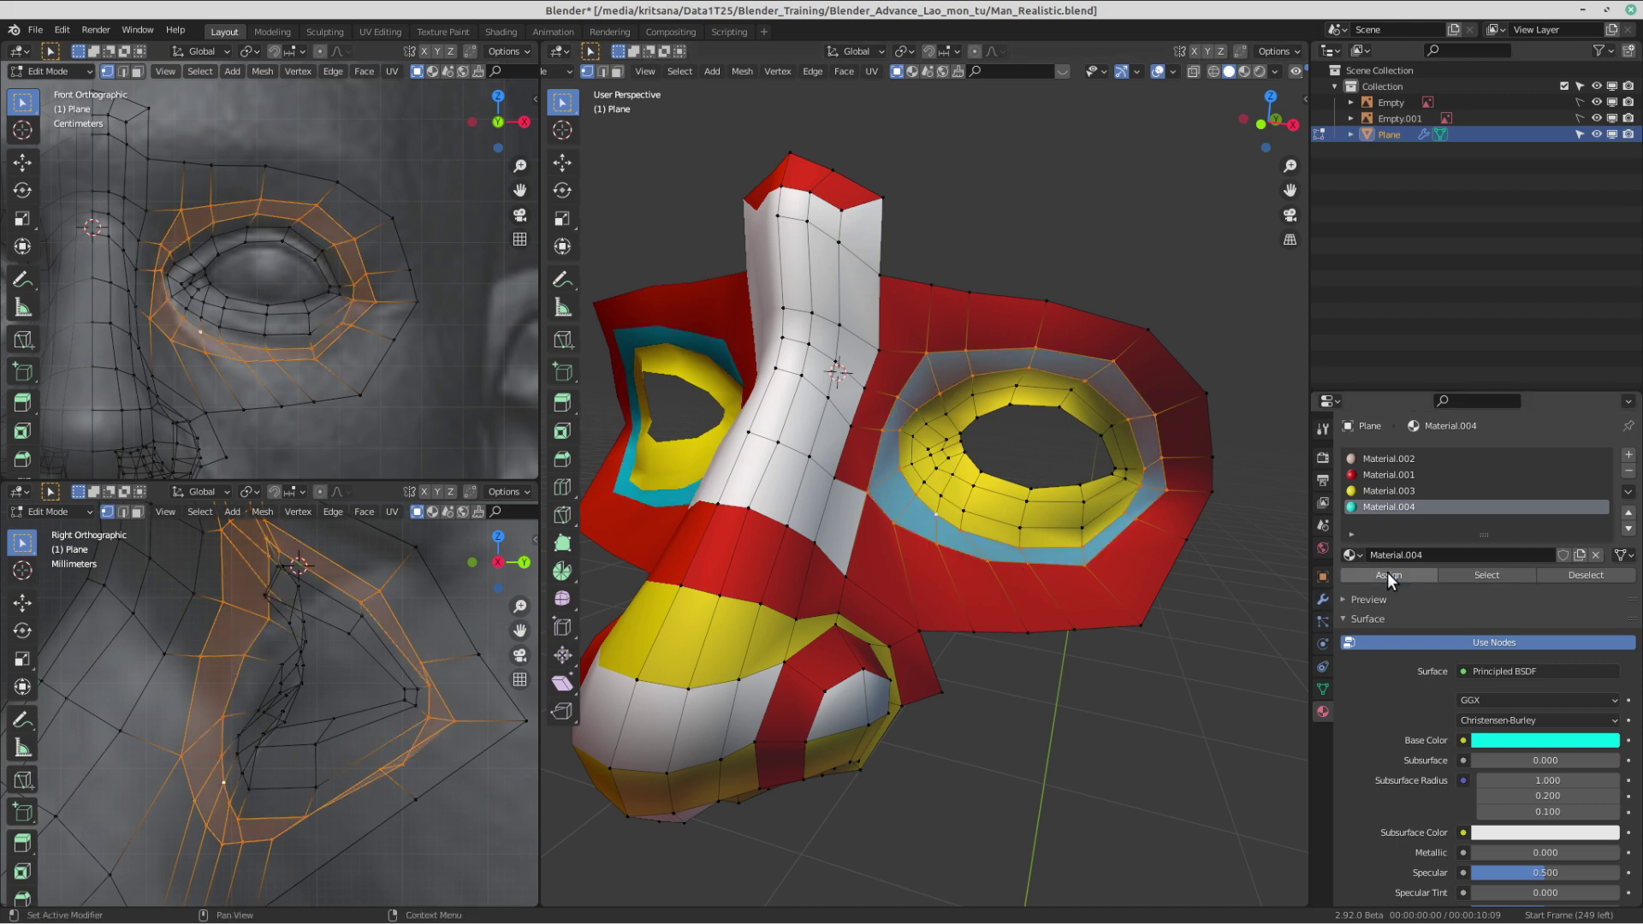
# - Select the band of faces across the upper nose bridge at brow level and assign the red Material.001 to it
pyautogui.hotkey('alt', 'a')
pyautogui.moveTo(984, 376); pyautogui.dragTo(1002, 374, button='middle')
pyautogui.keyDown('alt'); pyautogui.click(873, 257); pyautogui.keyUp('alt')
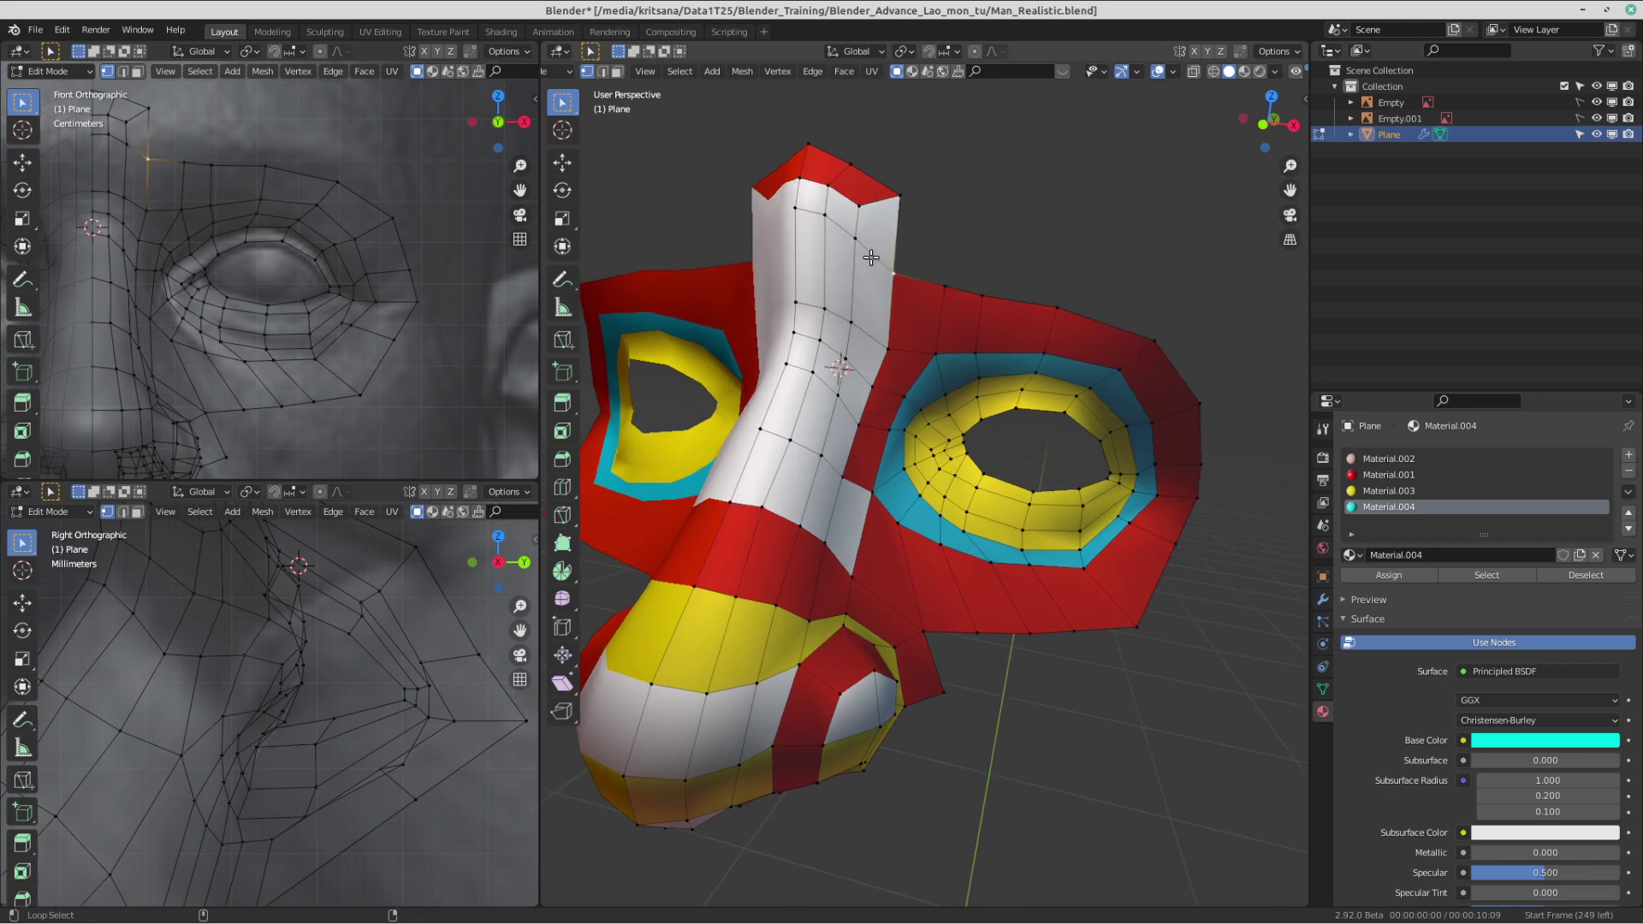
pyautogui.keyDown('alt'); pyautogui.keyDown('shift'); pyautogui.click(835, 316); pyautogui.keyUp('shift'); pyautogui.keyUp('alt')
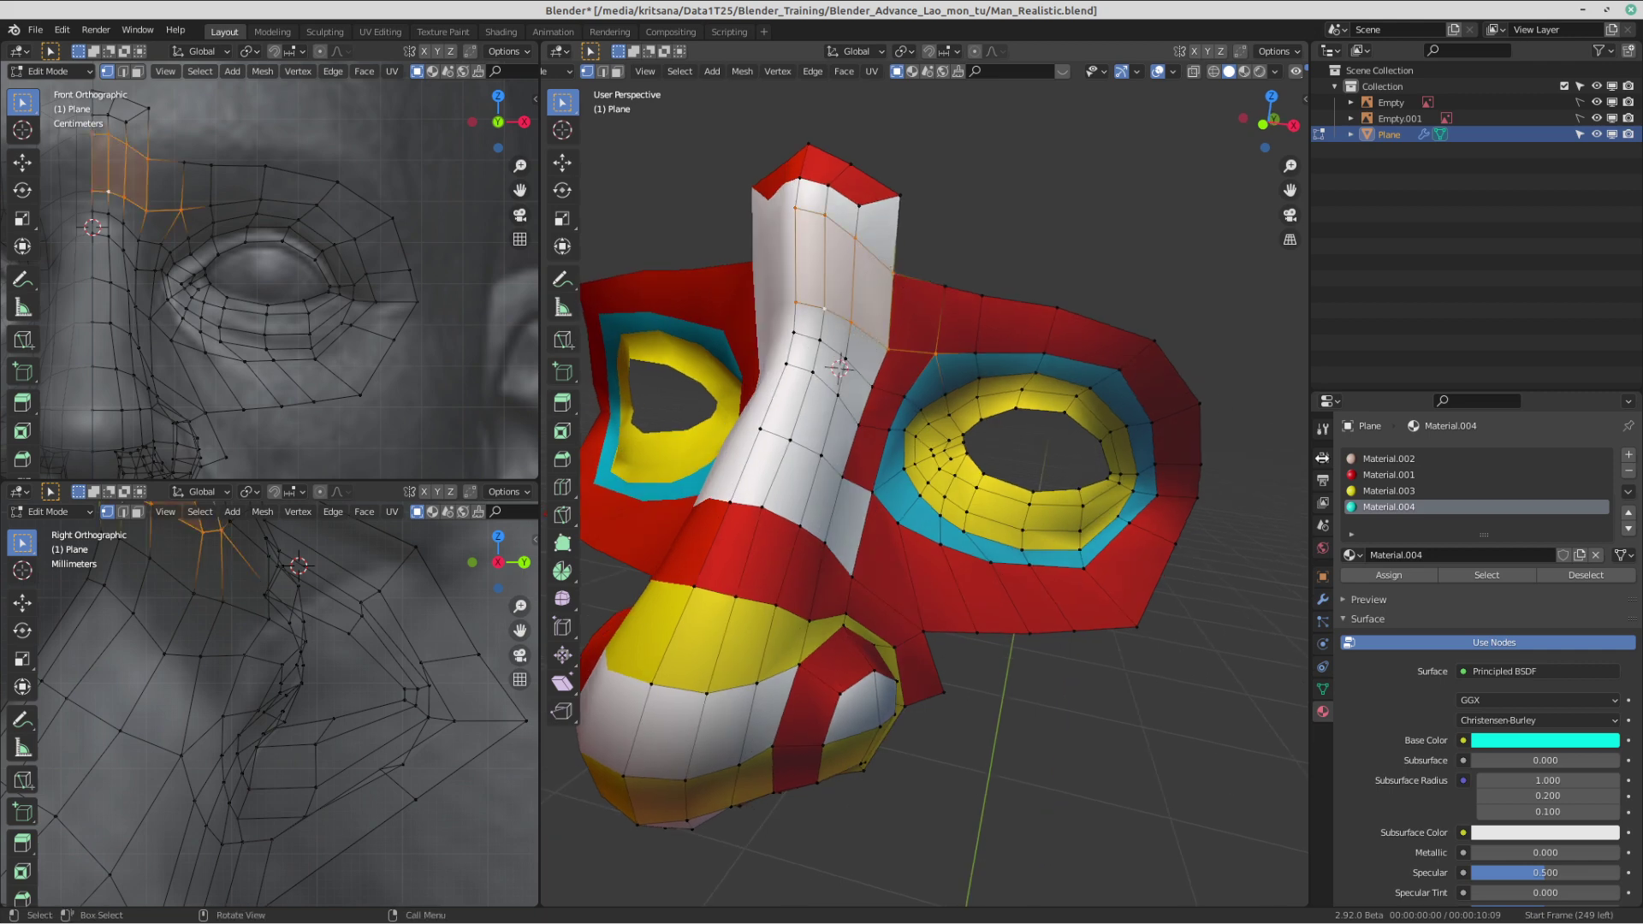
pyautogui.click(1388, 476)
pyautogui.click(1372, 569)
# - Select the band of faces across the middle of the nose bridge and assign the red Material.001 to it
pyautogui.moveTo(866, 491); pyautogui.dragTo(851, 486, button='middle')
pyautogui.click(847, 484)
pyautogui.keyDown('alt'); pyautogui.click(821, 482); pyautogui.keyUp('alt')
pyautogui.keyDown('alt'); pyautogui.keyDown('shift'); pyautogui.click(800, 534); pyautogui.keyUp('shift'); pyautogui.keyUp('alt')
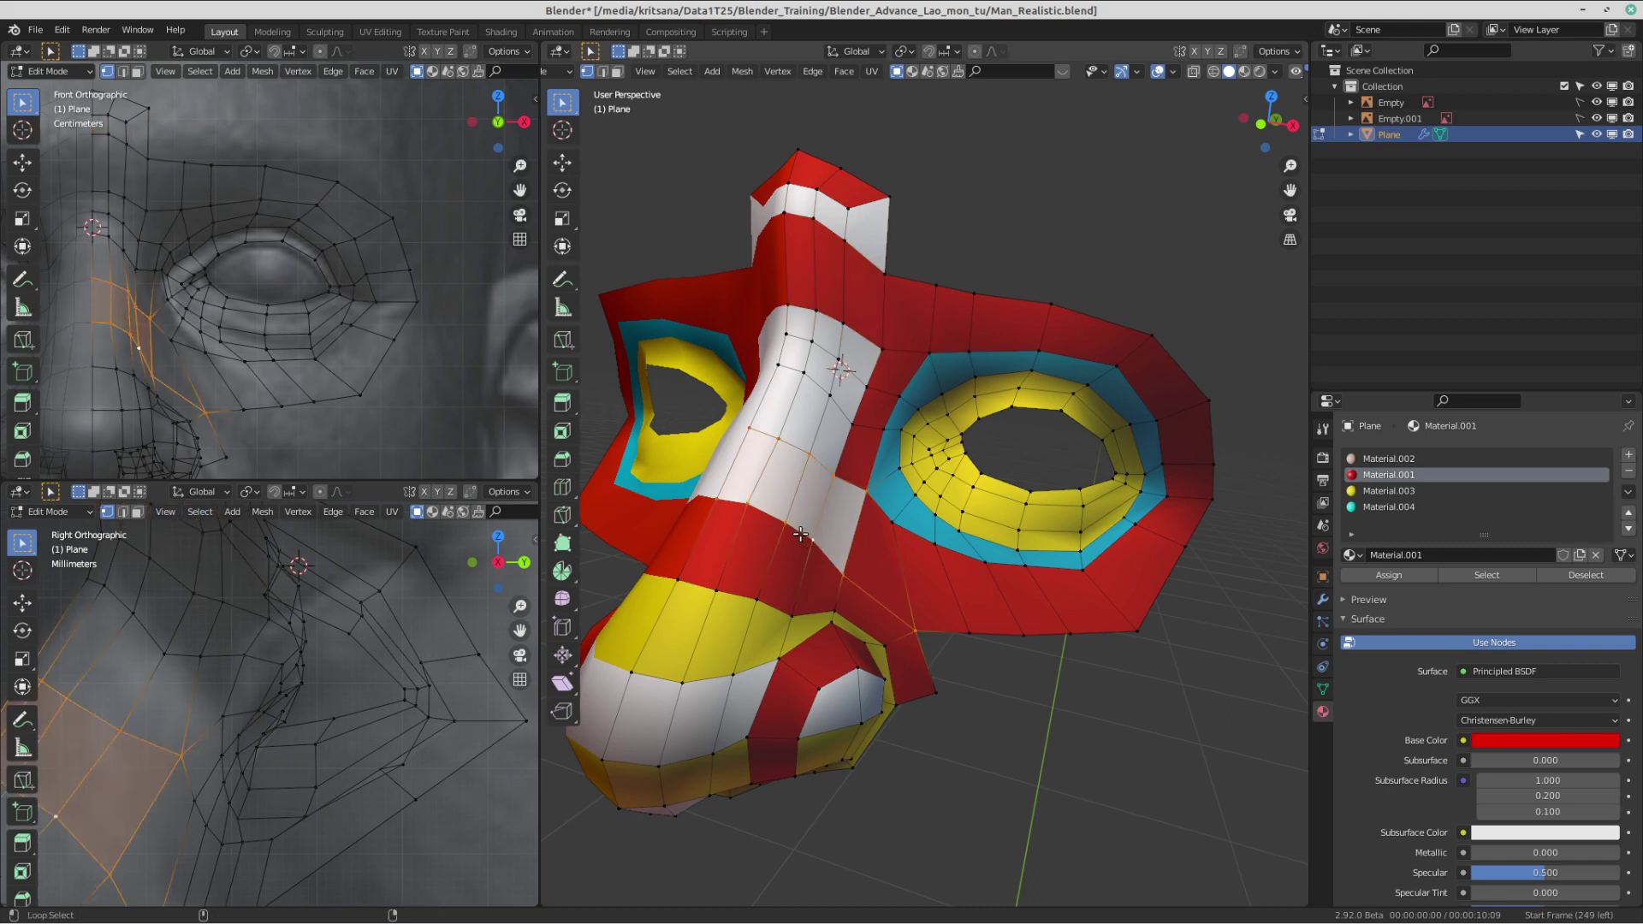
pyautogui.click(1380, 574)
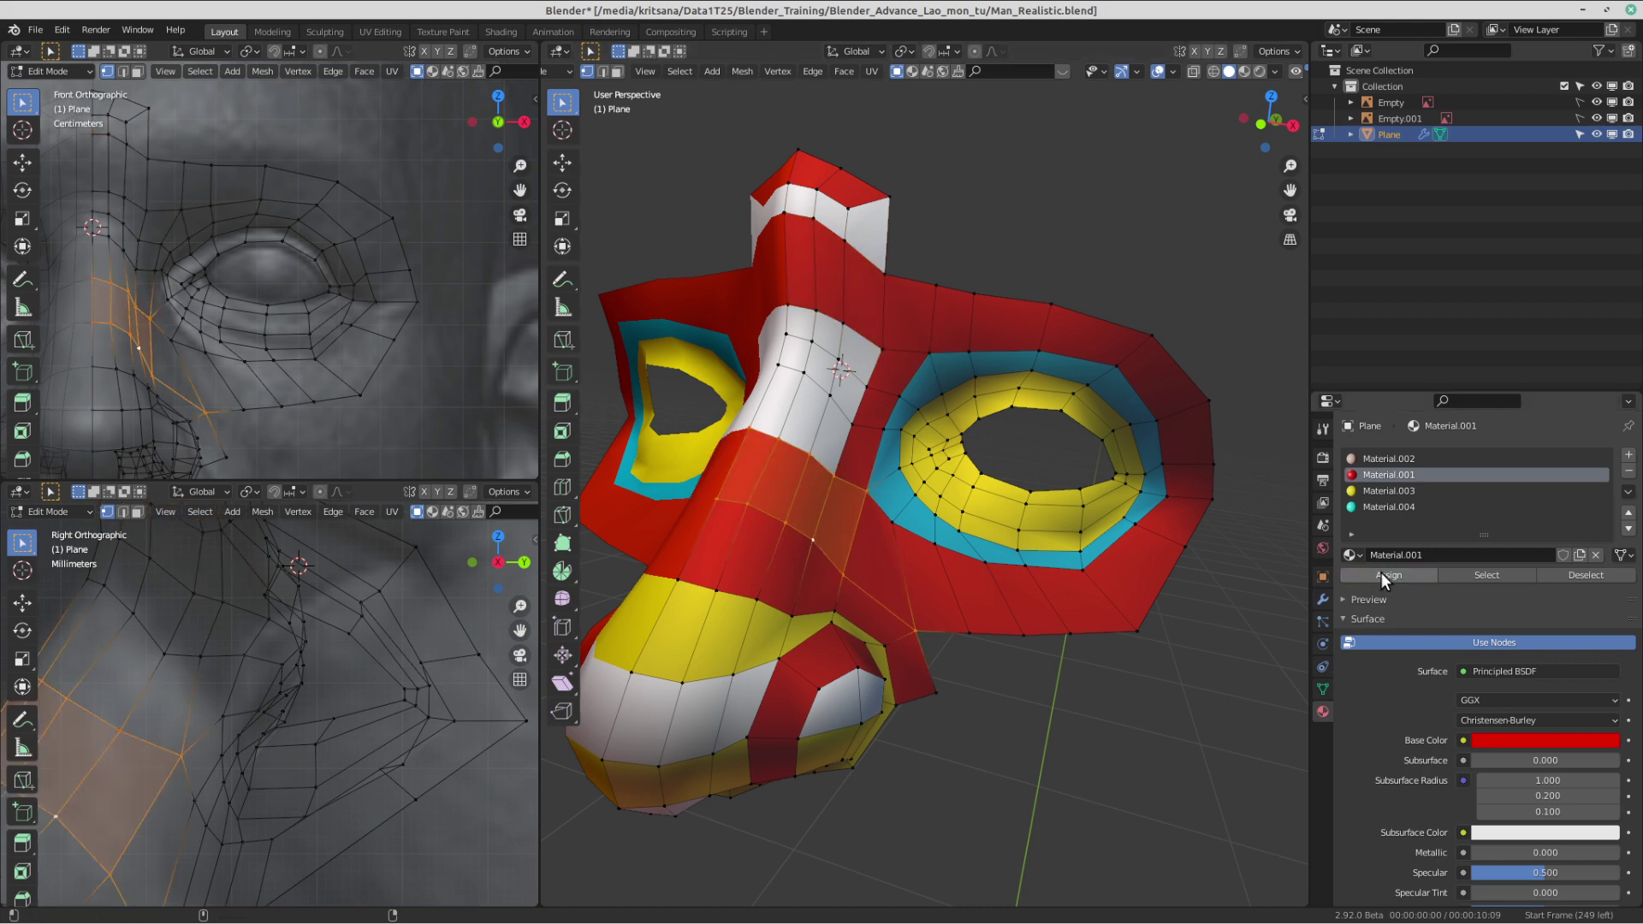
# - Assign the white Material.002 to the face band just above the yellow nose band
pyautogui.moveTo(950, 522); pyautogui.dragTo(967, 520, button='middle')
pyautogui.click(885, 586)
pyautogui.keyDown('alt'); pyautogui.click(885, 588); pyautogui.keyUp('alt')
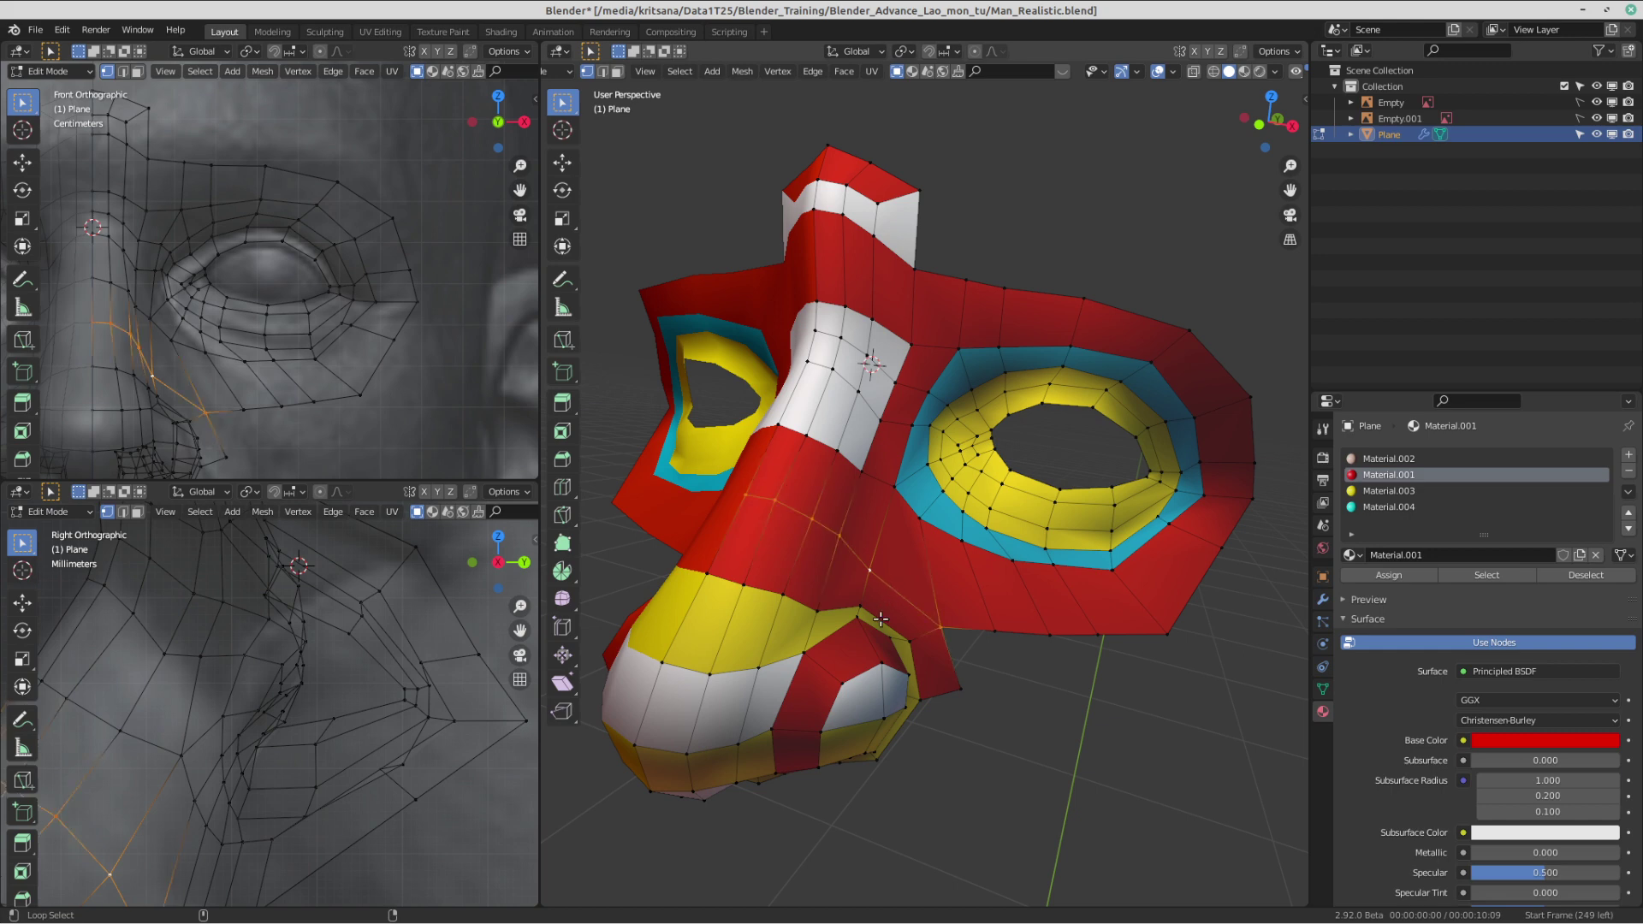
pyautogui.keyDown('alt'); pyautogui.keyDown('shift'); pyautogui.click(881, 618); pyautogui.keyUp('shift'); pyautogui.keyUp('alt')
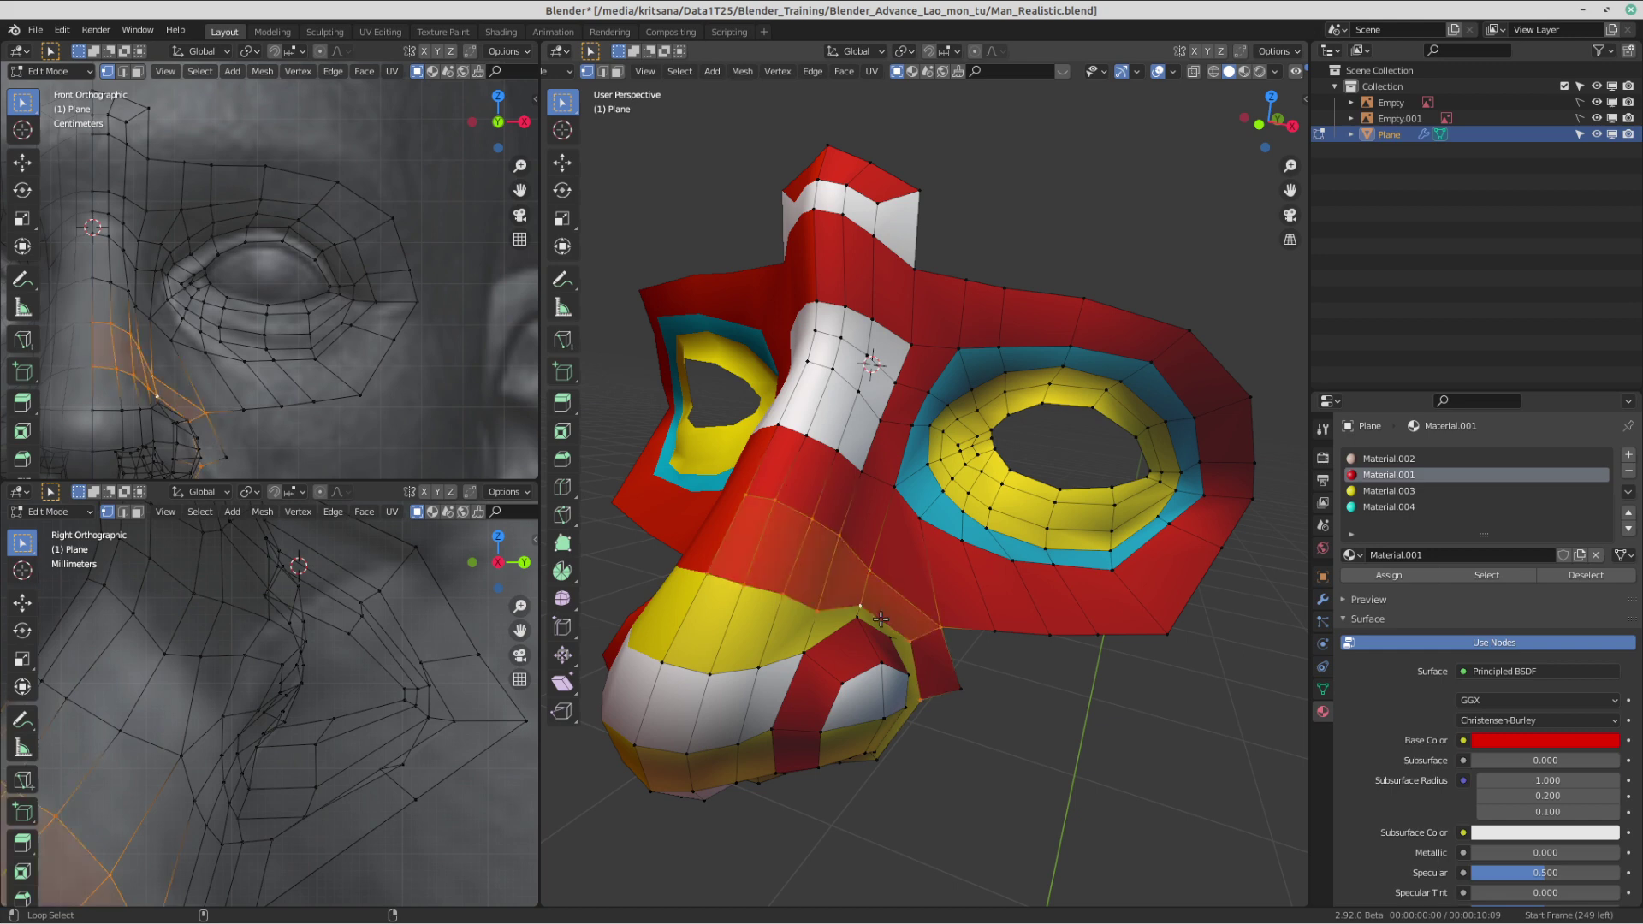
pyautogui.click(1380, 460)
pyautogui.click(1399, 573)
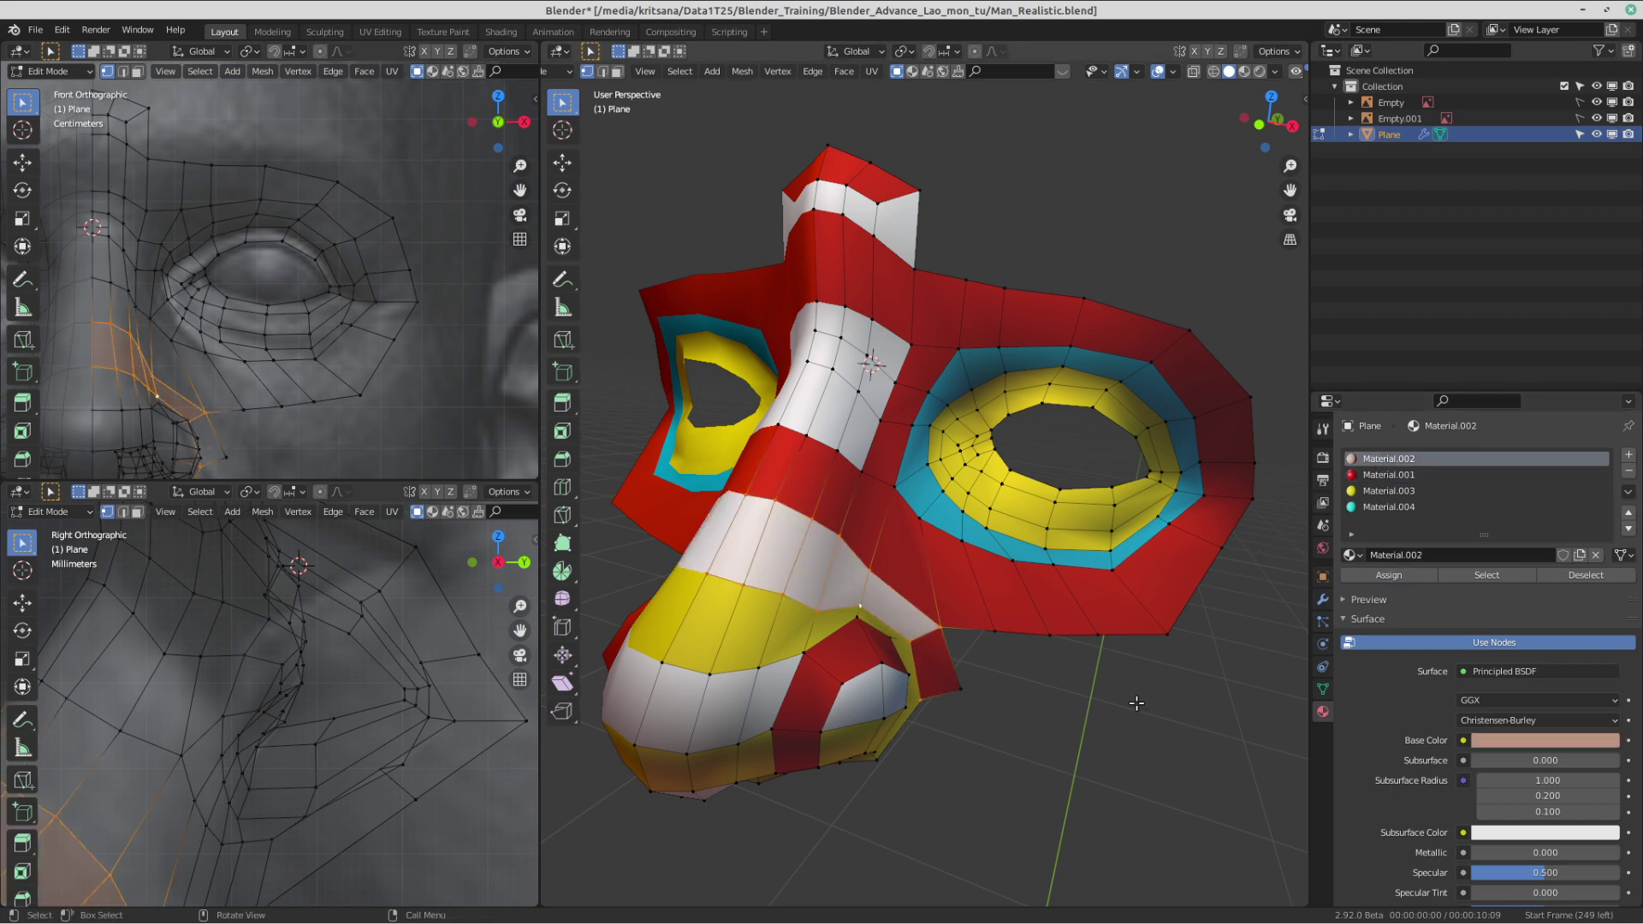
pyautogui.click(948, 682)
pyautogui.keyDown('shift'); pyautogui.click(937, 632); pyautogui.keyUp('shift')
pyautogui.keyDown('shift'); pyautogui.click(920, 691); pyautogui.keyUp('shift')
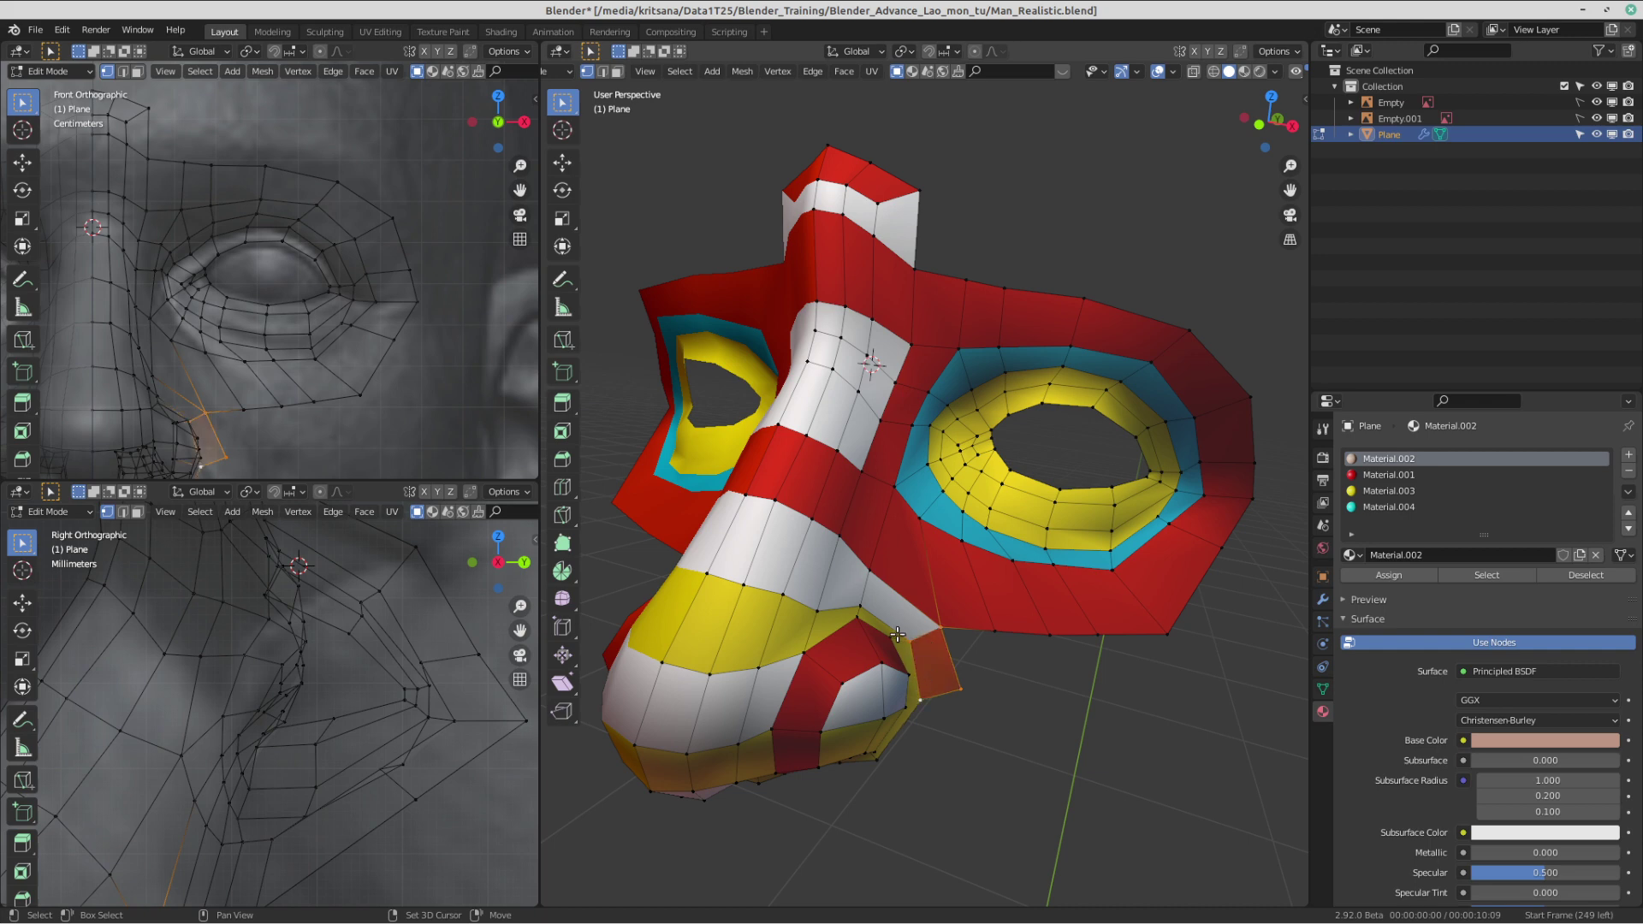
pyautogui.keyDown('shift'); pyautogui.click(859, 609); pyautogui.keyUp('shift')
pyautogui.keyDown('alt'); pyautogui.keyDown('shift'); pyautogui.click(826, 598); pyautogui.keyUp('shift'); pyautogui.keyUp('alt')
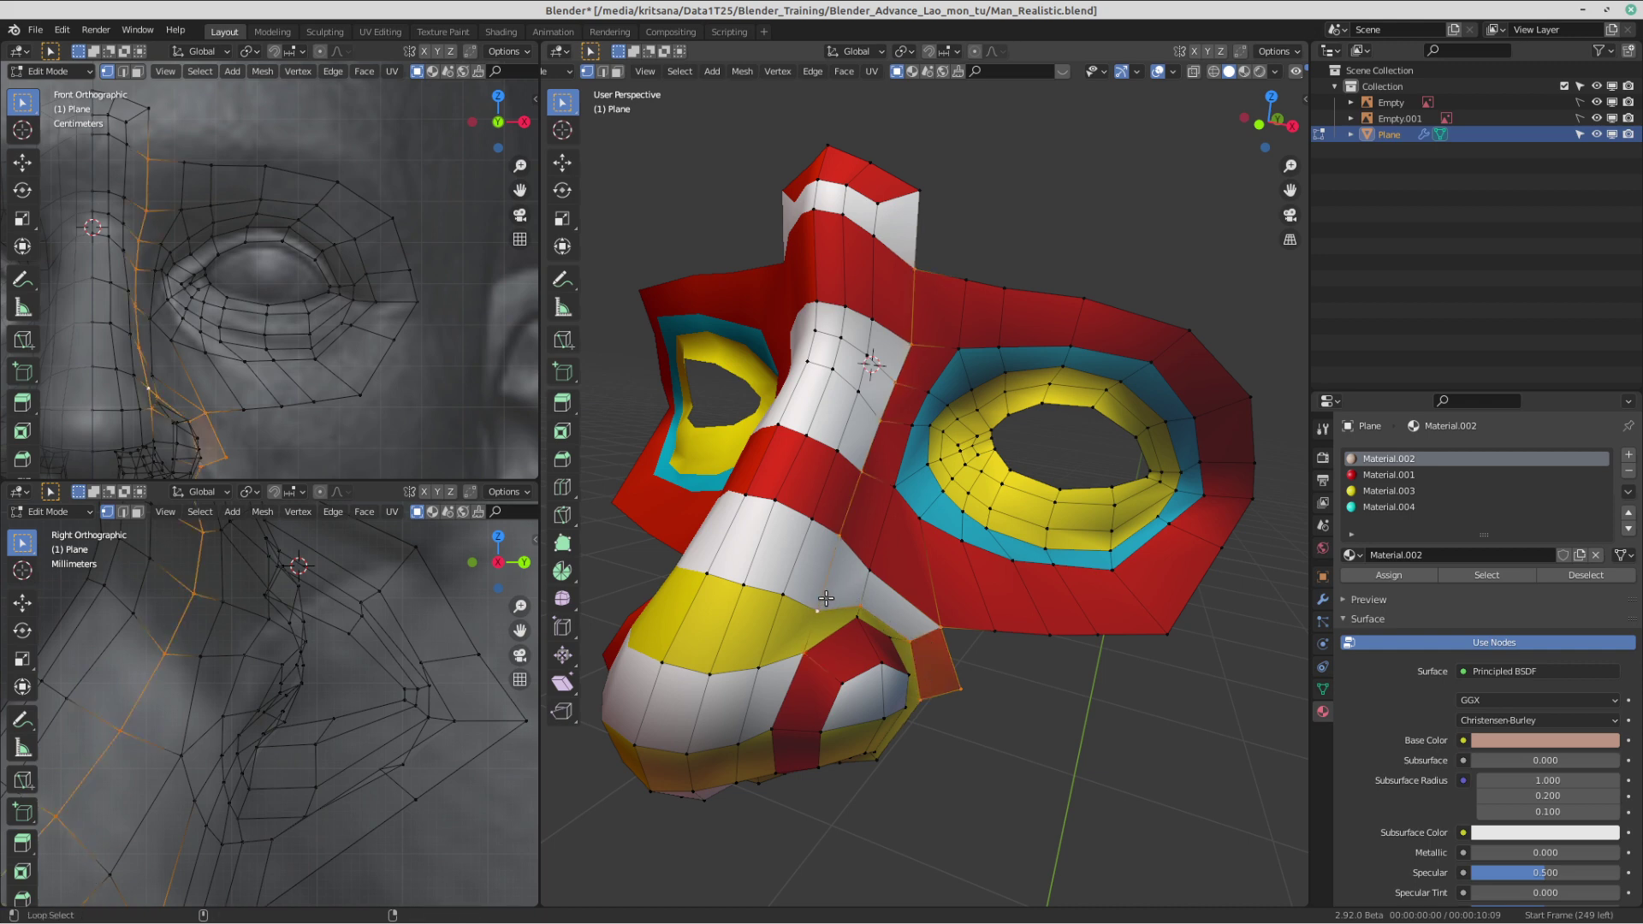
# - Assign the cyan Material.004 to the face band above the yellow nose band, including the end face beside the nostril
pyautogui.keyDown('alt'); pyautogui.click(820, 526); pyautogui.keyUp('alt')
pyautogui.keyDown('alt'); pyautogui.keyDown('shift'); pyautogui.click(815, 603); pyautogui.keyUp('shift'); pyautogui.keyUp('alt')
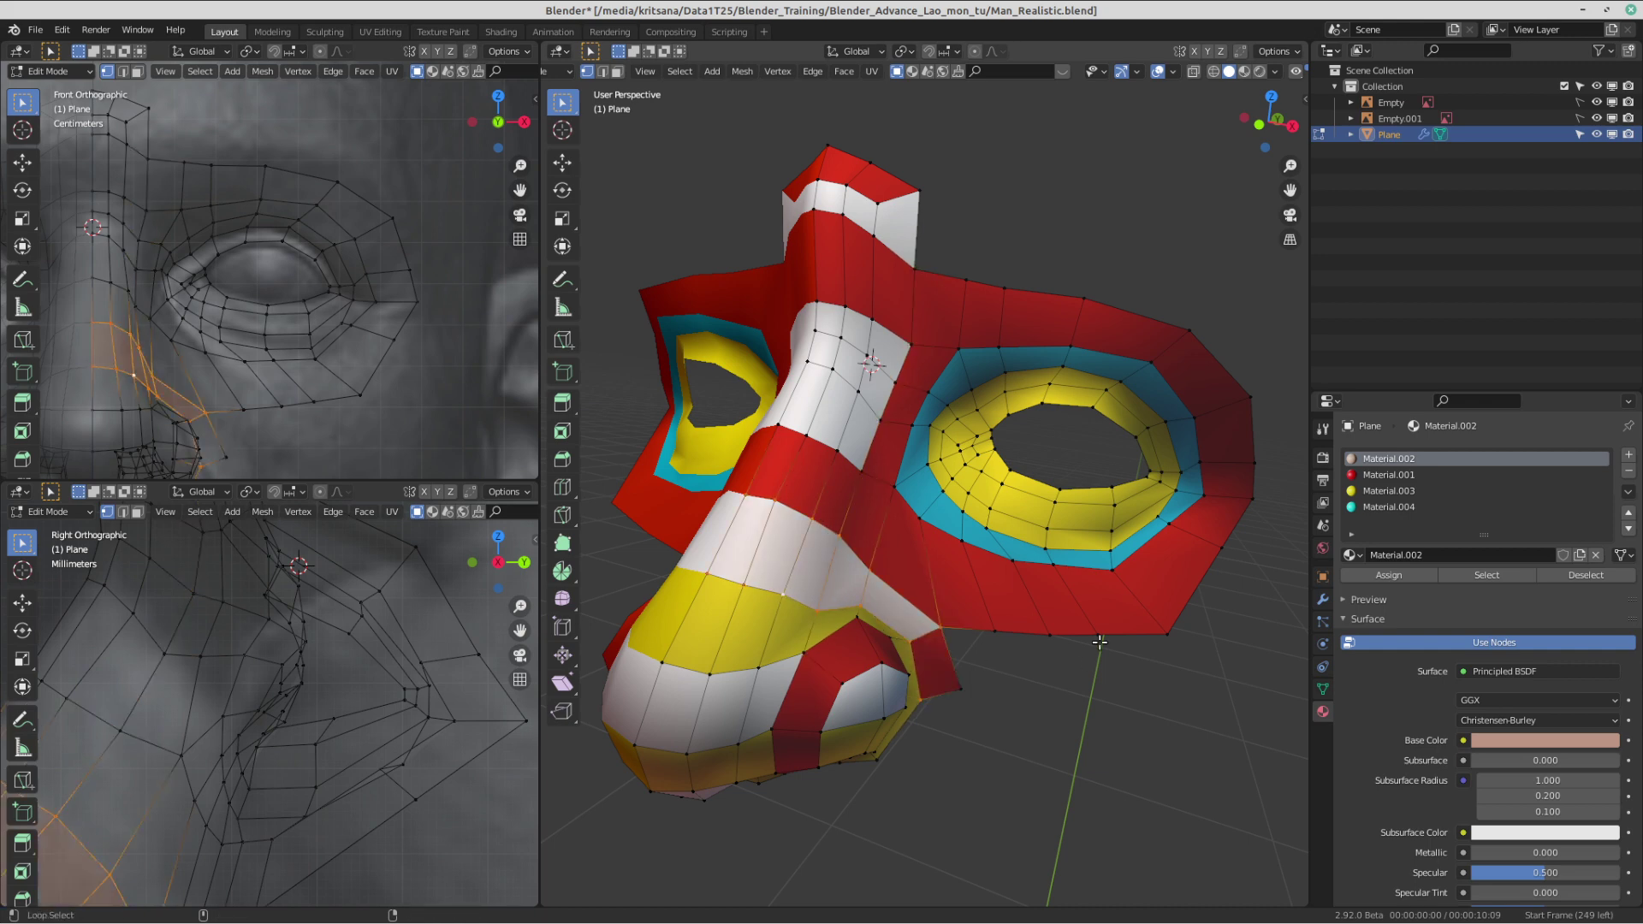
pyautogui.keyDown('shift'); pyautogui.click(961, 690); pyautogui.keyUp('shift')
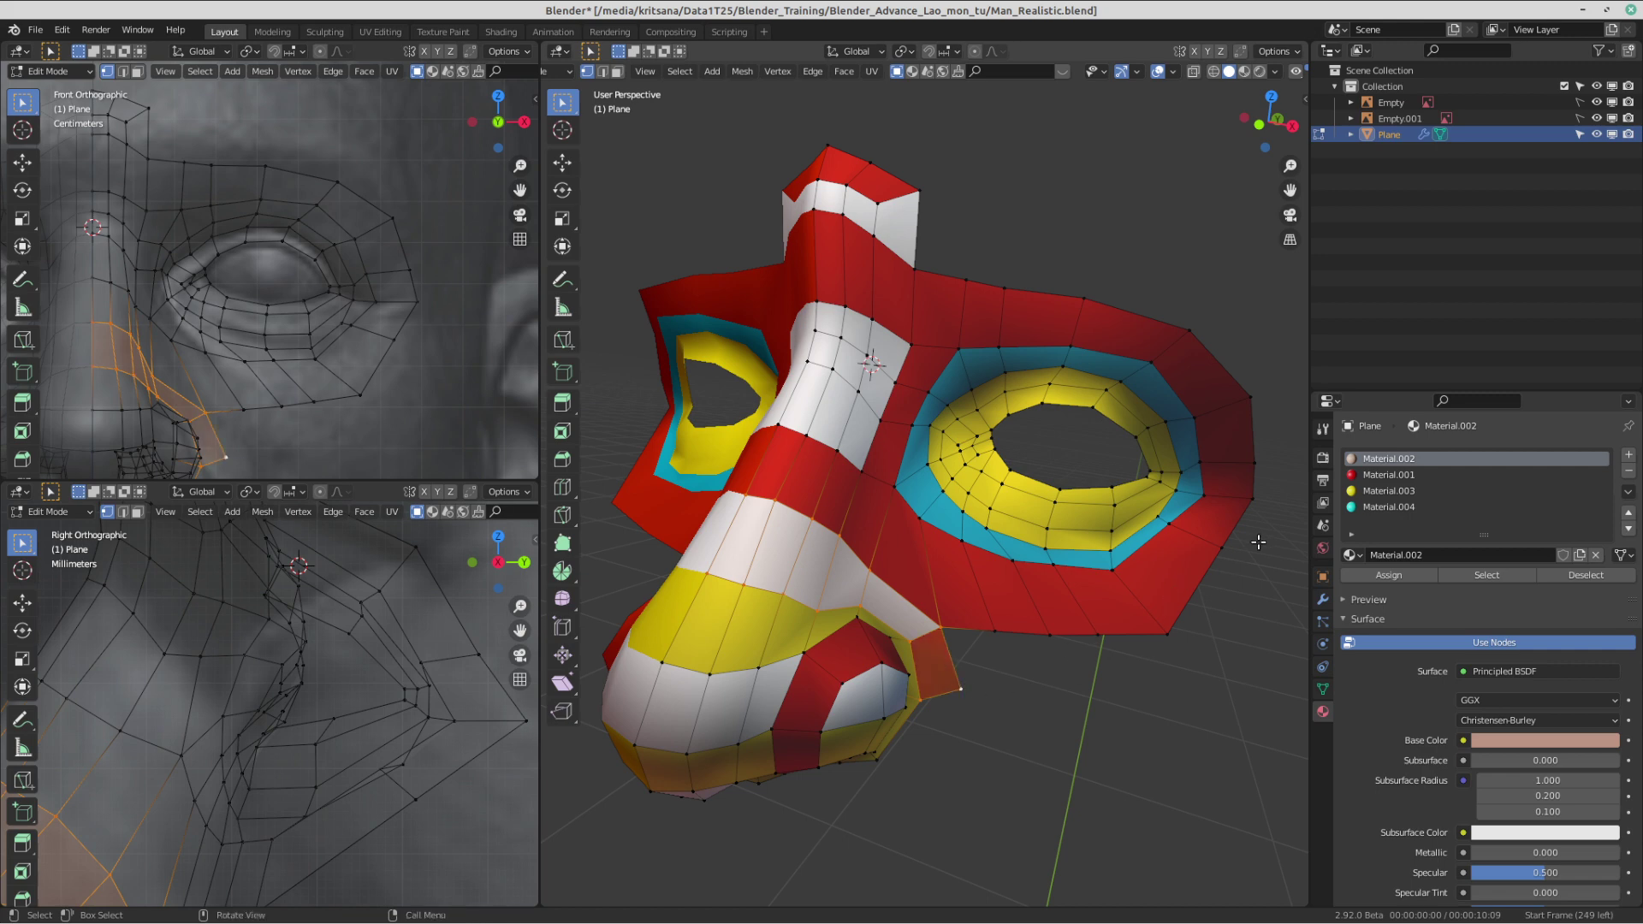
pyautogui.click(1370, 507)
pyautogui.click(1379, 573)
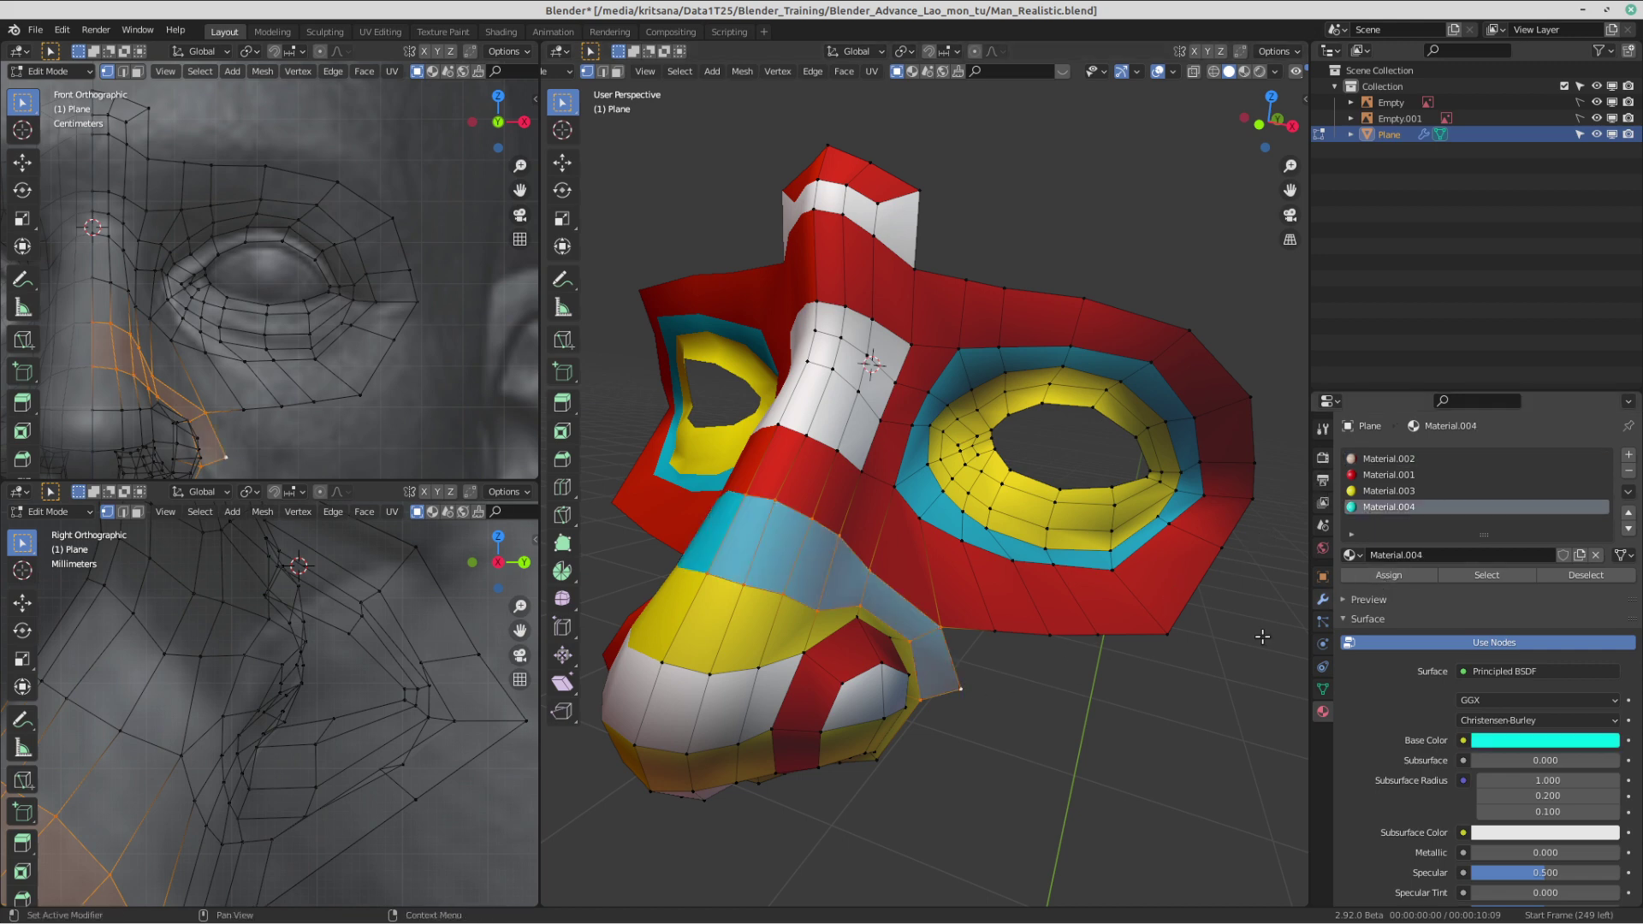
pyautogui.hotkey('alt', 'a')
# - Select the strip of faces between the nose bridge and the cyan eye ring and assign the white Material.002 to it
pyautogui.scroll(-3, 856, 550)
pyautogui.scroll(5, 856, 550)
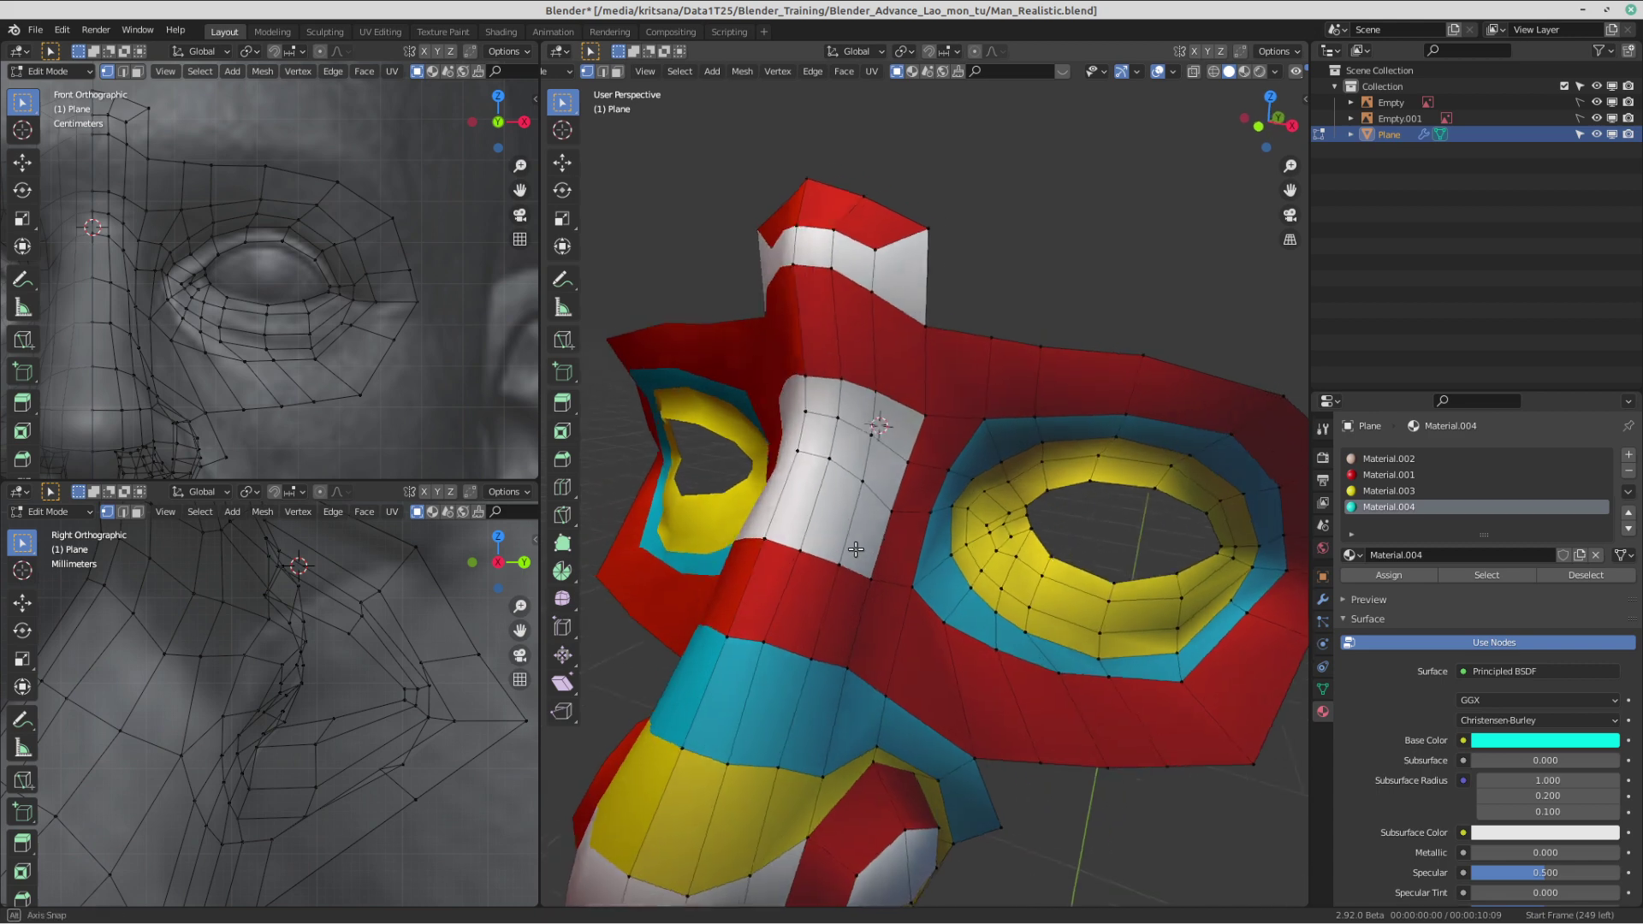
pyautogui.scroll(-3, 1035, 525)
pyautogui.moveTo(856, 550)
pyautogui.mouseDown(button='middle')
pyautogui.moveTo(1034, 526)
pyautogui.moveTo(860, 536)
pyautogui.mouseUp(button='middle')
pyautogui.click(926, 509)
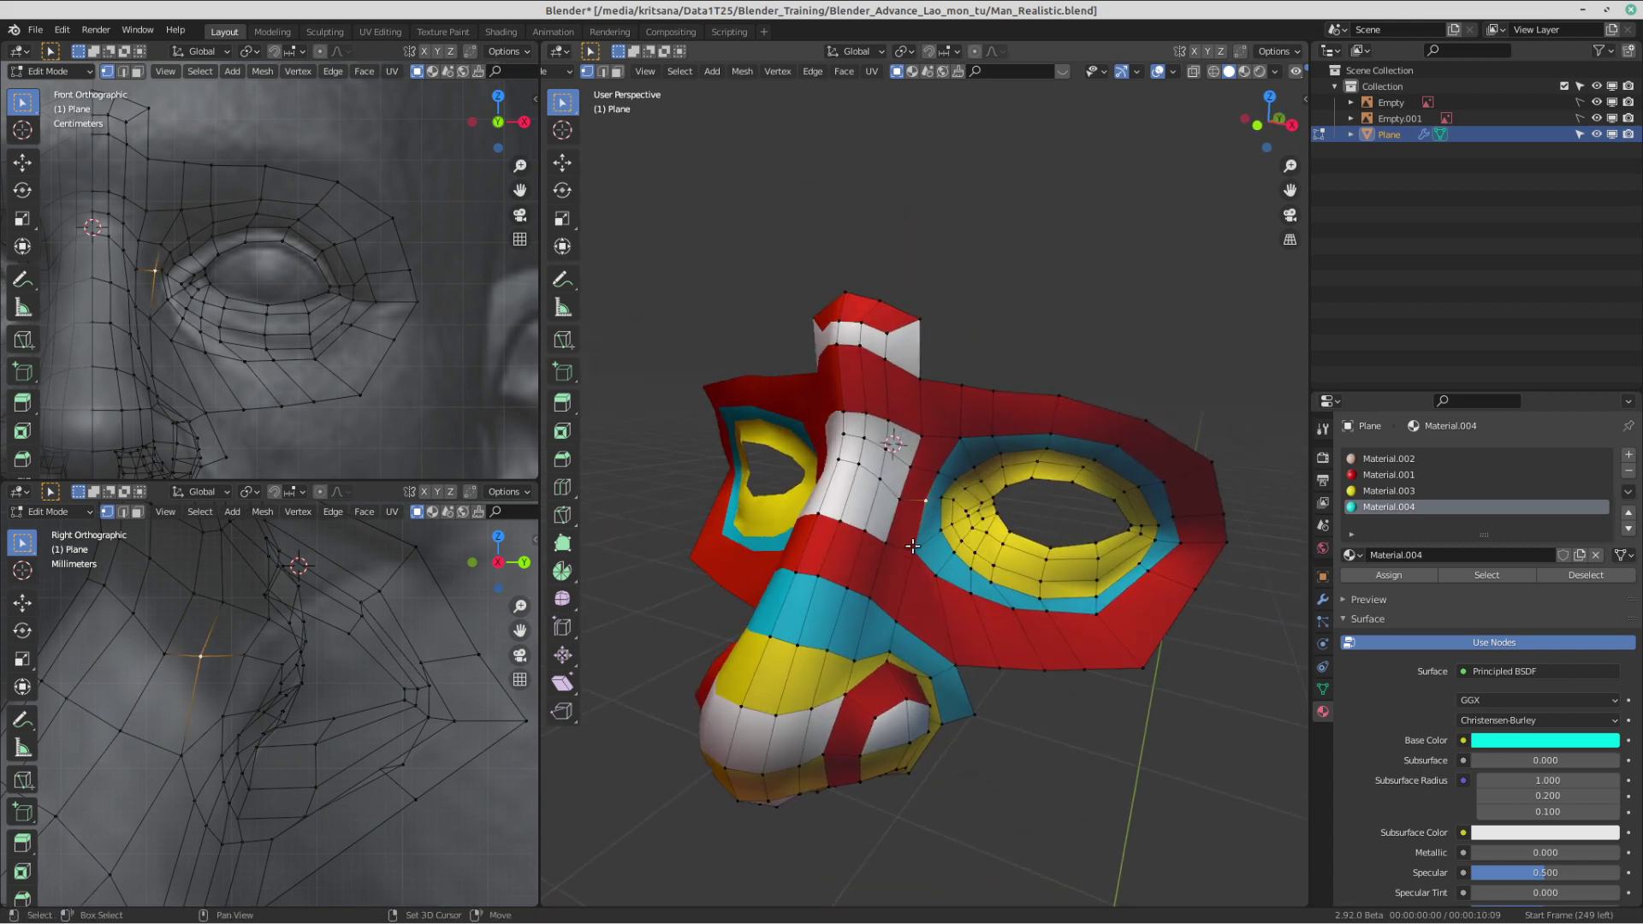
pyautogui.keyDown('shift'); pyautogui.click(913, 545); pyautogui.keyUp('shift')
pyautogui.keyDown('shift'); pyautogui.click(888, 548); pyautogui.keyUp('shift')
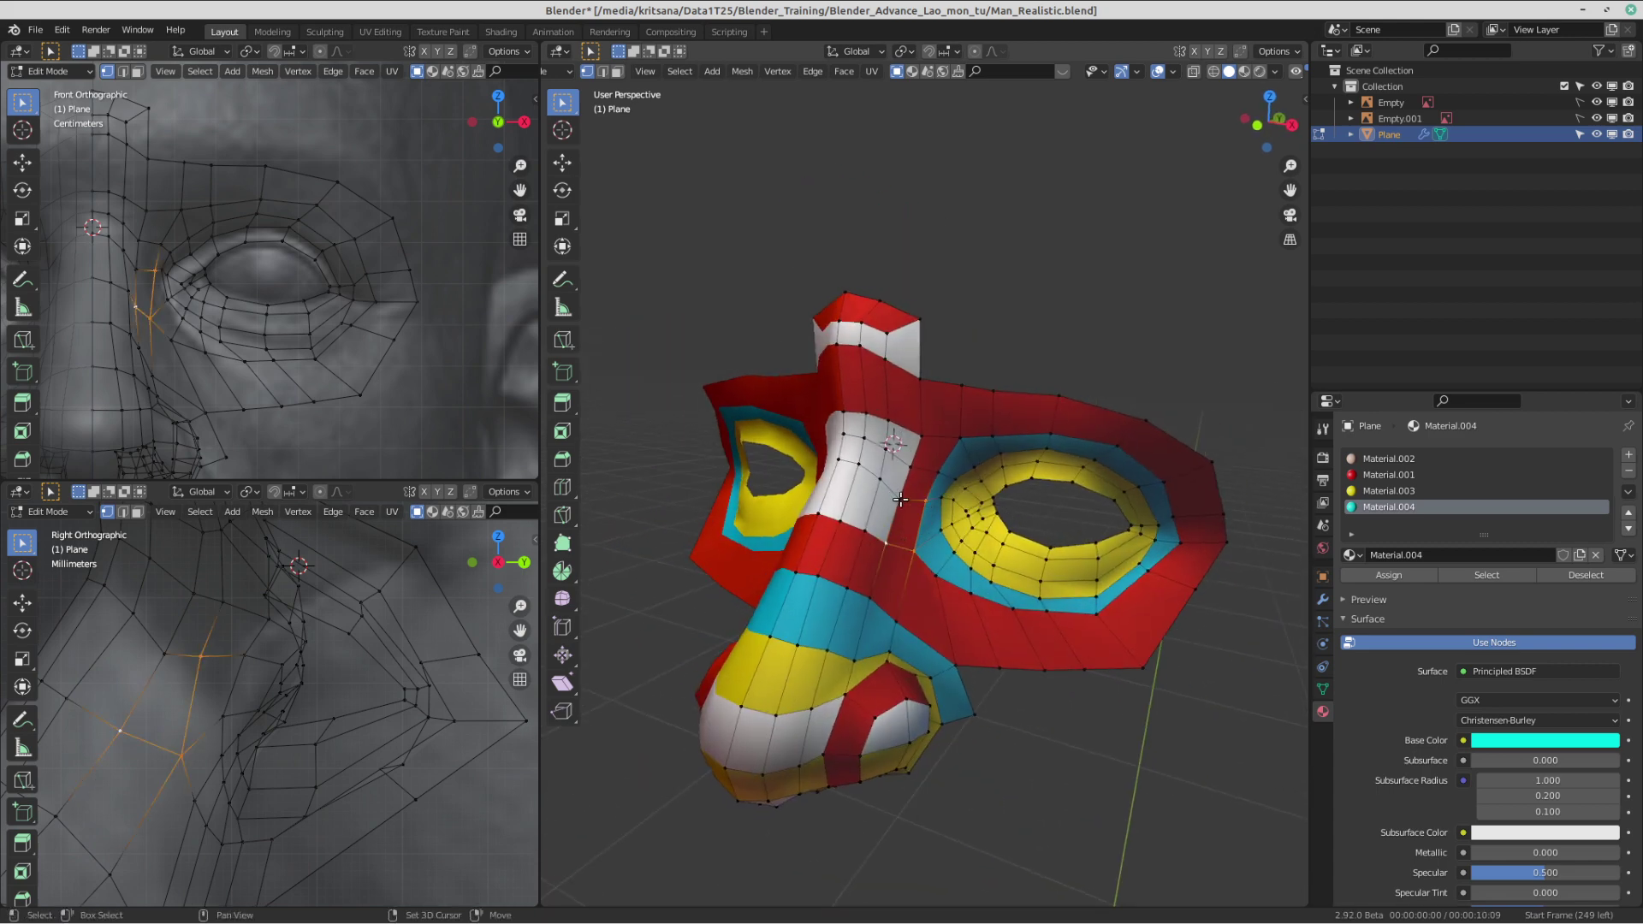
pyautogui.keyDown('shift'); pyautogui.click(890, 500); pyautogui.keyUp('shift')
pyautogui.keyDown('shift'); pyautogui.click(925, 431); pyautogui.keyUp('shift')
pyautogui.keyDown('shift'); pyautogui.click(935, 469); pyautogui.keyUp('shift')
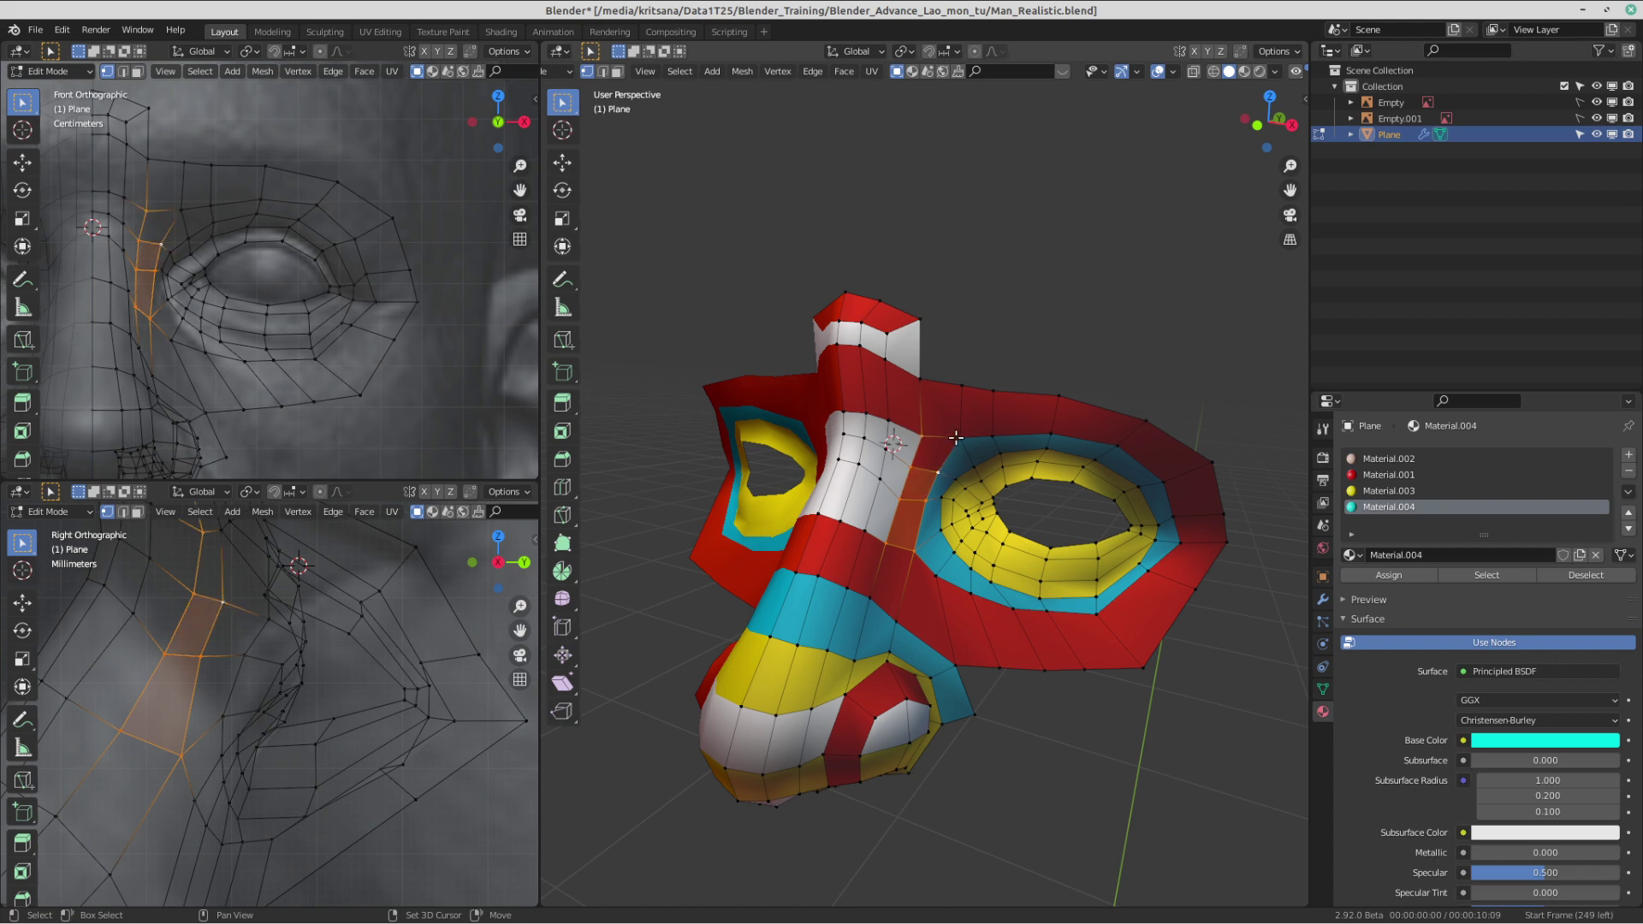
pyautogui.keyDown('shift'); pyautogui.click(961, 438); pyautogui.keyUp('shift')
pyautogui.click(1380, 461)
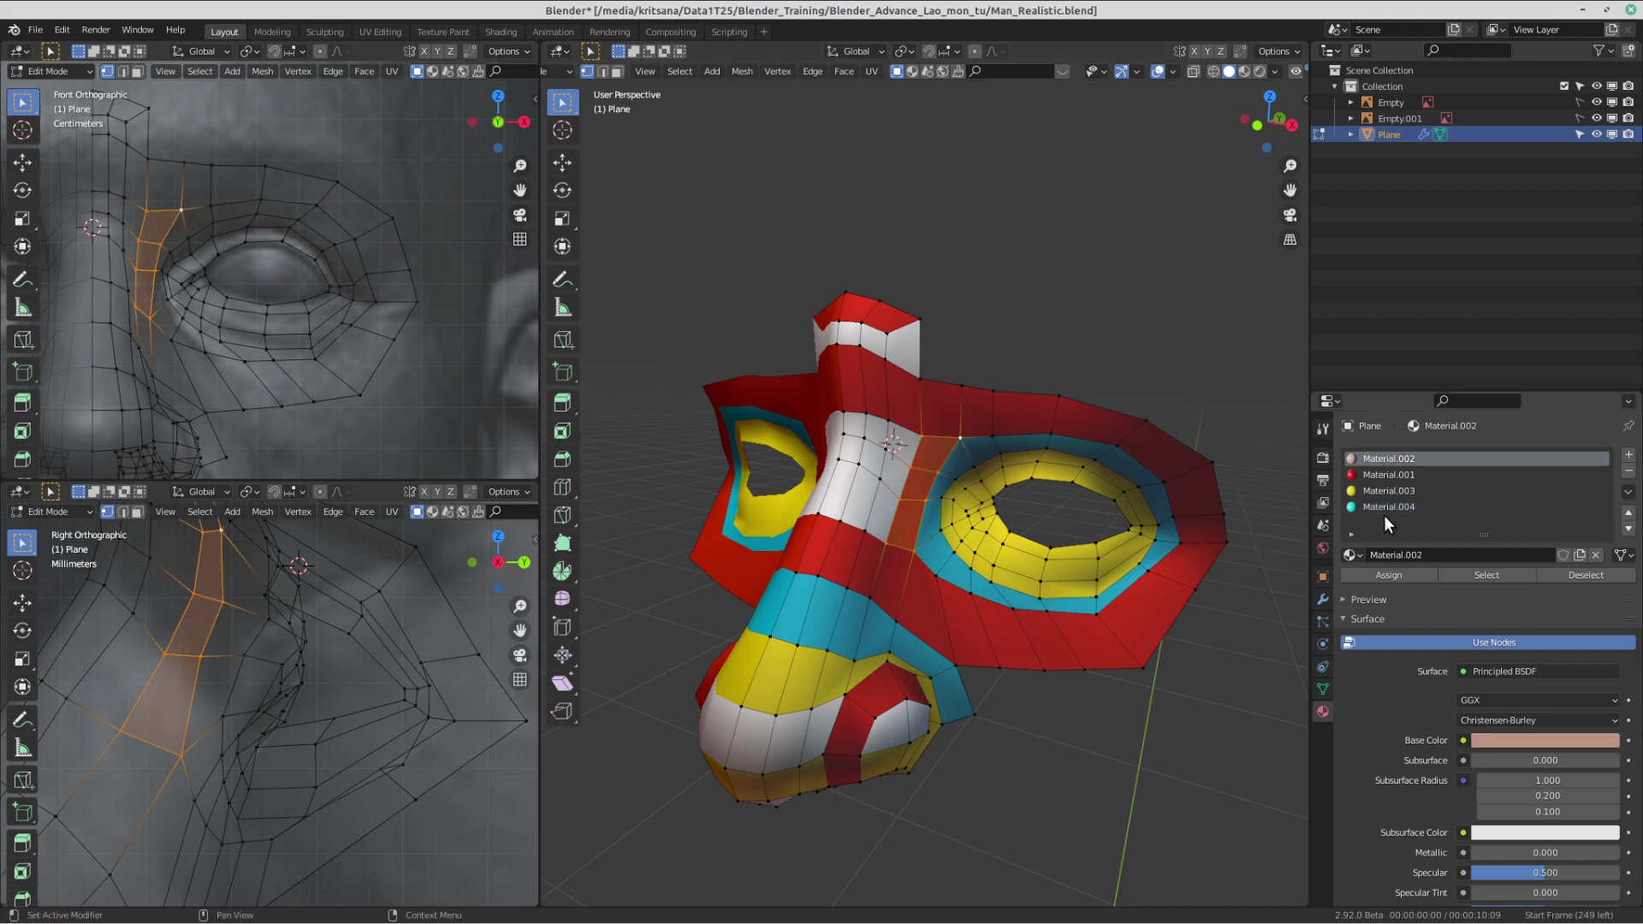
pyautogui.click(1377, 572)
# - Select the outer side face near the upper end of the nose bridge and assign the red Material.001 to it
pyautogui.moveTo(898, 364); pyautogui.dragTo(919, 367, button='middle')
pyautogui.click(908, 341)
pyautogui.keyDown('shift'); pyautogui.click(919, 356); pyautogui.keyUp('shift')
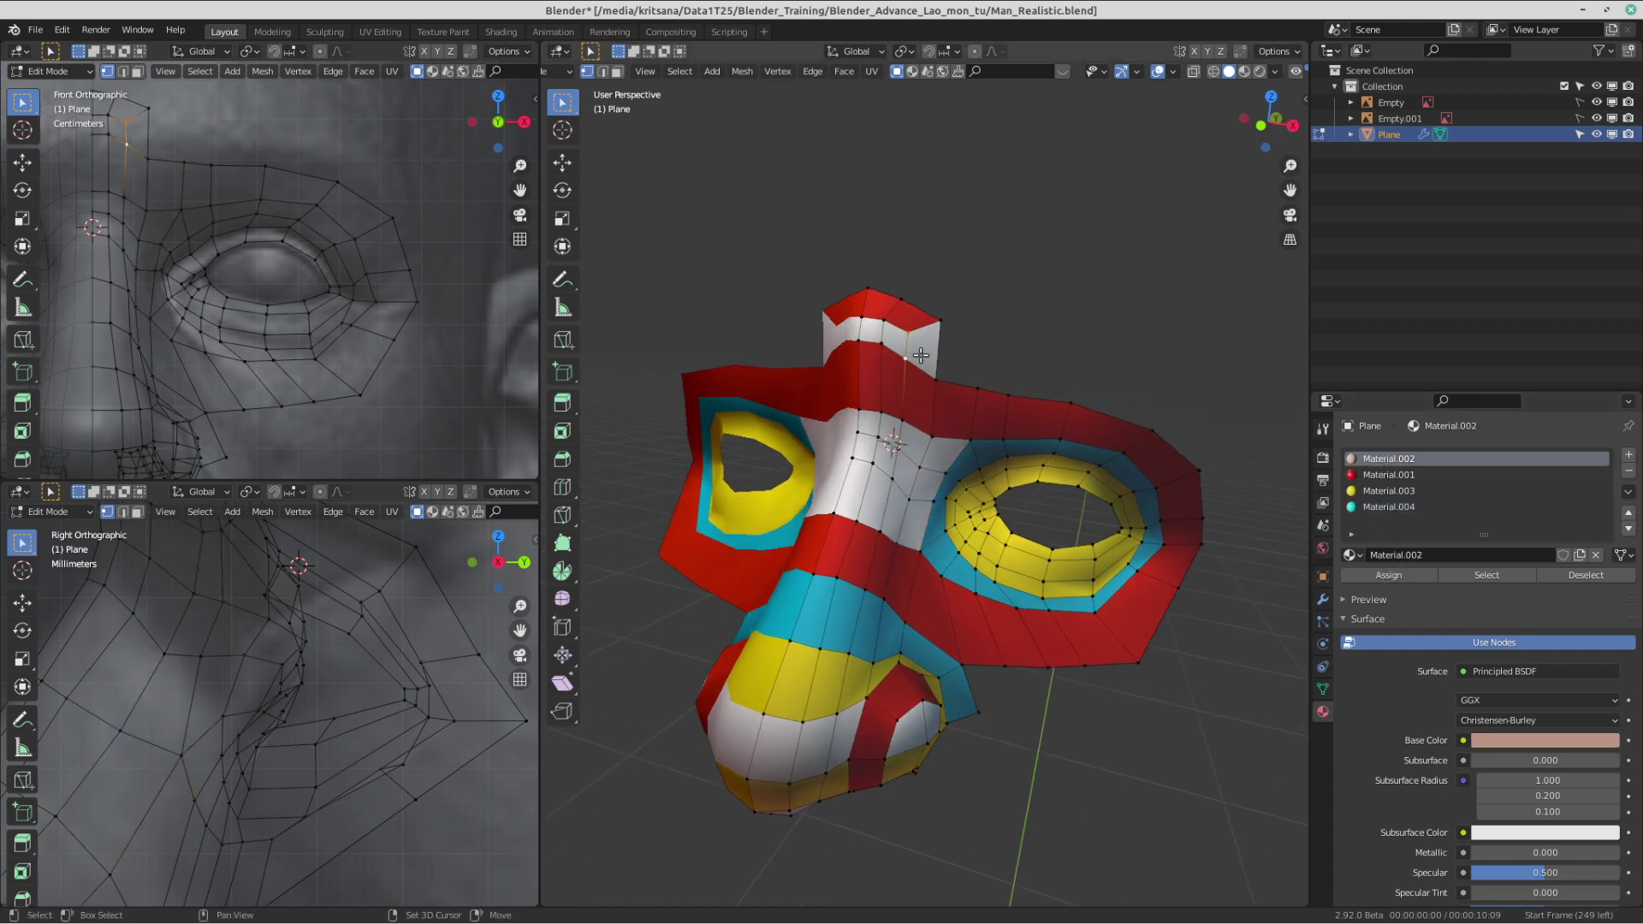
pyautogui.keyDown('shift'); pyautogui.click(941, 322); pyautogui.keyUp('shift')
pyautogui.keyDown('shift'); pyautogui.click(938, 381); pyautogui.keyUp('shift')
pyautogui.keyDown('shift'); pyautogui.click(900, 421); pyautogui.keyUp('shift')
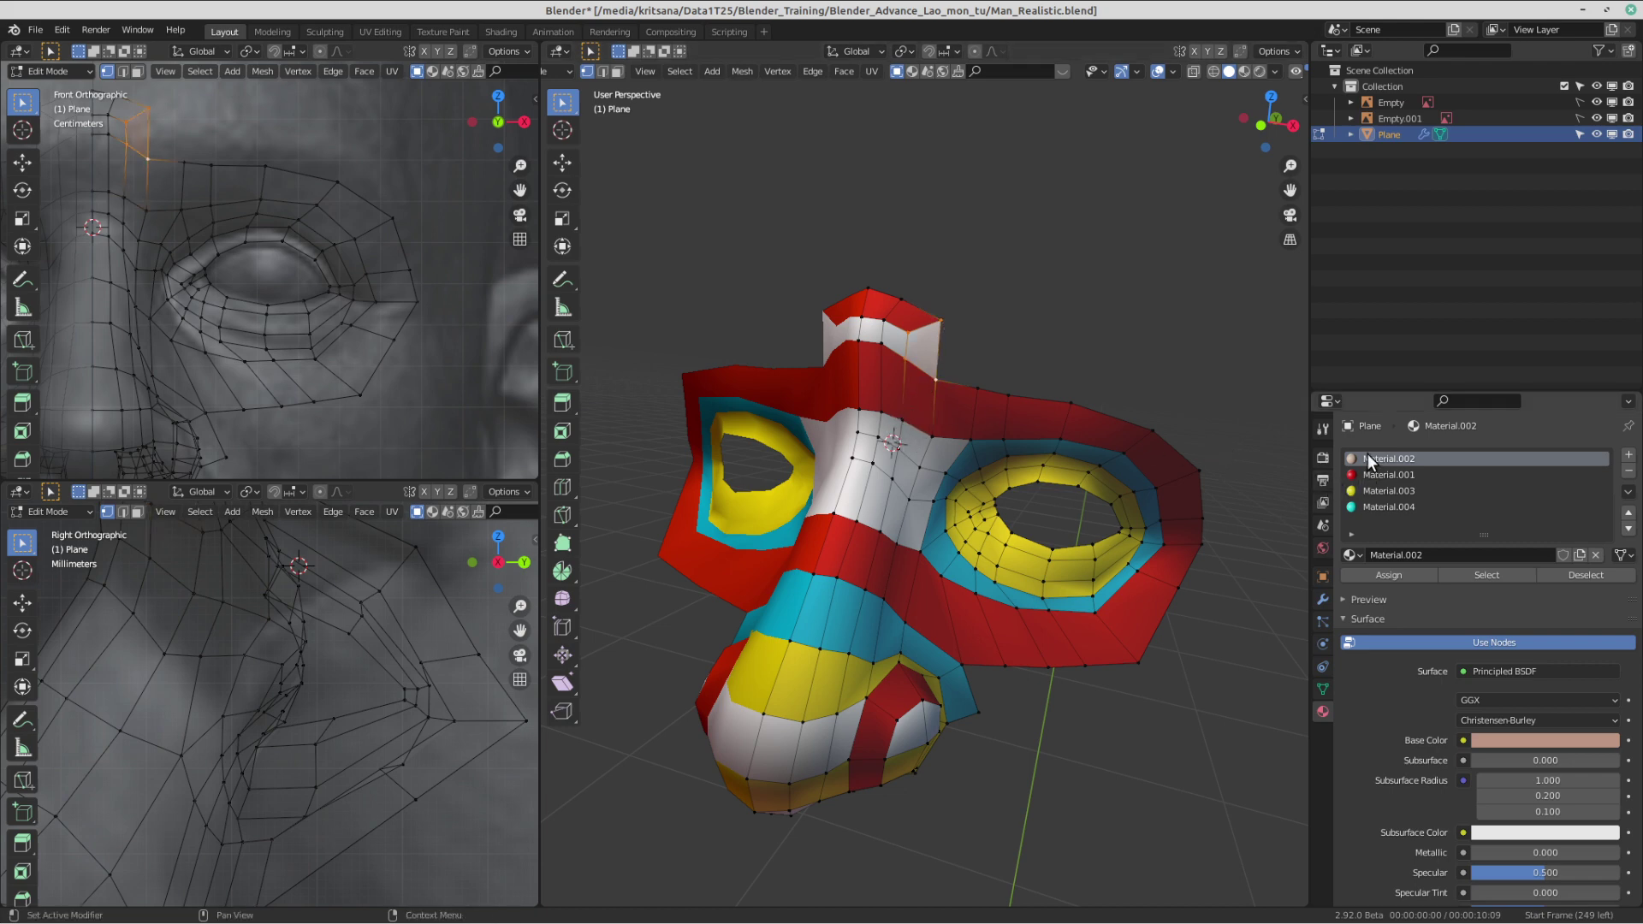
pyautogui.click(1373, 475)
pyautogui.click(1390, 576)
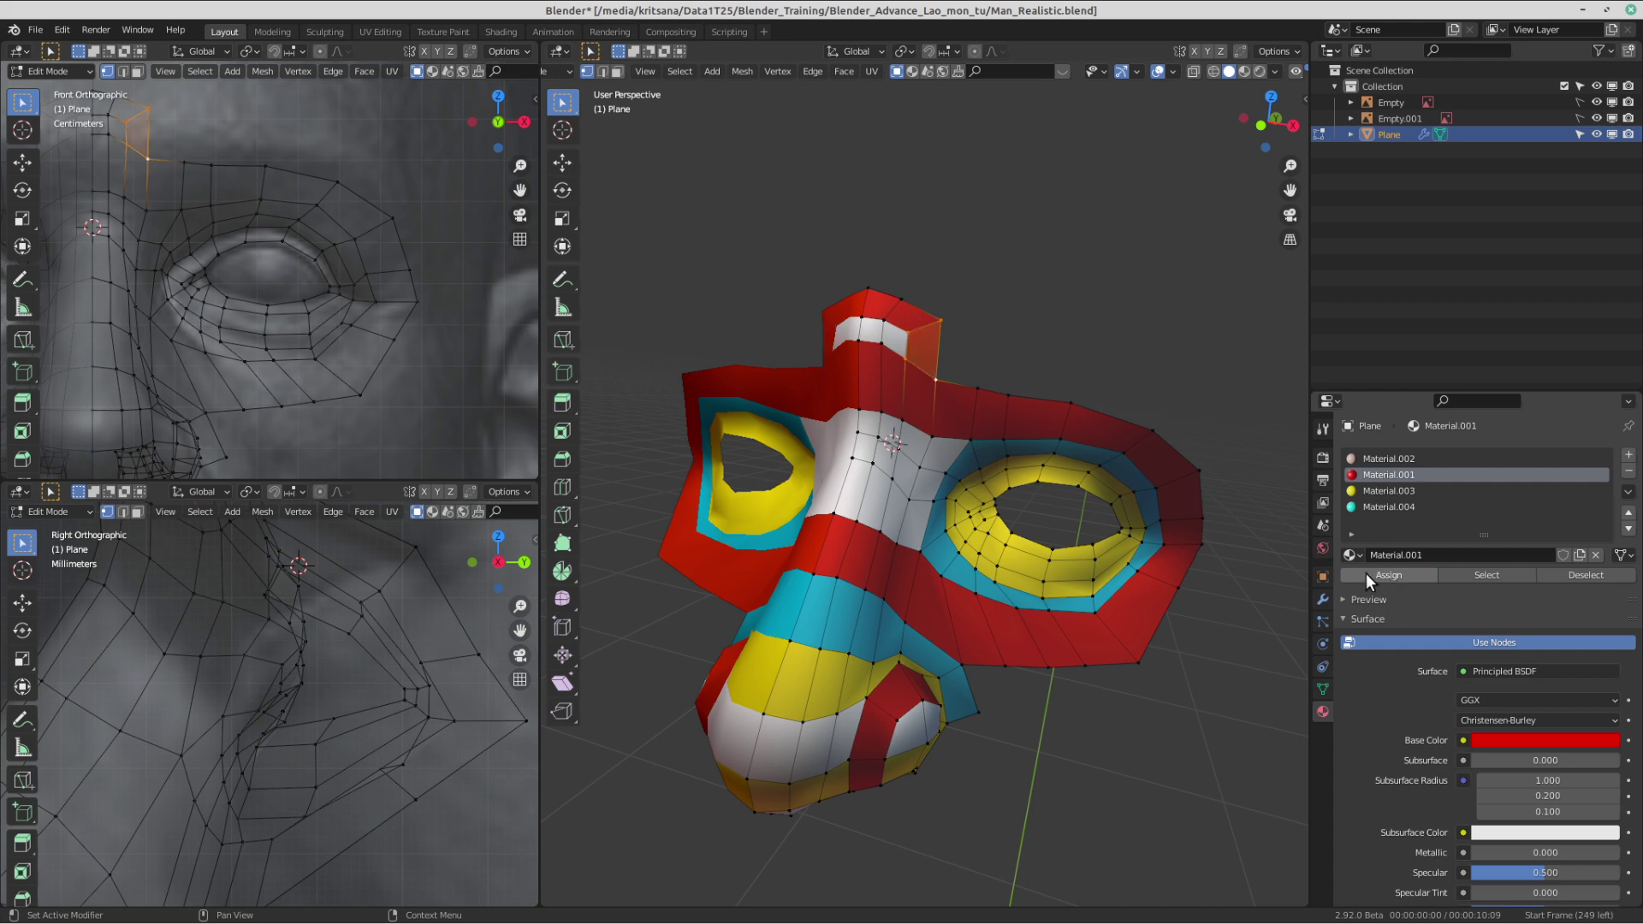
# - Select the column of faces along the side of the nose bridge below the brow and assign the red Material.001 to it
pyautogui.click(902, 451)
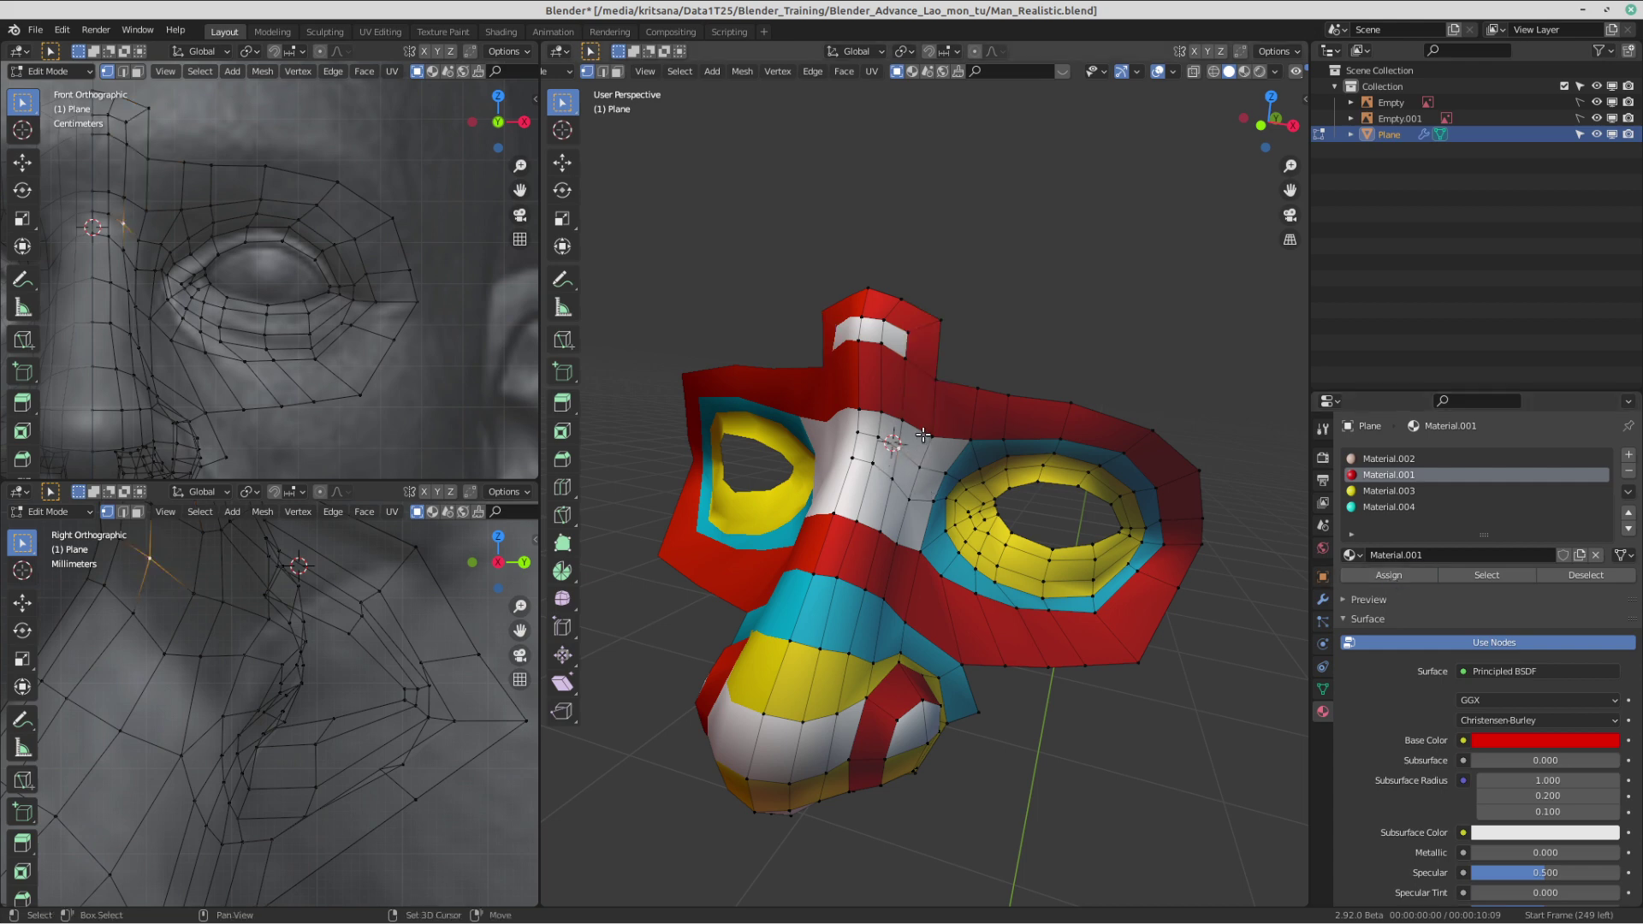
pyautogui.keyDown('shift'); pyautogui.click(899, 415); pyautogui.keyUp('shift')
pyautogui.keyDown('shift'); pyautogui.click(933, 439); pyautogui.keyUp('shift')
pyautogui.keyDown('shift'); pyautogui.click(922, 464); pyautogui.keyUp('shift')
pyautogui.keyDown('shift'); pyautogui.click(912, 504); pyautogui.keyUp('shift')
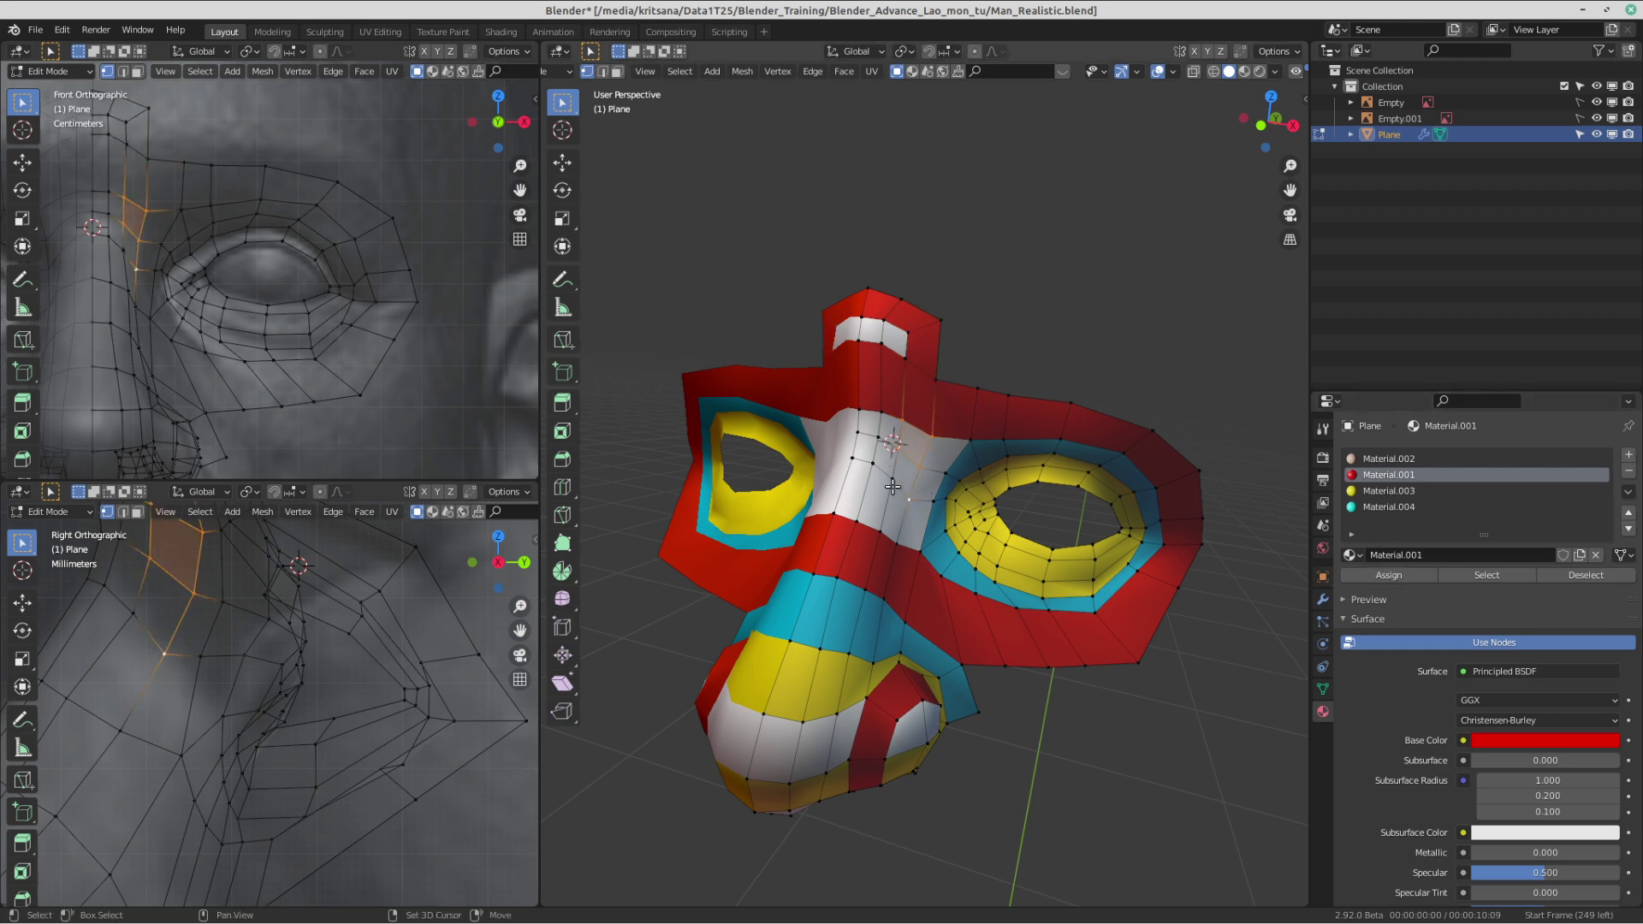
pyautogui.keyDown('shift'); pyautogui.click(893, 485); pyautogui.keyUp('shift')
pyautogui.keyDown('shift'); pyautogui.click(882, 538); pyautogui.keyUp('shift')
pyautogui.keyDown('shift'); pyautogui.click(891, 554); pyautogui.keyUp('shift')
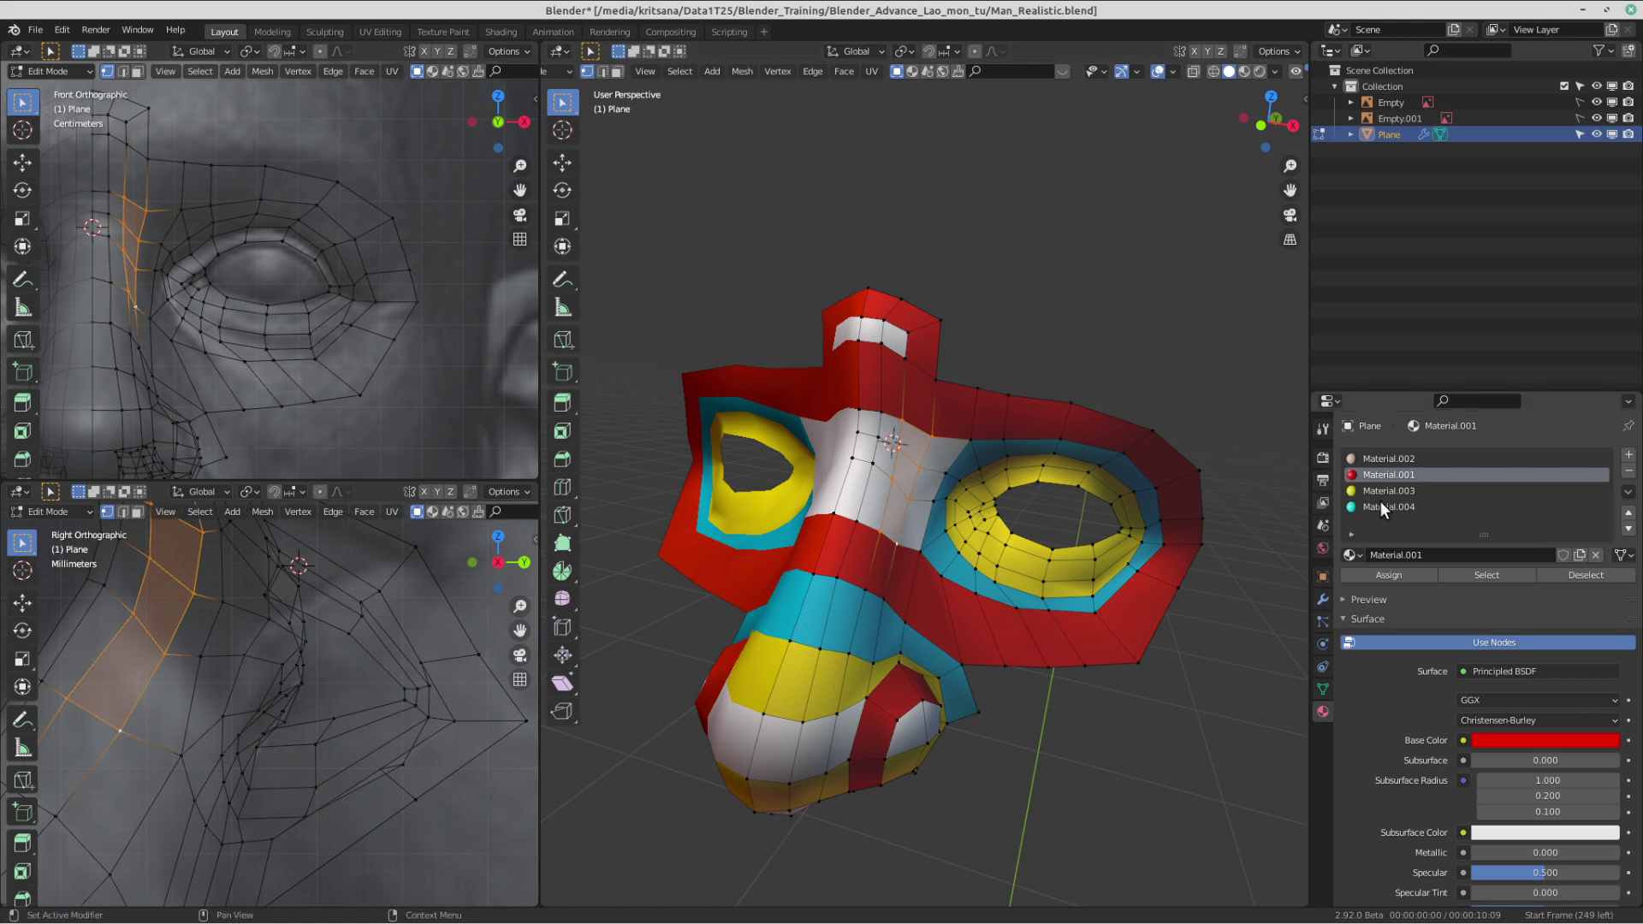
pyautogui.click(1385, 568)
# - Switch to Object Mode and enable the wireframe overlay in the perspective viewport
pyautogui.moveTo(865, 453); pyautogui.dragTo(978, 481, button='middle')
pyautogui.press('Tab')
pyautogui.scroll(1, 978, 481)
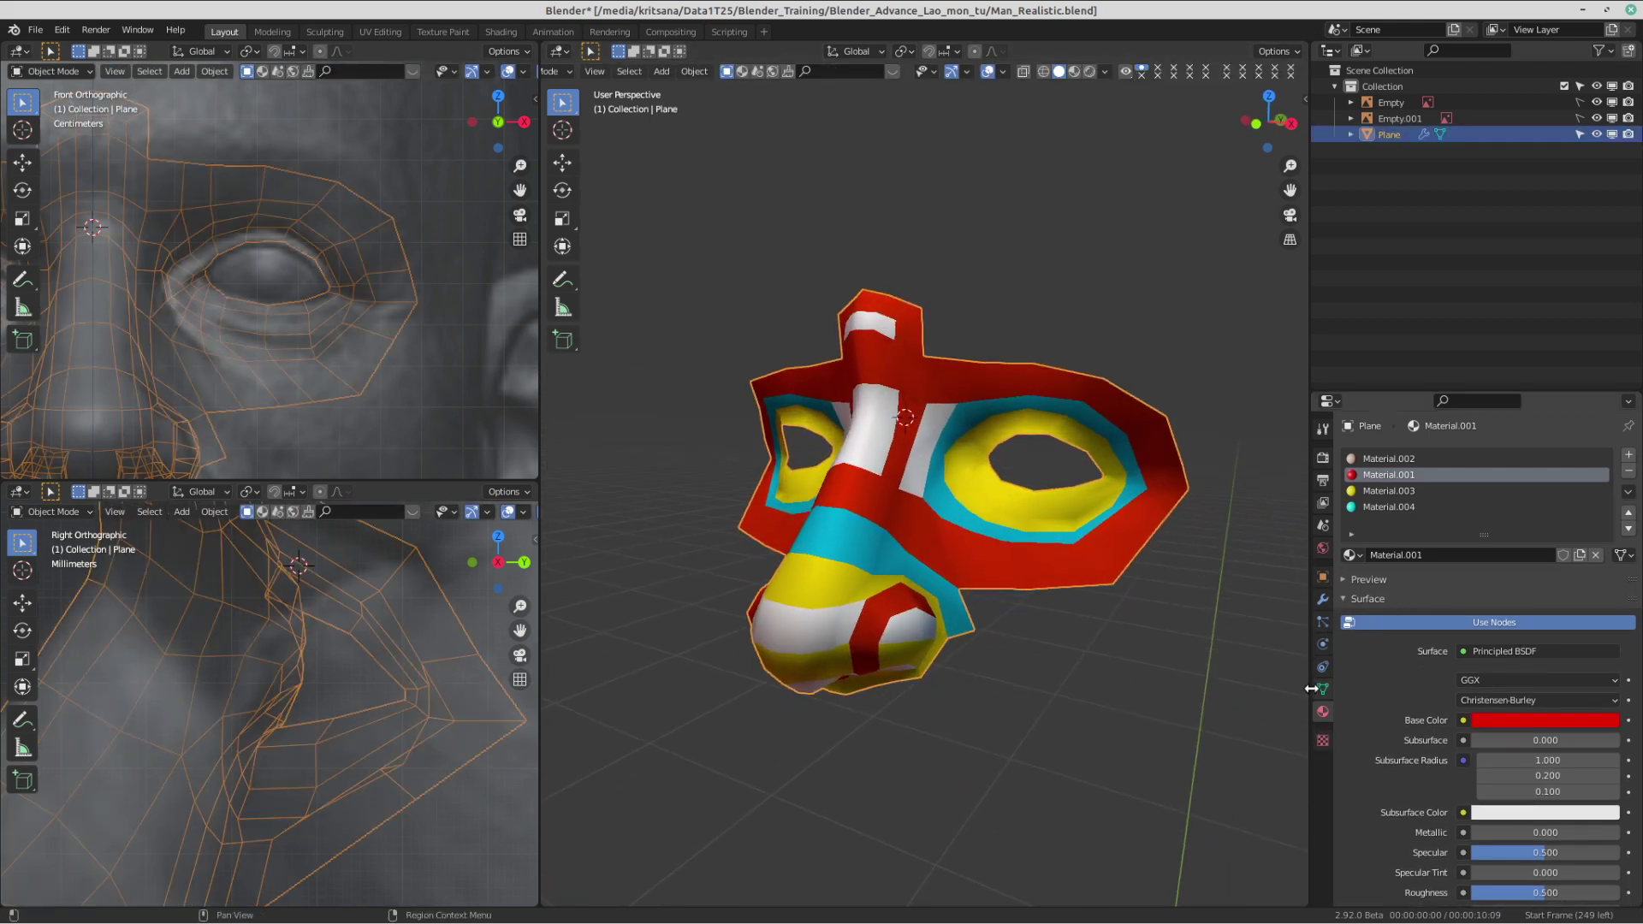
pyautogui.moveTo(846, 481); pyautogui.dragTo(895, 487, button='middle')
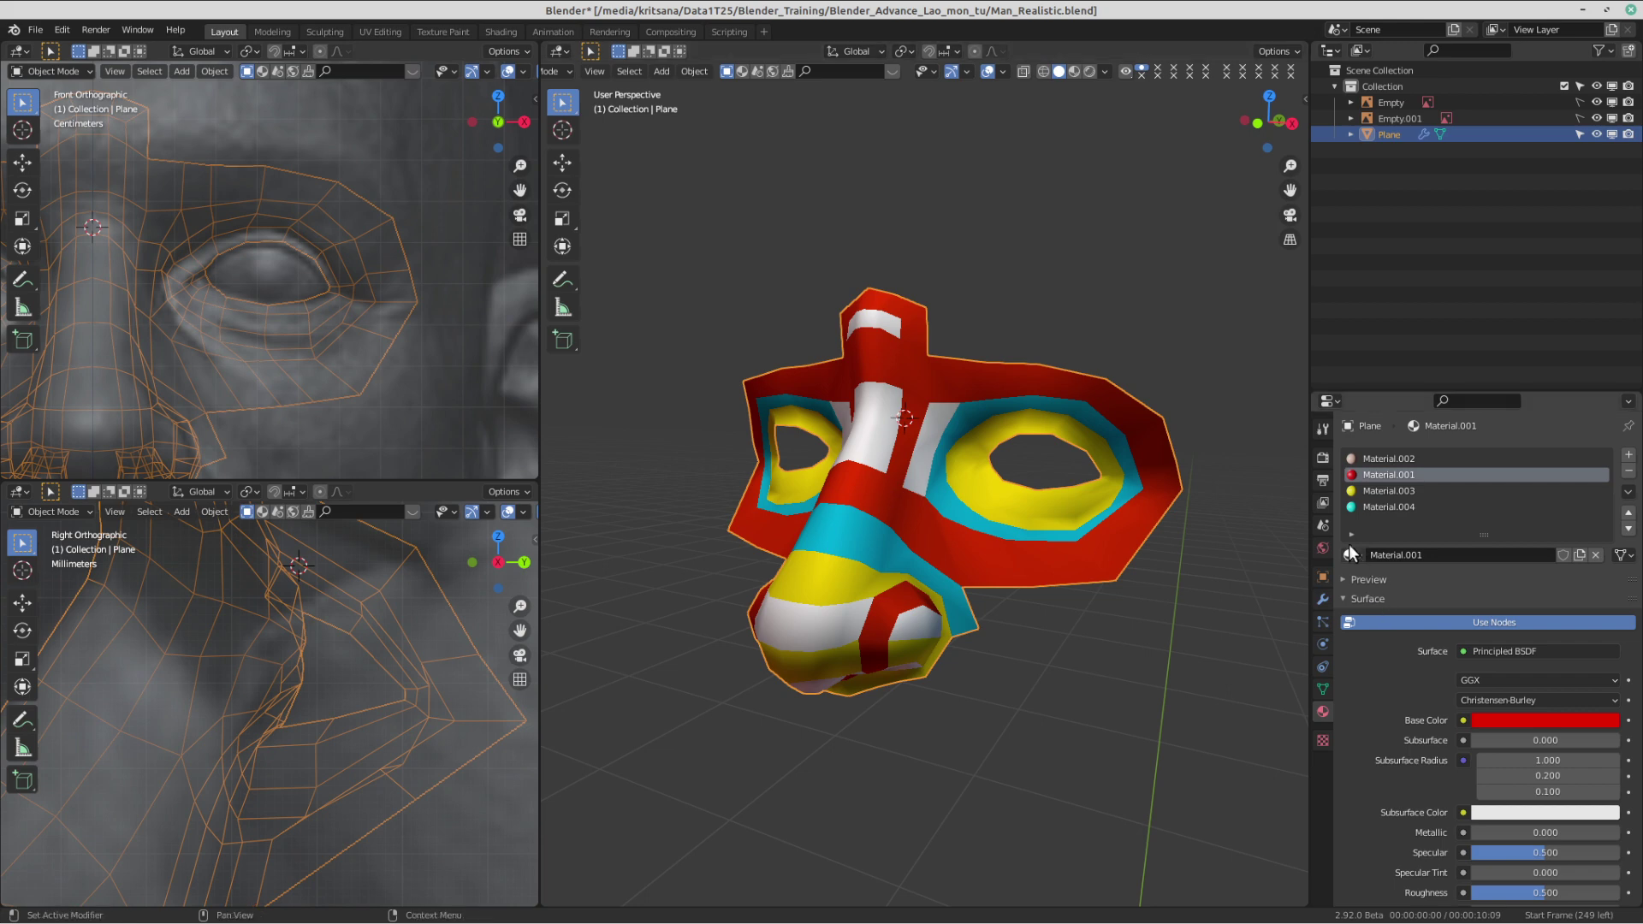
pyautogui.click(1005, 68)
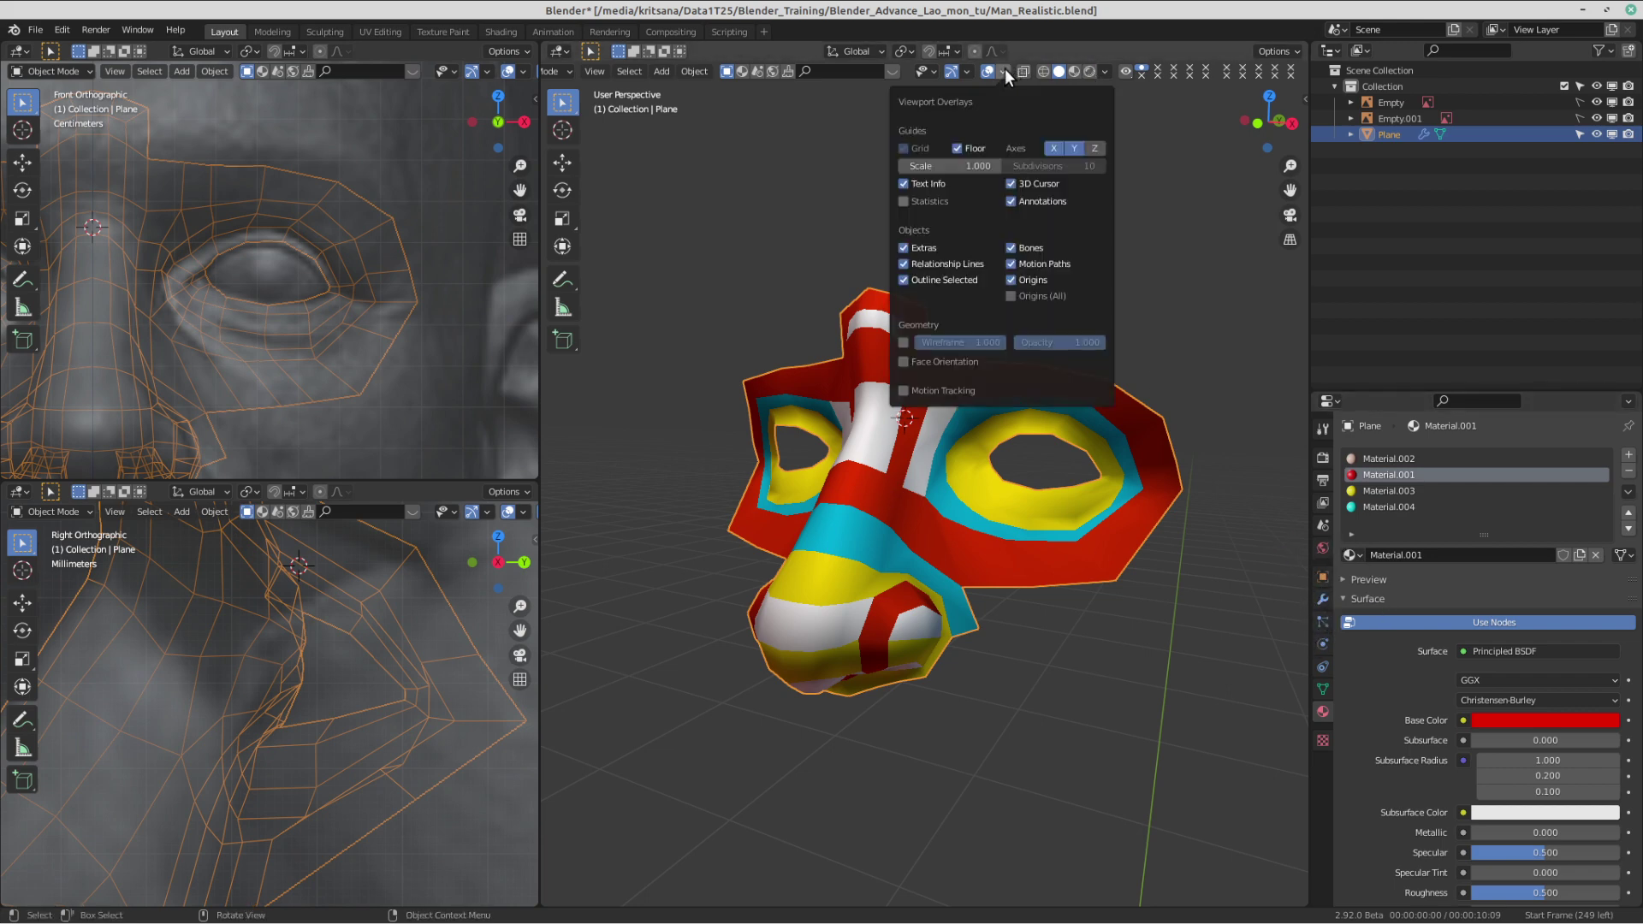
pyautogui.click(904, 342)
pyautogui.moveTo(941, 514); pyautogui.dragTo(1005, 469, button='middle')
pyautogui.scroll(1, 1013, 469)
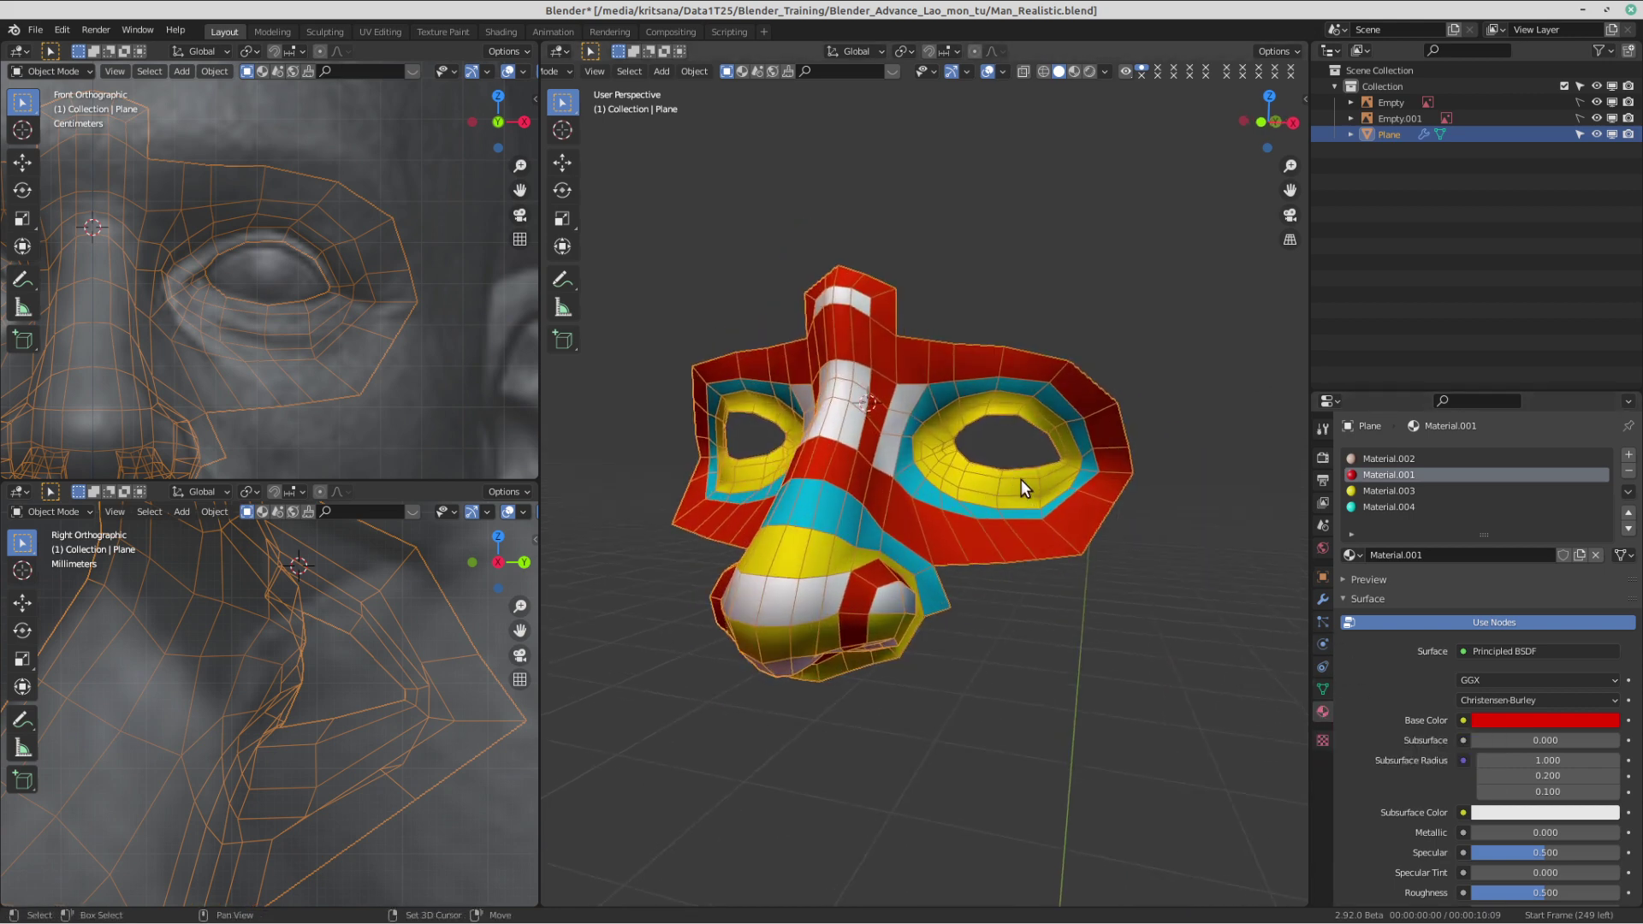
pyautogui.moveTo(1020, 479); pyautogui.dragTo(1024, 479, button='middle')
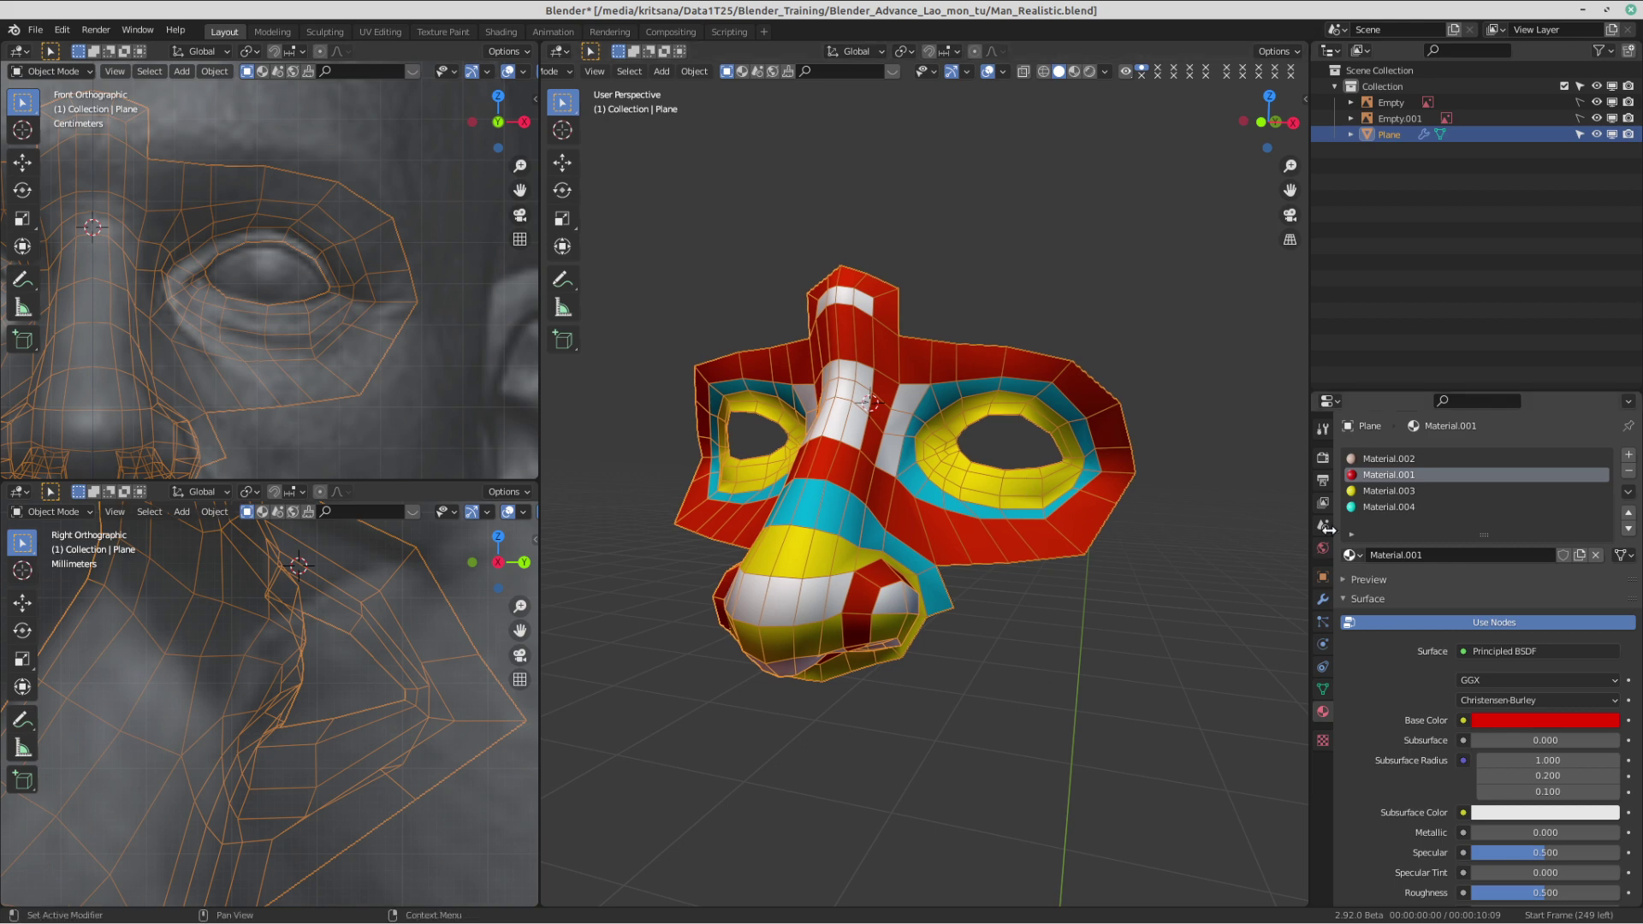
# - Turn on viewport display of the Subdivision modifier and deselect the mesh
pyautogui.click(1323, 600)
pyautogui.click(1559, 683)
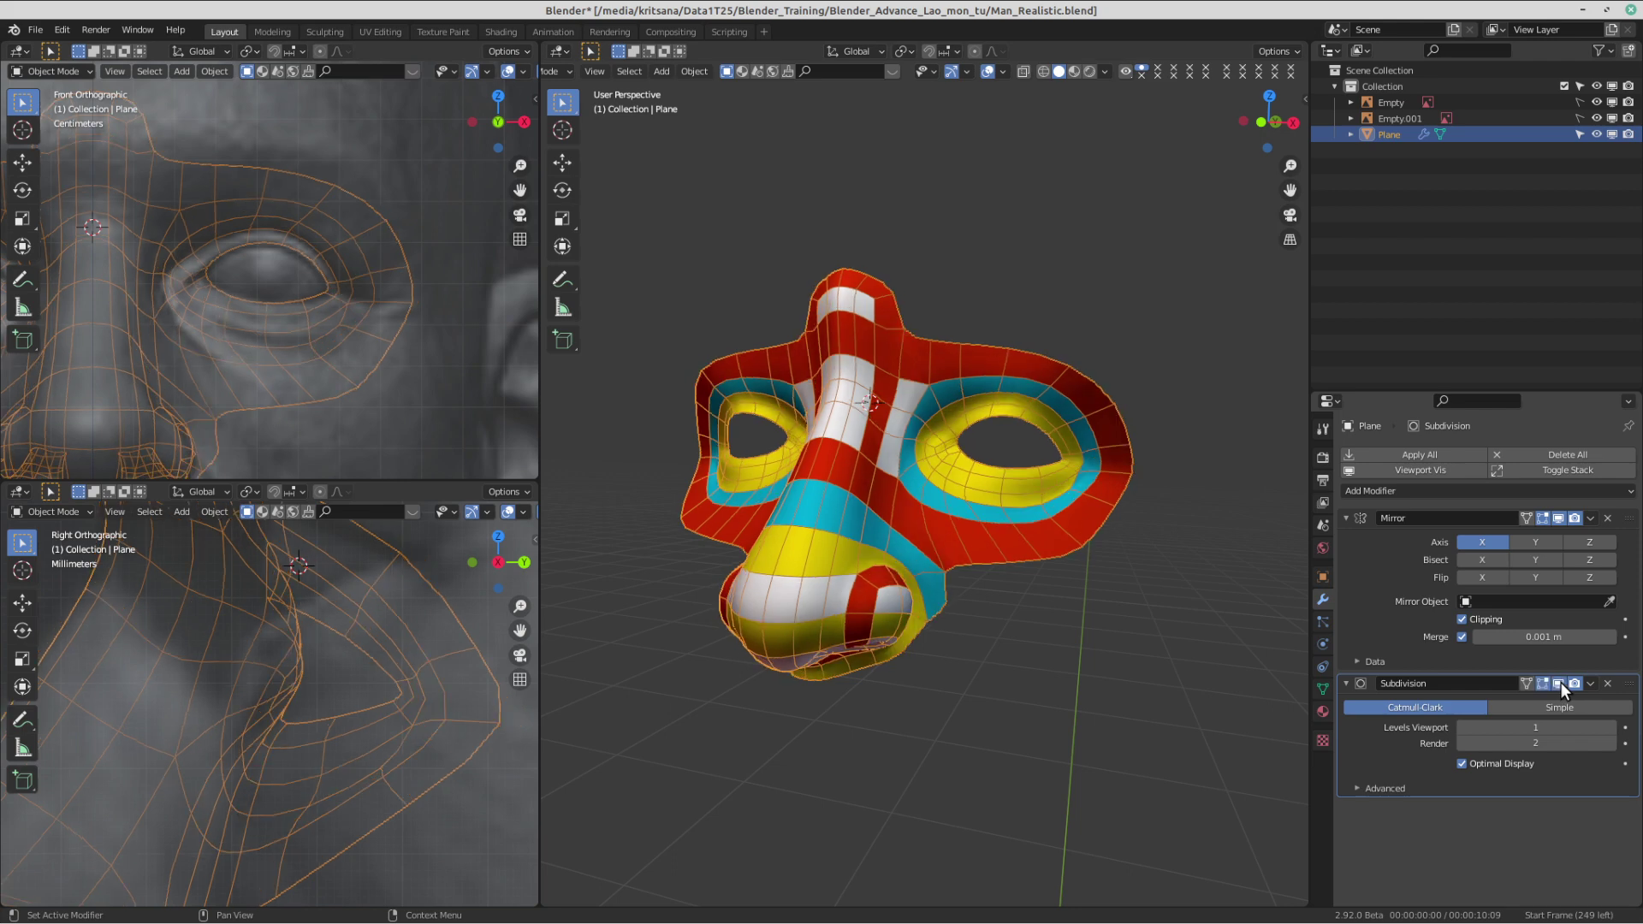
pyautogui.hotkey('alt', 'a')
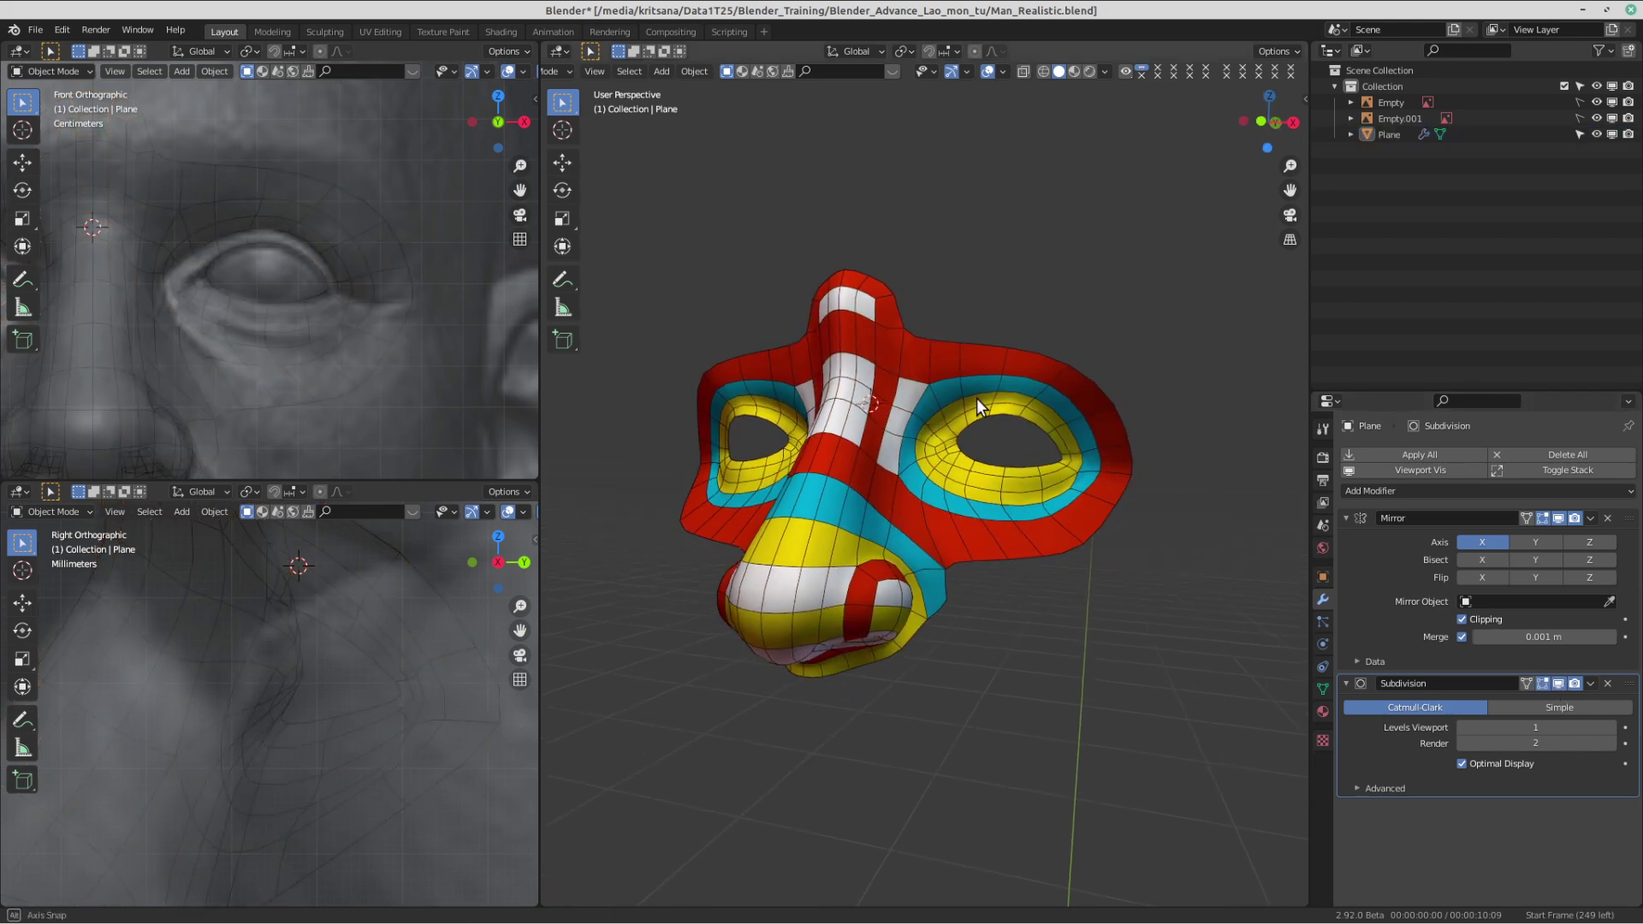
pyautogui.scroll(1, 984, 400)
pyautogui.moveTo(982, 521); pyautogui.dragTo(1039, 536, button='middle')
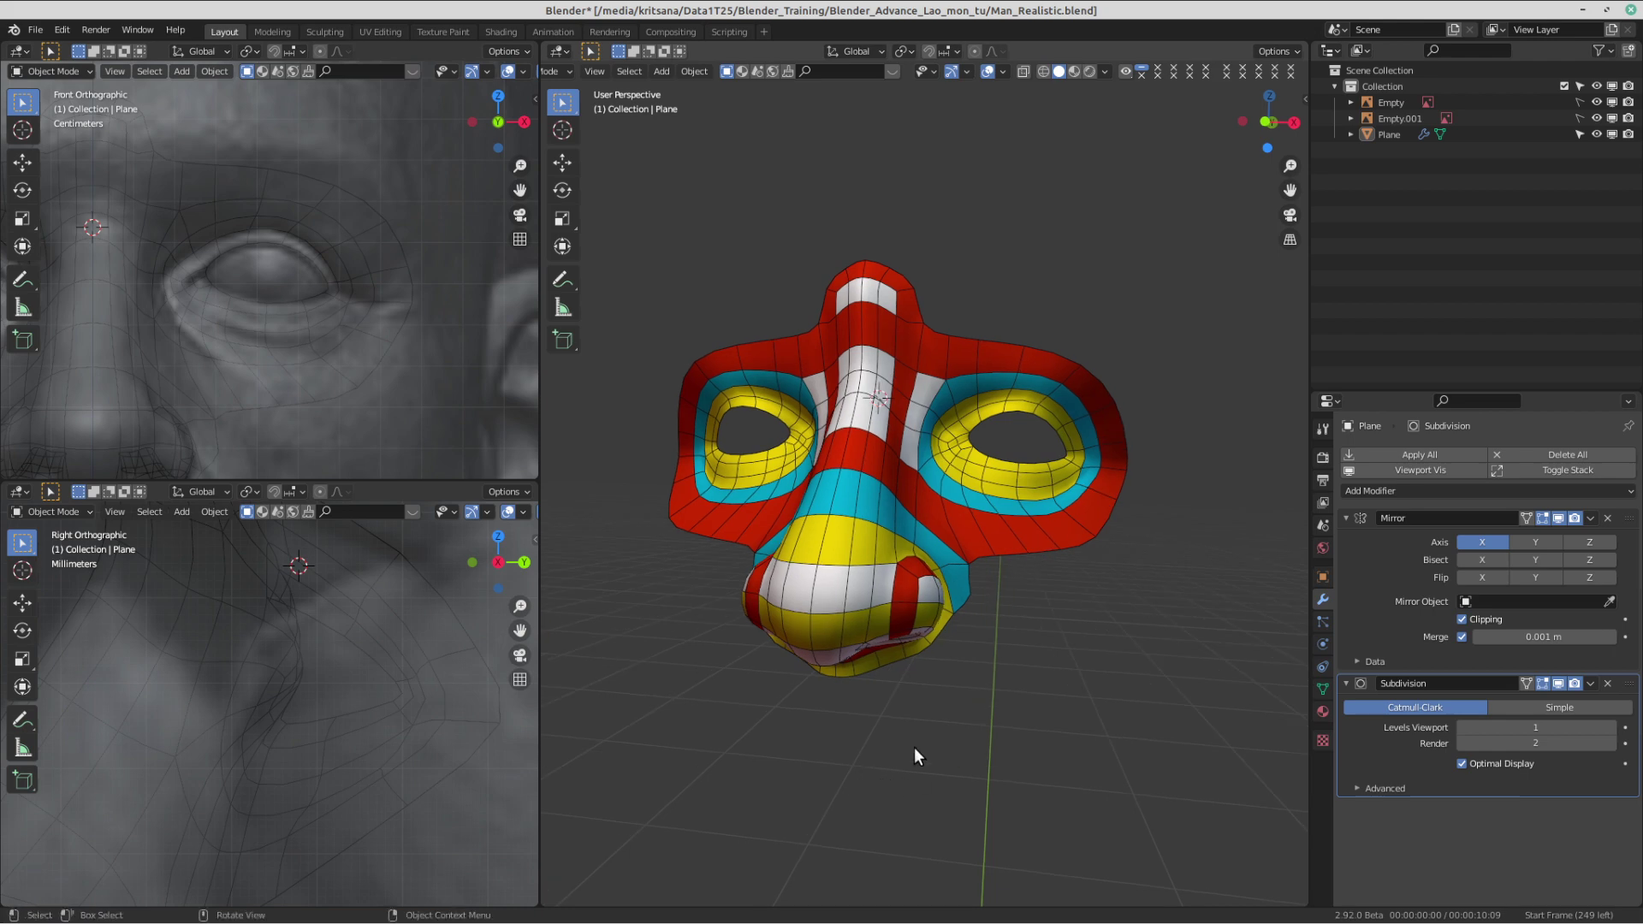
# - Select the face mesh and frame its wireframe against the reference images in the front and right views
pyautogui.scroll(-4, 346, 266)
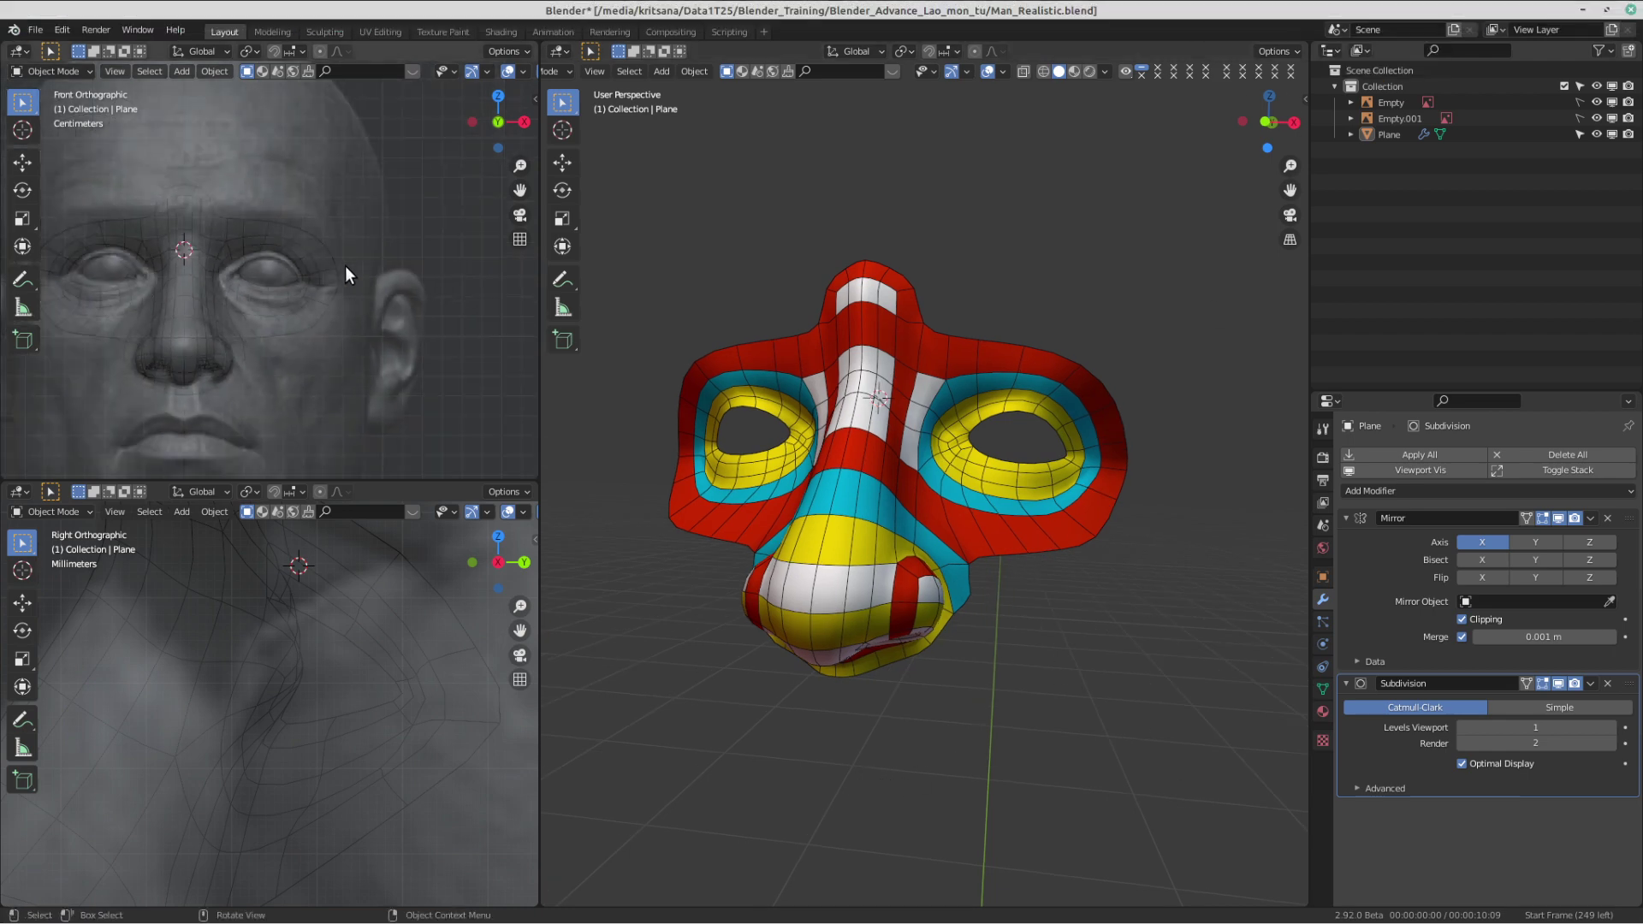
pyautogui.keyDown('shift'); pyautogui.moveTo(325, 327); pyautogui.dragTo(355, 320, button='middle'); pyautogui.keyUp('shift')
pyautogui.click(801, 378)
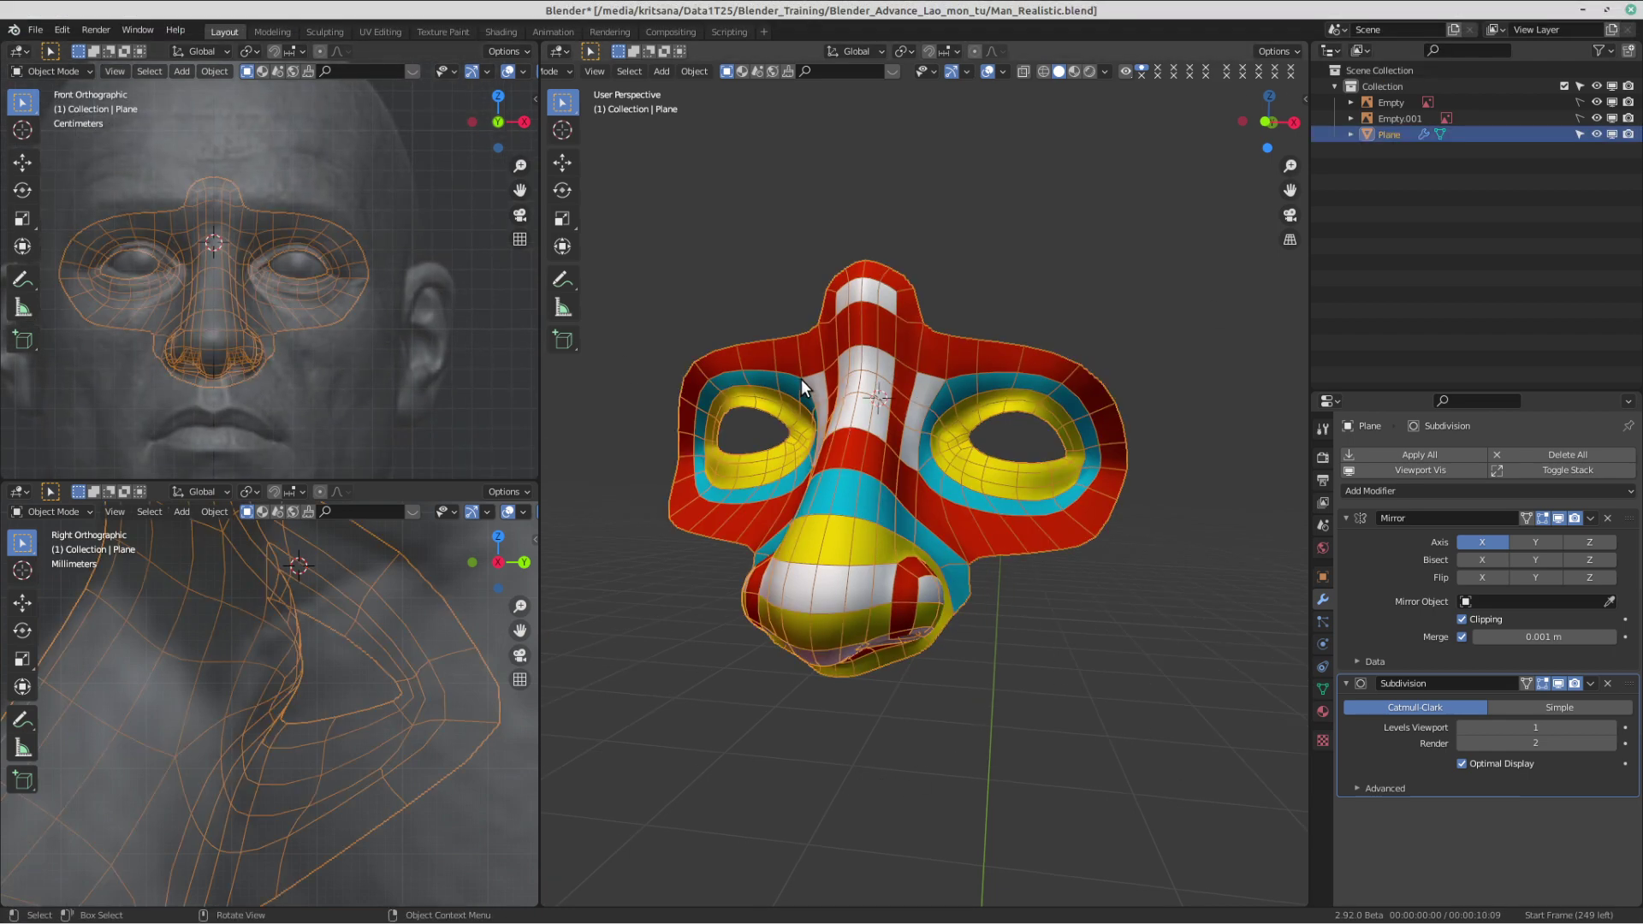
pyautogui.click(17, 15)
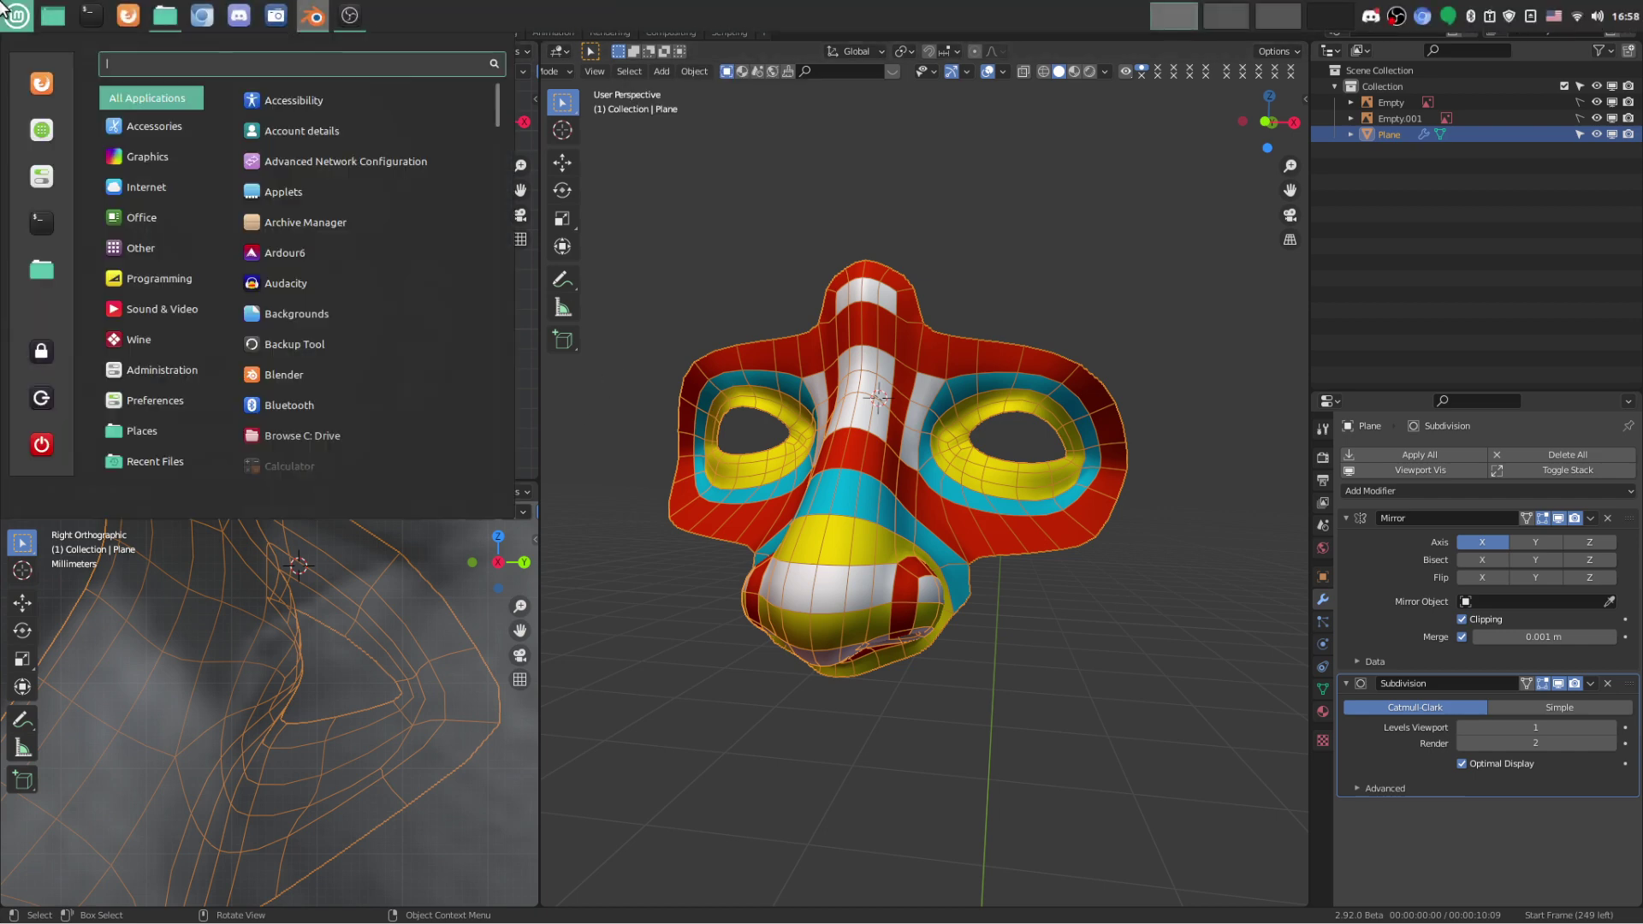
pyautogui.click(297, 10)
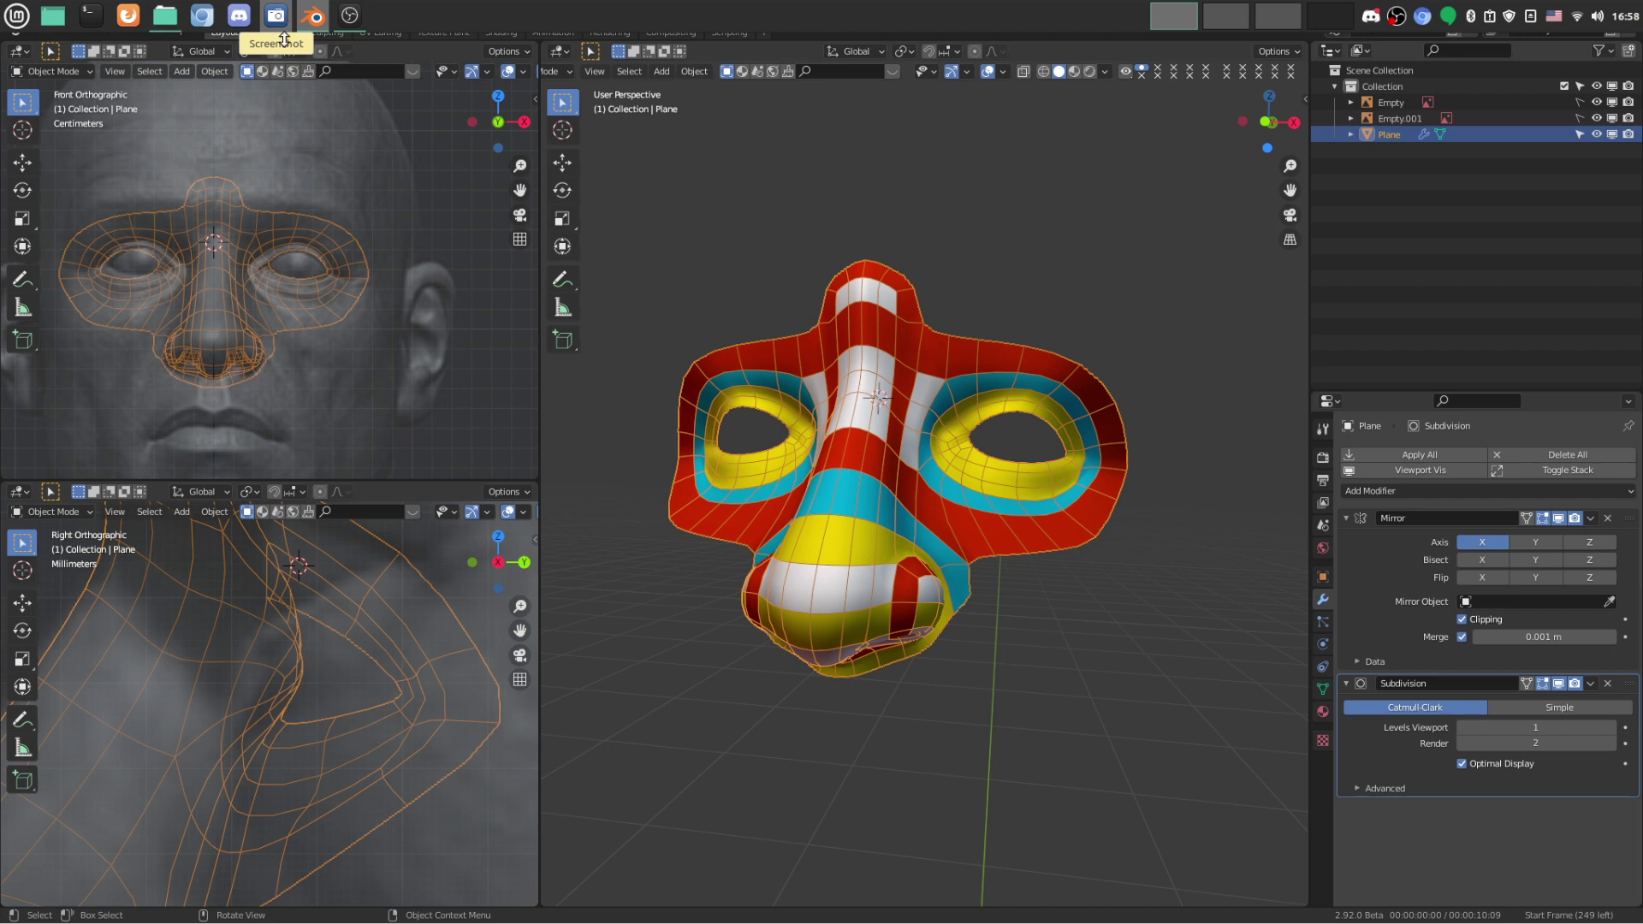
pyautogui.scroll(-1, 291, 330)
pyautogui.scroll(2, 296, 325)
pyautogui.keyDown('shift'); pyautogui.moveTo(299, 322); pyautogui.dragTo(337, 294, button='middle'); pyautogui.keyUp('shift')
pyautogui.scroll(-1, 327, 682)
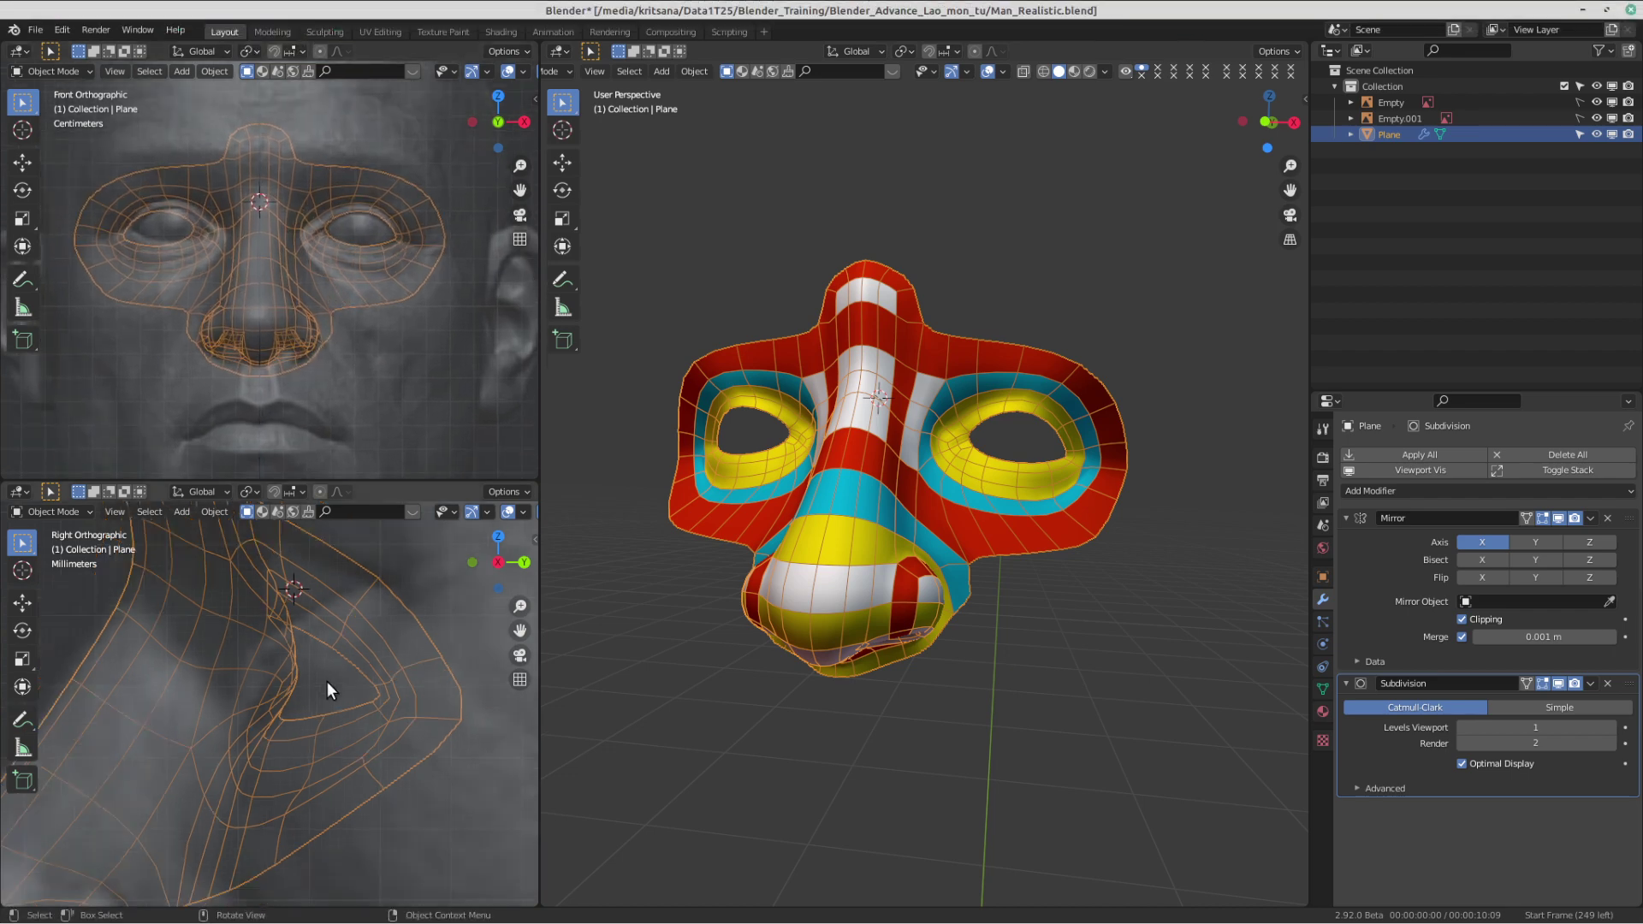
pyautogui.scroll(-2, 327, 681)
pyautogui.scroll(-1, 294, 685)
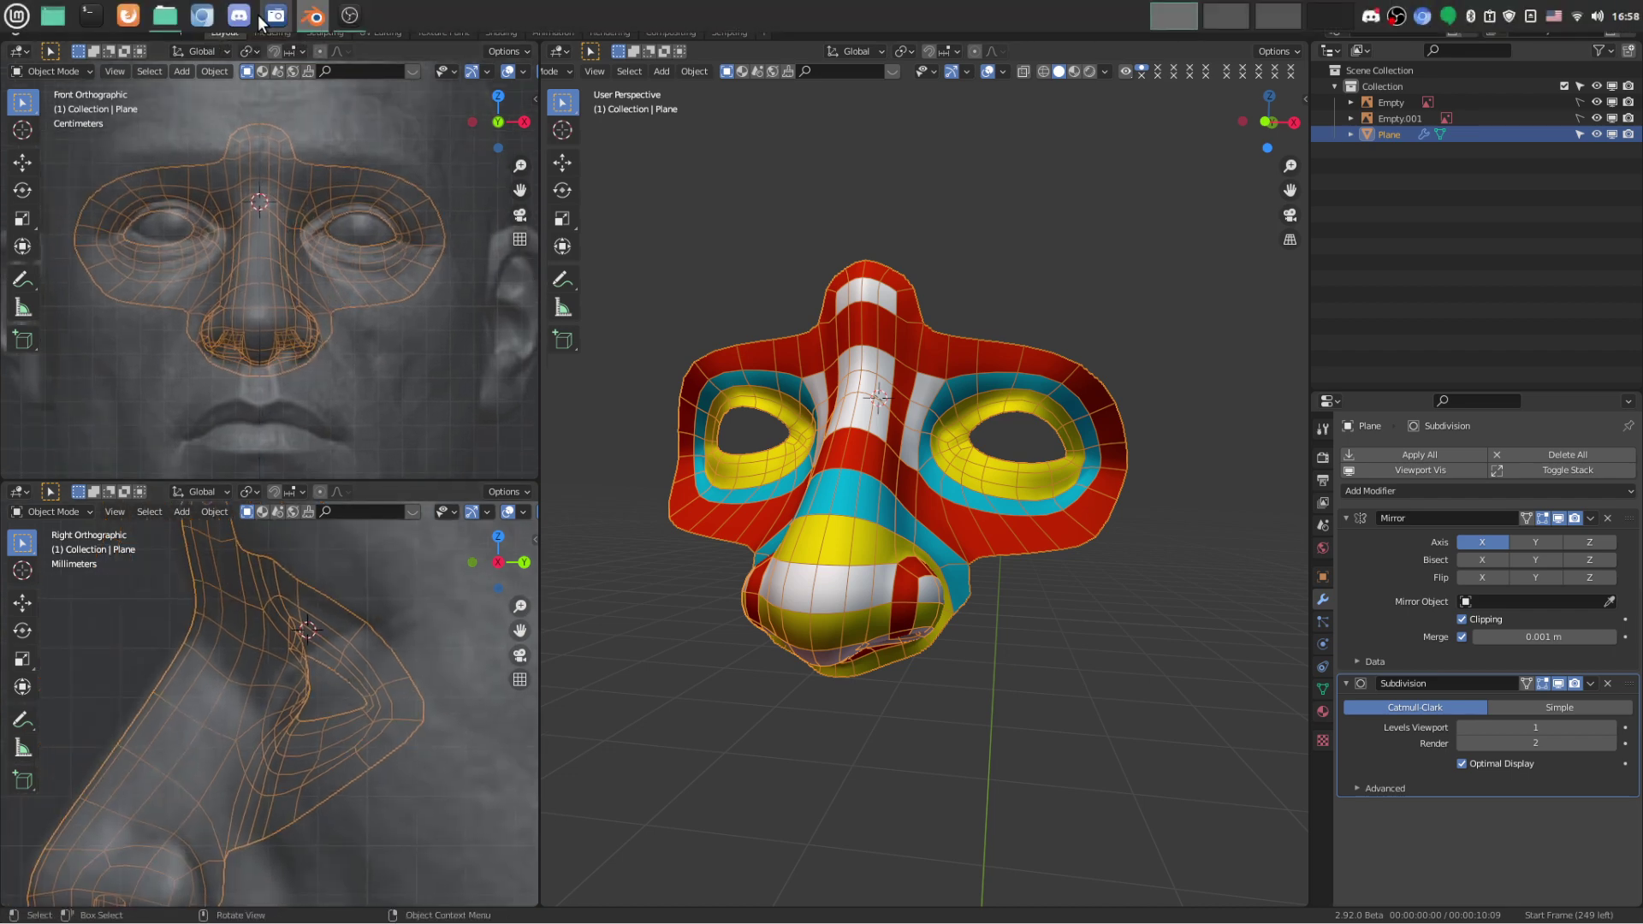
# - Switch to the Screenshot tool, capture a selected area covering the three 3D viewports, and save the image in the Pictures folder
pyautogui.click(261, 19)
pyautogui.moveTo(816, 332); pyautogui.dragTo(597, 191)
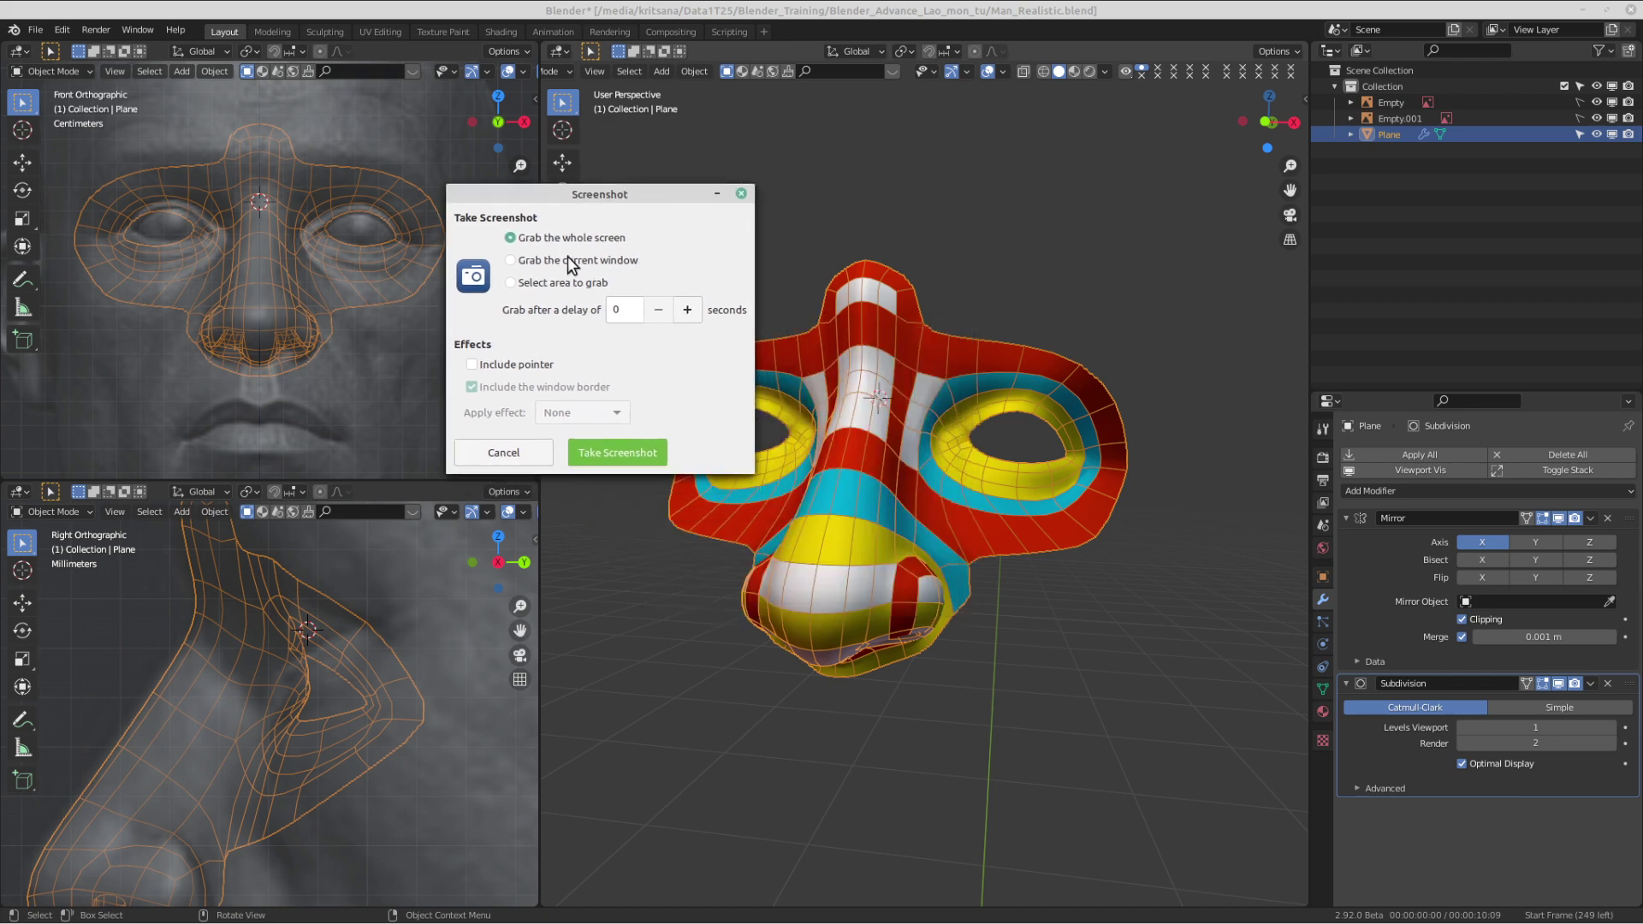
pyautogui.click(561, 284)
pyautogui.click(636, 459)
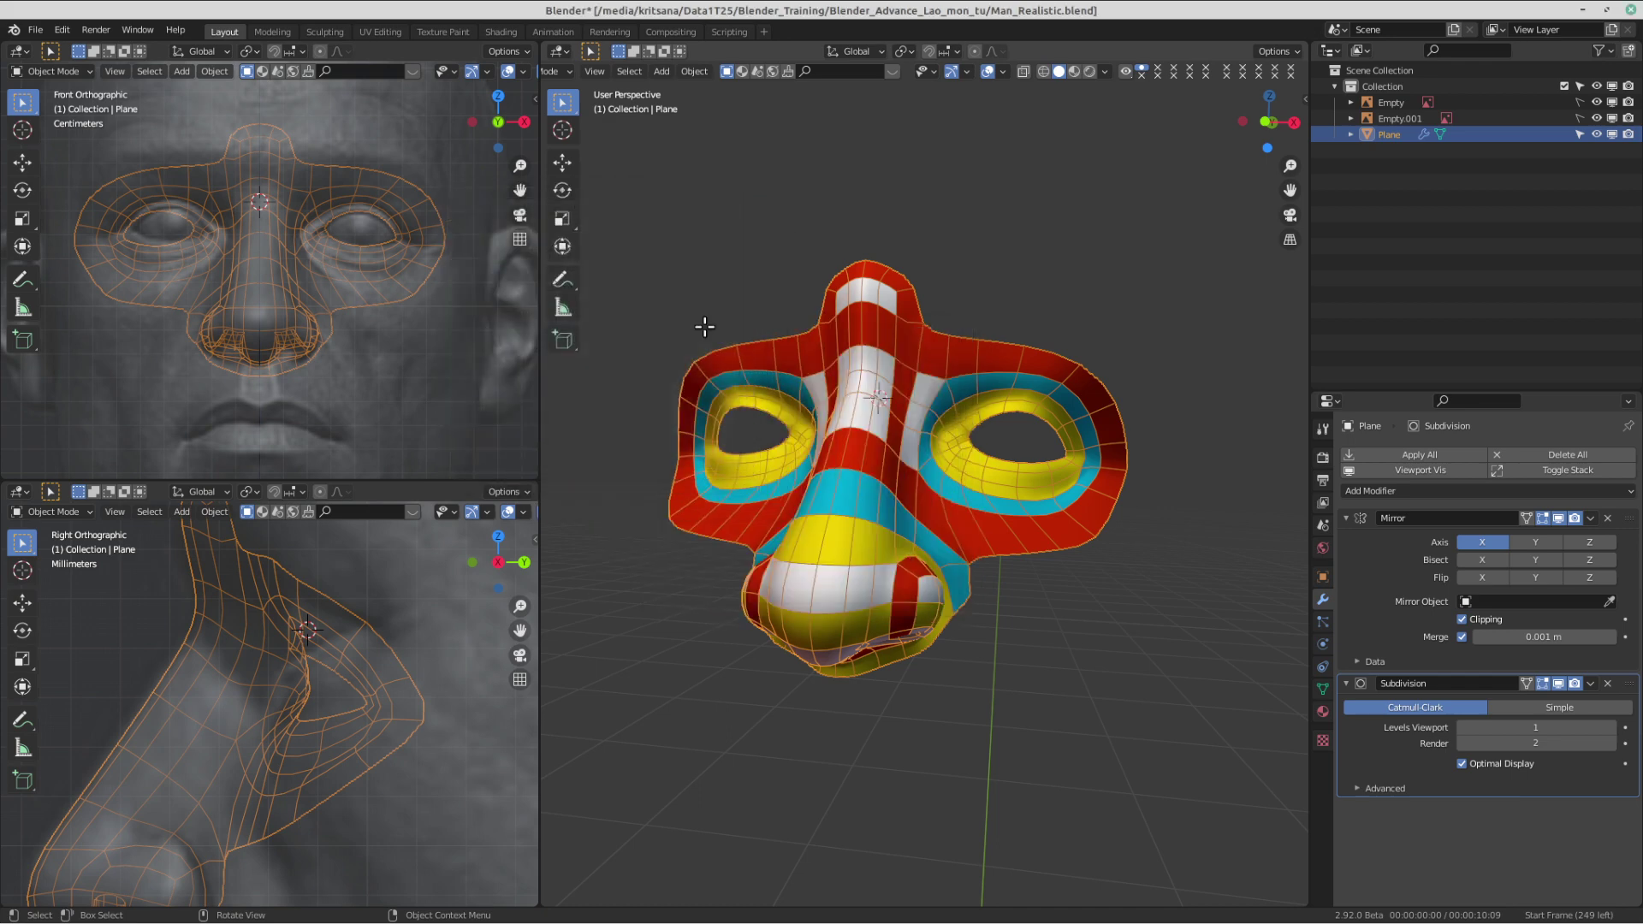
pyautogui.moveTo(30, 43); pyautogui.dragTo(1299, 886)
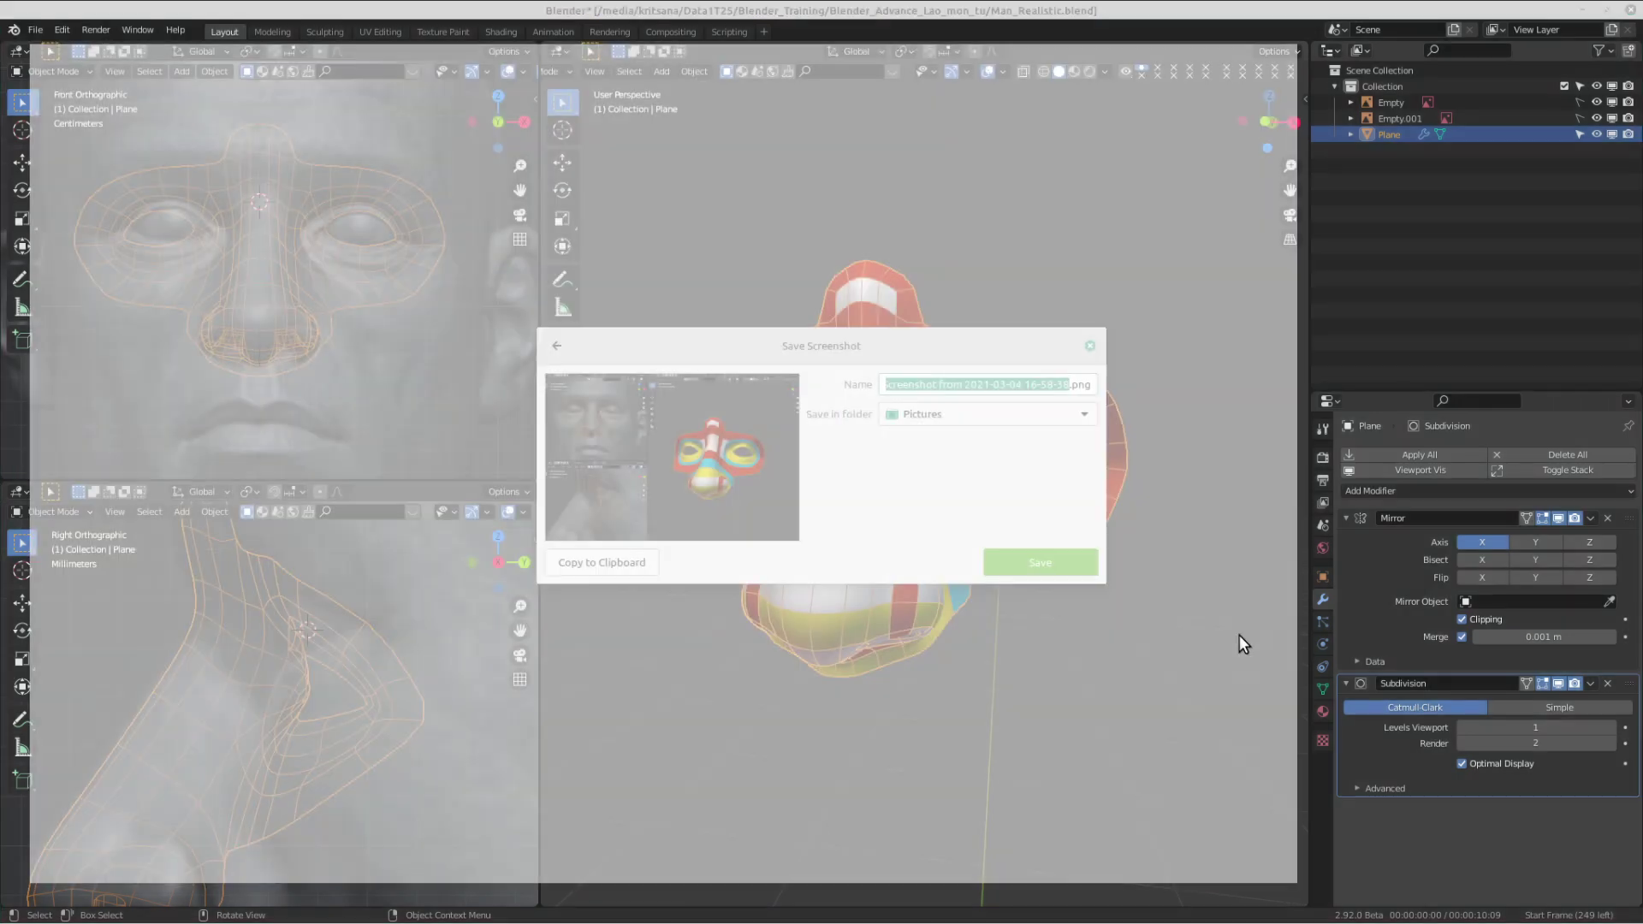
pyautogui.click(1040, 560)
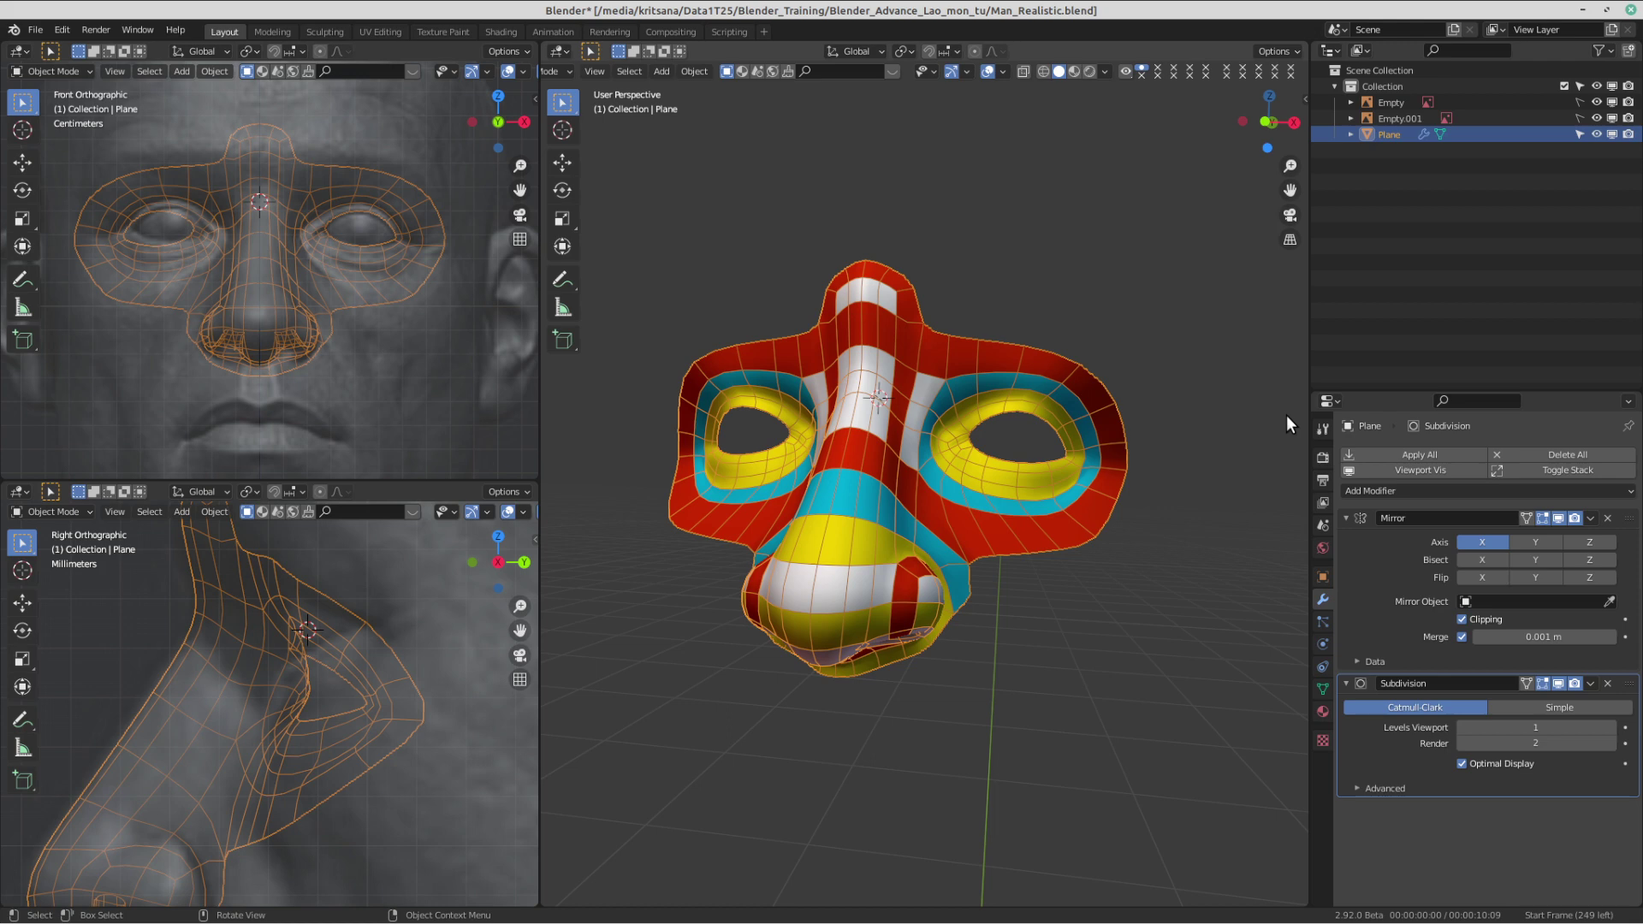
pyautogui.scroll(-3, 370, 434)
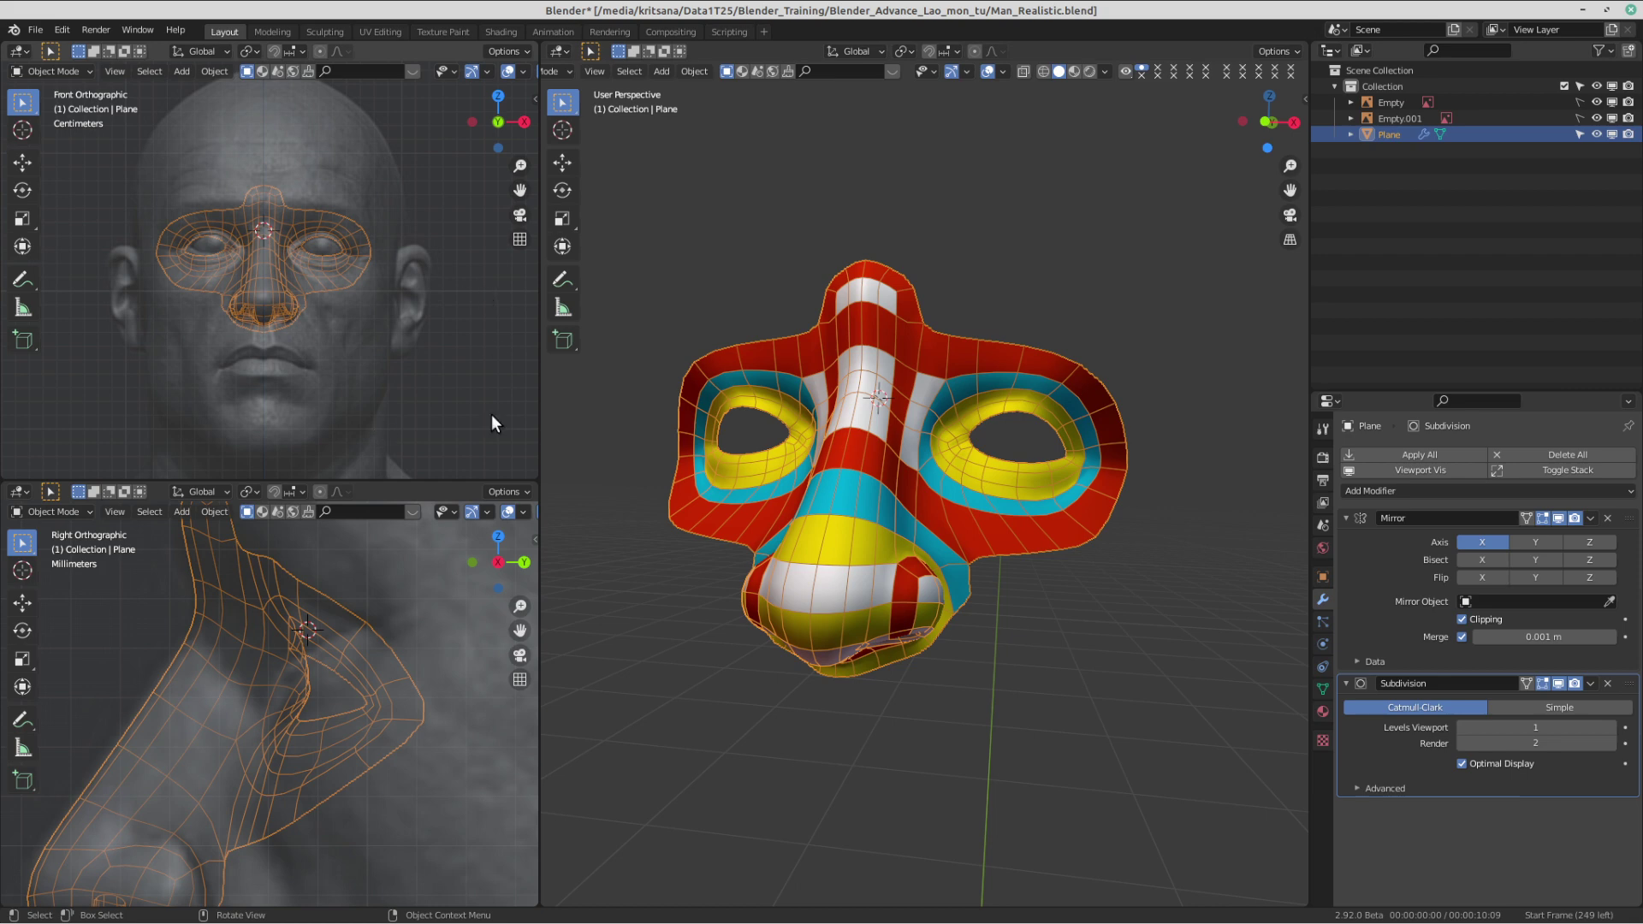
pyautogui.scroll(-2, 907, 532)
pyautogui.moveTo(921, 537); pyautogui.dragTo(777, 417, button='middle')
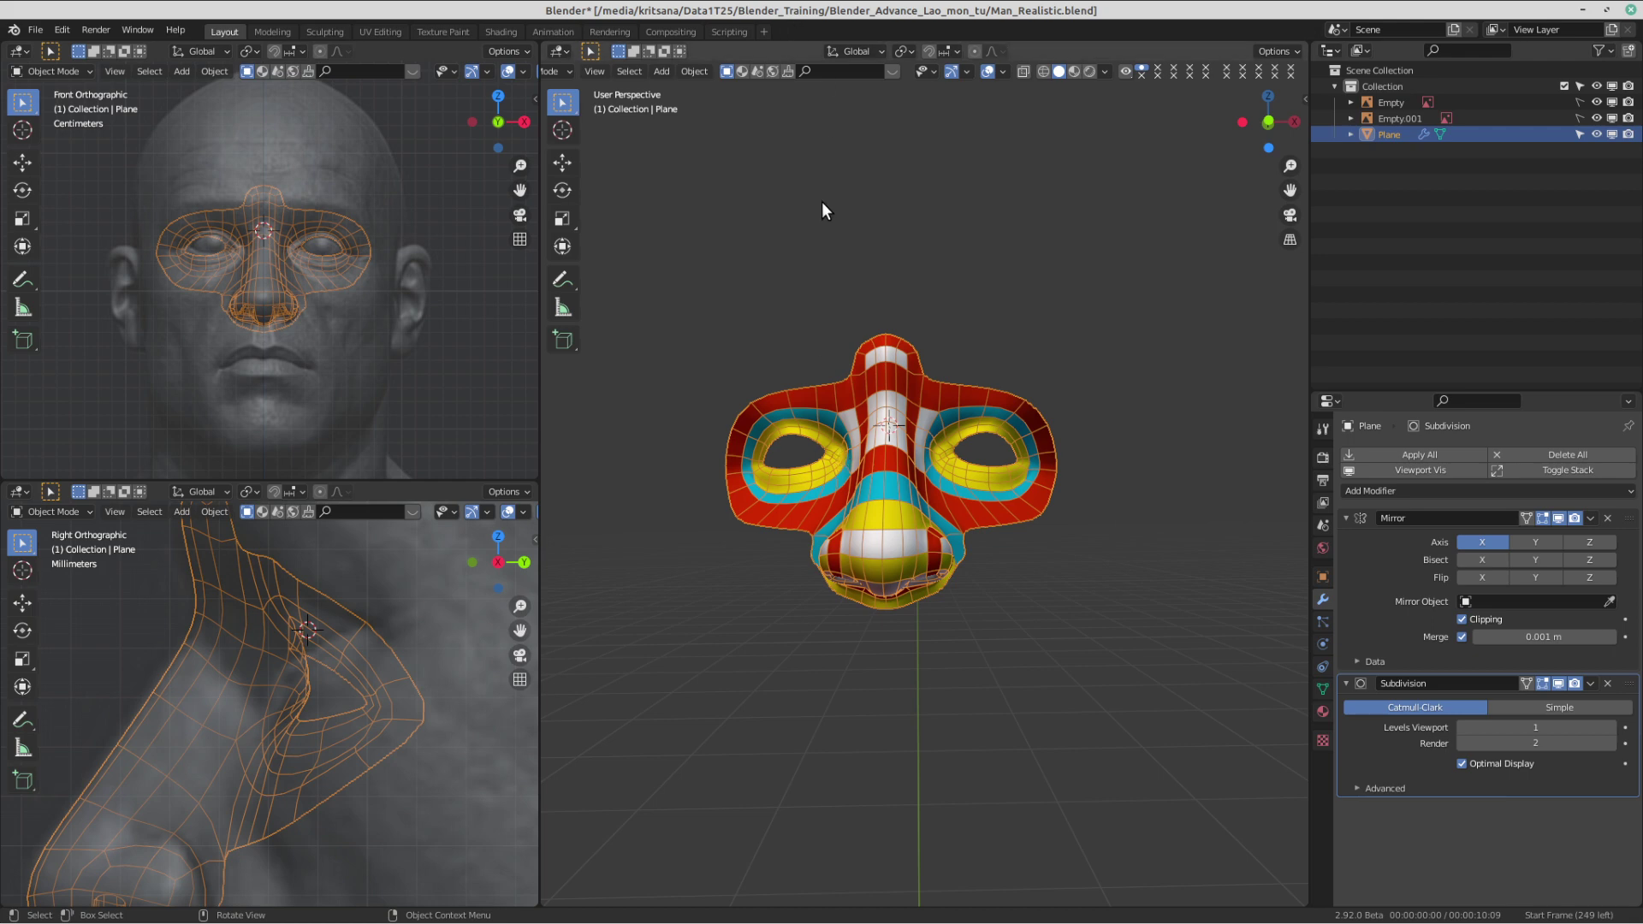
pyautogui.moveTo(831, 2)
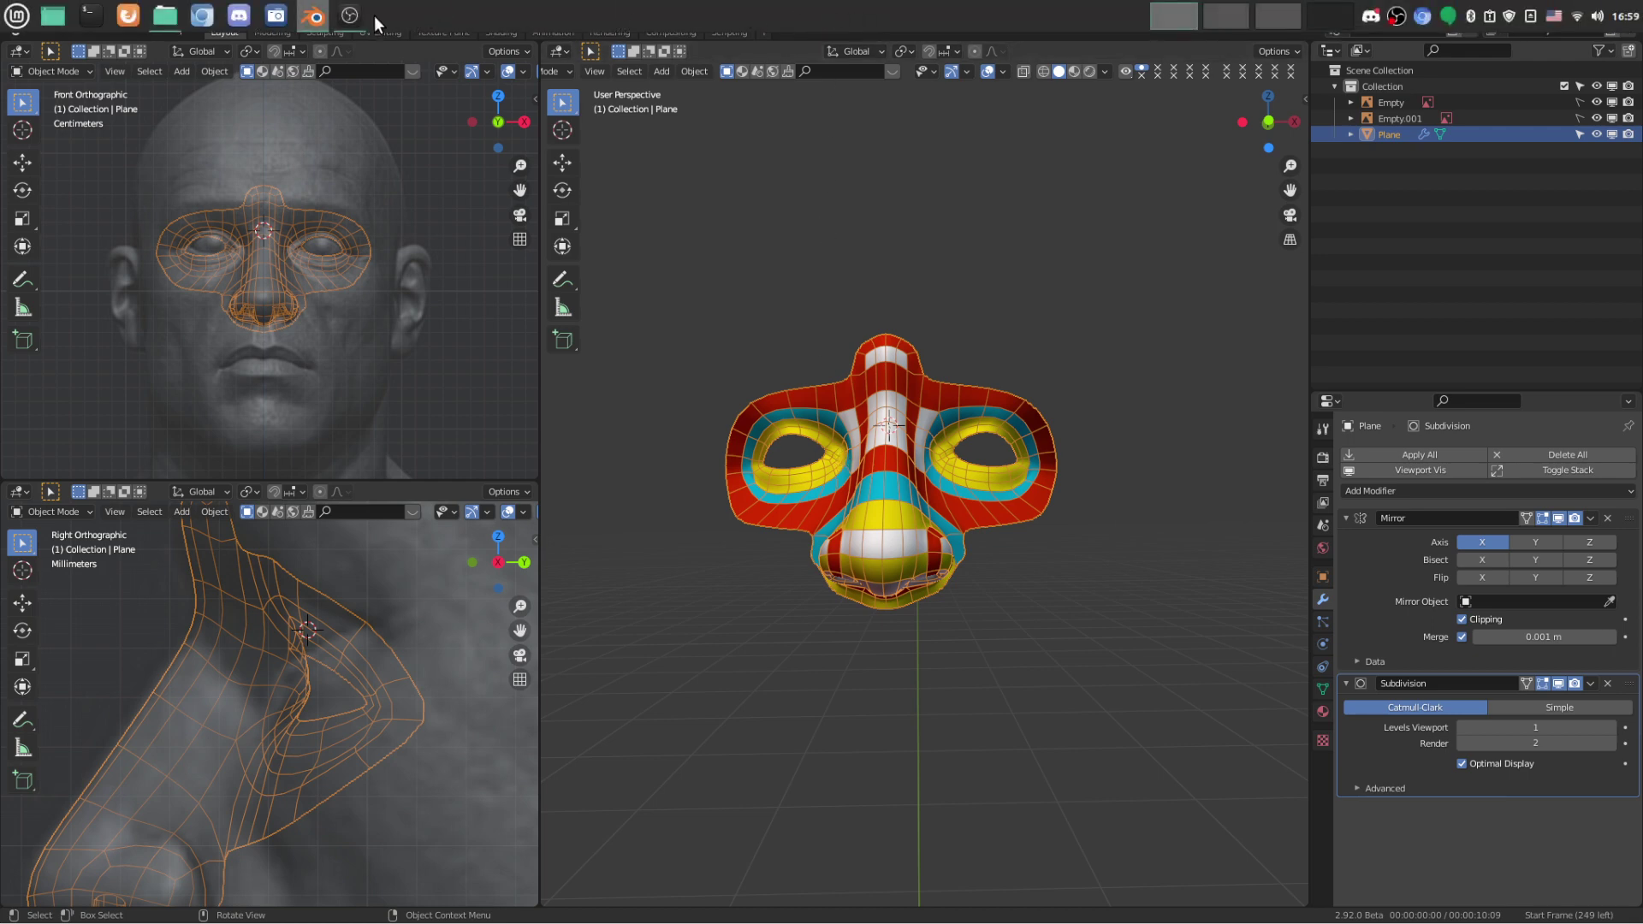